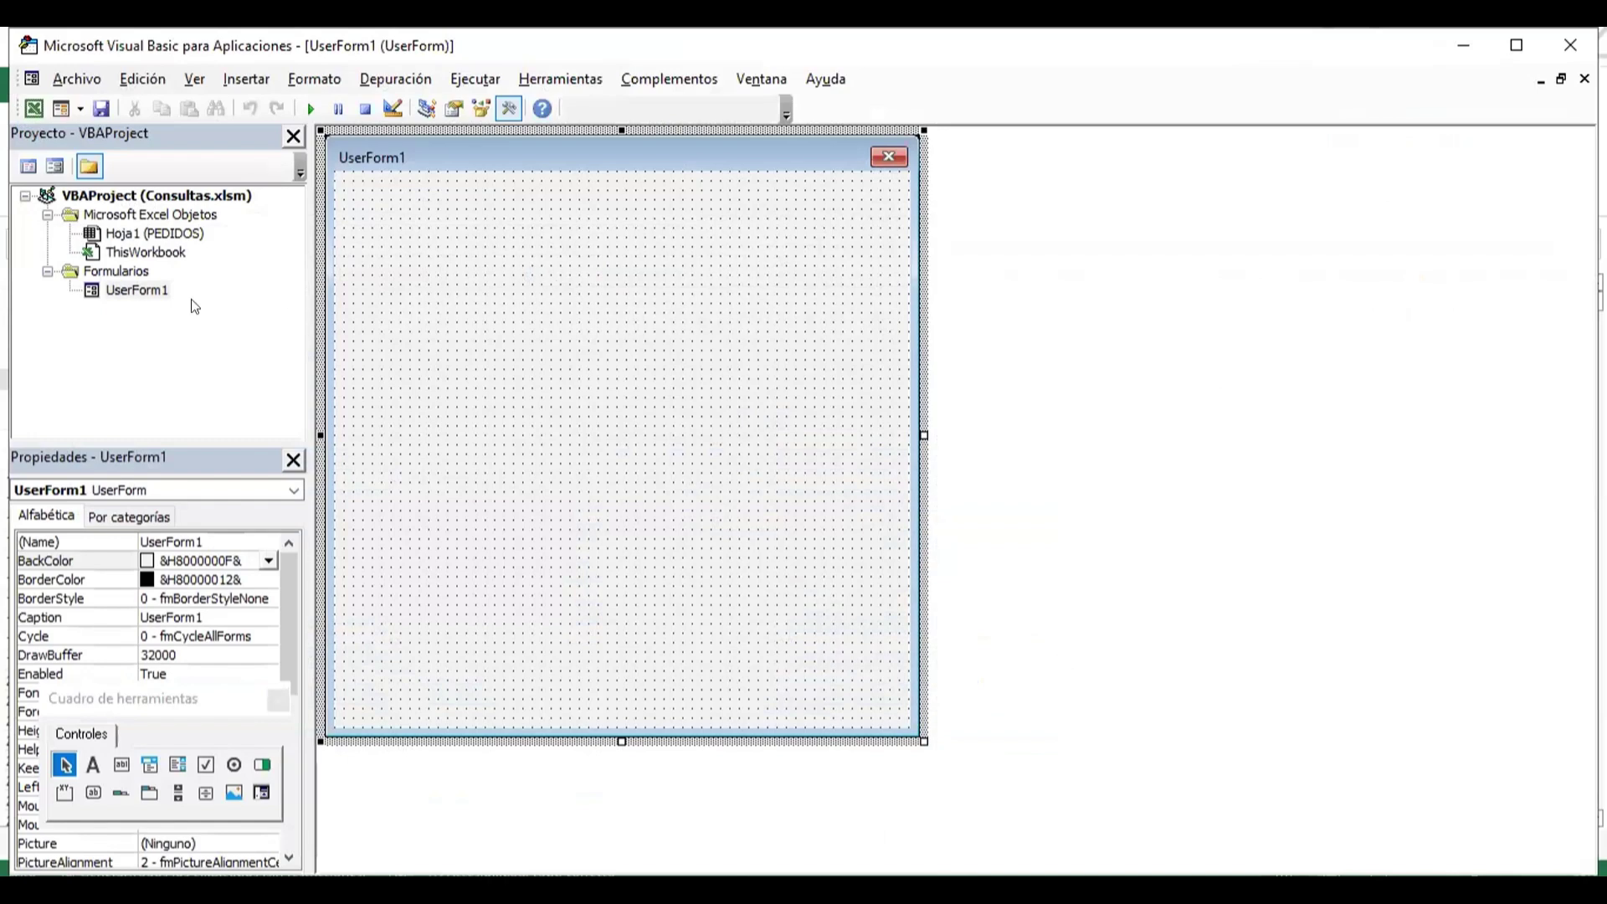
# - Rename the UserForm1 form to FrmClientes in the Properties window
pyautogui.rightClick(138, 290)
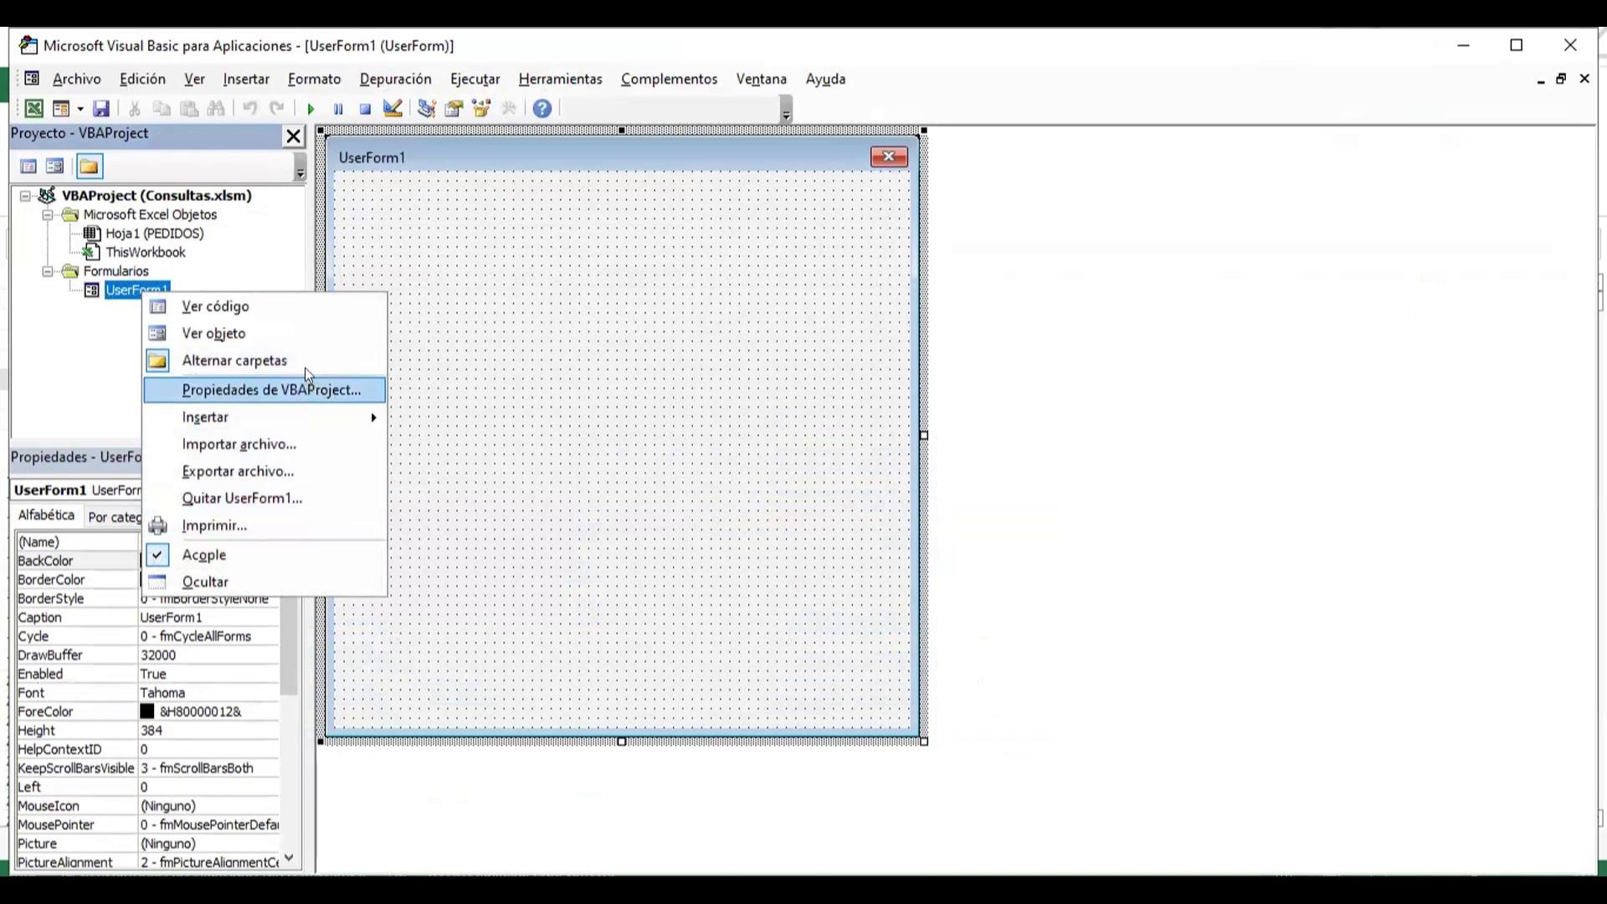
pyautogui.click(528, 525)
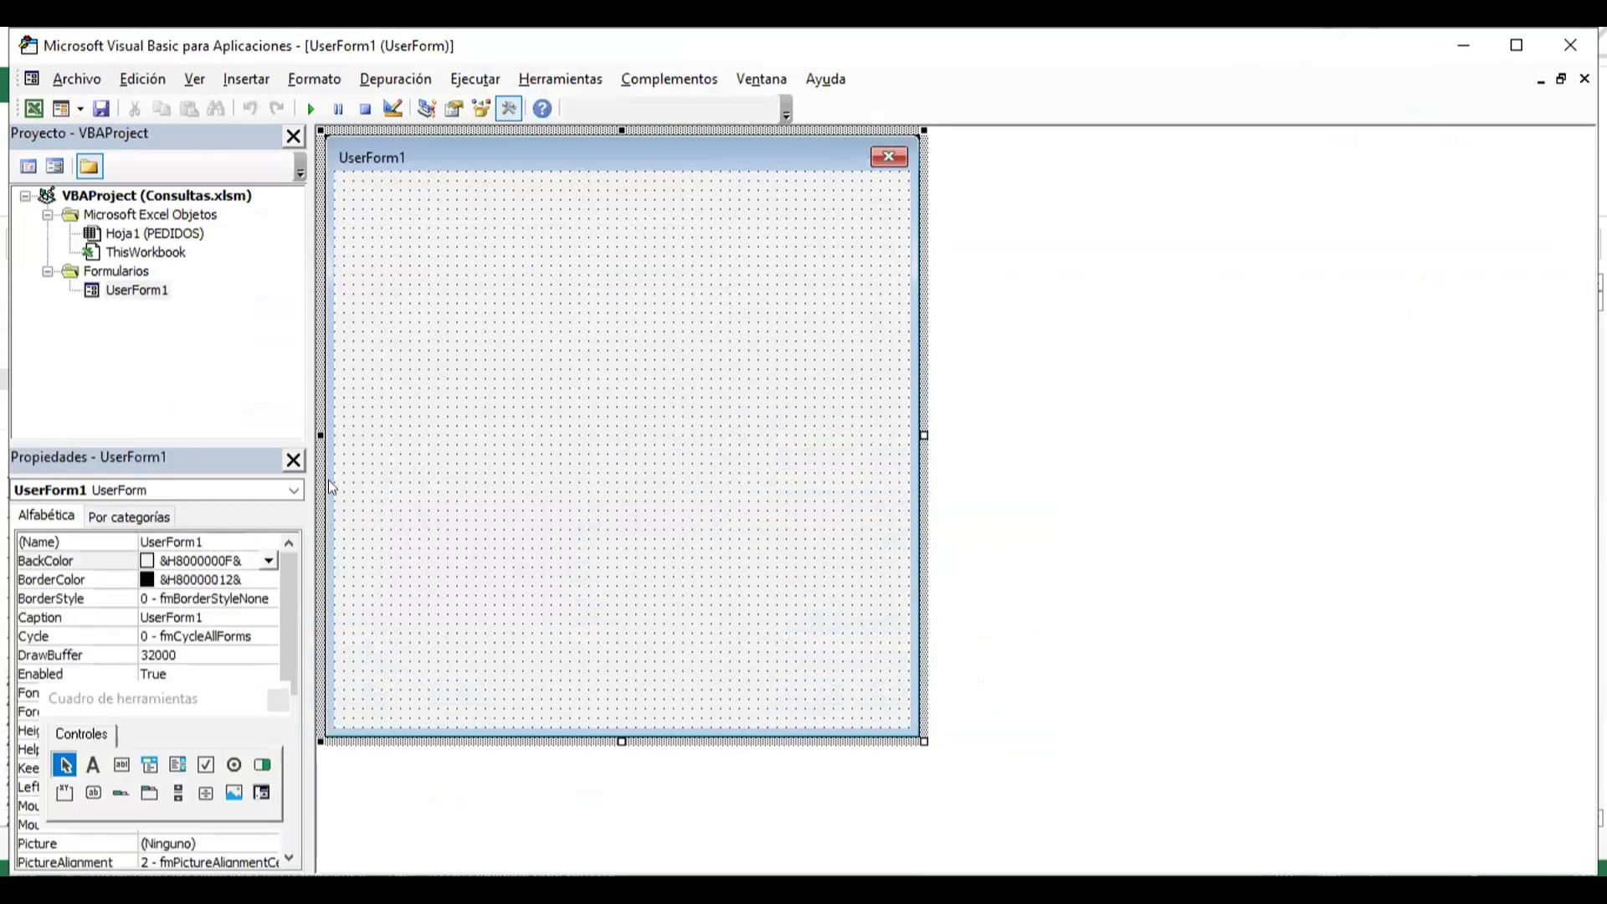
pyautogui.doubleClick(215, 542)
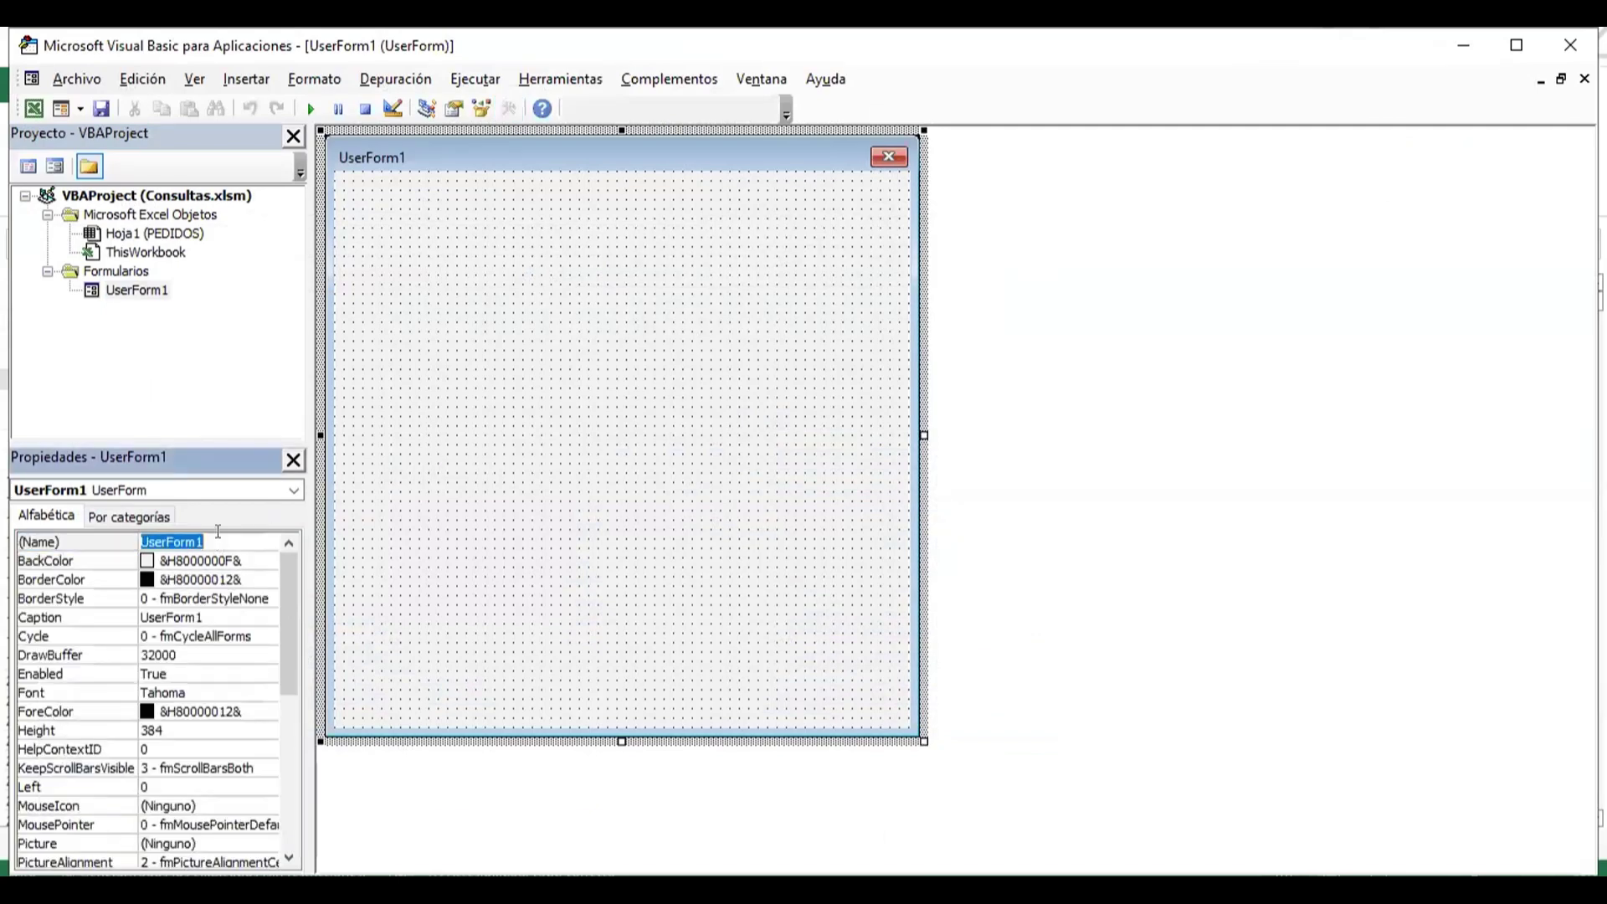
pyautogui.press('BackSpace')
pyautogui.write('Frm')
pyautogui.write('Consulta')
pyautogui.write('s')
pyautogui.press('Return')
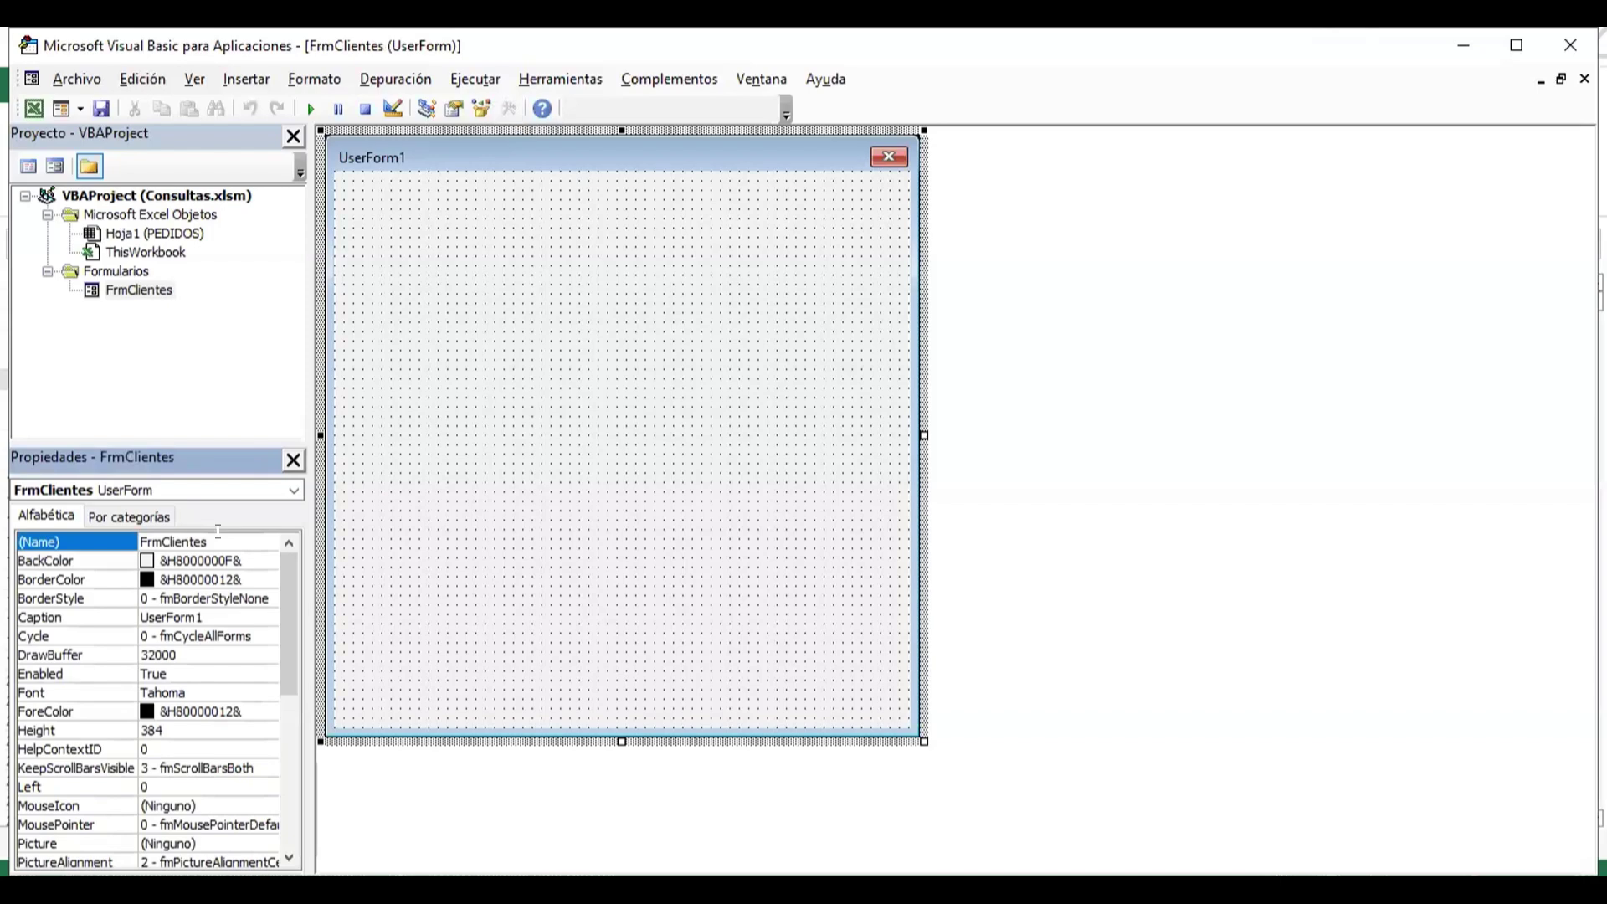
# - Set the form caption to 'Consulta por Cliente' and drag the controls palette aside
pyautogui.click(695, 393)
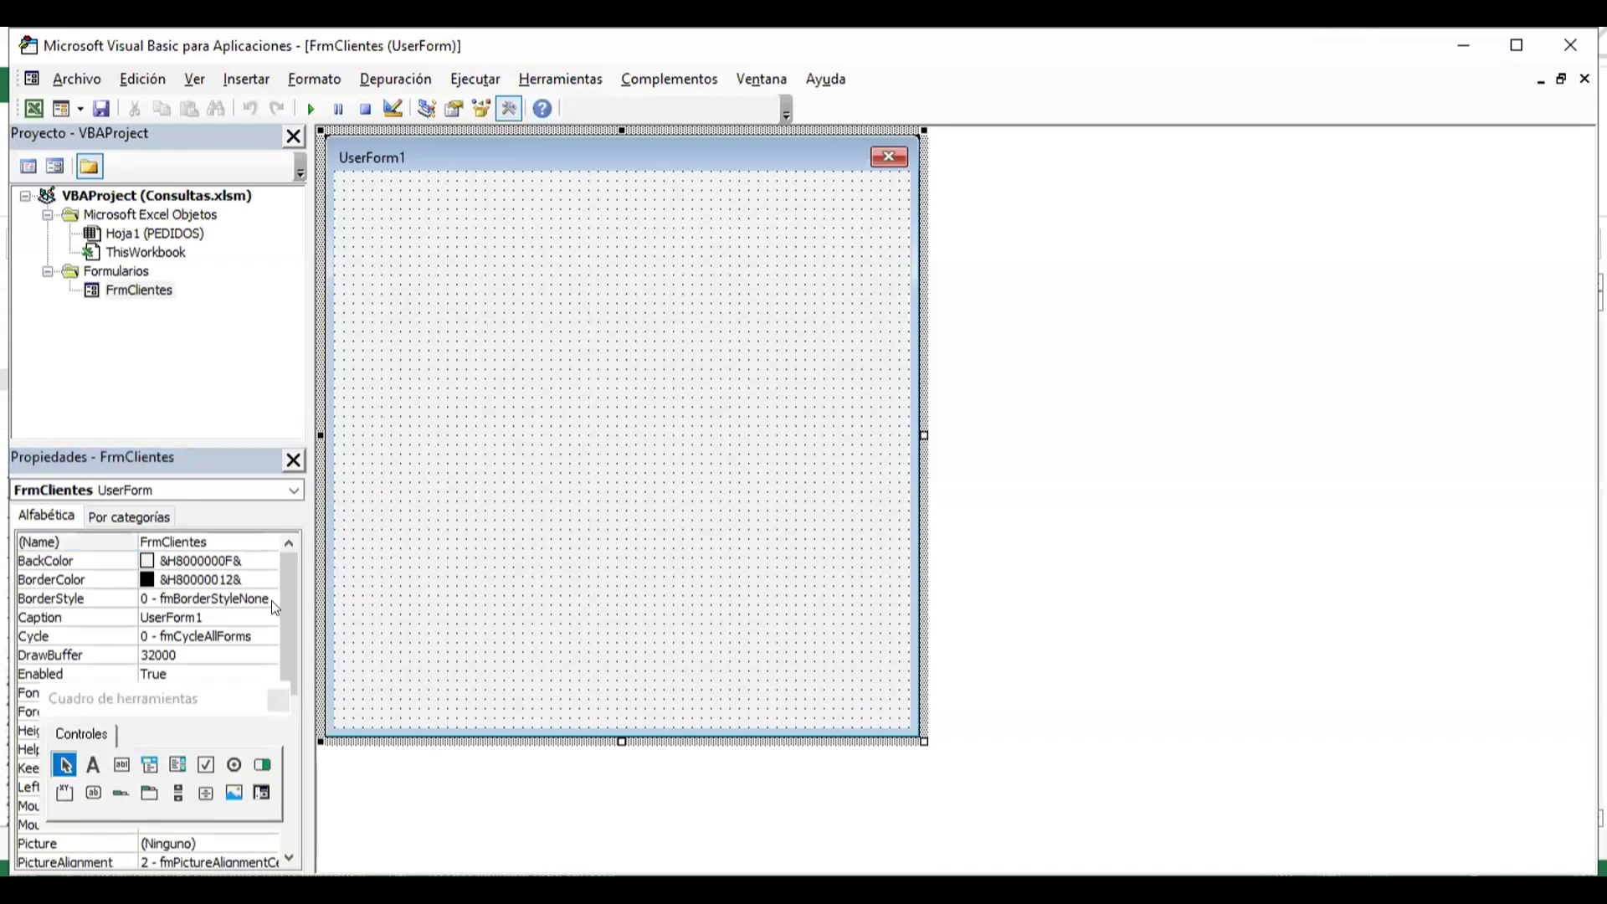
pyautogui.click(73, 615)
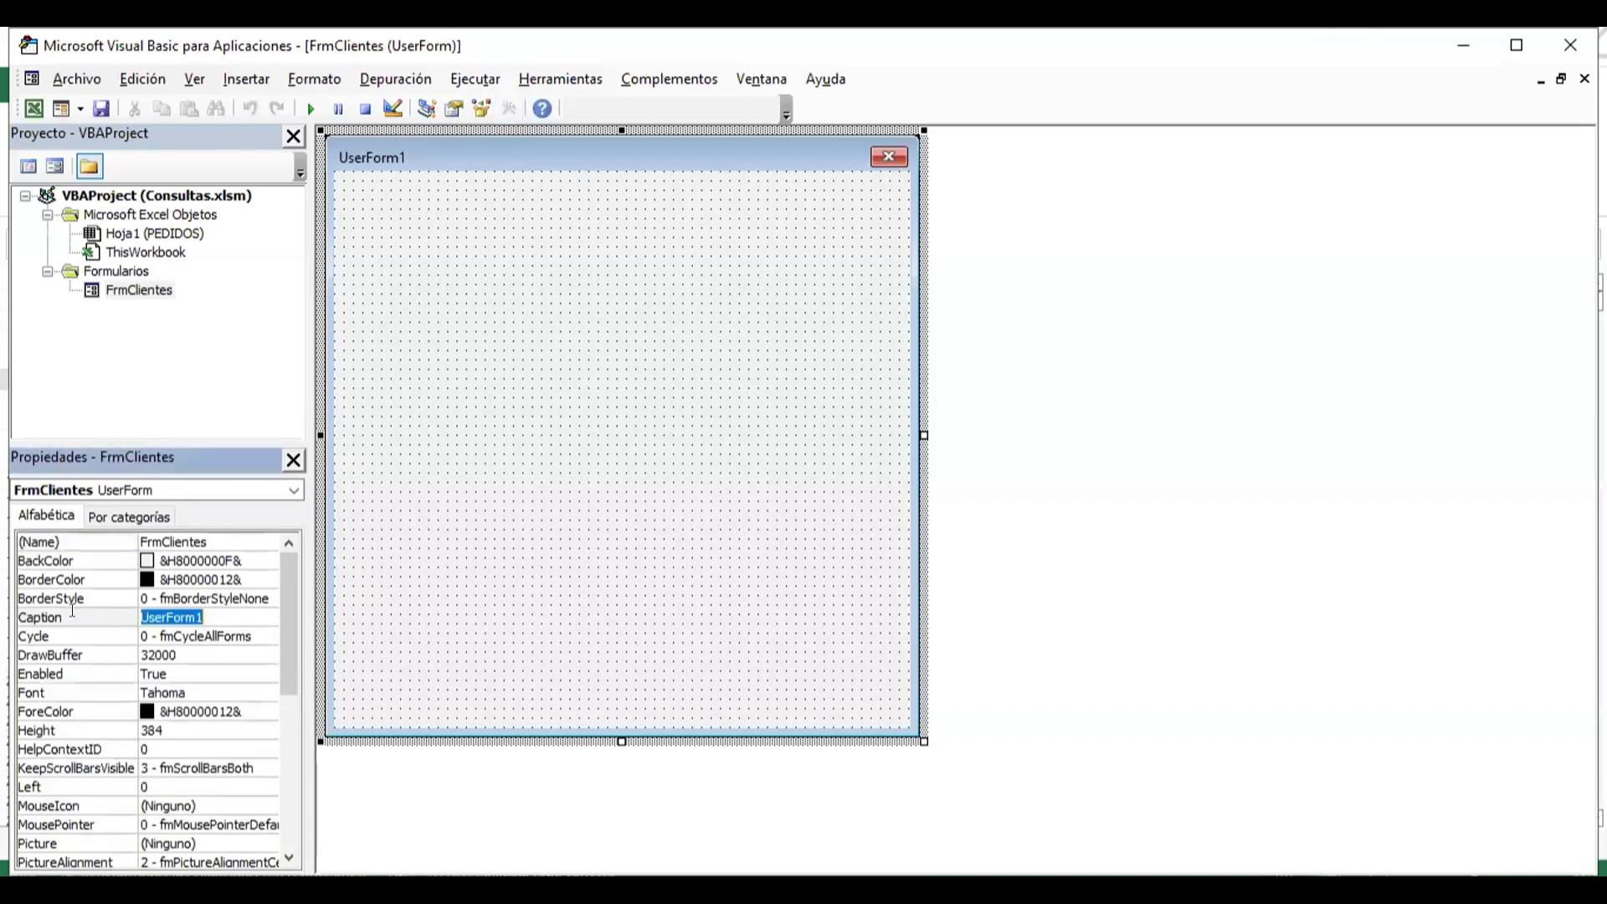
pyautogui.write('C')
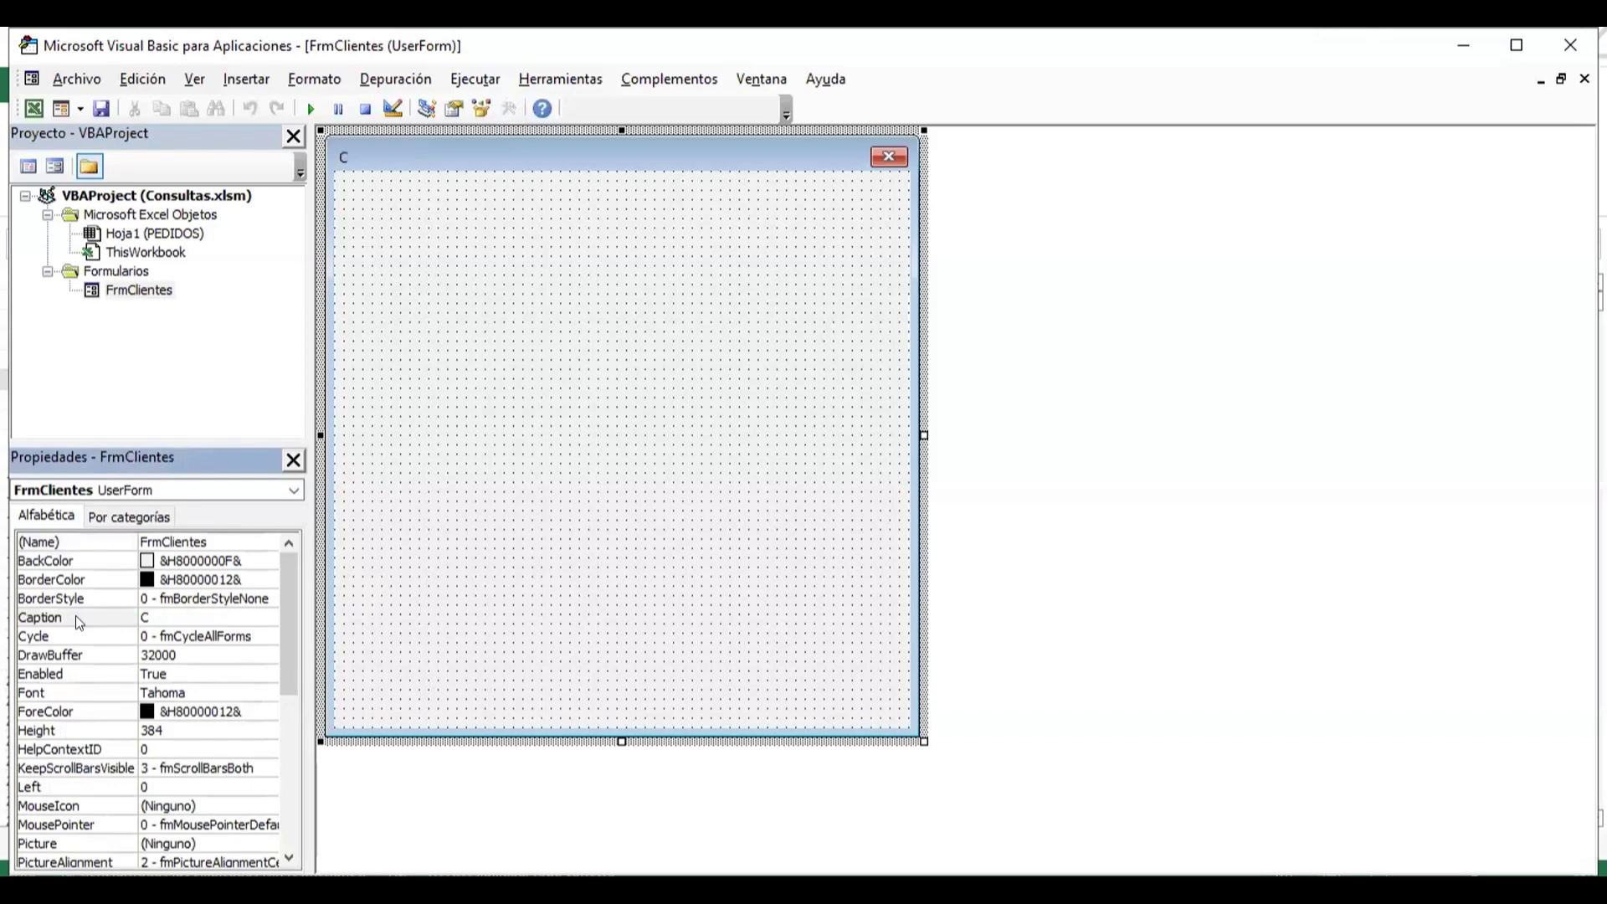
pyautogui.write('onsutl')
pyautogui.press('BackSpace')
pyautogui.press('BackSpace')
pyautogui.write('lta ')
pyautogui.write('por Cl')
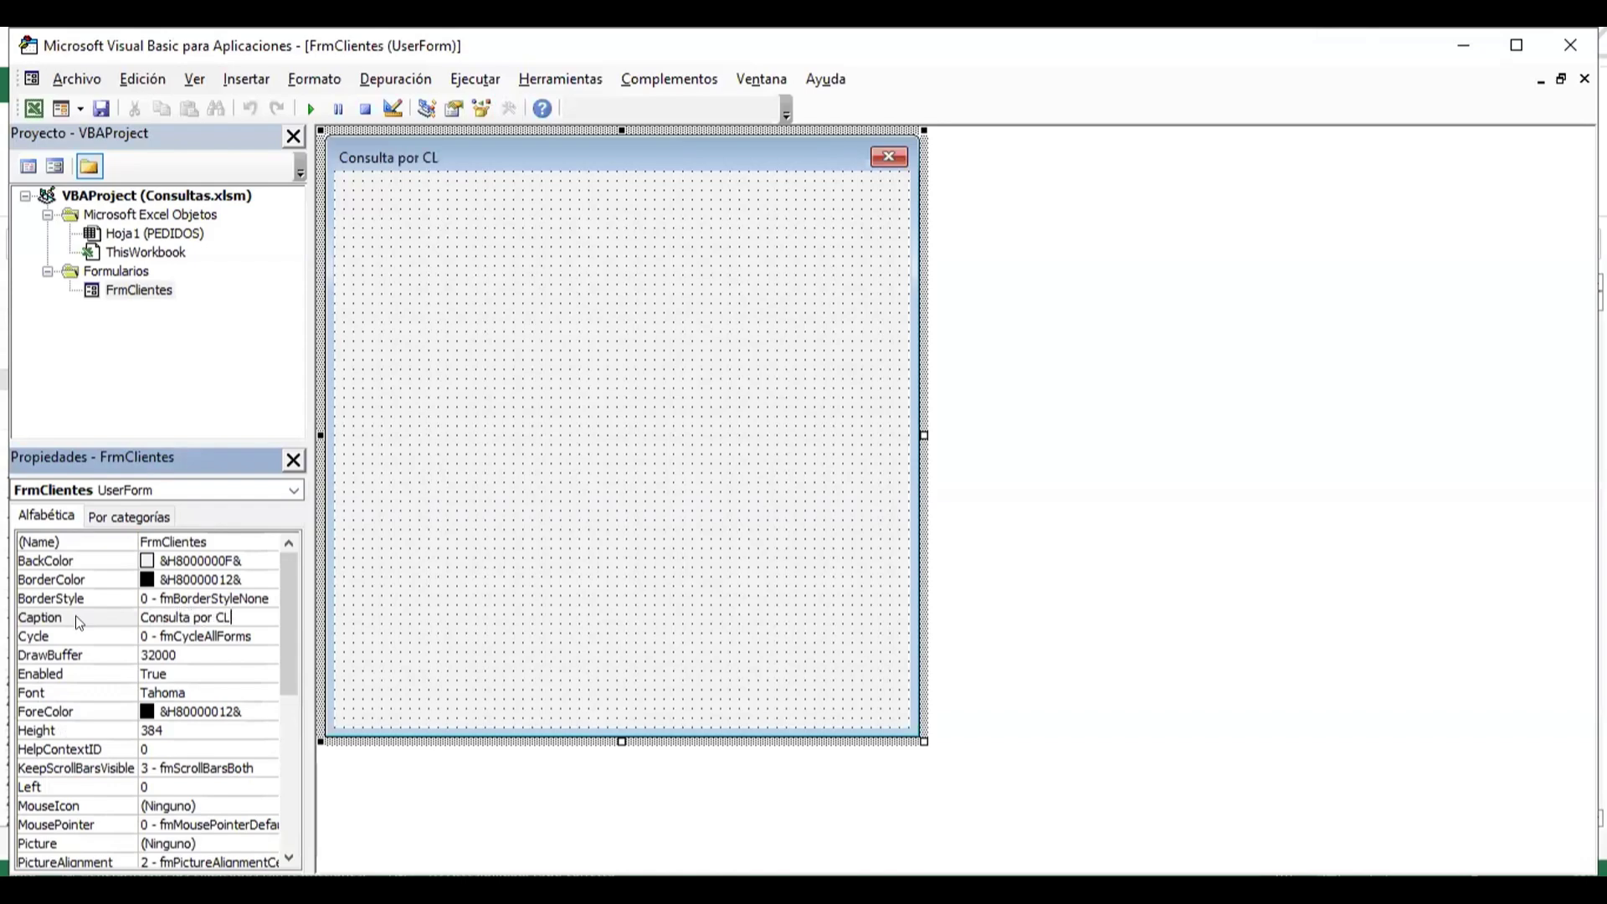
pyautogui.press('BackSpace')
pyautogui.write('liente')
pyautogui.press('Return')
pyautogui.click(650, 355)
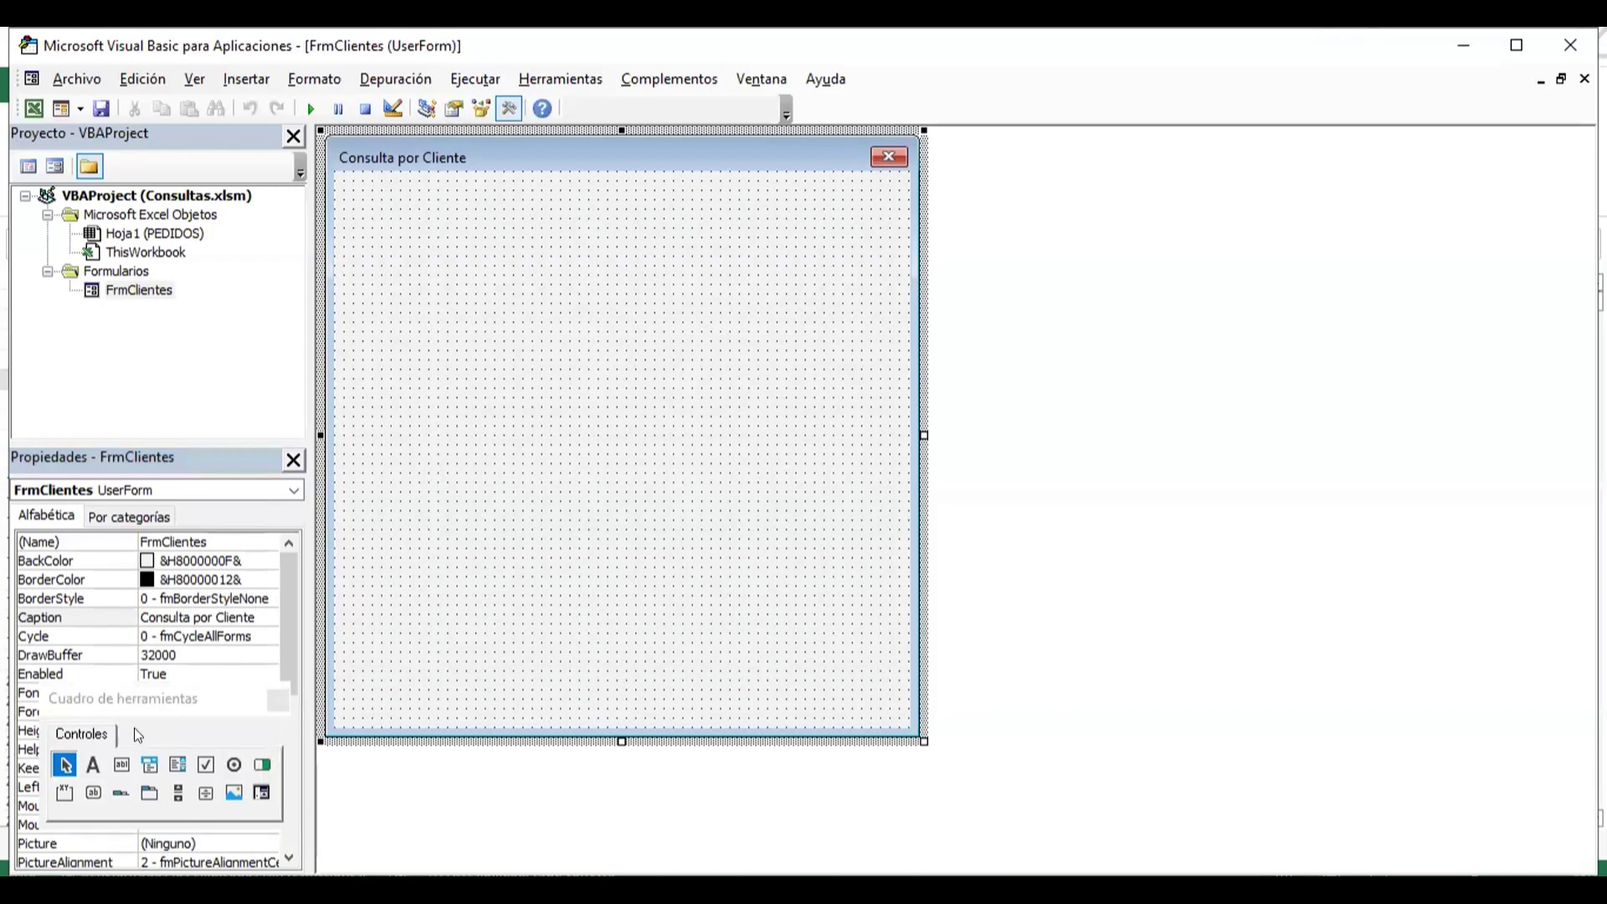
pyautogui.moveTo(222, 701); pyautogui.dragTo(1153, 198)
# - Draw Frame1 across the top of the form and caption it 'Datos del Cliente'
pyautogui.click(700, 315)
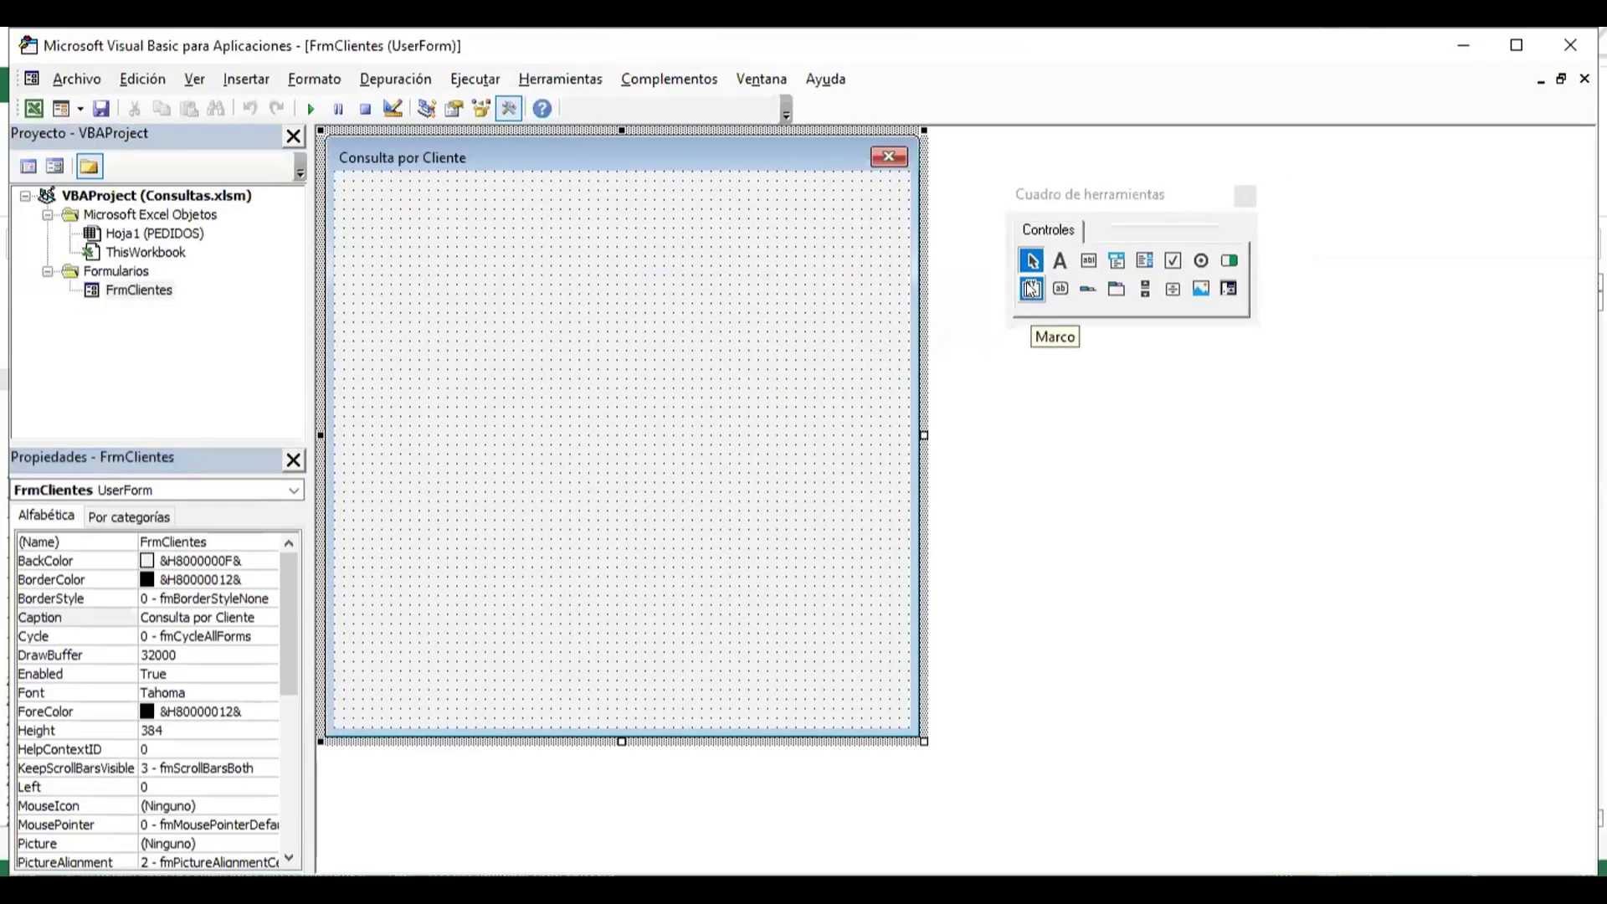
pyautogui.click(1031, 290)
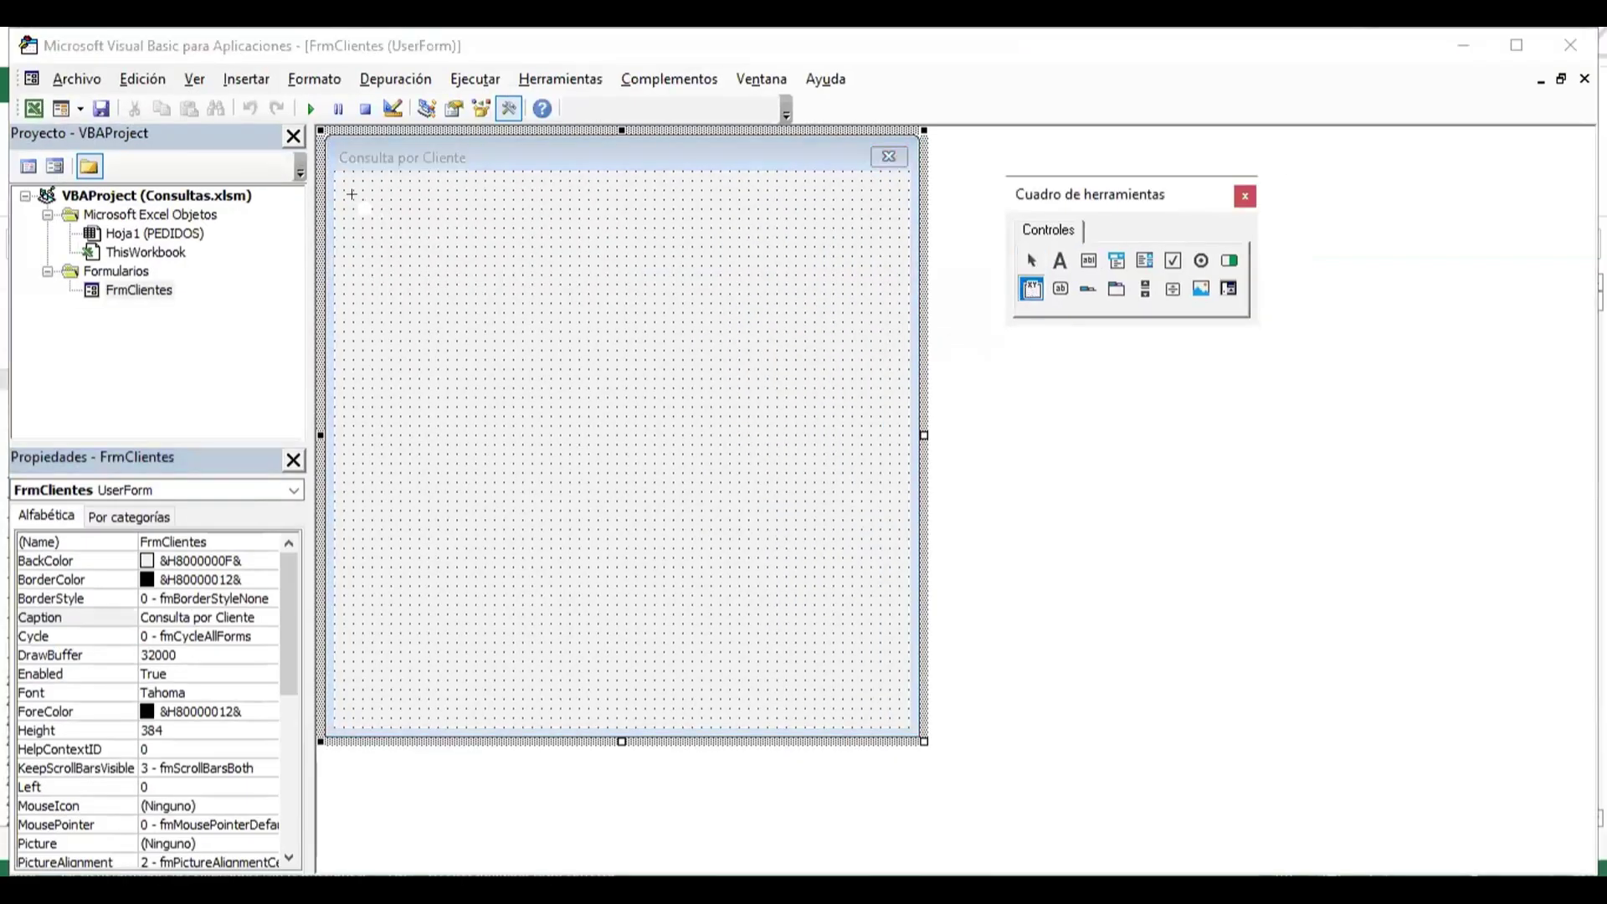
pyautogui.moveTo(353, 200)
pyautogui.mouseDown()
pyautogui.moveTo(481, 271)
pyautogui.moveTo(885, 319)
pyautogui.mouseUp()
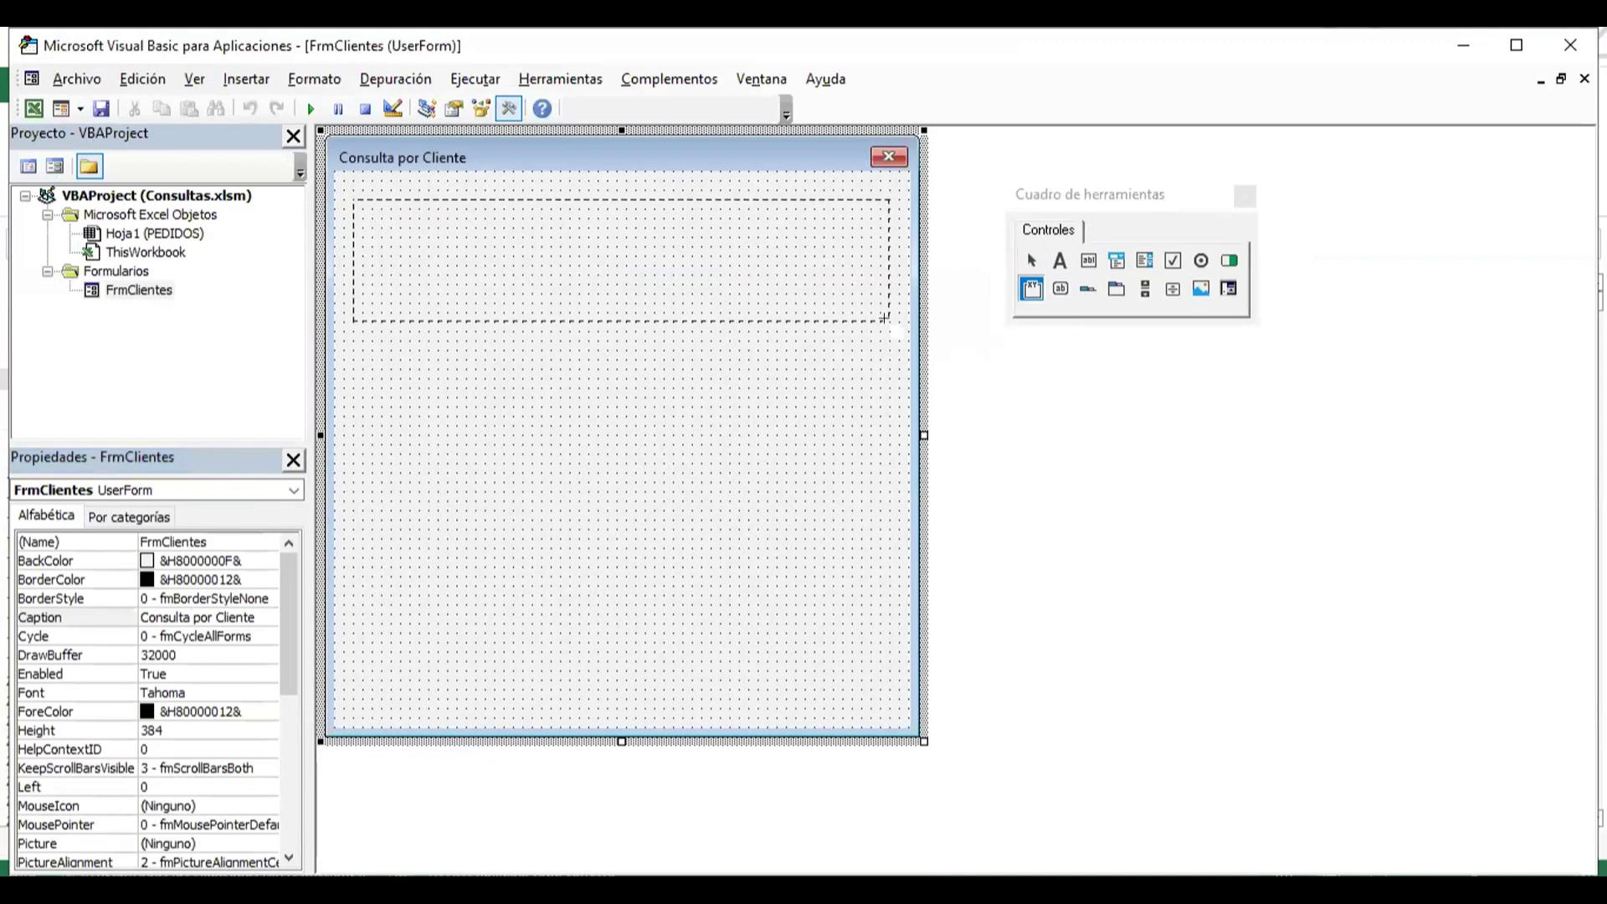
pyautogui.click(687, 436)
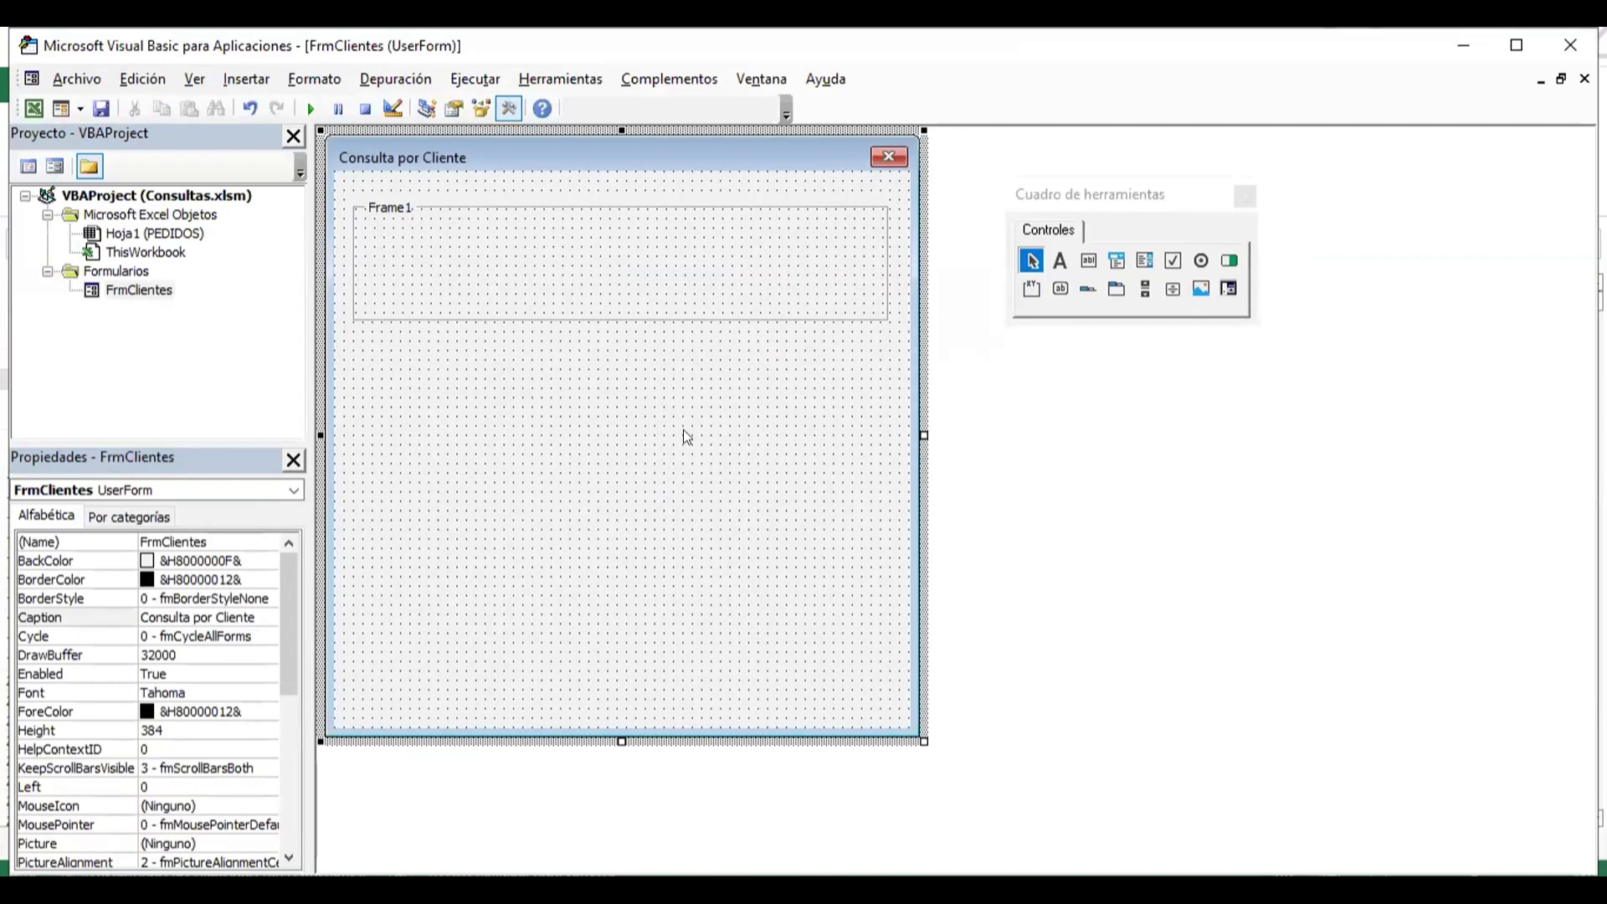
pyautogui.click(386, 223)
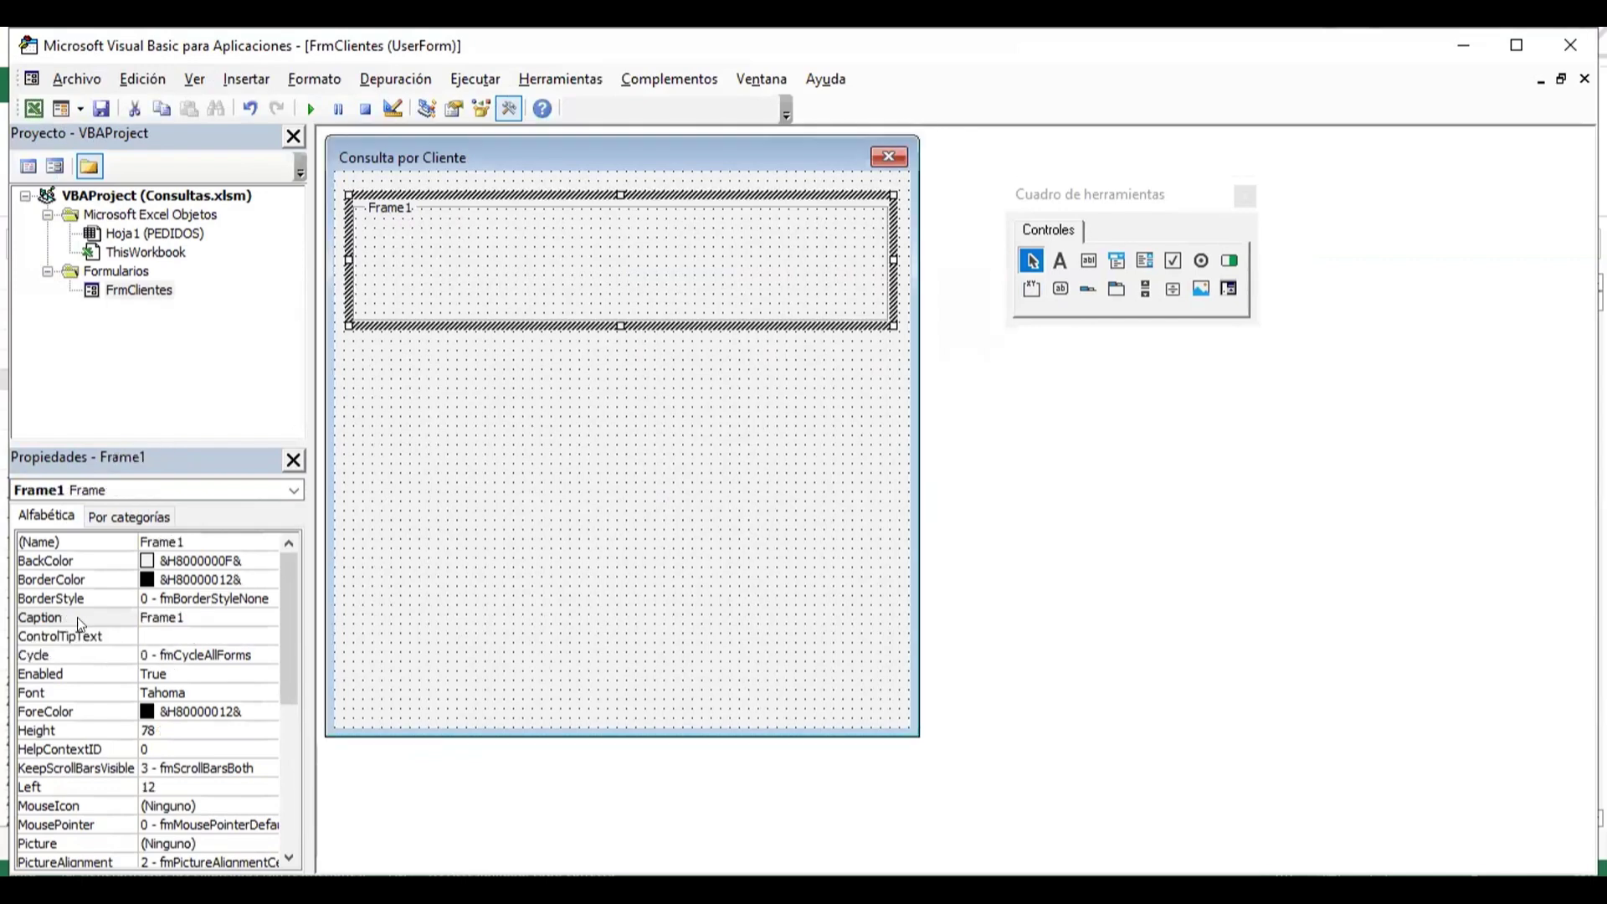
pyautogui.click(194, 619)
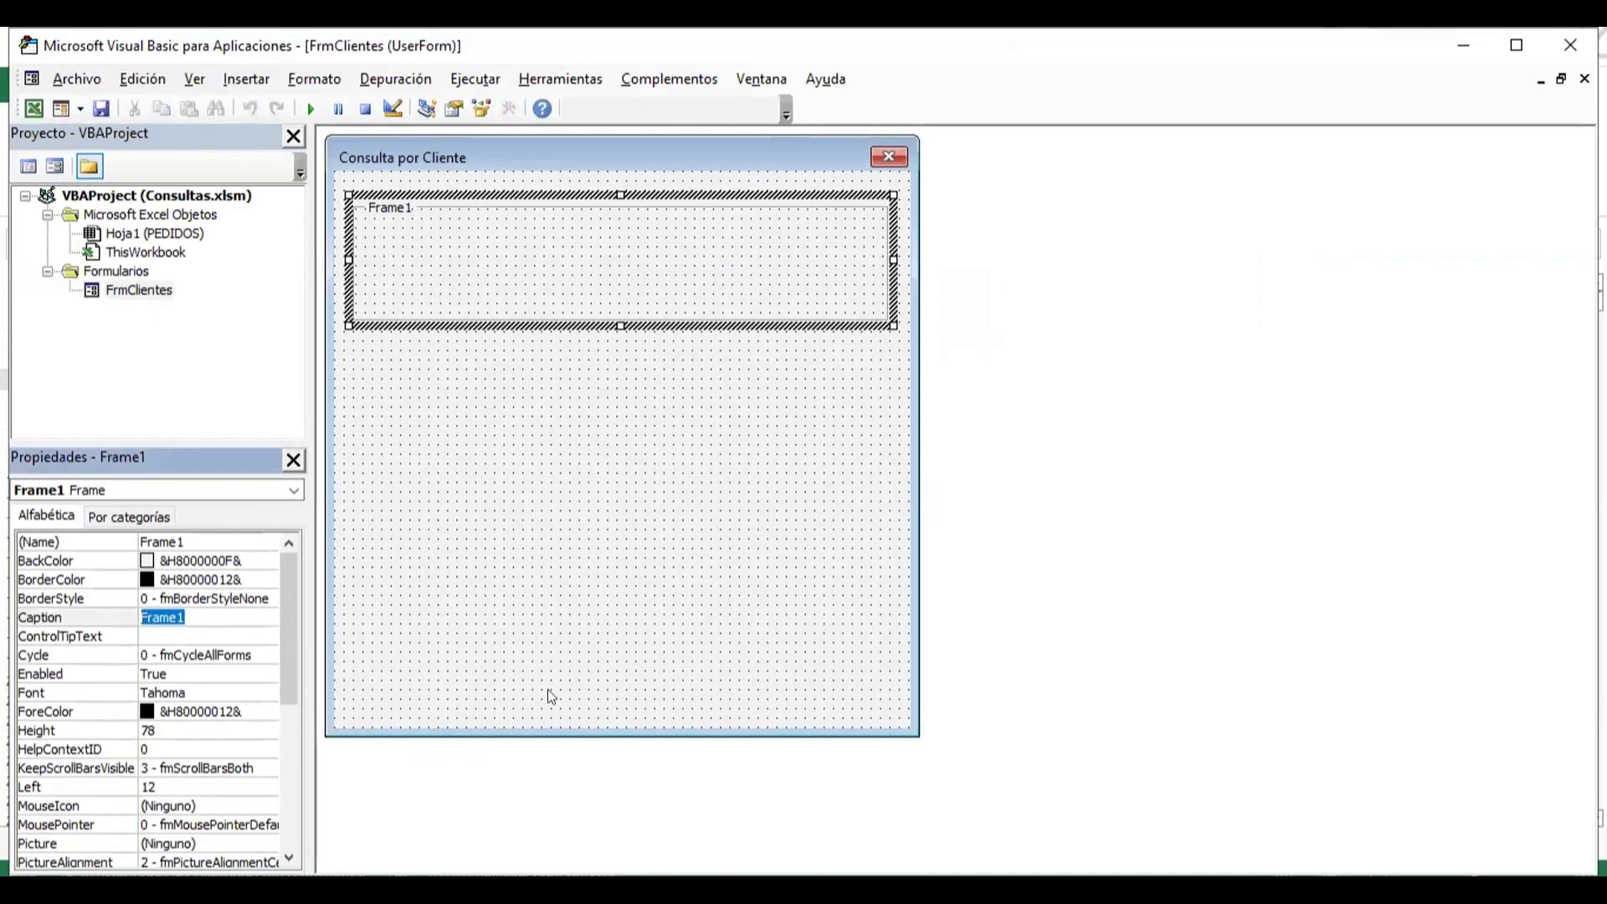
pyautogui.write('Datos d')
pyautogui.write('el Cl')
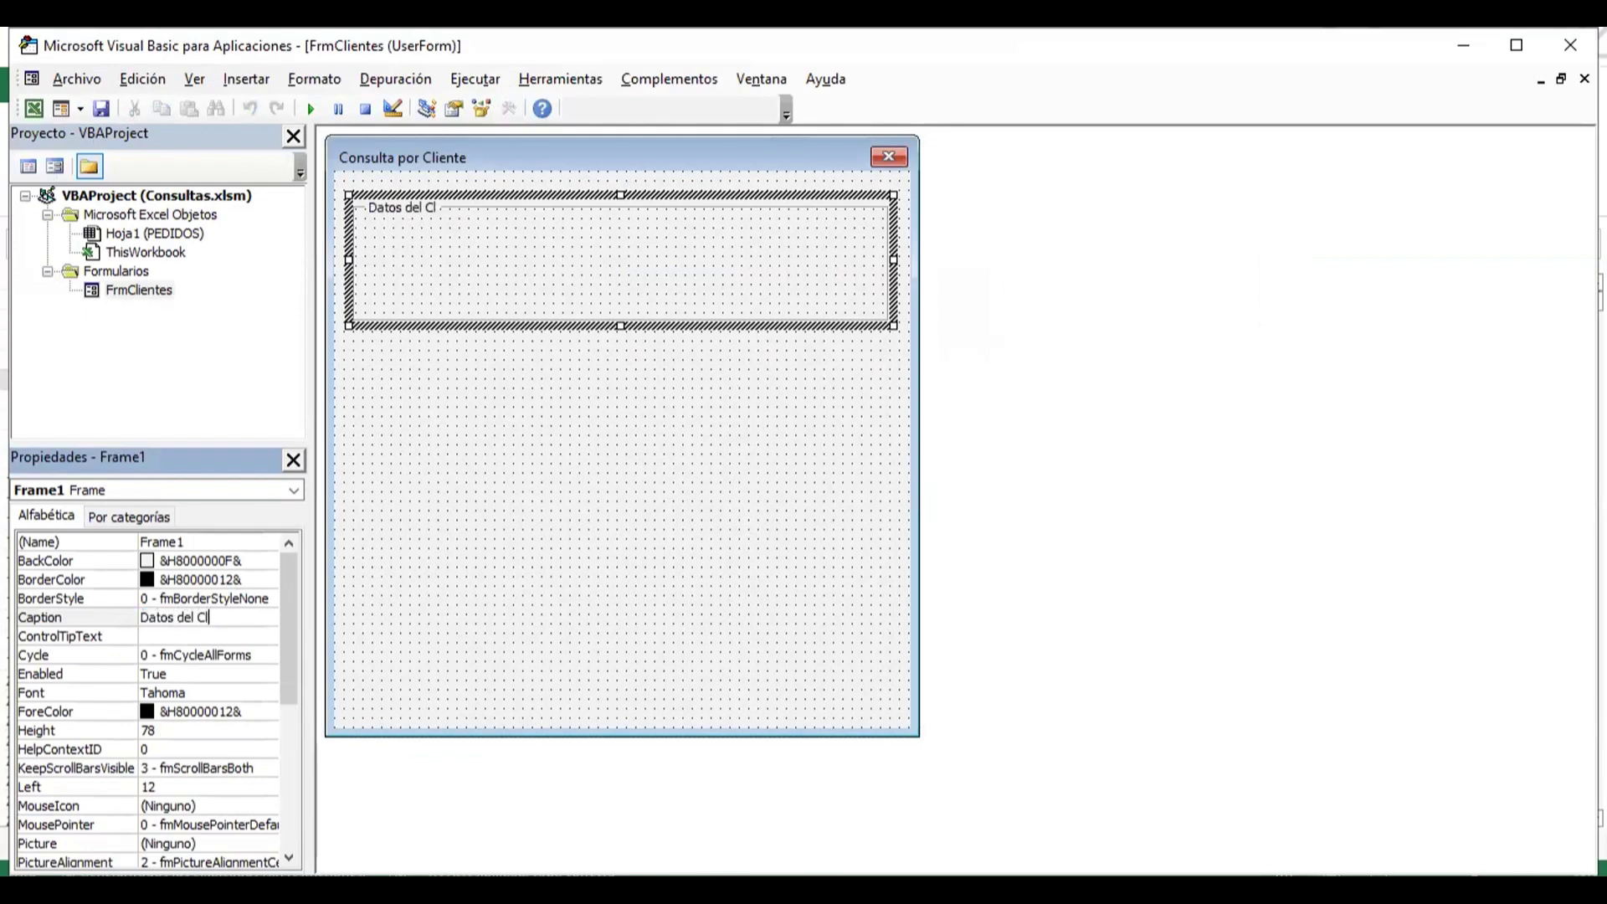
pyautogui.write('iente')
pyautogui.press('Return')
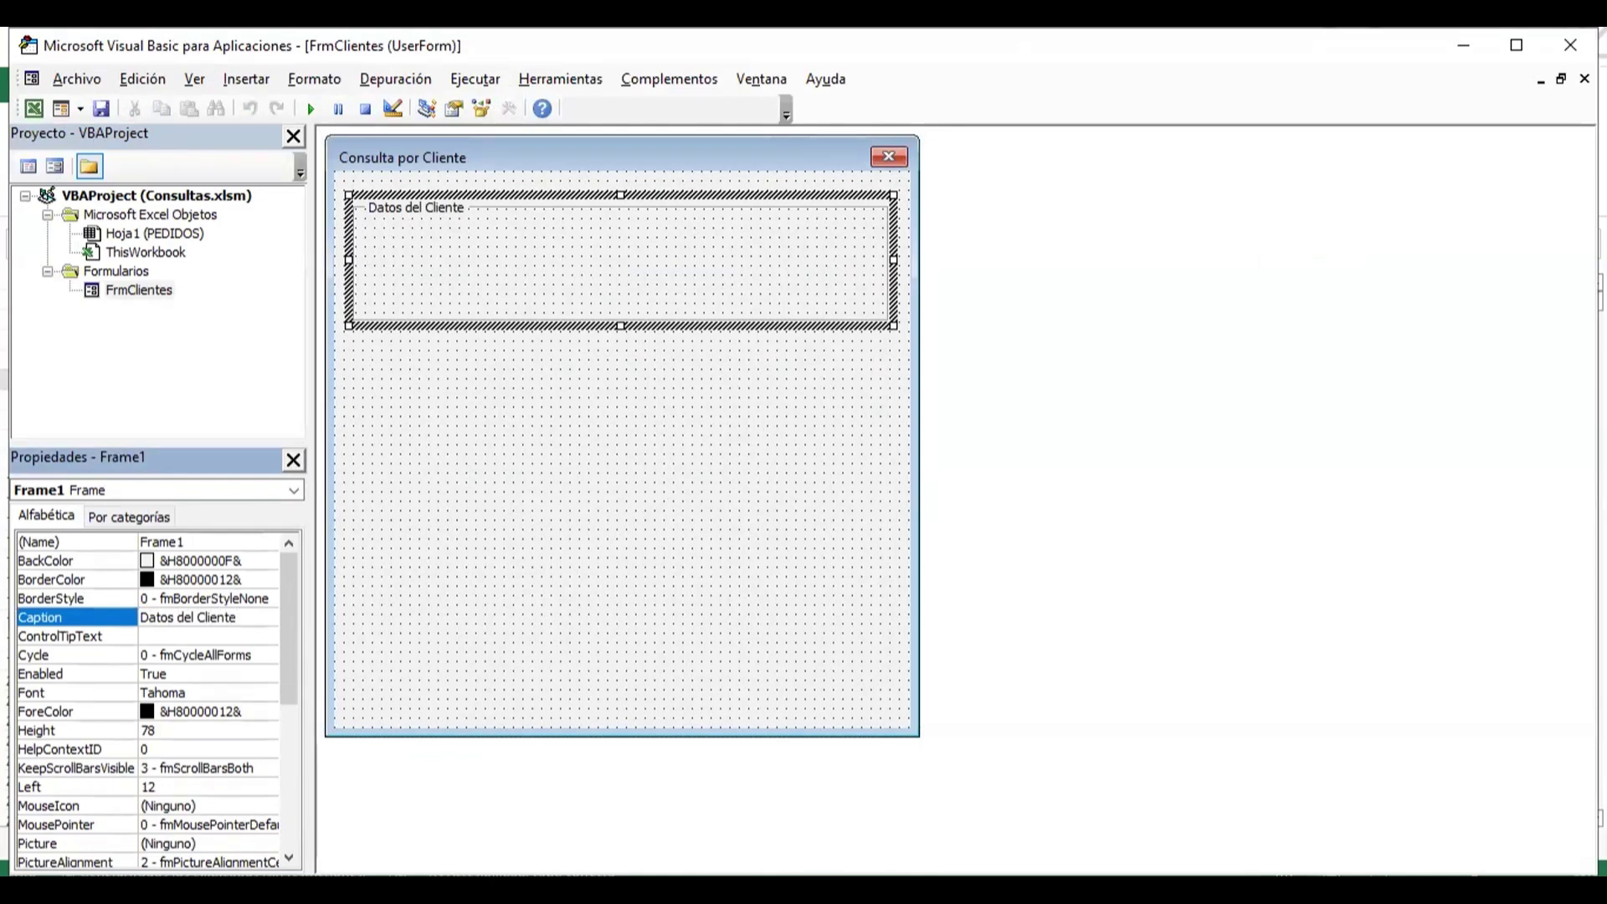
pyautogui.click(626, 411)
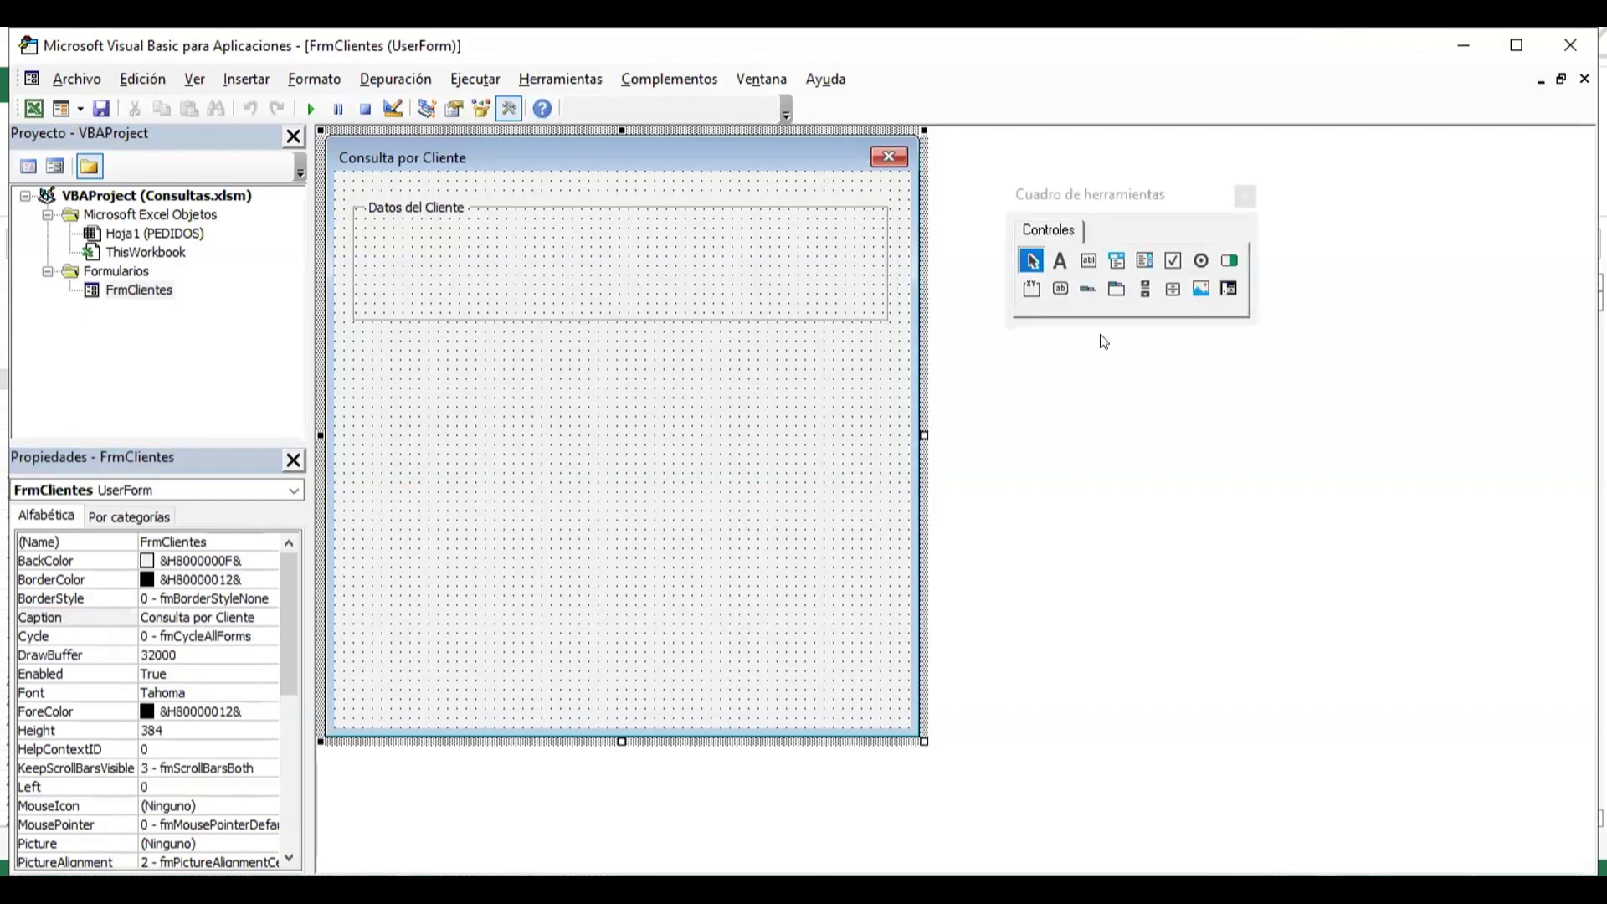
# - Place a widened label in the frame captioned 'Elegir cliente:'
pyautogui.click(1061, 263)
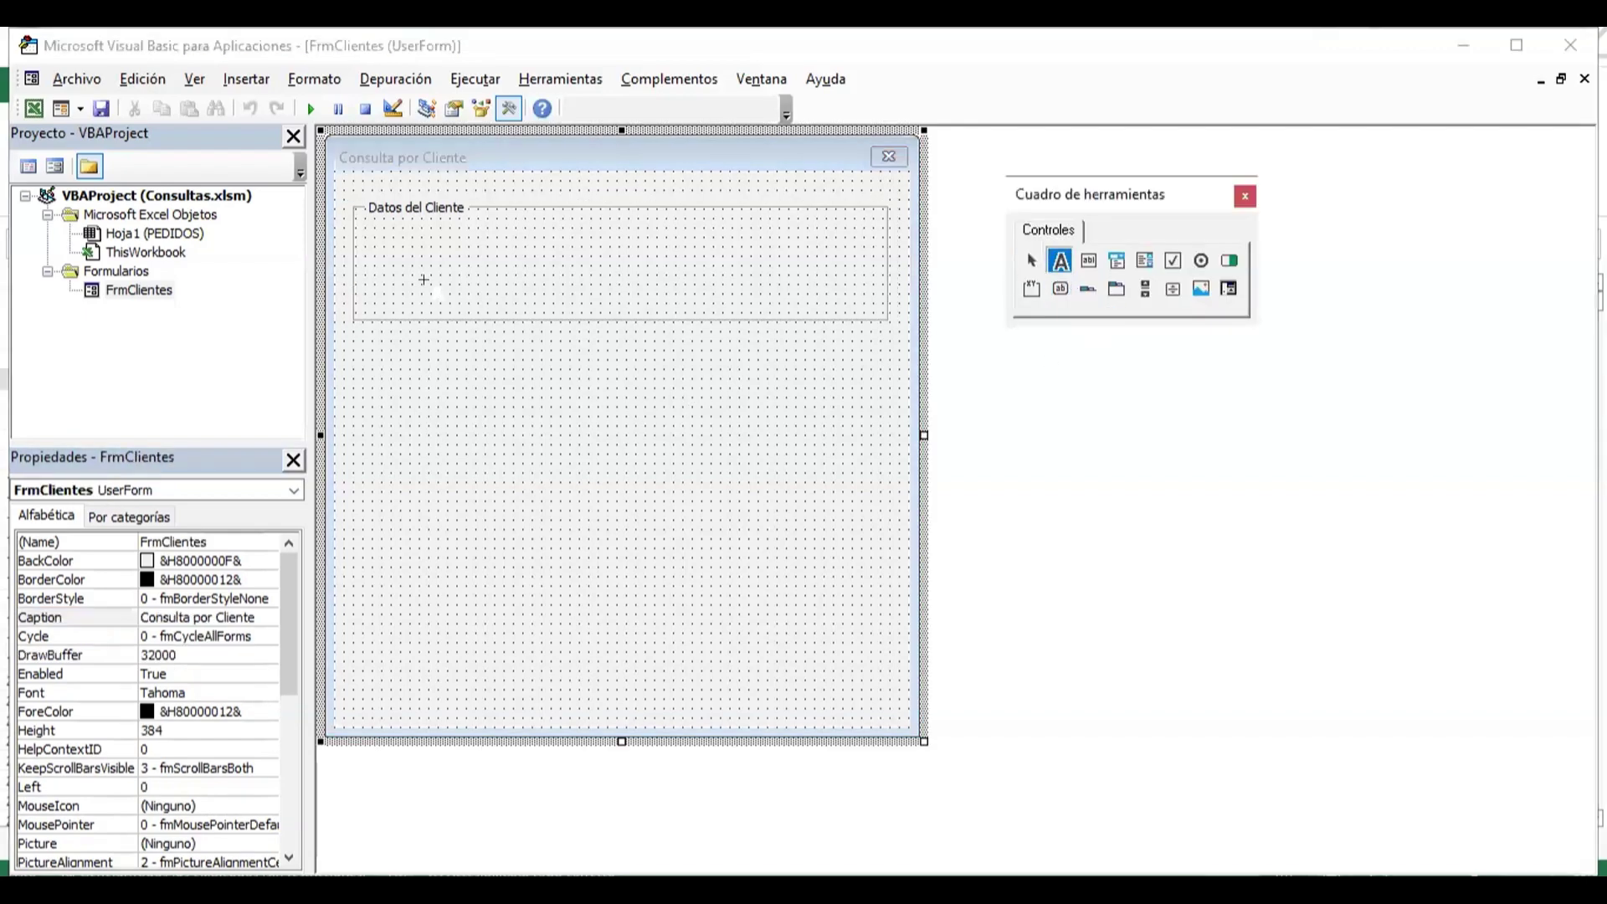
pyautogui.click(377, 243)
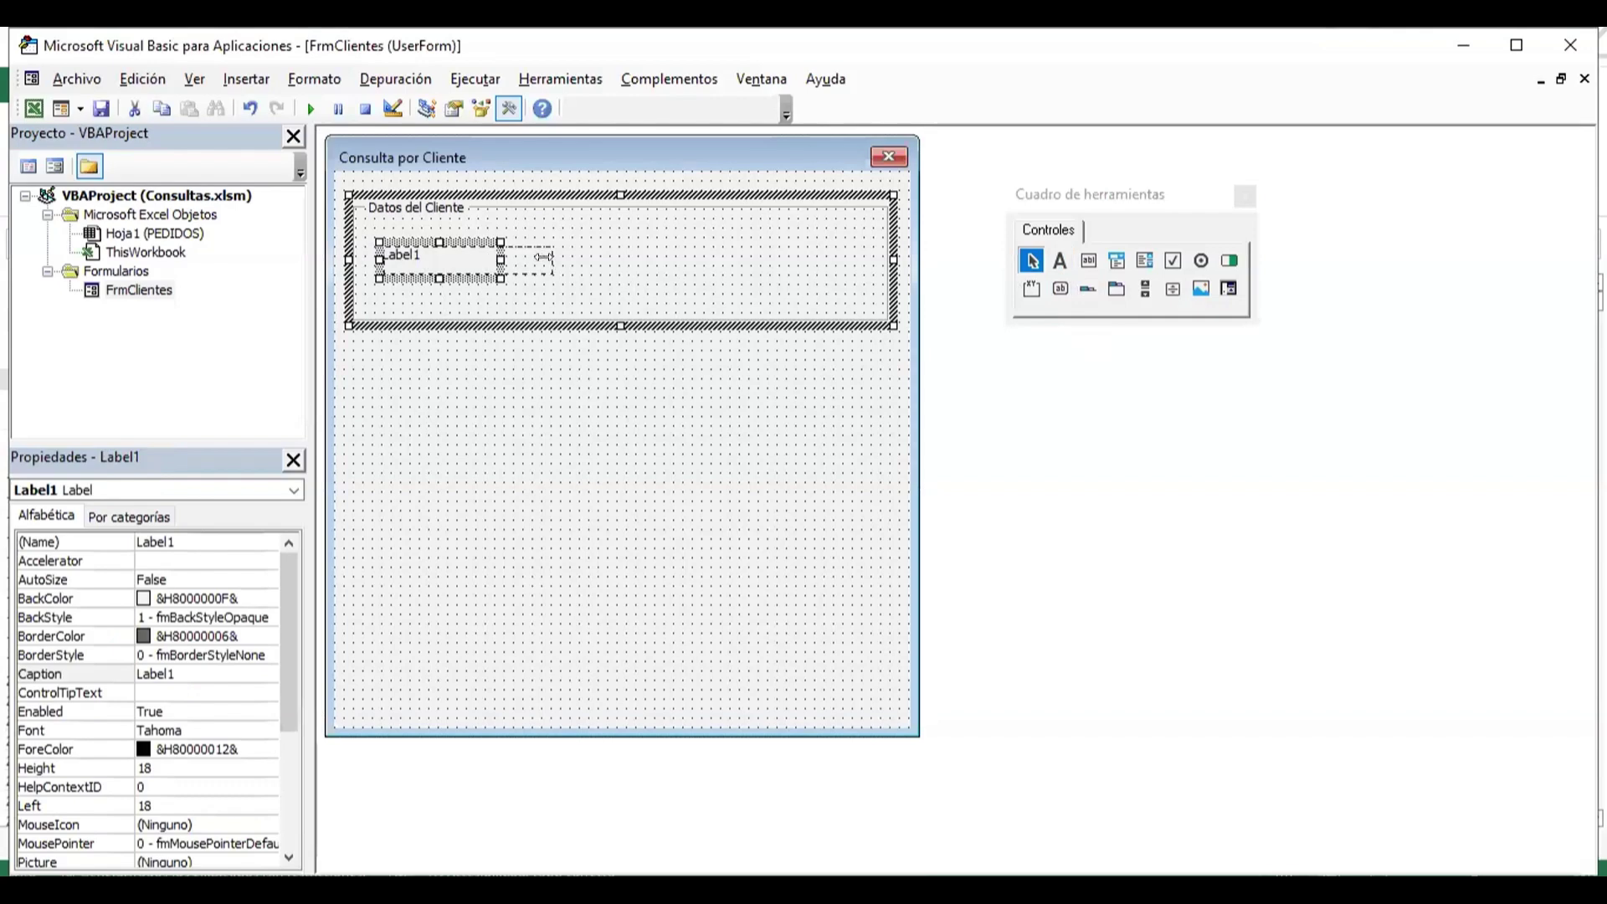
pyautogui.moveTo(502, 260); pyautogui.dragTo(558, 260)
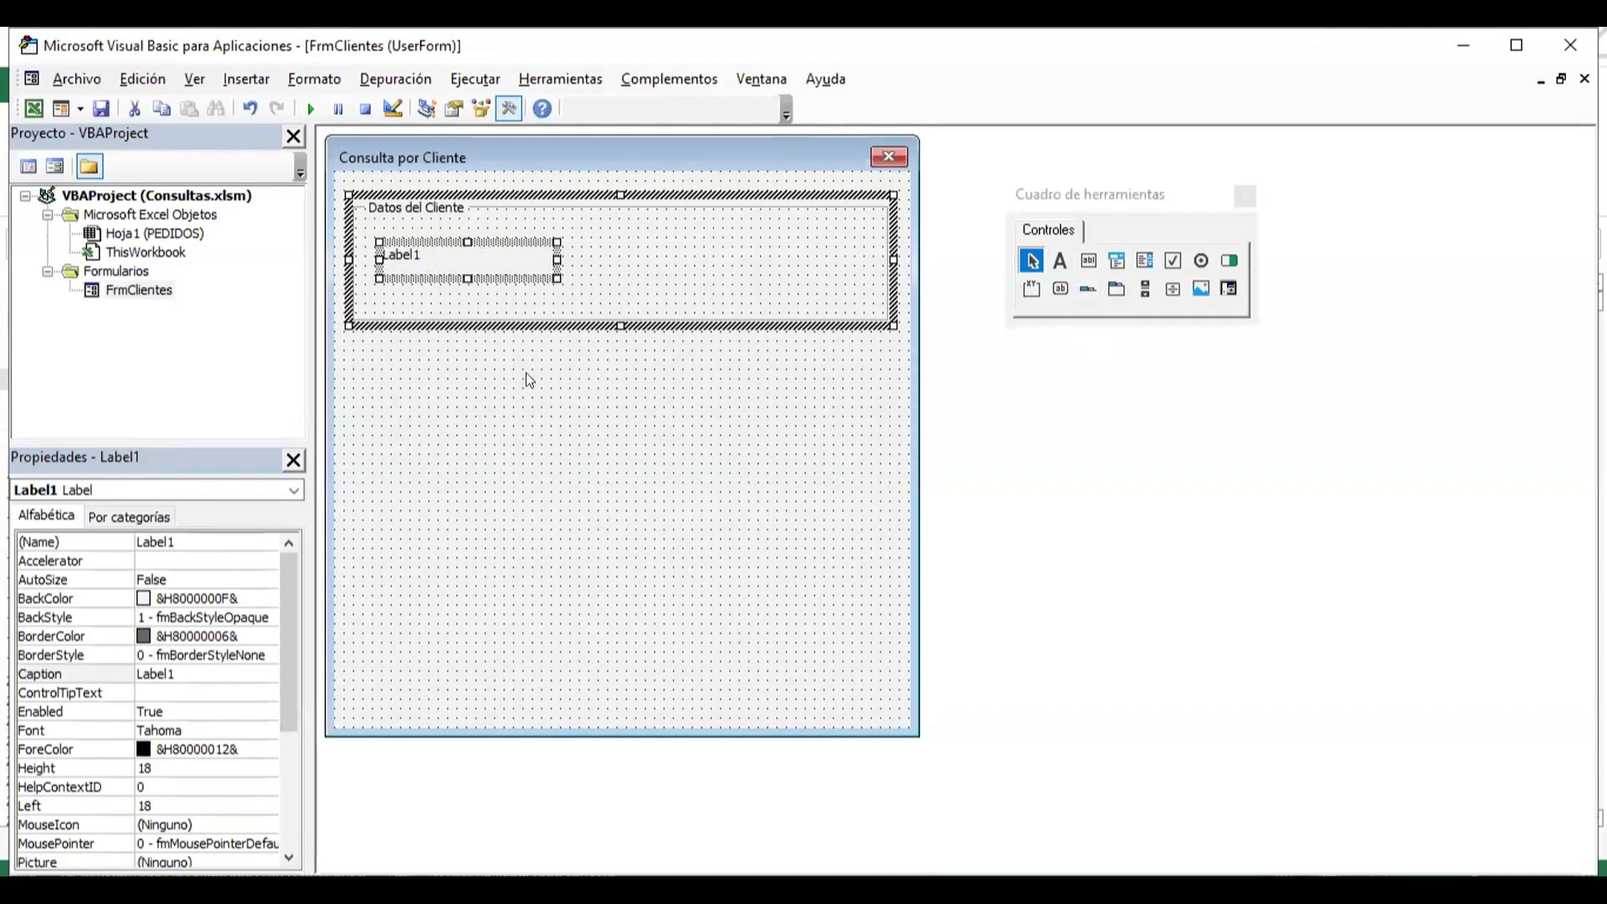
pyautogui.doubleClick(202, 669)
pyautogui.press('BackSpace')
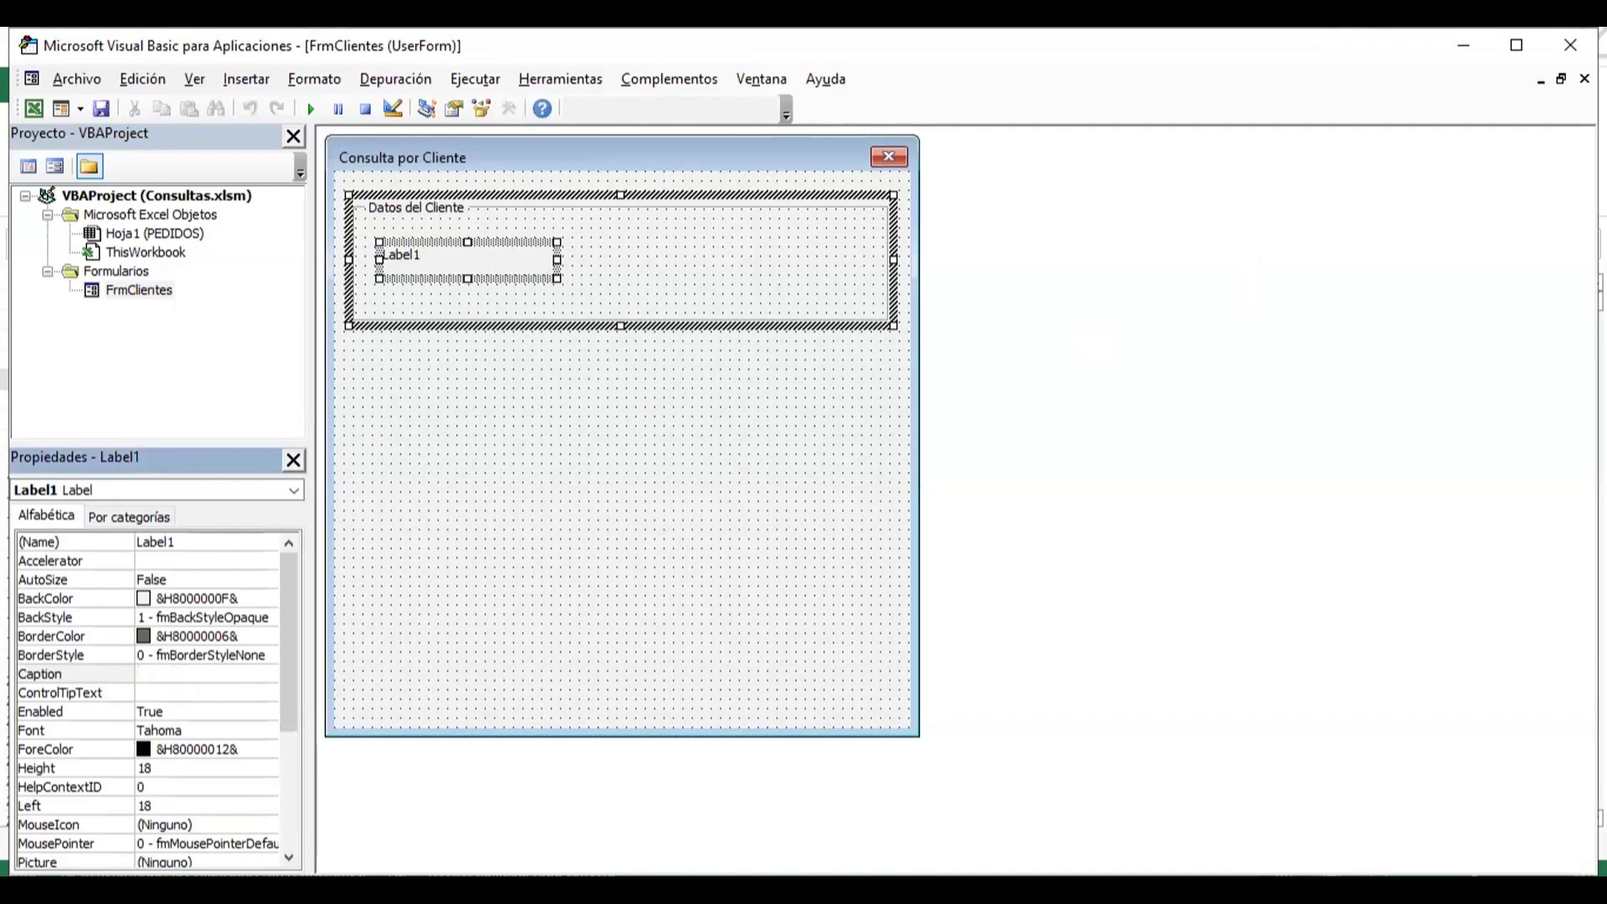
pyautogui.write('Elegir c')
pyautogui.write('liente:')
pyautogui.press('Return')
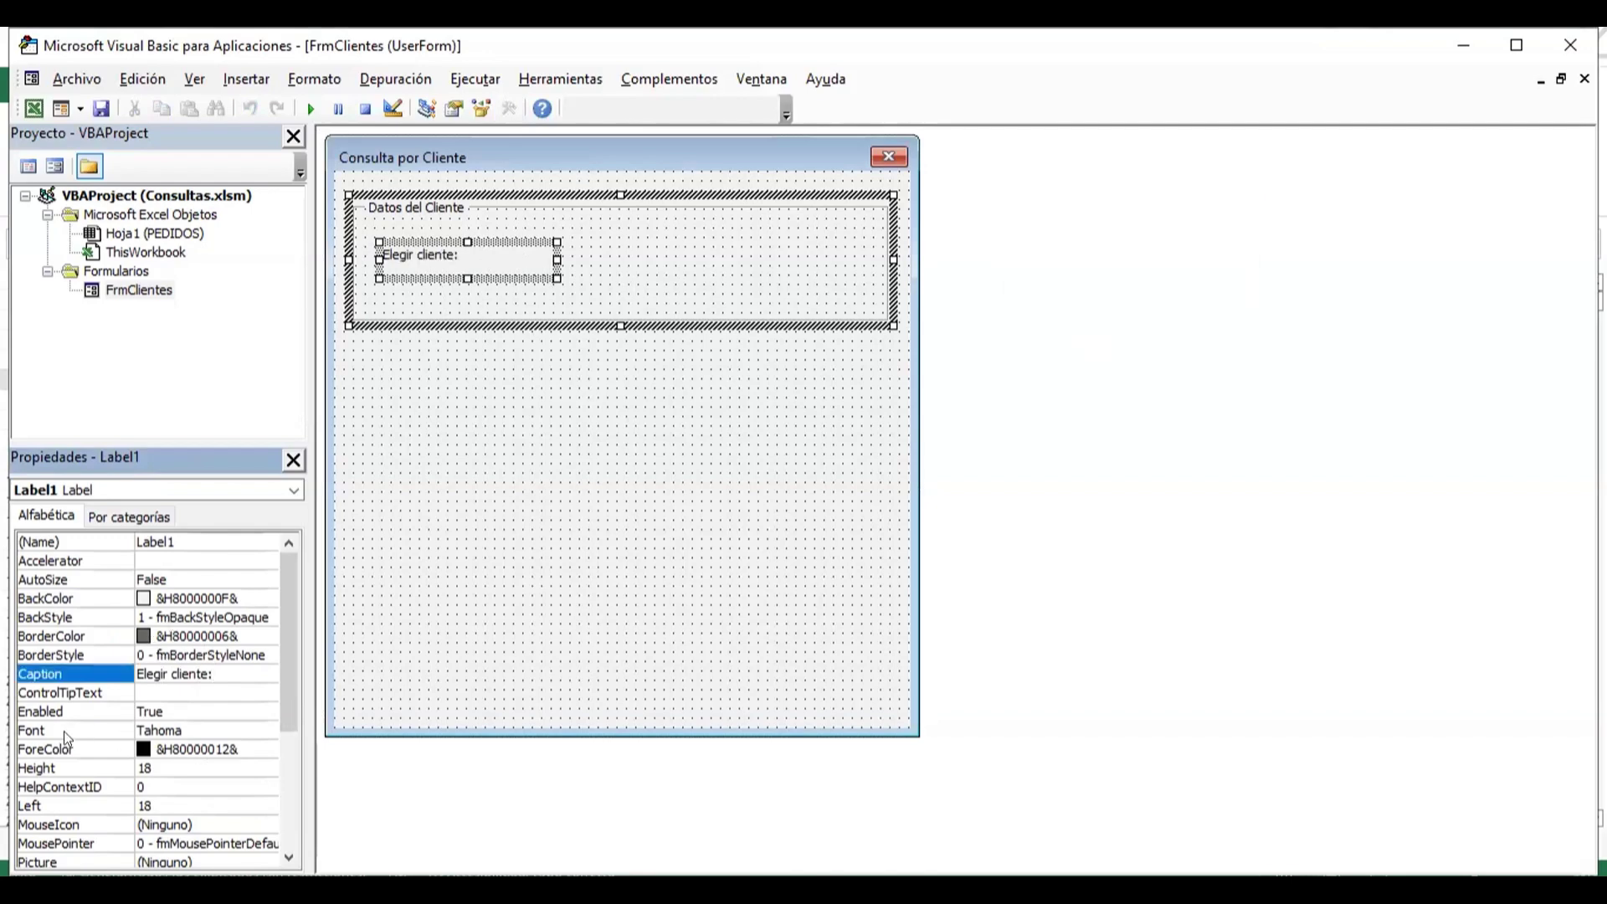
# - Make the 'Elegir cliente:' label font bold (Negrita) at size 12
pyautogui.click(229, 728)
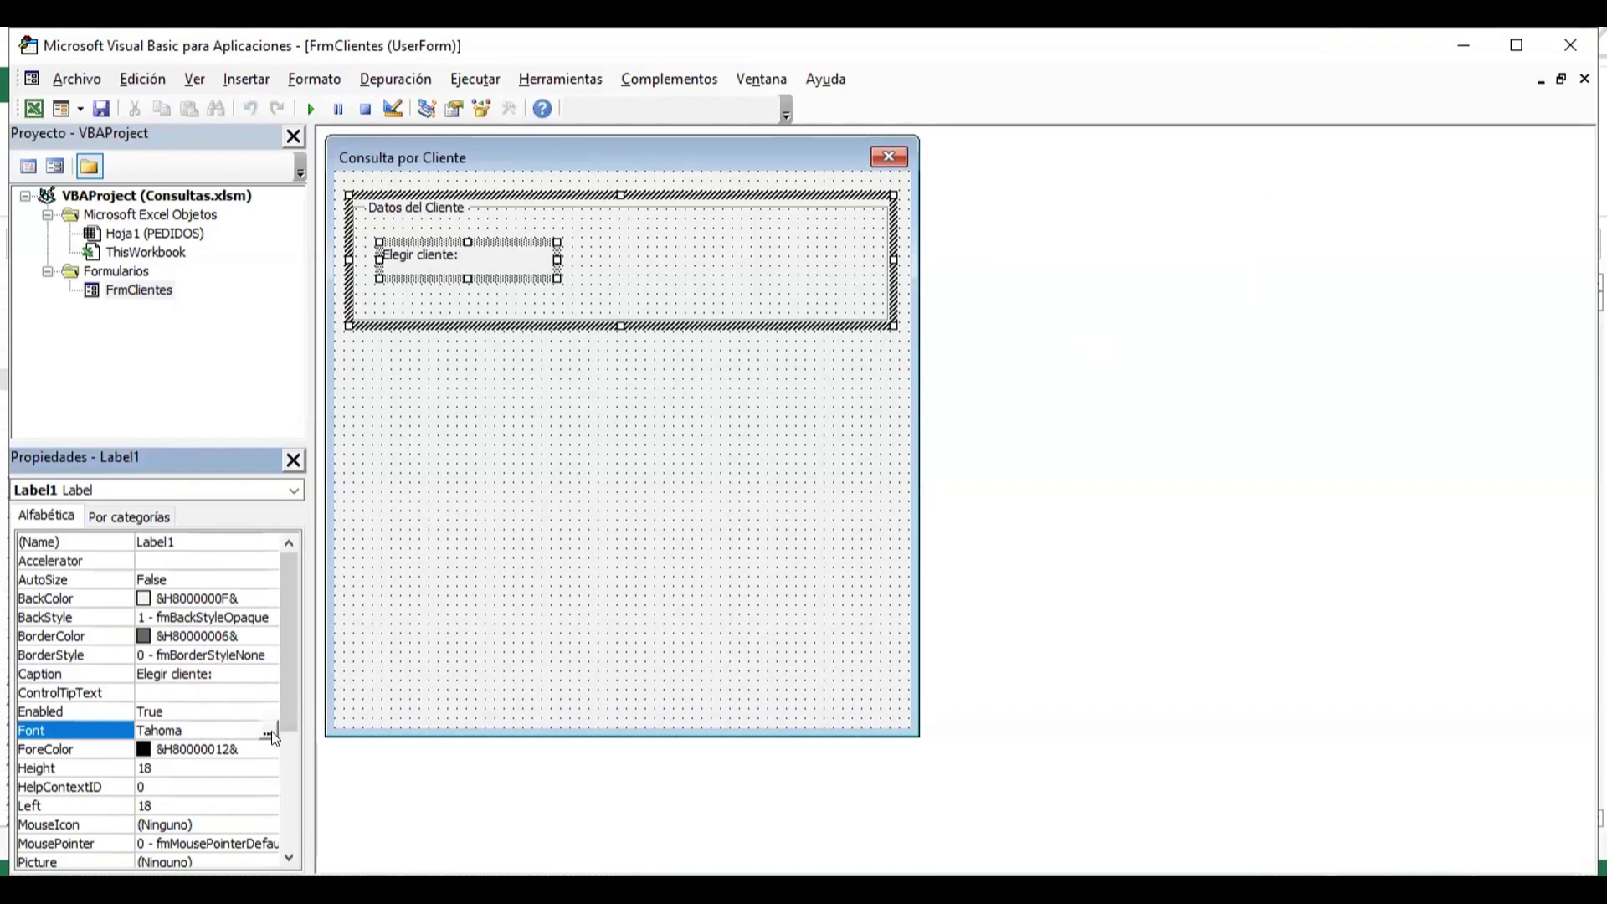
pyautogui.click(268, 733)
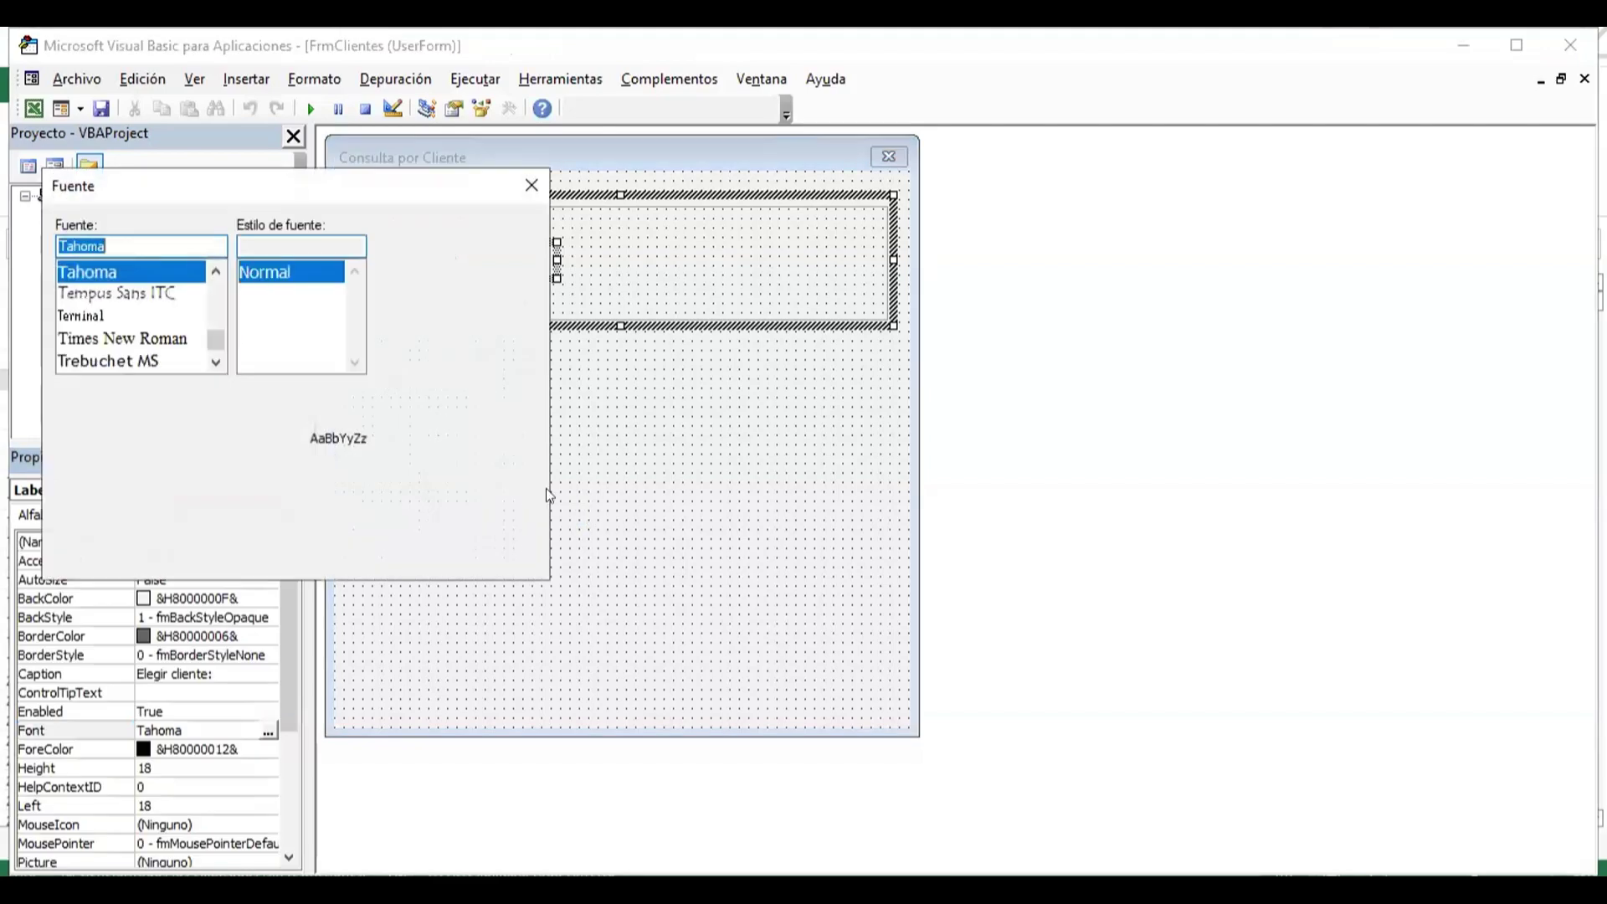
pyautogui.click(293, 295)
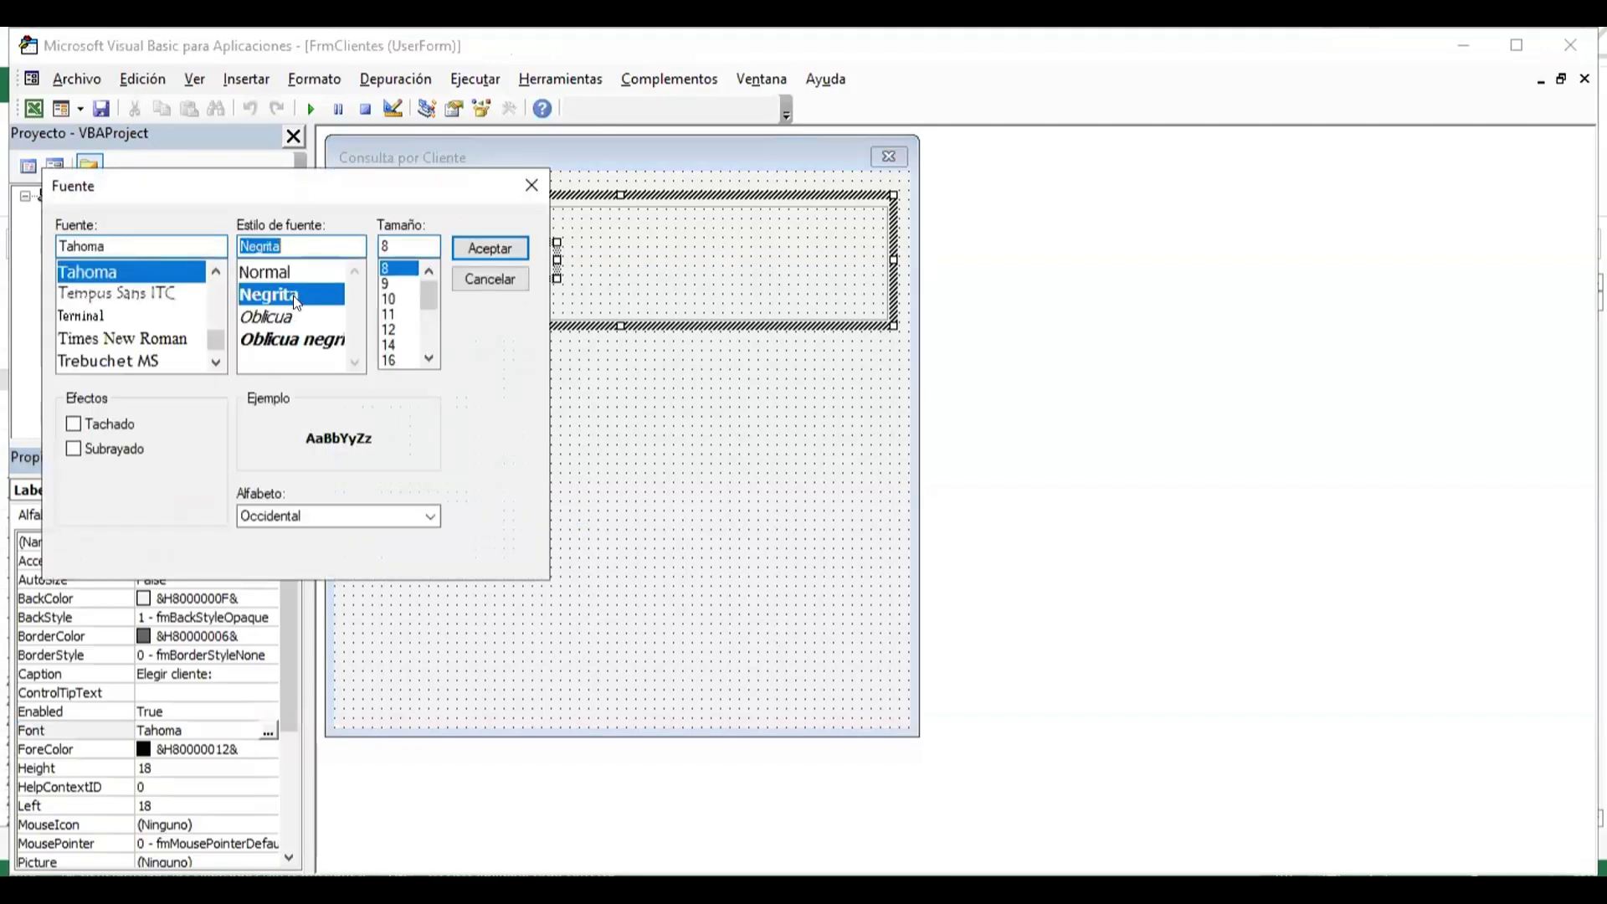
pyautogui.click(389, 331)
pyautogui.click(479, 248)
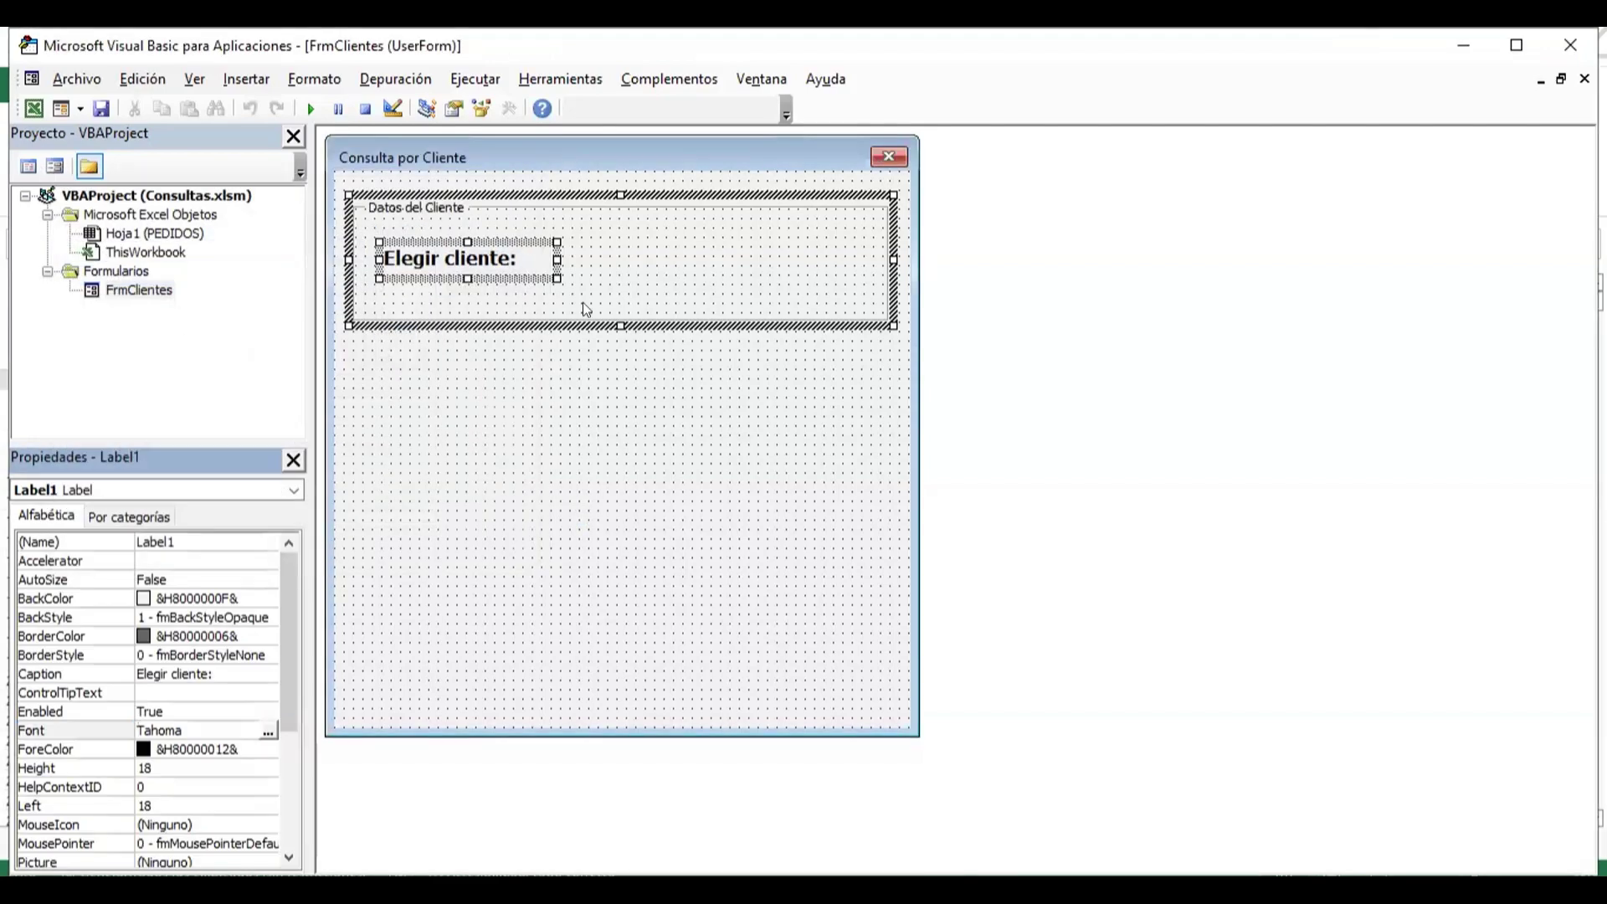
pyautogui.click(653, 281)
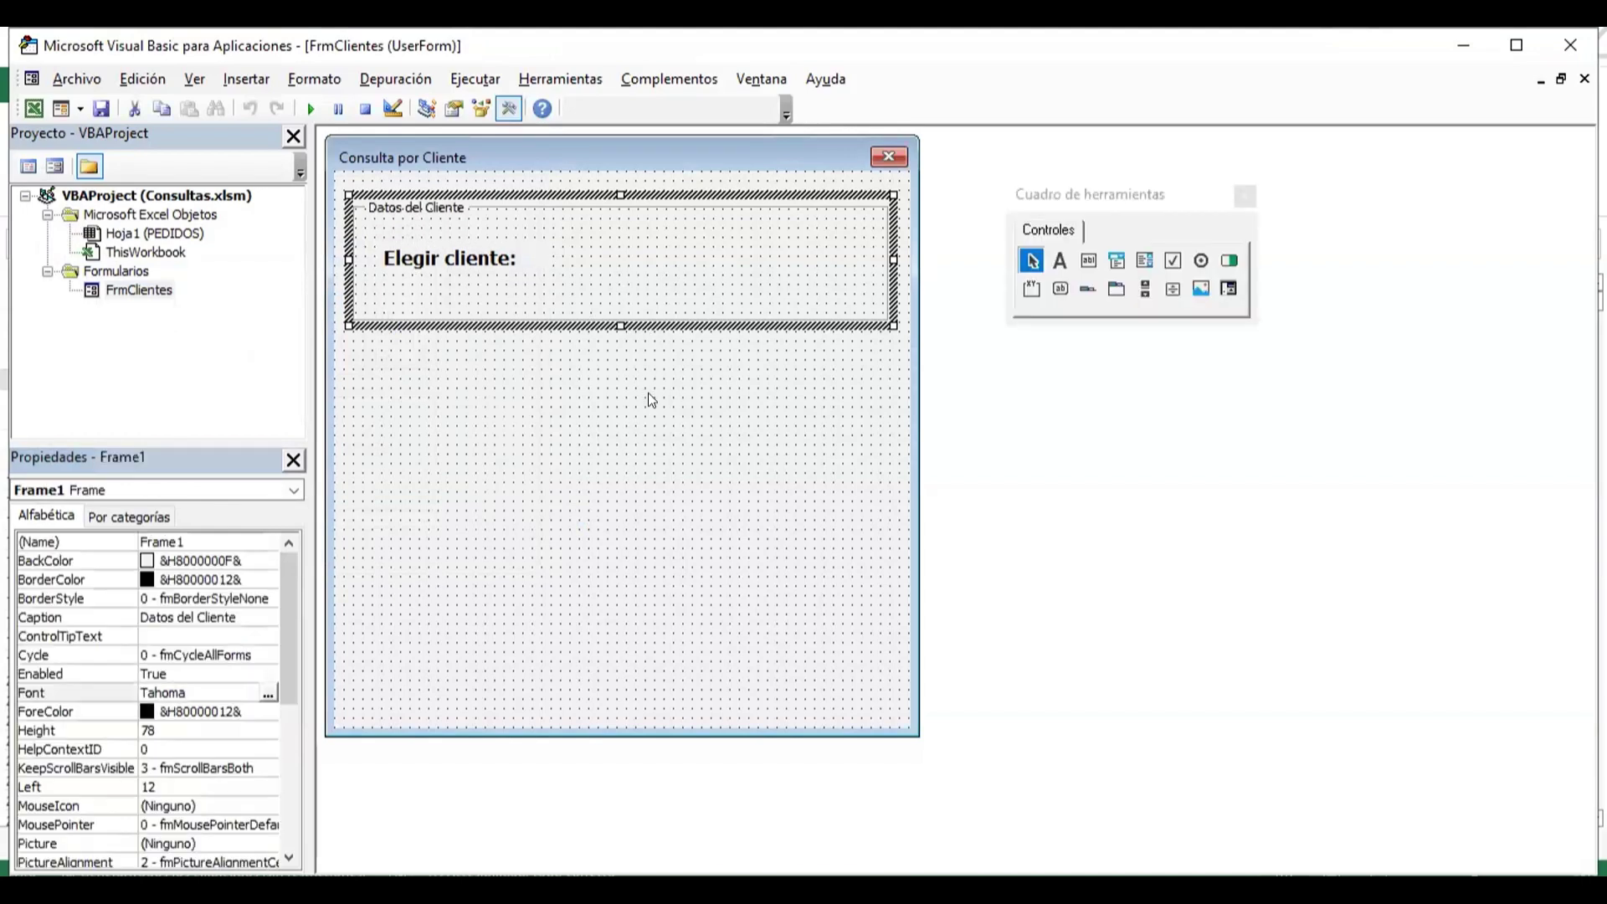
# - Reposition the Cuadro de herramientas to the right so the Datos del Cliente frame is uncovered
pyautogui.click(780, 412)
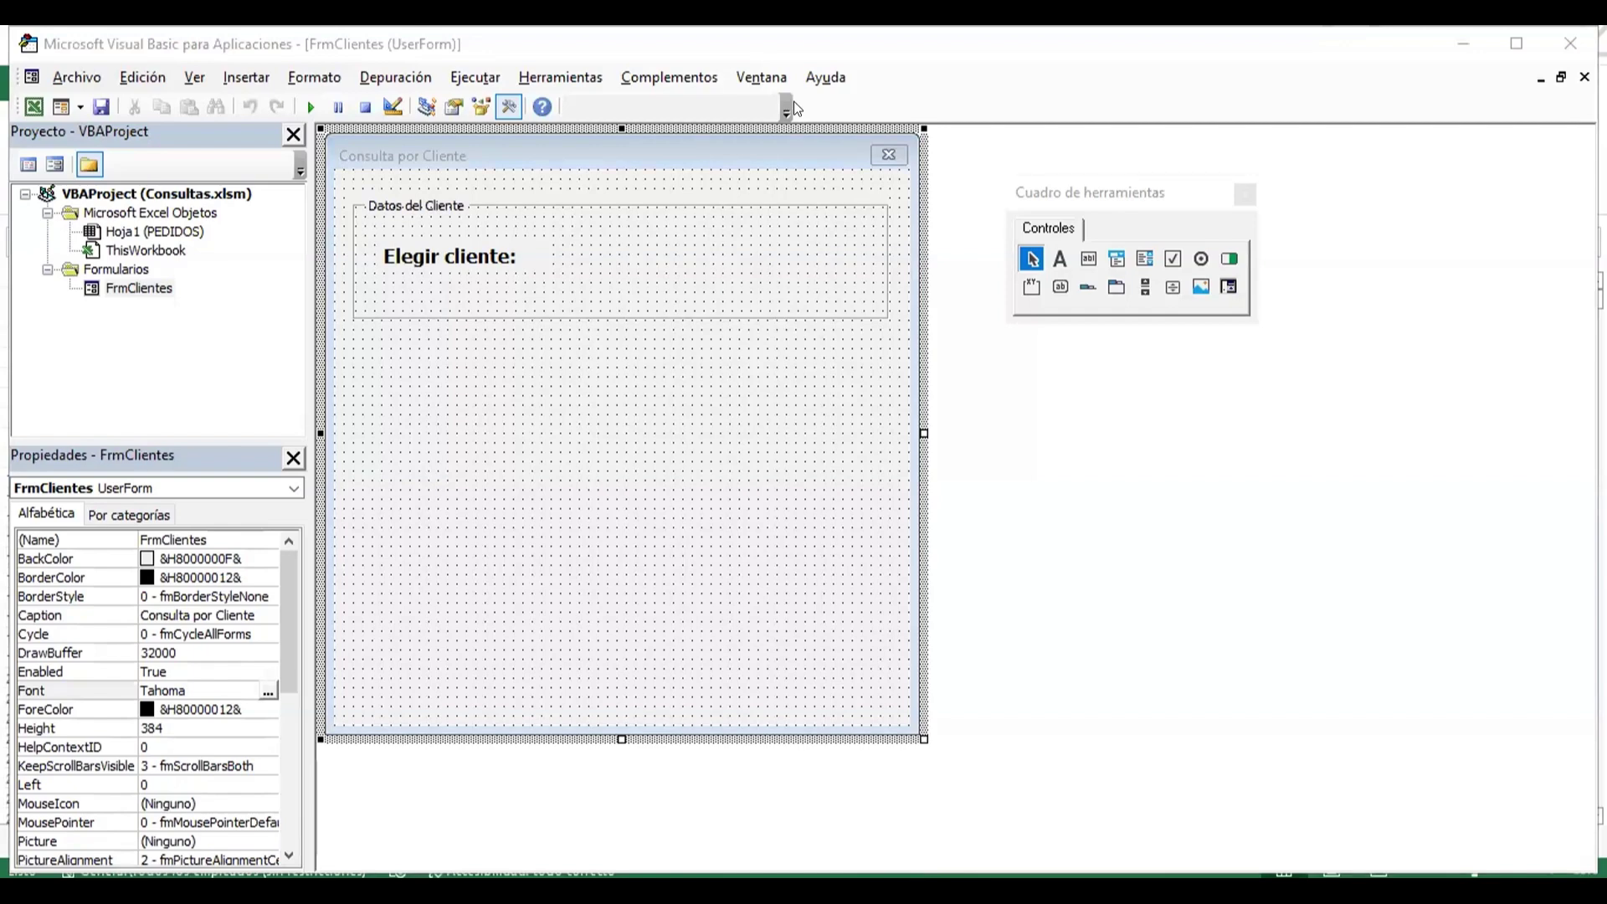
pyautogui.click(554, 421)
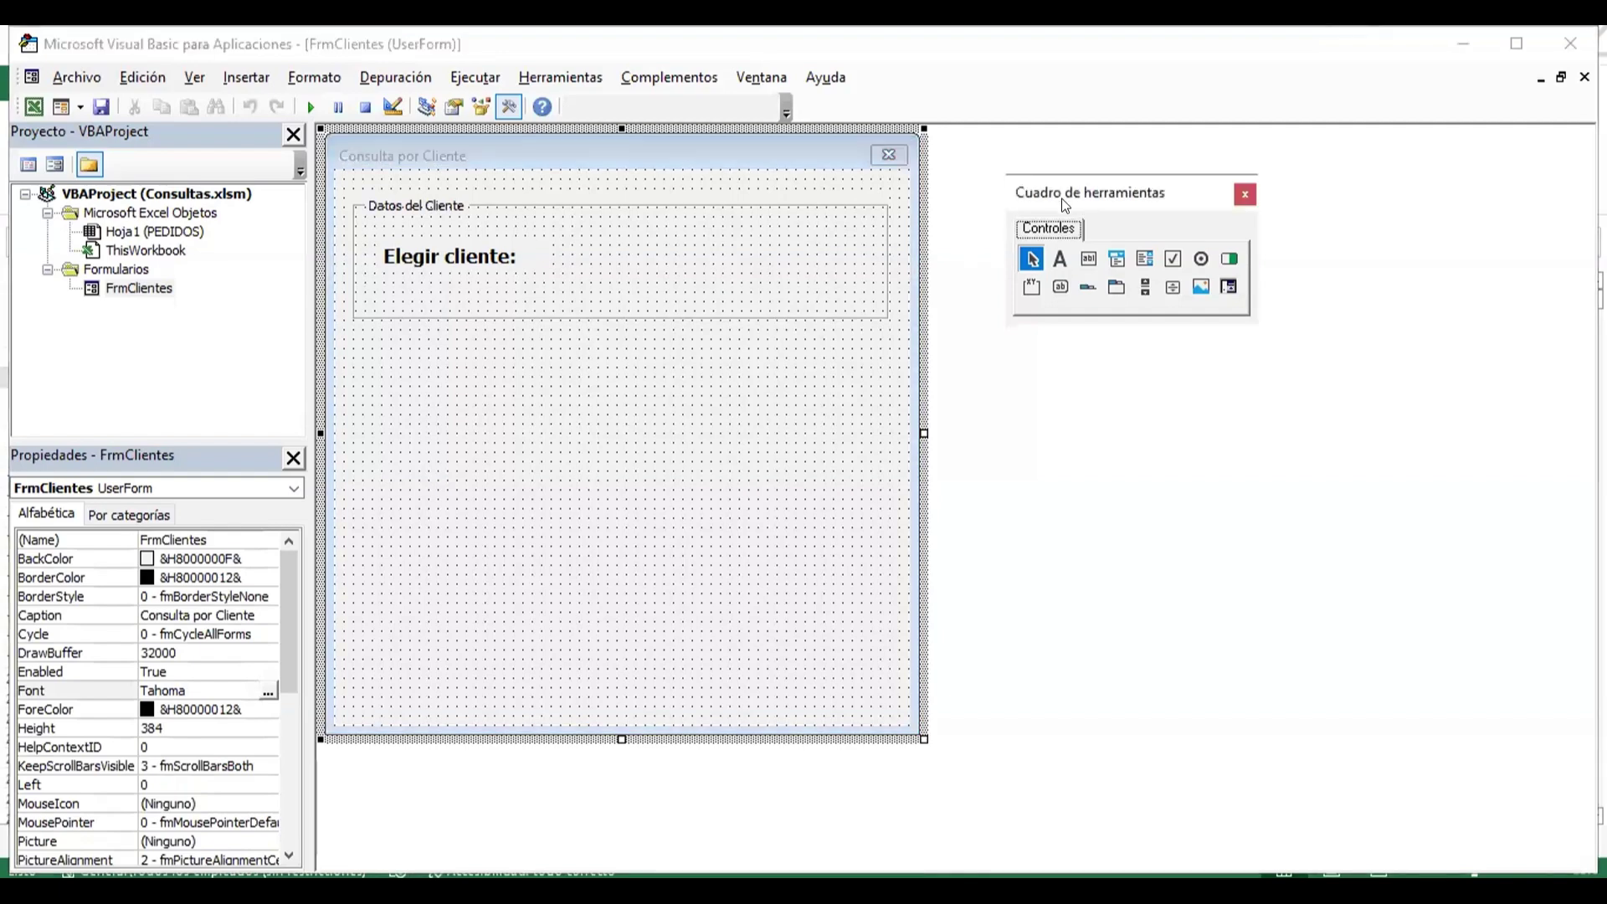
pyautogui.moveTo(1080, 205); pyautogui.dragTo(893, 209)
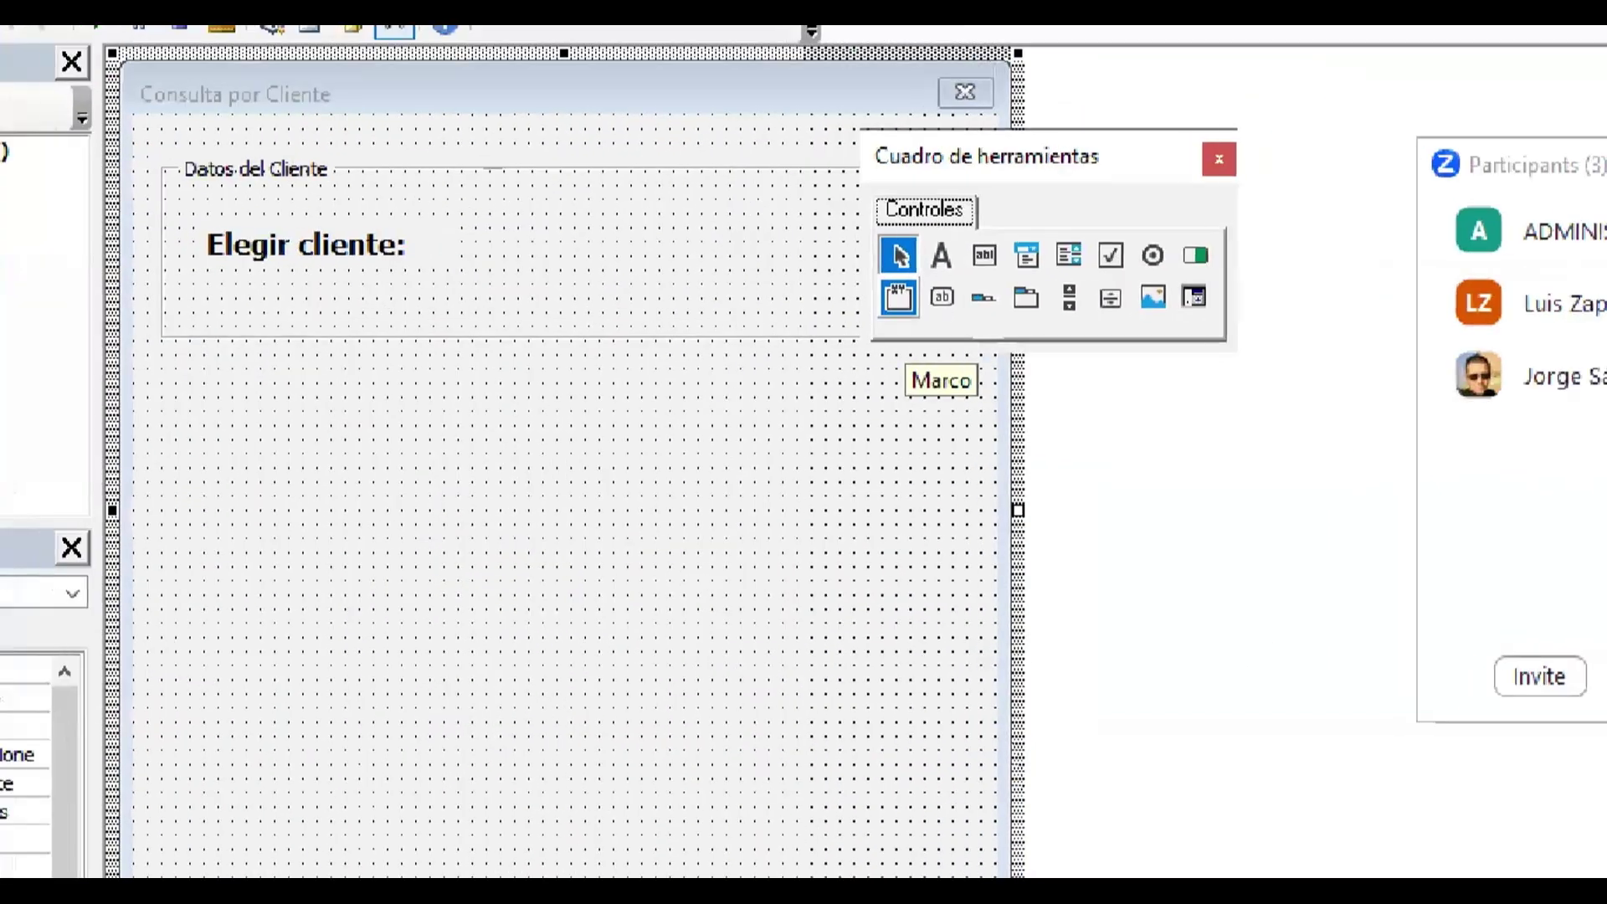
pyautogui.moveTo(893, 314)
pyautogui.mouseDown()
pyautogui.moveTo(639, 251)
pyautogui.moveTo(325, 98)
pyautogui.moveTo(298, 117)
pyautogui.moveTo(339, 129)
pyautogui.mouseUp()
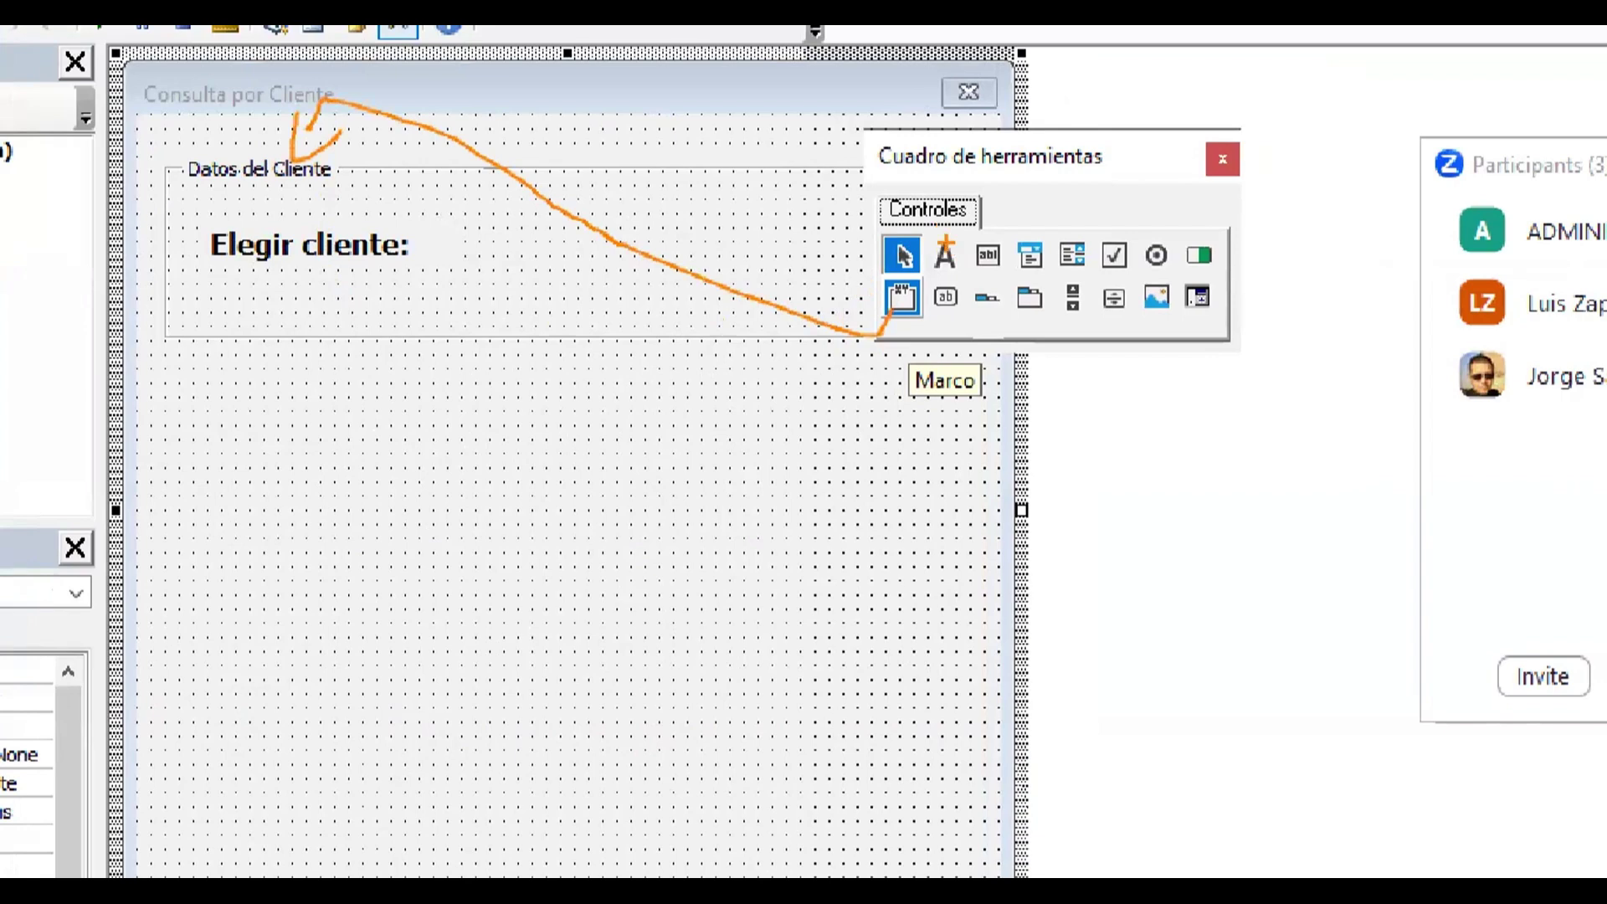
pyautogui.moveTo(923, 224)
pyautogui.mouseDown()
pyautogui.moveTo(955, 278)
pyautogui.moveTo(923, 226)
pyautogui.moveTo(448, 241)
pyautogui.moveTo(472, 258)
pyautogui.mouseUp()
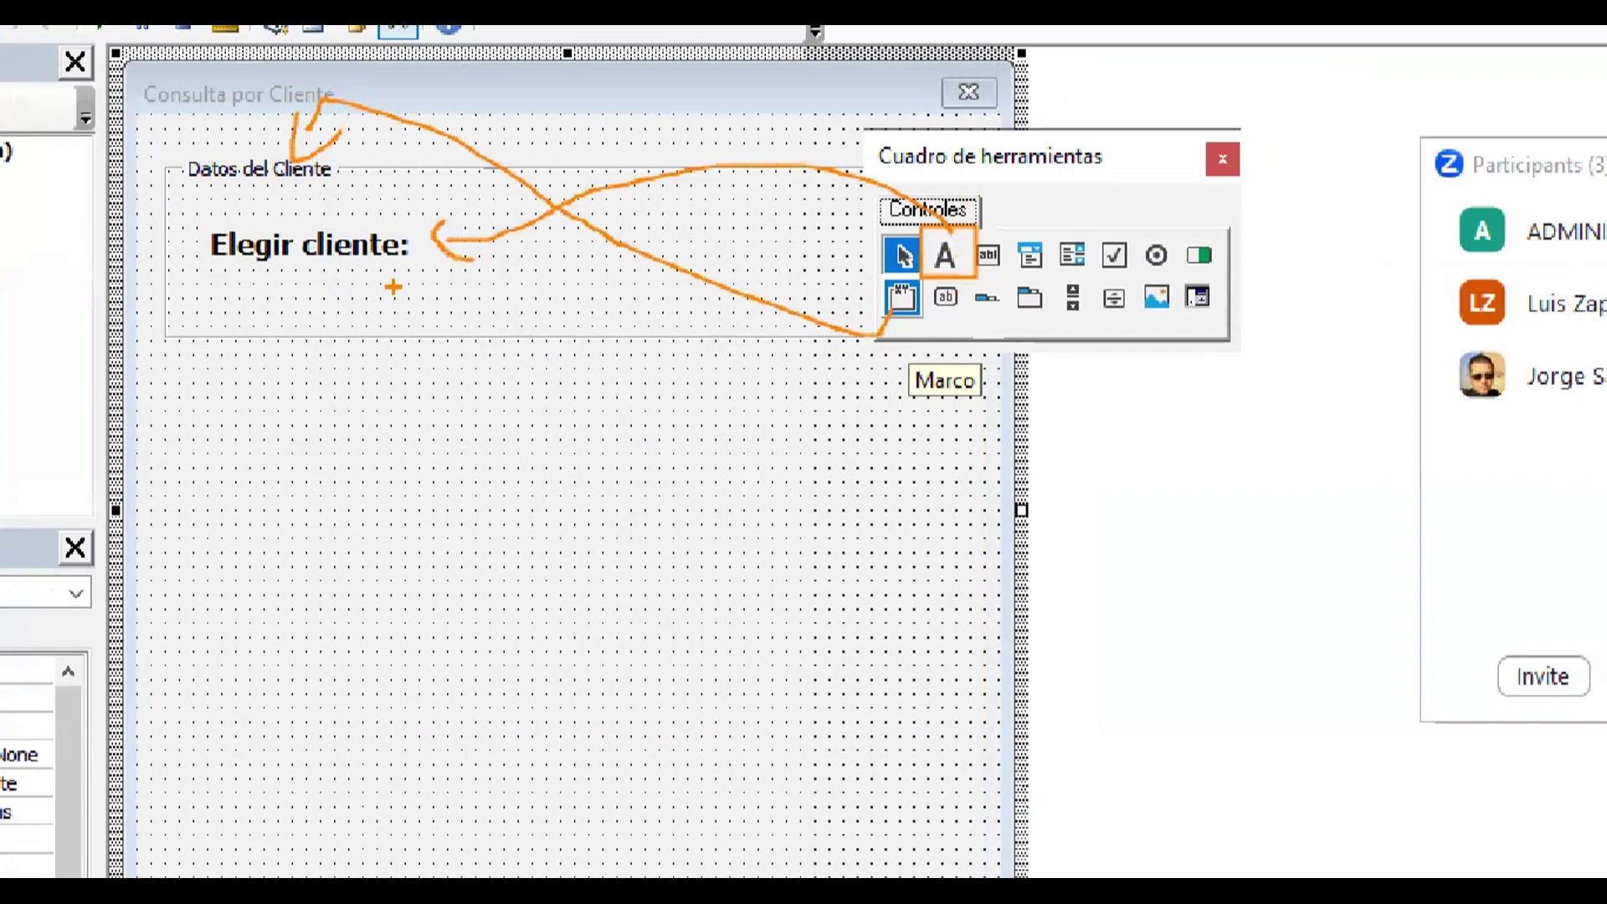
pyautogui.click(346, 449)
pyautogui.write('capt')
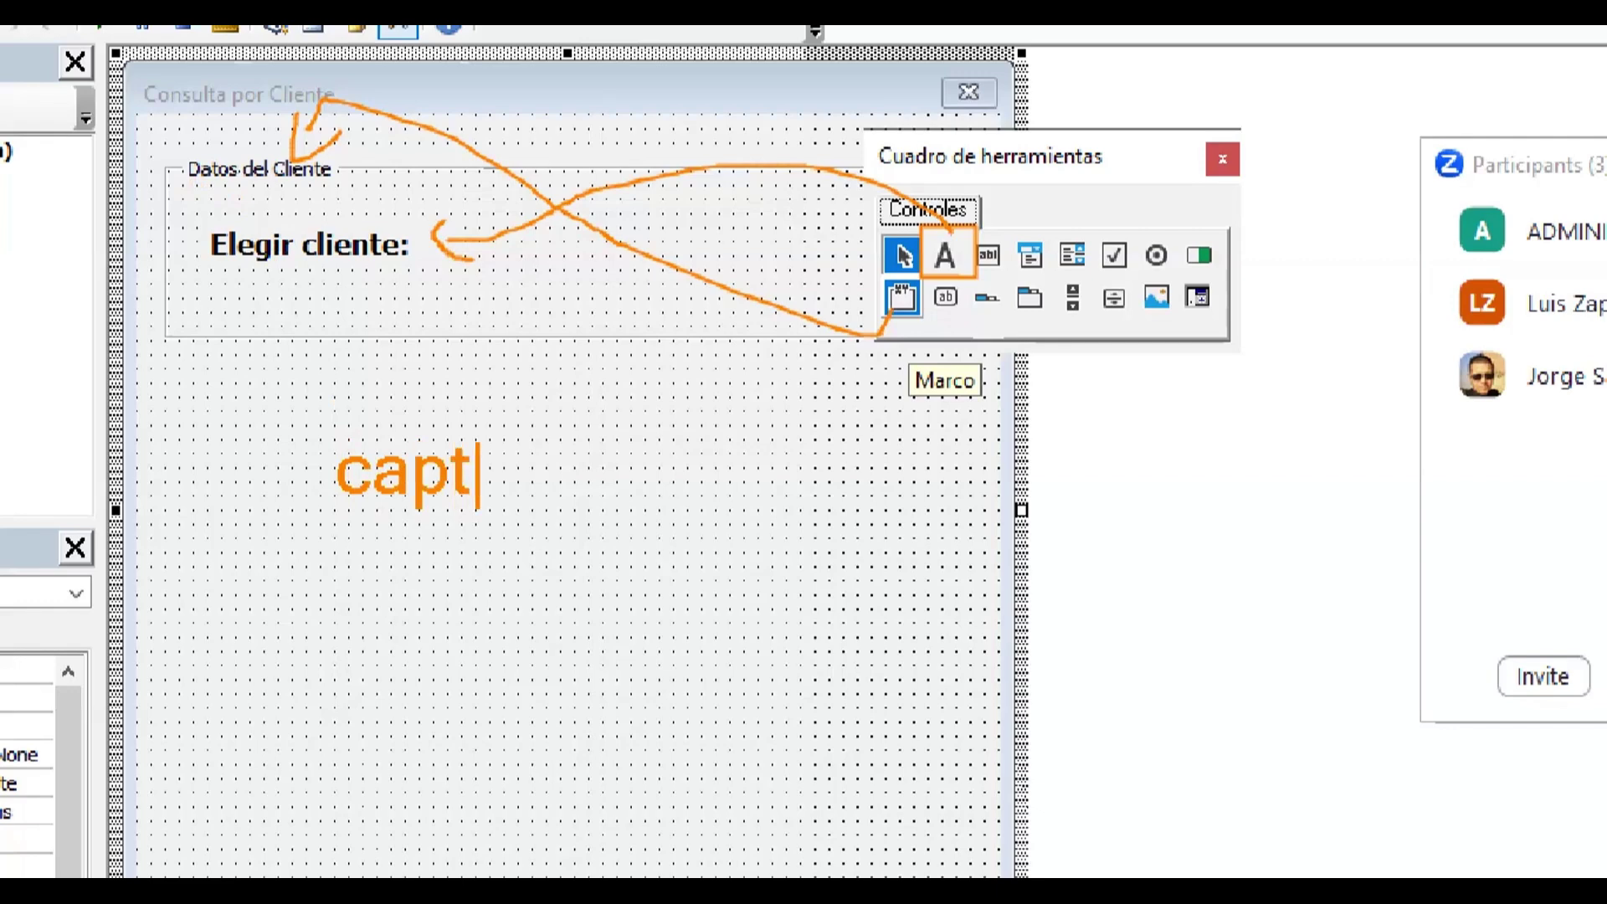
pyautogui.write('ion')
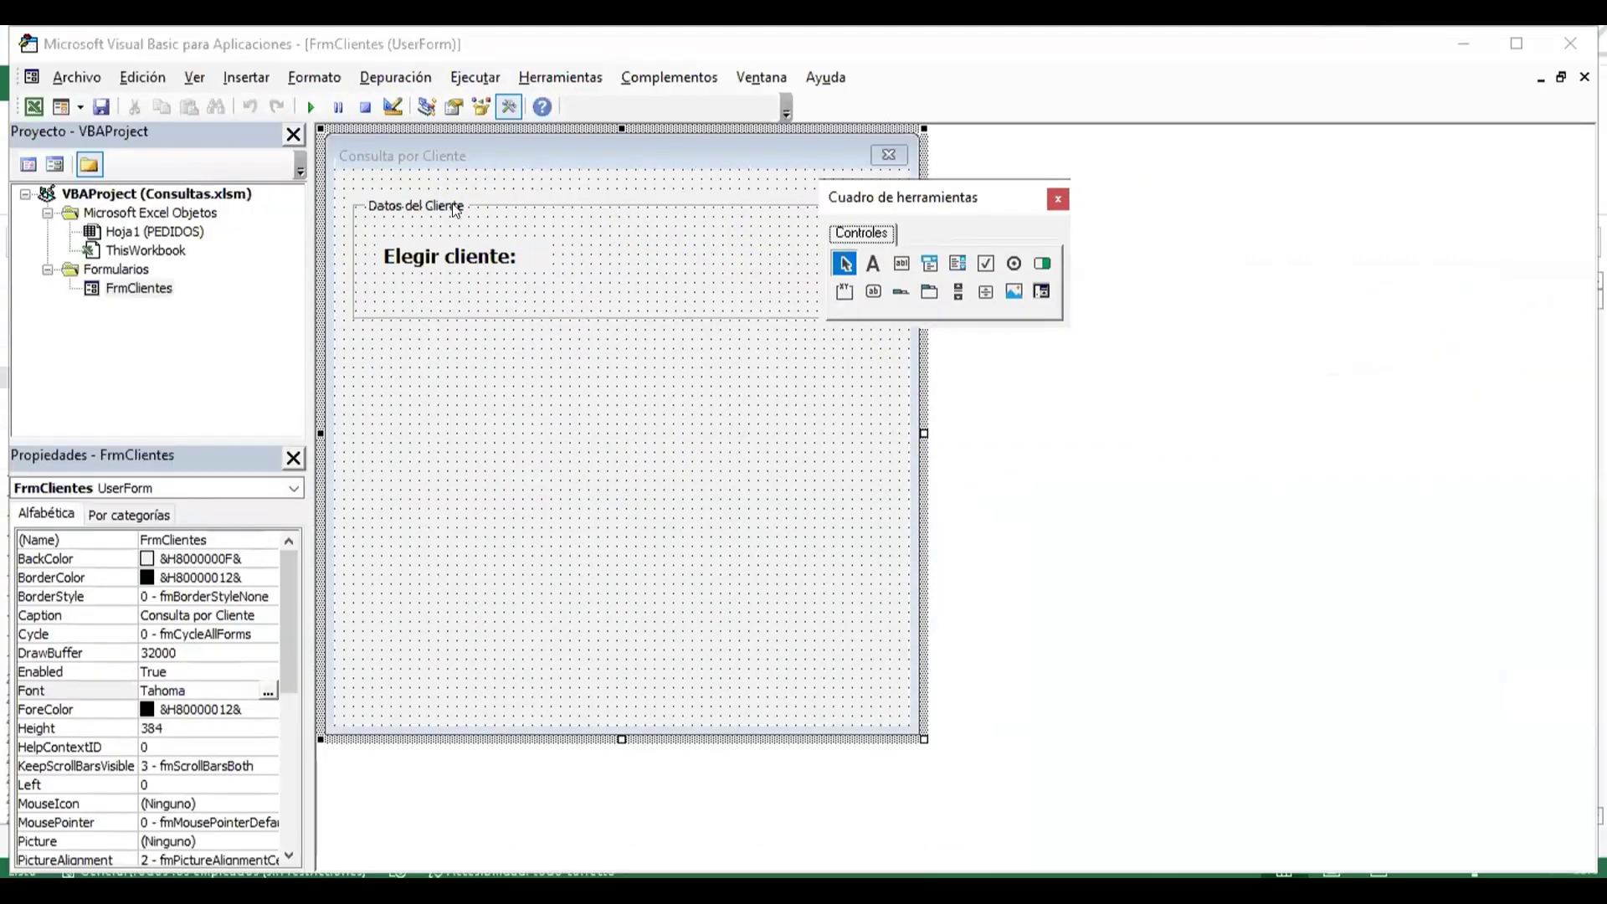
pyautogui.click(456, 209)
pyautogui.click(502, 419)
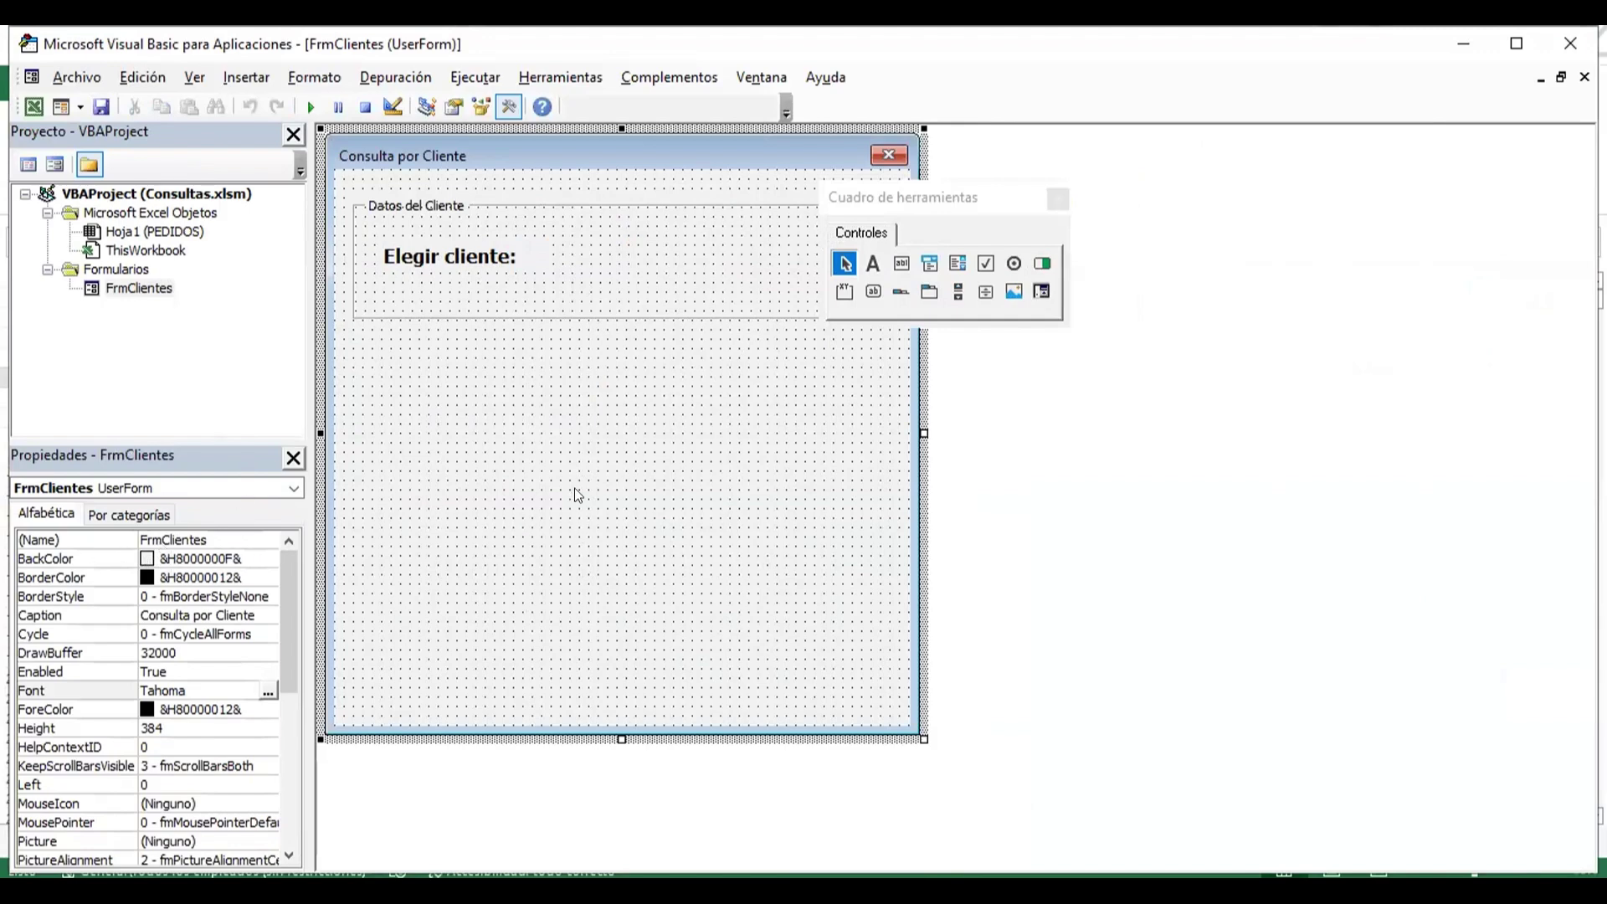
pyautogui.click(919, 207)
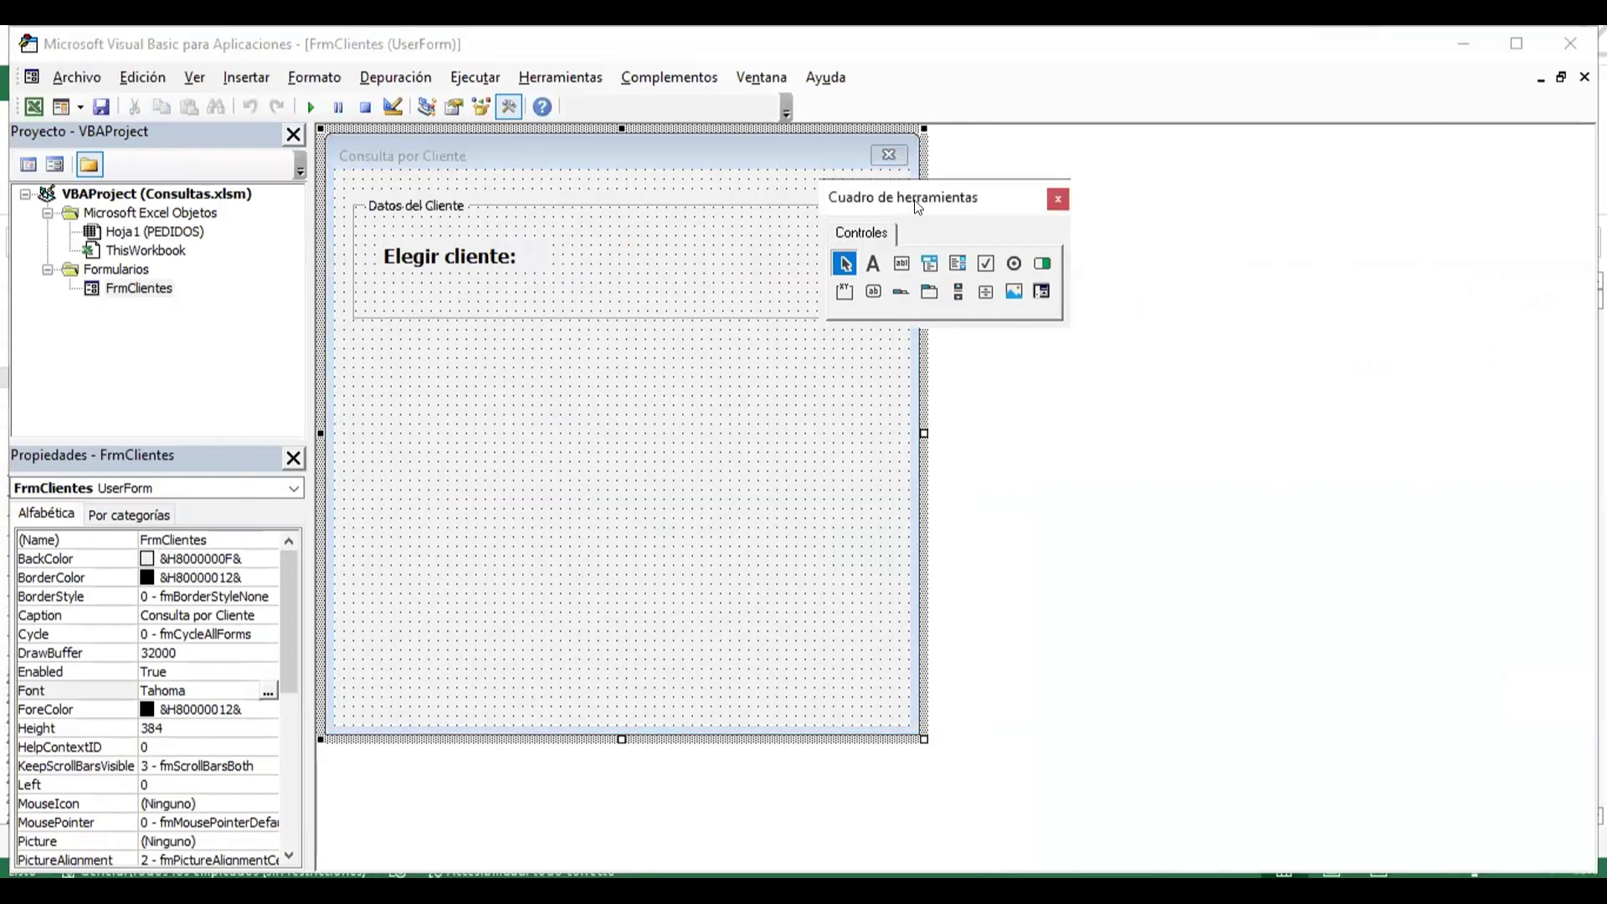
pyautogui.moveTo(918, 207); pyautogui.dragTo(1058, 196)
pyautogui.click(701, 496)
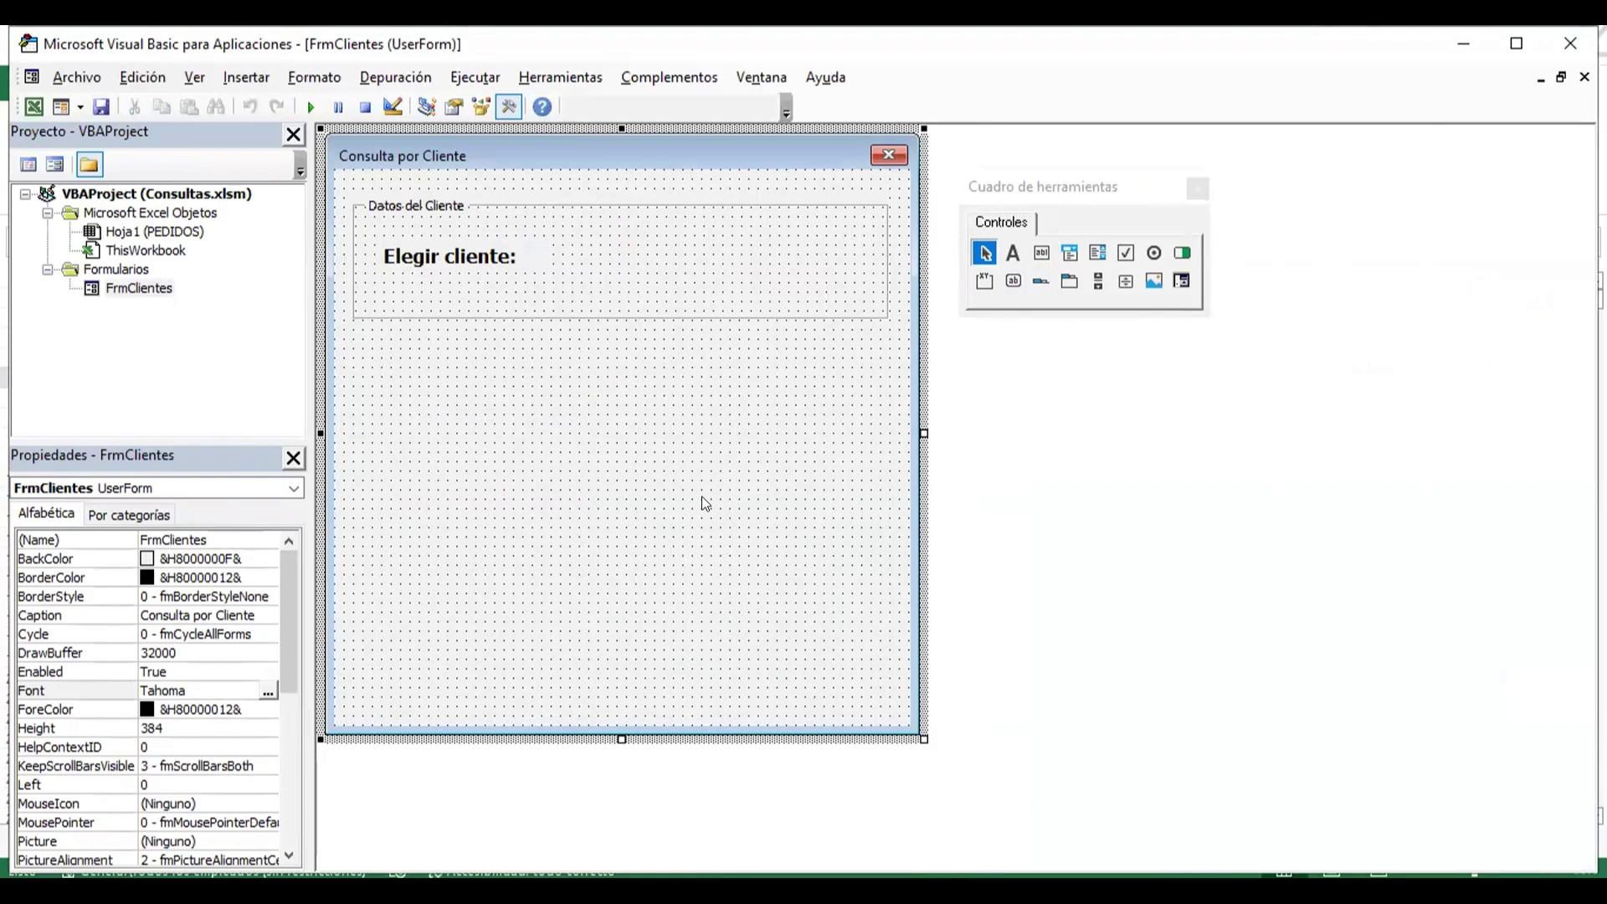
# - Draw ComboBox1 inside the frame to the right of the 'Elegir cliente:' label
pyautogui.click(1069, 253)
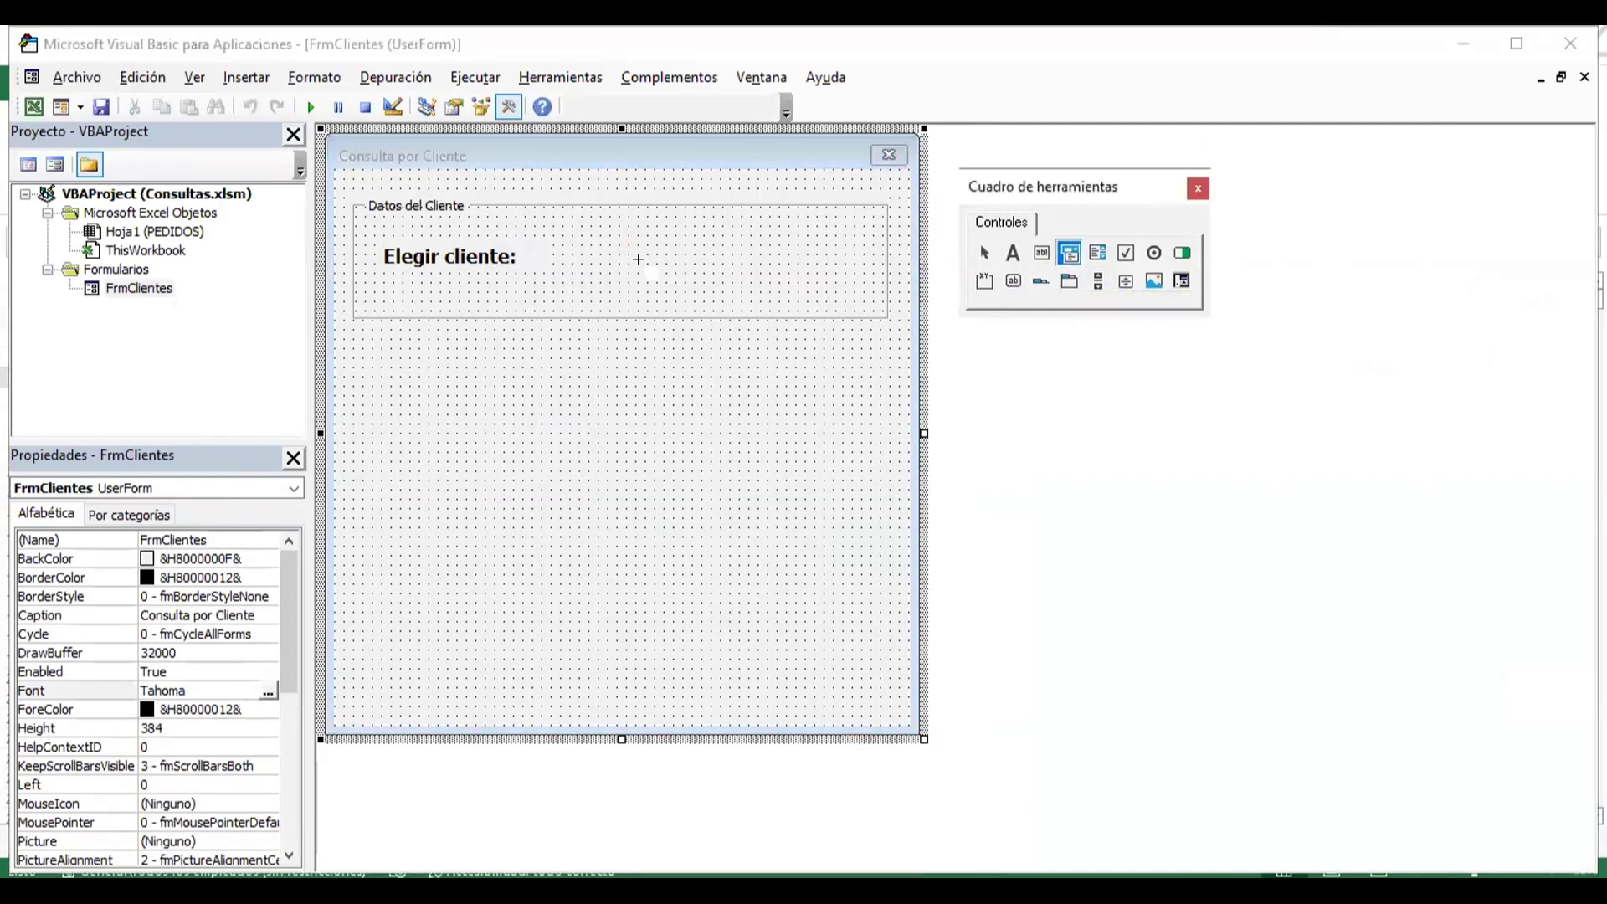
pyautogui.moveTo(563, 237); pyautogui.dragTo(852, 263)
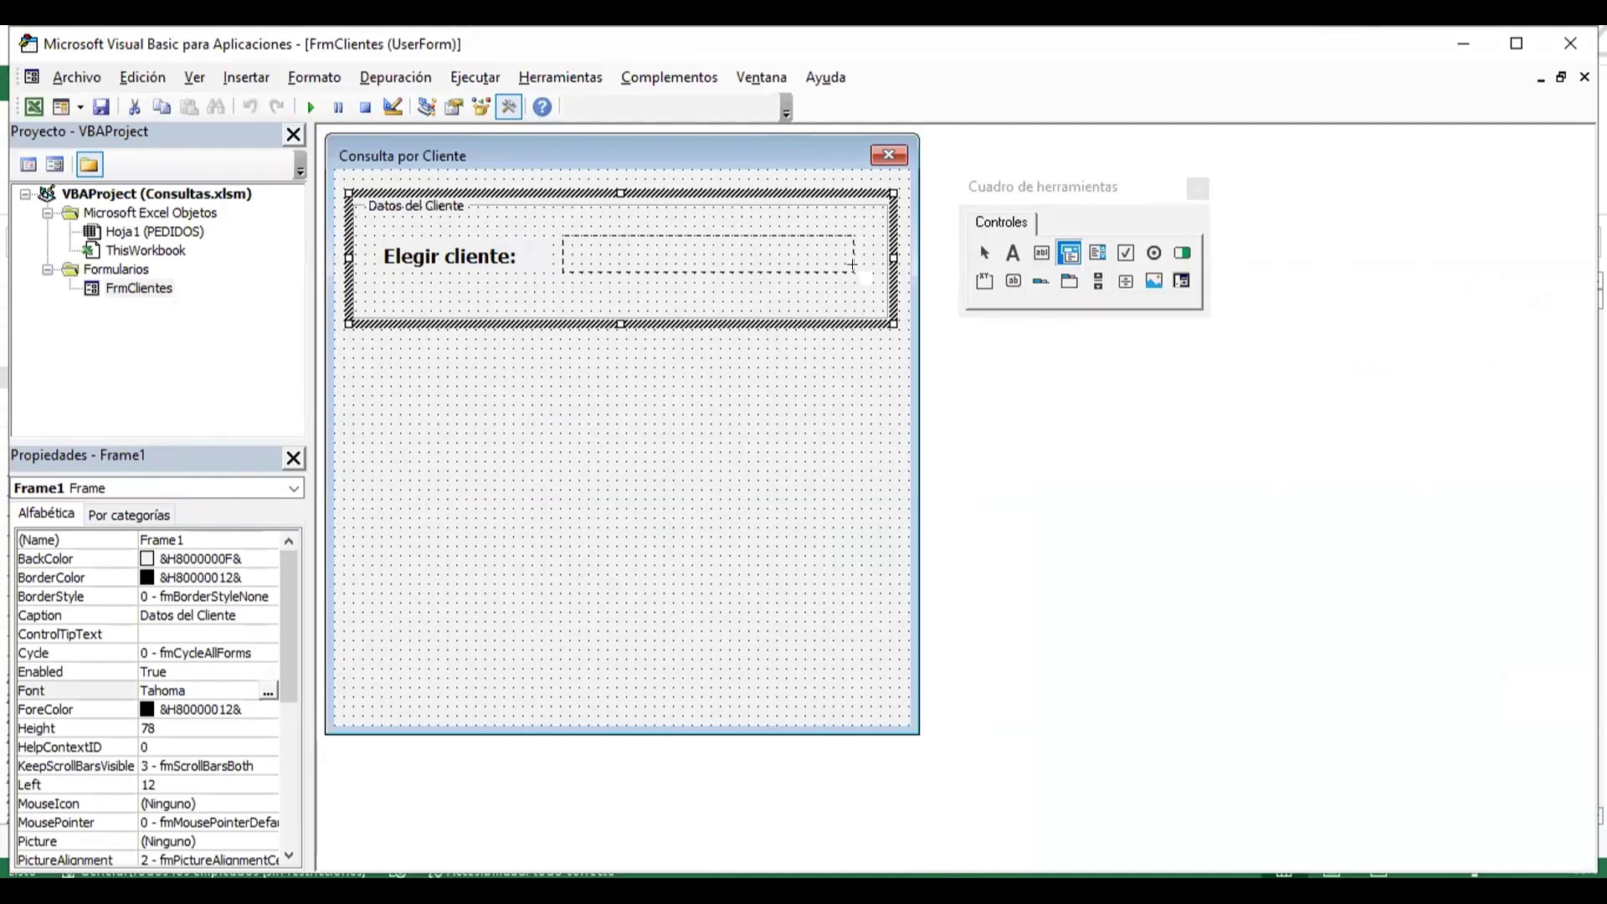
pyautogui.moveTo(853, 263); pyautogui.dragTo(853, 263)
pyautogui.click(722, 392)
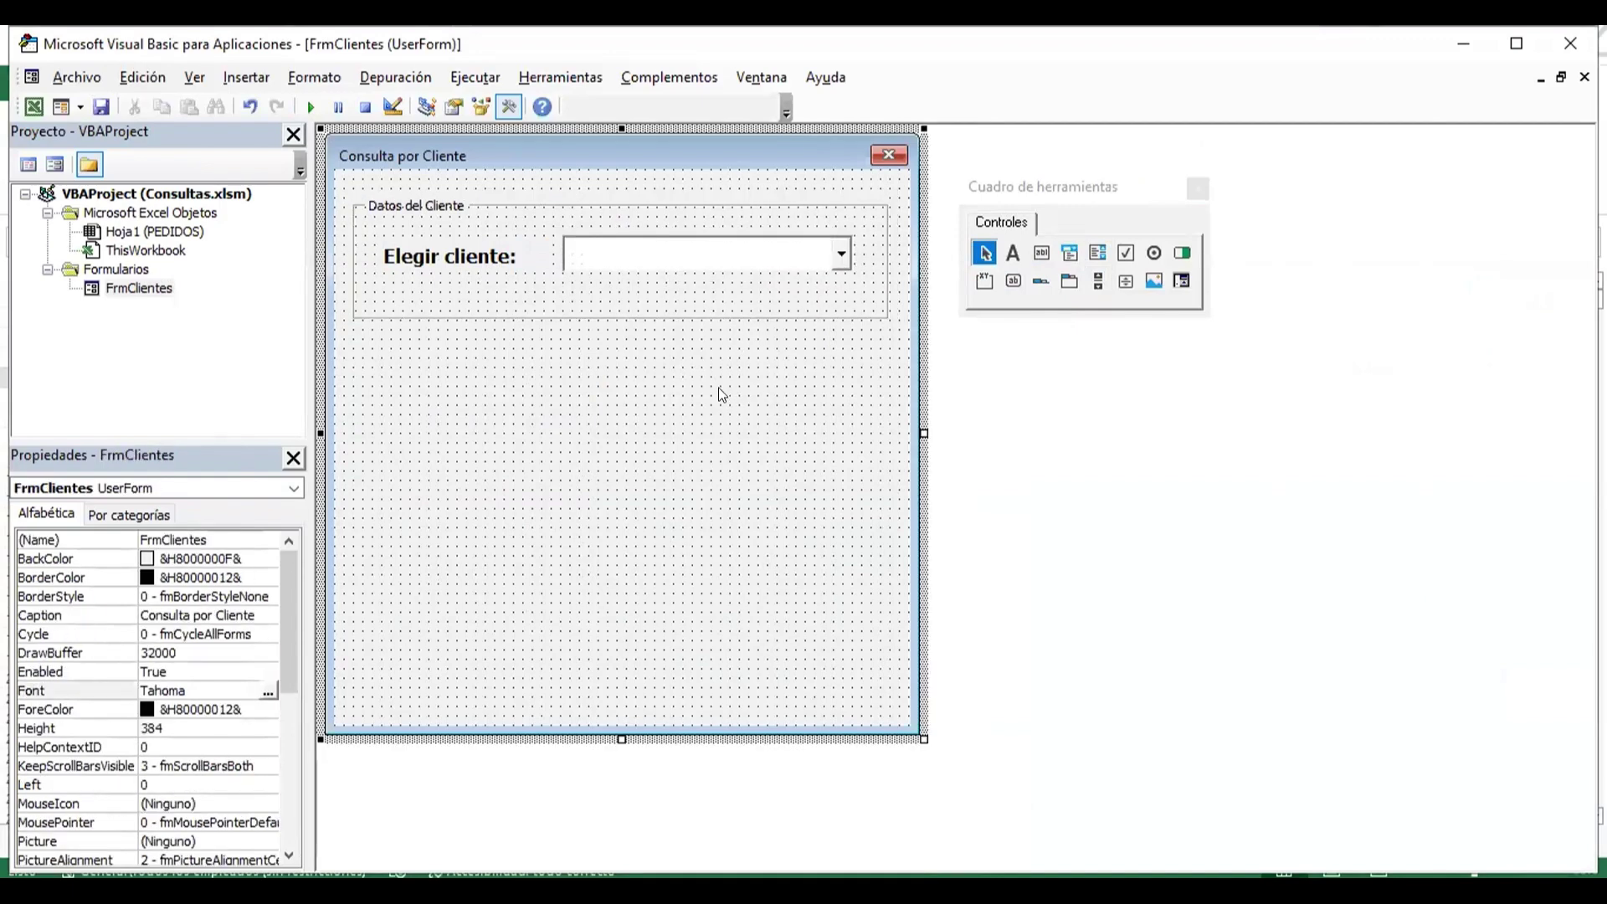
pyautogui.click(686, 266)
pyautogui.click(627, 420)
pyautogui.click(683, 262)
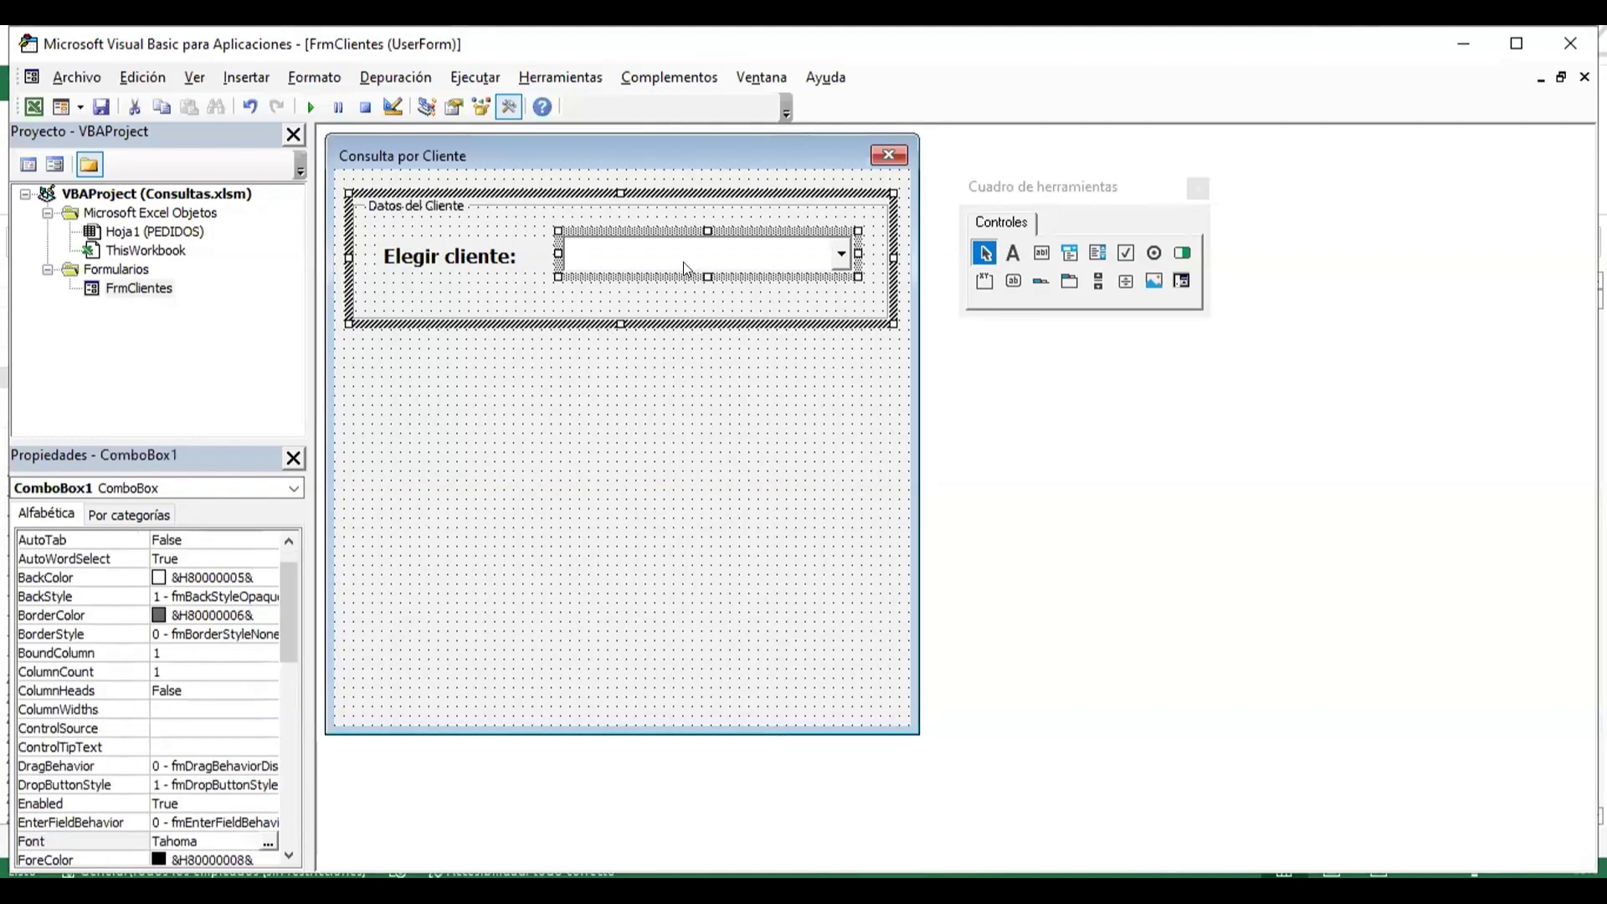
pyautogui.click(665, 449)
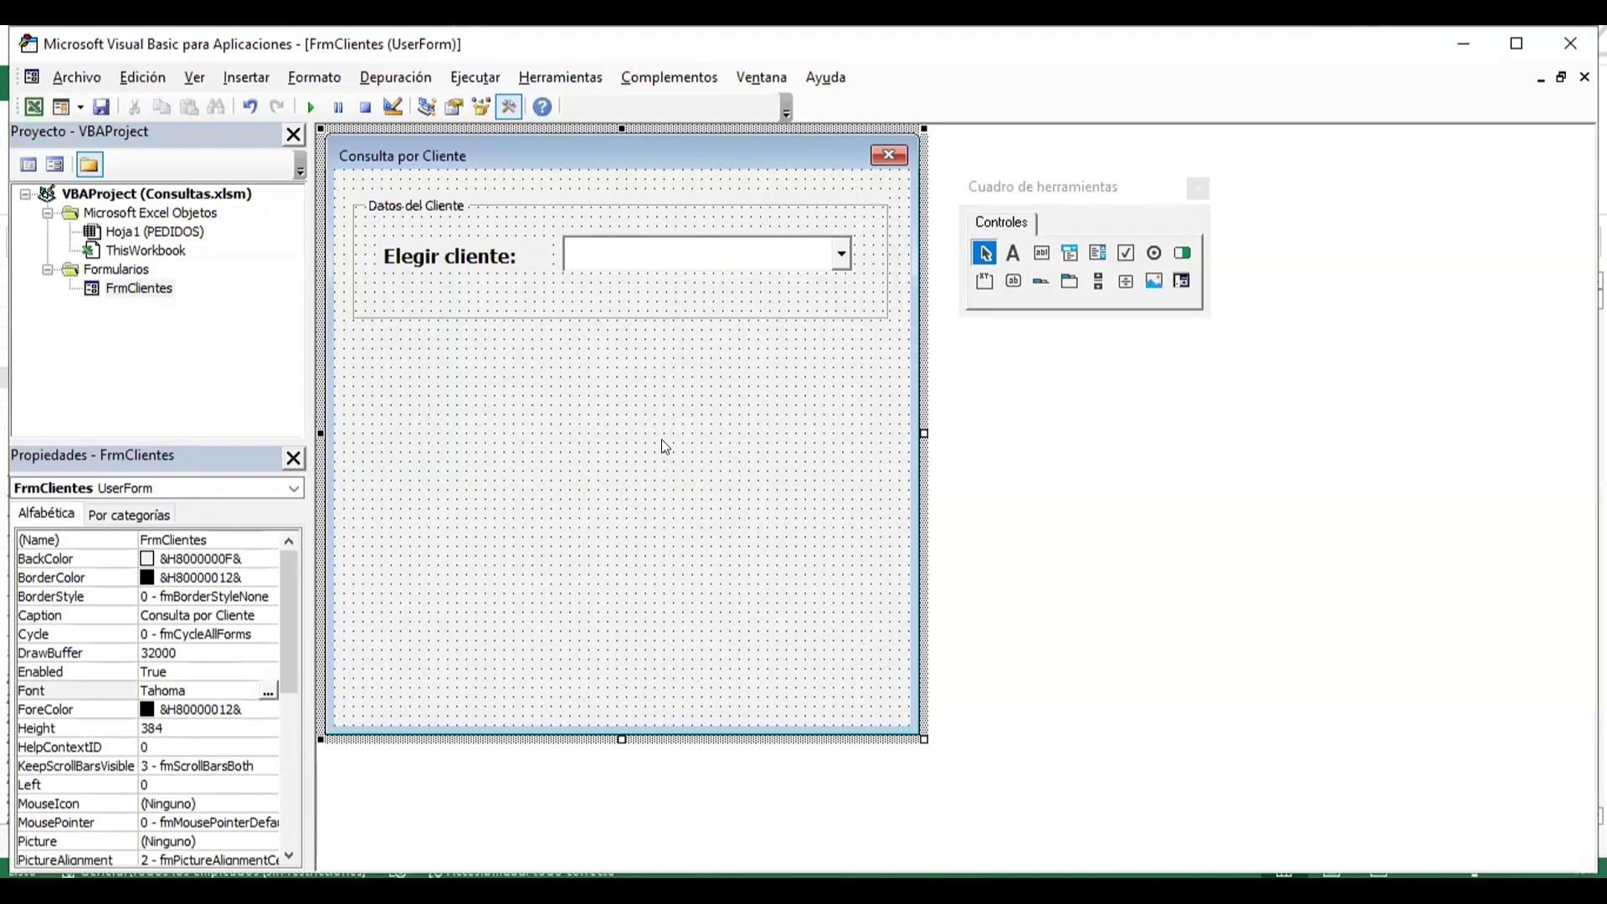
# - Draw ListBox1 below the Datos del Cliente frame
pyautogui.click(1096, 253)
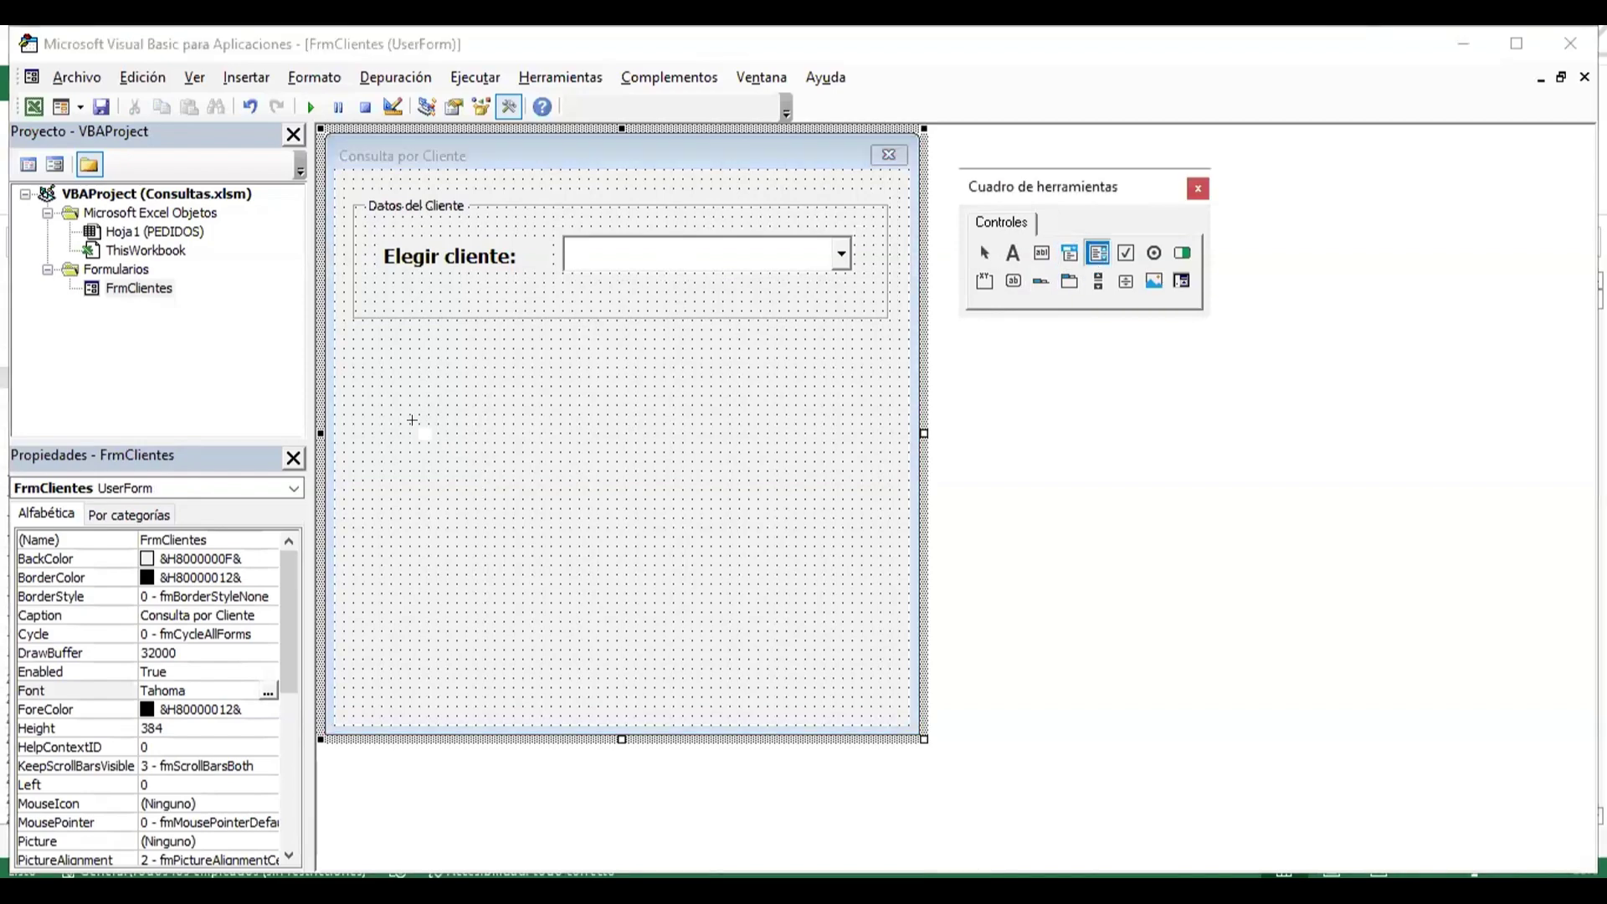
pyautogui.moveTo(353, 371); pyautogui.dragTo(496, 617)
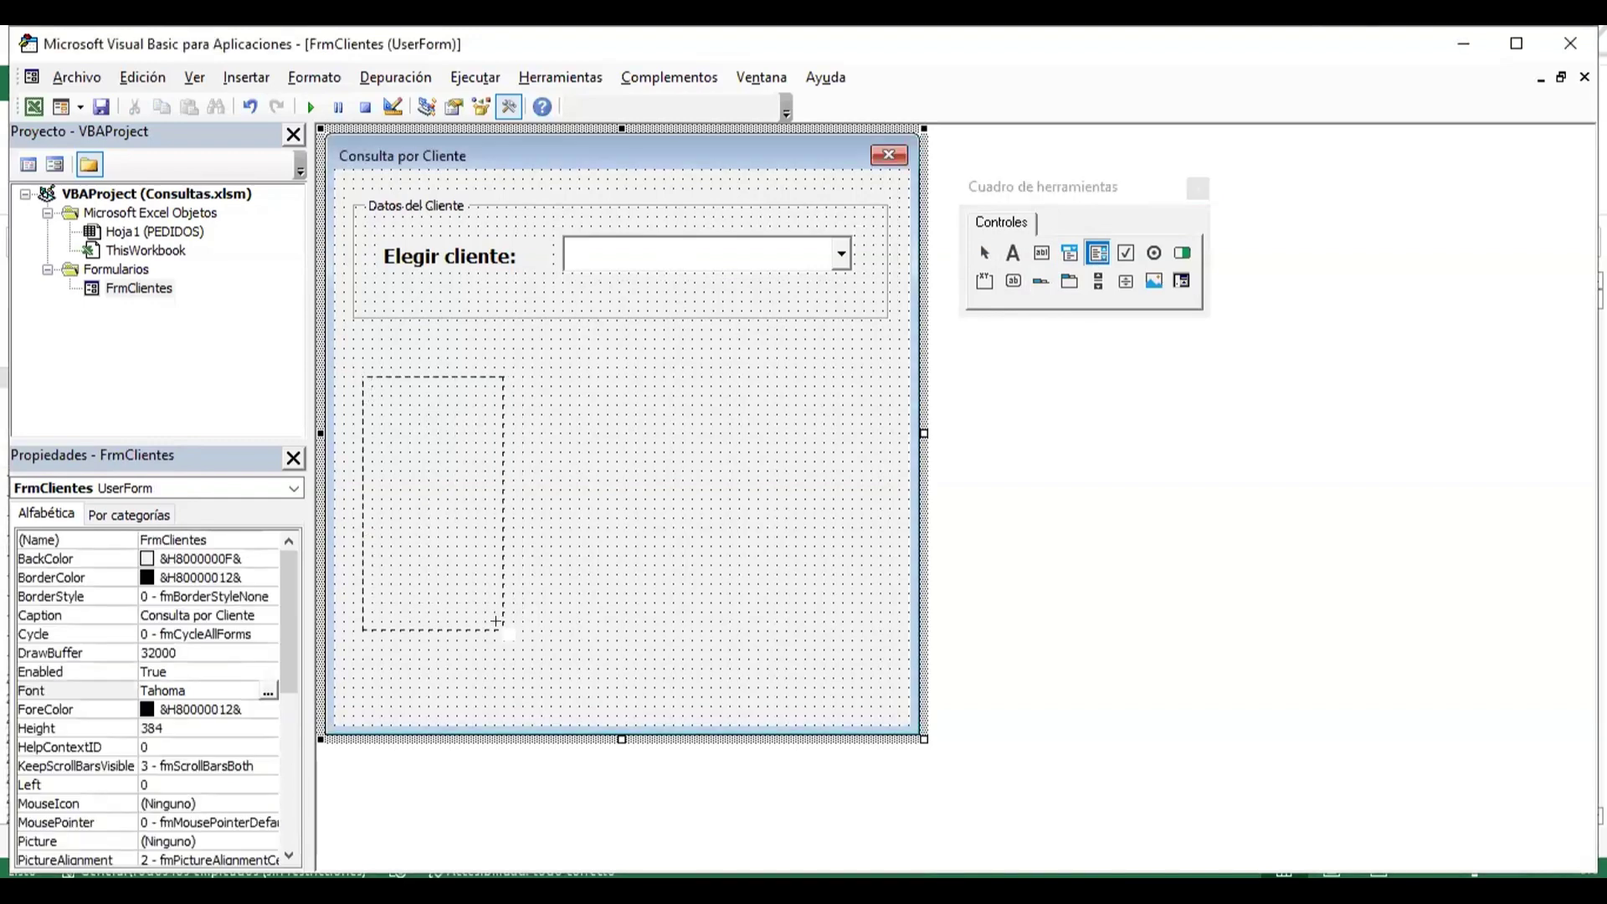
pyautogui.moveTo(496, 617); pyautogui.dragTo(503, 624)
pyautogui.click(573, 555)
pyautogui.click(446, 510)
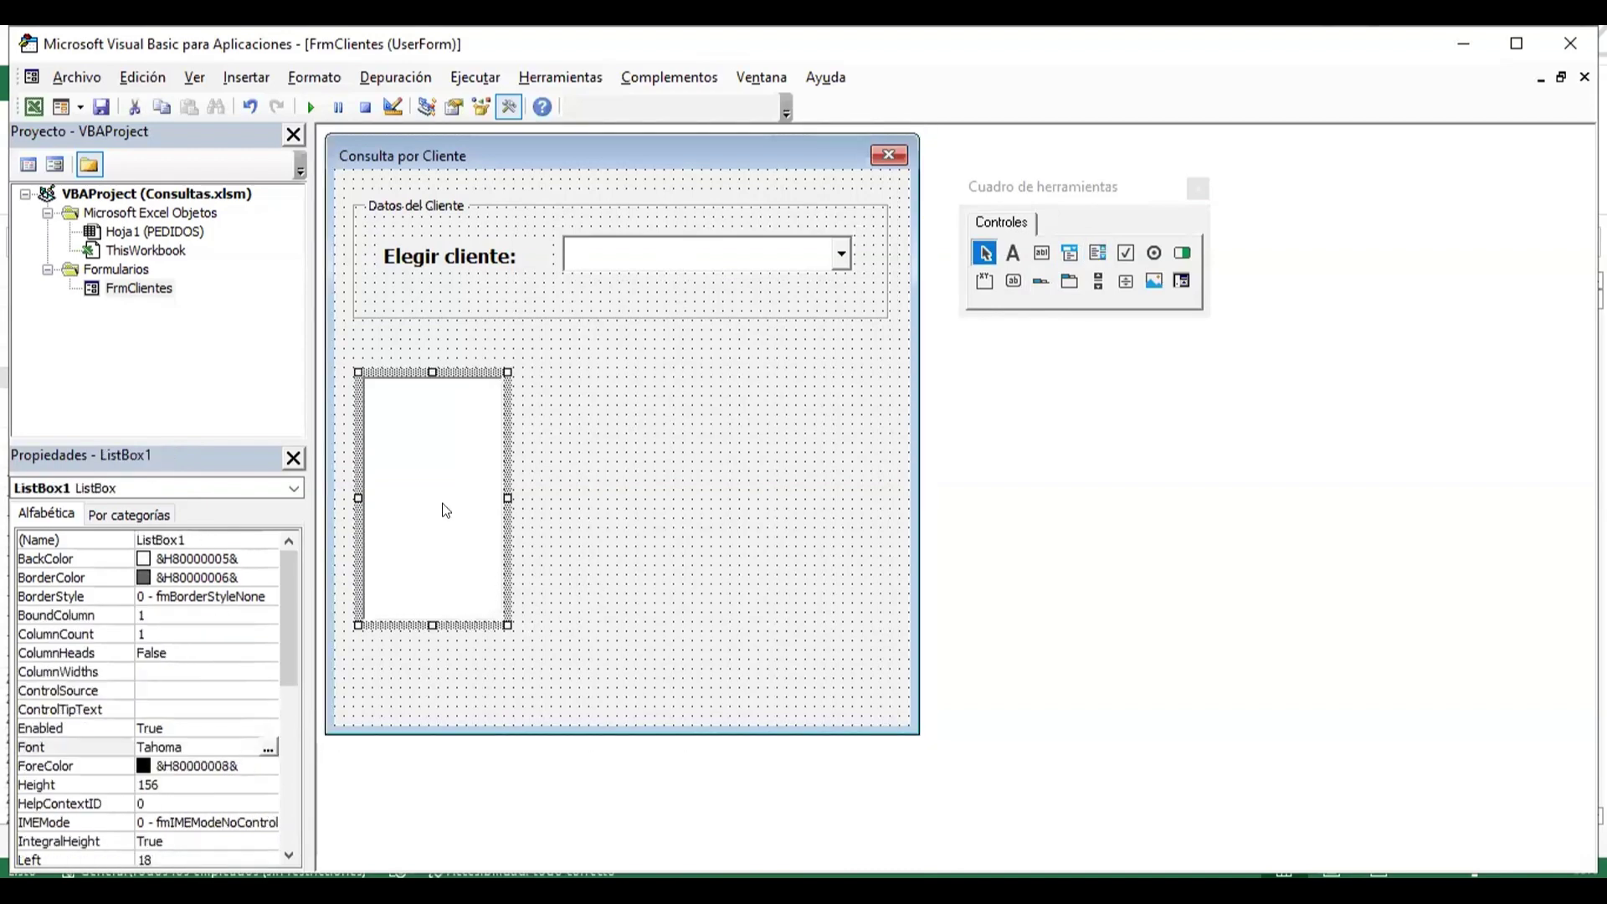
# - Duplicate ListBox1 as a second list box beside it and widen it
pyautogui.hotkey('ctrl', 'c')
pyautogui.hotkey('ctrl', 'v')
pyautogui.moveTo(588, 427)
pyautogui.mouseDown()
pyautogui.moveTo(588, 483)
pyautogui.moveTo(544, 474)
pyautogui.mouseUp()
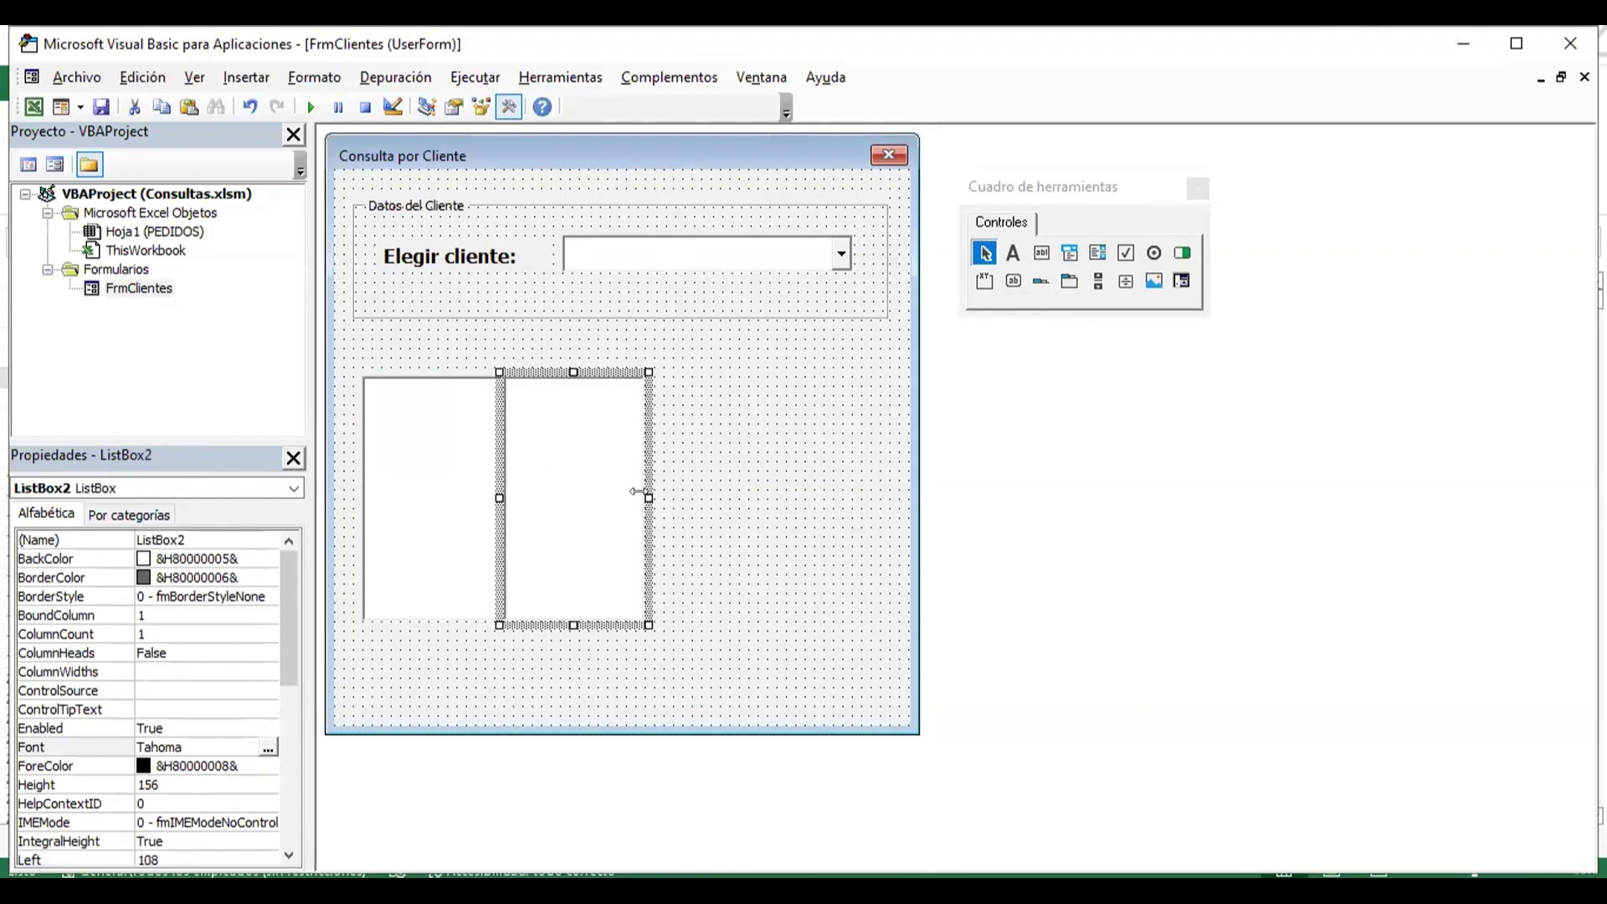
pyautogui.moveTo(637, 492); pyautogui.dragTo(678, 494)
pyautogui.click(801, 527)
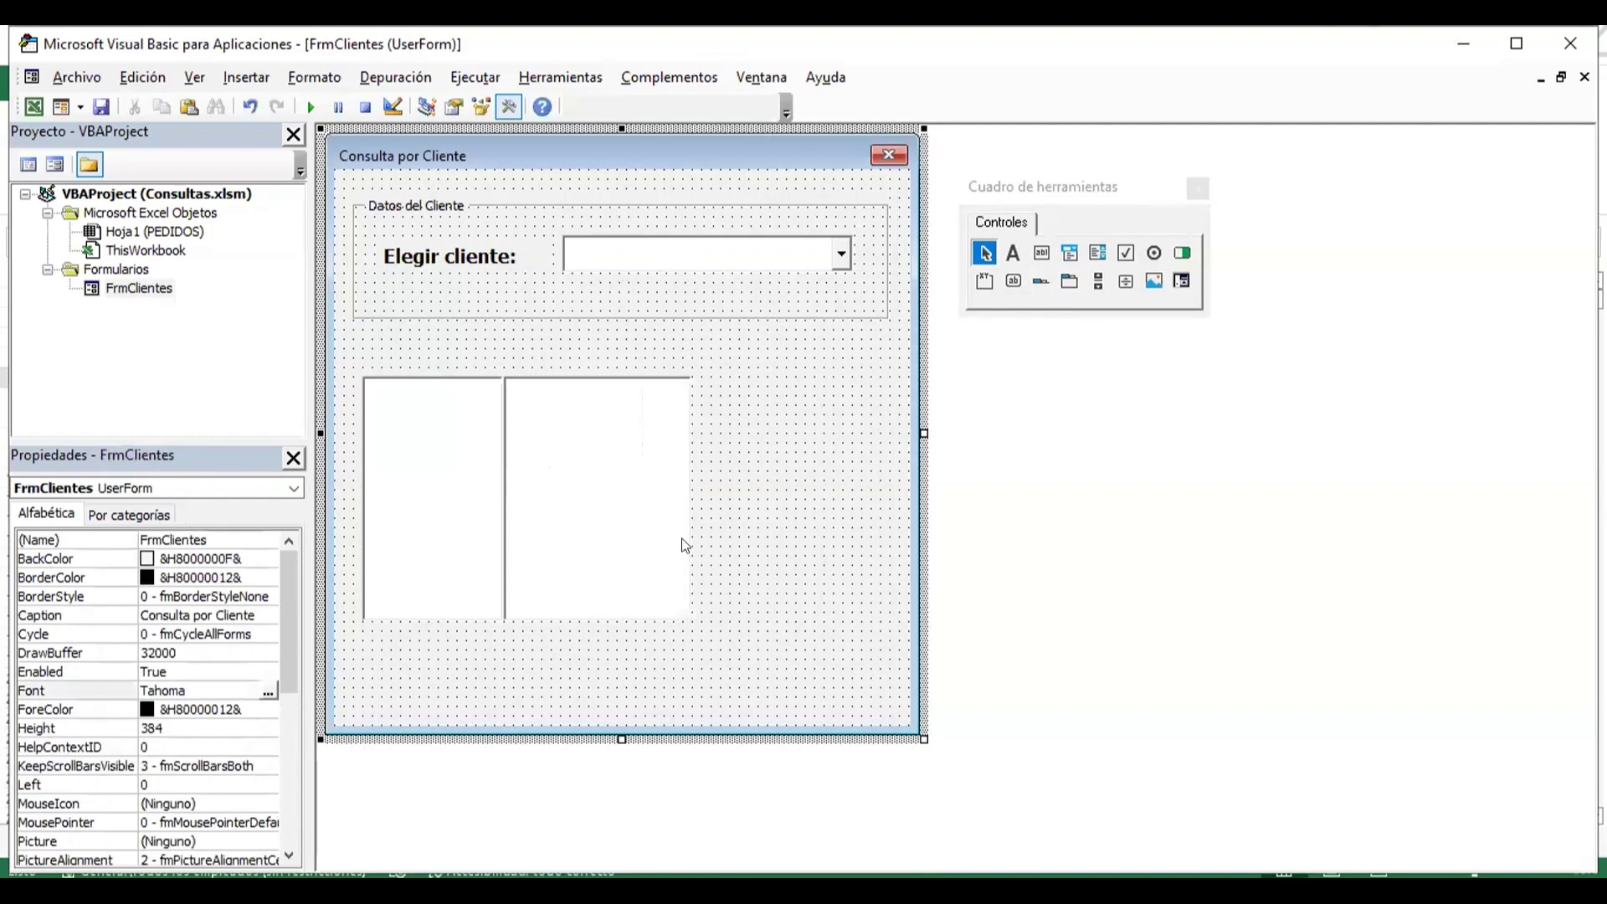
# - Add a narrower third list box to the right, then nudge all three right together
pyautogui.click(592, 524)
pyautogui.hotkey('ctrl', 'c')
pyautogui.hotkey('ctrl', 'v')
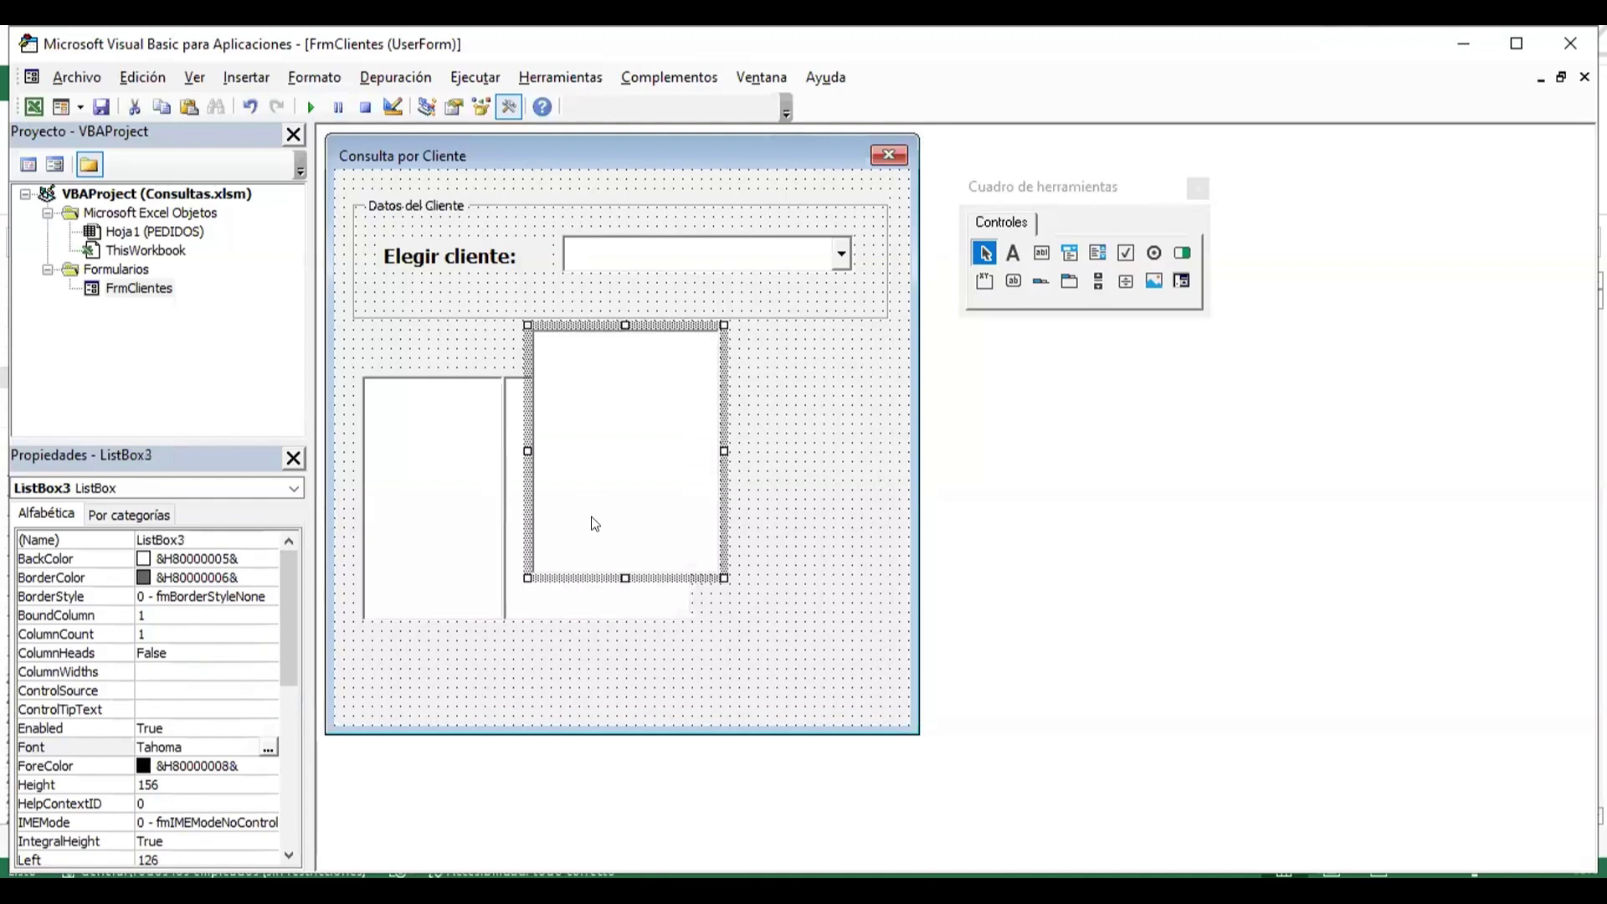
pyautogui.moveTo(594, 524); pyautogui.dragTo(786, 498)
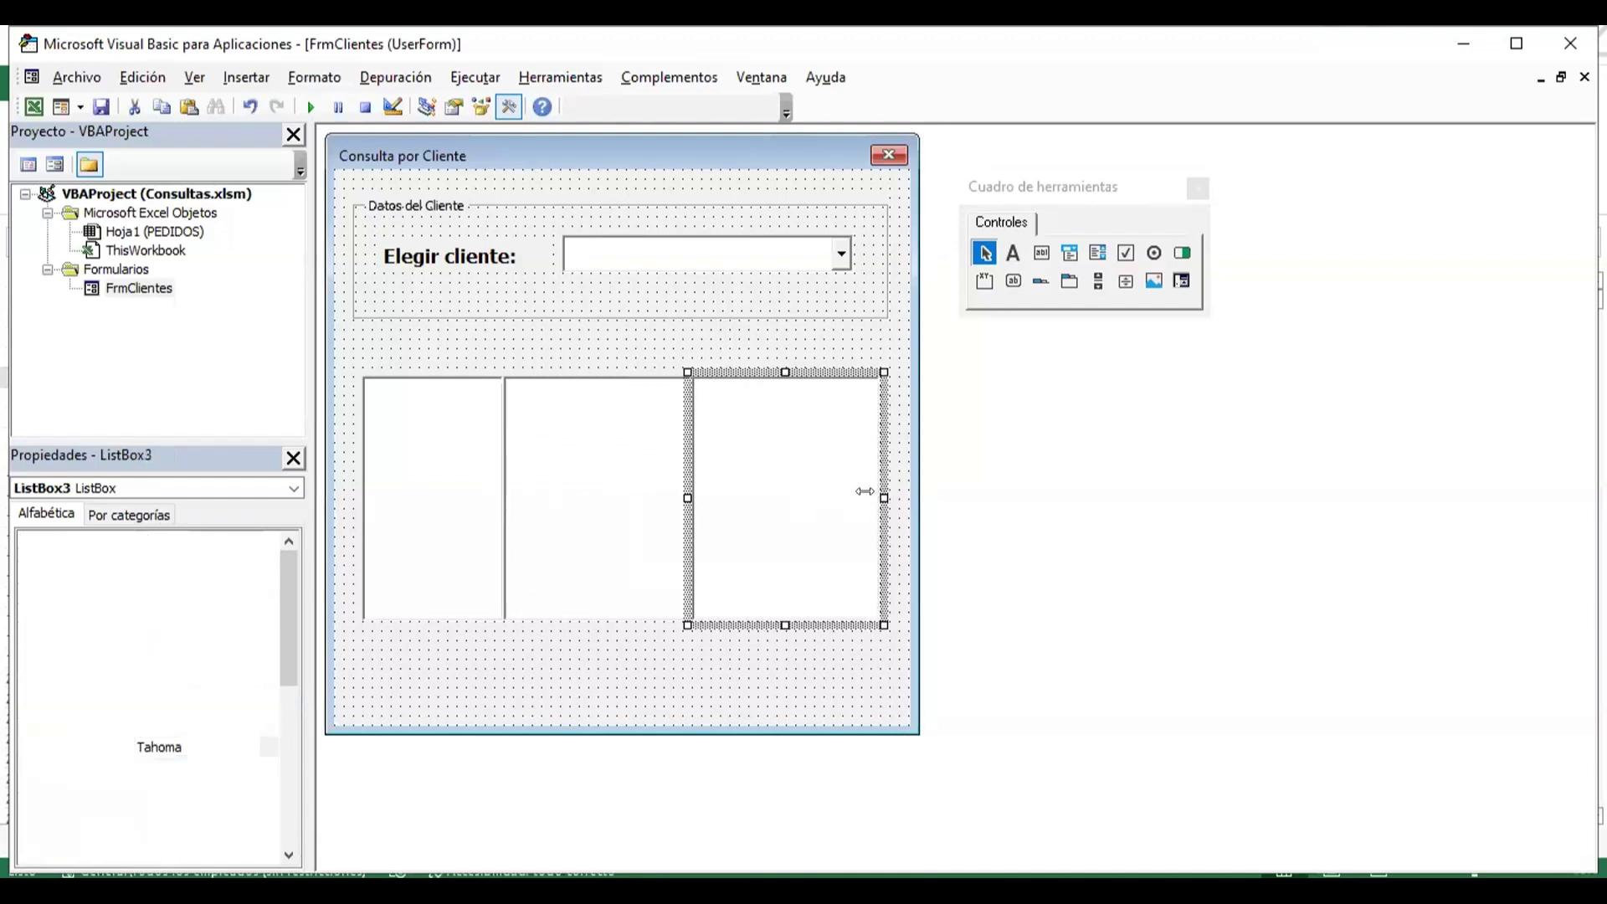
pyautogui.moveTo(871, 495); pyautogui.dragTo(823, 500)
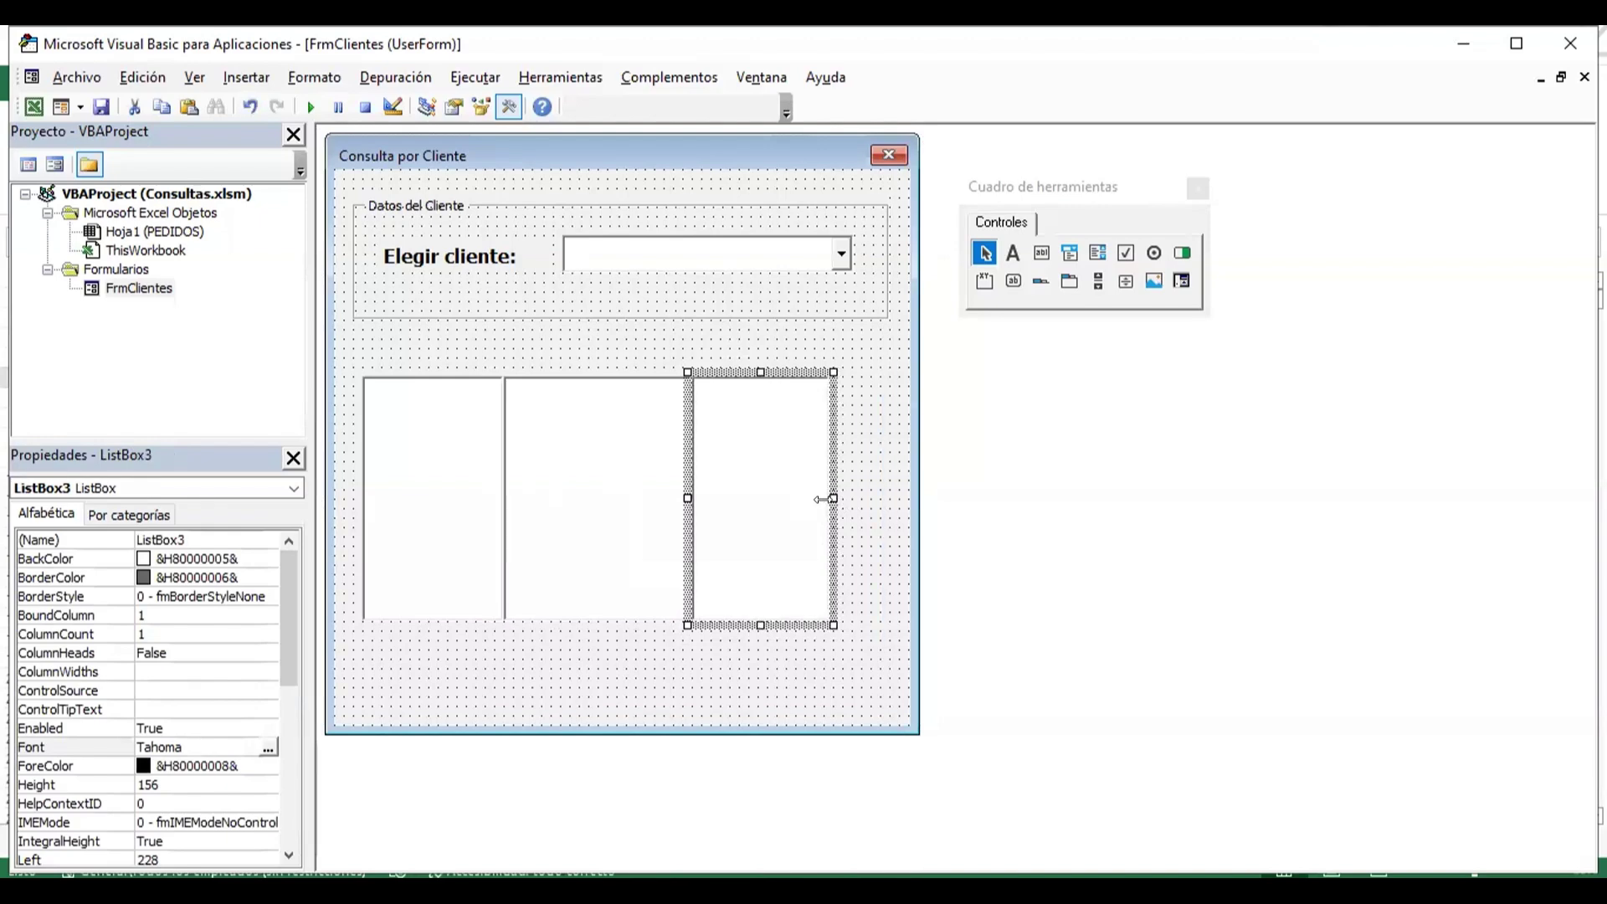
pyautogui.click(875, 572)
pyautogui.moveTo(350, 358); pyautogui.dragTo(876, 653)
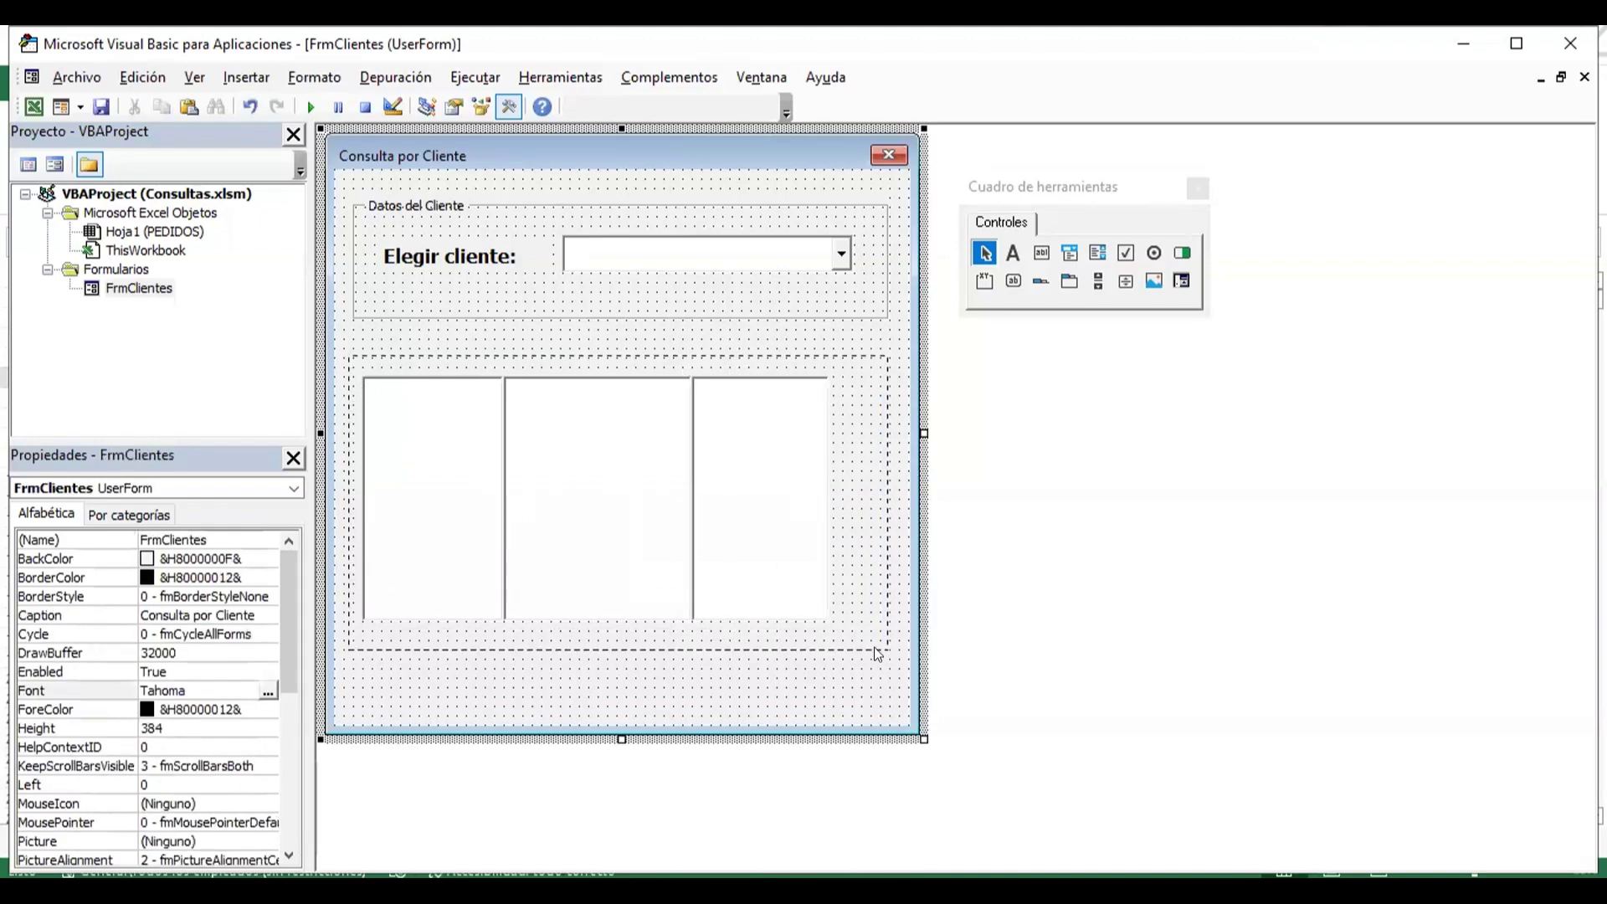
pyautogui.press('Right')
pyautogui.press('Right')
pyautogui.press('Right')
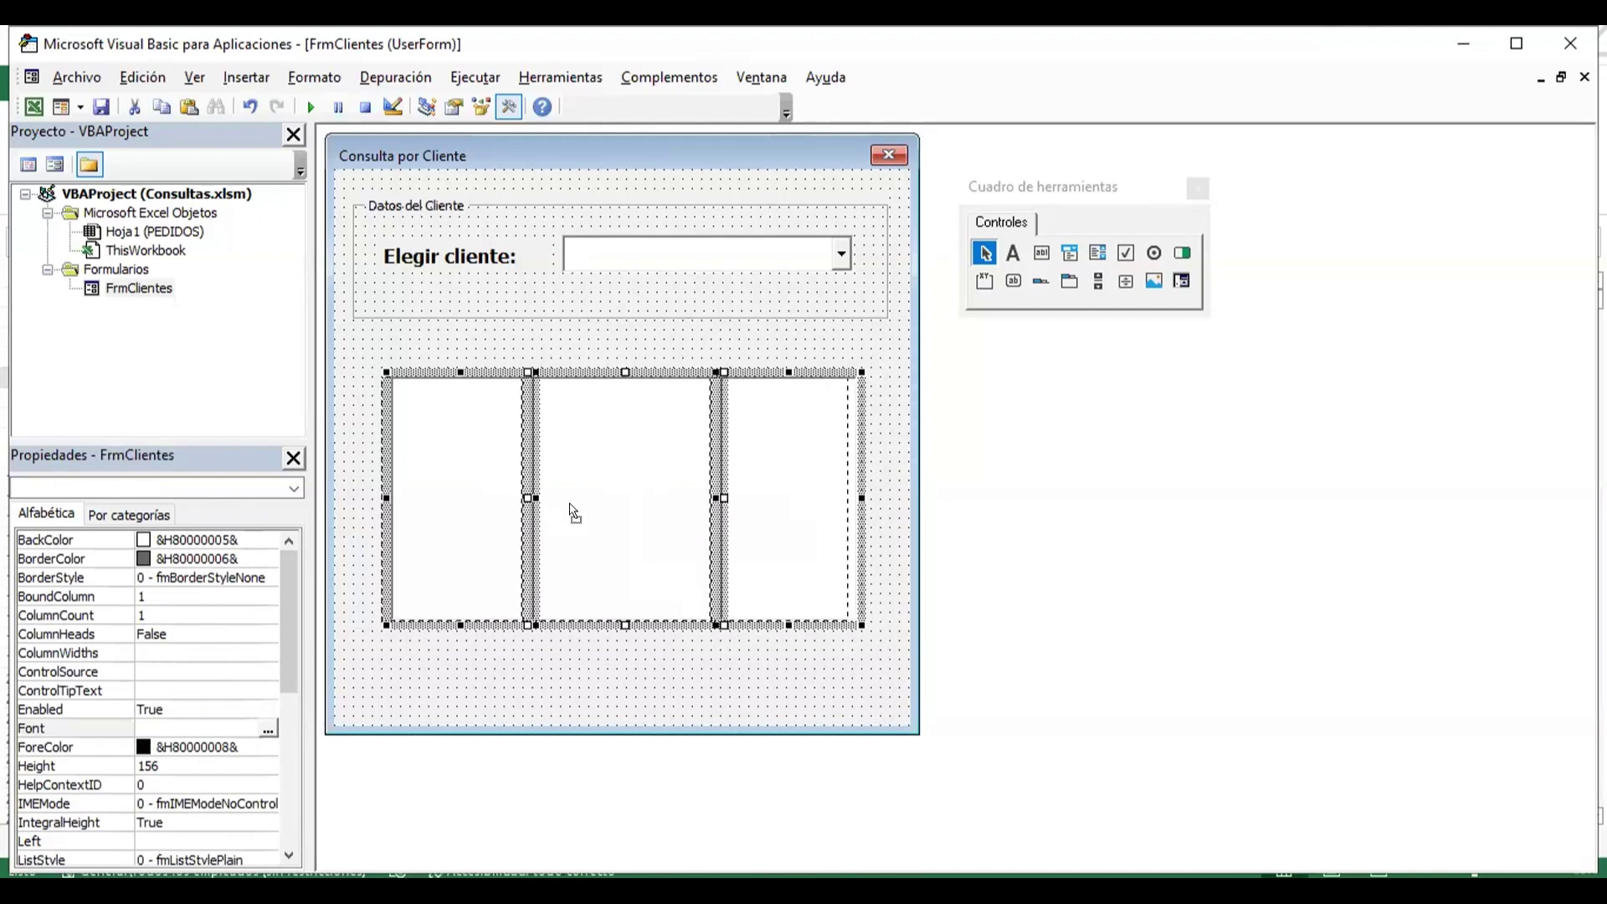
pyautogui.click(606, 654)
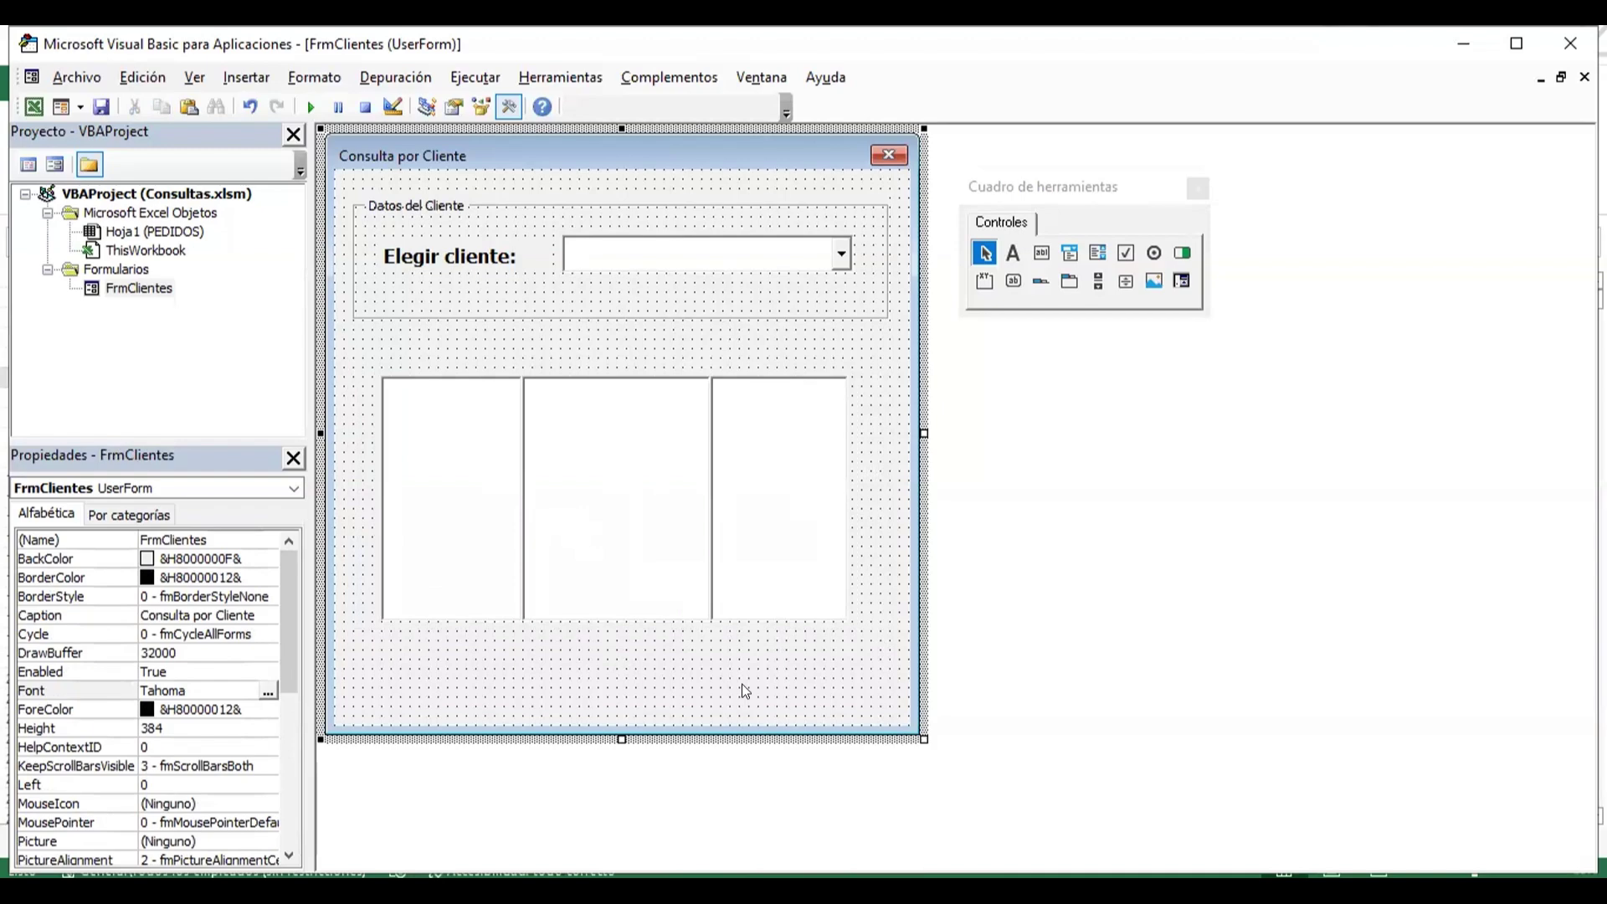
pyautogui.click(1012, 253)
pyautogui.moveTo(382, 339)
pyautogui.mouseDown()
pyautogui.moveTo(466, 377)
pyautogui.moveTo(523, 378)
pyautogui.mouseUp()
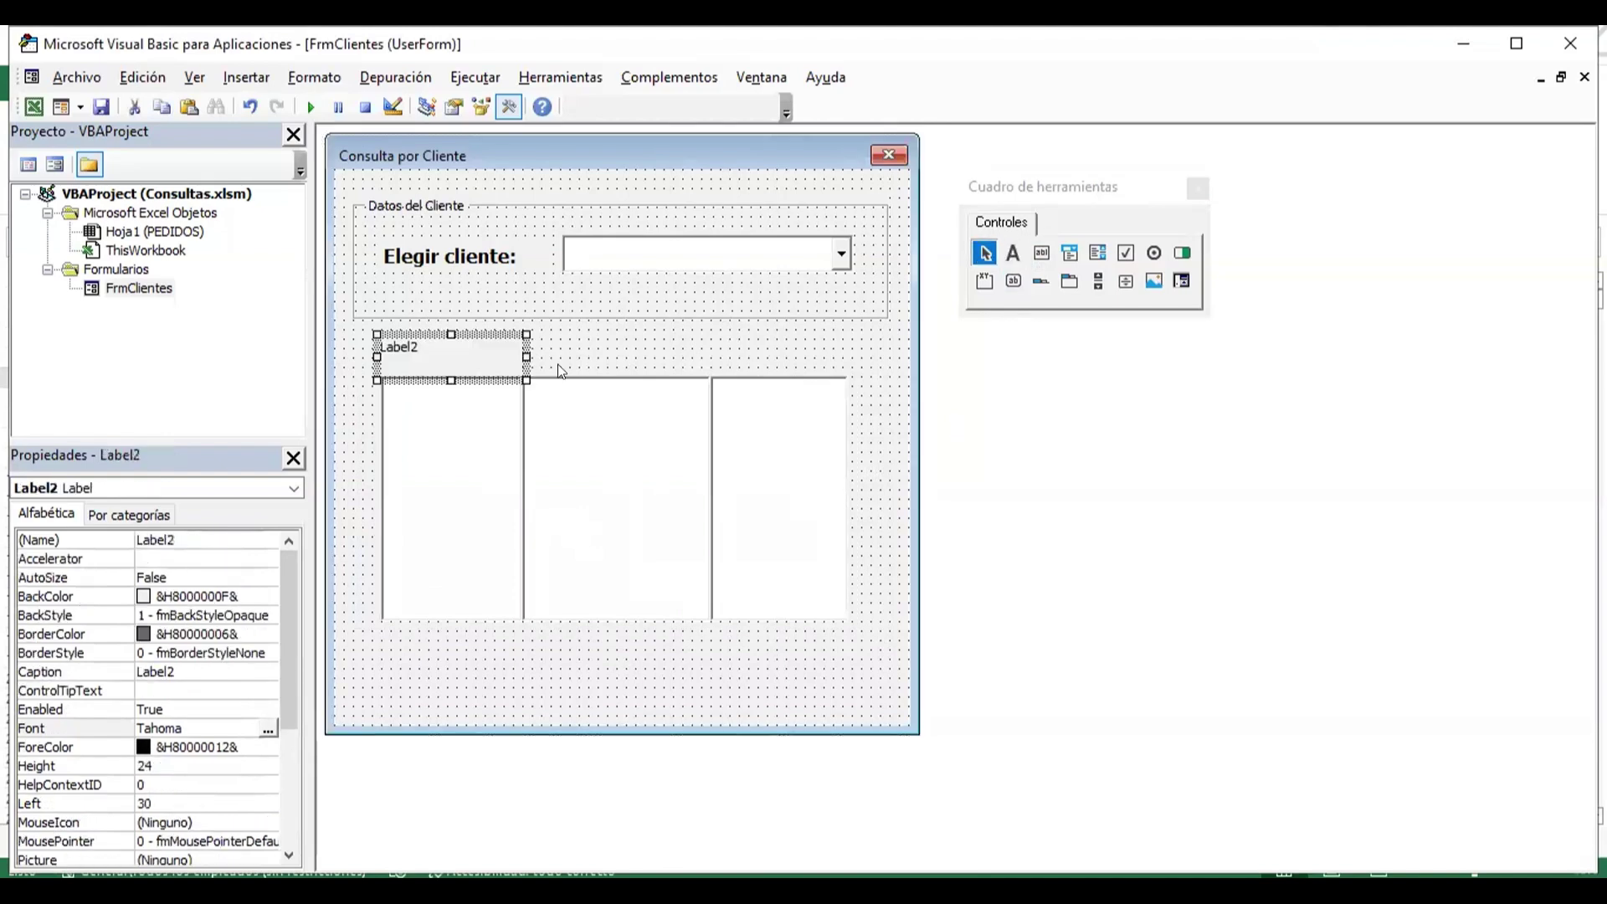
pyautogui.click(584, 353)
pyautogui.click(473, 358)
pyautogui.click(578, 683)
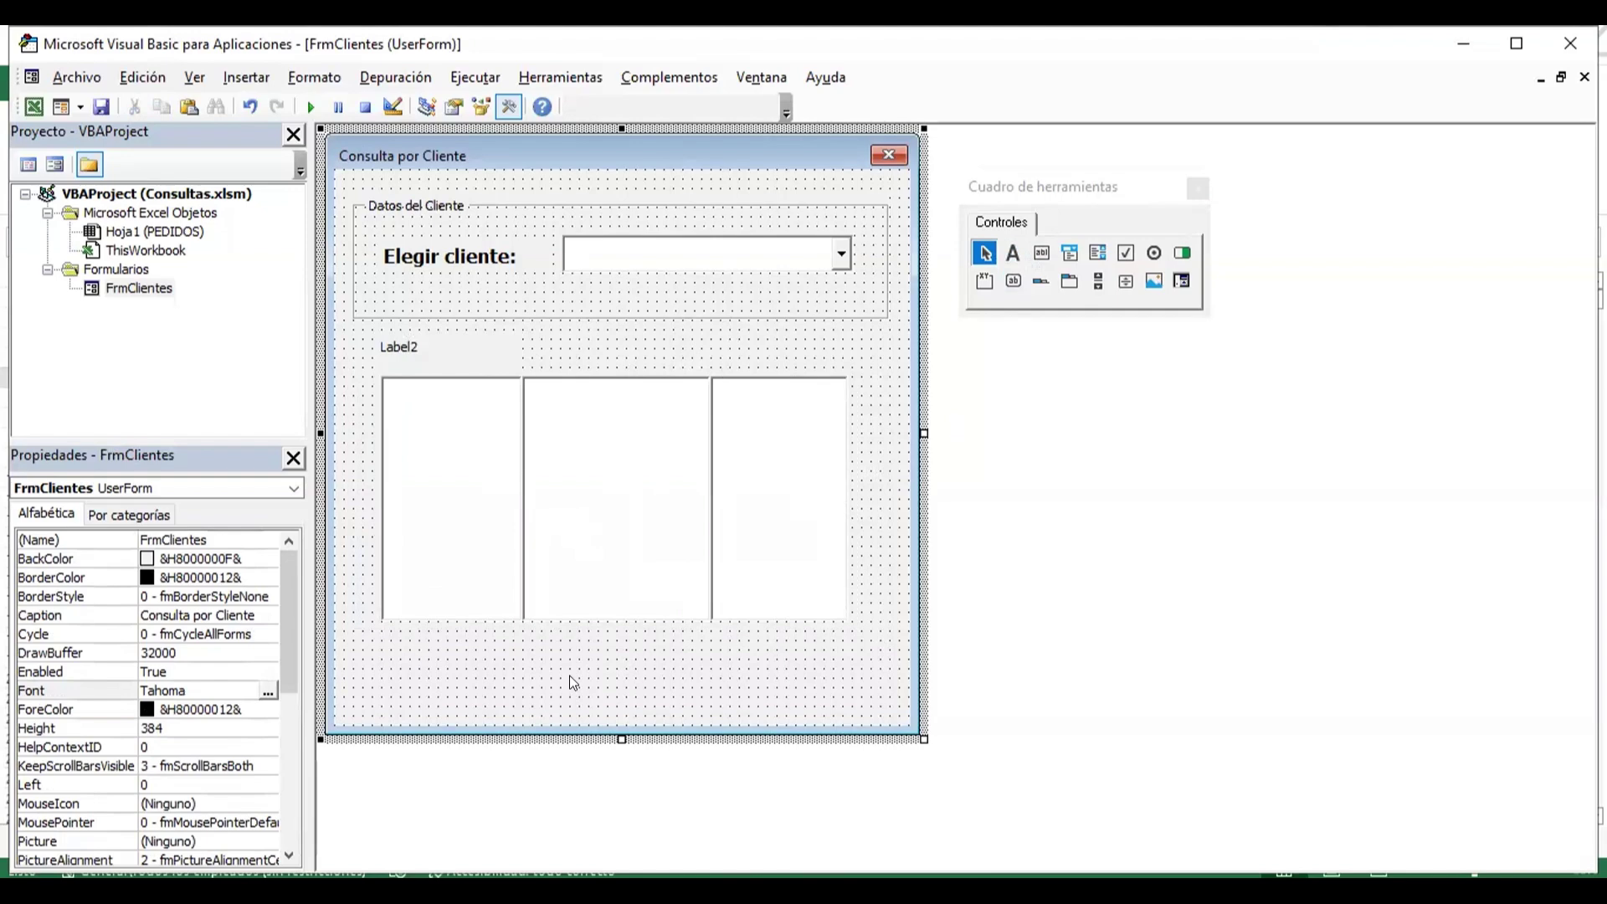
pyautogui.click(1009, 282)
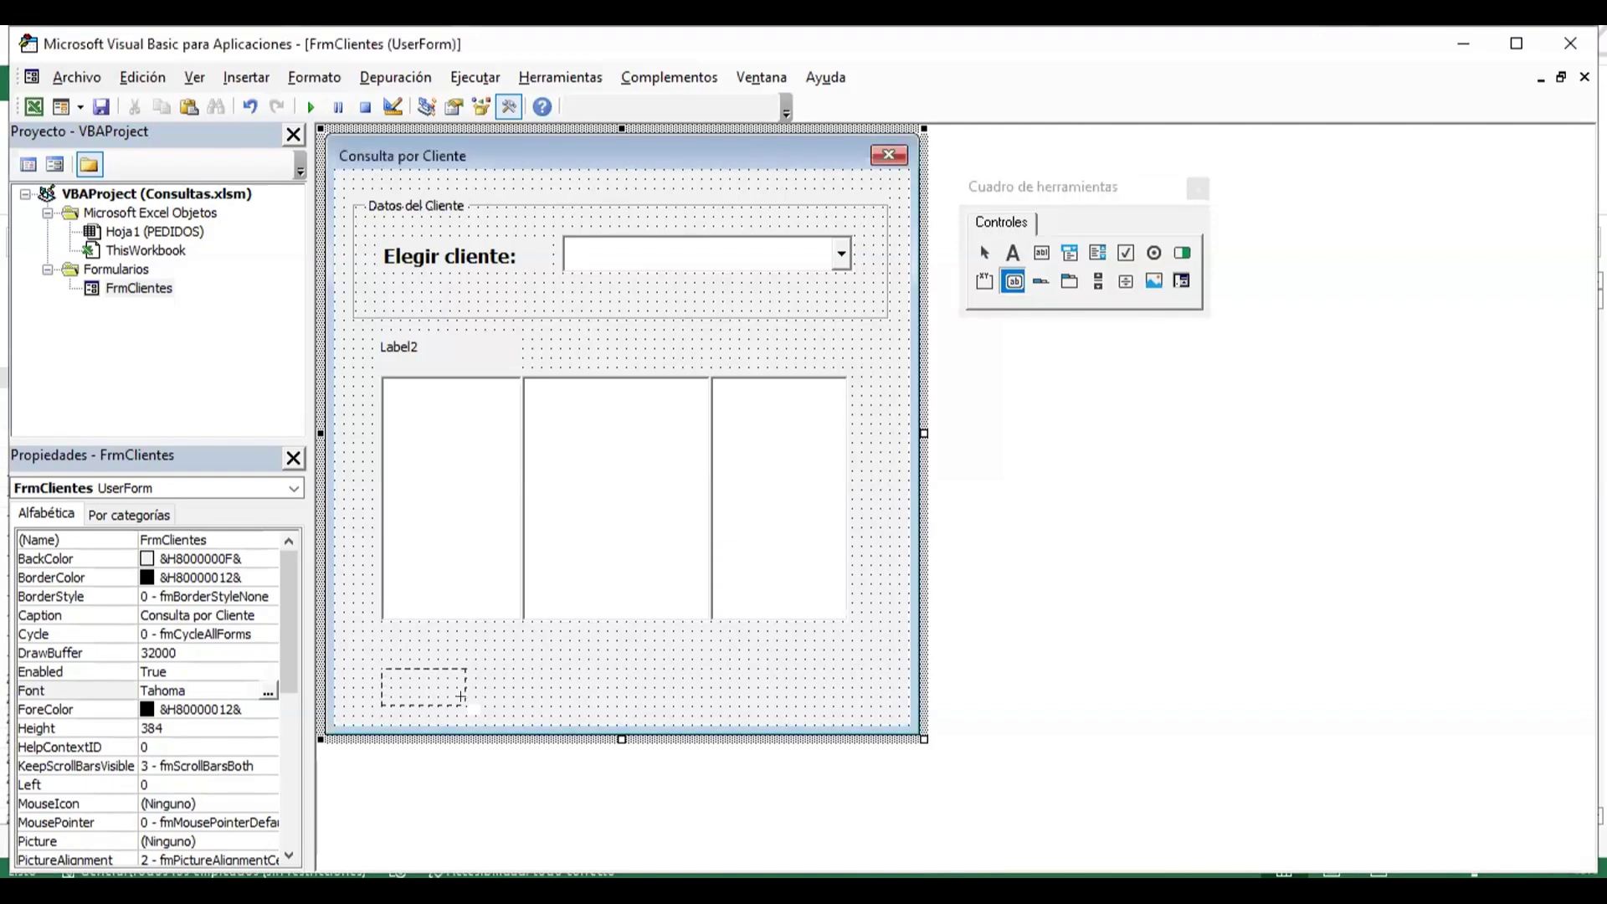
pyautogui.moveTo(374, 661); pyautogui.dragTo(519, 711)
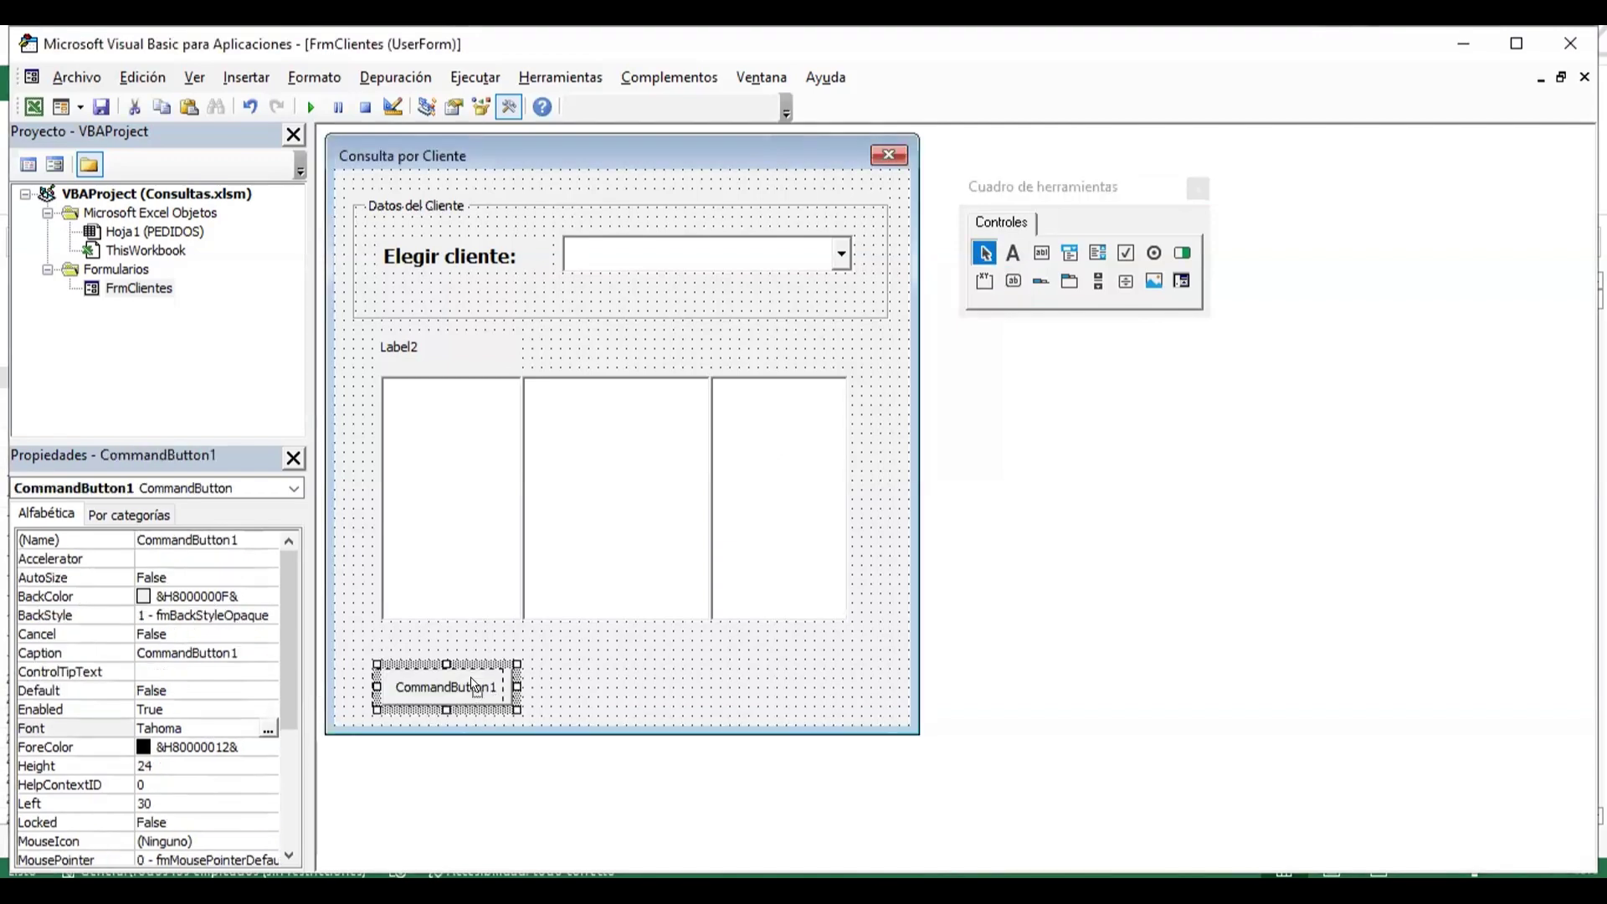
pyautogui.click(596, 682)
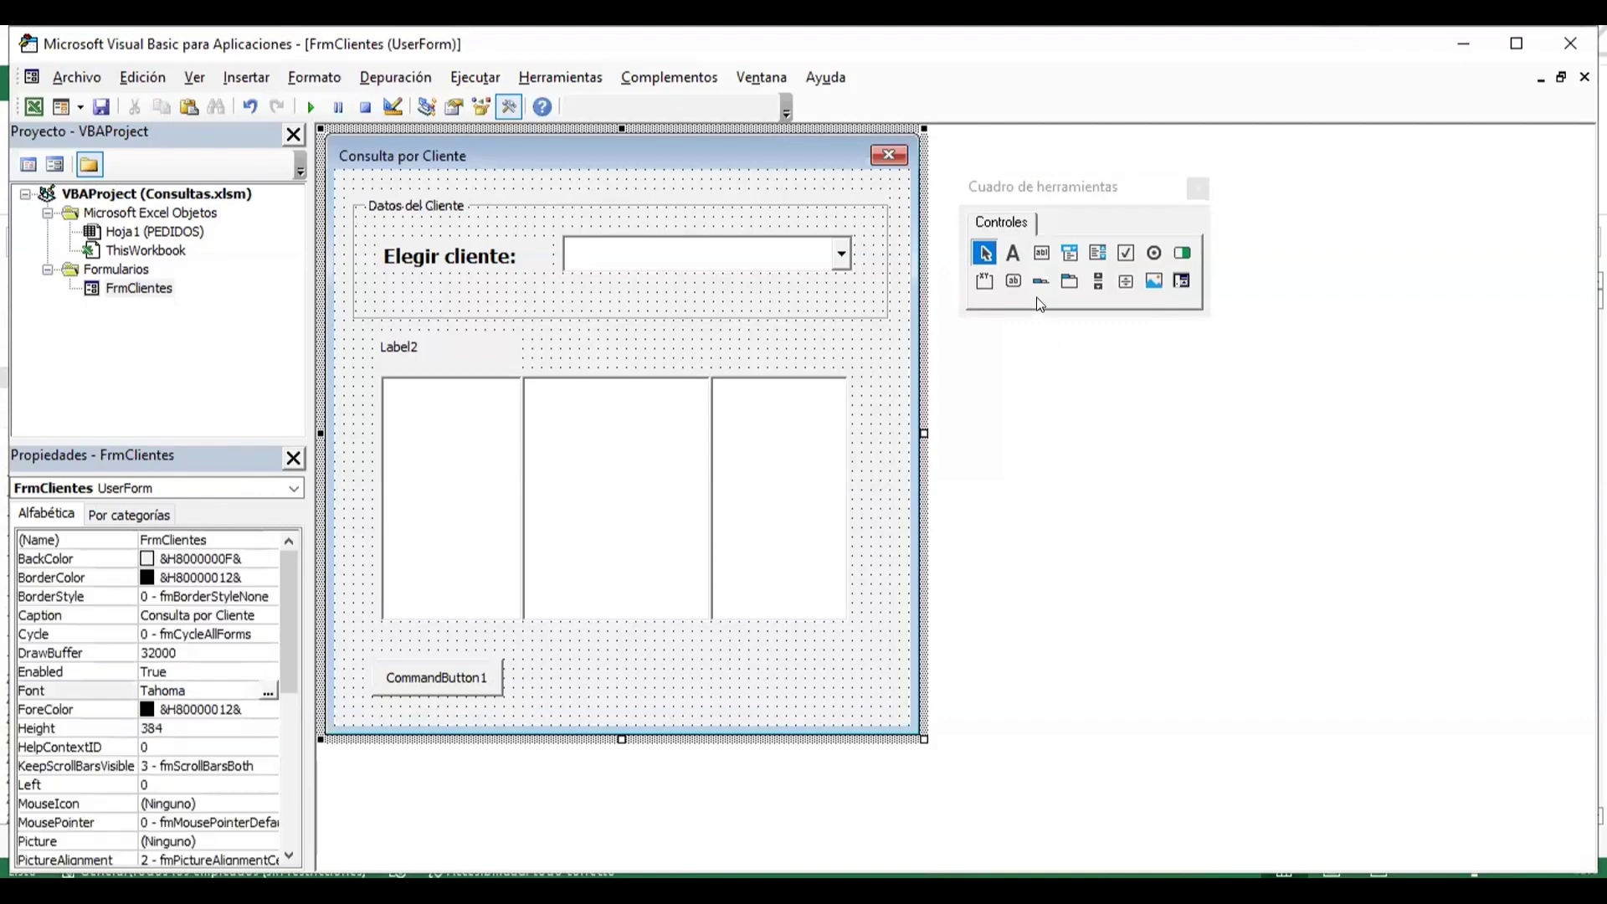
pyautogui.click(1012, 259)
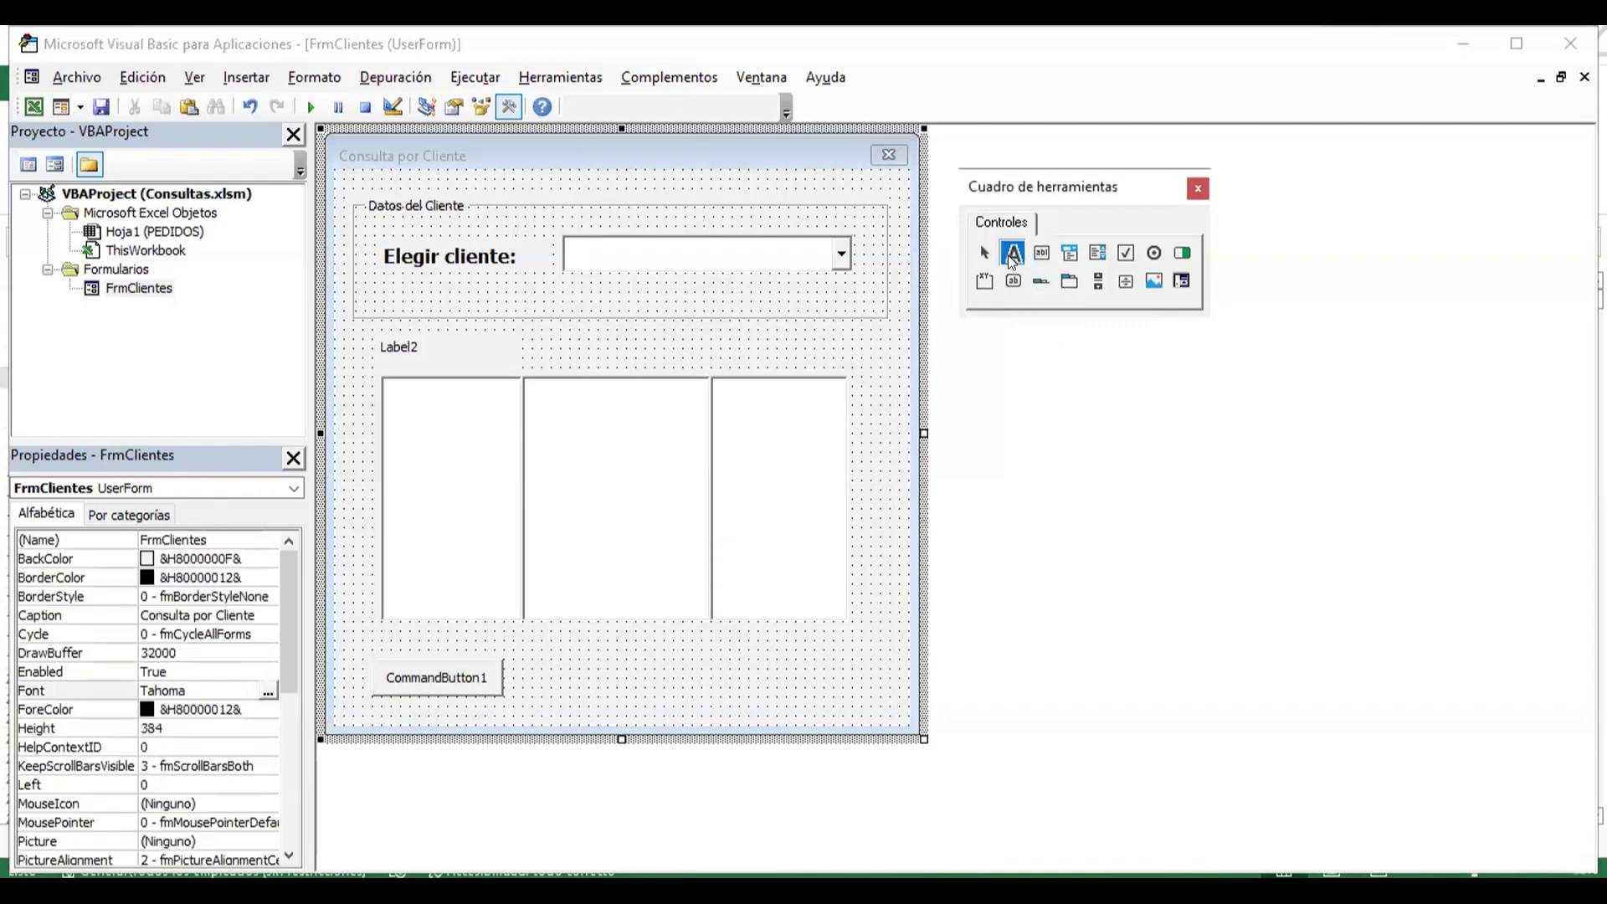
pyautogui.moveTo(627, 651)
pyautogui.mouseDown()
pyautogui.moveTo(657, 692)
pyautogui.moveTo(845, 686)
pyautogui.mouseUp()
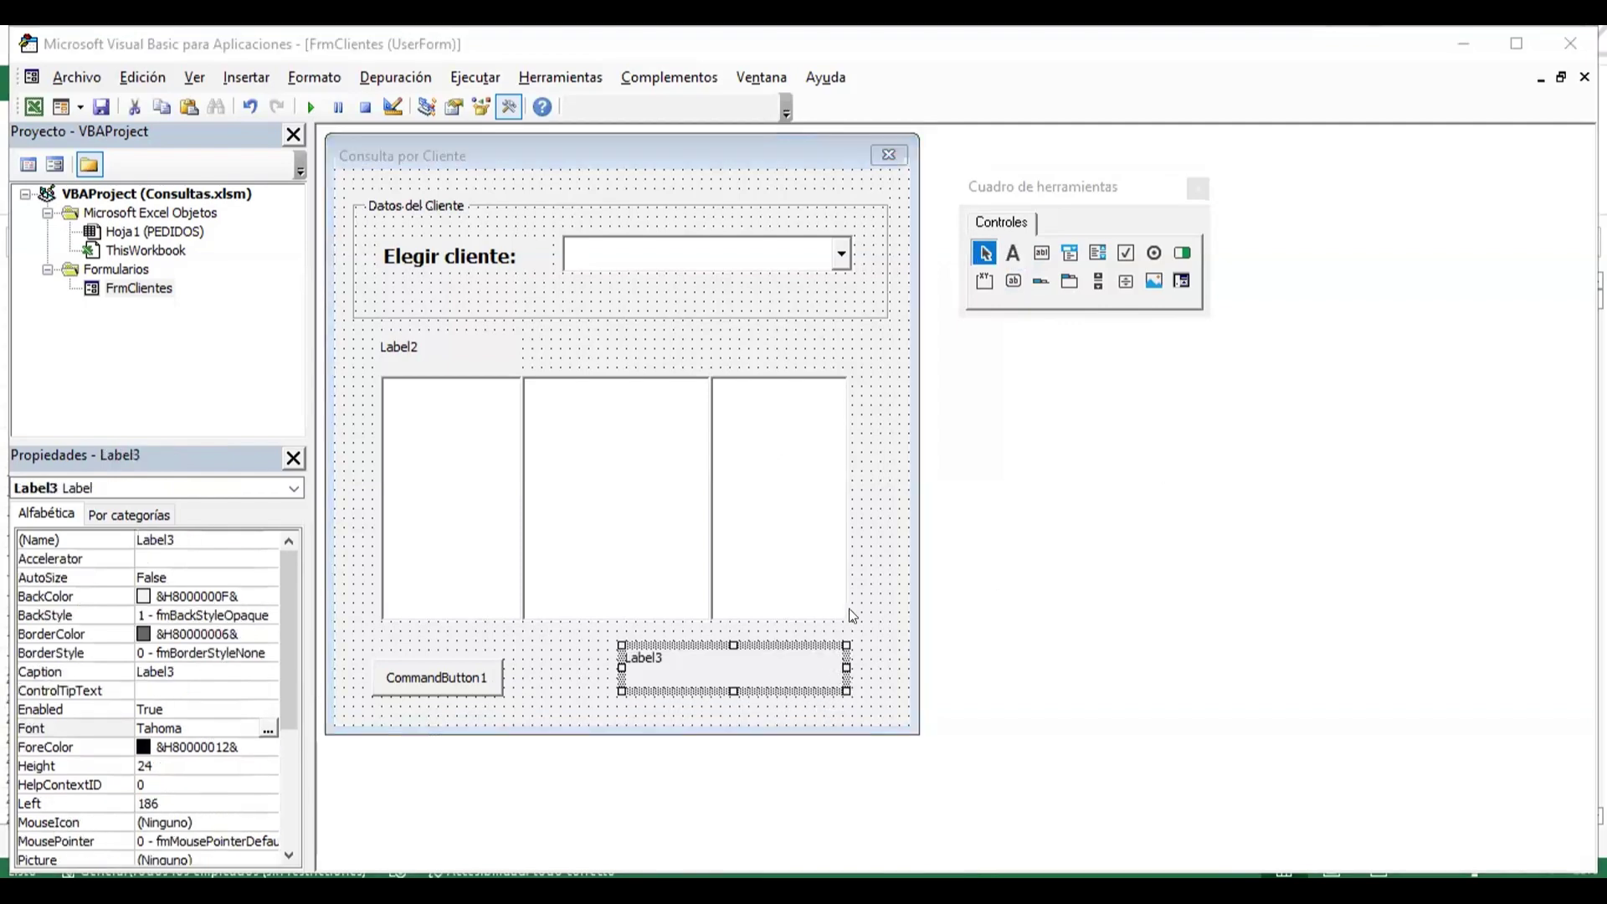
pyautogui.click(879, 529)
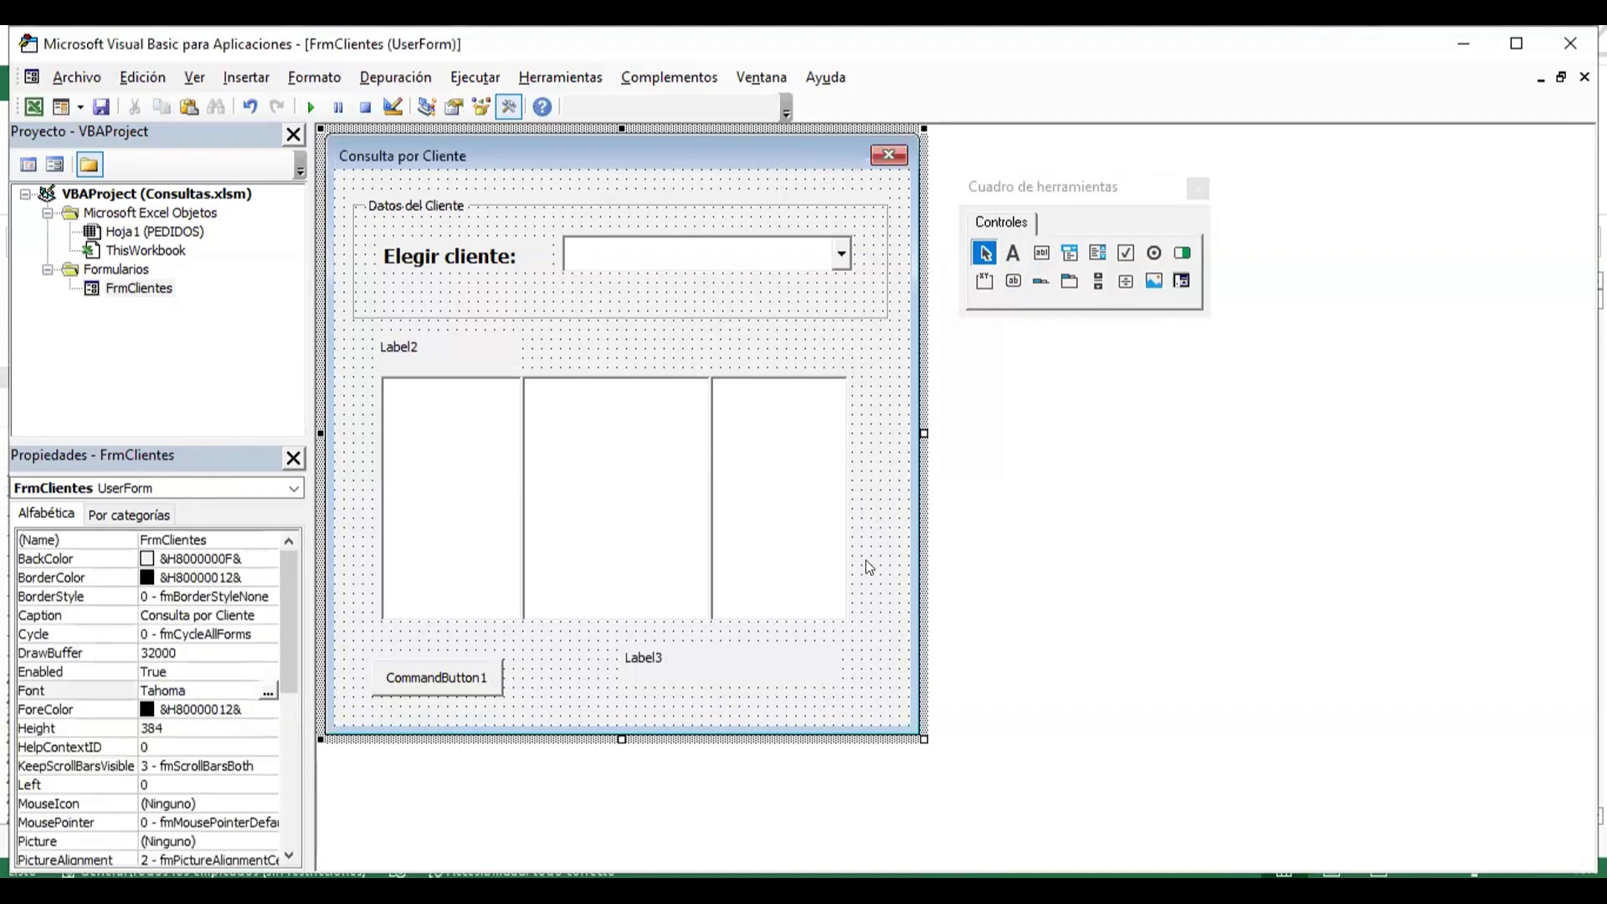
pyautogui.click(768, 675)
pyautogui.click(872, 445)
pyautogui.click(476, 446)
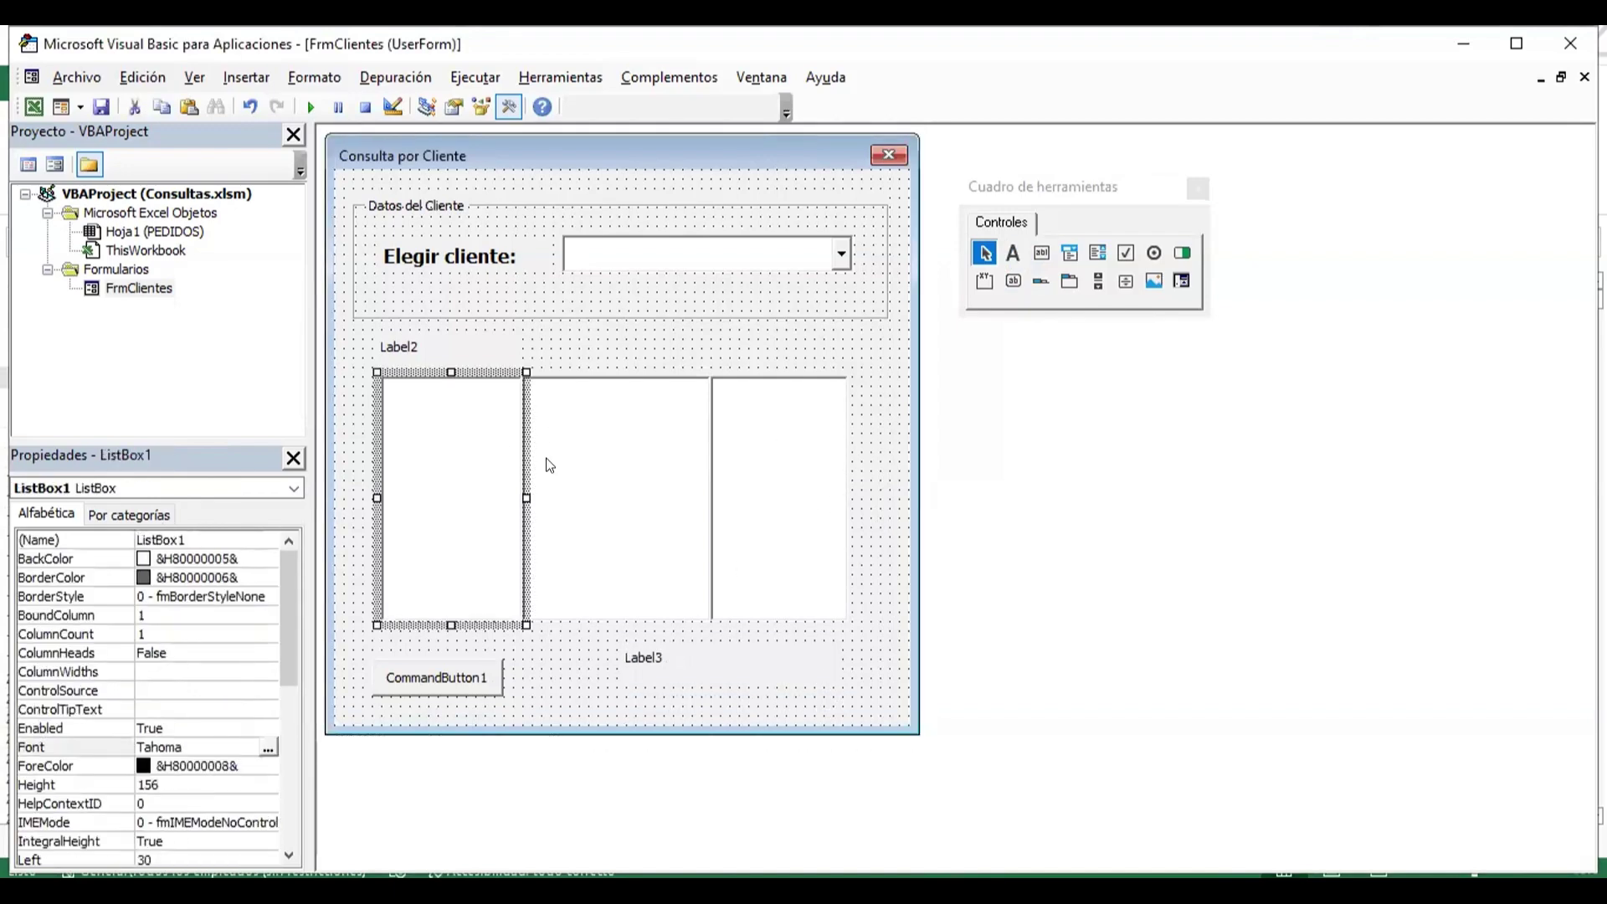
pyautogui.click(634, 470)
pyautogui.click(768, 473)
pyautogui.click(442, 357)
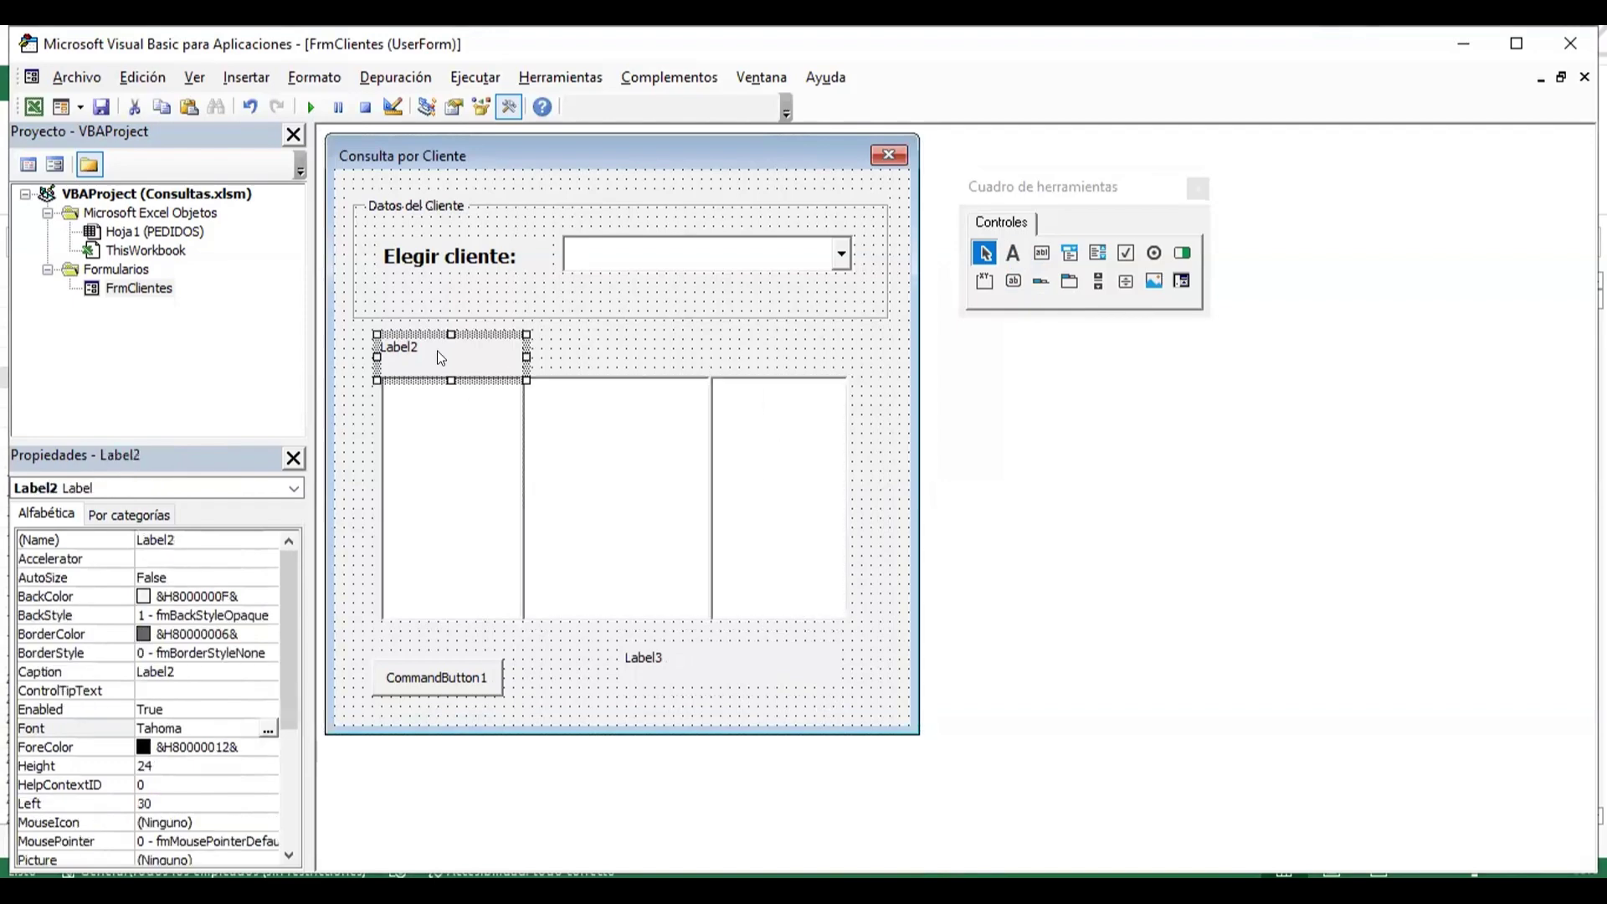
pyautogui.click(738, 664)
pyautogui.click(557, 692)
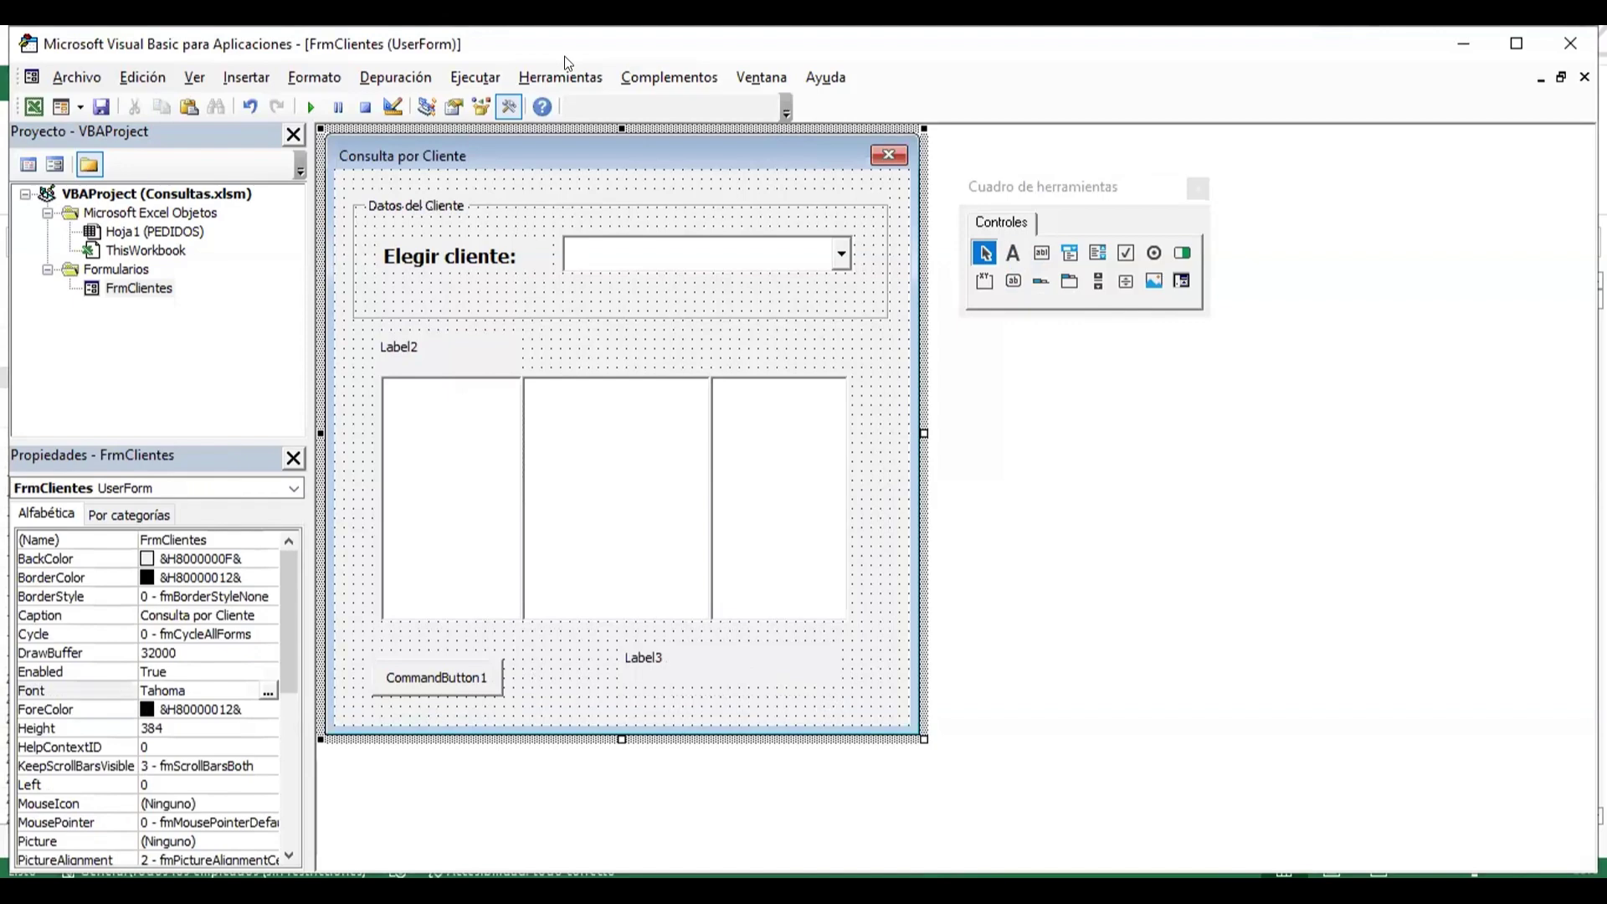
pyautogui.press('F5')
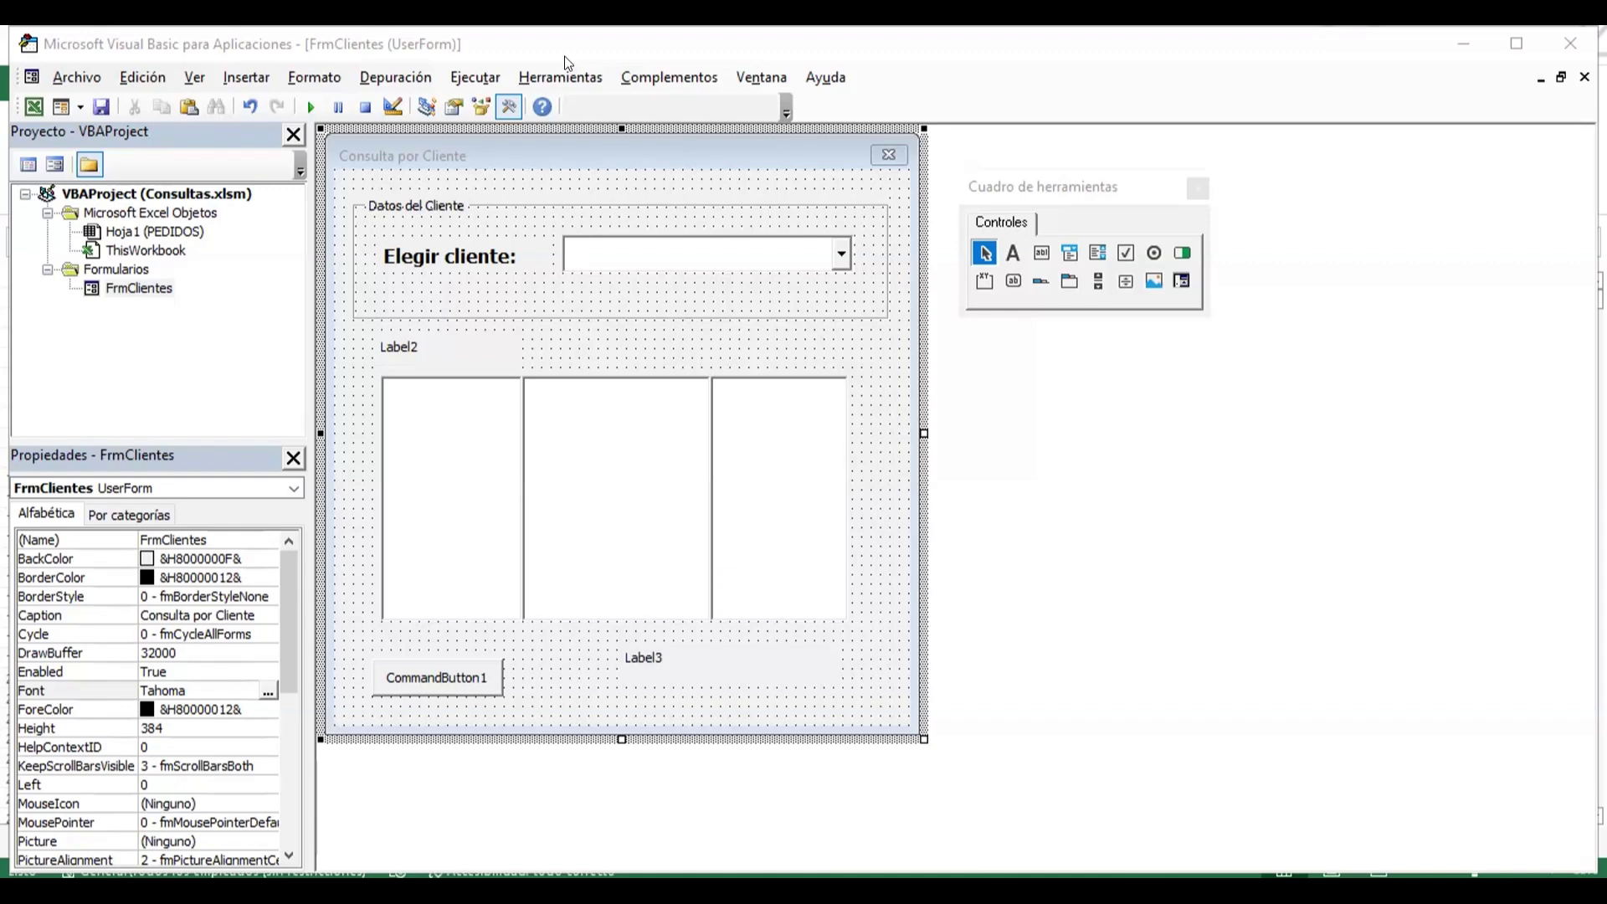
pyautogui.click(462, 360)
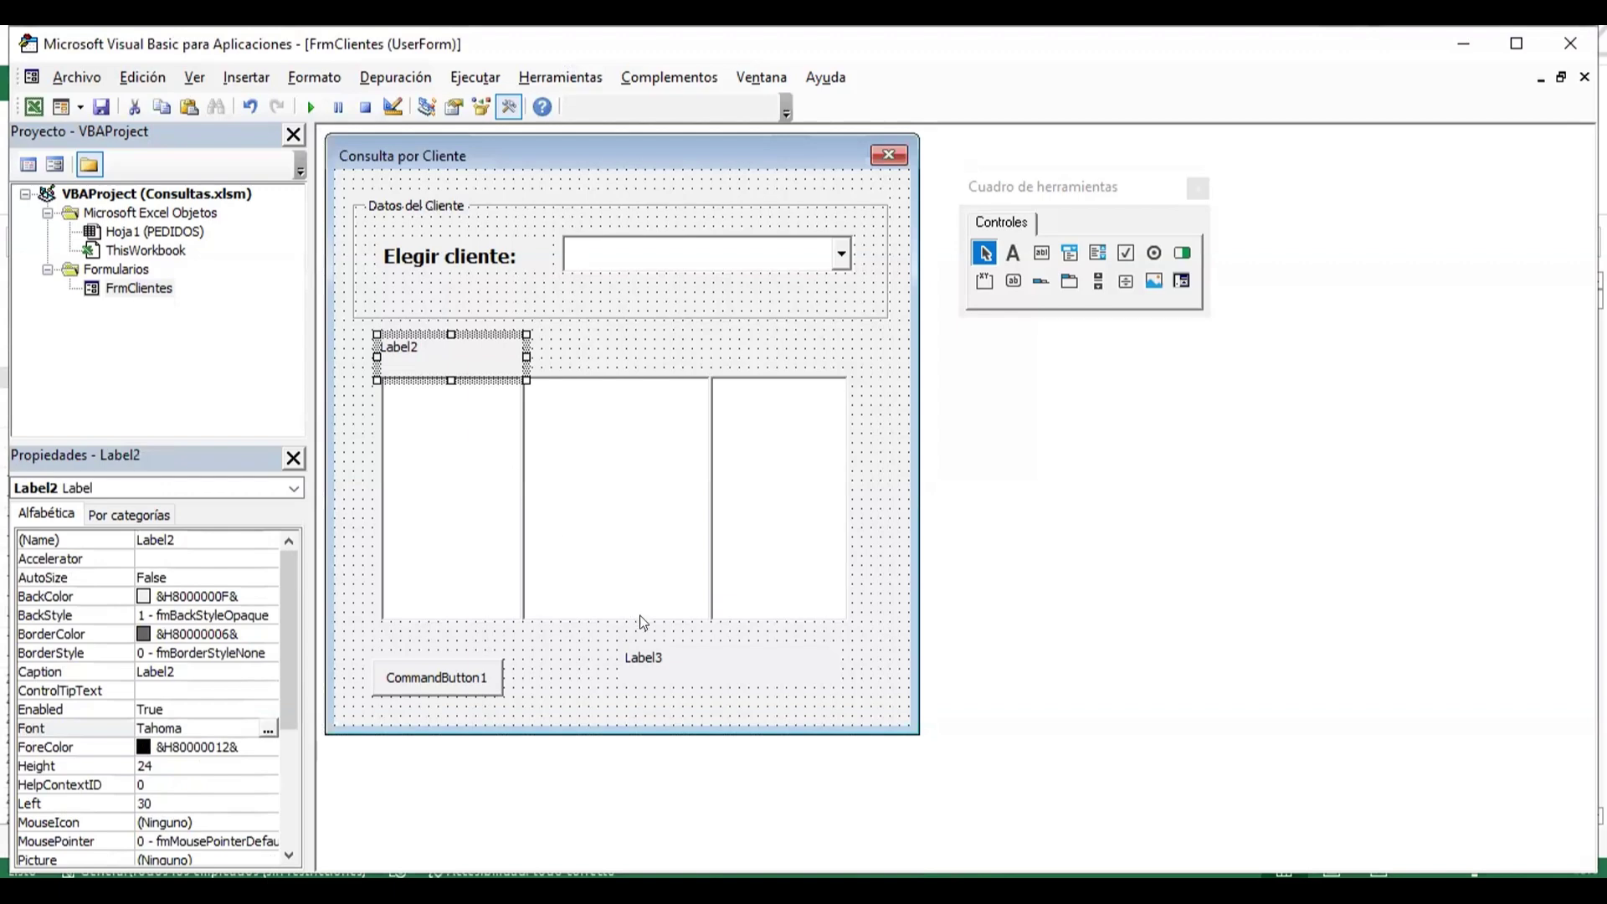
pyautogui.click(673, 664)
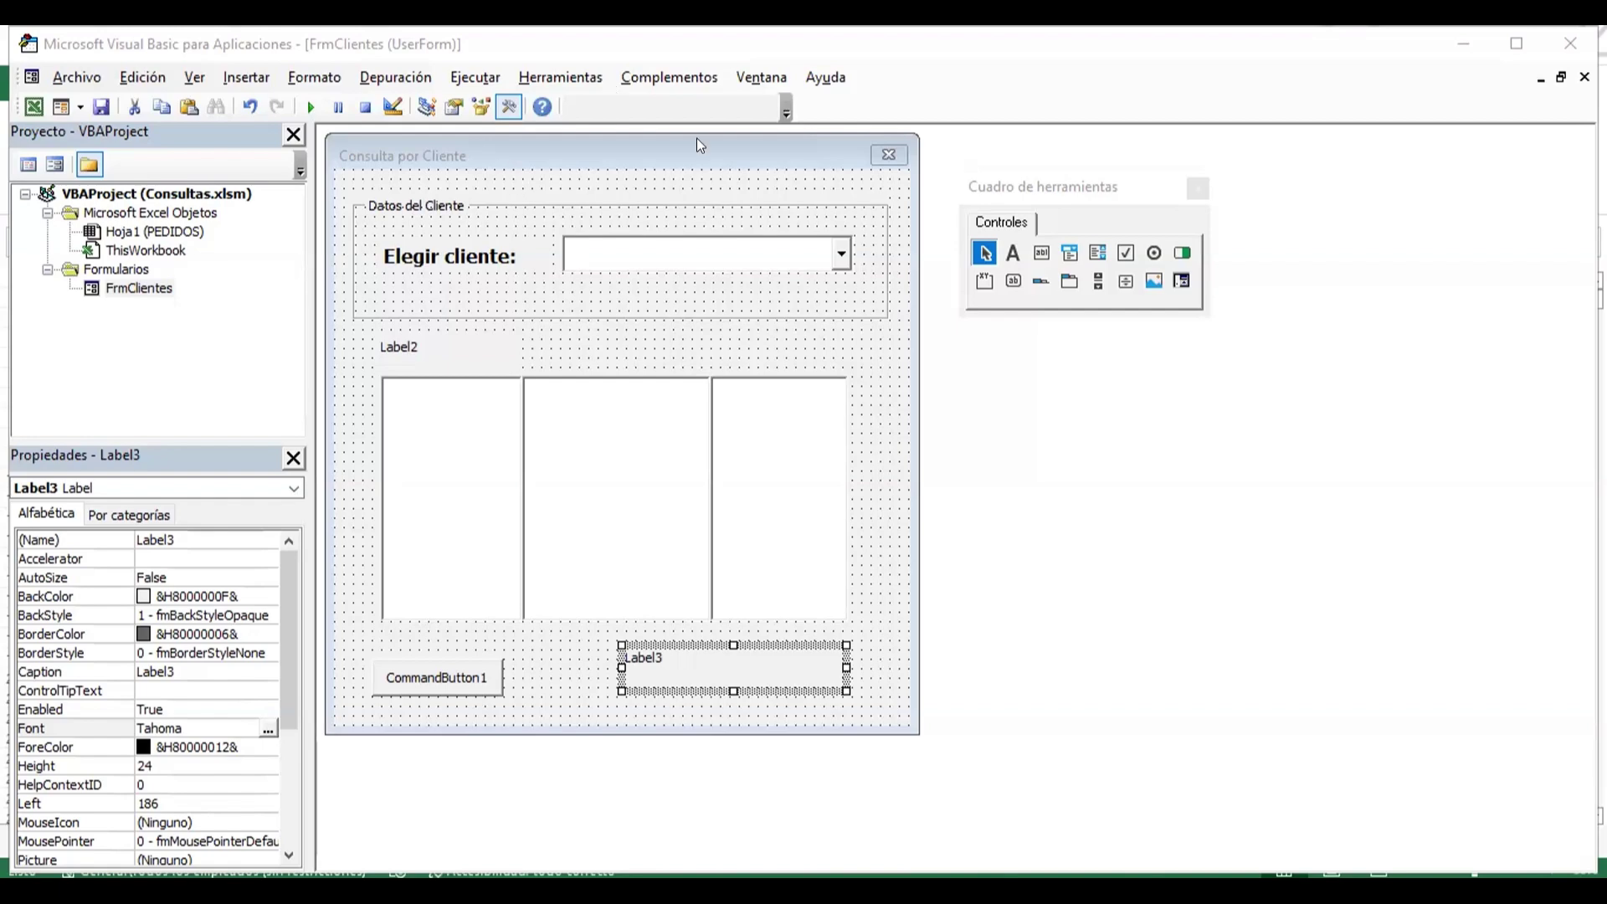
pyautogui.click(878, 450)
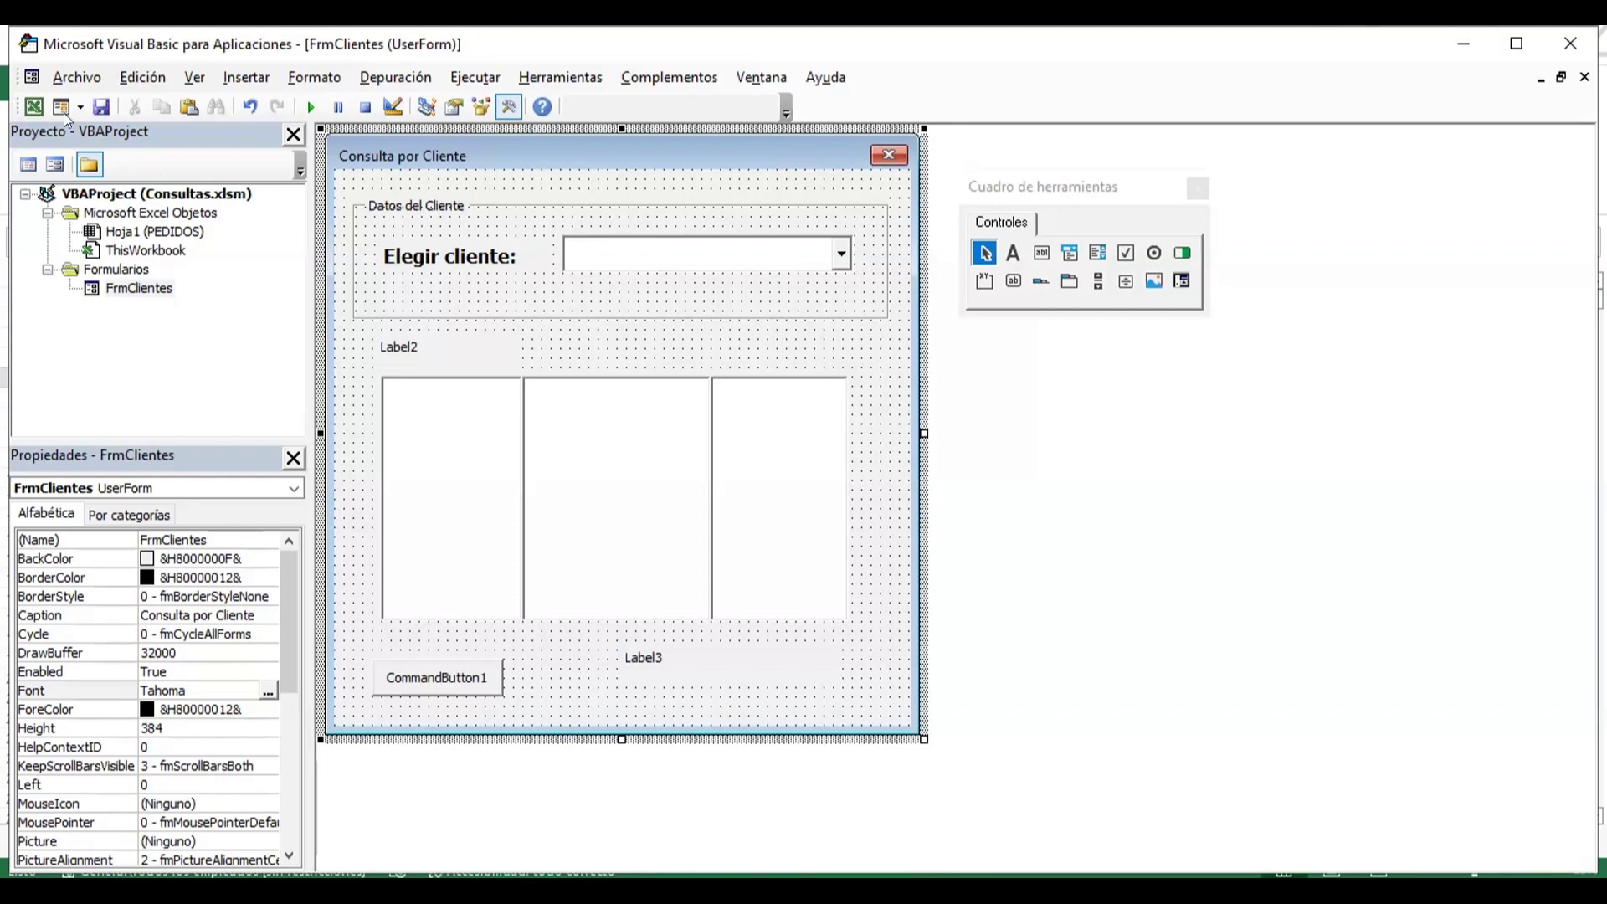
pyautogui.click(34, 106)
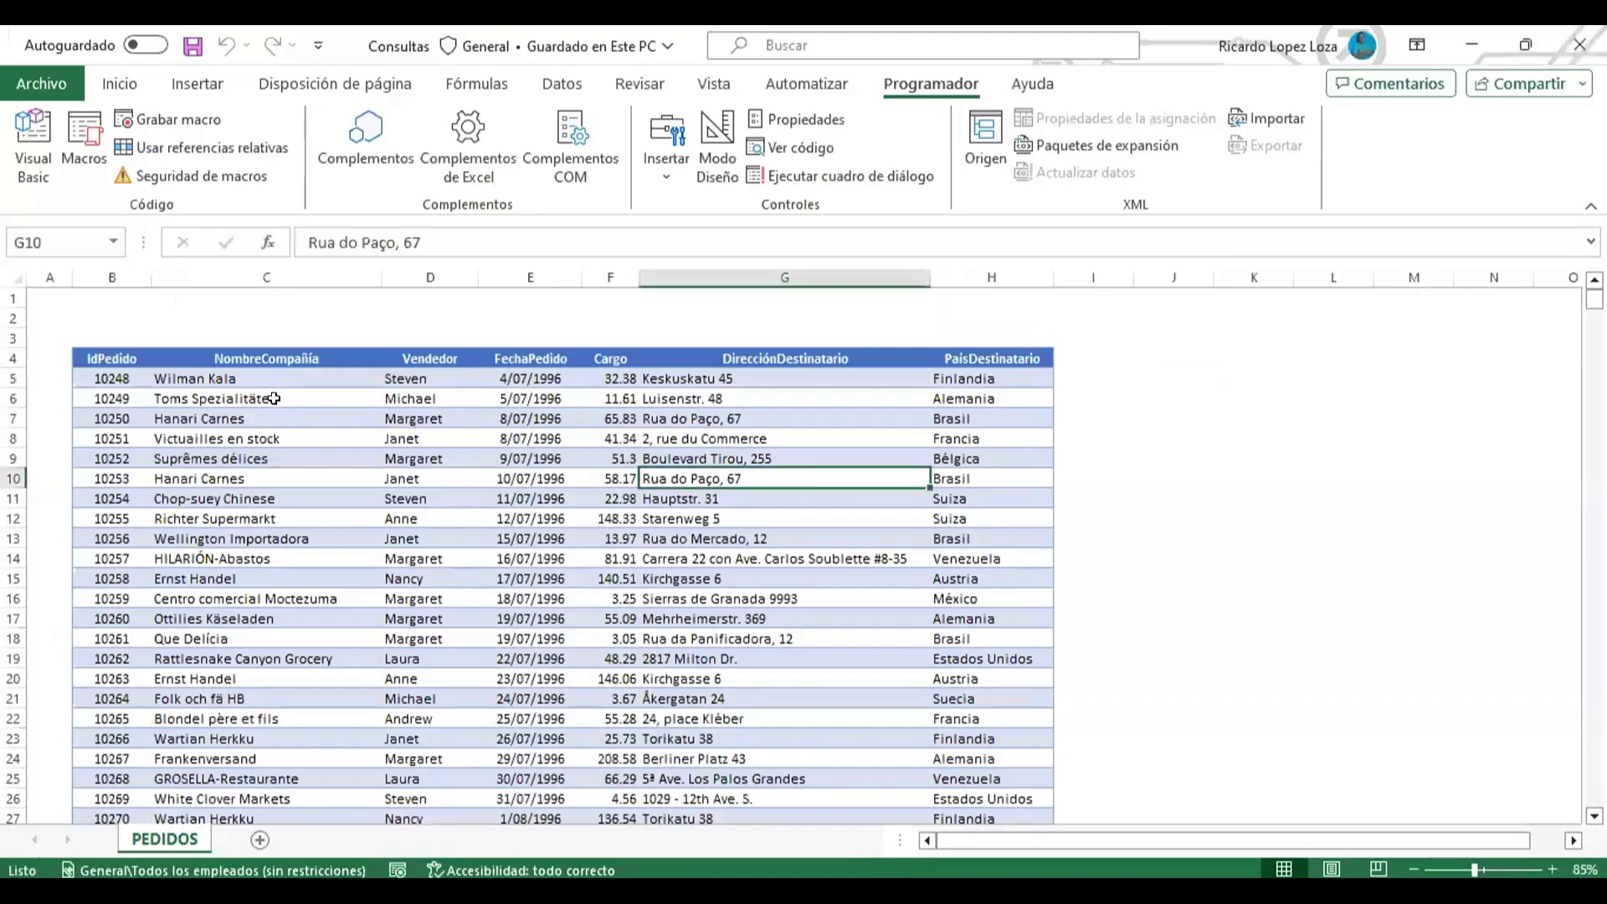
pyautogui.moveTo(274, 378); pyautogui.dragTo(274, 717)
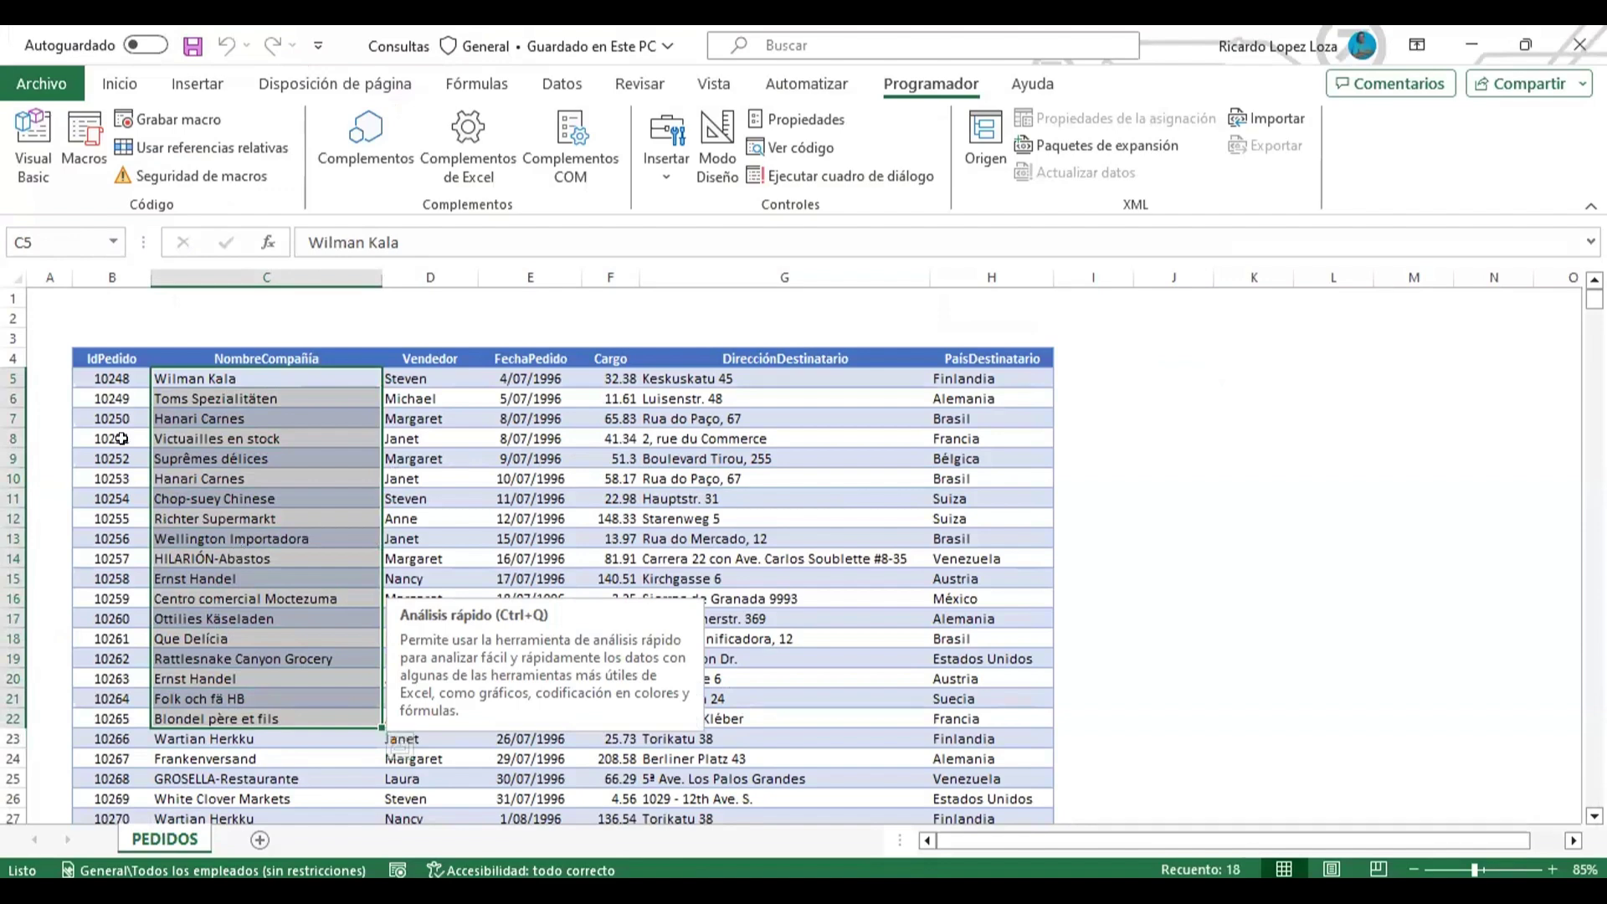
pyautogui.click(118, 391)
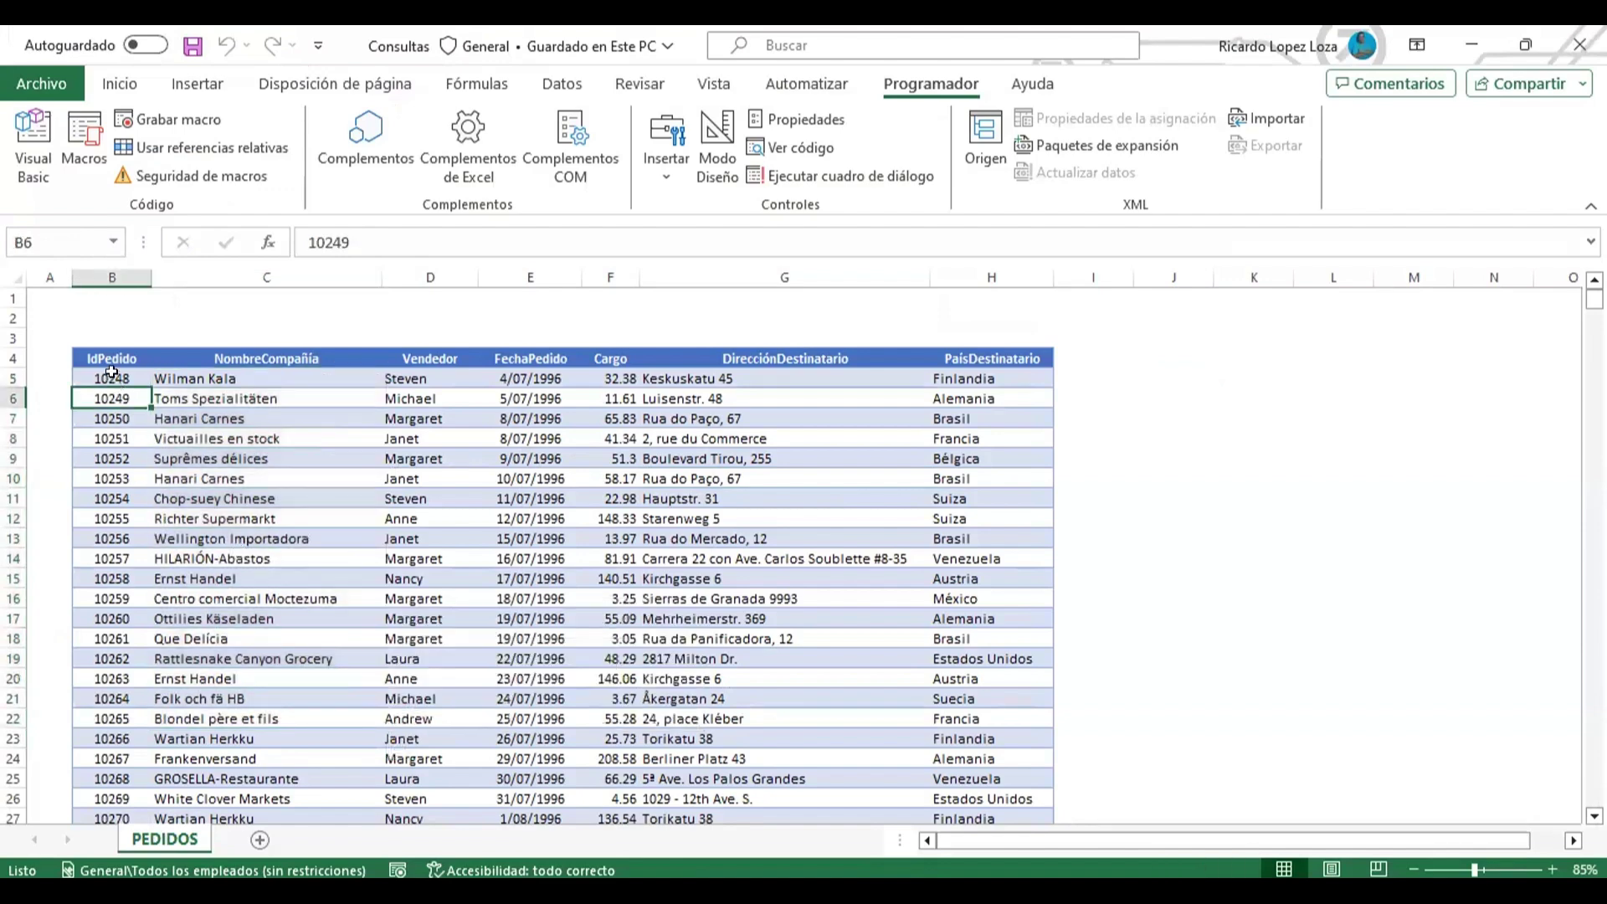
pyautogui.click(114, 374)
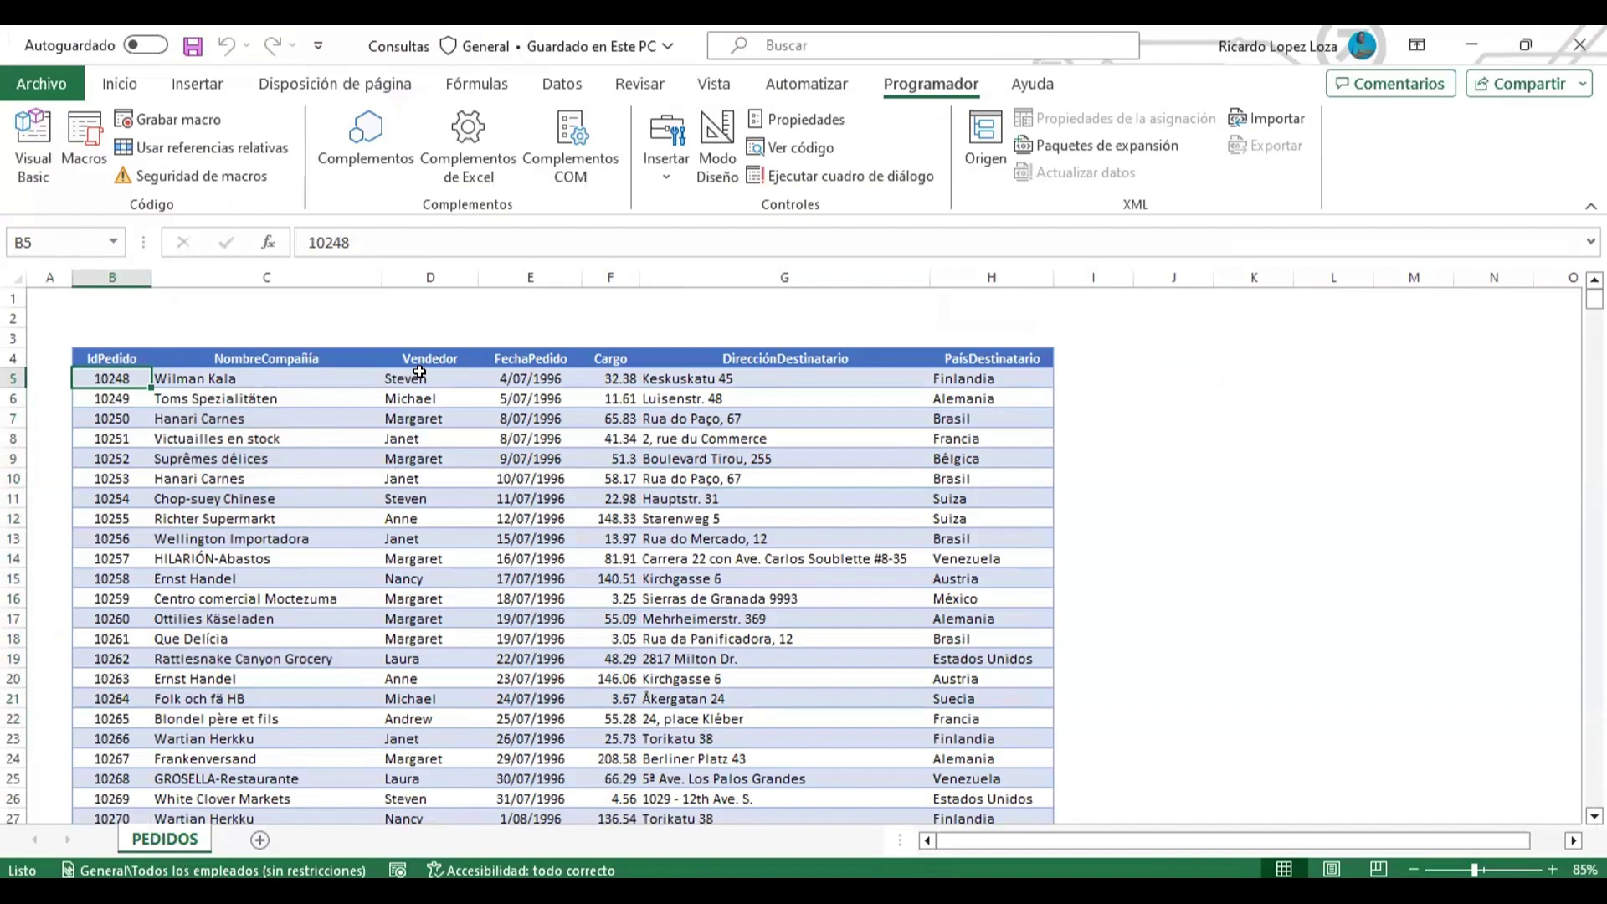
pyautogui.click(519, 370)
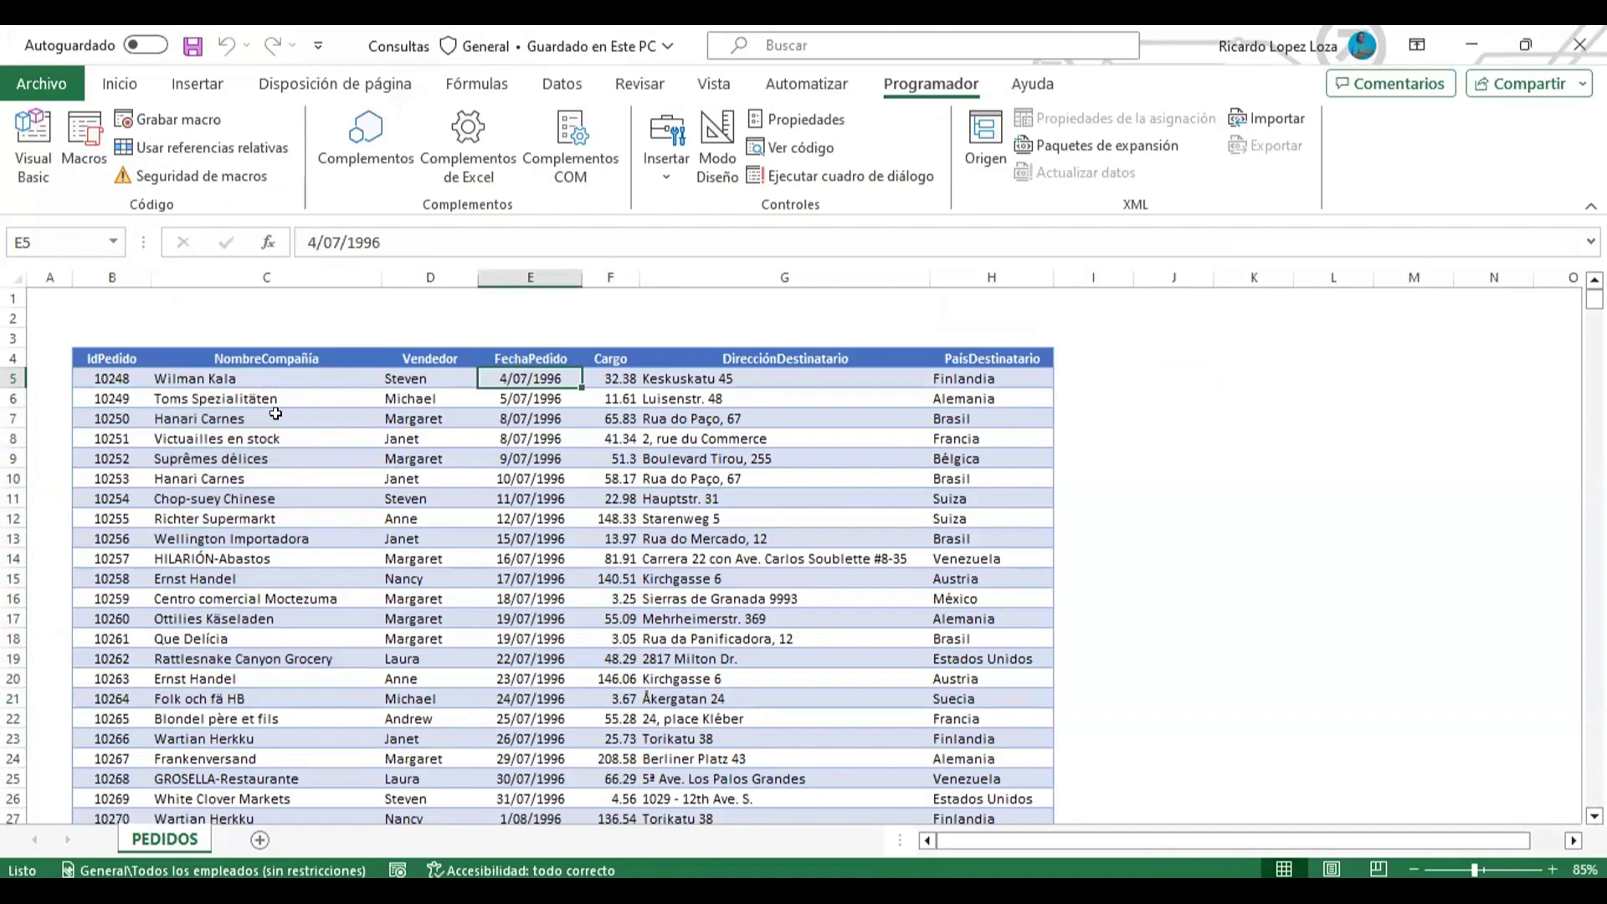
pyautogui.click(105, 375)
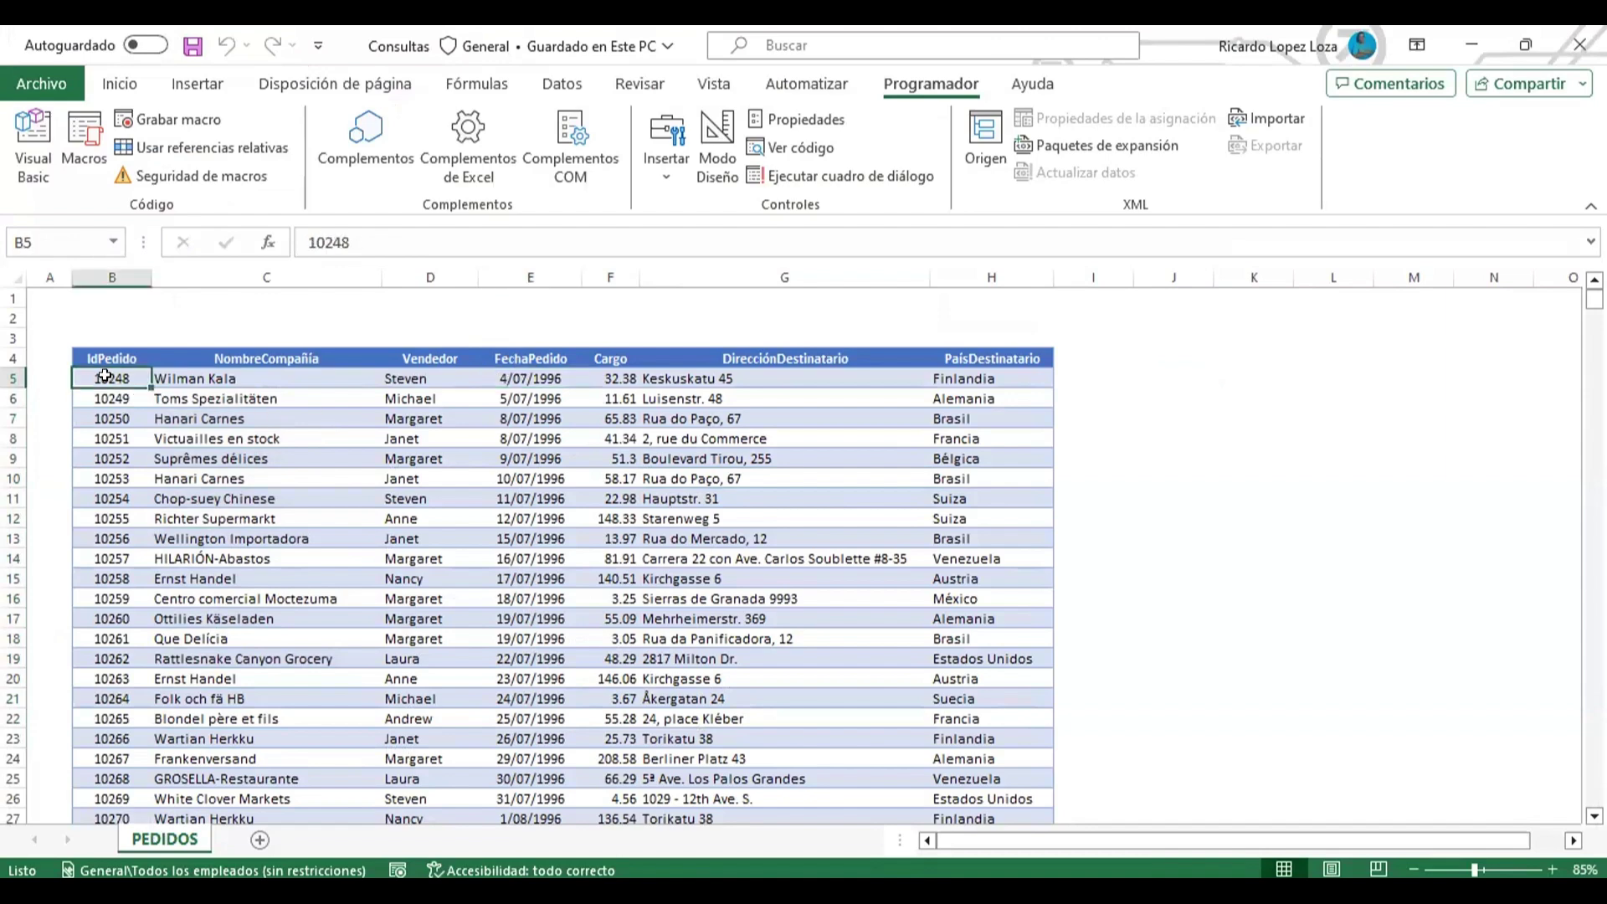
pyautogui.click(544, 374)
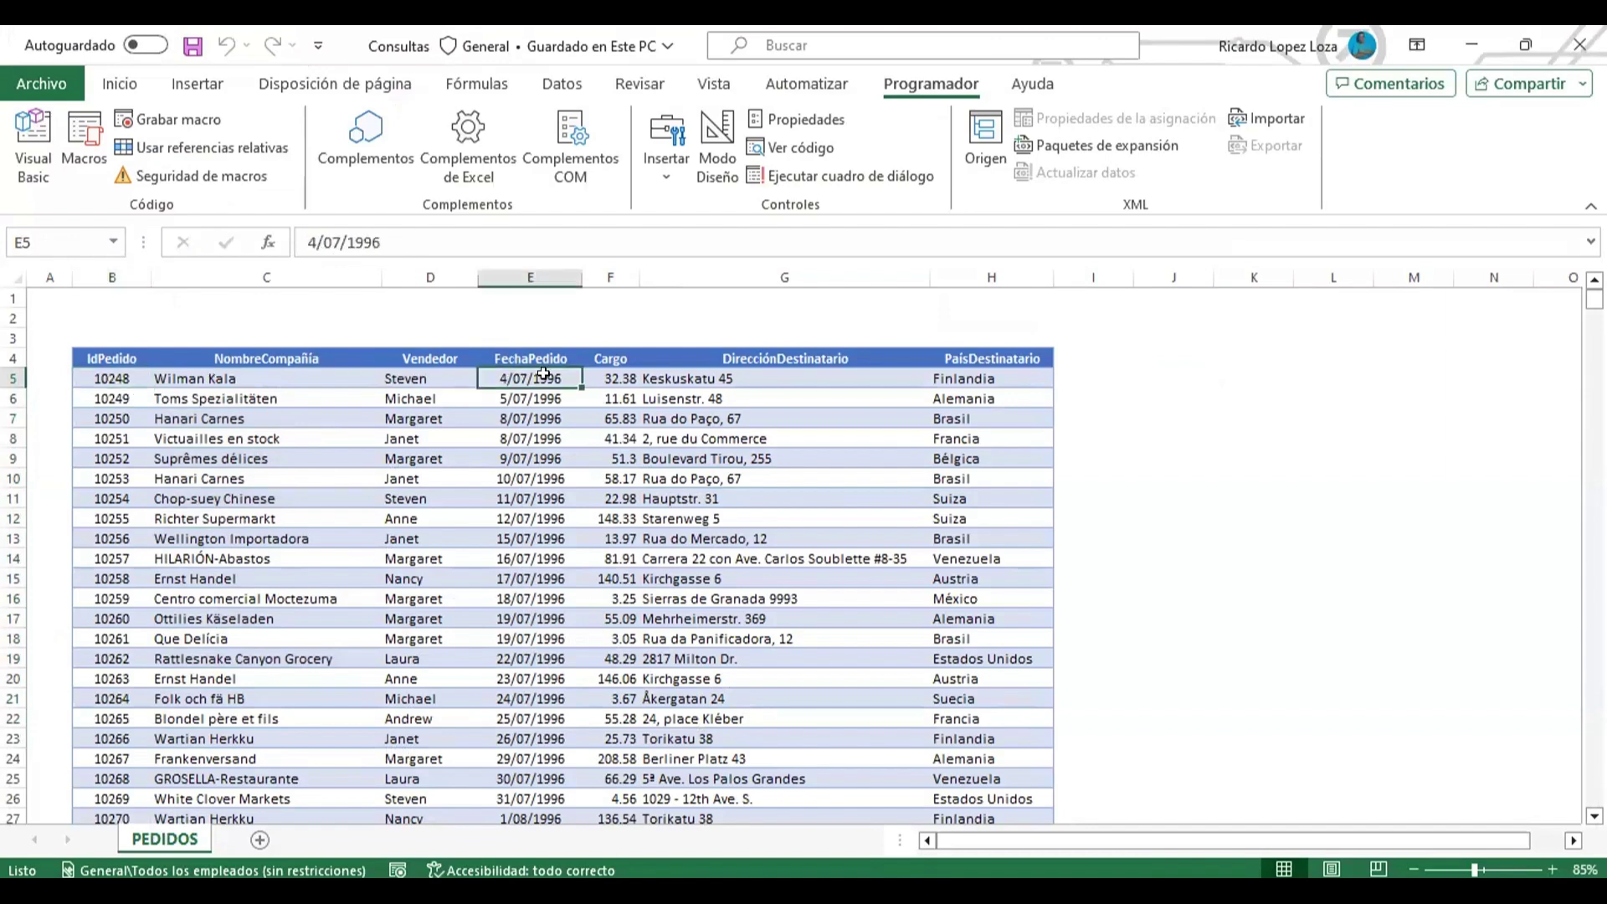
pyautogui.press('Left')
pyautogui.press('Down')
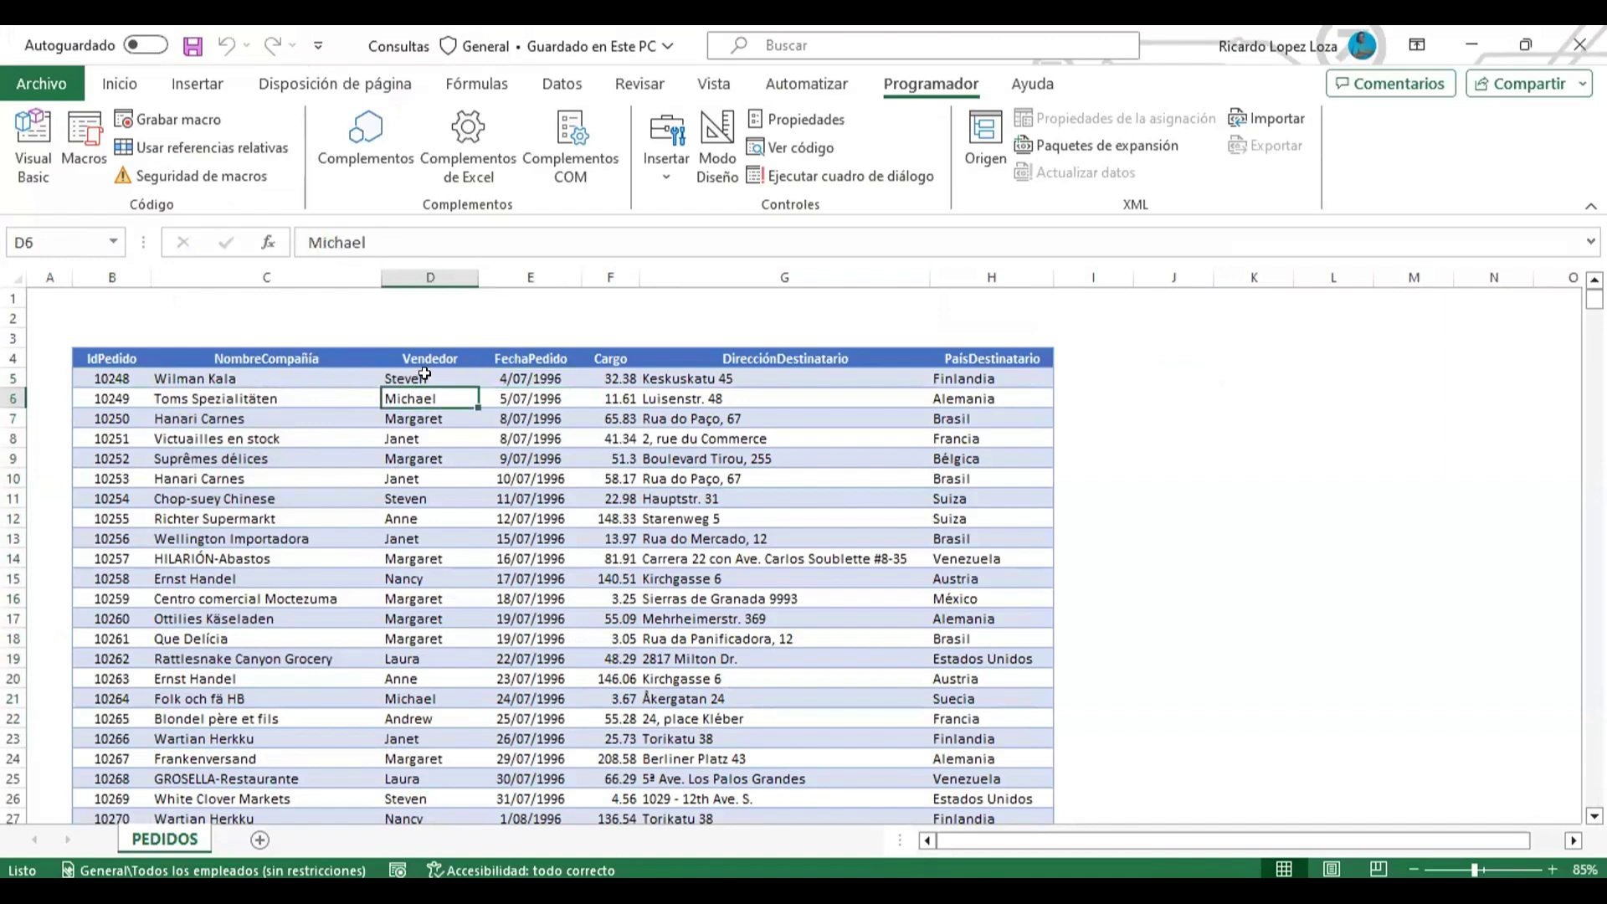
pyautogui.click(424, 374)
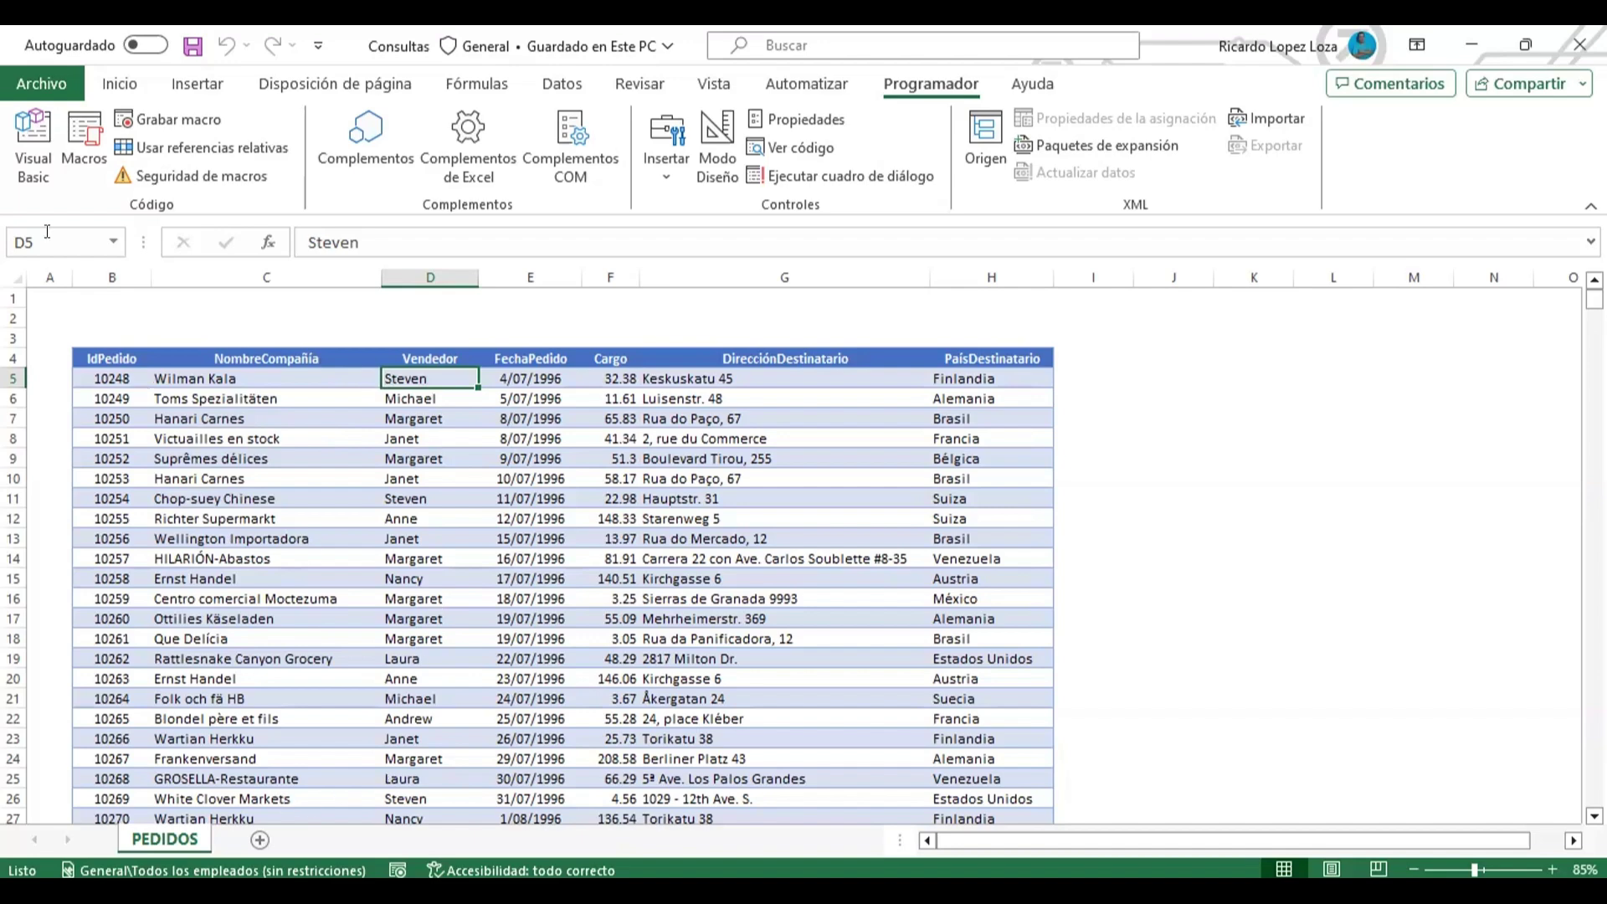
pyautogui.click(43, 152)
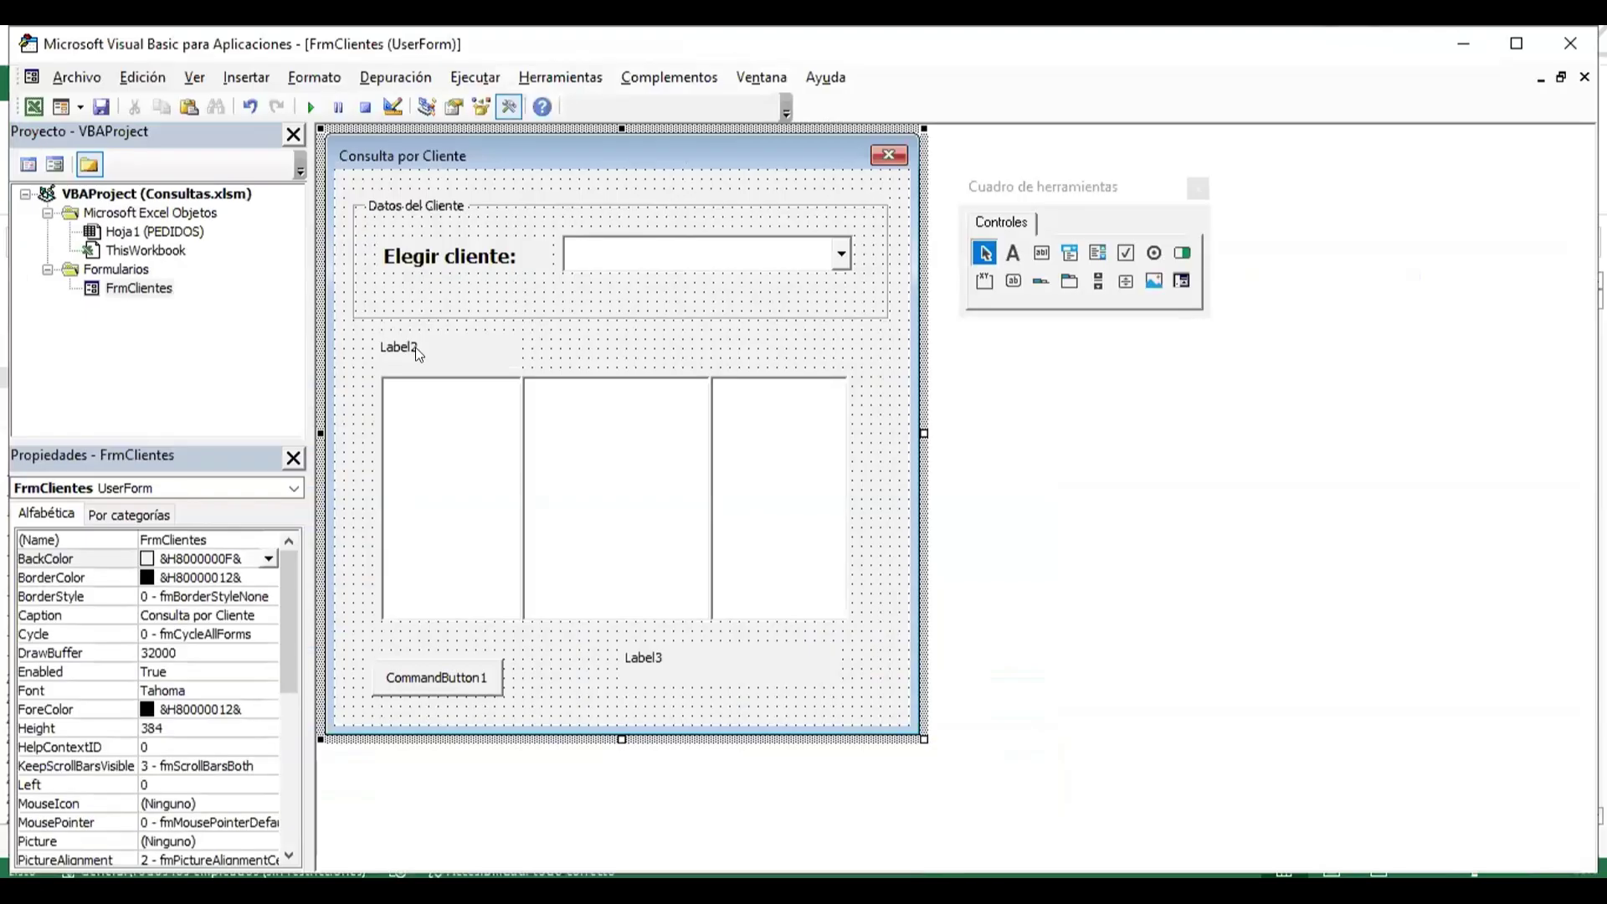
# - Caption Label2 above the first list 'Núm Ped' and shorten its height to 18
pyautogui.click(437, 357)
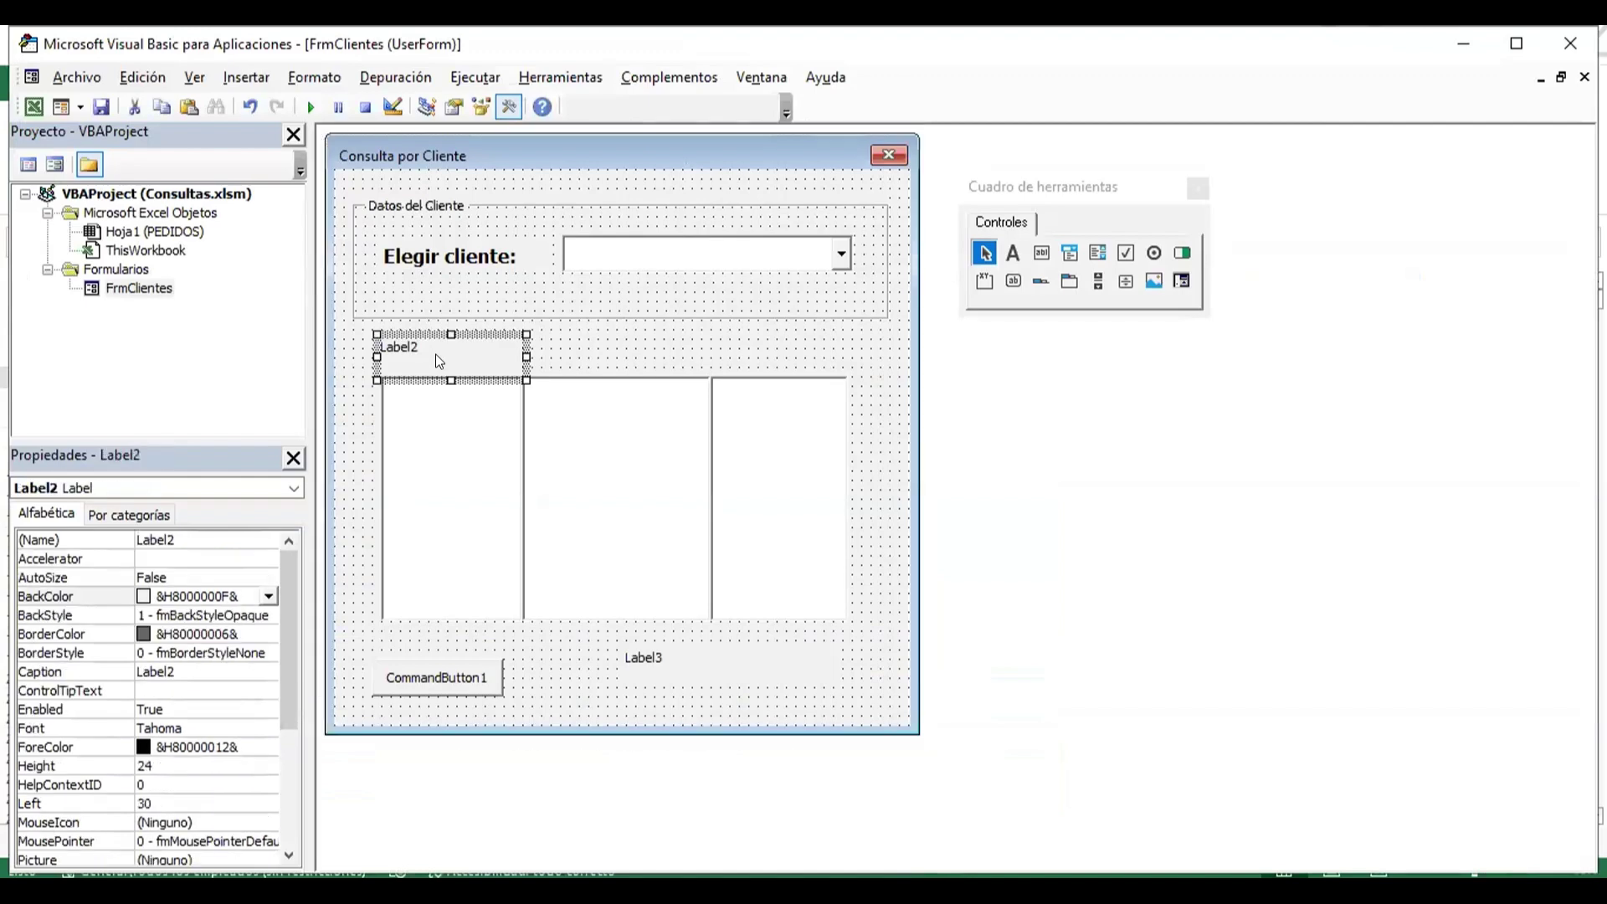
pyautogui.click(207, 676)
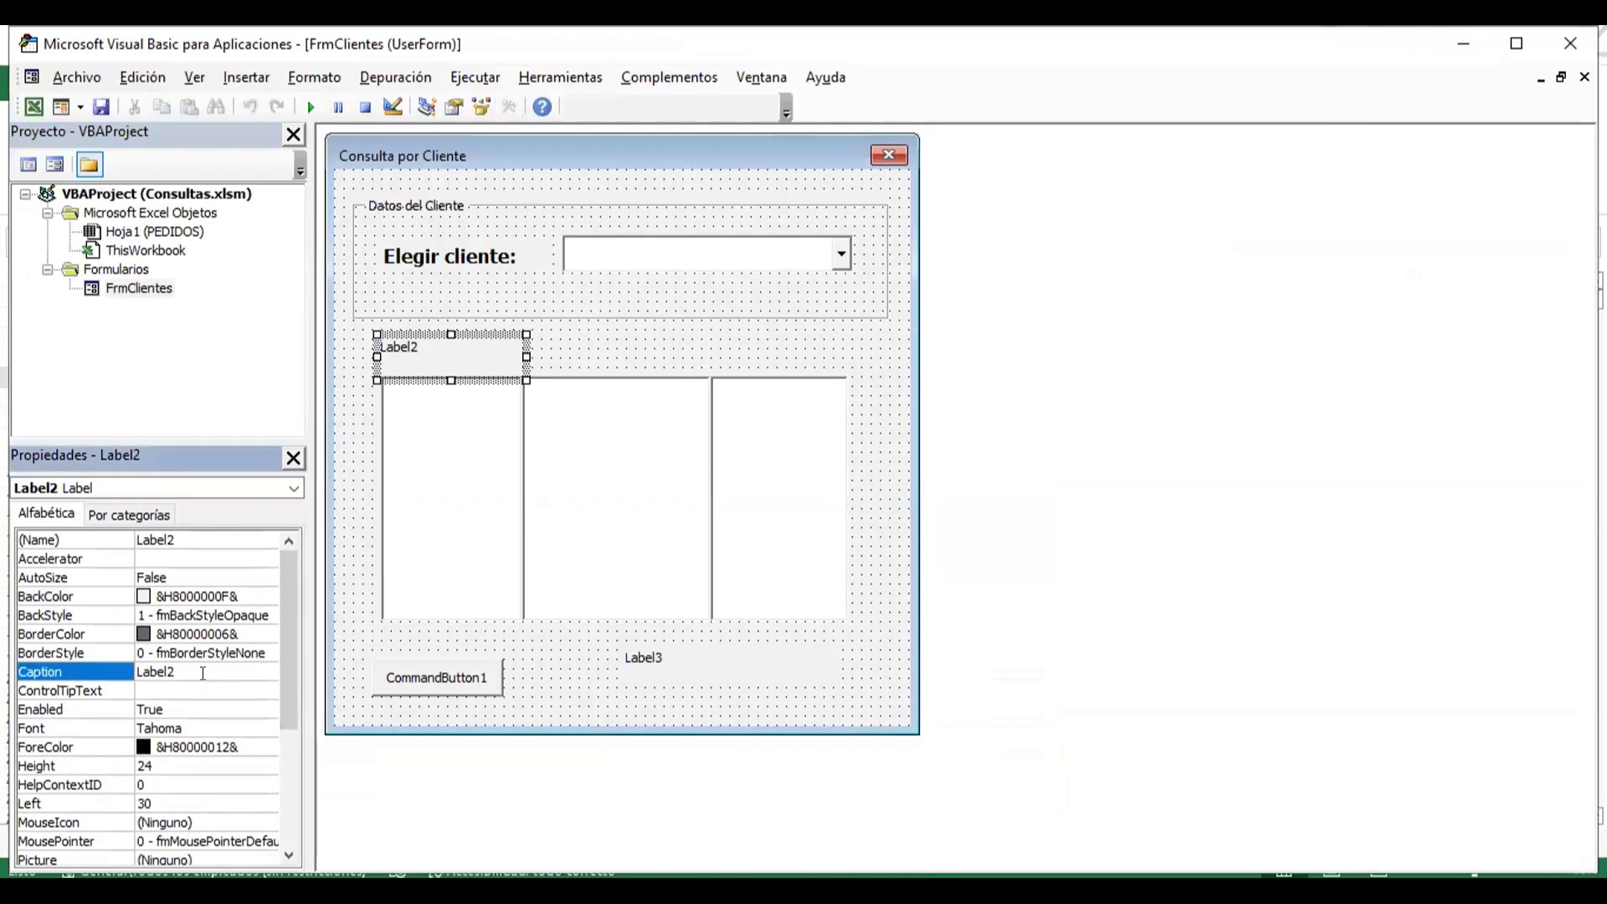
pyautogui.write('Nu')
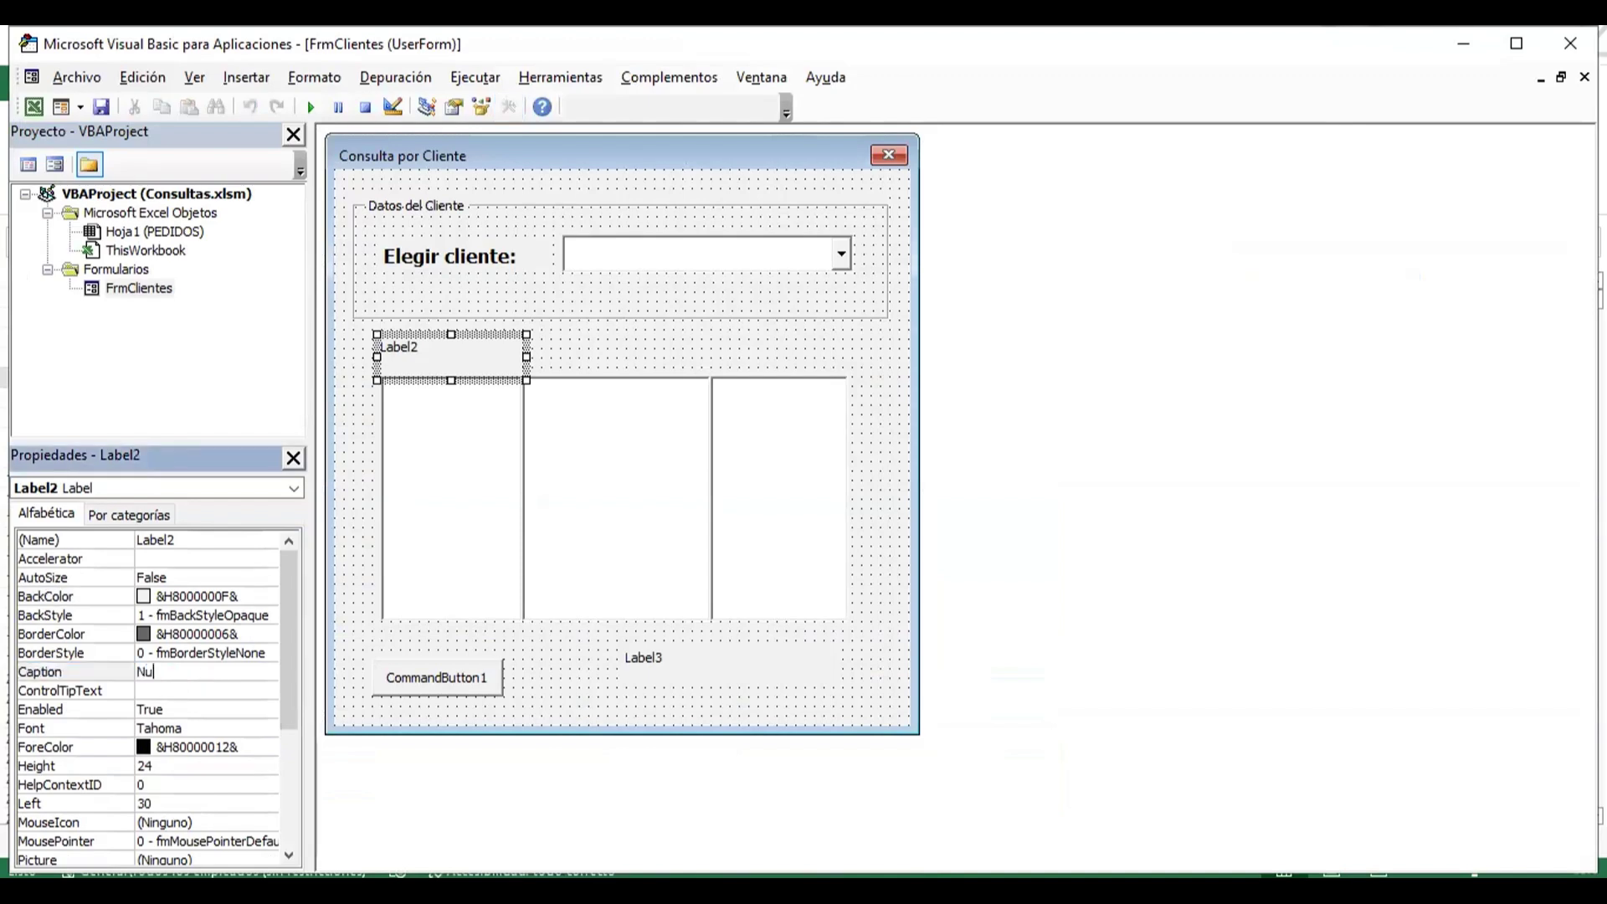
pyautogui.press('BackSpace')
pyautogui.write('m ')
pyautogui.write('Ped')
pyautogui.press('Return')
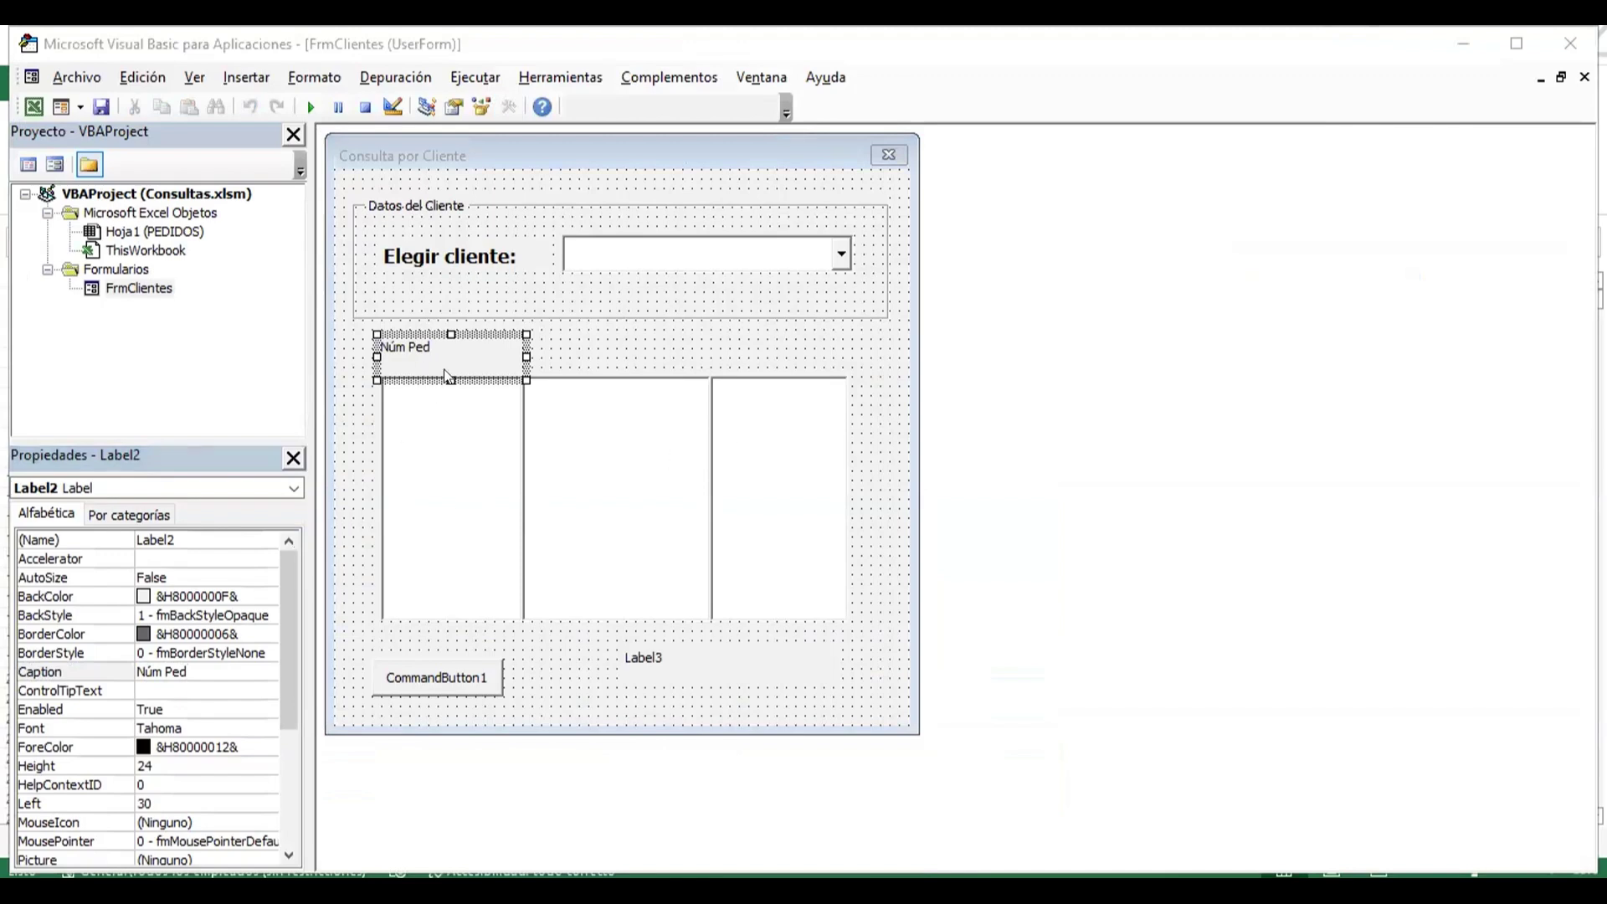
pyautogui.moveTo(445, 380)
pyautogui.mouseDown()
pyautogui.moveTo(444, 363)
pyautogui.moveTo(471, 355)
pyautogui.mouseUp()
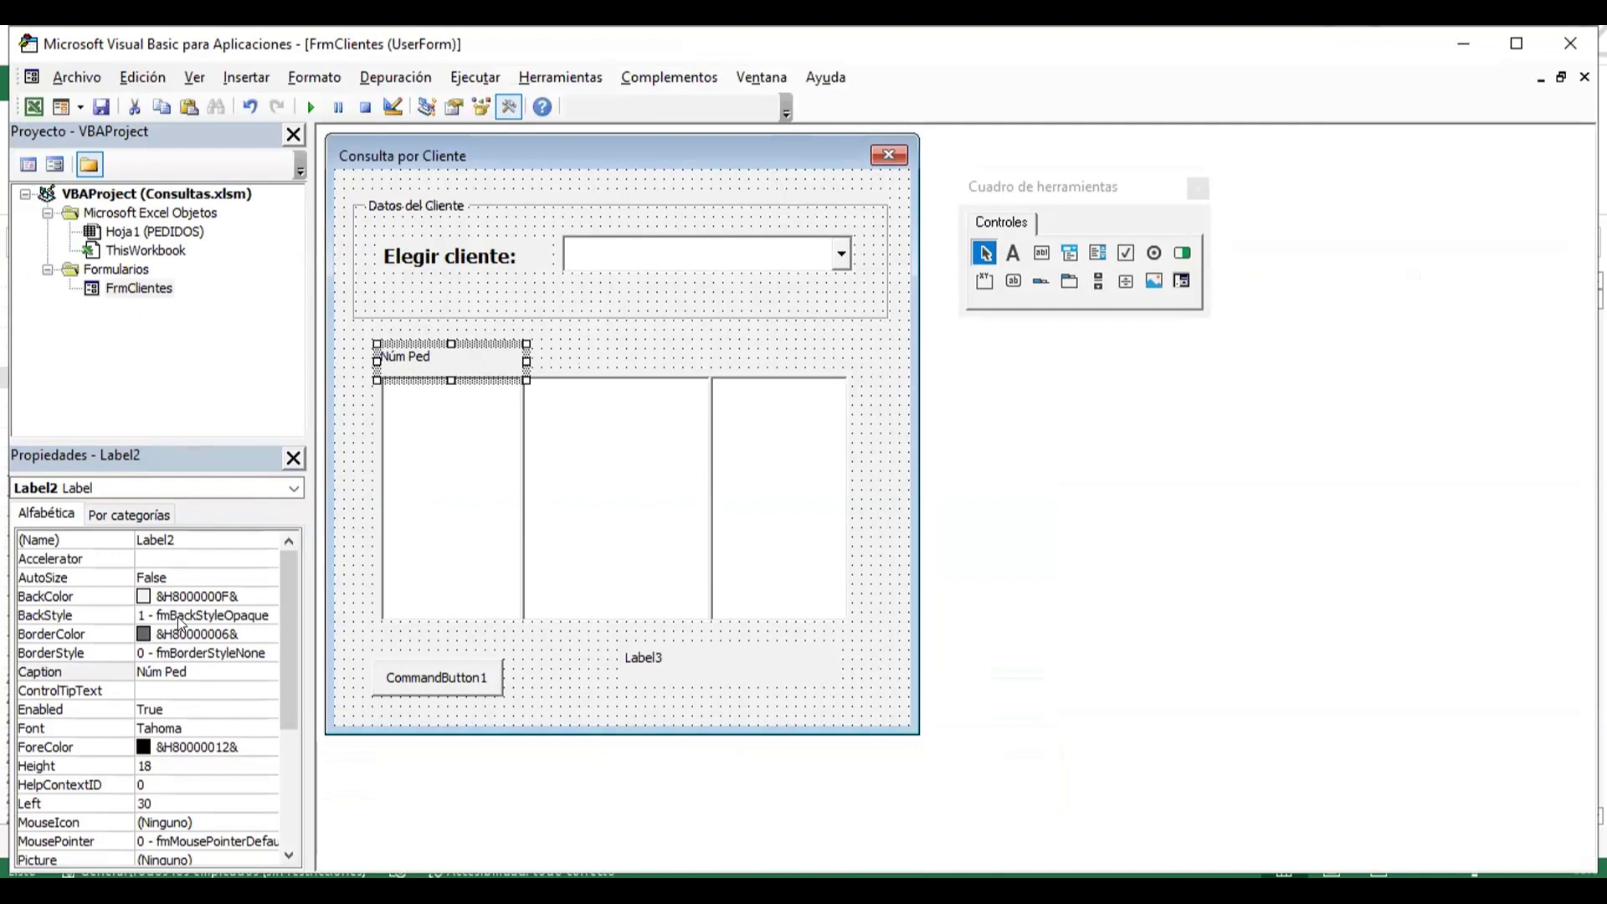
# - Center the Núm Ped label text and shorten the label to height 12
pyautogui.scroll(-3, 184, 628)
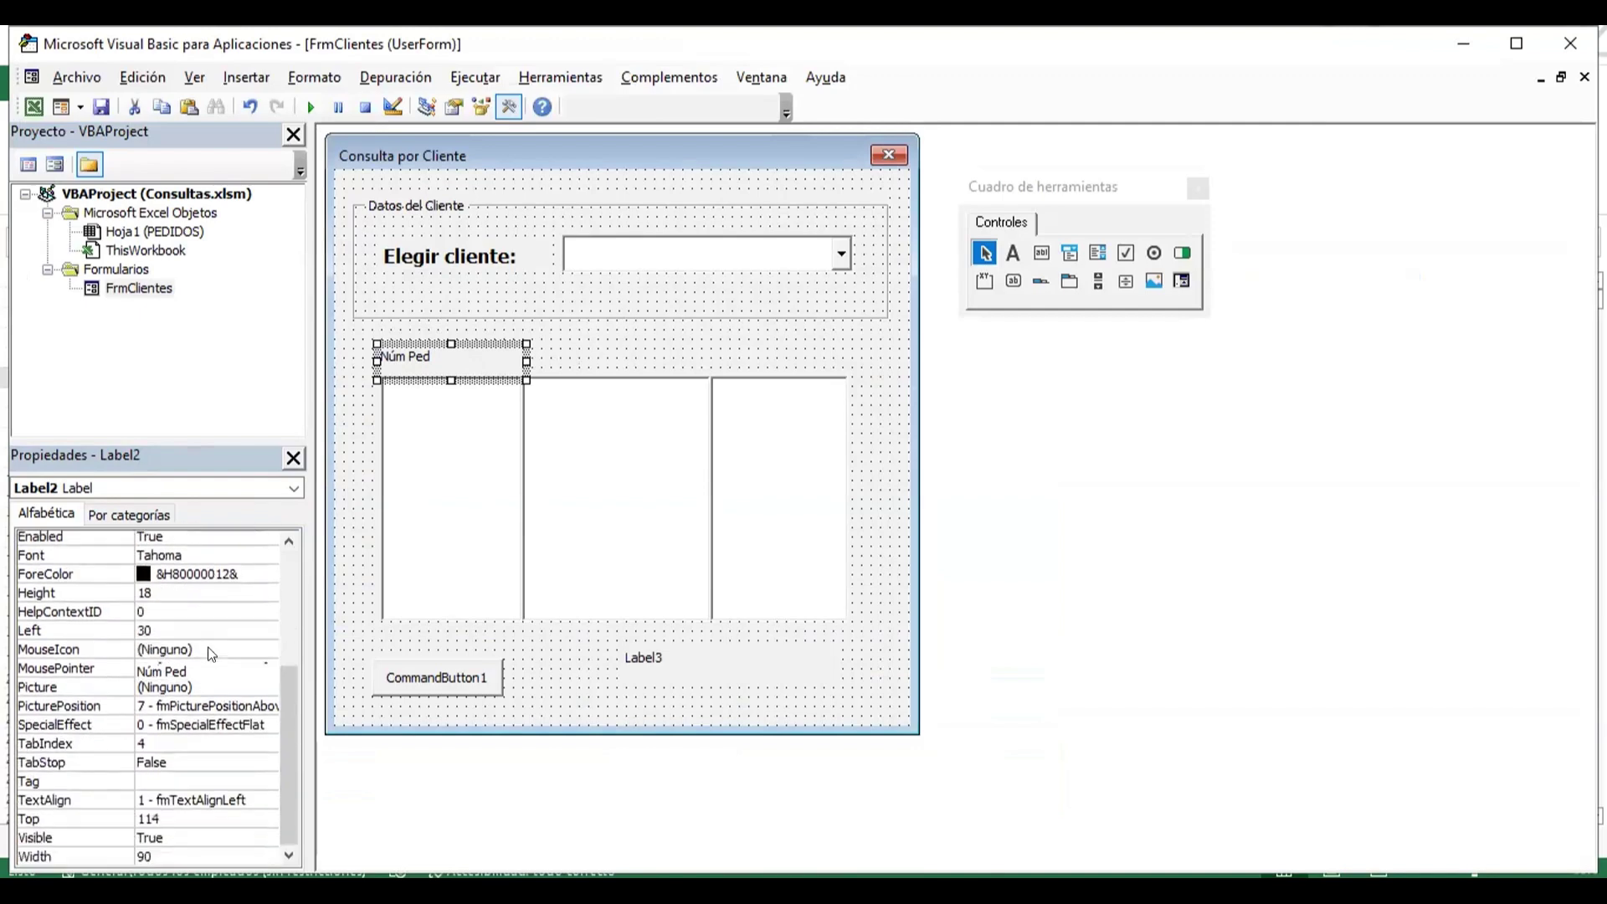
pyautogui.scroll(-1, 205, 648)
pyautogui.click(67, 765)
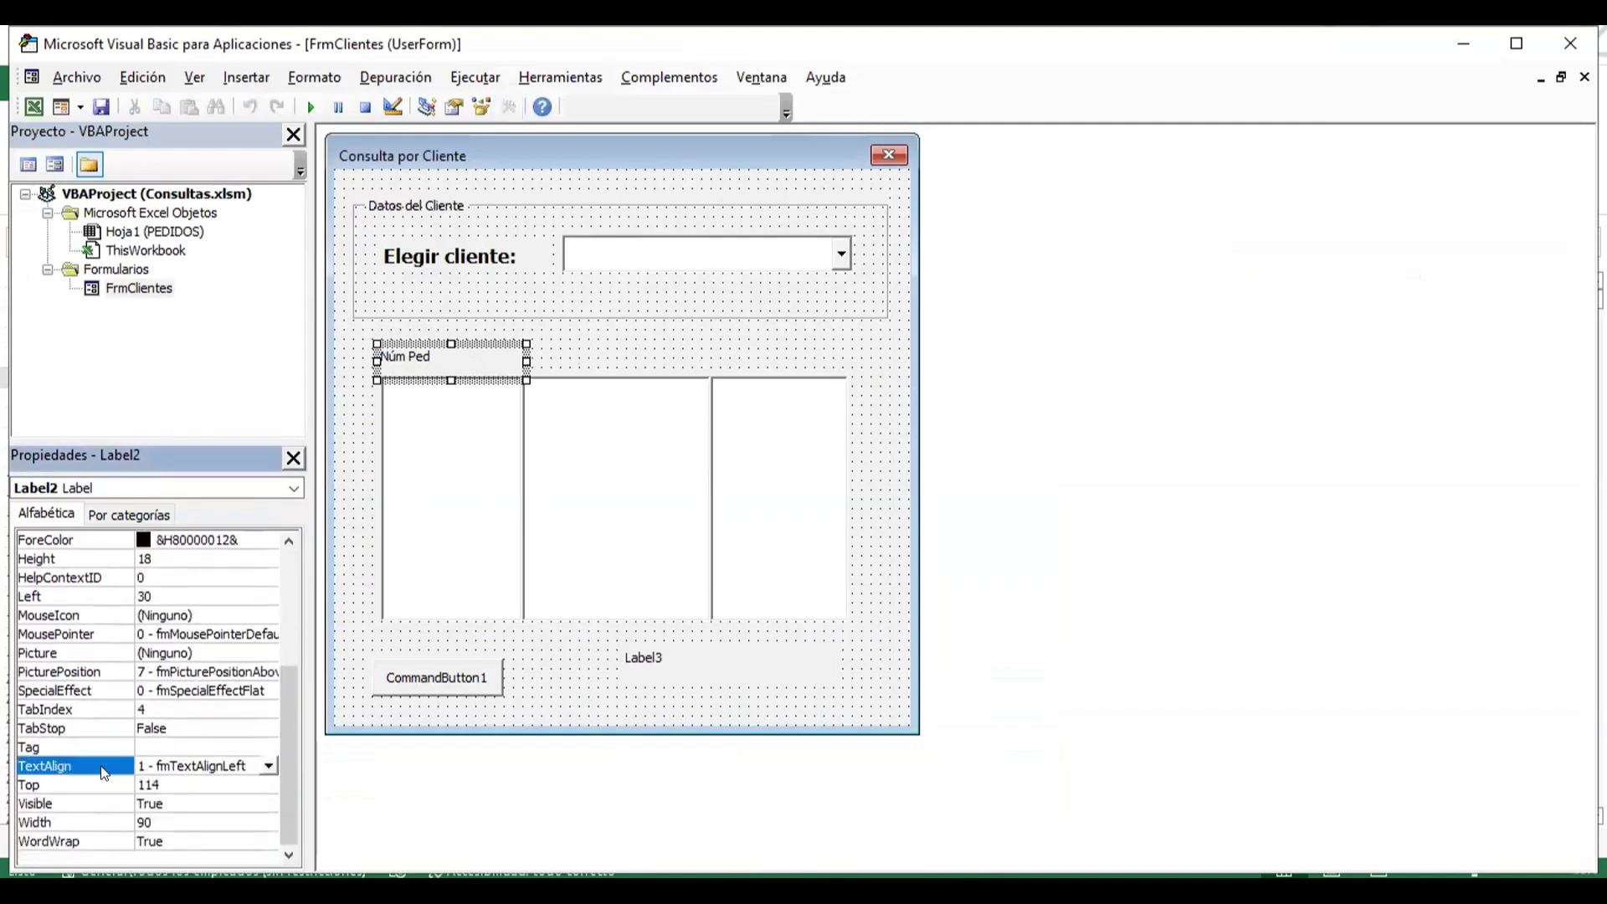
pyautogui.click(268, 766)
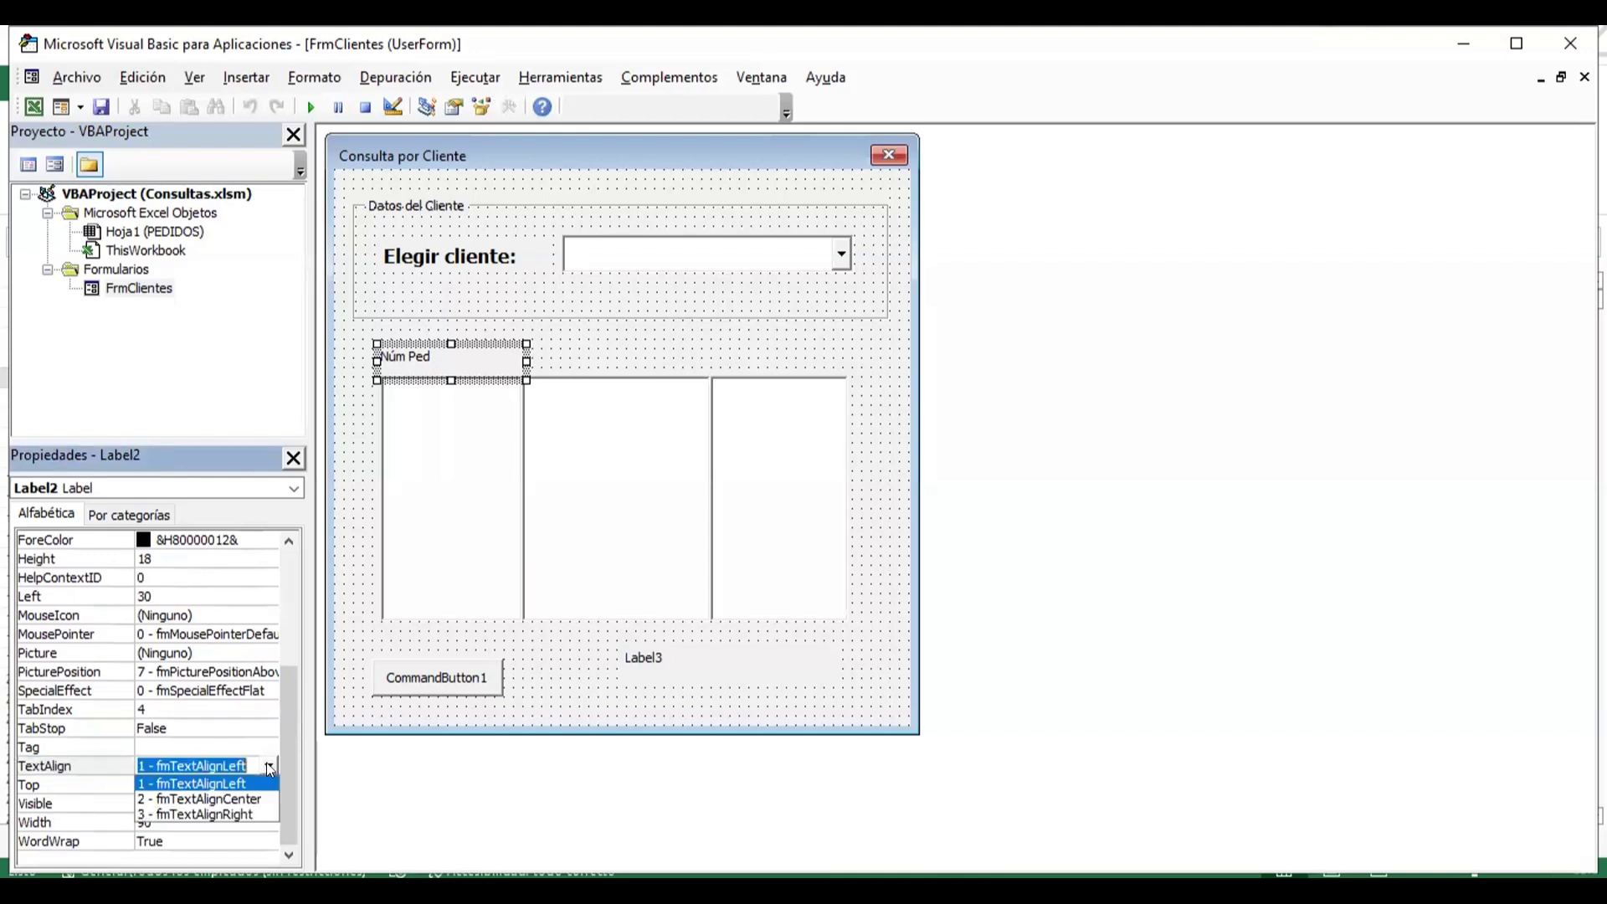
pyautogui.click(258, 799)
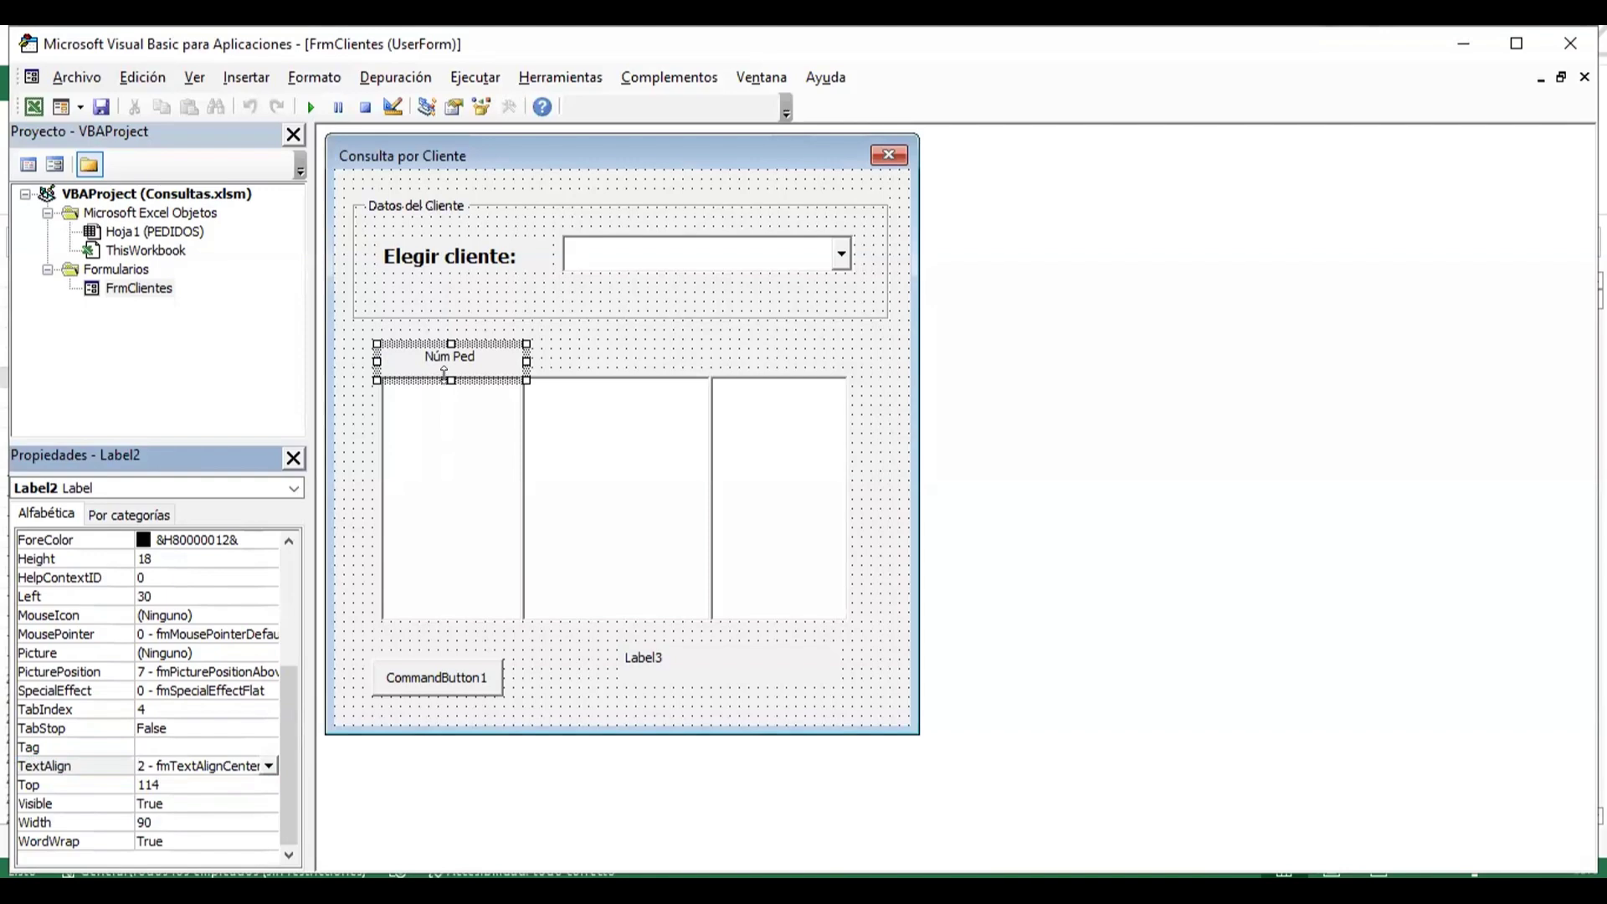
pyautogui.moveTo(445, 376); pyautogui.dragTo(514, 387)
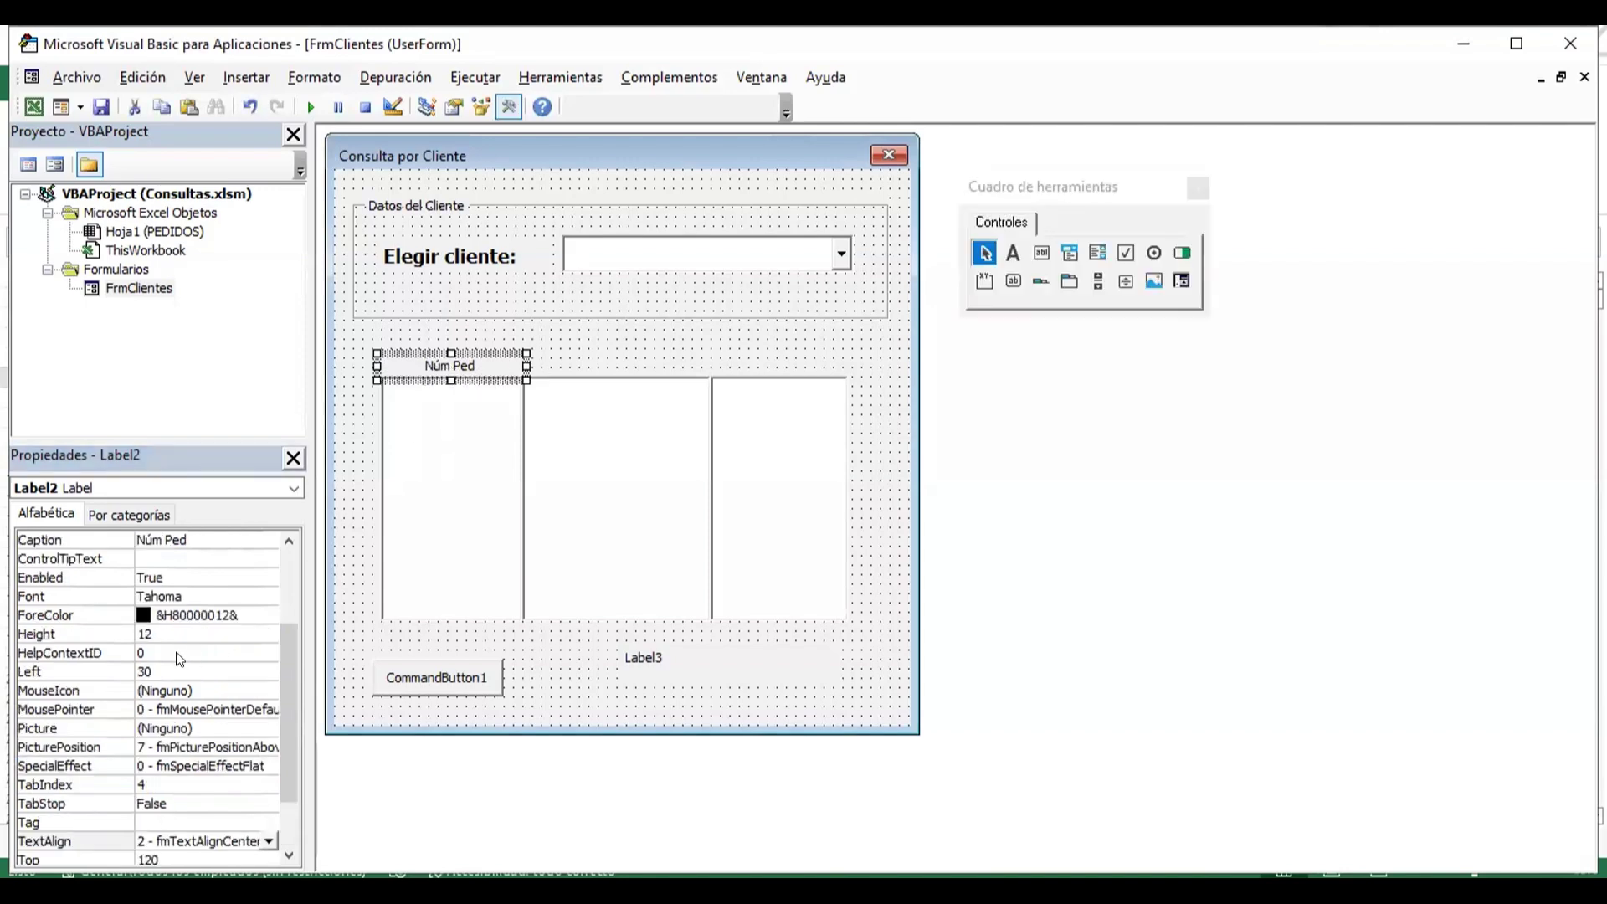
# - Set the label's BorderStyle to 1 - fmBorderStyleSingle and BorderColor to system colour Escritorio
pyautogui.scroll(3, 109, 675)
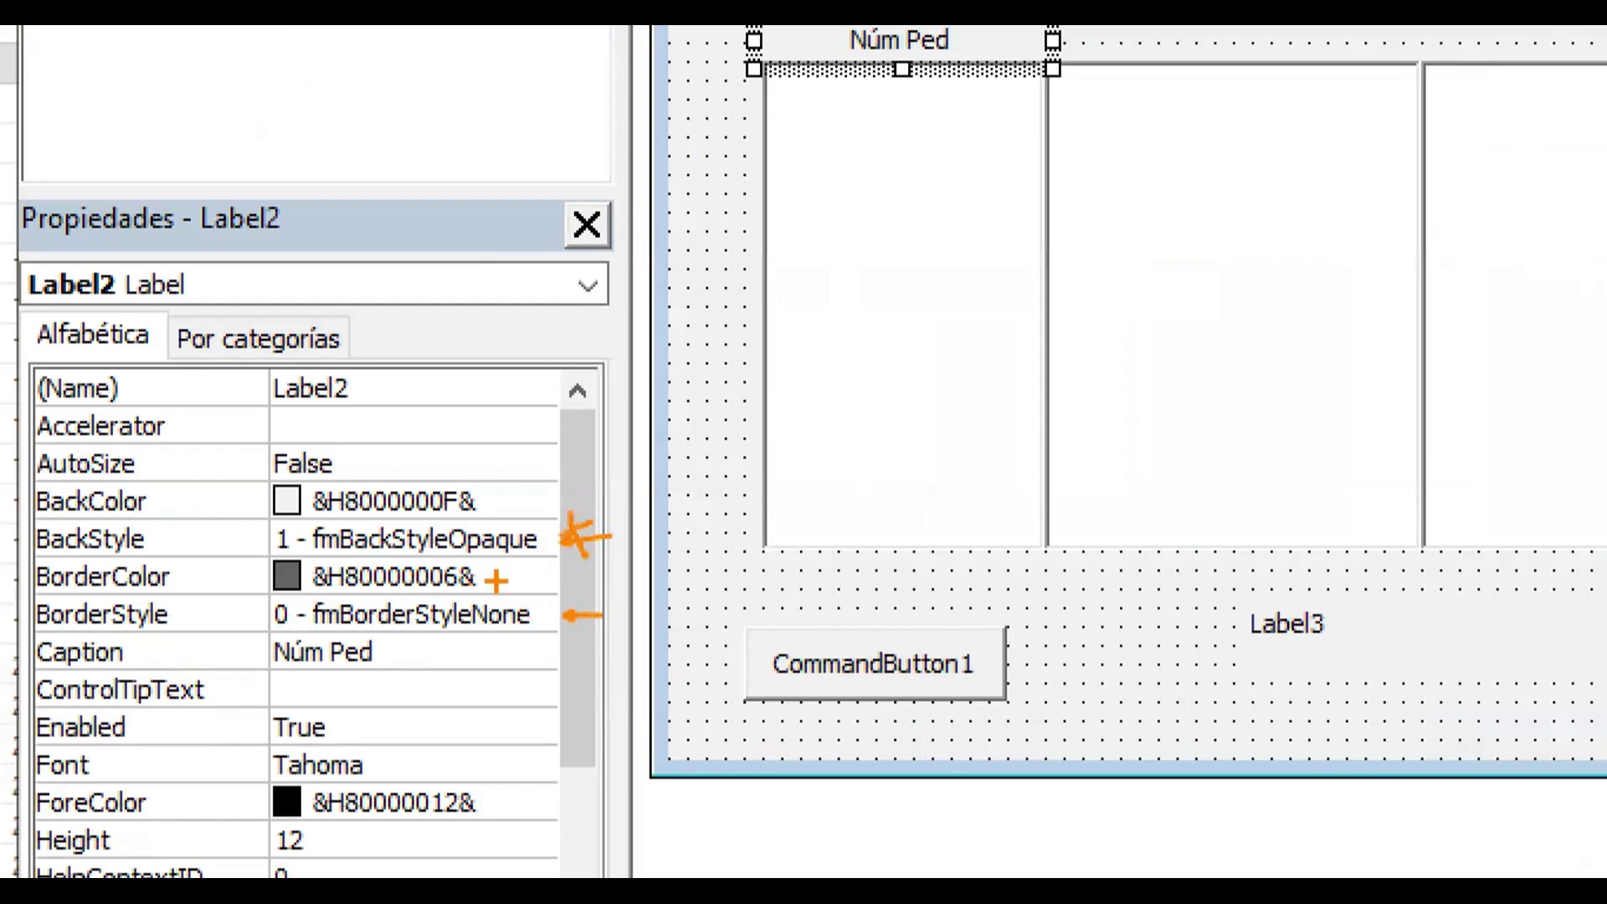
pyautogui.scroll(-3, 230, 661)
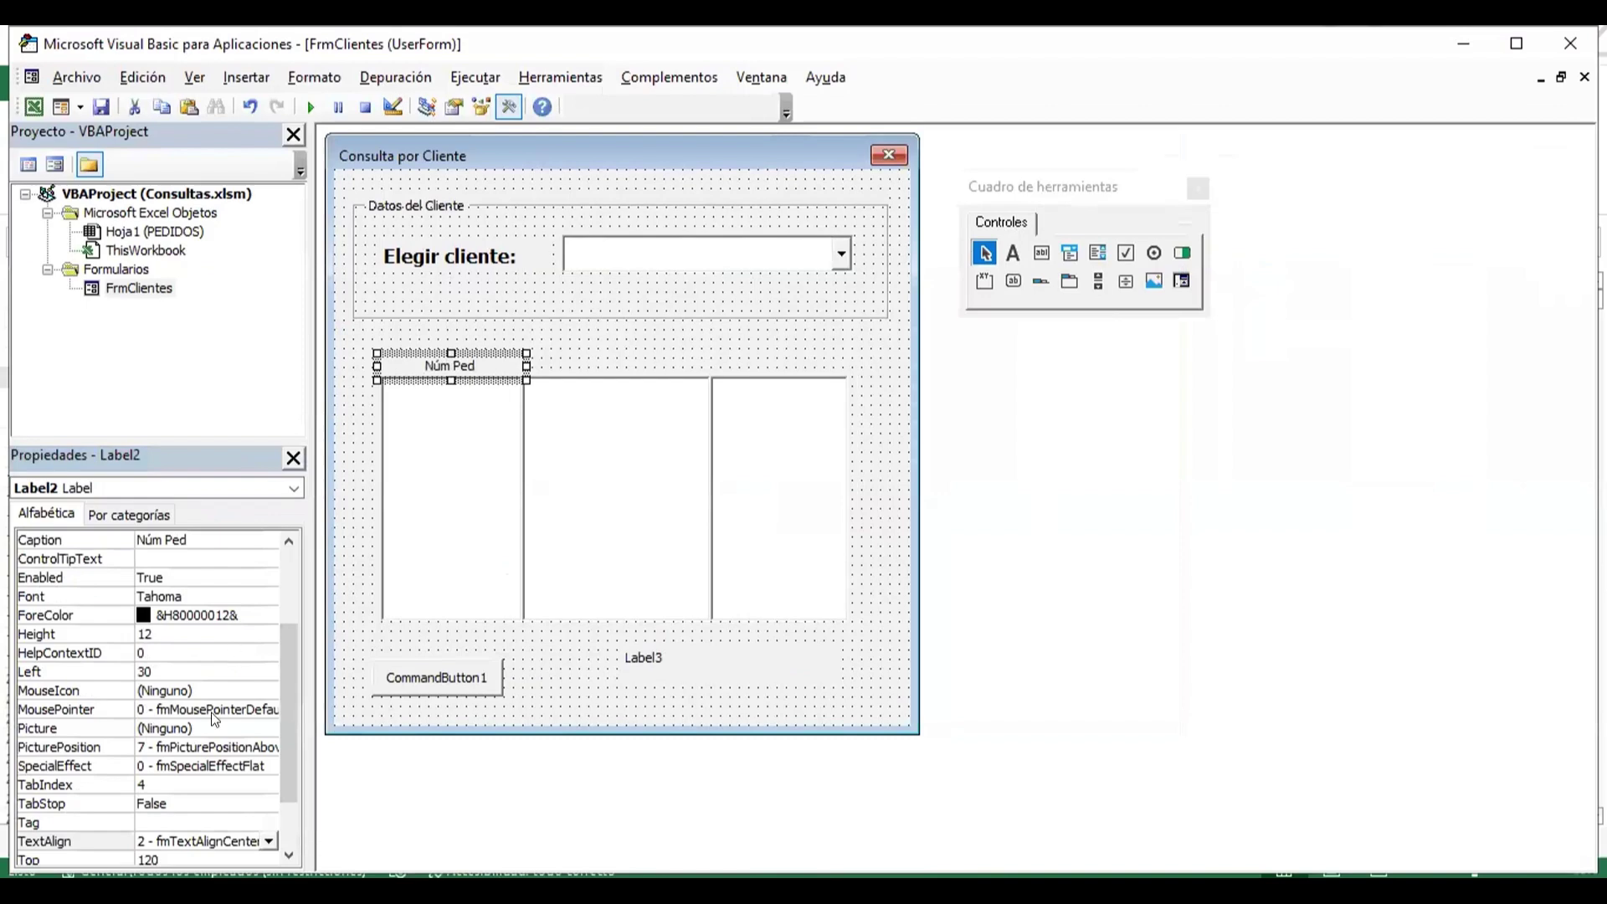
pyautogui.scroll(-1, 225, 662)
pyautogui.scroll(2, 222, 661)
pyautogui.scroll(2, 215, 661)
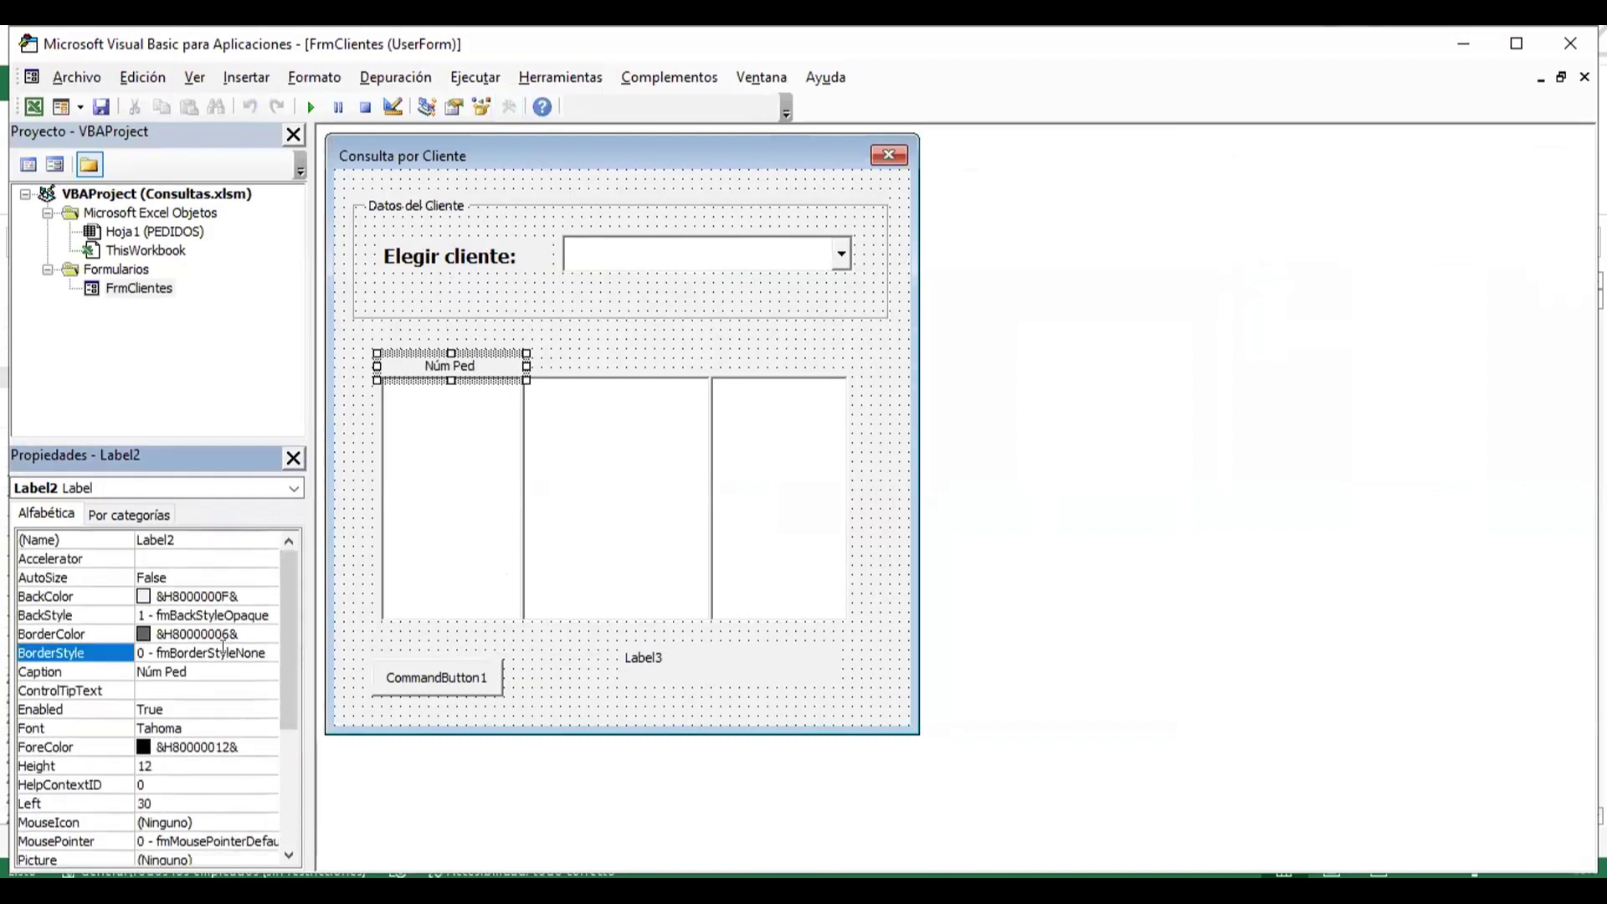
pyautogui.click(215, 655)
pyautogui.click(268, 652)
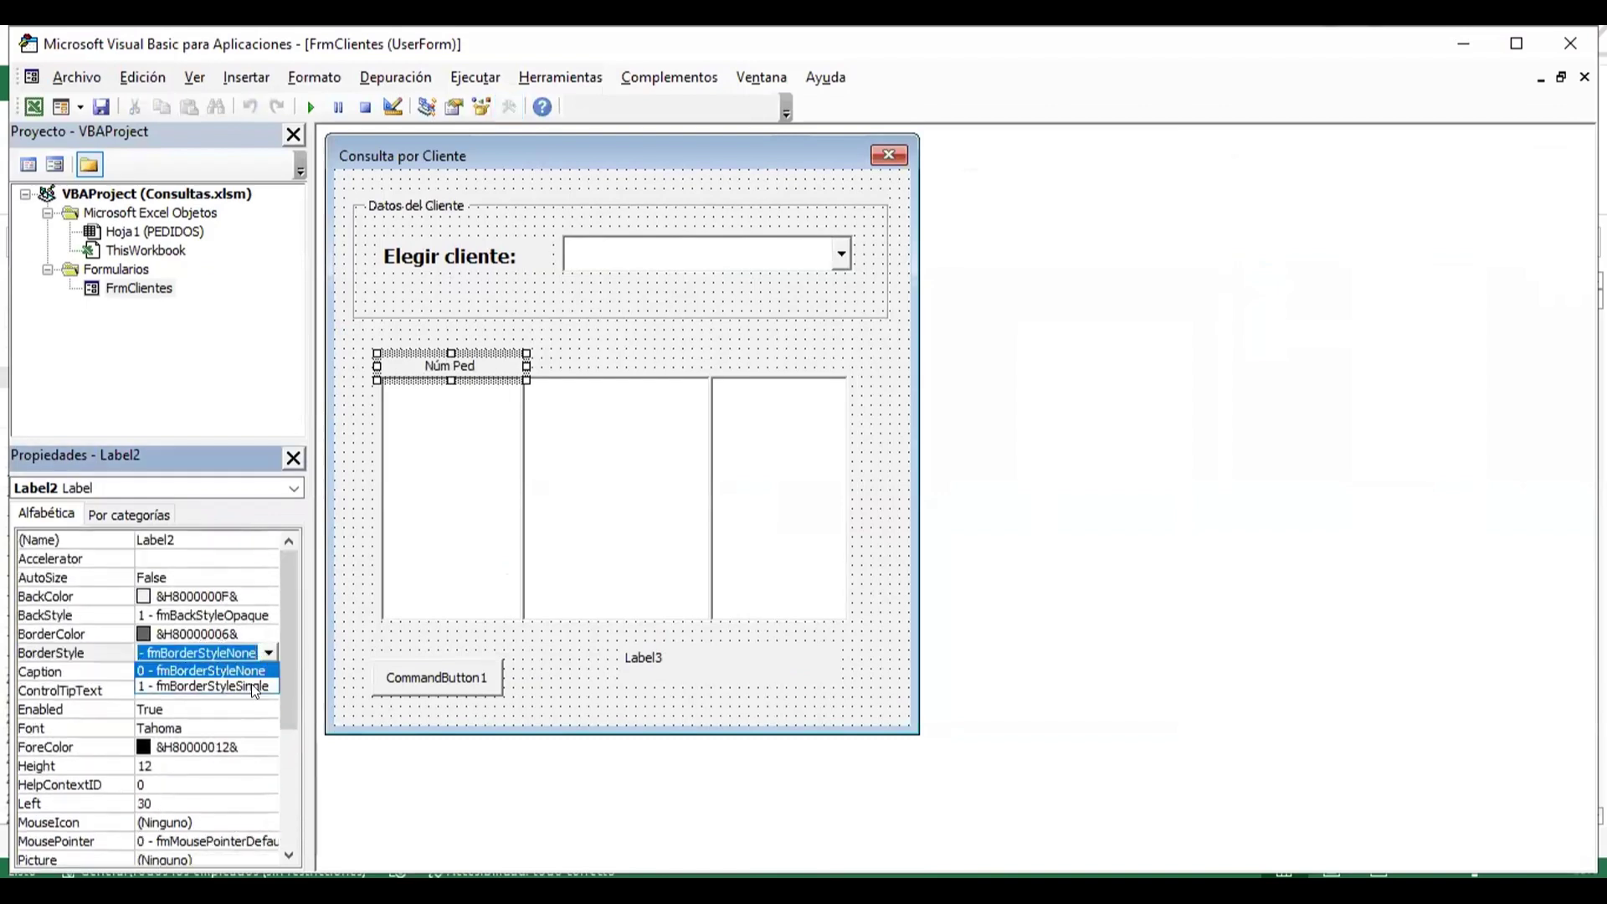
pyautogui.click(253, 686)
pyautogui.click(214, 636)
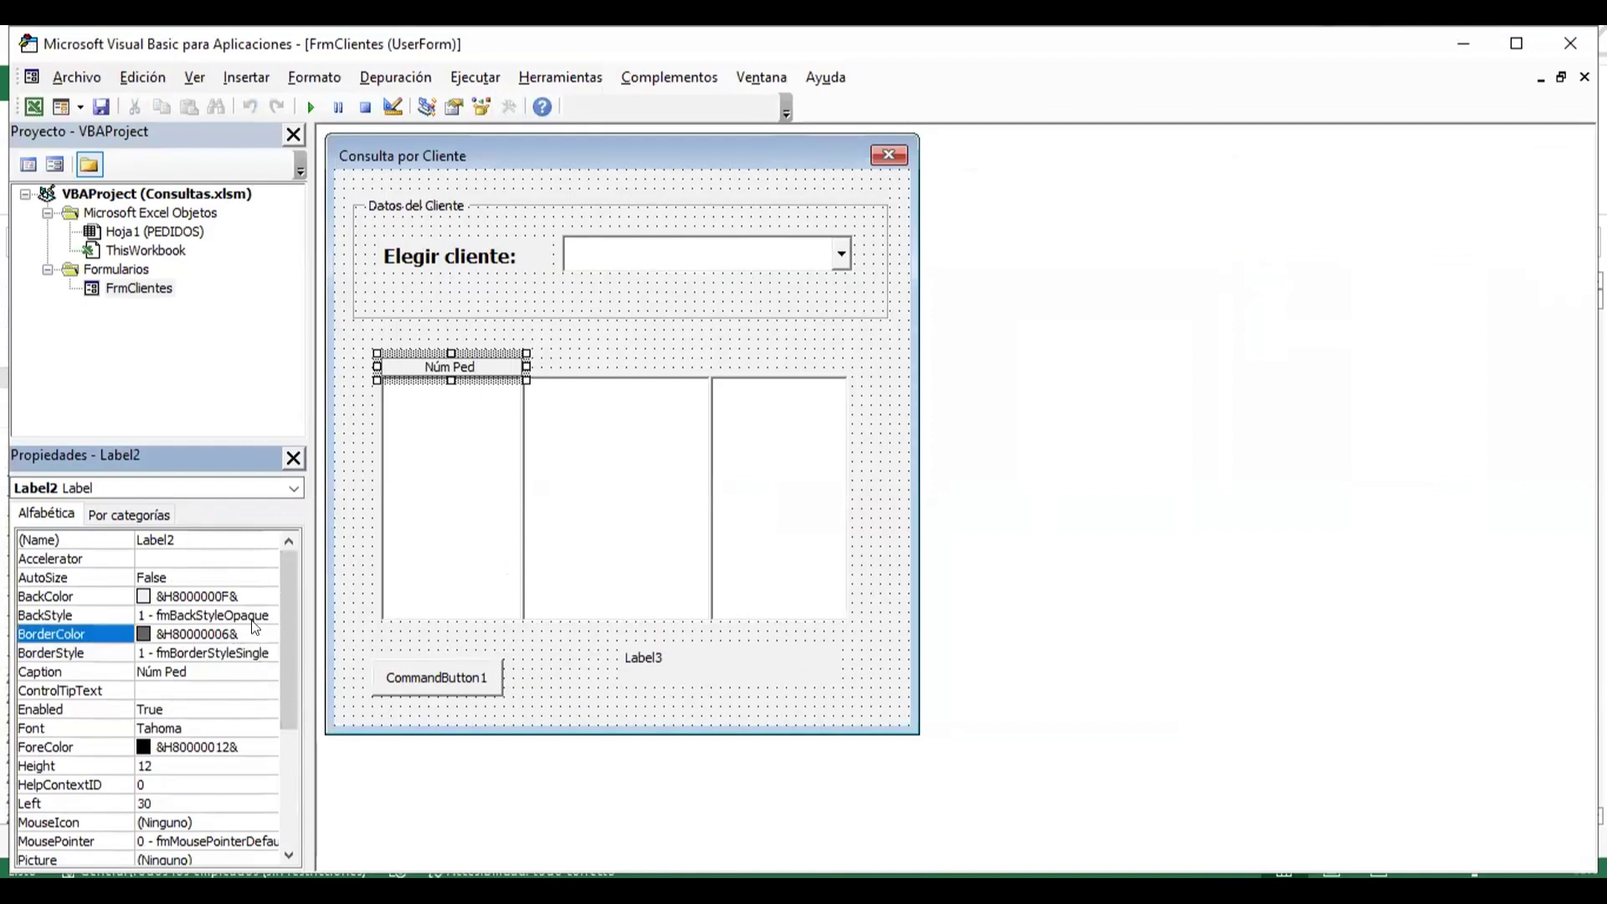
pyautogui.click(268, 633)
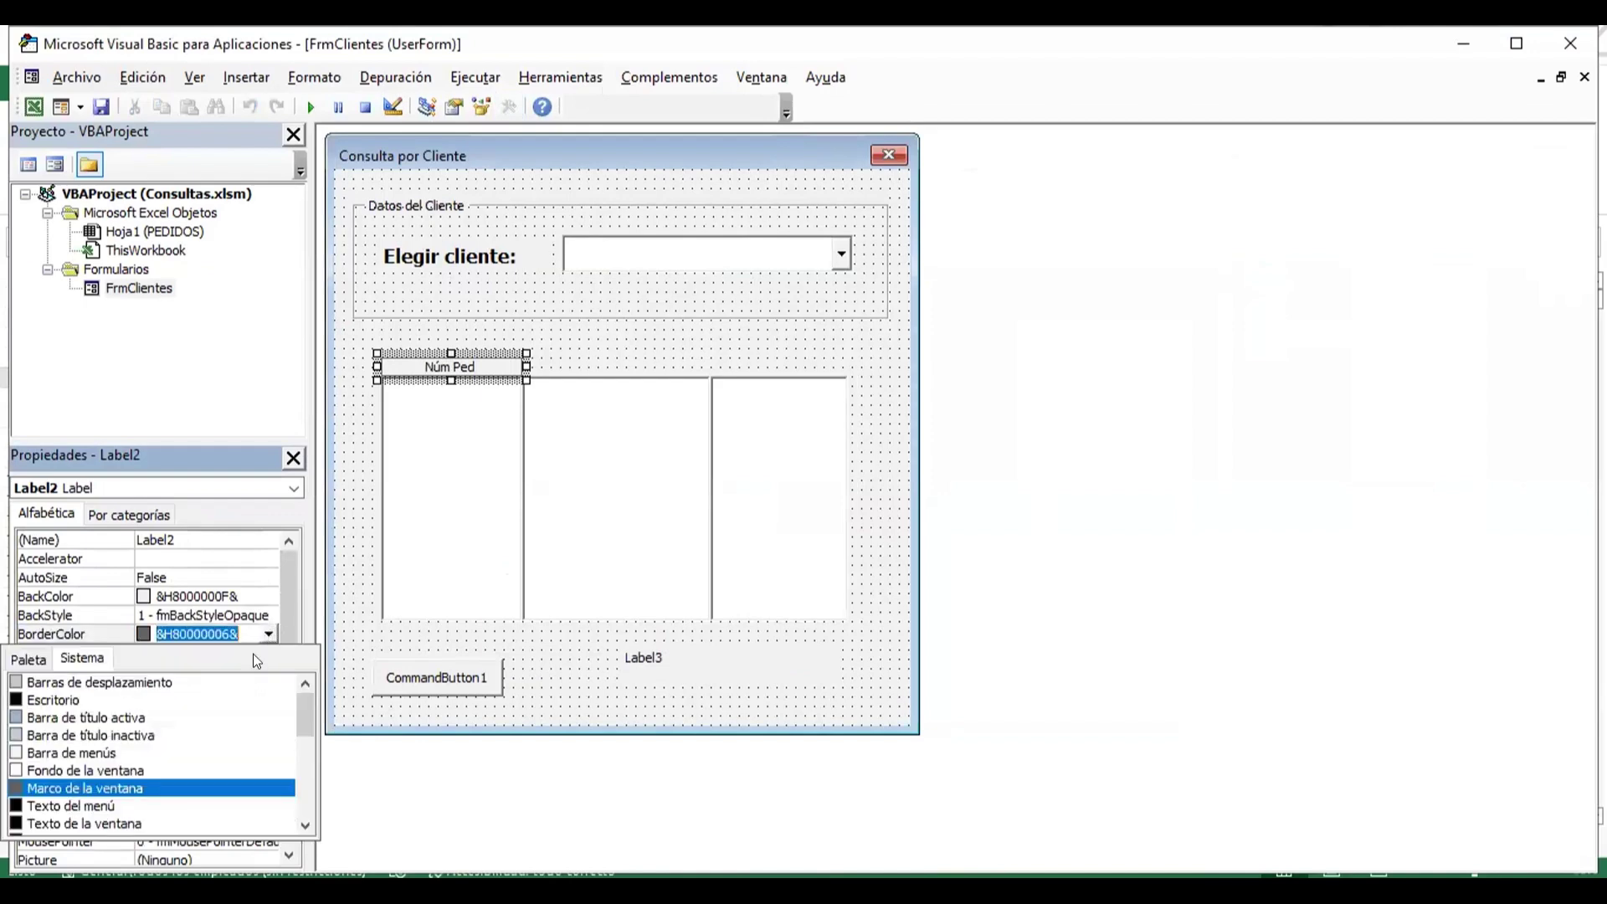
pyautogui.click(71, 701)
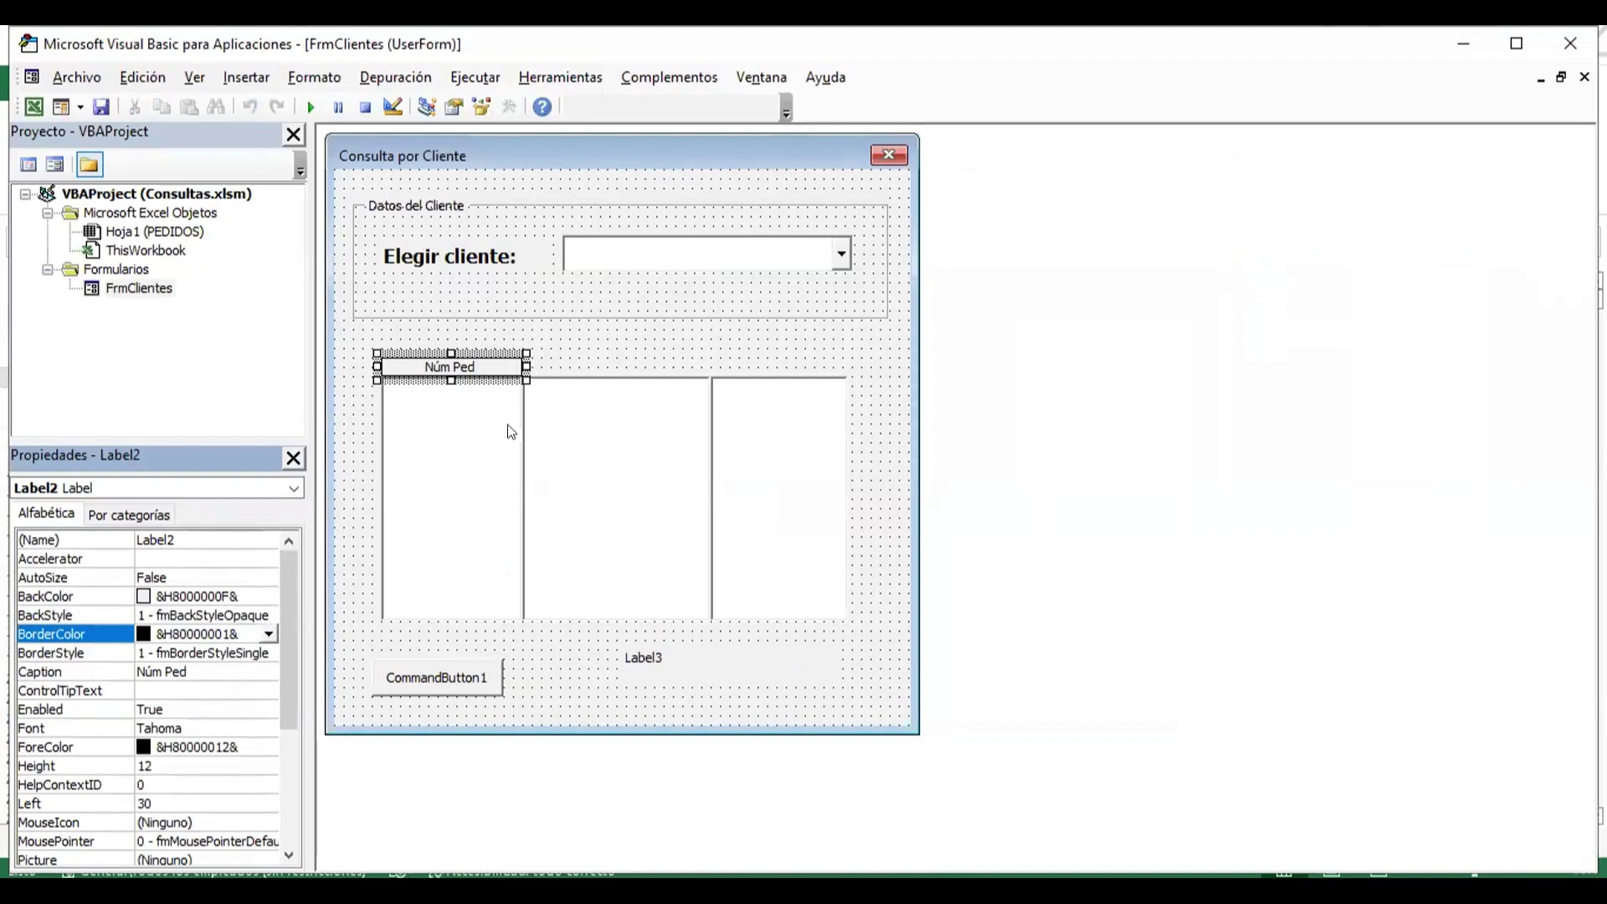
pyautogui.click(556, 354)
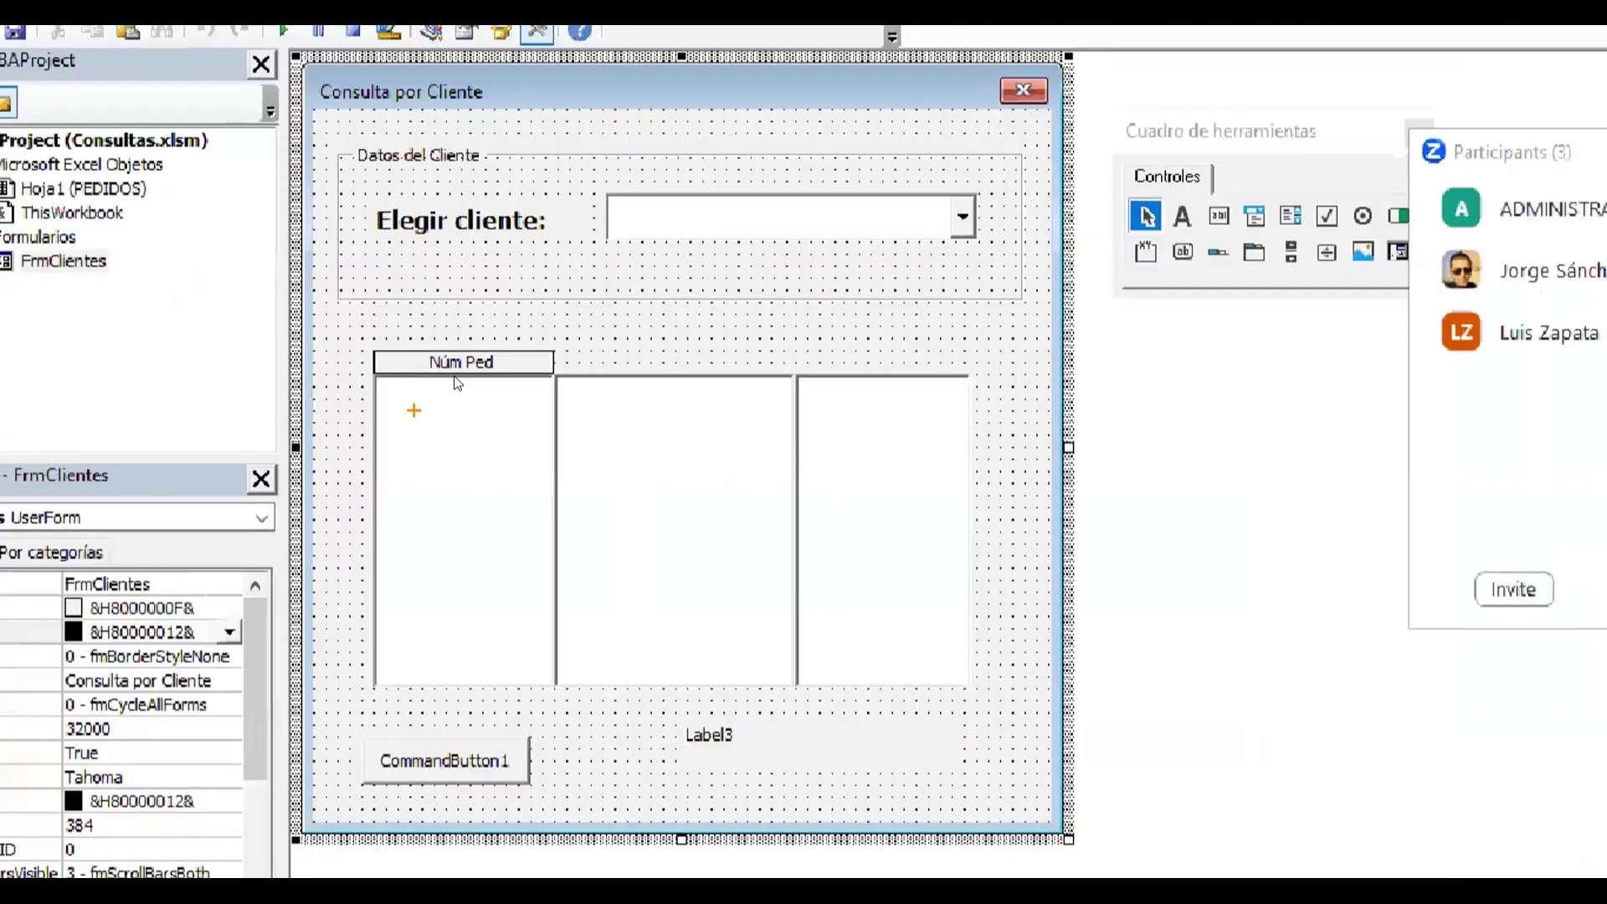
pyautogui.click(483, 365)
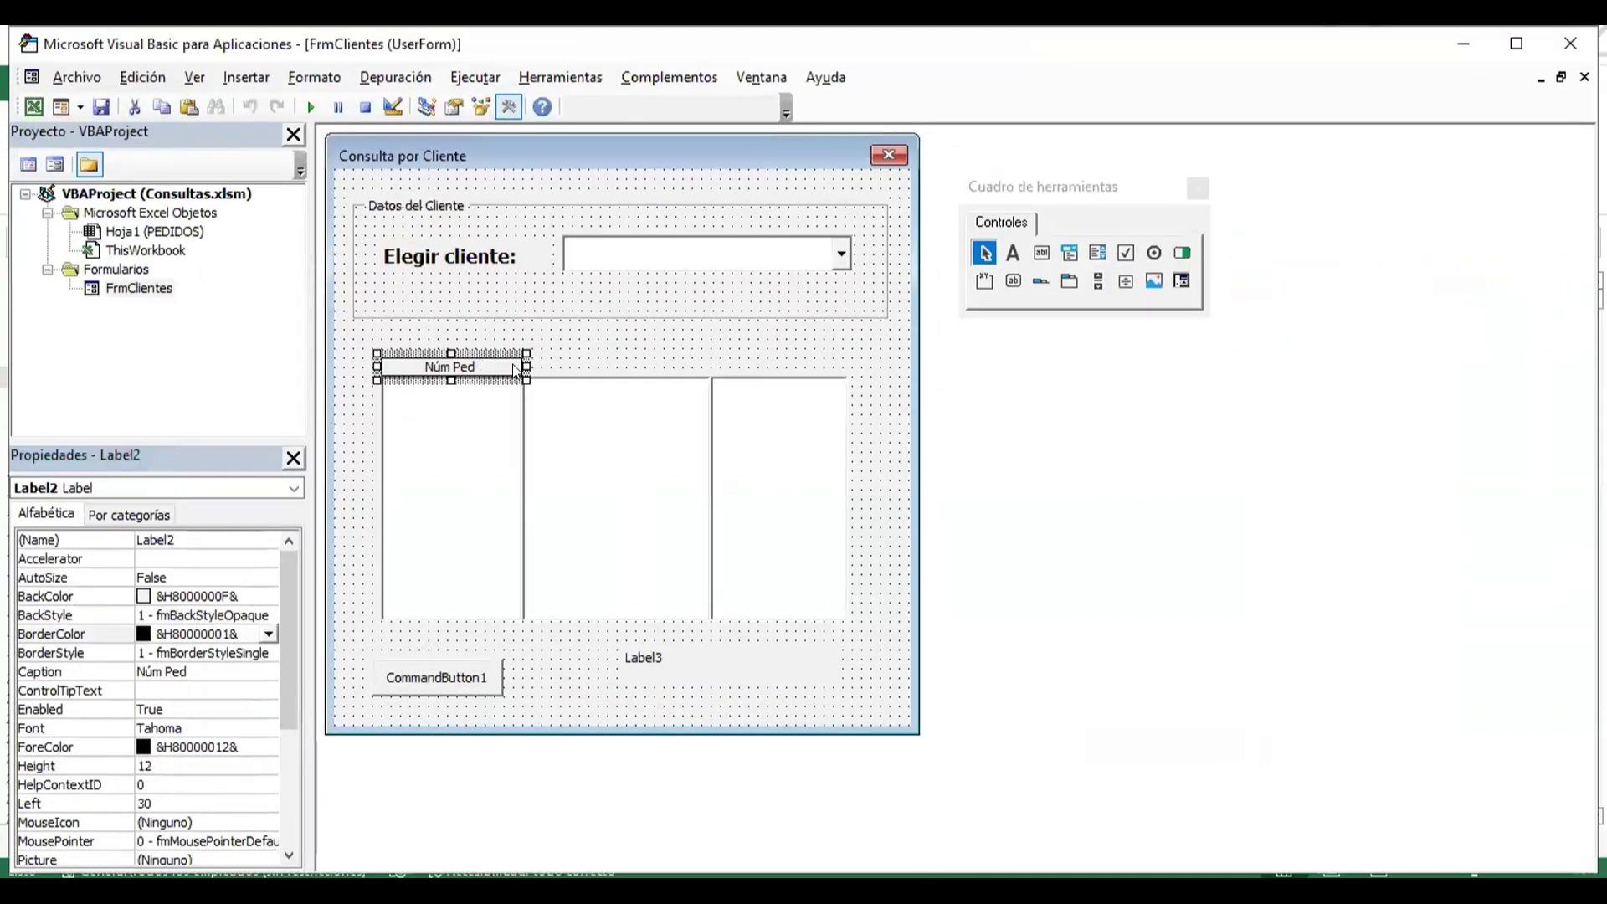
# - Copy the Núm Ped header above the second list and caption it 'Fecha de Pedido'
pyautogui.hotkey('ctrl', 'c')
pyautogui.hotkey('ctrl', 'v')
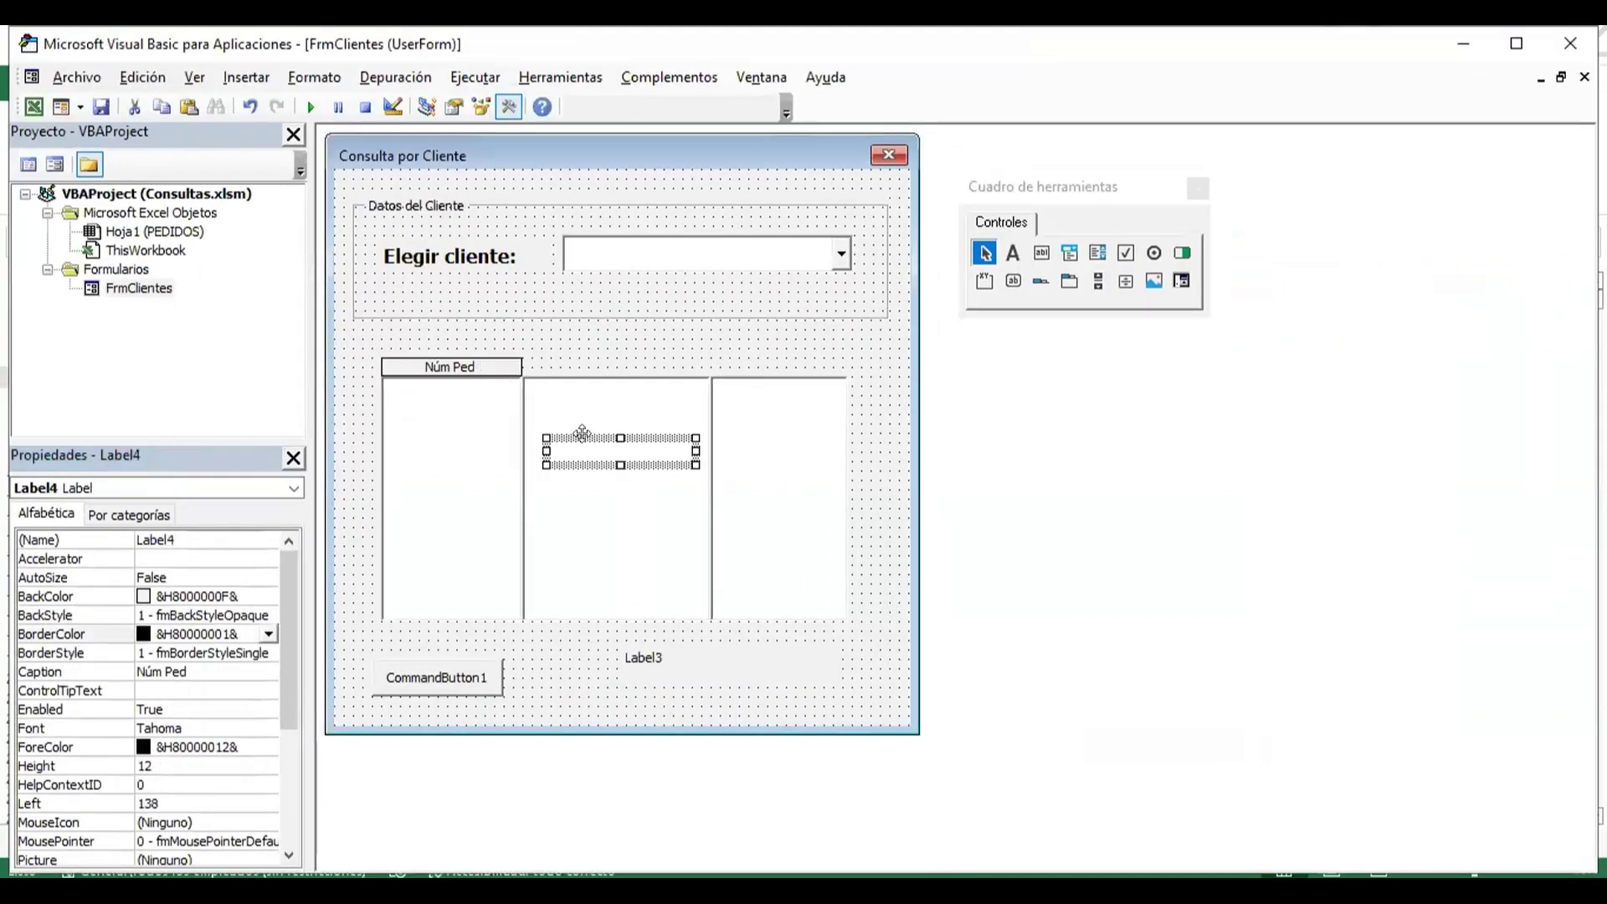
pyautogui.moveTo(588, 436)
pyautogui.mouseDown()
pyautogui.moveTo(565, 356)
pyautogui.moveTo(715, 368)
pyautogui.mouseUp()
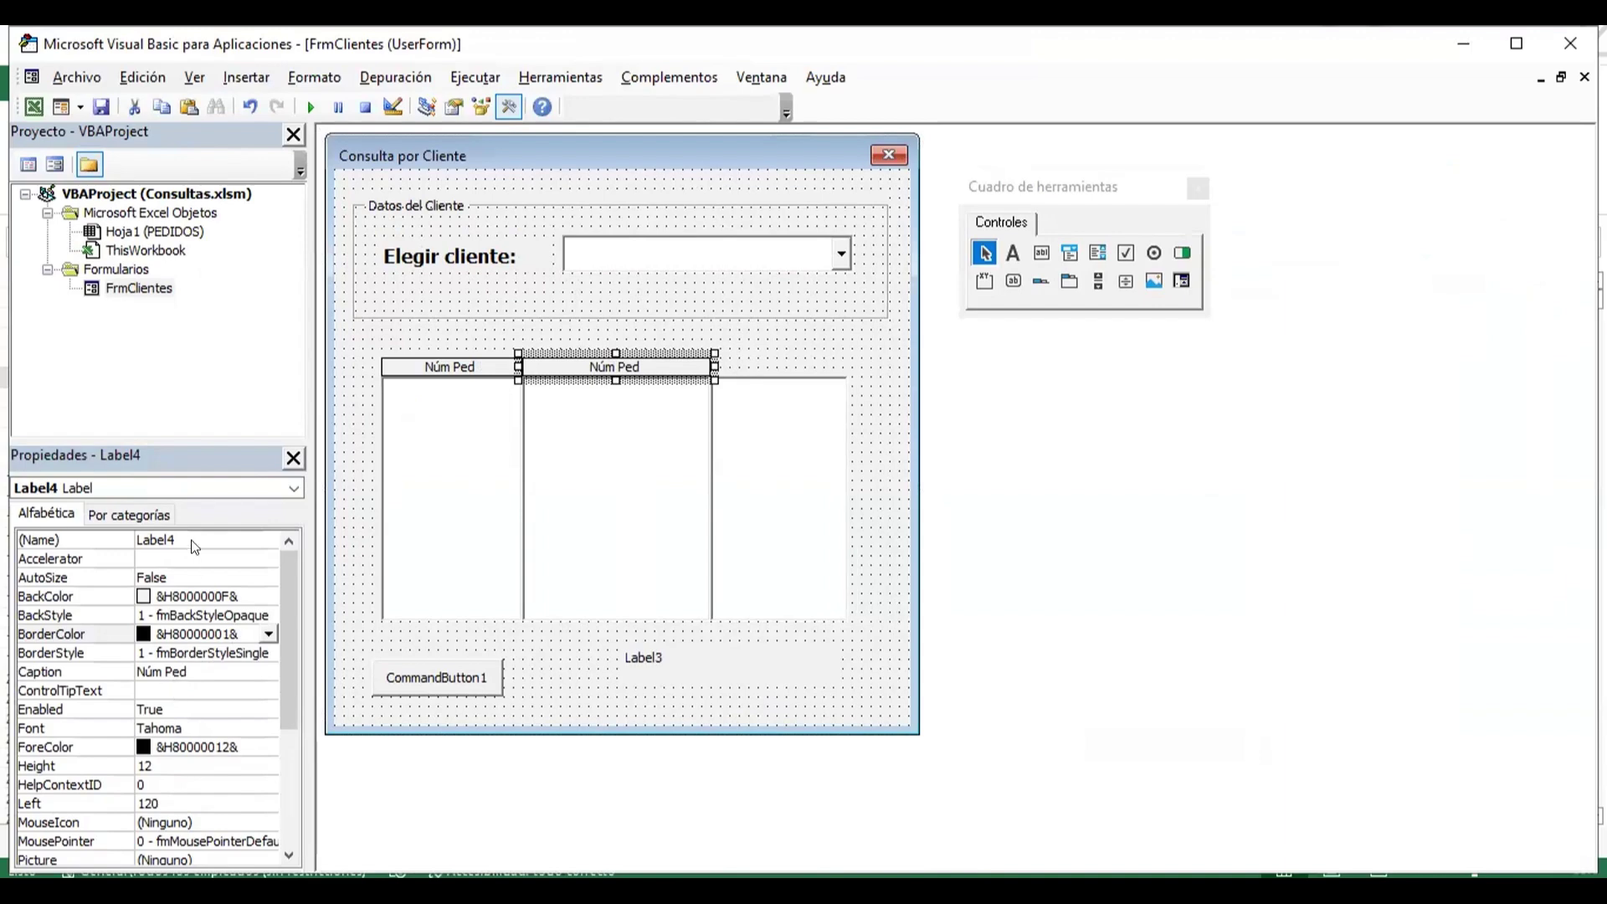
pyautogui.click(203, 669)
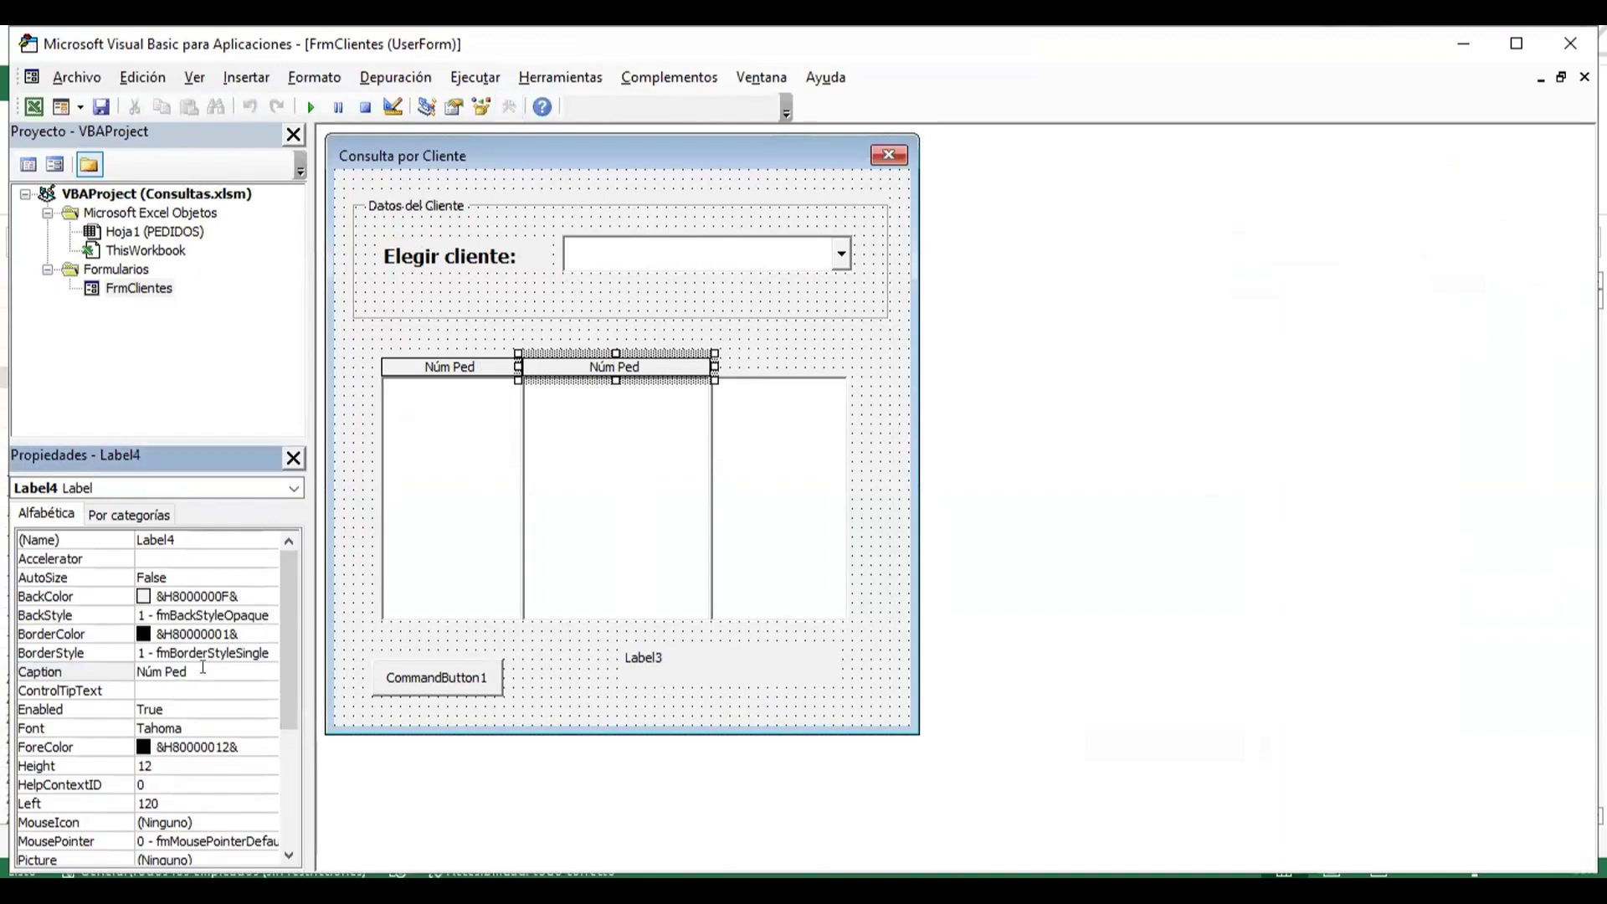
pyautogui.click(106, 669)
pyautogui.write('Fechad')
pyautogui.write('A ')
pyautogui.write('dido')
pyautogui.press('Return')
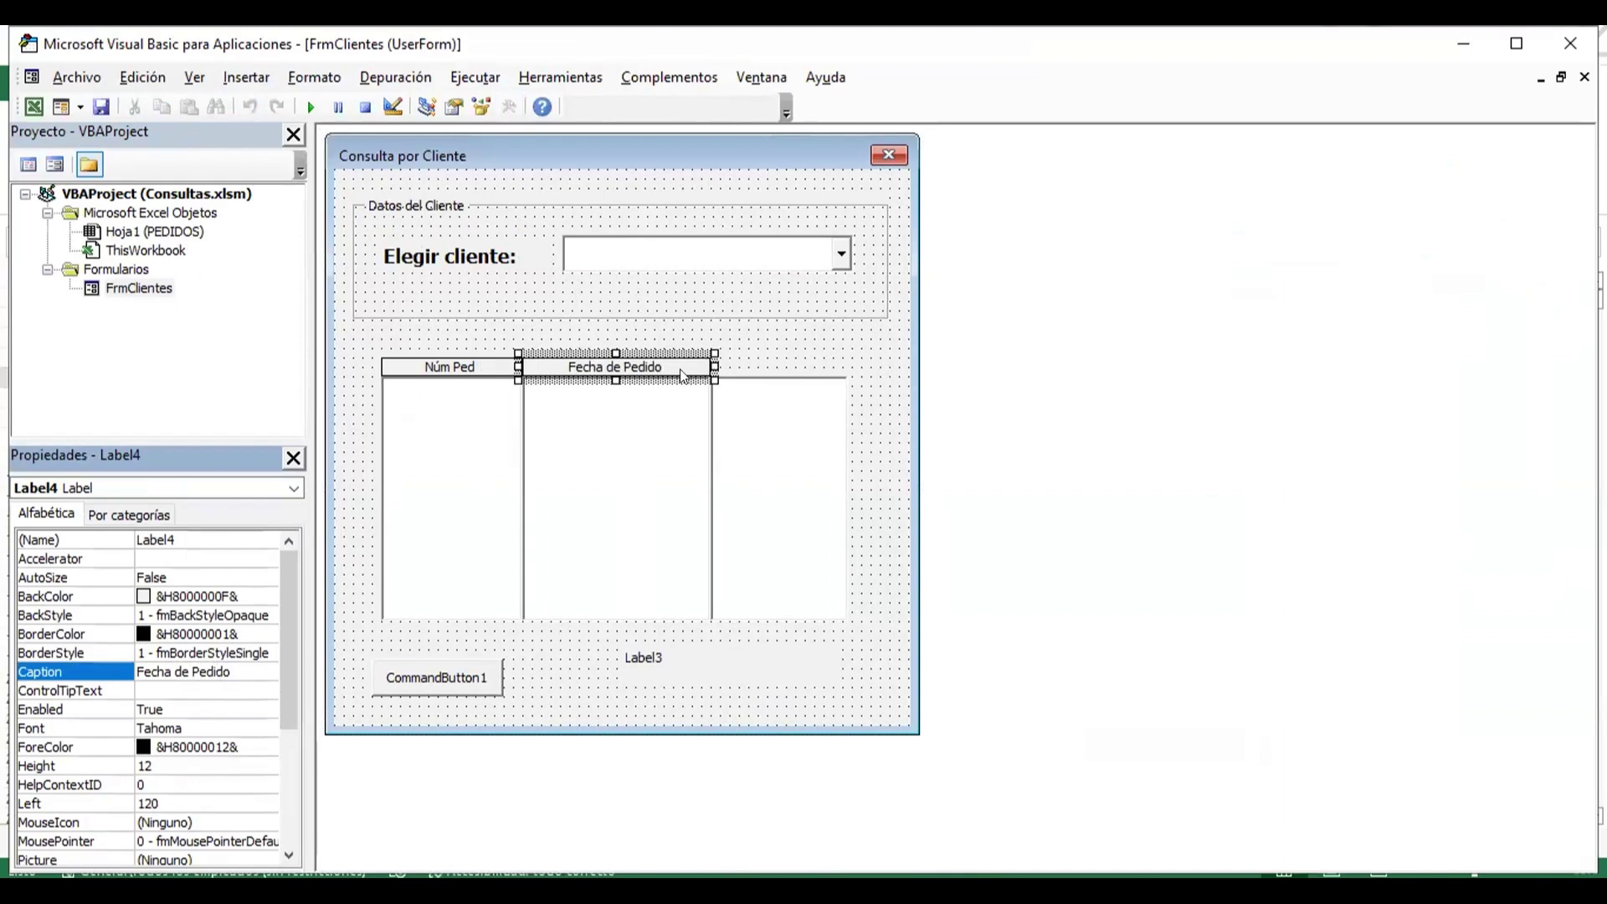
pyautogui.press('F4')
pyautogui.click(777, 358)
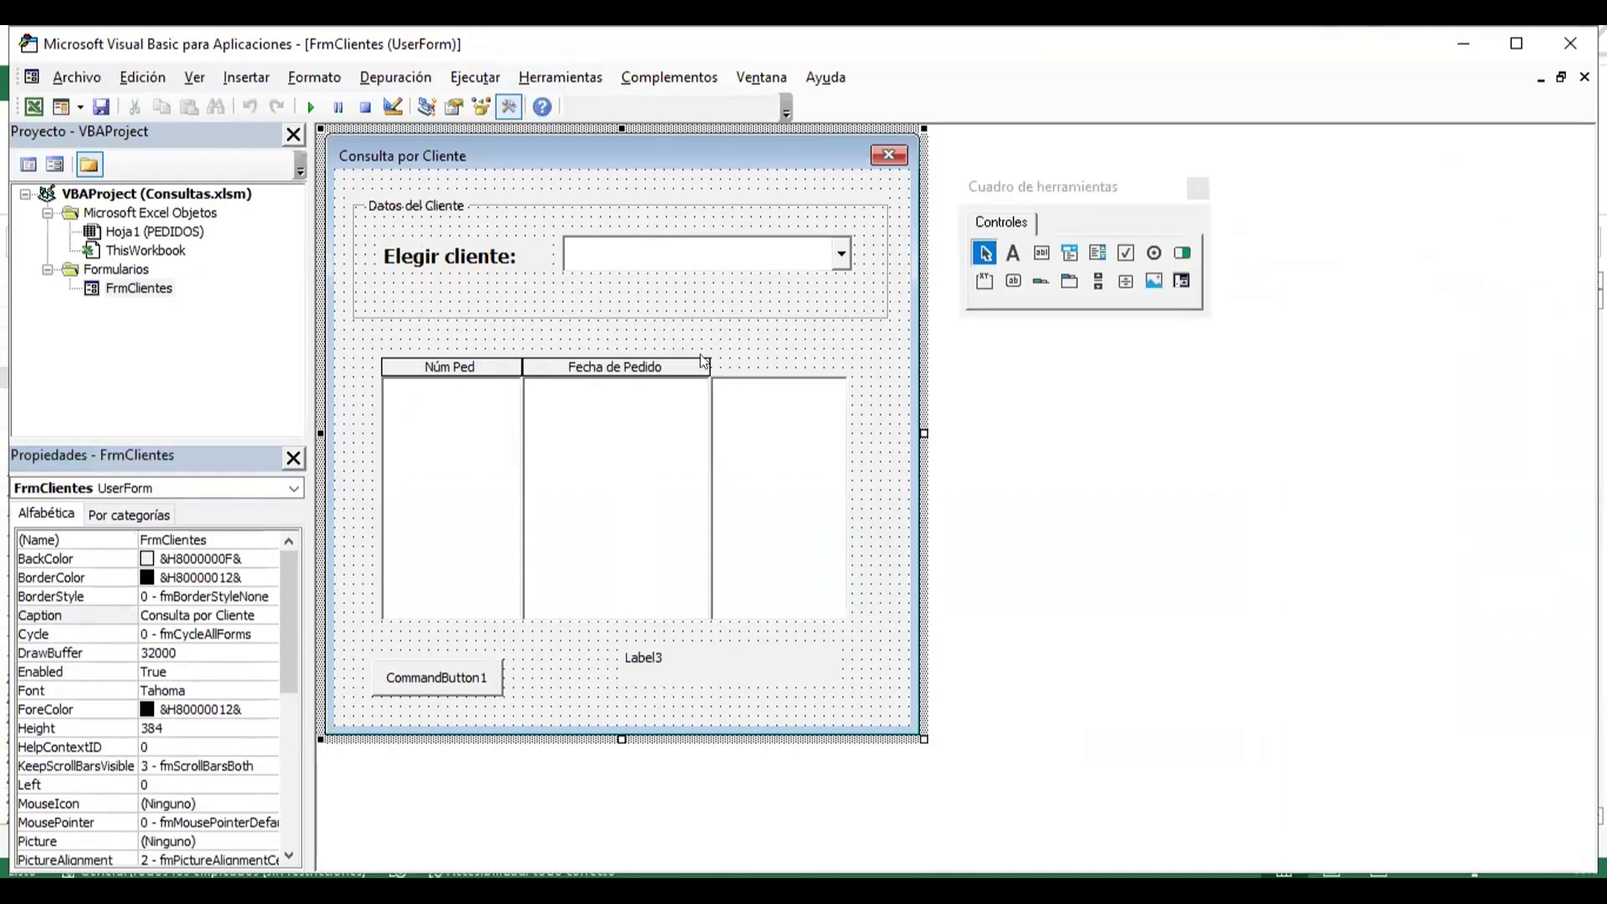
pyautogui.click(674, 372)
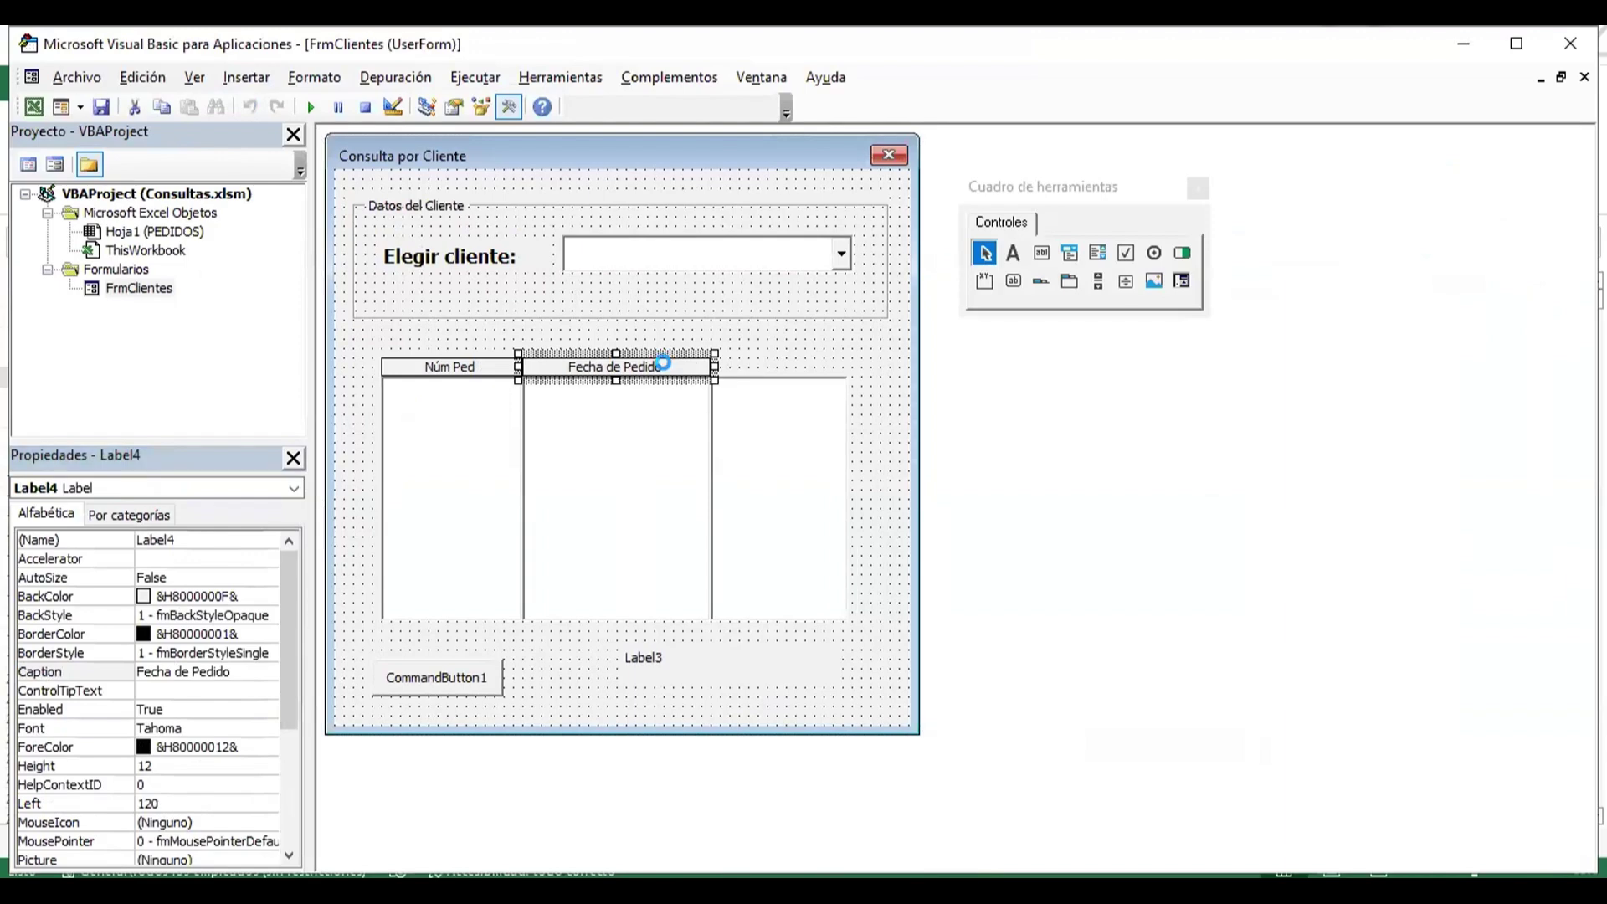
# - Duplicate the header over the third list, narrow it, and caption it 'Vendedor'
pyautogui.hotkey('ctrl', 'c')
pyautogui.hotkey('ctrl', 'v')
pyautogui.moveTo(651, 432); pyautogui.dragTo(830, 348)
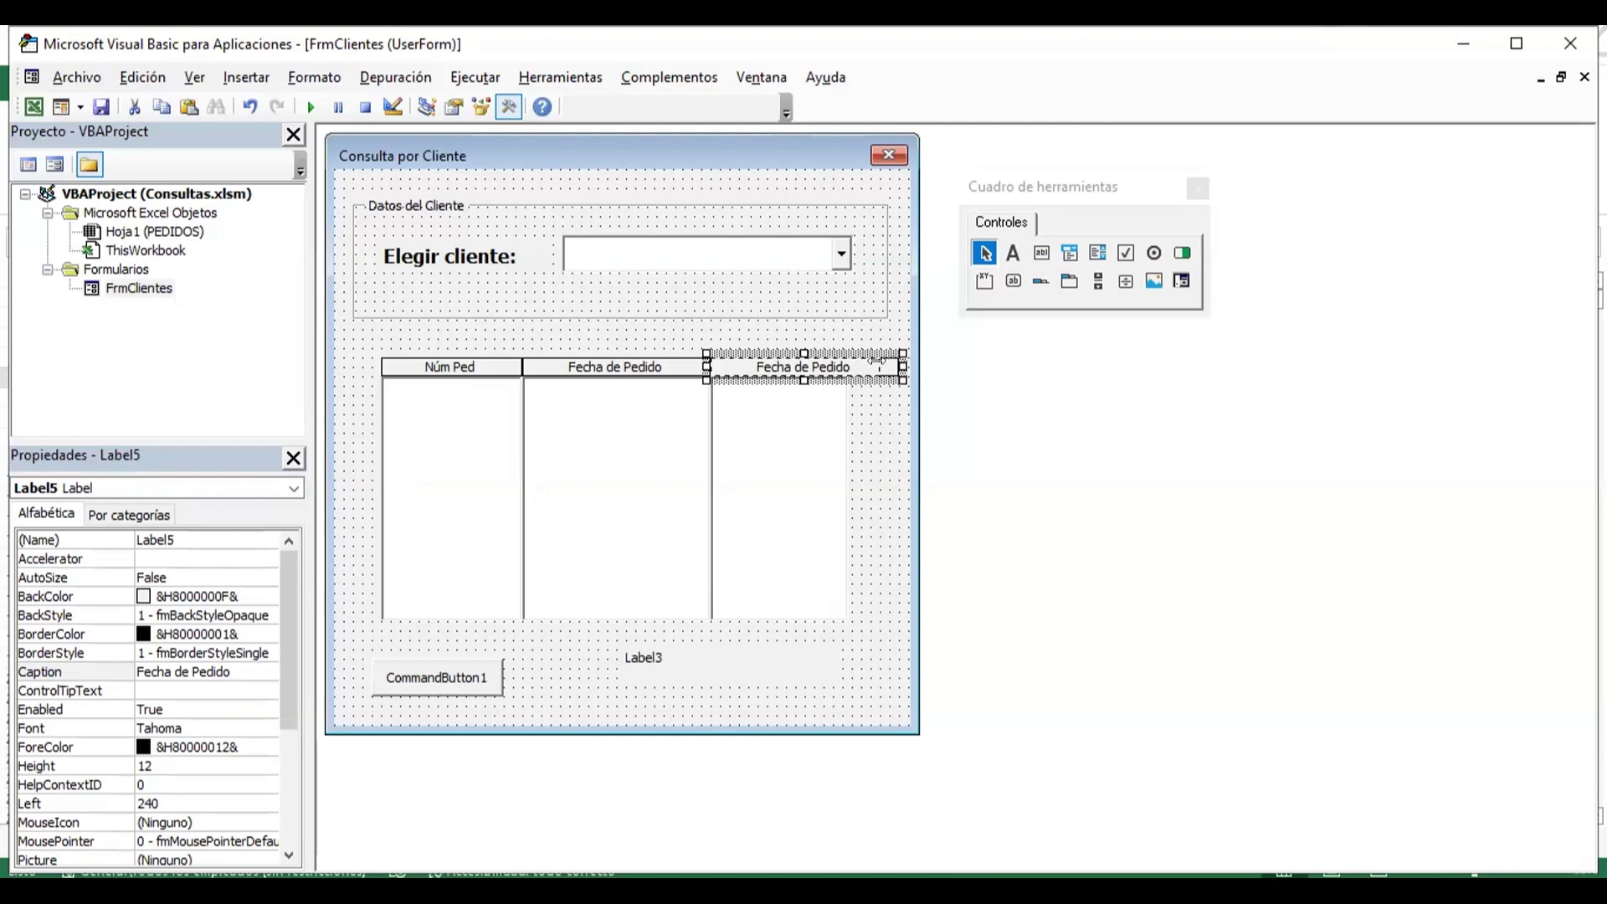
pyautogui.moveTo(840, 367); pyautogui.dragTo(847, 368)
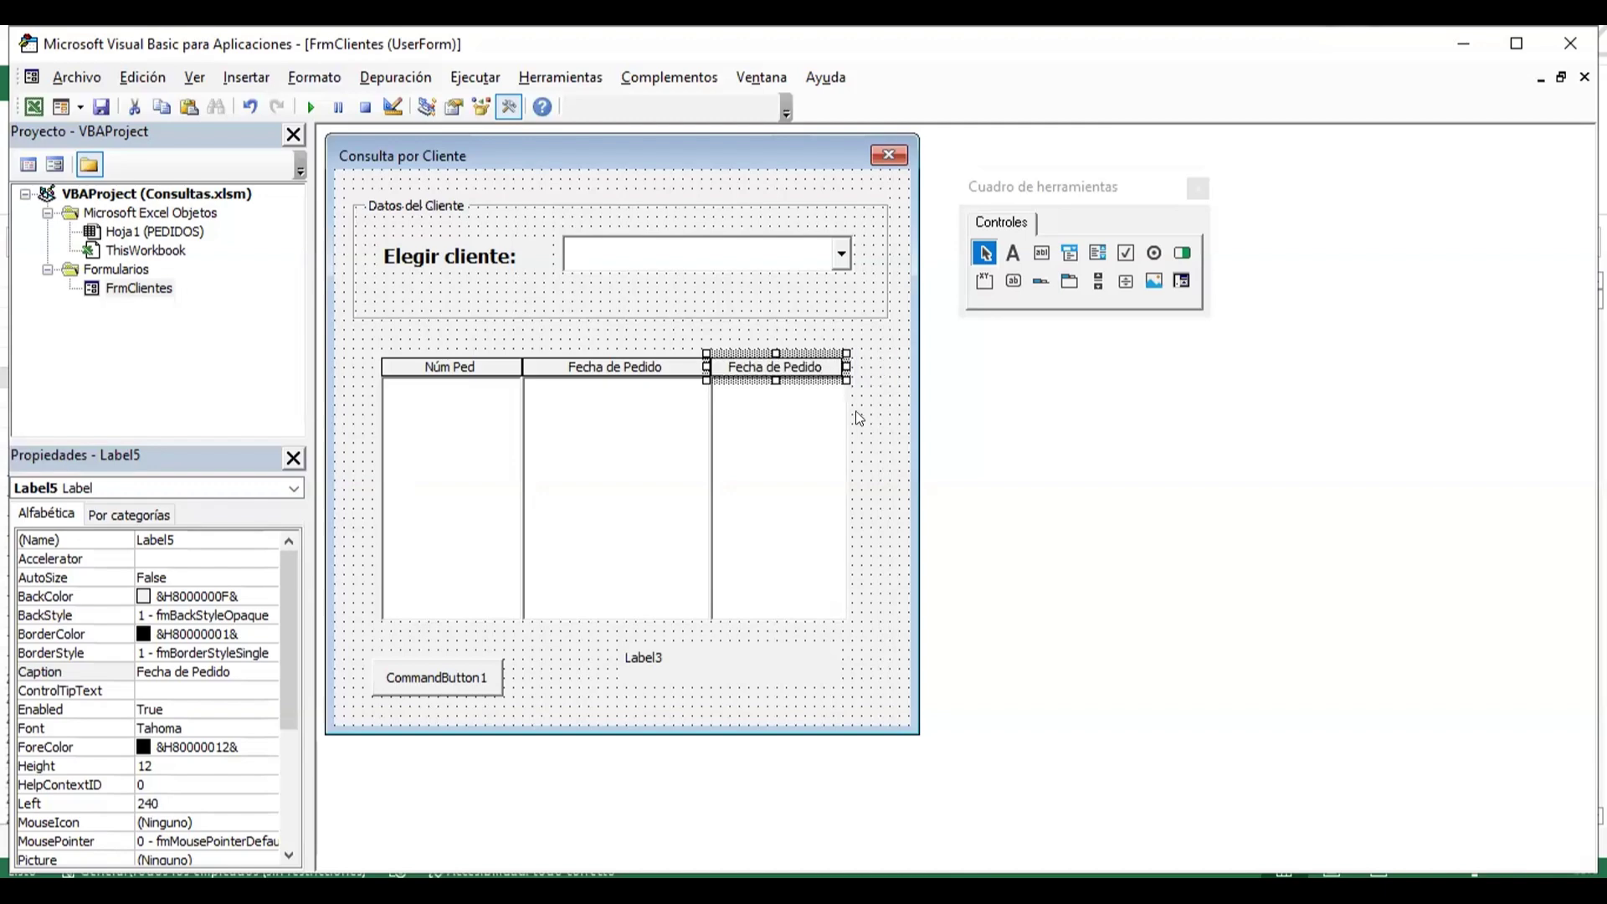
pyautogui.click(855, 415)
pyautogui.click(806, 374)
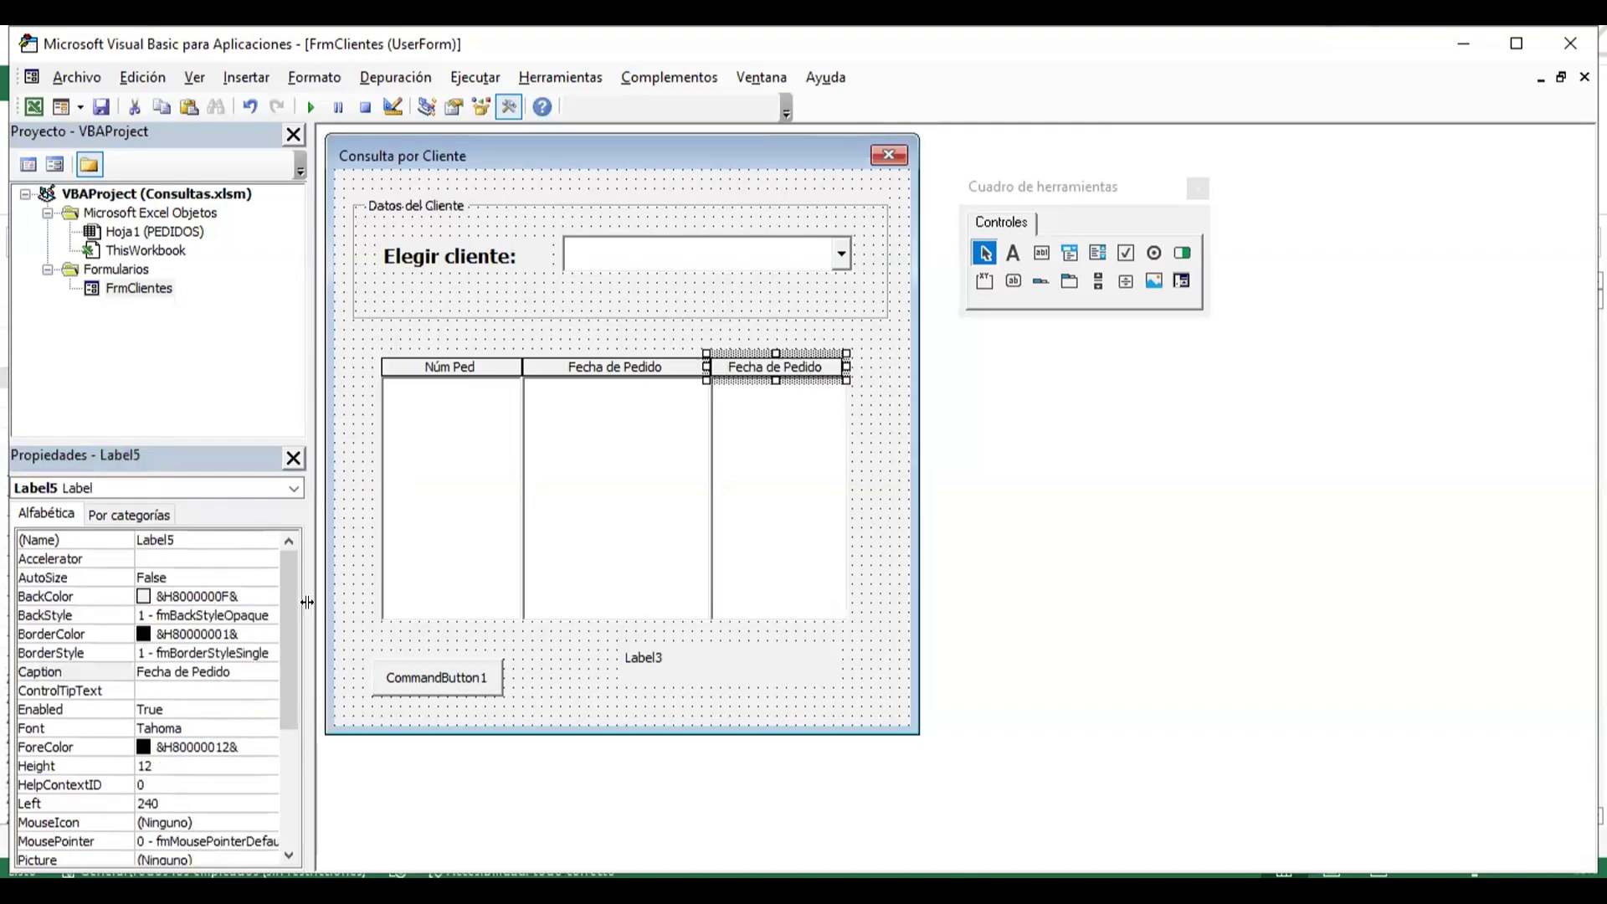
pyautogui.click(245, 667)
pyautogui.doubleClick(215, 667)
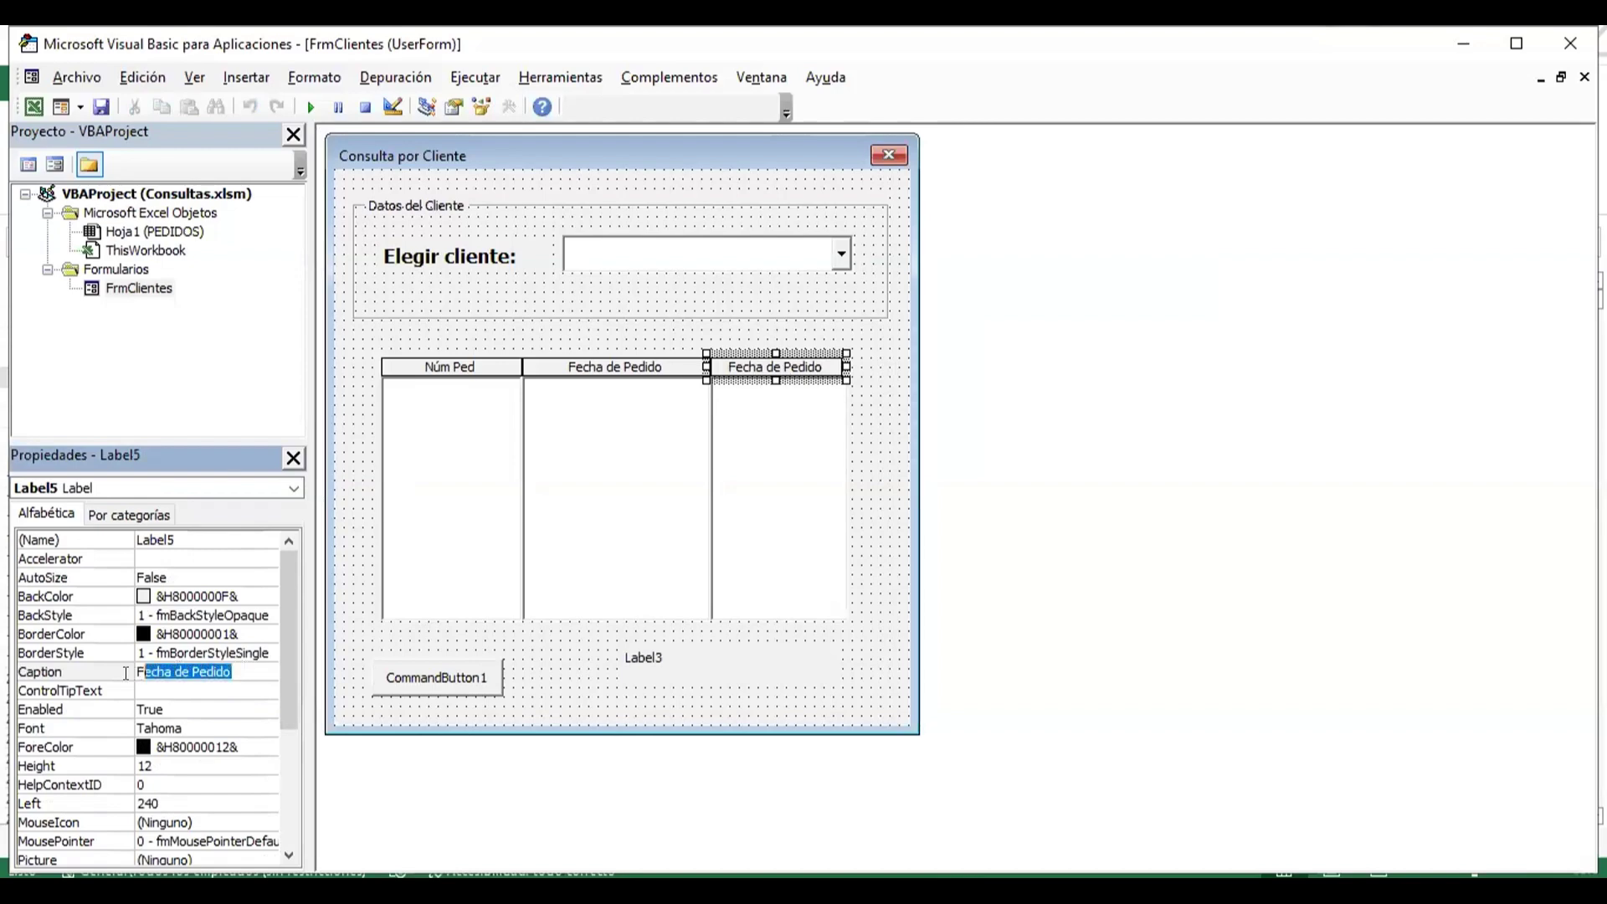
pyautogui.write('V')
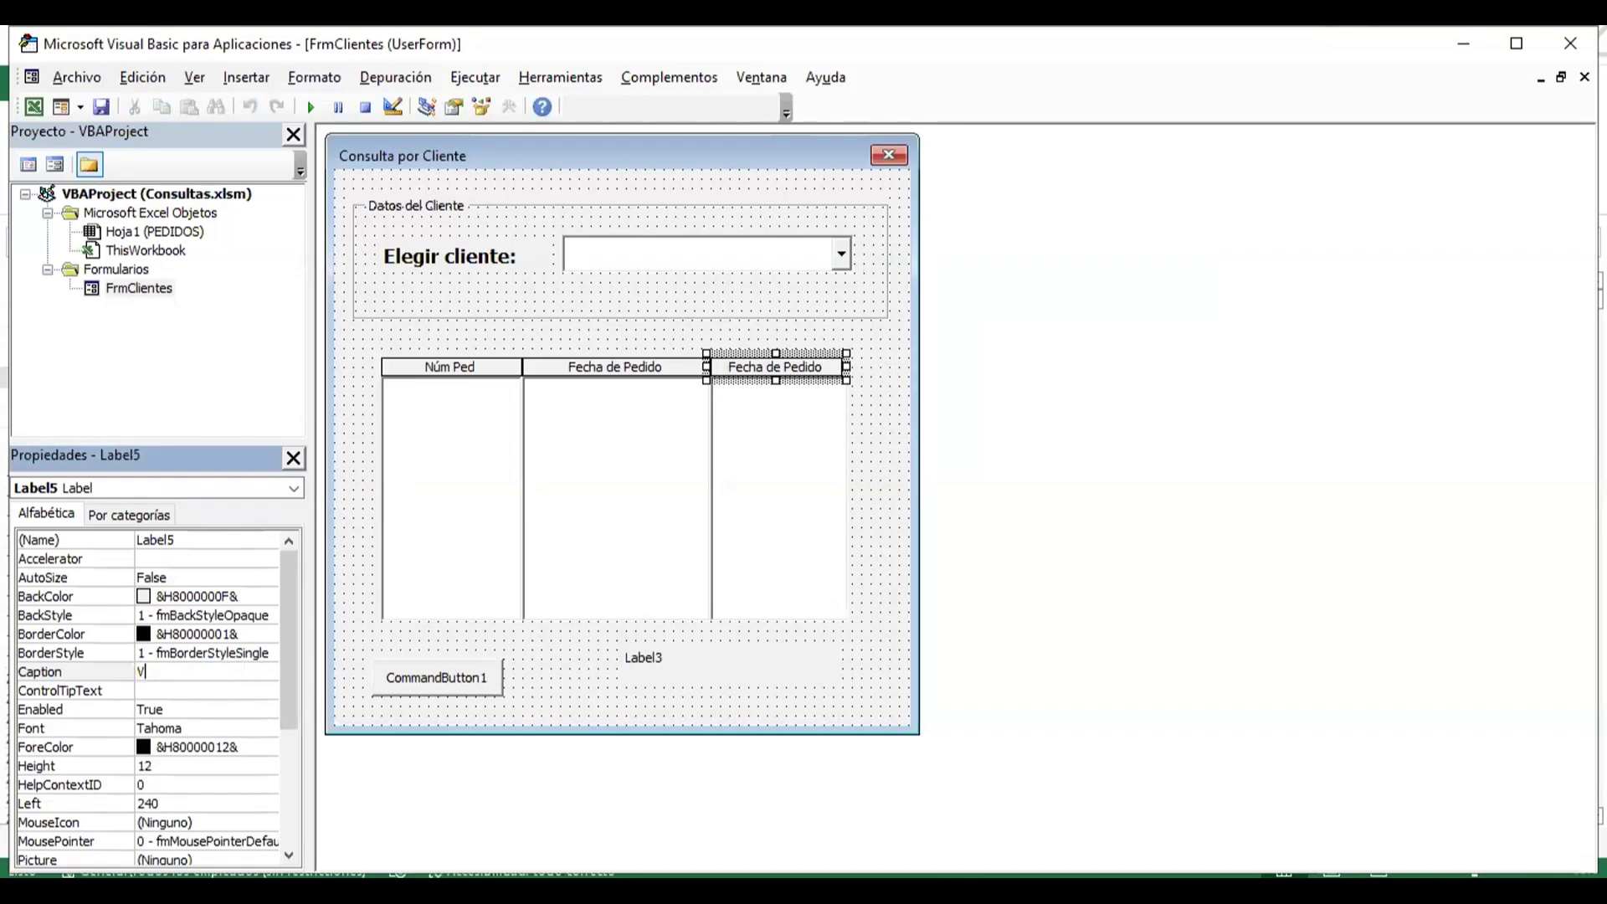
pyautogui.write('endedor')
pyautogui.press('Return')
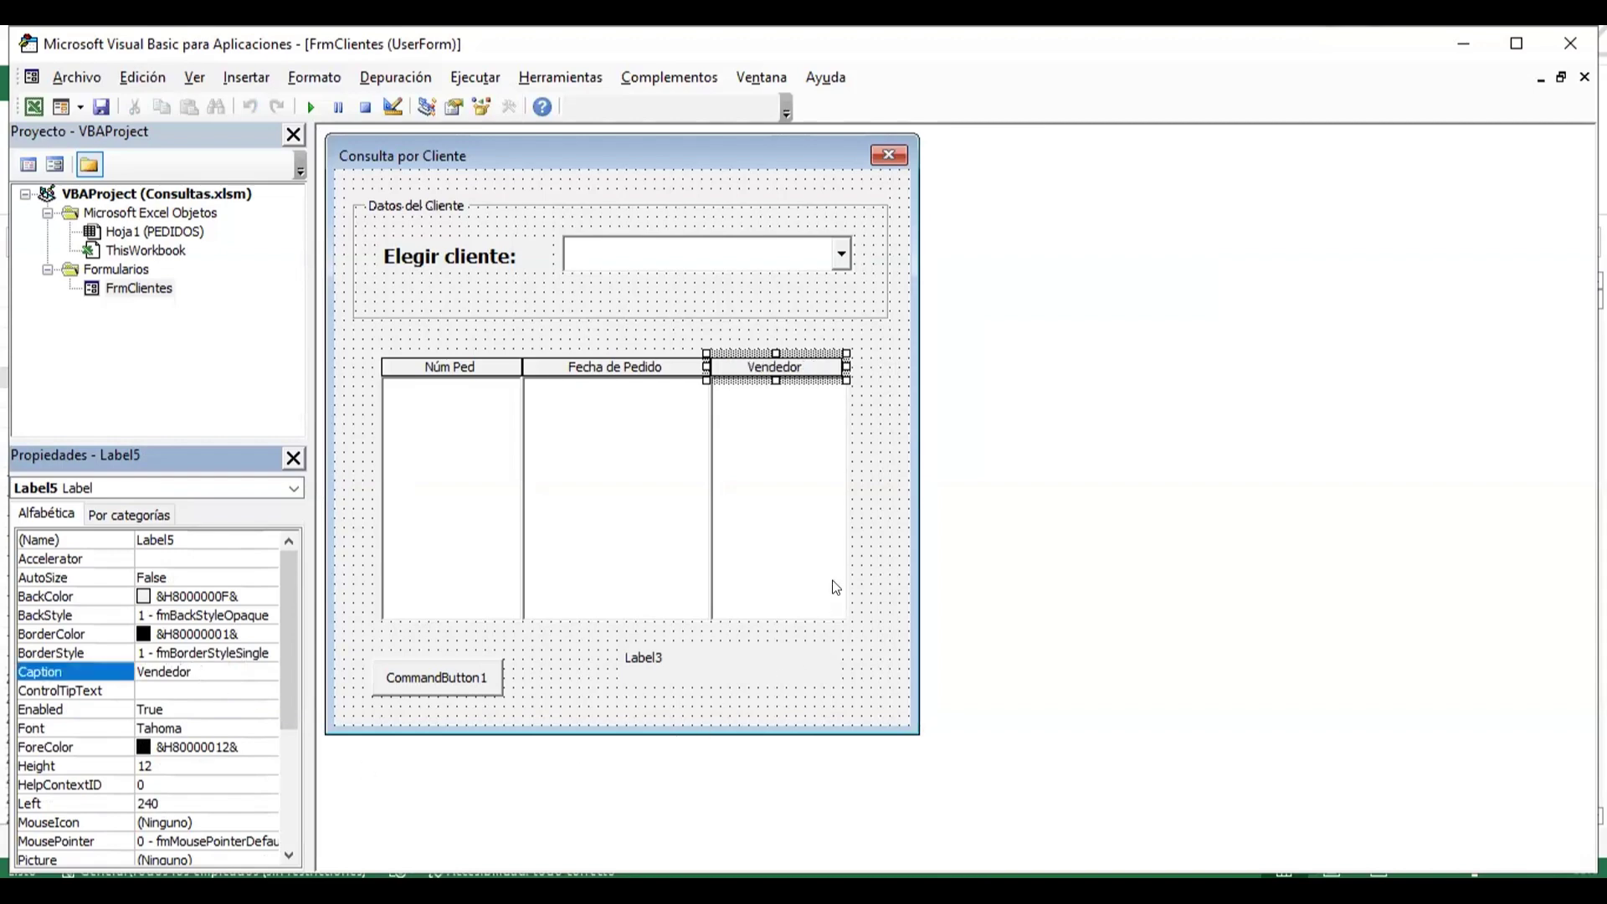
pyautogui.click(853, 542)
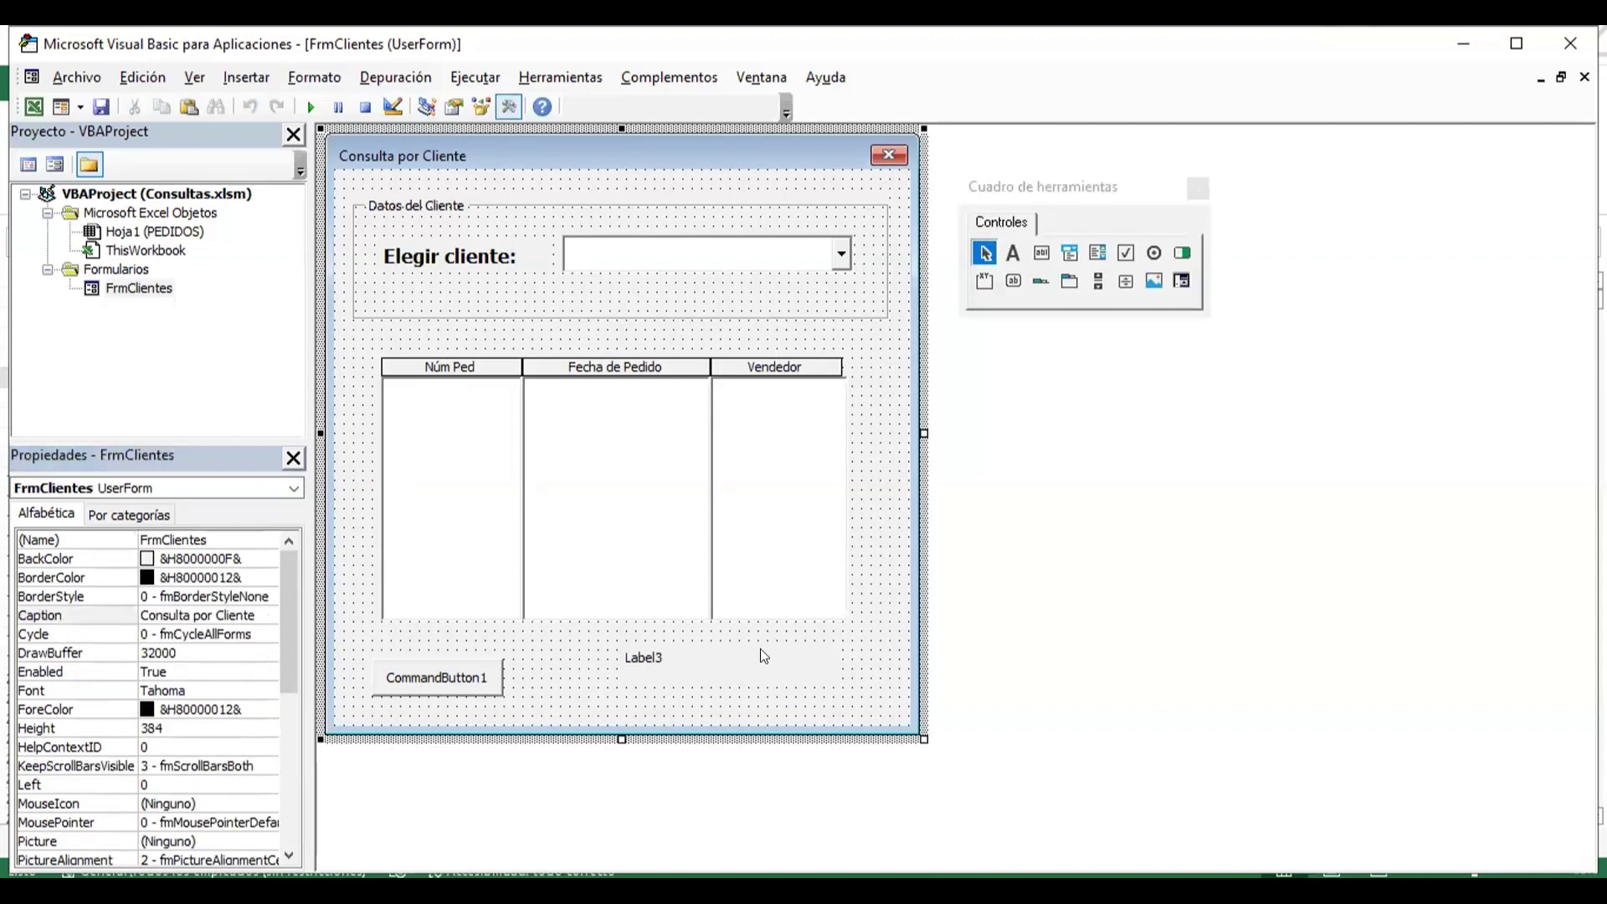
# - Give Label3 the Borde inactivo system colour as its background
pyautogui.click(708, 673)
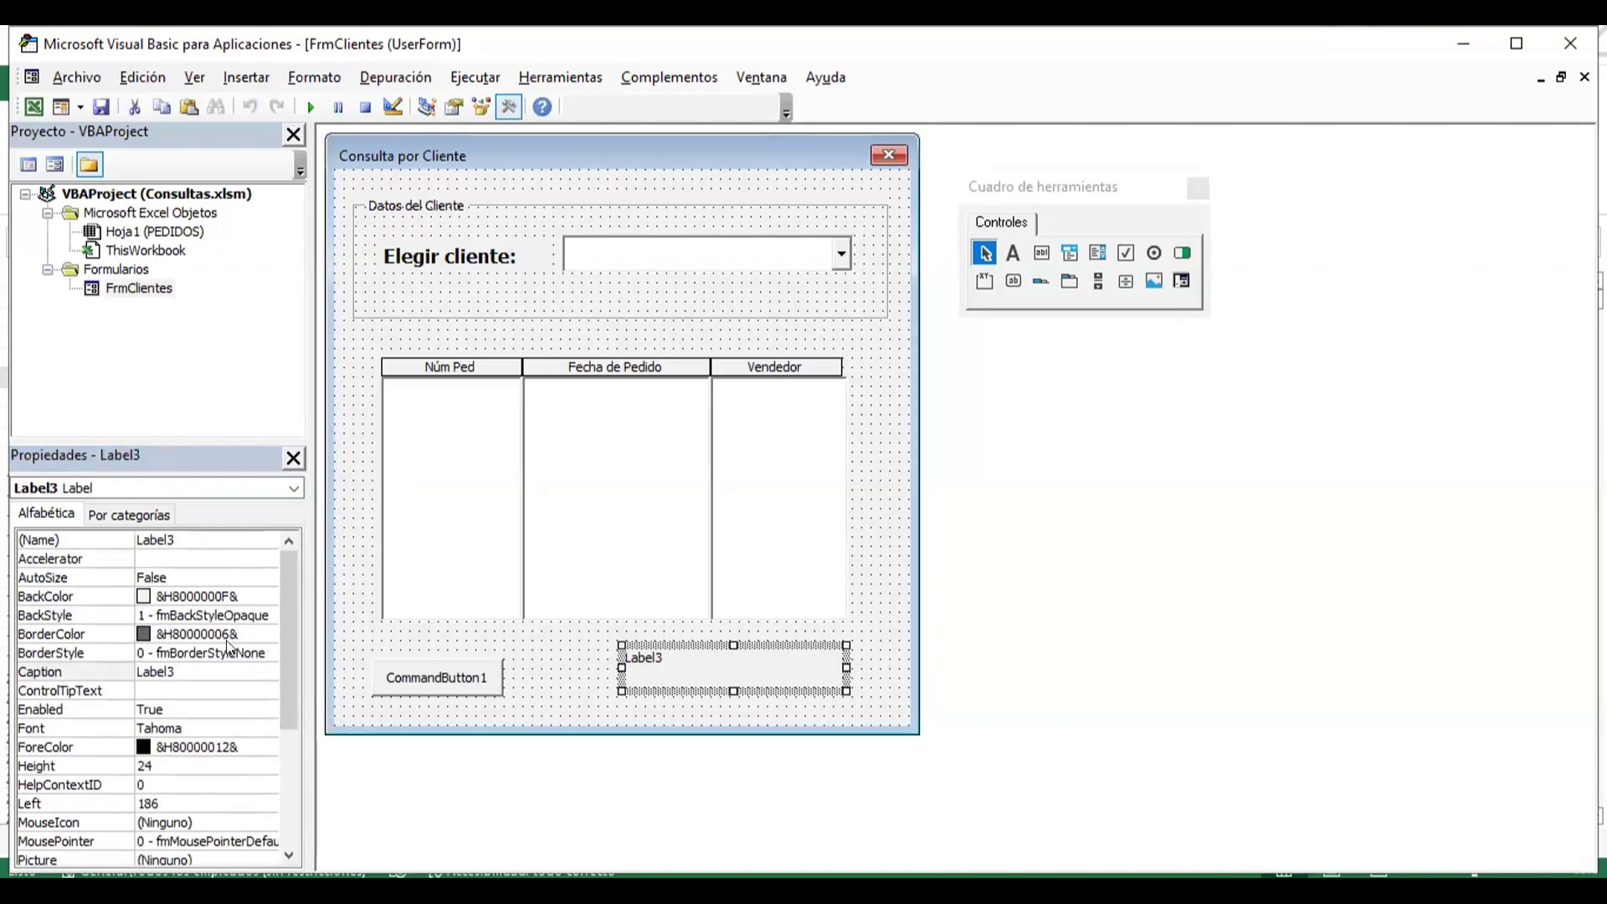
pyautogui.click(267, 596)
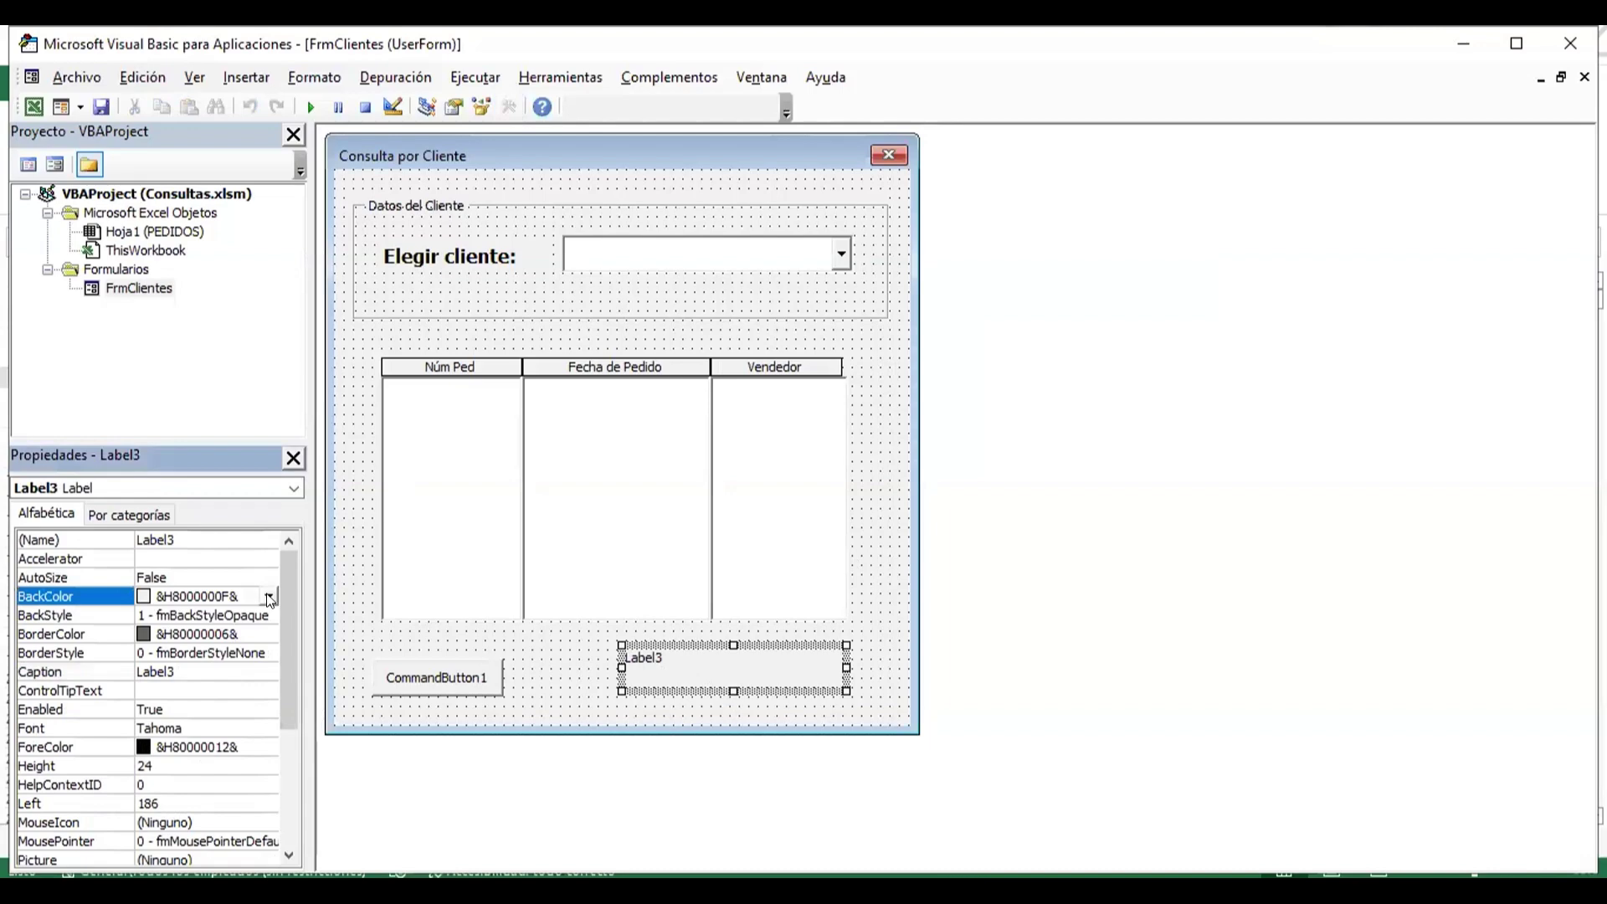
pyautogui.click(268, 596)
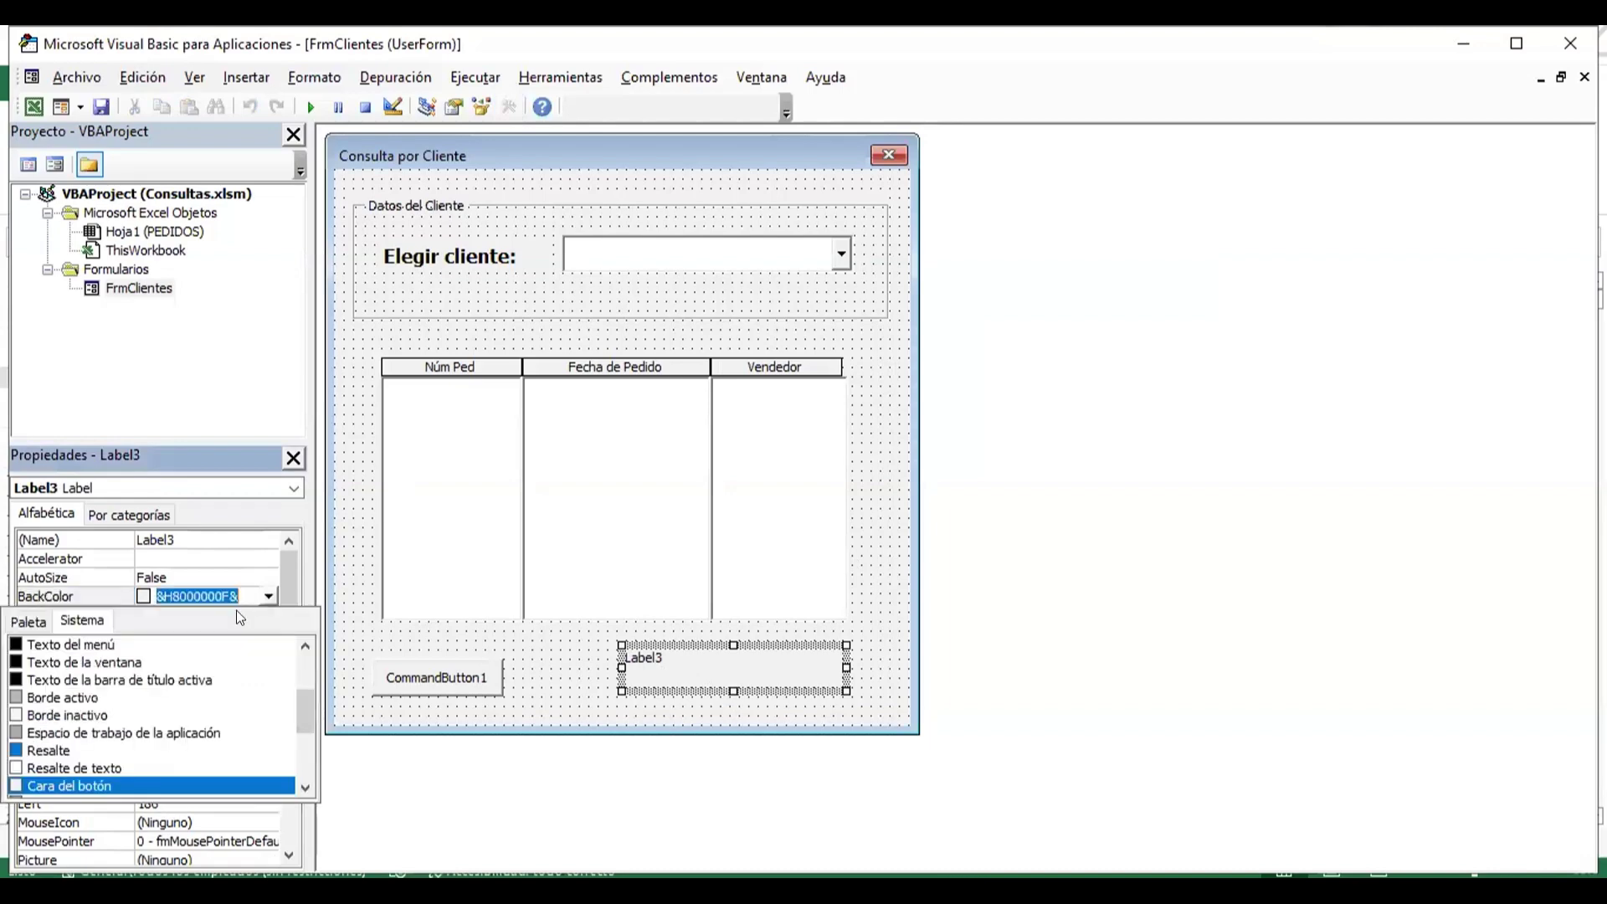
pyautogui.click(85, 713)
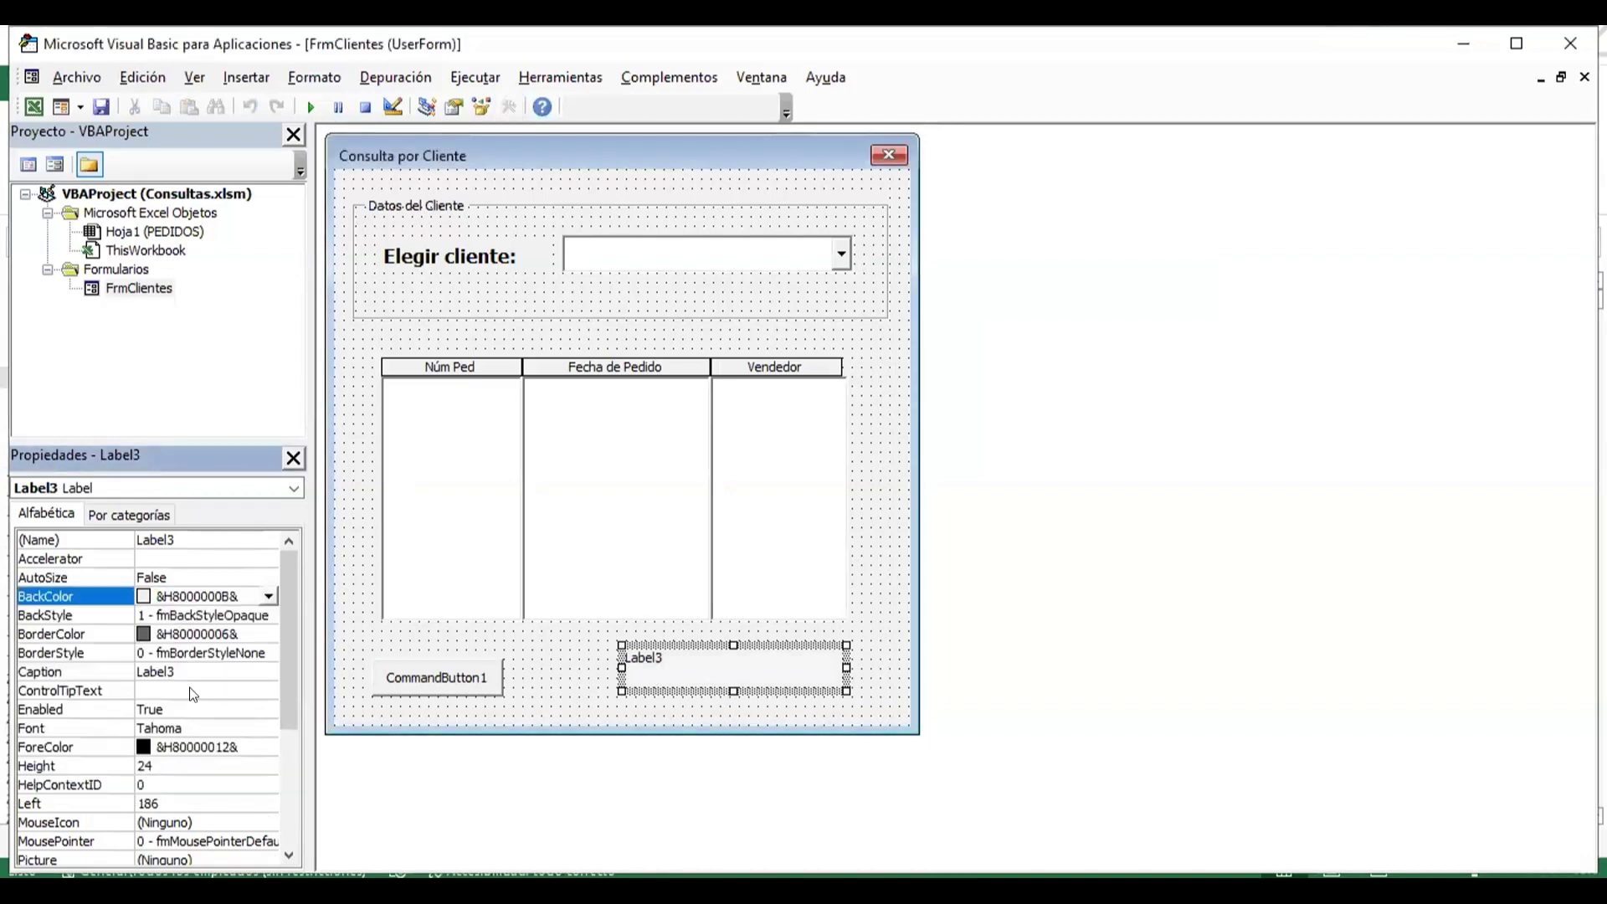
# - Clear Label3's caption so the label shows no text
pyautogui.click(203, 666)
pyautogui.doubleClick(203, 666)
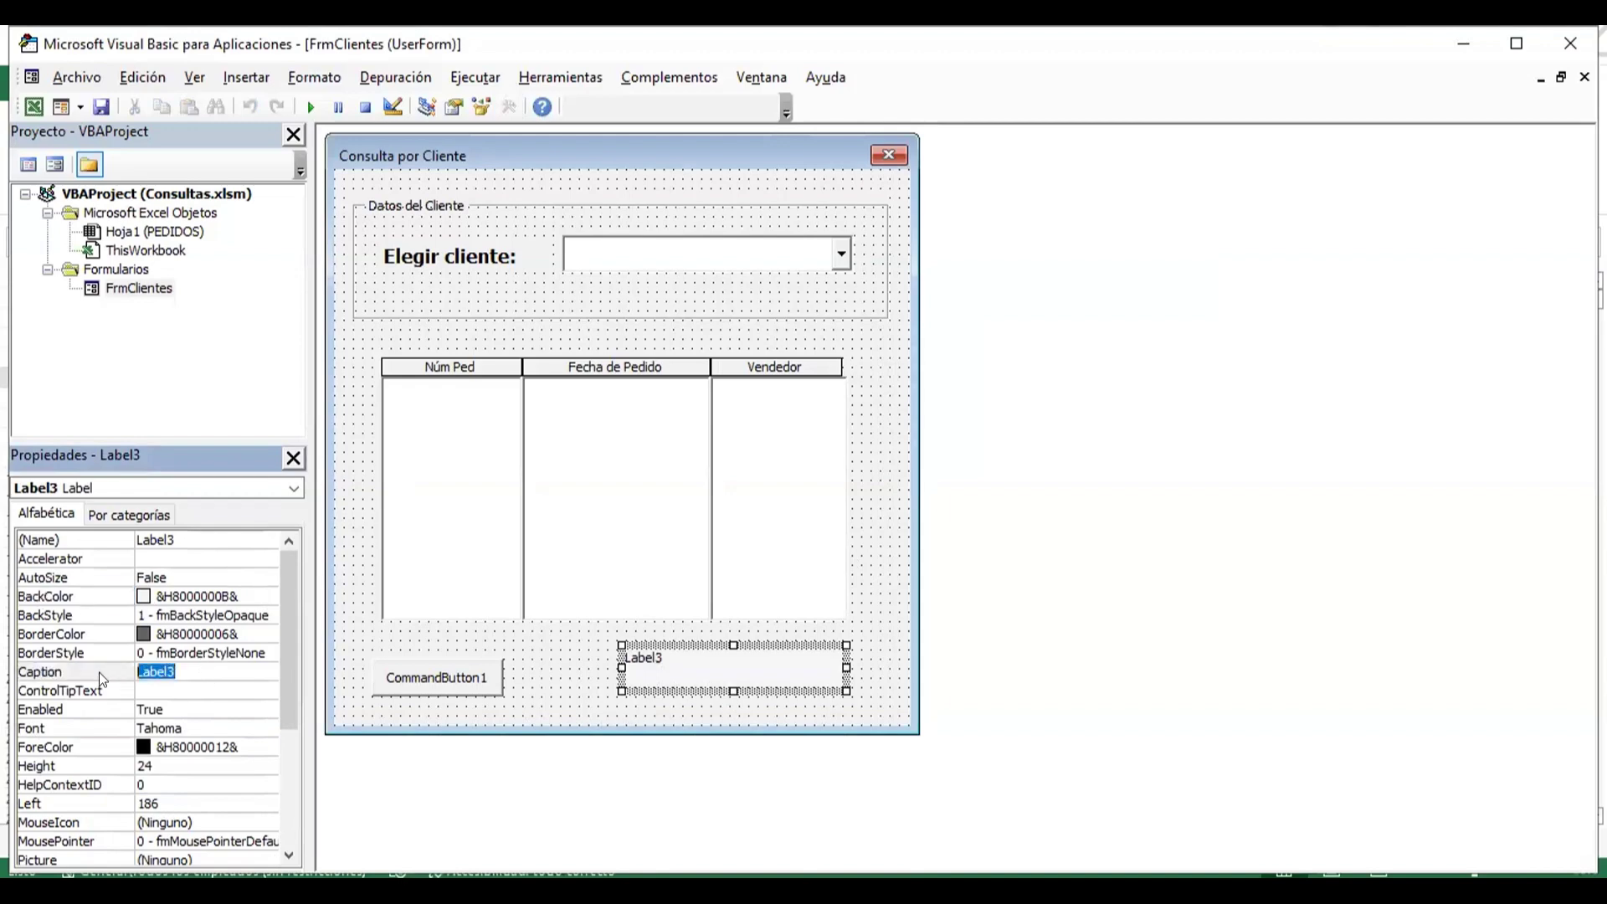
pyautogui.press('BackSpace')
pyautogui.click(550, 706)
pyautogui.click(686, 674)
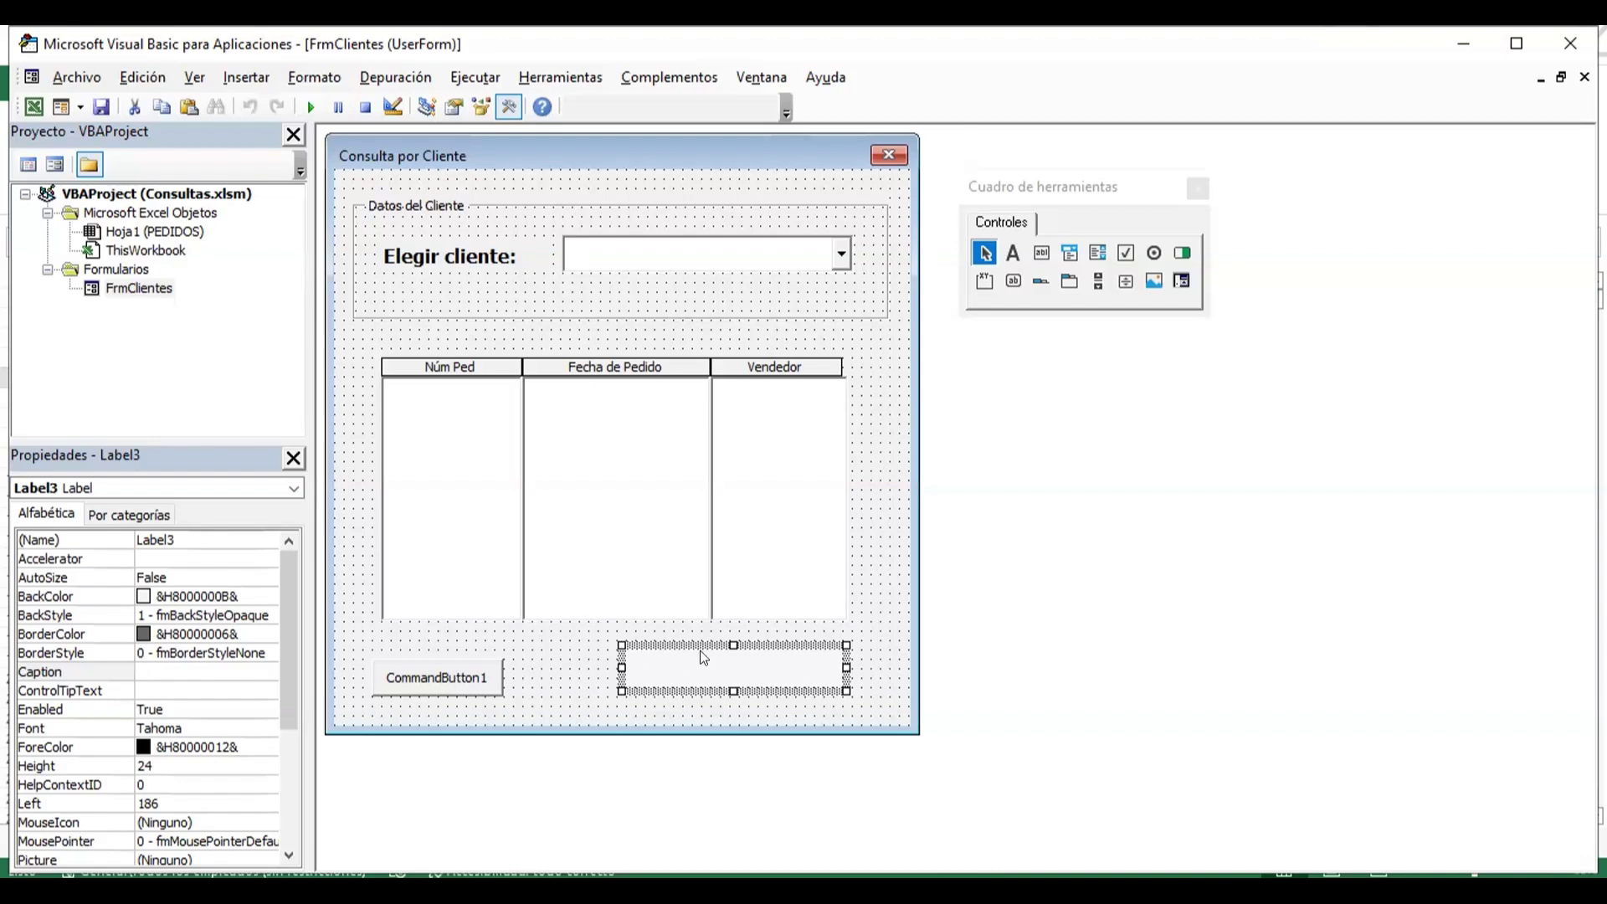
pyautogui.click(874, 601)
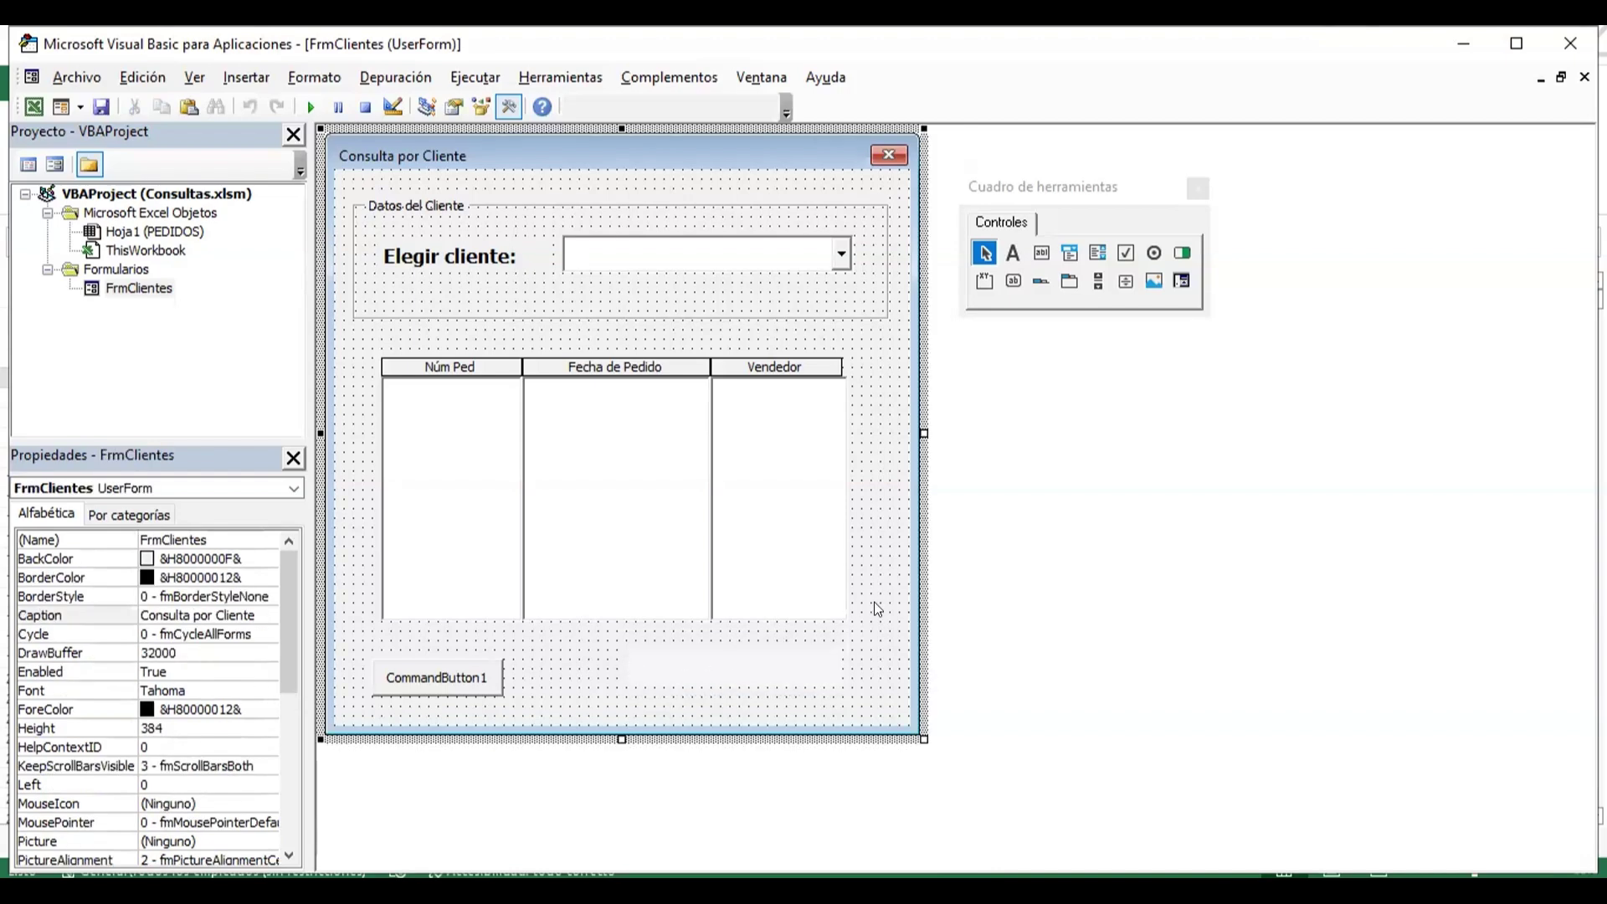
# - Select the Núm Ped, Fecha de Pedido and Vendedor header labels, then the blank label
pyautogui.click(458, 374)
pyautogui.click(713, 370)
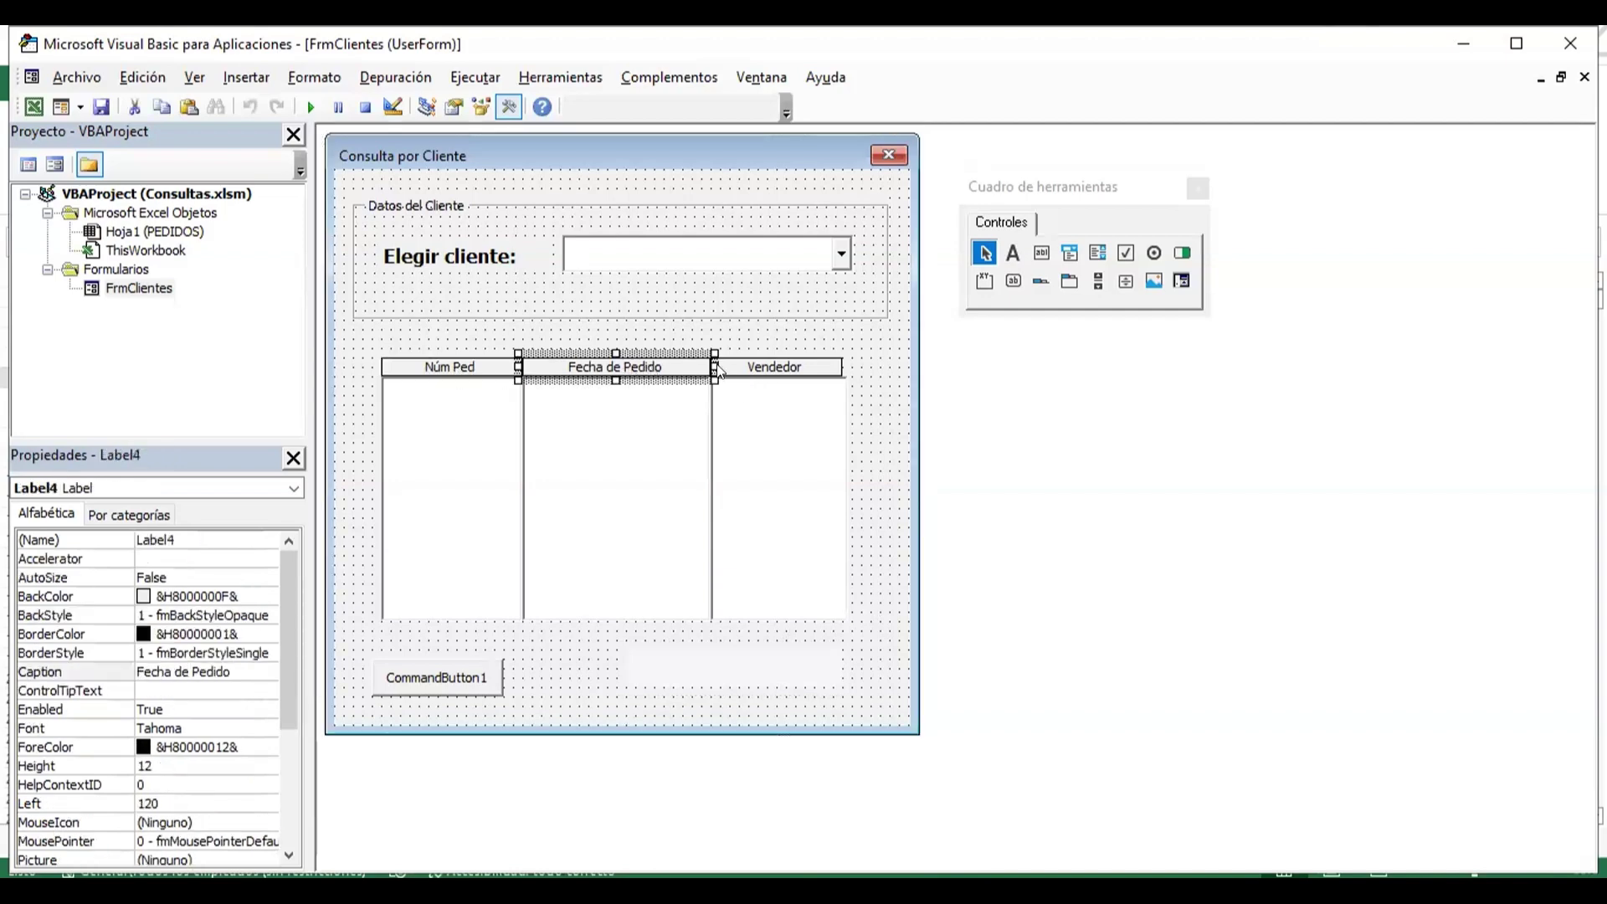
pyautogui.click(769, 370)
pyautogui.click(665, 374)
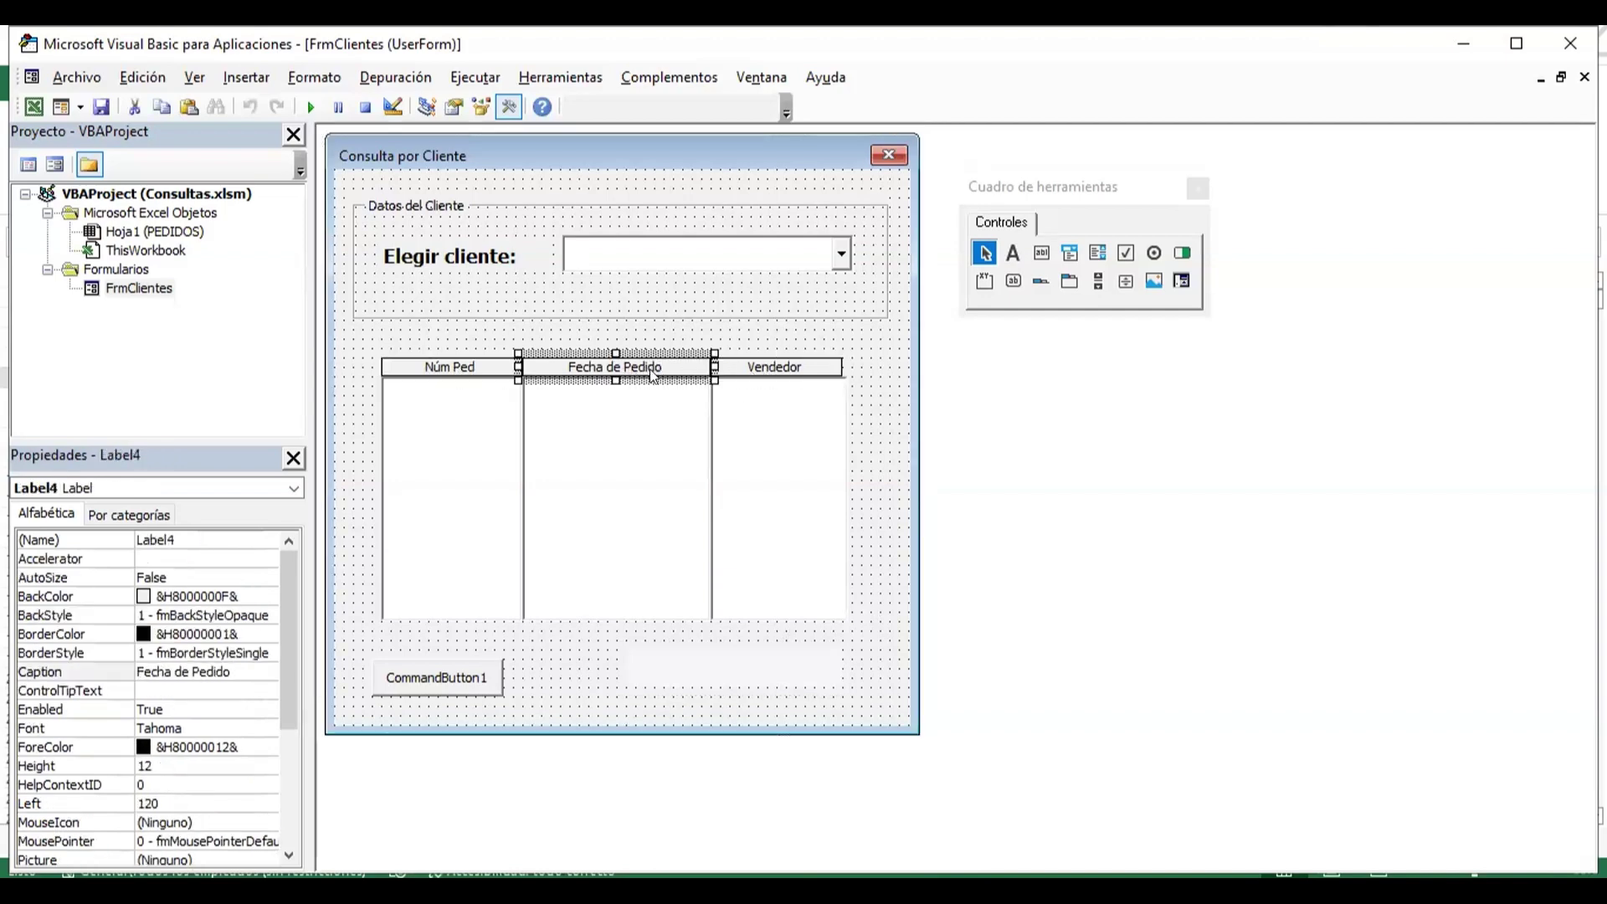
pyautogui.click(734, 674)
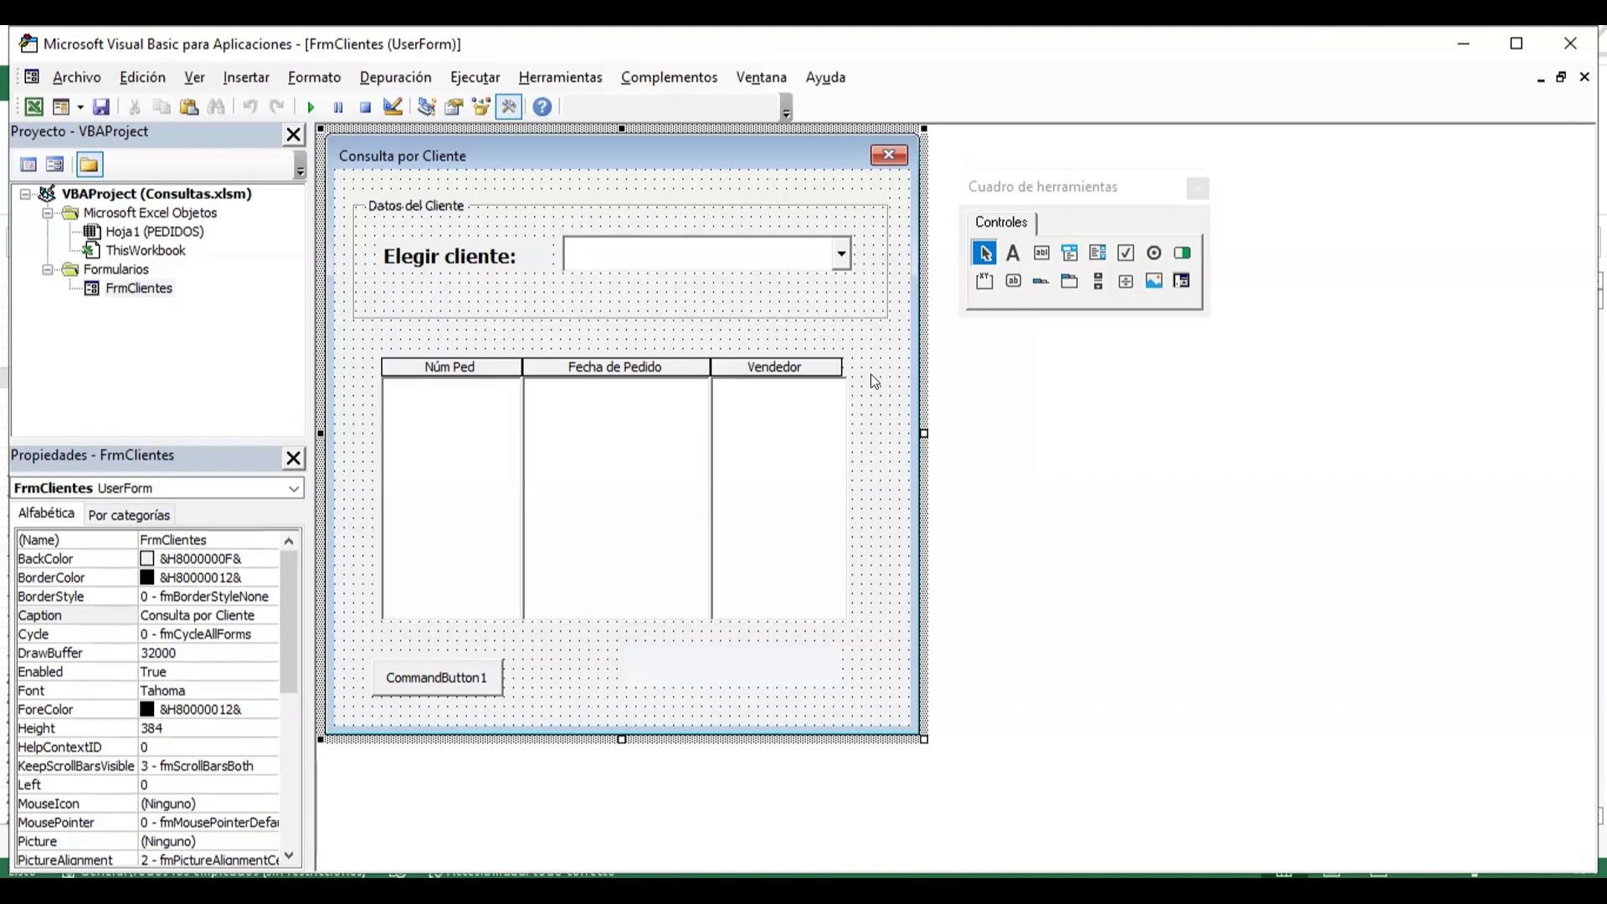
# - Reopen the blank label's BackColor choices, then close them and select FrmClientes
pyautogui.click(737, 674)
pyautogui.click(229, 584)
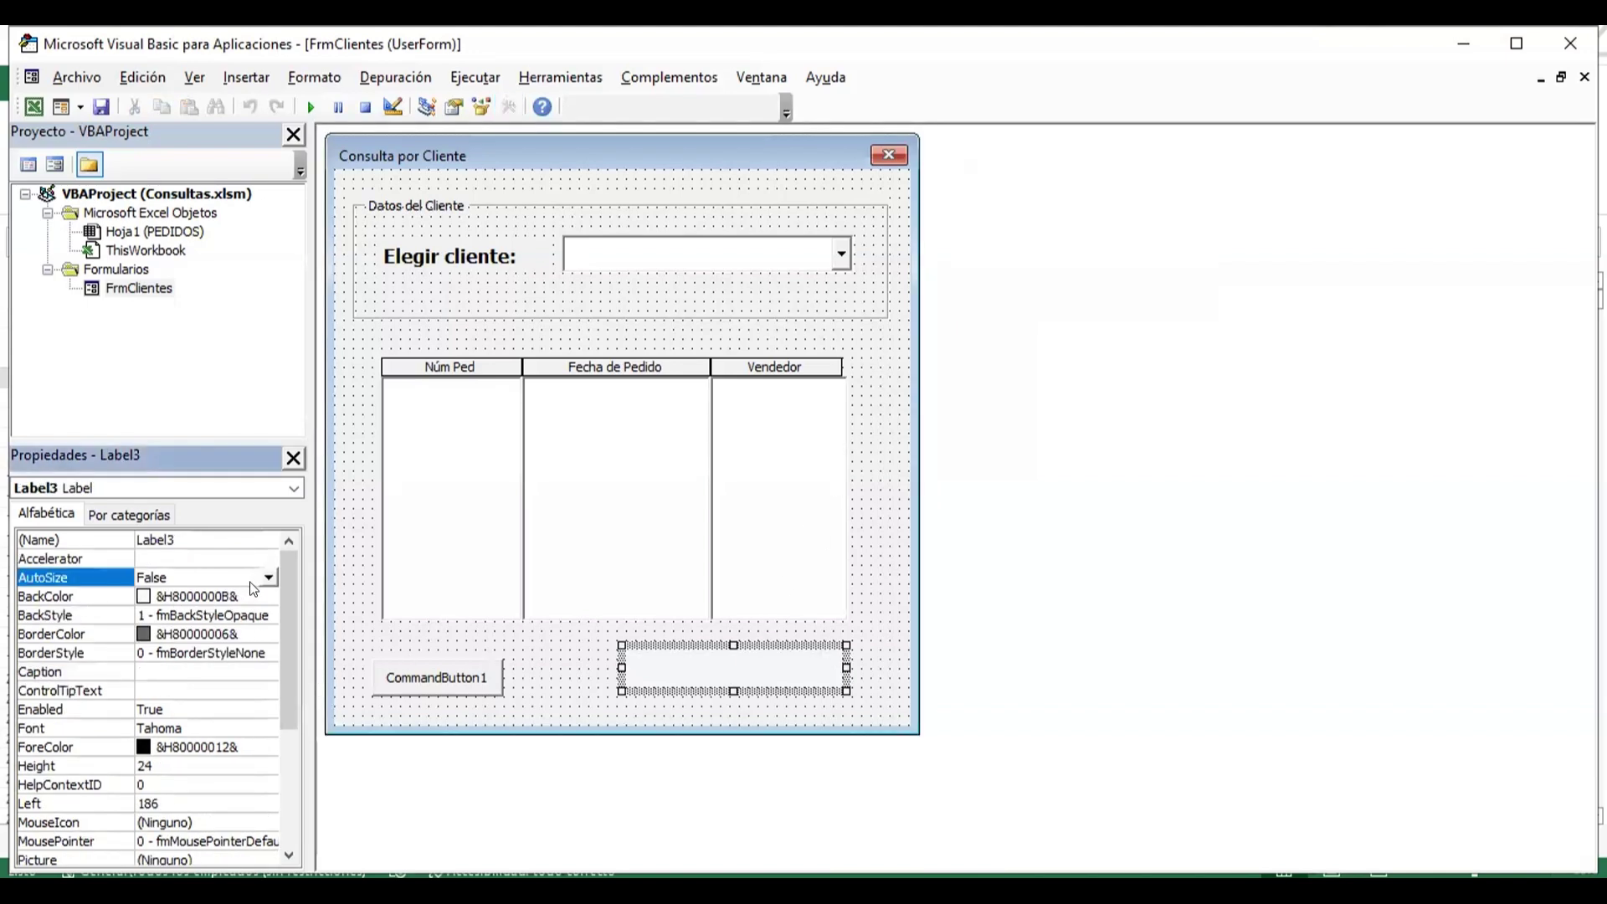
pyautogui.click(272, 598)
pyautogui.click(272, 598)
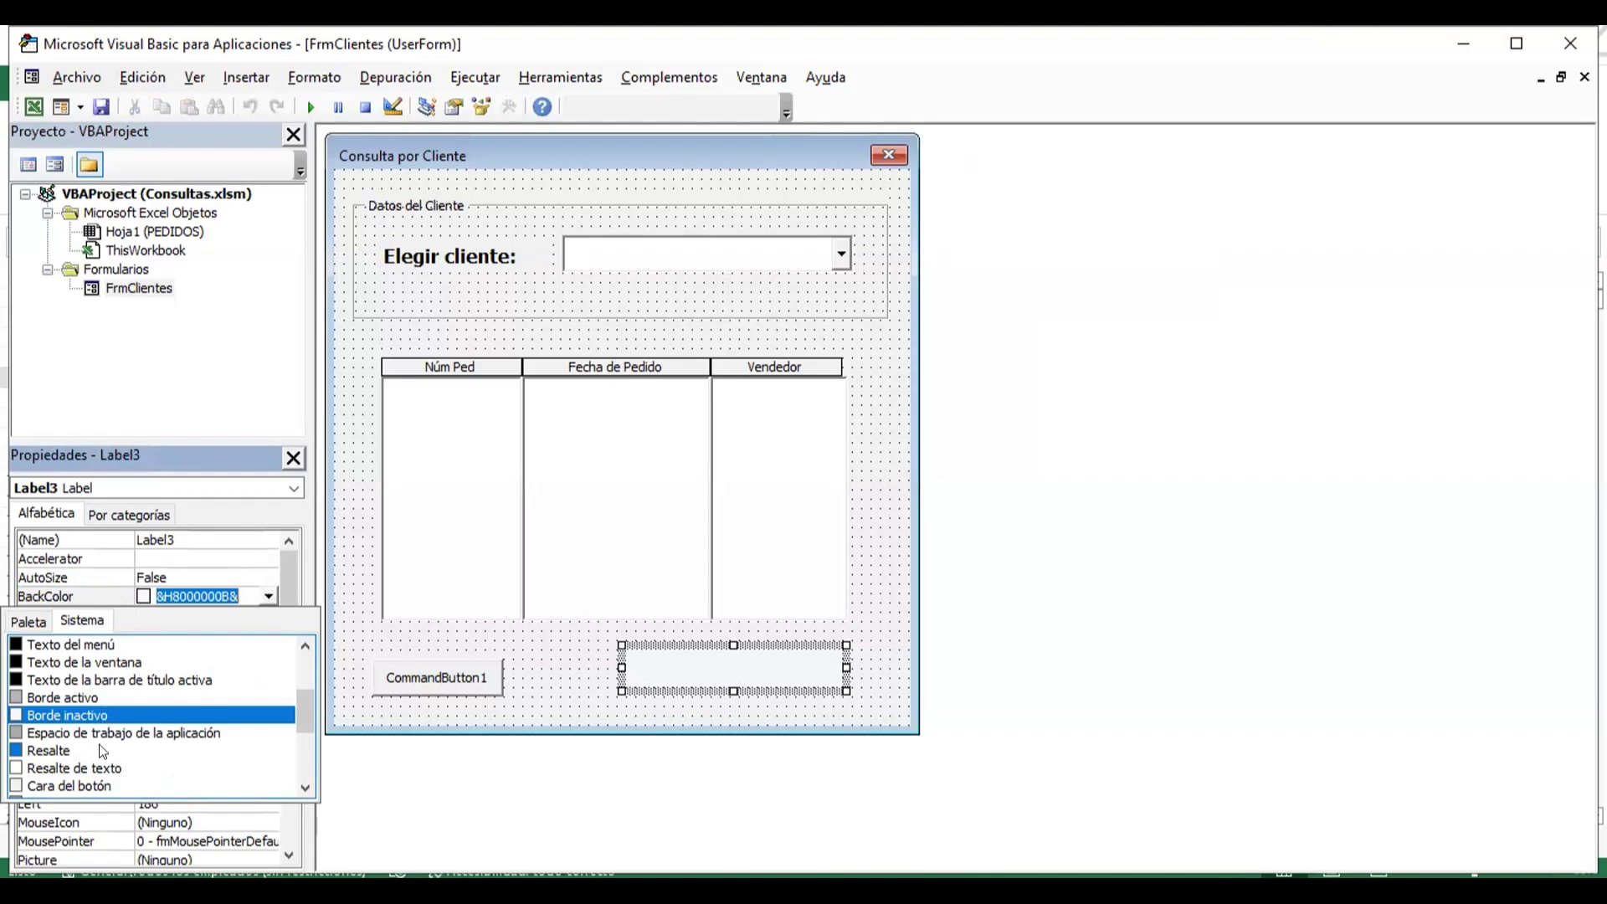
pyautogui.click(32, 623)
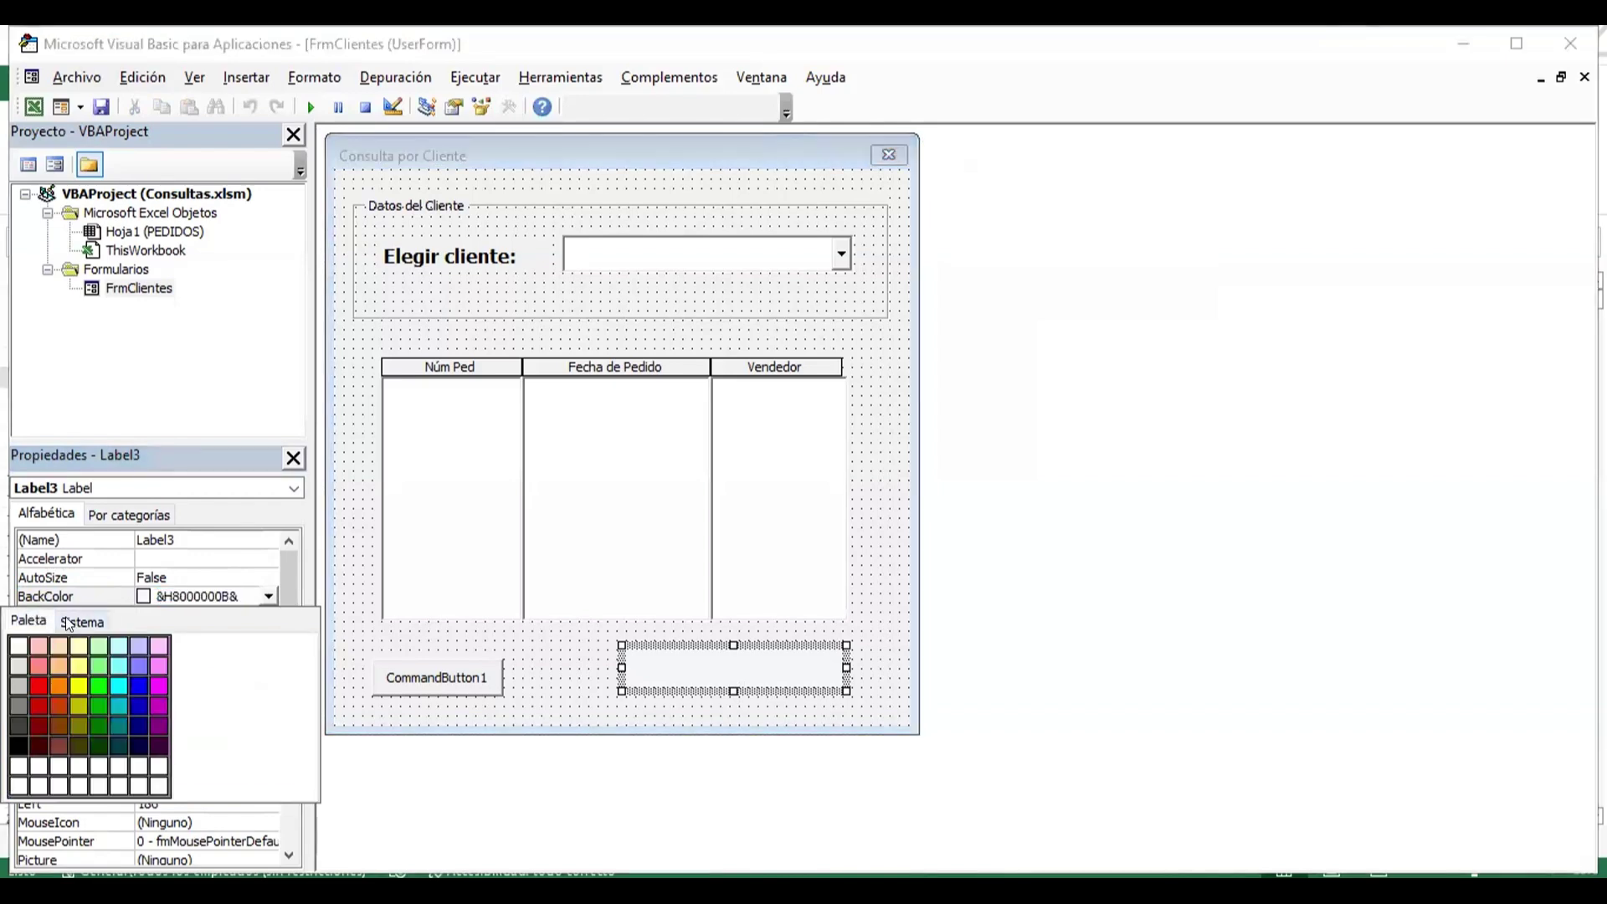
pyautogui.click(67, 621)
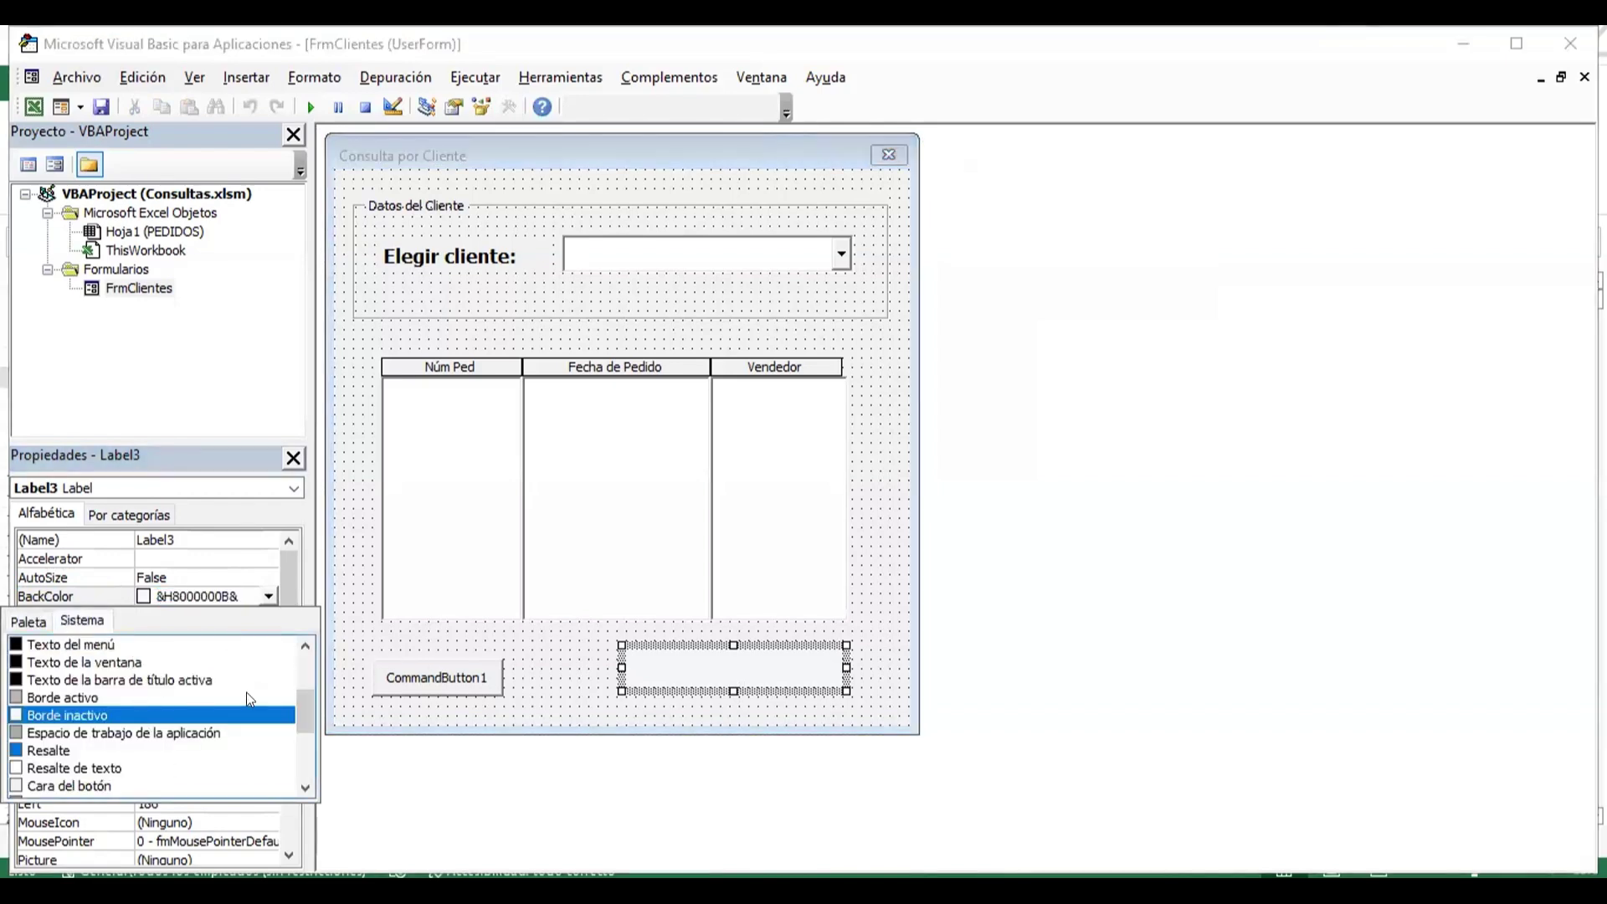
pyautogui.click(538, 713)
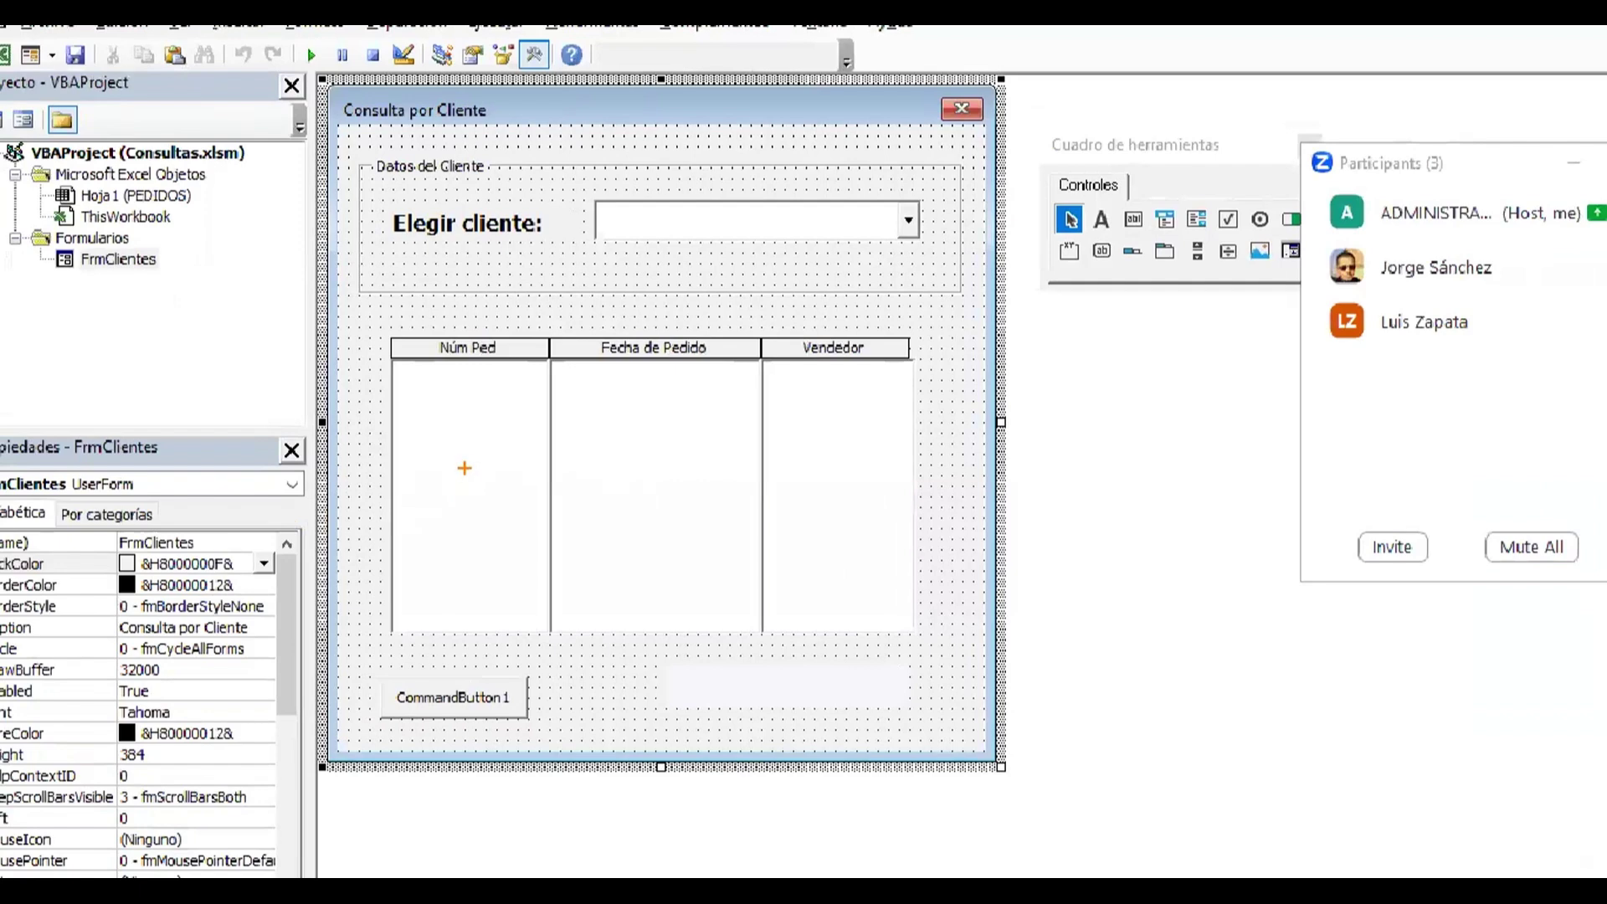
# - Draw arrows to the Núm Ped, Fecha de Pedido and Vendedor lists with notes LstPedido, LstFecha, LstVendedor
pyautogui.moveTo(464, 536); pyautogui.dragTo(465, 468)
pyautogui.moveTo(462, 569); pyautogui.dragTo(404, 571)
pyautogui.write('Ls')
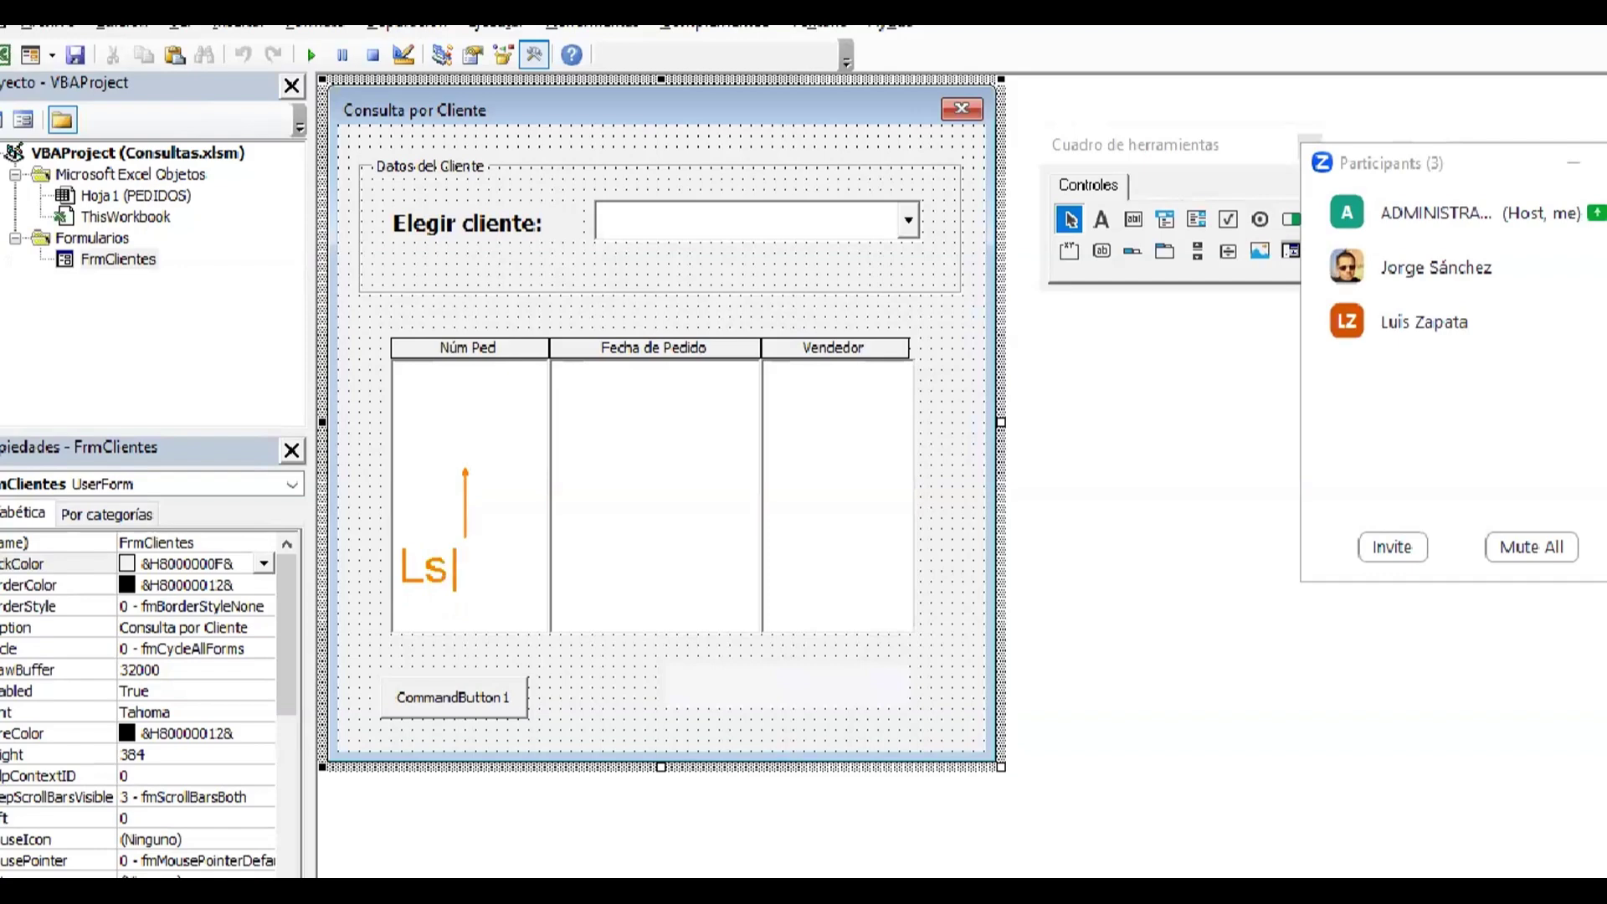
pyautogui.write('t')
pyautogui.write('Pedido')
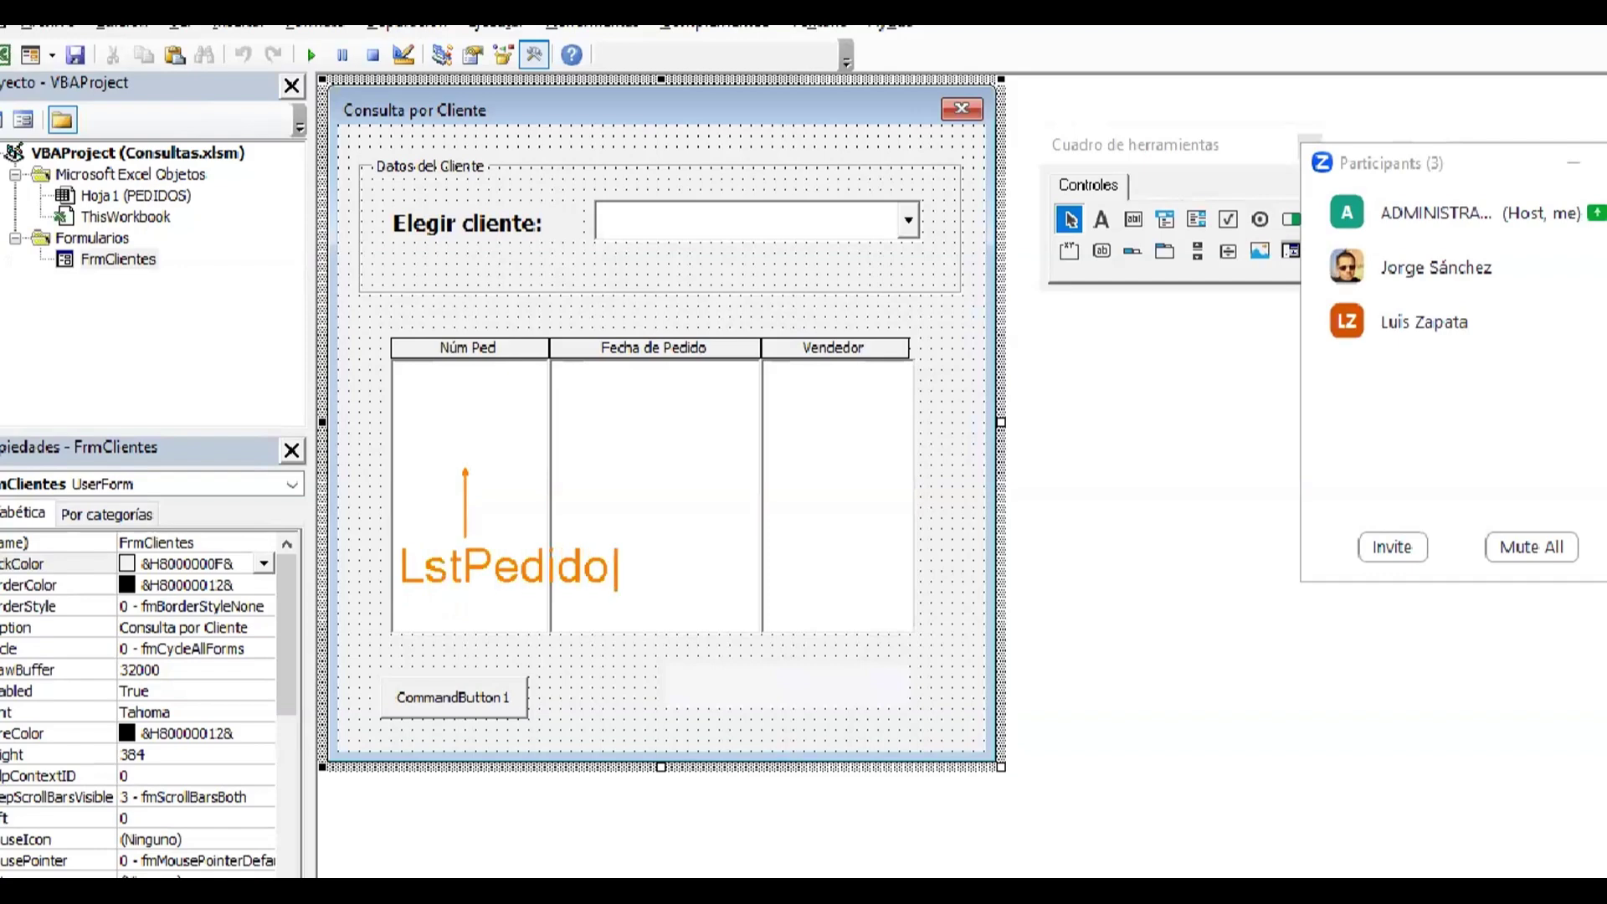
pyautogui.moveTo(646, 477); pyautogui.dragTo(647, 443)
pyautogui.write('Lst')
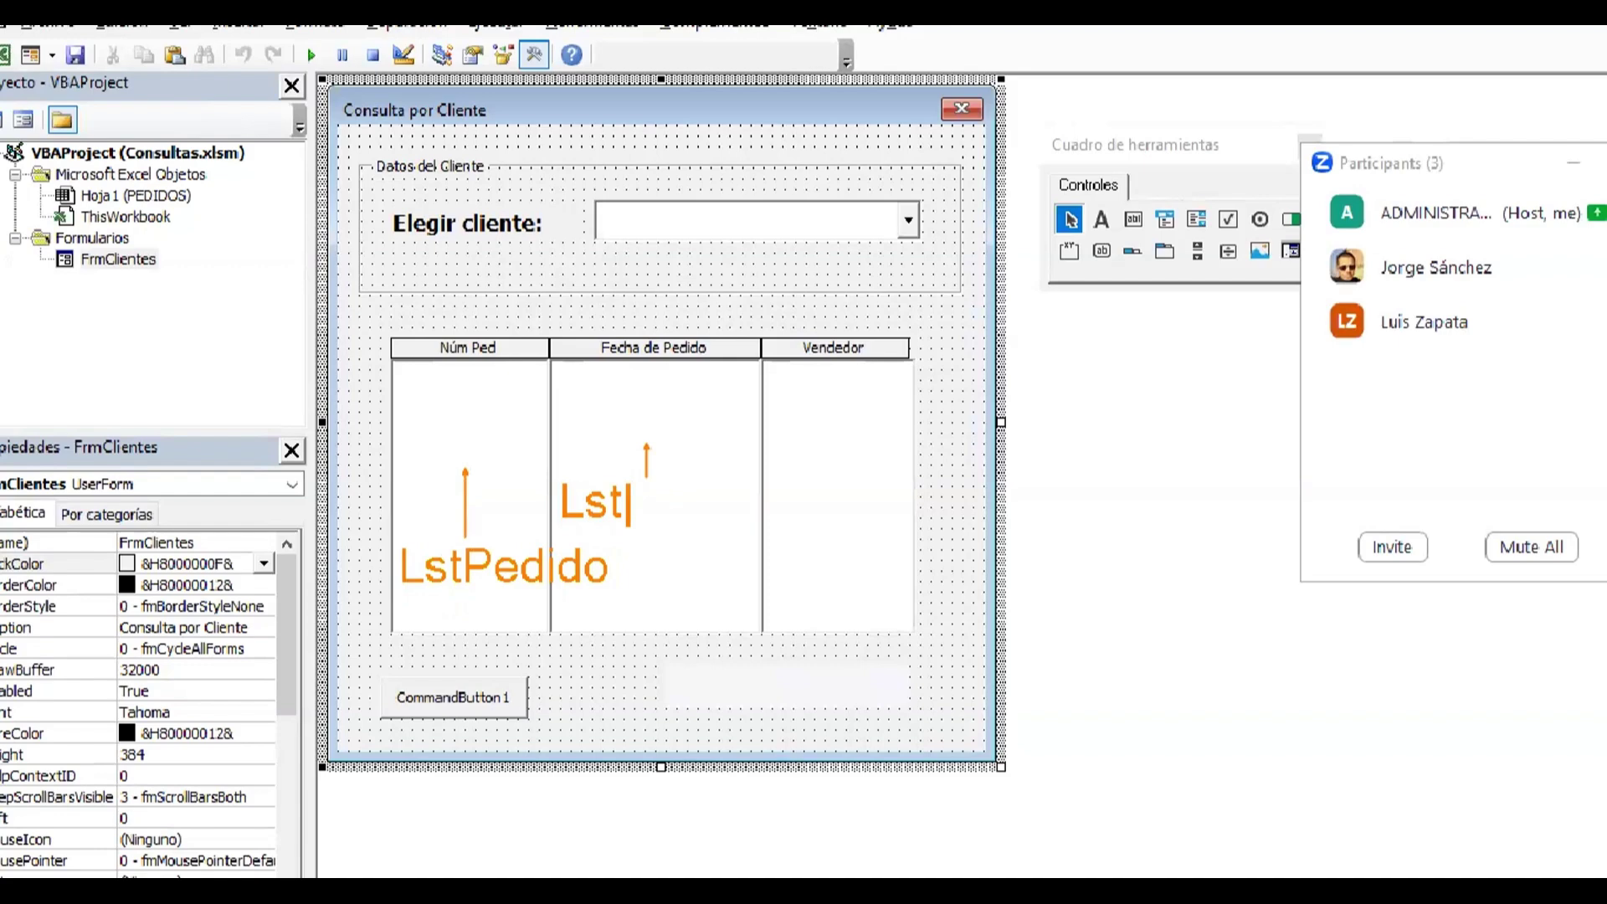
pyautogui.write('Fecha')
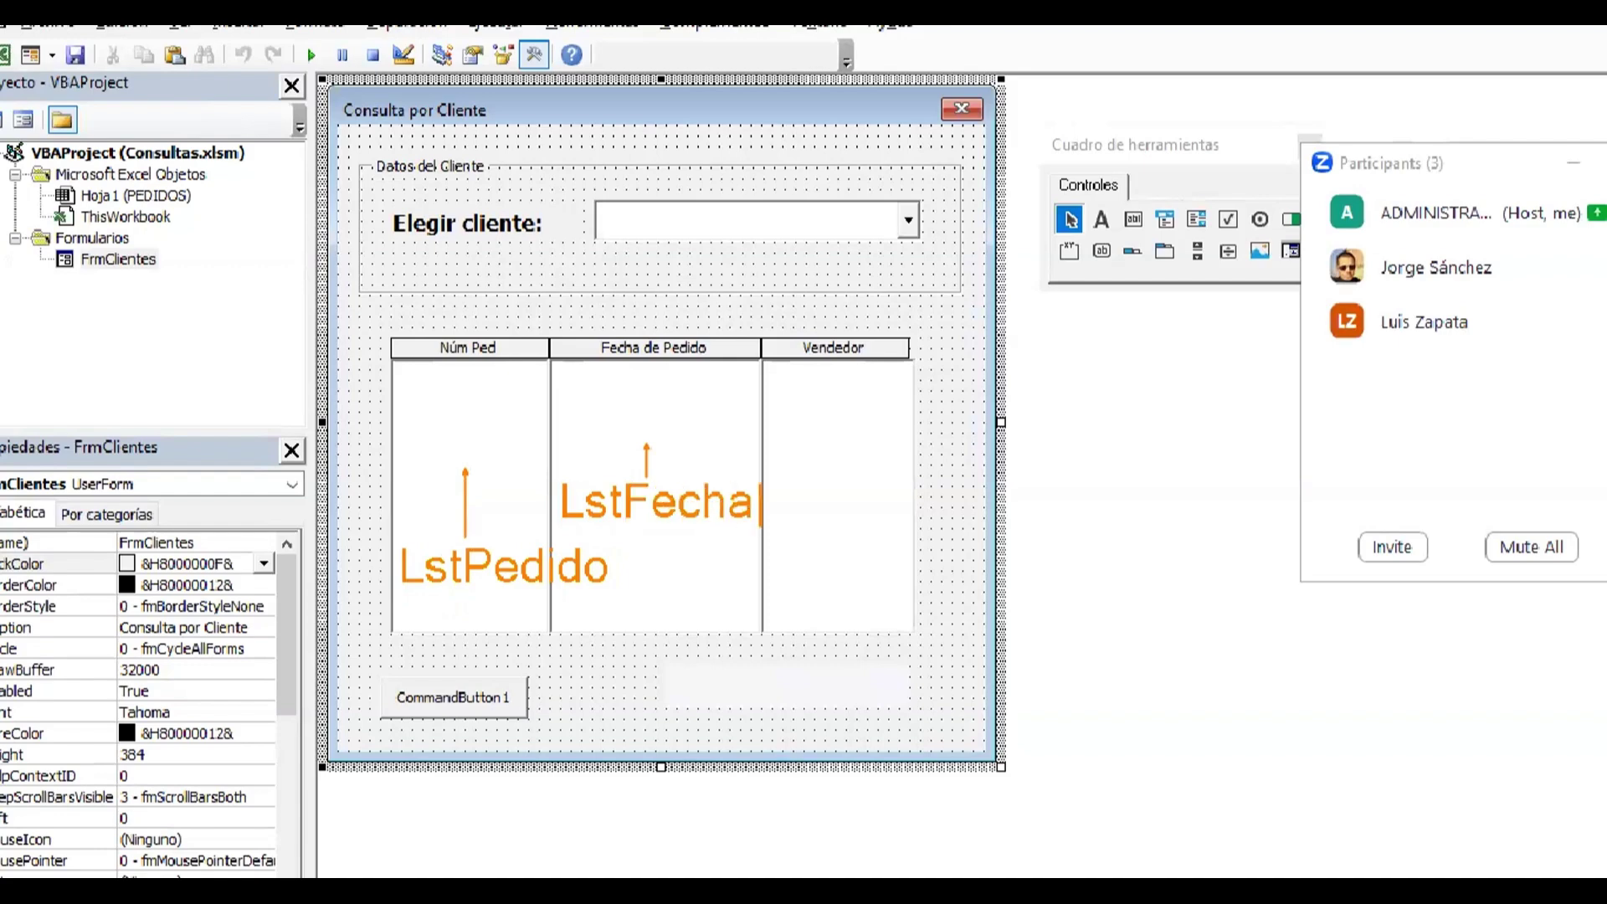
pyautogui.moveTo(839, 448); pyautogui.dragTo(840, 525)
pyautogui.click(794, 586)
pyautogui.write('Lst')
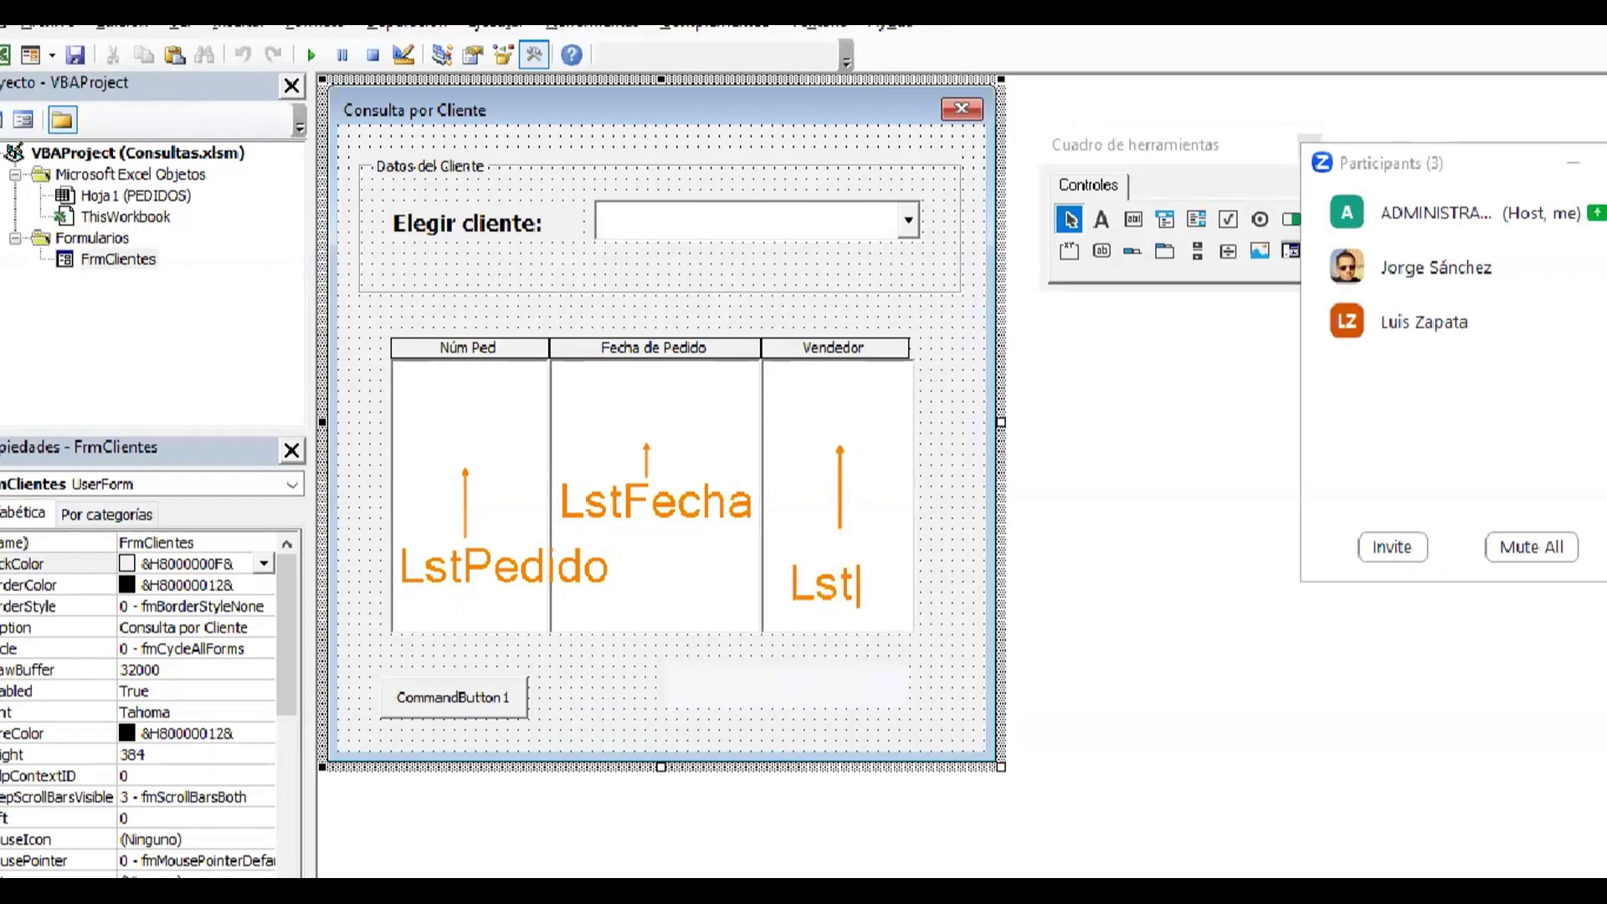
pyautogui.write('Vendedor')
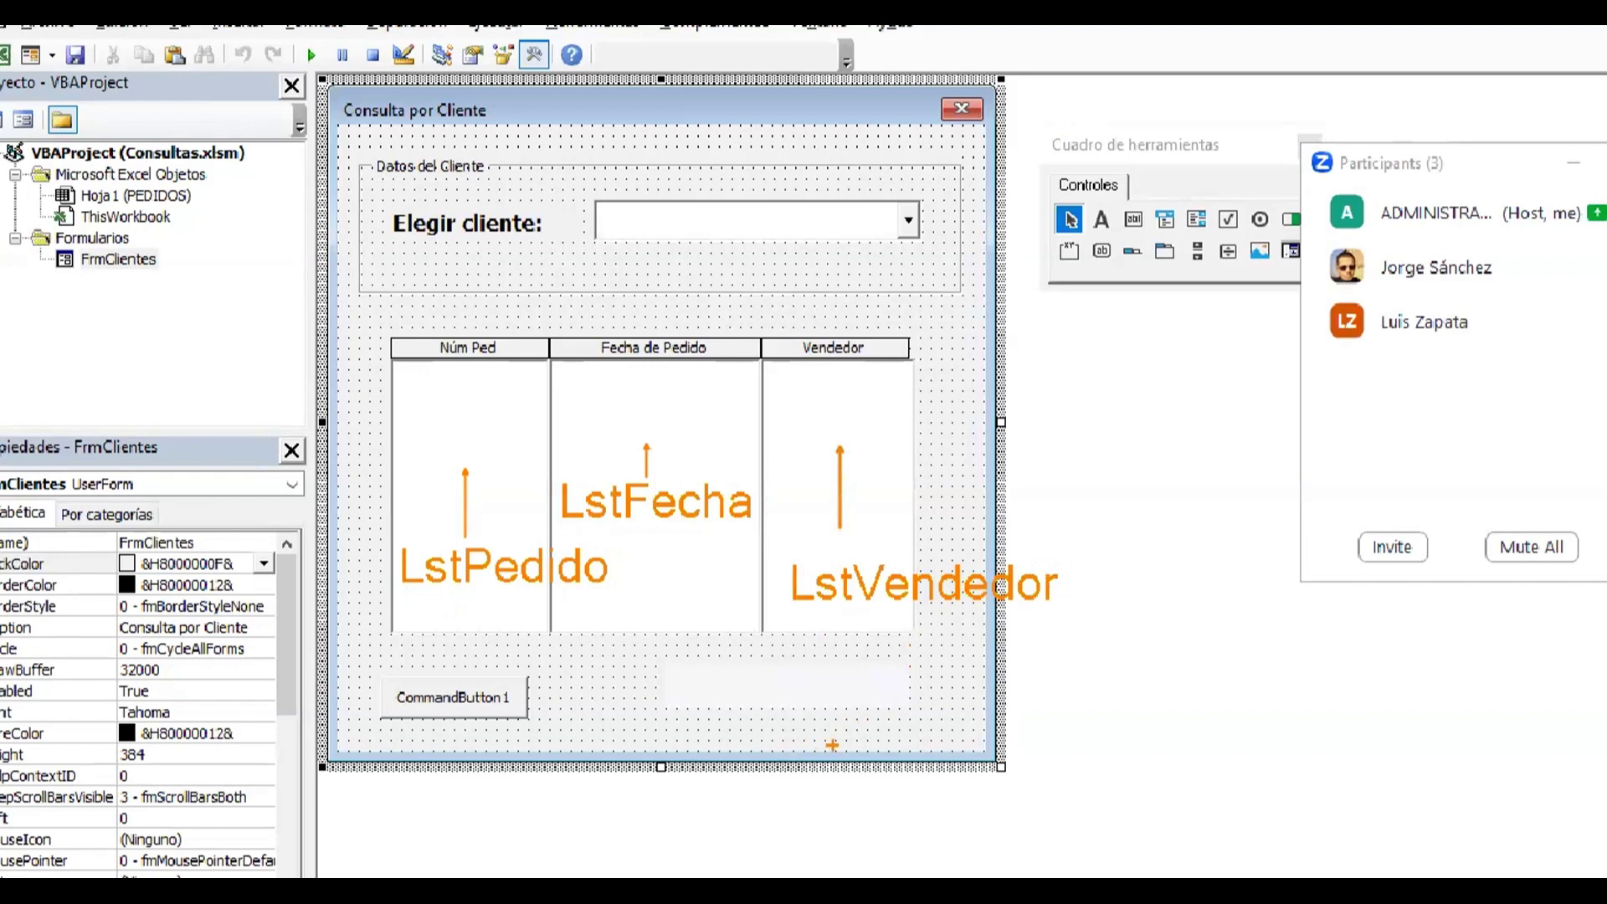
# - Annotate the blank bottom label as LblConteo and the client dropdown as CboClientes
pyautogui.moveTo(814, 693); pyautogui.dragTo(917, 795)
pyautogui.click(945, 794)
pyautogui.write('Lbl')
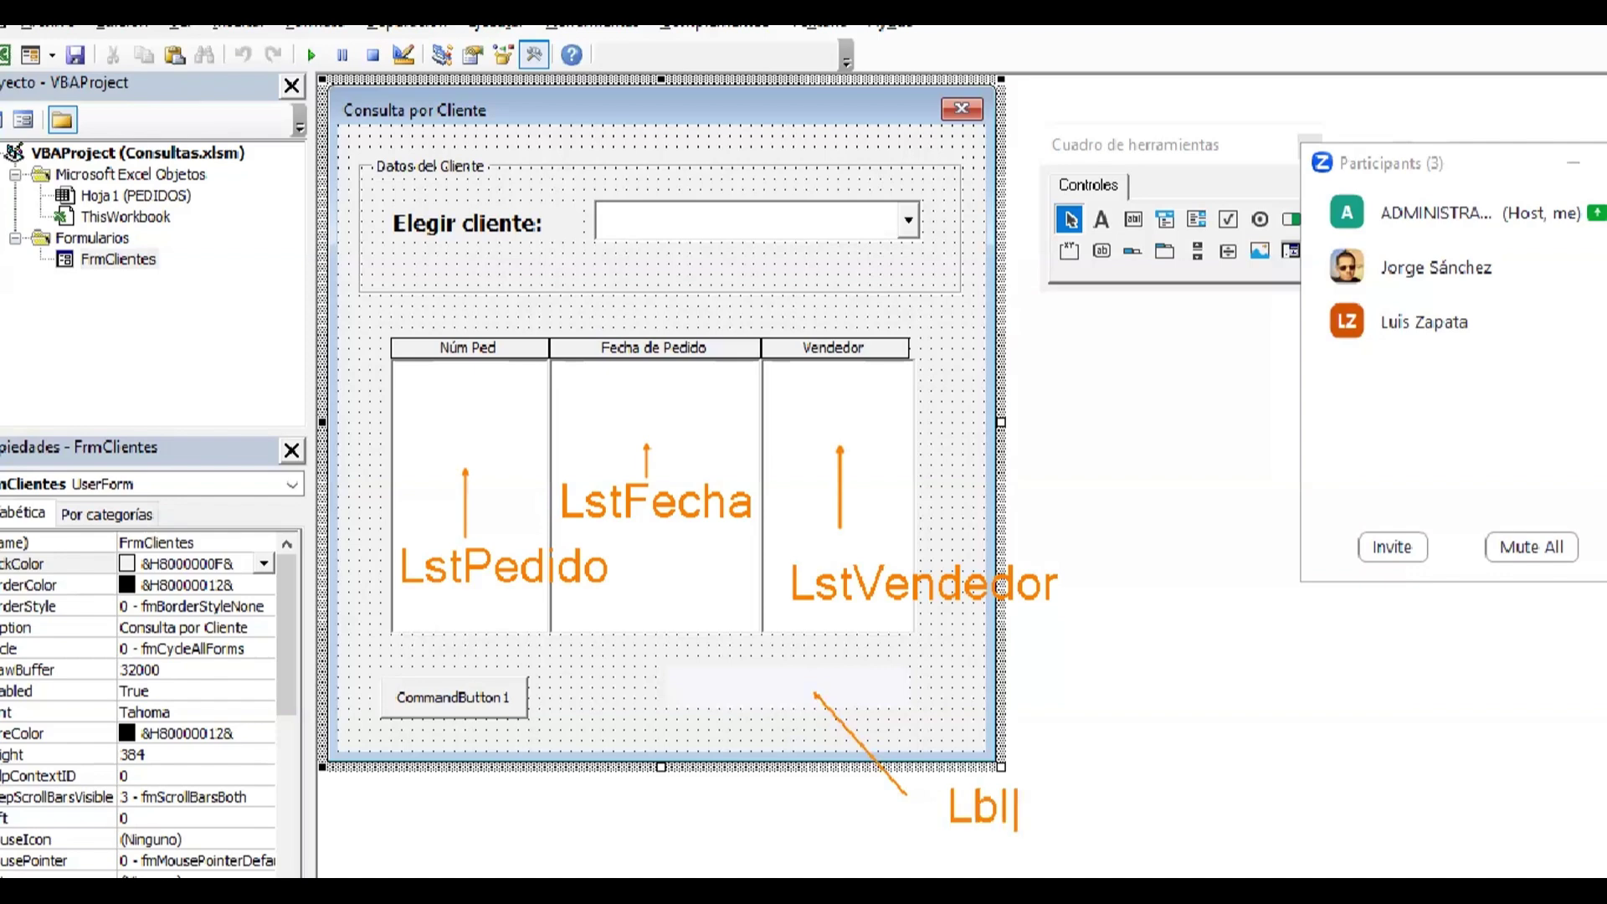
pyautogui.write('Con')
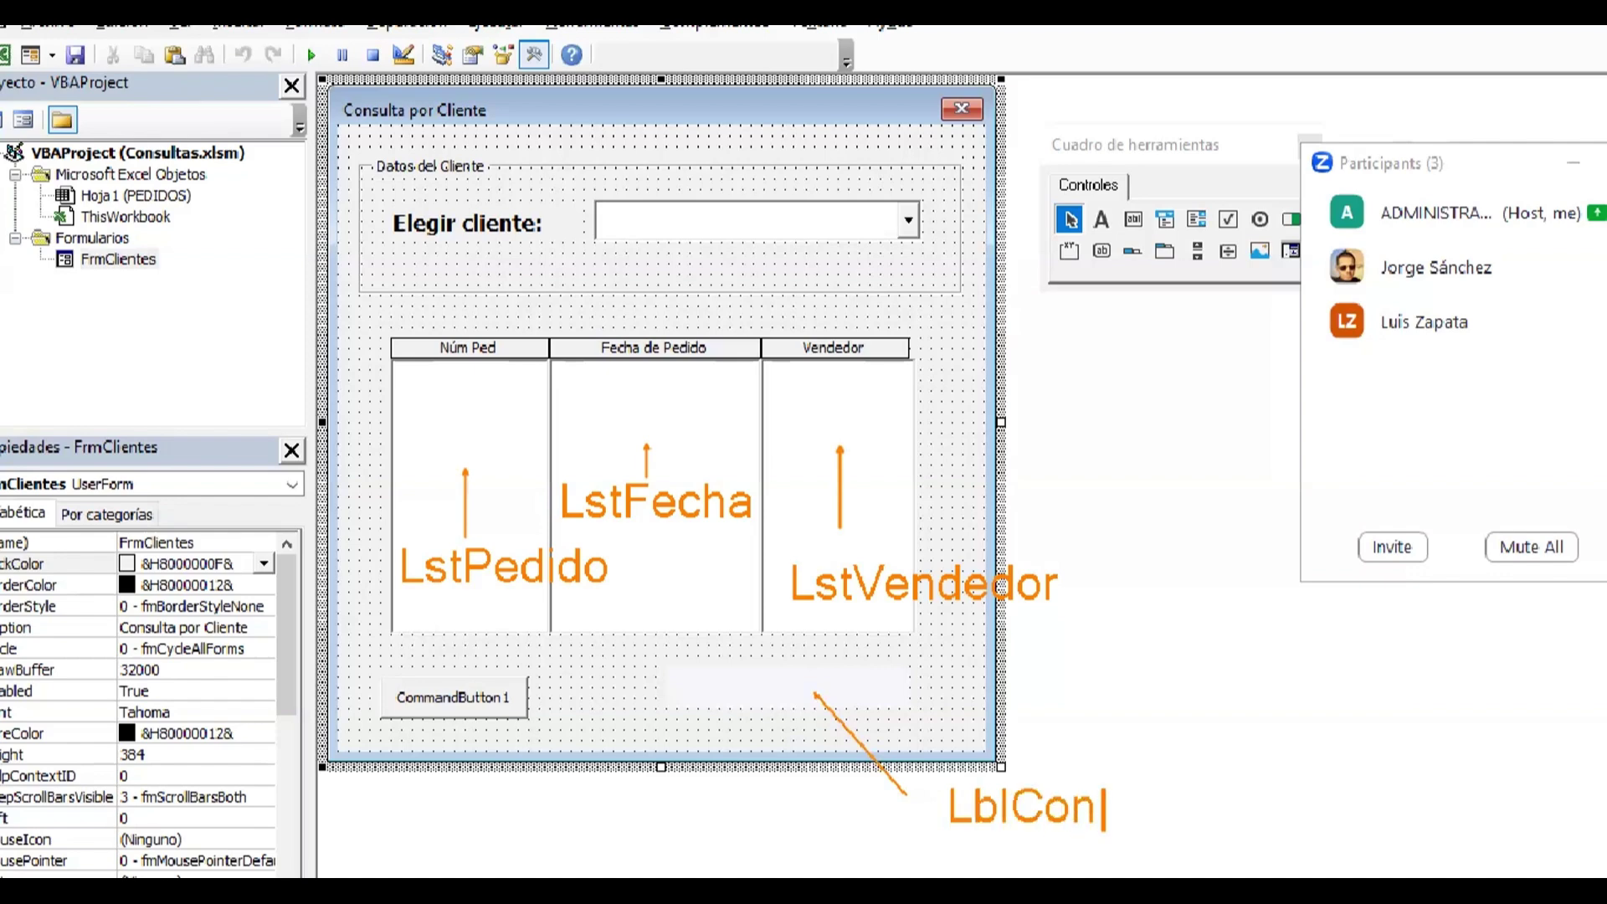
pyautogui.write('teo')
pyautogui.moveTo(640, 225); pyautogui.dragTo(580, 266)
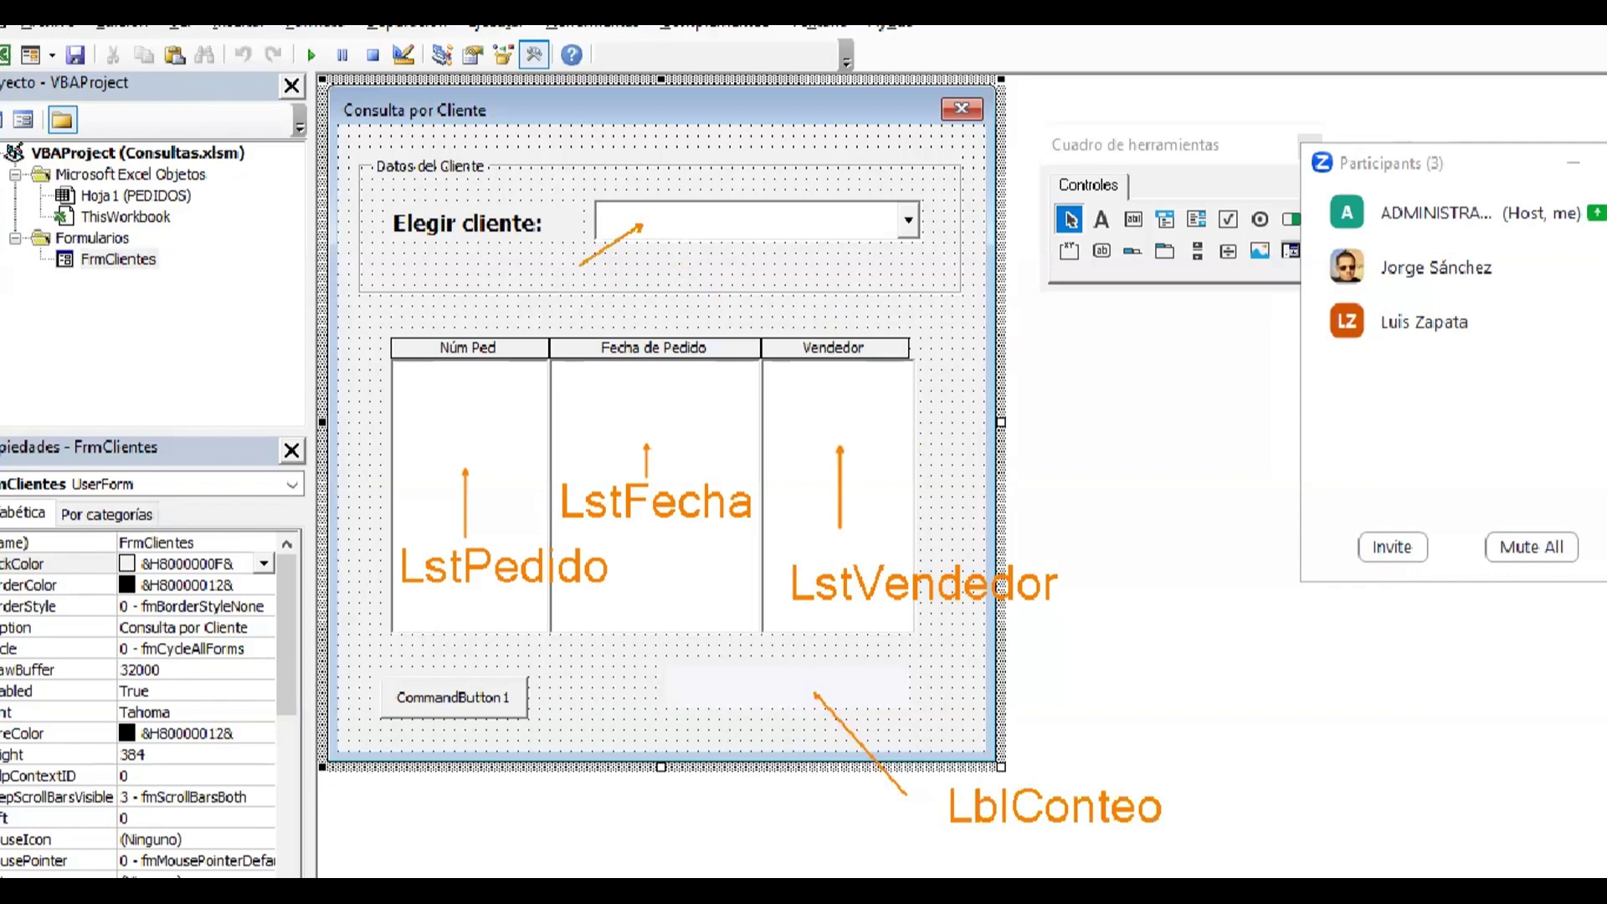
pyautogui.moveTo(622, 298); pyautogui.dragTo(622, 257)
pyautogui.write('Cb')
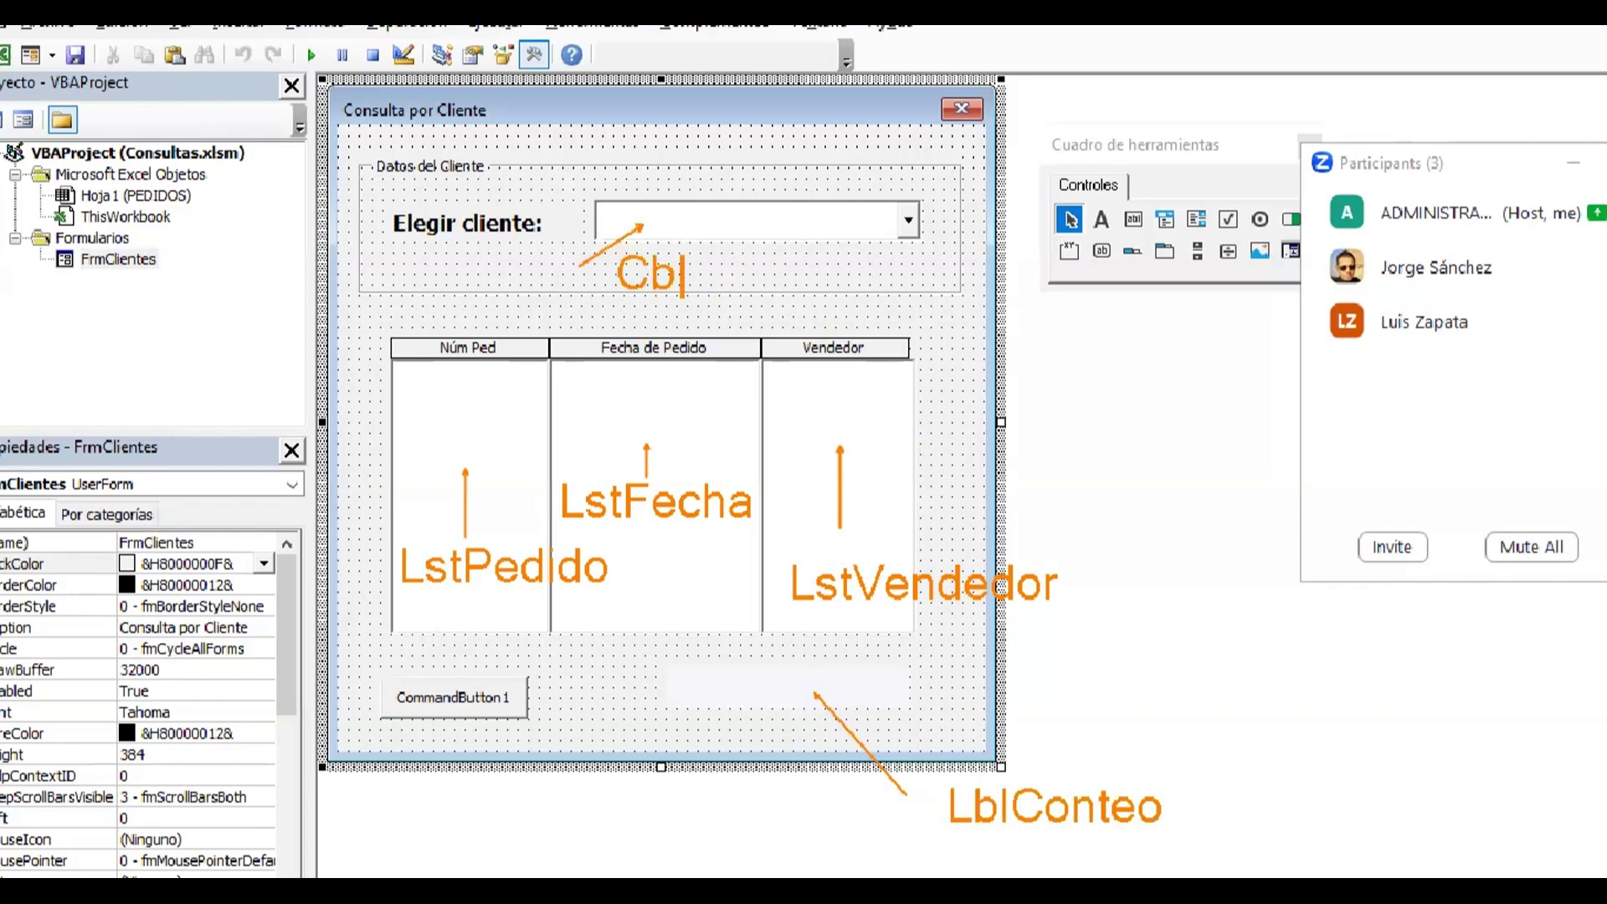
pyautogui.write('oC')
pyautogui.write('lientes')
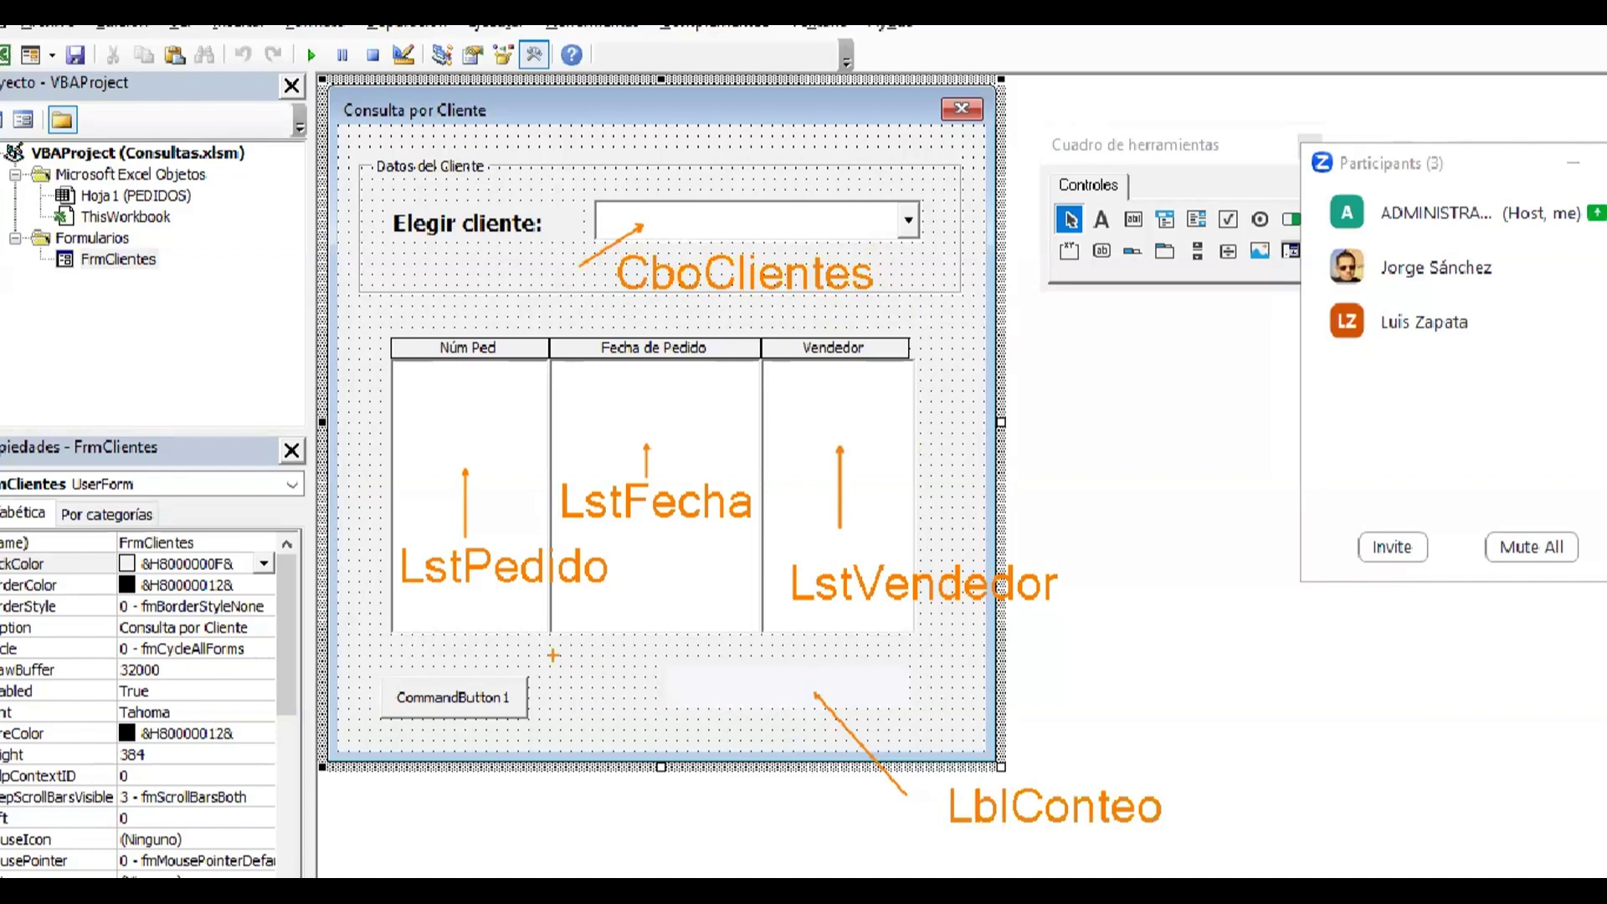
# - Annotate CommandButton1 with the name BtnSalir and the caption Salir
pyautogui.moveTo(434, 718); pyautogui.dragTo(401, 806)
pyautogui.click(390, 841)
pyautogui.write('Btn')
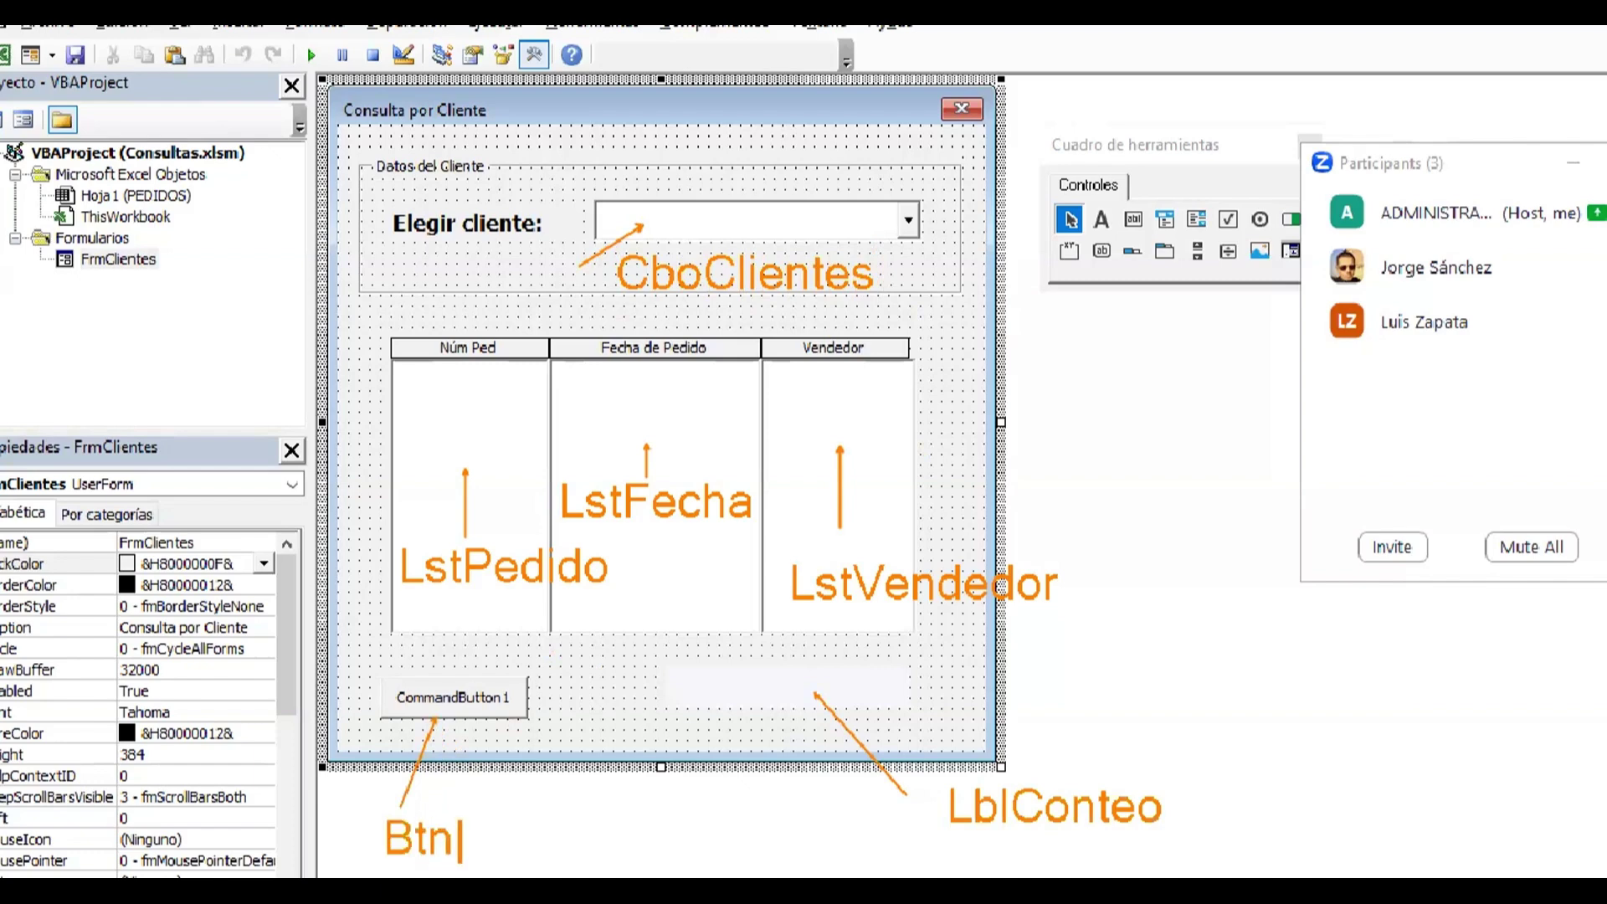
pyautogui.write('Sali')
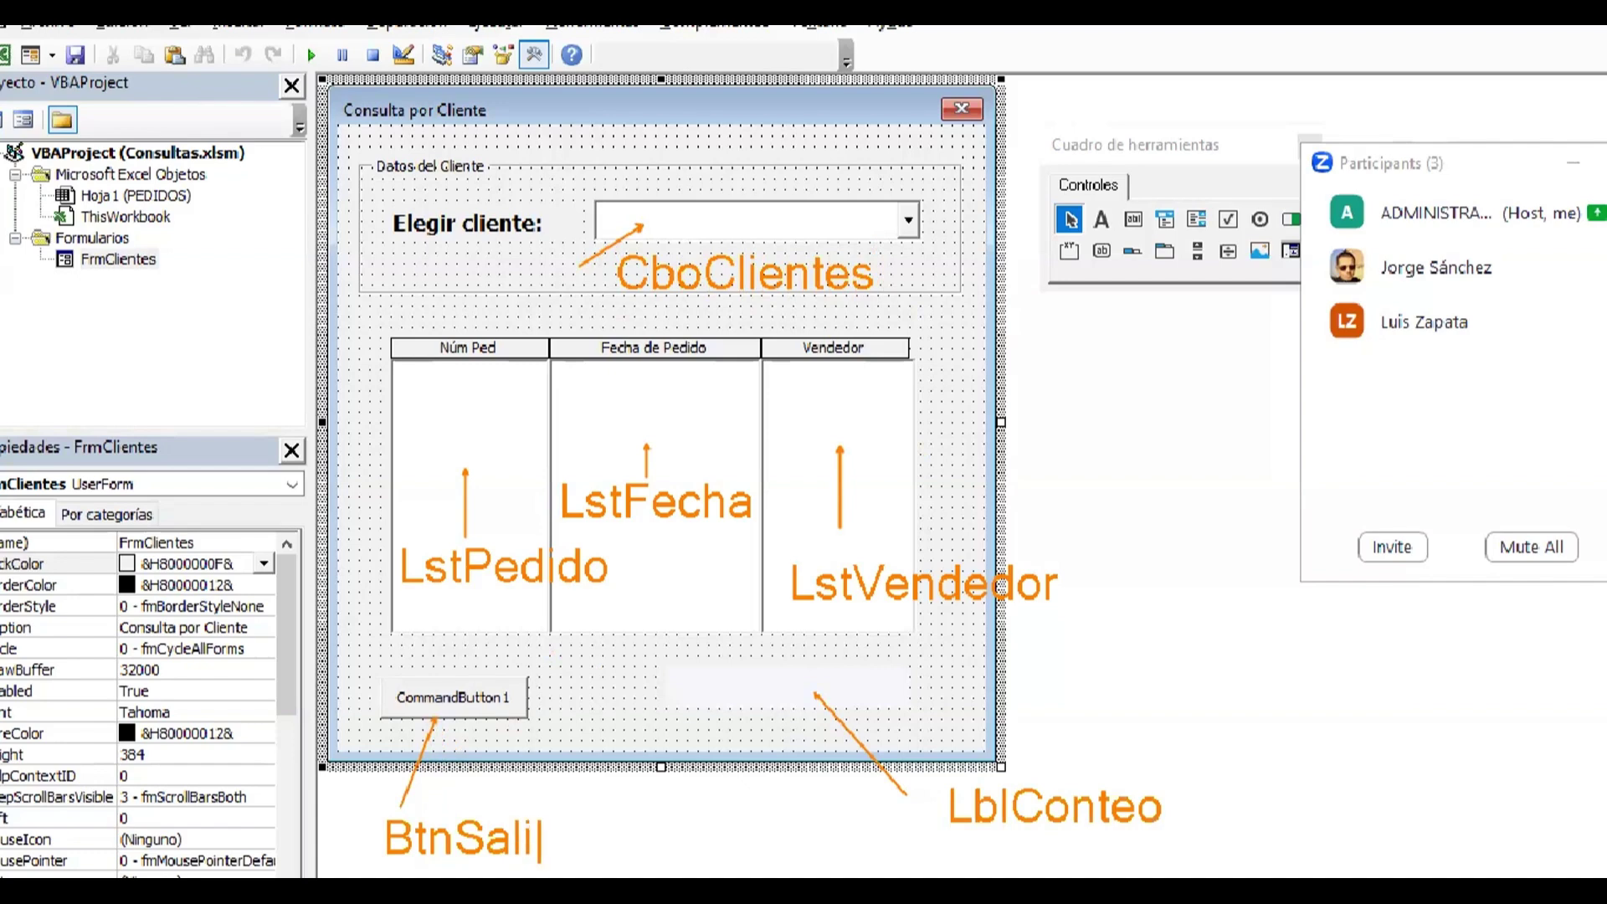
pyautogui.write('r')
pyautogui.moveTo(439, 697); pyautogui.dragTo(430, 735)
pyautogui.click(422, 702)
pyautogui.write('Salir')
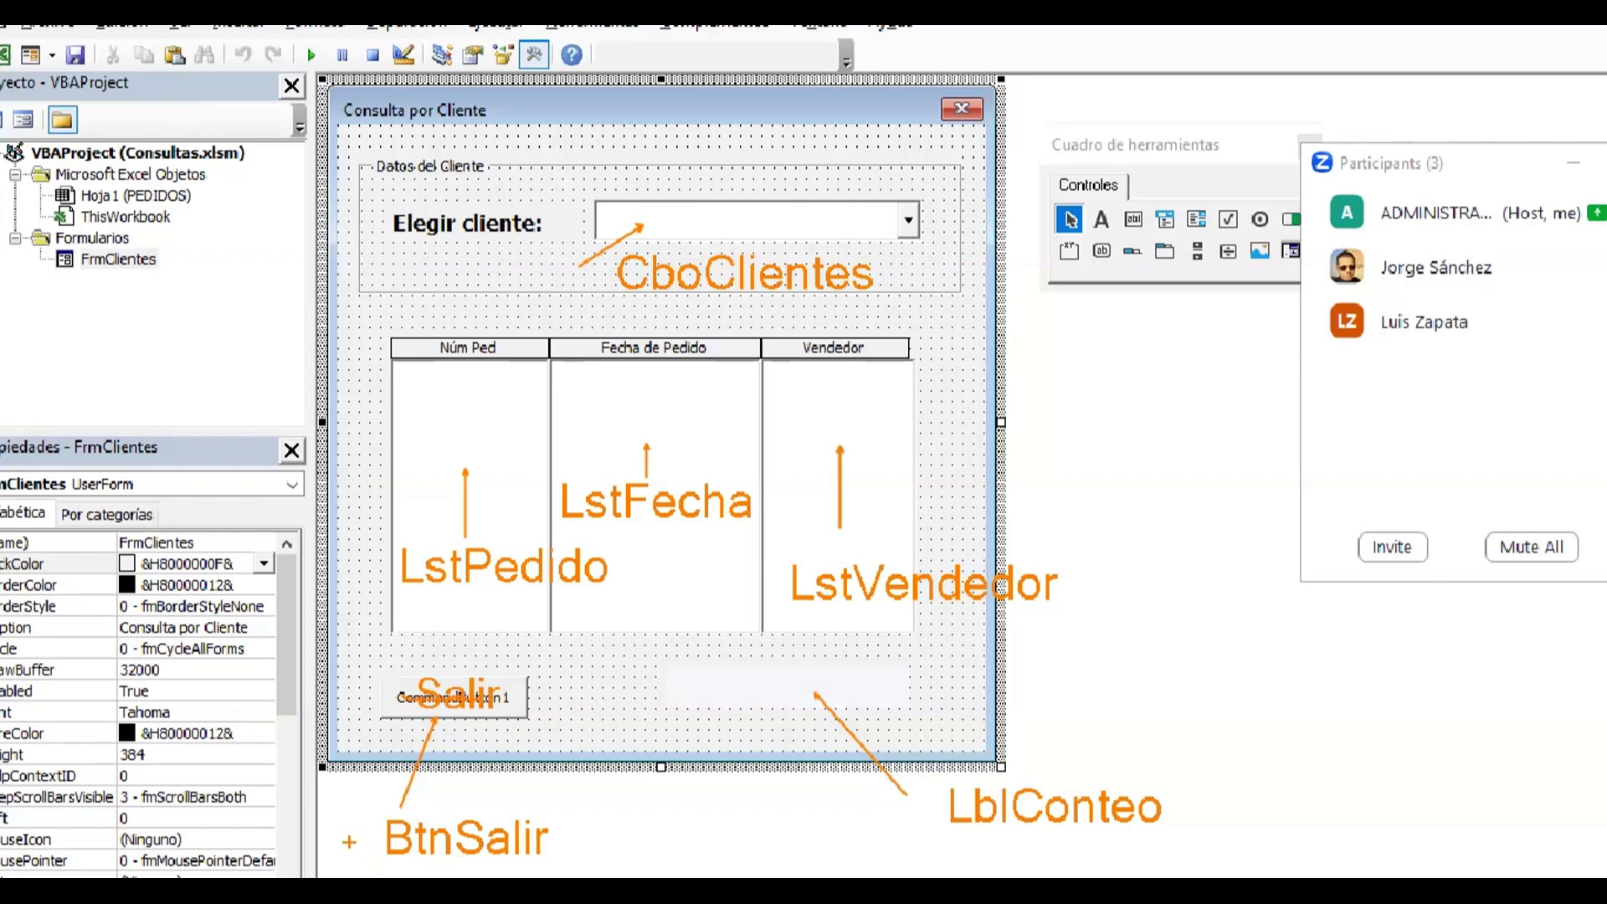
pyautogui.moveTo(320, 838)
pyautogui.mouseDown()
pyautogui.moveTo(356, 839)
pyautogui.moveTo(343, 874)
pyautogui.mouseUp()
pyautogui.moveTo(532, 700)
pyautogui.mouseDown()
pyautogui.moveTo(582, 700)
pyautogui.moveTo(559, 725)
pyautogui.mouseUp()
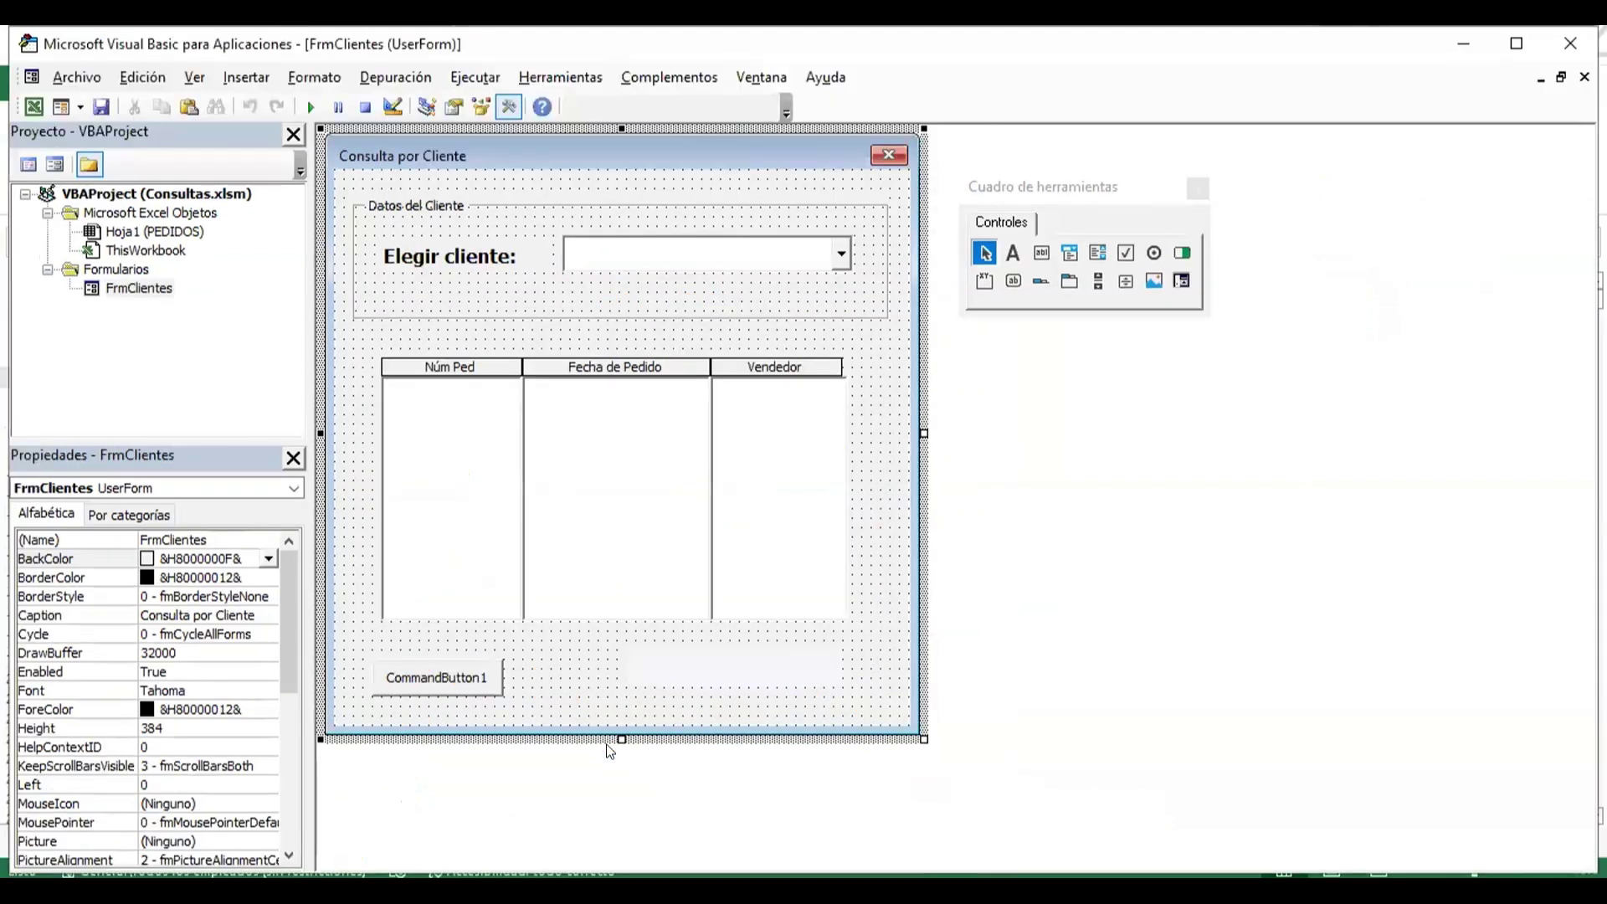
# - Rename the three order lists to LstPedidos, LstFecha and LstVendedor
pyautogui.click(460, 514)
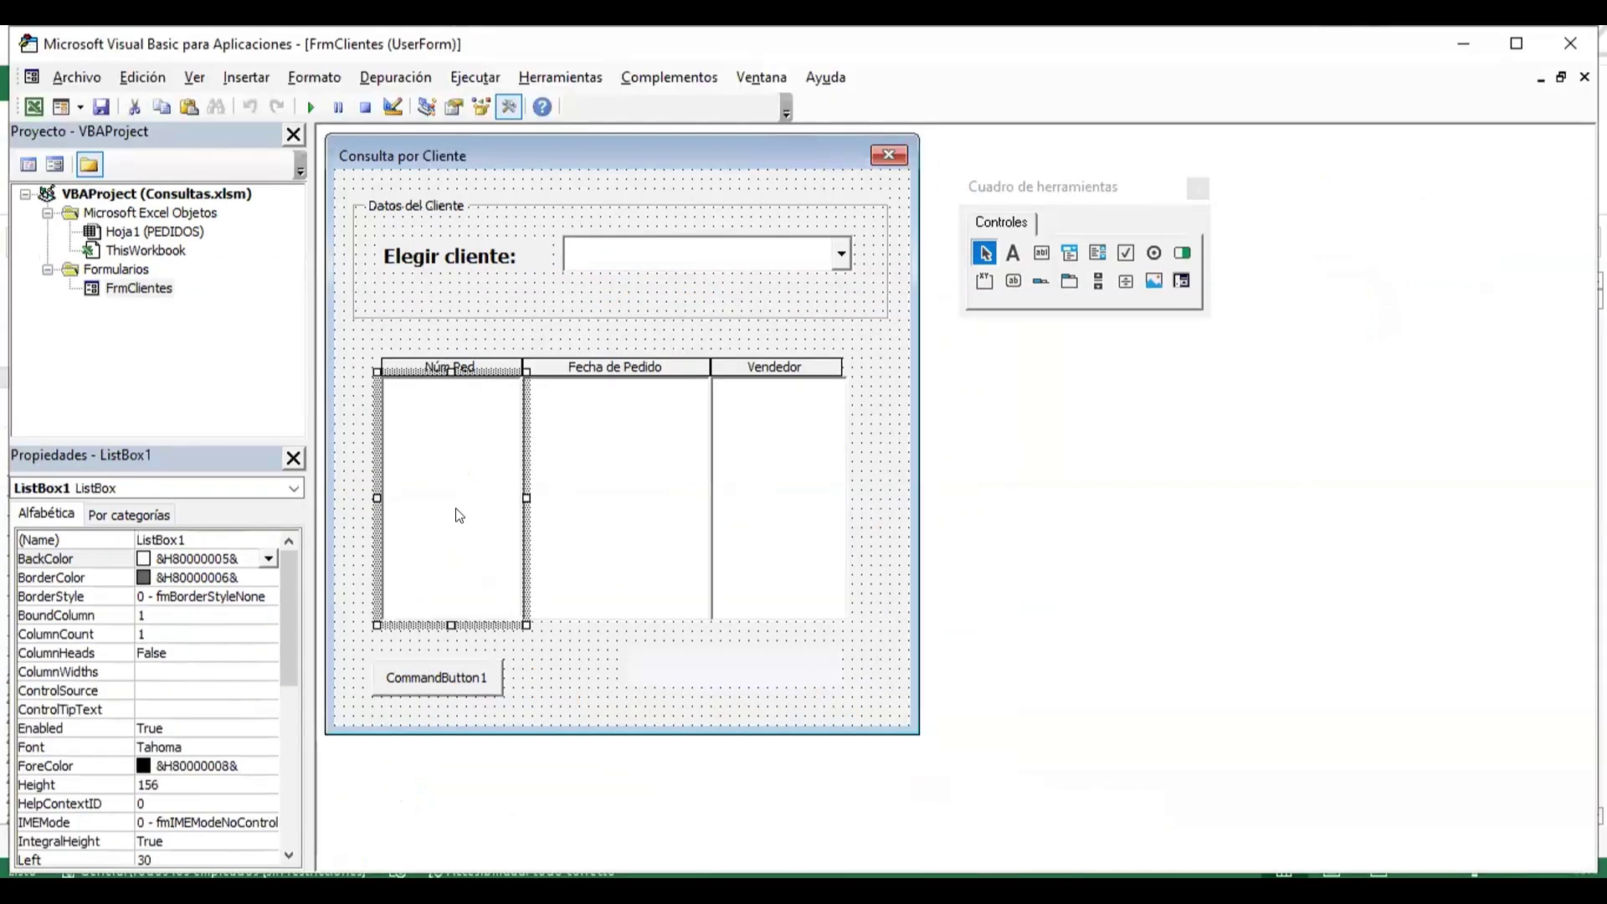
pyautogui.click(214, 546)
pyautogui.doubleClick(215, 537)
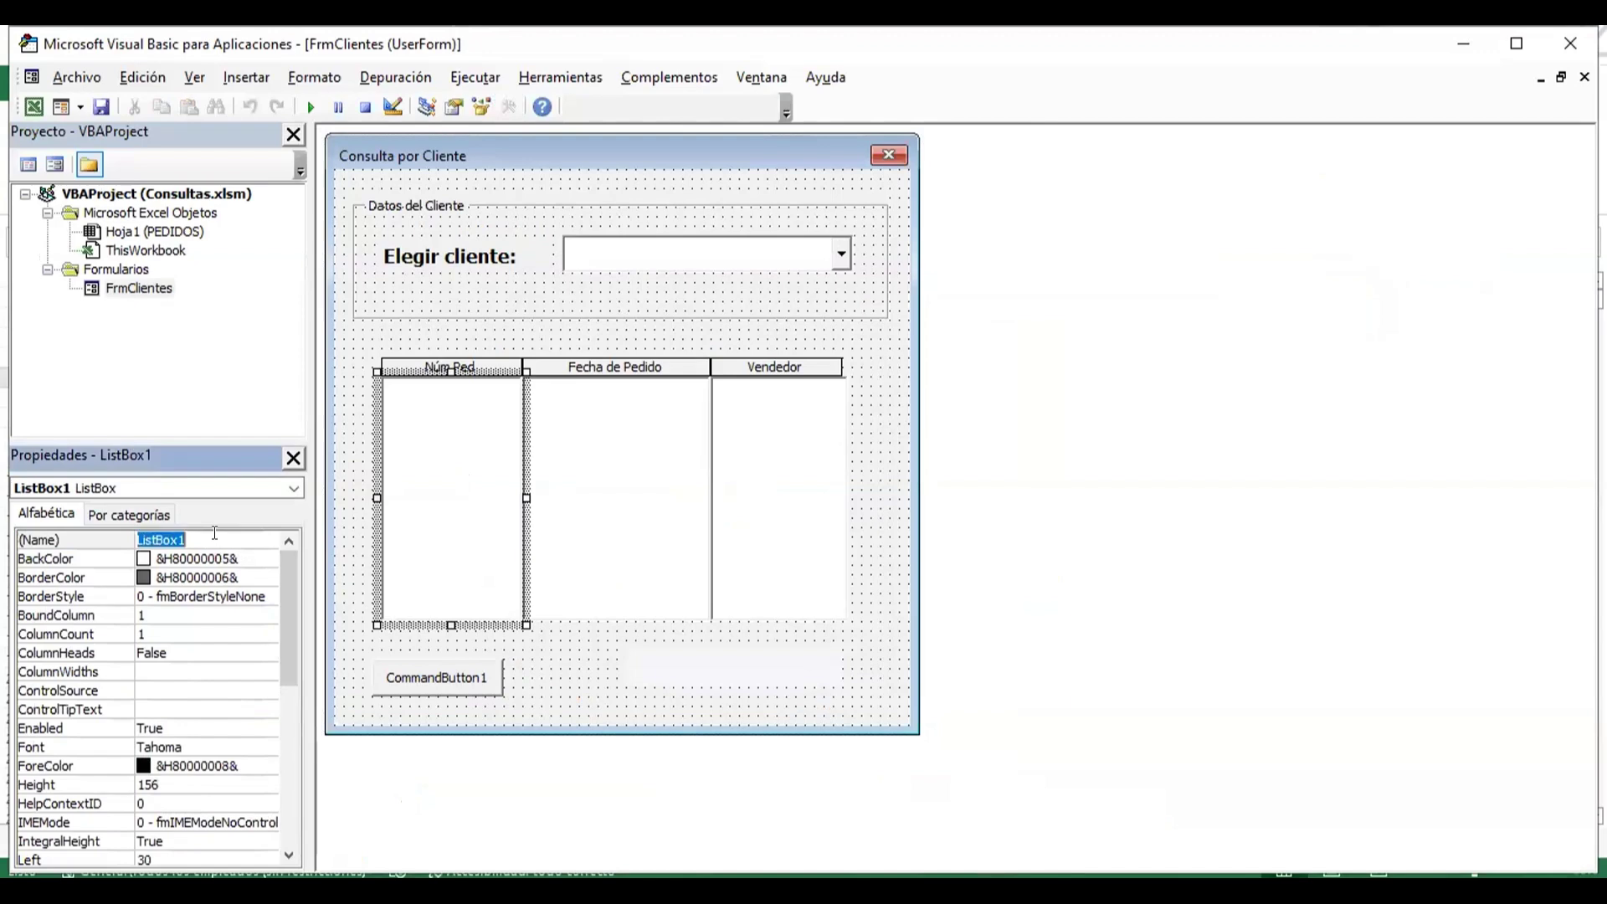
pyautogui.write('LstP')
pyautogui.write('edidos')
pyautogui.press('Return')
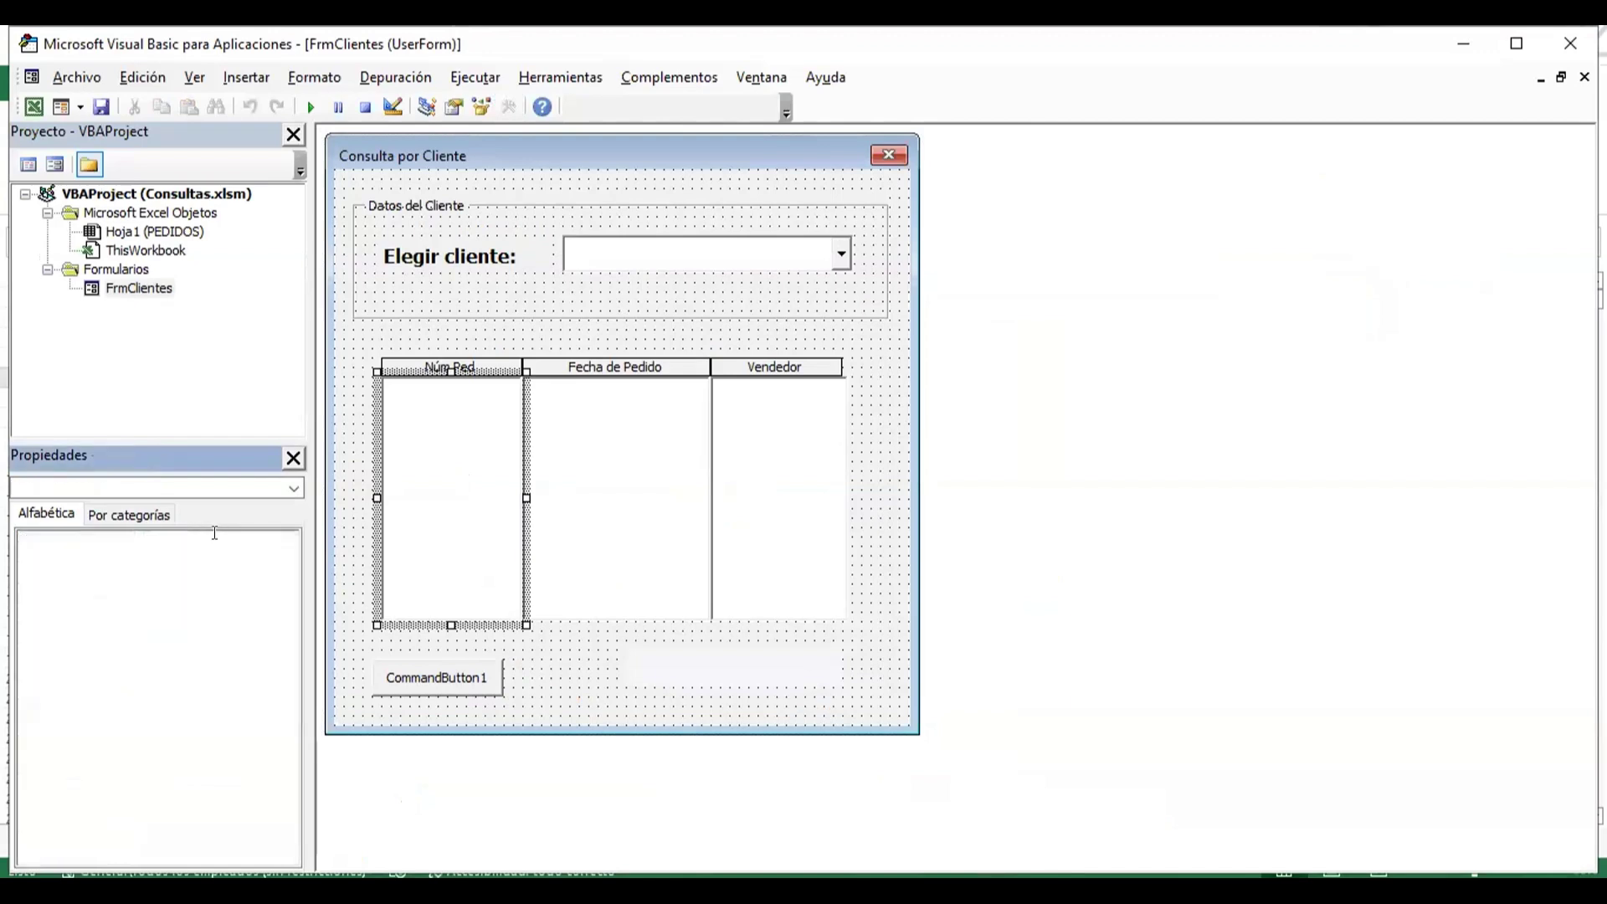
pyautogui.click(537, 429)
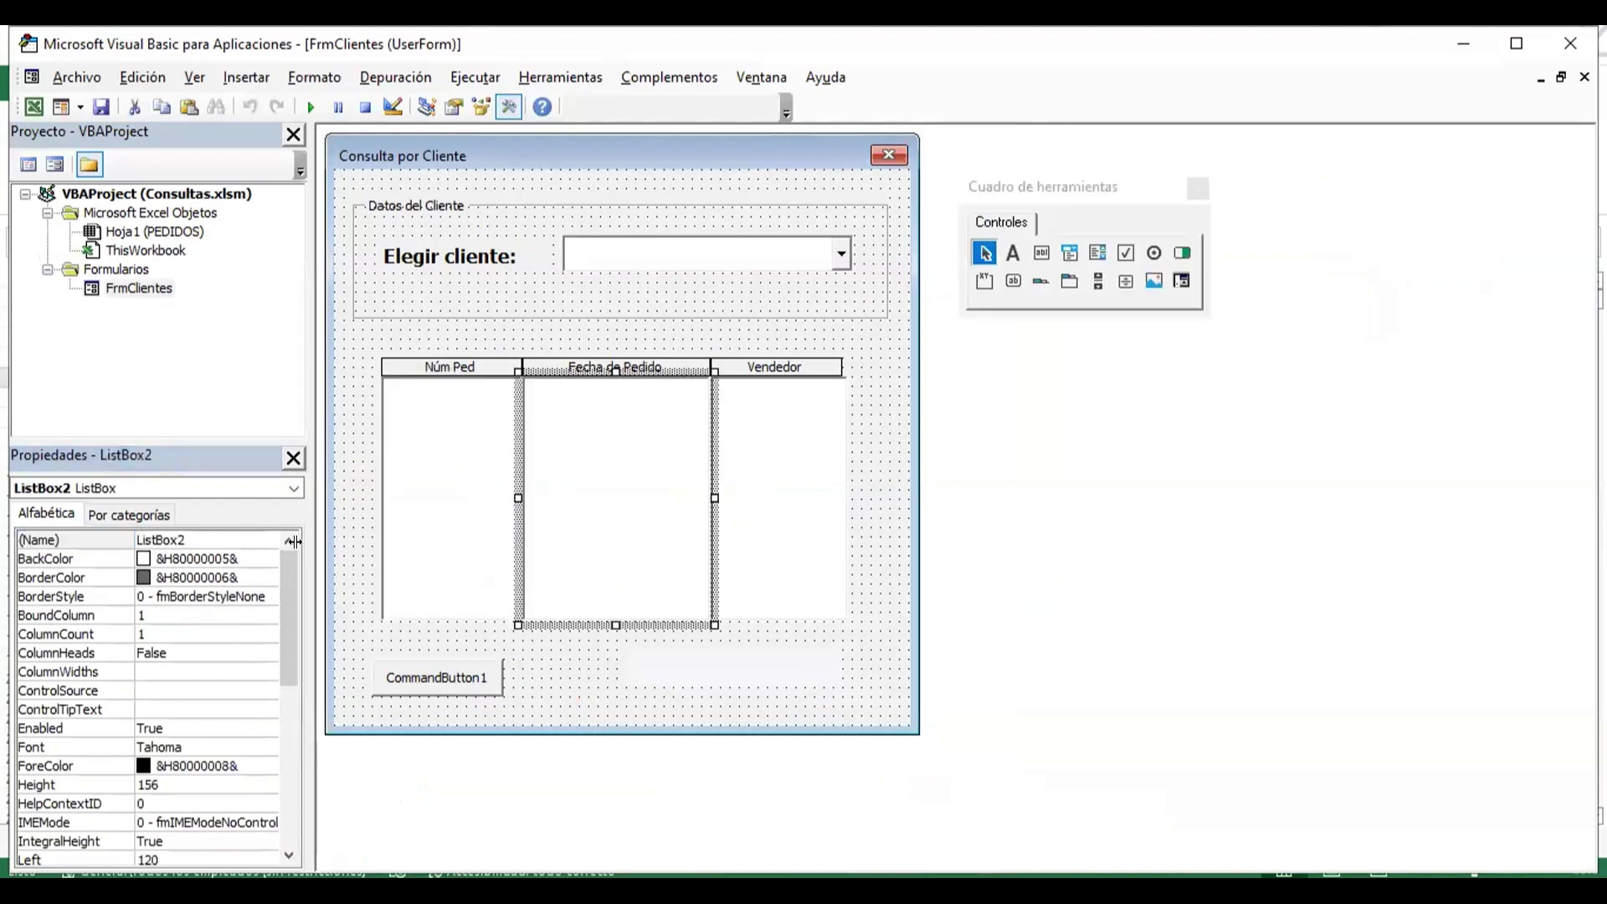
pyautogui.doubleClick(235, 531)
pyautogui.write('L')
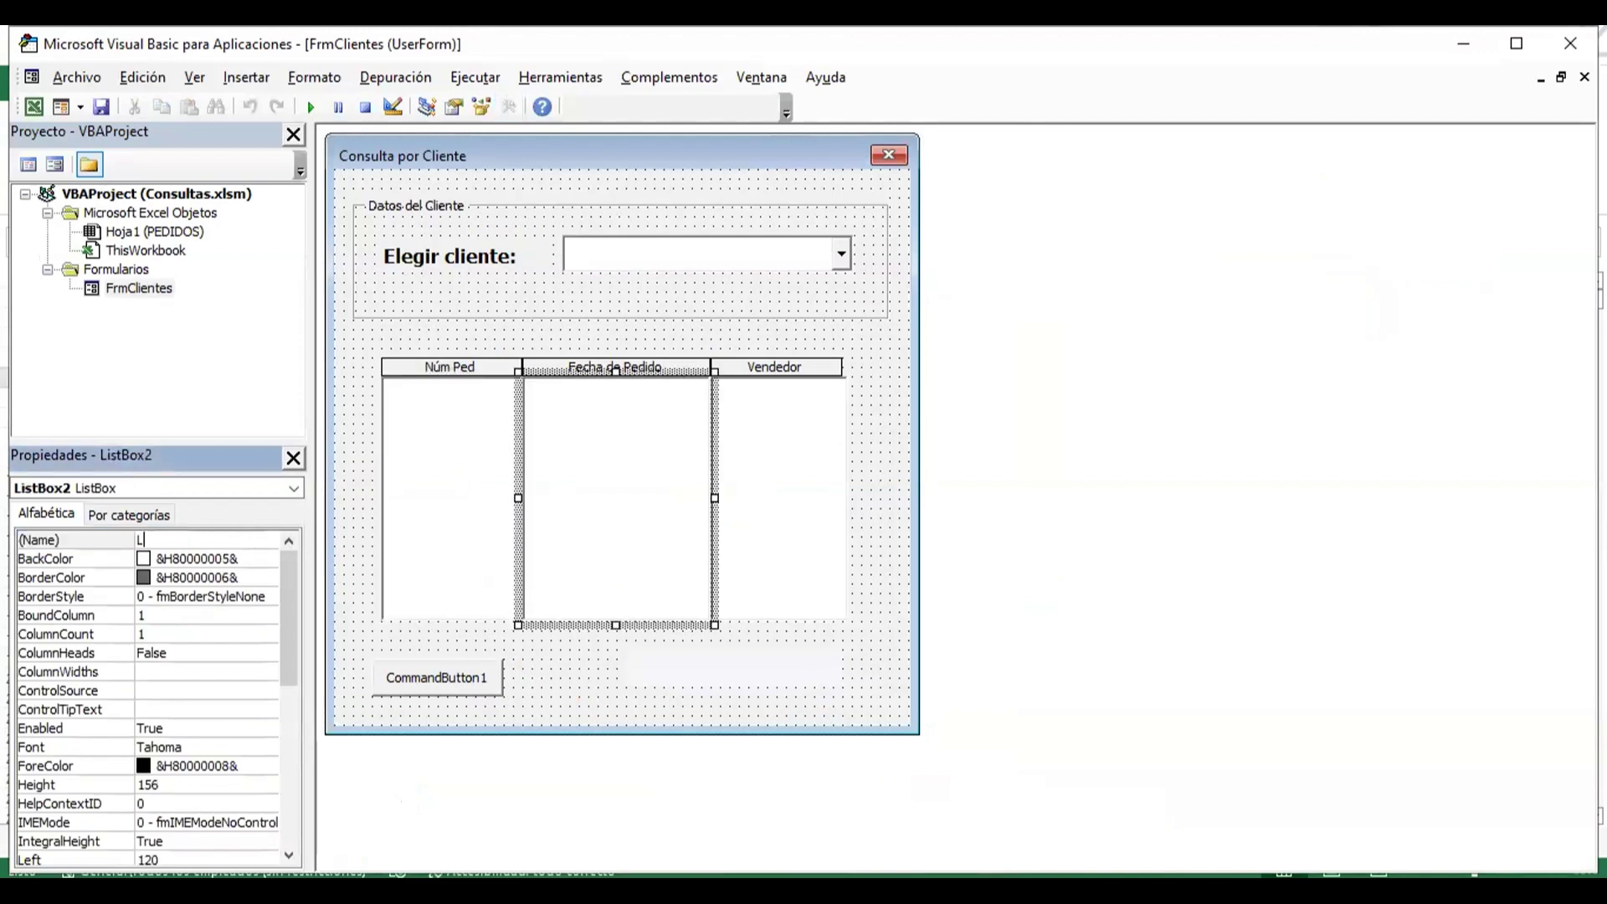
pyautogui.write('stF')
pyautogui.write('echa')
pyautogui.press('Return')
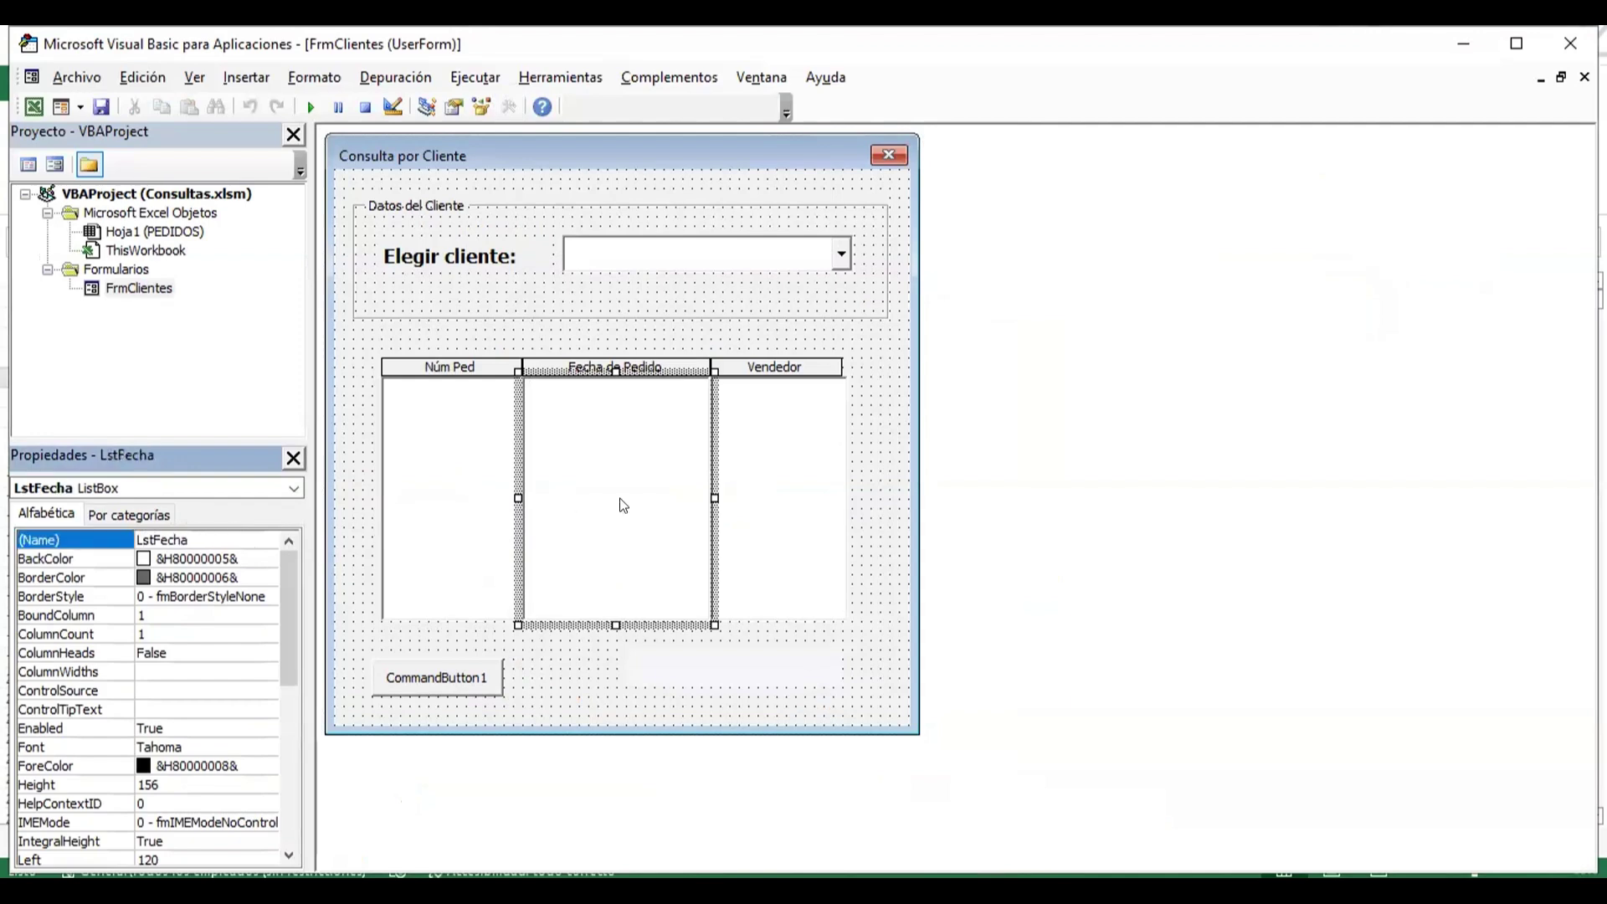
pyautogui.click(783, 506)
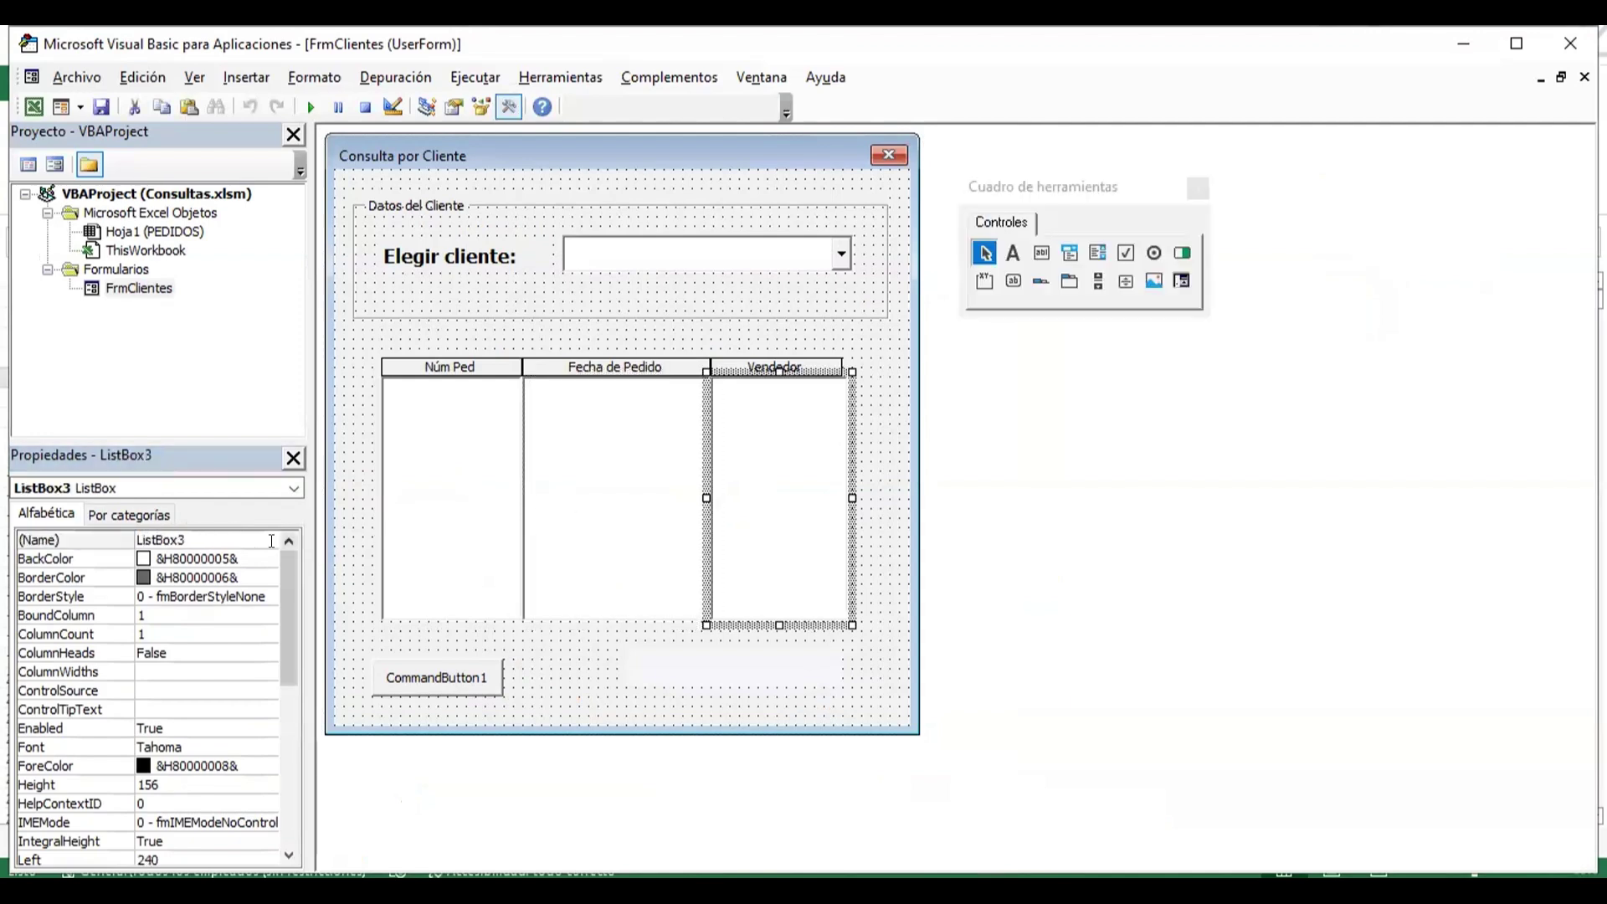
pyautogui.doubleClick(261, 537)
pyautogui.write('Ls')
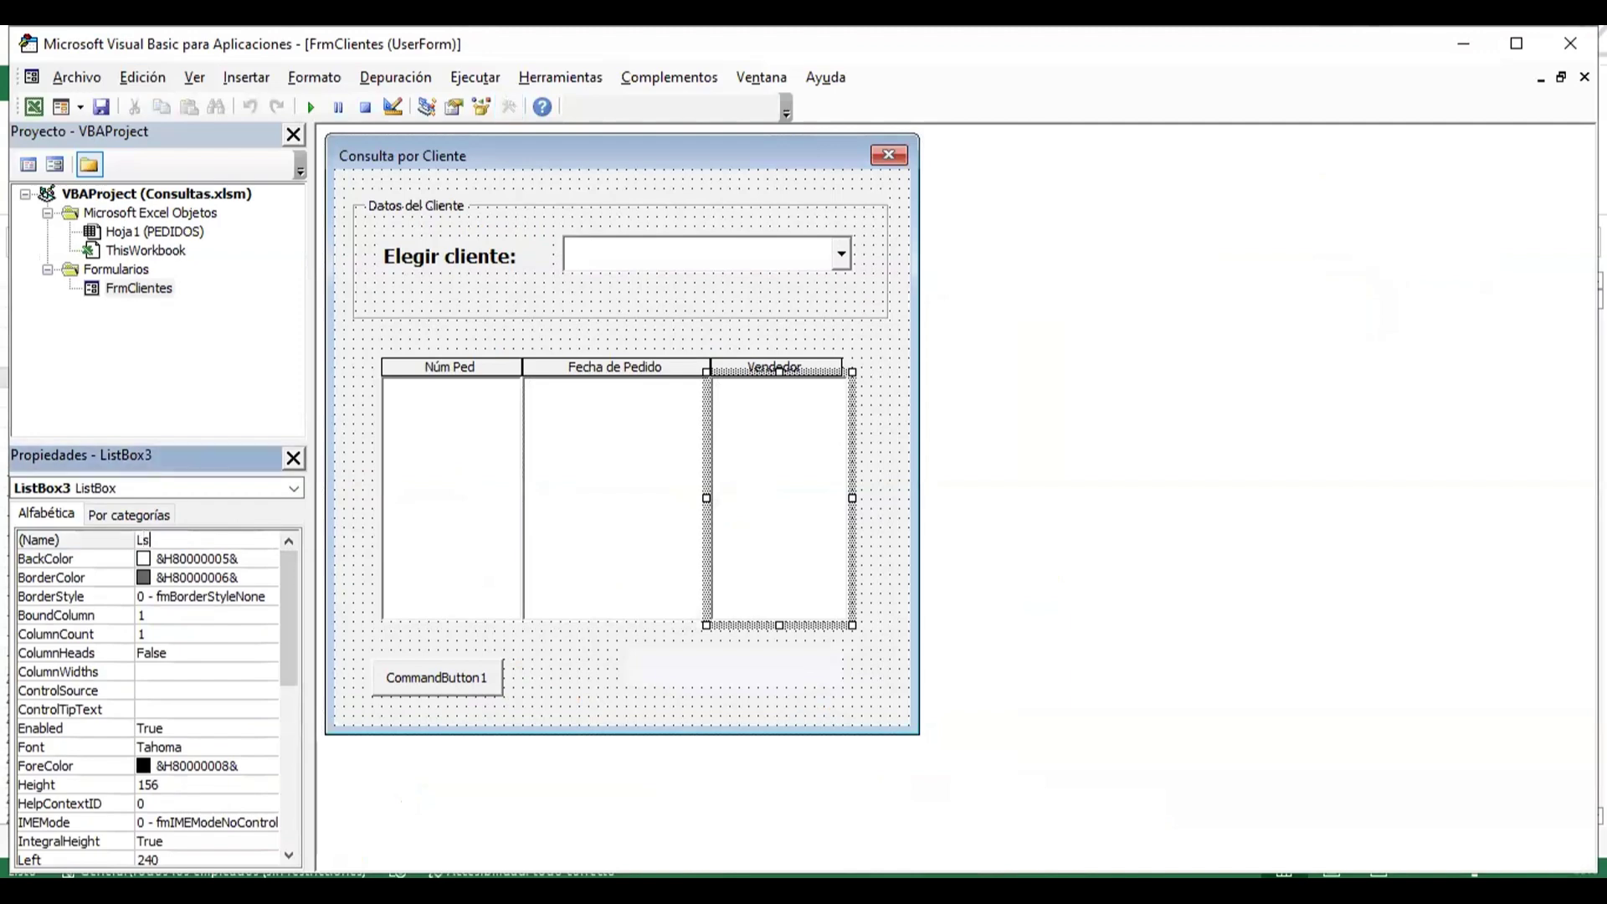
pyautogui.write('tVe')
pyautogui.write('ndedor')
pyautogui.press('Return')
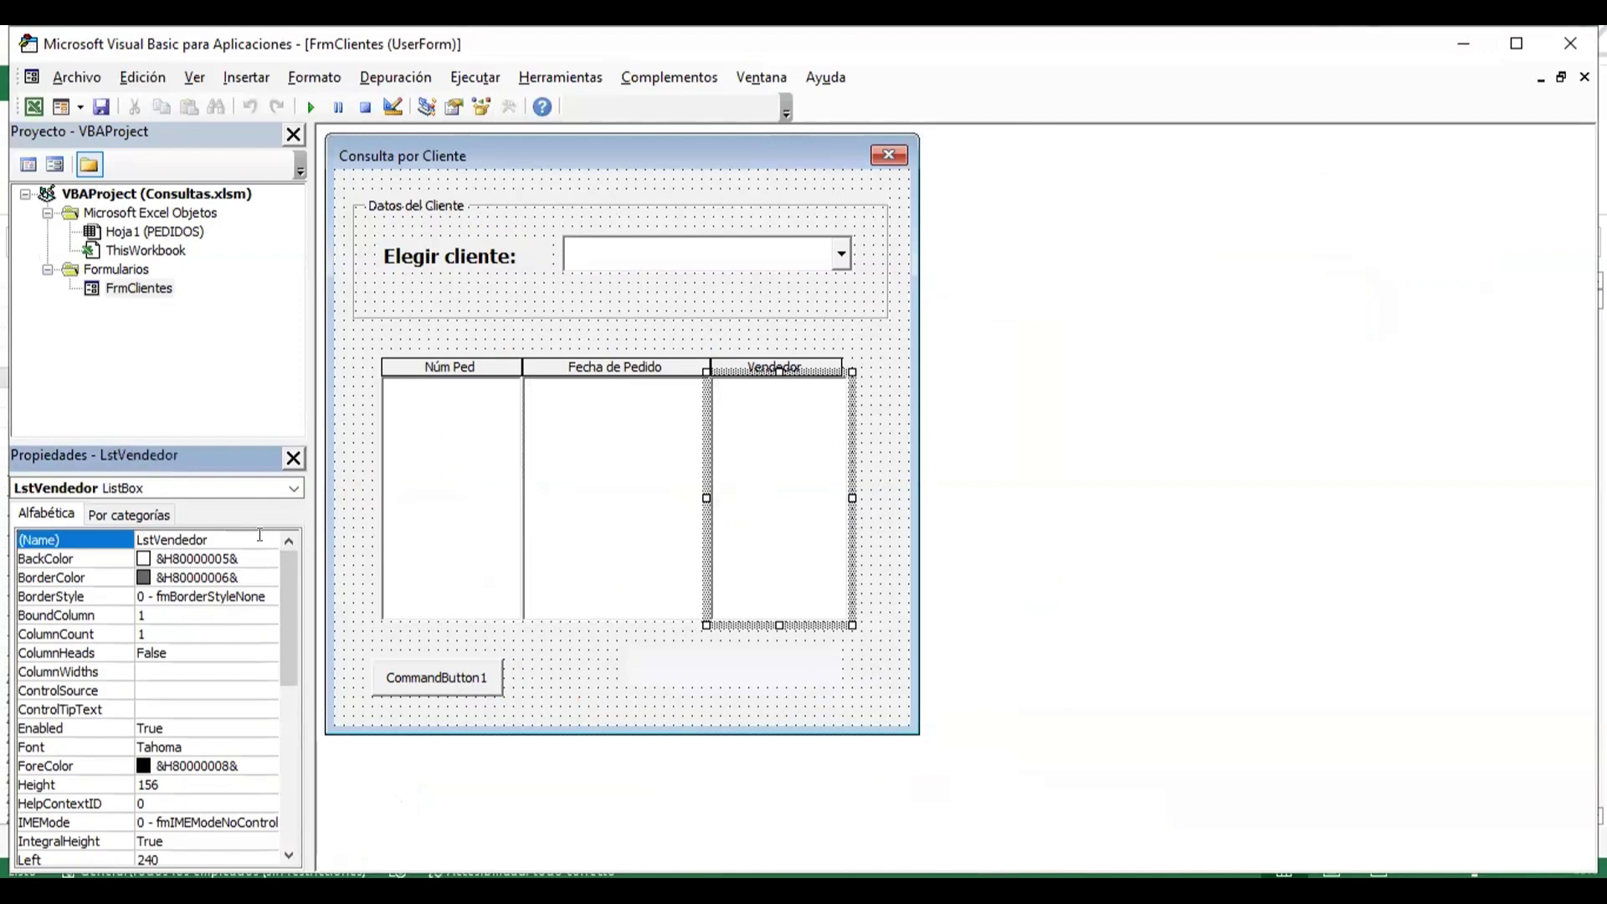
# - Rename CommandButton1 to BtnSalir and set its caption to Salir
pyautogui.click(426, 683)
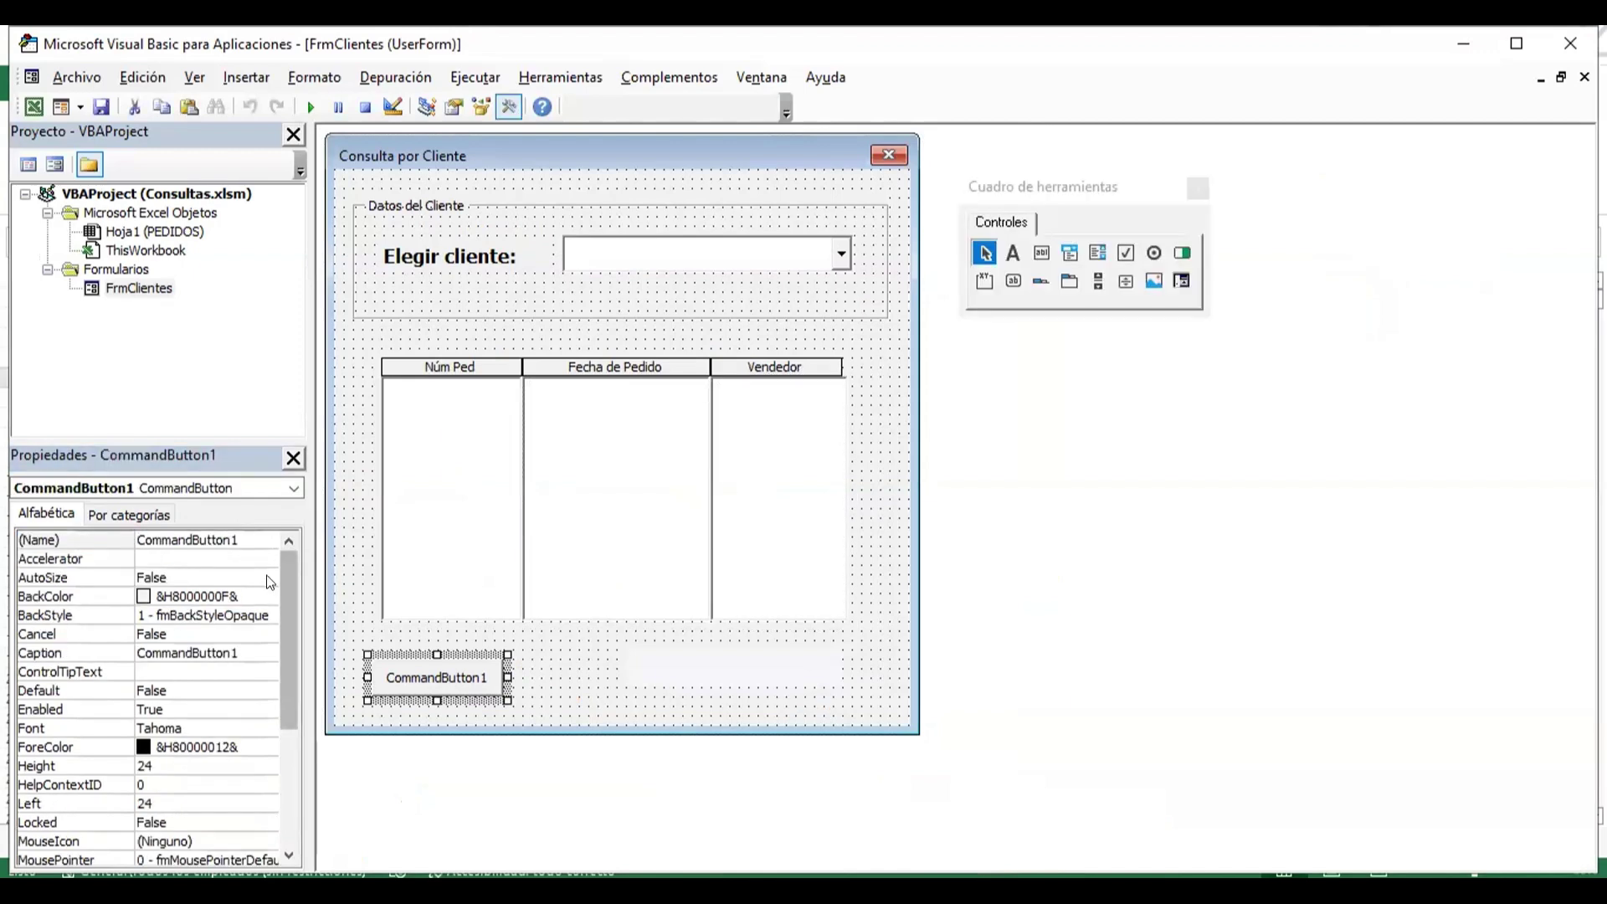
pyautogui.click(244, 531)
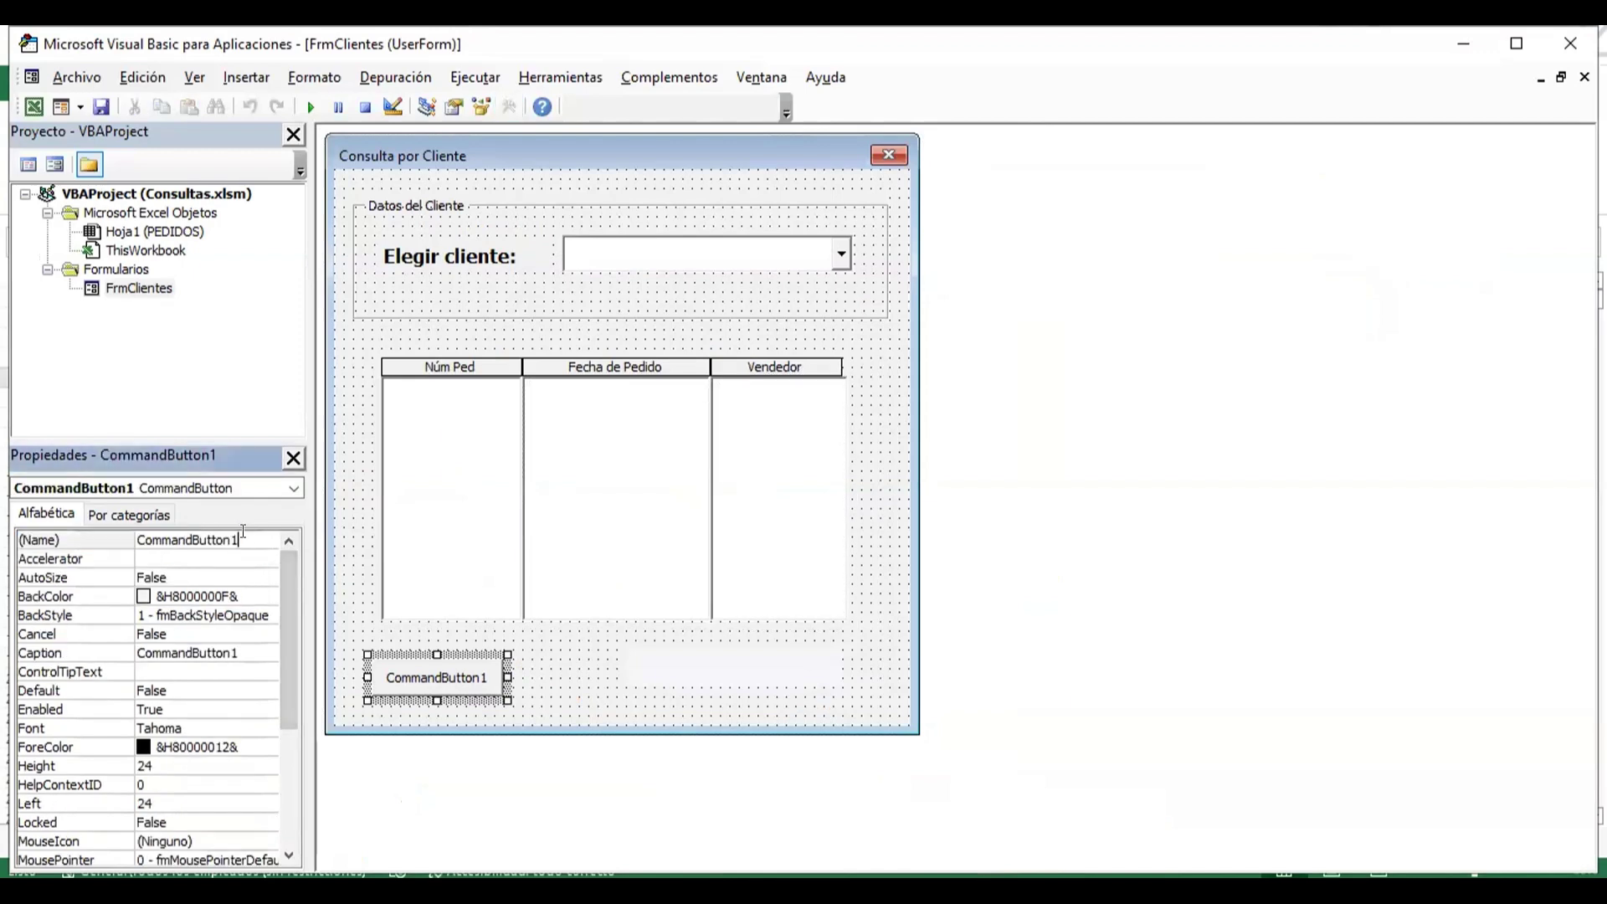
pyautogui.doubleClick(244, 530)
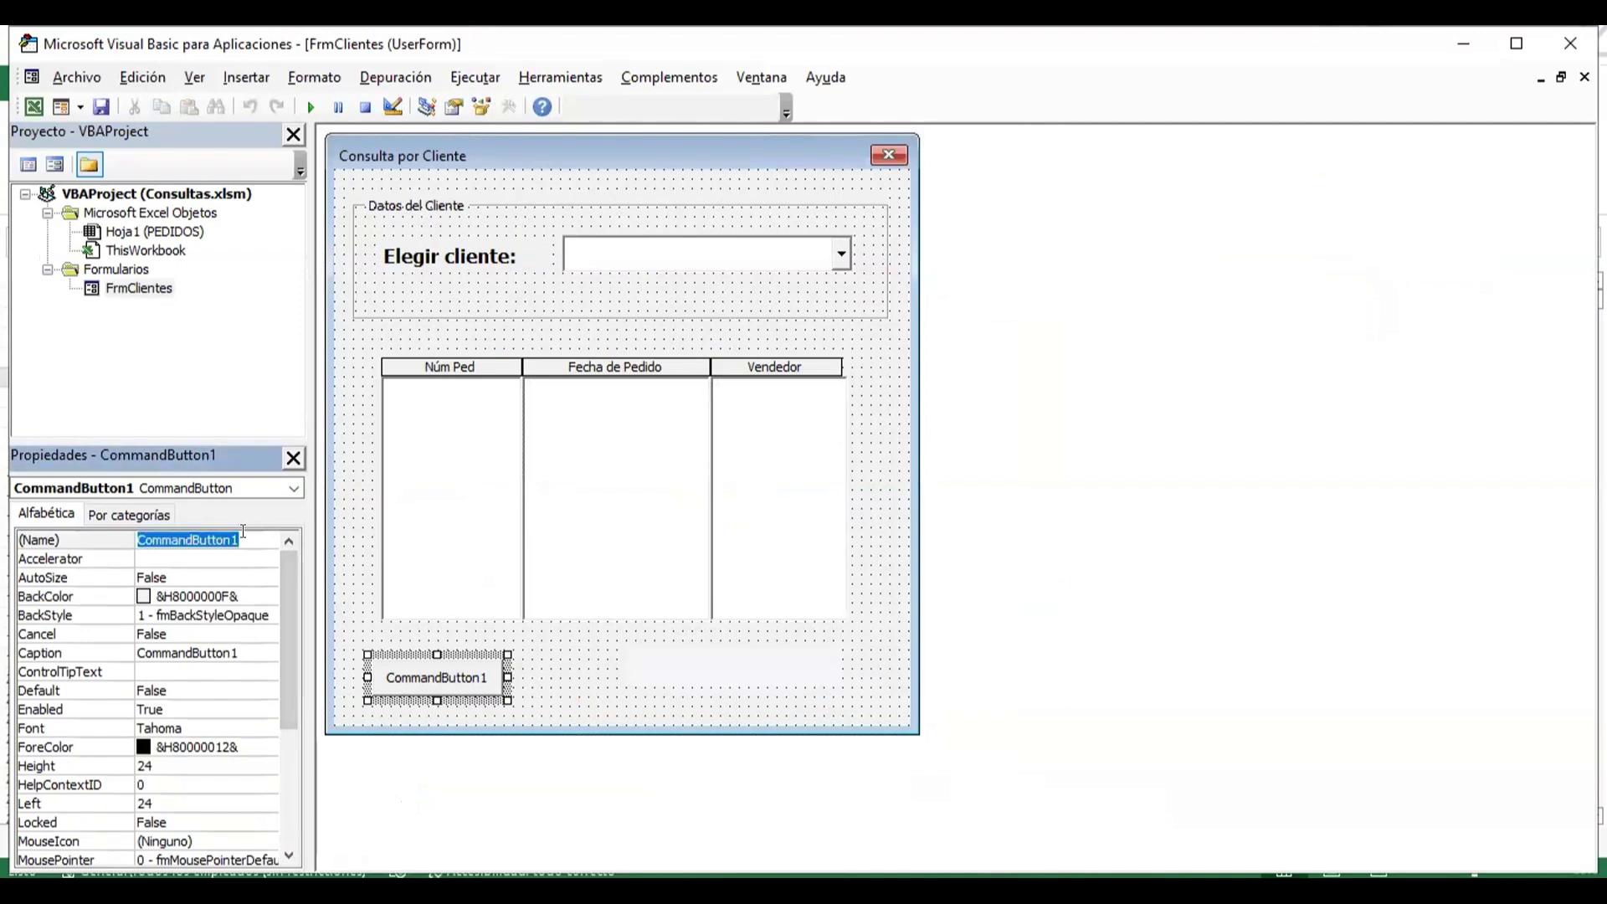
pyautogui.write('Btn')
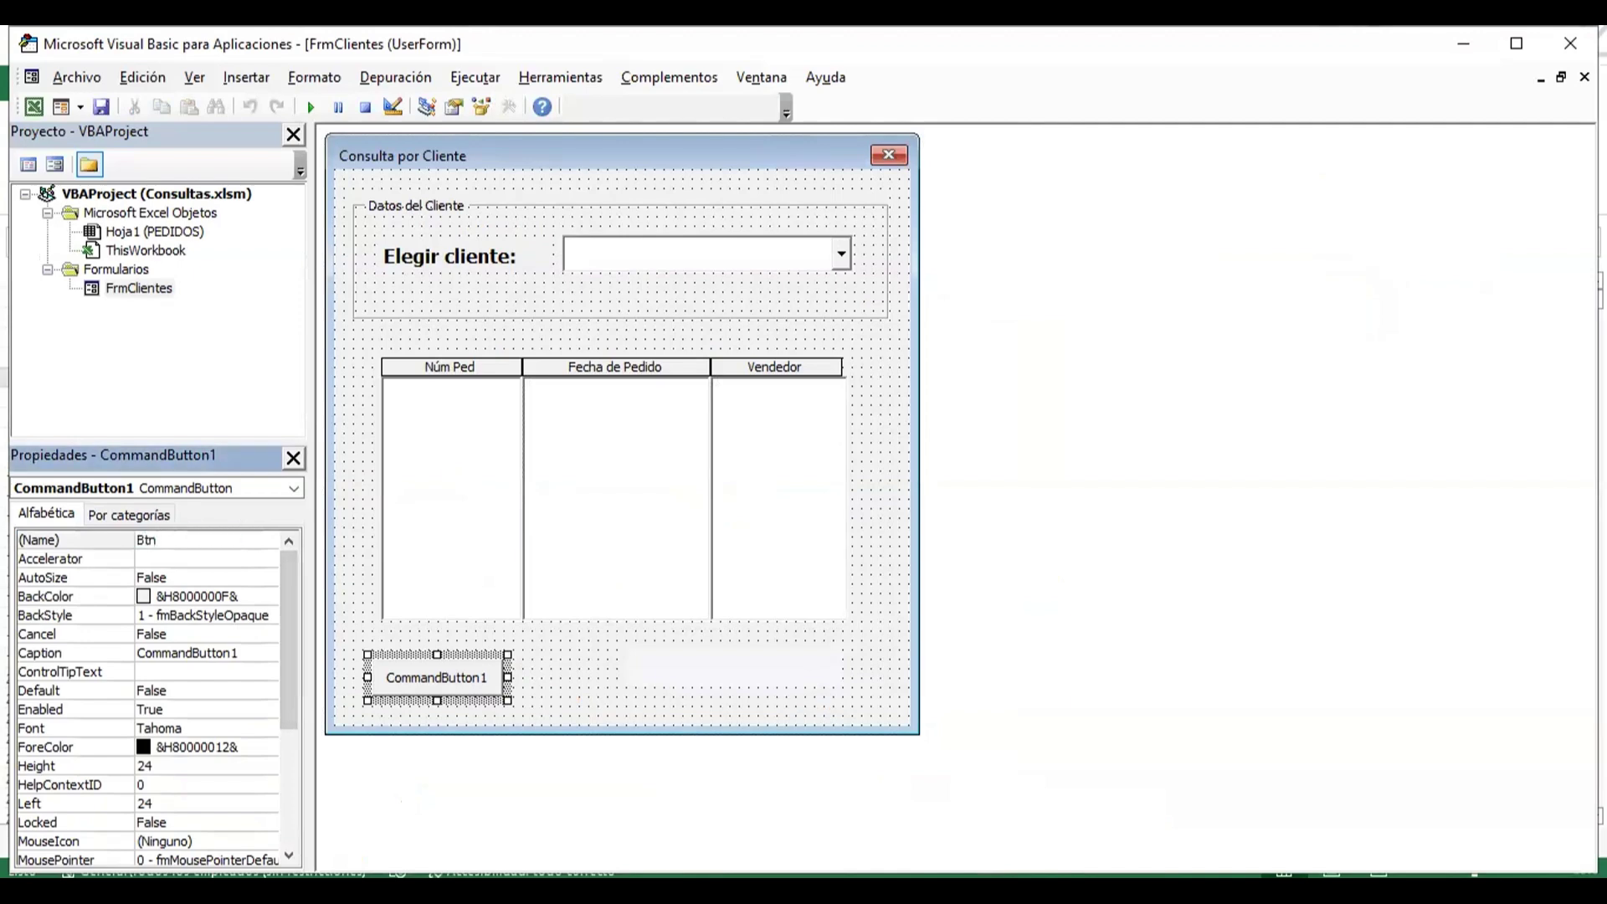
pyautogui.write('Salir')
pyautogui.press('Return')
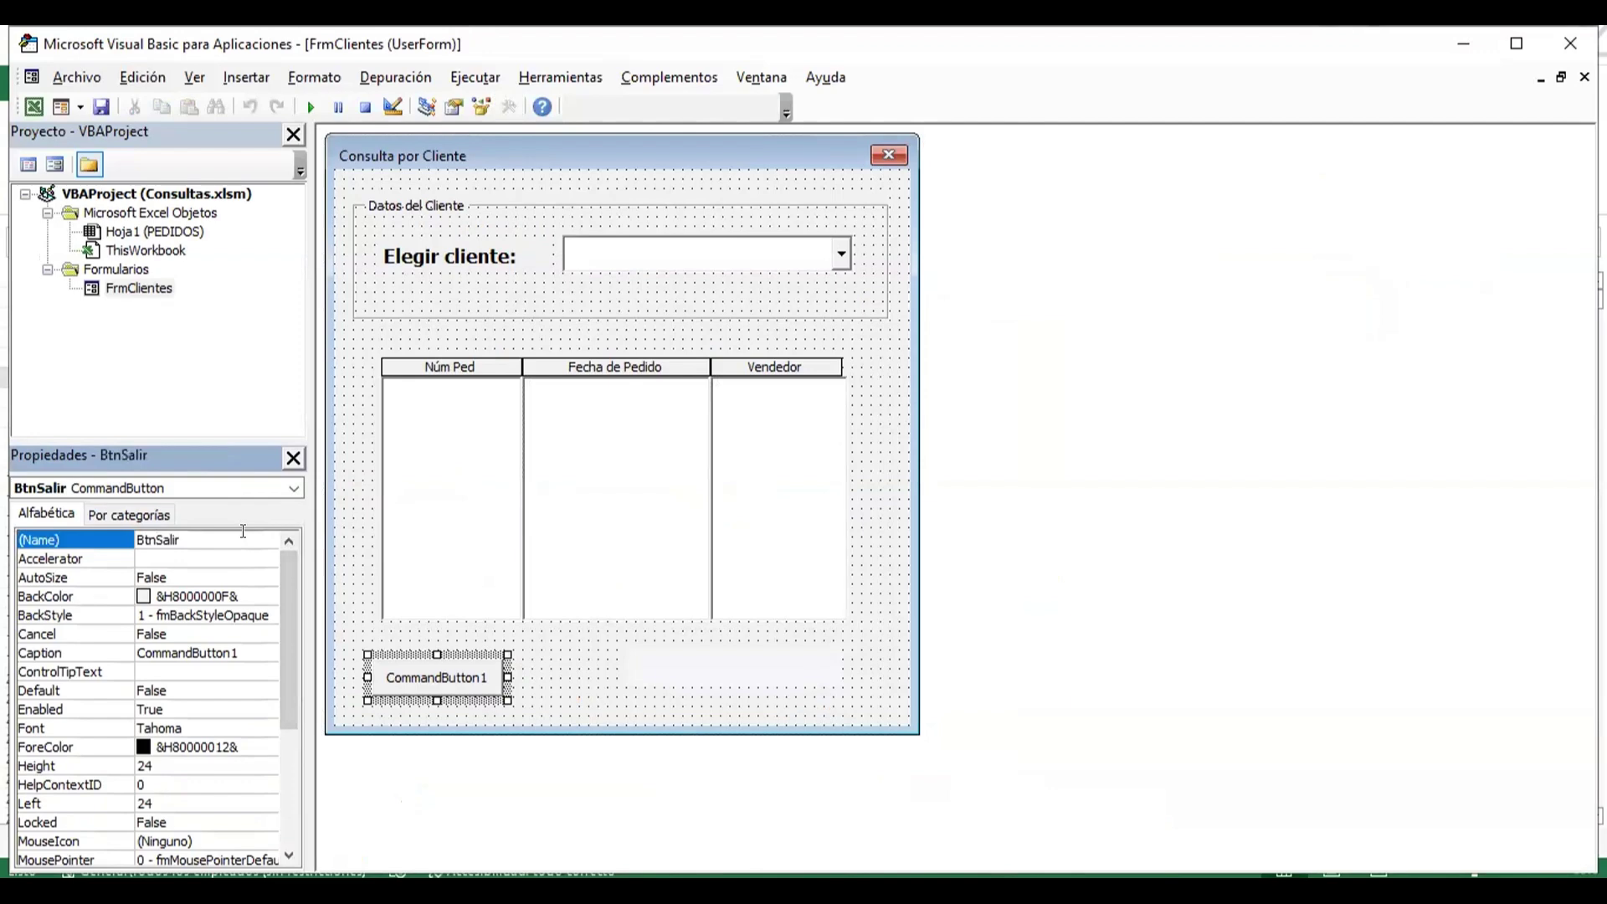
pyautogui.click(253, 646)
pyautogui.doubleClick(252, 646)
pyautogui.write('S')
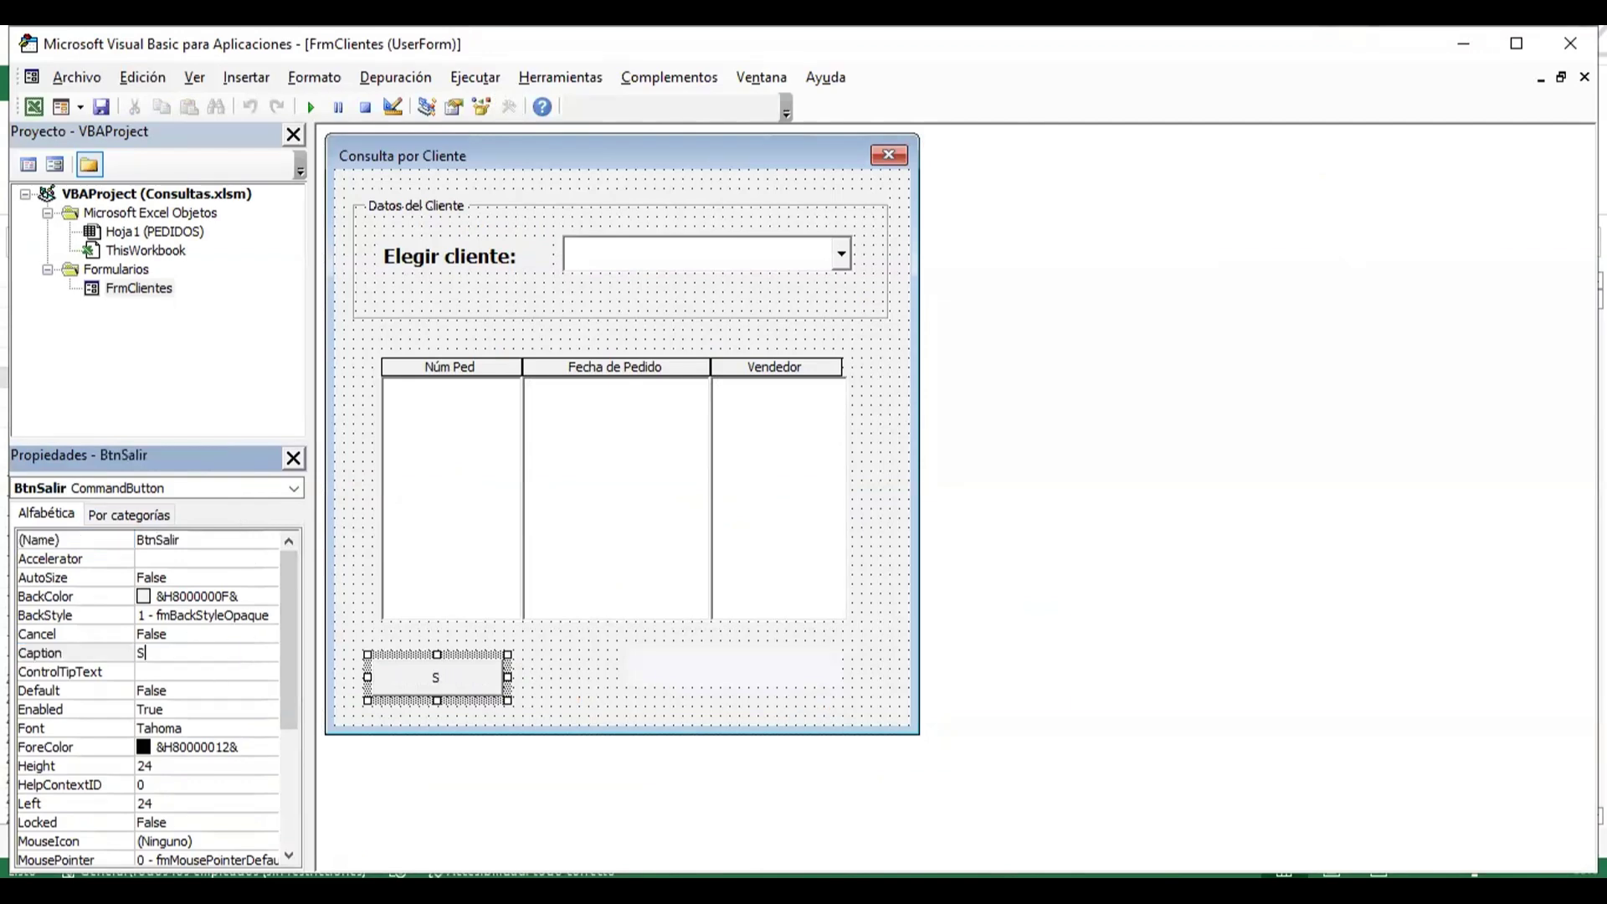
pyautogui.write('alir')
pyautogui.press('Return')
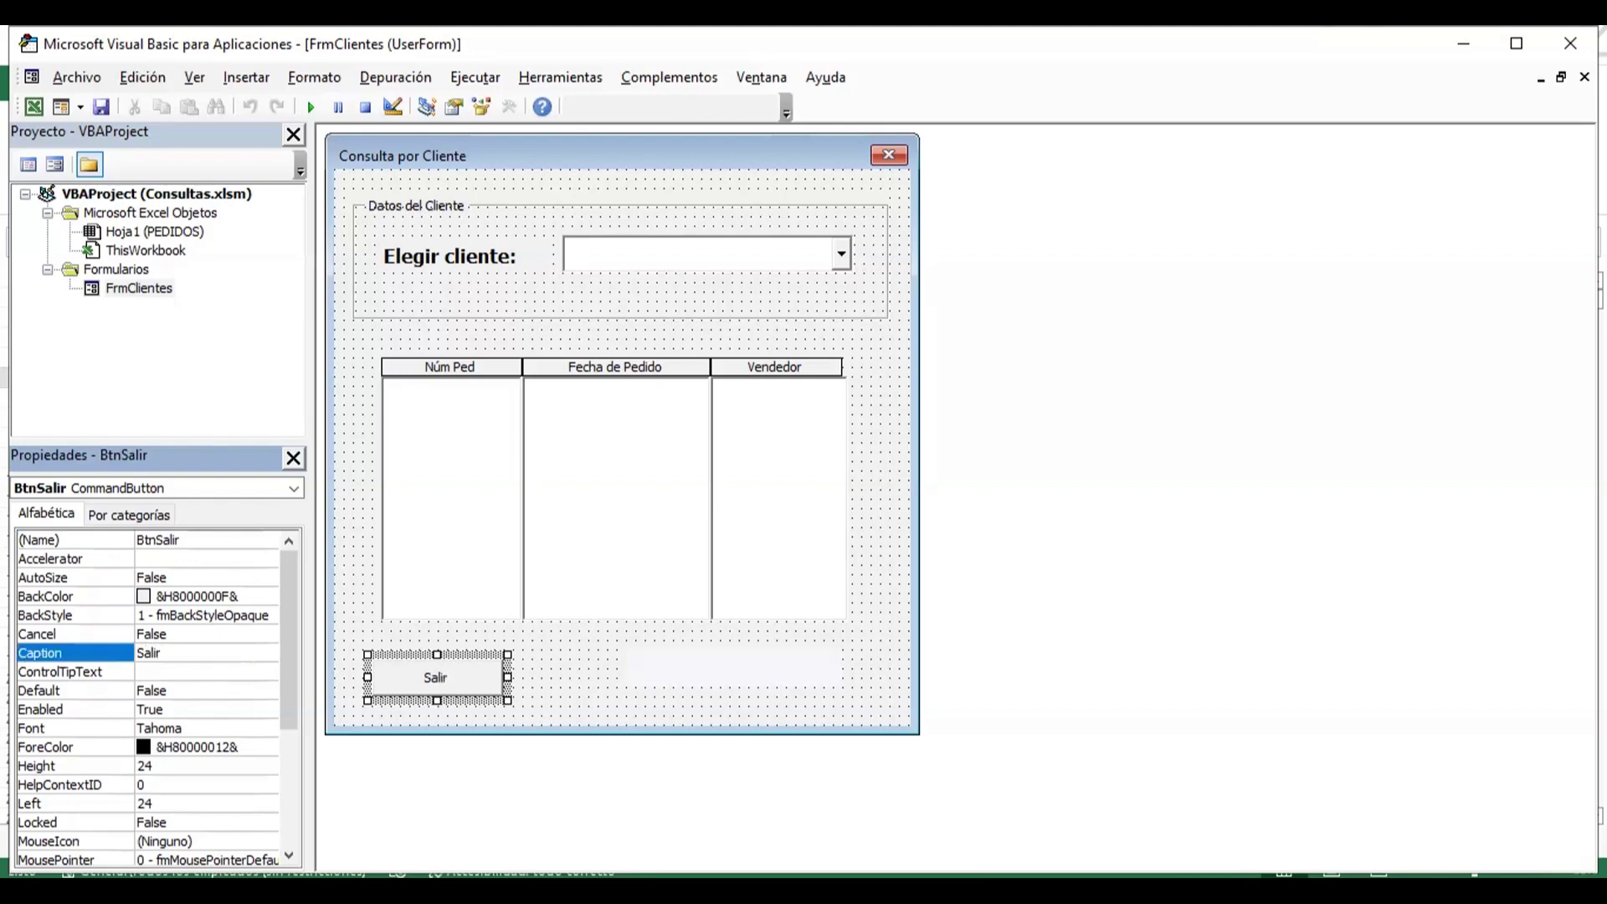
# - Rename the blank bottom label to LblConteo
pyautogui.click(687, 670)
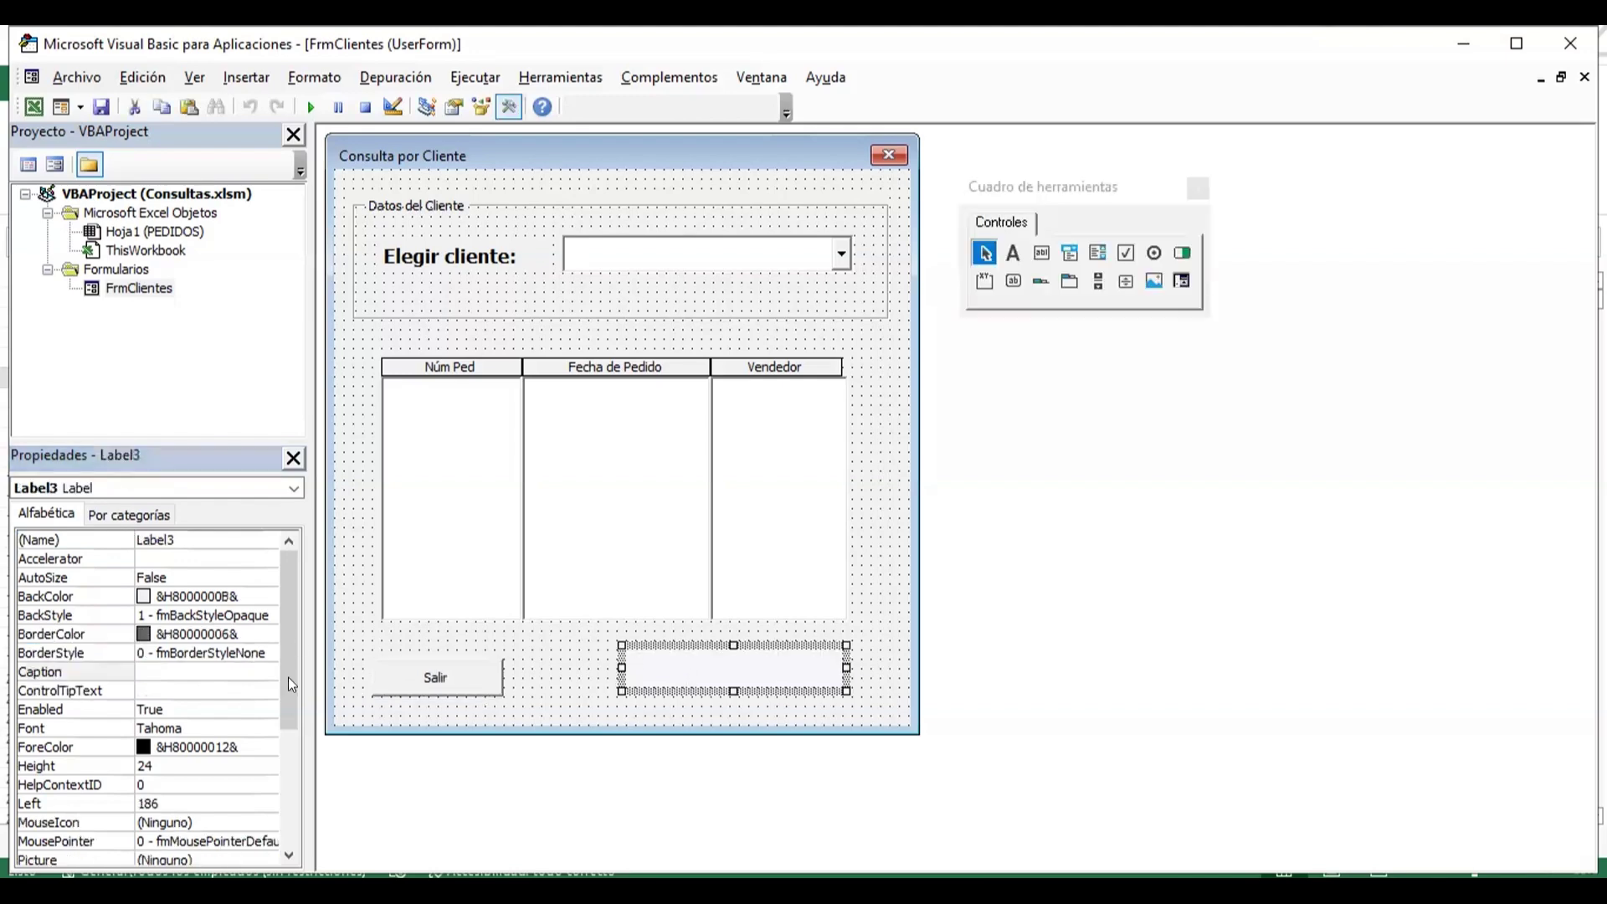
pyautogui.click(215, 537)
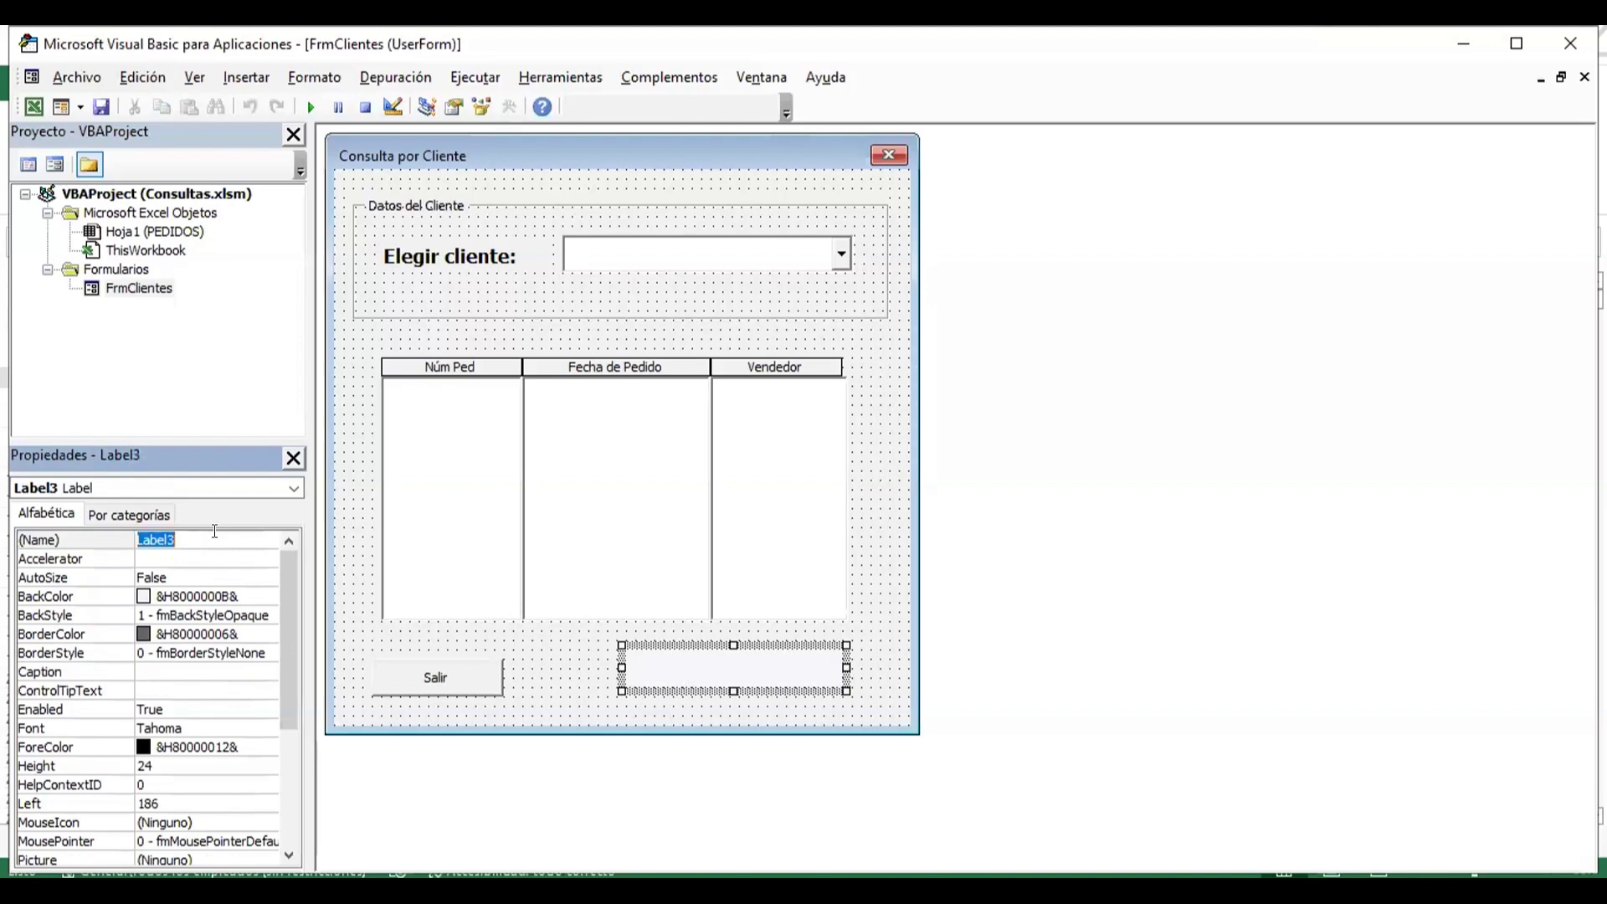
pyautogui.write('Lbl')
pyautogui.write('Cont')
pyautogui.write('eo')
pyautogui.press('Return')
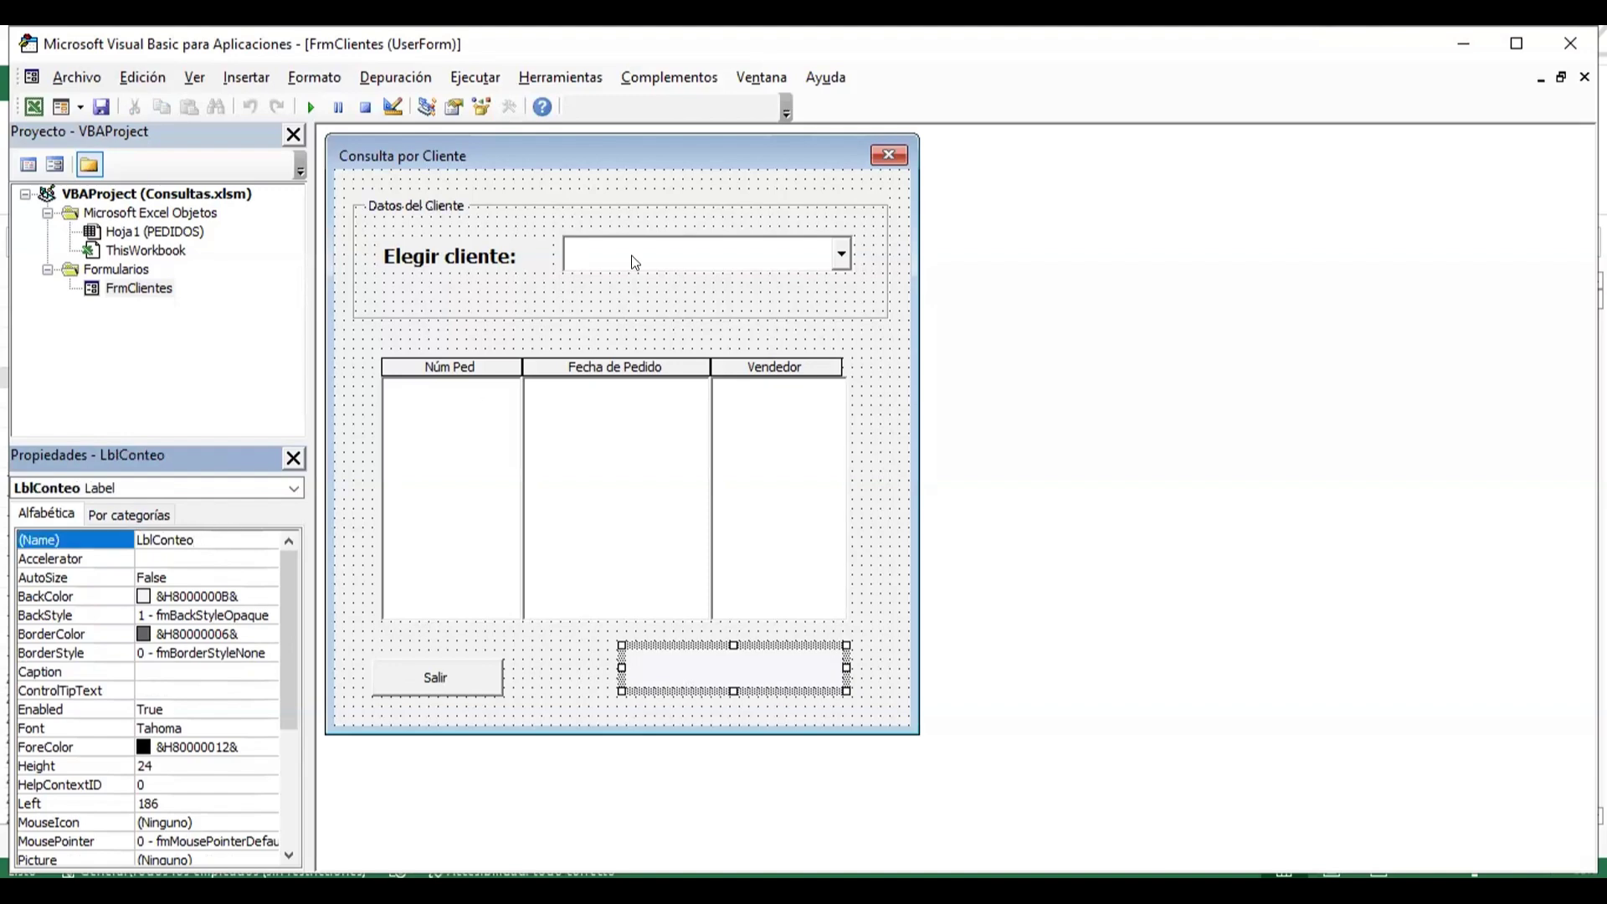
# - Rename the client combo box to CboClientes, then select the whole form
pyautogui.click(635, 263)
pyautogui.click(235, 530)
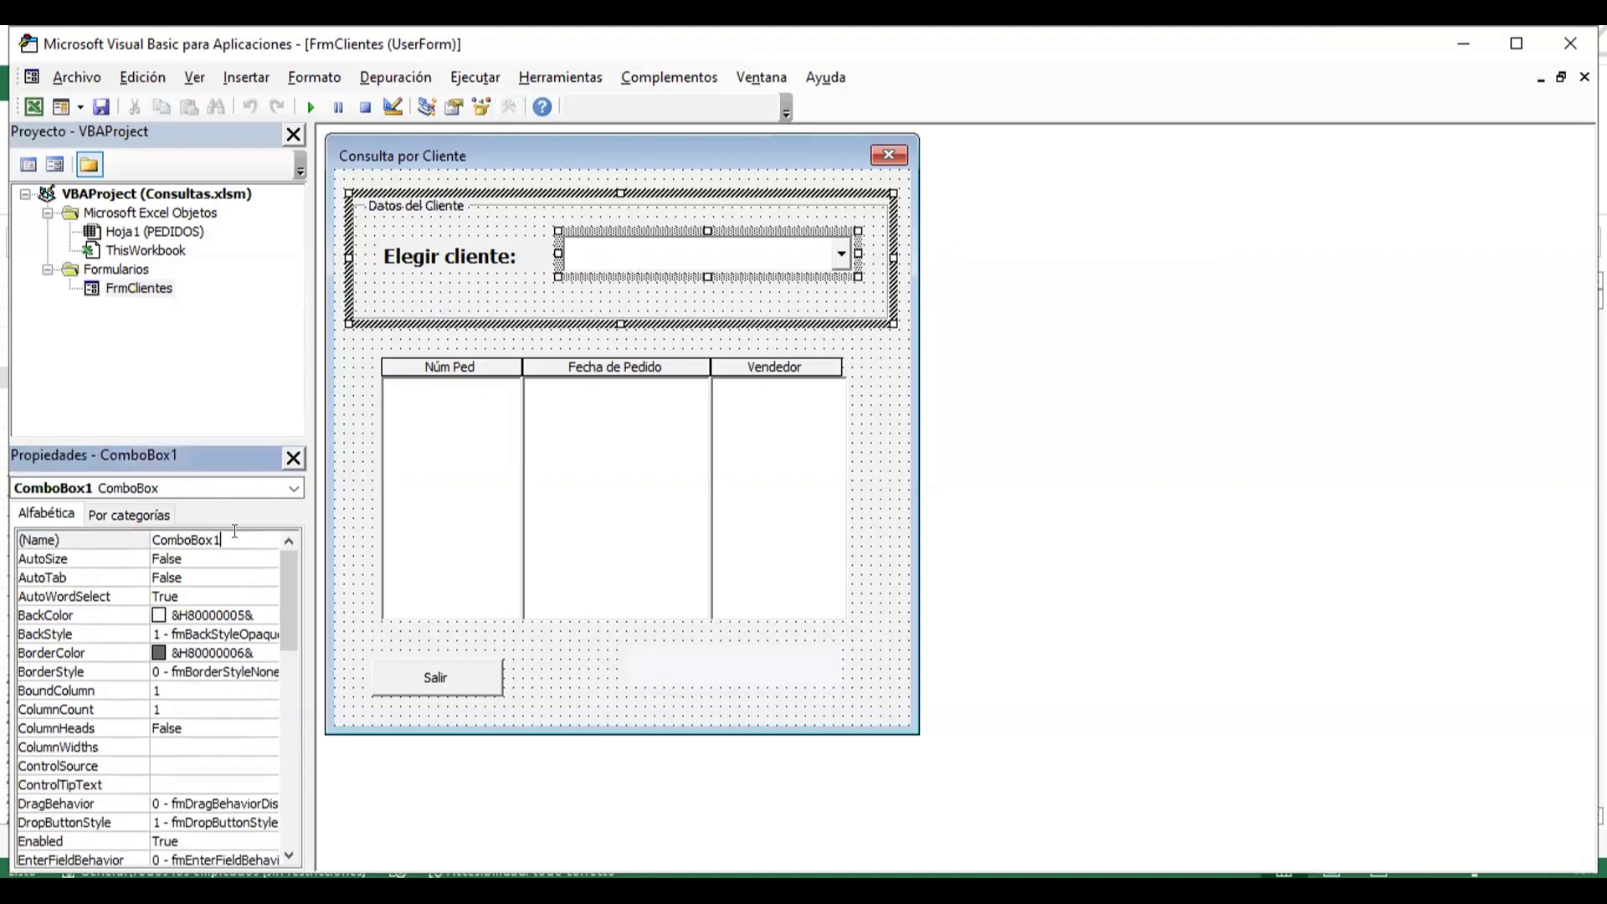
pyautogui.write('cB')
pyautogui.press('BackSpace')
pyautogui.press('BackSpace')
pyautogui.write('Cb')
pyautogui.write('o')
pyautogui.write('Client')
pyautogui.write('es')
pyautogui.press('Return')
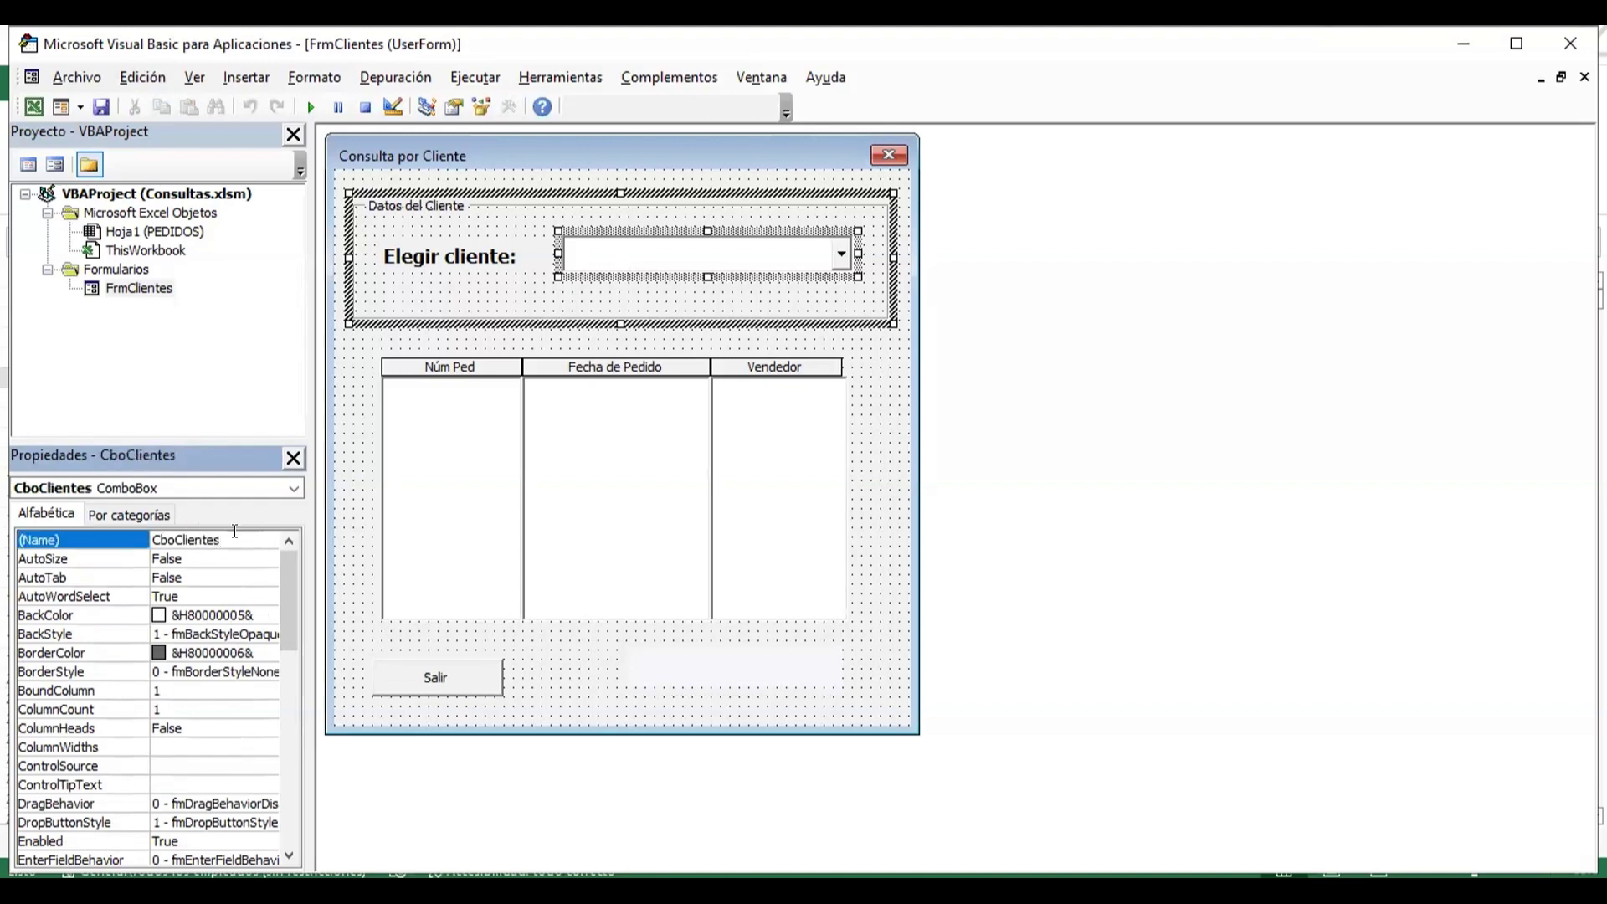
pyautogui.click(888, 522)
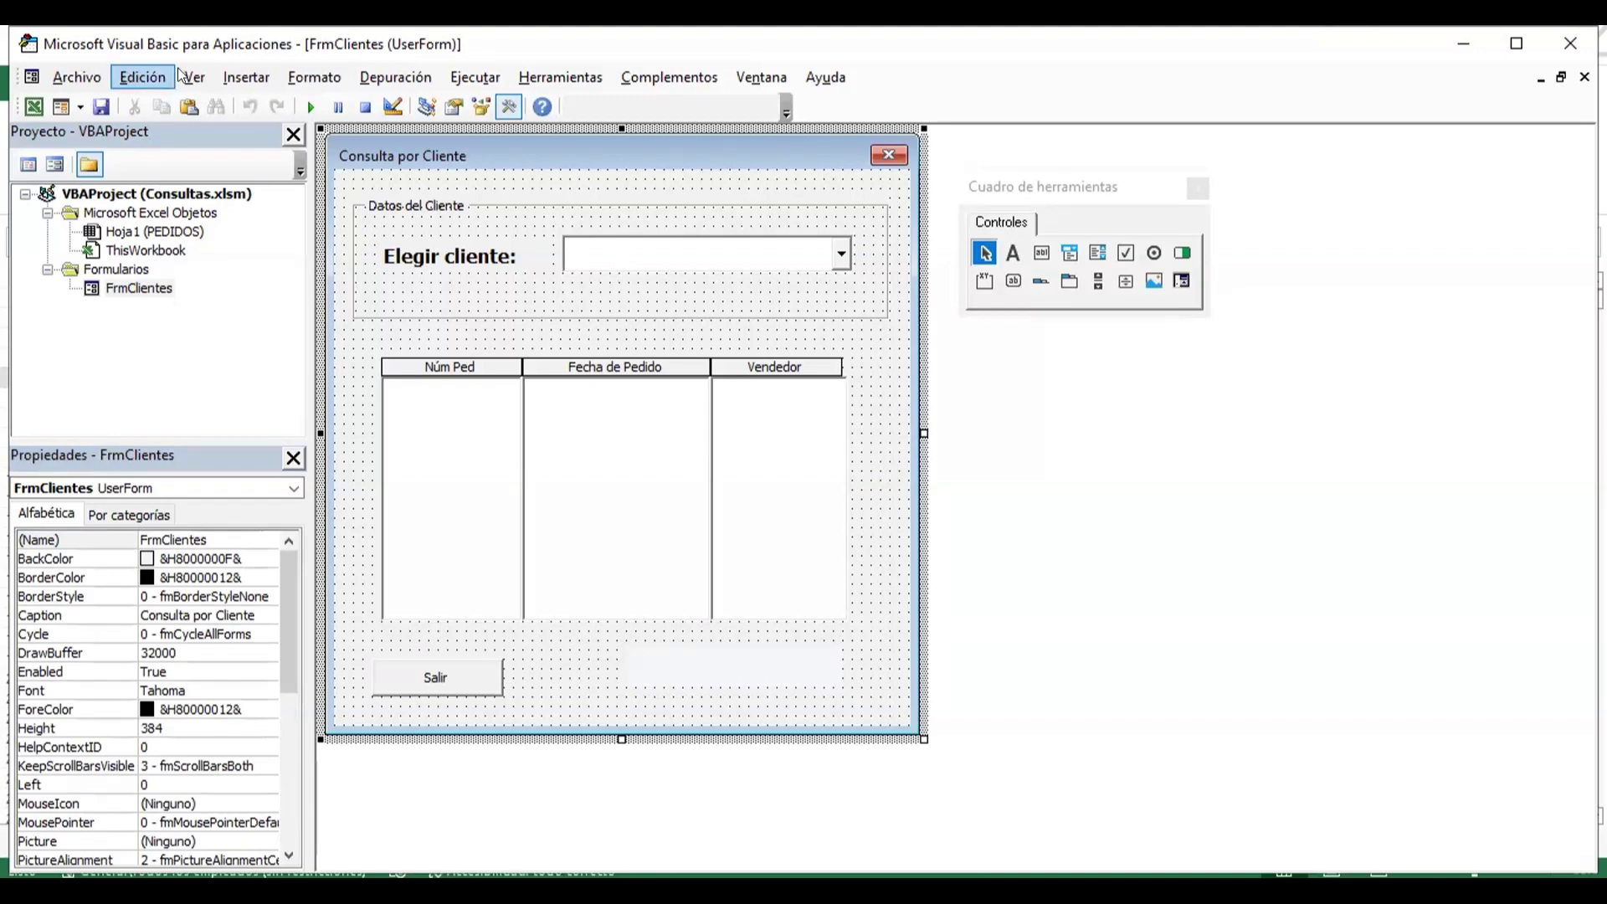
# - Insert a module with Sub Mostrar1 containing FrmClientes.Show, then switch back to Excel
pyautogui.click(247, 77)
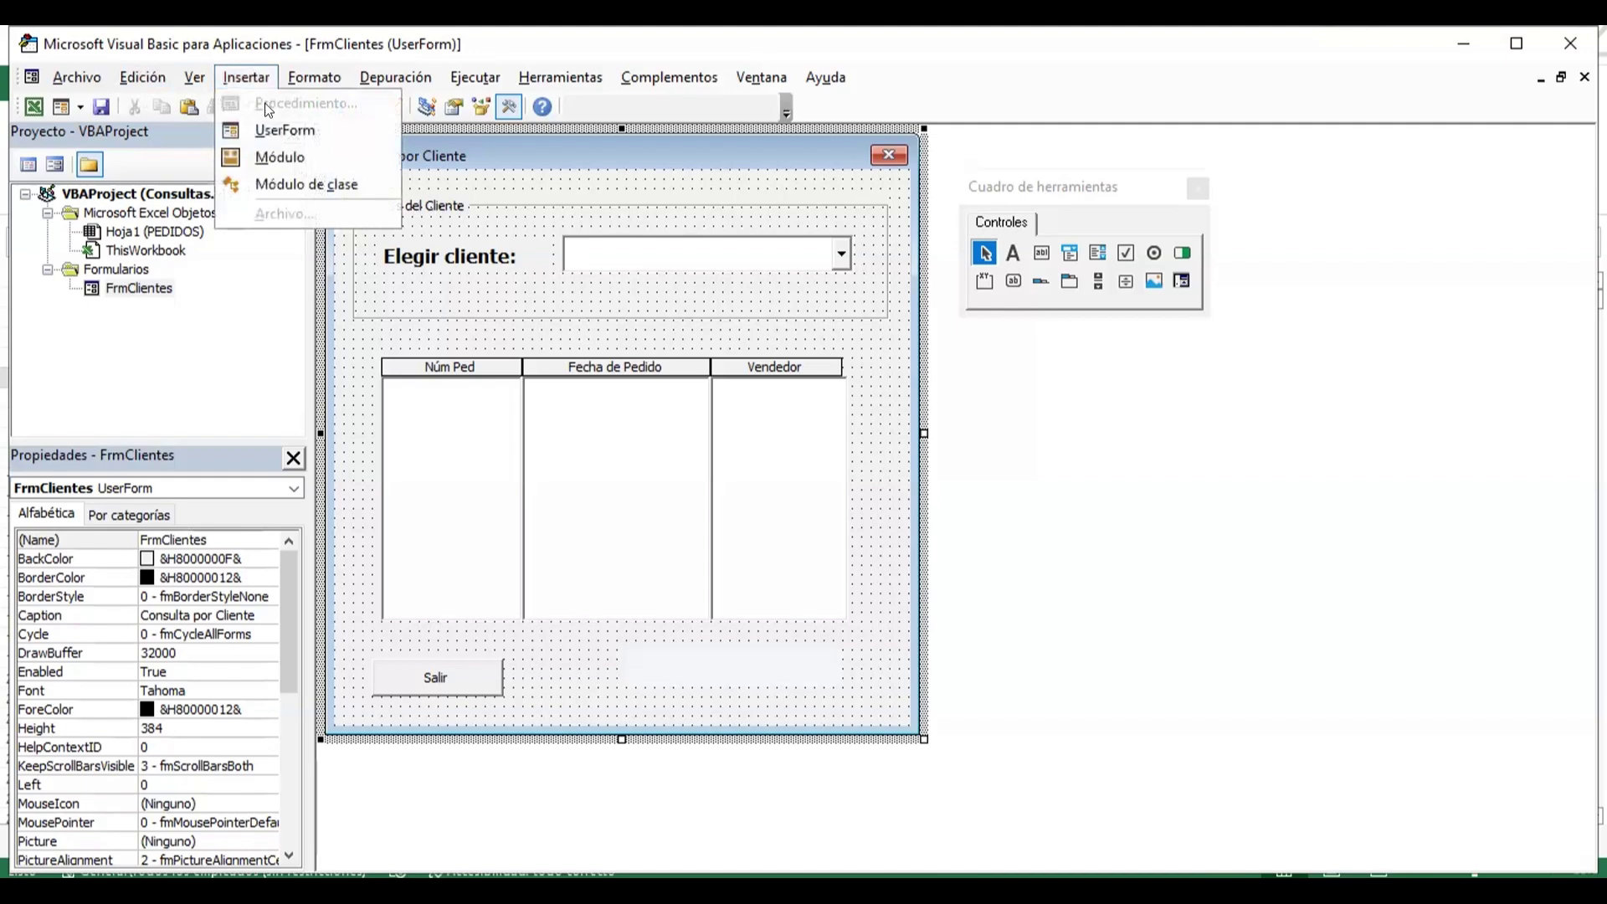
pyautogui.click(293, 154)
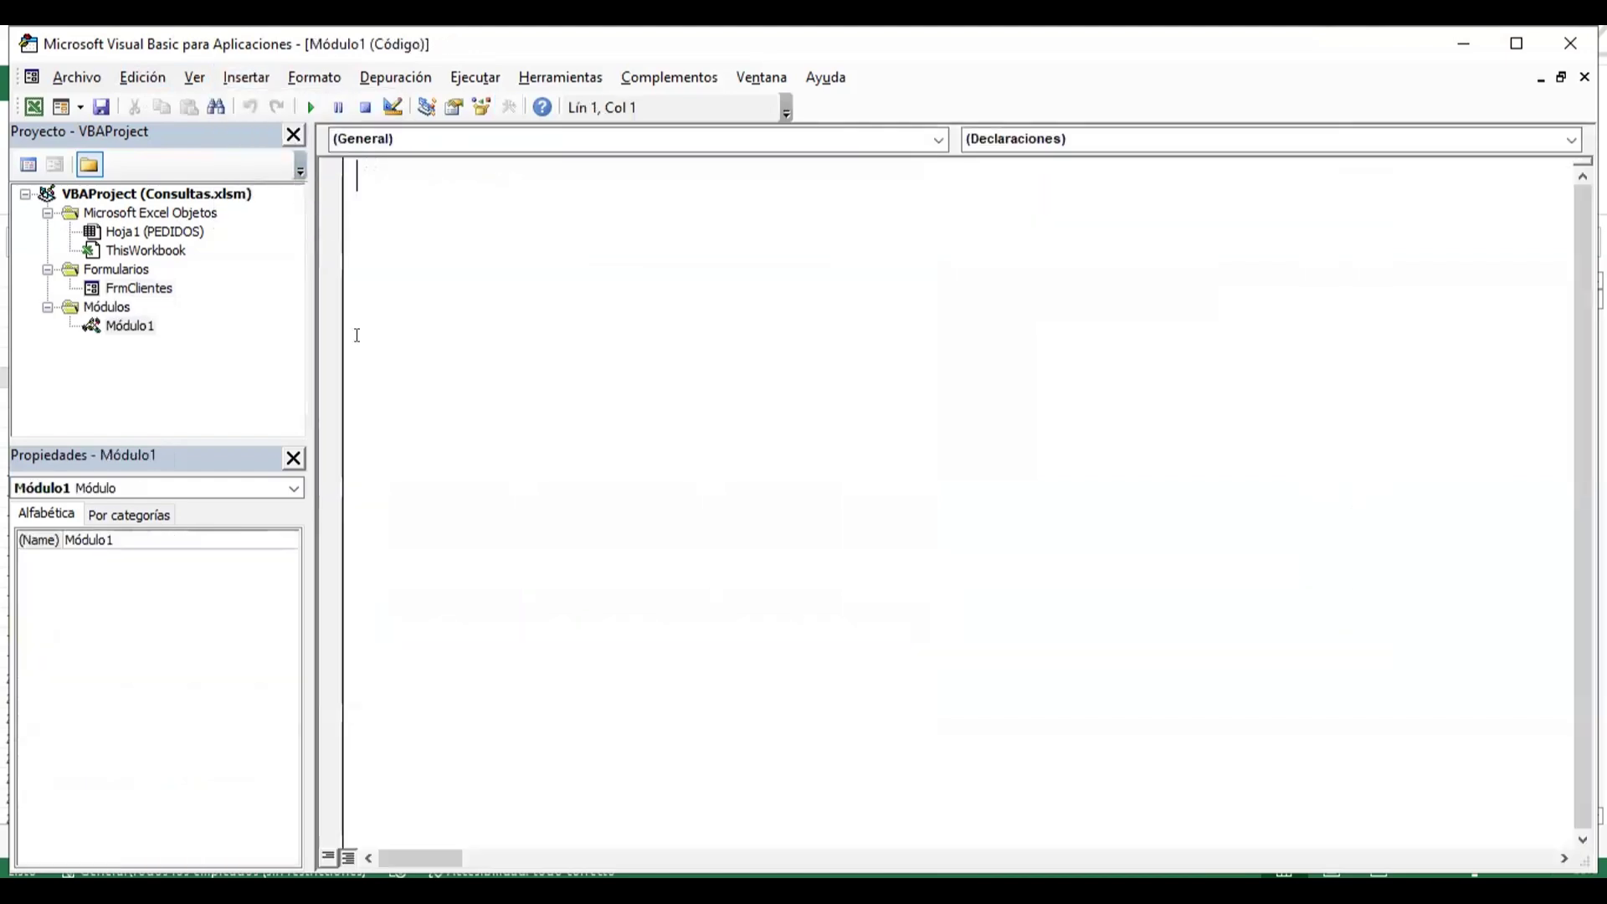
pyautogui.write('S')
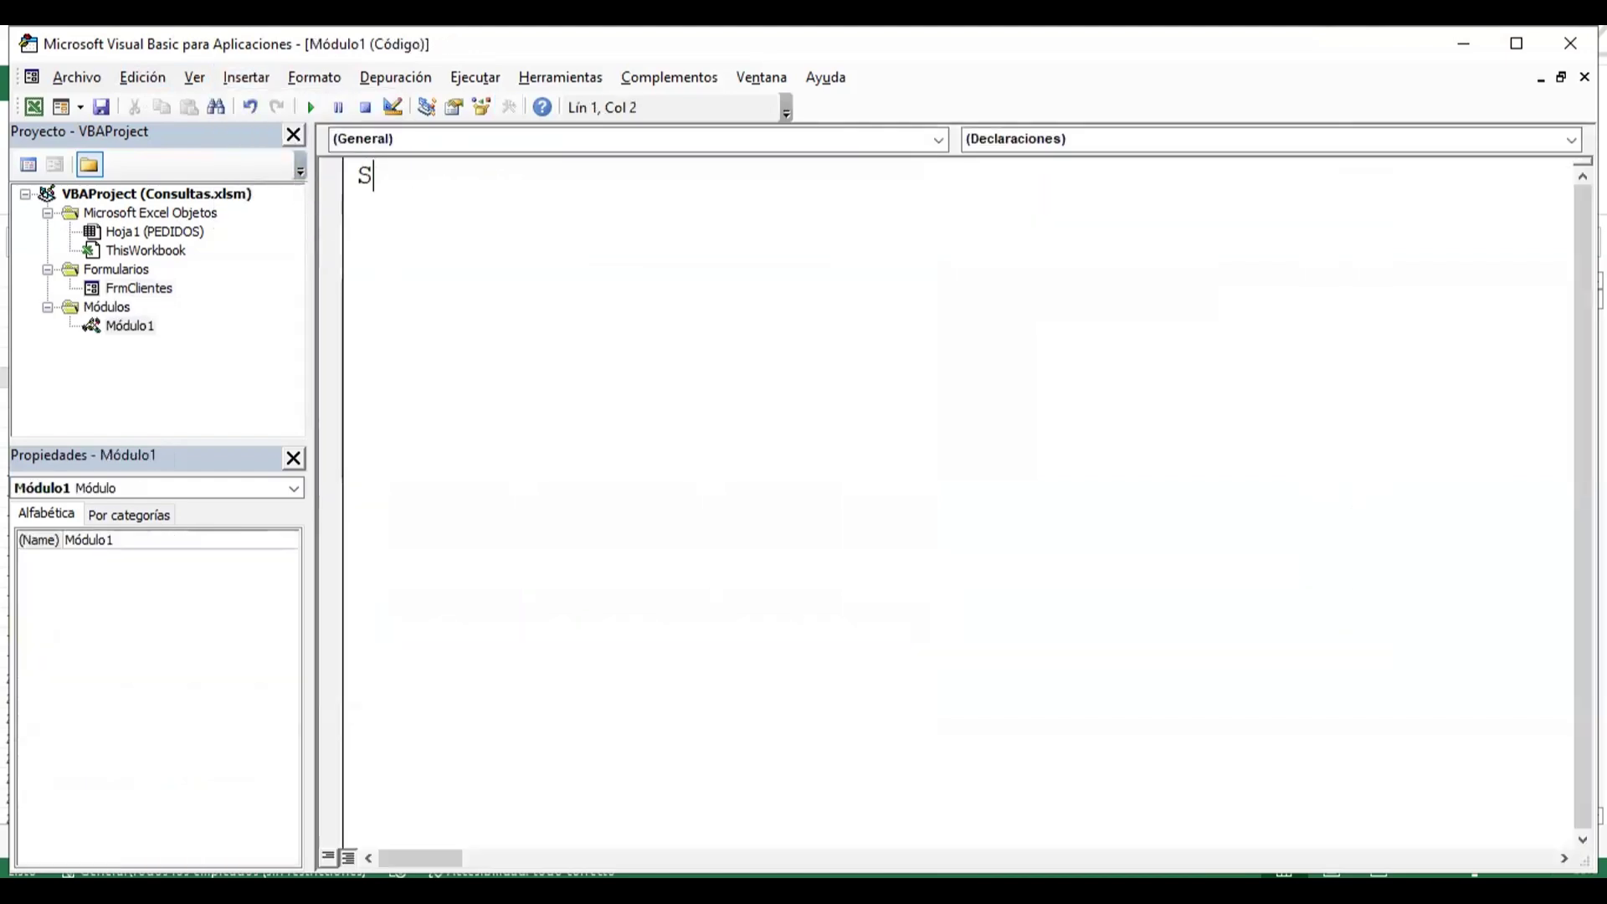
pyautogui.write('ub M')
pyautogui.write('ostrar')
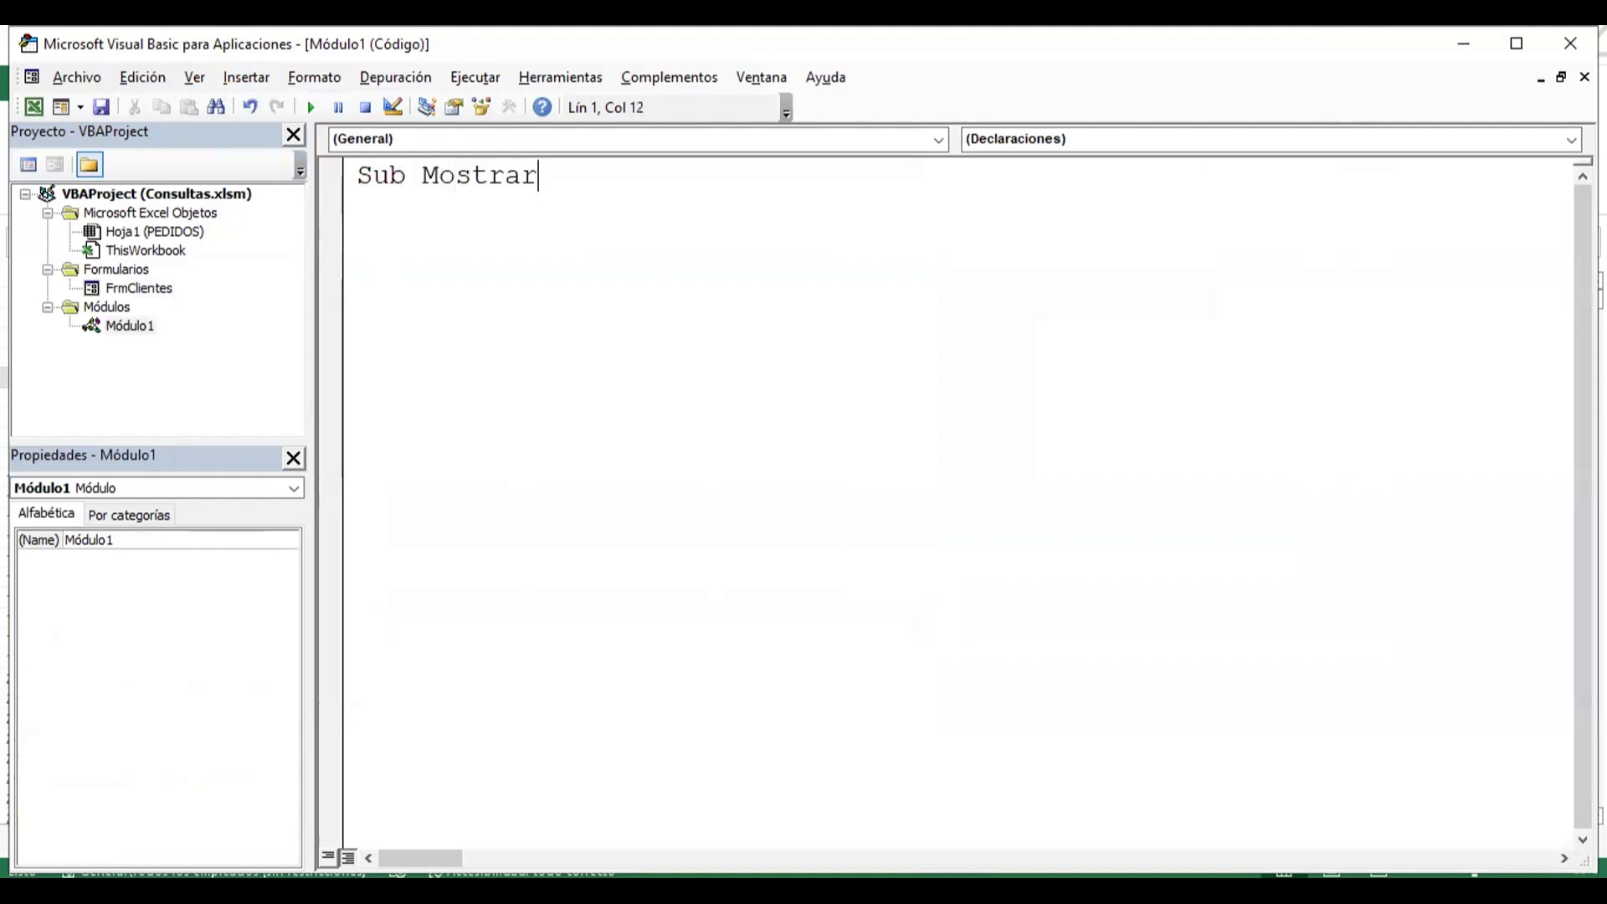
pyautogui.write('1')
pyautogui.press('Return')
pyautogui.press('Tab')
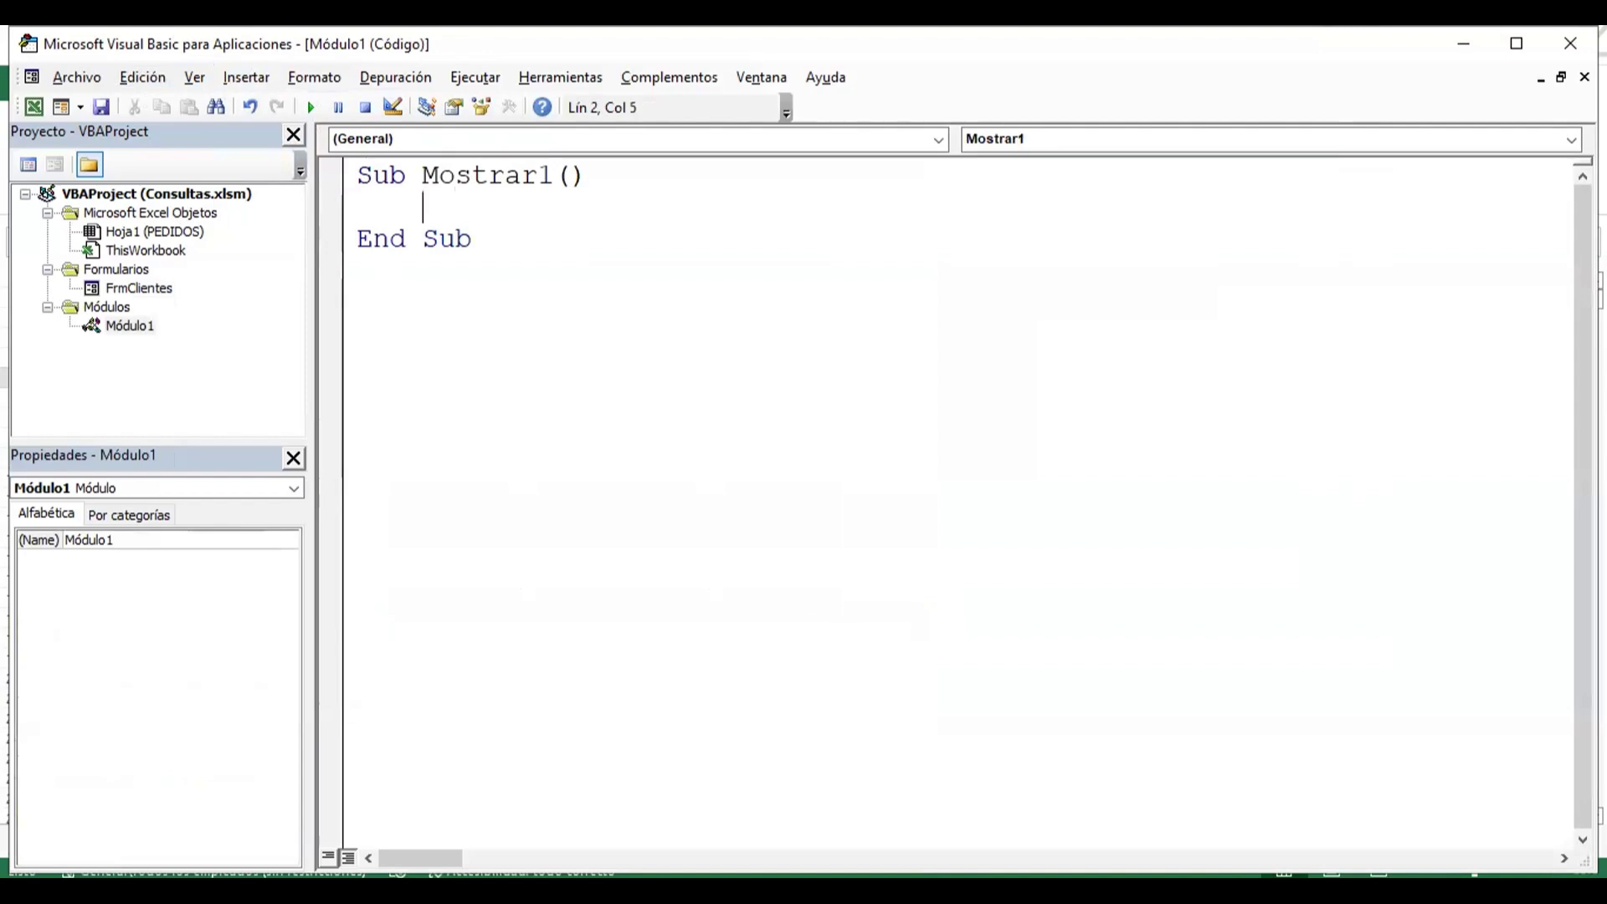
pyautogui.write('FRM')
pyautogui.write('CLIENTE')
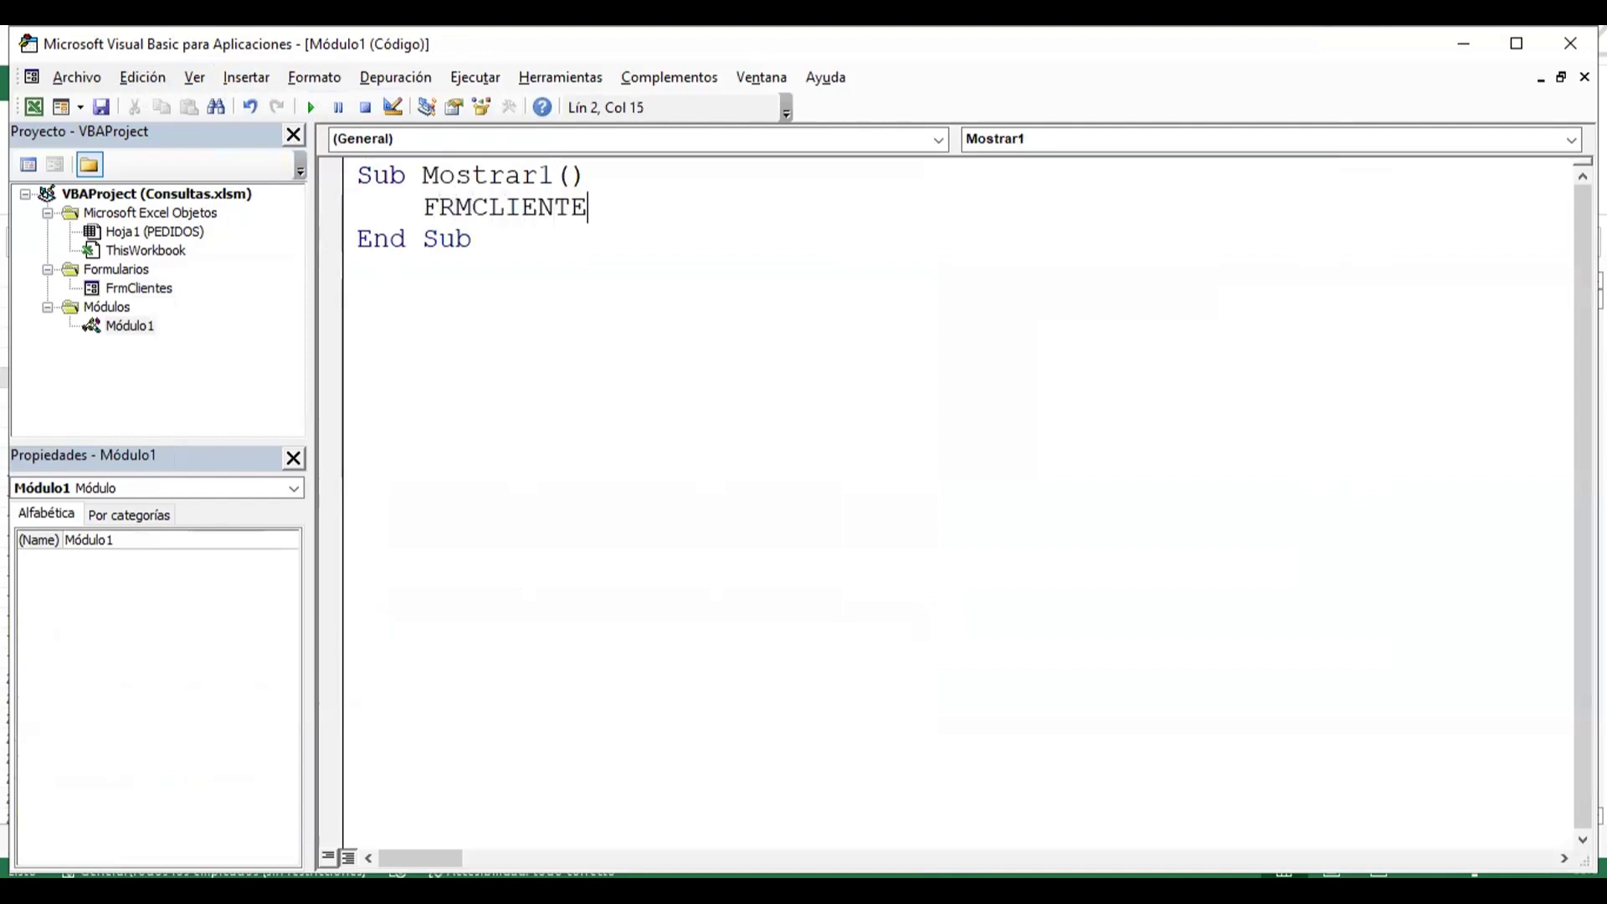
pyautogui.write('S.SHOW')
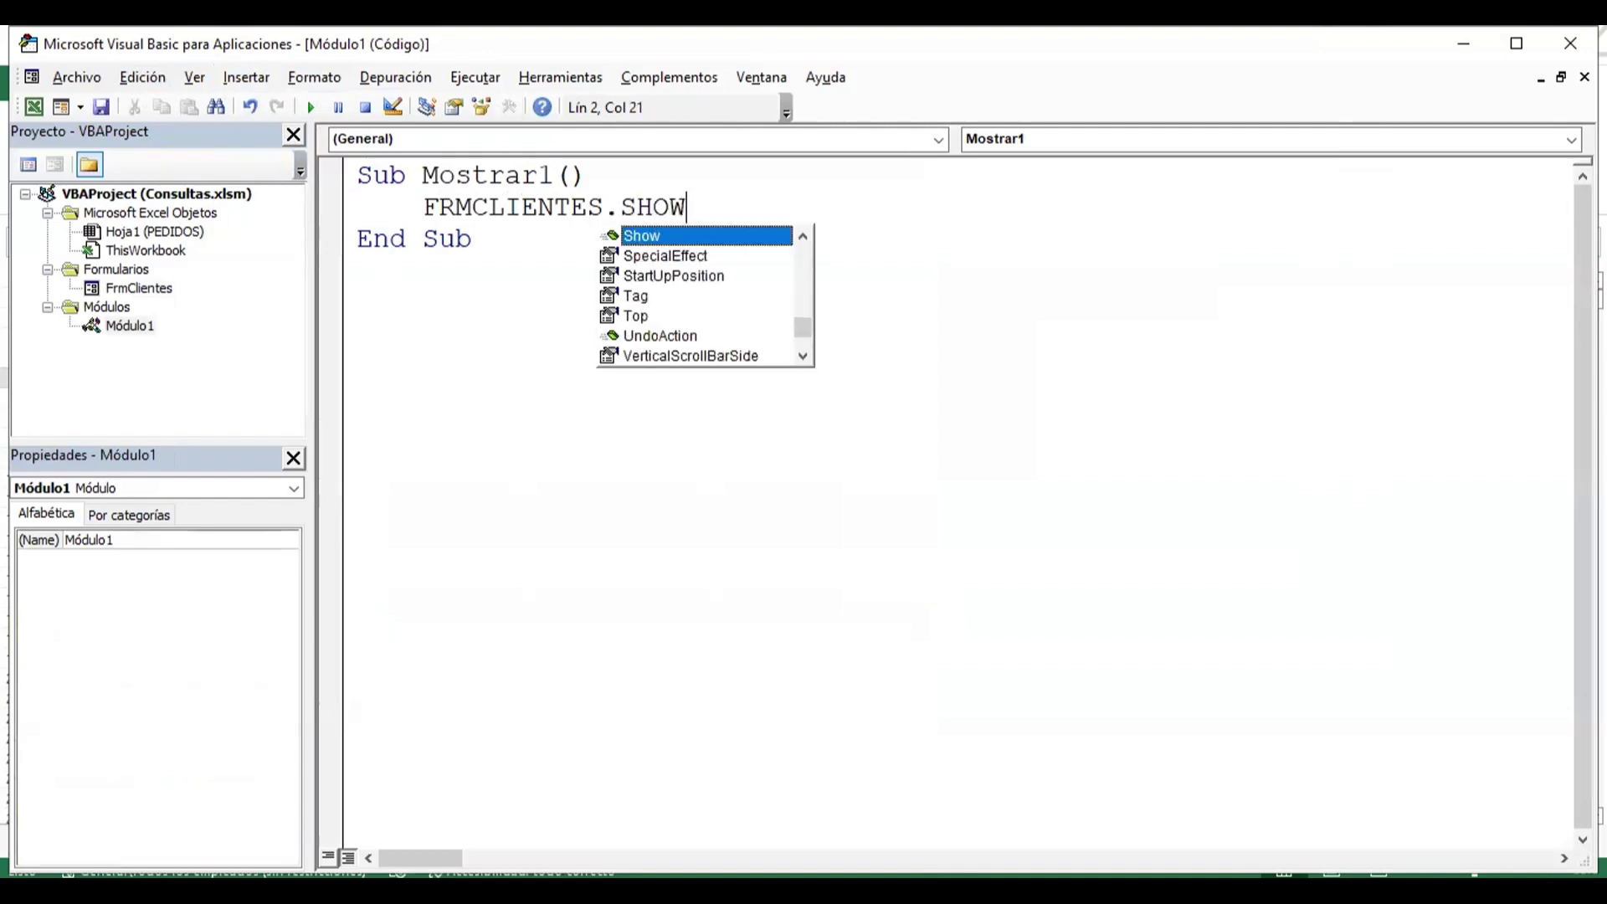
pyautogui.press('Tab')
pyautogui.press('Down')
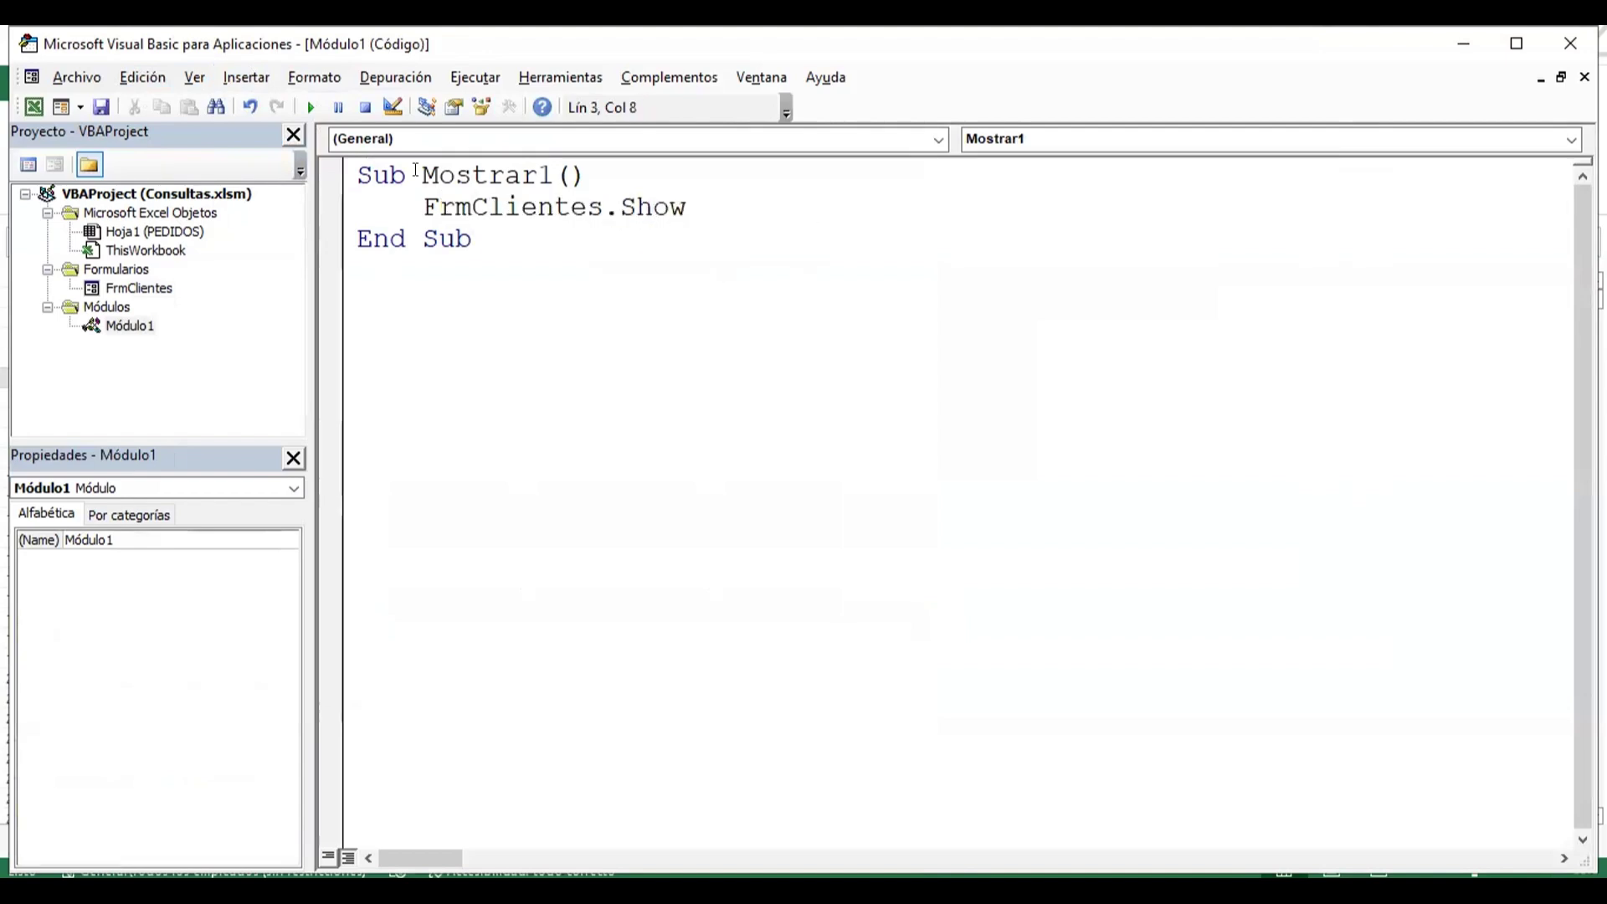
pyautogui.press('Return')
pyautogui.click(32, 107)
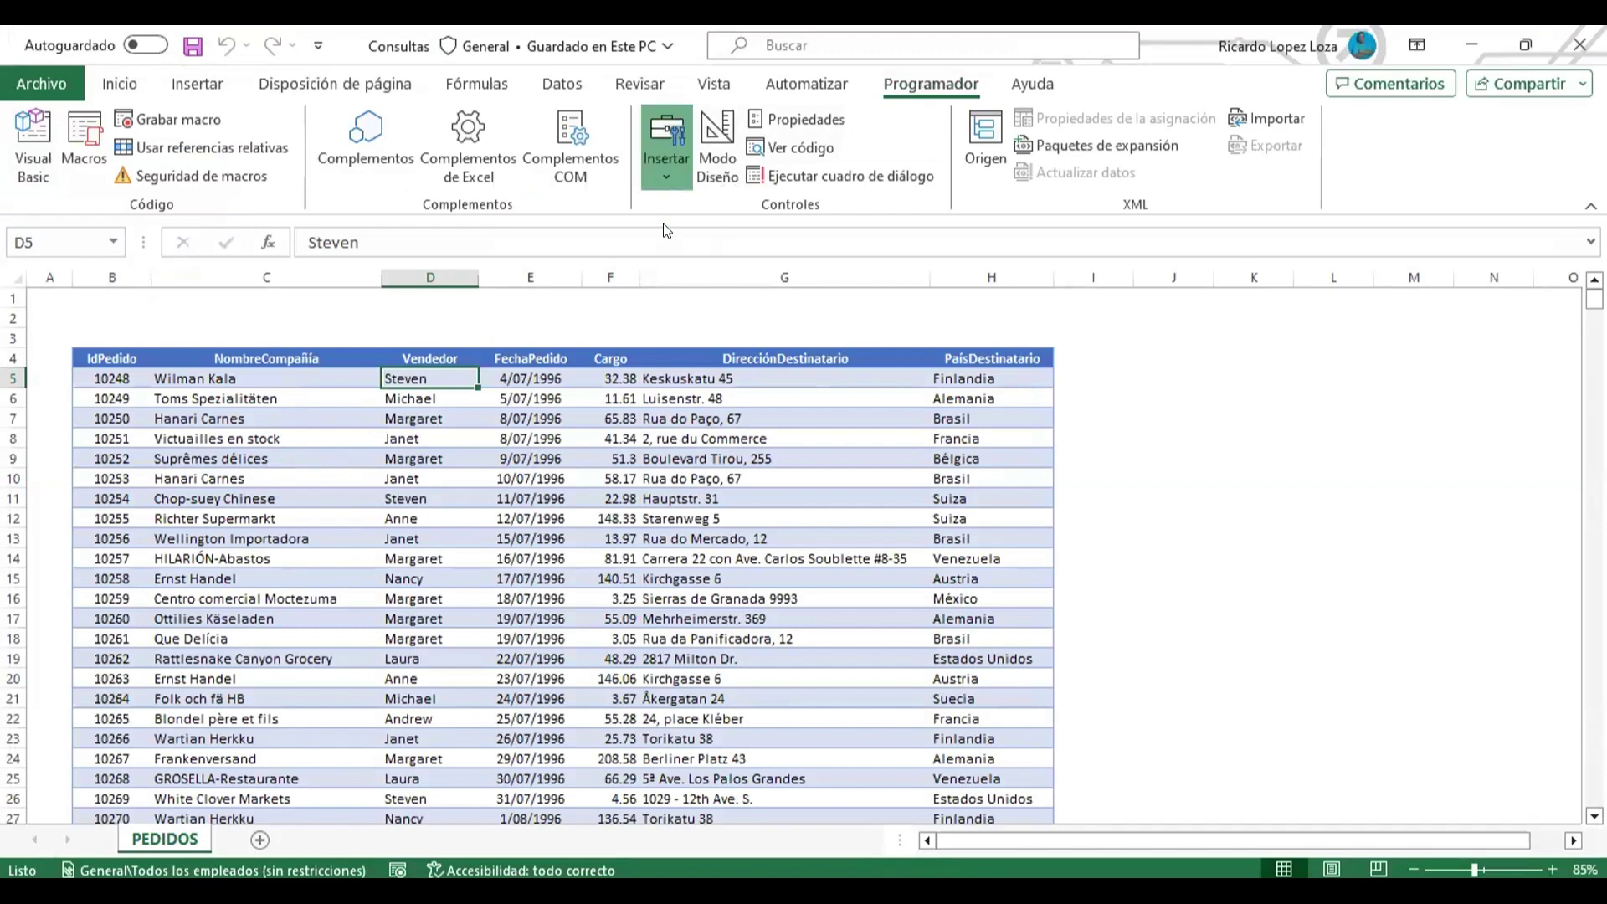
# - Draw a form button above the PEDIDOS table over columns B–C and assign it Mostrar1
pyautogui.click(666, 176)
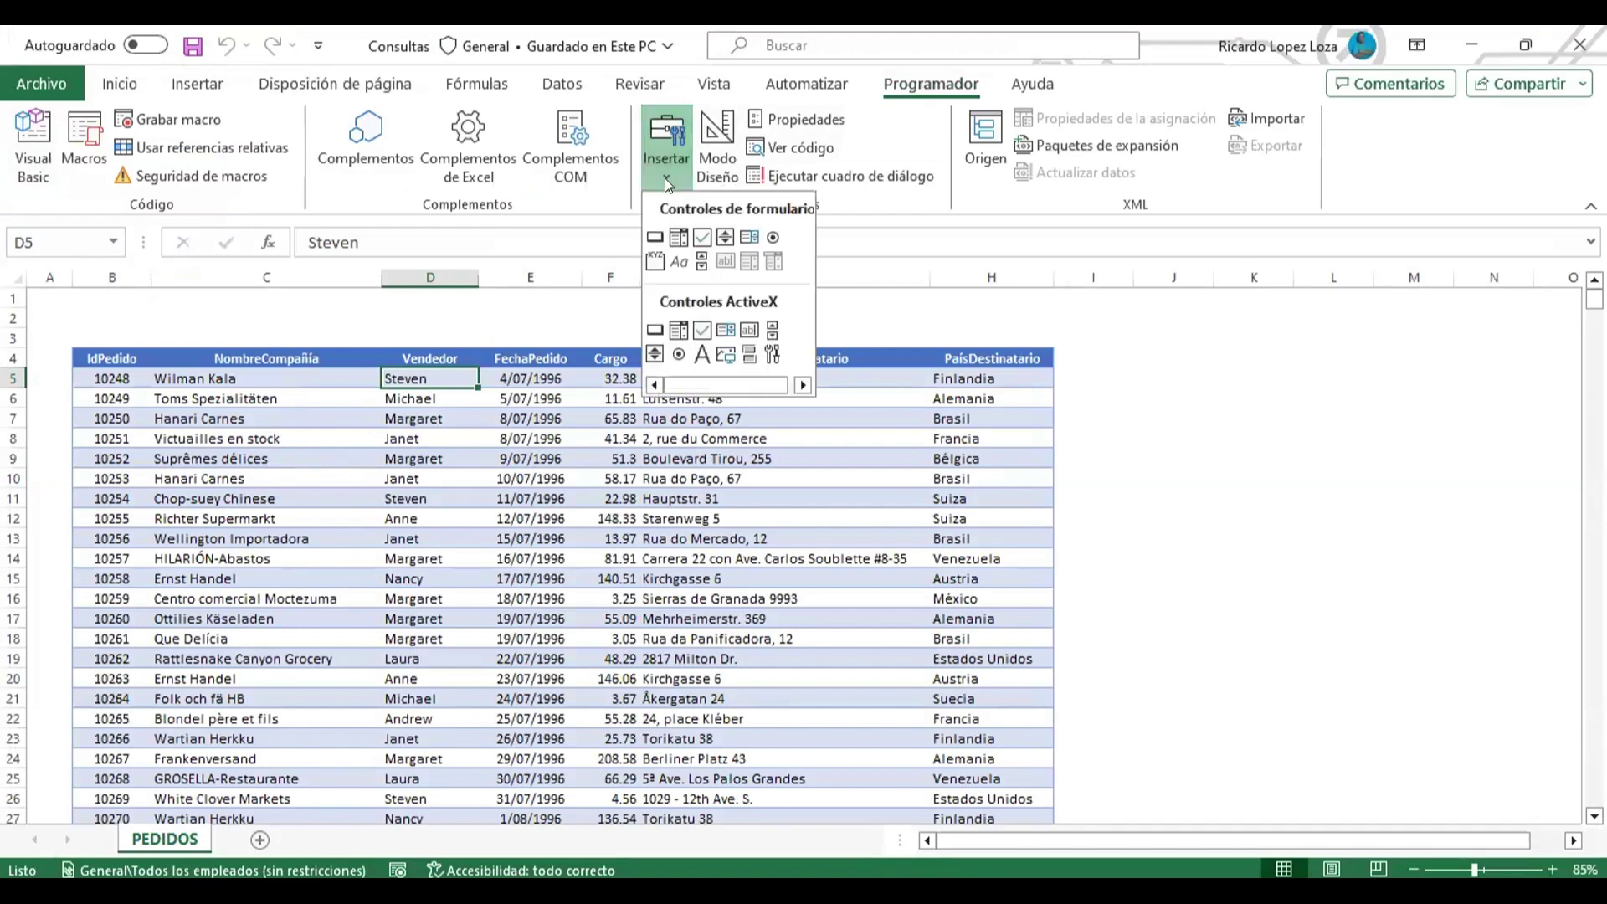
pyautogui.click(654, 239)
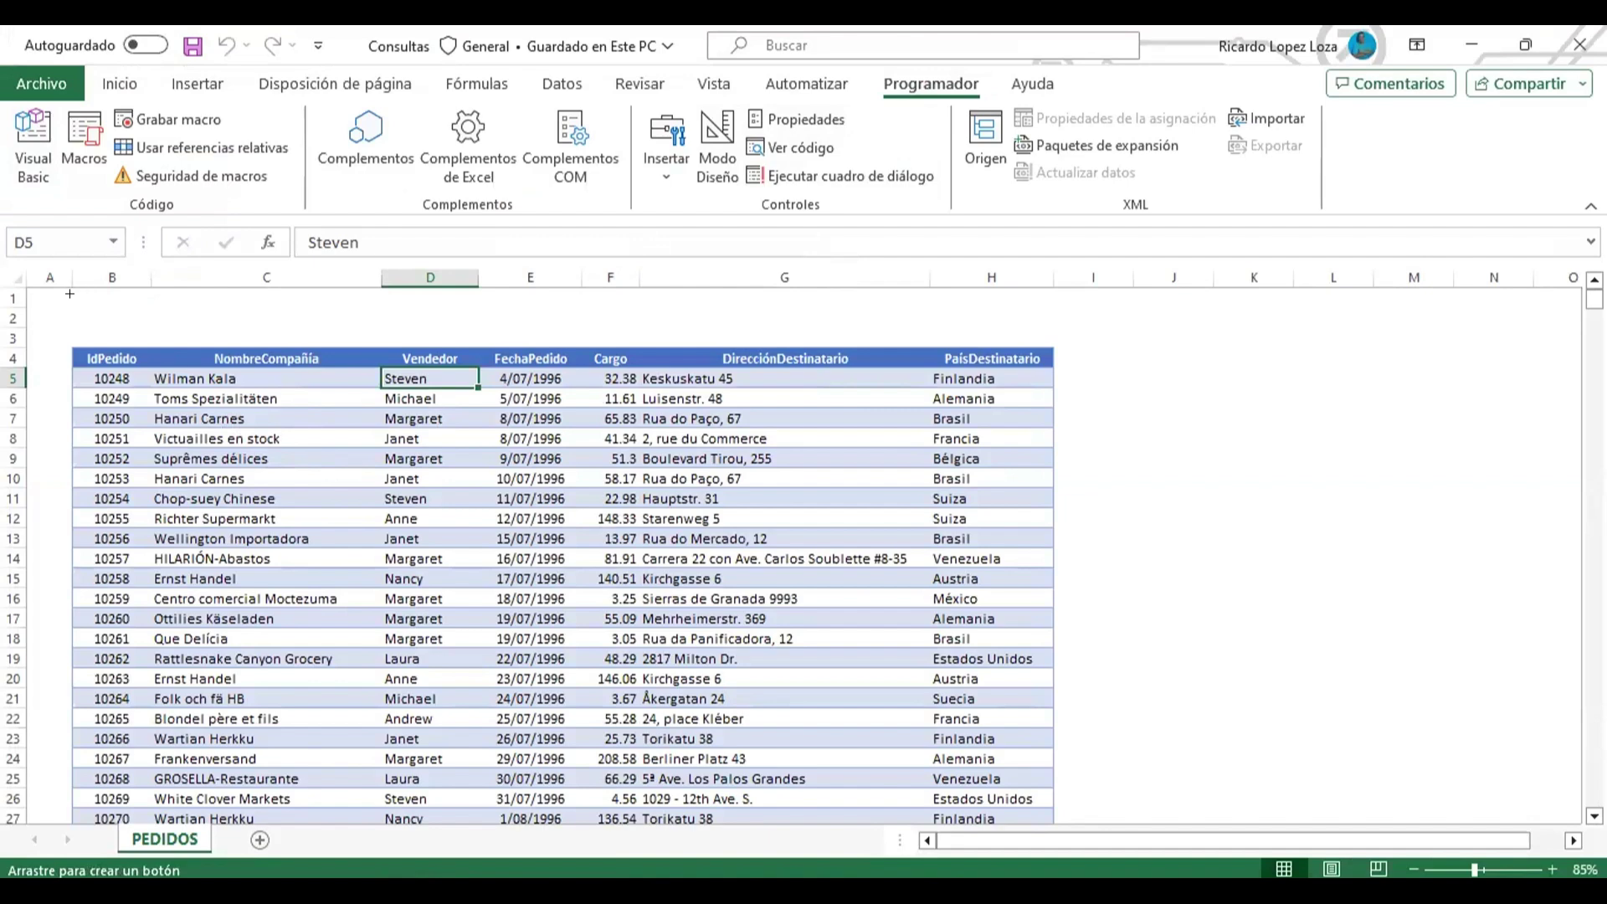
pyautogui.moveTo(78, 306); pyautogui.dragTo(358, 328)
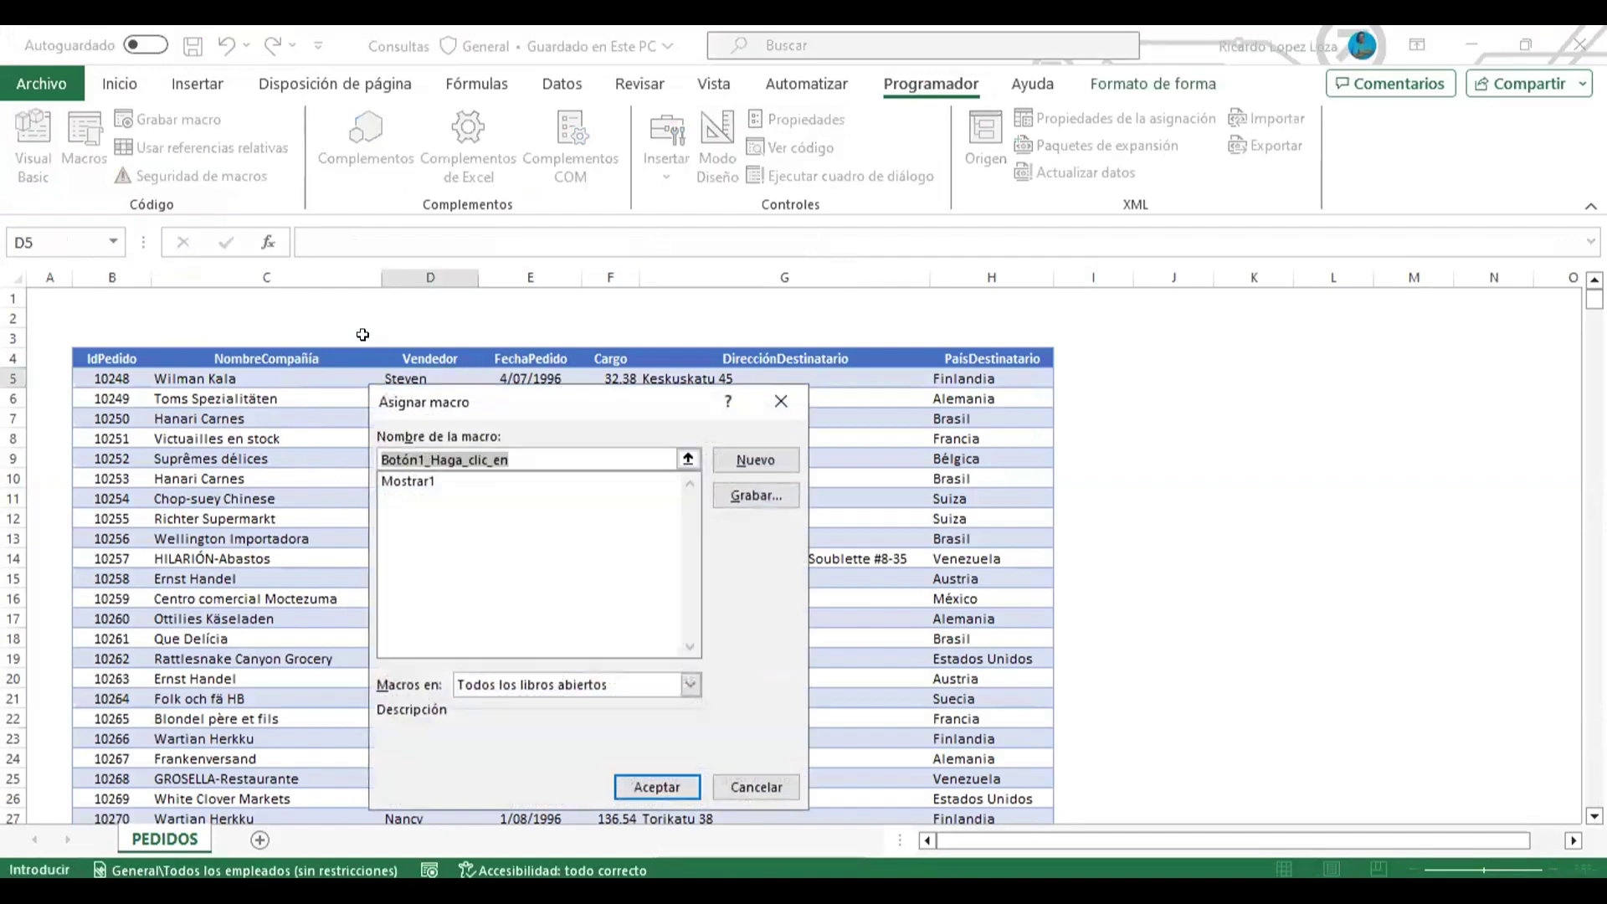
pyautogui.click(424, 484)
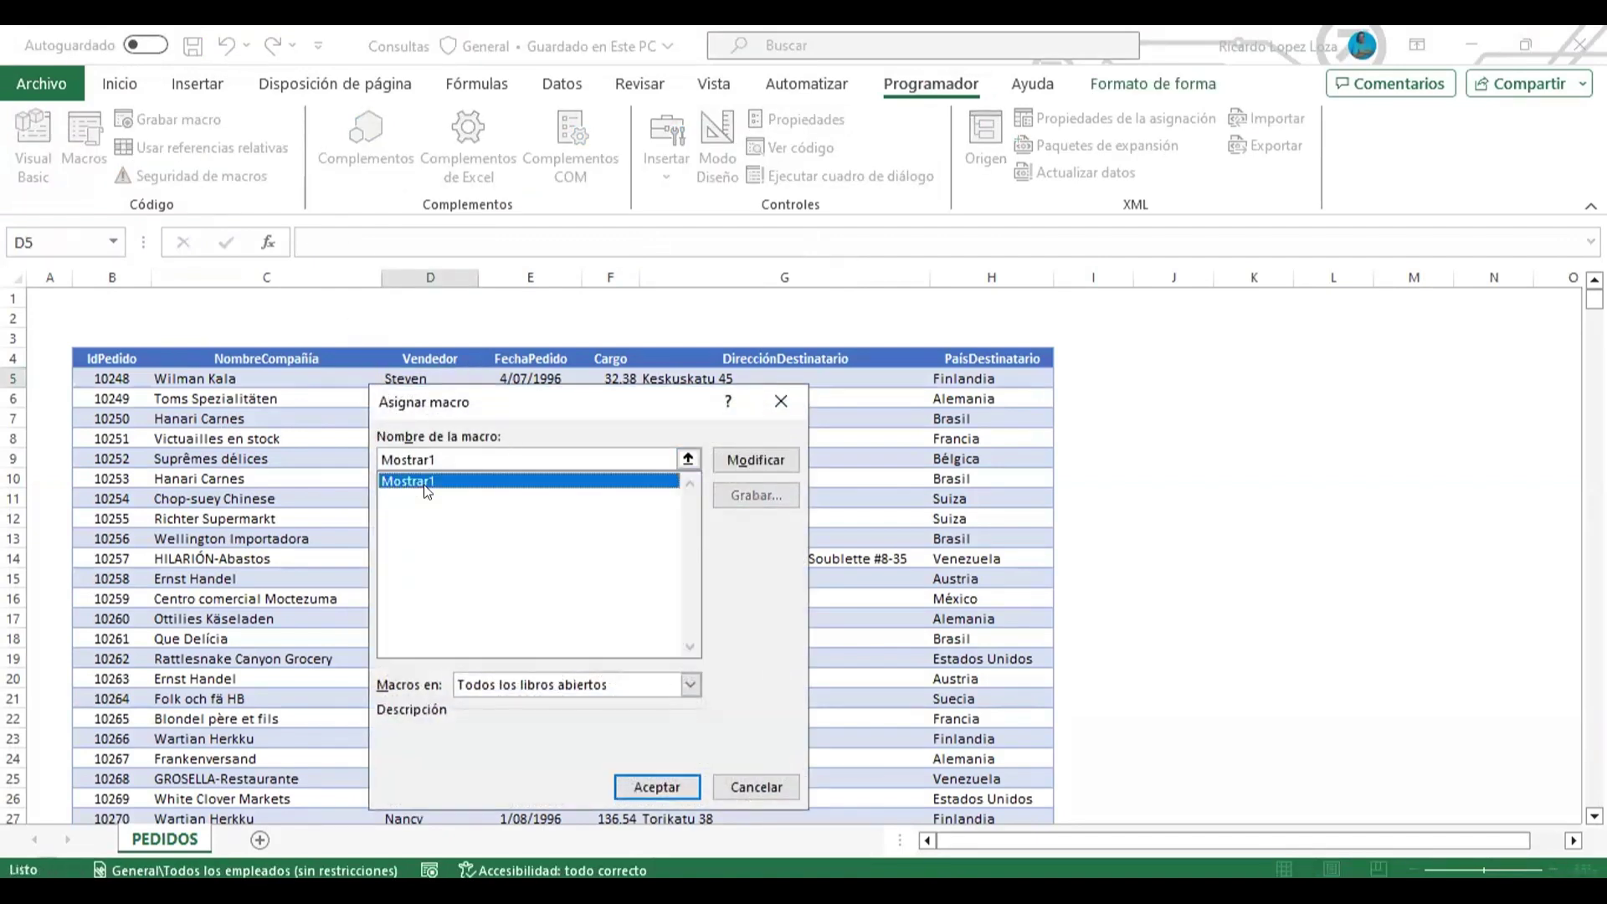
pyautogui.click(646, 787)
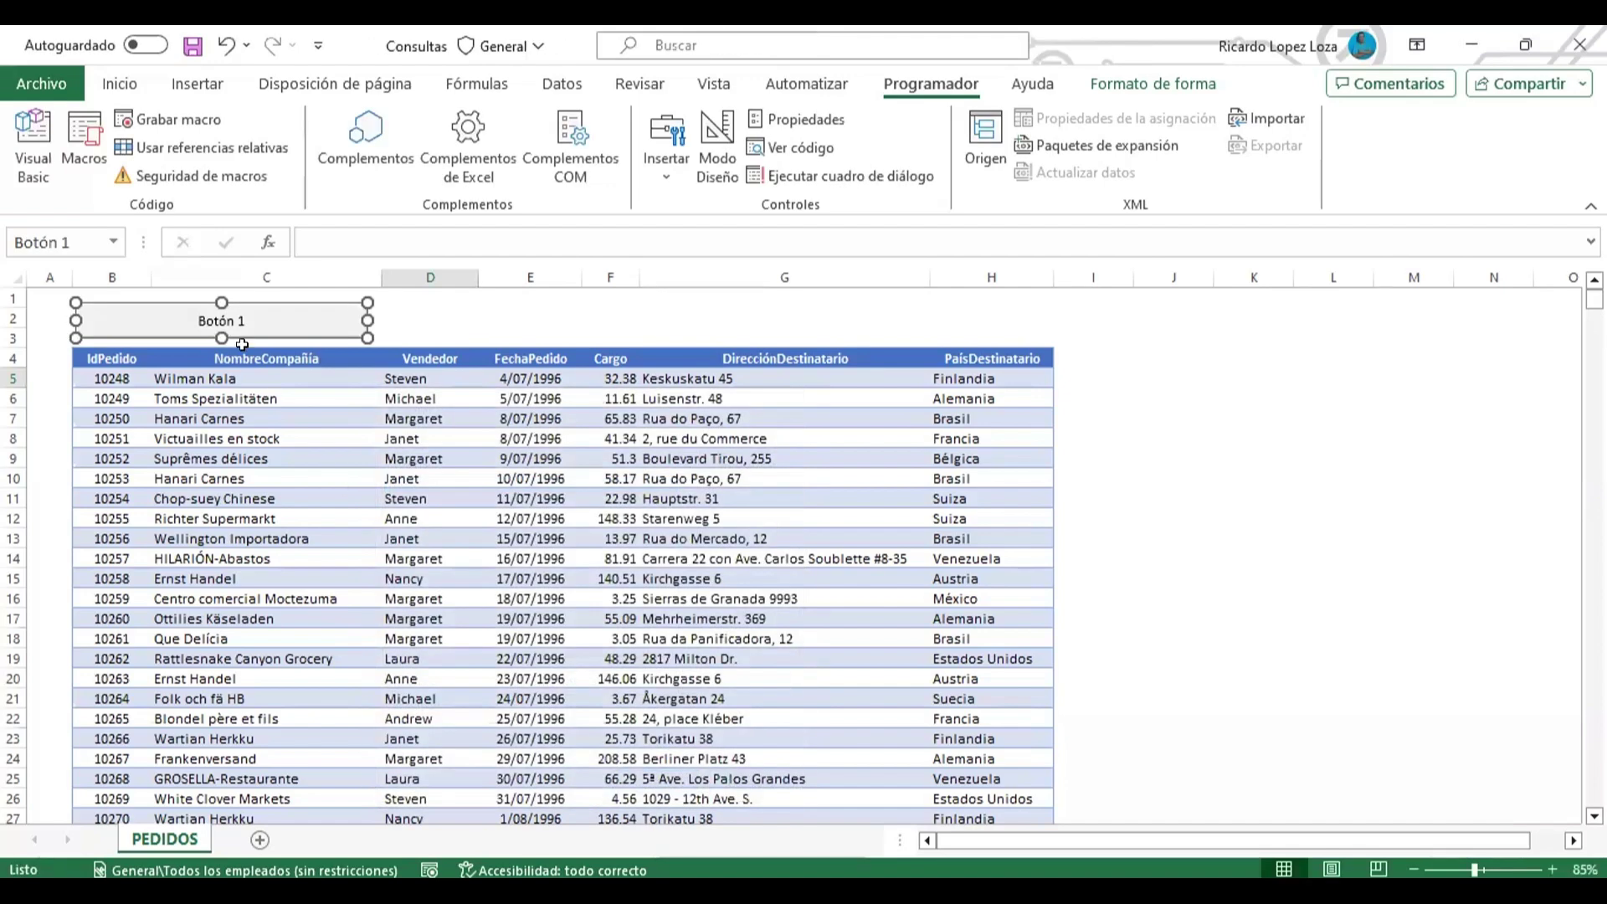
# - Change the button's text to 'Consulta por Cliente'
pyautogui.click(235, 318)
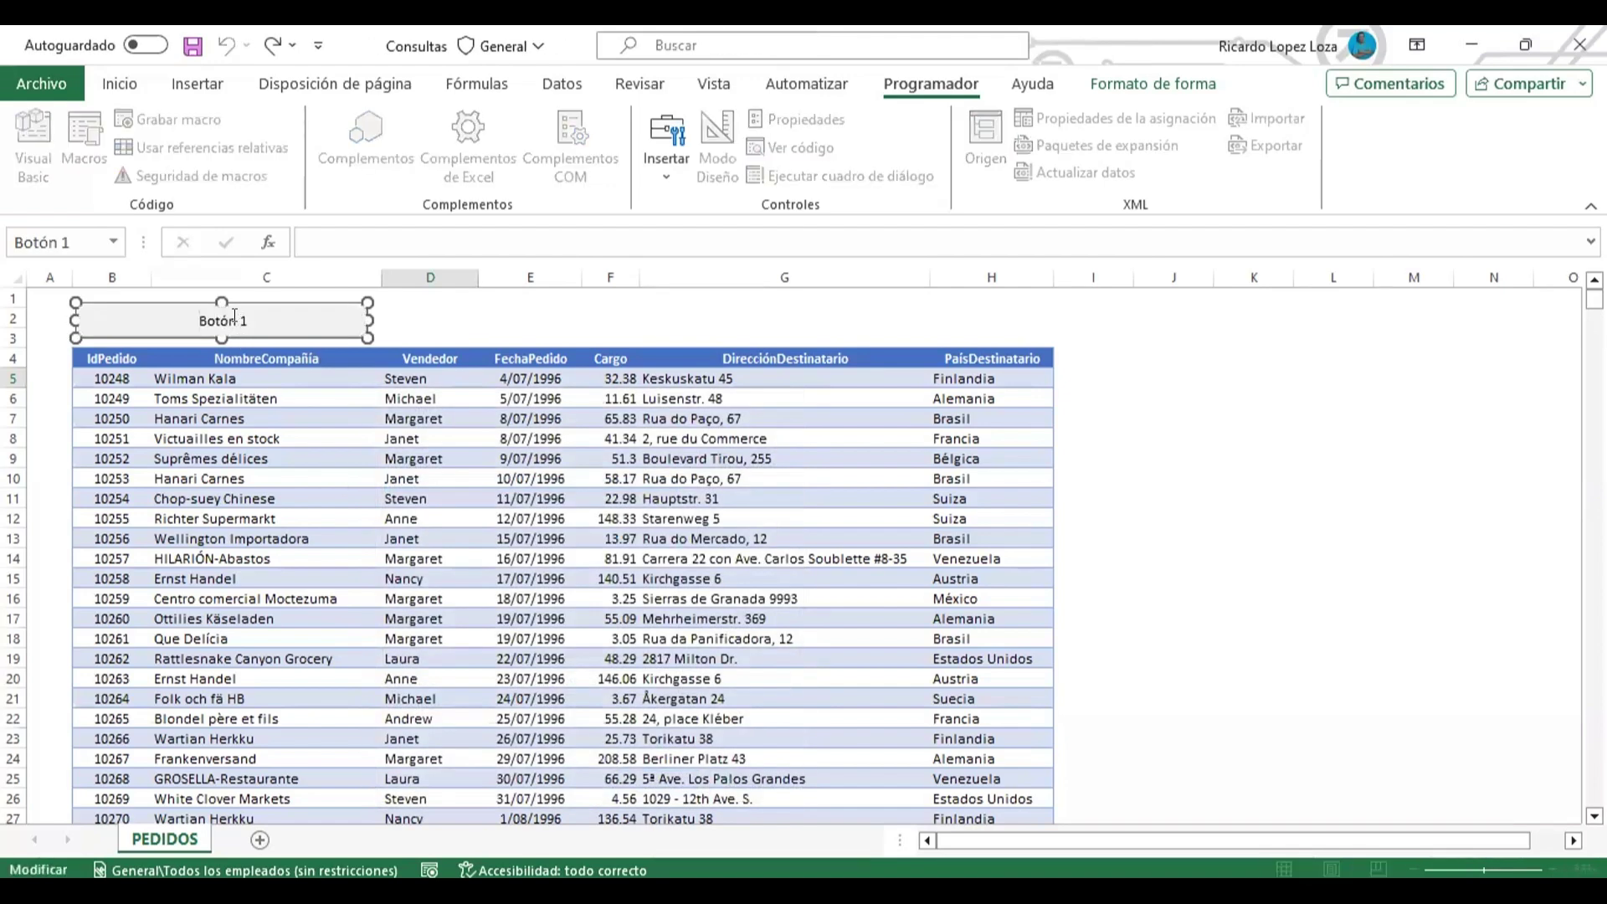
pyautogui.hotkey('shift', 'Right')
pyautogui.hotkey('shift', 'Right')
pyautogui.hotkey('shift', 'Right')
pyautogui.hotkey('shift', 'Right')
pyautogui.hotkey('shift', 'Right')
pyautogui.hotkey('shift', 'Right')
pyautogui.hotkey('shift', 'Right')
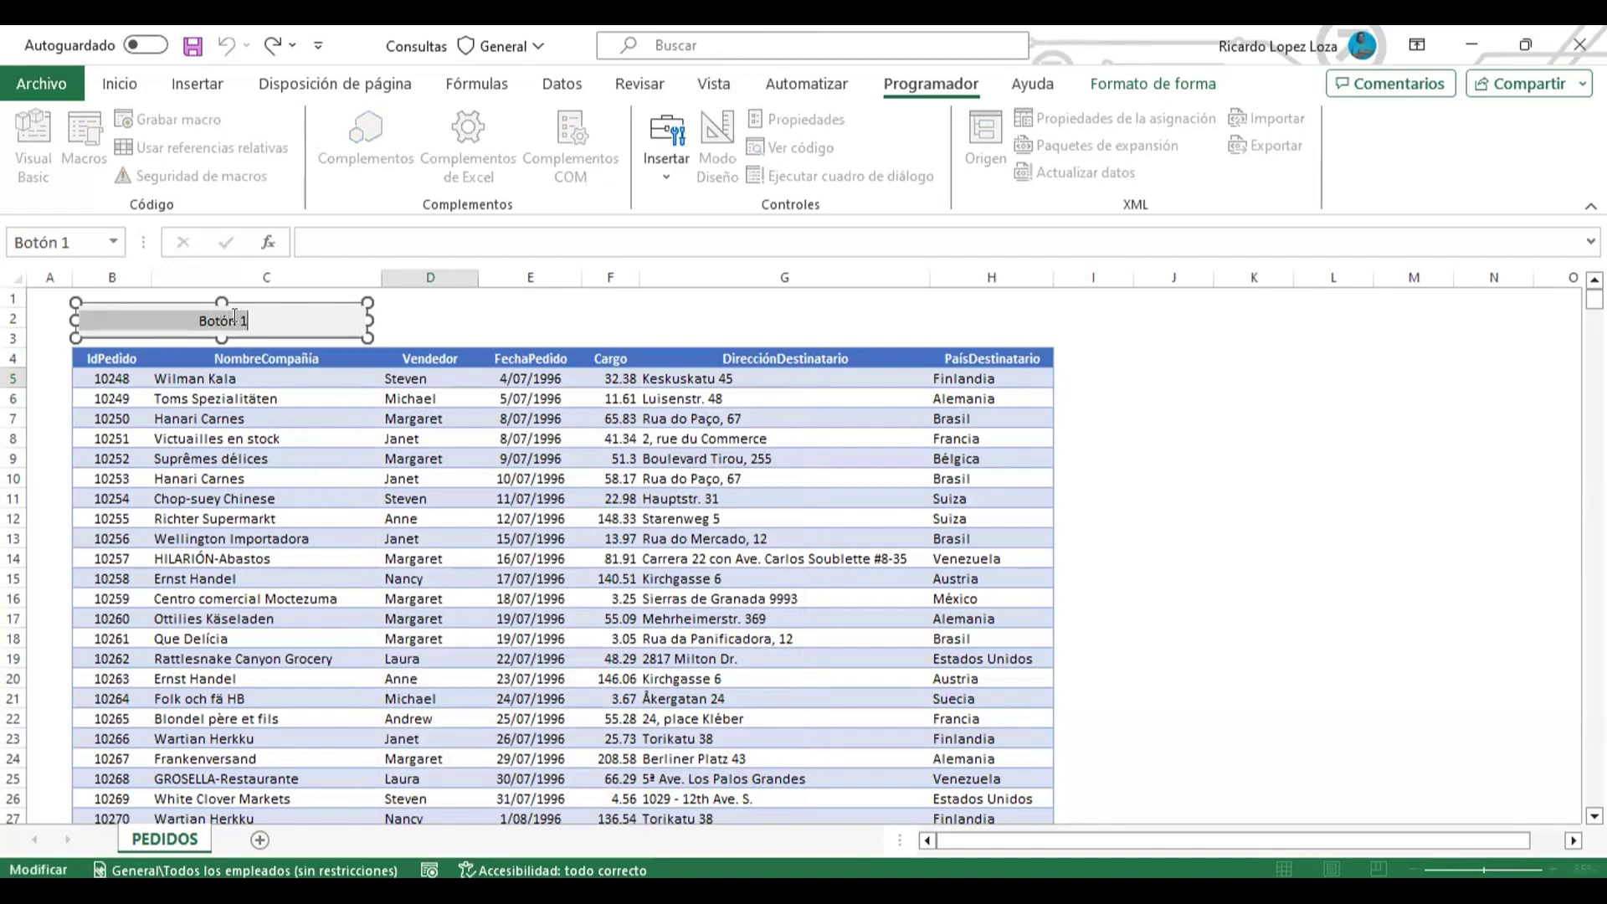
pyautogui.write('Consu')
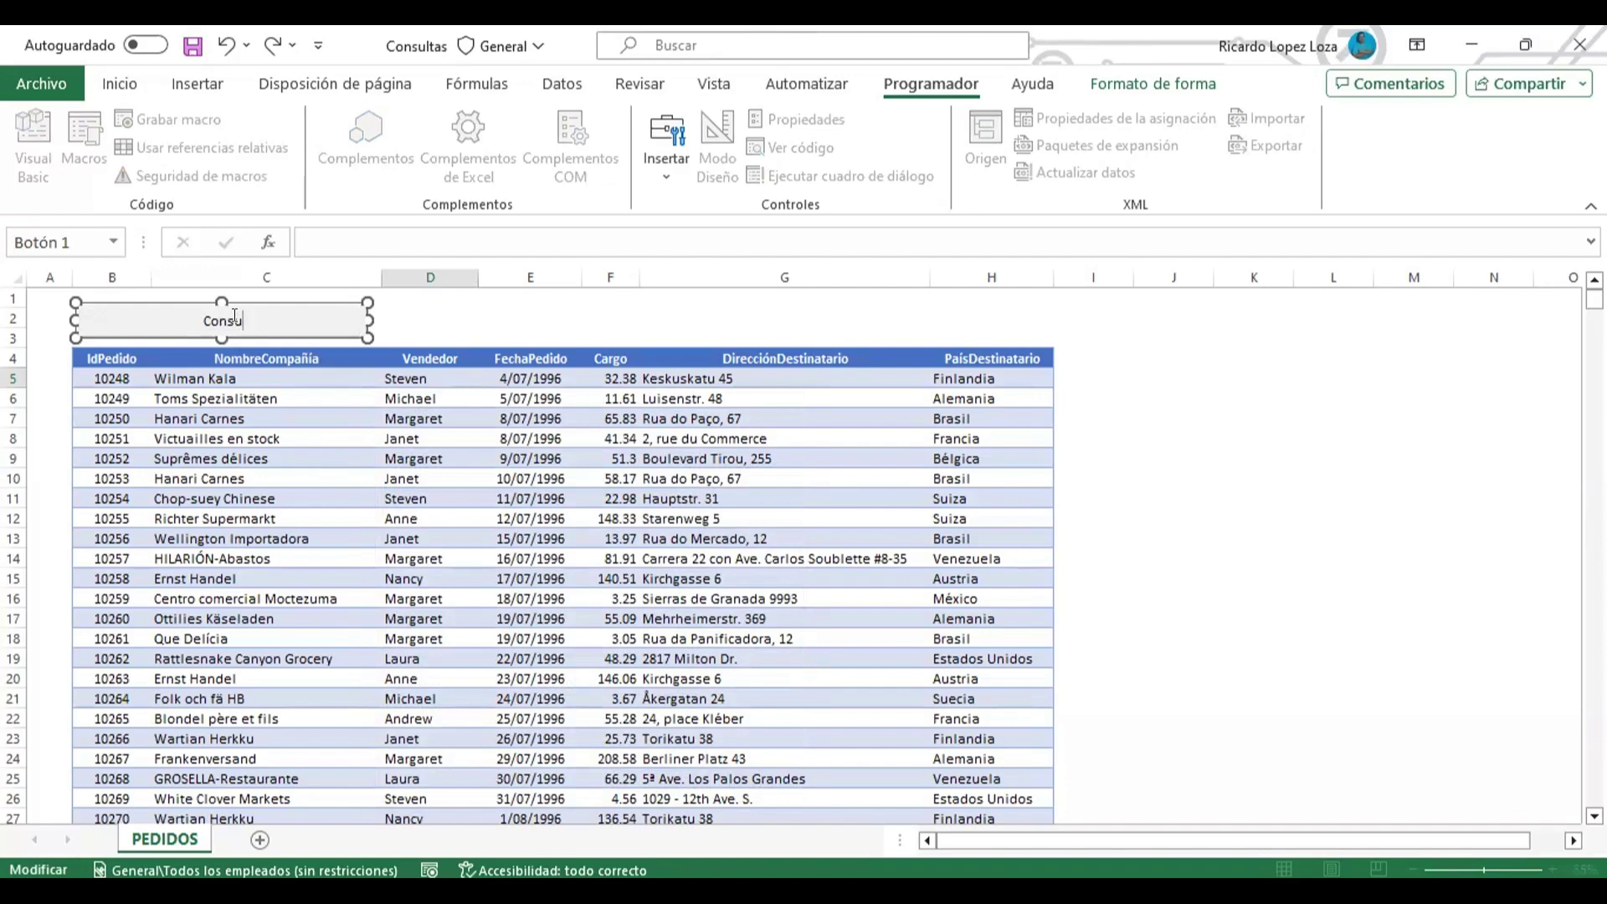
pyautogui.write('lta por ')
pyautogui.write('Clie')
pyautogui.write('nte')
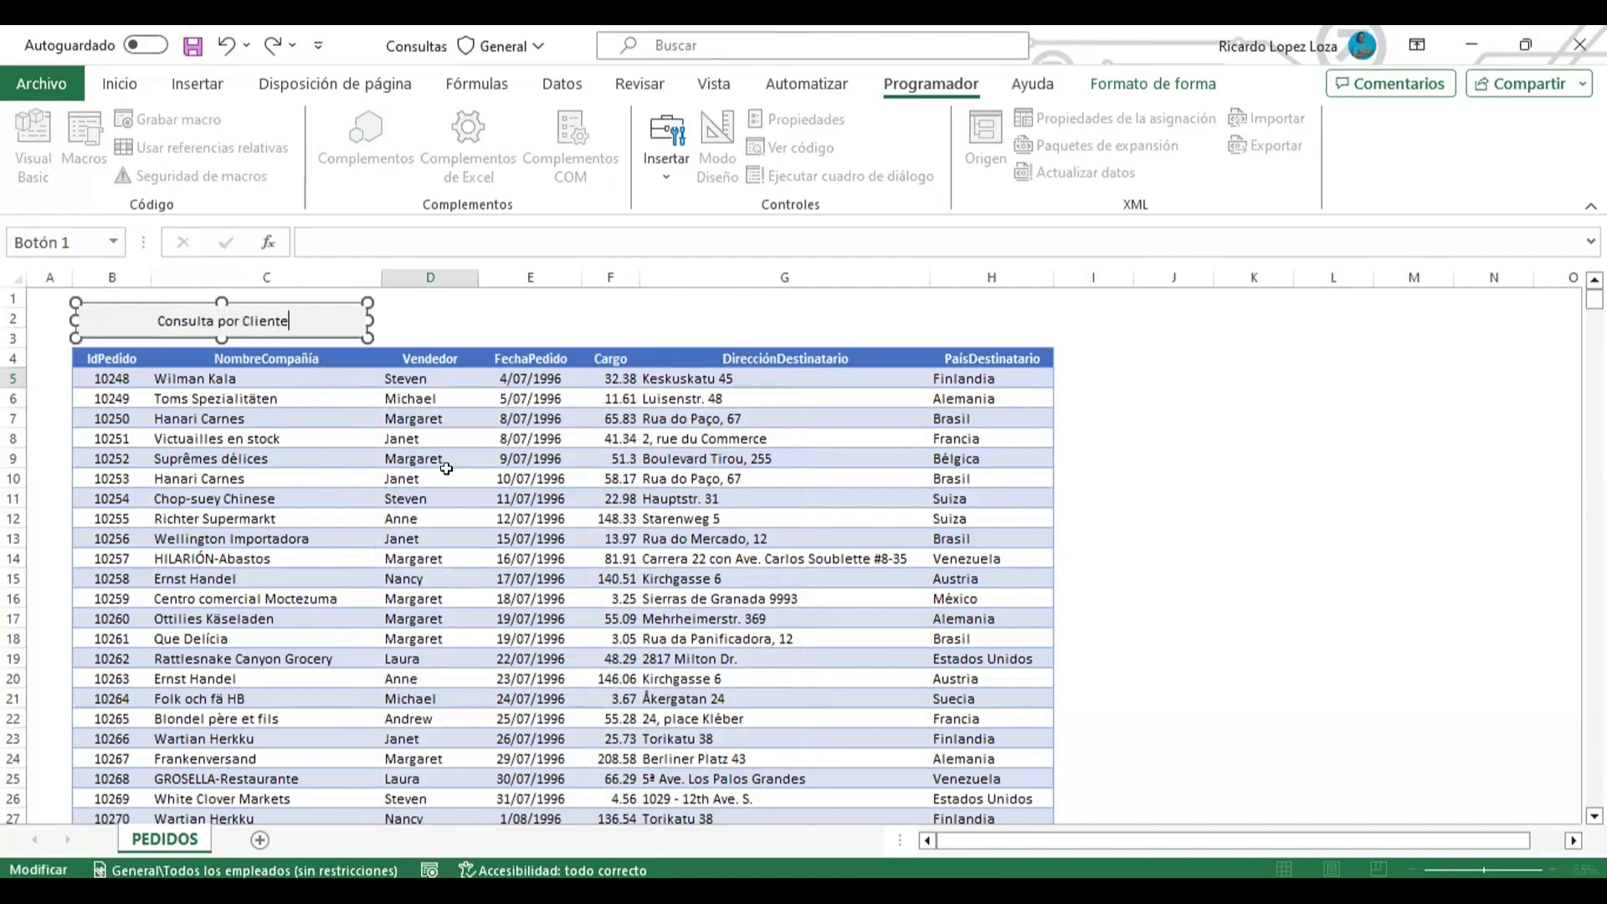
pyautogui.click(444, 477)
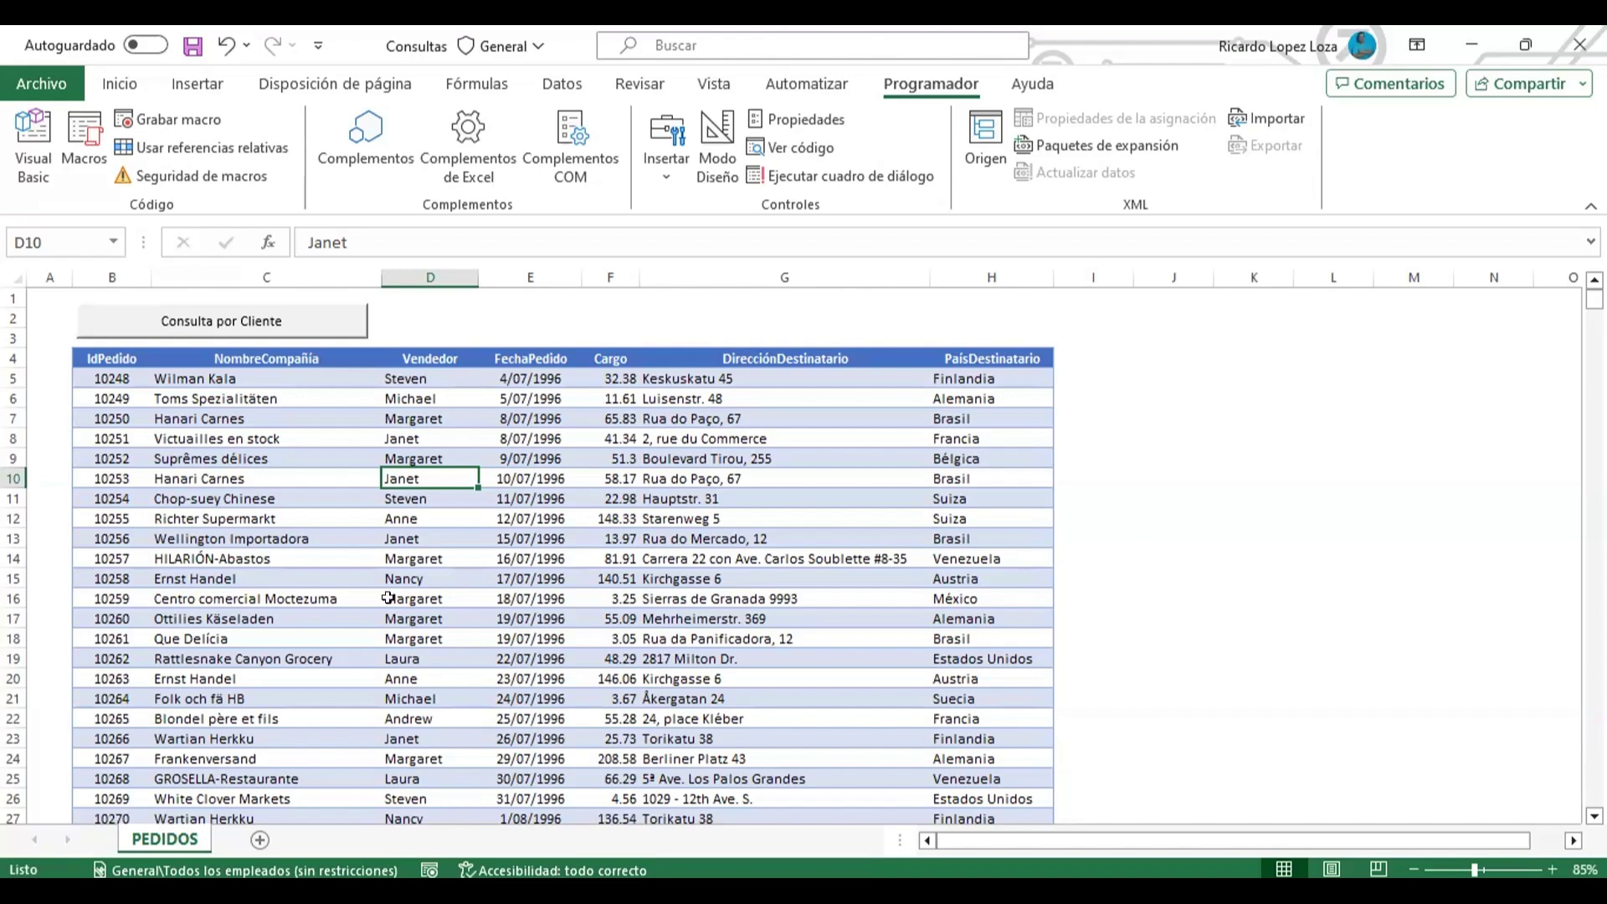
# - Add a new worksheet named 'Listas', then go back to the PEDIDOS sheet
pyautogui.click(260, 838)
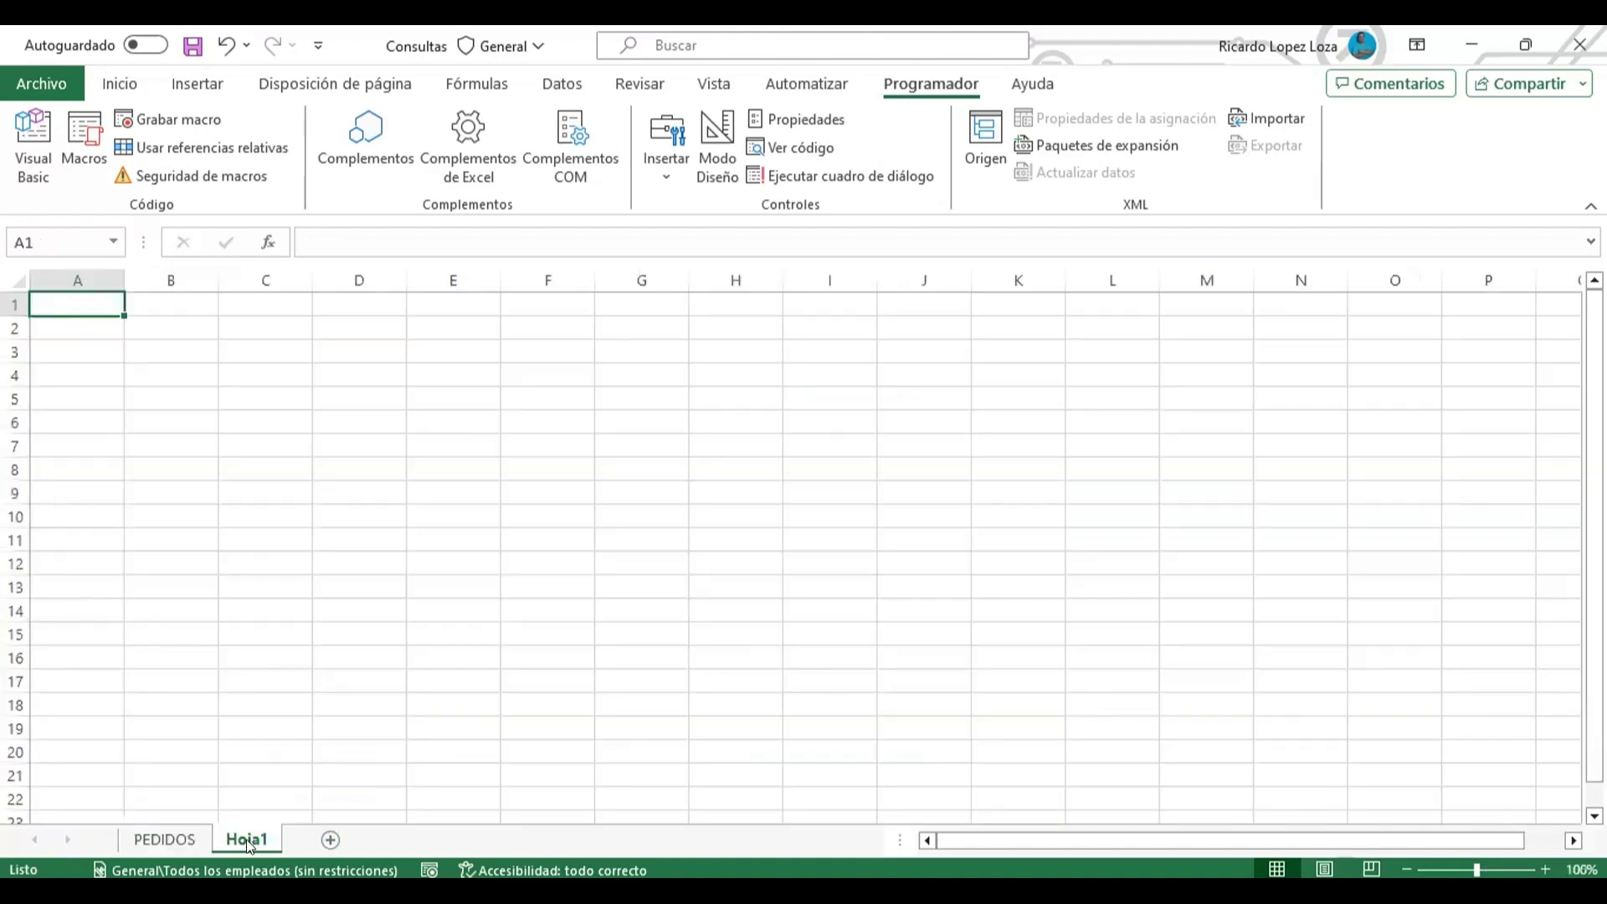
pyautogui.doubleClick(245, 838)
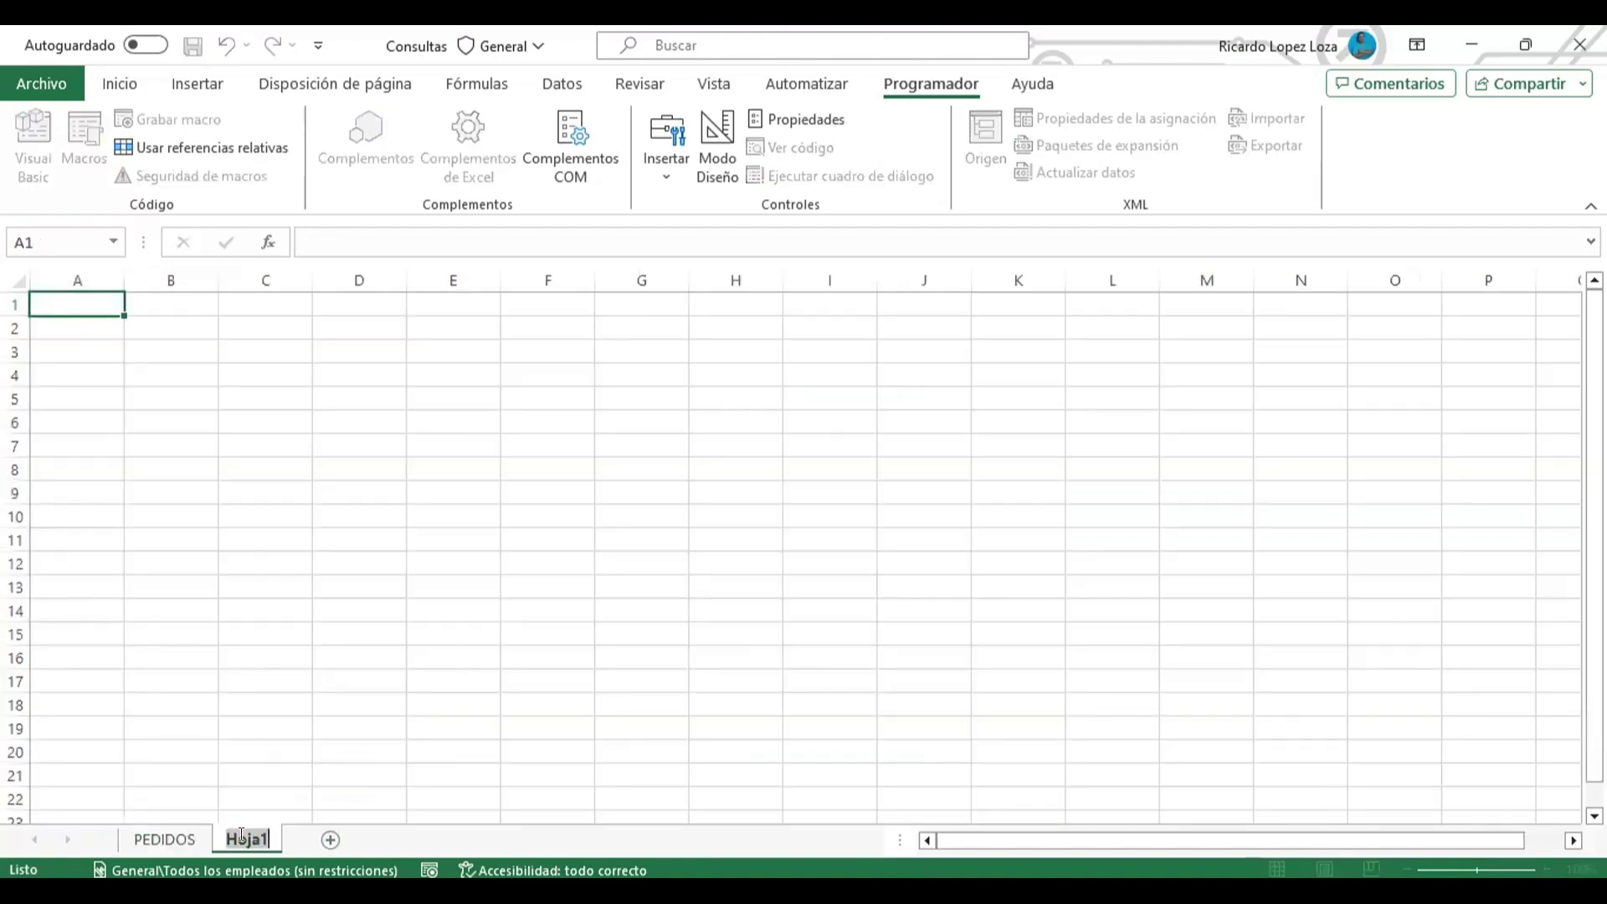
pyautogui.write('Listas')
pyautogui.press('Return')
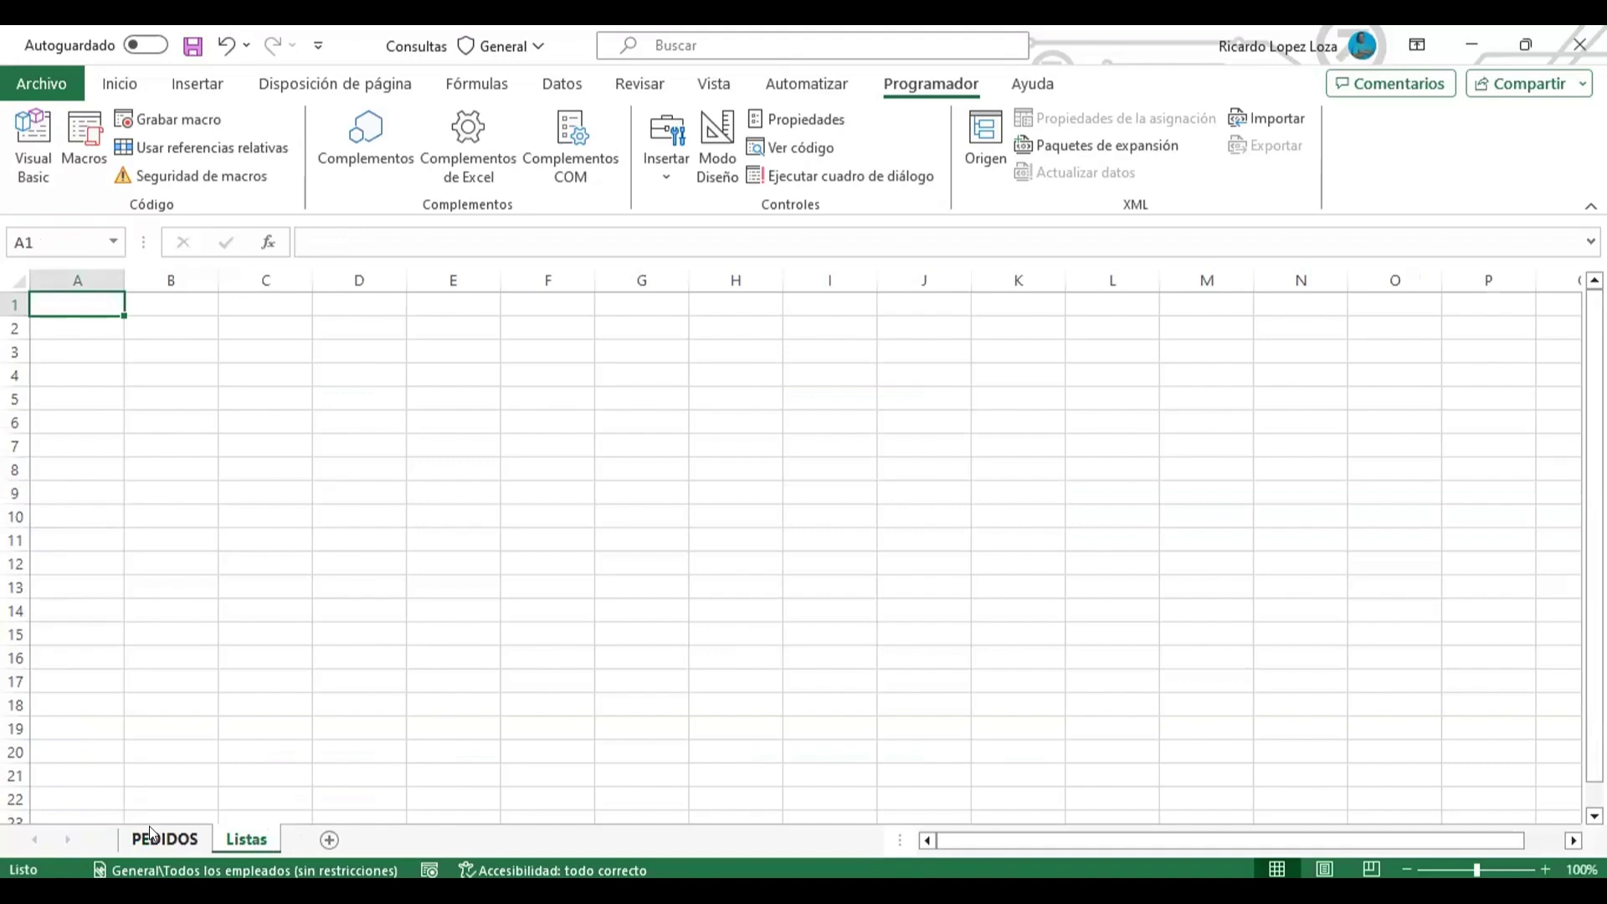
pyautogui.click(151, 833)
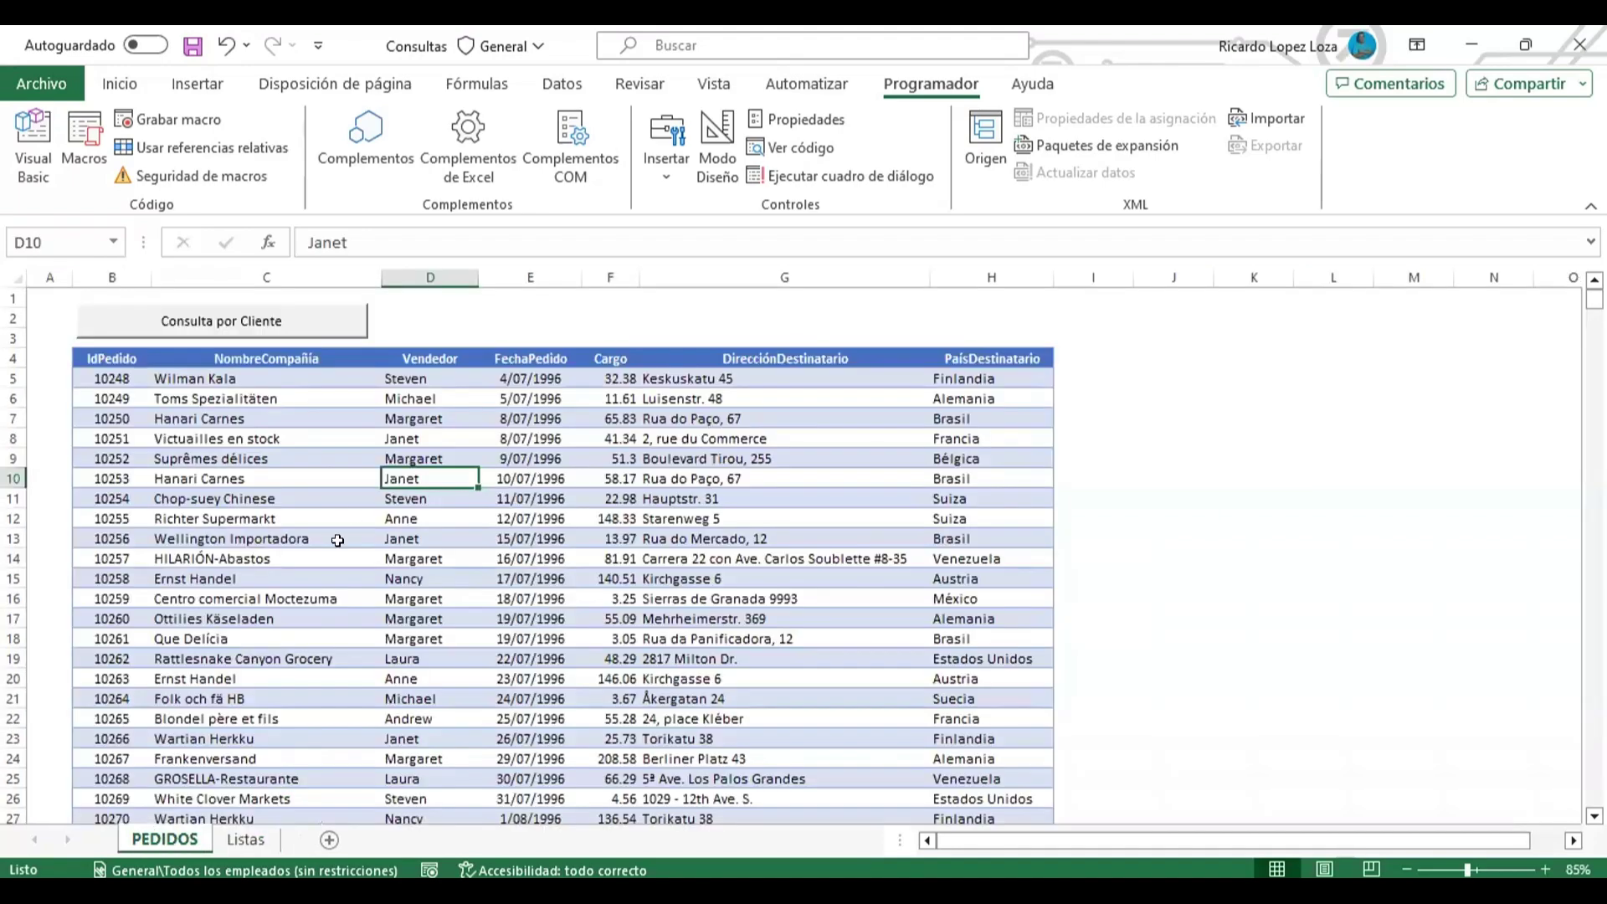
# - Copy the NombreCompañía column from PEDIDOS!C4 down into Listas!B2 and widen column B
pyautogui.click(330, 355)
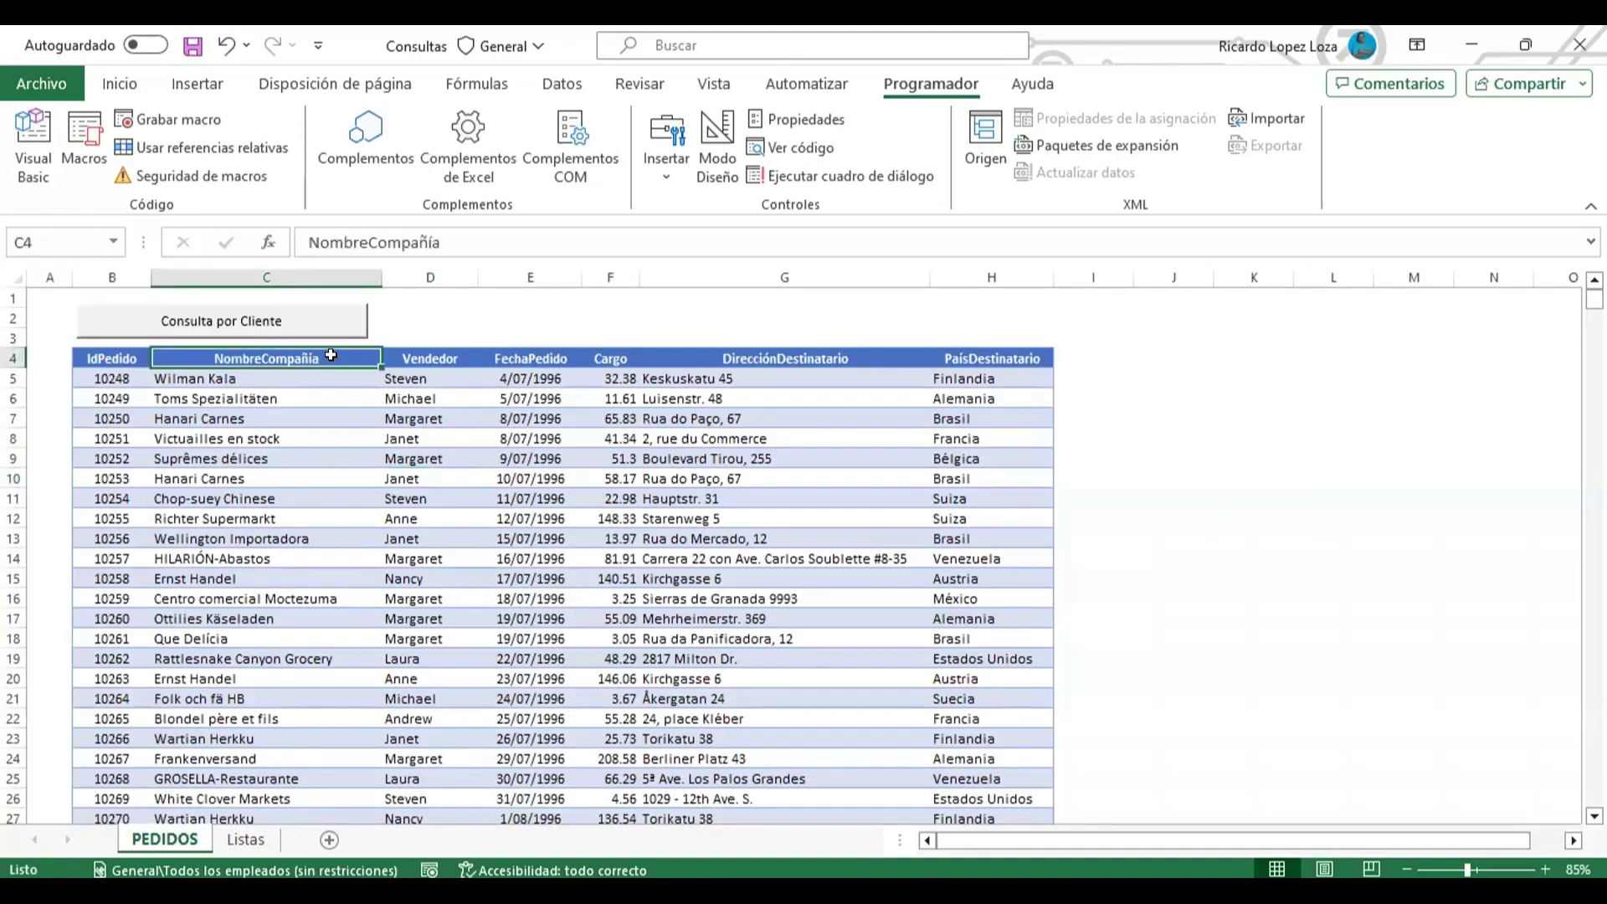
pyautogui.press('Down')
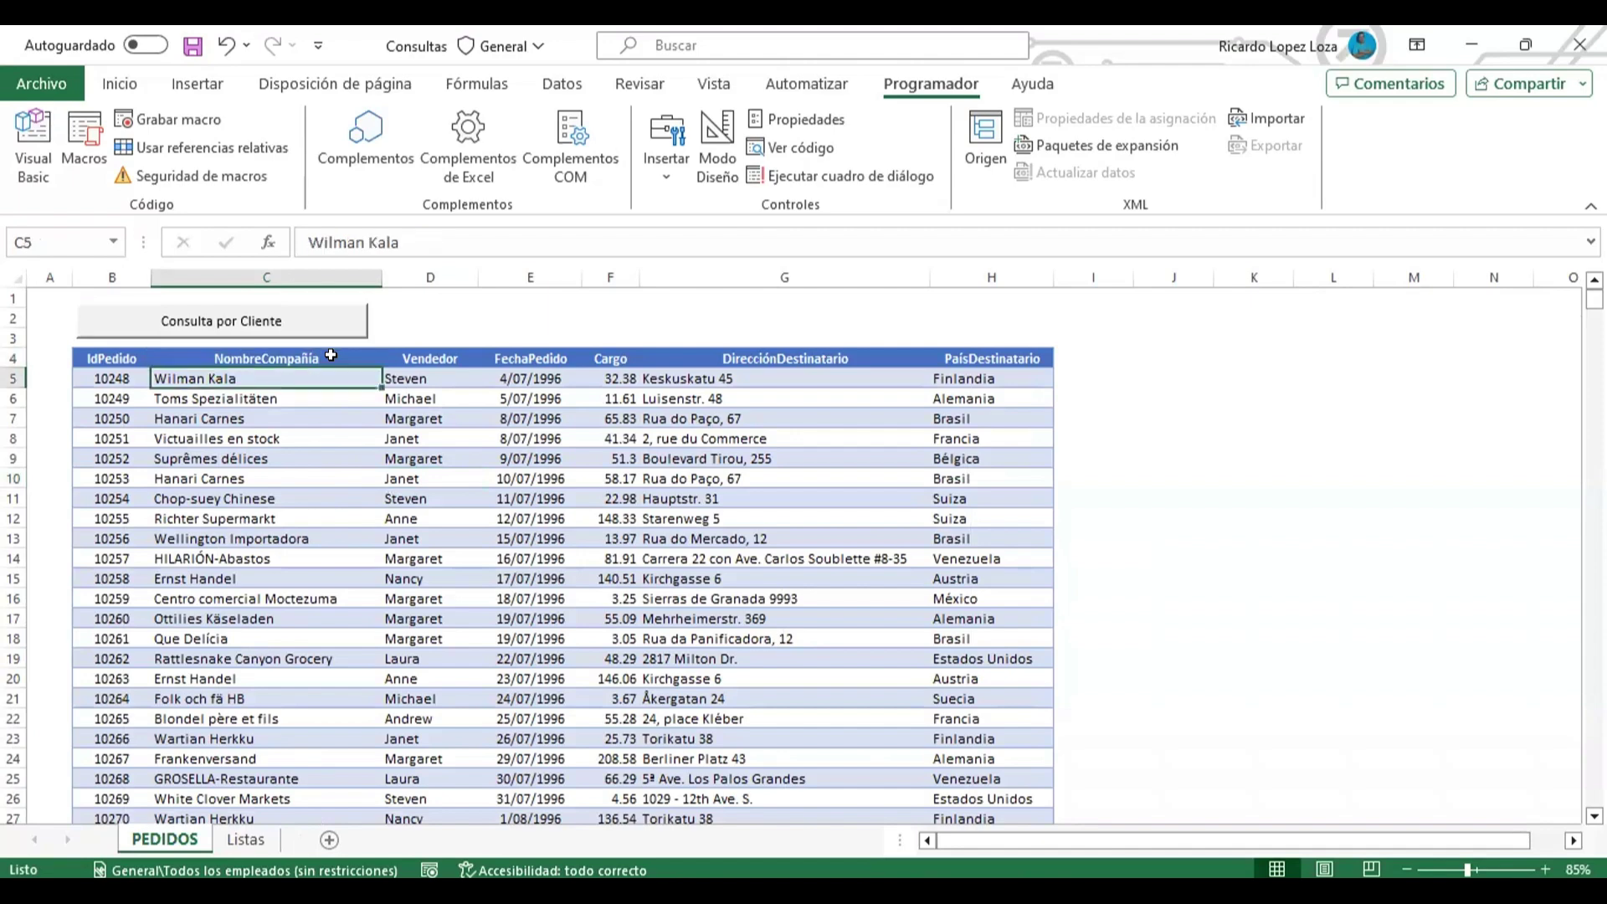
pyautogui.press('Up')
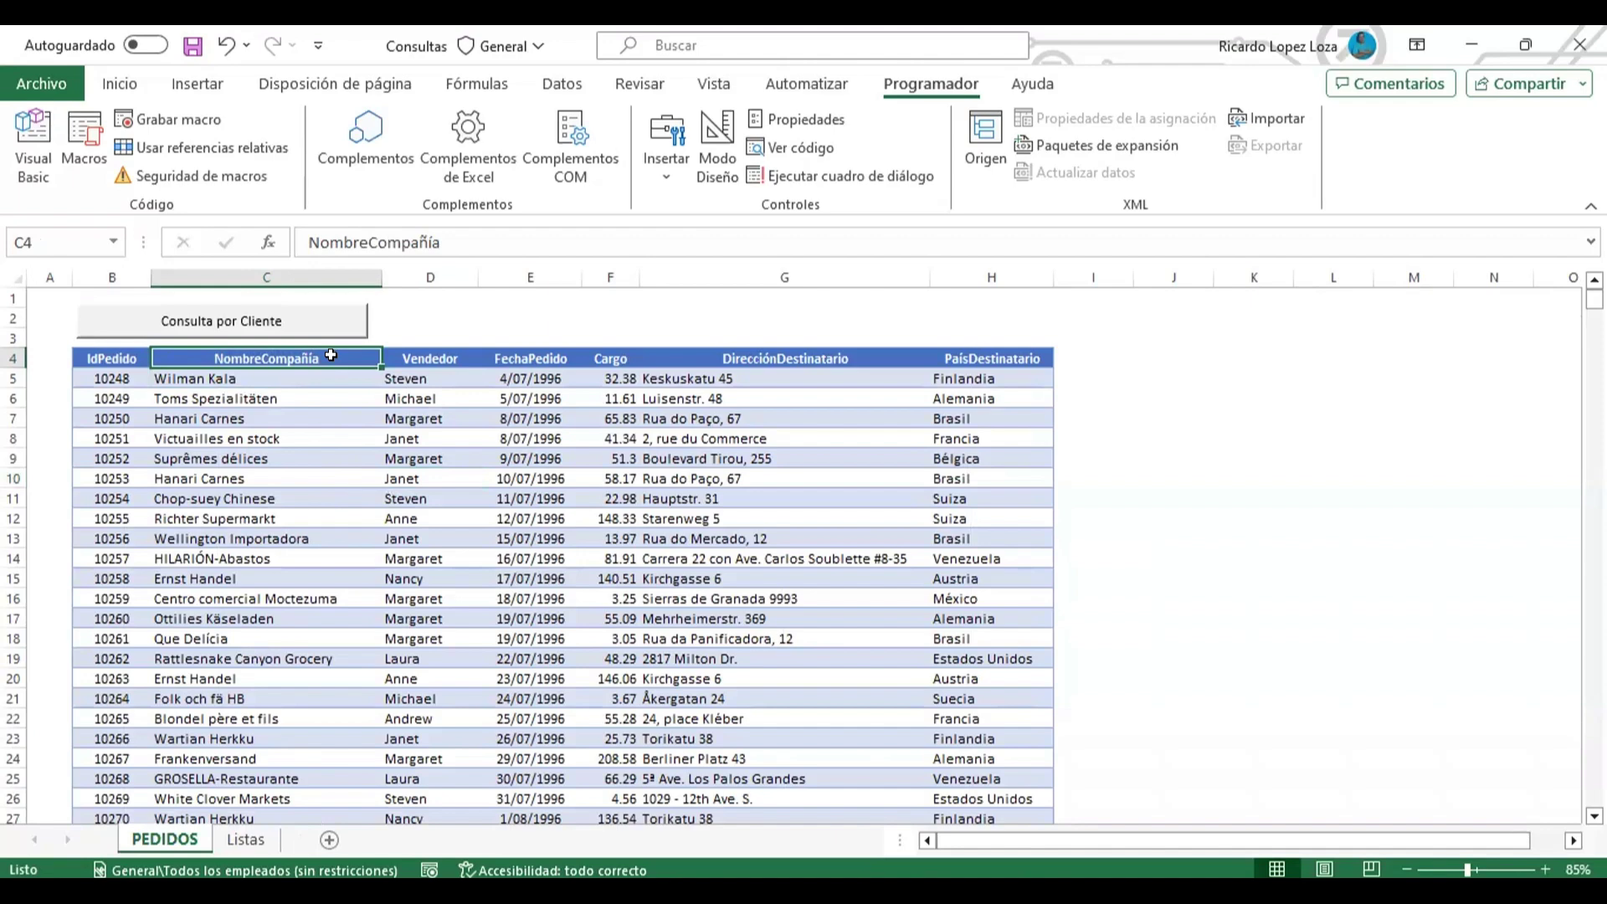
pyautogui.hotkey('ctrl', 'shift', 'Down')
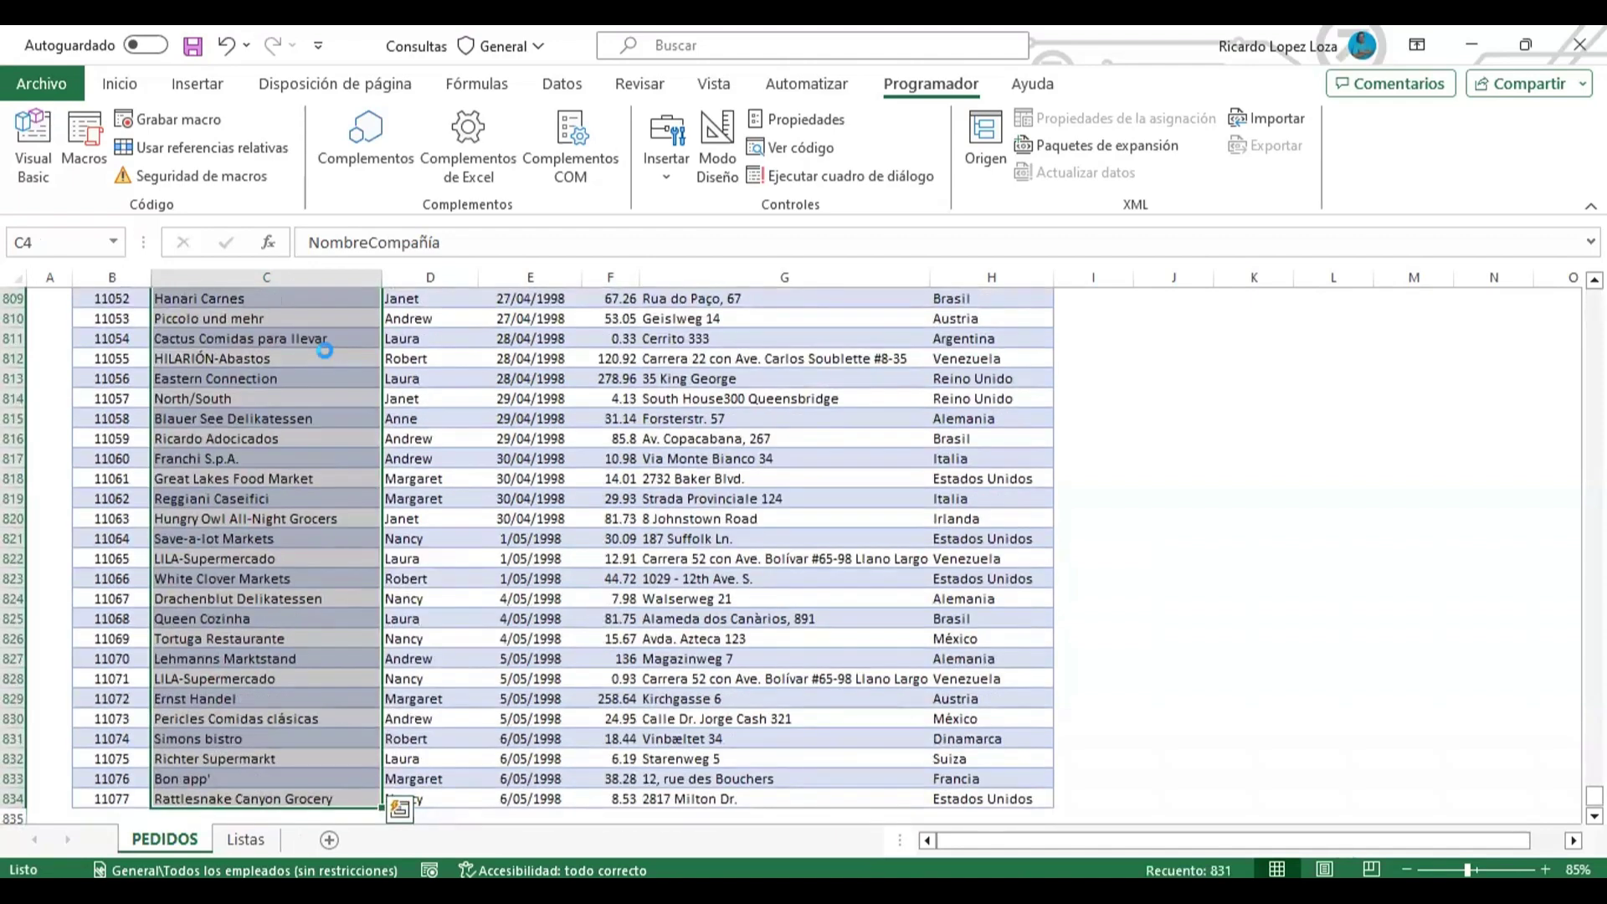
pyautogui.hotkey('ctrl', 'c')
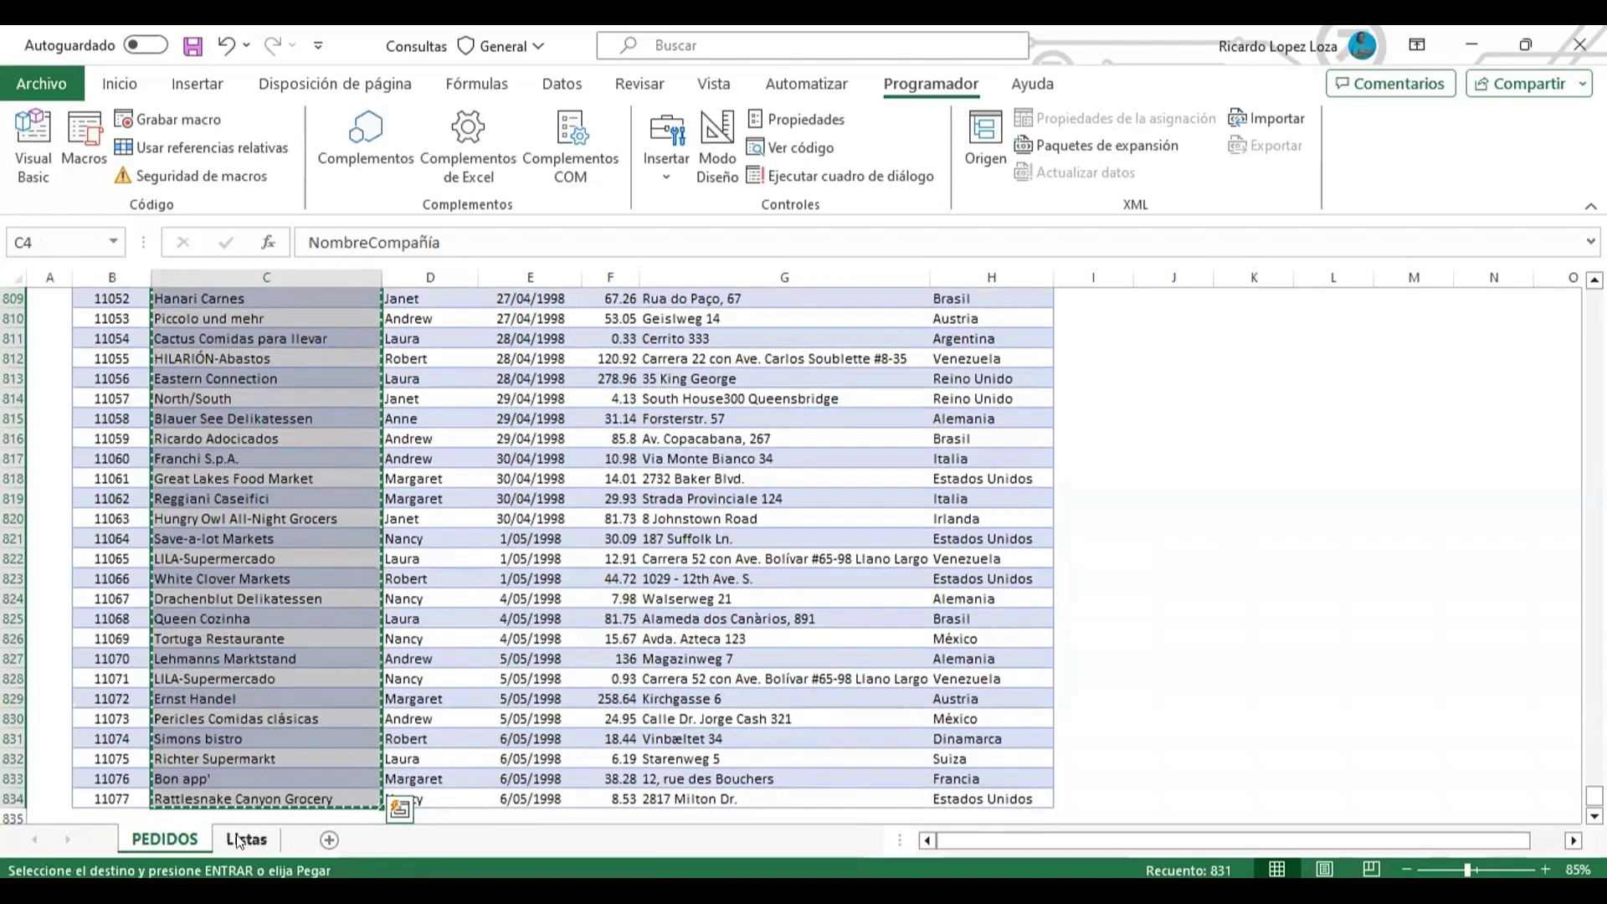
pyautogui.click(246, 840)
pyautogui.click(166, 321)
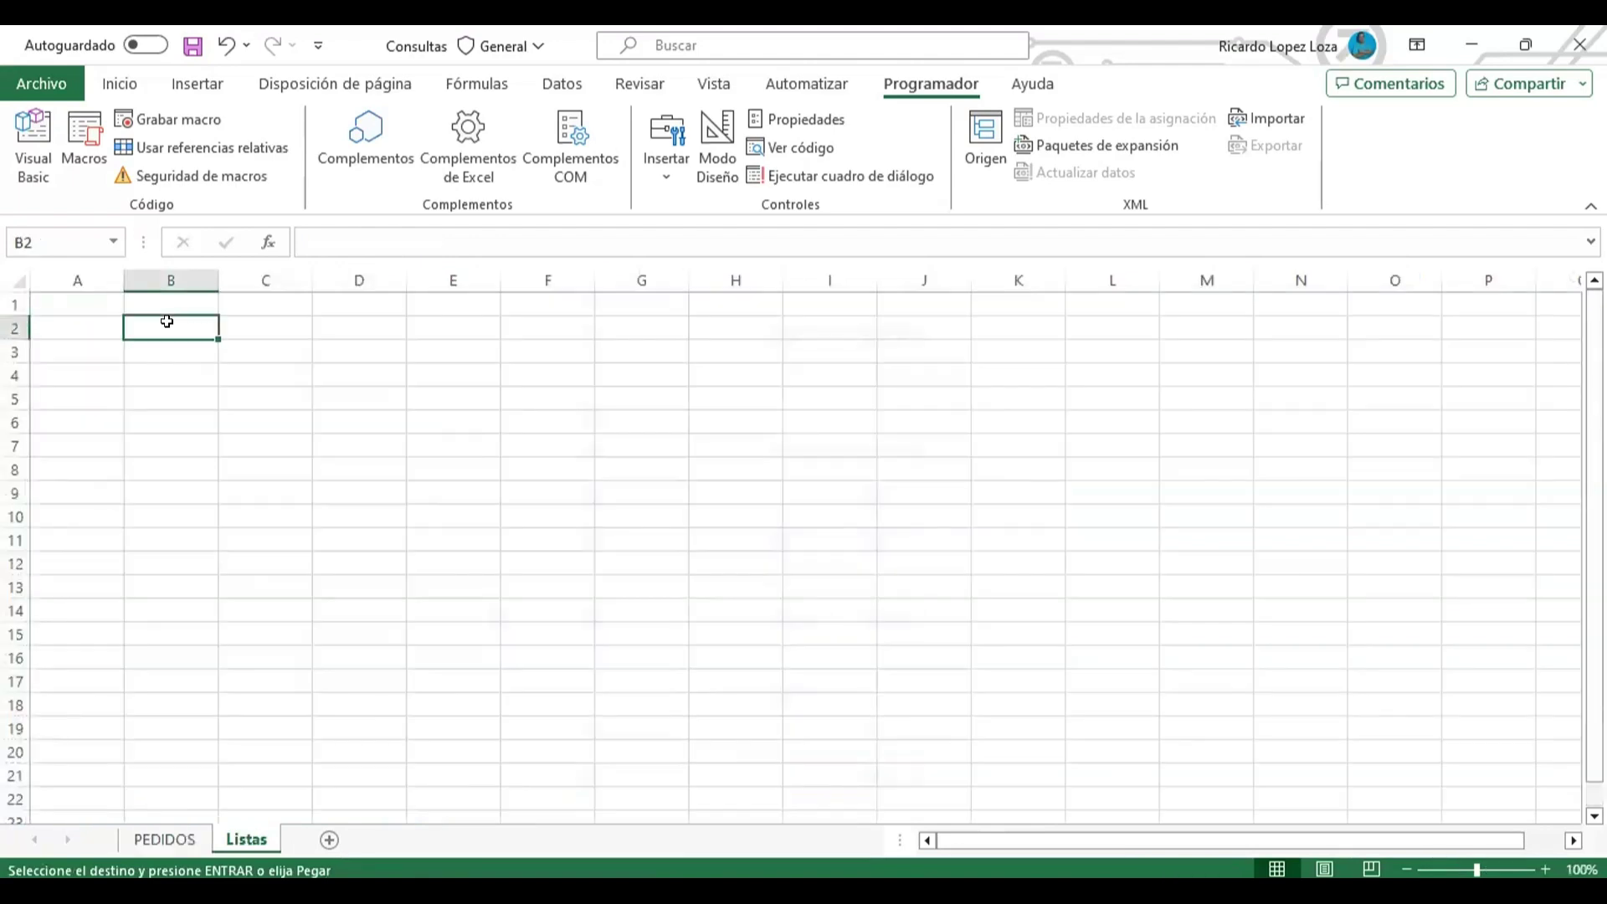
pyautogui.hotkey('ctrl', 'v')
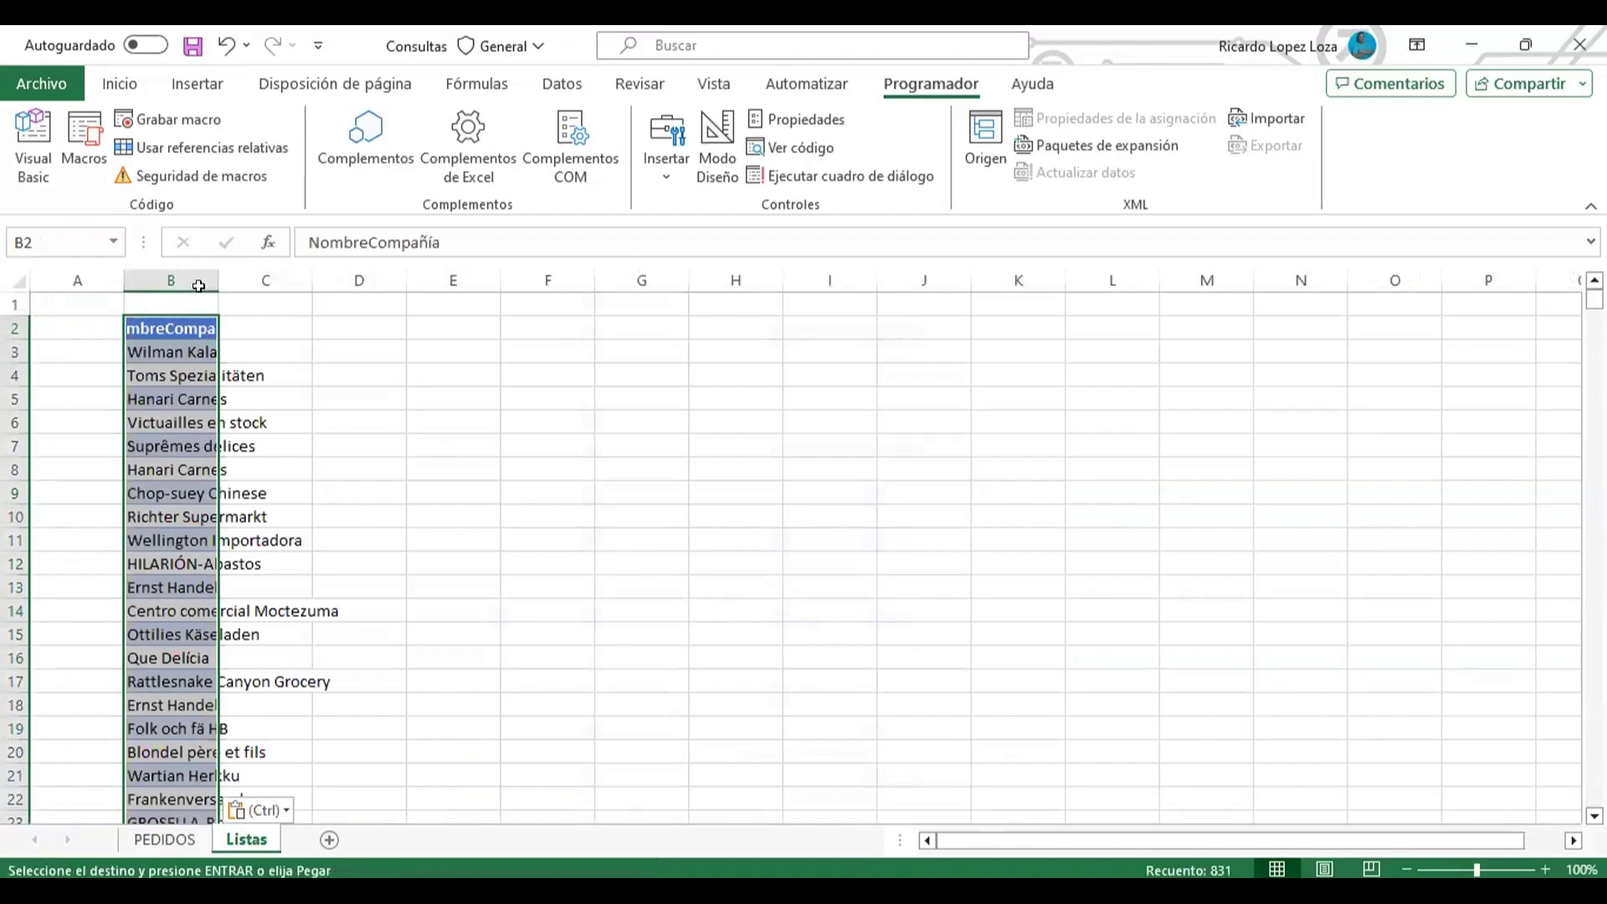
pyautogui.moveTo(215, 279); pyautogui.dragTo(396, 279)
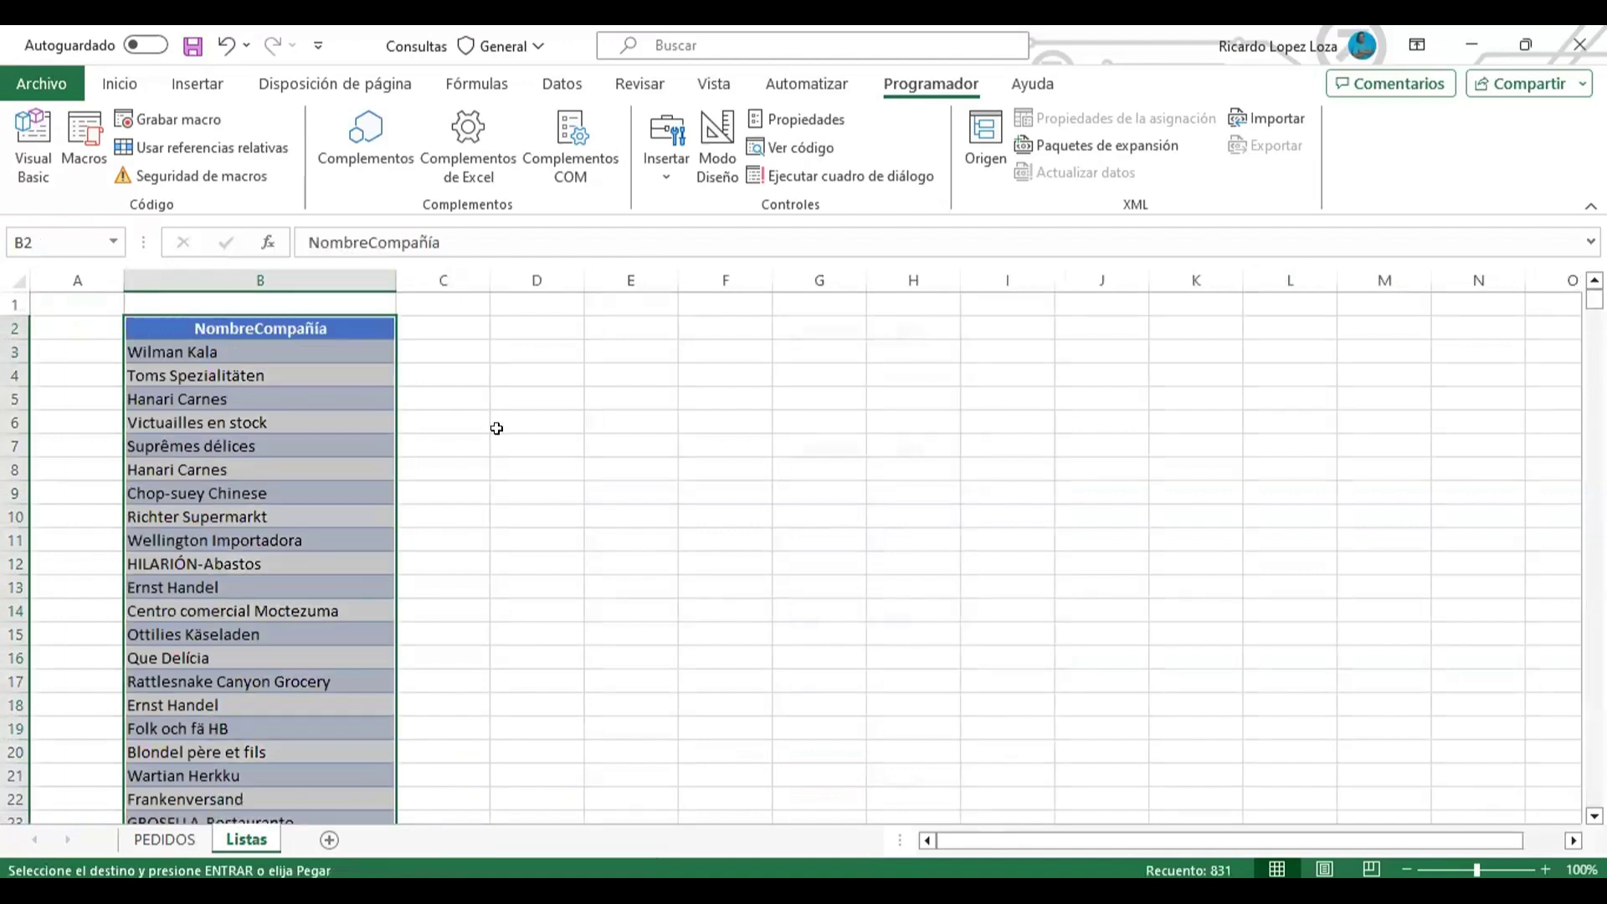
pyautogui.click(650, 419)
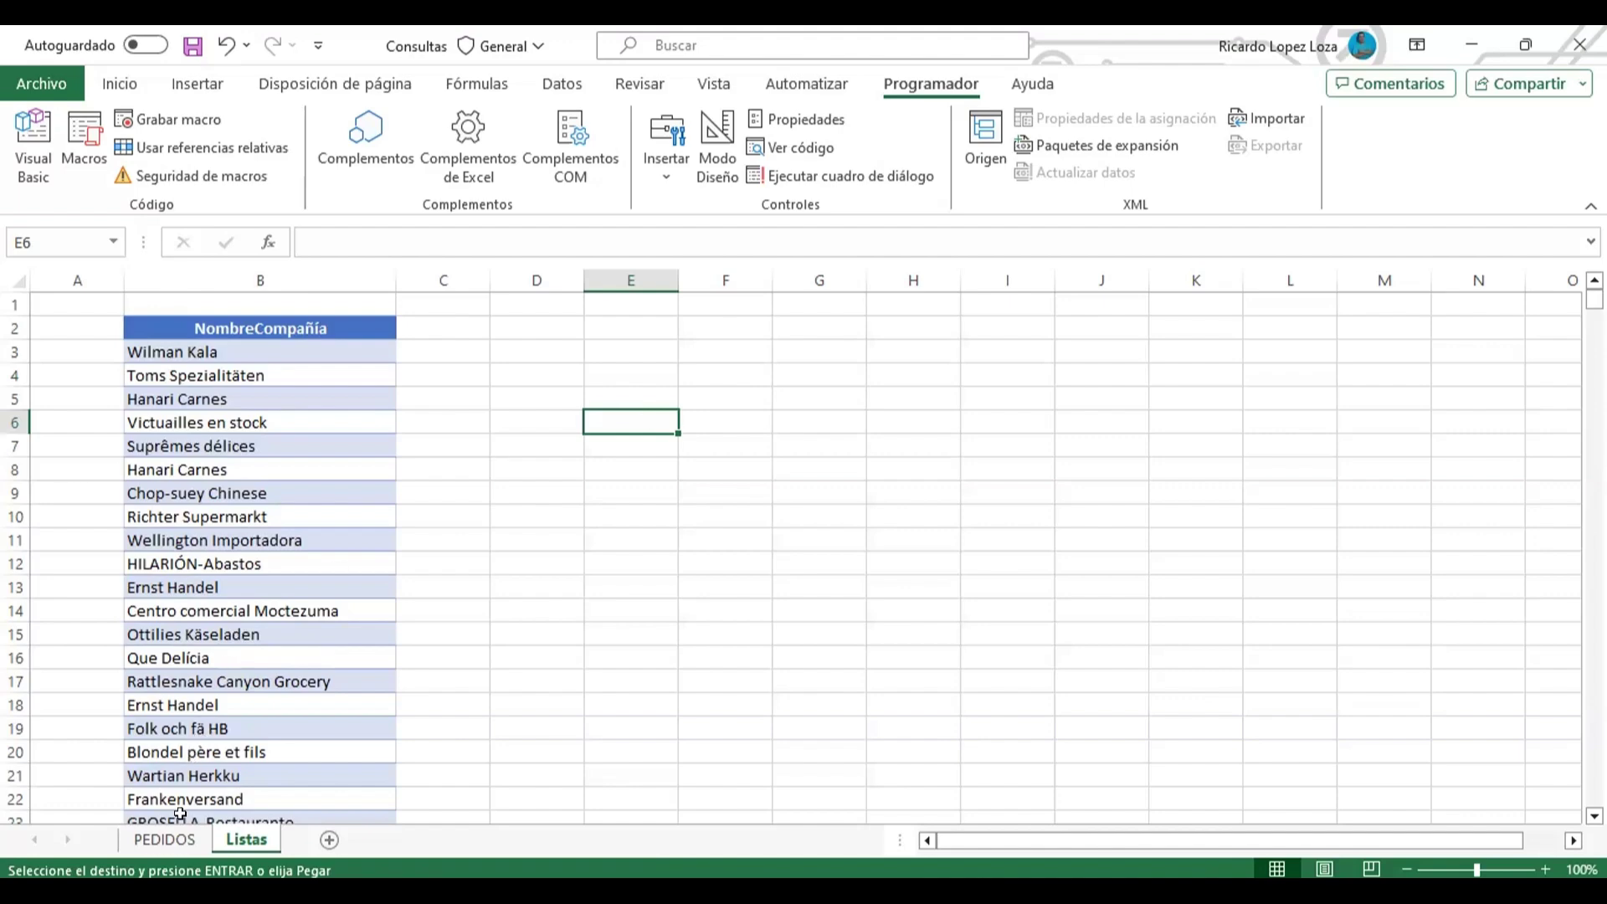
# - Copy the Vendedor column from PEDIDOS into Listas starting at D2
pyautogui.click(167, 839)
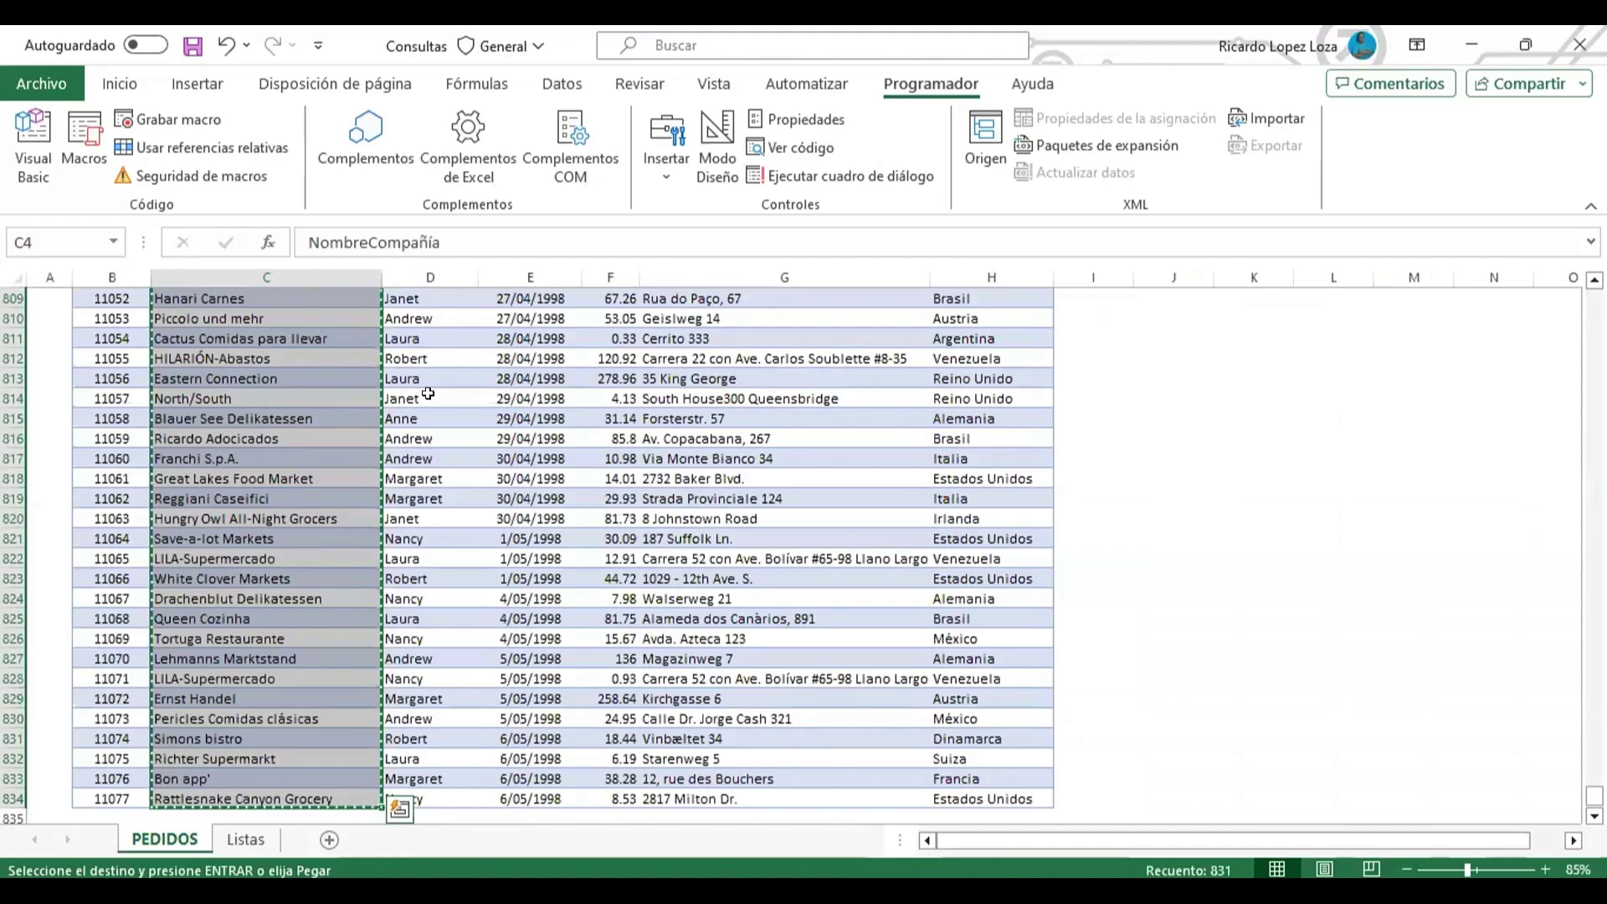
pyautogui.click(463, 360)
pyautogui.hotkey('ctrl', 'Up')
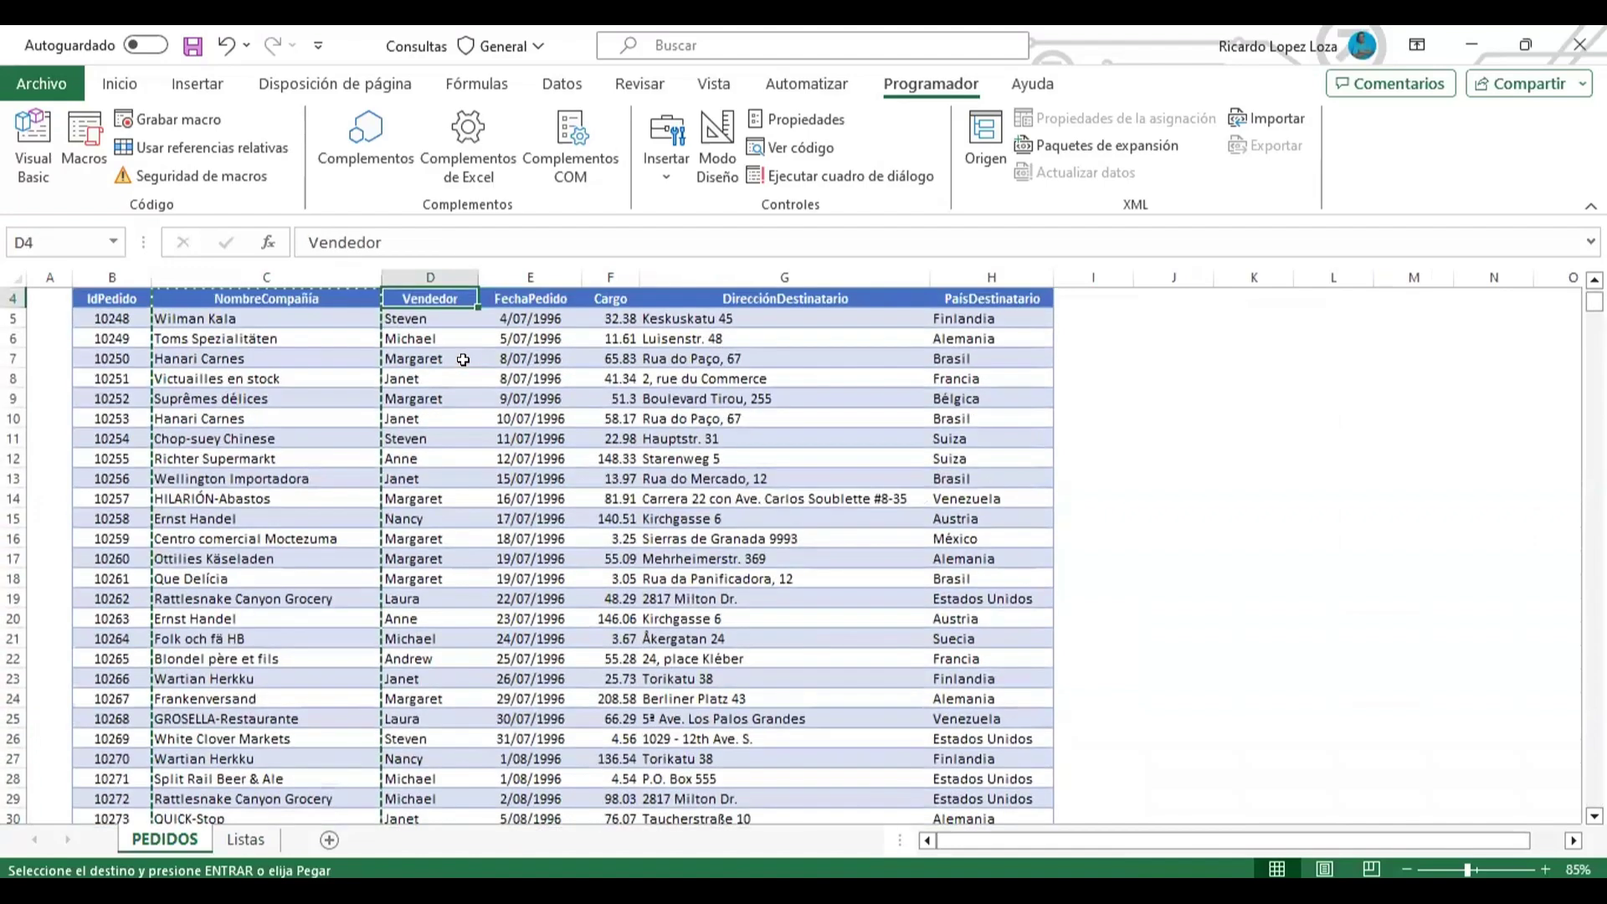
pyautogui.hotkey('ctrl', 'shift', 'Down')
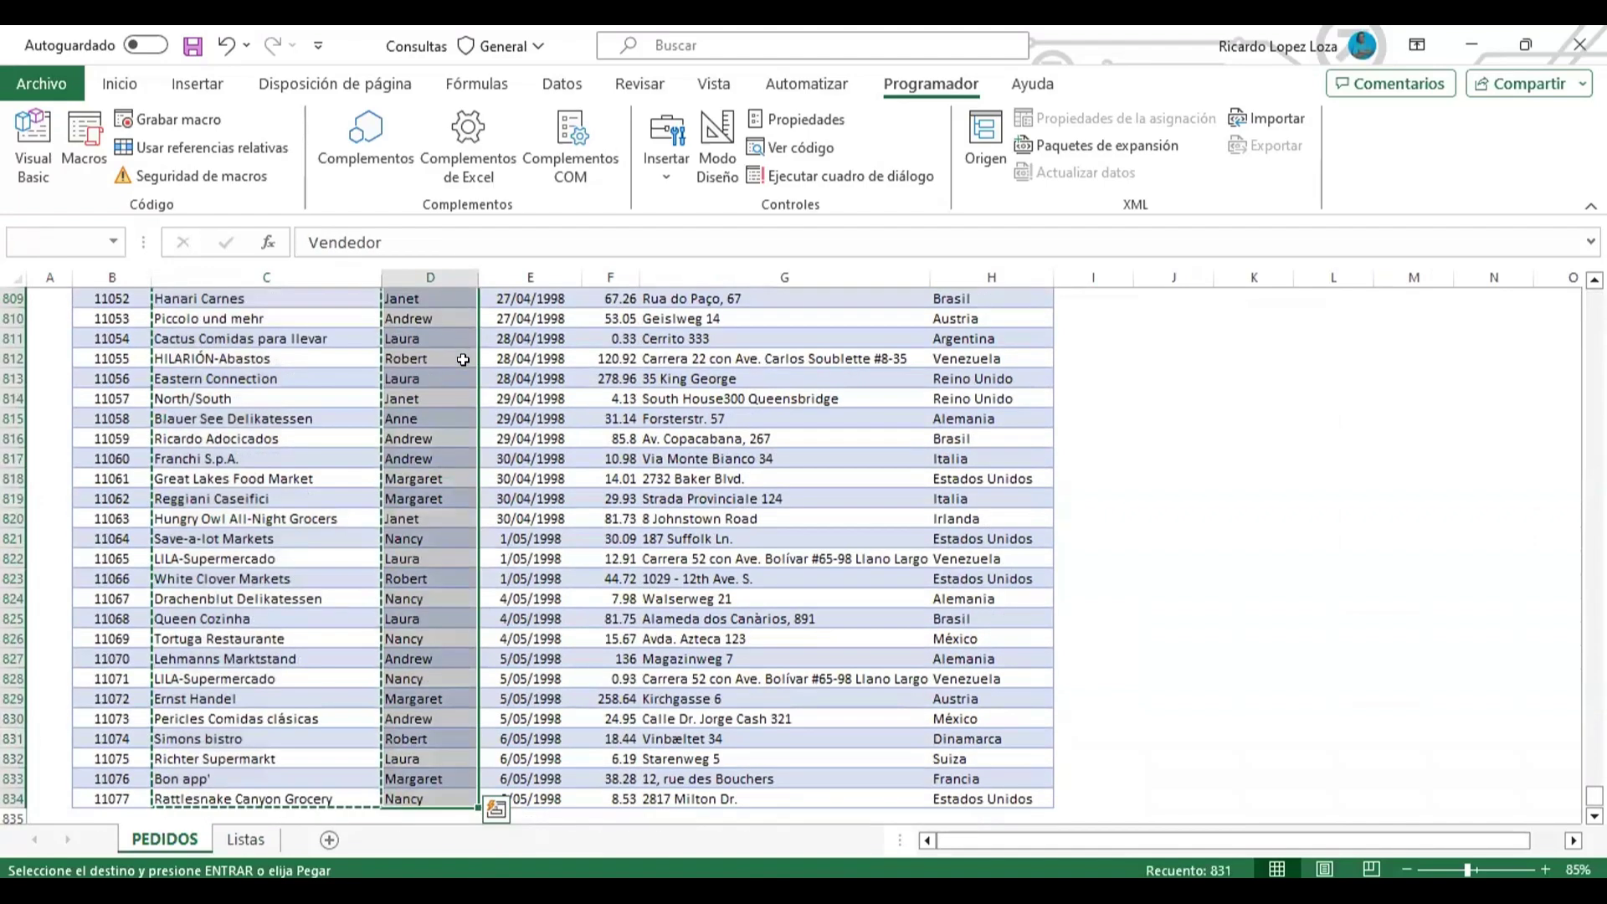
pyautogui.click(246, 839)
pyautogui.click(543, 321)
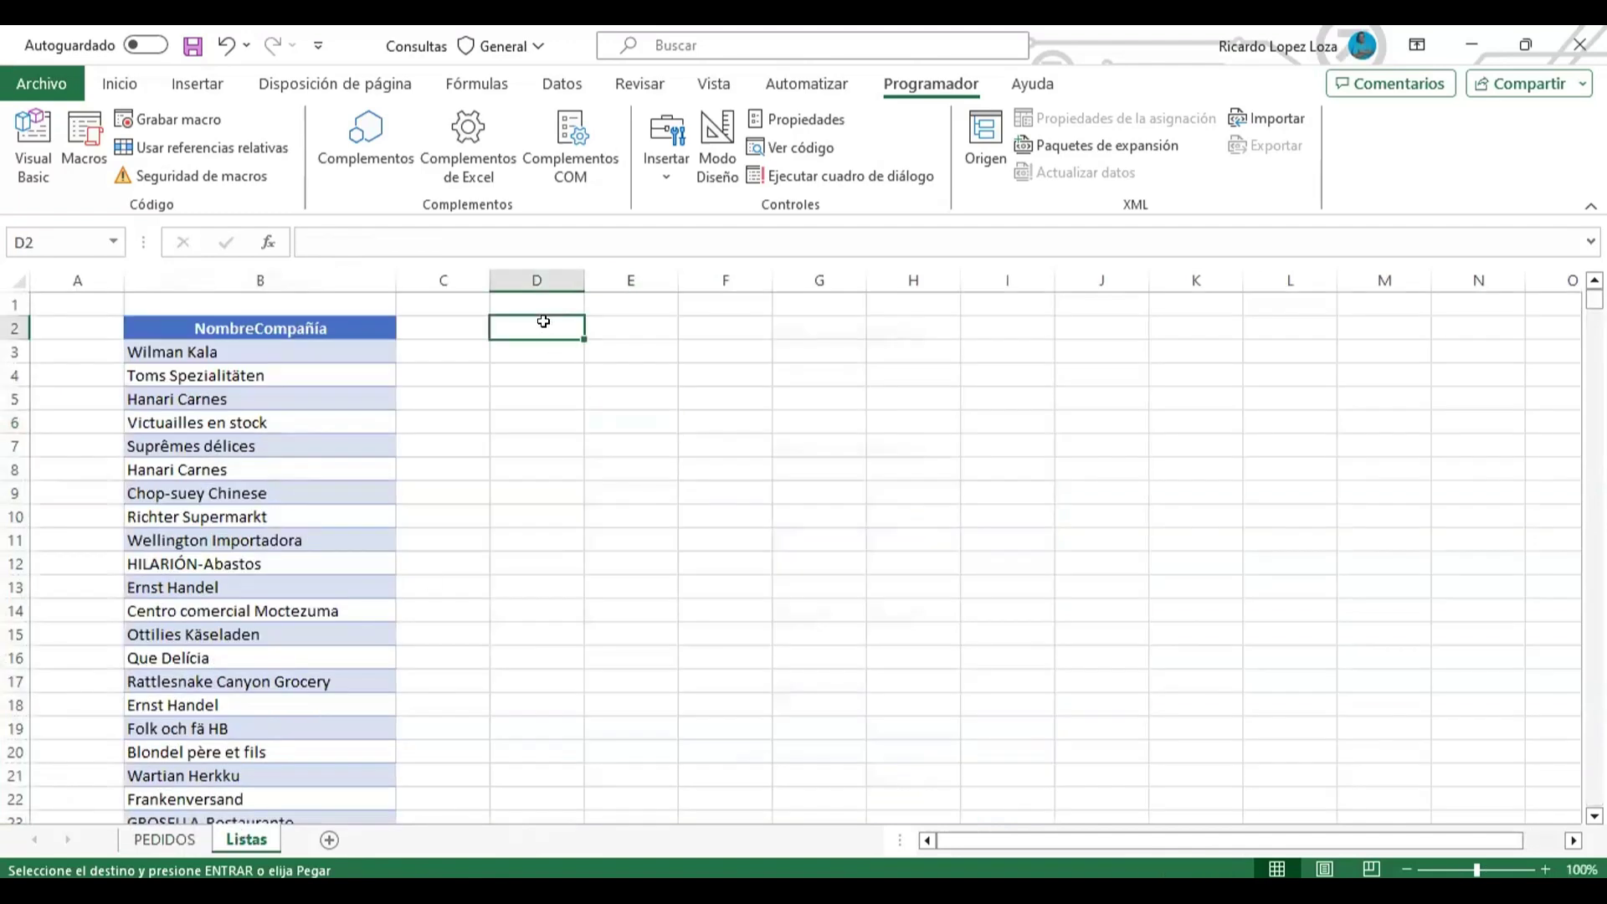
pyautogui.hotkey('ctrl', 'v')
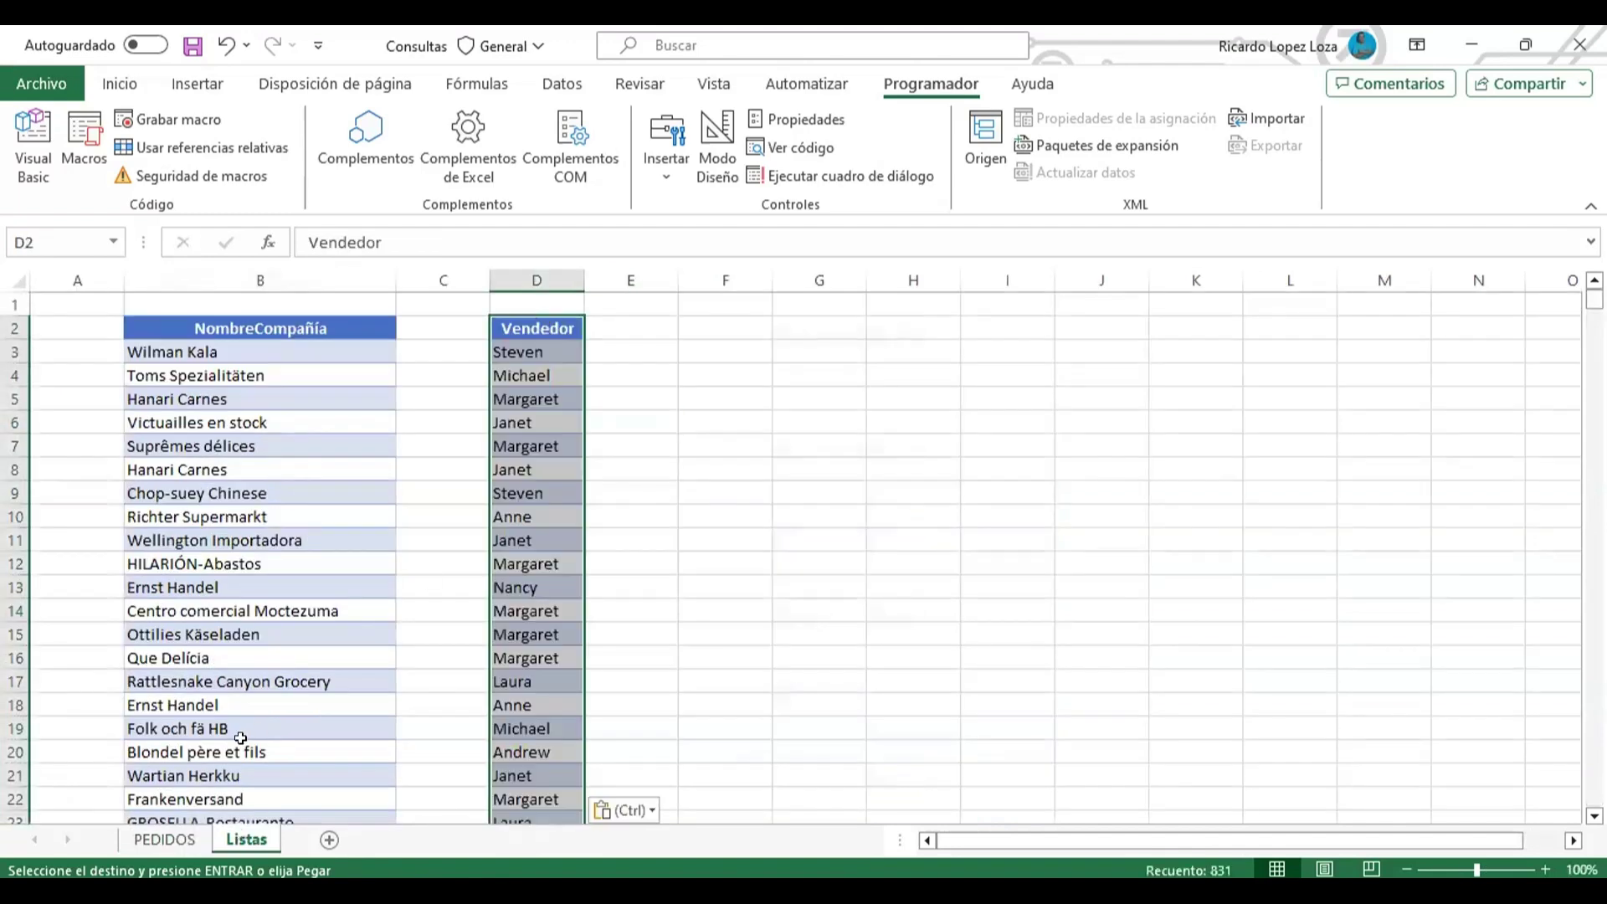
# - Copy the PaísDestinatario column into Listas at F2 and autofit column F
pyautogui.click(161, 839)
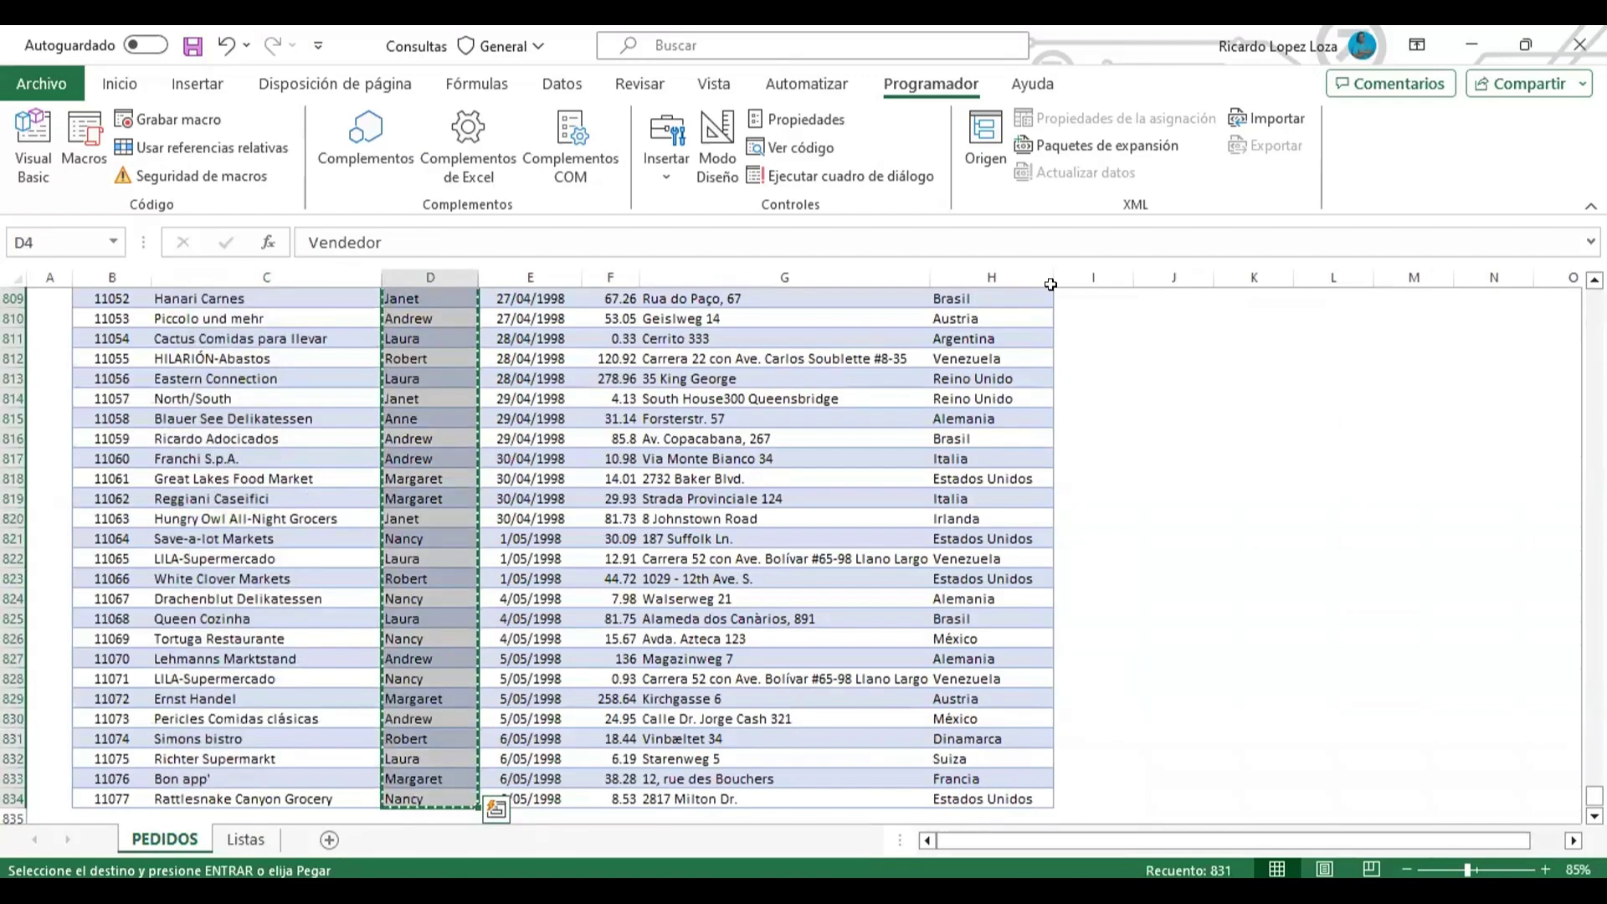
pyautogui.click(989, 336)
pyautogui.hotkey('ctrl', 'Up')
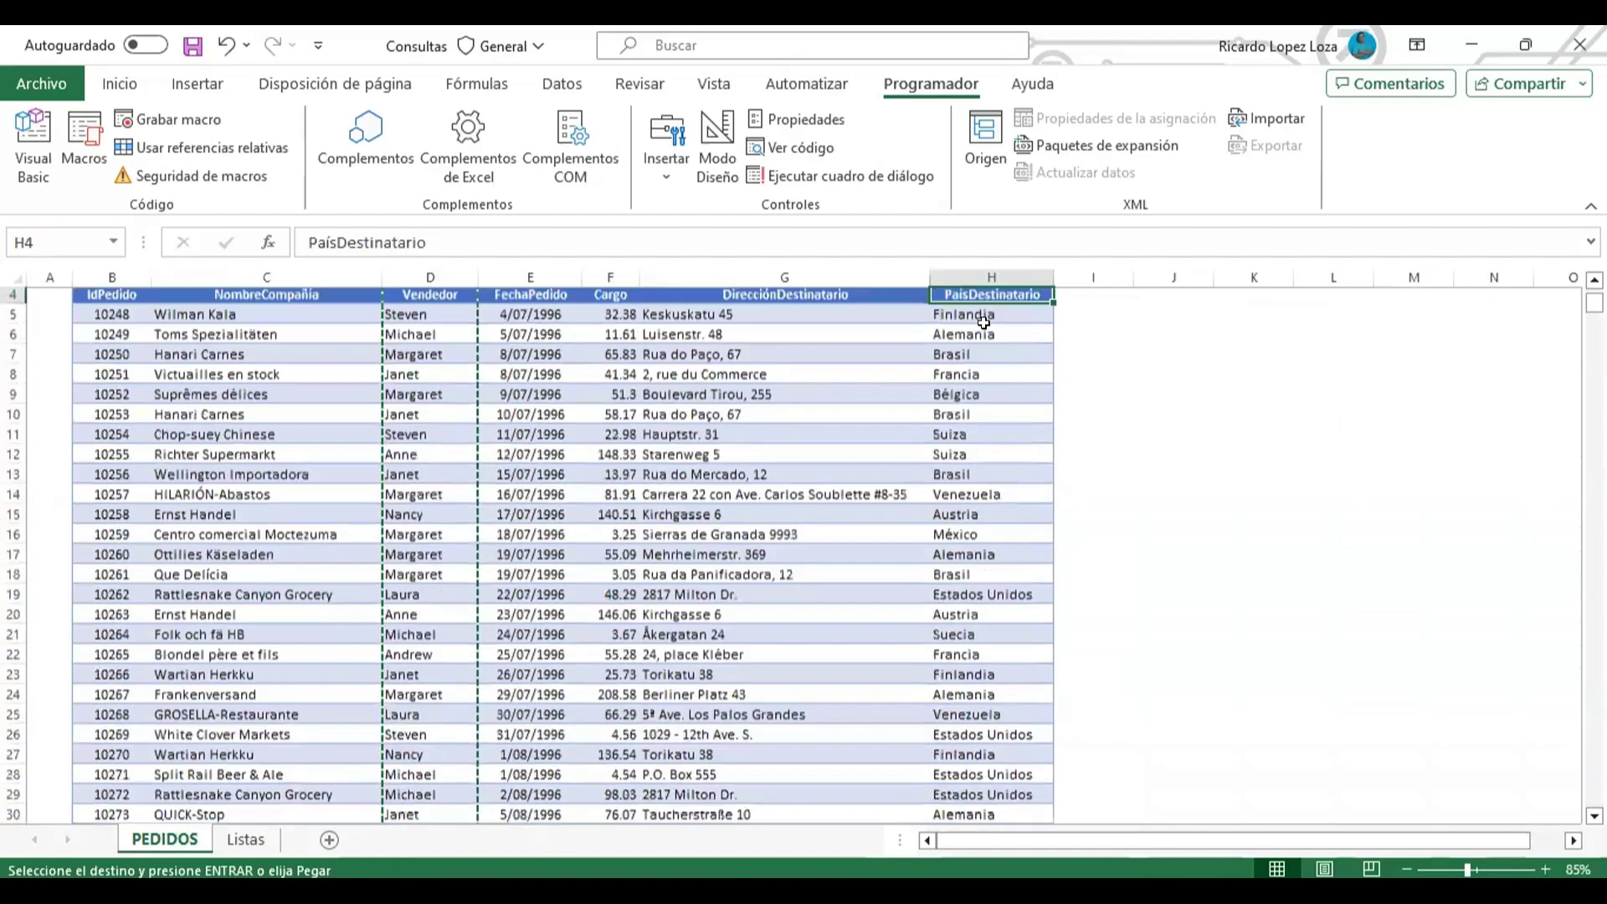
pyautogui.hotkey('ctrl', 'shift', 'Down')
pyautogui.hotkey('ctrl', 'c')
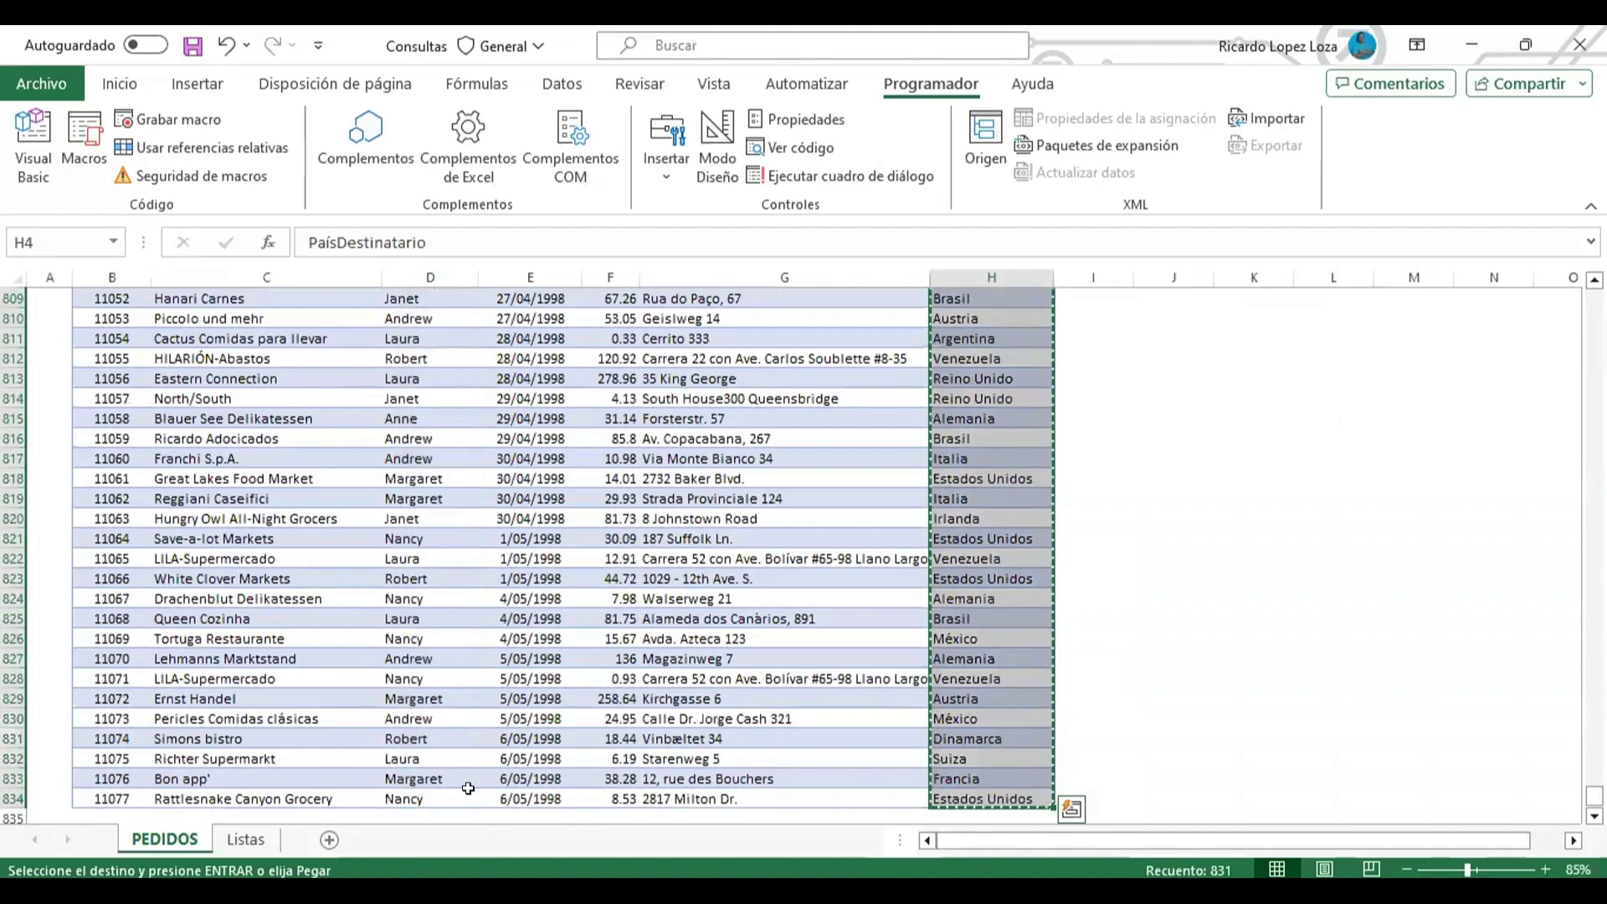
pyautogui.click(236, 839)
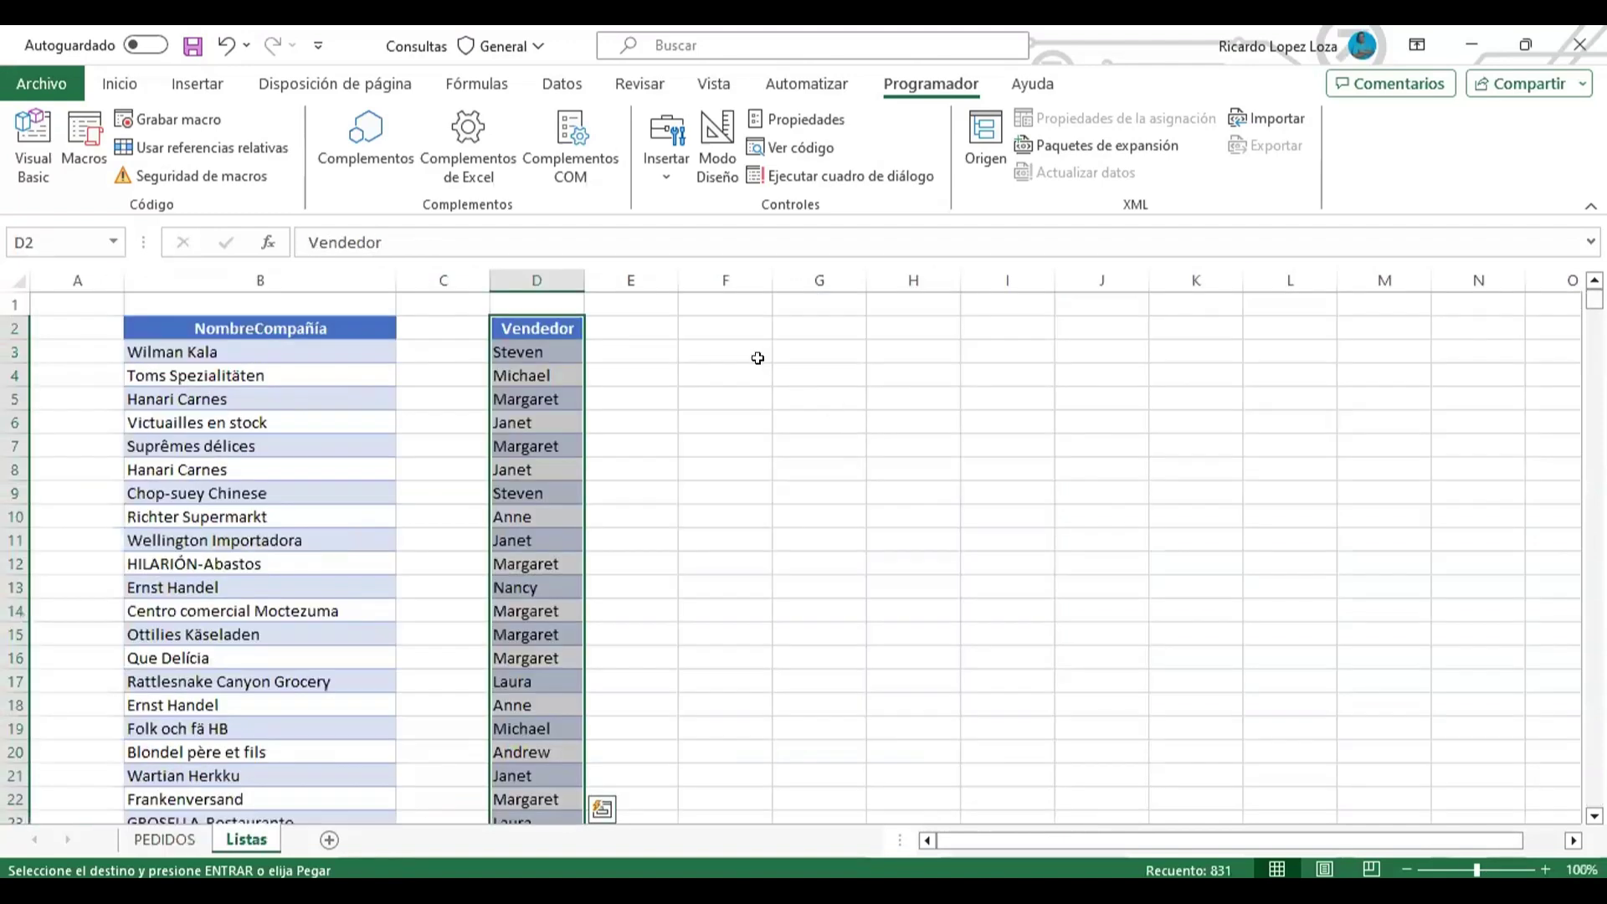
pyautogui.click(727, 319)
pyautogui.hotkey('ctrl', 'v')
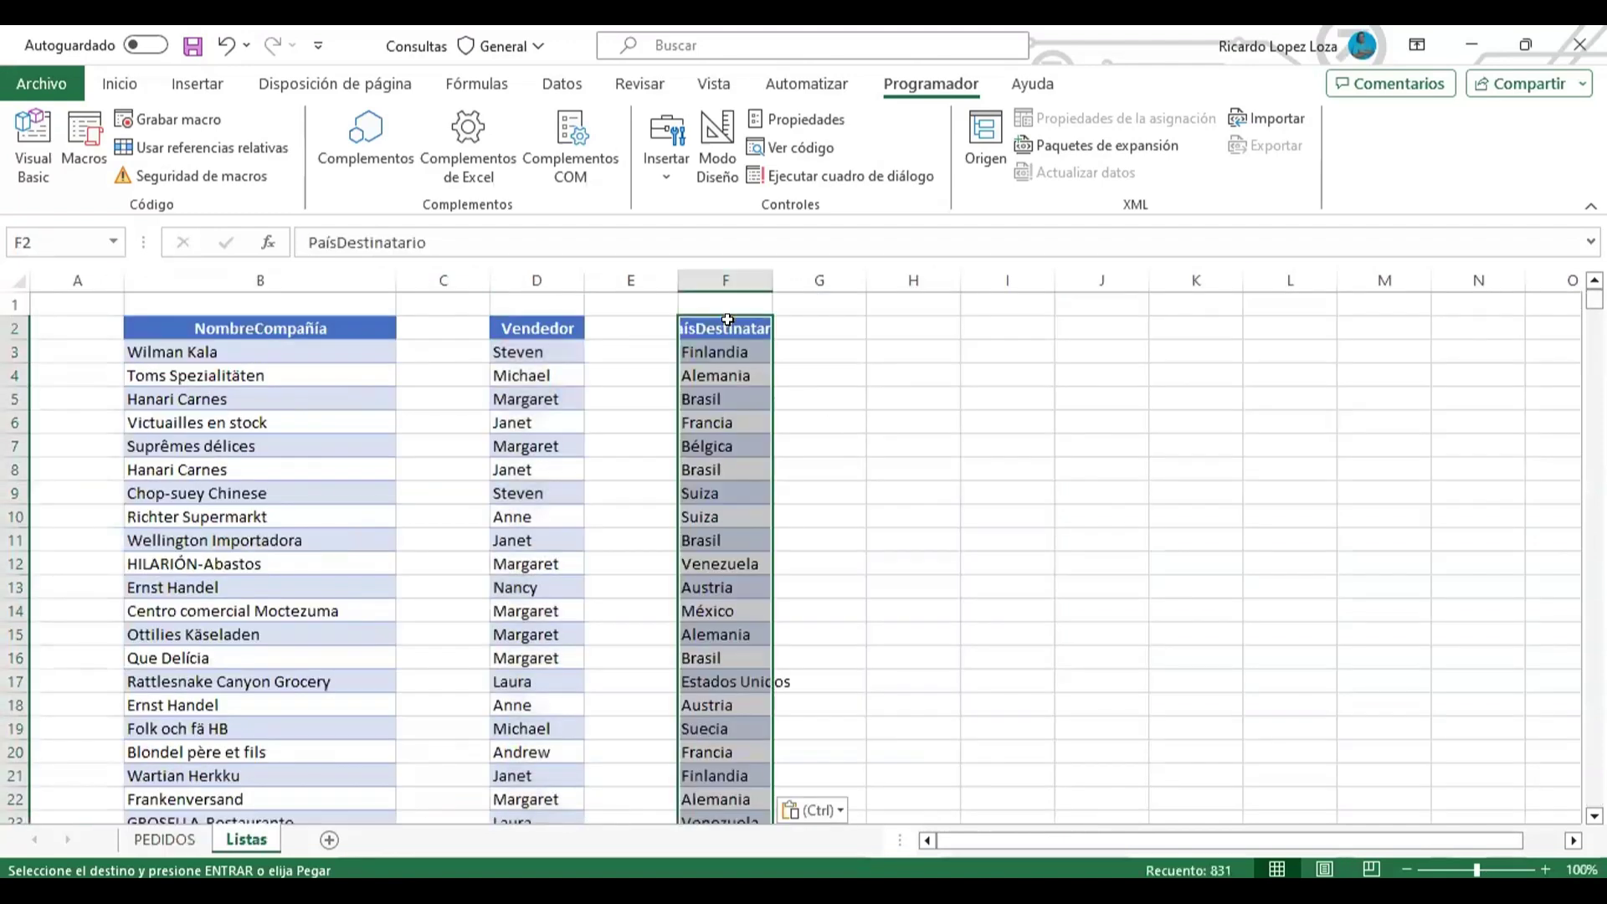
pyautogui.click(987, 504)
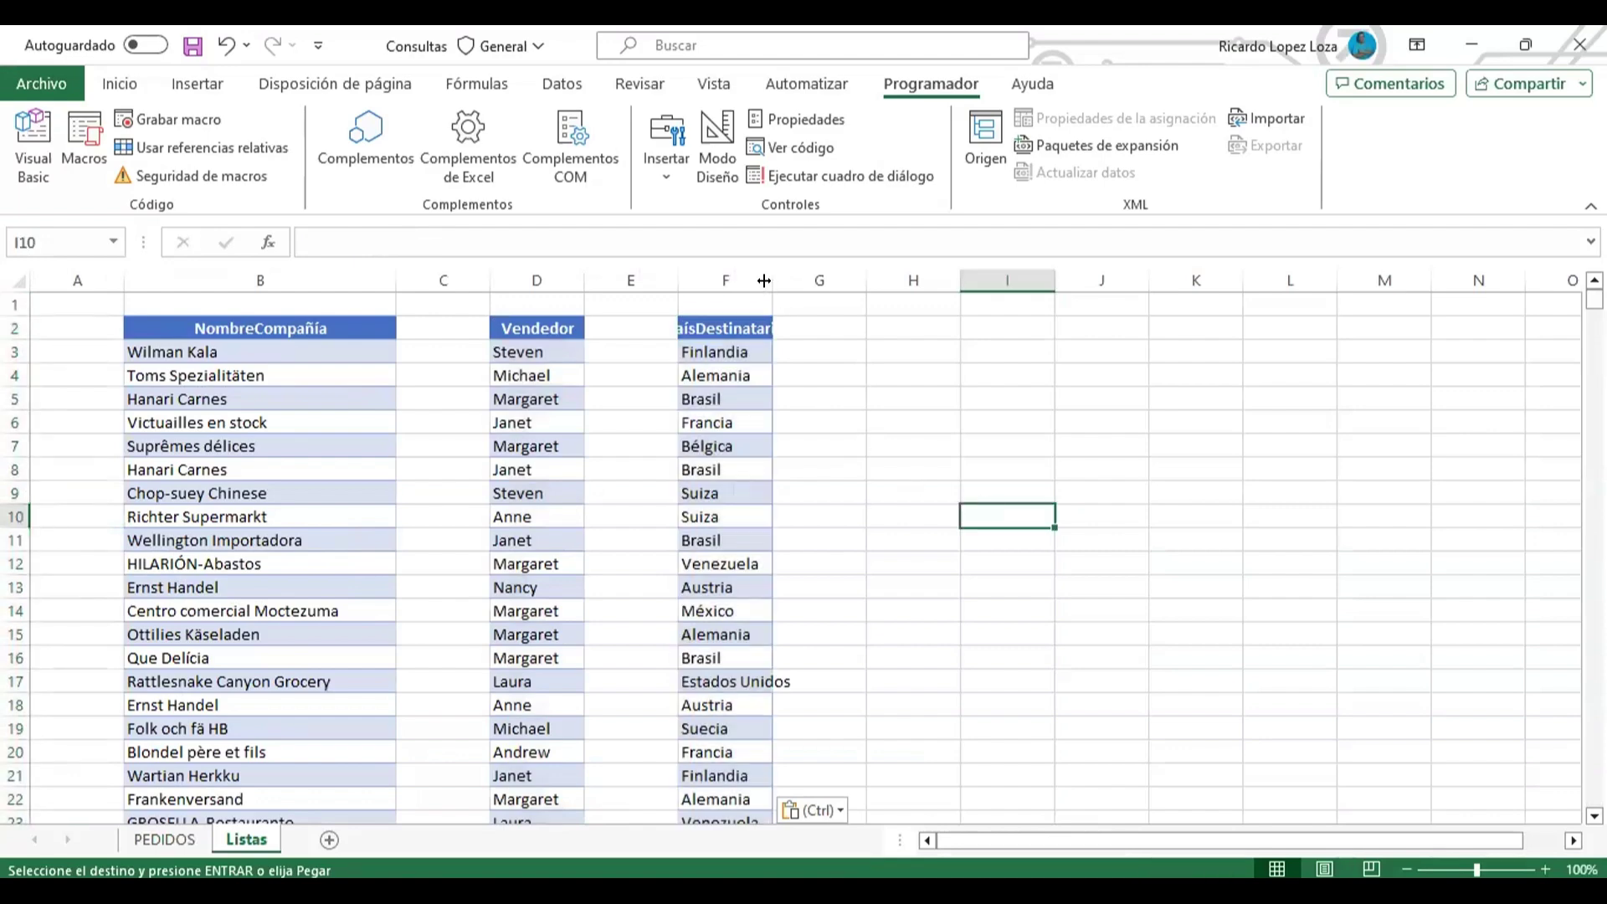
pyautogui.doubleClick(773, 280)
pyautogui.click(965, 421)
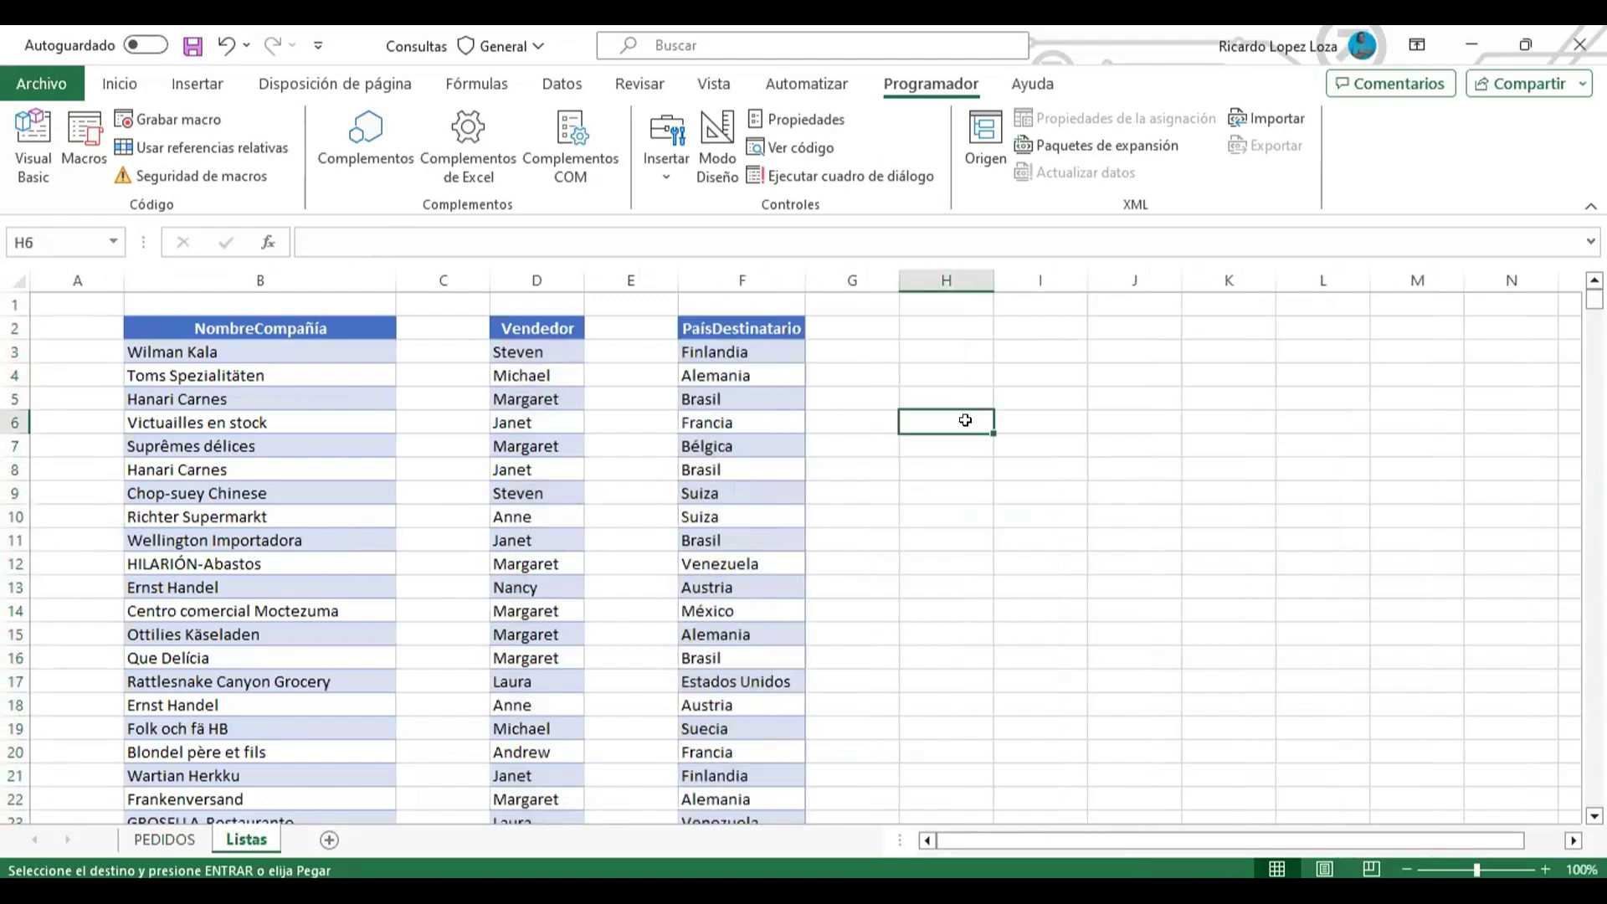
pyautogui.click(1012, 487)
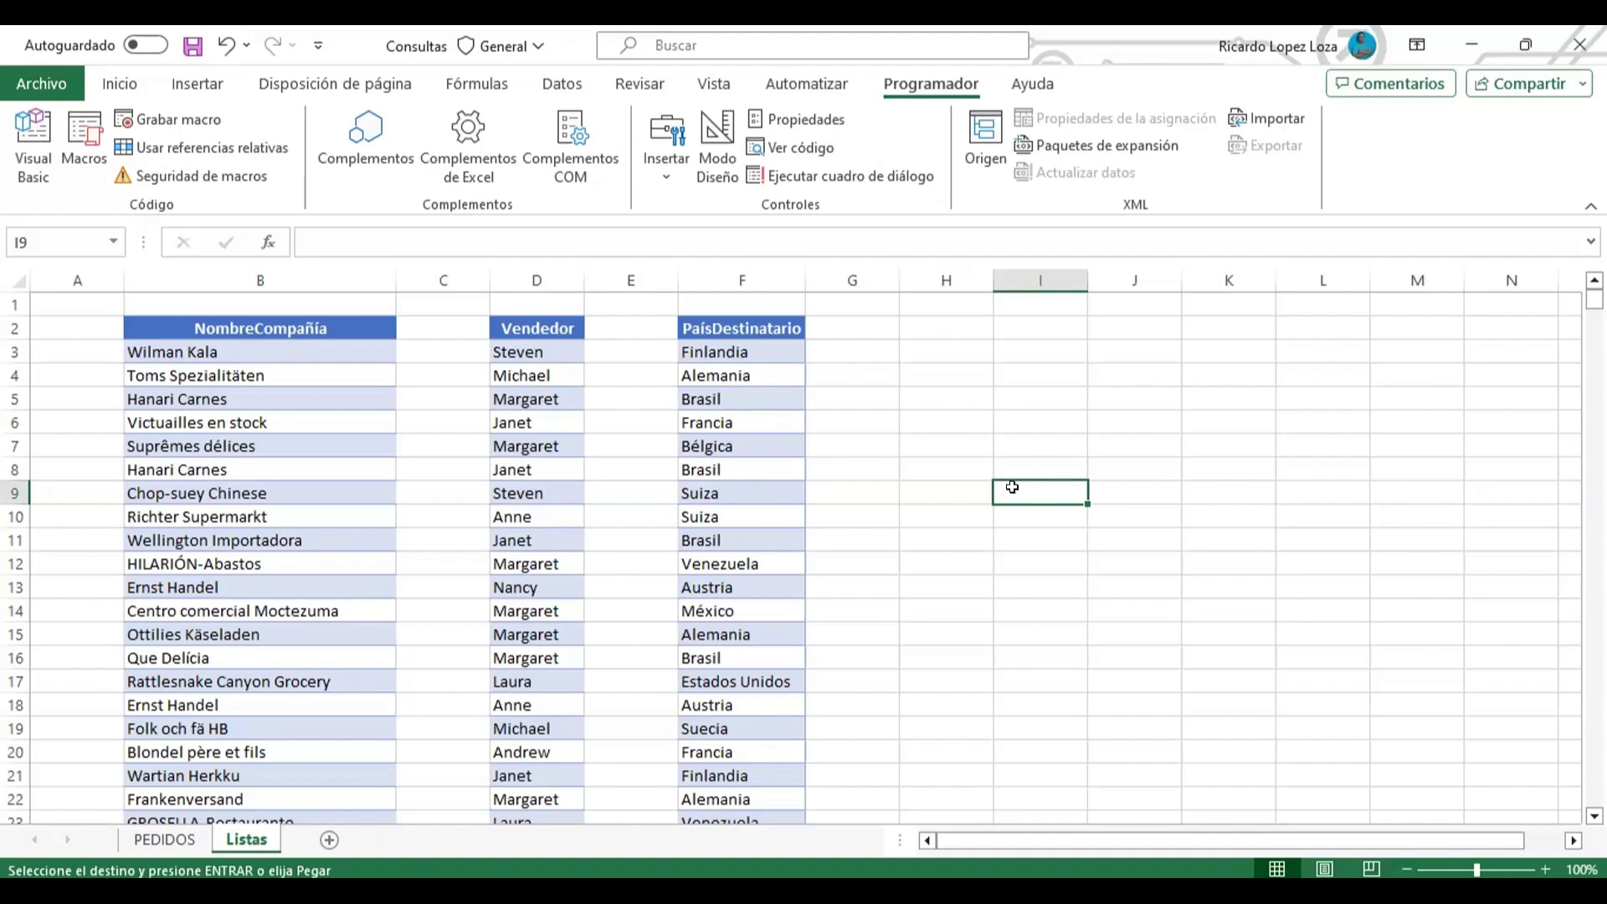
# - Select the whole column B holding the company names on Listas
pyautogui.click(343, 276)
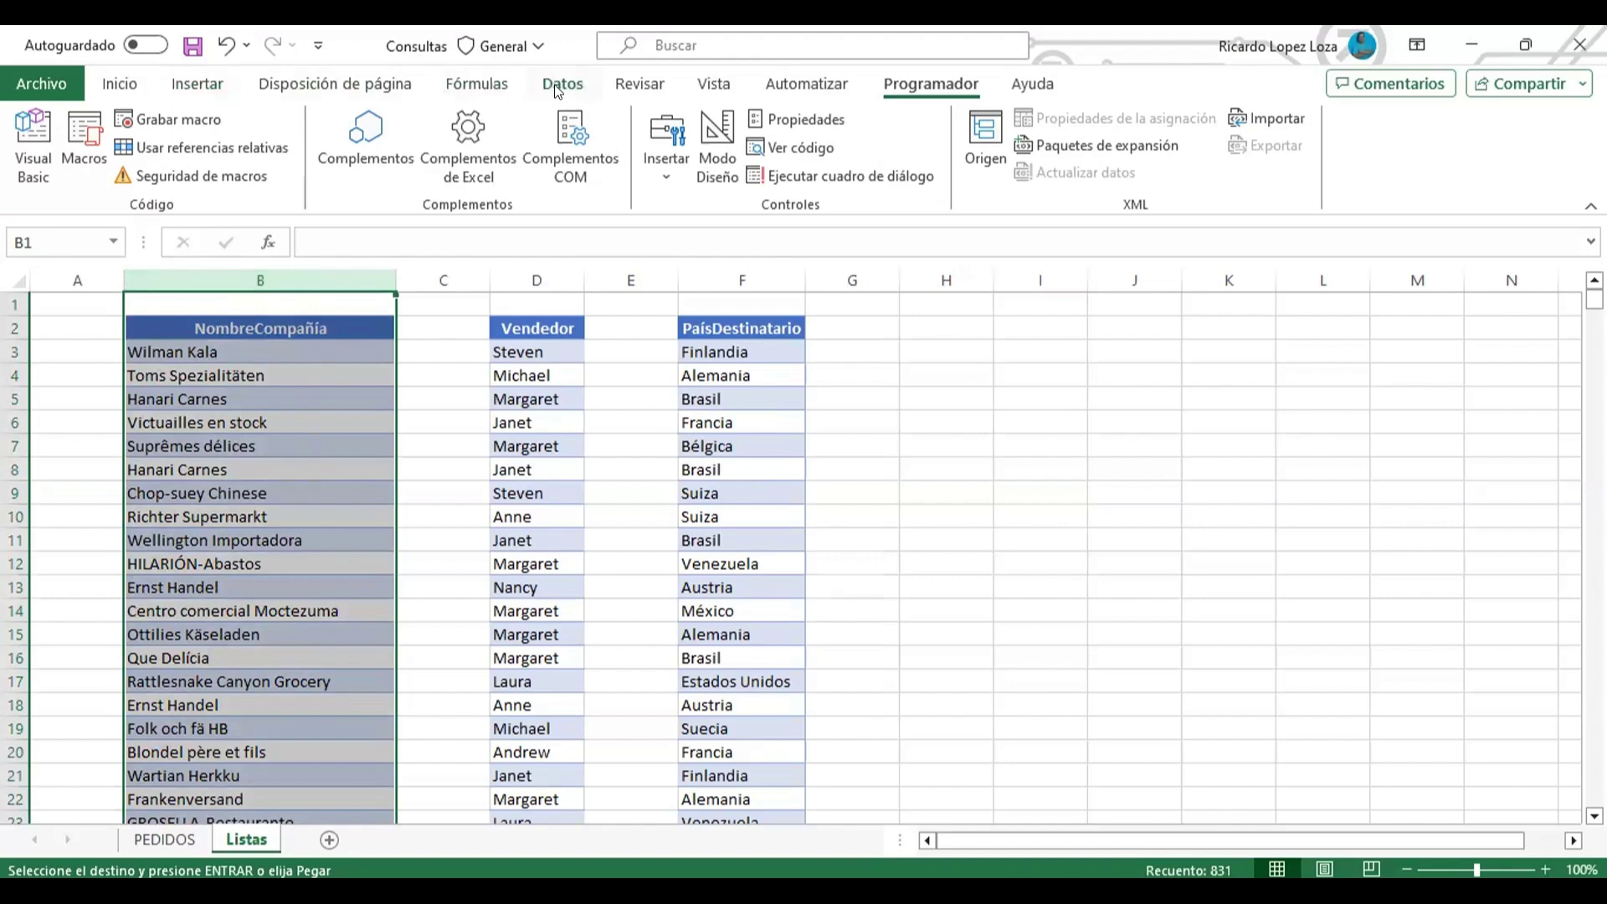
# - Remove duplicates from column B, deleting 741 repeats and leaving 91 unique company names
pyautogui.click(557, 87)
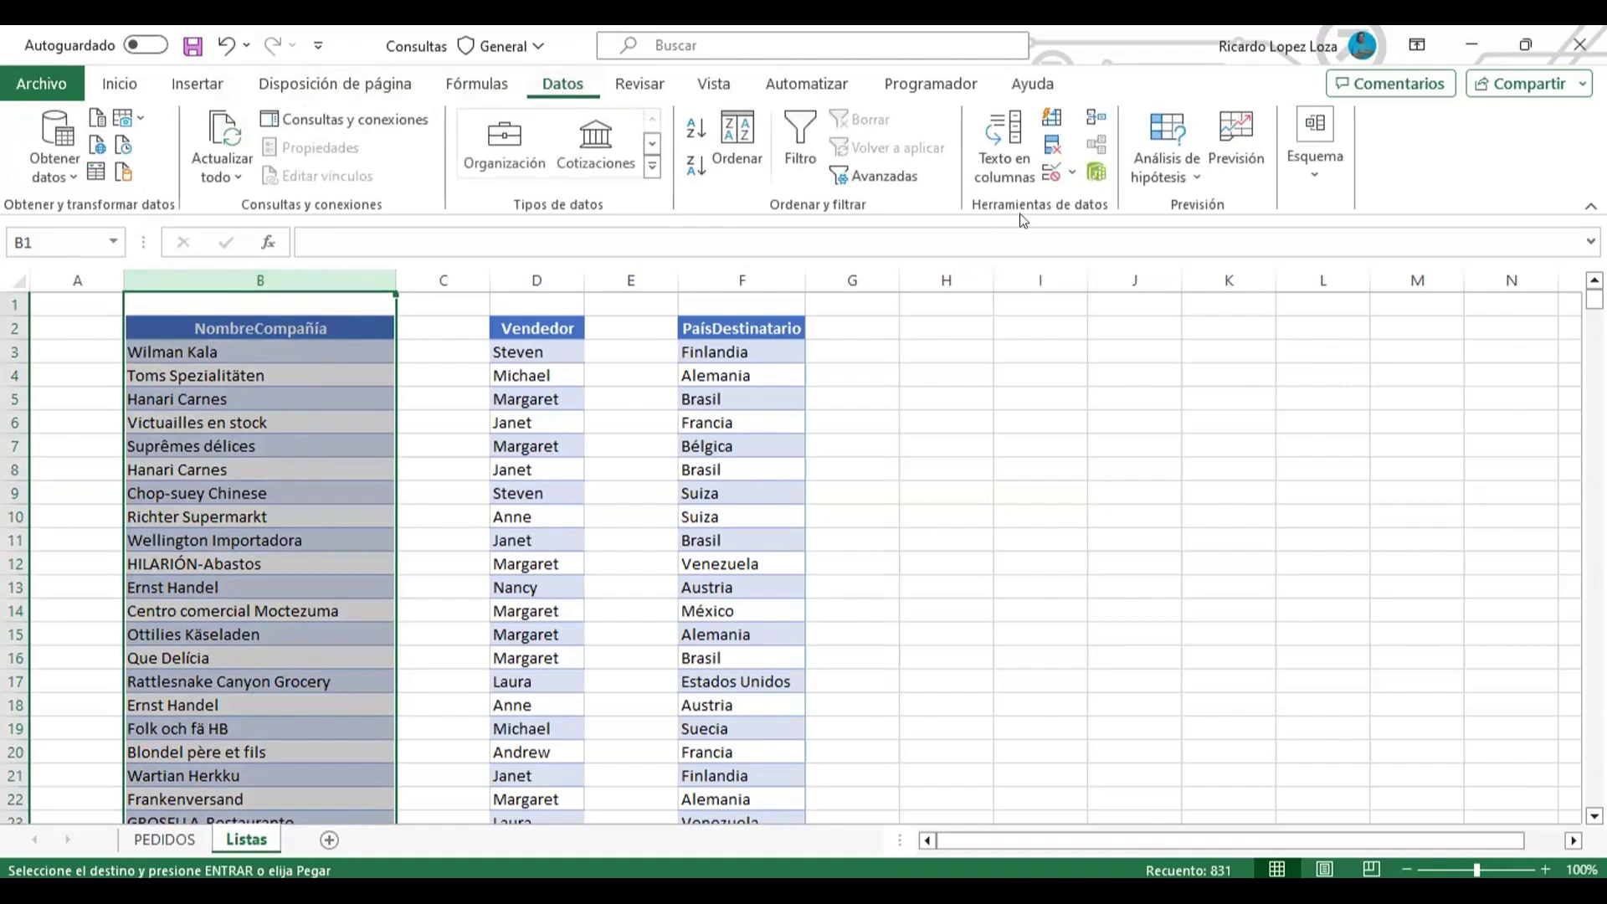
pyautogui.click(1051, 149)
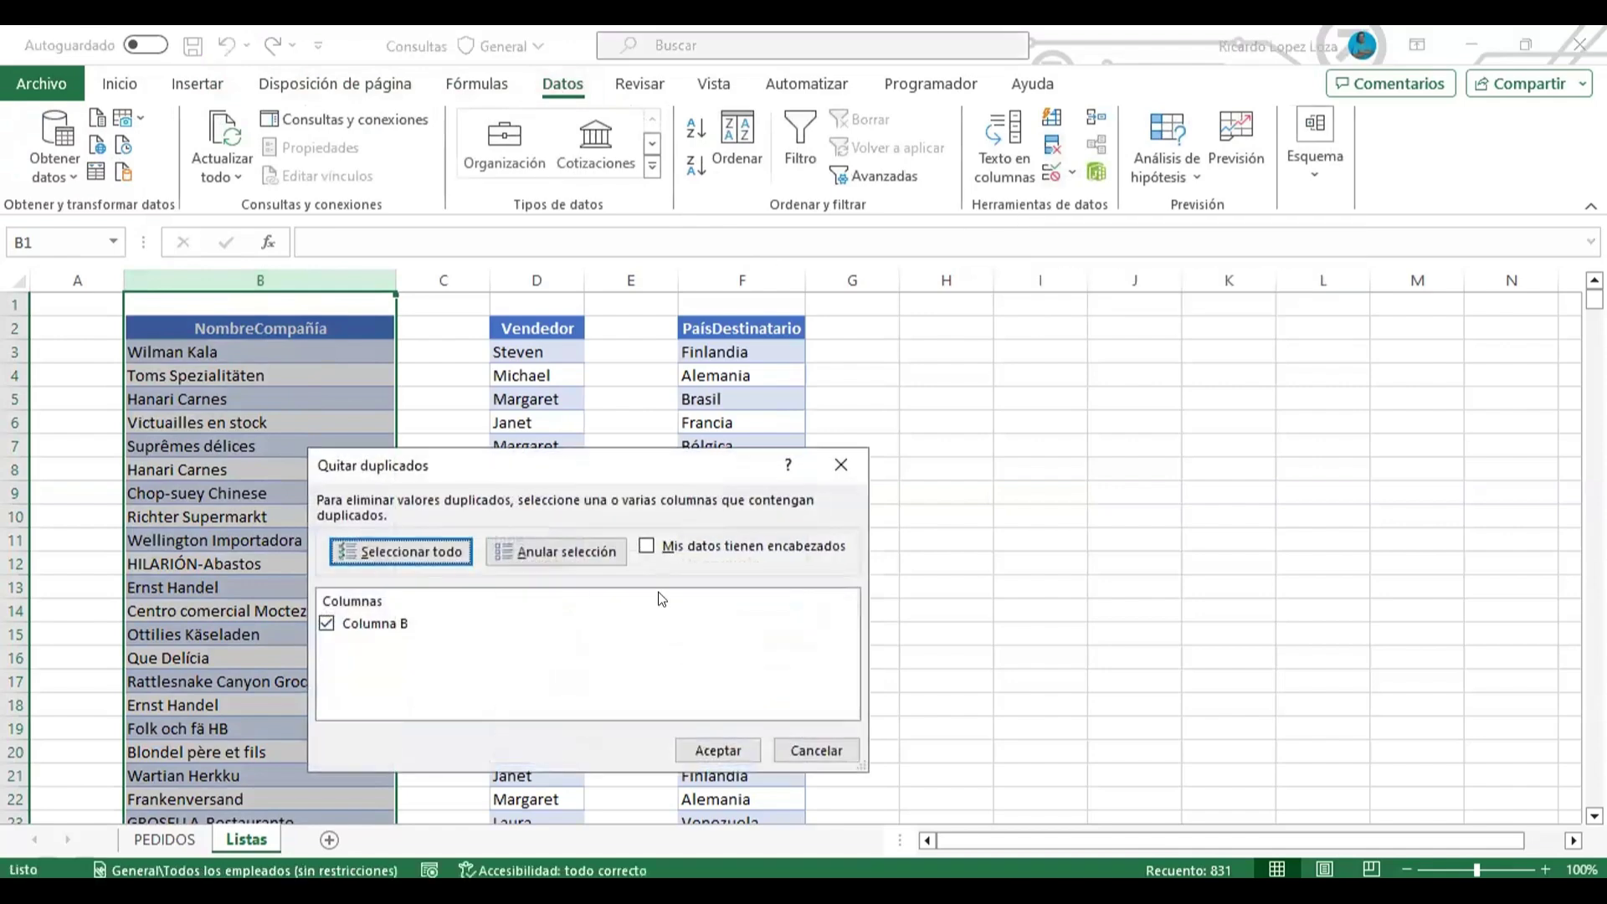
pyautogui.click(693, 737)
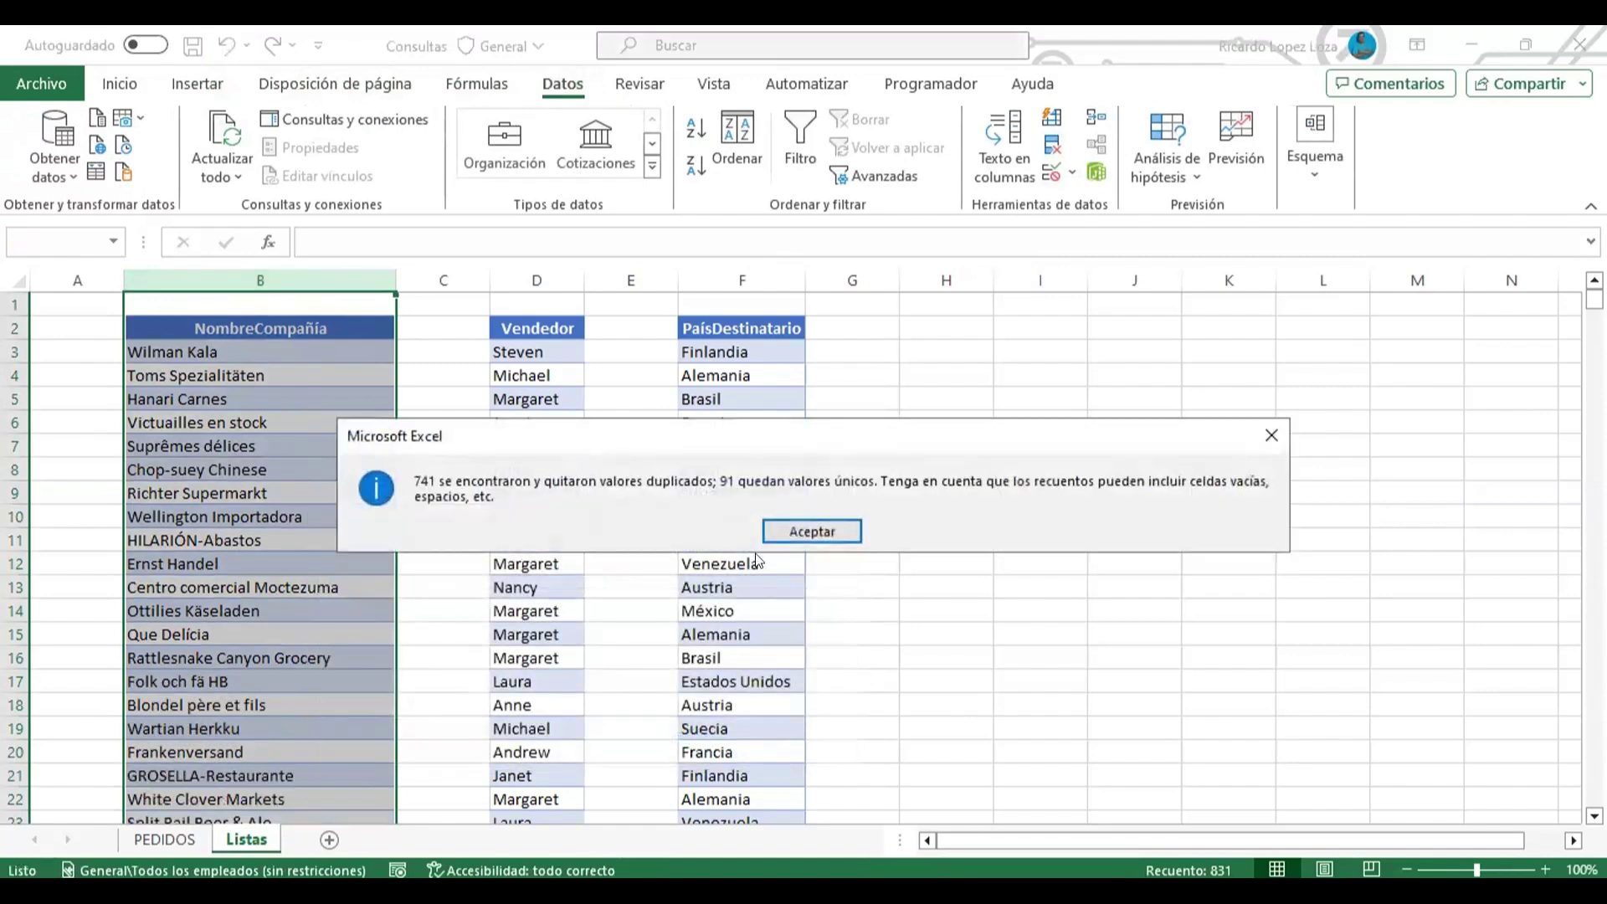
pyautogui.click(787, 531)
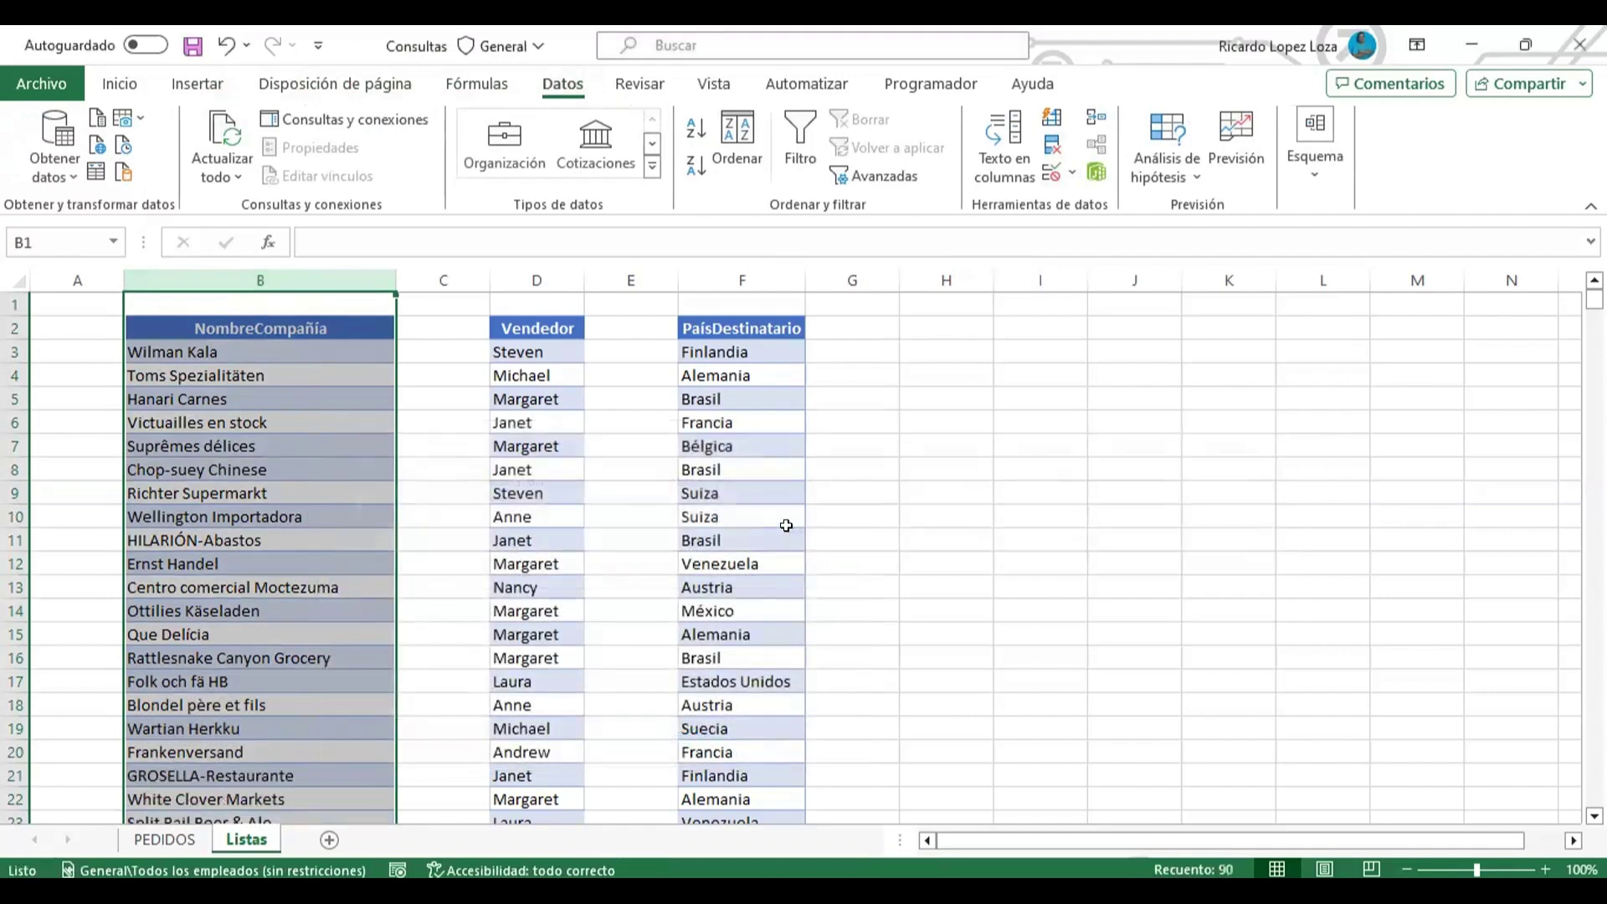
pyautogui.click(548, 279)
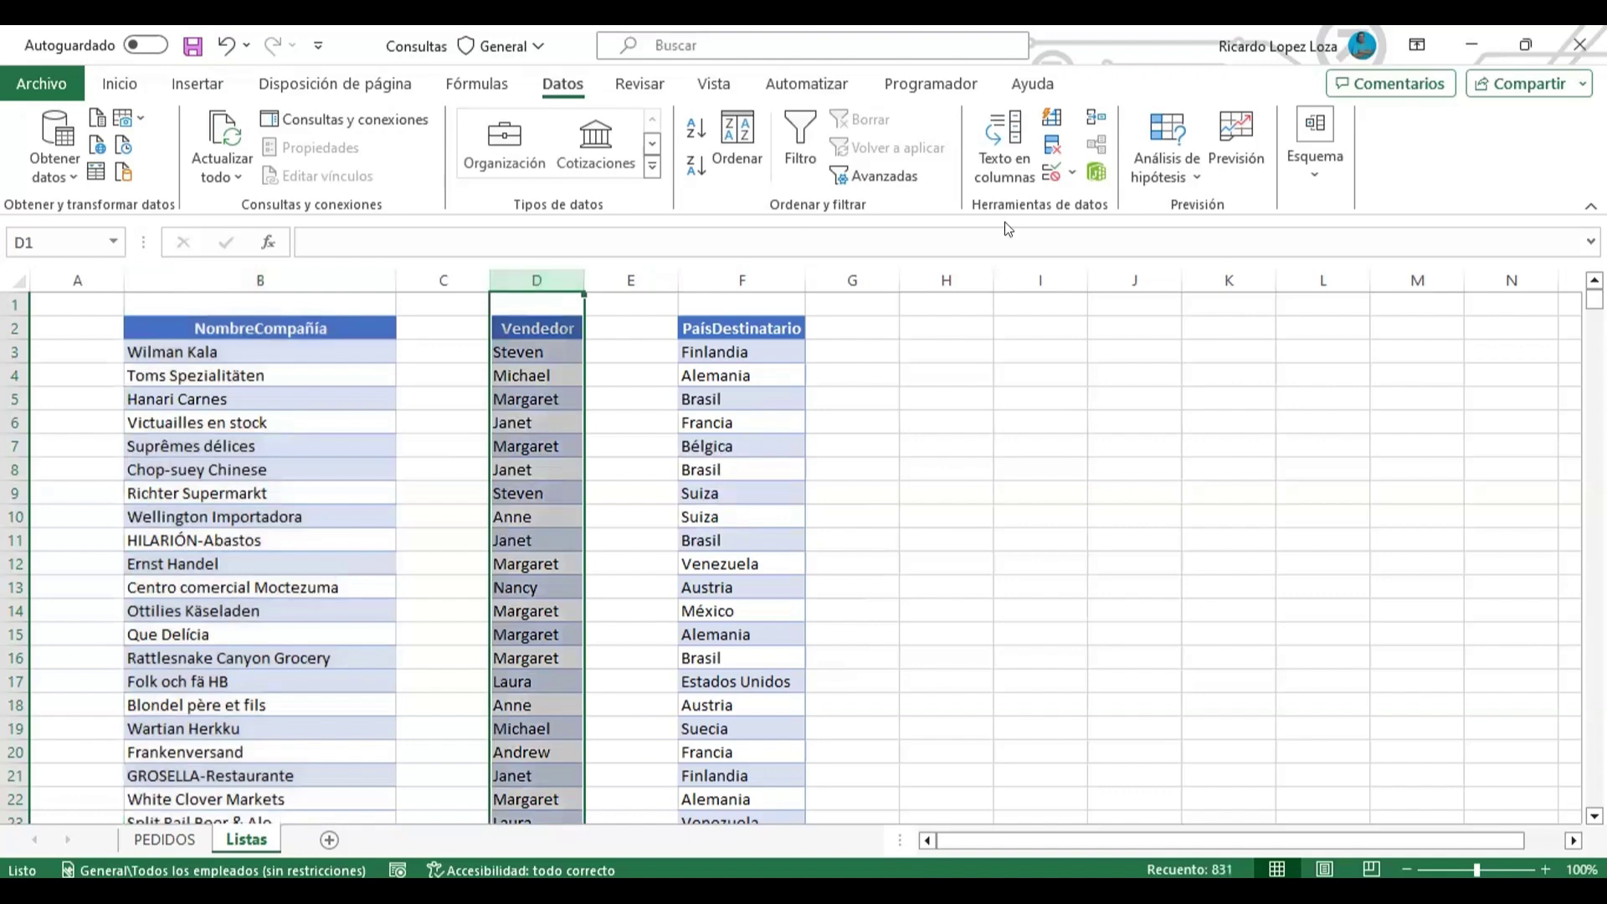
# - Remove duplicates from the Vendedor column D and the PaísDestinatario column F
pyautogui.click(1050, 151)
pyautogui.click(718, 735)
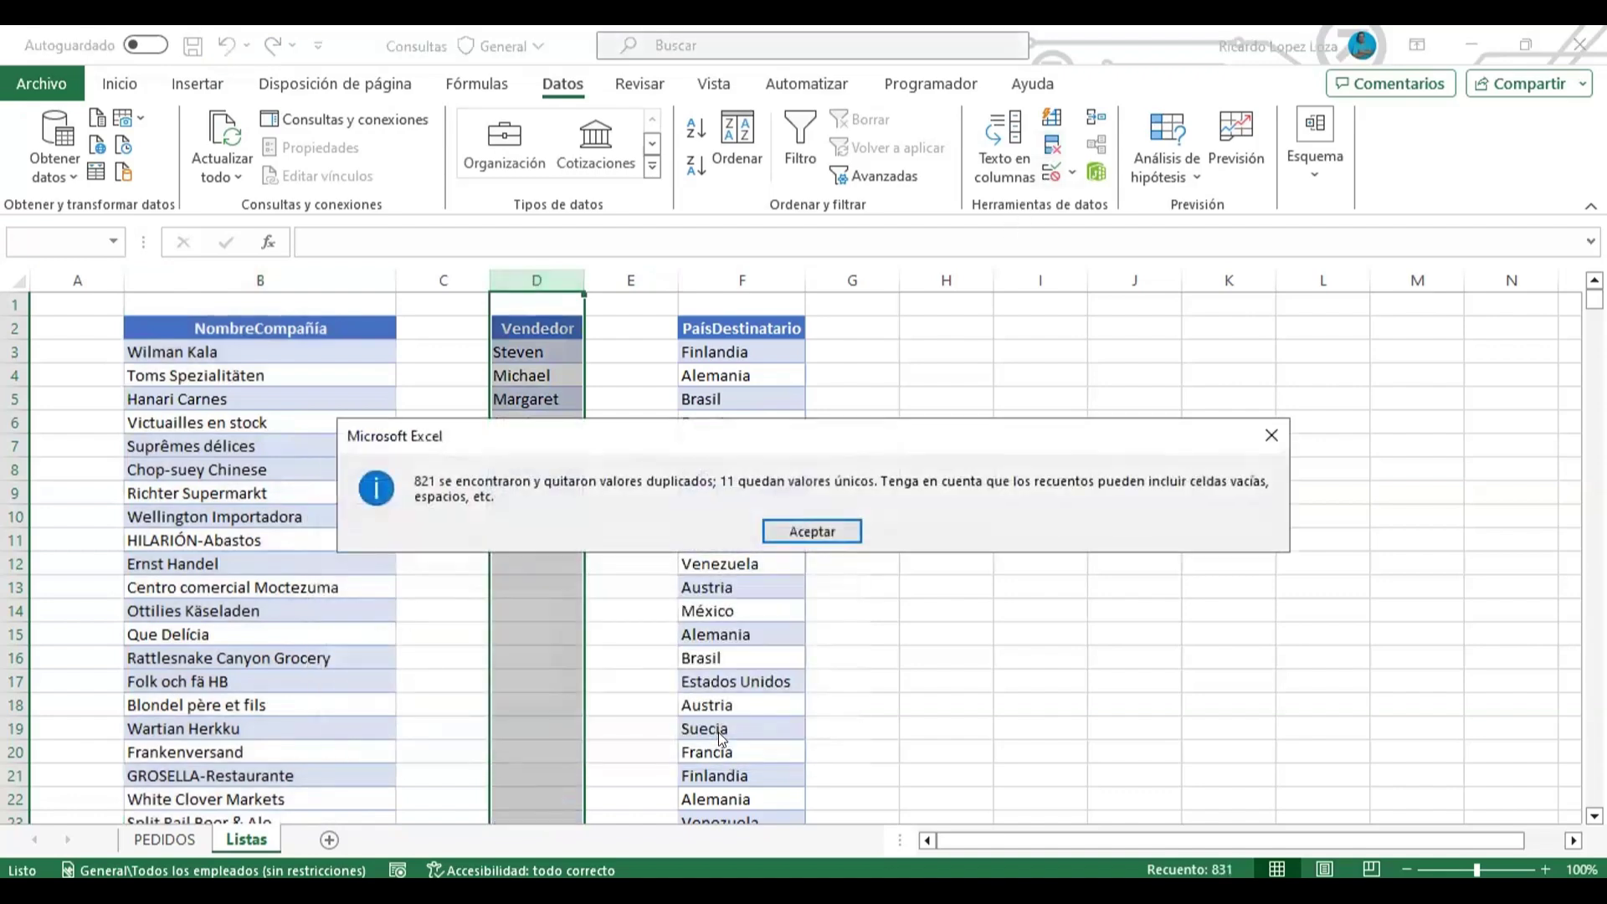
pyautogui.click(782, 534)
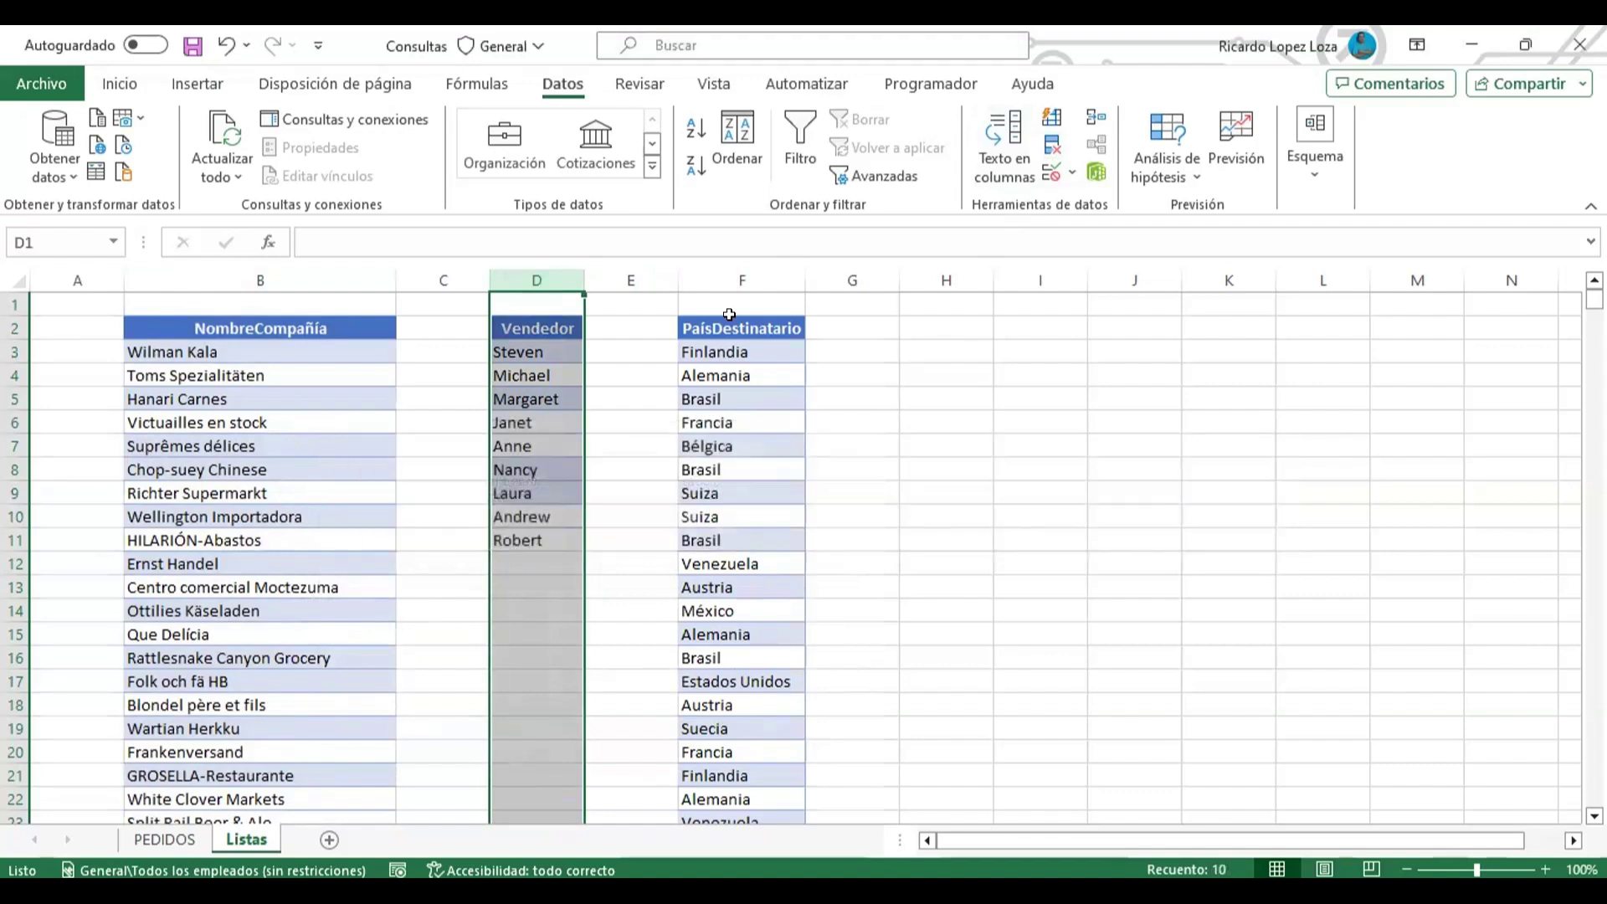
pyautogui.click(730, 280)
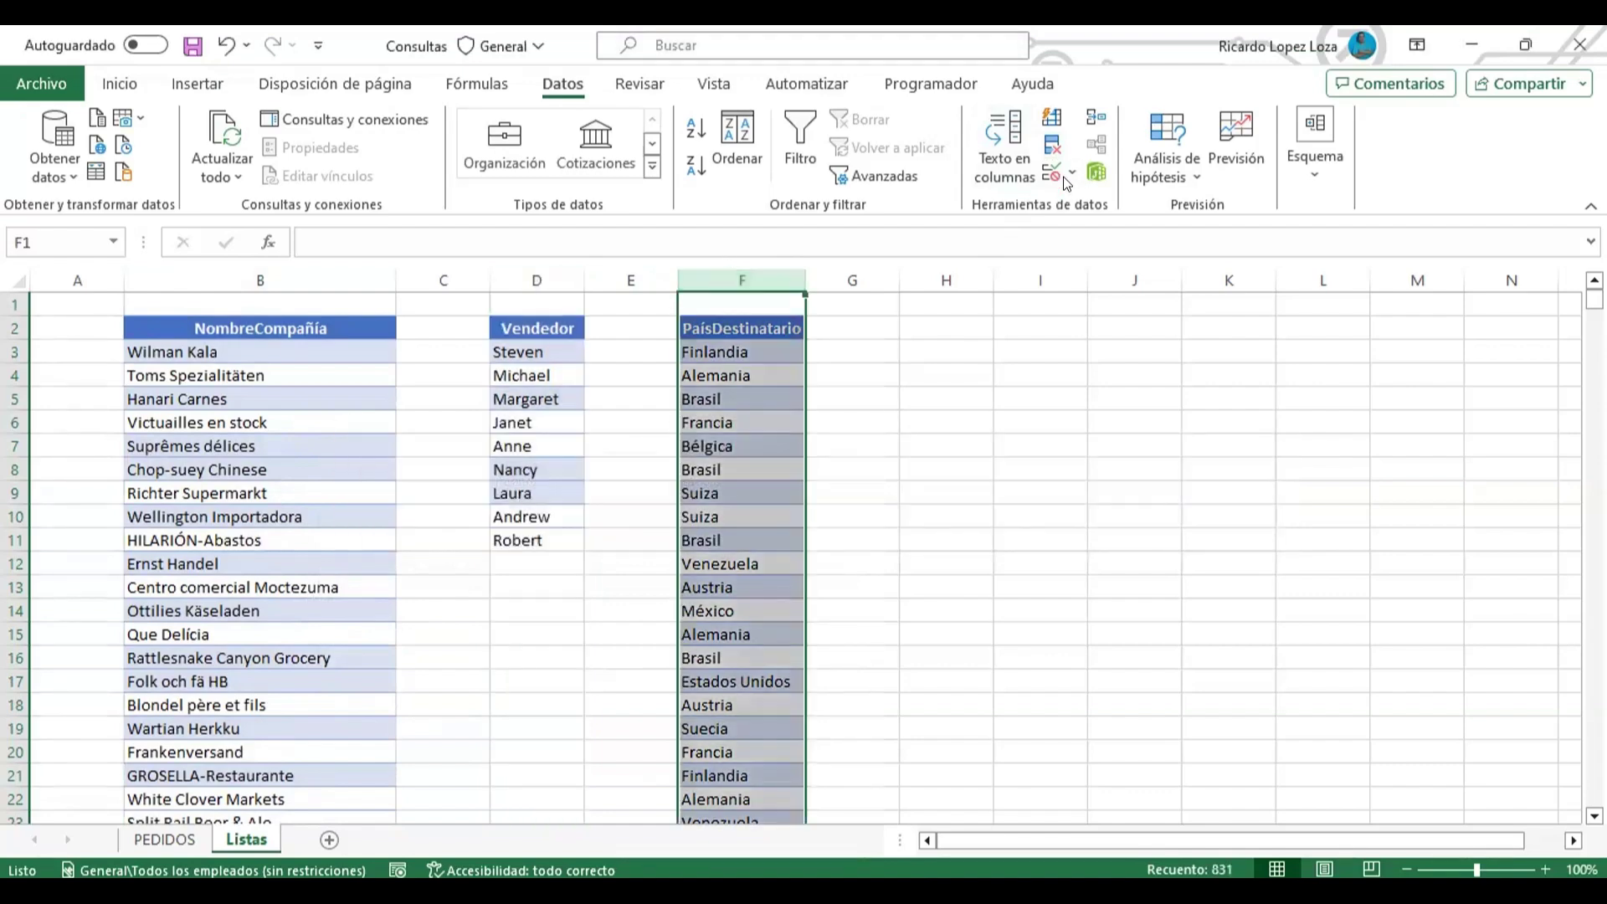
pyautogui.click(1051, 150)
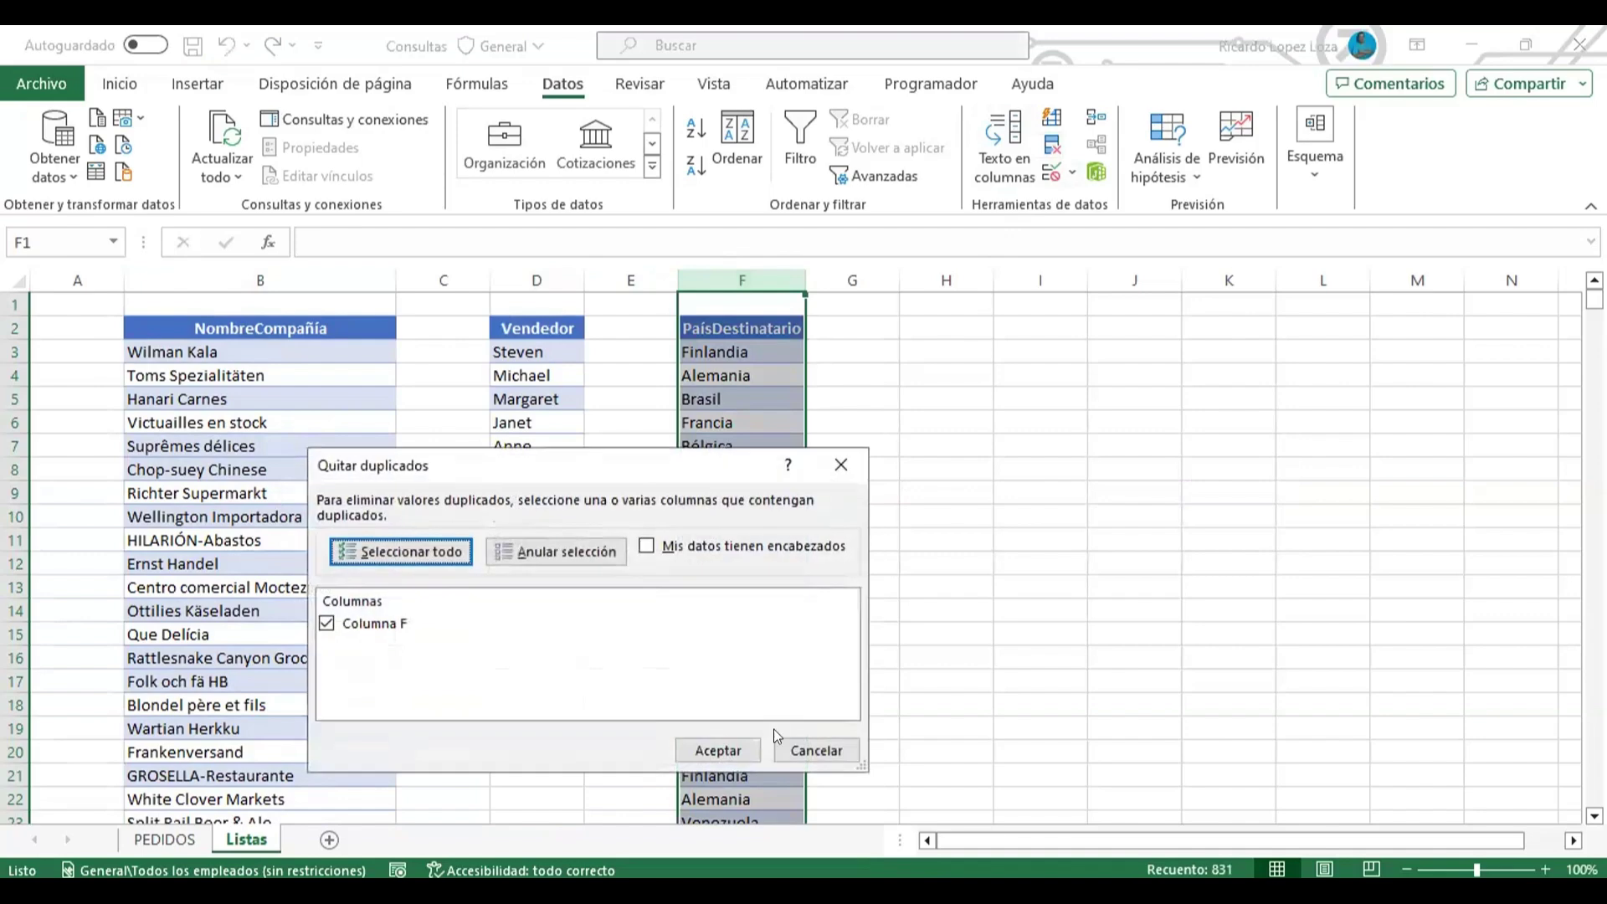
pyautogui.click(739, 740)
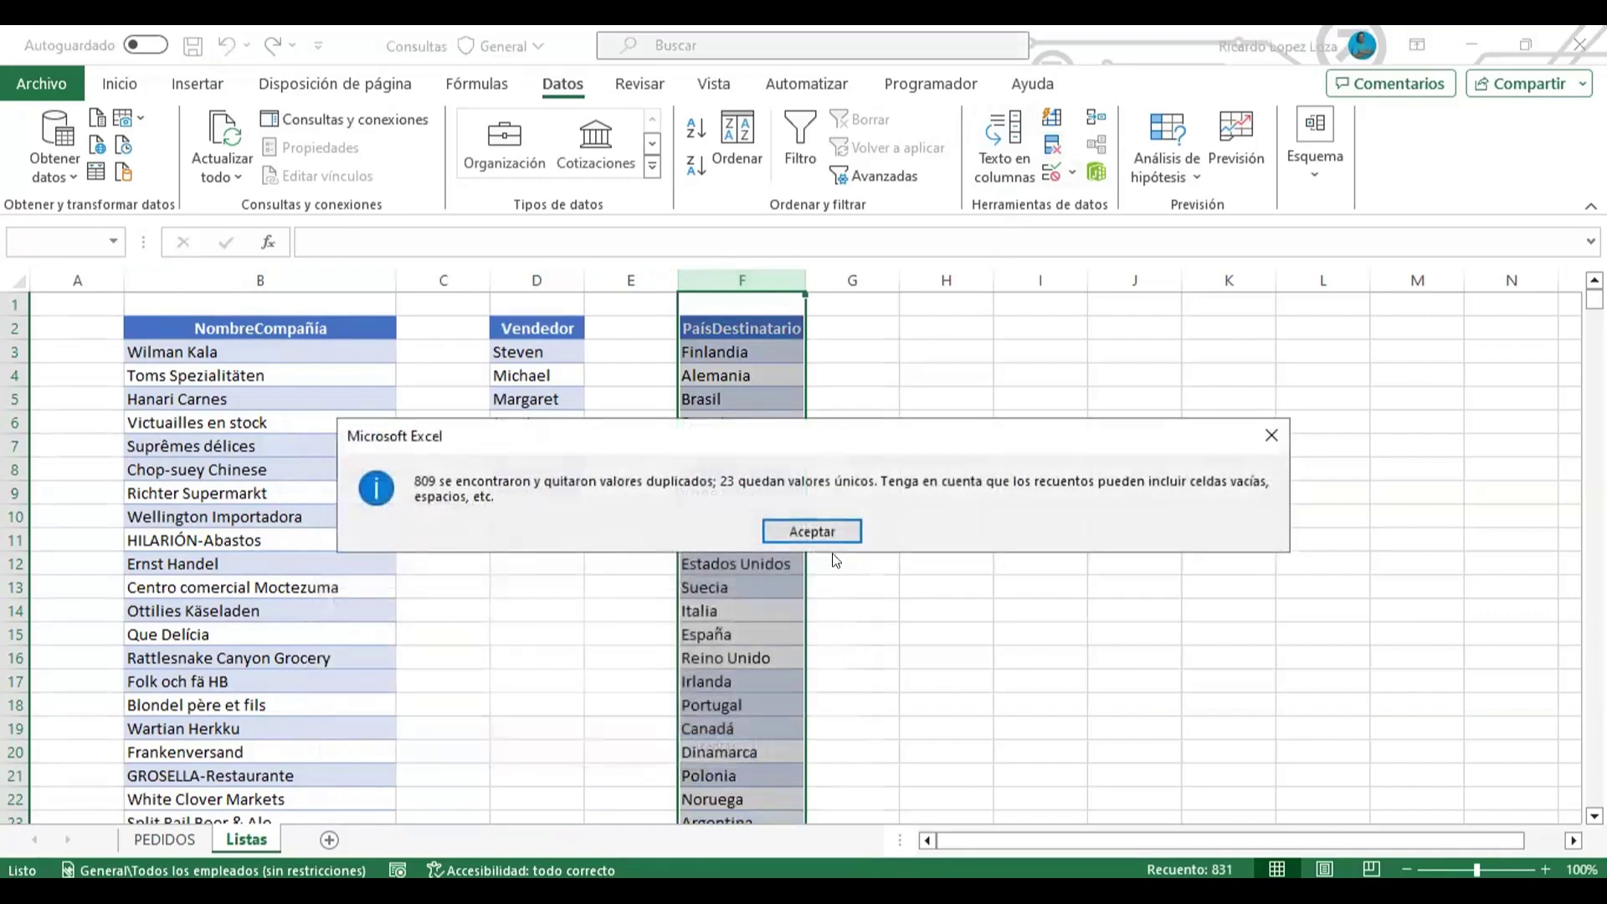
pyautogui.click(825, 529)
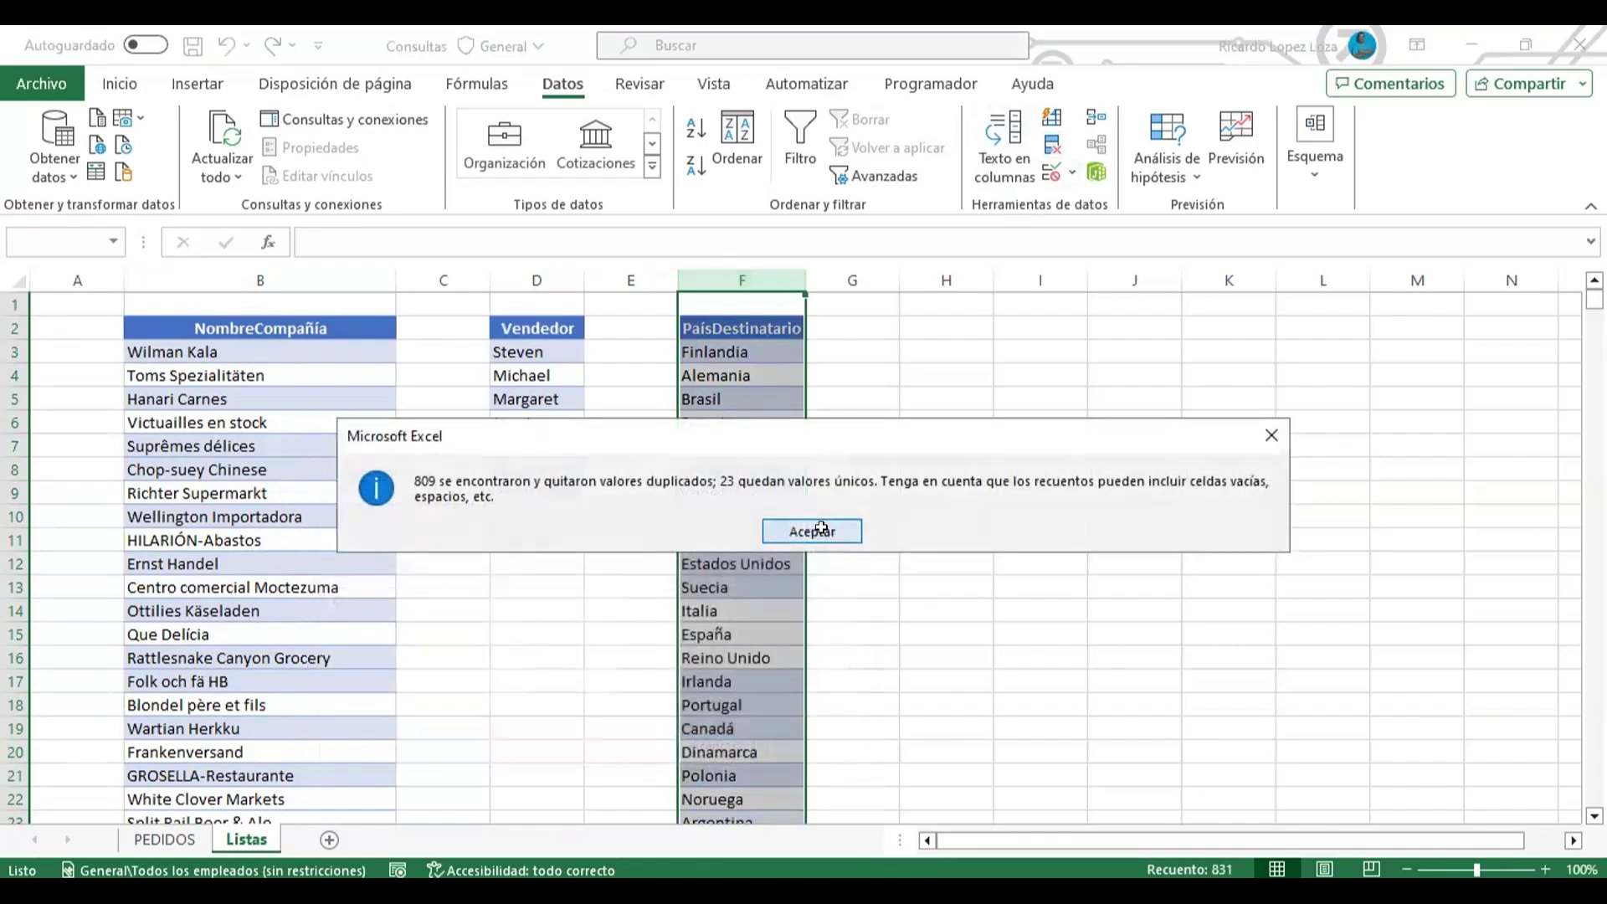
# - Review the deduplicated seller and country lists and widen column F to fit PaísDestinatario
pyautogui.click(700, 628)
pyautogui.press('Down')
pyautogui.press('Down')
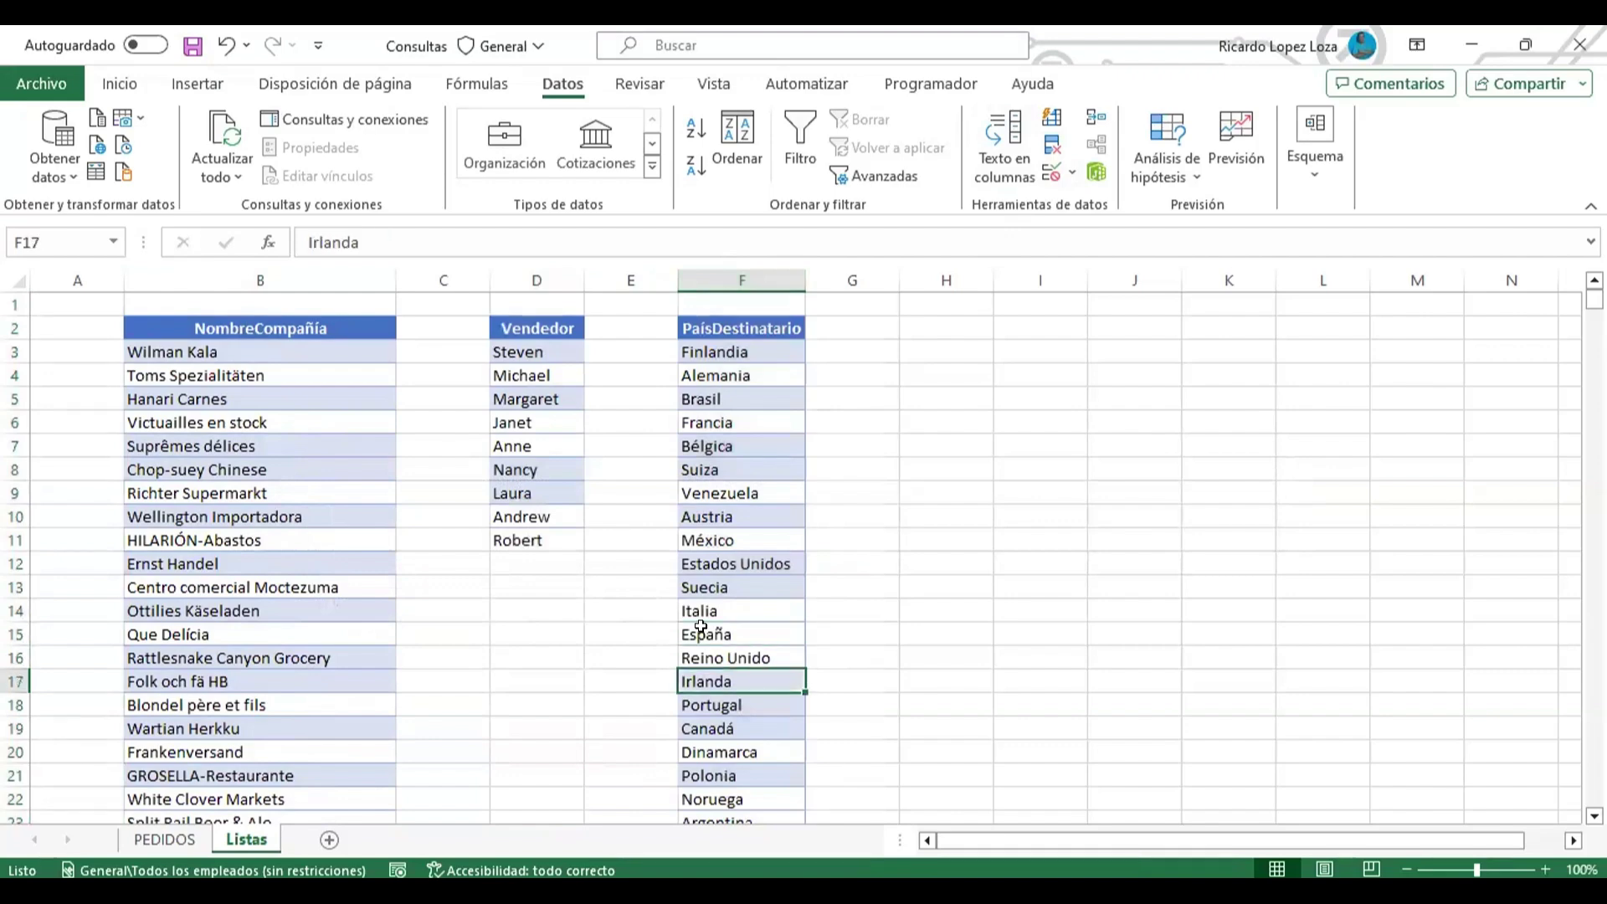
pyautogui.press('Down')
pyautogui.press('Down')
pyautogui.press('Down')
pyautogui.press('Down')
pyautogui.press('Down')
pyautogui.press('Down')
pyautogui.press('Down')
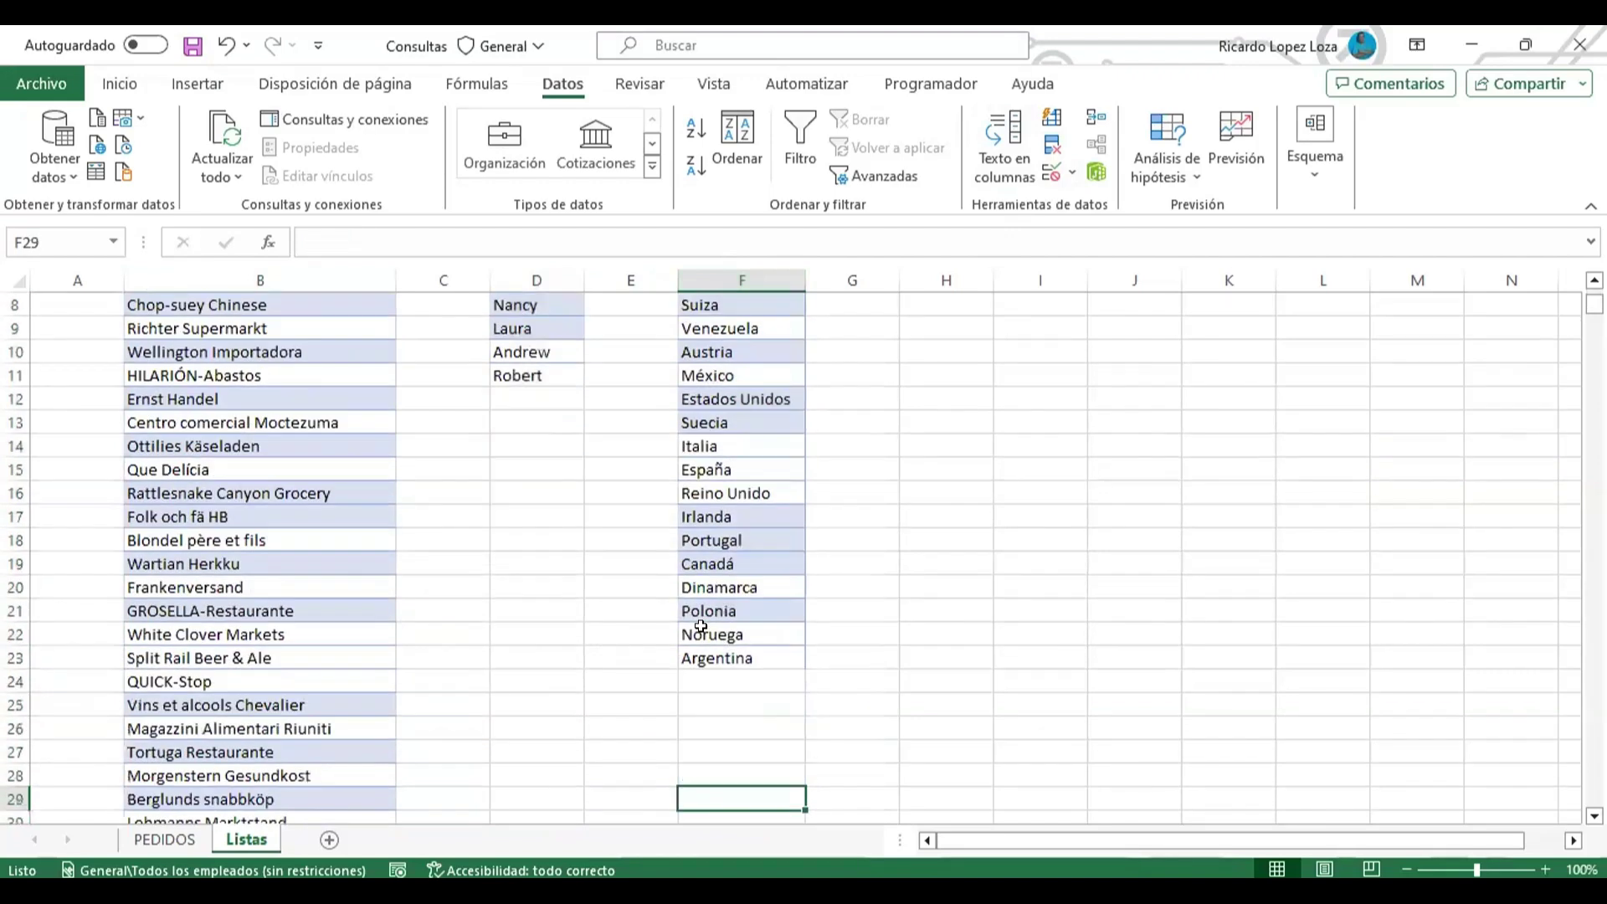
pyautogui.press('Up')
pyautogui.press('Up')
pyautogui.press('Up')
pyautogui.press('Up')
pyautogui.press('Up')
pyautogui.press('Up')
pyautogui.press('Up')
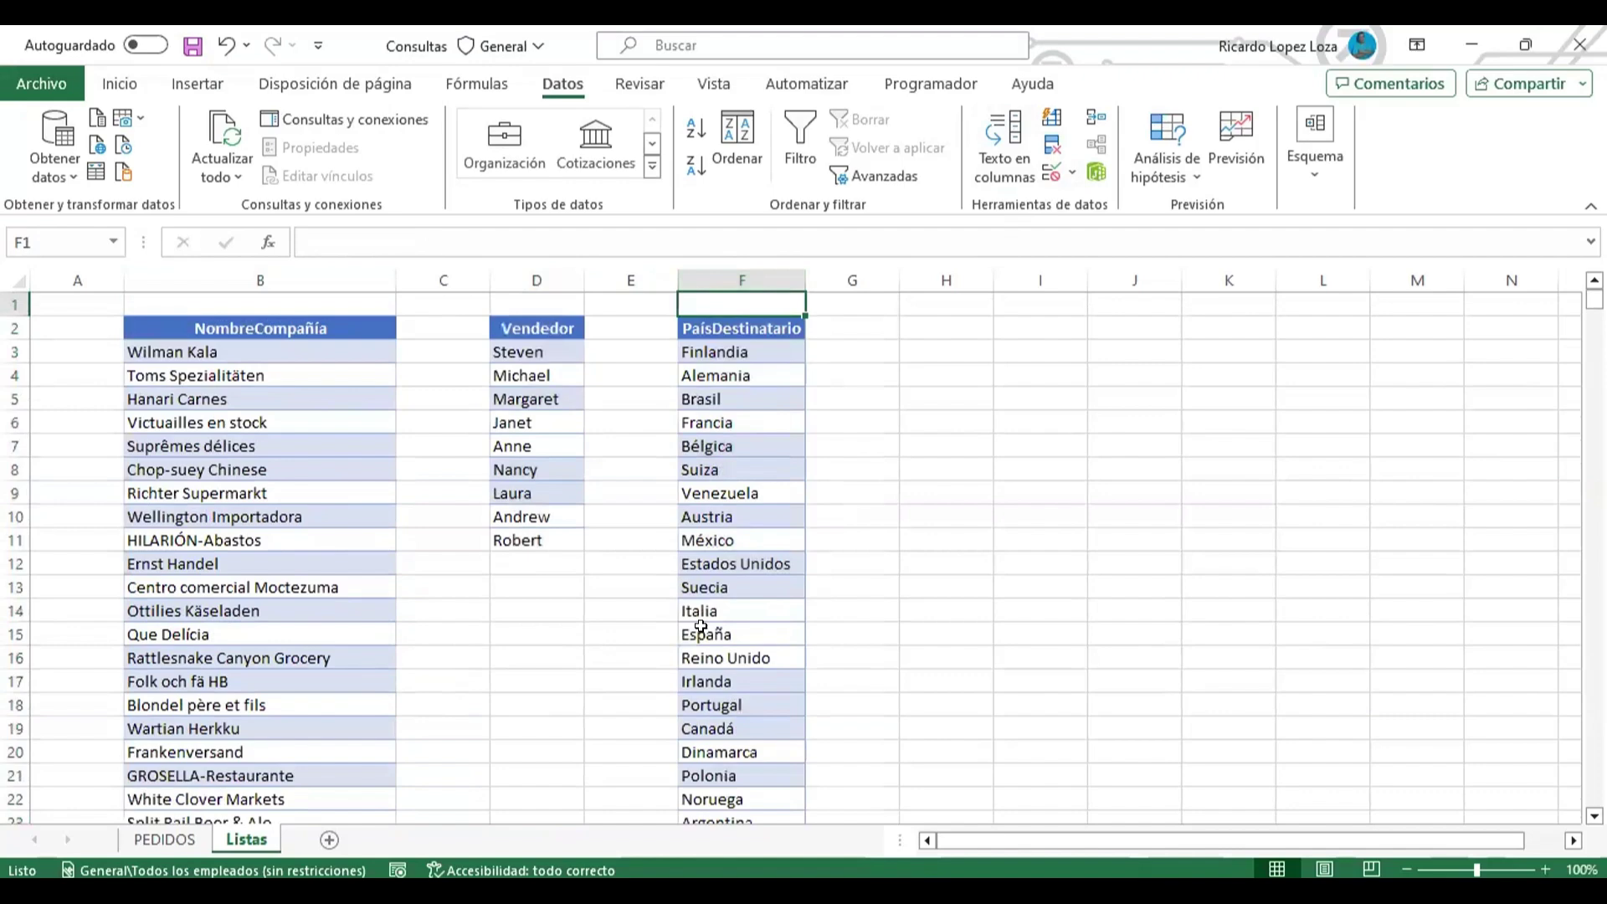
pyautogui.press('Left')
pyautogui.press('Left')
pyautogui.press('Down')
pyautogui.press('Down')
pyautogui.press('Down')
pyautogui.press('Down')
pyautogui.press('Down')
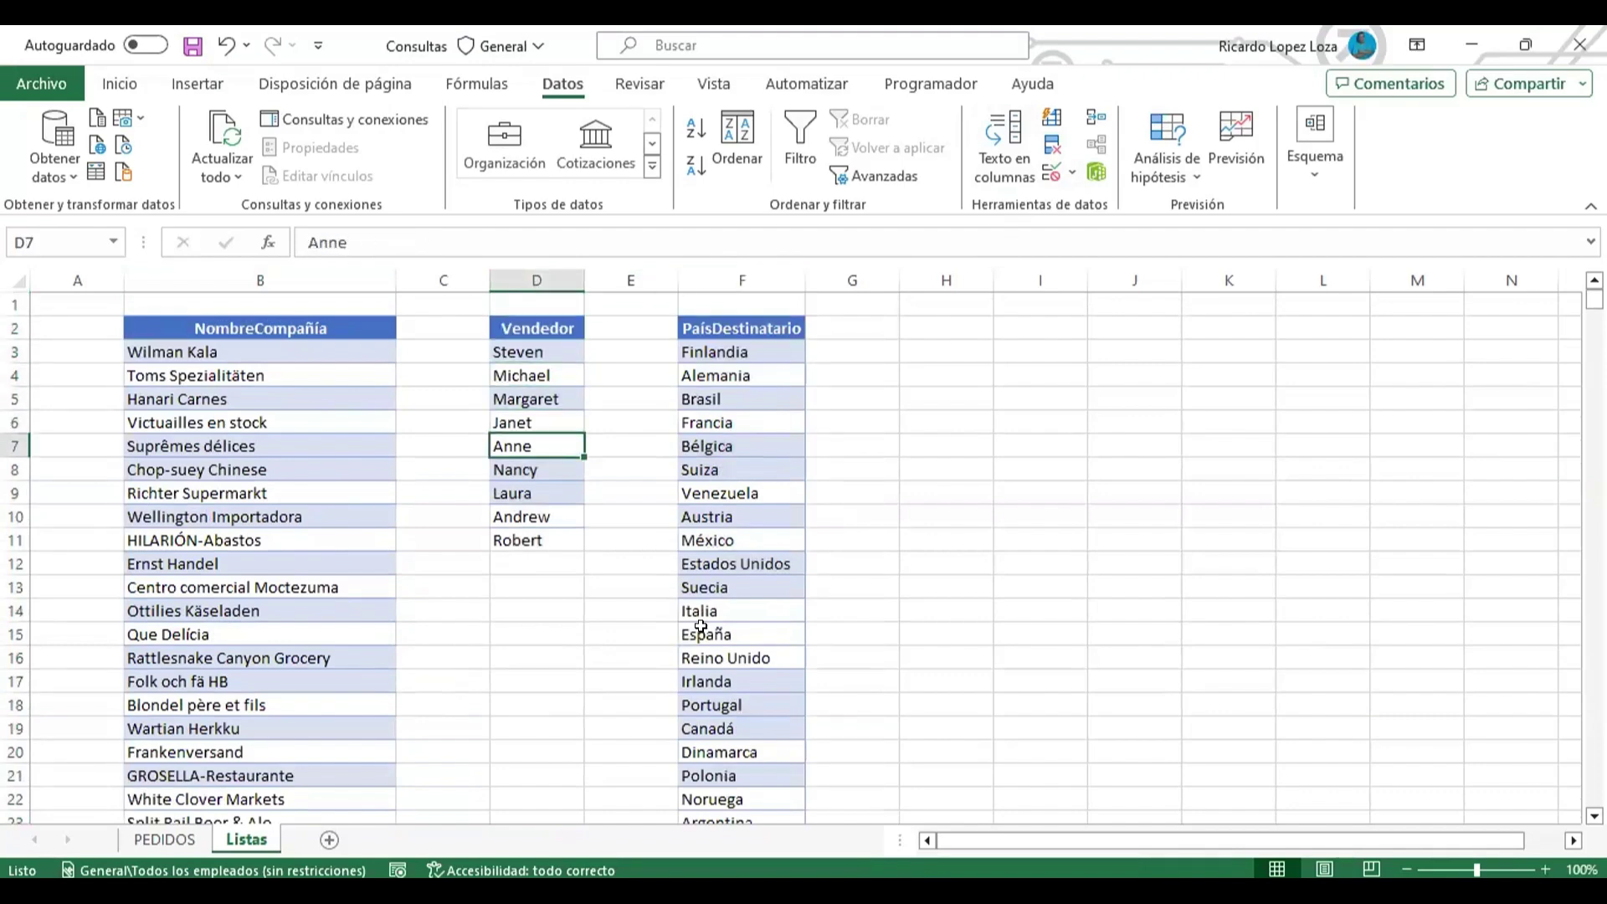
pyautogui.press('Down')
pyautogui.press('Down')
pyautogui.press('Down')
pyautogui.press('Down')
pyautogui.press('Right')
pyautogui.press('Right')
pyautogui.press('Up')
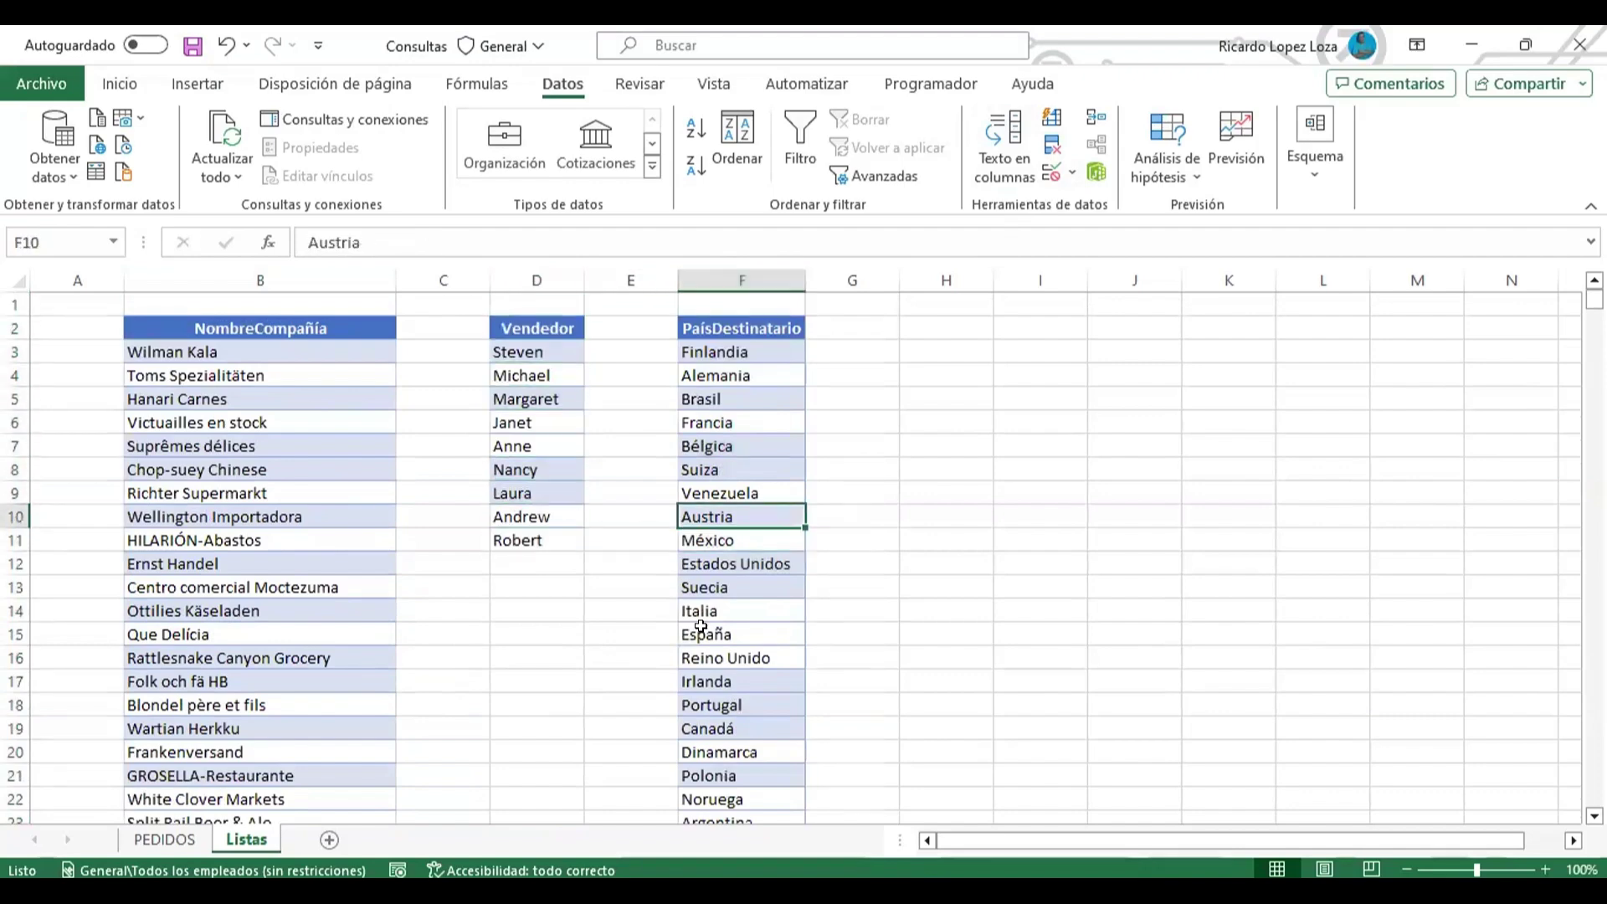
pyautogui.press('Up')
pyautogui.press('Up')
pyautogui.press('Up')
pyautogui.press('Up')
pyautogui.press('Up')
pyautogui.press('Up')
pyautogui.press('Up')
pyautogui.press('Up')
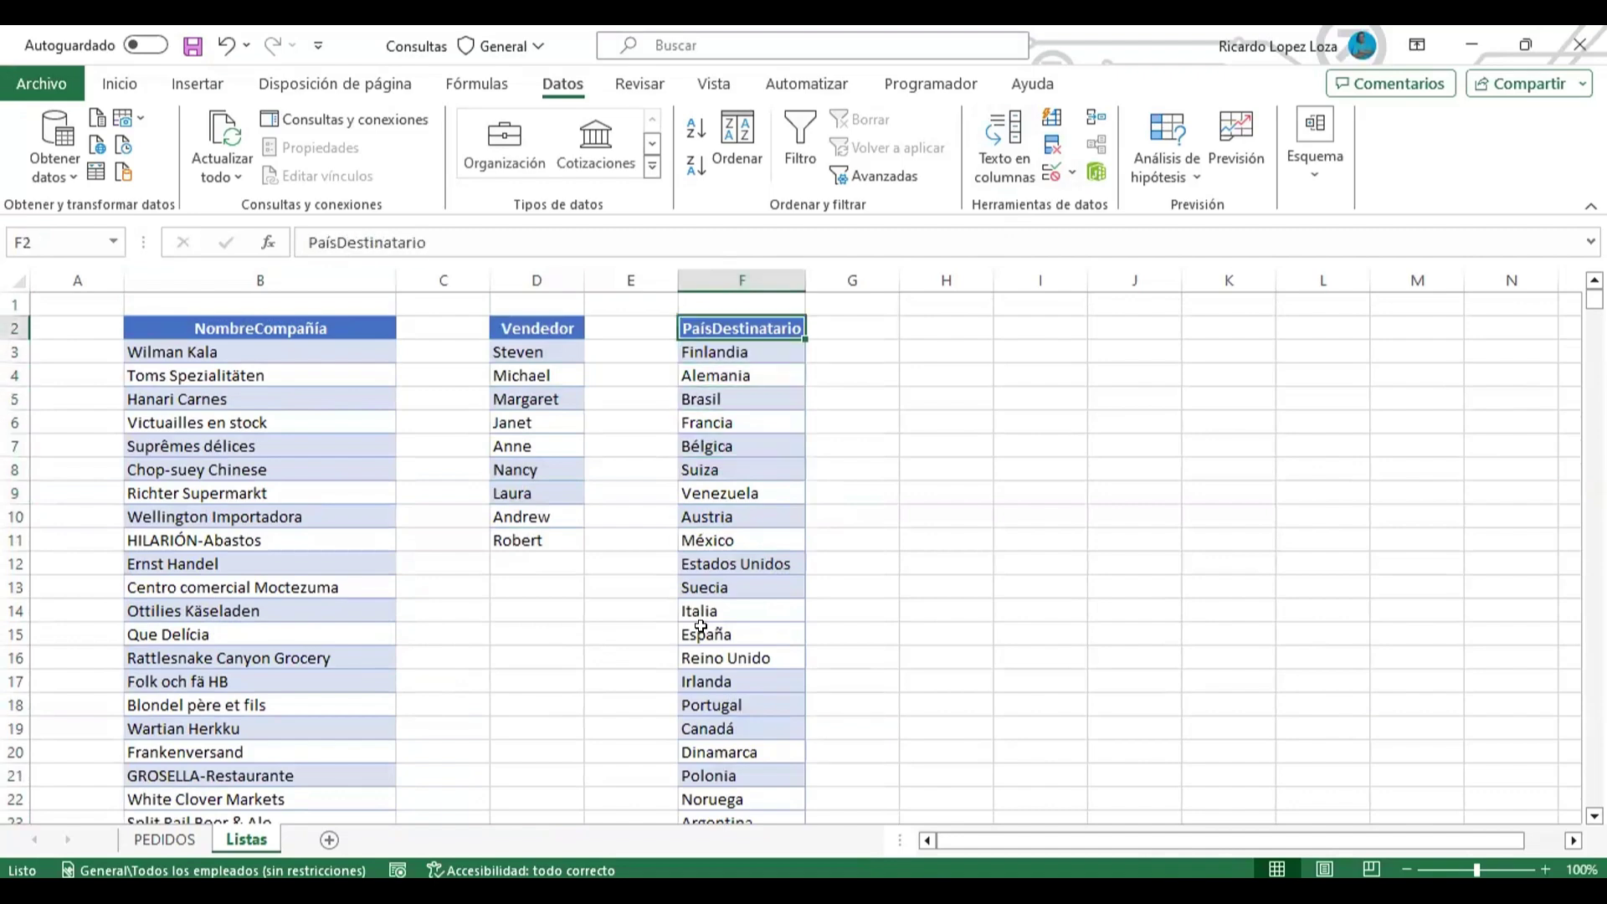
pyautogui.press('Left')
pyautogui.press('Left')
pyautogui.press('Right')
pyautogui.press('Right')
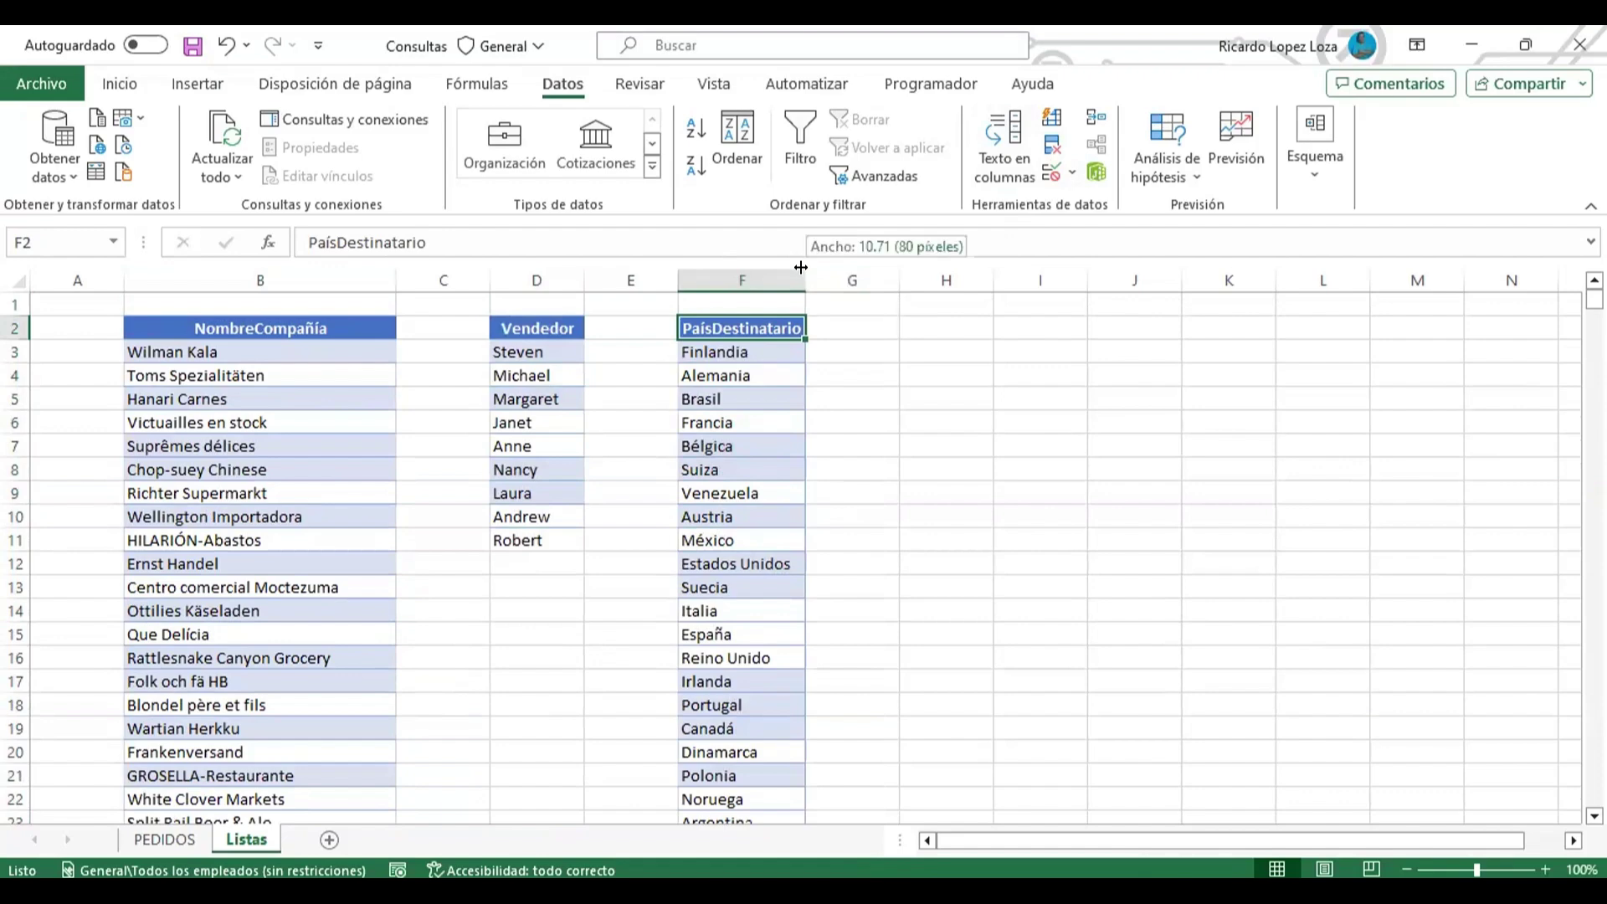
pyautogui.moveTo(805, 270); pyautogui.dragTo(823, 271)
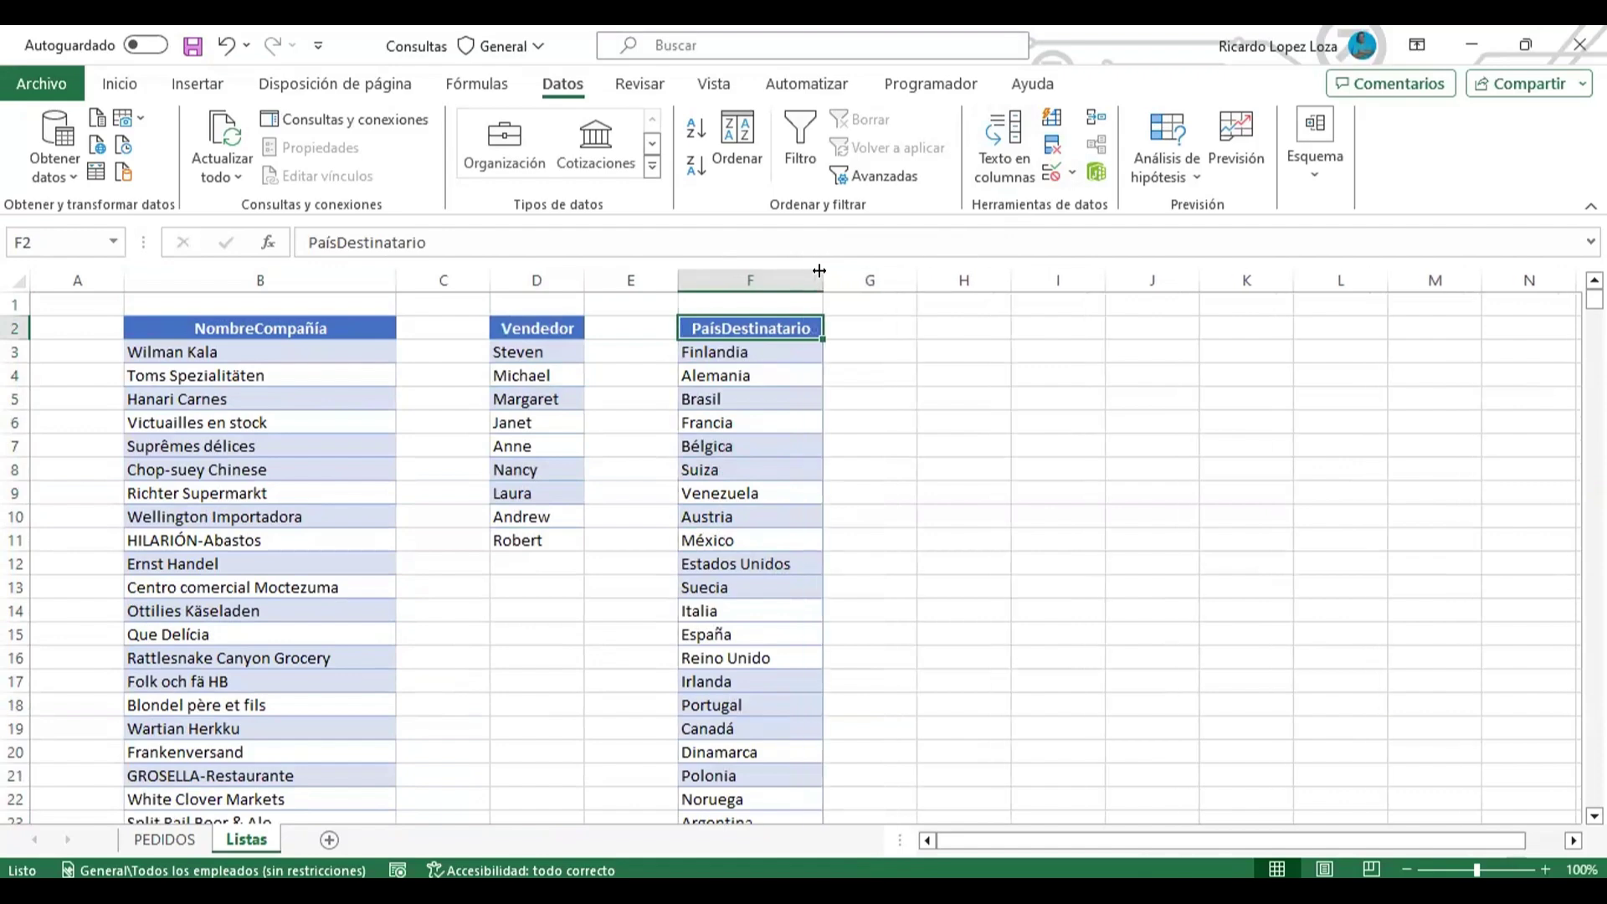
pyautogui.click(252, 442)
# - Select the company names from B3 down to B91
pyautogui.click(559, 430)
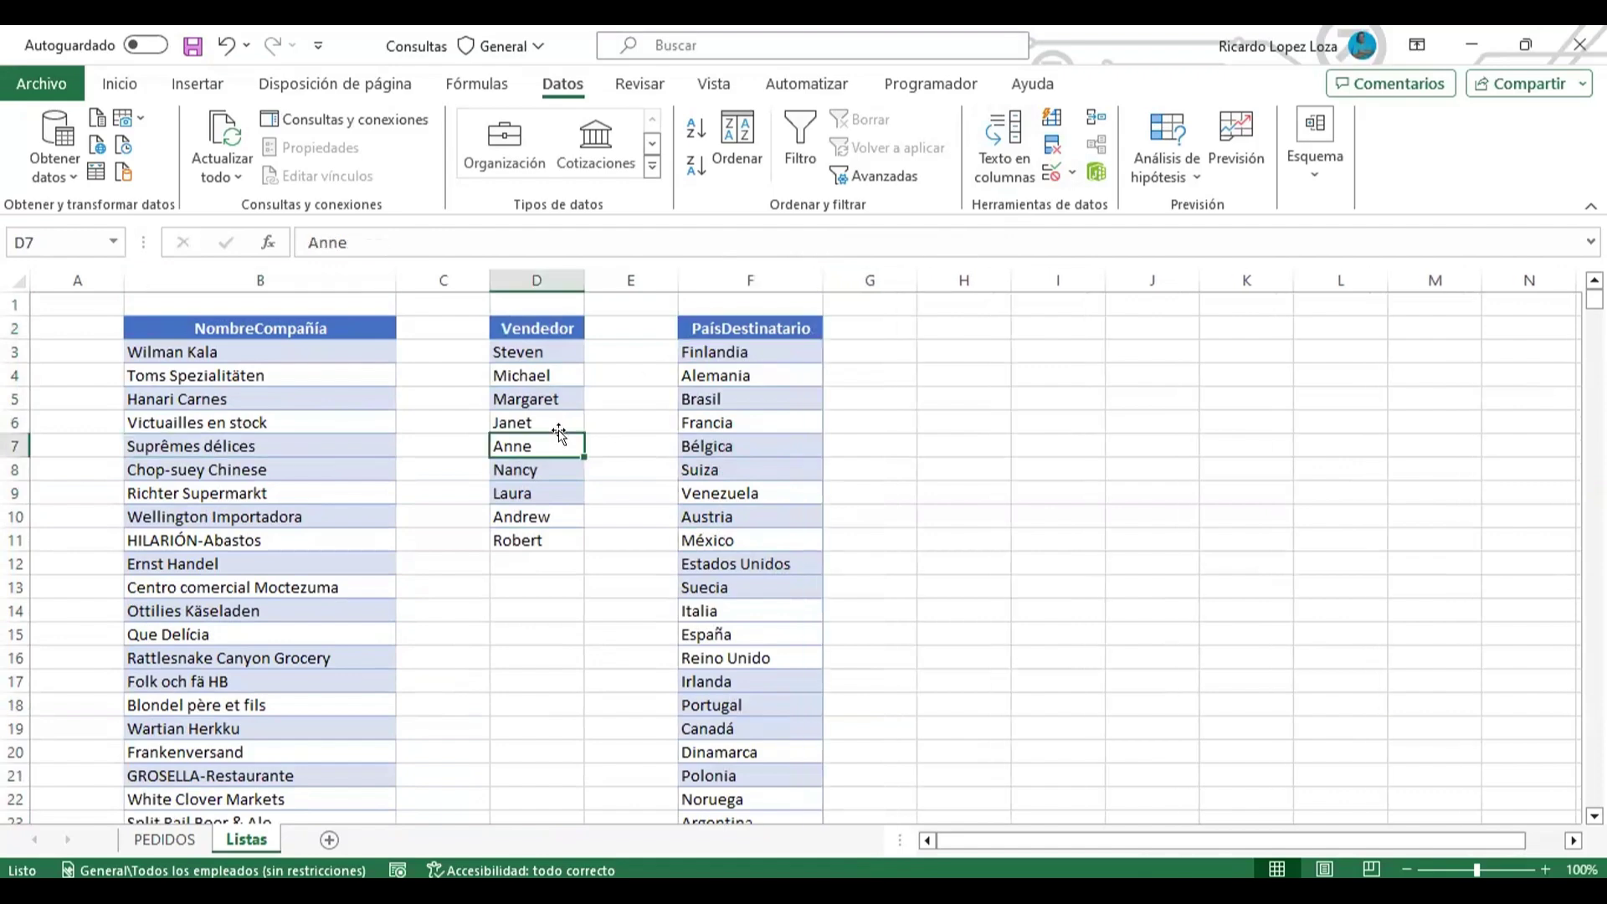
pyautogui.click(746, 431)
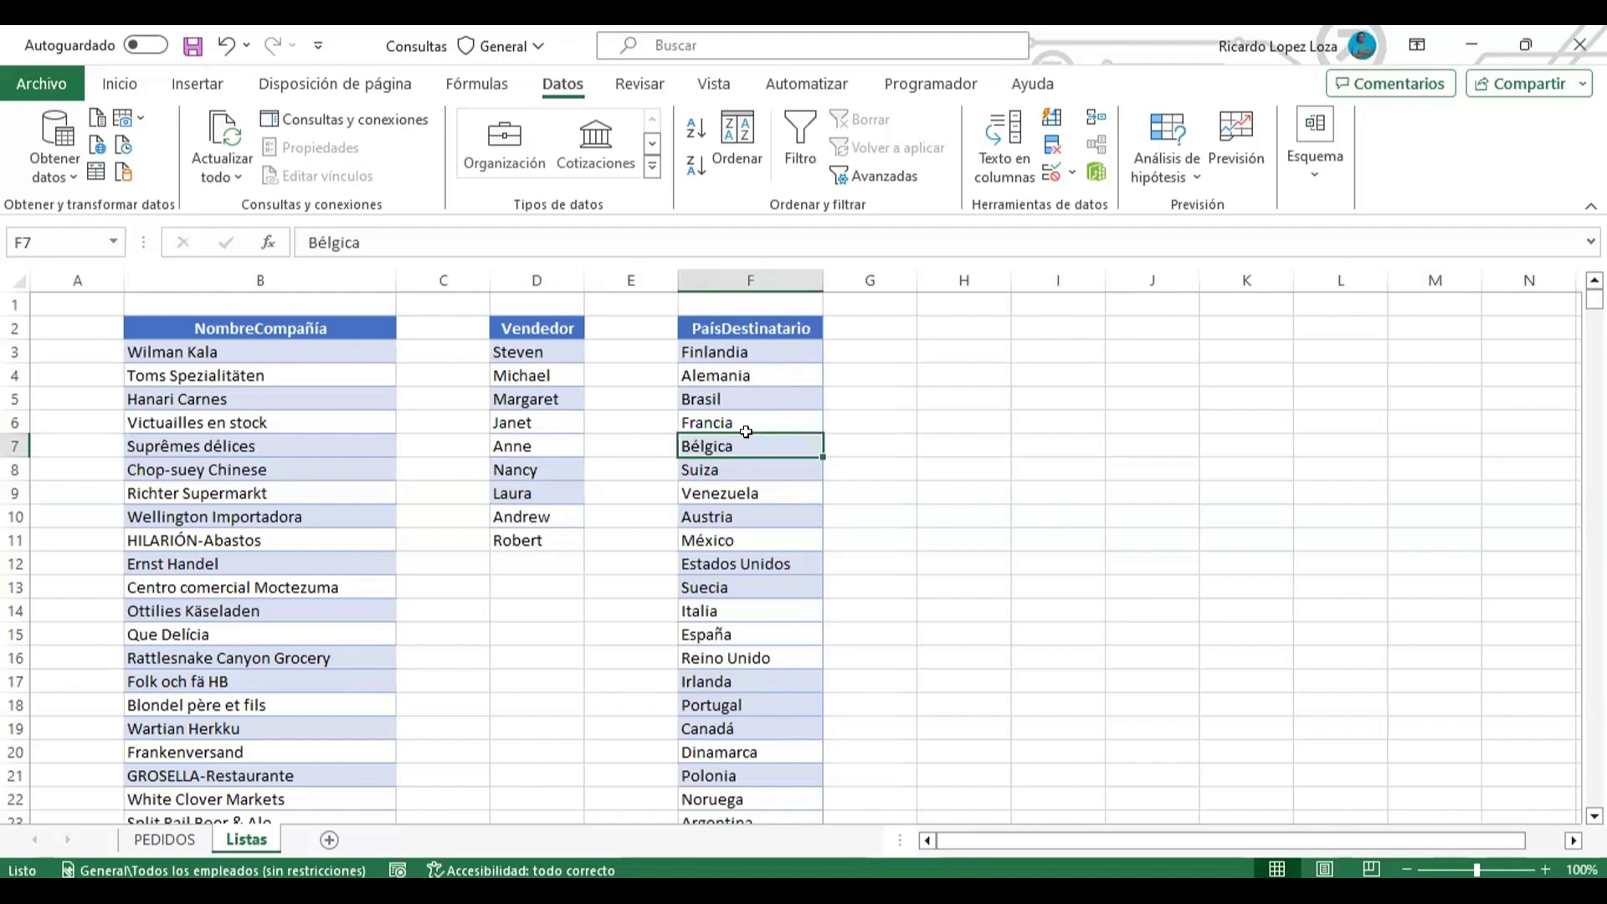
pyautogui.press('Left')
pyautogui.press('Left')
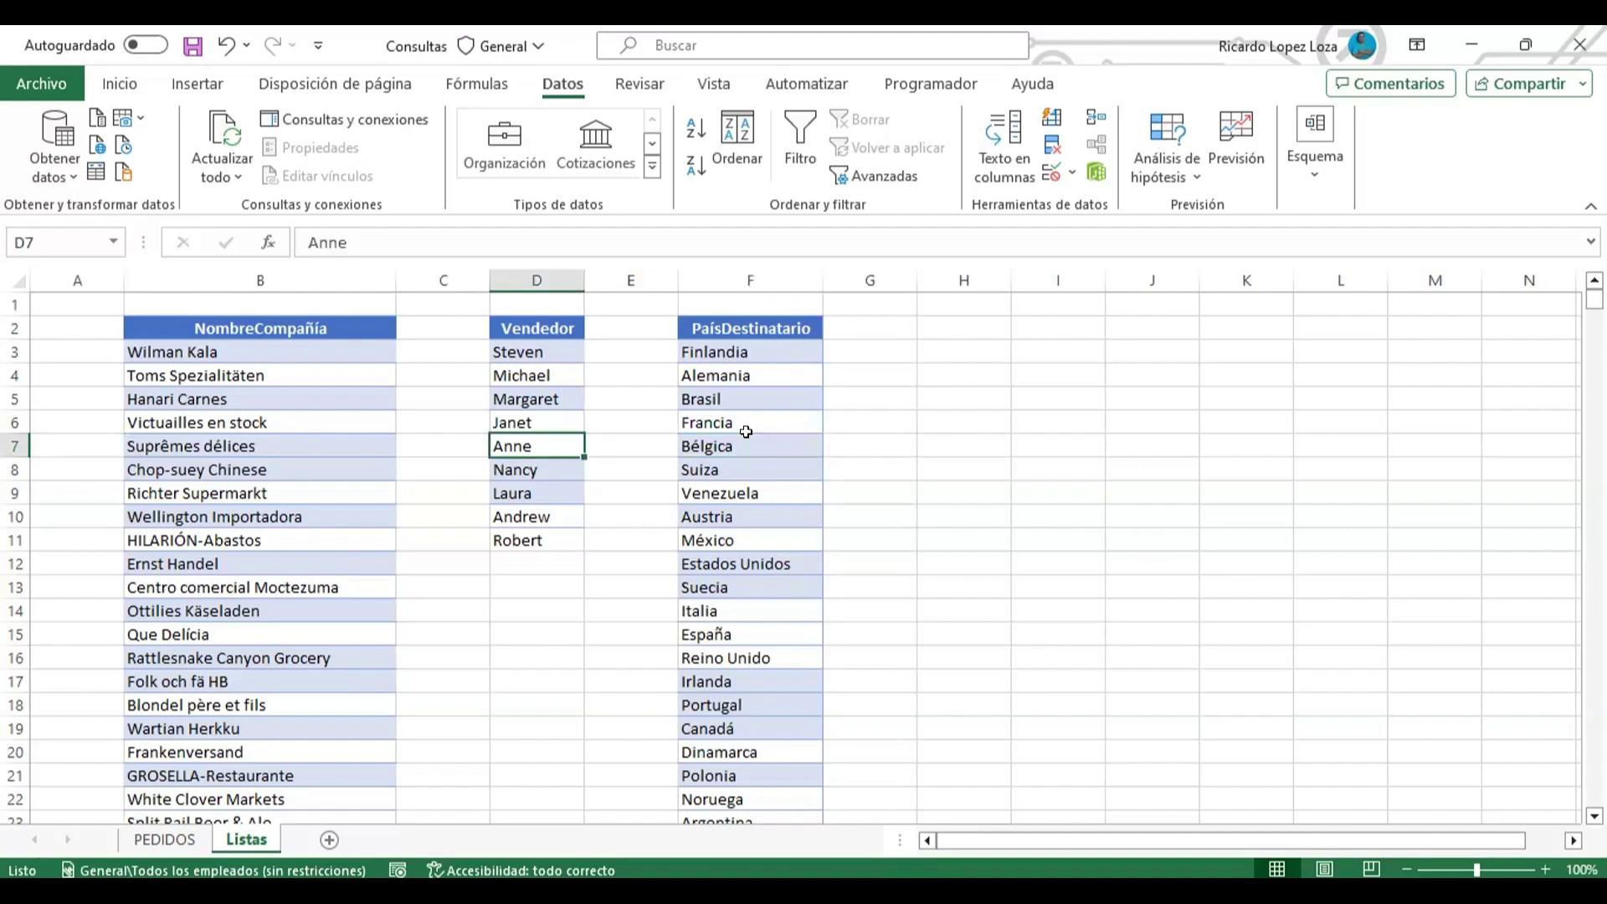
pyautogui.press('Left')
pyautogui.press('Left')
pyautogui.press('Right')
pyautogui.press('Up')
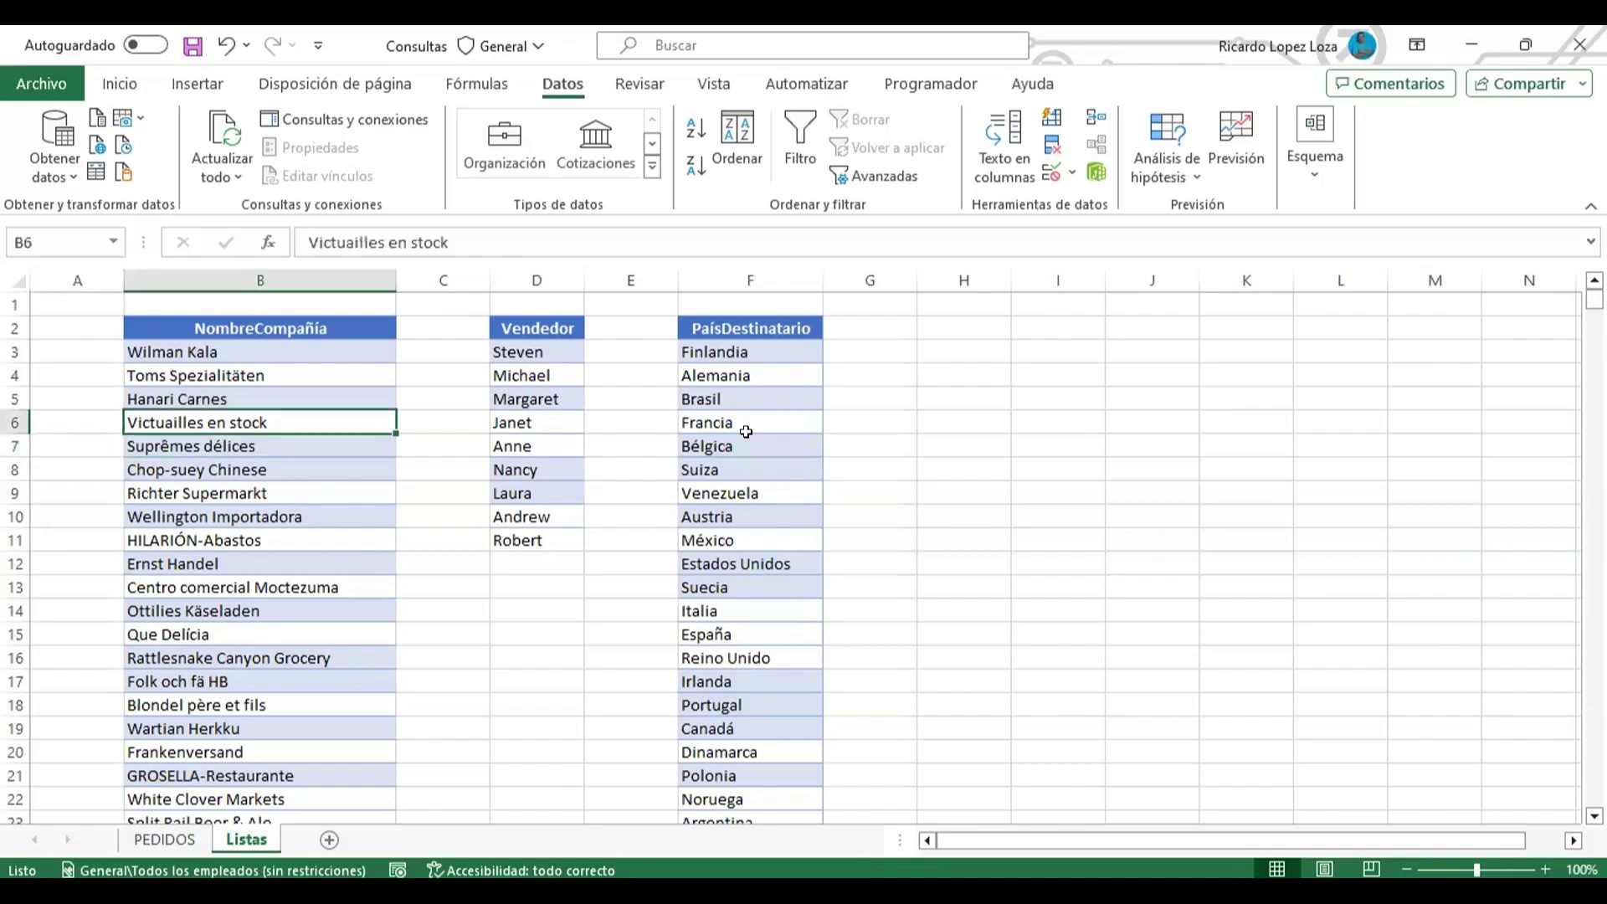
pyautogui.press('Up')
pyautogui.press('Up')
pyautogui.press('Up')
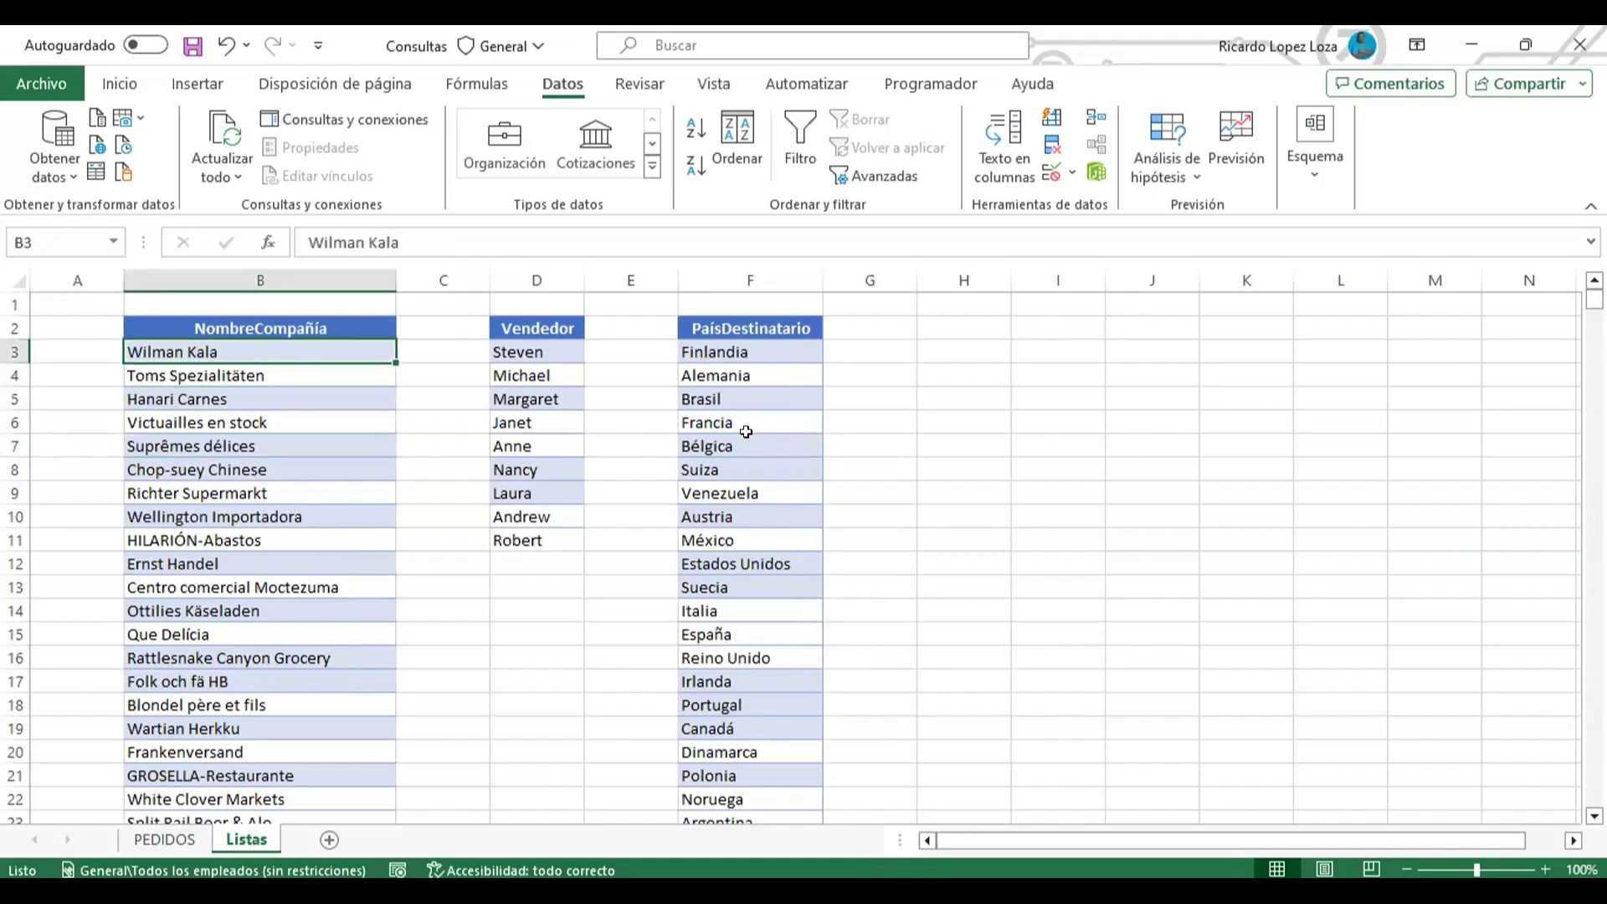
pyautogui.press('Down')
pyautogui.press('Up')
pyautogui.hotkey('ctrl', 'shift', 'Down')
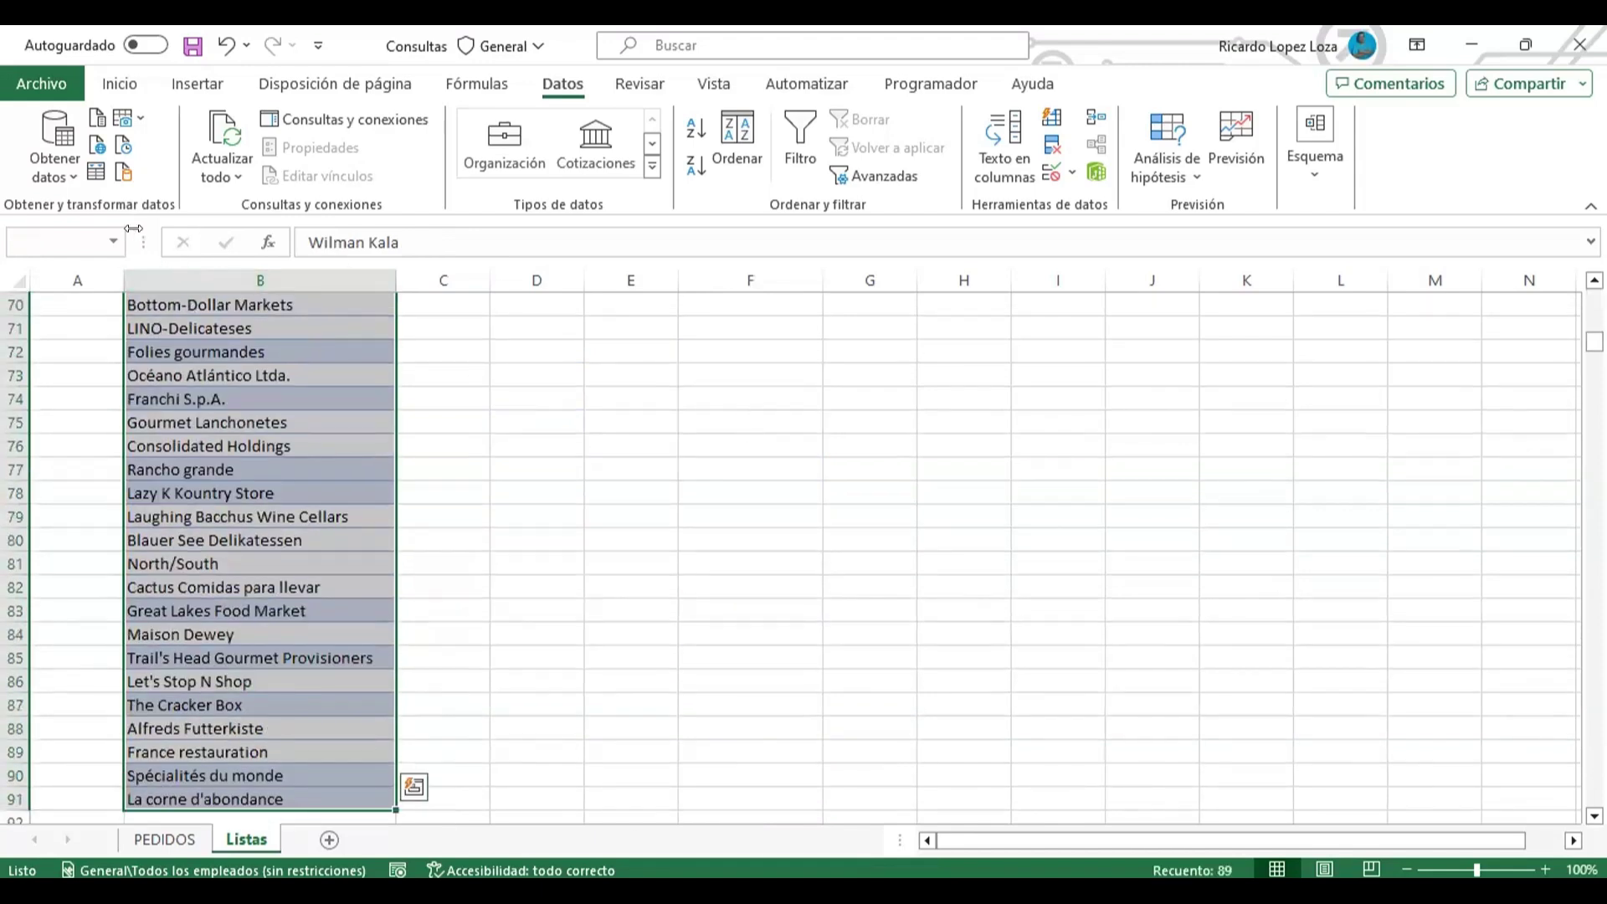
# - Name the company list 'Clientes' and the seller list D3:D11 'Vendedores'
pyautogui.moveTo(149, 229); pyautogui.dragTo(334, 228)
pyautogui.click(204, 232)
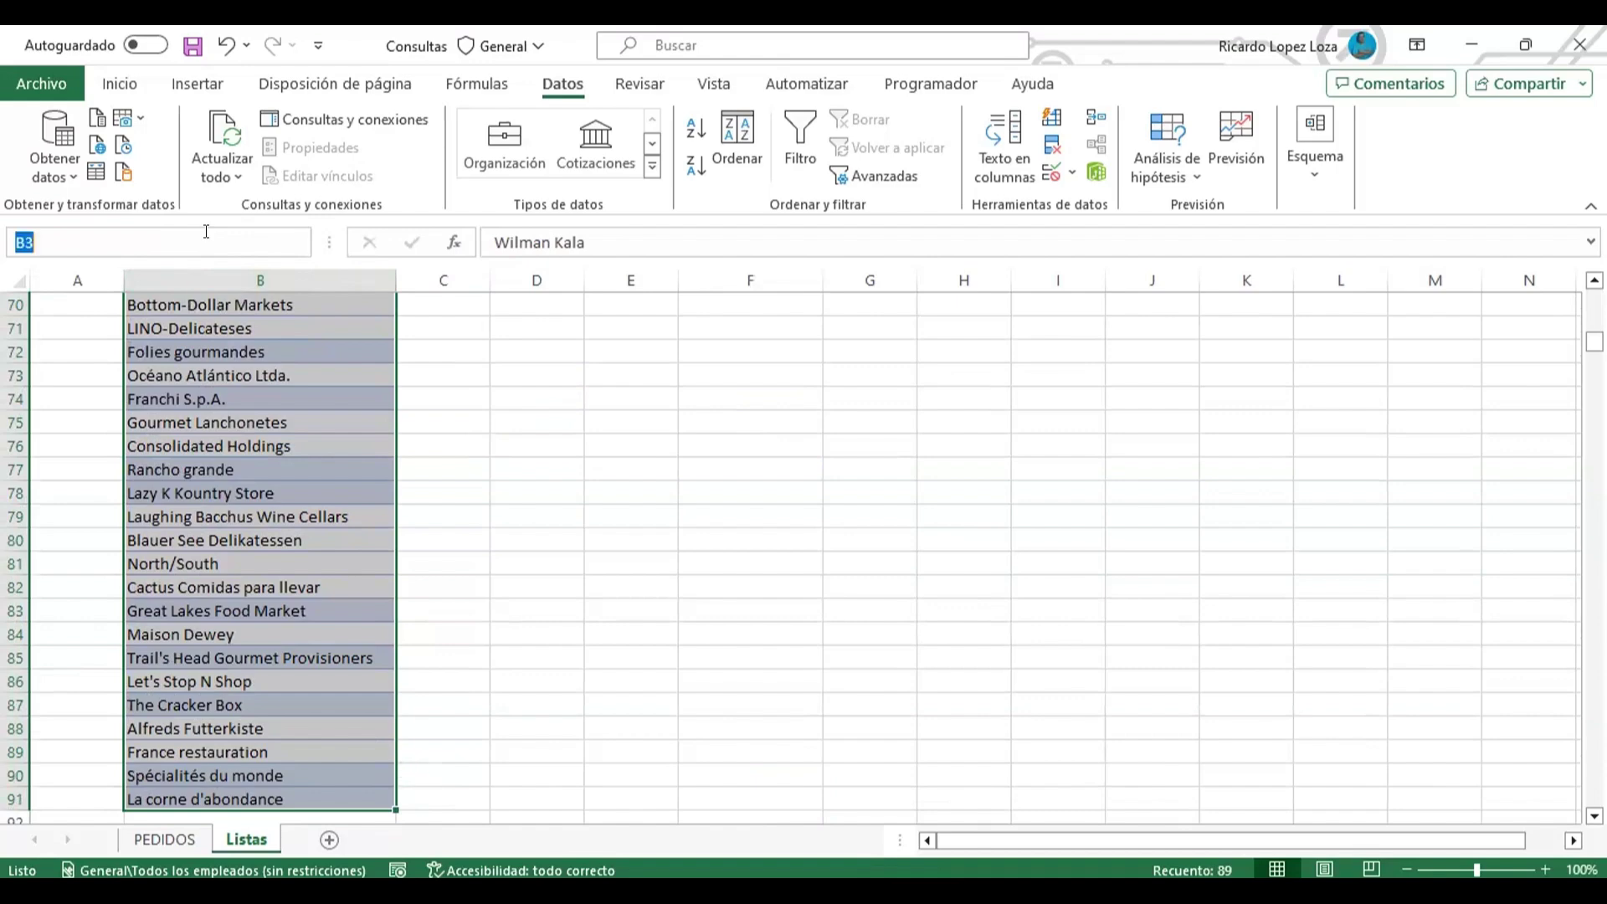
pyautogui.write('Cli')
pyautogui.write('entes')
pyautogui.press('Return')
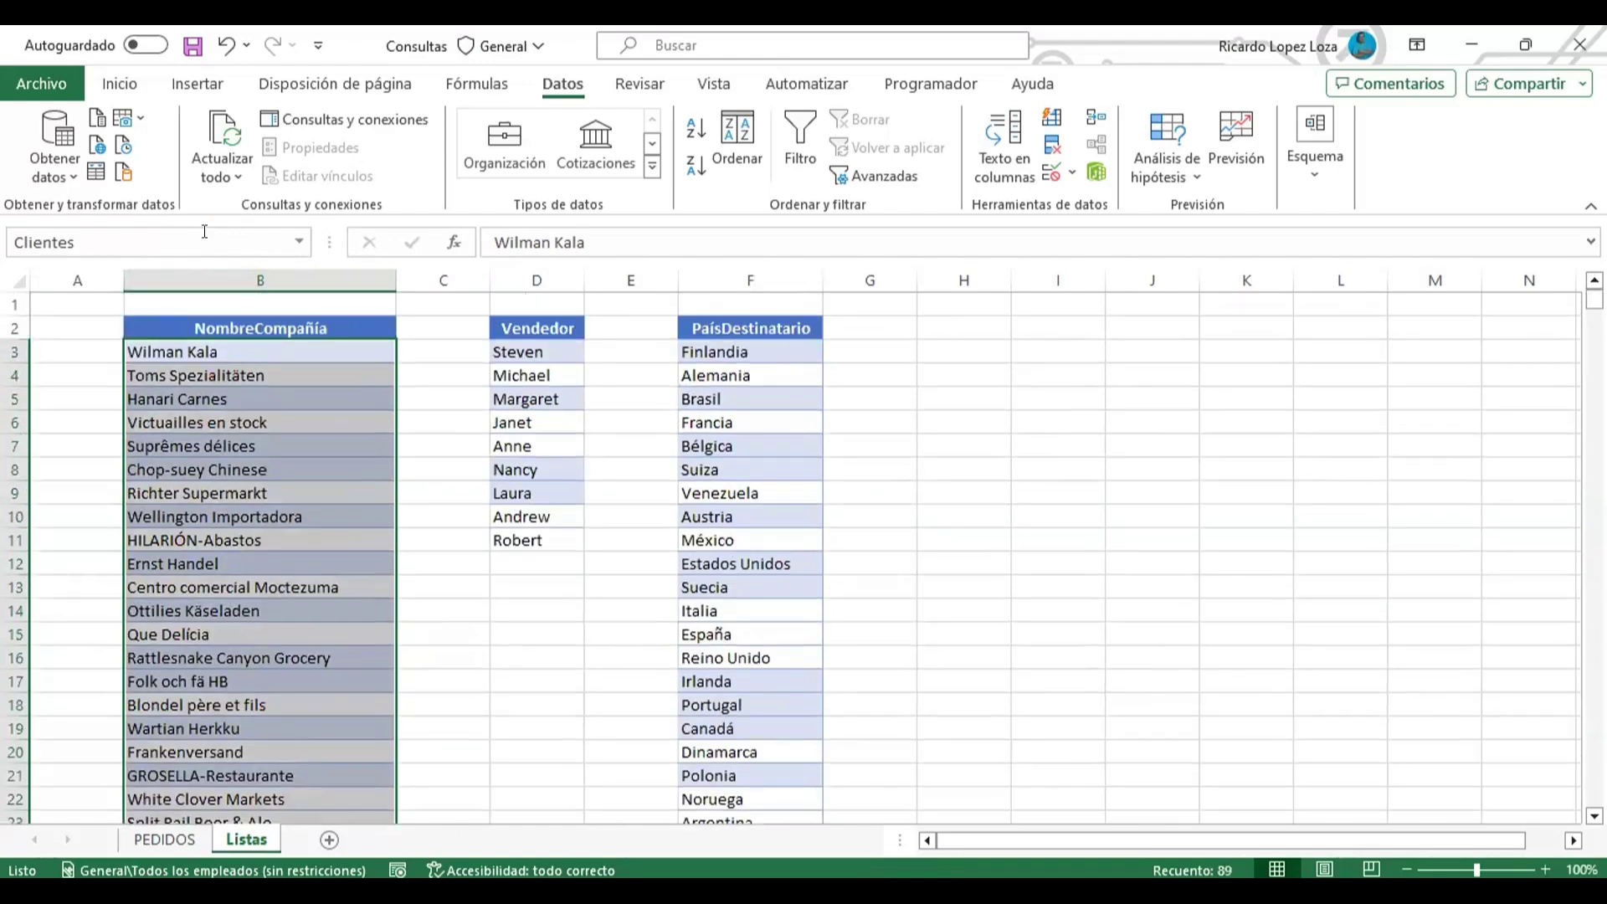
pyautogui.press('Right')
pyautogui.press('Right')
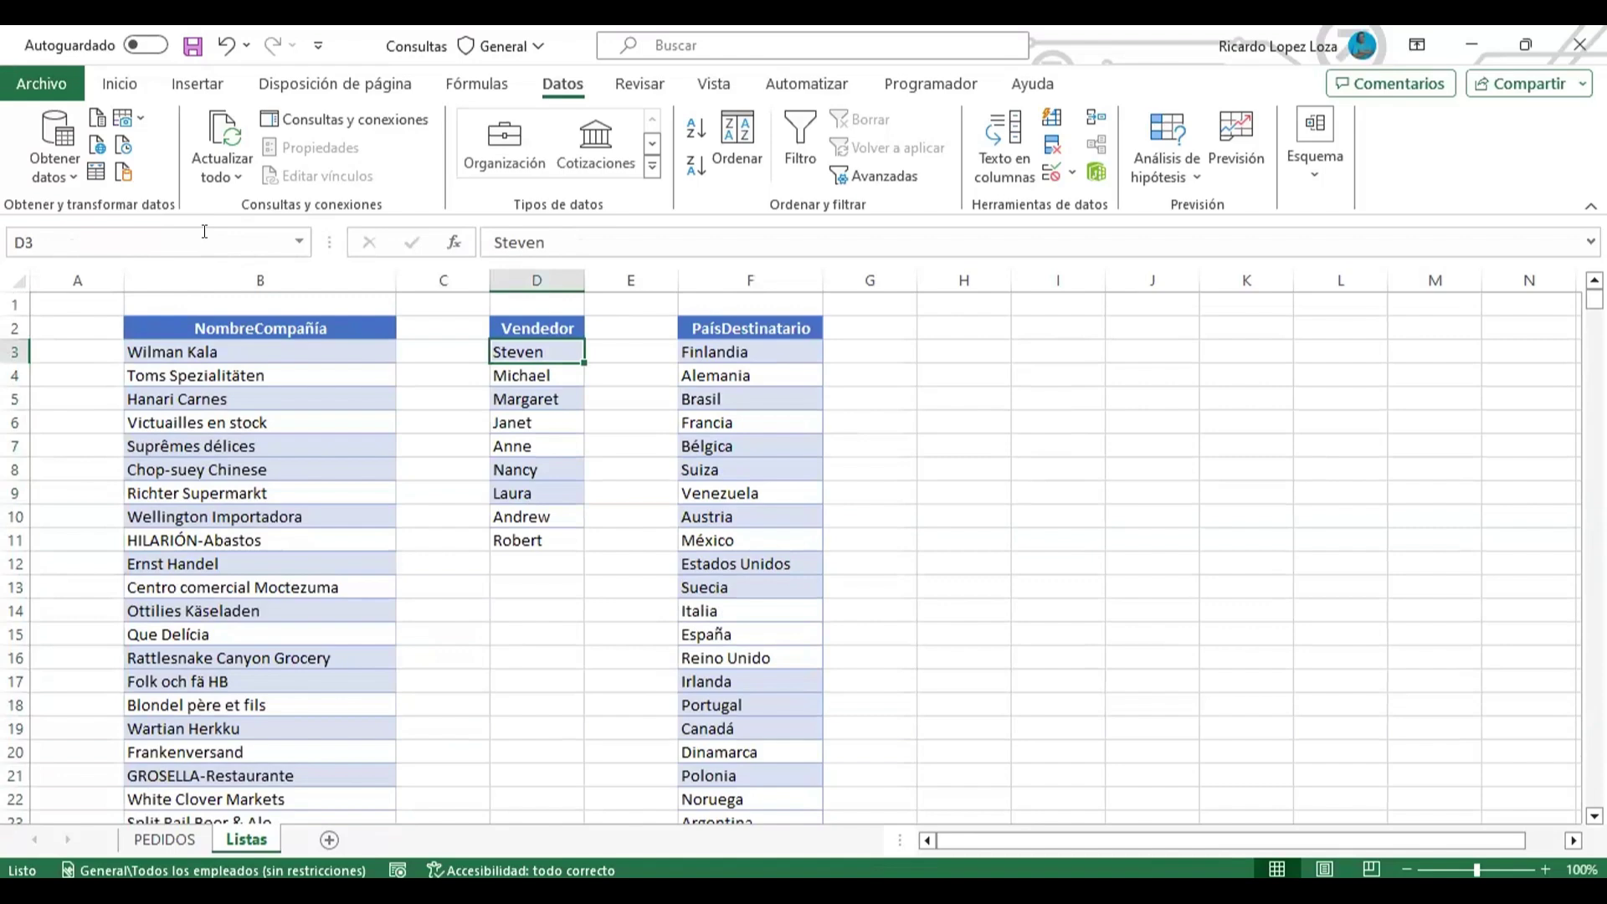
pyautogui.hotkey('ctrl', 'shift', 'Down')
pyautogui.click(72, 240)
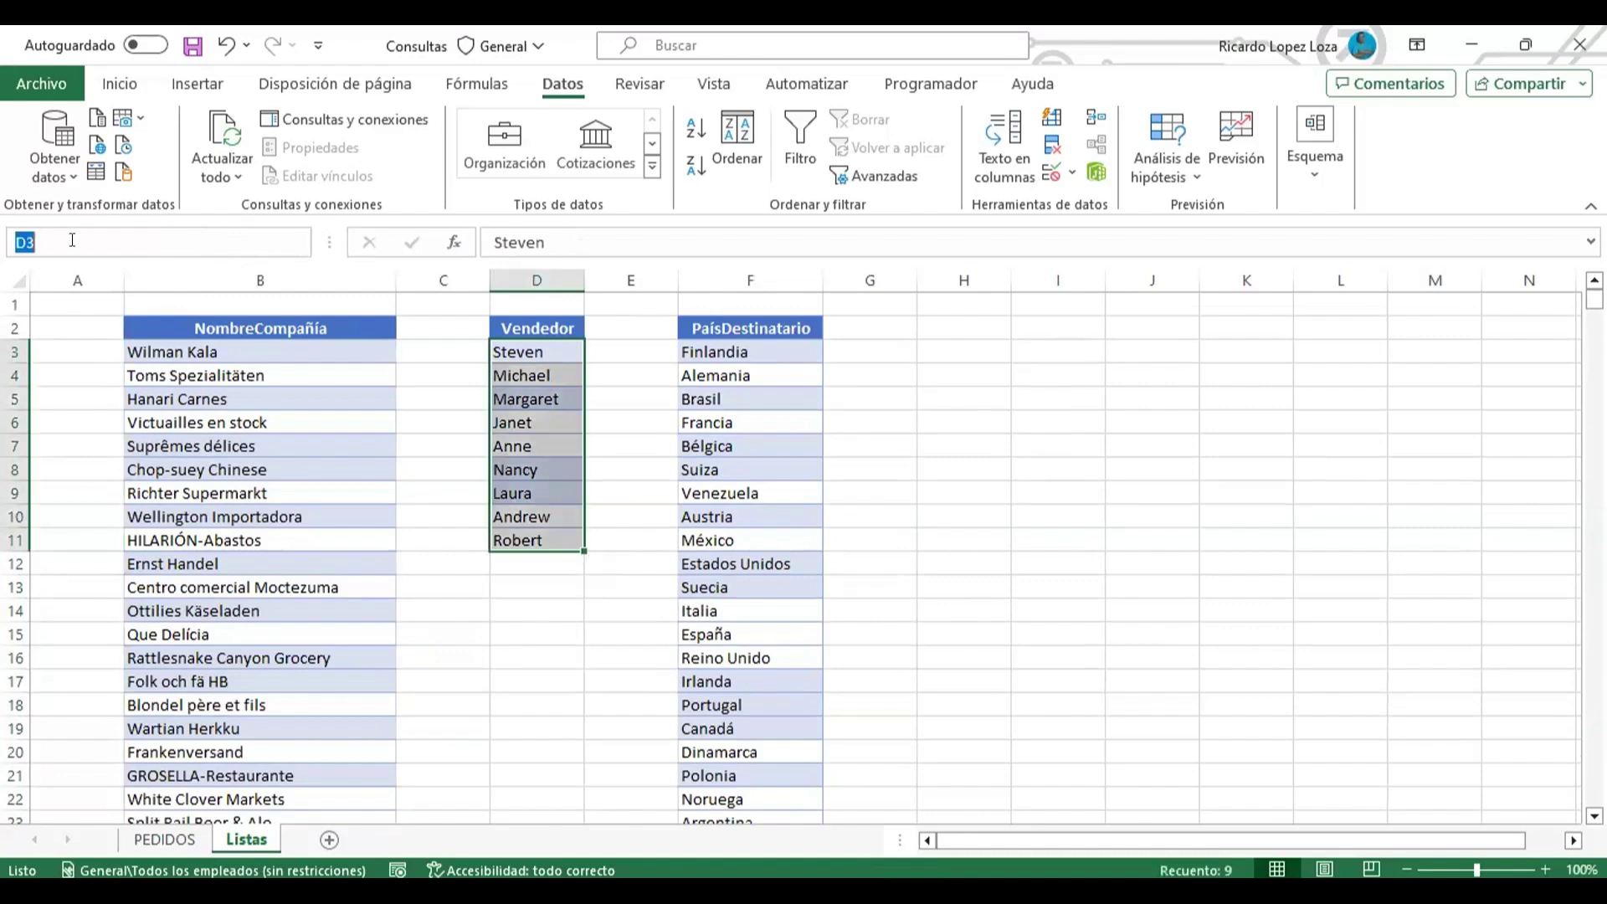
pyautogui.write('Vended')
pyautogui.write('ores')
pyautogui.press('Return')
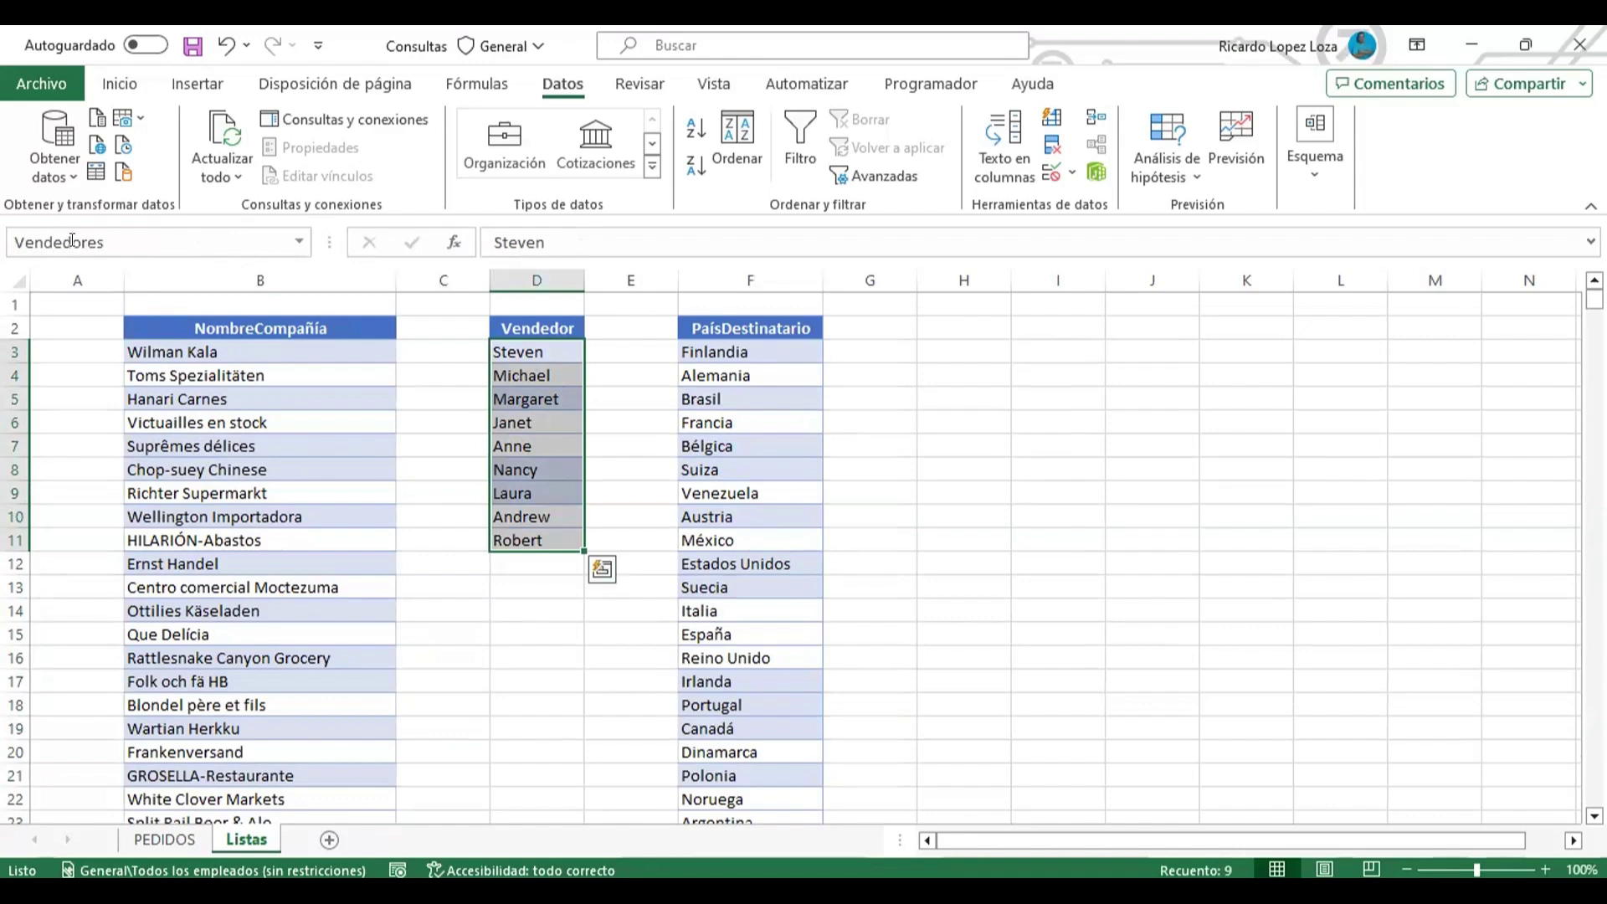
# - Name the country list F3:F23 'Paises'
pyautogui.press('Right')
pyautogui.press('Right')
pyautogui.press('Right')
pyautogui.press('Left')
pyautogui.hotkey('ctrl', 'shift', 'Down')
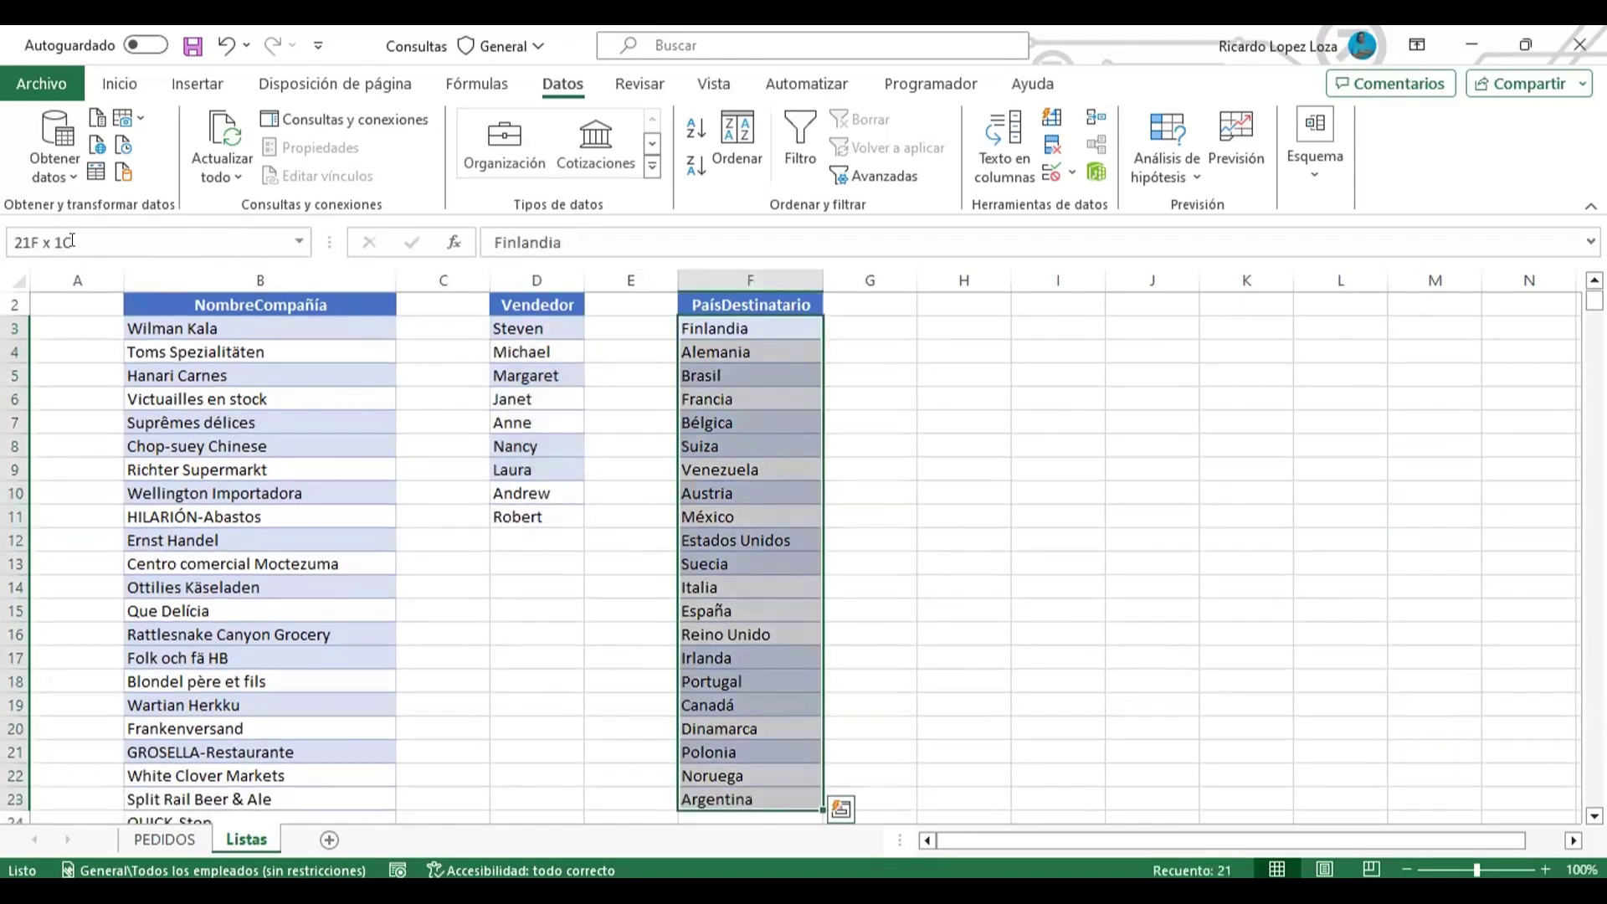
pyautogui.click(84, 229)
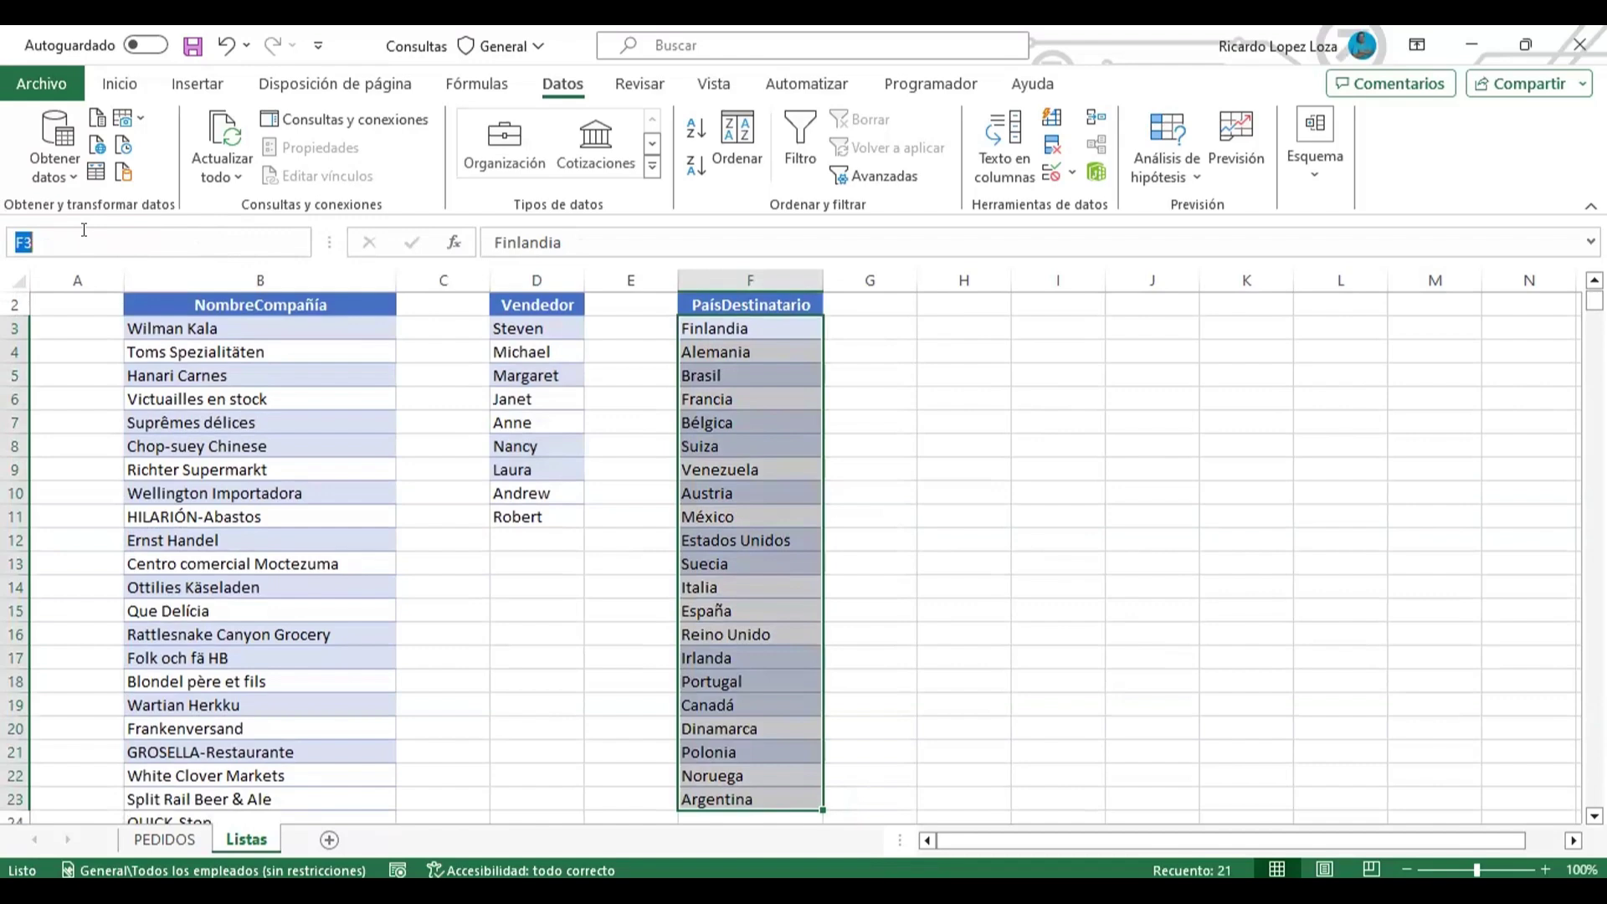
pyautogui.write('Pais')
pyautogui.write('es')
pyautogui.press('Return')
pyautogui.click(271, 474)
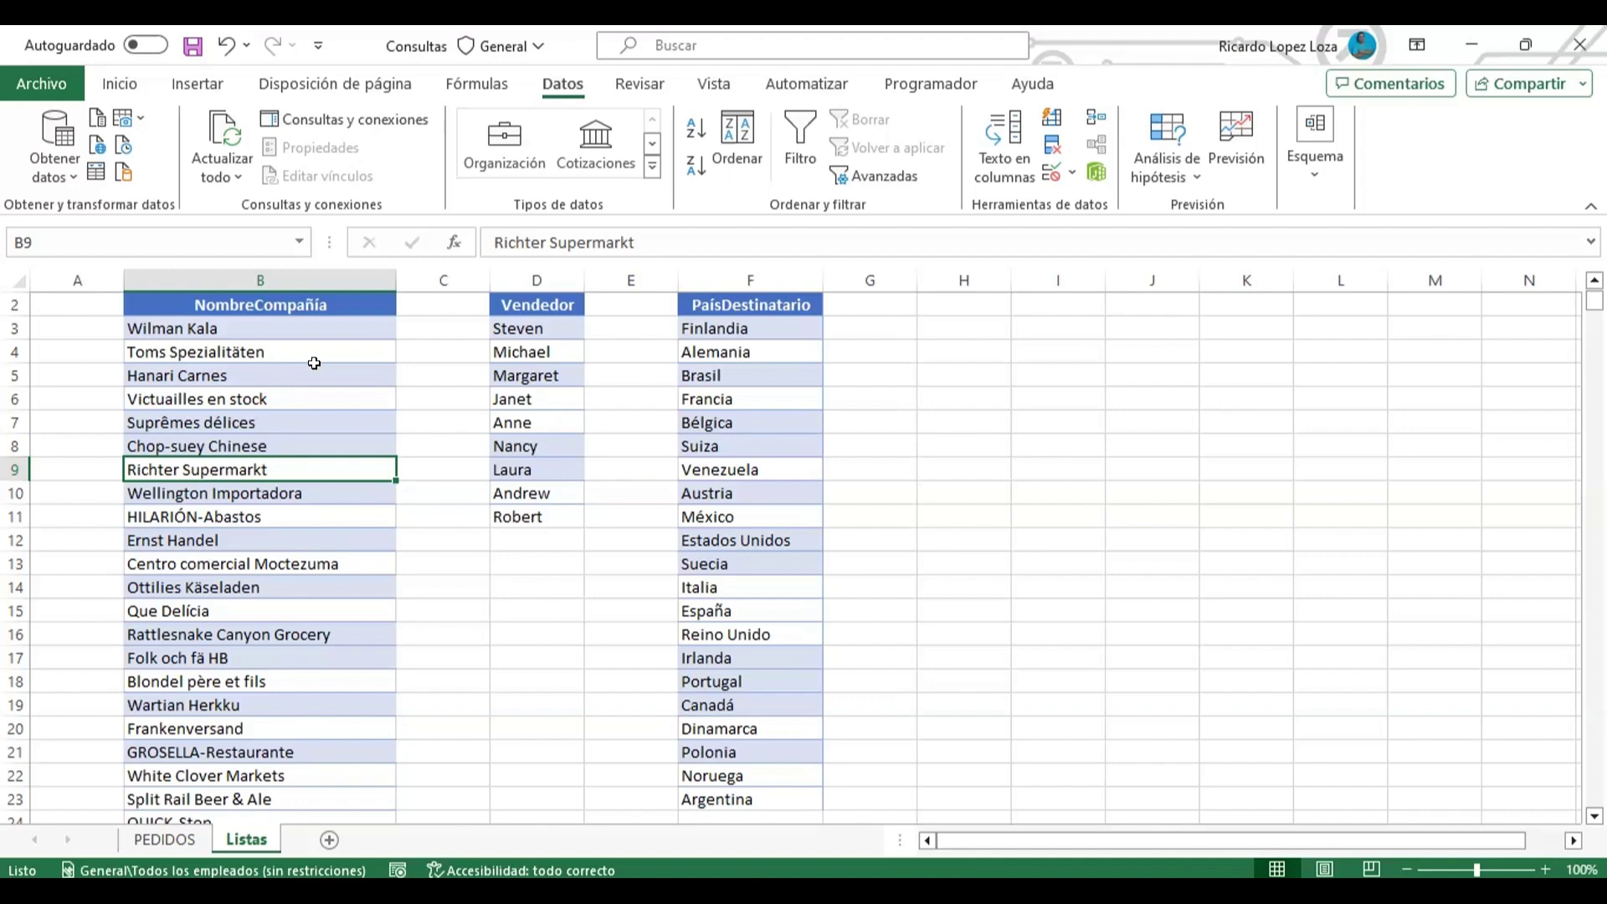
pyautogui.press('Up')
pyautogui.press('Up')
pyautogui.press('Up')
pyautogui.press('Up')
pyautogui.press('Up')
pyautogui.press('Up')
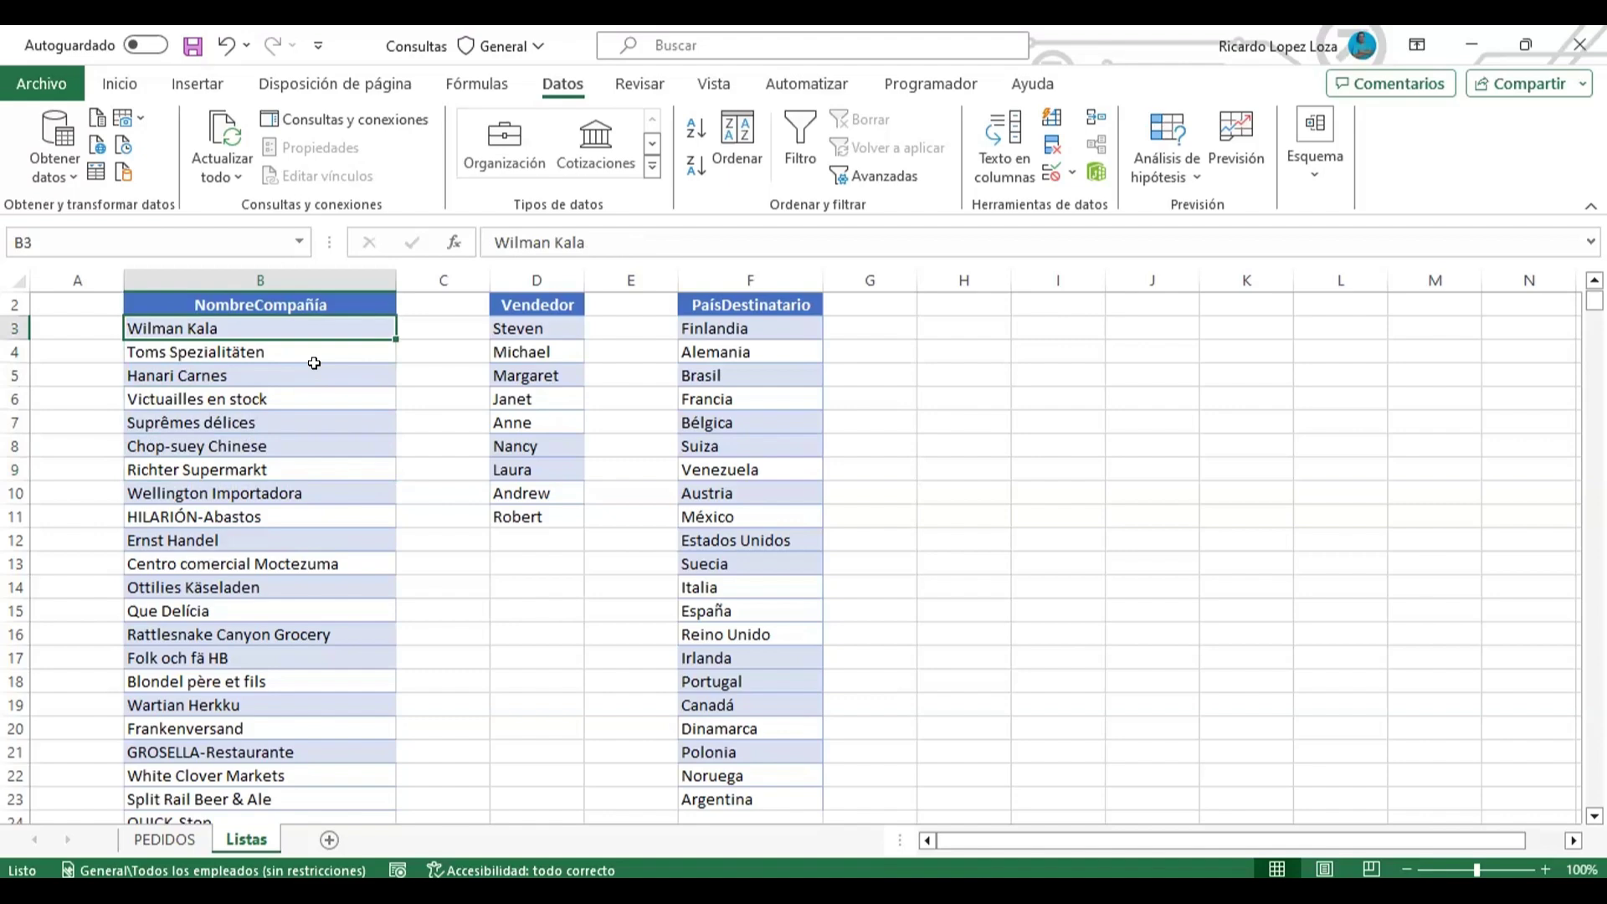
pyautogui.press('Right')
pyautogui.press('Right')
pyautogui.press('Right')
pyautogui.press('Right')
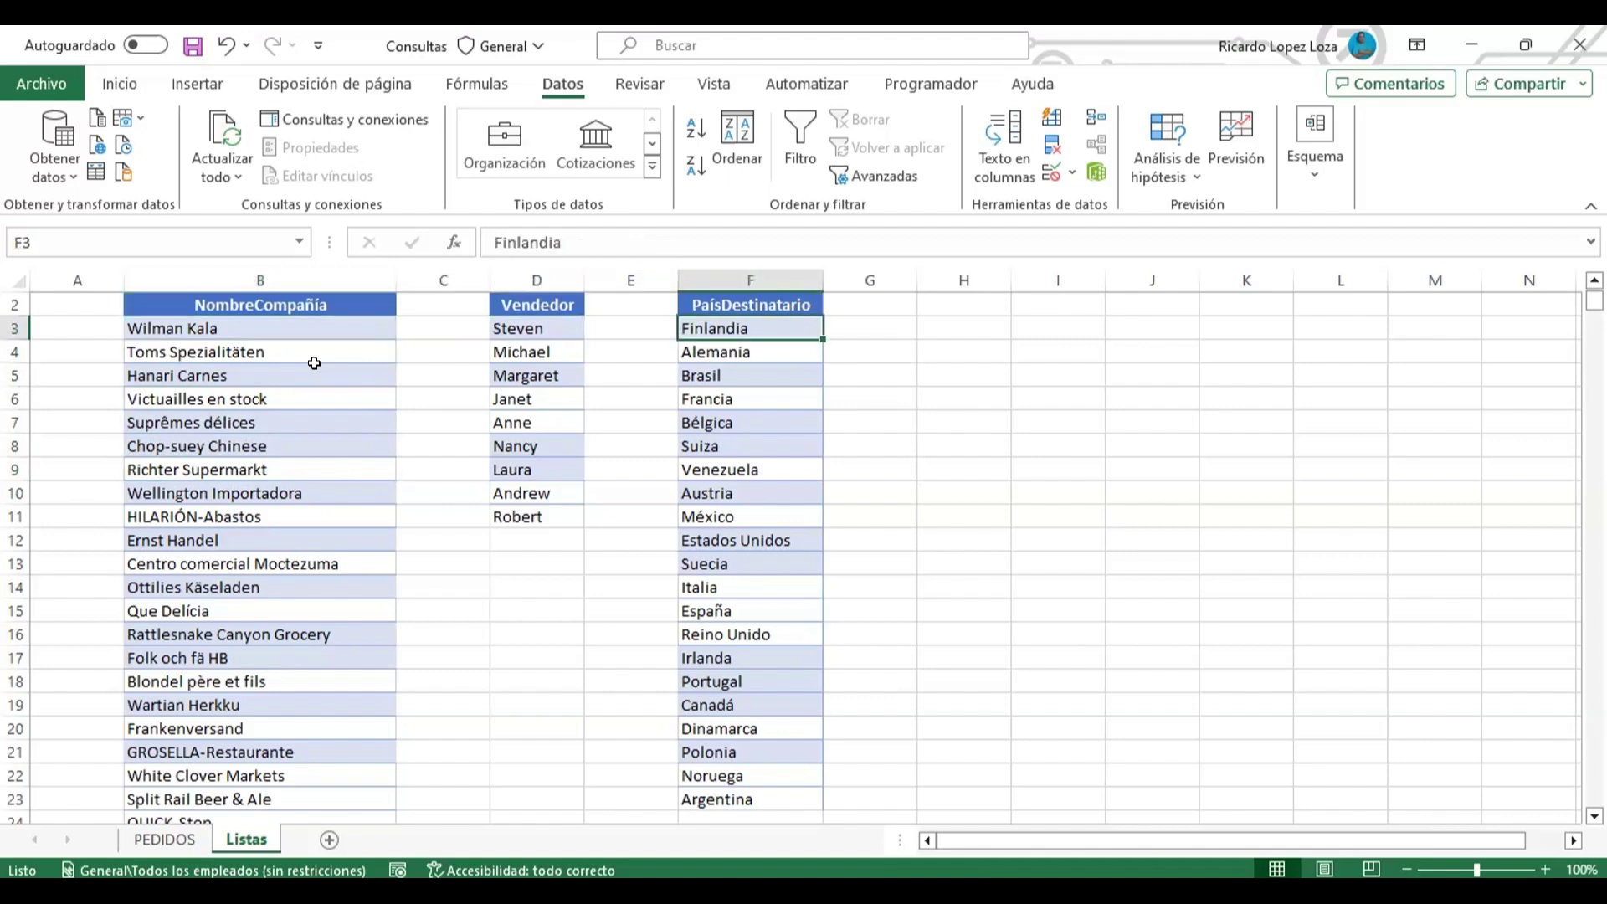
pyautogui.press('Down')
pyautogui.press('Down')
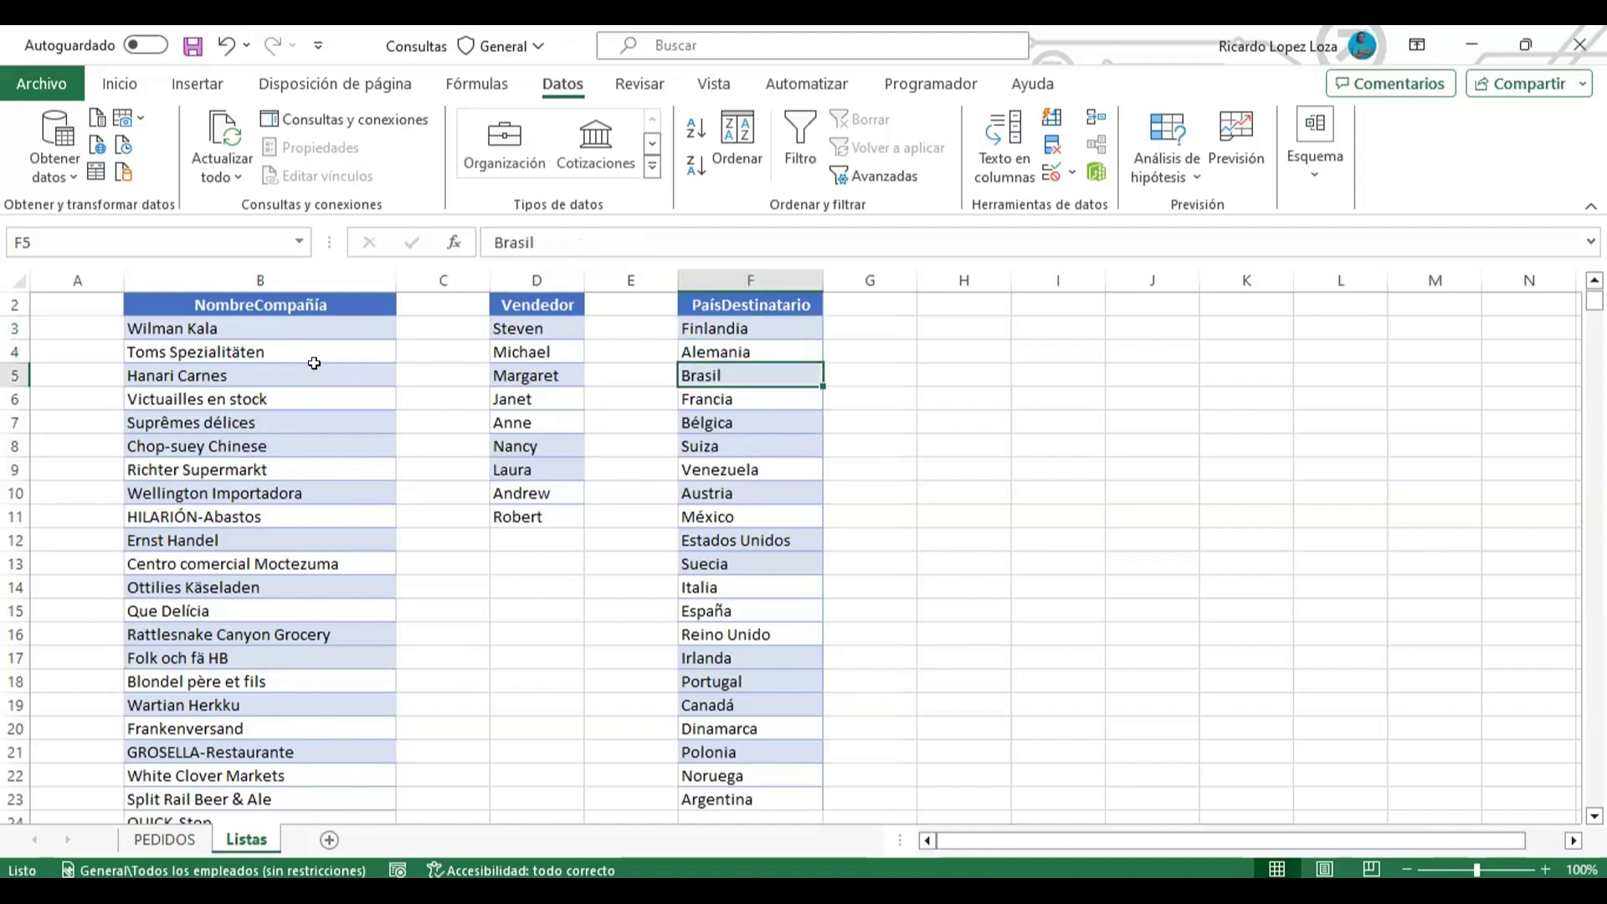
pyautogui.press('Down')
pyautogui.press('Down')
pyautogui.press('Up')
pyautogui.press('Up')
pyautogui.press('Left')
pyautogui.press('Left')
pyautogui.press('Left')
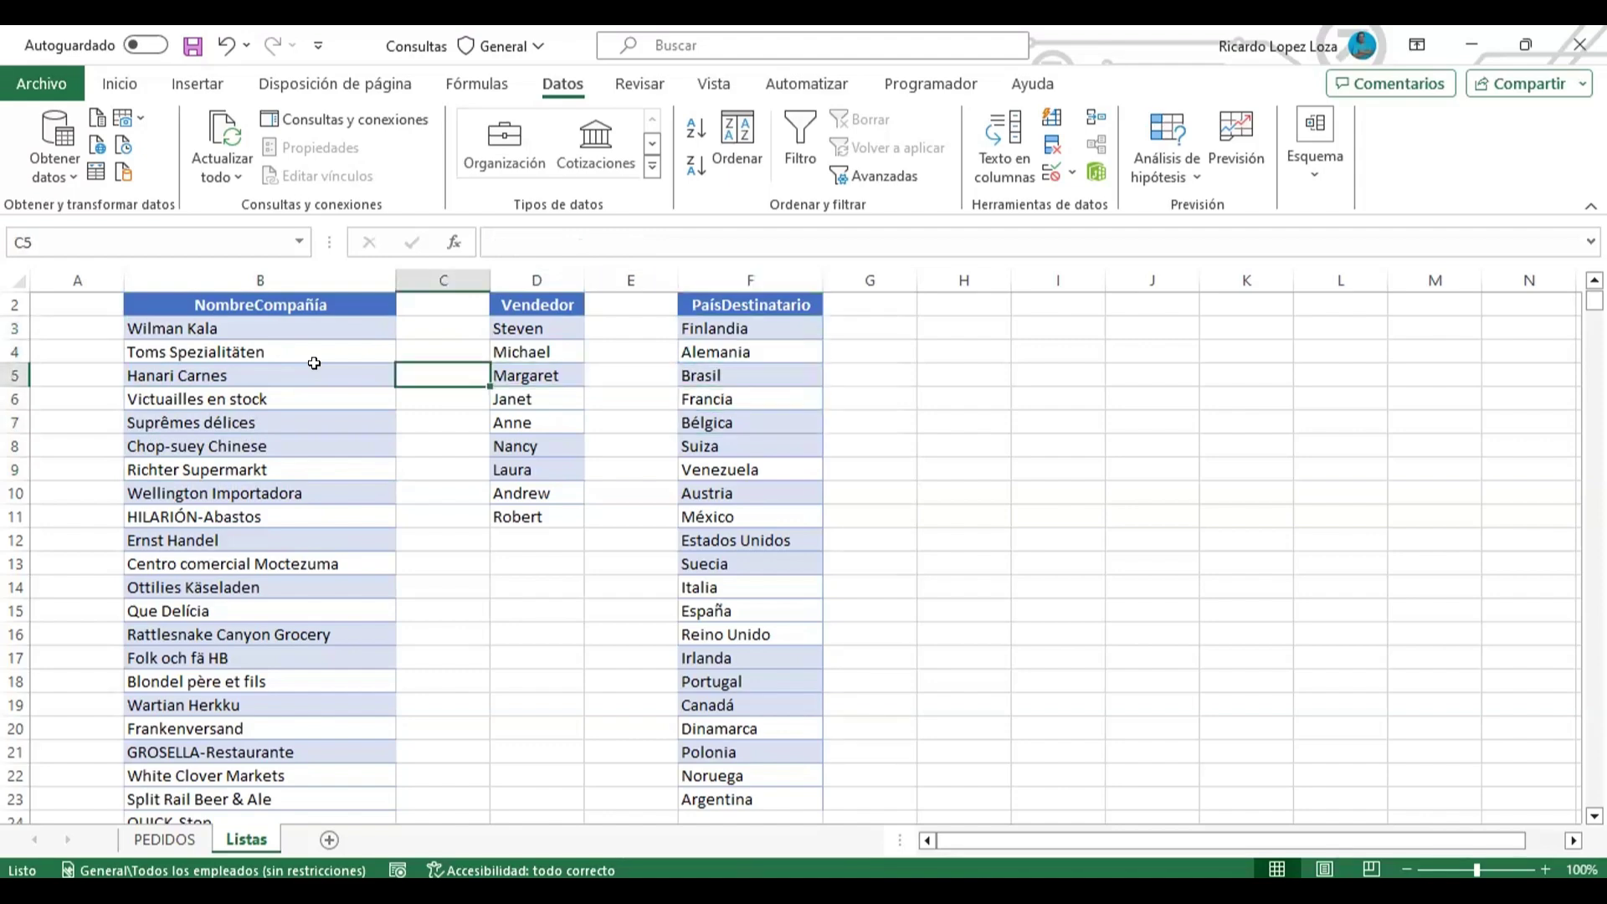
pyautogui.press('Left')
pyautogui.press('Up')
pyautogui.press('Up')
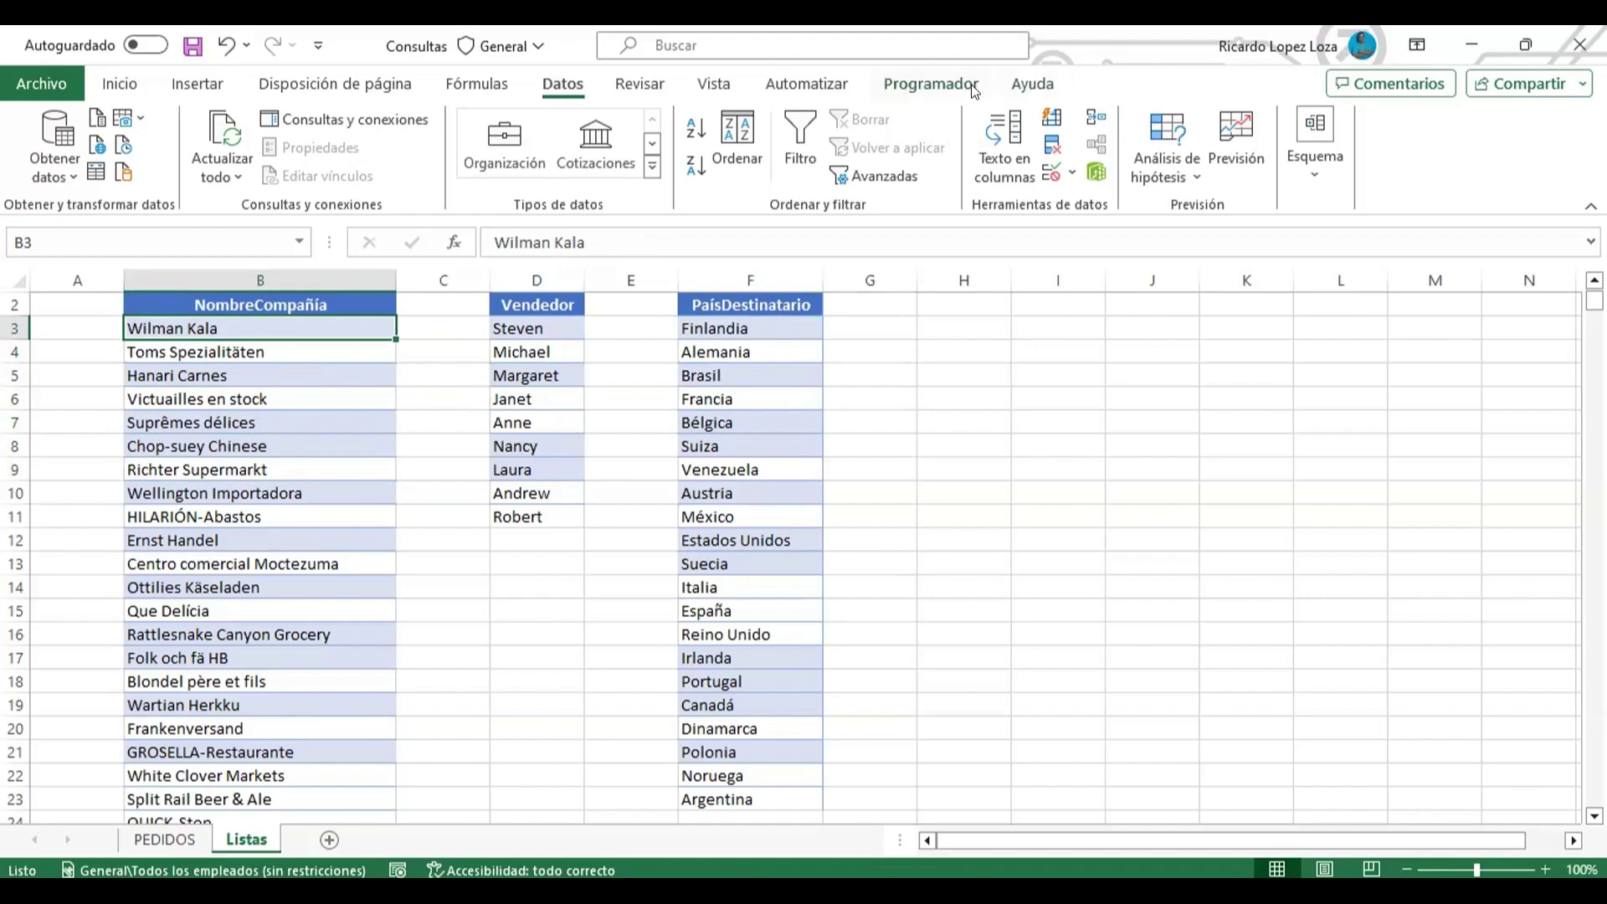
# - Open the VBA editor, open the FrmClientes form and select its CboClientes combo box
pyautogui.click(931, 84)
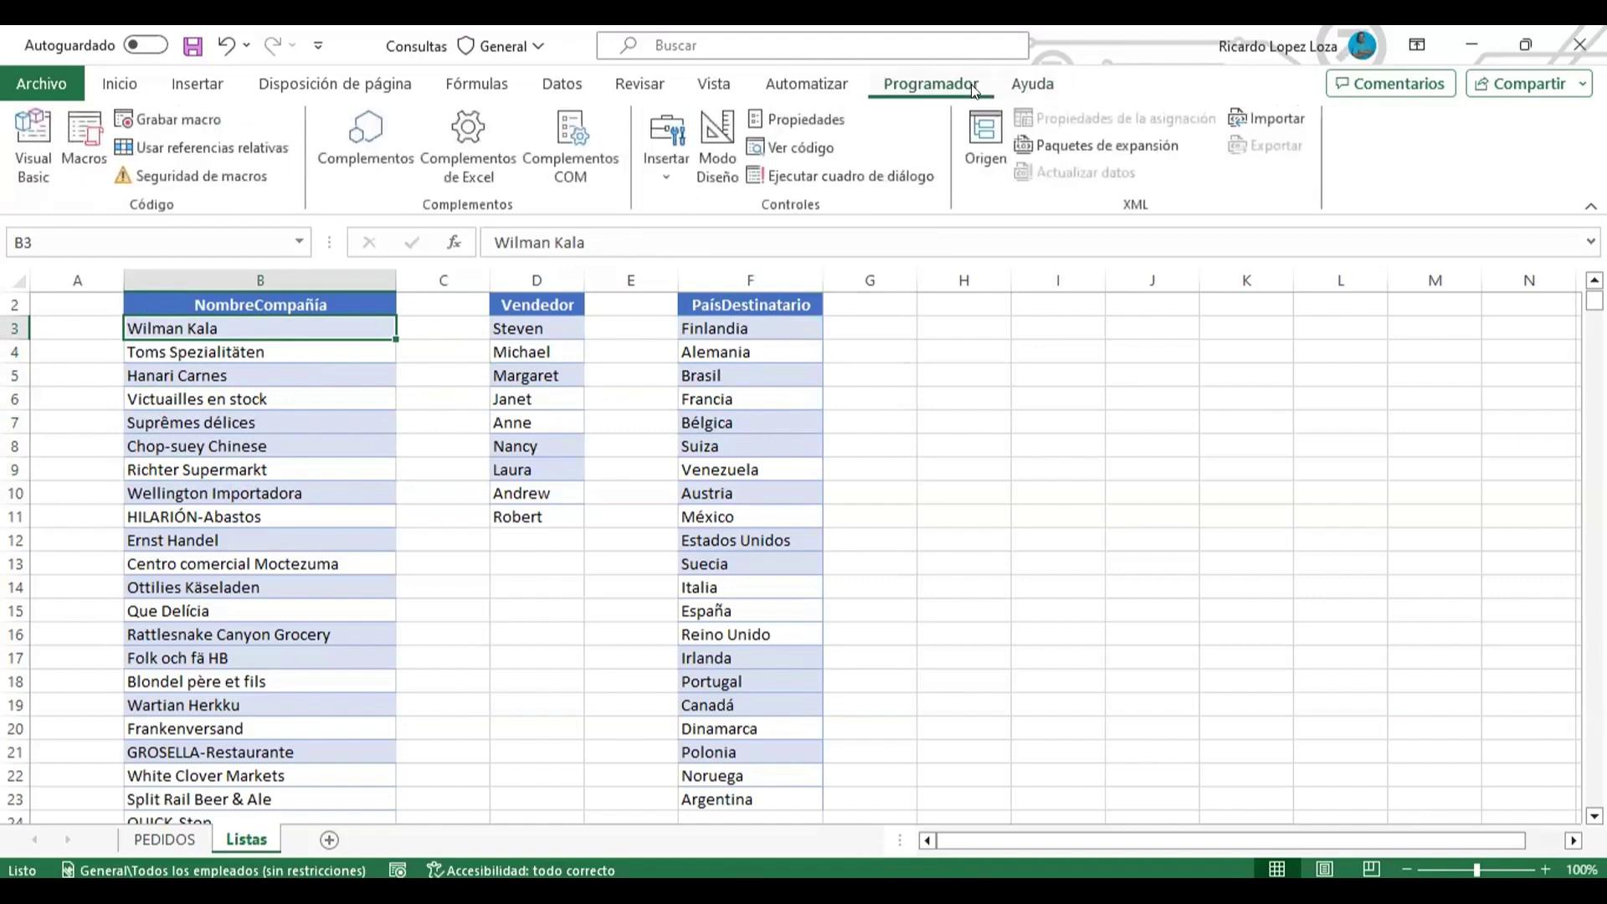
pyautogui.click(28, 150)
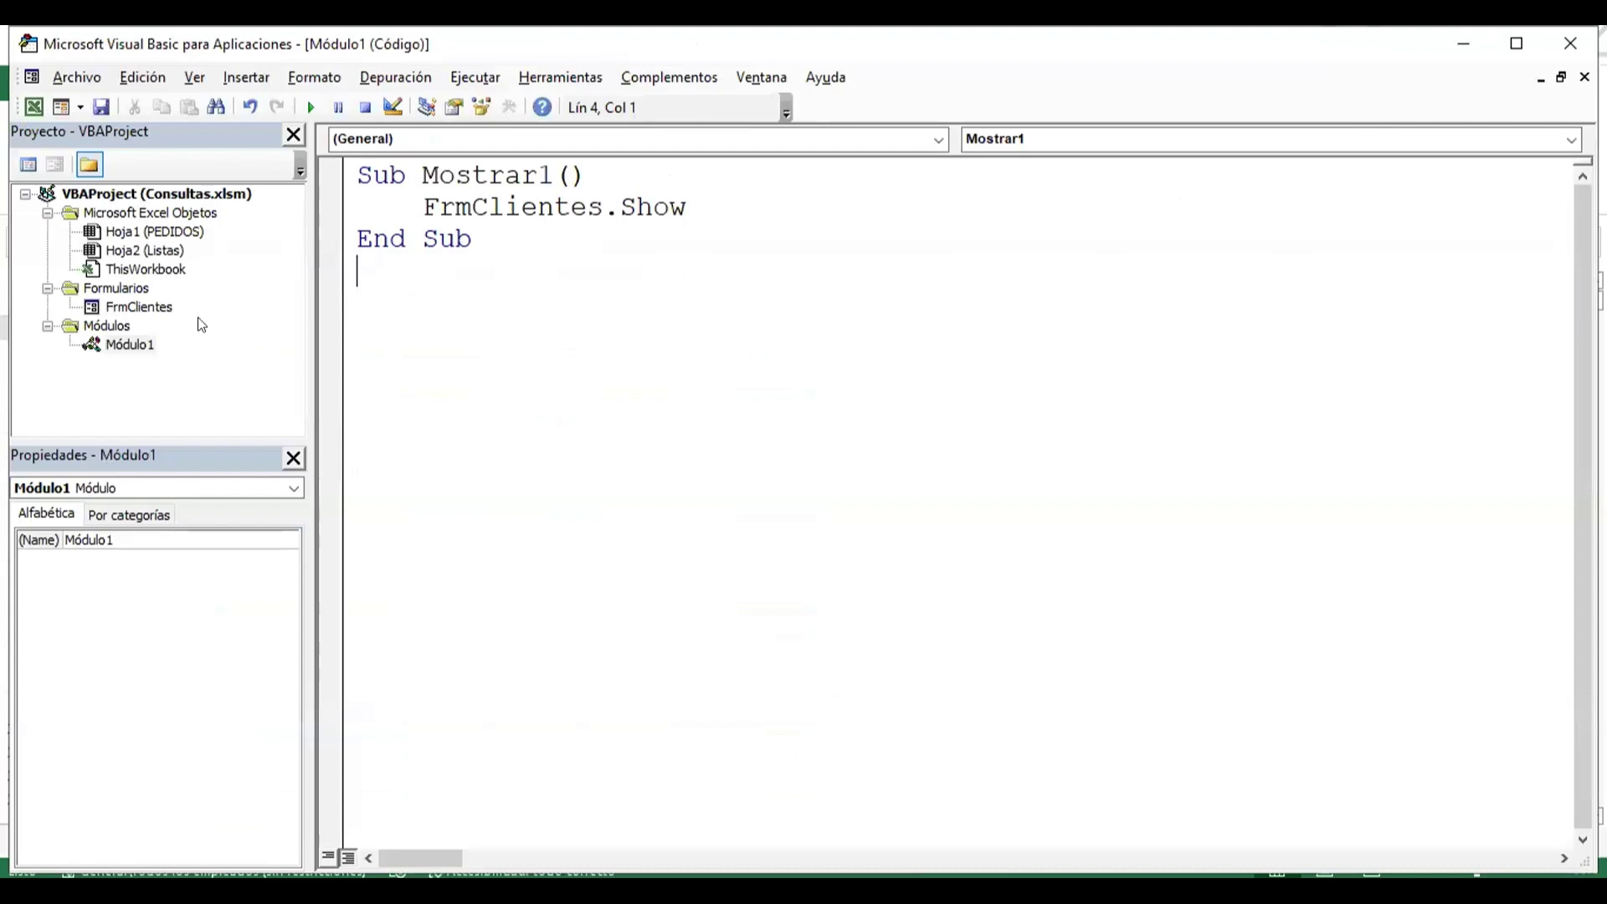
pyautogui.doubleClick(144, 308)
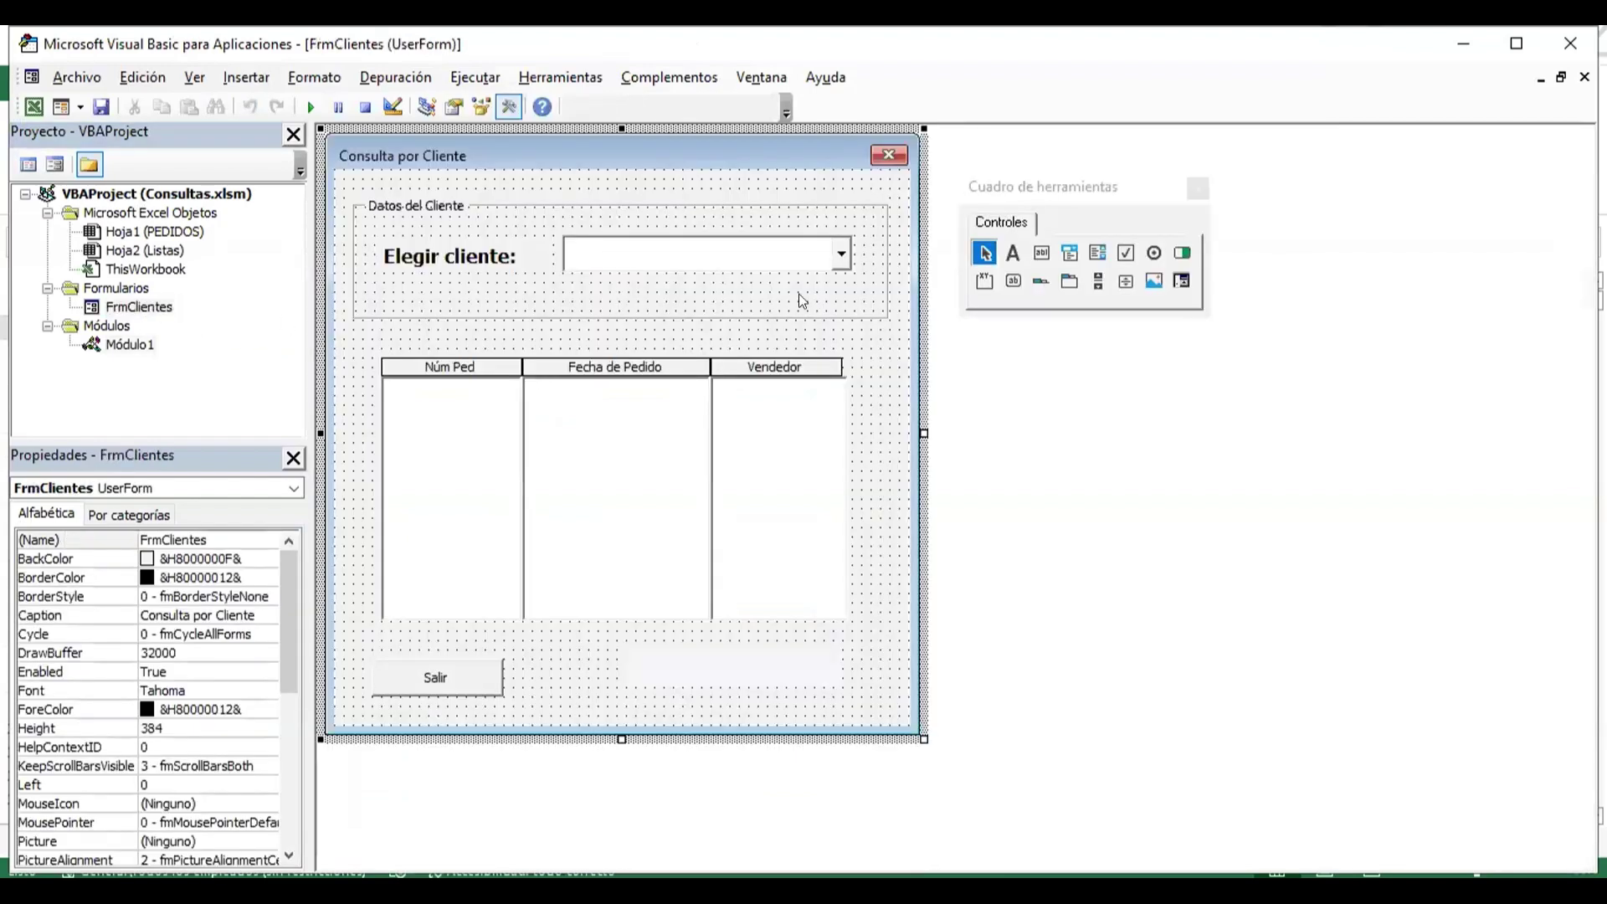
pyautogui.click(805, 262)
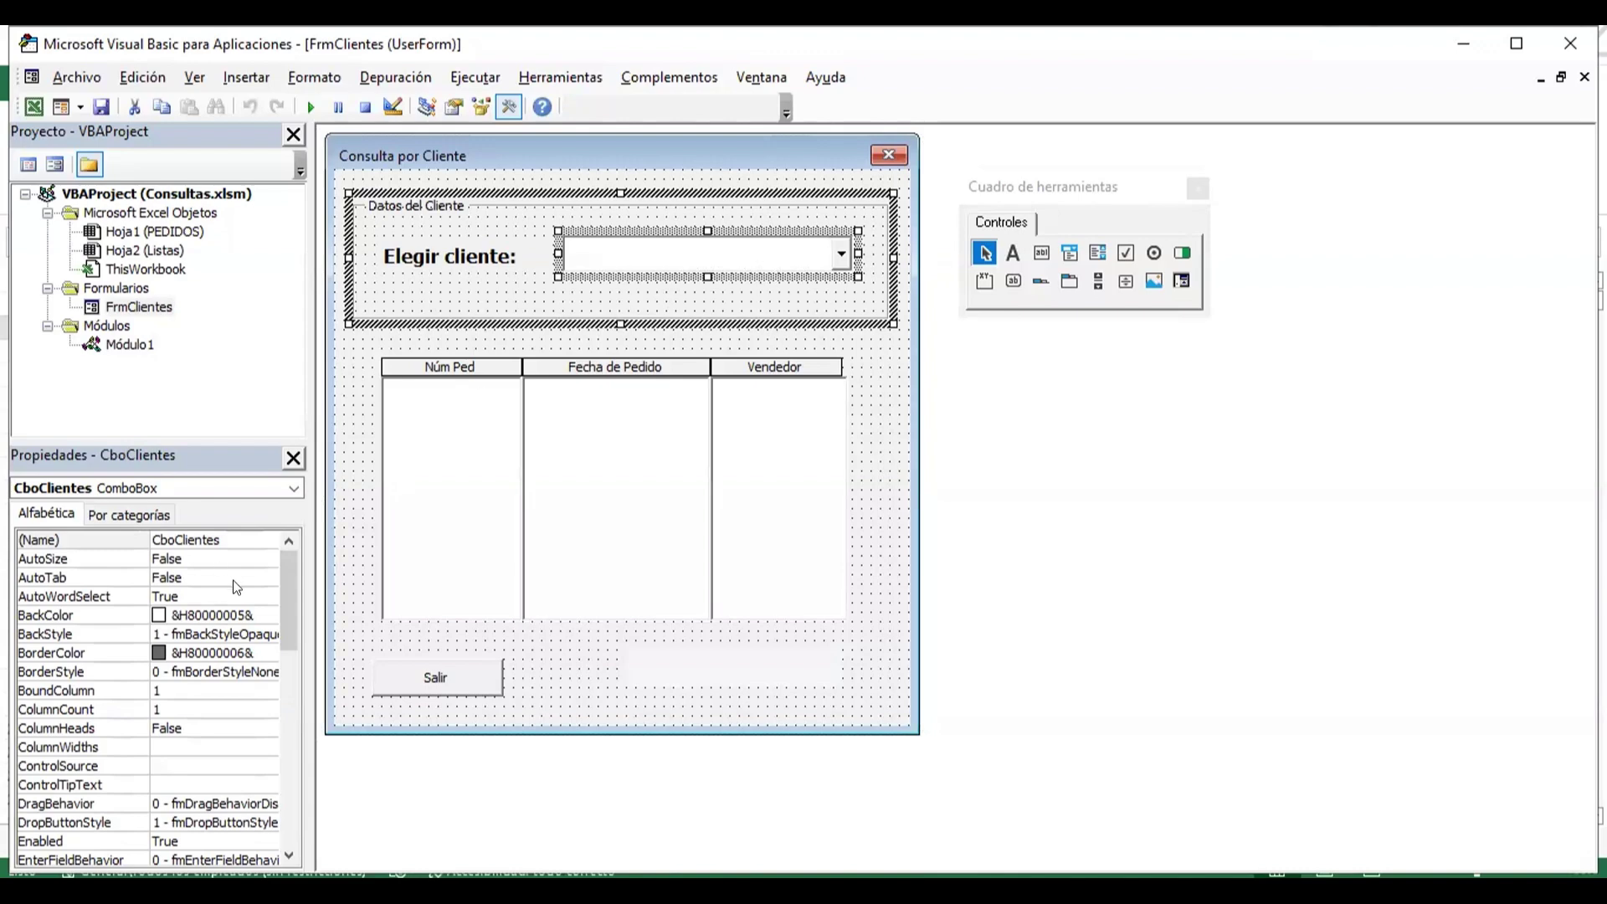
# - Set the CboClientes RowSource property to 'Clientes'
pyautogui.moveTo(288, 587); pyautogui.dragTo(289, 766)
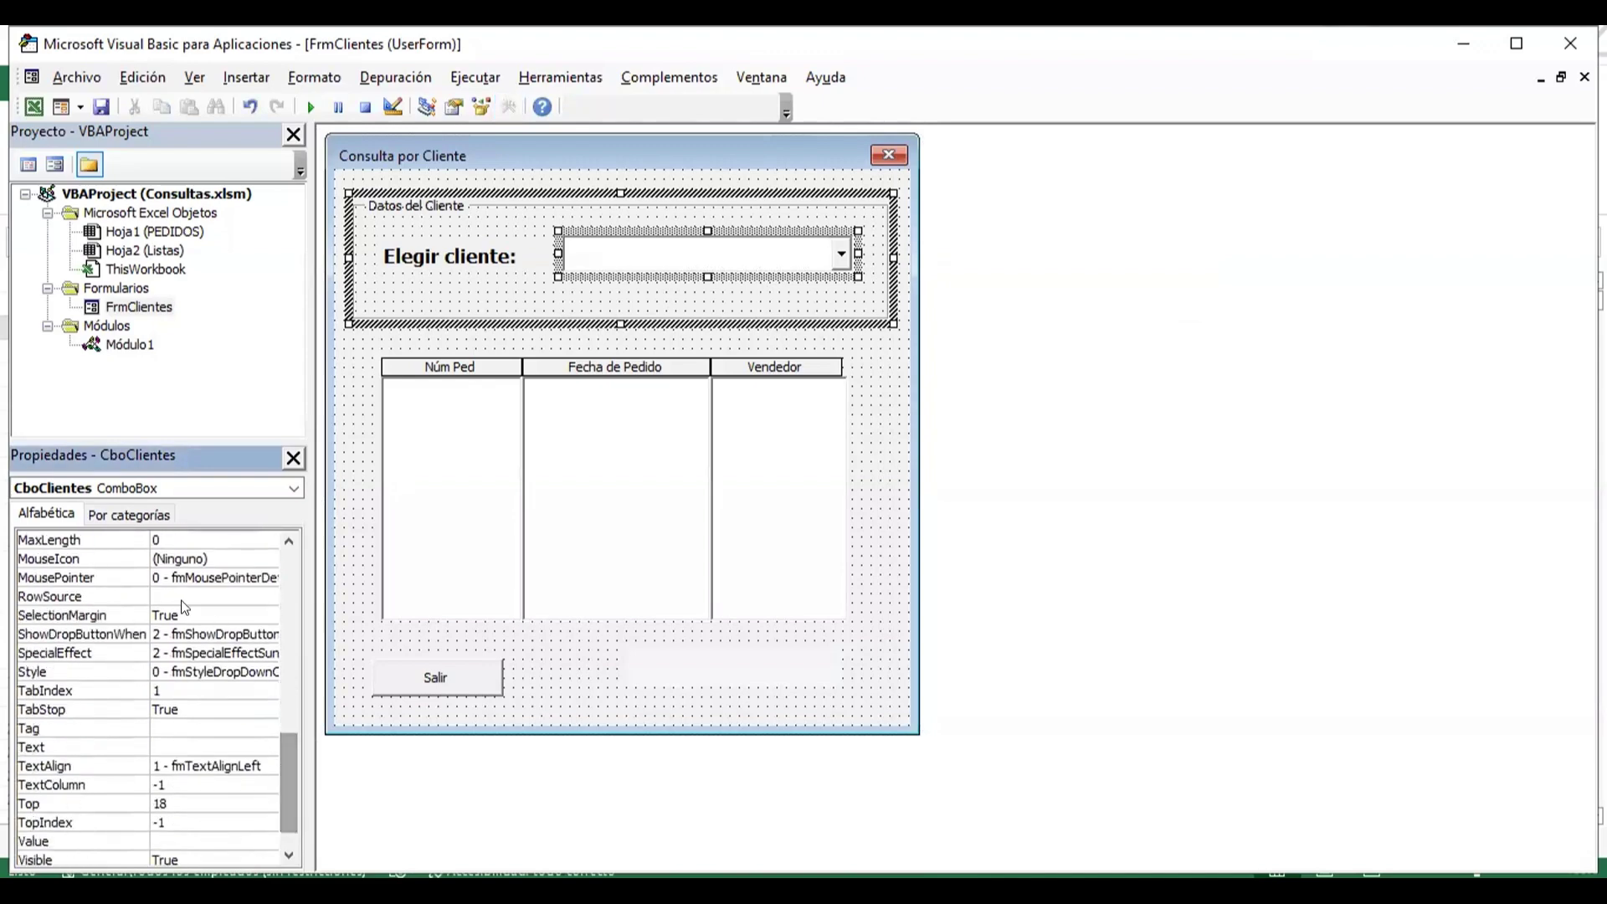
pyautogui.click(144, 596)
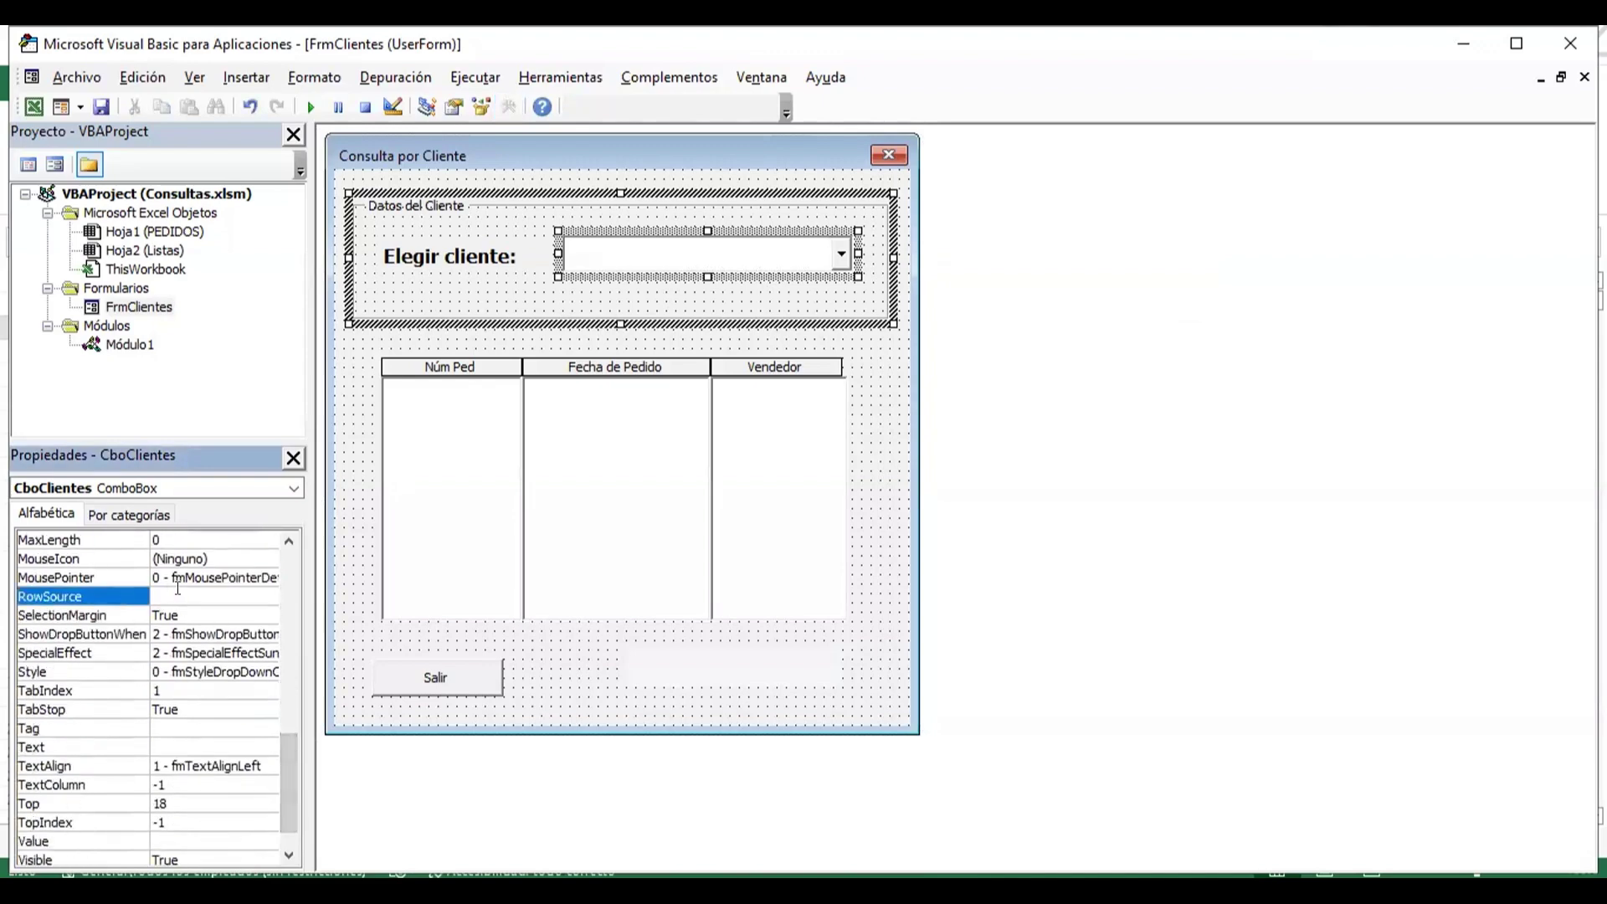
pyautogui.click(178, 591)
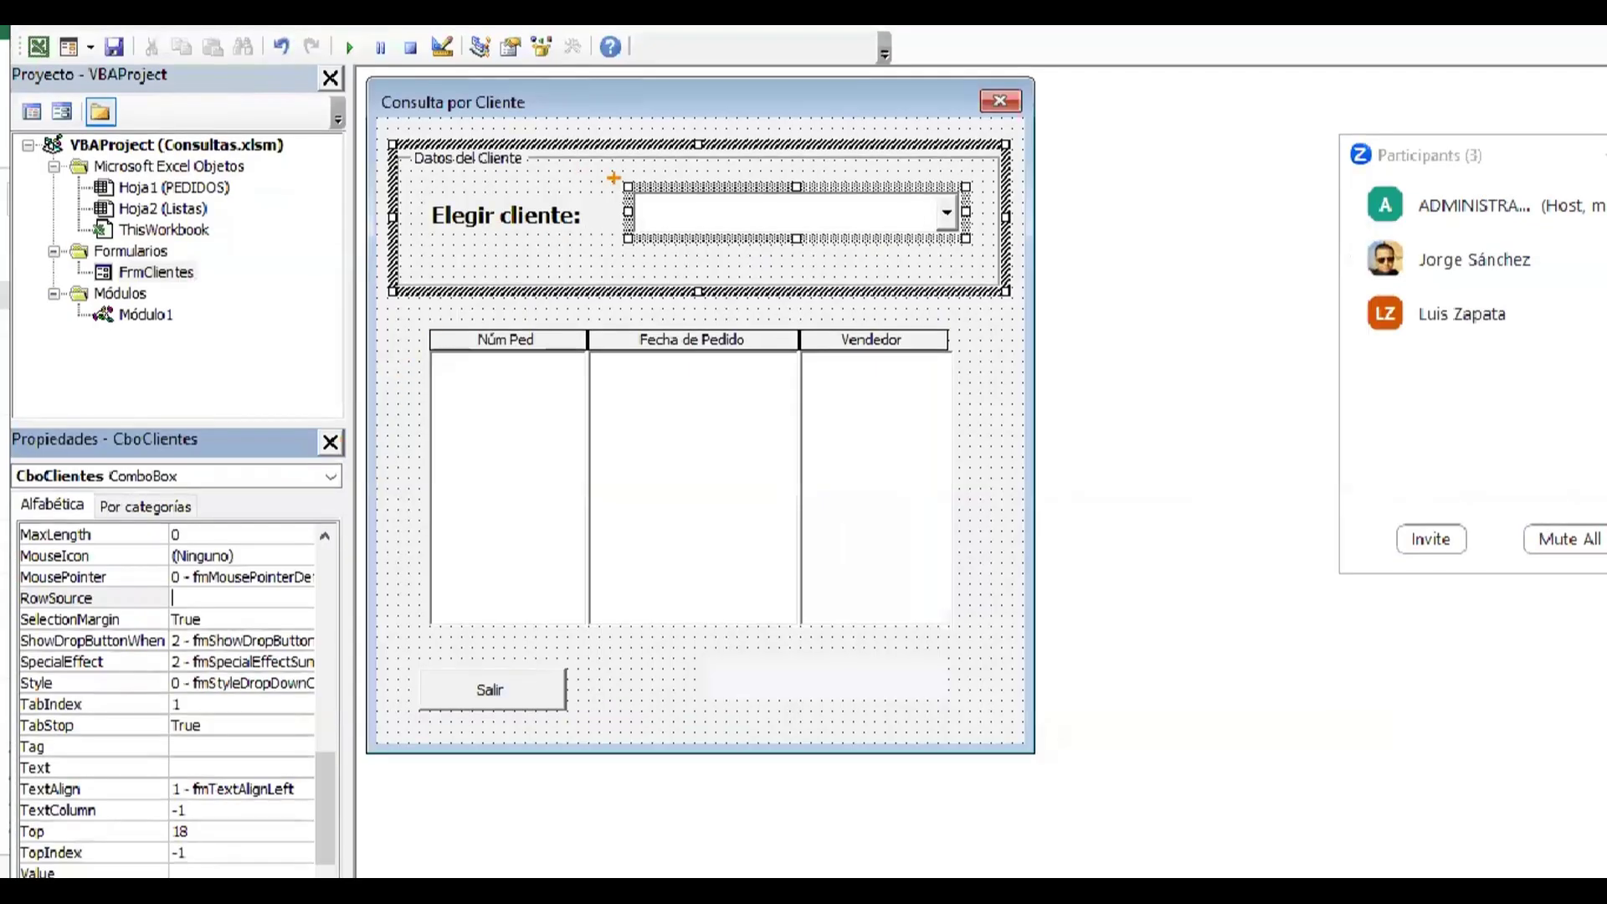
pyautogui.moveTo(619, 170); pyautogui.dragTo(983, 257)
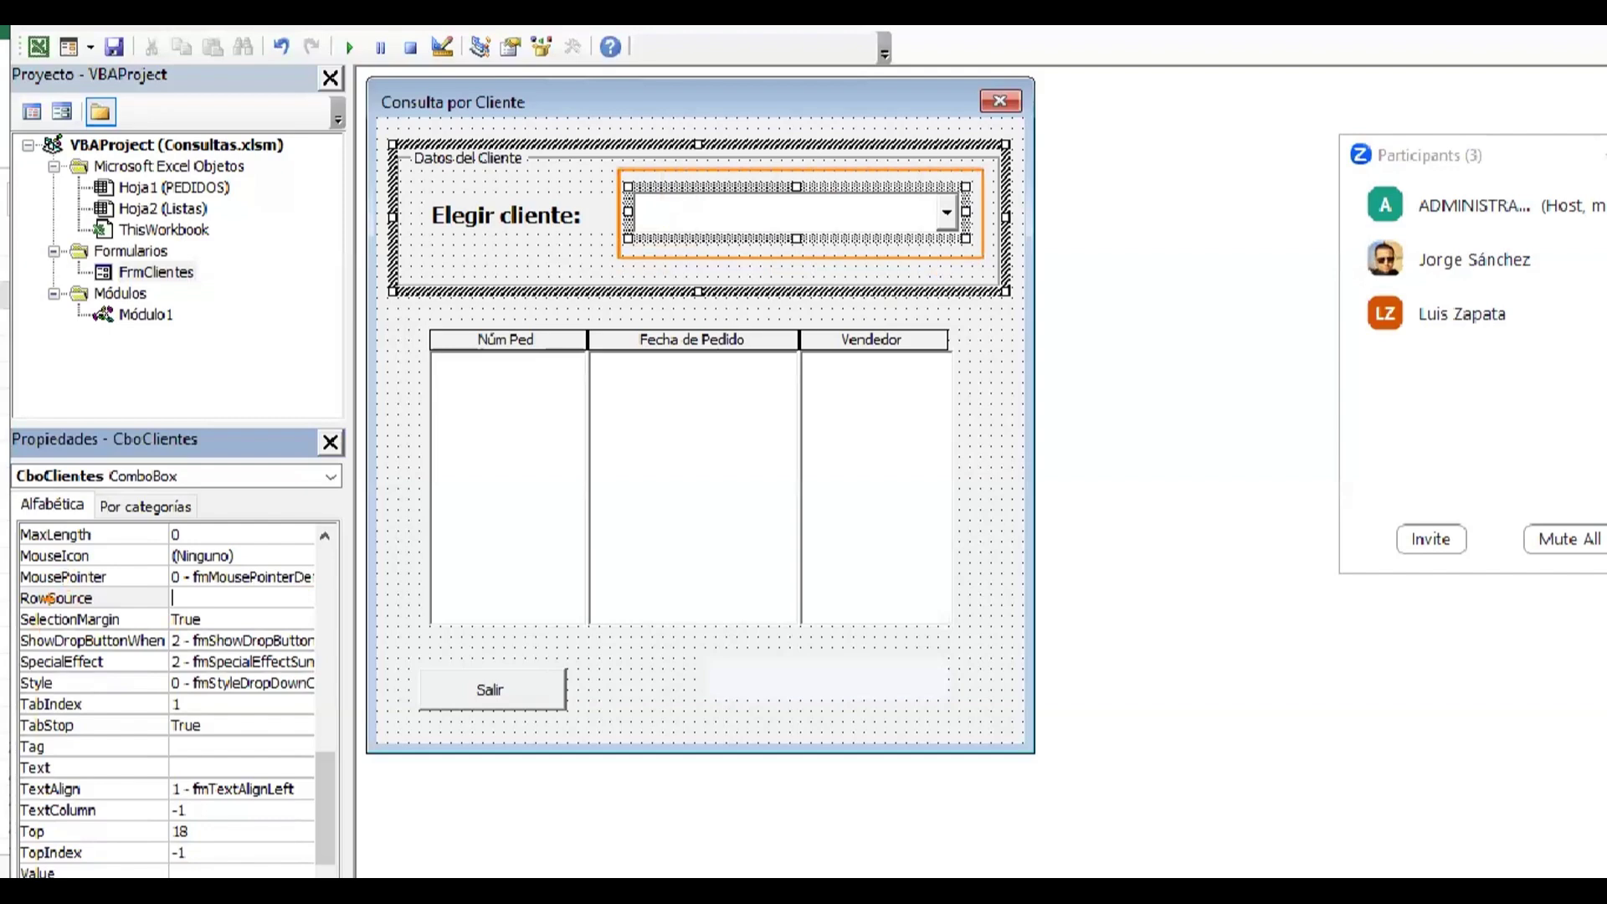
pyautogui.moveTo(12, 579); pyautogui.dragTo(330, 618)
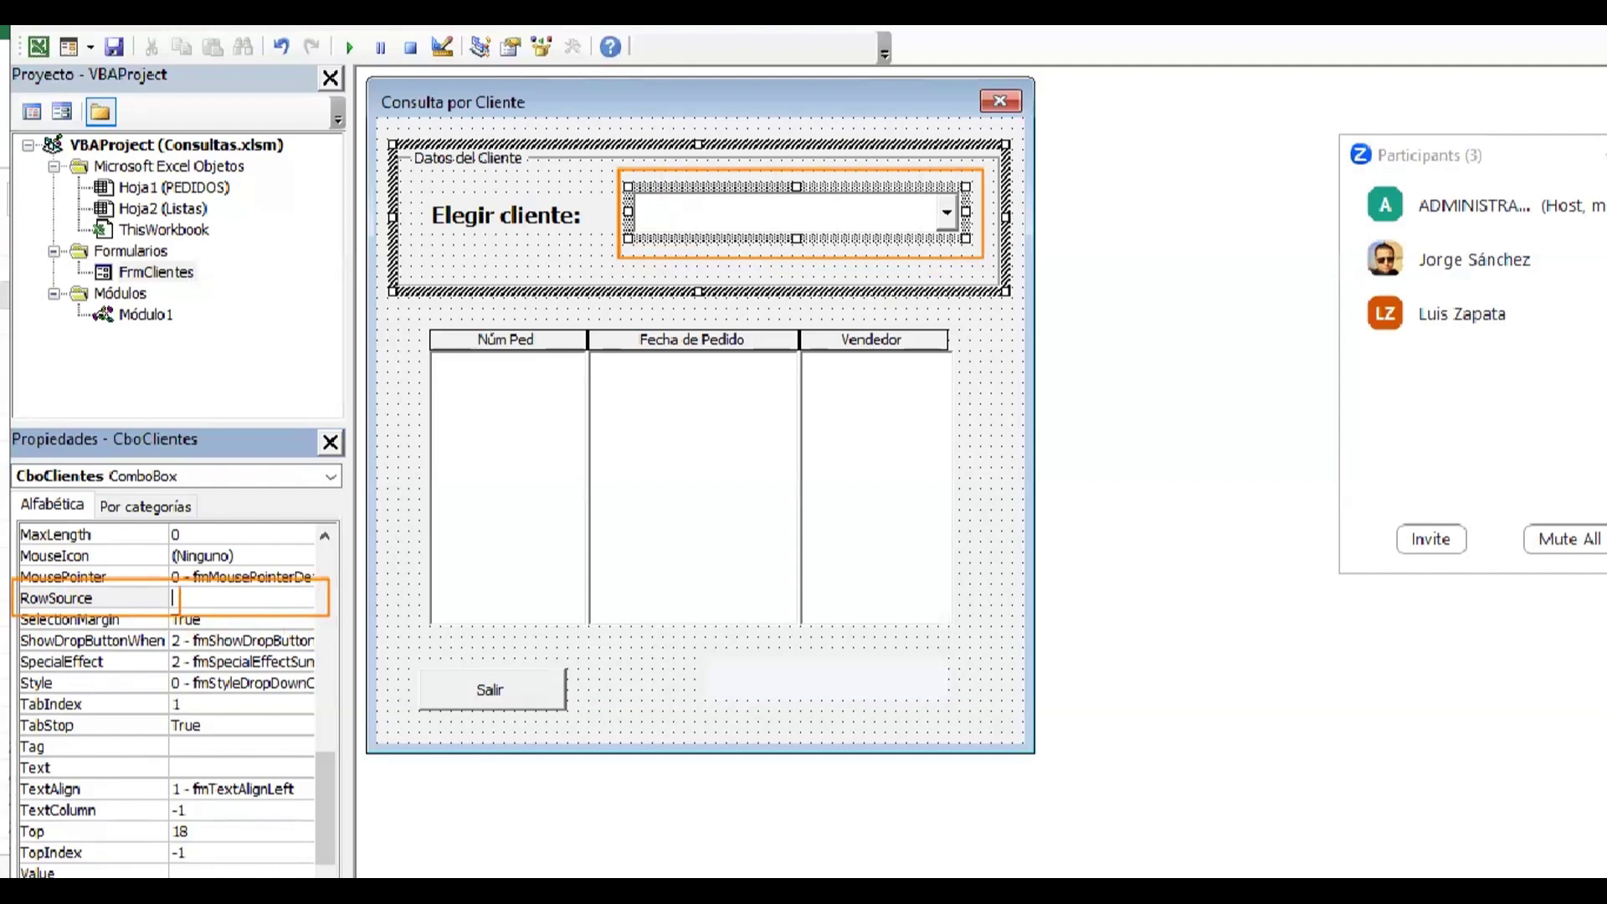
pyautogui.write('Cli')
pyautogui.write('entes')
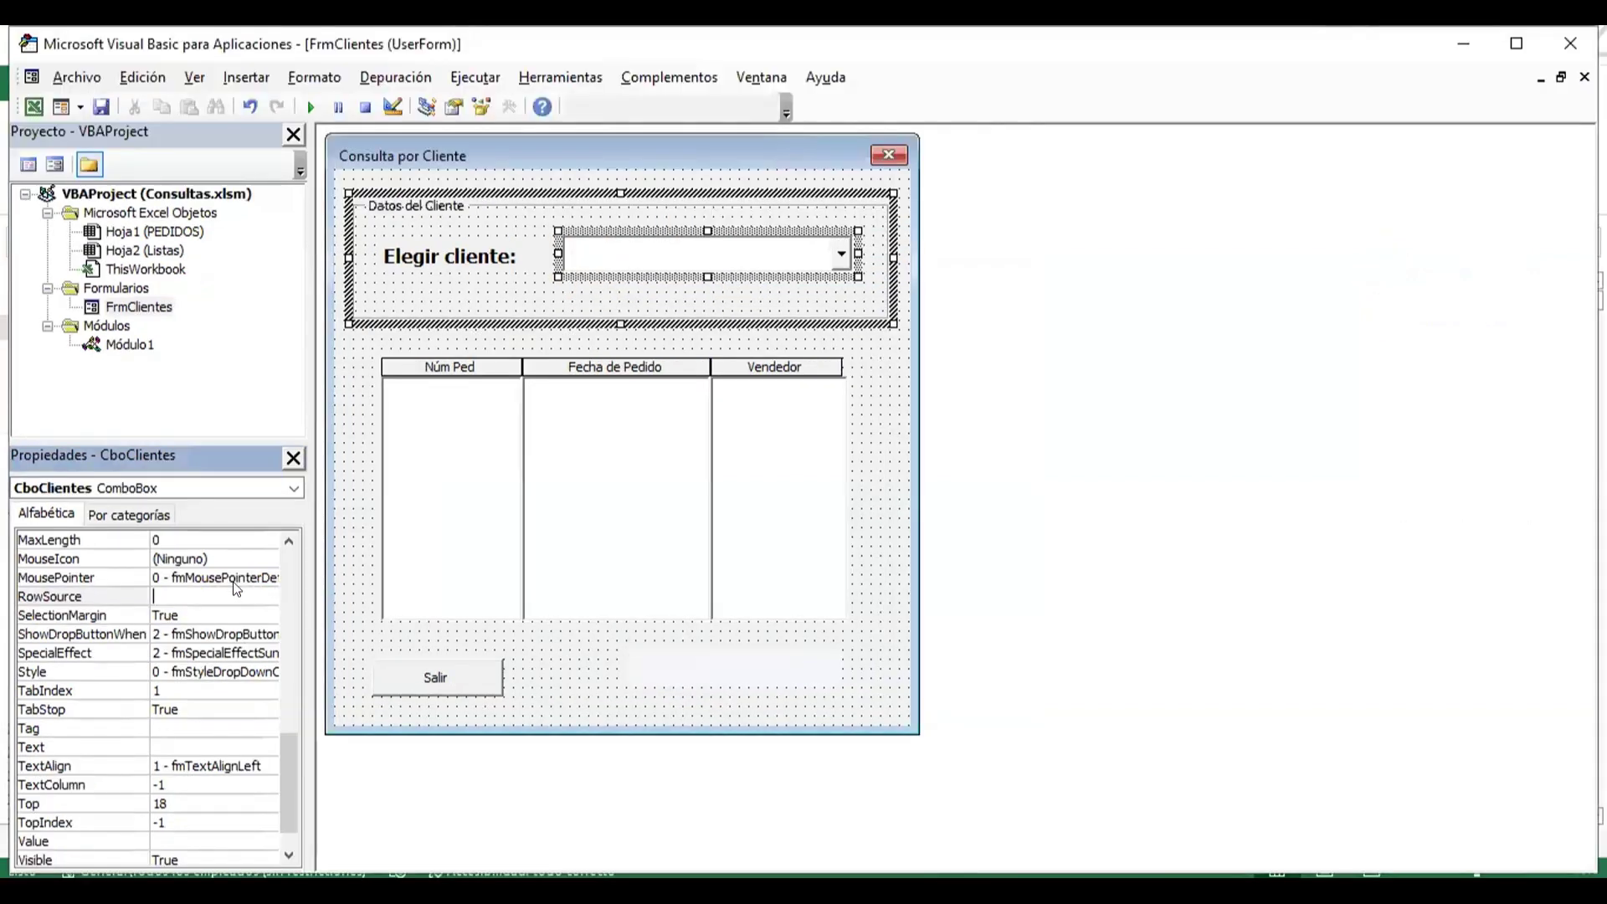
pyautogui.write('Cli')
pyautogui.write('entes')
pyautogui.press('Return')
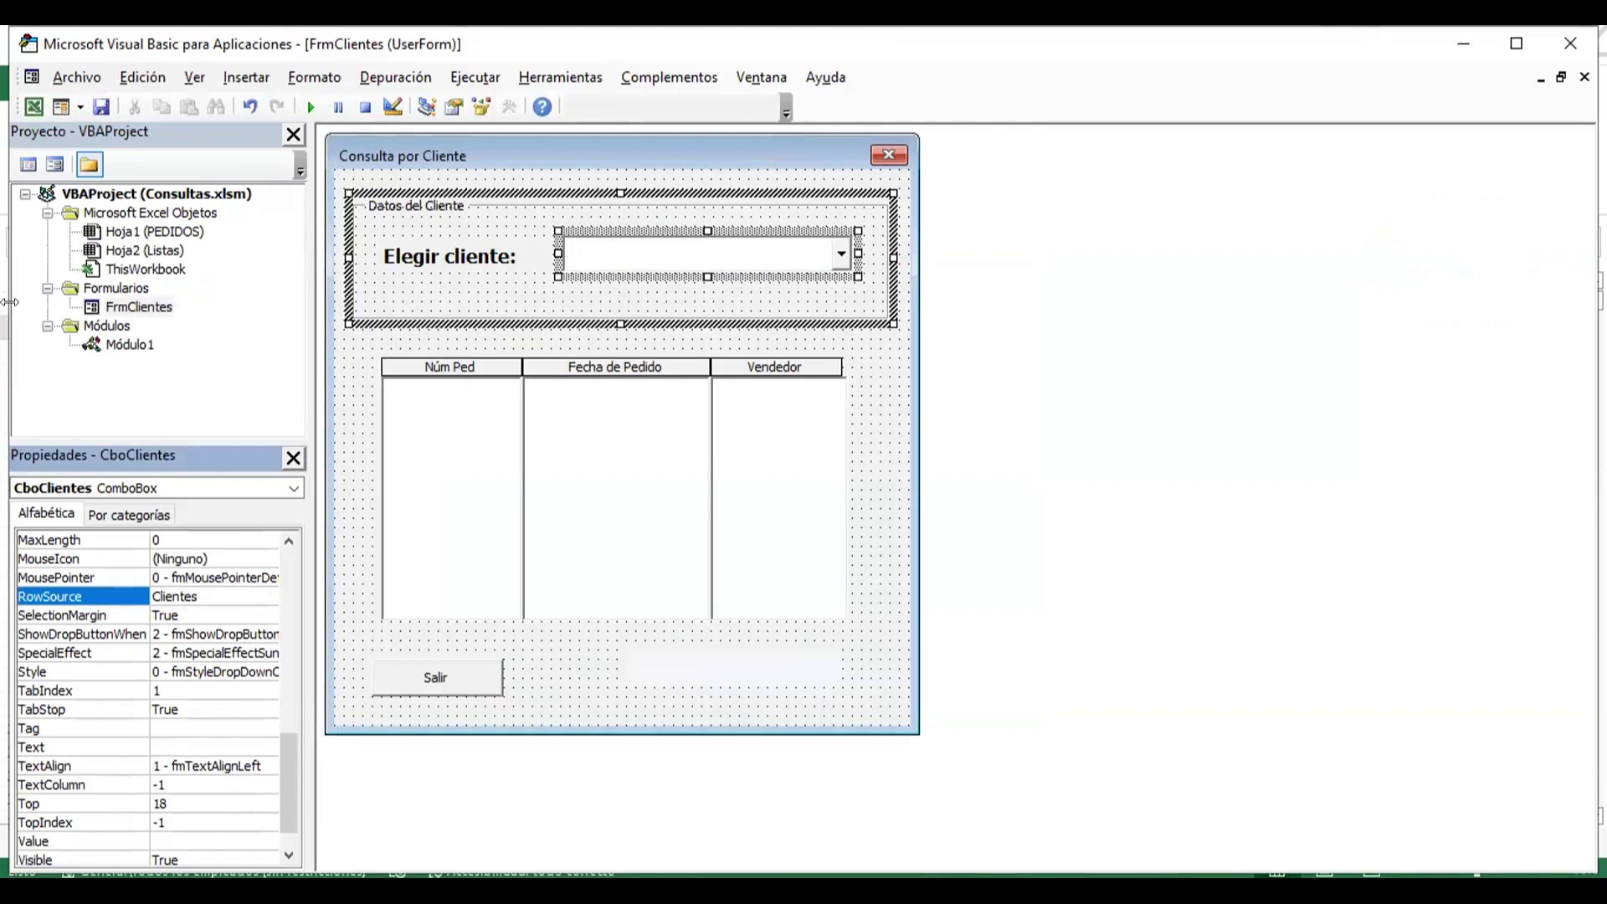
# - Switch back to Excel and jump to the top of the PEDIDOS orders sheet
pyautogui.click(31, 111)
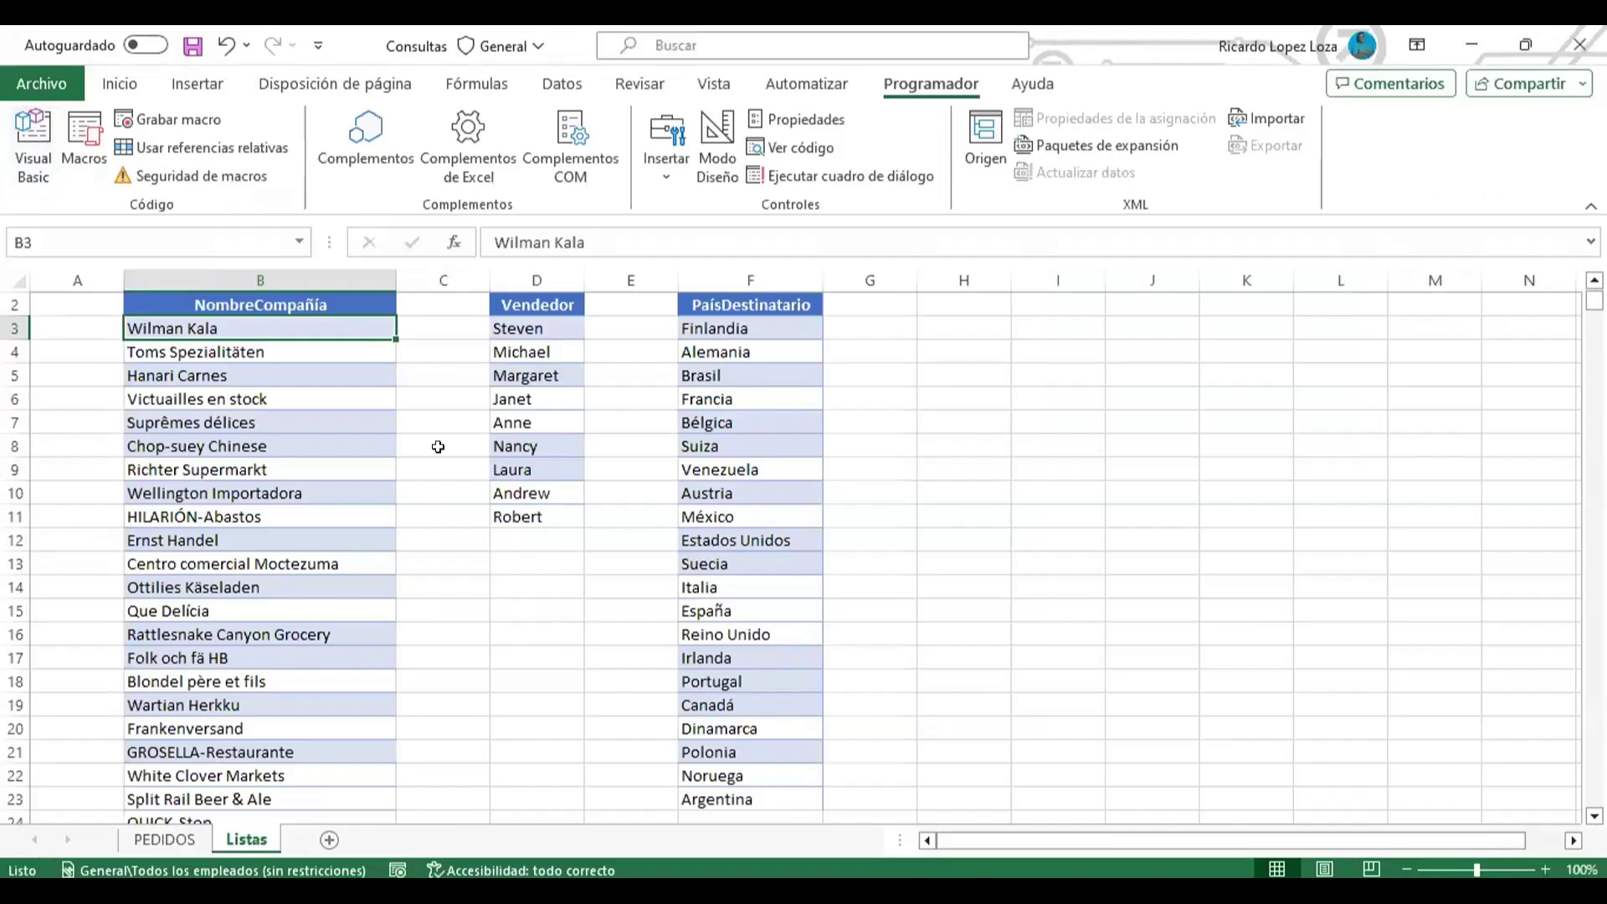
pyautogui.click(554, 607)
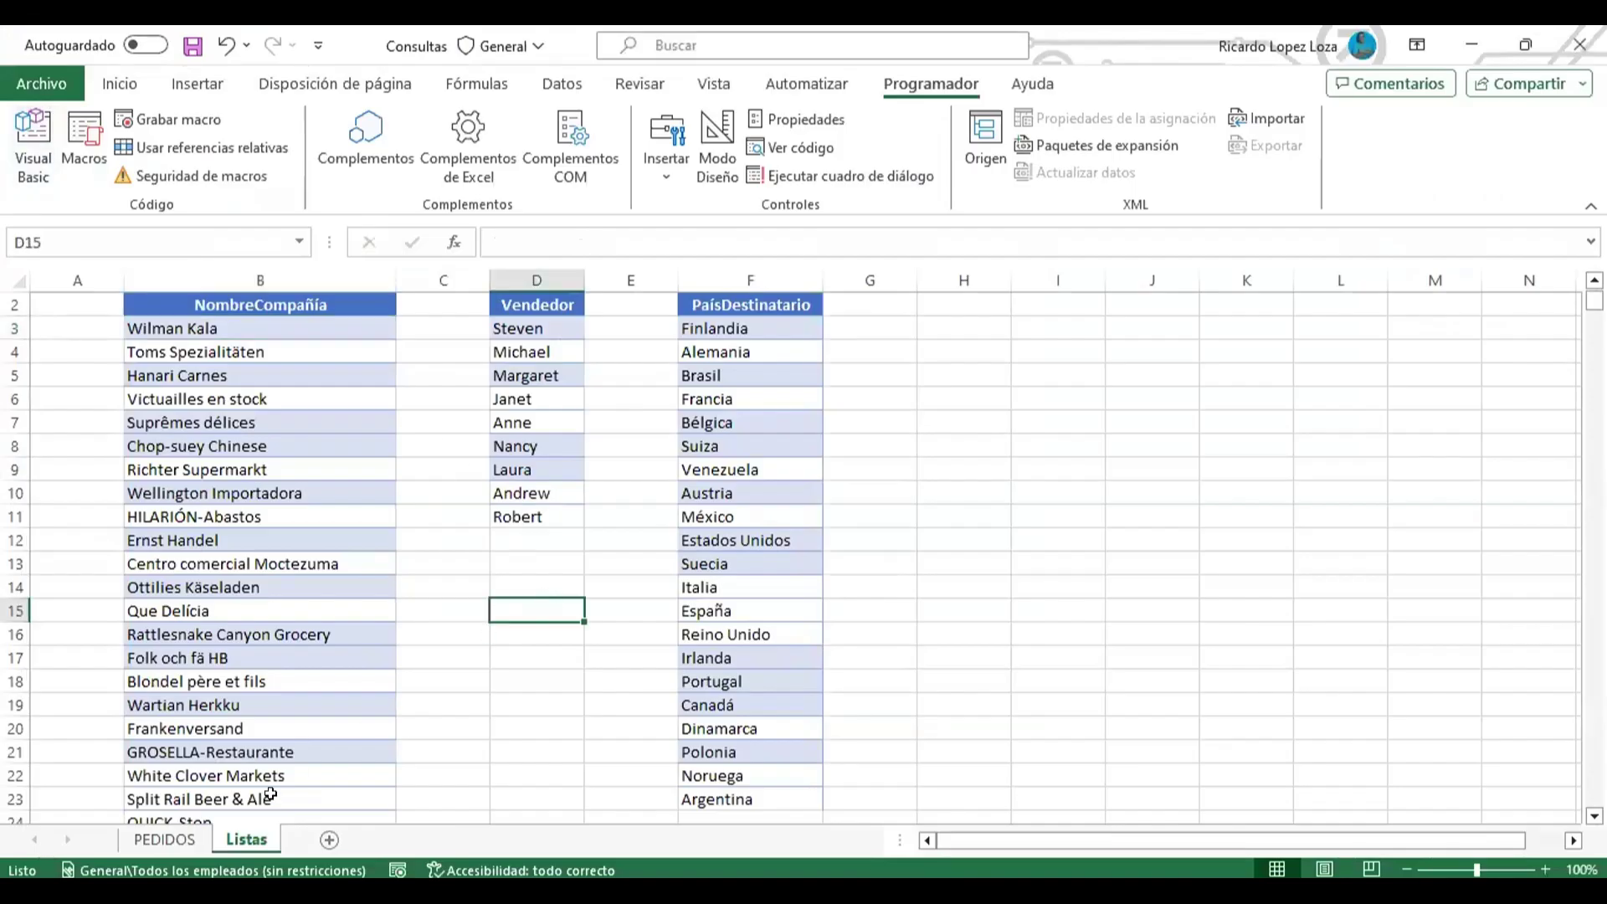
pyautogui.click(165, 840)
pyautogui.click(559, 540)
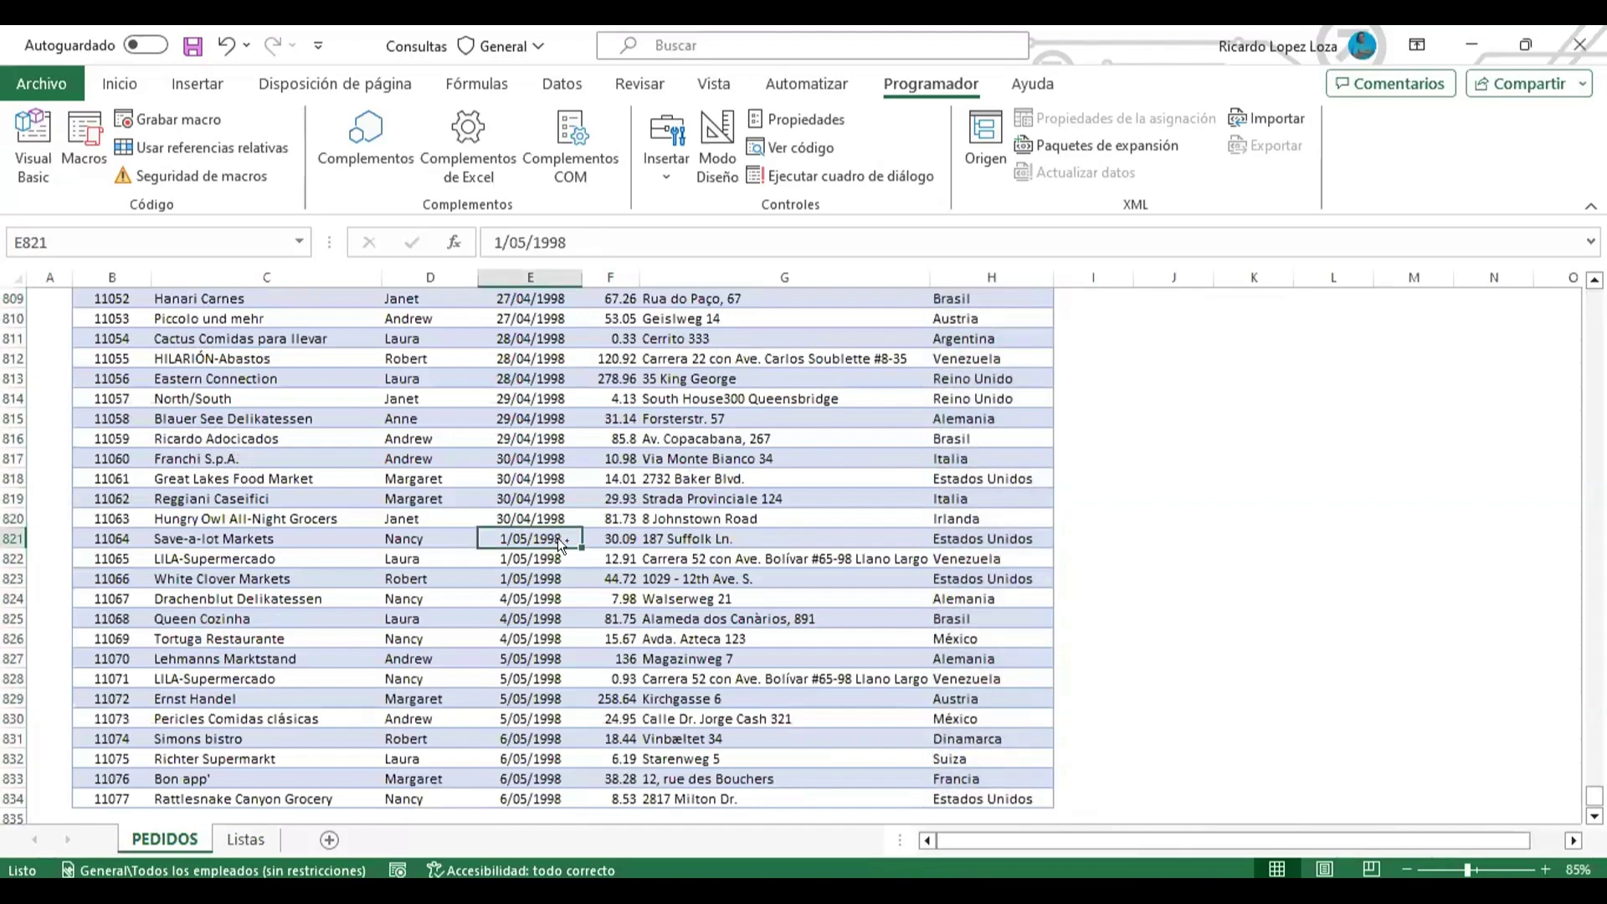
pyautogui.hotkey('ctrl', 'Up')
pyautogui.hotkey('ctrl', 'Up')
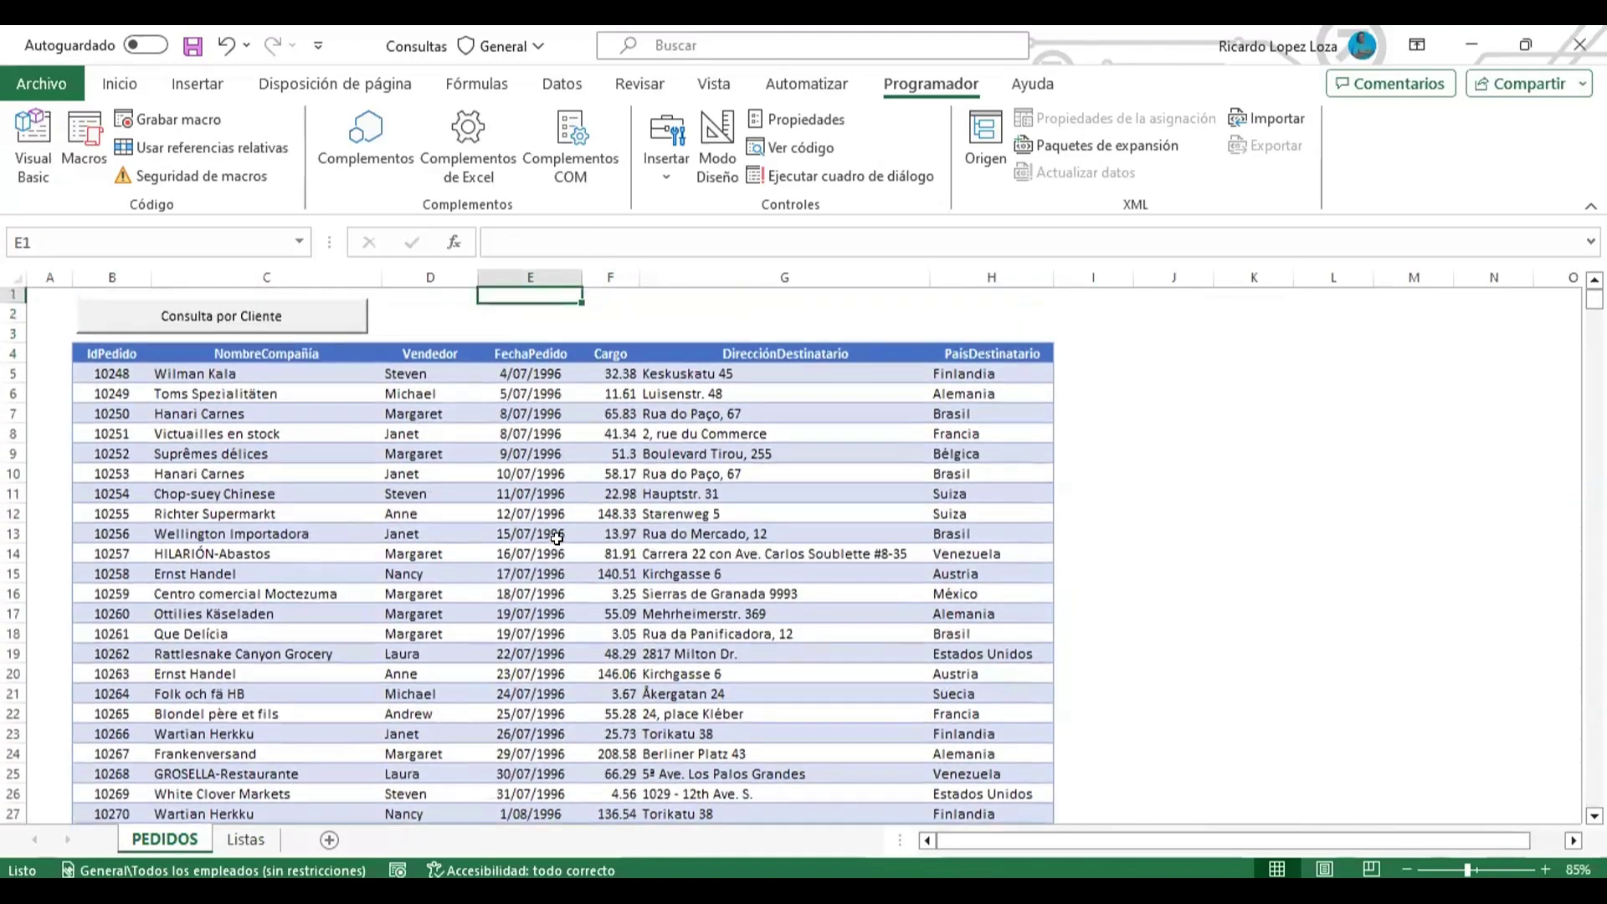
pyautogui.click(309, 318)
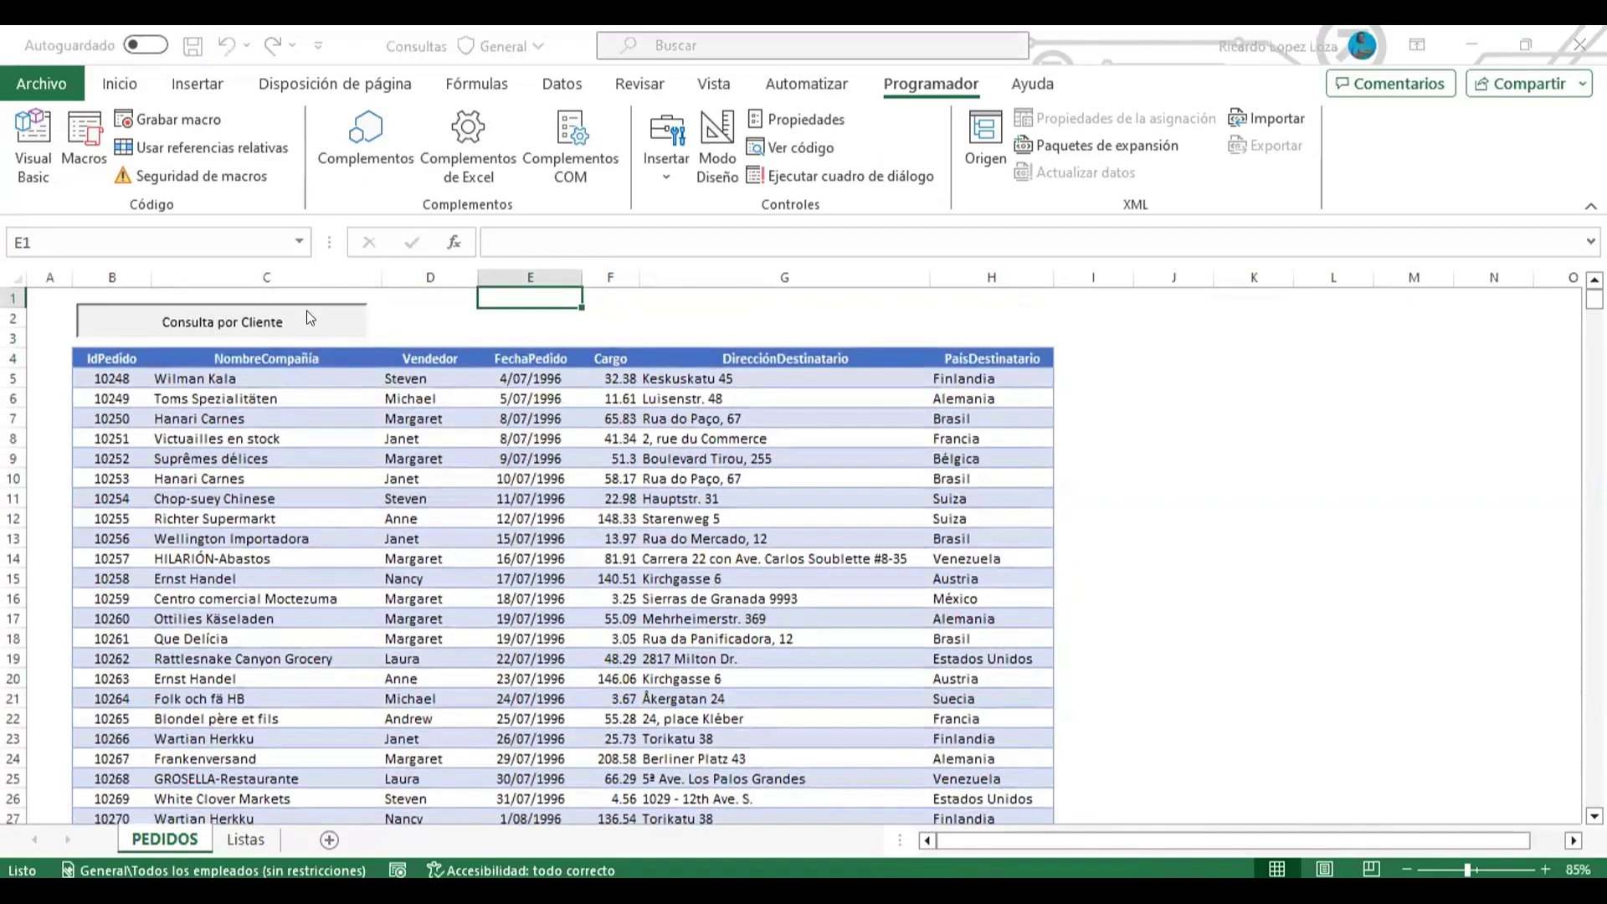
pyautogui.click(1022, 275)
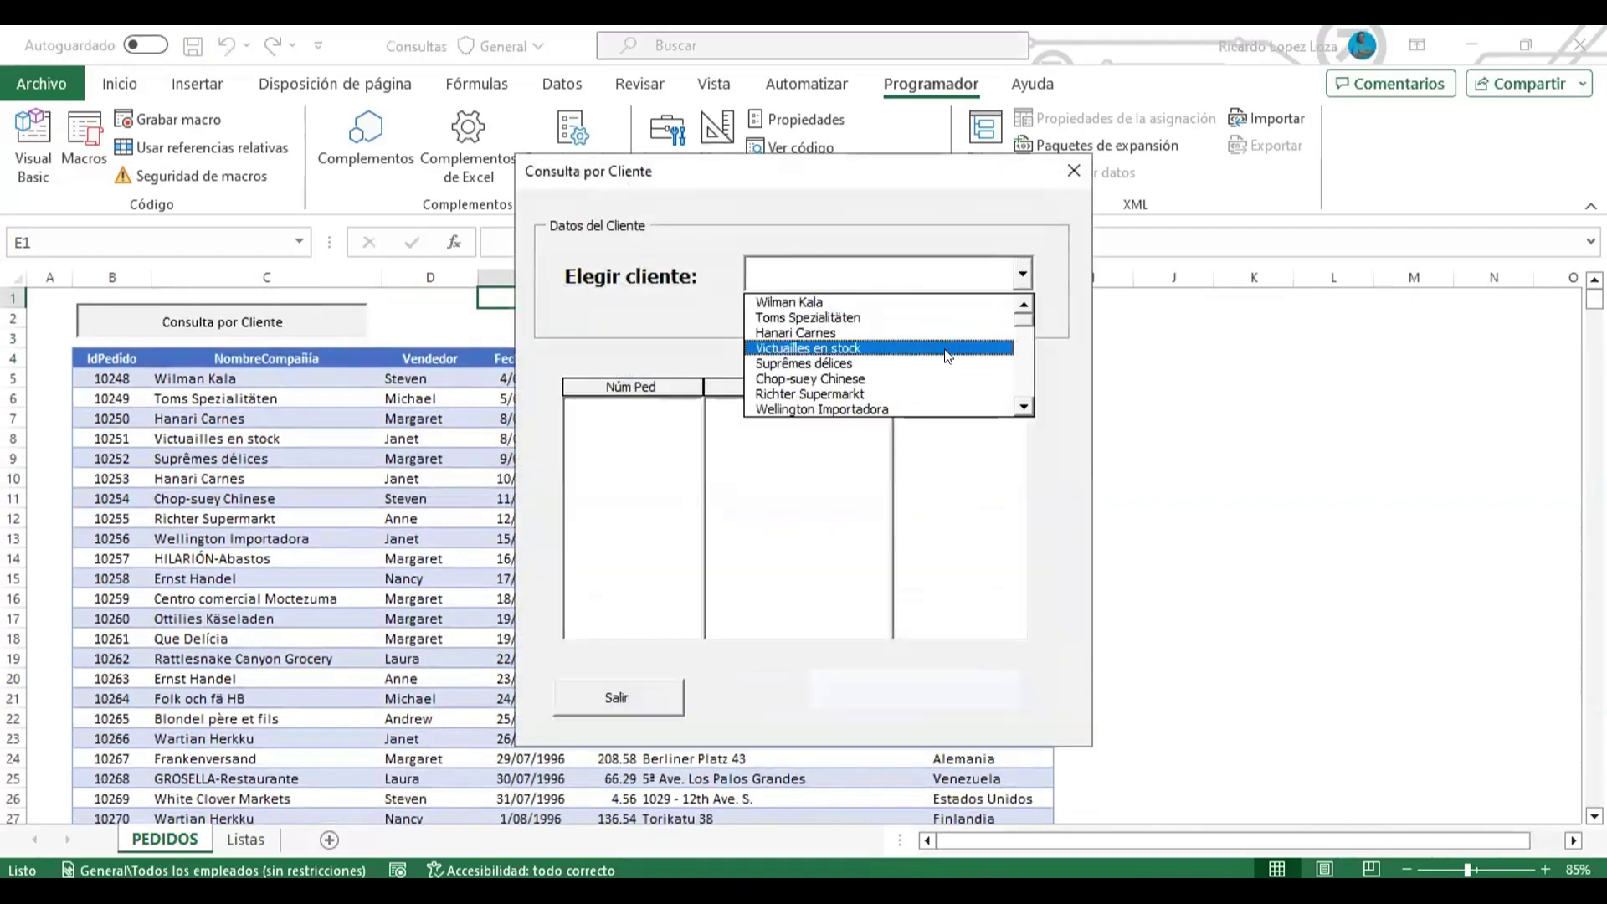
pyautogui.click(947, 349)
pyautogui.click(1022, 272)
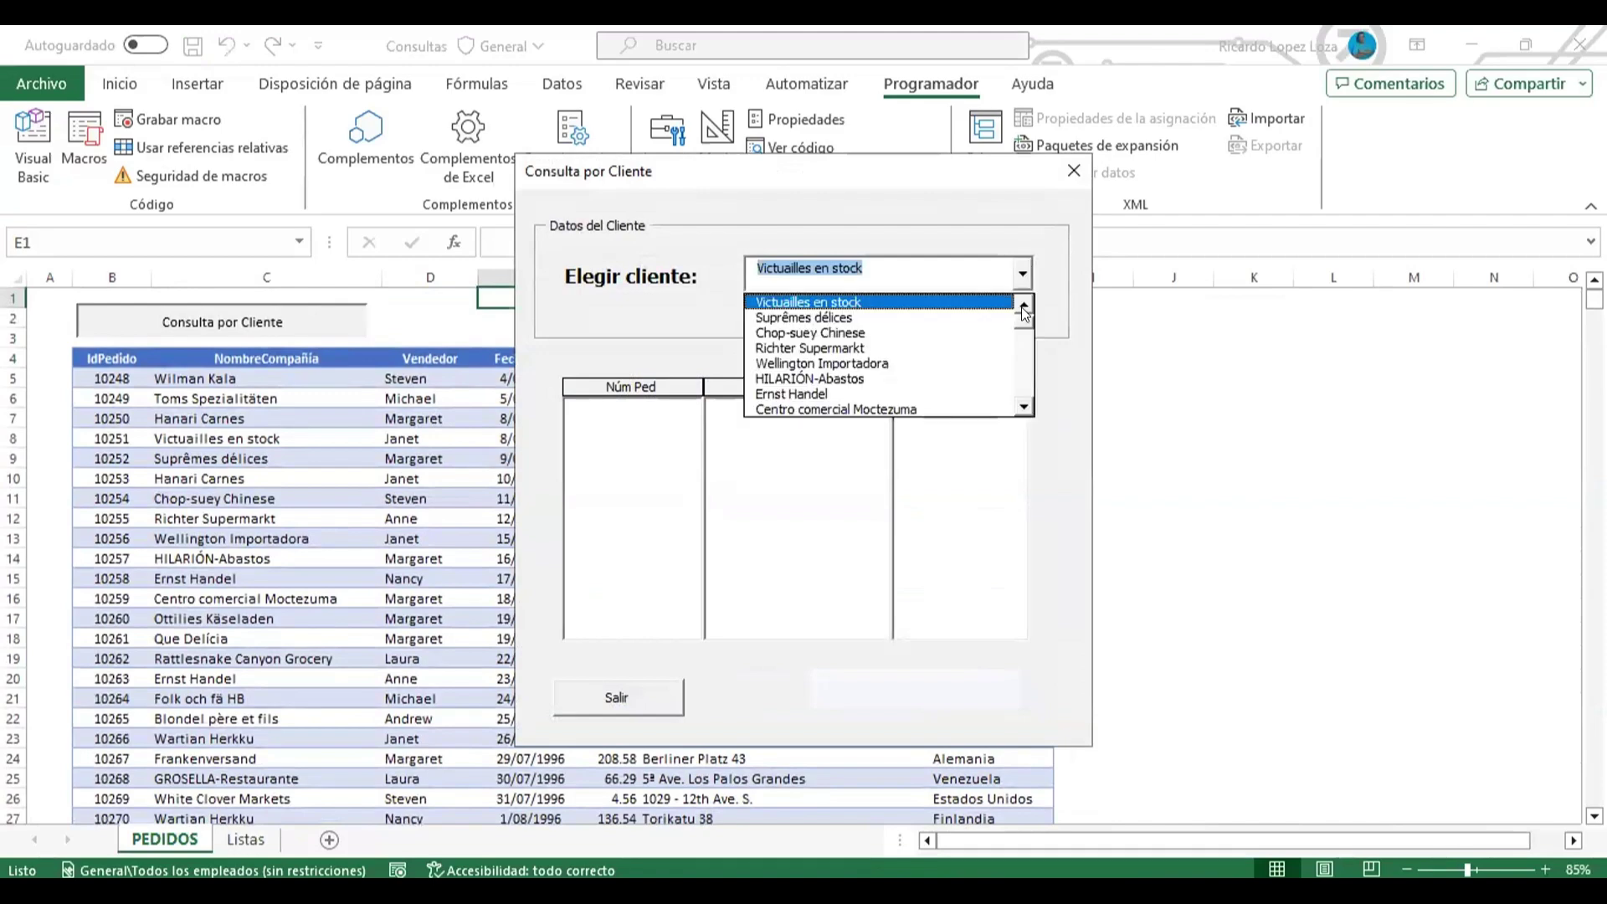
pyautogui.moveTo(1025, 313); pyautogui.dragTo(1026, 354)
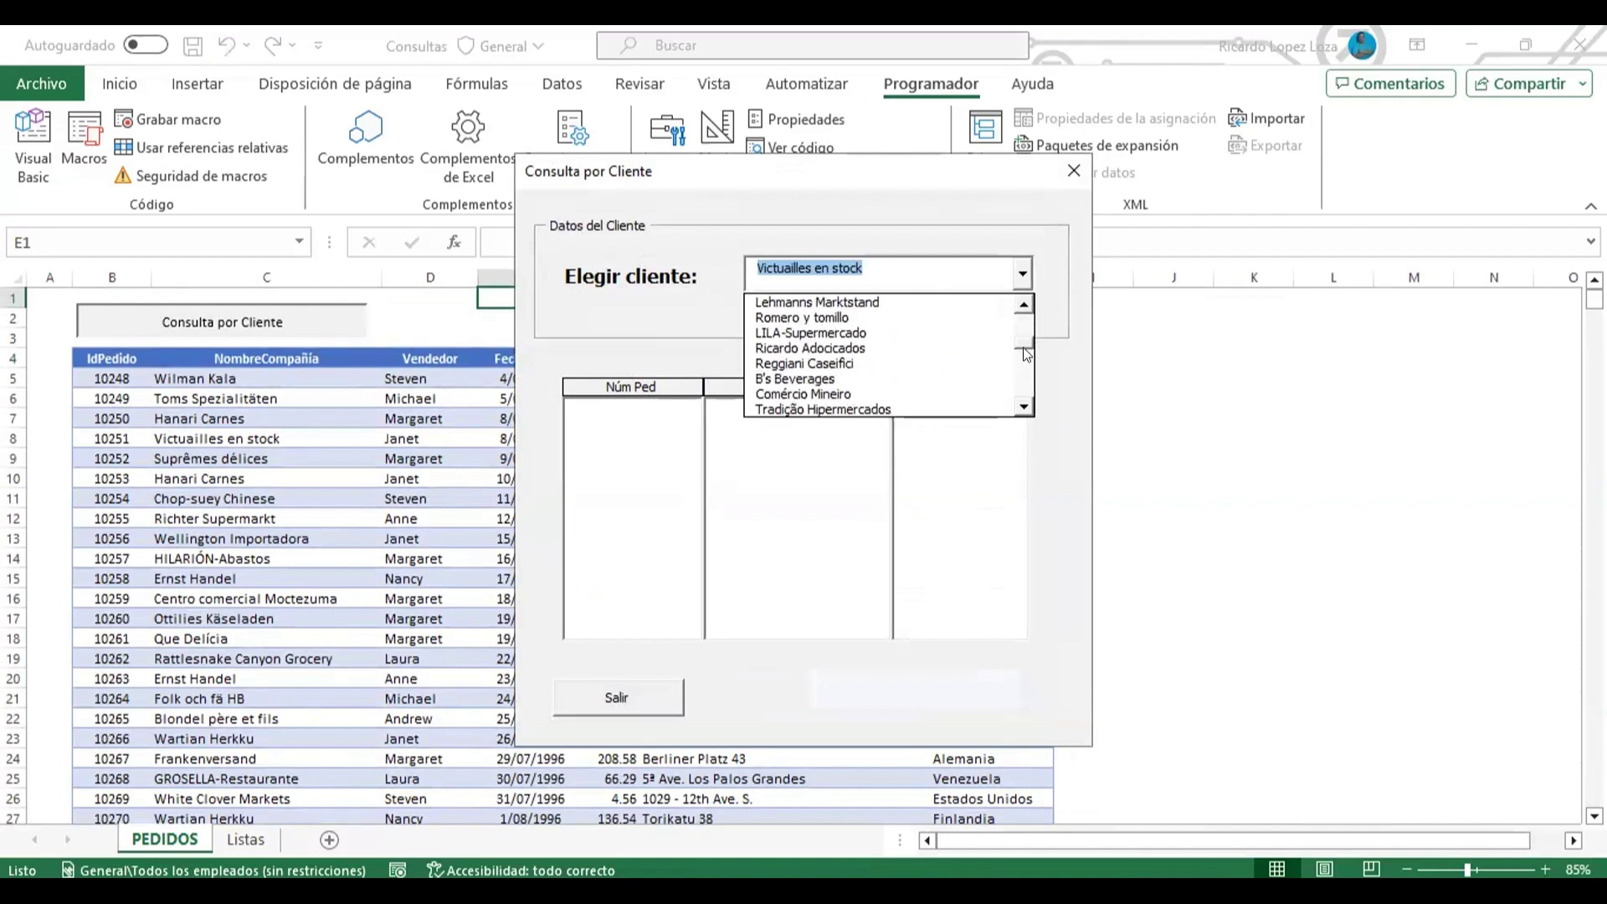
pyautogui.click(890, 347)
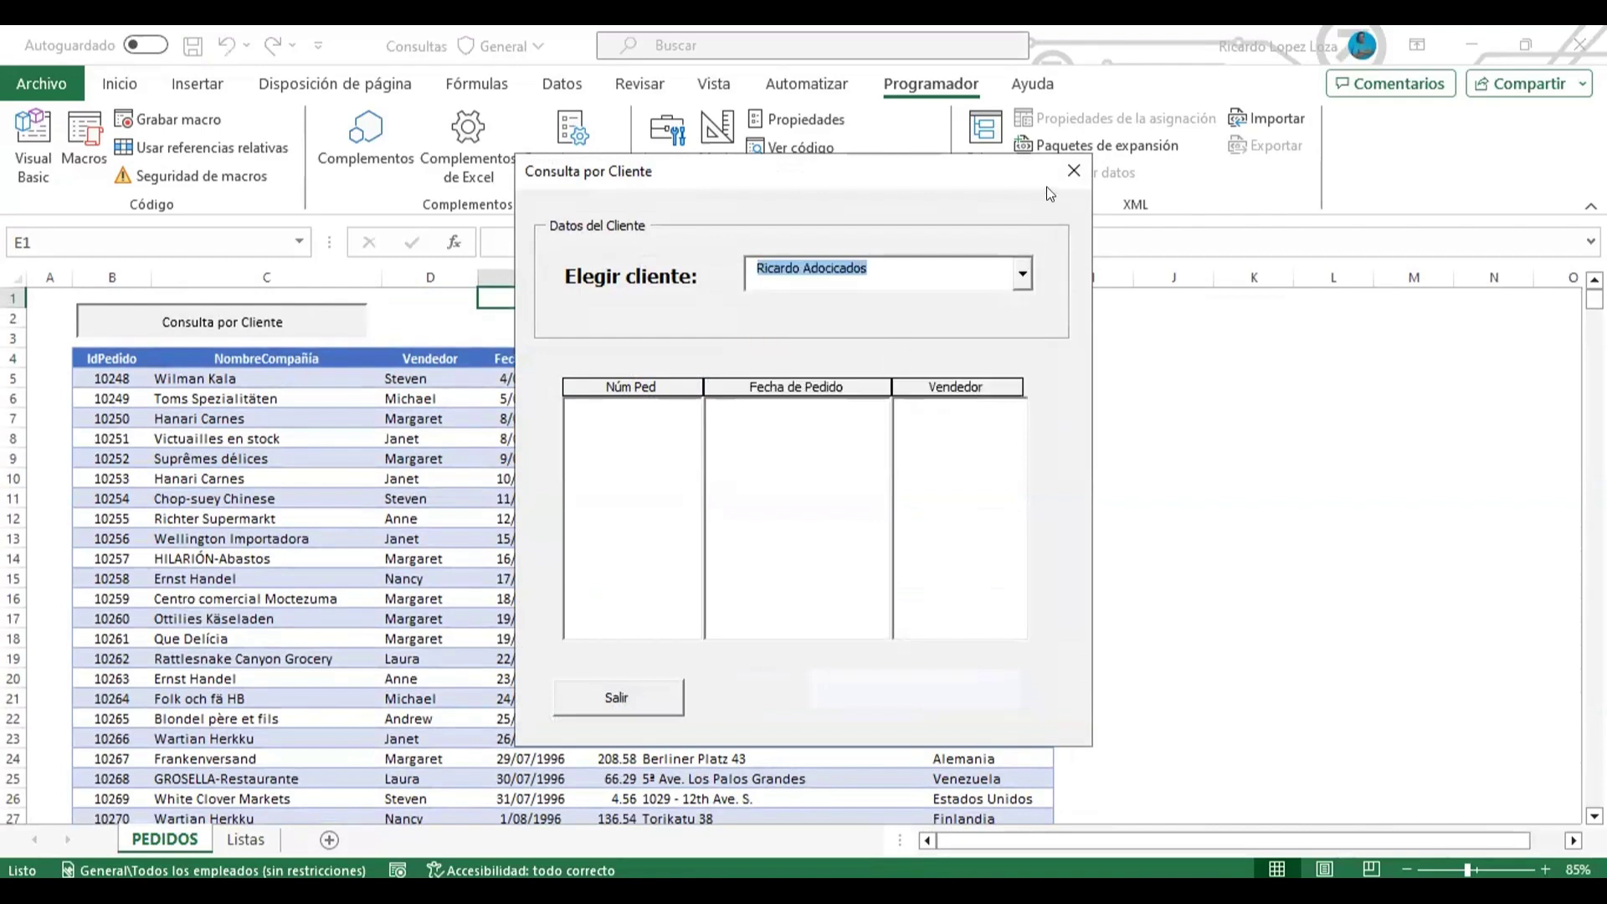
pyautogui.click(1073, 172)
pyautogui.click(998, 461)
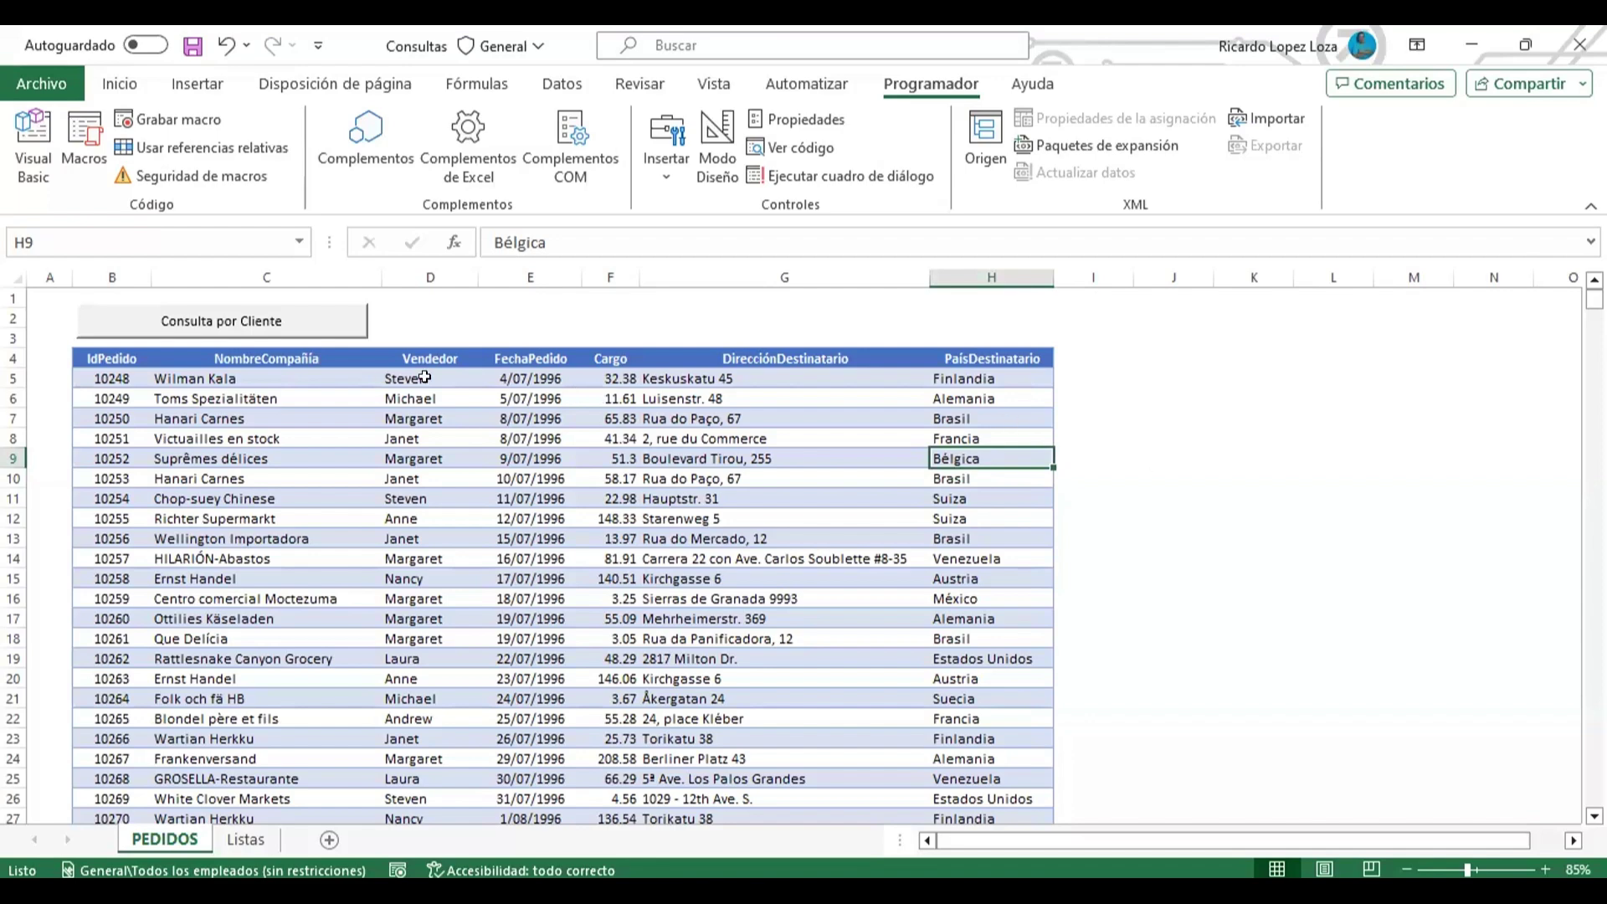
# - Add a new blank worksheet, Hoja2, and select cell B2
pyautogui.click(328, 840)
pyautogui.click(268, 324)
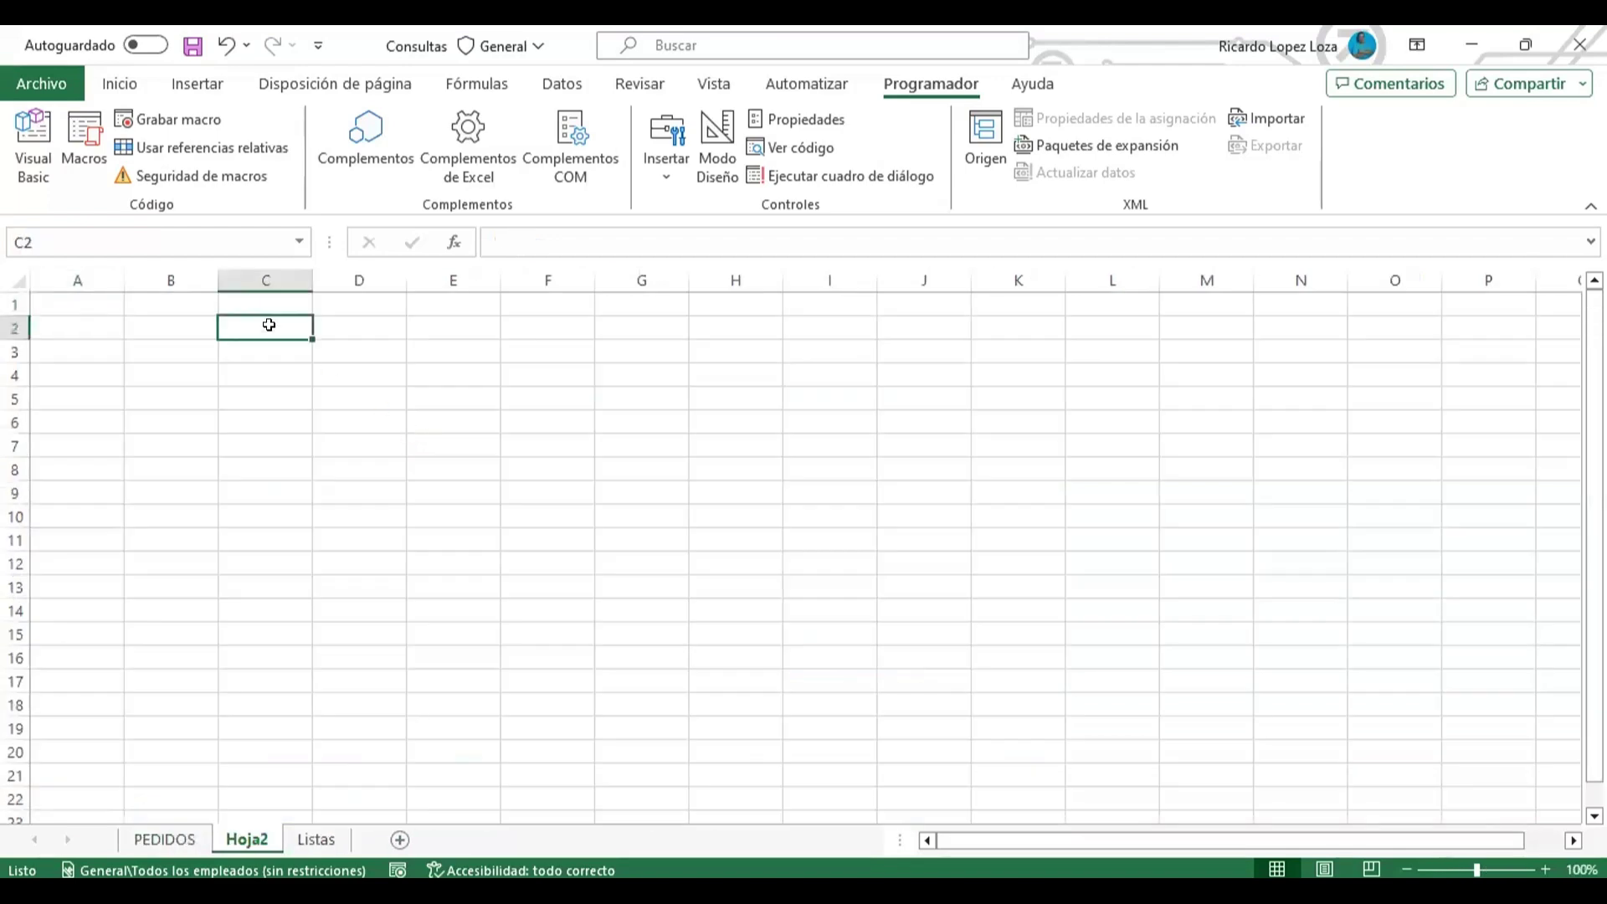
pyautogui.keyDown('ctrl'); pyautogui.scroll(1, 268, 325); pyautogui.keyUp('ctrl')
pyautogui.keyDown('ctrl'); pyautogui.scroll(1, 269, 325); pyautogui.keyUp('ctrl')
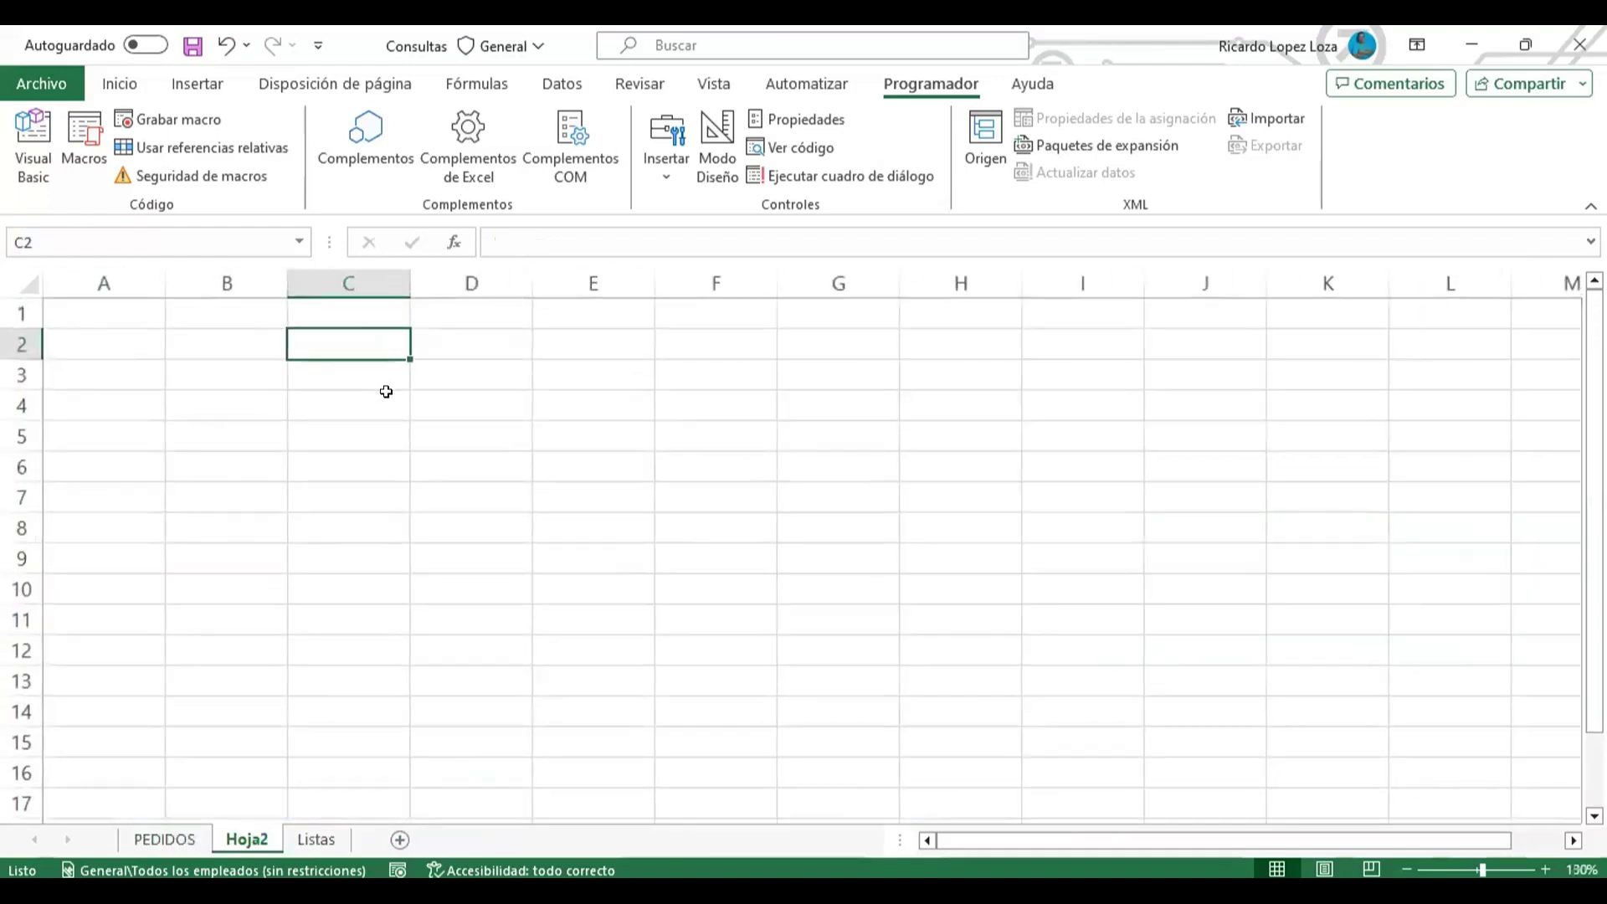
pyautogui.keyDown('ctrl'); pyautogui.scroll(1, 386, 391); pyautogui.keyUp('ctrl')
pyautogui.click(440, 448)
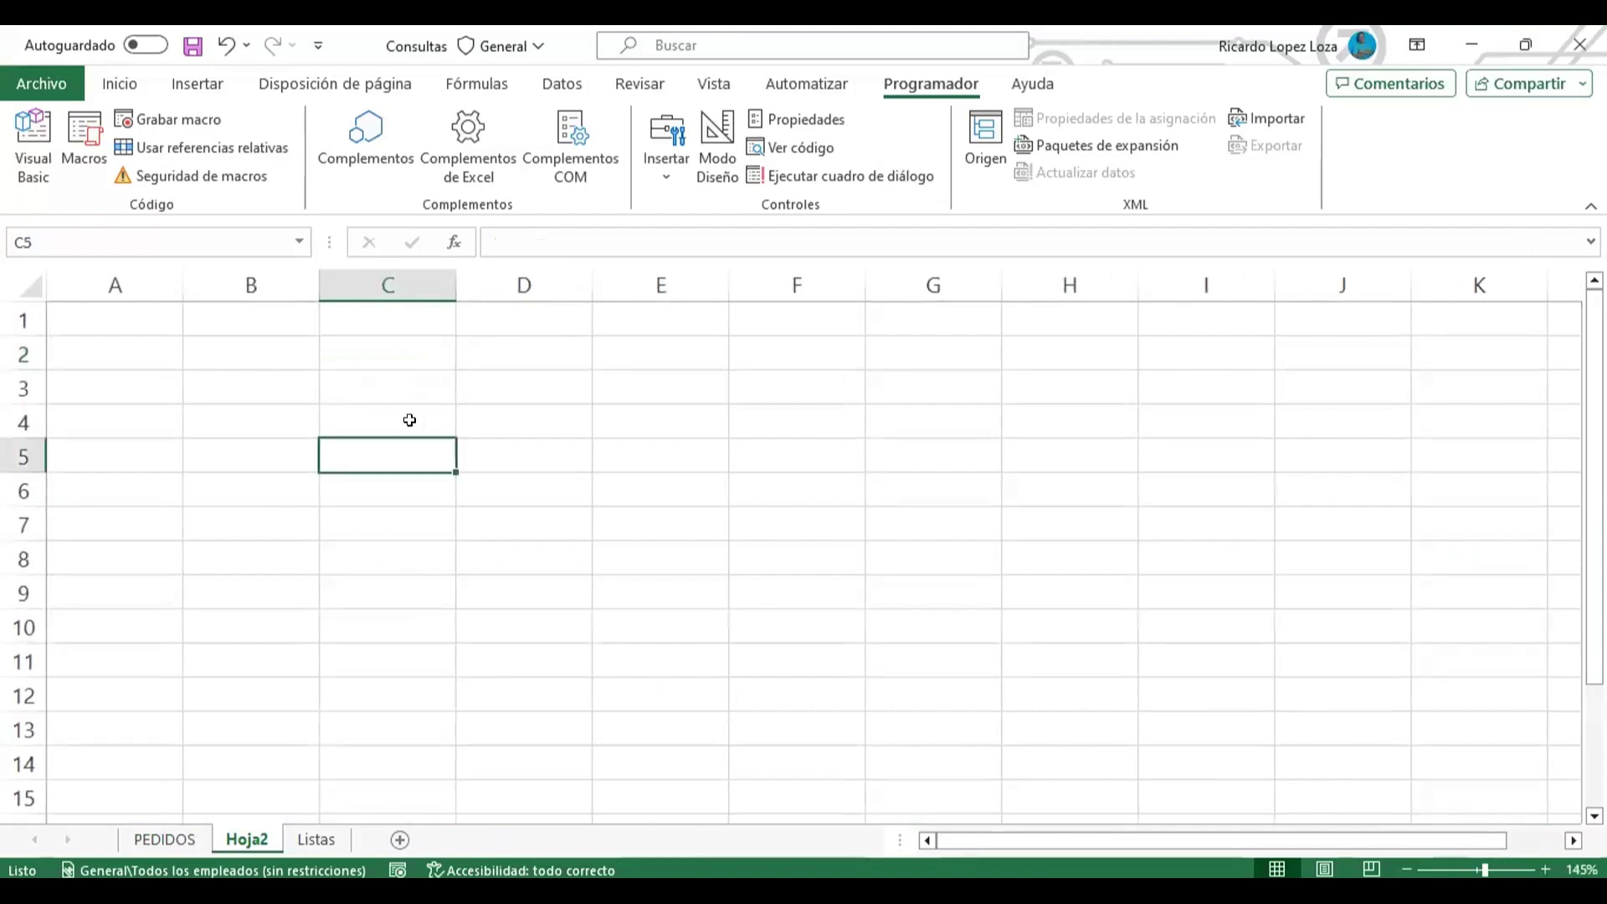
pyautogui.click(251, 344)
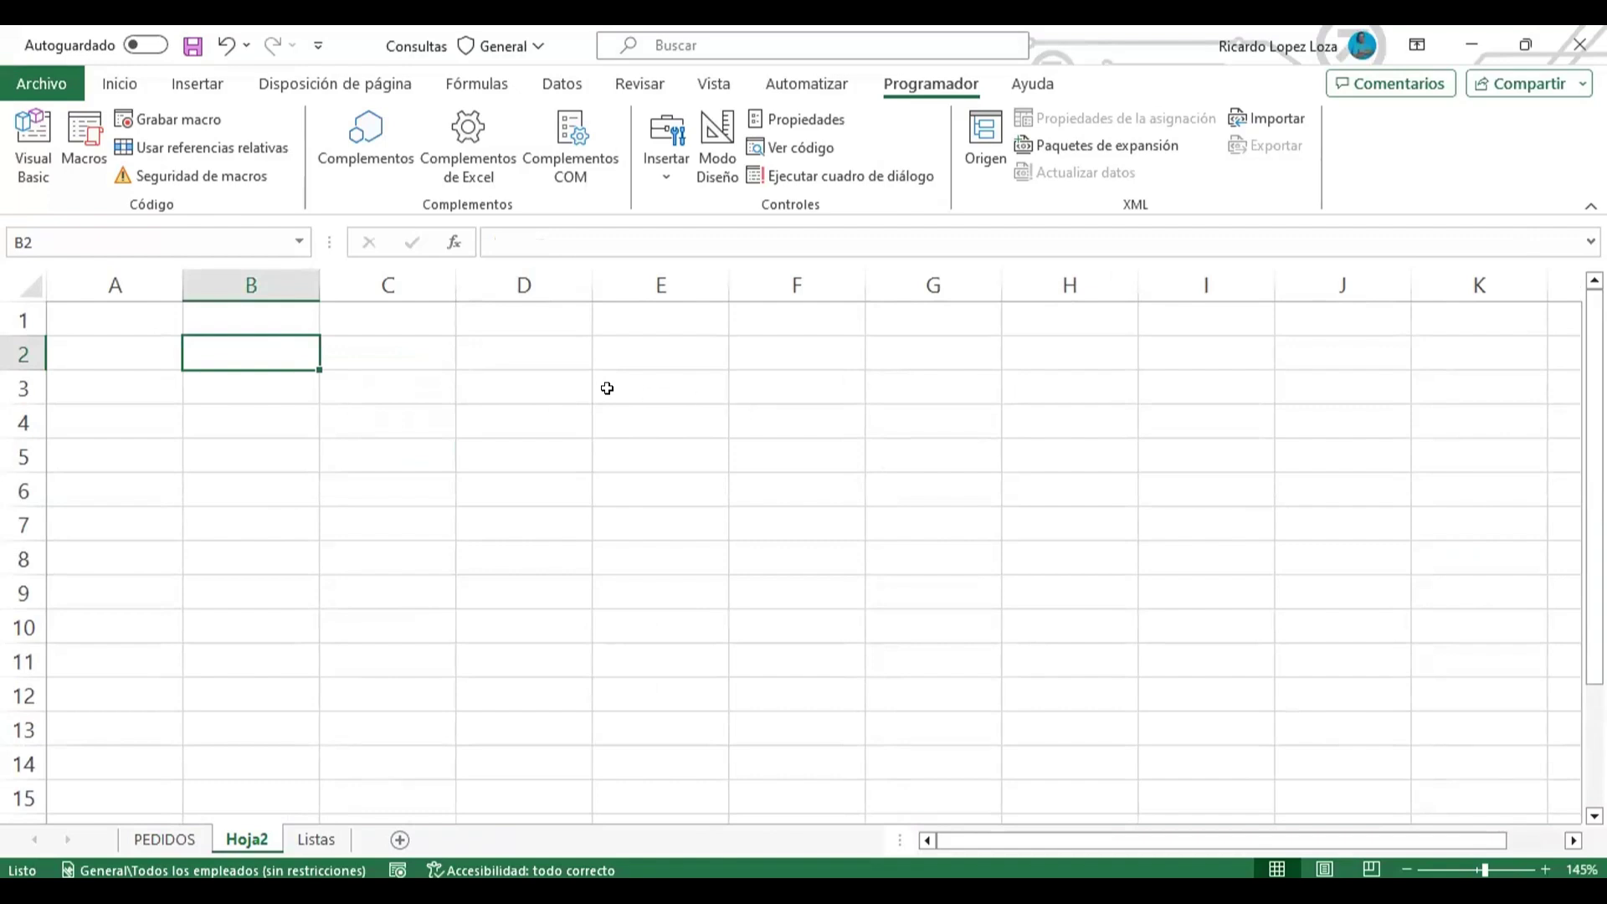
pyautogui.click(289, 426)
pyautogui.click(258, 351)
# - Enter 10 in B2 and 20 in B3
pyautogui.write('10')
pyautogui.press('Return')
pyautogui.write('20')
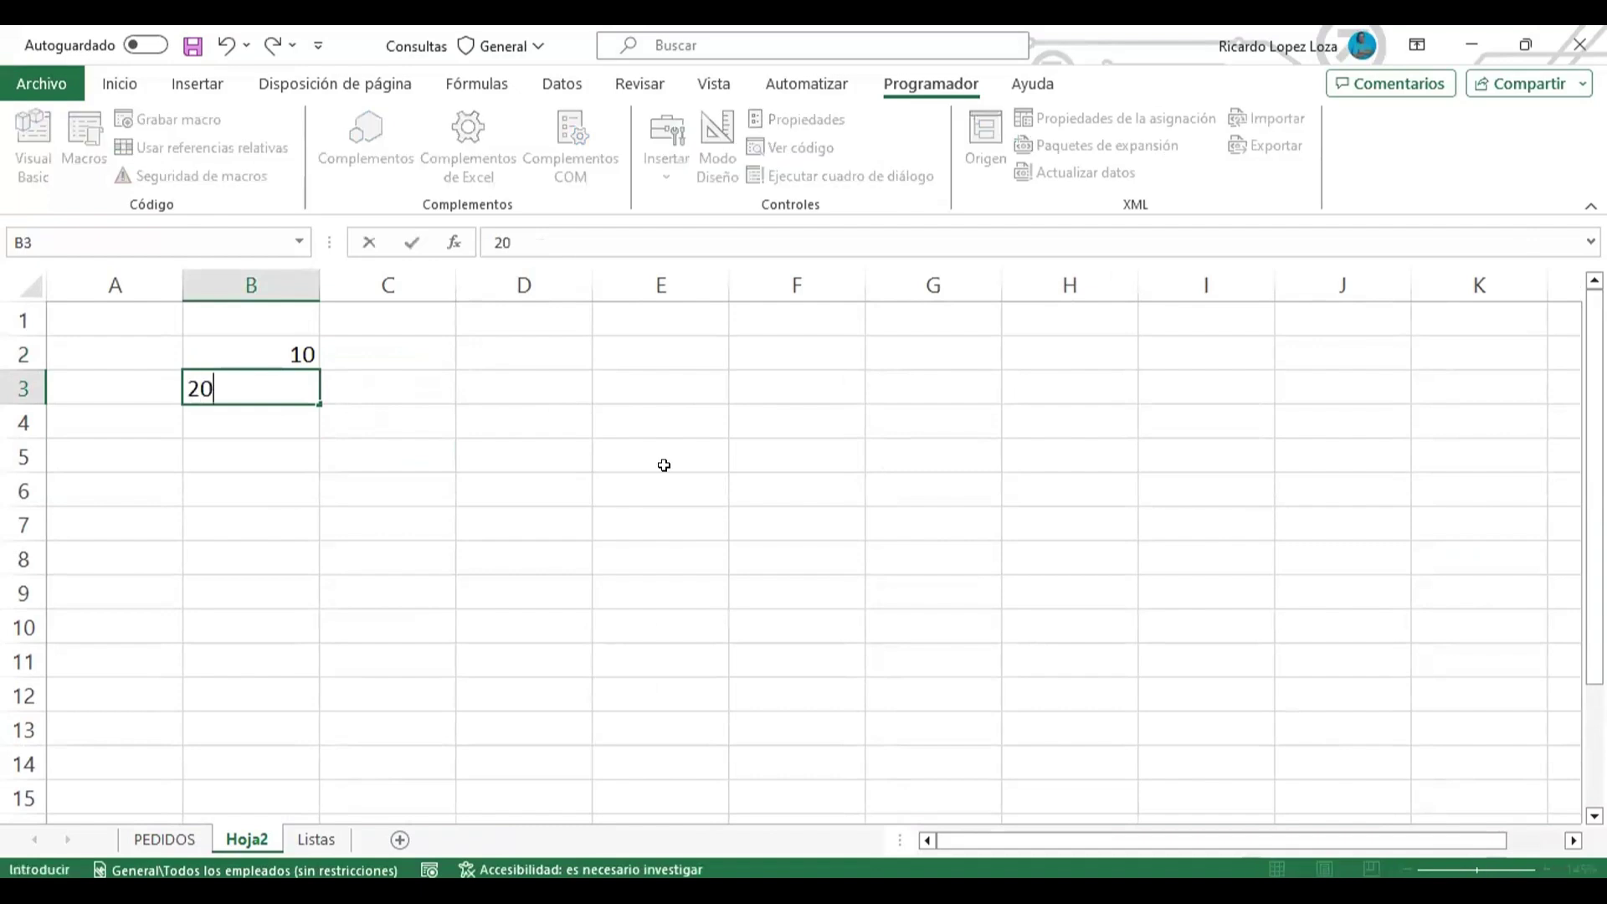
pyautogui.press('Return')
pyautogui.click(254, 325)
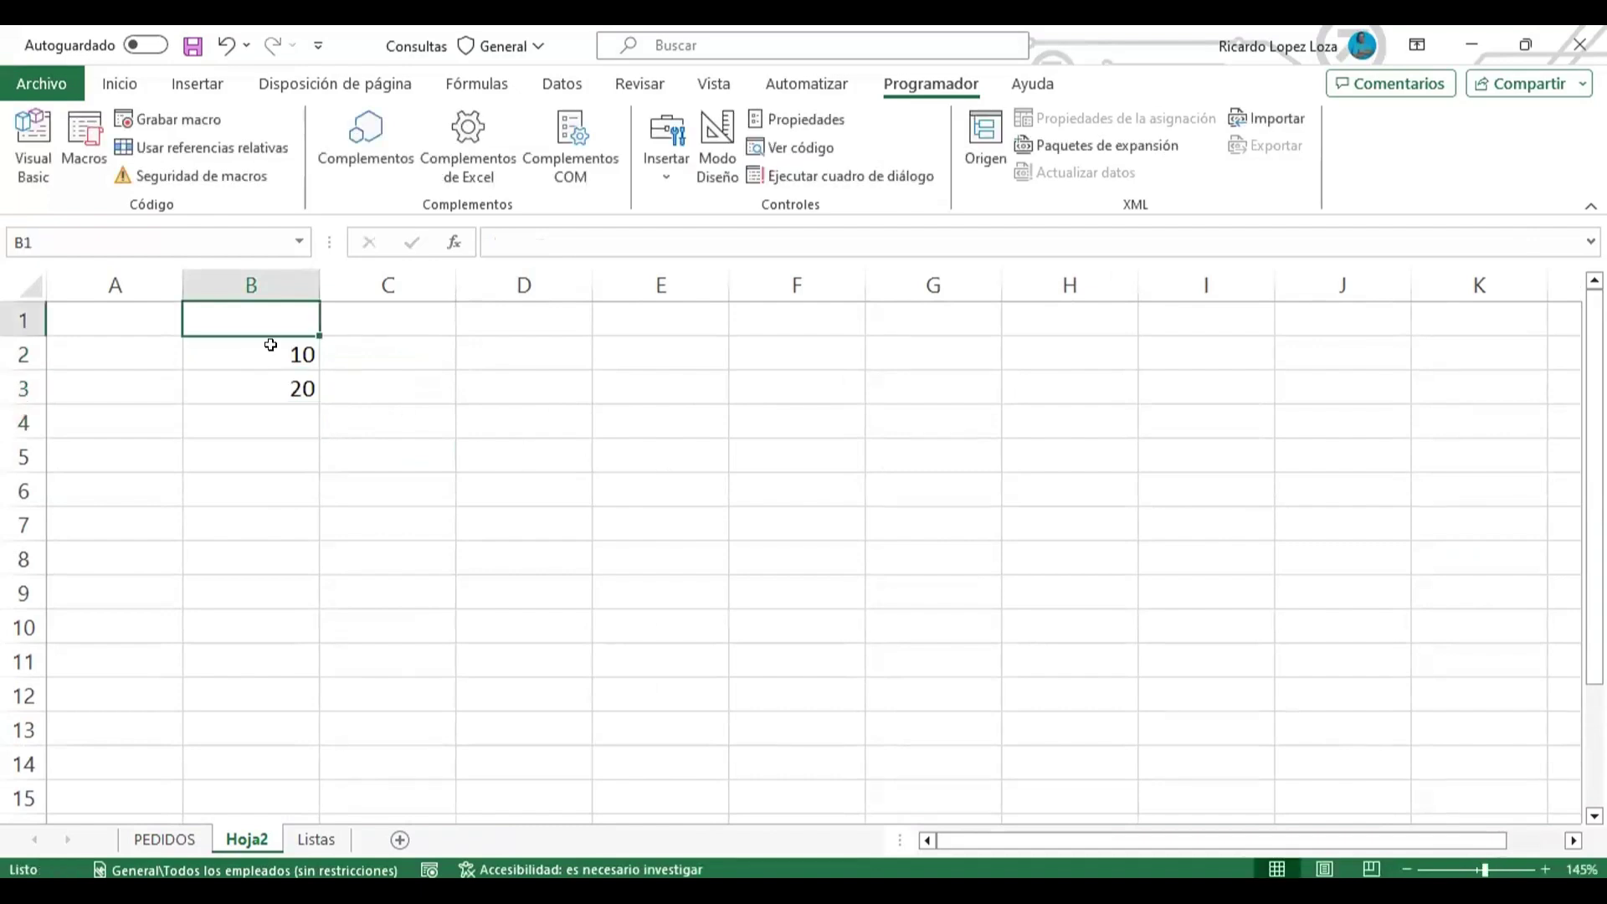
pyautogui.click(266, 350)
pyautogui.click(477, 83)
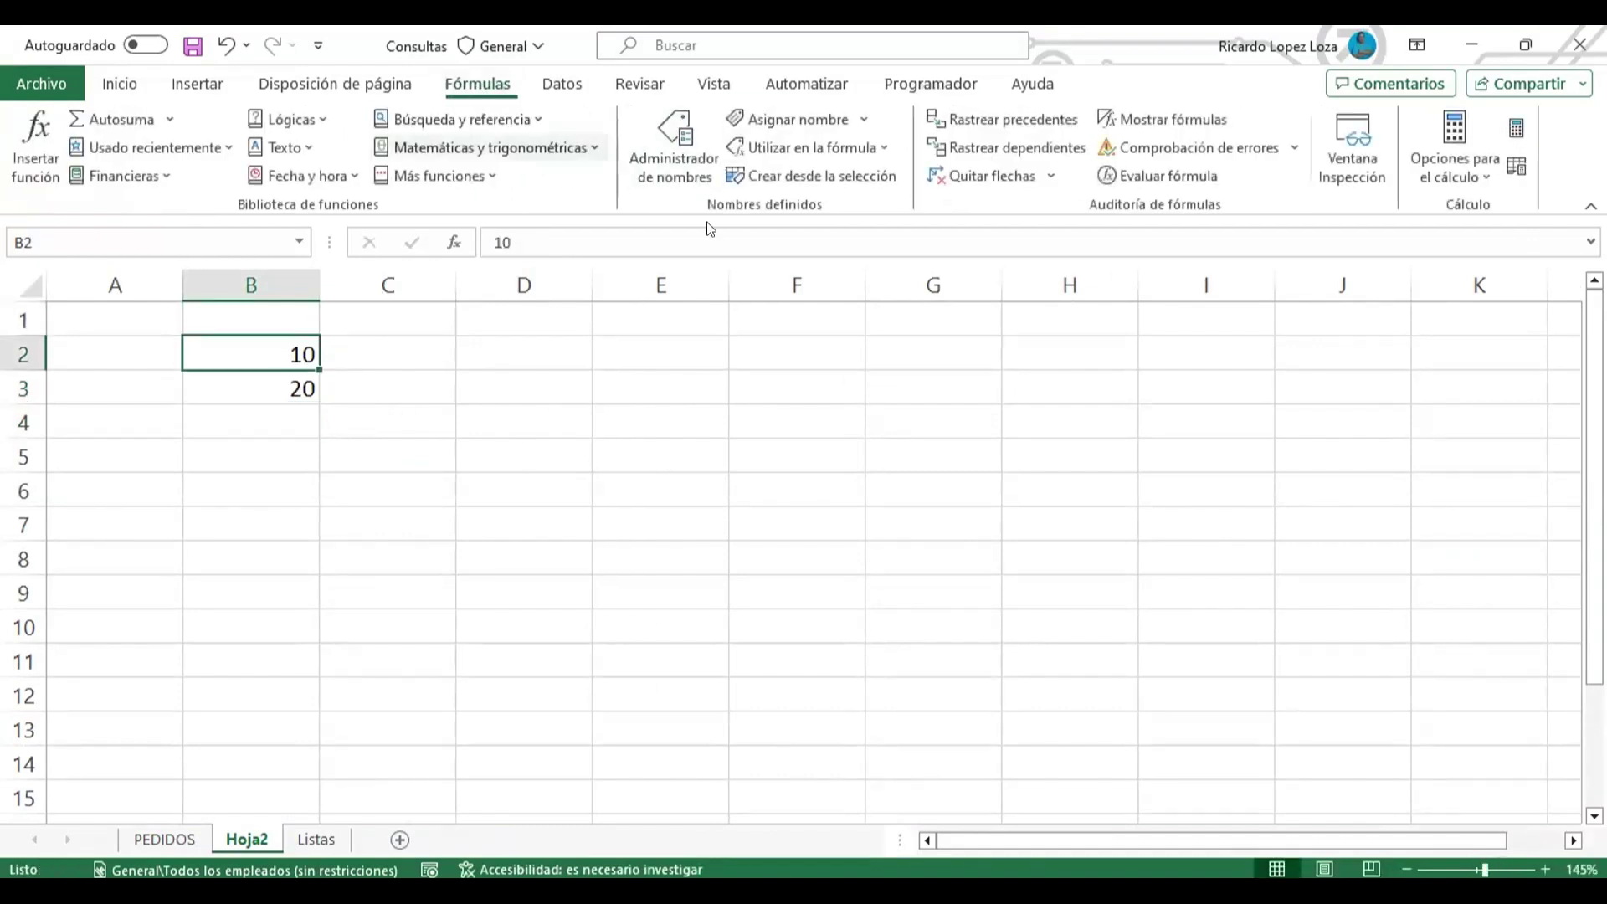
# - Start a new workbook name called numeros in the Name Manager
pyautogui.click(674, 149)
pyautogui.click(304, 400)
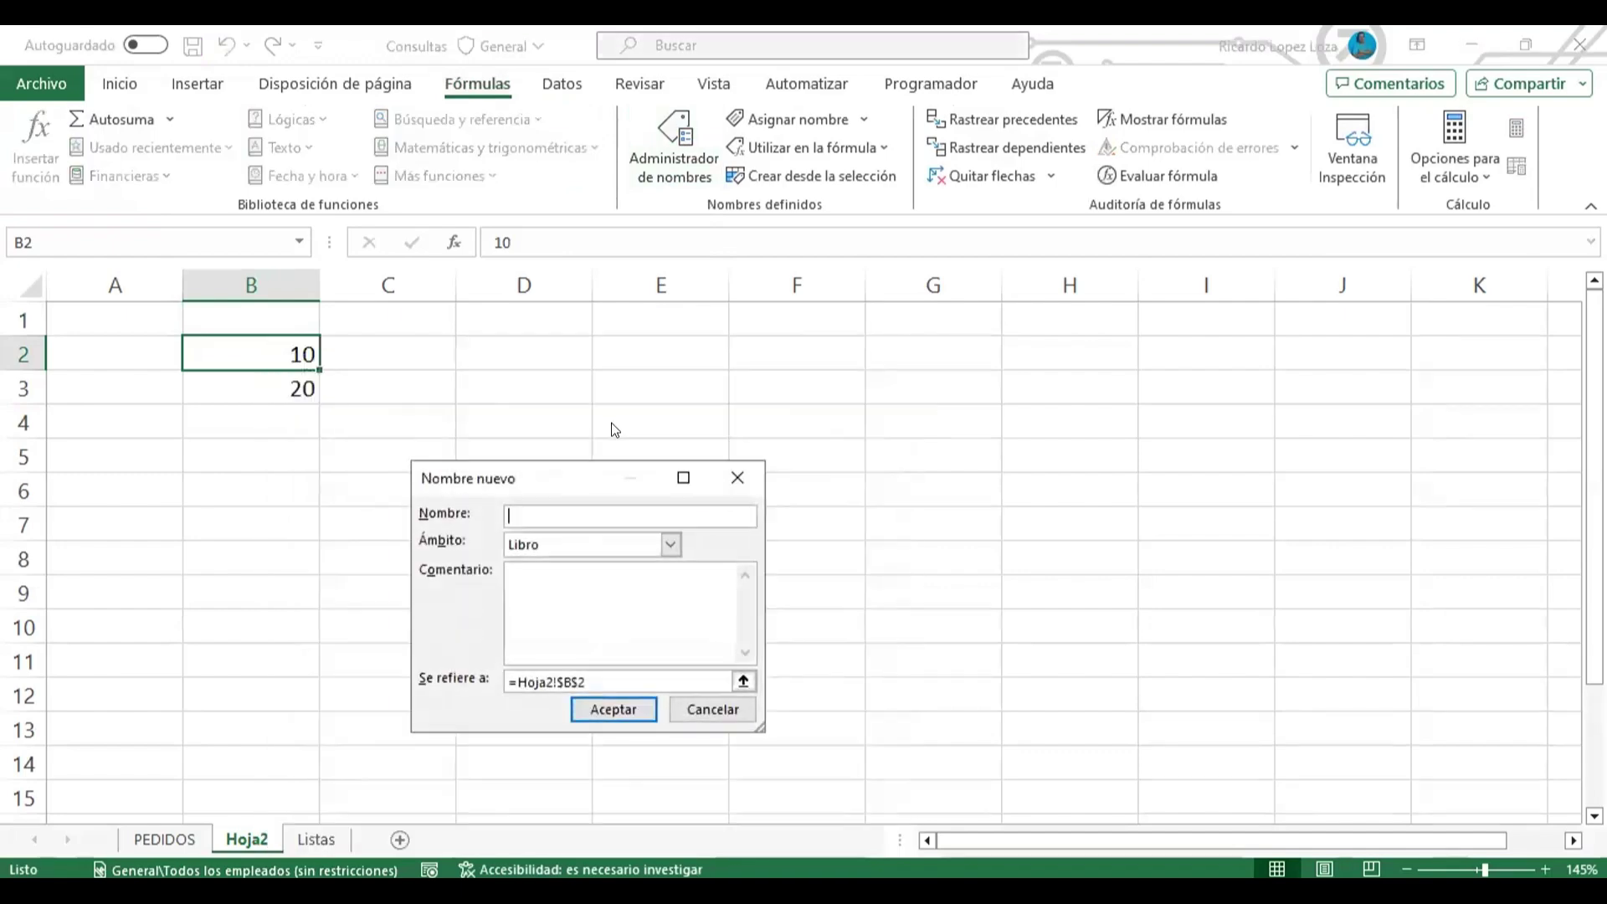
pyautogui.moveTo(592, 471); pyautogui.dragTo(740, 312)
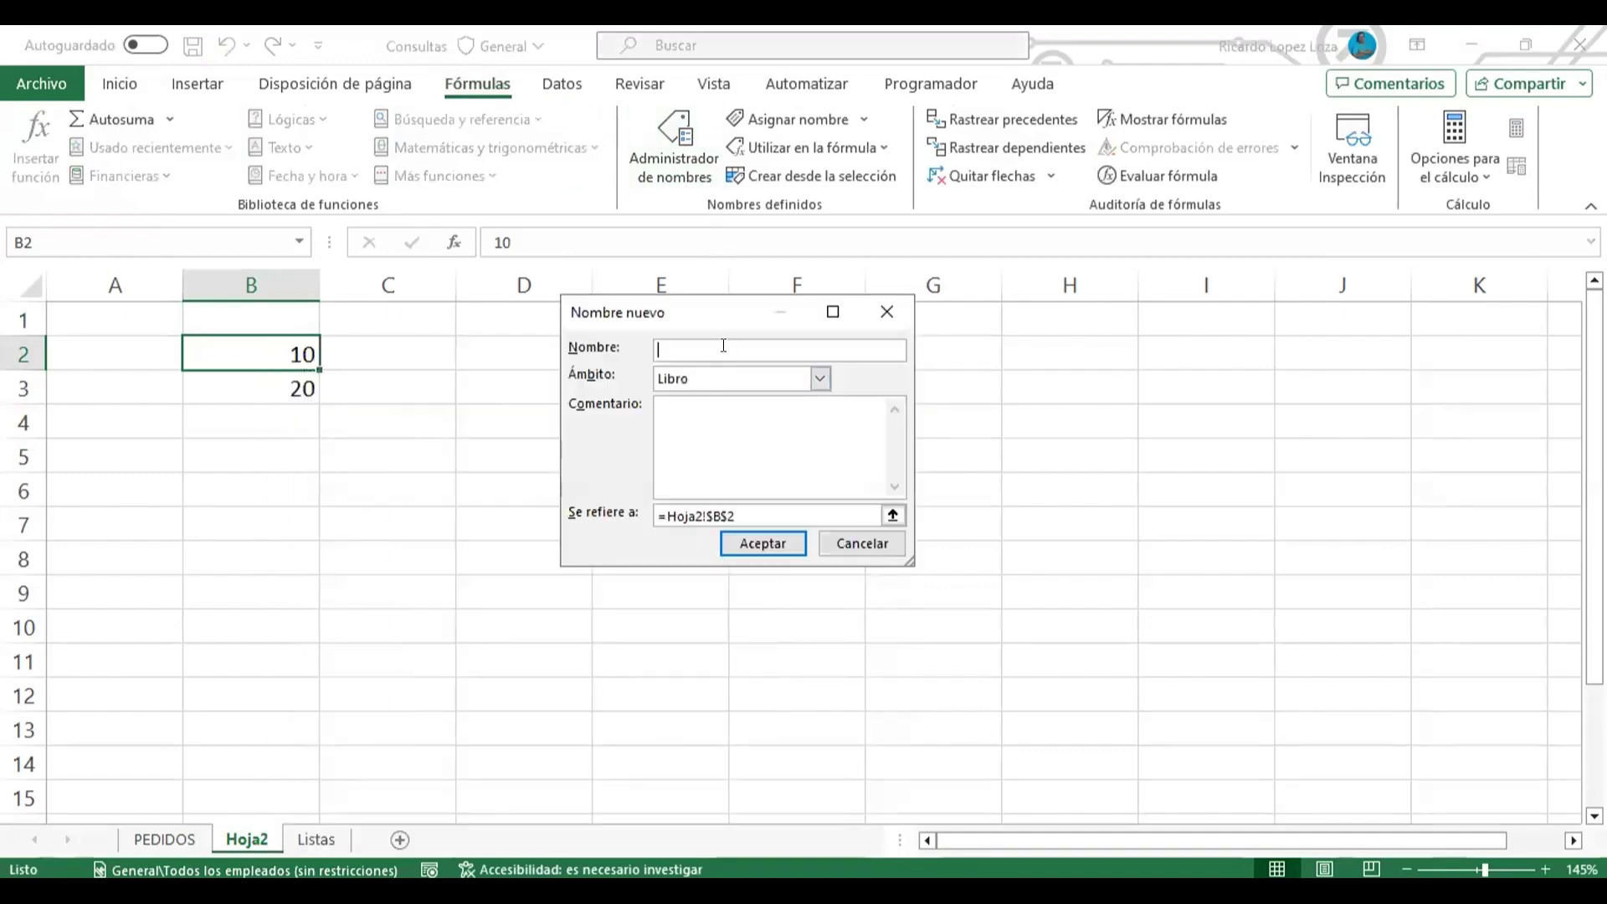
pyautogui.write('numeros')
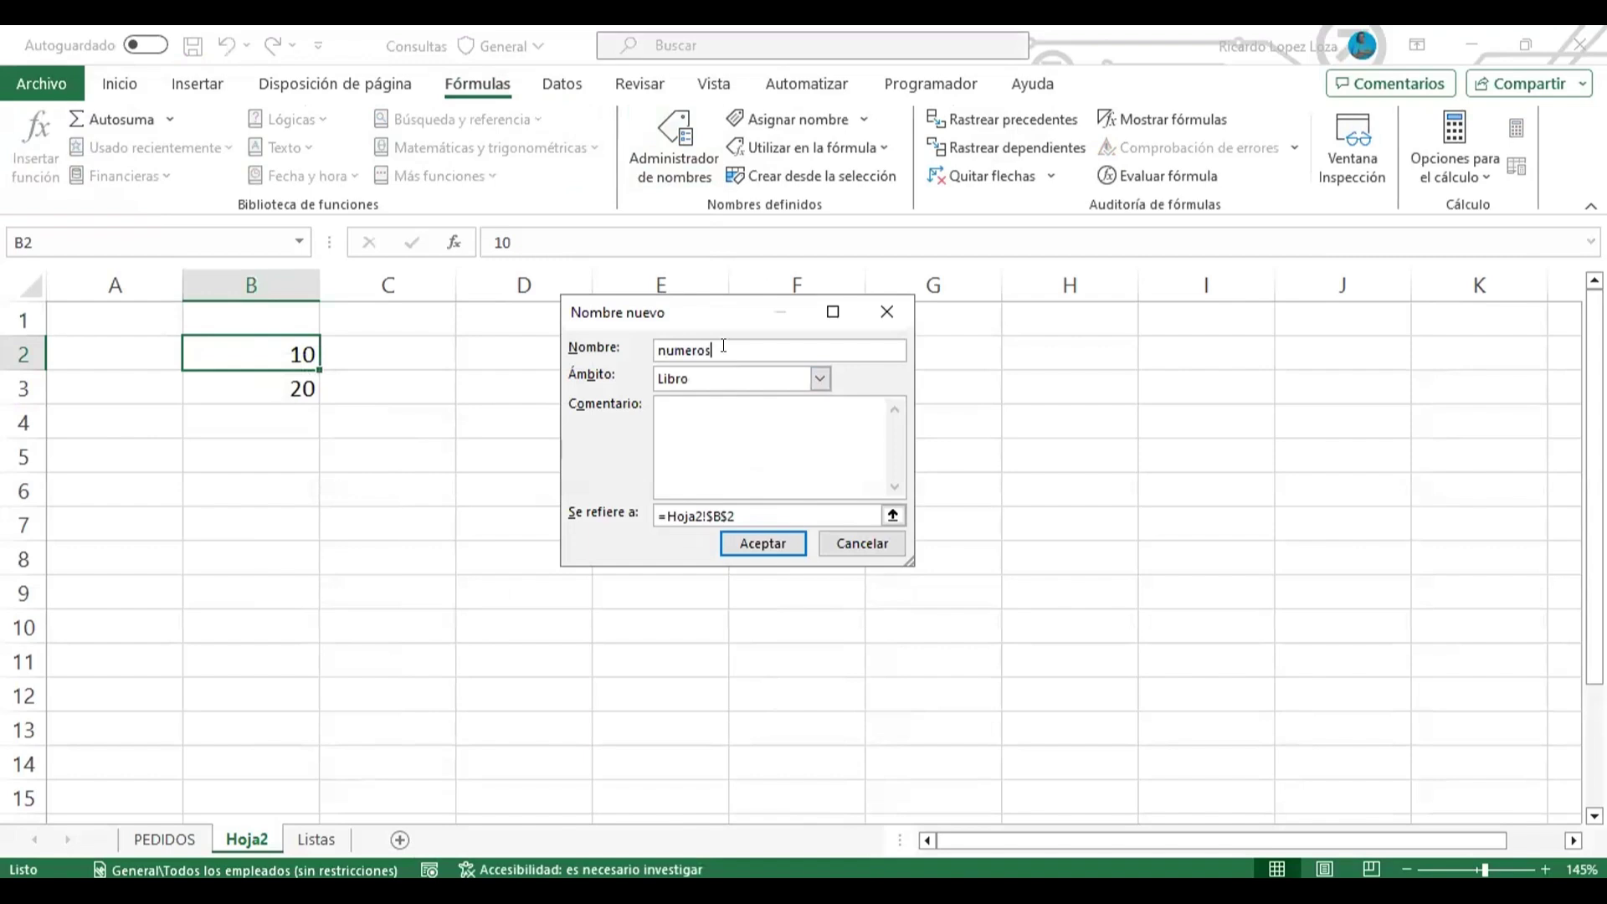
pyautogui.press('Tab')
pyautogui.press('Tab')
pyautogui.press('Tab')
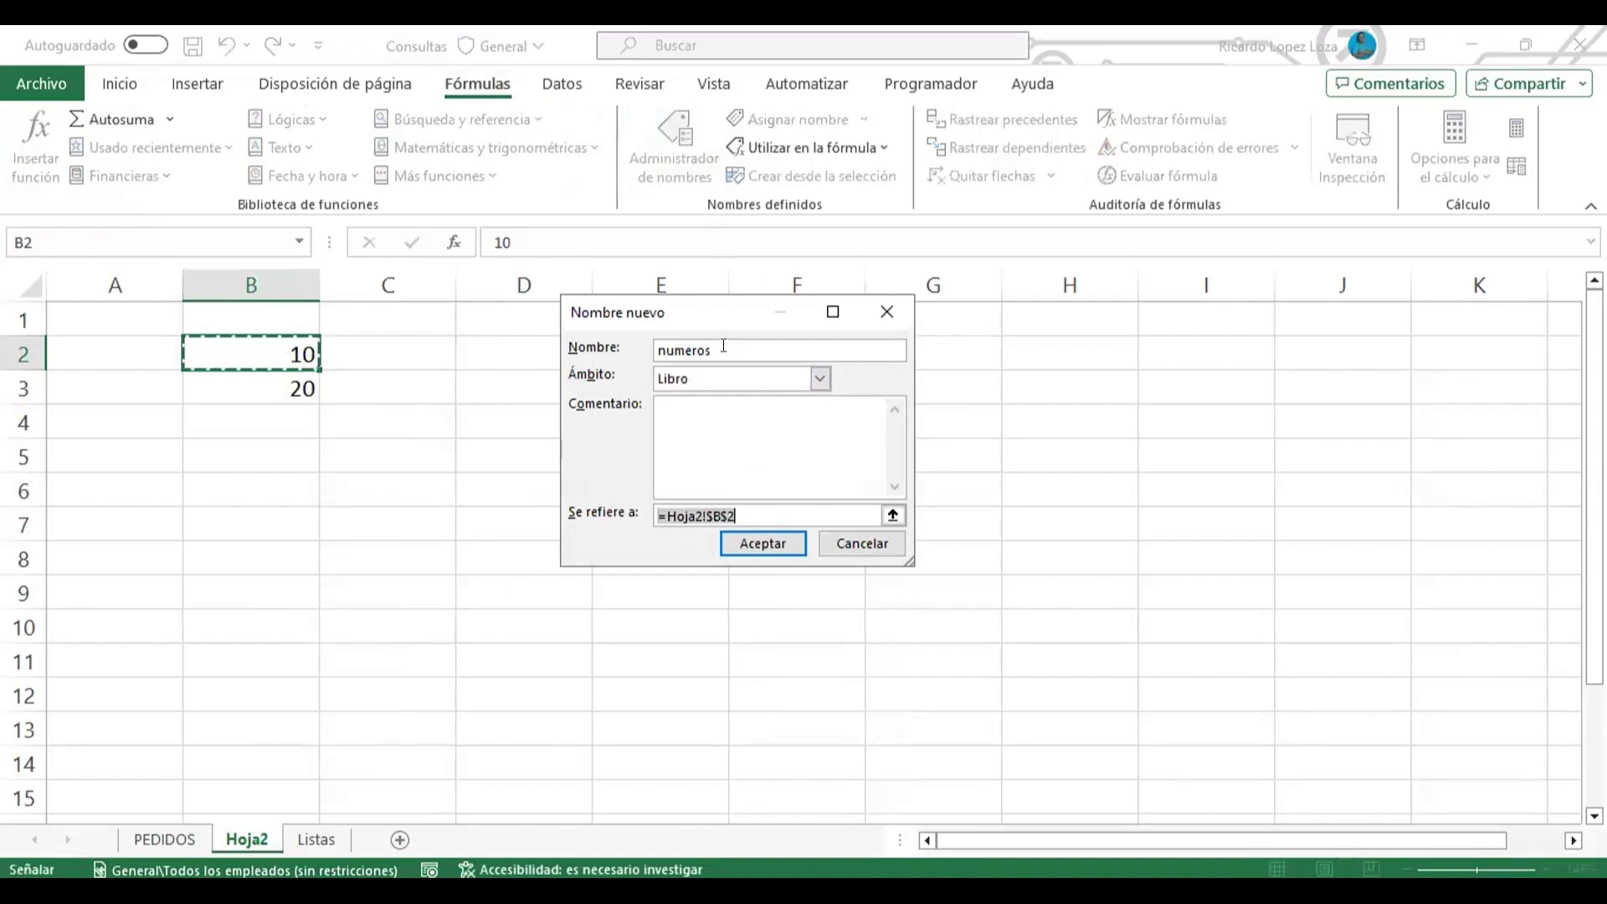
# - Make numeros refer to =DESREF(Hoja2!$B$2;0;0;CONTAR(Hoja2!$B:$B);1) and save it
pyautogui.write('=desre')
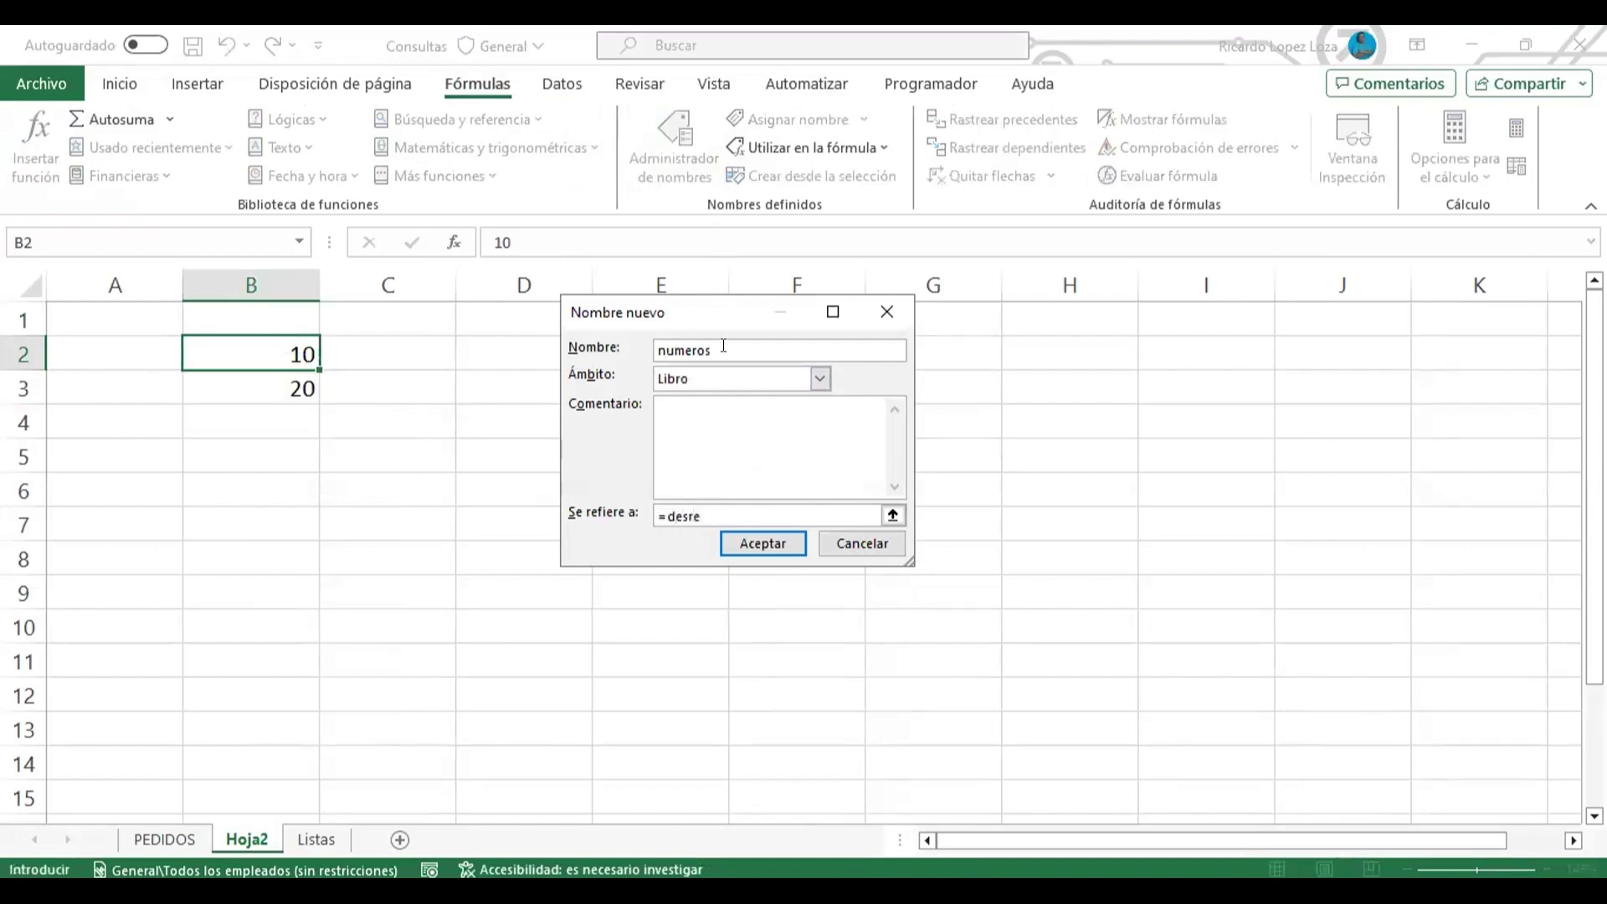
pyautogui.write('f(')
pyautogui.click(272, 343)
pyautogui.write(';')
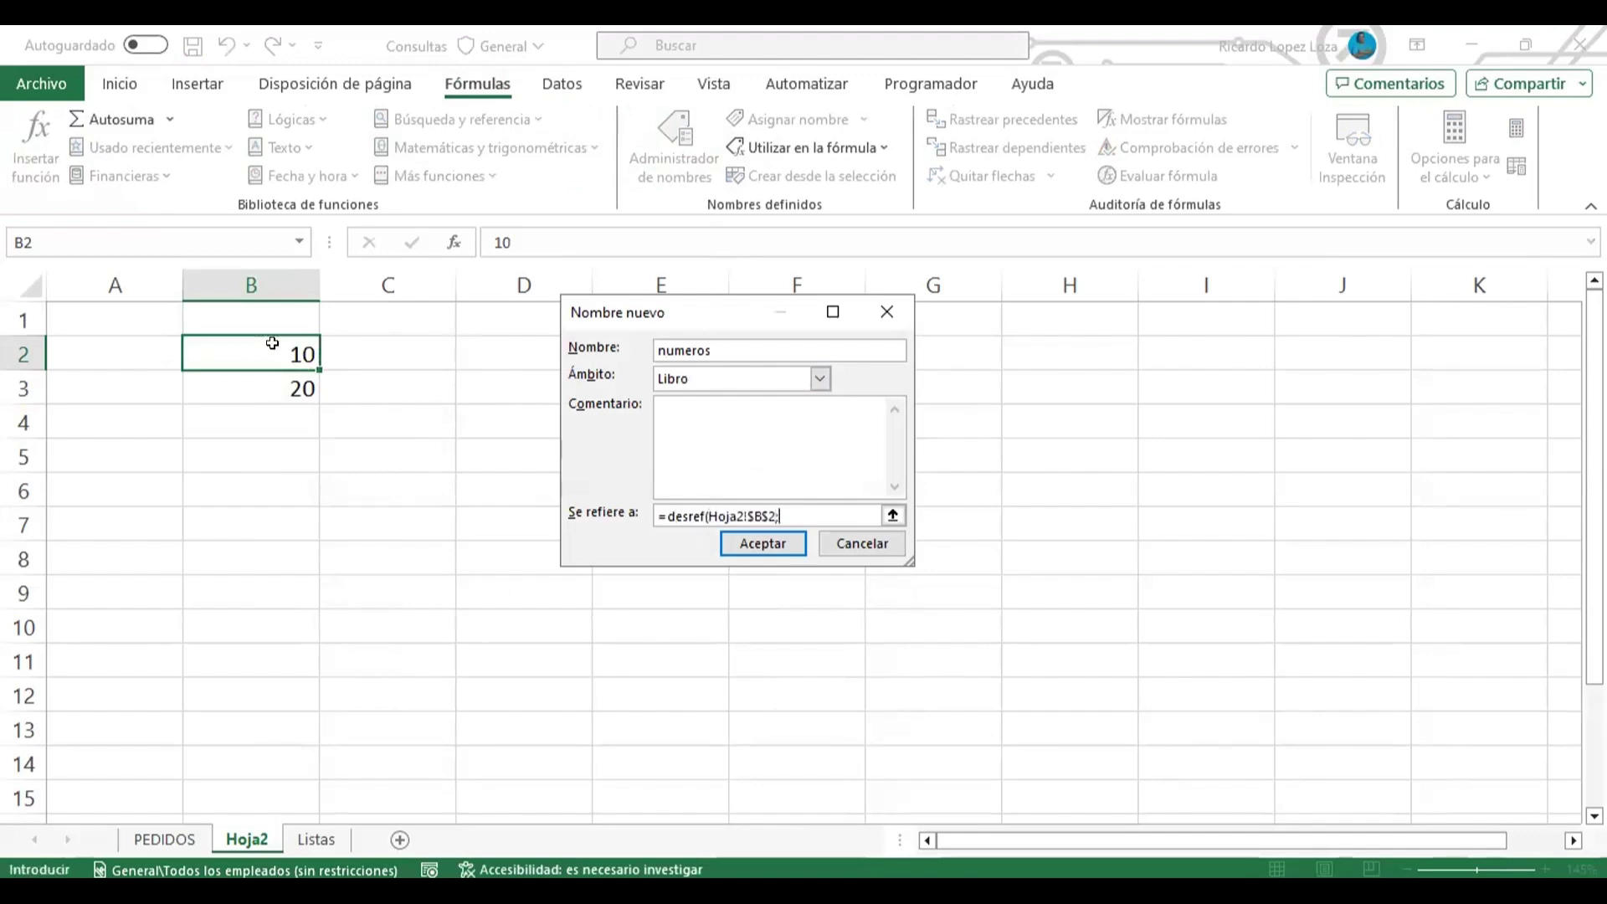
pyautogui.write('0')
pyautogui.write(',')
pyautogui.press('BackSpace')
pyautogui.write('0;')
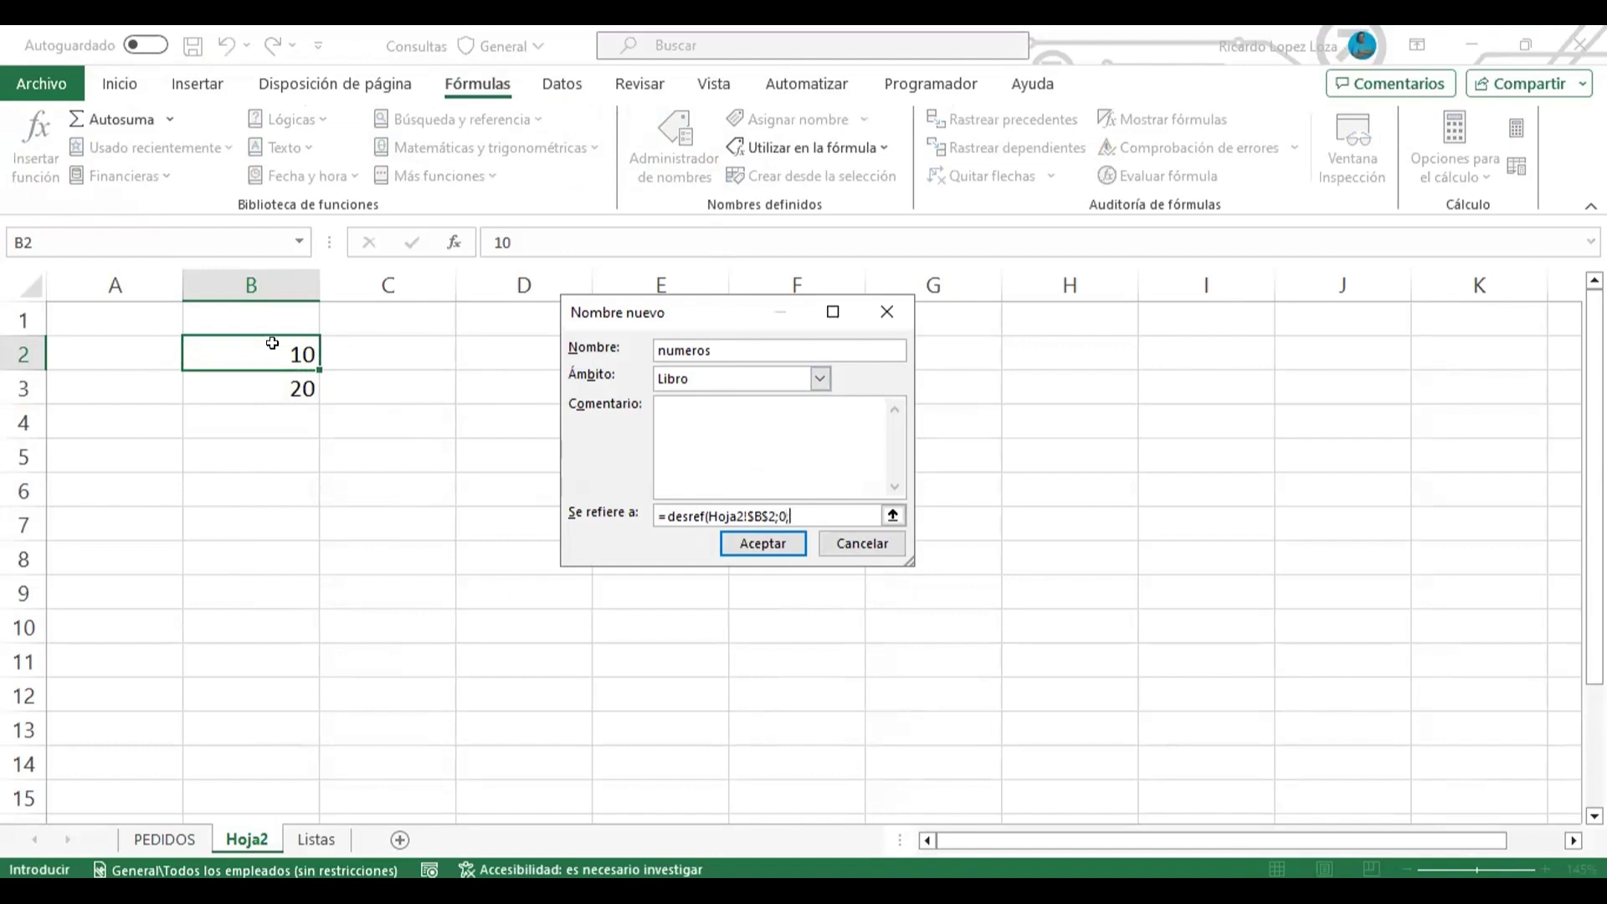
pyautogui.write('0;')
pyautogui.write('cont')
pyautogui.write('ara')
pyautogui.press('BackSpace')
pyautogui.press('BackSpace')
pyautogui.write('r')
pyautogui.write('(')
pyautogui.click(263, 283)
pyautogui.write(')')
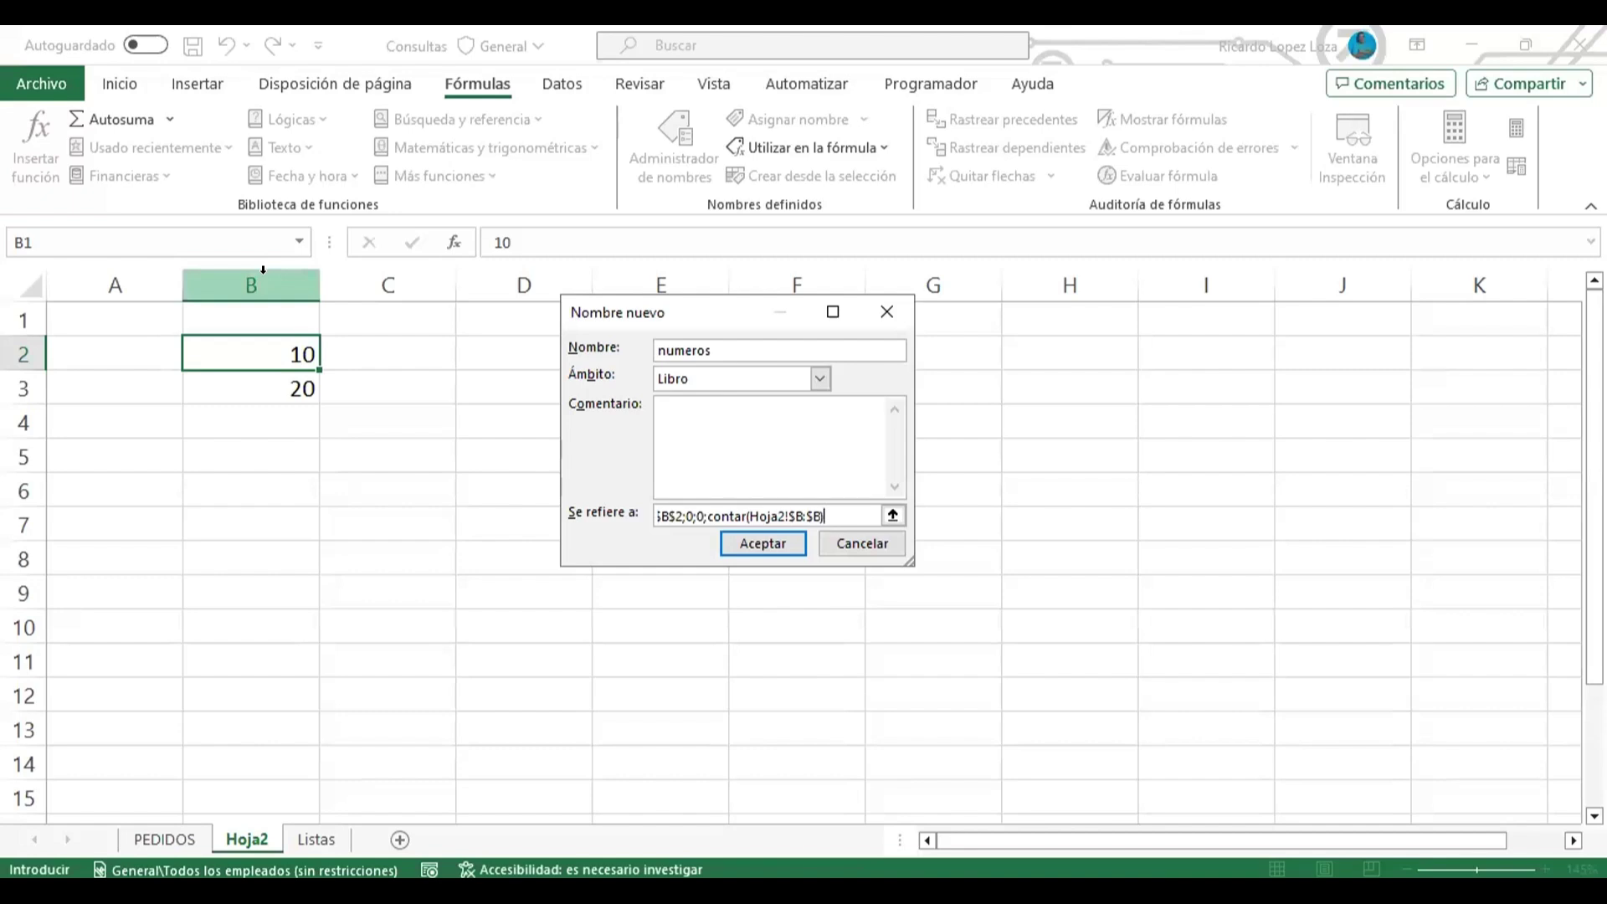
pyautogui.write(';1')
pyautogui.write(')')
pyautogui.click(772, 545)
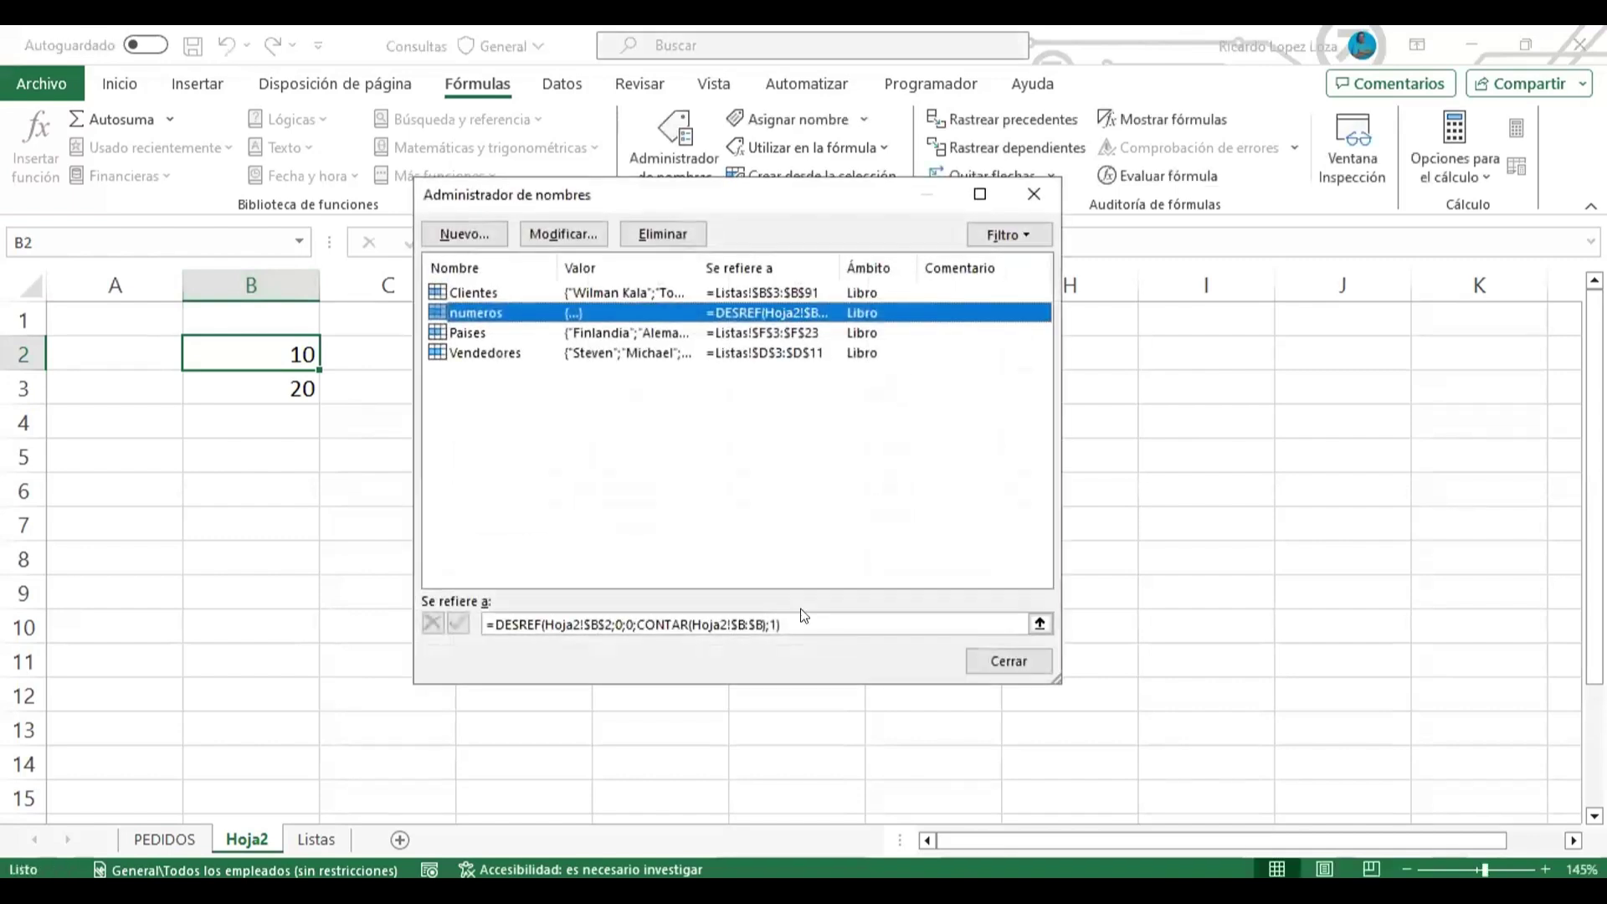
# - Check numeros' current range, then extend B2:B3's series down to 70 in B8
pyautogui.click(816, 624)
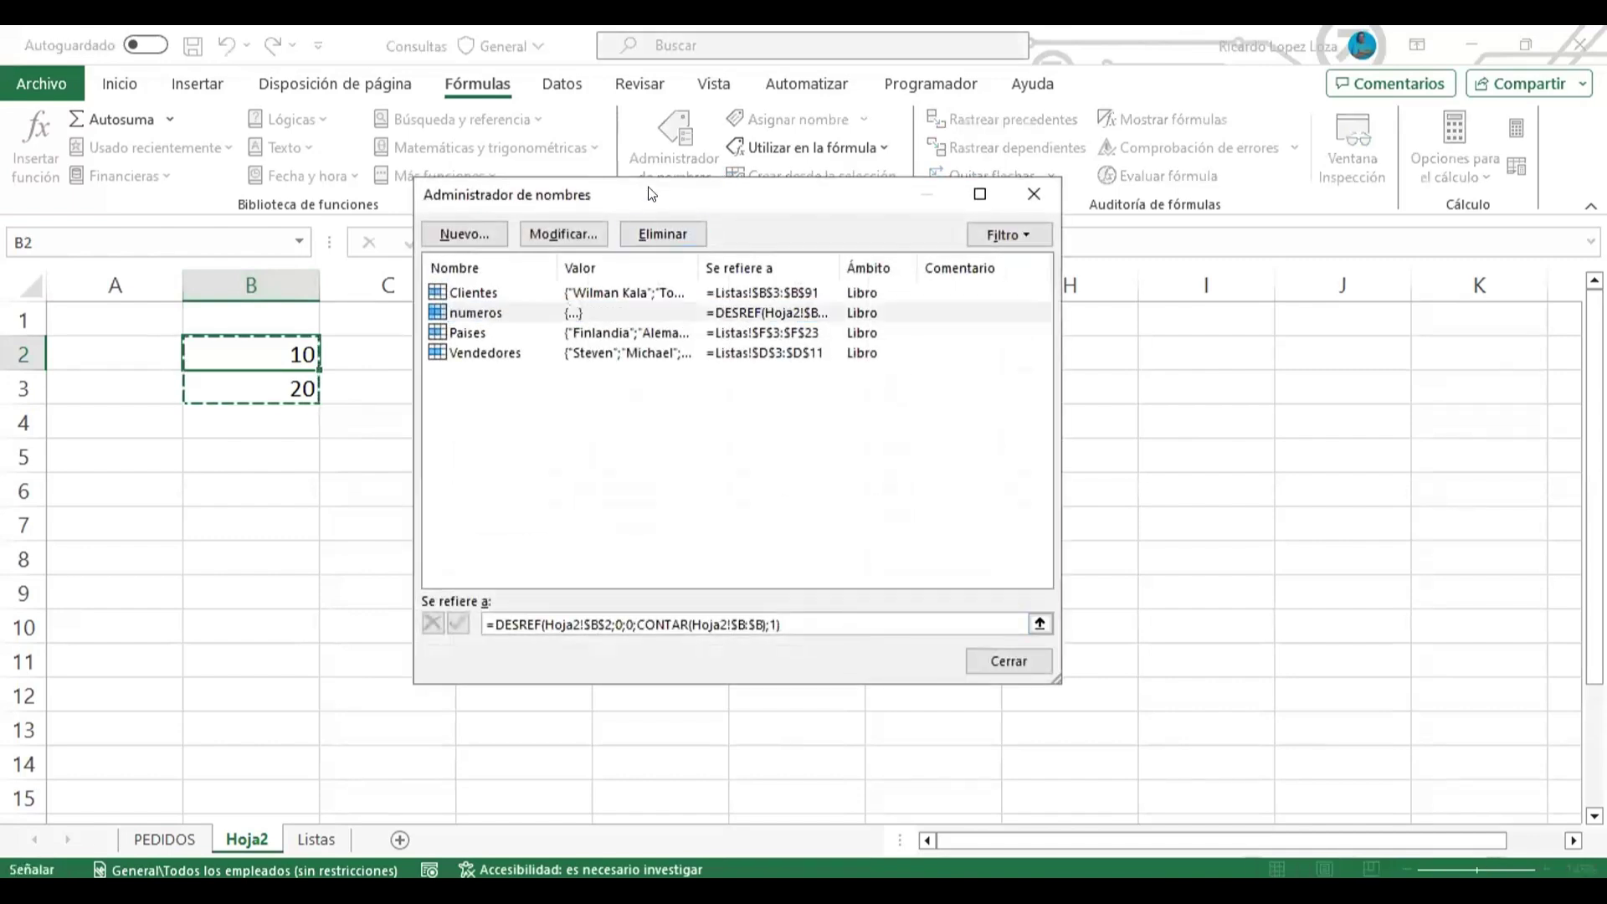
pyautogui.moveTo(661, 195); pyautogui.dragTo(760, 191)
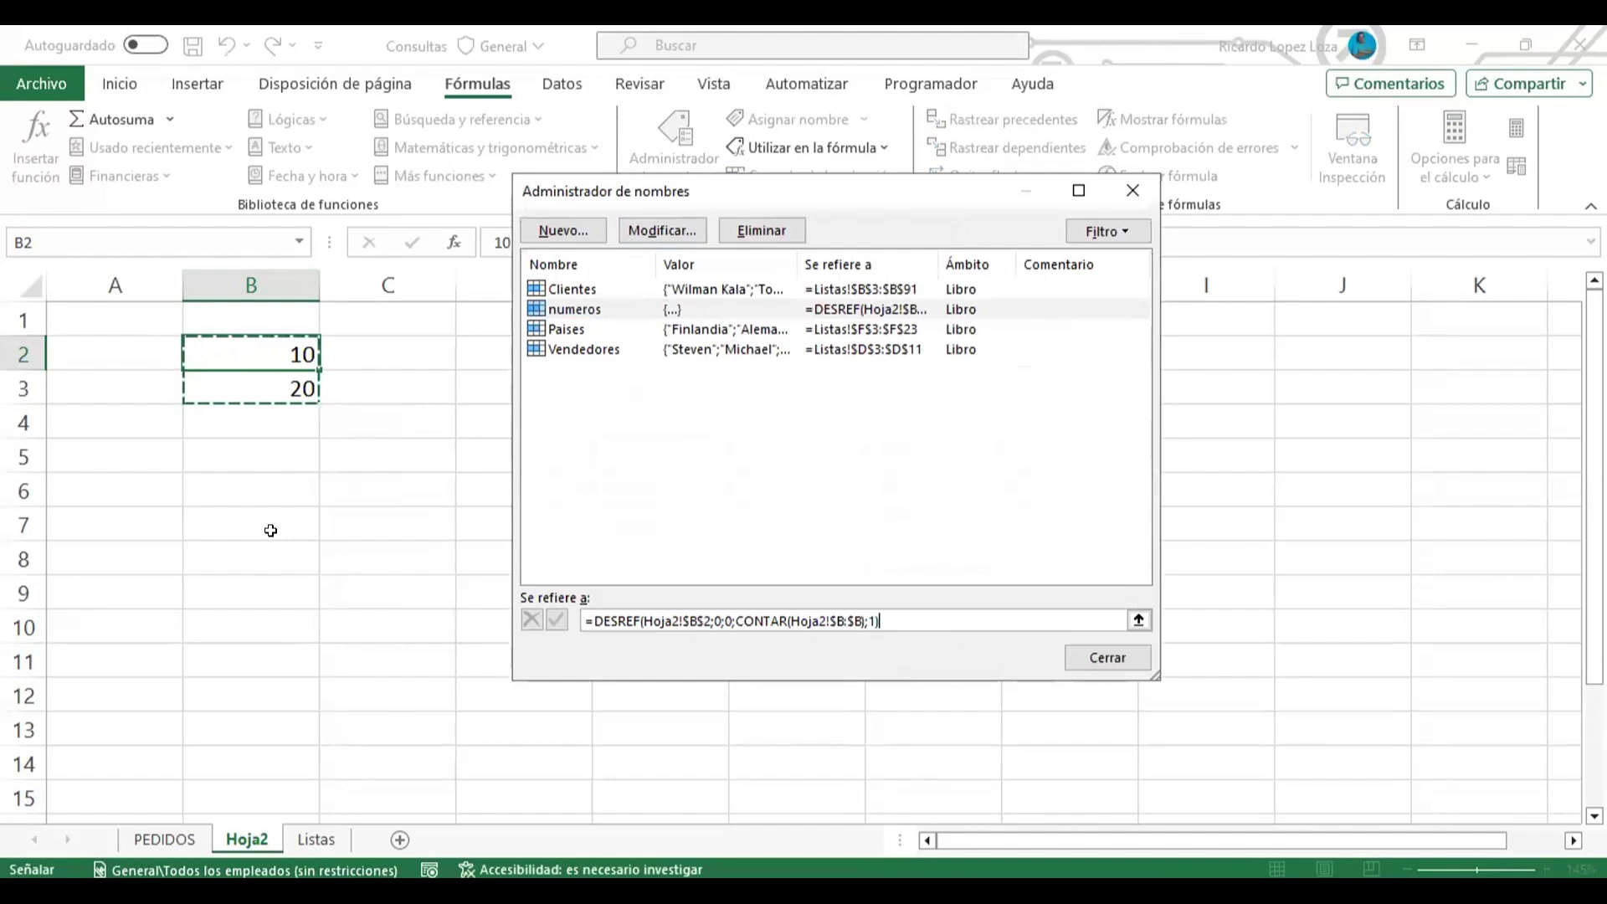
pyautogui.click(1108, 657)
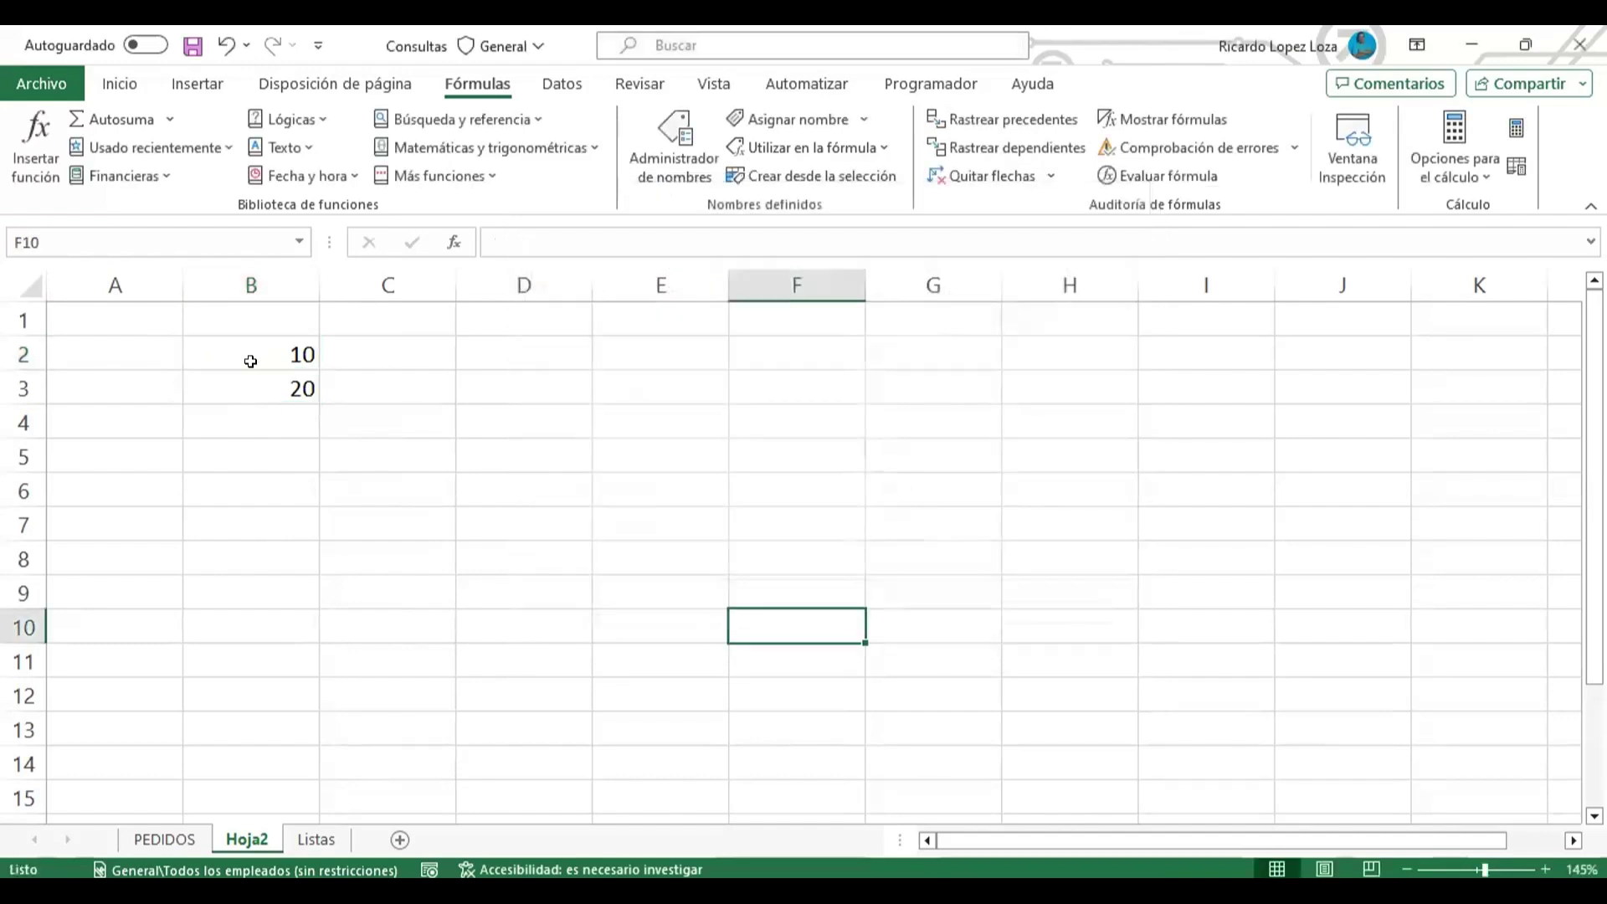
pyautogui.moveTo(251, 356)
pyautogui.mouseDown()
pyautogui.moveTo(257, 378)
pyautogui.moveTo(520, 552)
pyautogui.mouseUp()
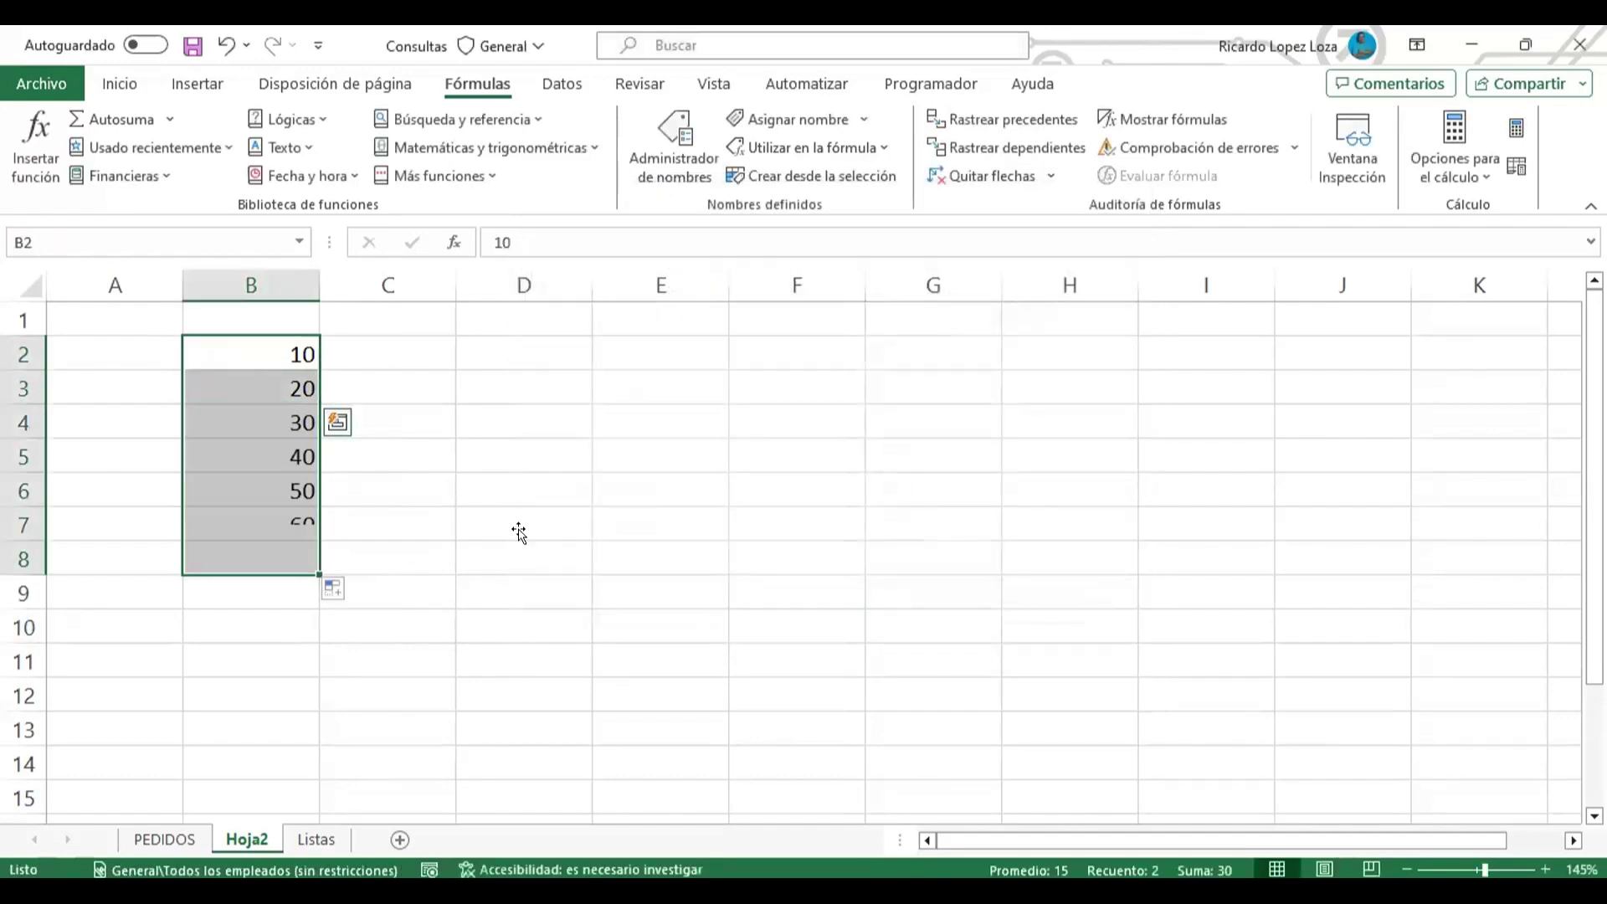
pyautogui.click(523, 557)
# - Confirm numeros now spans B2:B8, then return to the PEDIDOS sheet
pyautogui.click(673, 146)
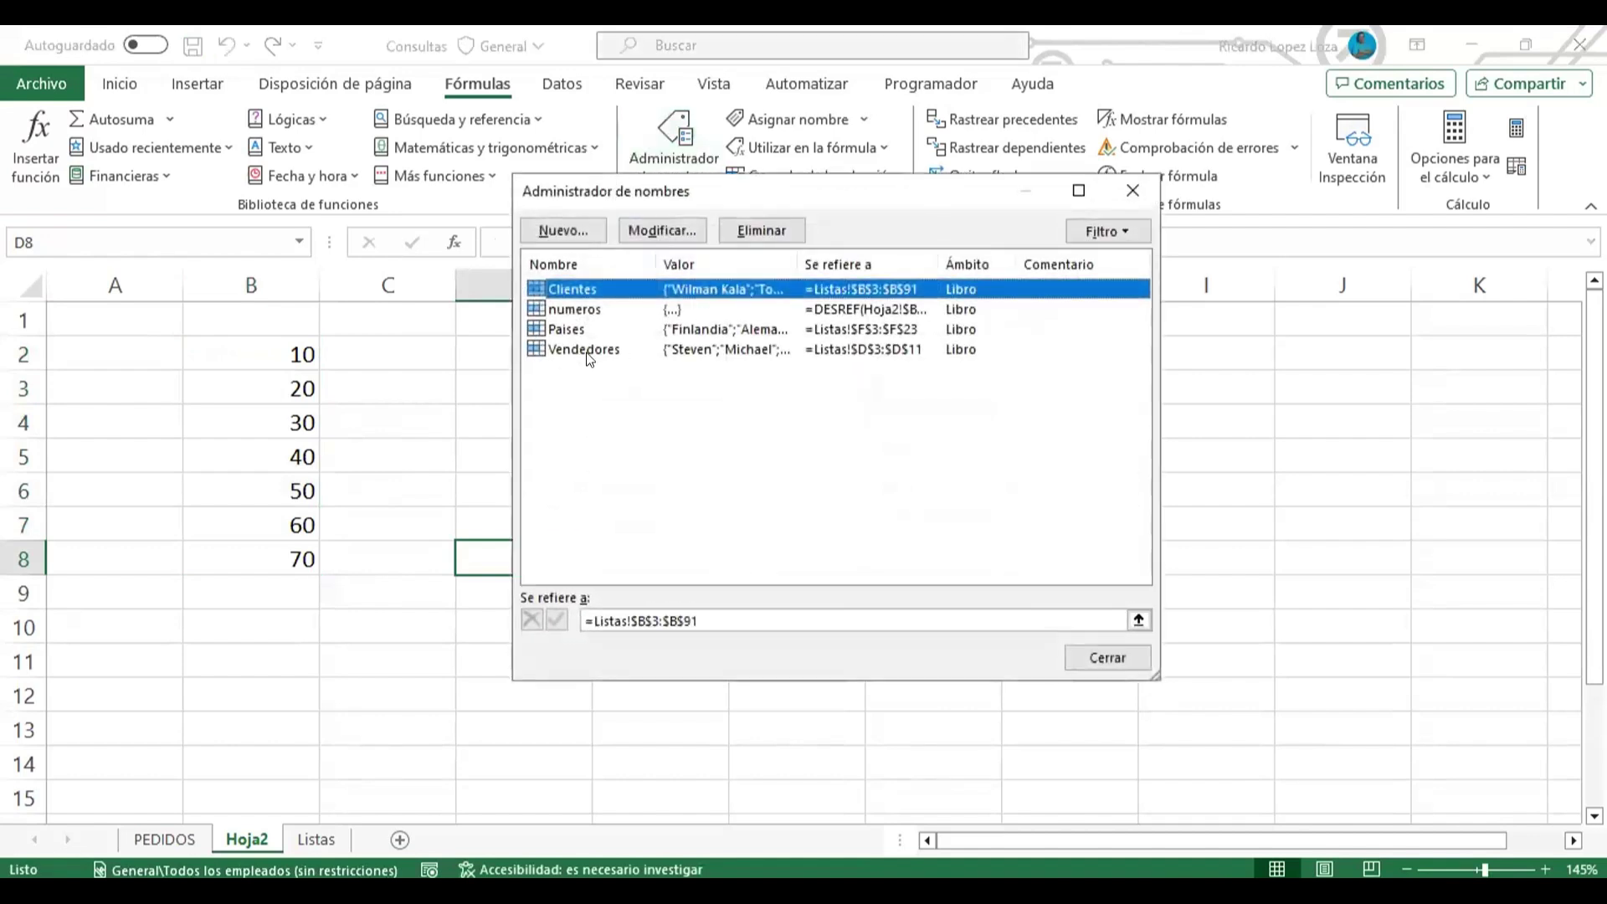
pyautogui.click(595, 309)
pyautogui.click(879, 621)
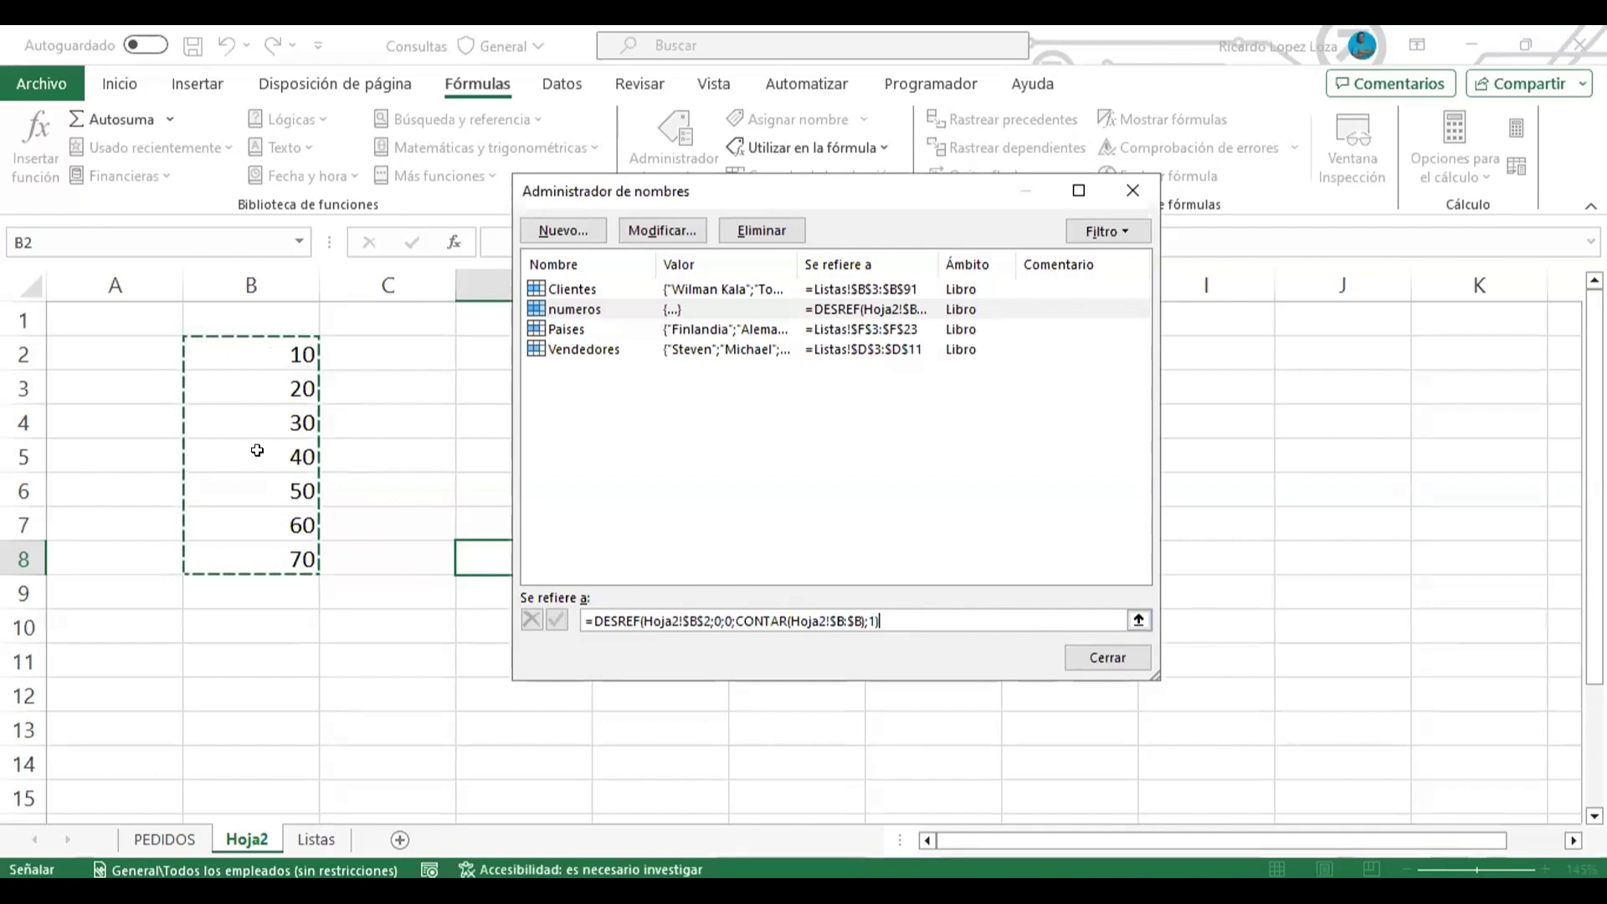
pyautogui.click(1088, 661)
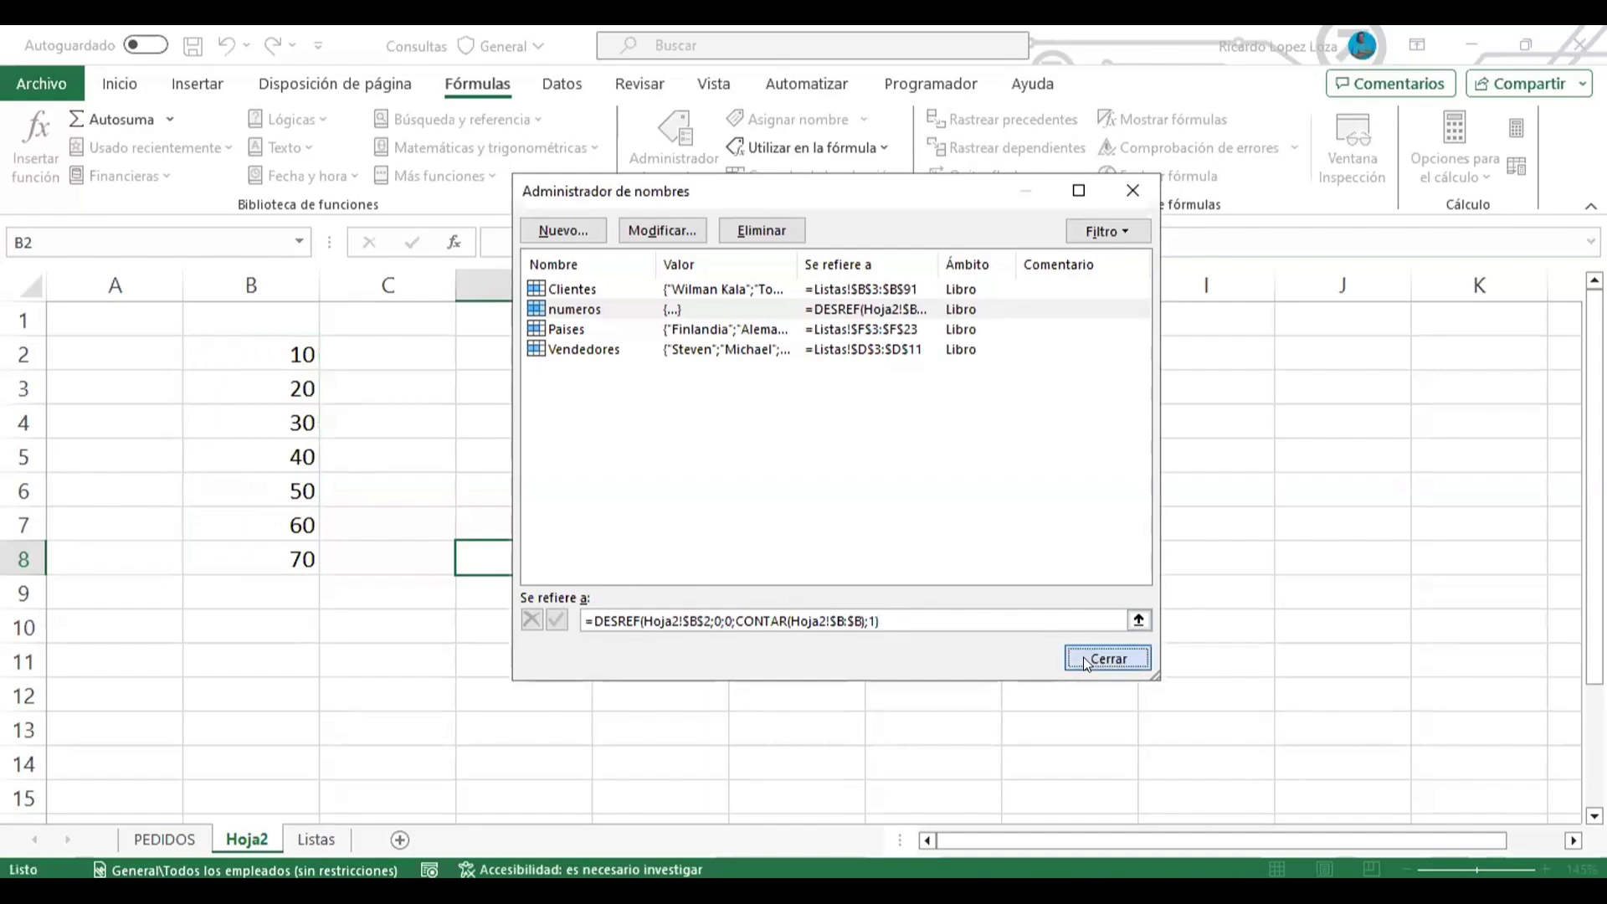
pyautogui.click(164, 840)
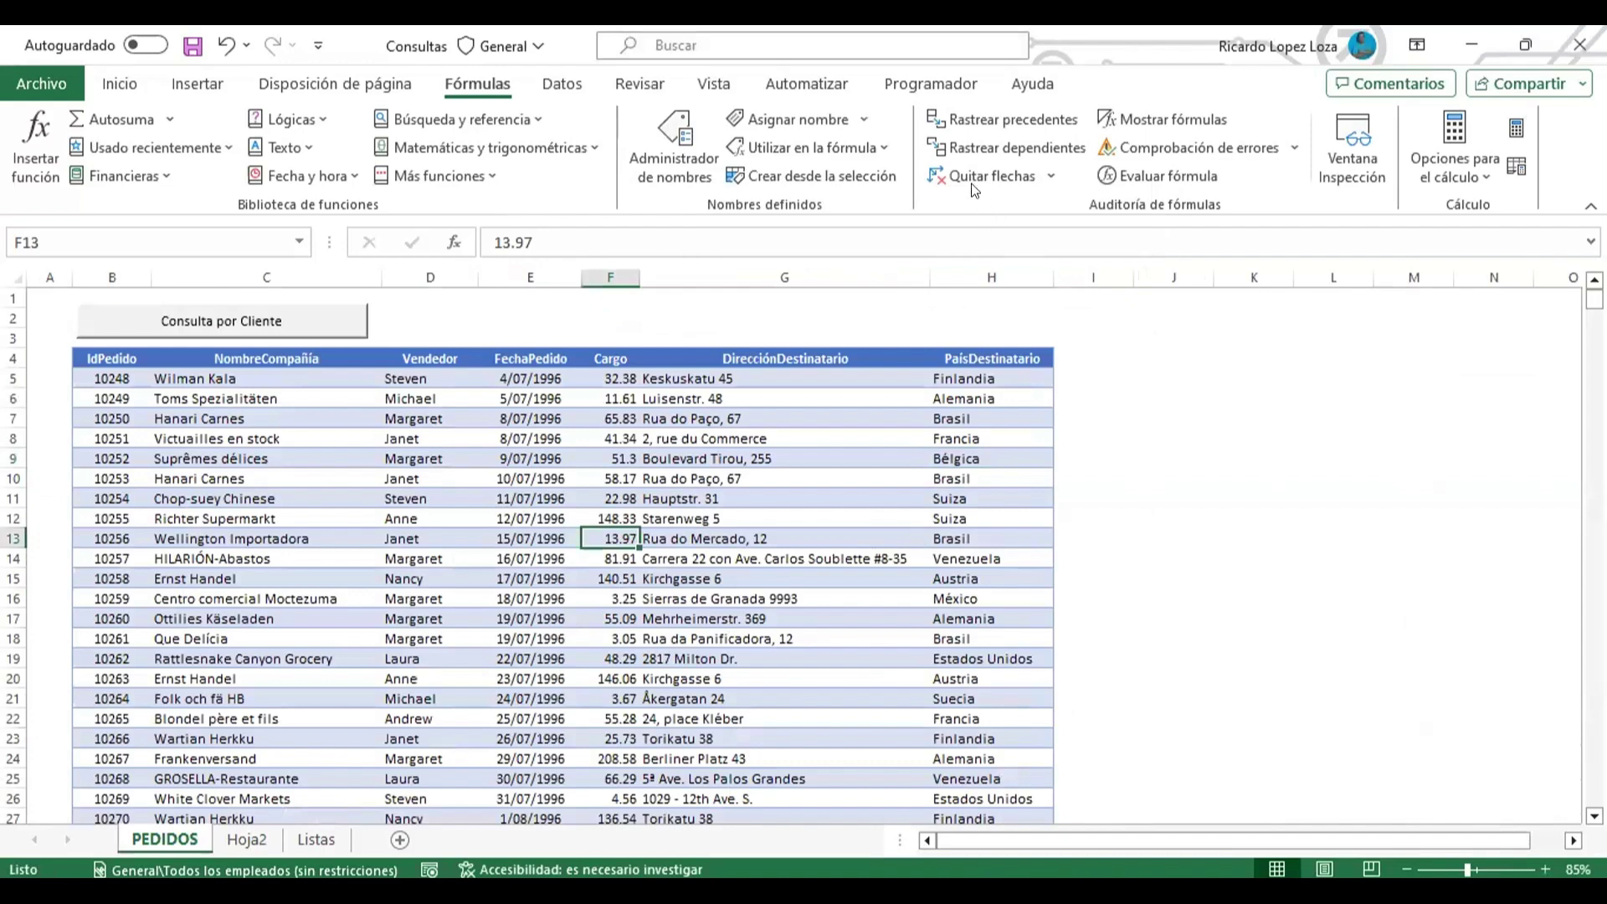
# - In the VBA editor, generate an empty CboClientes_Change procedure from the FrmClientes combo box
pyautogui.click(930, 87)
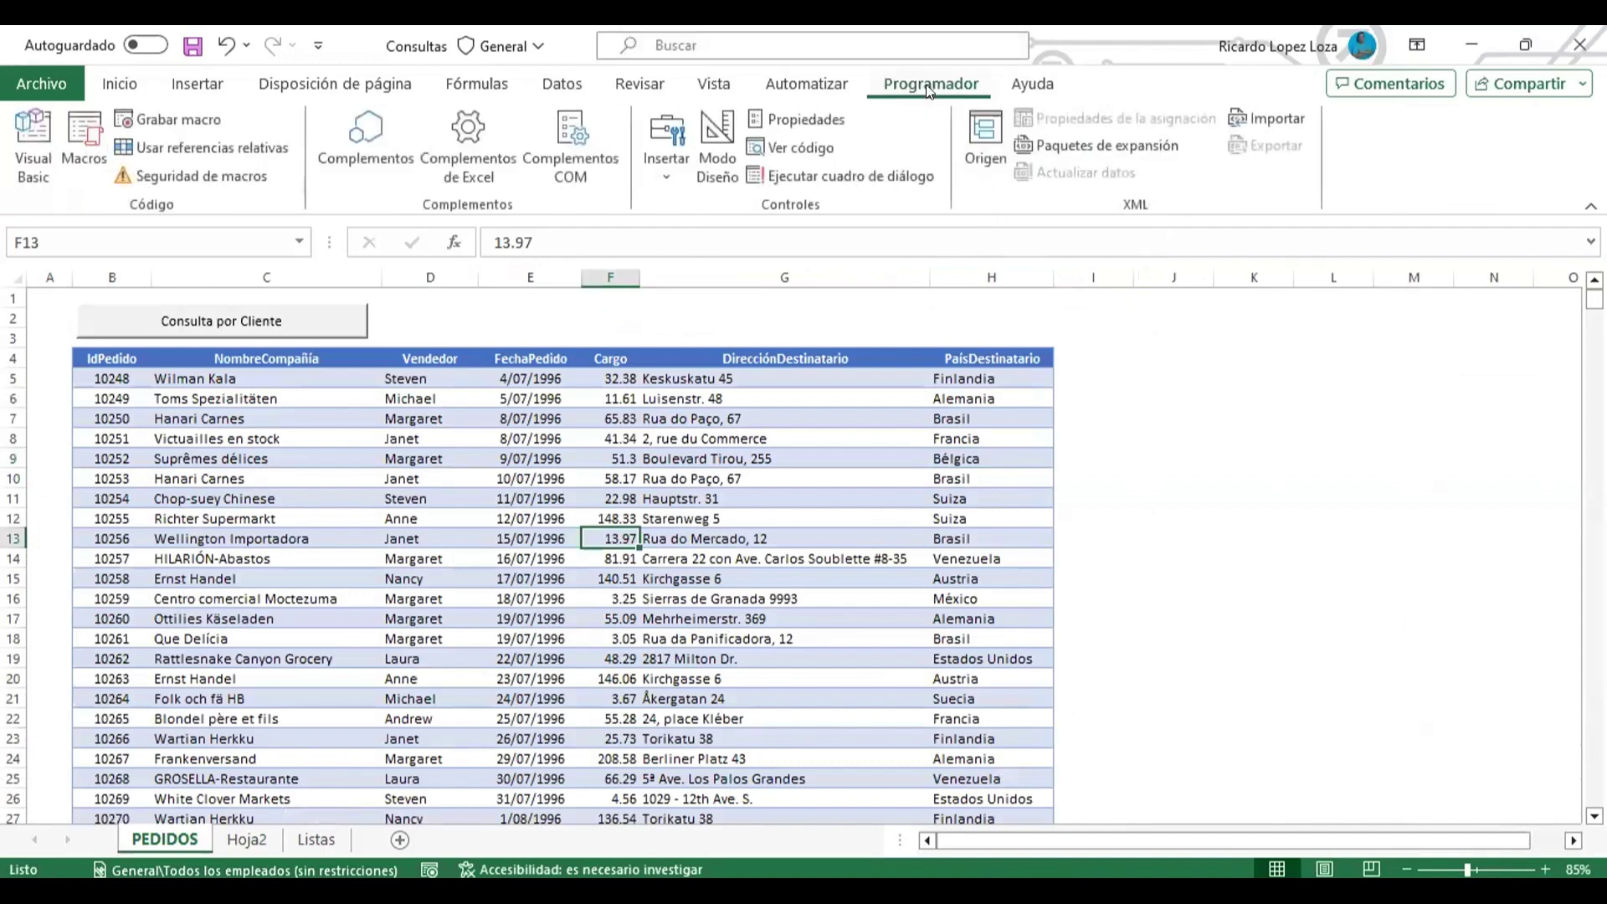
pyautogui.click(25, 175)
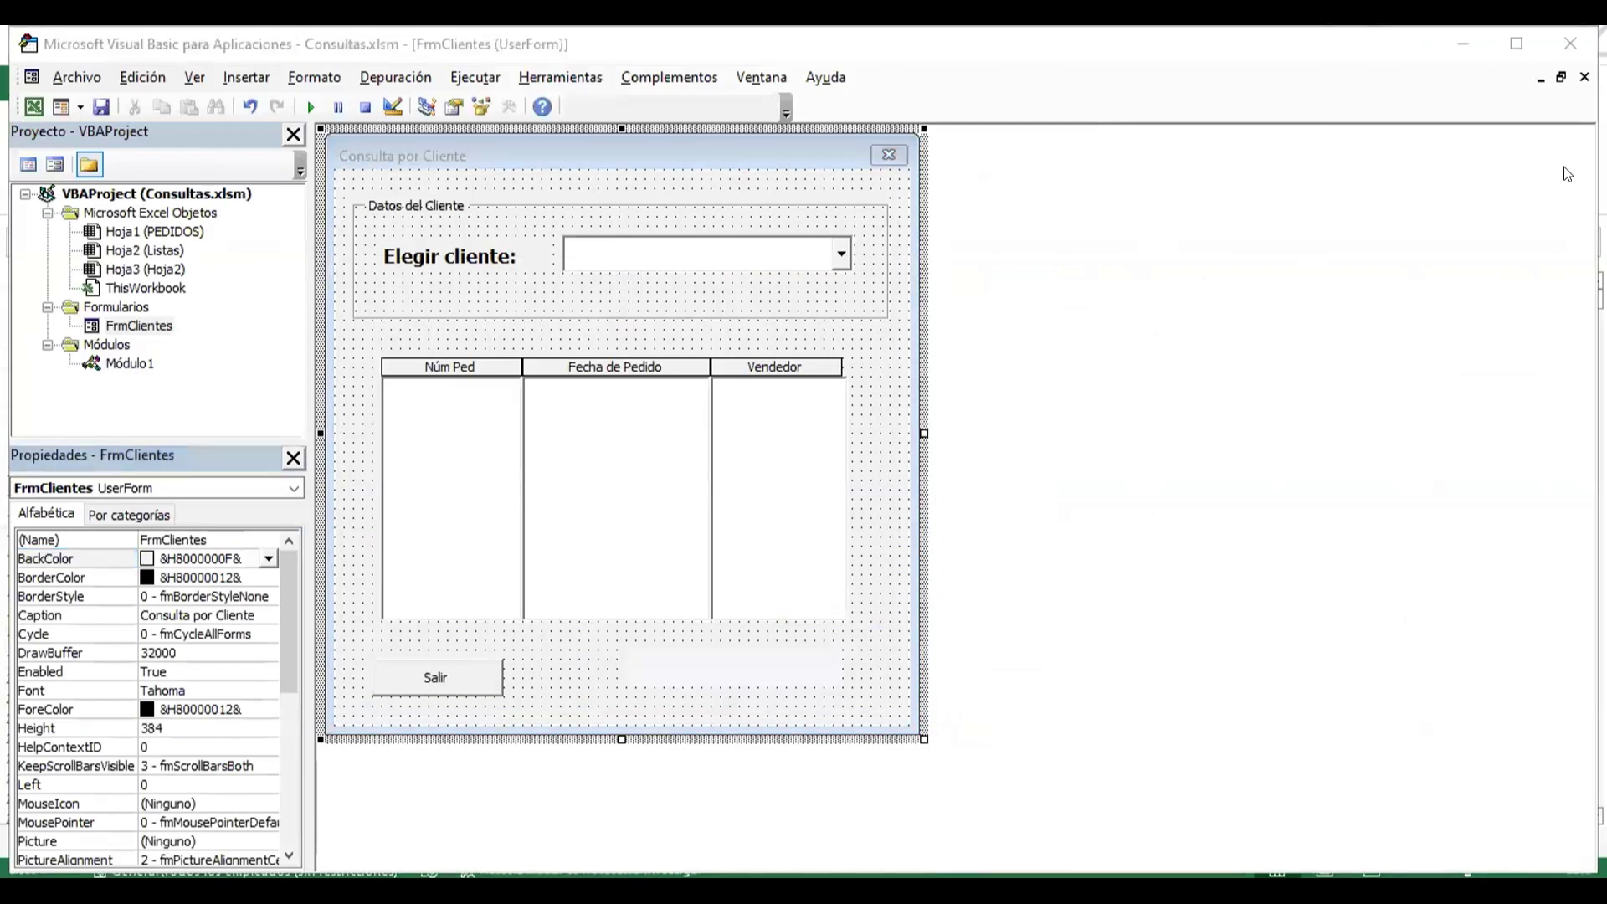
pyautogui.click(889, 339)
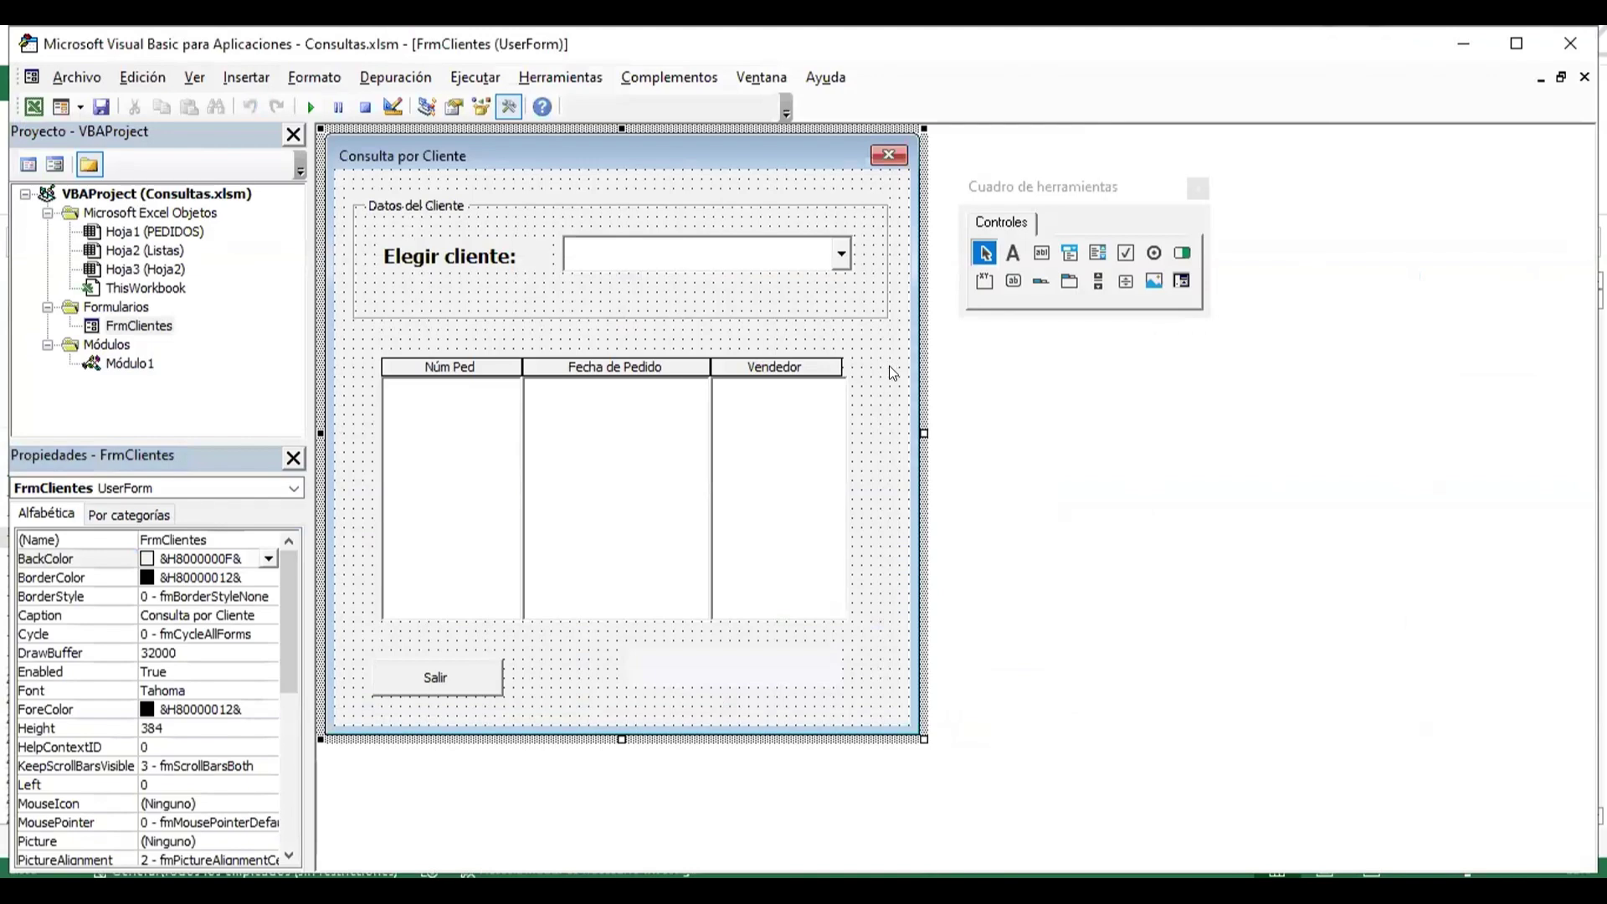
pyautogui.click(717, 258)
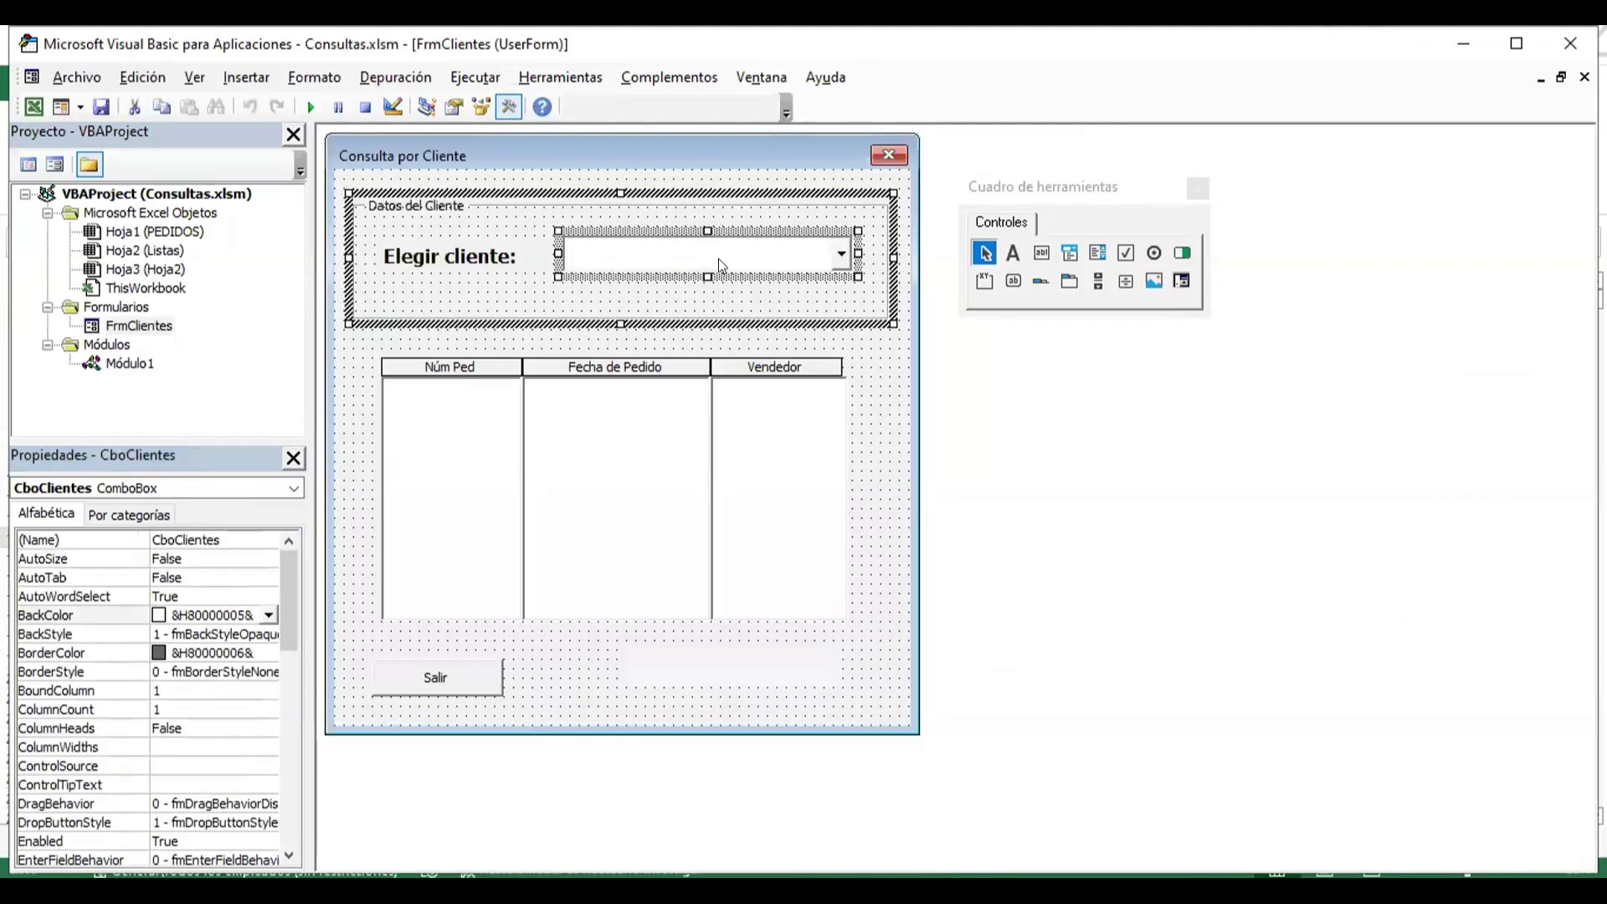
pyautogui.doubleClick(668, 262)
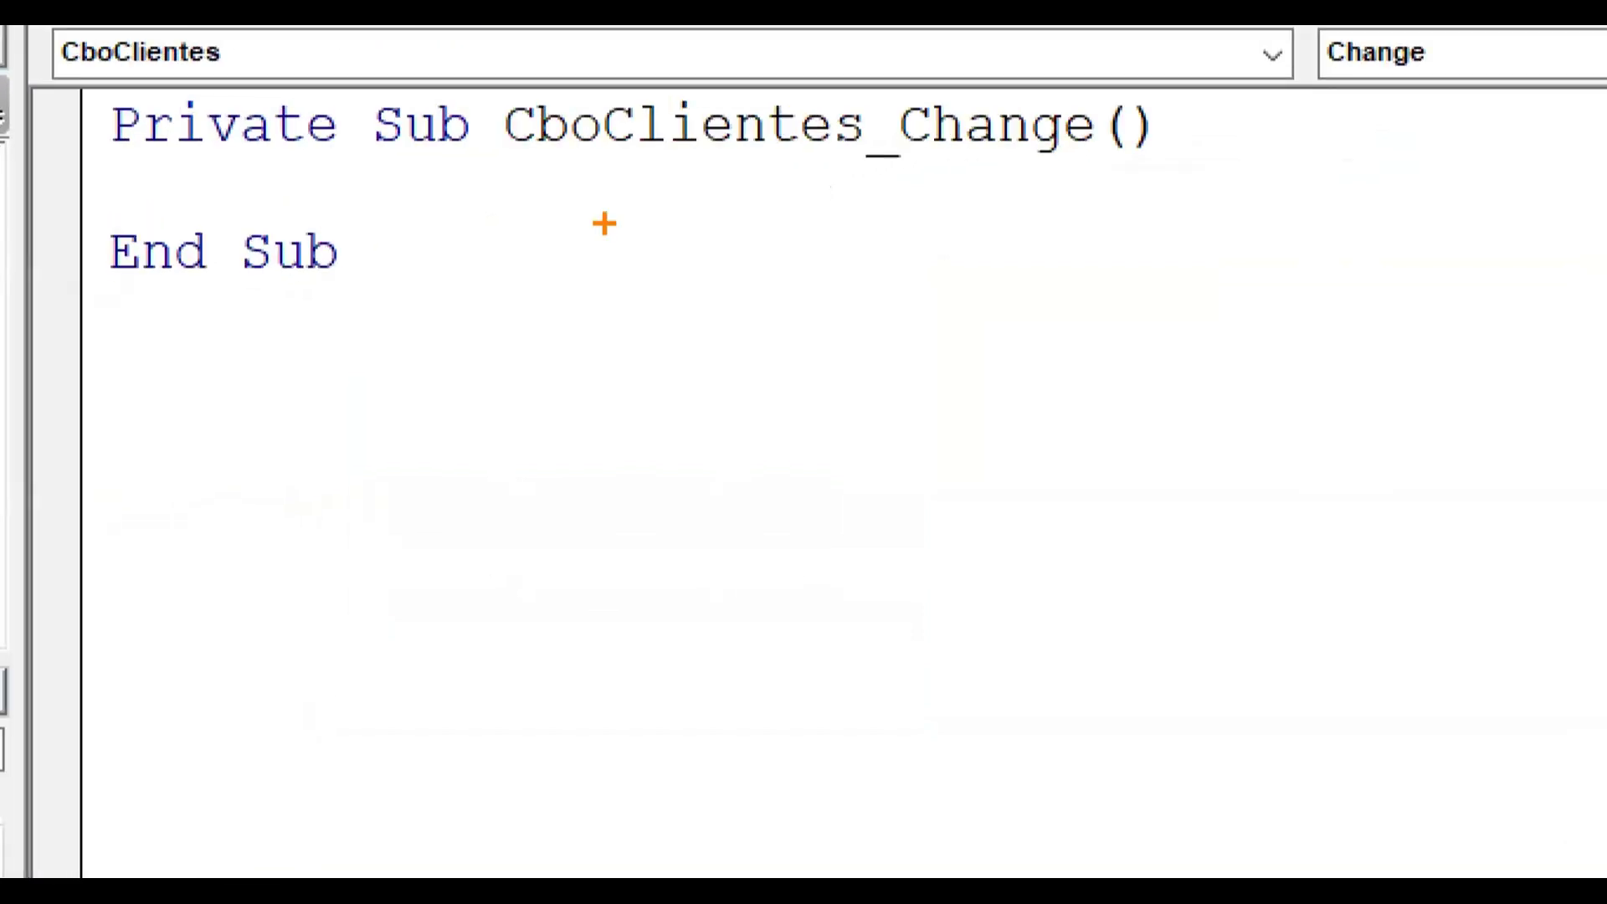
# - Add a CboClientes_Click procedure and delete the unused CboClientes_Change procedure
pyautogui.moveTo(918, 164); pyautogui.dragTo(1057, 165)
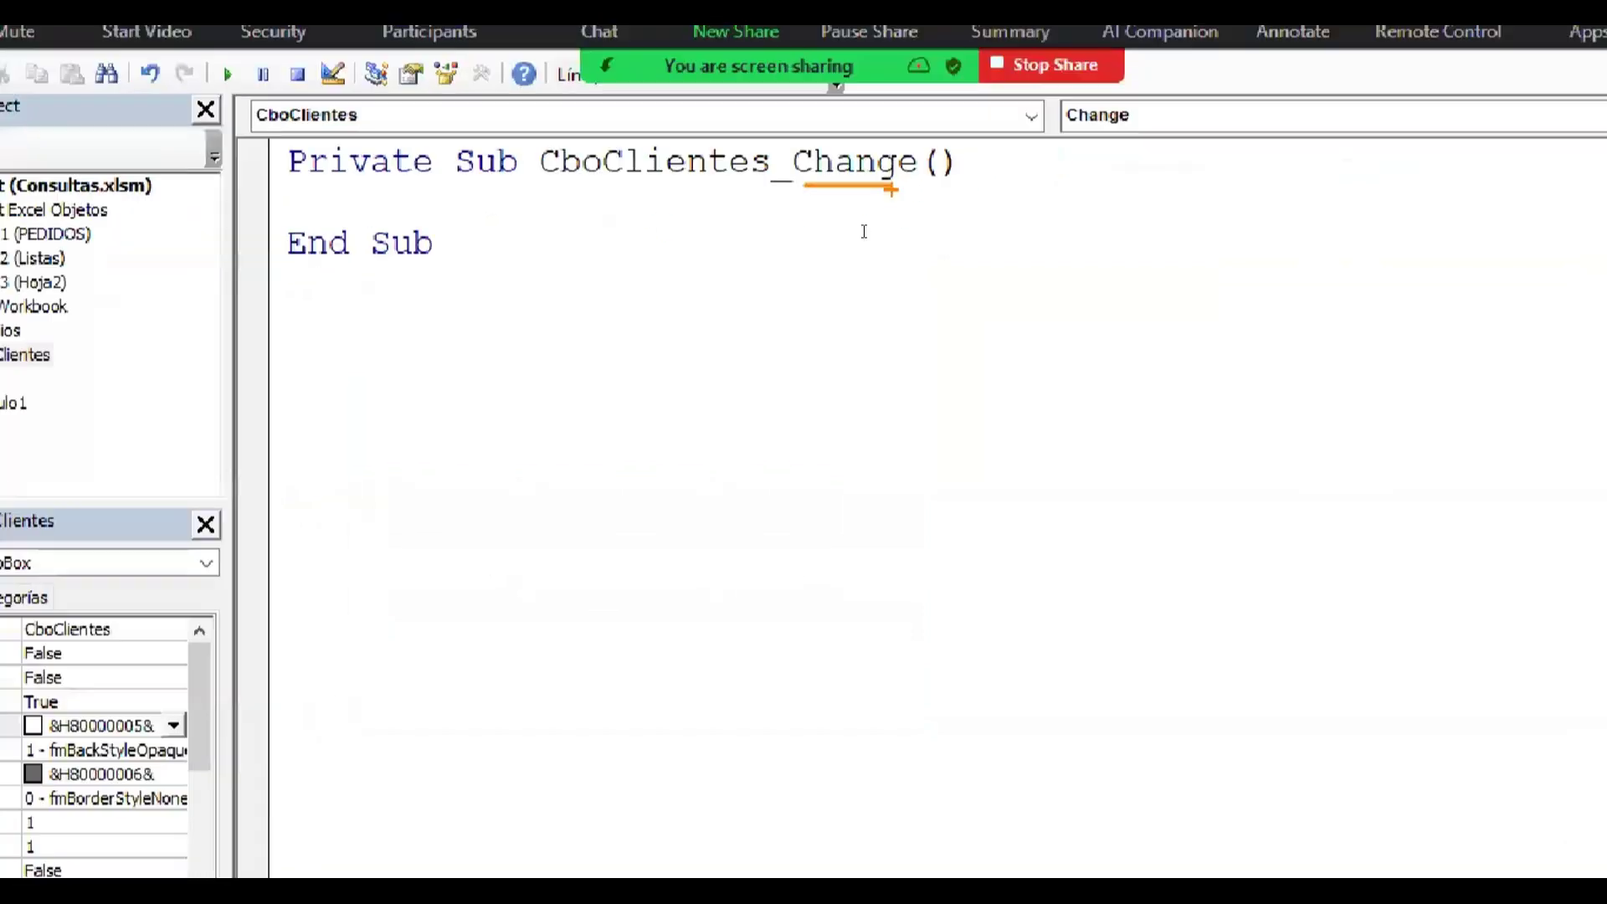
pyautogui.click(1571, 142)
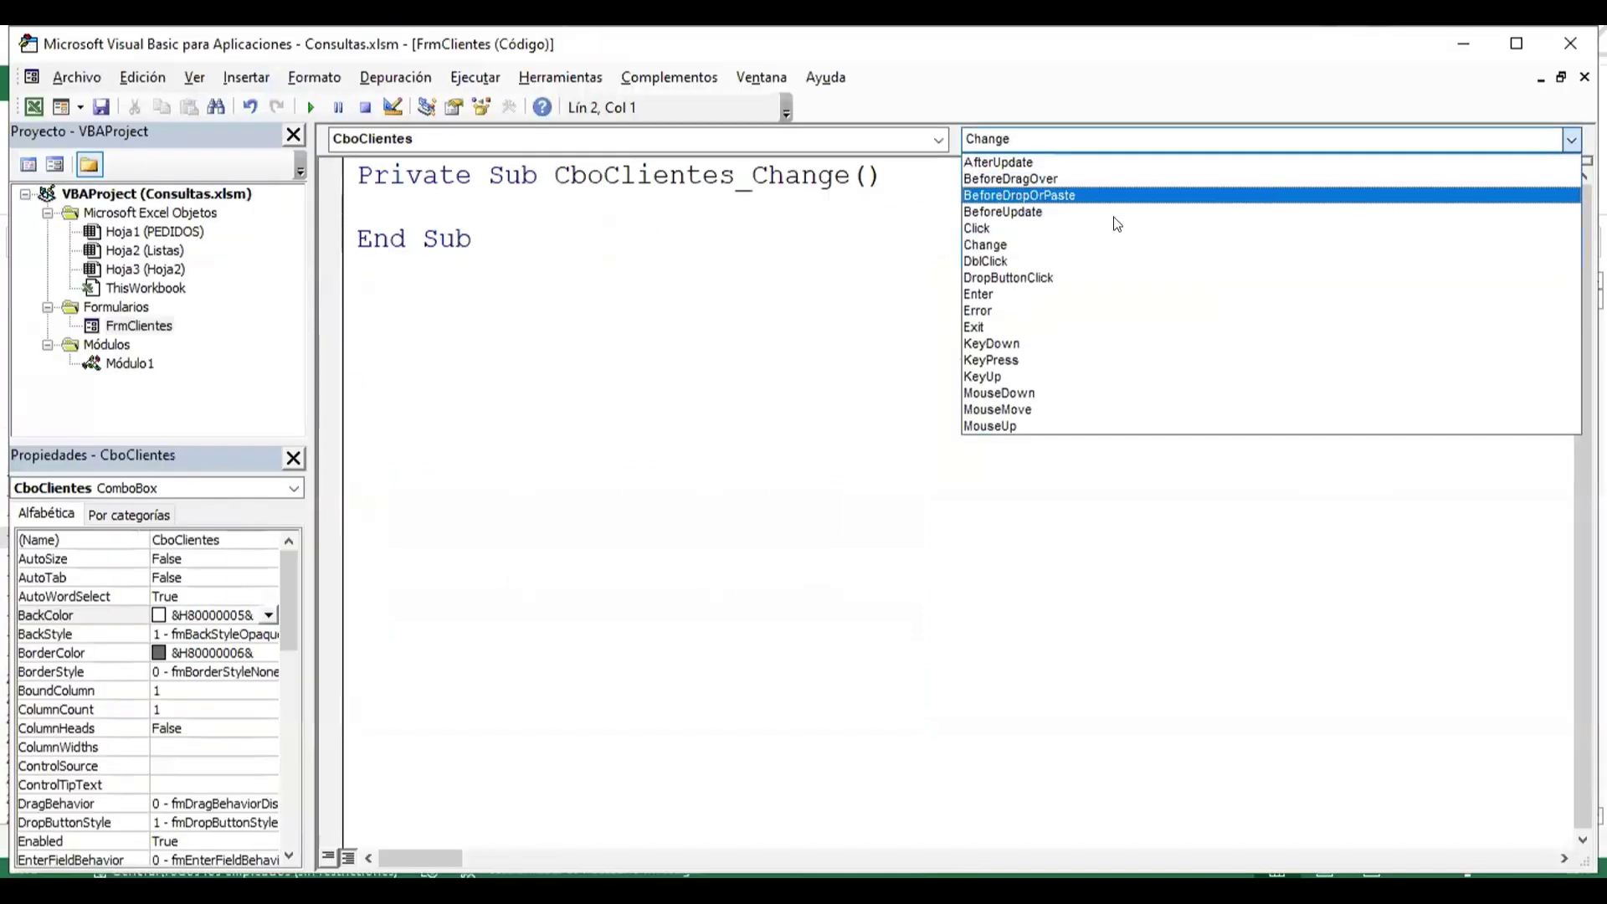
pyautogui.click(1117, 227)
pyautogui.moveTo(490, 242); pyautogui.dragTo(350, 165)
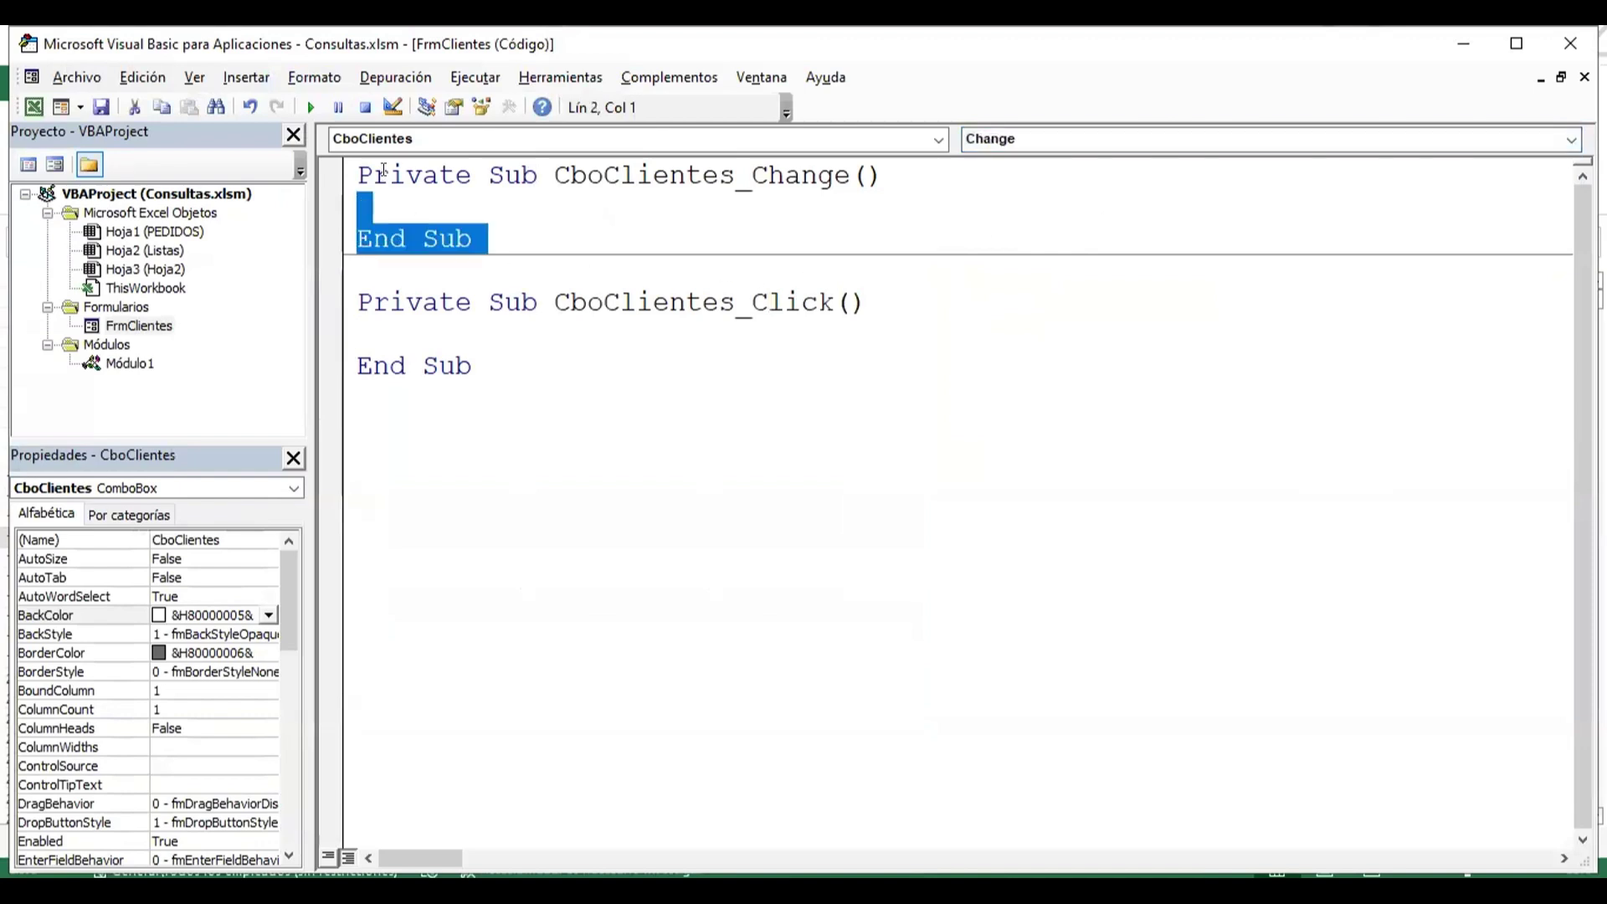
pyautogui.press('Delete')
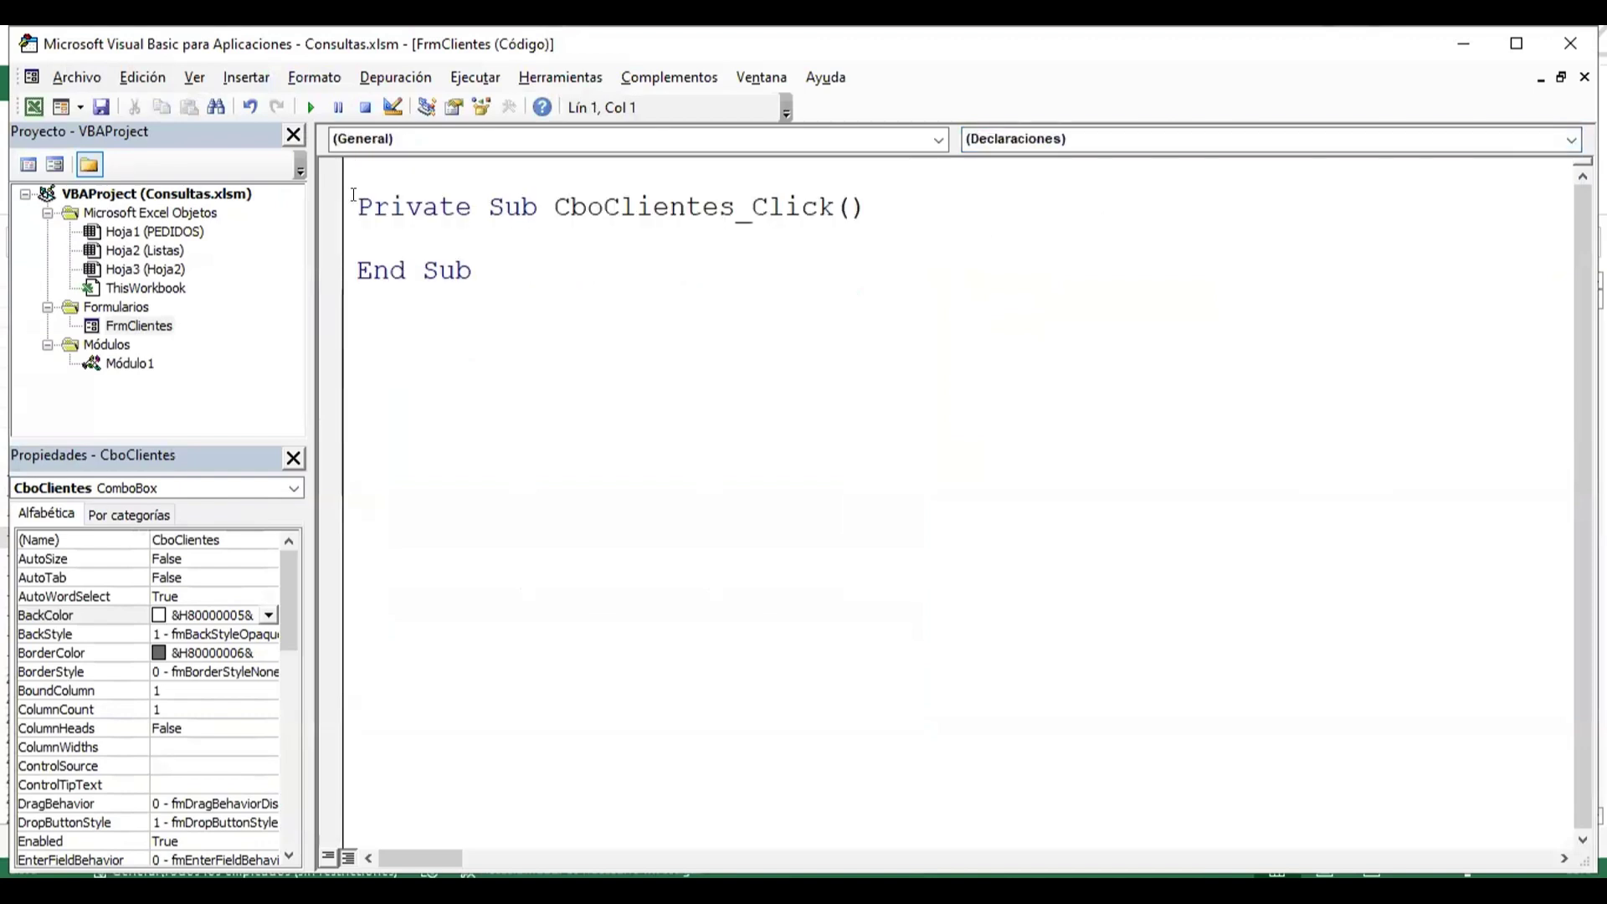
pyautogui.press('Delete')
pyautogui.click(655, 226)
pyautogui.click(554, 201)
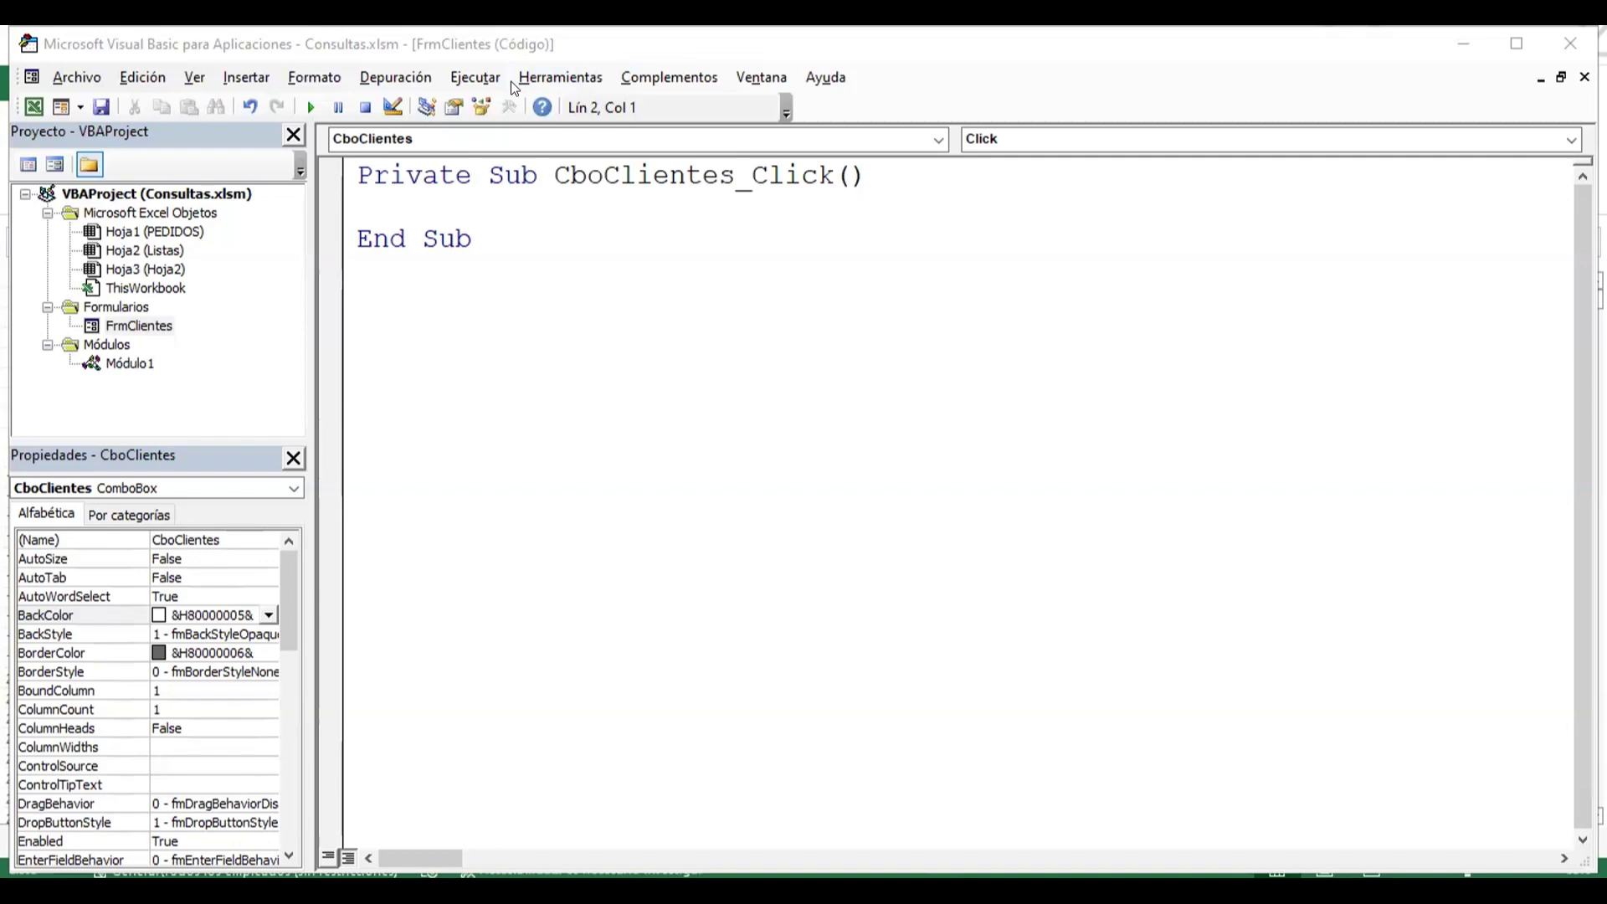
pyautogui.click(414, 204)
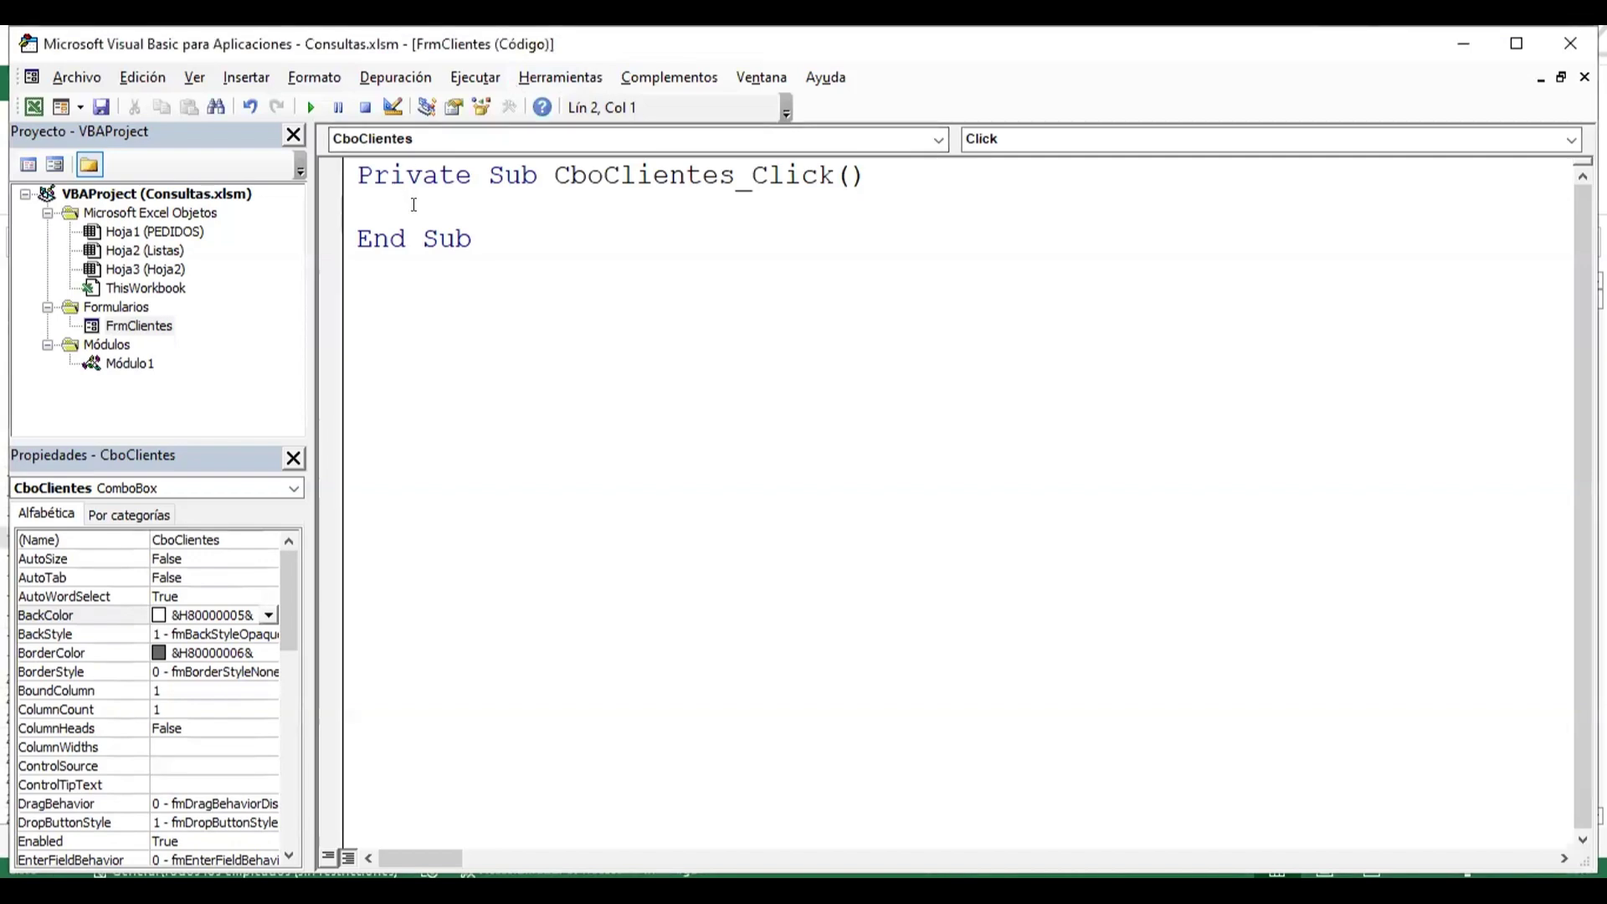
# - Add the comment ' declaracion de variables and the line Dim fila, totalf, contador As Integer
pyautogui.write("' d")
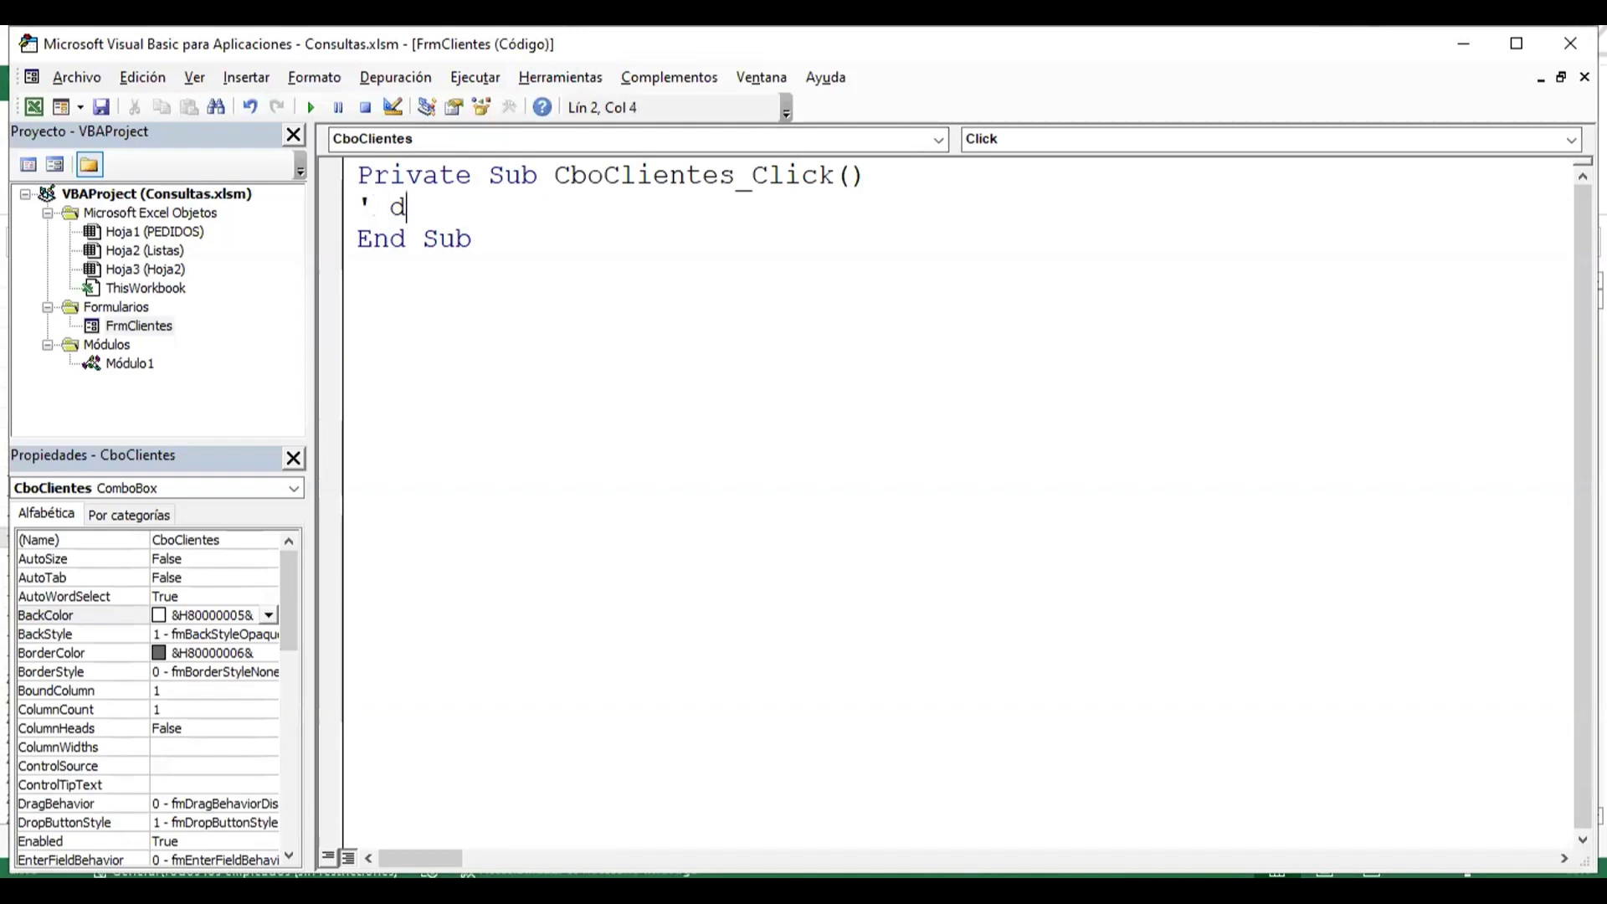
pyautogui.write('eclaracion ')
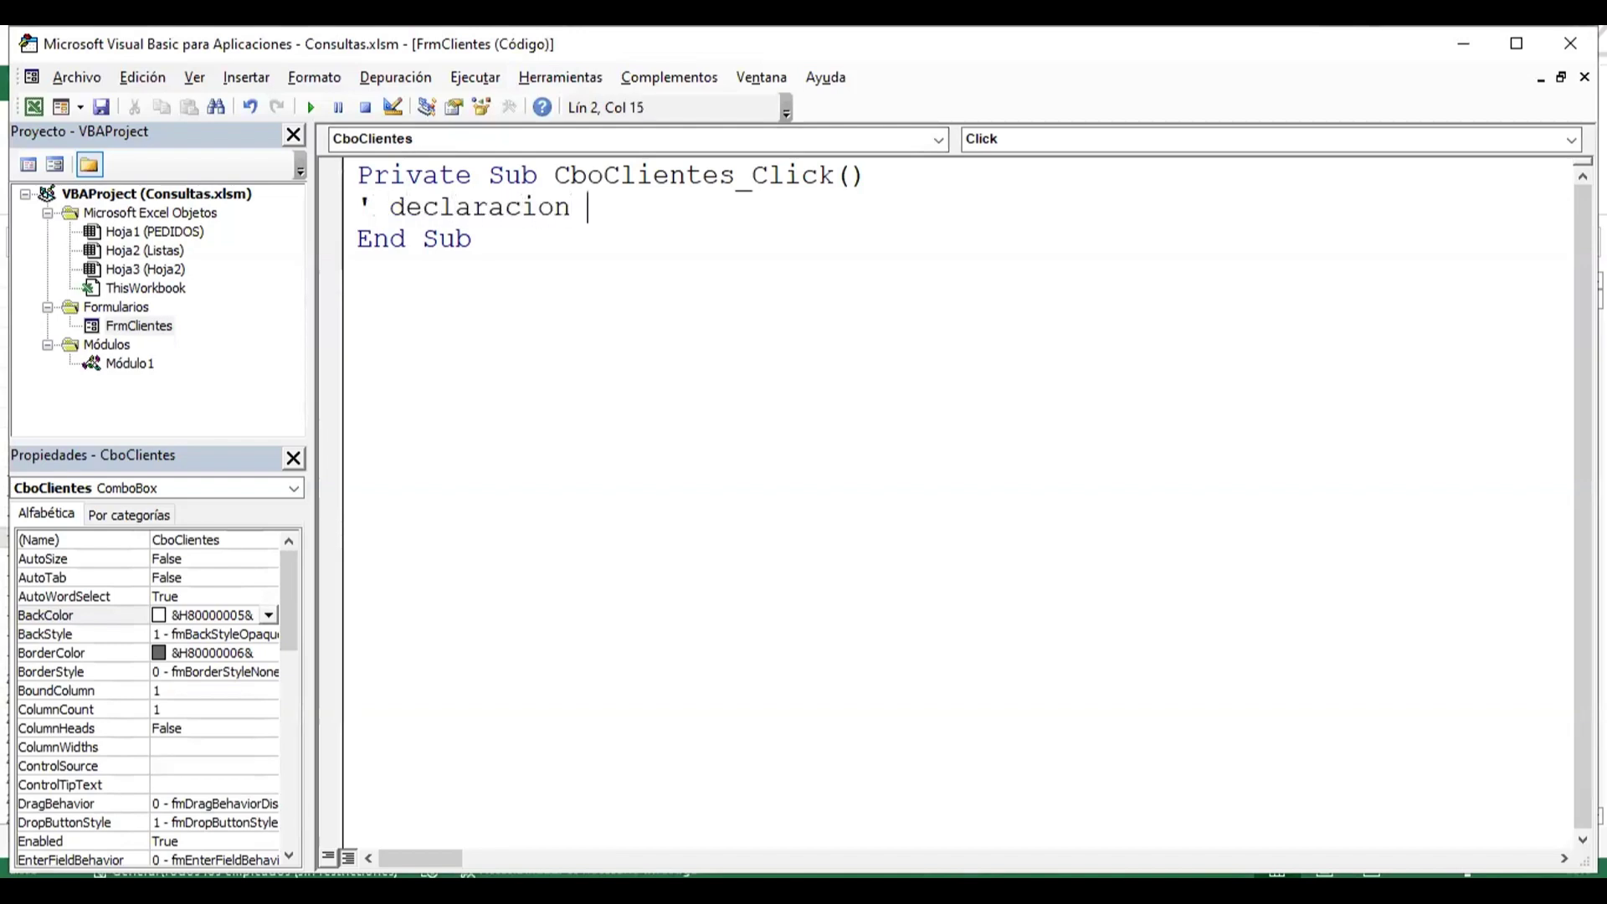
pyautogui.write('de variable')
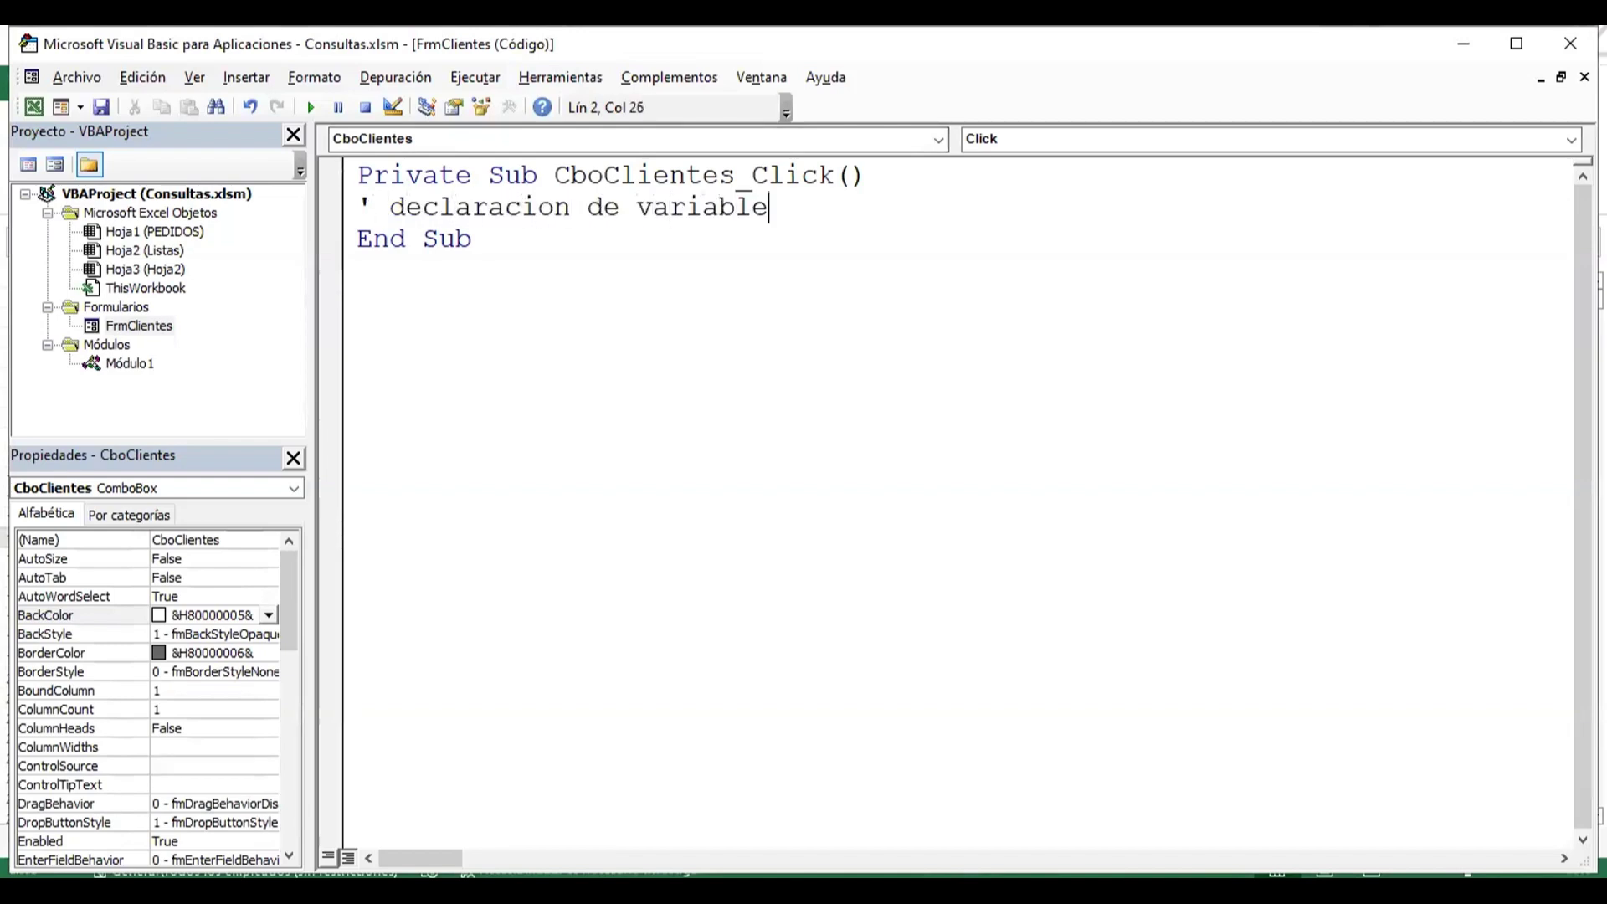
pyautogui.write('s')
pyautogui.press('Return')
pyautogui.press('Return')
pyautogui.press('Up')
pyautogui.press('Tab')
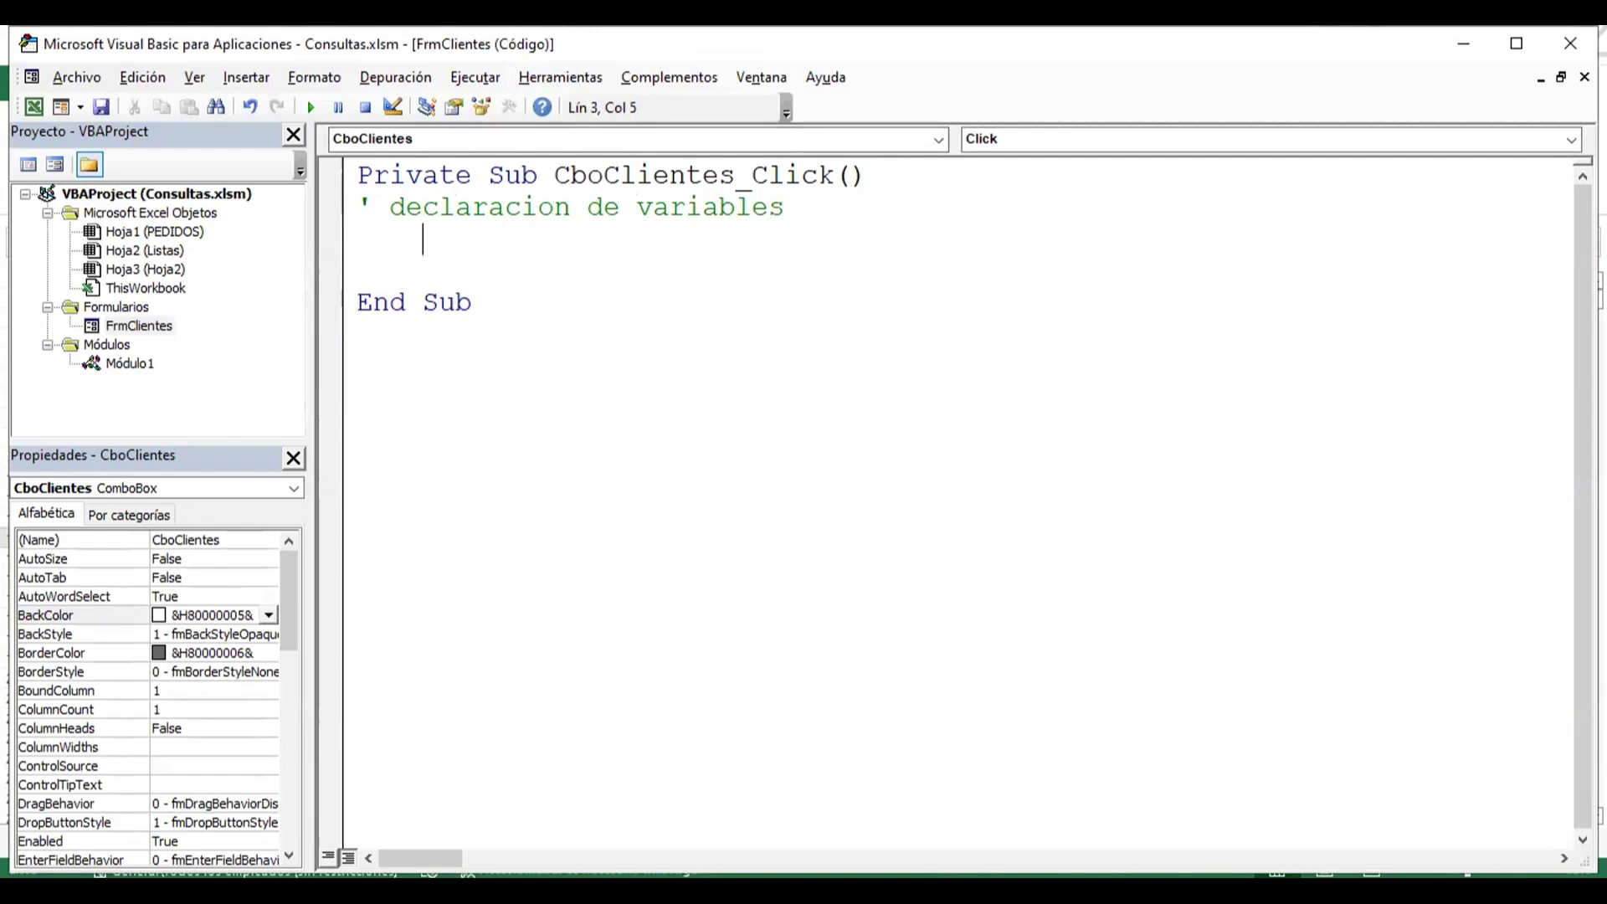
pyautogui.write('fil')
pyautogui.press('BackSpace')
pyautogui.press('BackSpace')
pyautogui.press('BackSpace')
pyautogui.write('dim fila')
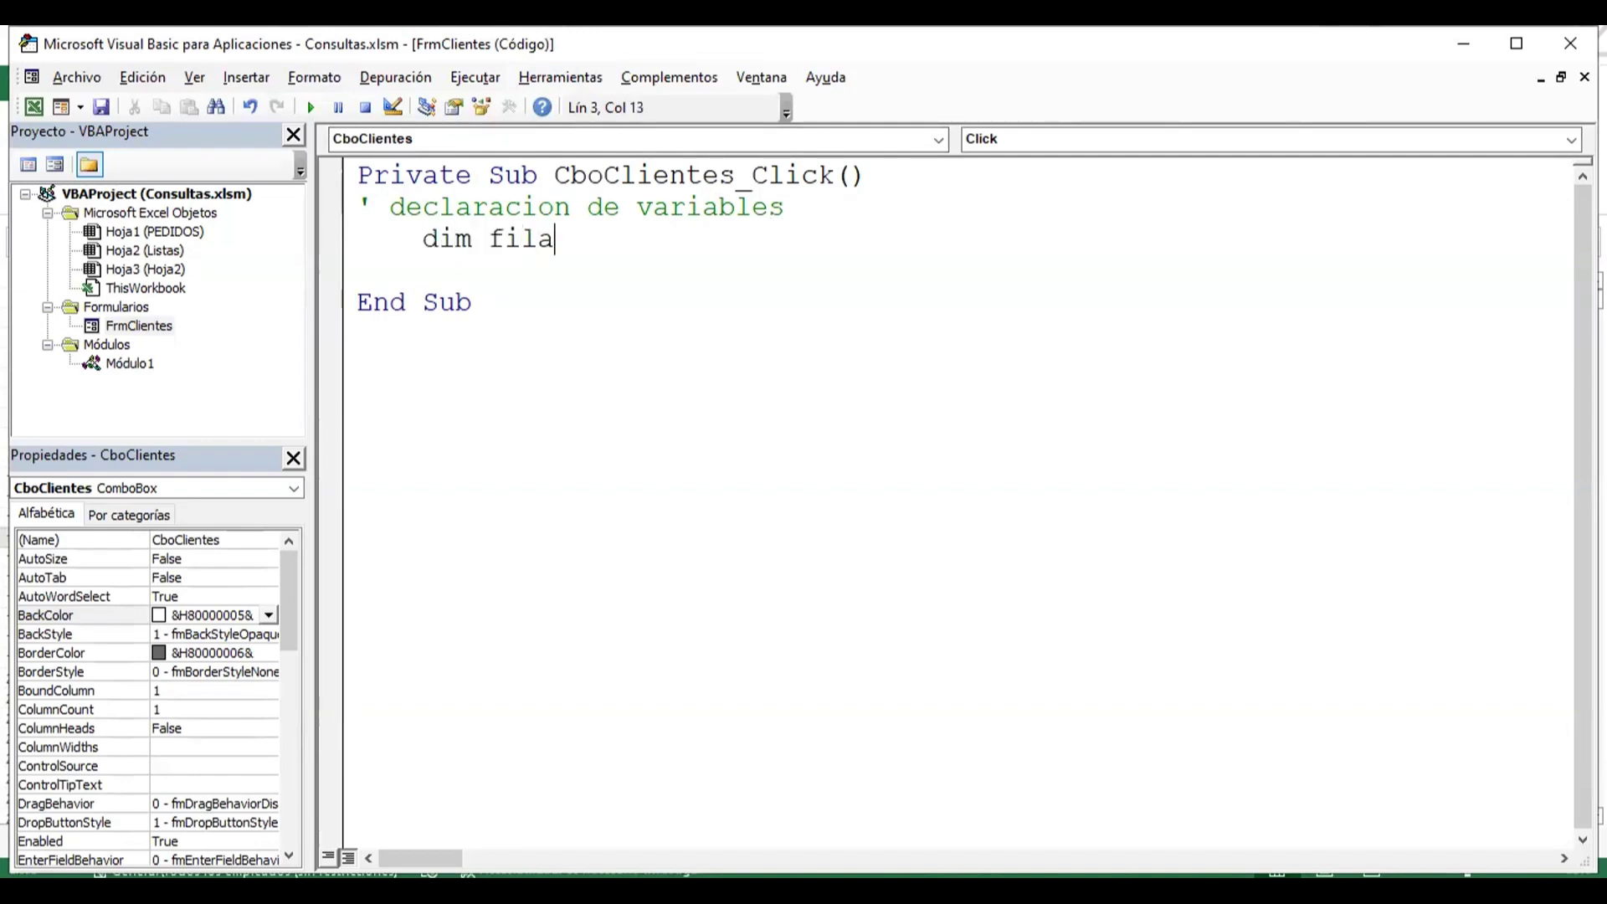
pyautogui.write(', tota')
pyautogui.write('lf')
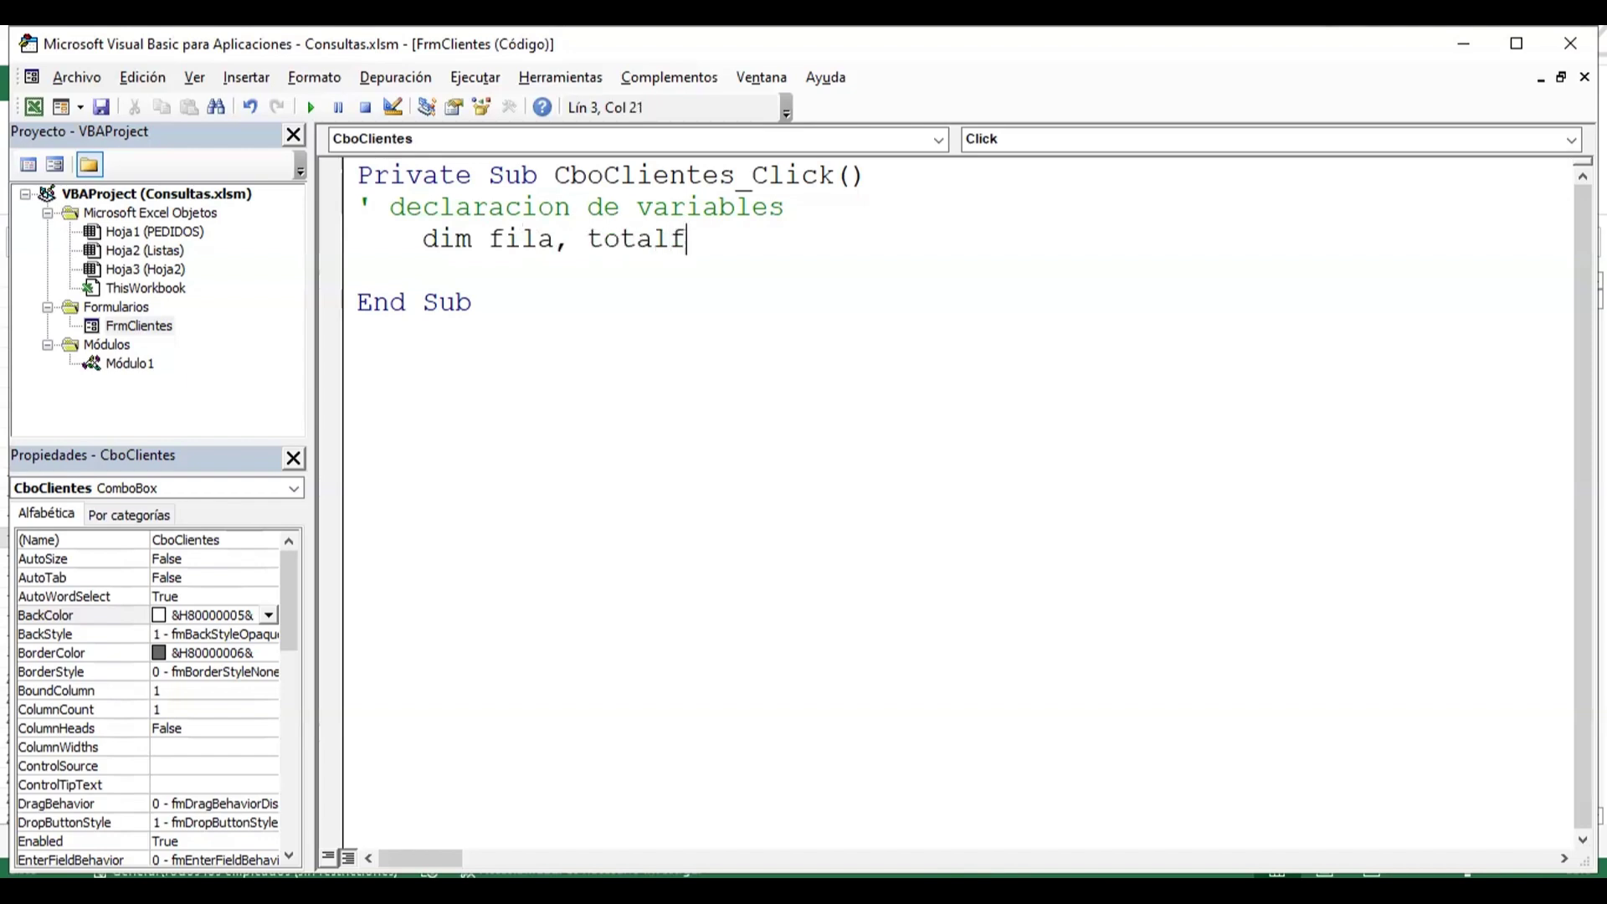
pyautogui.write(', contado')
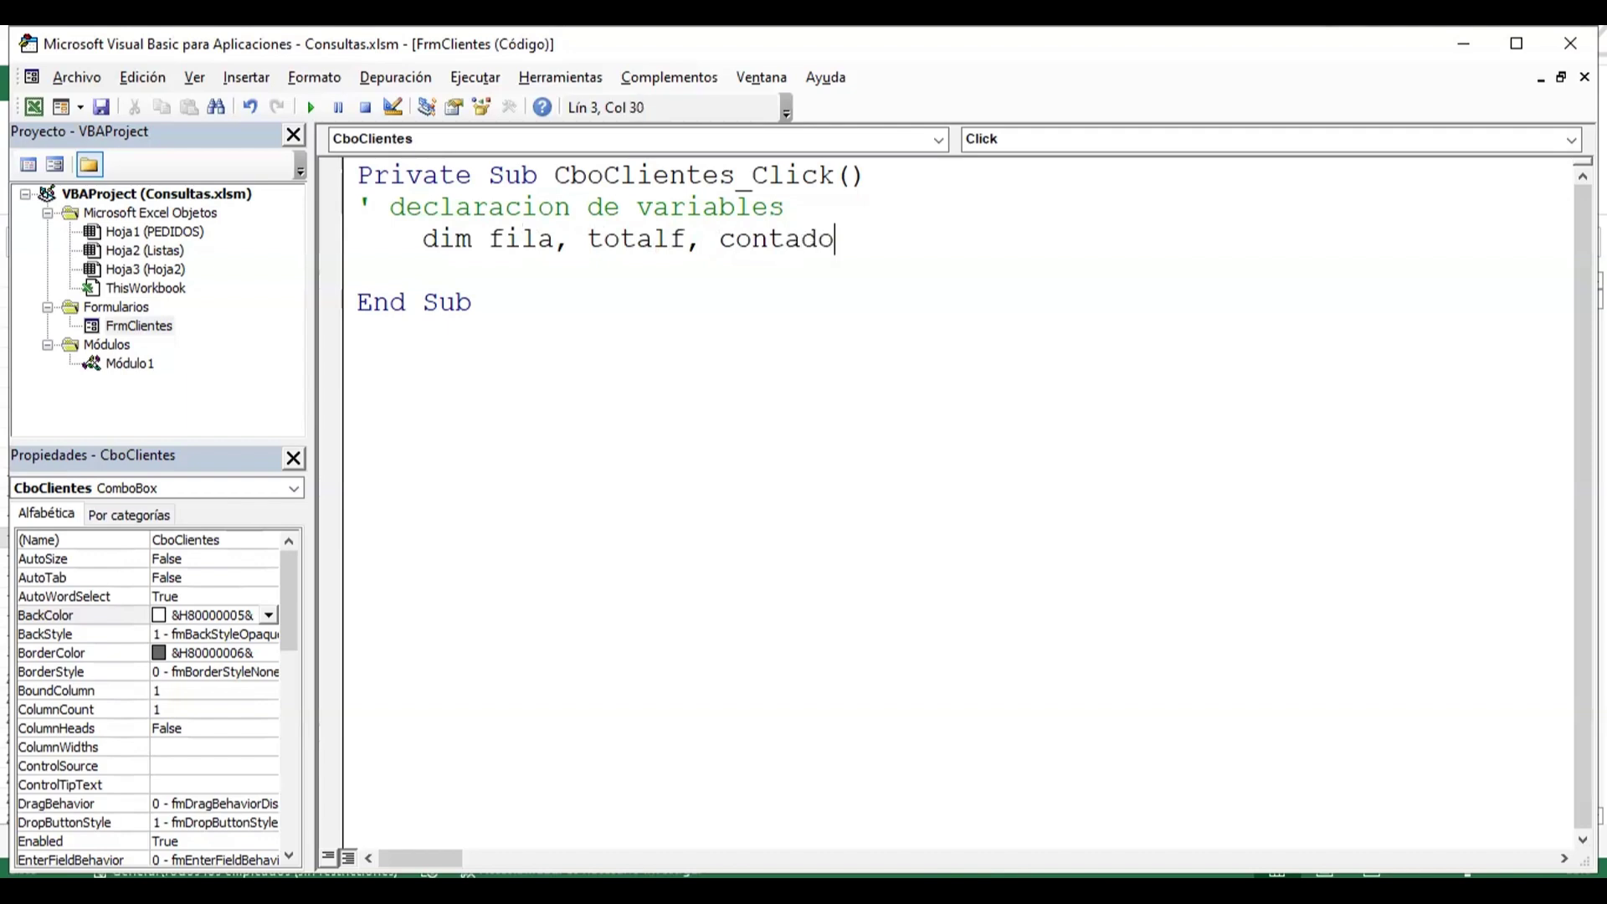
pyautogui.write('r as int')
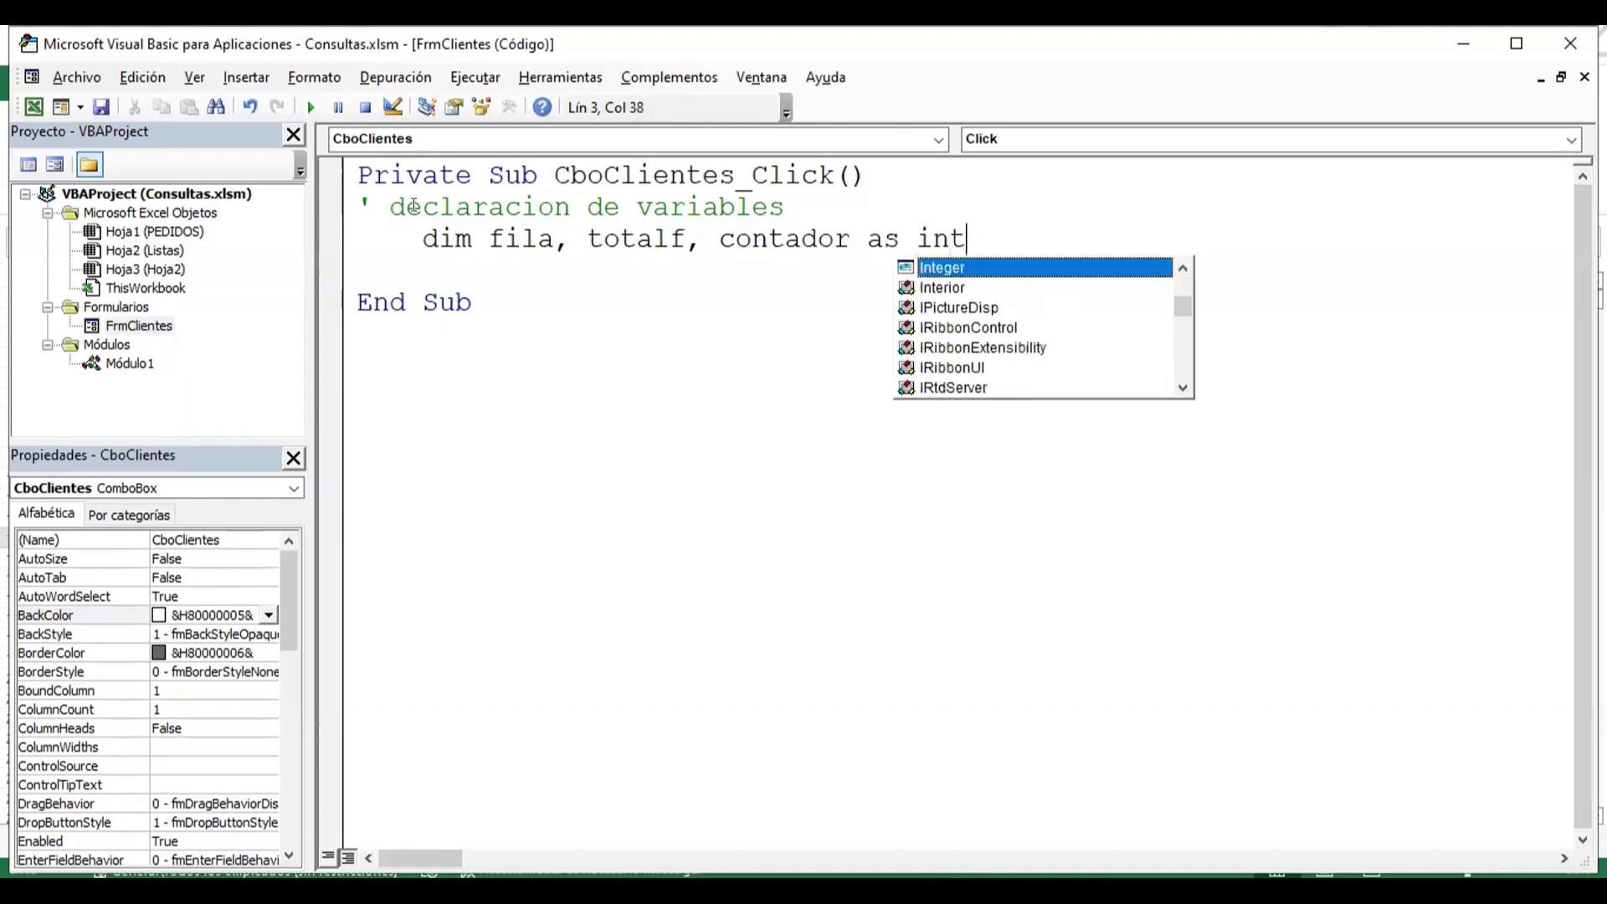
pyautogui.press('Tab')
pyautogui.press('Return')
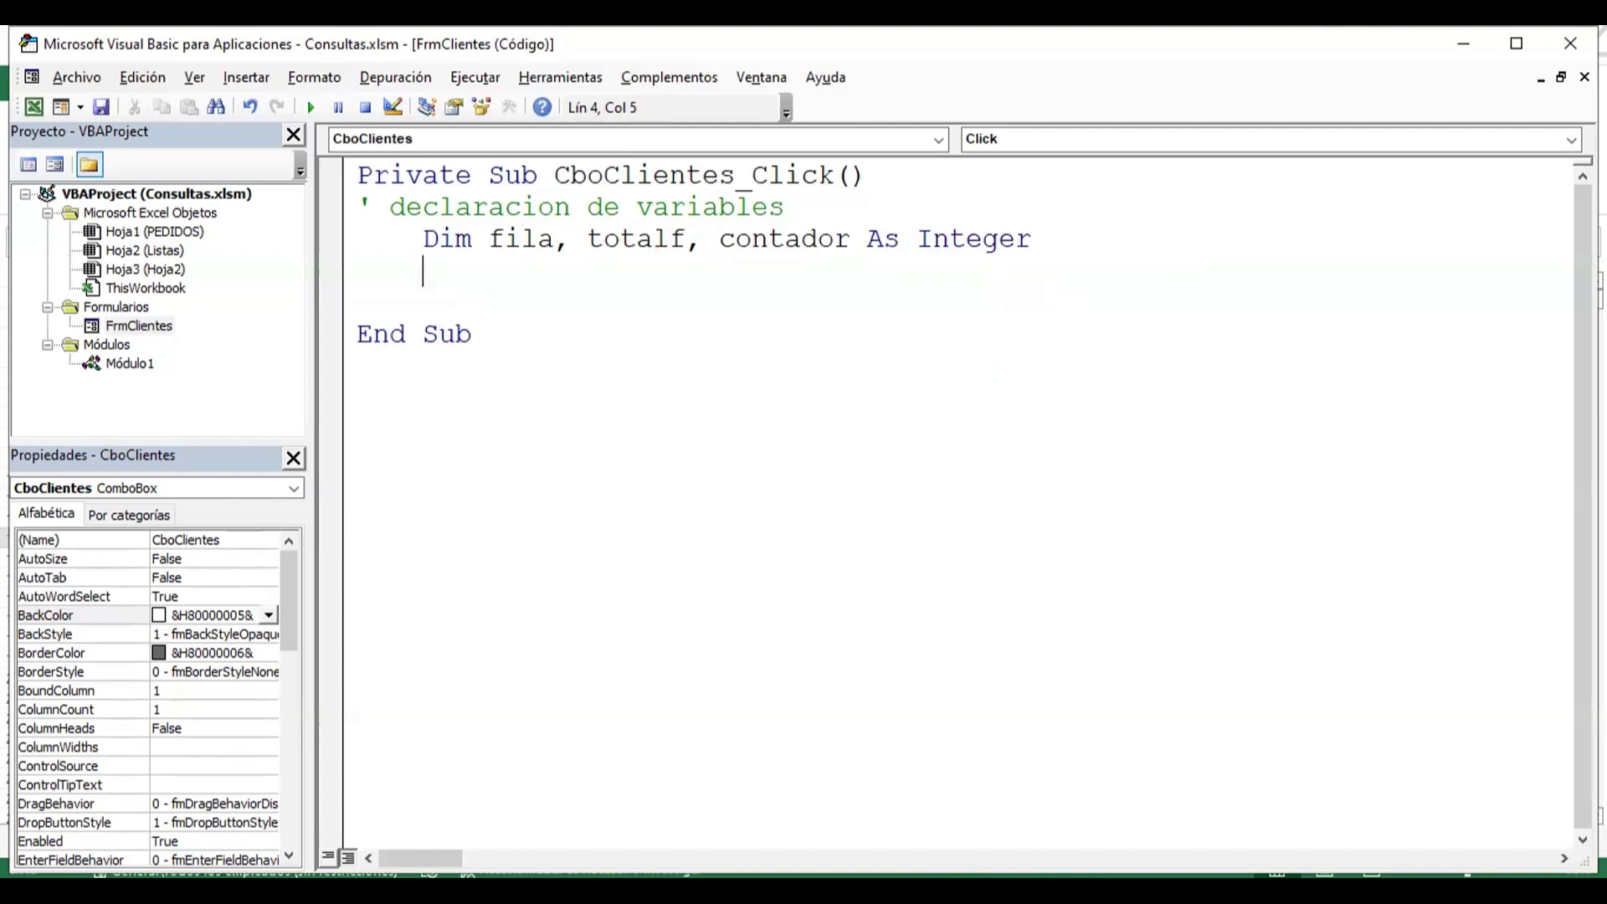
# - In Excel, mark row 6 and the NombreCompañía column from C5 with pen annotations
pyautogui.click(33, 106)
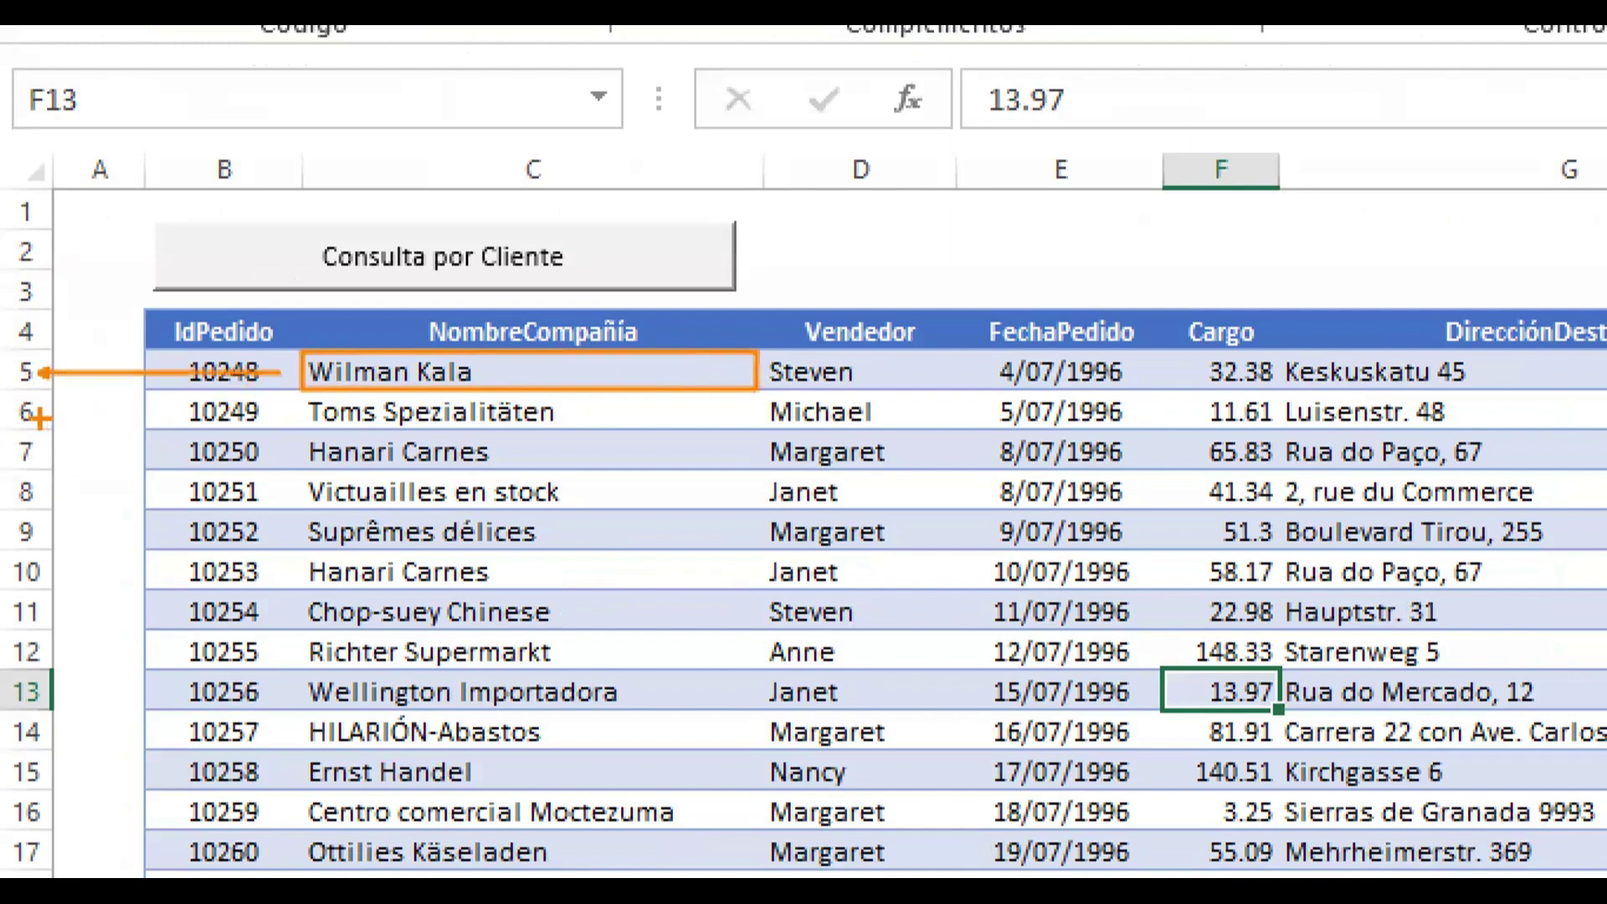
pyautogui.moveTo(48, 419); pyautogui.dragTo(283, 419)
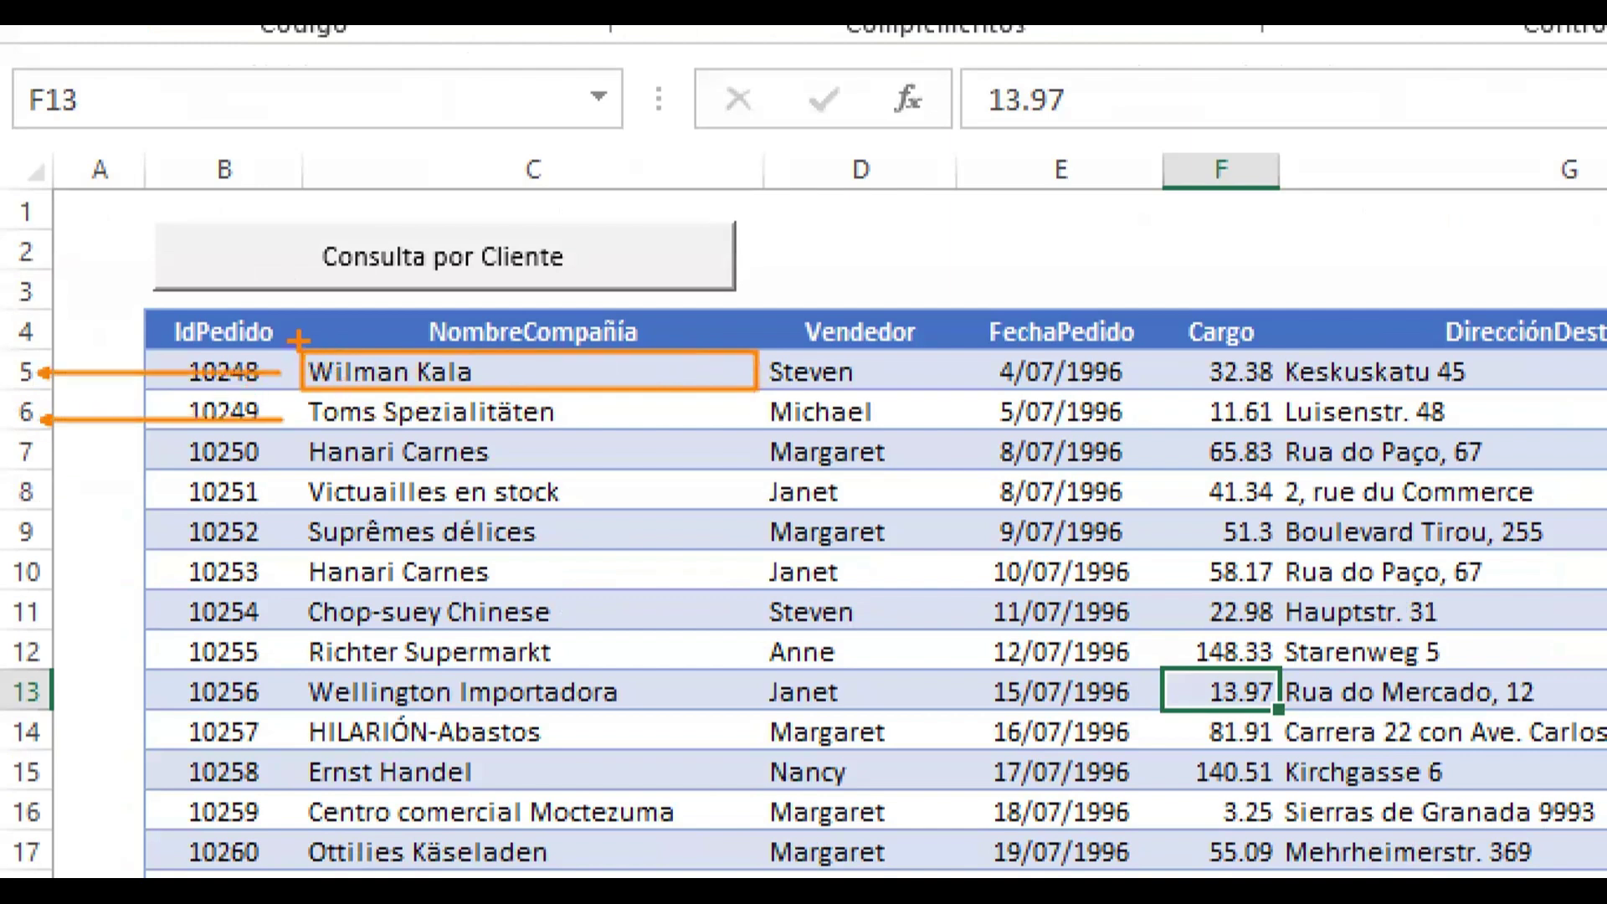
pyautogui.moveTo(303, 351)
pyautogui.mouseDown()
pyautogui.moveTo(824, 877)
pyautogui.moveTo(749, 877)
pyautogui.mouseUp()
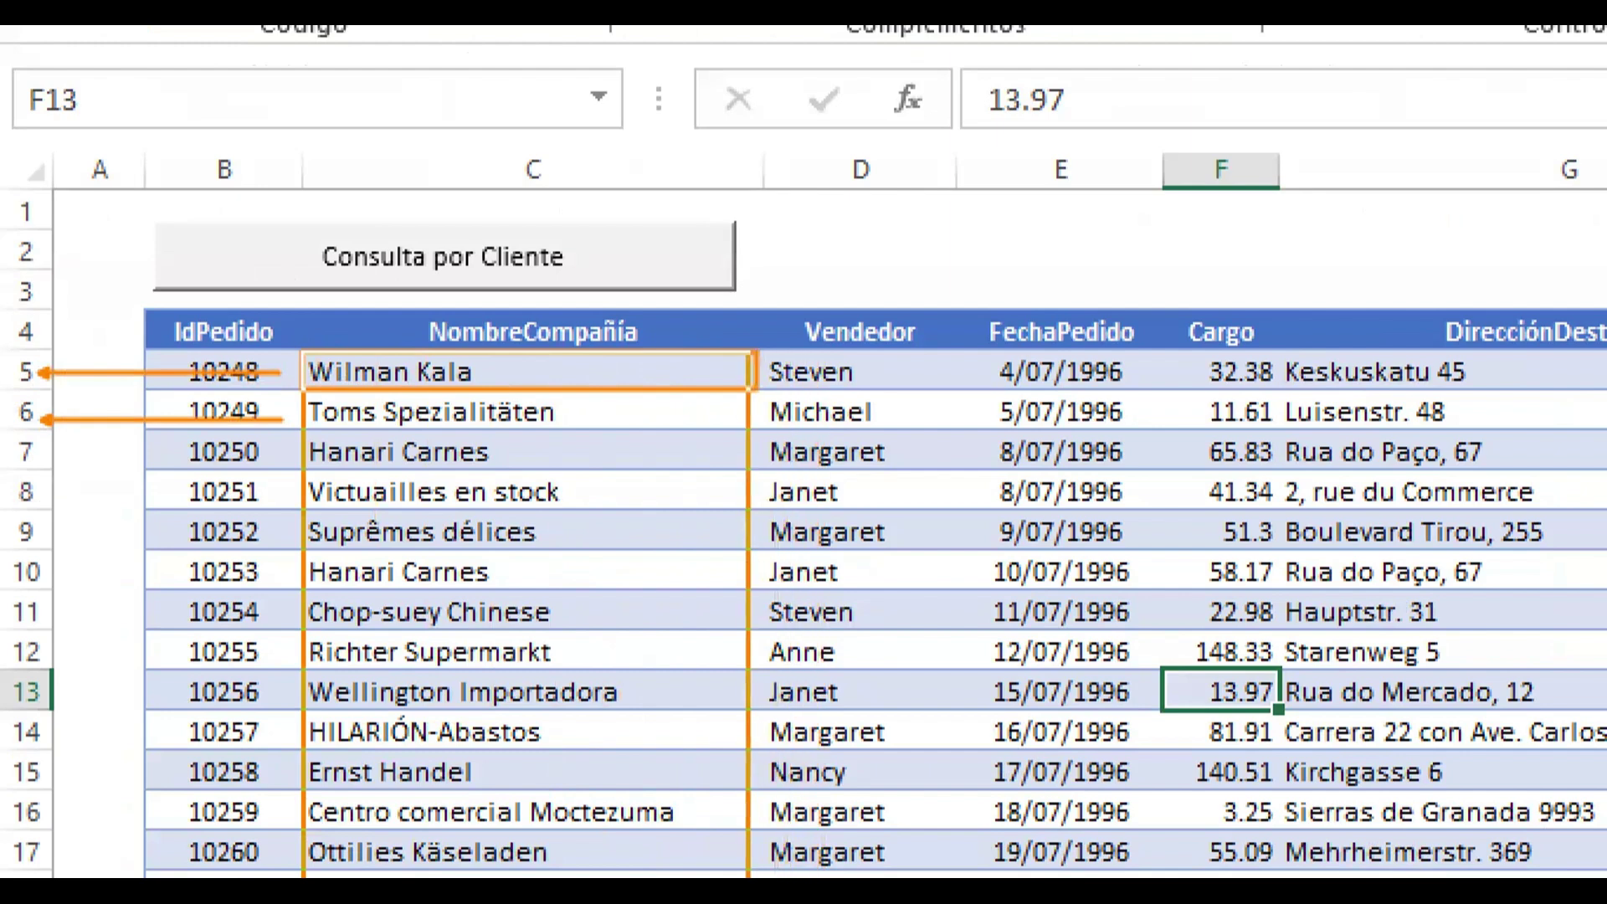
pyautogui.moveTo(825, 775); pyautogui.dragTo(756, 728)
pyautogui.moveTo(872, 737); pyautogui.dragTo(875, 793)
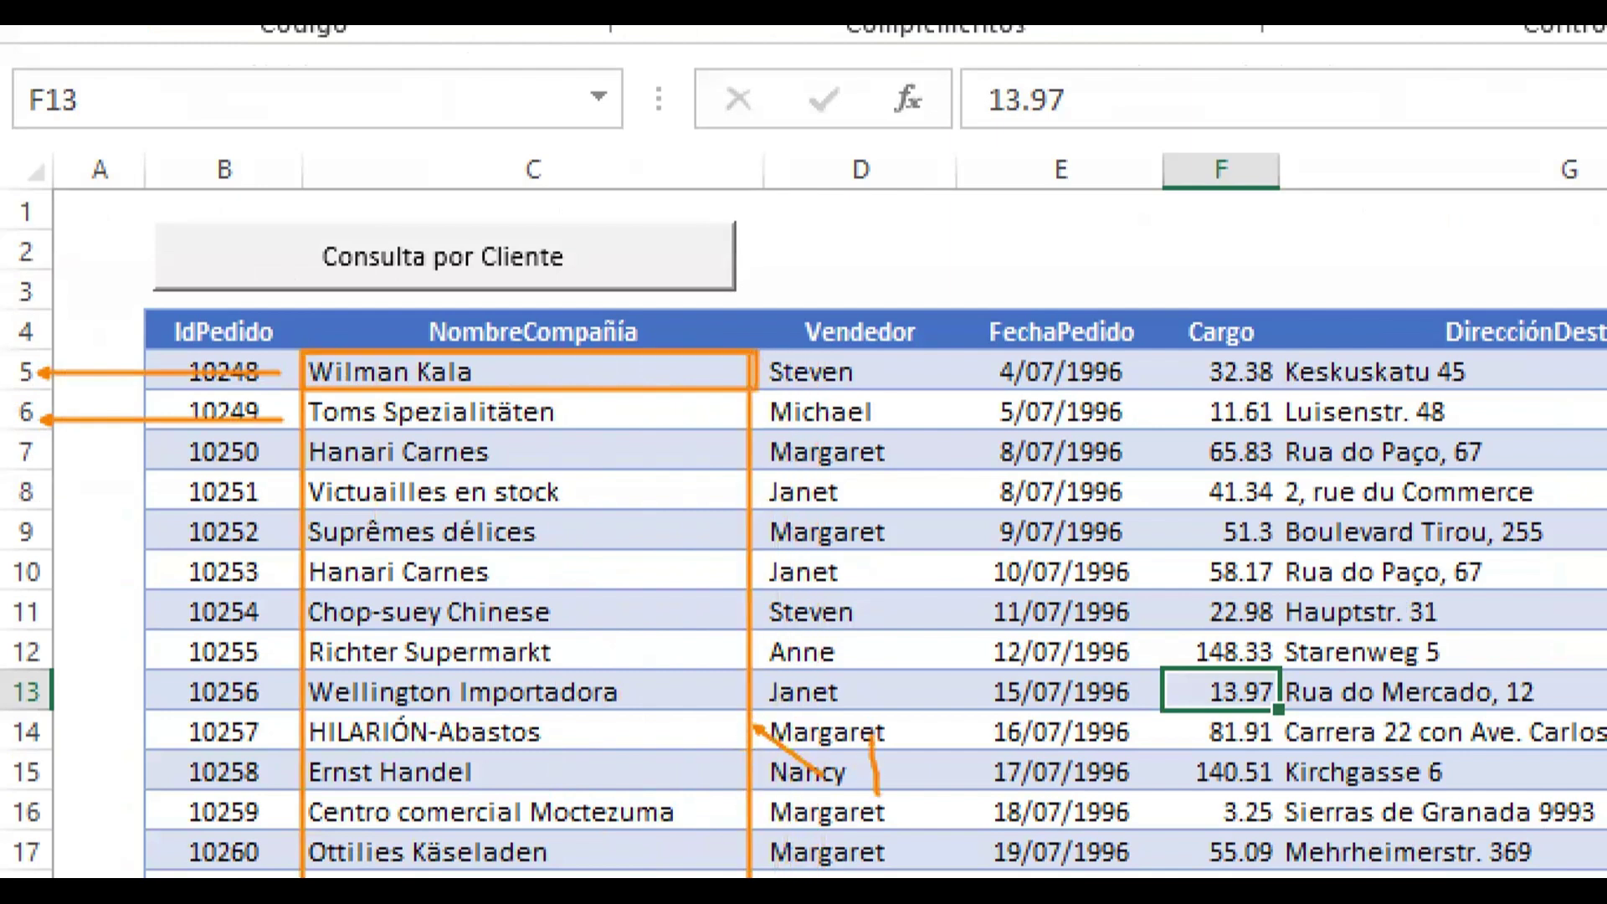
pyautogui.moveTo(925, 728)
pyautogui.mouseDown()
pyautogui.moveTo(921, 799)
pyautogui.moveTo(924, 726)
pyautogui.mouseUp()
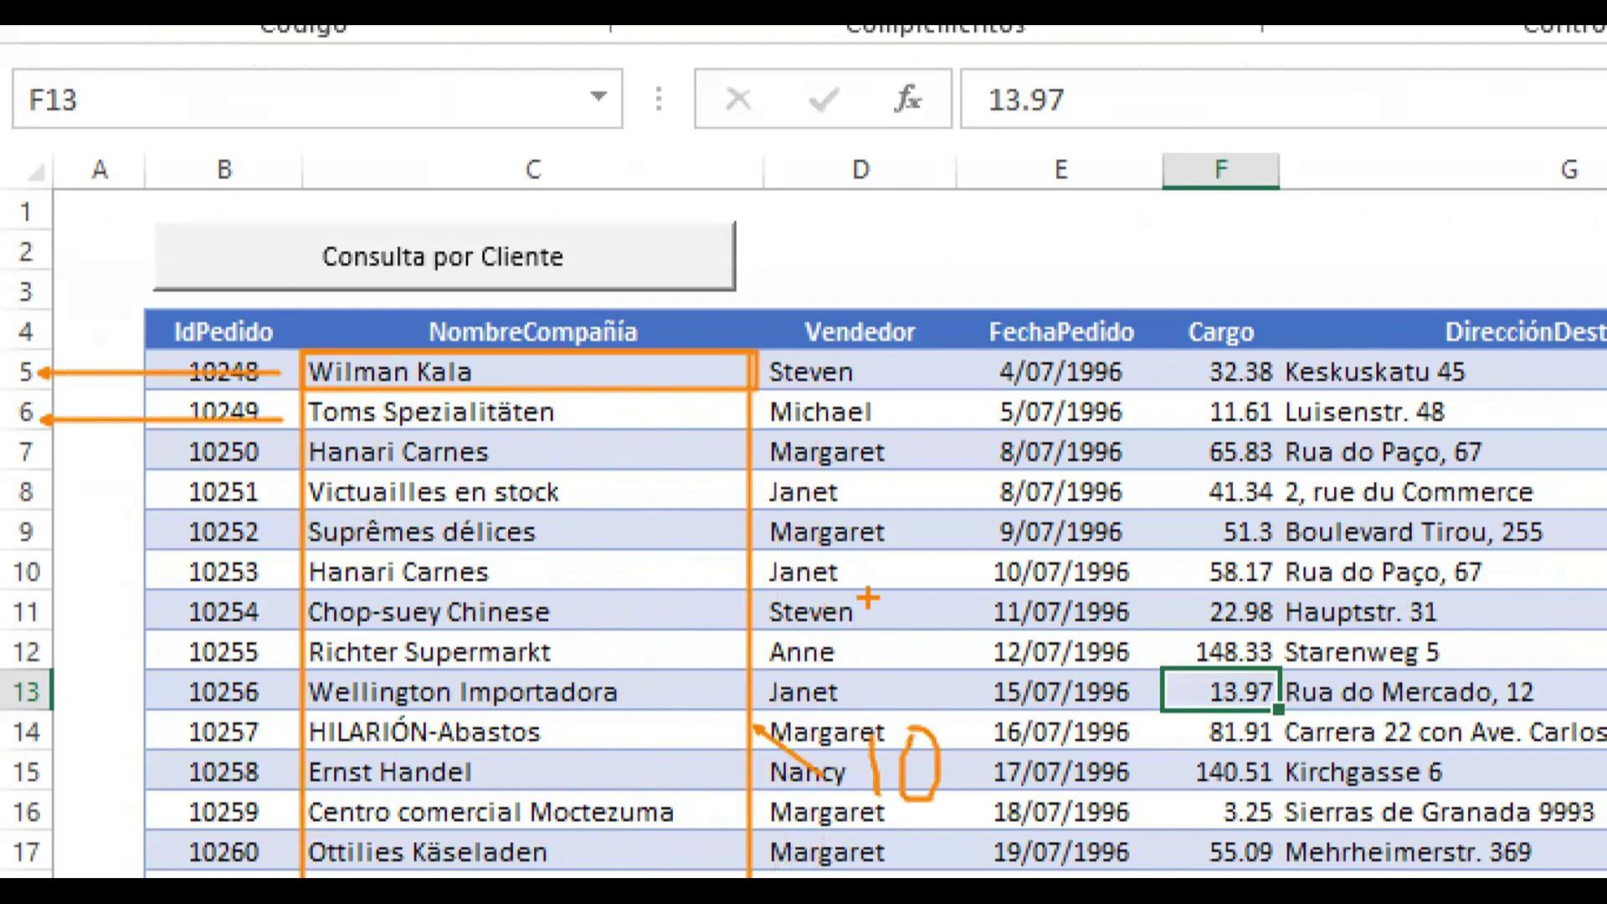
# - Add handwritten notes beside the Vendedor names and dates, an arrow at C5, and a 3 above column G
pyautogui.moveTo(871, 607); pyautogui.dragTo(868, 657)
pyautogui.moveTo(833, 590)
pyautogui.mouseDown()
pyautogui.moveTo(908, 572)
pyautogui.moveTo(911, 632)
pyautogui.mouseUp()
pyautogui.moveTo(910, 575)
pyautogui.mouseDown()
pyautogui.moveTo(931, 578)
pyautogui.moveTo(931, 617)
pyautogui.moveTo(992, 669)
pyautogui.moveTo(987, 699)
pyautogui.mouseUp()
pyautogui.moveTo(869, 678); pyautogui.dragTo(892, 678)
pyautogui.moveTo(879, 665); pyautogui.dragTo(879, 688)
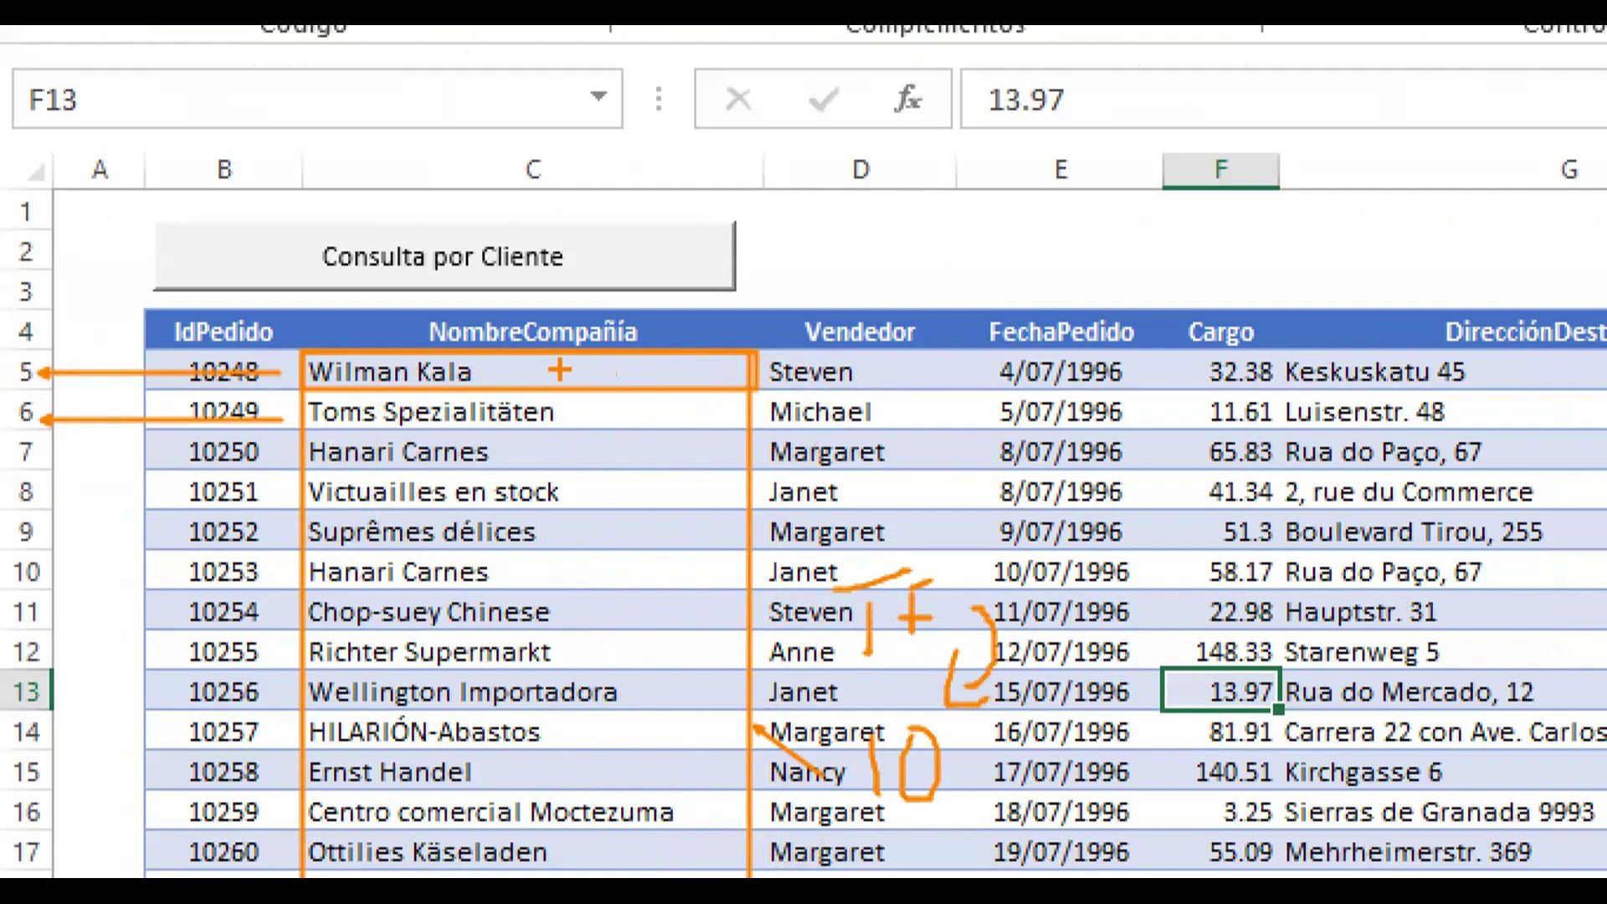
pyautogui.moveTo(563, 366); pyautogui.dragTo(665, 366)
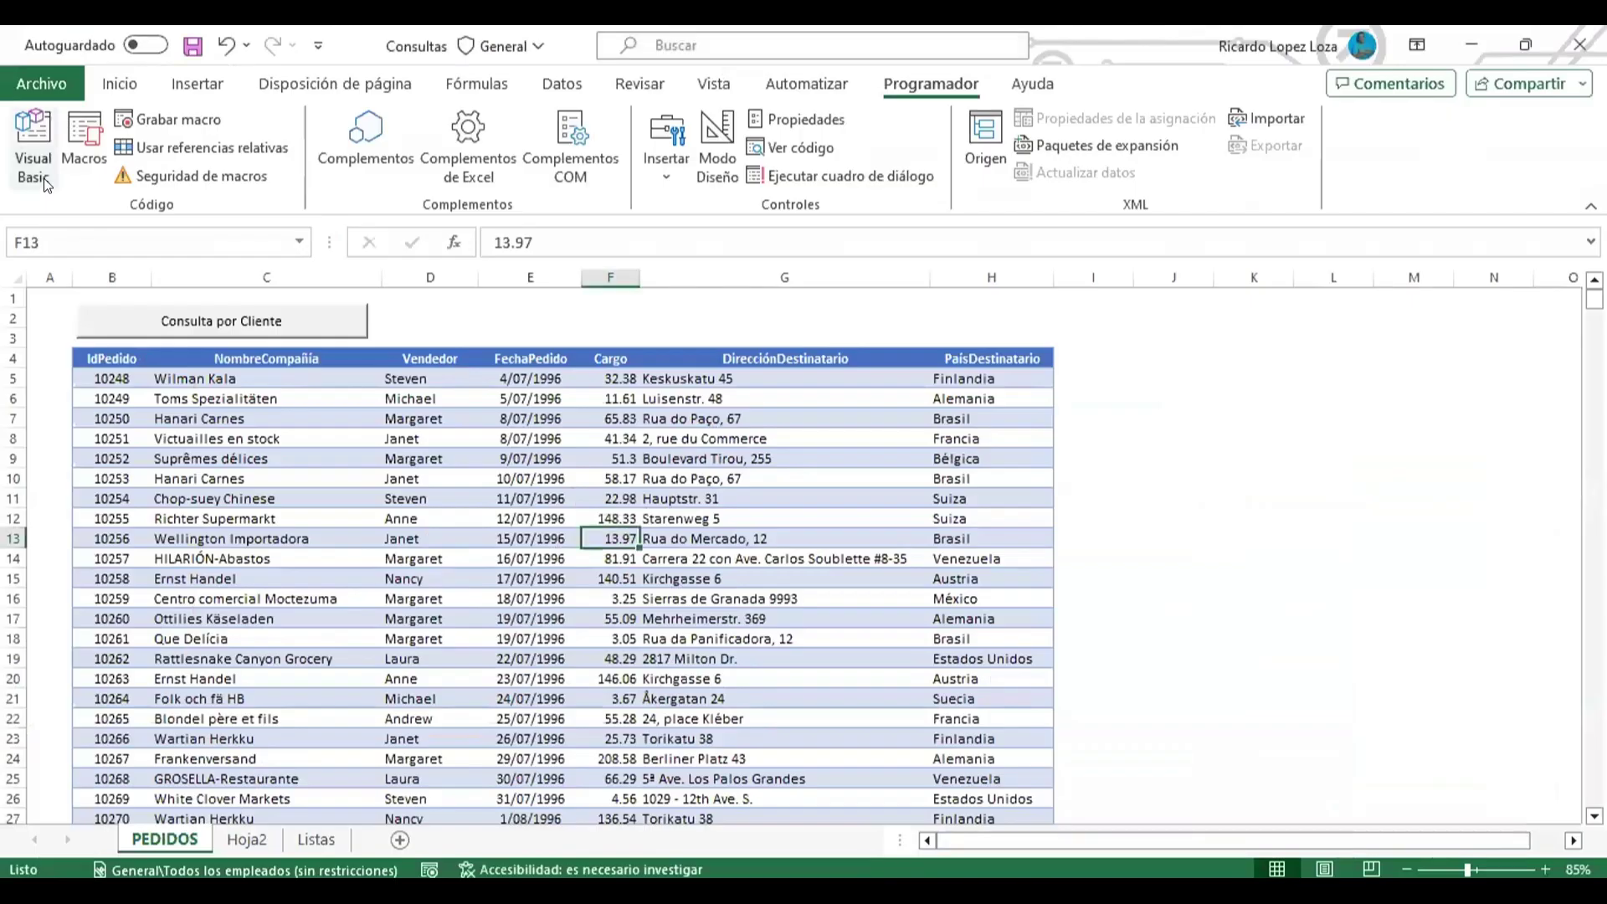
pyautogui.click(33, 147)
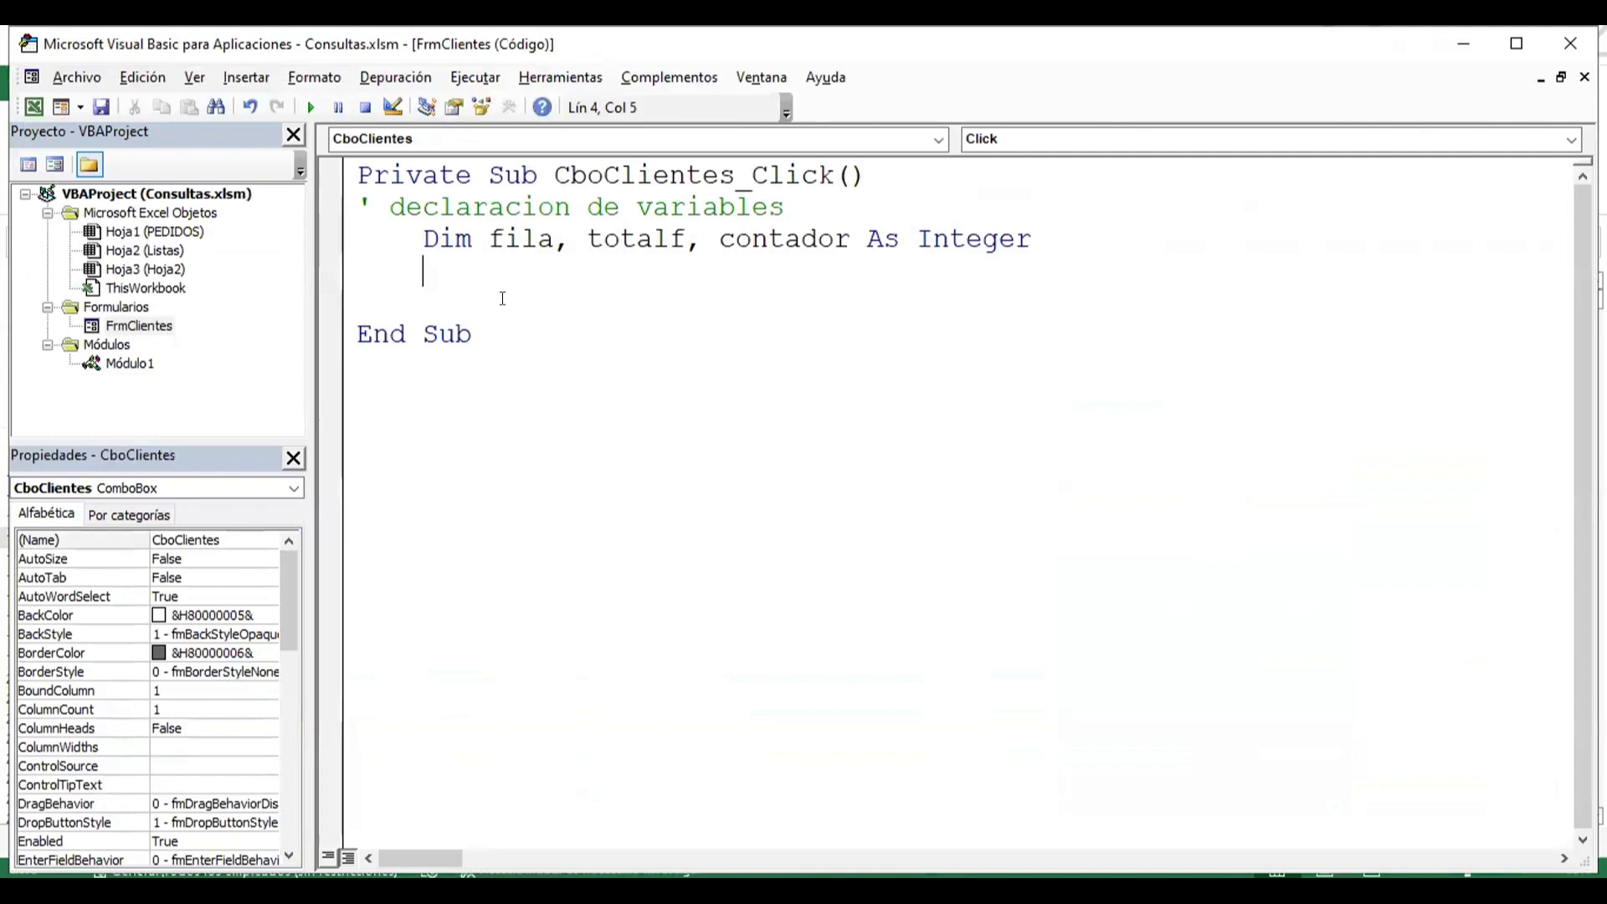
pyautogui.click(34, 107)
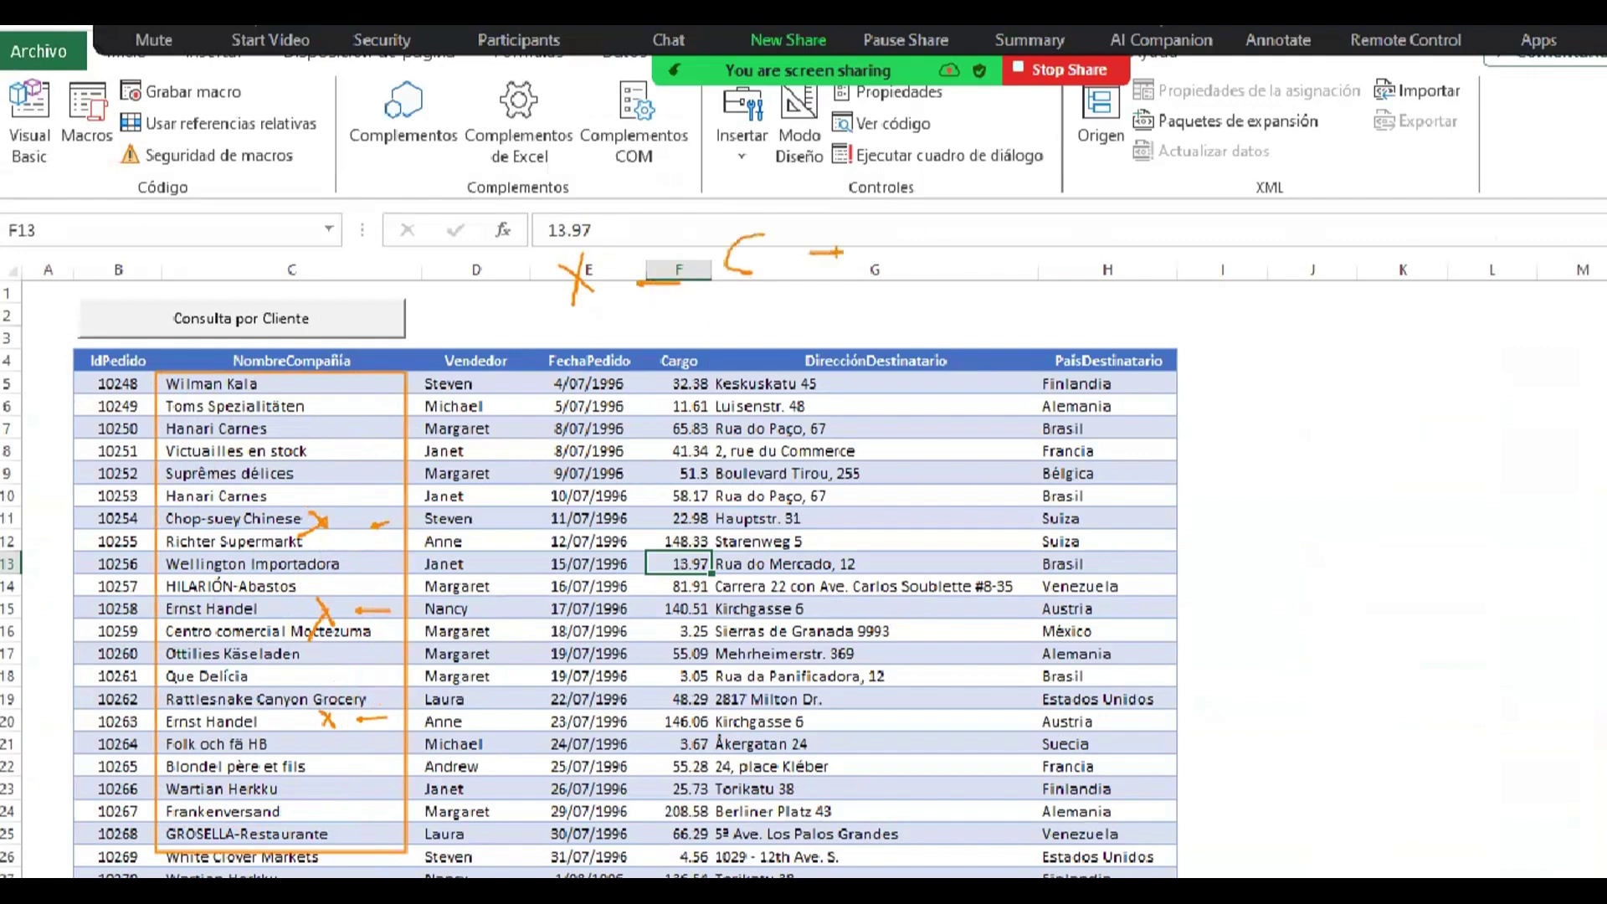
pyautogui.moveTo(852, 234); pyautogui.dragTo(857, 277)
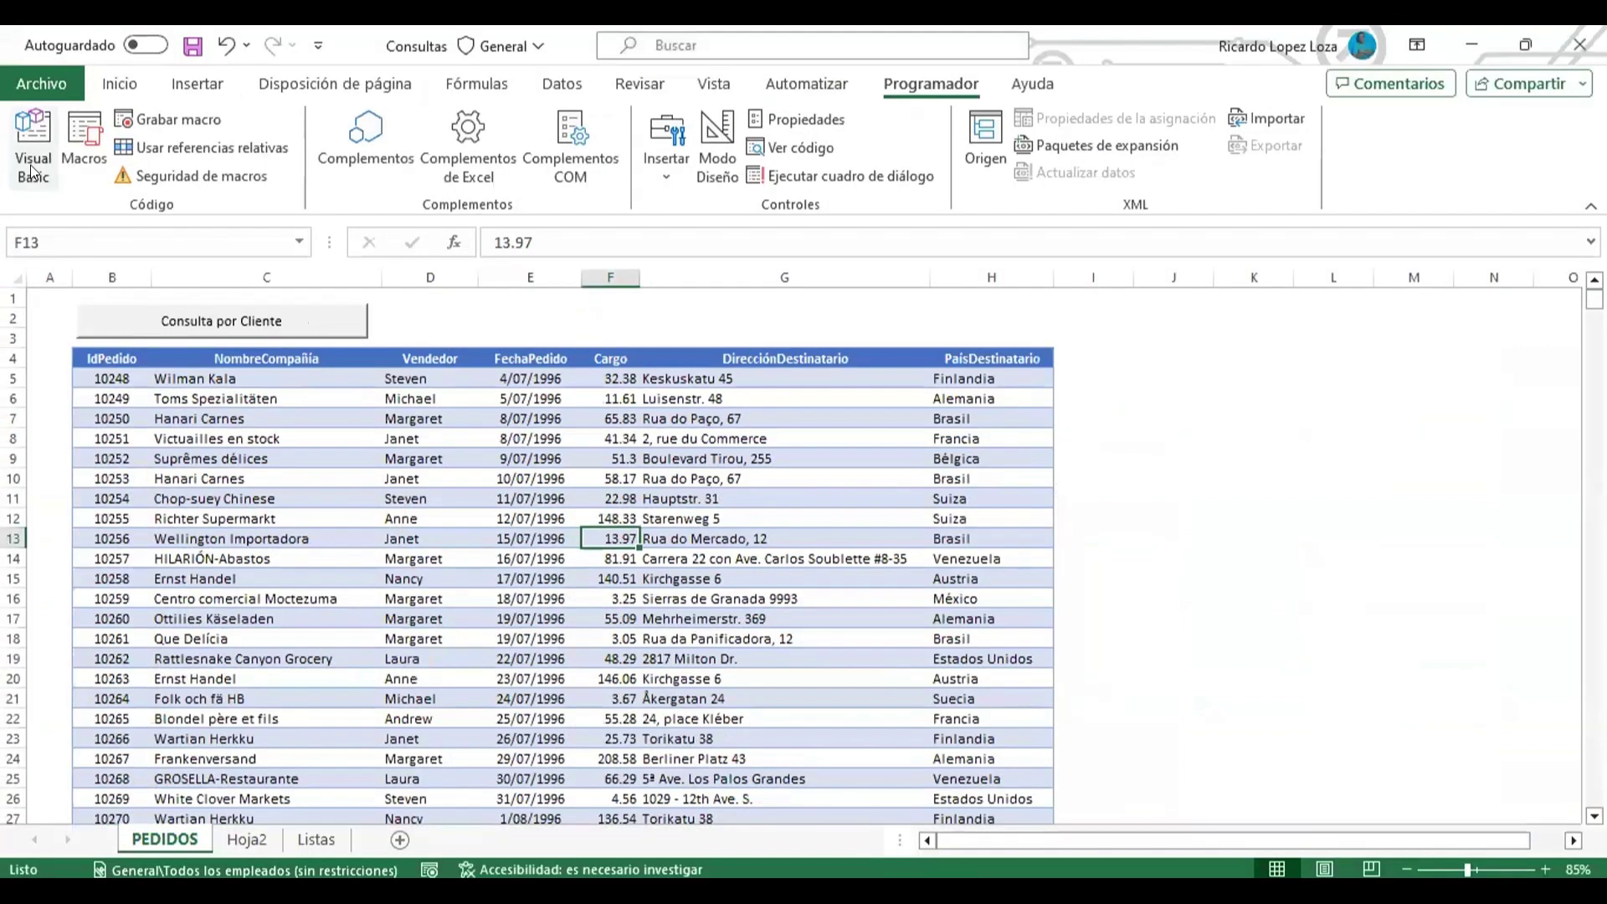
# - Return to the CboClientes_Click code, placing the cursor on the empty line below the Dim declaration
pyautogui.click(31, 172)
pyautogui.click(833, 239)
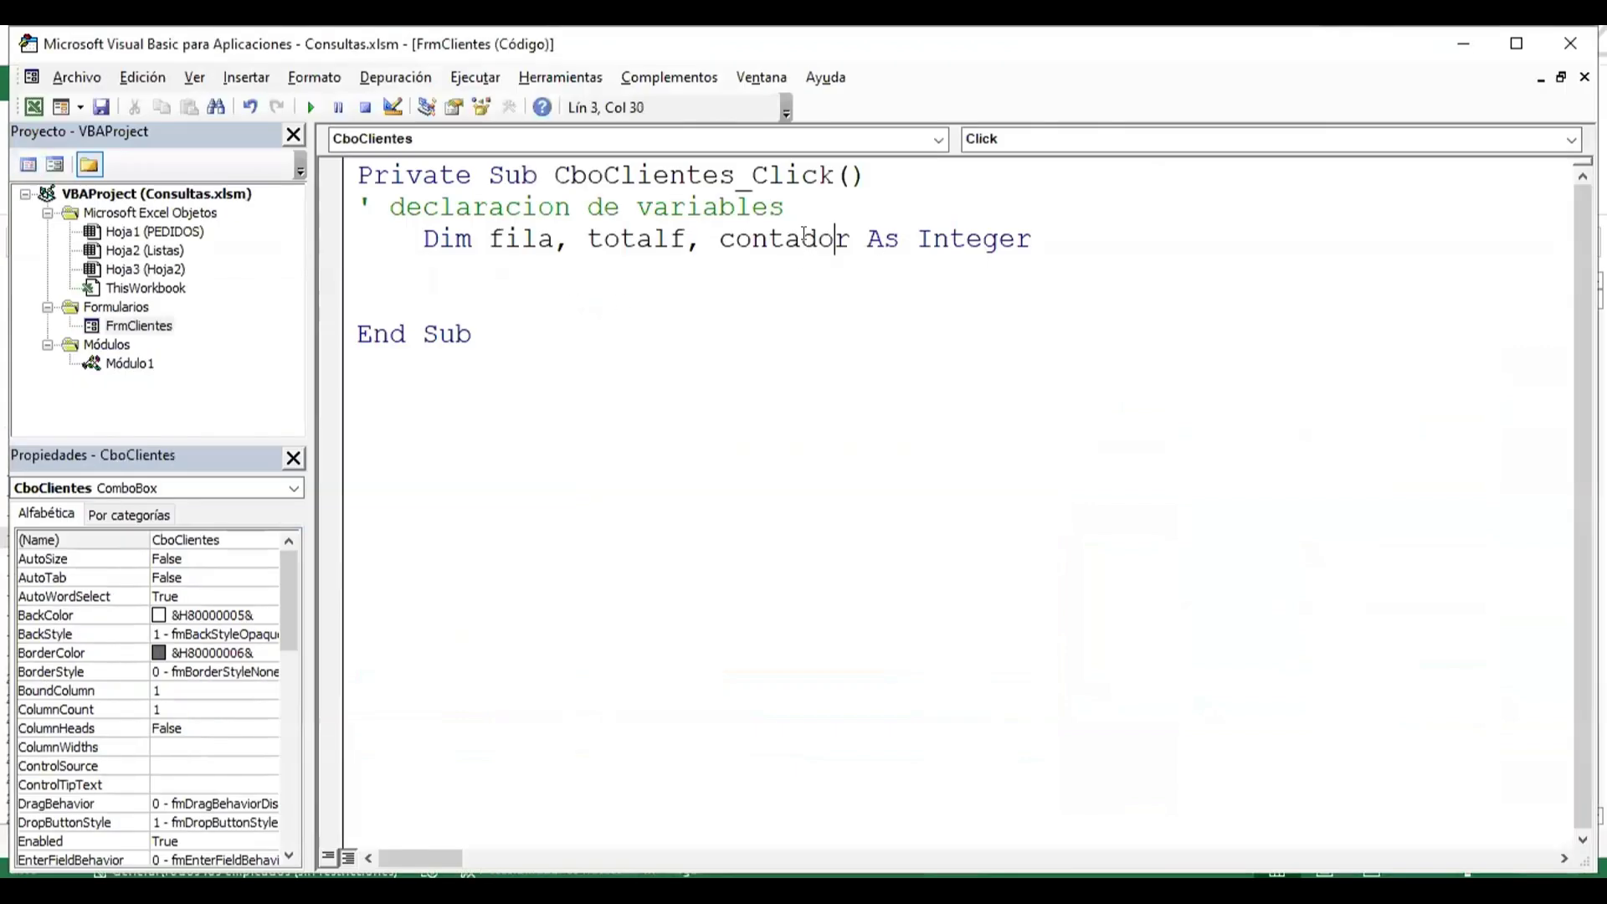
pyautogui.click(645, 238)
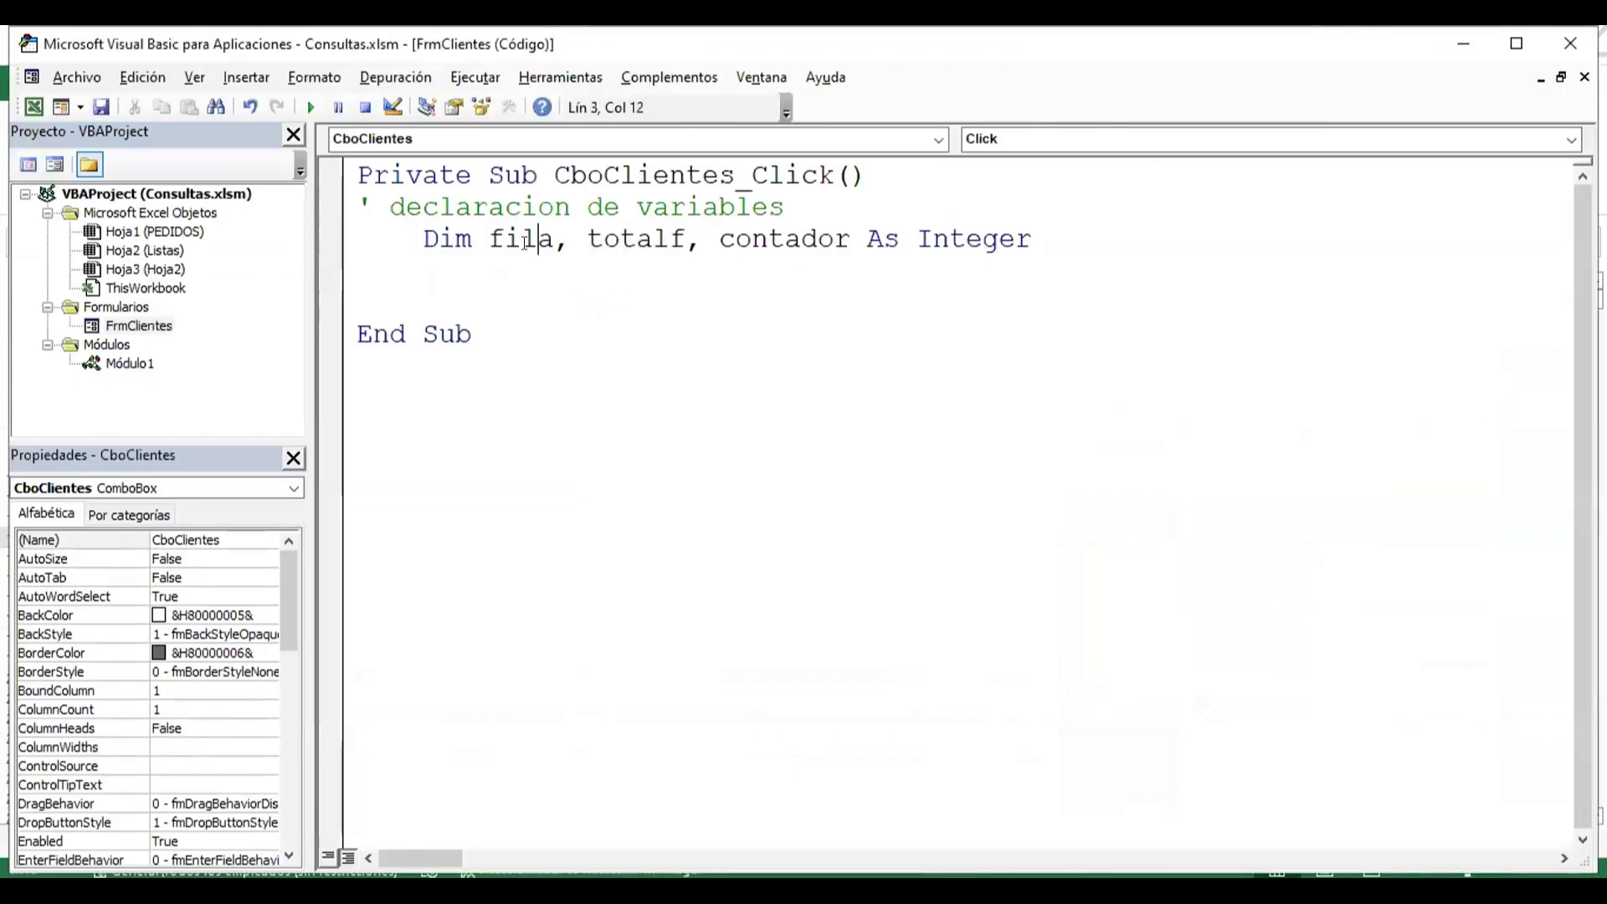
pyautogui.click(441, 270)
# - Add the comment ' Limpiar las listas ==> Listbox on the unindented line
pyautogui.press('BackSpace')
pyautogui.press('BackSpace')
pyautogui.press('BackSpace')
pyautogui.press('BackSpace')
pyautogui.write("' Lim")
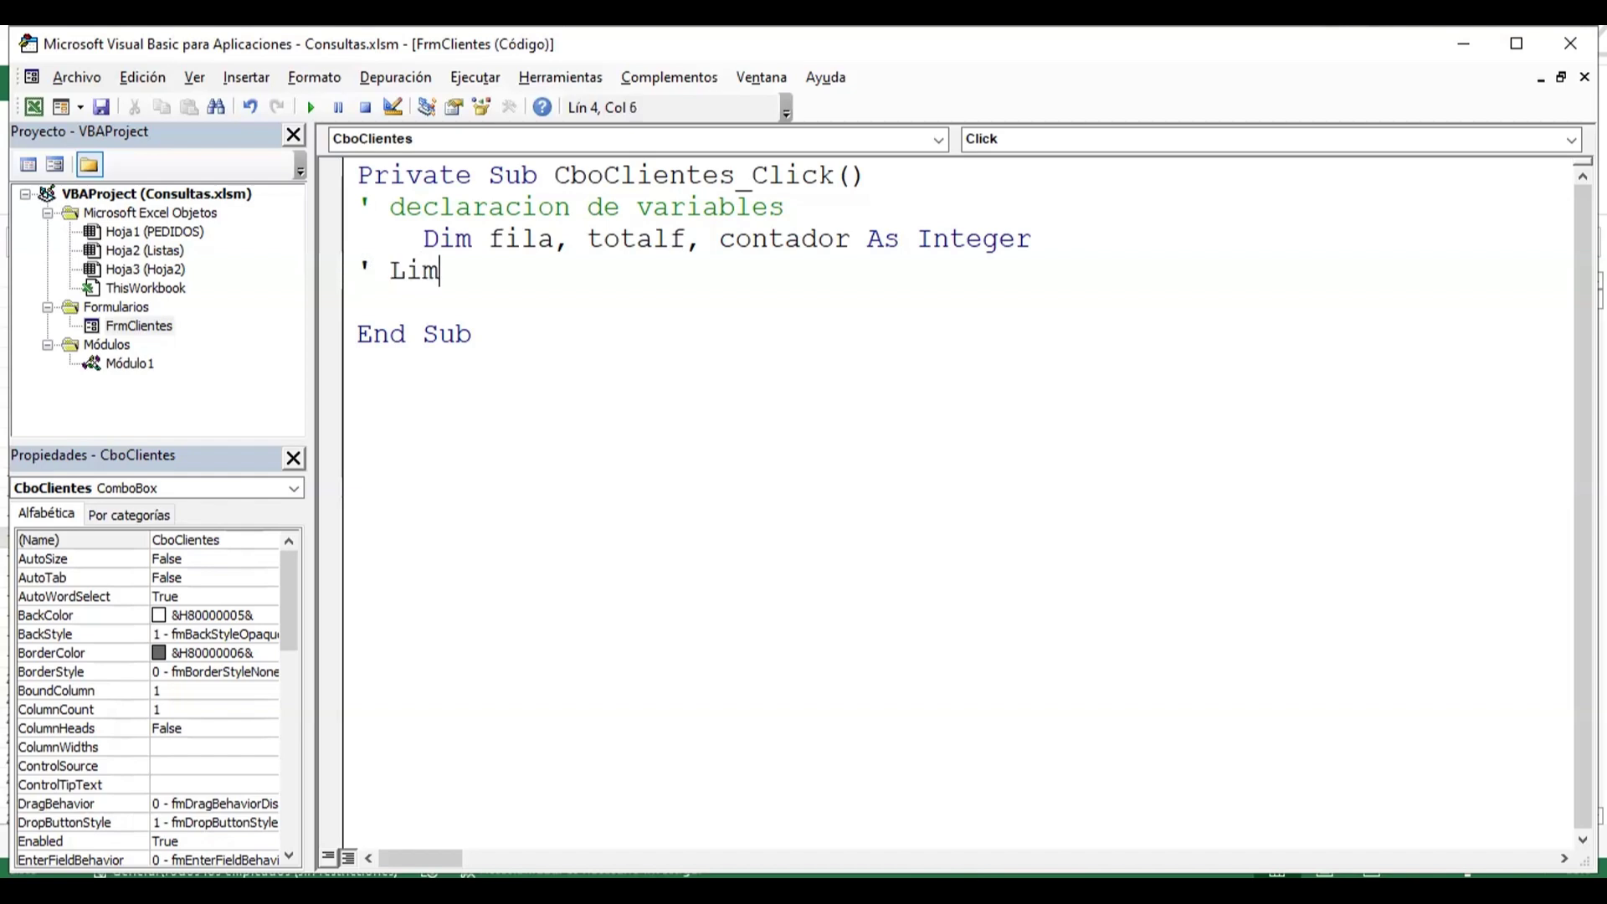
pyautogui.write('piar las l')
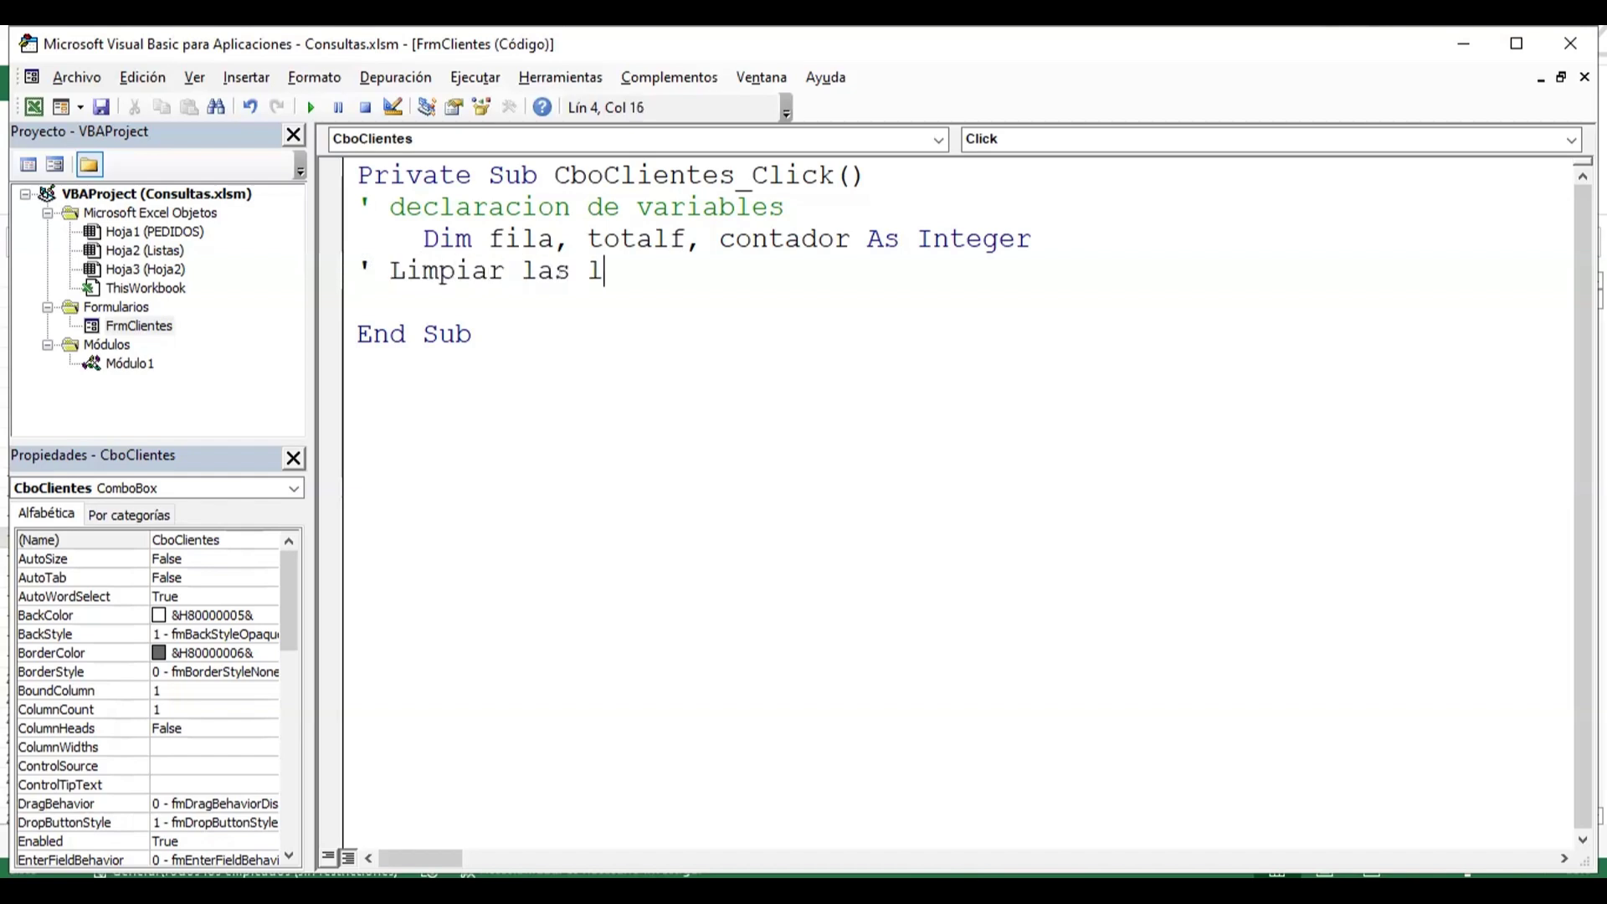
pyautogui.write('istas ==')
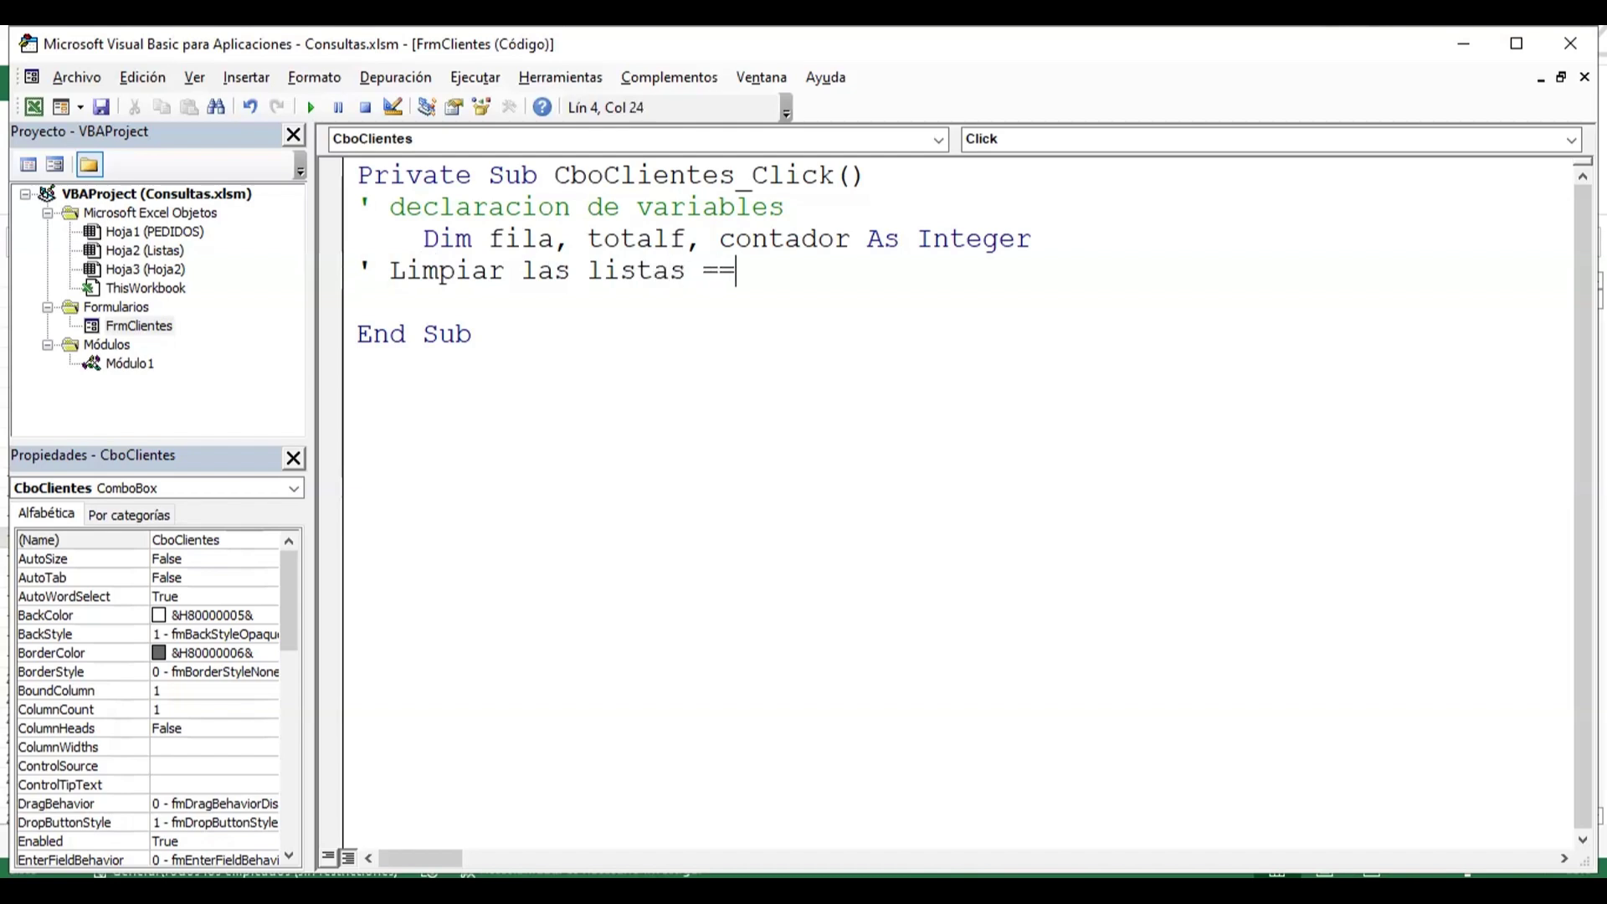
pyautogui.write('>  ')
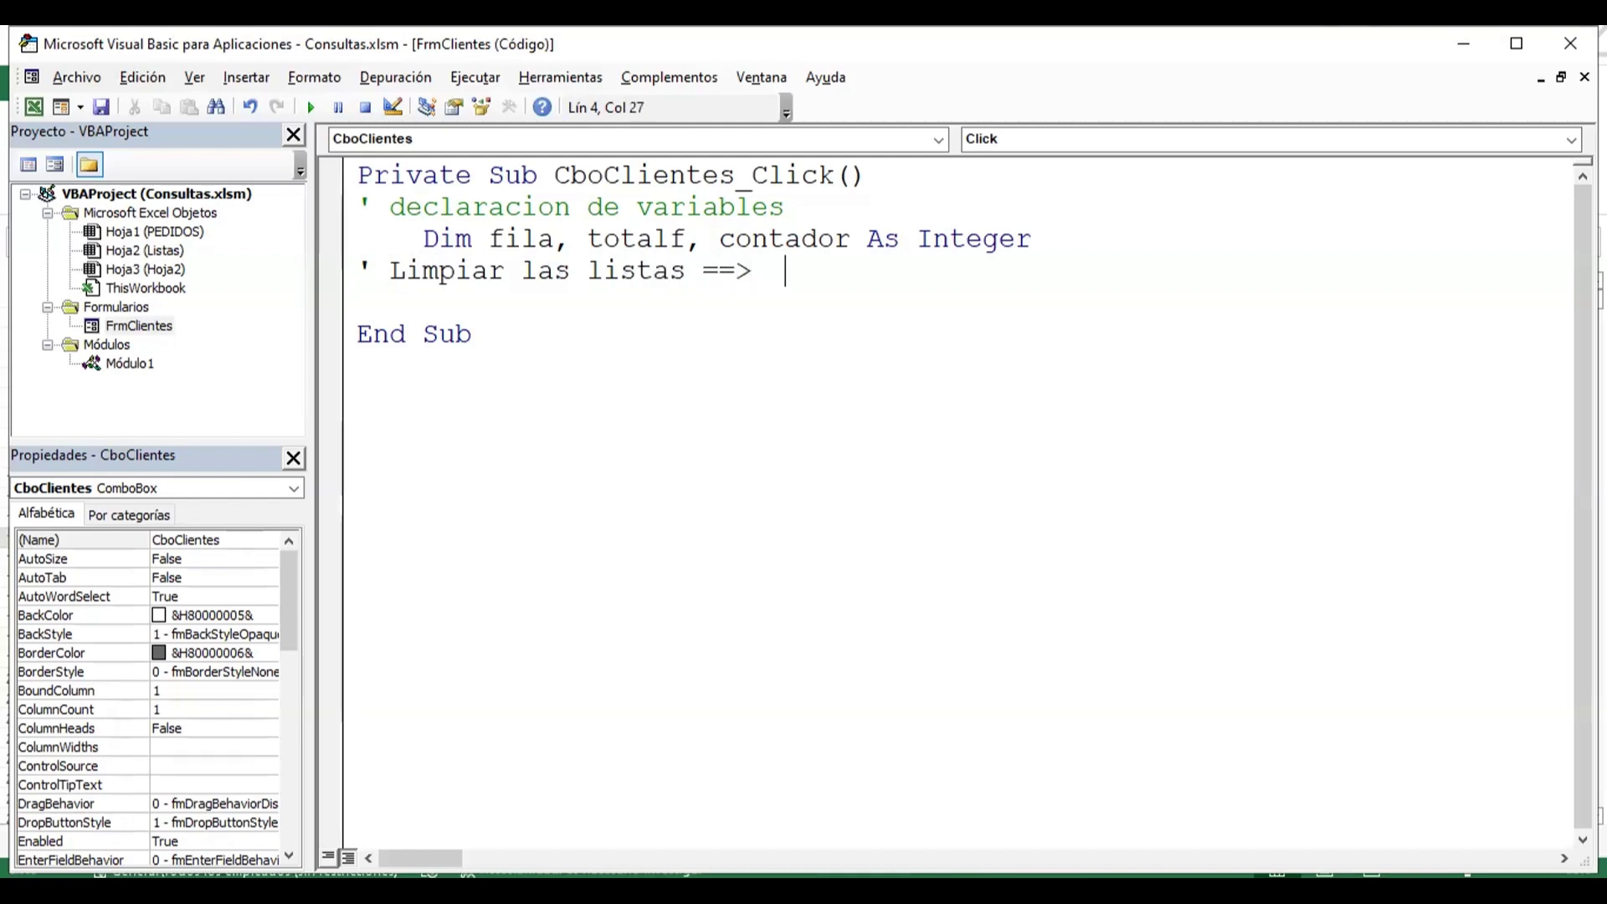
pyautogui.write('1')
pyautogui.press('BackSpace')
pyautogui.write('Lis')
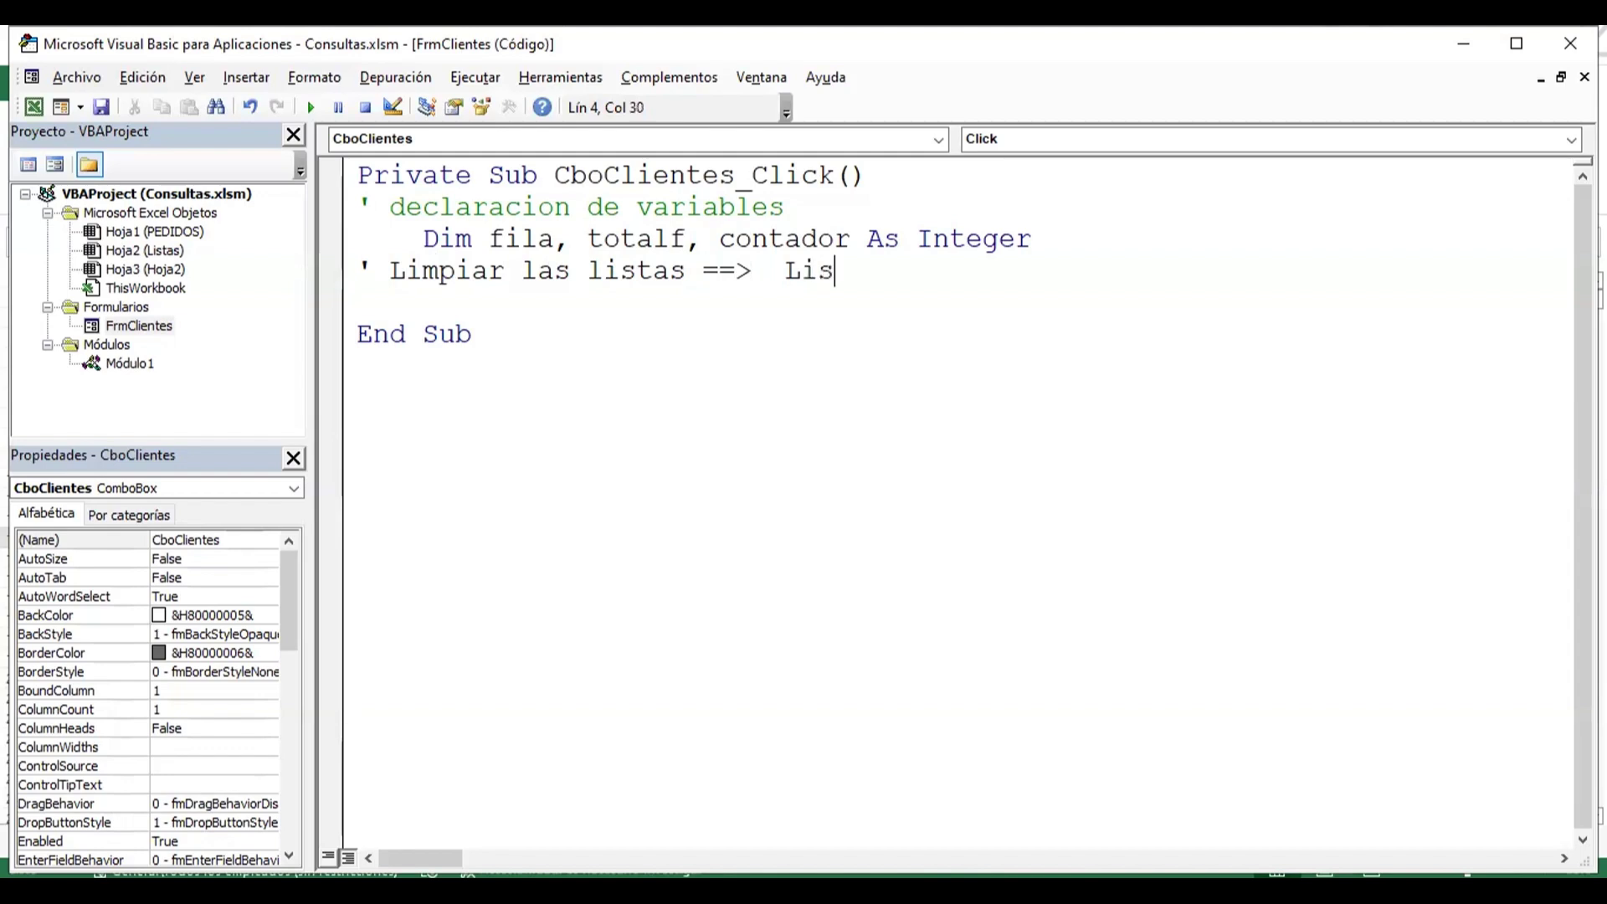
pyautogui.write('tbox')
pyautogui.press('Return')
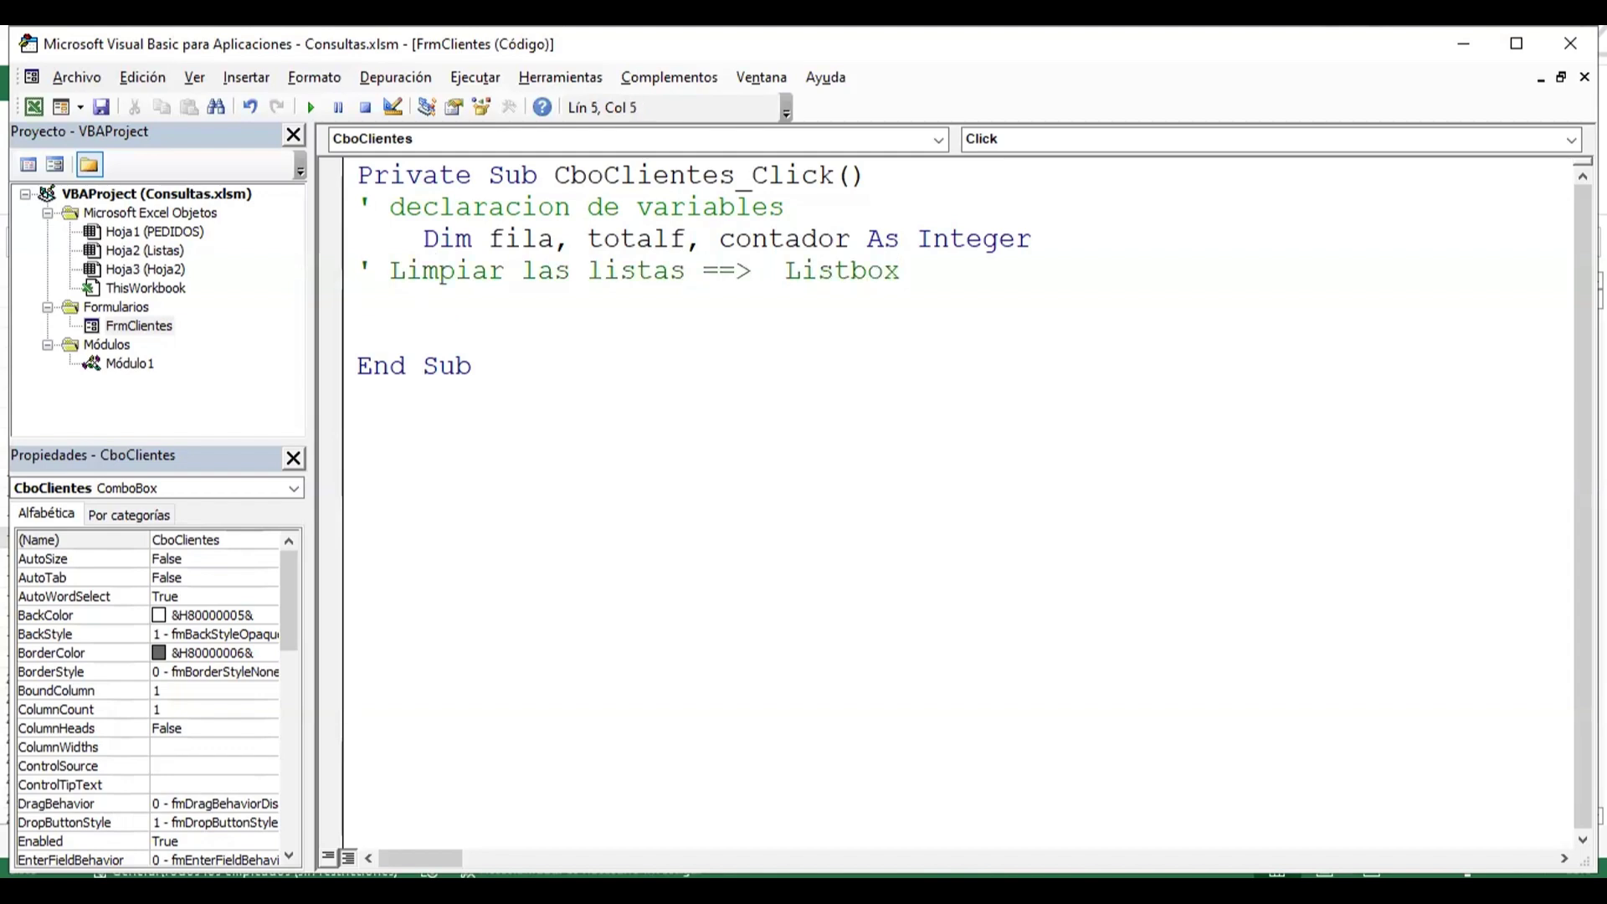
# - Write LstPedidos.Clear, LstFecha.Clear and LstVendedor.Clear using name completion
pyautogui.hotkey('ctrl', 'space')
pyautogui.write('l')
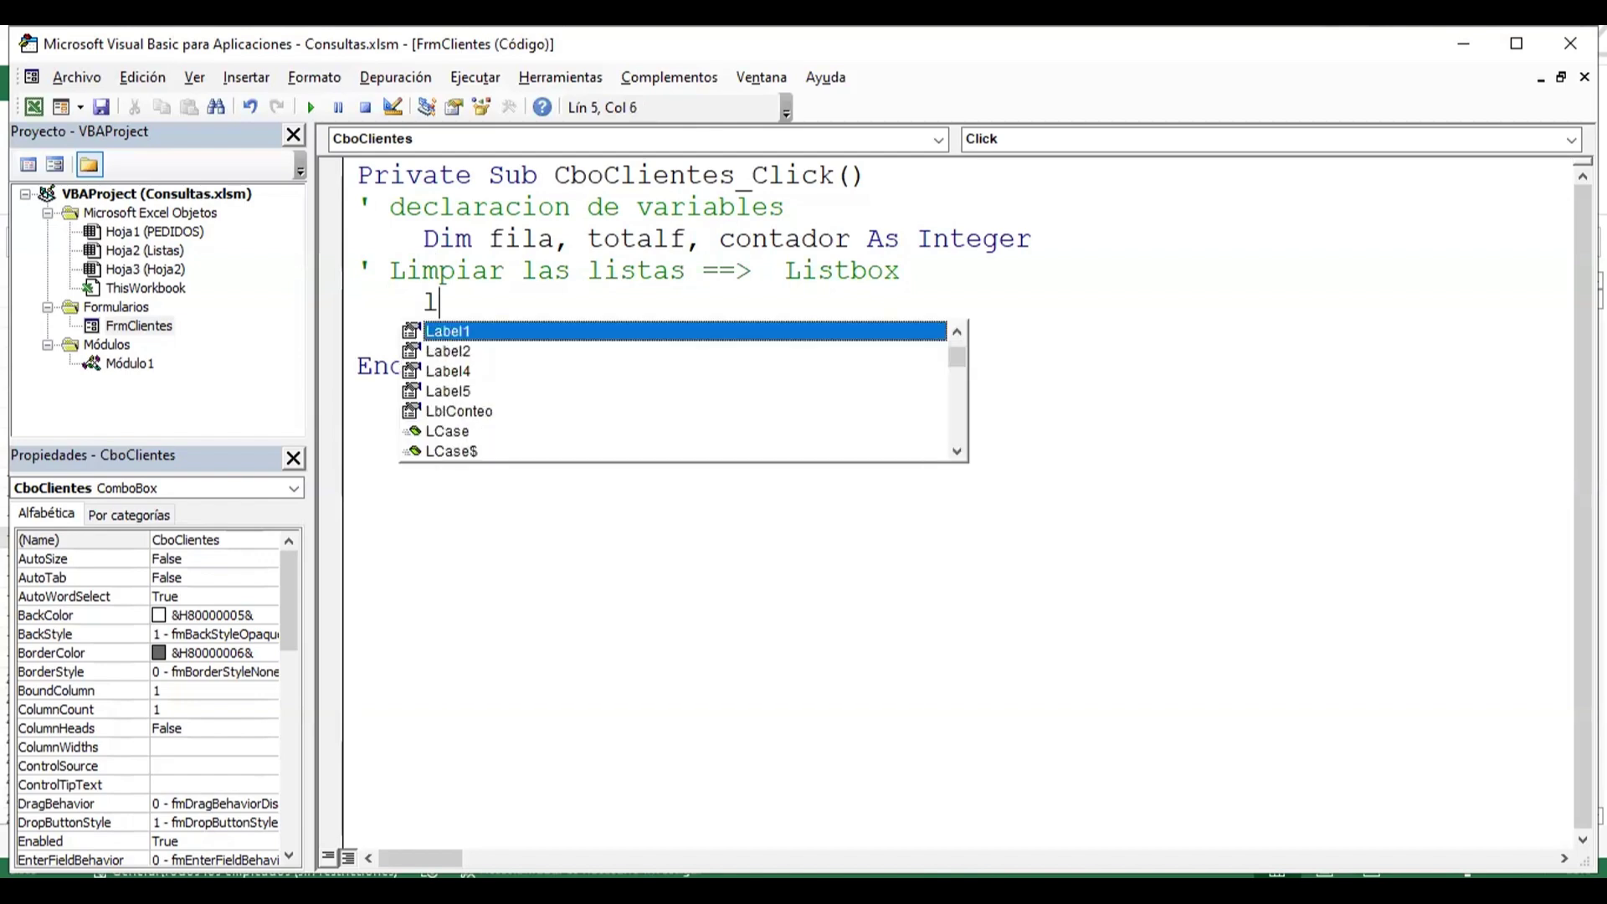
pyautogui.write('t')
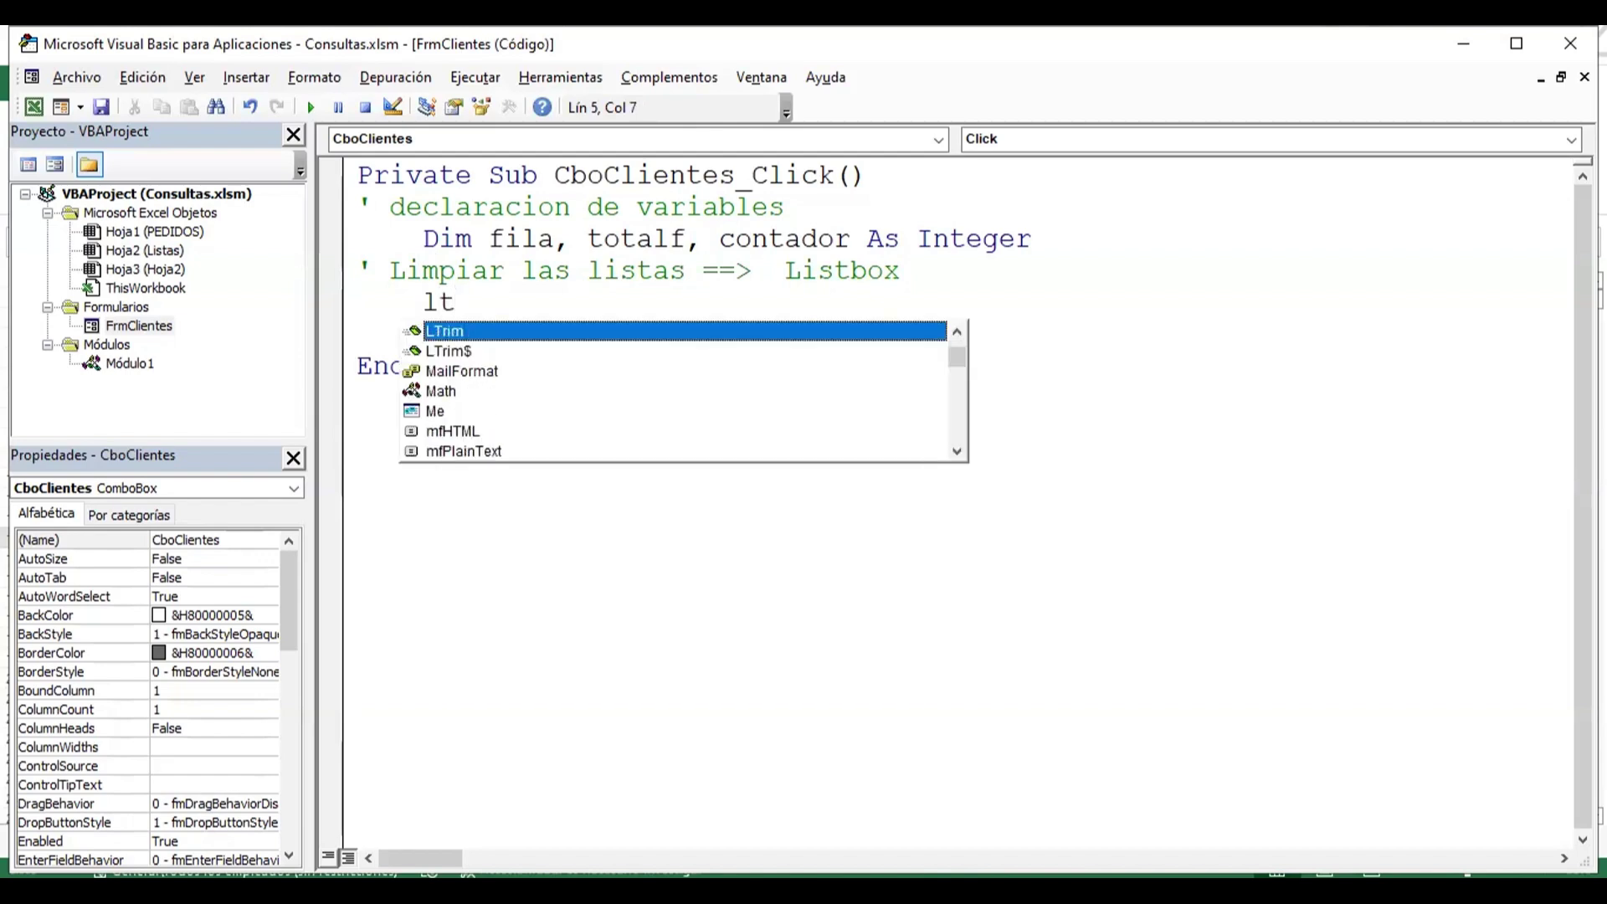
pyautogui.press('BackSpace')
pyautogui.press('BackSpace')
pyautogui.write('Lst')
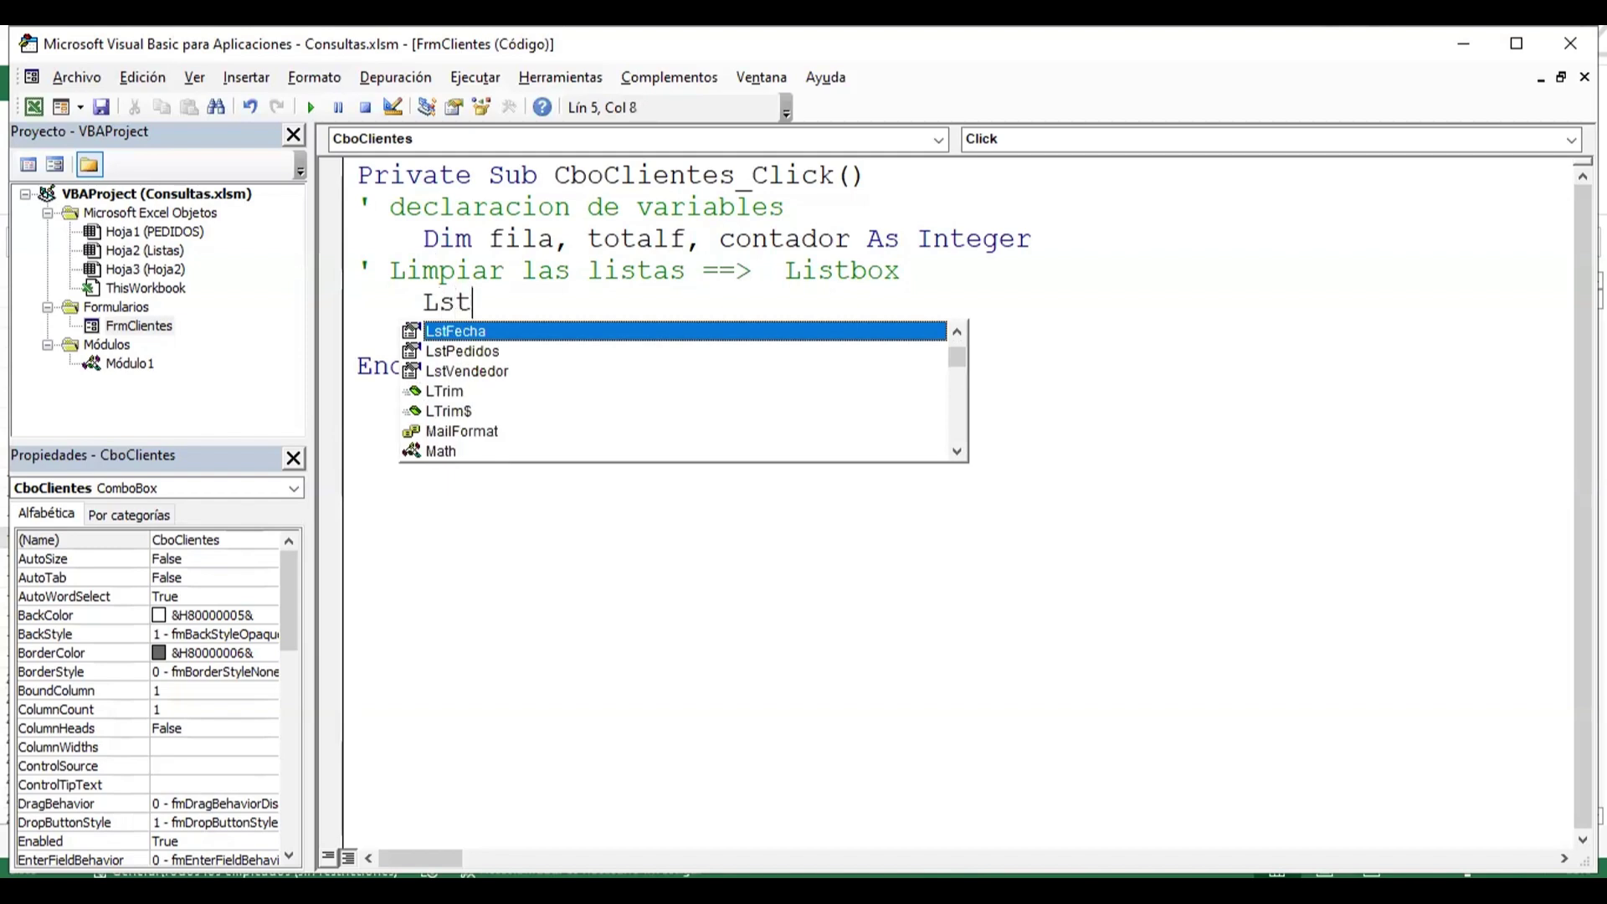
pyautogui.press('Down')
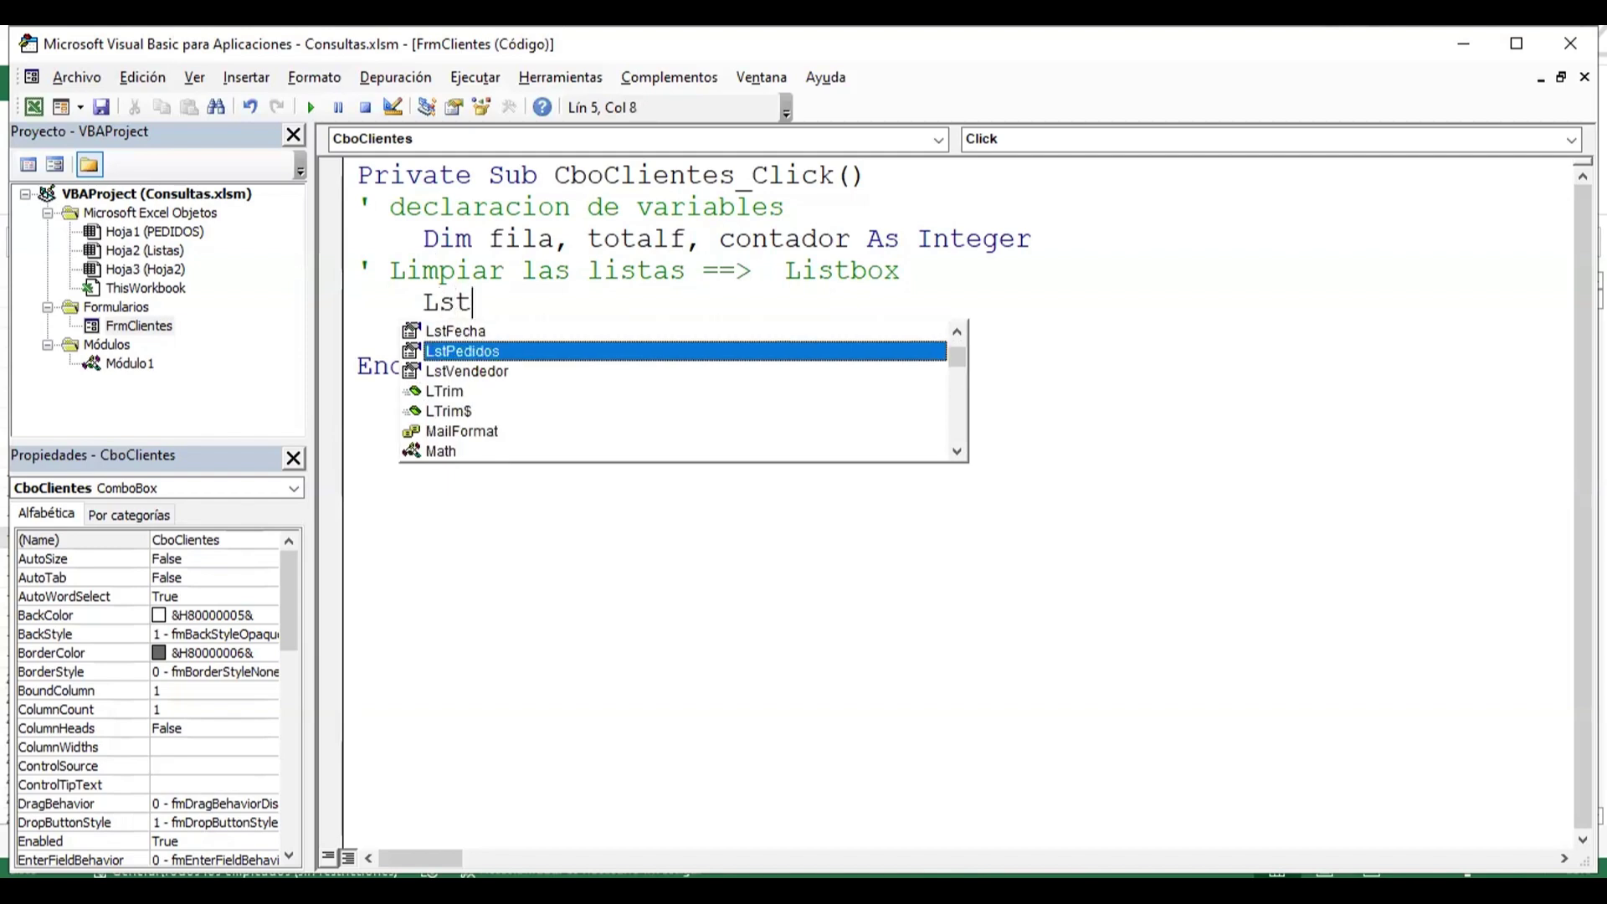
pyautogui.press('Tab')
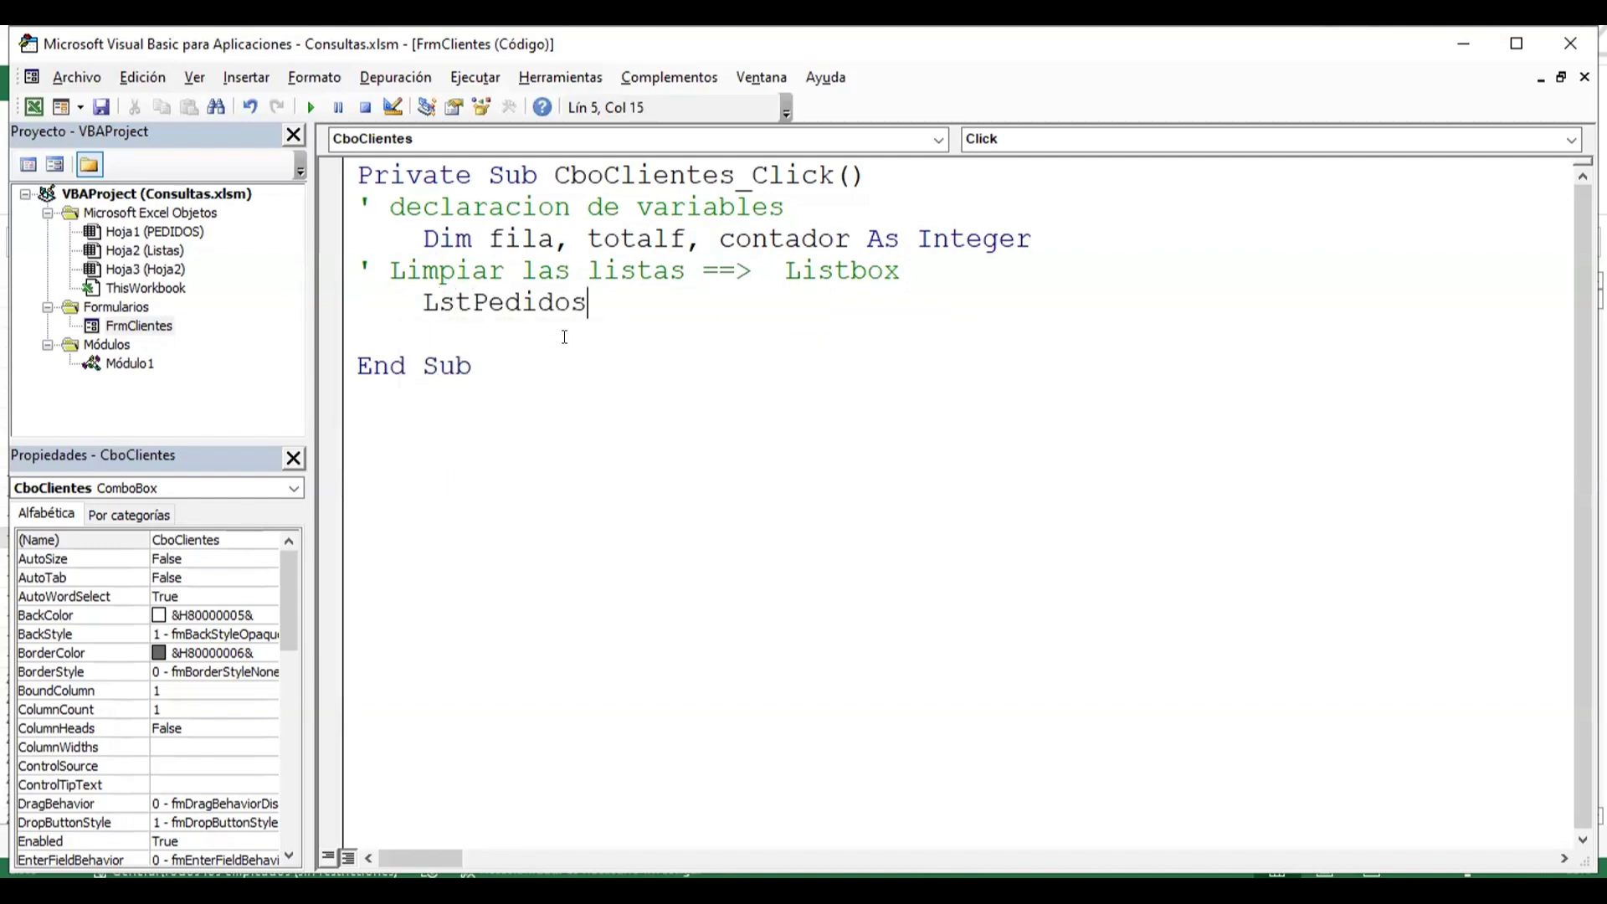
pyautogui.write('.')
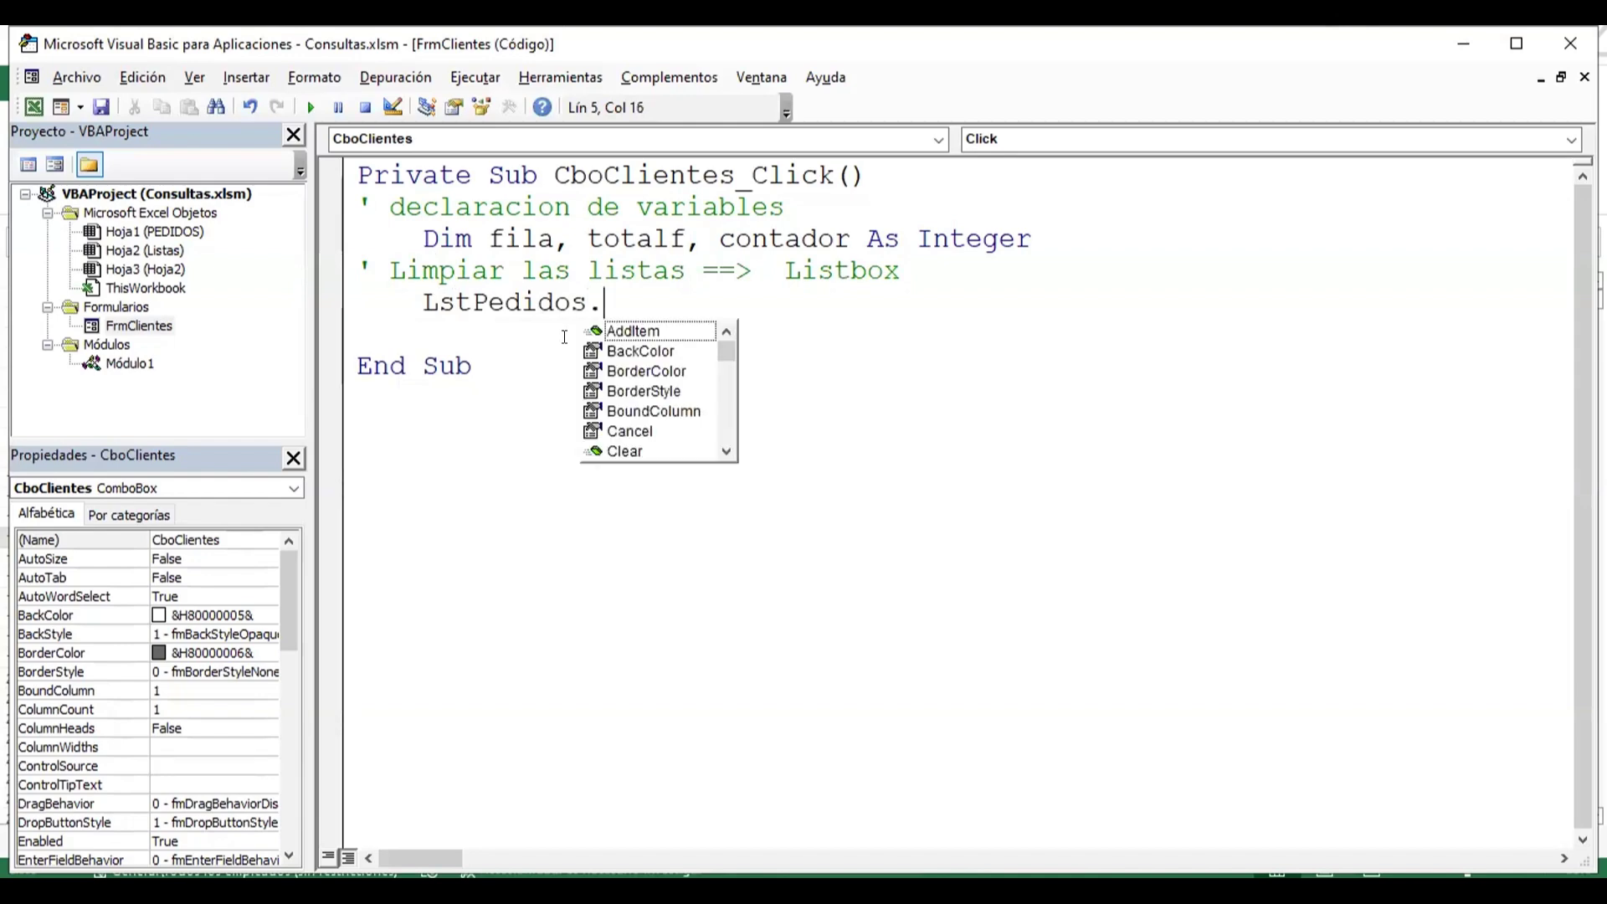
pyautogui.write('cl')
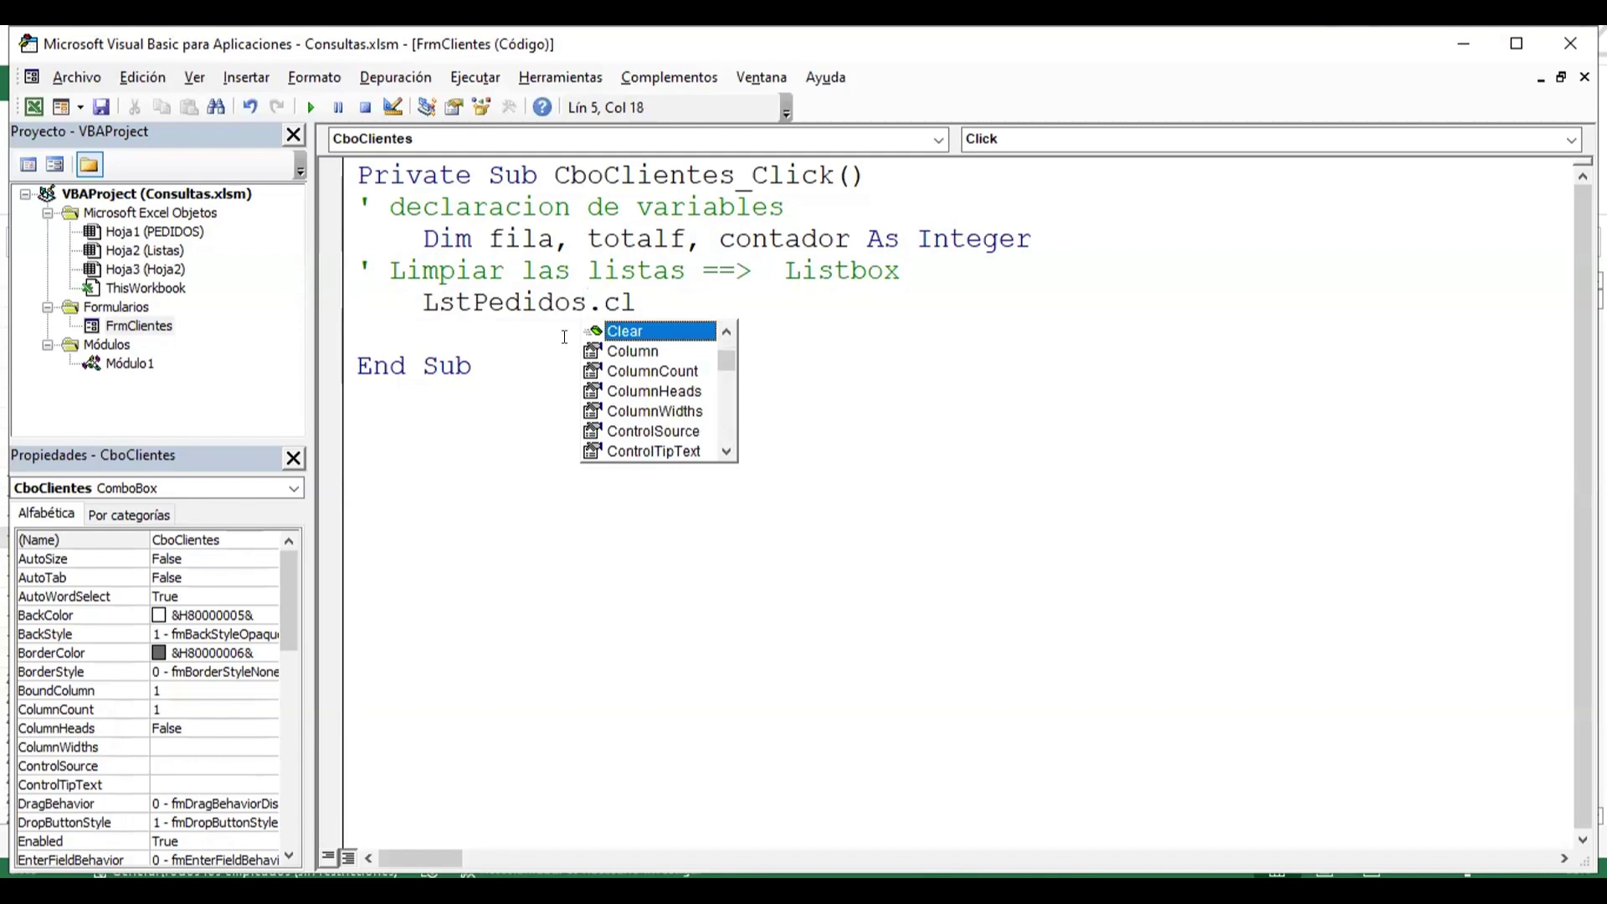
pyautogui.press('Tab')
pyautogui.press('Return')
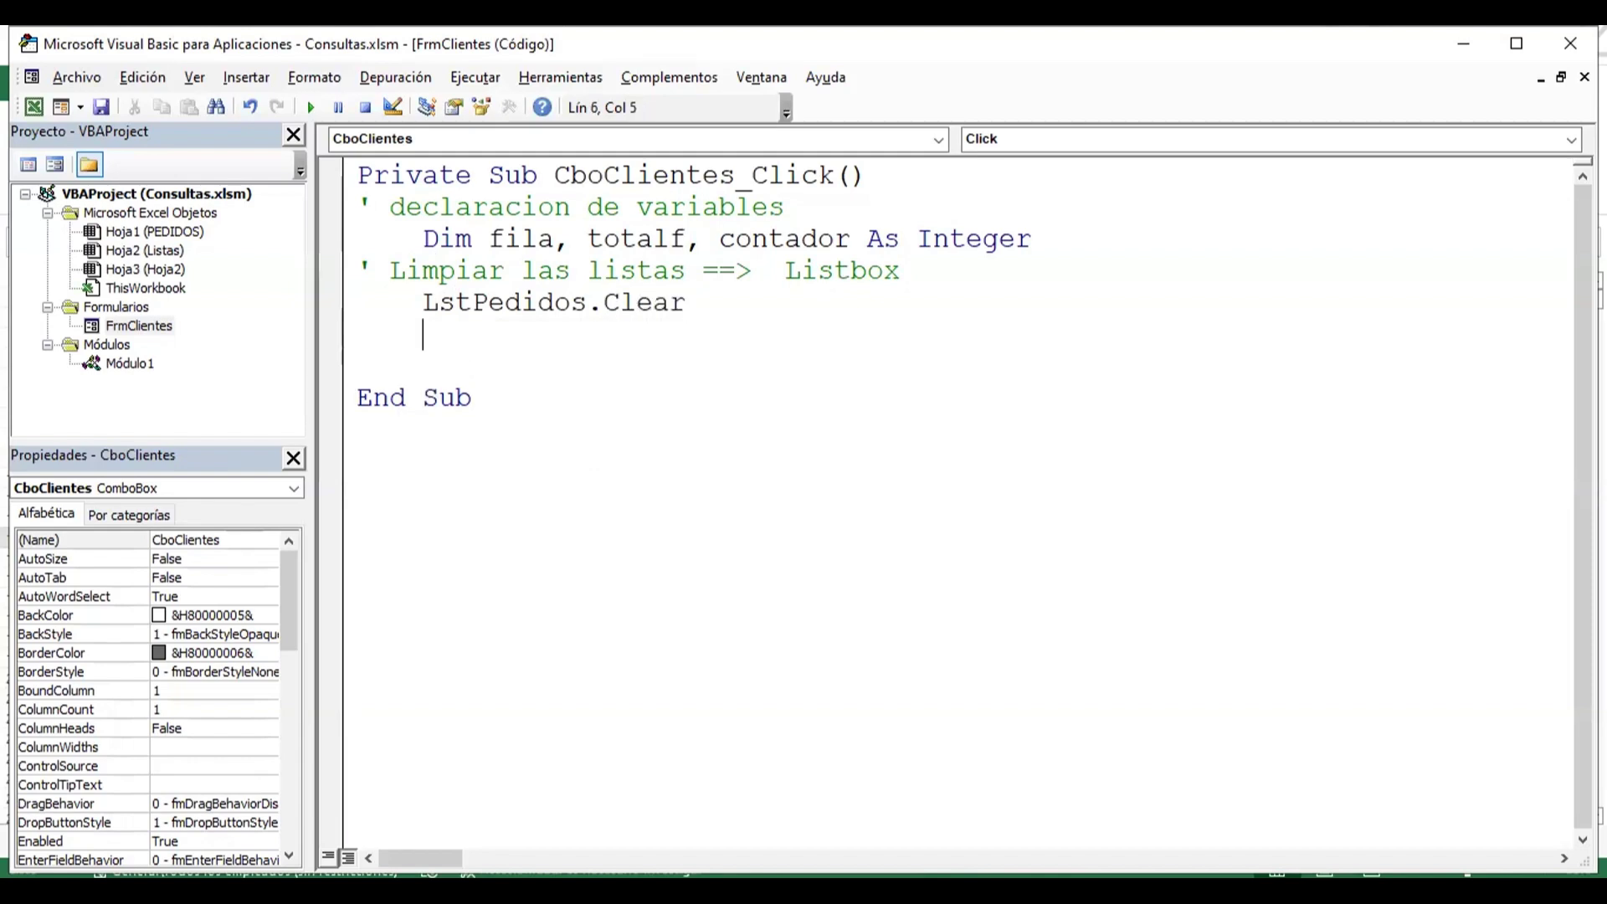
pyautogui.hotkey('ctrl', 'space')
pyautogui.write('lst')
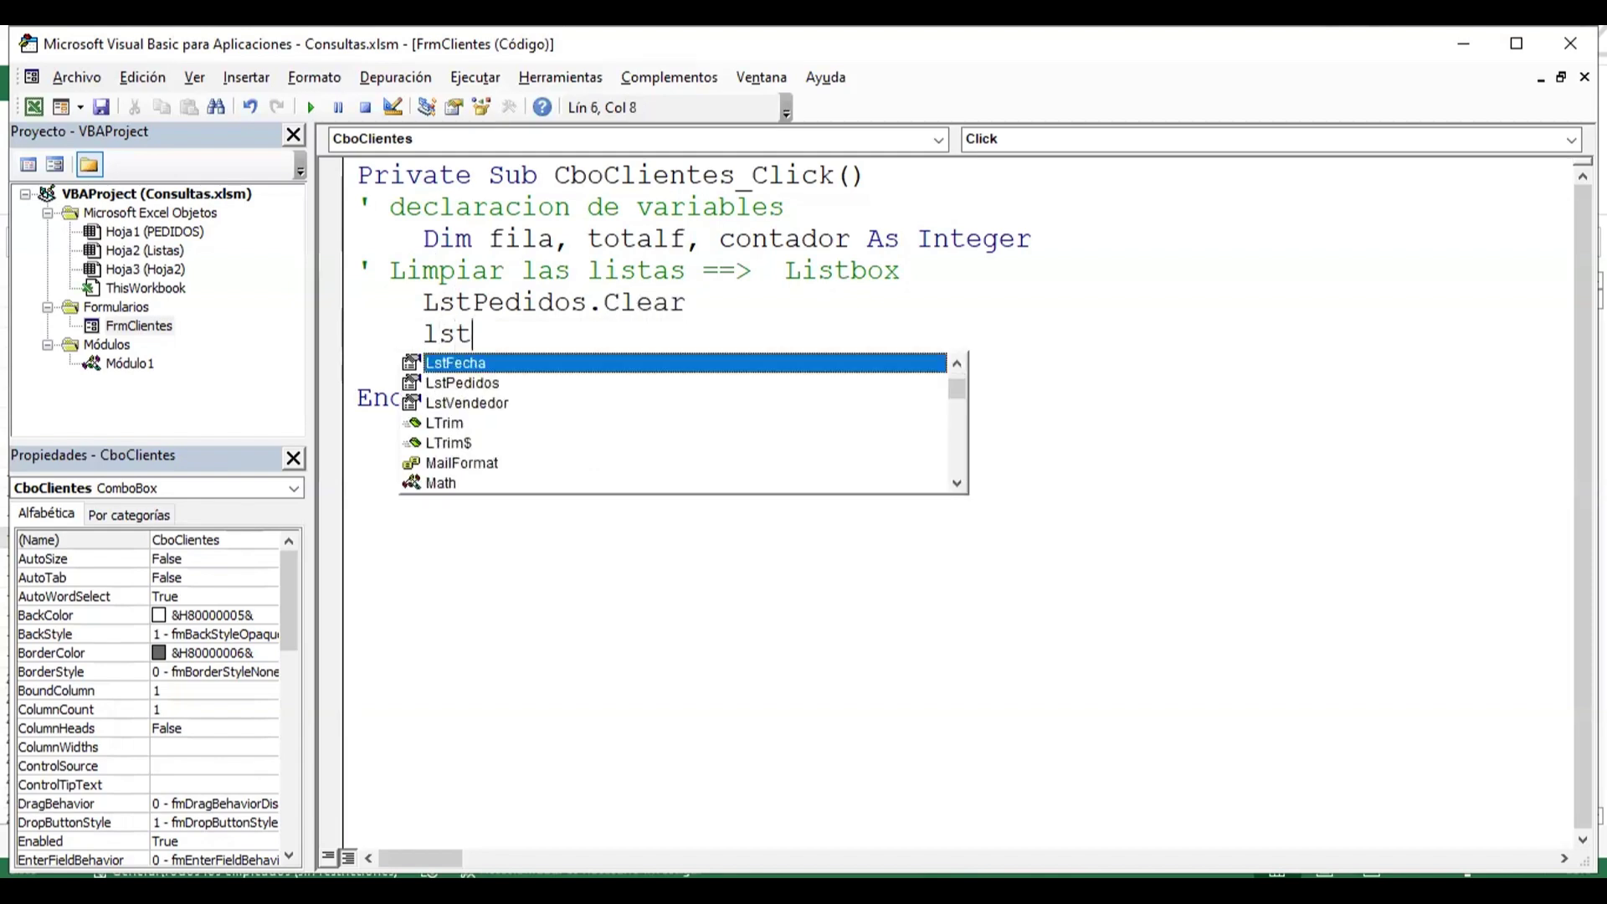
pyautogui.press('Tab')
pyautogui.write('.')
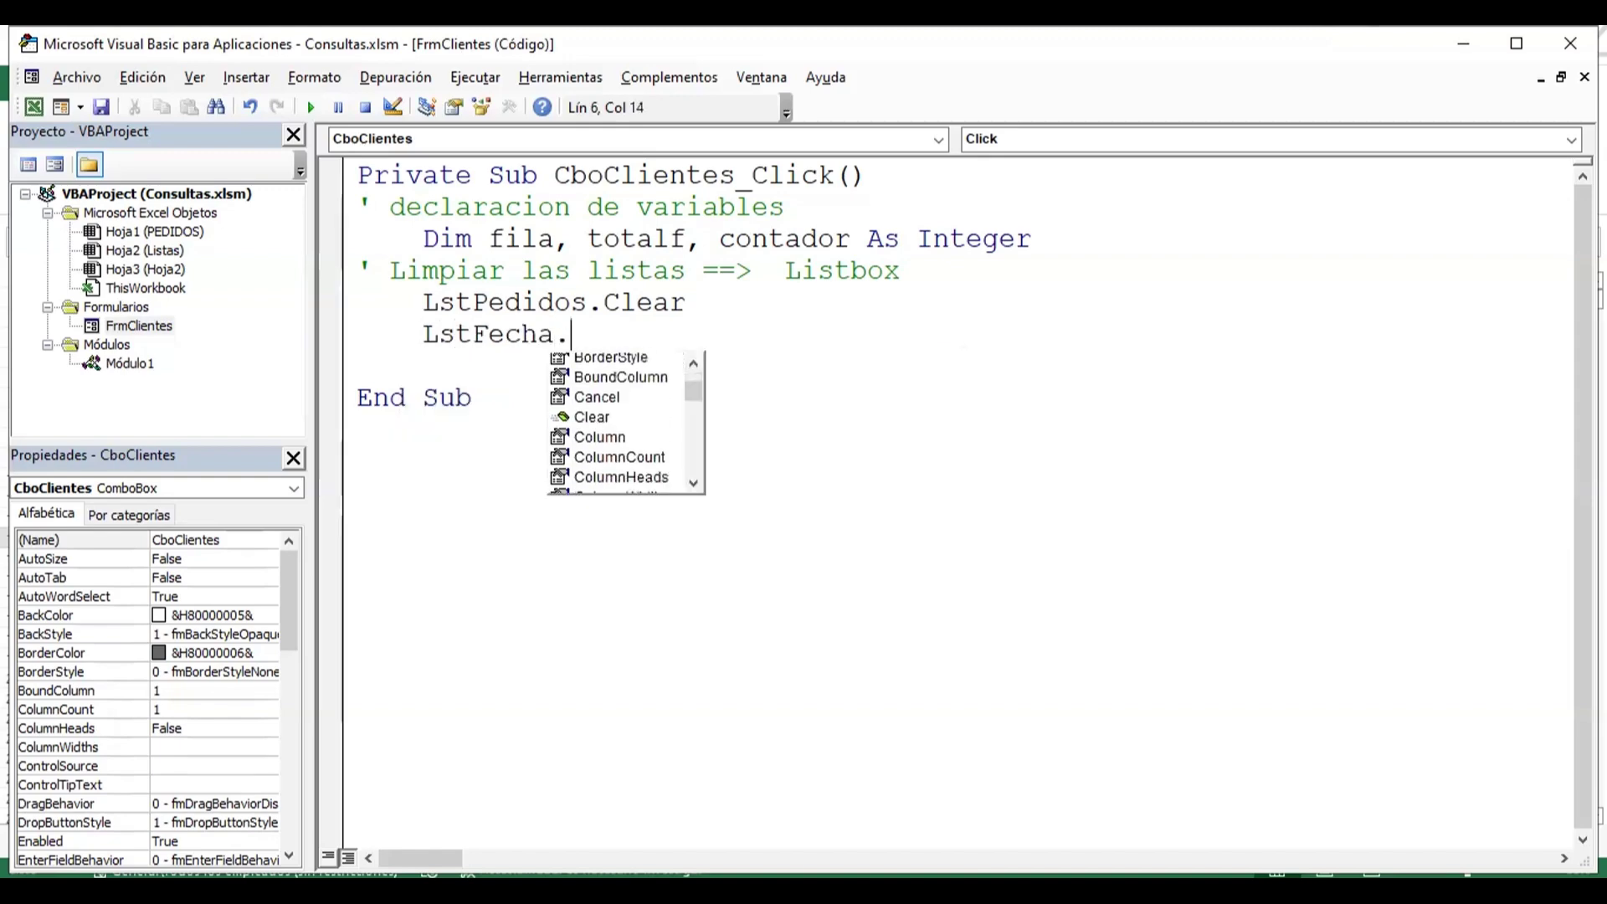
pyautogui.write('cl')
pyautogui.press('Tab')
pyautogui.press('Return')
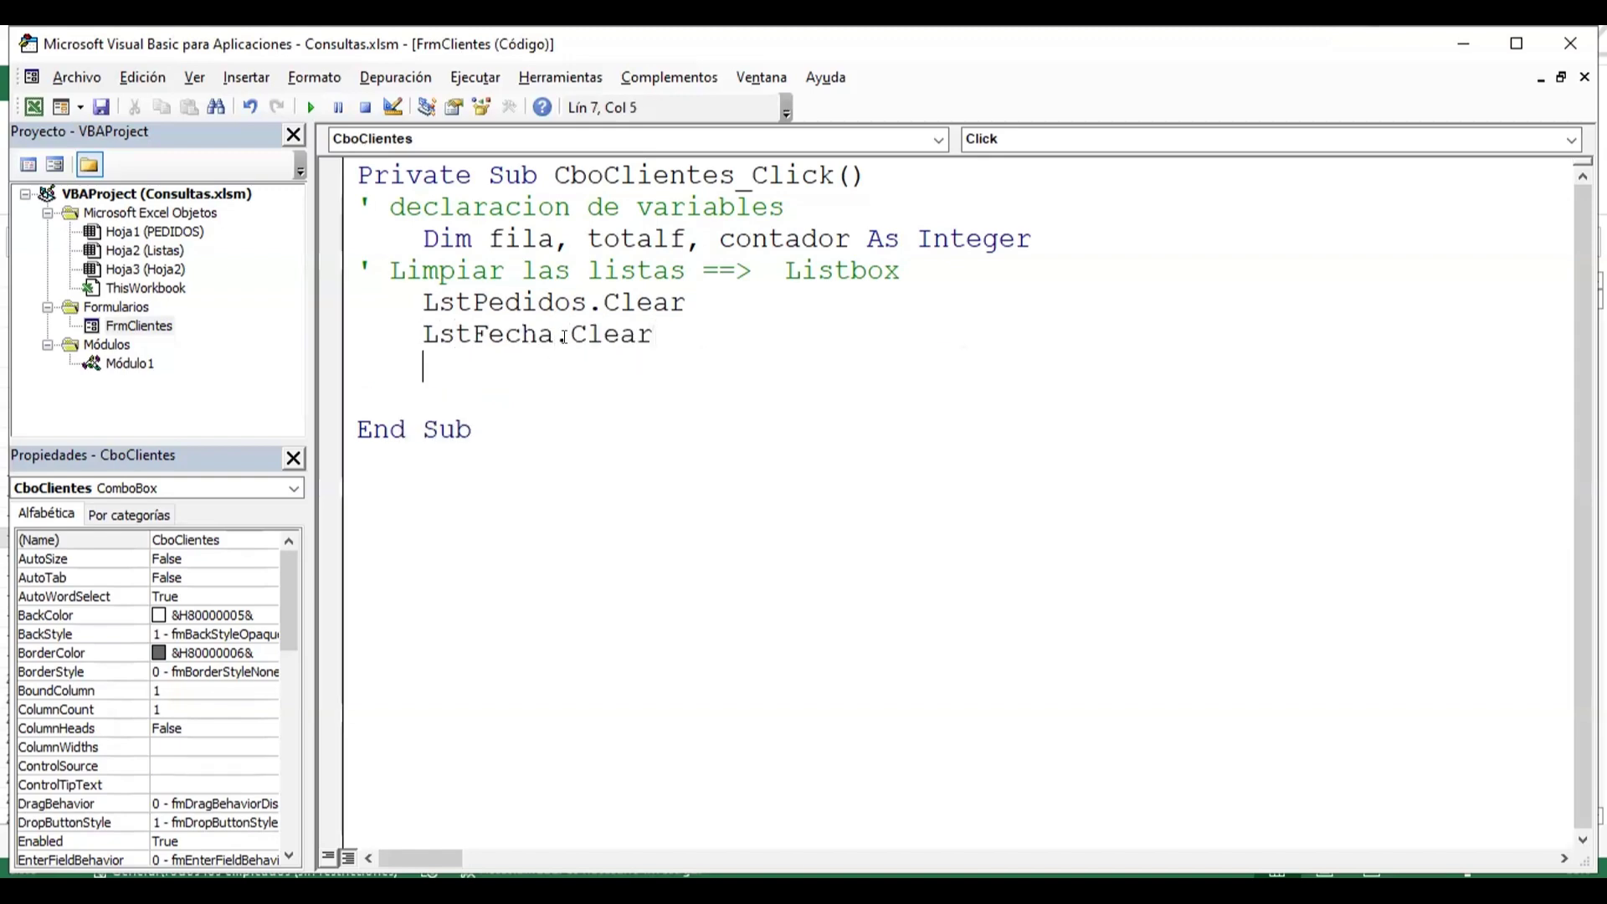
pyautogui.hotkey('ctrl', 'space')
pyautogui.write('ls')
pyautogui.press('Tab')
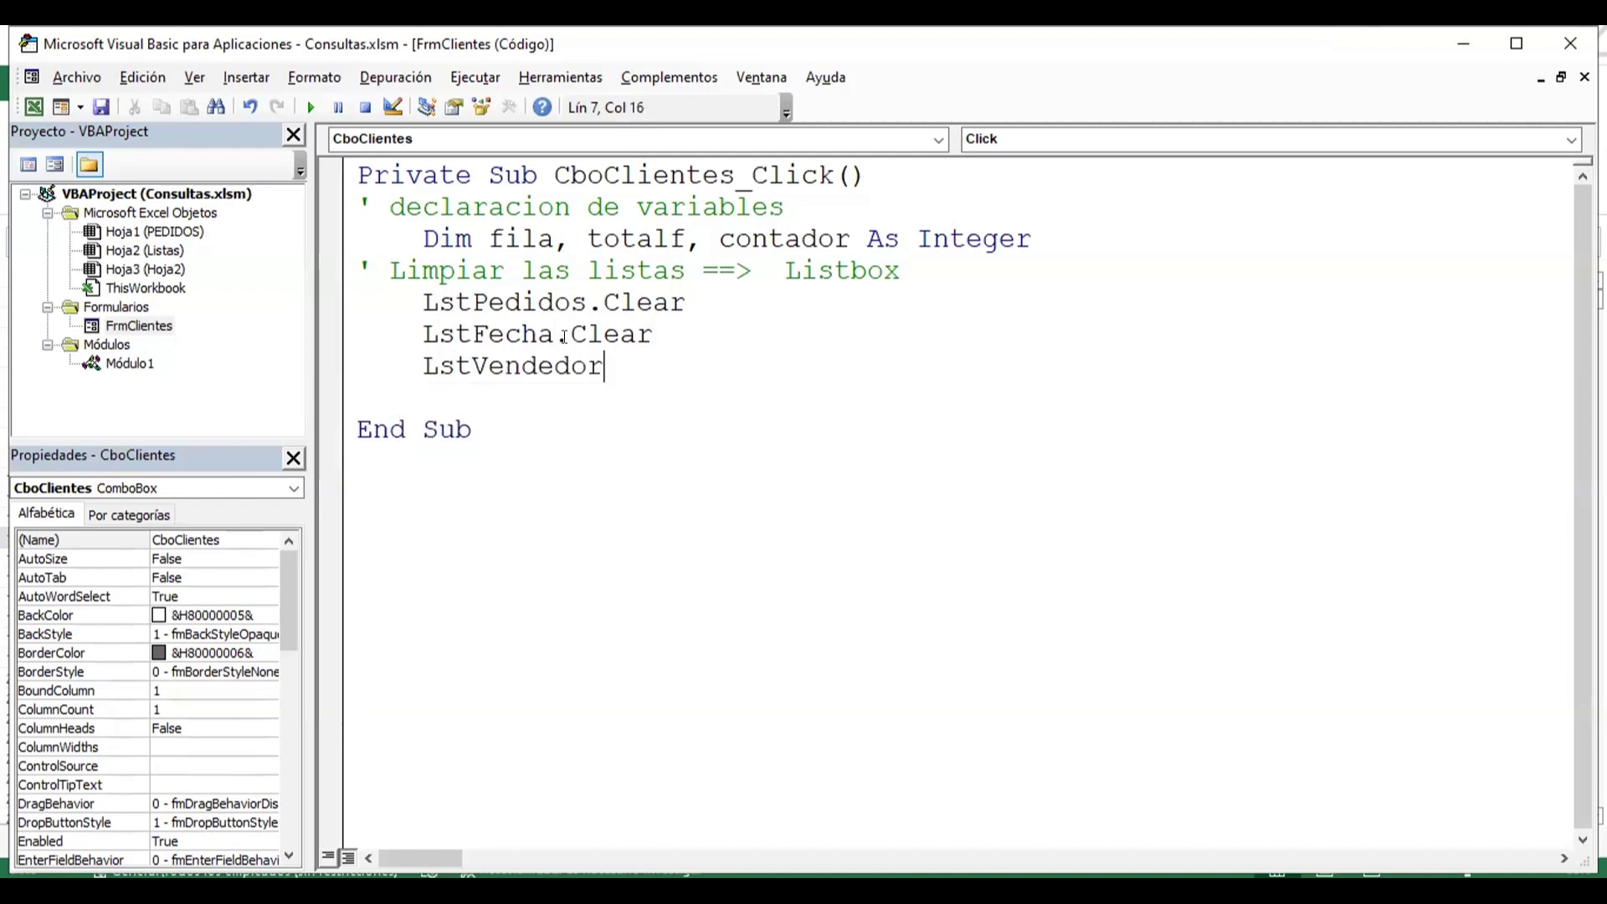
pyautogui.write('.cl')
pyautogui.press('Tab')
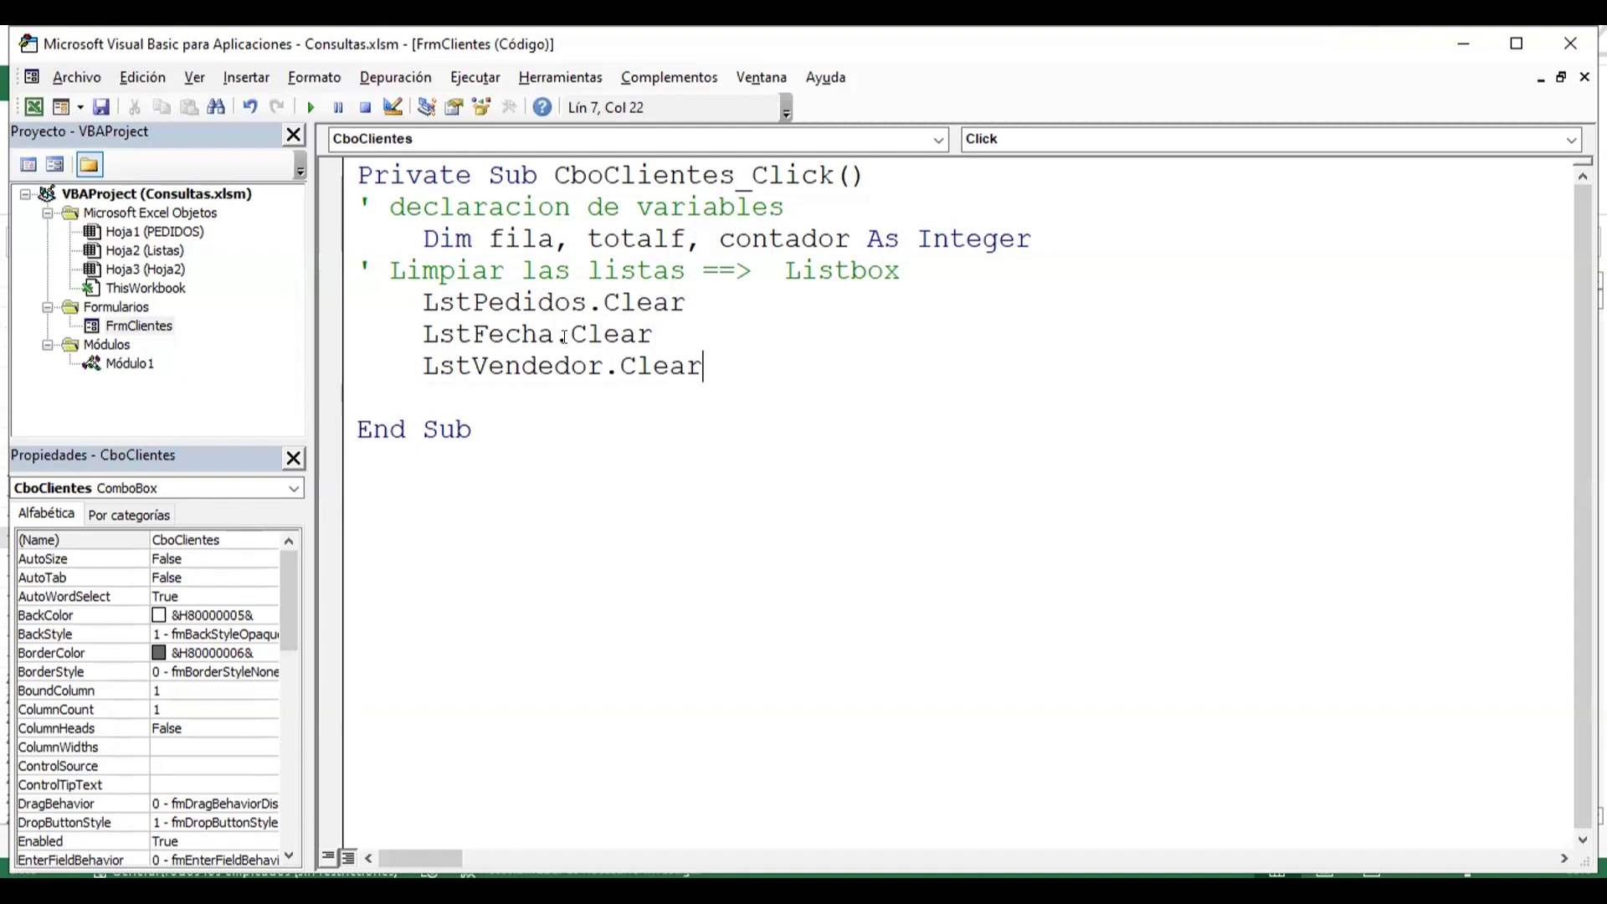
# - Add the comment ' ubicacion de la celda followed by Sheets("PEDIDOS").Select
pyautogui.press('Return')
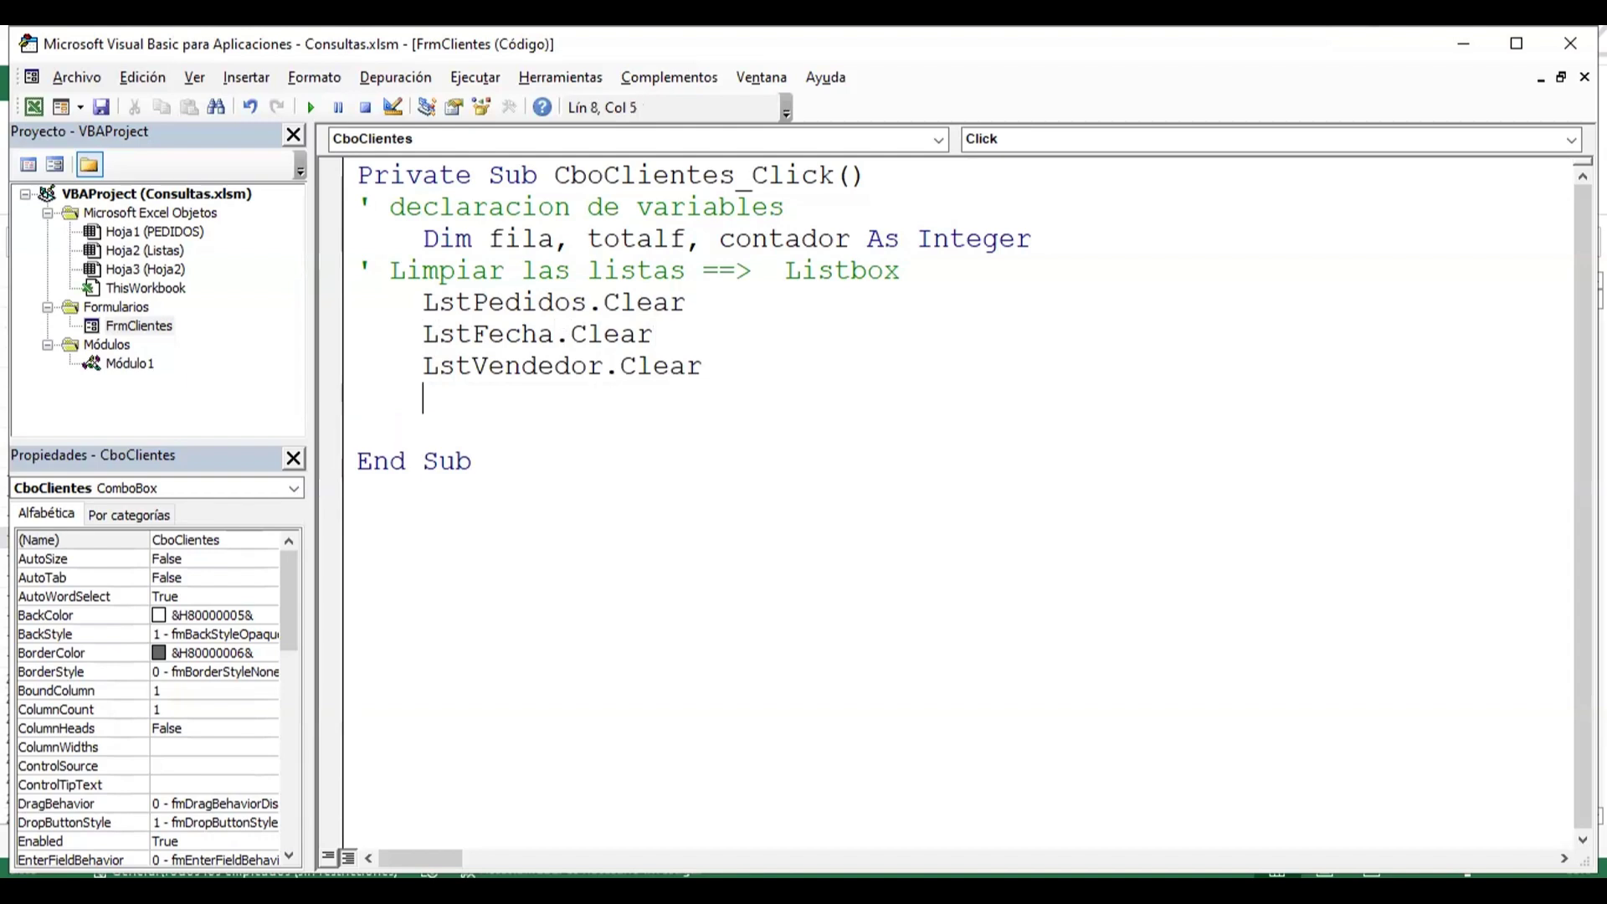
pyautogui.press('BackSpace')
pyautogui.press('BackSpace')
pyautogui.press('BackSpace')
pyautogui.press('BackSpace')
pyautogui.press('Return')
pyautogui.press('Return')
pyautogui.press('Up')
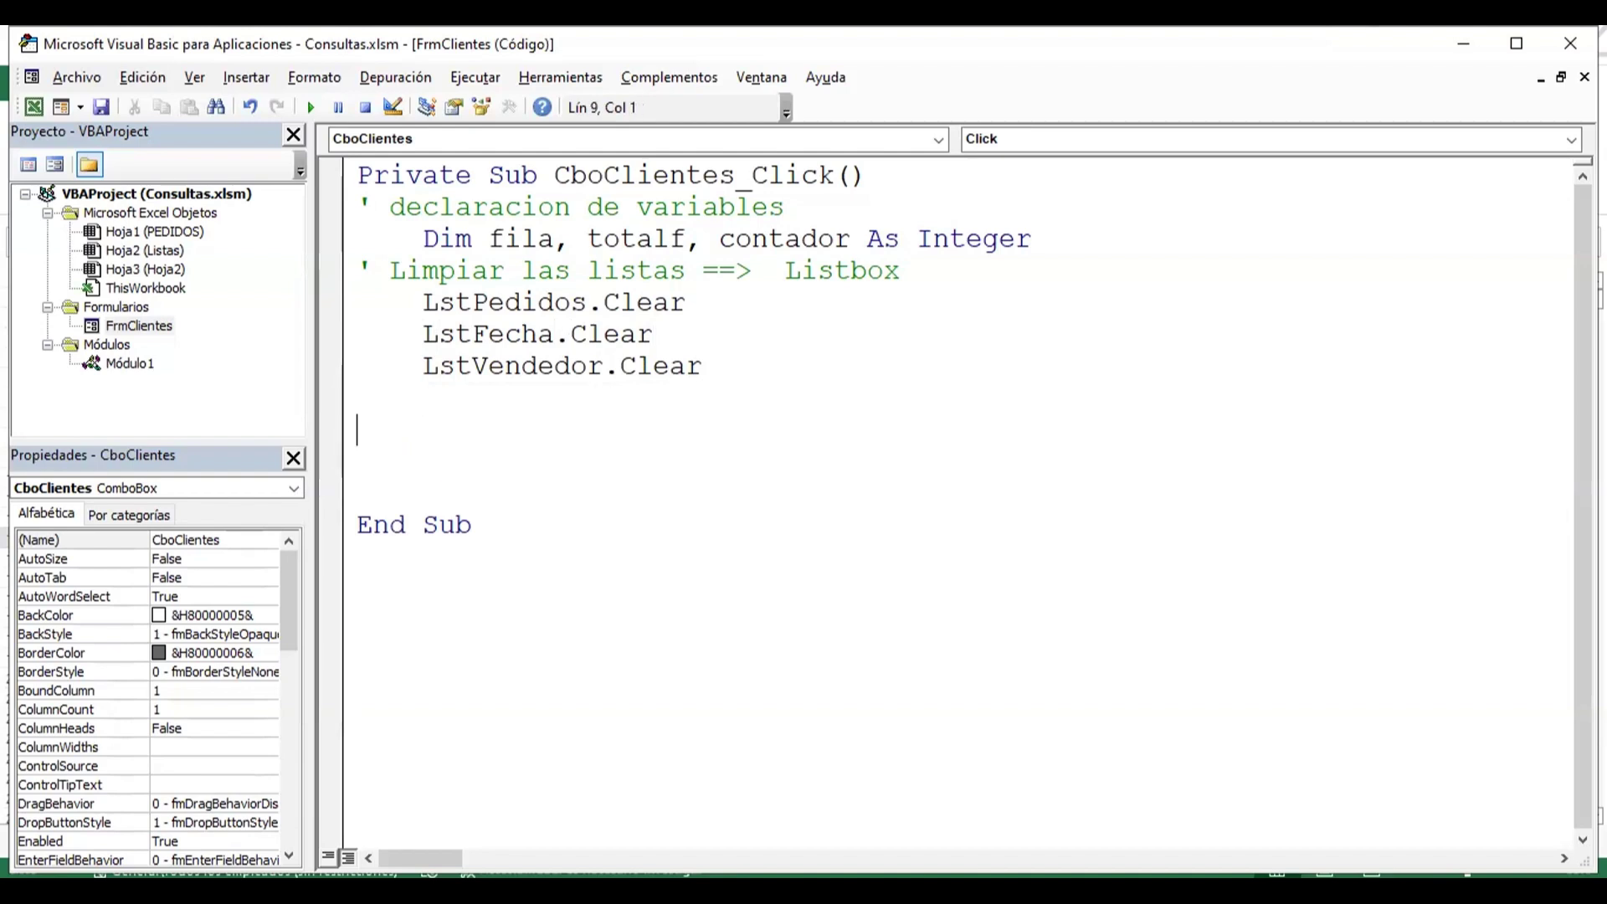
pyautogui.press('Up')
pyautogui.write("' ")
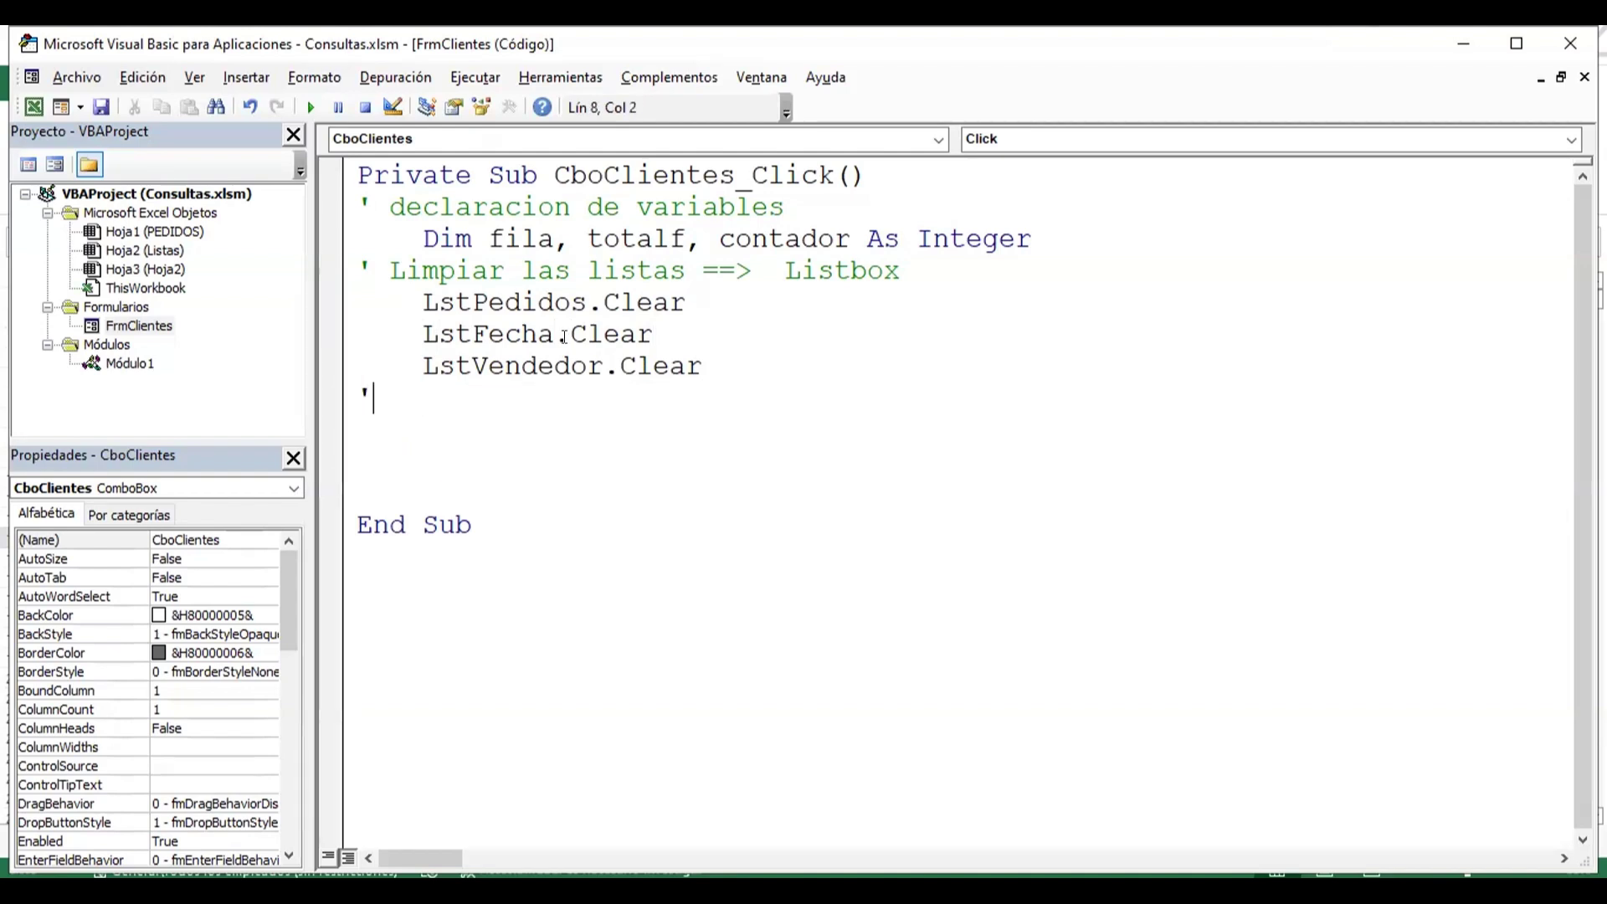
pyautogui.write('ubicaci')
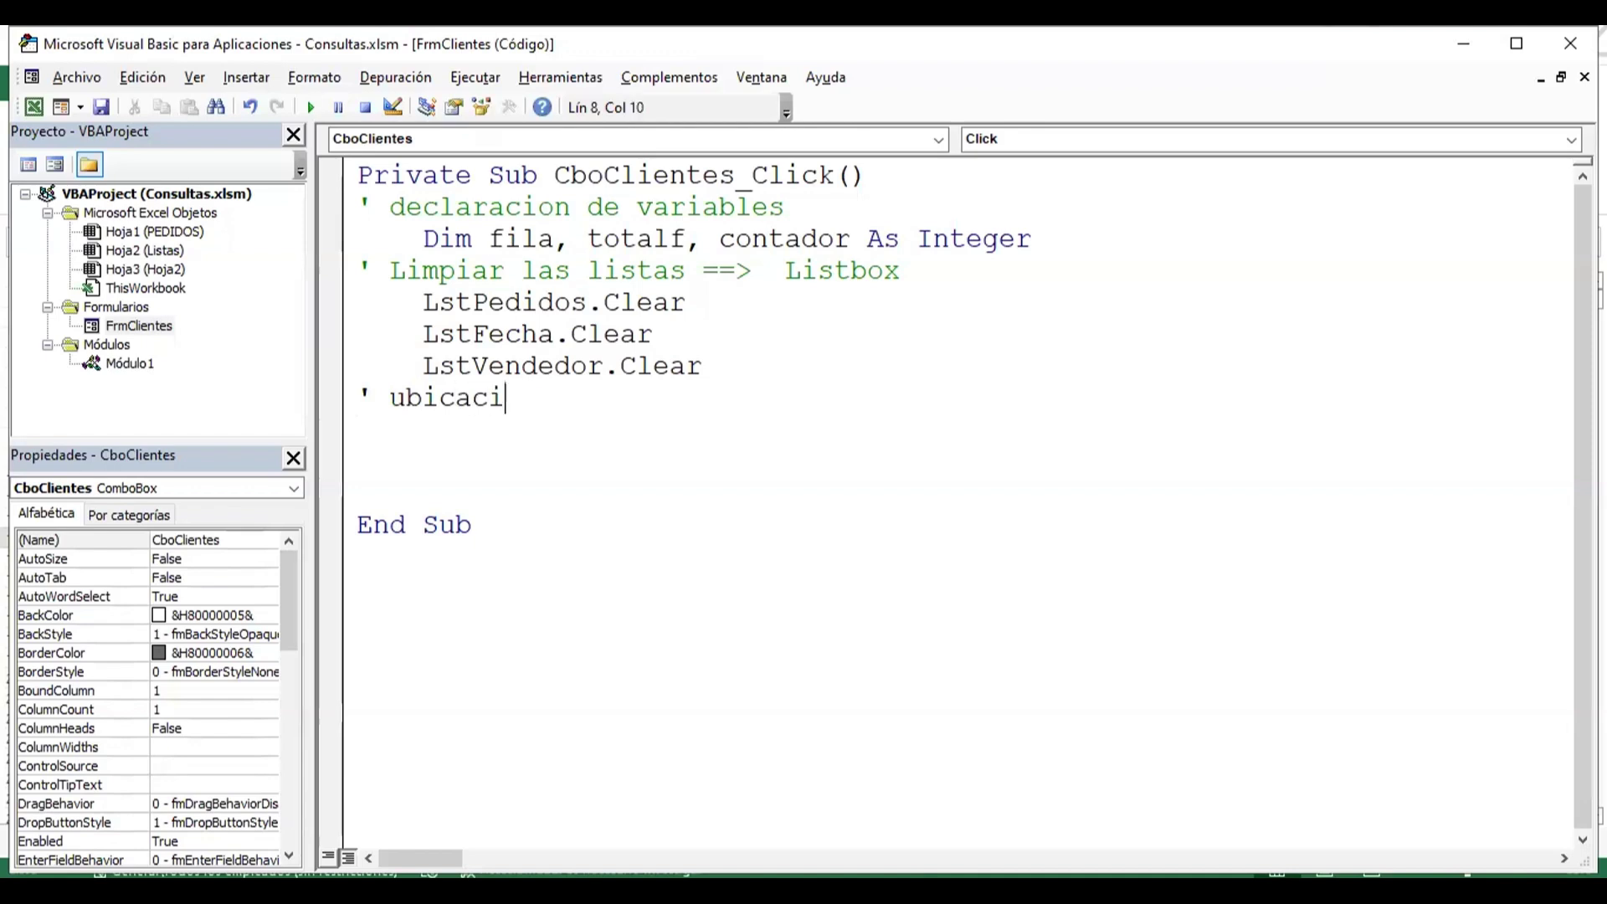
pyautogui.write('on de ')
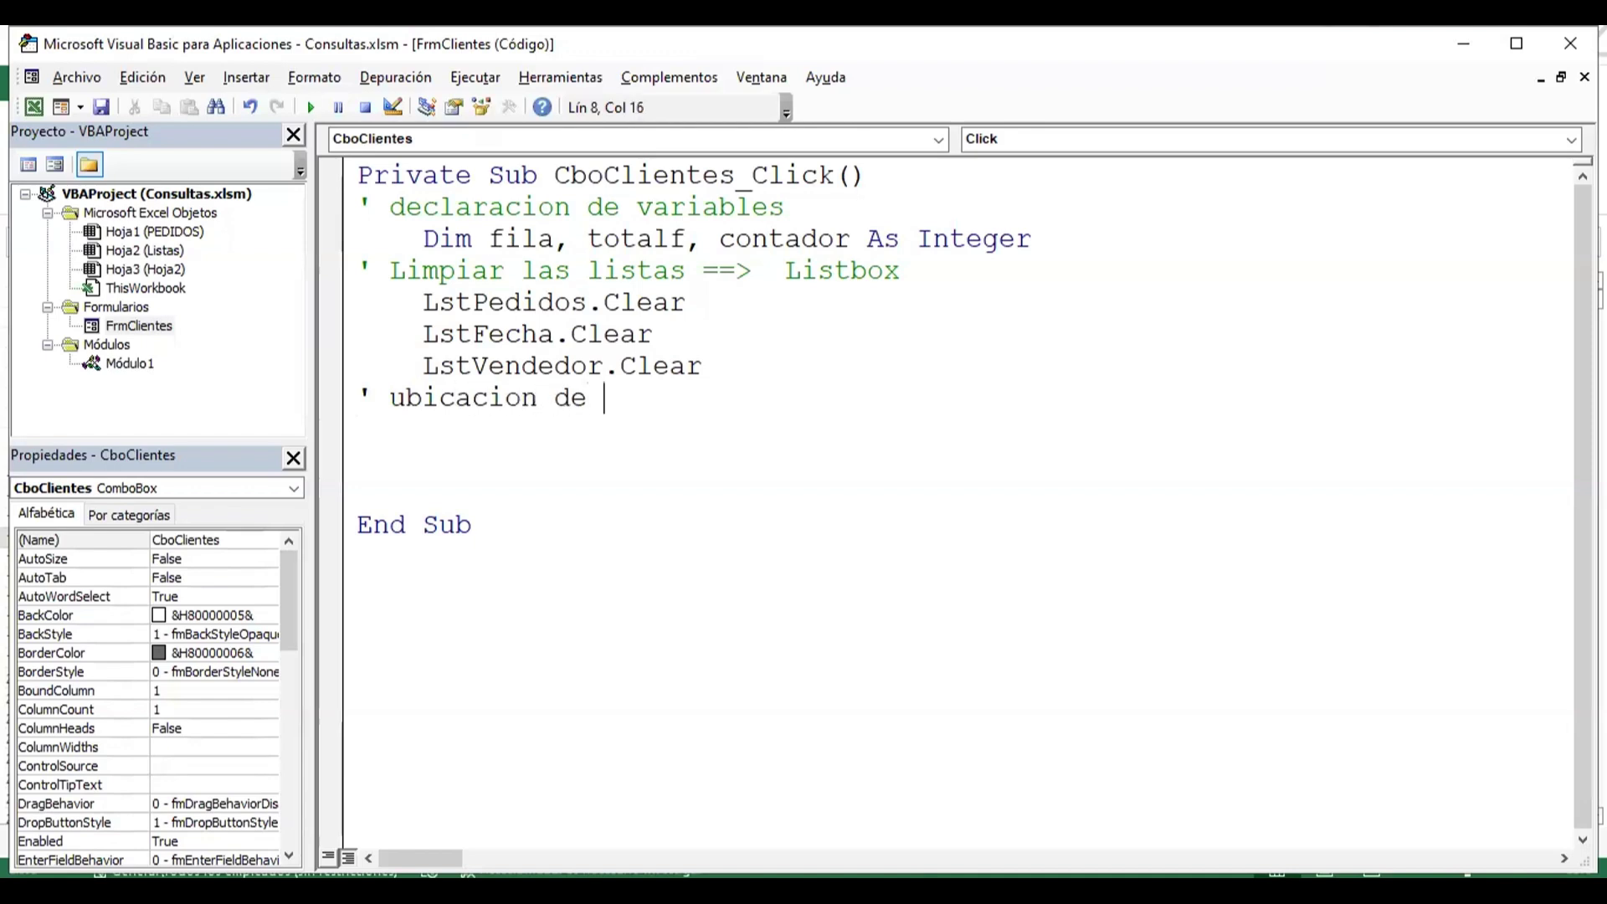
pyautogui.write('la celda')
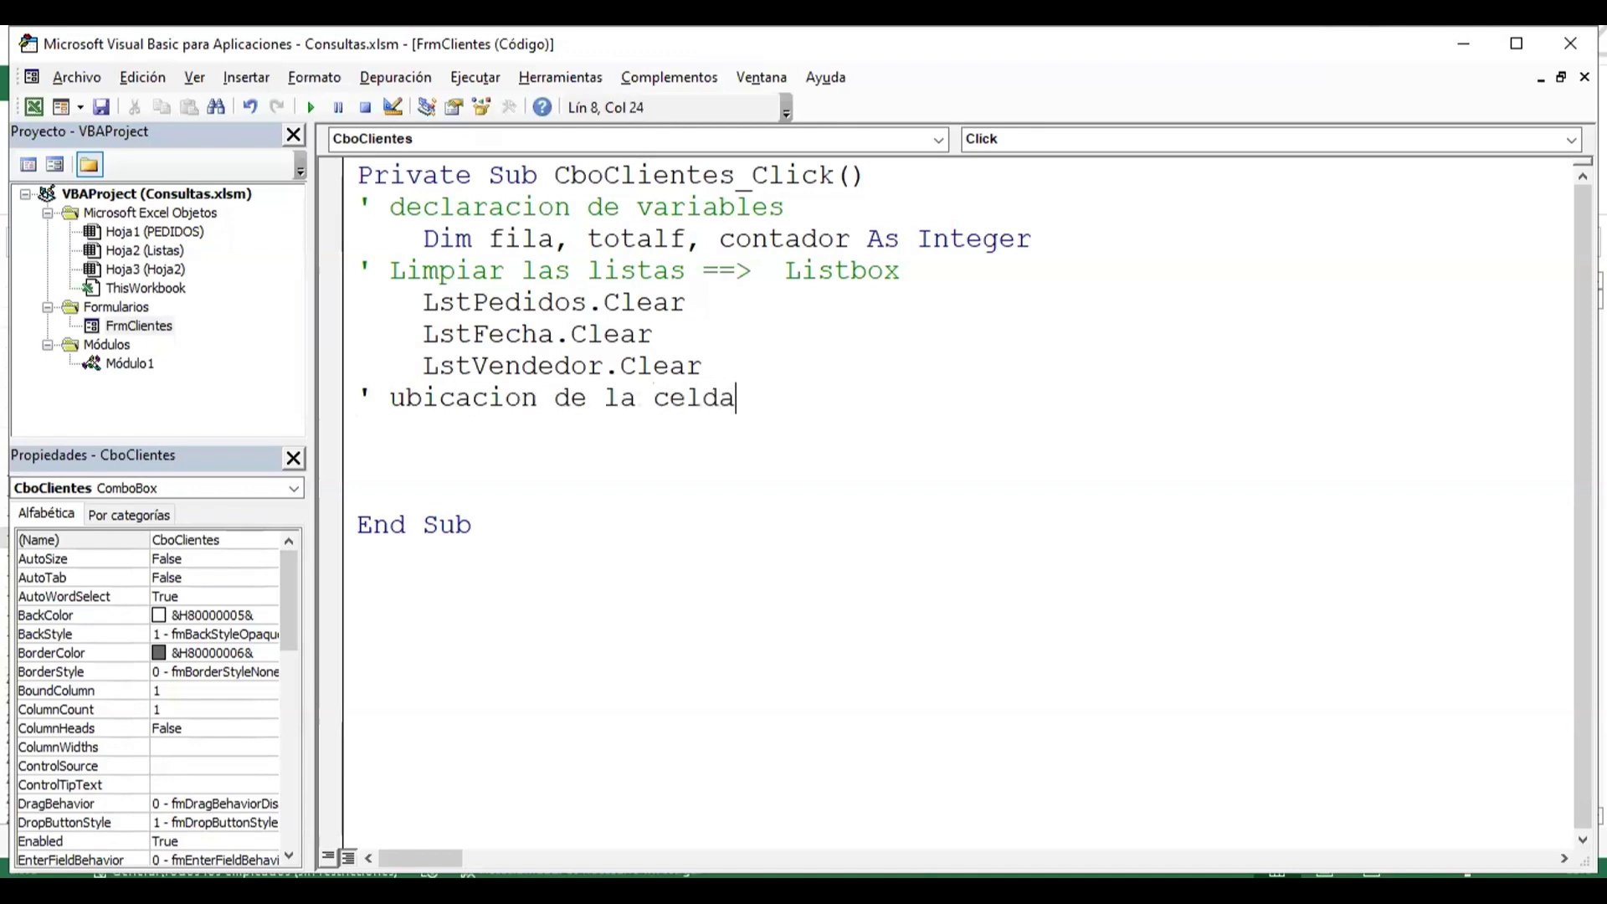
pyautogui.press('Return')
pyautogui.press('Tab')
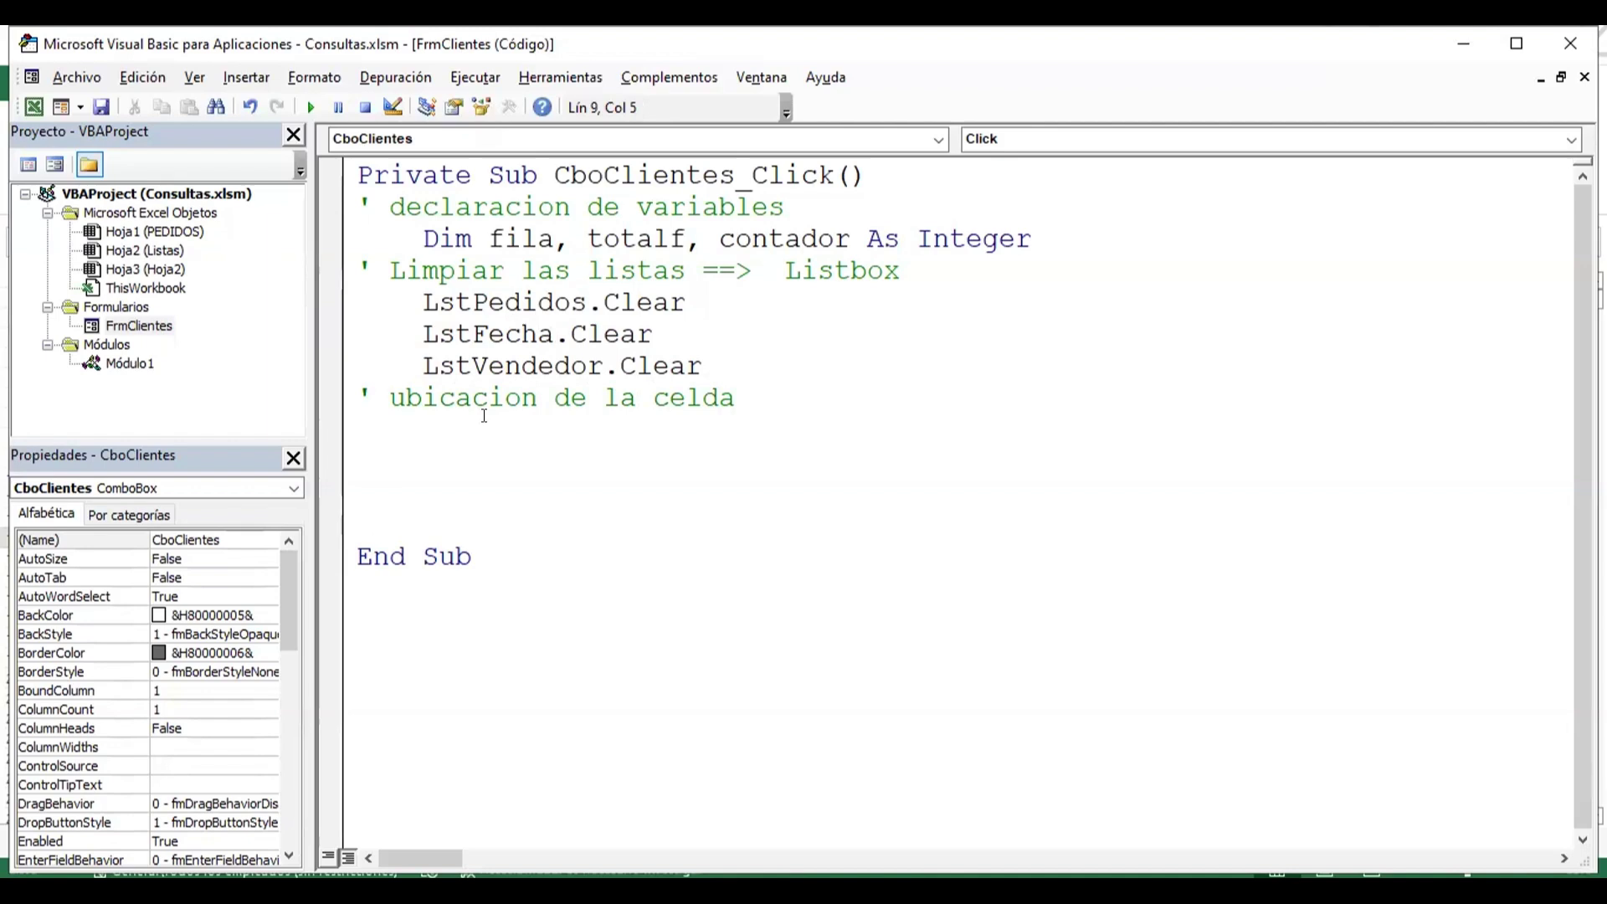
pyautogui.write('sheets')
pyautogui.write('("')
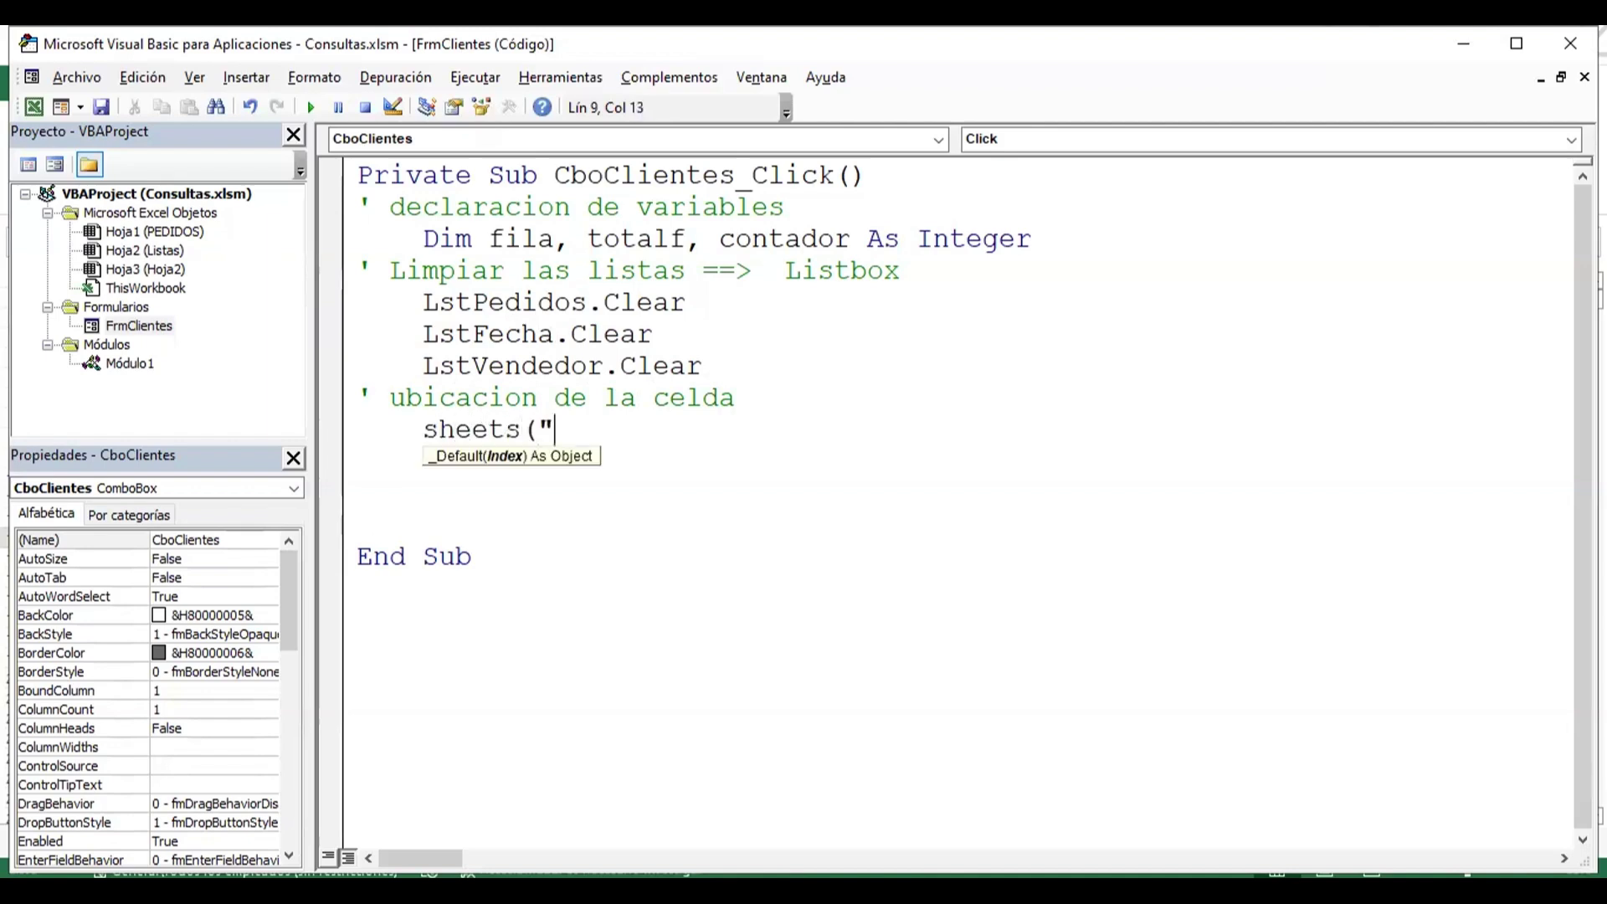
pyautogui.write('PEDIDOS"')
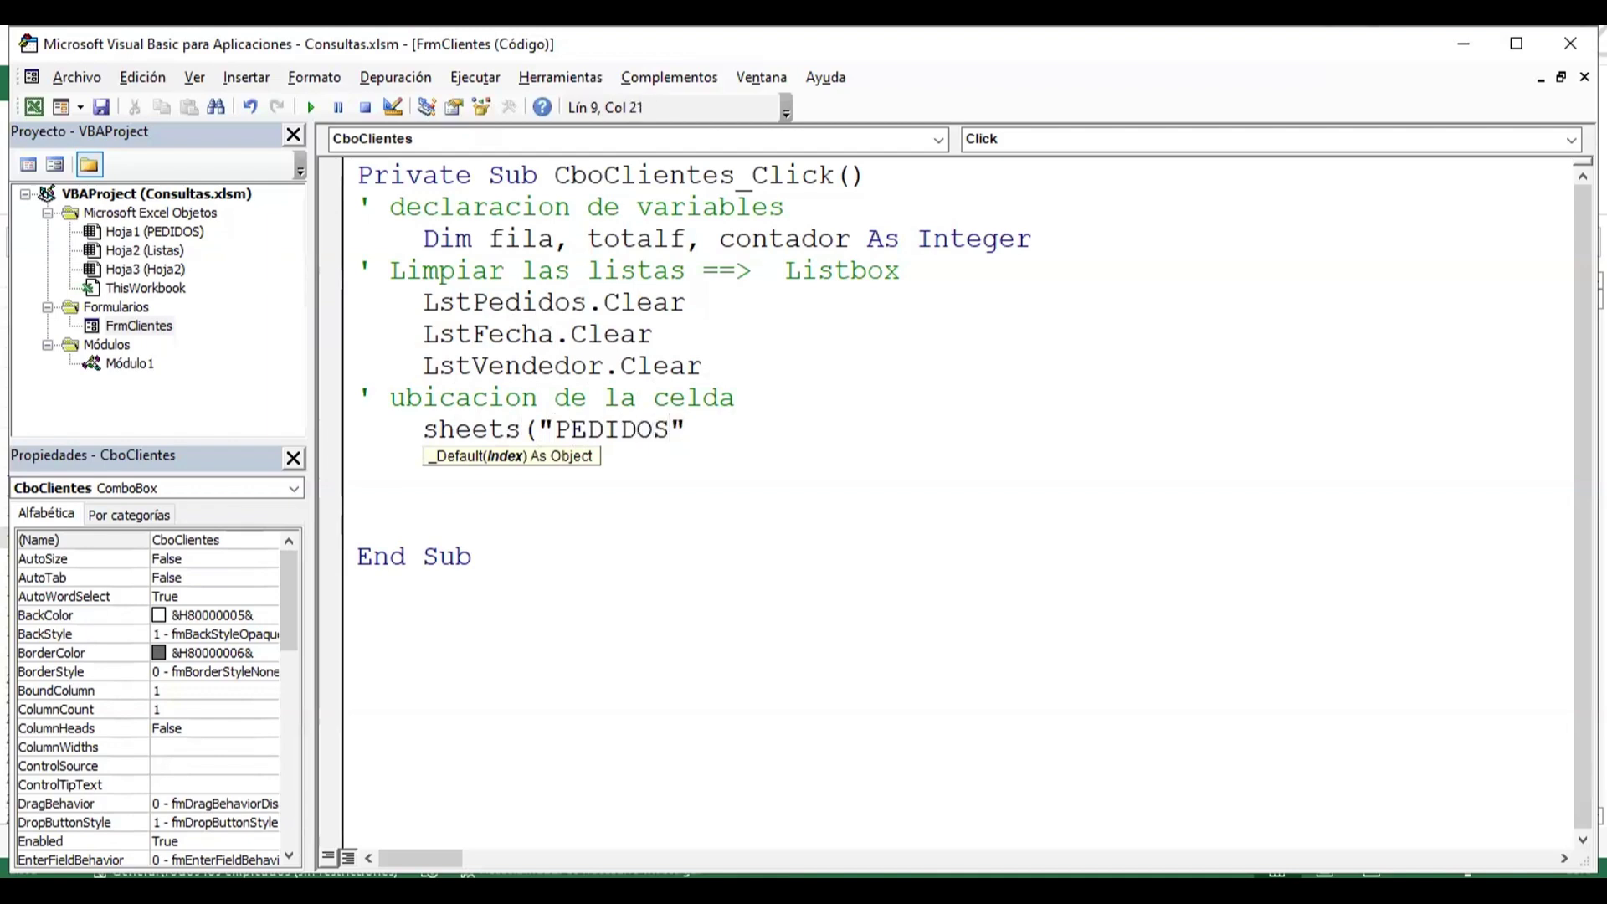
pyautogui.write(').SELECT')
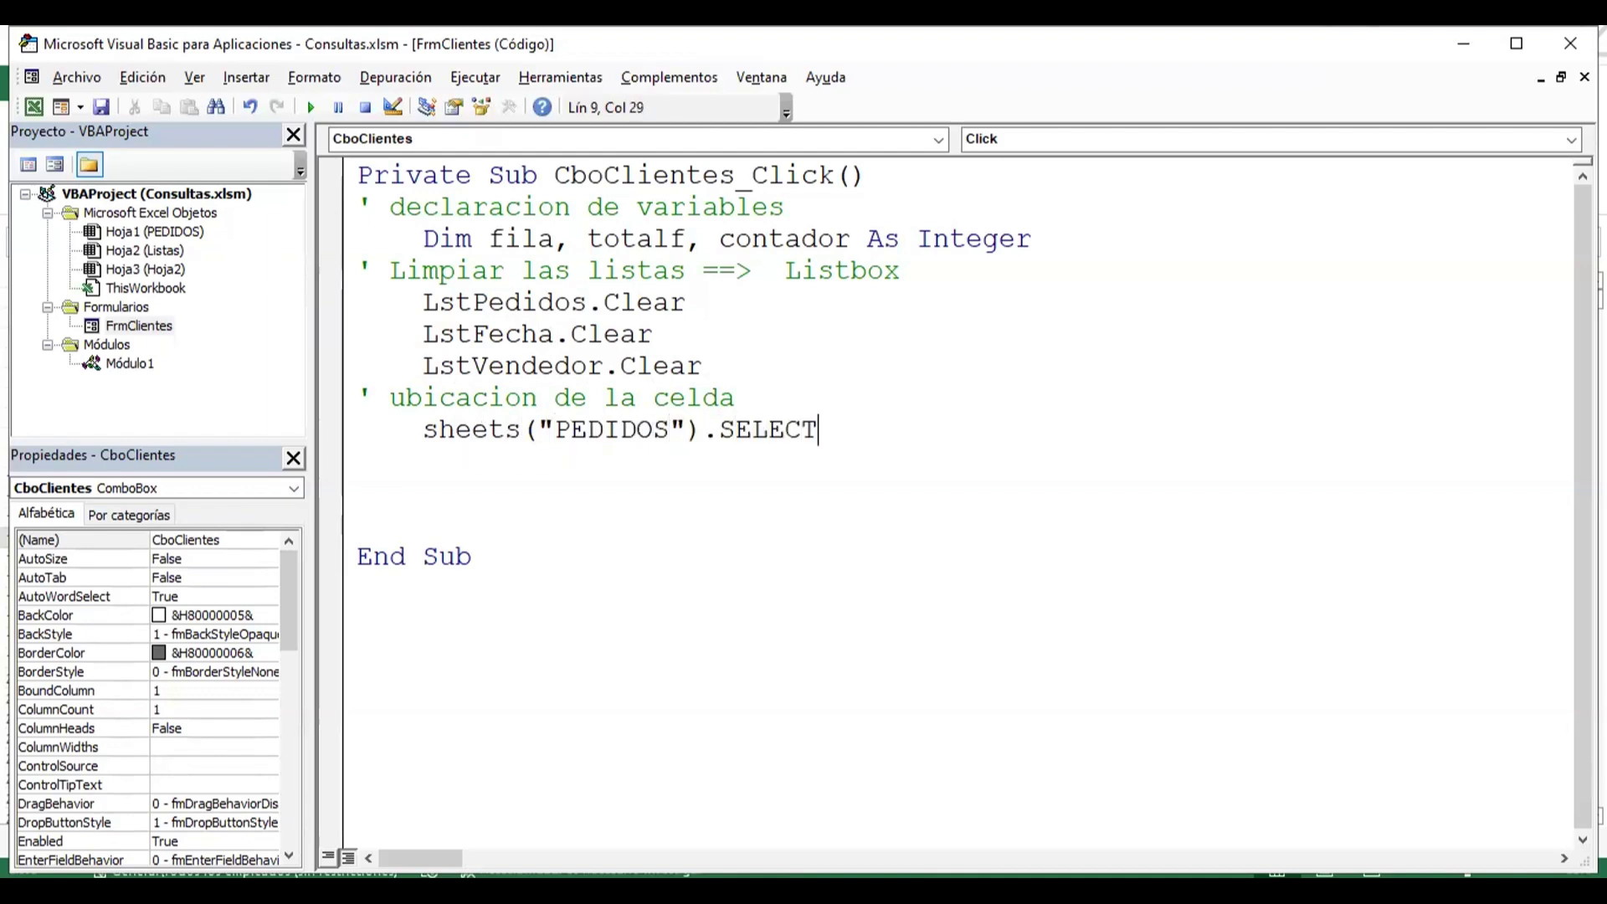
pyautogui.press('Return')
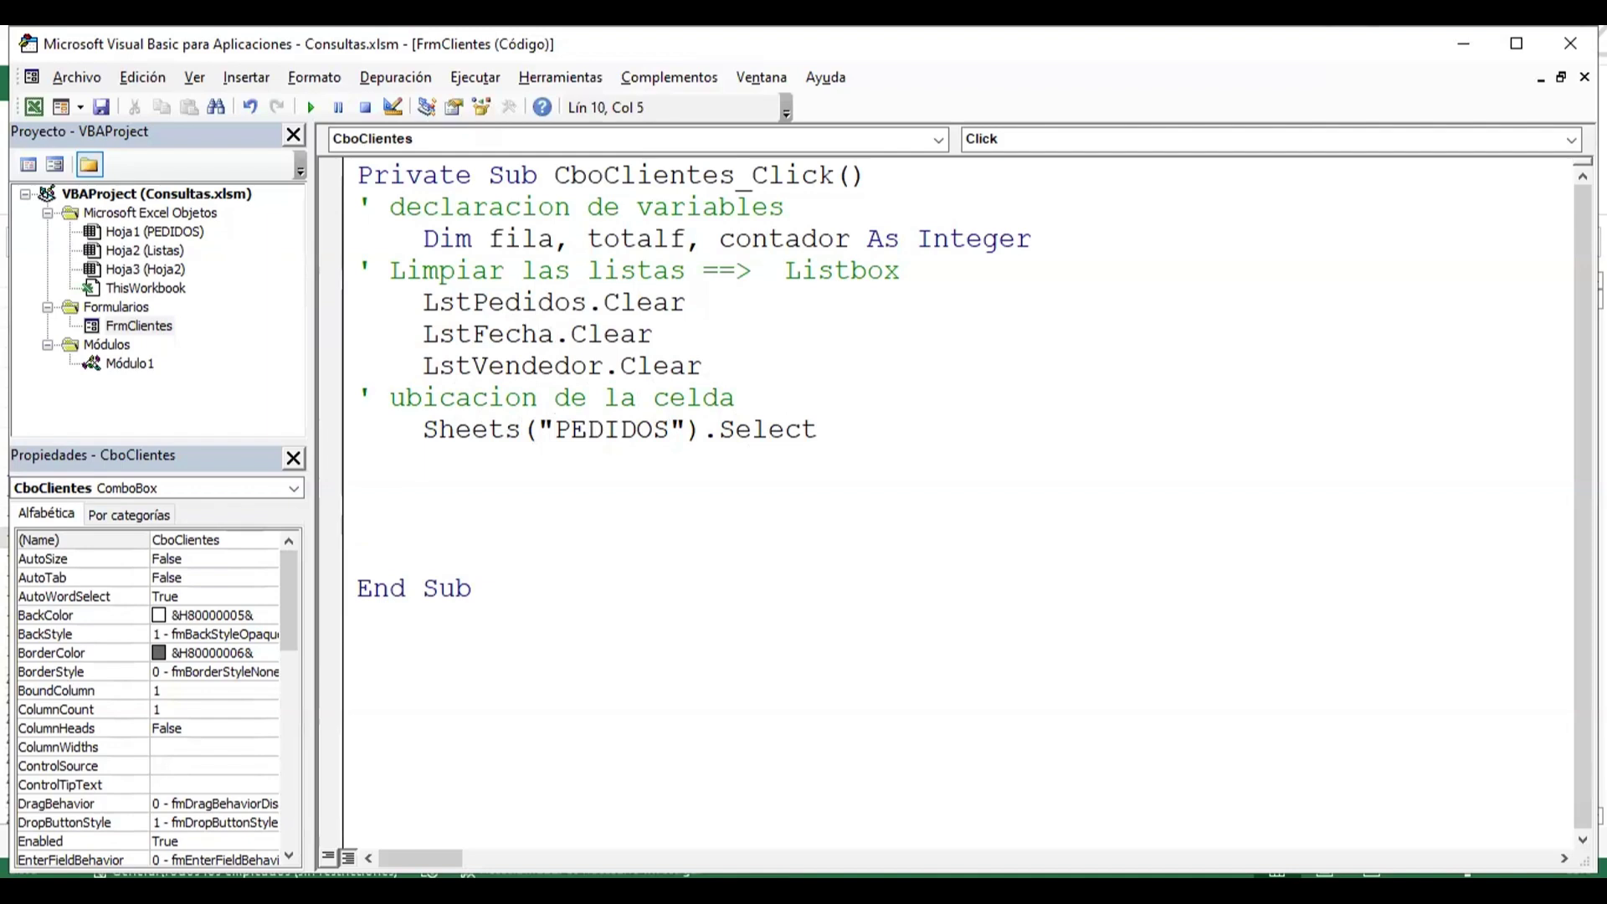
pyautogui.click(31, 109)
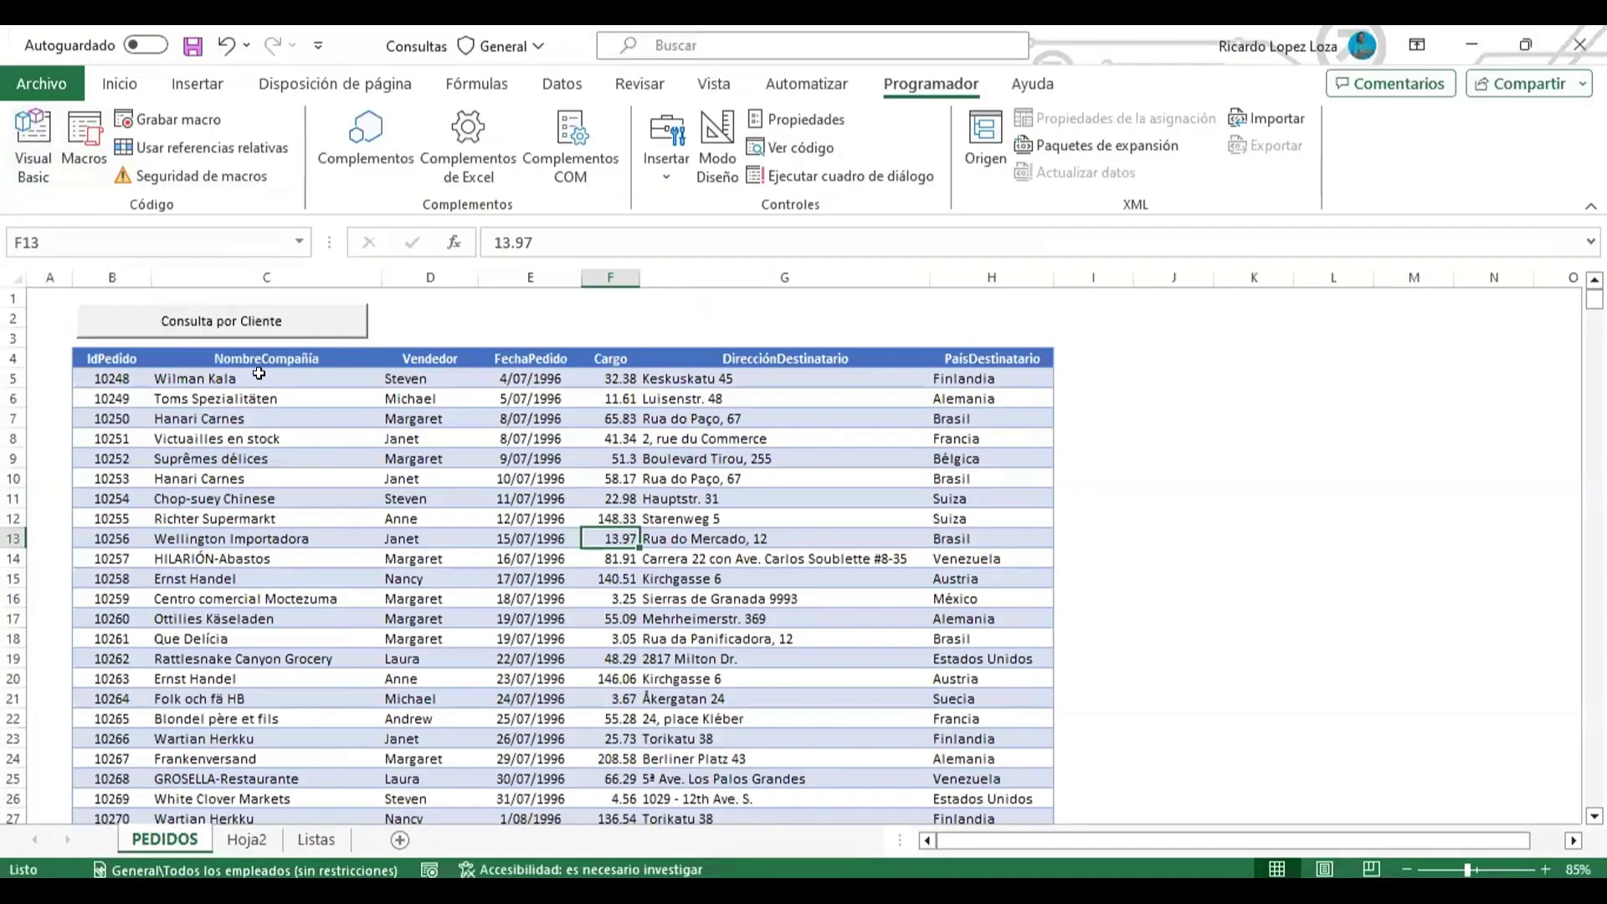
pyautogui.click(258, 374)
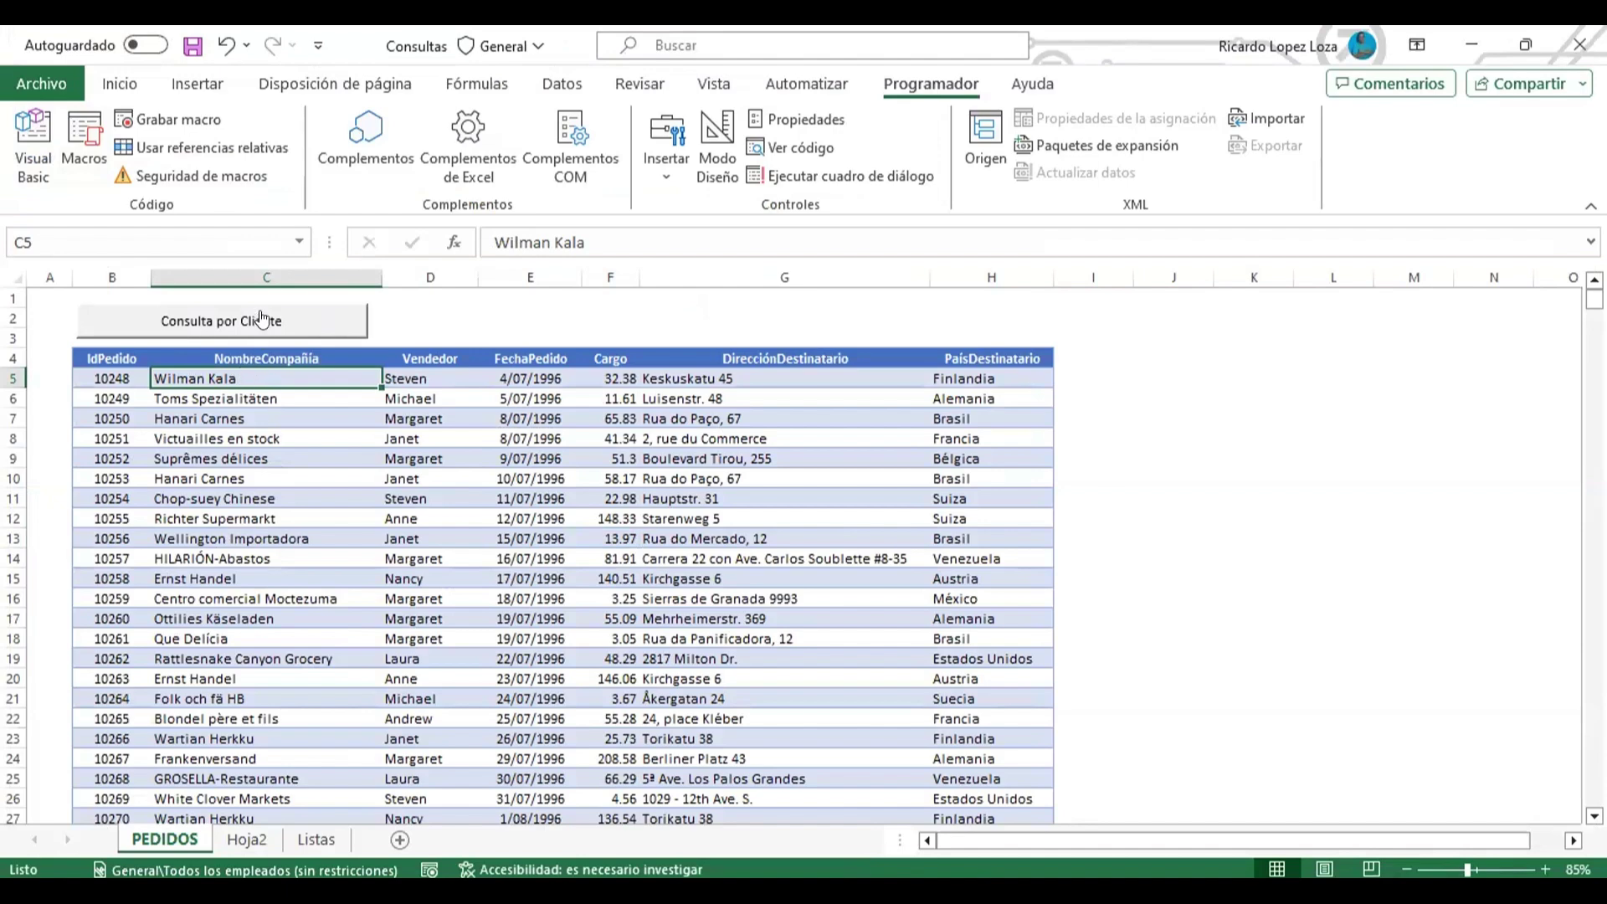
pyautogui.click(33, 147)
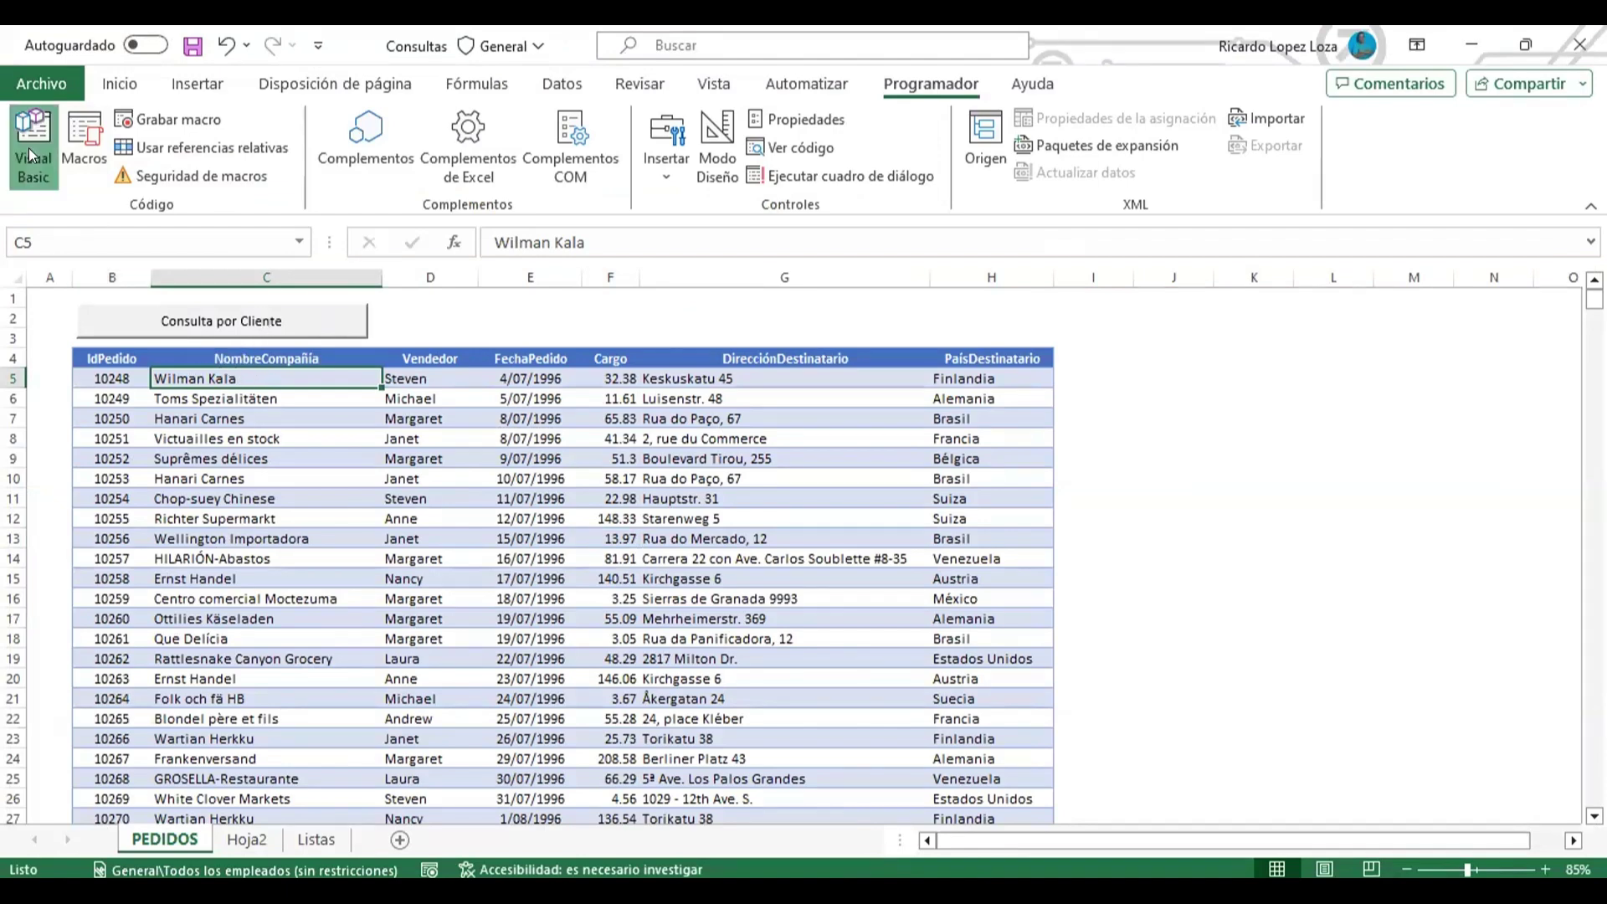
# - Add the line Range("C5").Select
pyautogui.write('RA')
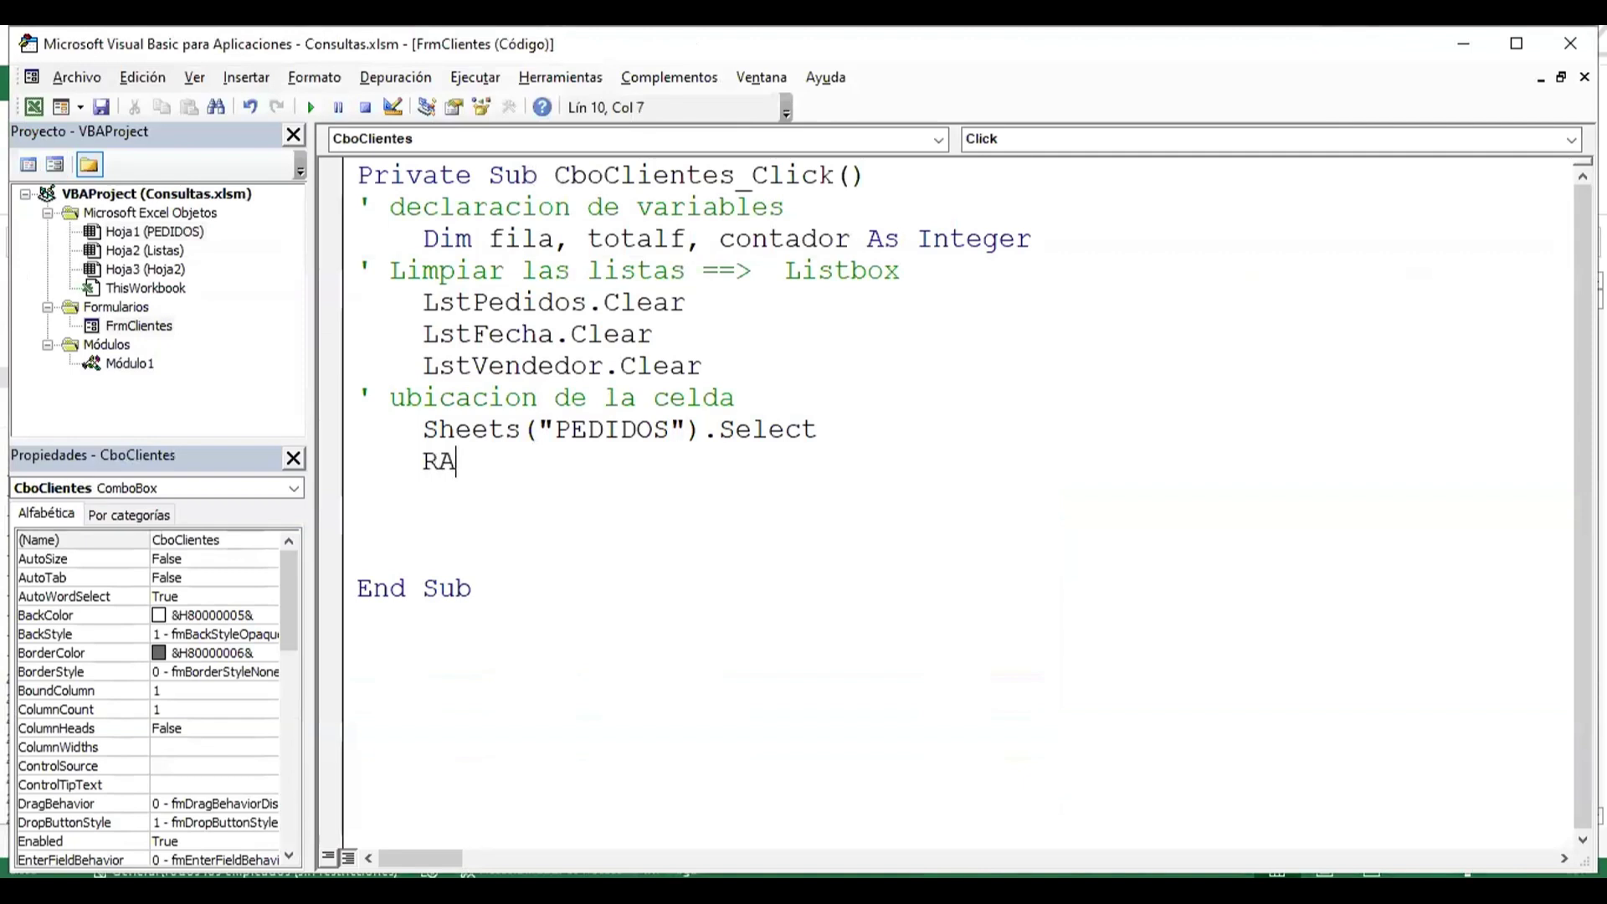
pyautogui.write('NGE("')
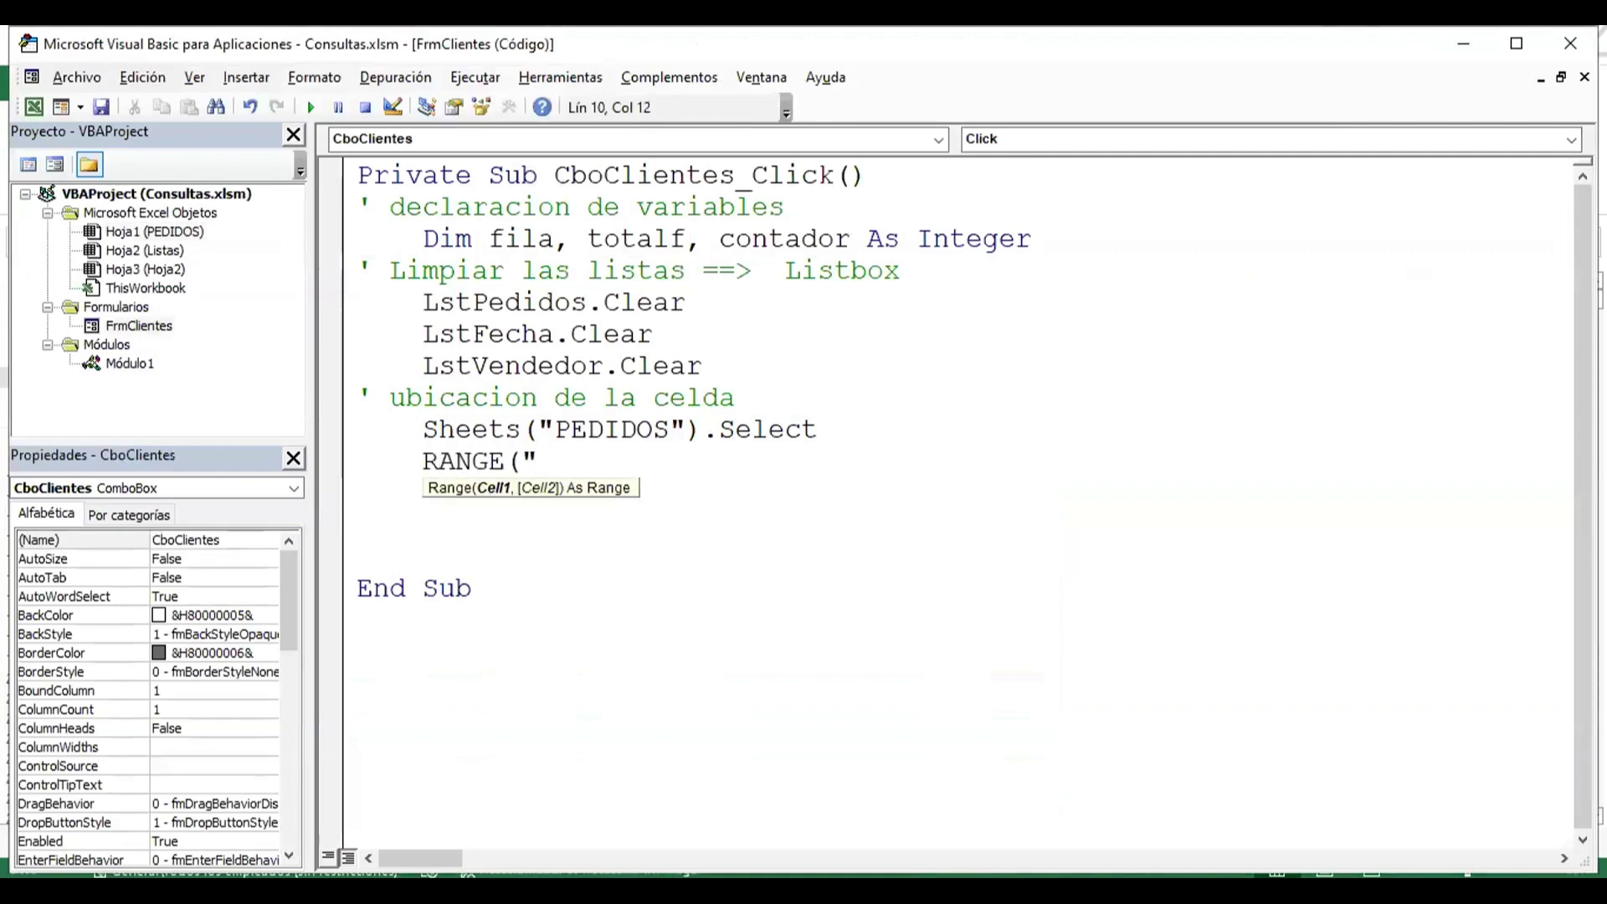
pyautogui.write('C5").S')
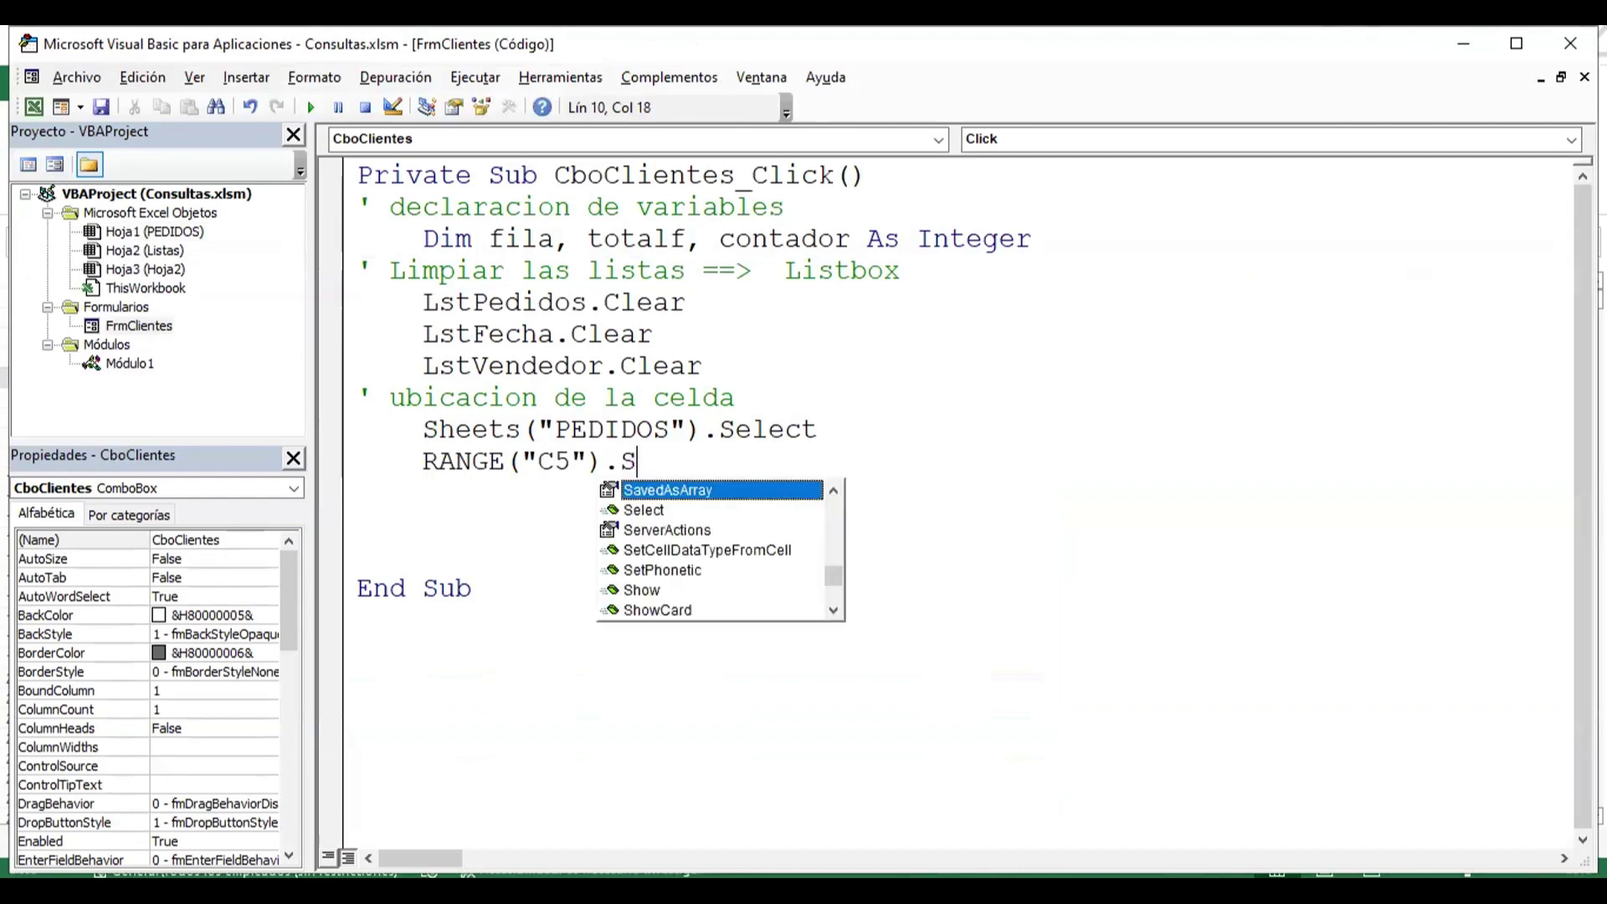
pyautogui.write('E')
pyautogui.press('Return')
pyautogui.press('Return')
pyautogui.press('Return')
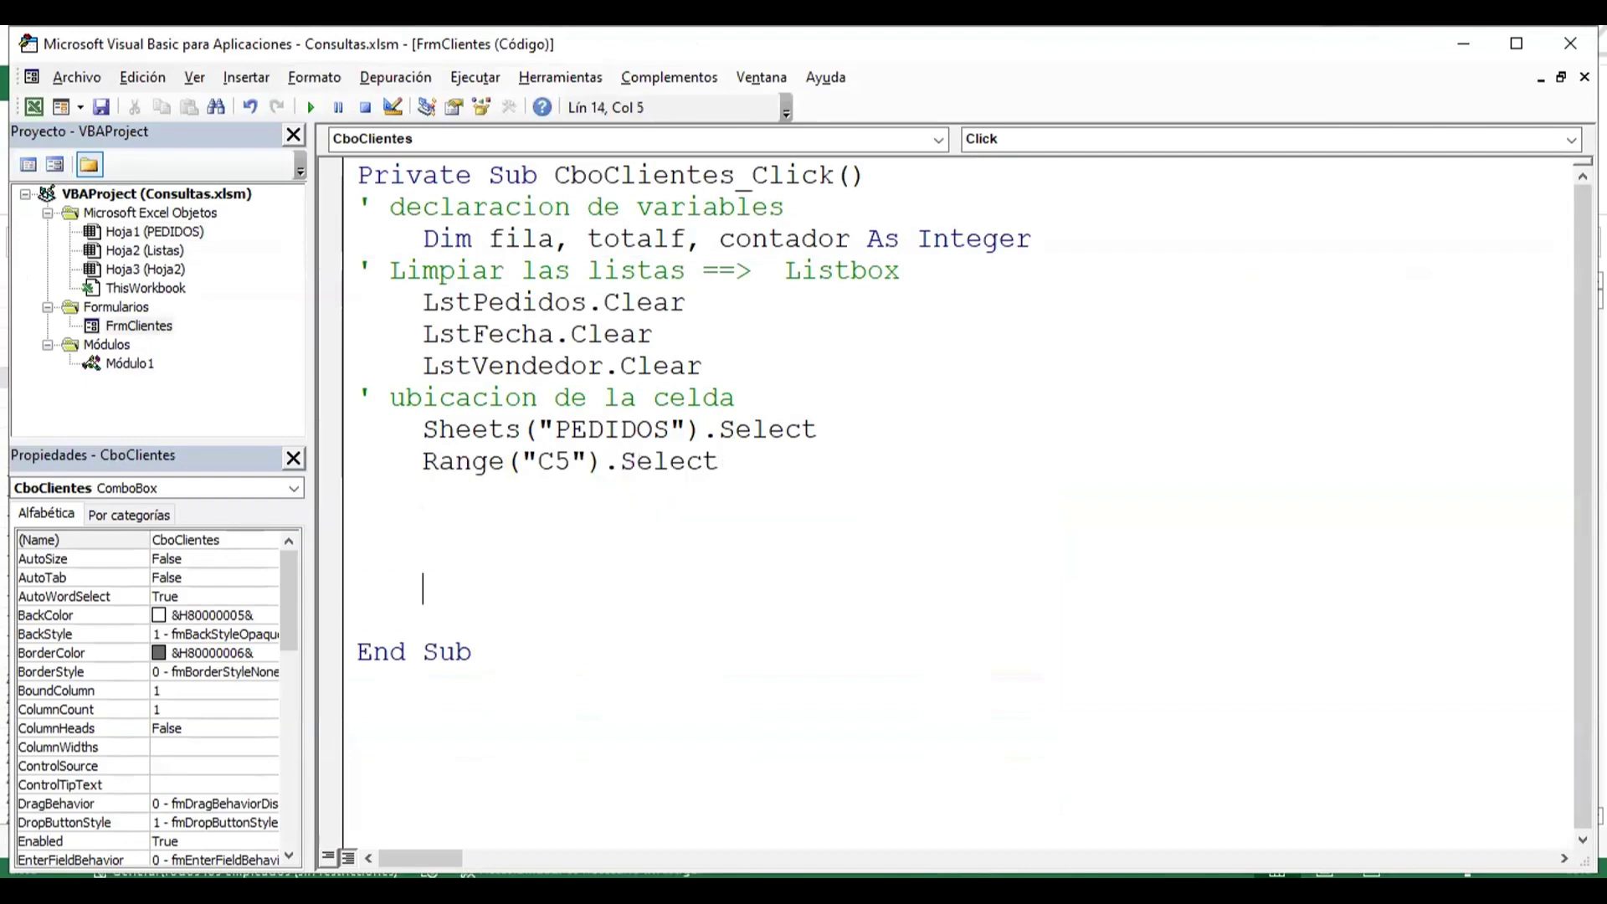
pyautogui.press('Up')
pyautogui.press('Up')
pyautogui.press('Up')
pyautogui.press('Up')
pyautogui.press('Up')
pyautogui.press('Up')
pyautogui.press('Left')
pyautogui.press('Down')
pyautogui.press('Down')
pyautogui.press('Down')
pyautogui.press('Down')
pyautogui.press('Up')
pyautogui.press('Left')
pyautogui.press('Left')
pyautogui.press('Left')
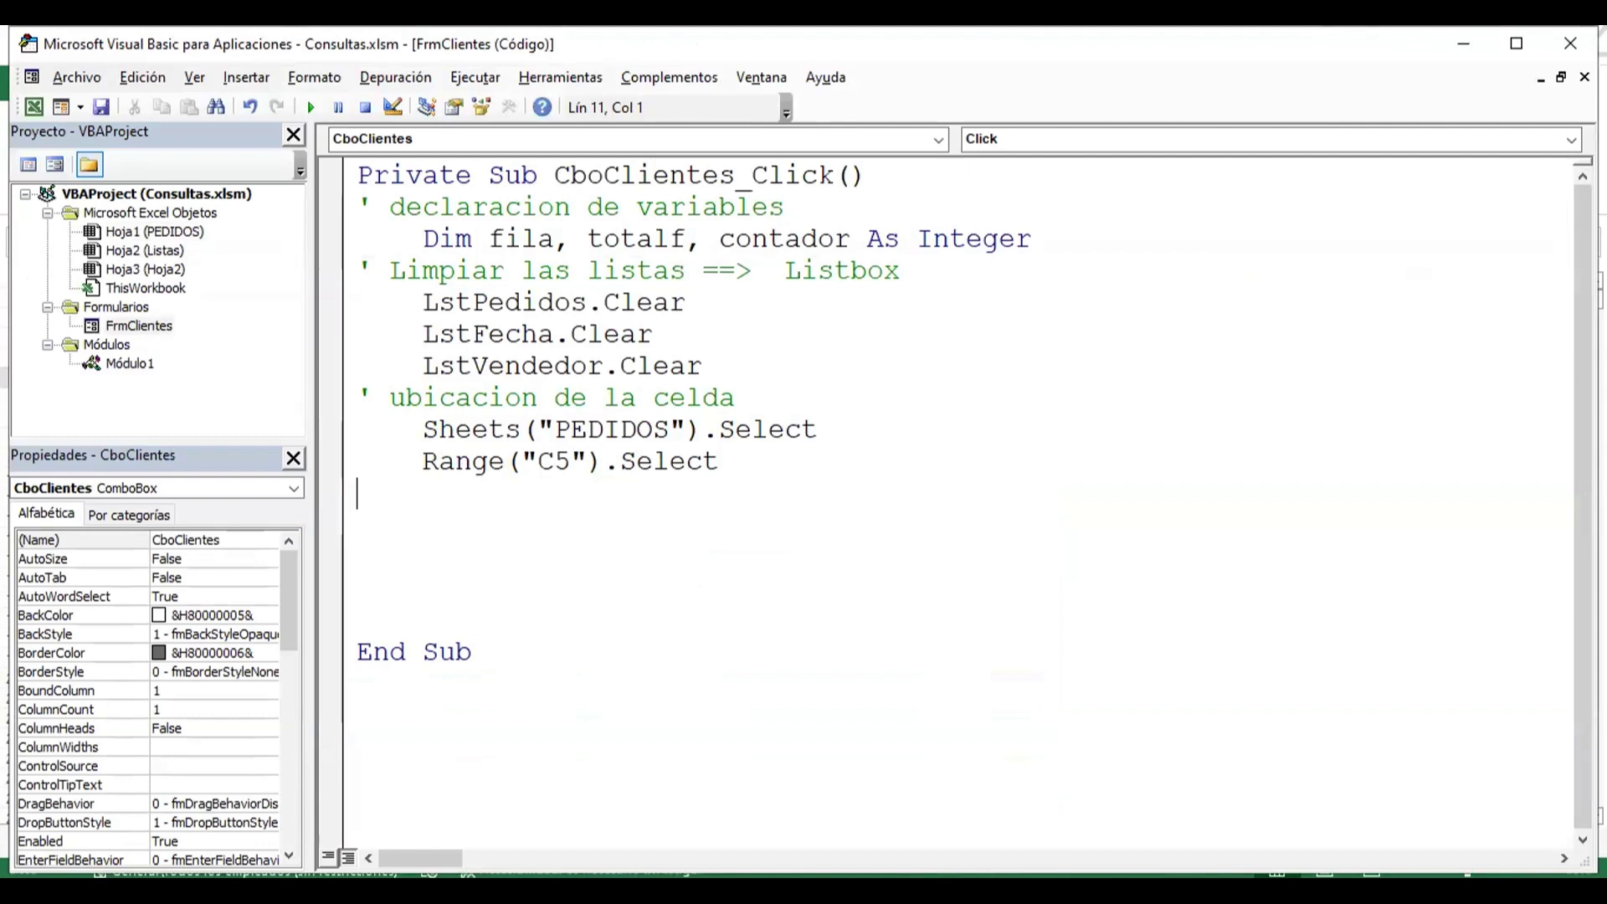
# - Add comment ' Valor inicial de contador, the line contador = 0, and comment ' total de filas
pyautogui.write("'")
pyautogui.write(' VALOR')
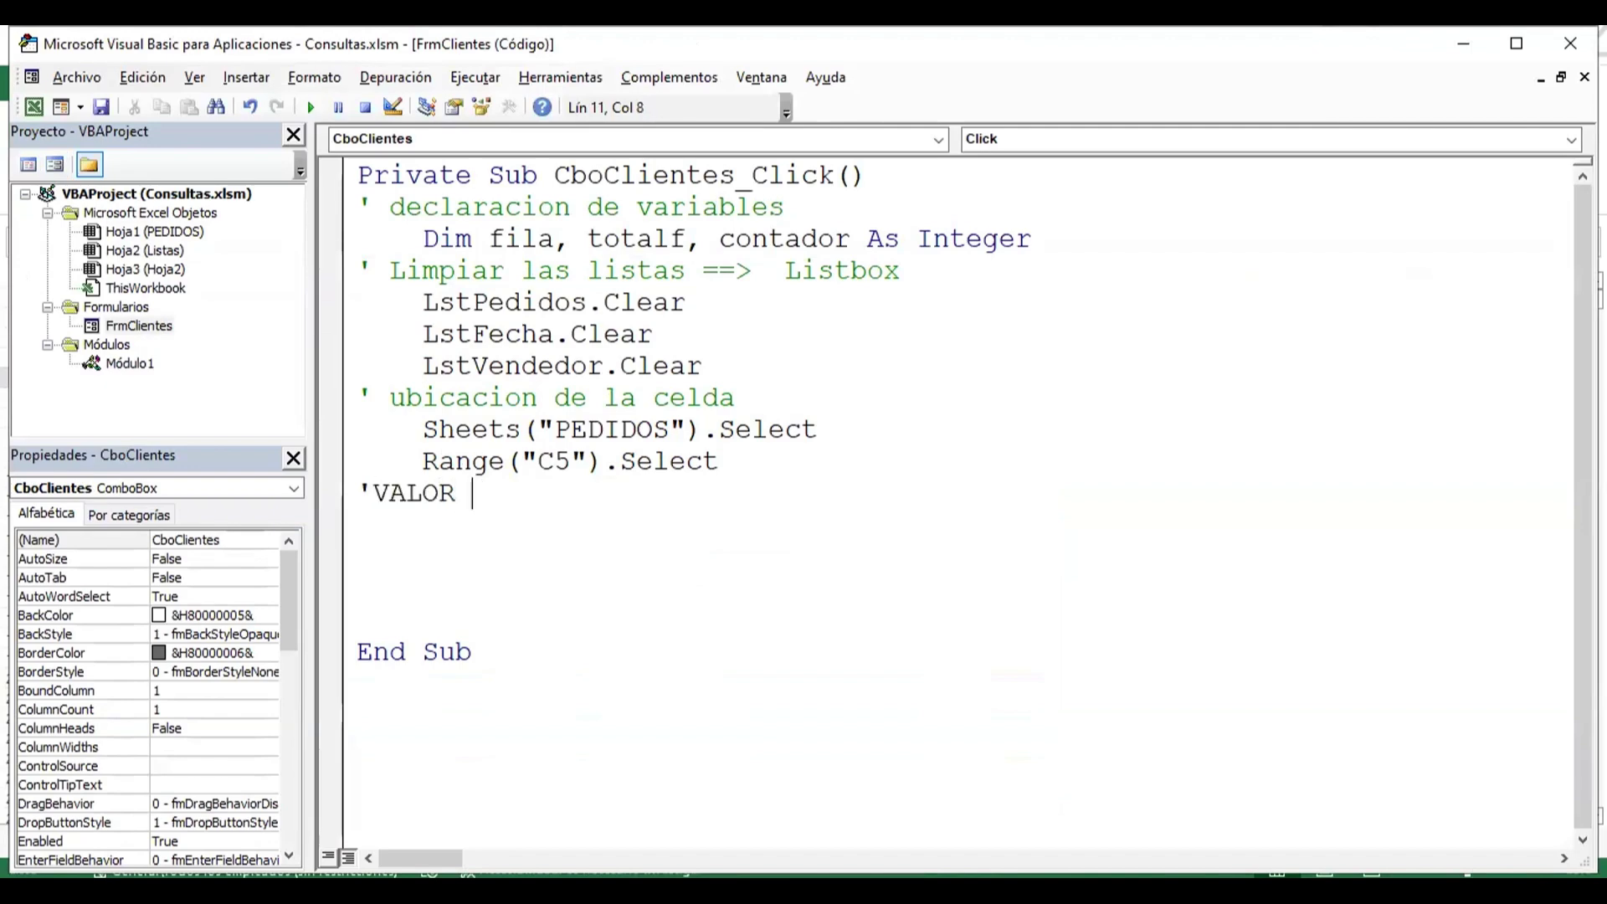
pyautogui.press('BackSpace')
pyautogui.press('BackSpace')
pyautogui.press('BackSpace')
pyautogui.press('BackSpace')
pyautogui.write('alo')
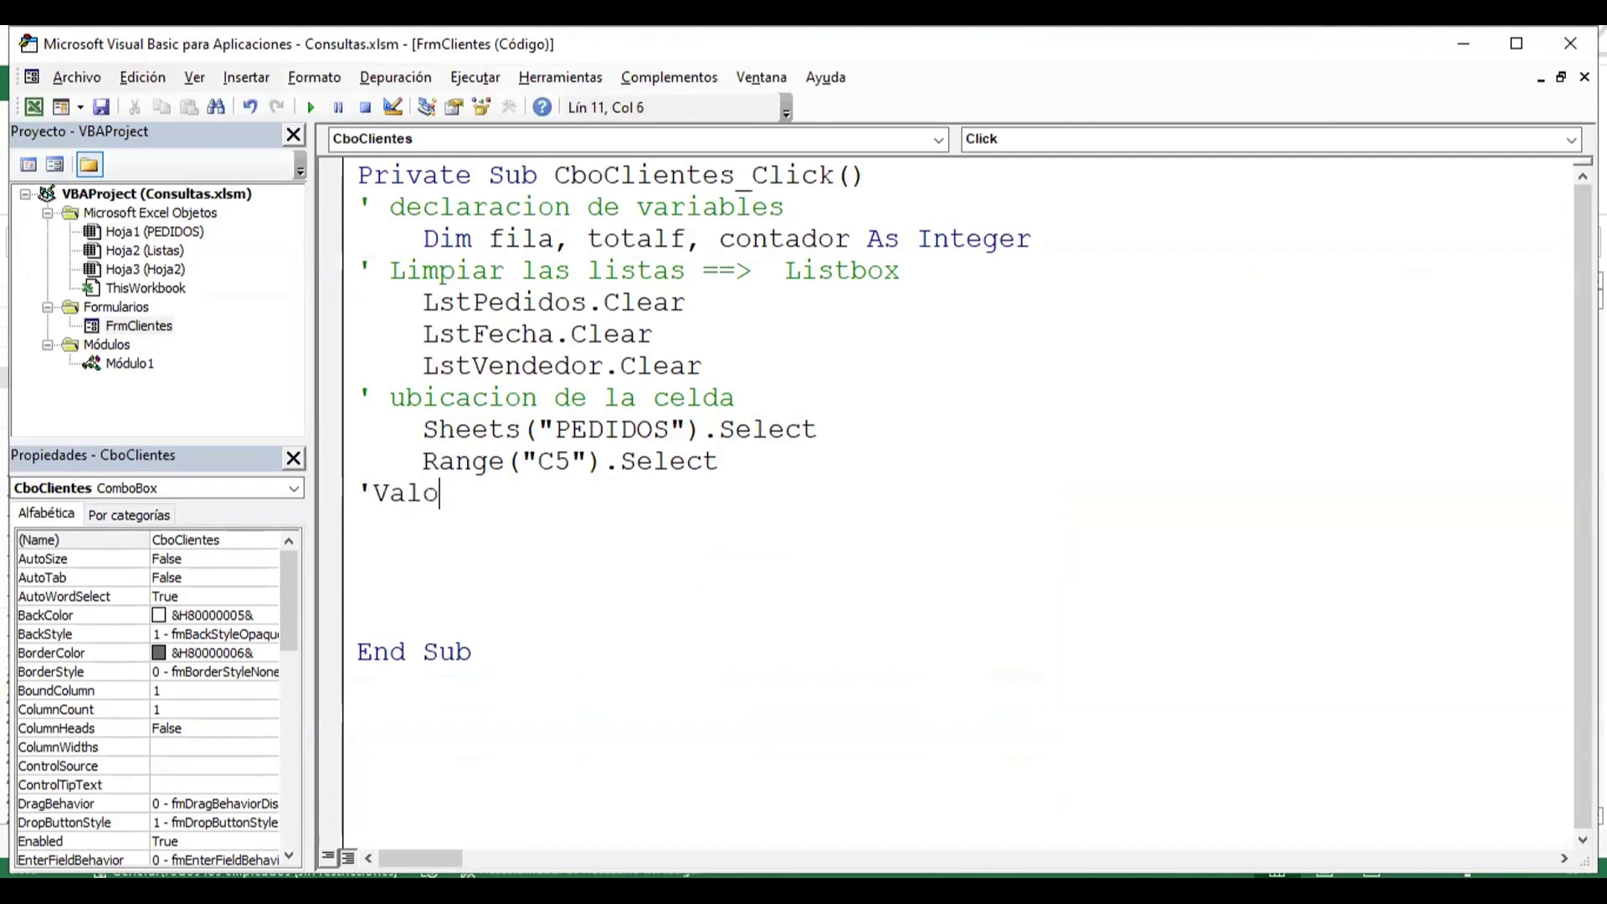
pyautogui.write('r inicial de co')
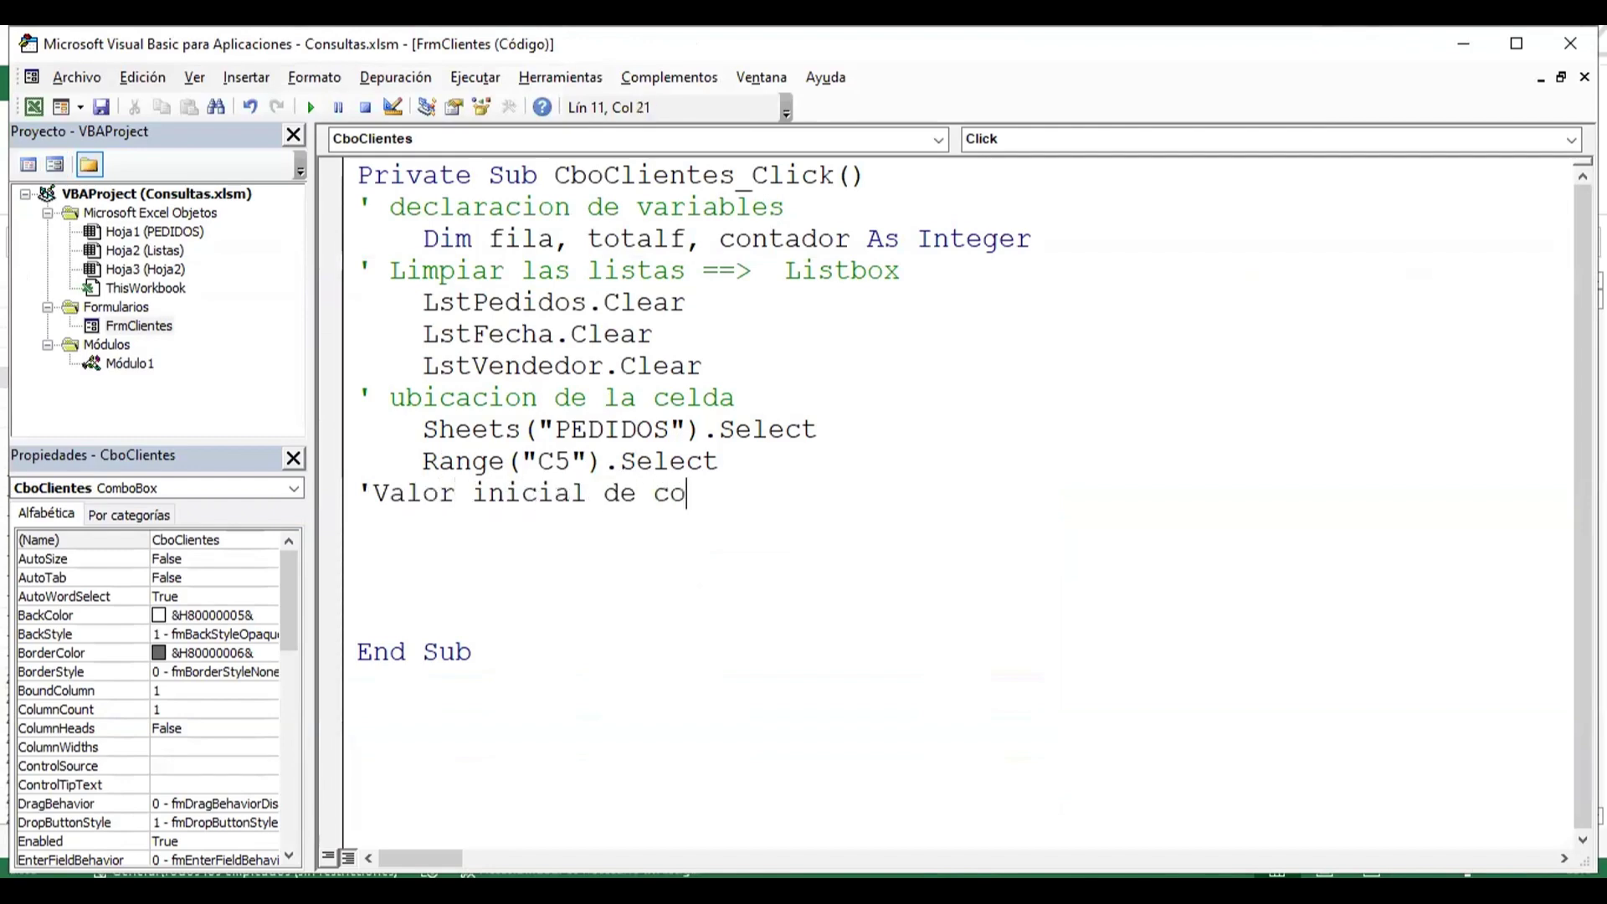
pyautogui.write('ntador')
pyautogui.press('Return')
pyautogui.press('Tab')
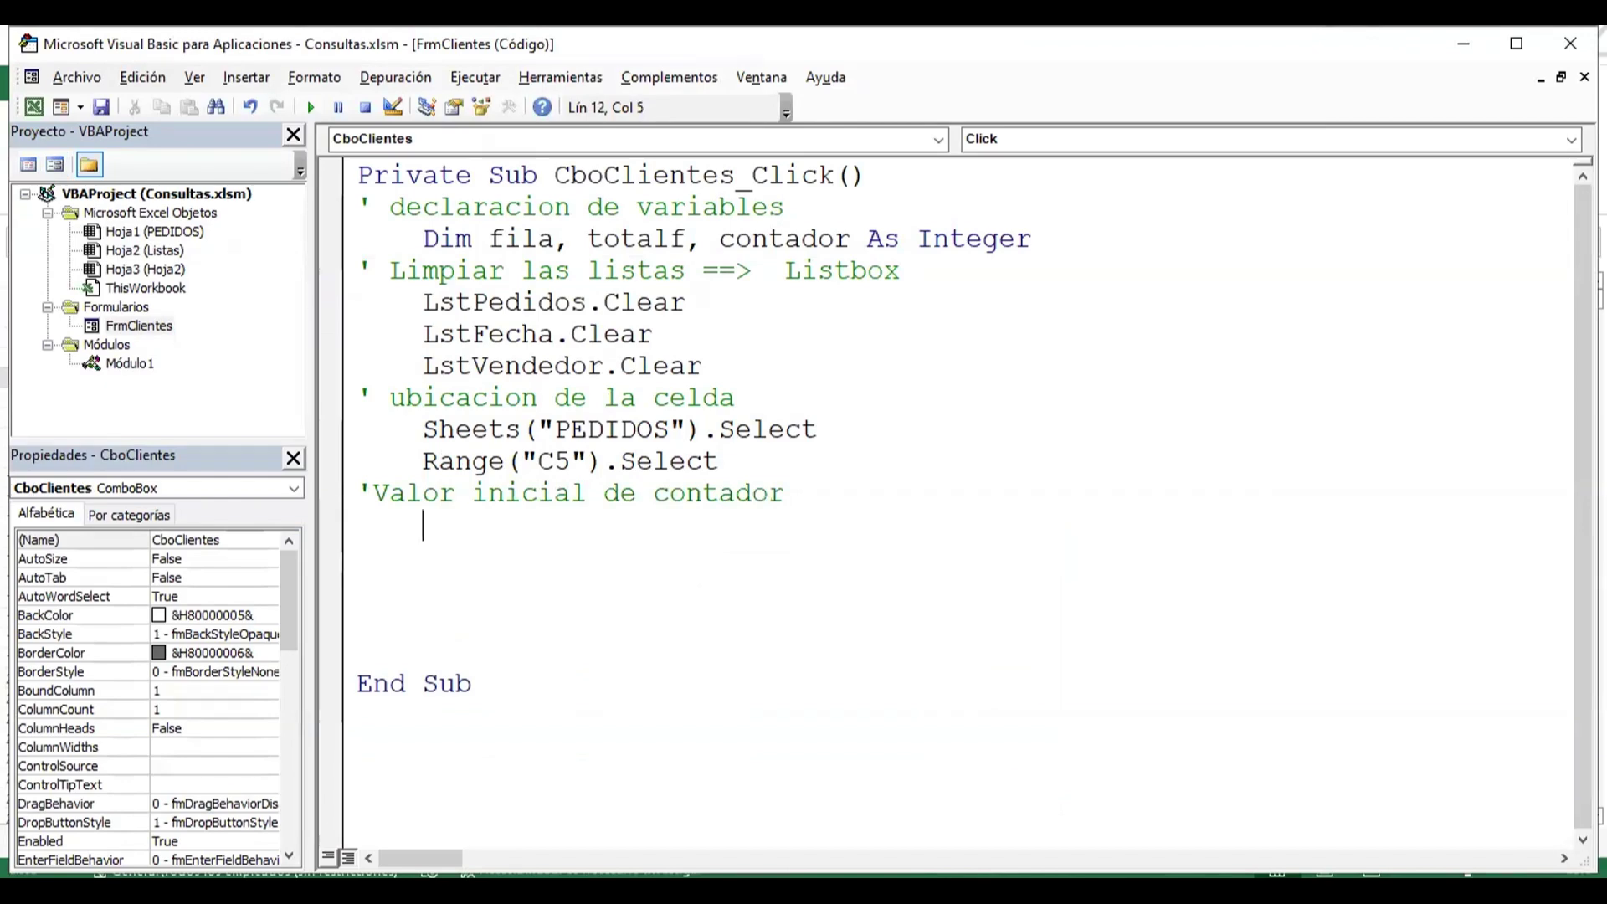
pyautogui.write('conta')
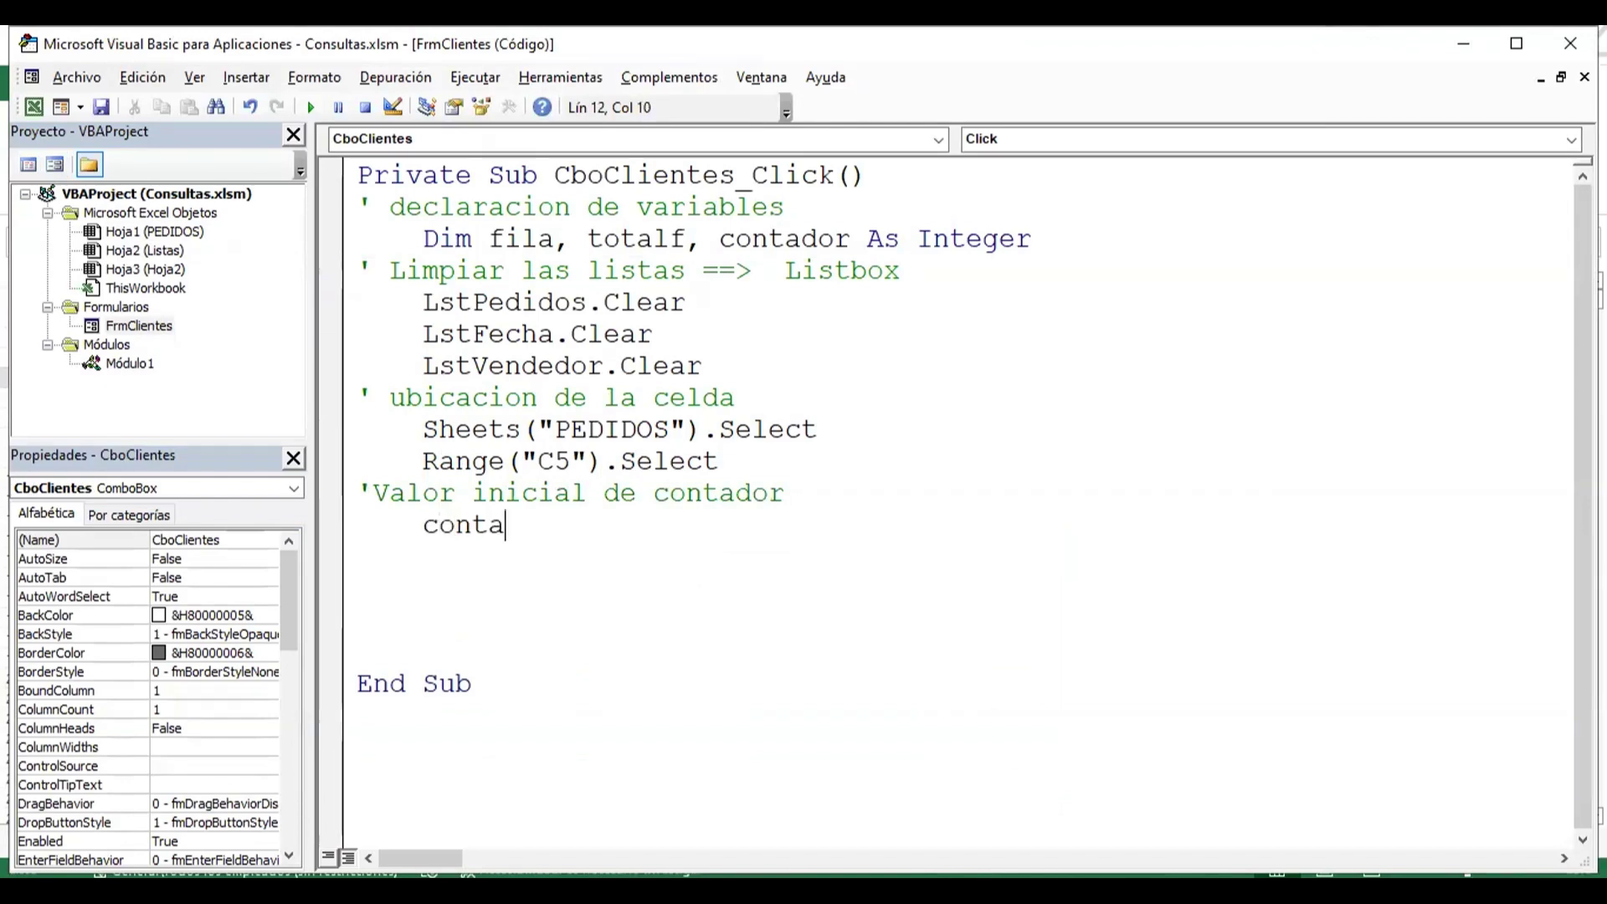
pyautogui.write('dor = 0')
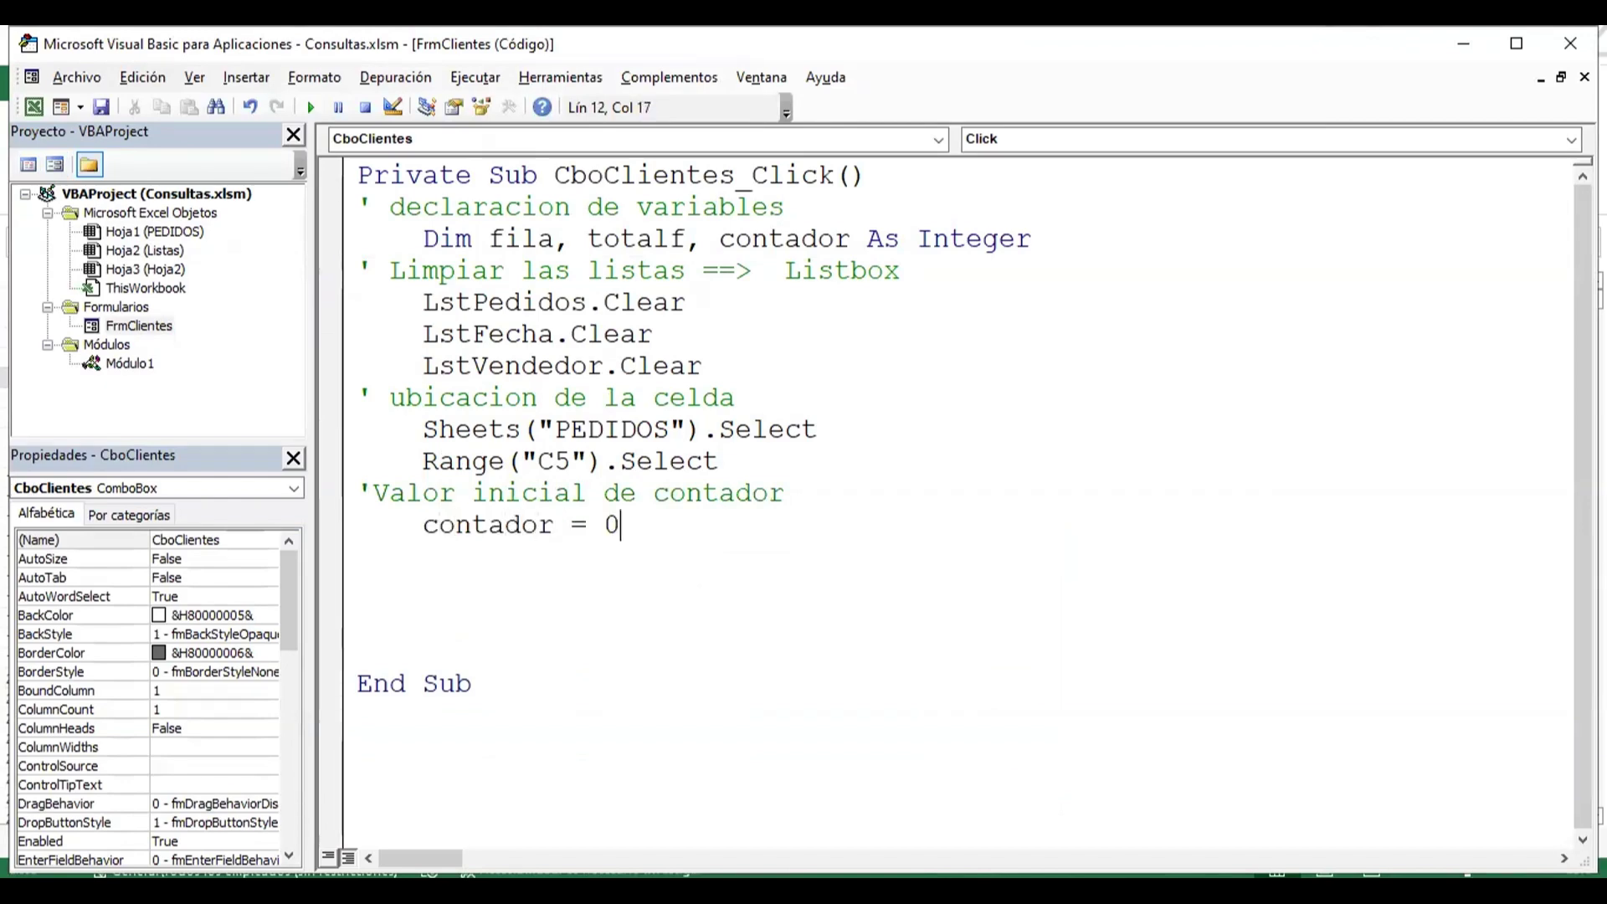
pyautogui.press('Return')
pyautogui.press('BackSpace')
pyautogui.press('BackSpace')
pyautogui.press('BackSpace')
pyautogui.press('BackSpace')
pyautogui.write("' total")
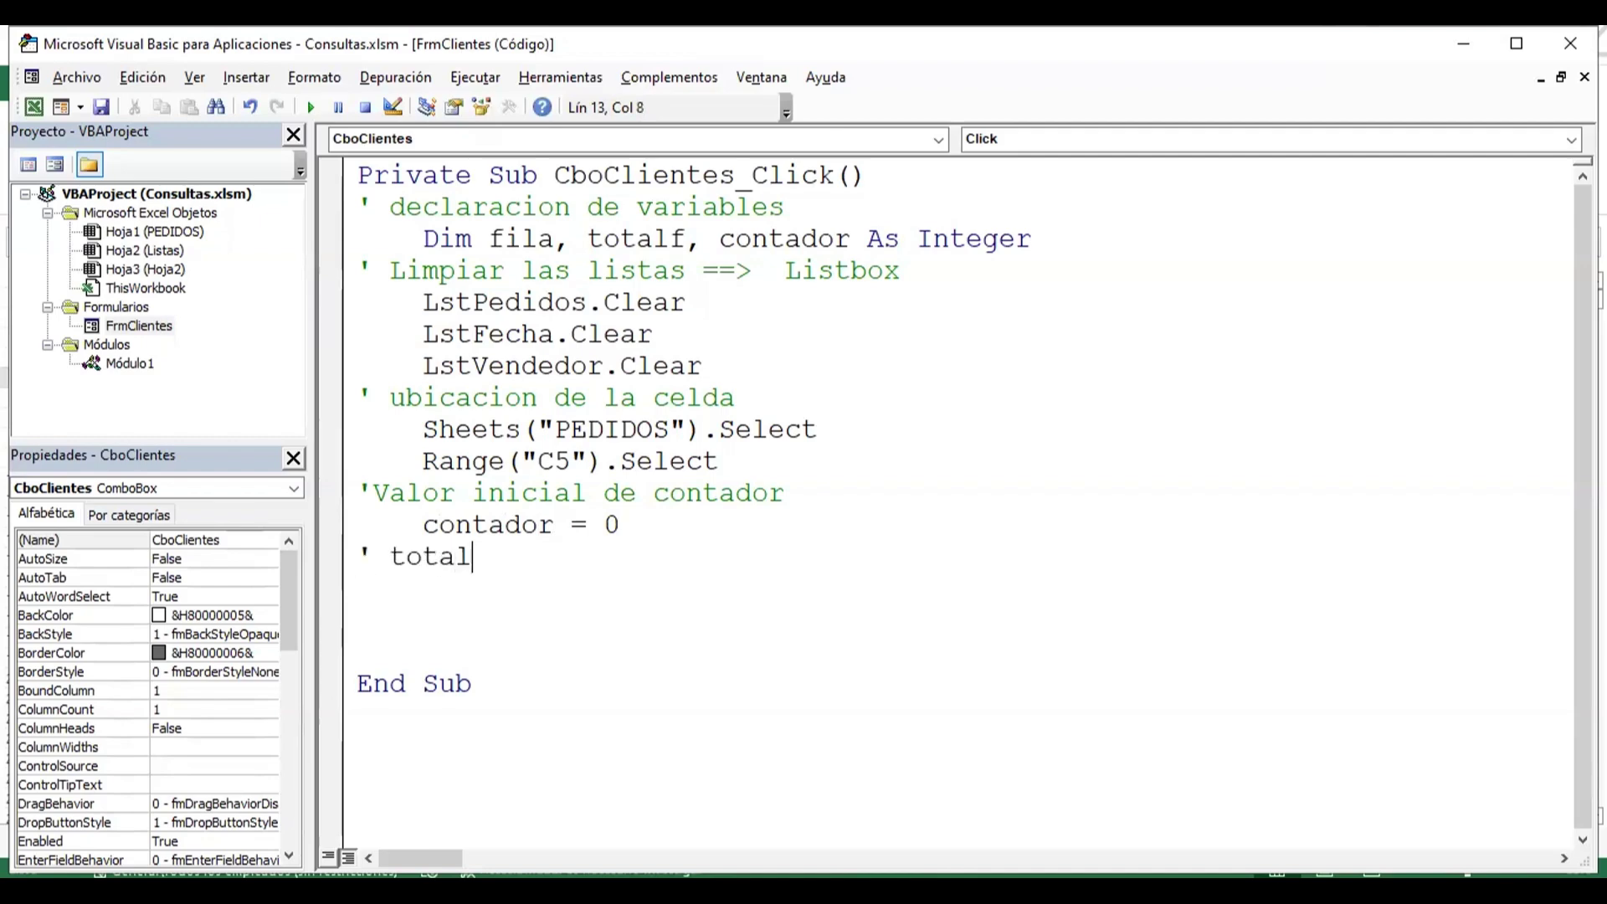
pyautogui.write(' de filas')
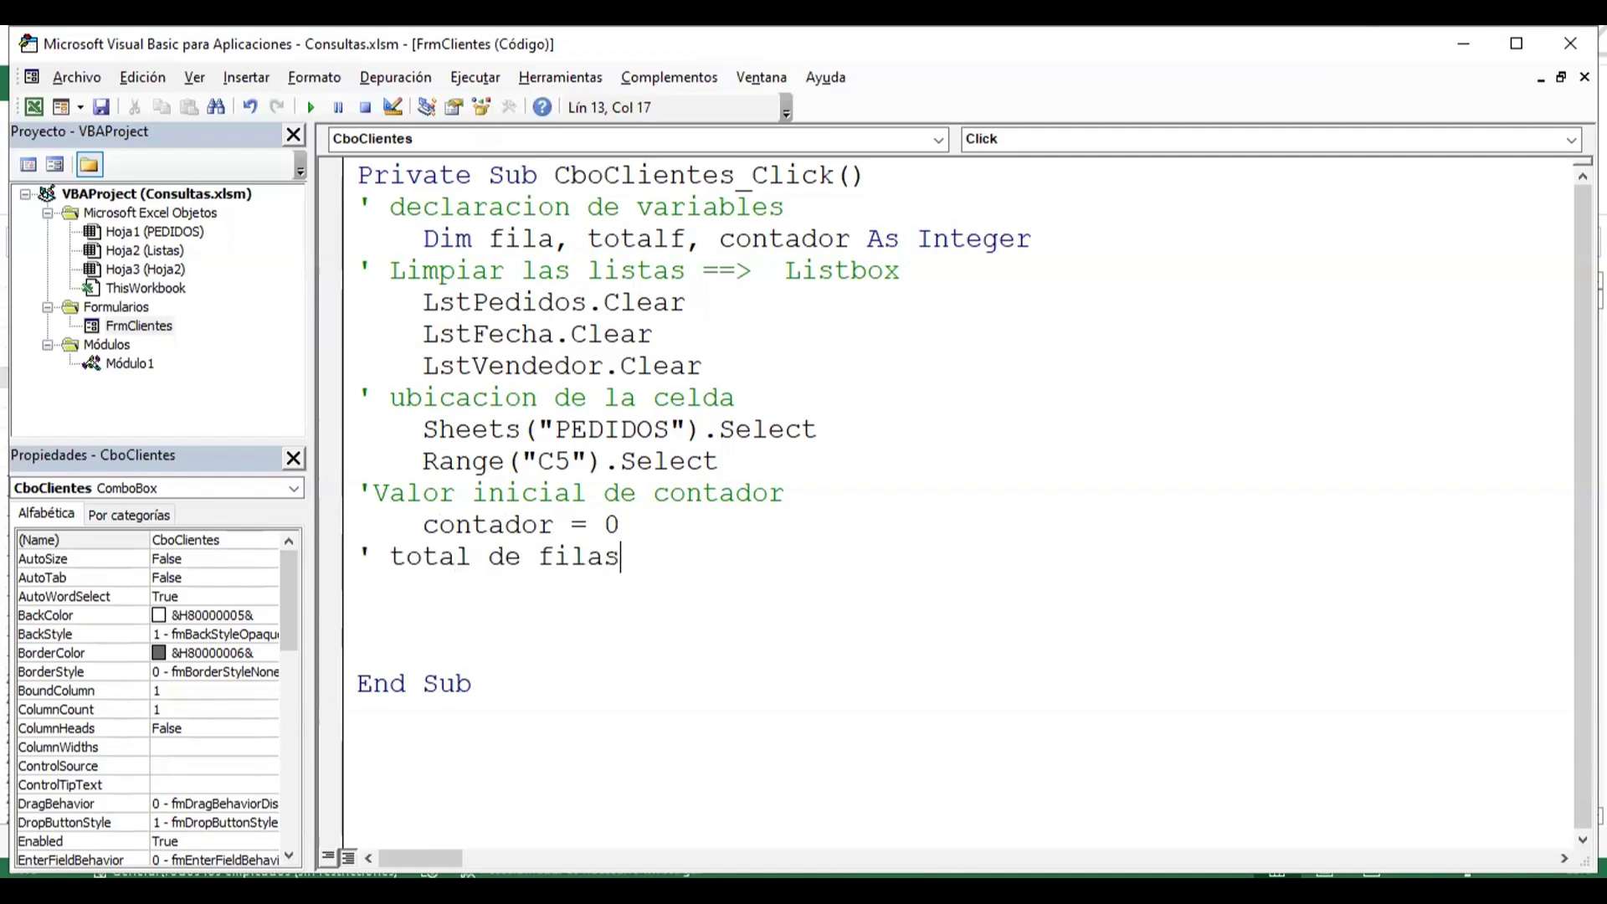
pyautogui.press('Return')
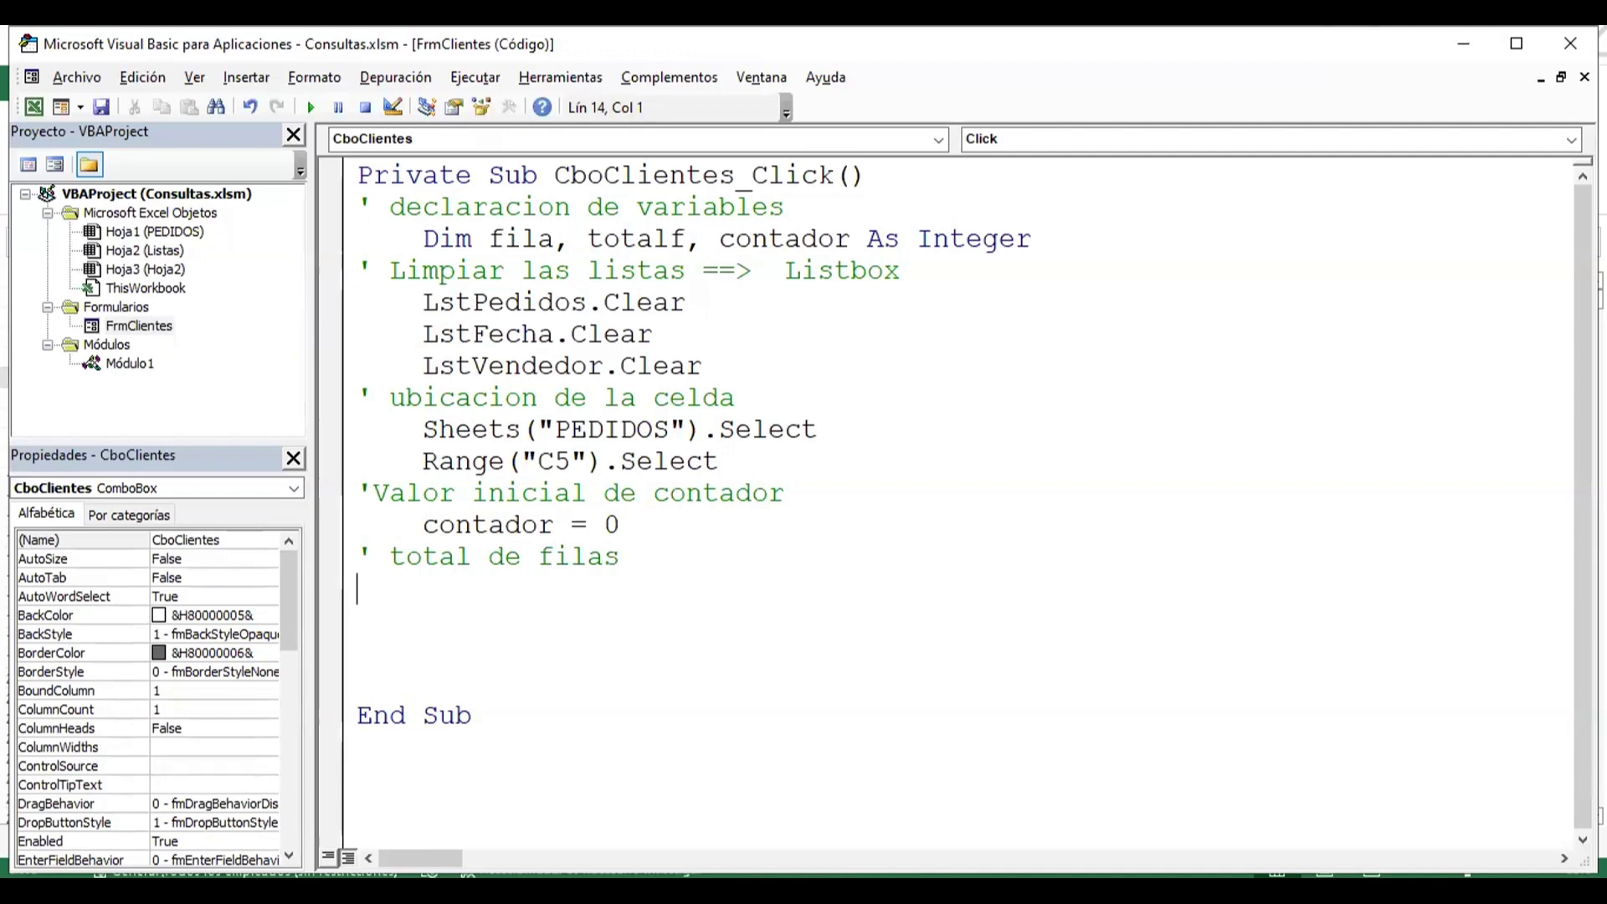
pyautogui.click(35, 109)
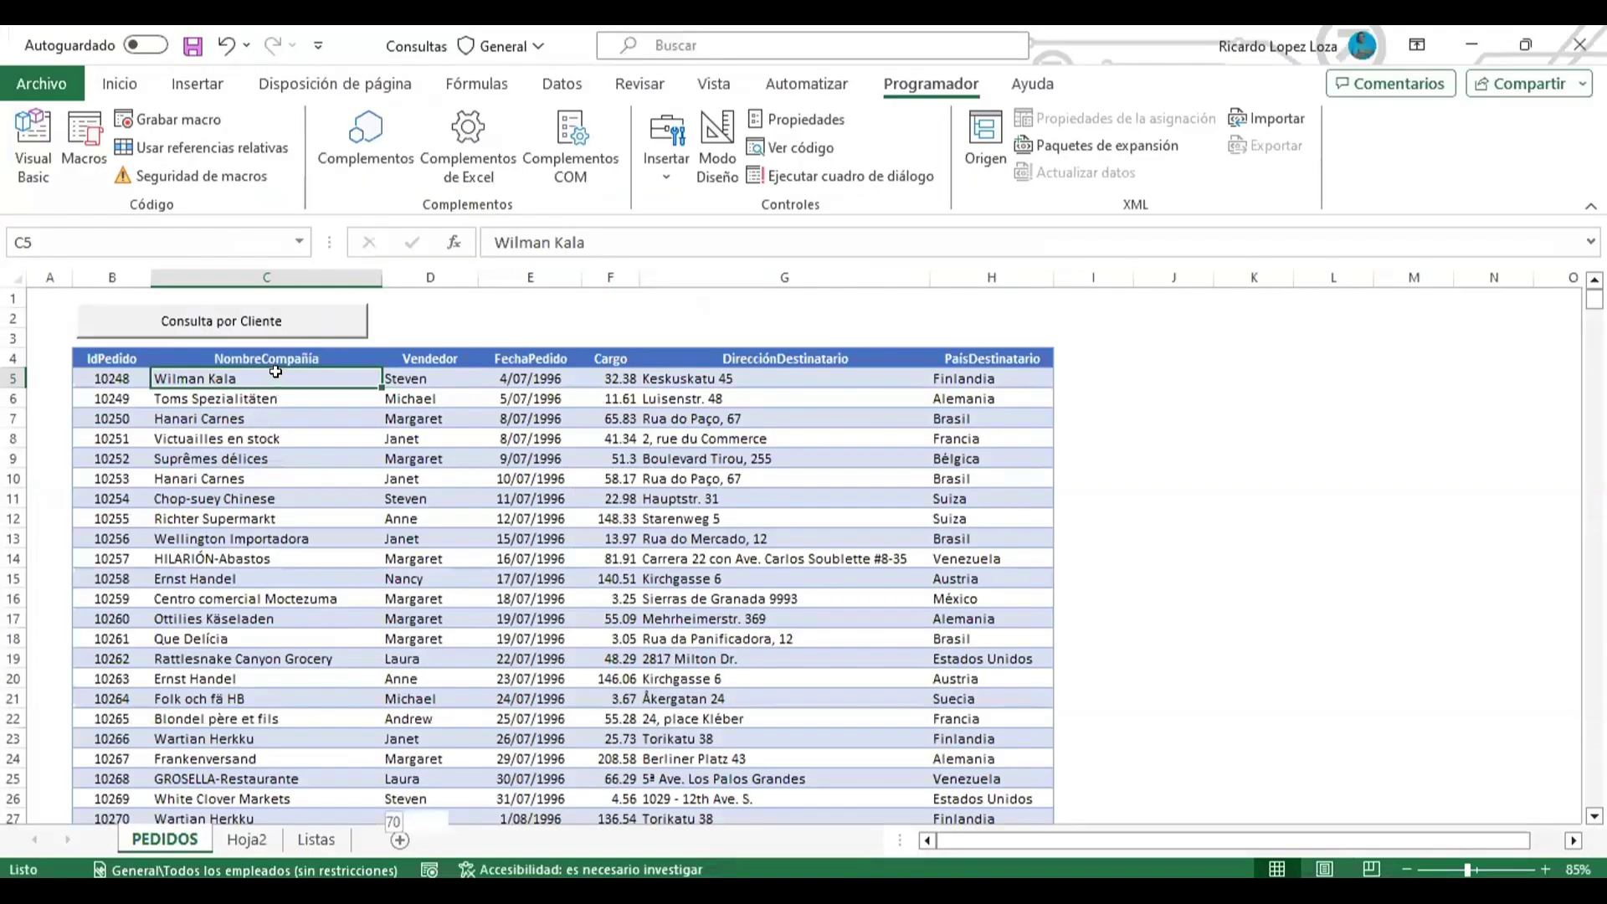
pyautogui.hotkey('ctrl', 'shift', 'Down')
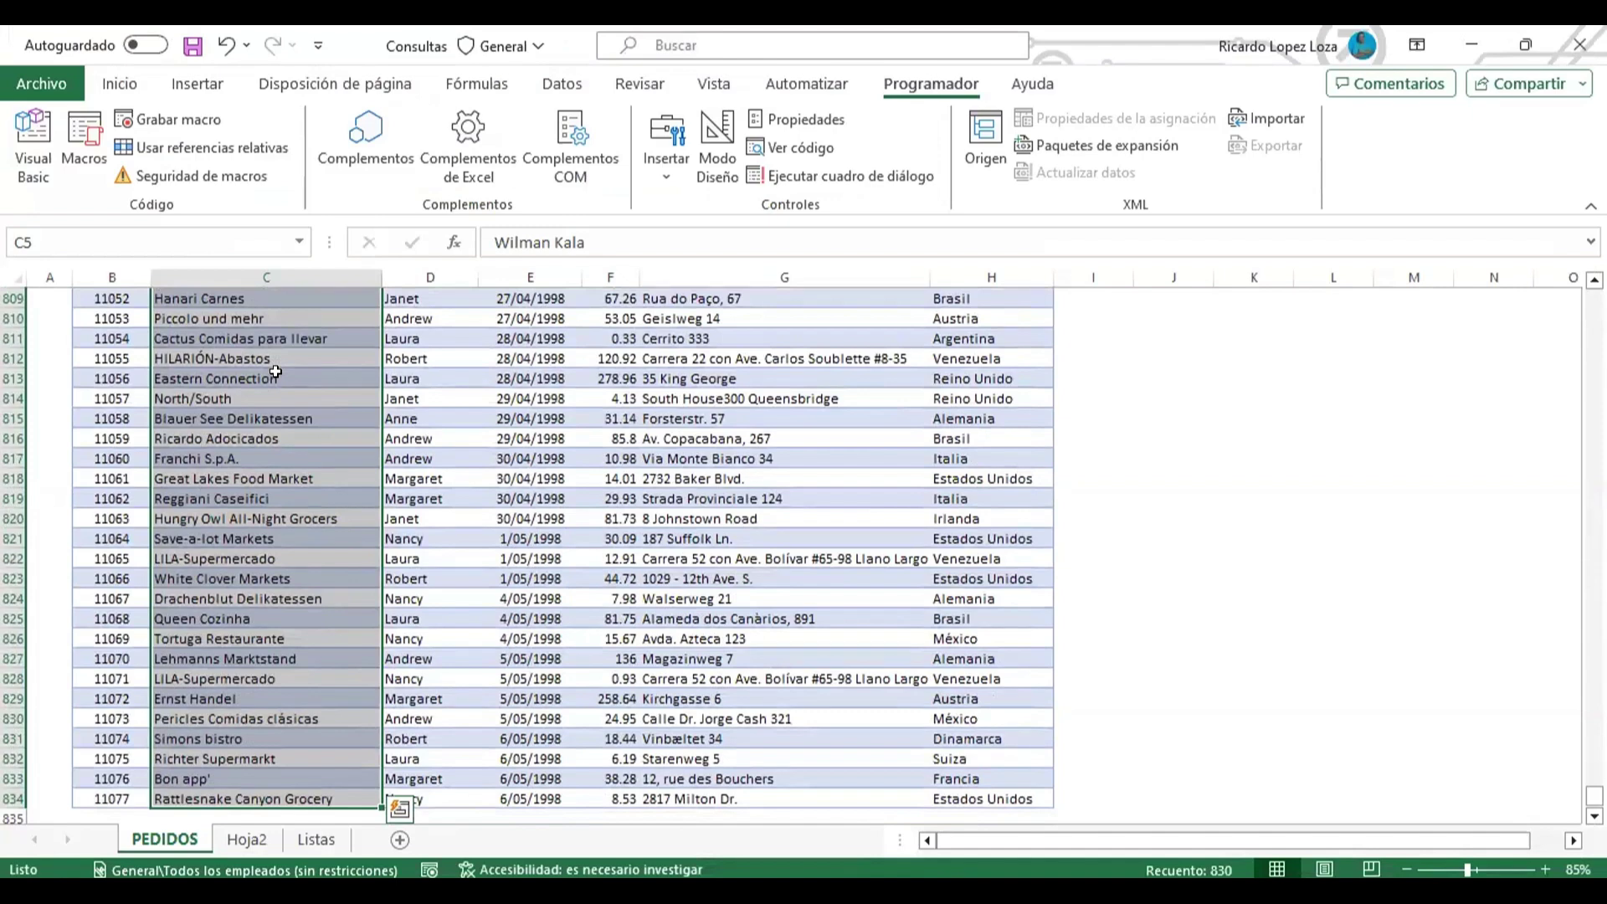
pyautogui.click(37, 191)
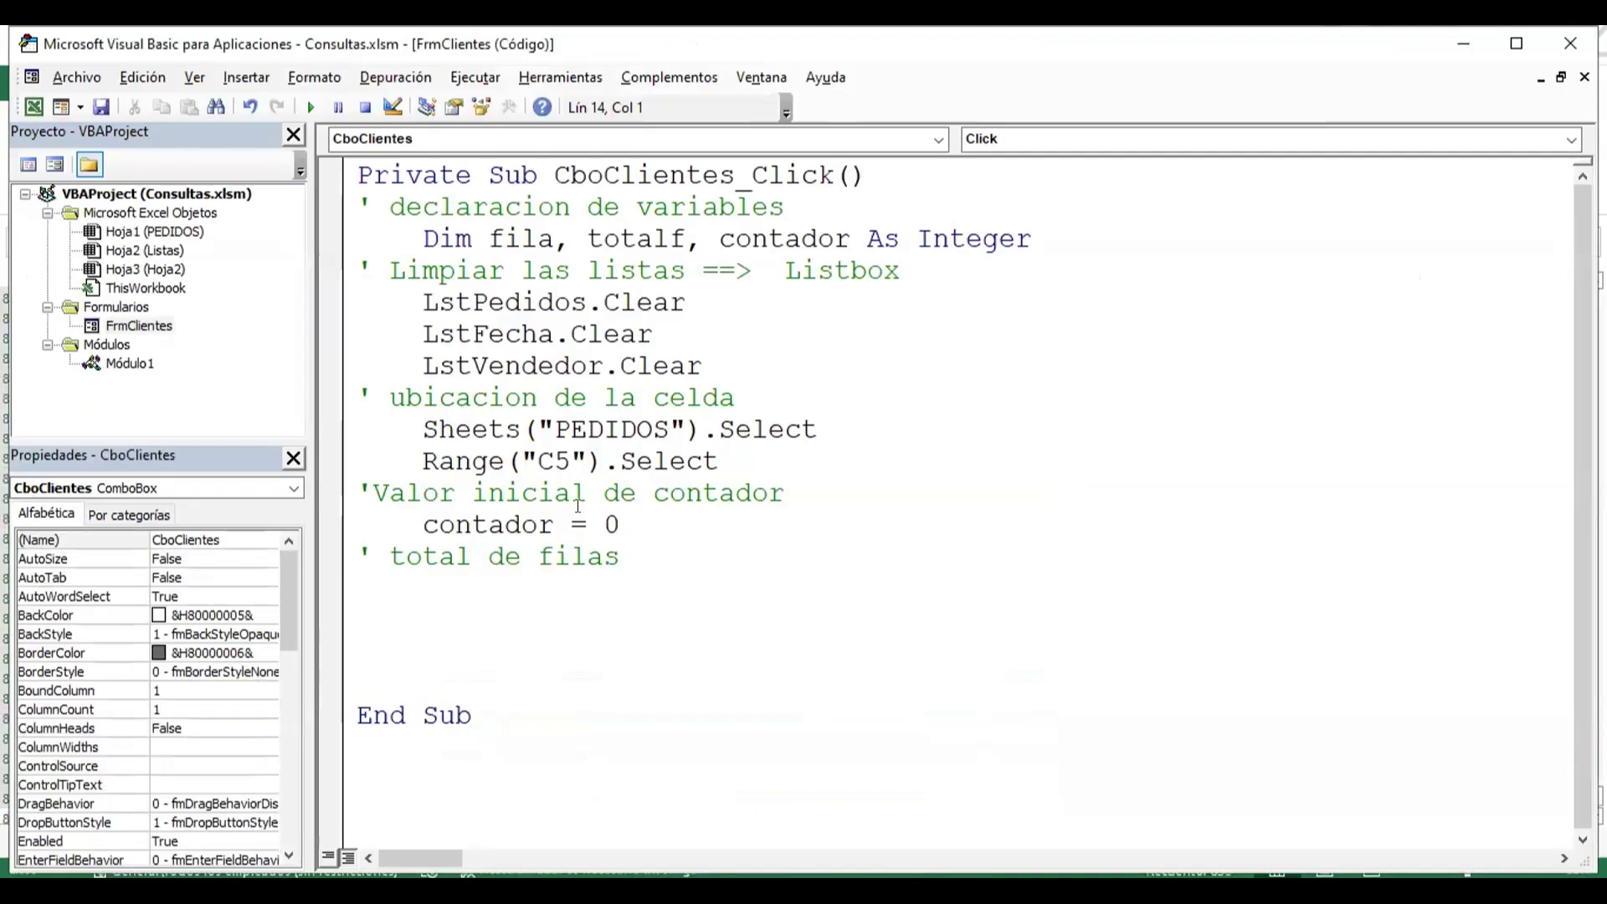
# - Under ' total de filas, write Range(Selection, Selection.End(xlDown)).Select to select the filled column
pyautogui.write('range')
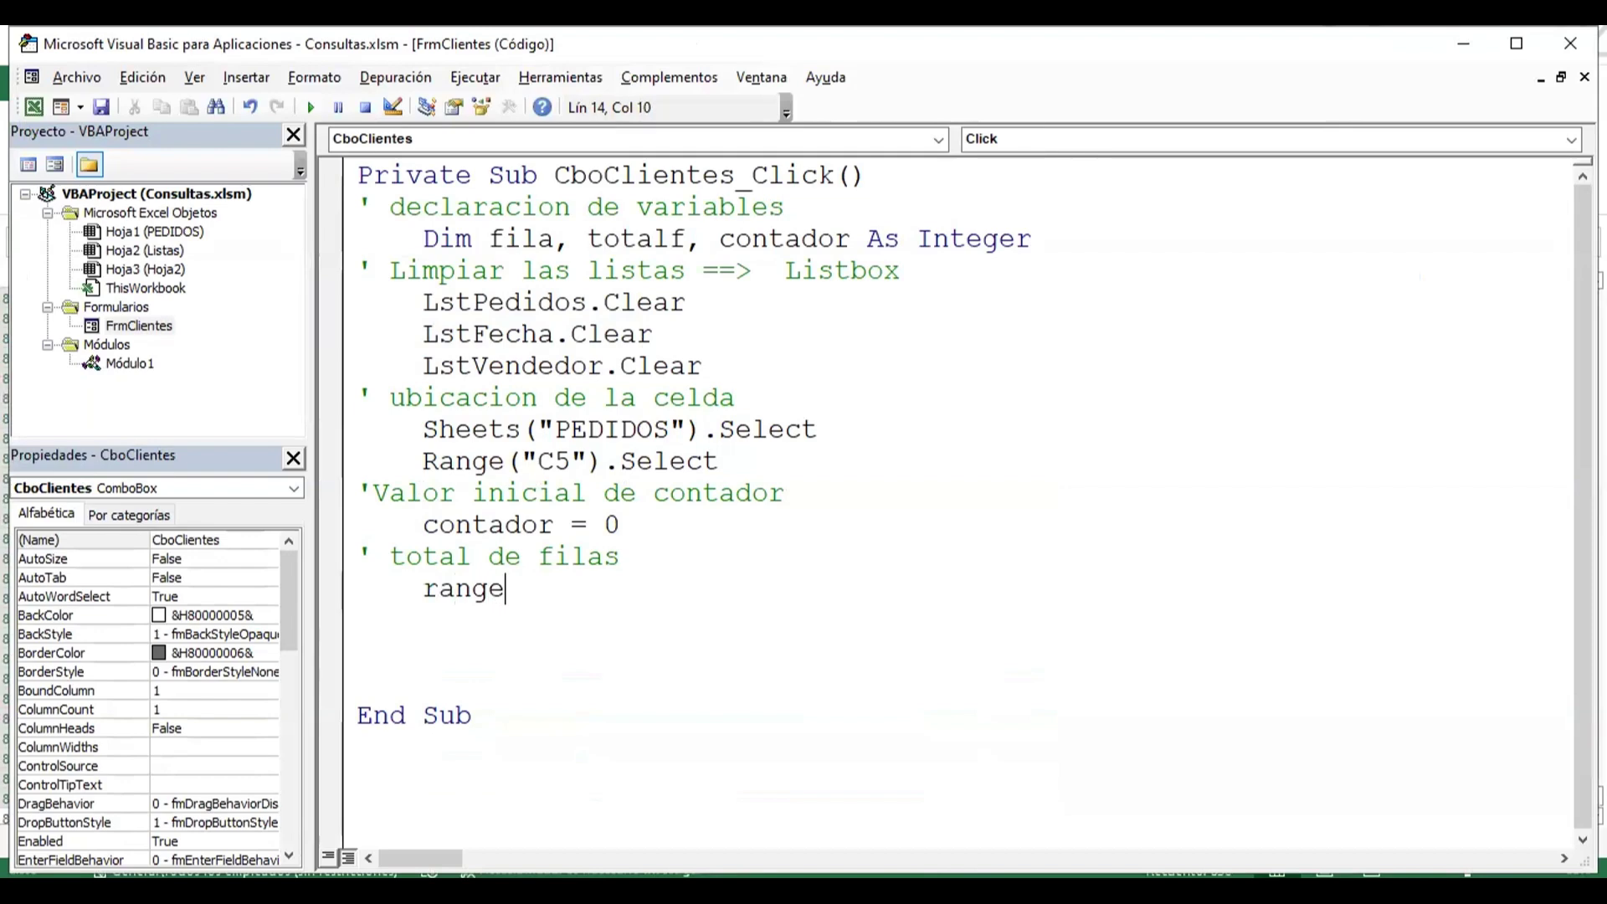
pyautogui.write('("')
pyautogui.press('BackSpace')
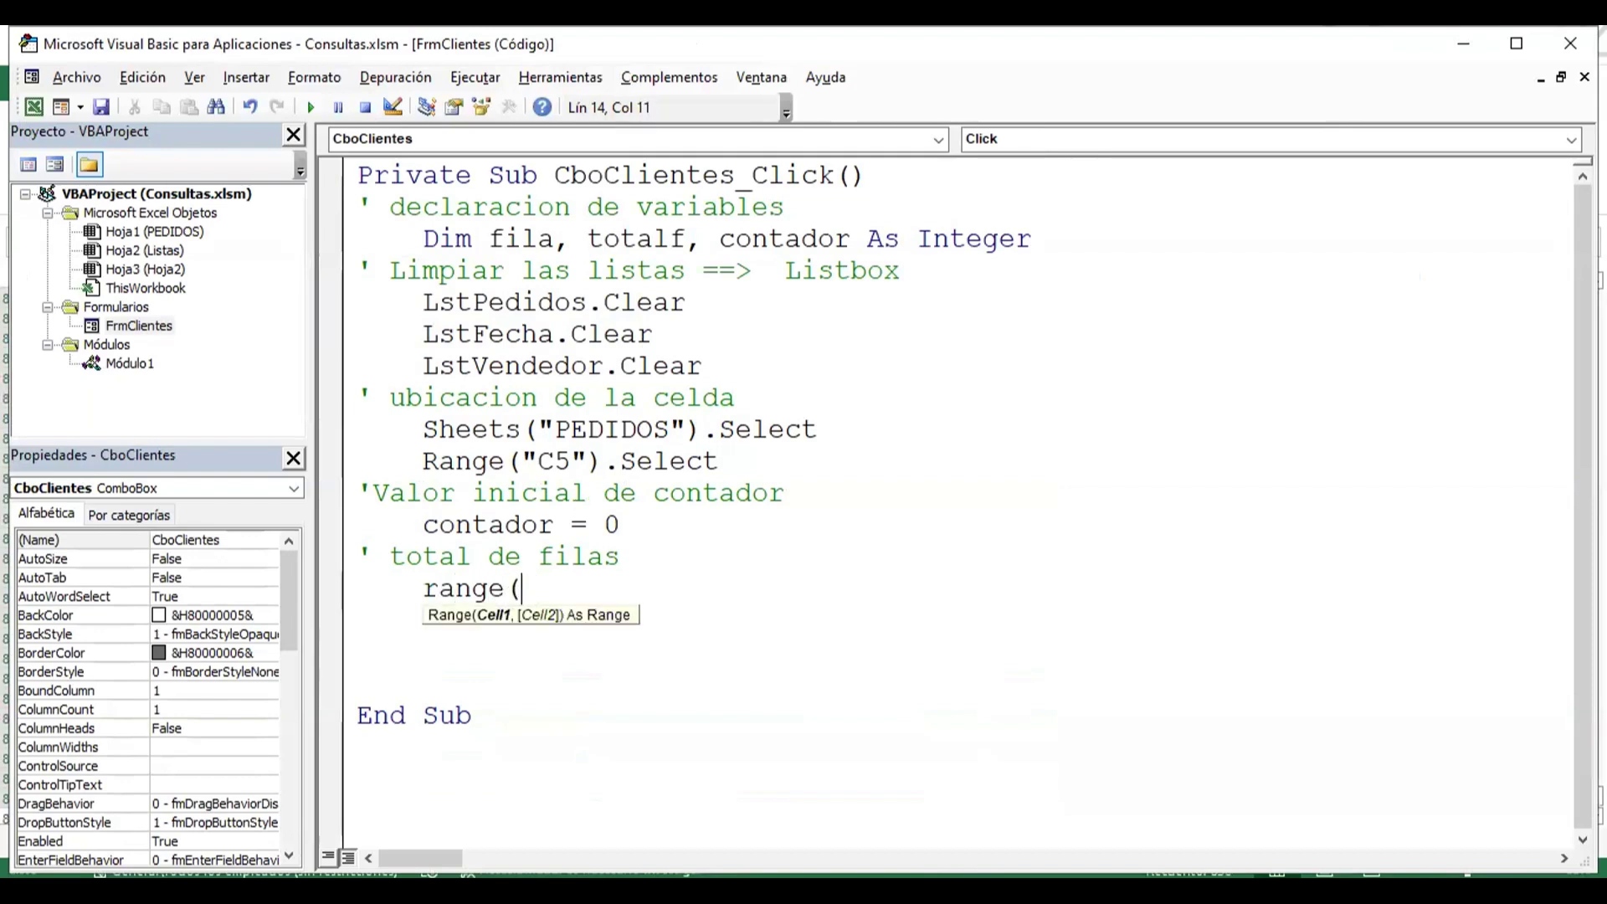
pyautogui.write('see')
pyautogui.press('BackSpace')
pyautogui.write('lectio')
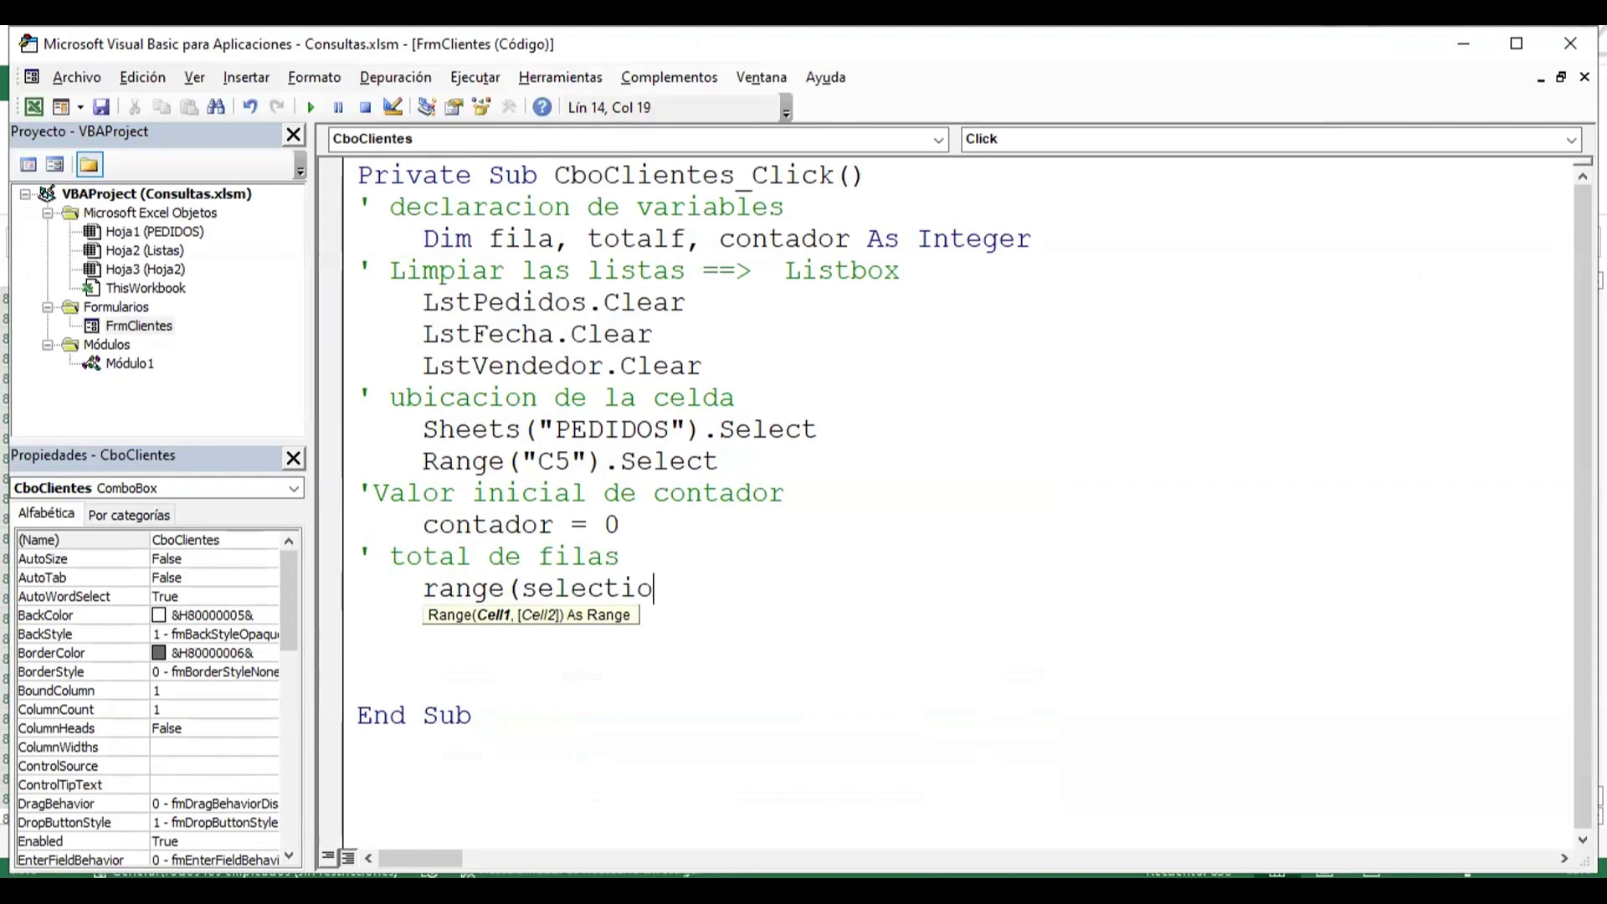
pyautogui.write('n')
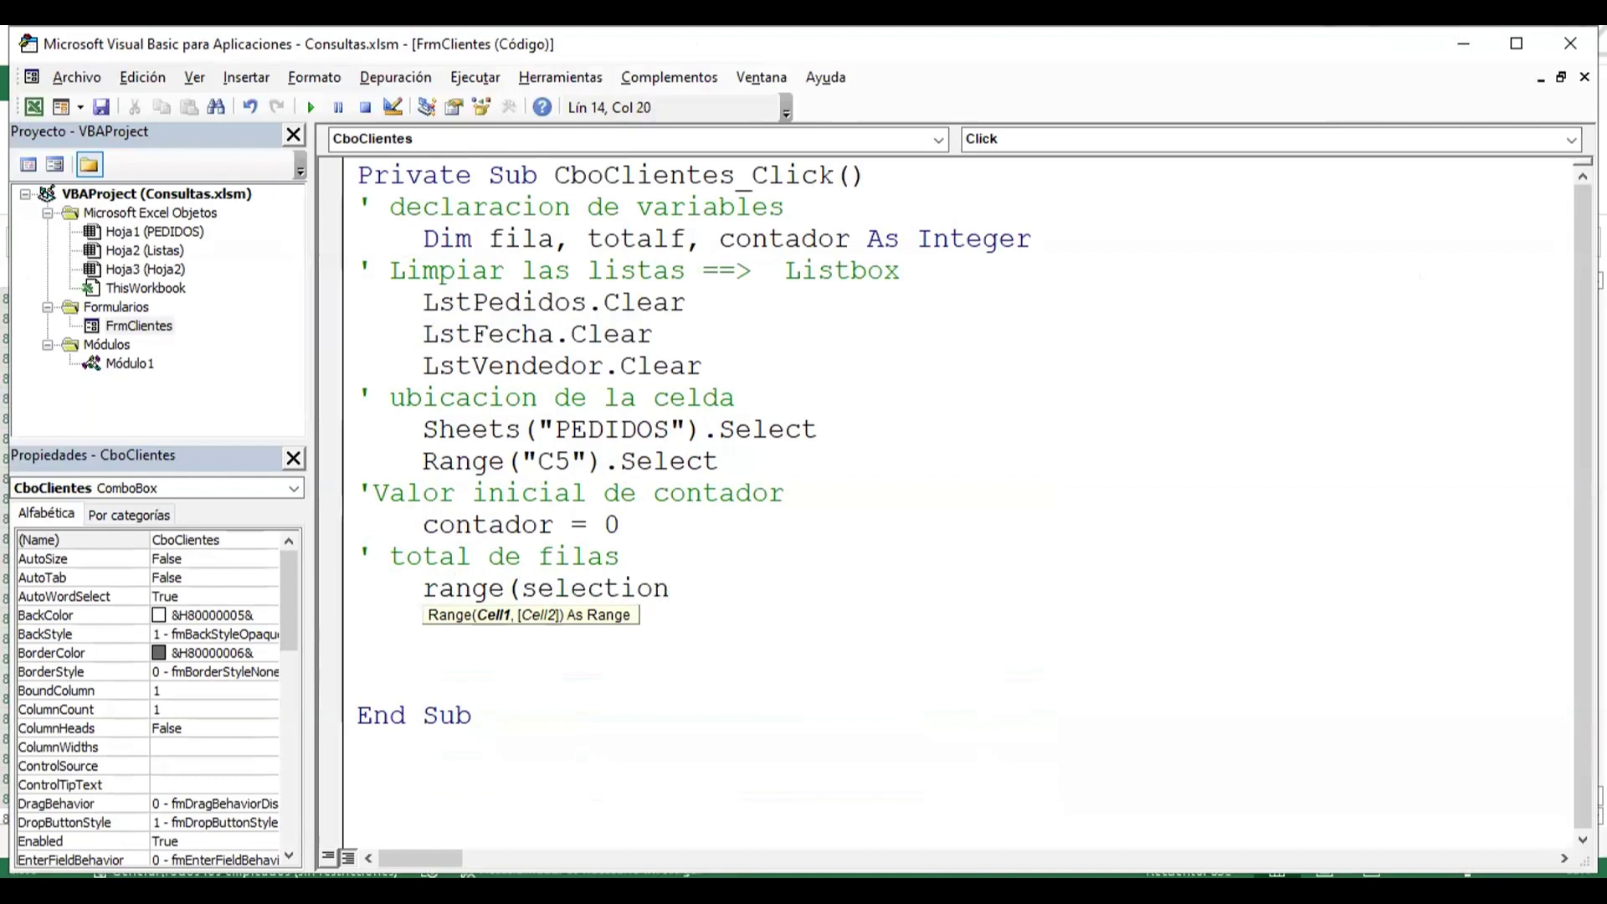
pyautogui.write(',')
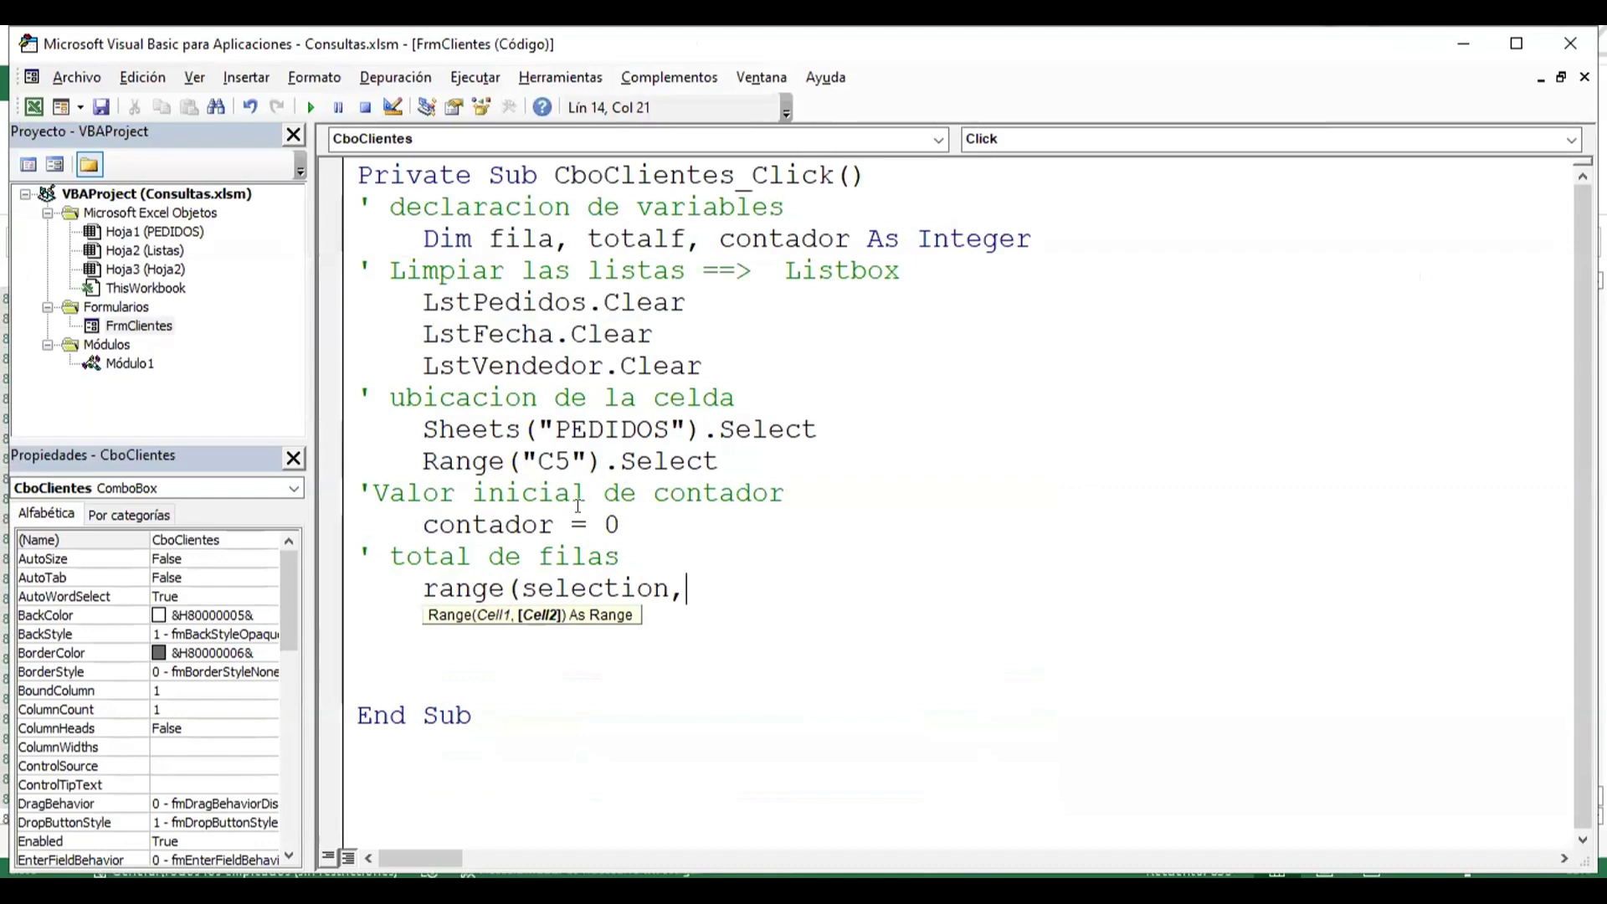
pyautogui.write('selectio')
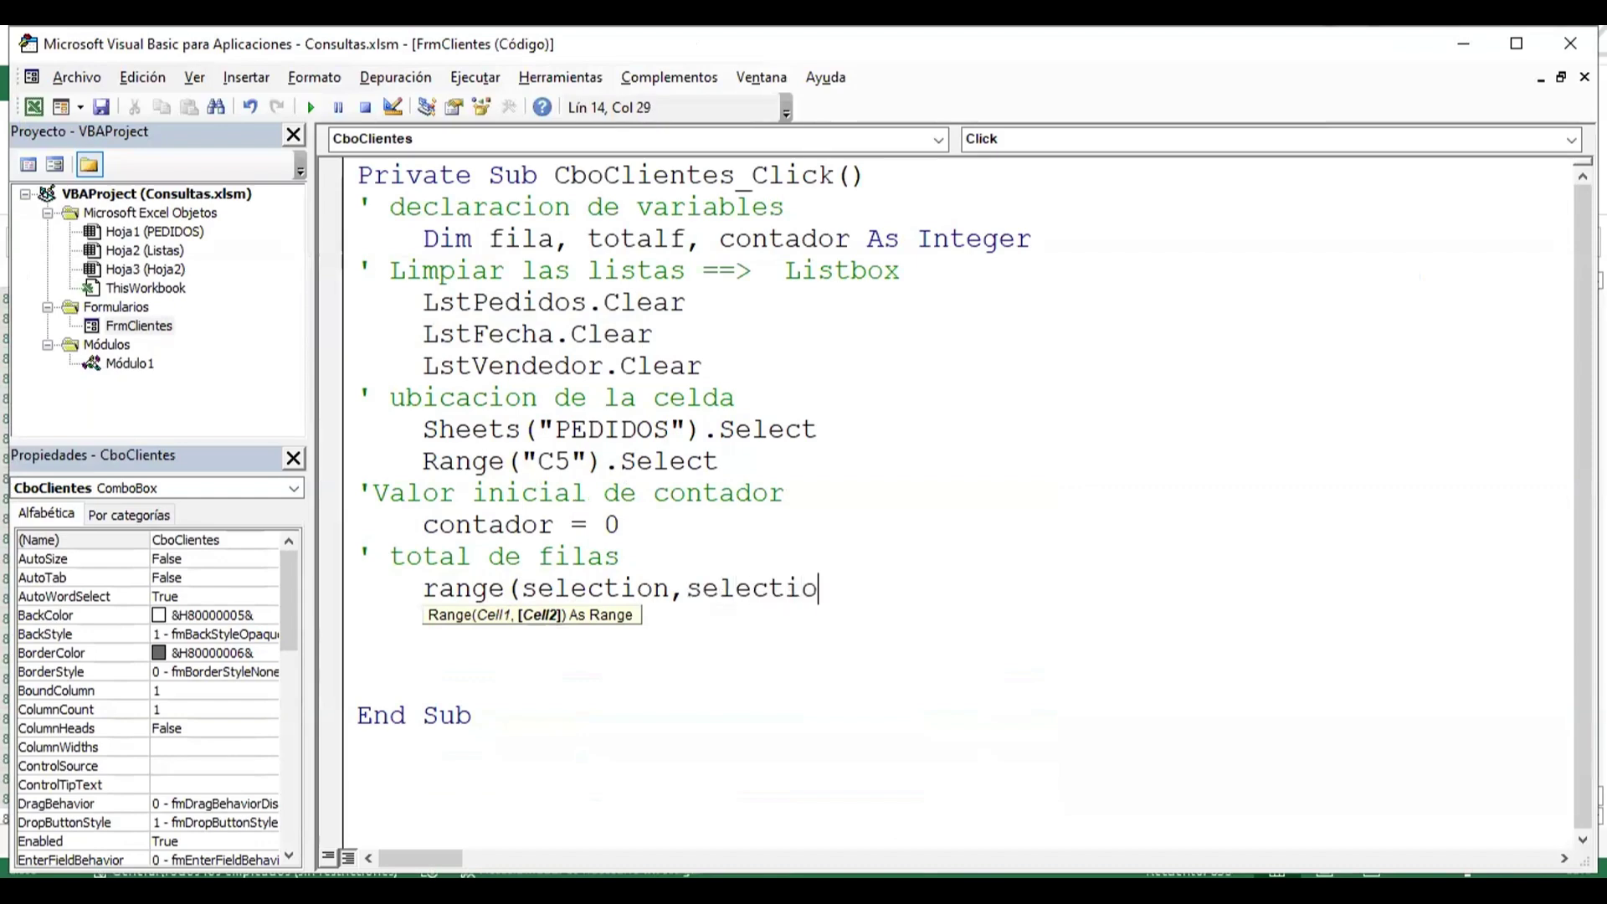
pyautogui.write('n.')
pyautogui.write('end')
pyautogui.write('(xldo')
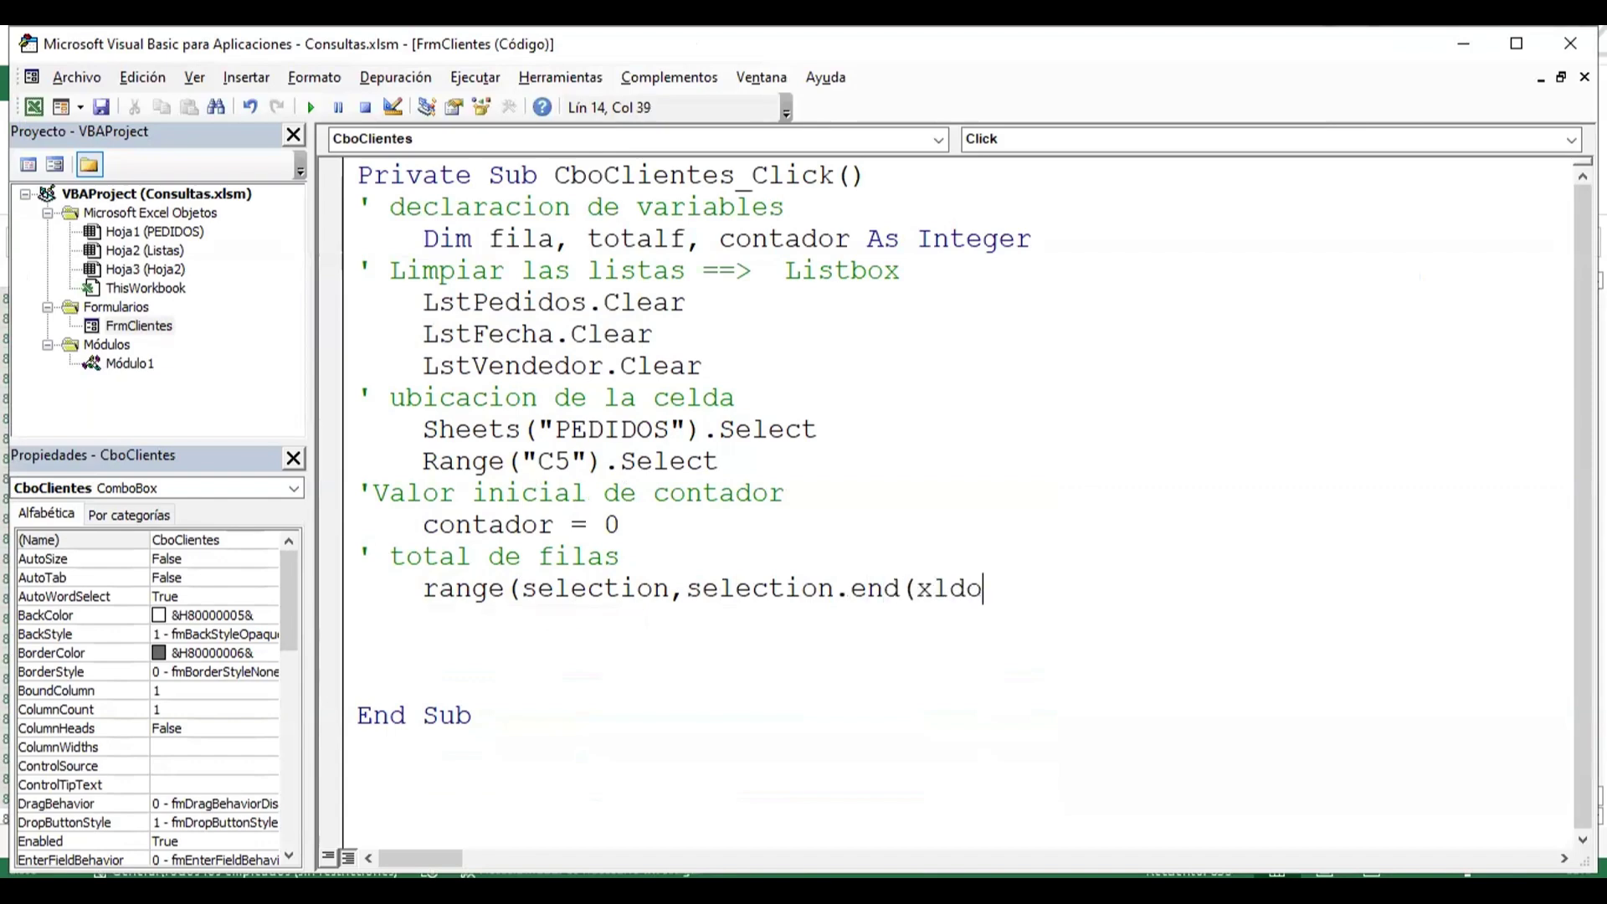
pyautogui.write('wn')
pyautogui.write('))')
pyautogui.write('.sele')
pyautogui.press('Tab')
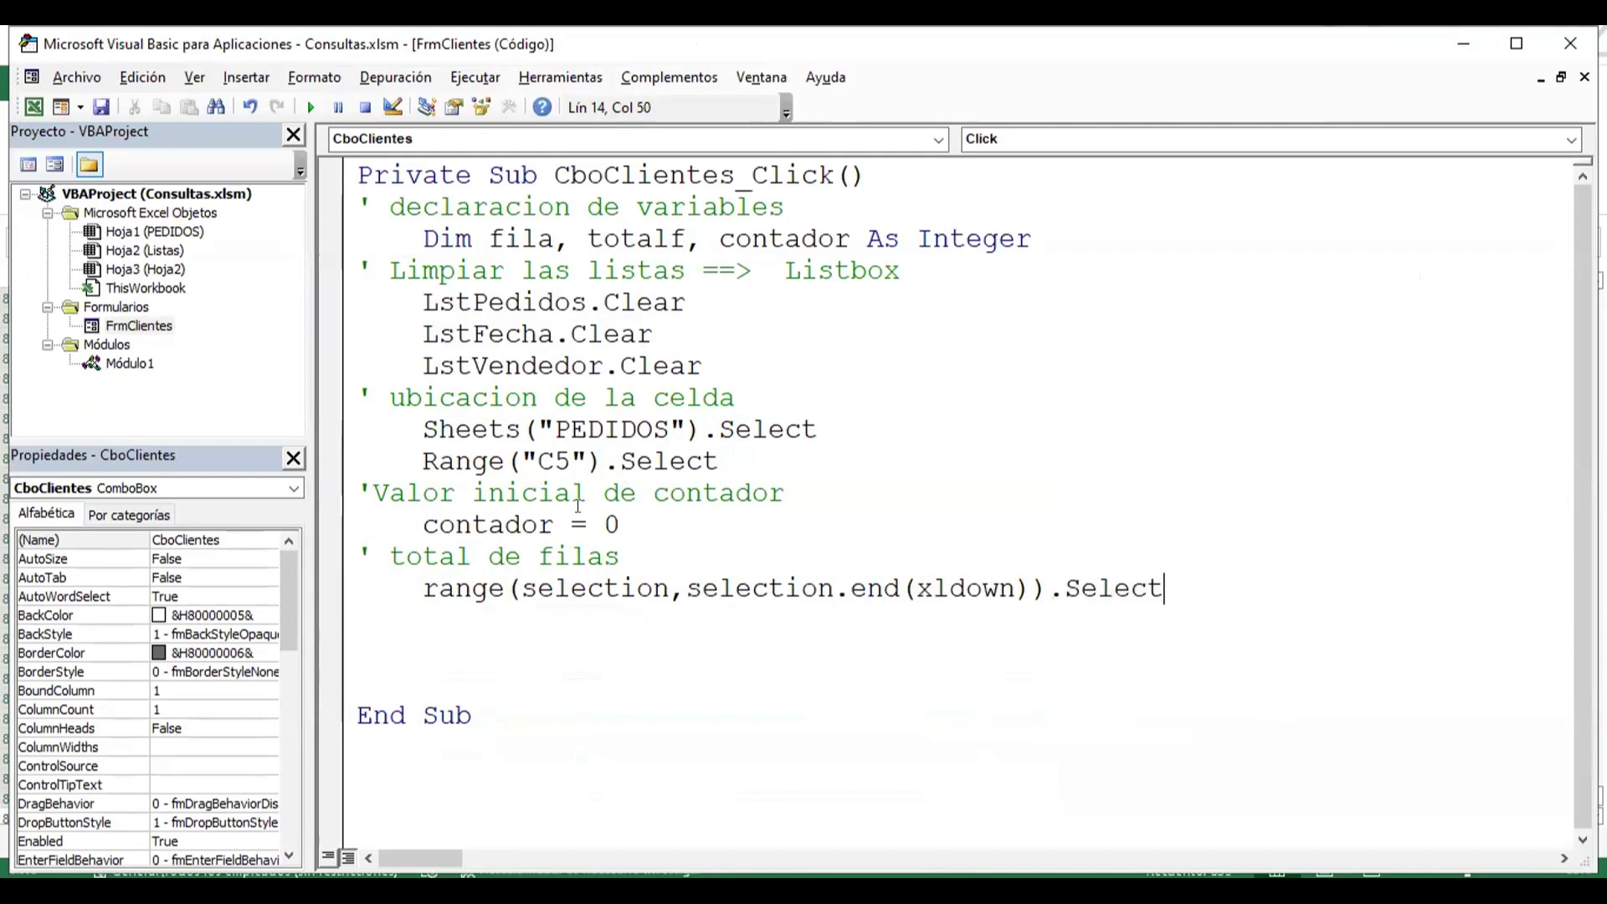
pyautogui.press('Return')
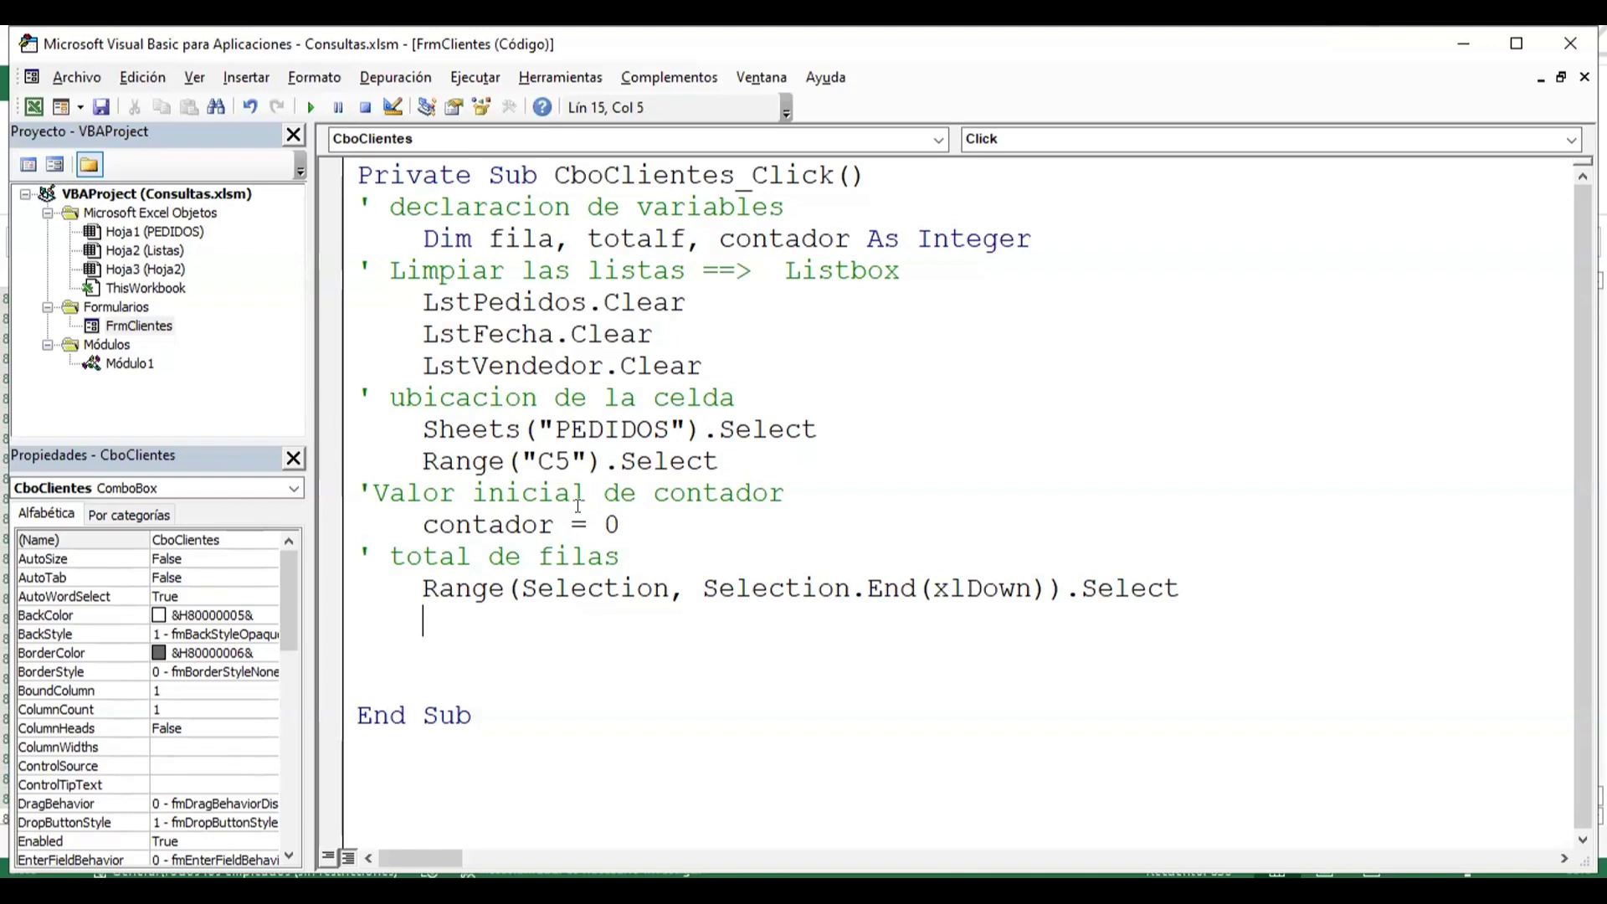
# - Below the Range selection, add totalf = Selection.Count and a MsgBox totalf line in CboClientes_Click
pyautogui.write('ta')
pyautogui.press('BackSpace')
pyautogui.write('o')
pyautogui.write('talf ')
pyautogui.write('= s')
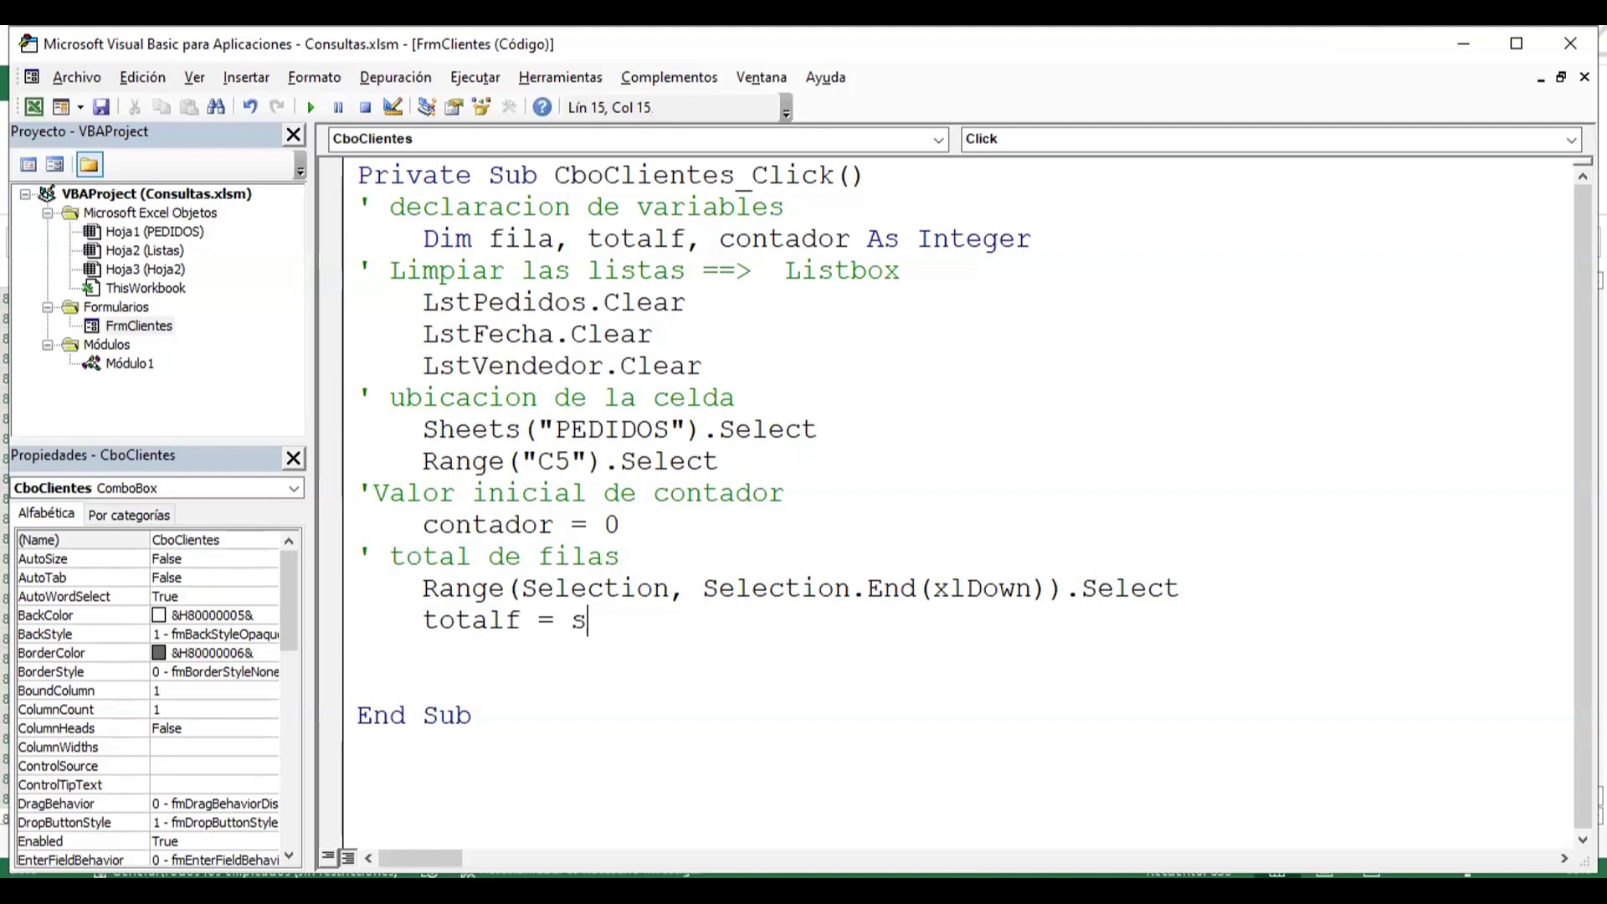
pyautogui.write('elect')
pyautogui.write('ion')
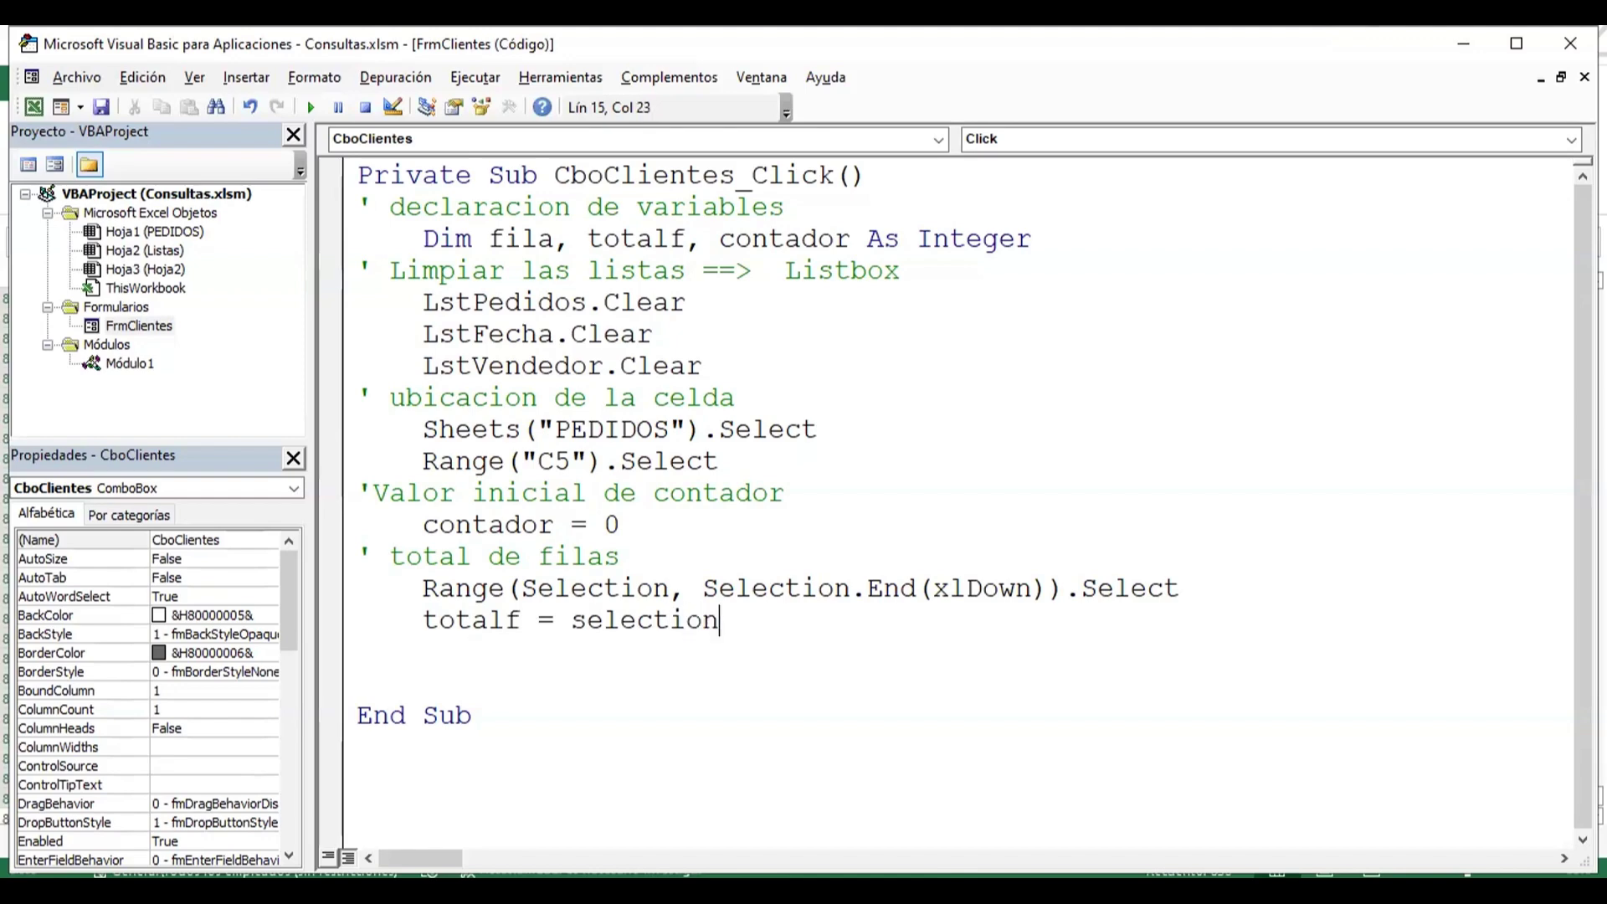
pyautogui.write('.count')
pyautogui.press('Return')
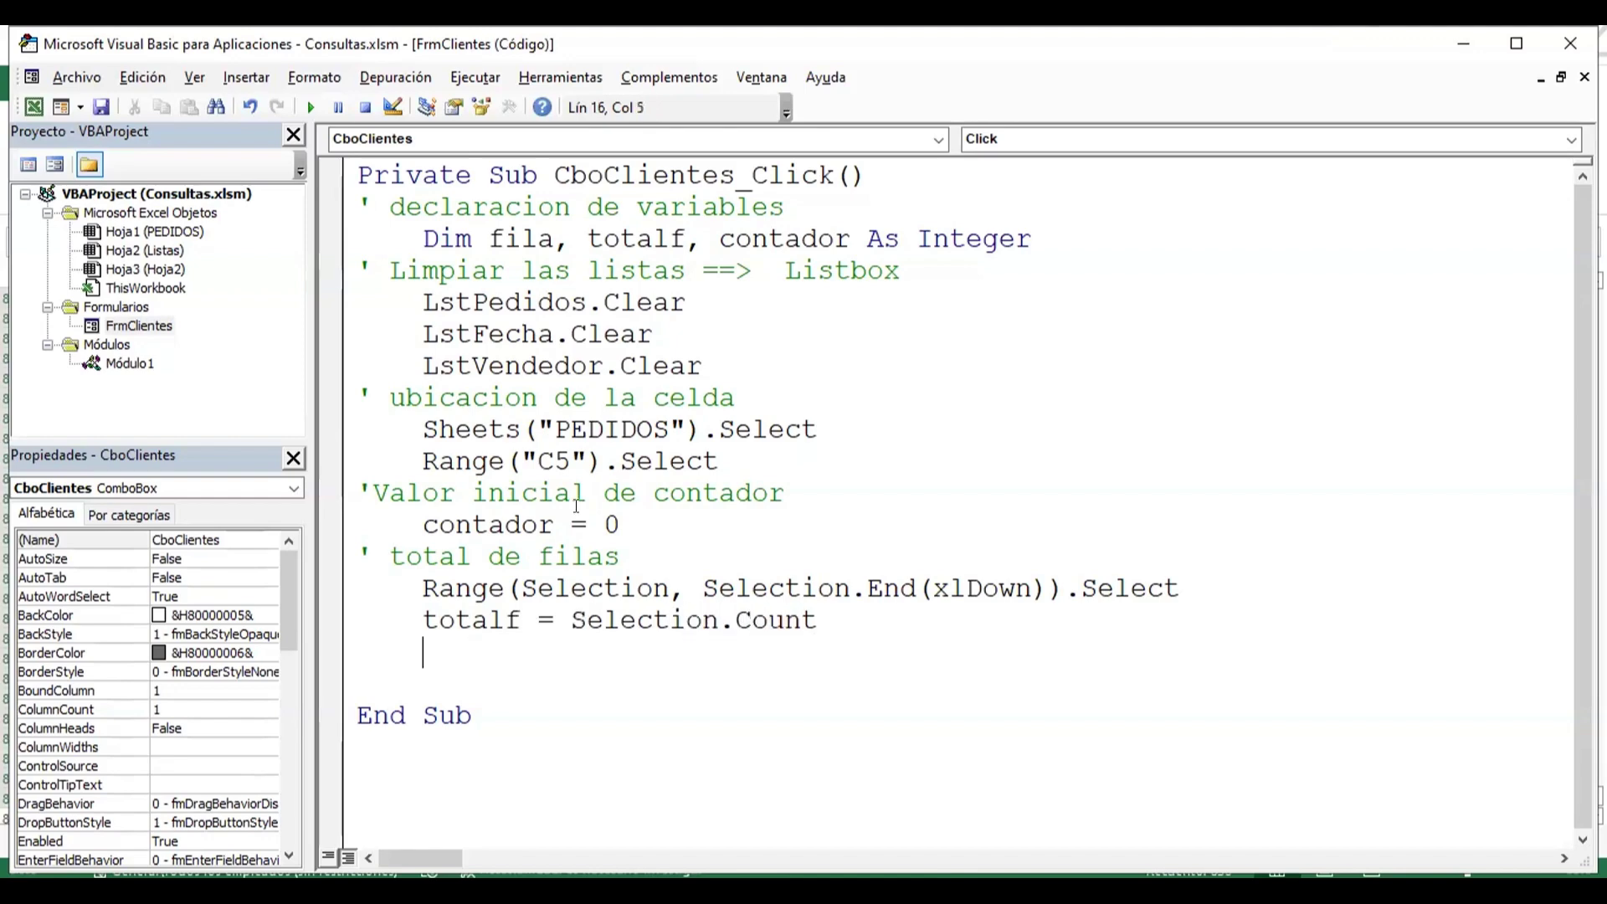
pyautogui.write('msg')
pyautogui.write('box ')
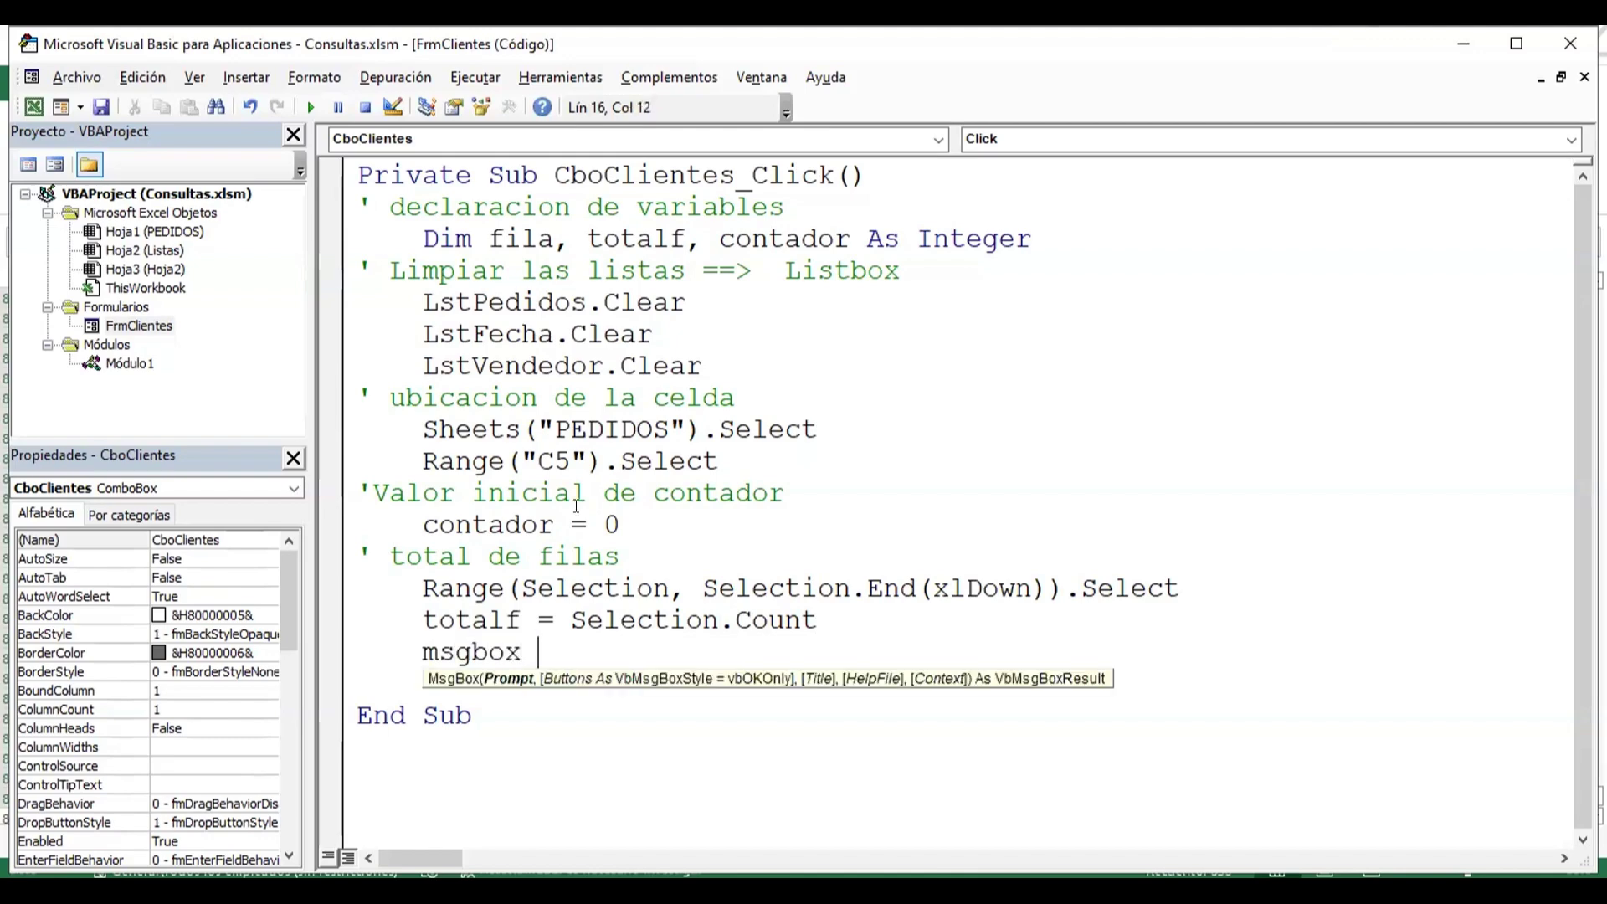
pyautogui.write('totalf')
pyautogui.press('Down')
pyautogui.press('Up')
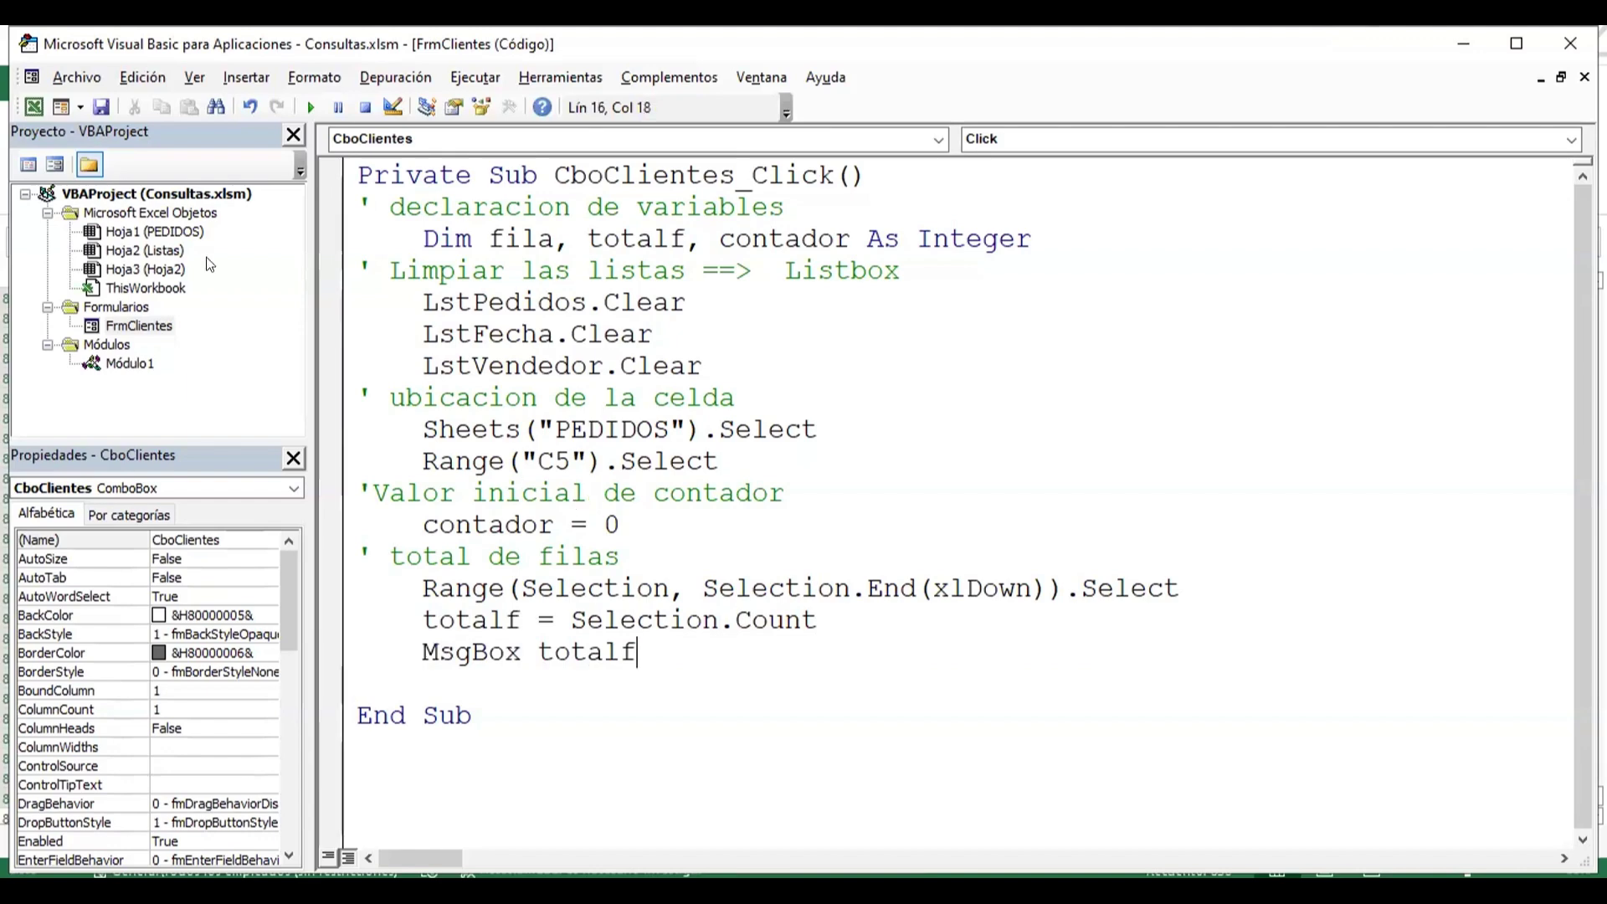
# - Run the form, choose Hanari Carnes, and close the message box reporting 830
pyautogui.click(309, 117)
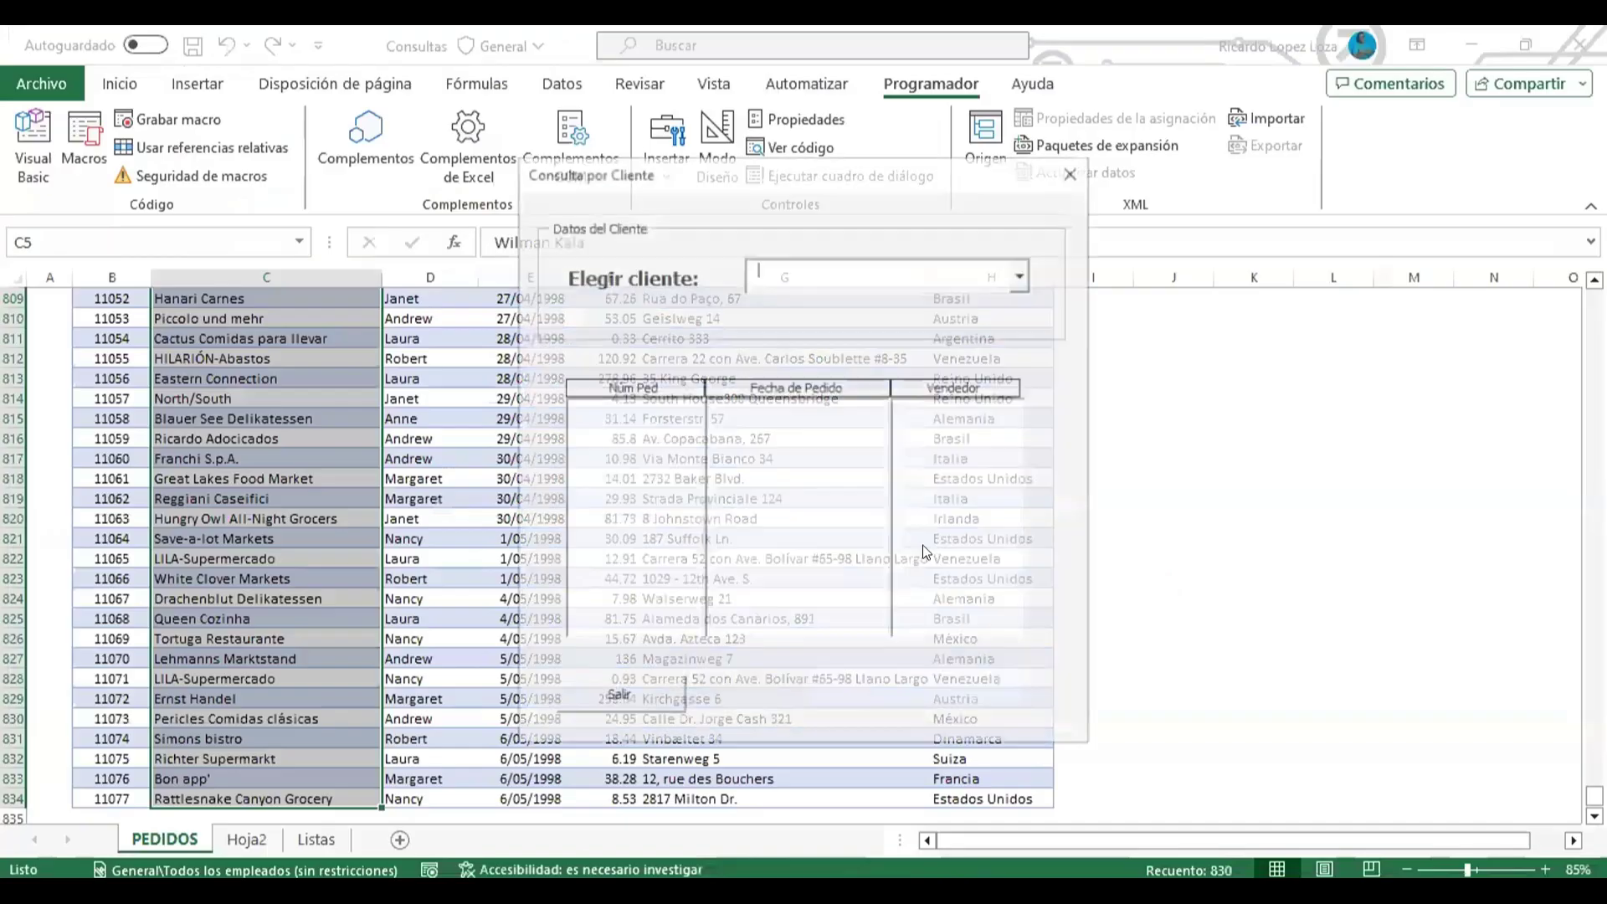
pyautogui.click(1024, 276)
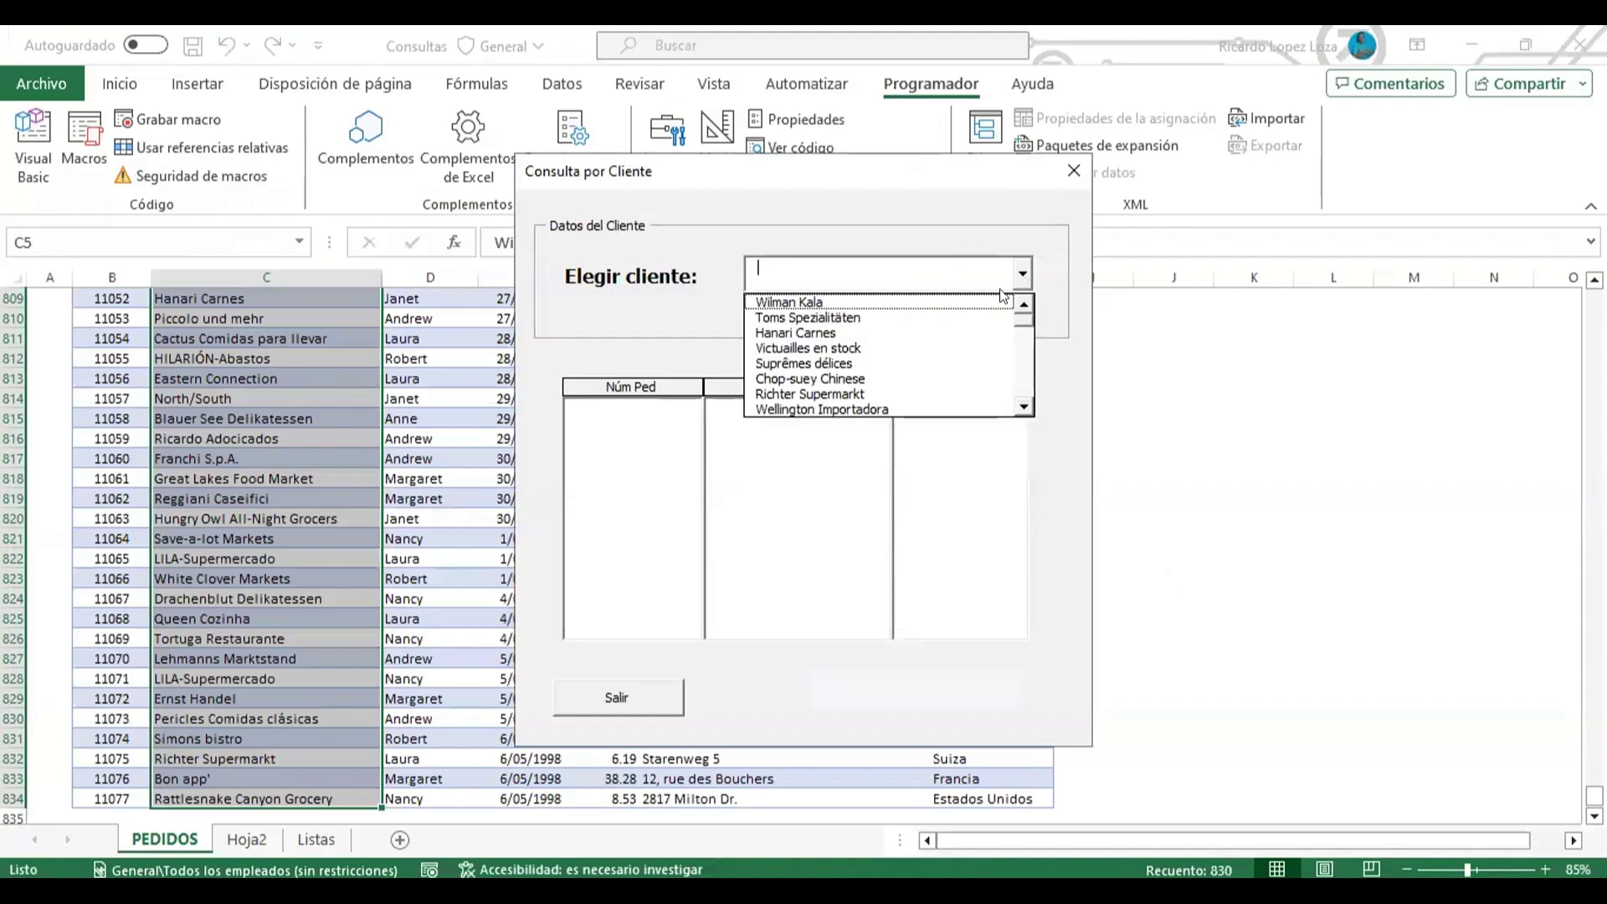
pyautogui.click(959, 329)
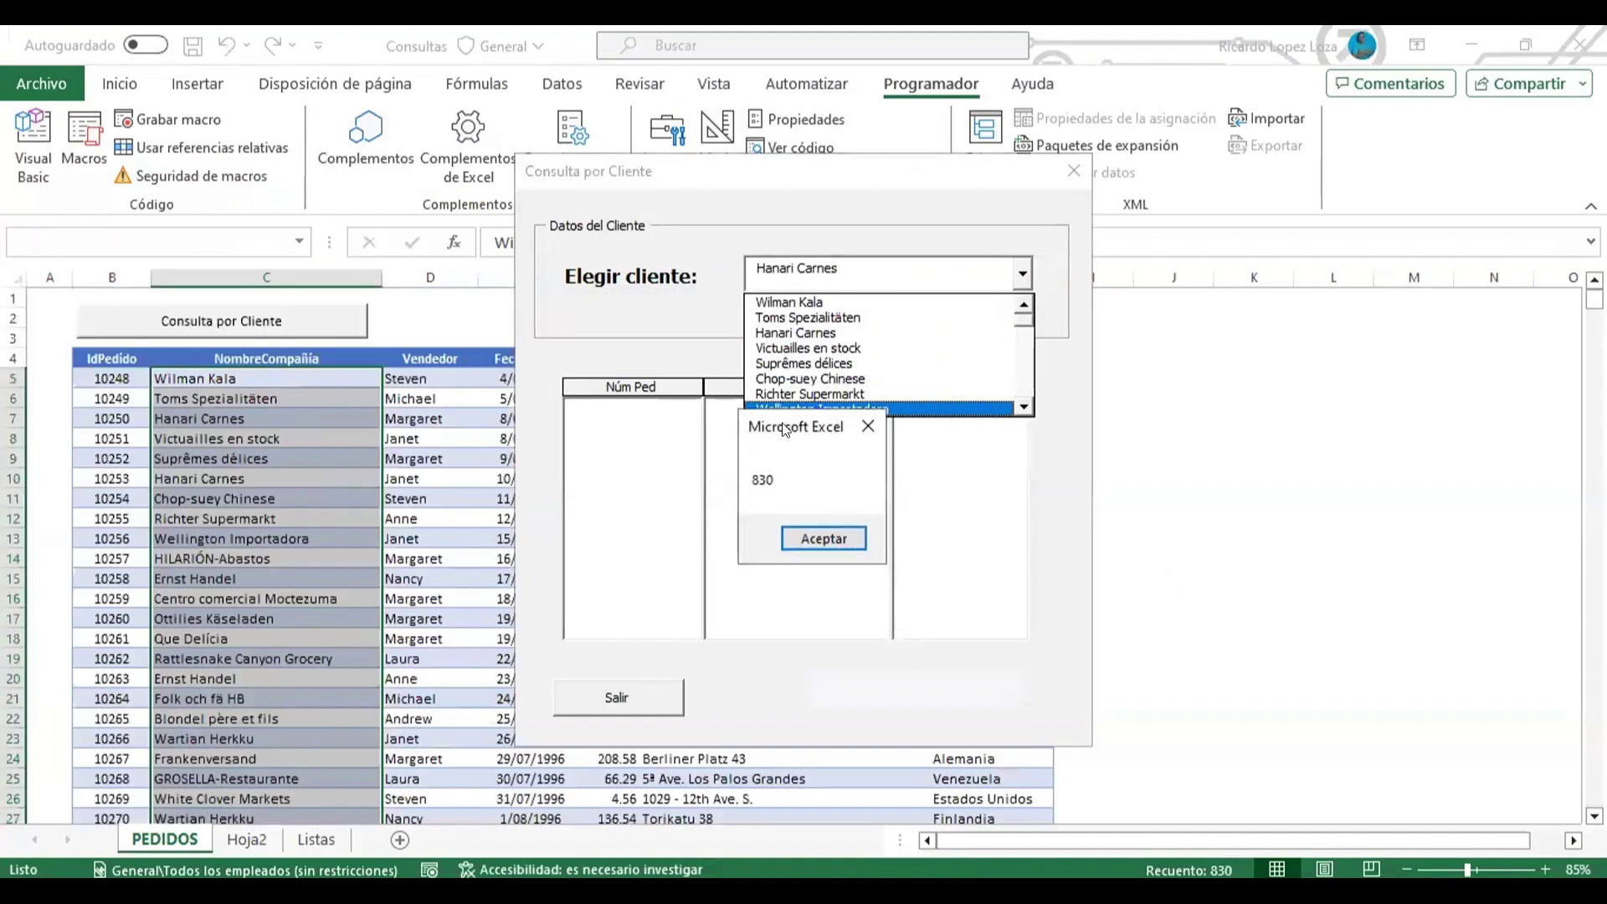
pyautogui.moveTo(775, 414)
pyautogui.mouseDown()
pyautogui.moveTo(691, 384)
pyautogui.moveTo(826, 429)
pyautogui.mouseUp()
pyautogui.hotkey('ctrl', '1')
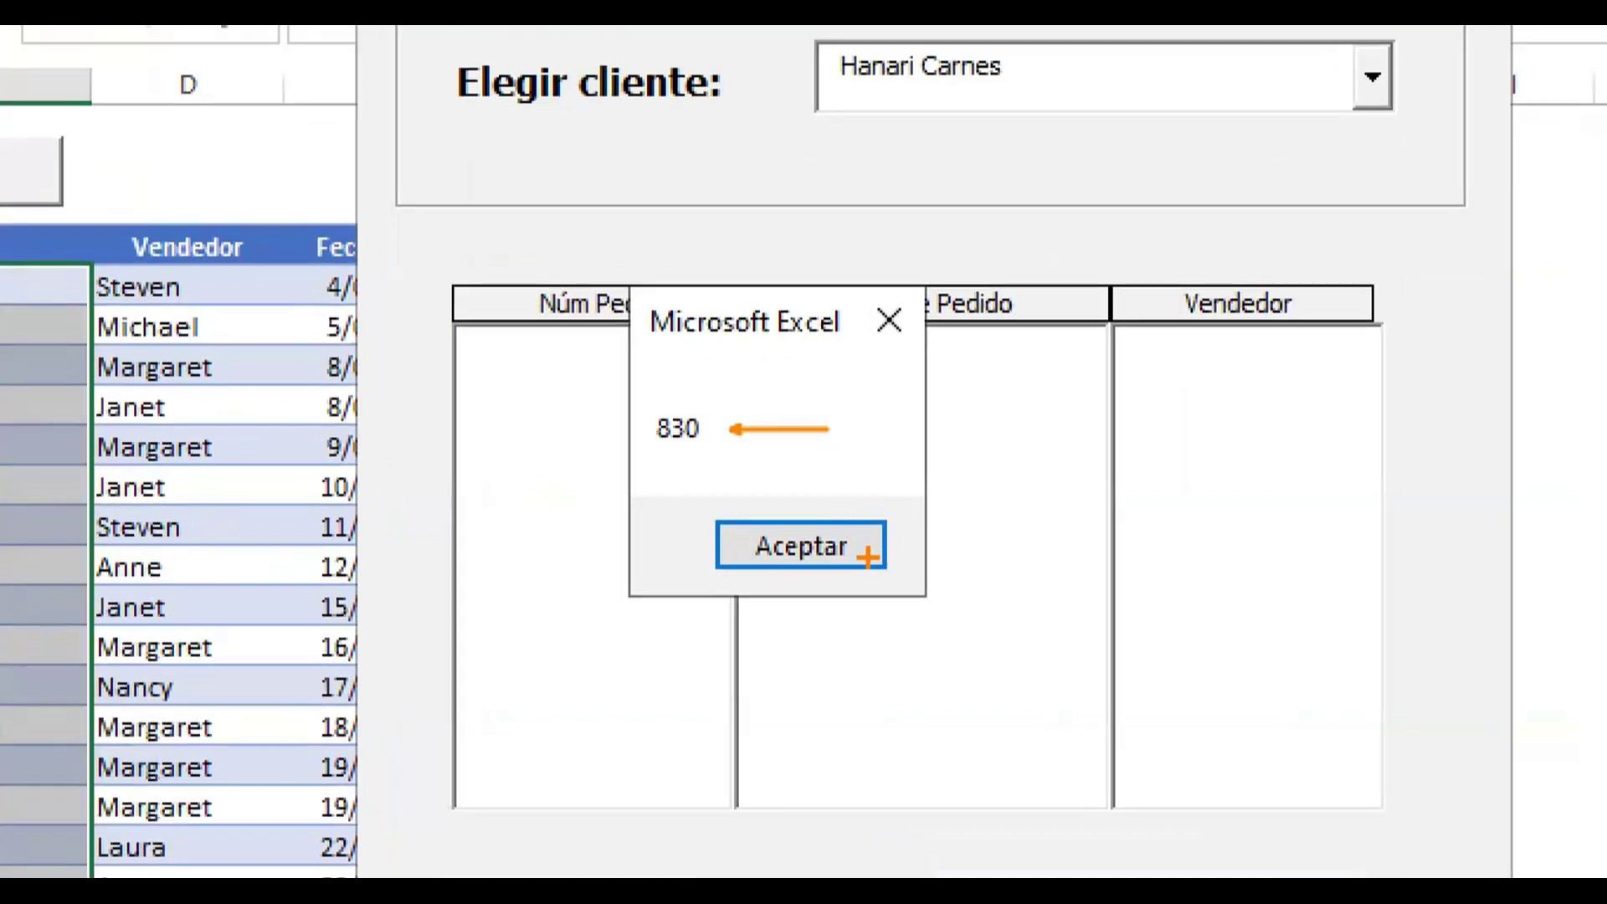
pyautogui.moveTo(922, 530); pyautogui.dragTo(904, 519)
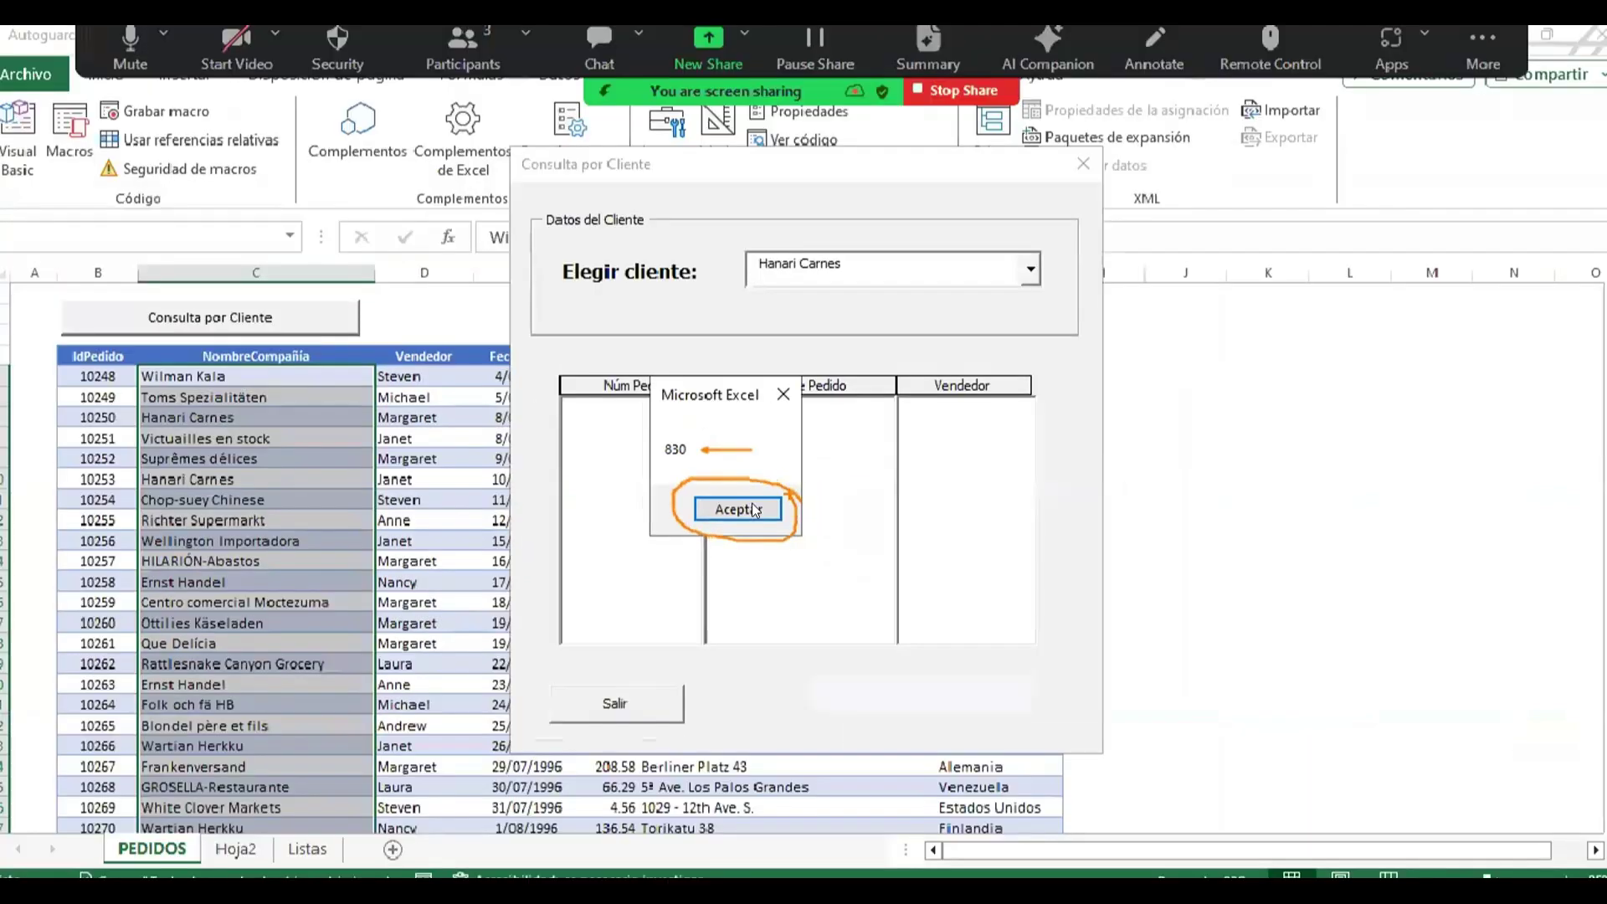
pyautogui.click(752, 504)
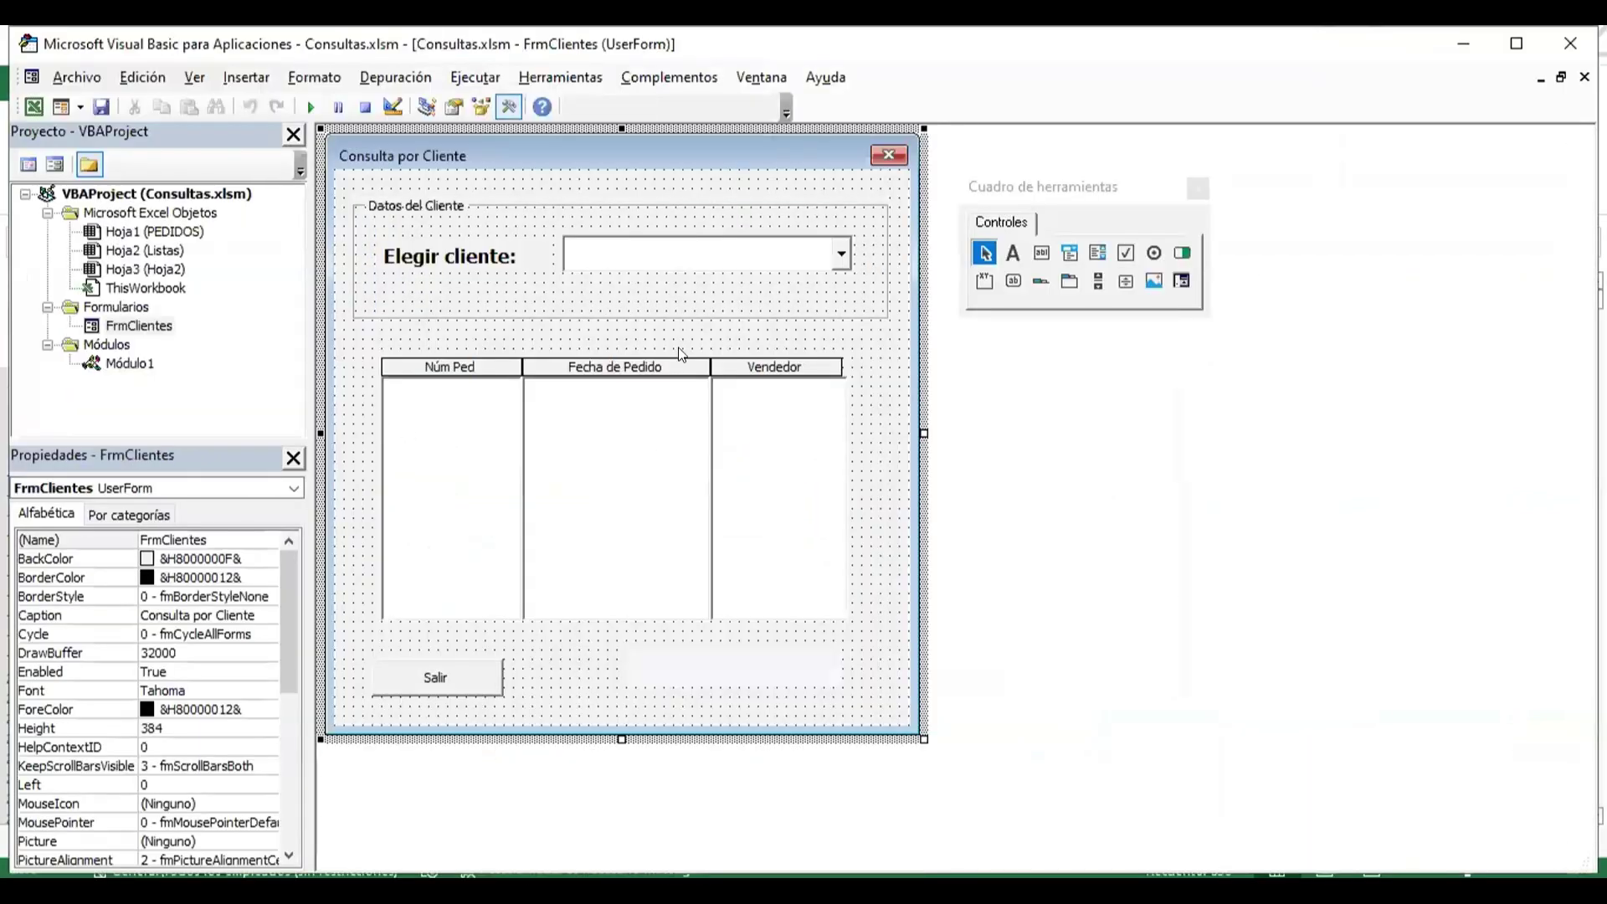
# - On the PEDIDOS sheet, select the client column from C5 down to confirm Recuento: 830
pyautogui.click(28, 108)
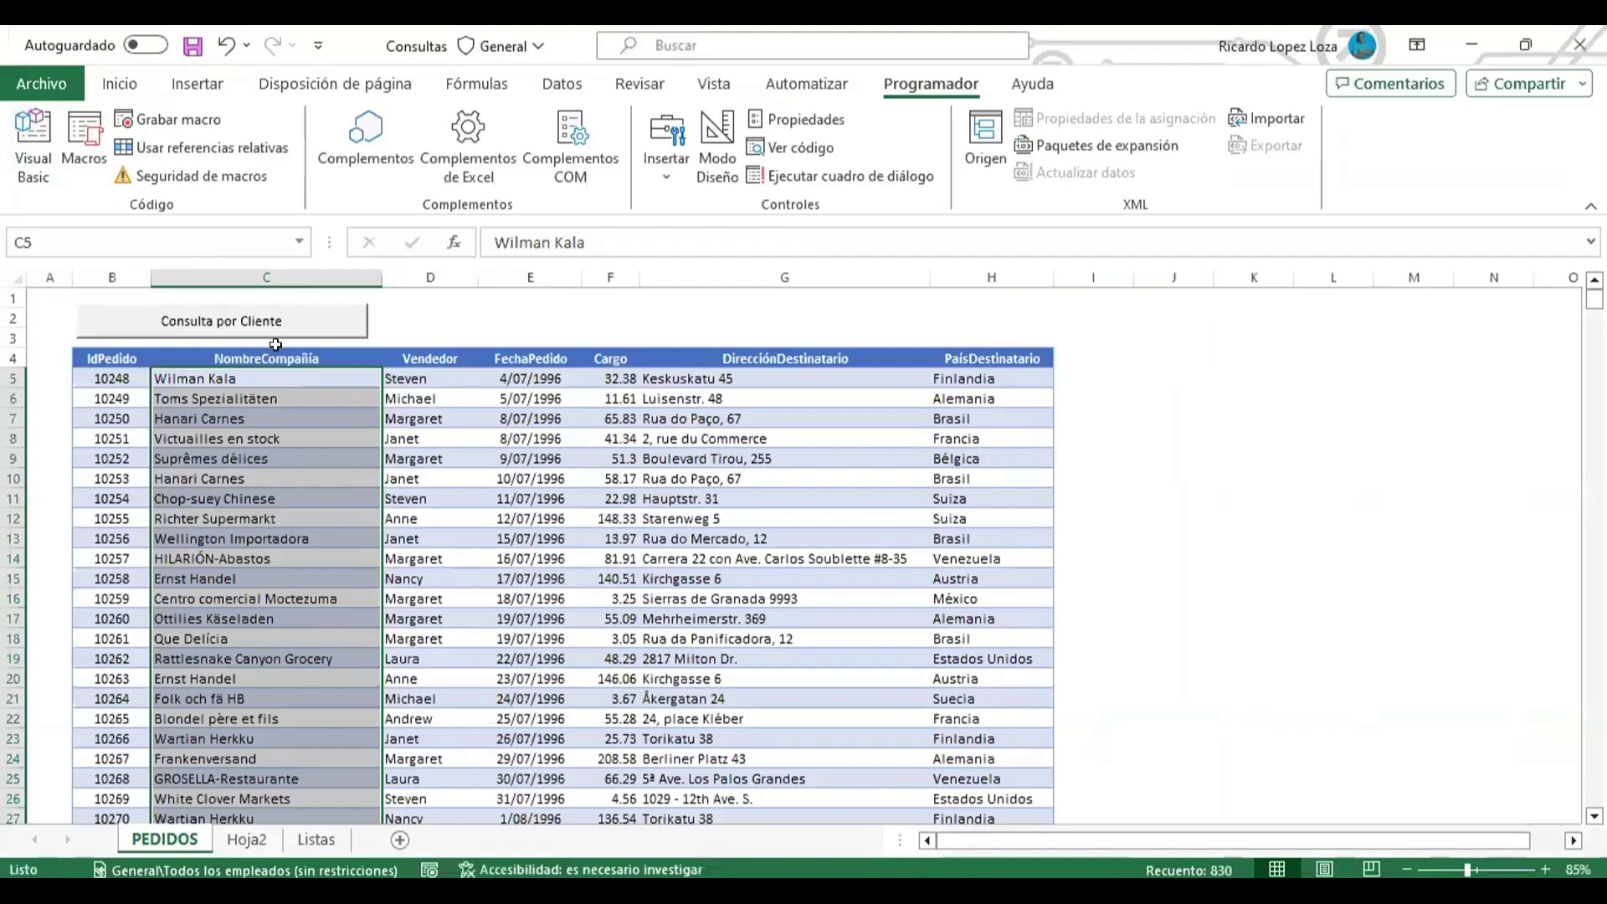
pyautogui.click(291, 375)
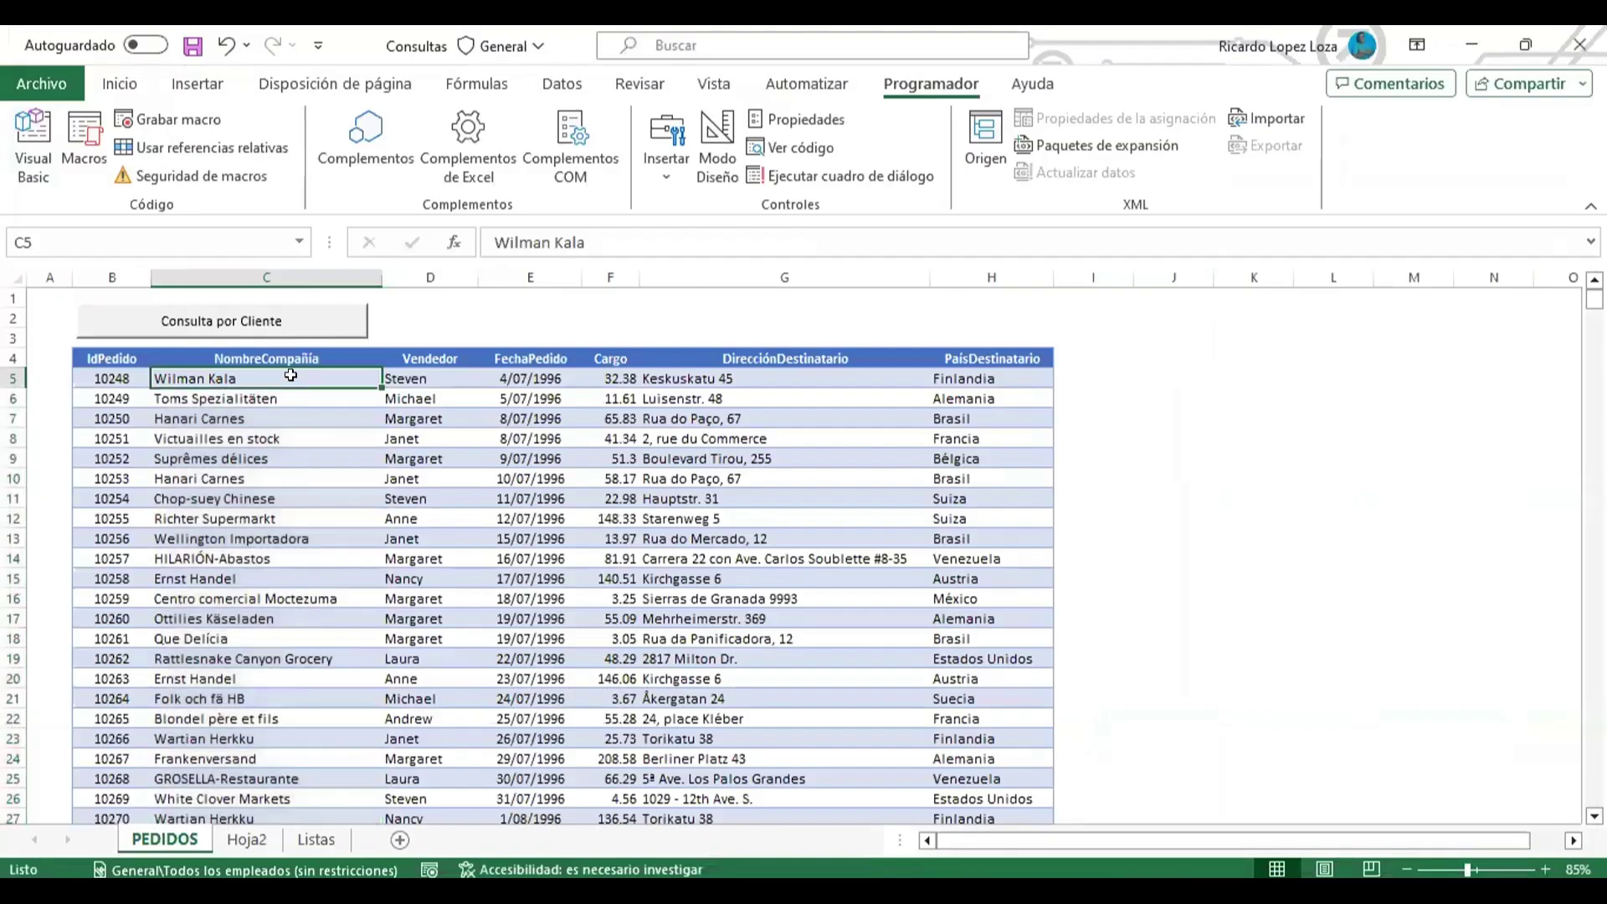
pyautogui.hotkey('ctrl', 'shift', 'Down')
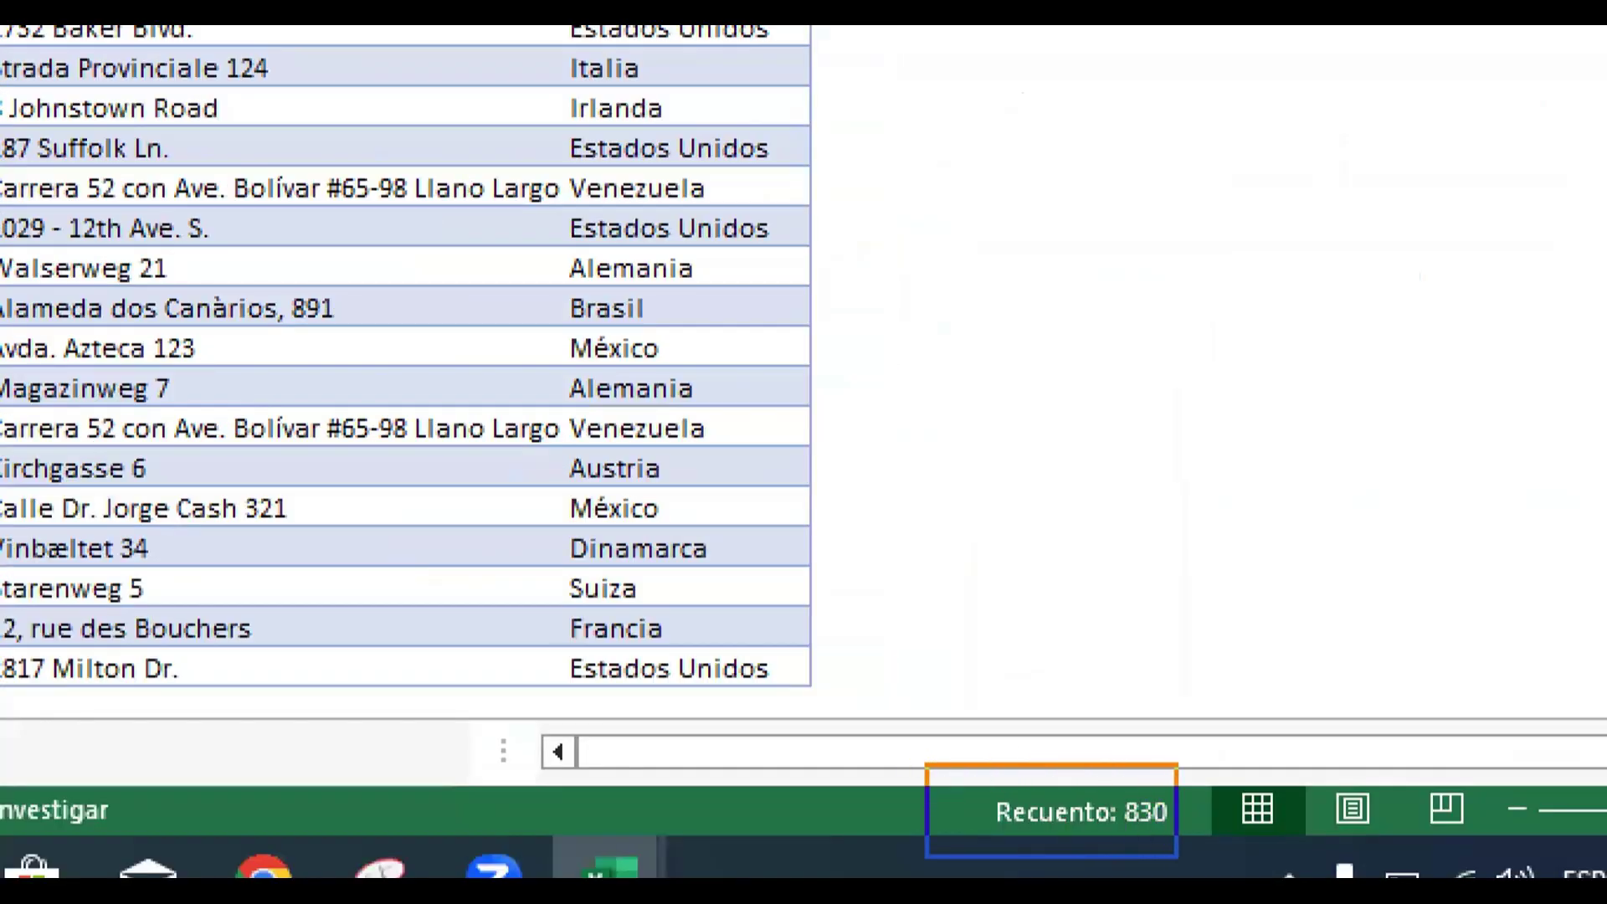
pyautogui.moveTo(924, 763); pyautogui.dragTo(1204, 855)
pyautogui.moveTo(1331, 653)
pyautogui.mouseDown()
pyautogui.moveTo(1197, 787)
pyautogui.moveTo(1340, 642)
pyautogui.mouseUp()
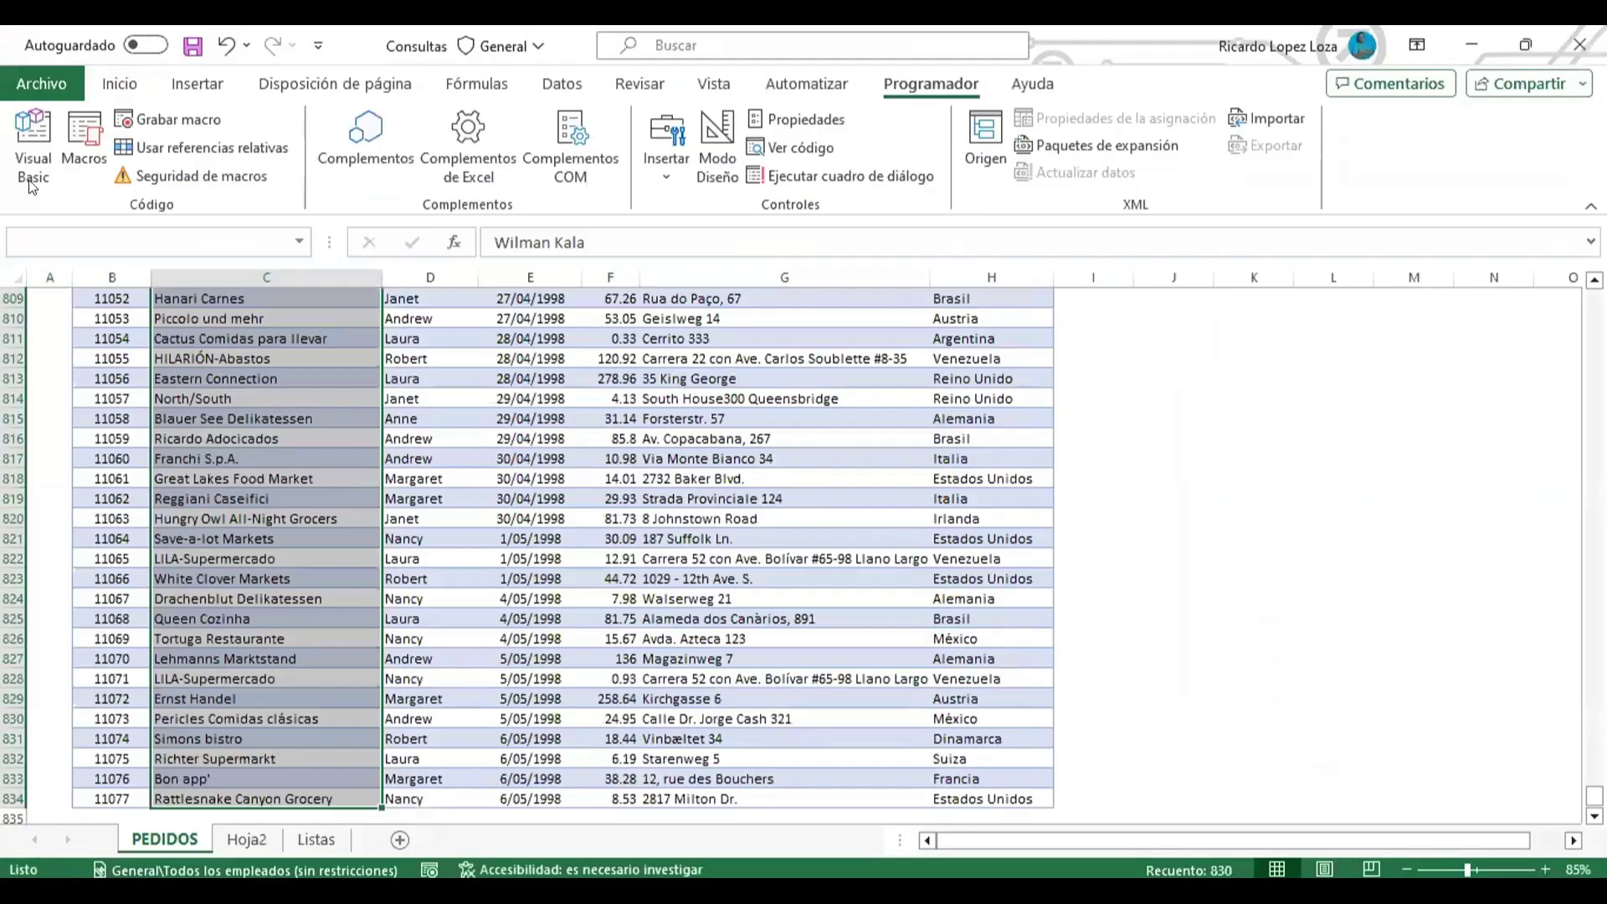
# - Reopen CboClientes_Click from the CboClientes combo box and select the MsgBox totalf line
pyautogui.click(34, 159)
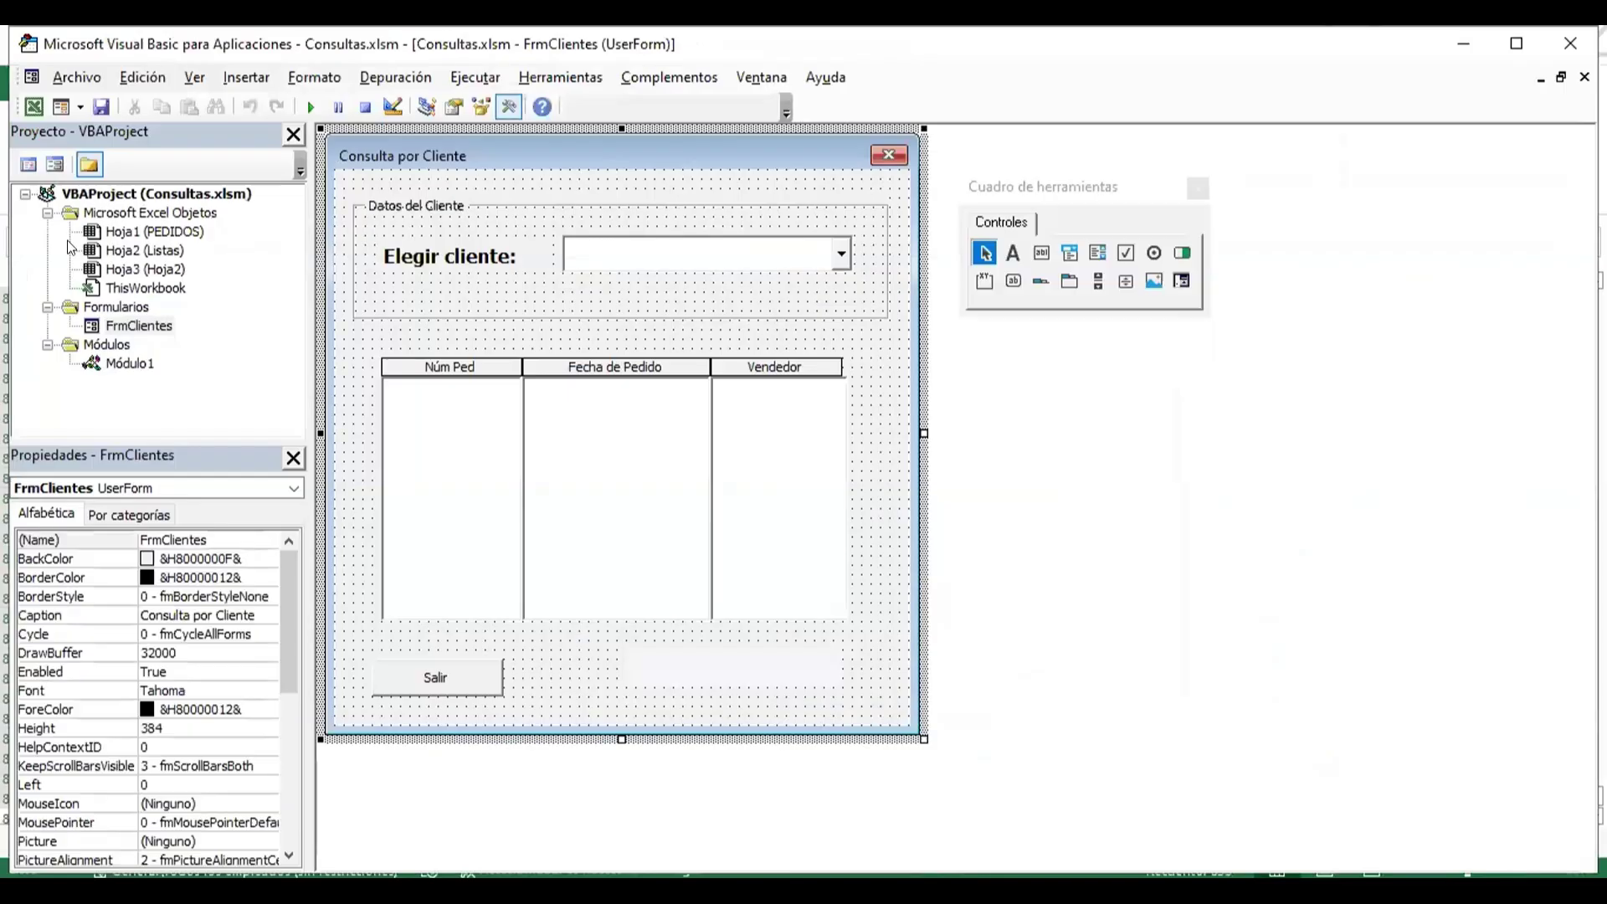
pyautogui.doubleClick(707, 255)
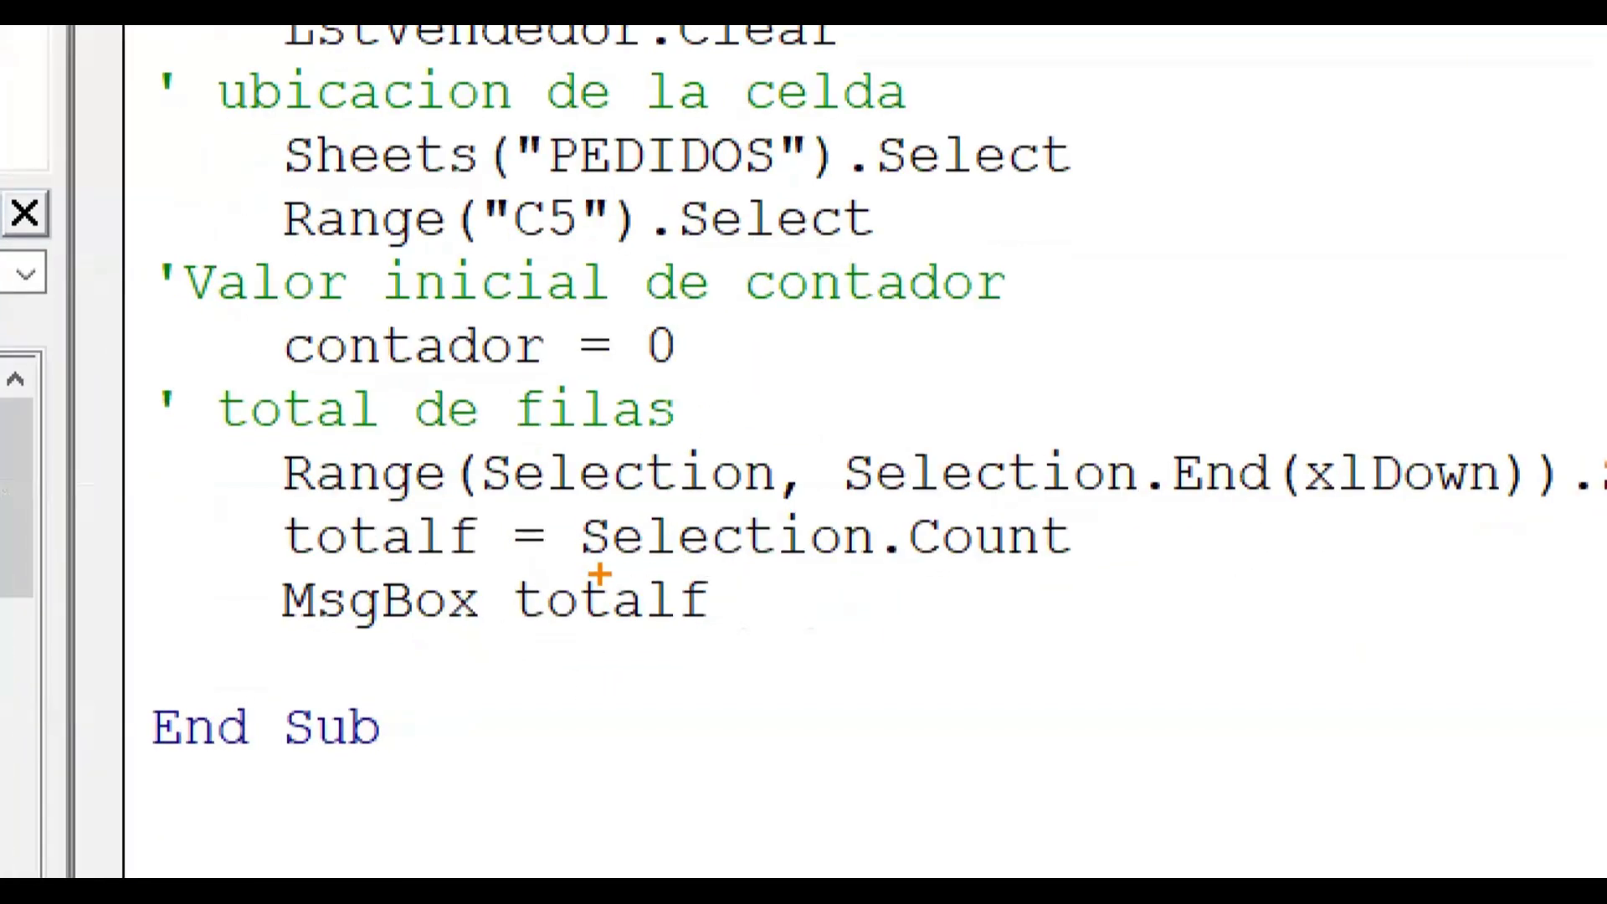
pyautogui.moveTo(585, 568)
pyautogui.mouseDown()
pyautogui.moveTo(1037, 567)
pyautogui.moveTo(1150, 548)
pyautogui.mouseUp()
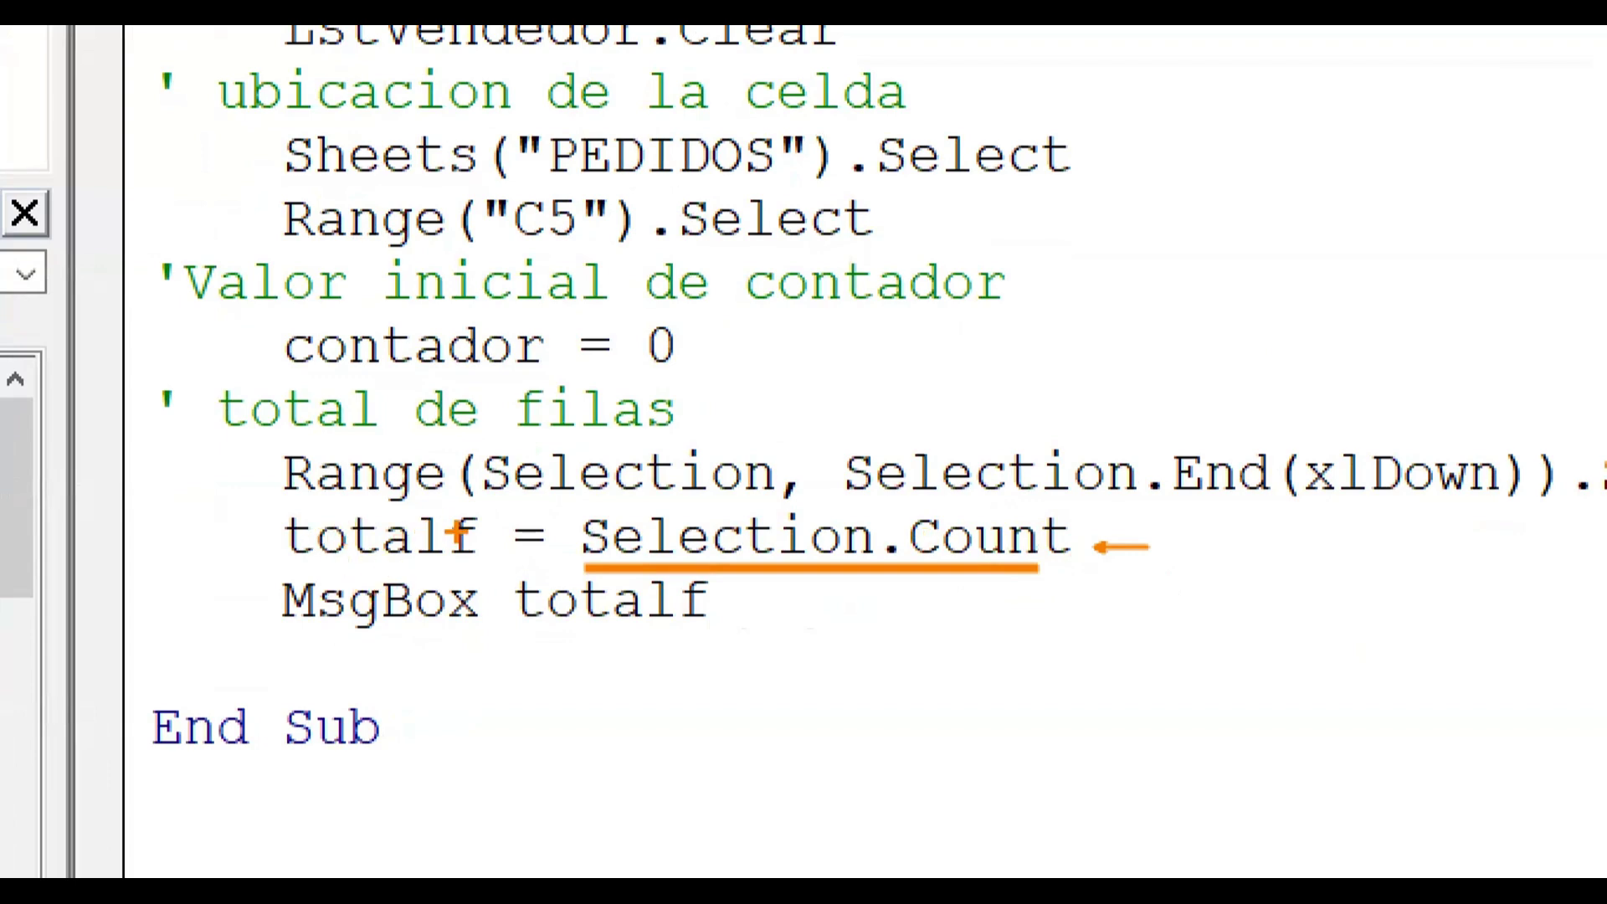
pyautogui.moveTo(490, 512); pyautogui.dragTo(467, 570)
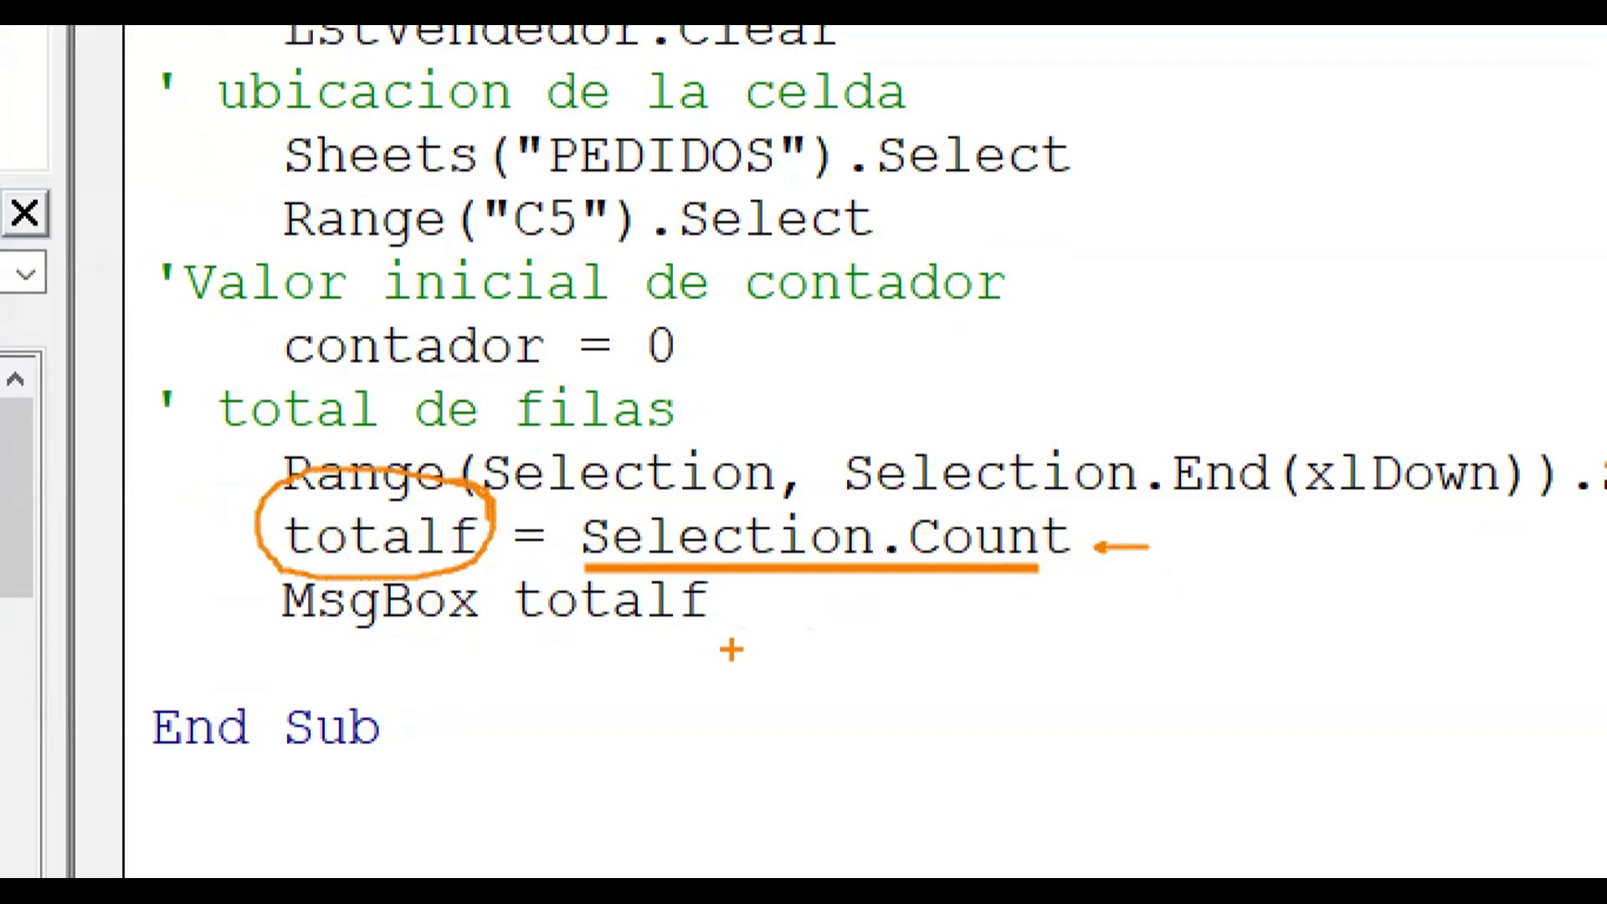
pyautogui.moveTo(636, 652); pyautogui.dragTo(403, 650)
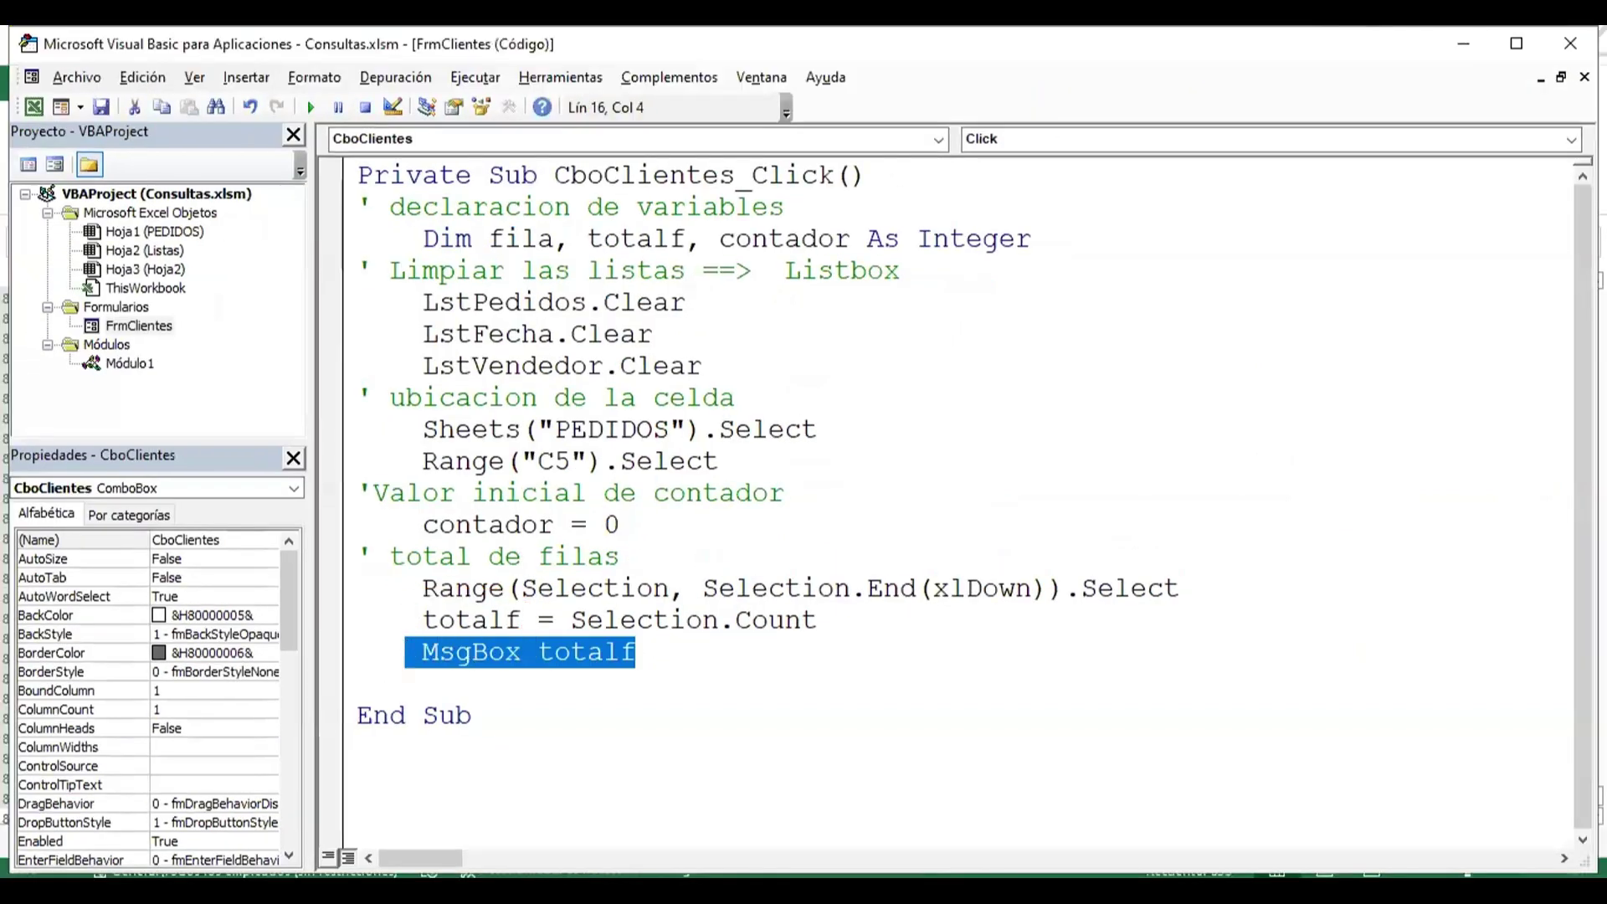
# - Replace the MsgBox totalf line with an indented For fila = 1 To totalf line
pyautogui.press('Delete')
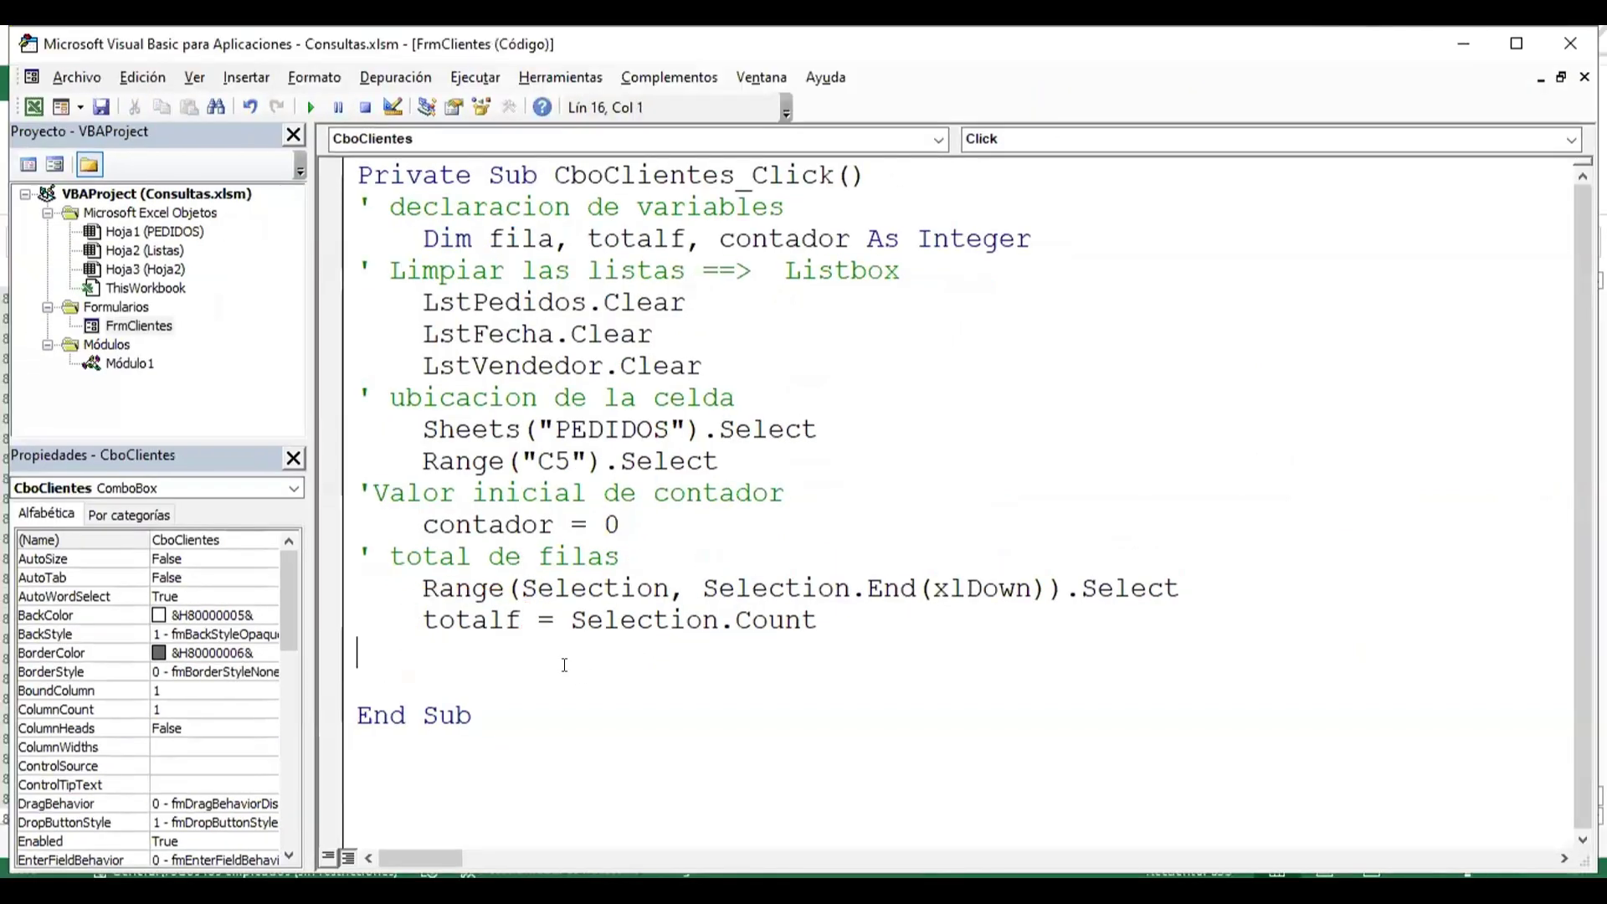
pyautogui.press('Return')
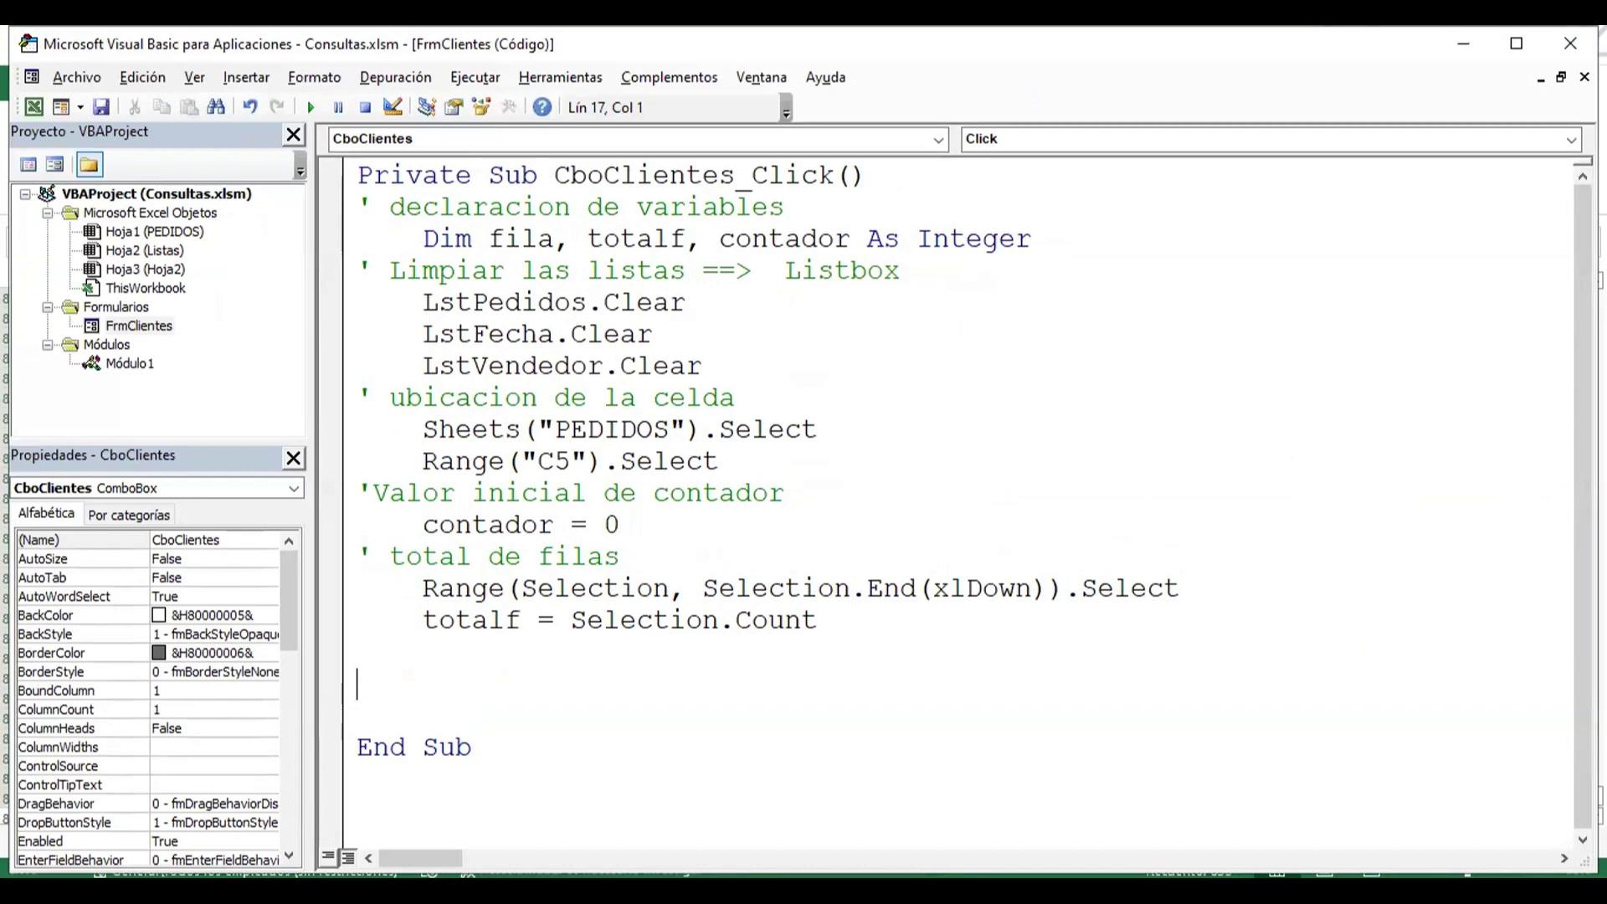
pyautogui.press('Tab')
pyautogui.write('for')
pyautogui.write(' fila')
pyautogui.press('BackSpace')
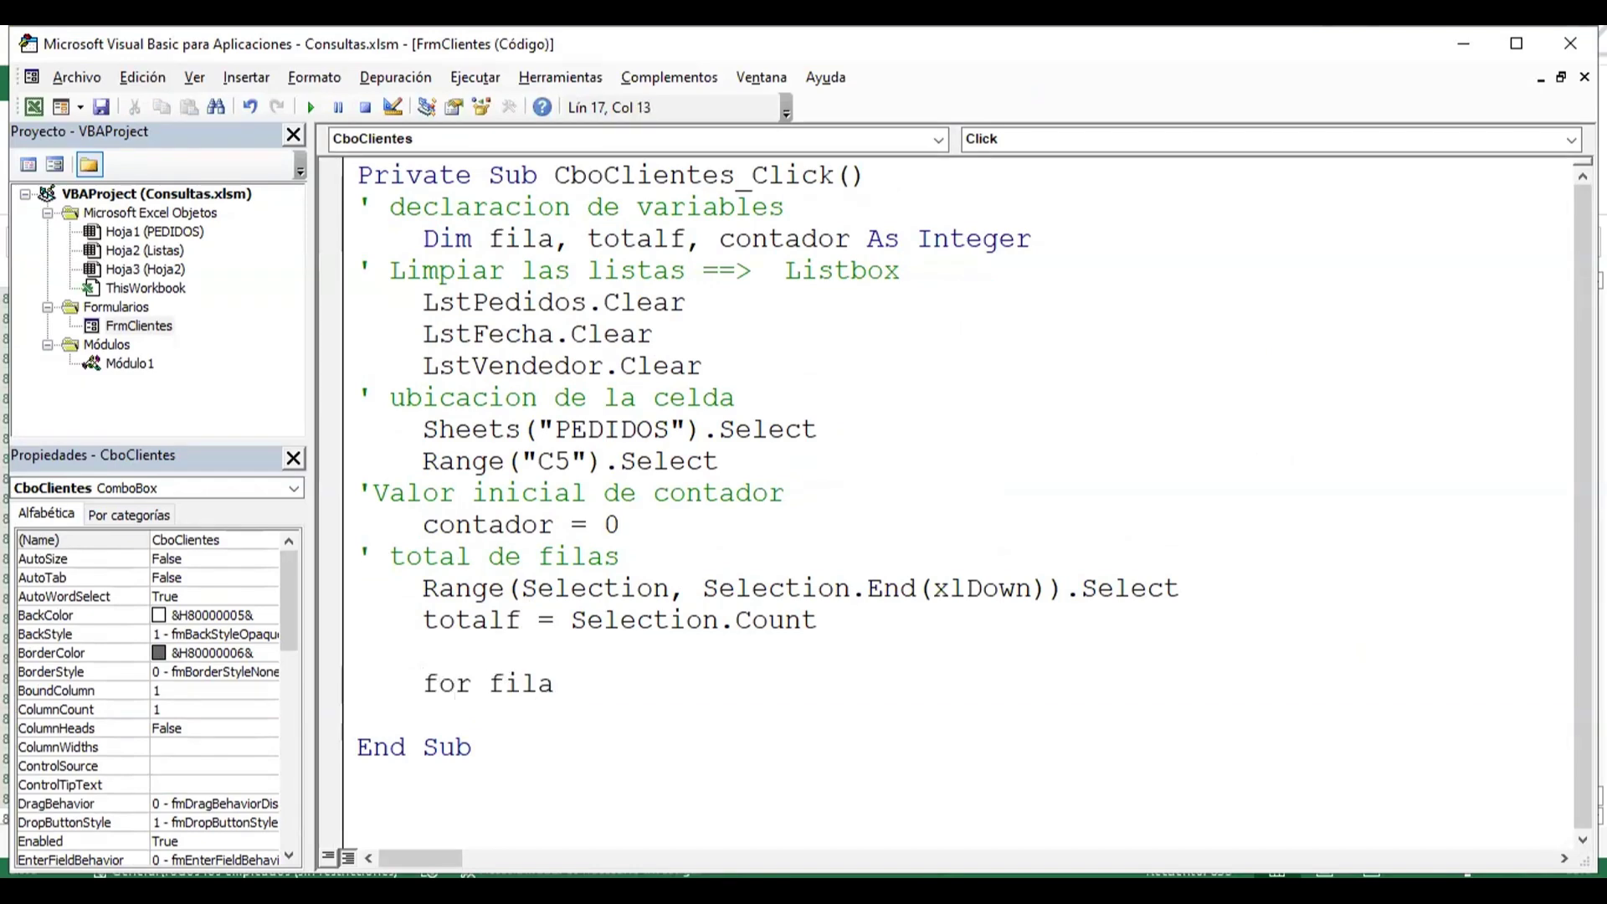
pyautogui.write('=1 to total')
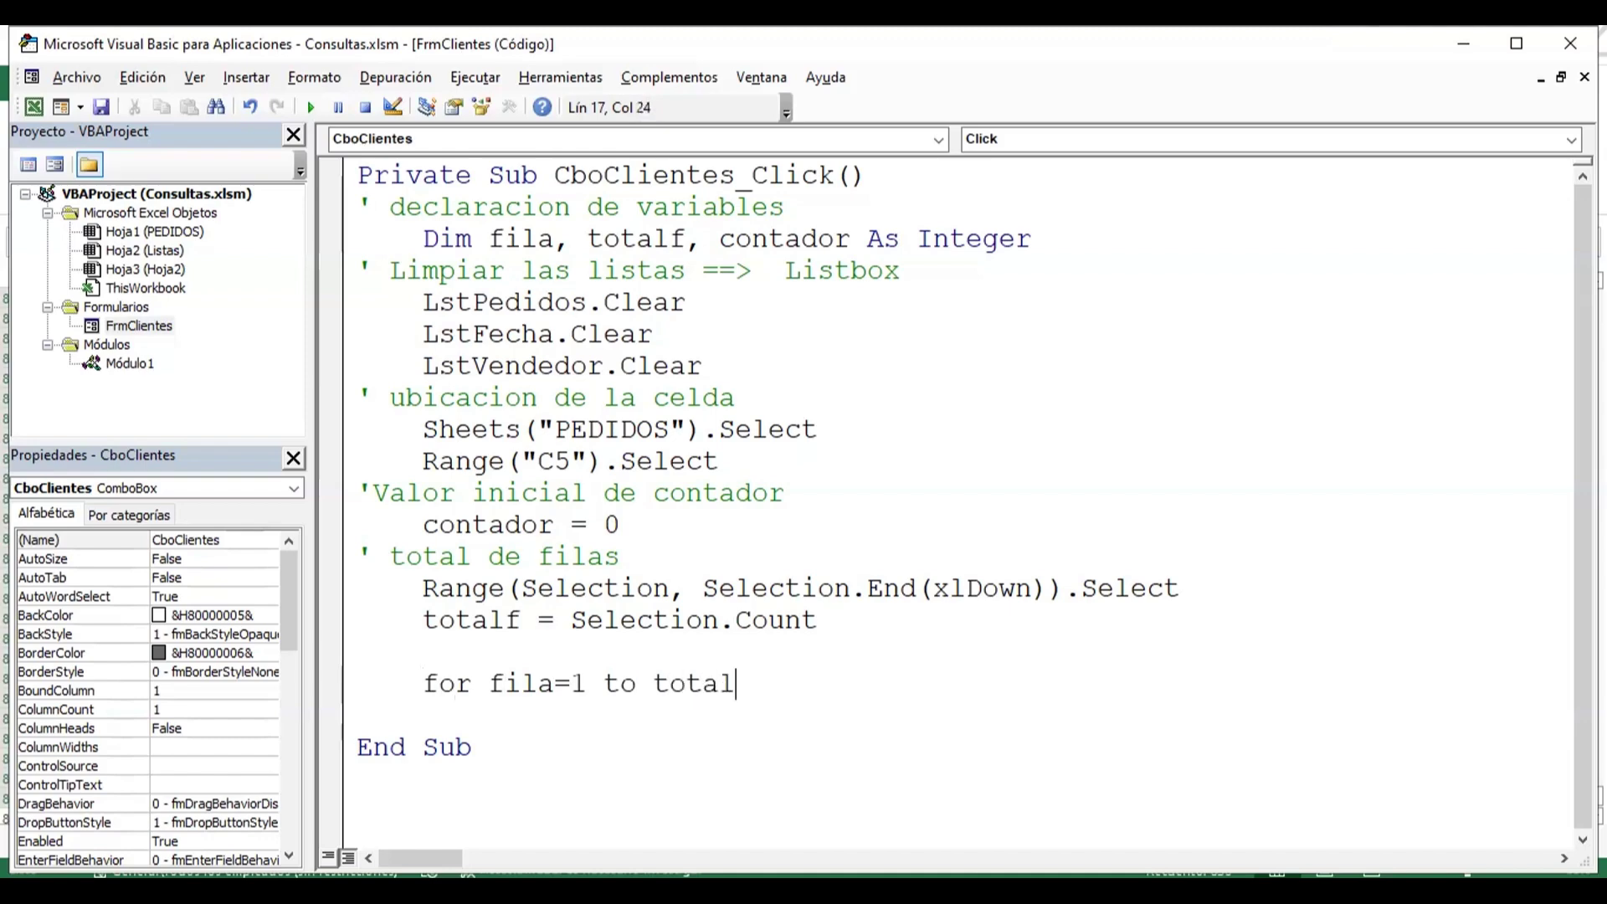
pyautogui.write('f')
# - Close the loop with Next and leave blank lines inside it
pyautogui.press('Return')
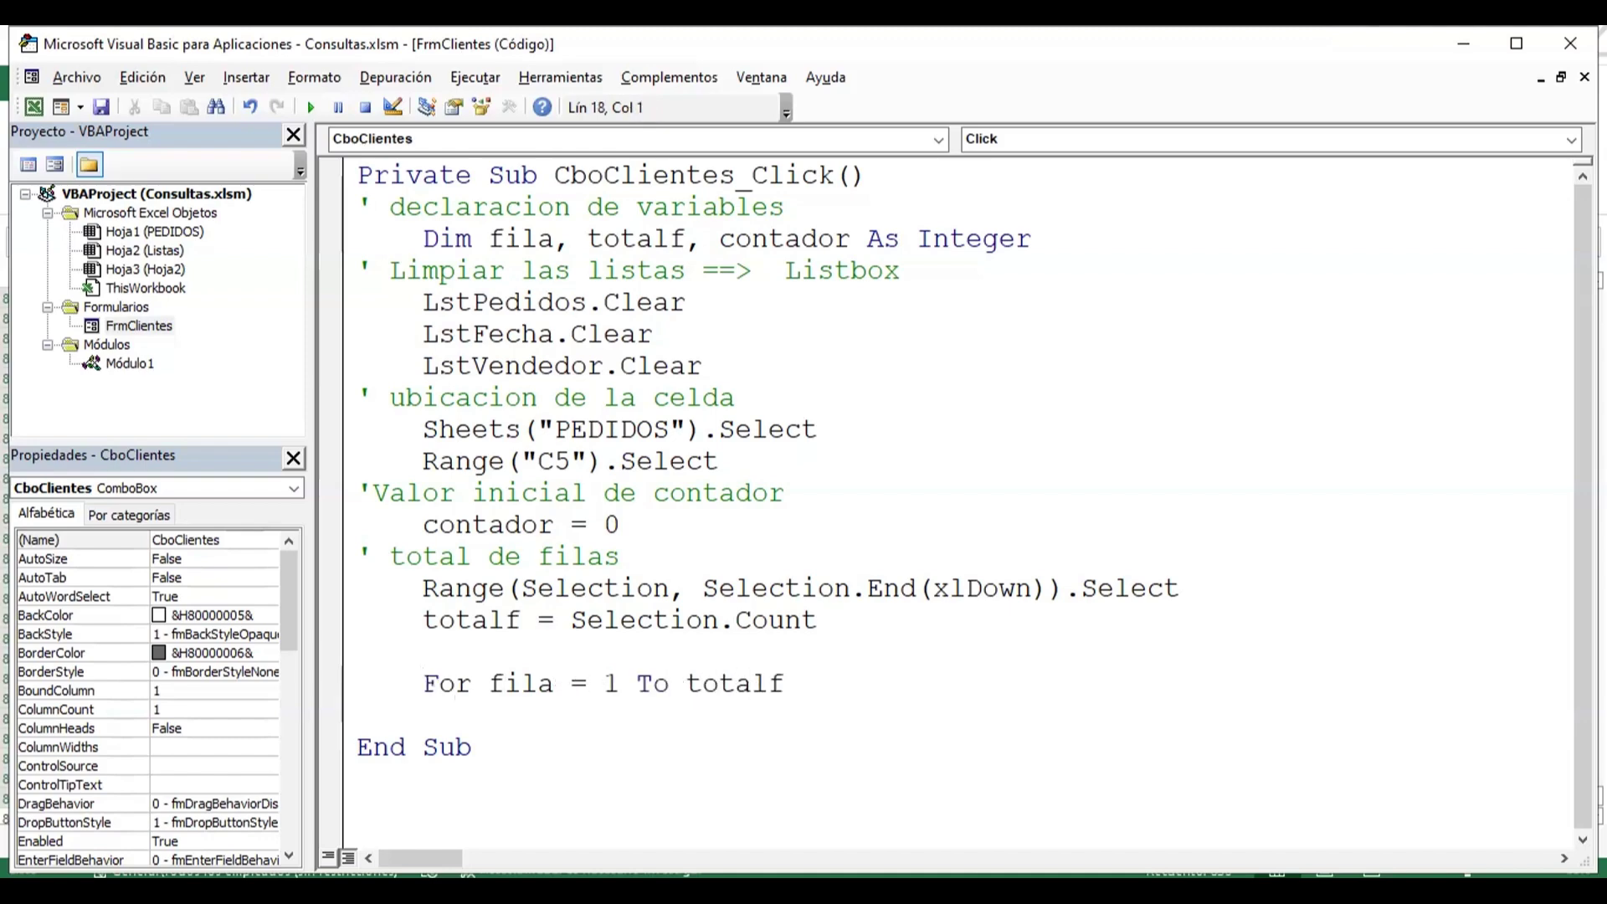
pyautogui.write('ne')
pyautogui.write('xt')
pyautogui.press('Up')
pyautogui.press('Down')
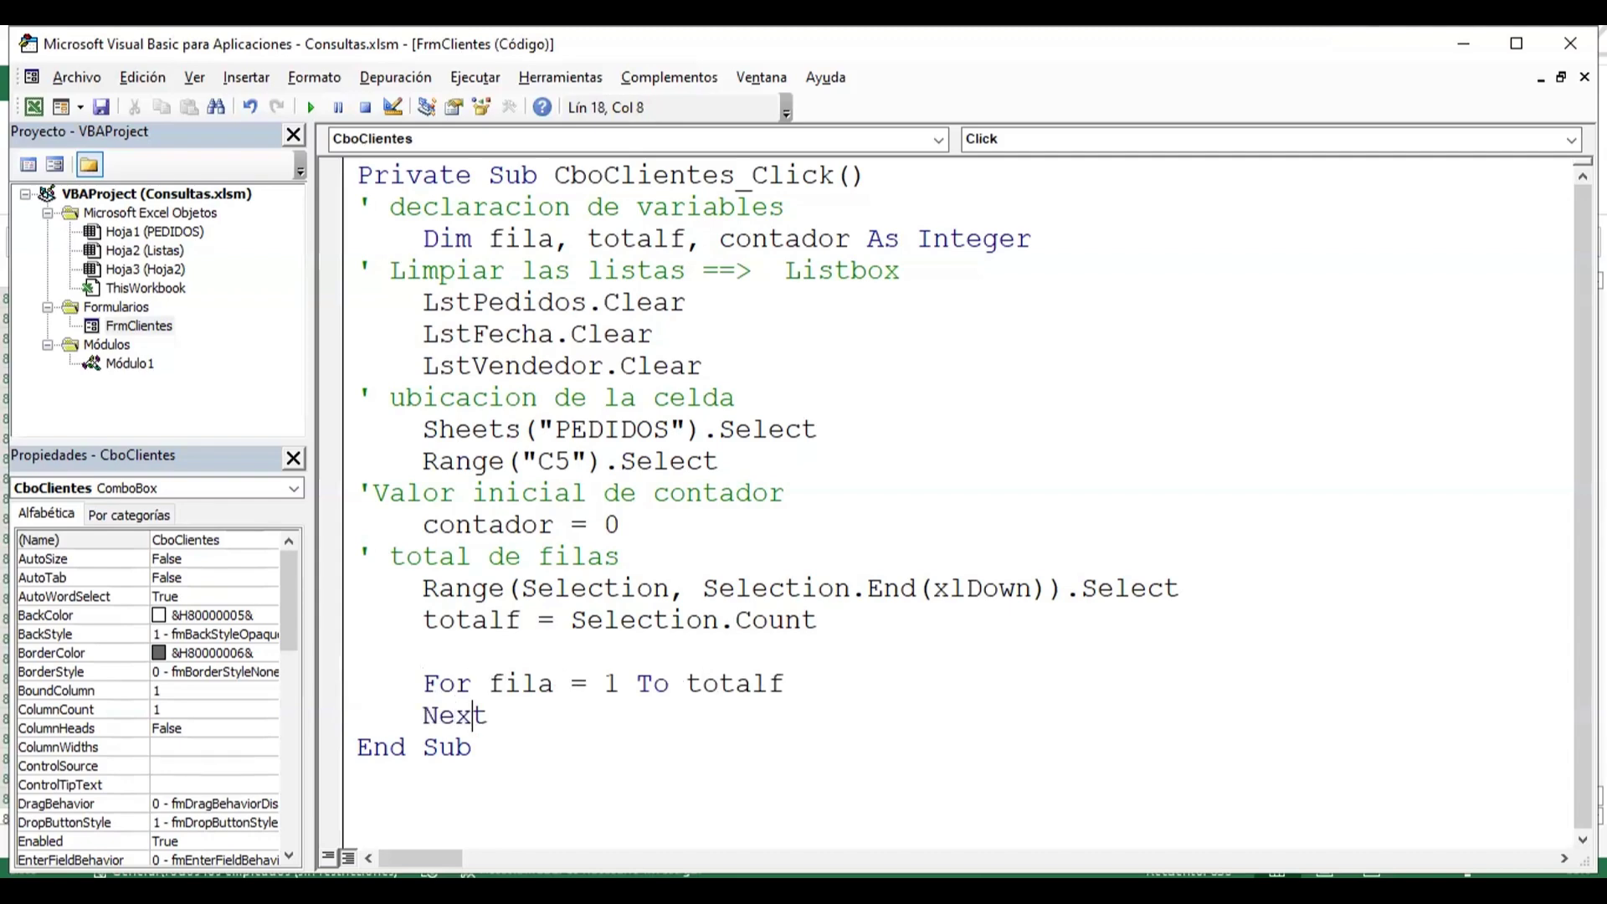
pyautogui.press('Home')
pyautogui.press('Return')
pyautogui.press('Return')
pyautogui.press('Up')
pyautogui.press('Up')
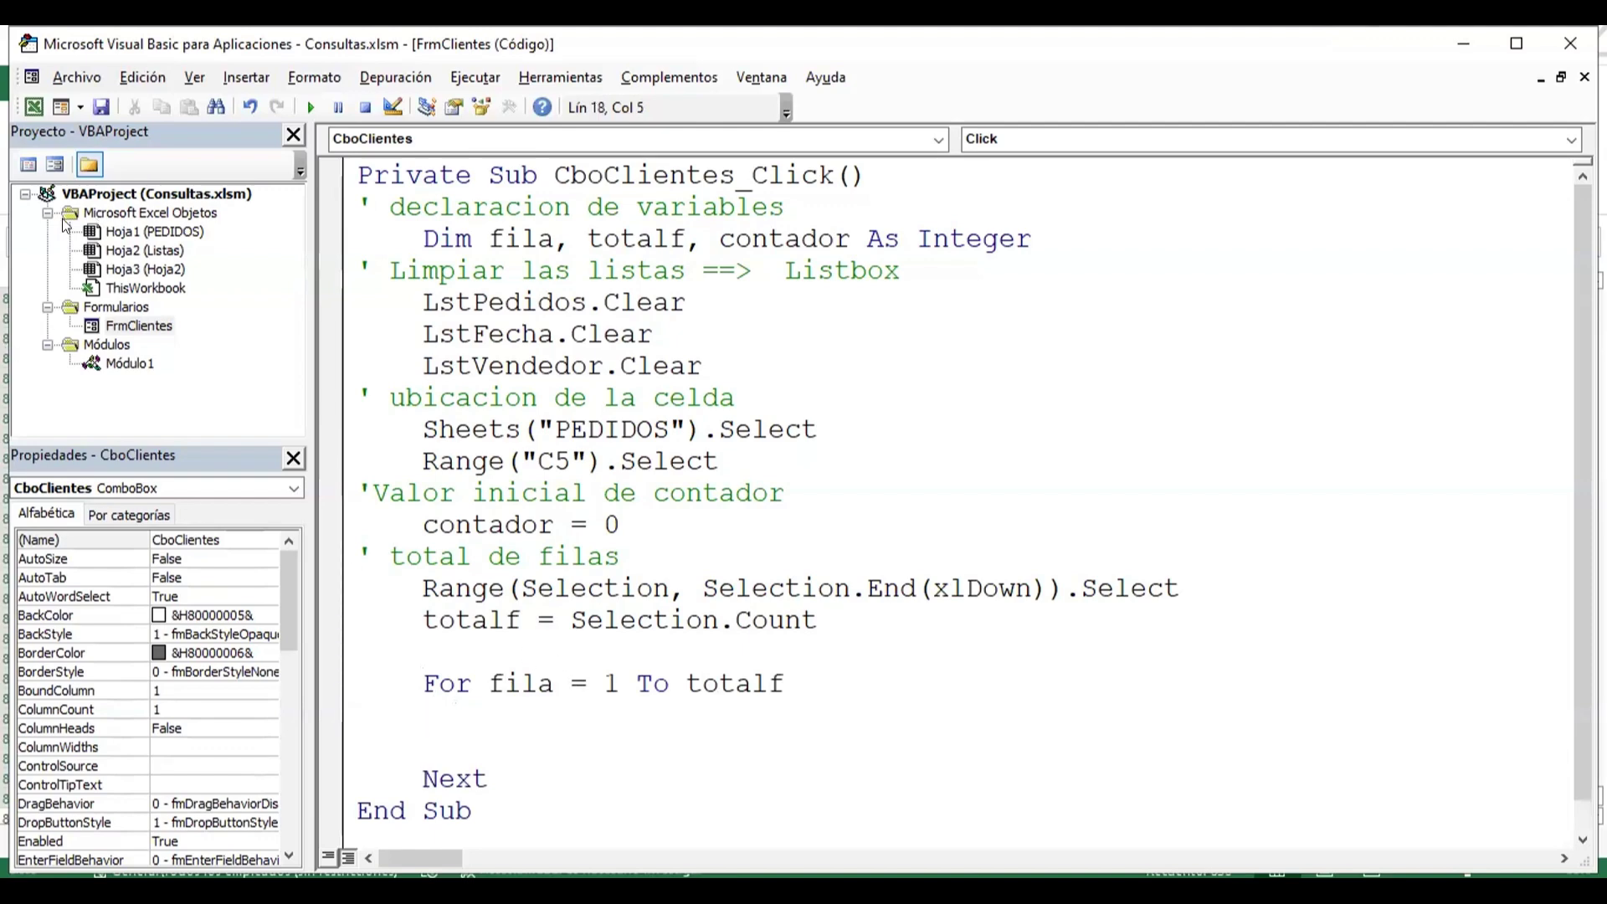
pyautogui.click(31, 107)
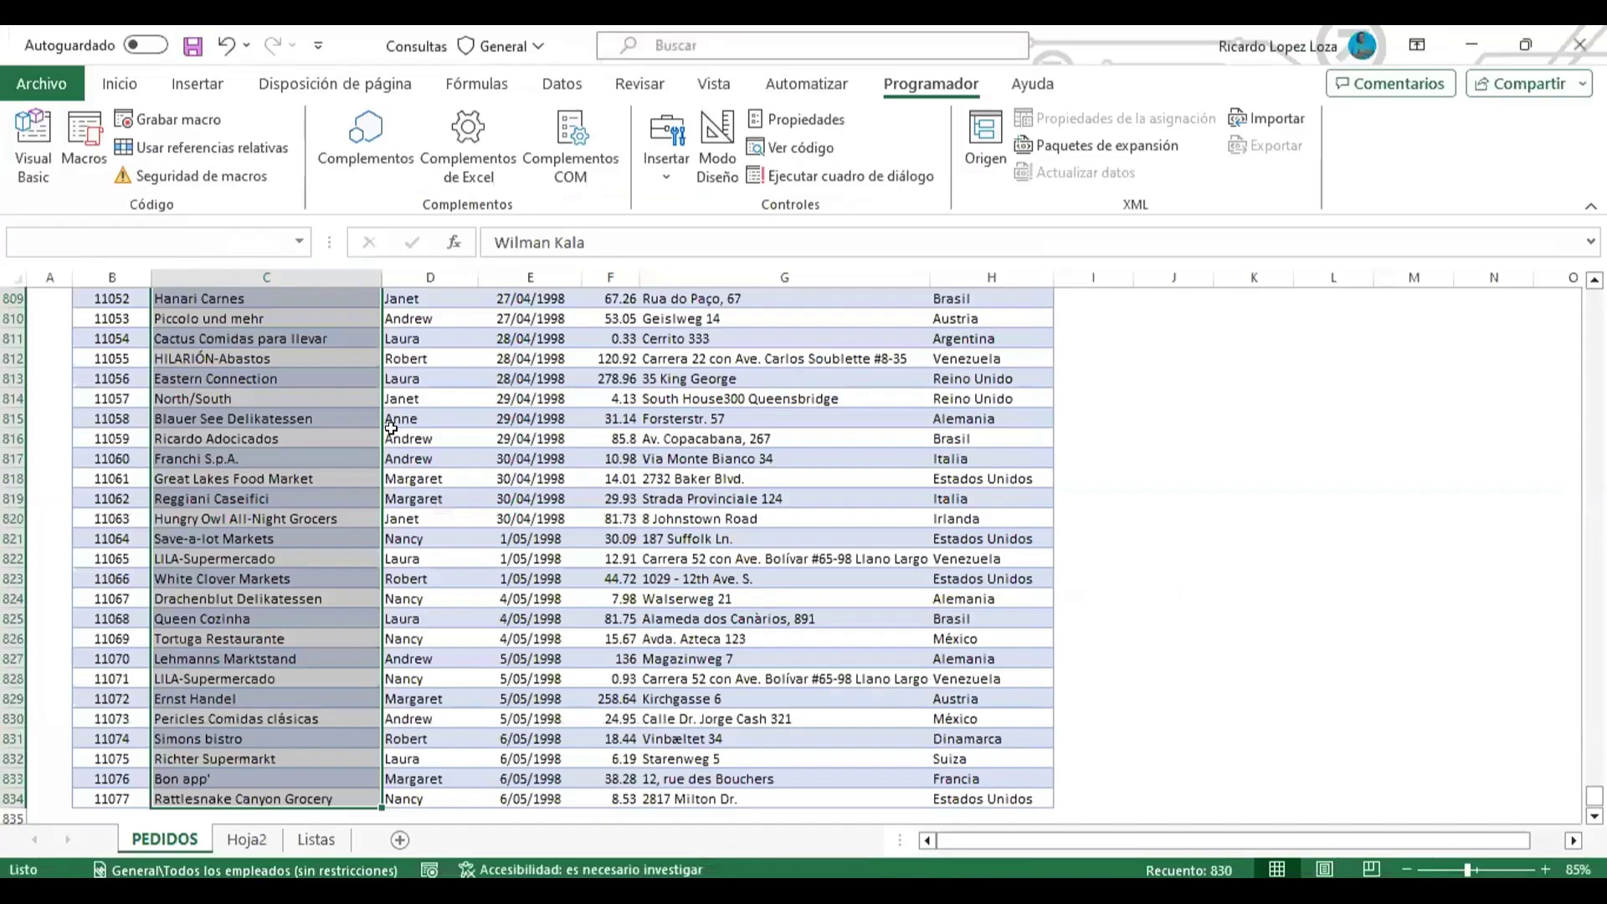
pyautogui.click(256, 418)
pyautogui.hotkey('ctrl', 'Up')
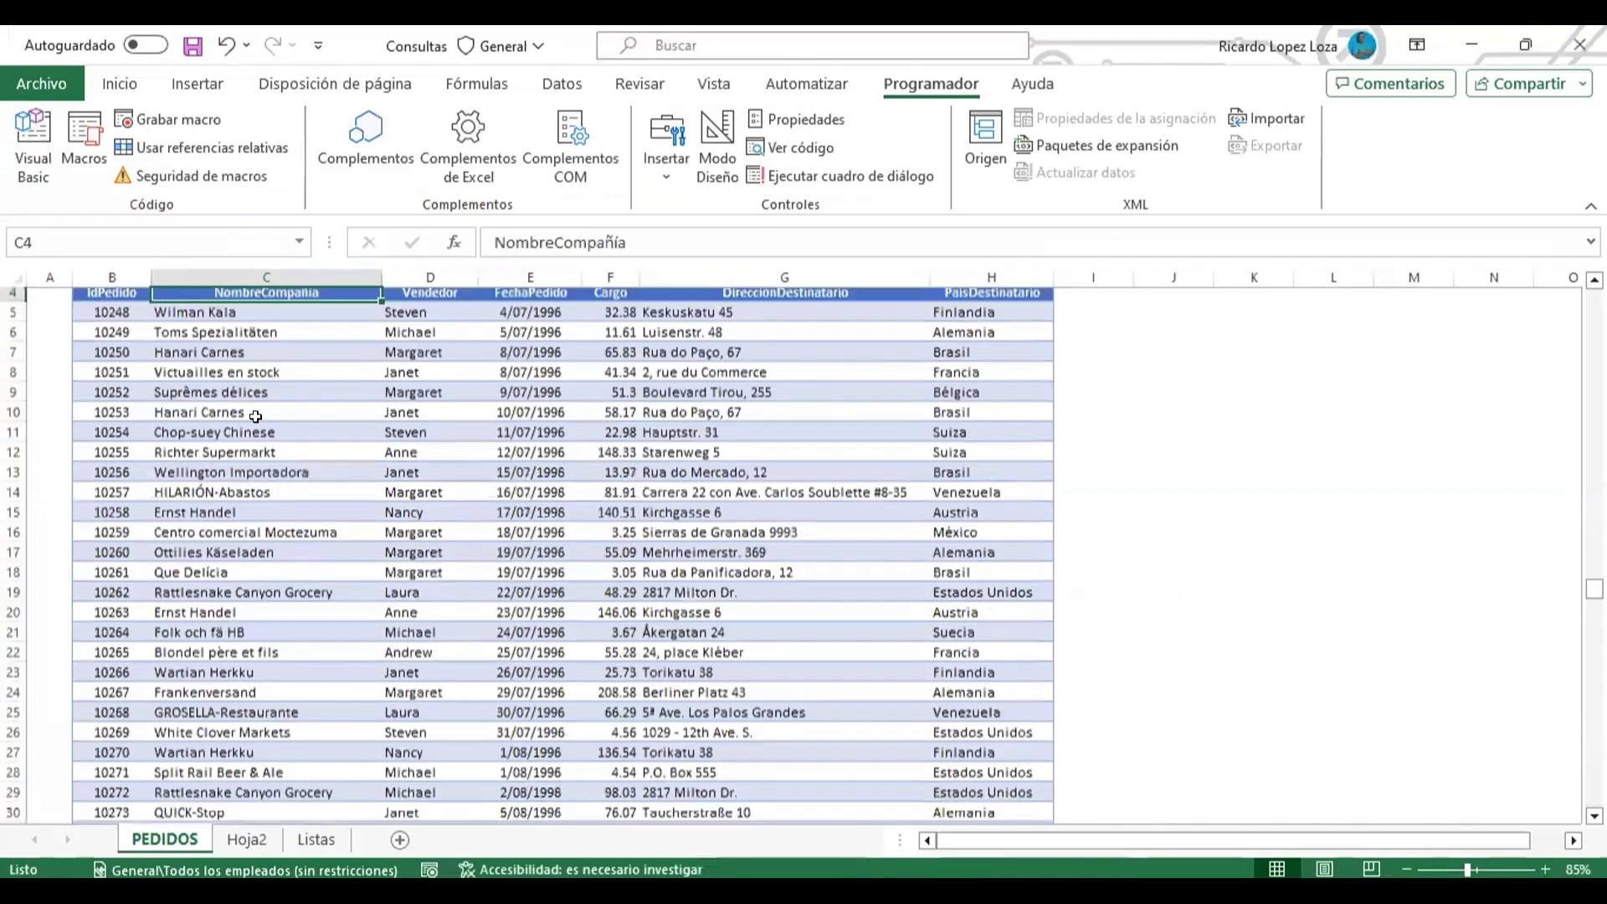
pyautogui.hotkey('ctrl', 'Up')
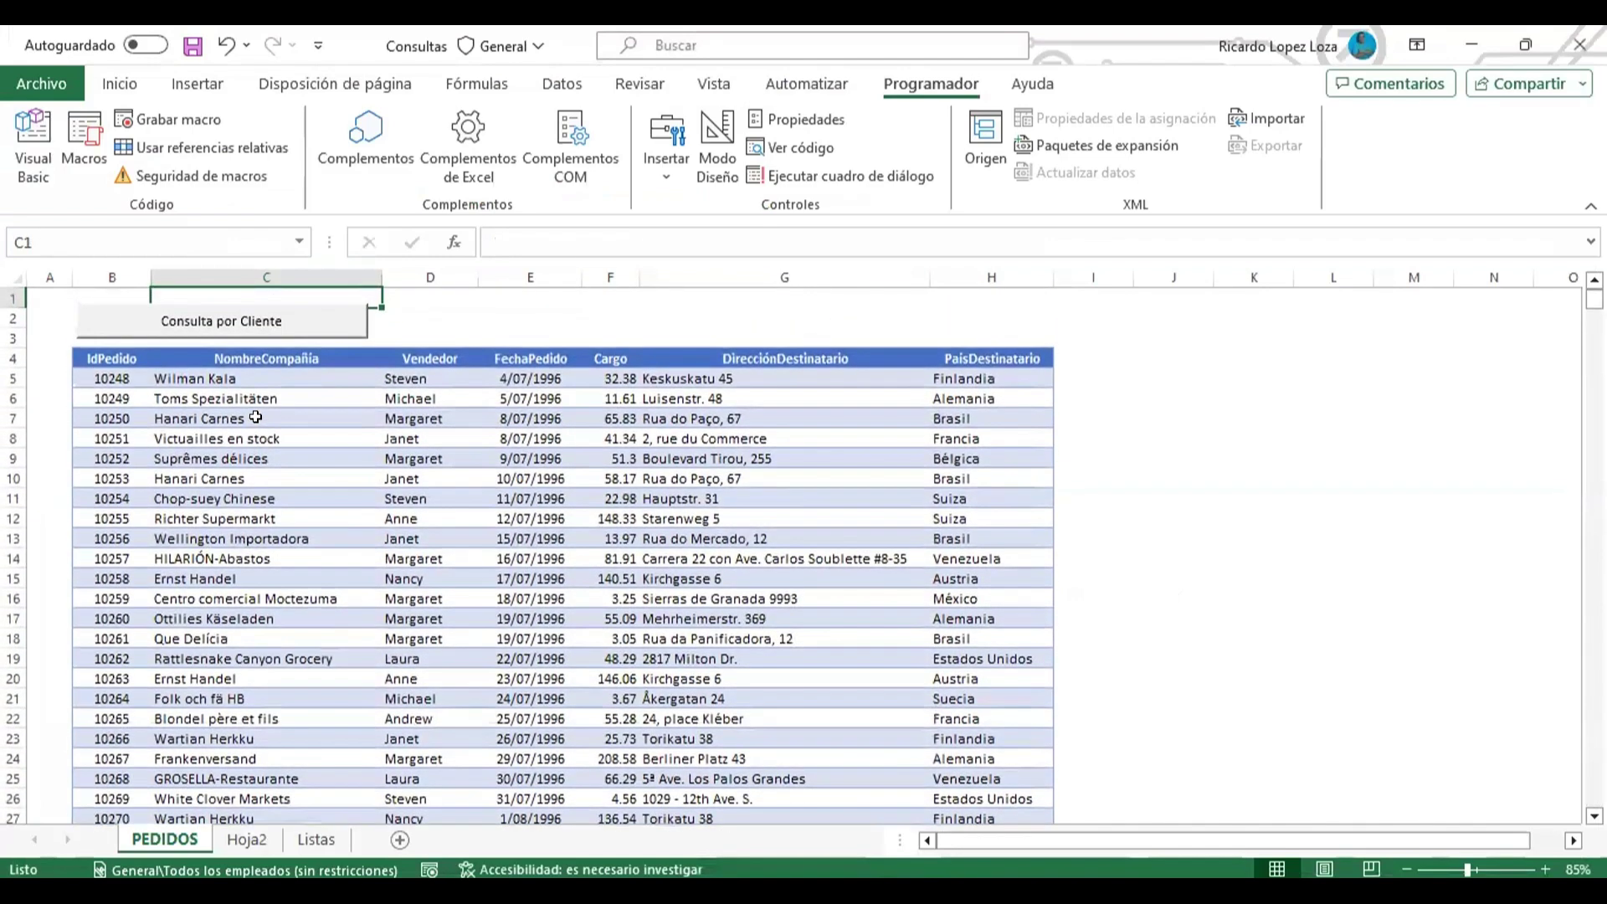
pyautogui.press('Down')
pyautogui.press('Down')
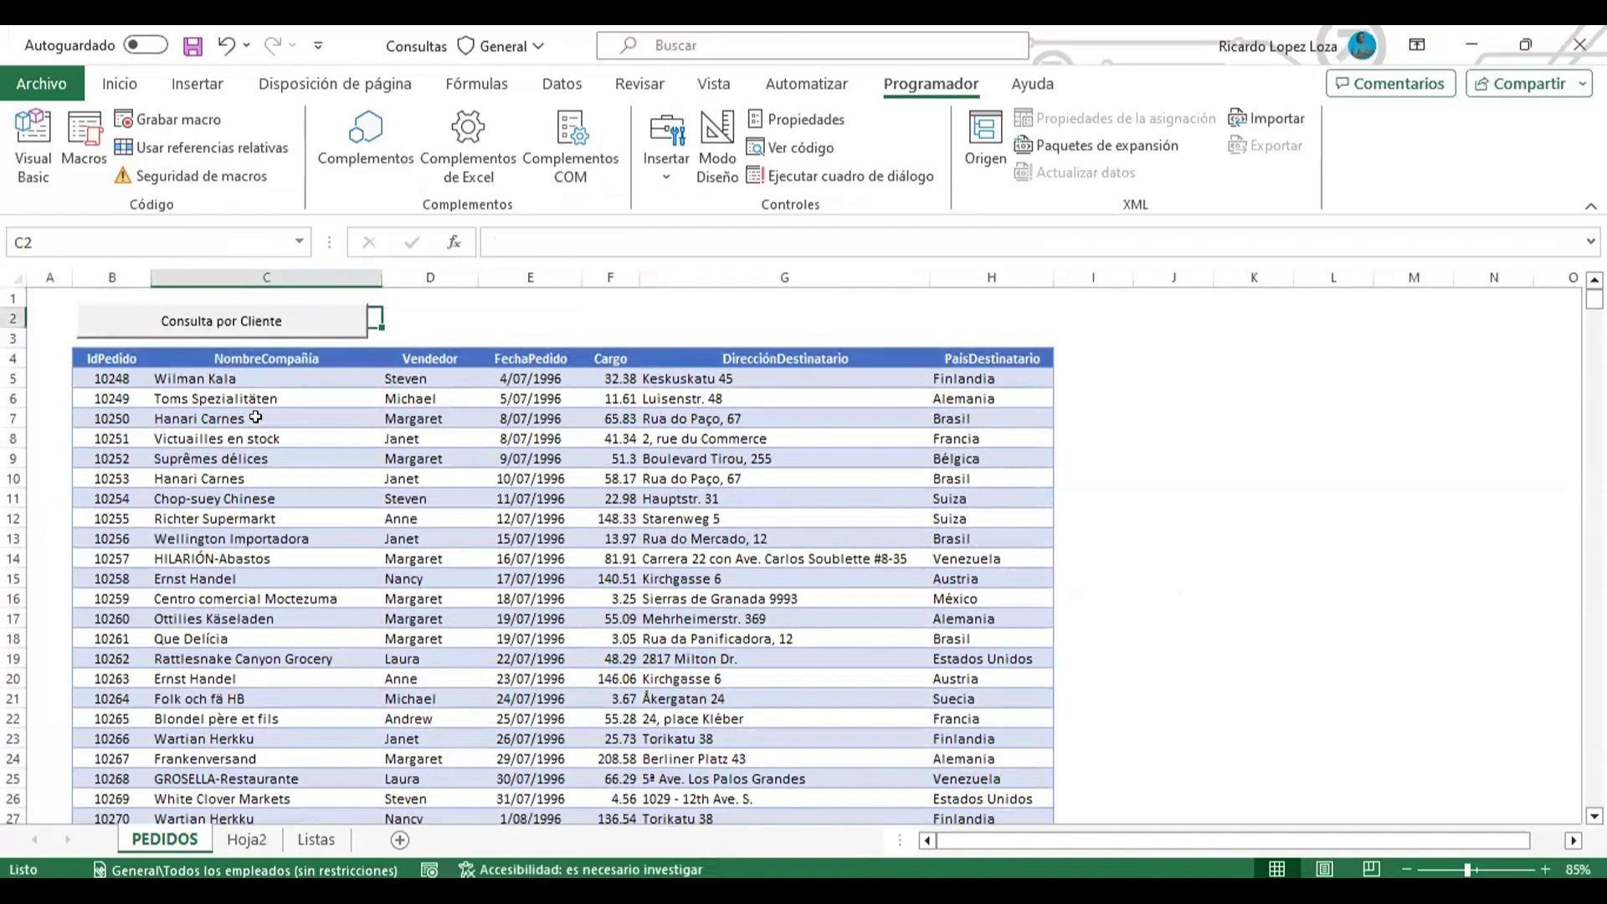
pyautogui.press('Down')
pyautogui.press('Down')
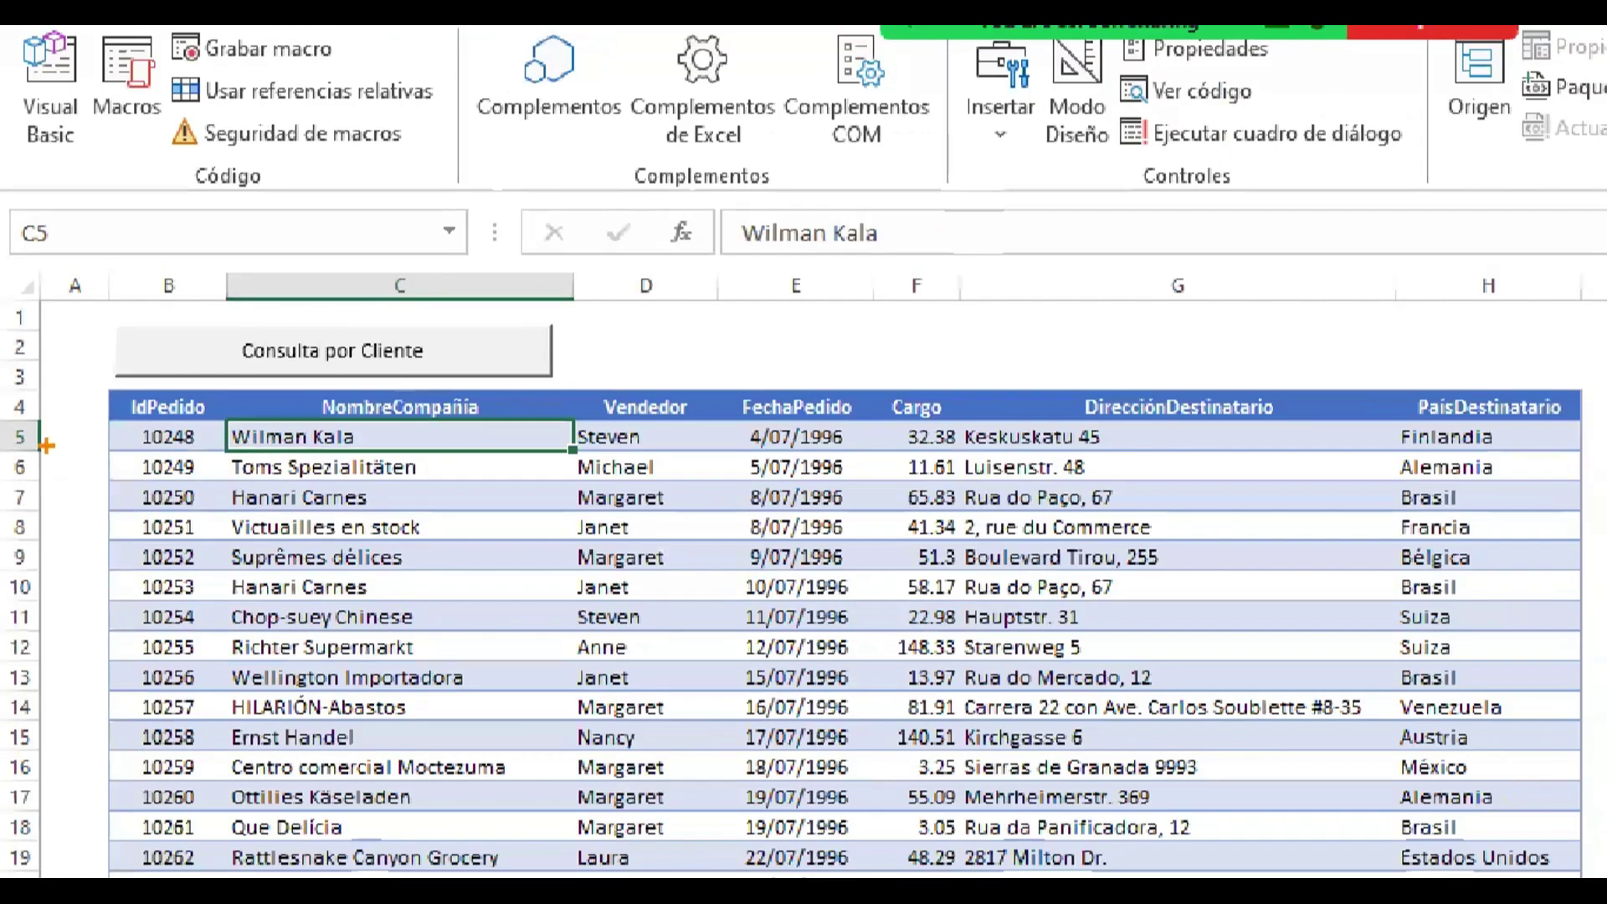
pyautogui.moveTo(46, 446); pyautogui.dragTo(226, 440)
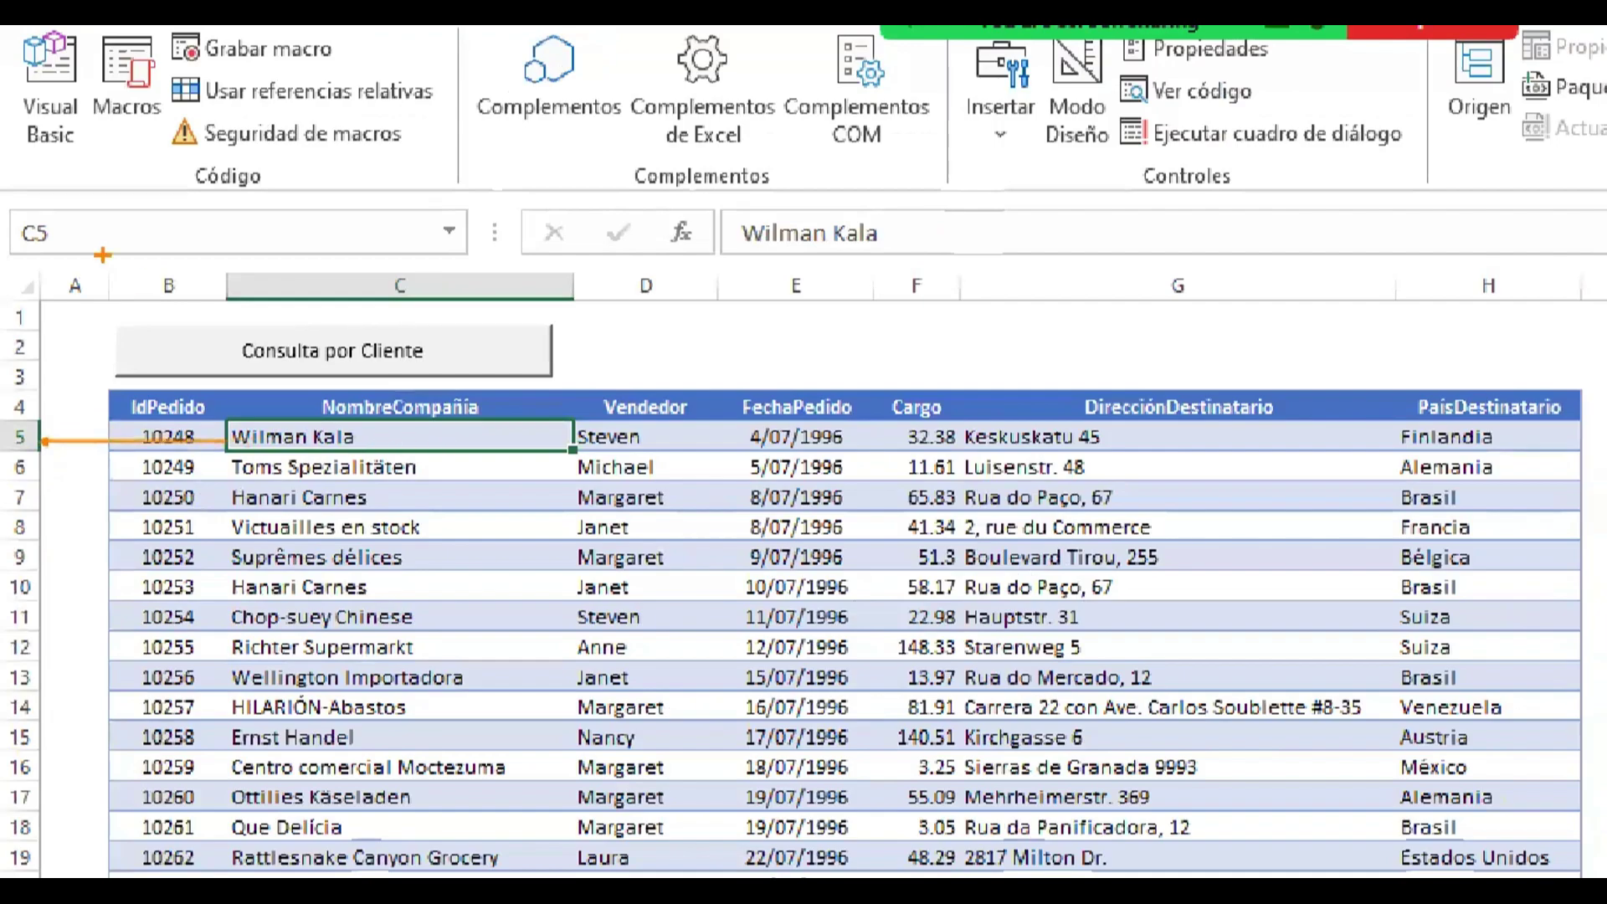
pyautogui.hotkey('alt', 'F11')
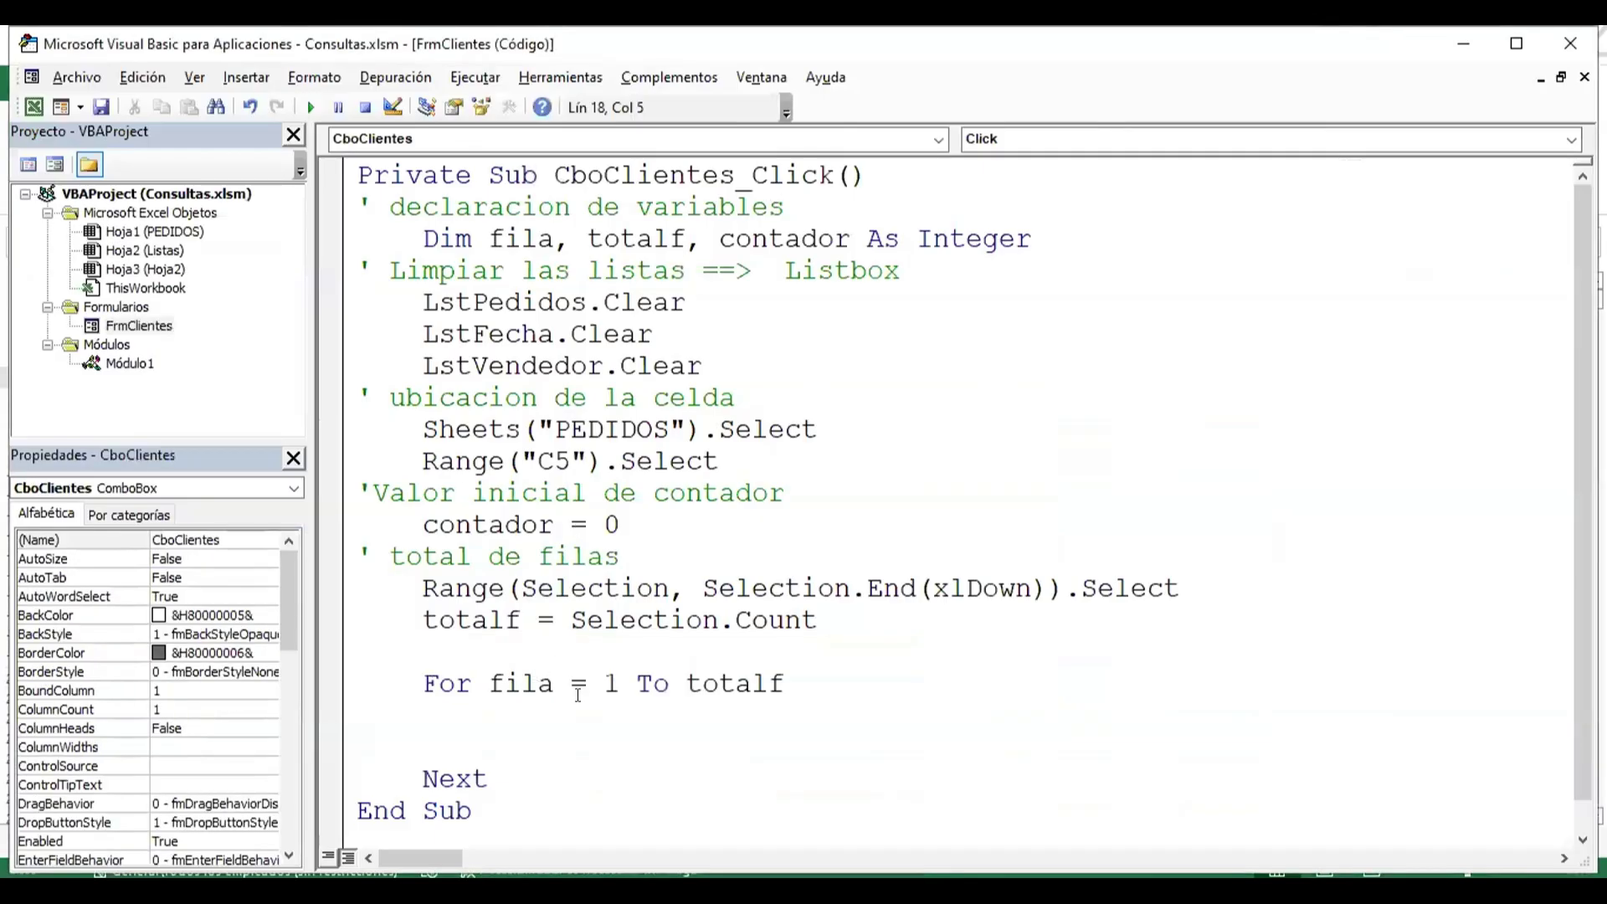
# - Change the loop's starting value from 1 to 5
pyautogui.doubleClick(602, 684)
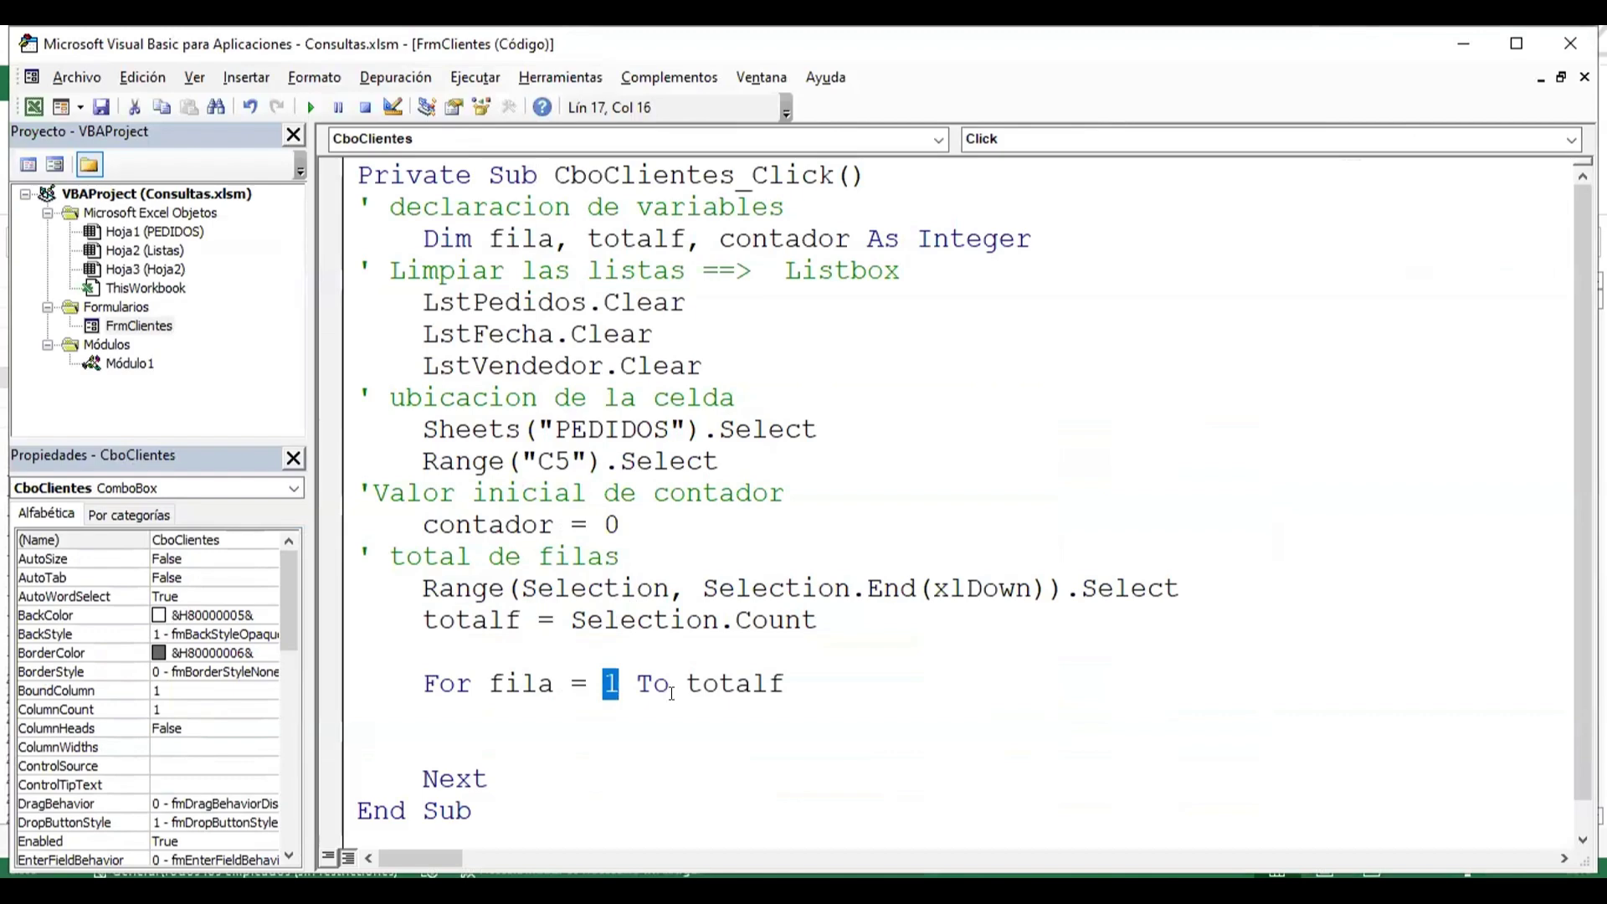
pyautogui.write('5')
pyautogui.press('End')
# - Inside the loop, add If Cells(fila, "c").Value = CboClientes.Text Then
pyautogui.click(462, 707)
pyautogui.scroll(-1, 760, 693)
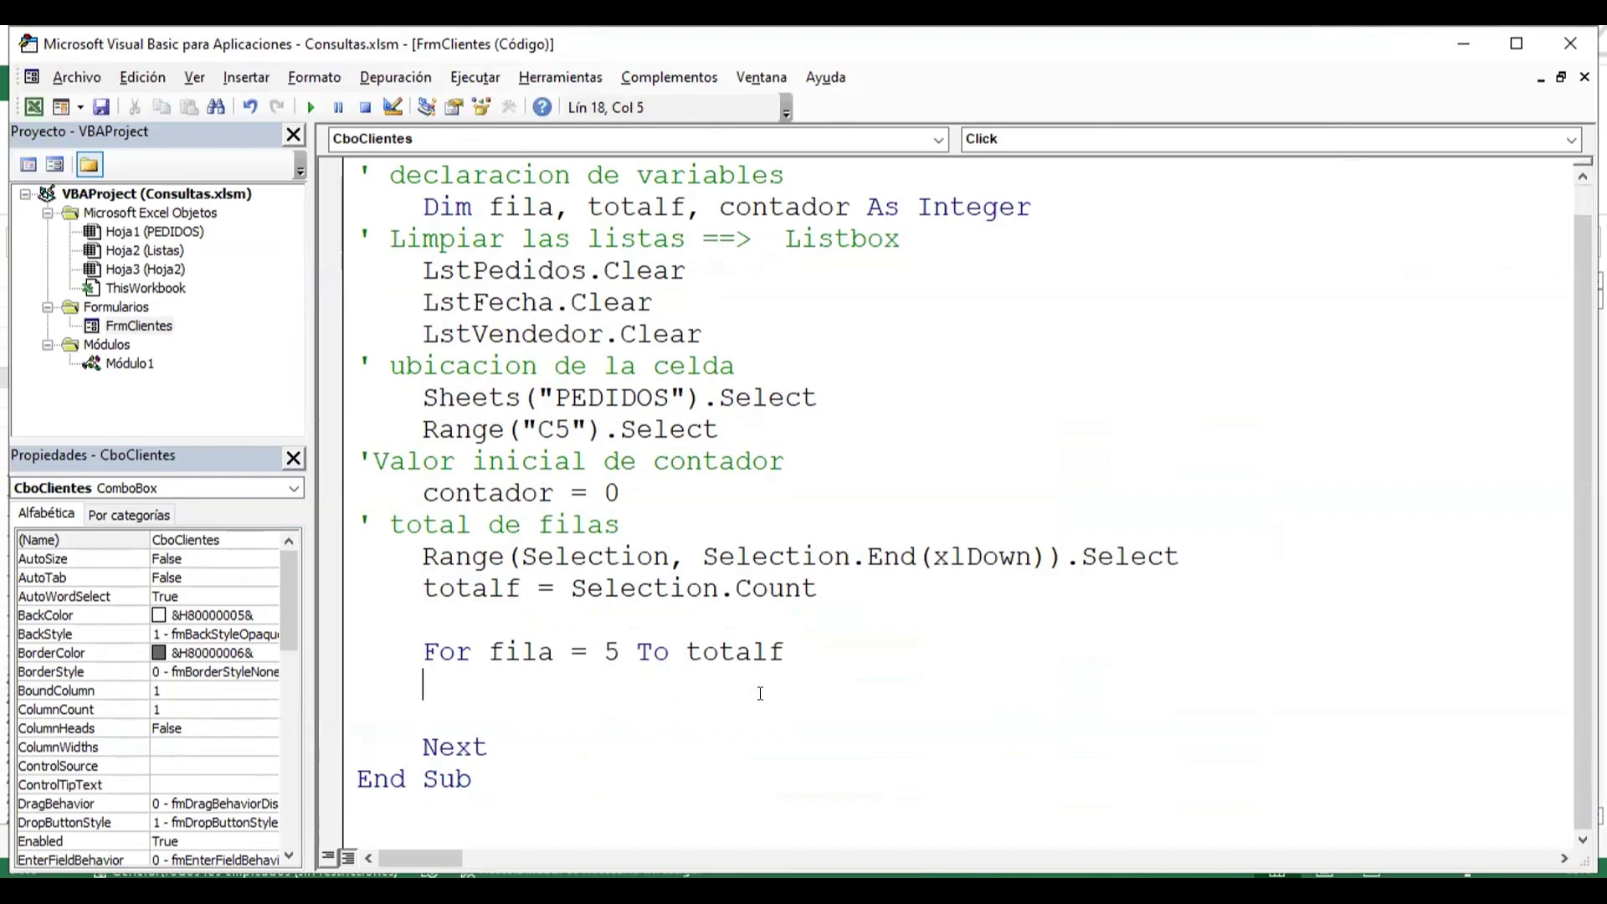
pyautogui.press('Tab')
pyautogui.write('if cel')
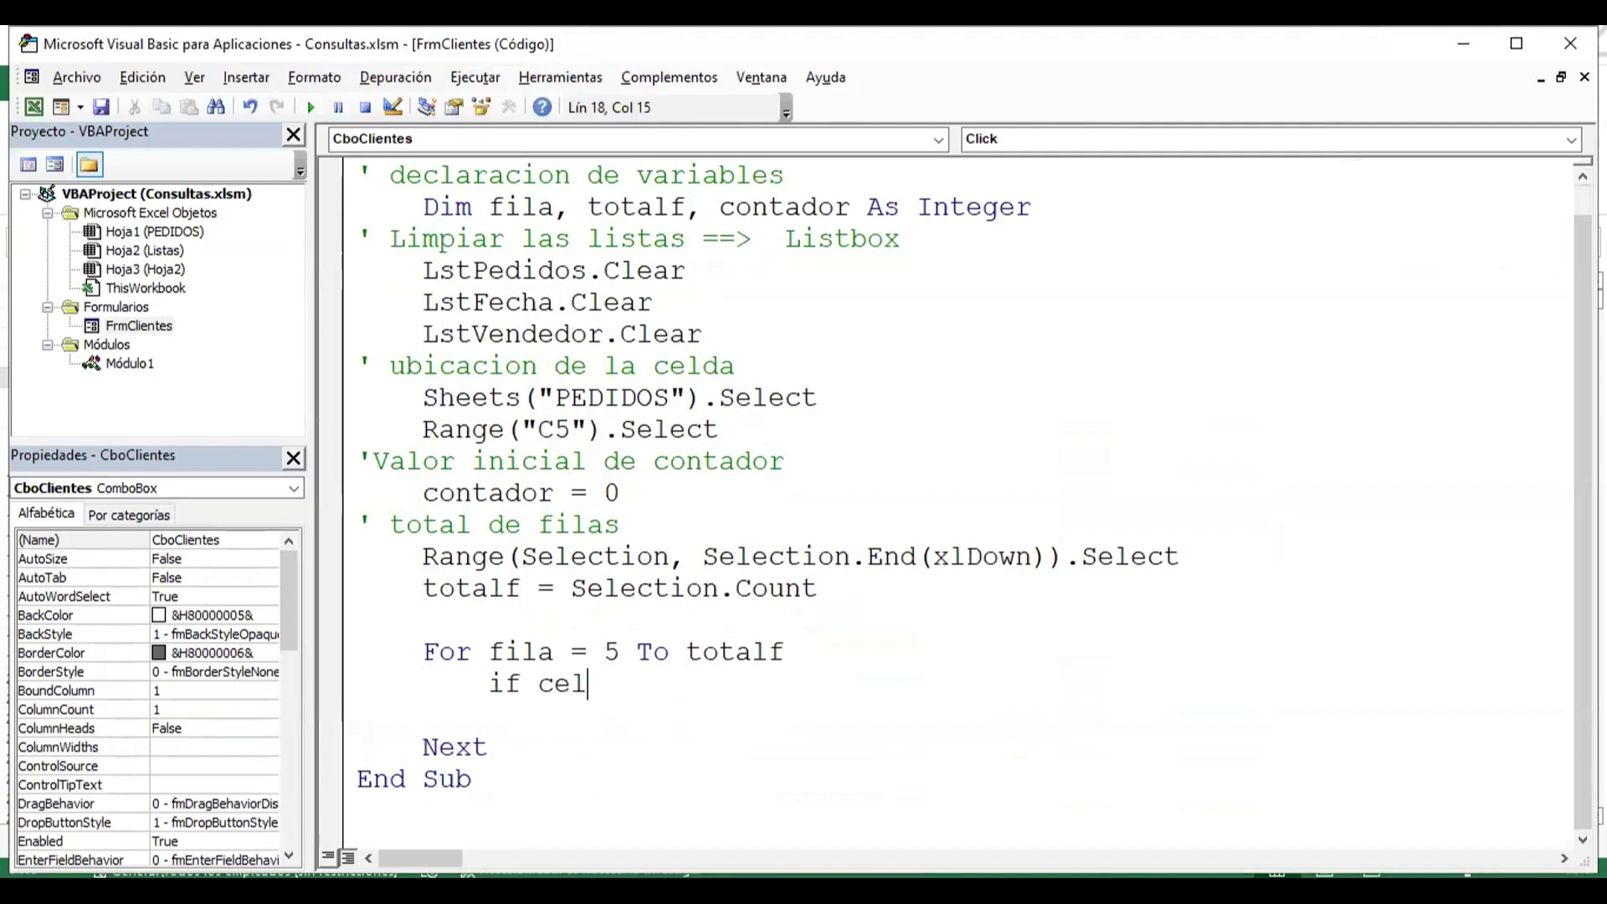
pyautogui.write('ls(')
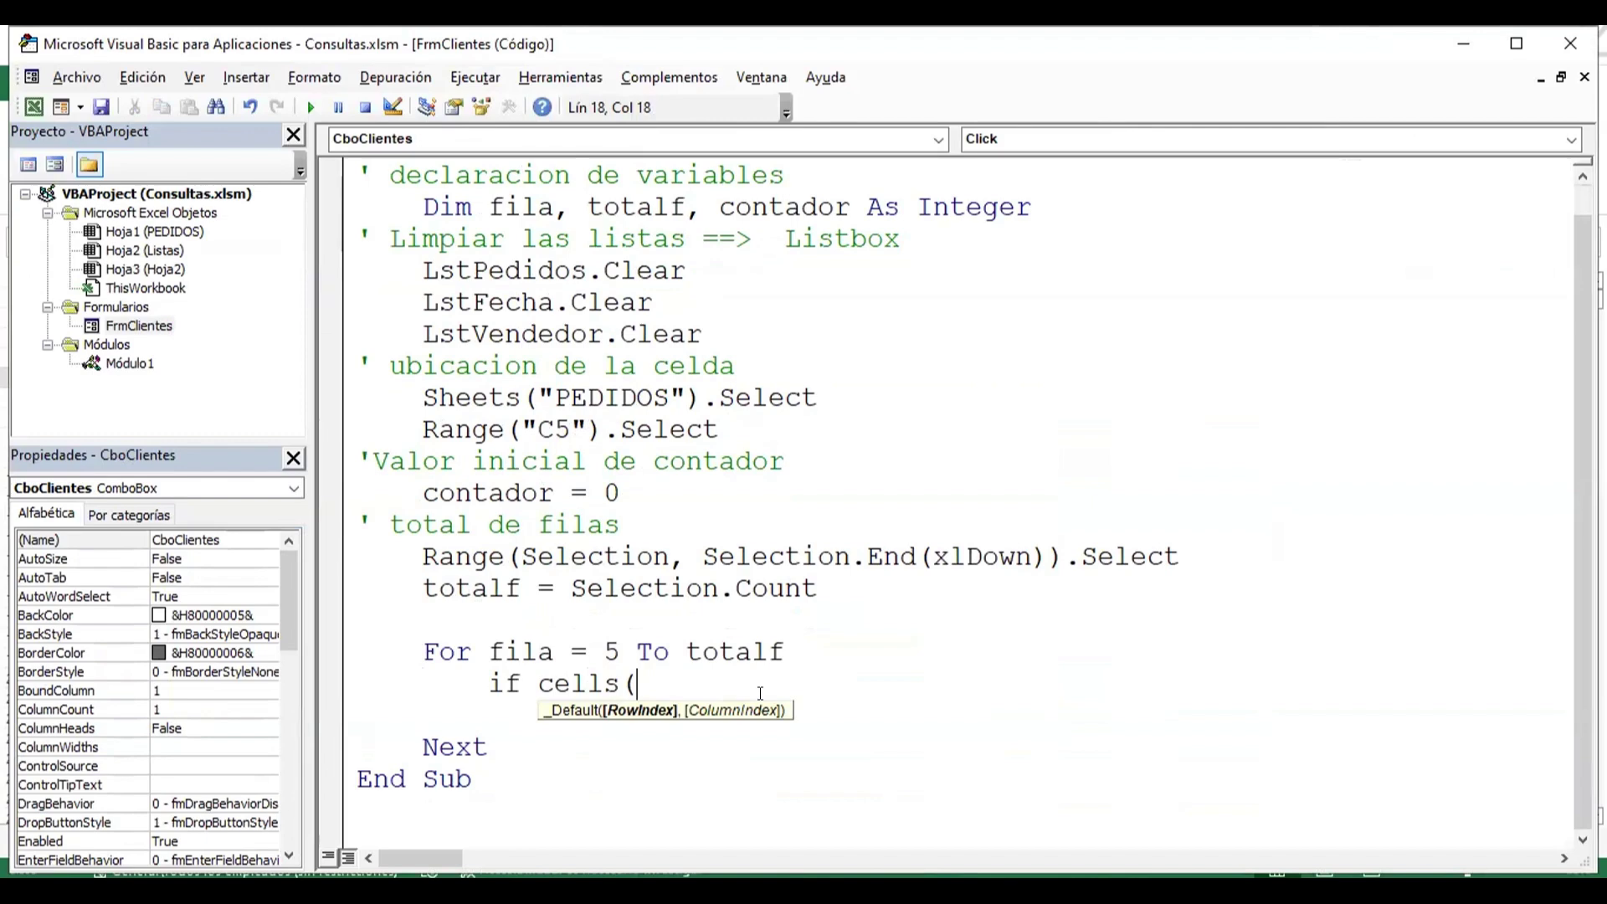
pyautogui.write('fila')
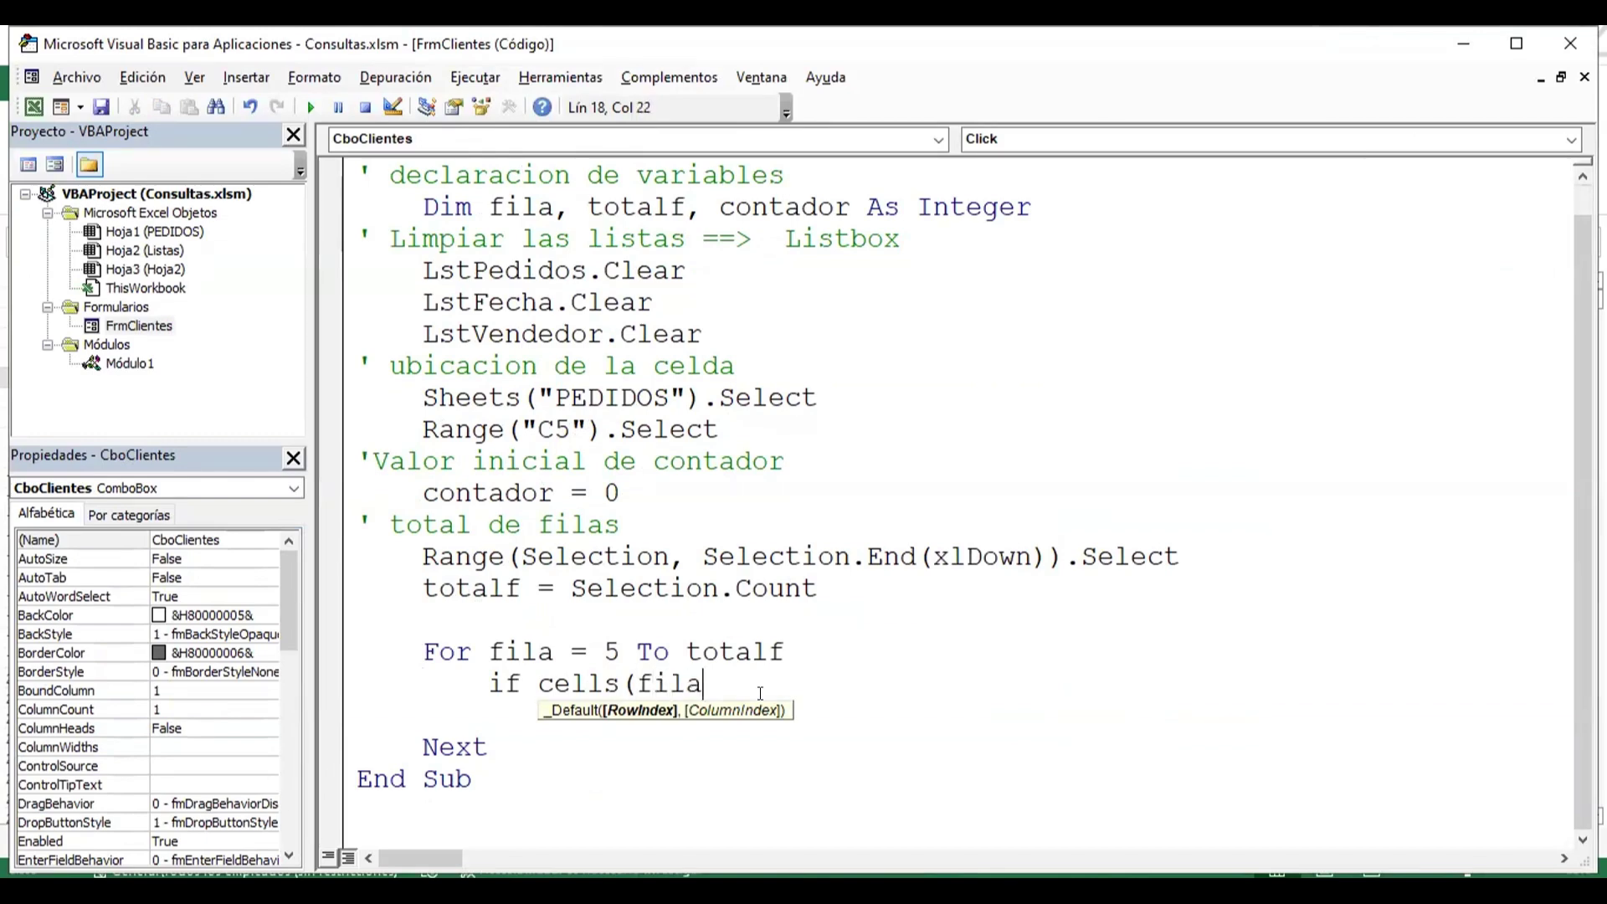
pyautogui.write(',"')
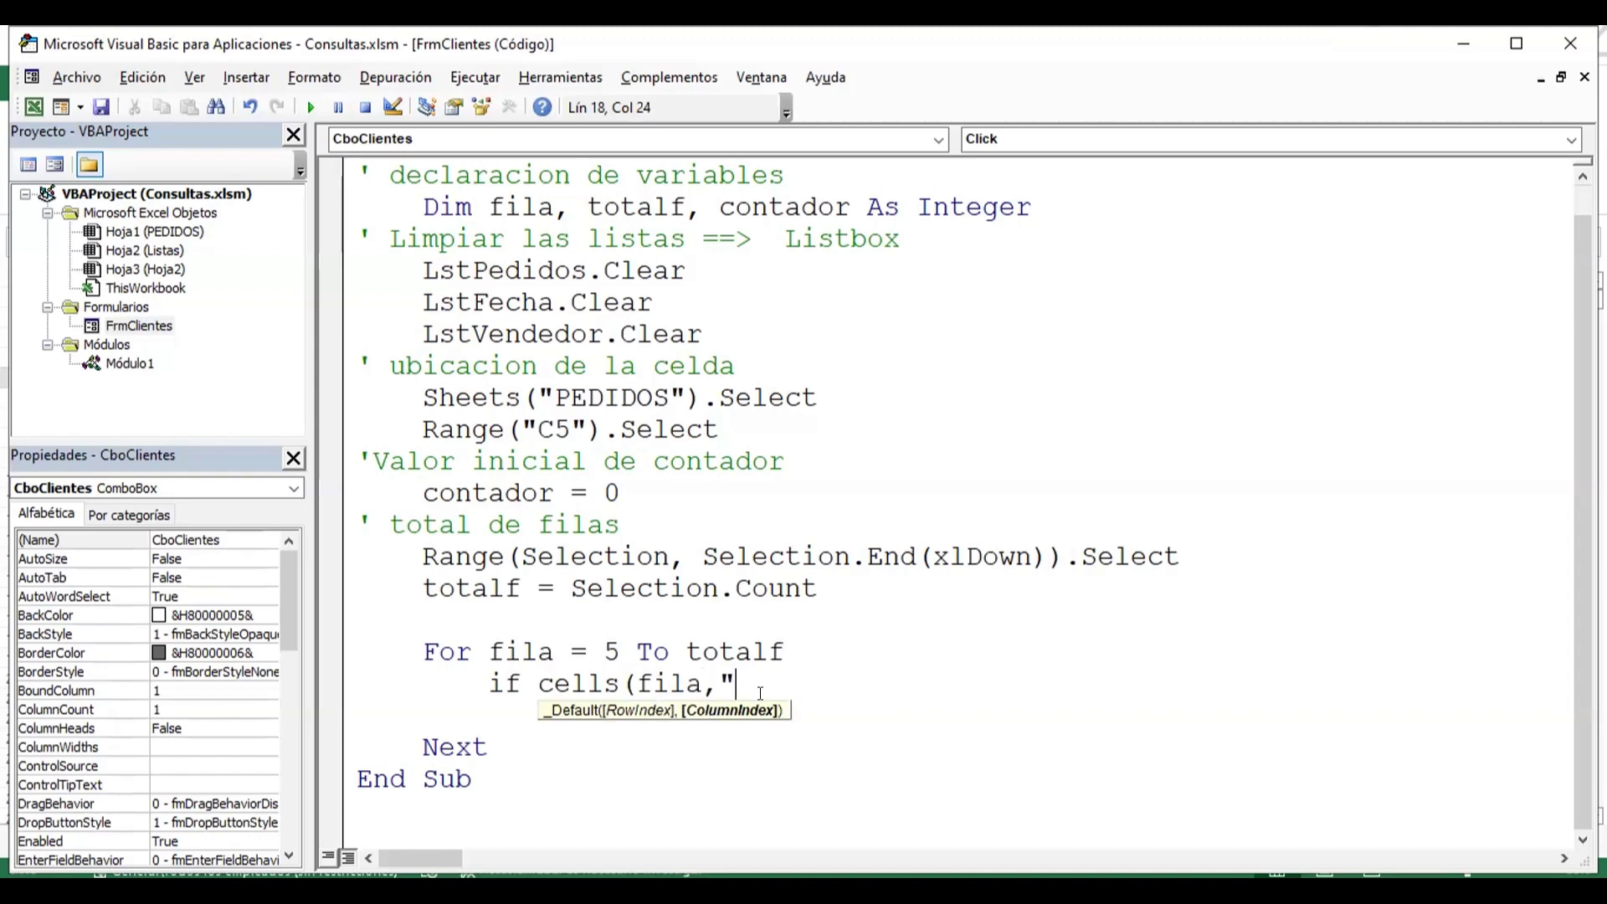
pyautogui.write('c")')
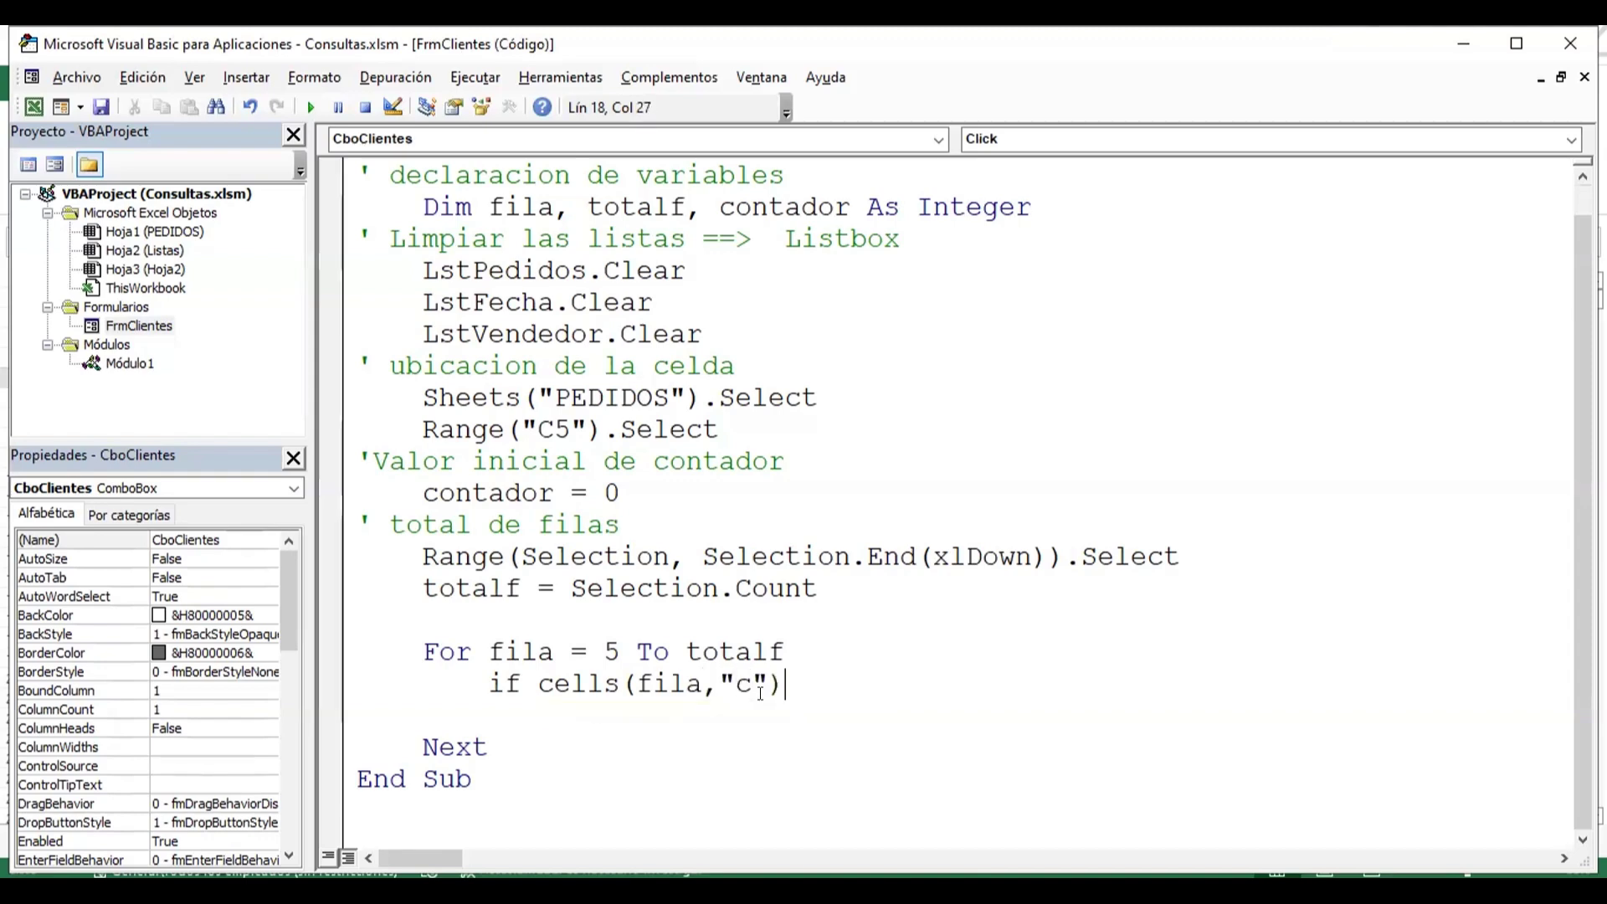
pyautogui.click(35, 107)
pyautogui.click(33, 141)
pyautogui.write('.value')
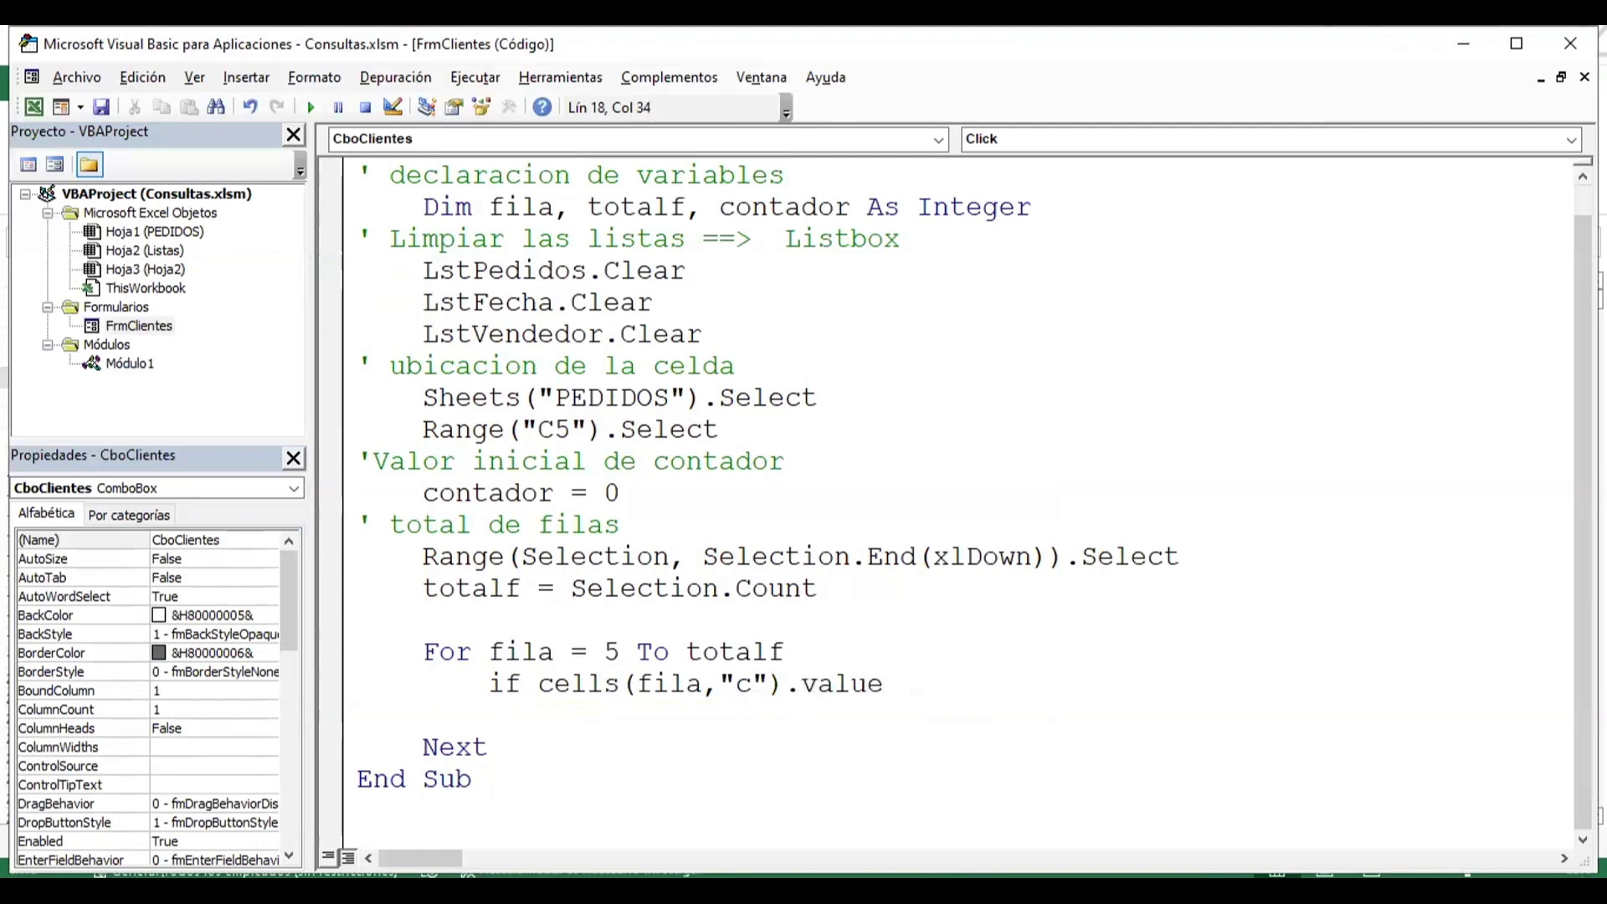
pyautogui.write(' =')
pyautogui.write(' cb')
pyautogui.write('ocl')
pyautogui.write('ientes')
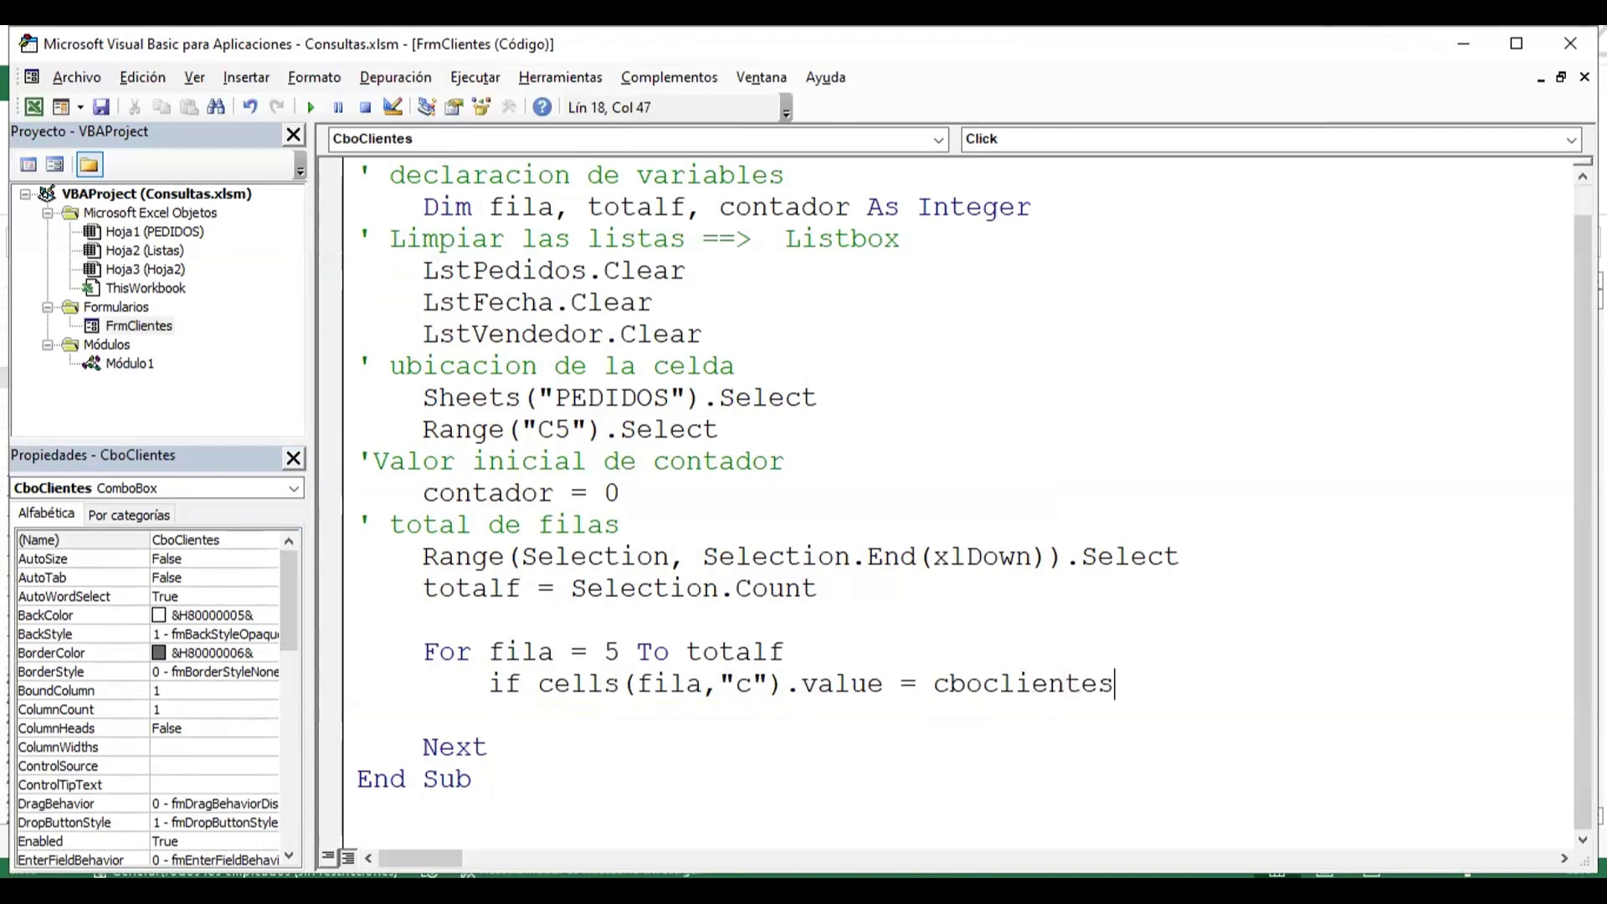
pyautogui.write('.tex')
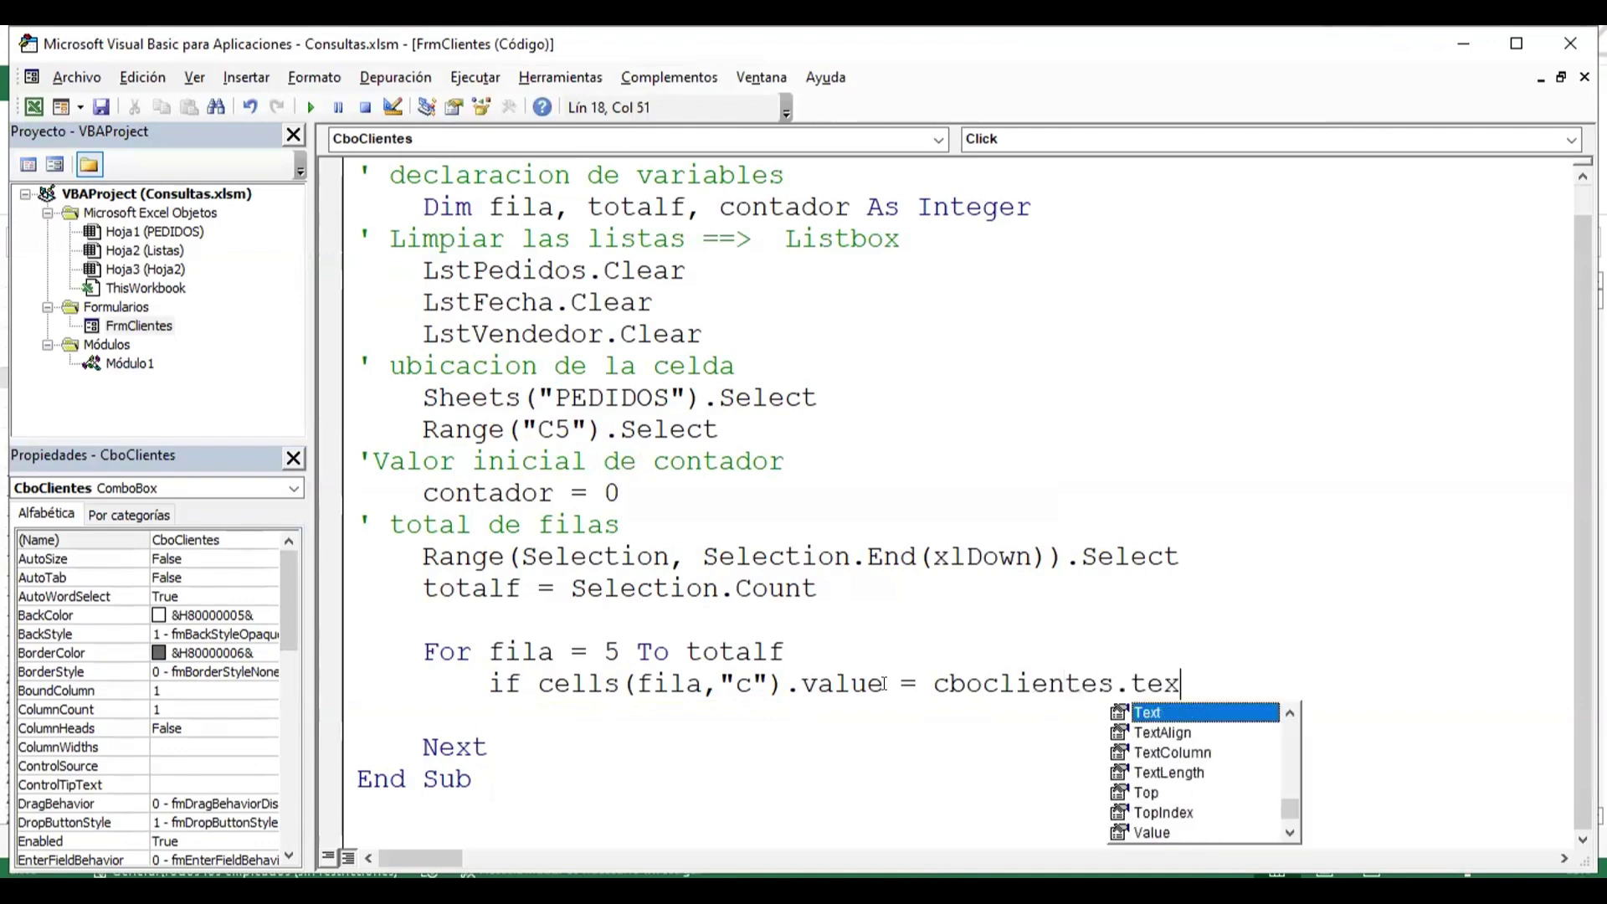
pyautogui.press('Tab')
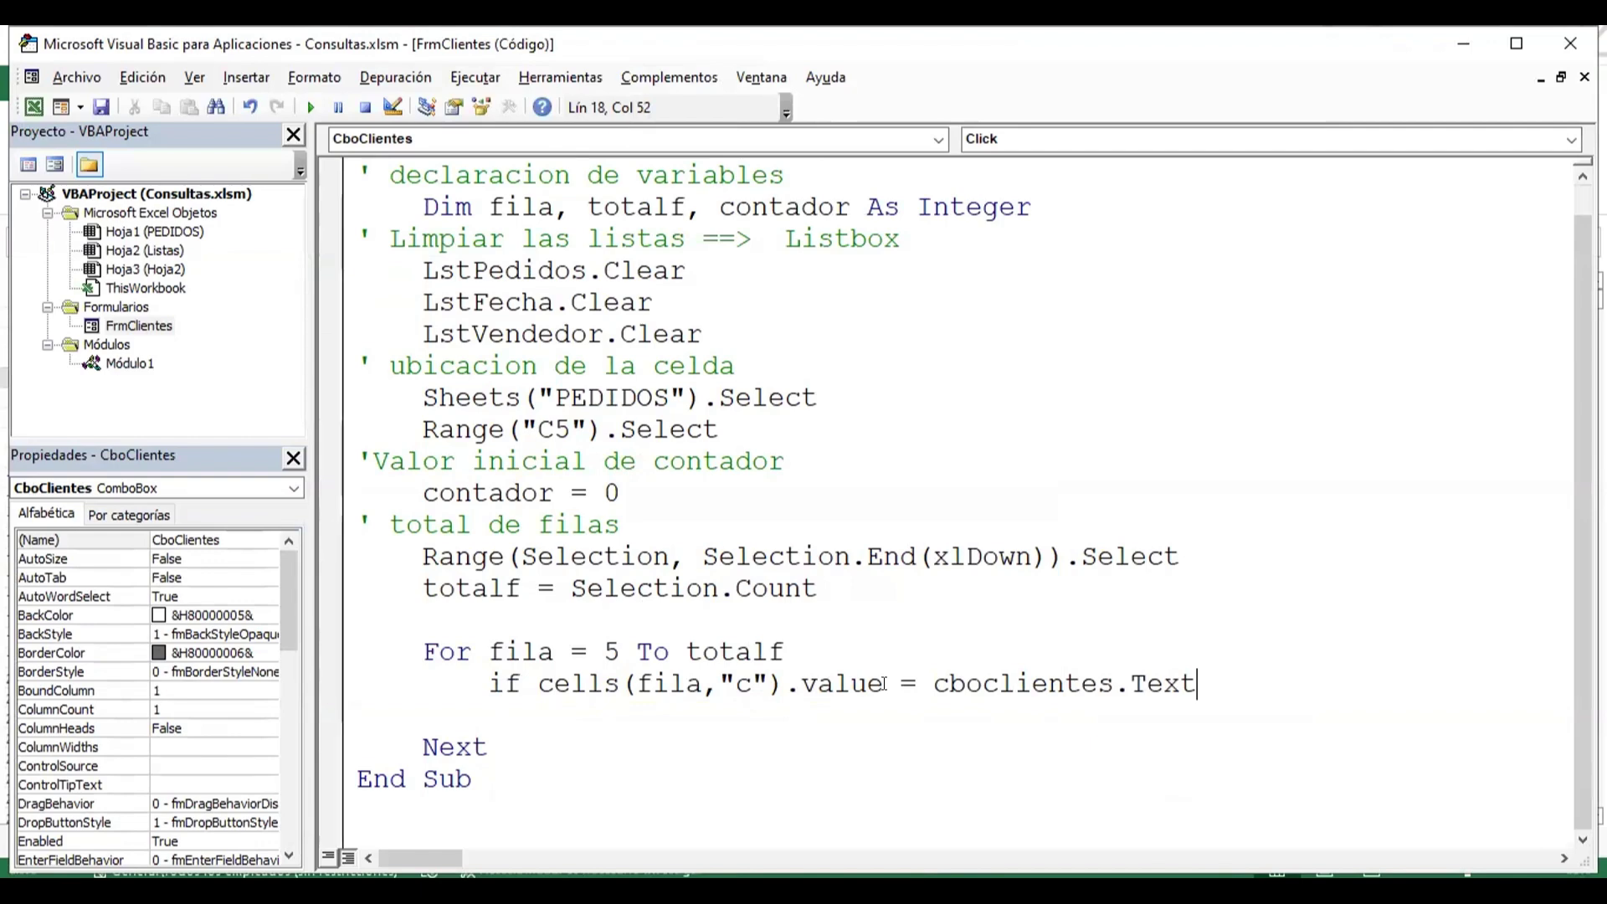
pyautogui.write(' then')
pyautogui.press('Return')
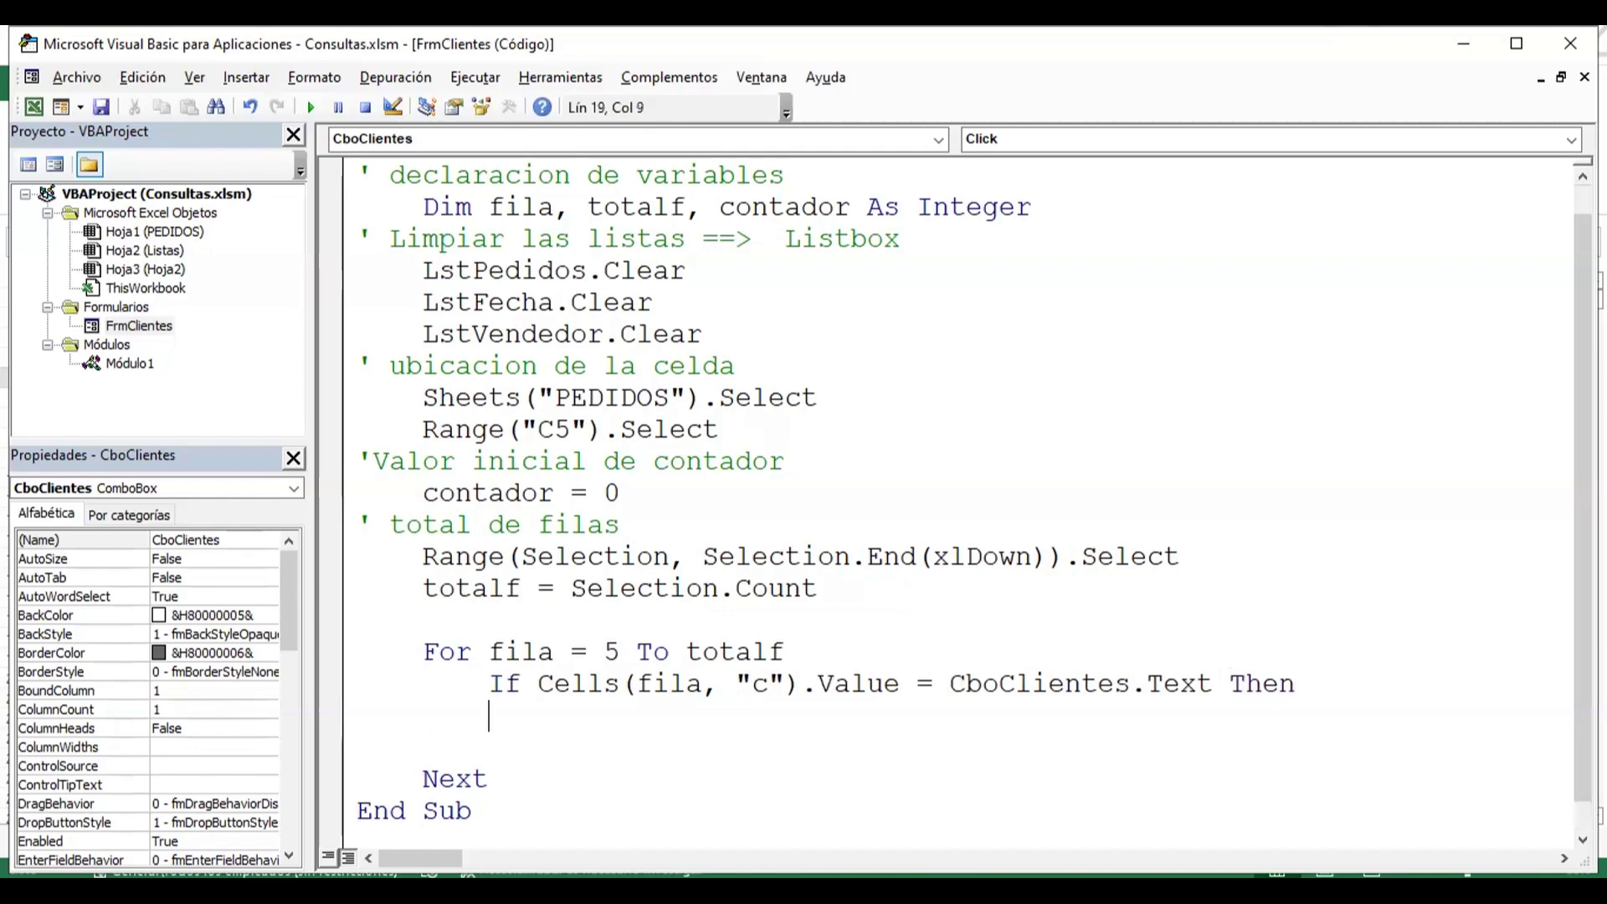
# - Start LstPedidos.AddItem under the If, then check the IdPedido numbers in column B (10248 at B5)
pyautogui.press('Tab')
pyautogui.click(611, 730)
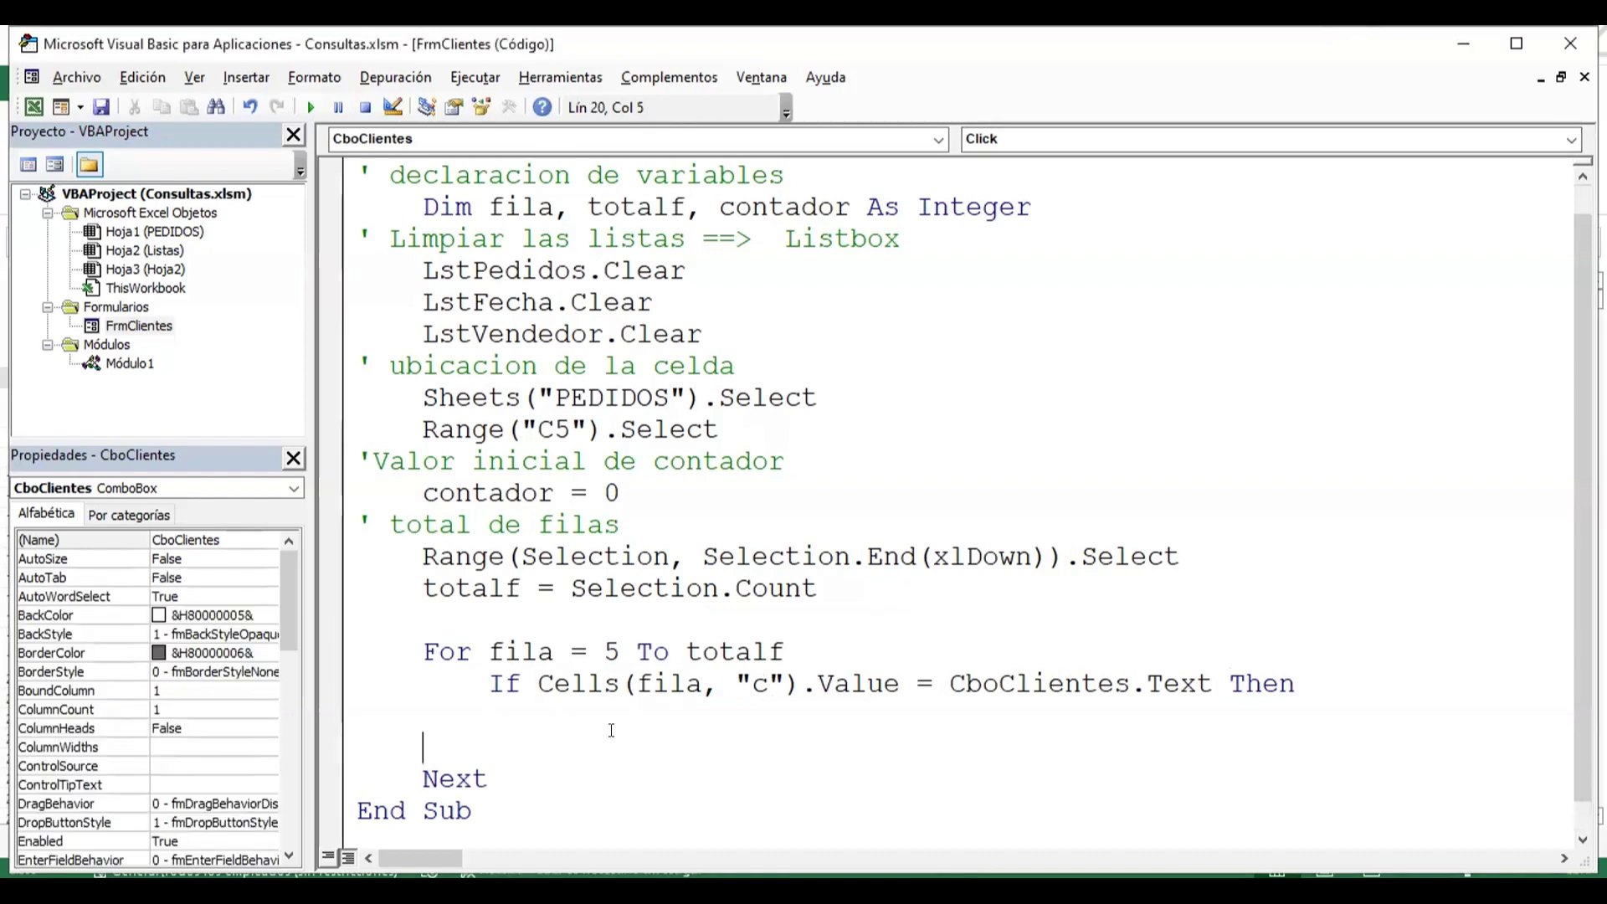
pyautogui.click(618, 718)
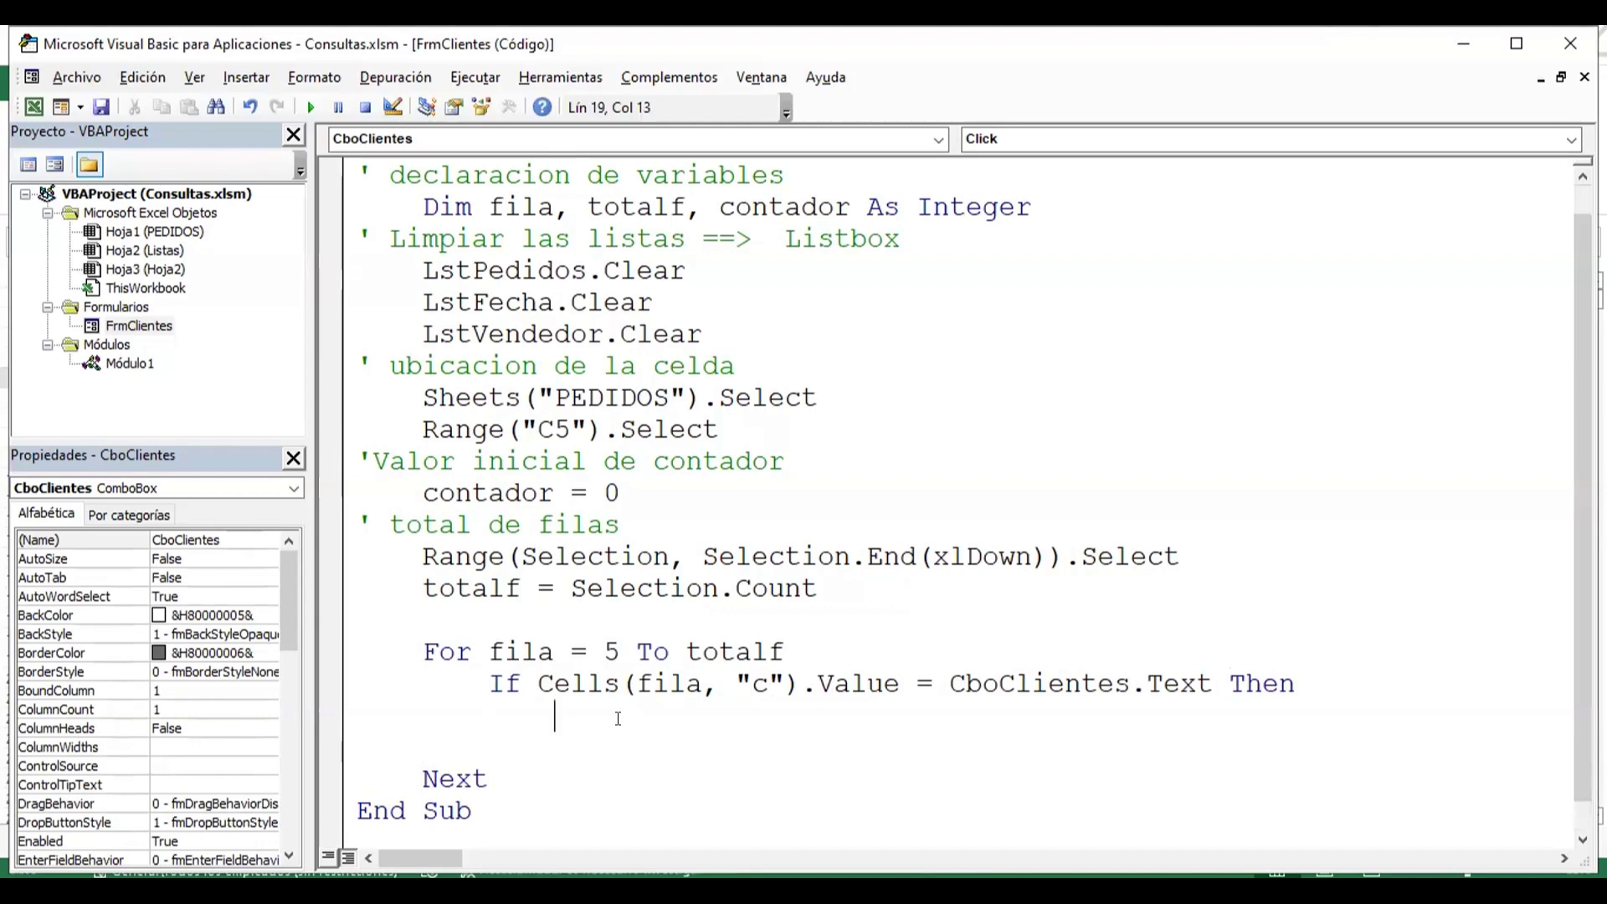
pyautogui.write('lst')
pyautogui.press('BackSpace')
pyautogui.press('BackSpace')
pyautogui.press('BackSpace')
pyautogui.hotkey('ctrl', 'space')
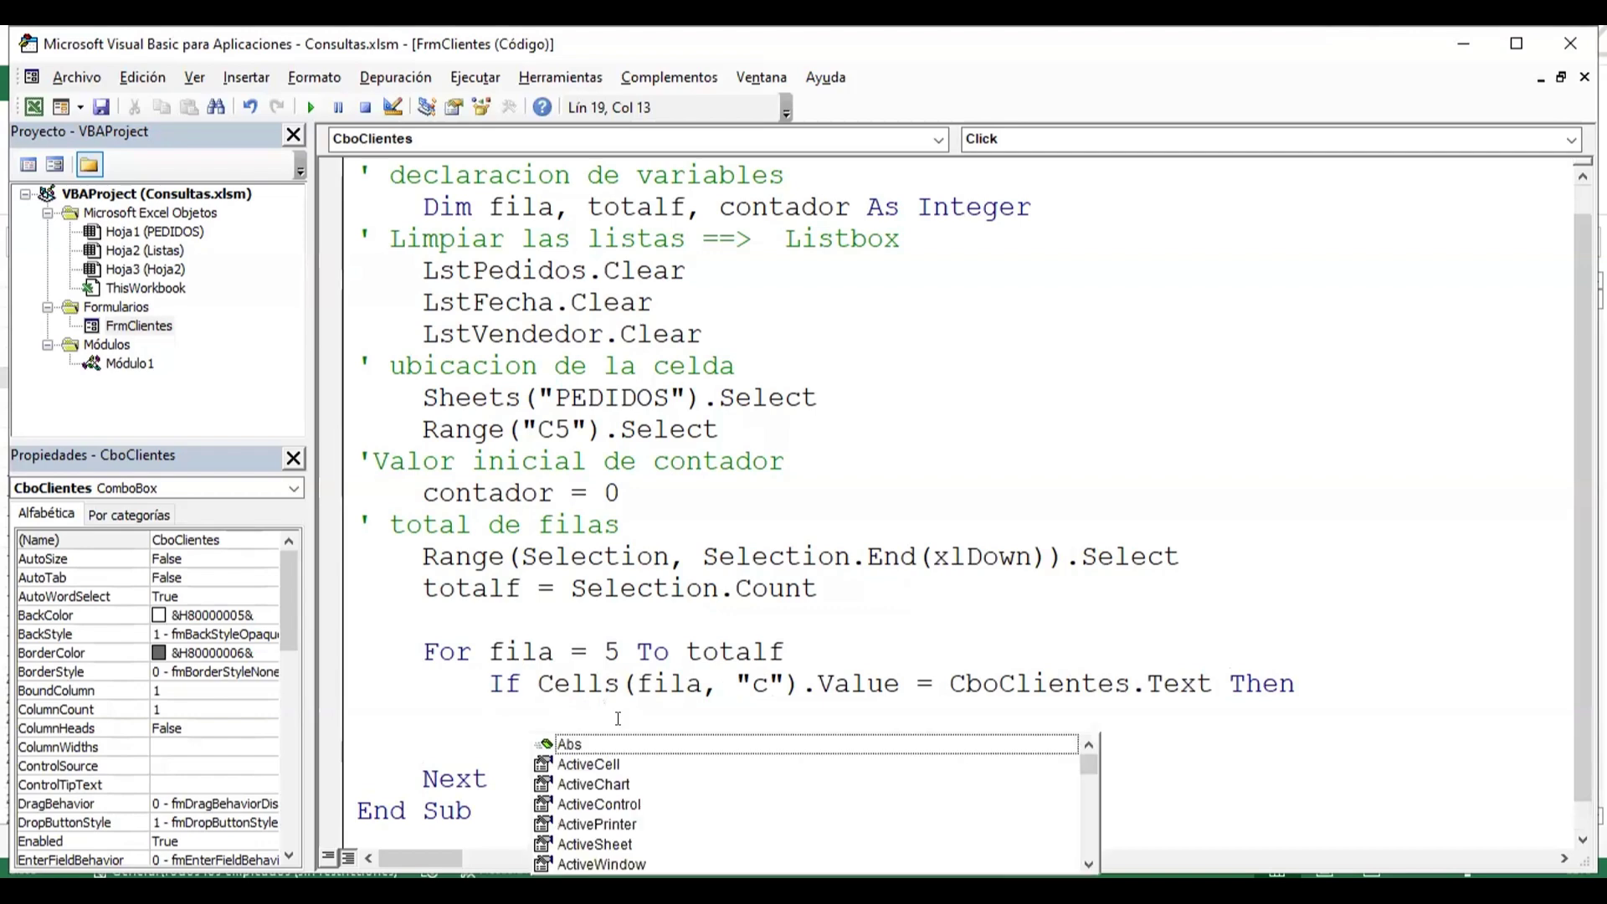
pyautogui.write('lst')
pyautogui.press('Down')
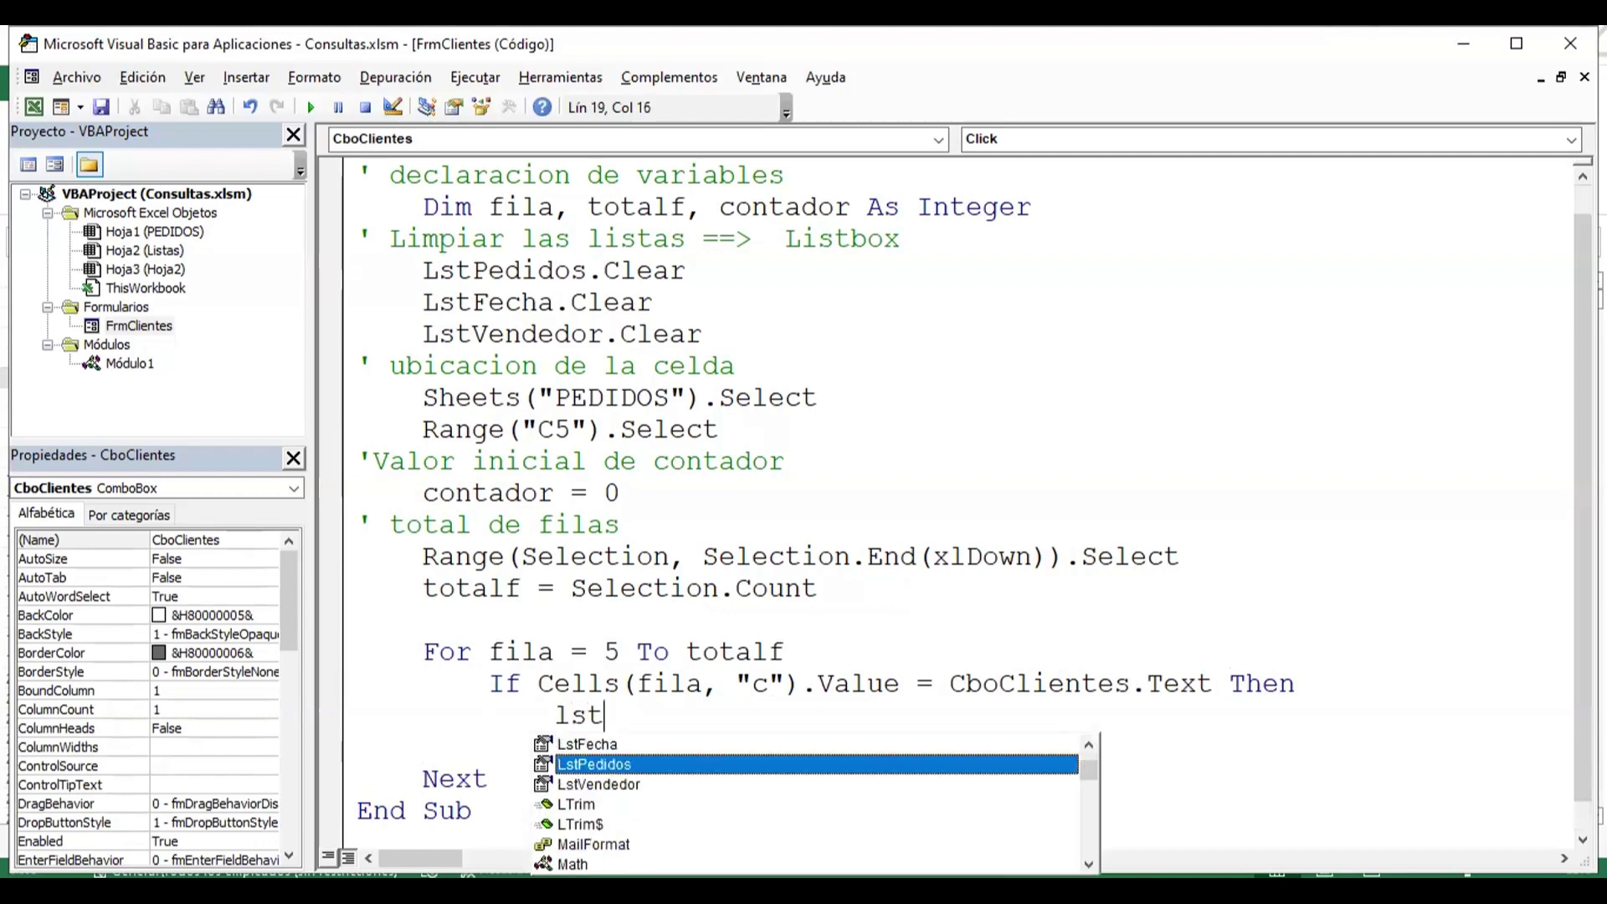
pyautogui.press('Tab')
pyautogui.write('.')
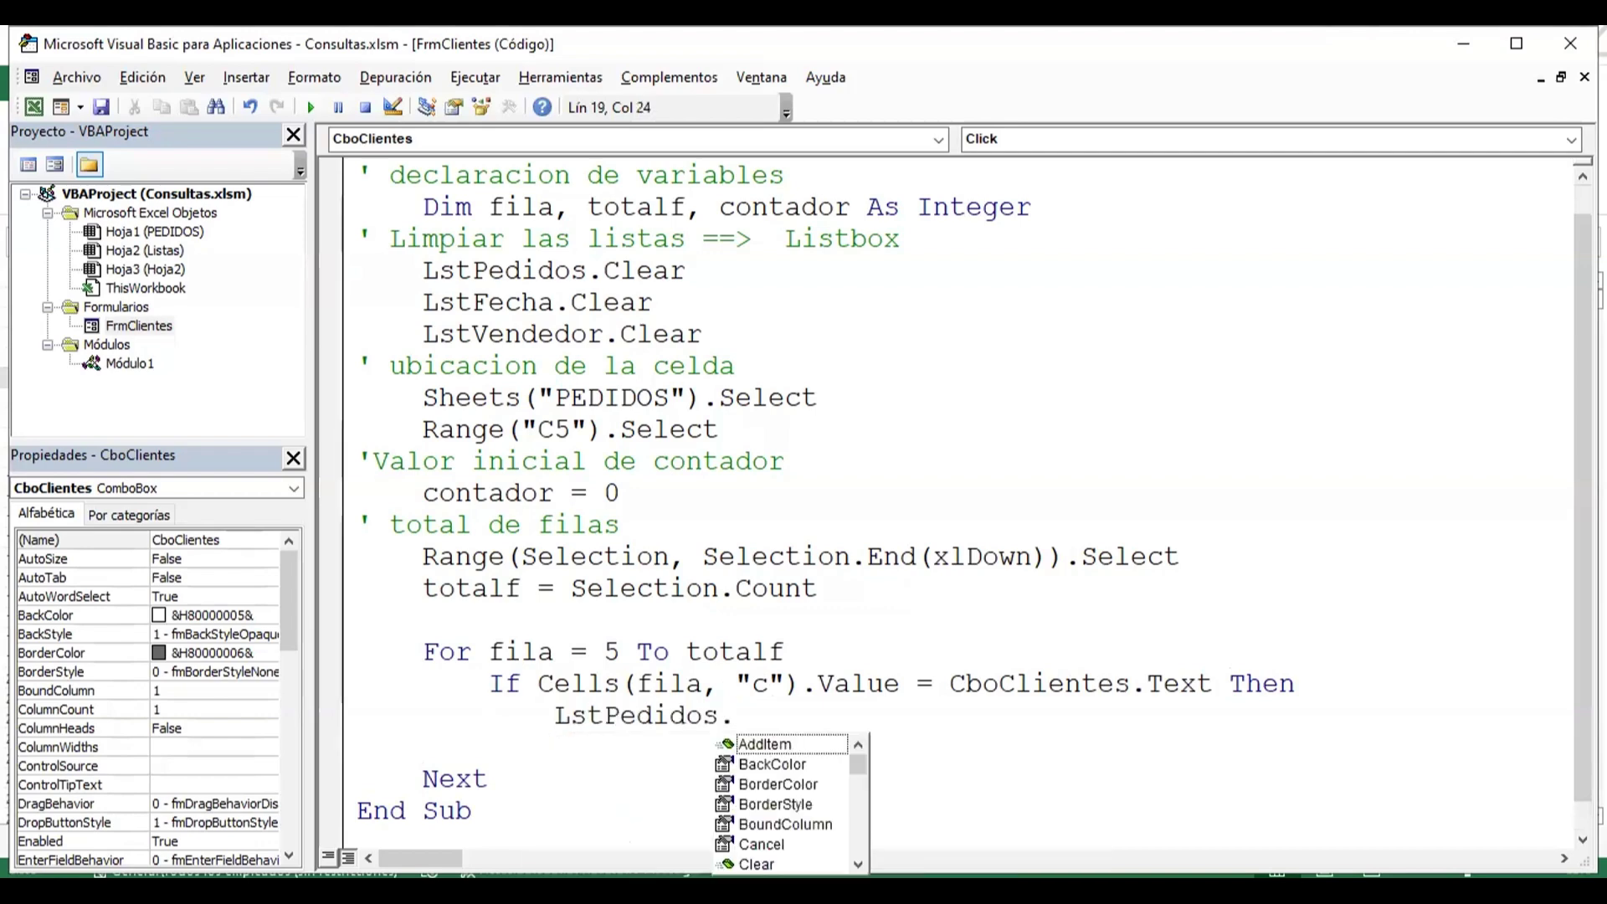
pyautogui.write('a')
pyautogui.press('Tab')
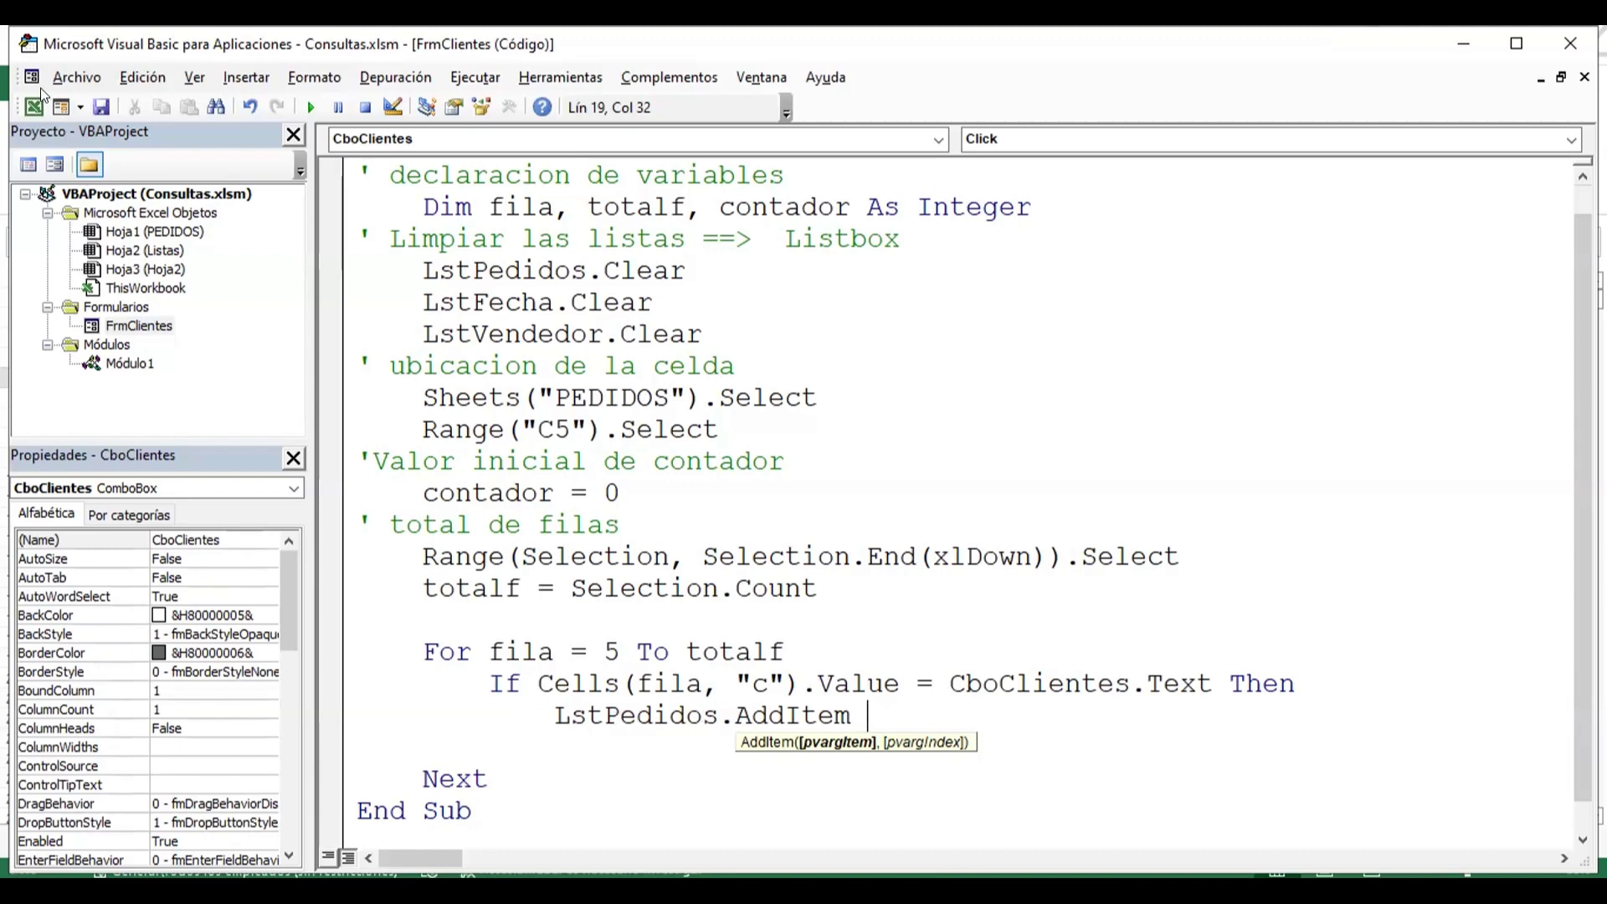
pyautogui.click(40, 109)
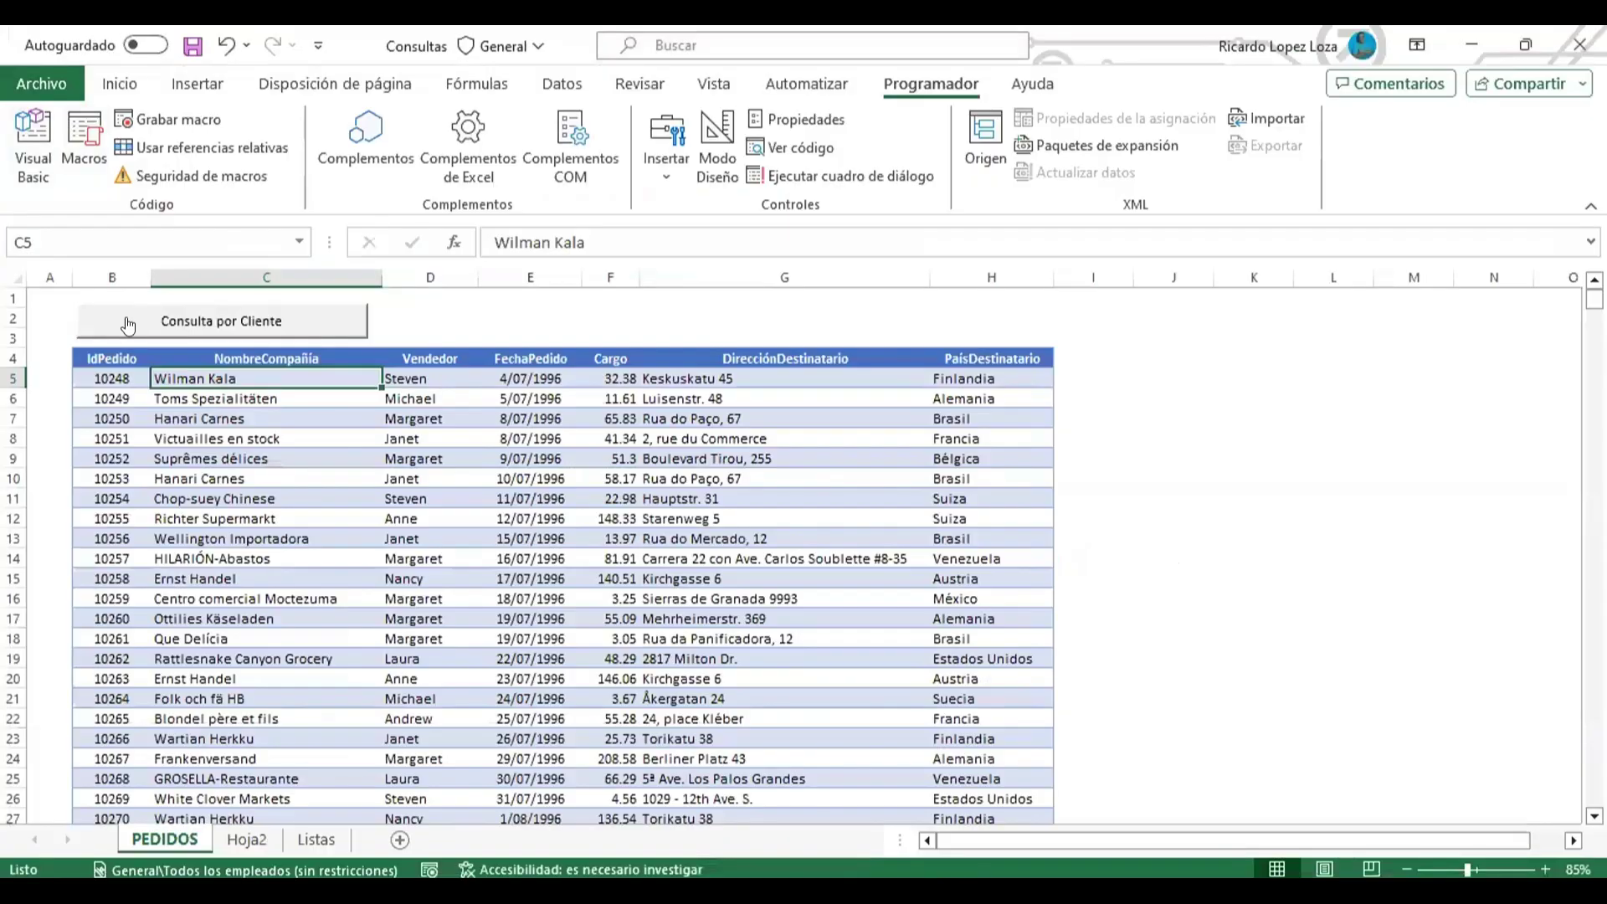
pyautogui.click(120, 371)
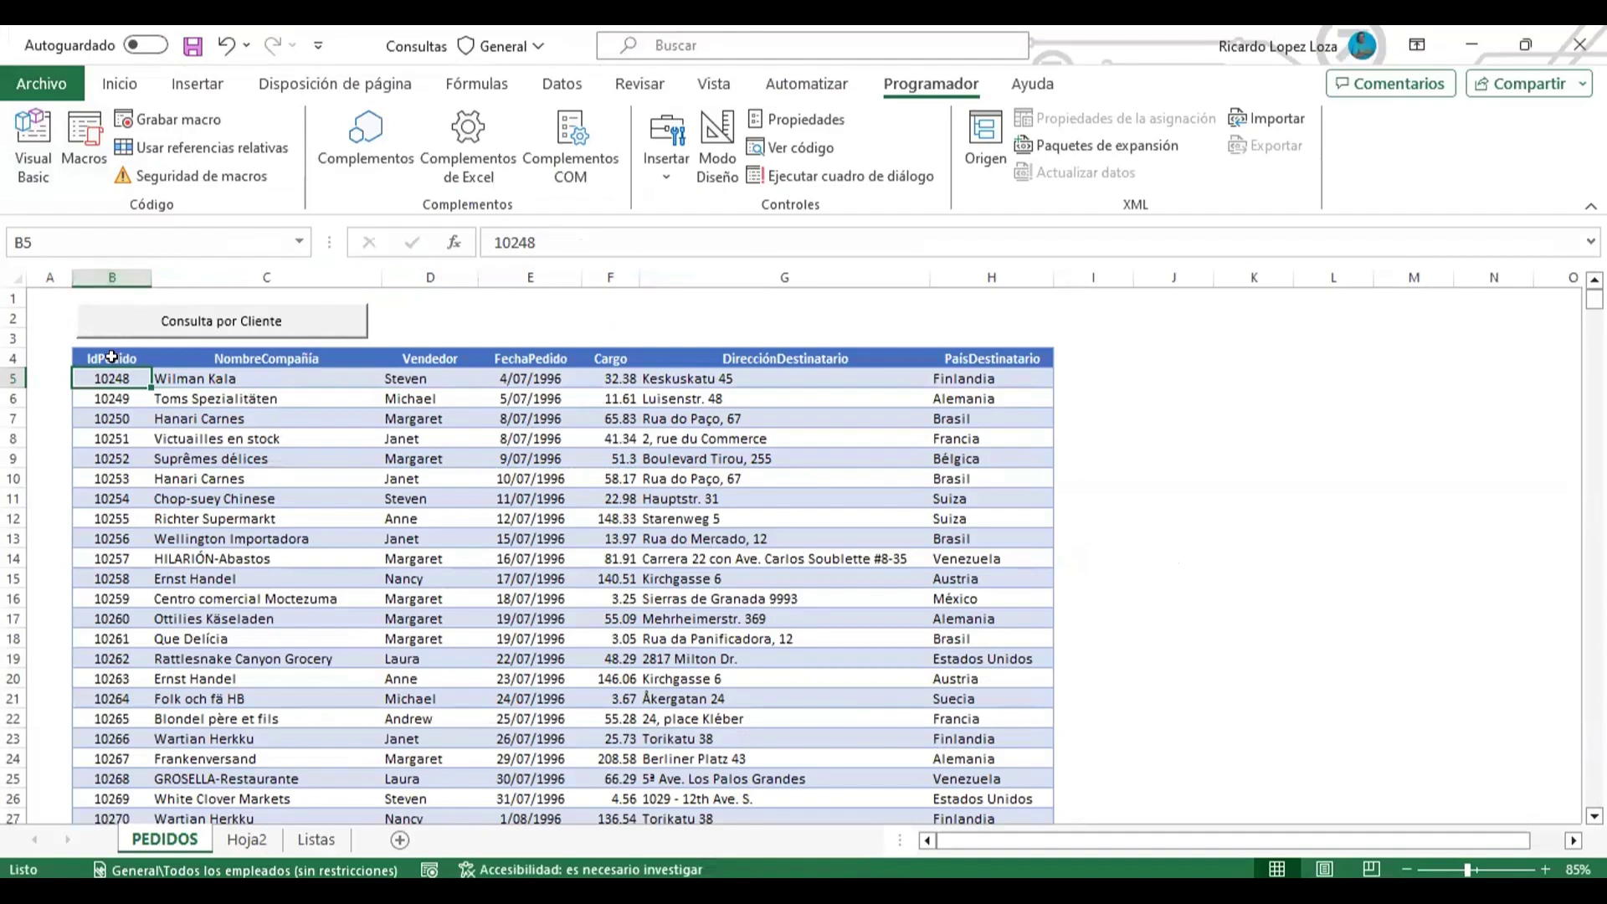
# - Complete the line as LstPedidos.AddItem Cells(fila, "b").Value and start a new line
pyautogui.click(34, 142)
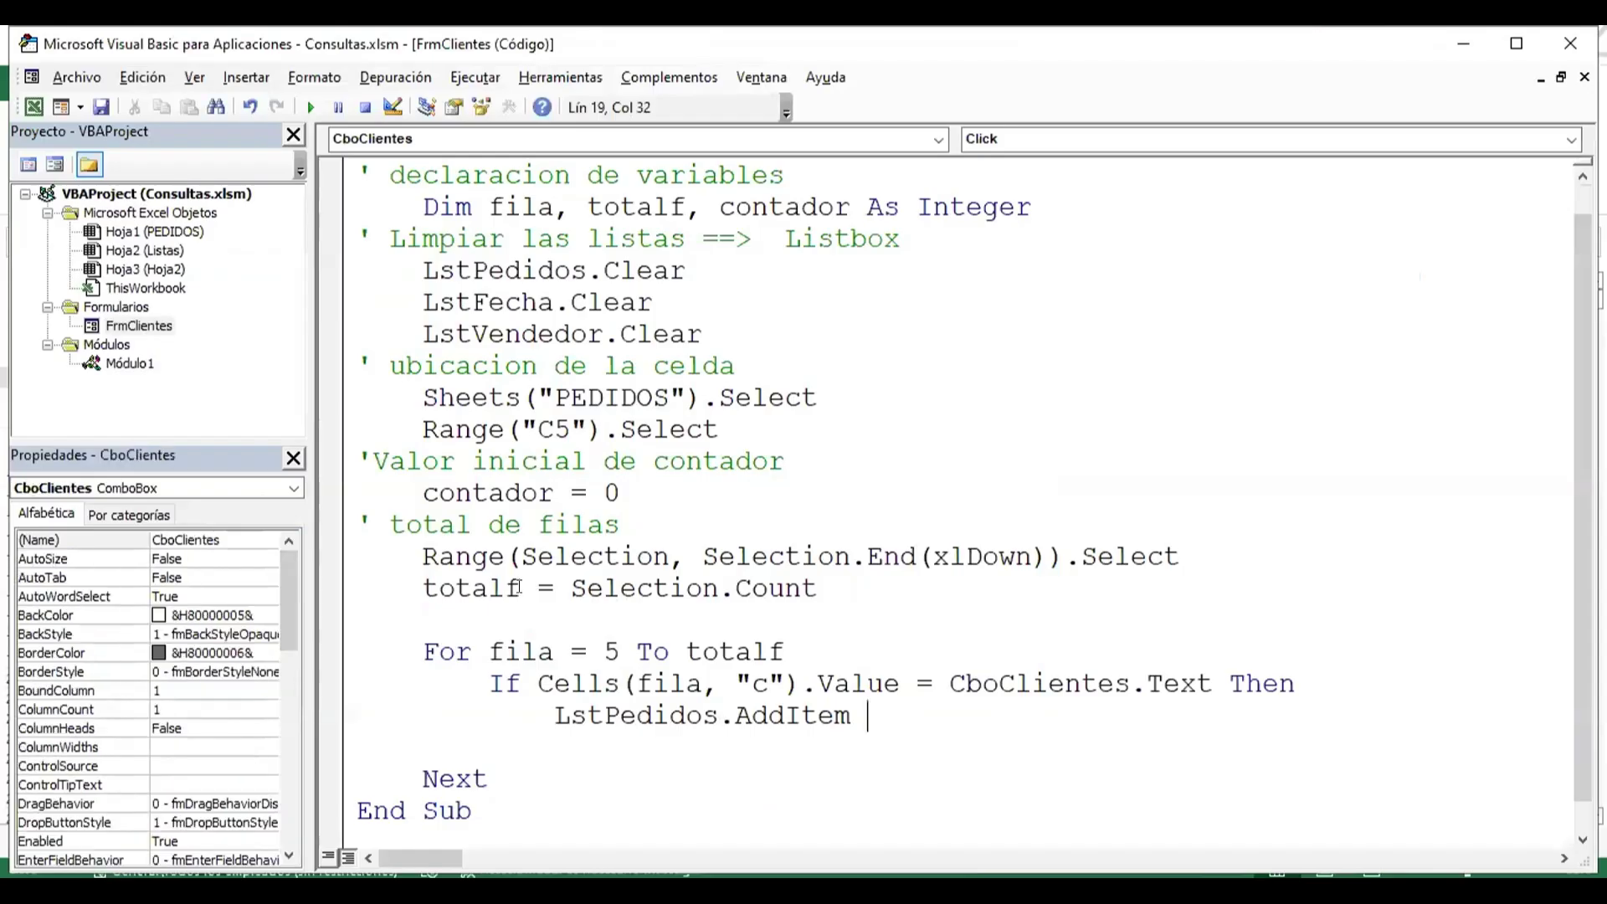
pyautogui.write('cells')
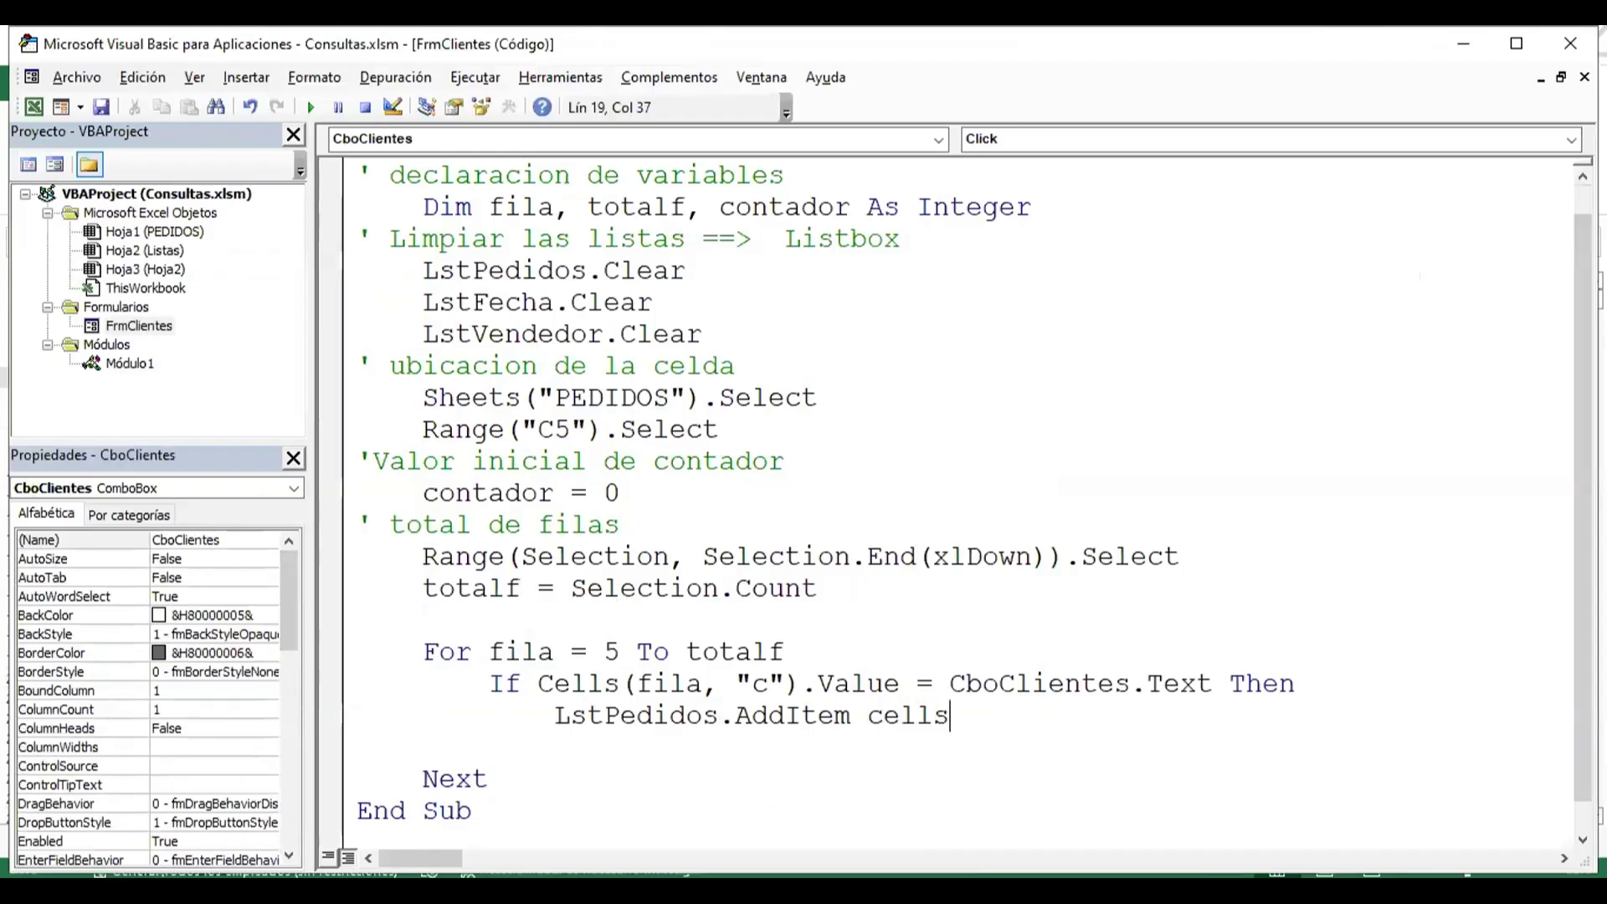
pyautogui.write('(')
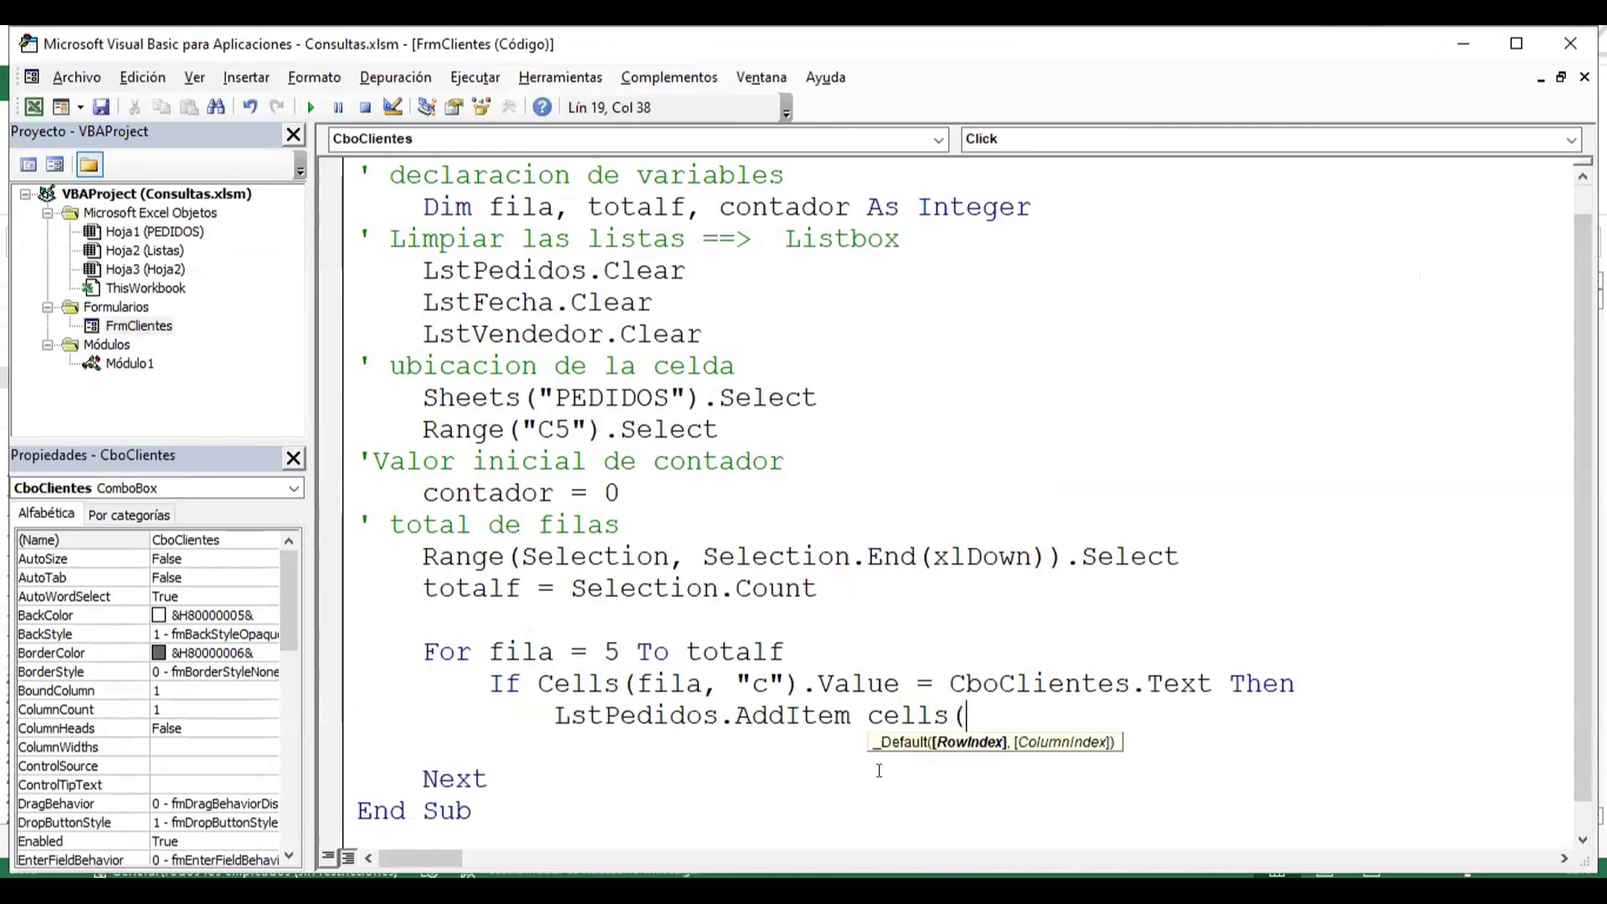
pyautogui.write('fila')
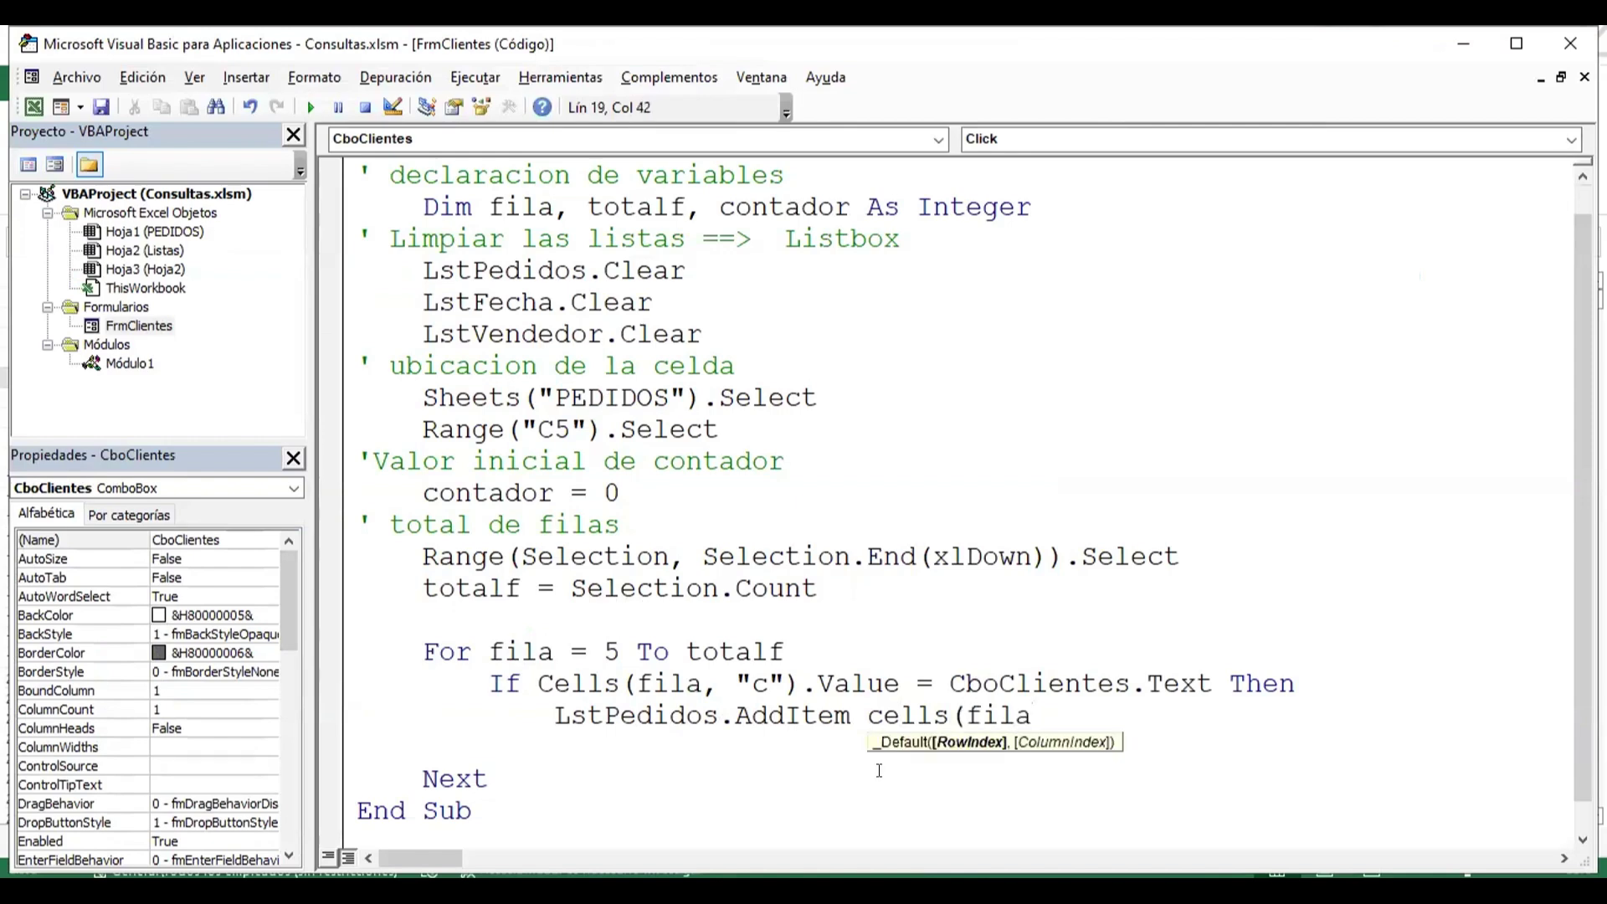
pyautogui.write(',')
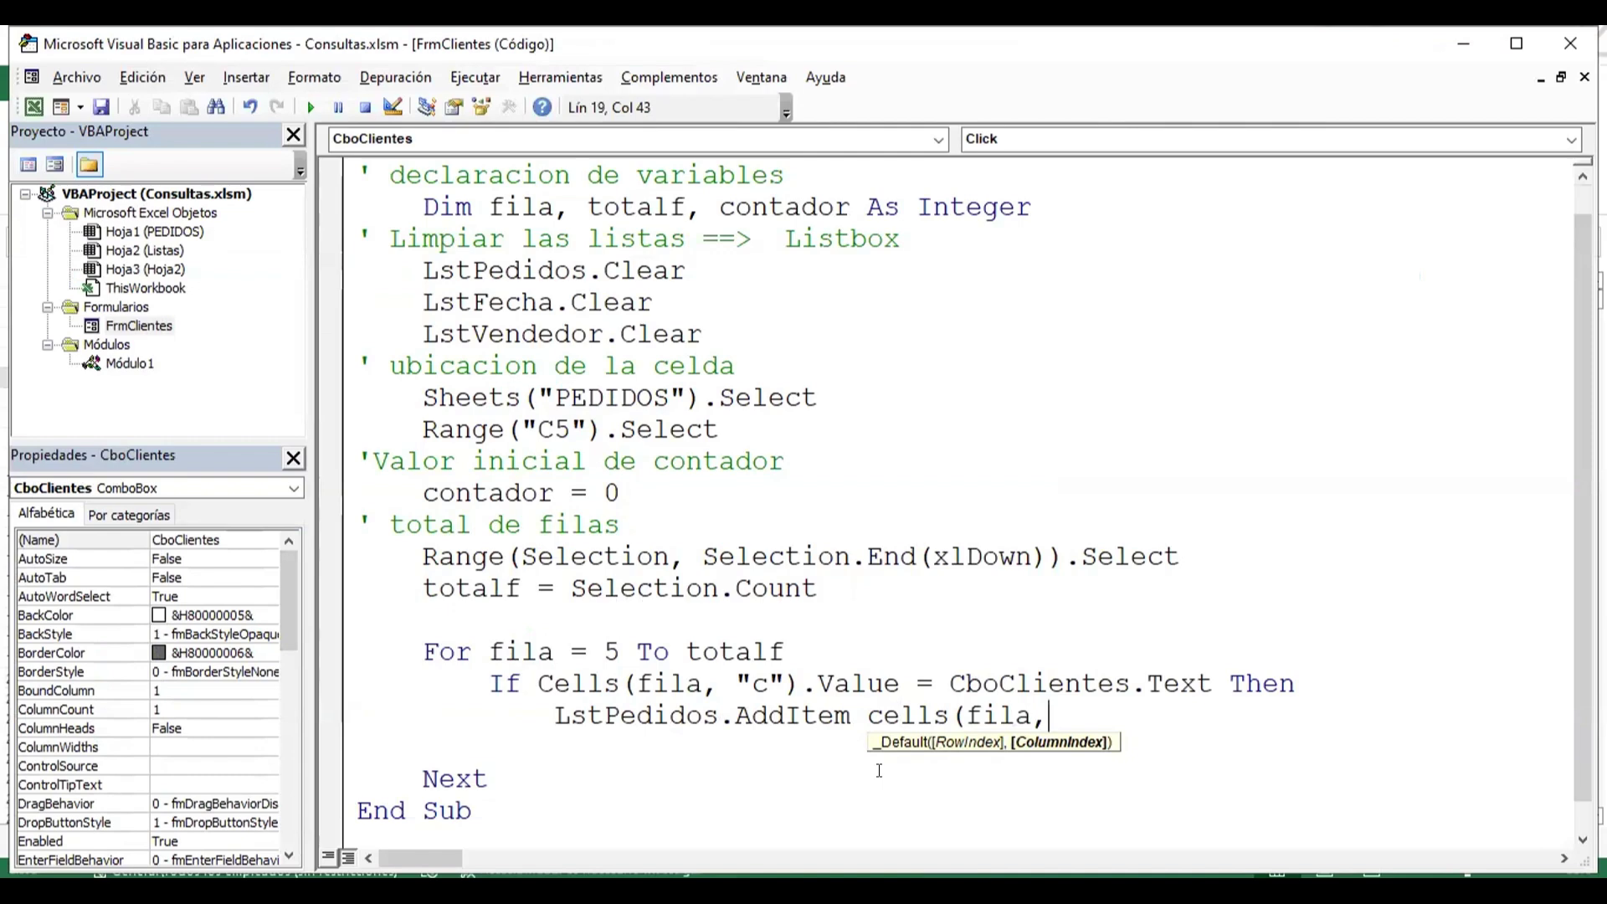
pyautogui.write('"b"')
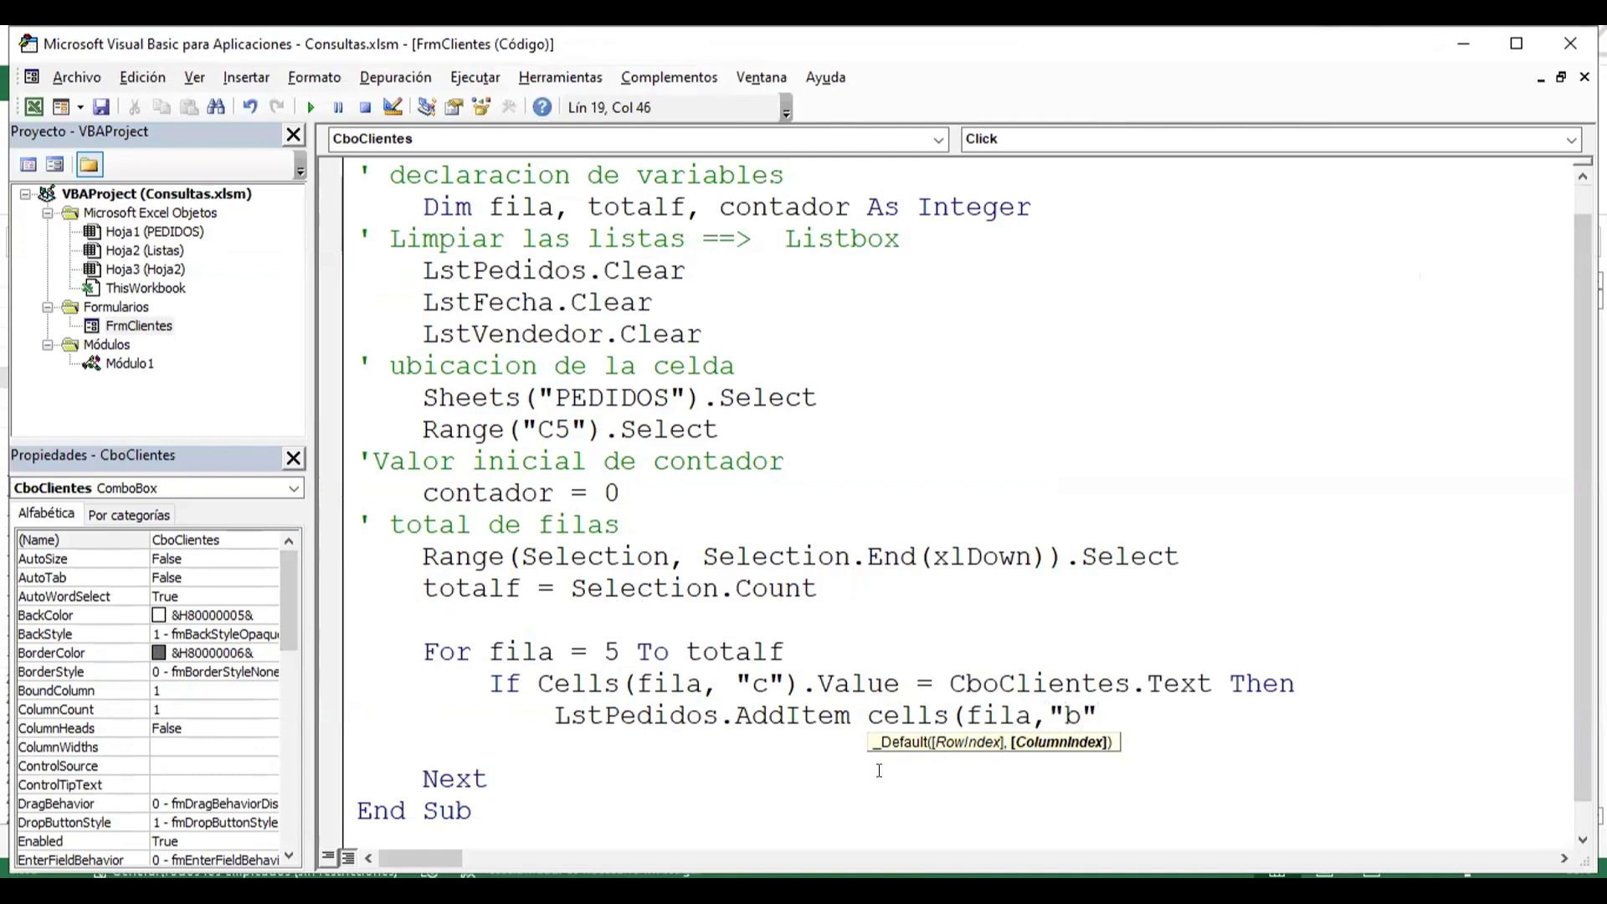
pyautogui.write(').va')
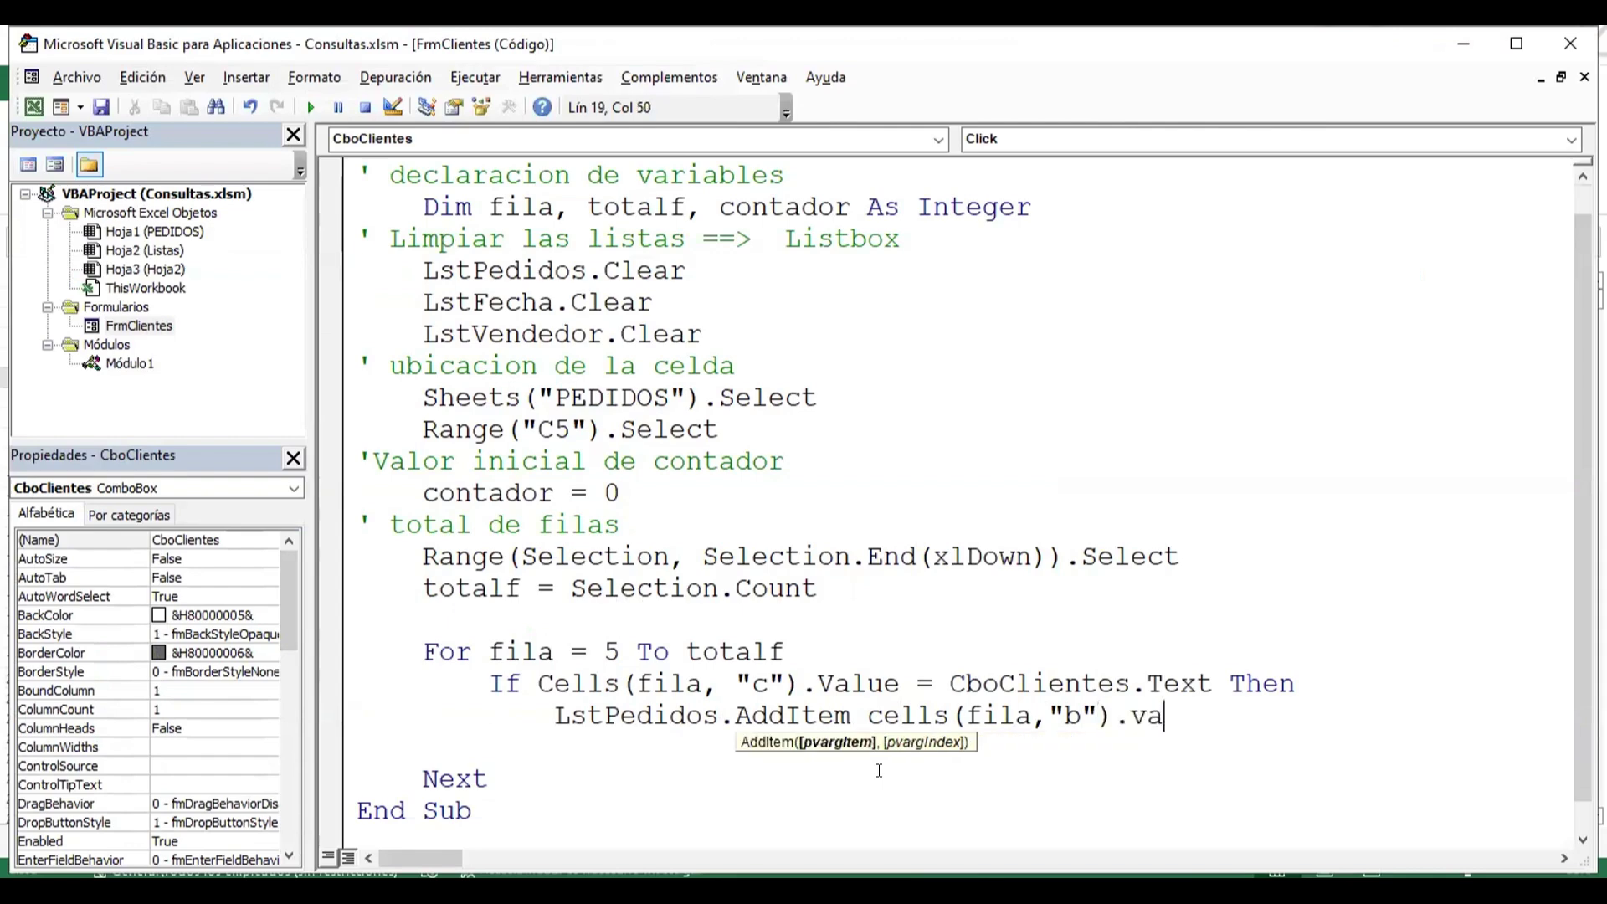
pyautogui.write('lue')
pyautogui.press('Return')
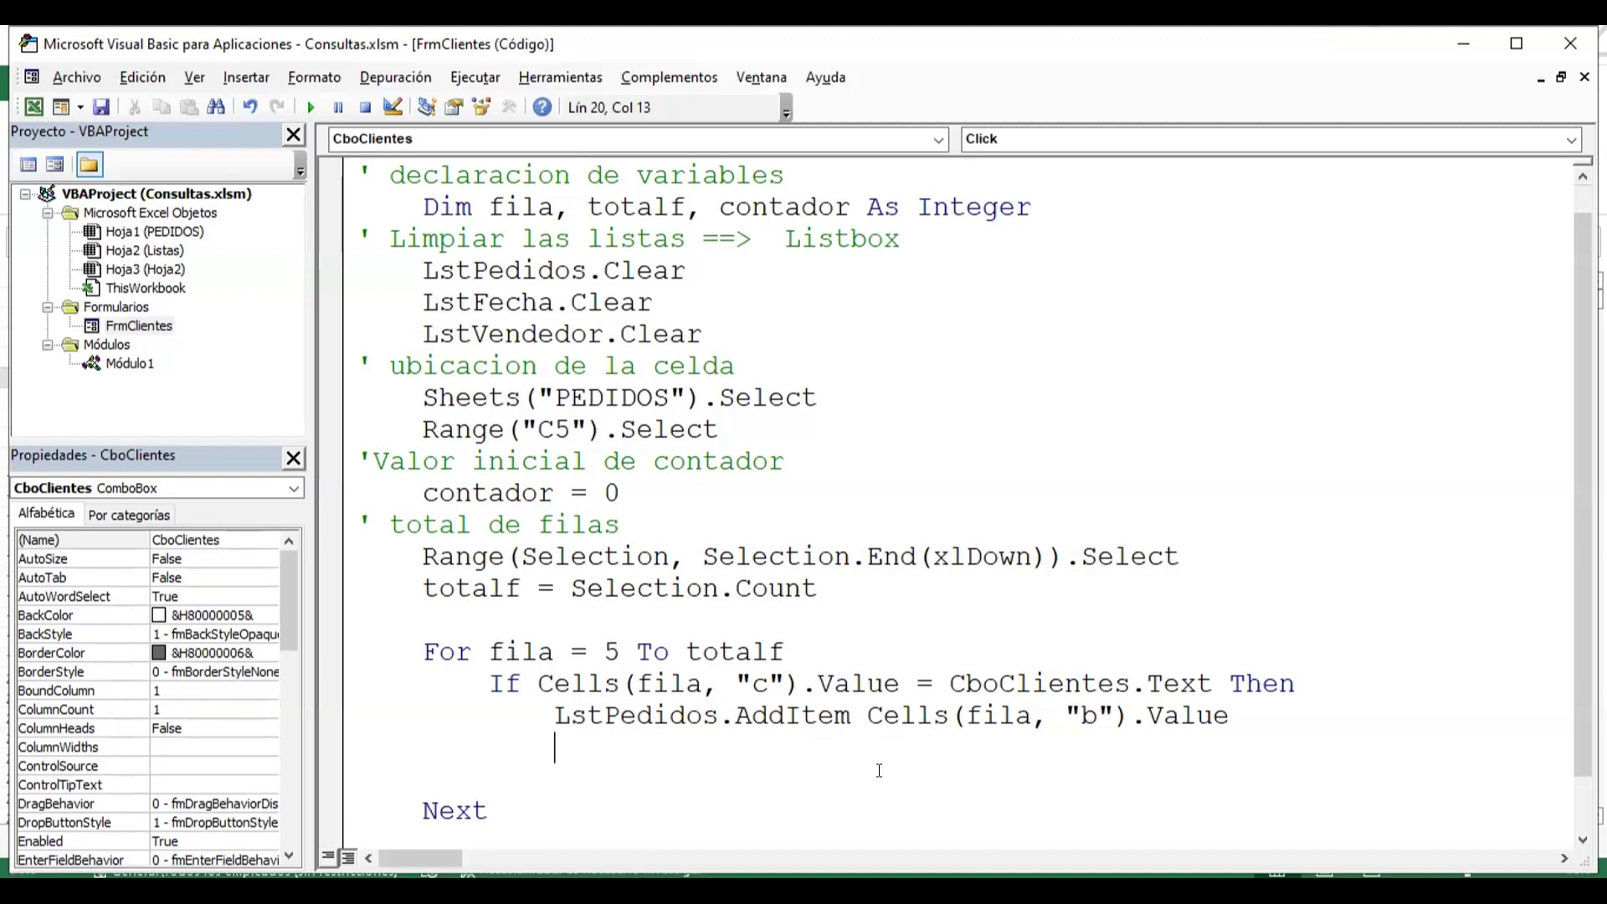
# - Add LstFecha.AddItem Cells(fila,).Value and dismiss the resulting compile error
pyautogui.write('l')
pyautogui.hotkey('ctrl', 'space')
pyautogui.write('st')
pyautogui.press('Down')
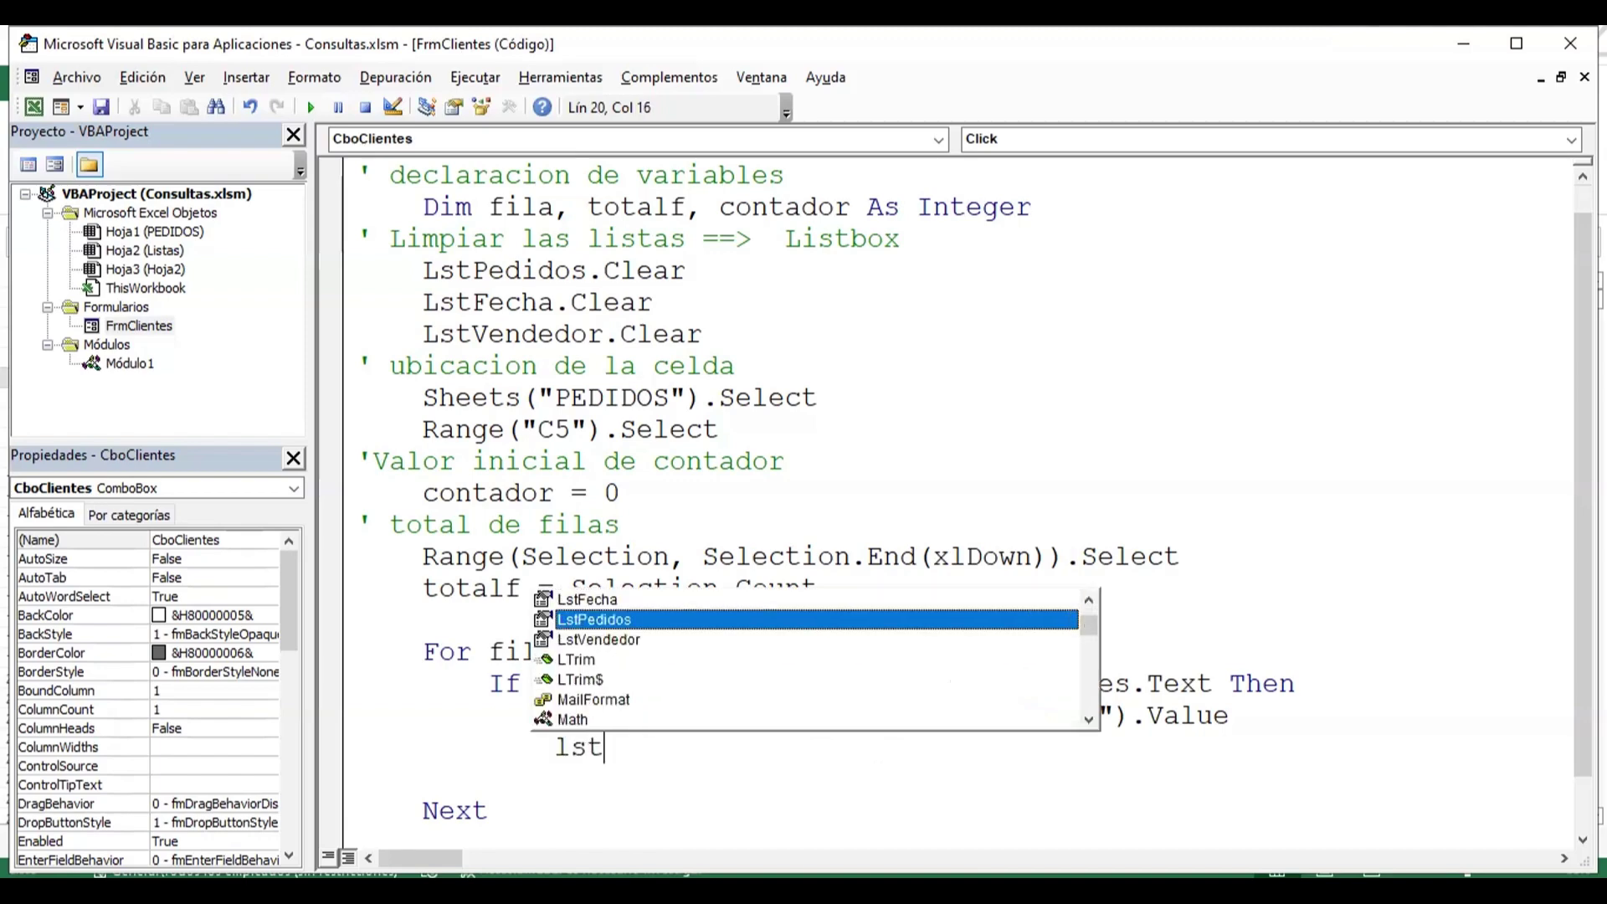
pyautogui.press('Up')
pyautogui.press('Tab')
pyautogui.write('.a')
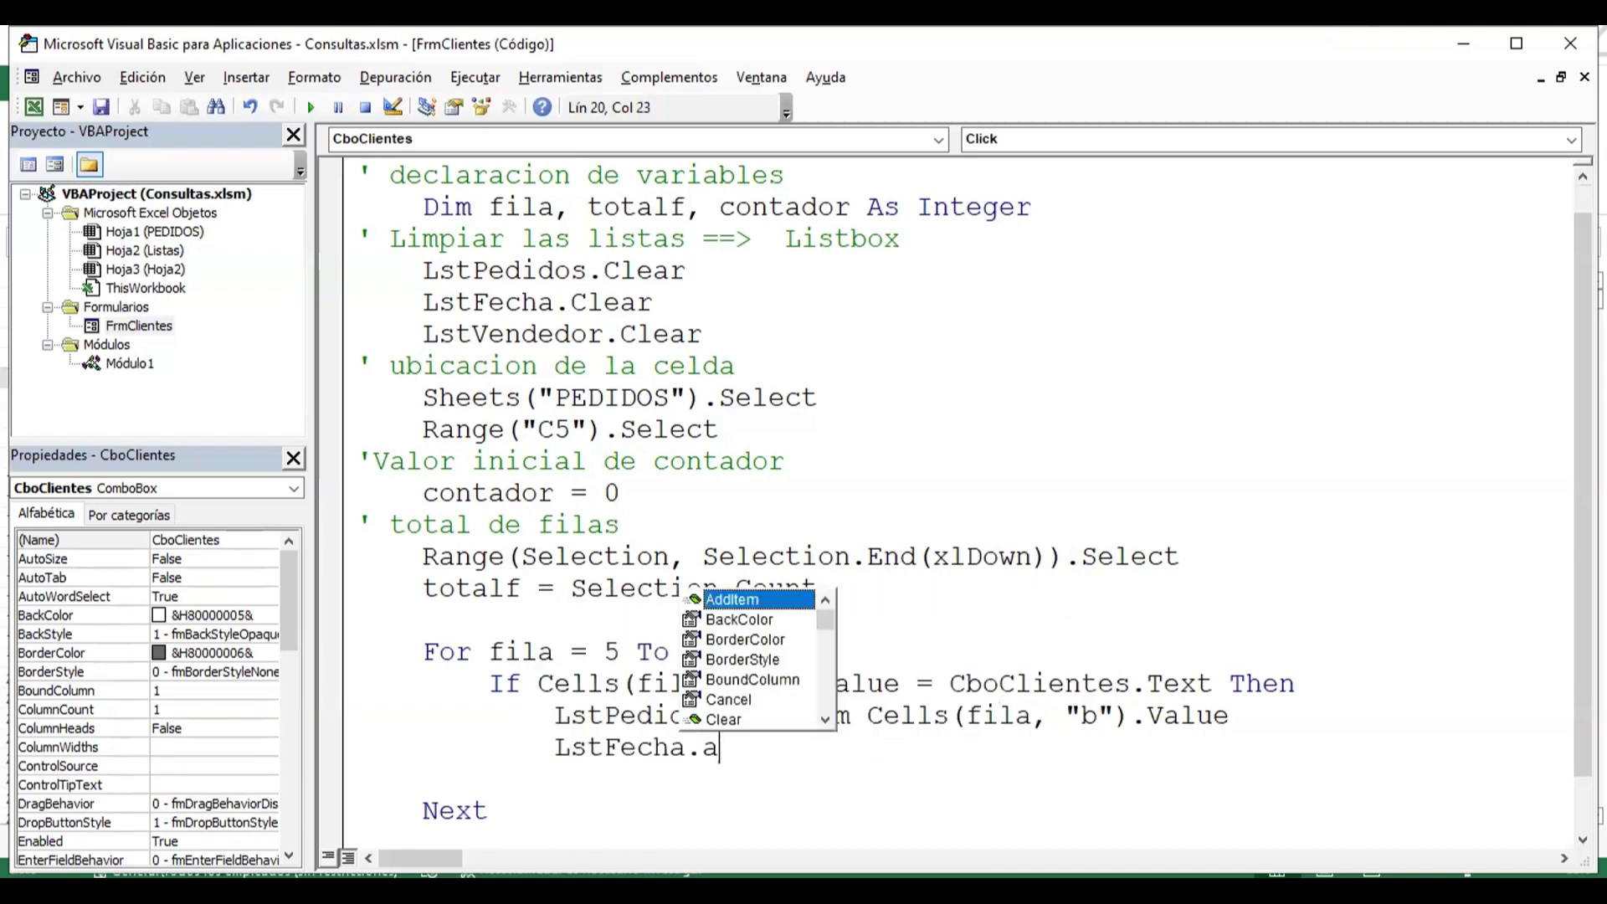
pyautogui.press('Tab')
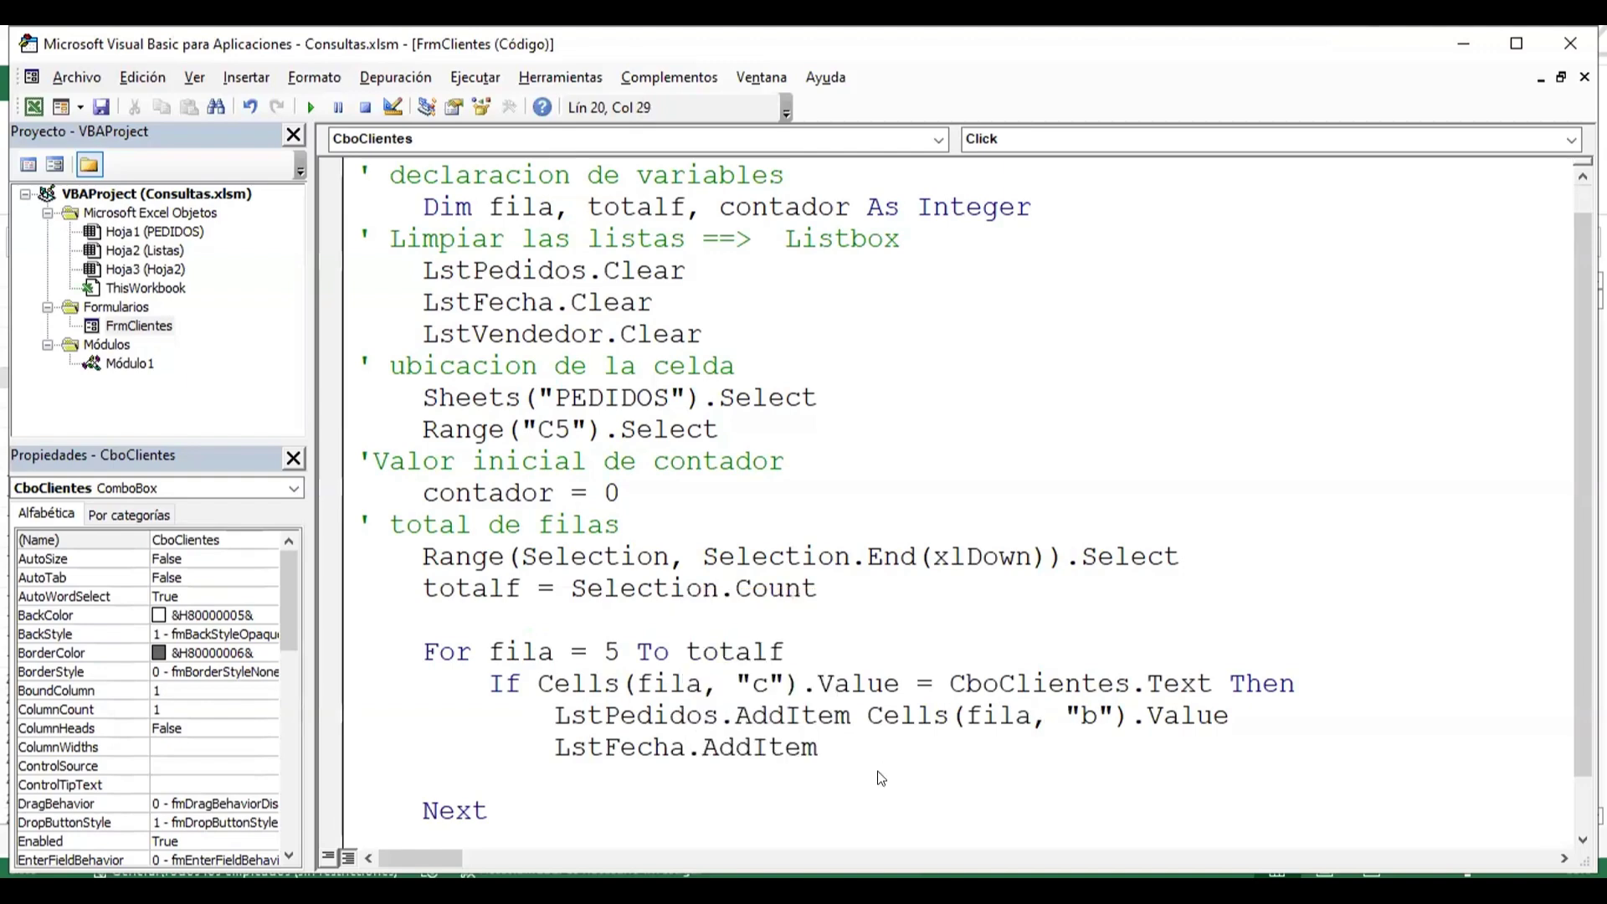
pyautogui.write(' cells')
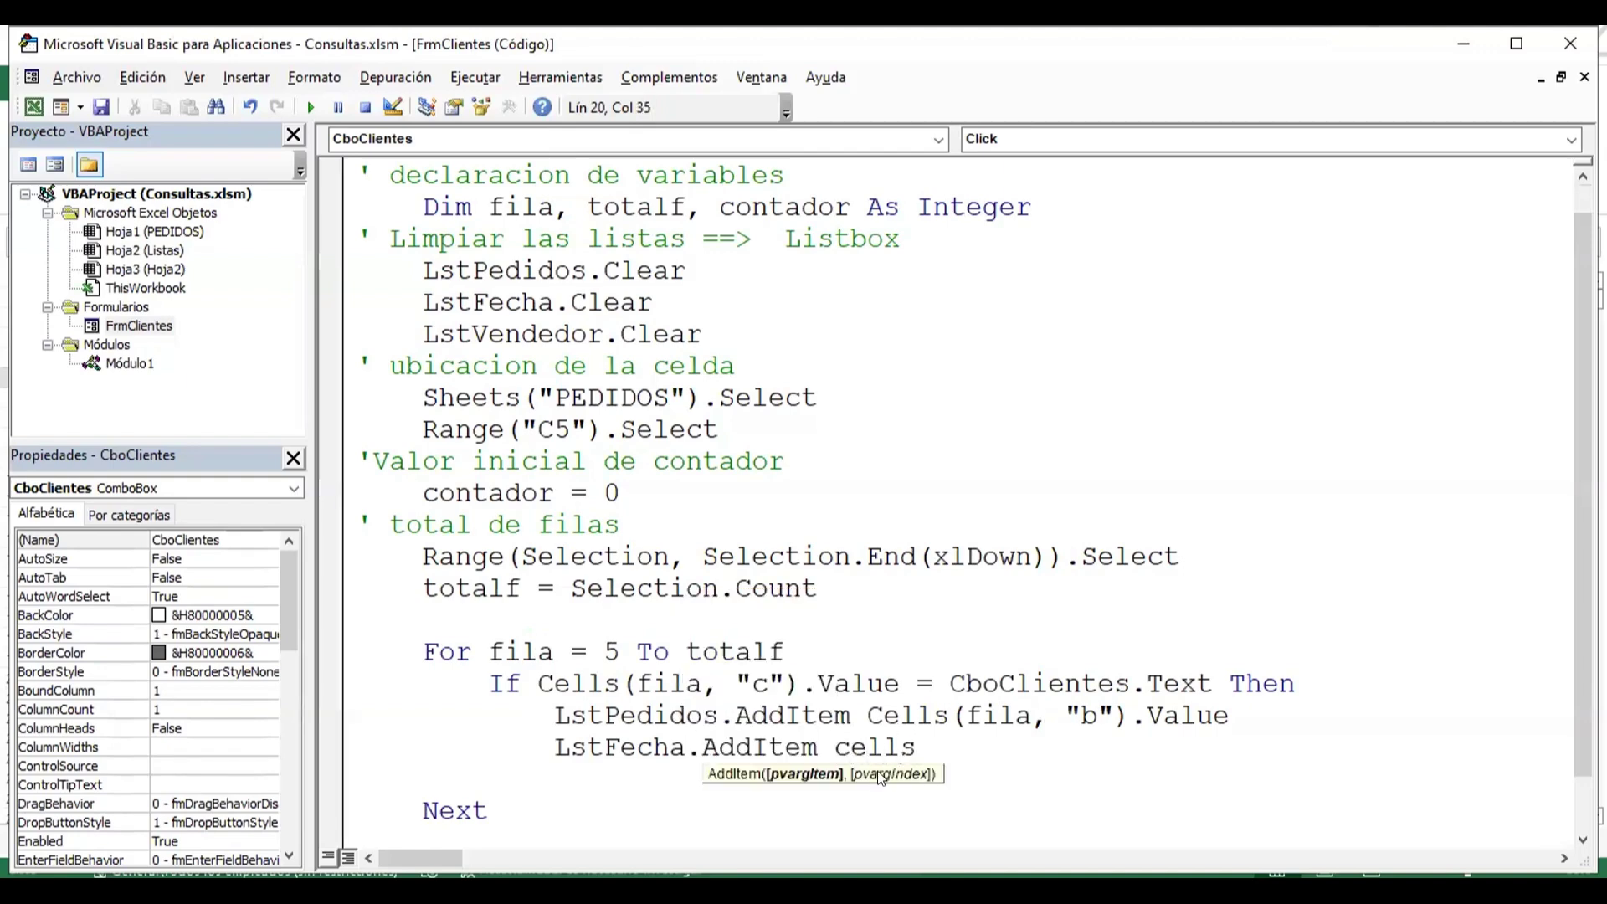
pyautogui.write('(fila')
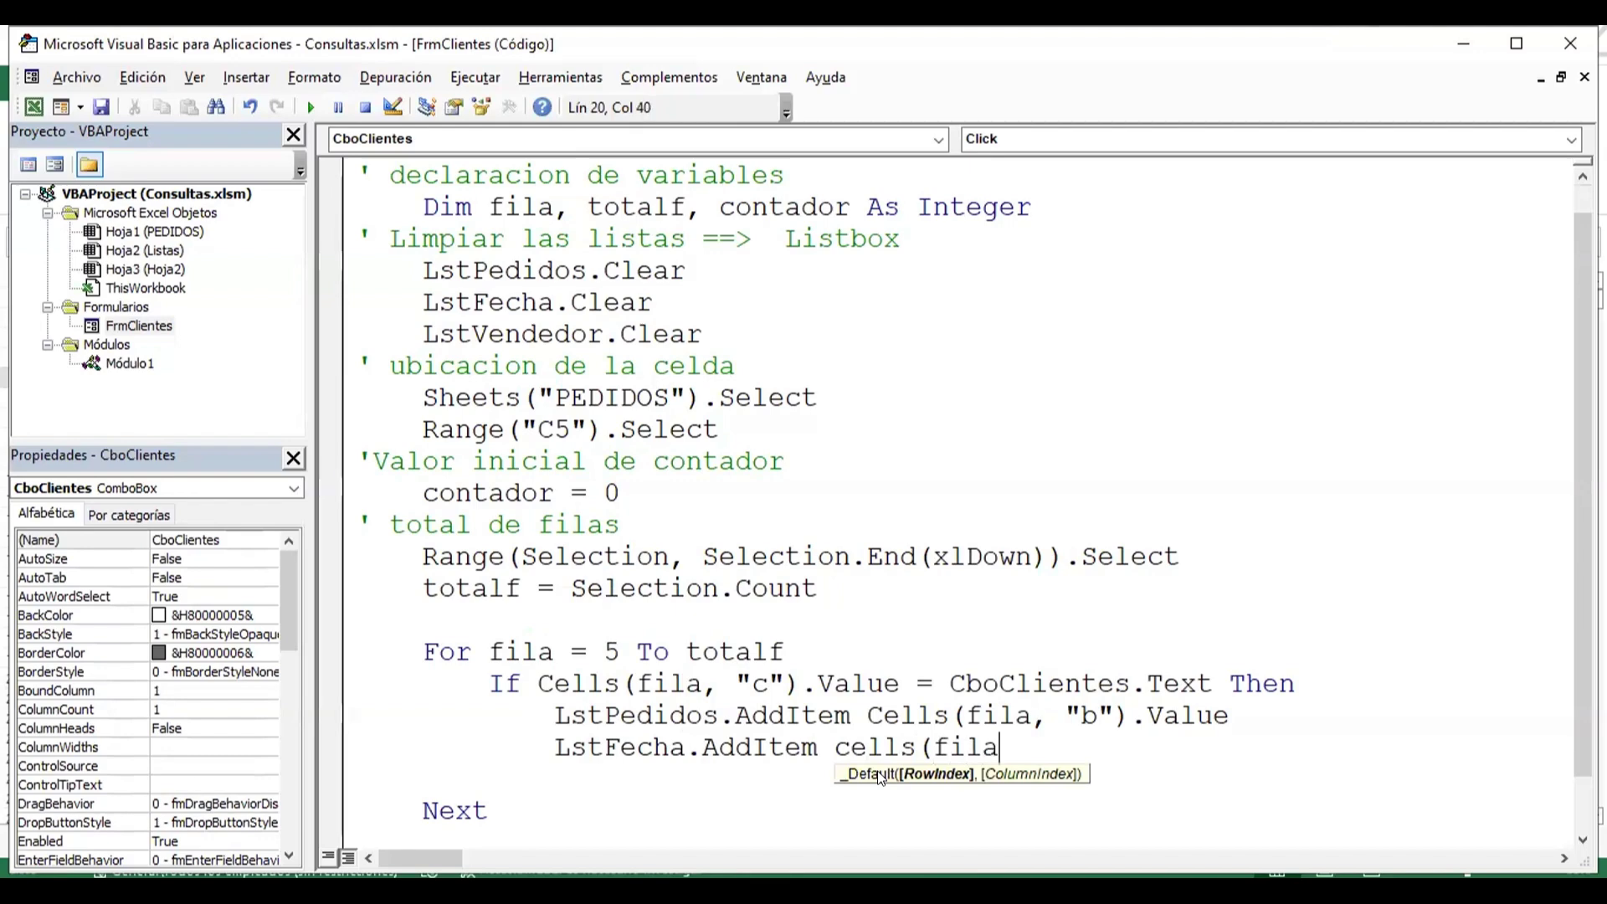
pyautogui.write(',')
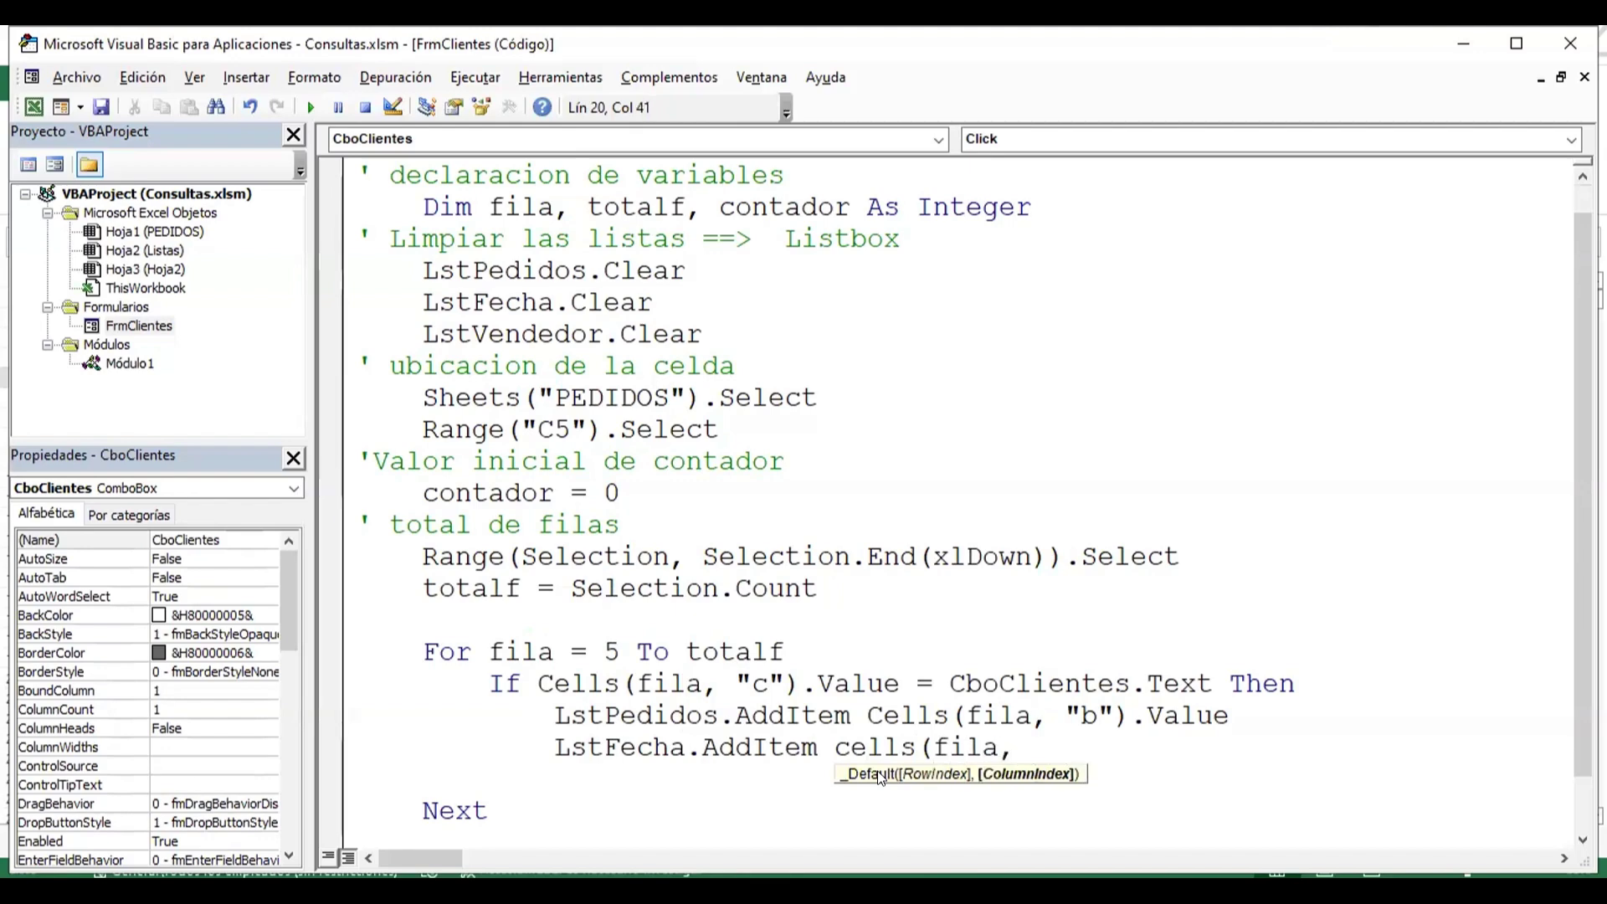
pyautogui.write(')')
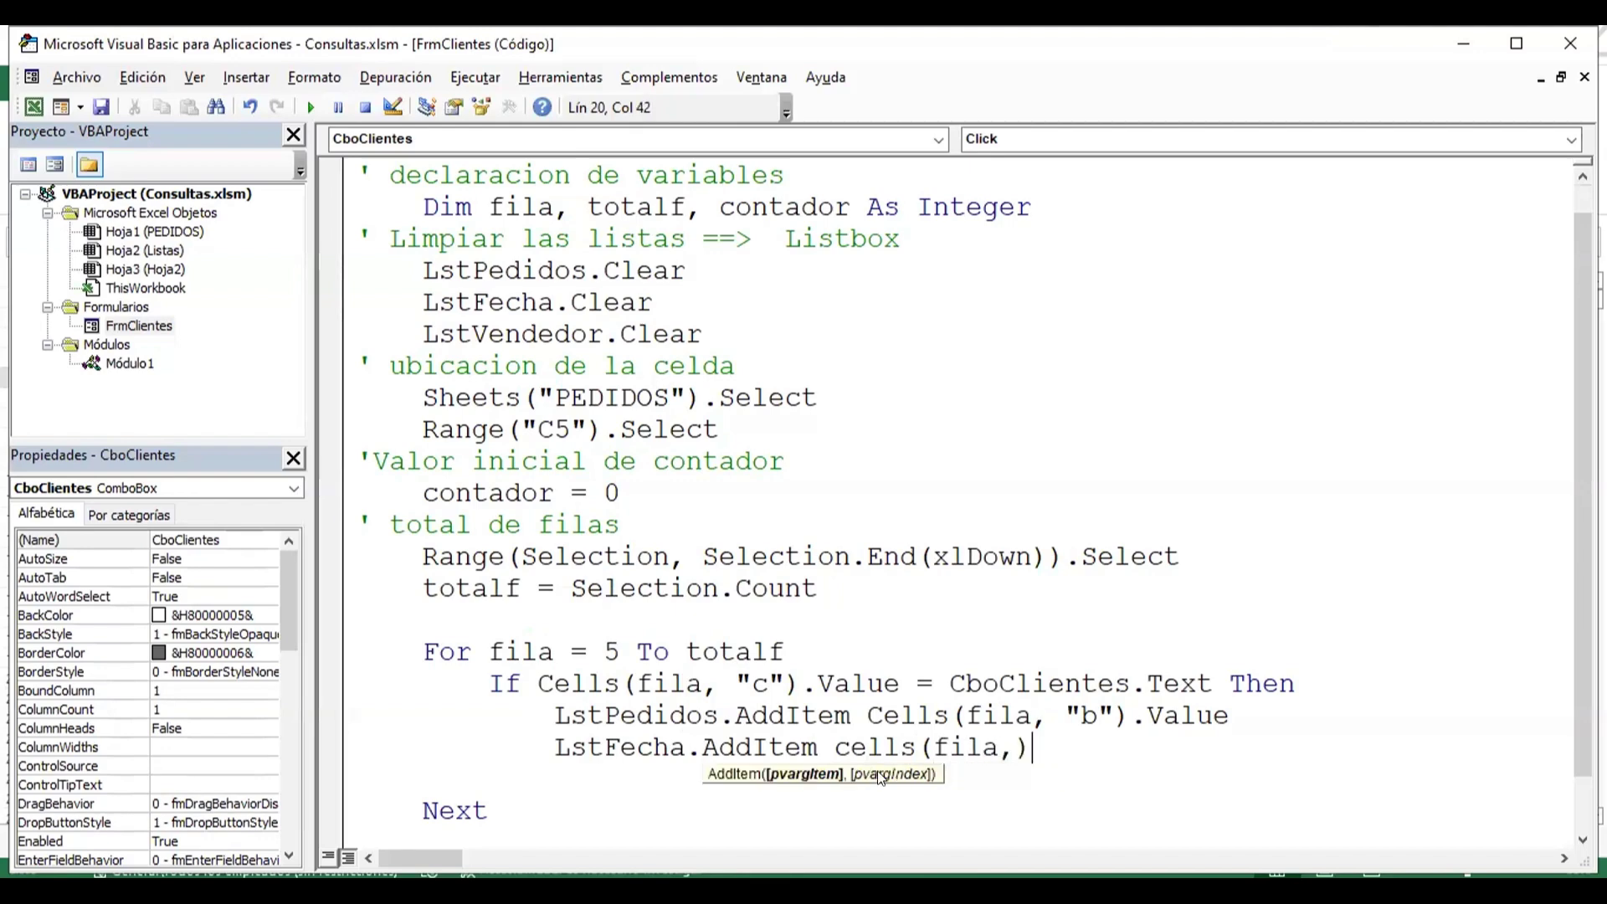
pyautogui.write('.value')
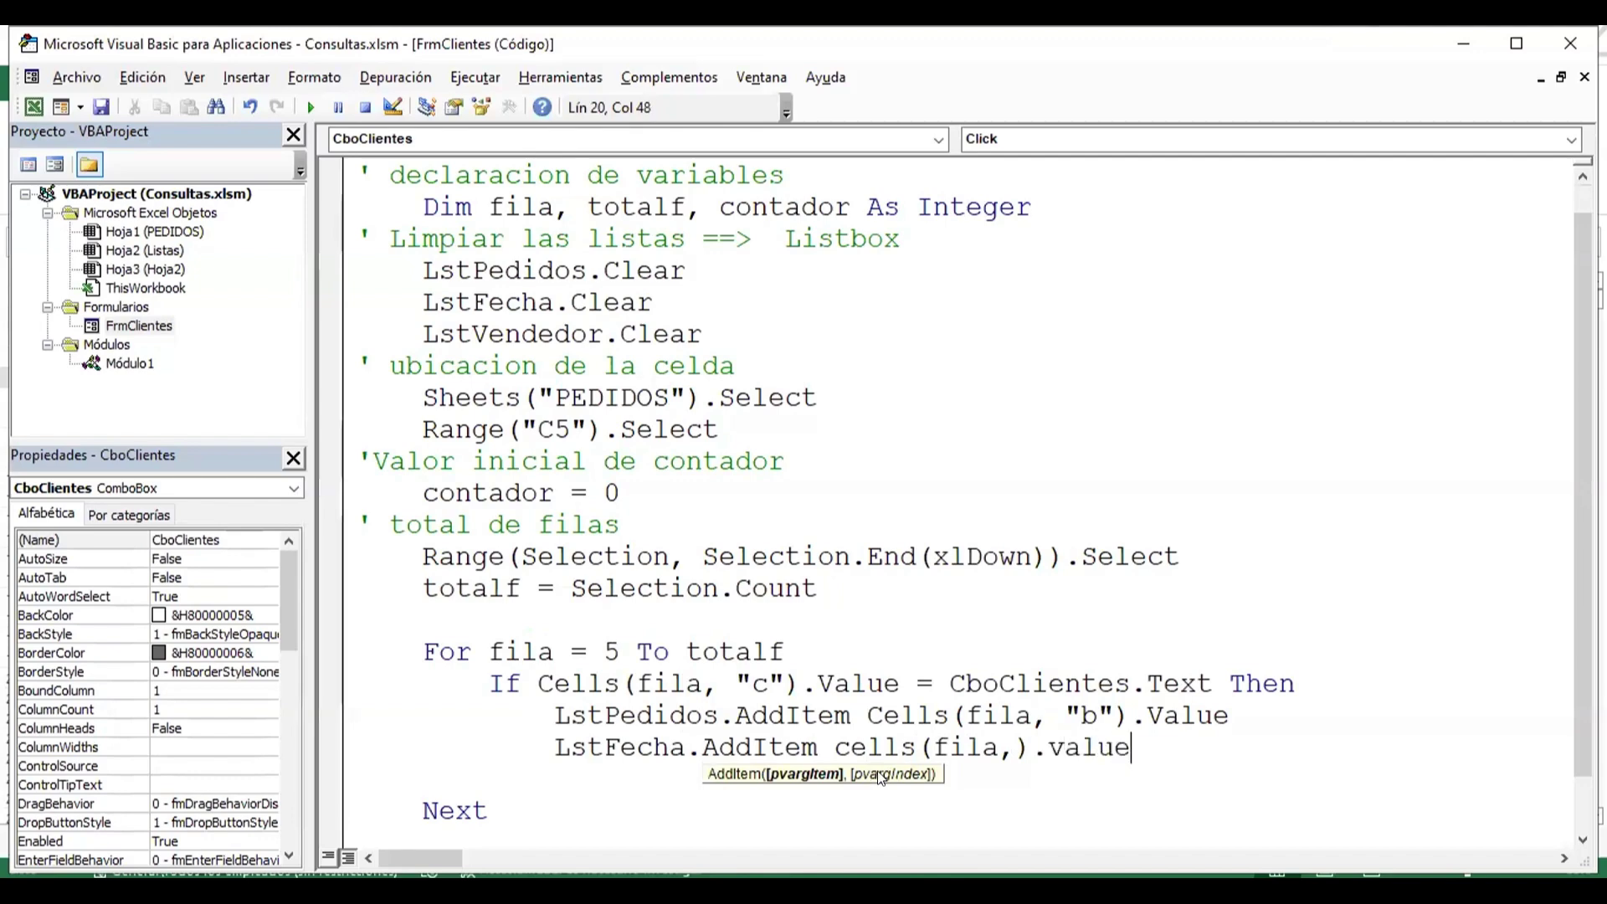
pyautogui.click(881, 779)
pyautogui.press('Return')
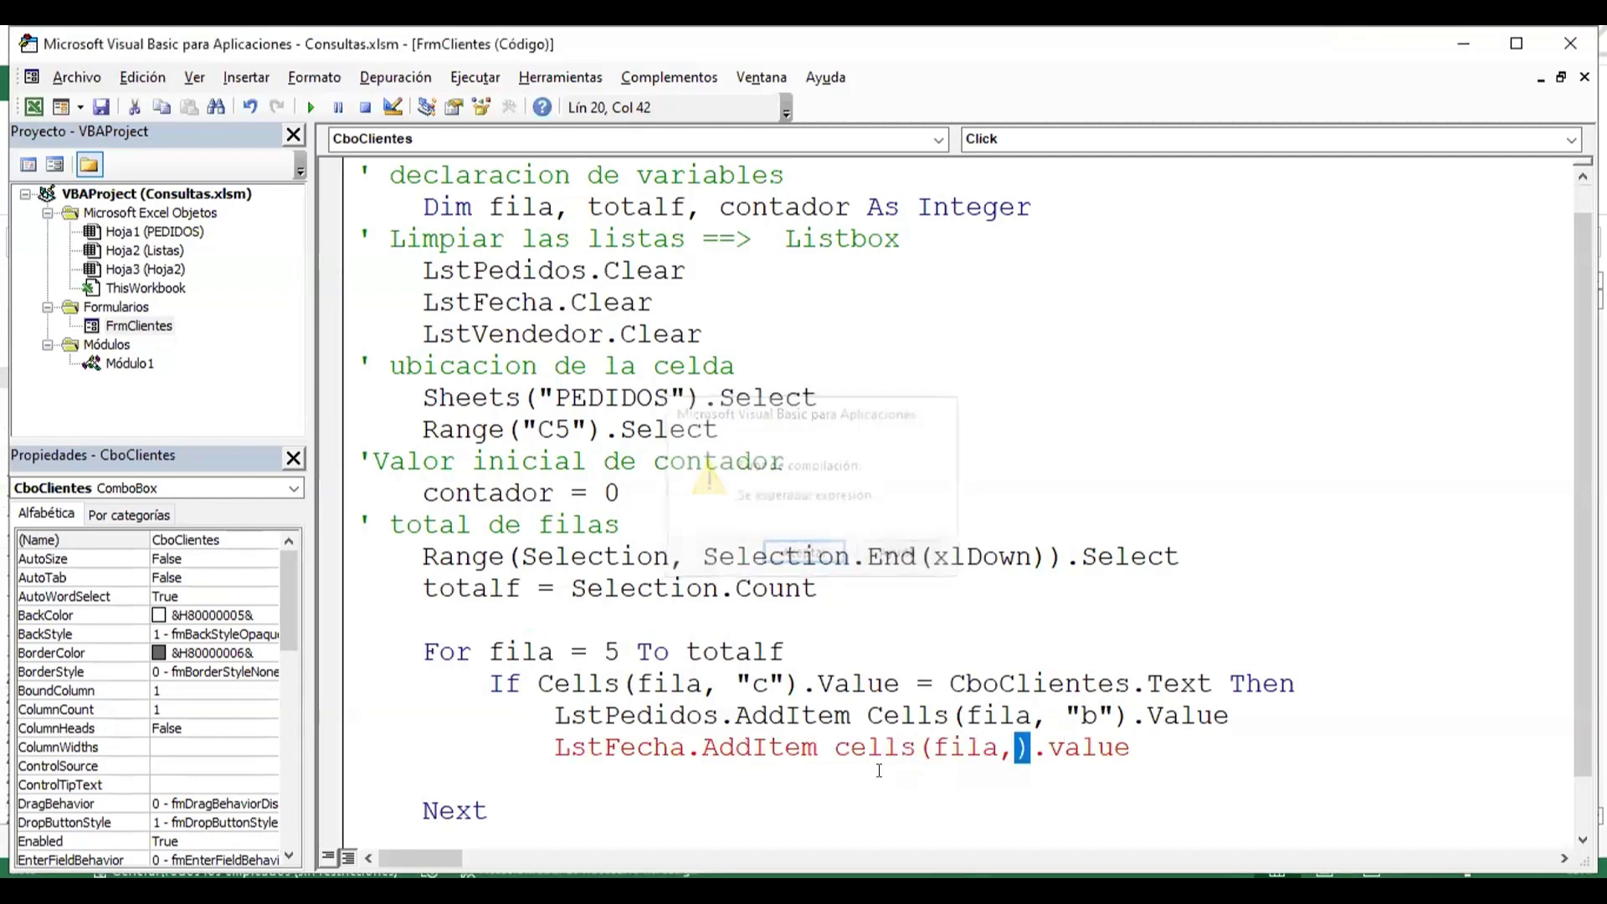
# - Fix the date line to Cells(fila, "e").Value, indent a new line, and find the Vendedor column
pyautogui.click(34, 106)
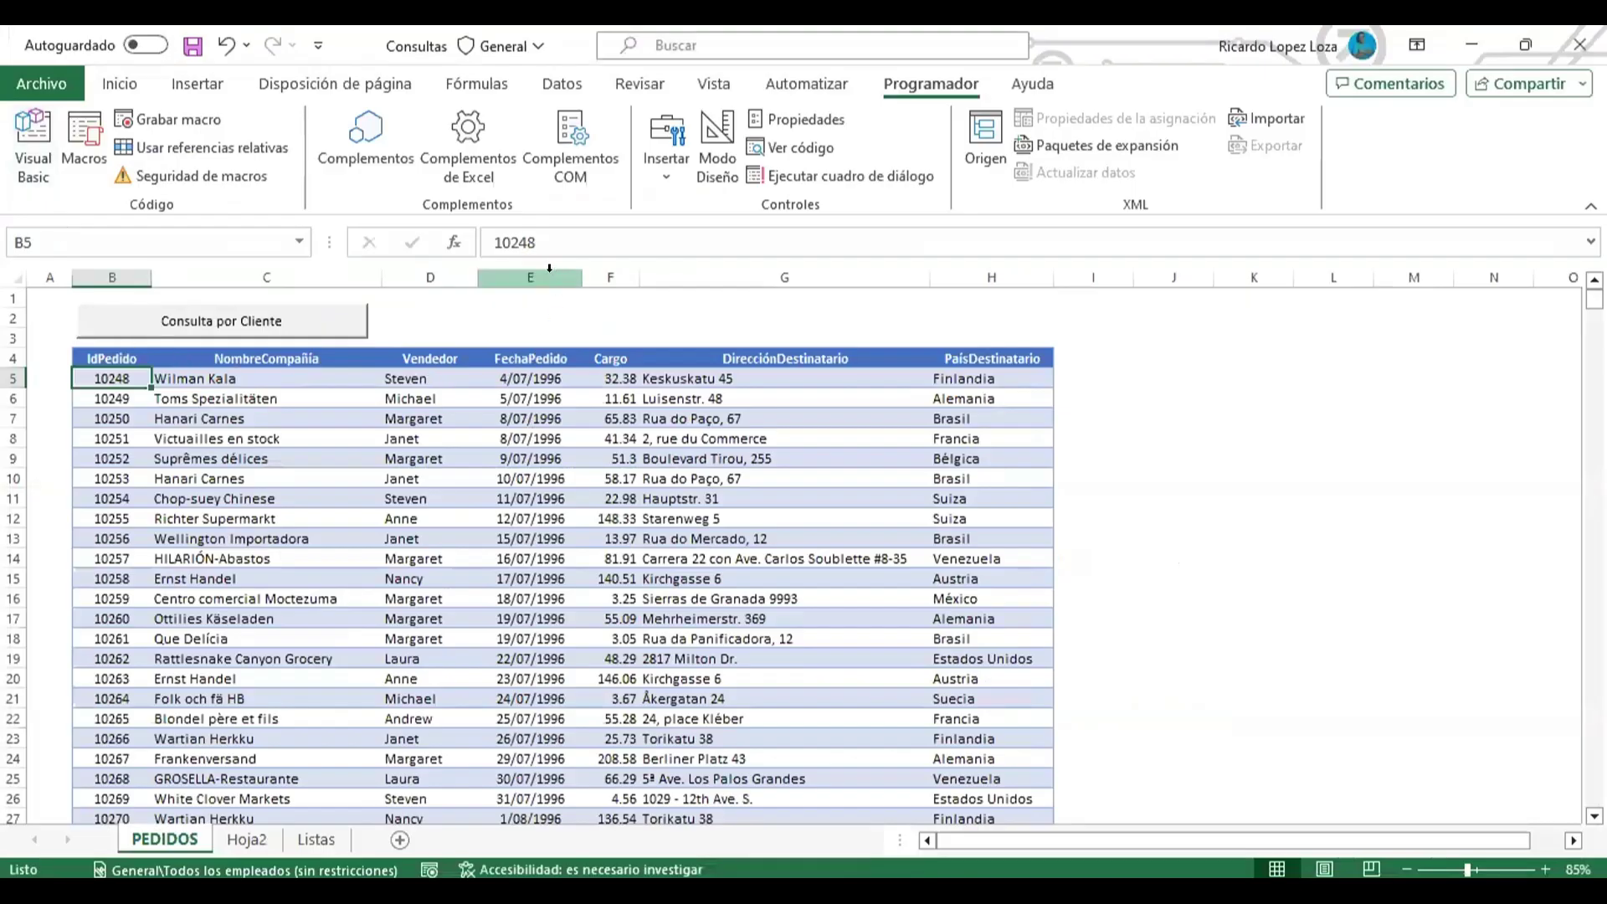
pyautogui.click(46, 154)
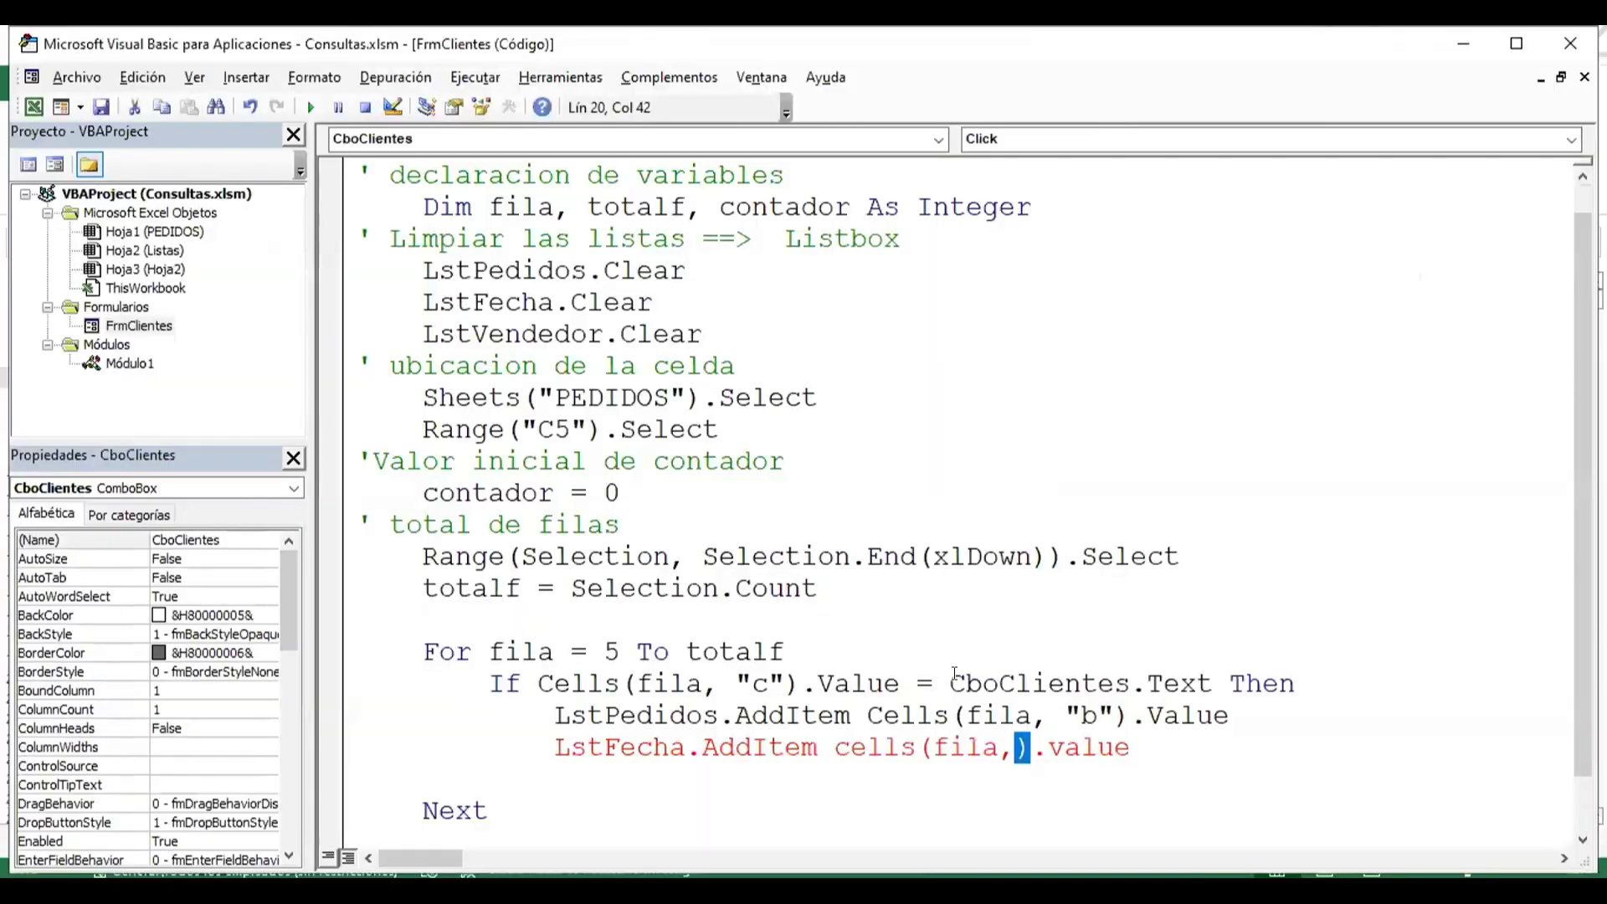
pyautogui.click(1013, 749)
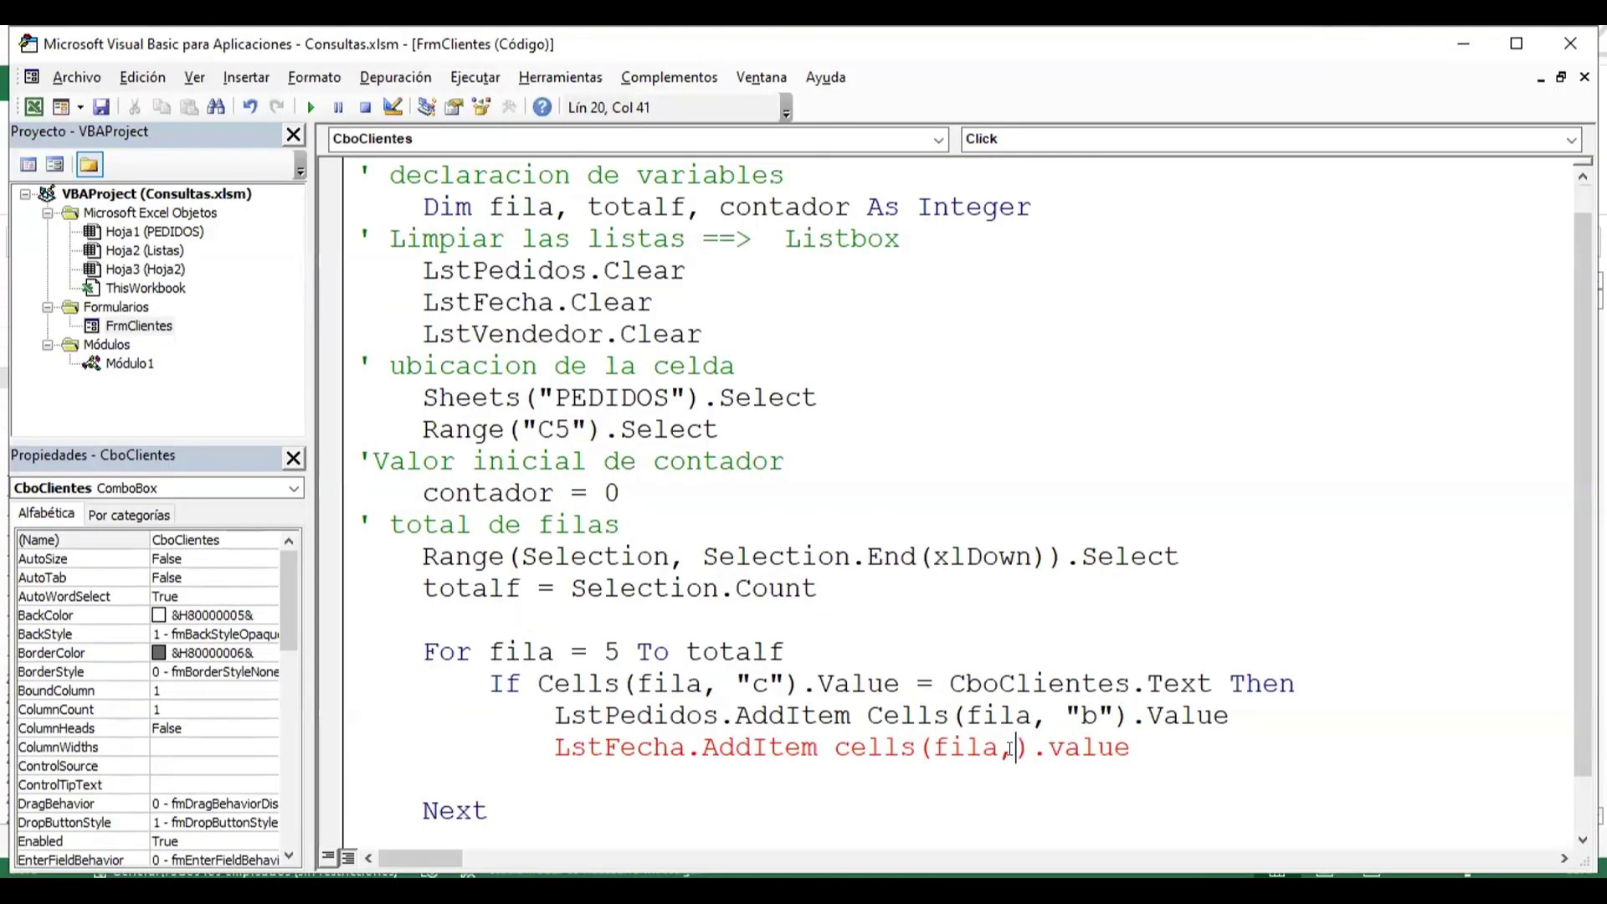
pyautogui.write('"e"')
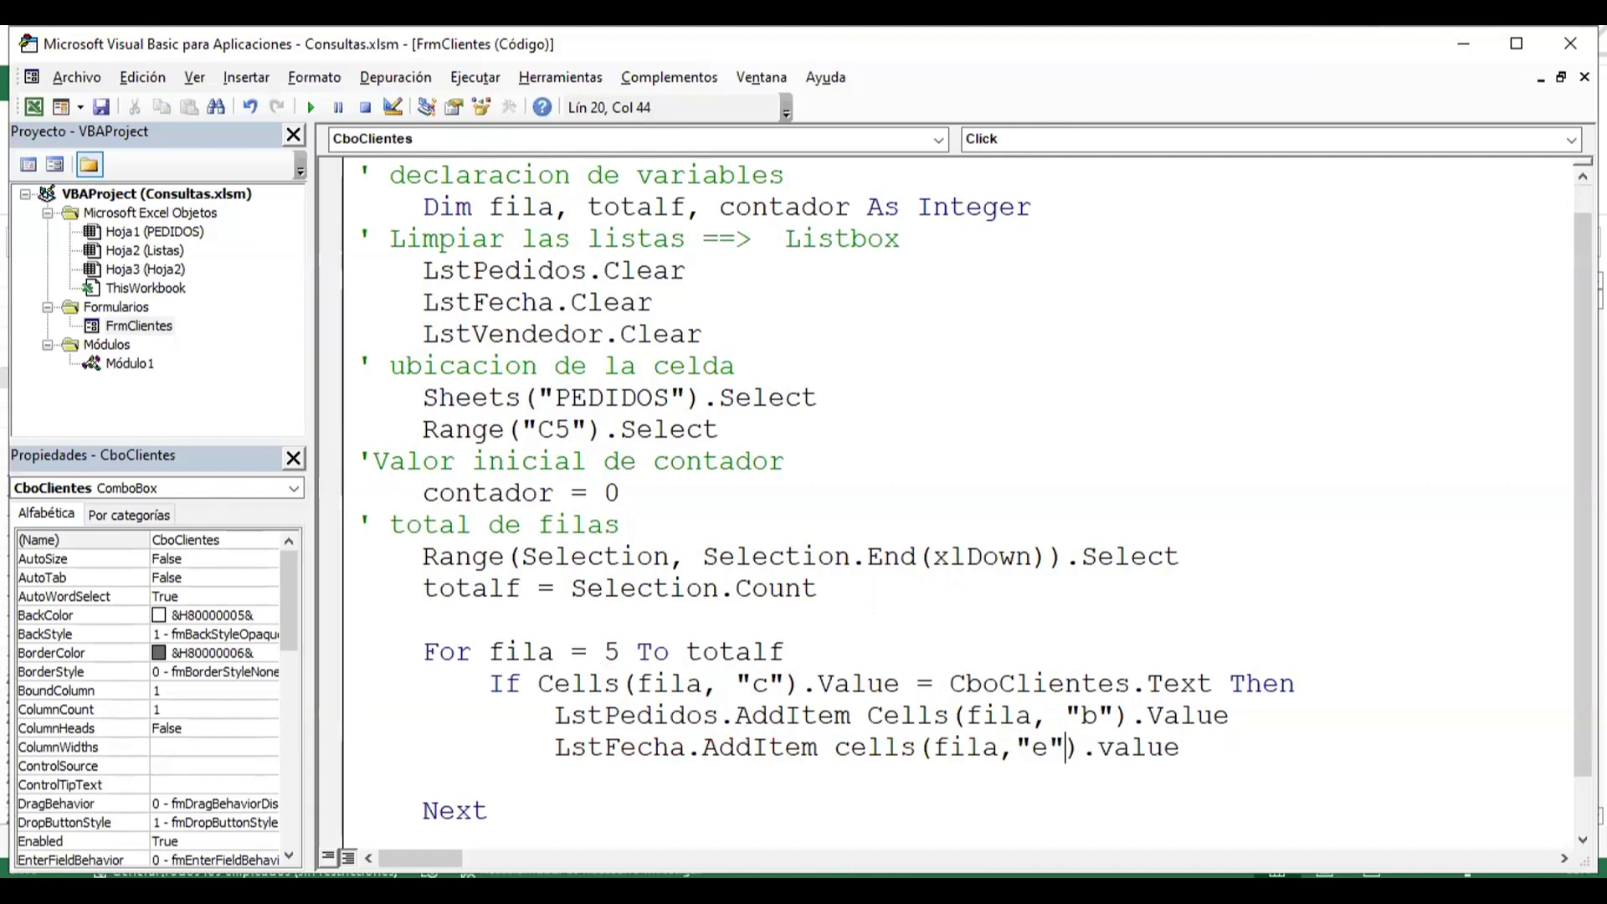
pyautogui.press('Down')
pyautogui.press('Tab')
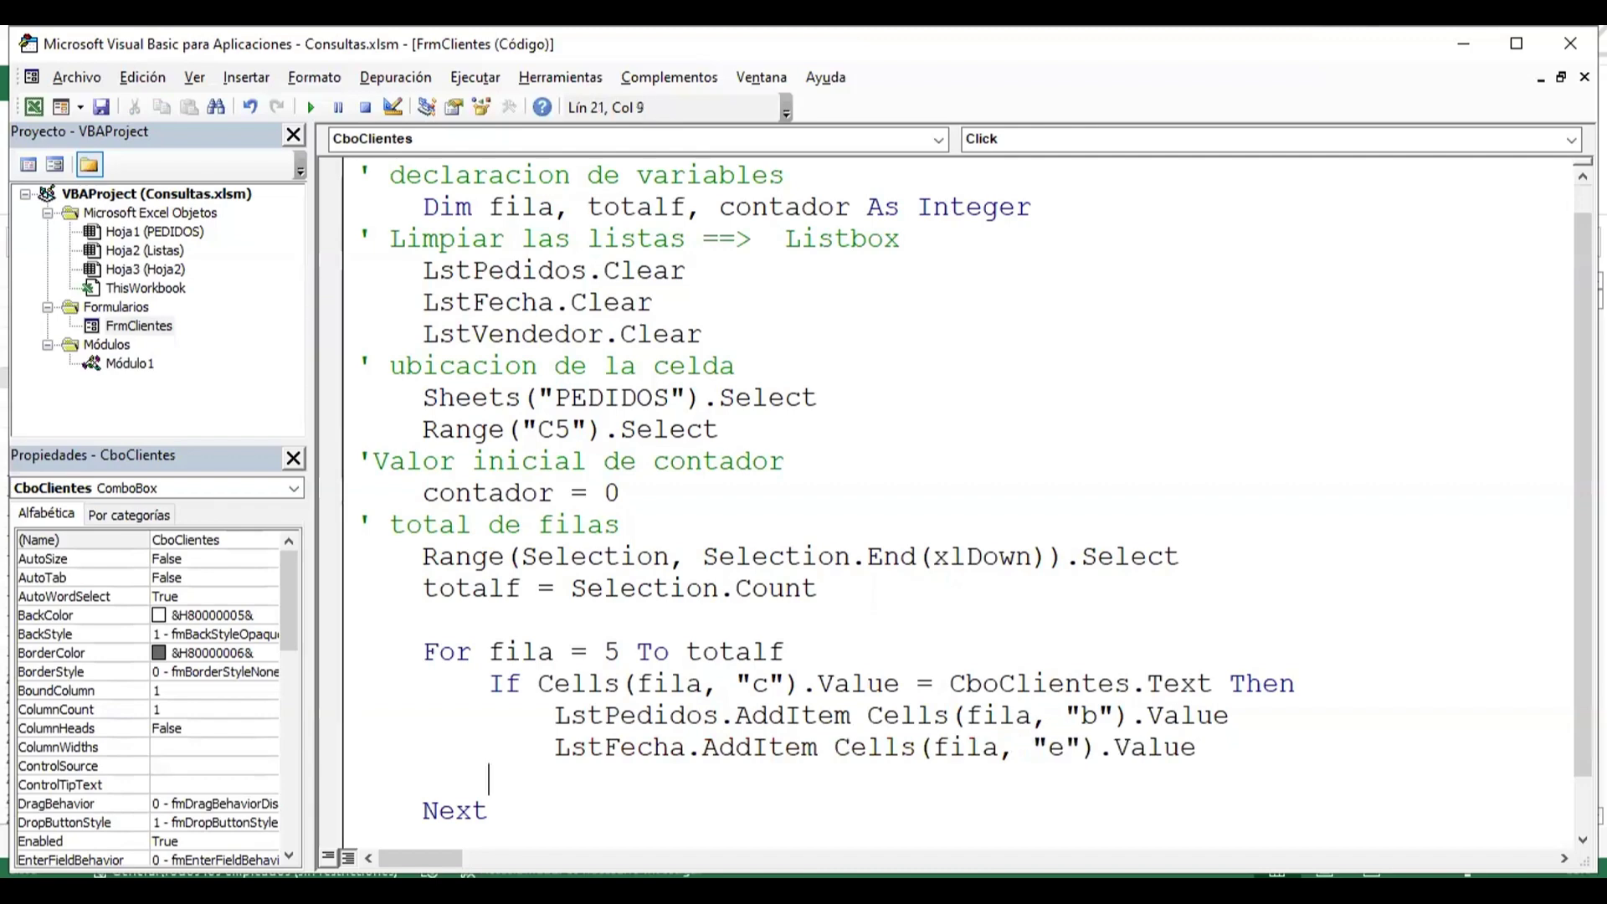
pyautogui.press('Tab')
pyautogui.click(40, 115)
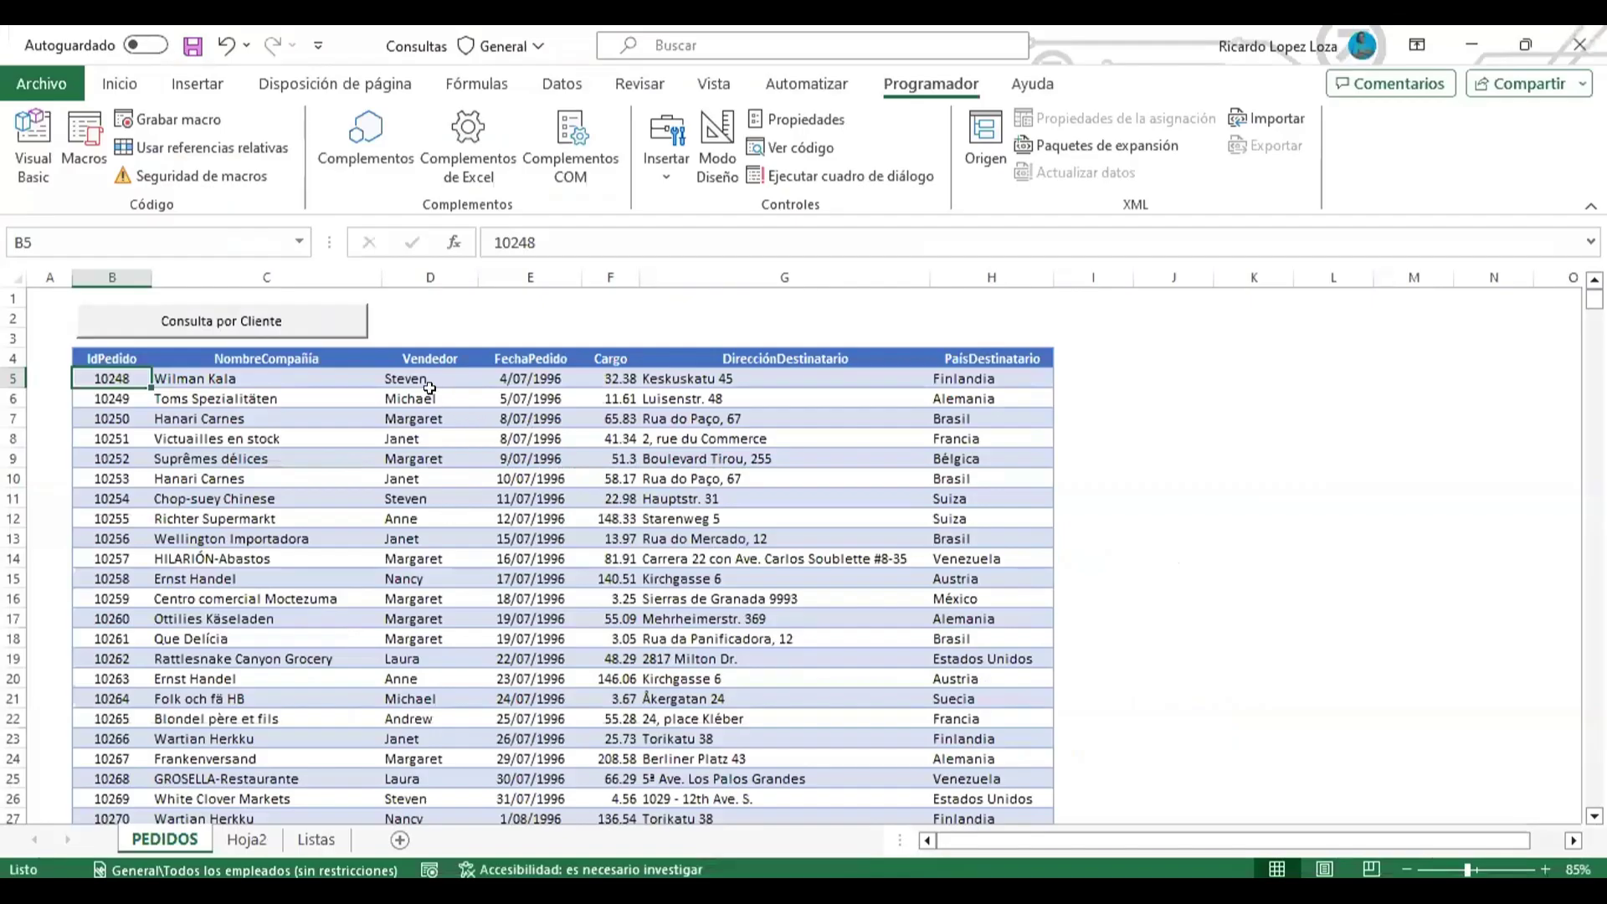
pyautogui.click(430, 378)
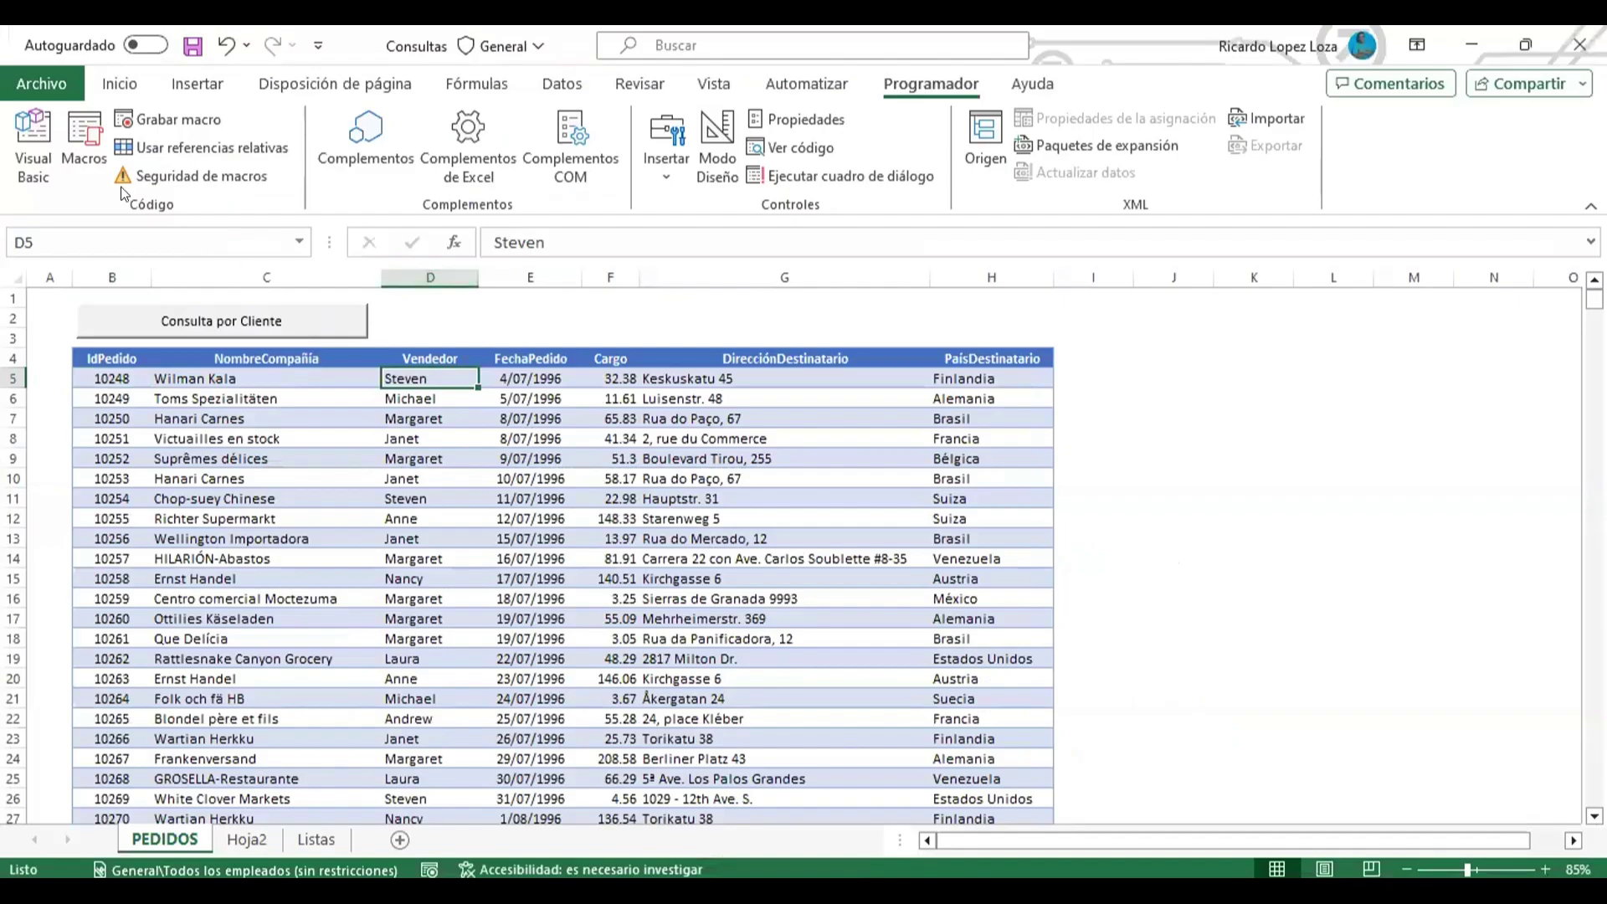
# - Add LstVendedor.AddItem Cells(fila, "d").Value and open a new line below it
pyautogui.click(34, 142)
pyautogui.hotkey('ctrl', 'space')
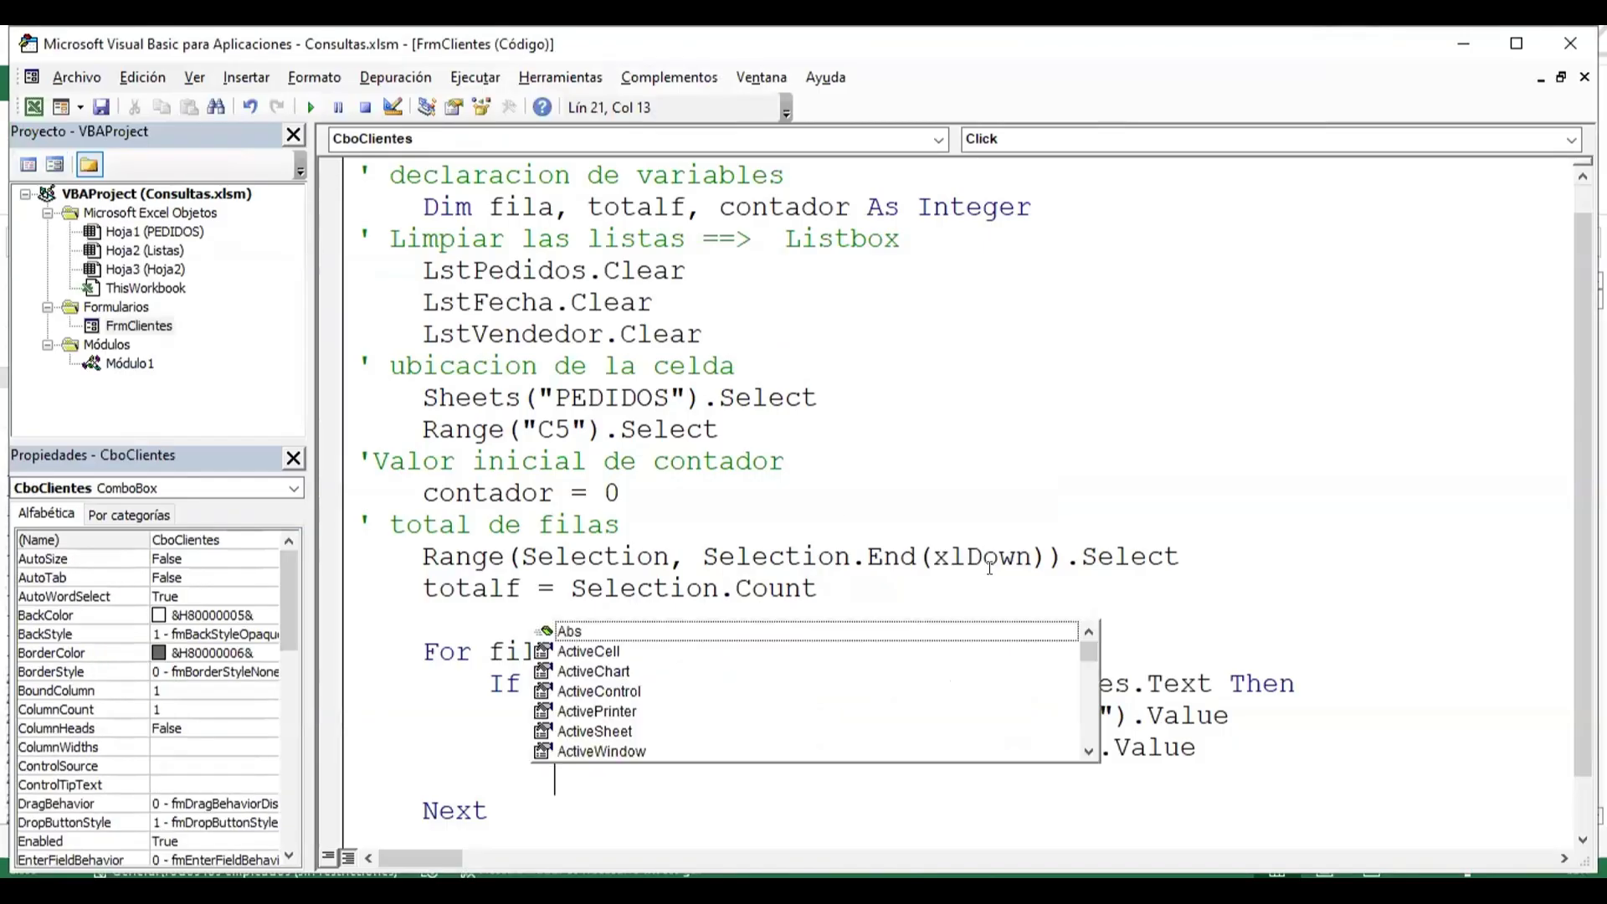
pyautogui.write('ls')
pyautogui.press('Down')
pyautogui.press('Down')
pyautogui.press('Tab')
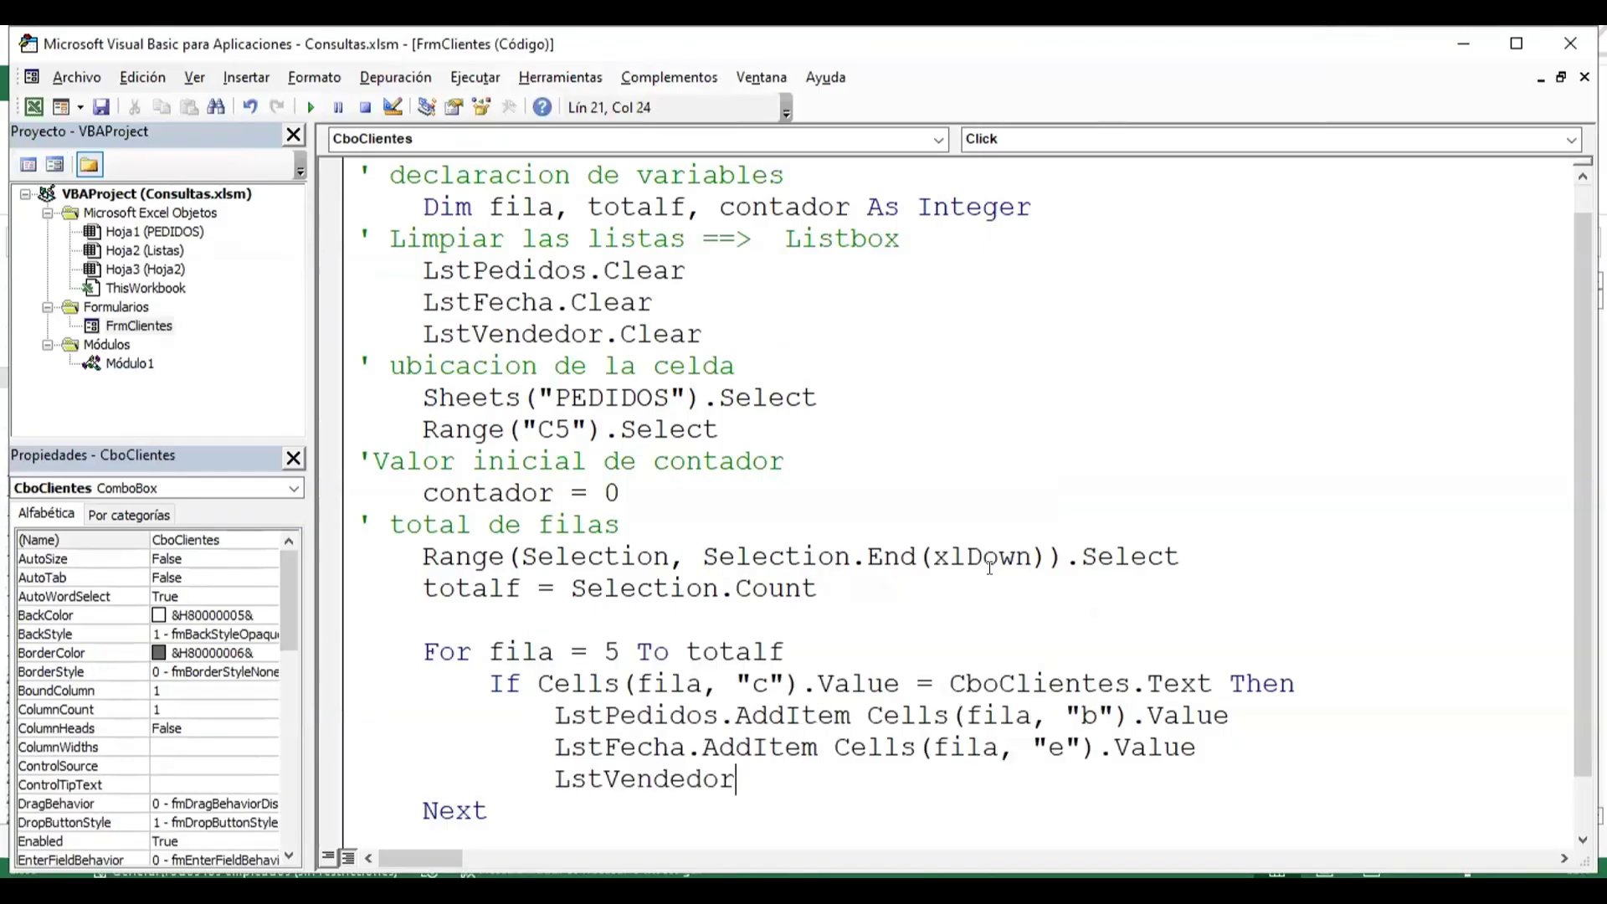
pyautogui.write('.')
pyautogui.press('Tab')
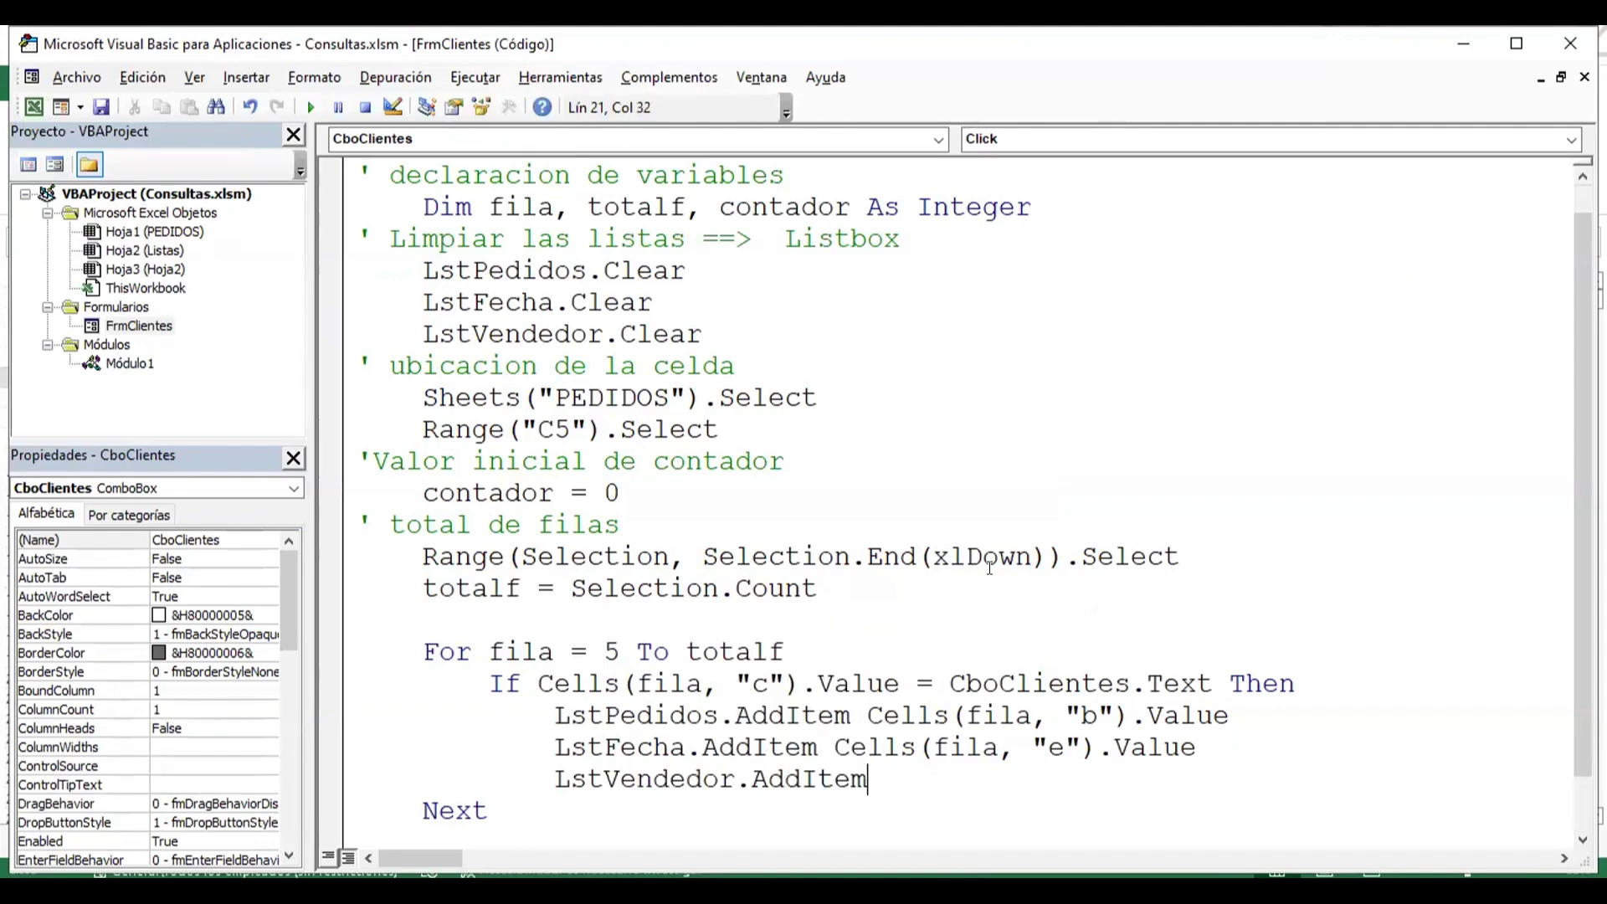
pyautogui.write(' cells')
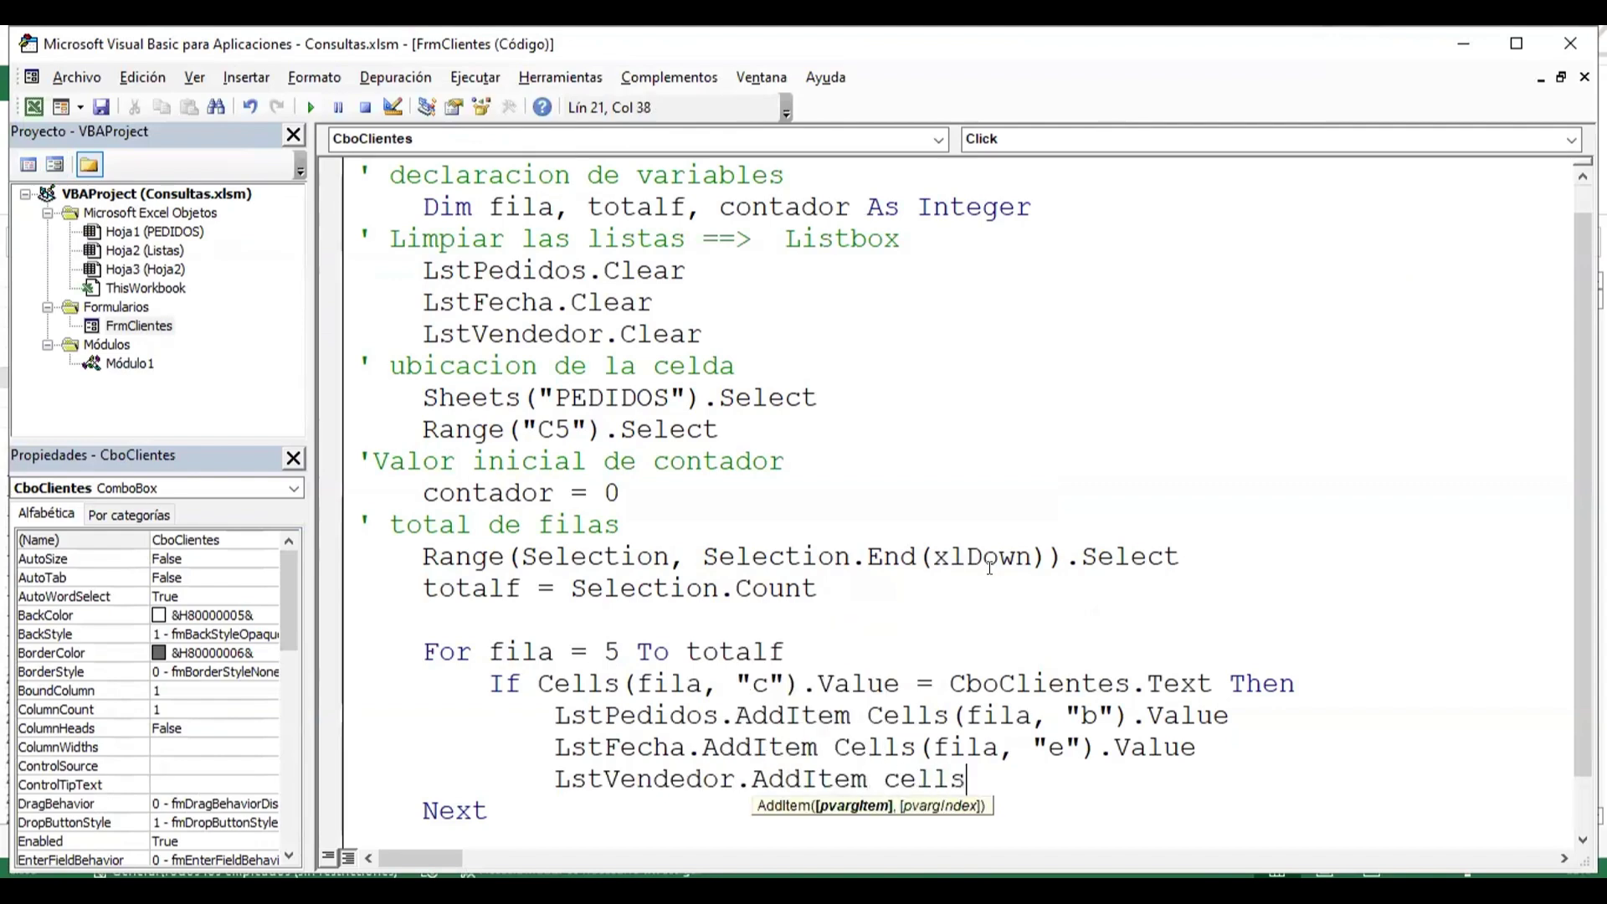
pyautogui.write('(fil')
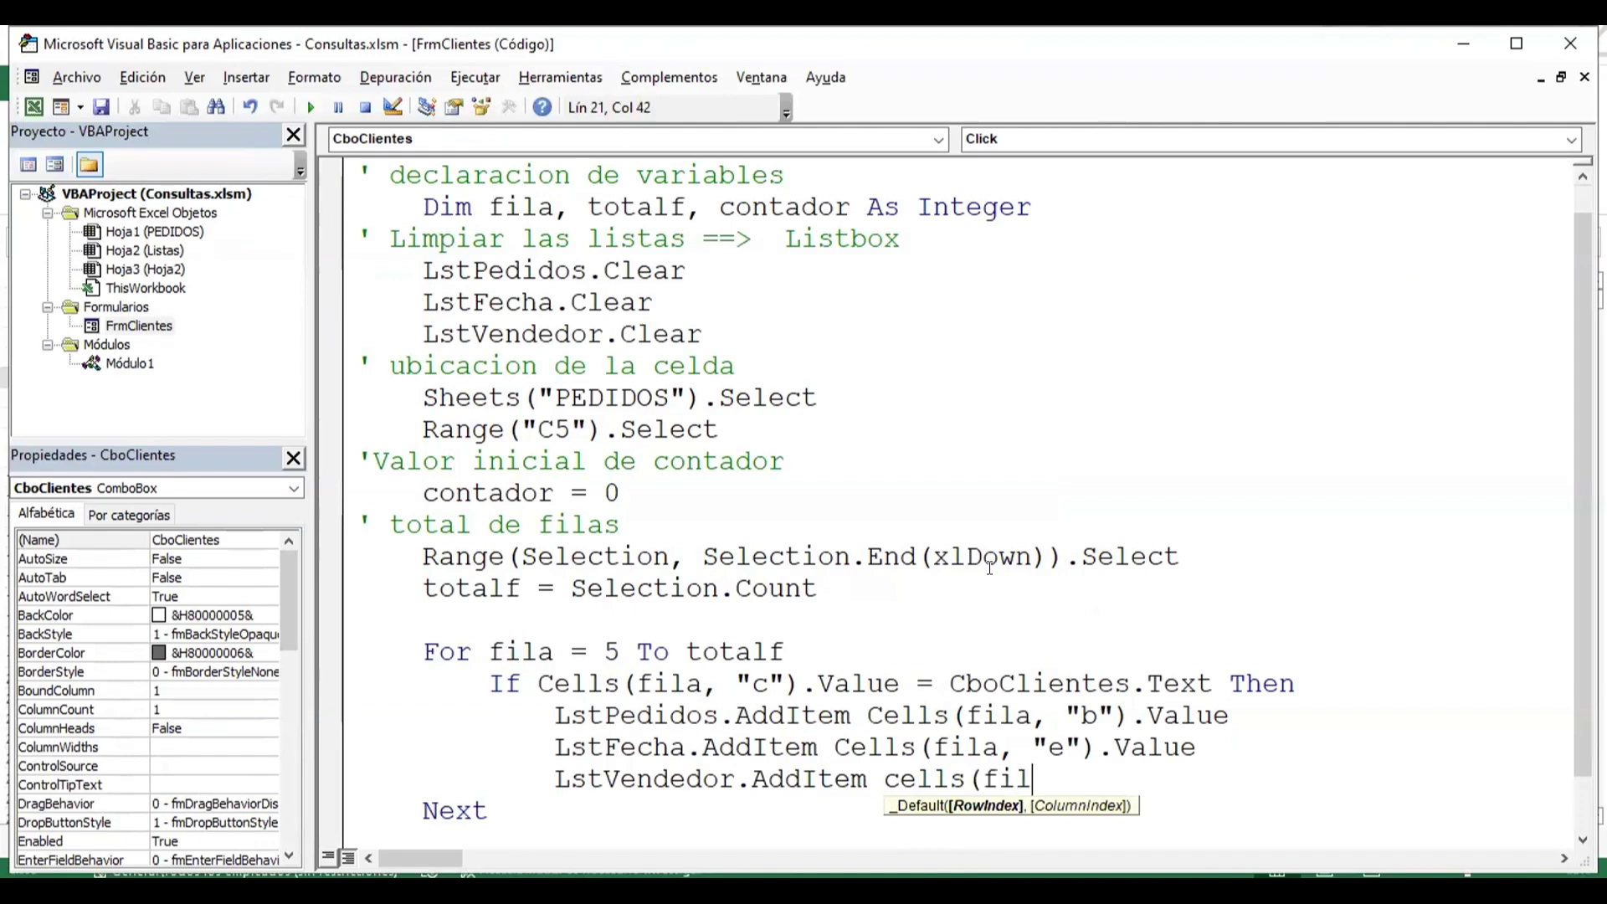
pyautogui.write('a,')
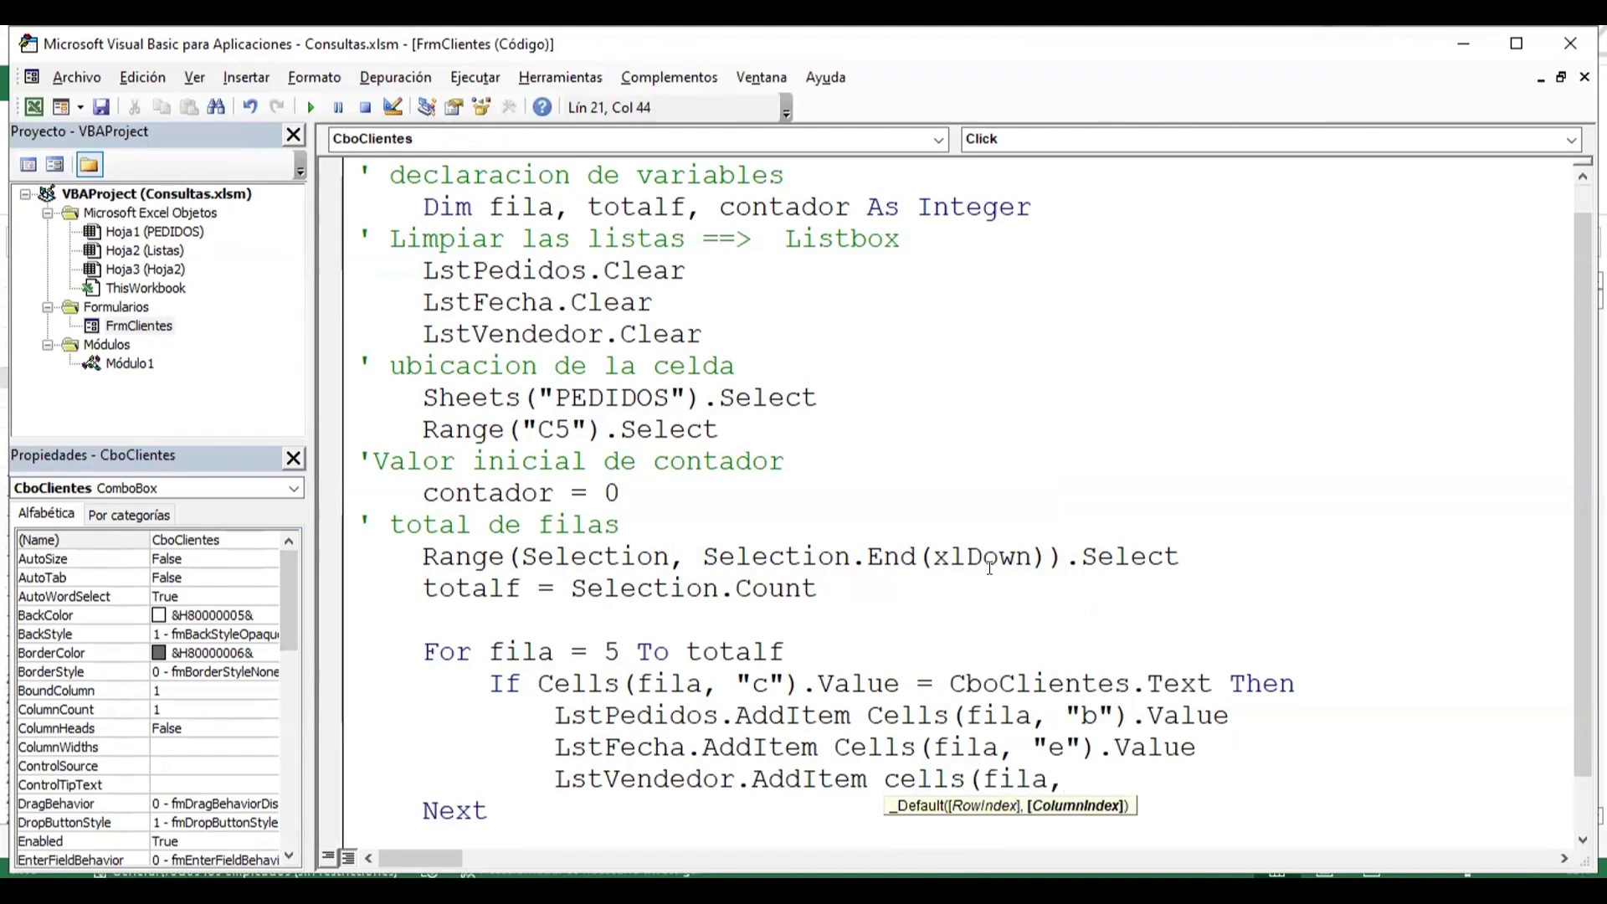
pyautogui.write('"d").')
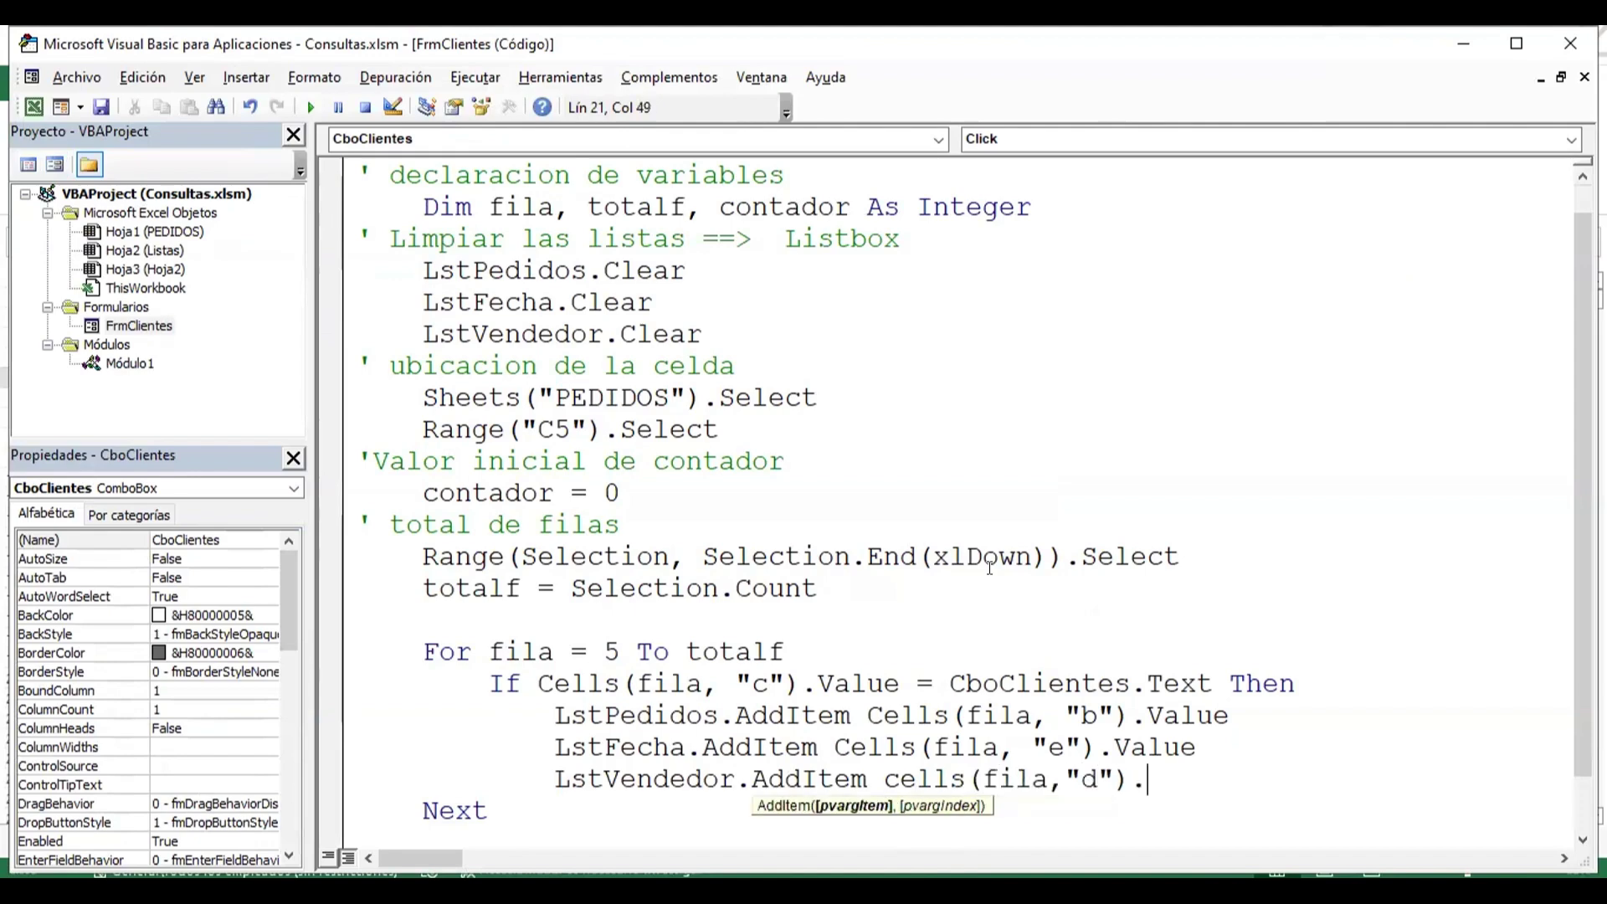
pyautogui.write('value')
pyautogui.press('Down')
pyautogui.press('Up')
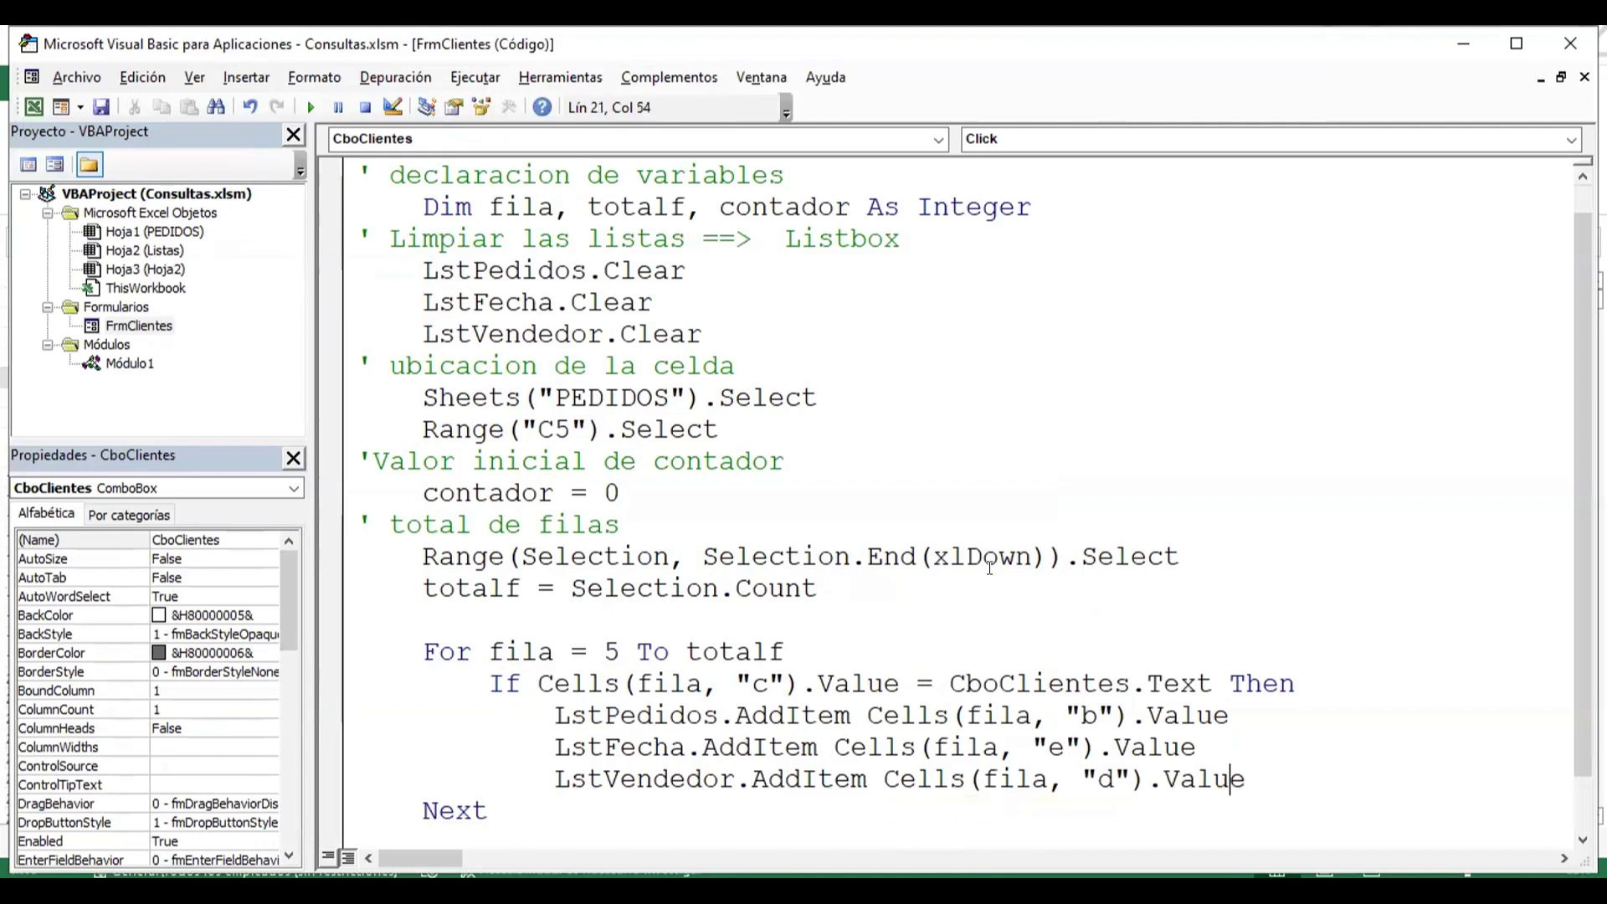
pyautogui.press('End')
pyautogui.press('Return')
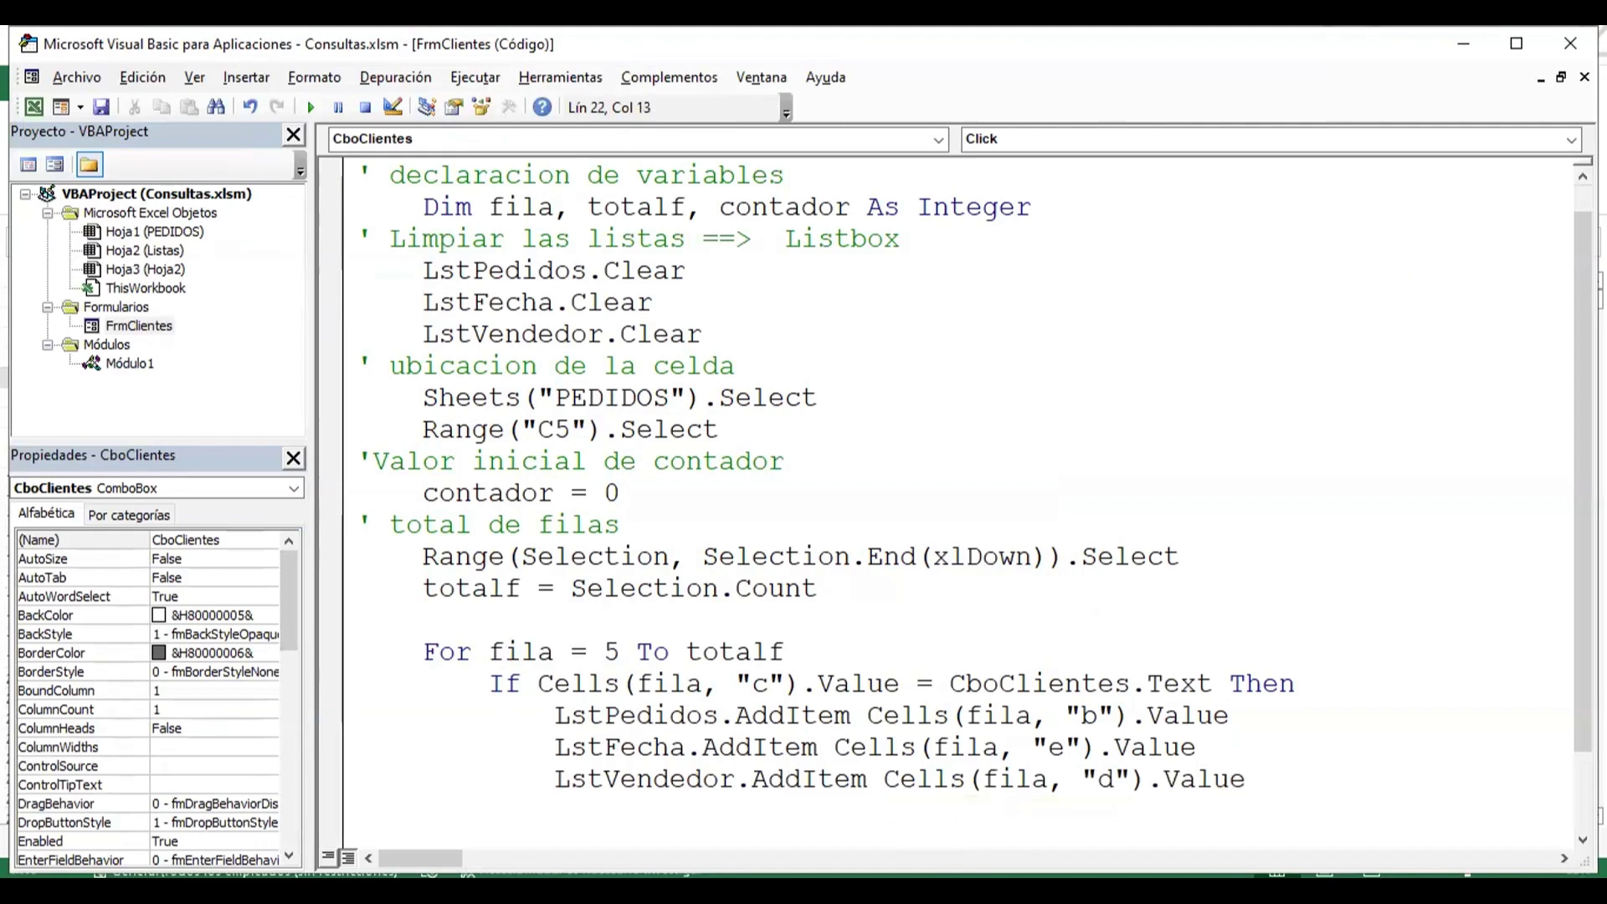
pyautogui.press('Left')
pyautogui.press('Left')
pyautogui.press('Right')
pyautogui.press('Right')
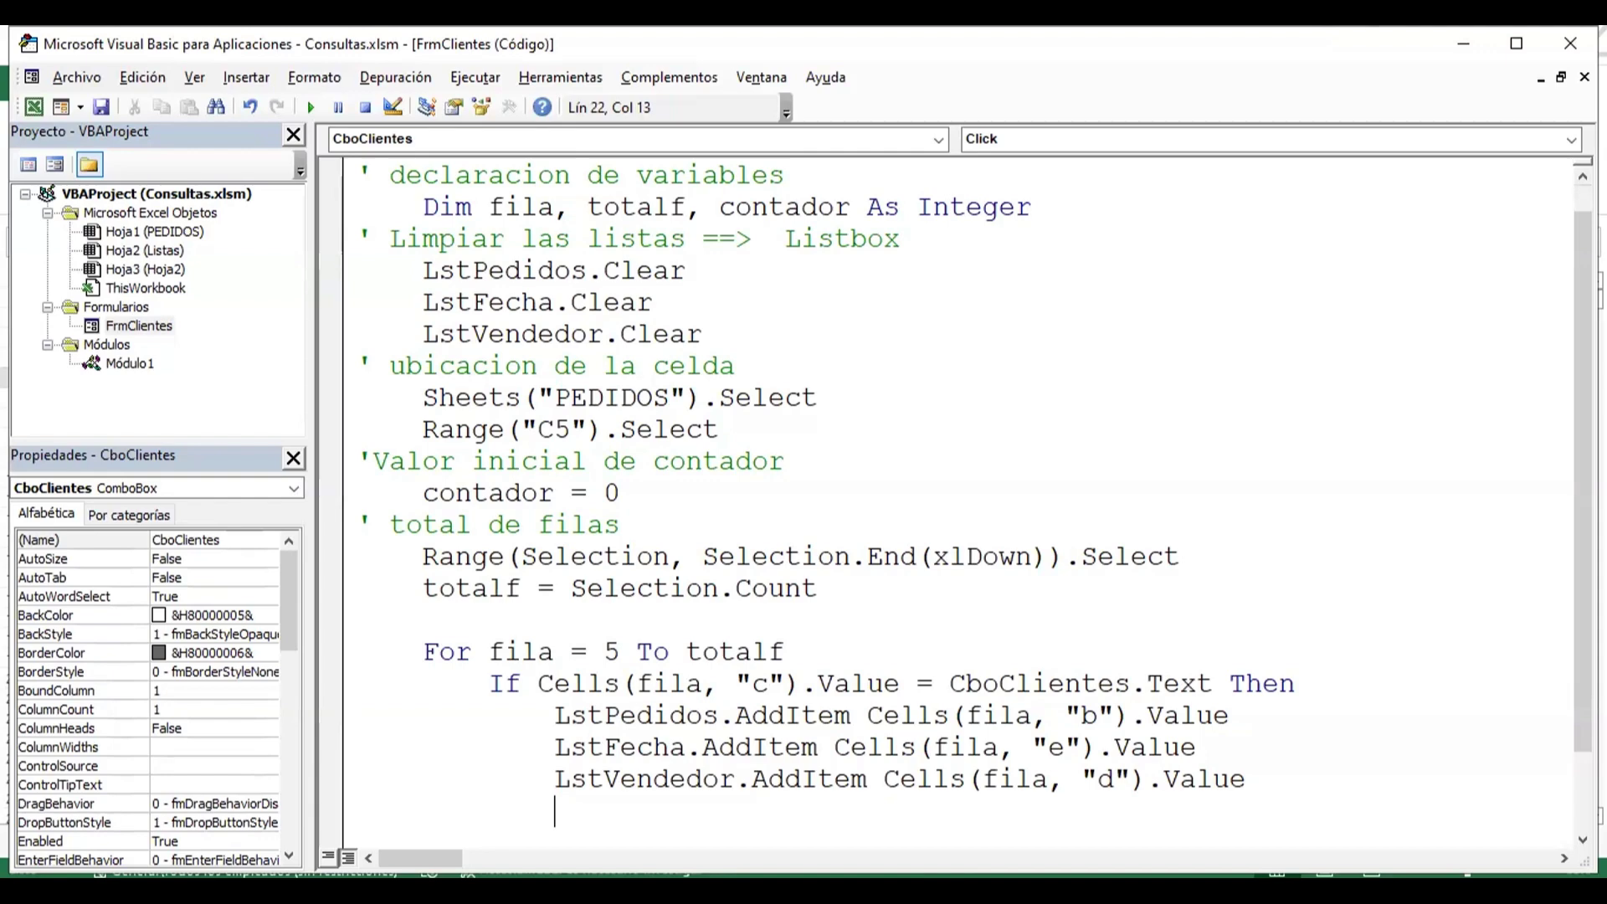
# - Add contador = contador + 1 inside the If, then close it with End If and Next
pyautogui.write('contador ')
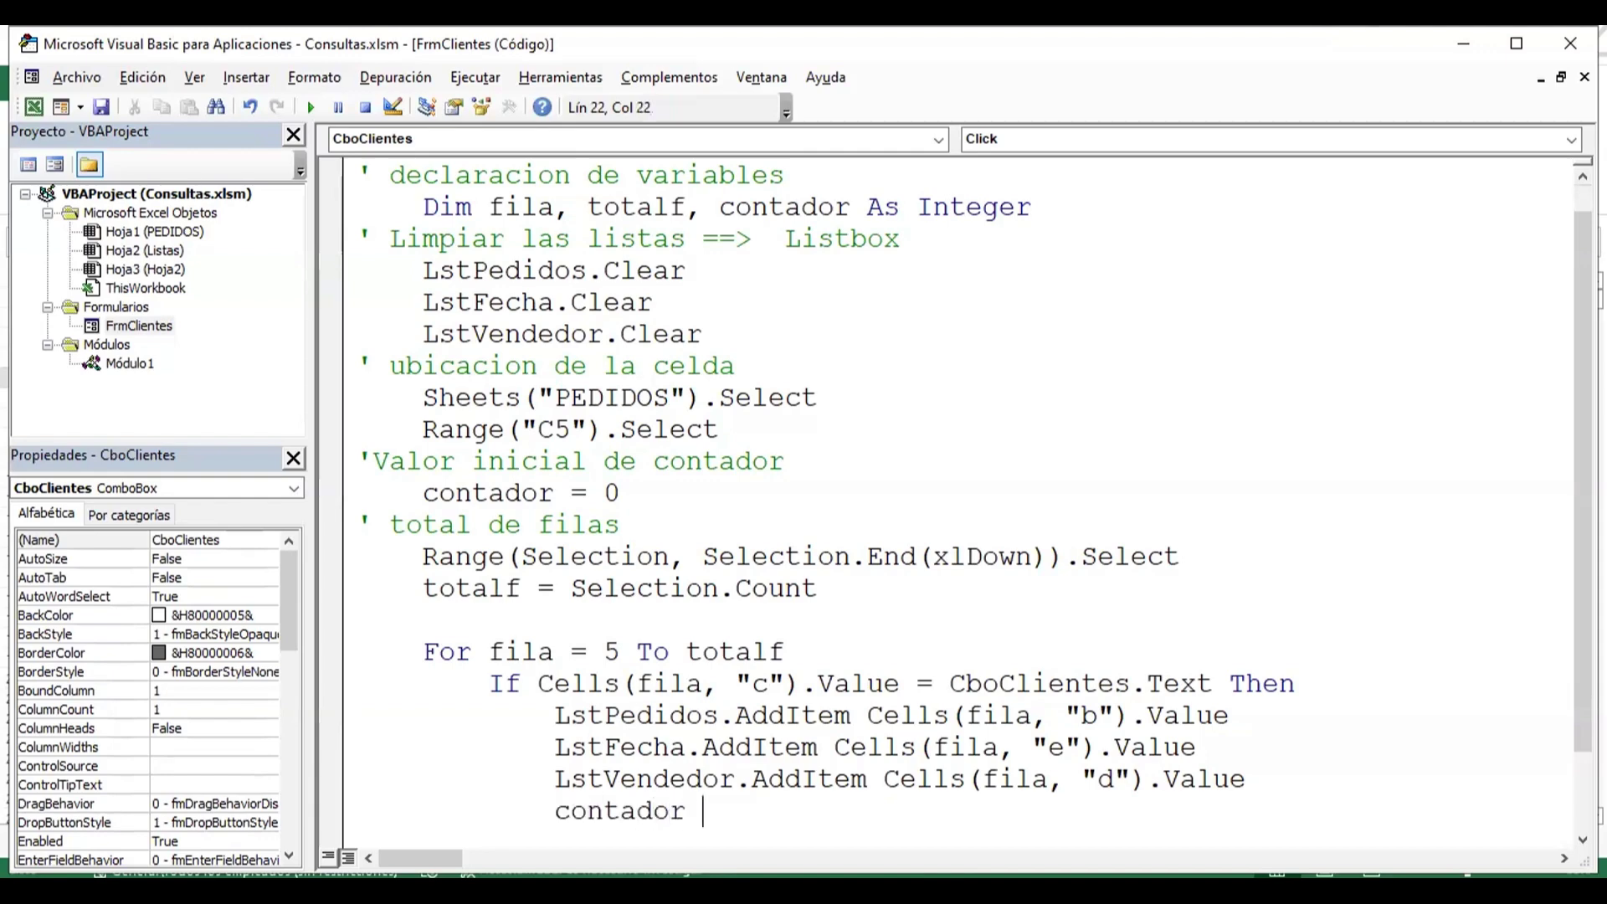
pyautogui.write('= conta')
pyautogui.write('dor +')
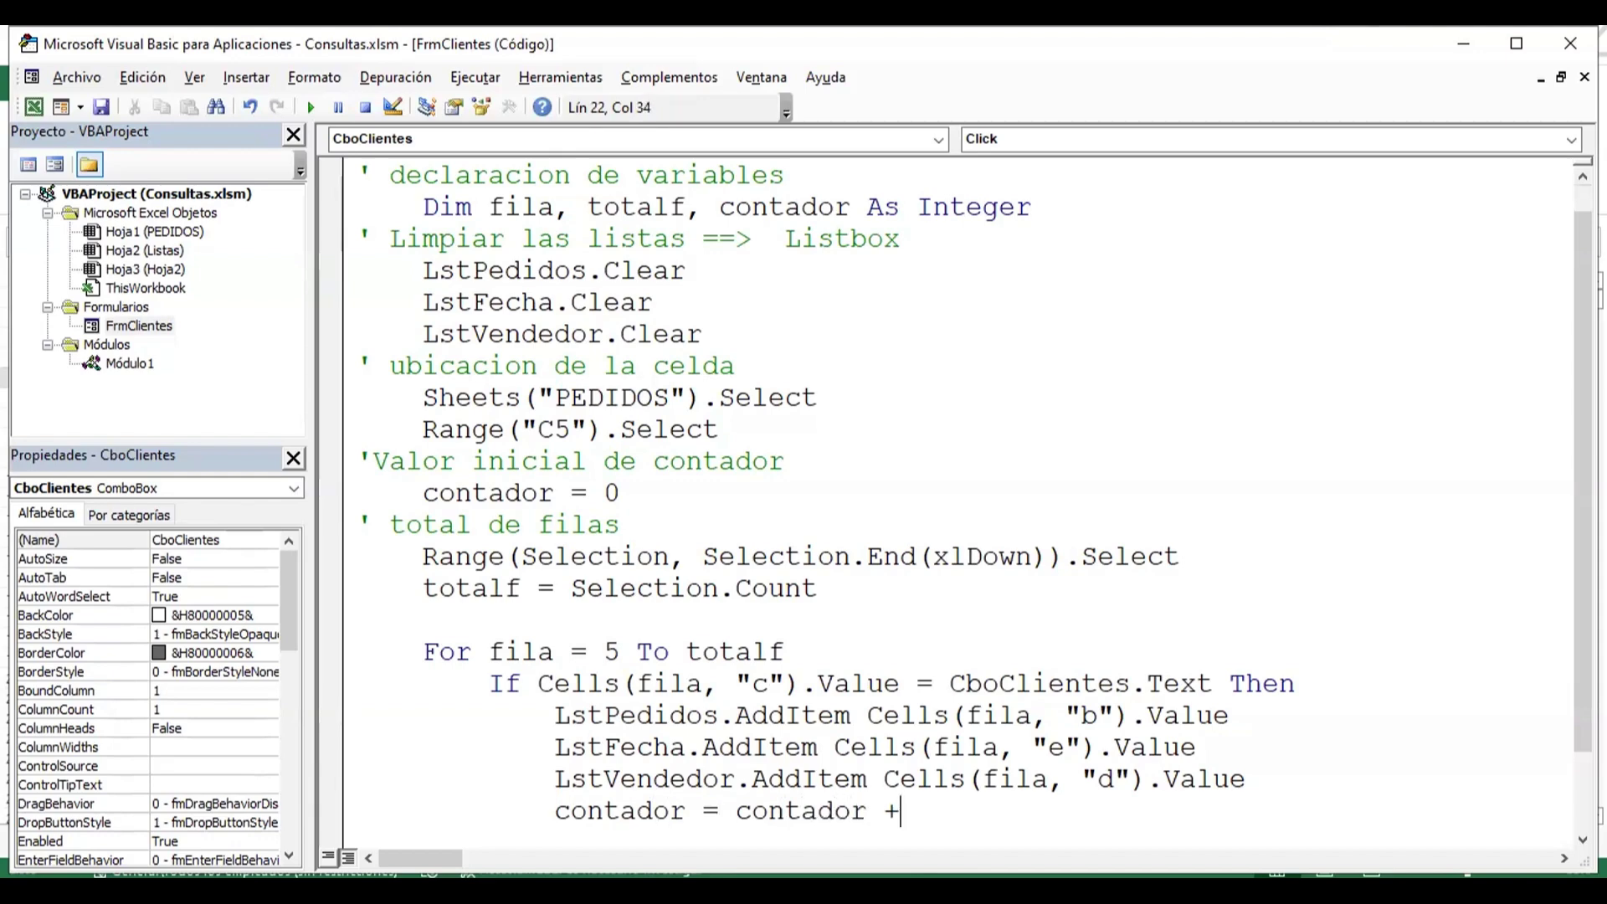
pyautogui.write('1')
pyautogui.press('Return')
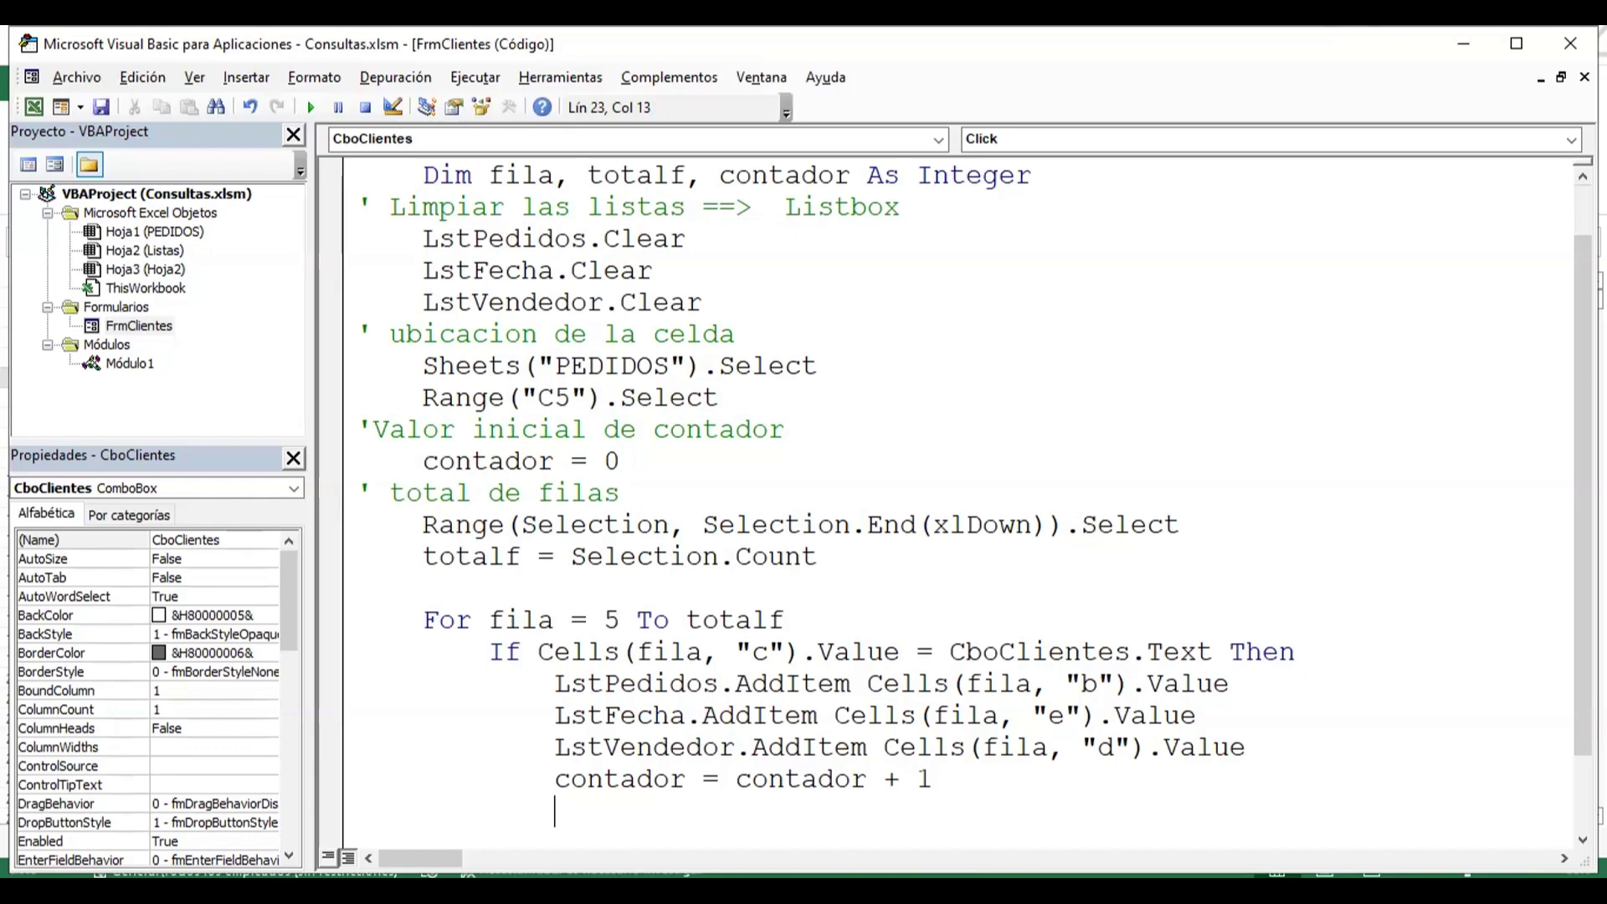
pyautogui.press('BackSpace')
pyautogui.press('BackSpace')
pyautogui.press('BackSpace')
pyautogui.press('BackSpace')
pyautogui.write('end if')
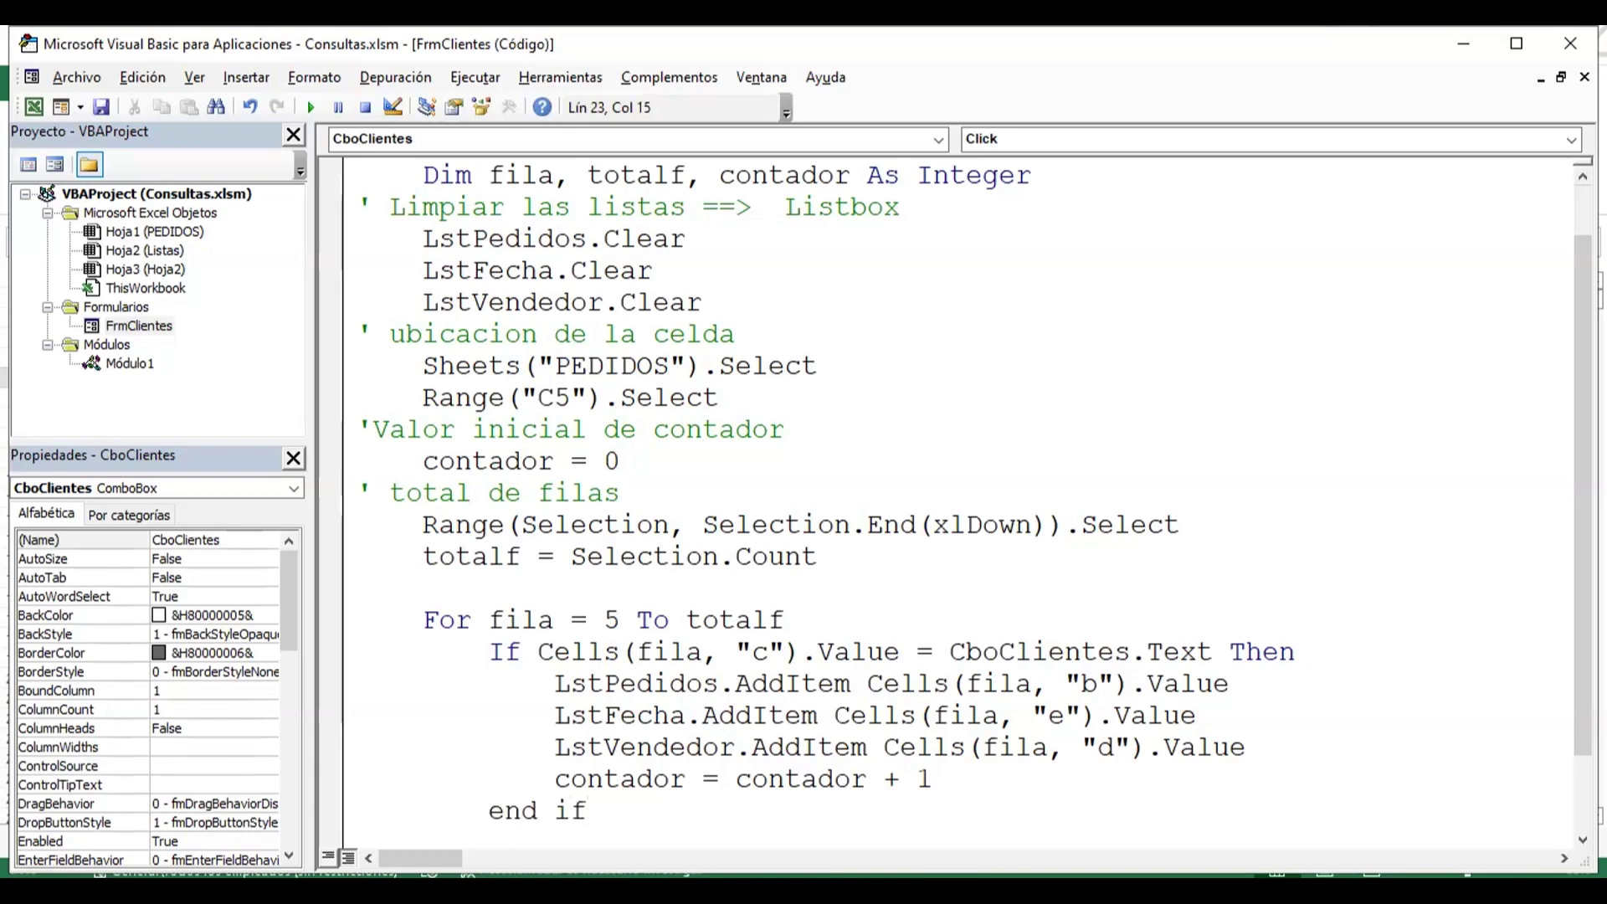
pyautogui.press('Return')
pyautogui.press('BackSpace')
pyautogui.press('BackSpace')
pyautogui.press('BackSpace')
pyautogui.write('Next')
pyautogui.press('Return')
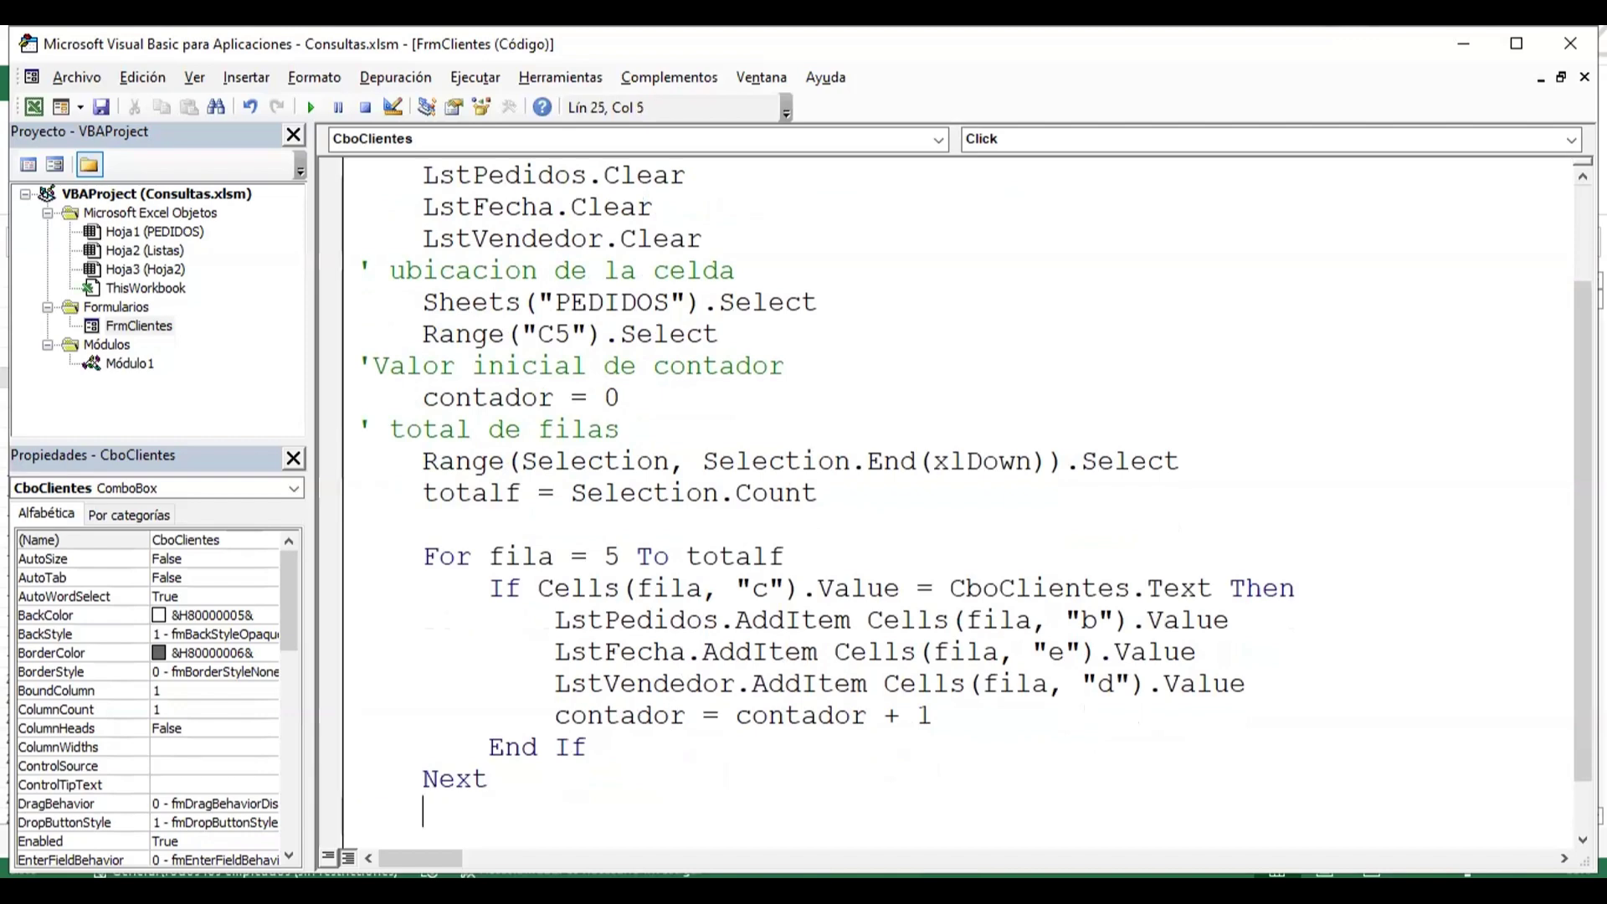
pyautogui.press('Up')
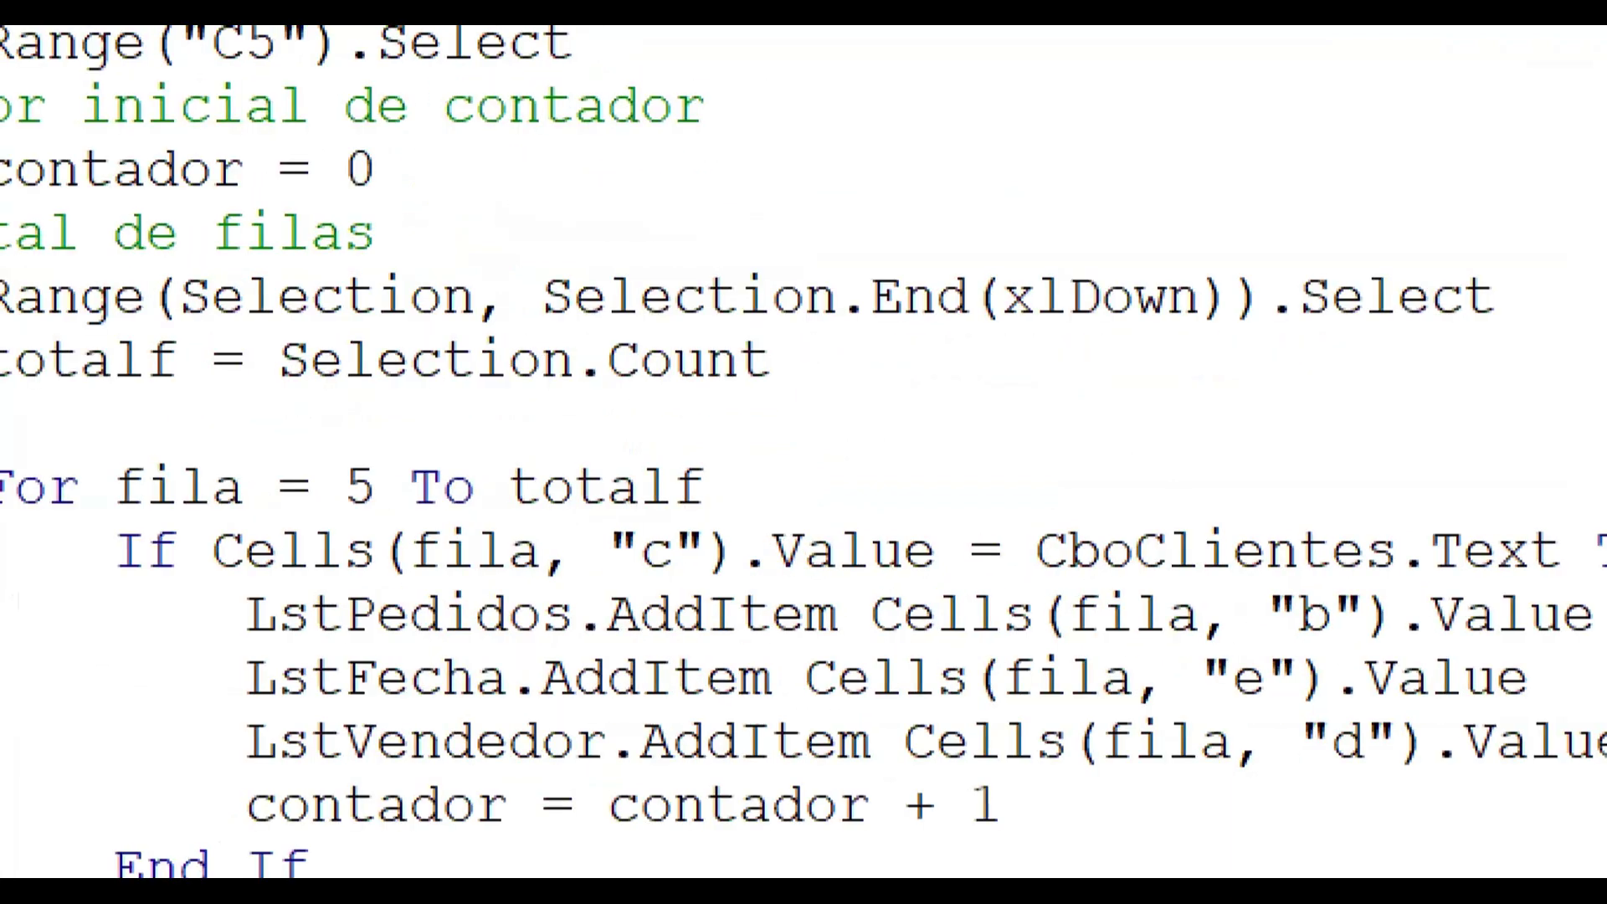
pyautogui.moveTo(562, 474); pyautogui.dragTo(611, 533)
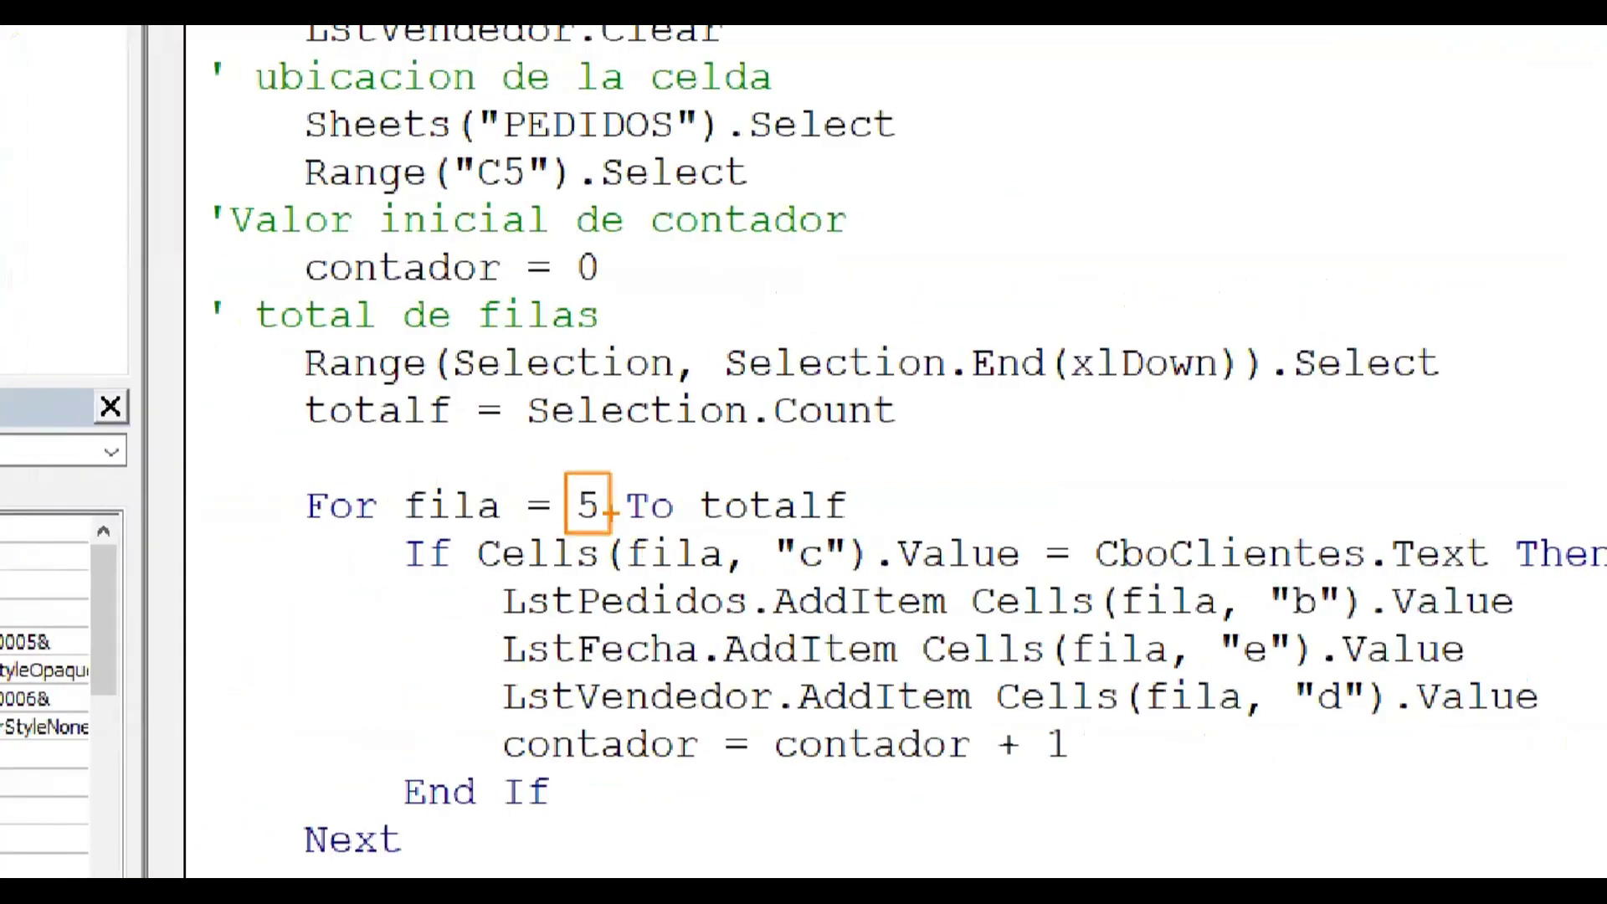
pyautogui.moveTo(609, 478)
pyautogui.mouseDown()
pyautogui.moveTo(745, 533)
pyautogui.moveTo(718, 554)
pyautogui.moveTo(682, 528)
pyautogui.mouseUp()
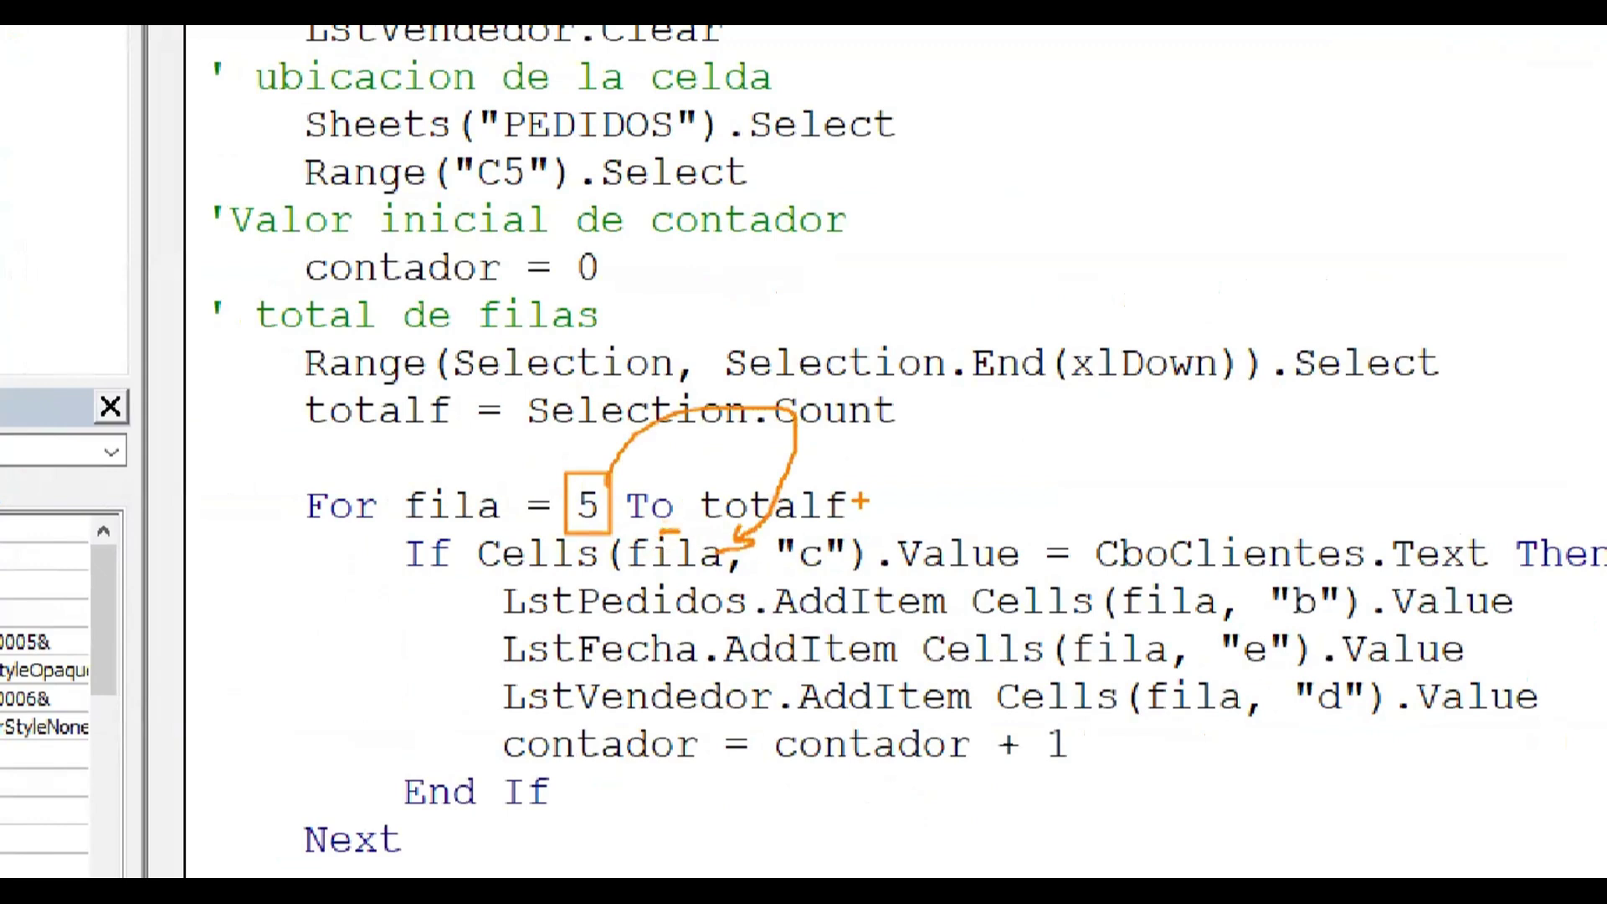
pyautogui.moveTo(886, 492); pyautogui.dragTo(860, 500)
pyautogui.moveTo(941, 456)
pyautogui.mouseDown()
pyautogui.moveTo(936, 496)
pyautogui.moveTo(954, 452)
pyautogui.moveTo(997, 476)
pyautogui.moveTo(990, 502)
pyautogui.mouseUp()
pyautogui.moveTo(1028, 452); pyautogui.dragTo(1025, 459)
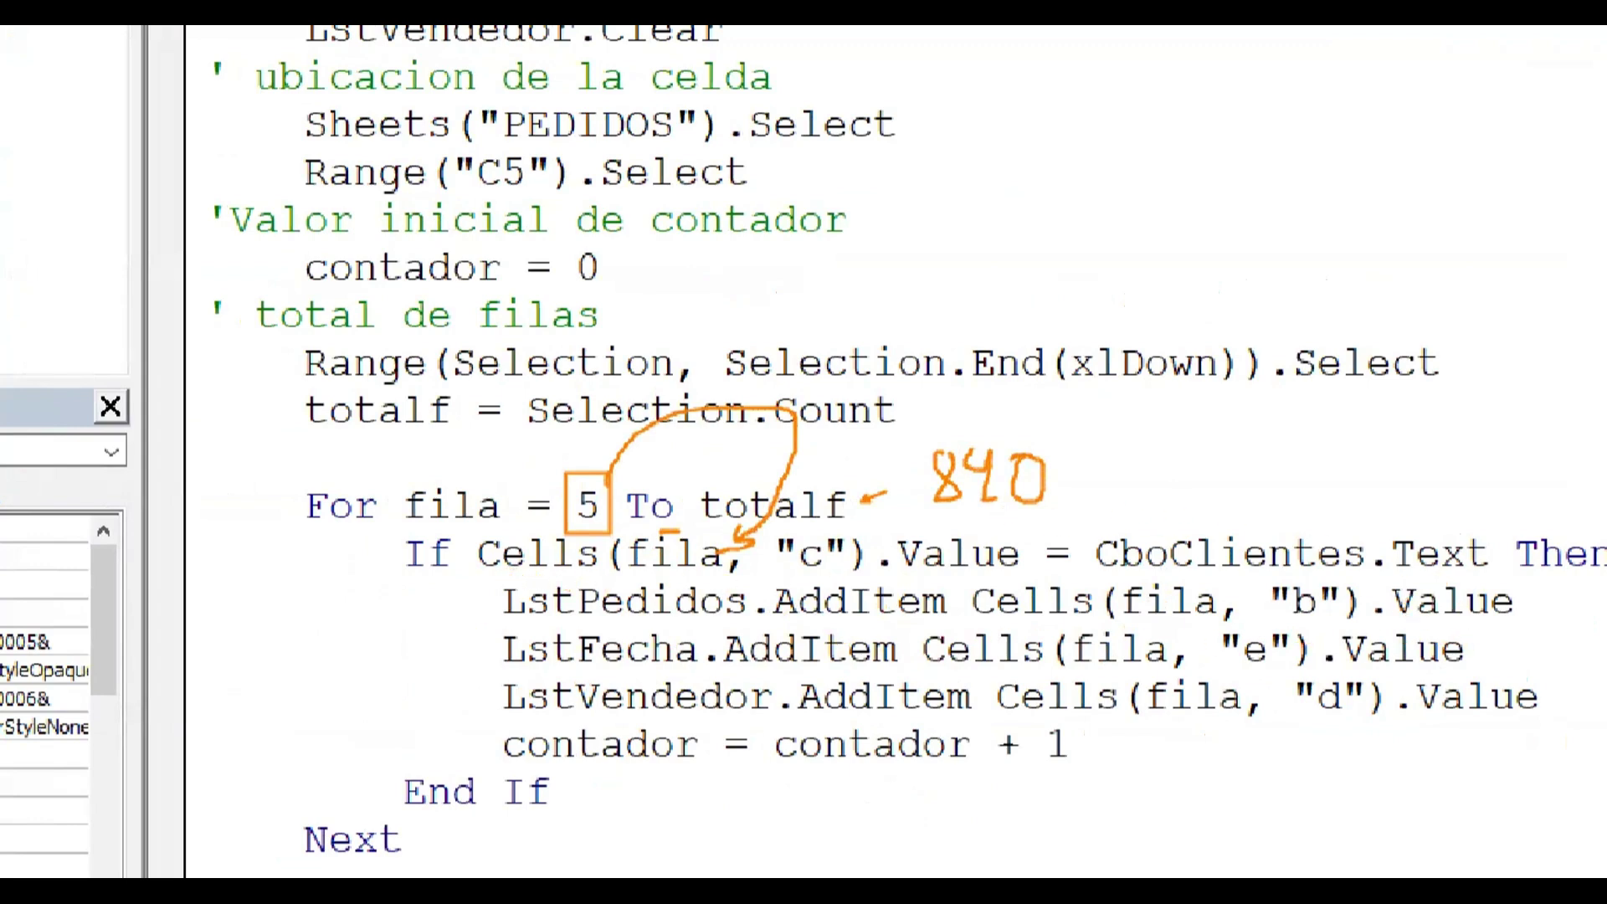
pyautogui.moveTo(504, 579); pyautogui.dragTo(1444, 580)
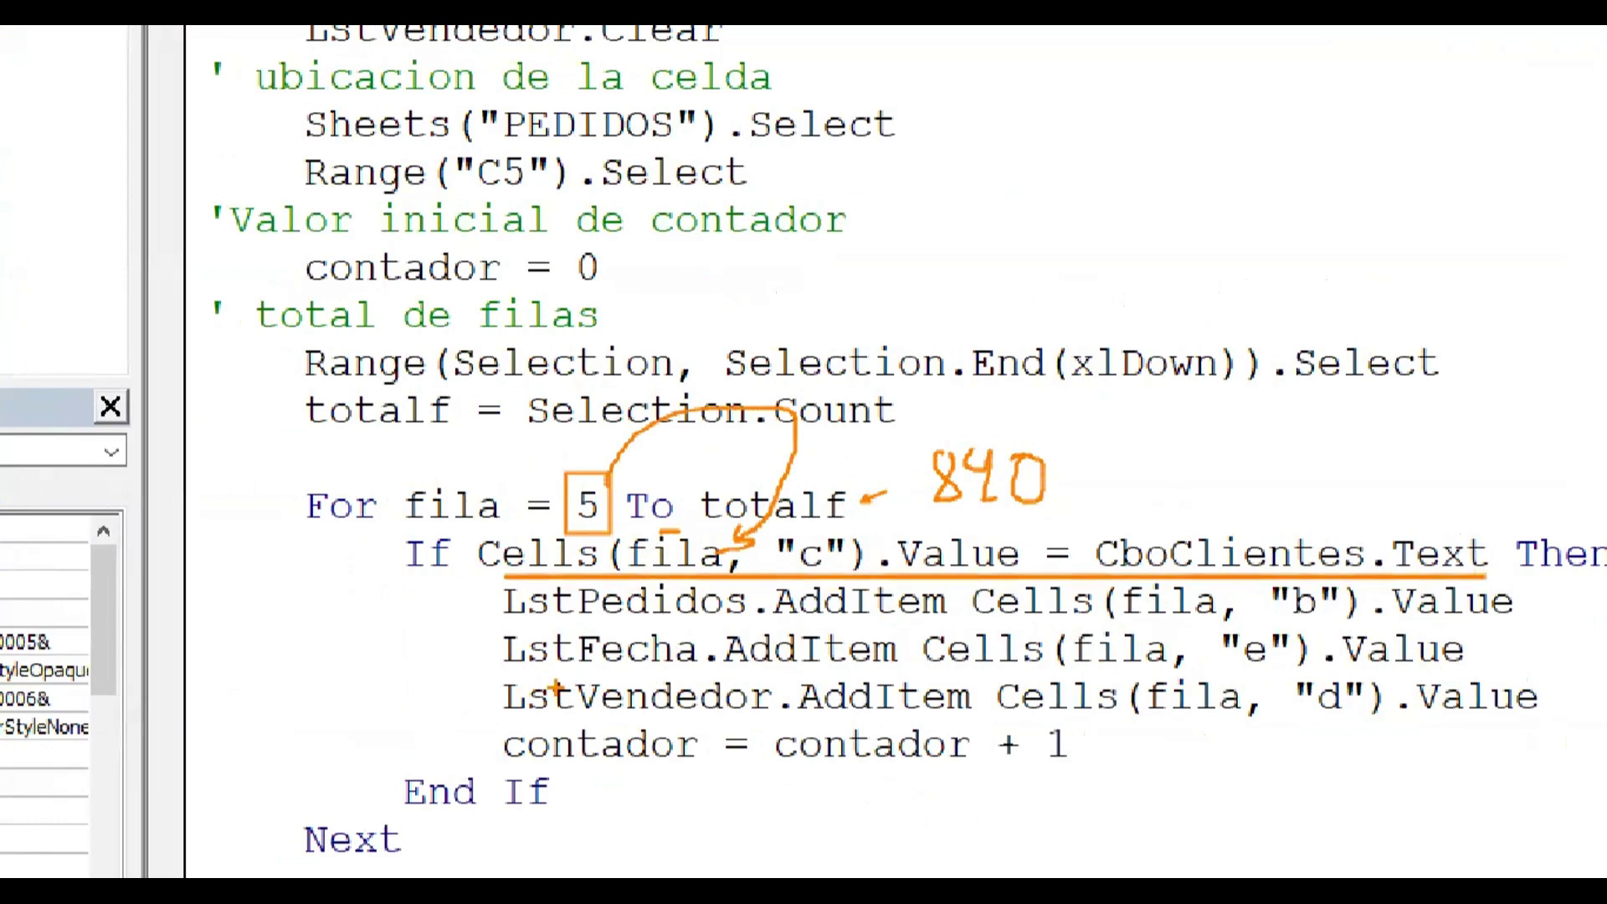
pyautogui.moveTo(473, 604)
pyautogui.mouseDown()
pyautogui.moveTo(412, 636)
pyautogui.moveTo(448, 730)
pyautogui.mouseUp()
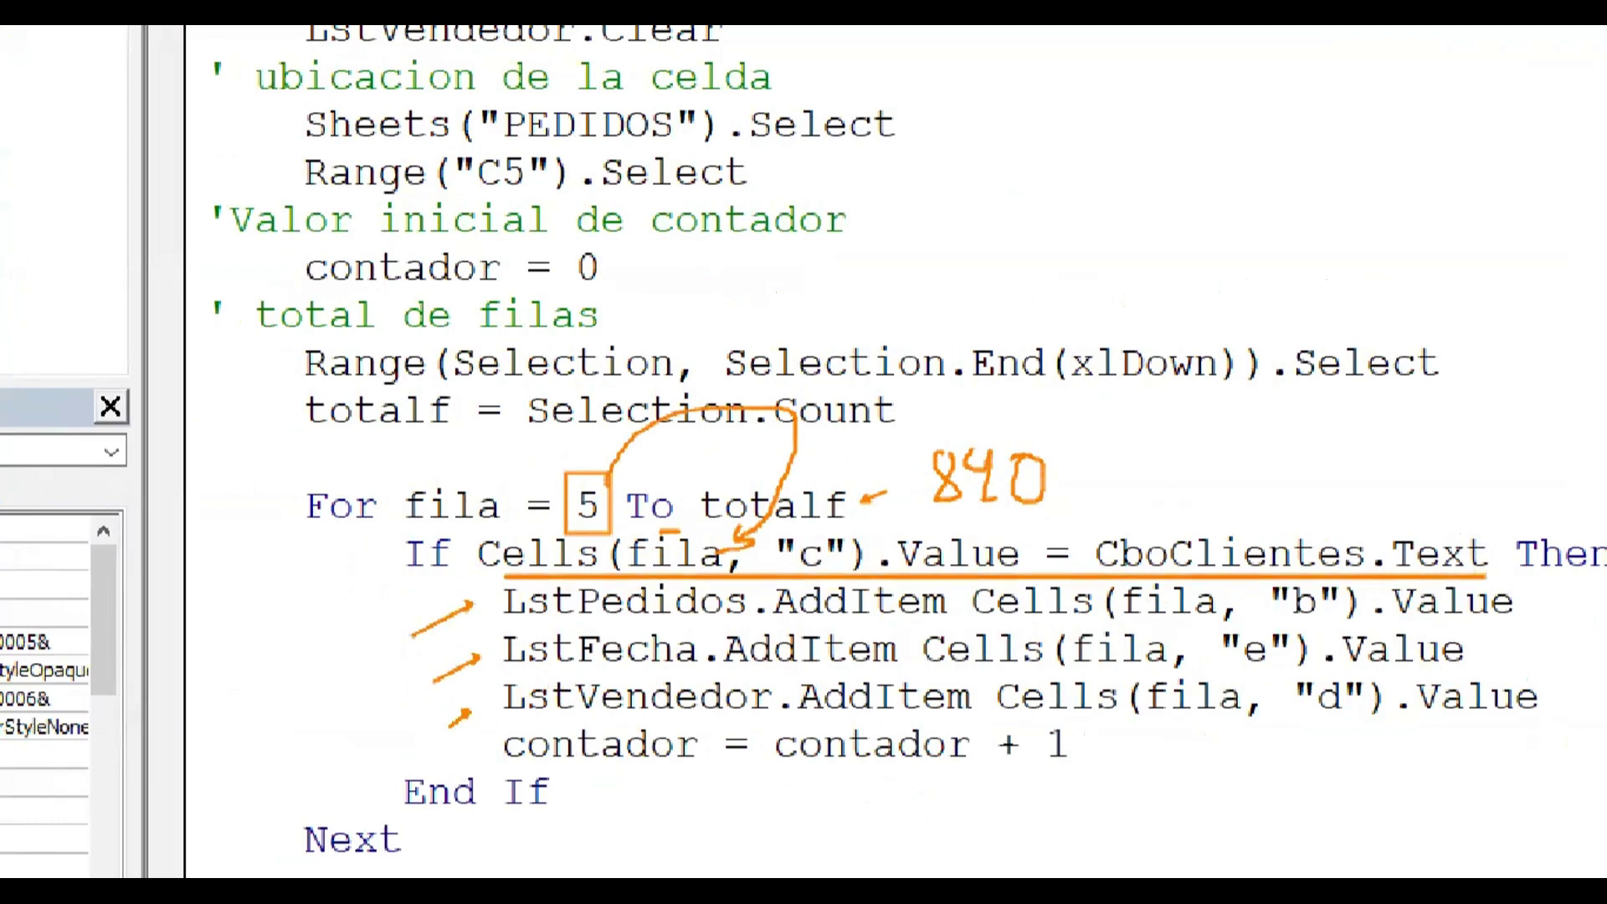
pyautogui.moveTo(1087, 746); pyautogui.dragTo(1188, 747)
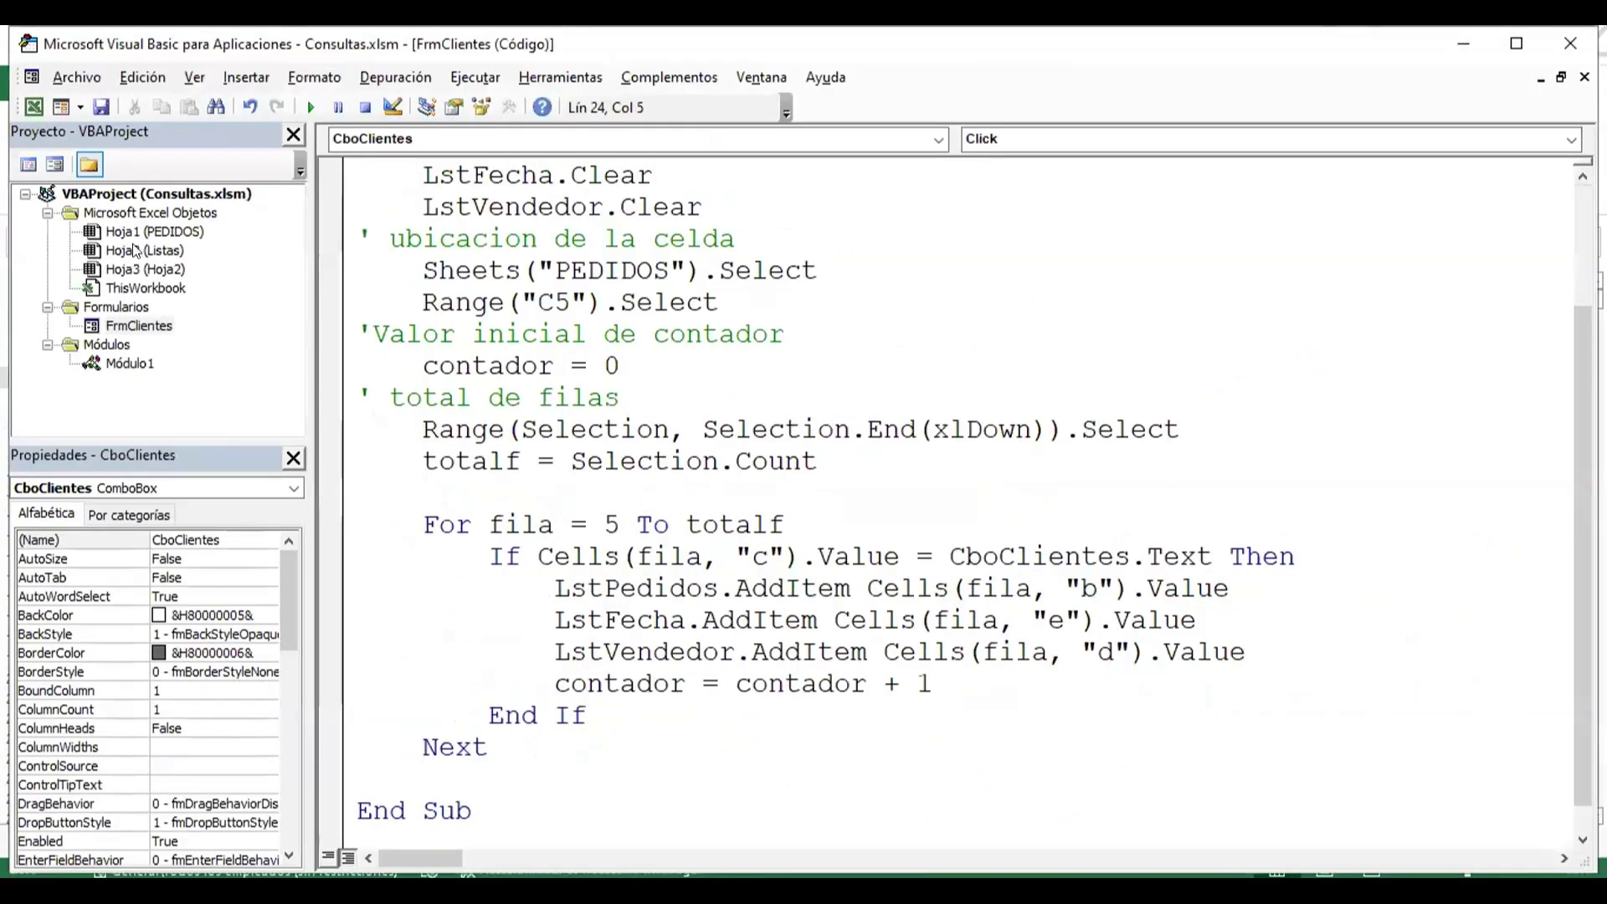
# - Add Range("a1").Select after Next so the procedure returns to cell A1
pyautogui.click(423, 772)
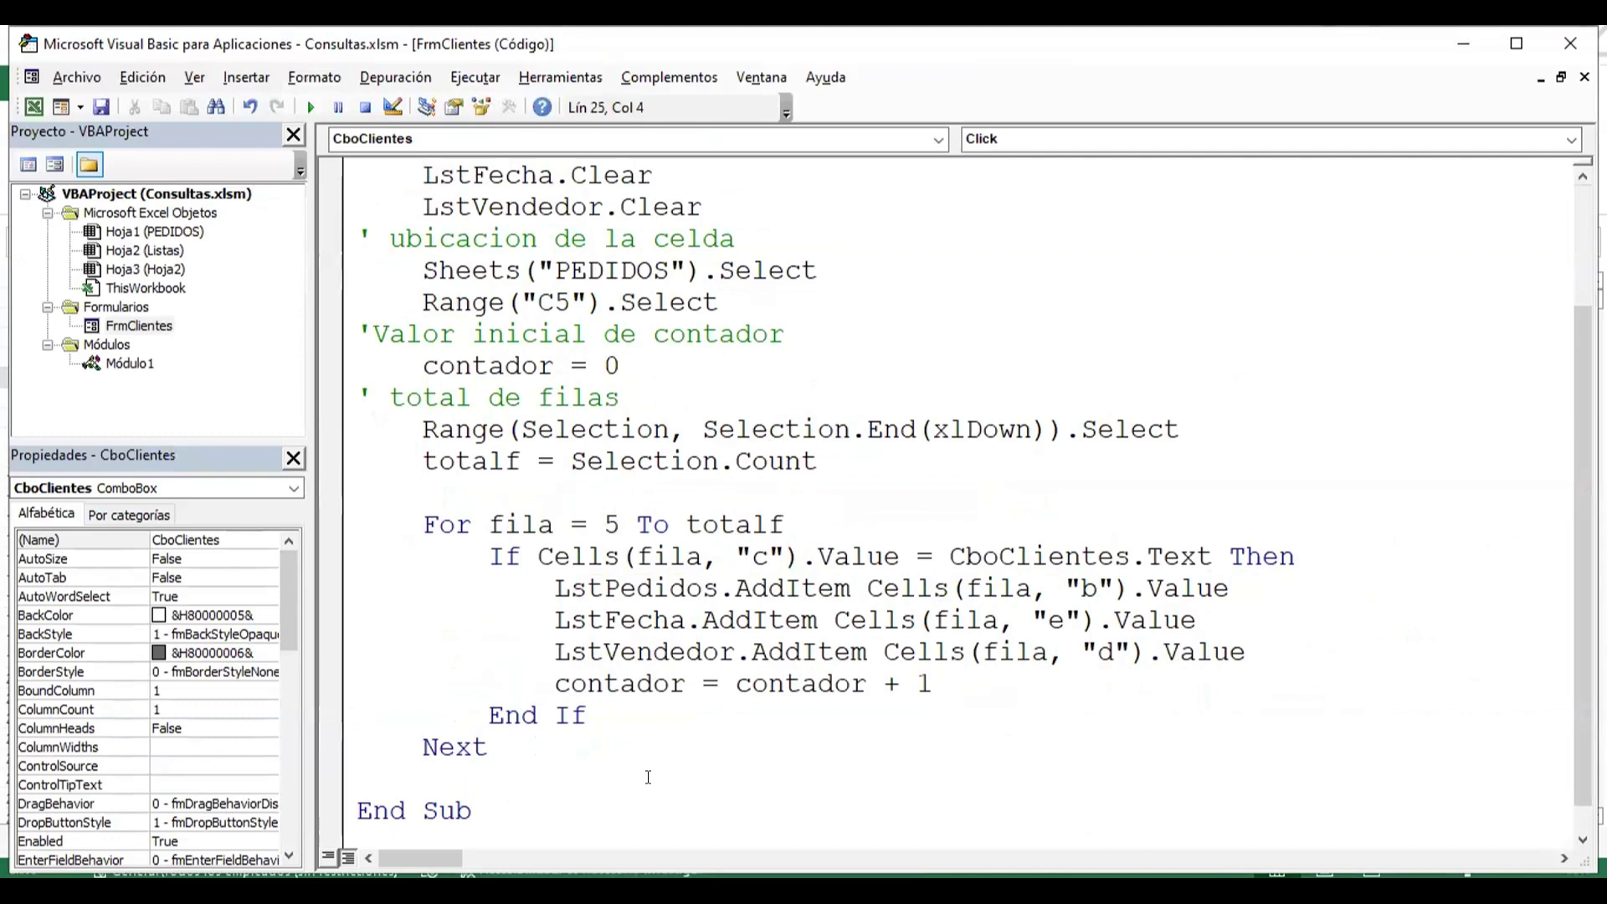
pyautogui.write('range')
pyautogui.write('("a')
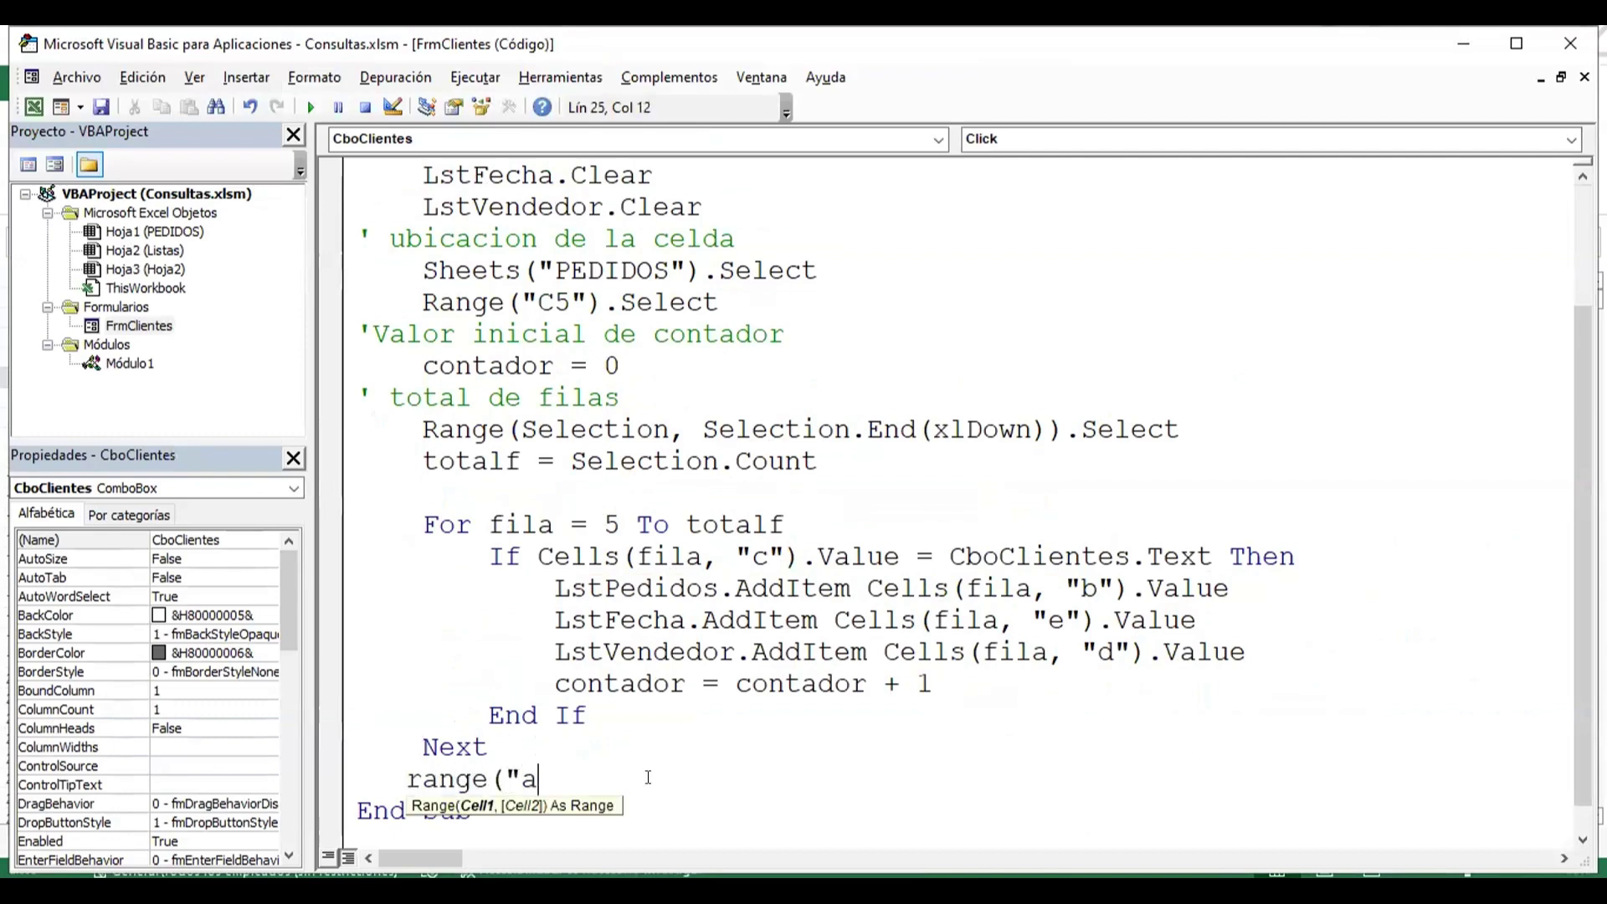
pyautogui.write('1").')
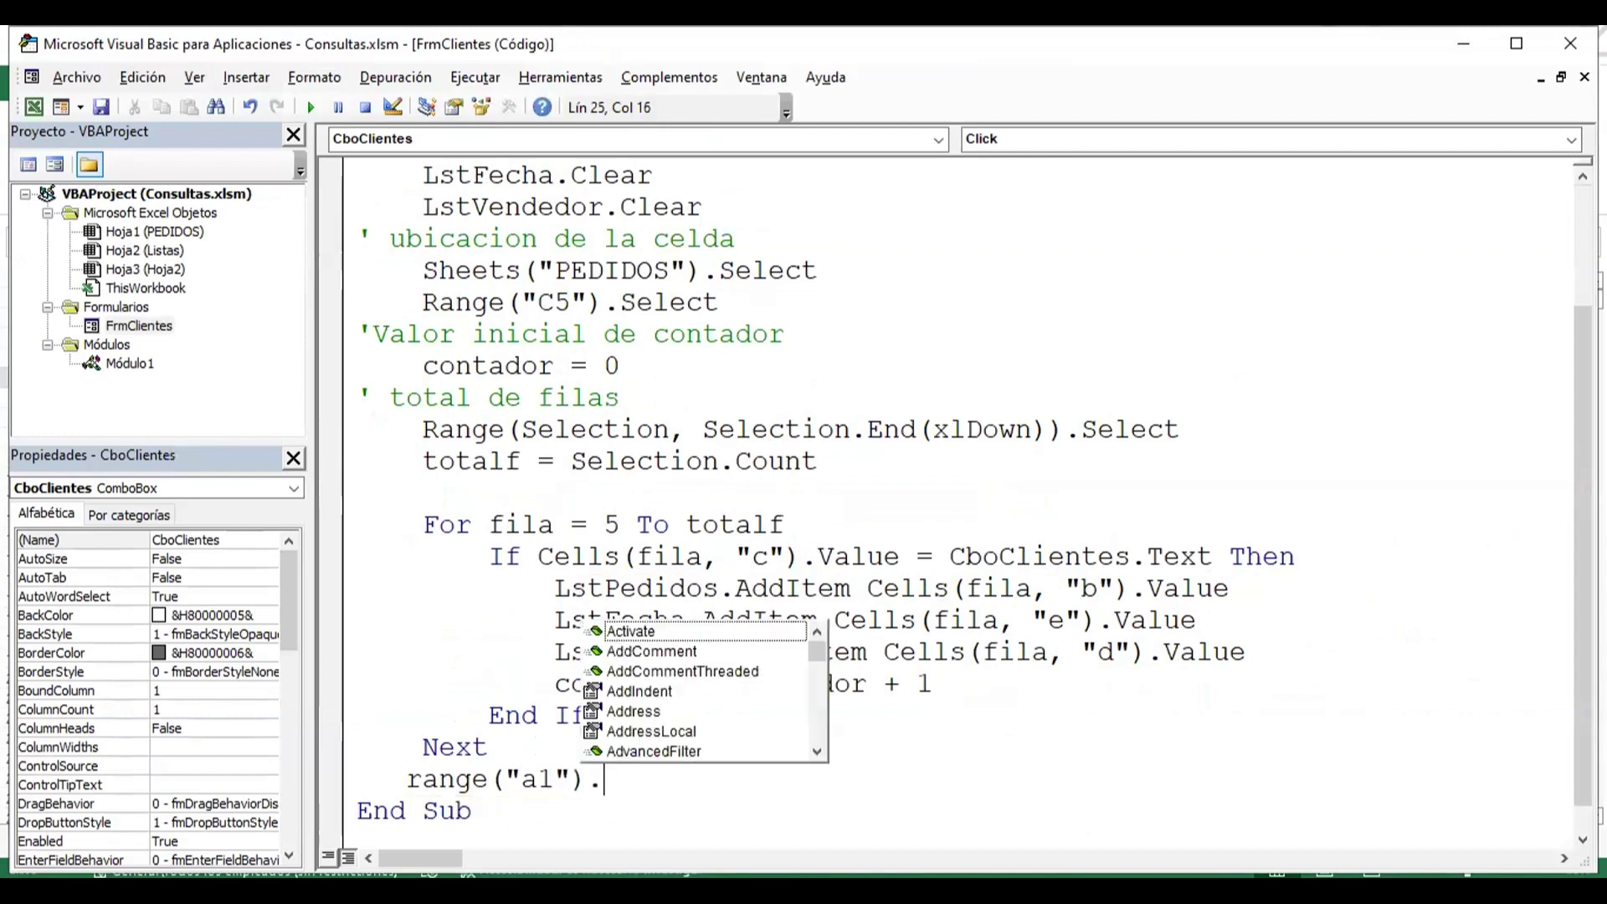
pyautogui.write('se')
pyautogui.press('Tab')
pyautogui.press('Down')
pyautogui.press('Up')
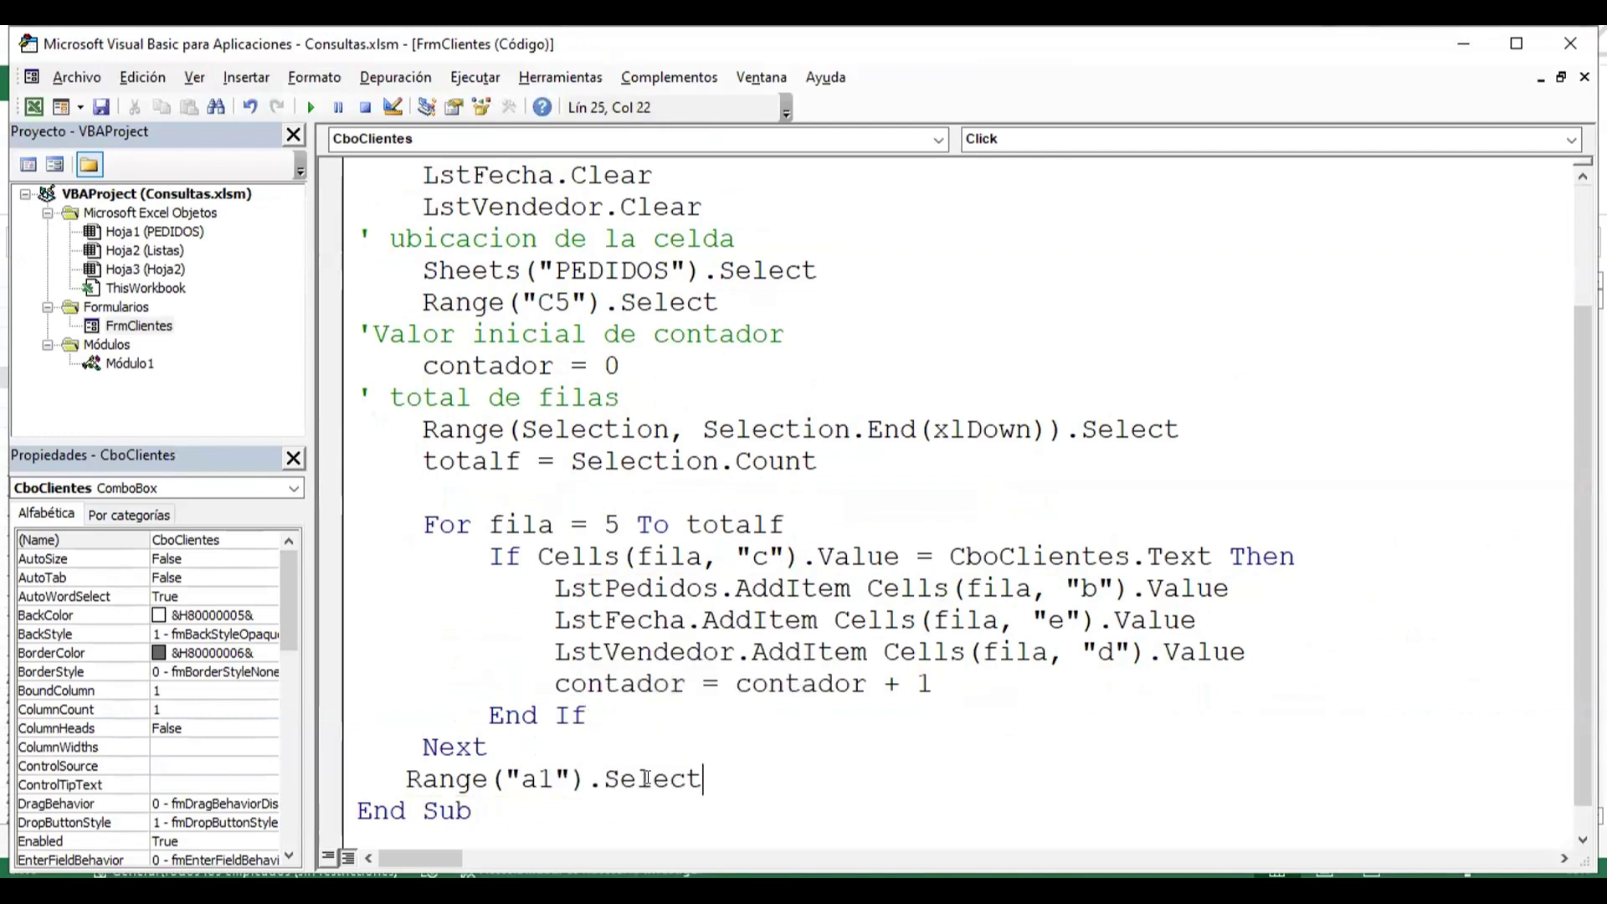
pyautogui.click(1125, 490)
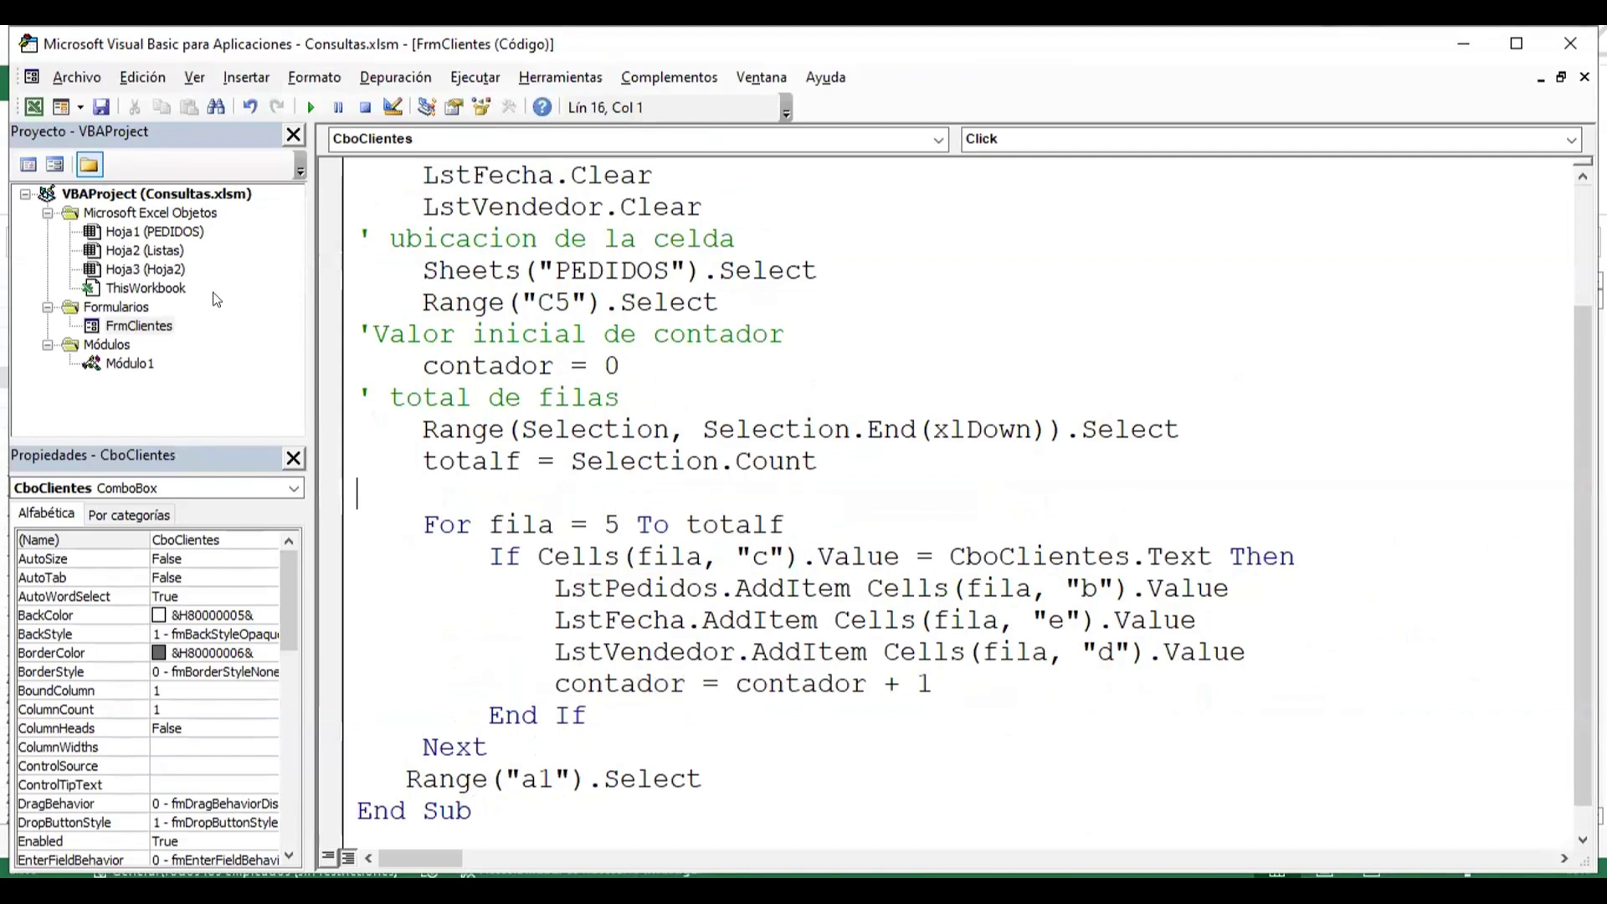
# - Test the form with Toms Spezialitäten, Suprêmes délices, Ernst Handel and Ottilies Käseladen, then close it
pyautogui.click(32, 109)
pyautogui.click(294, 331)
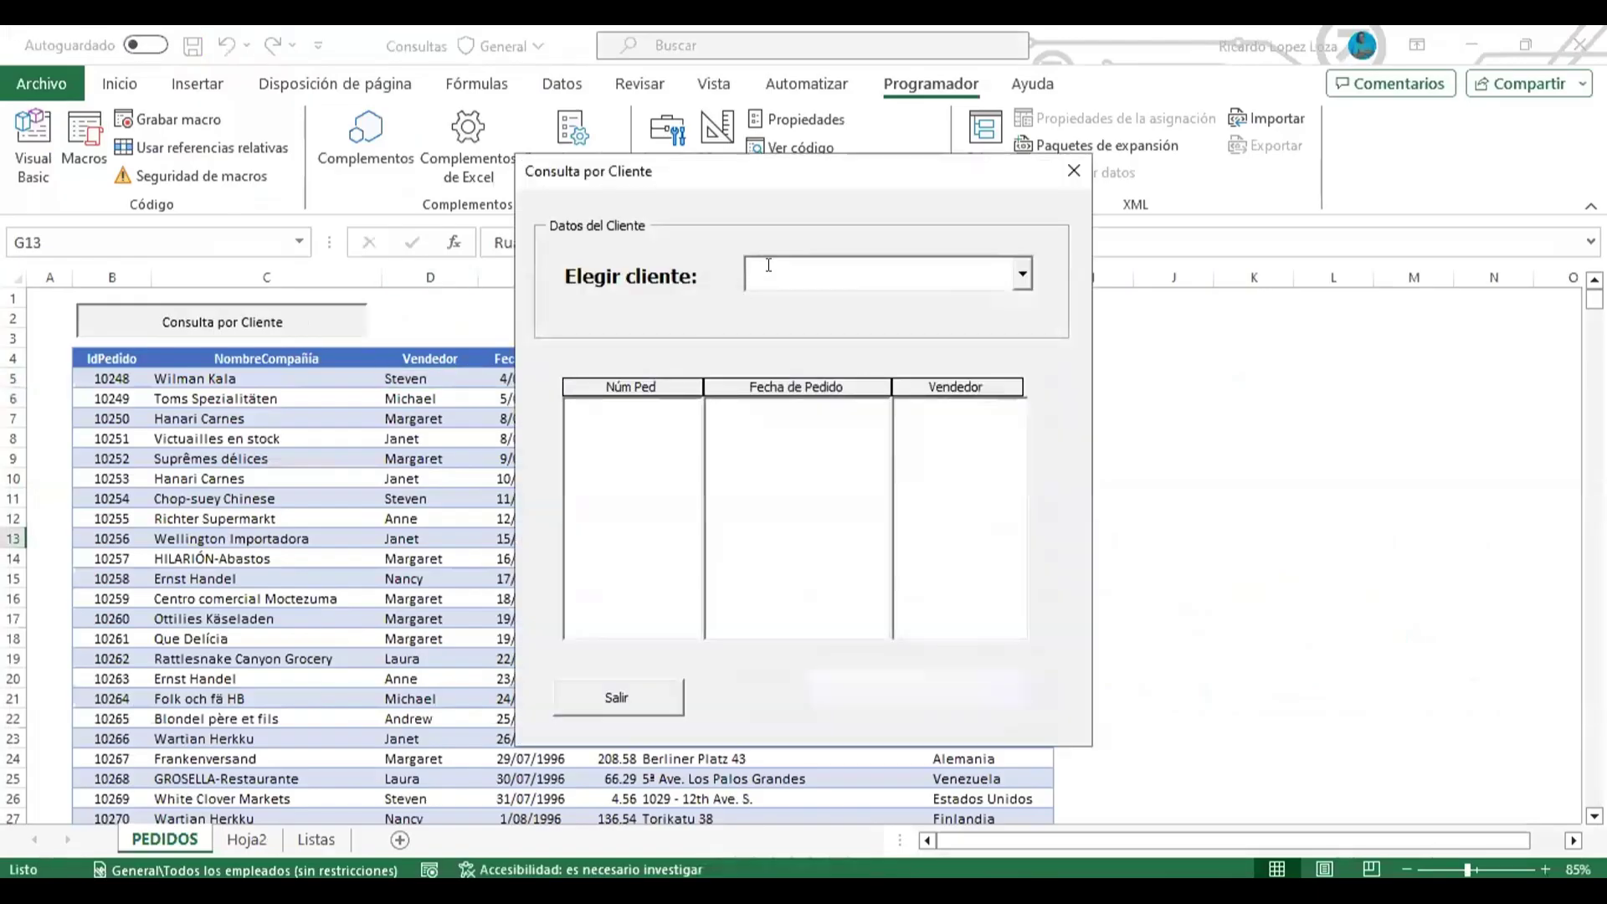
pyautogui.click(1022, 274)
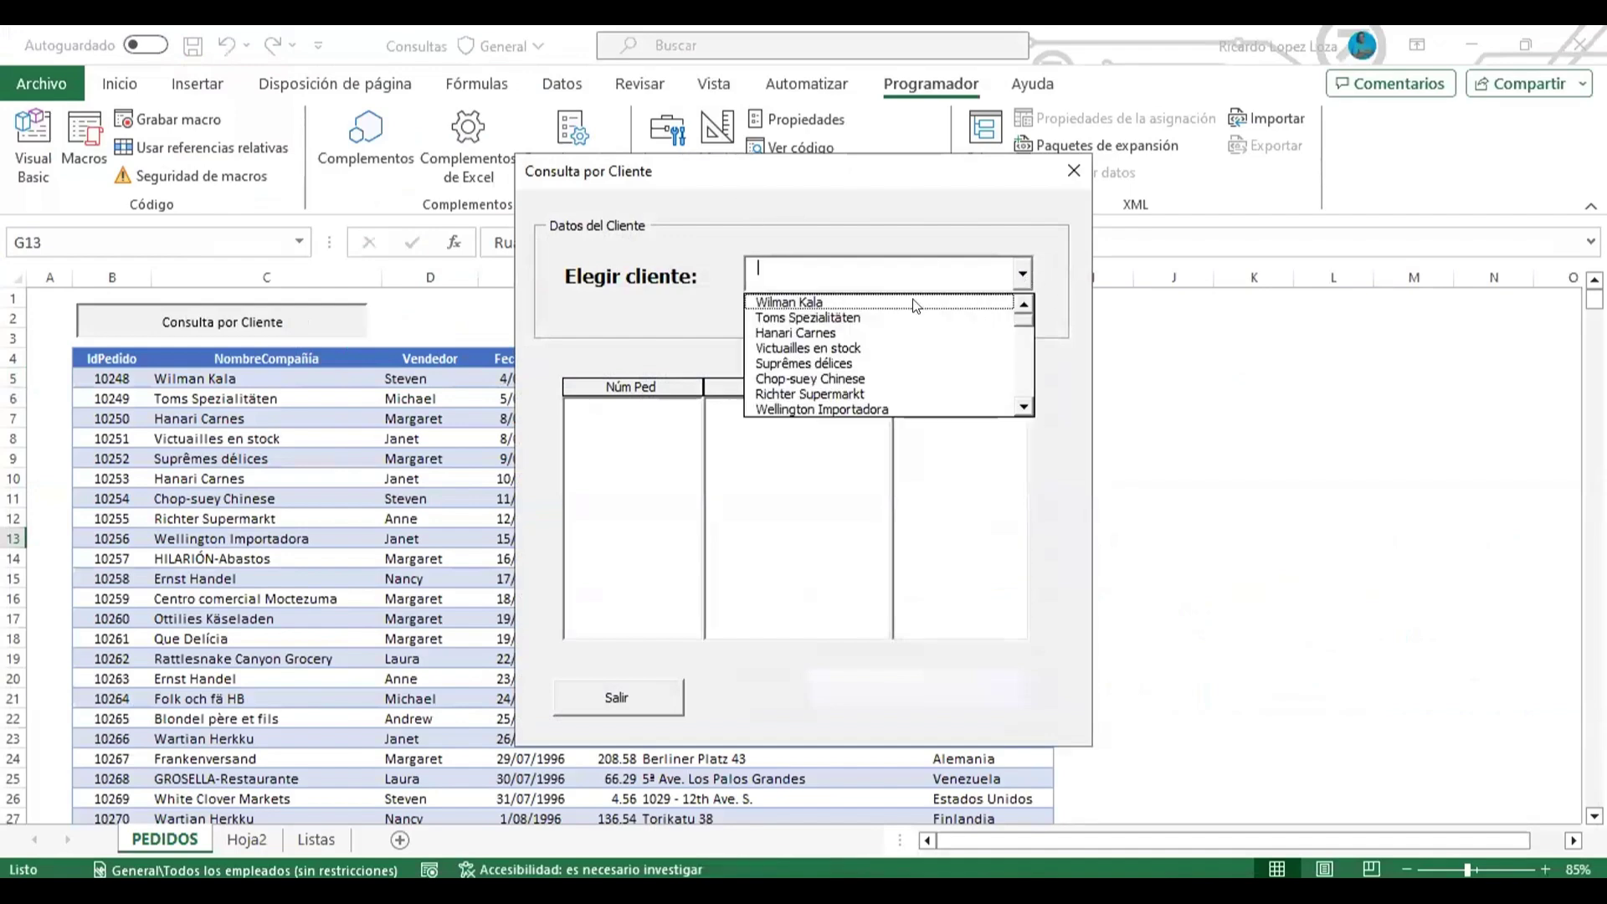
pyautogui.click(915, 314)
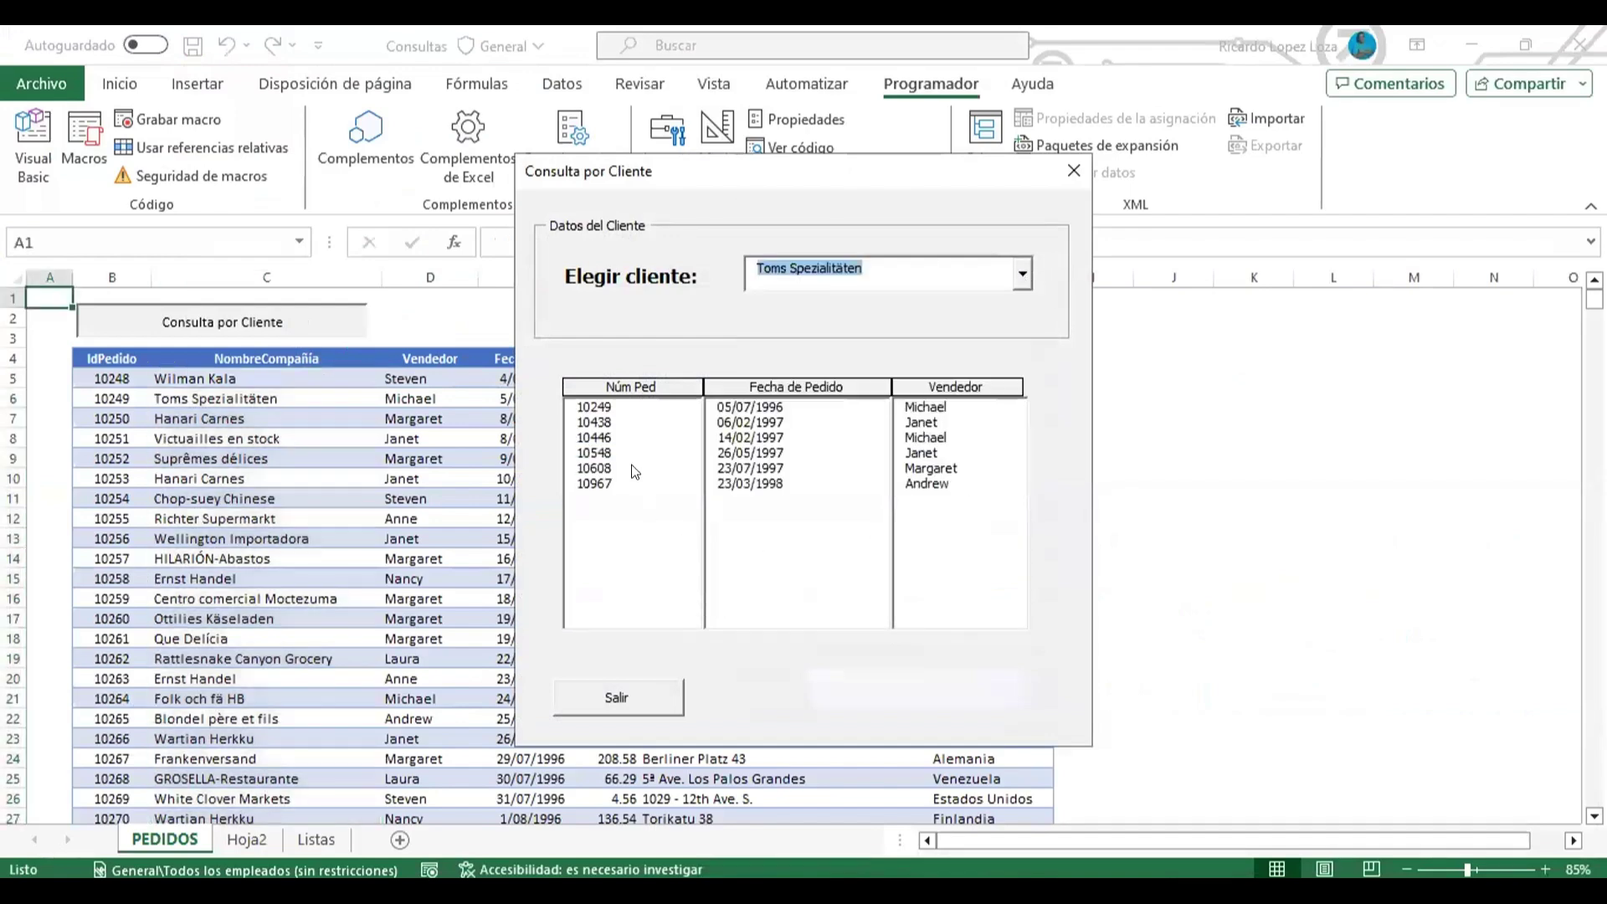
pyautogui.click(1023, 274)
pyautogui.click(876, 347)
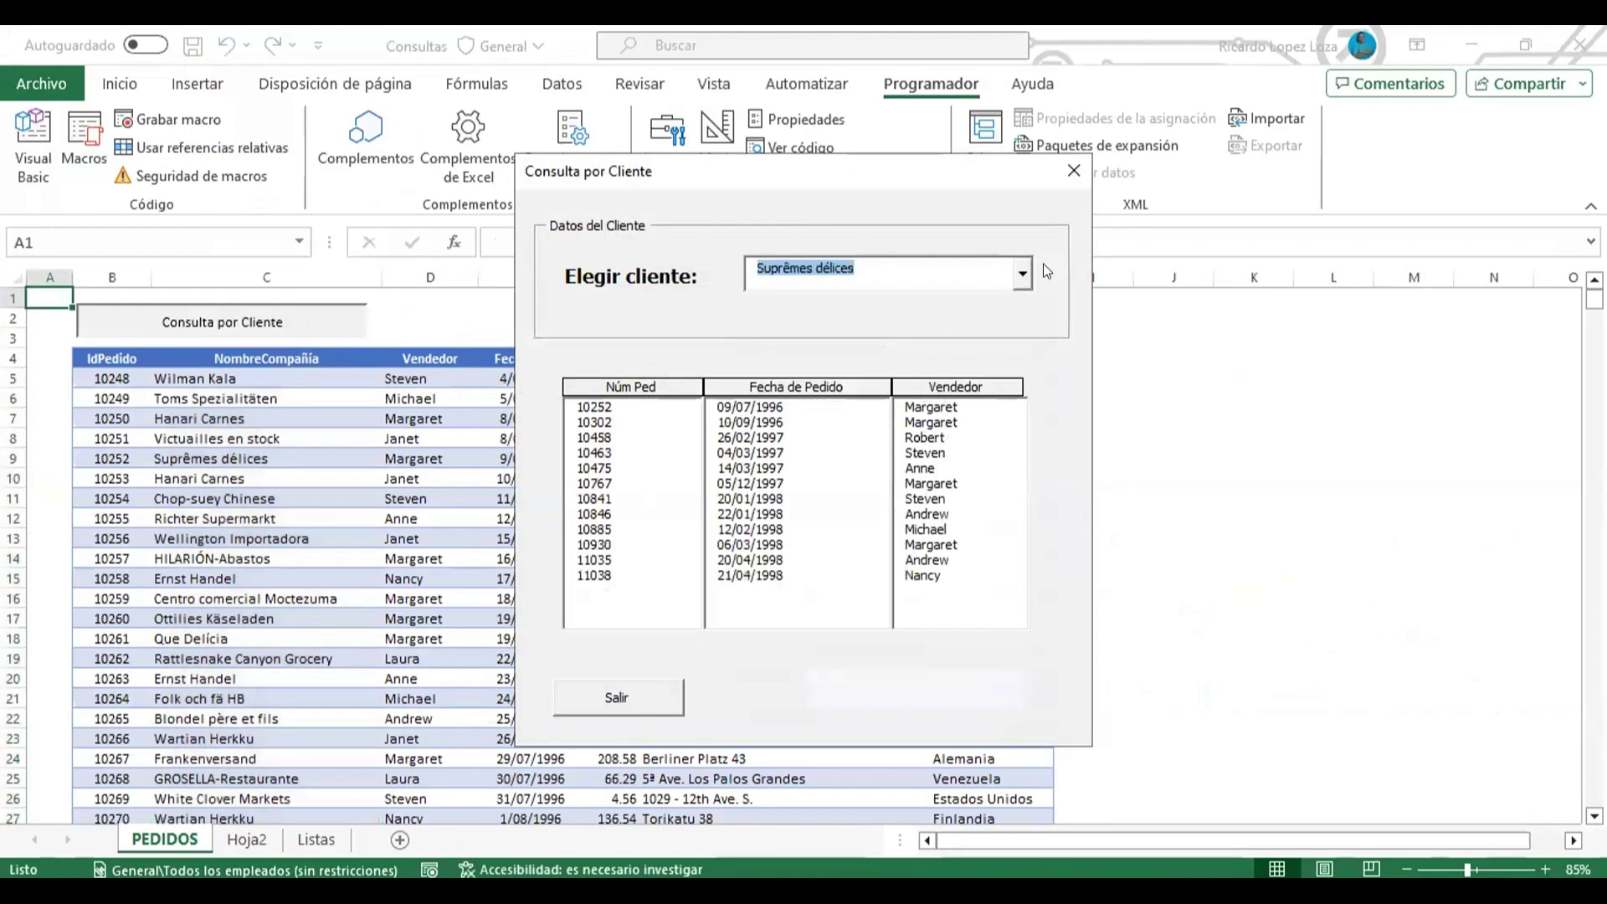
pyautogui.click(1023, 274)
pyautogui.click(963, 378)
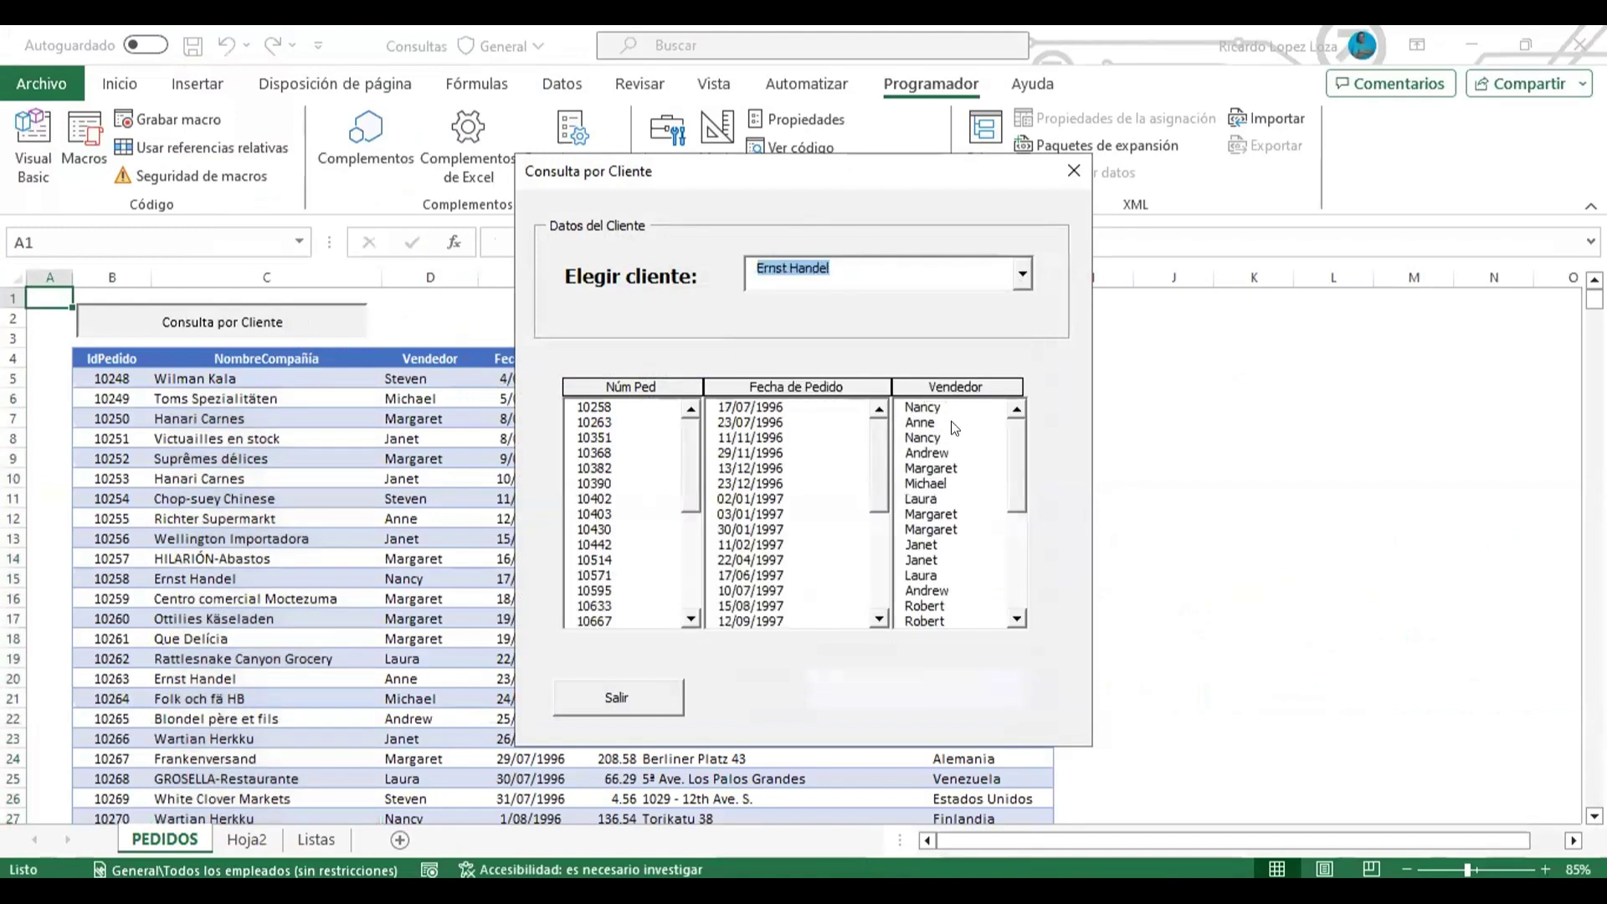
pyautogui.click(1022, 266)
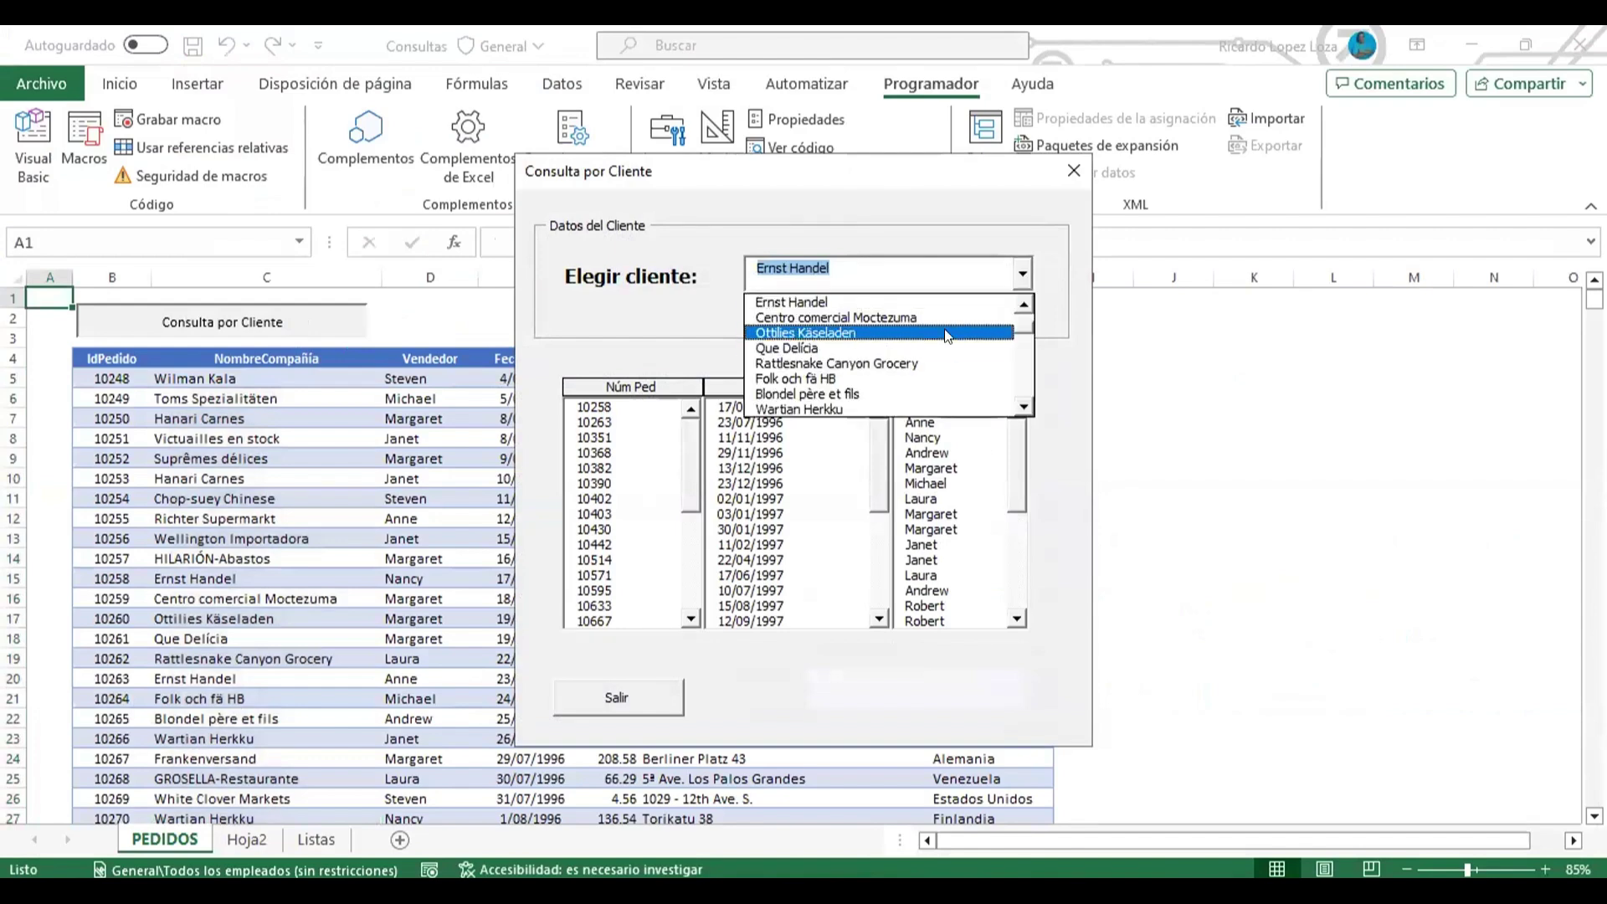
pyautogui.click(896, 344)
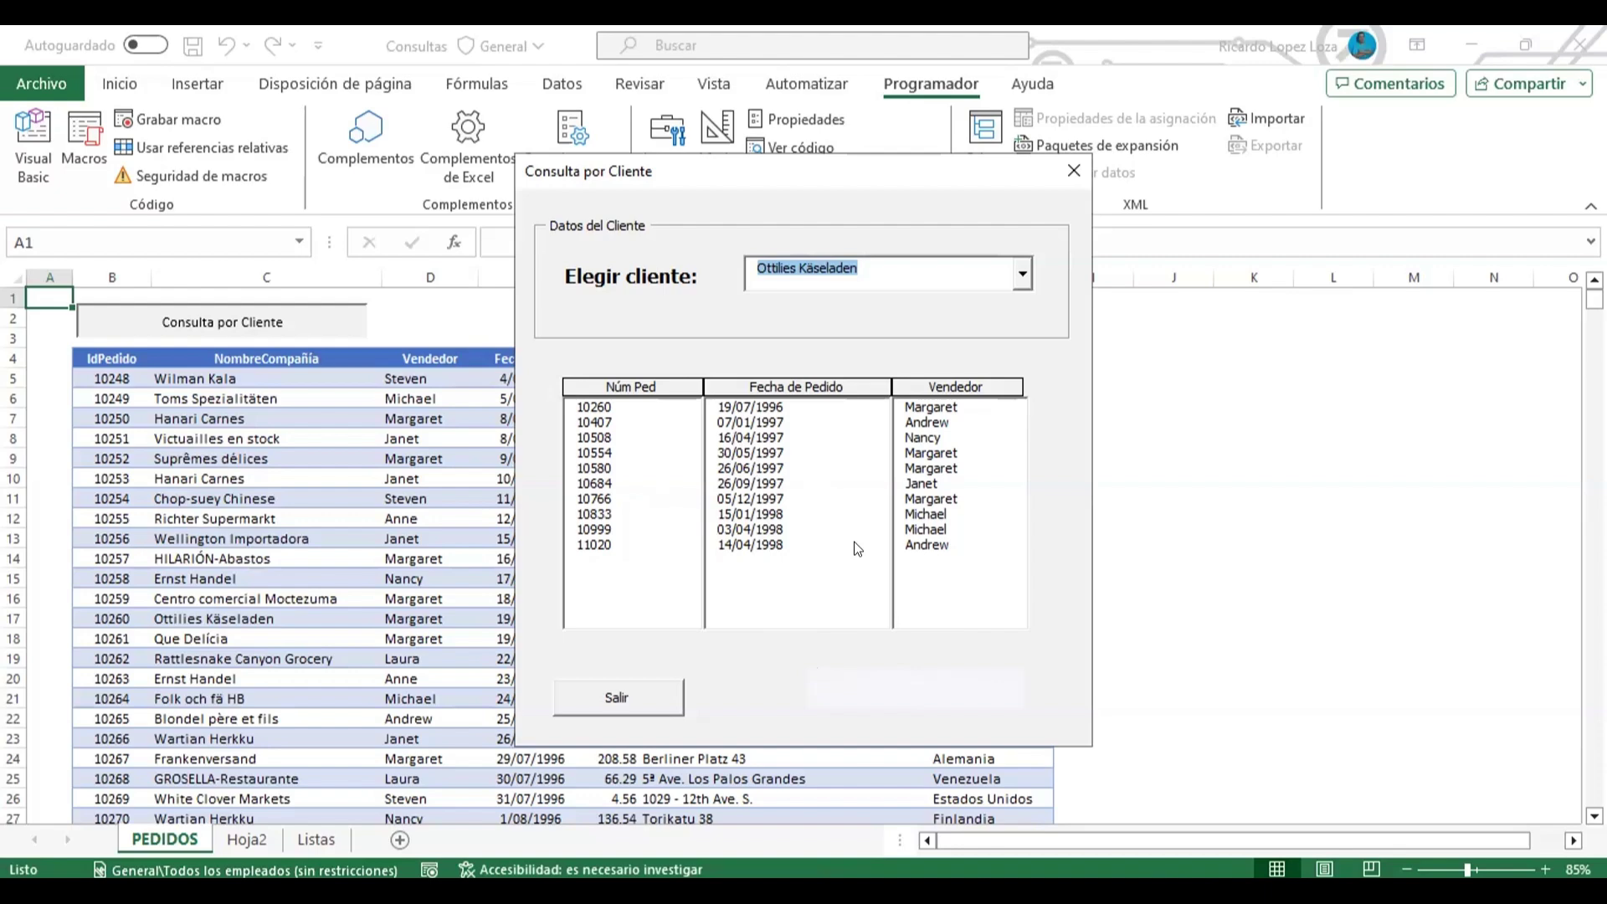
pyautogui.click(1077, 175)
pyautogui.click(1173, 514)
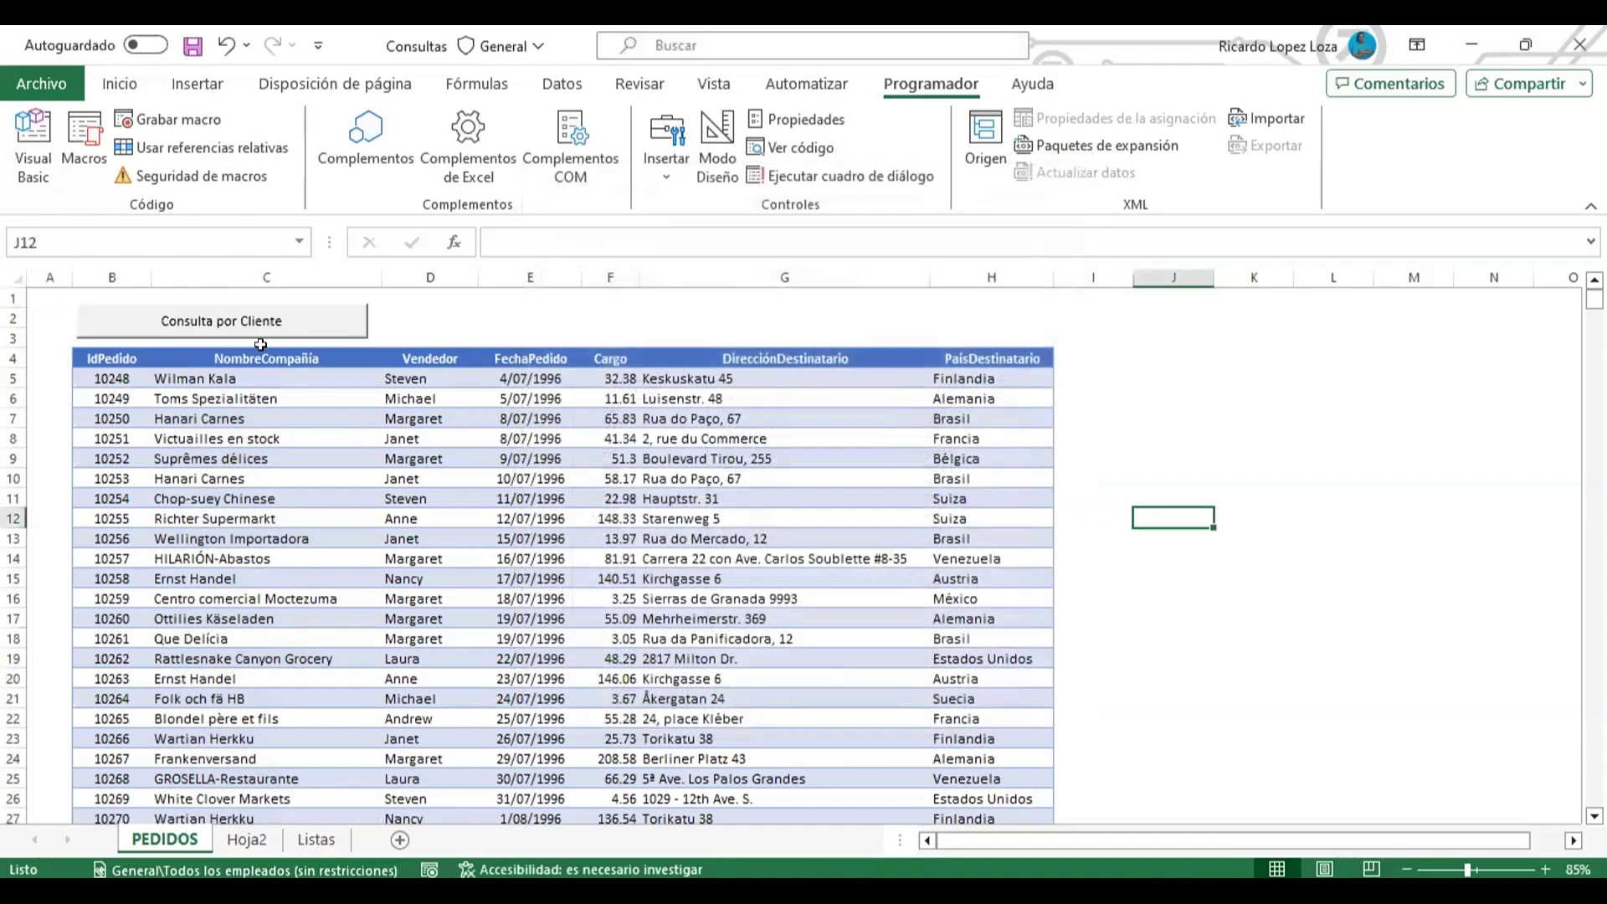
# - Open the FrmClientes code and start a new line after Next in CboClientes_Click
pyautogui.click(37, 170)
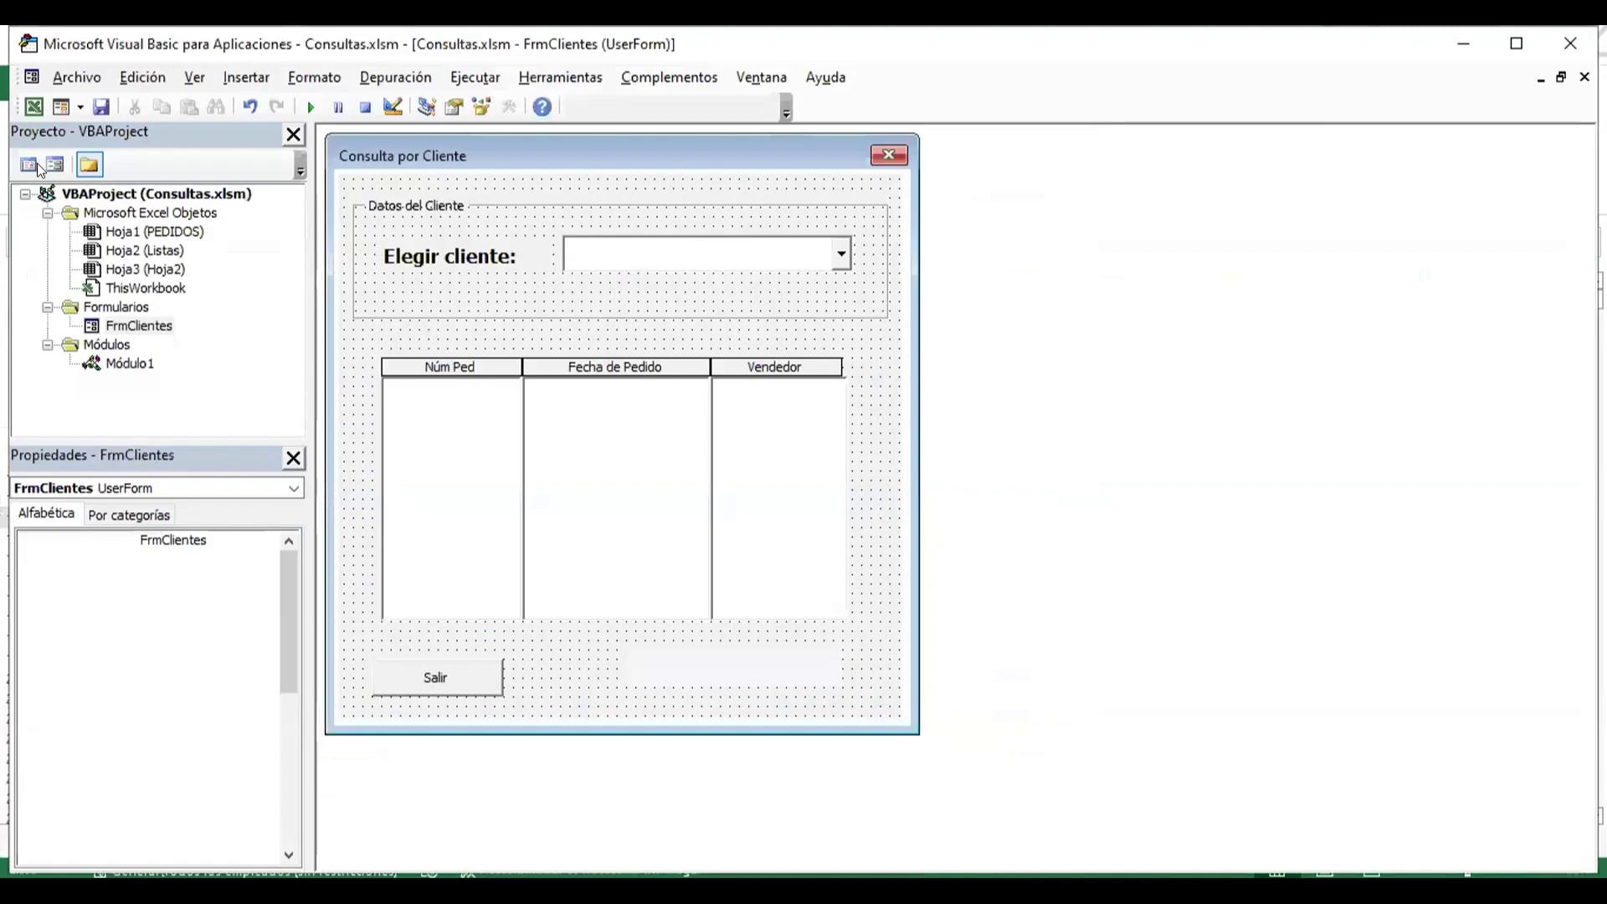
pyautogui.doubleClick(134, 363)
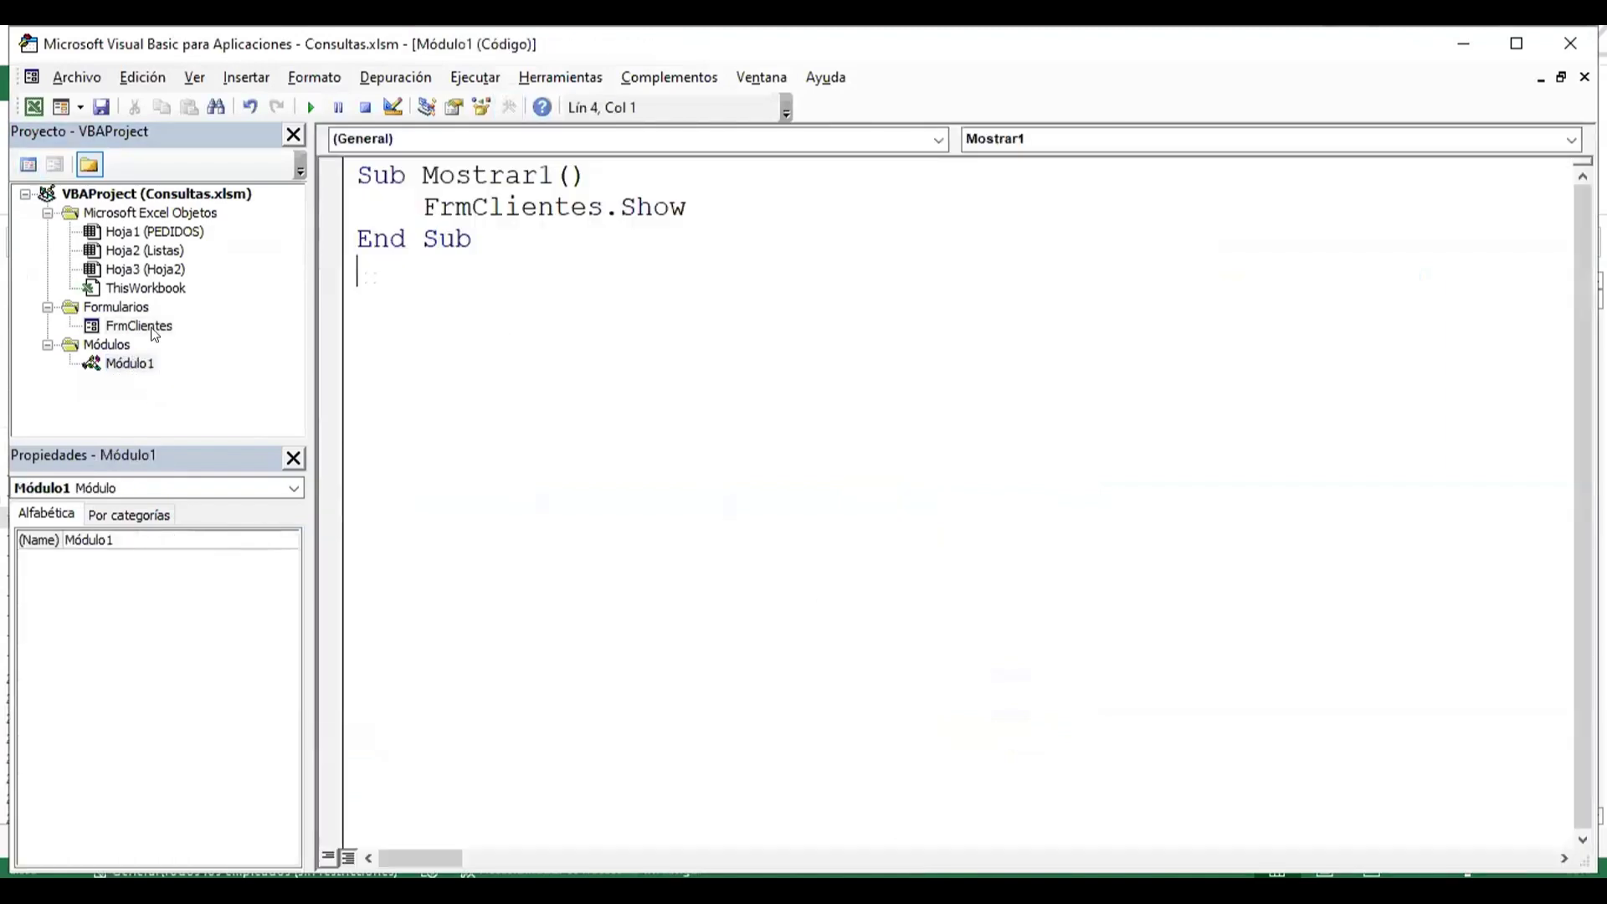
pyautogui.doubleClick(143, 326)
pyautogui.doubleClick(660, 260)
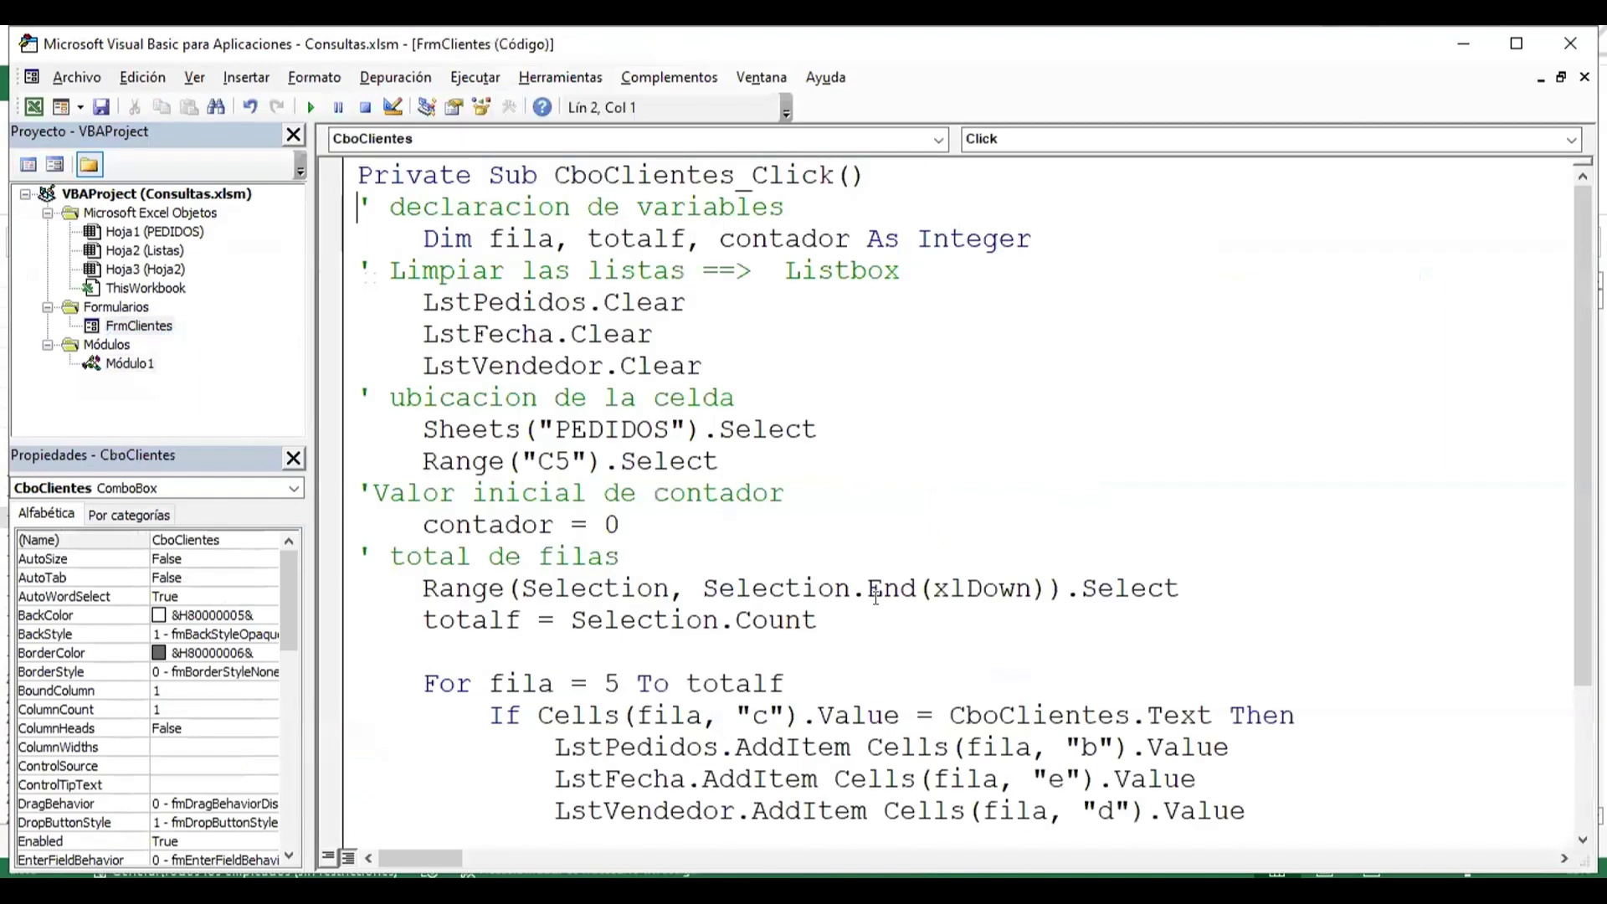
pyautogui.scroll(-2, 875, 595)
pyautogui.click(502, 714)
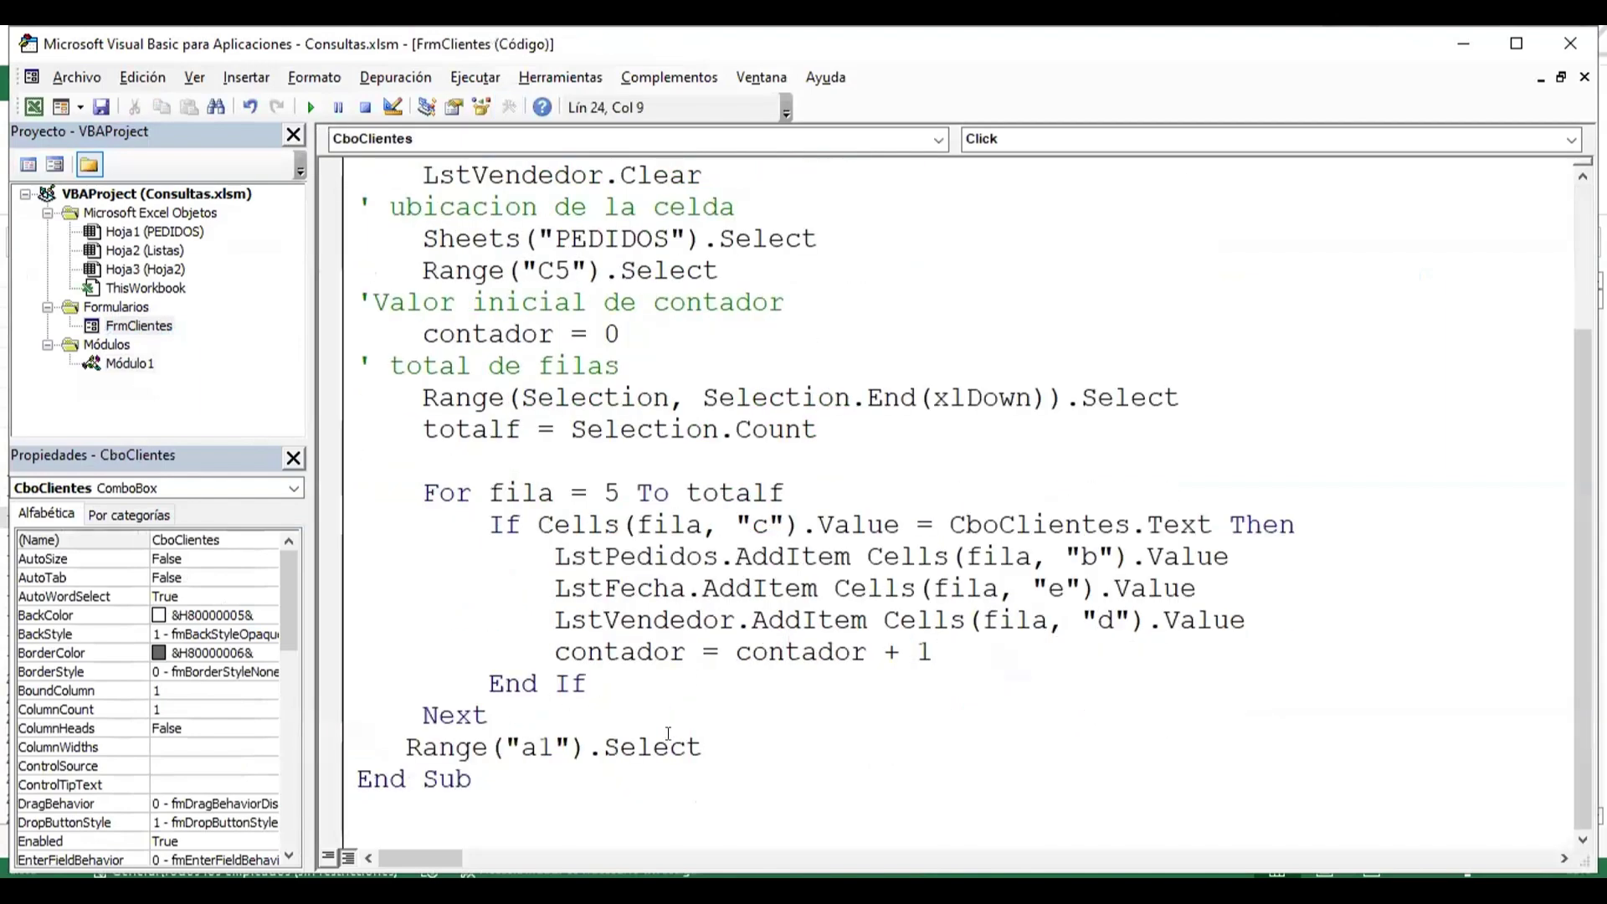
pyautogui.press('Return')
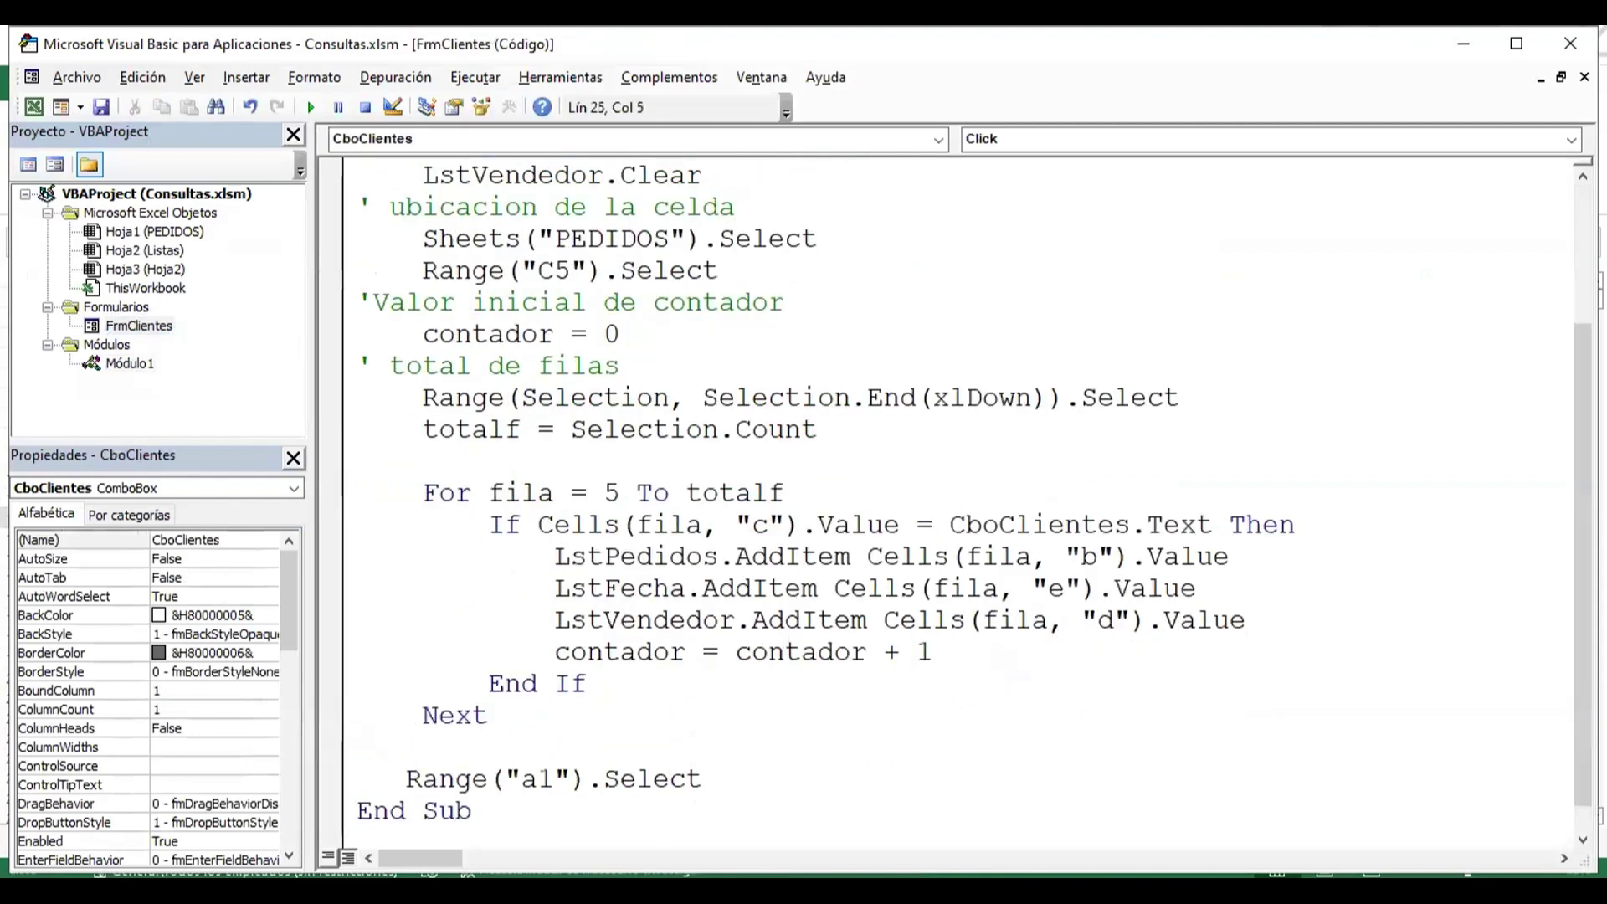
pyautogui.press('BackSpace')
# - Enter LblConteo.Caption = contador on the new line using autocompletion
pyautogui.write('lbl')
pyautogui.press('BackSpace')
pyautogui.press('BackSpace')
pyautogui.press('BackSpace')
pyautogui.hotkey('ctrl', 'space')
pyautogui.write('l')
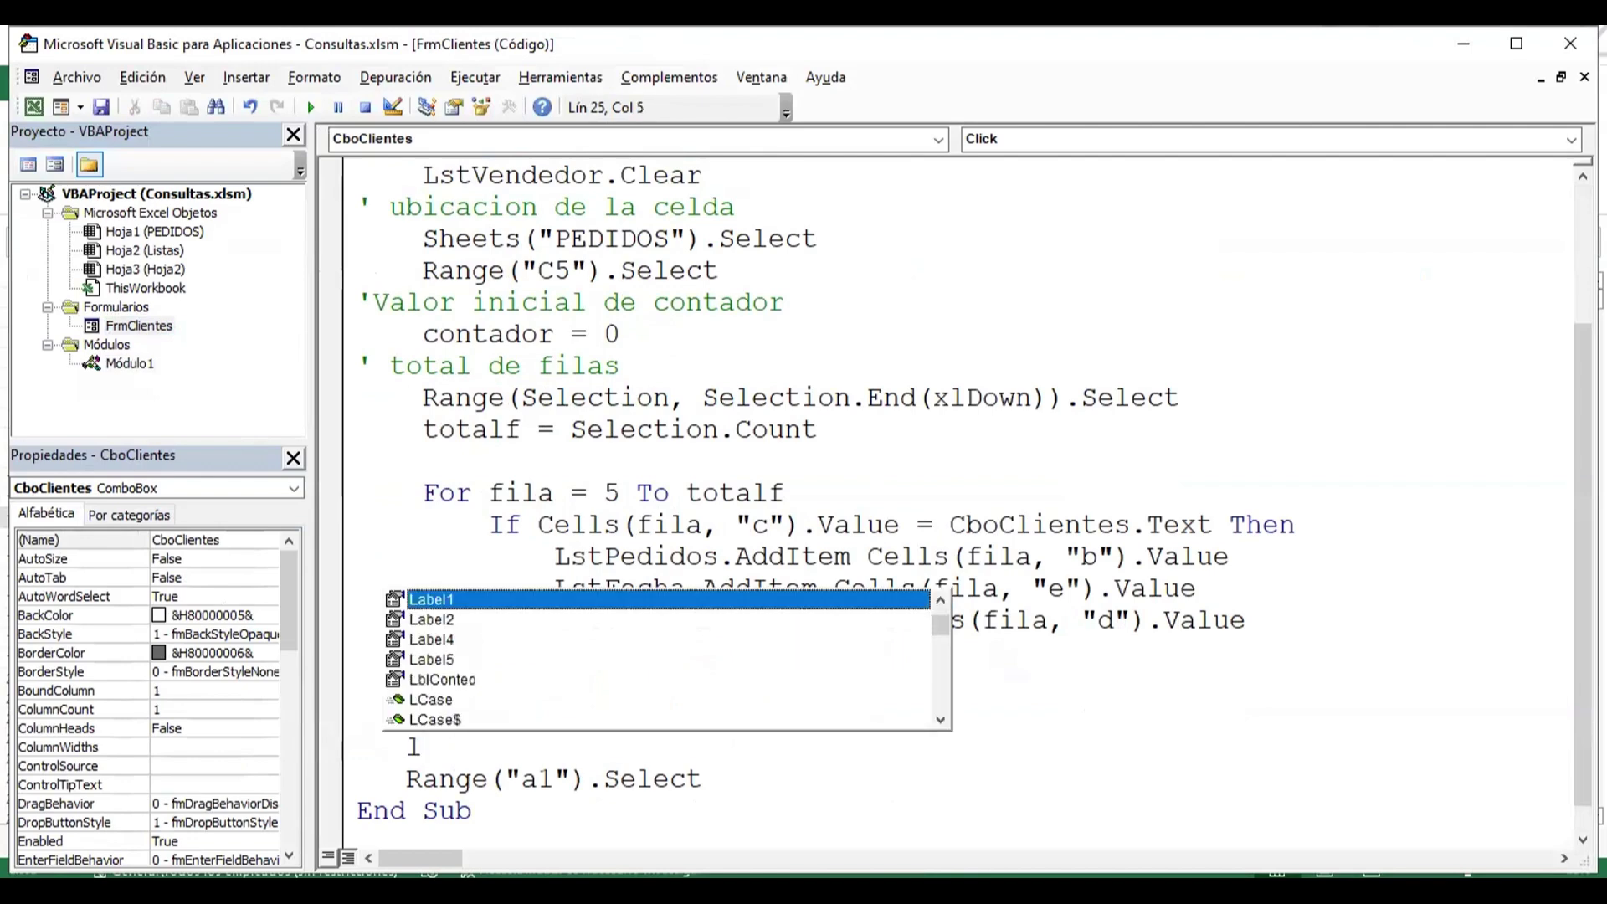
pyautogui.write('bl')
pyautogui.press('Tab')
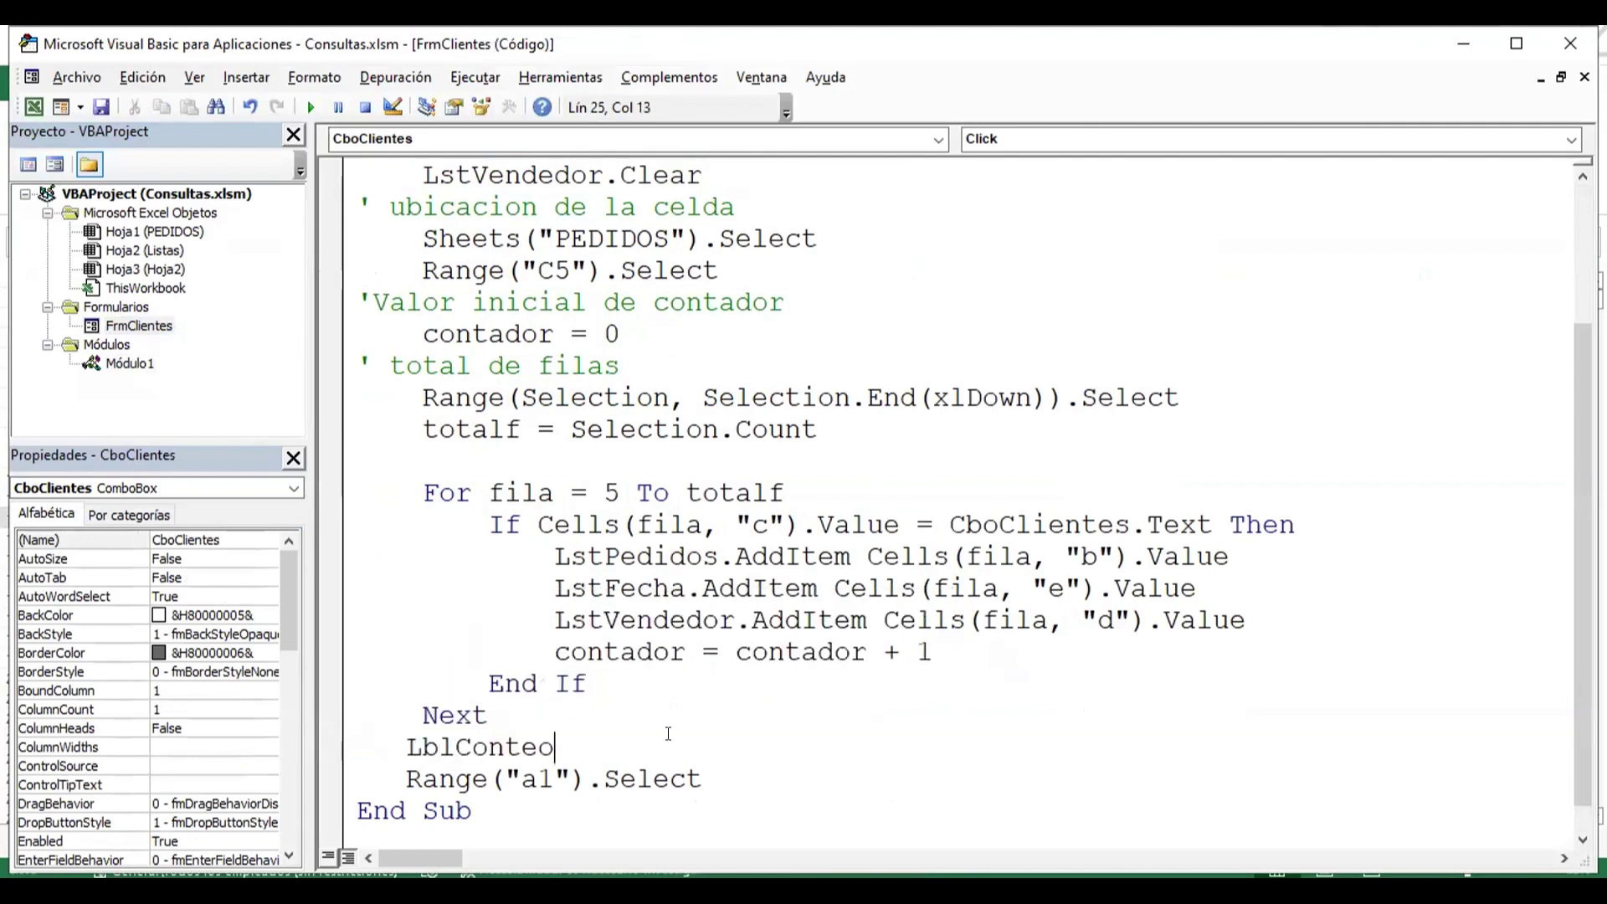
pyautogui.write('.c')
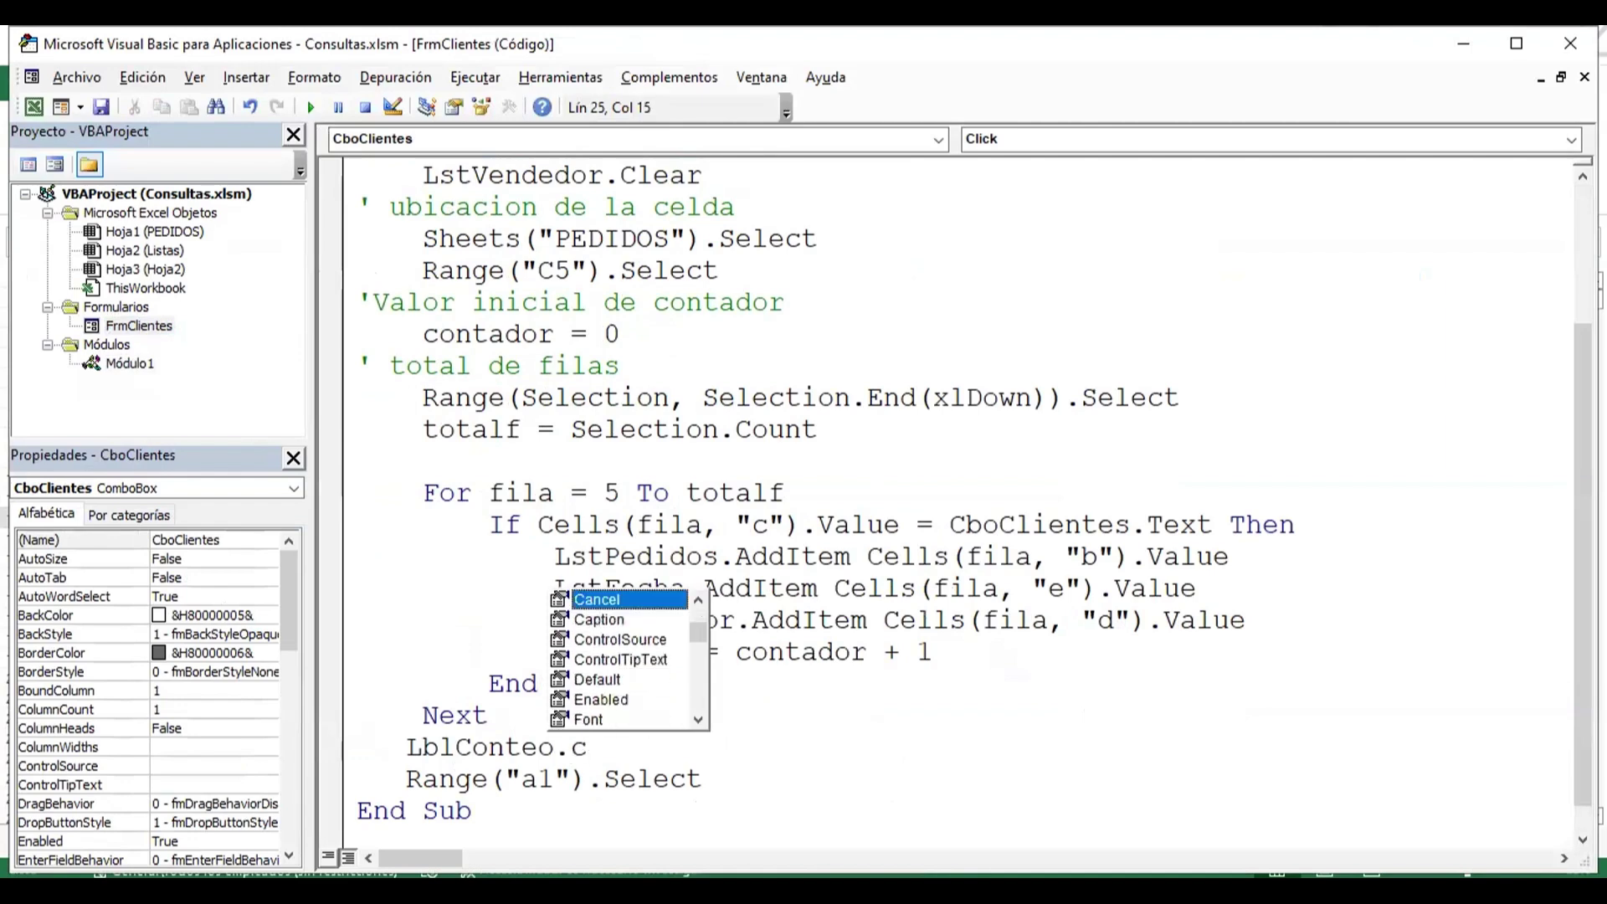
pyautogui.press('Down')
pyautogui.press('Tab')
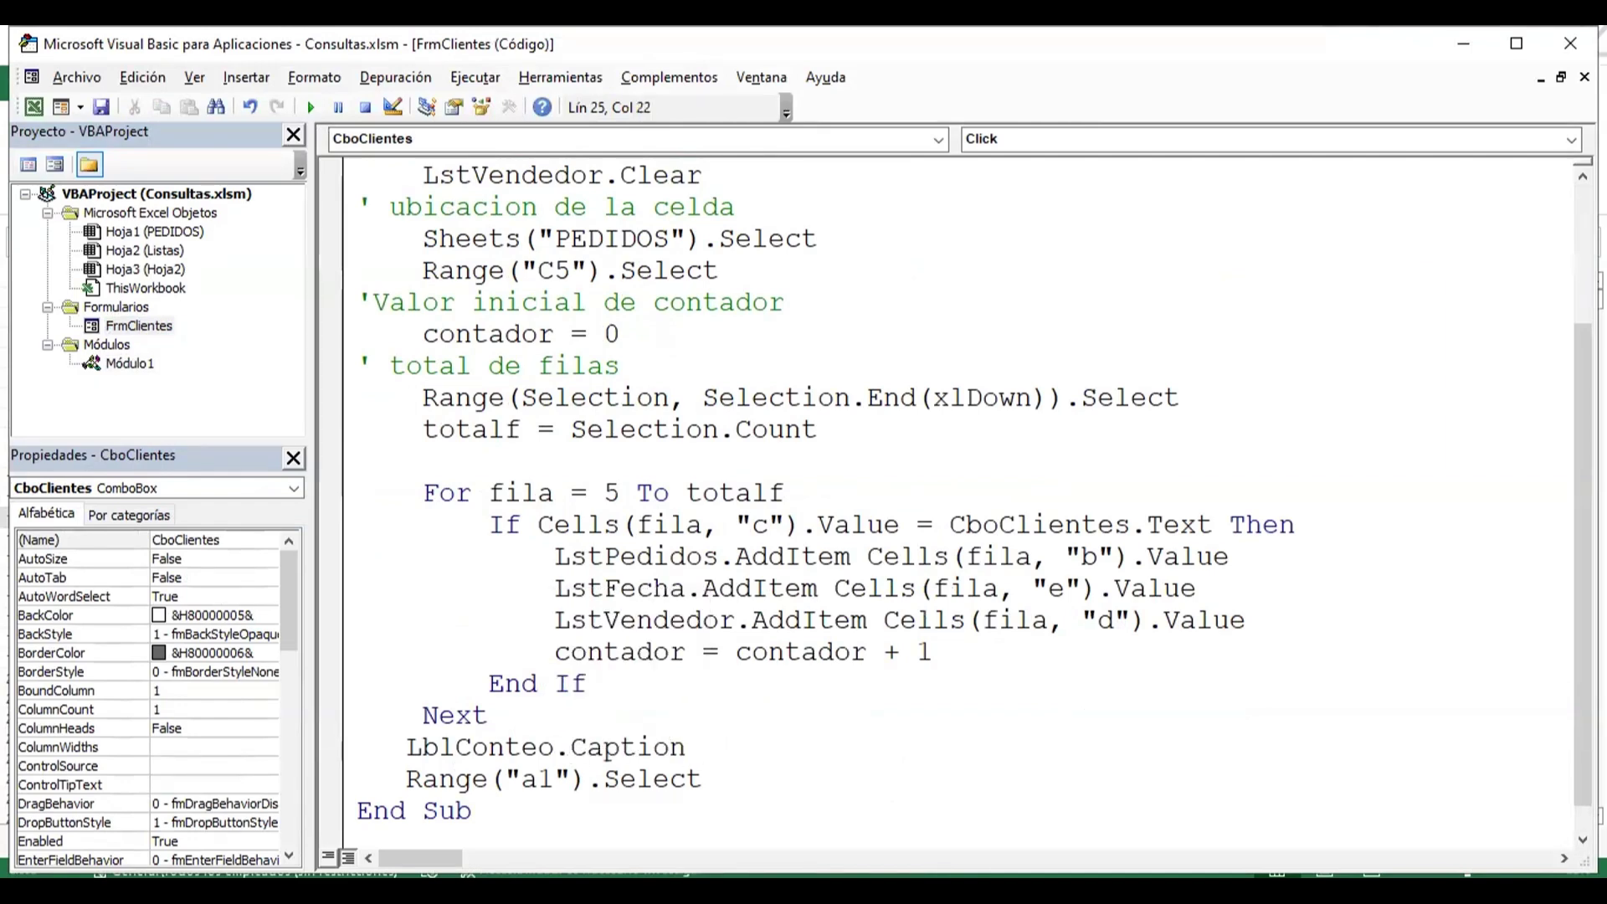
pyautogui.write('= cont')
pyautogui.write('ador')
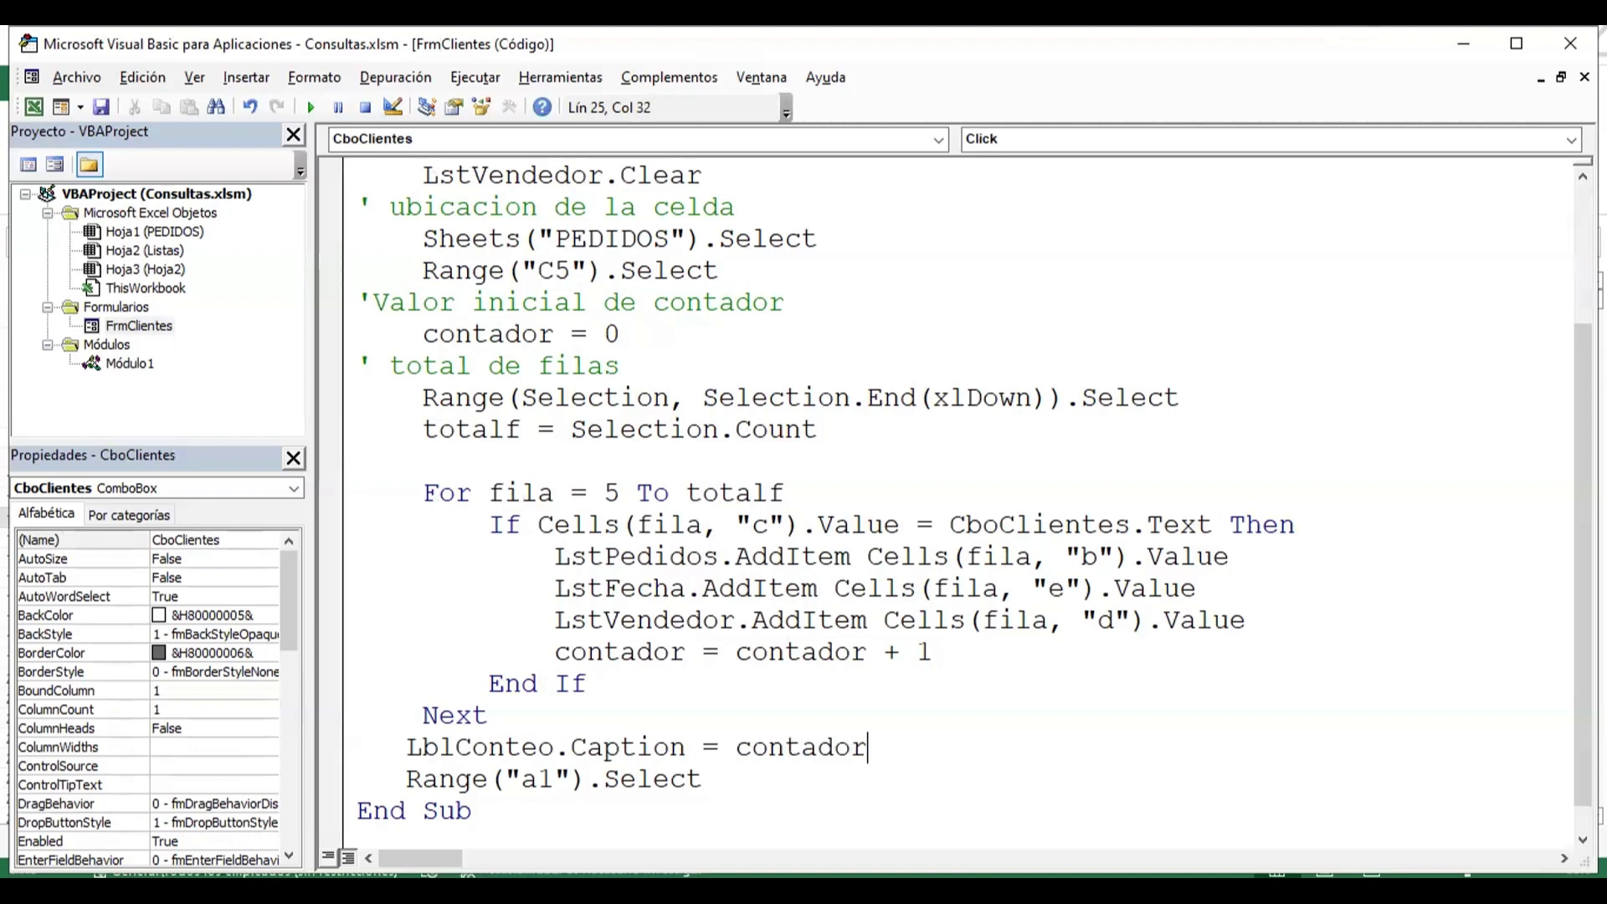
pyautogui.press('Down')
pyautogui.click(868, 747)
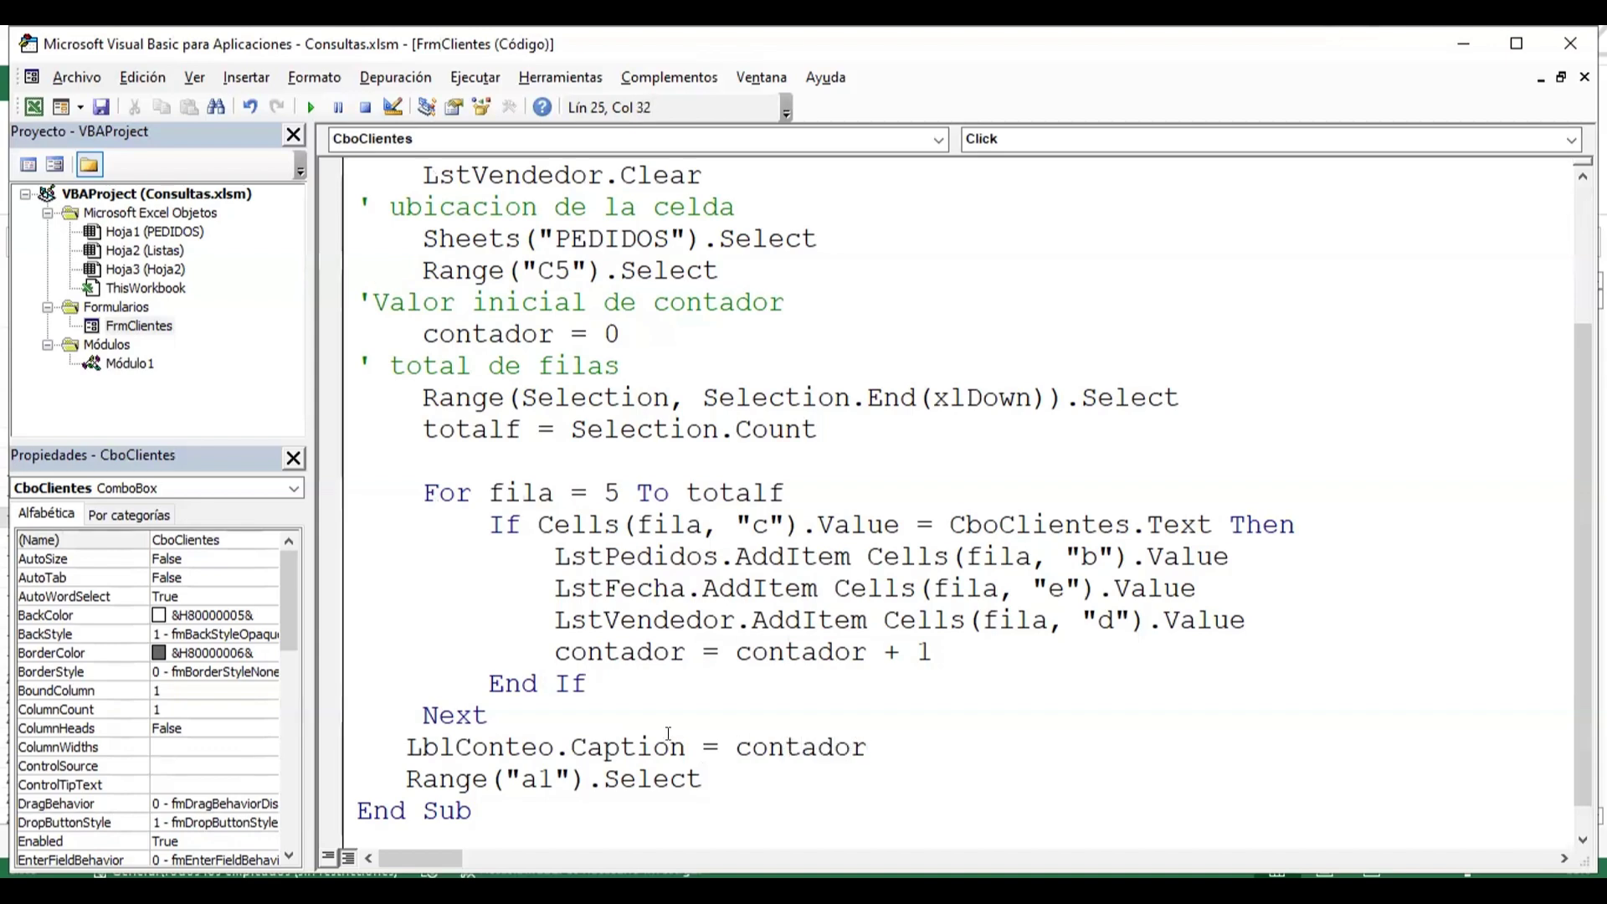
# - Check order counts for Victuailles en stock, Suprêmes délices, Ernst Handel and Island Trading, then close
pyautogui.click(310, 107)
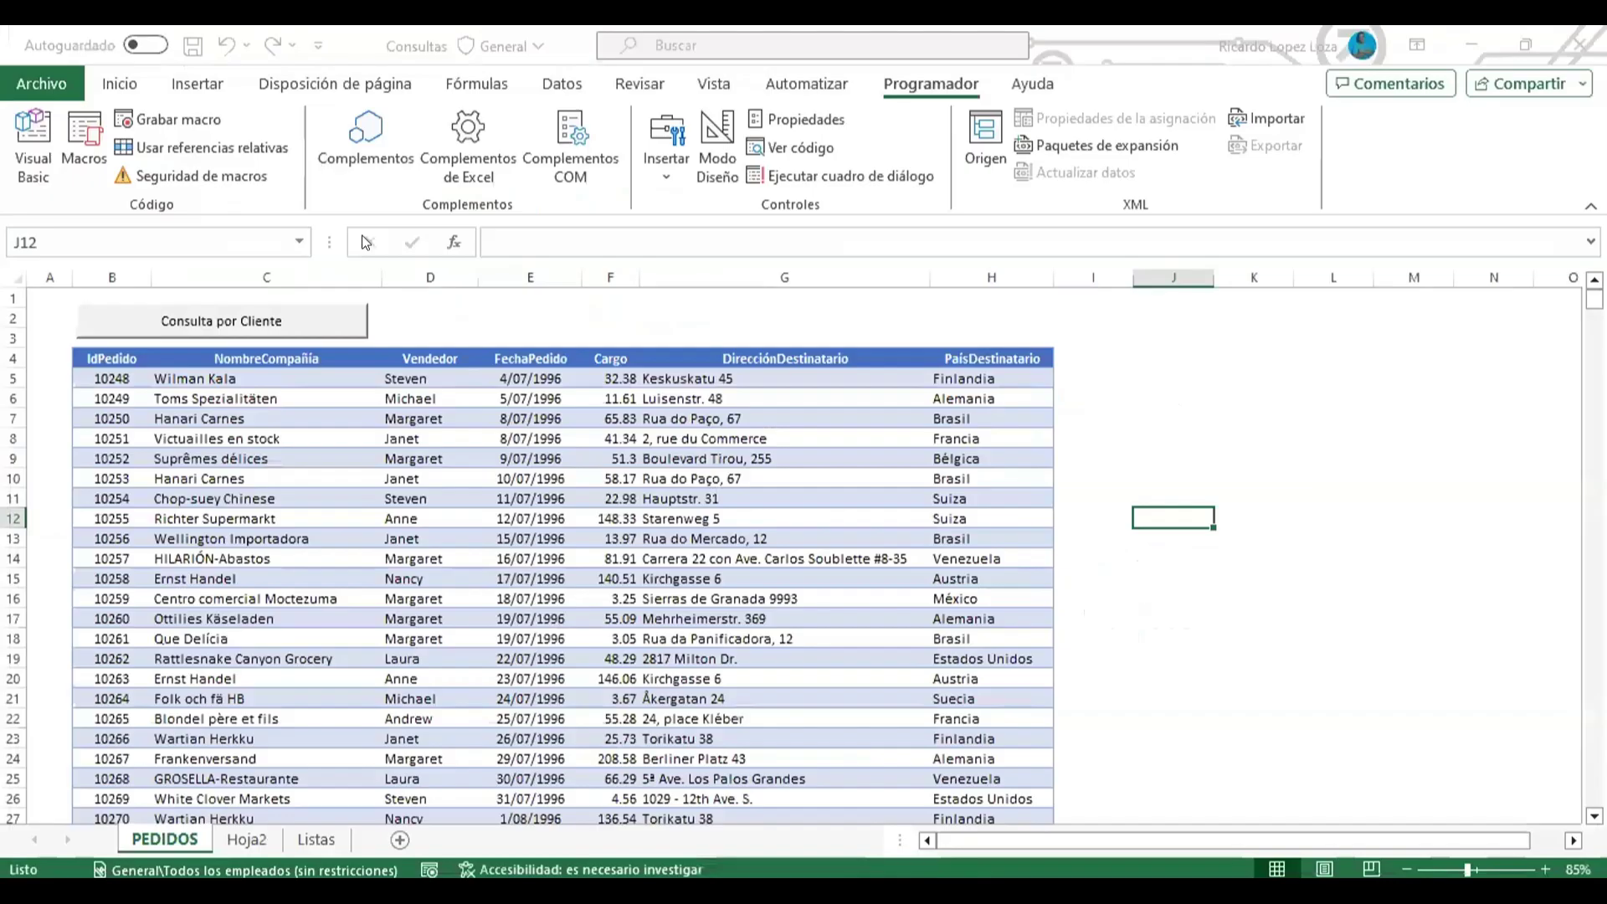
pyautogui.click(1022, 274)
pyautogui.click(946, 350)
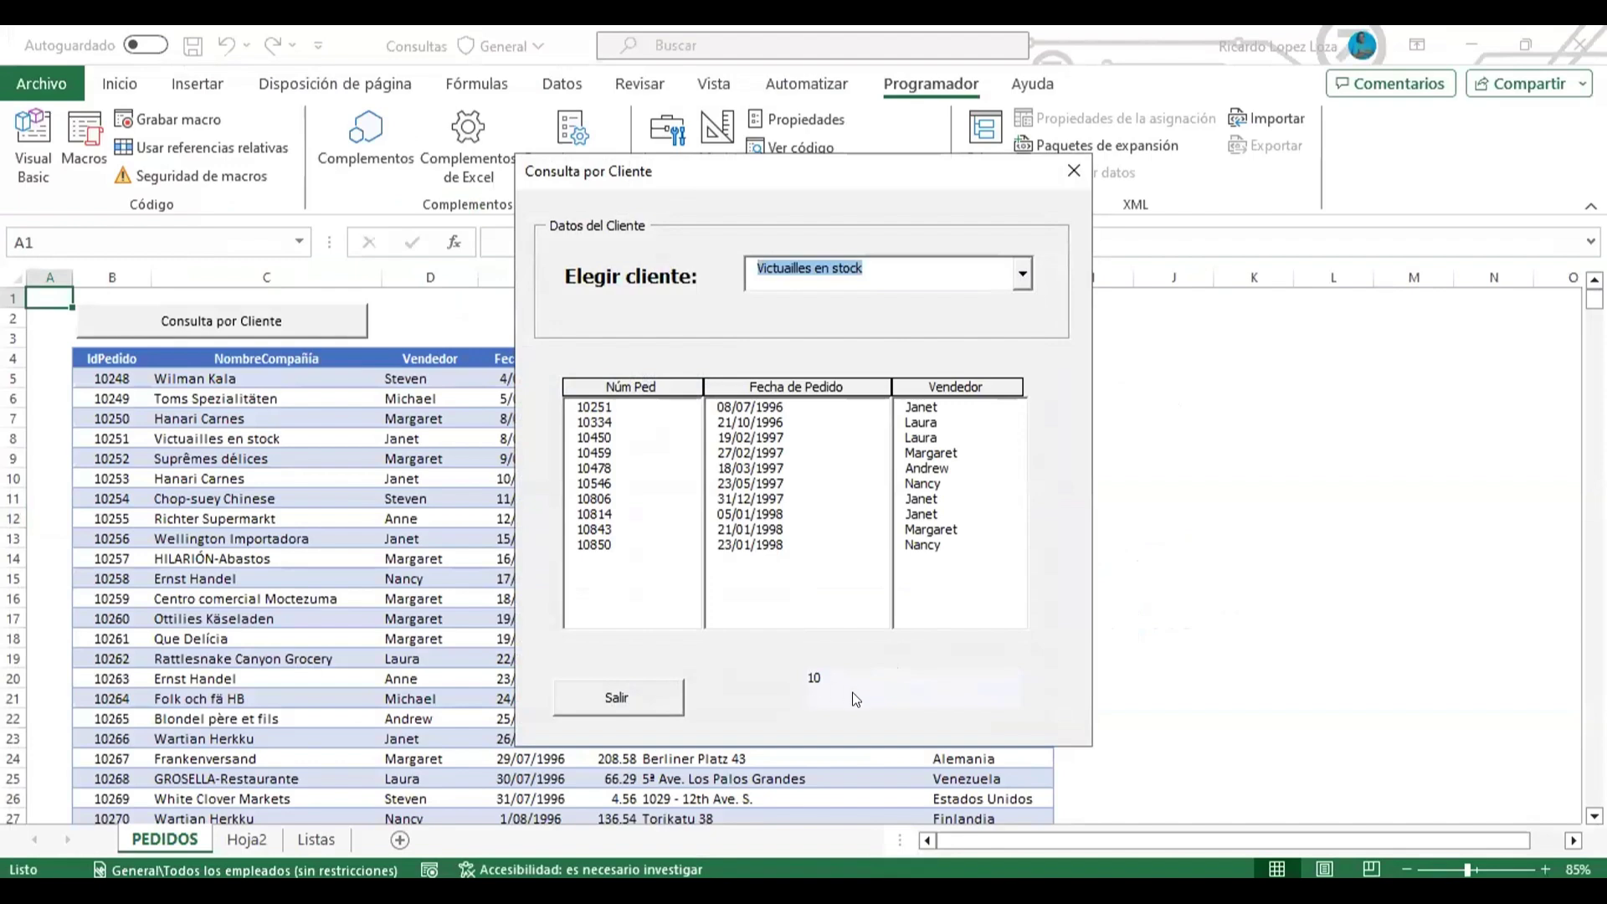
pyautogui.click(1022, 274)
pyautogui.click(887, 314)
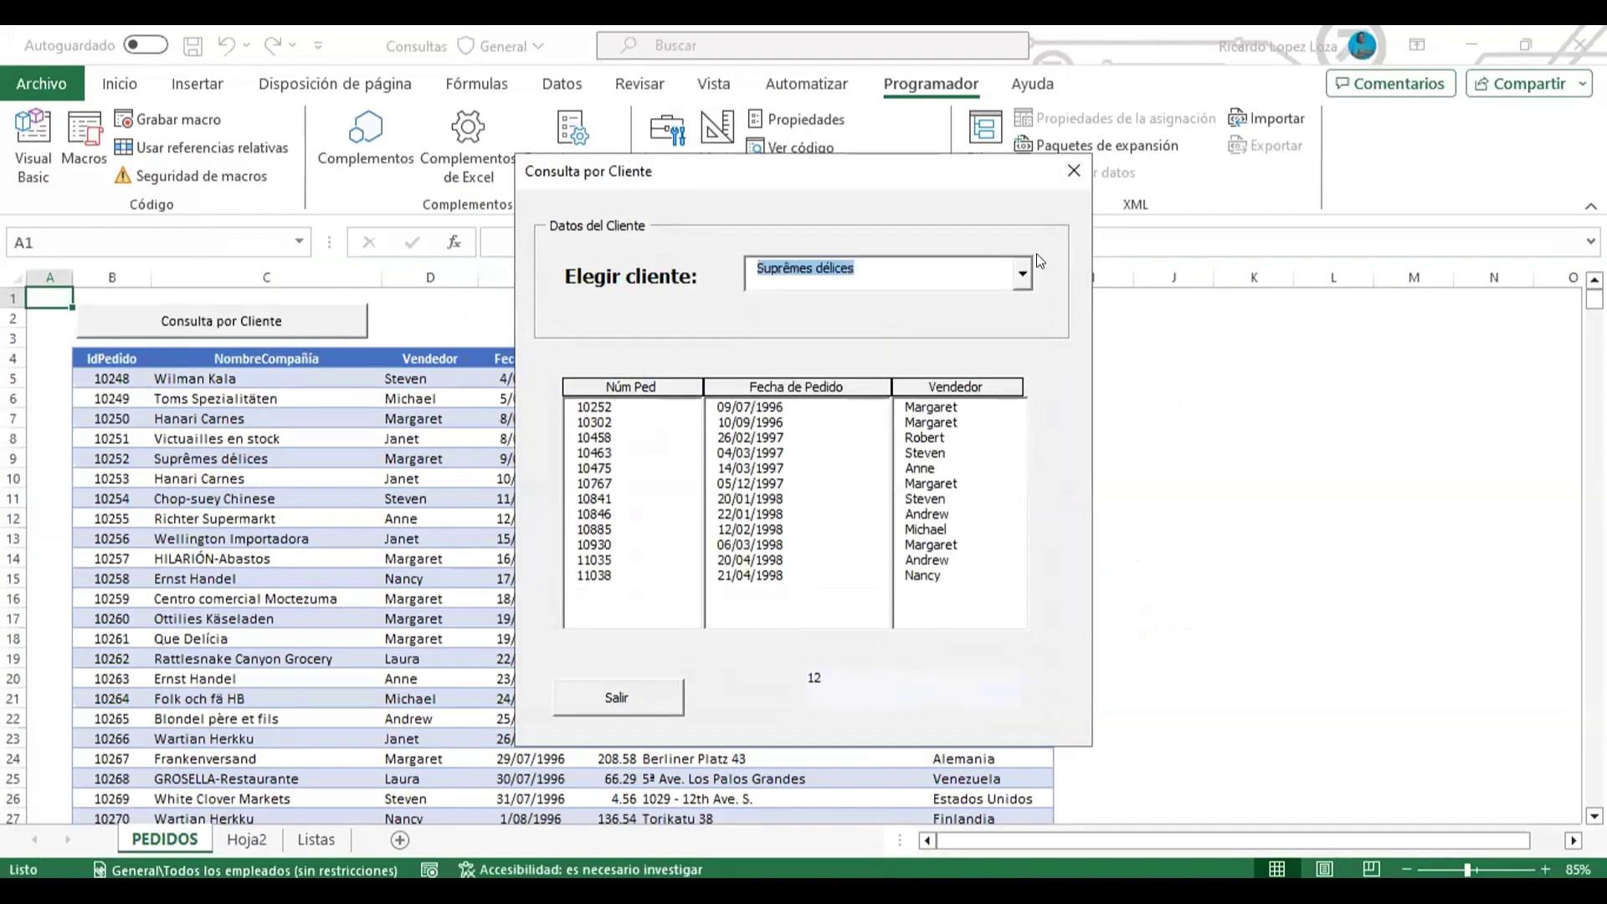
pyautogui.click(1021, 274)
pyautogui.click(904, 376)
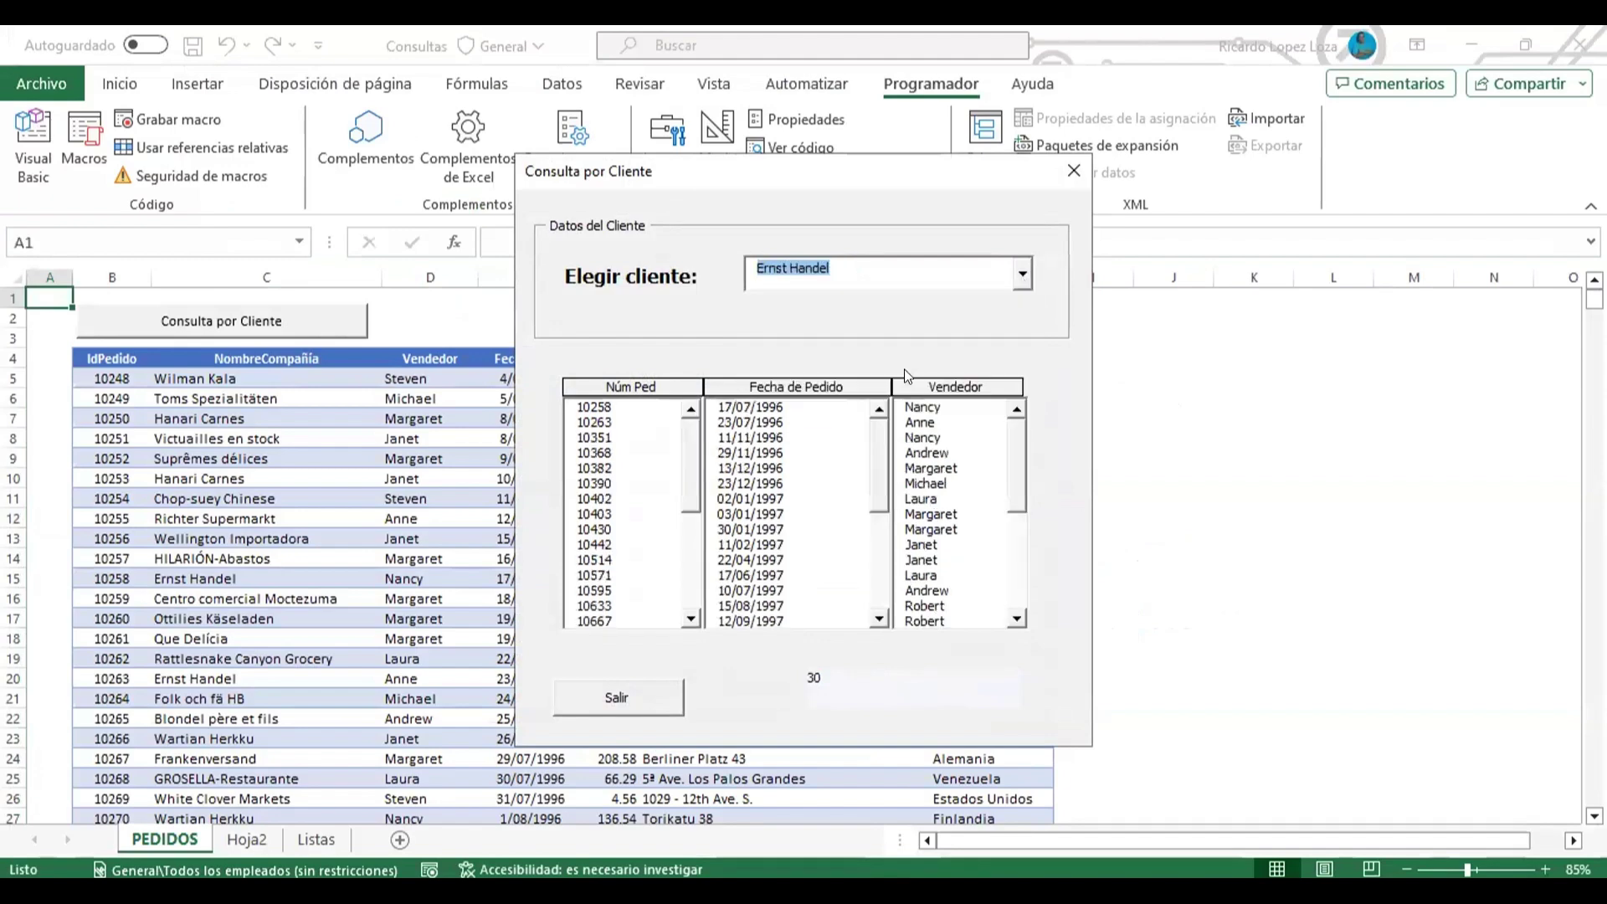
pyautogui.click(1022, 273)
pyautogui.scroll(3, 971, 368)
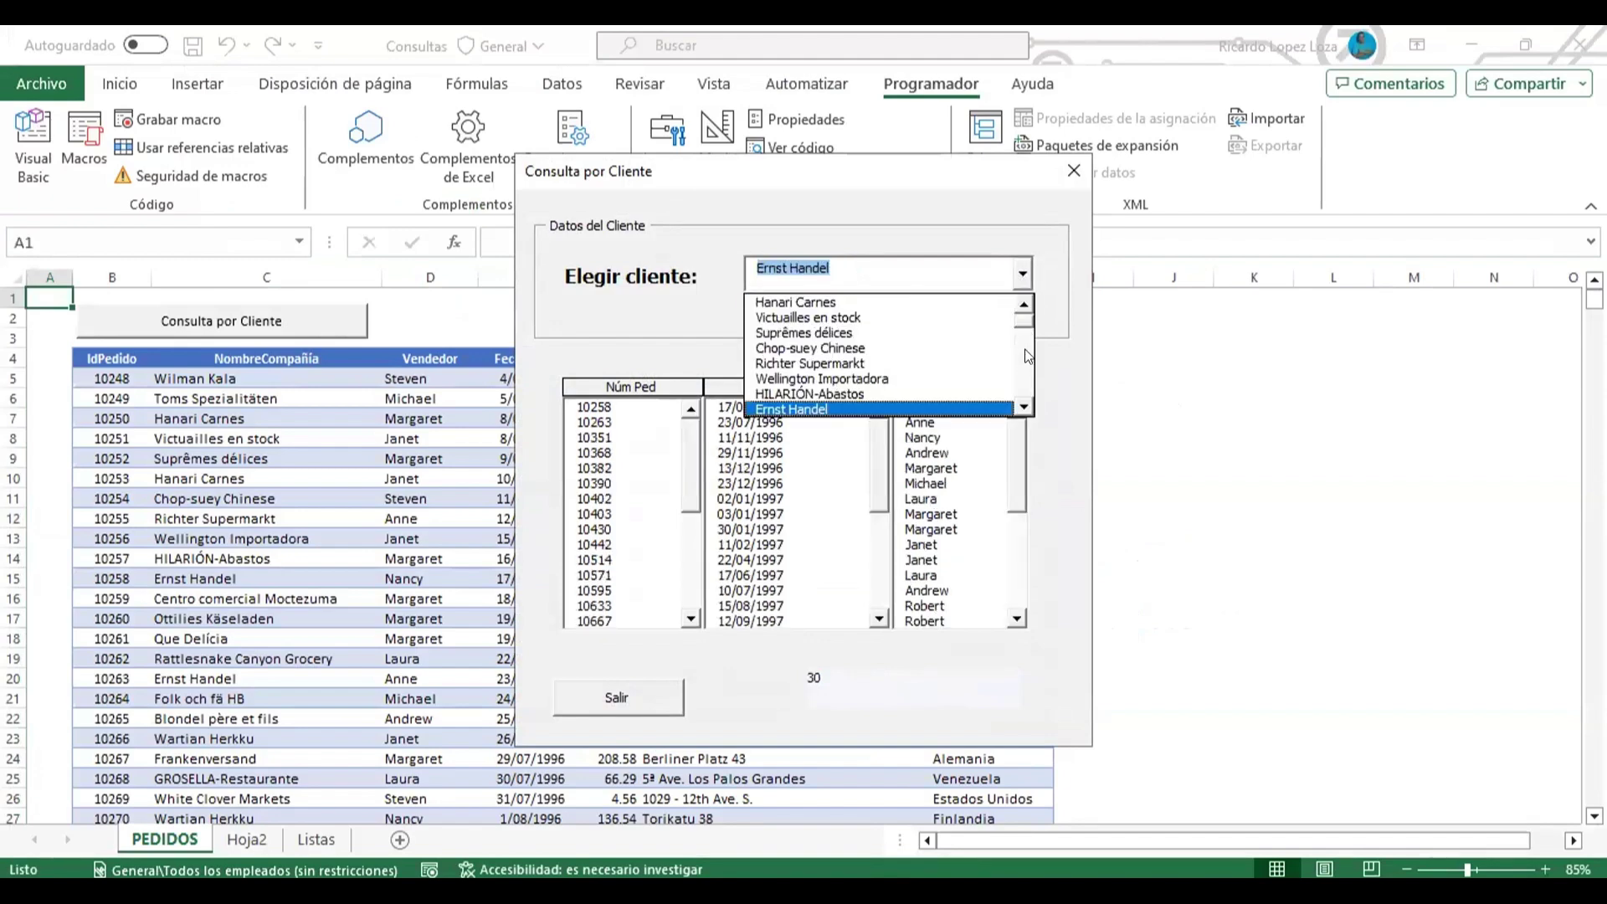
pyautogui.scroll(-5, 963, 352)
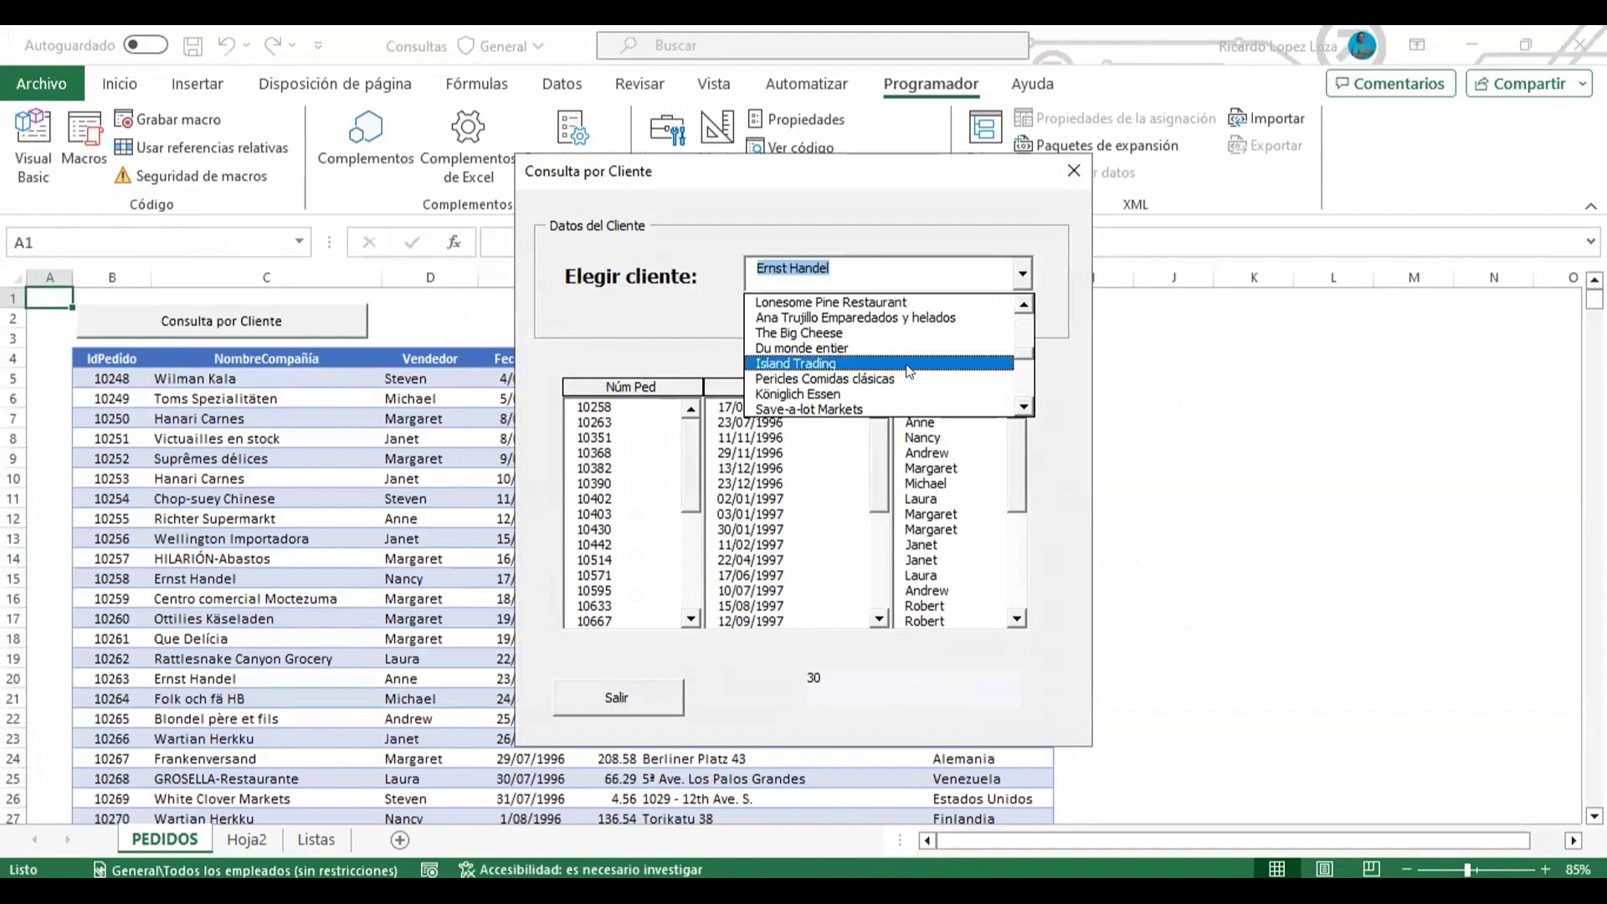
pyautogui.click(909, 364)
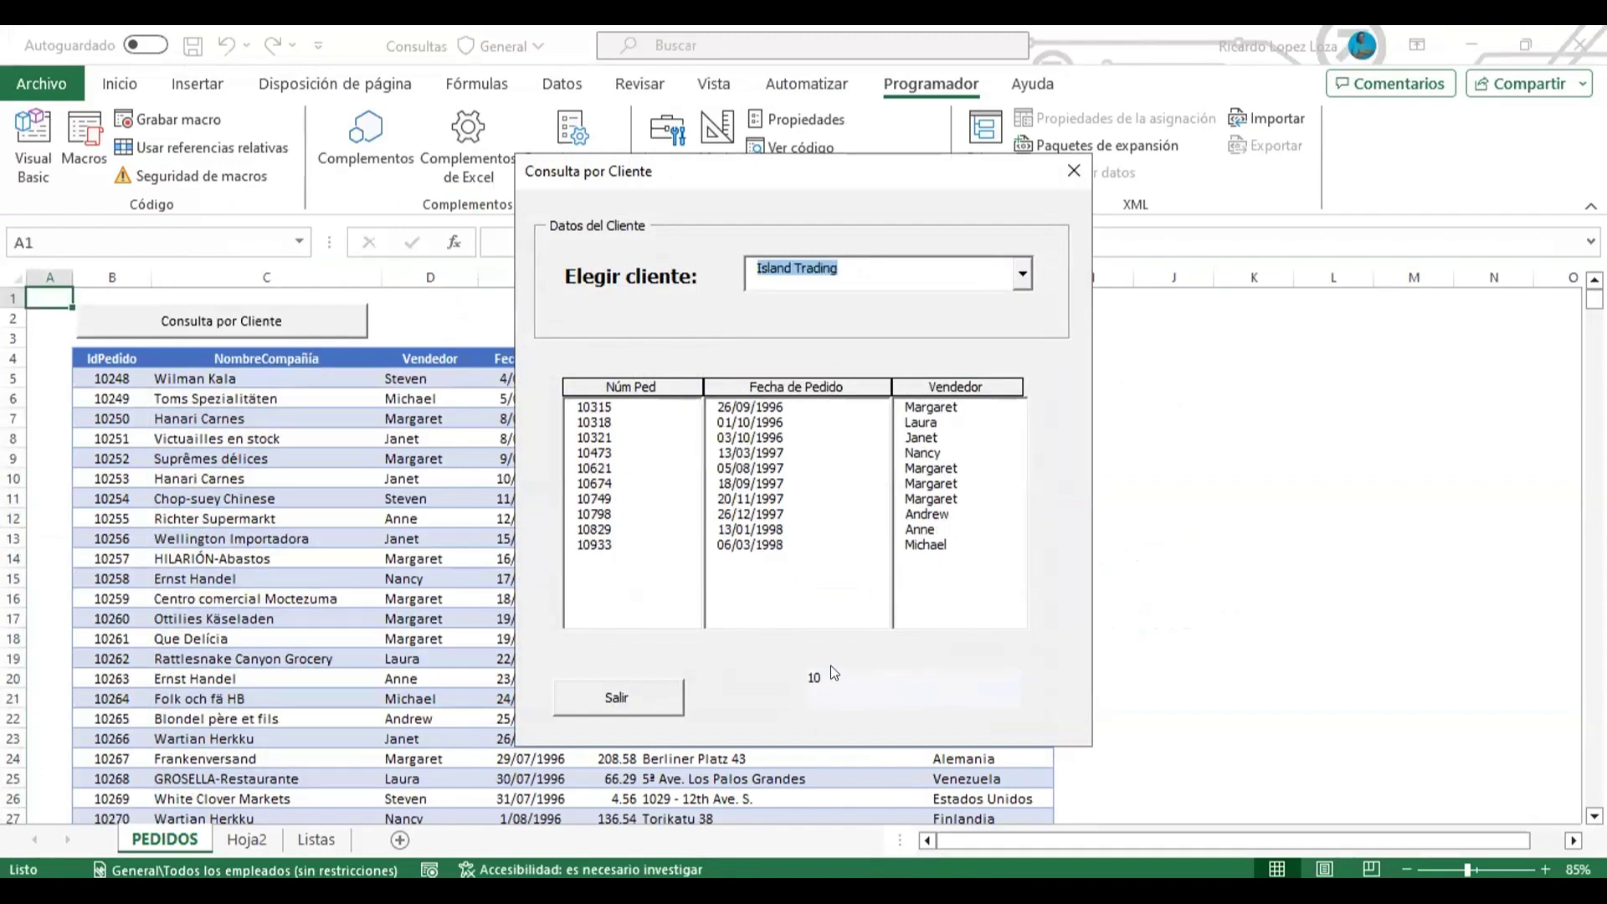
pyautogui.click(1072, 168)
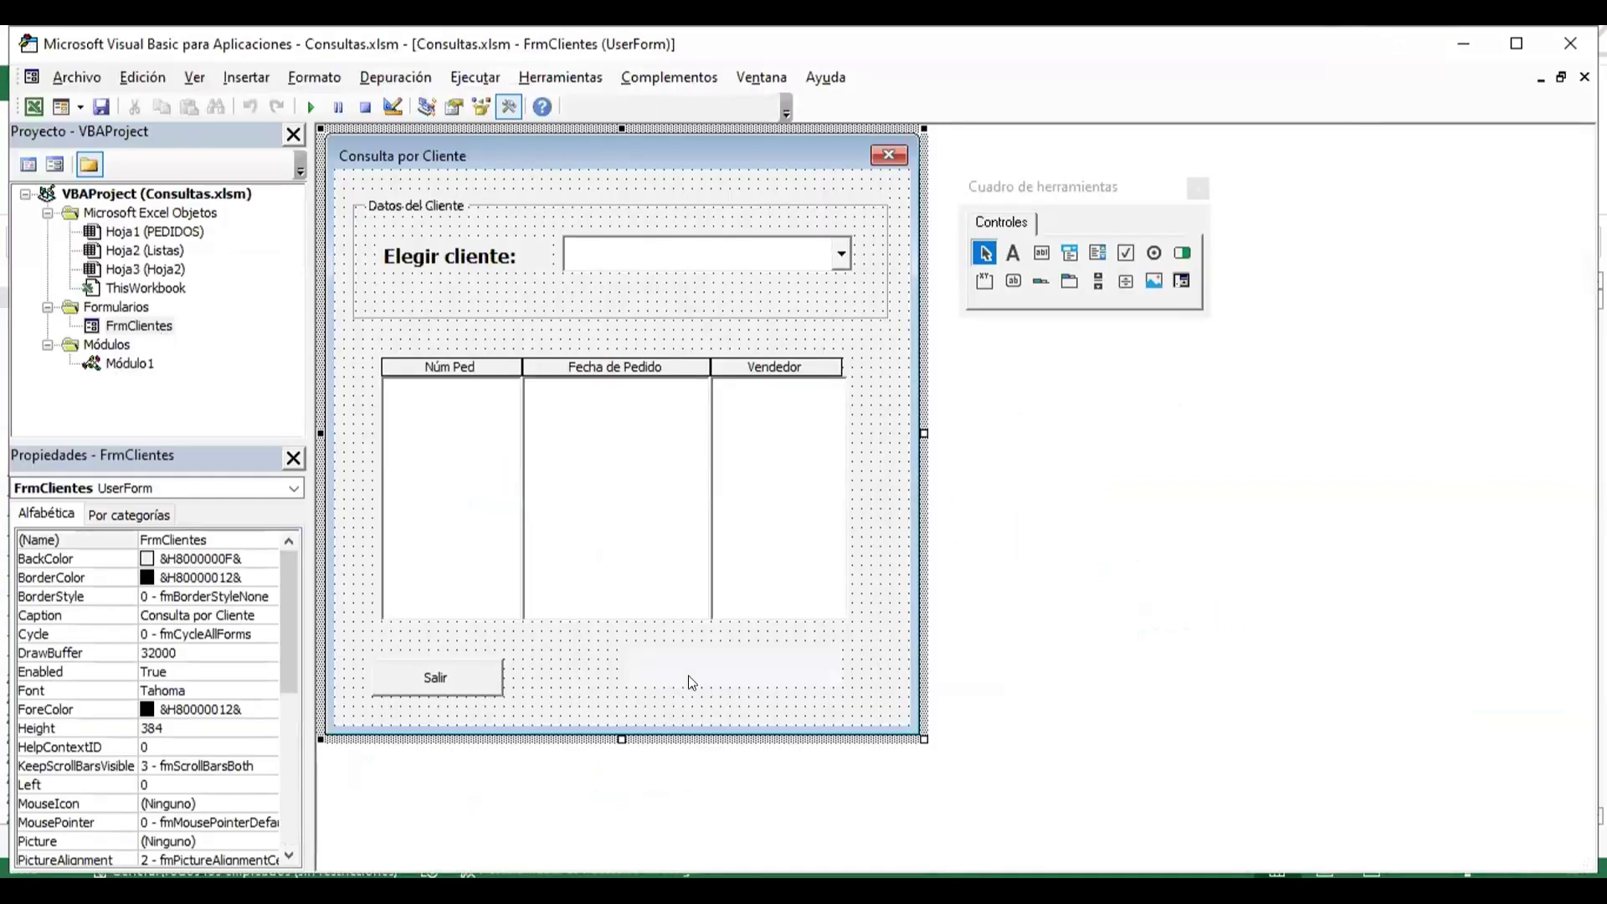
# - Set LblConteo's TextAlign to 3 - fmTextAlignRight
pyautogui.click(740, 670)
pyautogui.moveTo(285, 620); pyautogui.dragTo(285, 738)
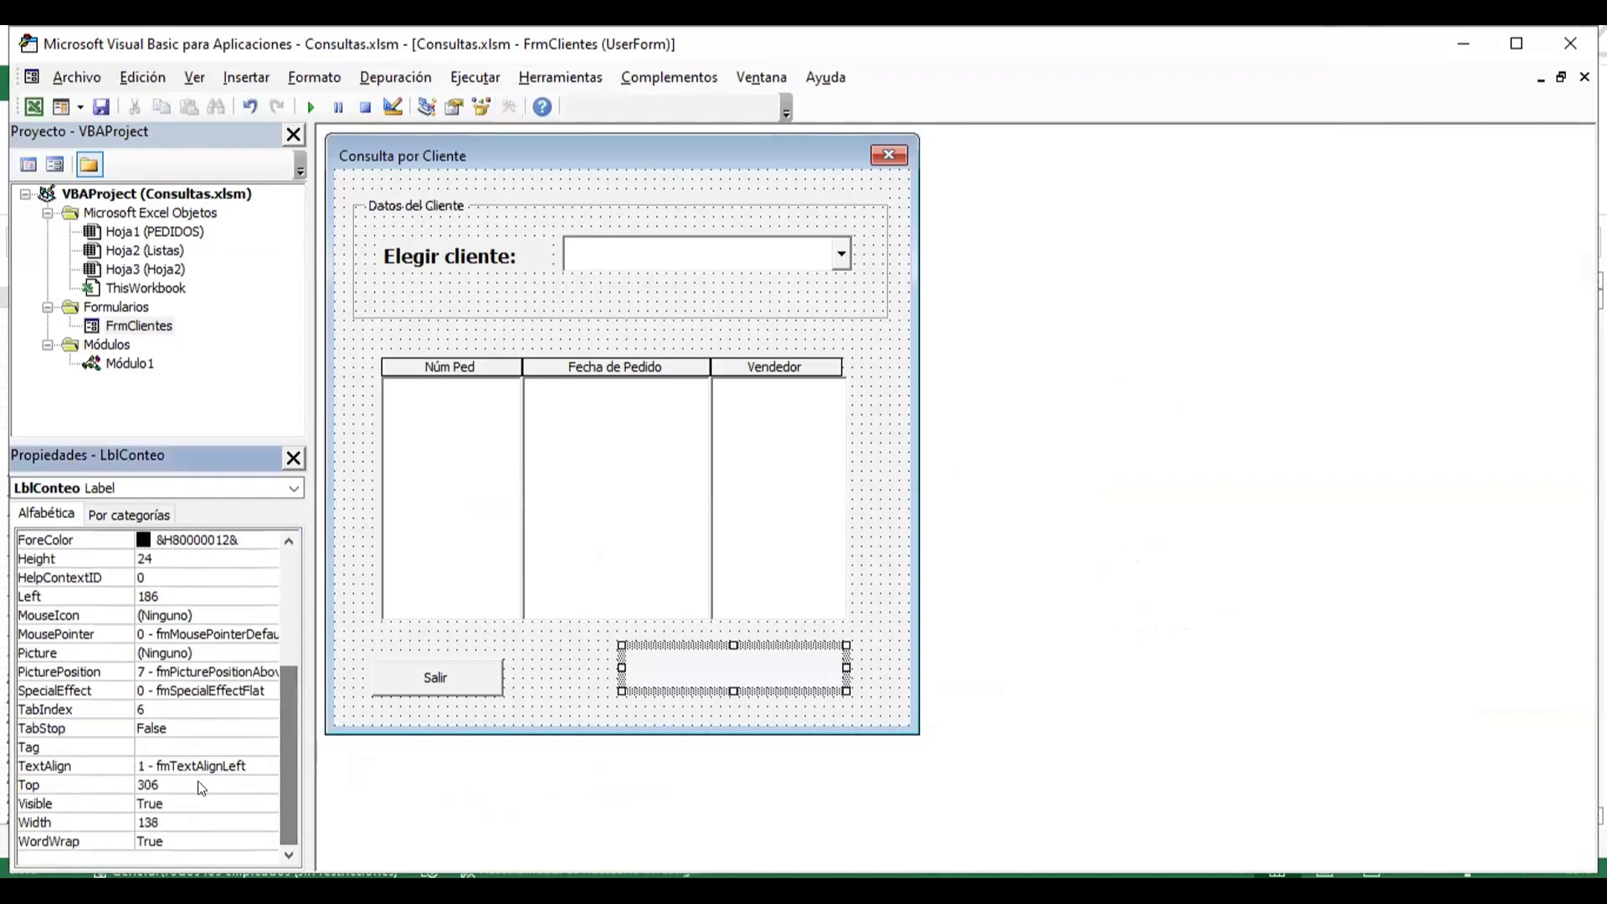
pyautogui.click(264, 767)
pyautogui.click(269, 766)
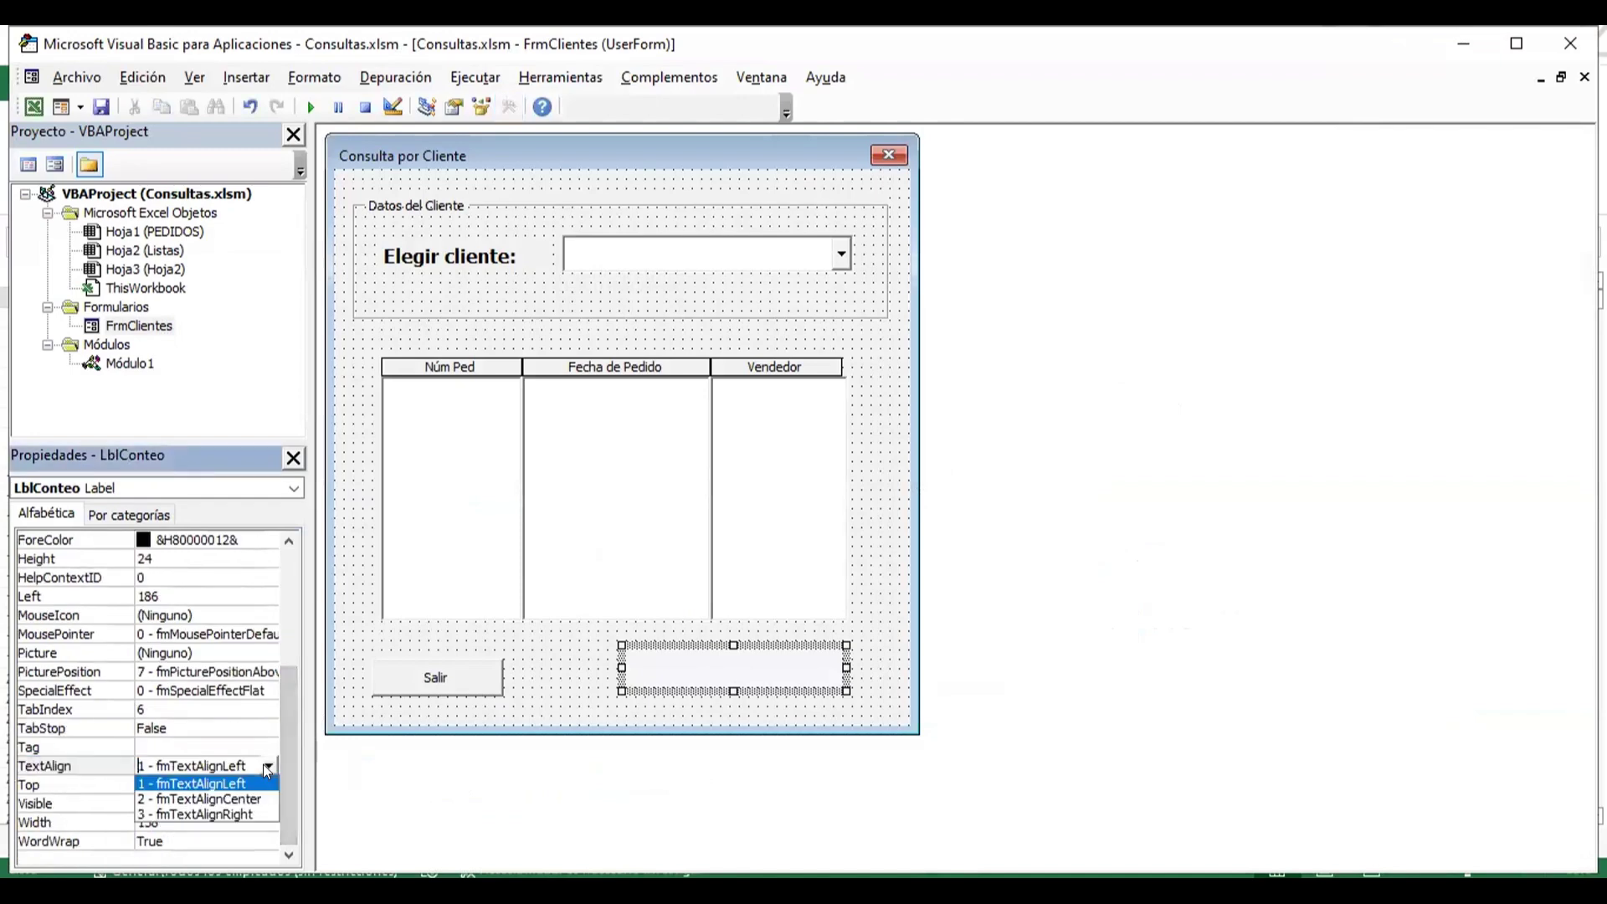
pyautogui.click(249, 811)
# - Give LblConteo a bold 12-point font and bring back the CboClientes_Click code
pyautogui.moveTo(281, 716); pyautogui.dragTo(283, 544)
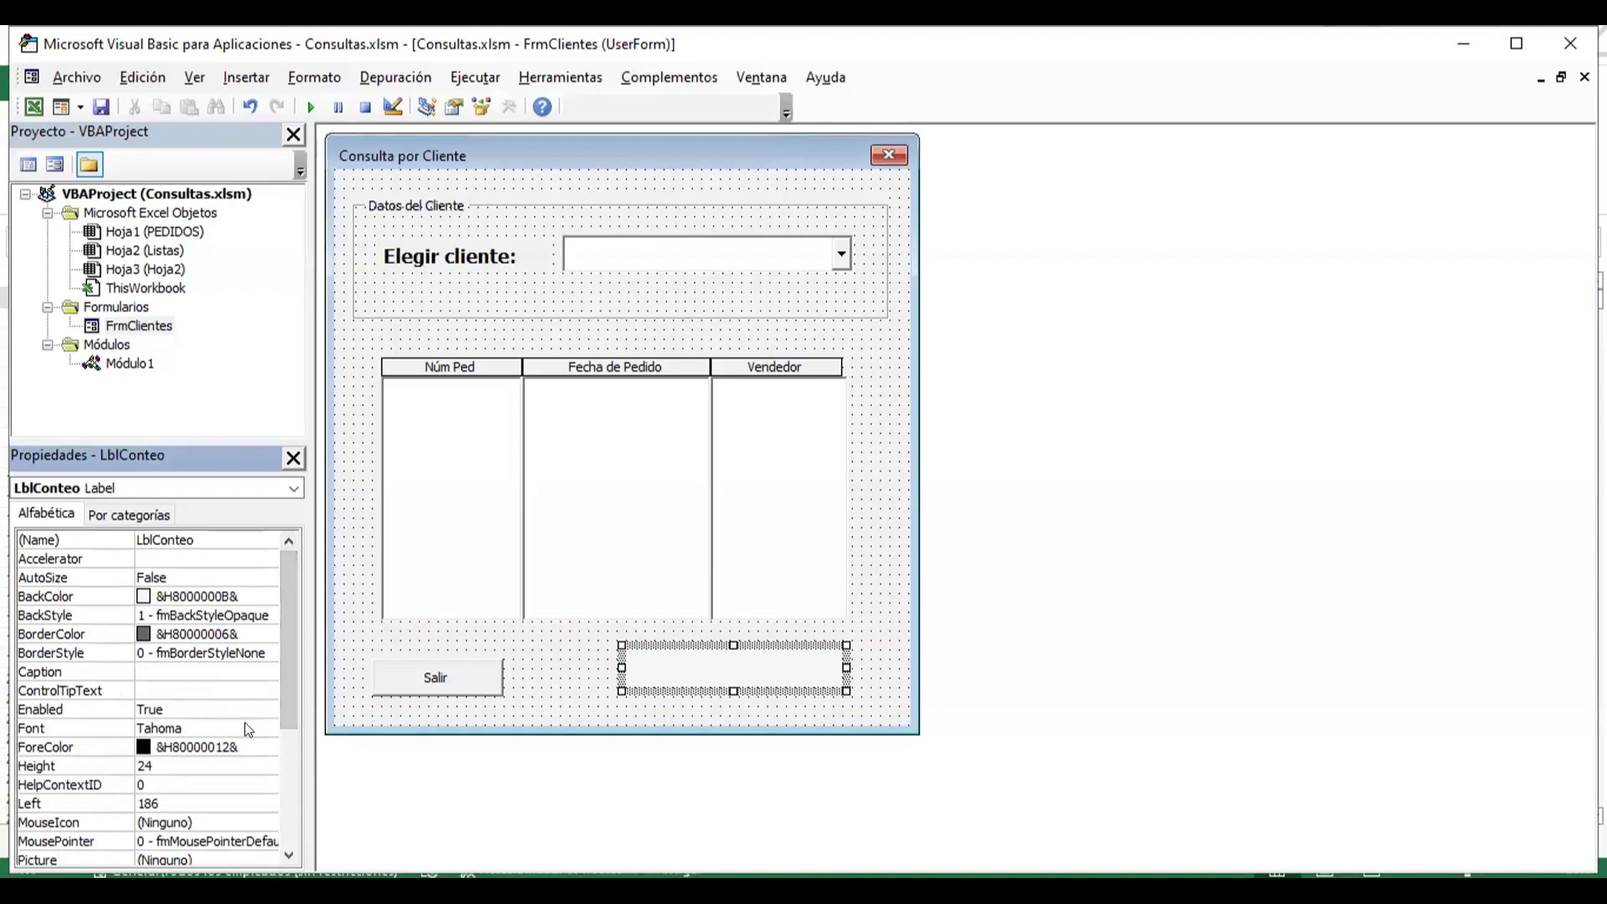
pyautogui.click(244, 730)
pyautogui.click(268, 732)
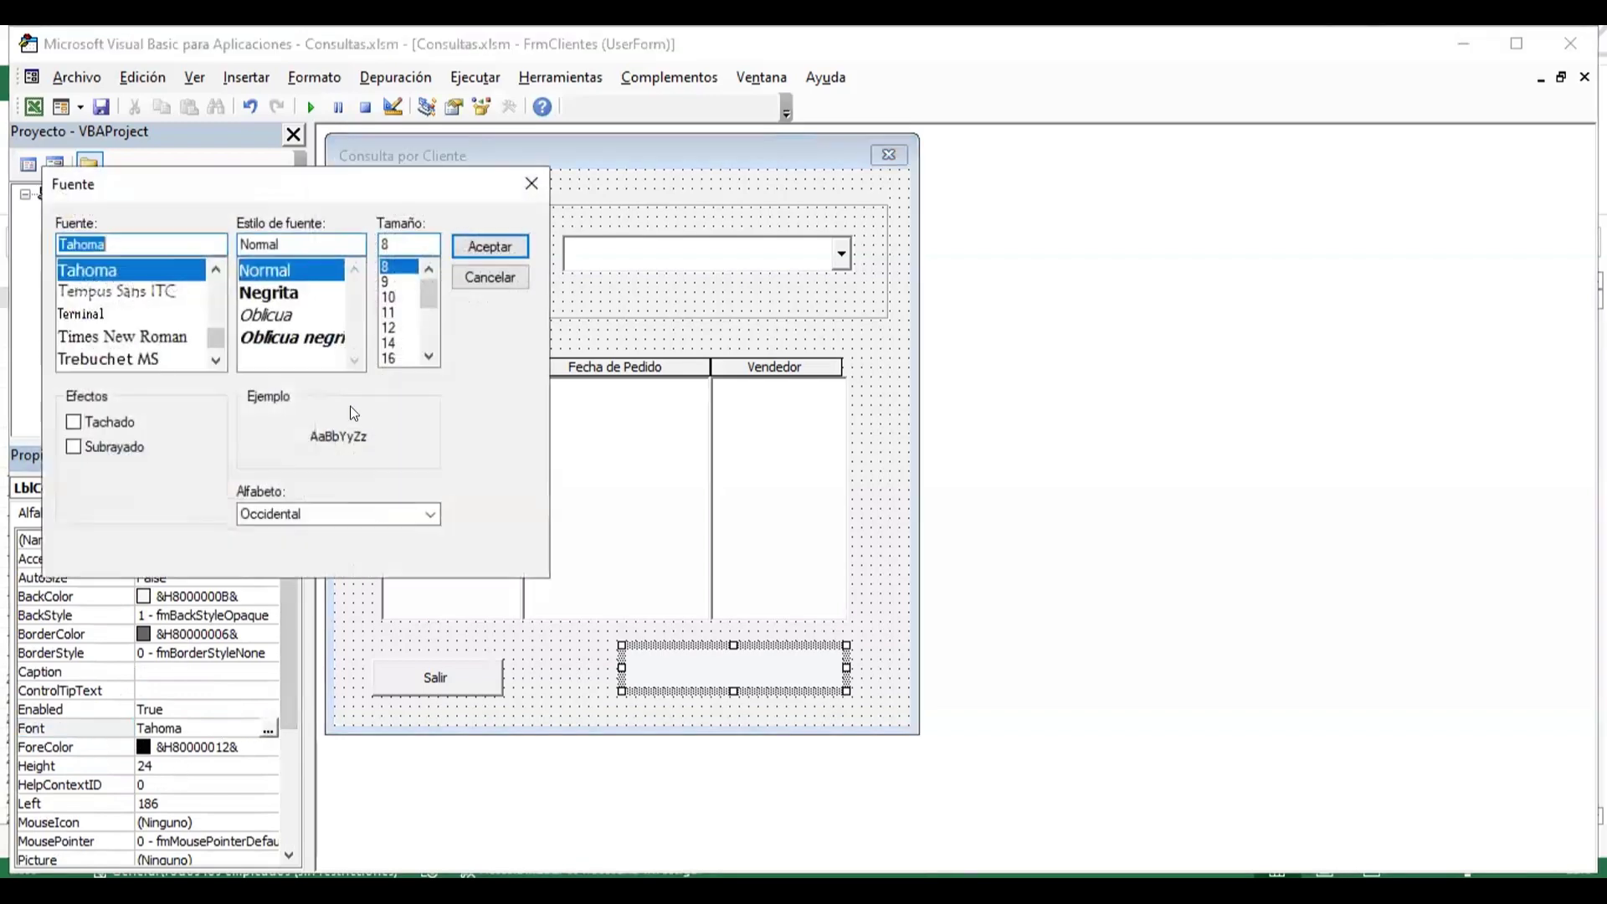
pyautogui.click(277, 292)
pyautogui.click(402, 313)
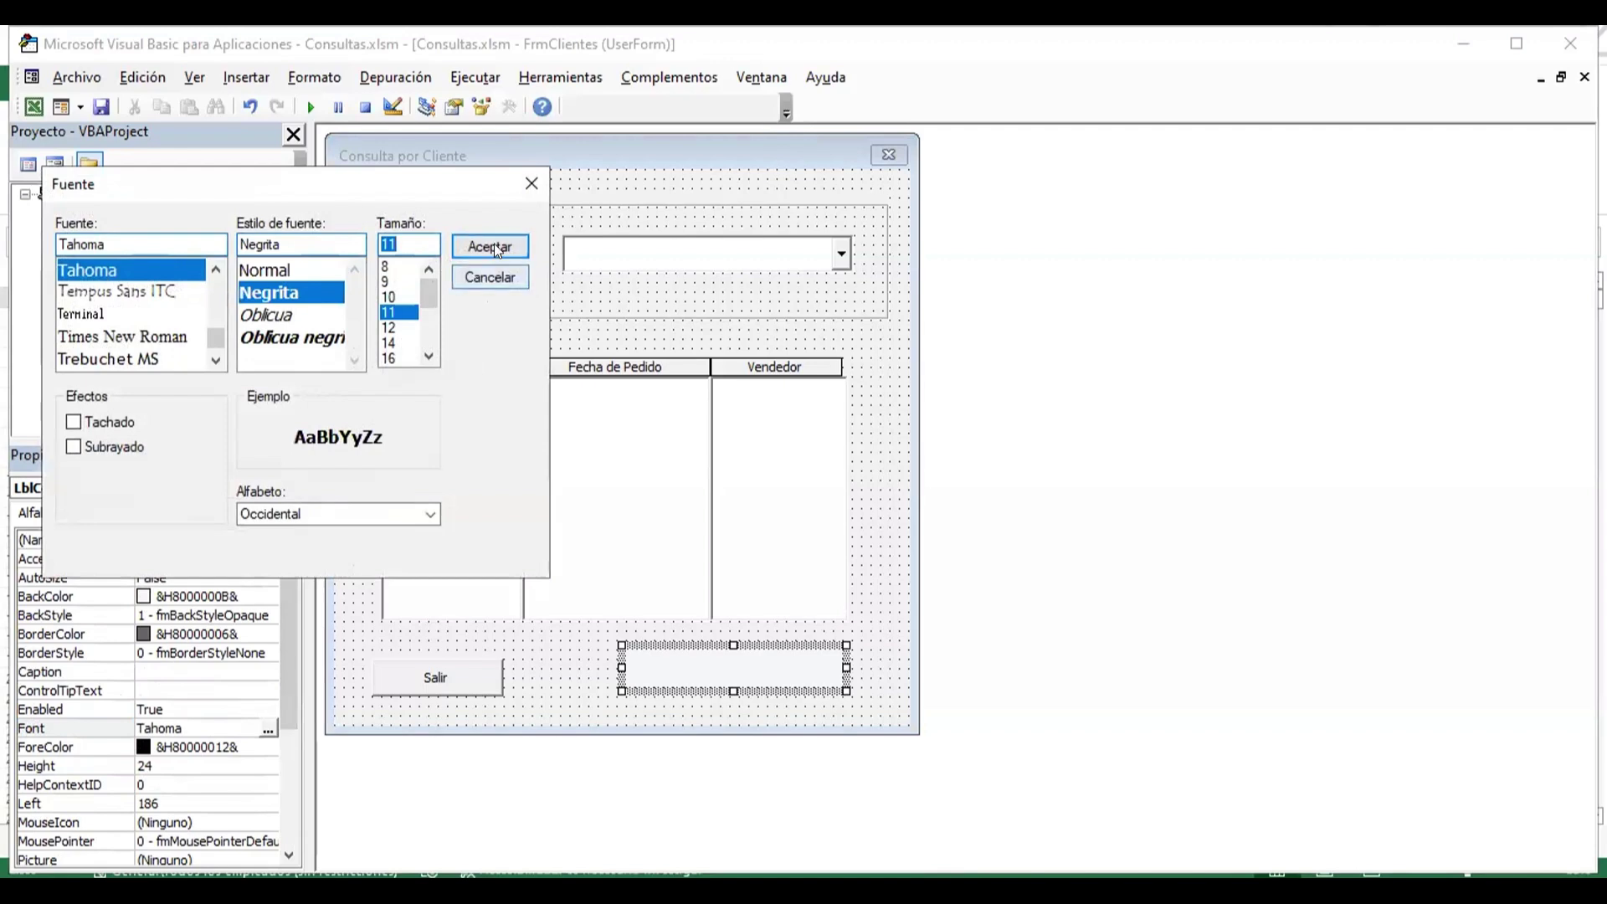
pyautogui.click(393, 328)
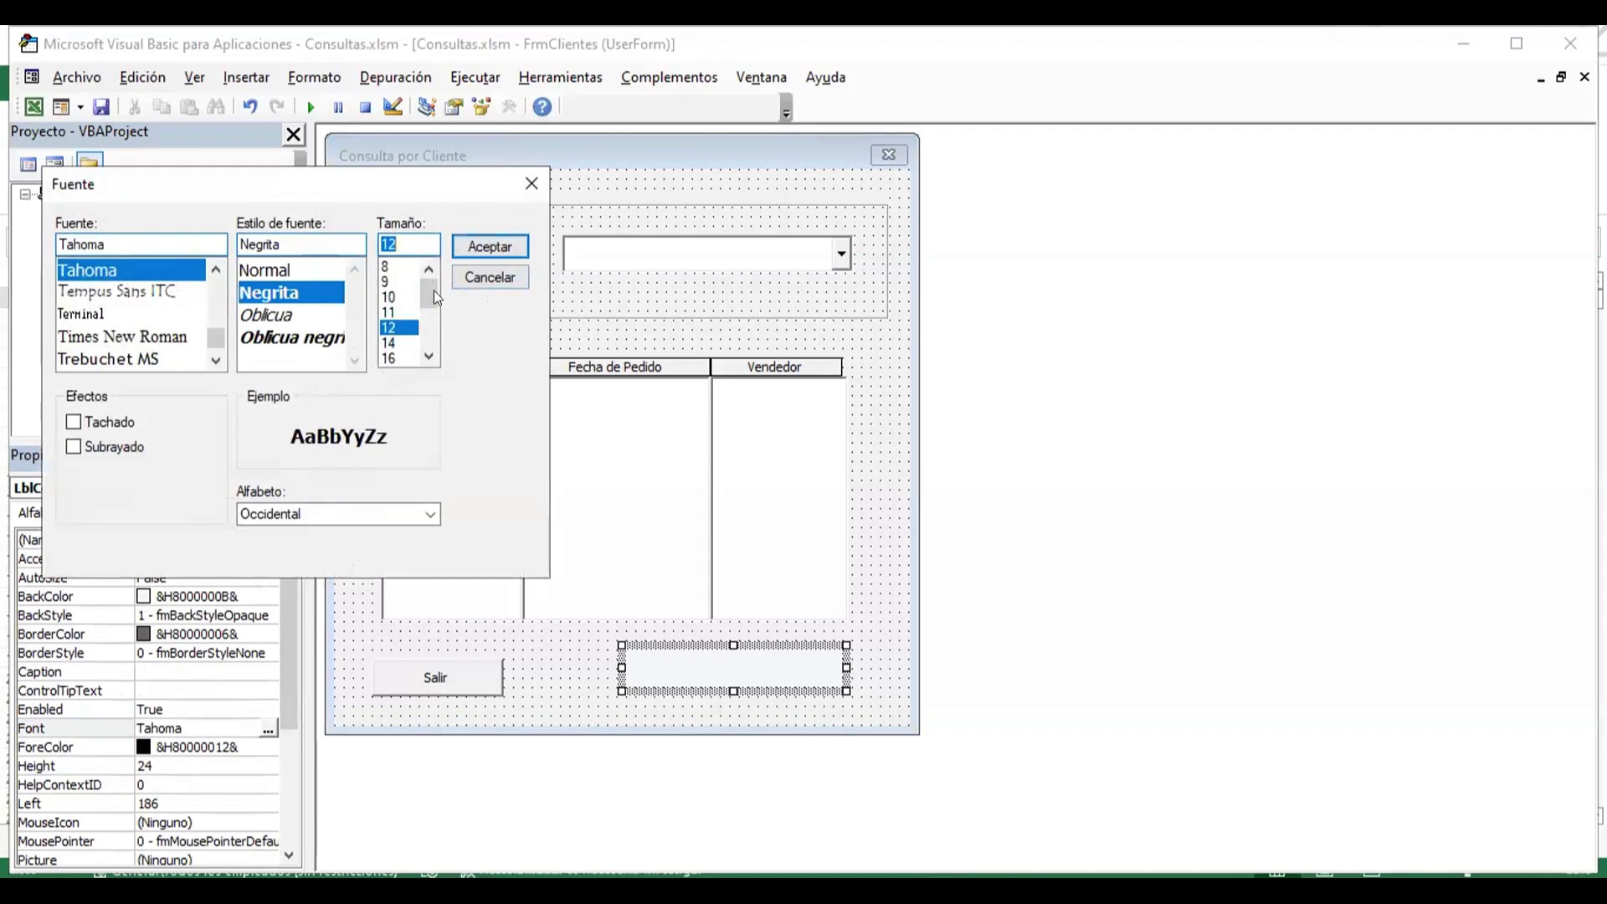
pyautogui.click(477, 249)
pyautogui.click(821, 249)
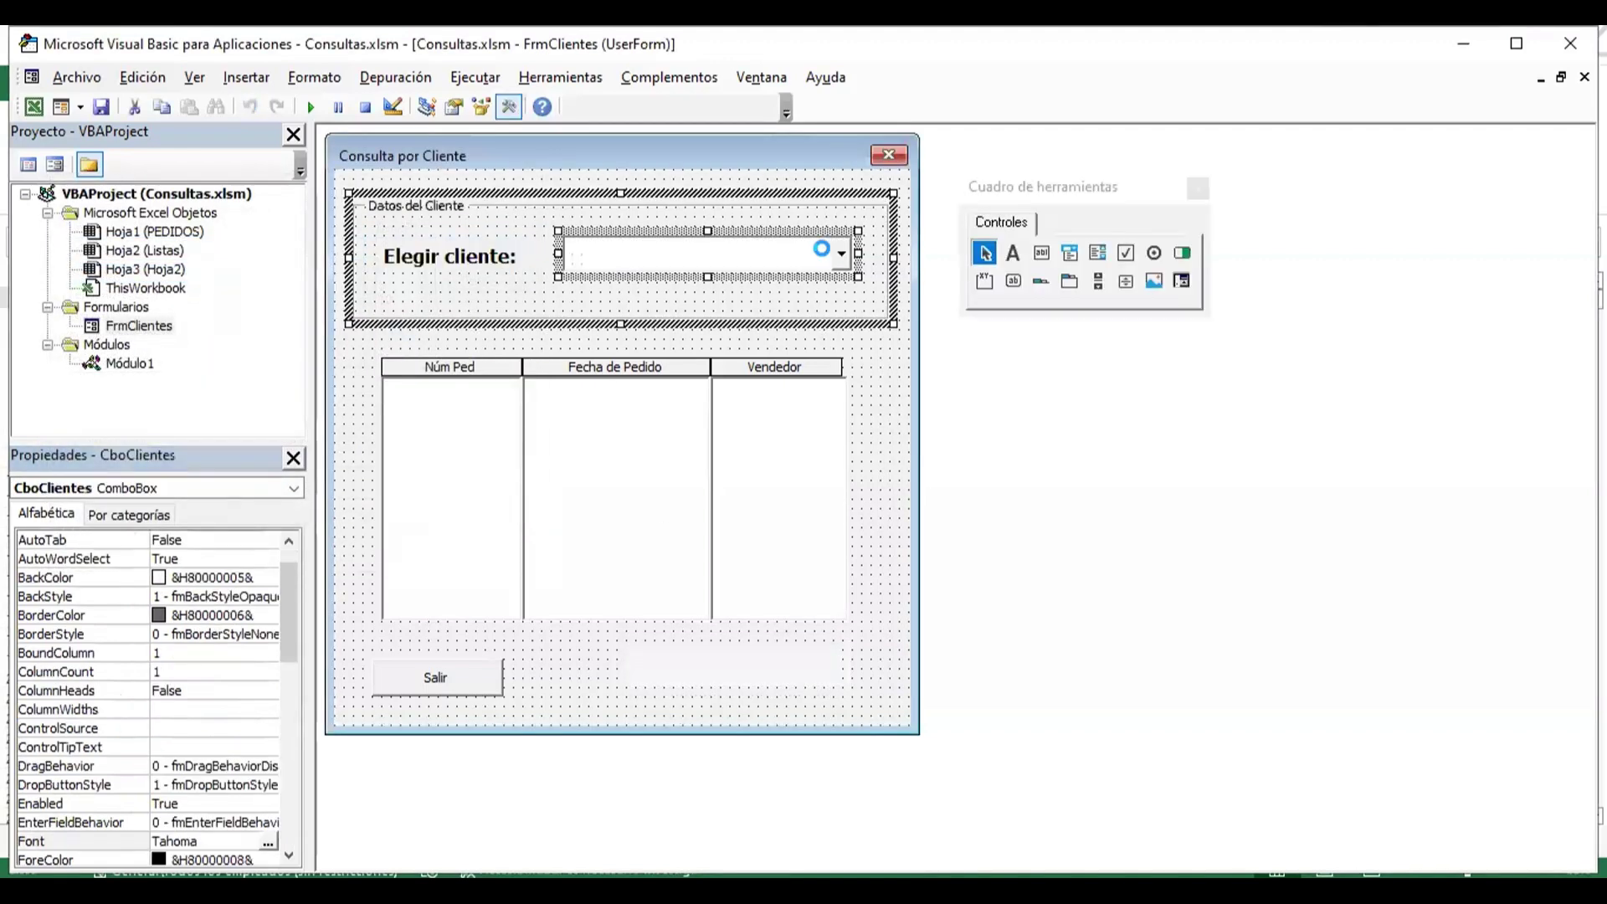
pyautogui.scroll(-2, 952, 597)
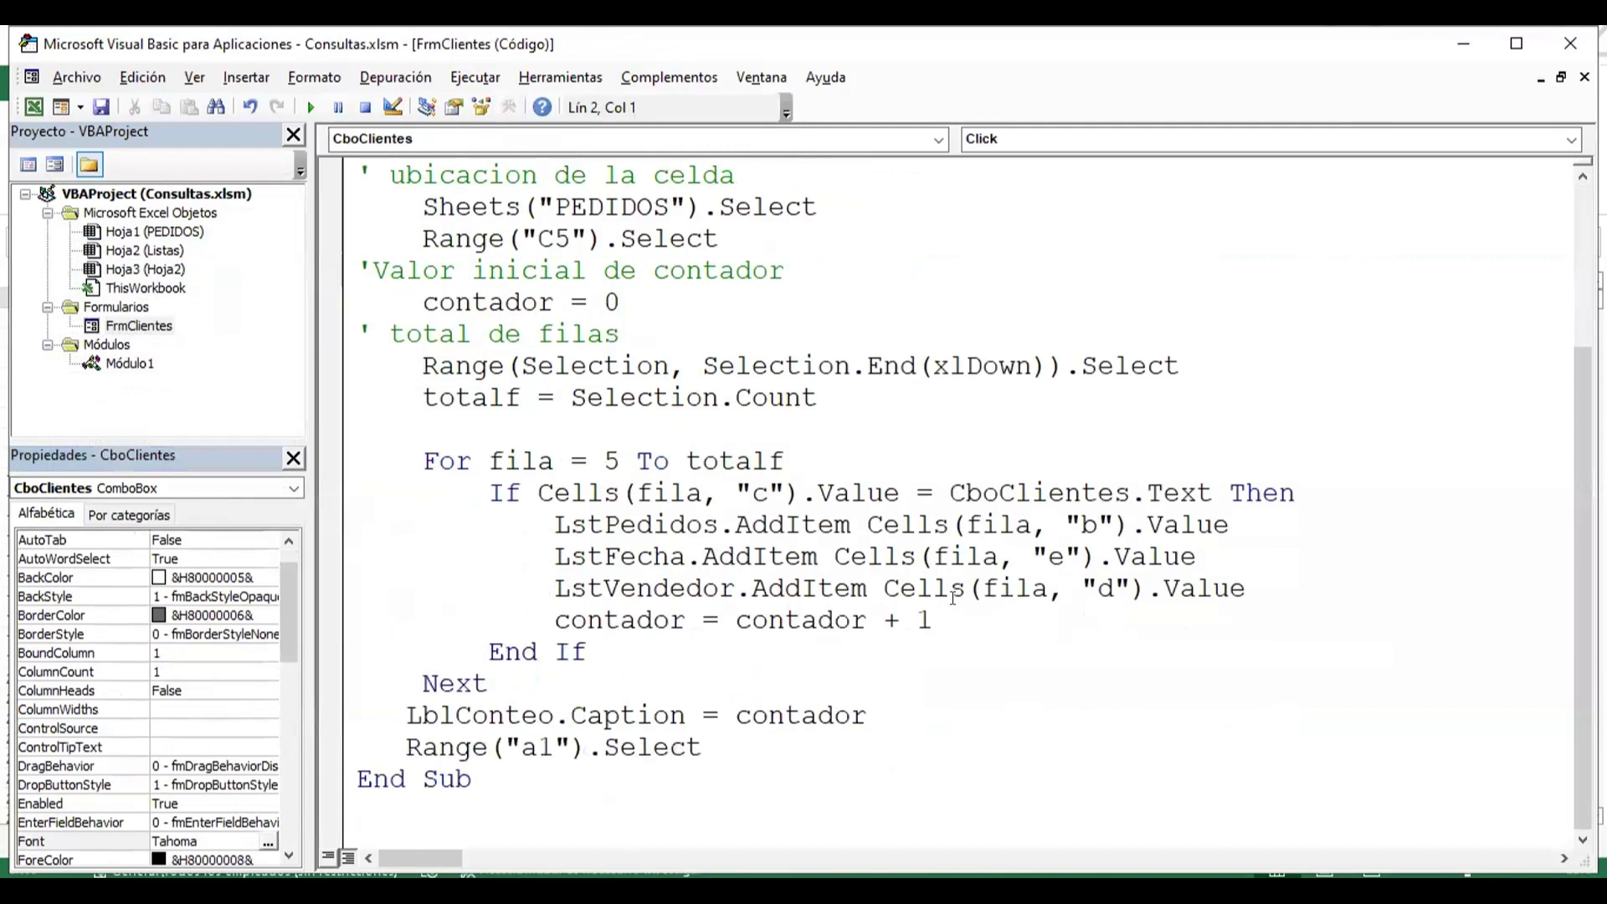
# - Change the label line to LblConteo.Caption = "El número de registros es " & contador
pyautogui.click(739, 715)
pyautogui.write('"')
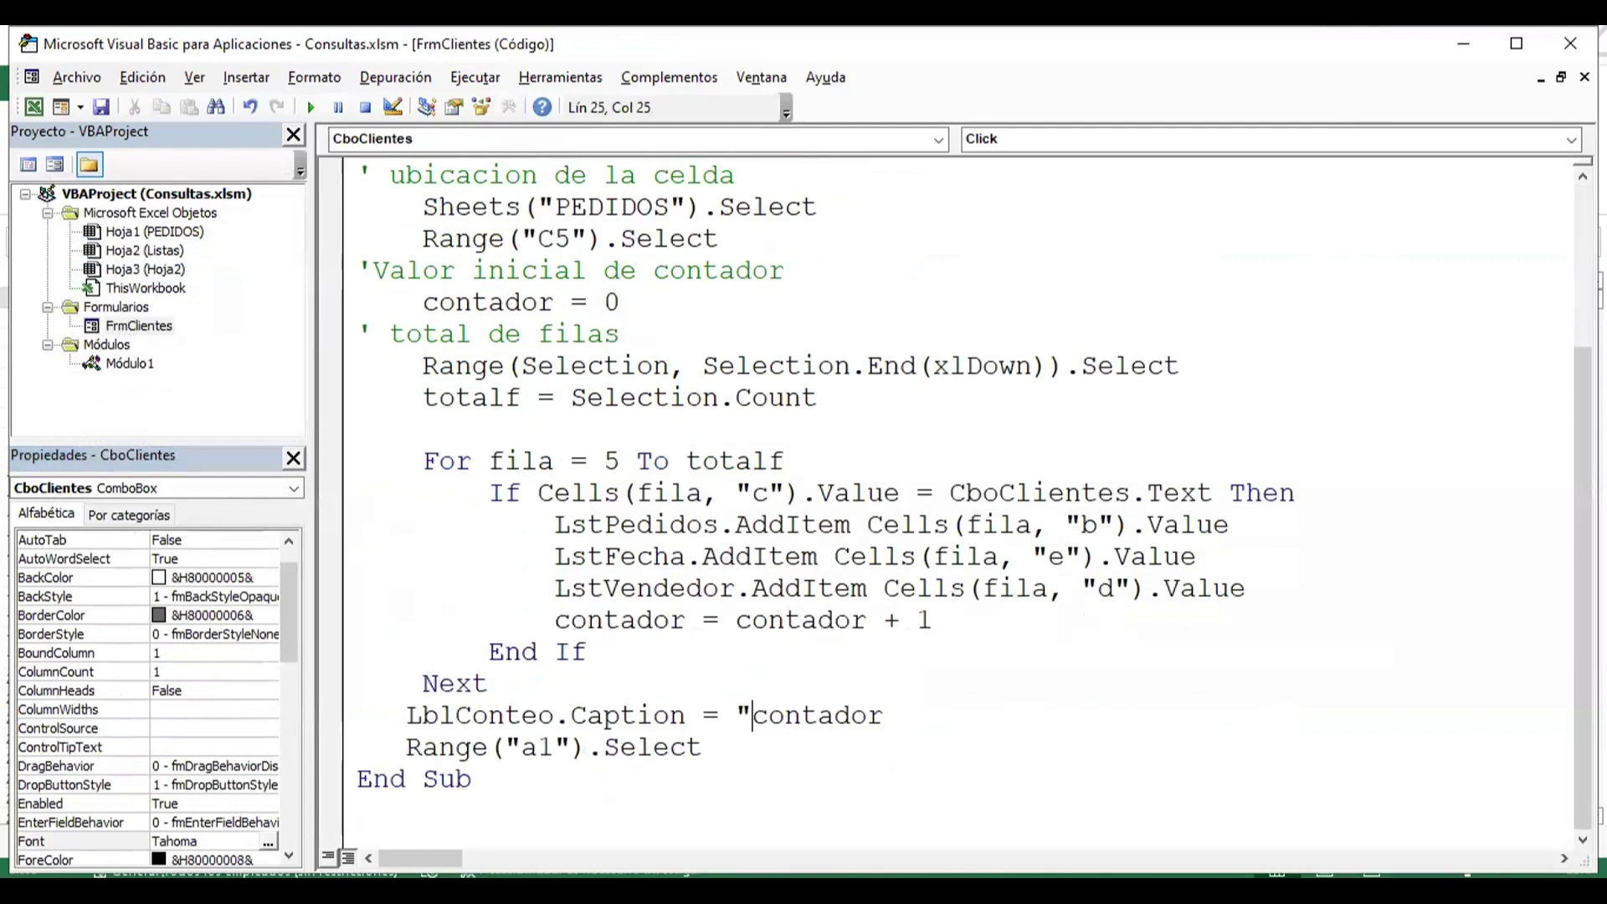
pyautogui.write('E')
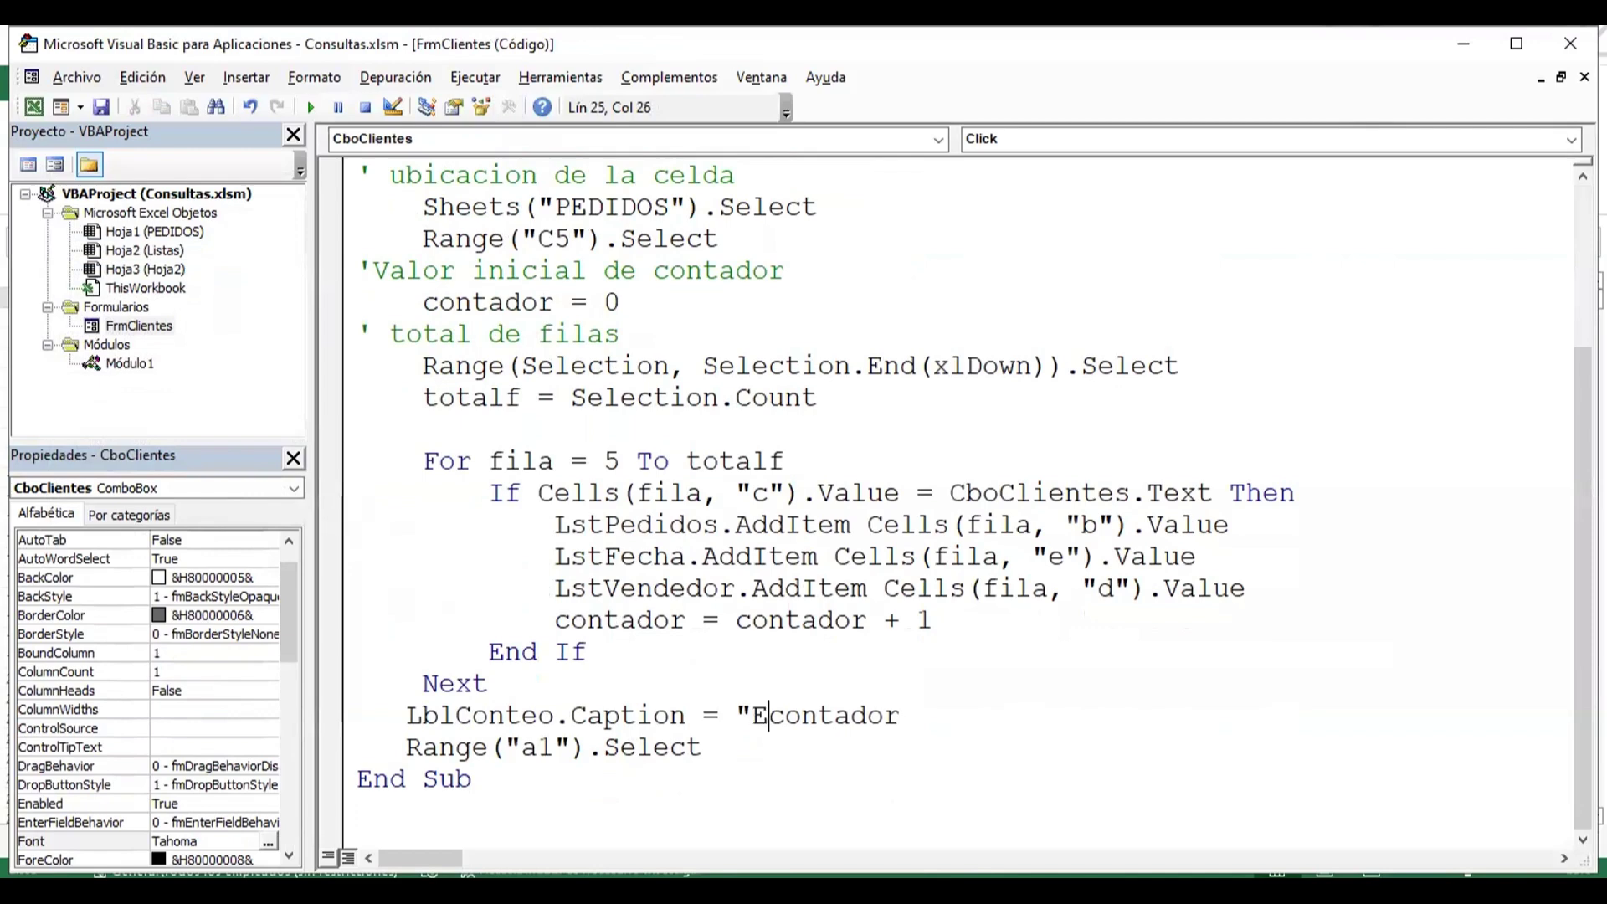
pyautogui.write('l nu')
pyautogui.press('BackSpace')
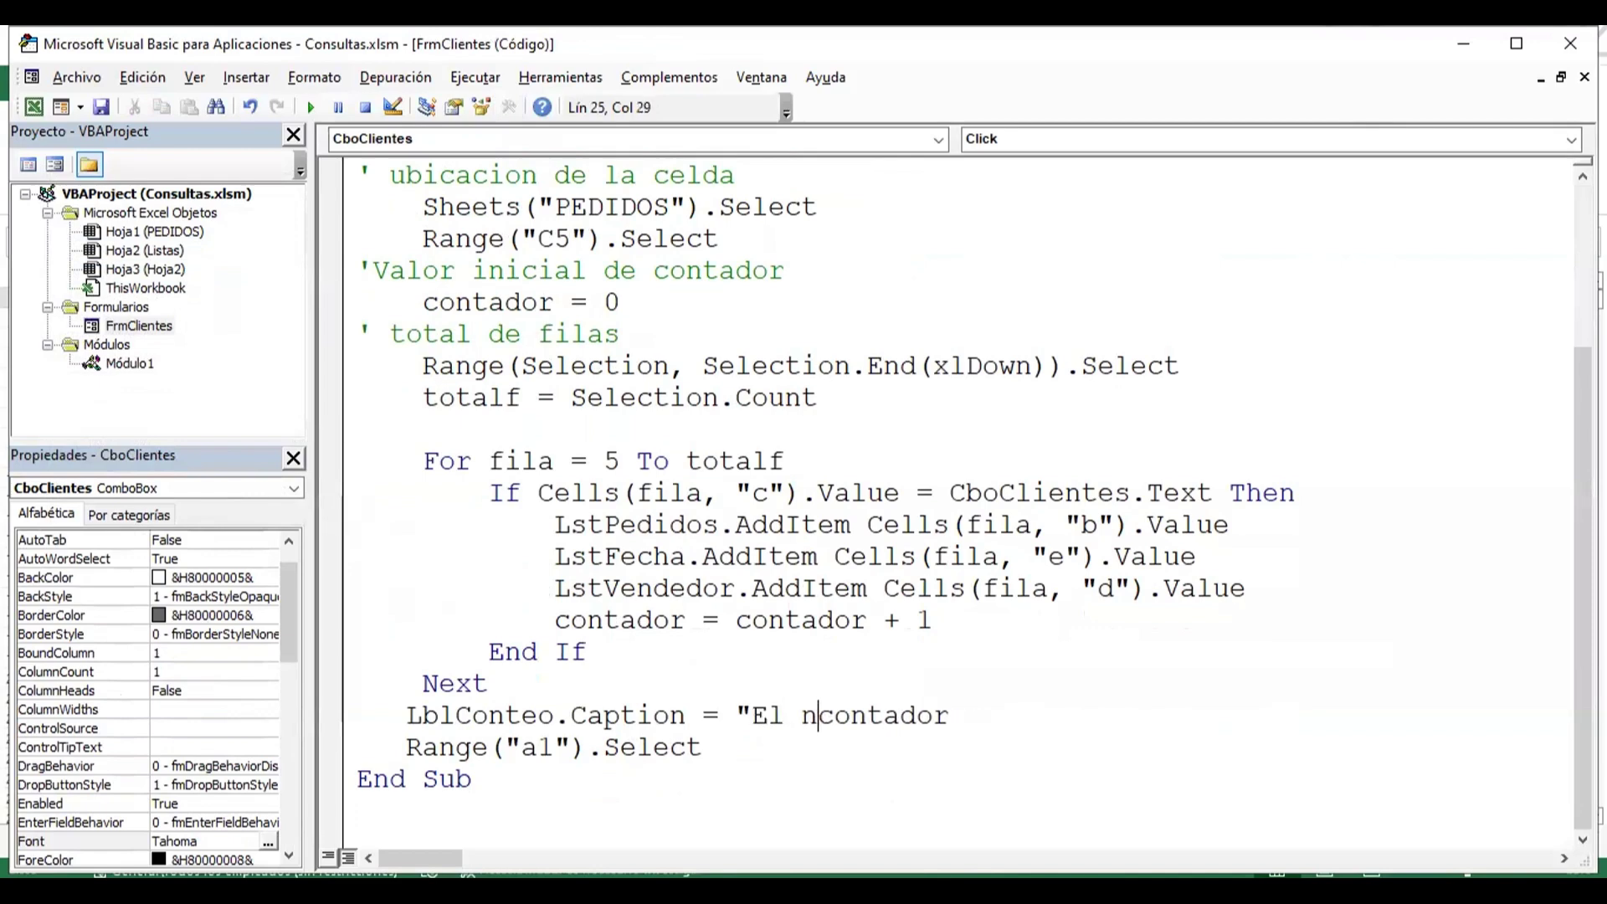
pyautogui.write('úmero de reg')
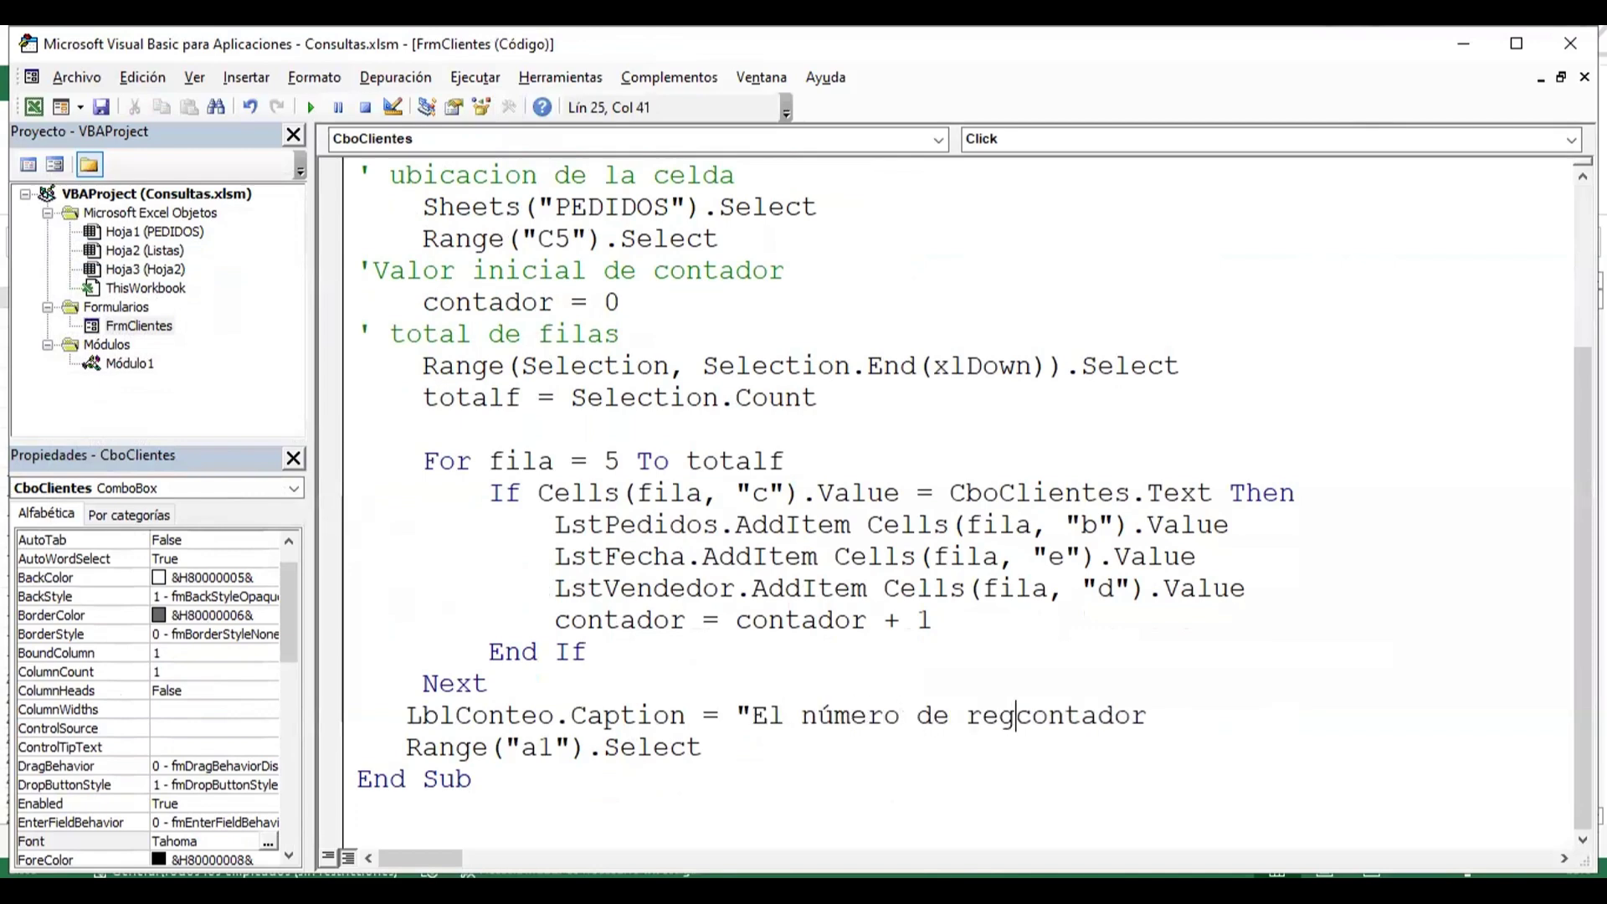
pyautogui.write('istros es')
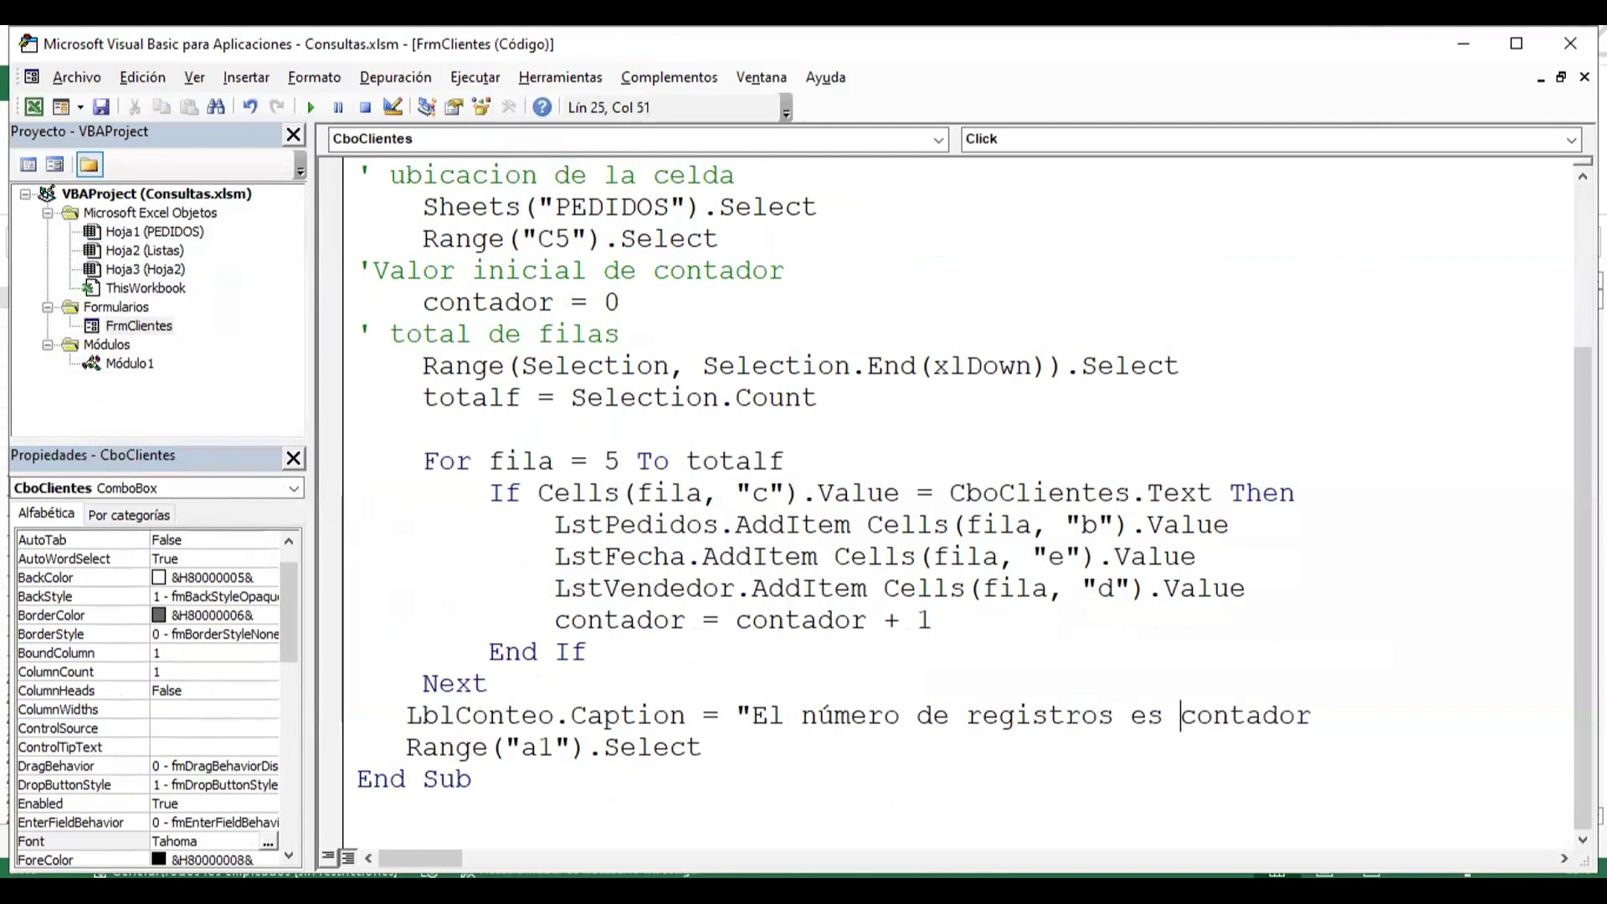
pyautogui.press('BackSpace')
pyautogui.write('" &')
pyautogui.click(703, 747)
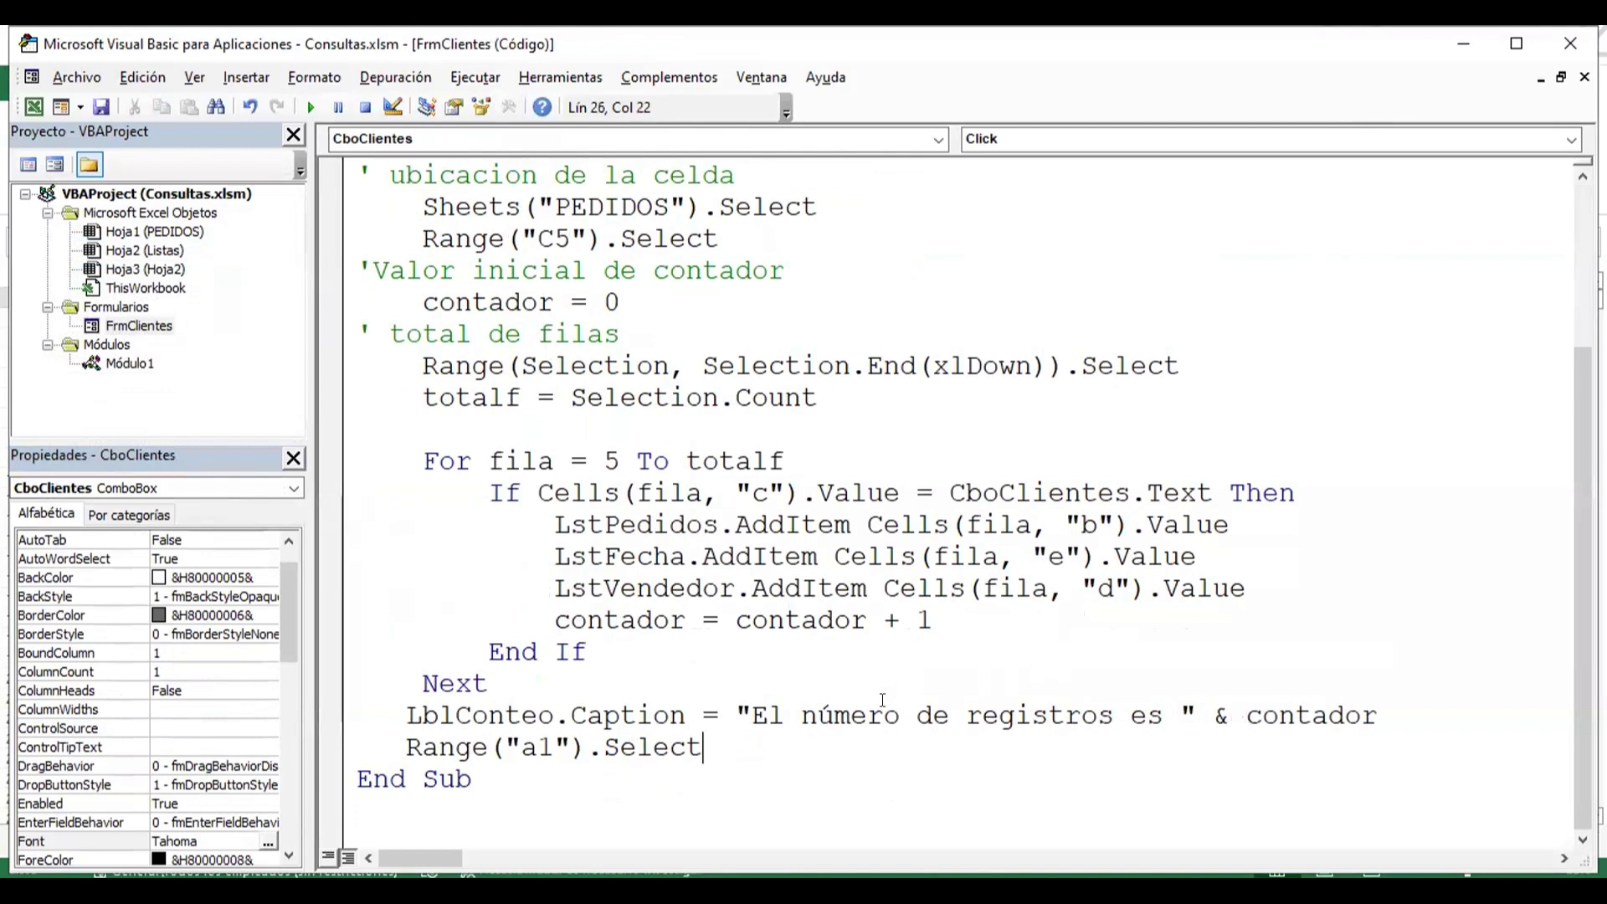
# - Run the form, pick Hanari Carnes to see its 14 orders counted, then close it
pyautogui.click(311, 107)
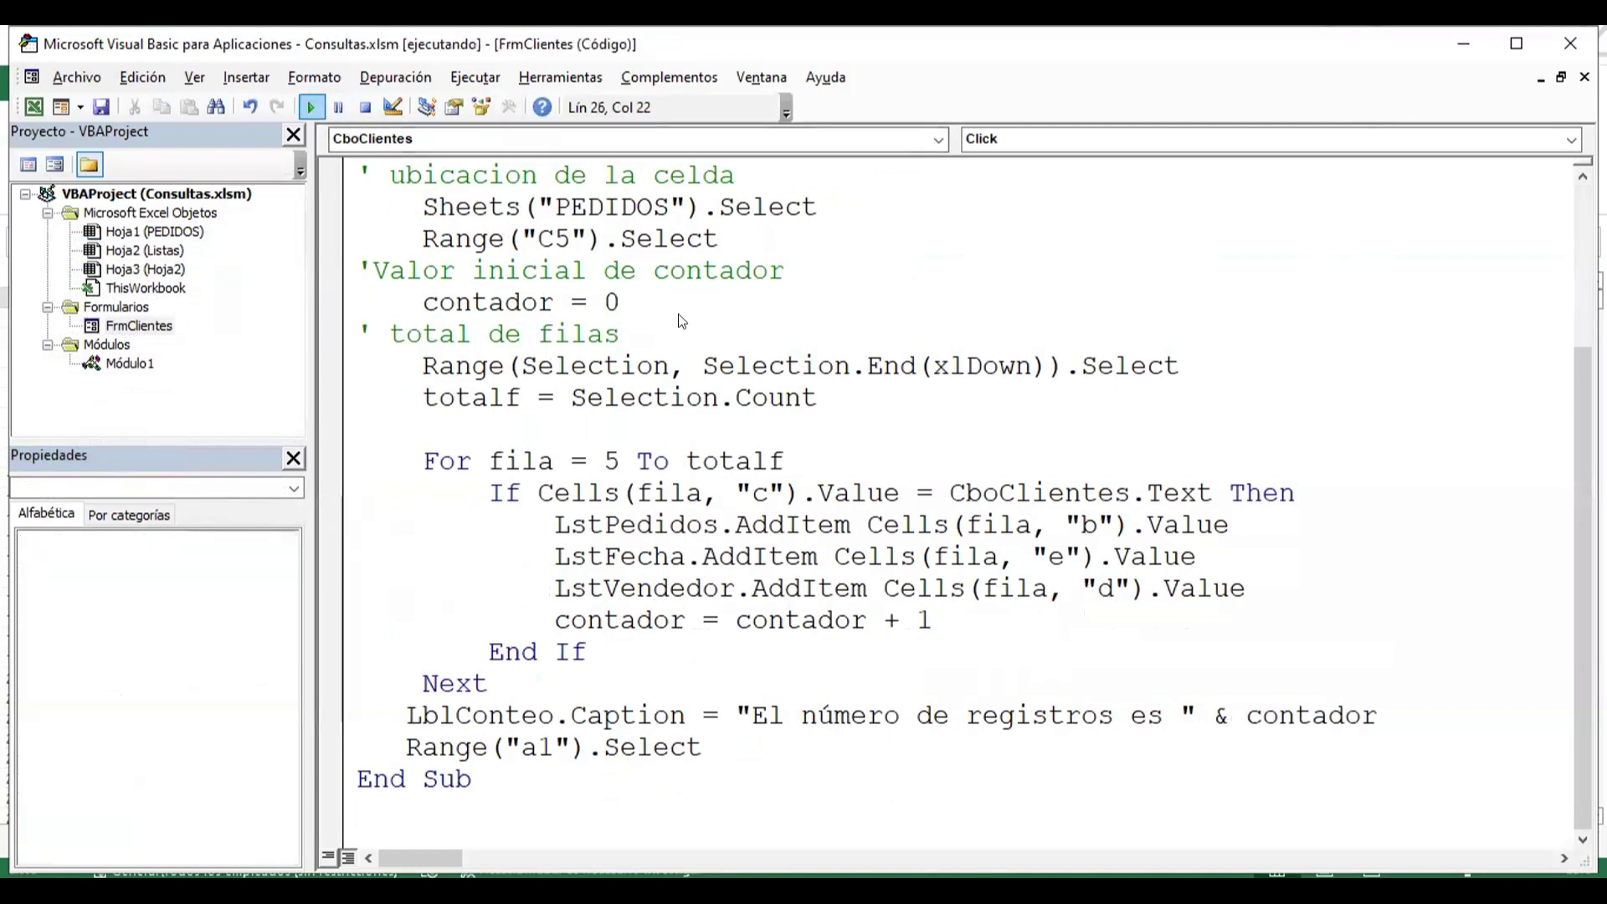
pyautogui.click(1021, 274)
pyautogui.click(962, 329)
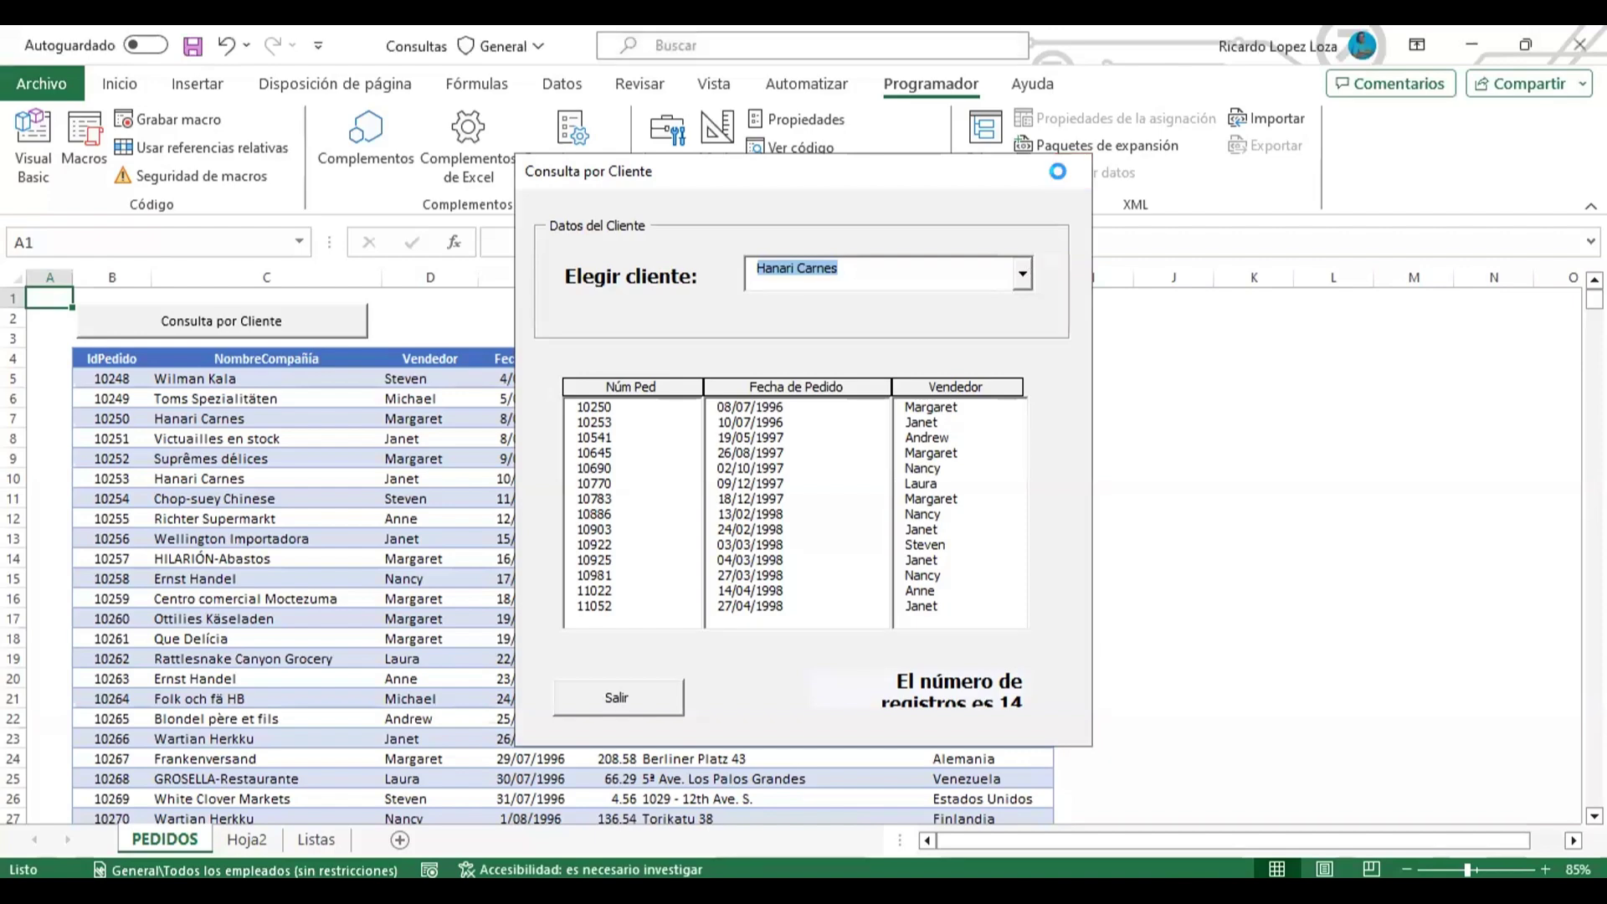
pyautogui.click(1075, 172)
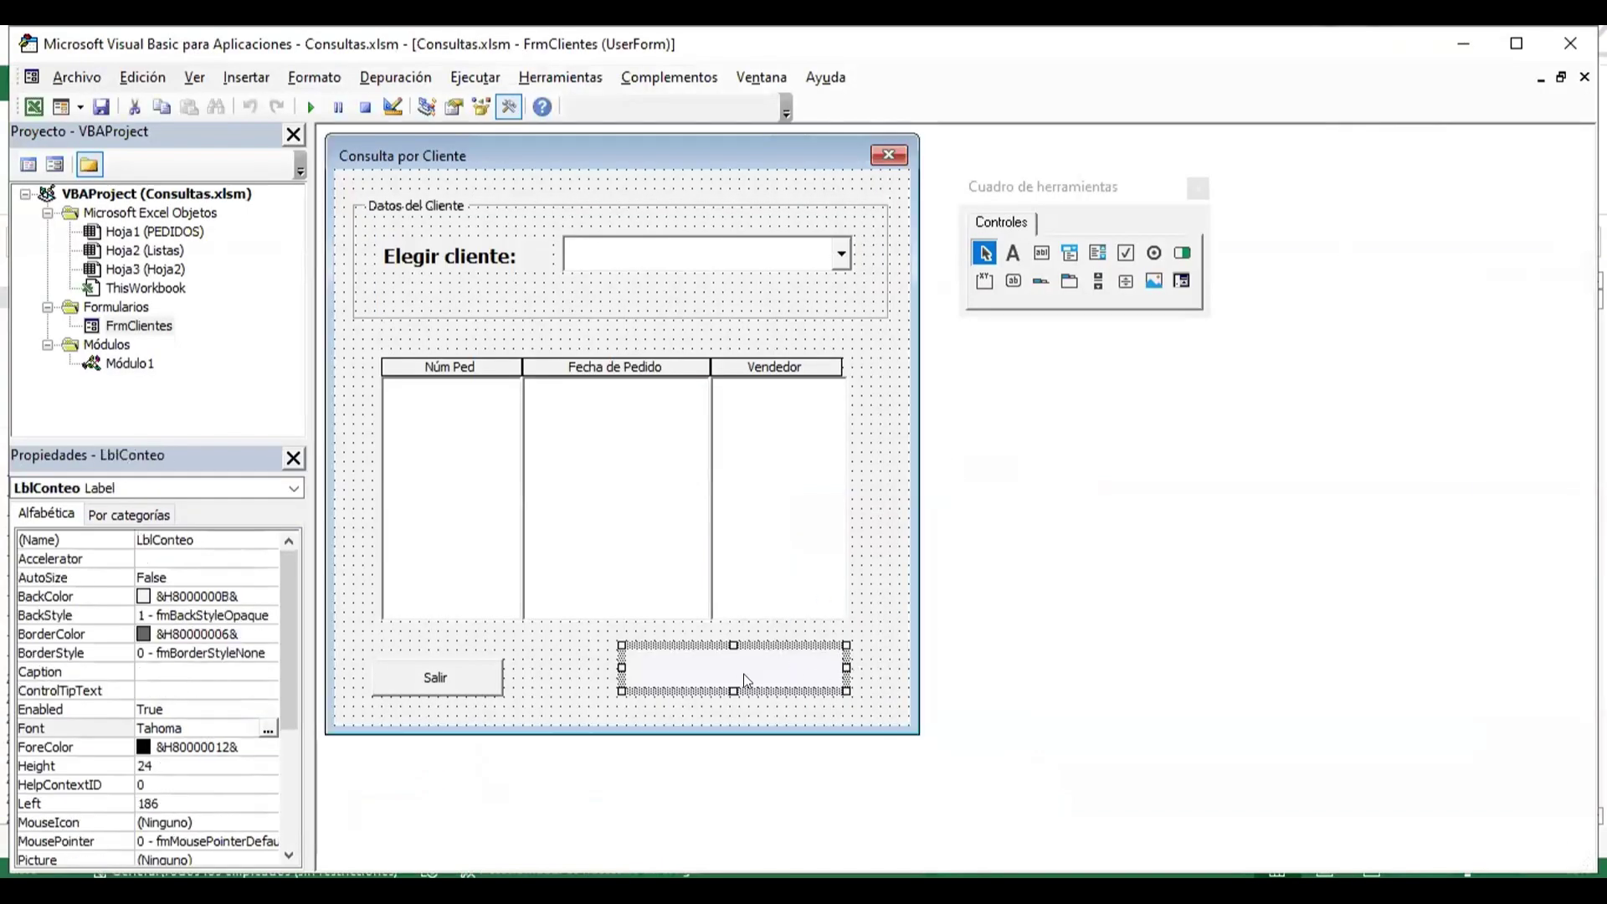
# - Widen the LblConteo count label toward the left and run the form
pyautogui.moveTo(621, 667); pyautogui.dragTo(512, 670)
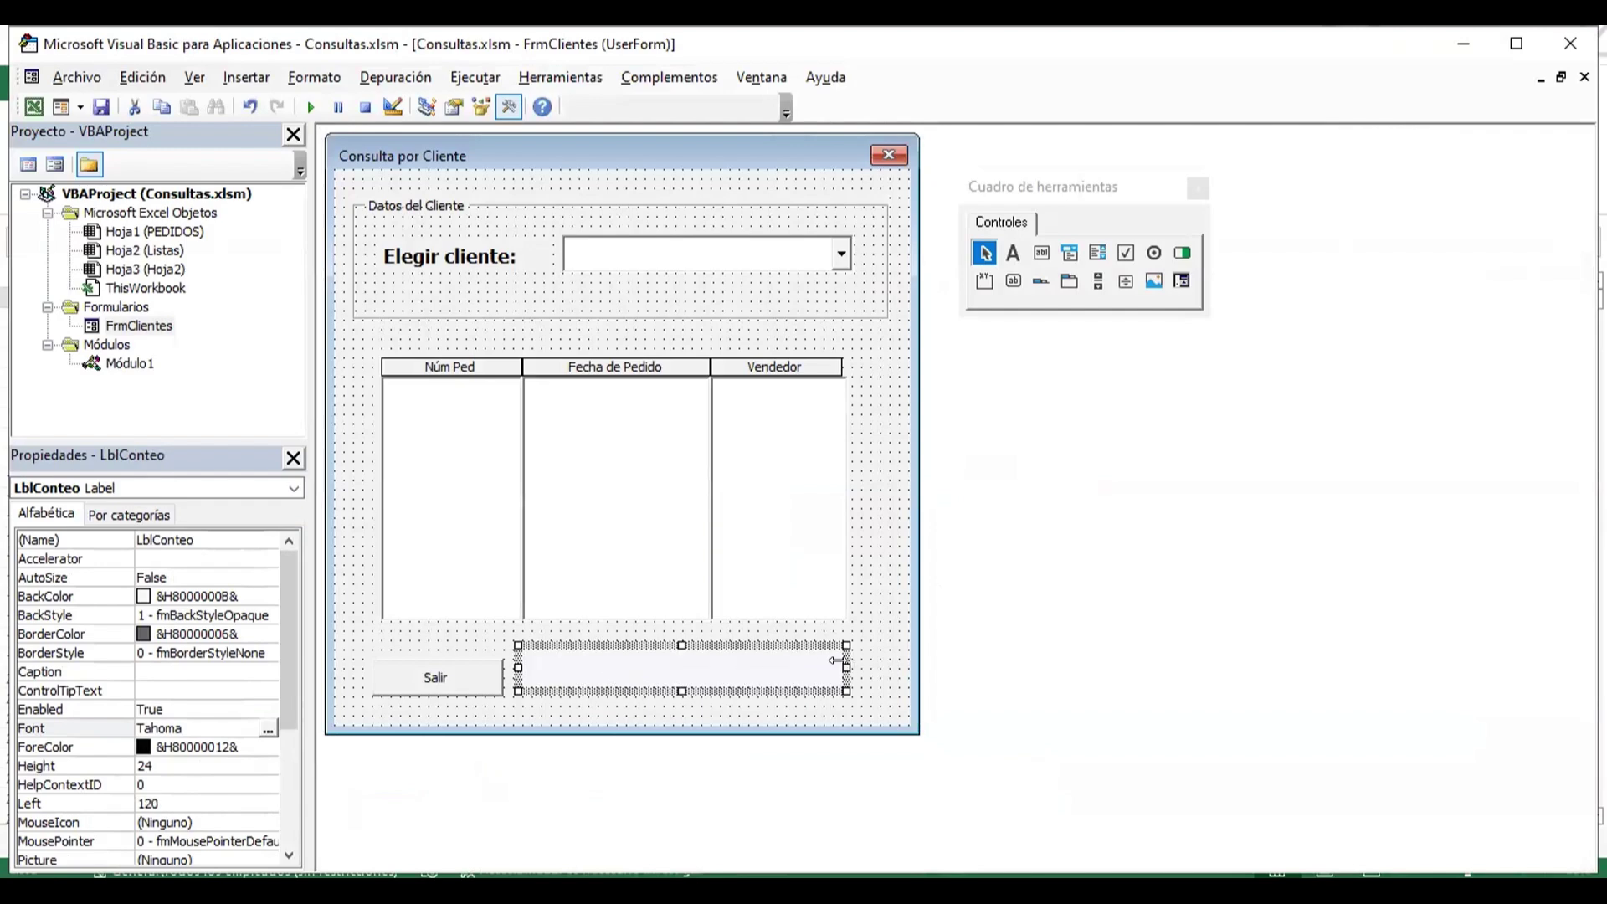
pyautogui.click(874, 586)
pyautogui.click(311, 107)
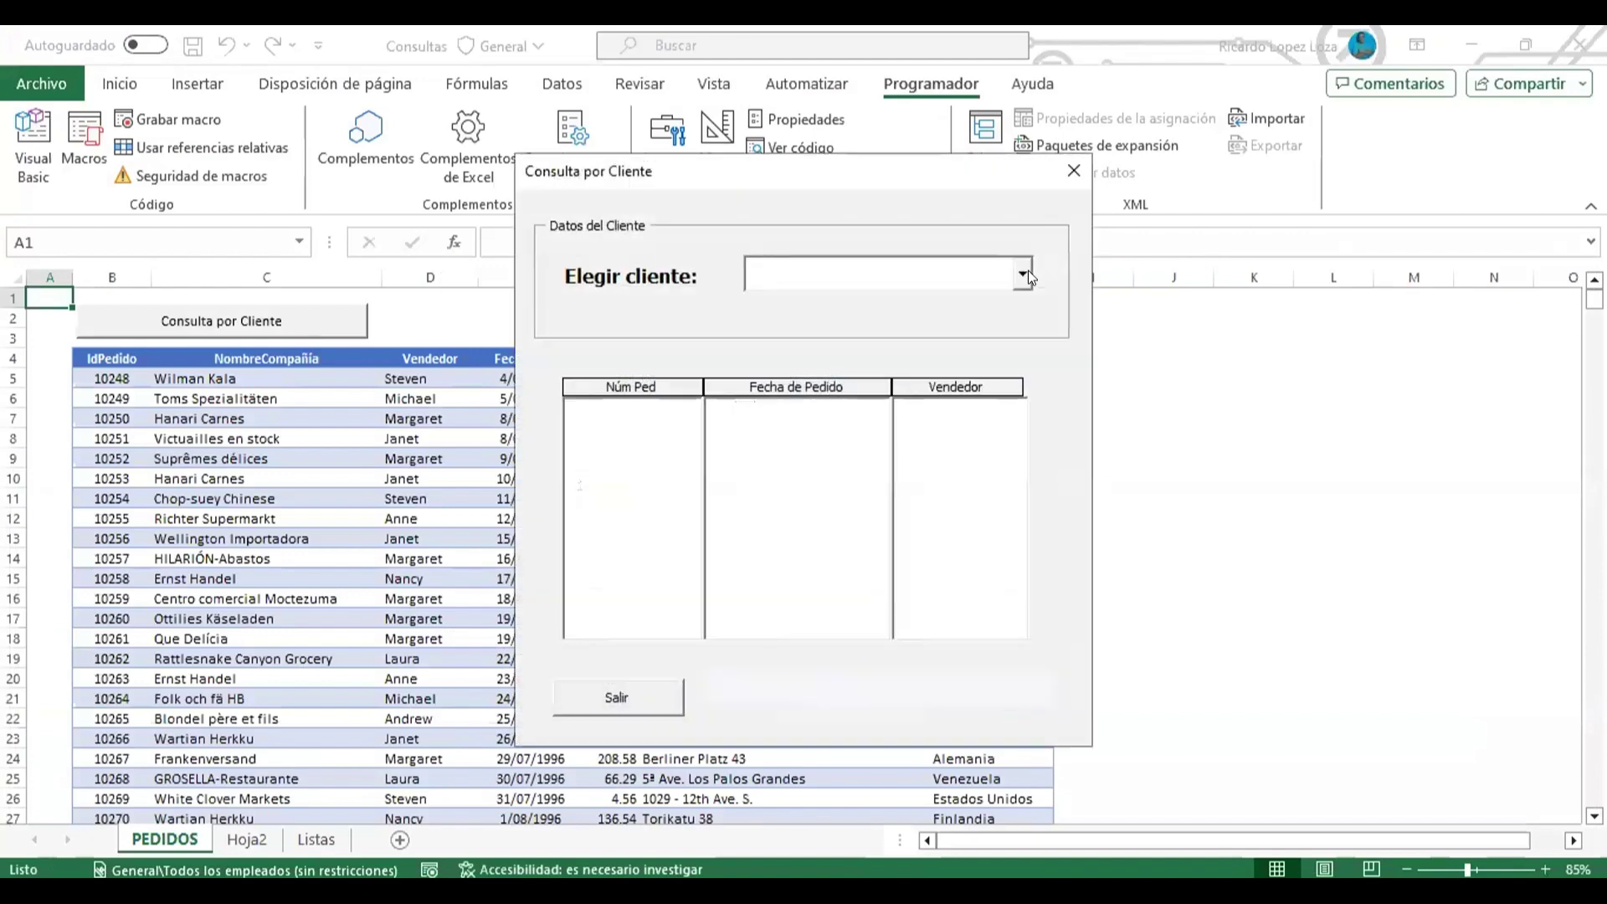
# - Test five clients, ending with Wartian Herkku's 15 orders, then reopen the CboClientes_Click code
pyautogui.click(1024, 277)
pyautogui.click(904, 348)
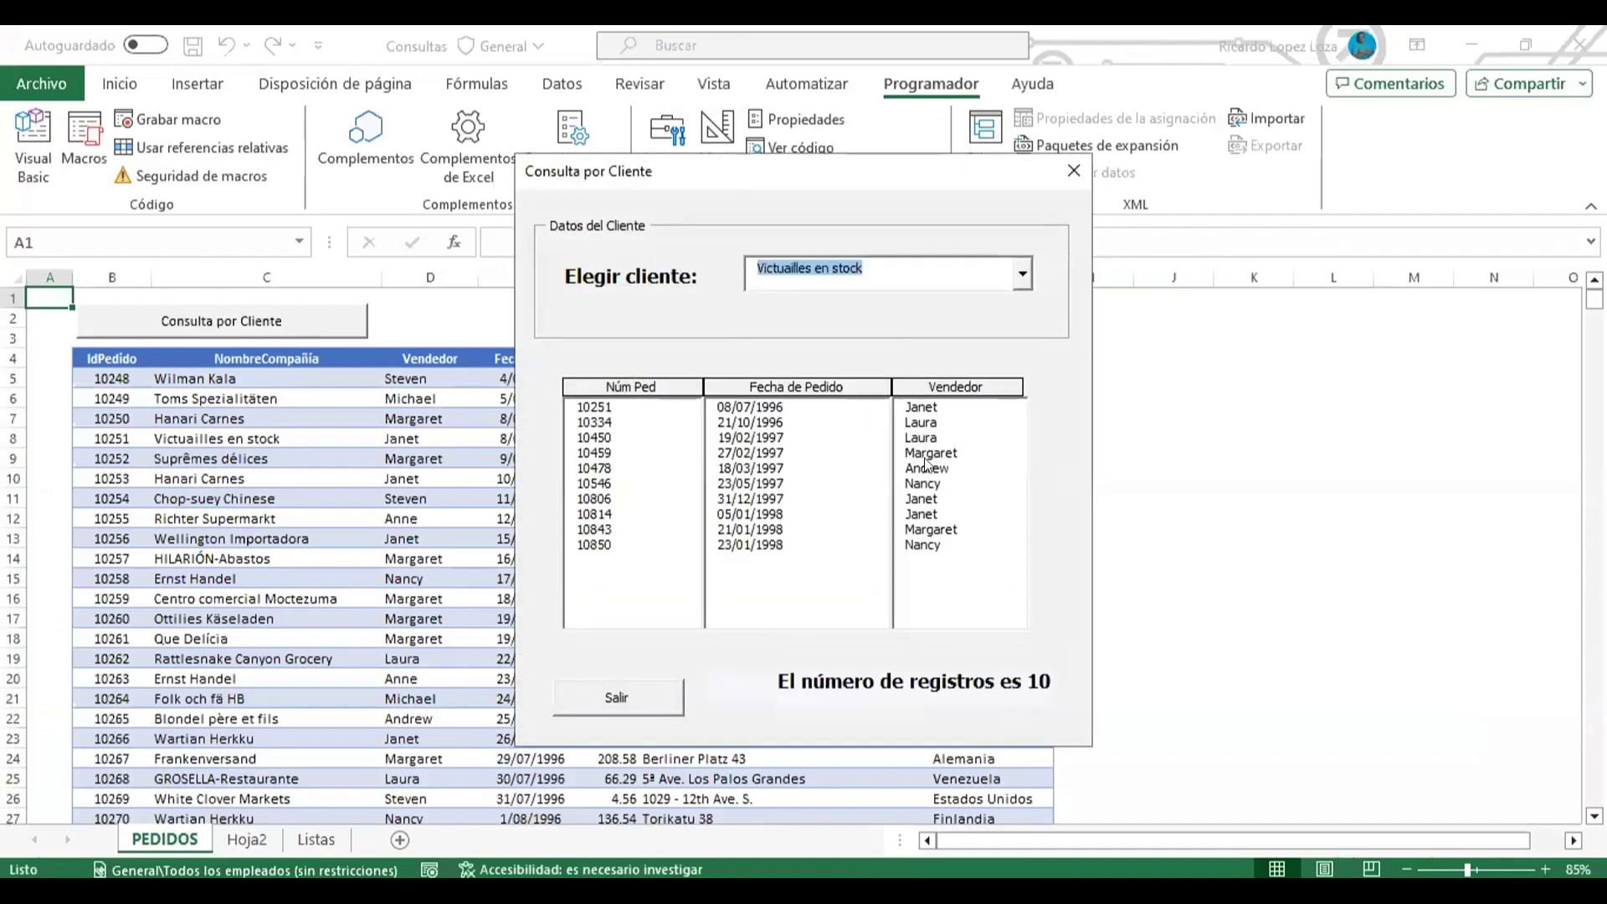
pyautogui.click(1024, 276)
pyautogui.click(944, 362)
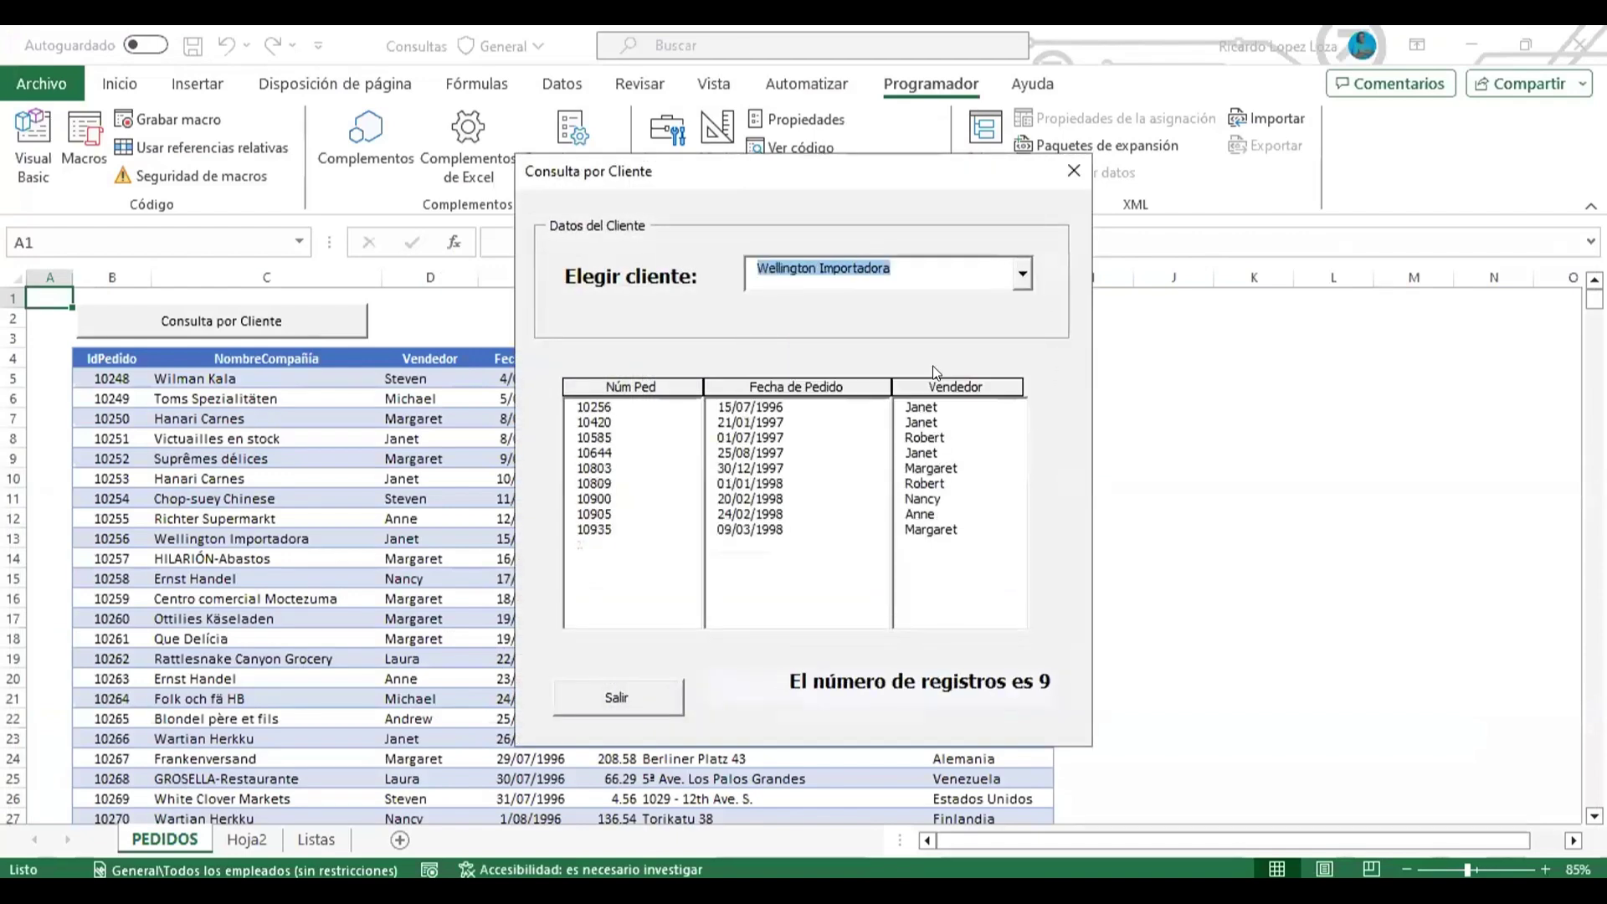
pyautogui.click(1022, 279)
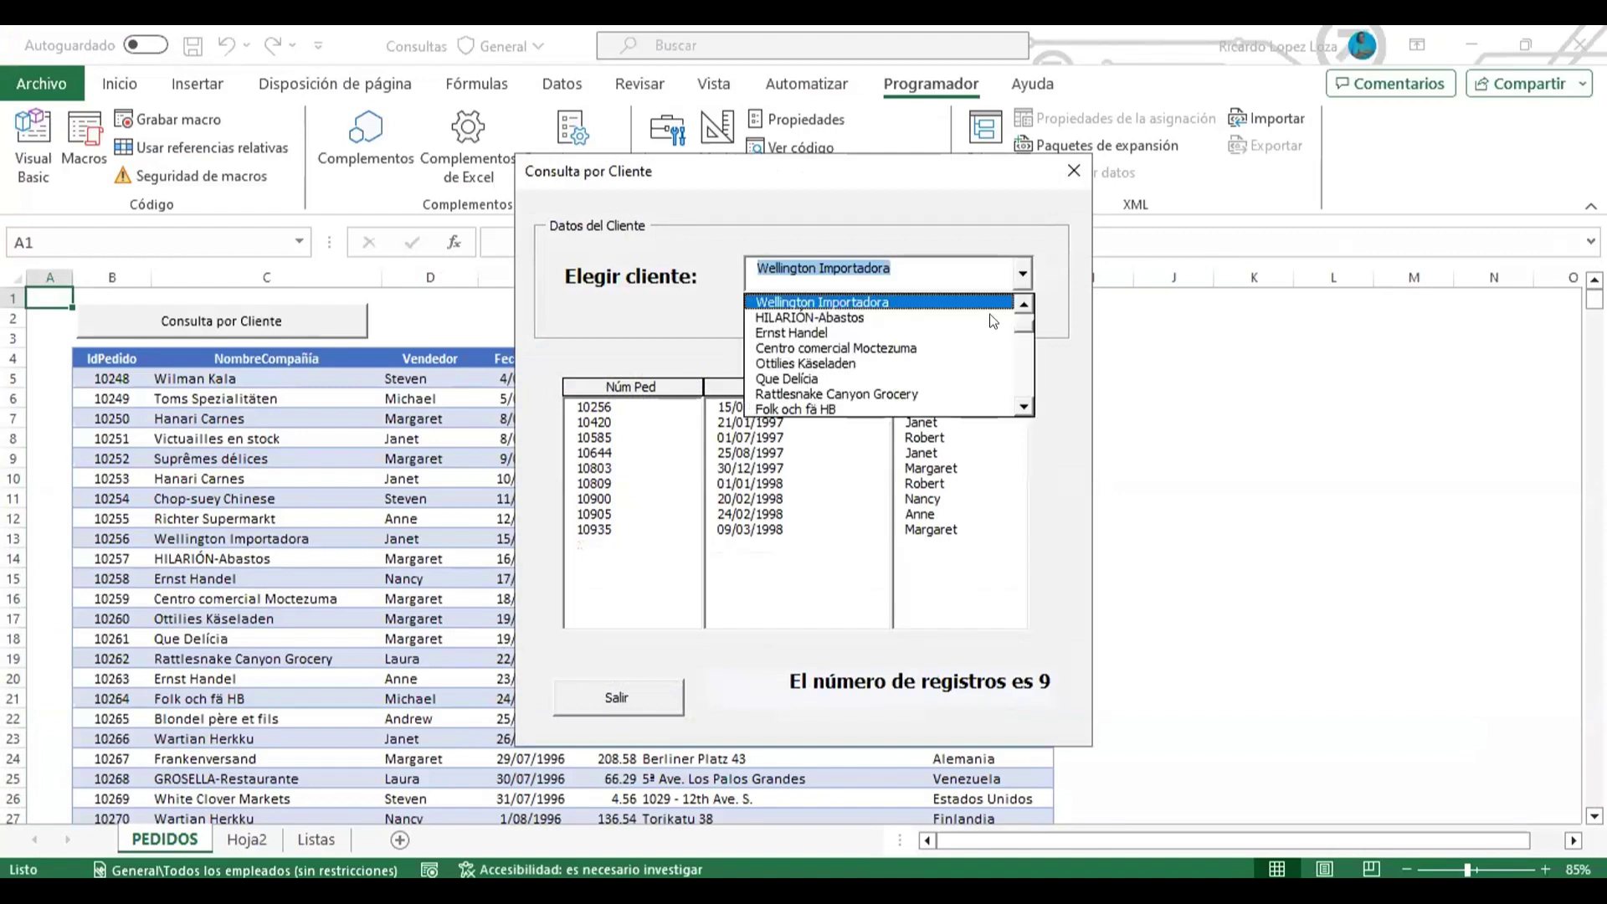
pyautogui.click(930, 354)
pyautogui.click(1021, 279)
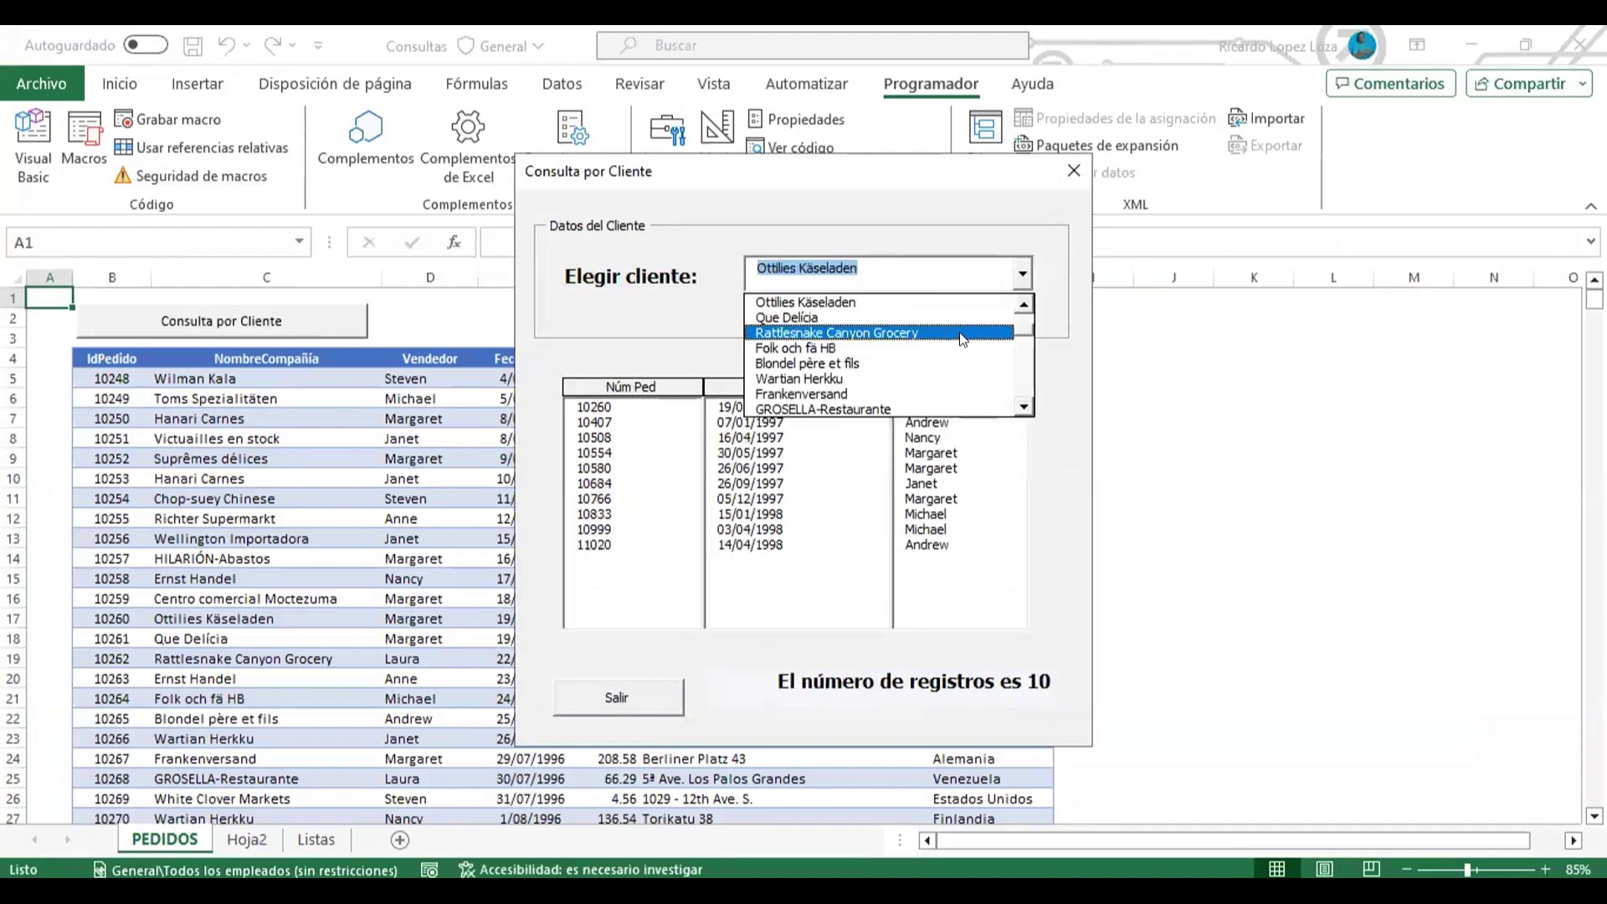
pyautogui.click(959, 333)
pyautogui.click(1022, 276)
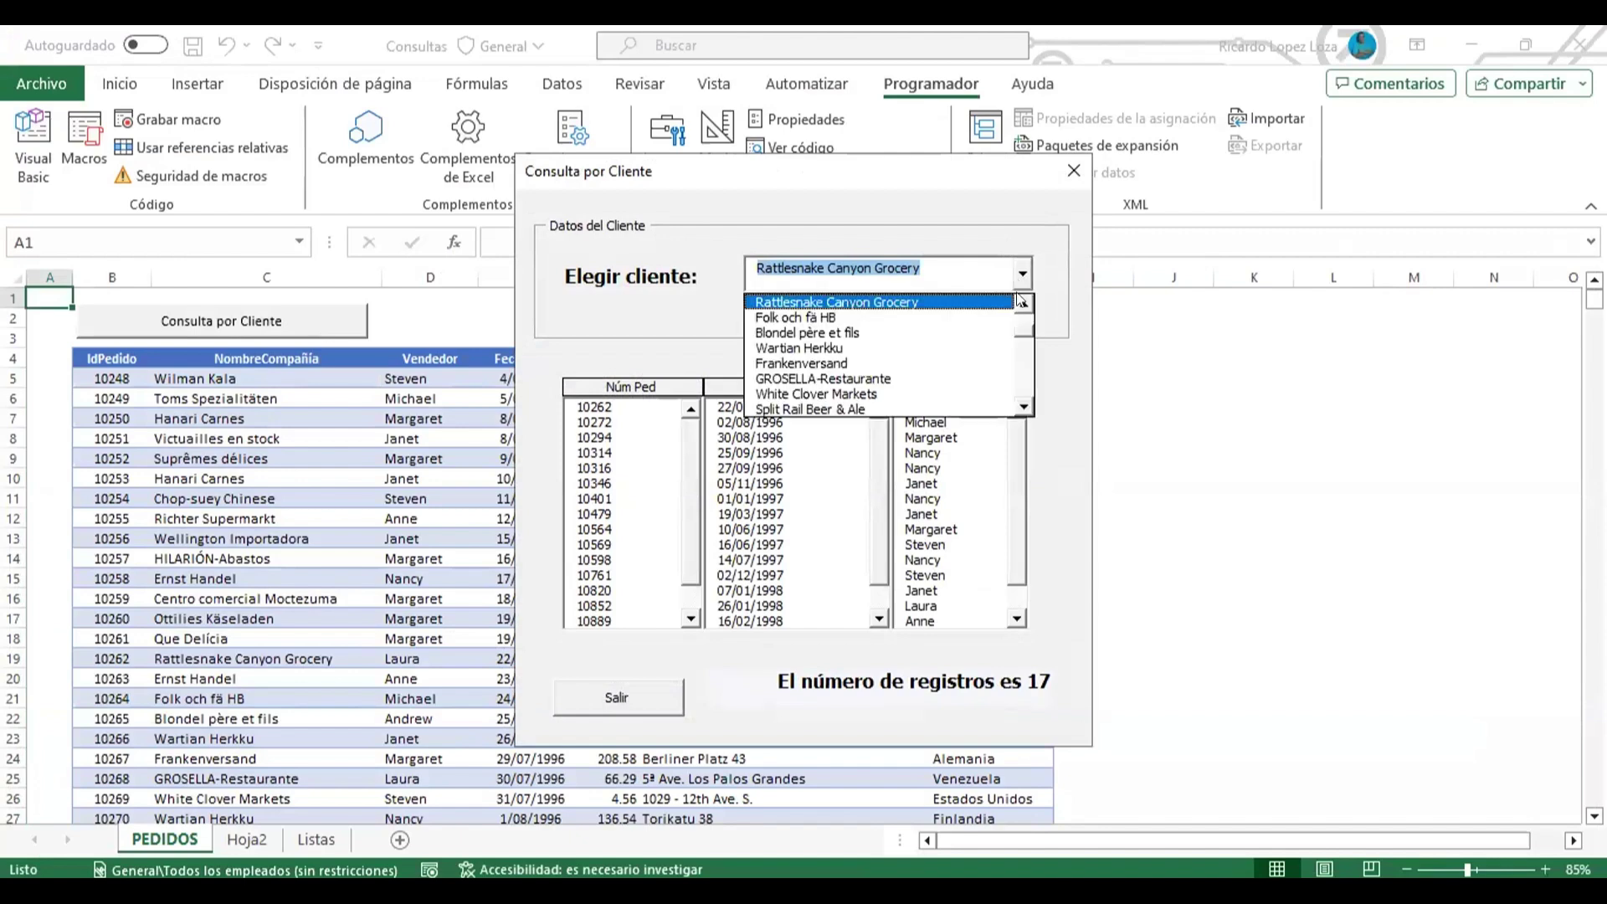
pyautogui.click(932, 345)
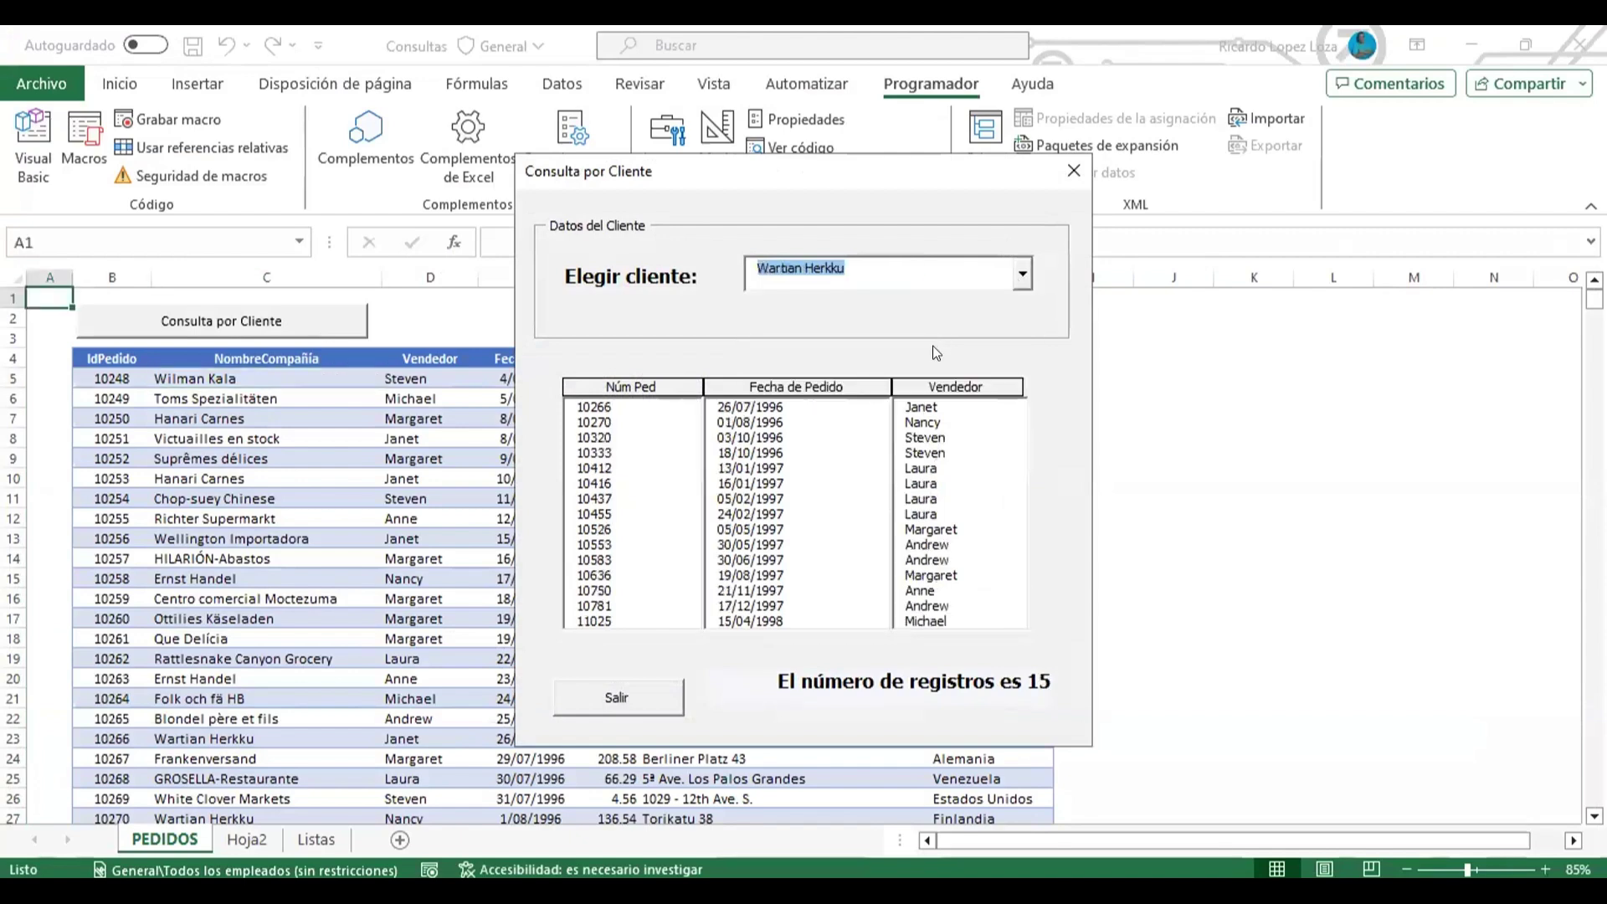
pyautogui.click(1074, 171)
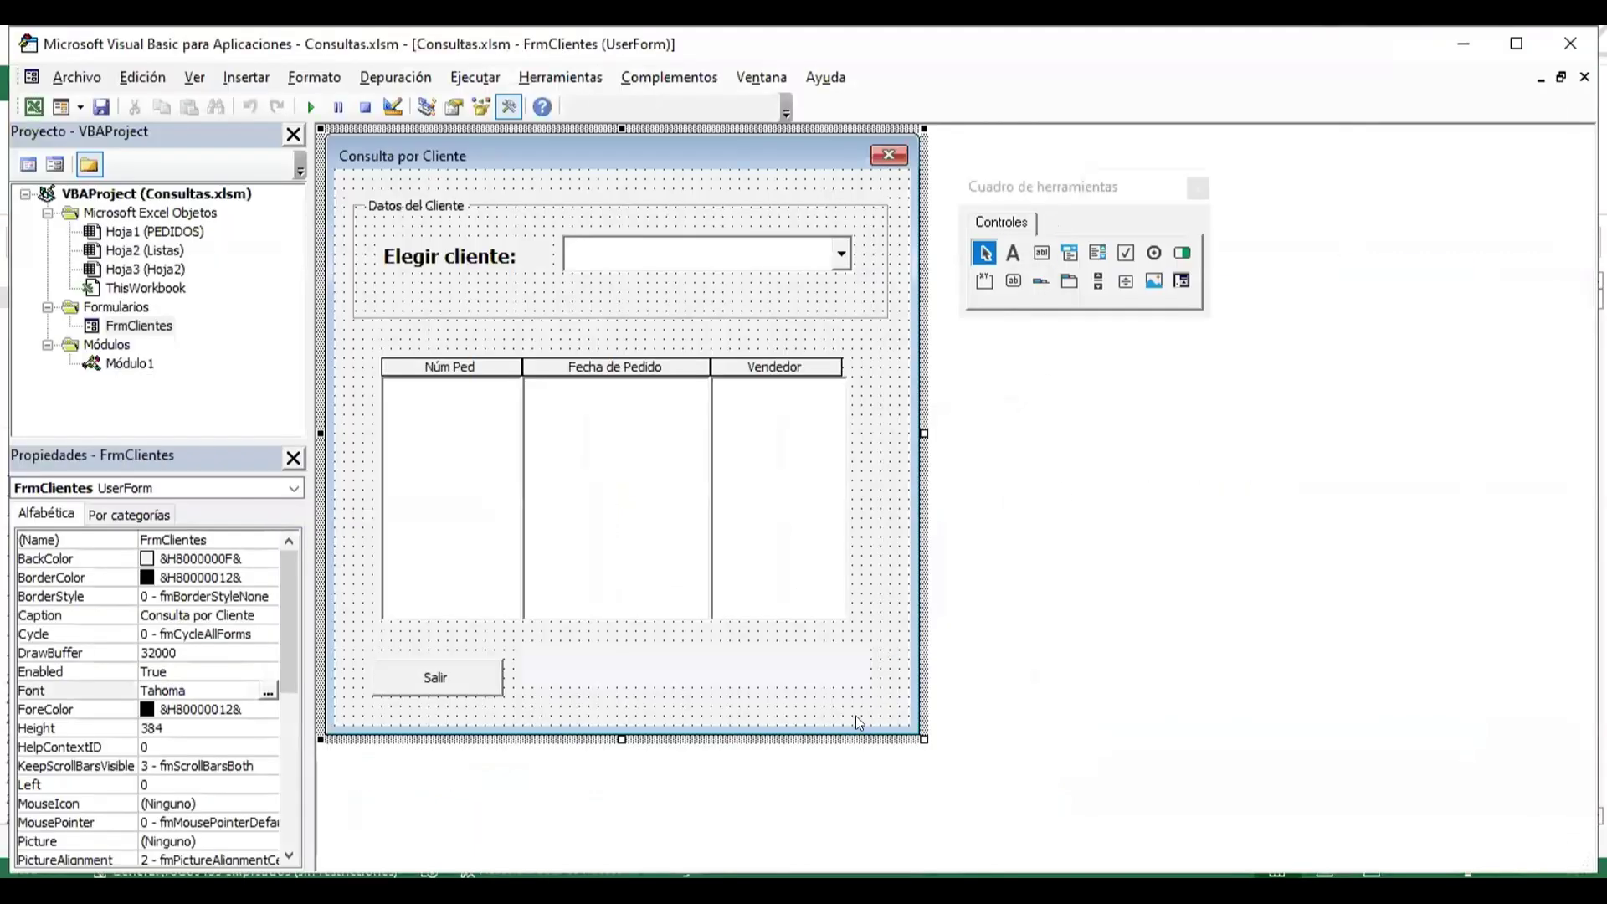
pyautogui.doubleClick(771, 257)
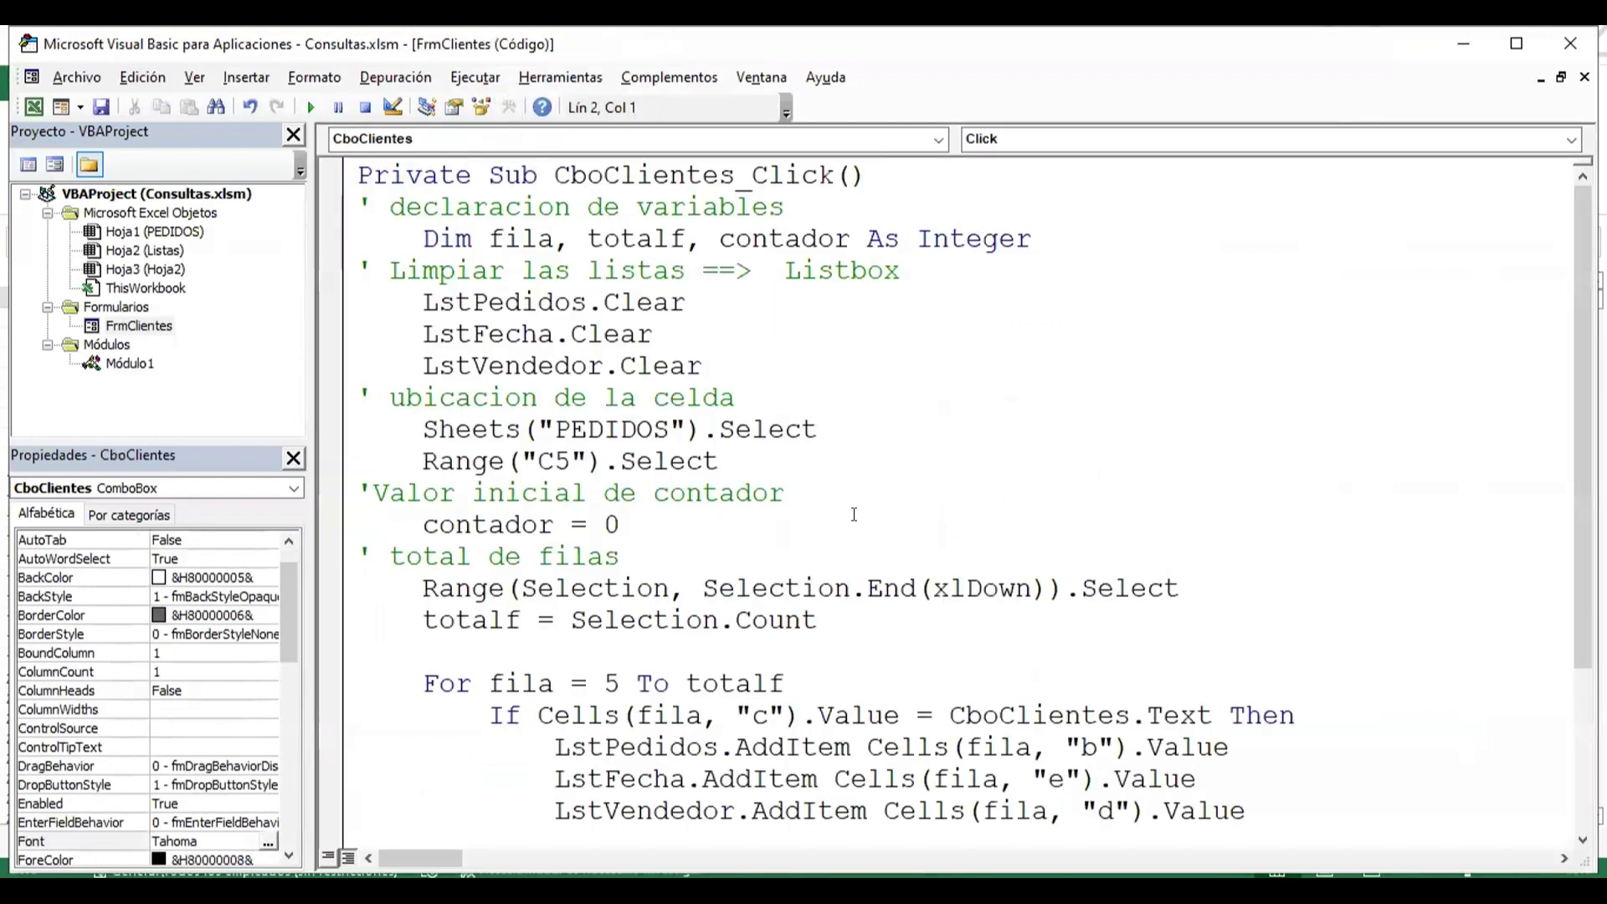
pyautogui.scroll(-3, 853, 513)
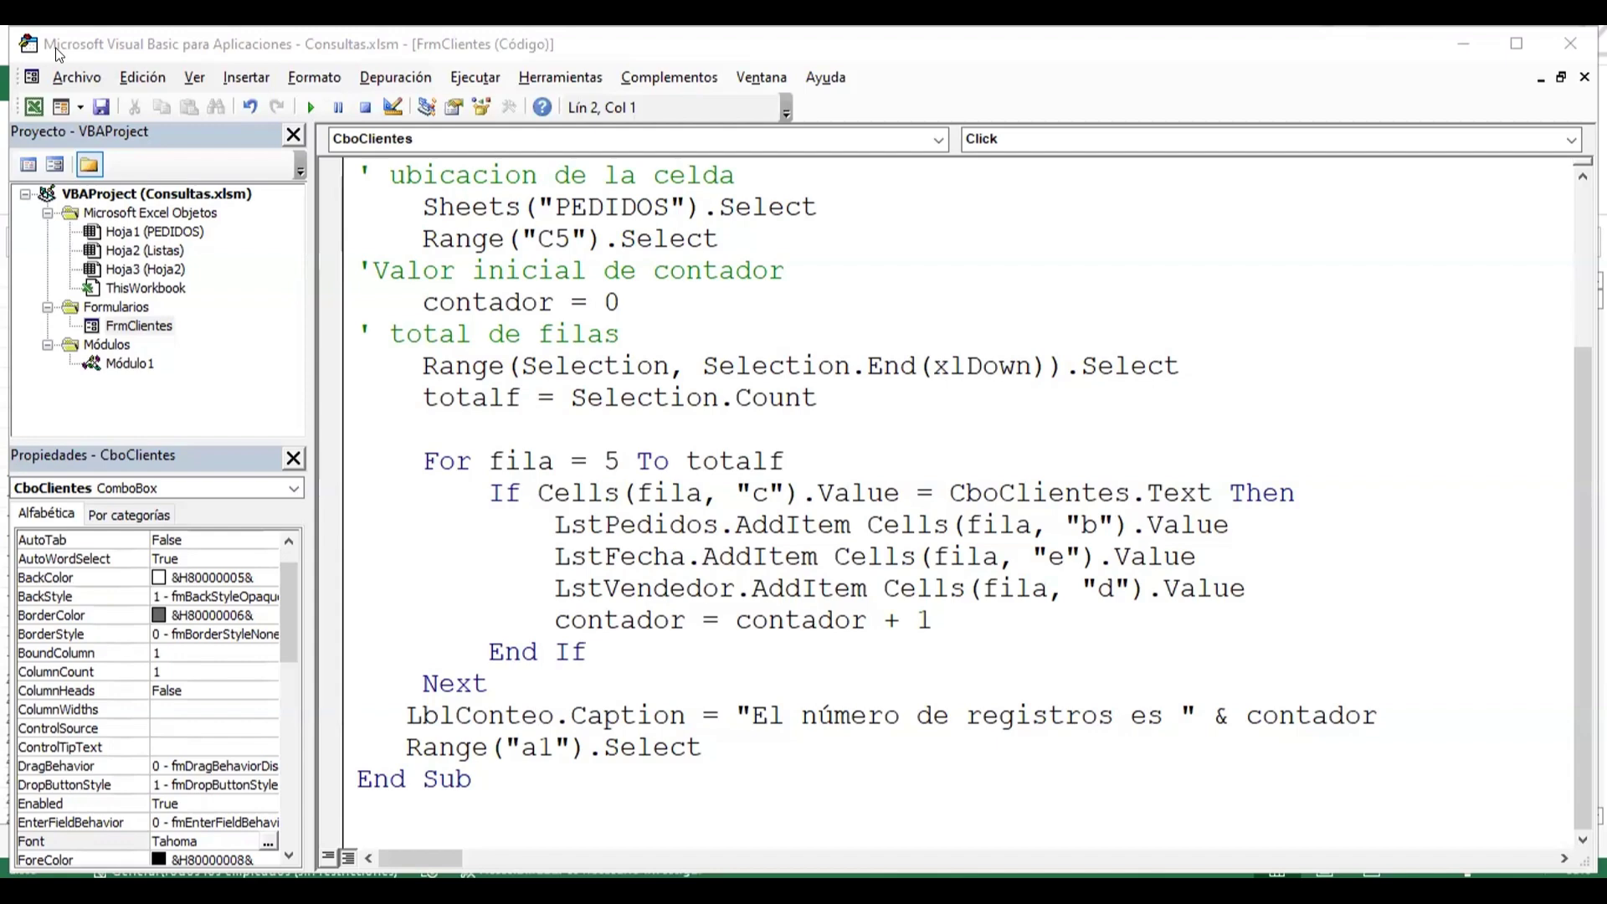
pyautogui.click(1204, 358)
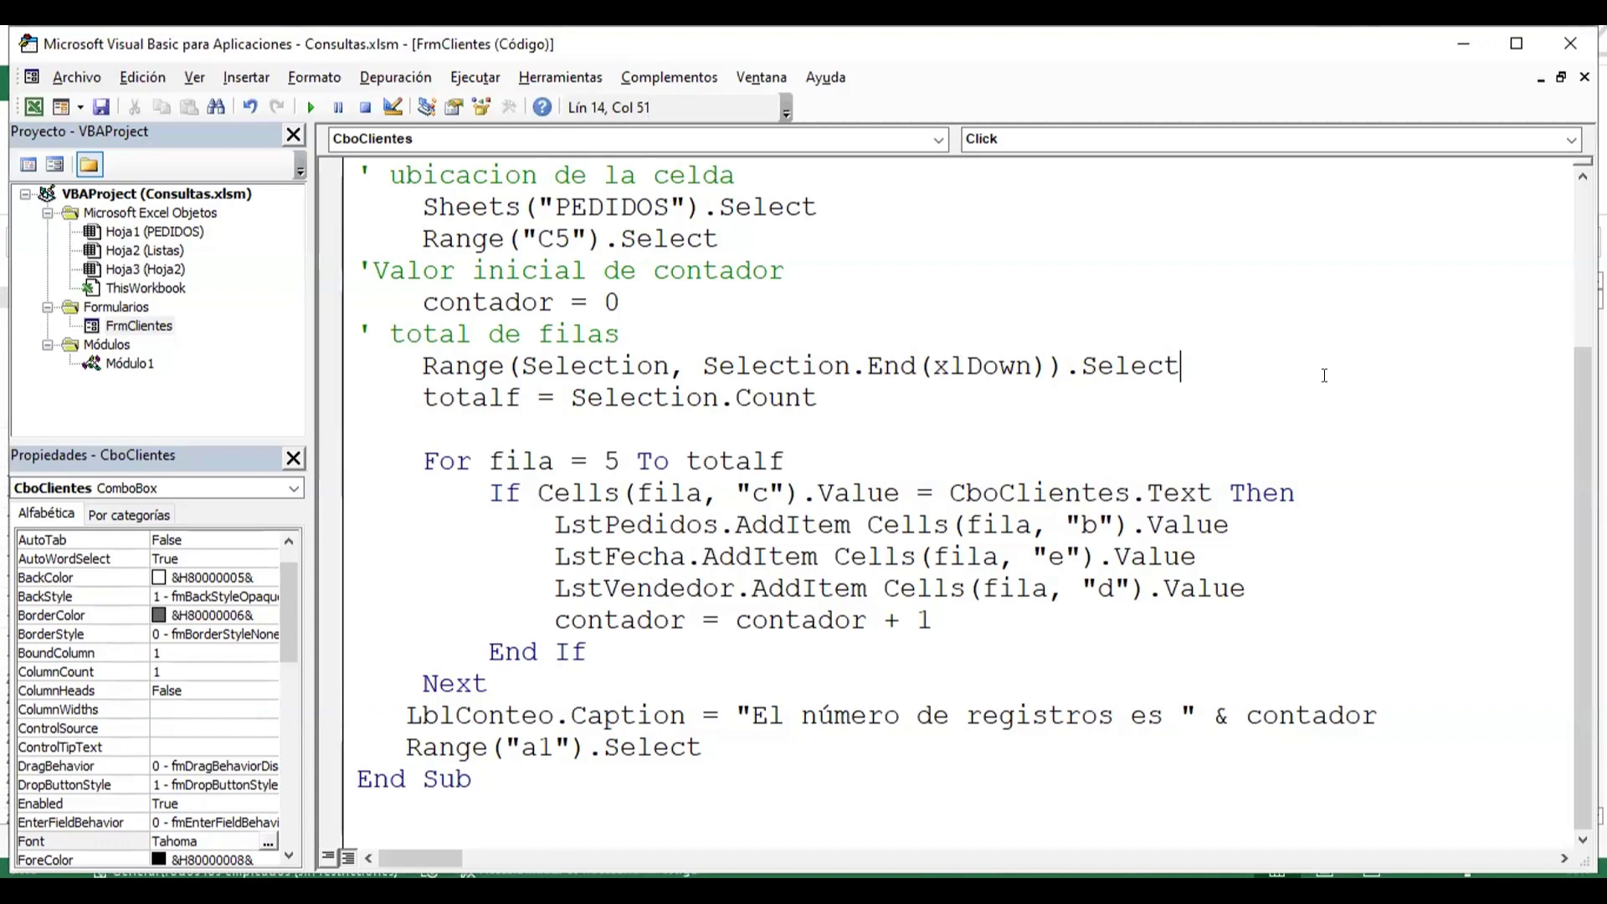
# - Open the Salir button's click routine and write Unload Me
pyautogui.doubleClick(156, 320)
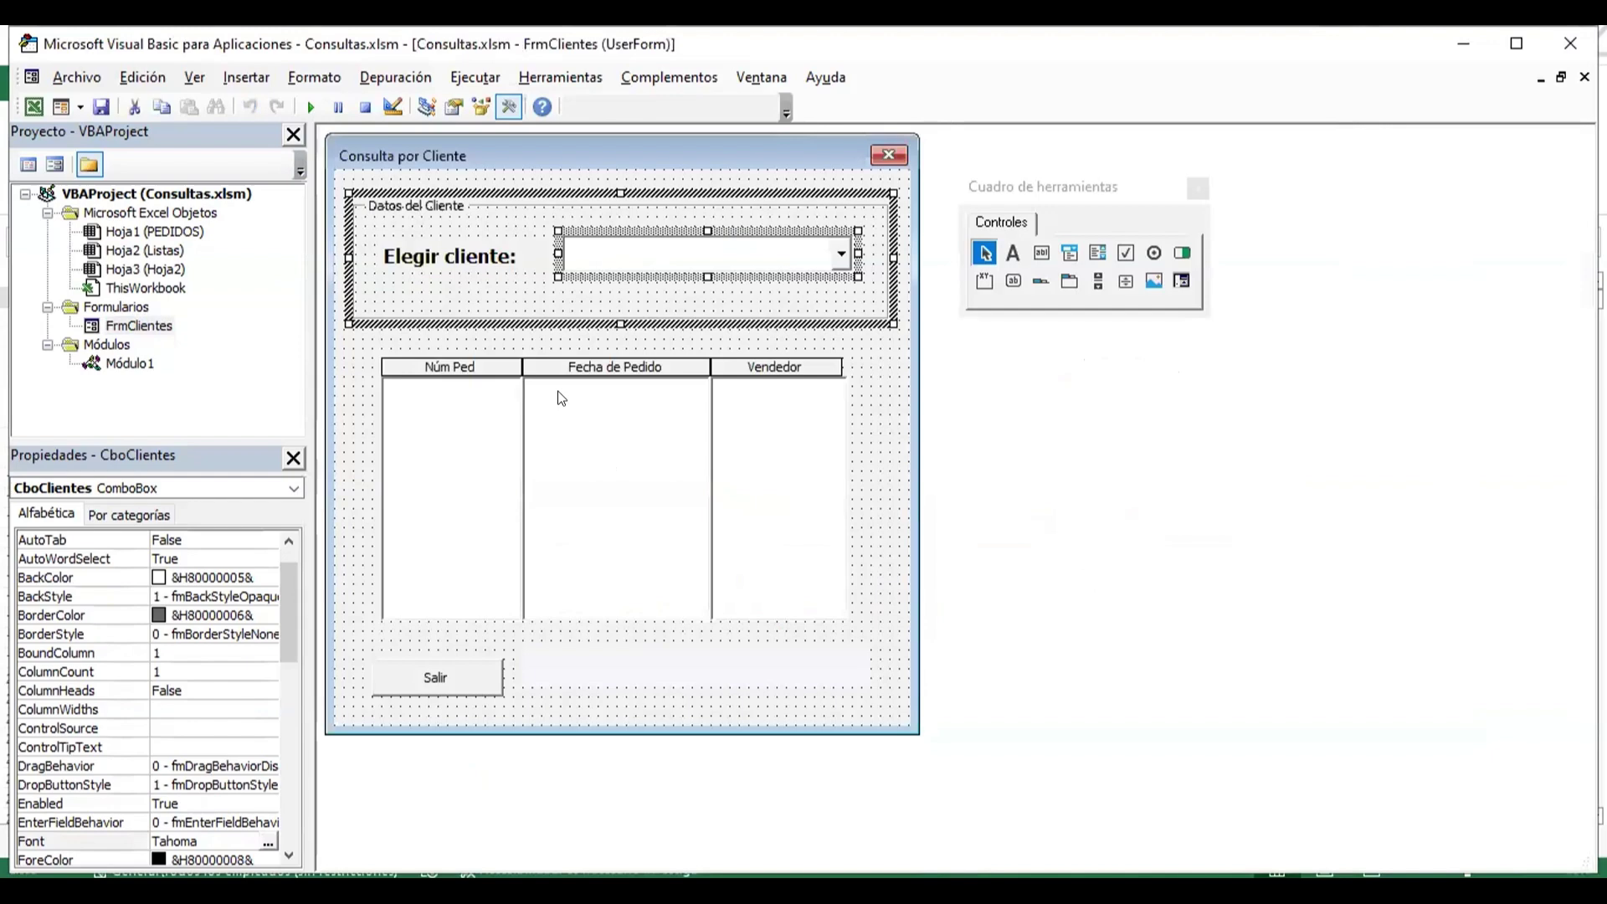
pyautogui.click(905, 518)
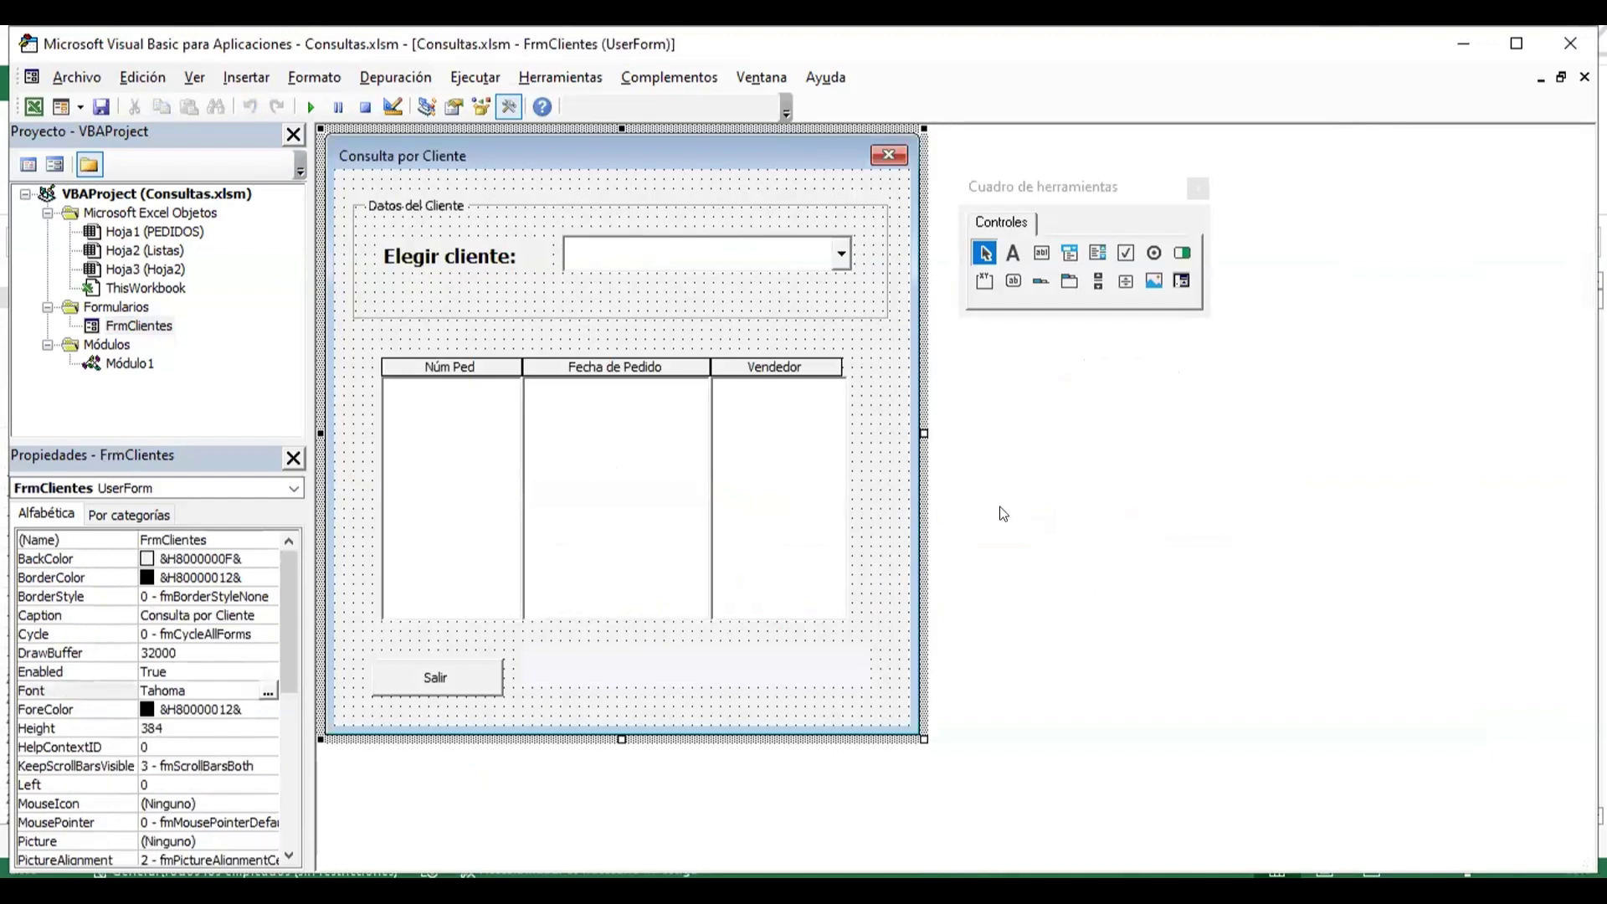
pyautogui.doubleClick(452, 676)
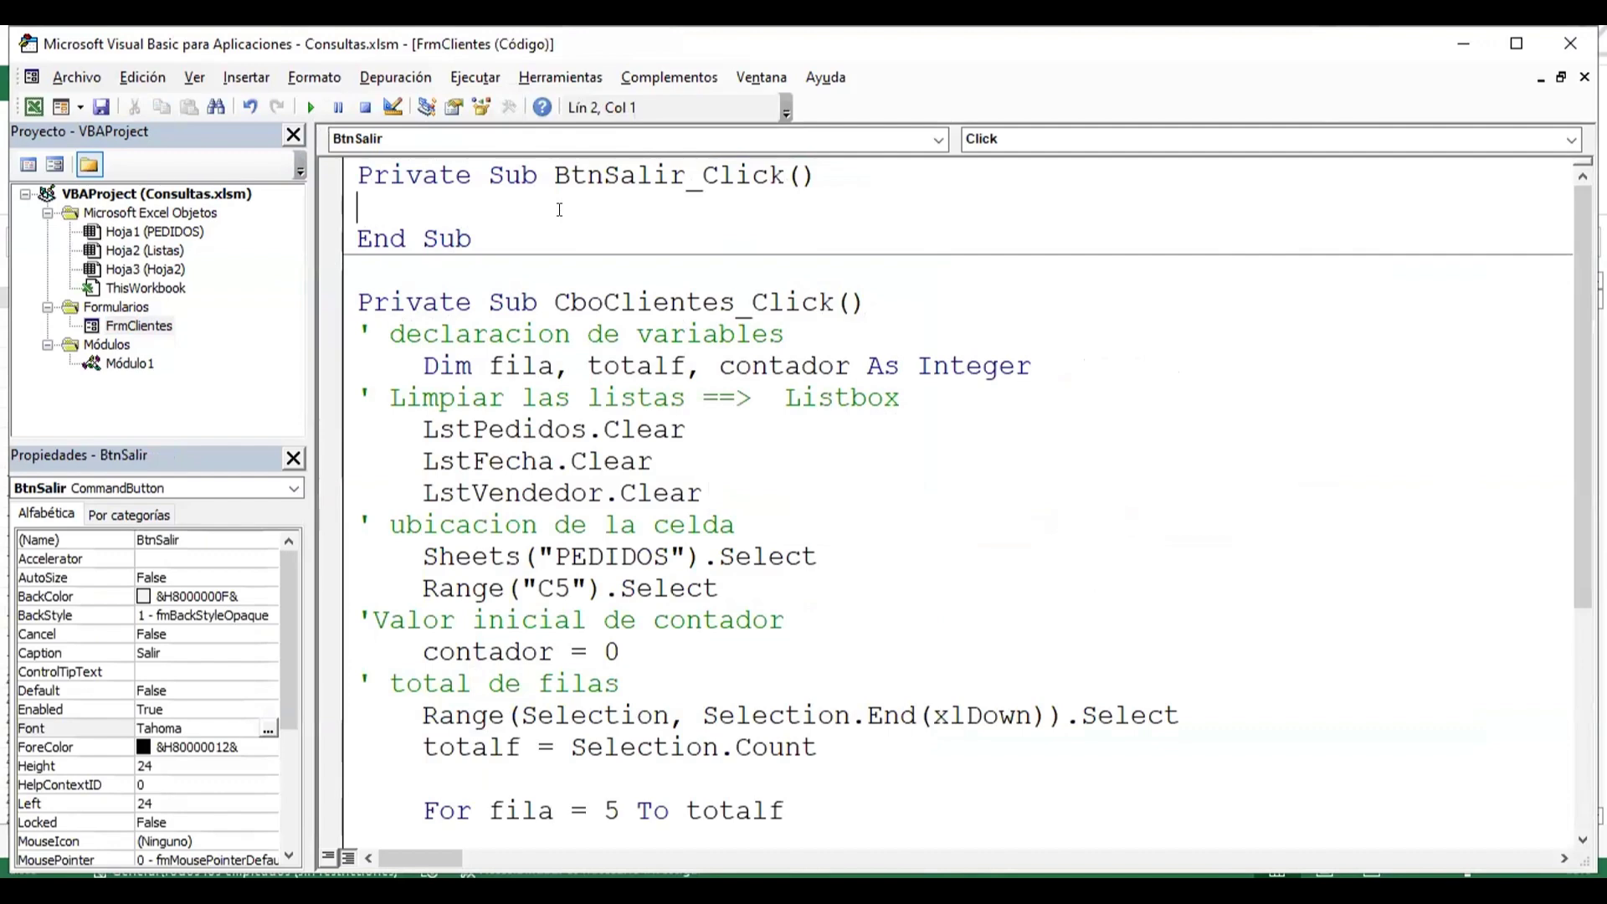
pyautogui.write('unloa')
pyautogui.press('BackSpace')
pyautogui.press('BackSpace')
pyautogui.press('BackSpace')
pyautogui.write('loam')
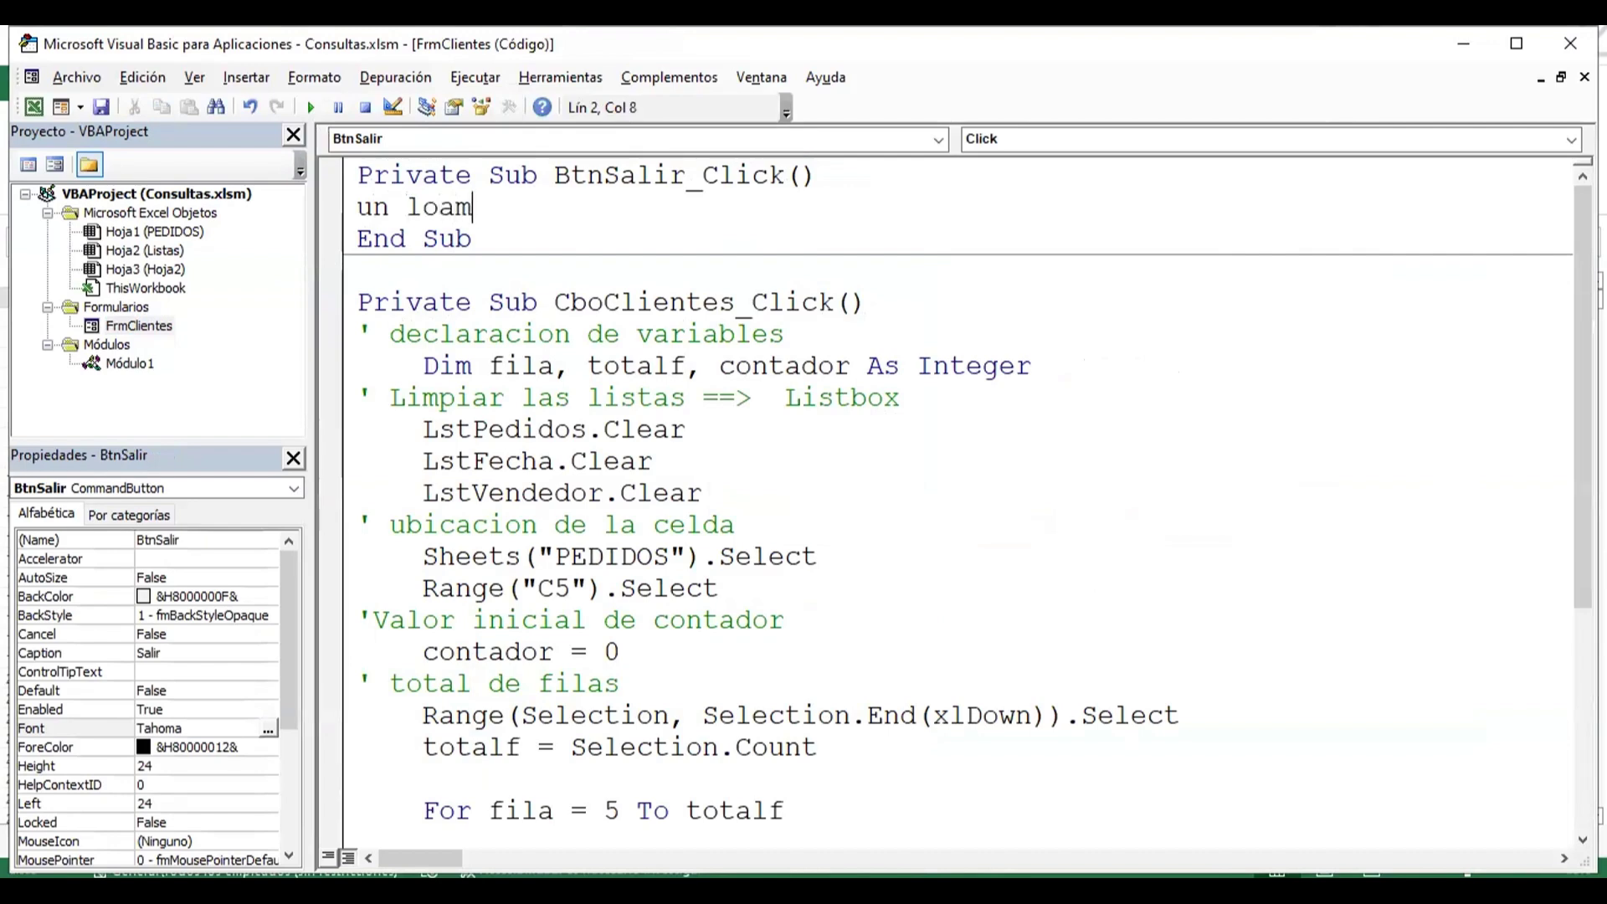
pyautogui.press('BackSpace')
pyautogui.press('BackSpace')
pyautogui.press('BackSpace')
pyautogui.press('BackSpace')
pyautogui.press('BackSpace')
pyautogui.write('loa')
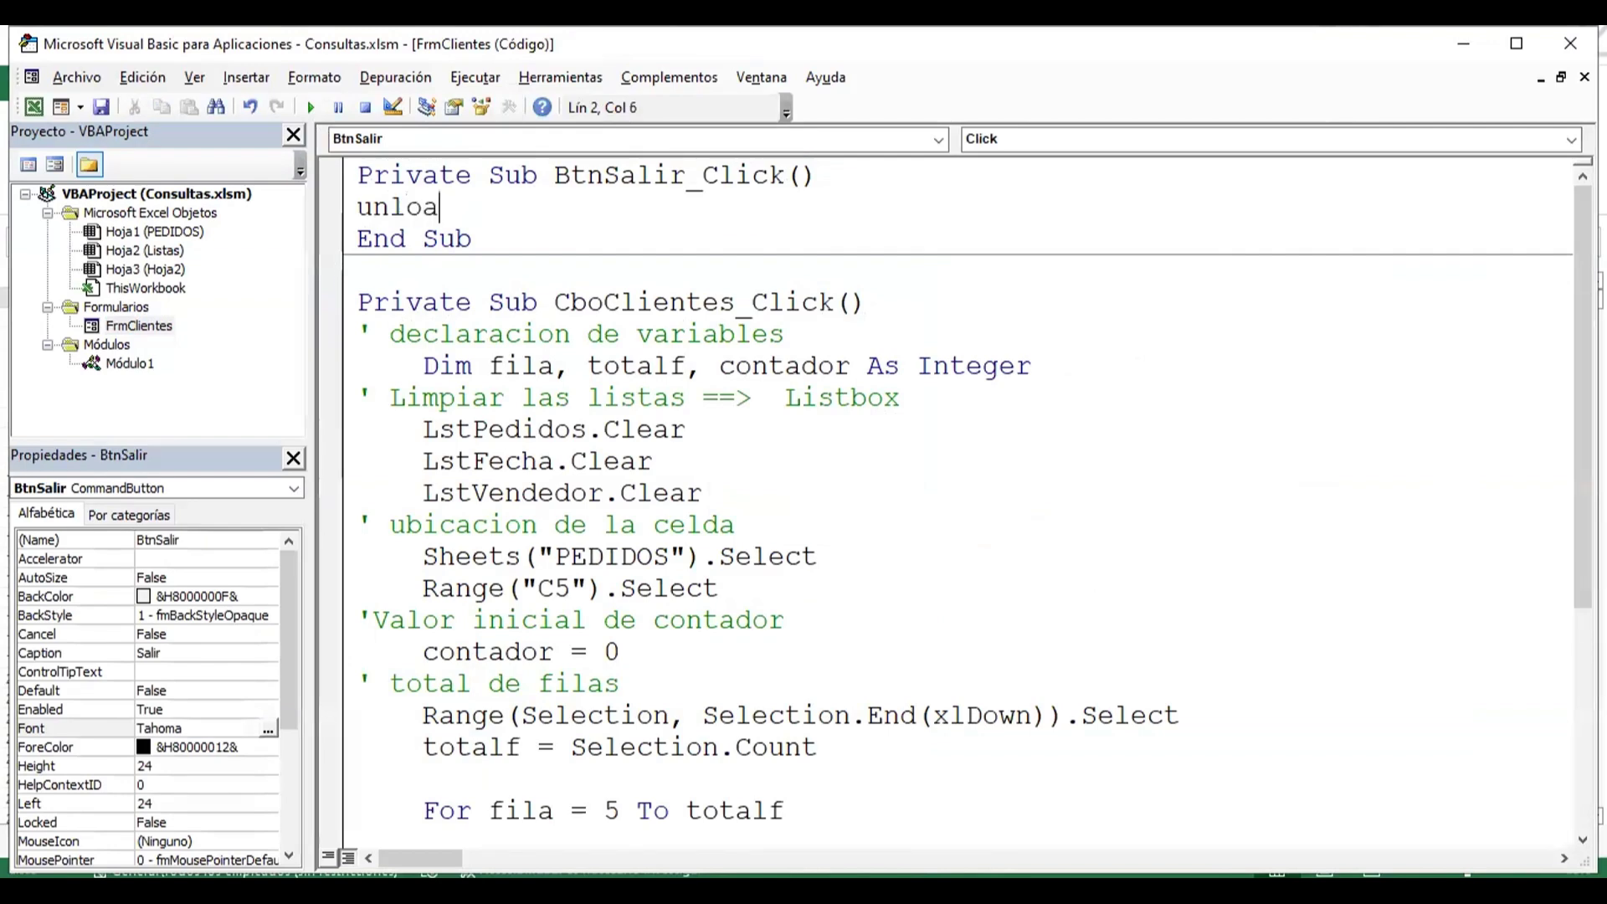
pyautogui.write('d me')
pyautogui.press('Down')
pyautogui.press('Up')
pyautogui.press('Right')
pyautogui.press('Right')
# - Add a commented-out 'end line below Unload Me, followed by a blank line
pyautogui.press('Return')
pyautogui.write("'")
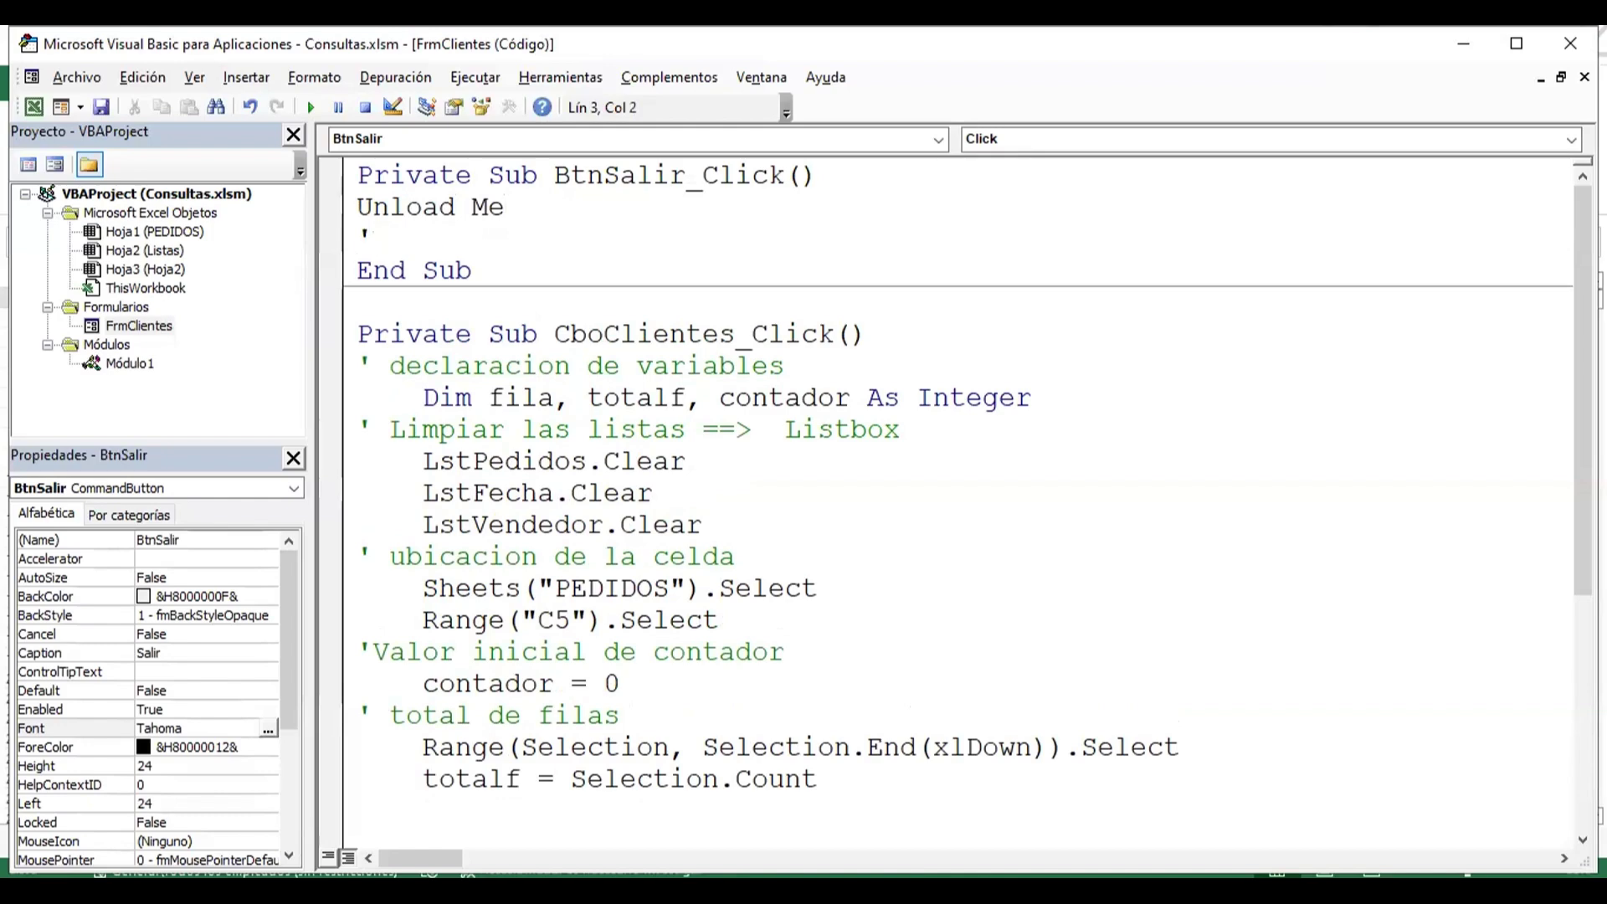
pyautogui.write('end')
pyautogui.press('Down')
pyautogui.press('Up')
pyautogui.press('Return')
pyautogui.press('Up')
pyautogui.press('Right')
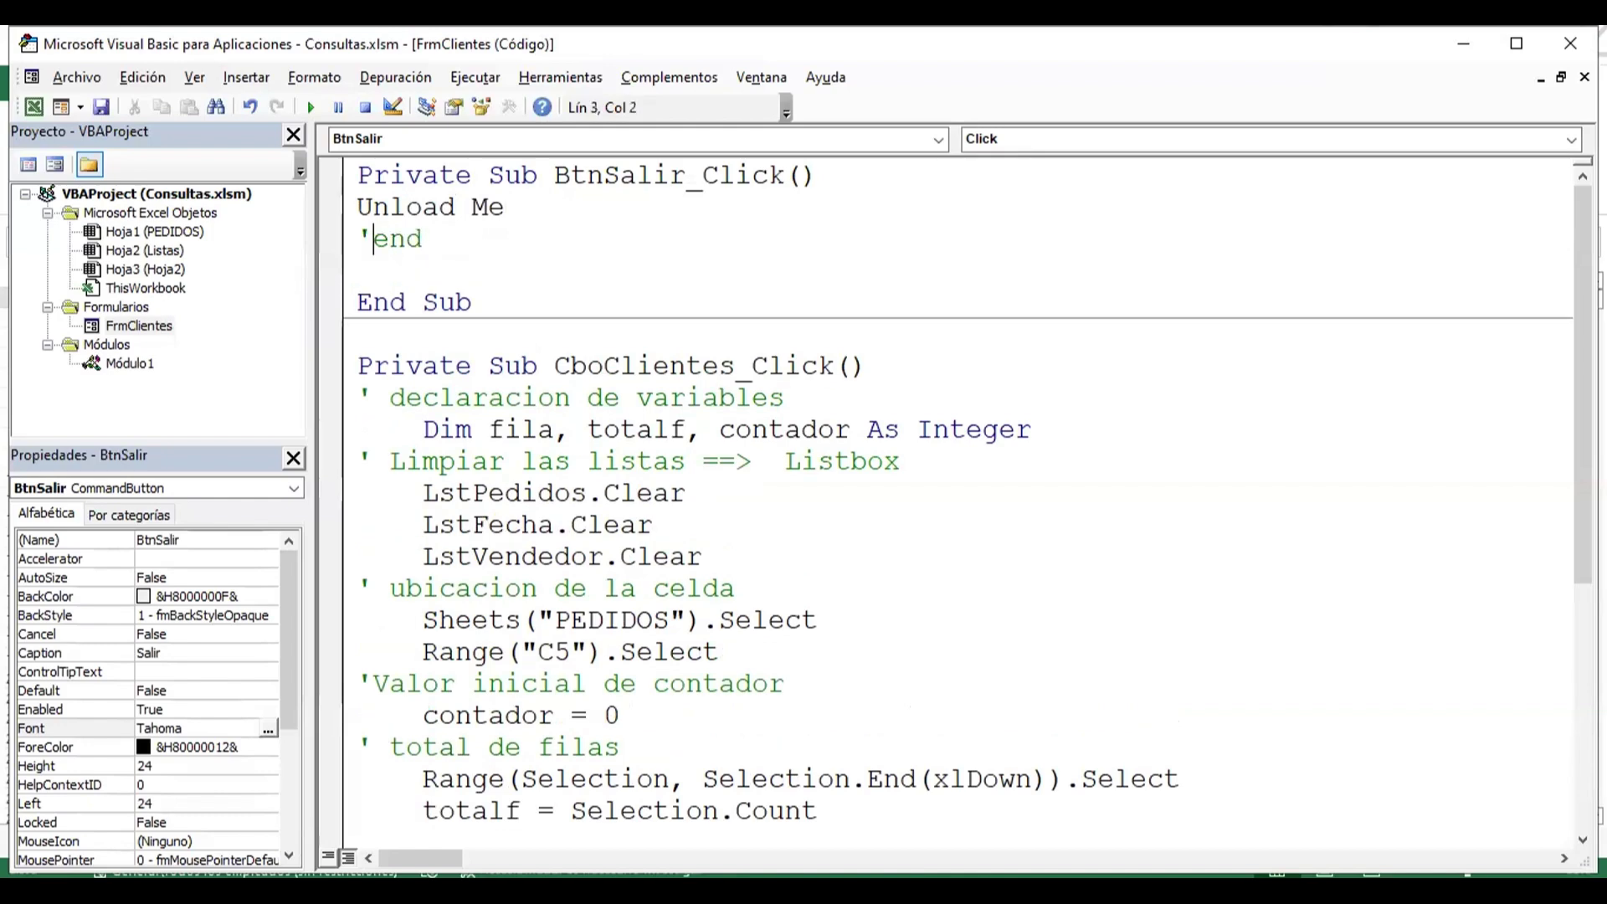
pyautogui.press('Right')
pyautogui.press('Right')
pyautogui.press('Right')
pyautogui.press('Down')
# - Write FrmClientes.Hide on the blank line using autocompletion
pyautogui.write('f')
pyautogui.hotkey('ctrl', 'space')
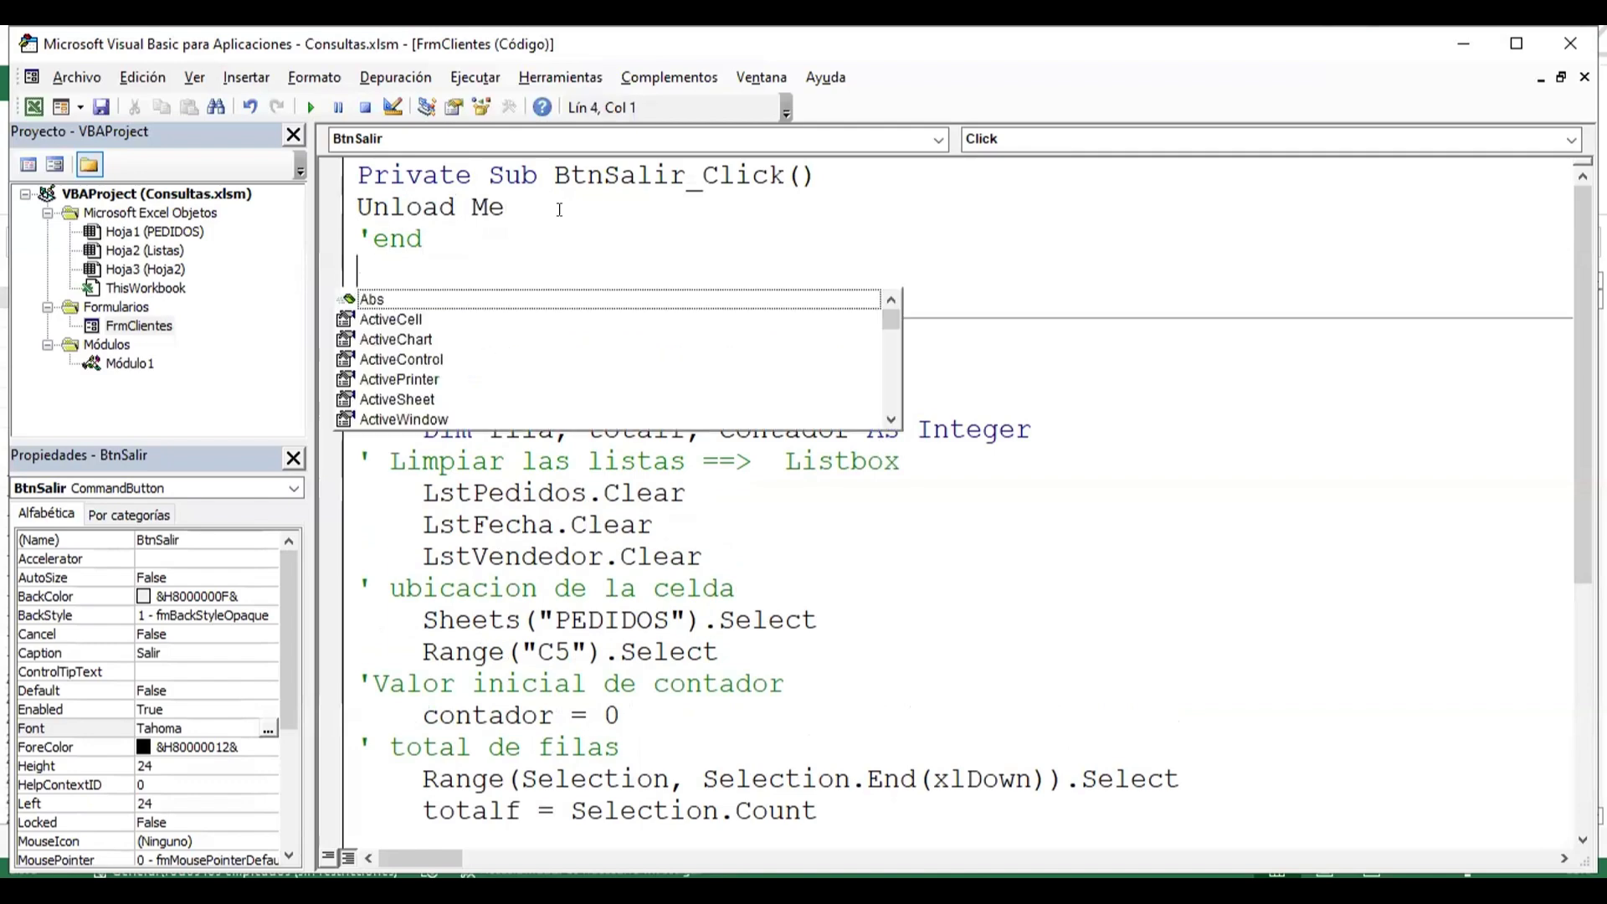
pyautogui.write('rm')
pyautogui.press('Tab')
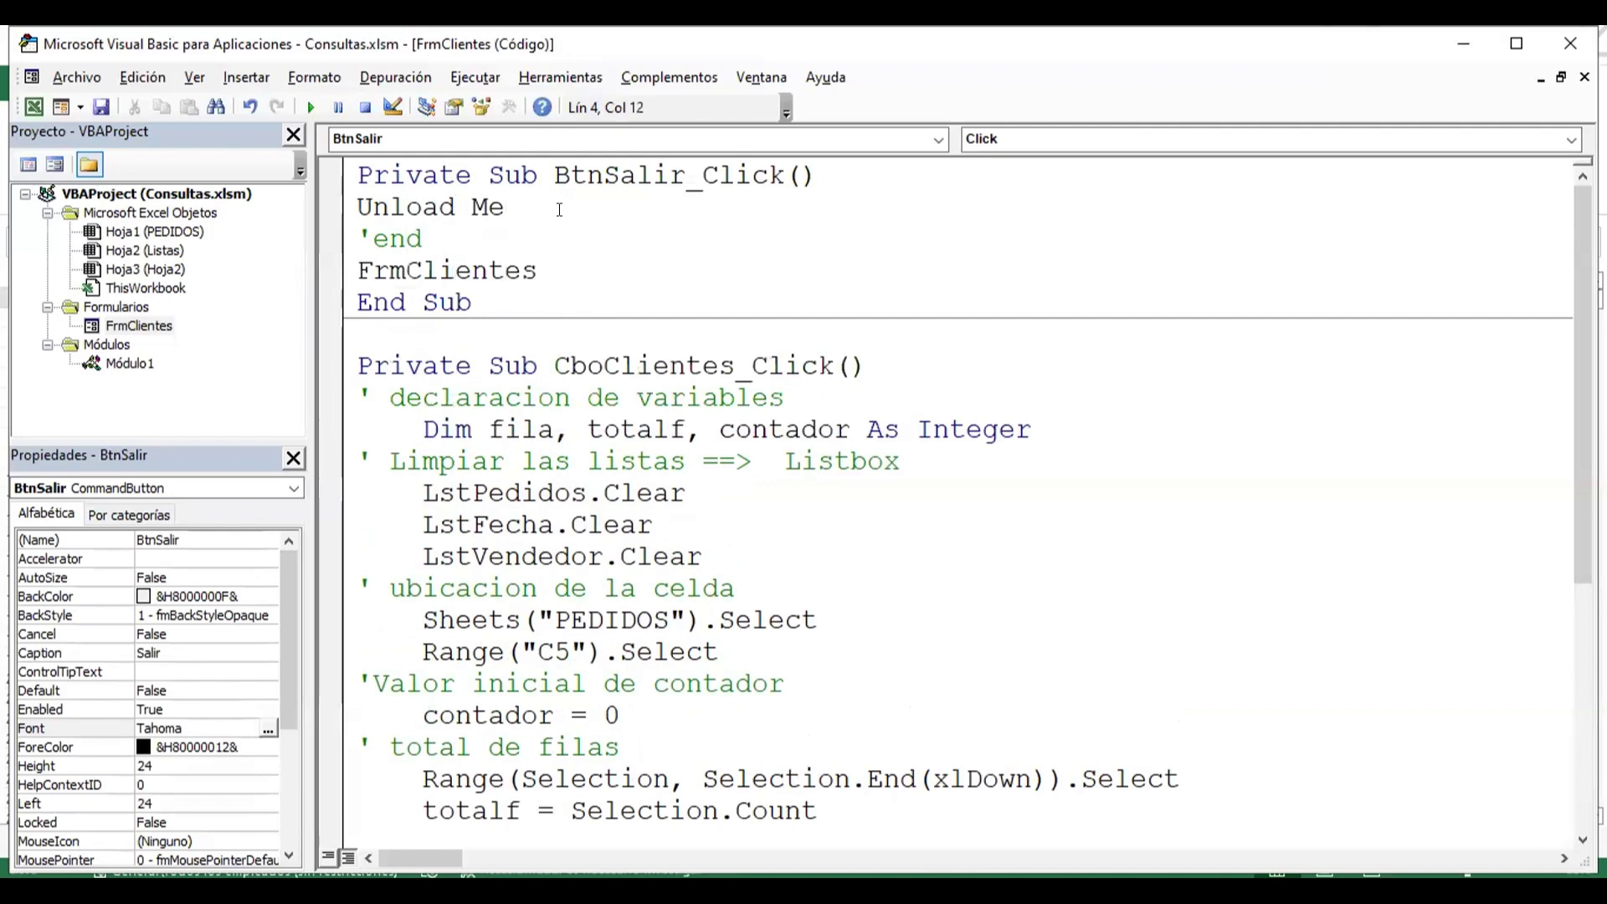
pyautogui.write('.shi')
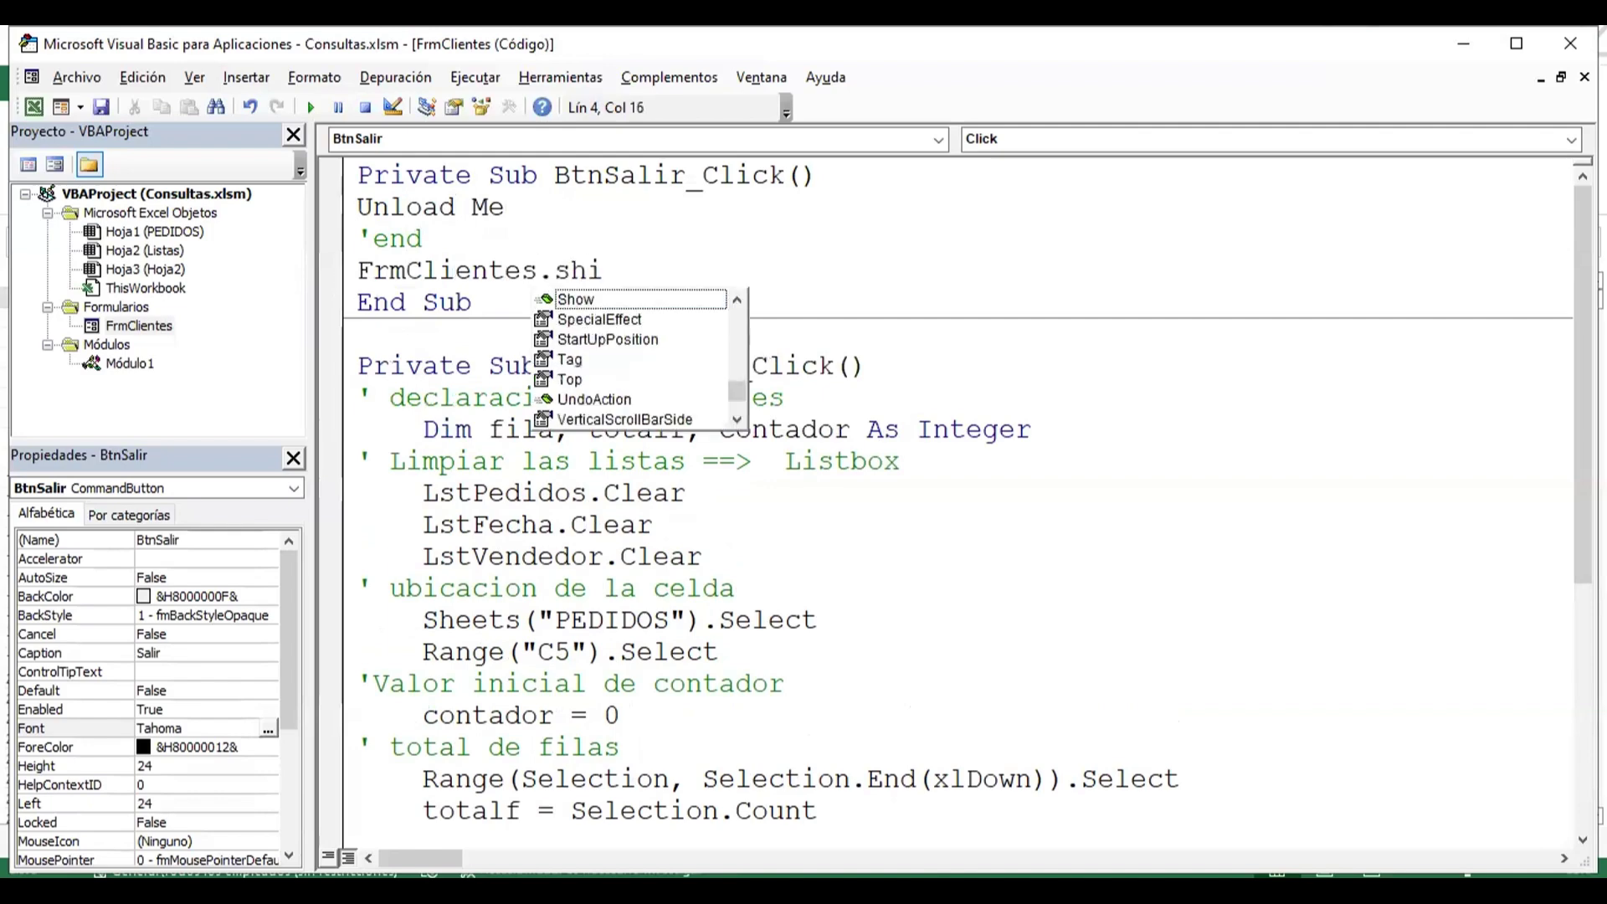
pyautogui.press('BackSpace')
pyautogui.press('BackSpace')
pyautogui.press('BackSpace')
pyautogui.write('h')
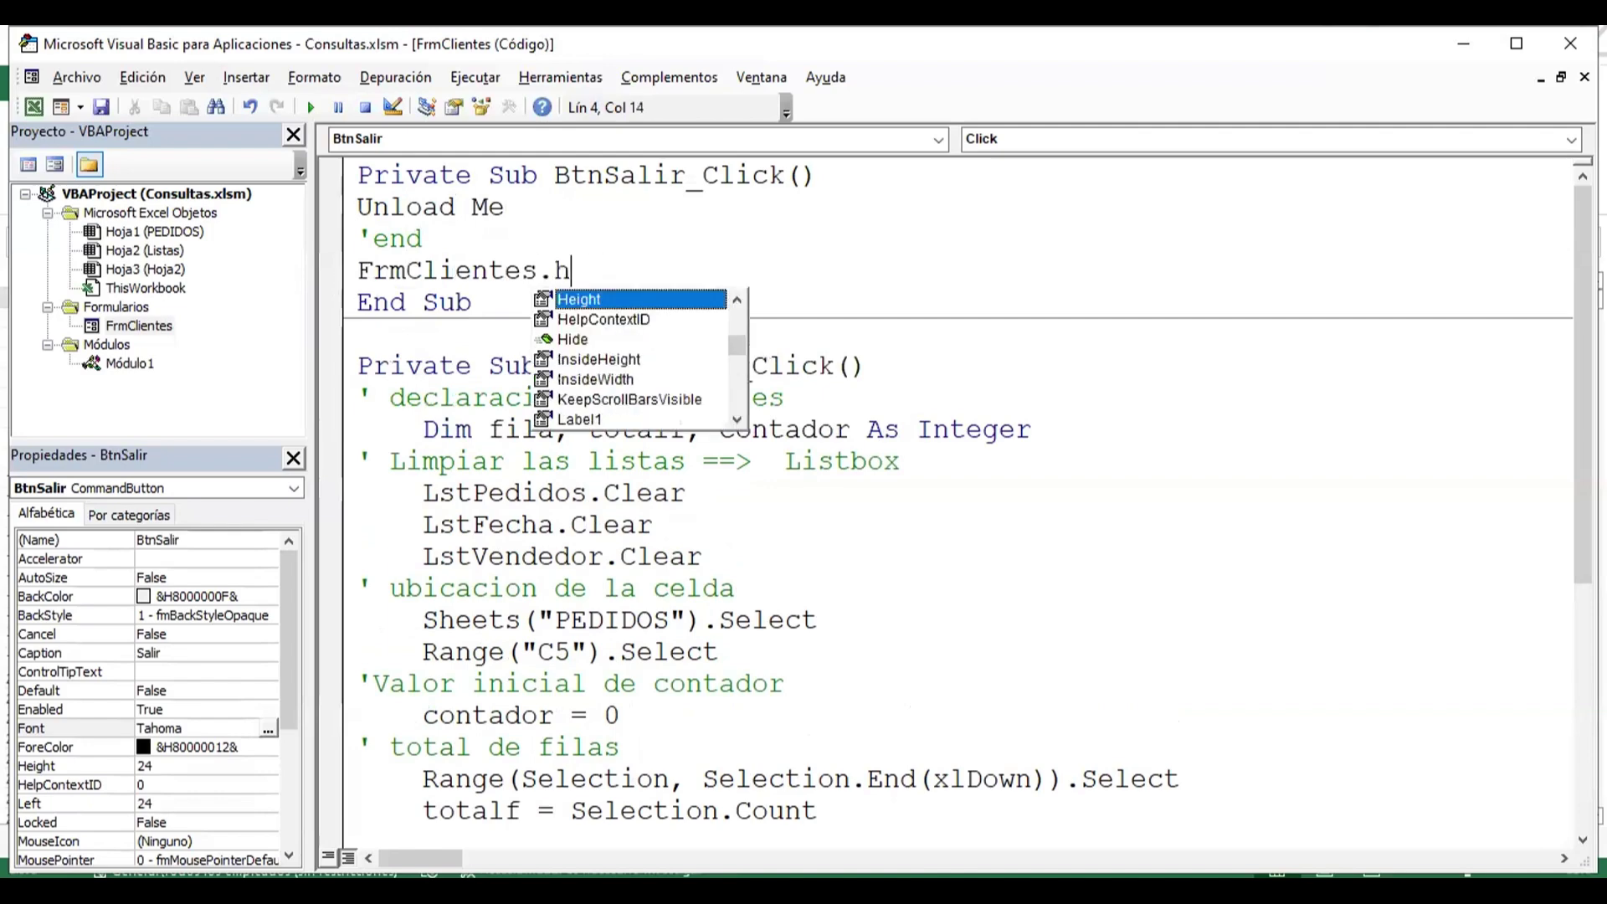
pyautogui.write('i')
pyautogui.press('Tab')
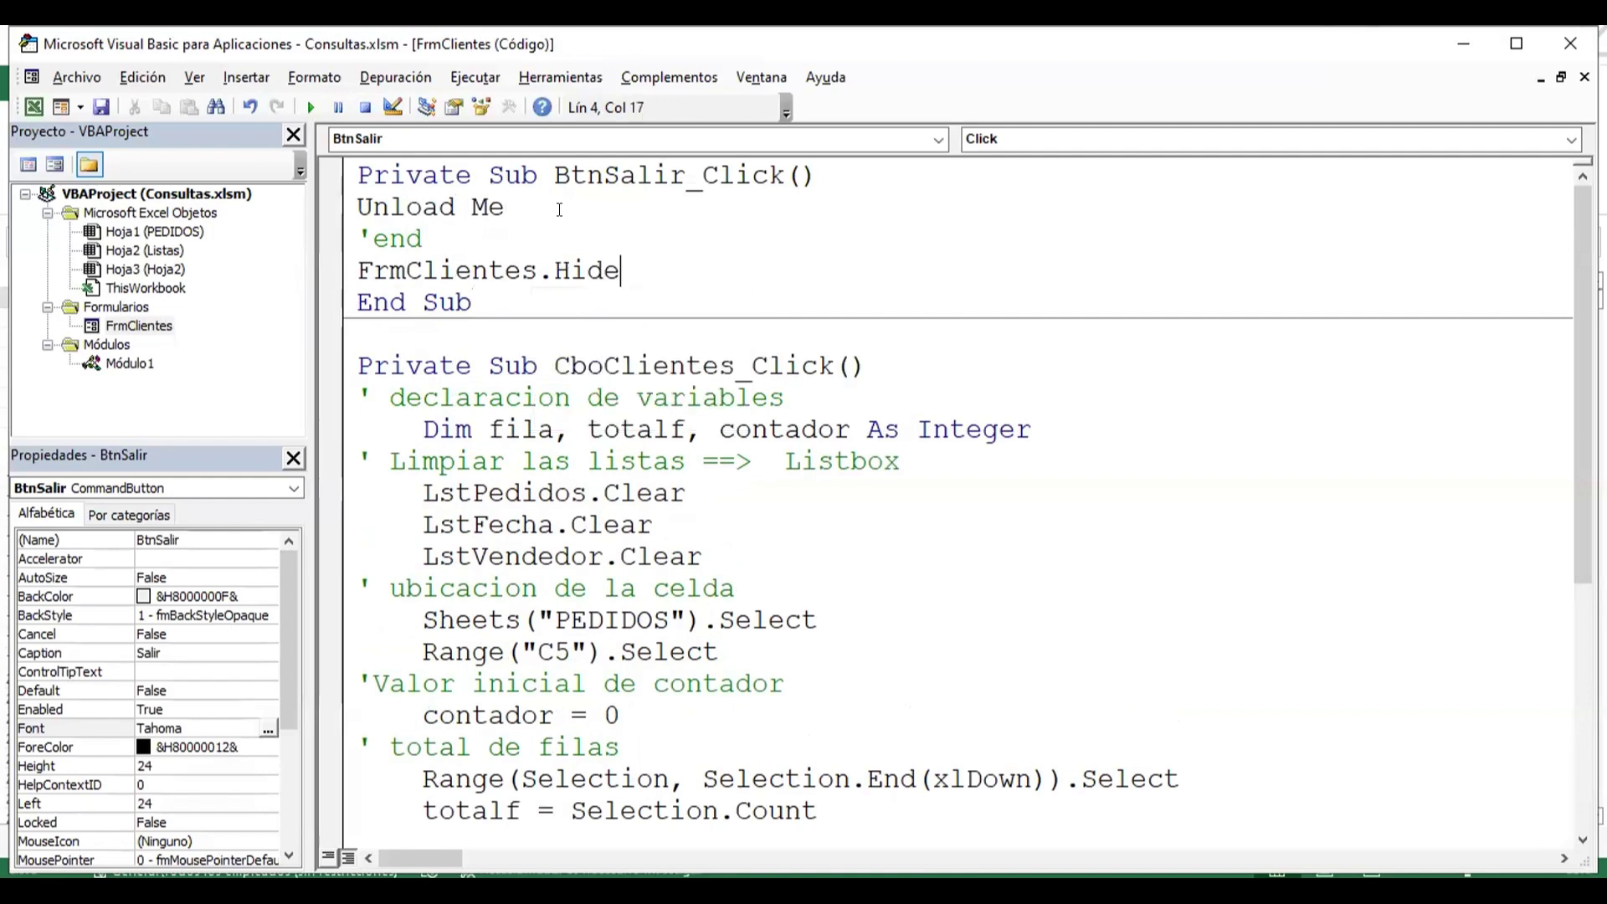
pyautogui.press('Return')
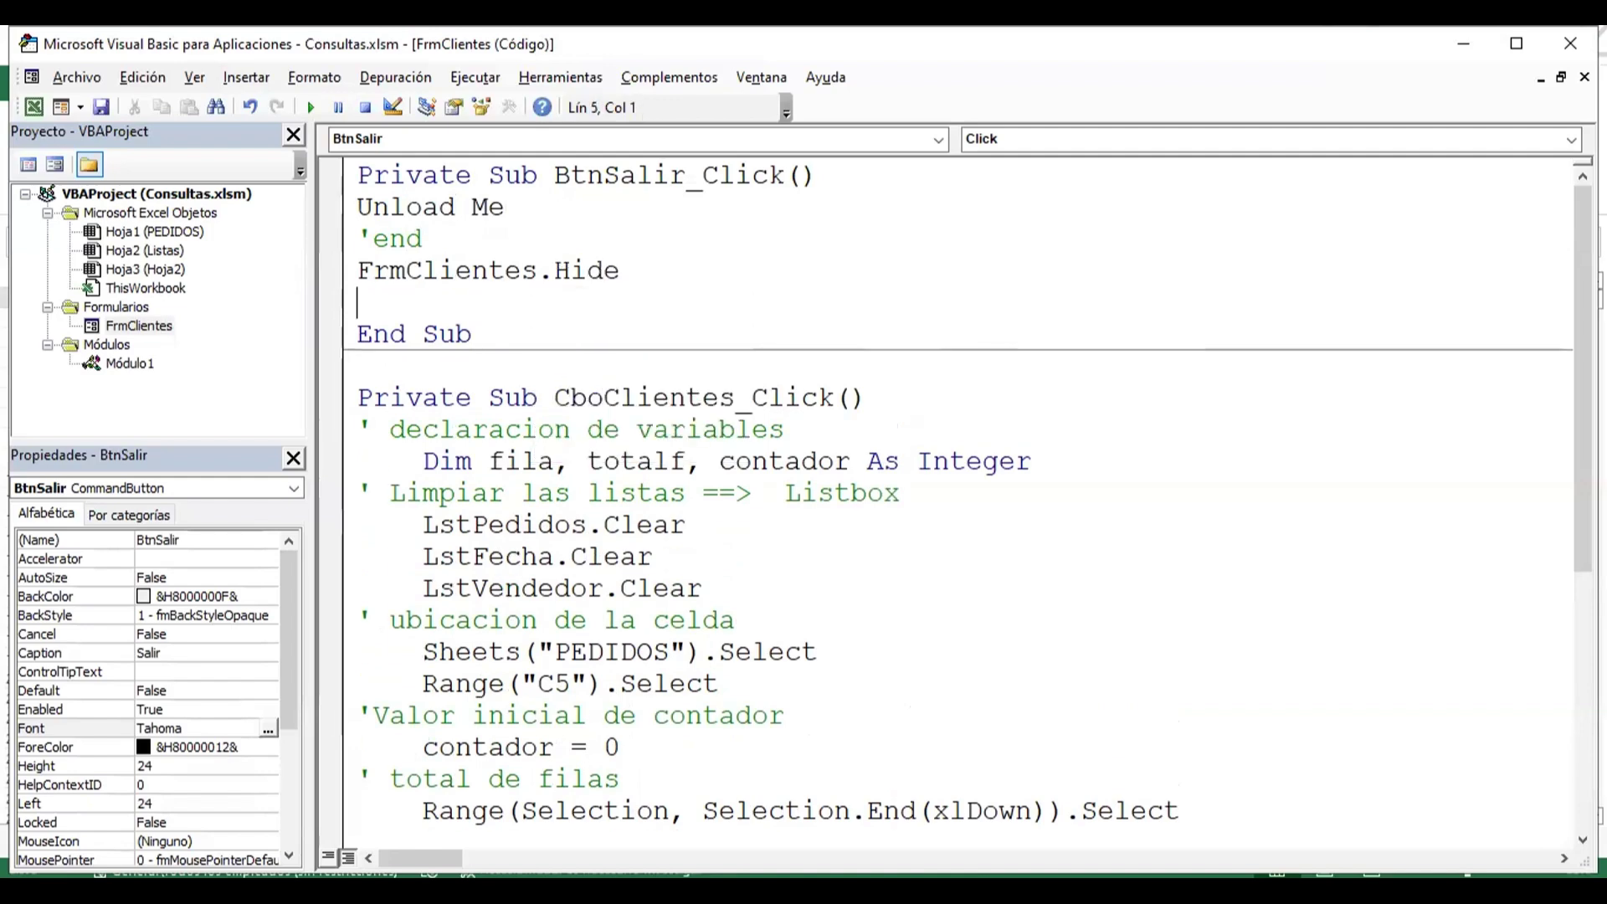
# - Comment out FrmClientes.Hide with an apostrophe and delete the blank line before End Sub
pyautogui.press('Up')
pyautogui.press('Up')
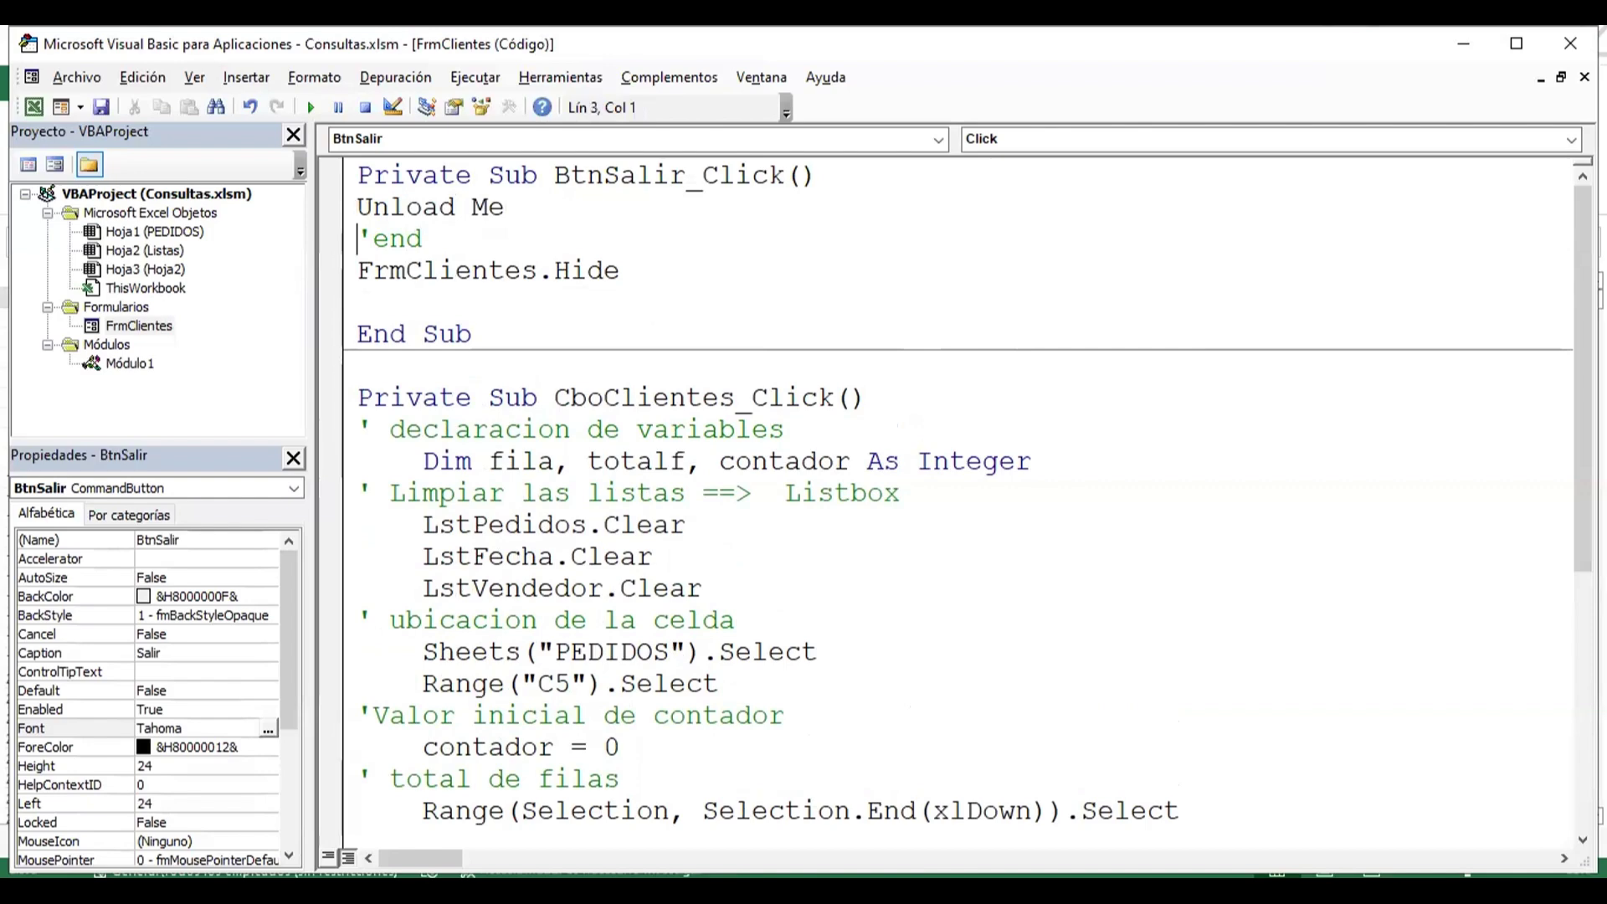
pyautogui.press('Down')
pyautogui.write("'")
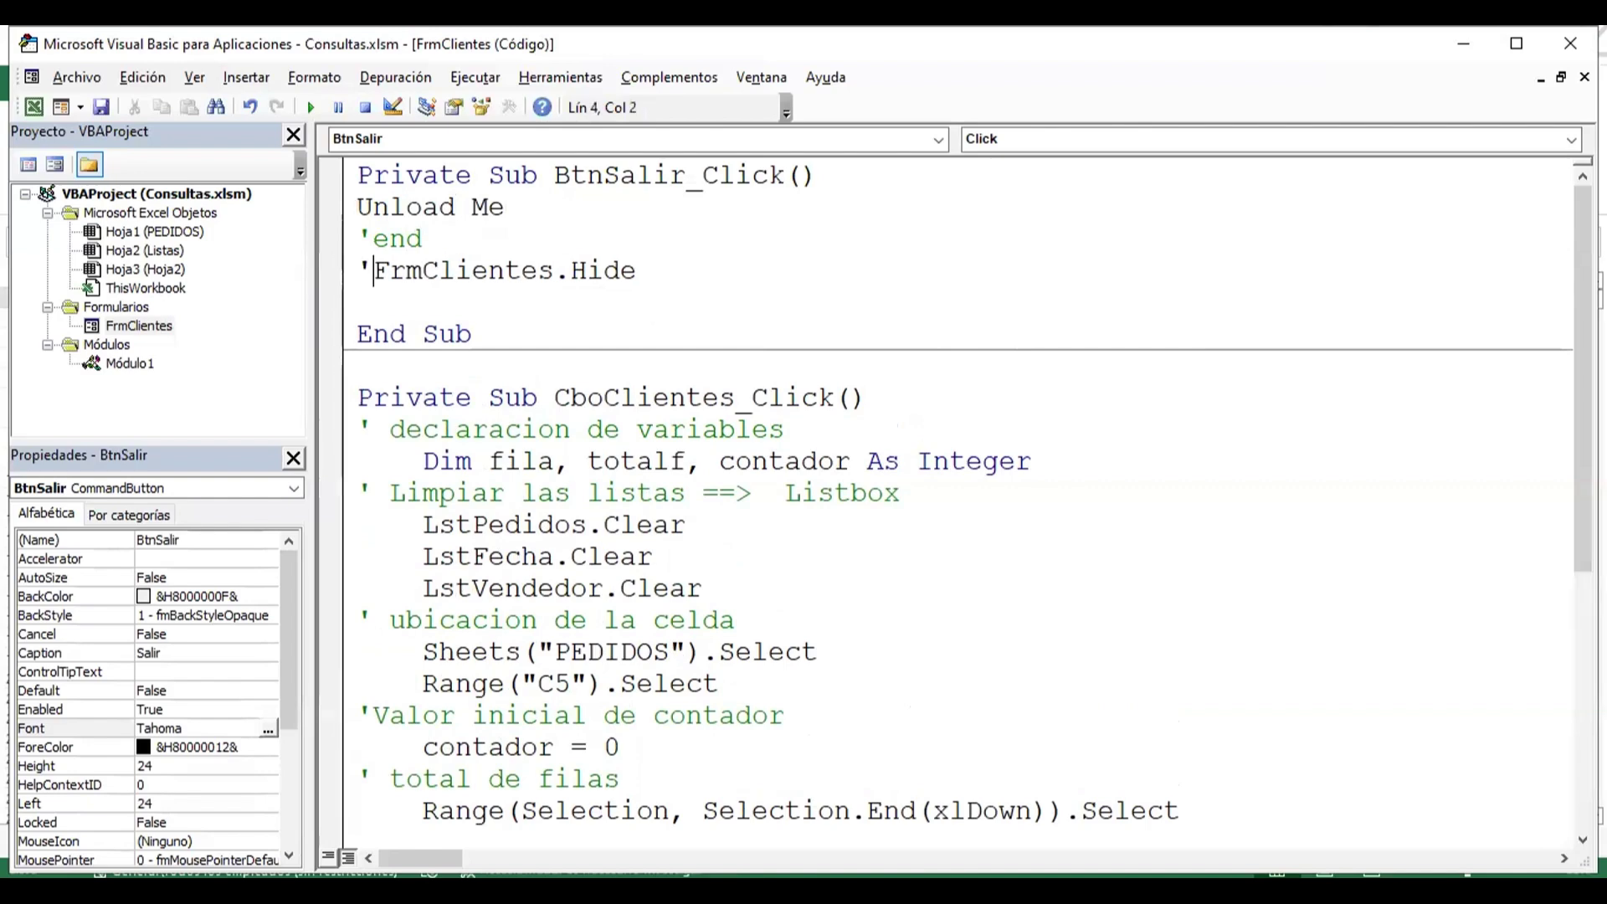
pyautogui.press('Down')
pyautogui.press('Delete')
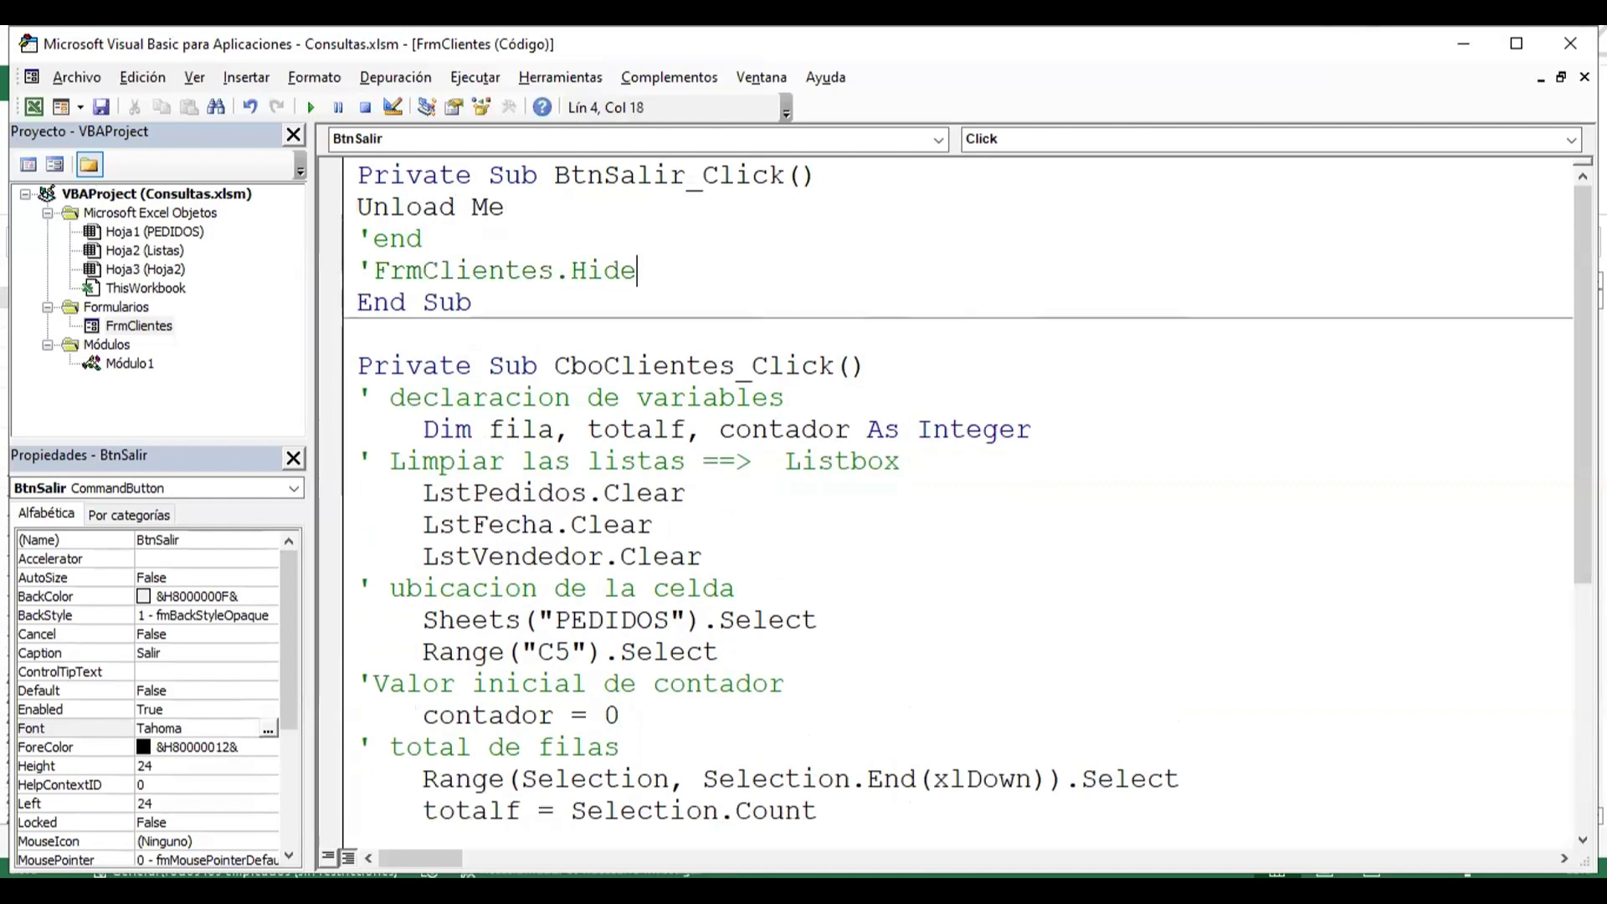
pyautogui.press('End')
pyautogui.press('Down')
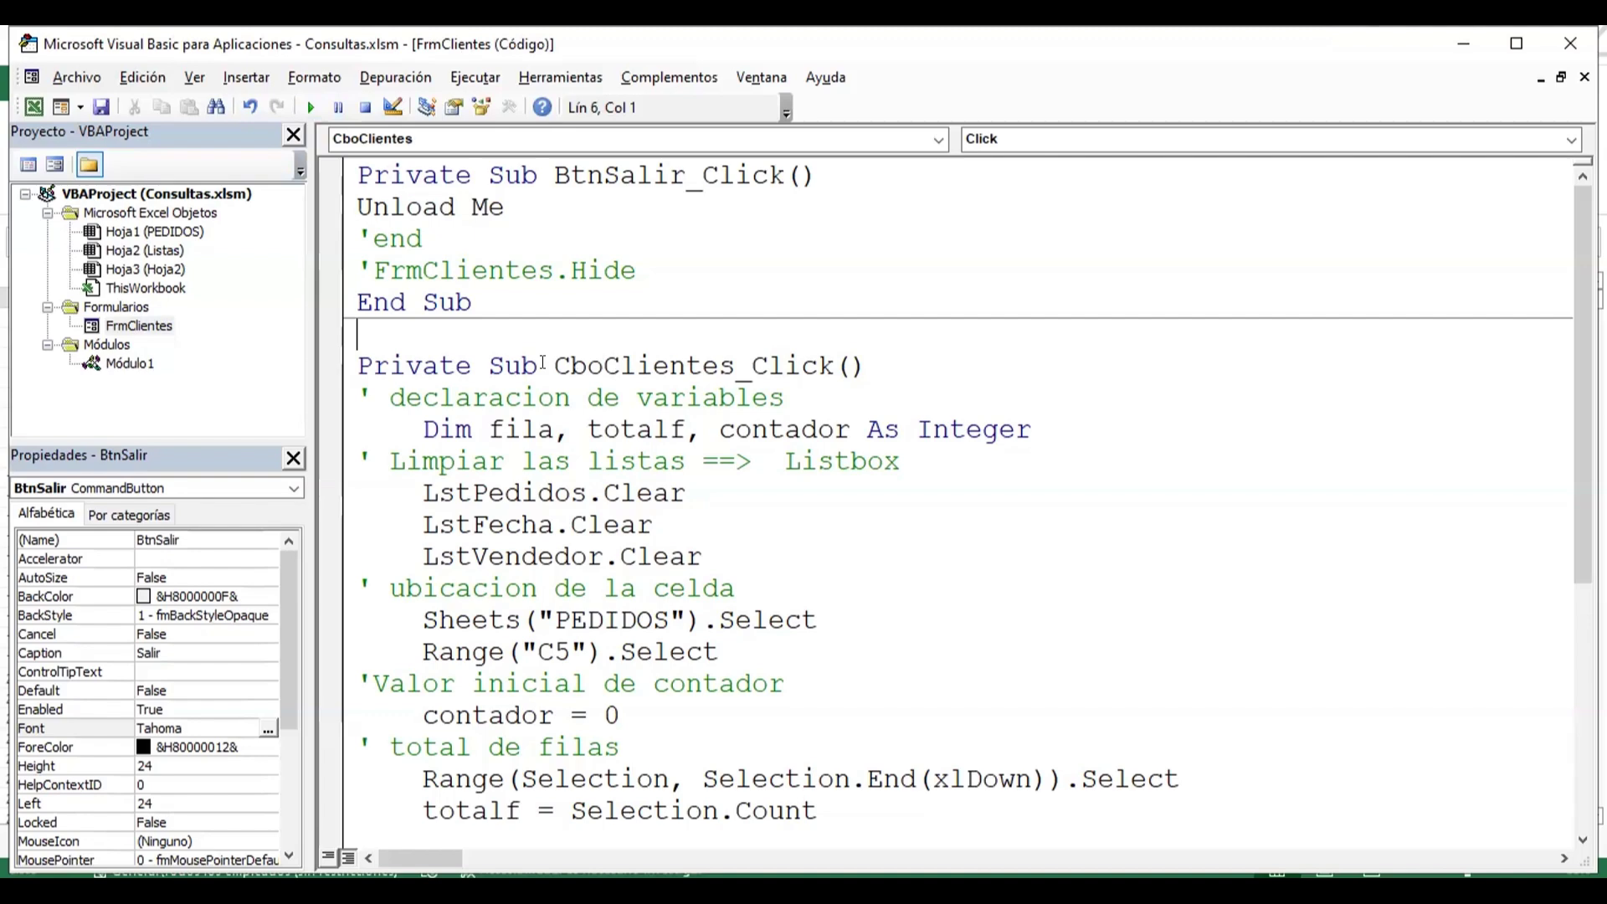
# - Delete the blank line between the Salir routine's End Sub and Private Sub CboClientes_Click()
pyautogui.click(366, 360)
pyautogui.press('BackSpace')
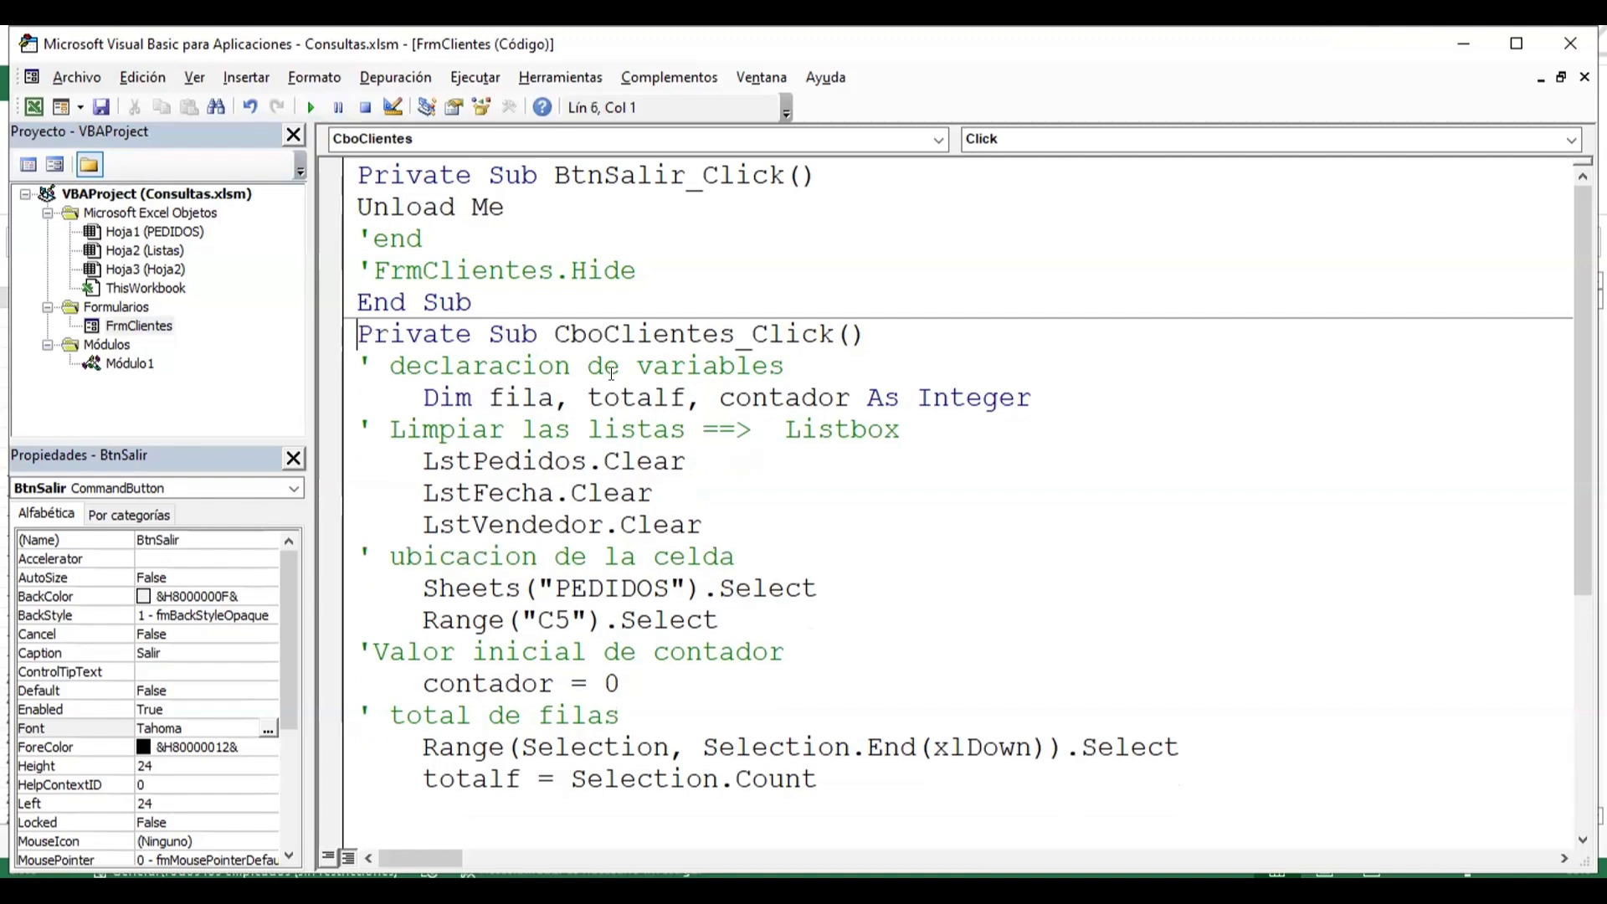
pyautogui.click(931, 431)
# - Insert a new UserForm1 into the Consultas.xlsm project and drag it to a height of 384.75
pyautogui.click(260, 78)
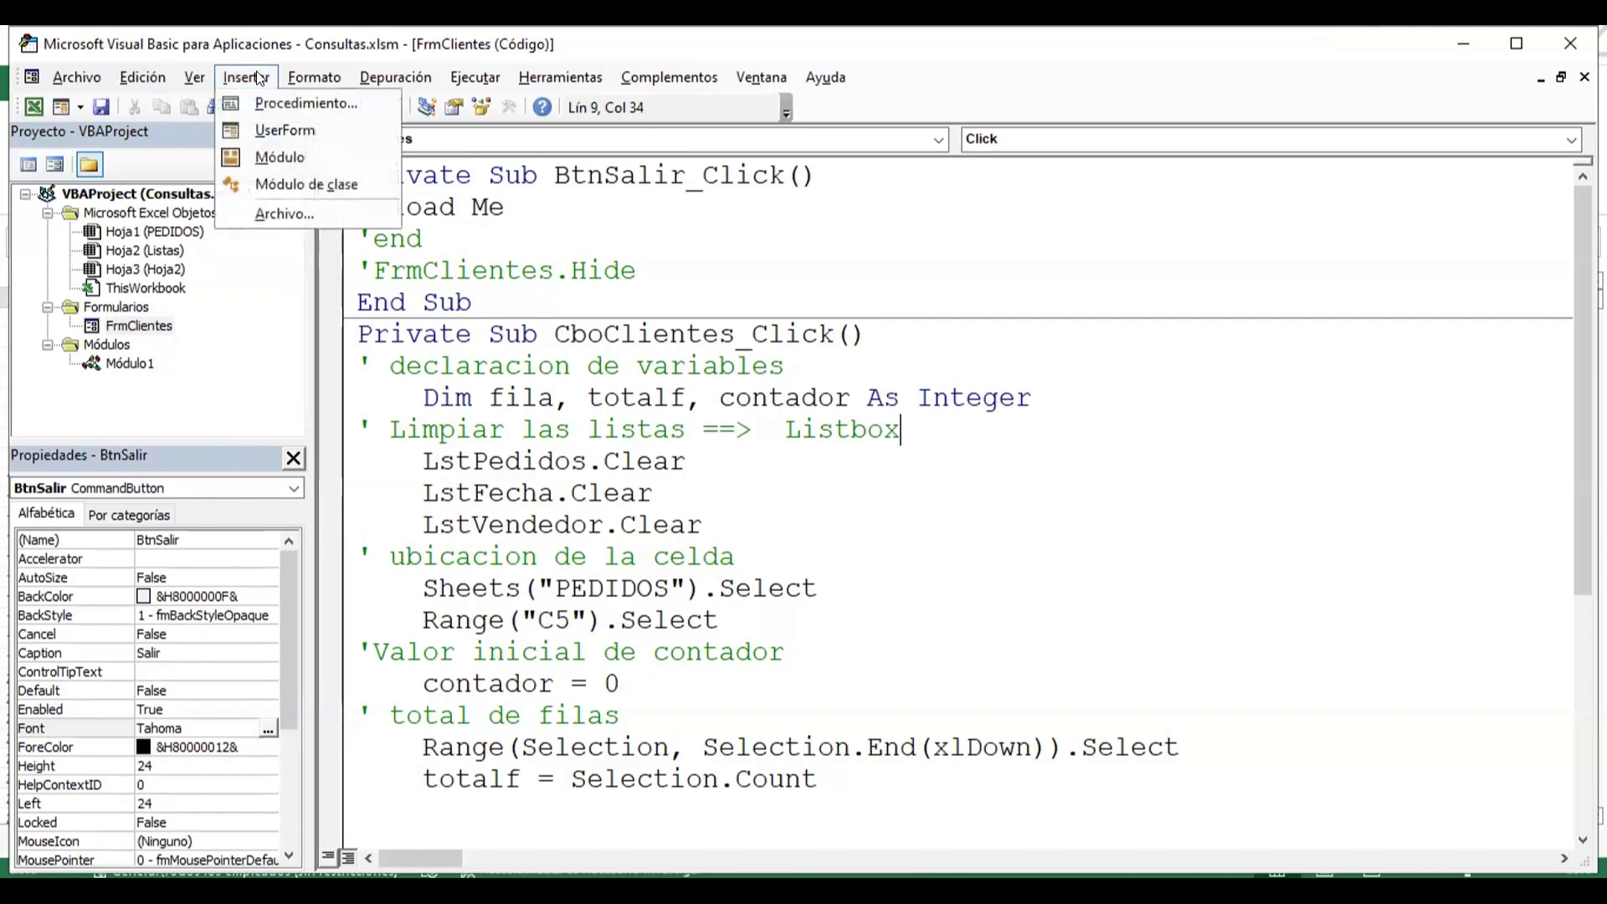
pyautogui.click(291, 124)
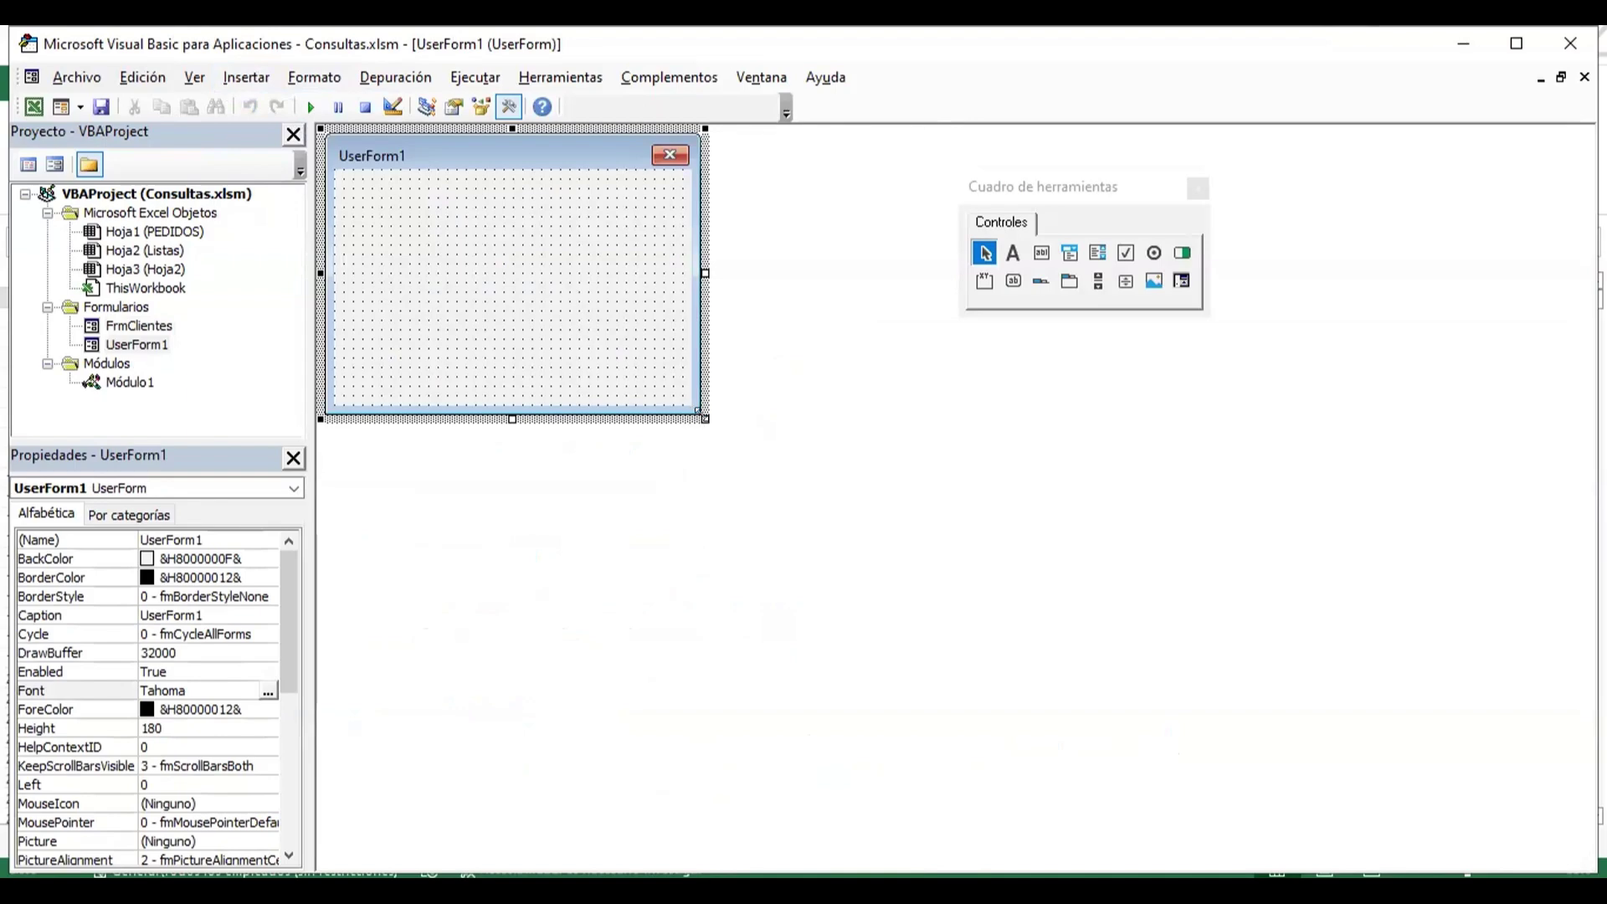
pyautogui.moveTo(698, 411); pyautogui.dragTo(965, 739)
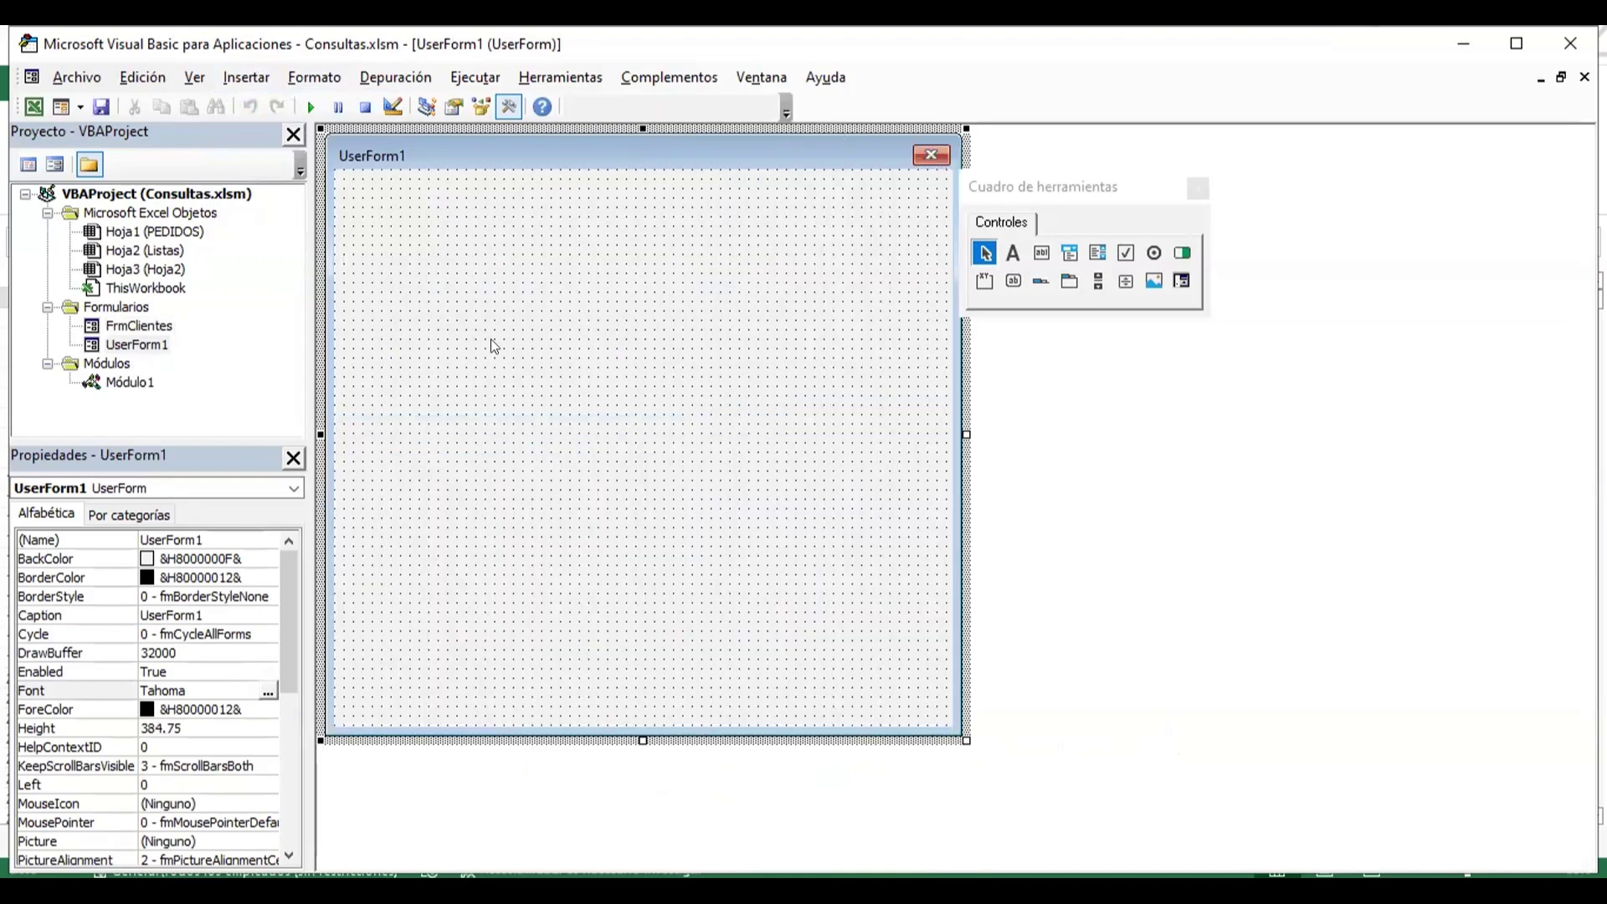
pyautogui.click(136, 346)
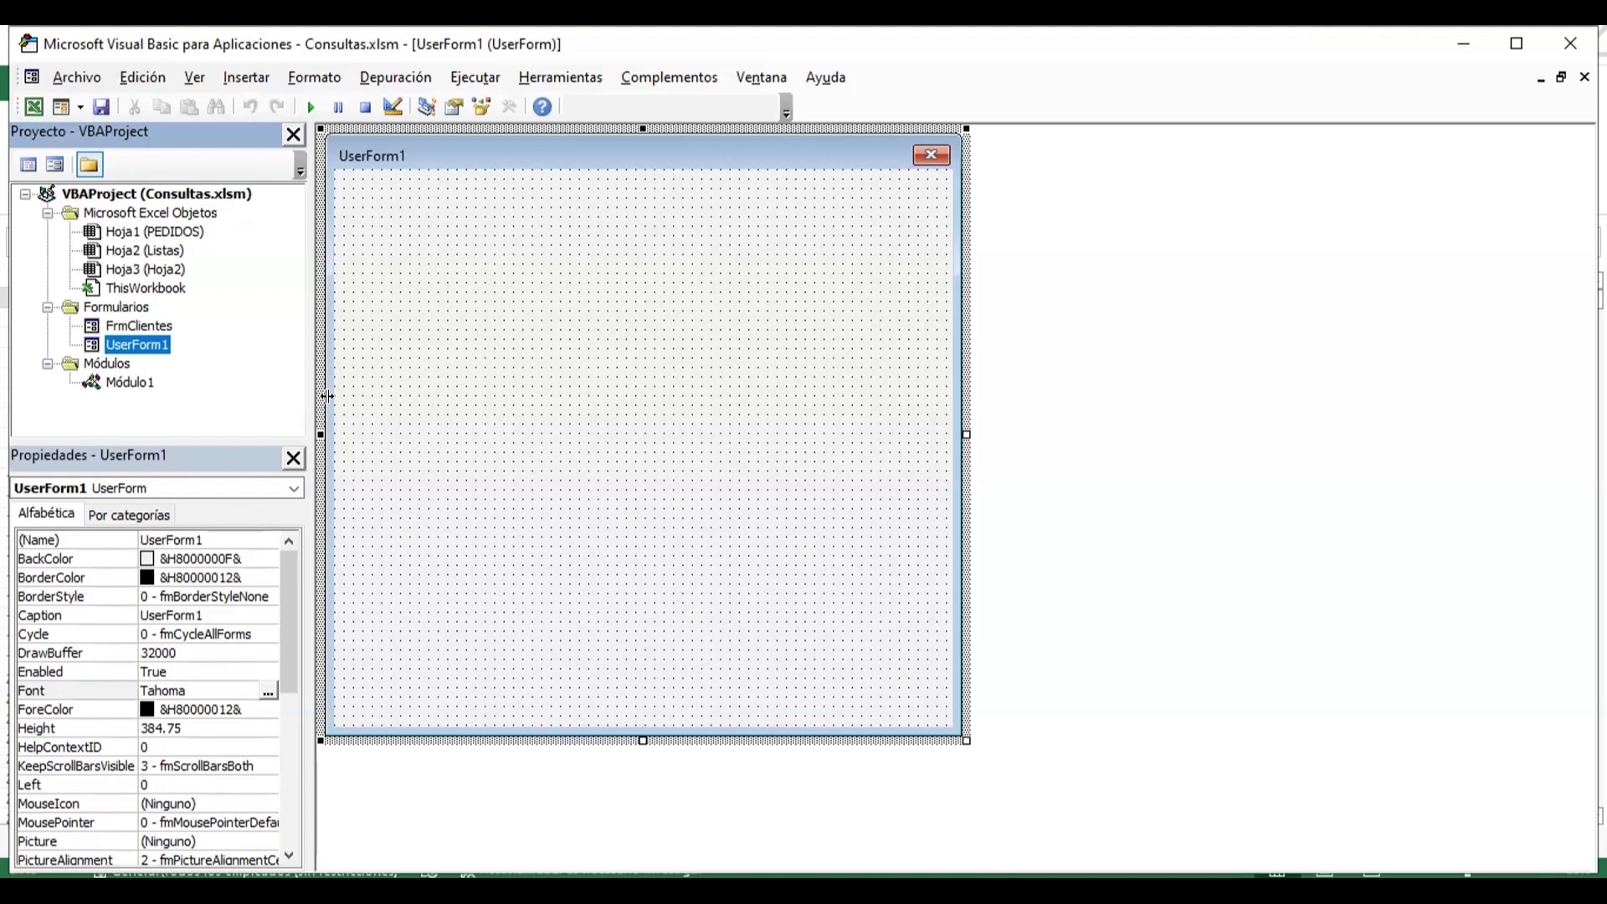
# - Set the new form's (Name) property to FrmAñosClientes
pyautogui.click(231, 544)
pyautogui.doubleClick(225, 537)
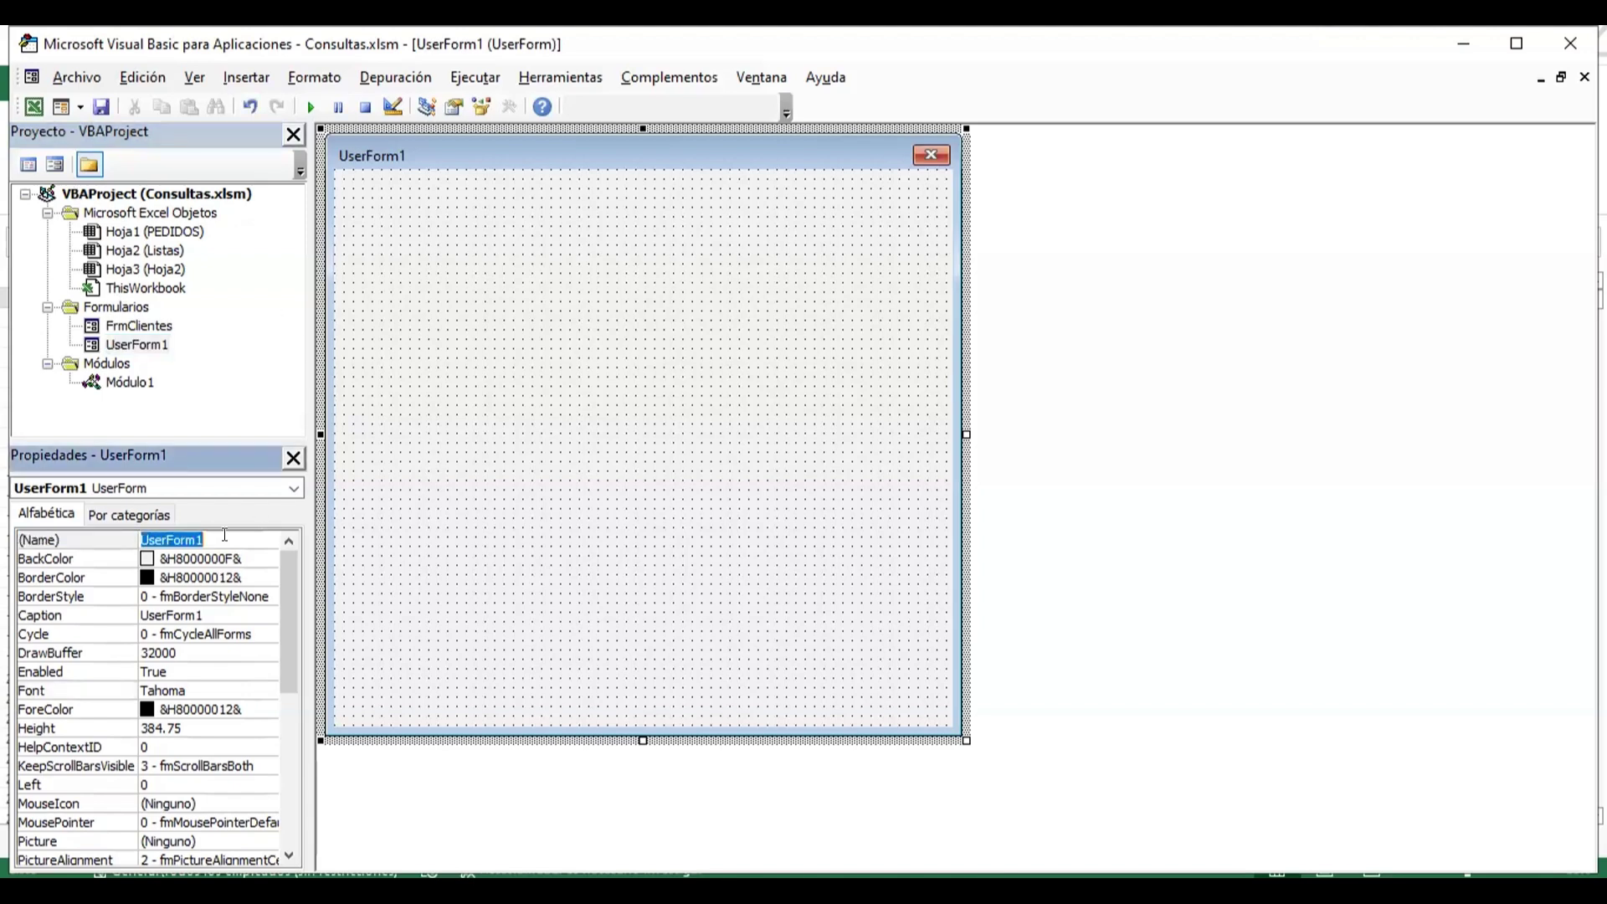
pyautogui.write('Frm')
pyautogui.write('Años')
pyautogui.write('Clientes')
pyautogui.press('Return')
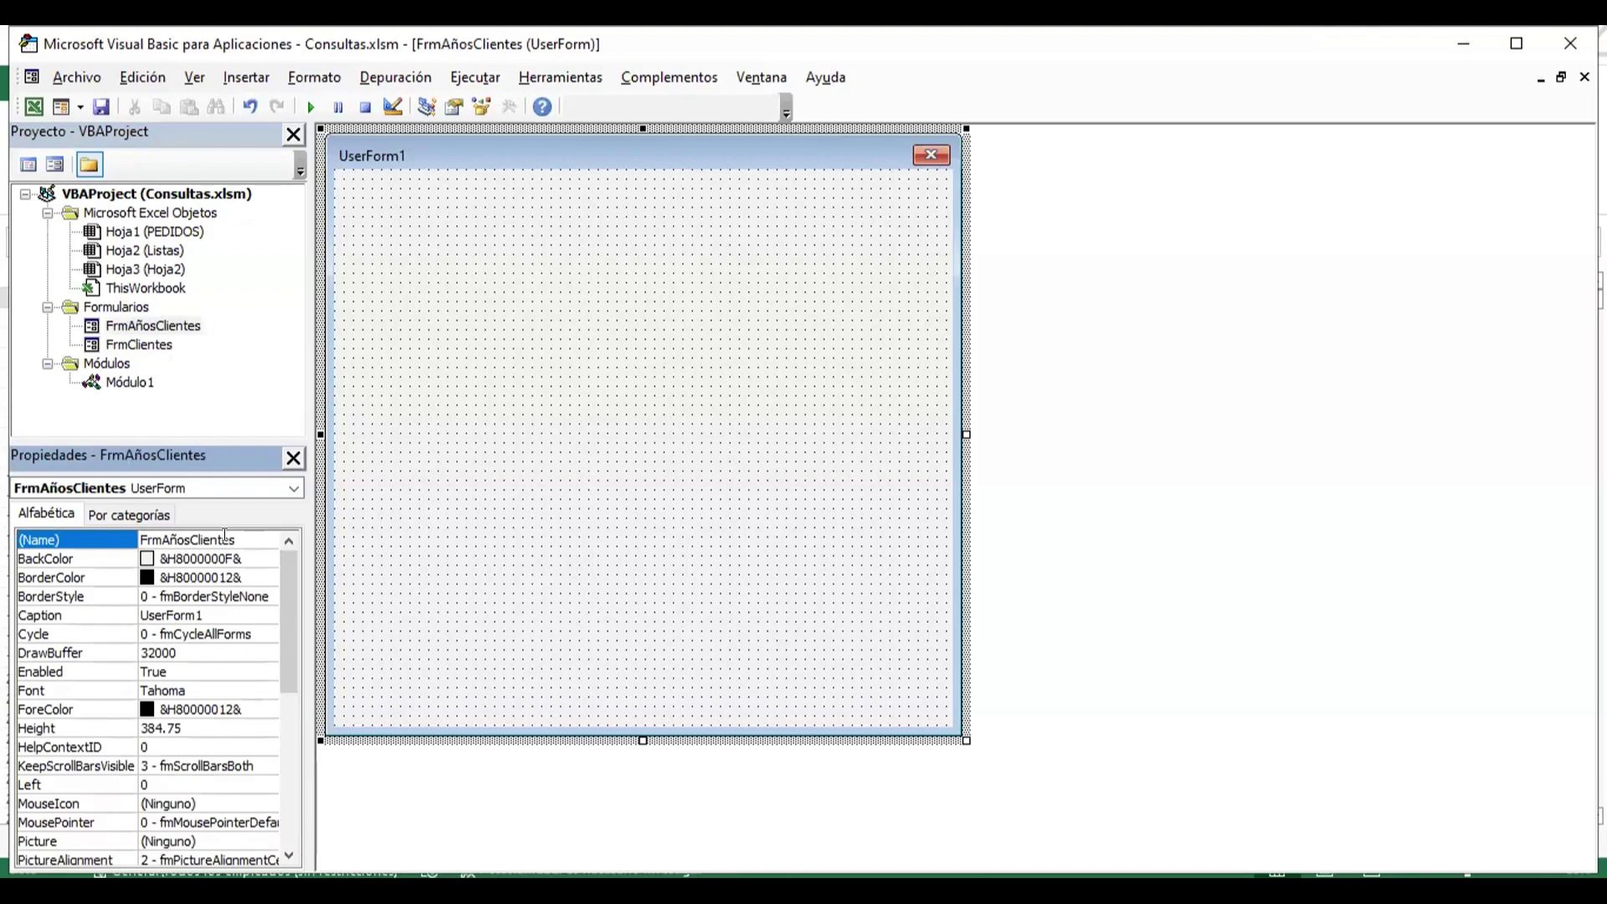
# - Set the form's Caption to 'Consulta por Años y Clientes', fixing the missing space before 'y'
pyautogui.click(766, 359)
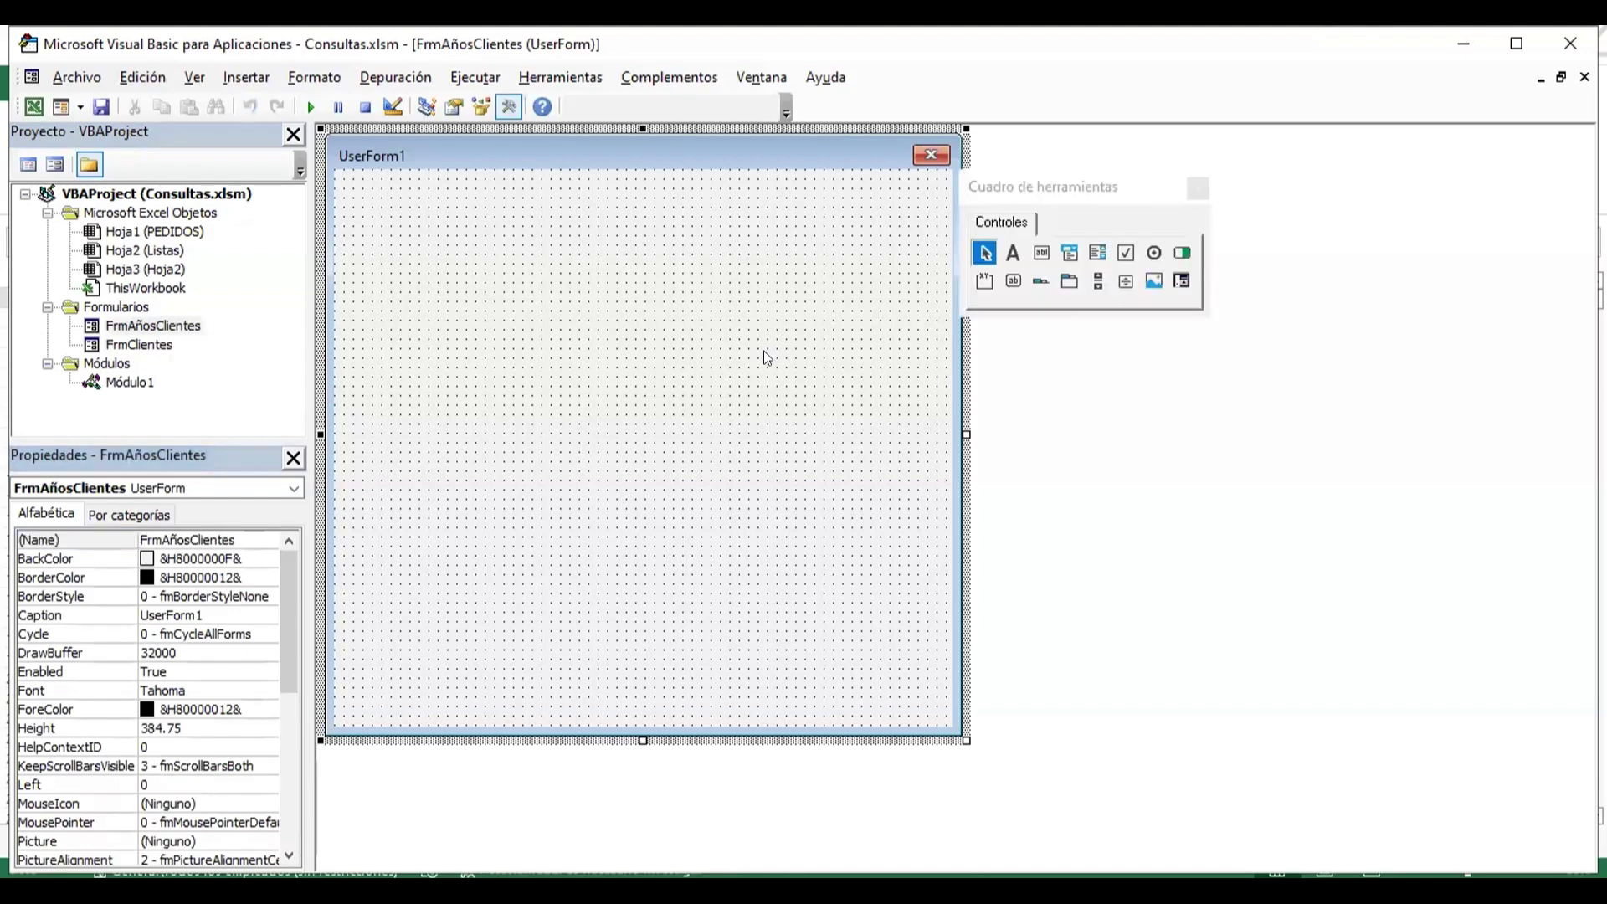
pyautogui.click(249, 614)
pyautogui.write('C')
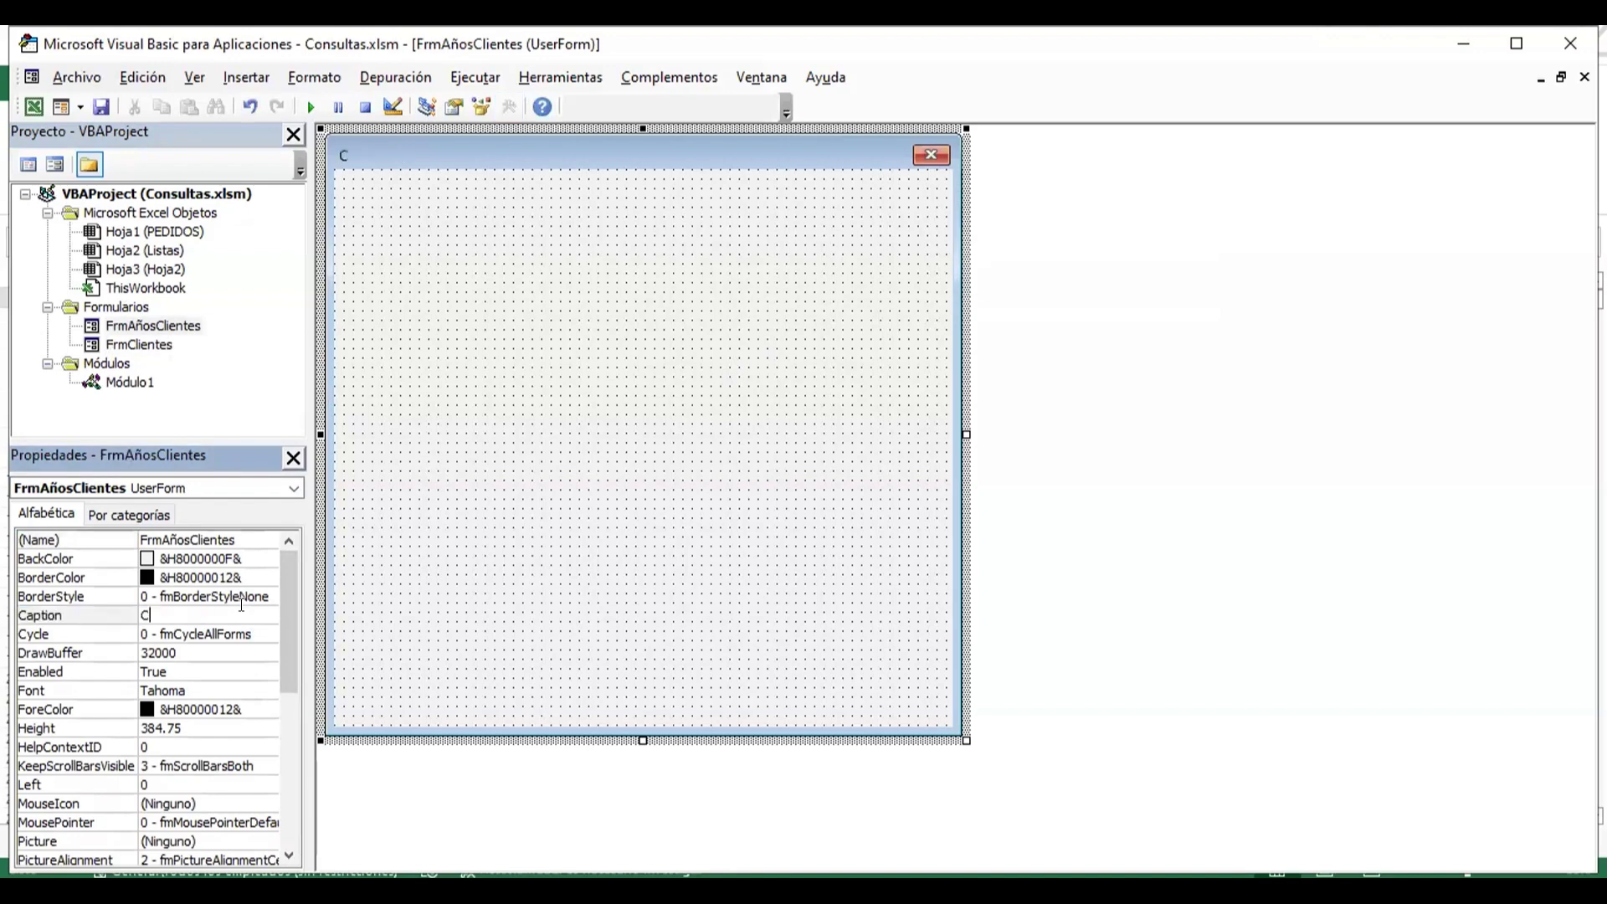
pyautogui.write('onsult')
pyautogui.write('a por A')
pyautogui.write('ñosy C')
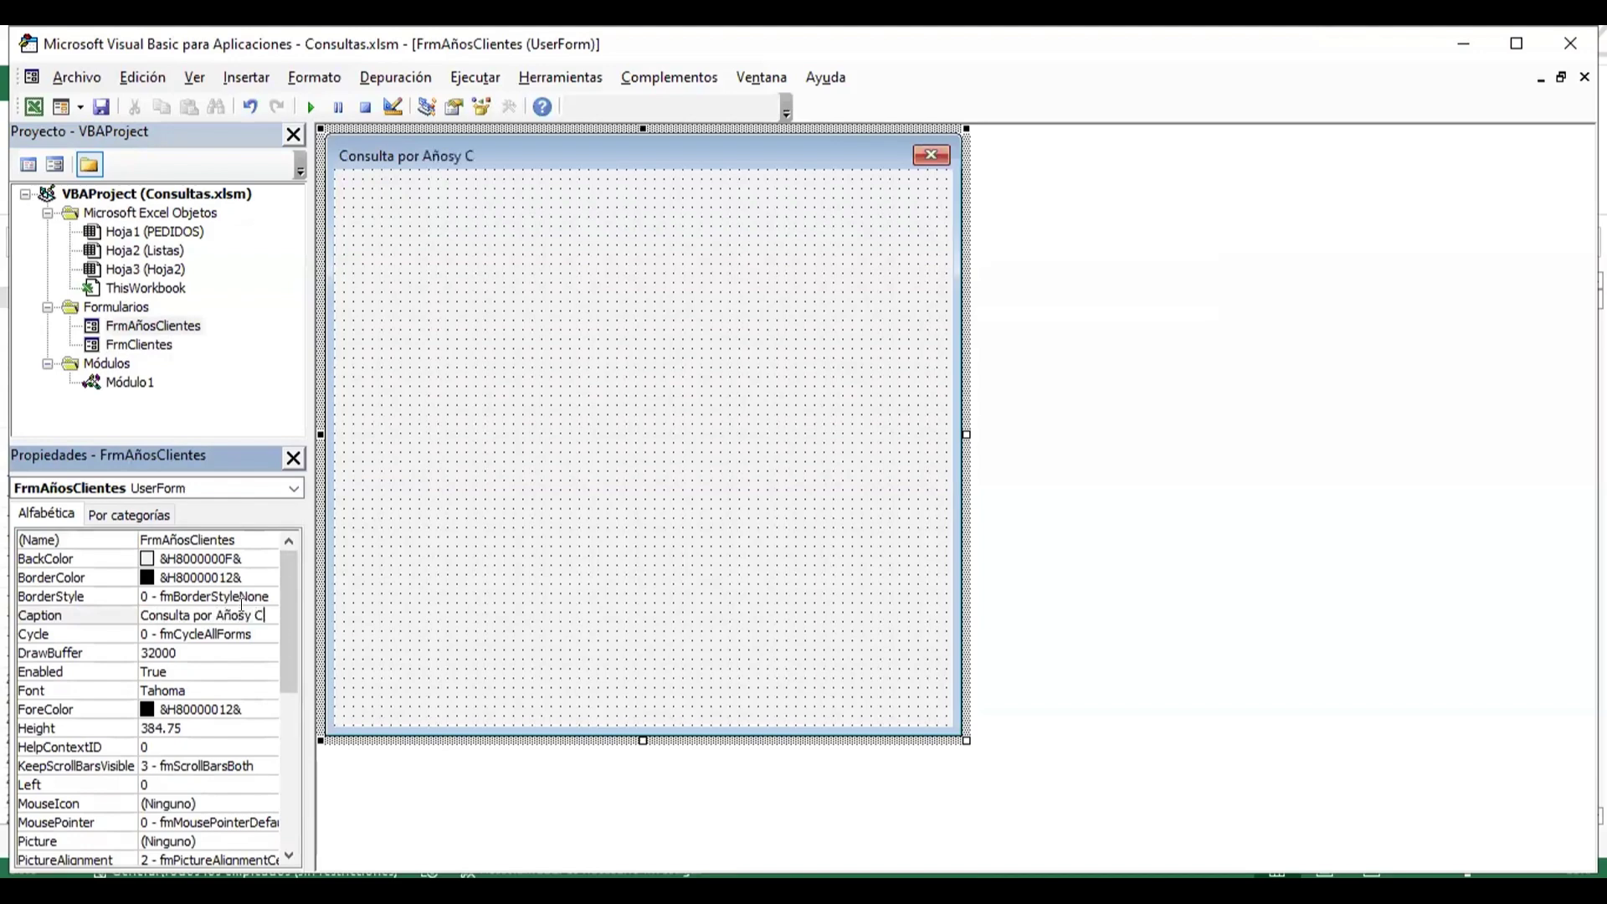
pyautogui.write('lientes')
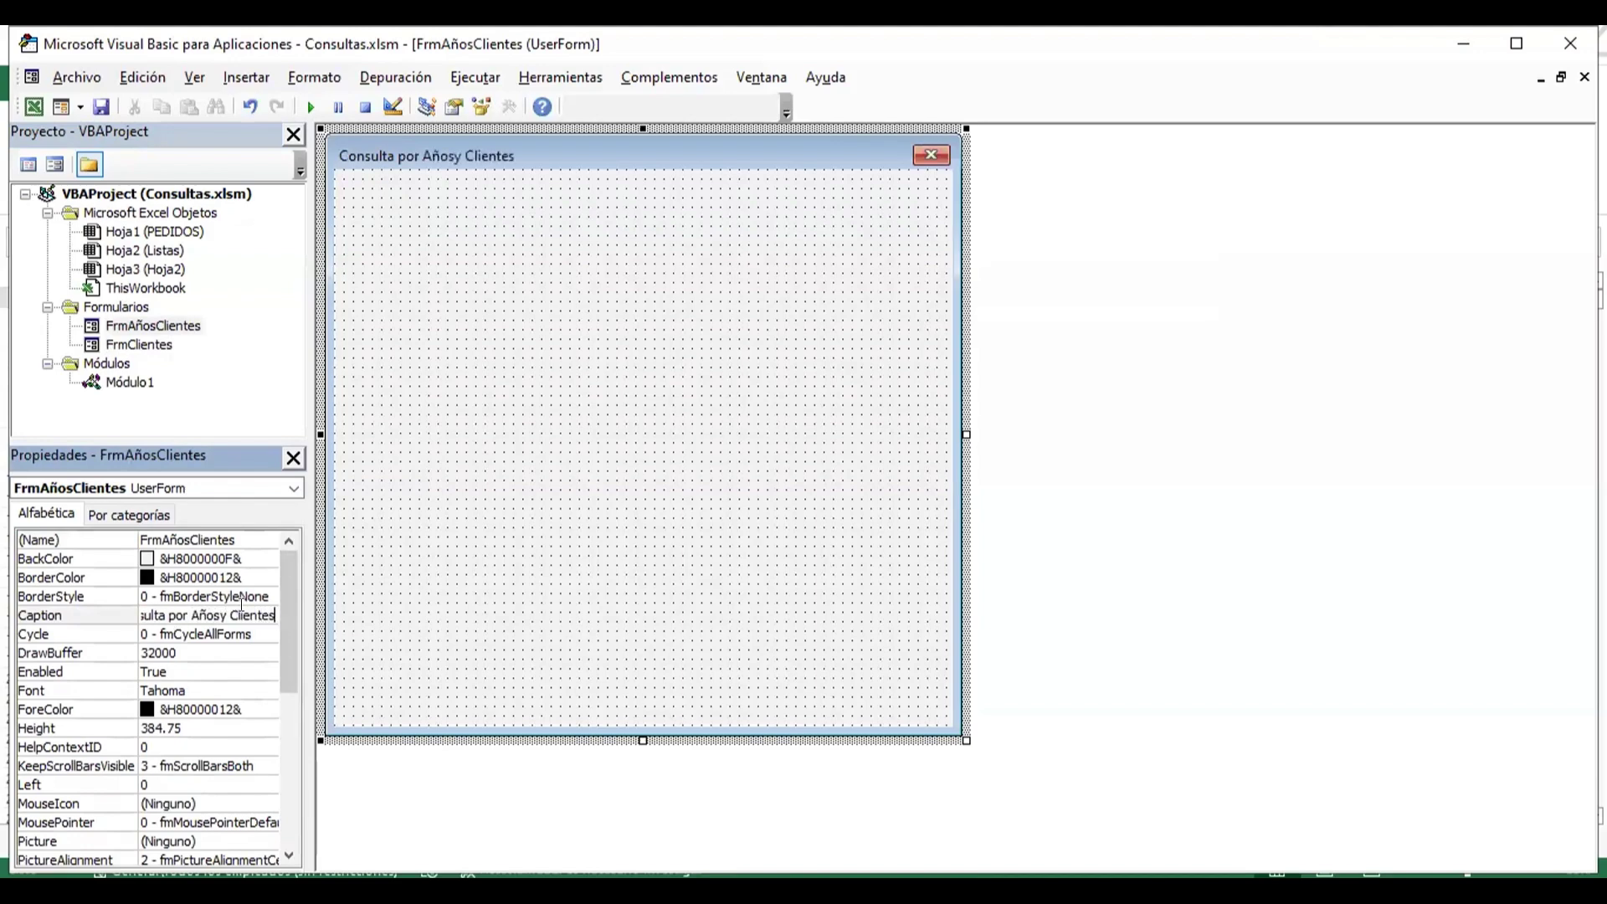
pyautogui.press('Return')
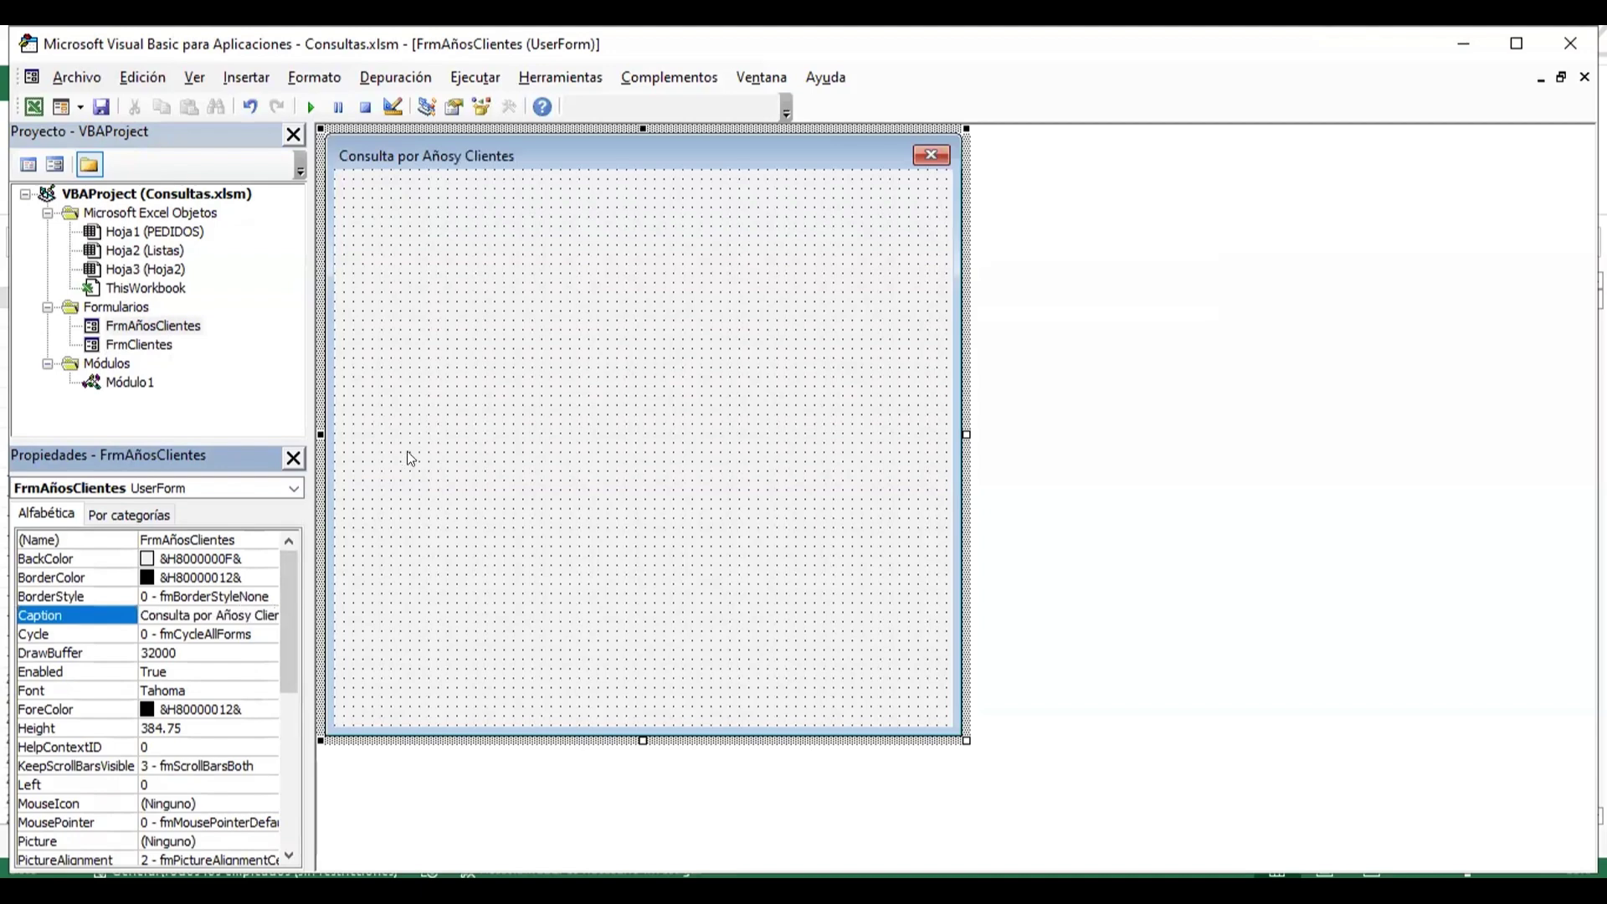
pyautogui.click(239, 609)
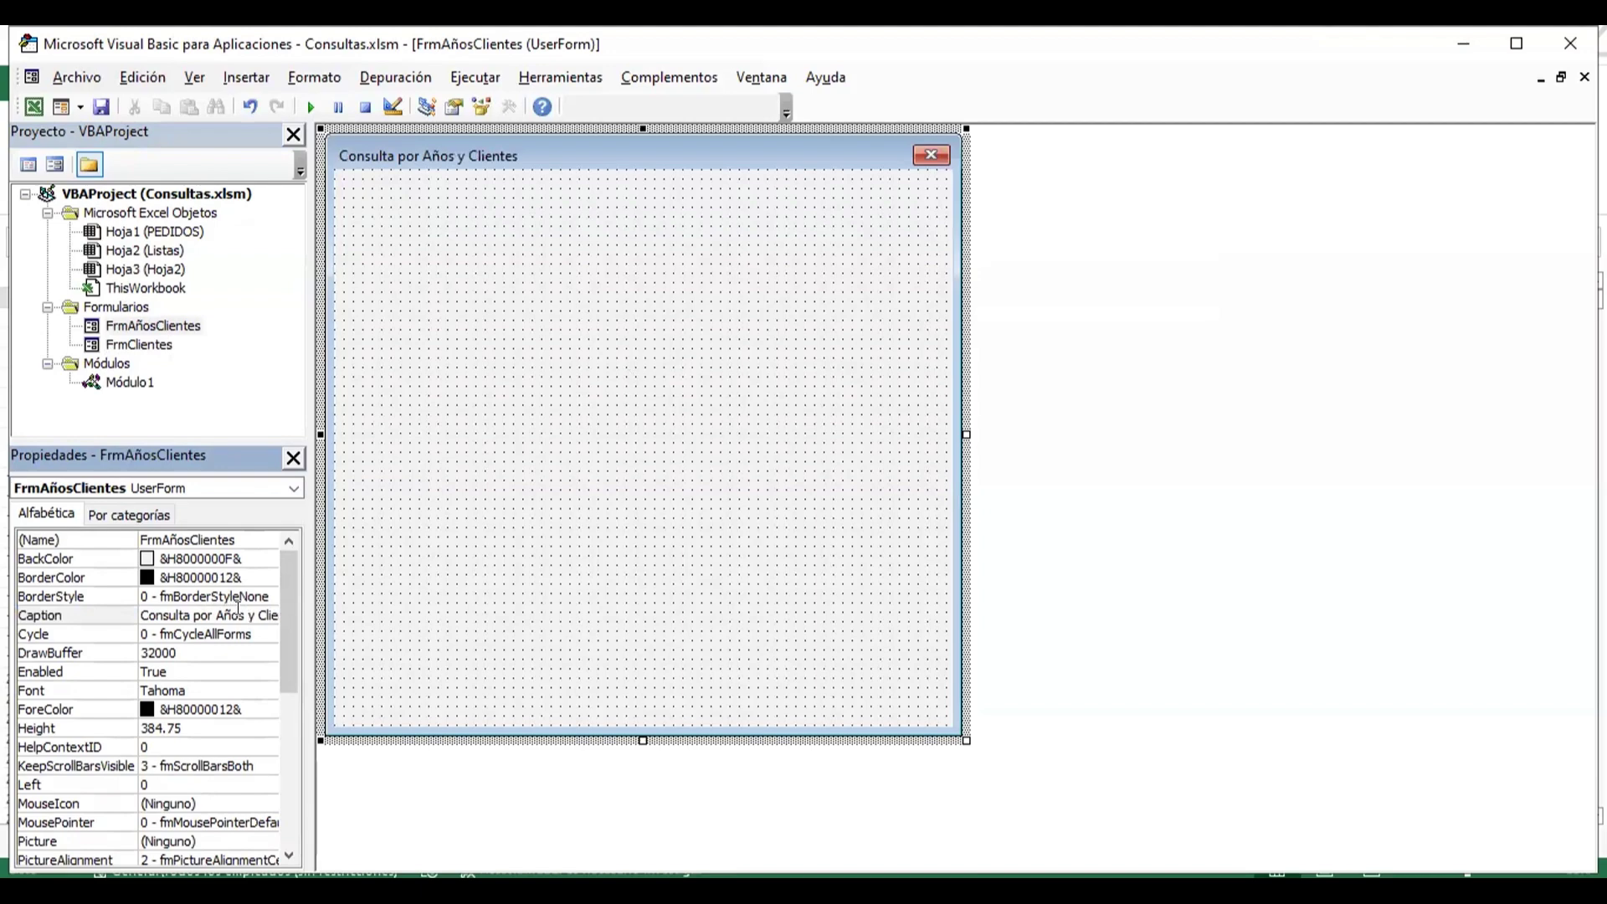
pyautogui.press('Return')
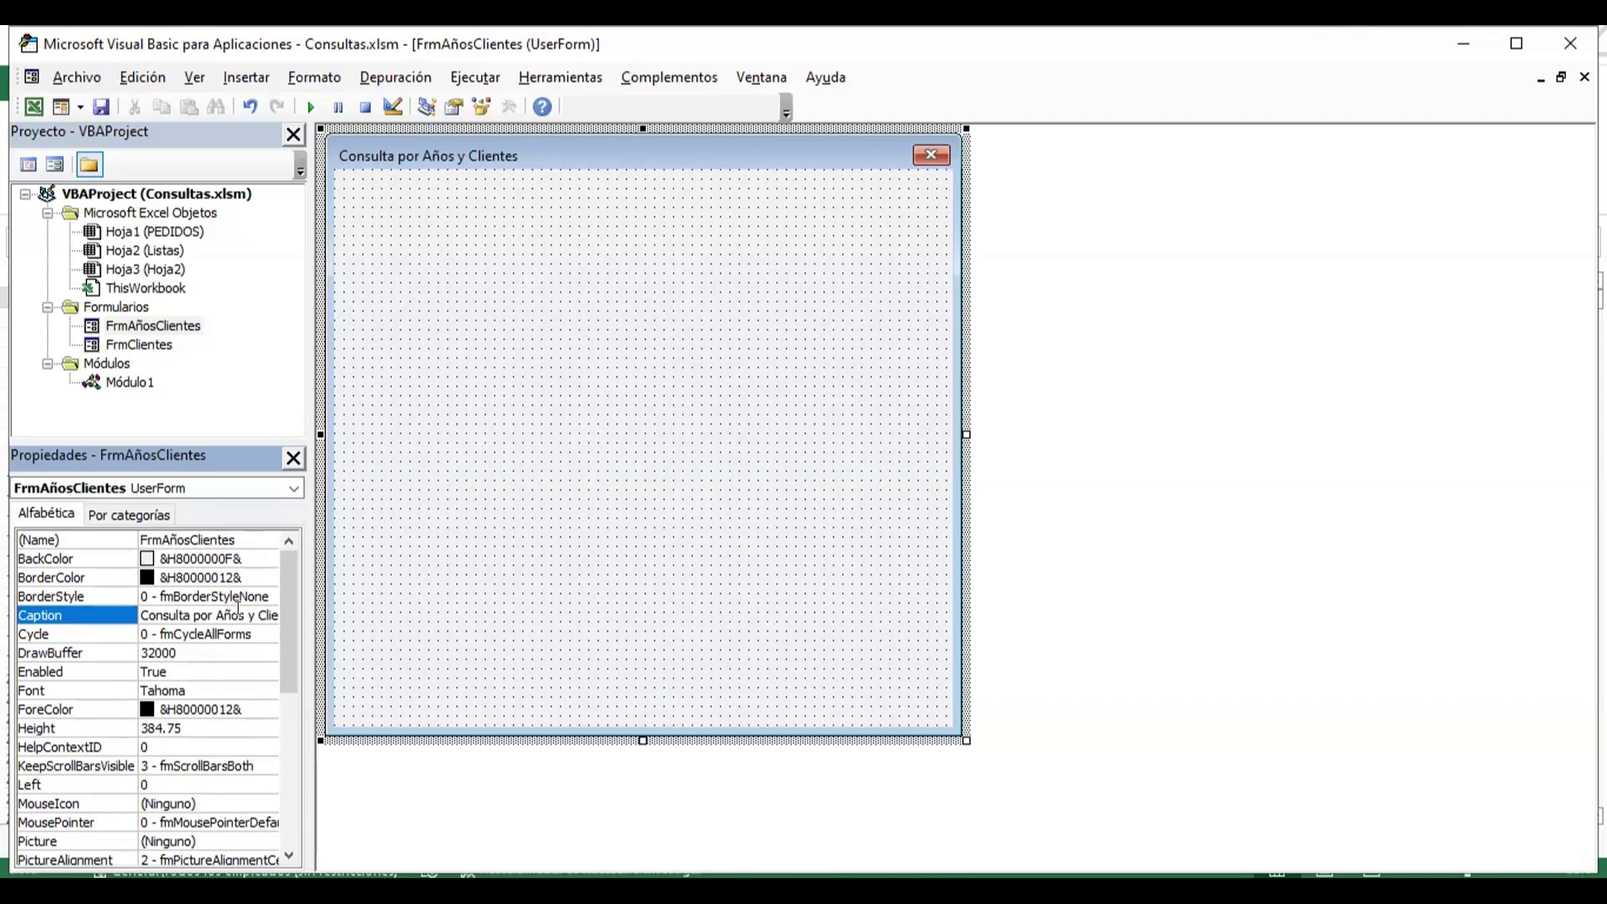
# - Draw a Frame control across the upper part of FrmAñosClientes and caption it 'Datos'
pyautogui.click(559, 489)
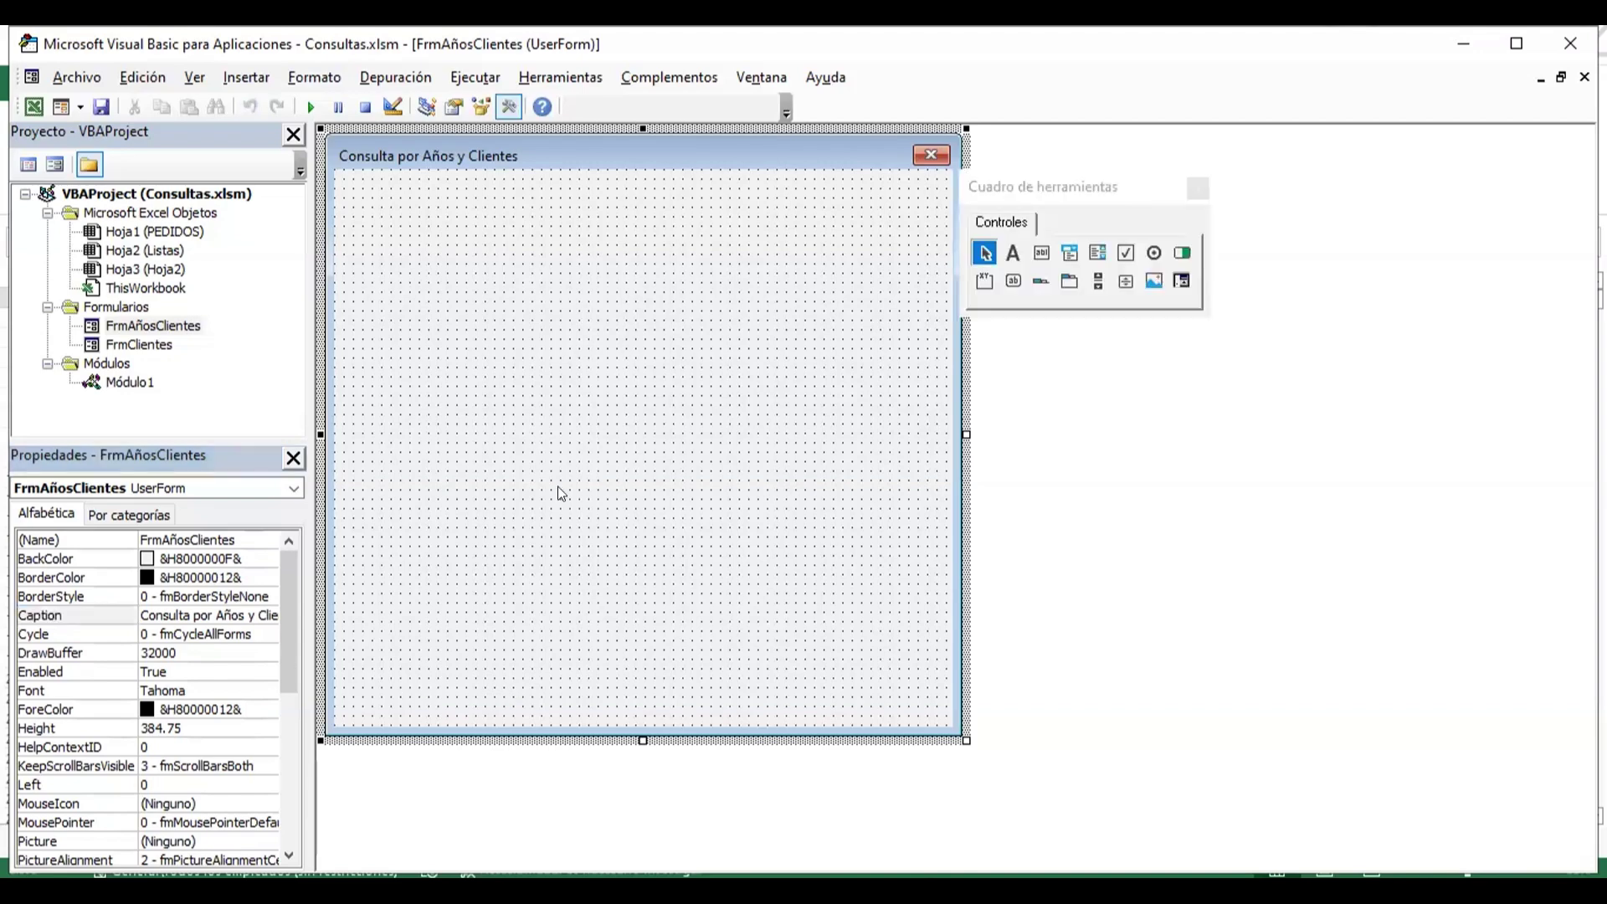
pyautogui.click(976, 291)
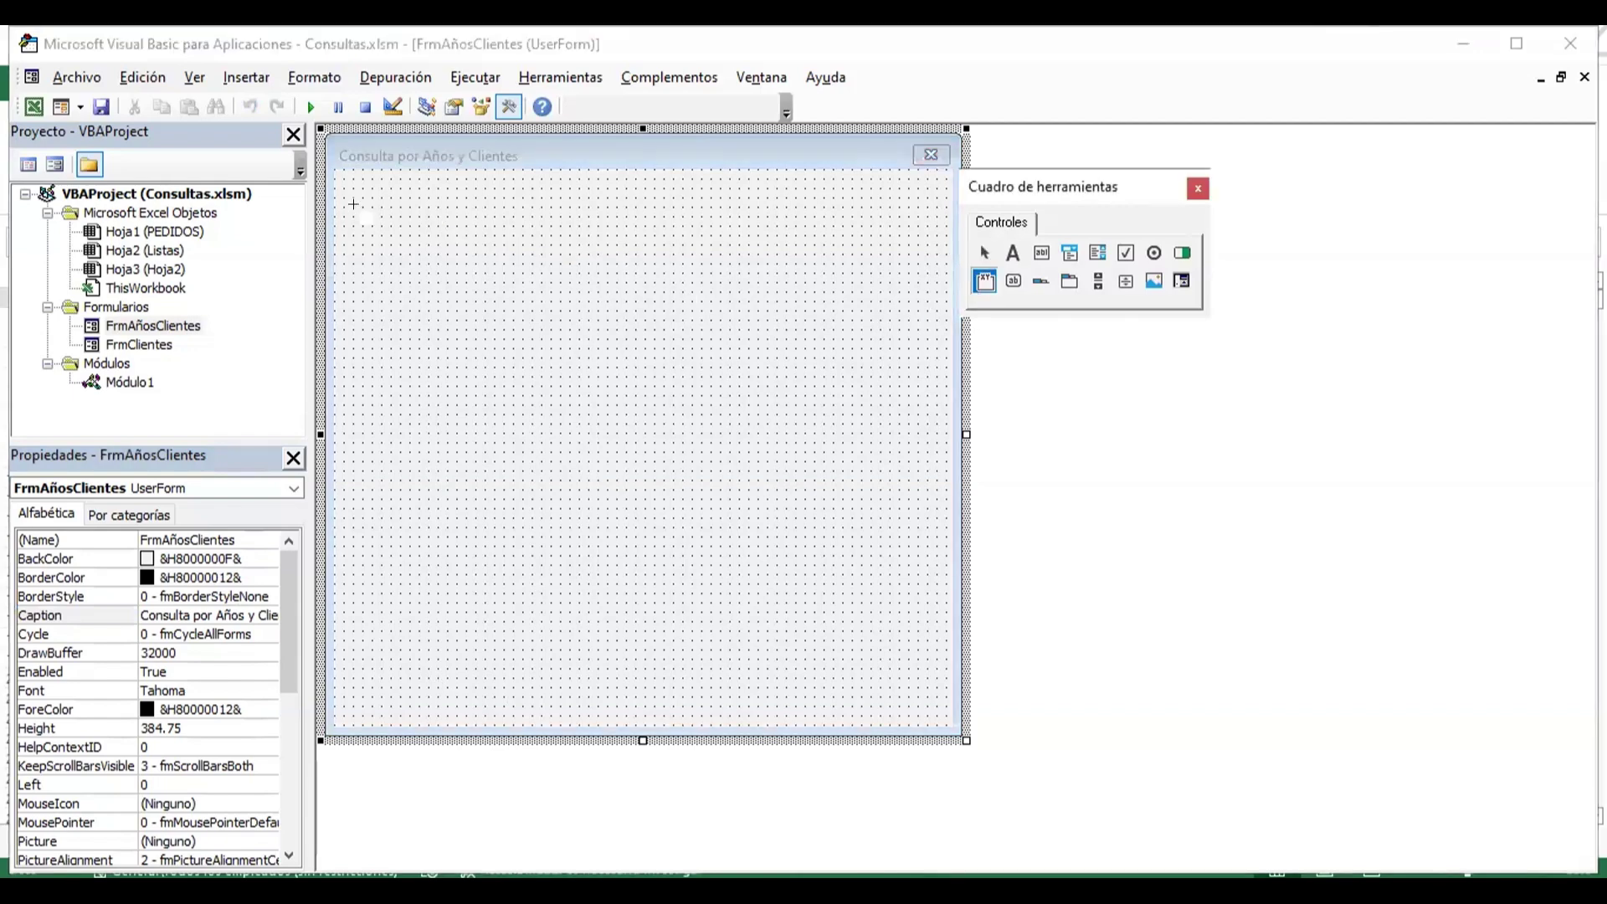
pyautogui.moveTo(353, 190); pyautogui.dragTo(941, 409)
pyautogui.click(608, 363)
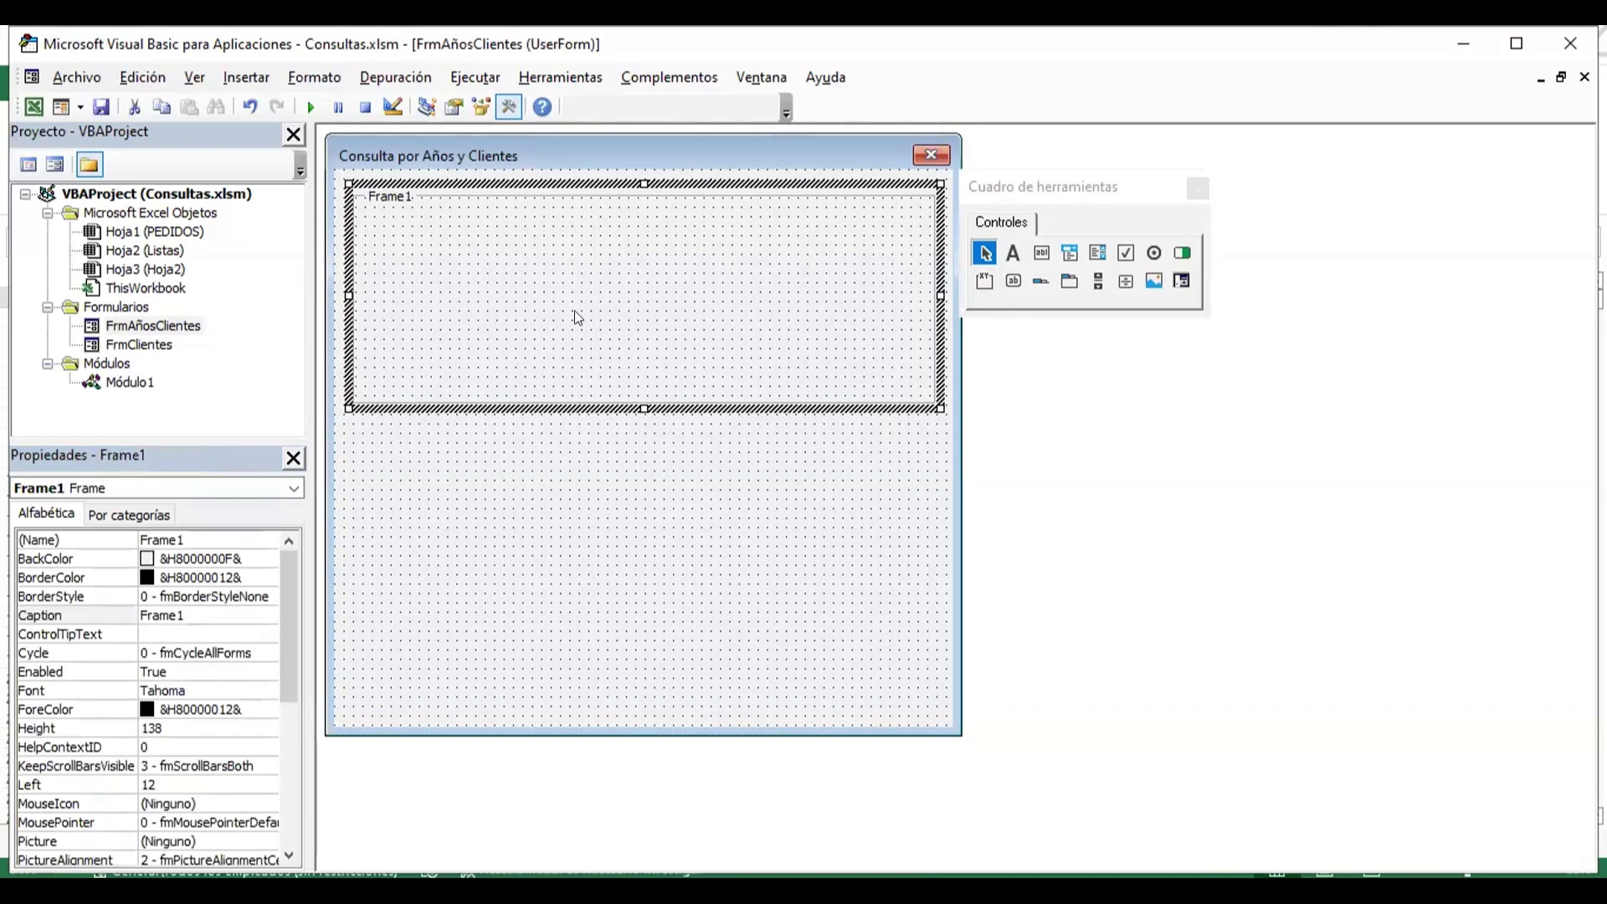
pyautogui.click(202, 608)
pyautogui.write('Da')
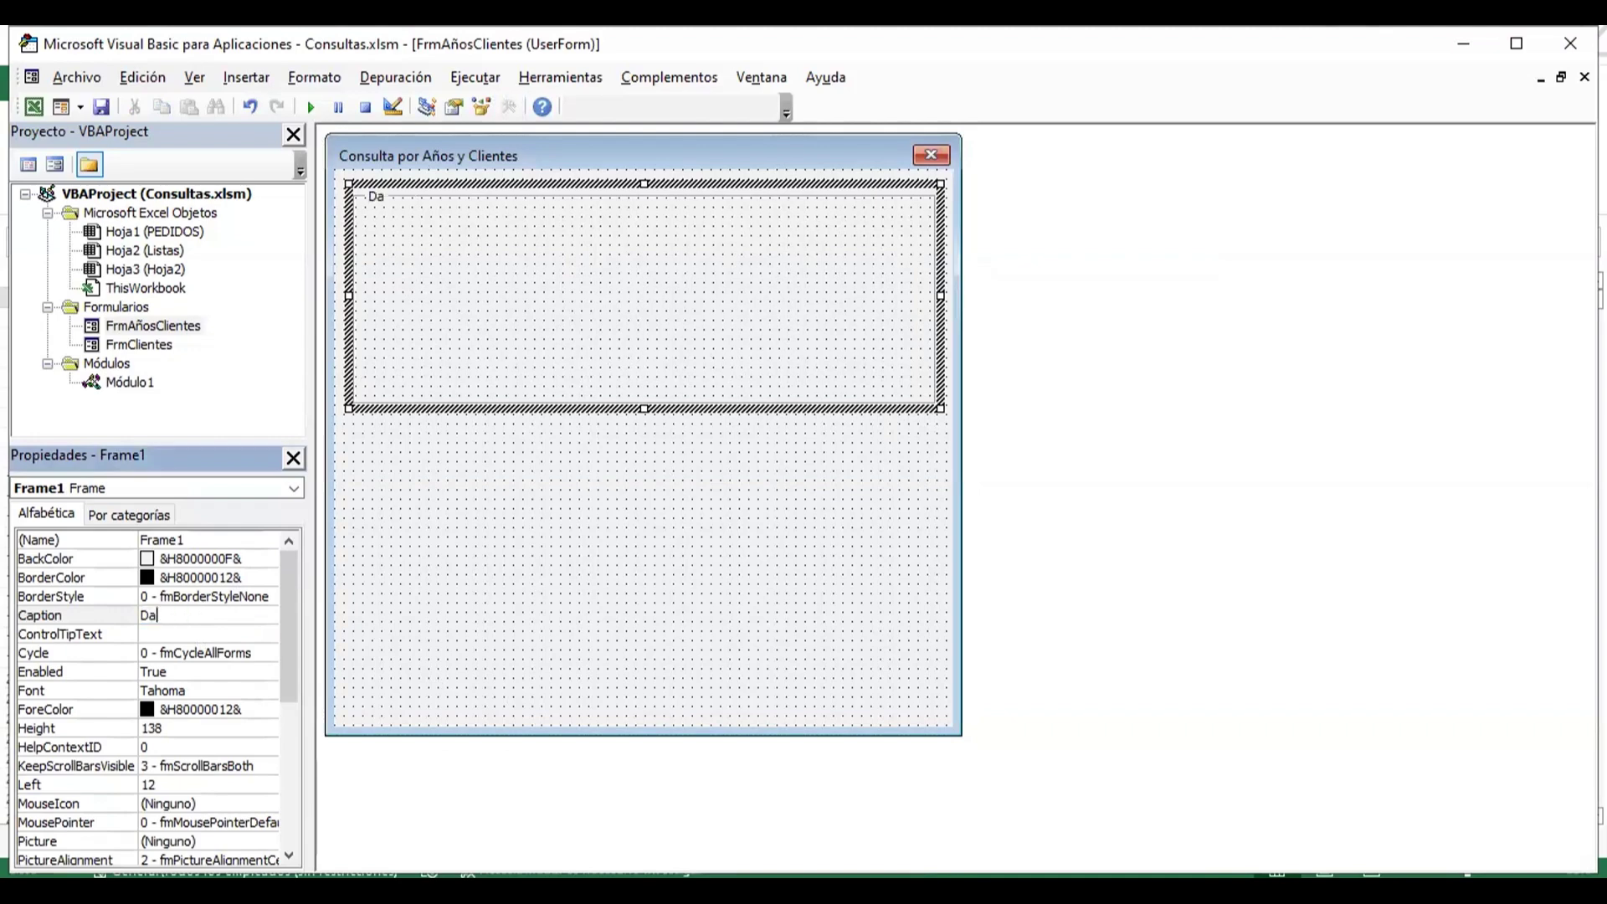
pyautogui.write('tos')
pyautogui.press('Return')
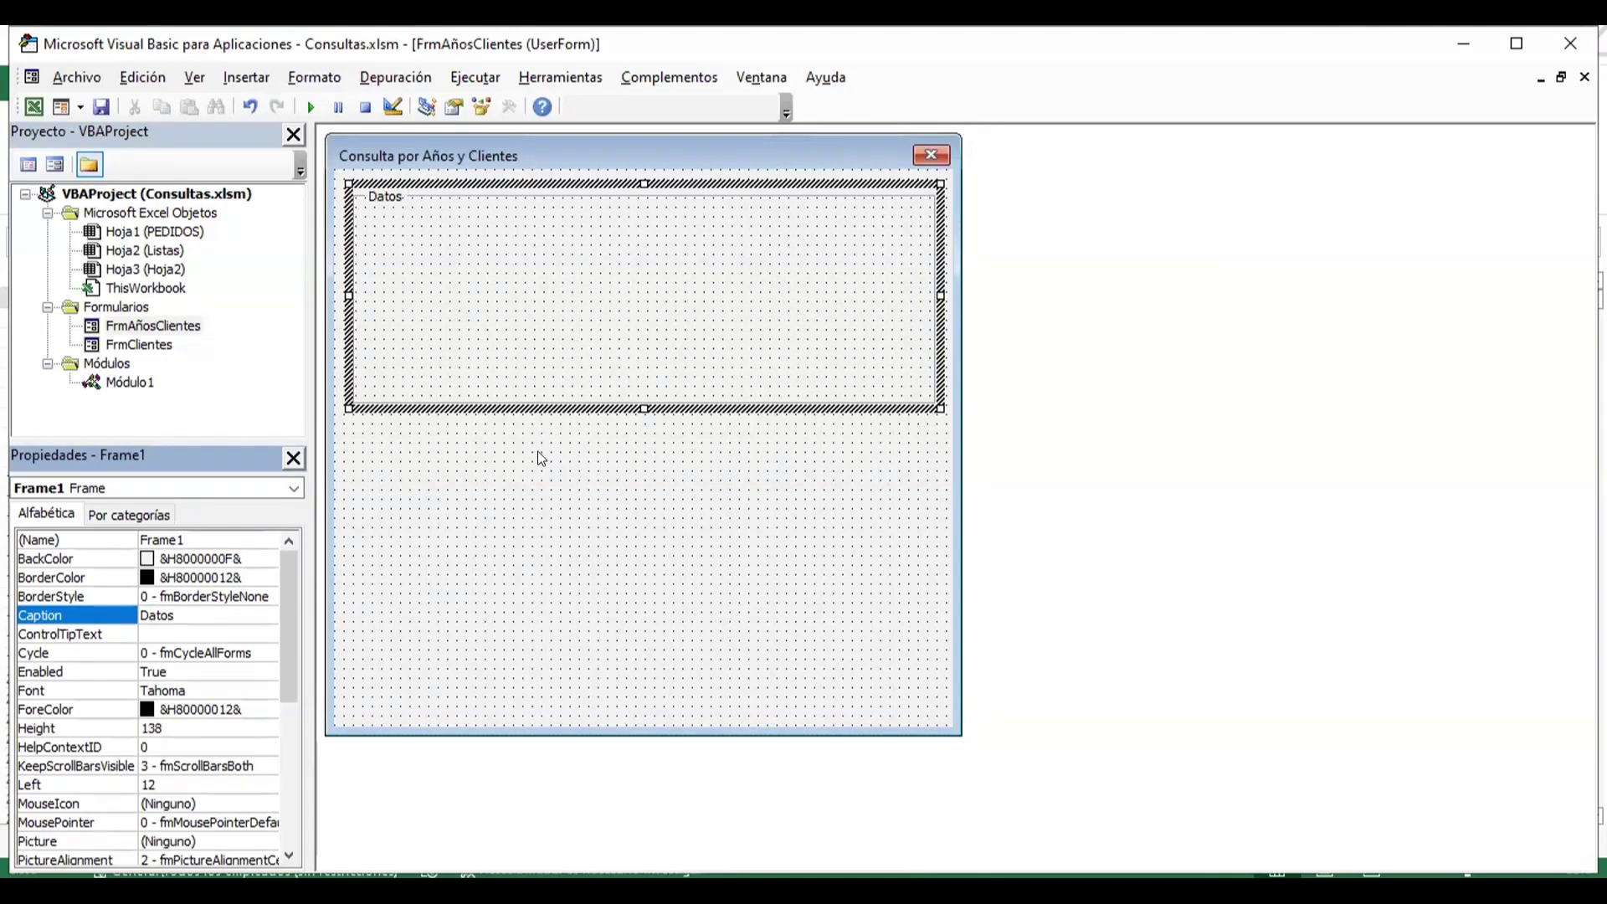
# - Draw Frame2 inside the Datos frame and change its caption to 'Años'
pyautogui.click(500, 240)
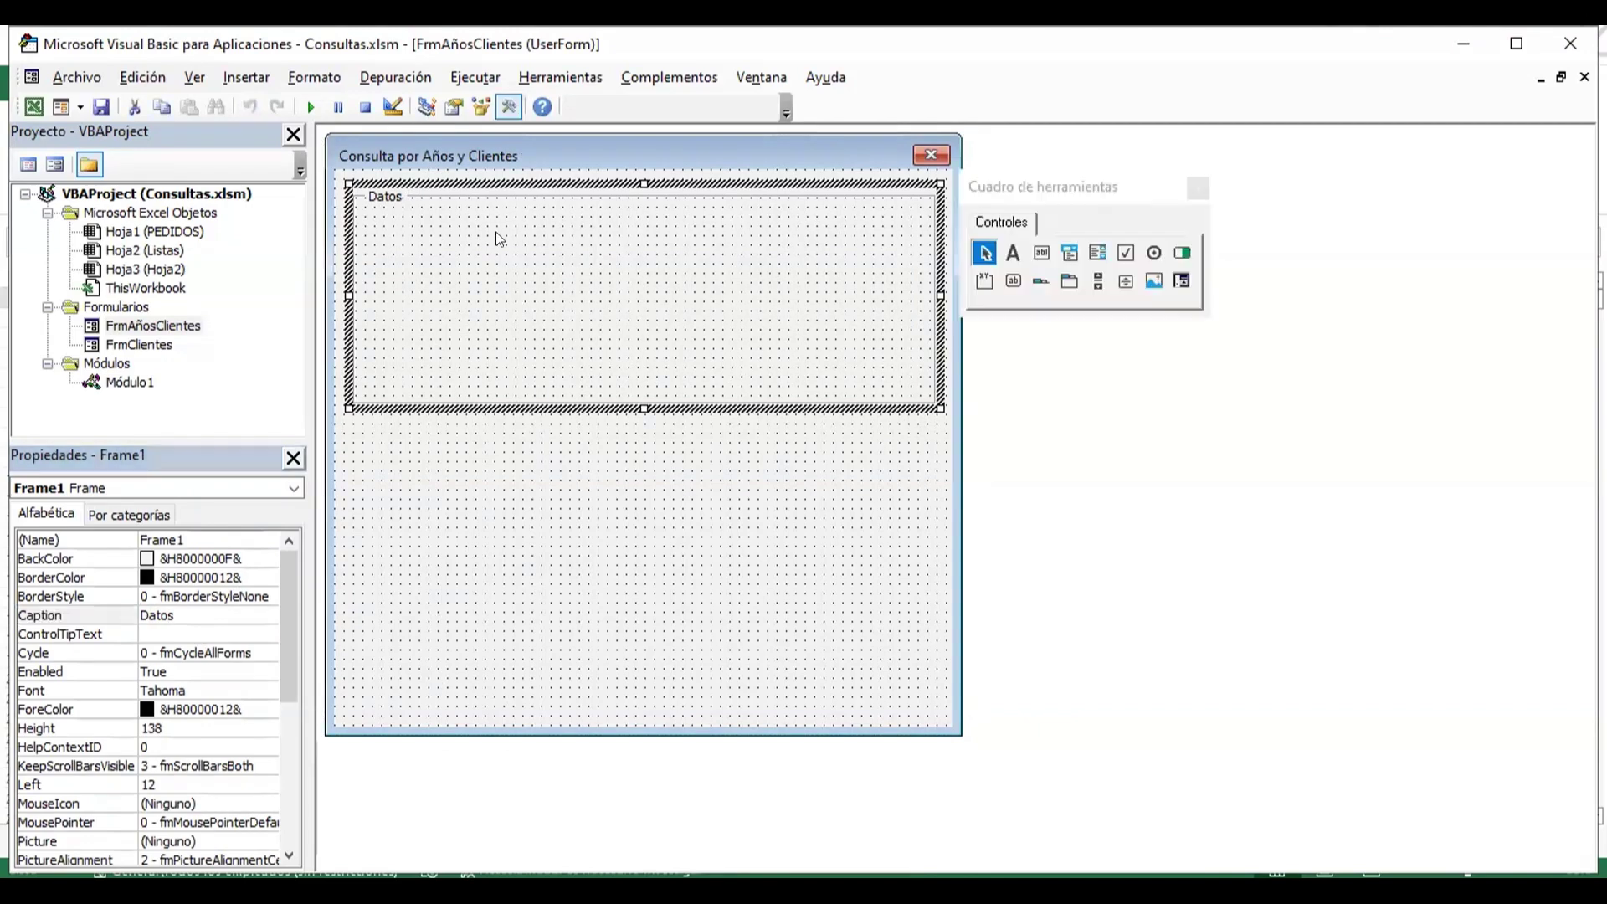
pyautogui.click(984, 281)
pyautogui.moveTo(374, 216)
pyautogui.mouseDown()
pyautogui.moveTo(516, 379)
pyautogui.moveTo(583, 388)
pyautogui.mouseUp()
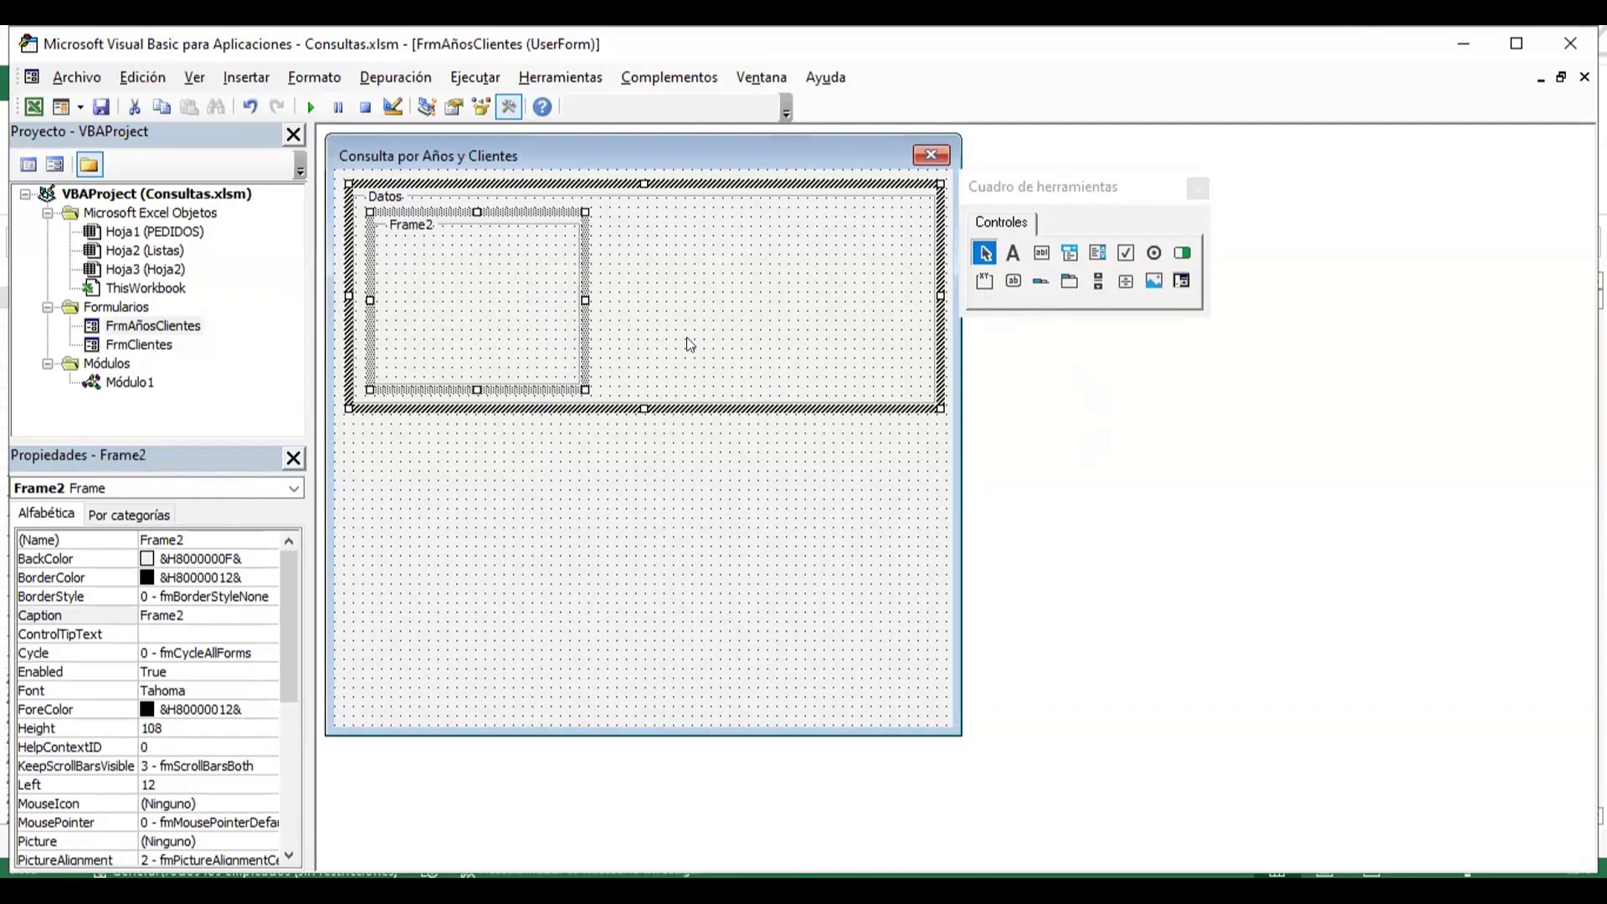
pyautogui.click(201, 615)
pyautogui.doubleClick(201, 615)
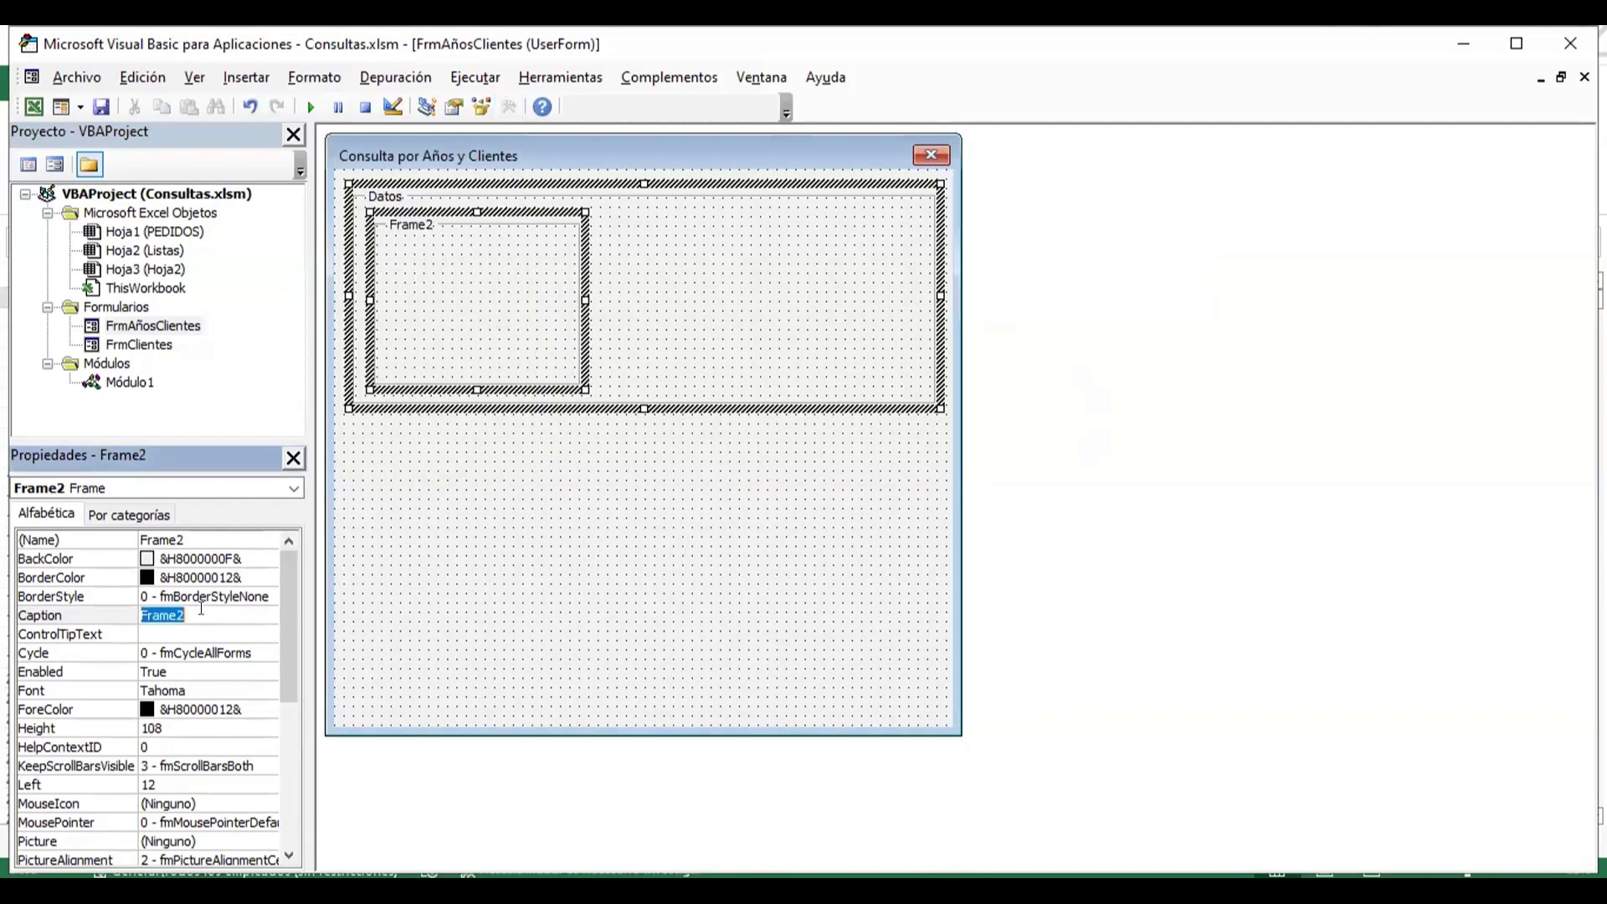
pyautogui.write('Años')
pyautogui.press('Return')
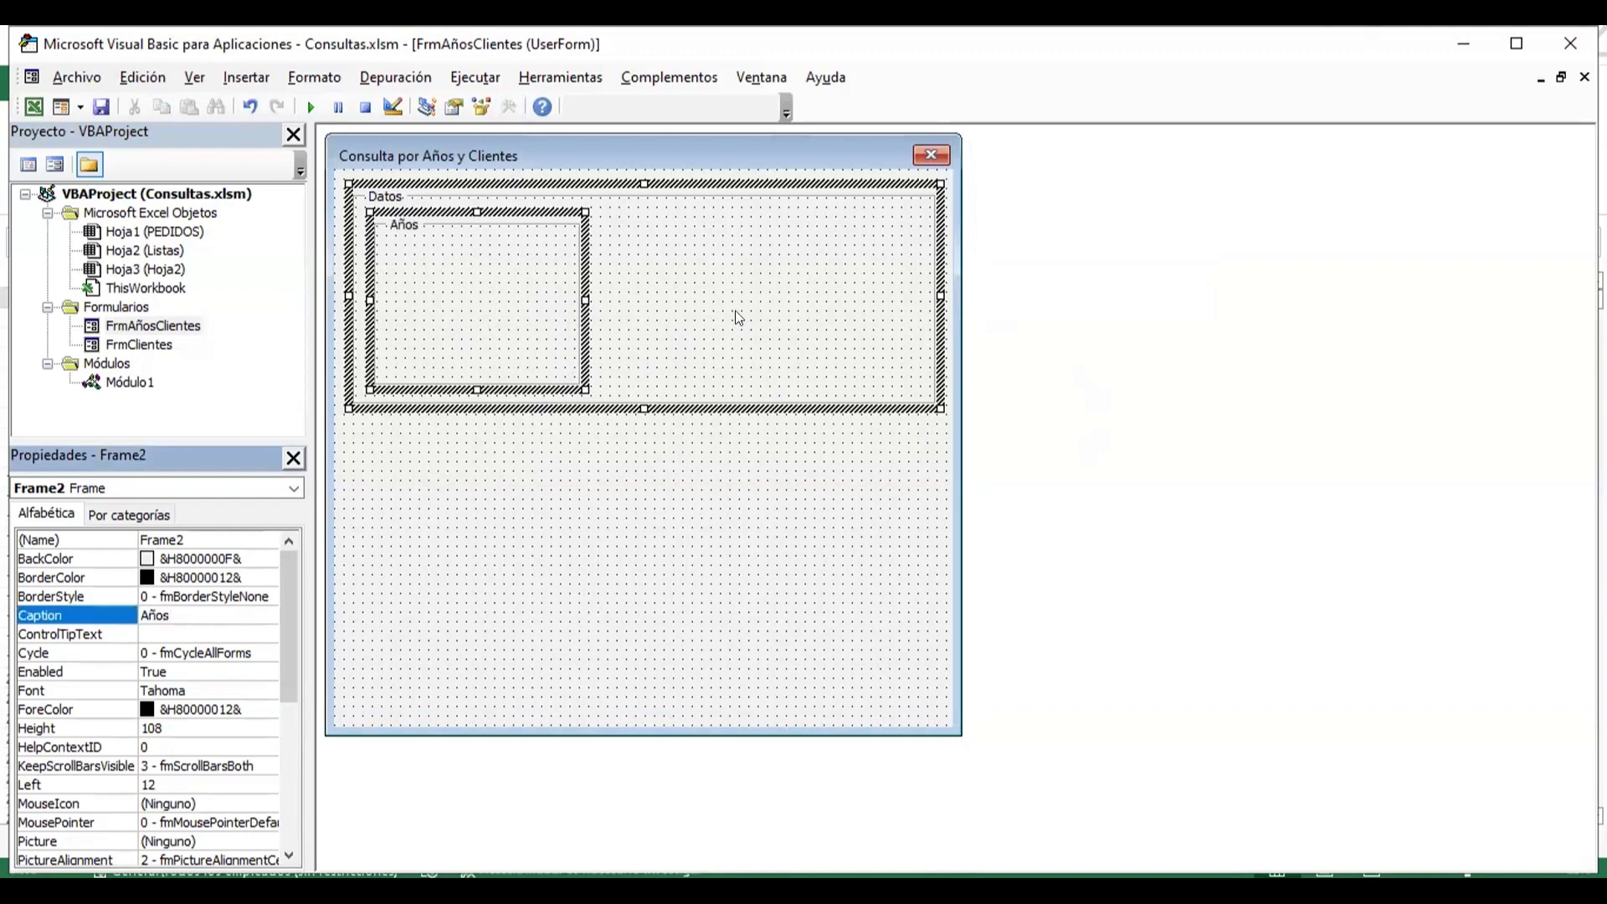
pyautogui.click(738, 318)
pyautogui.click(535, 294)
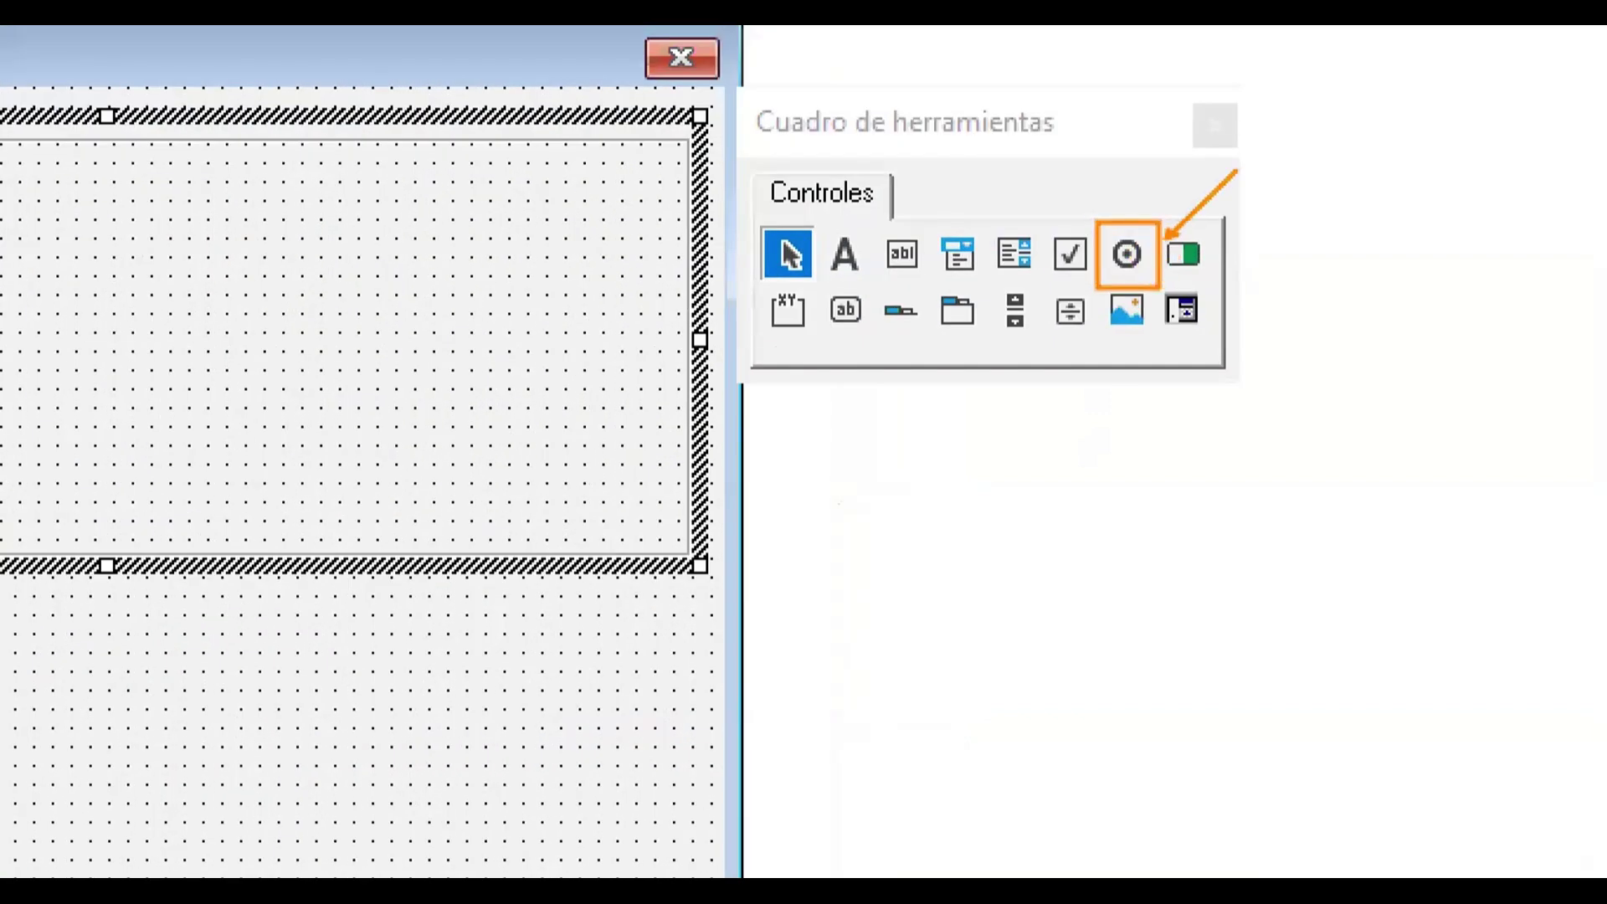
# - Draw OptionButton1, OptionButton2 and OptionButton3 stacked top to bottom in the Años frame
pyautogui.click(1154, 253)
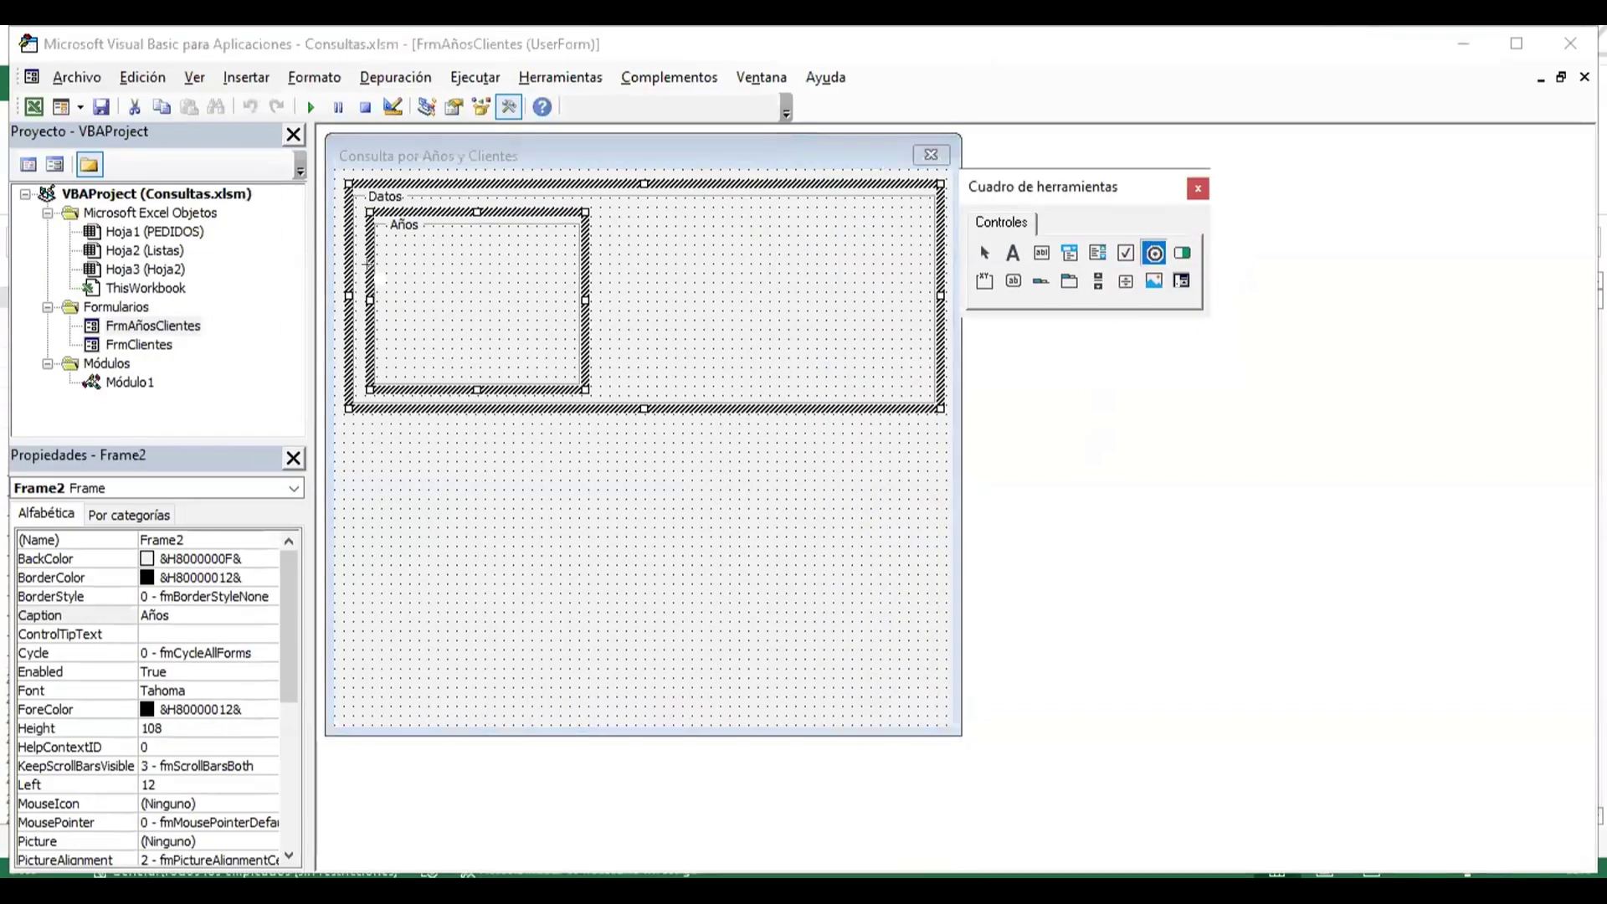
pyautogui.moveTo(386, 245); pyautogui.dragTo(561, 273)
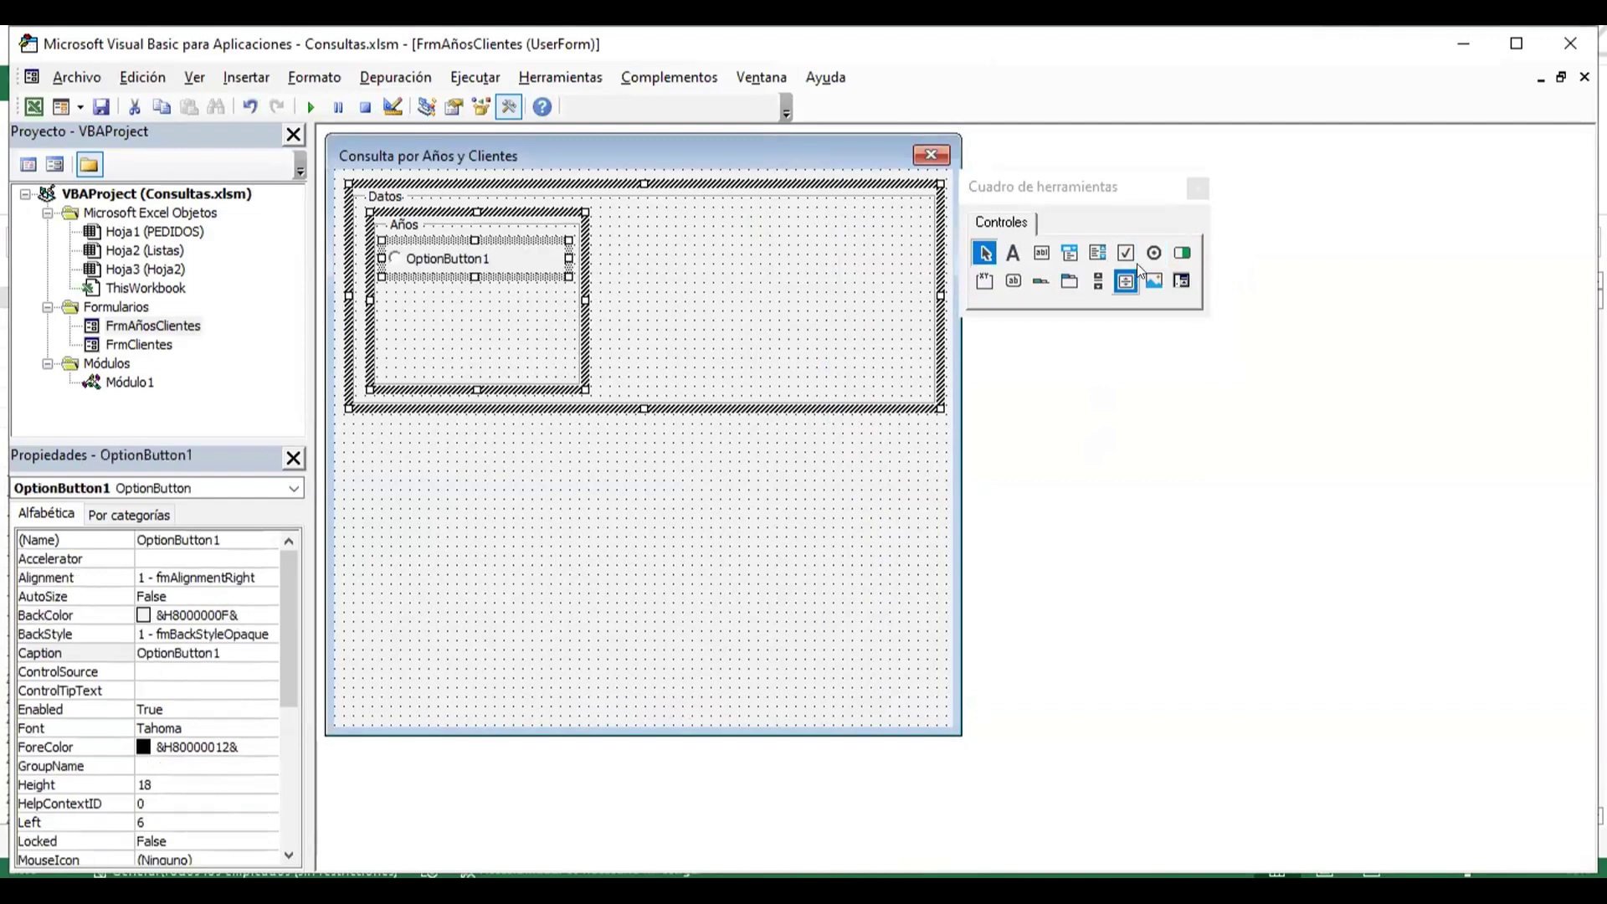
pyautogui.click(1020, 283)
pyautogui.moveTo(386, 292); pyautogui.dragTo(575, 319)
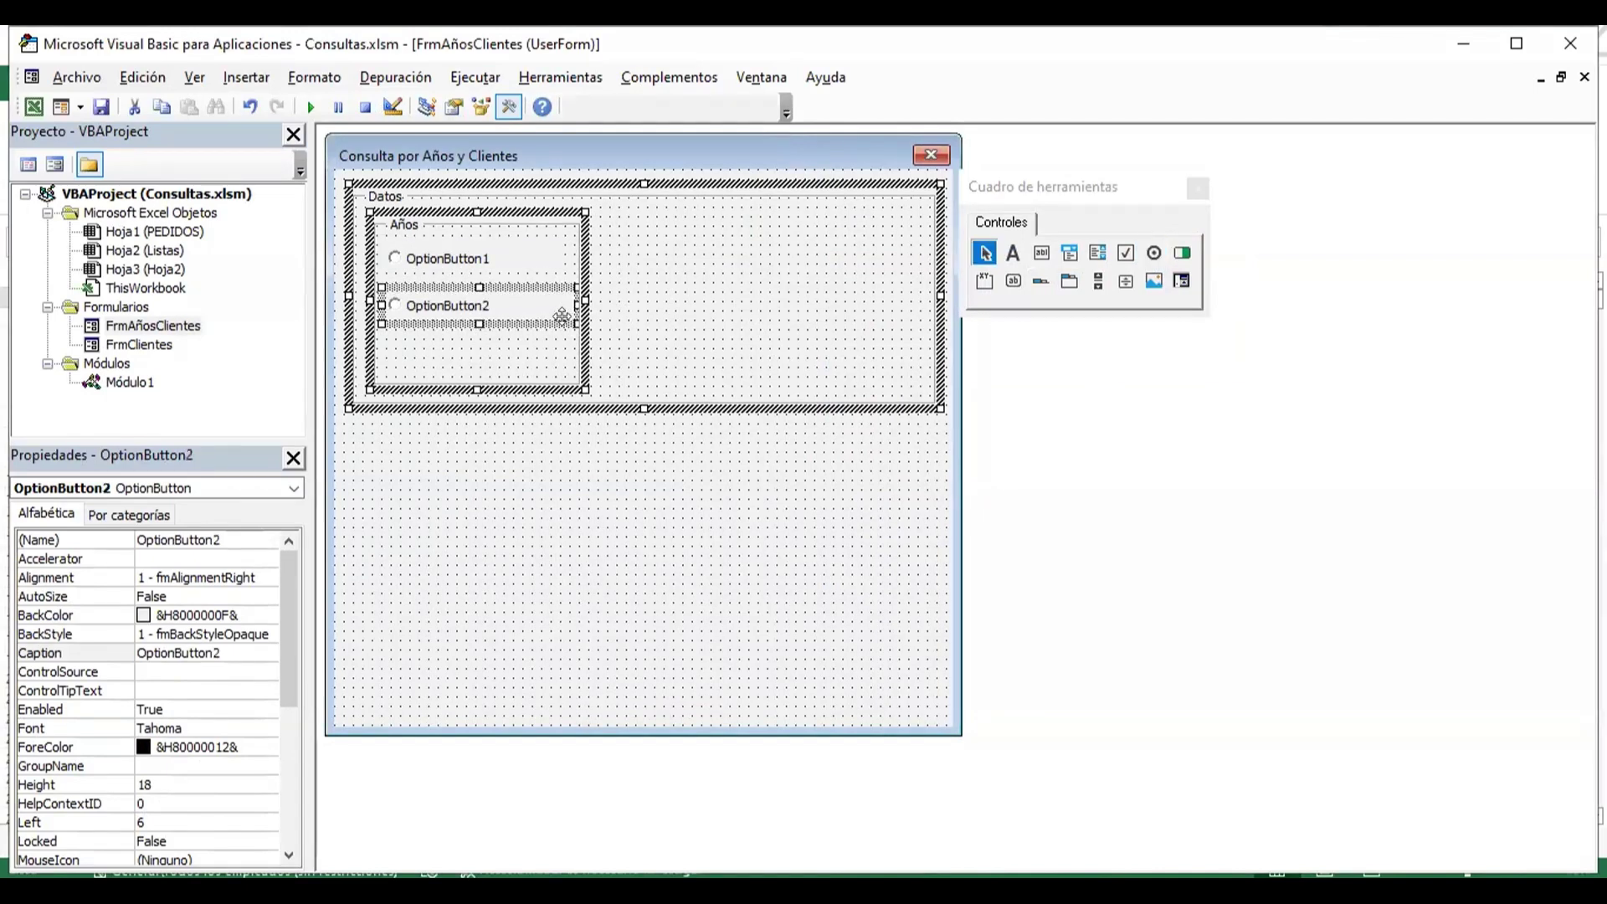
pyautogui.click(1157, 254)
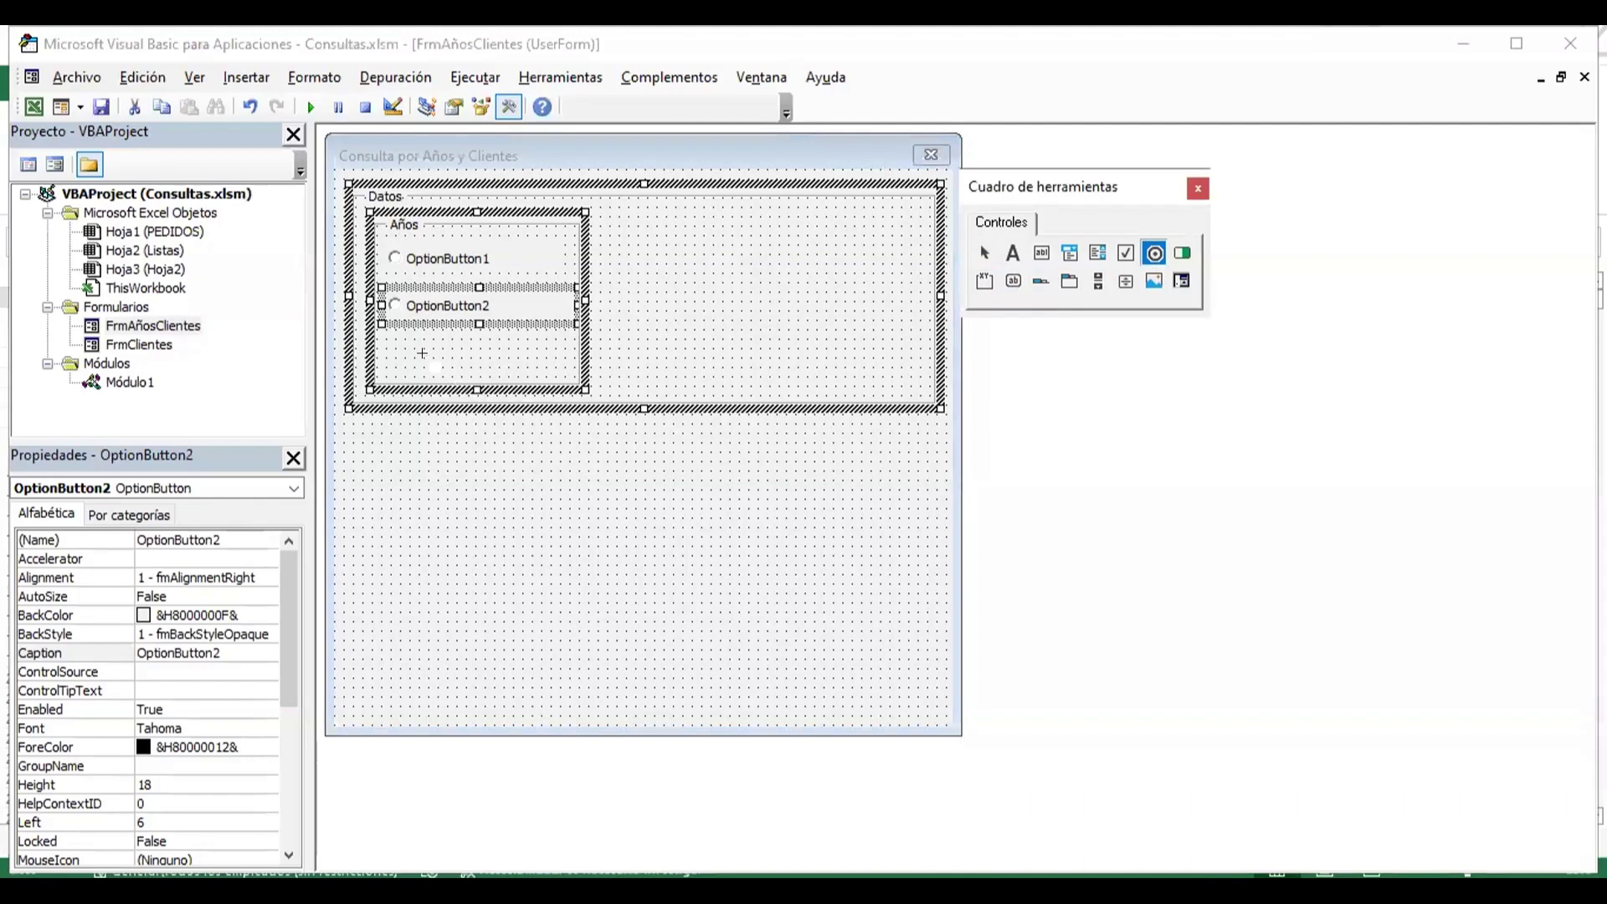
pyautogui.moveTo(388, 341); pyautogui.dragTo(559, 359)
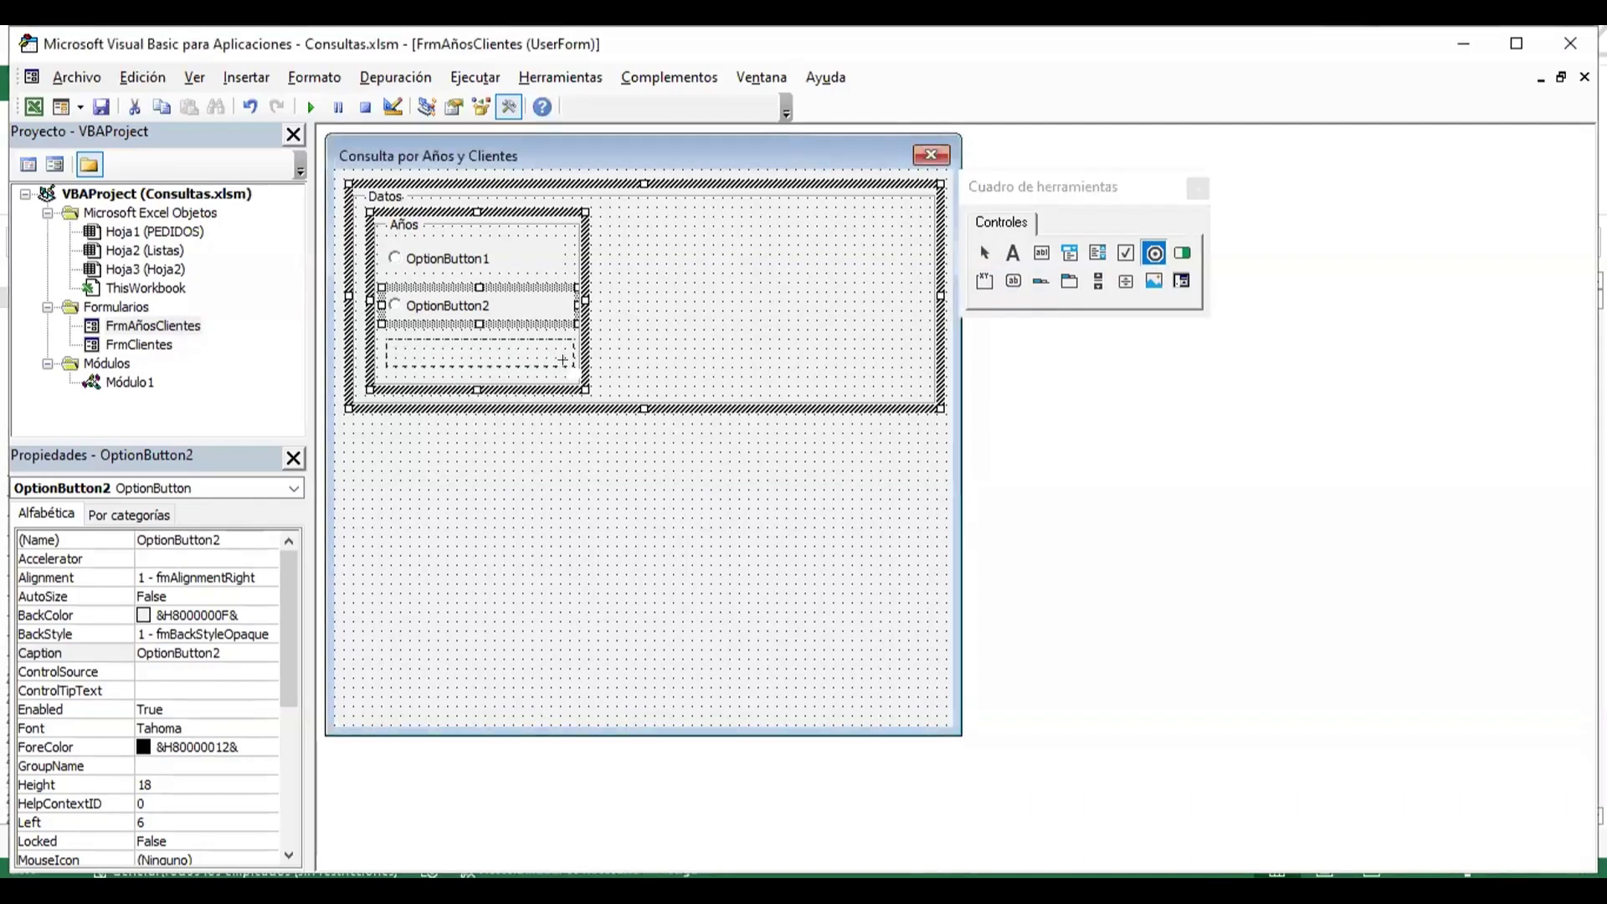
pyautogui.moveTo(563, 360); pyautogui.dragTo(565, 361)
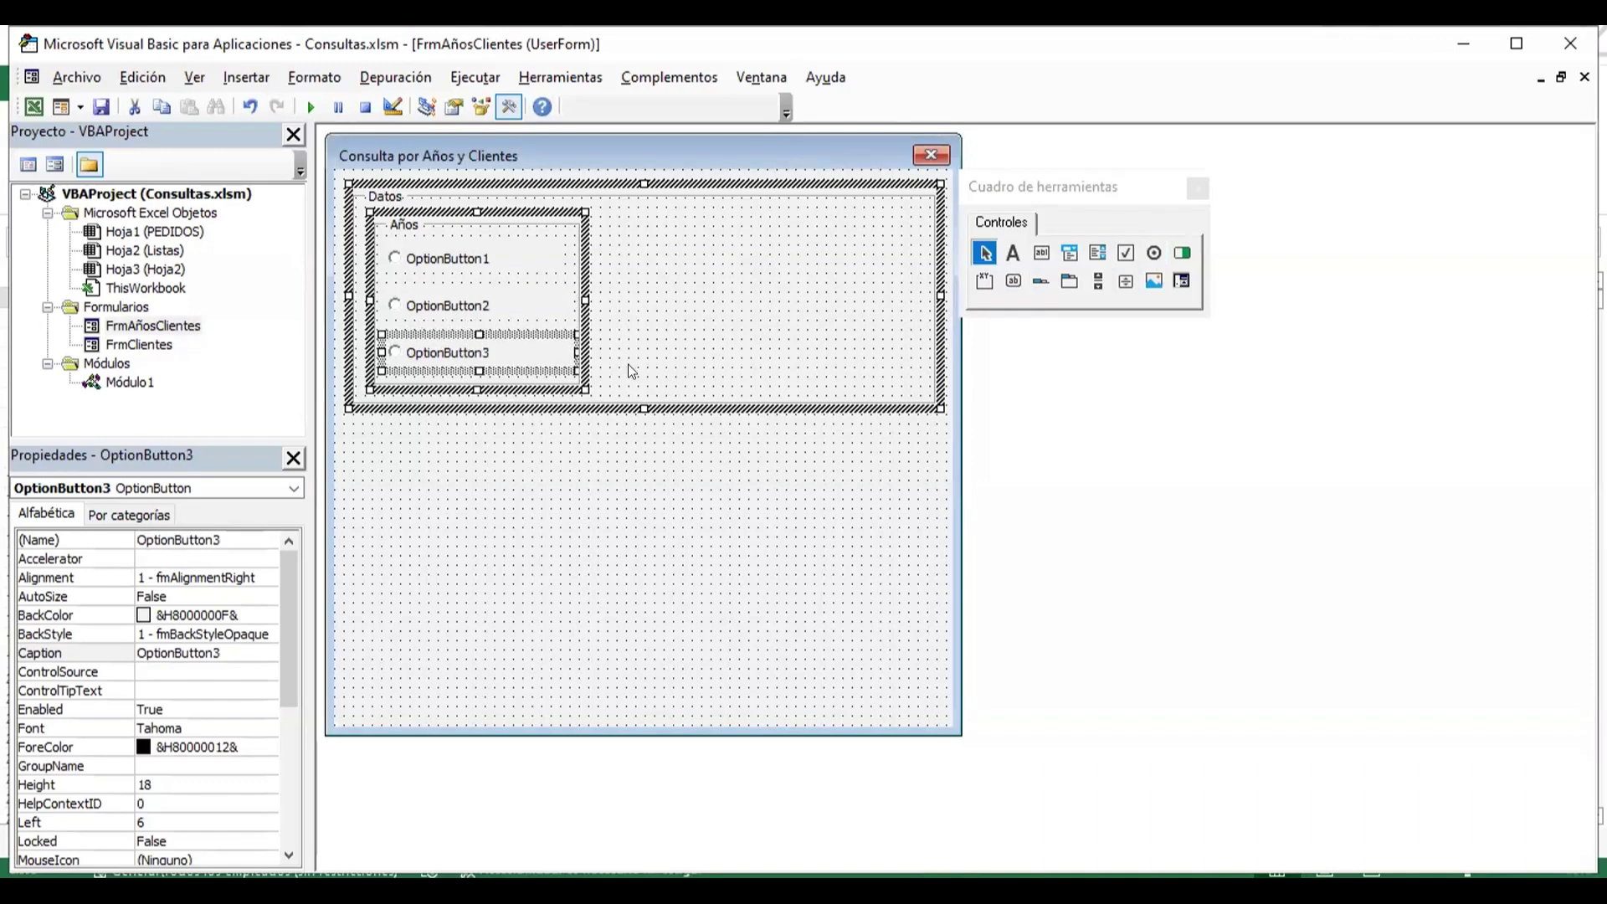
pyautogui.click(632, 371)
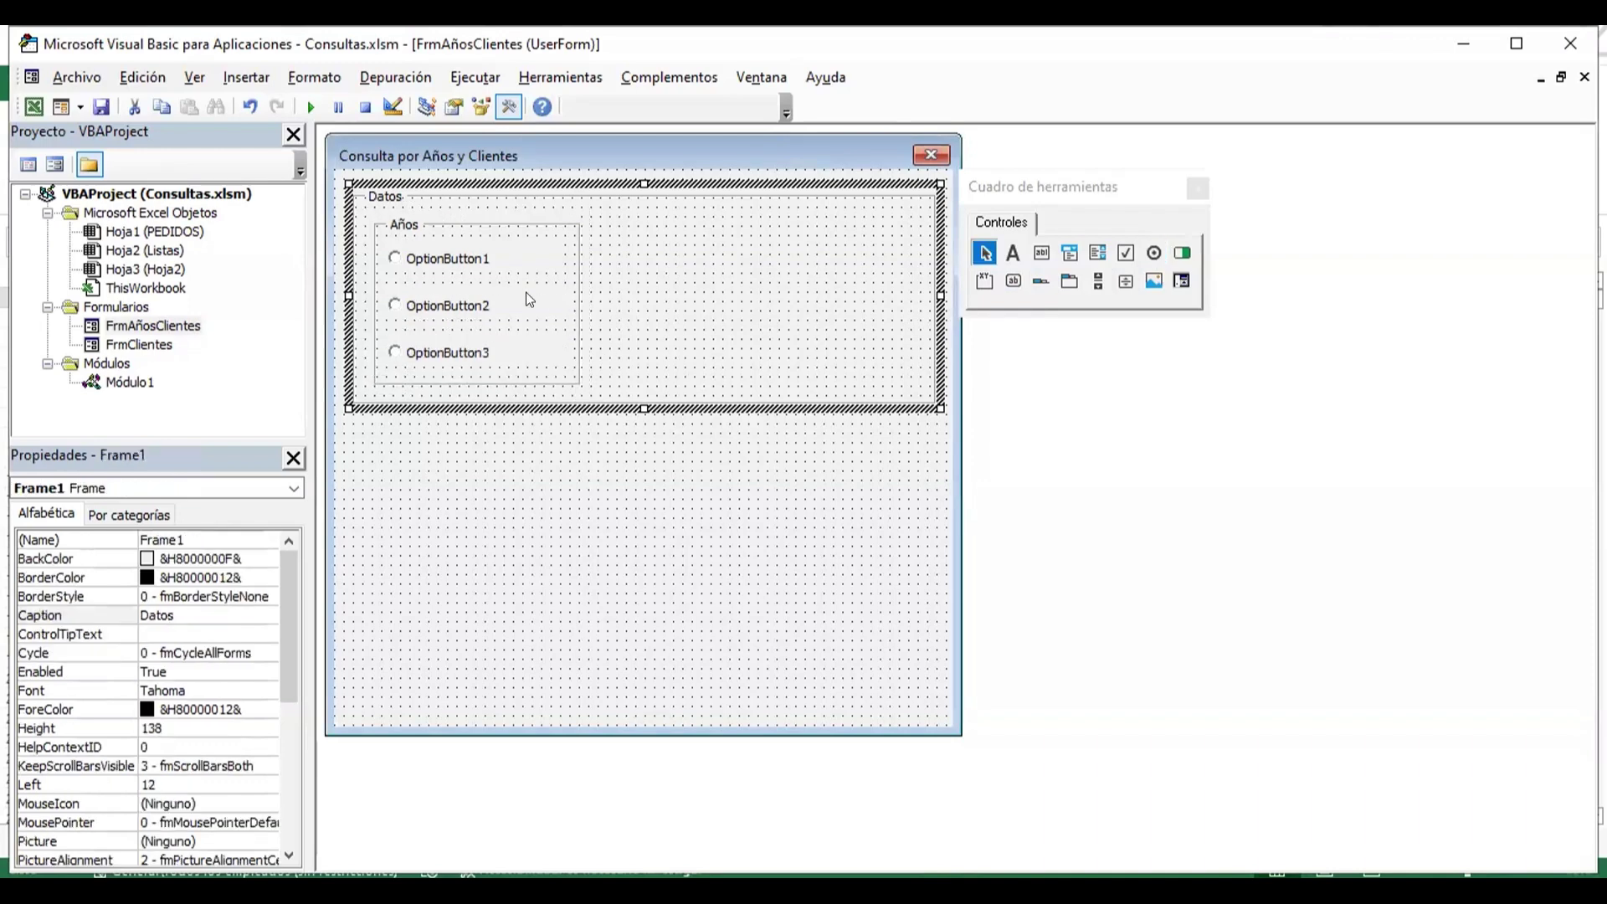
pyautogui.click(462, 260)
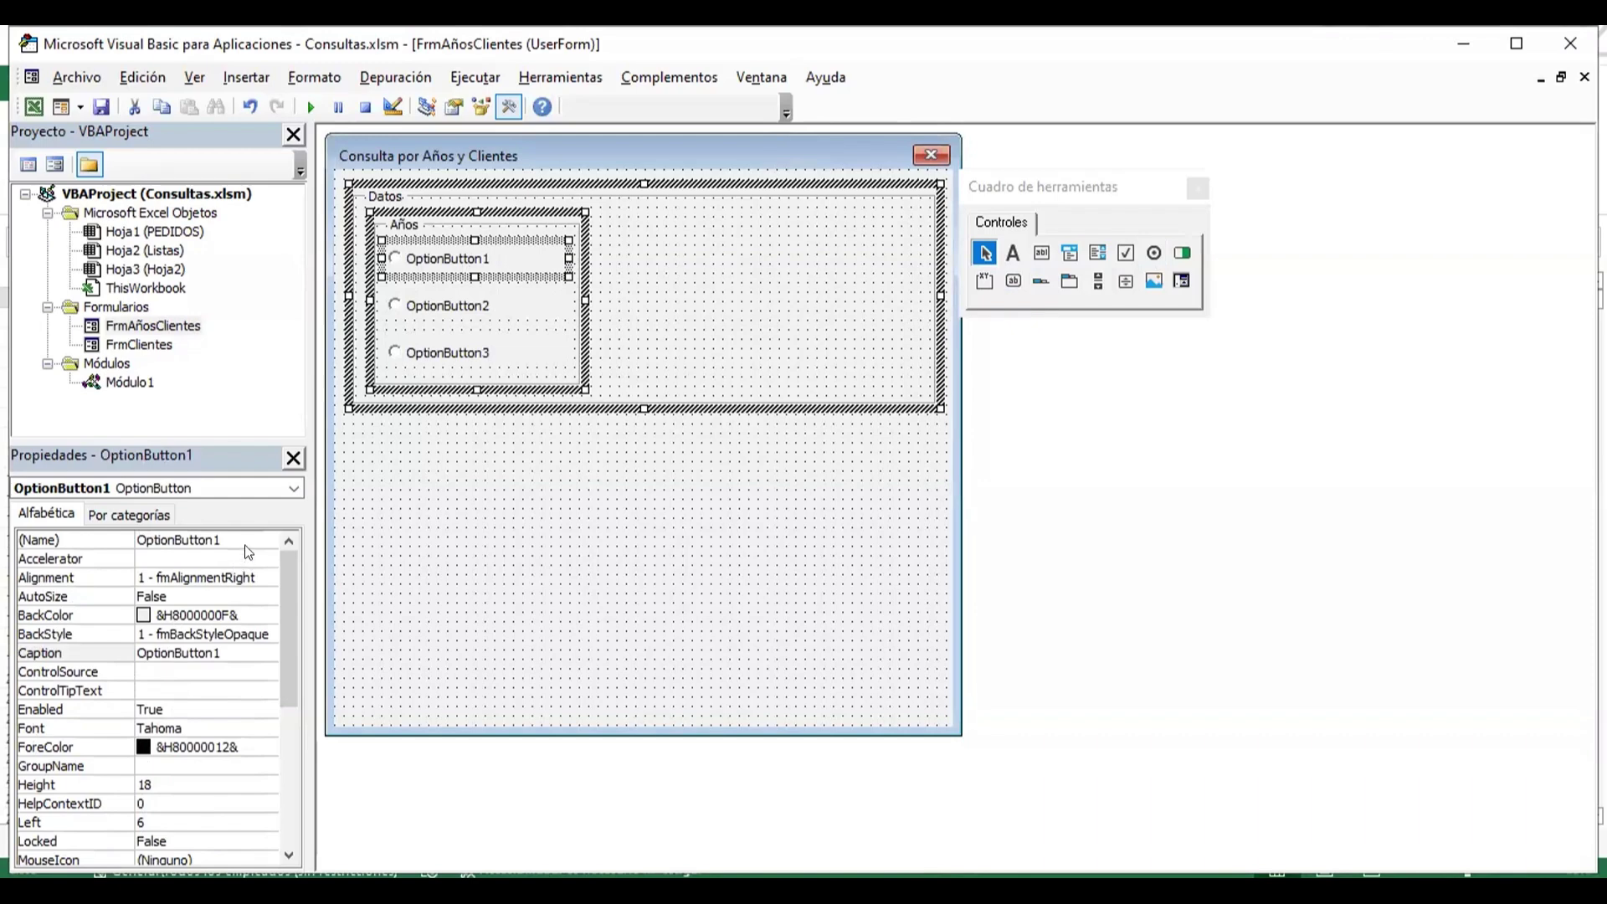
# - Set the captions of OptionButton1, 2 and 3 to 1996, 1997 and 1998
pyautogui.doubleClick(234, 652)
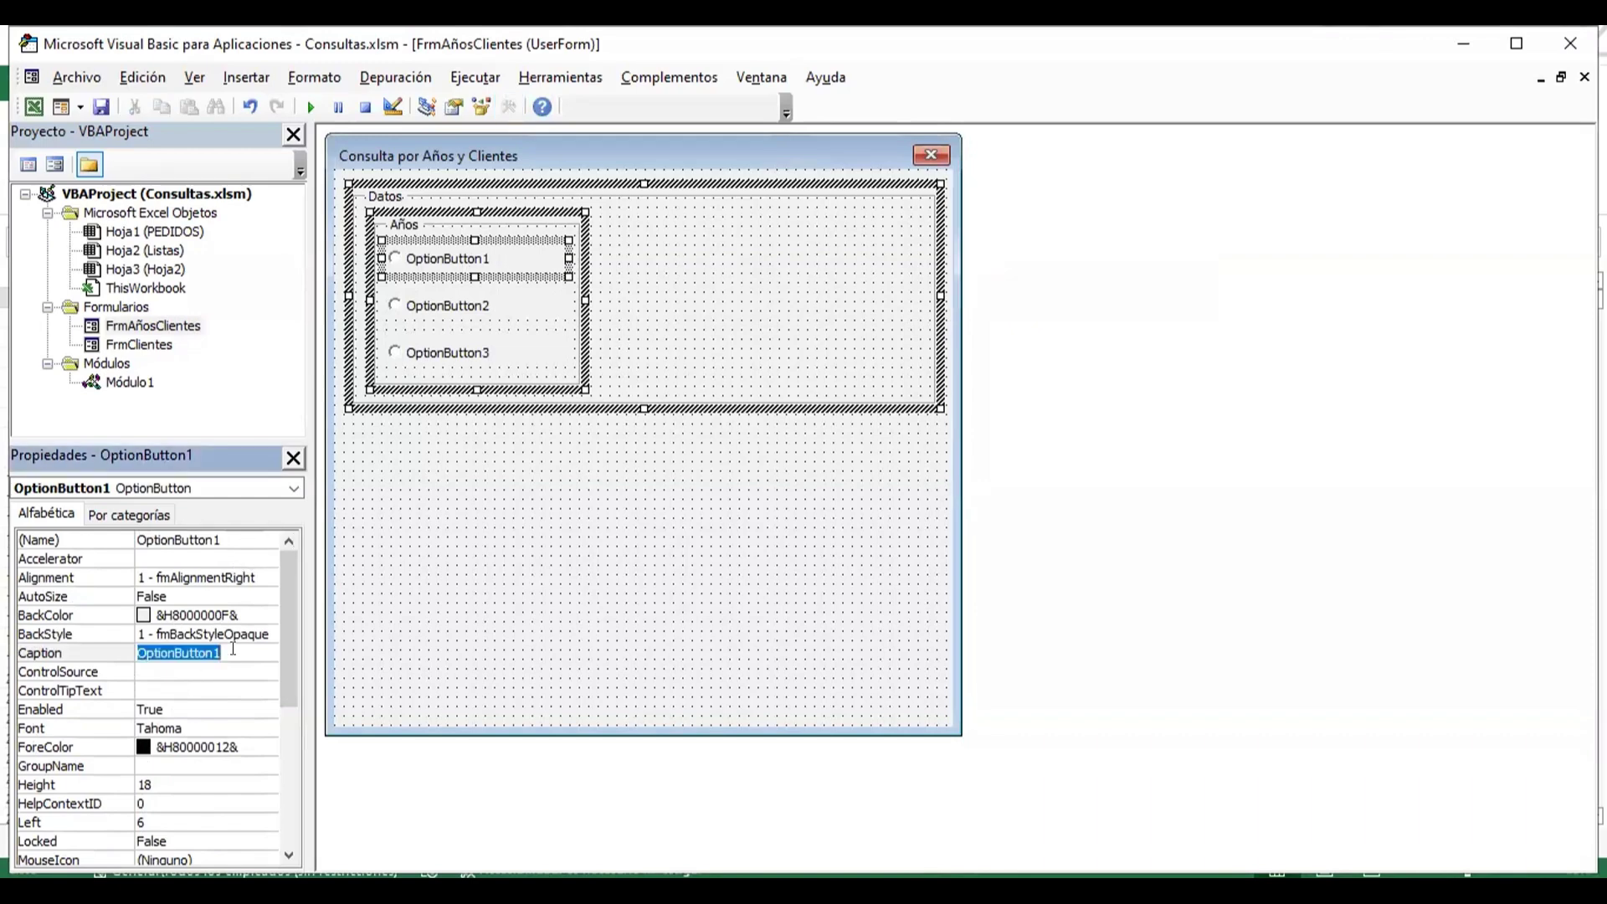
pyautogui.write('1996')
pyautogui.press('Return')
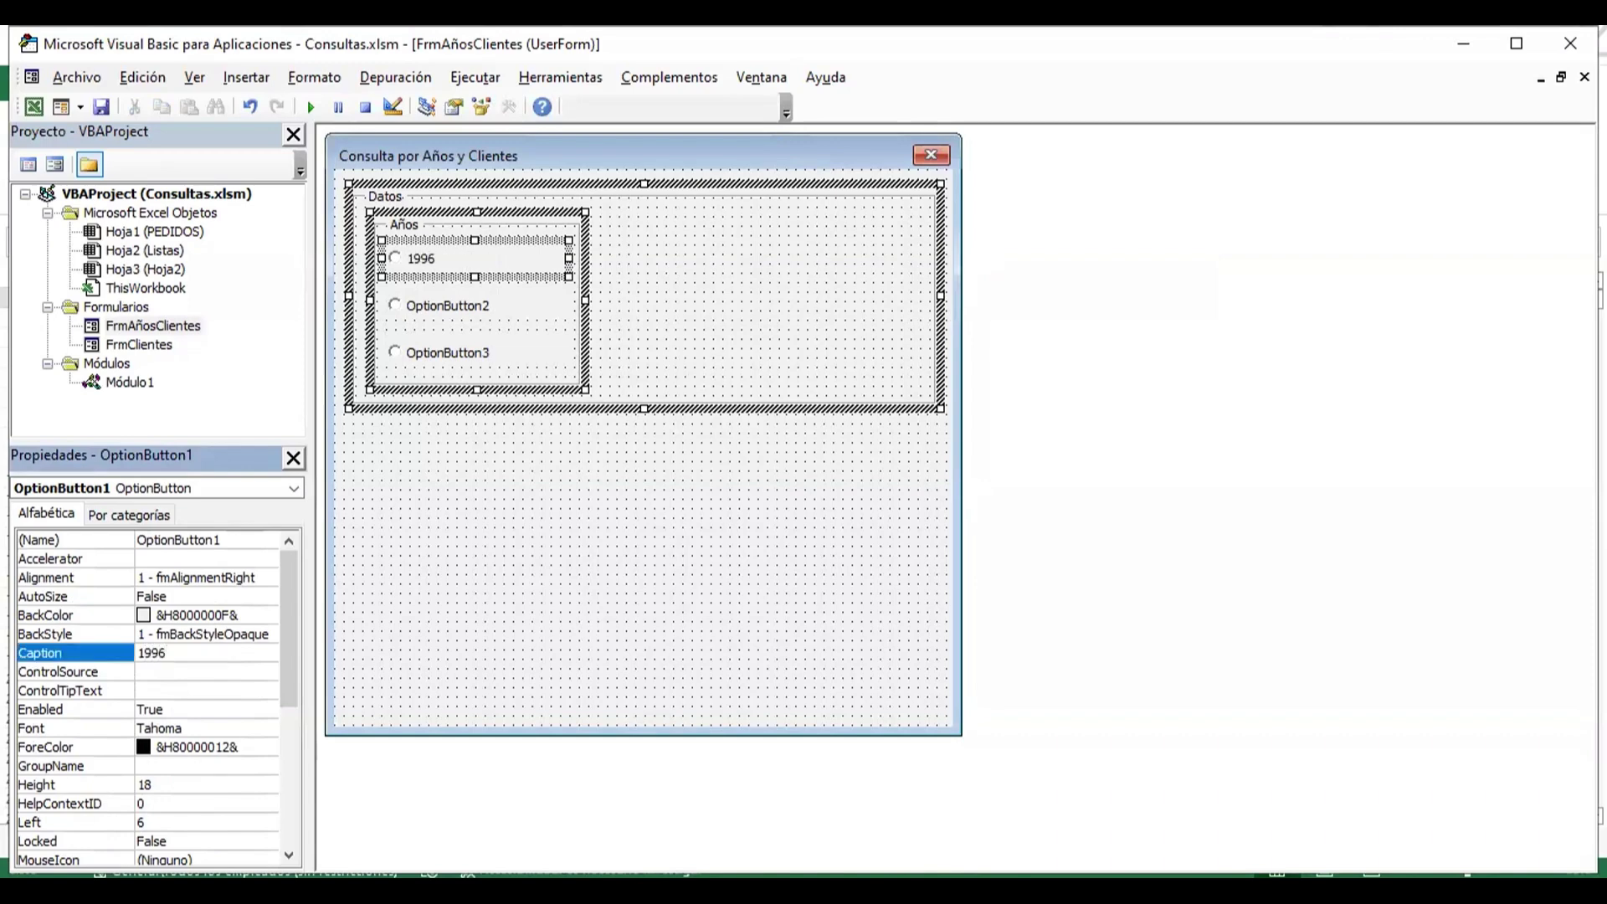
pyautogui.click(460, 303)
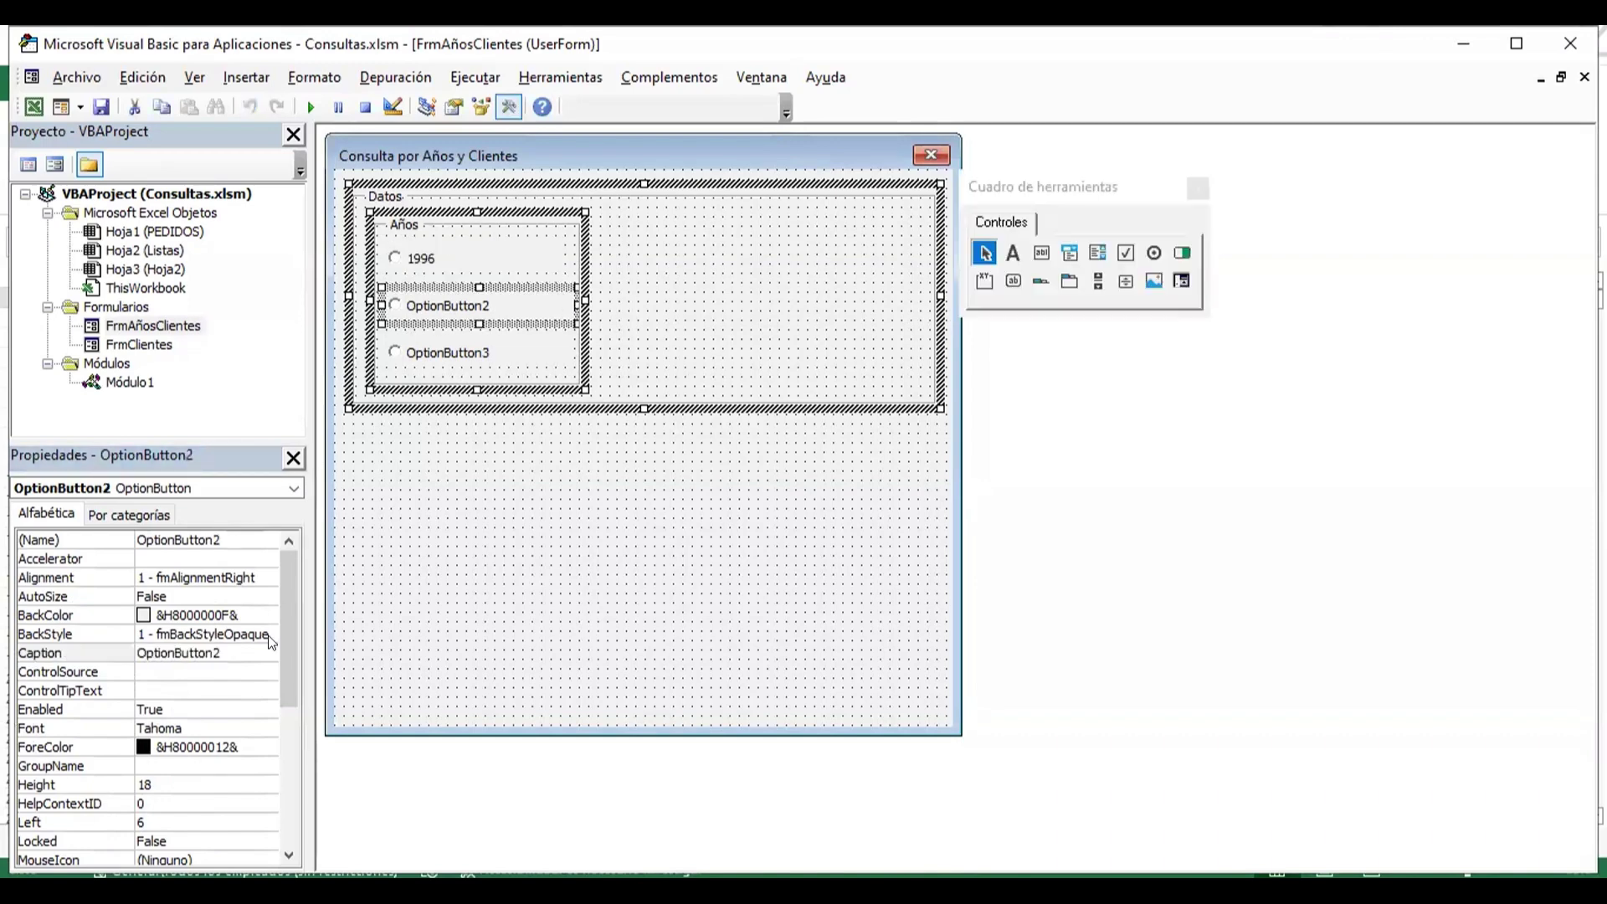
pyautogui.click(240, 663)
pyautogui.doubleClick(239, 654)
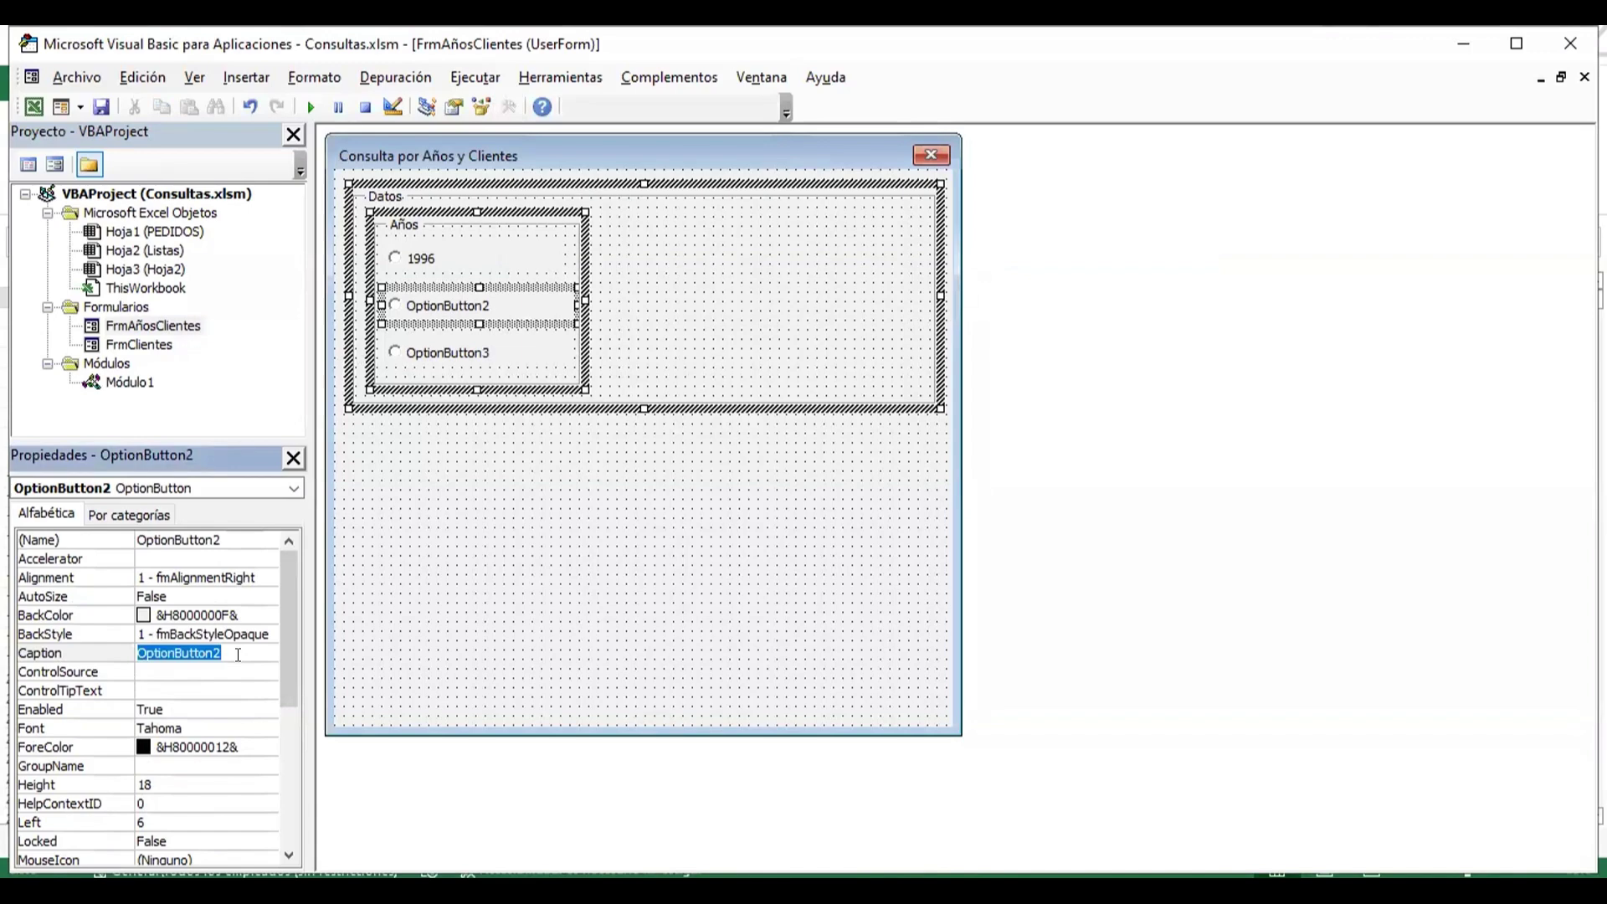
pyautogui.write('1997')
pyautogui.press('Return')
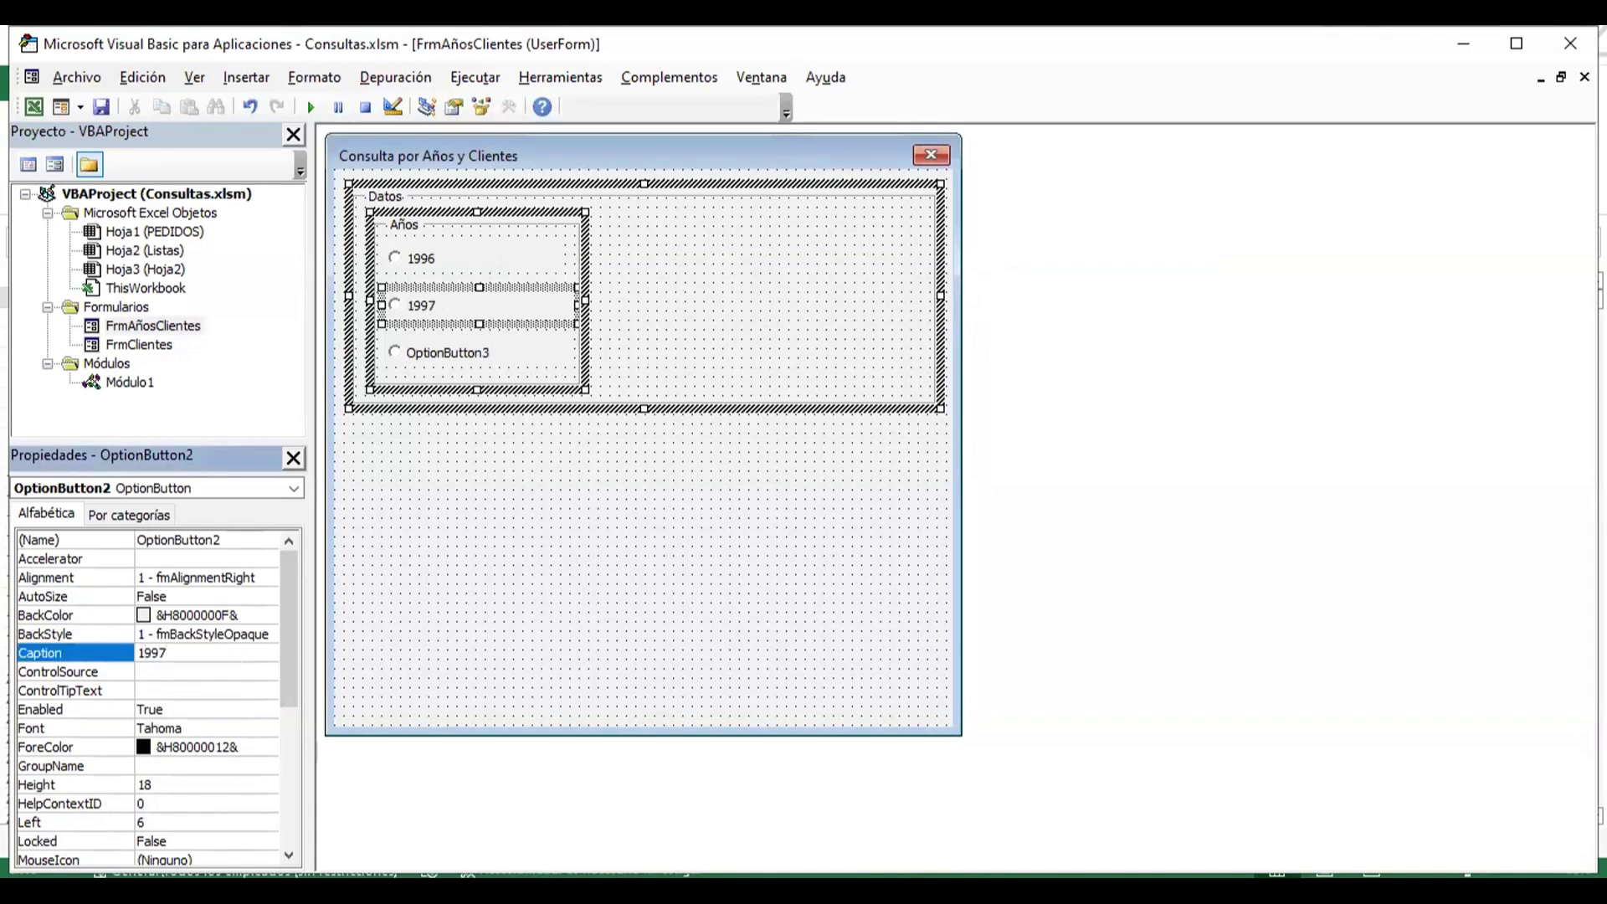
pyautogui.click(460, 352)
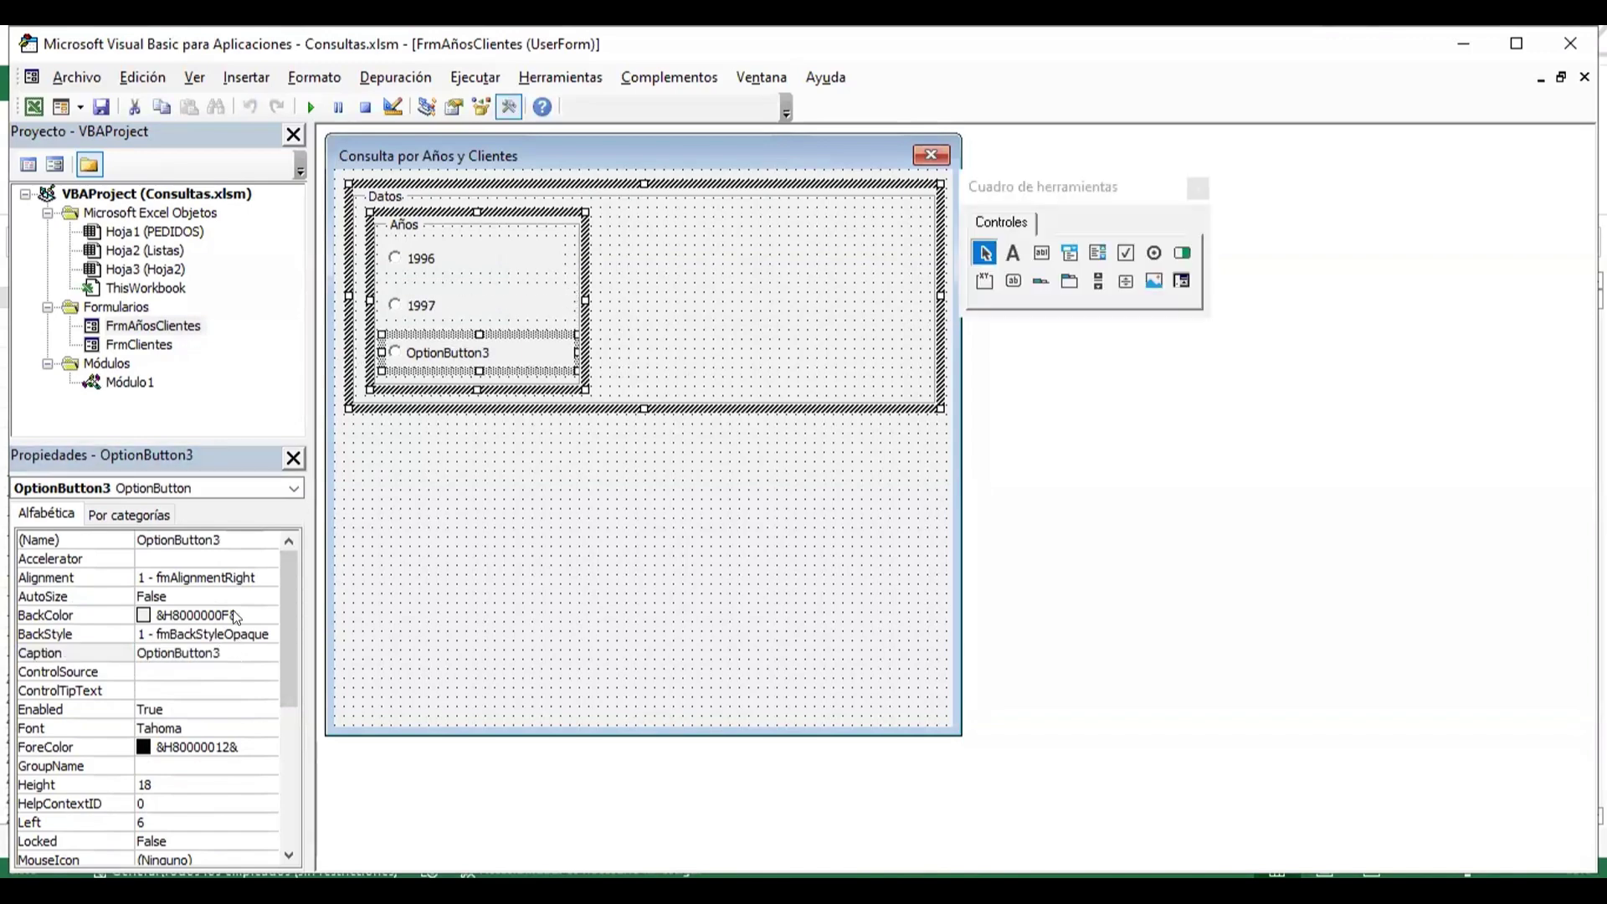
pyautogui.click(235, 653)
pyautogui.doubleClick(237, 642)
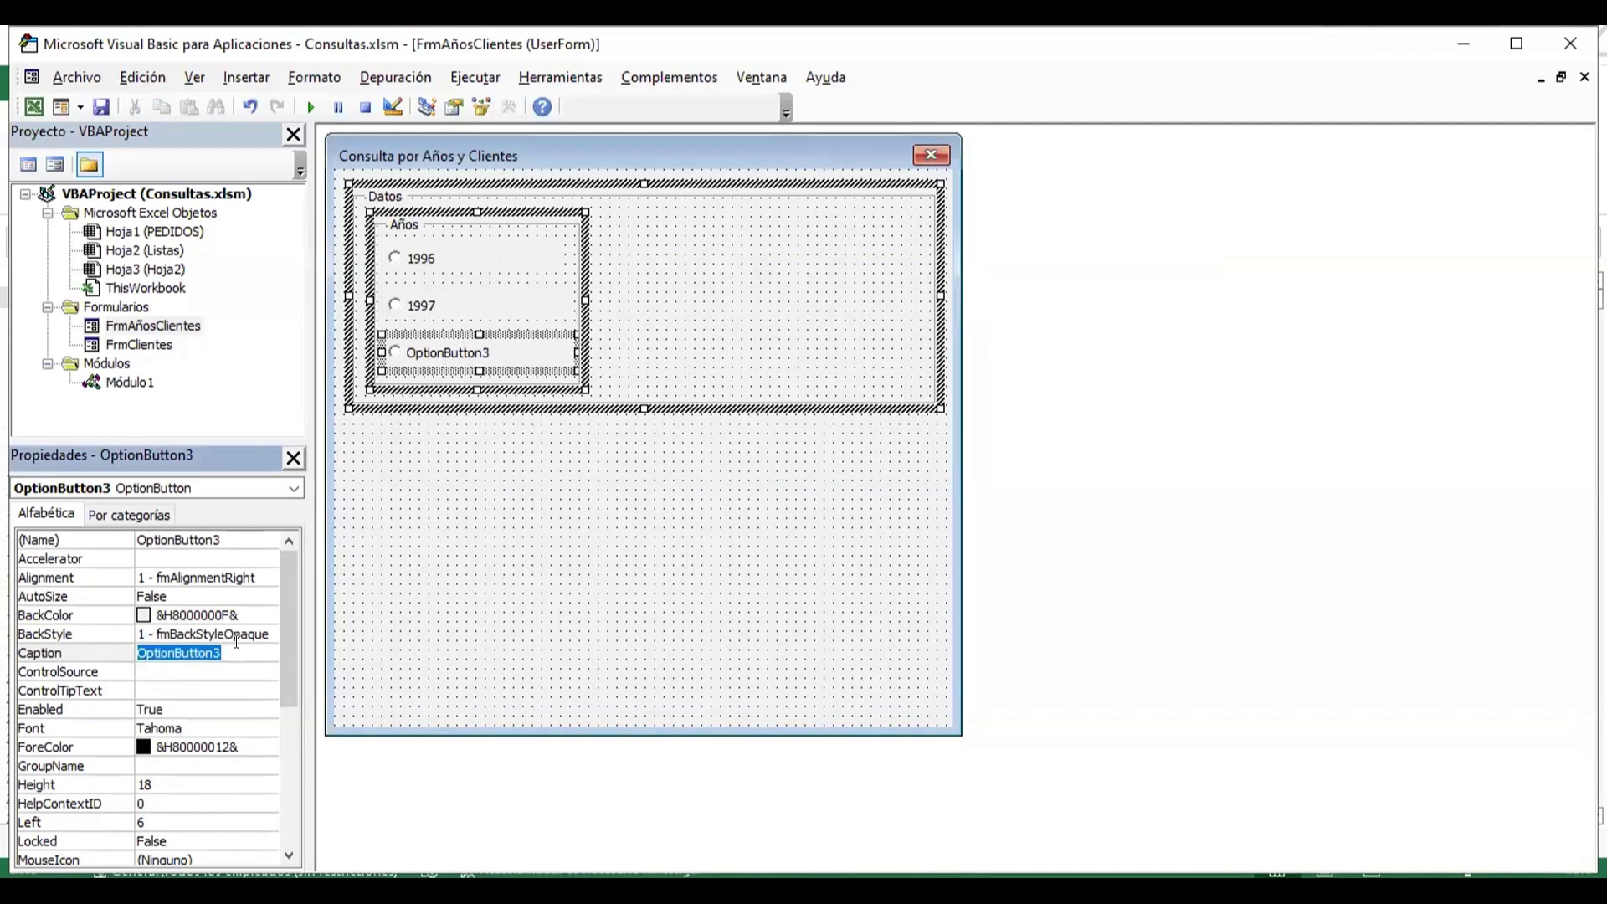
pyautogui.write('1998')
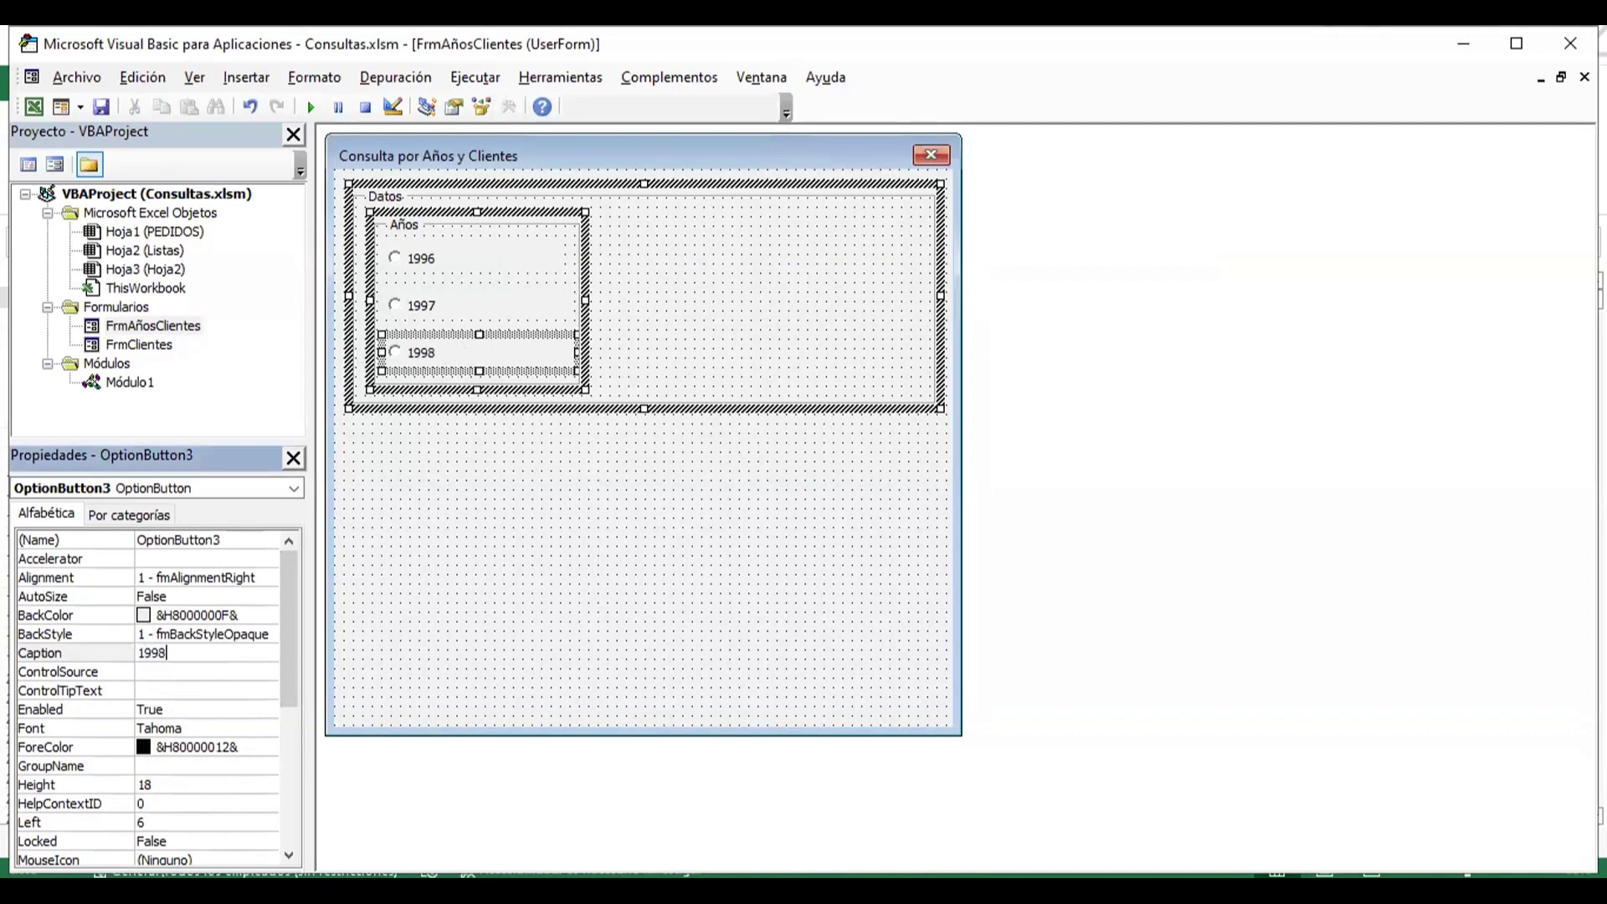
pyautogui.press('Return')
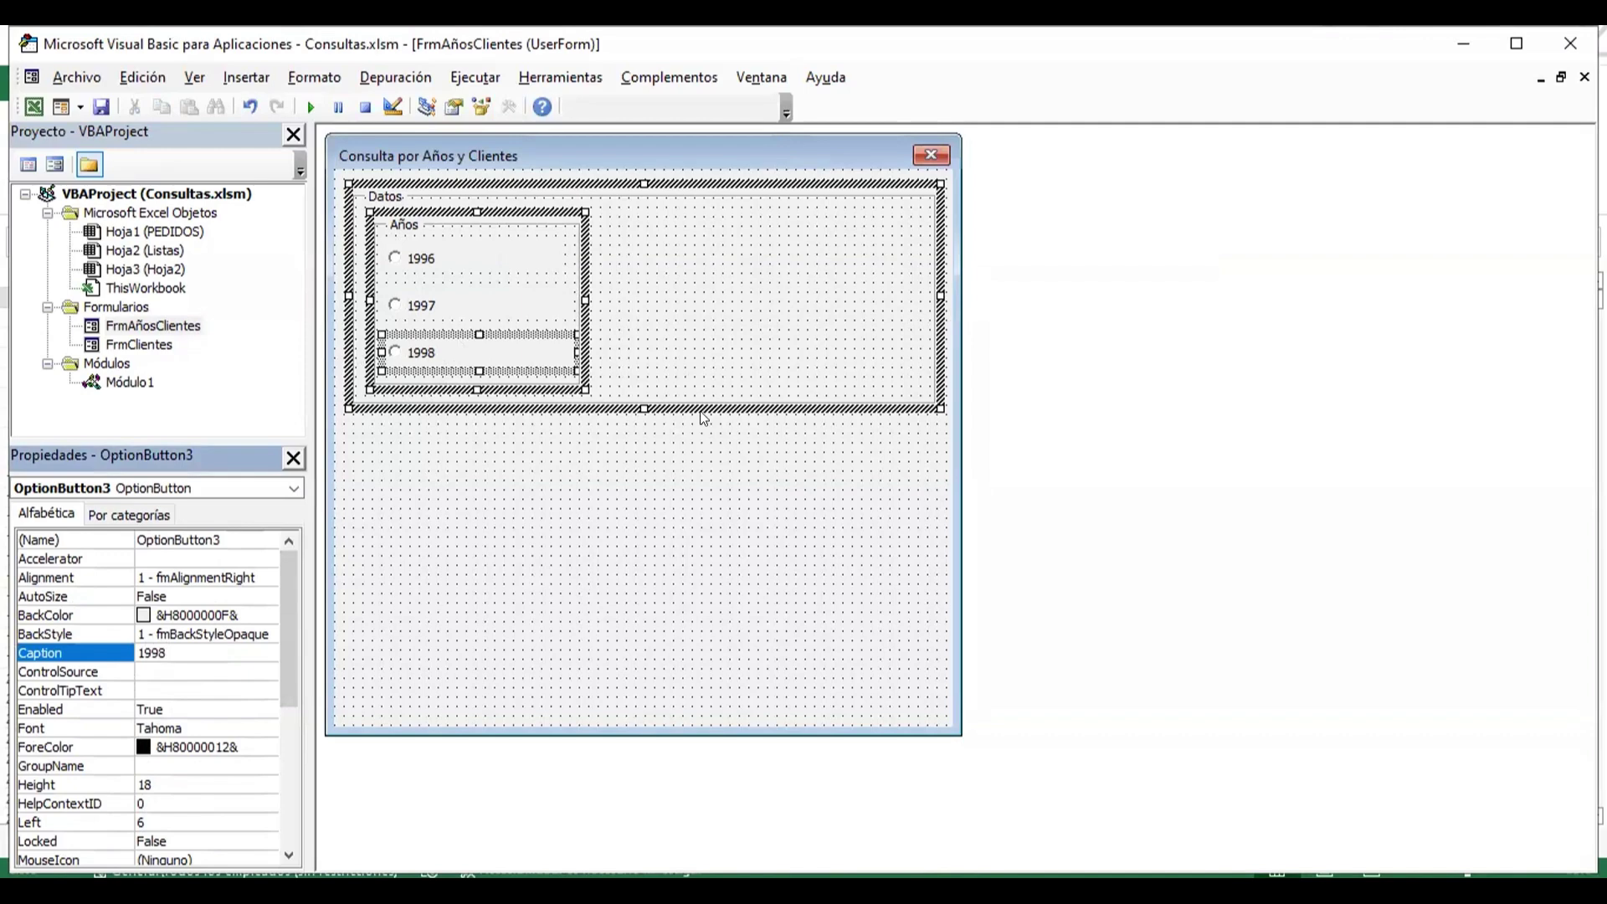
pyautogui.click(720, 356)
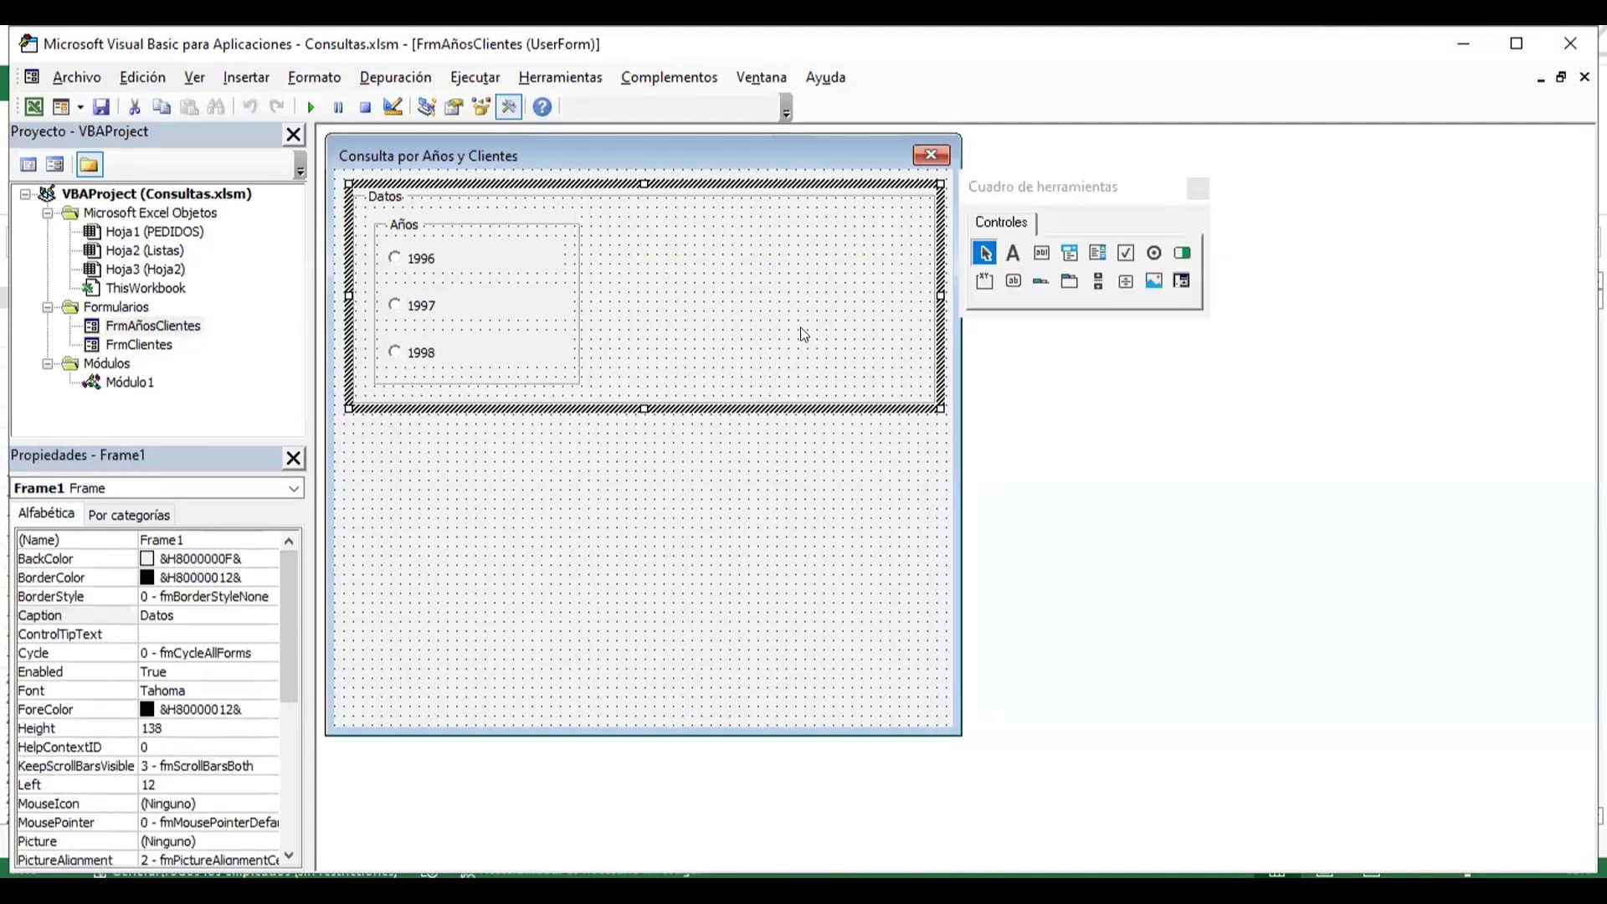
# - Add Label1, a combo box and CommandButton1 stacked beside the Años frame in Datos
pyautogui.click(1010, 255)
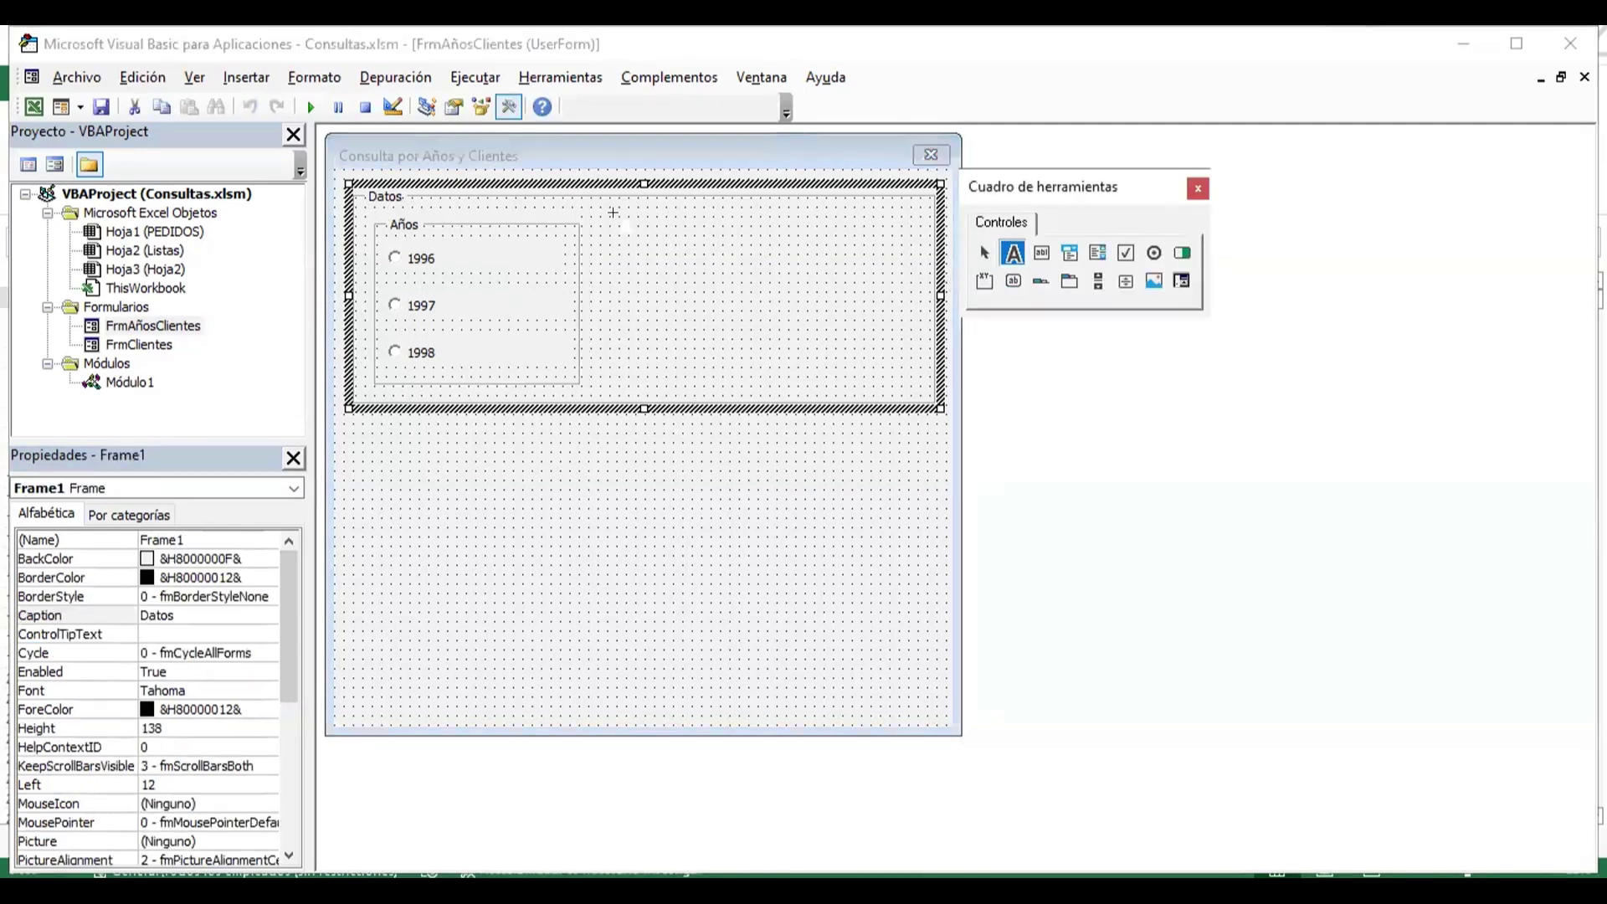
pyautogui.moveTo(610, 218); pyautogui.dragTo(925, 265)
pyautogui.click(790, 299)
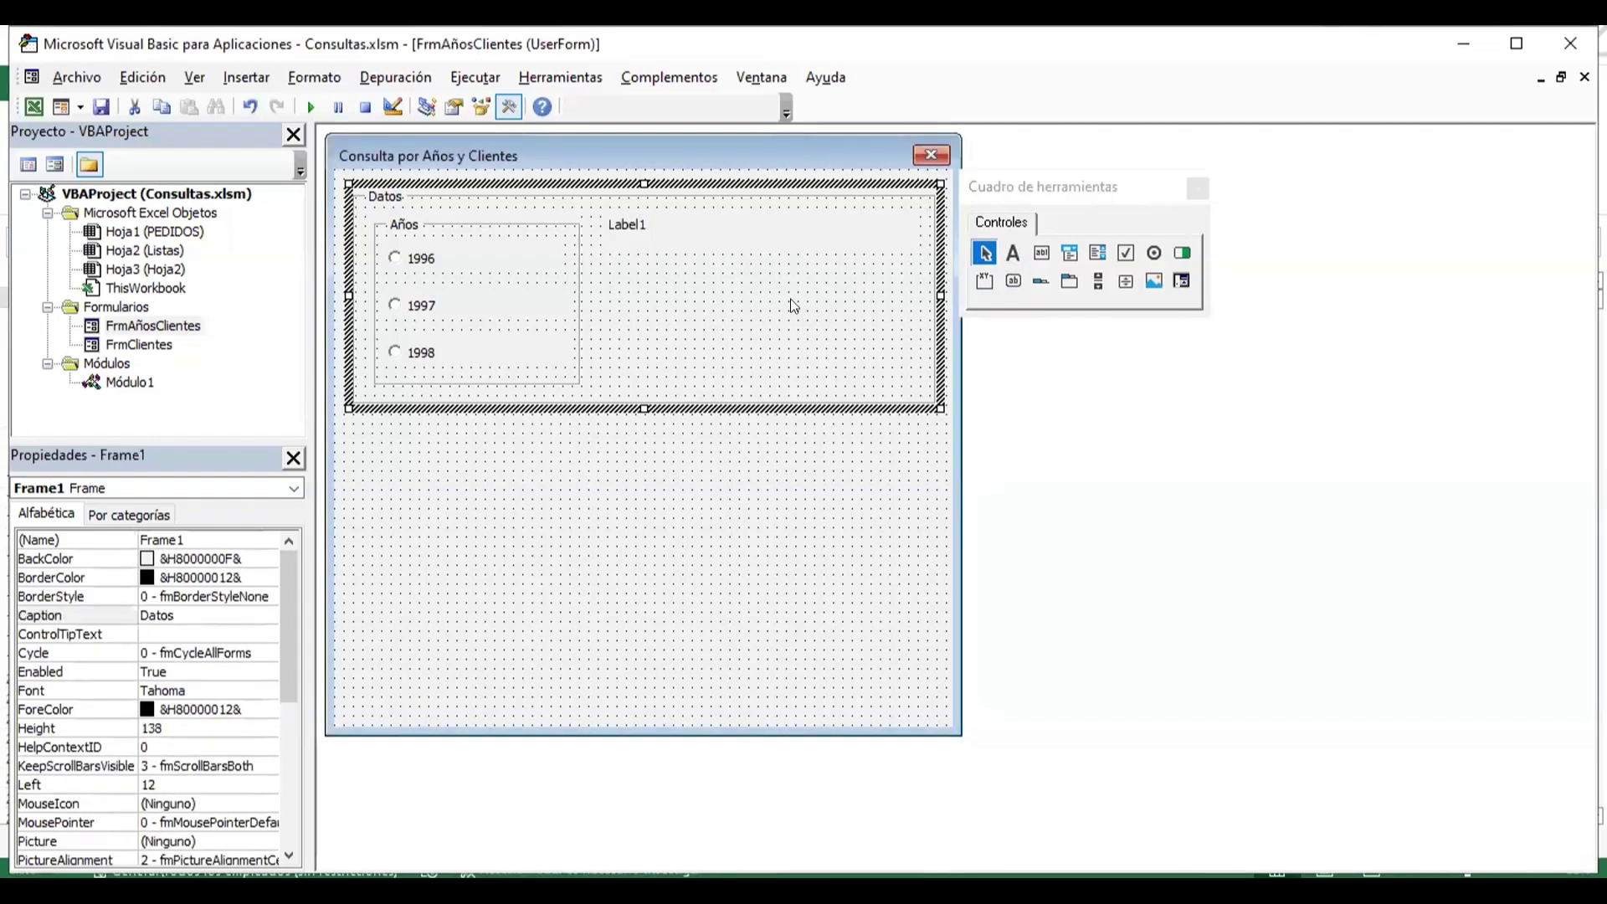
pyautogui.click(1068, 253)
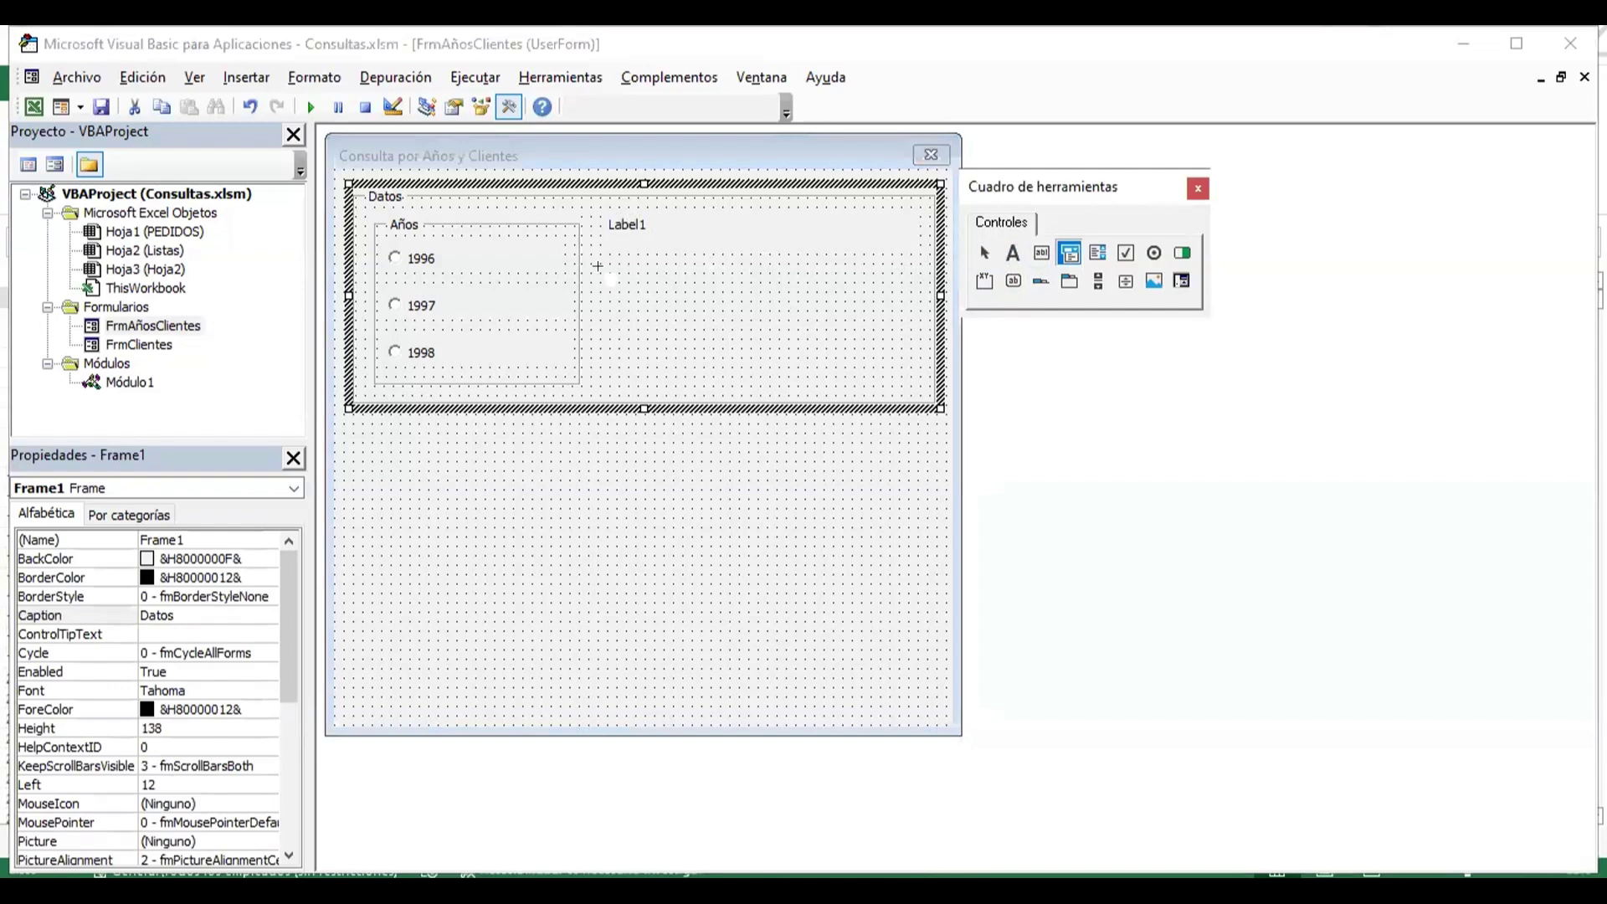
pyautogui.moveTo(610, 254); pyautogui.dragTo(924, 296)
pyautogui.click(831, 336)
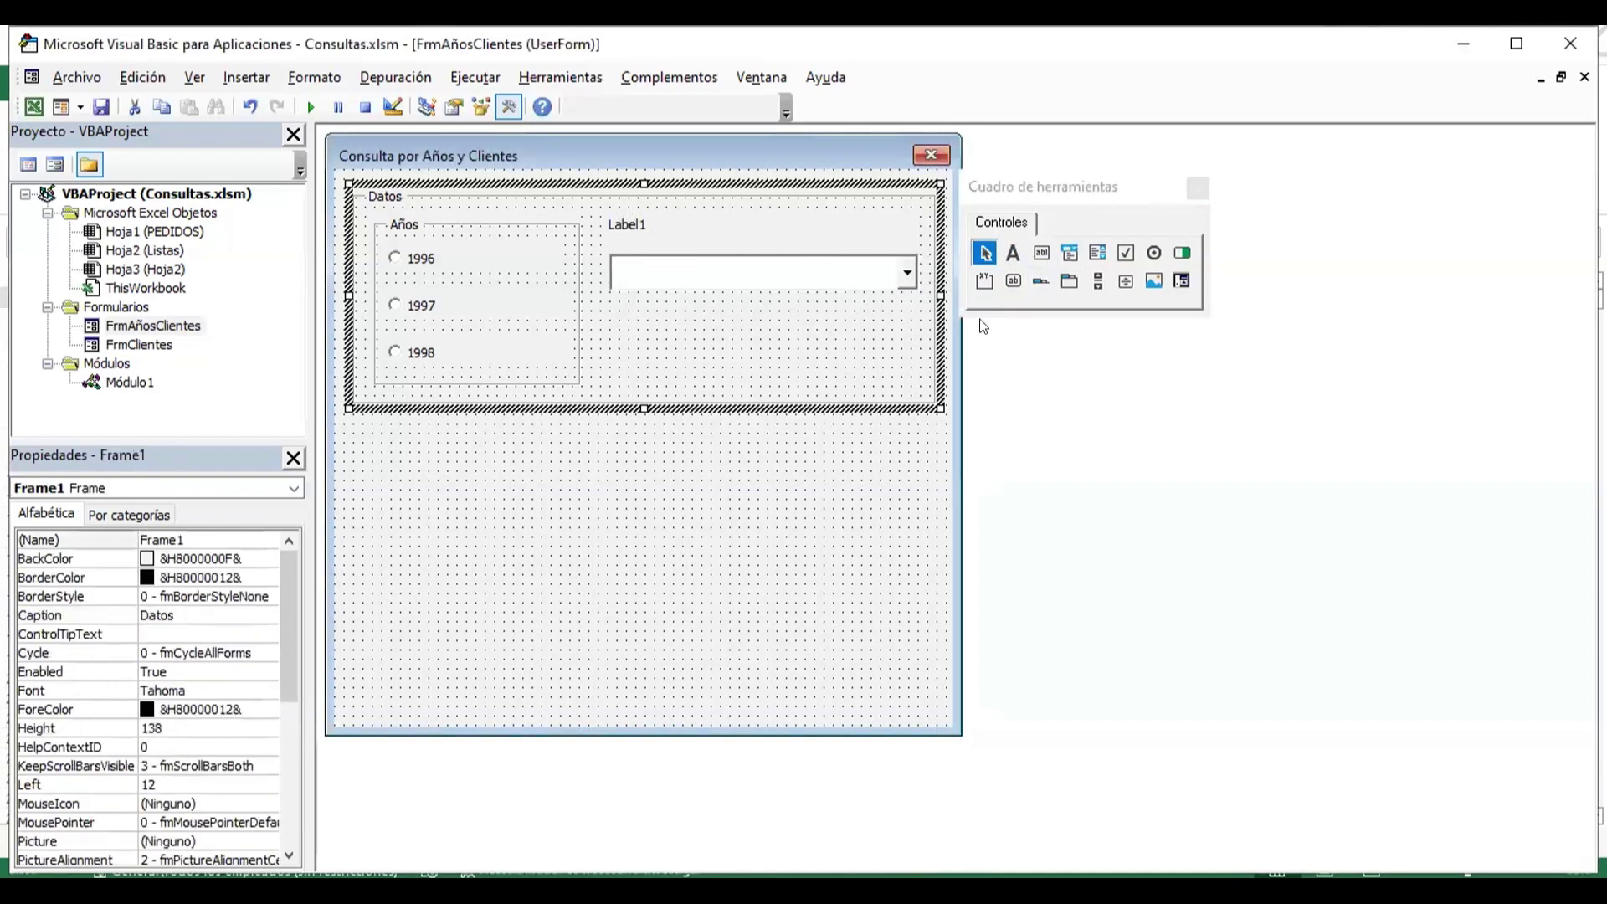
pyautogui.click(1013, 281)
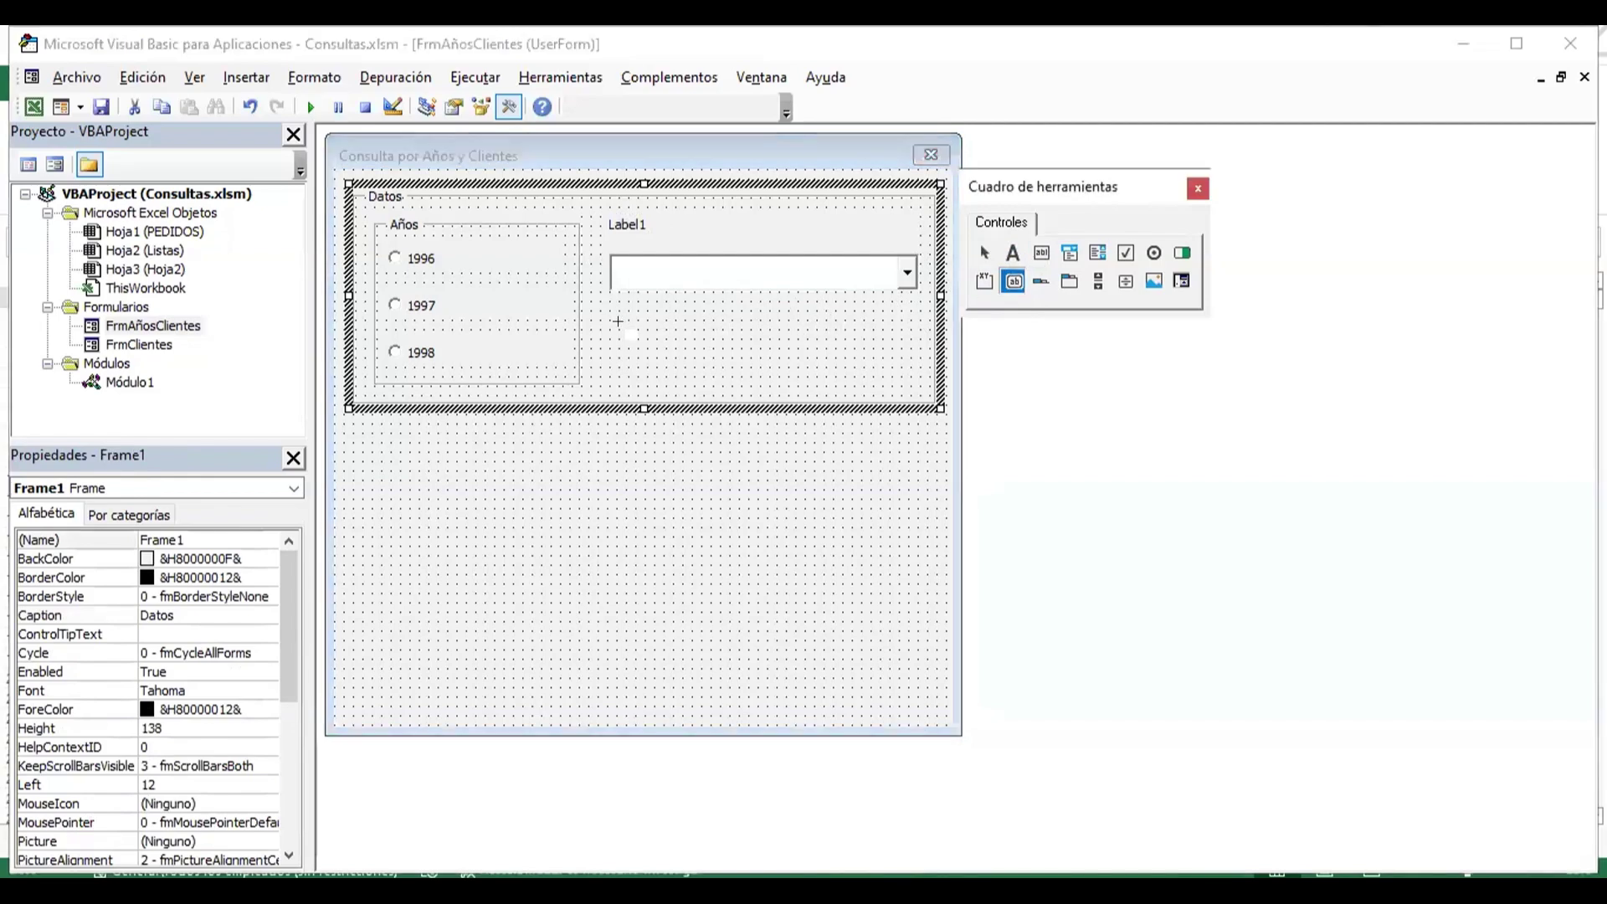
pyautogui.moveTo(615, 316); pyautogui.dragTo(902, 369)
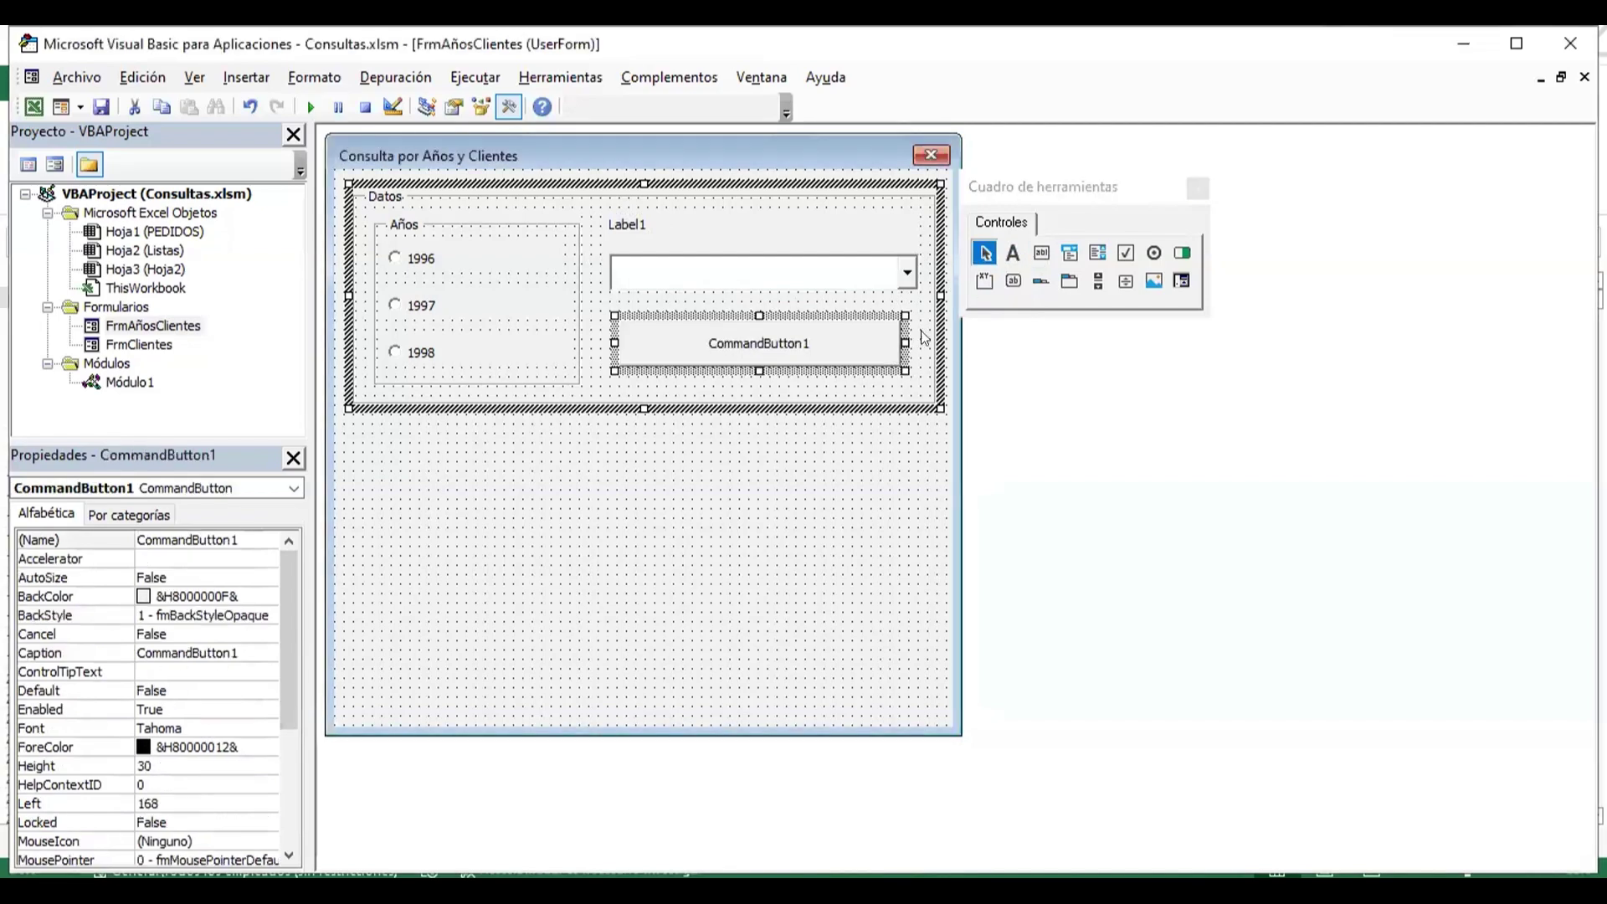
pyautogui.click(916, 355)
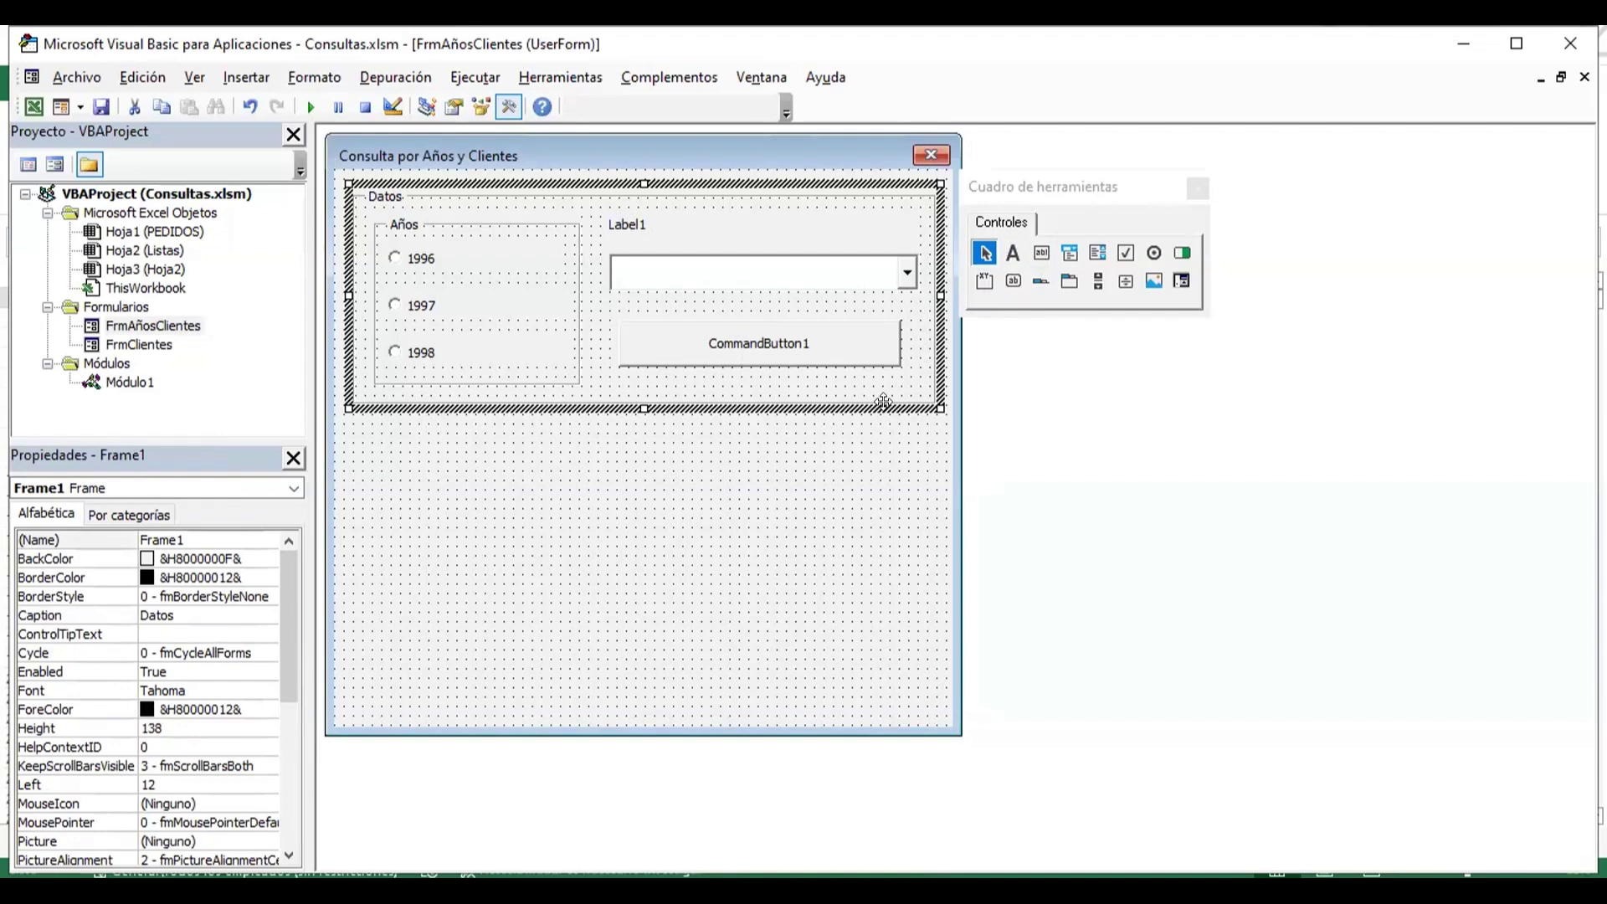
# - Change Label1's caption to 'Elegir un cliente:'
pyautogui.click(668, 215)
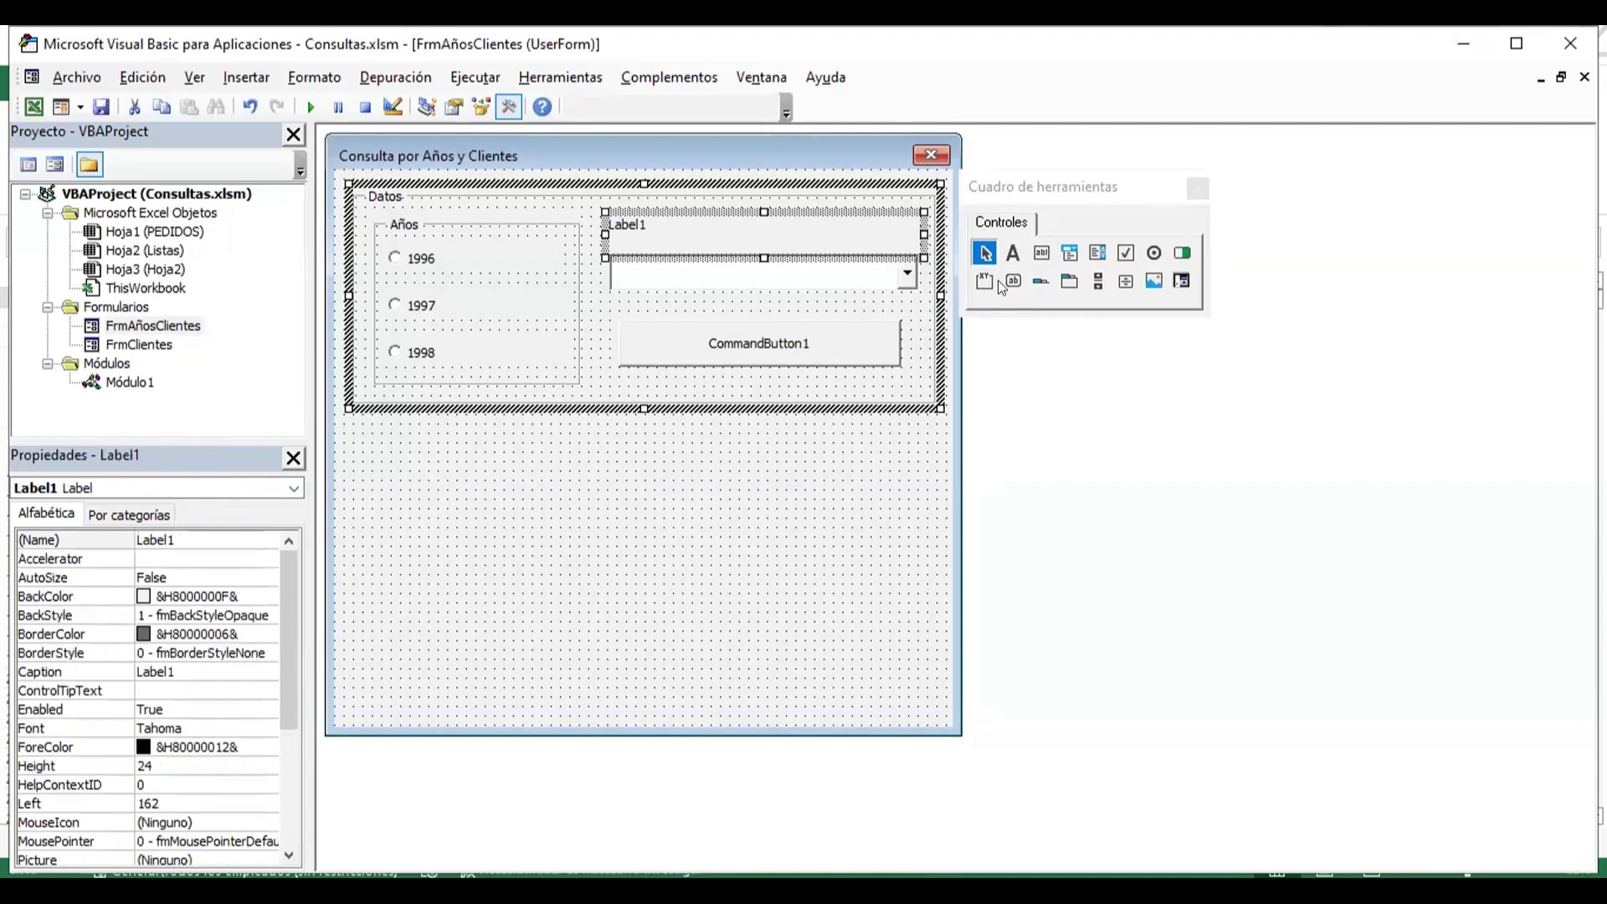
pyautogui.click(214, 678)
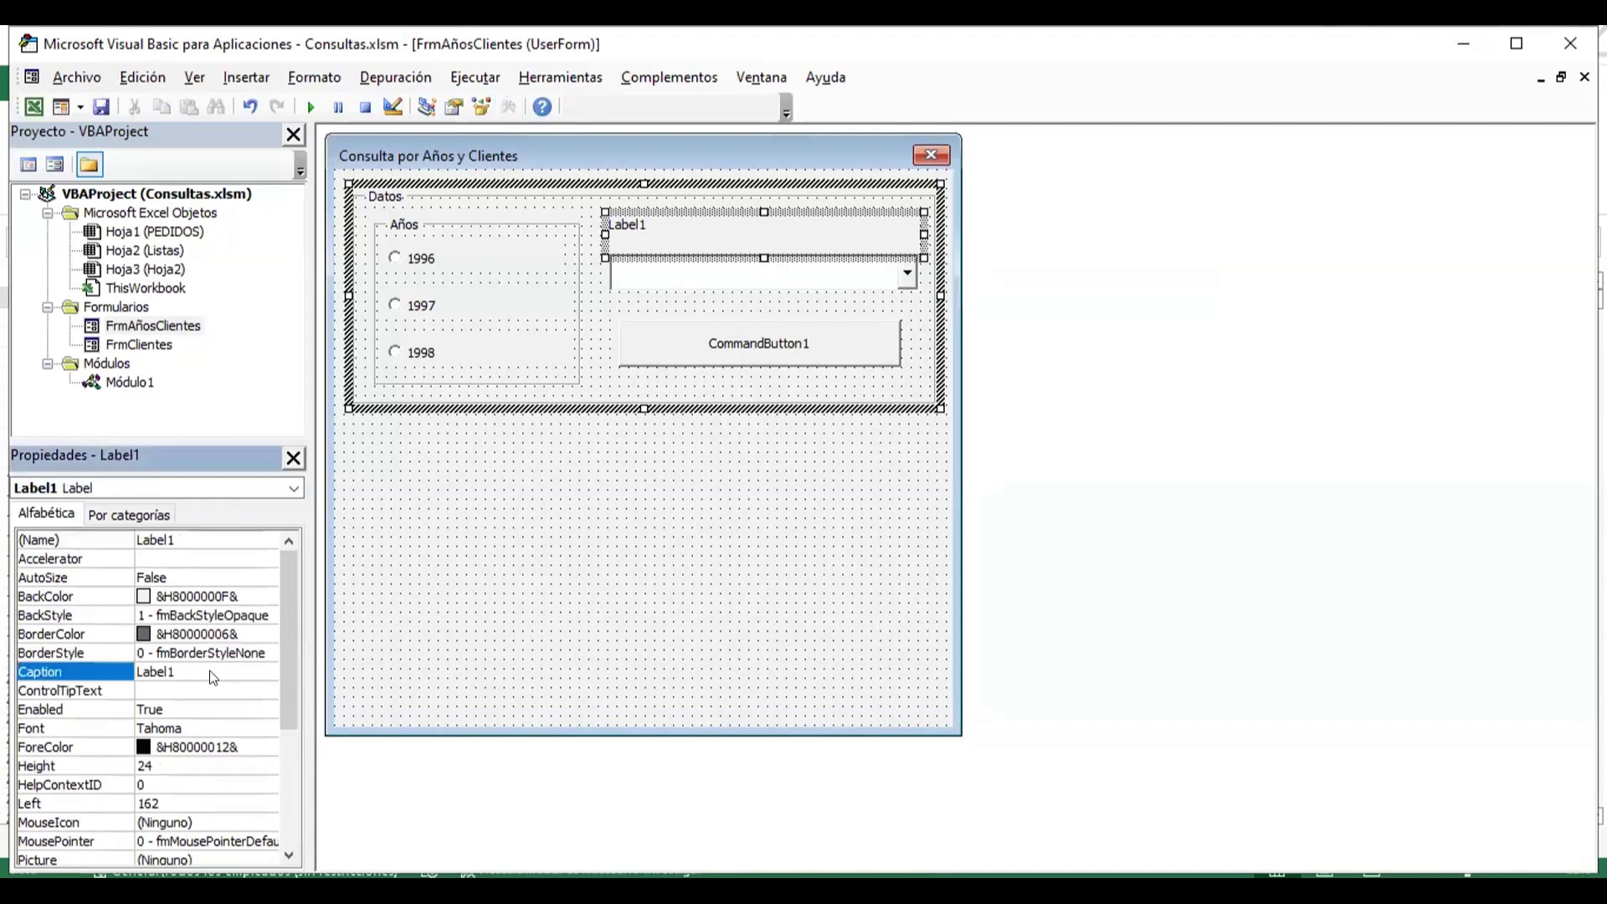
pyautogui.doubleClick(204, 667)
pyautogui.write('Elegir')
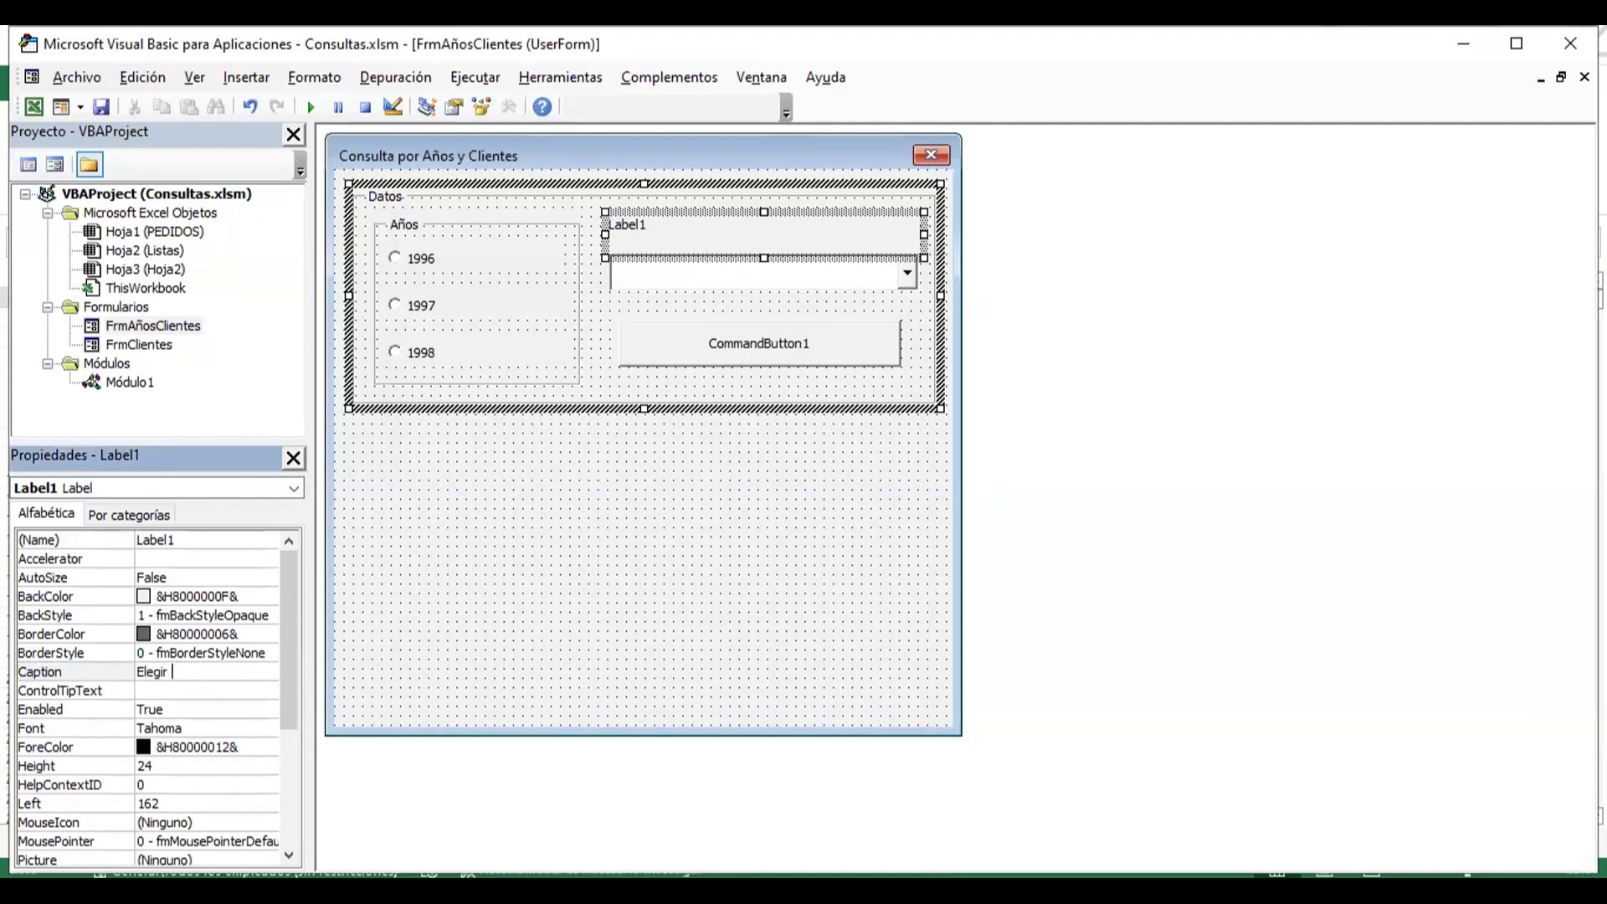
pyautogui.write(' un cliente')
pyautogui.write(':')
pyautogui.press('Return')
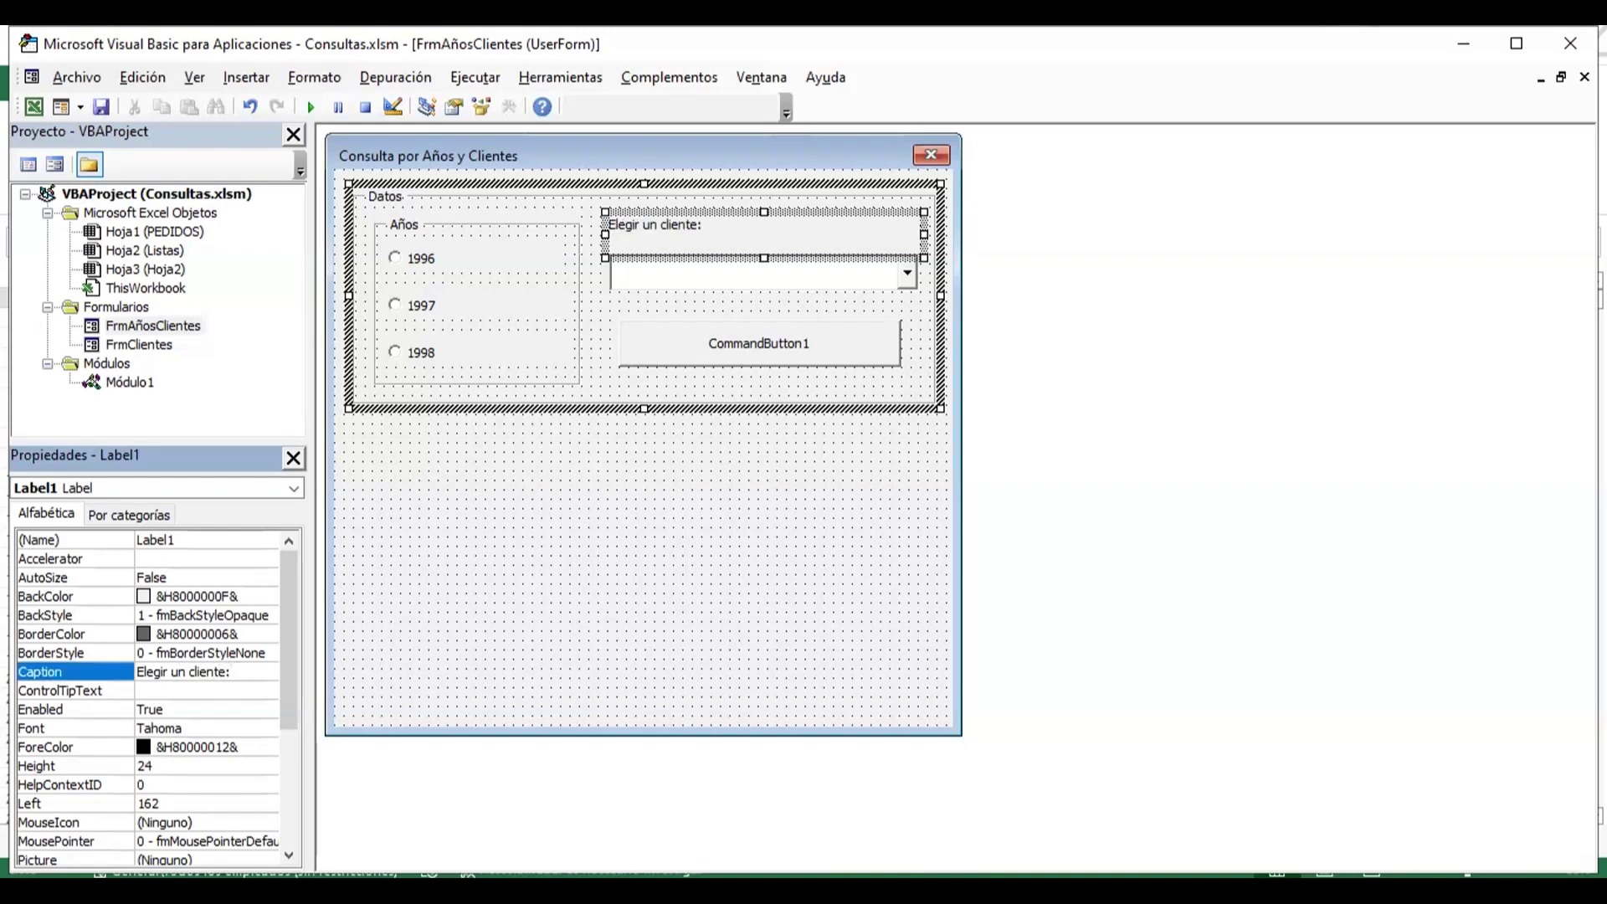
# - Set the label's font to bold, size 11
pyautogui.click(270, 727)
pyautogui.click(267, 728)
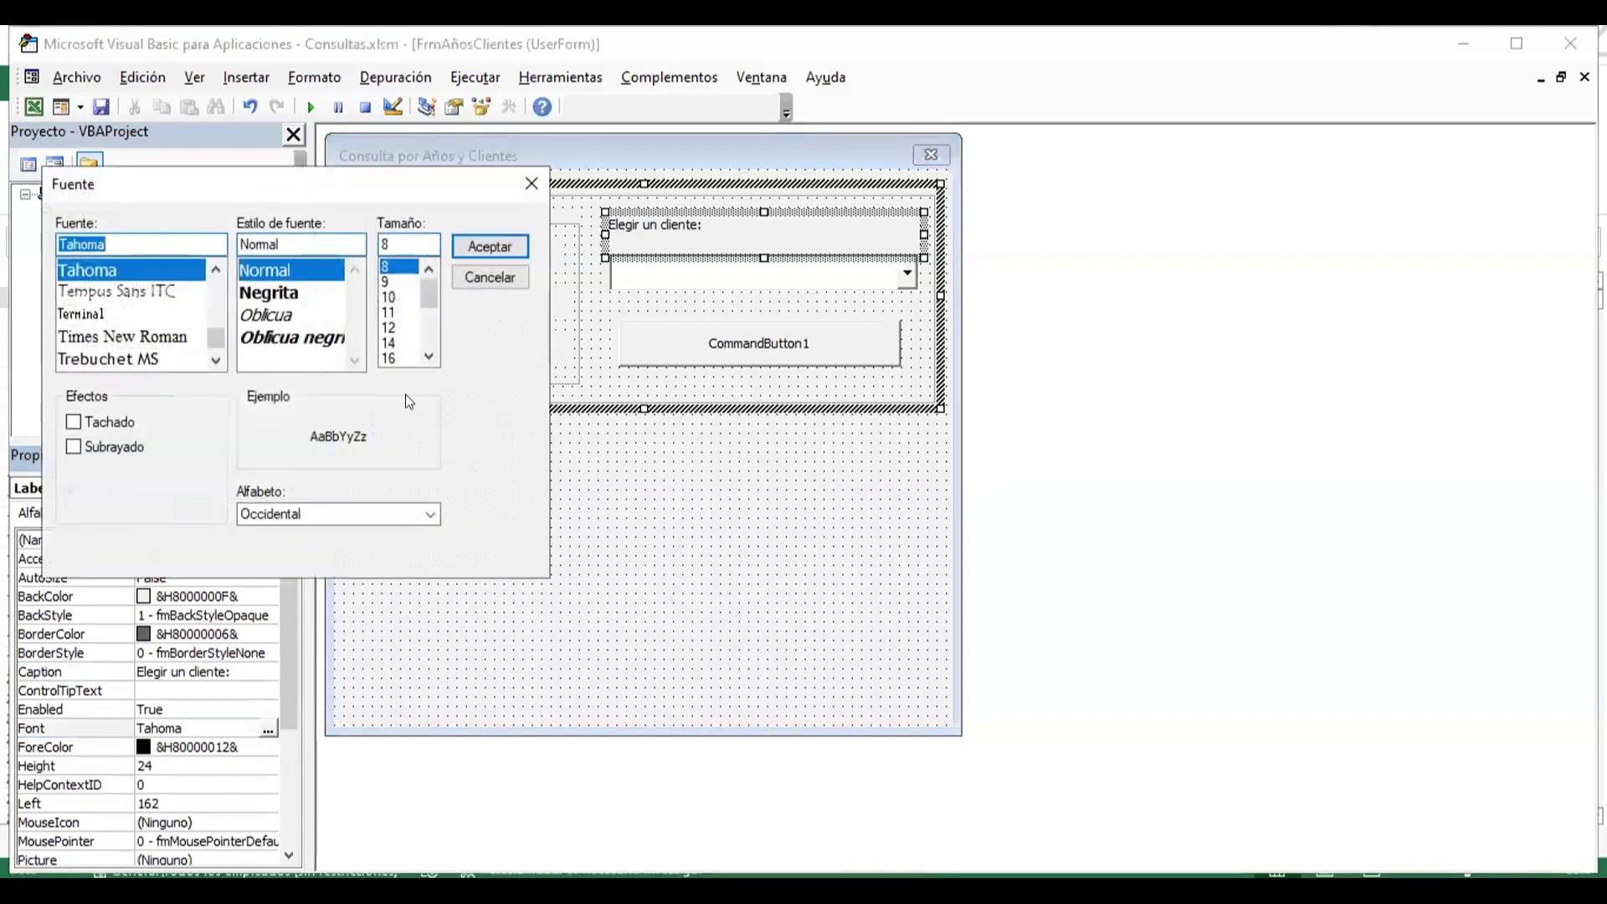
pyautogui.click(292, 292)
pyautogui.click(389, 313)
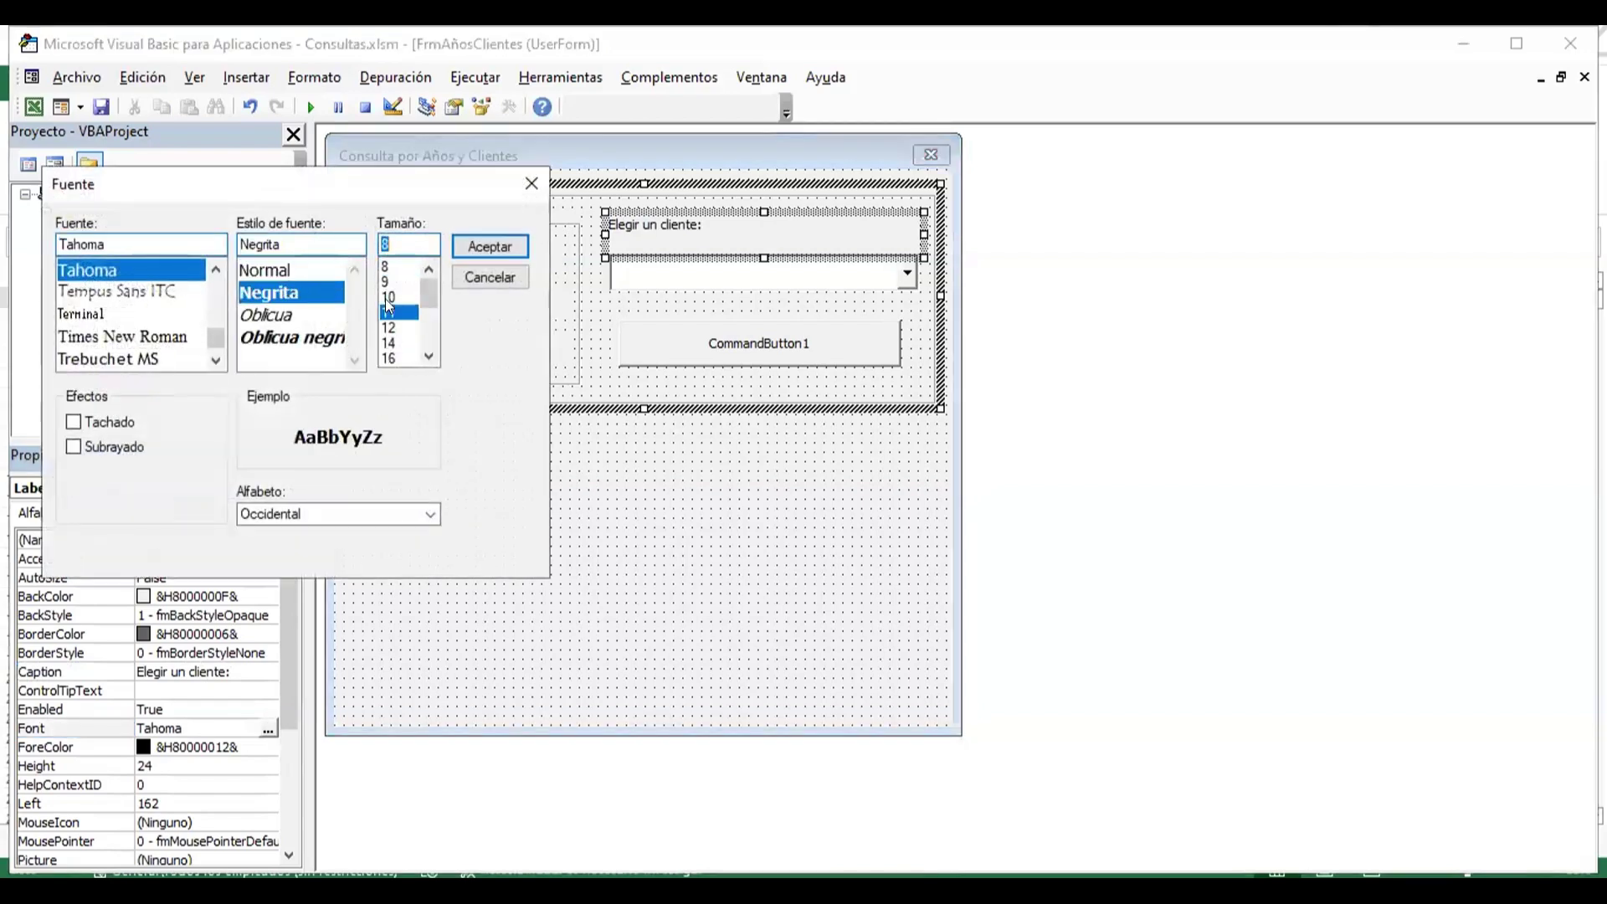
pyautogui.click(490, 246)
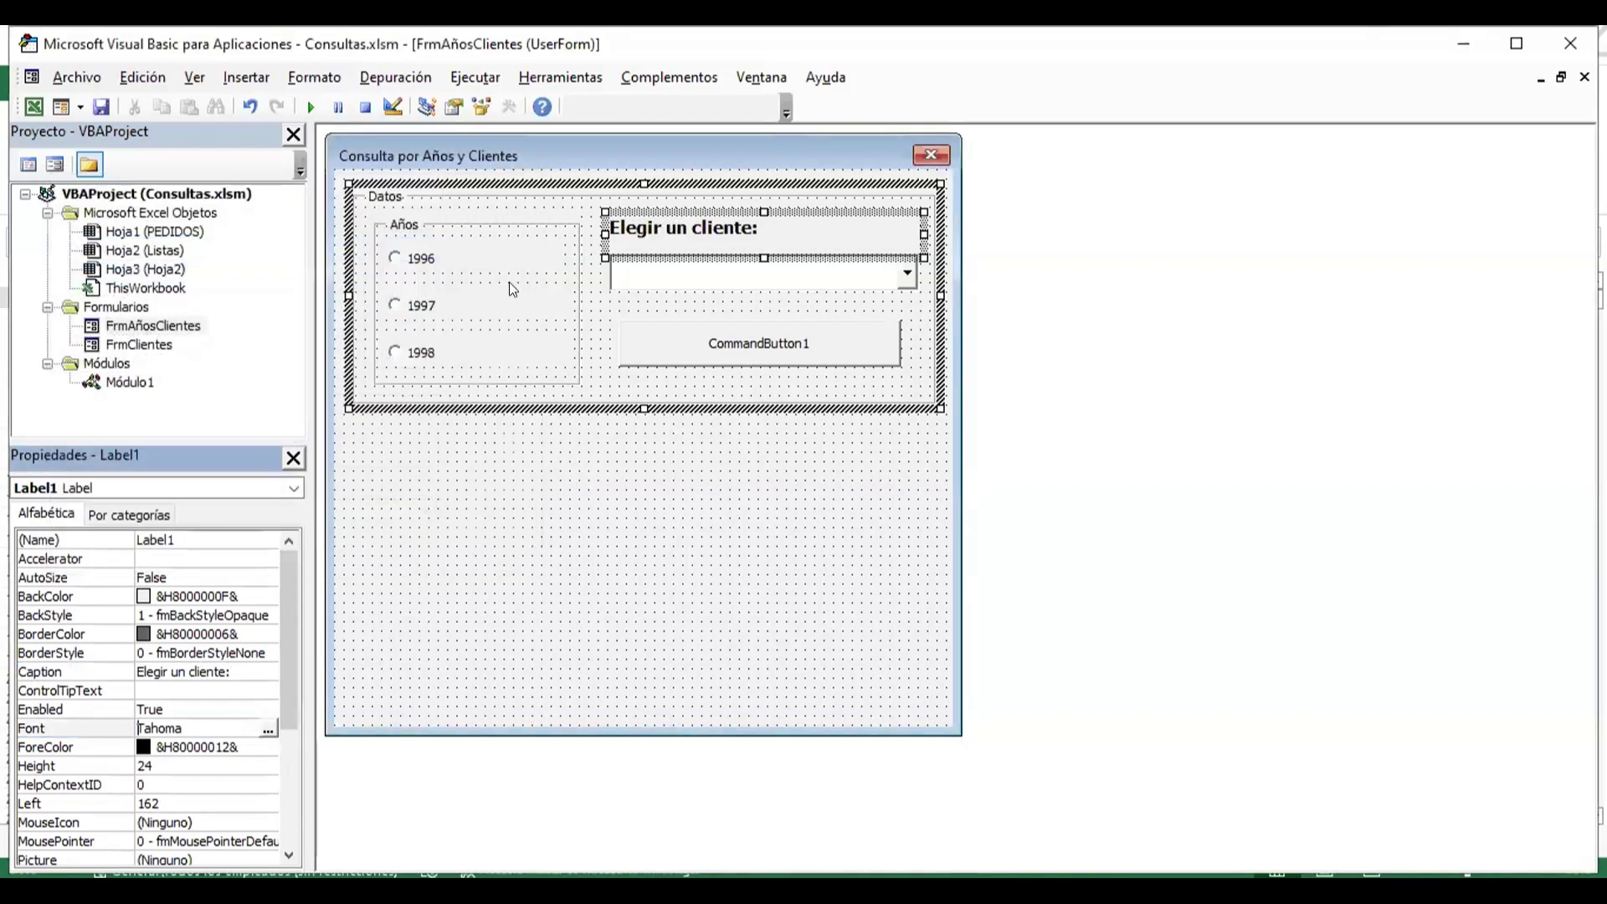
pyautogui.click(816, 336)
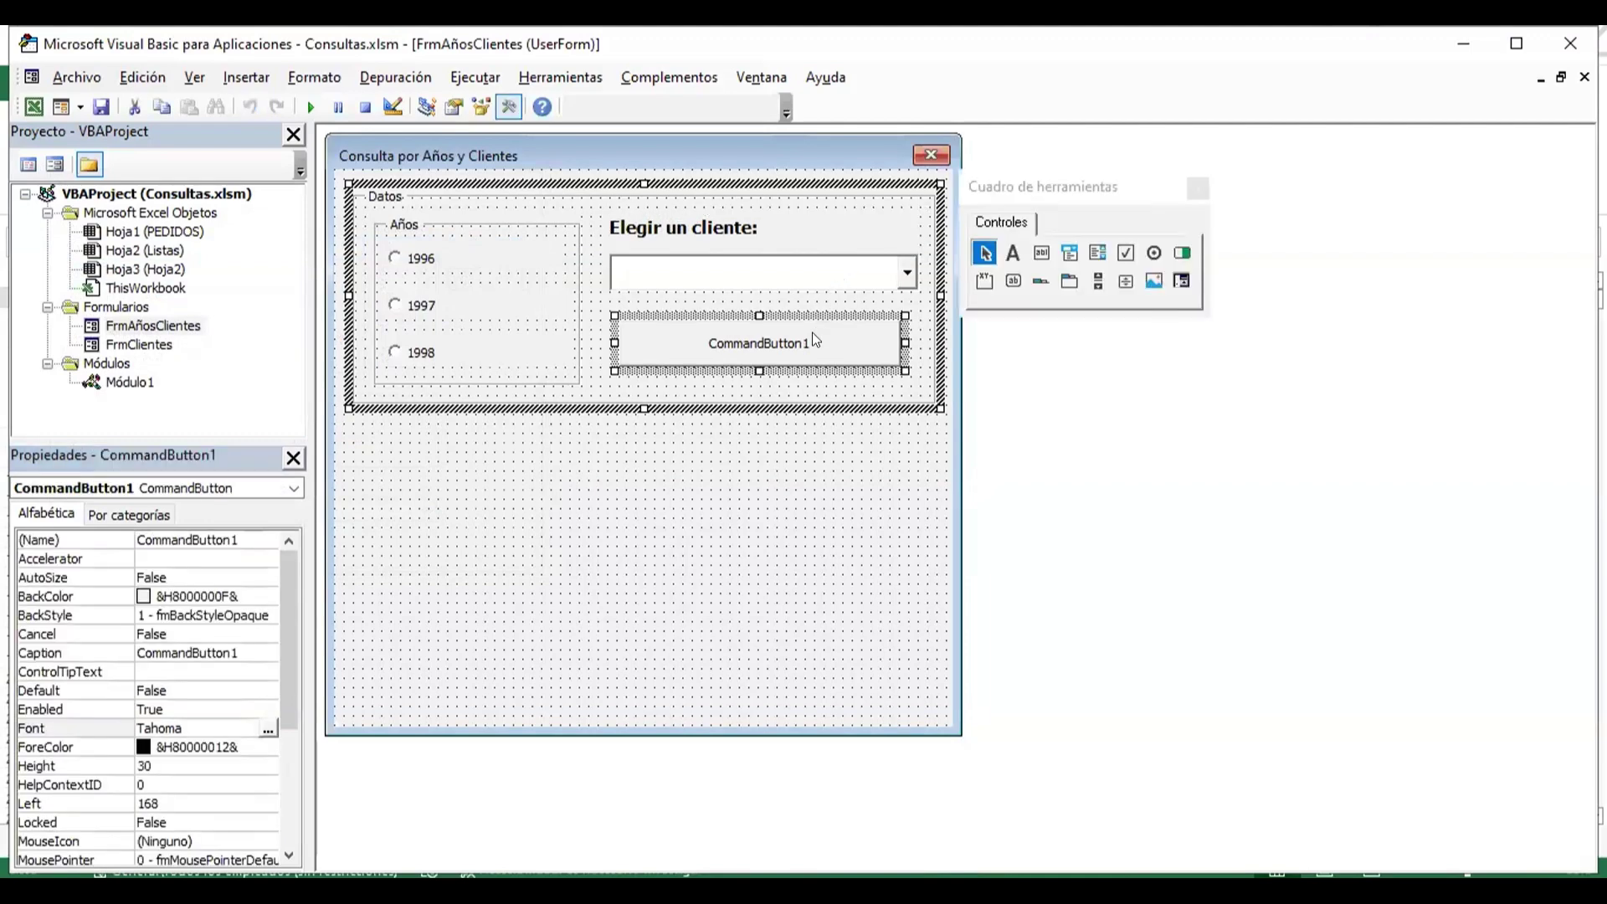
# - Change CommandButton1's caption to 'Consulta'
pyautogui.doubleClick(265, 652)
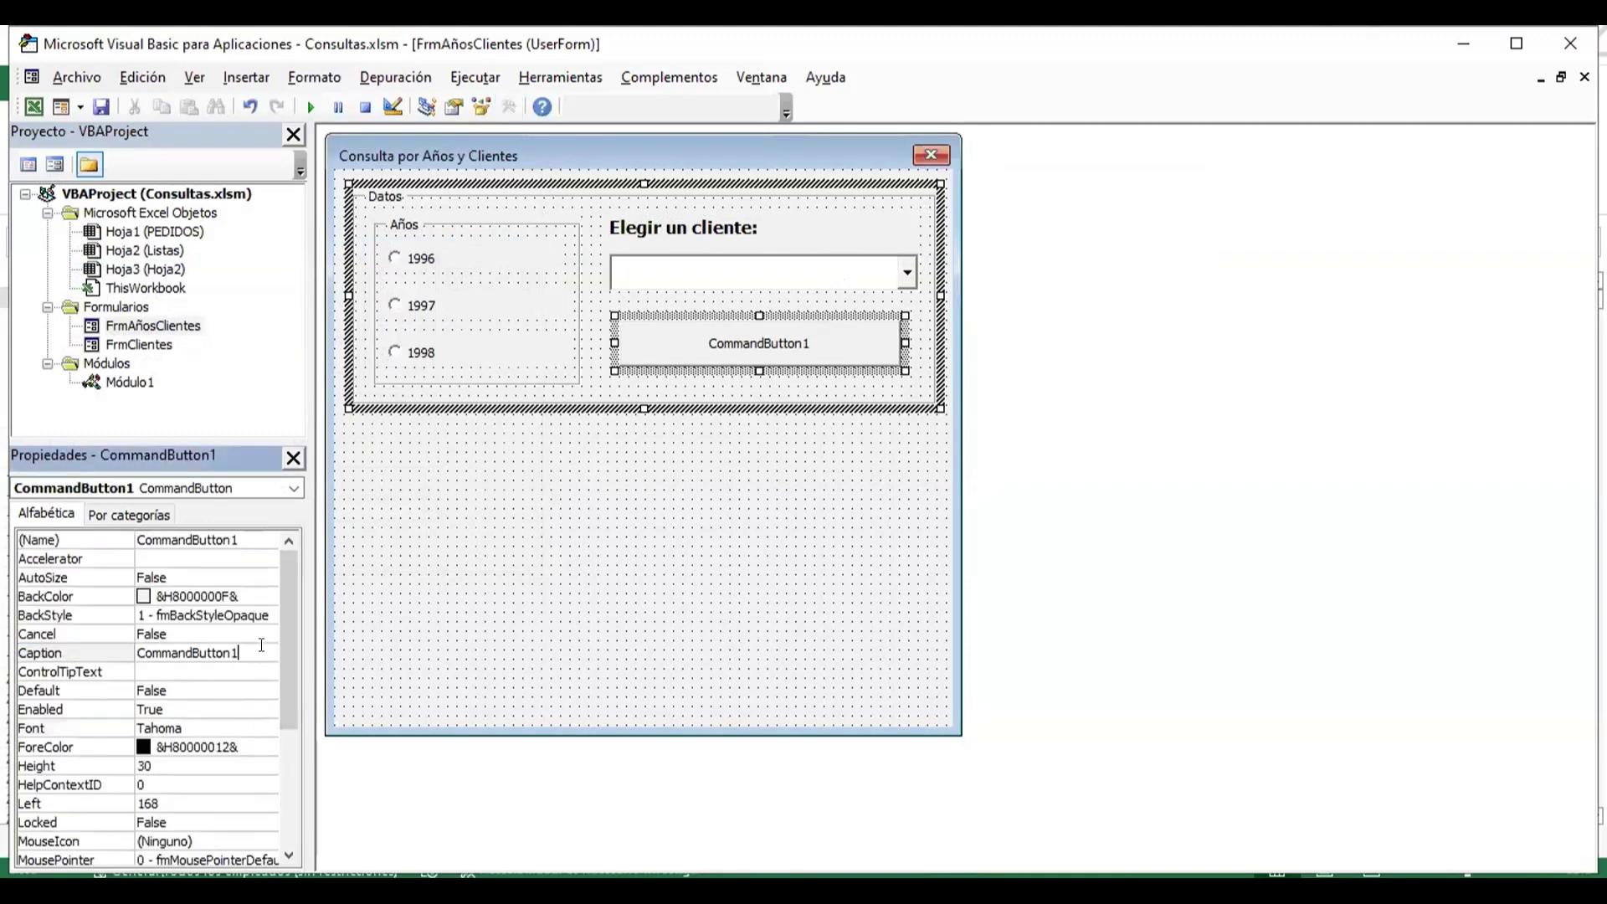
pyautogui.write('Co')
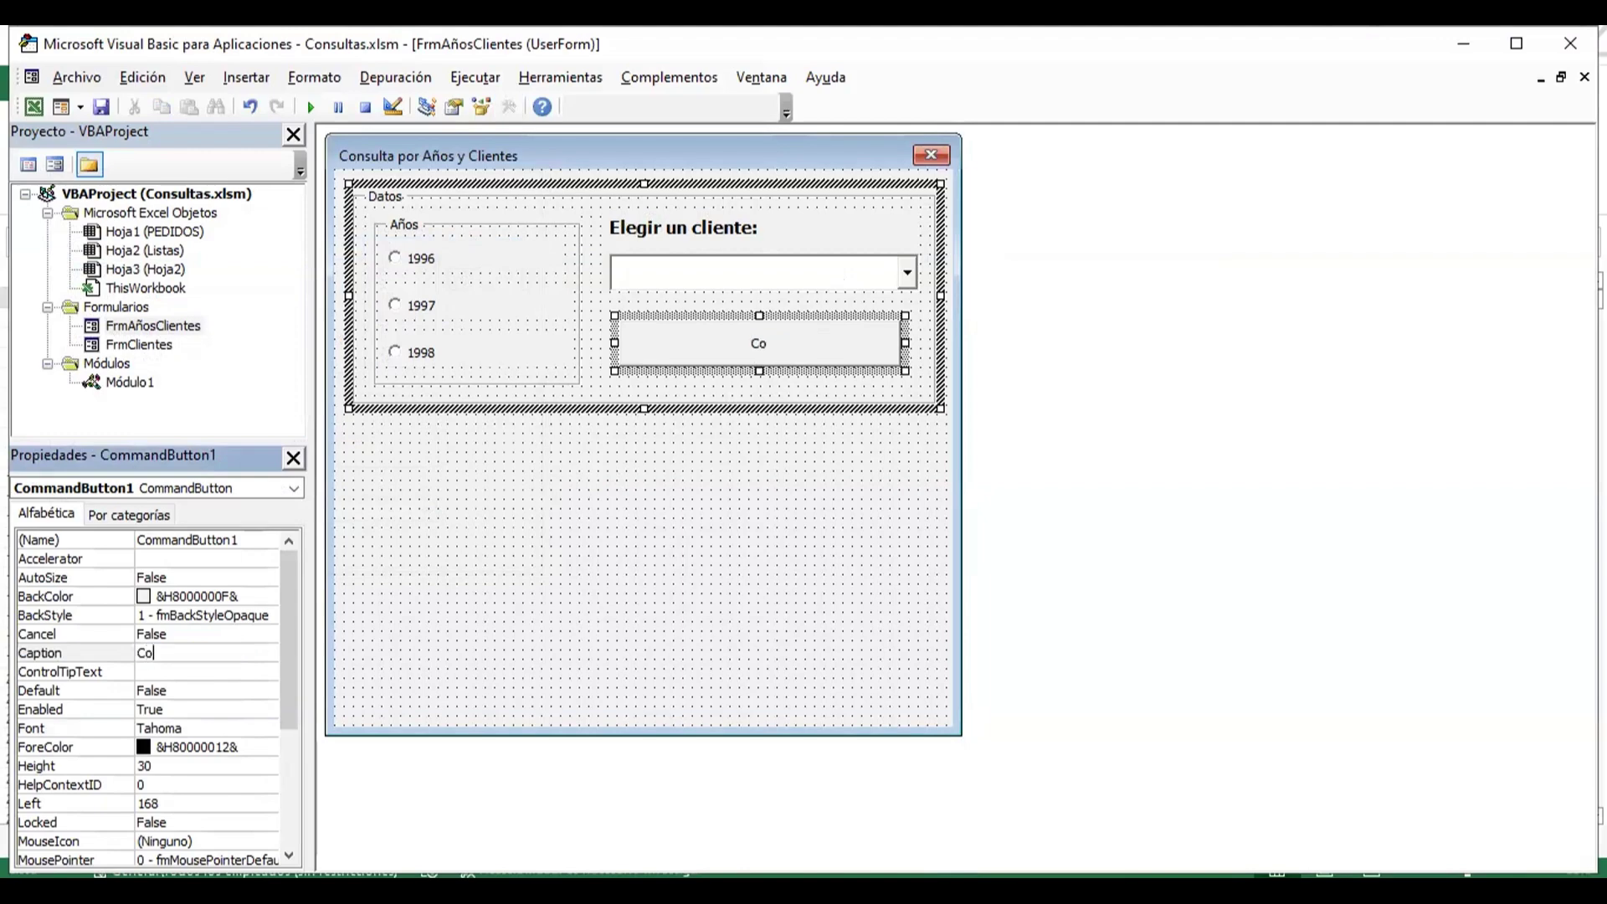
pyautogui.write('nsulta')
pyautogui.press('Return')
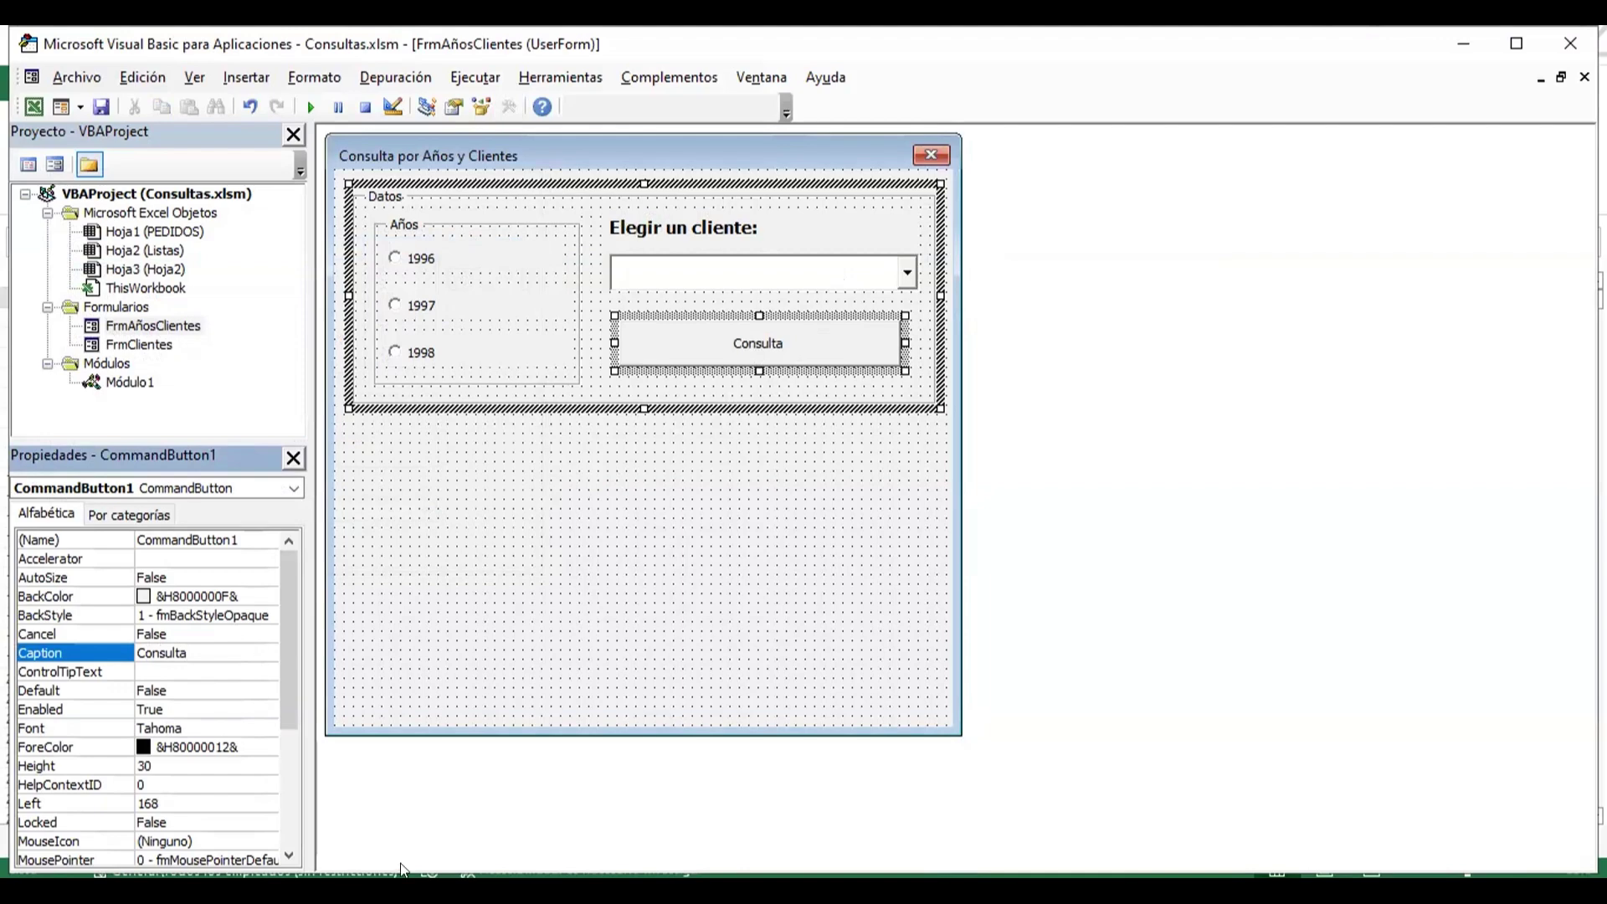
pyautogui.click(610, 568)
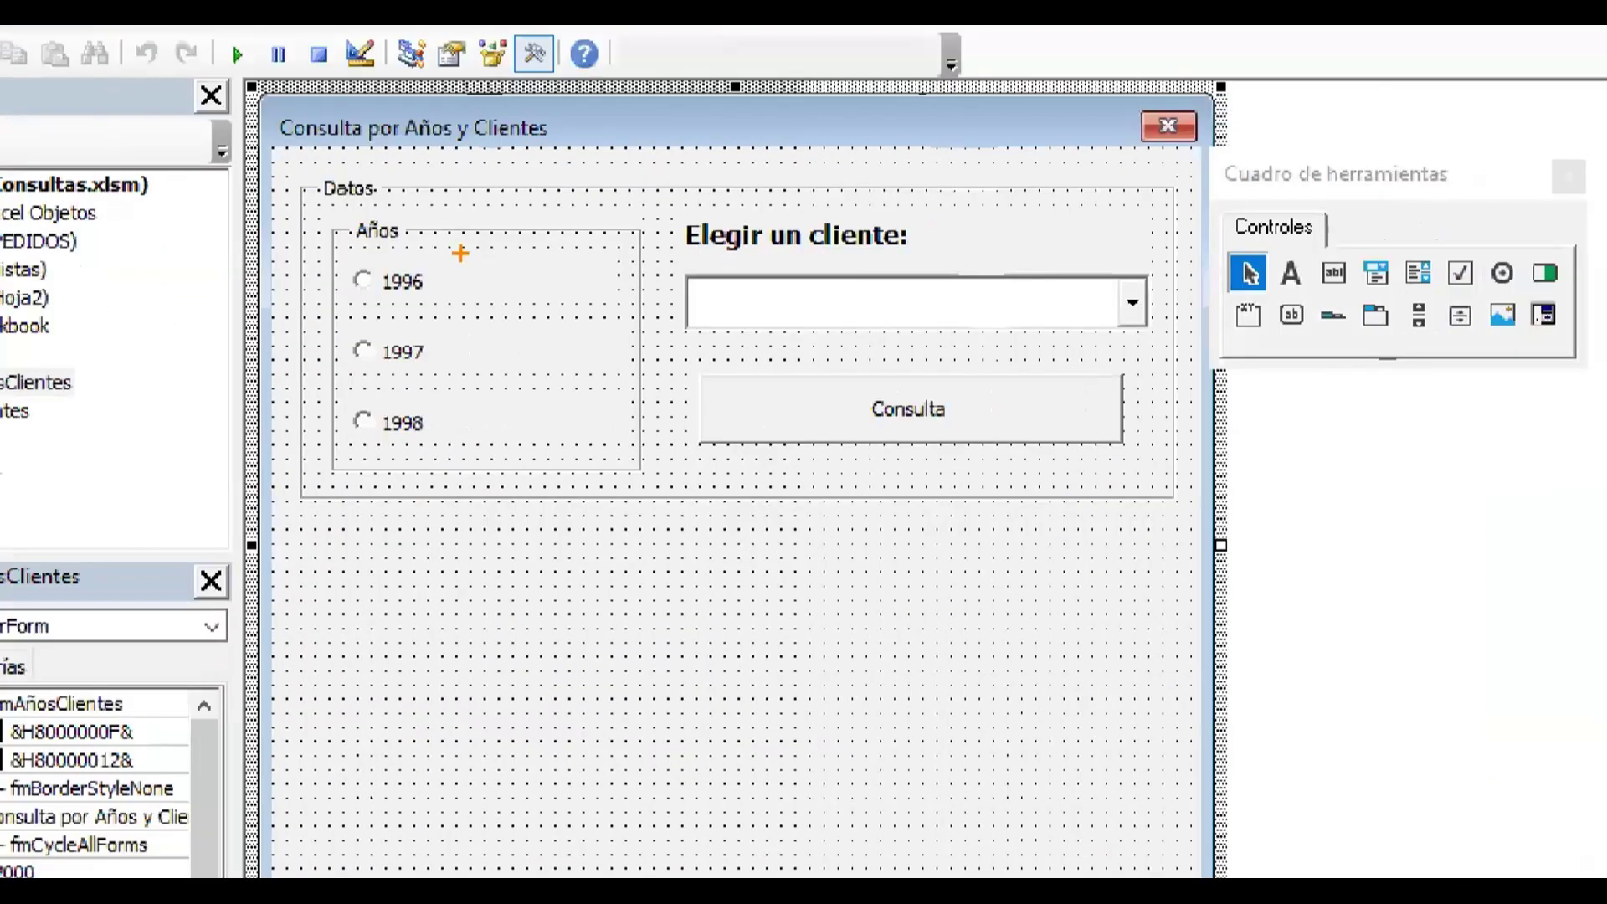
# - Annotate the year options with planned names Opt1996, Opt1997 and Opt1998
pyautogui.moveTo(453, 281); pyautogui.dragTo(553, 186)
pyautogui.moveTo(578, 183); pyautogui.dragTo(569, 138)
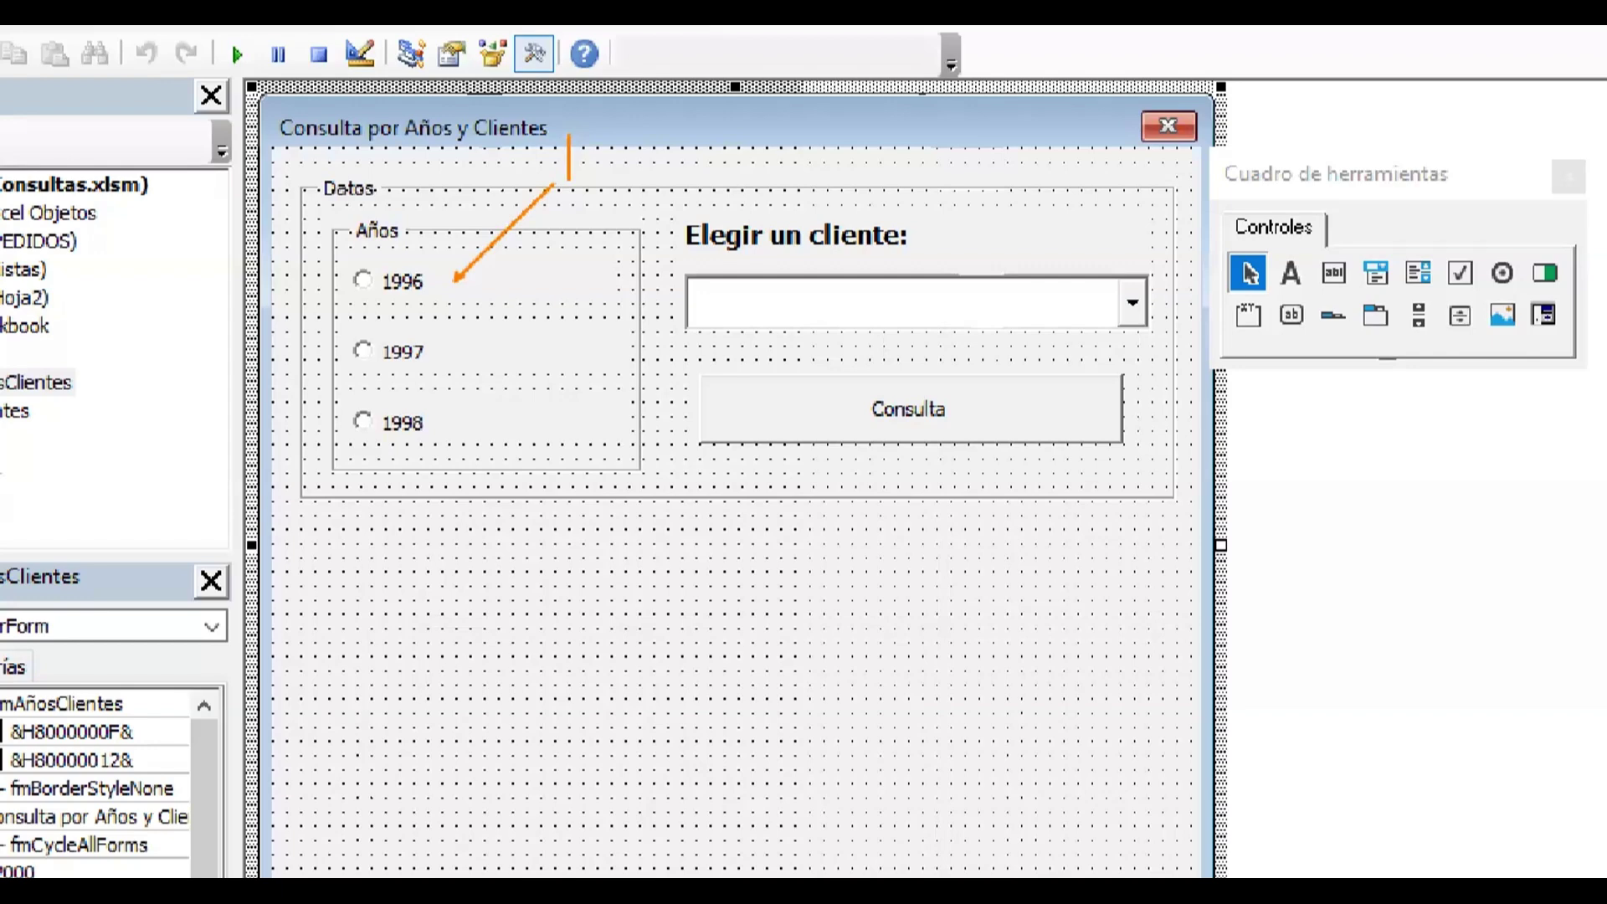
pyautogui.write('Opt')
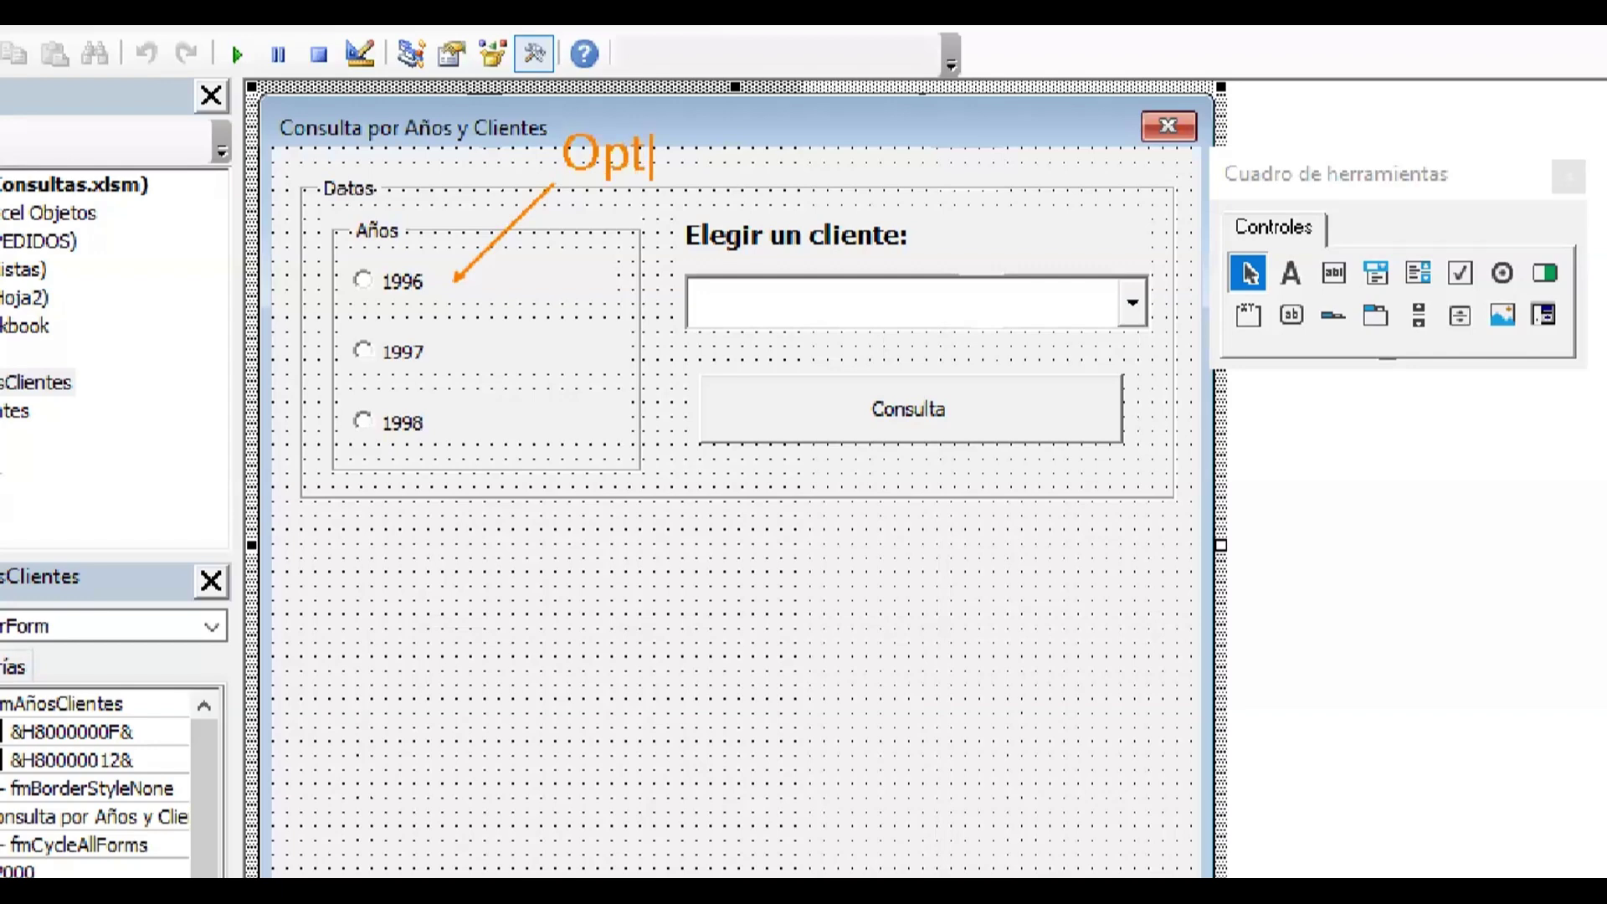
pyautogui.write('11')
pyautogui.press('BackSpace')
pyautogui.write('996')
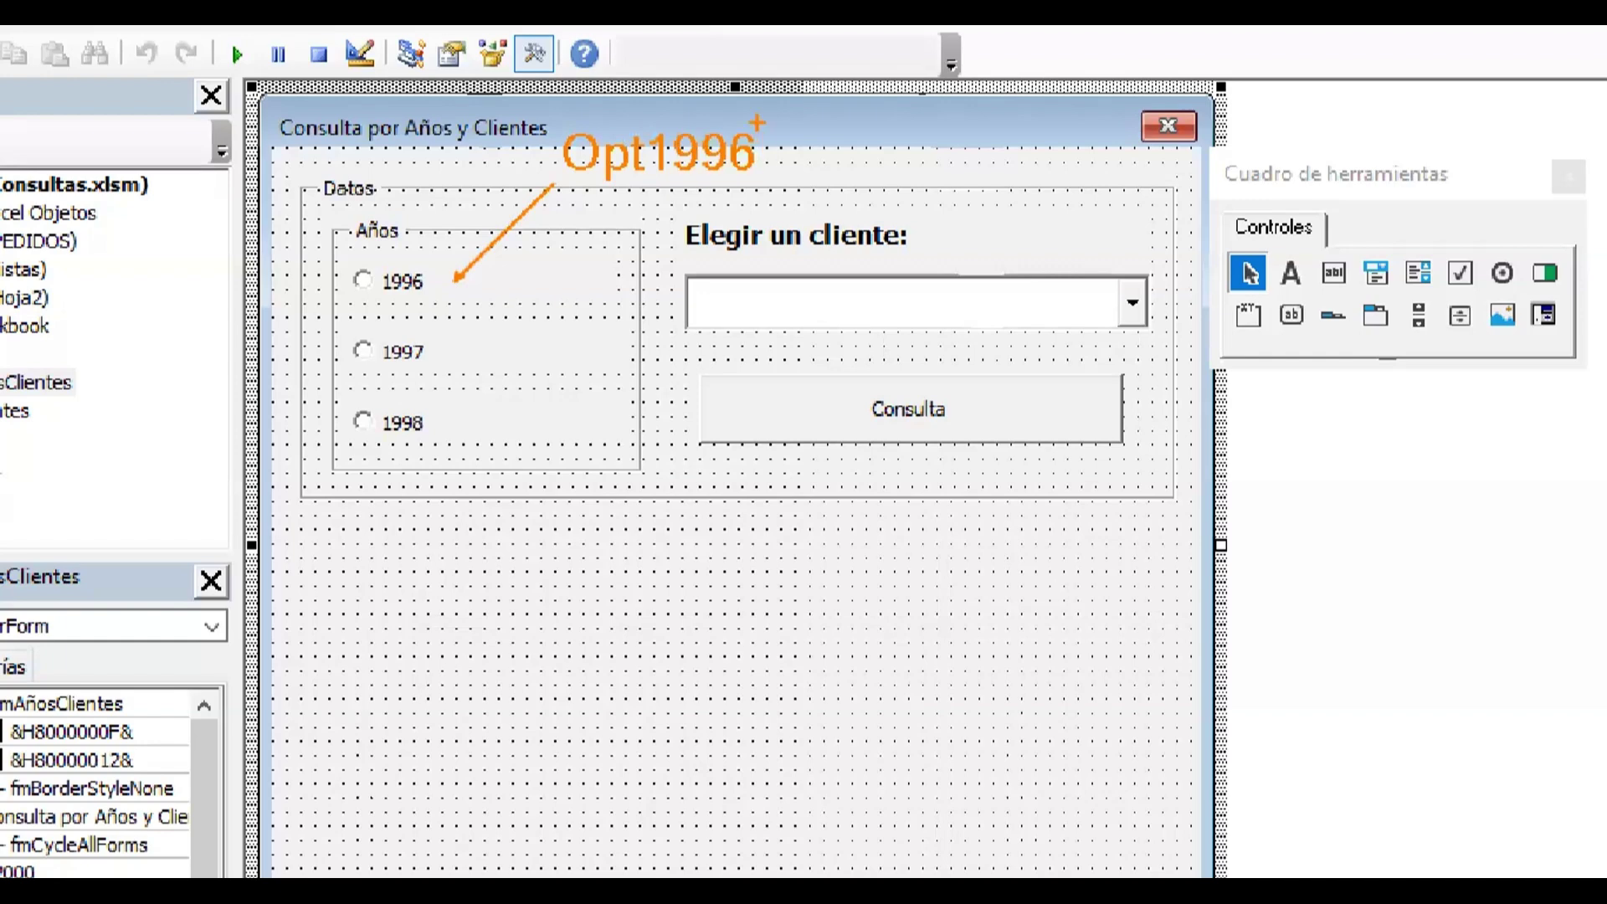
pyautogui.moveTo(460, 353); pyautogui.dragTo(484, 355)
pyautogui.press('t')
pyautogui.write('Op')
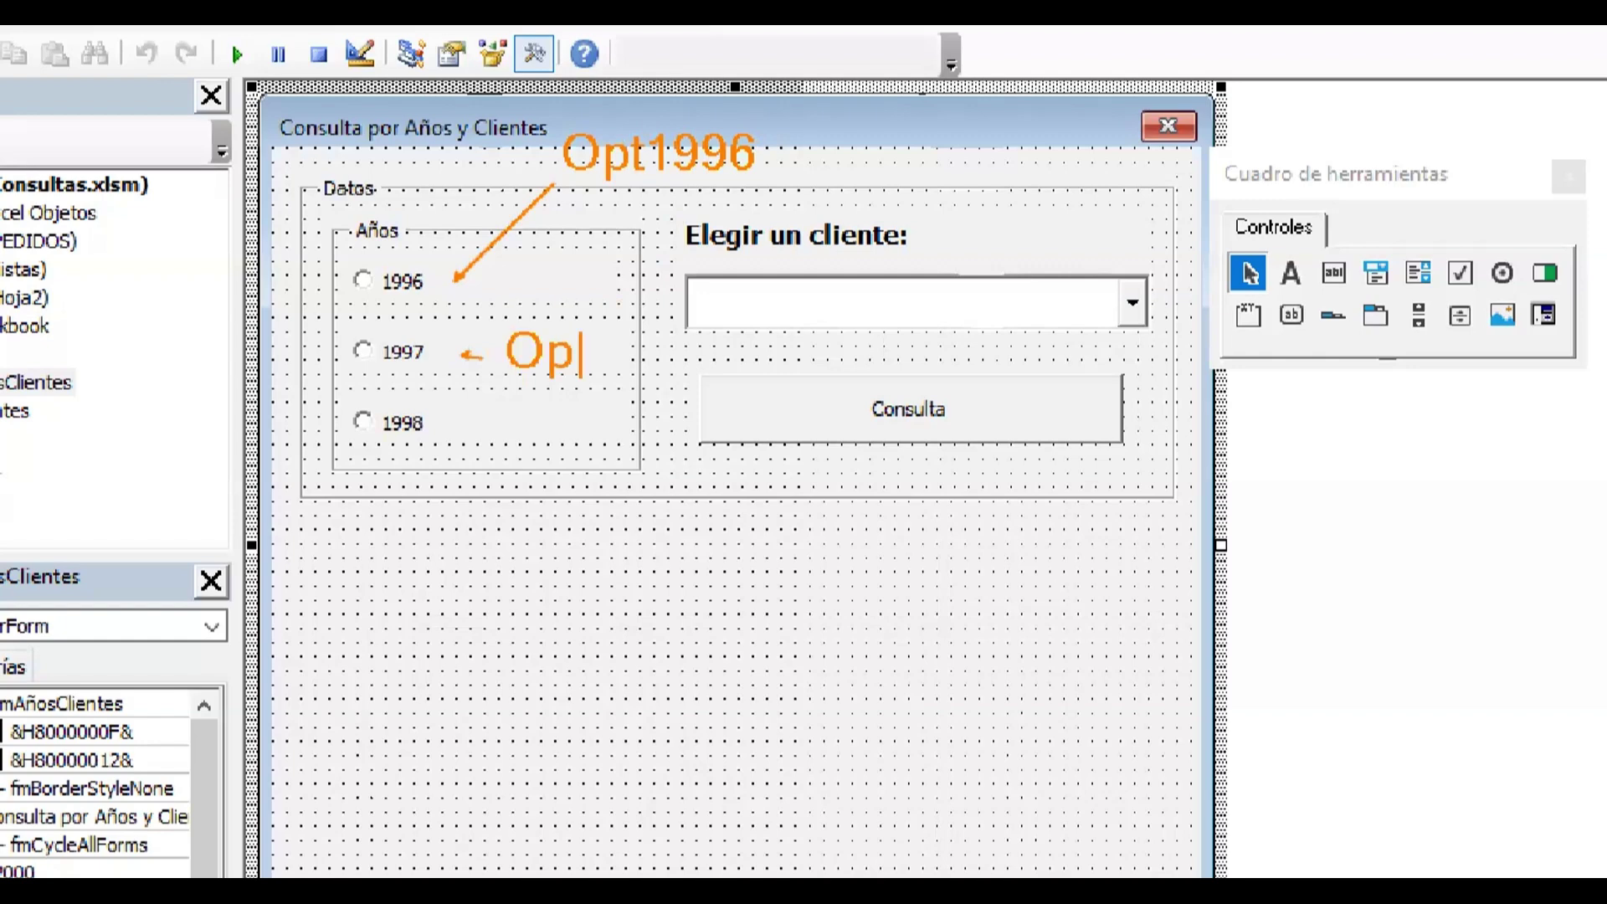
pyautogui.write('t199')
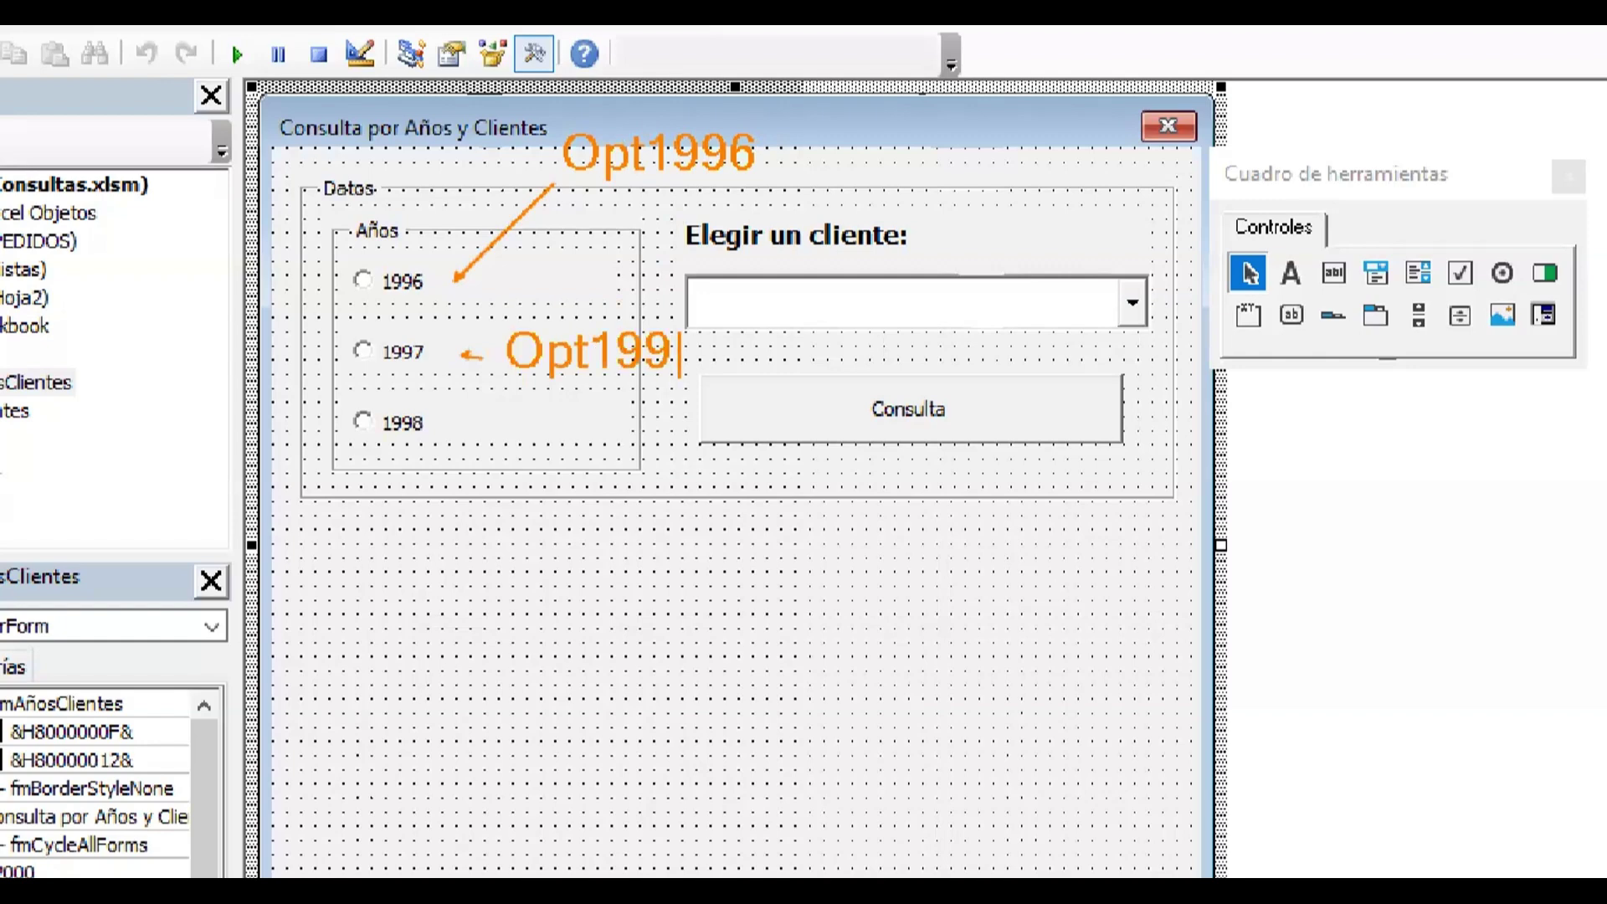
pyautogui.write('7')
pyautogui.press('Escape')
pyautogui.moveTo(446, 433); pyautogui.dragTo(490, 494)
pyautogui.click(551, 524)
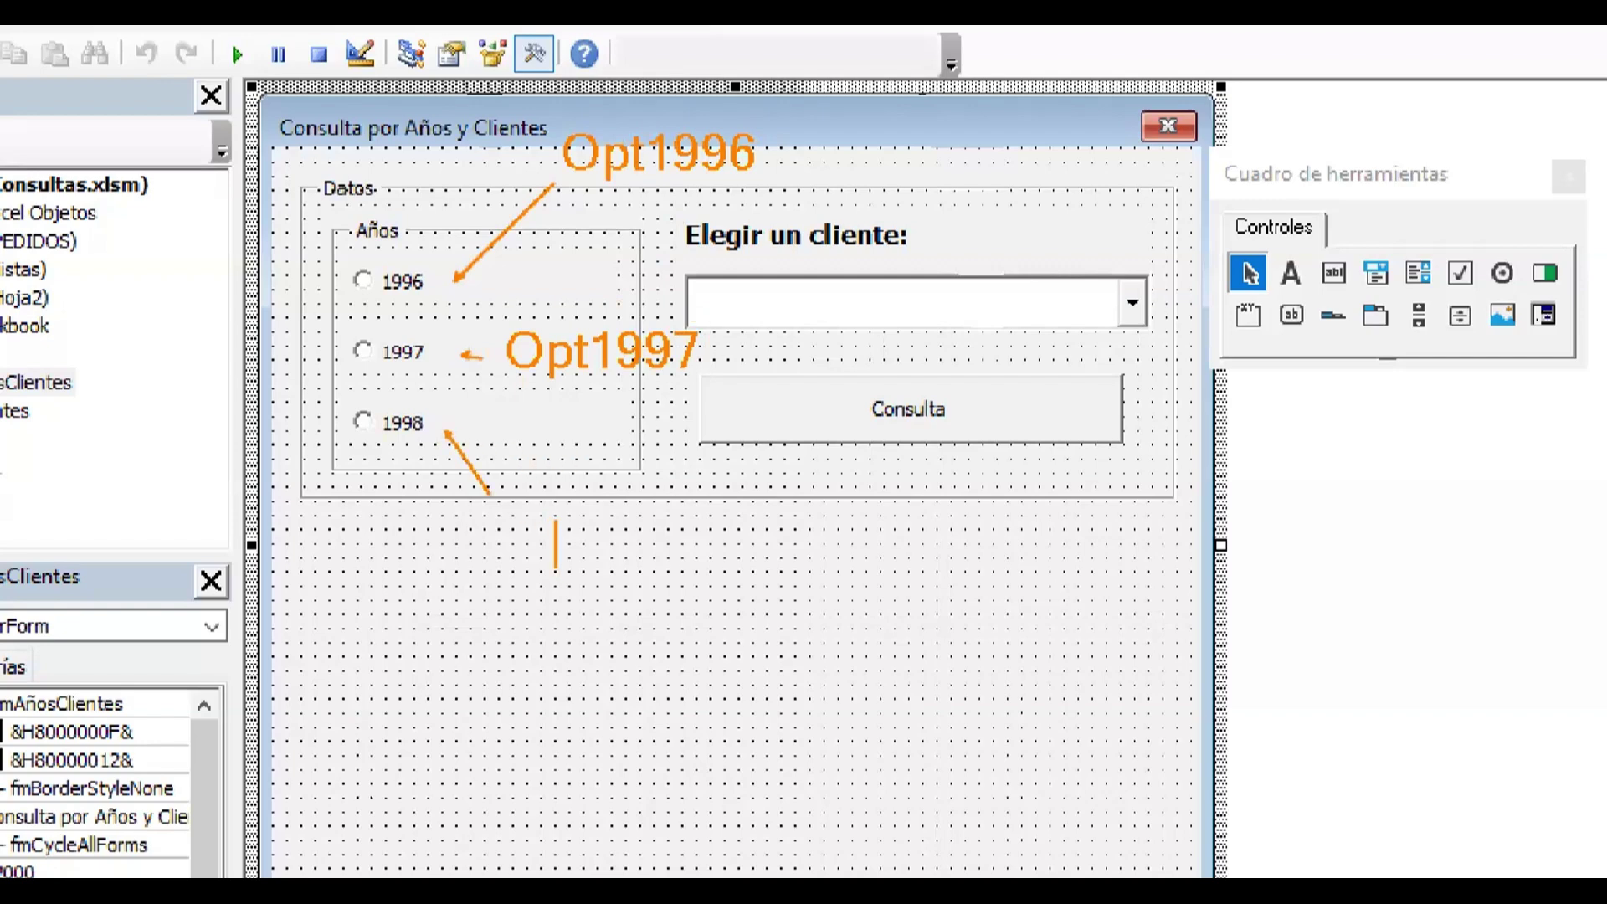
pyautogui.write('Opt')
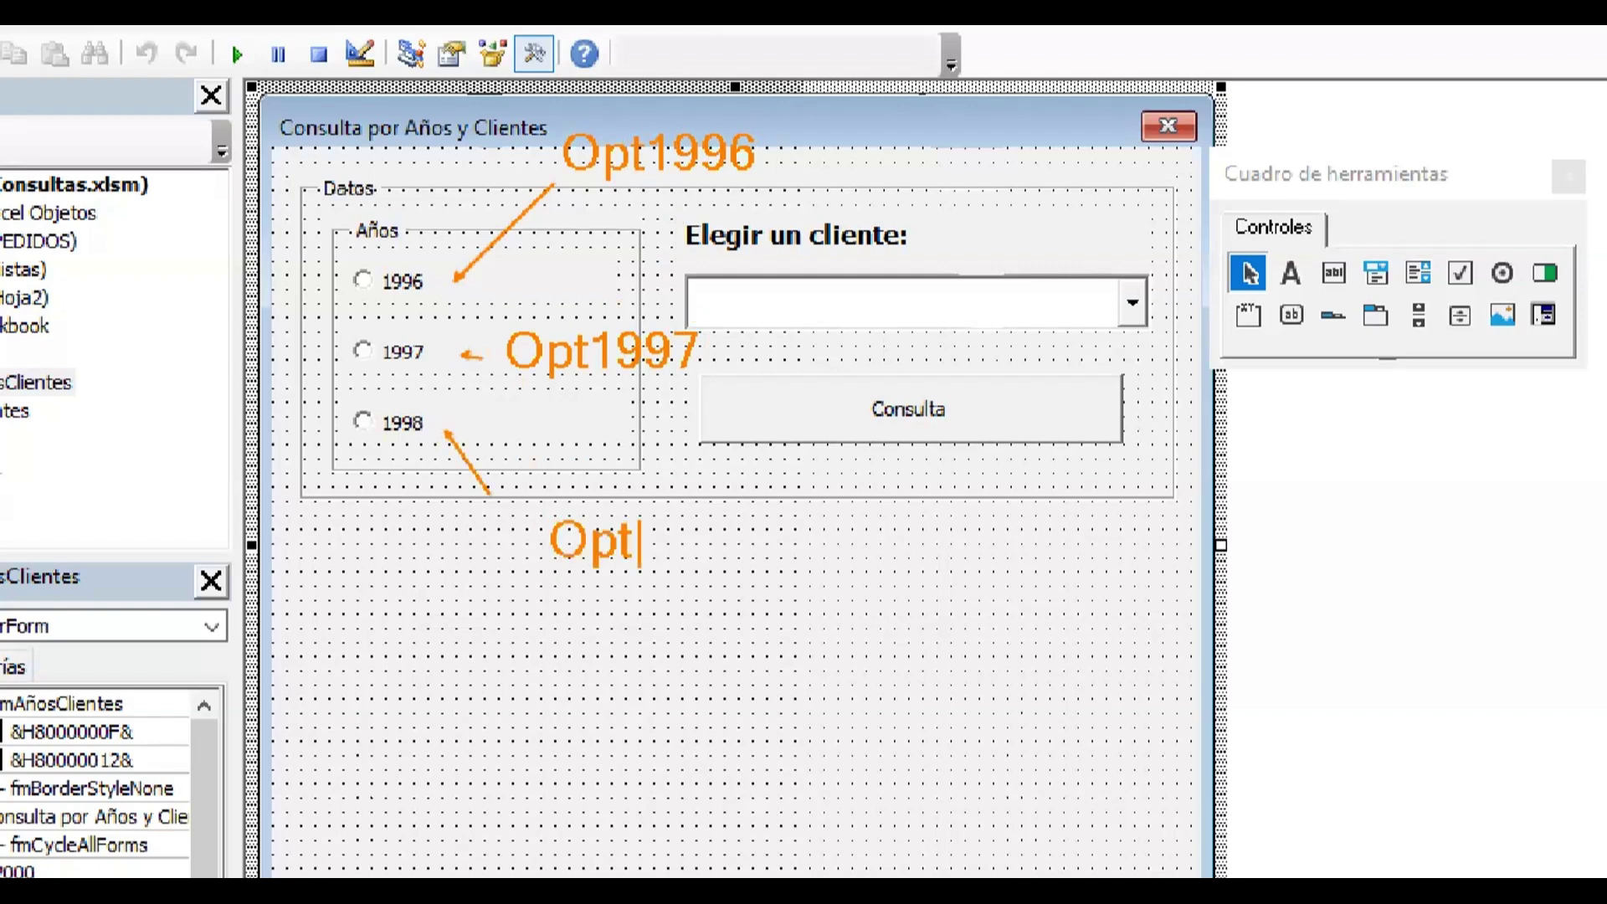
pyautogui.write('1998')
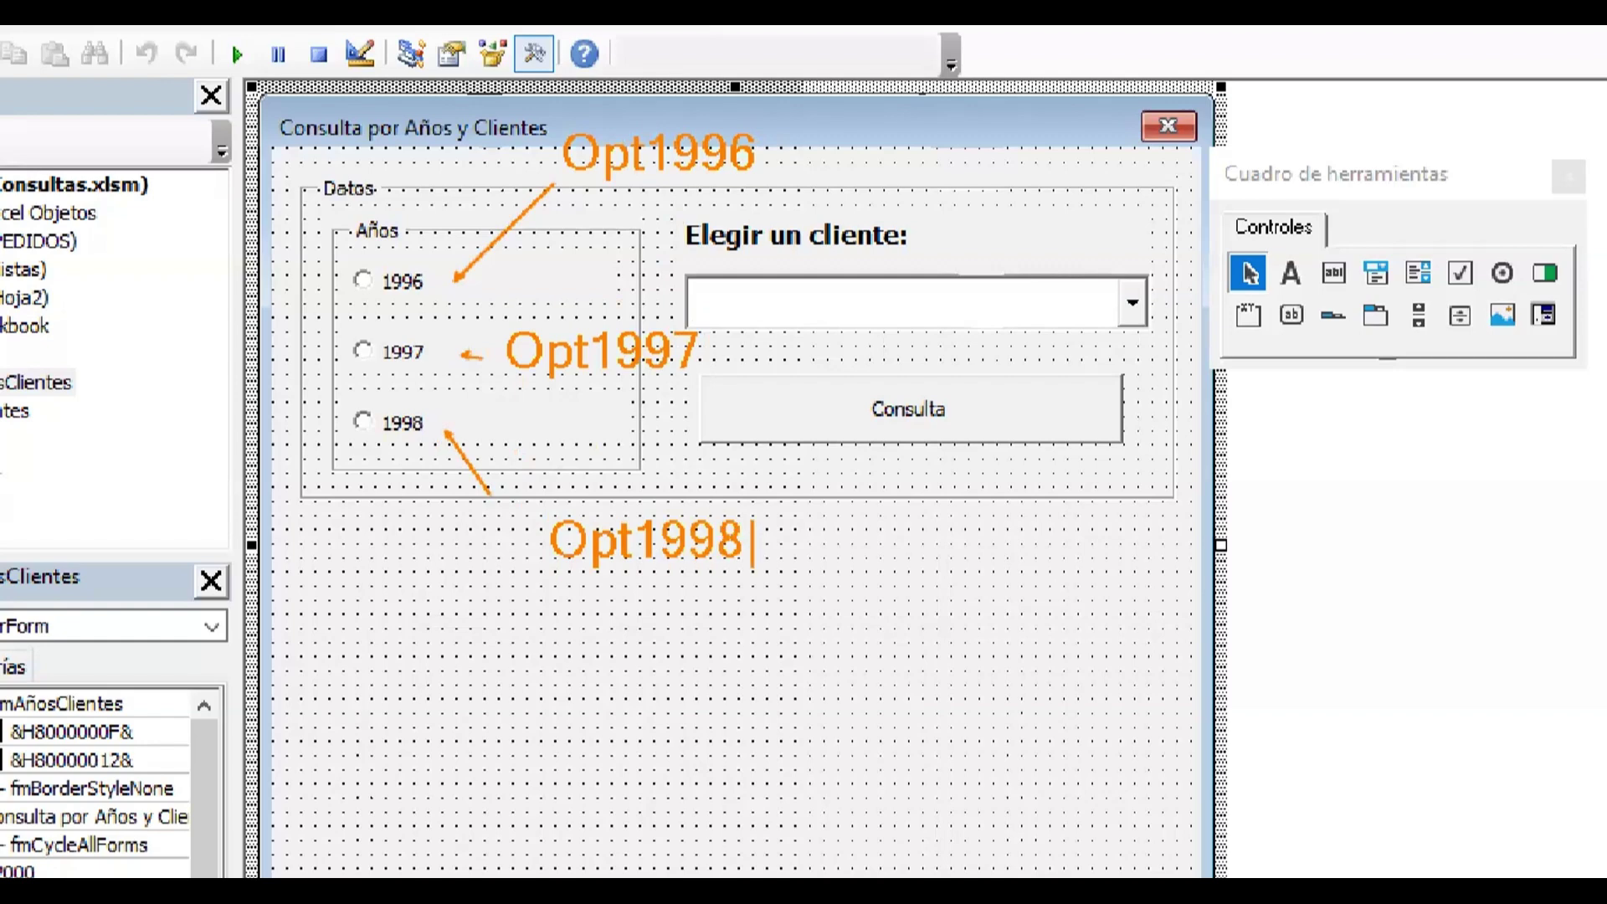
pyautogui.press('Escape')
# - Annotate the combo box as CboClientes and the Consulta button as BtnConsulta
pyautogui.moveTo(1071, 315); pyautogui.dragTo(1237, 519)
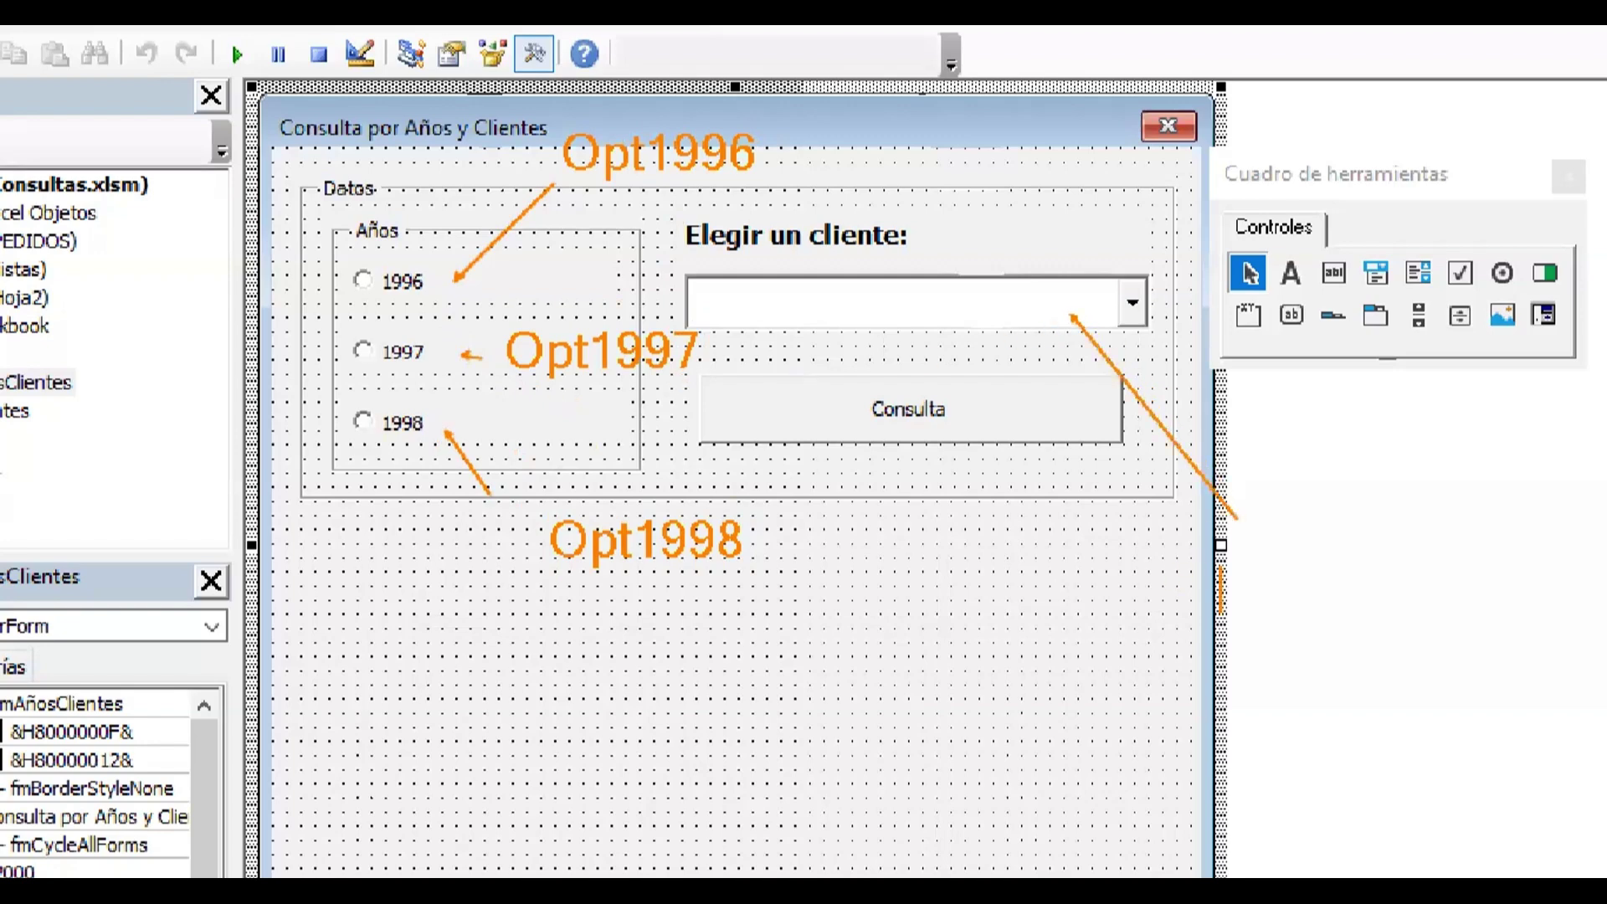
pyautogui.write('t')
pyautogui.write('C')
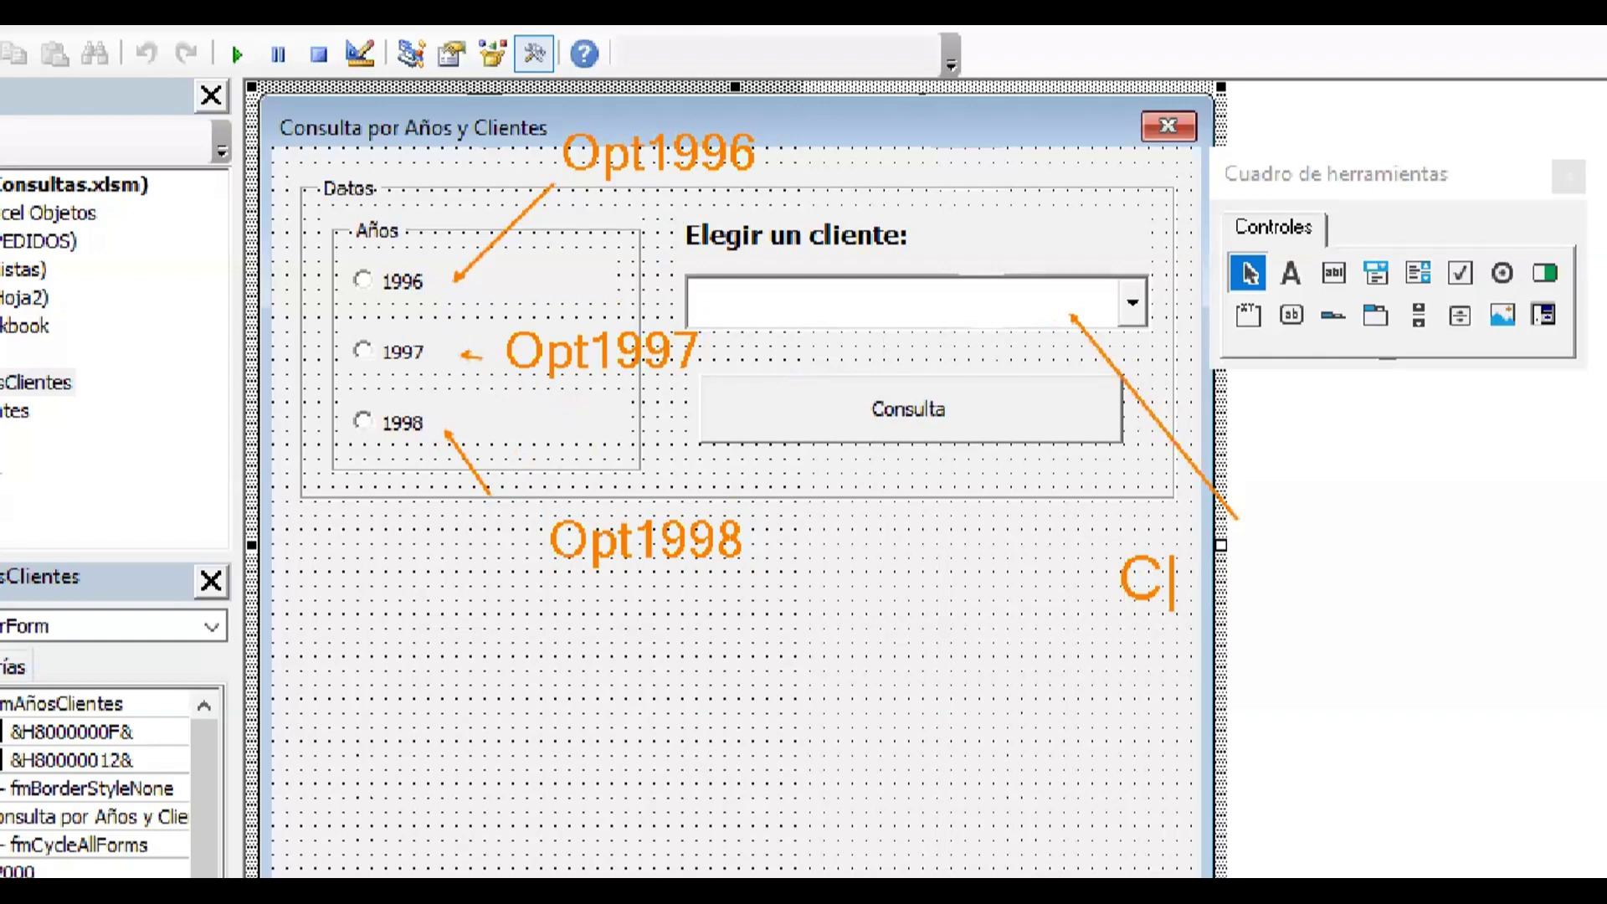
pyautogui.write('boc')
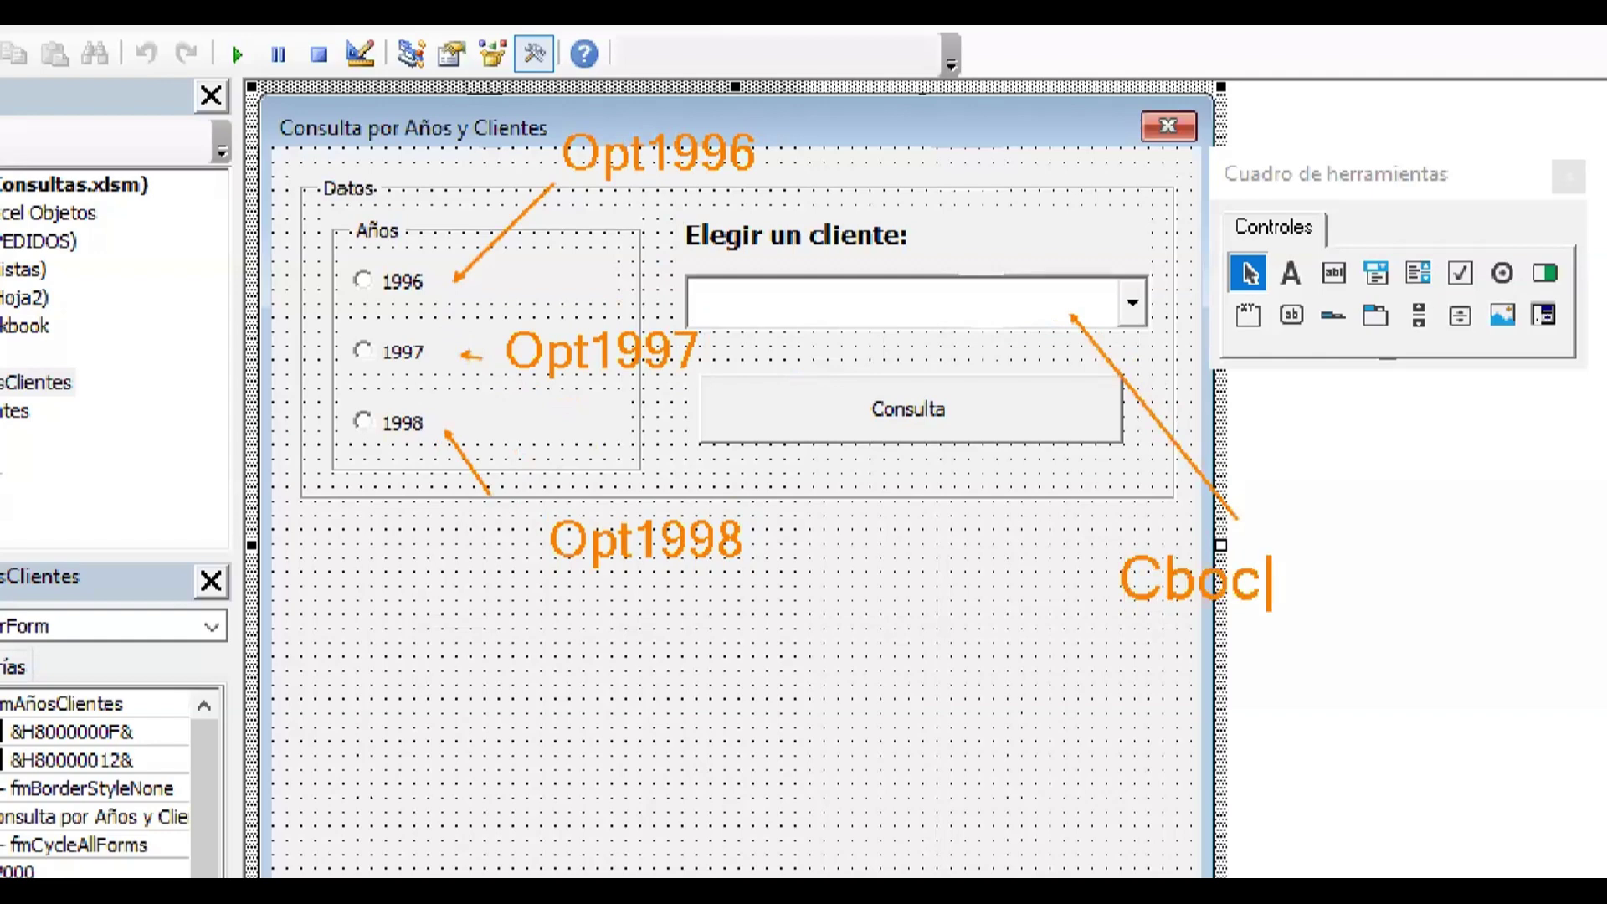
pyautogui.press('BackSpace')
pyautogui.write('Client')
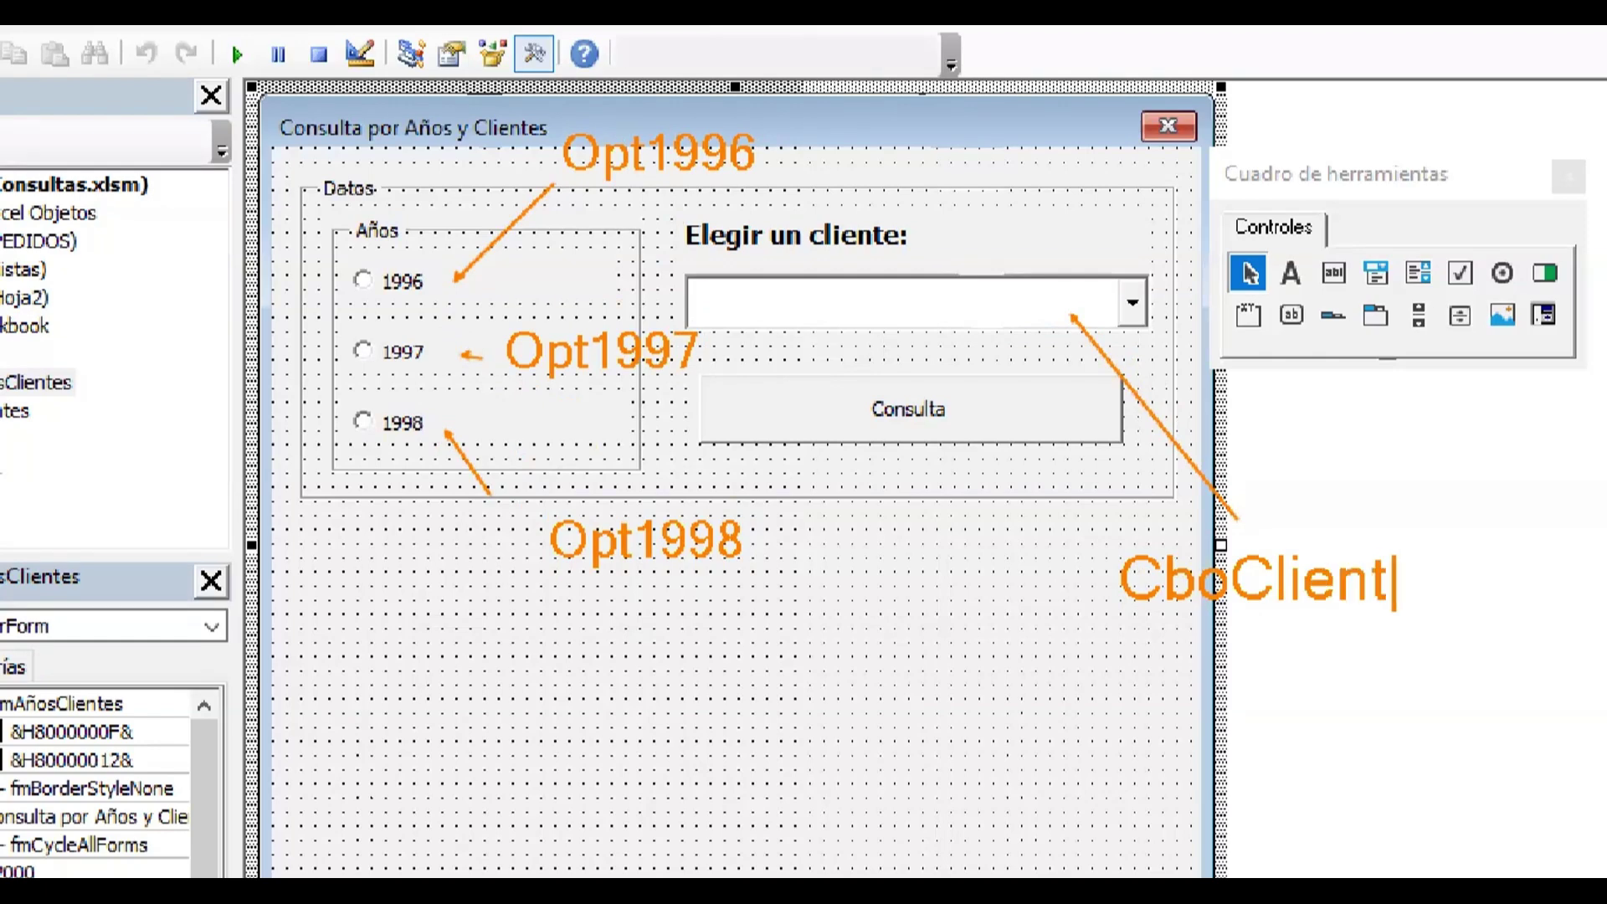
pyautogui.write('es')
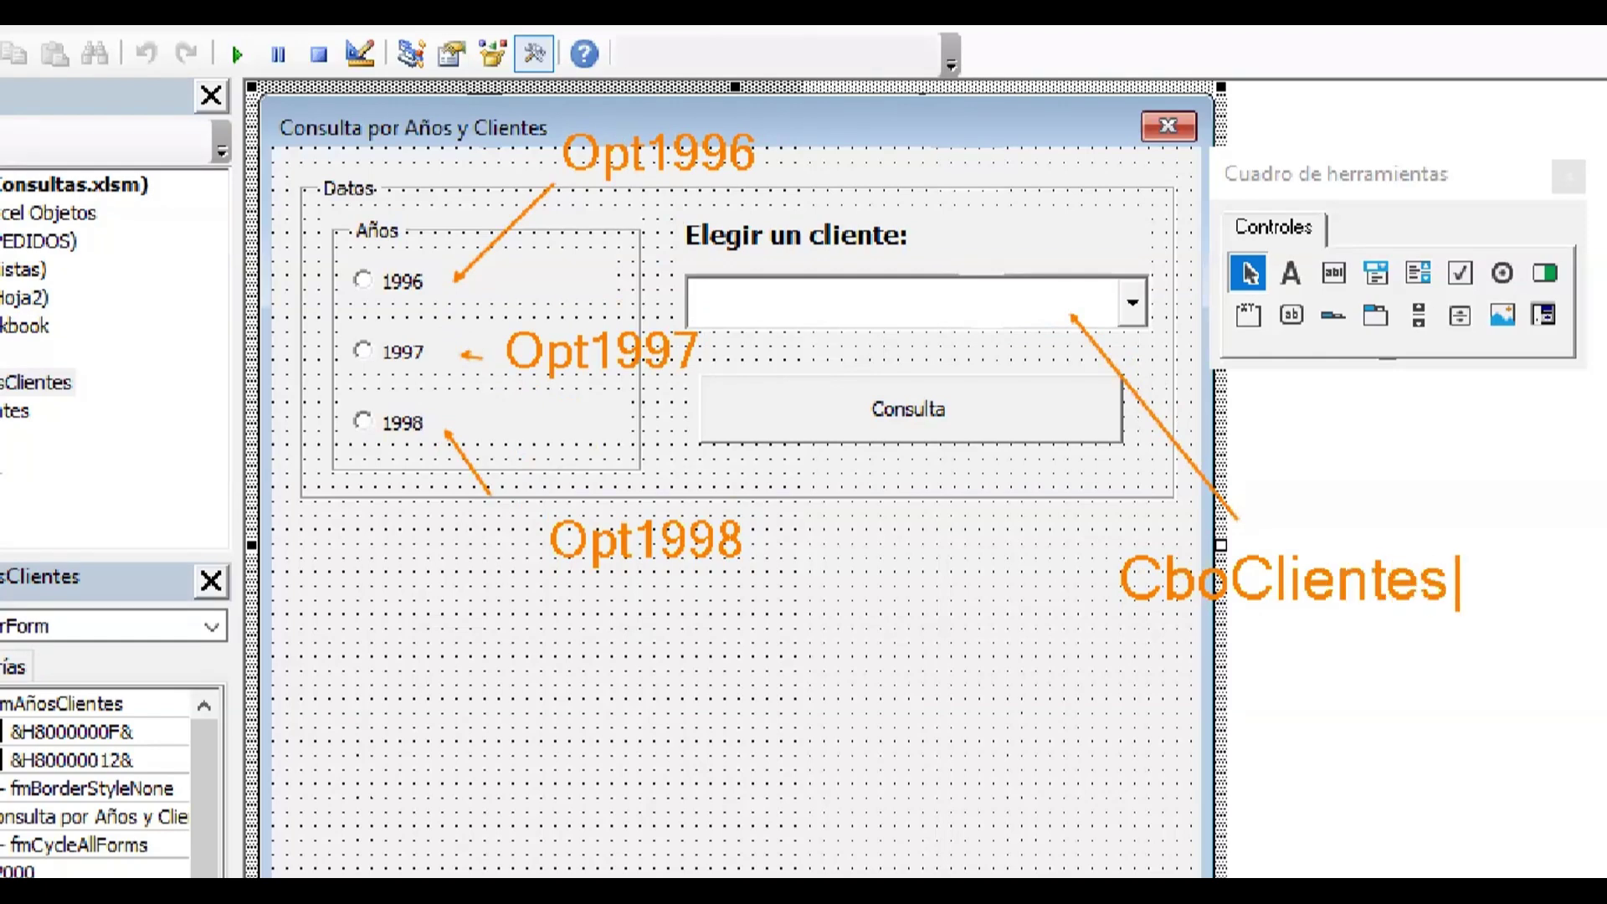
pyautogui.moveTo(886, 431)
pyautogui.mouseDown()
pyautogui.moveTo(885, 734)
pyautogui.moveTo(861, 798)
pyautogui.mouseUp()
pyautogui.write('Bt')
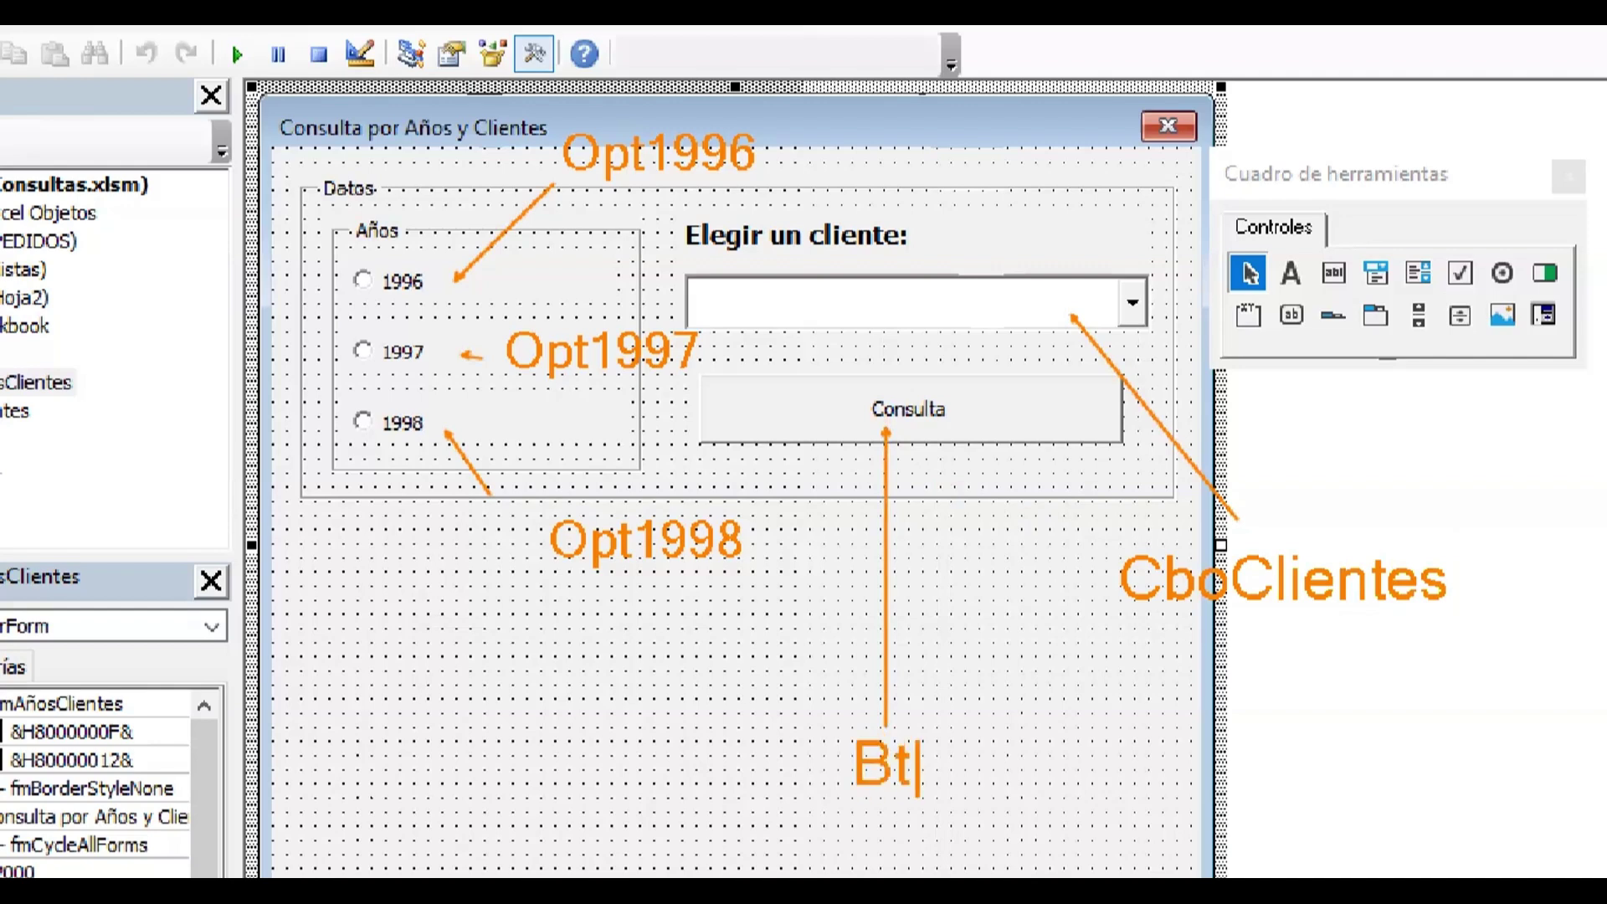
pyautogui.write('nConsu')
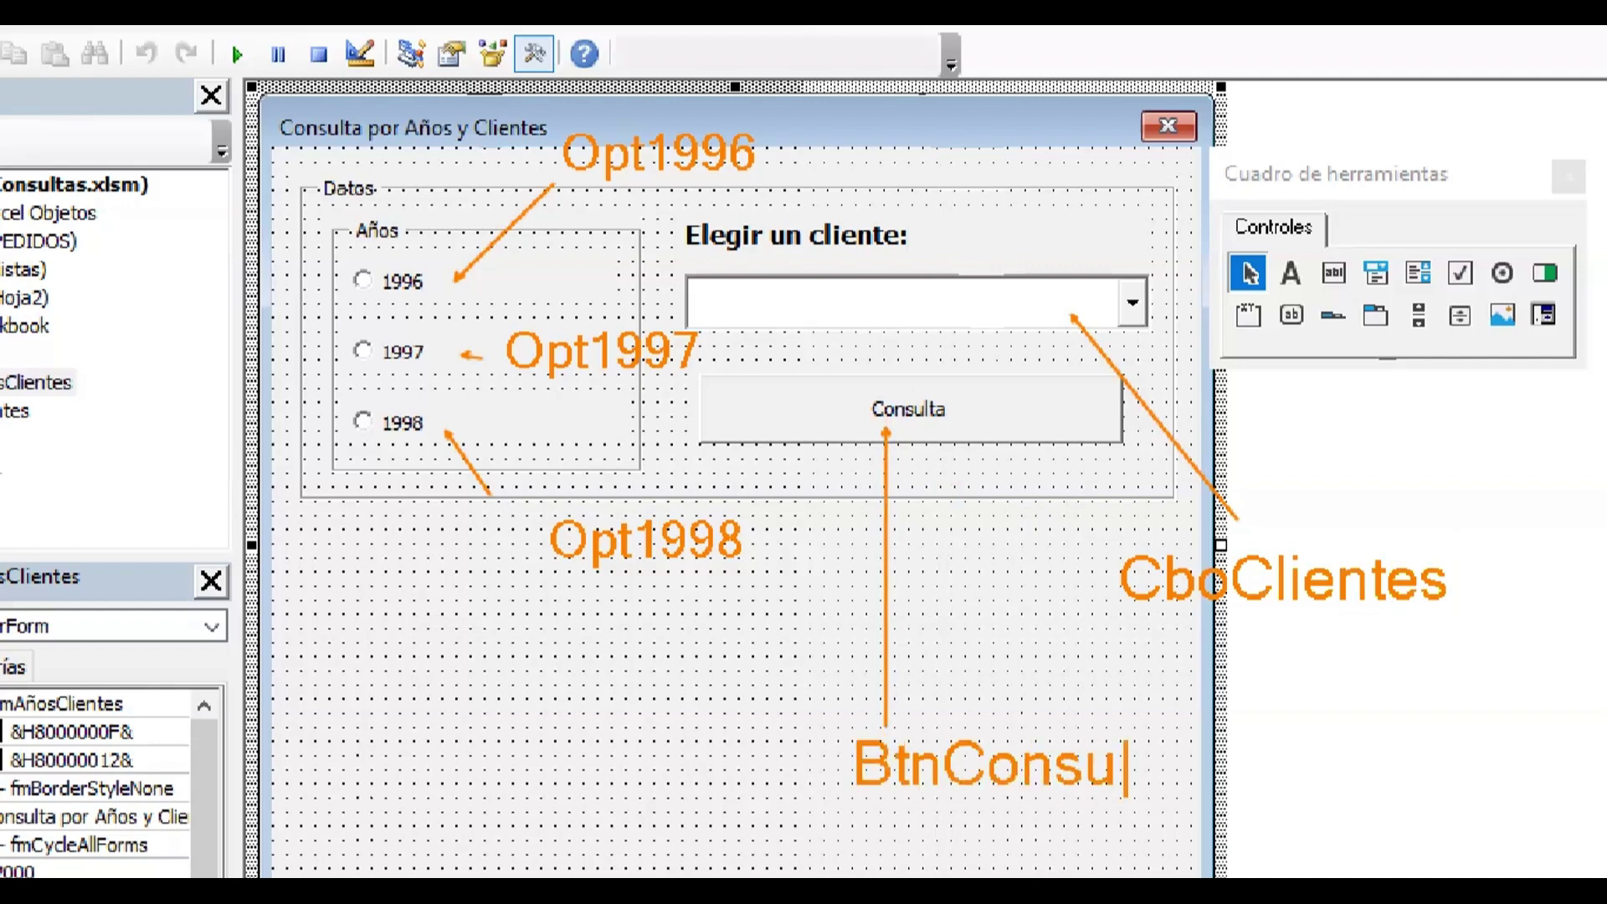
pyautogui.write('lta')
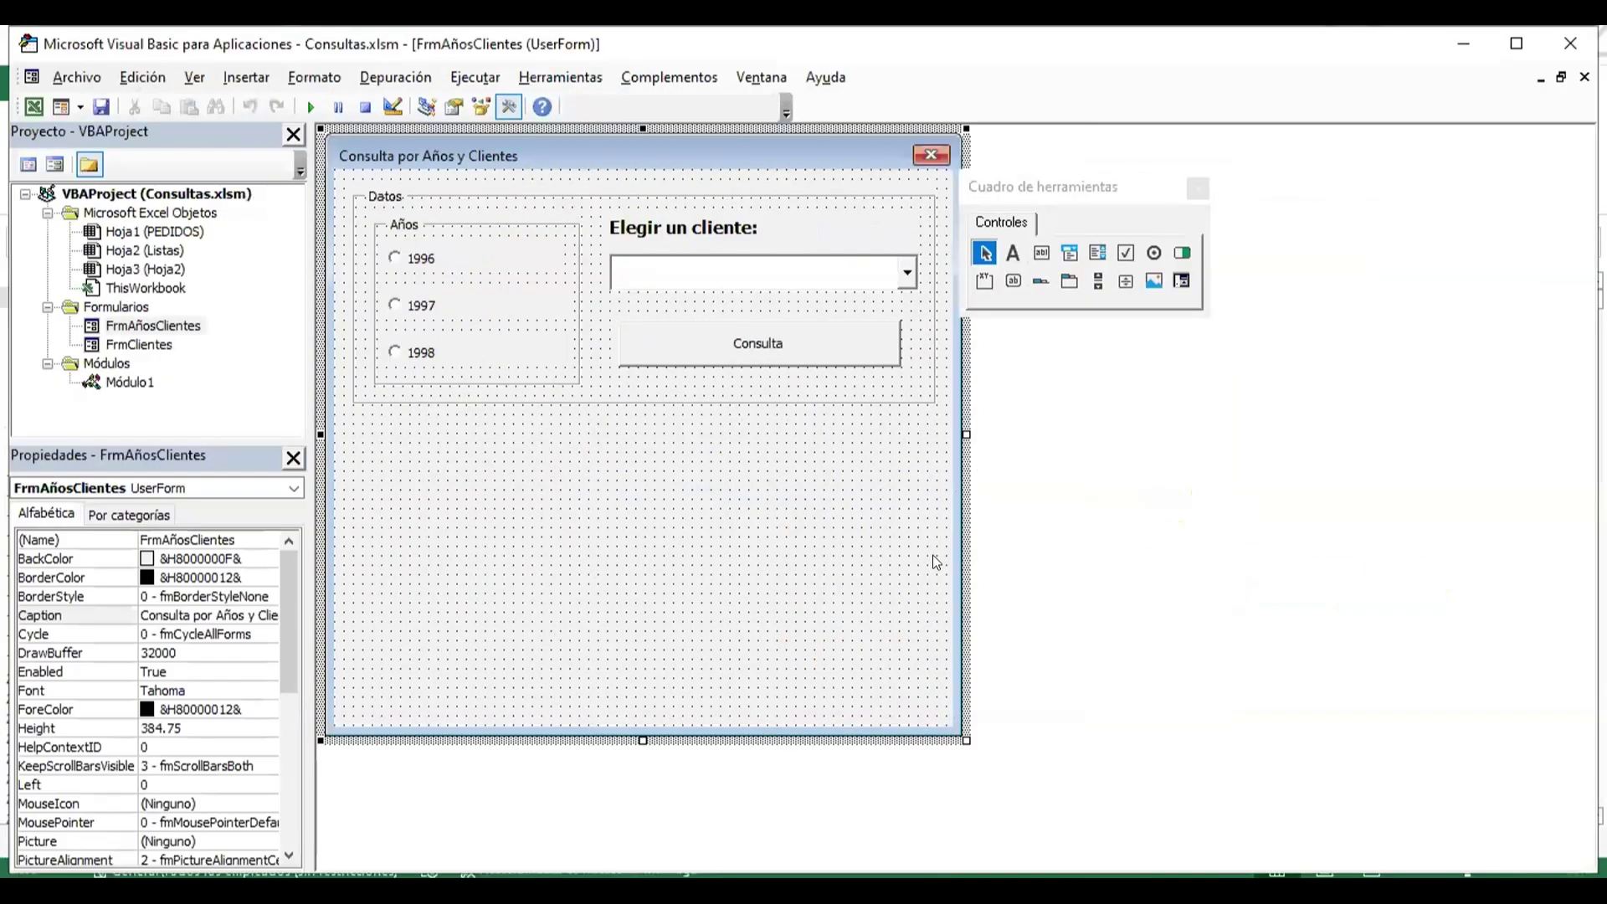
# - Set the (Name) of the 1996, 1997 and 1998 options to Opt1996, Opt1997 and Opt1998
pyautogui.click(452, 256)
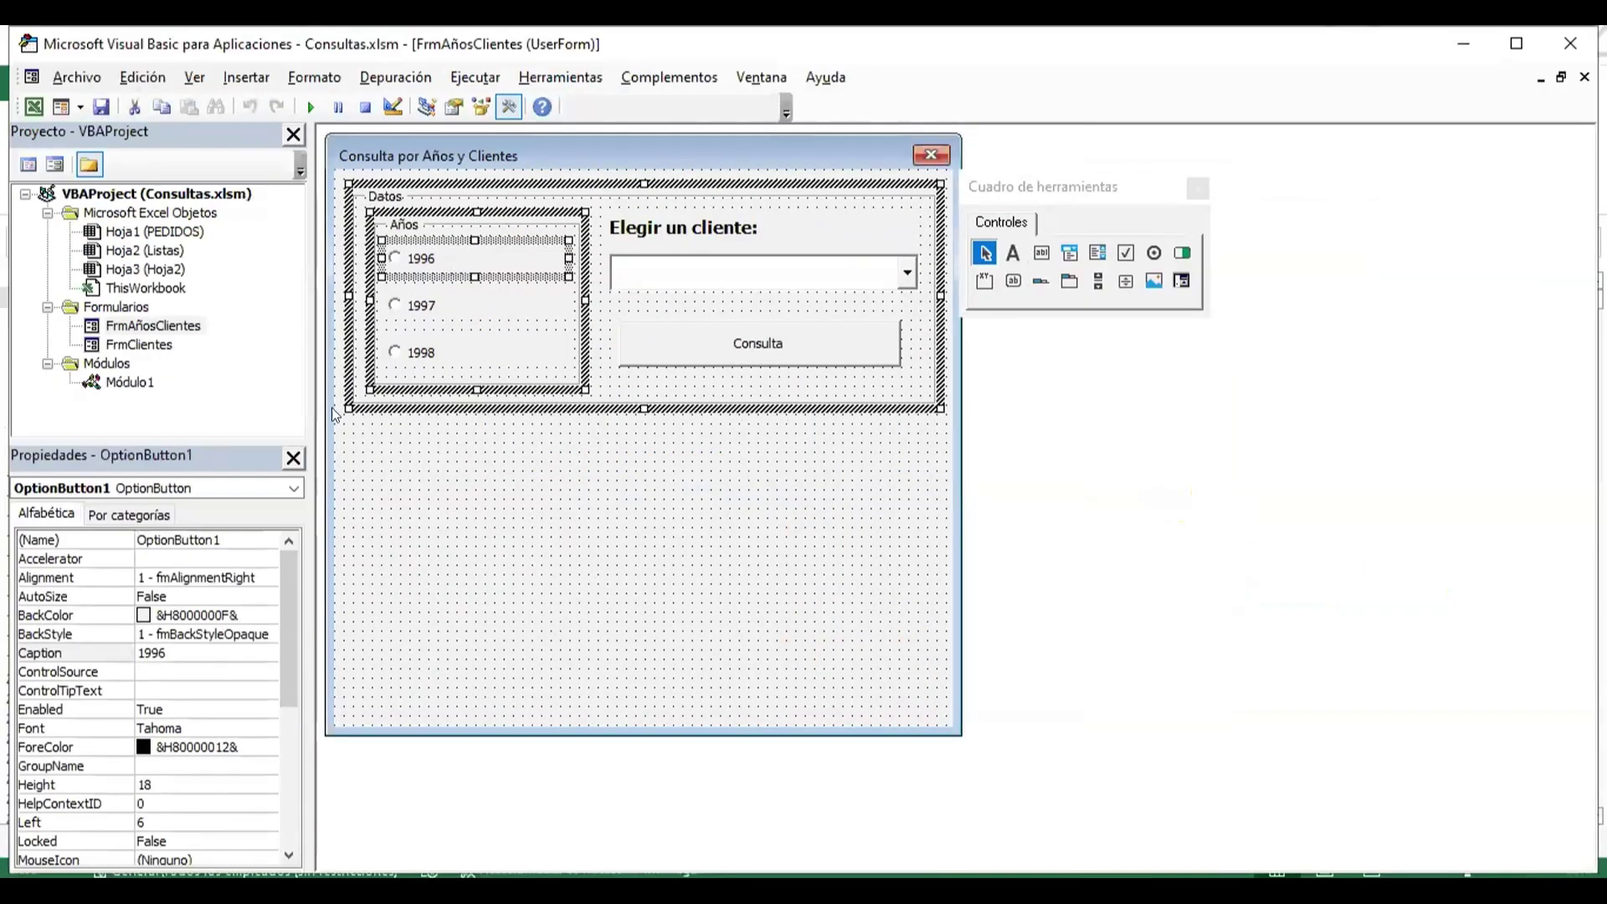
pyautogui.doubleClick(249, 540)
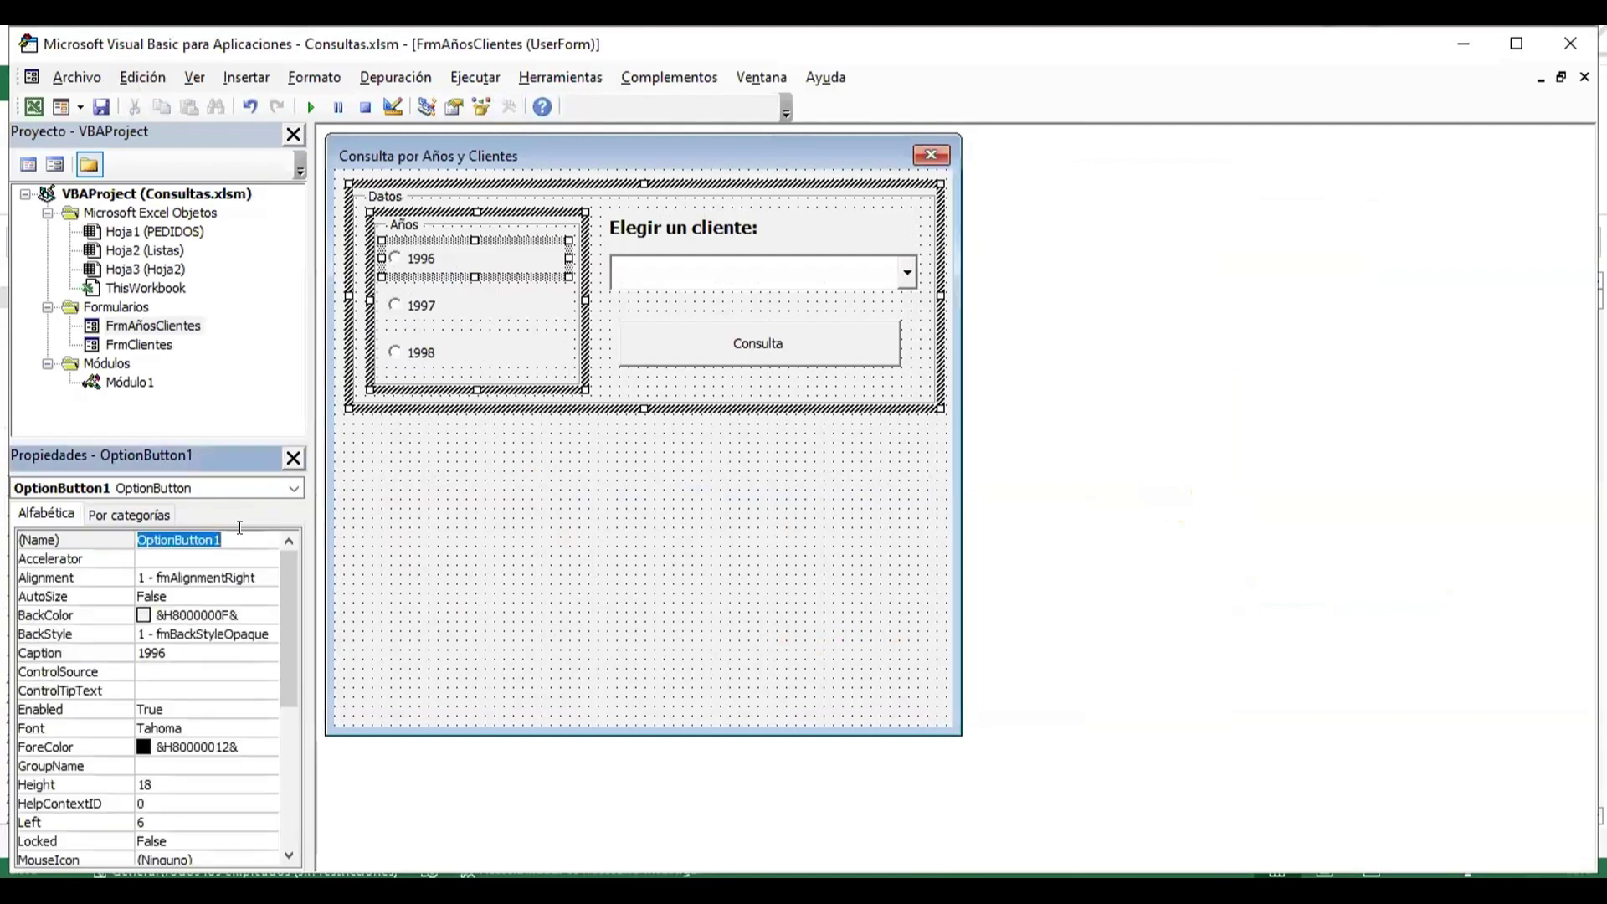
pyautogui.write('Opt1')
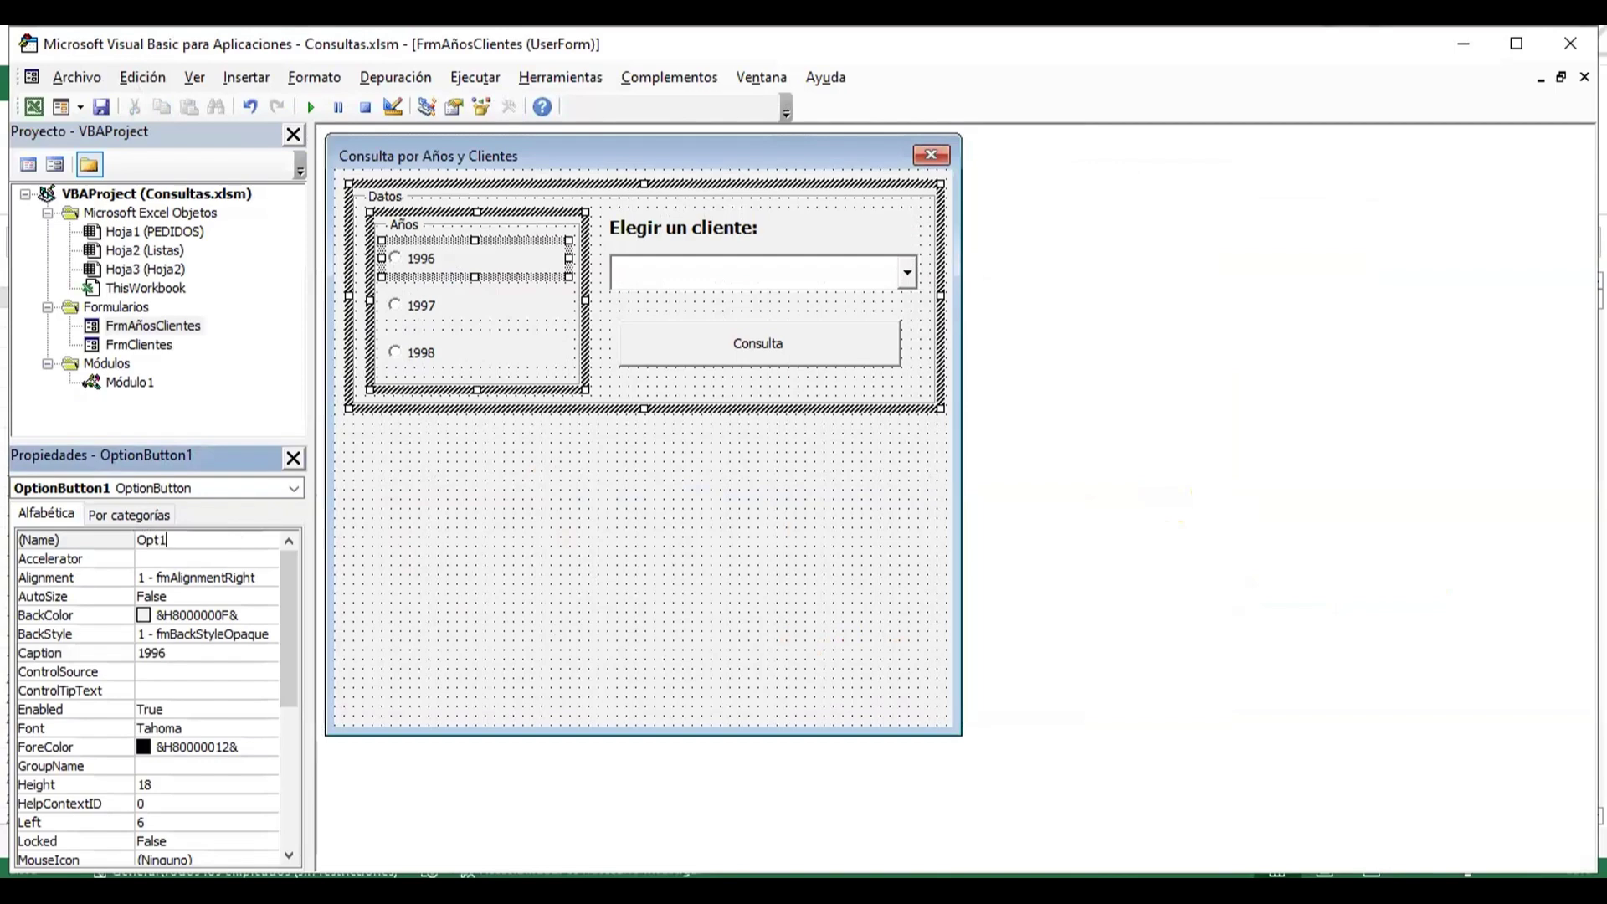
pyautogui.write('996')
pyautogui.press('Return')
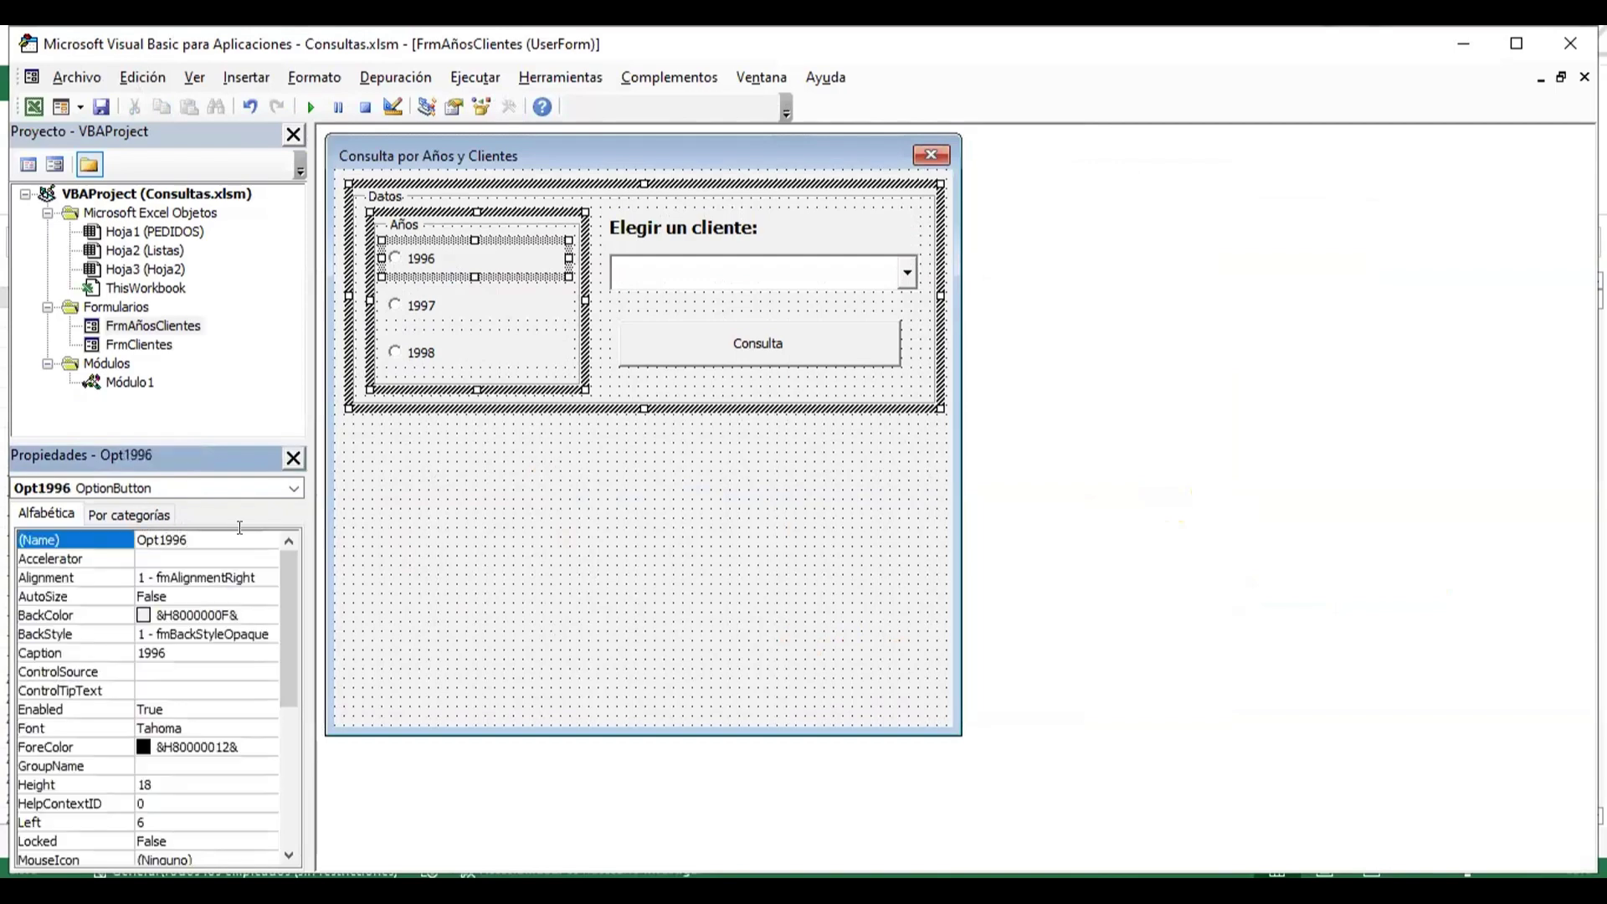
pyautogui.click(456, 291)
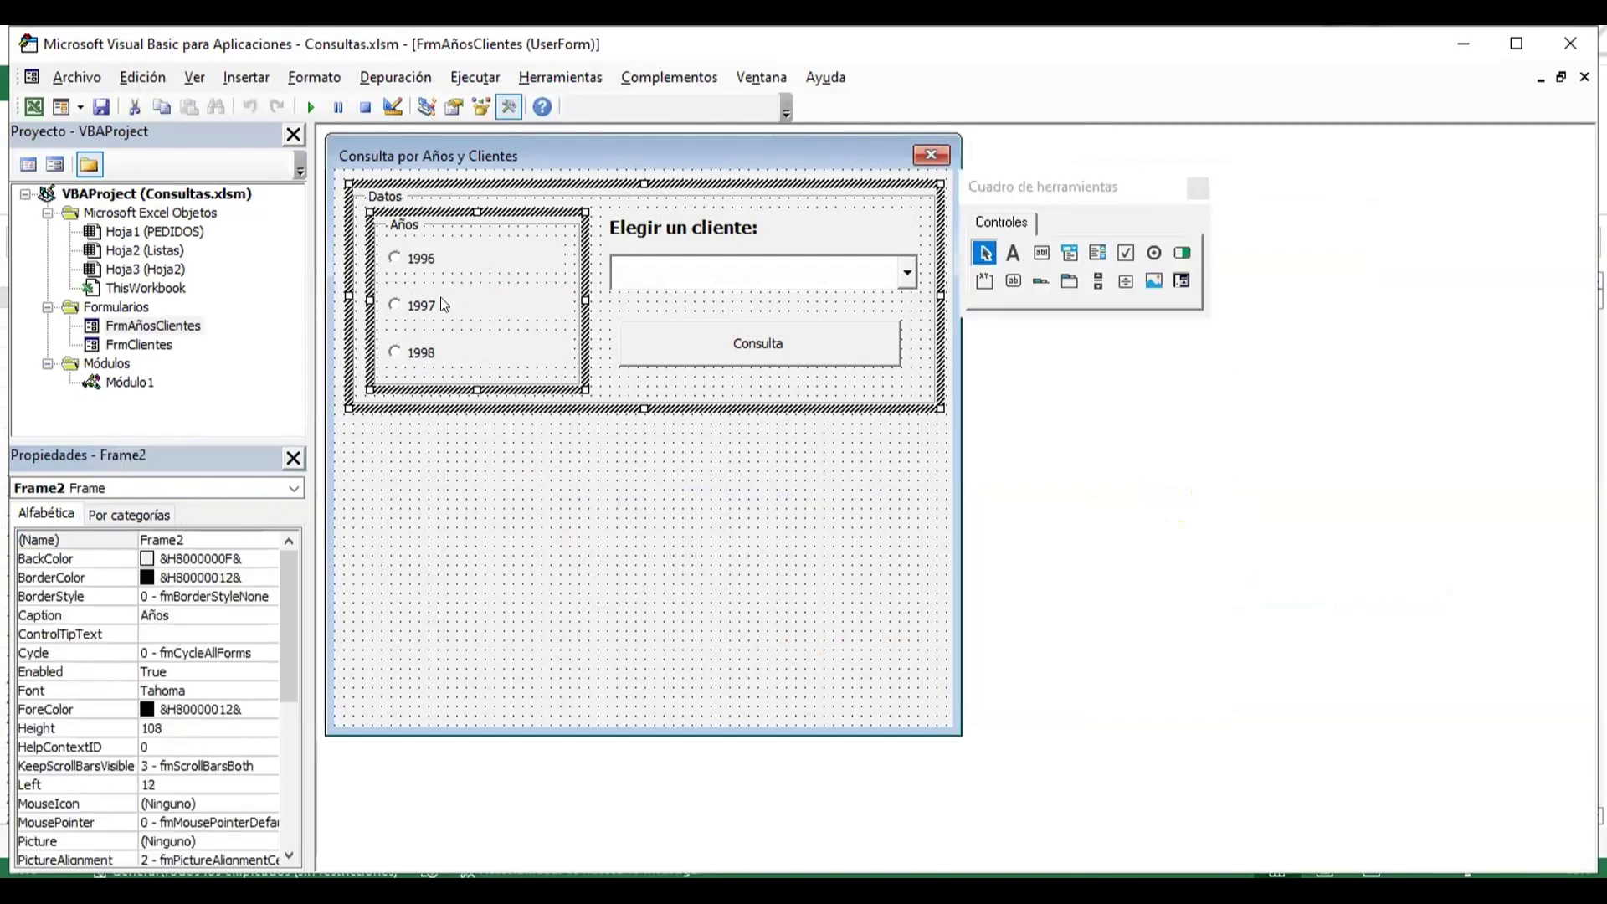
pyautogui.click(444, 305)
pyautogui.click(236, 536)
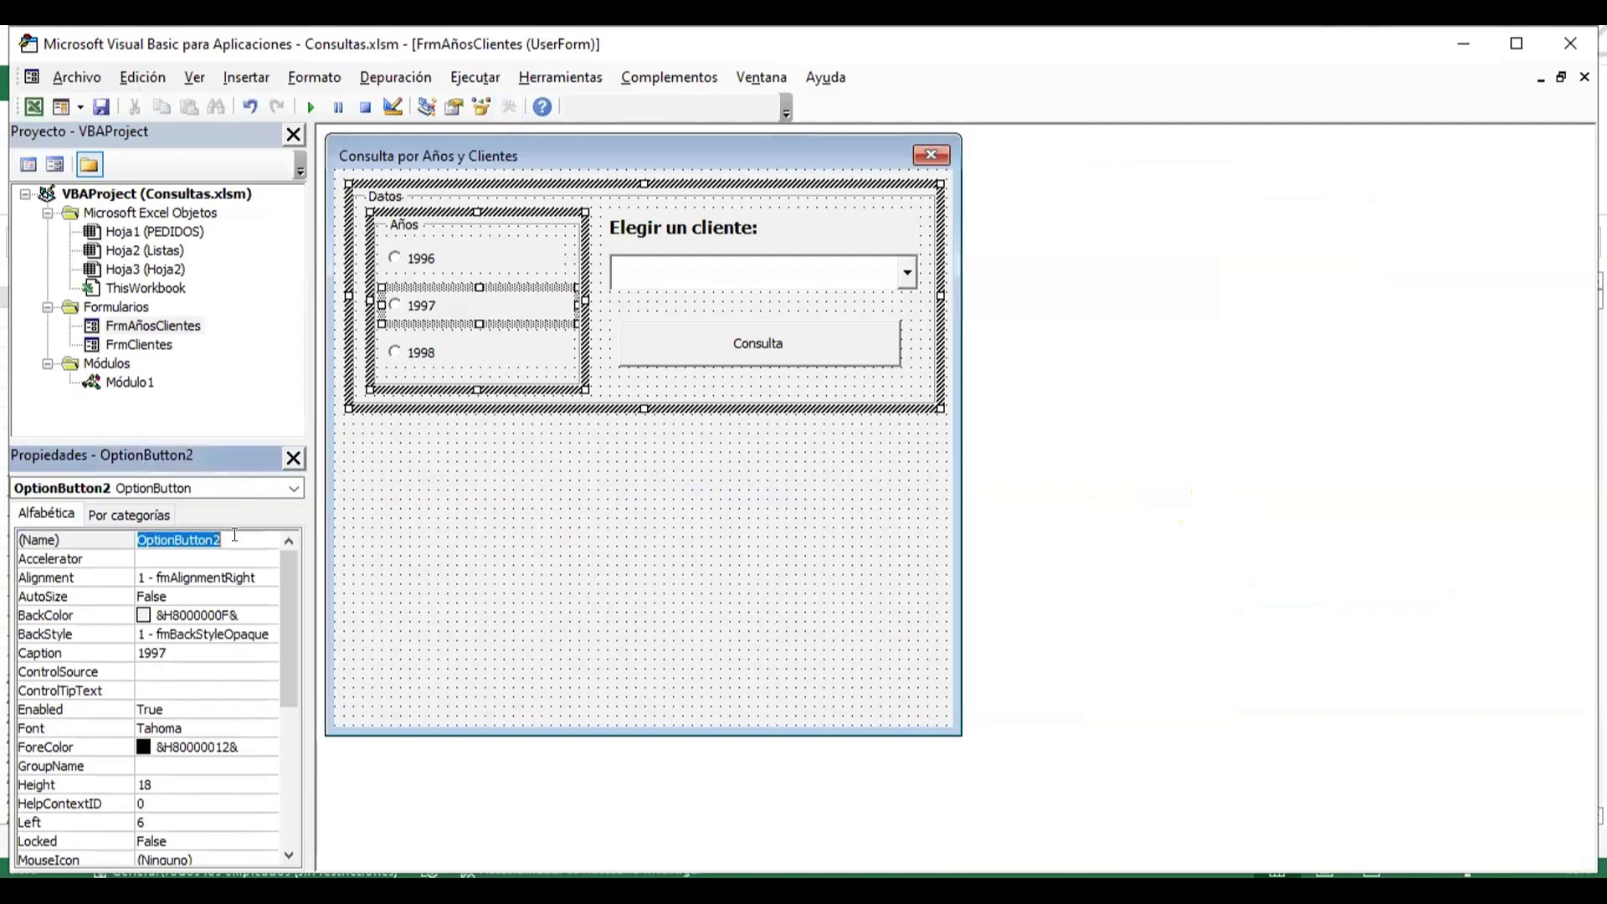
pyautogui.write('Opt')
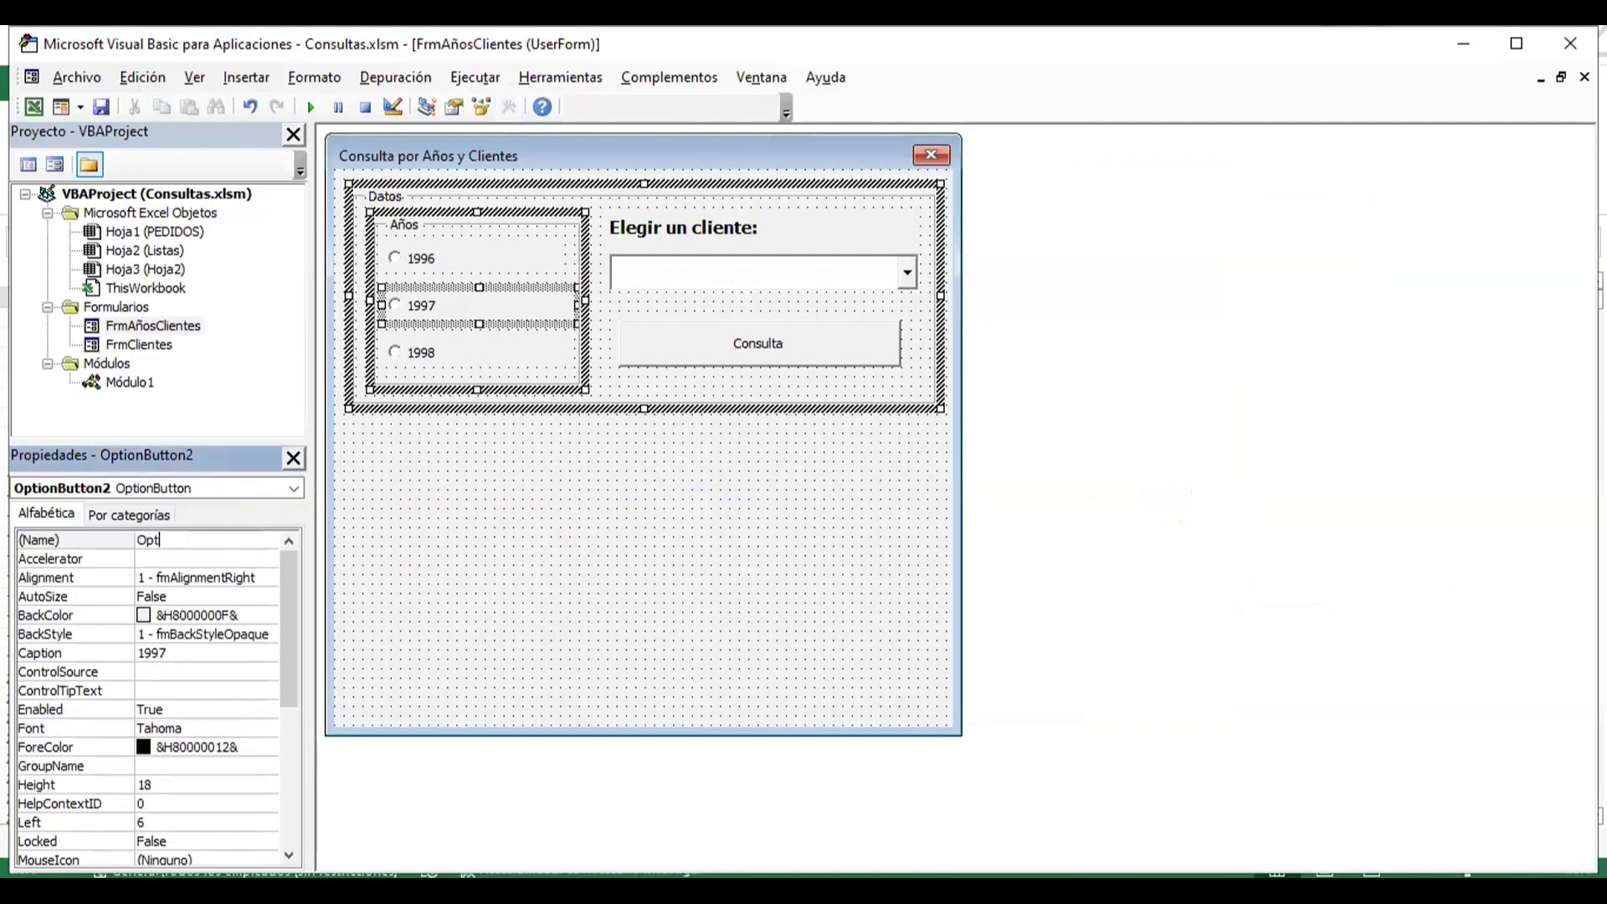
pyautogui.write('1997')
pyautogui.press('Return')
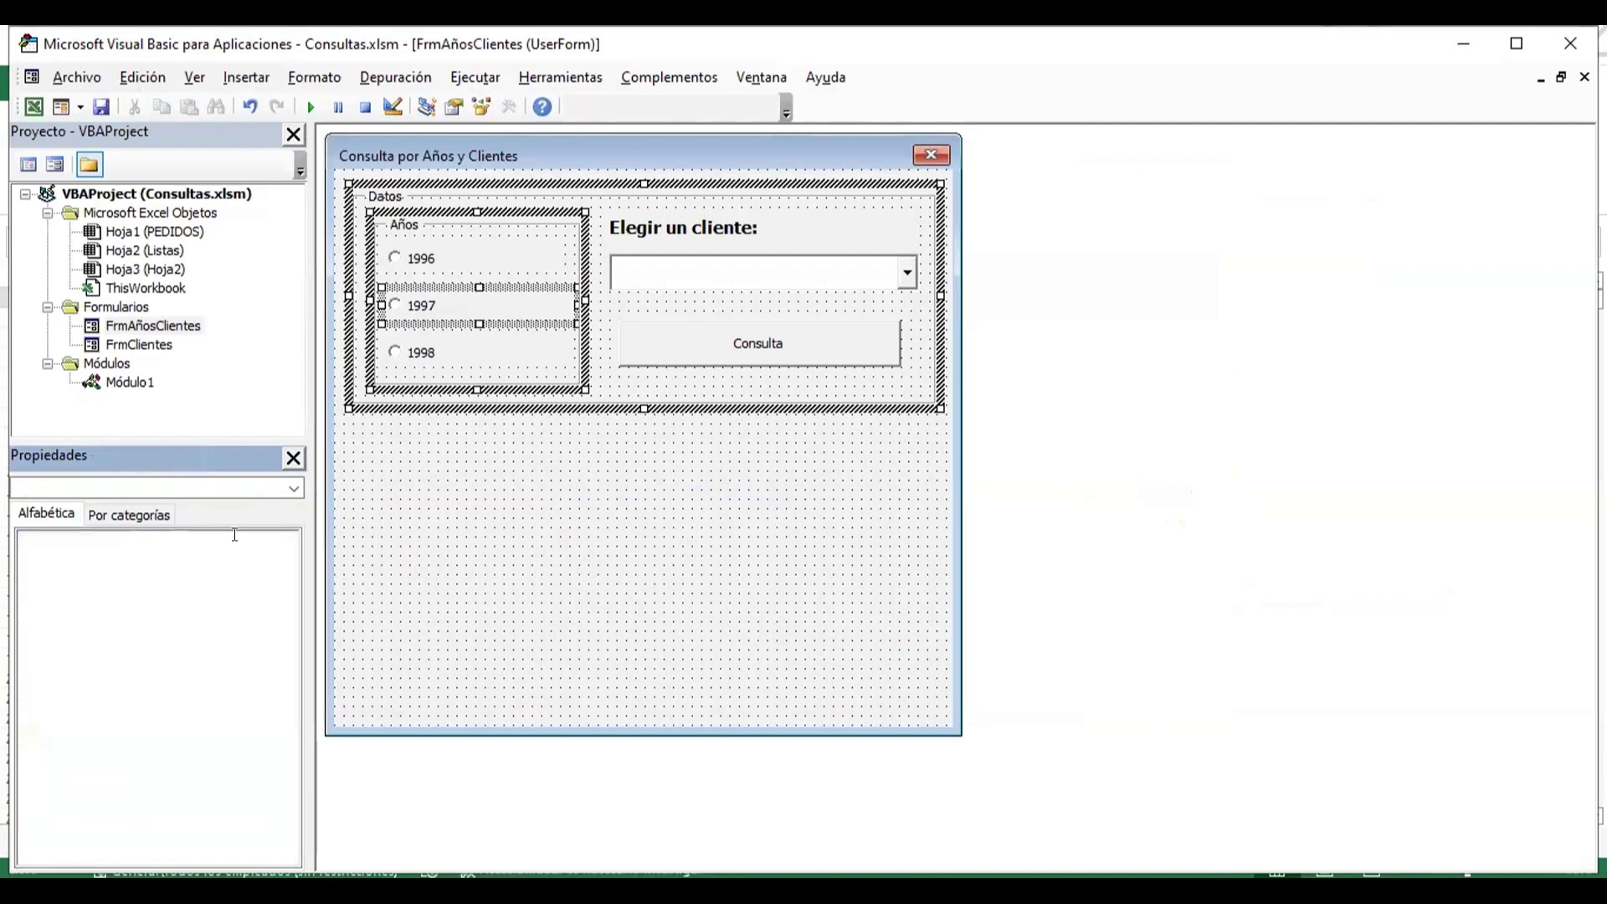
pyautogui.click(427, 346)
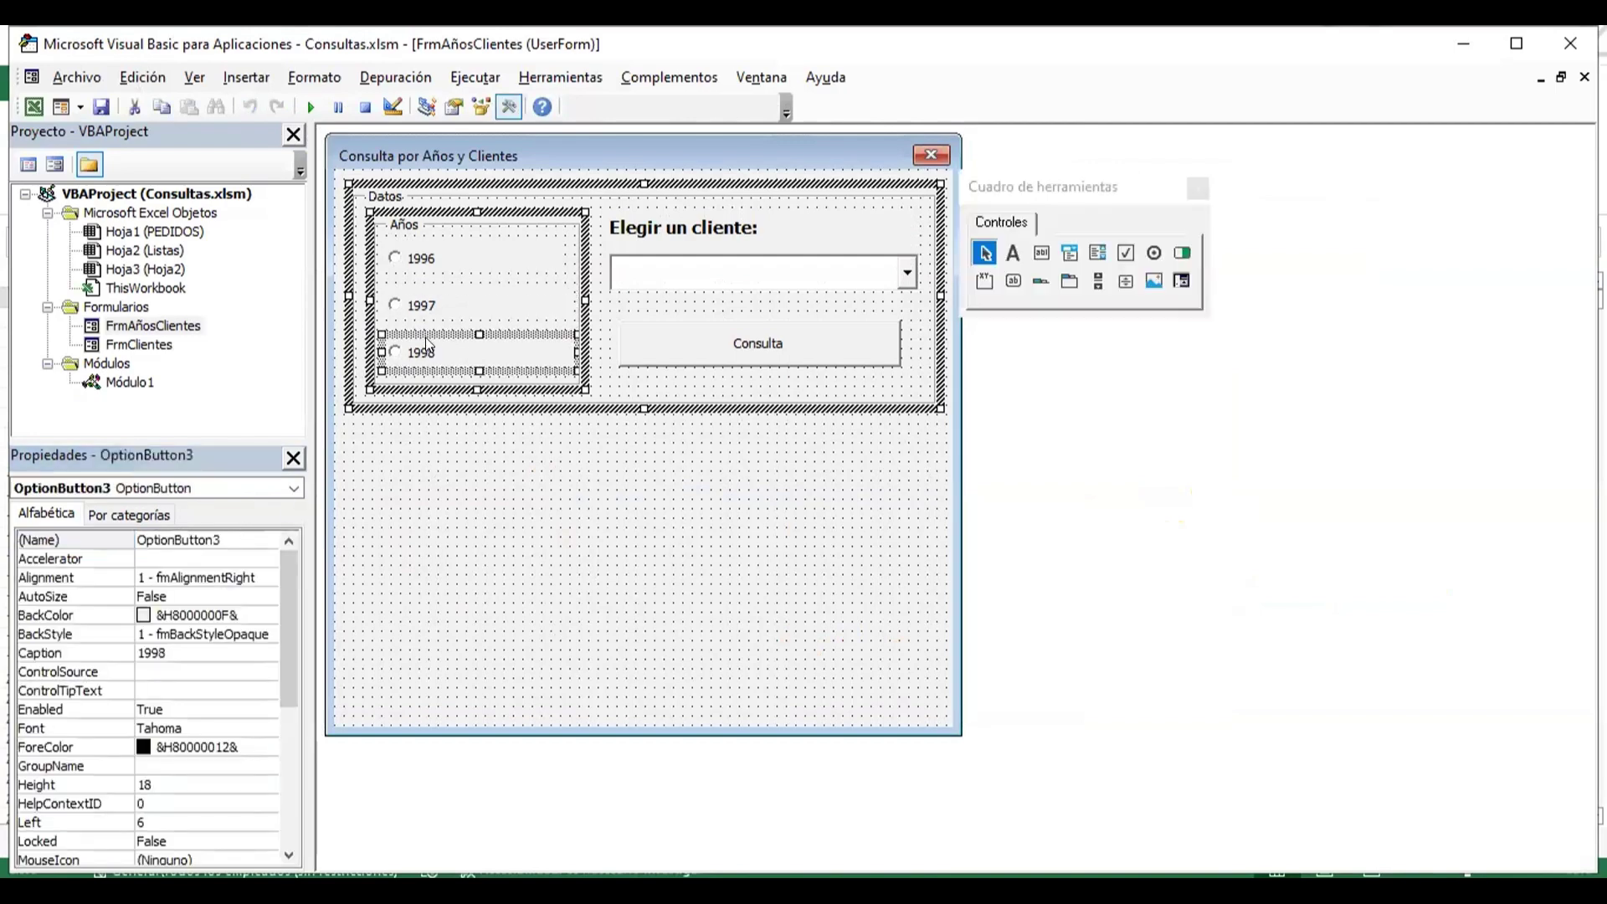
pyautogui.click(240, 531)
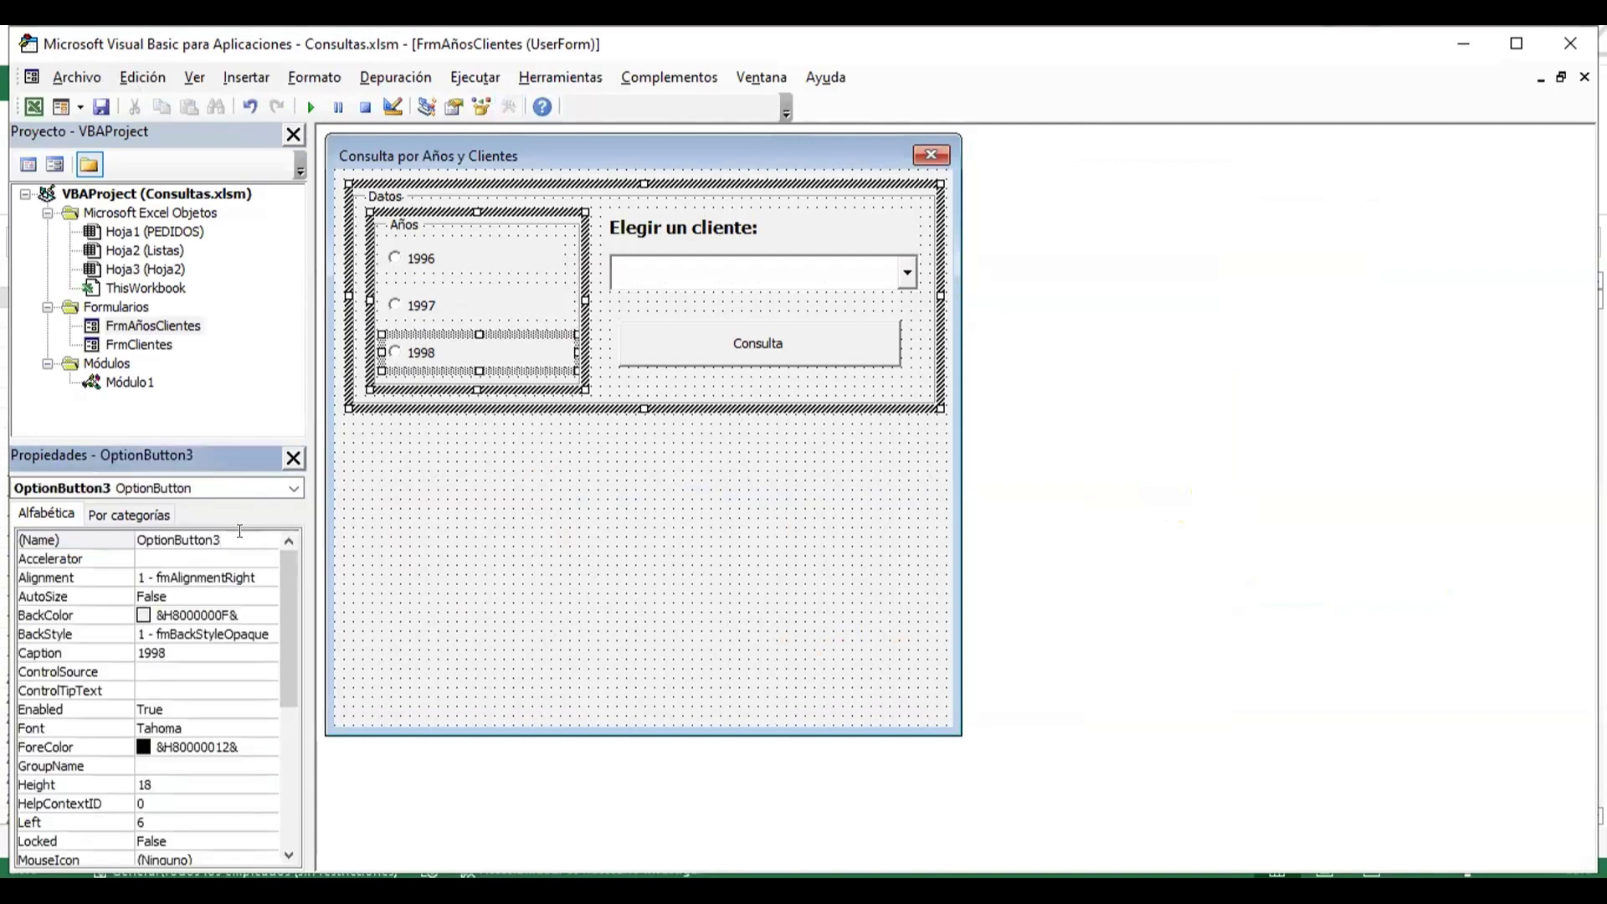
pyautogui.click(240, 531)
pyautogui.write('Opt')
pyautogui.write('1998')
pyautogui.press('Return')
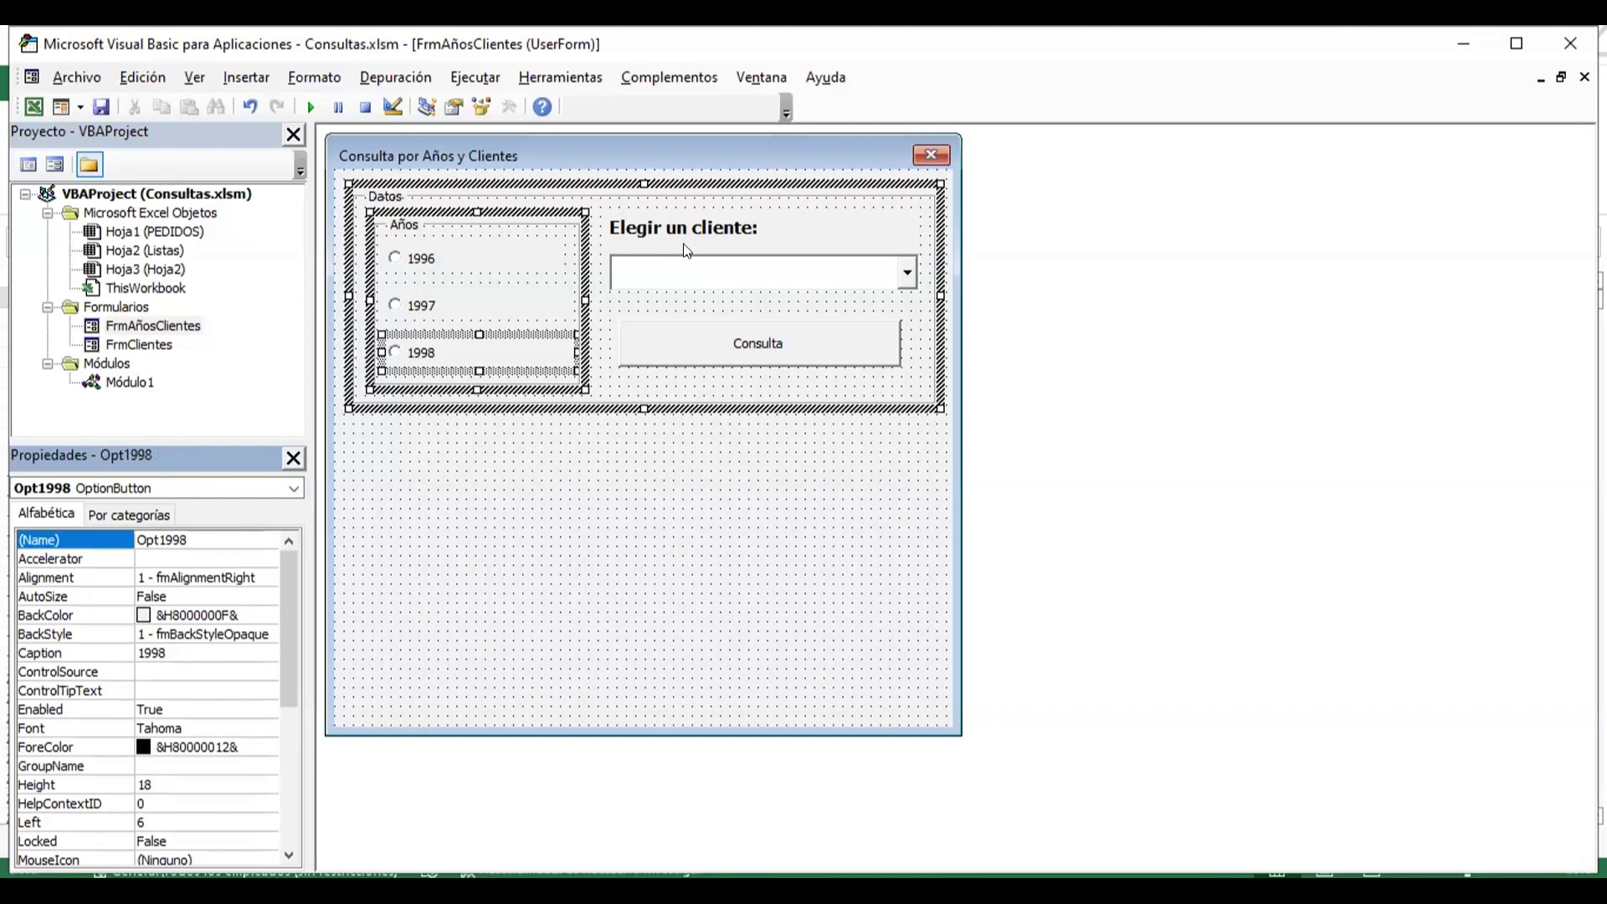
# - Set the client combo box's (Name) to CboClientes
pyautogui.click(690, 270)
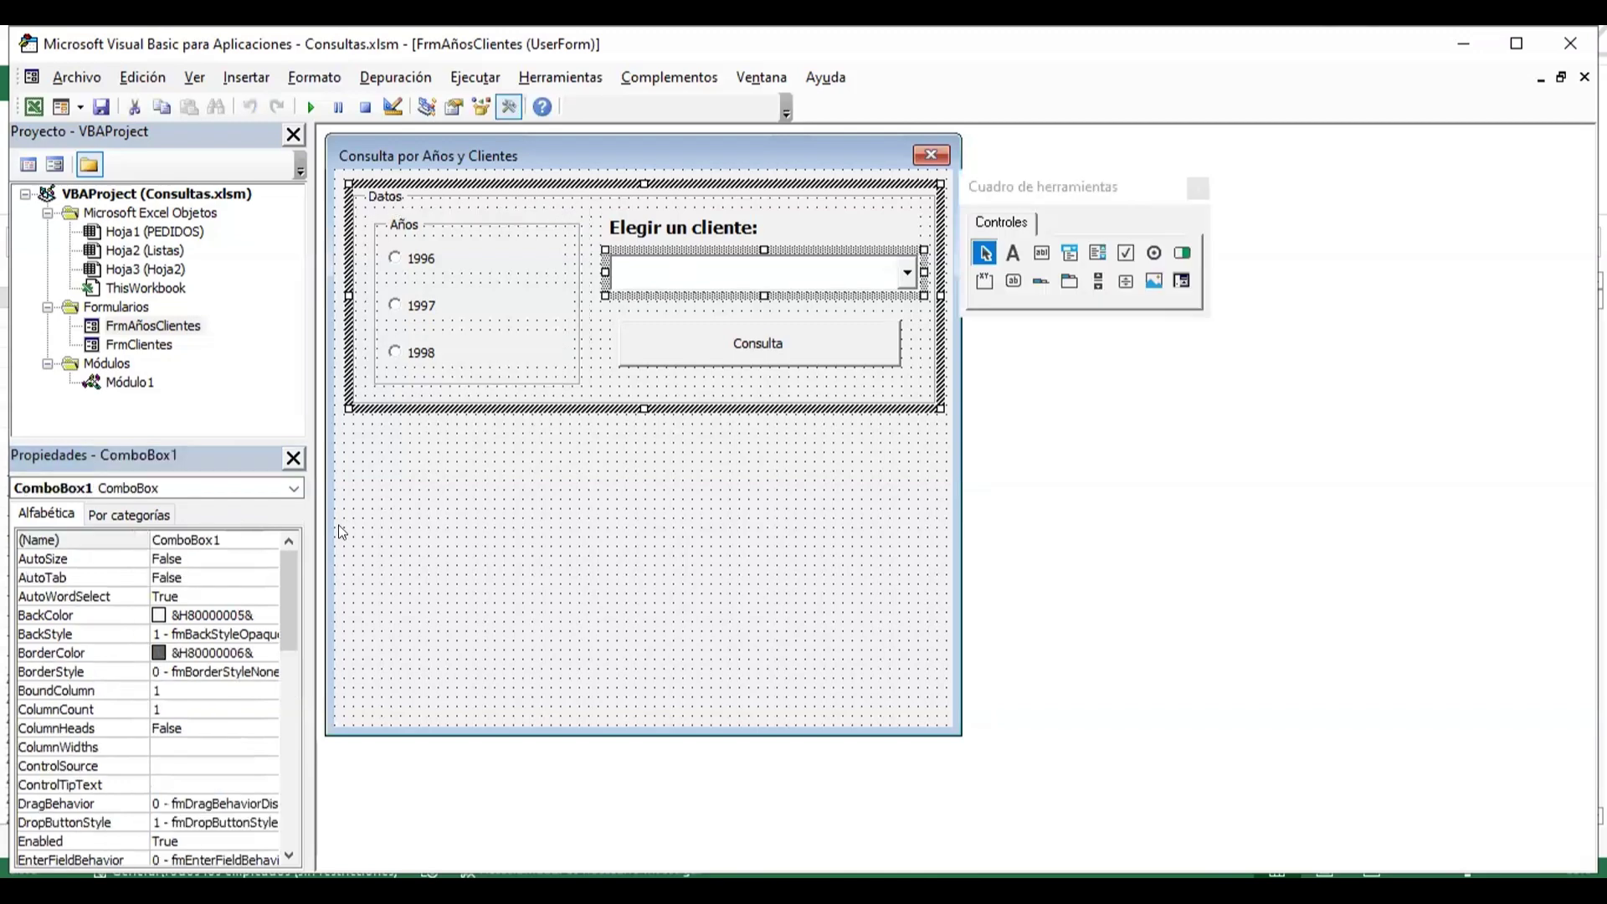
pyautogui.click(237, 529)
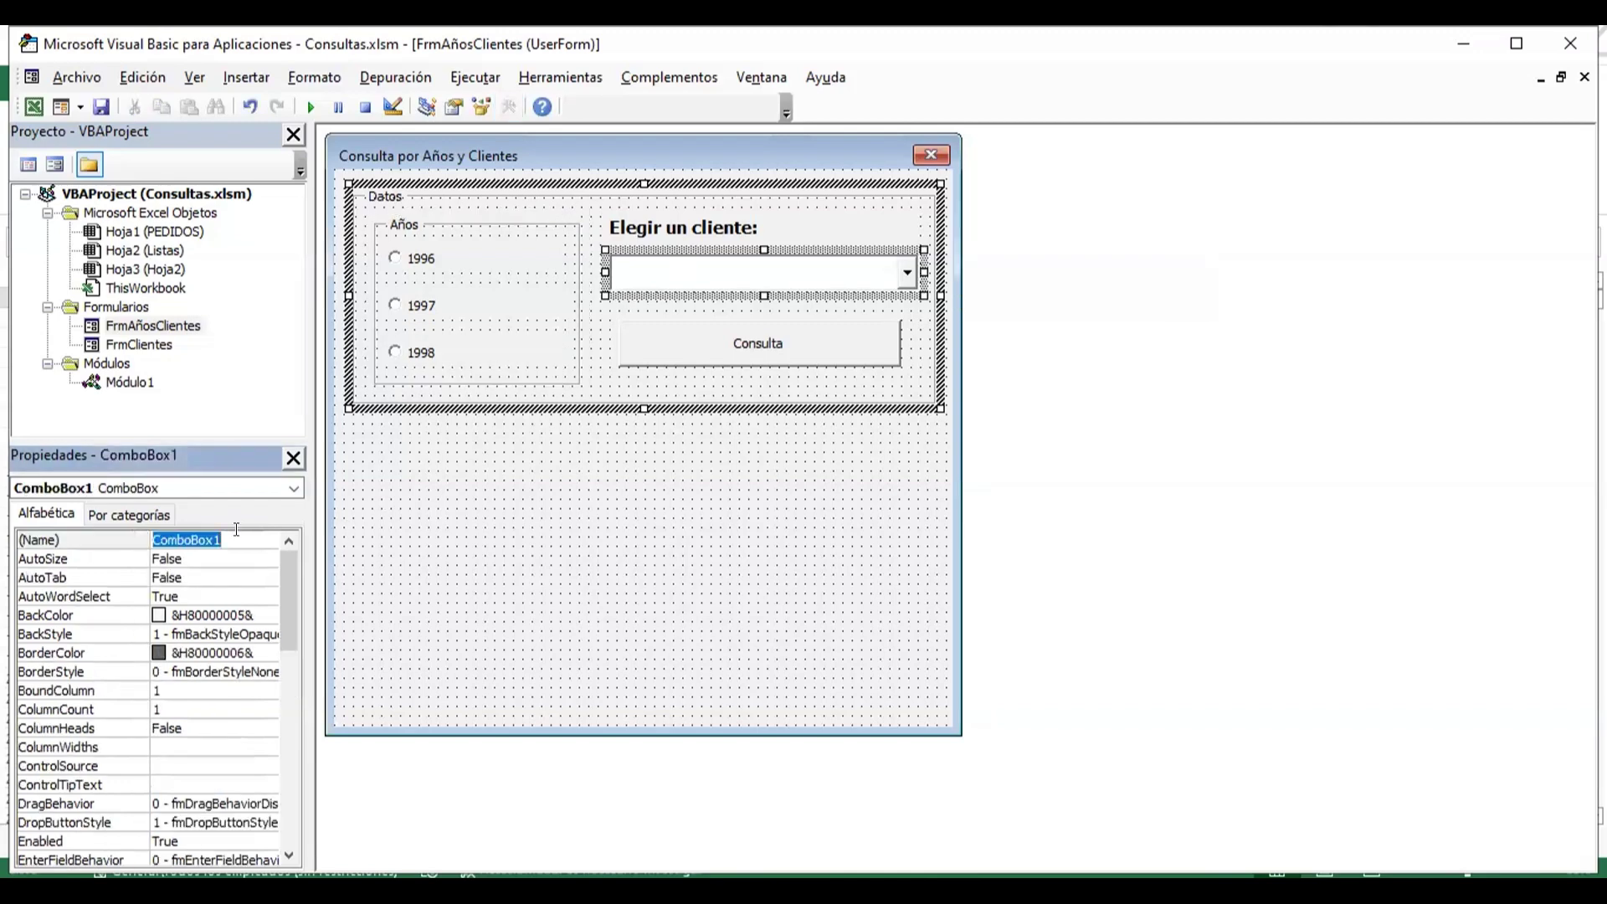
pyautogui.write('Cbo')
pyautogui.write('Clientes')
pyautogui.press('Return')
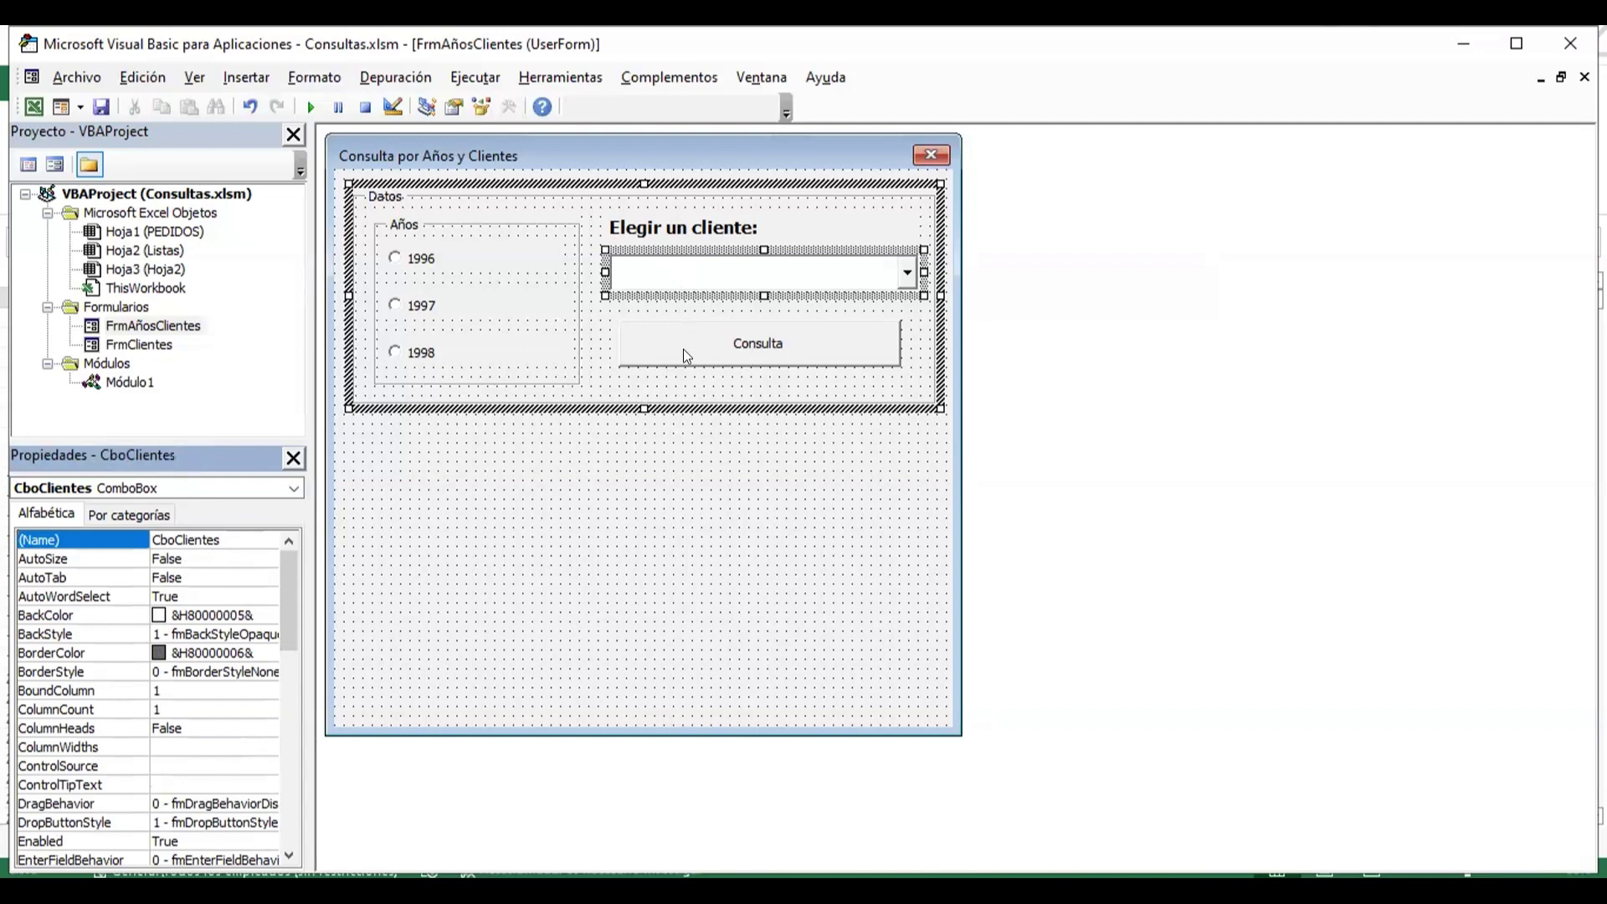
# - Set the Consulta button's (Name) to BtnConsulta
pyautogui.click(682, 349)
pyautogui.click(242, 536)
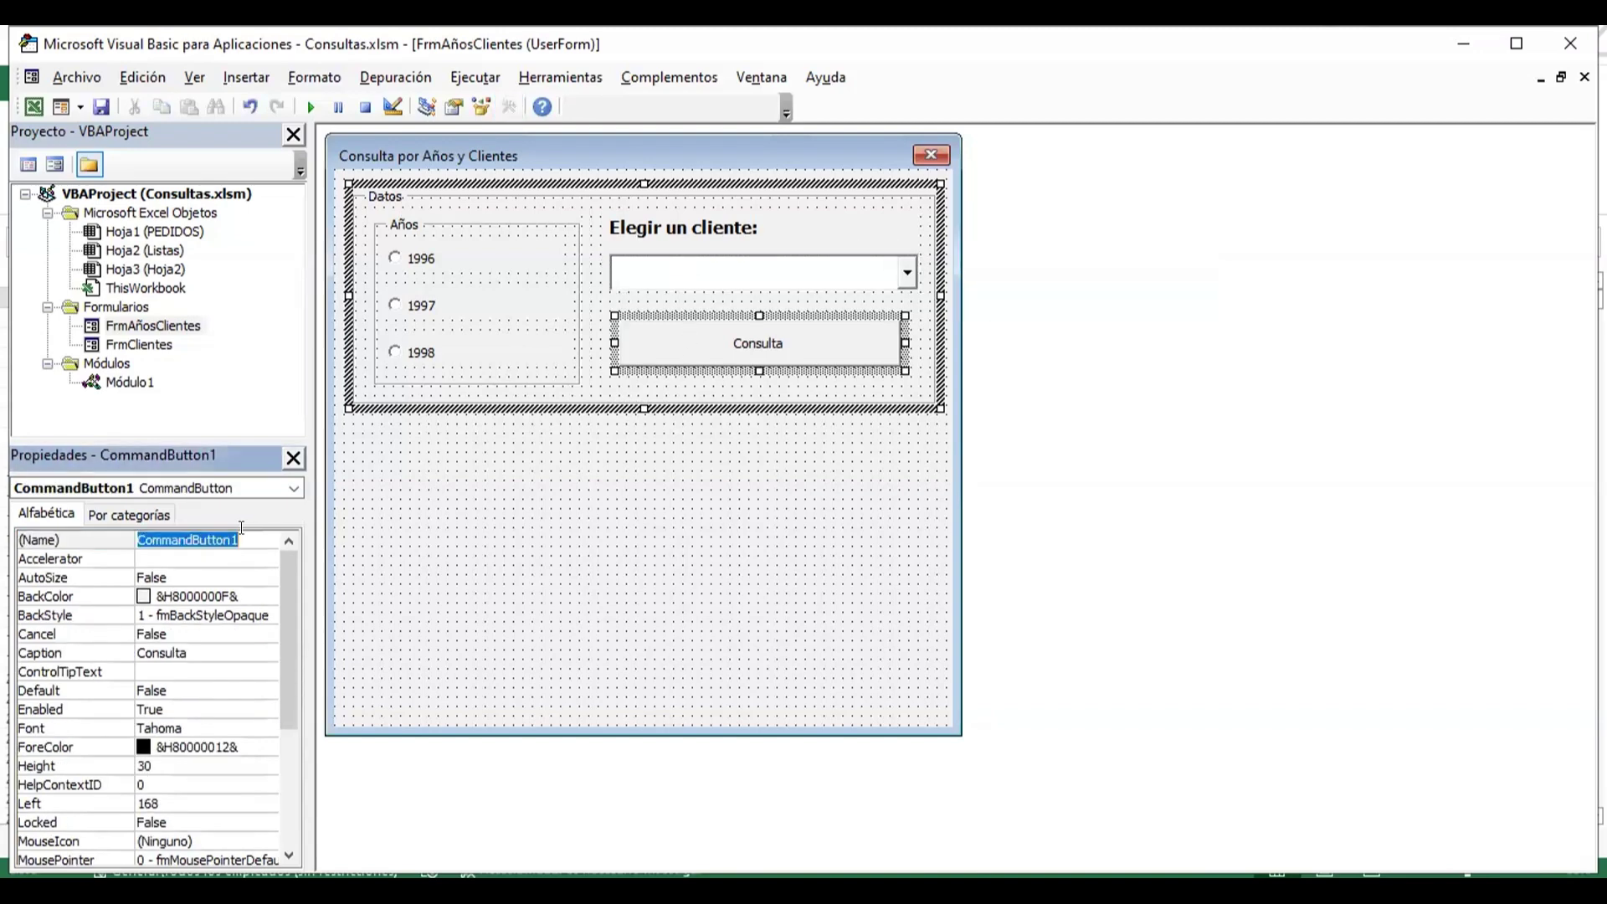
pyautogui.write('Btn')
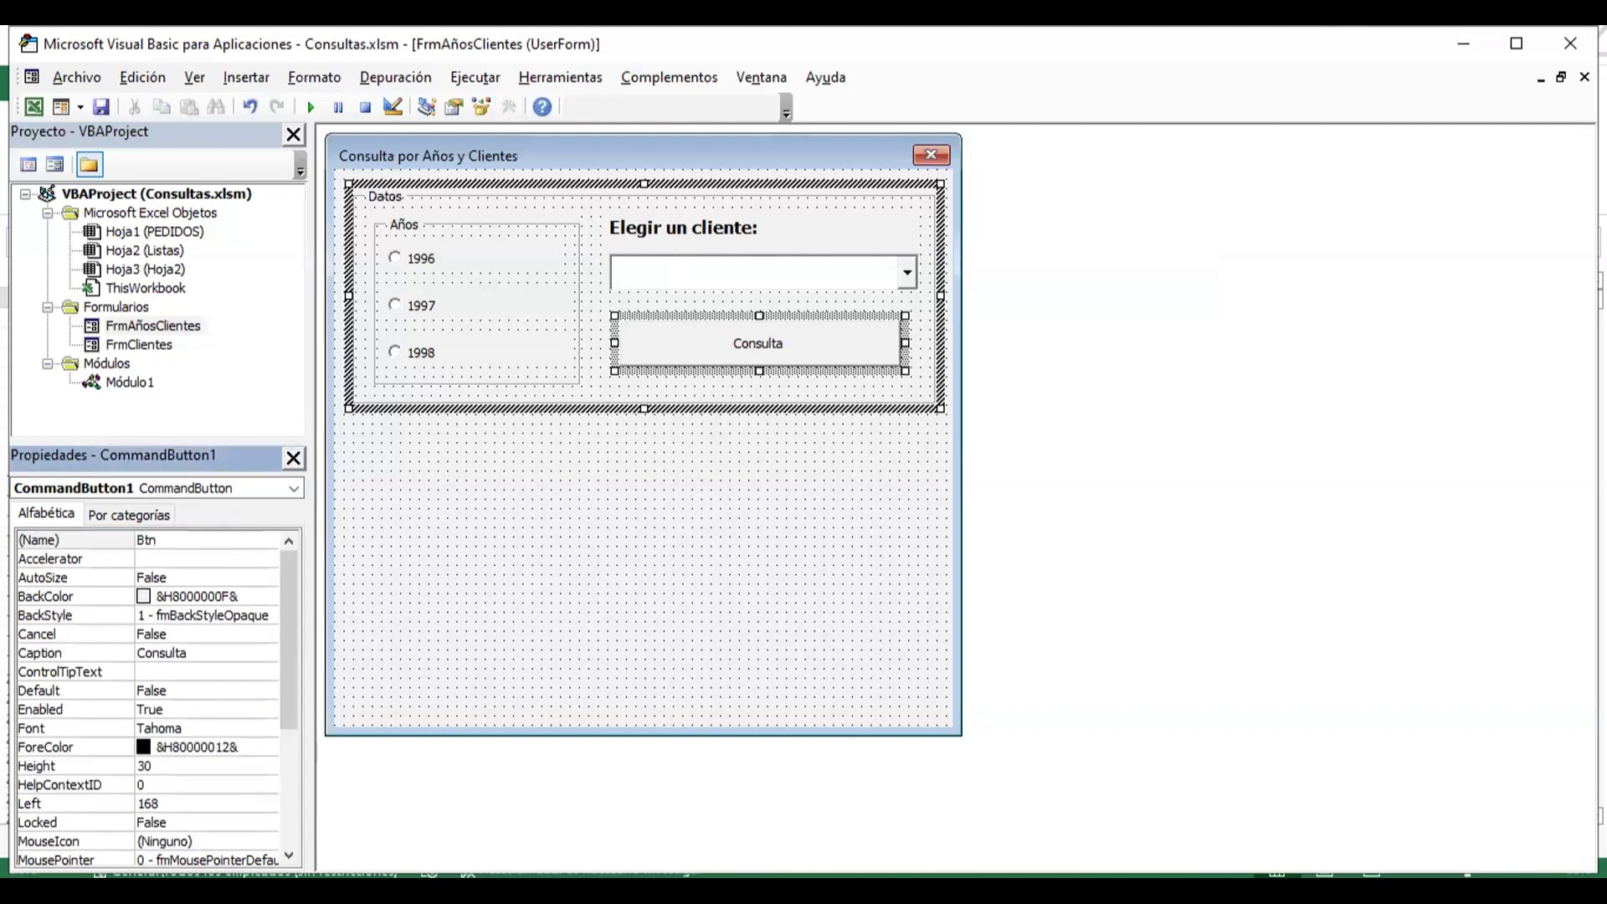
pyautogui.write('Consult')
pyautogui.write('a')
pyautogui.press('Return')
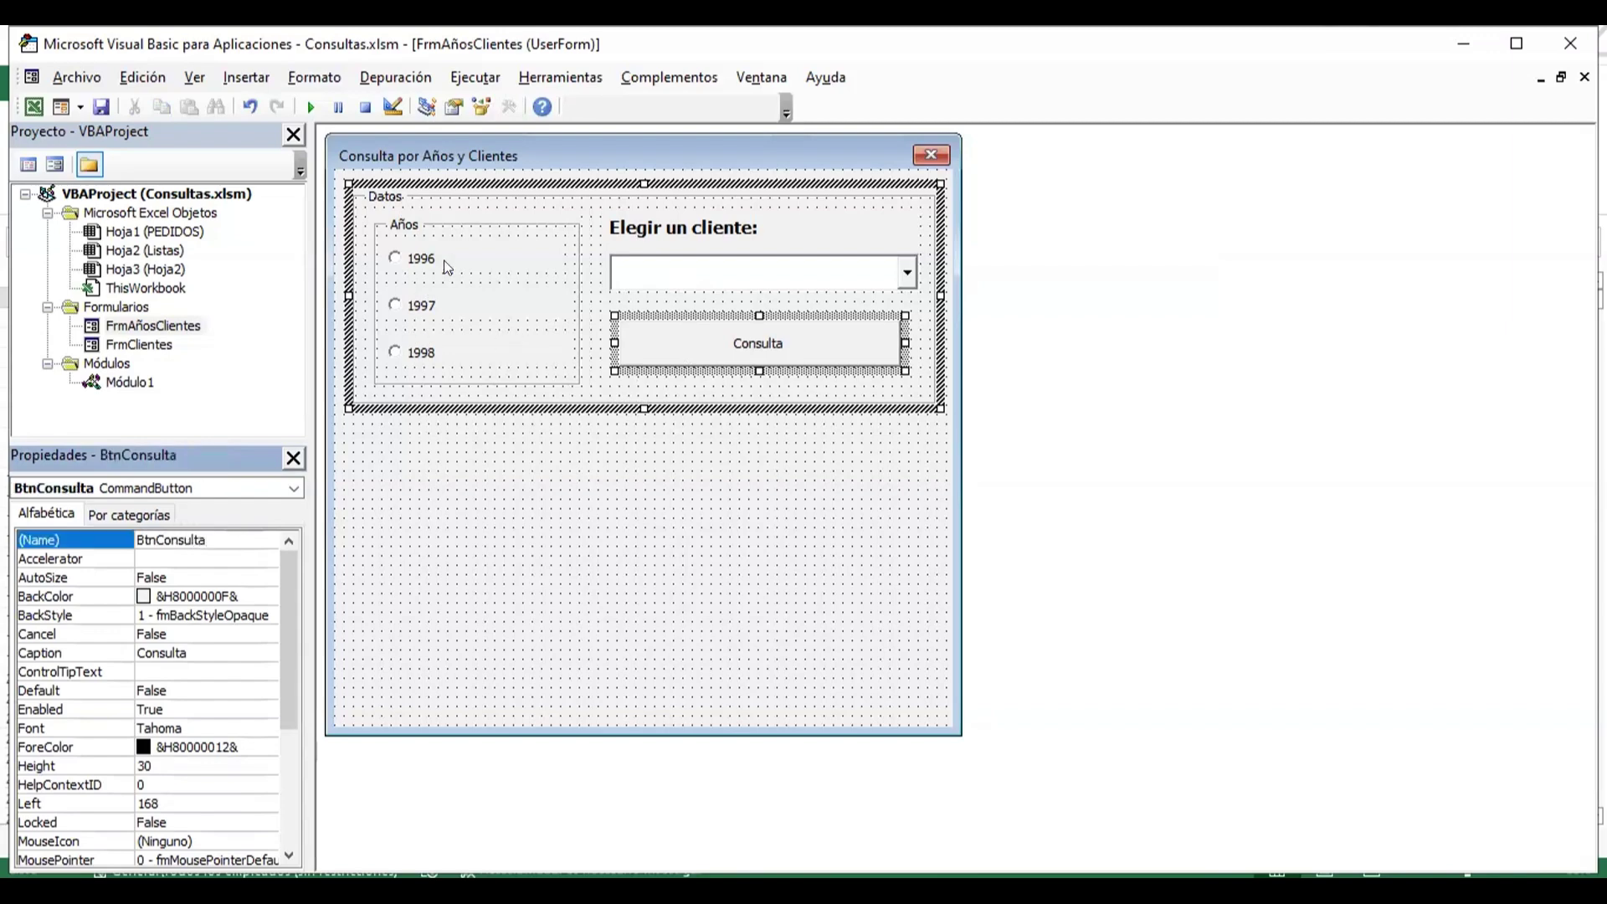
pyautogui.click(483, 467)
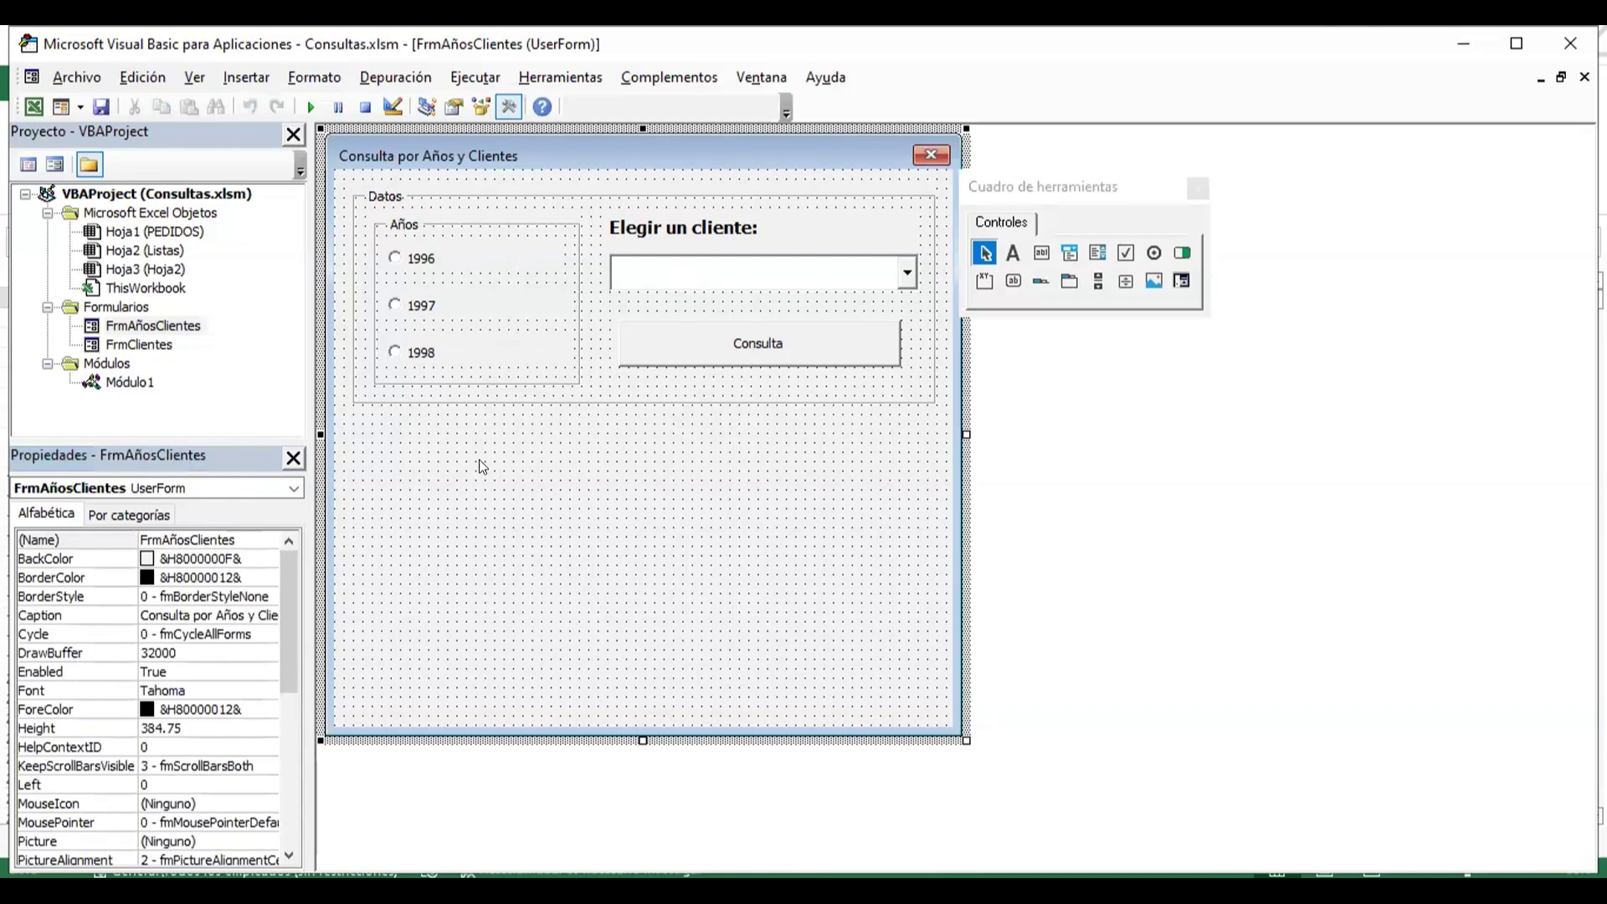
# - Draw a list box at the form's lower left and paste a copy beside it
pyautogui.click(1077, 256)
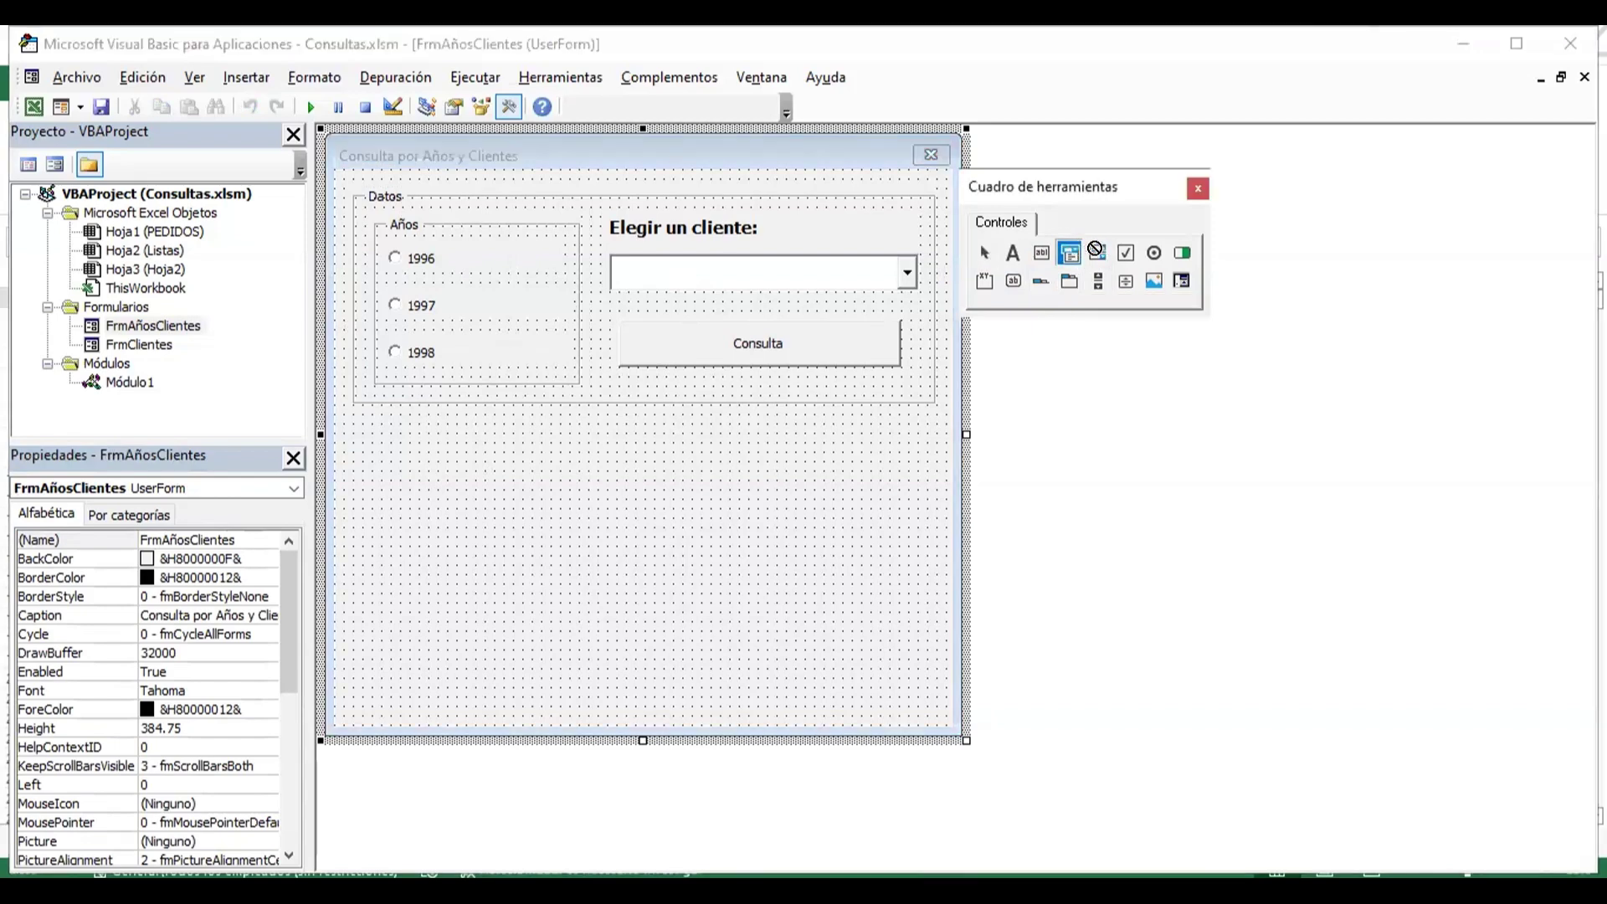
pyautogui.click(1099, 255)
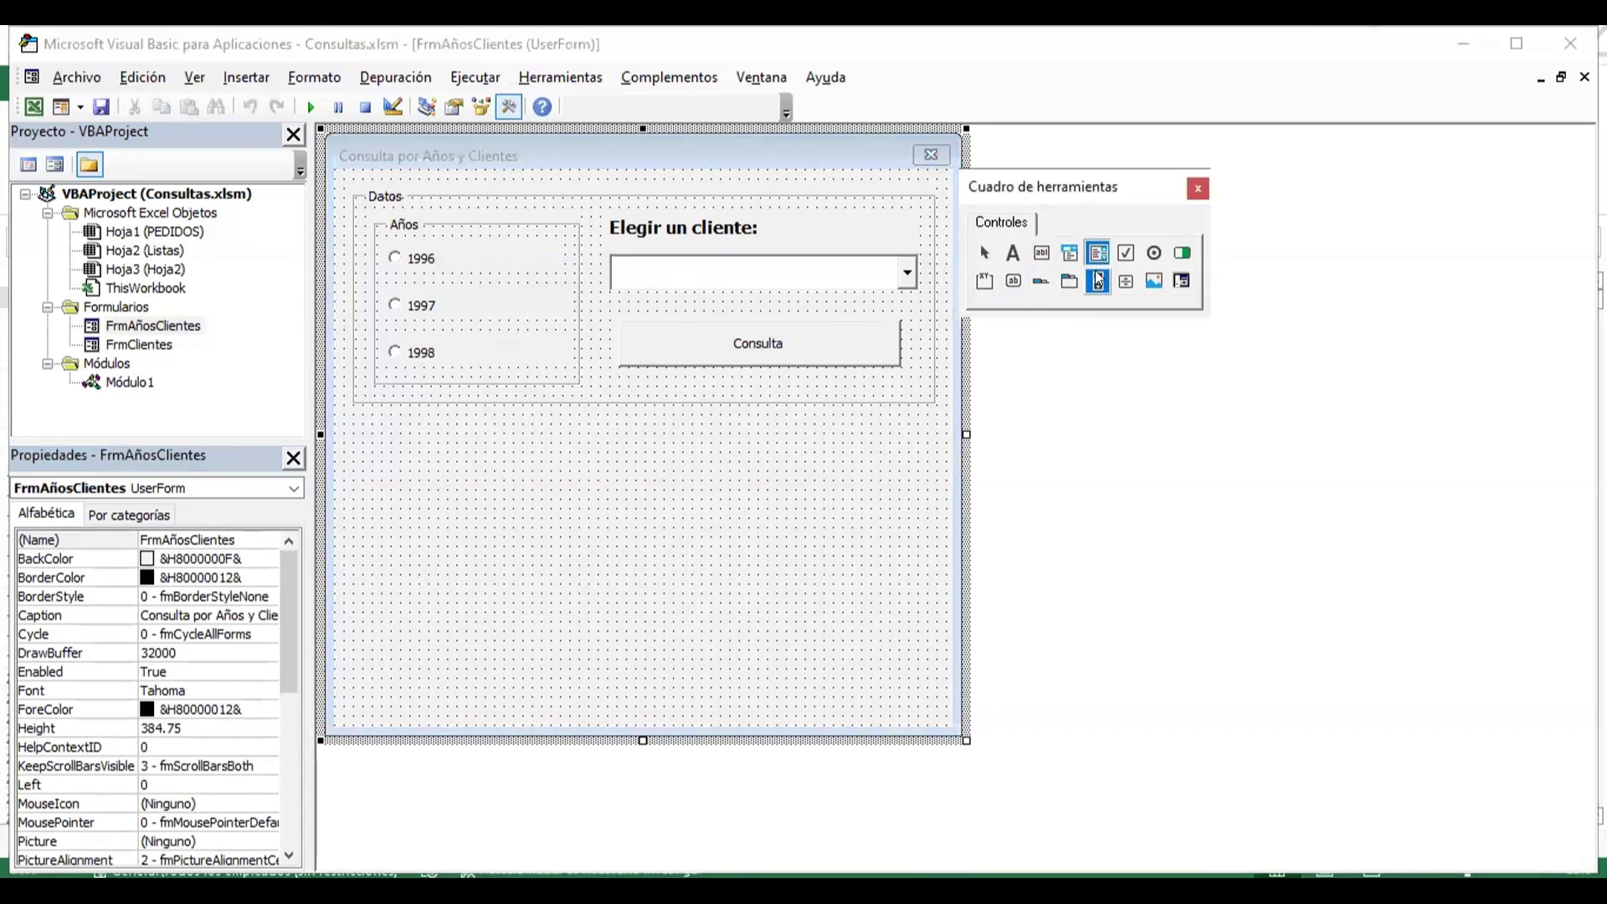
pyautogui.moveTo(349, 450); pyautogui.dragTo(469, 654)
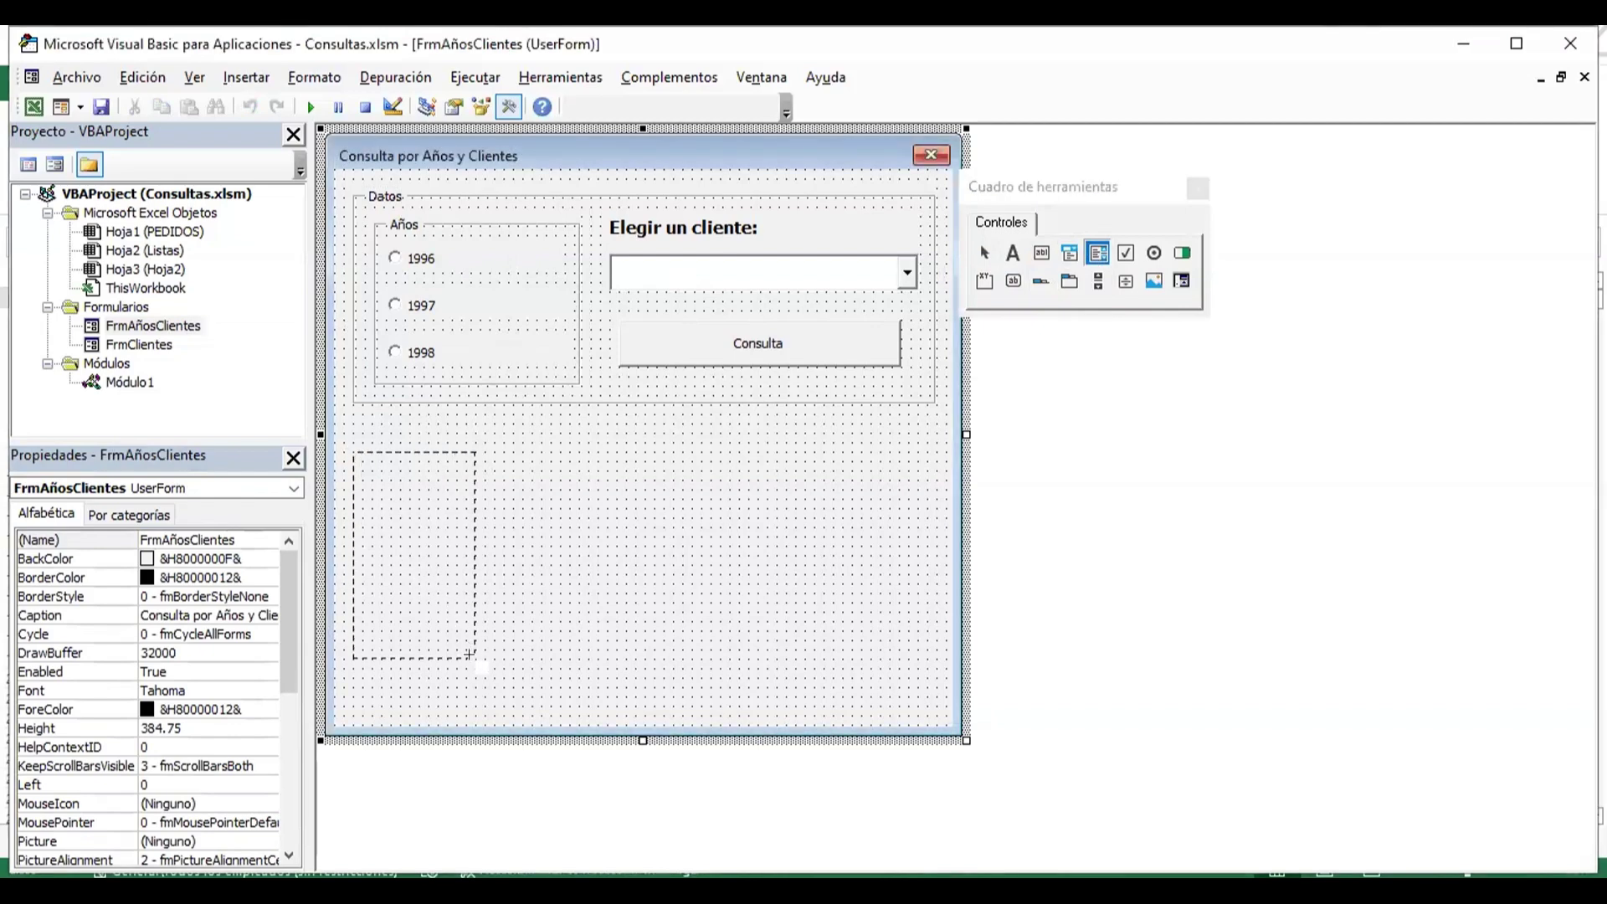
pyautogui.moveTo(465, 656); pyautogui.dragTo(474, 660)
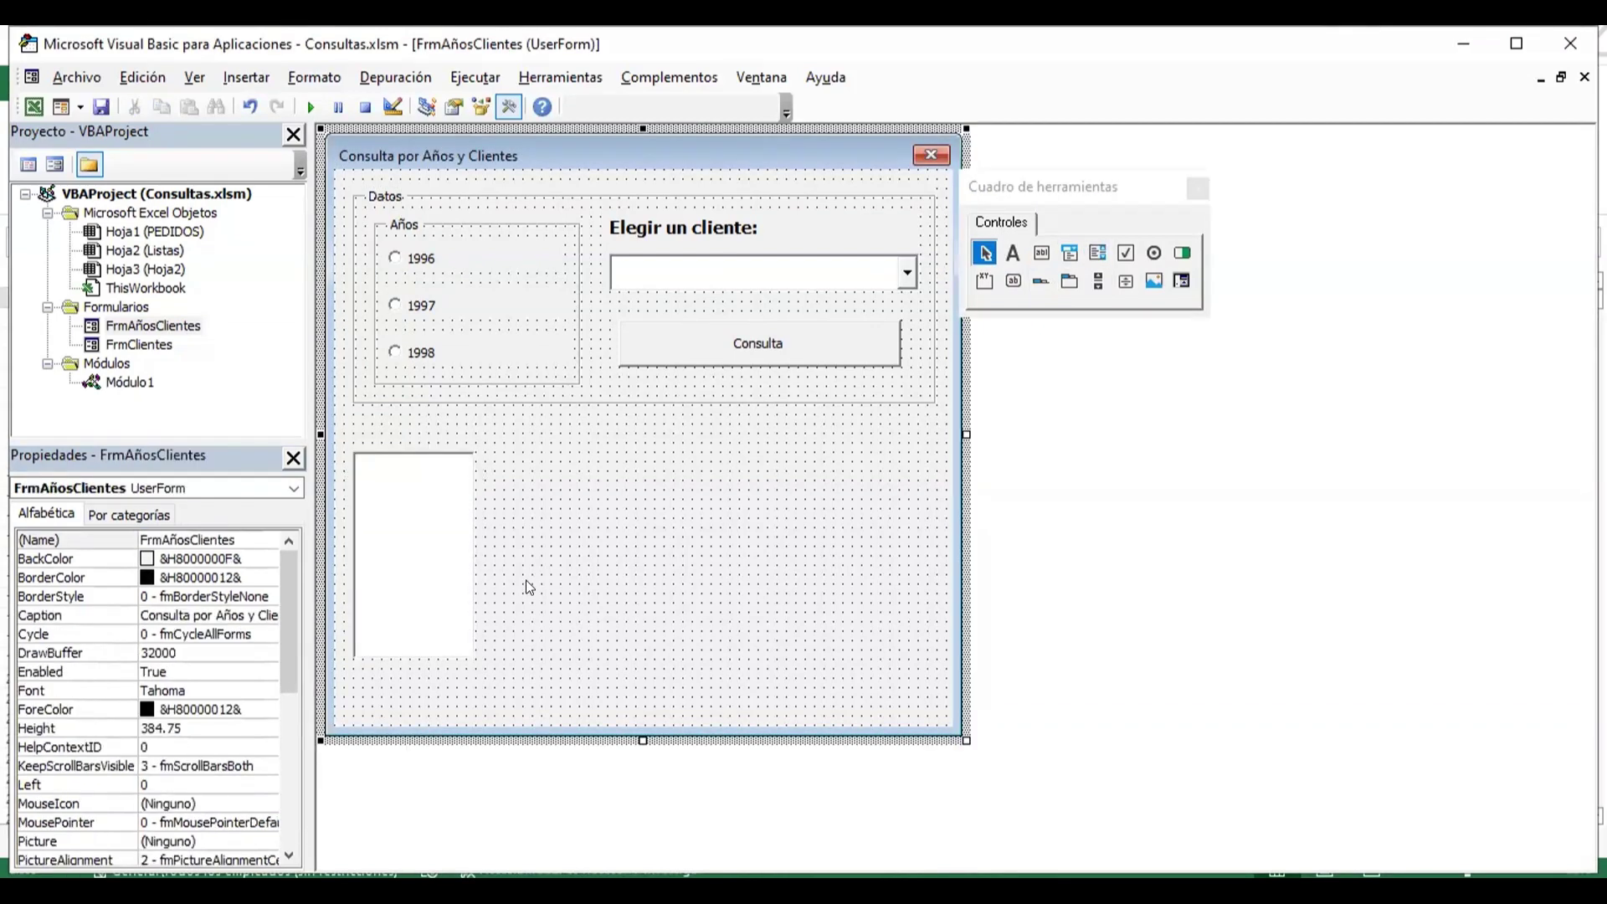
pyautogui.hotkey('ctrl', 'c')
pyautogui.hotkey('ctrl', 'v')
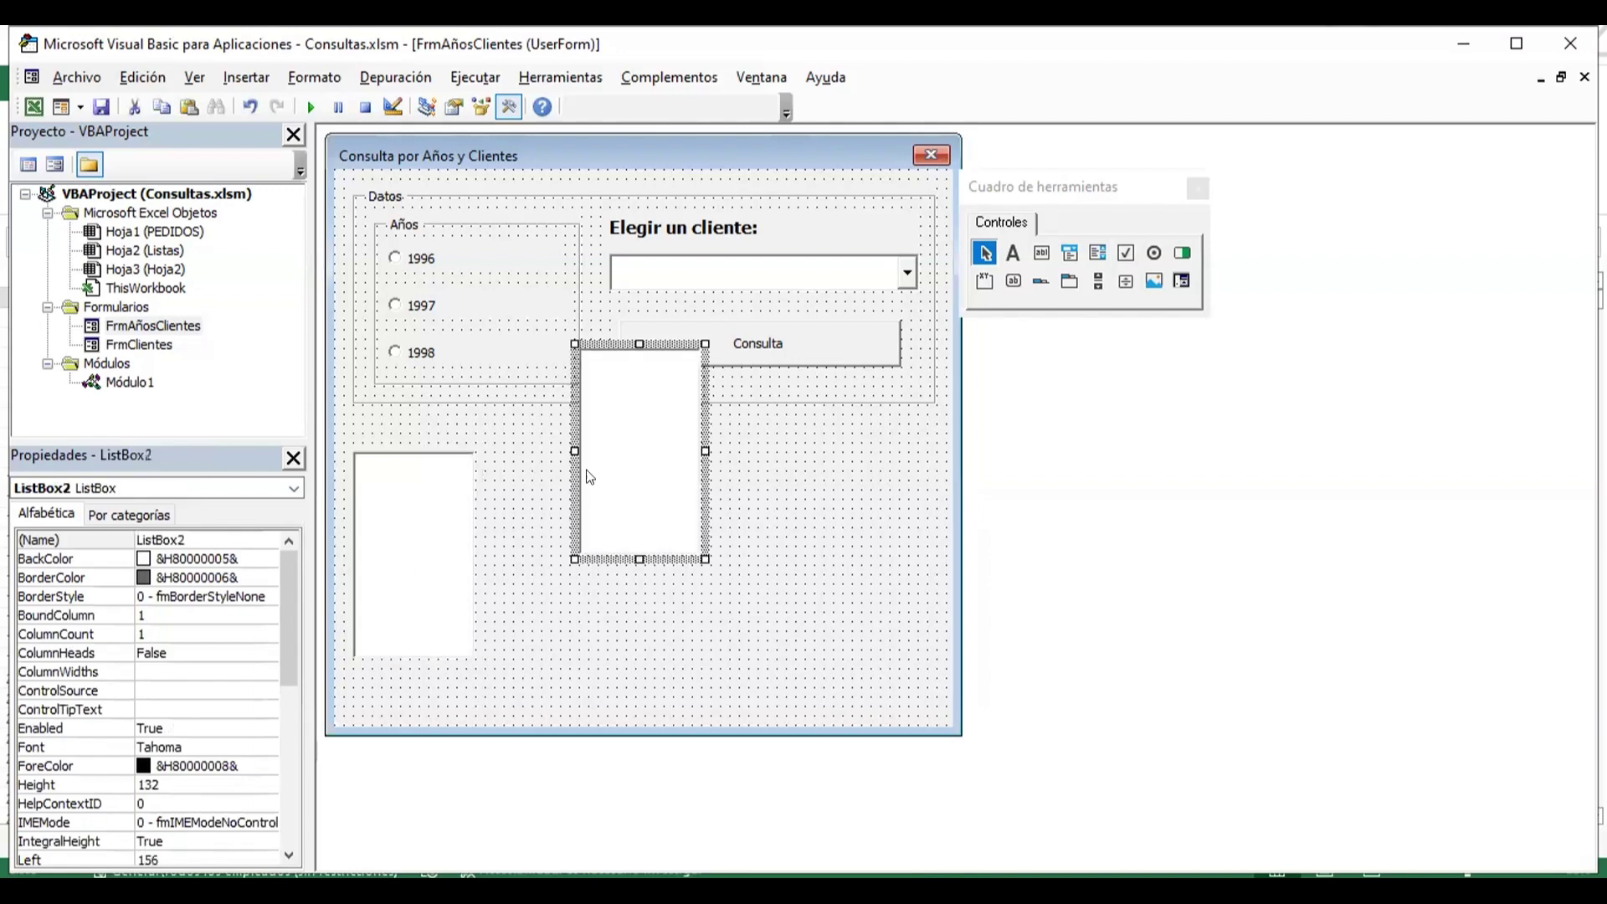
pyautogui.moveTo(603, 453)
pyautogui.mouseDown()
pyautogui.moveTo(511, 553)
pyautogui.moveTo(619, 556)
pyautogui.mouseUp()
pyautogui.click(720, 580)
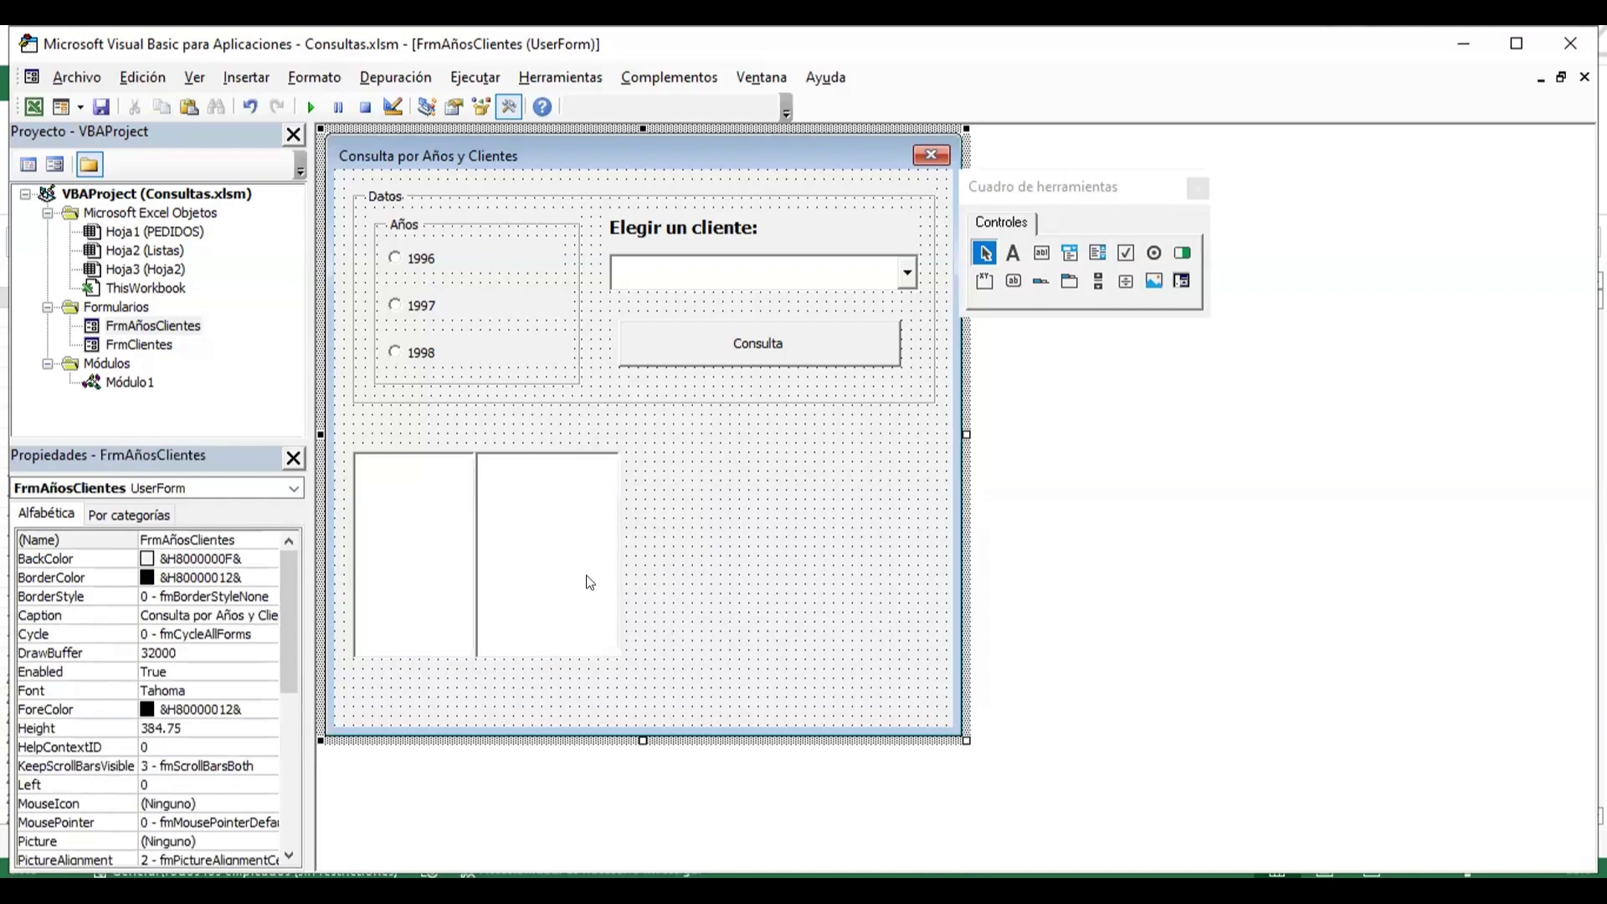
# - Duplicate the pair of list boxes to make four and align them in a row
pyautogui.click(420, 538)
pyautogui.keyDown('ctrl'); pyautogui.click(556, 549); pyautogui.keyUp('ctrl')
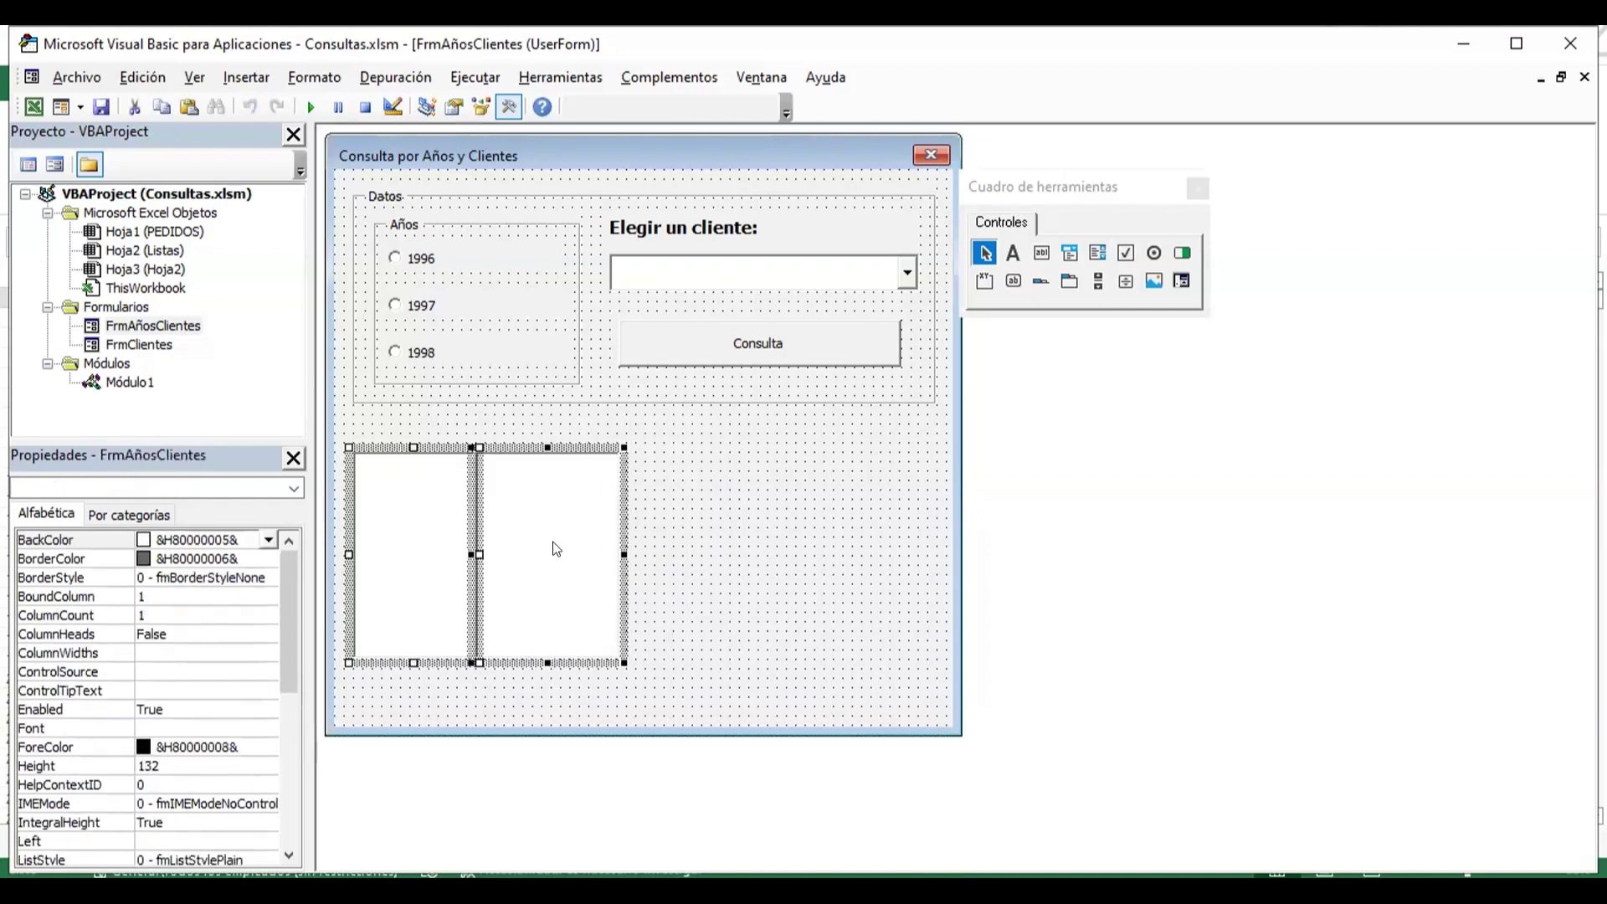
pyautogui.hotkey('ctrl', 'v')
pyautogui.moveTo(552, 540)
pyautogui.mouseDown()
pyautogui.moveTo(685, 545)
pyautogui.moveTo(672, 553)
pyautogui.mouseUp()
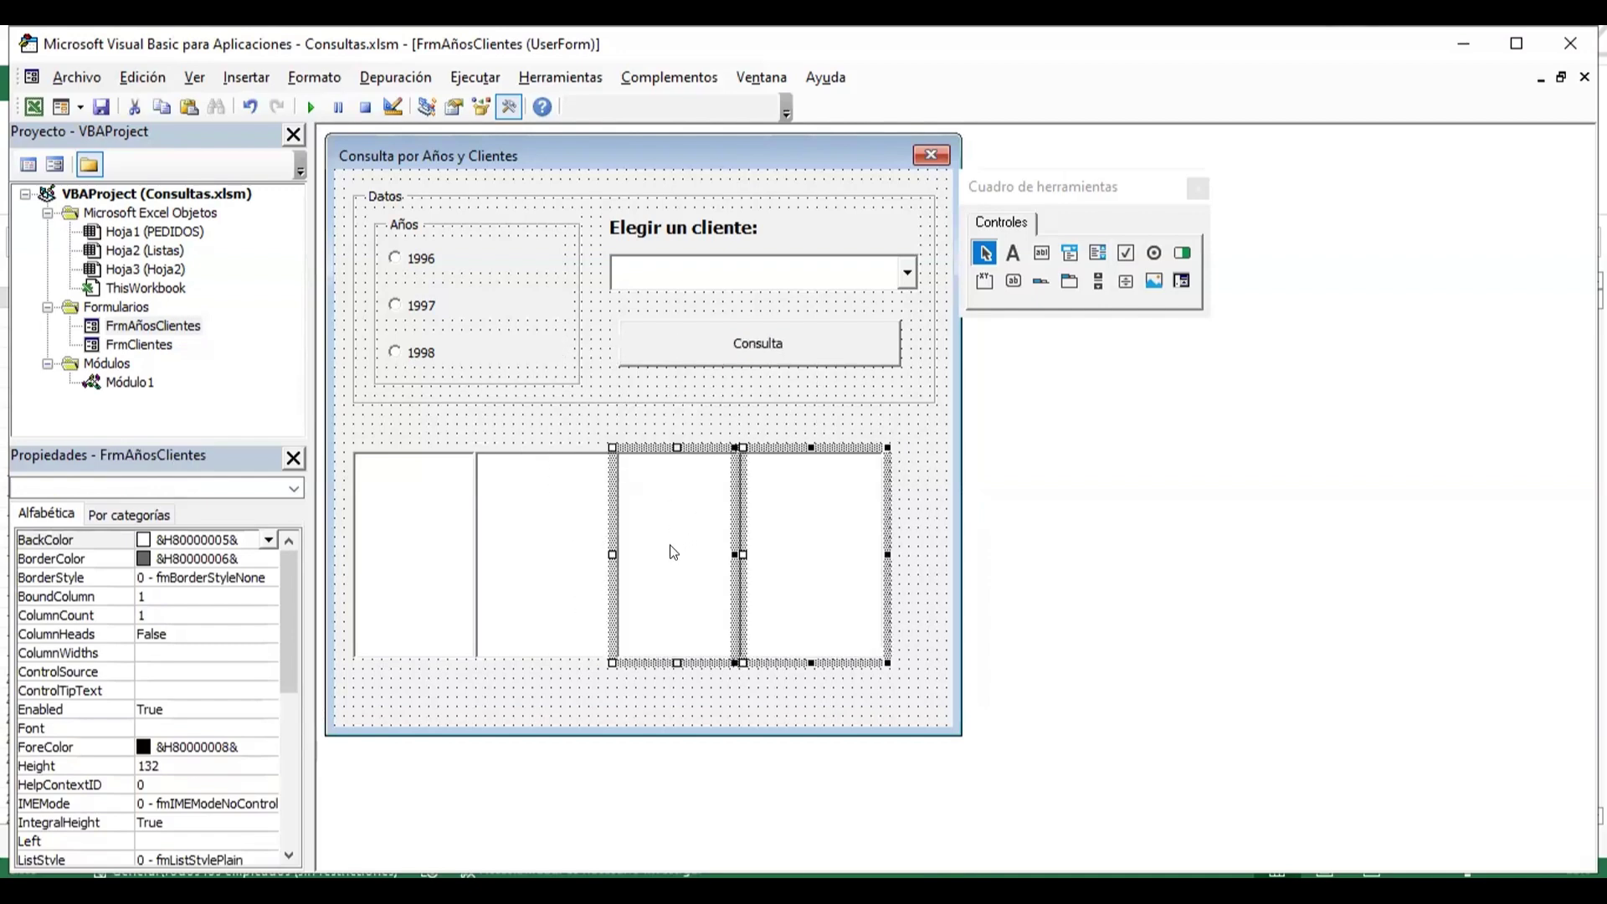
pyautogui.click(925, 548)
pyautogui.moveTo(348, 439); pyautogui.dragTo(905, 690)
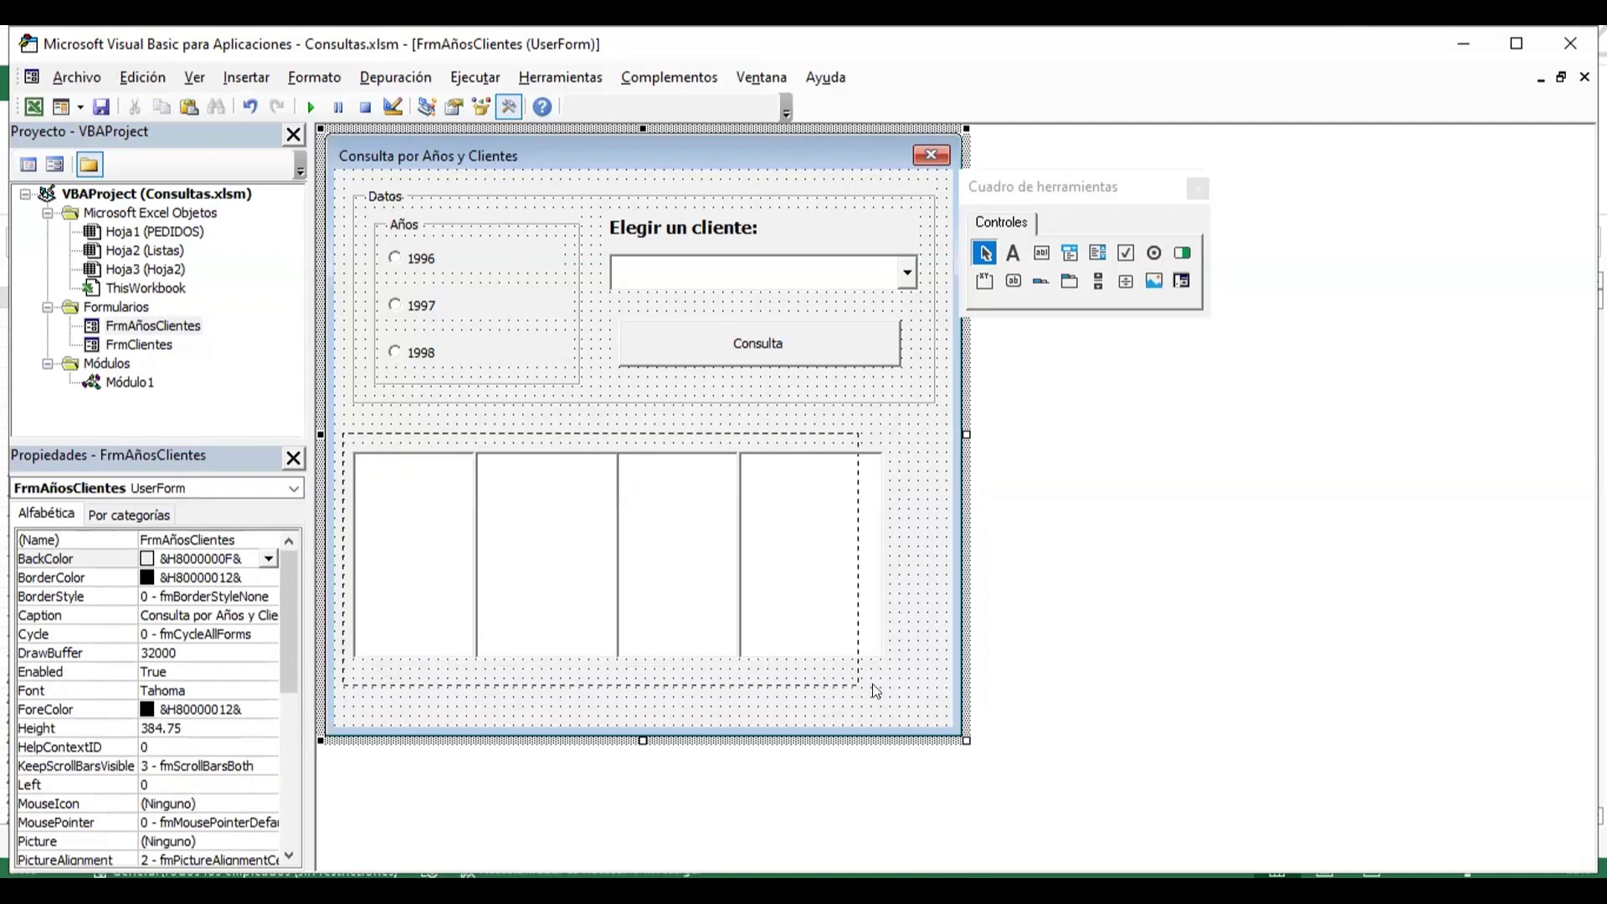
pyautogui.moveTo(657, 565); pyautogui.dragTo(667, 569)
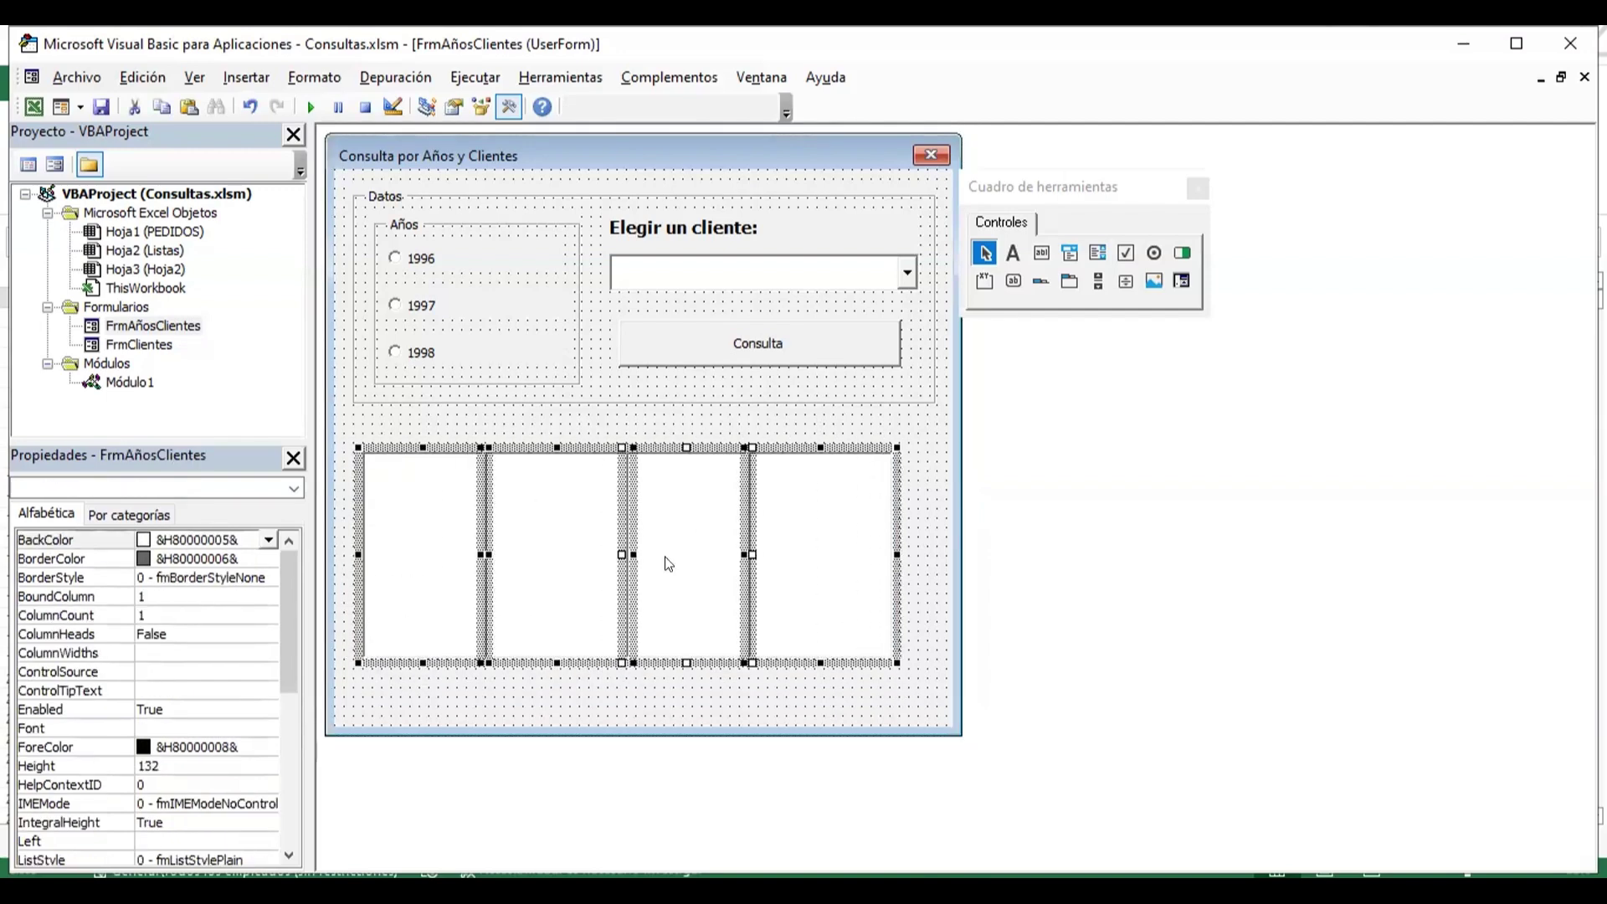
pyautogui.click(664, 698)
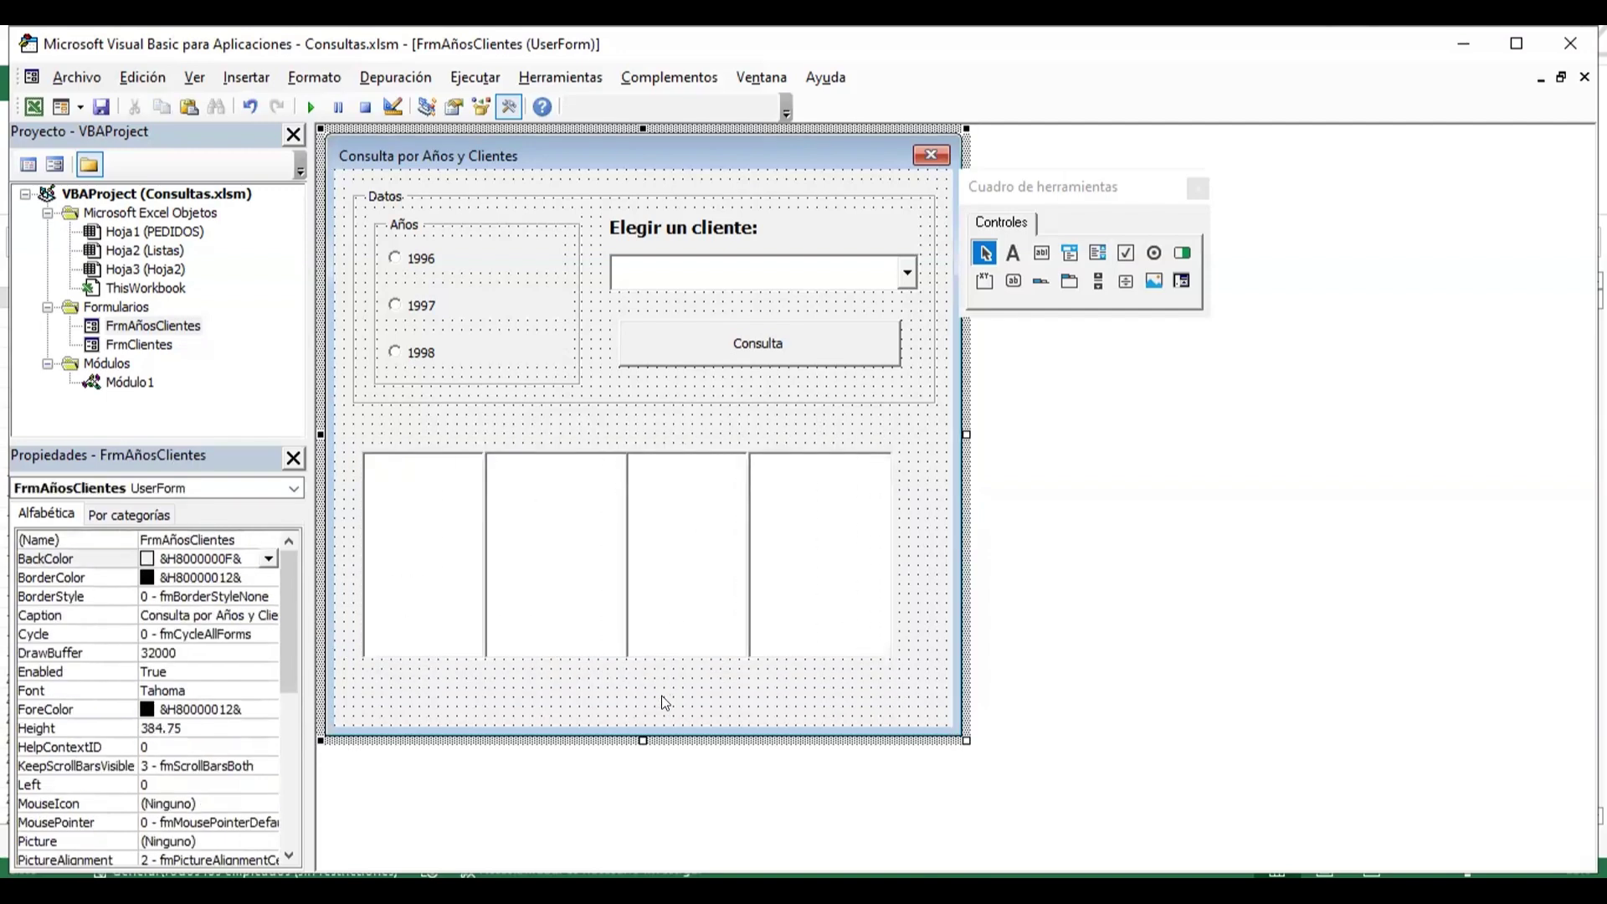
pyautogui.click(657, 646)
pyautogui.click(799, 600)
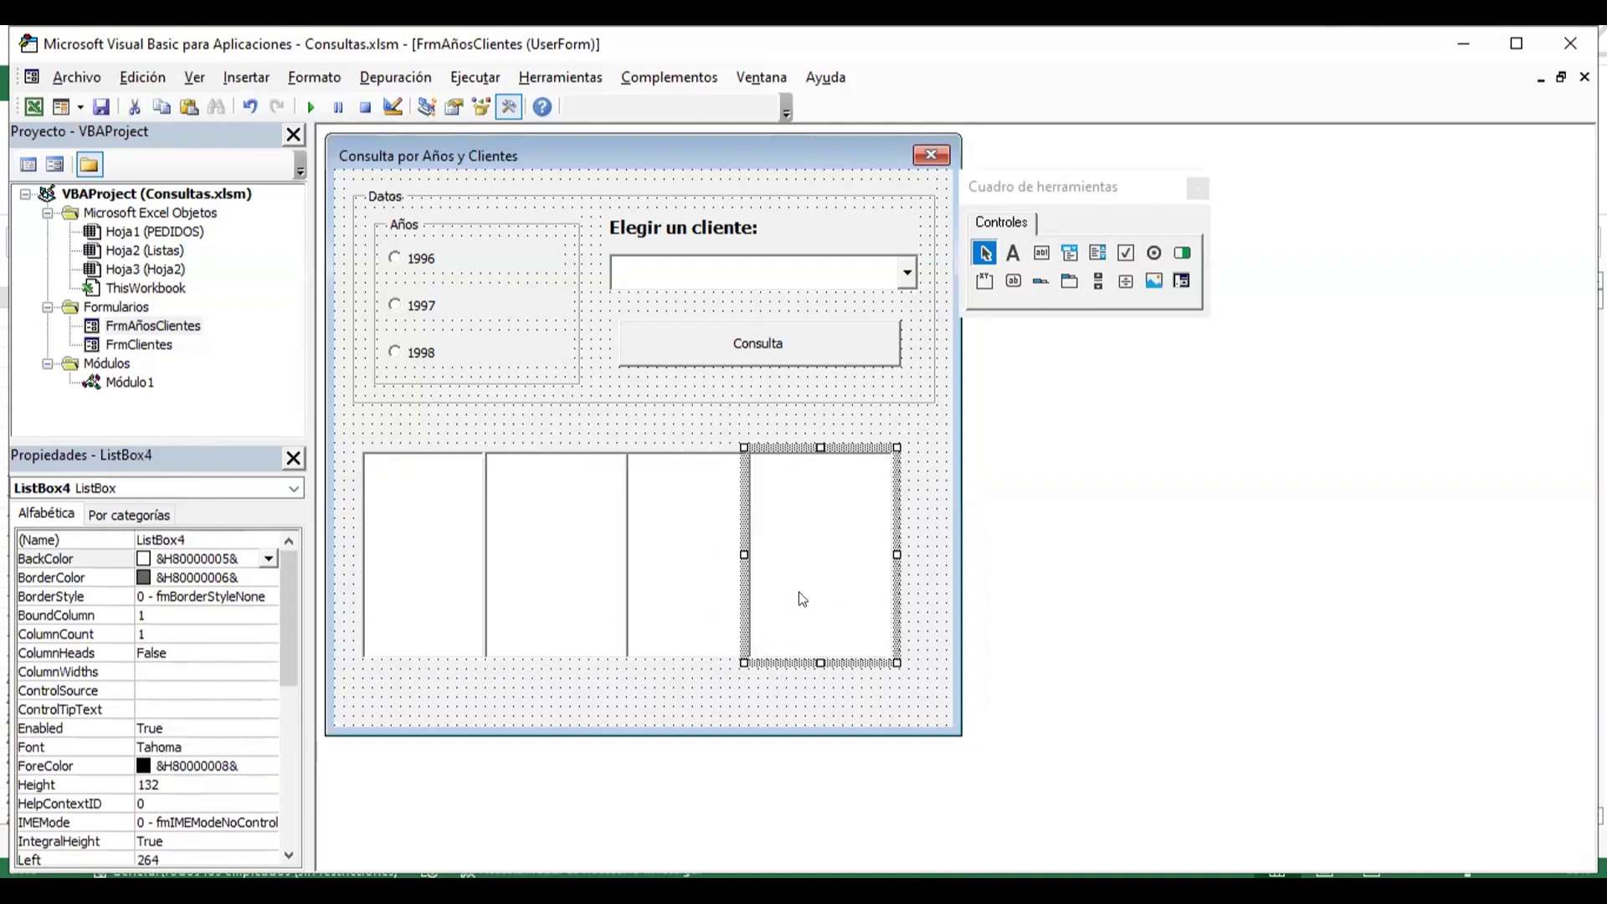
pyautogui.click(652, 678)
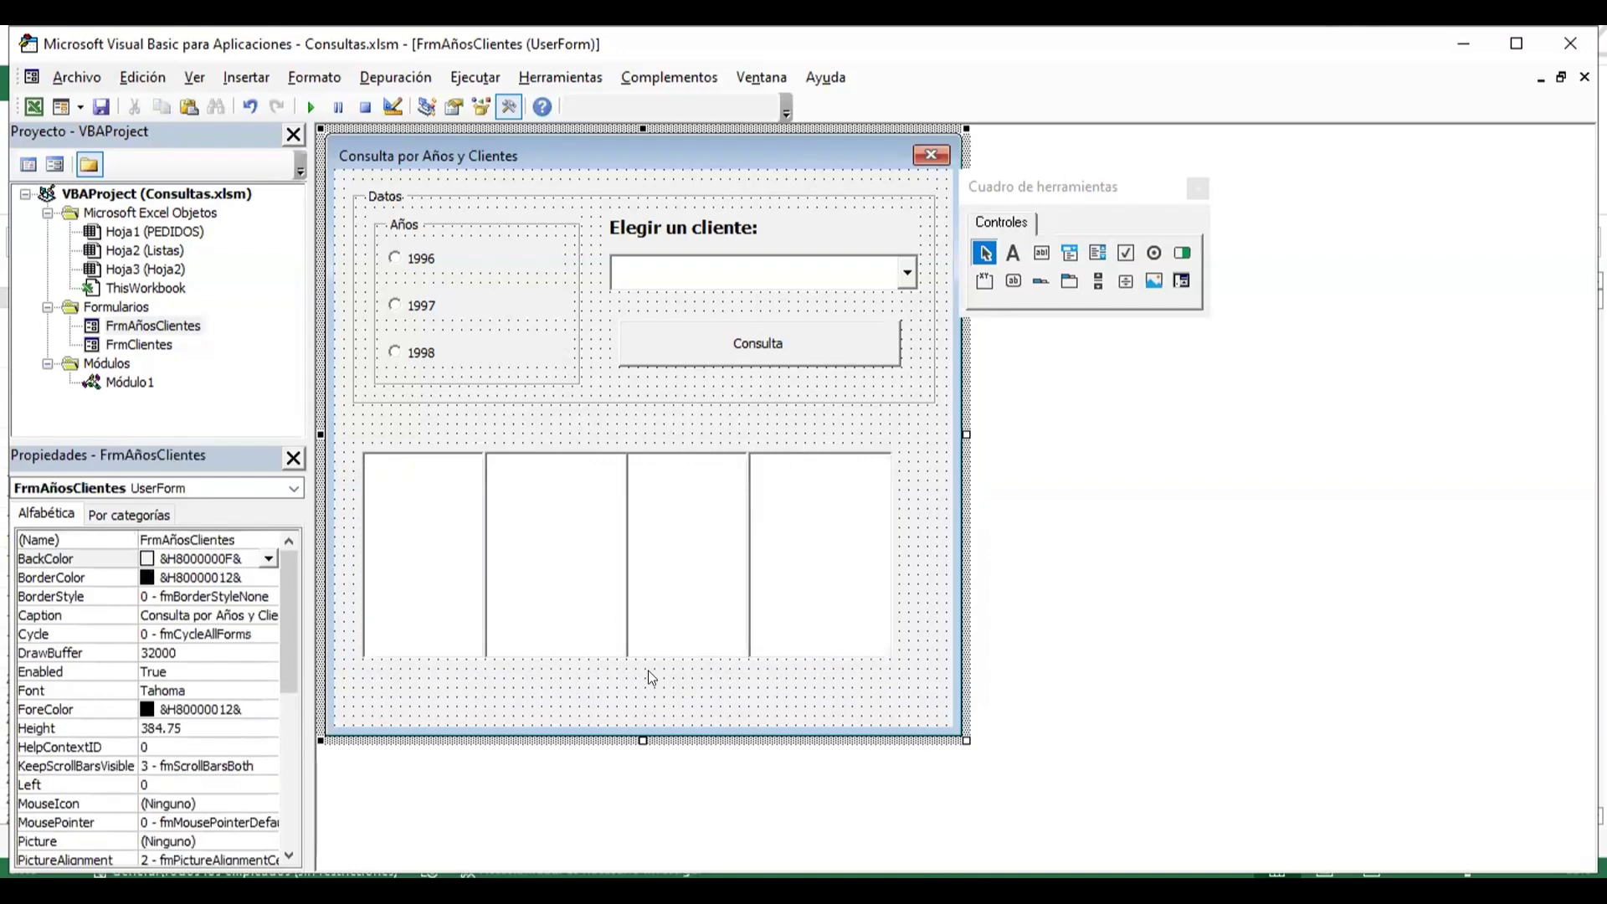
# - Copy FrmClientes' Núm Ped label into FrmAñosClientes, placed and narrowed above the first list box
pyautogui.doubleClick(161, 339)
pyautogui.click(473, 369)
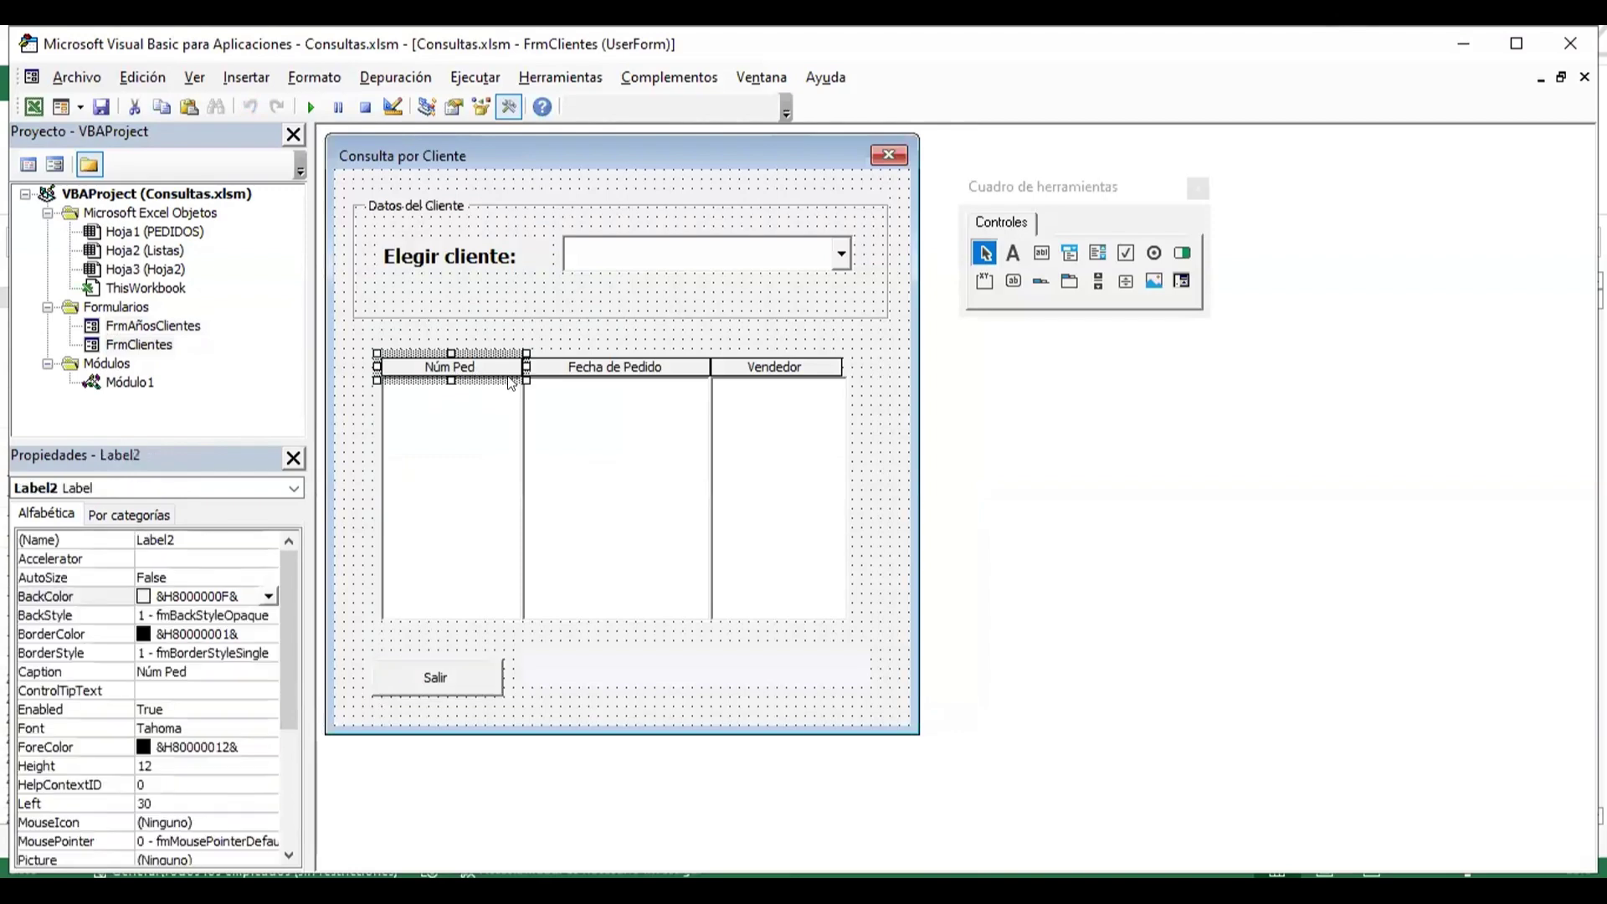
pyautogui.doubleClick(163, 331)
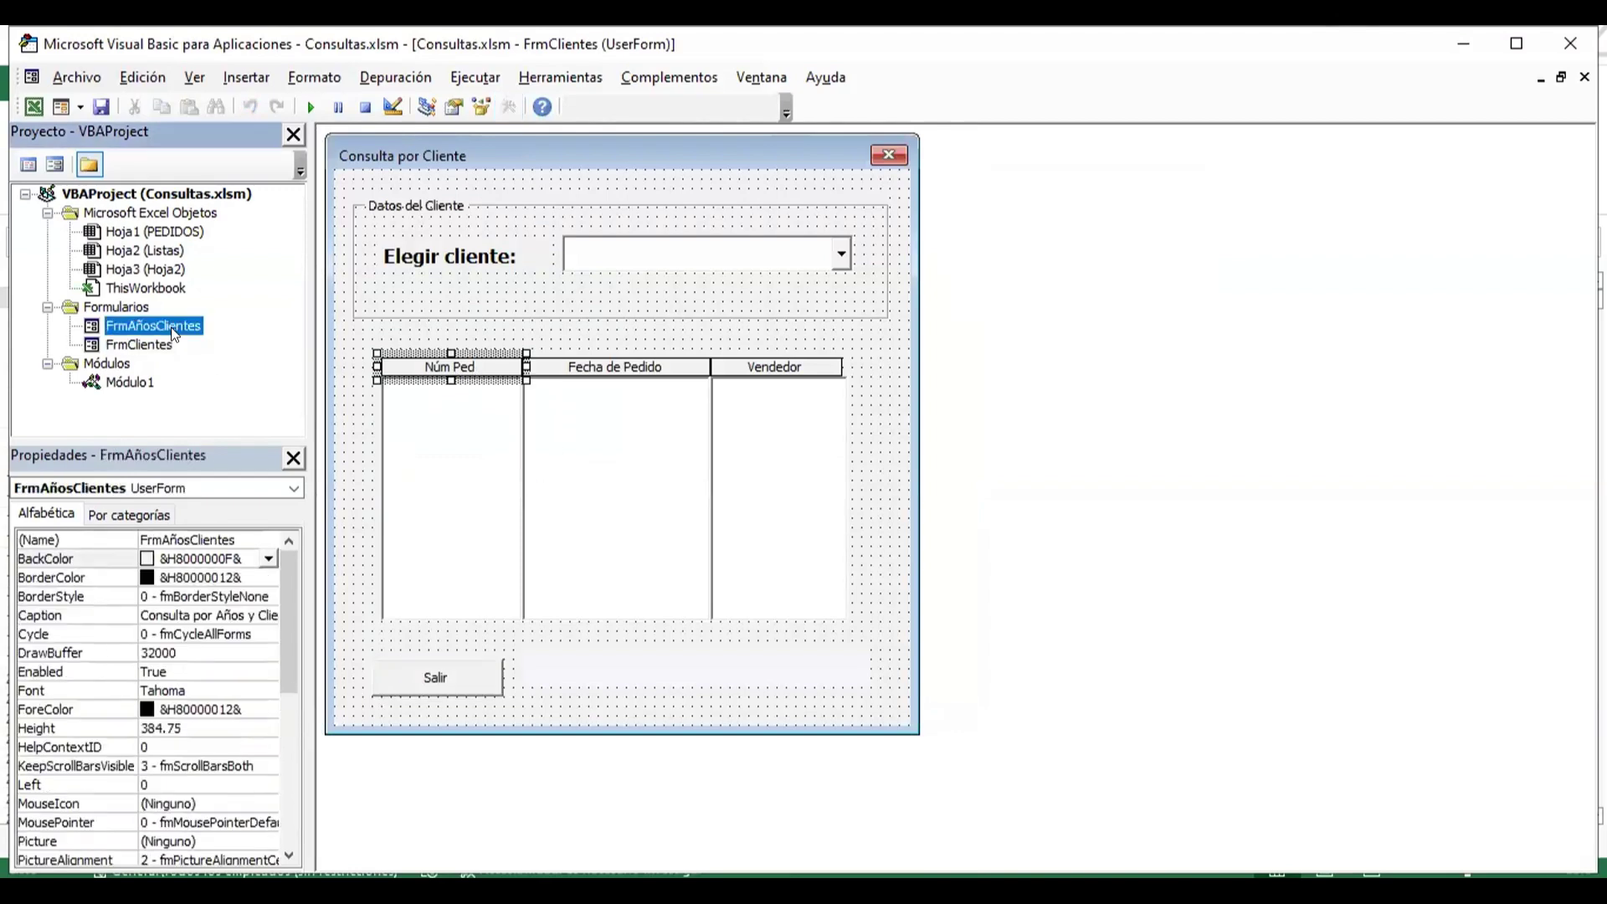
pyautogui.hotkey('ctrl', 'v')
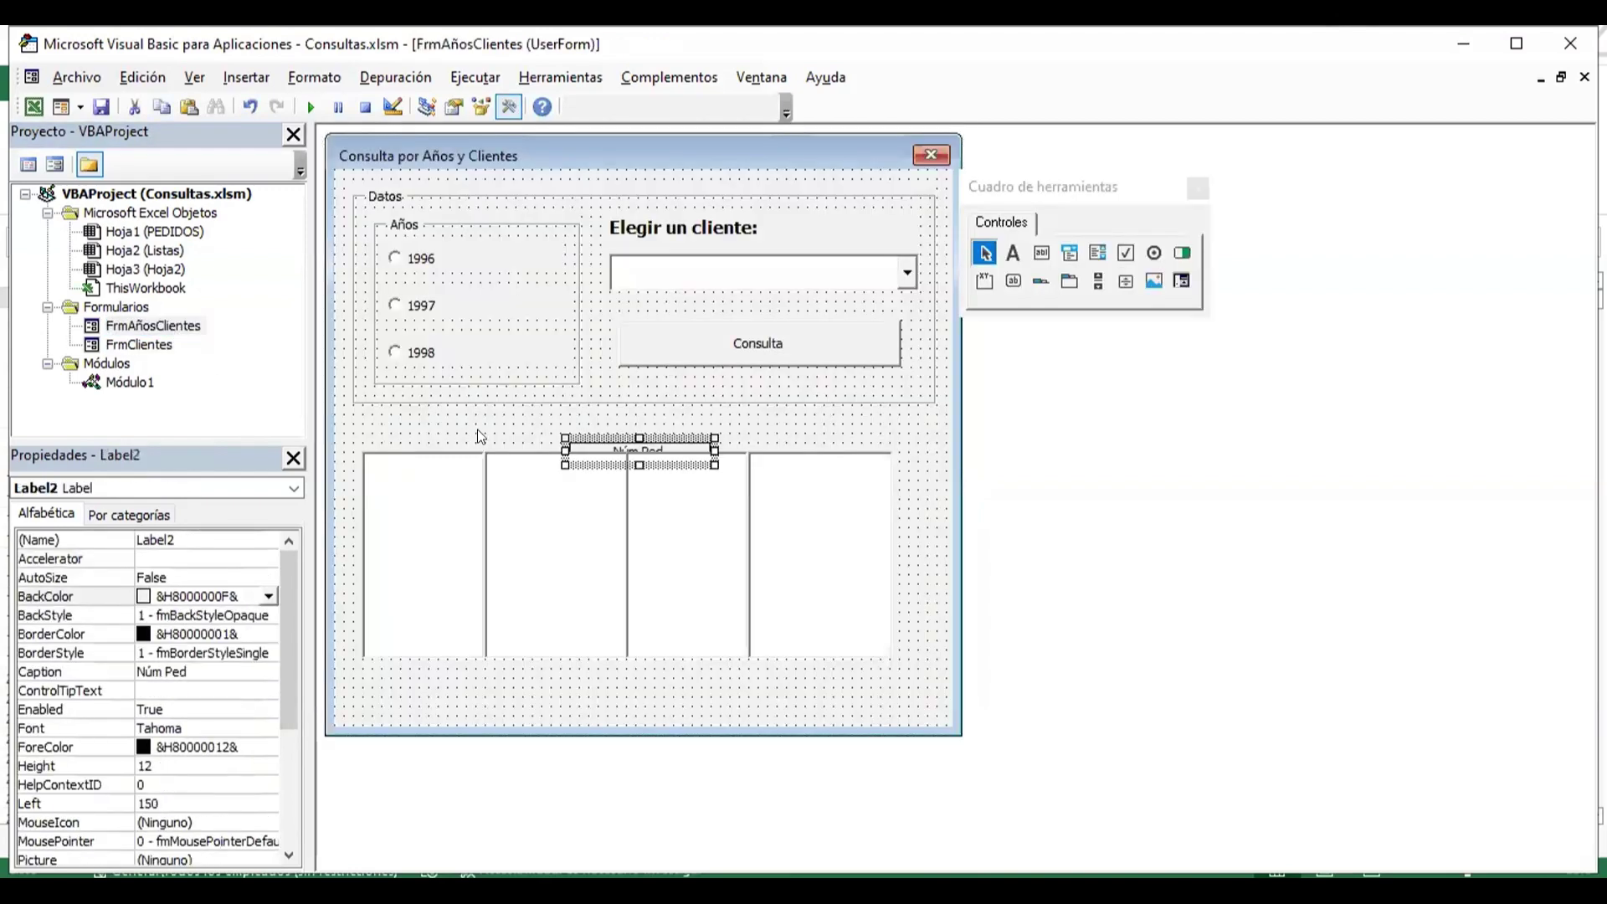
pyautogui.moveTo(610, 433); pyautogui.dragTo(403, 424)
pyautogui.moveTo(502, 432); pyautogui.dragTo(489, 435)
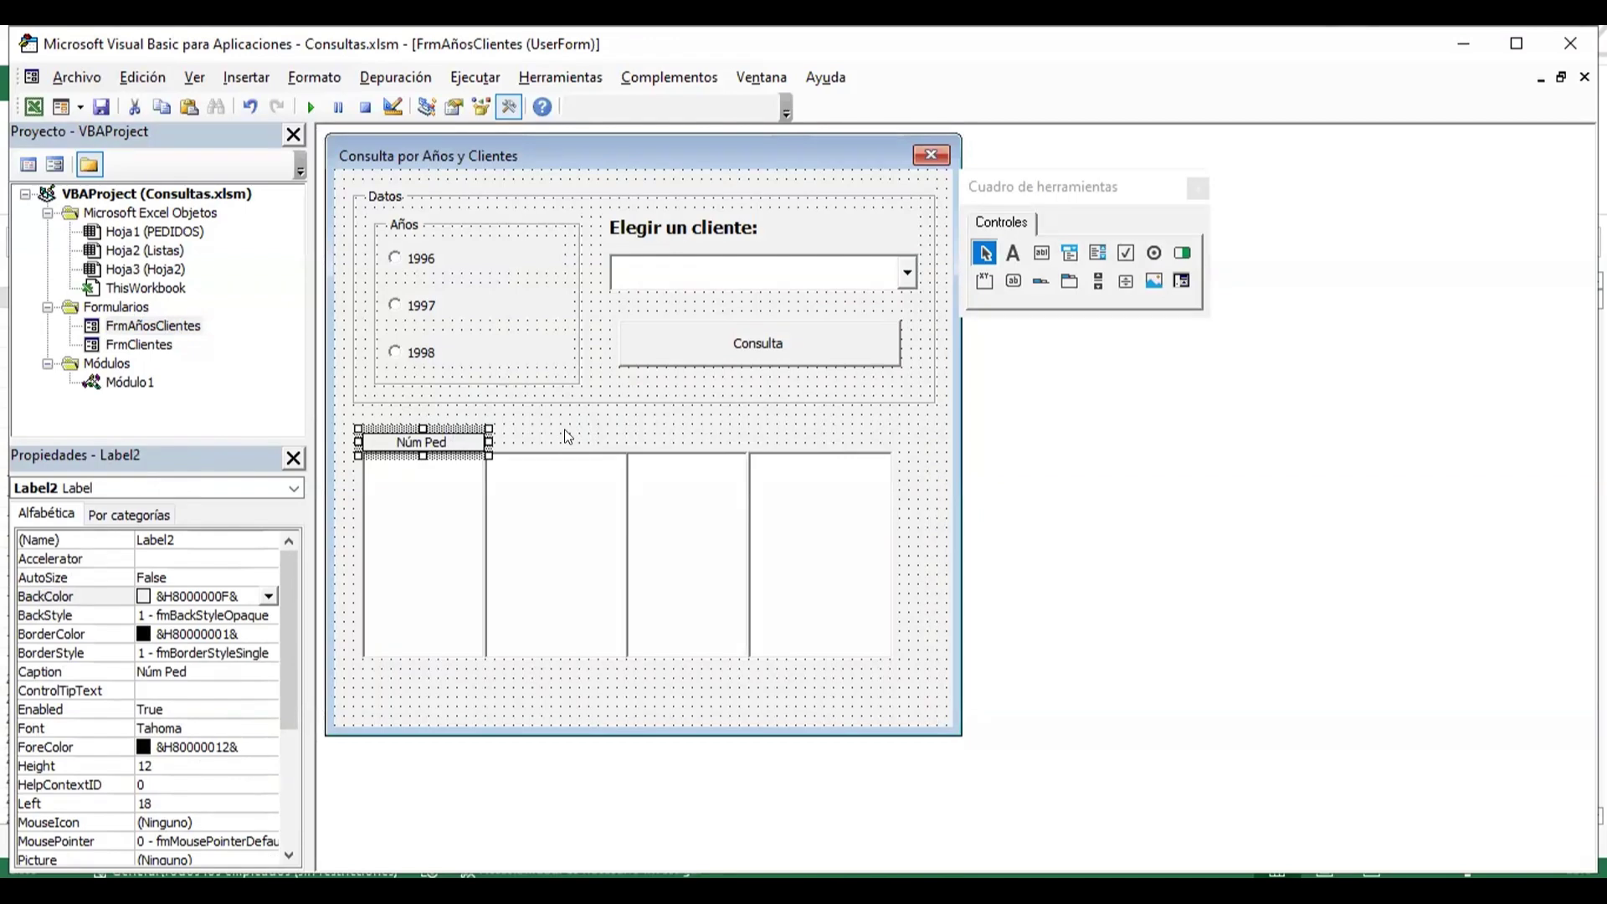
pyautogui.click(567, 436)
pyautogui.click(489, 446)
pyautogui.click(594, 448)
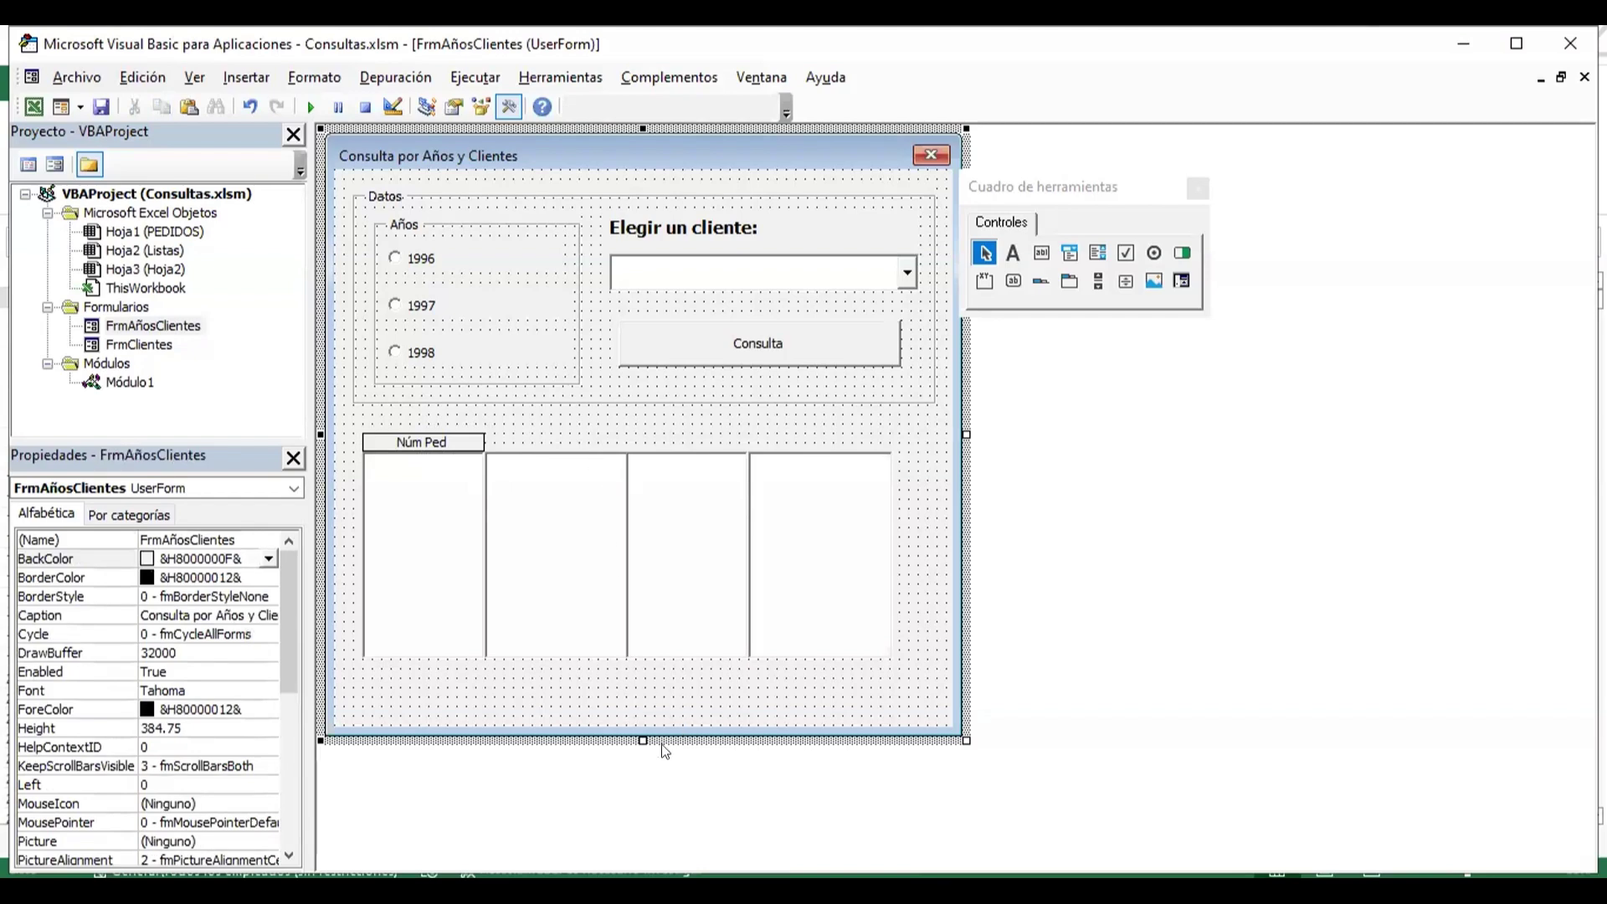
# - Make the form taller (height 408.75) and draw a command button at the bottom left
pyautogui.moveTo(632, 737); pyautogui.dragTo(634, 775)
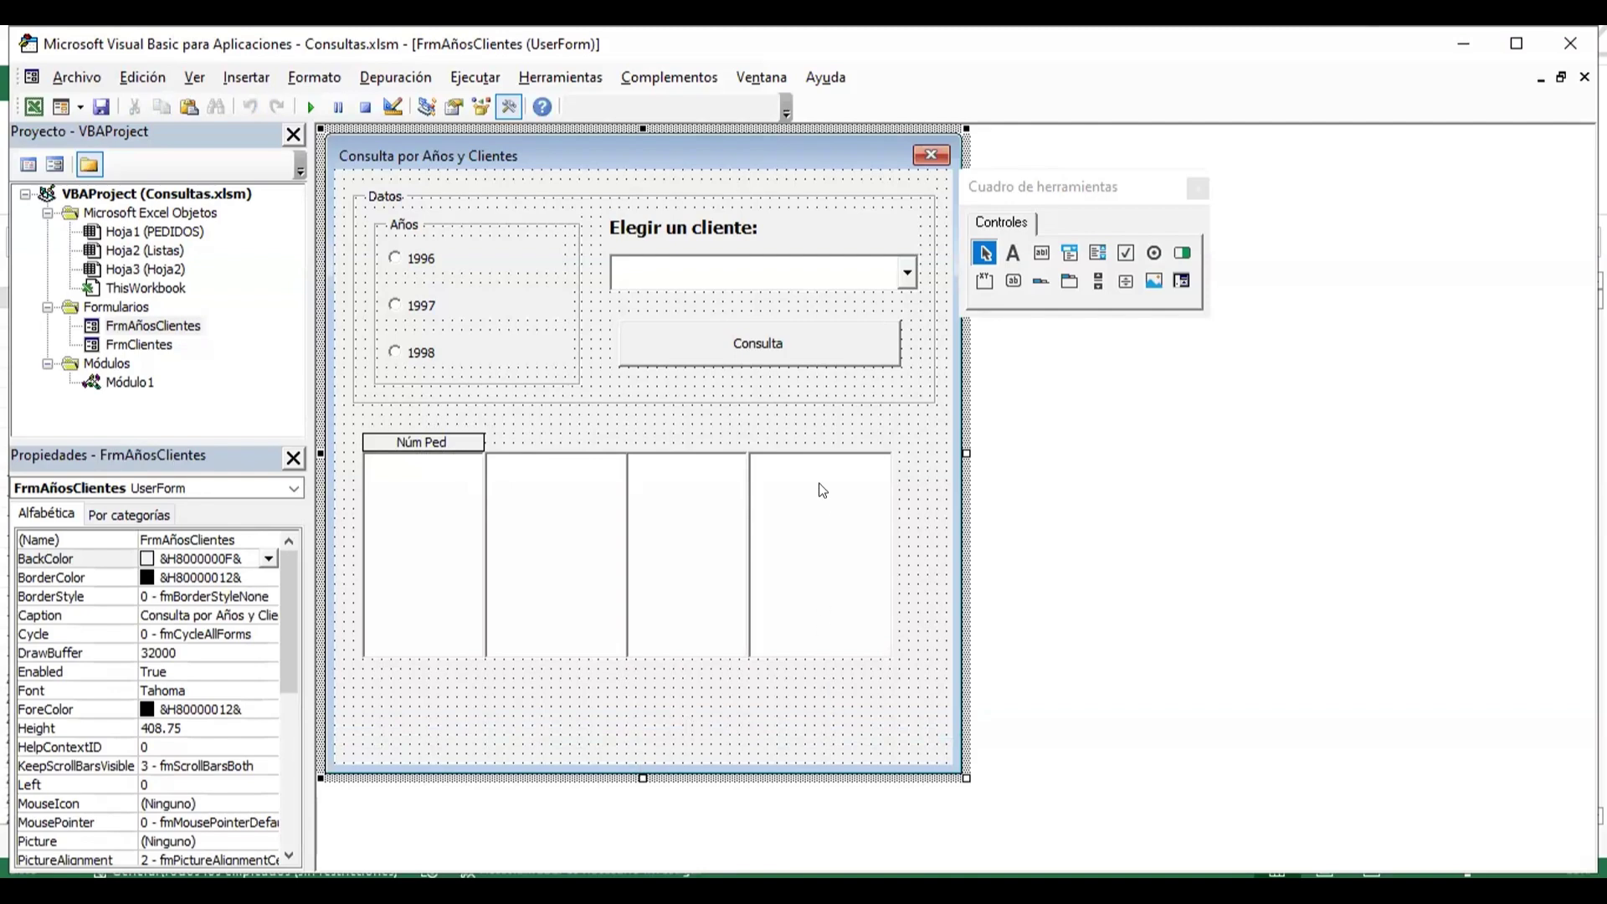
pyautogui.click(1008, 289)
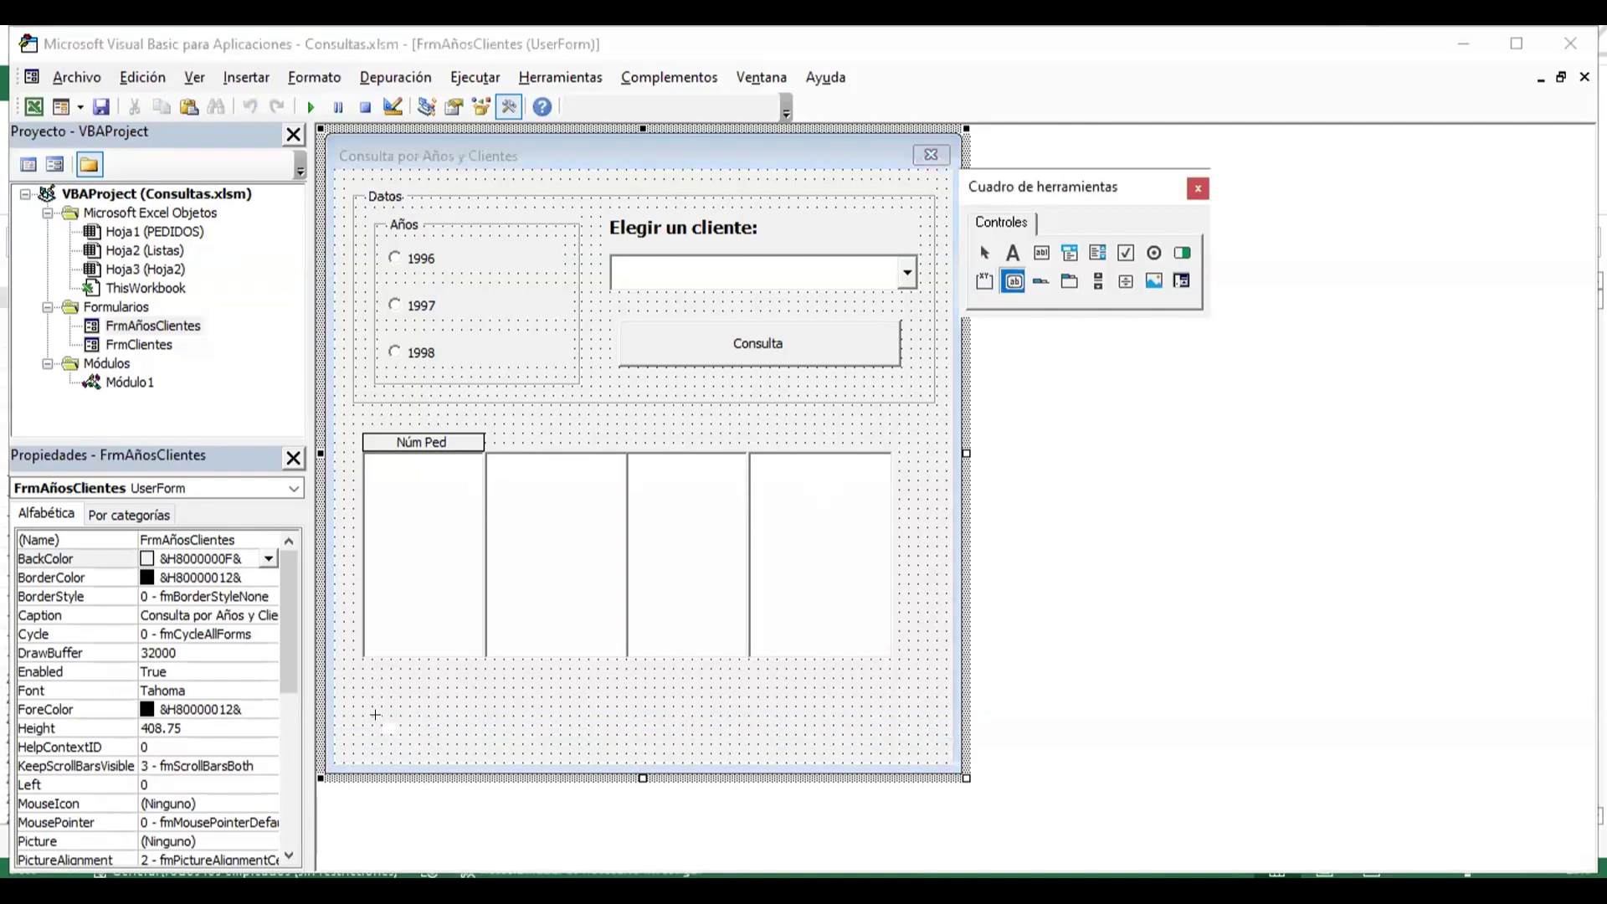
pyautogui.moveTo(390, 712); pyautogui.dragTo(503, 735)
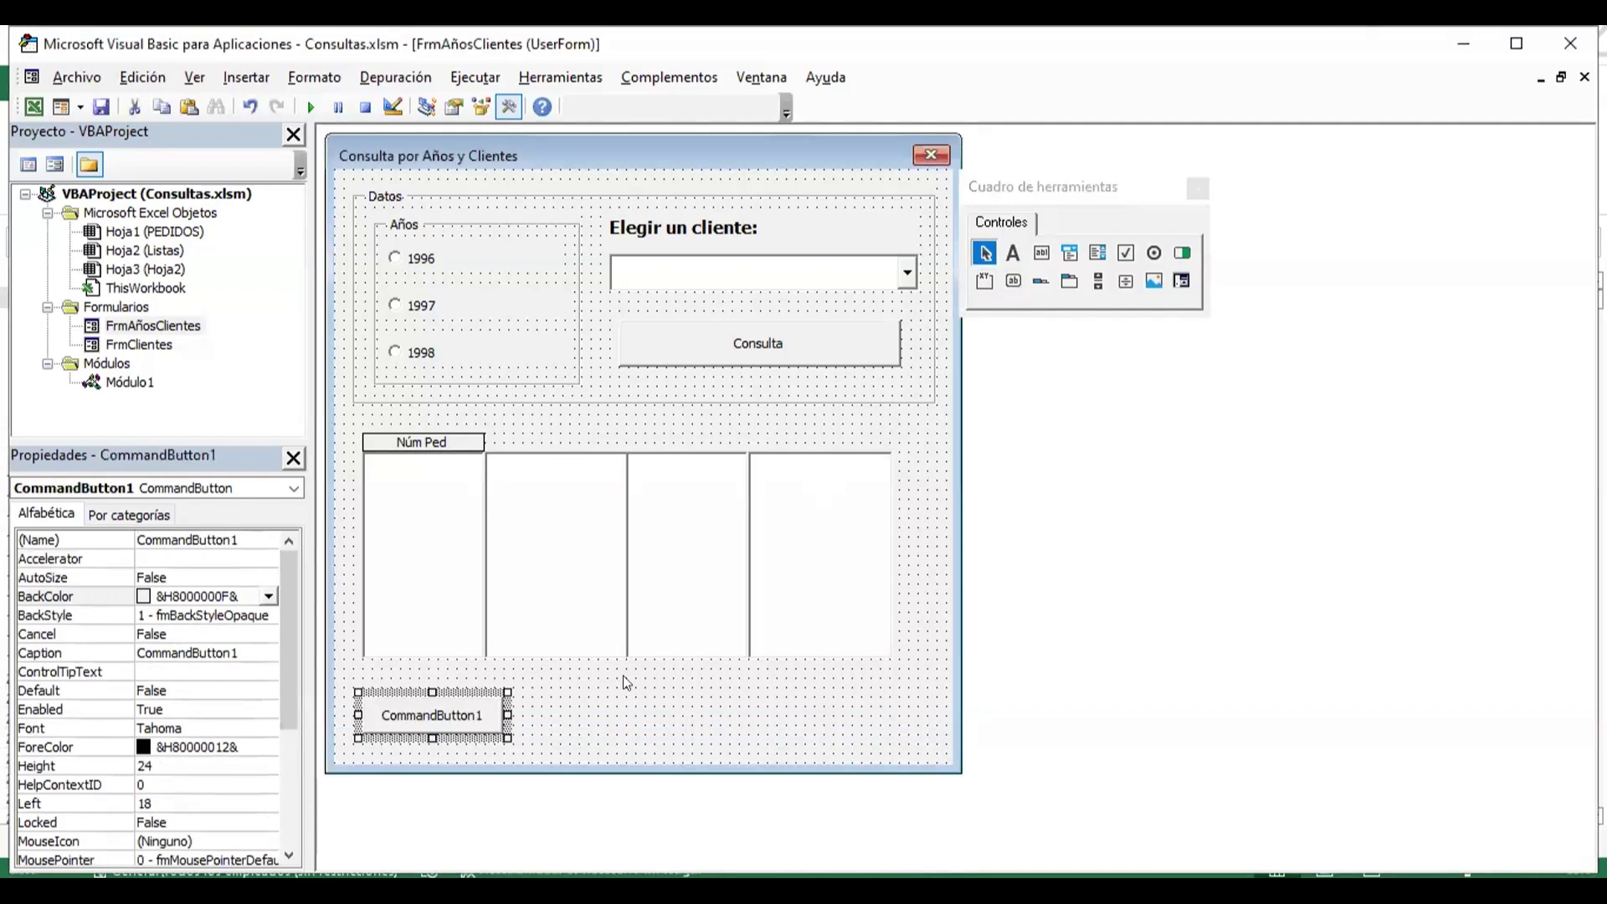
pyautogui.click(606, 718)
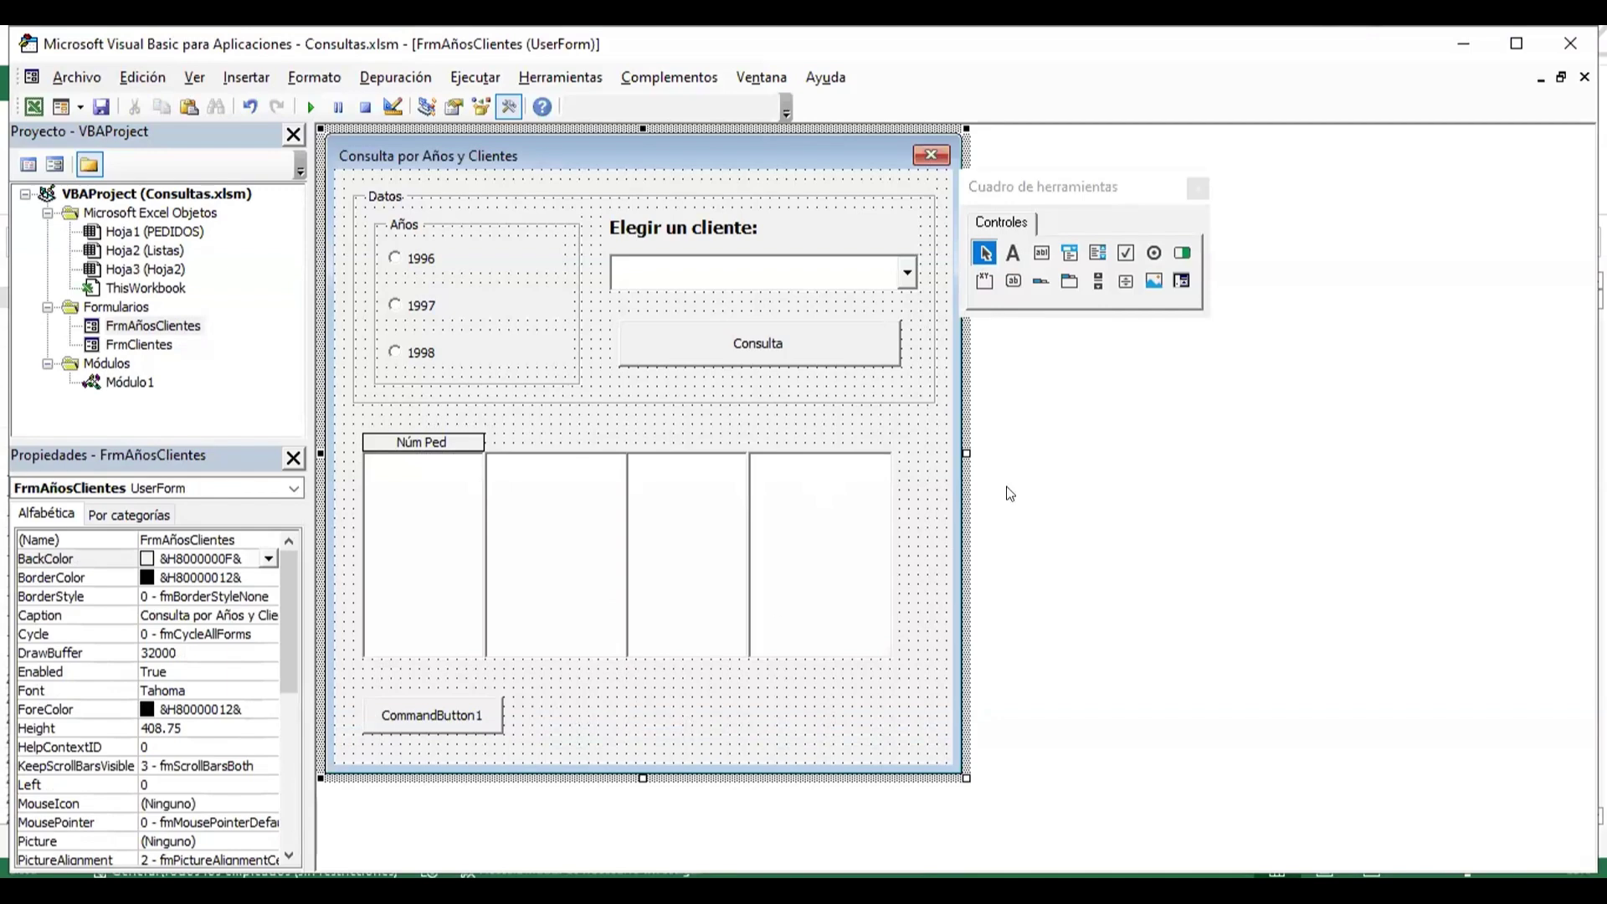
# - Draw a wide label below the list boxes with a height of 18
pyautogui.click(1010, 266)
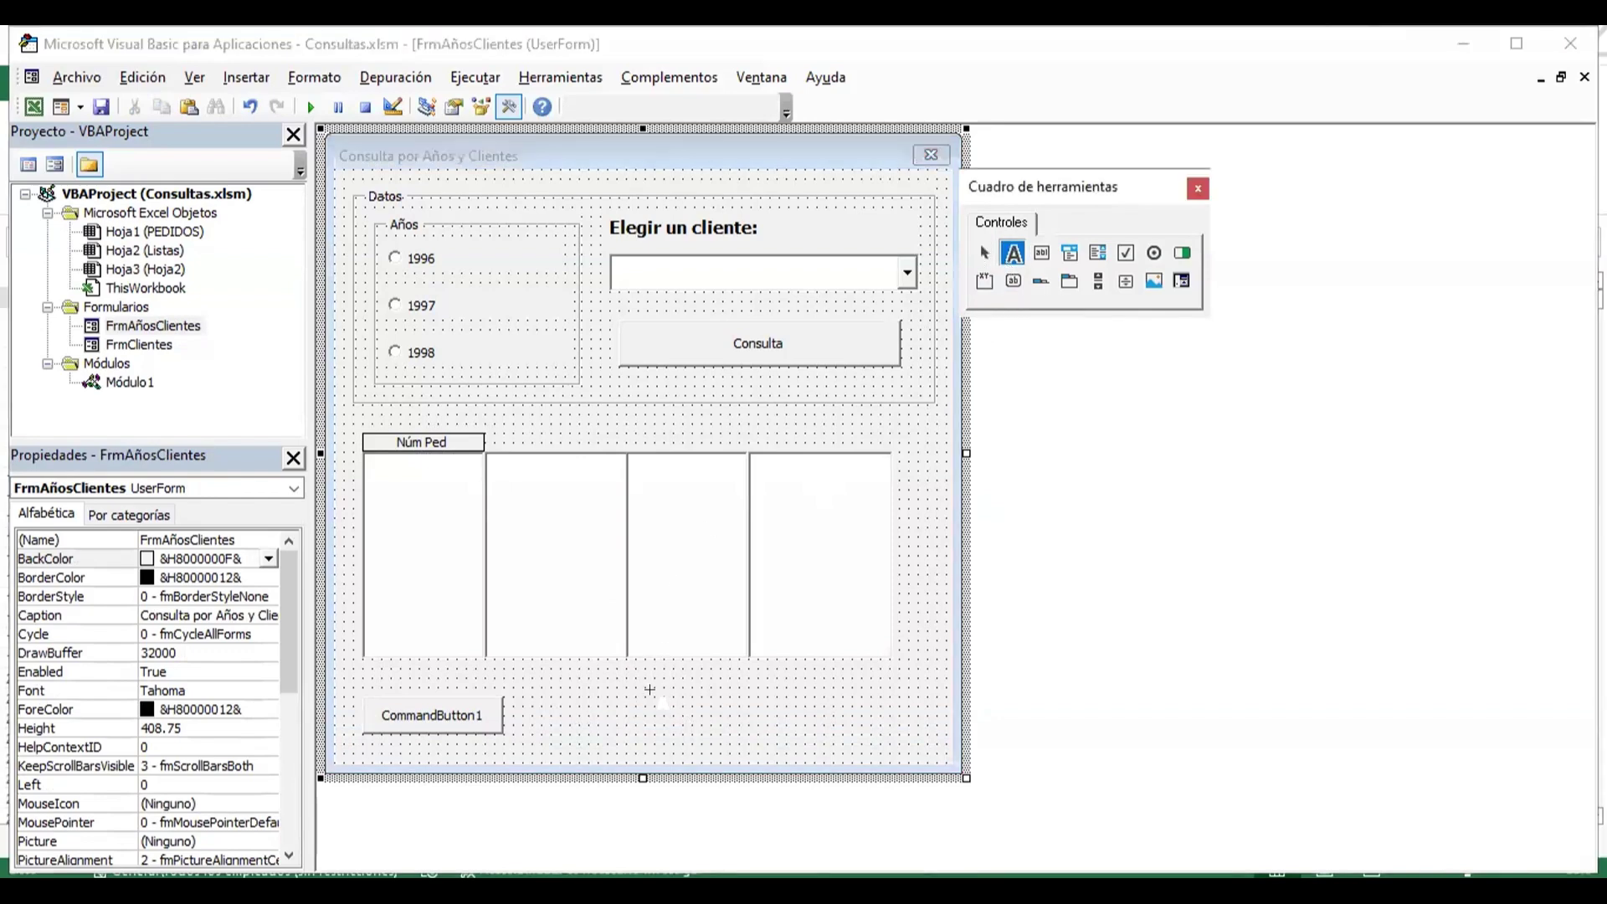
pyautogui.moveTo(579, 678); pyautogui.dragTo(883, 703)
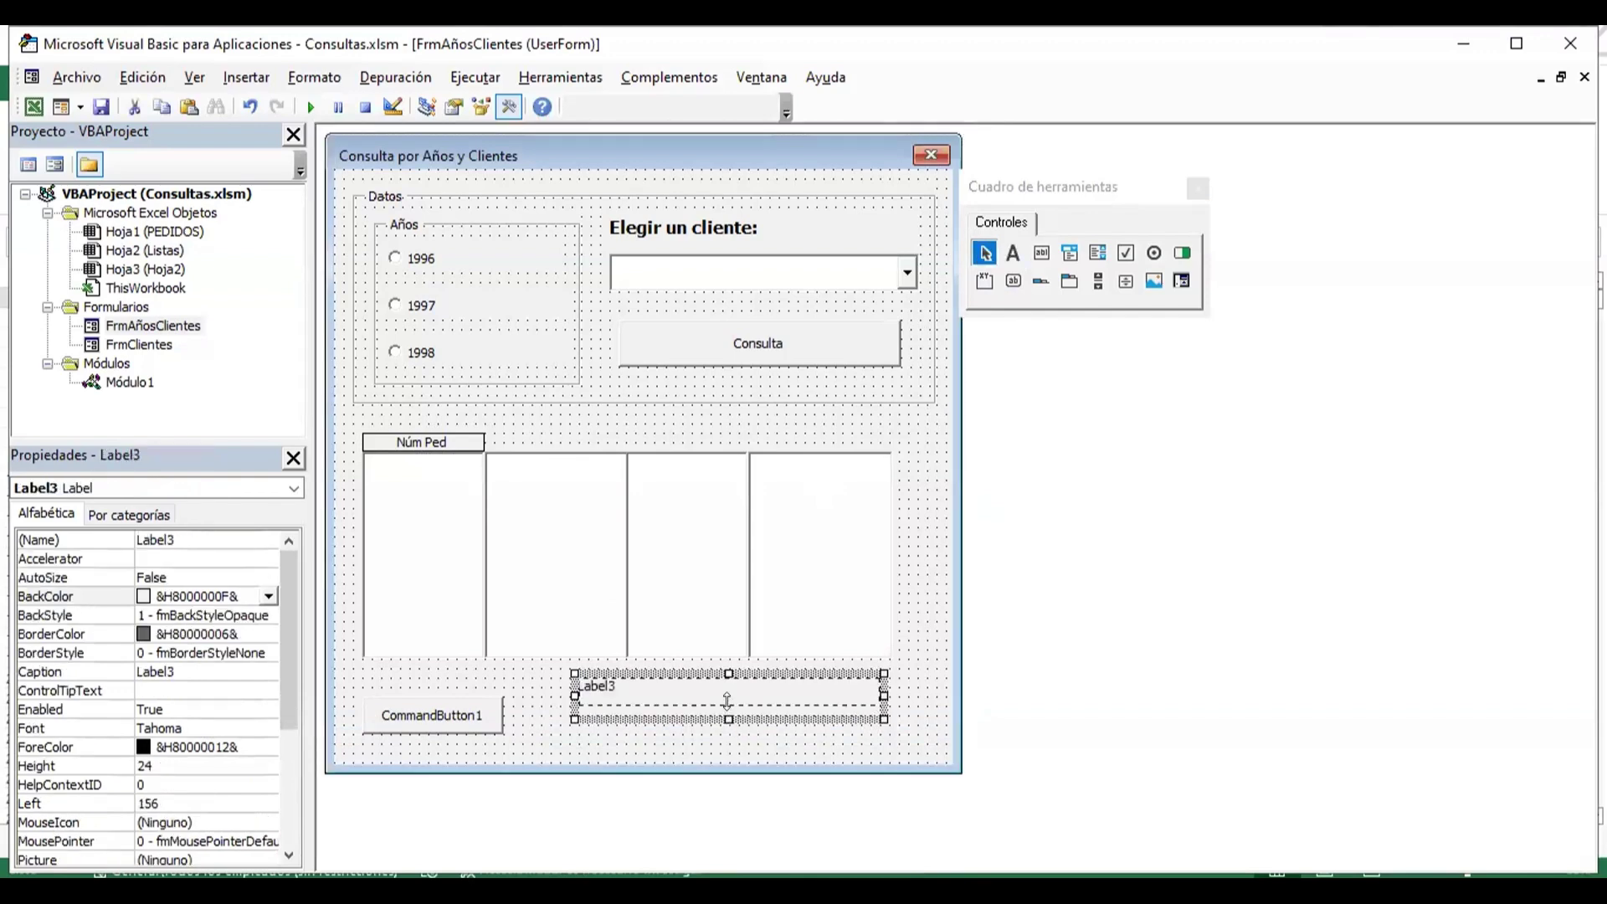
pyautogui.moveTo(727, 698); pyautogui.dragTo(727, 703)
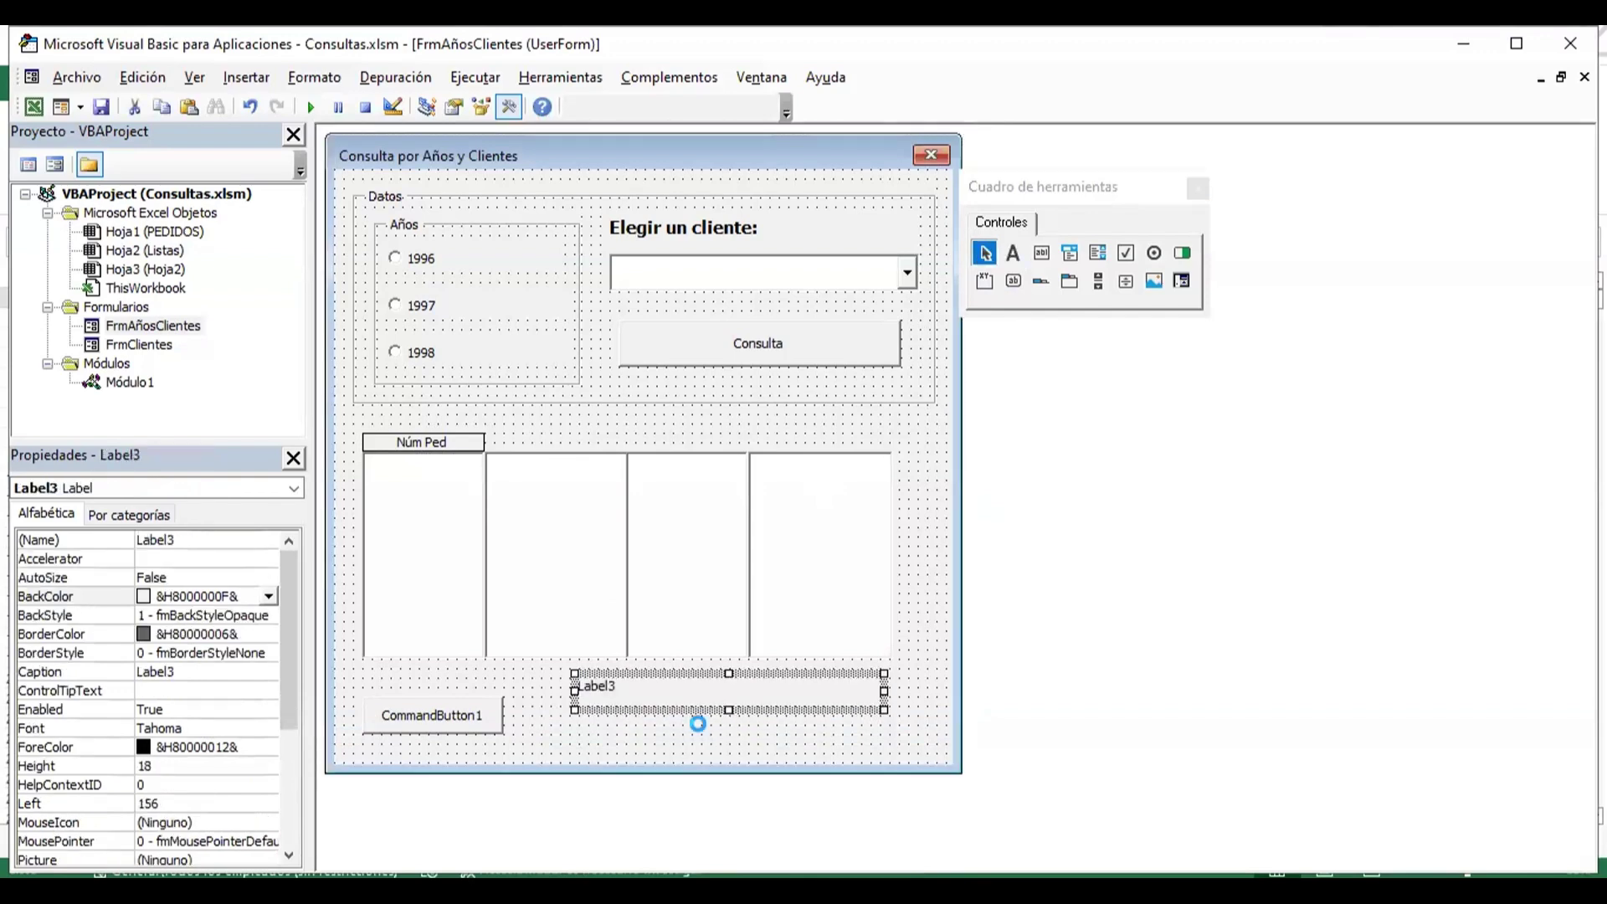
# - Duplicate the label and align the copy directly beneath the original Label3
pyautogui.hotkey('ctrl', 'c')
pyautogui.hotkey('ctrl', 'v')
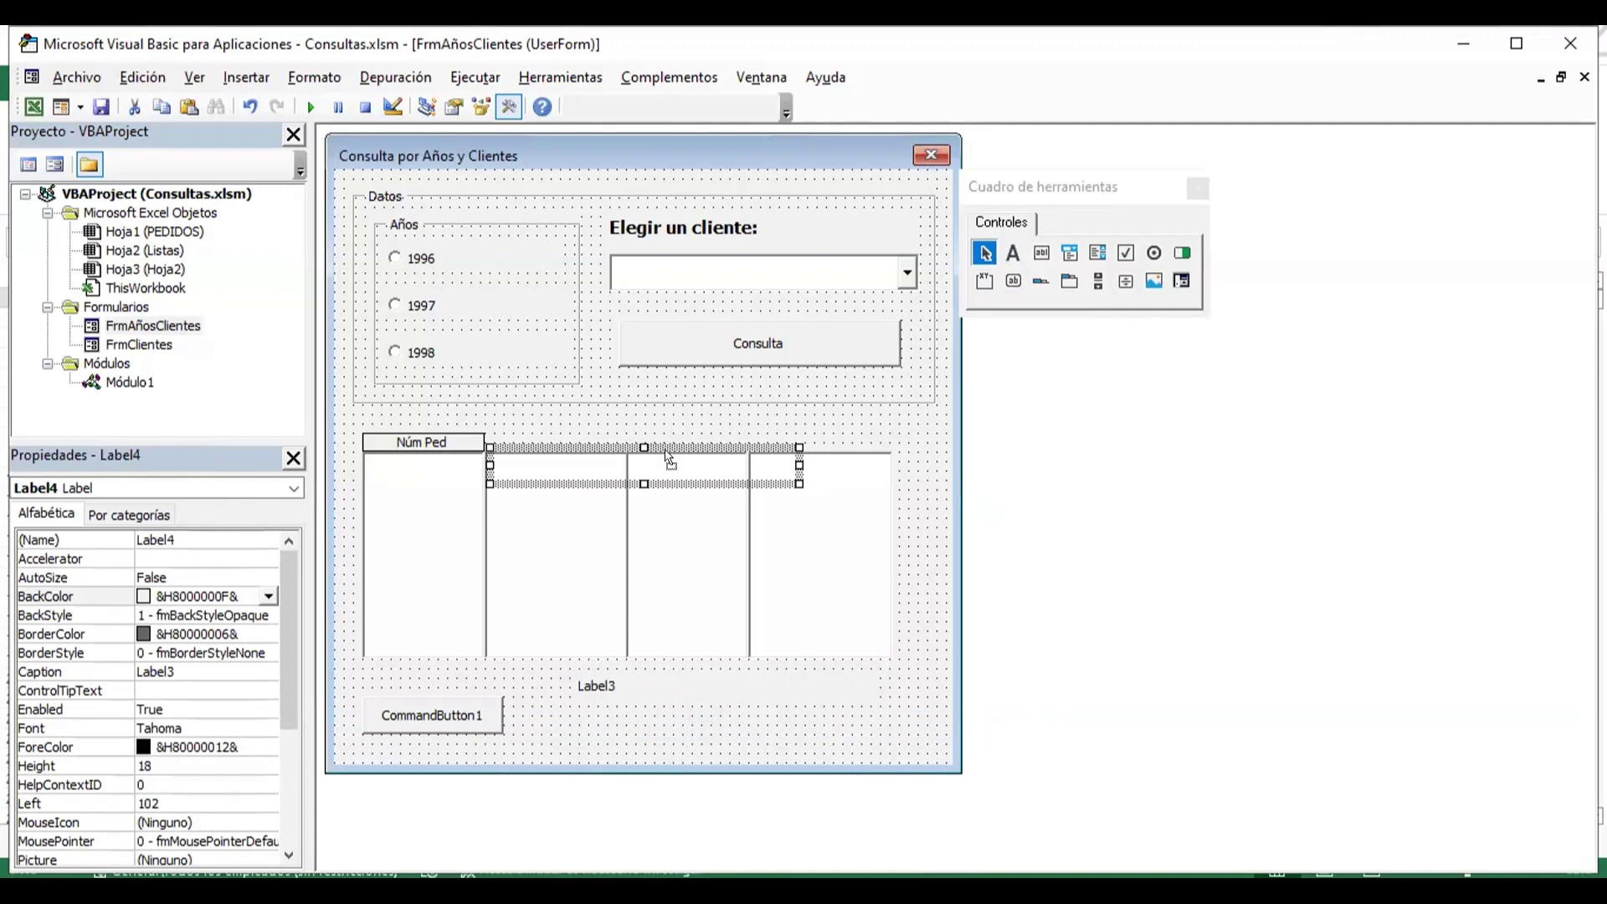
pyautogui.moveTo(665, 459); pyautogui.dragTo(745, 722)
pyautogui.moveTo(744, 721); pyautogui.dragTo(739, 719)
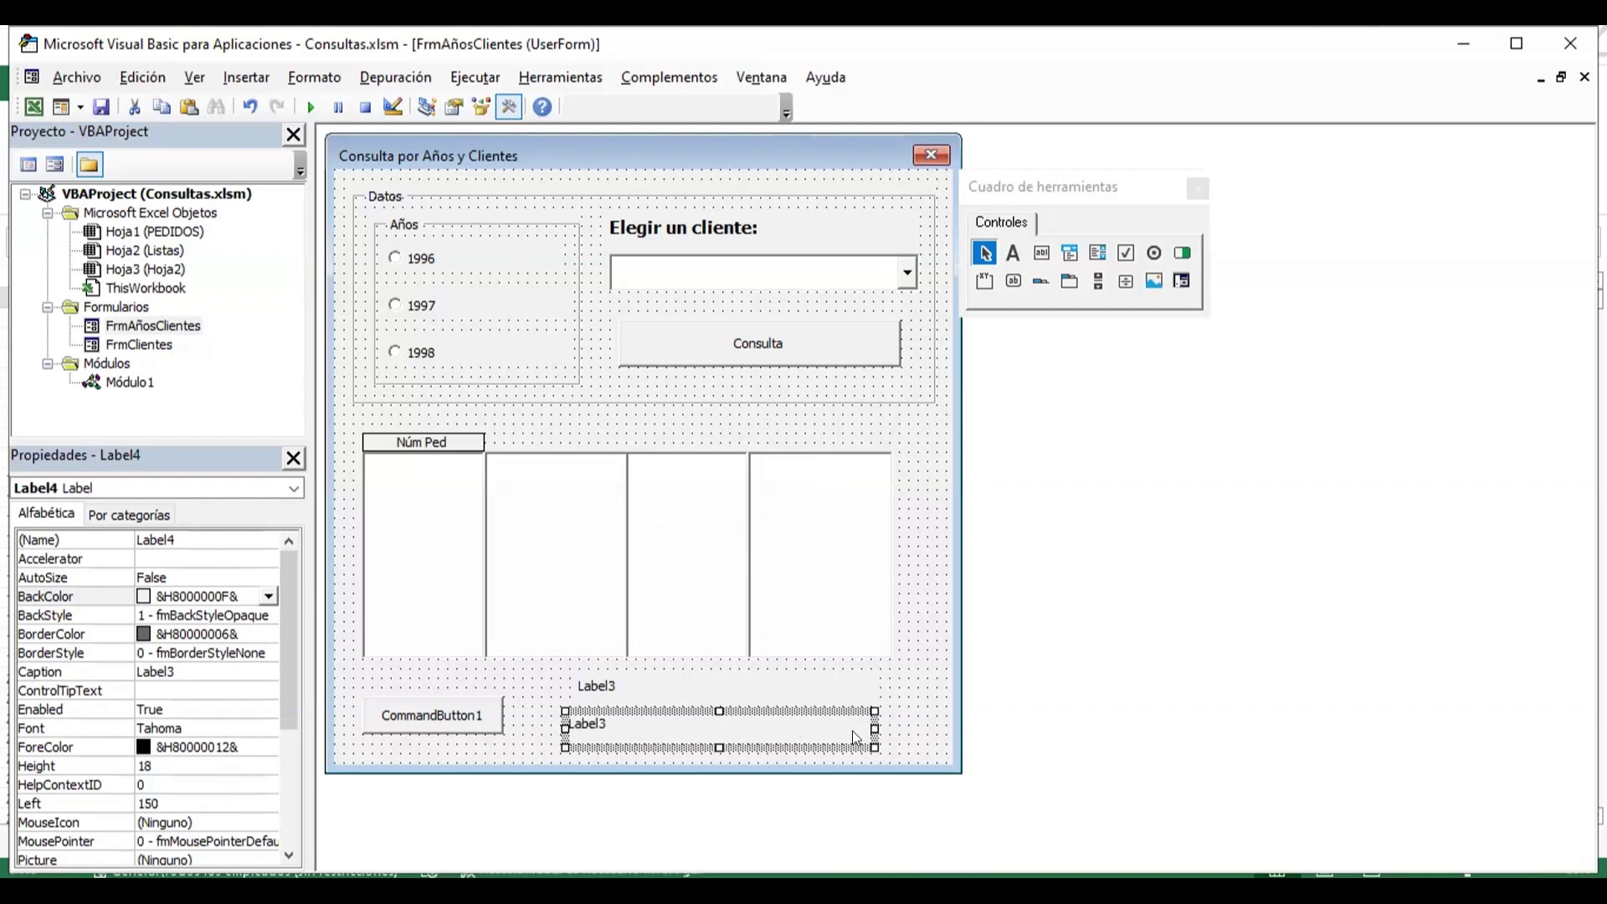
pyautogui.click(911, 728)
pyautogui.click(763, 734)
pyautogui.press('Right')
pyautogui.moveTo(739, 731); pyautogui.dragTo(738, 735)
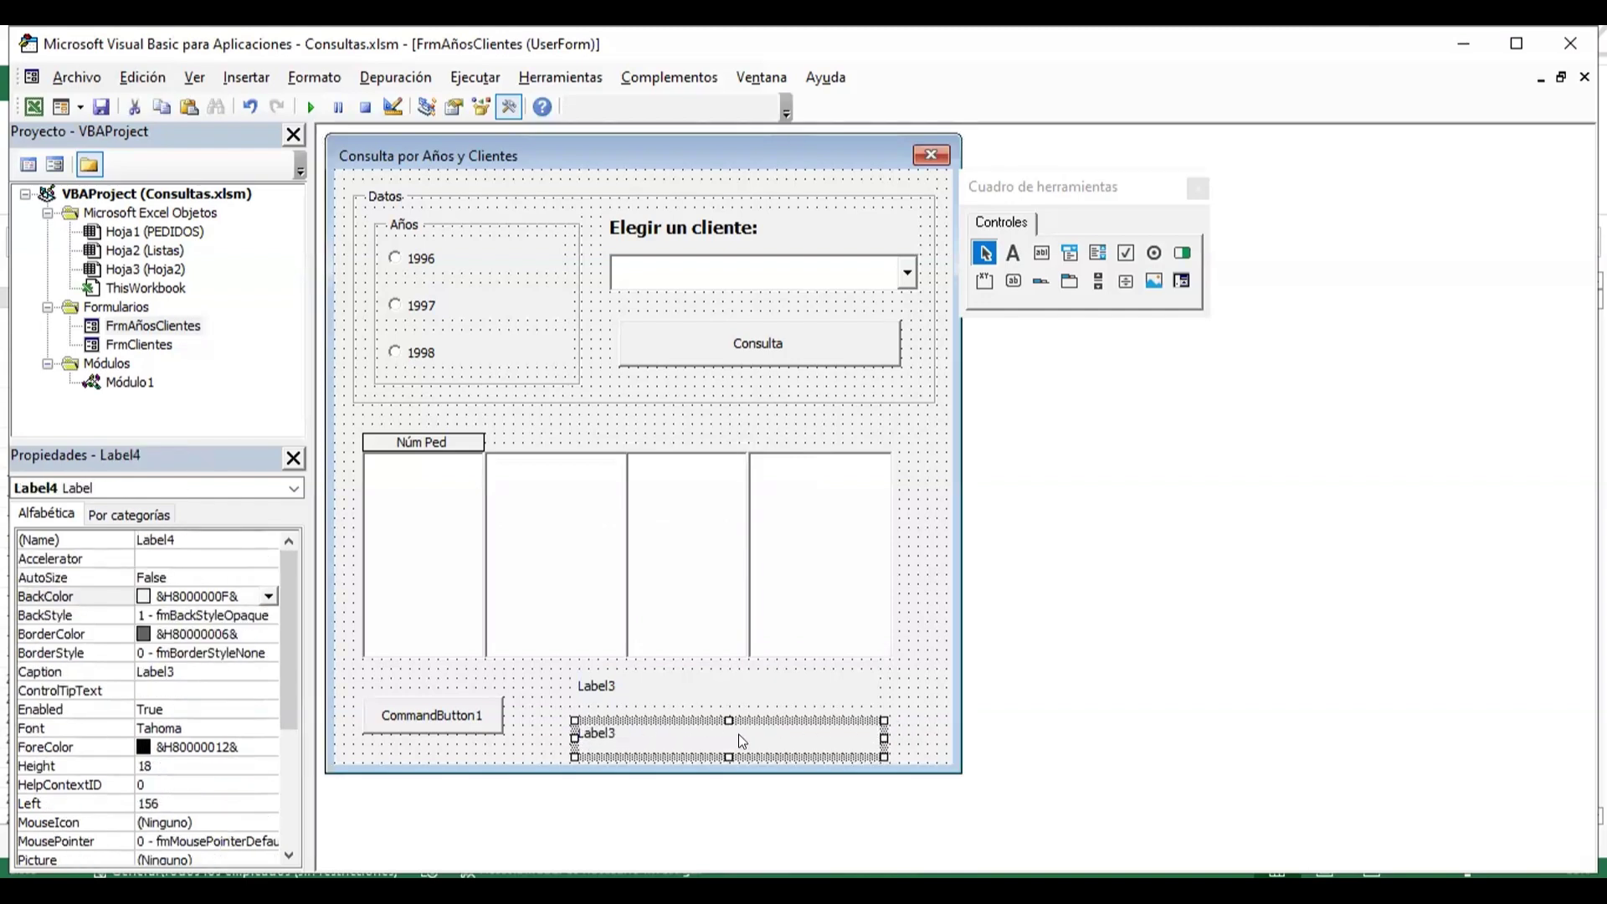
pyautogui.click(740, 698)
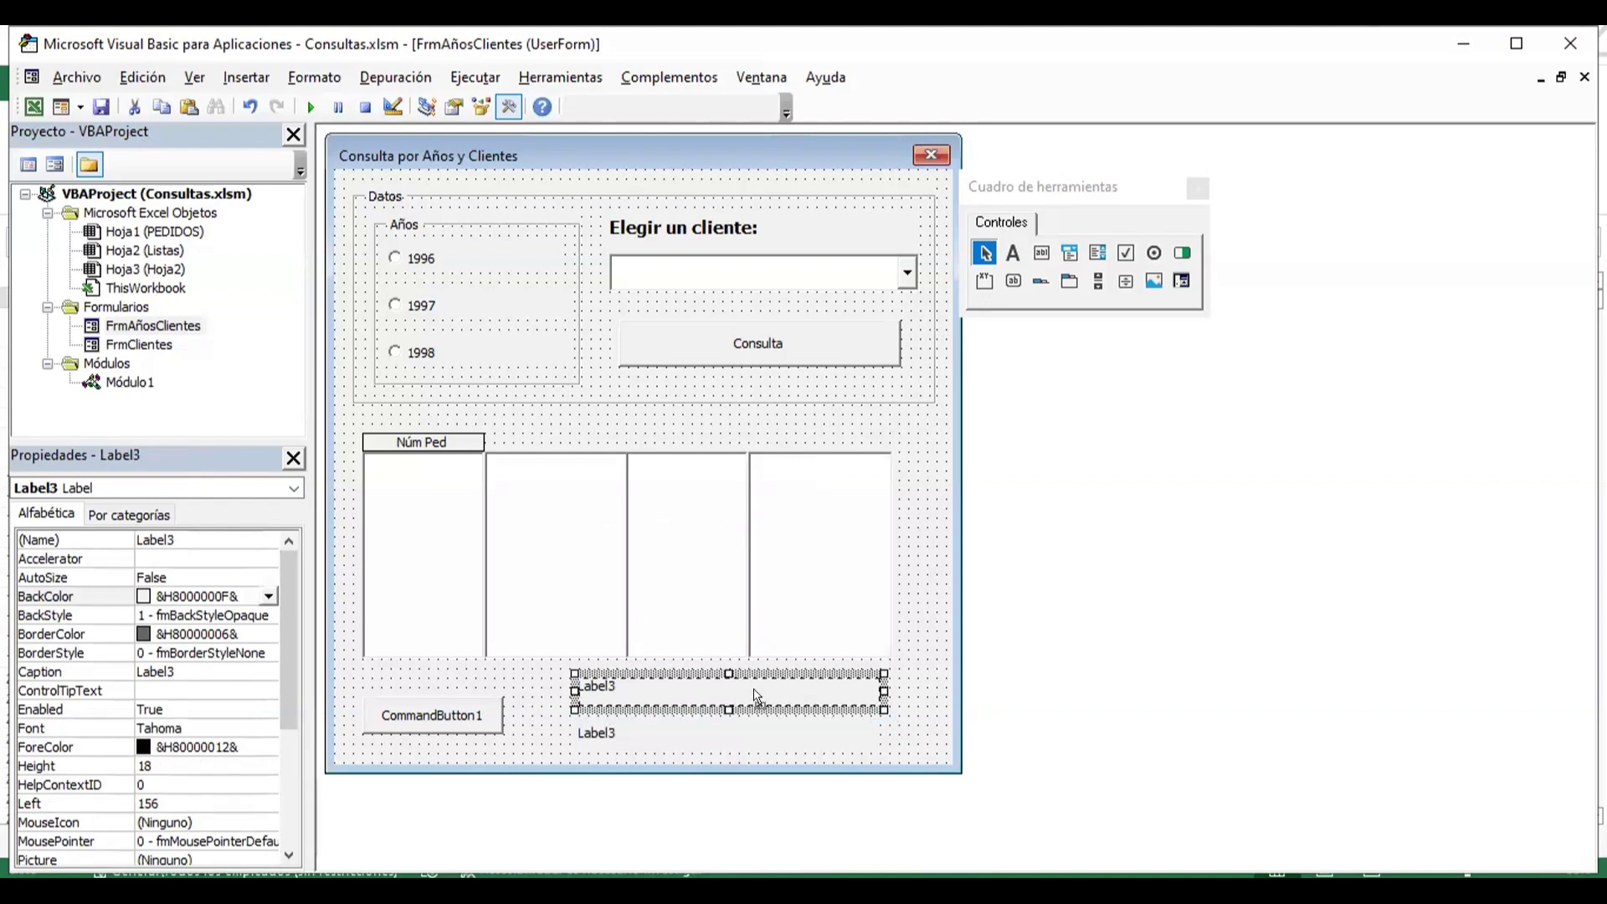
pyautogui.click(929, 694)
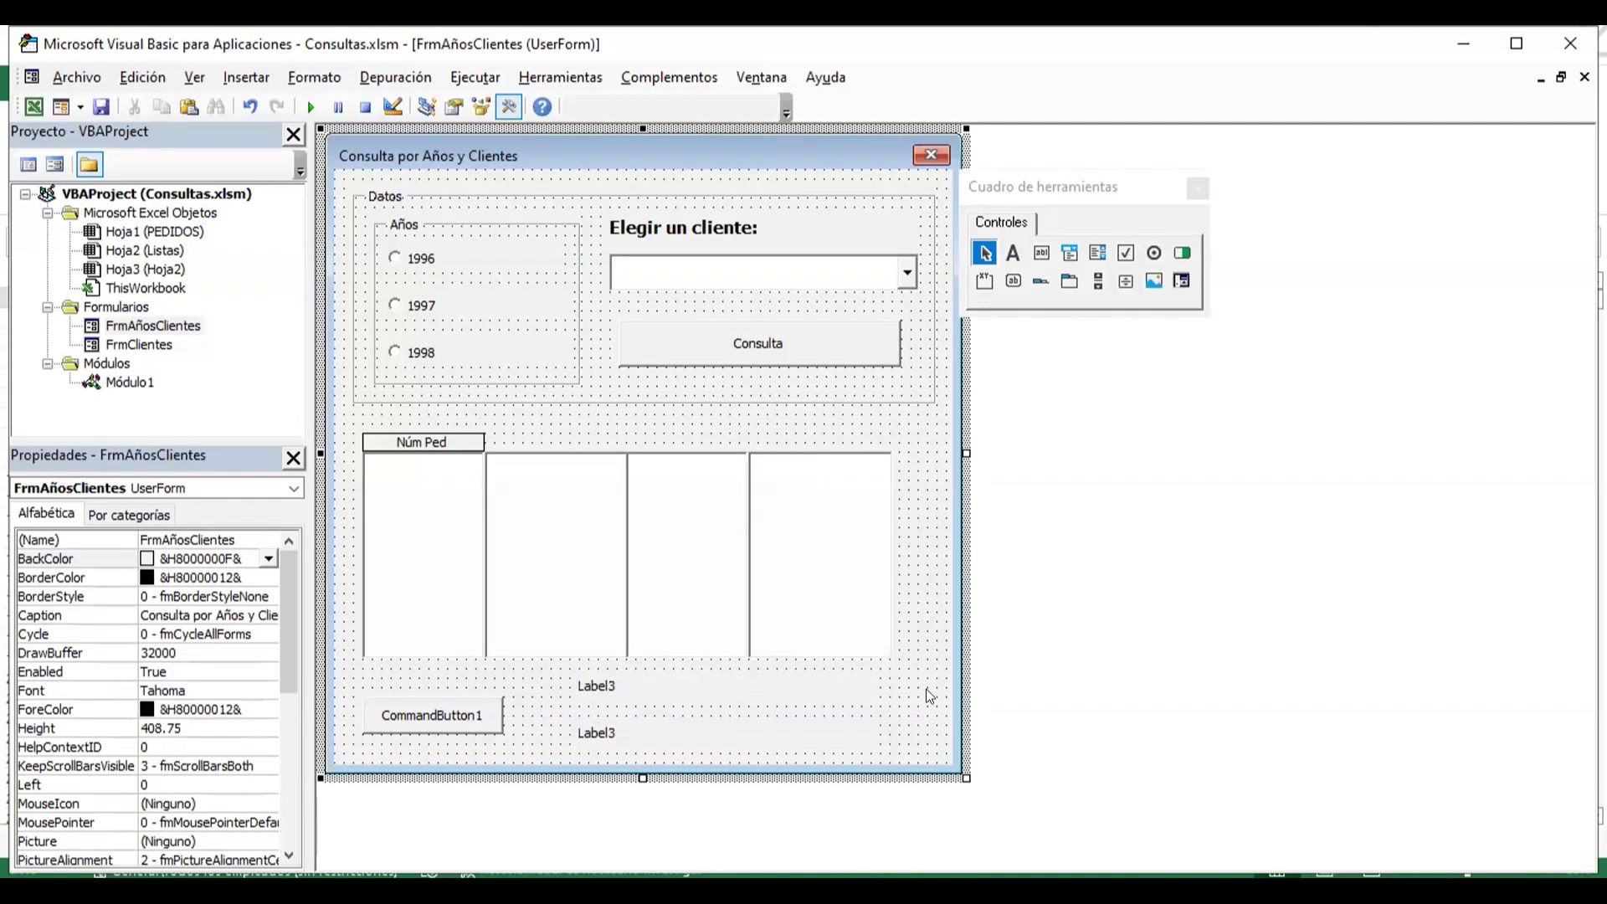
# - Duplicate the Núm Ped label over the second list box, widen it, and caption it 'Fecha de Pedido'
pyautogui.click(465, 451)
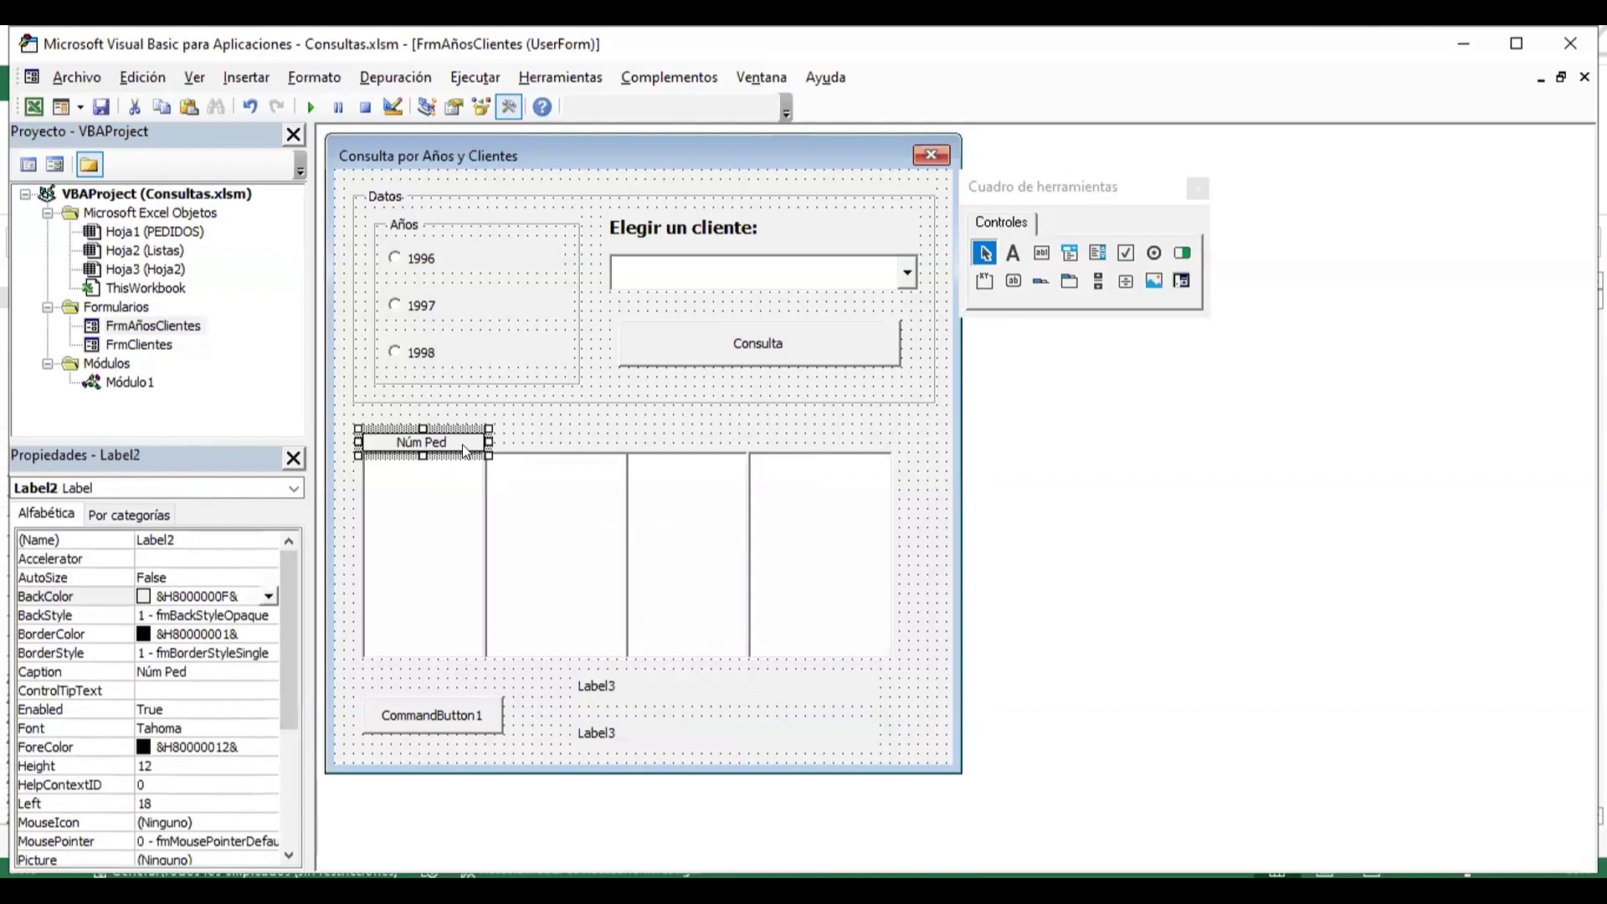
pyautogui.moveTo(465, 451)
pyautogui.mouseDown()
pyautogui.moveTo(658, 474)
pyautogui.moveTo(508, 422)
pyautogui.mouseUp()
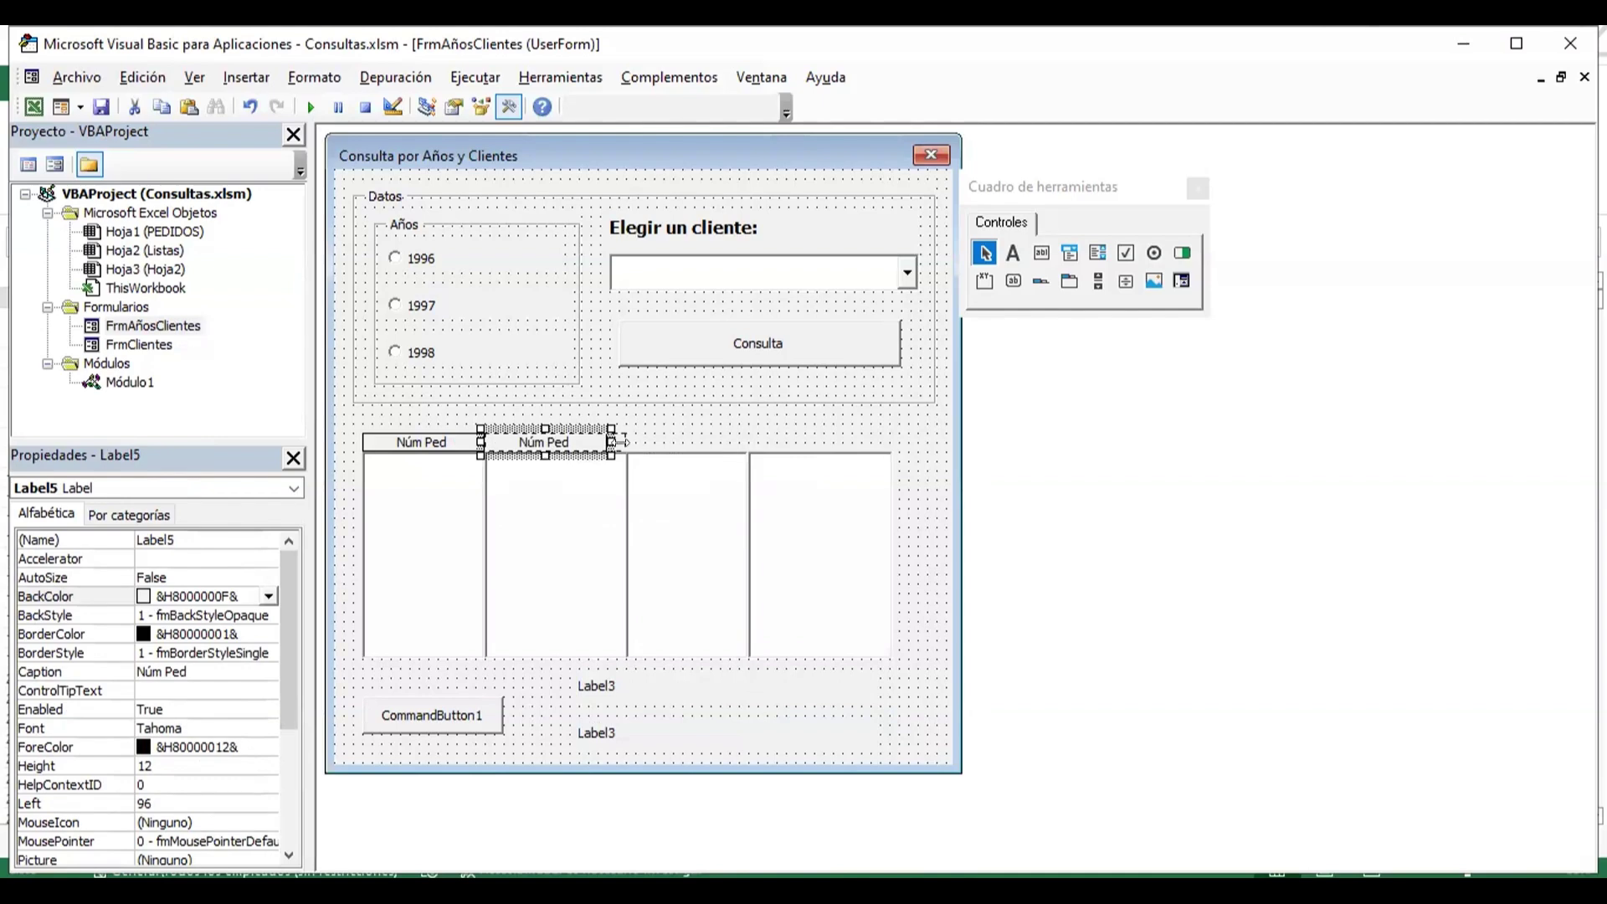
pyautogui.moveTo(617, 442); pyautogui.dragTo(632, 442)
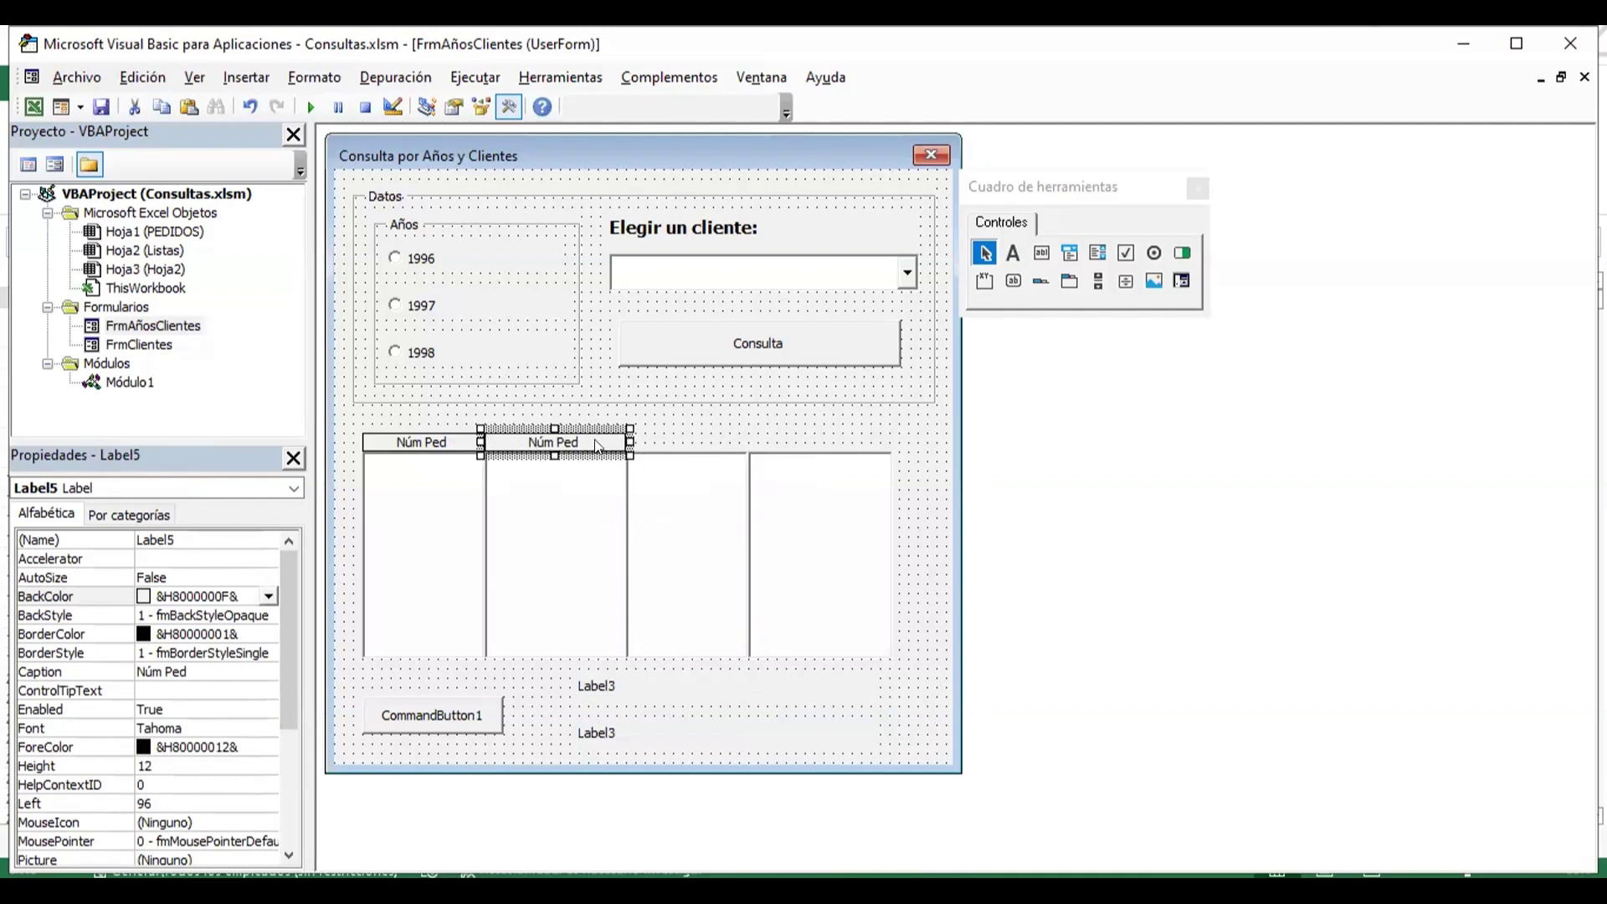
pyautogui.doubleClick(207, 669)
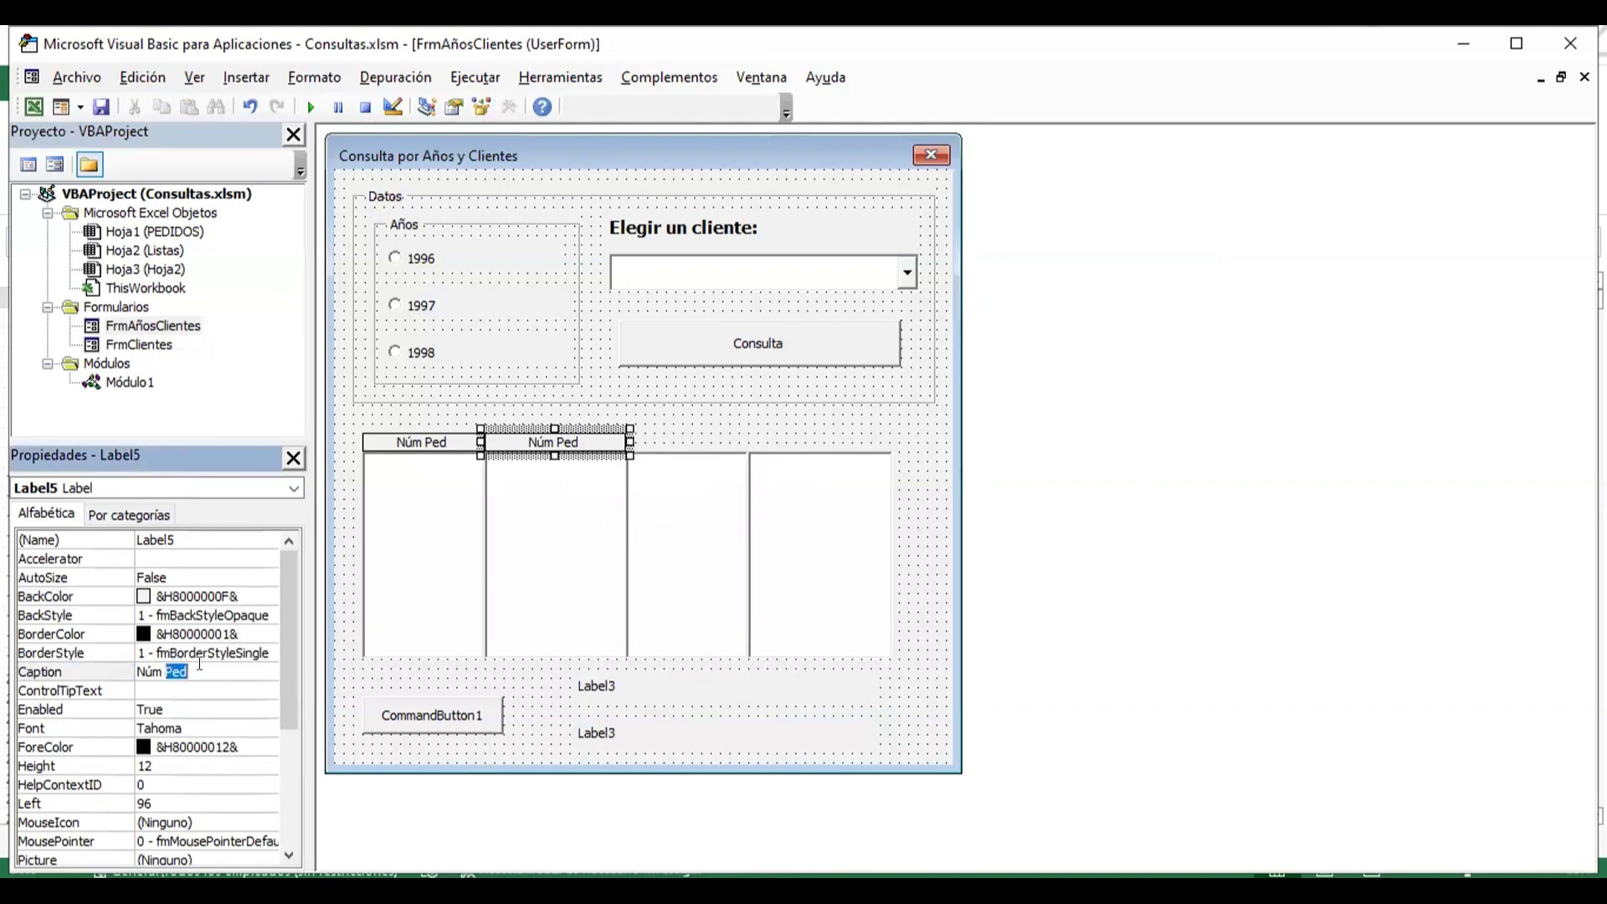
pyautogui.click(76, 672)
pyautogui.write('F')
pyautogui.write('echa de Pe')
pyautogui.write('dido')
pyautogui.click(740, 431)
# - Copy the header over the third column, fit it to the column, and caption it 'Vendedor'
pyautogui.click(596, 450)
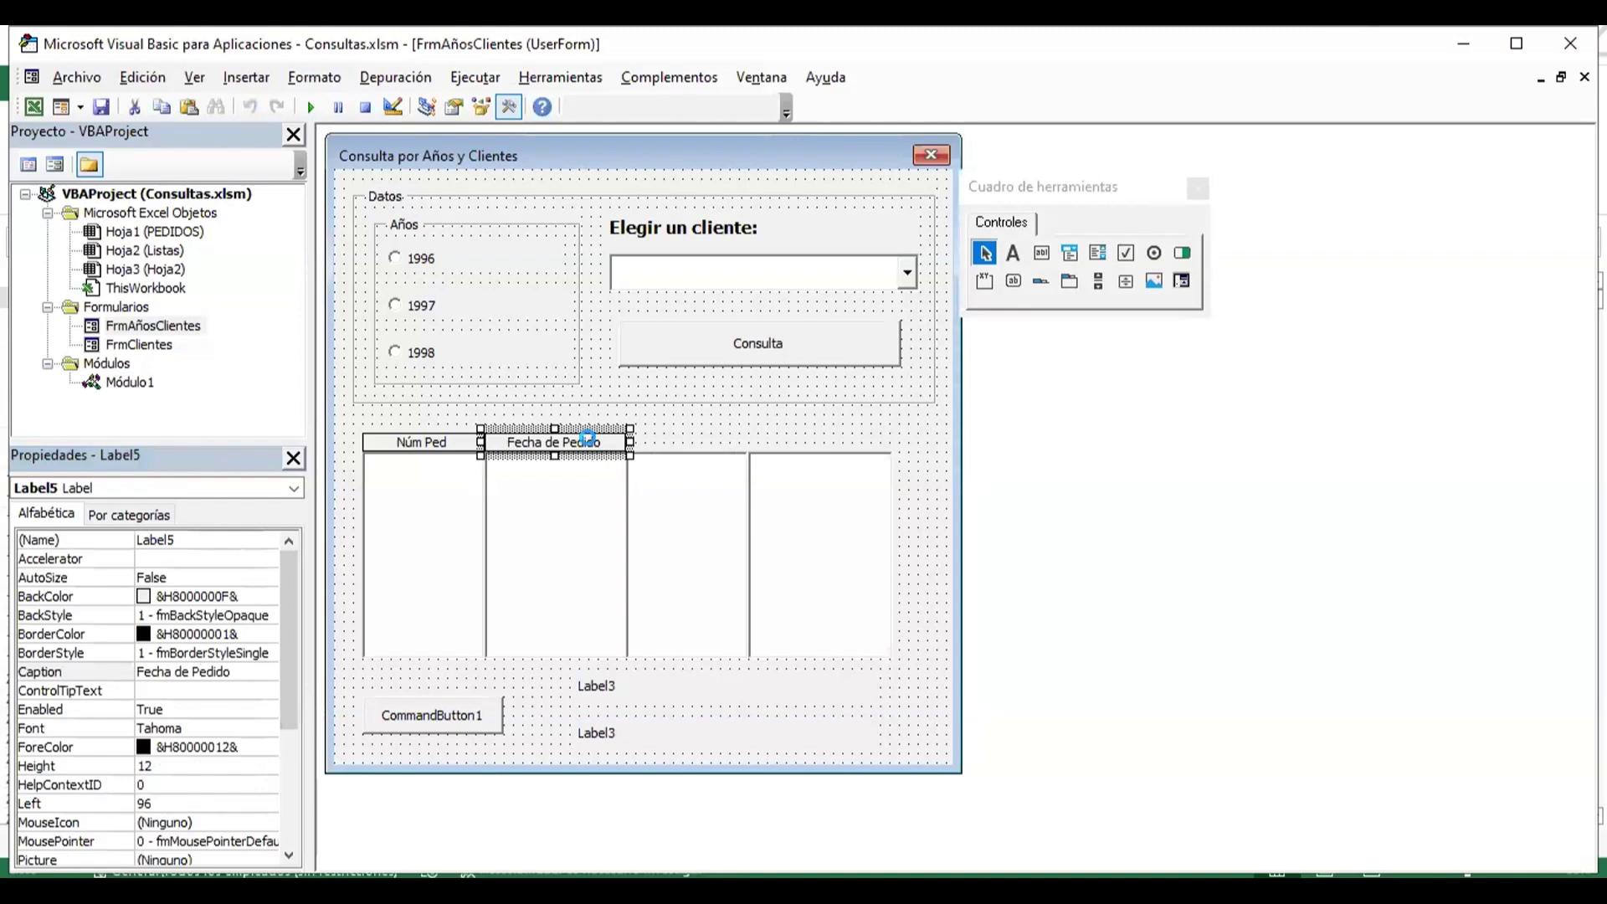
pyautogui.hotkey('ctrl', 'c')
pyautogui.hotkey('ctrl', 'v')
pyautogui.moveTo(639, 458)
pyautogui.mouseDown()
pyautogui.moveTo(711, 437)
pyautogui.moveTo(704, 425)
pyautogui.mouseUp()
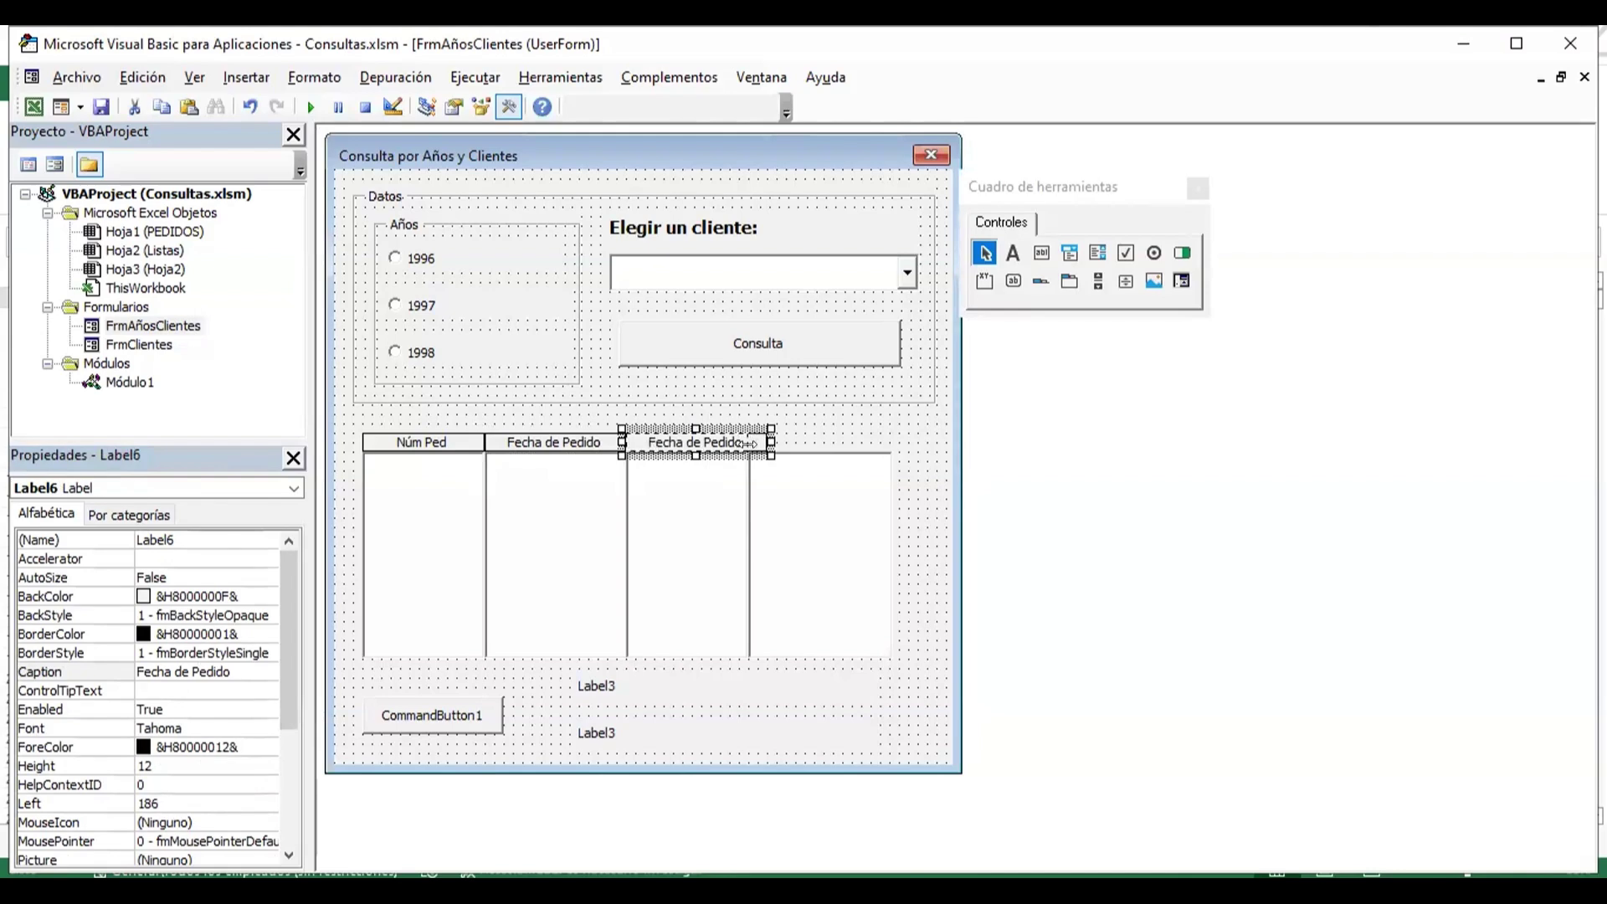
pyautogui.moveTo(746, 443); pyautogui.dragTo(728, 443)
pyautogui.click(226, 669)
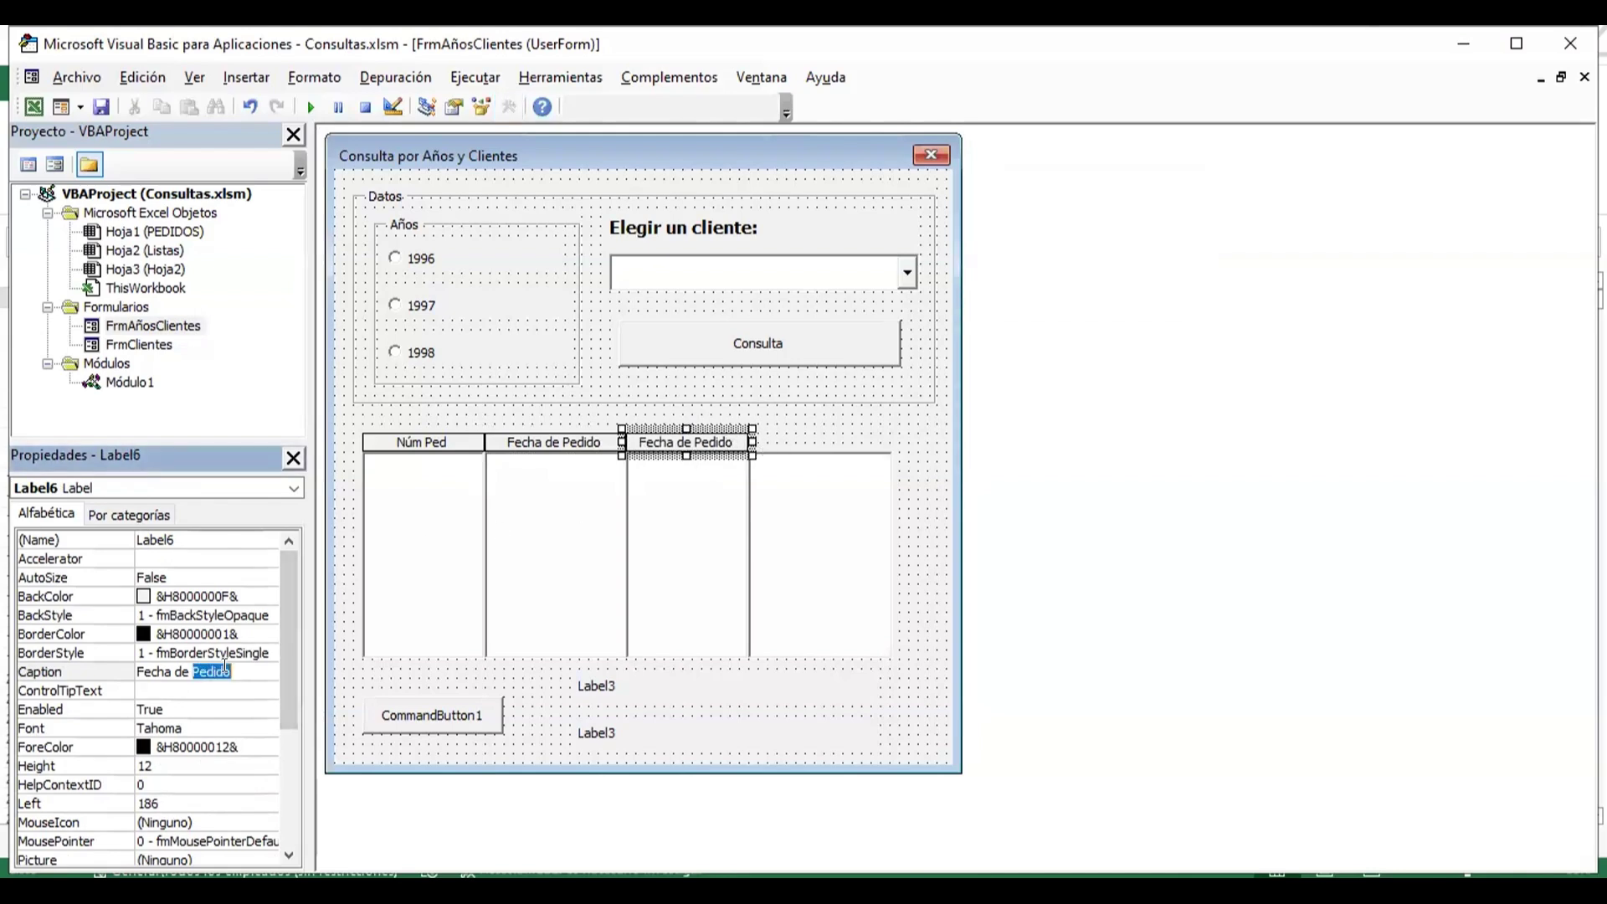
pyautogui.click(226, 670)
pyautogui.moveTo(244, 671); pyautogui.dragTo(126, 670)
pyautogui.write('Ven')
pyautogui.write('dedor')
pyautogui.press('Return')
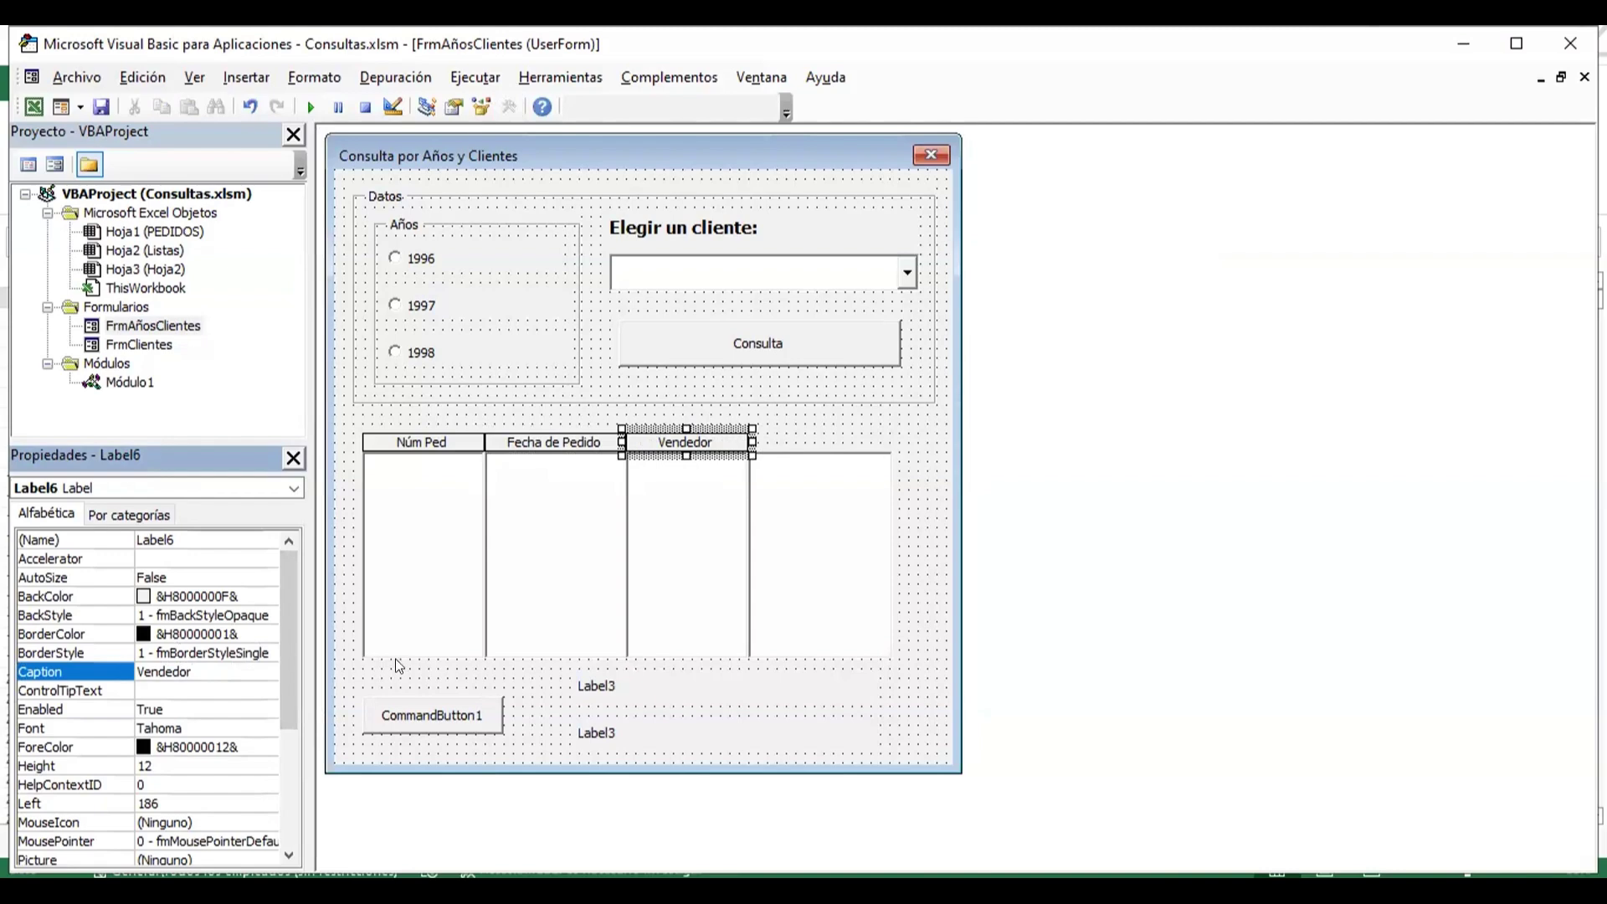
# - Copy the Vendedor header over ListBox4, resize that list to match, and caption the header 'Importe'
pyautogui.click(835, 415)
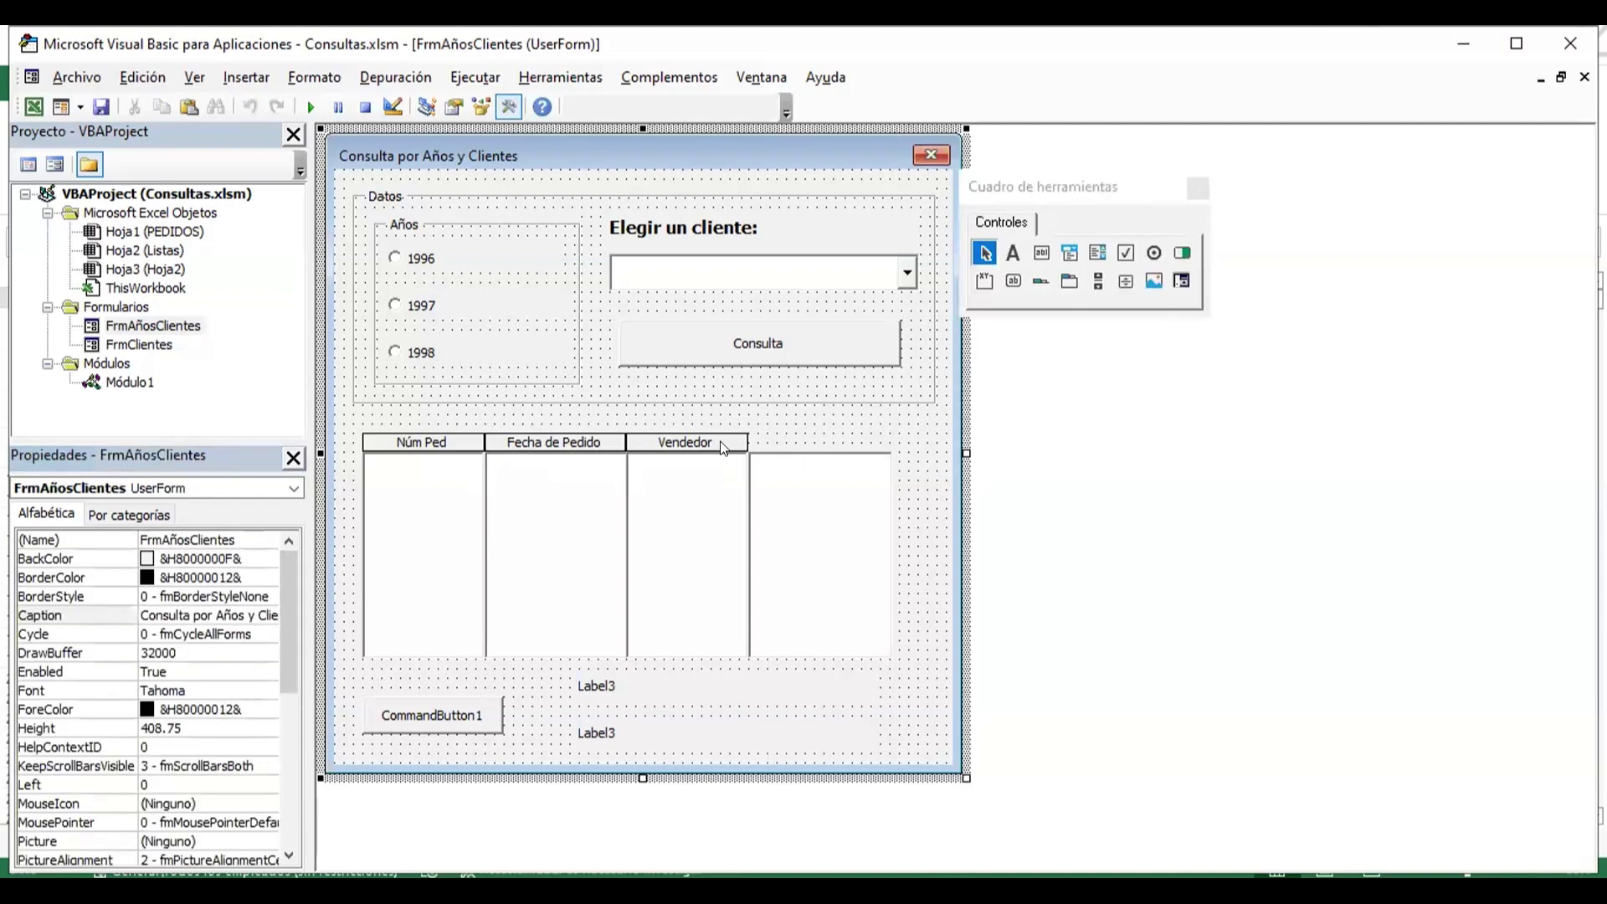
pyautogui.click(721, 443)
pyautogui.moveTo(724, 448)
pyautogui.mouseDown()
pyautogui.moveTo(677, 476)
pyautogui.moveTo(824, 432)
pyautogui.mouseUp()
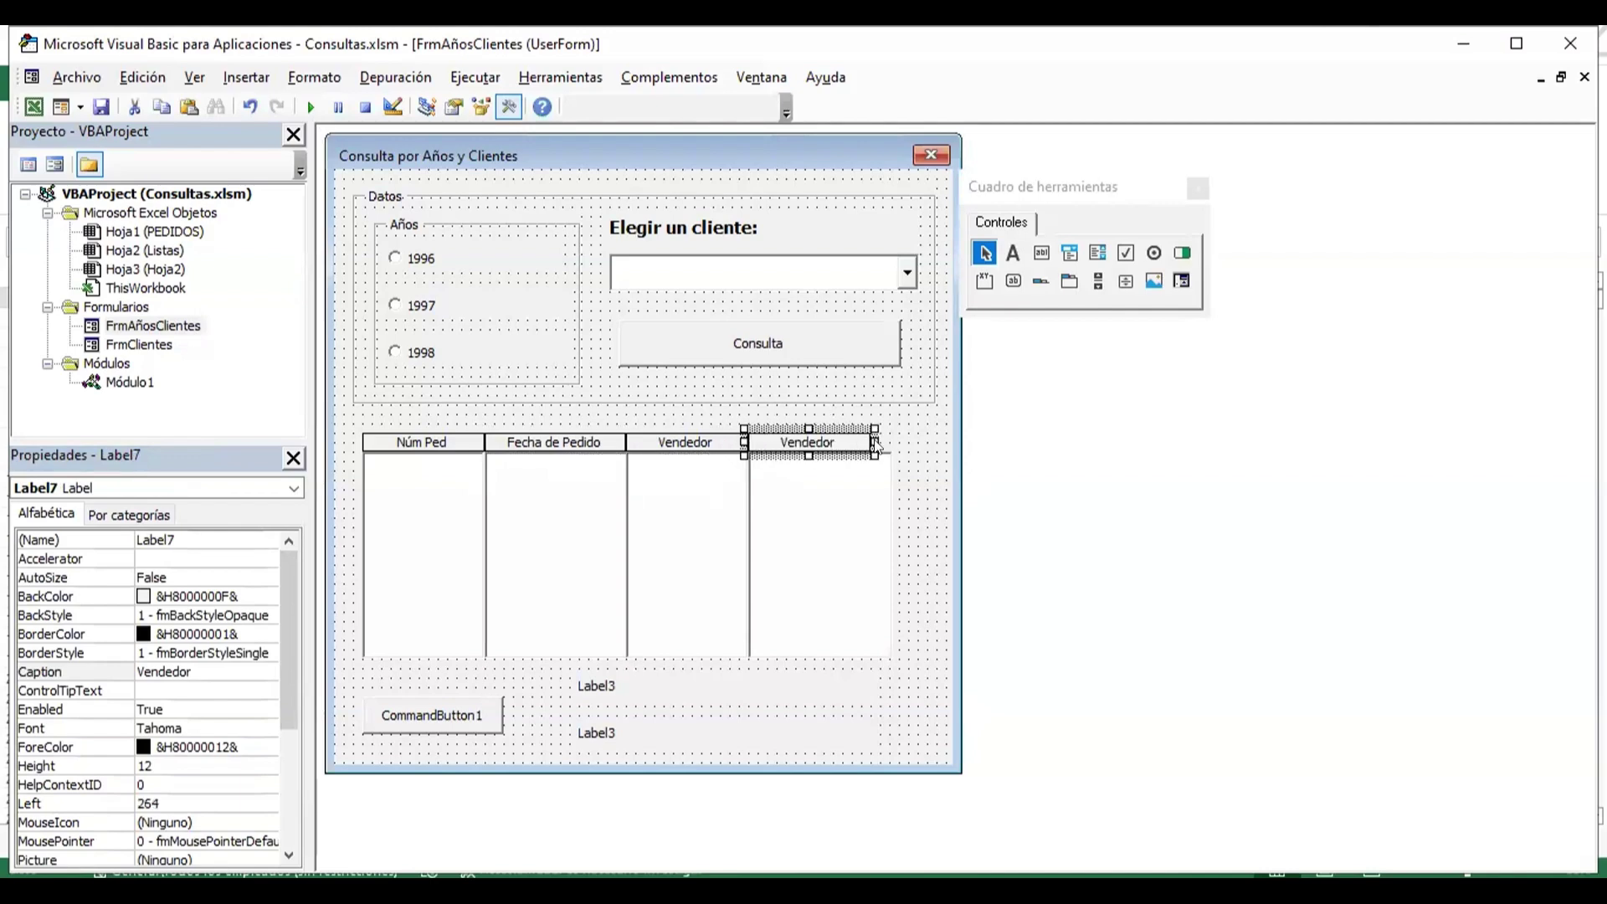
pyautogui.click(848, 532)
pyautogui.moveTo(894, 547); pyautogui.dragTo(867, 547)
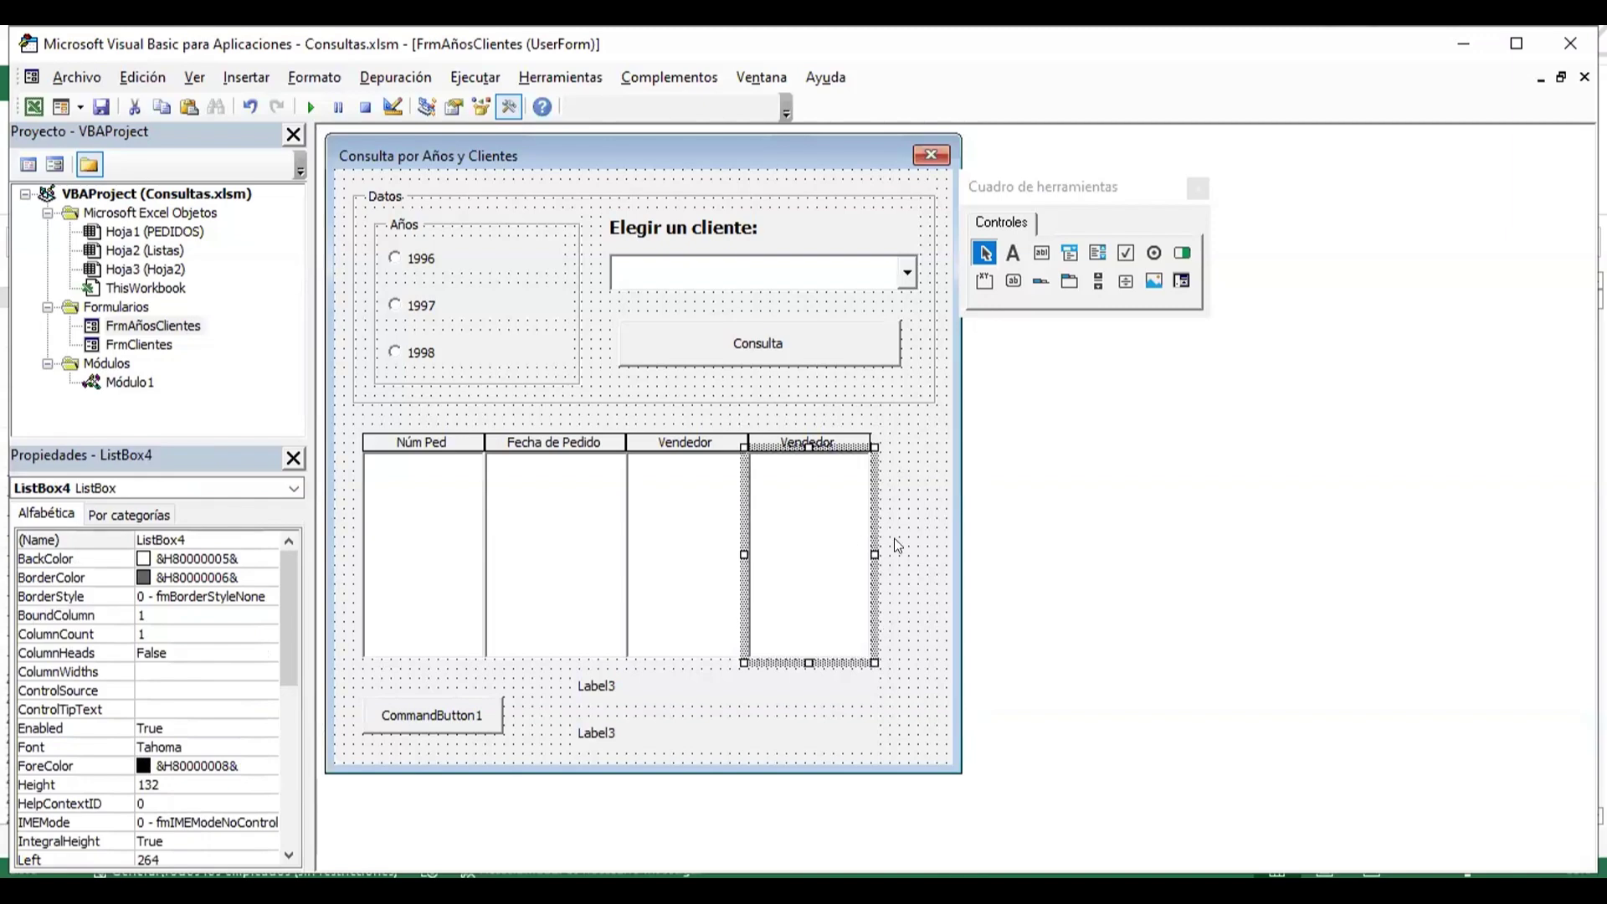
pyautogui.click(898, 545)
pyautogui.click(840, 449)
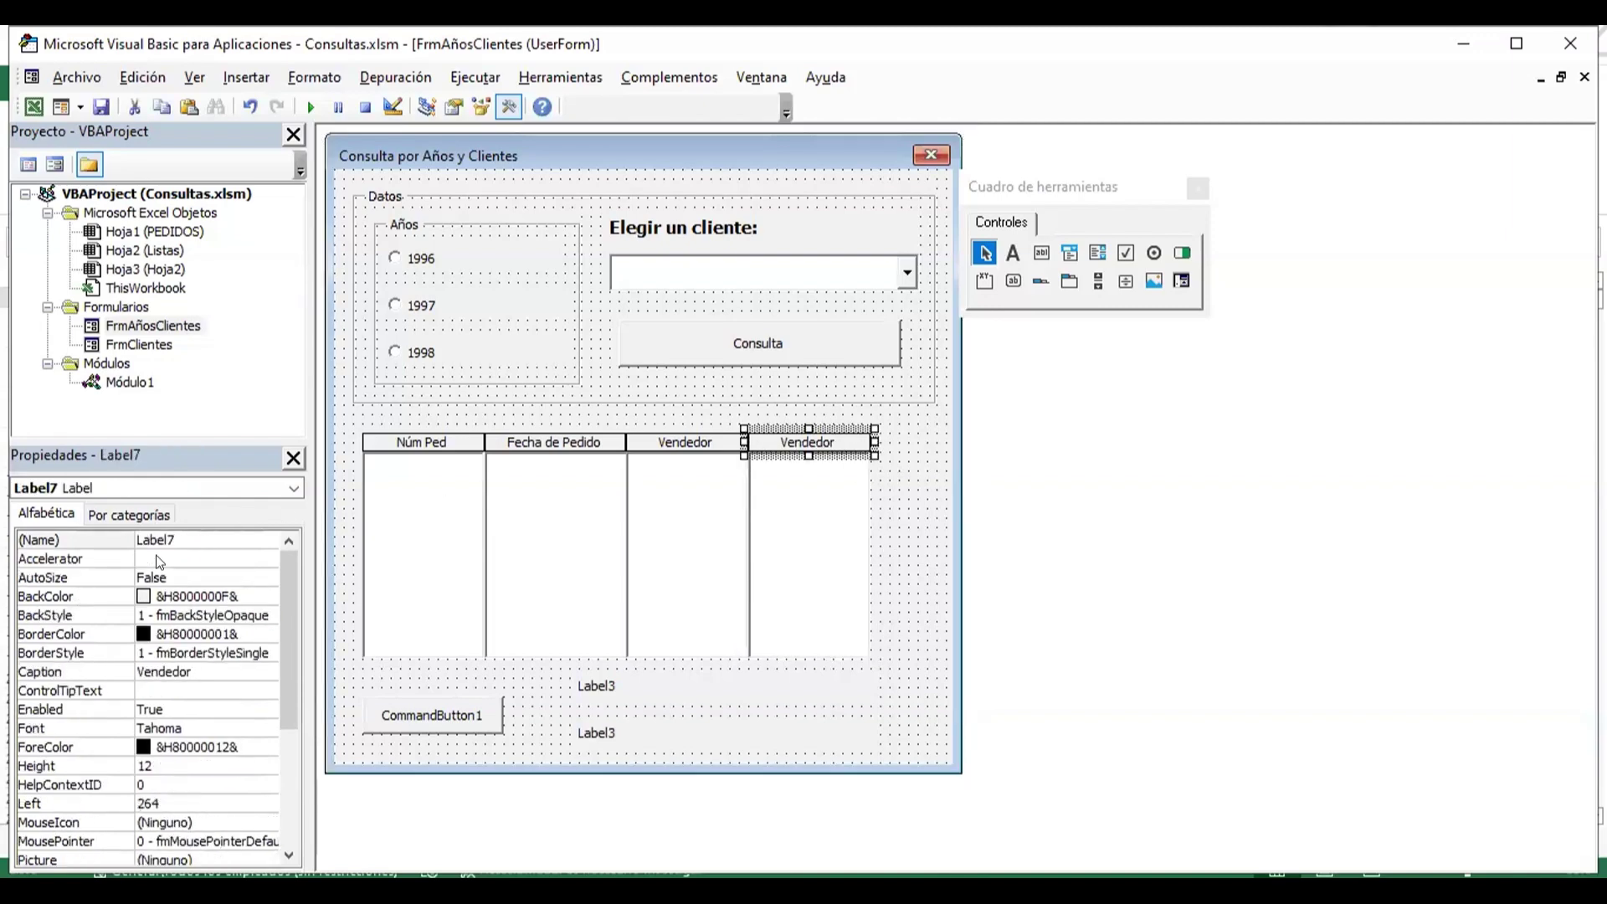
pyautogui.doubleClick(218, 671)
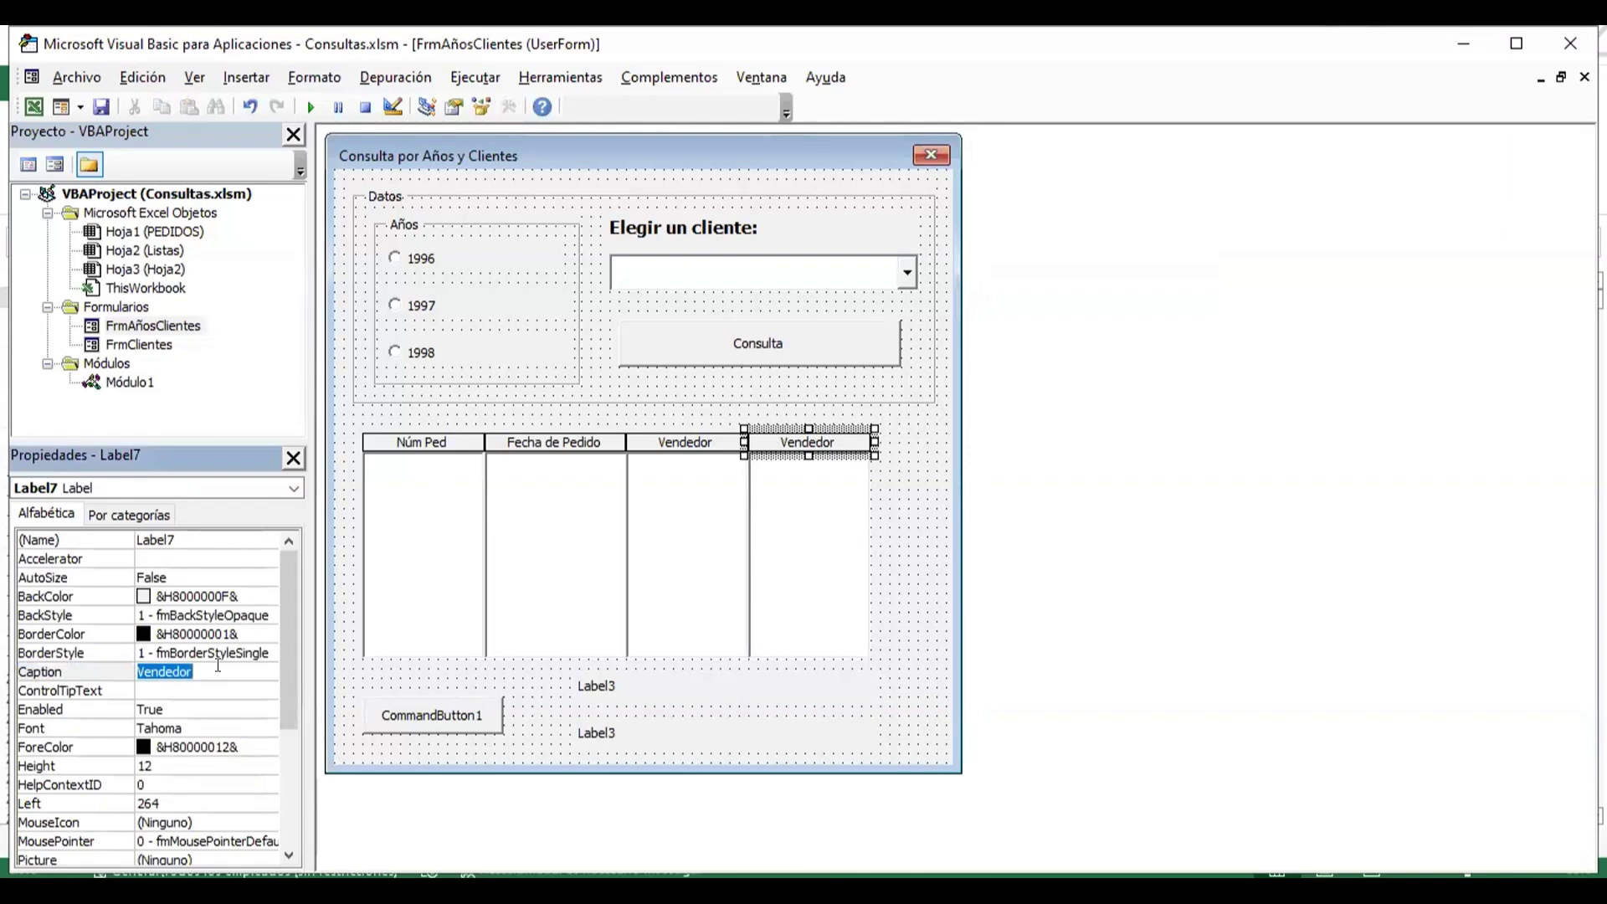
pyautogui.write('Importe')
pyautogui.press('Return')
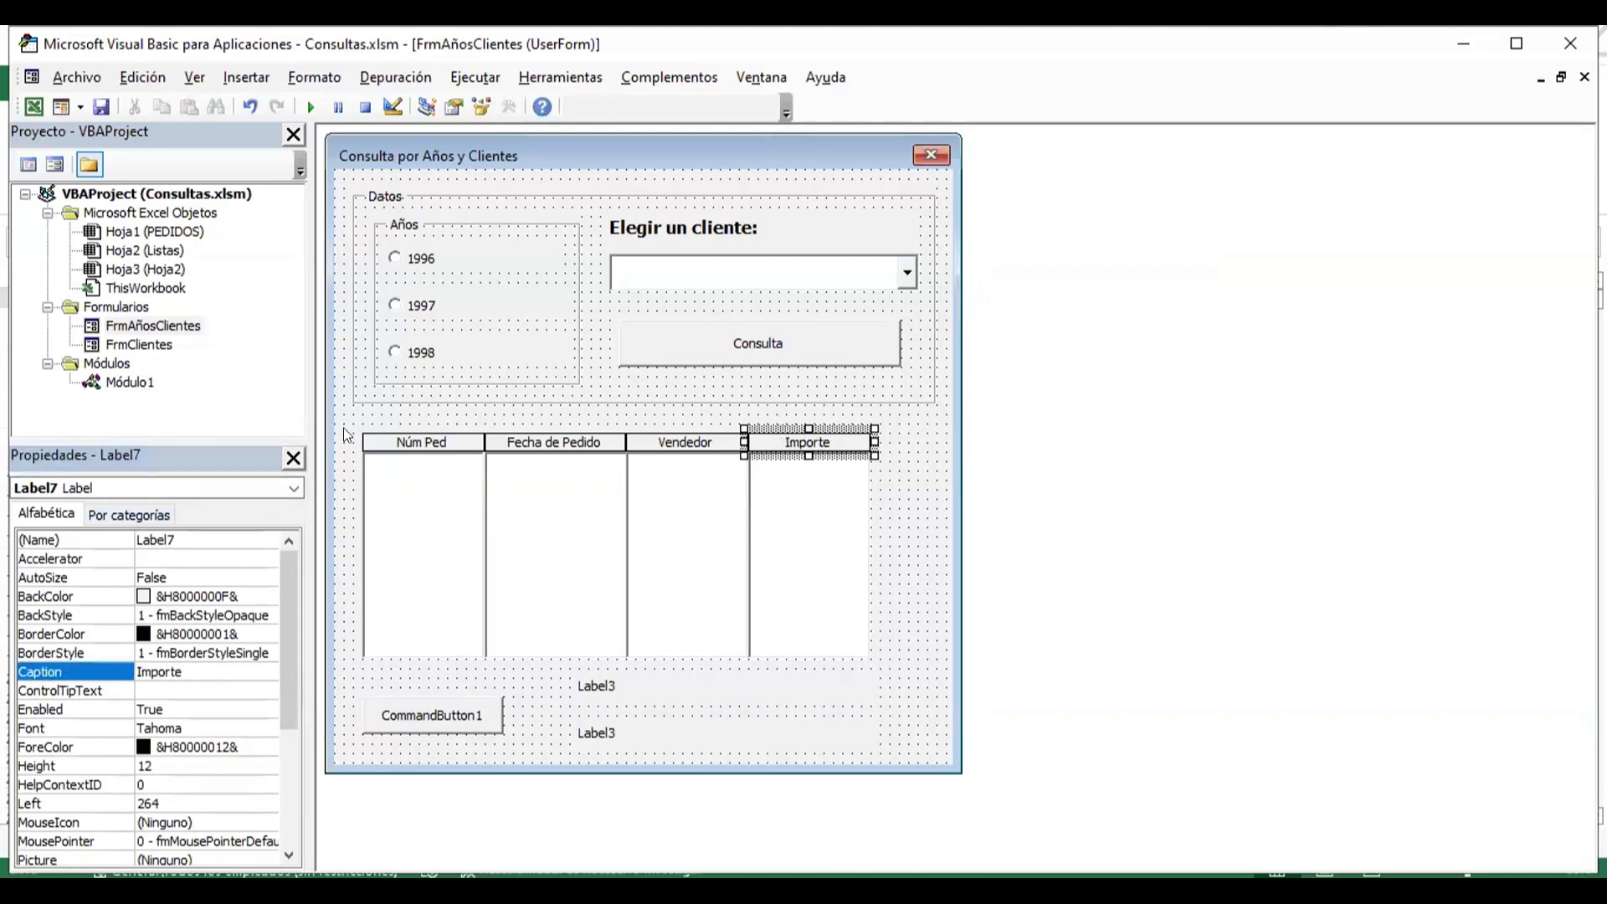
# - Select all four column headers and lists and shift them slightly right
pyautogui.moveTo(347, 418); pyautogui.dragTo(879, 674)
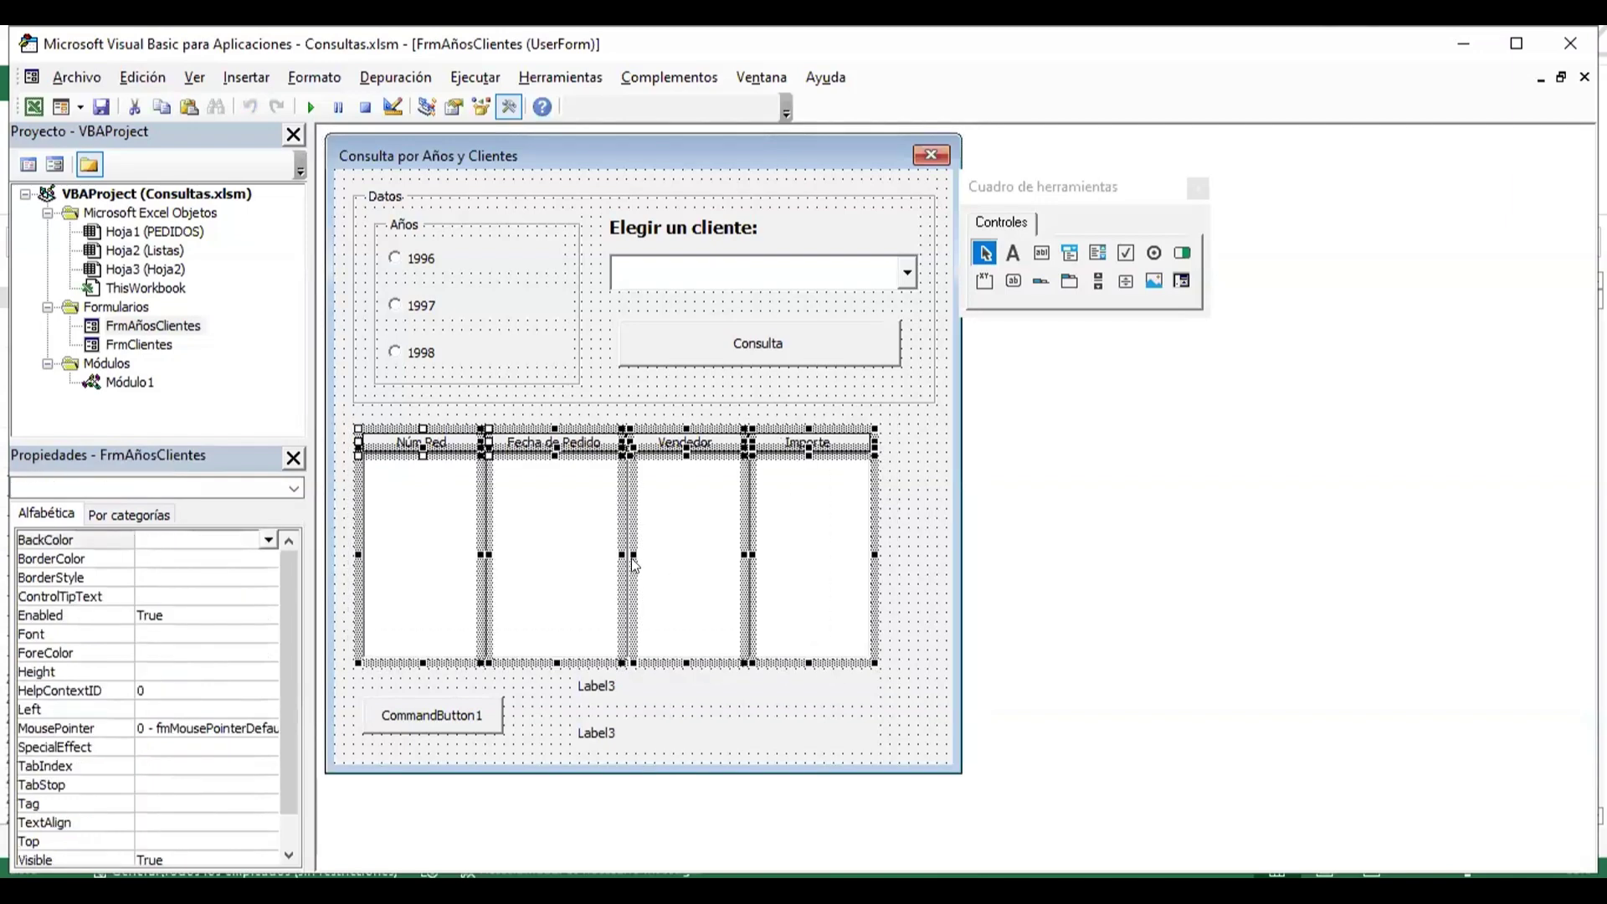
pyautogui.moveTo(609, 546); pyautogui.dragTo(596, 549)
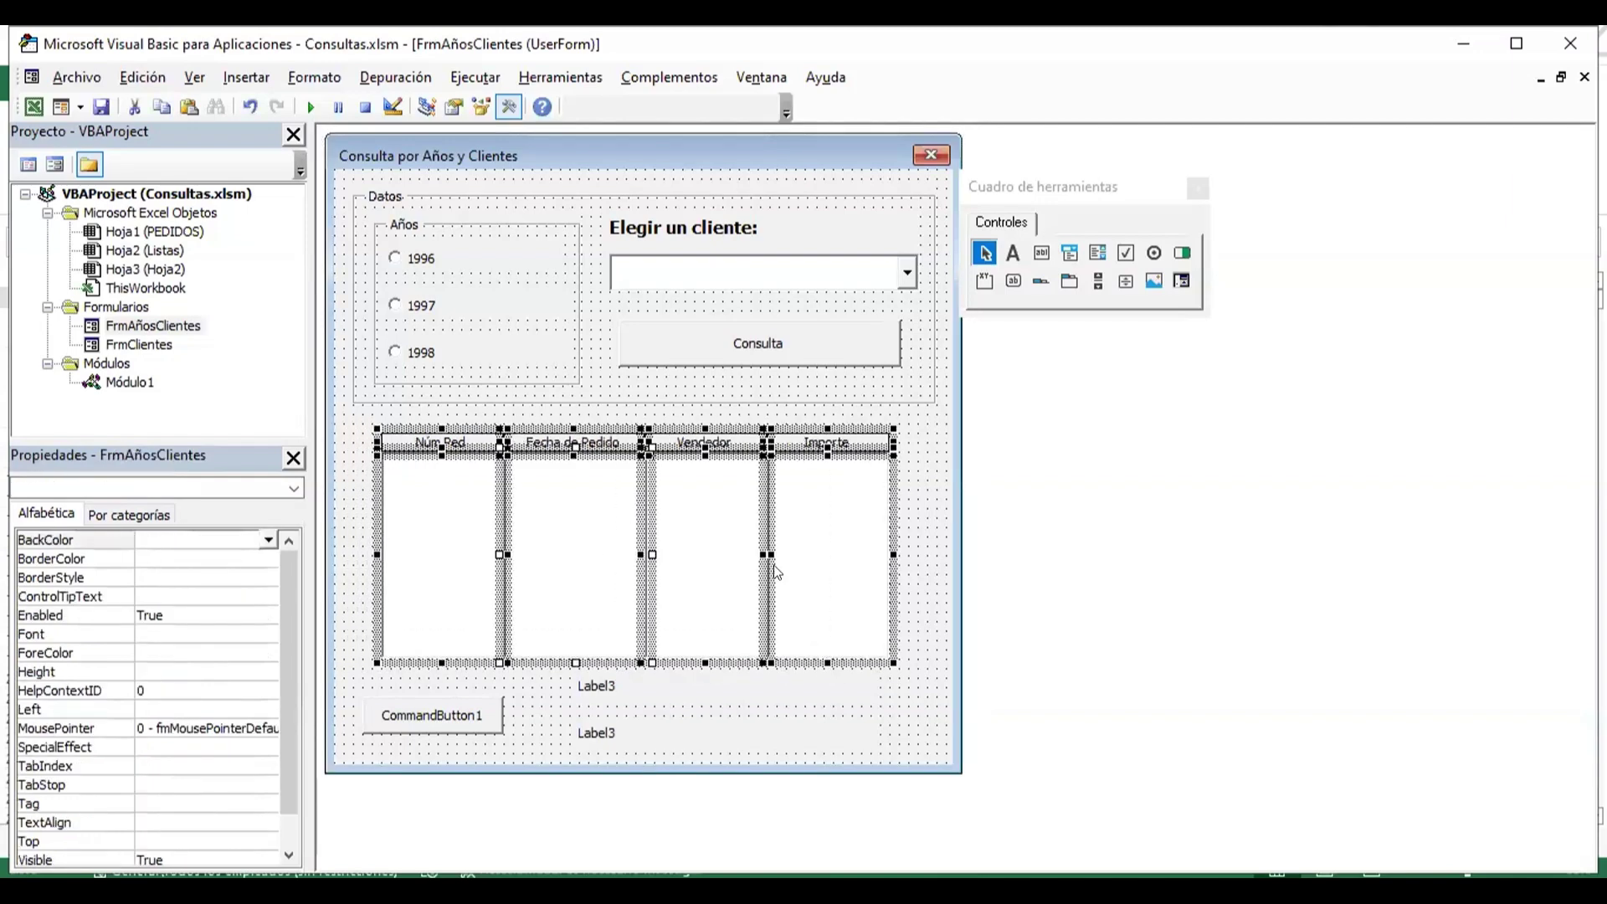
pyautogui.click(927, 550)
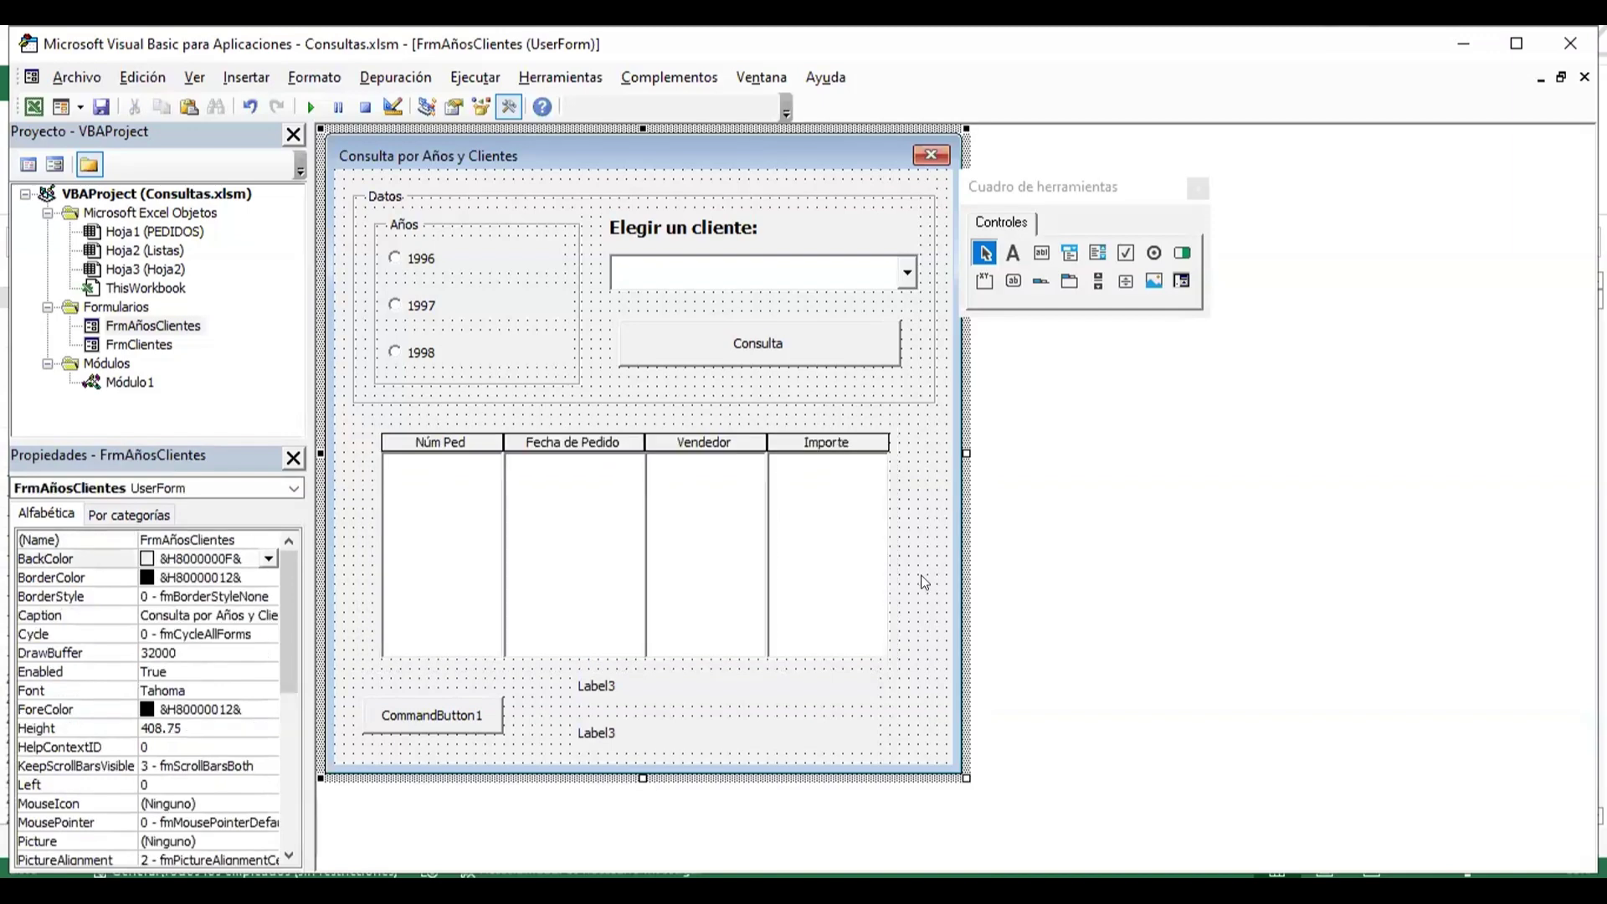
# - Name the Núm Ped list LstPedido and the Fecha de Pedido list LstFecha
pyautogui.click(416, 529)
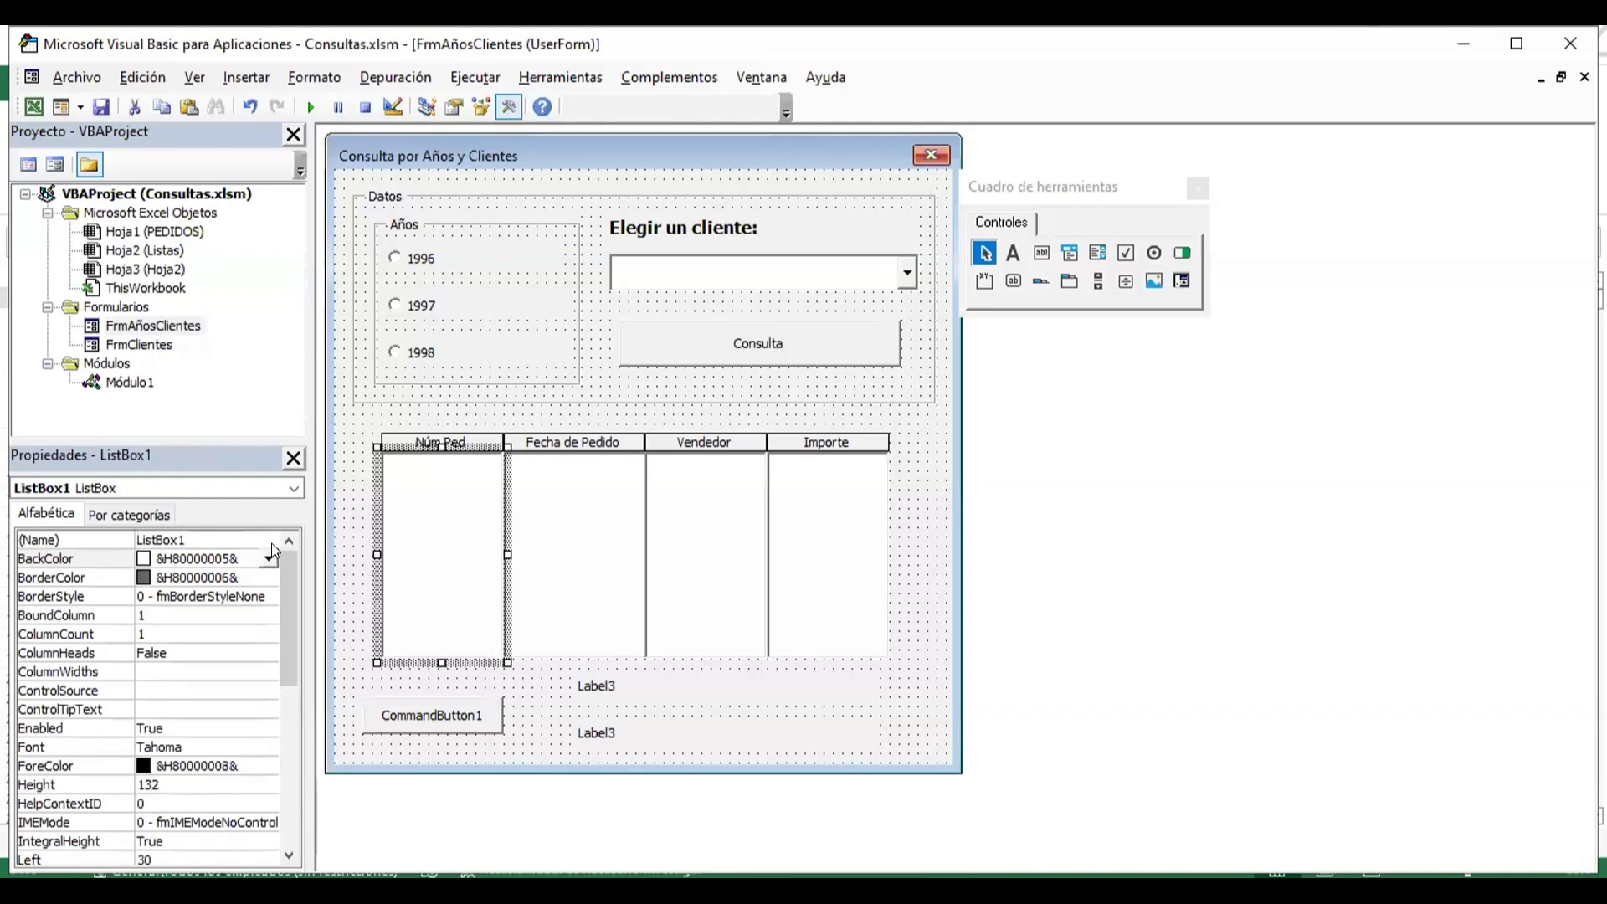
pyautogui.click(212, 539)
pyautogui.doubleClick(214, 538)
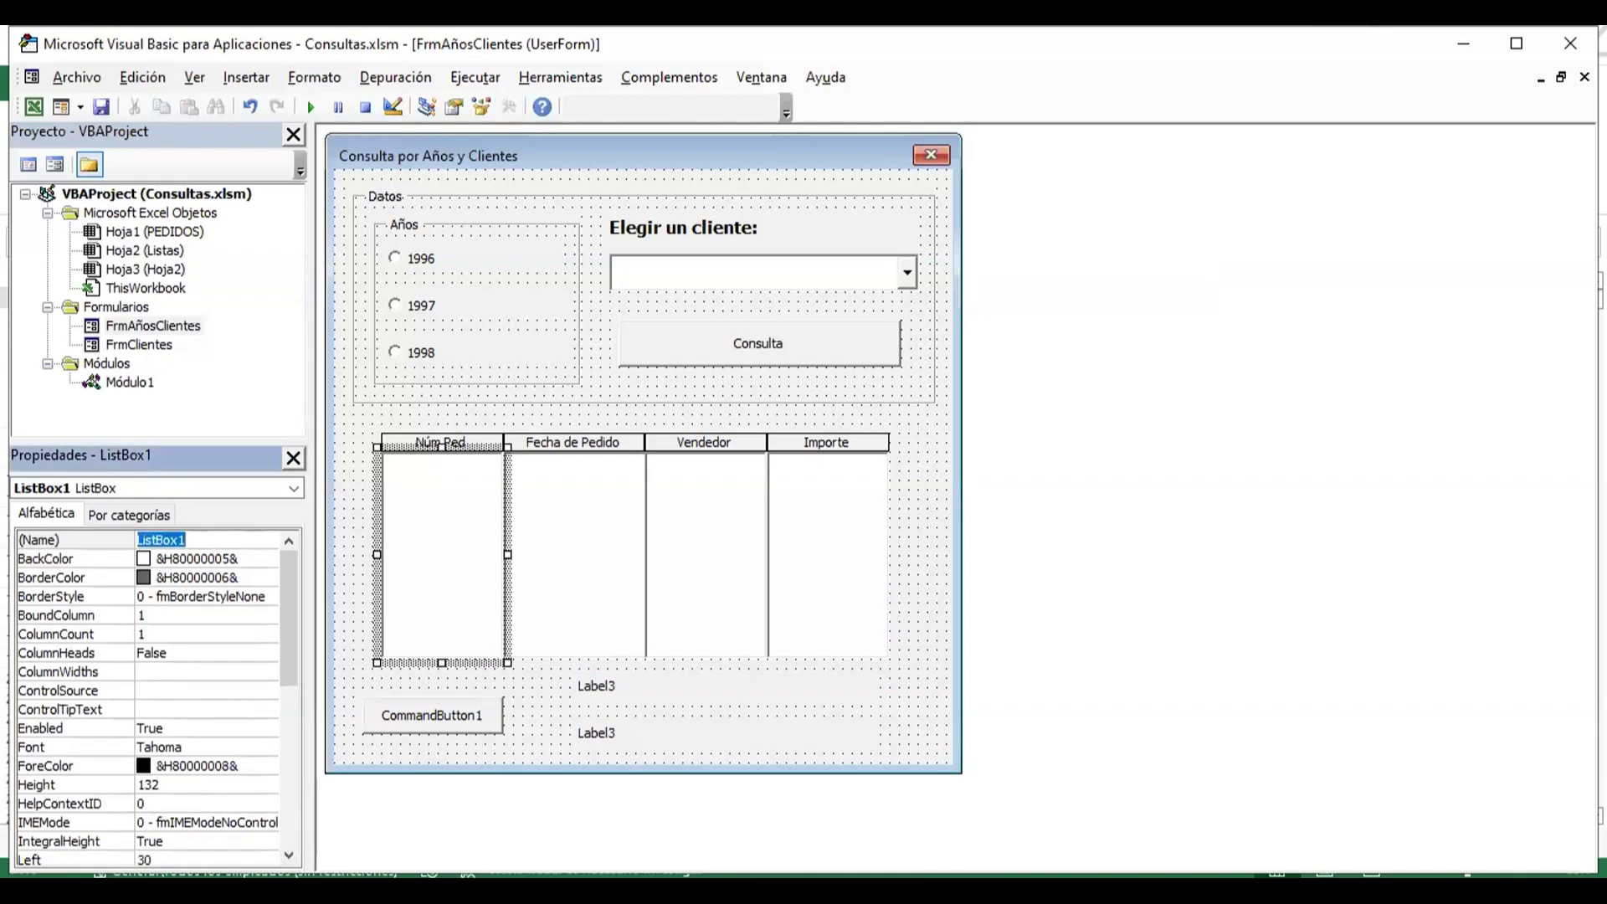
pyautogui.write('LstP')
pyautogui.write('edido')
pyautogui.press('Return')
pyautogui.click(609, 528)
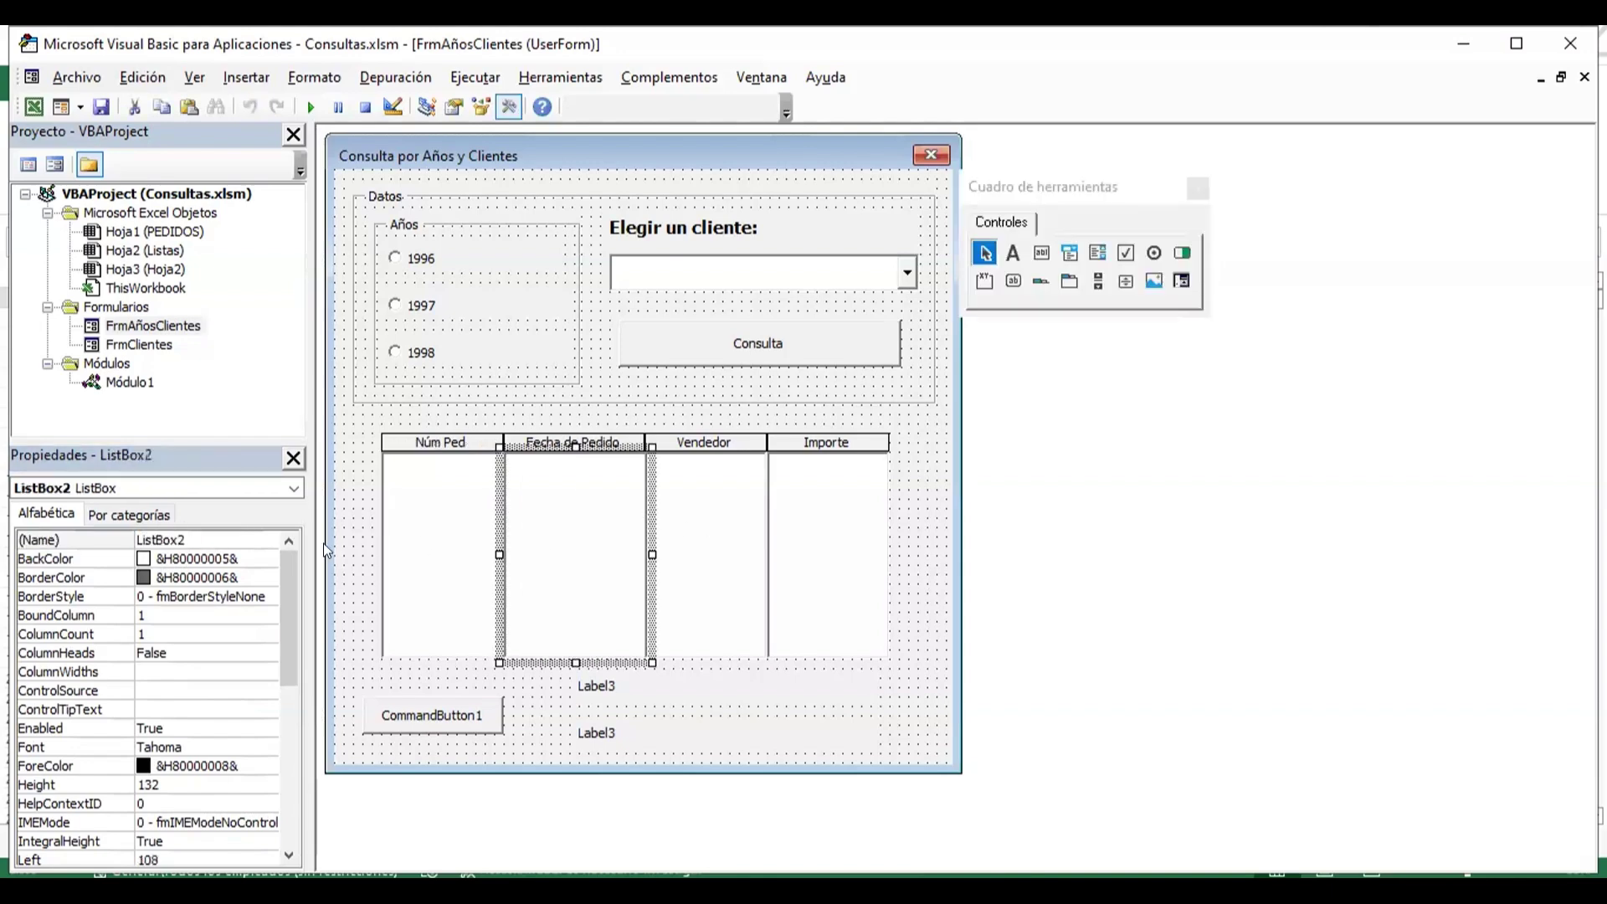
pyautogui.doubleClick(242, 539)
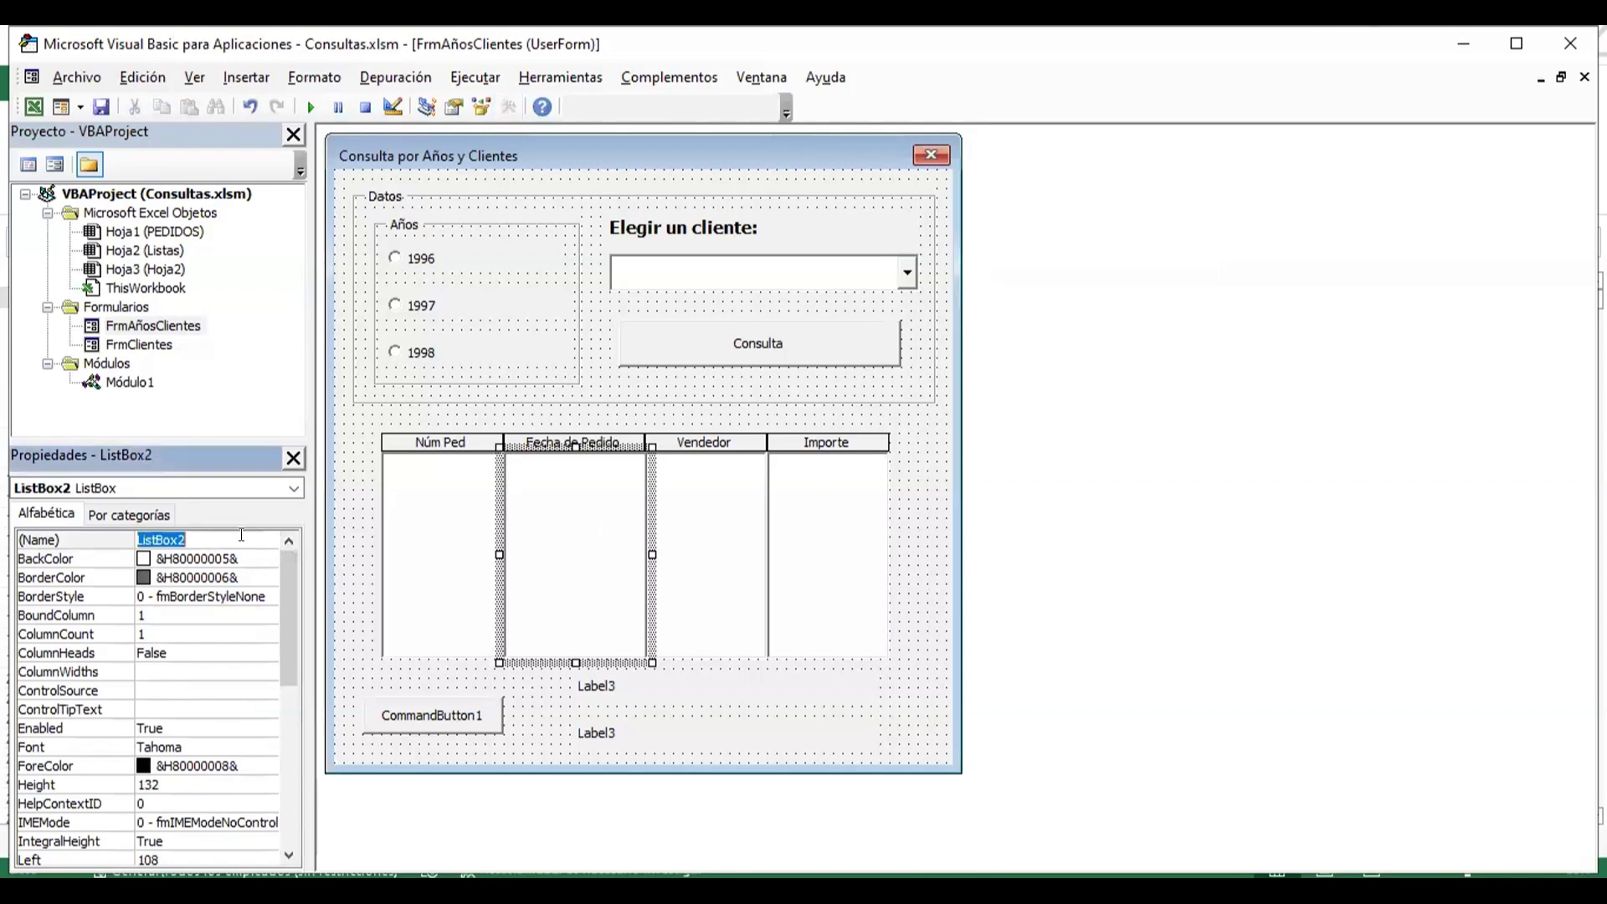
pyautogui.write('LstFe')
pyautogui.write('cha')
pyautogui.press('Return')
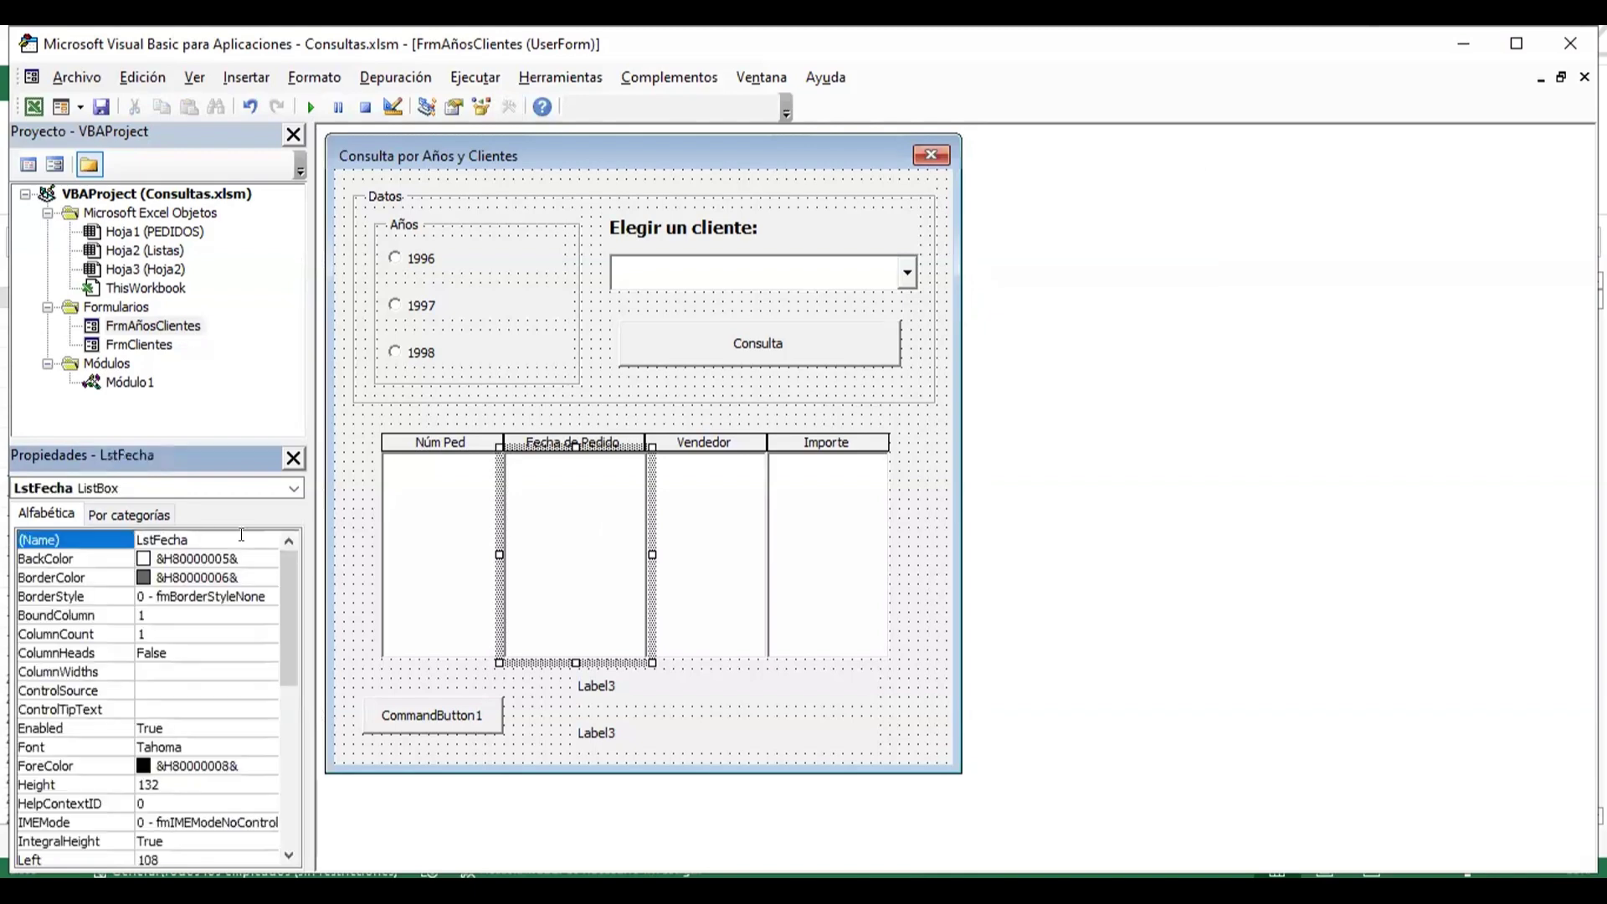
# - Name the Vendedor list LstVendedor and the Importe list LstImporte
pyautogui.click(746, 549)
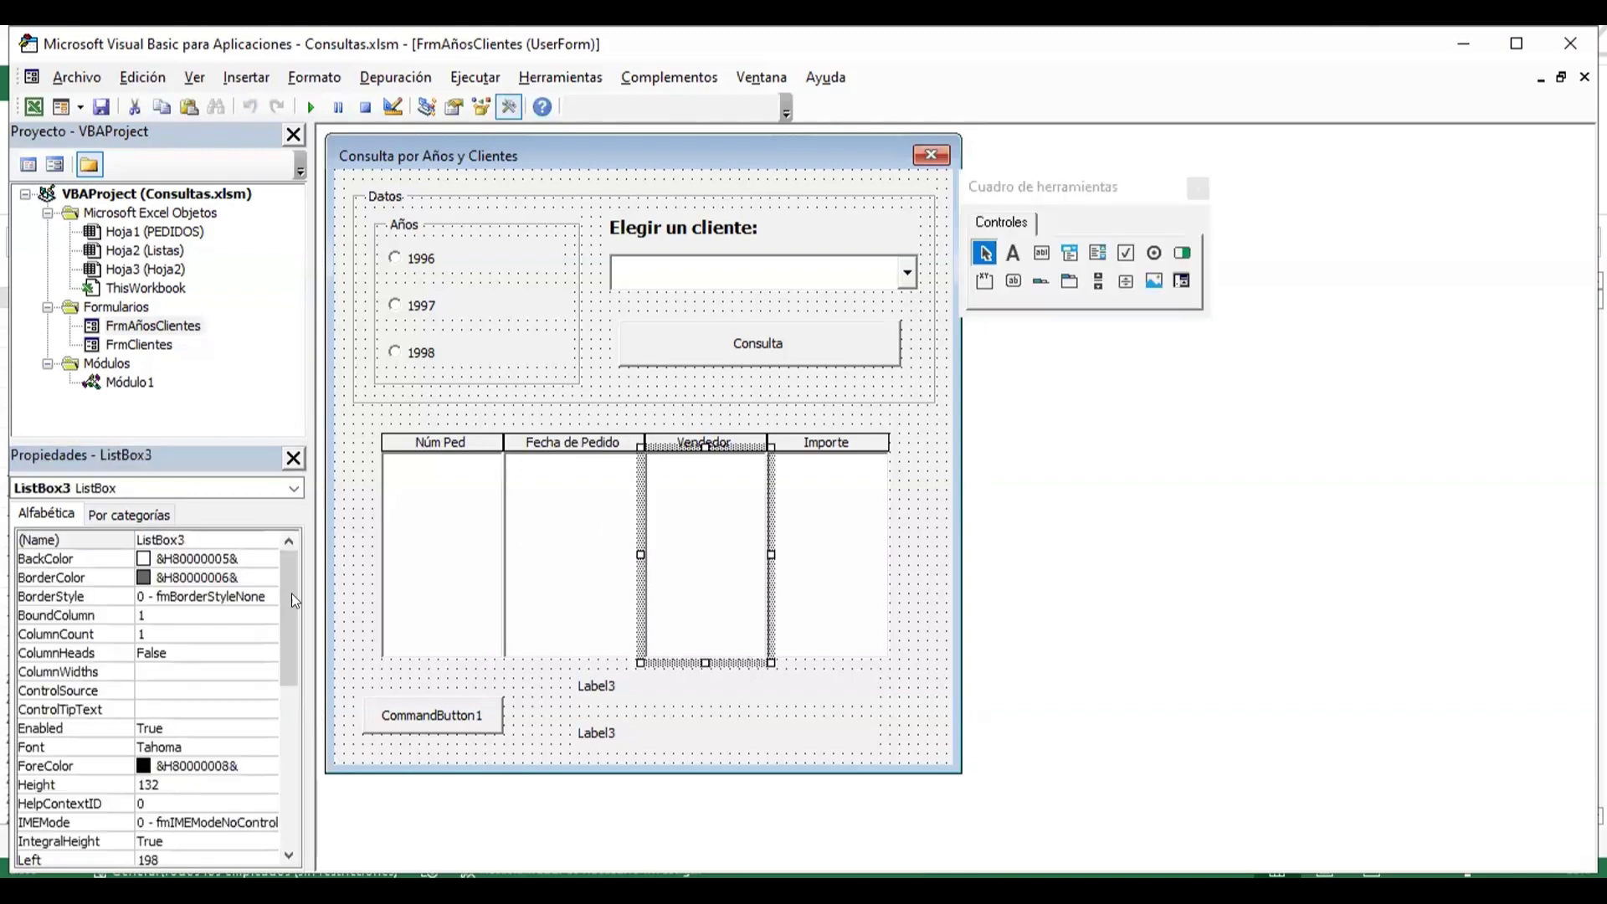
pyautogui.doubleClick(222, 536)
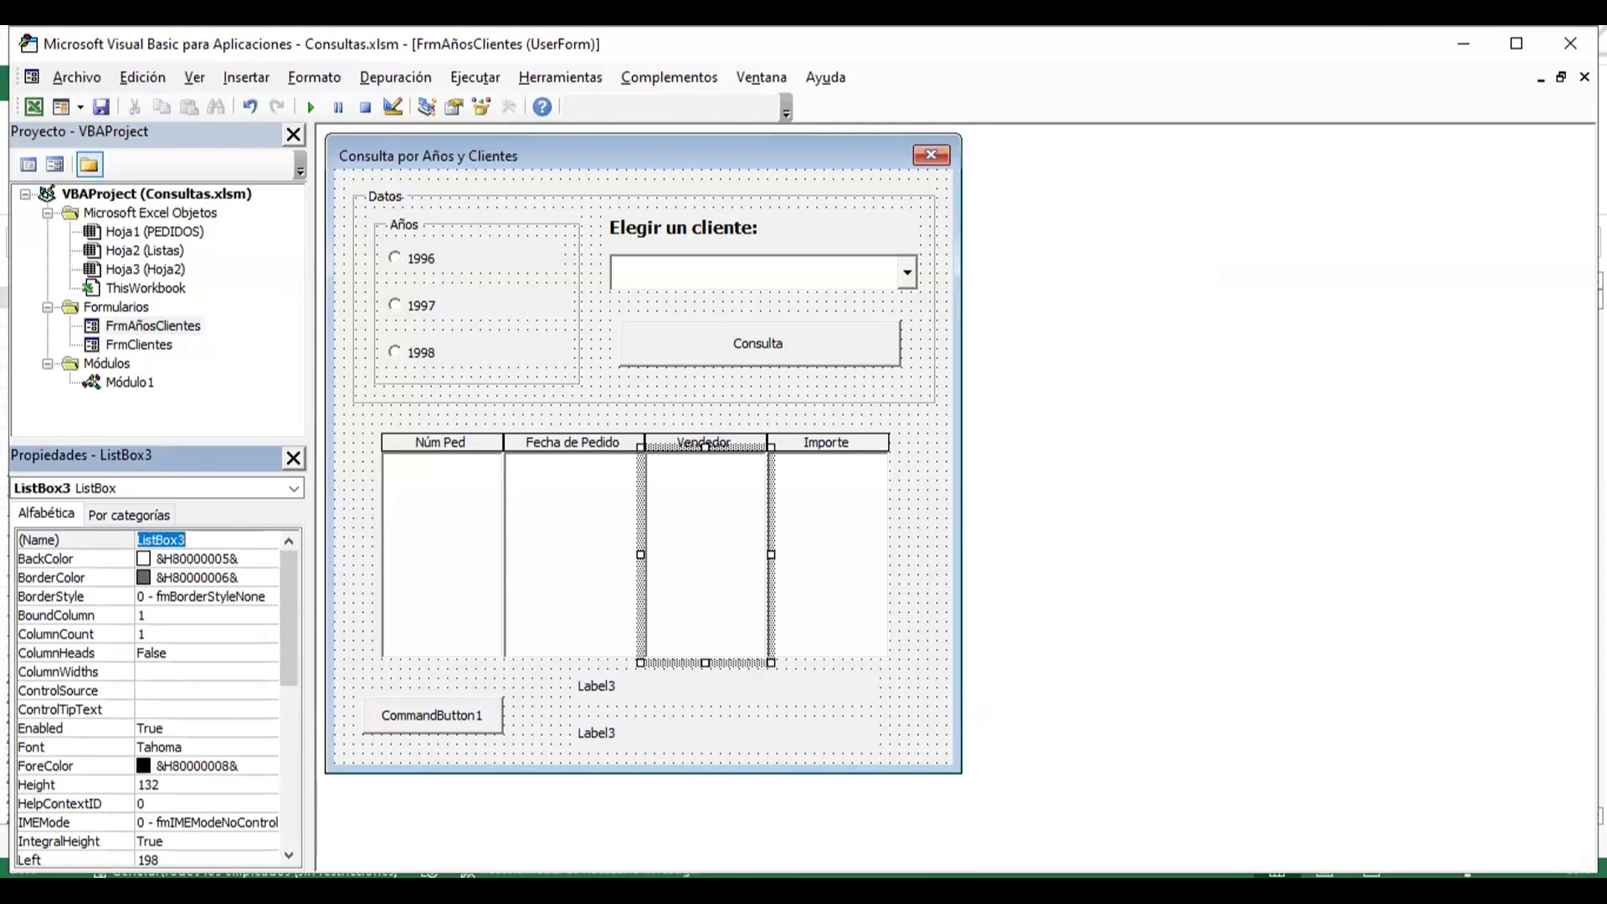
pyautogui.write('LstV')
pyautogui.write('endedor')
pyautogui.press('Return')
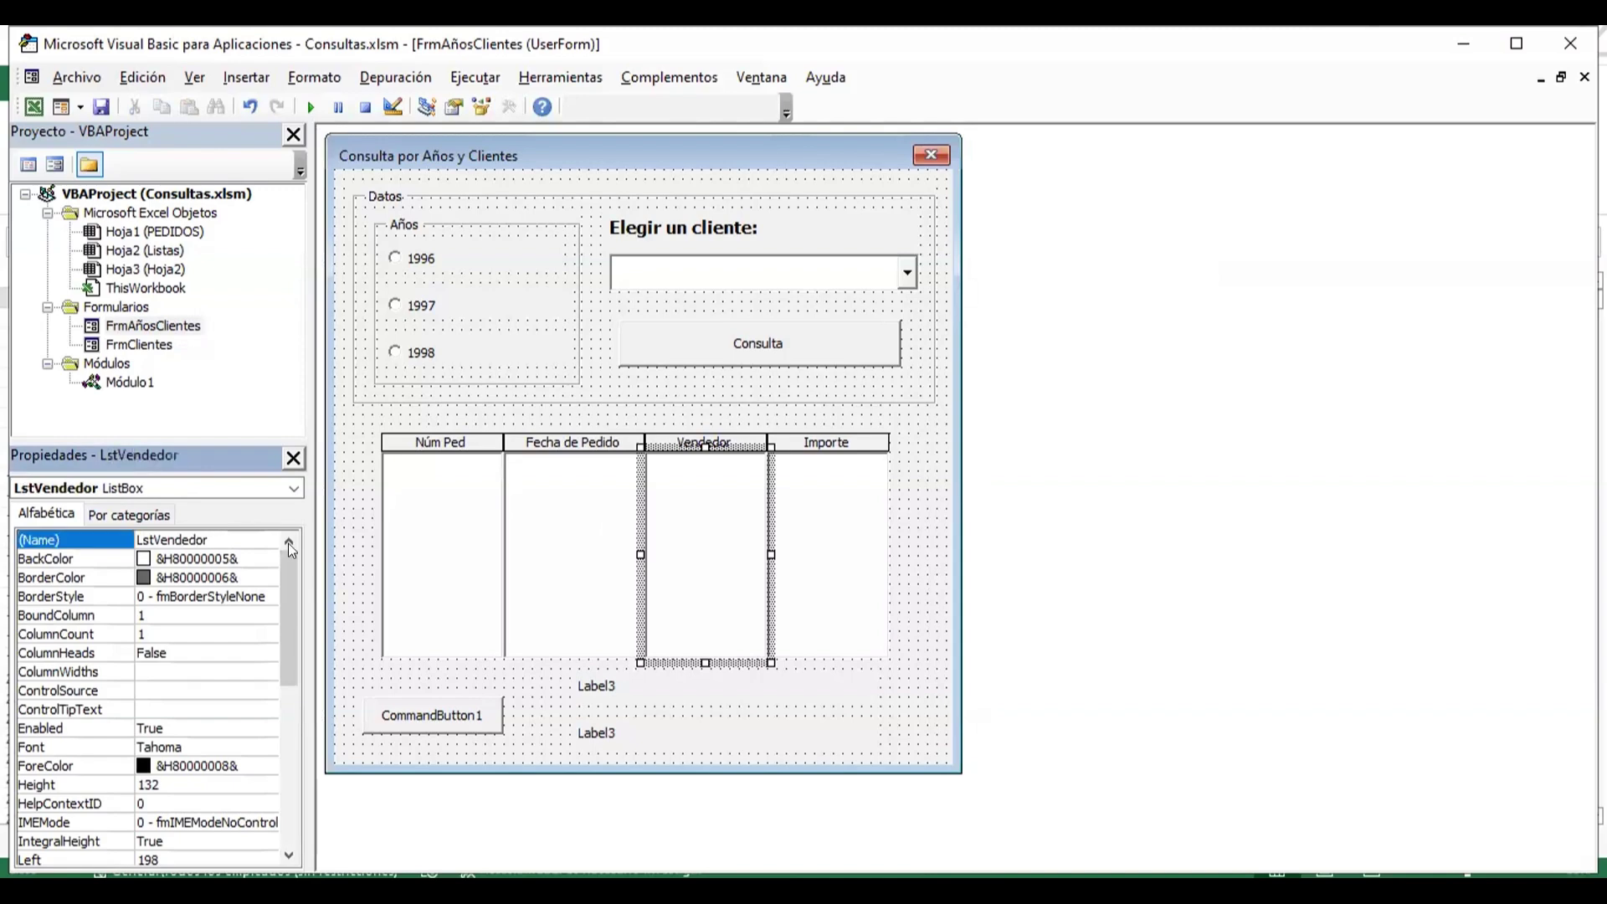
pyautogui.click(855, 559)
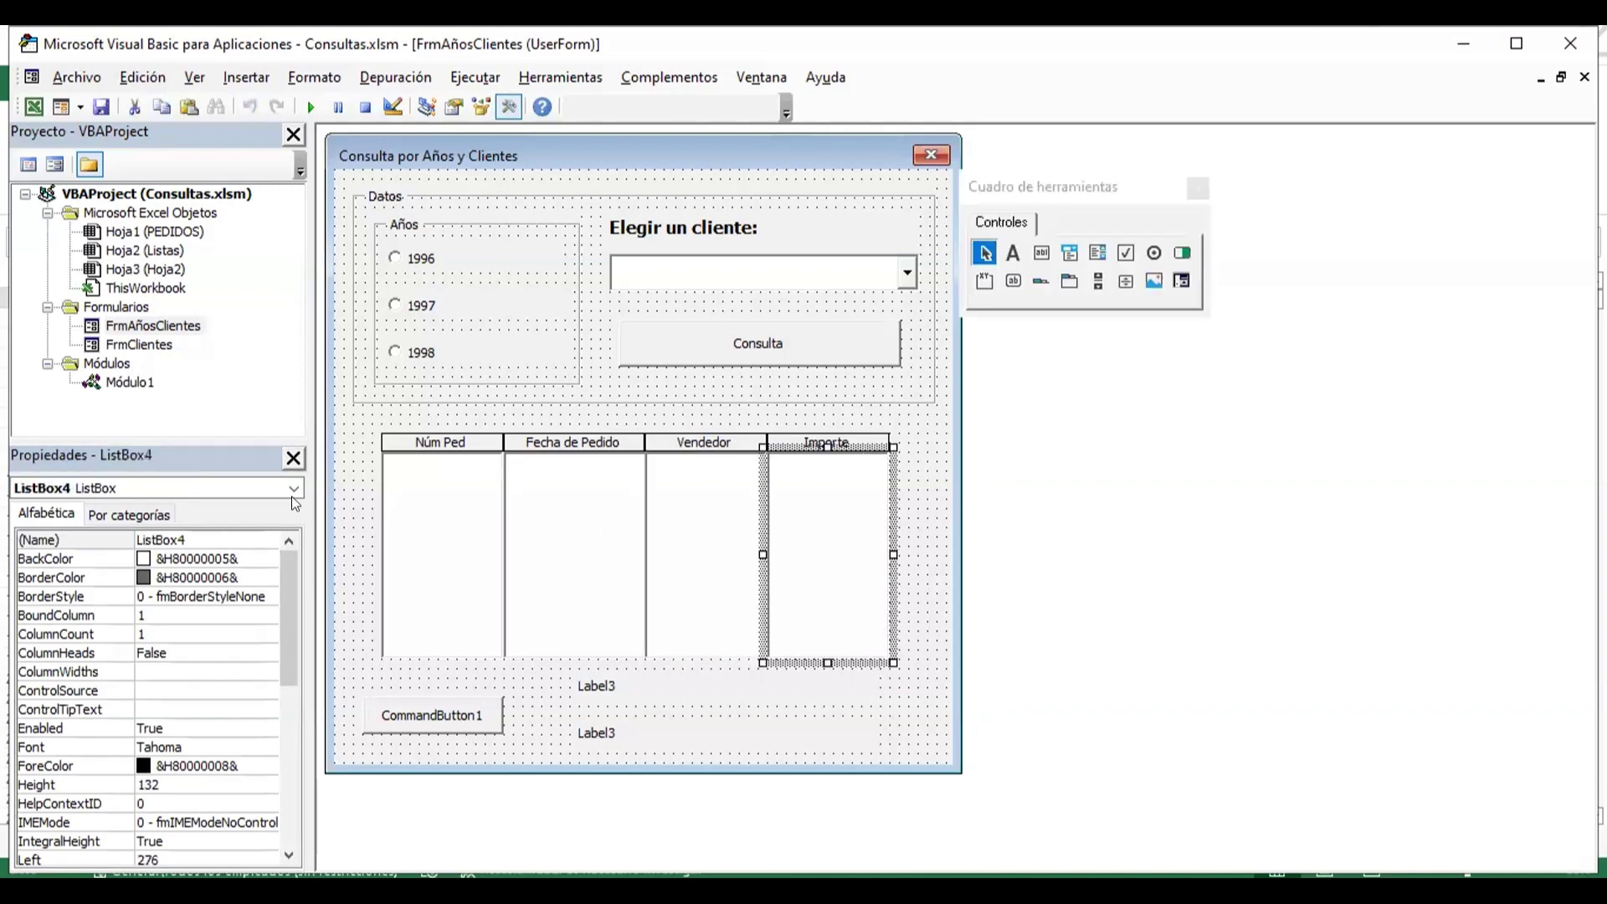
pyautogui.click(226, 536)
pyautogui.write('L')
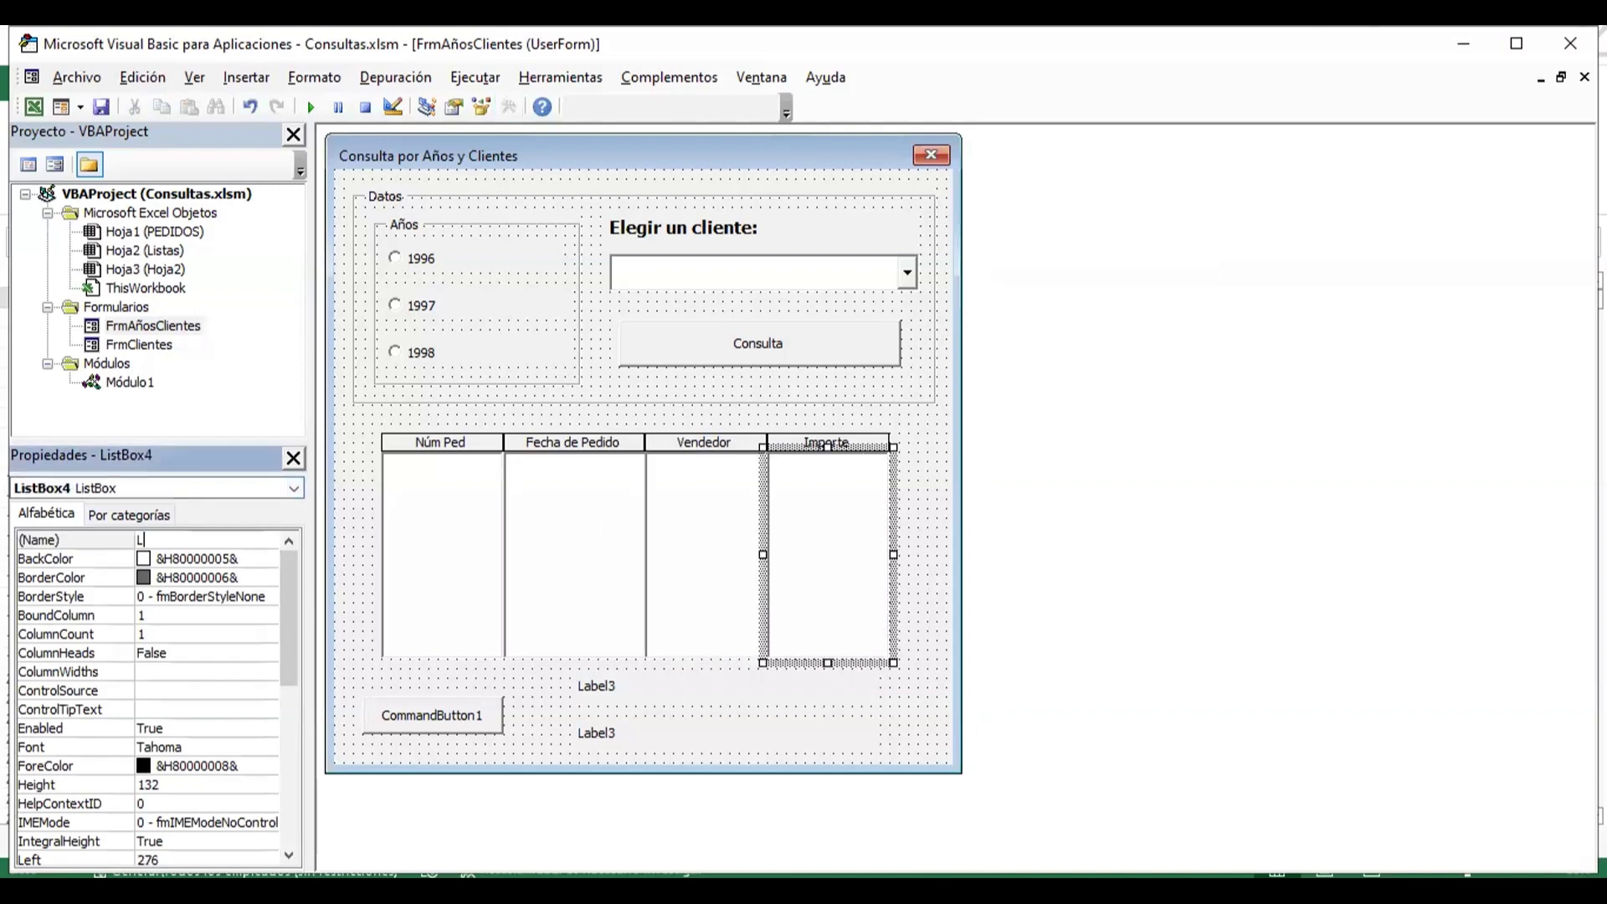
pyautogui.write('stImport')
pyautogui.write('e')
pyautogui.press('Return')
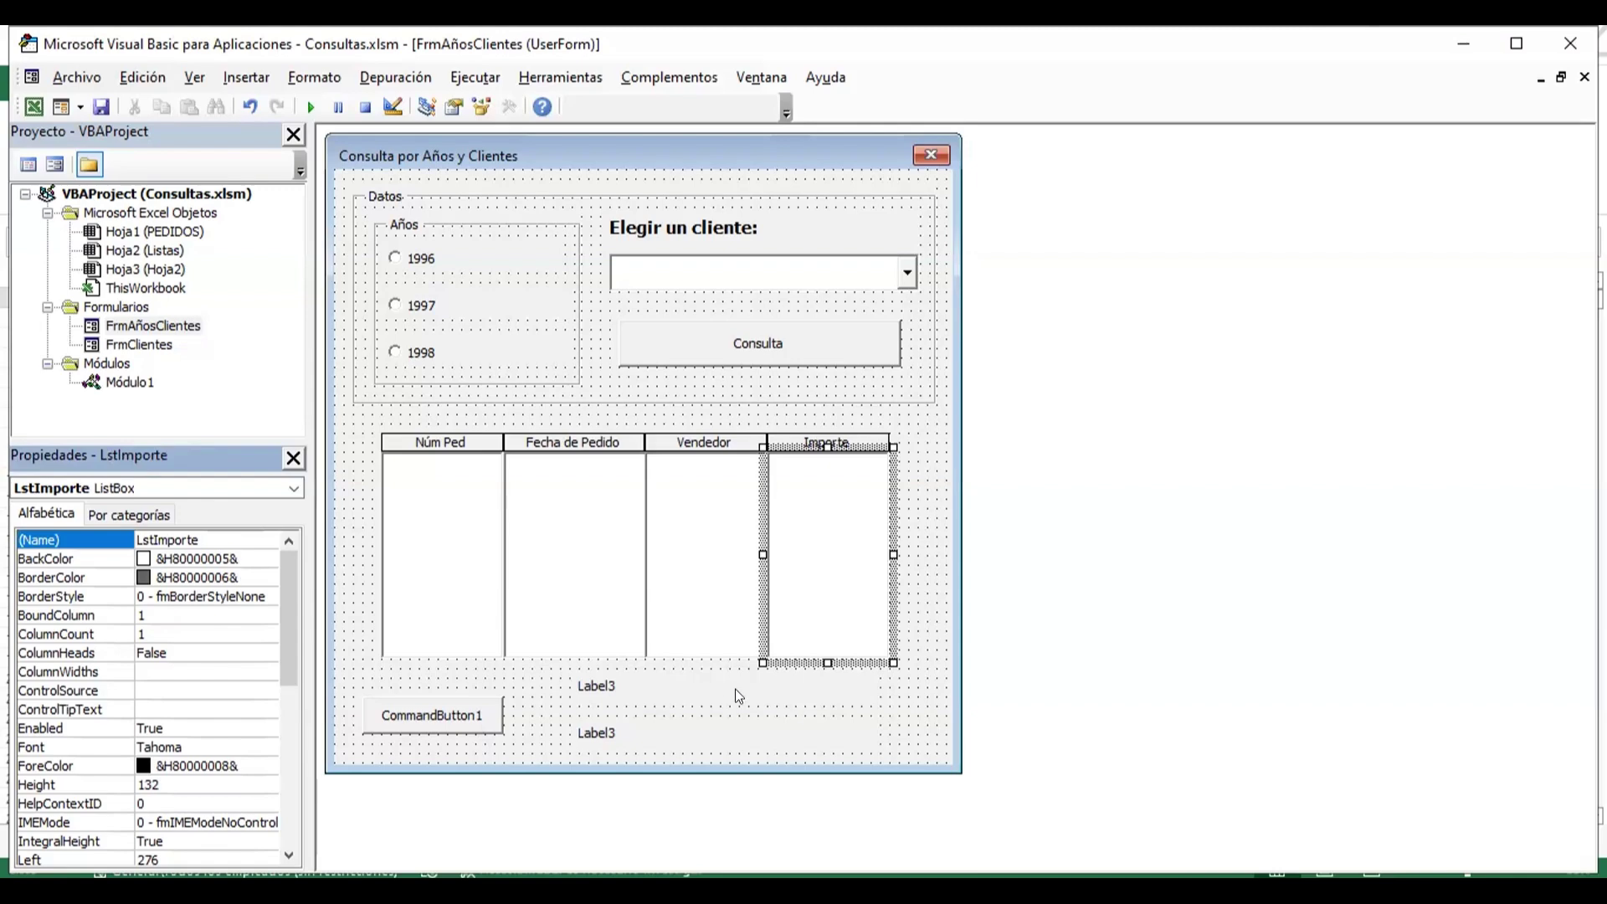
# - Rename CommandButton1 to BtnSalir with the caption 'Salir'
pyautogui.click(452, 715)
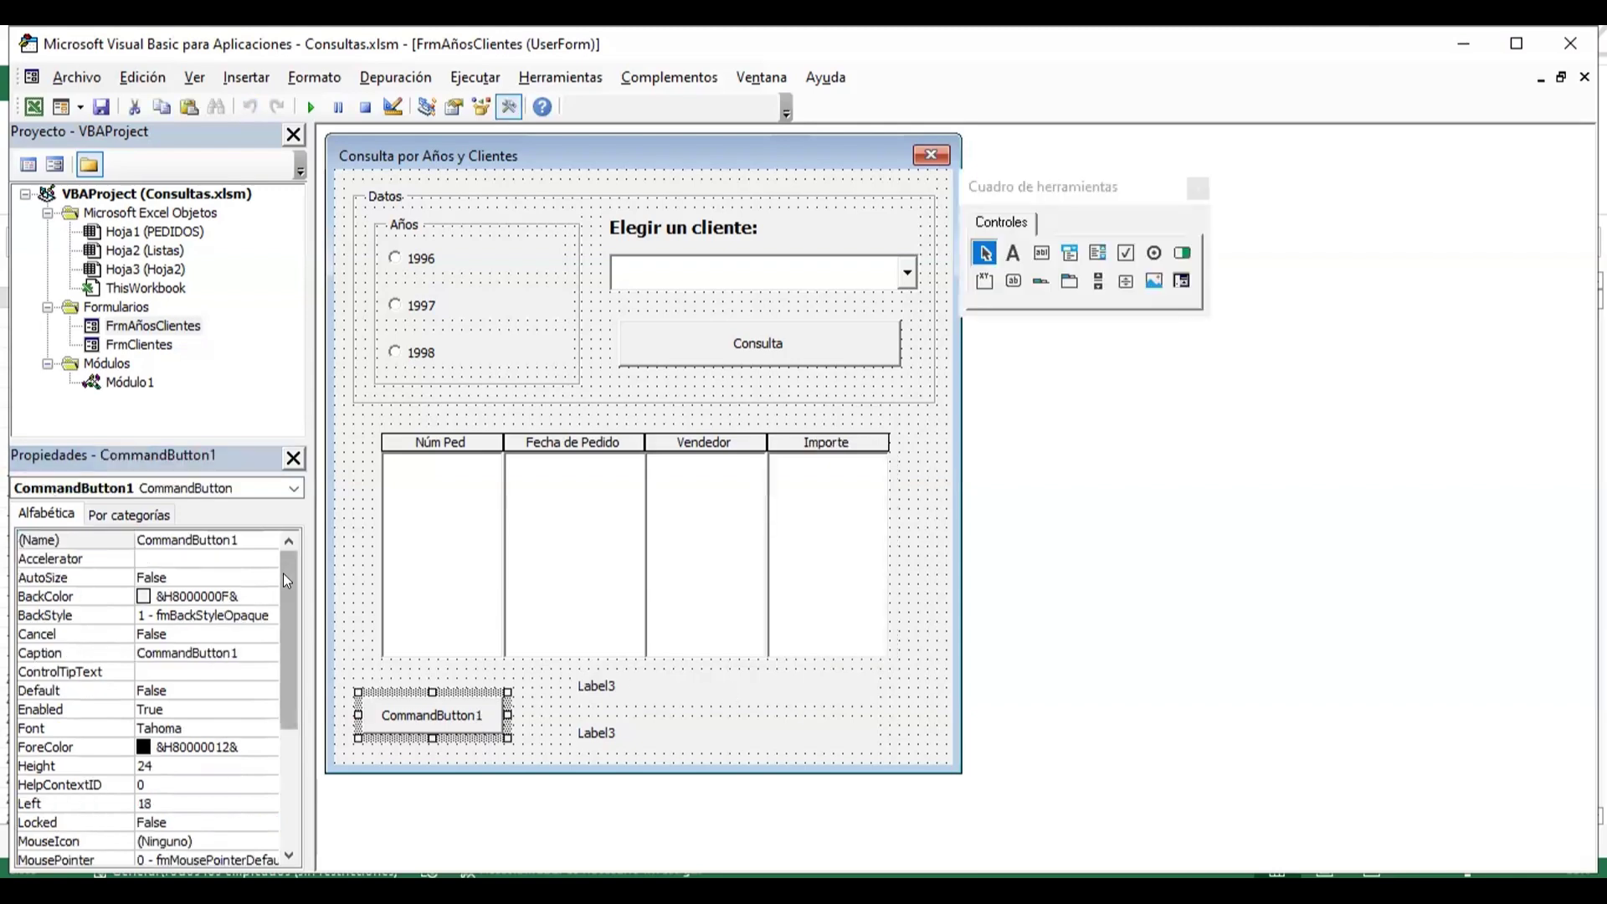
pyautogui.click(260, 558)
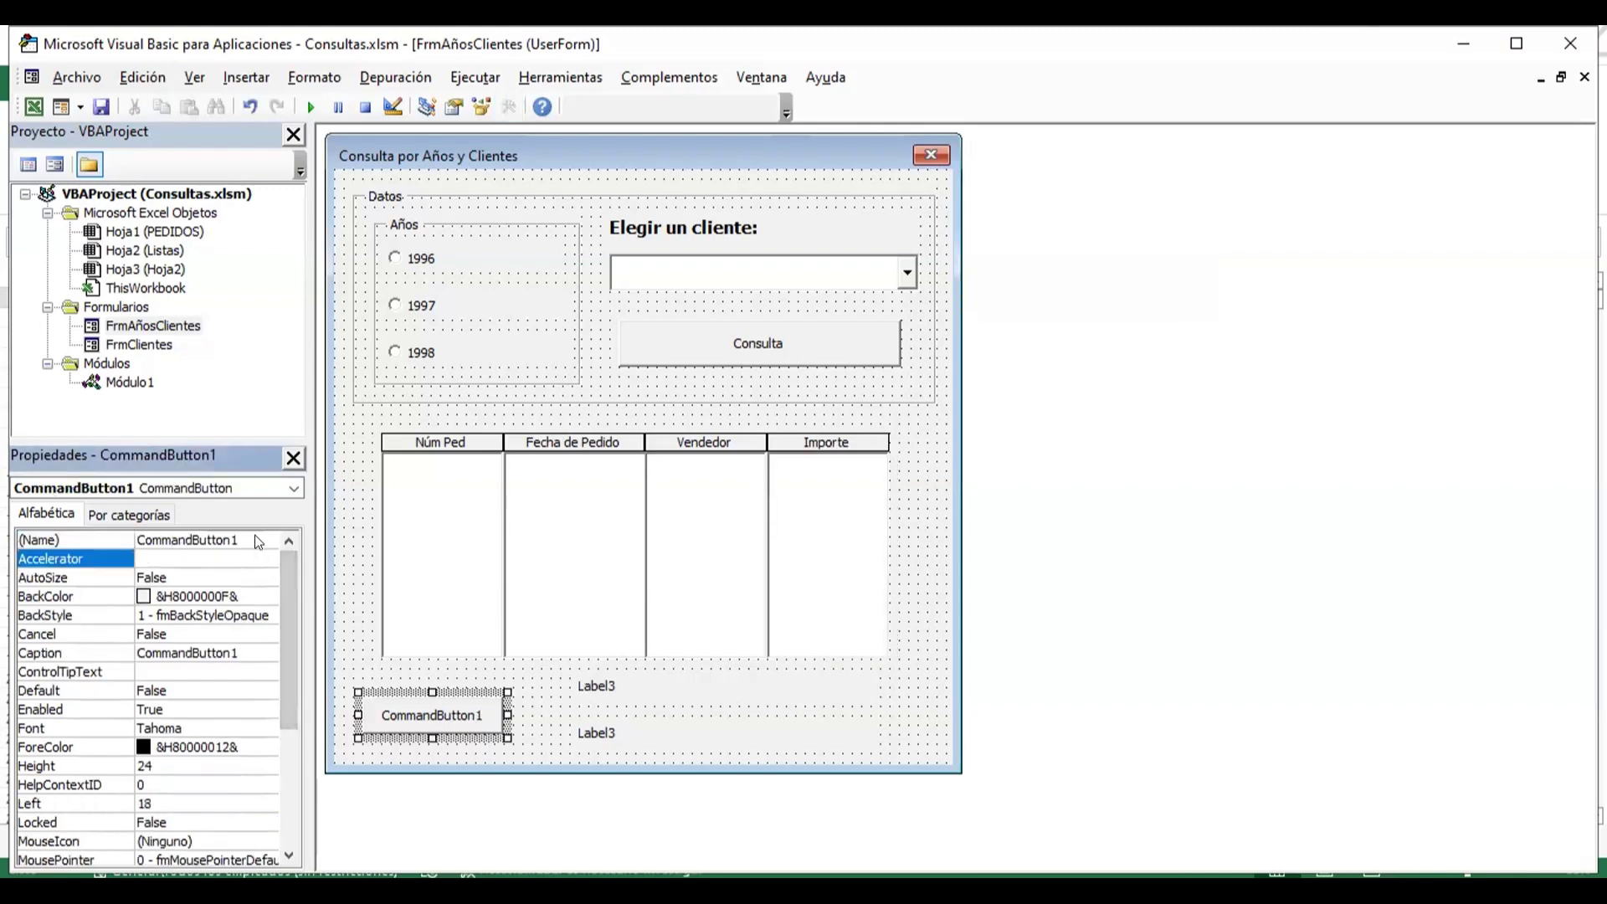
pyautogui.click(259, 539)
pyautogui.doubleClick(260, 540)
pyautogui.write('B')
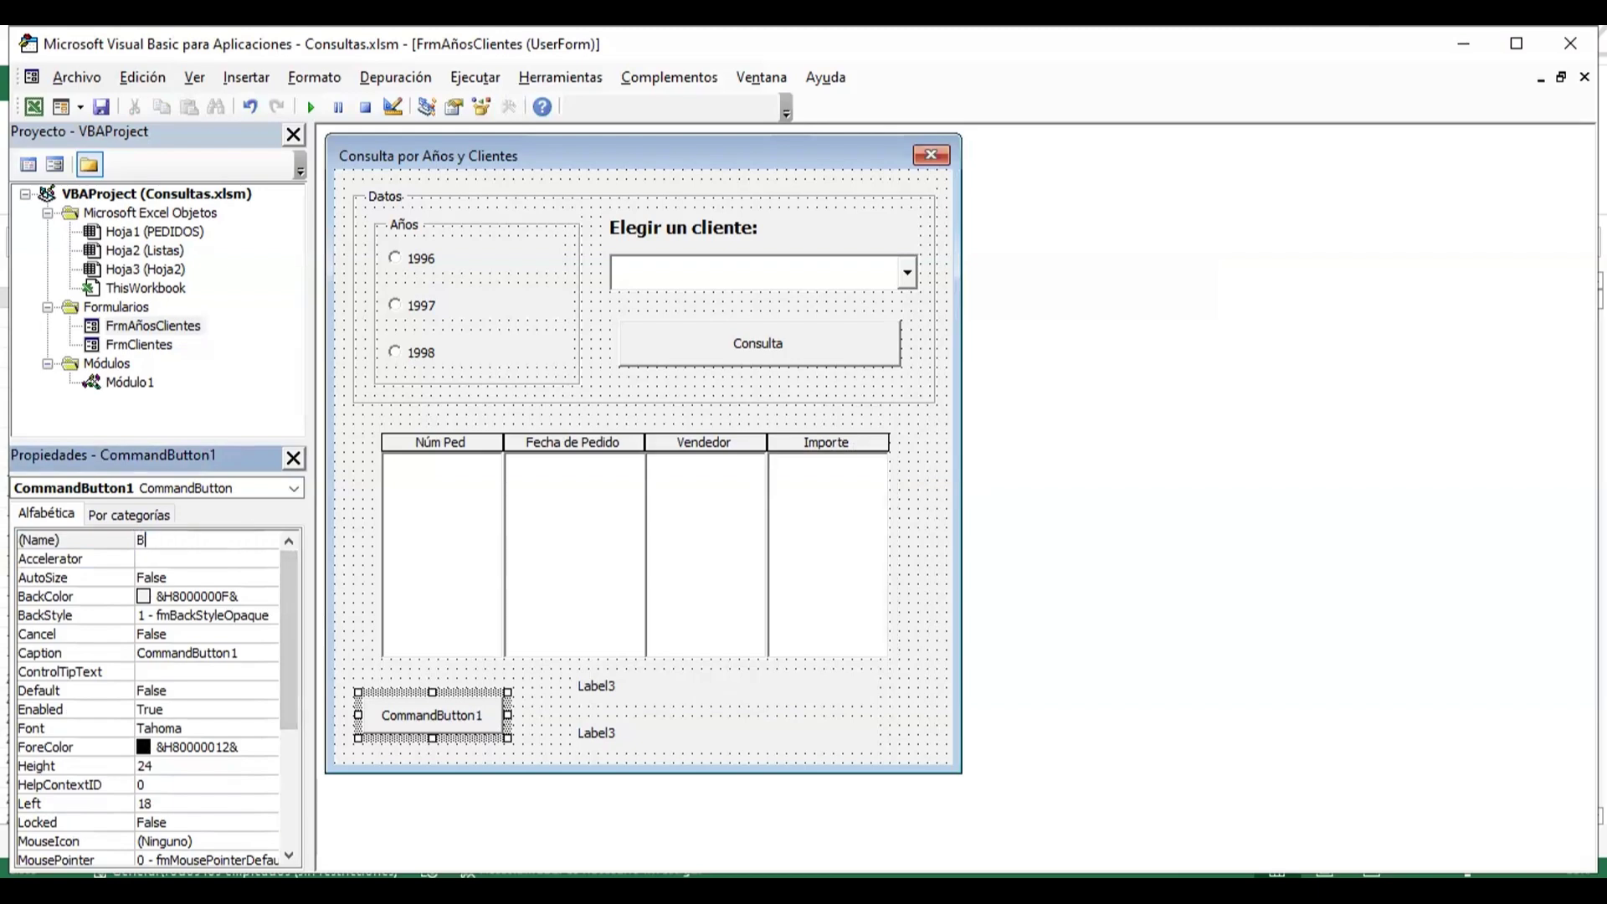
pyautogui.write('tnSa')
pyautogui.write('lir')
pyautogui.press('Return')
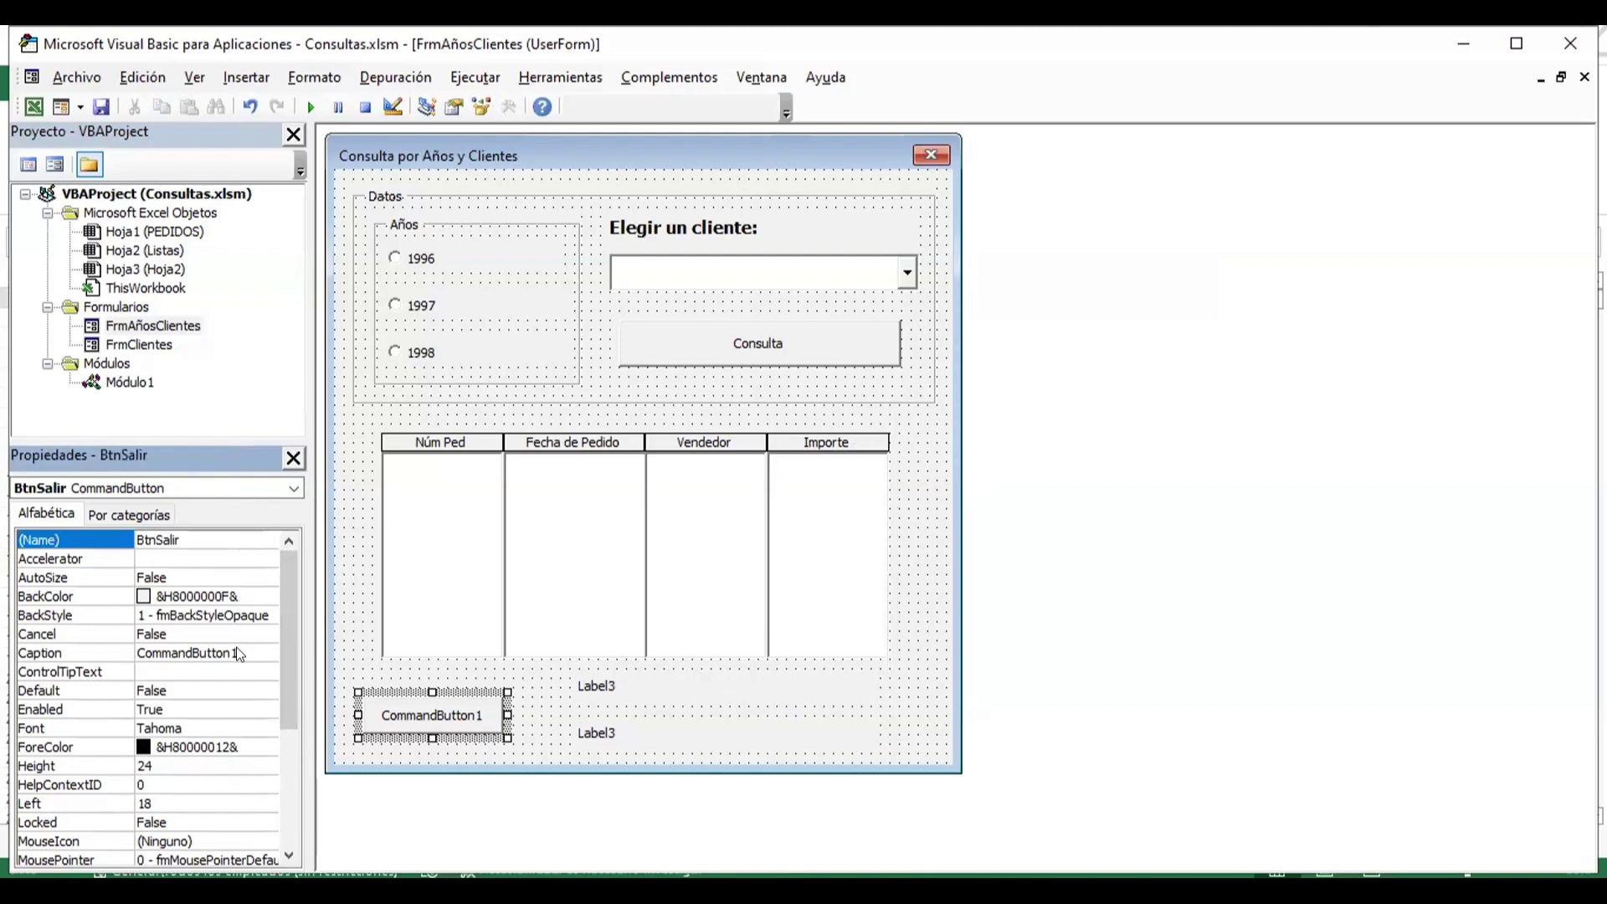
pyautogui.click(237, 649)
pyautogui.doubleClick(238, 652)
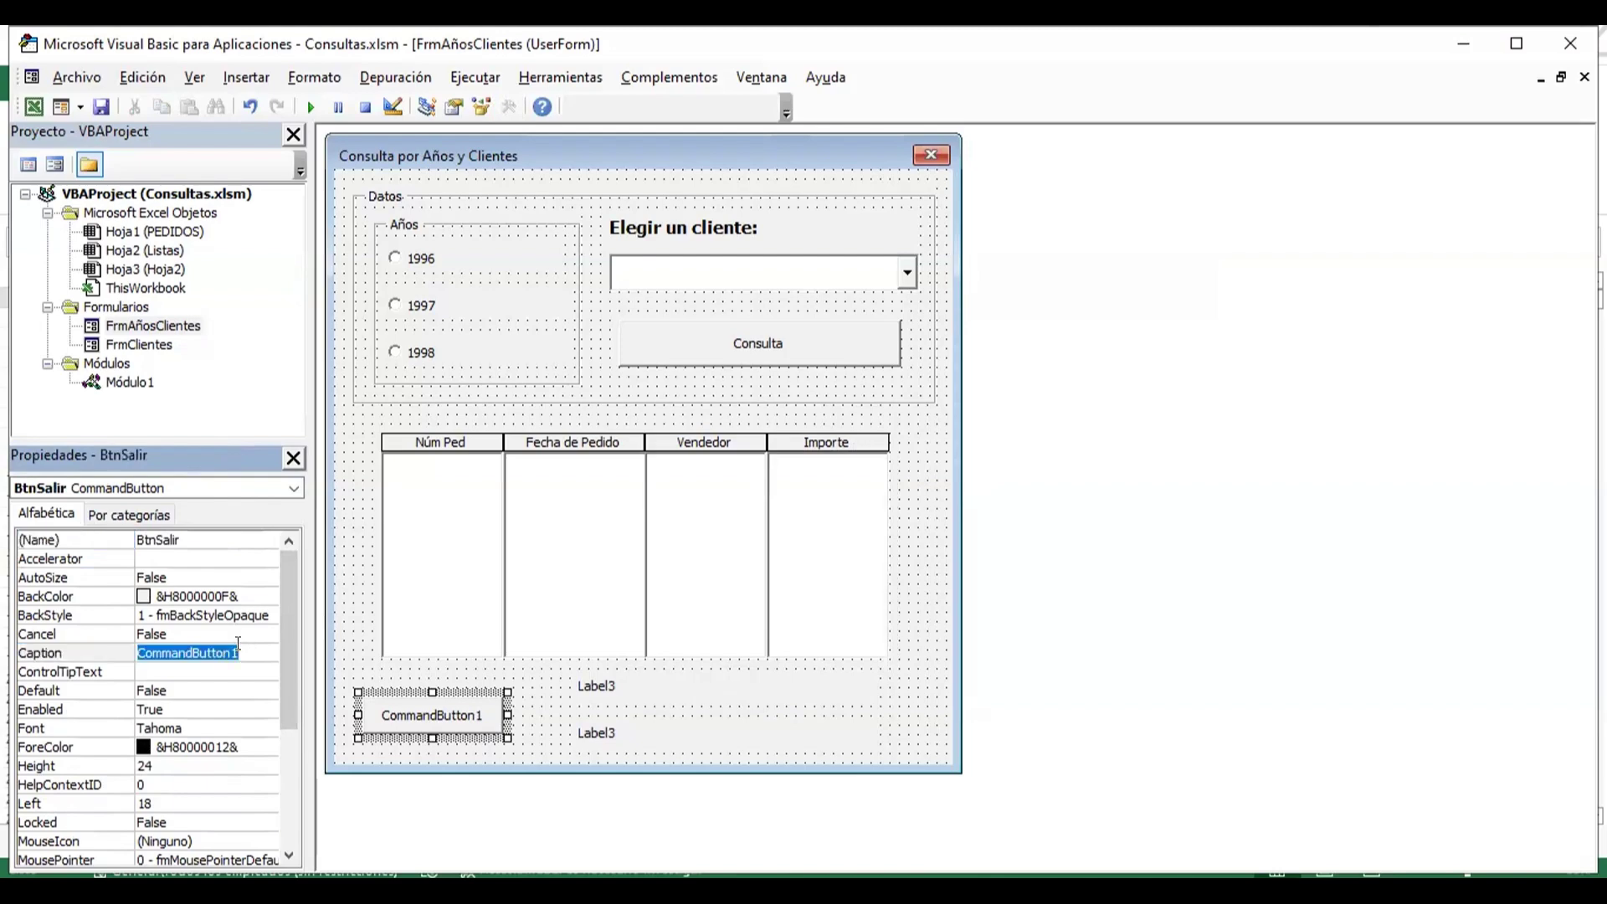
pyautogui.write('Salir')
pyautogui.press('Return')
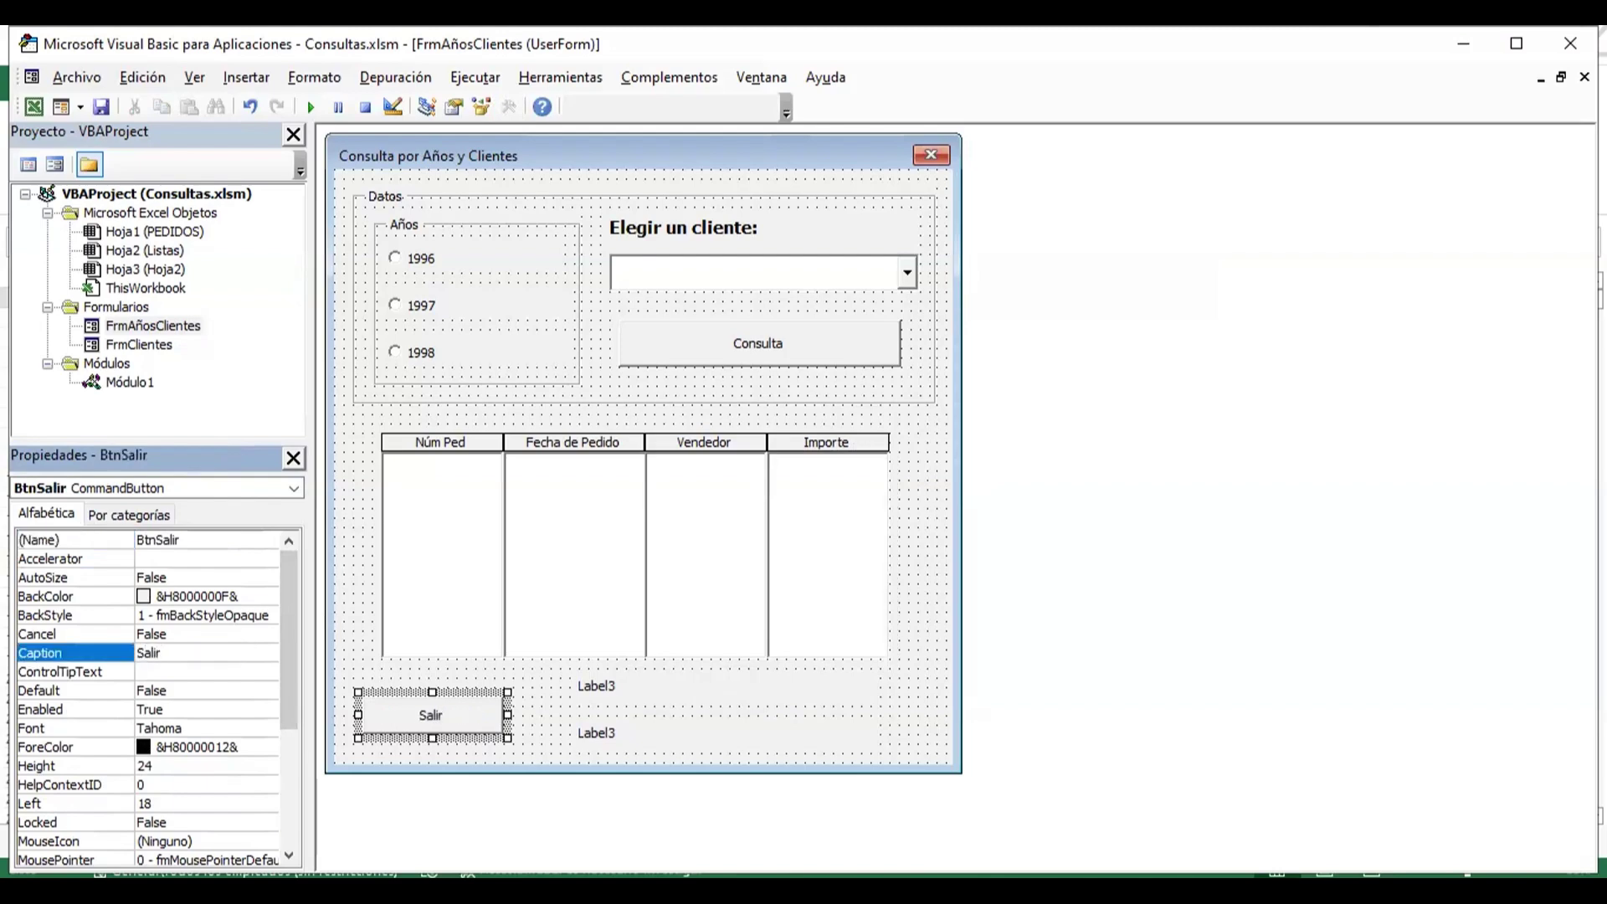
# - Name the upper label LblImporte, clear its caption, and set BackColor to Borde inactivo
pyautogui.click(661, 687)
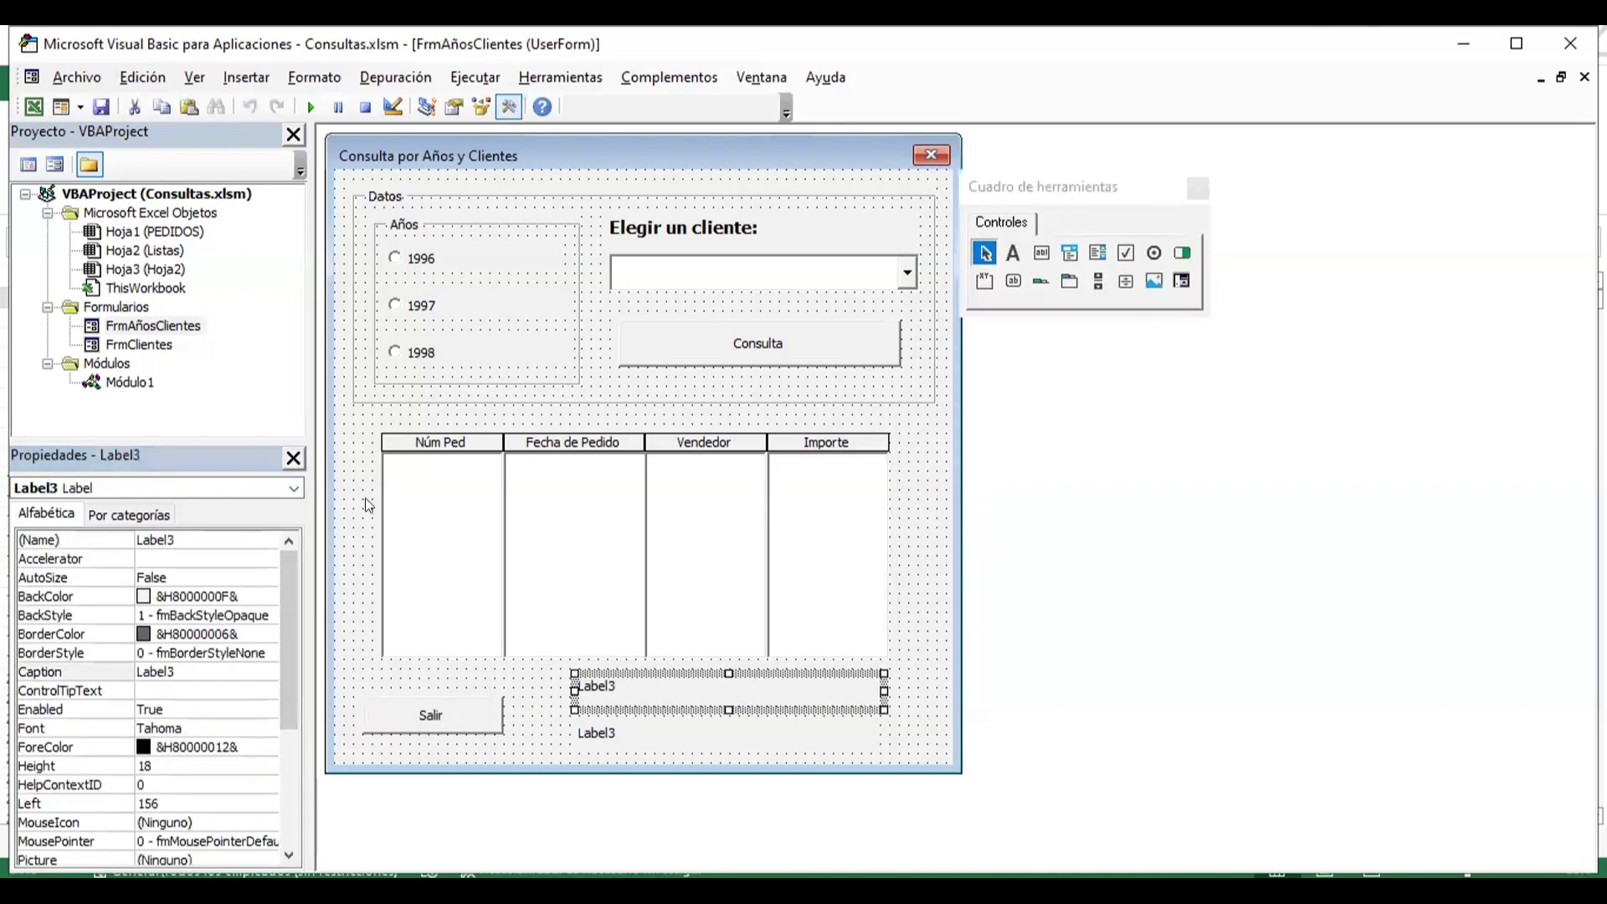
pyautogui.click(191, 540)
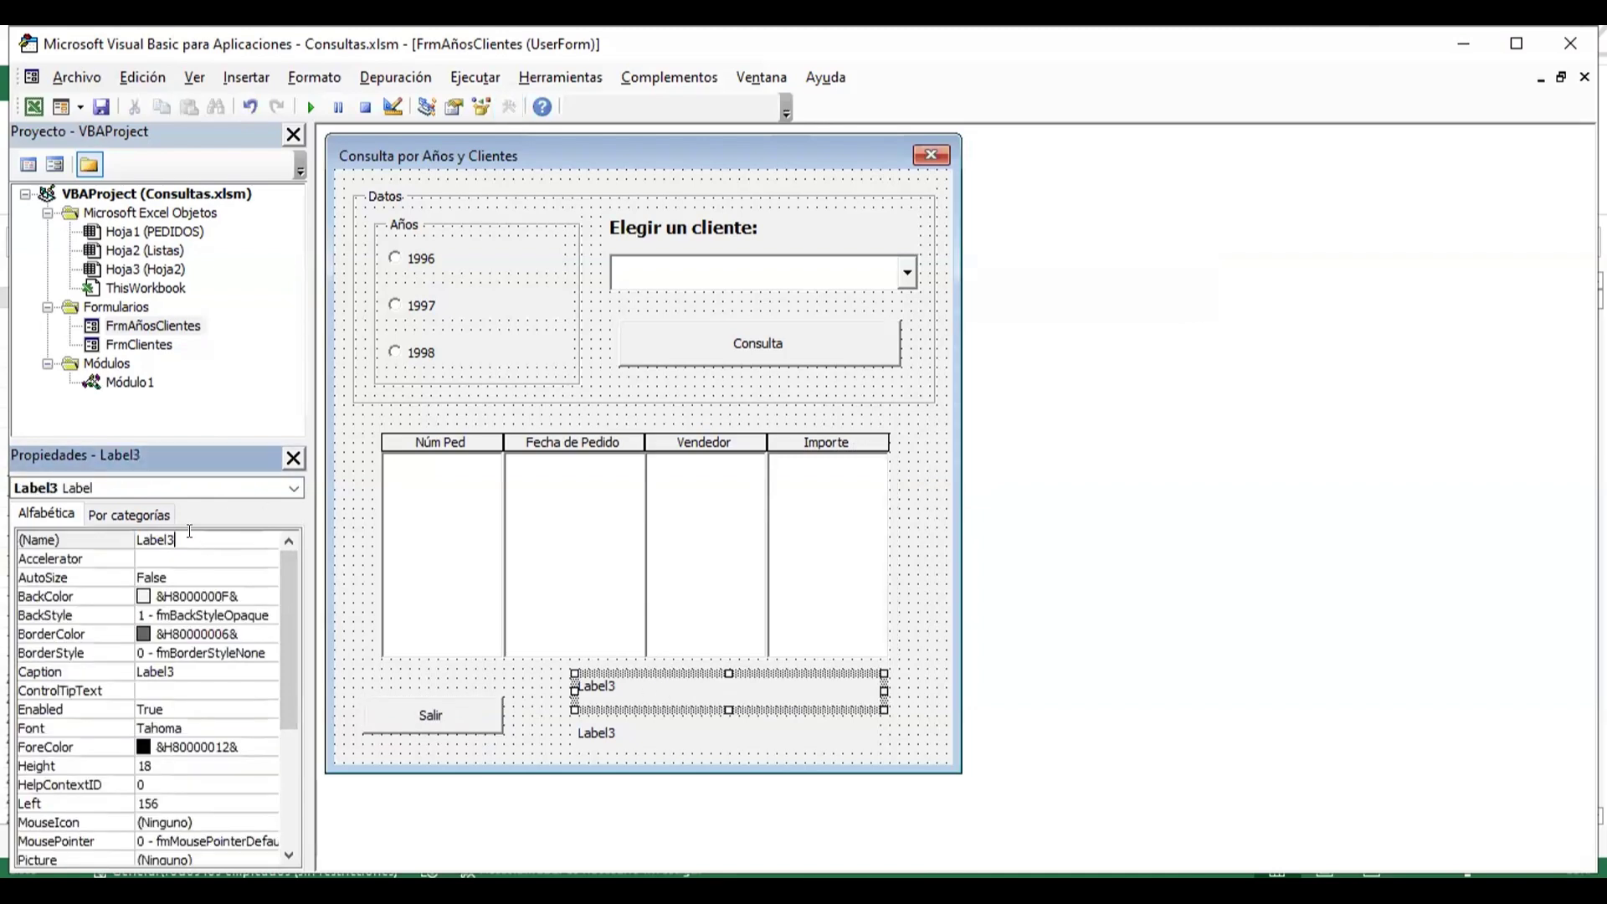
pyautogui.write('Lbl')
pyautogui.write('Import')
pyautogui.write('e')
pyautogui.press('Return')
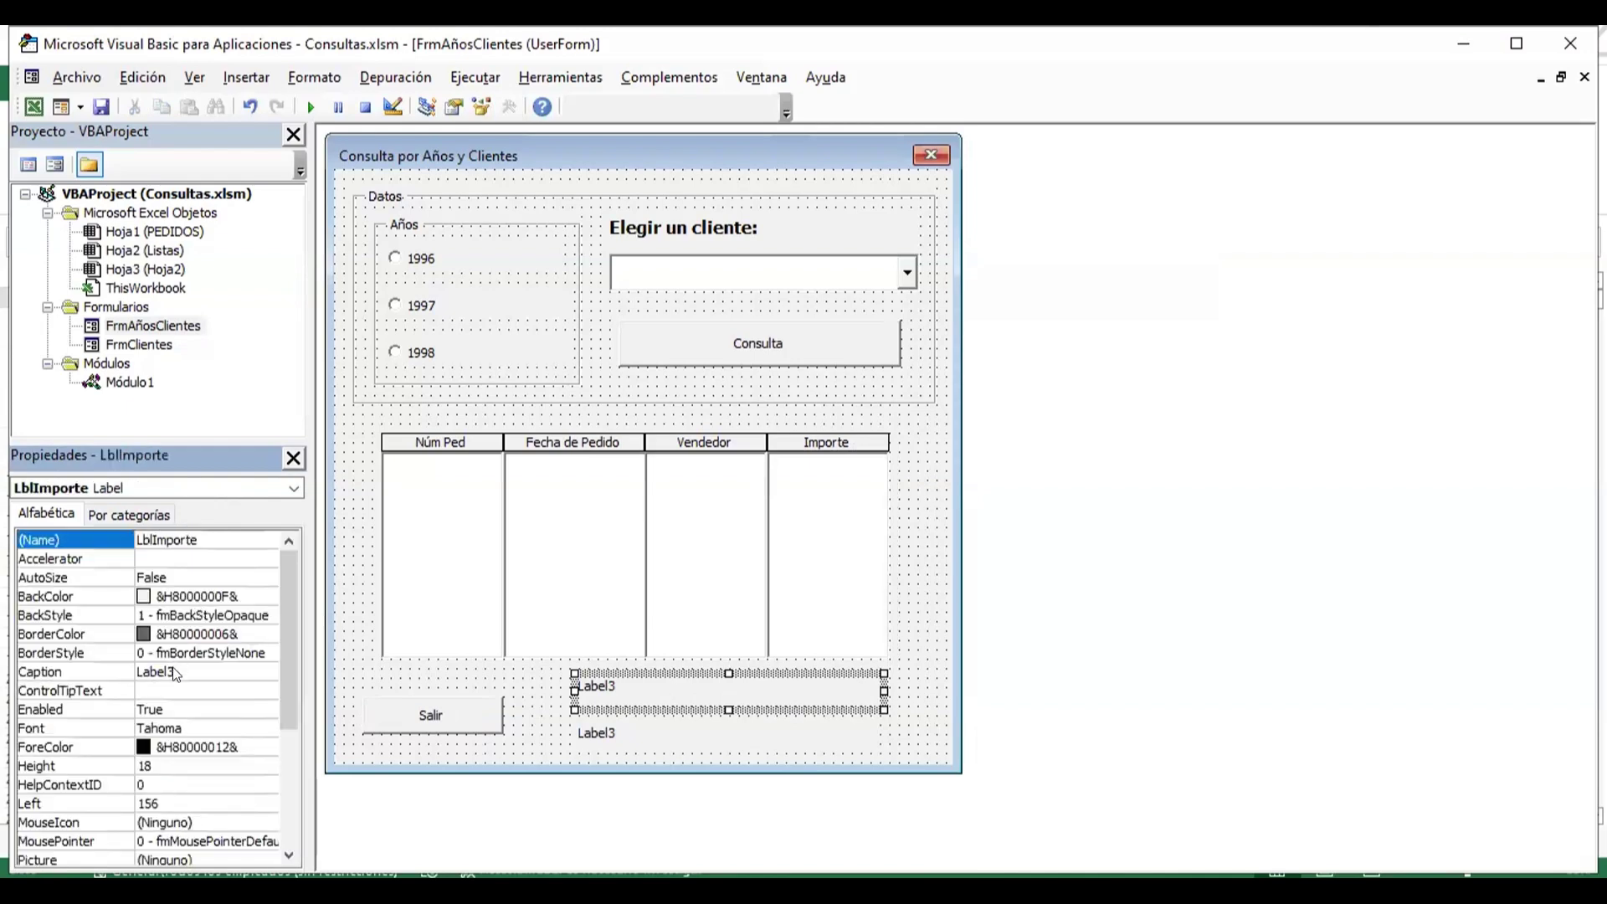
pyautogui.click(188, 669)
pyautogui.click(187, 669)
pyautogui.press('BackSpace')
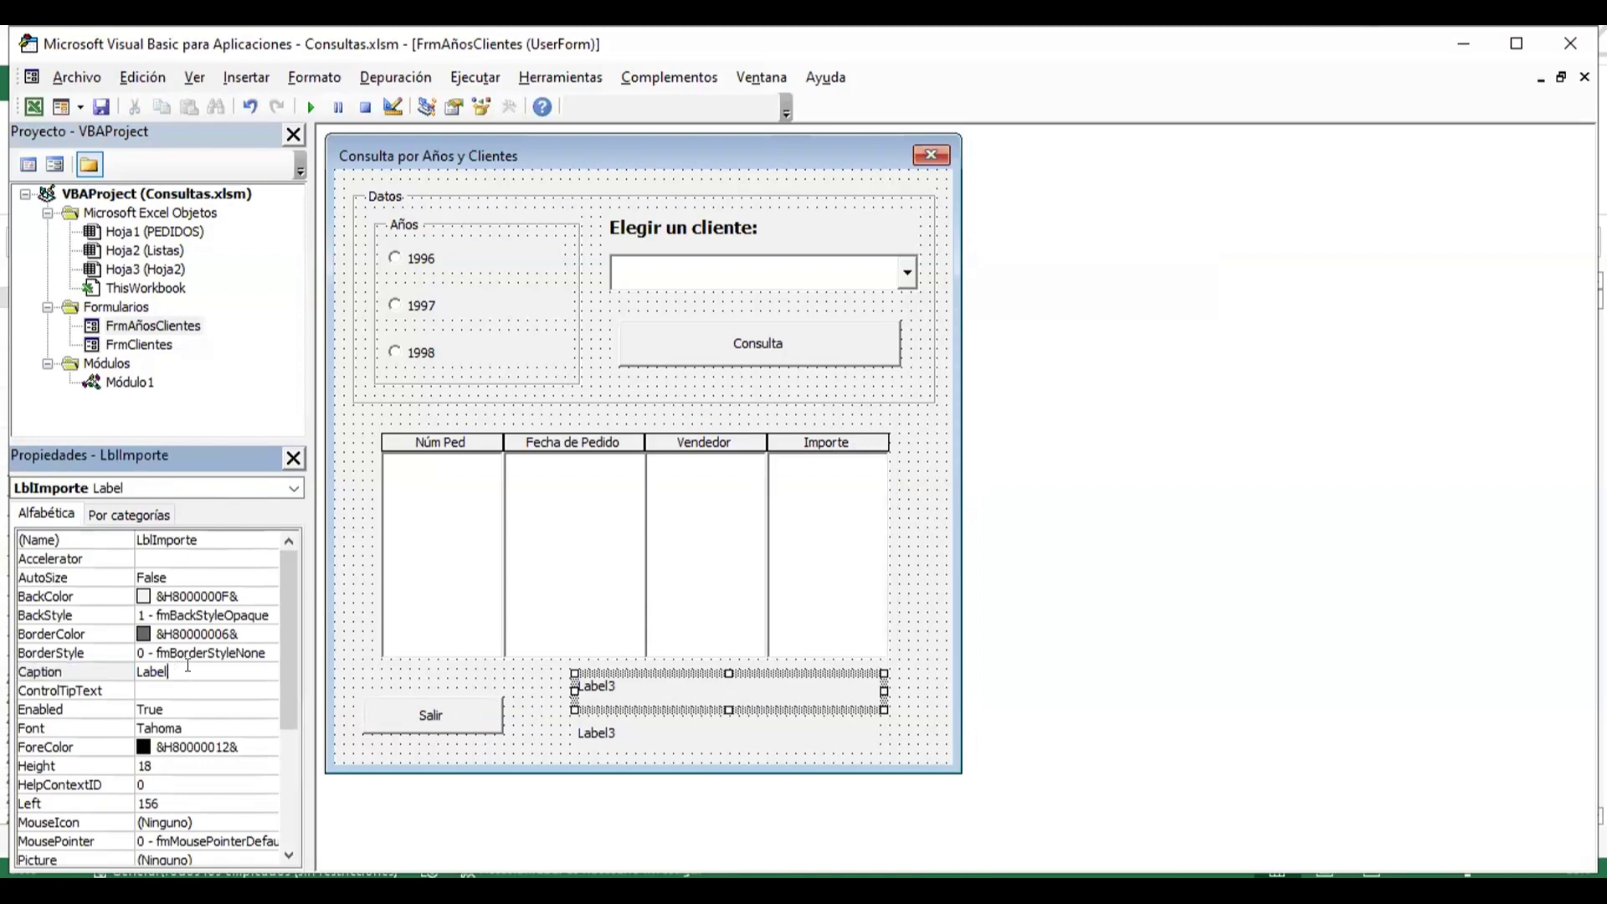
pyautogui.press('BackSpace')
pyautogui.press('BackSpace')
pyautogui.press('BackSpace')
pyautogui.click(251, 596)
pyautogui.click(269, 597)
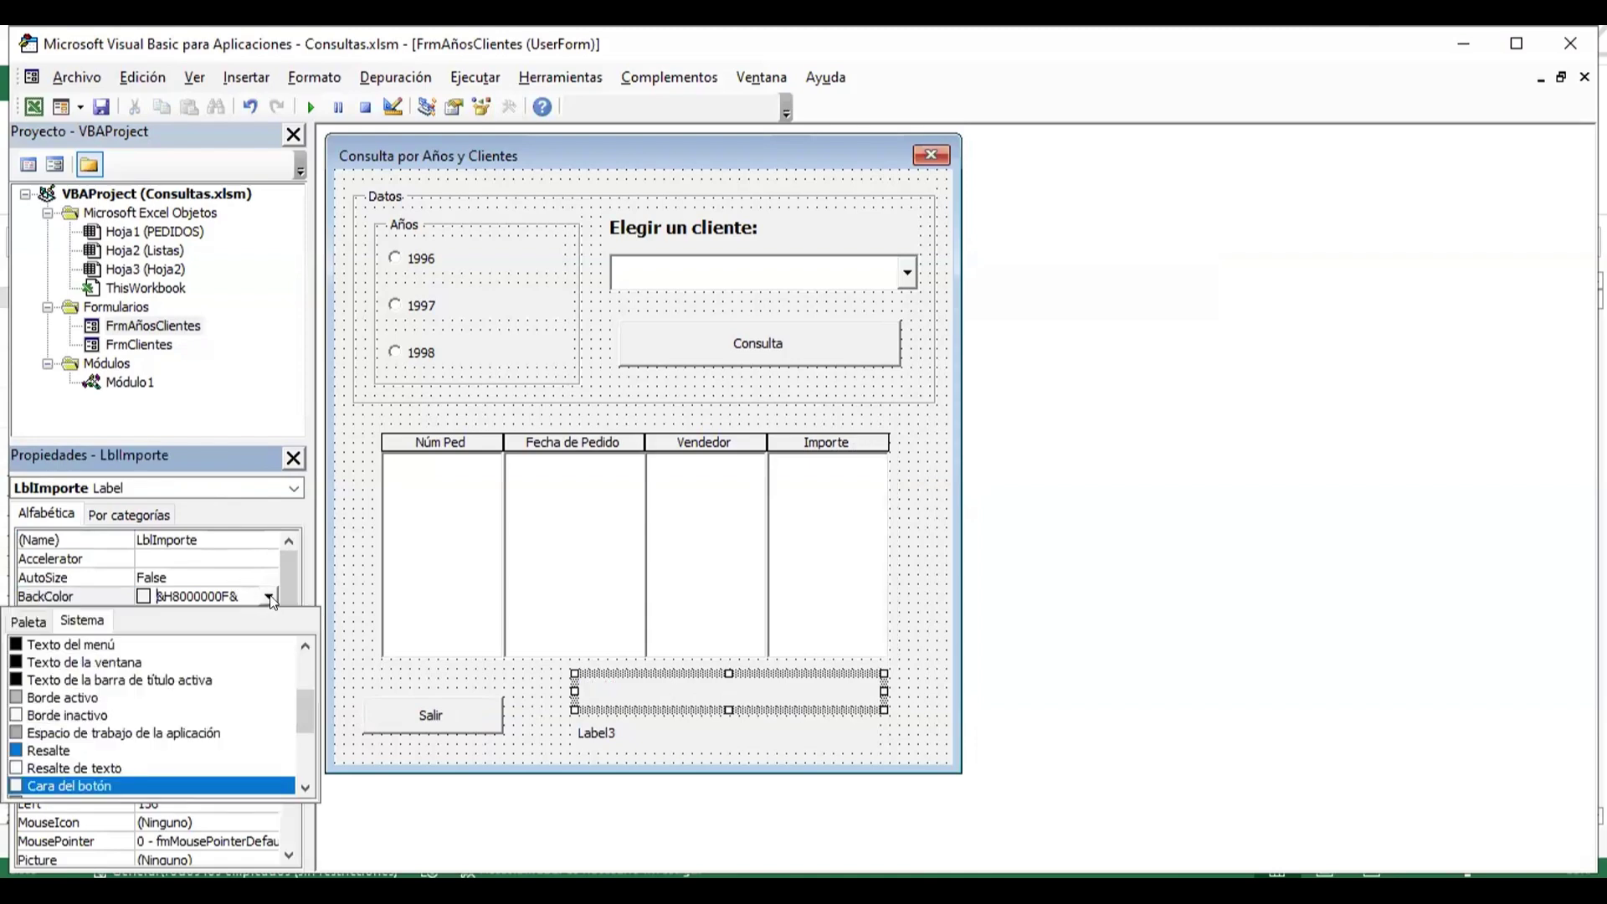
pyautogui.click(84, 715)
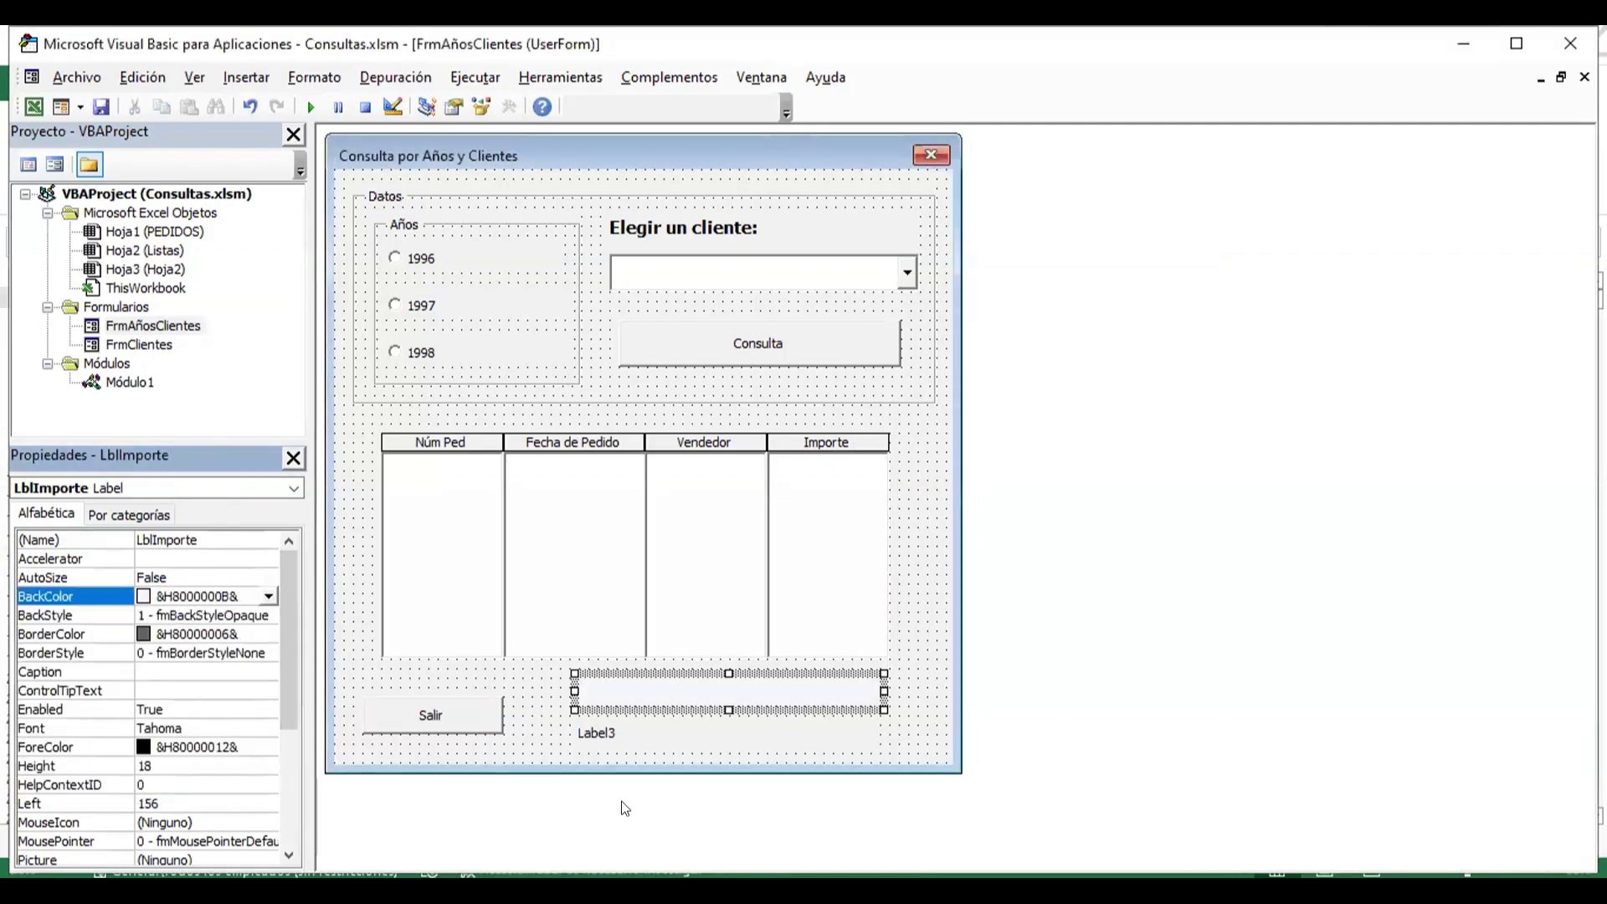
# - Name the lower label LblConteo, clear its caption, and set BackColor to Borde inactivo
pyautogui.click(658, 731)
pyautogui.click(190, 539)
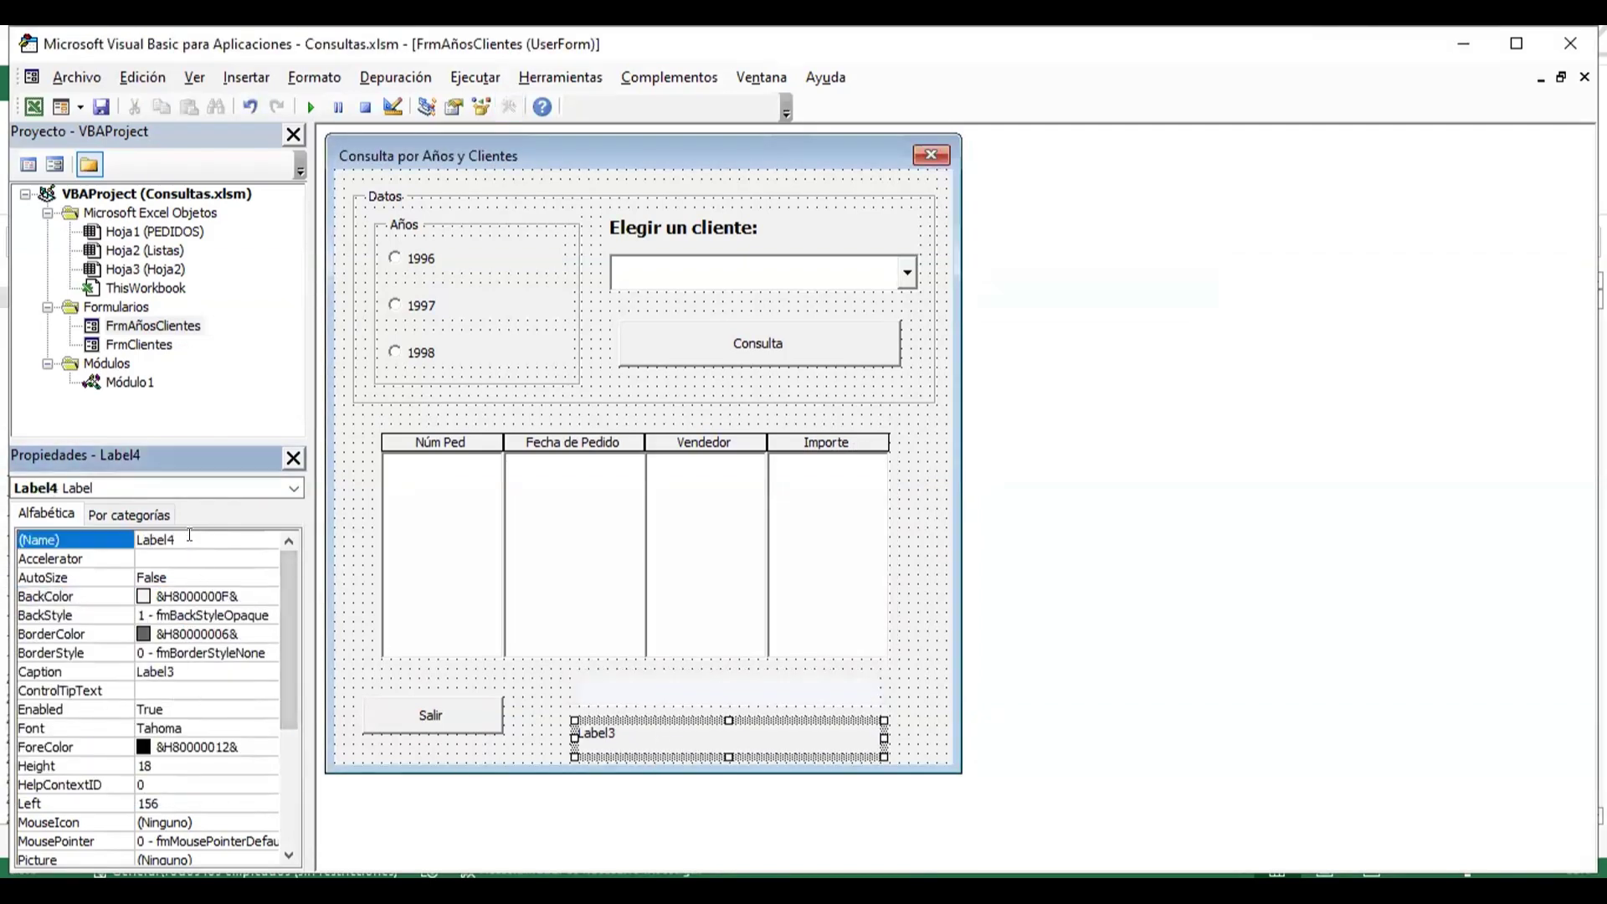
pyautogui.write('L')
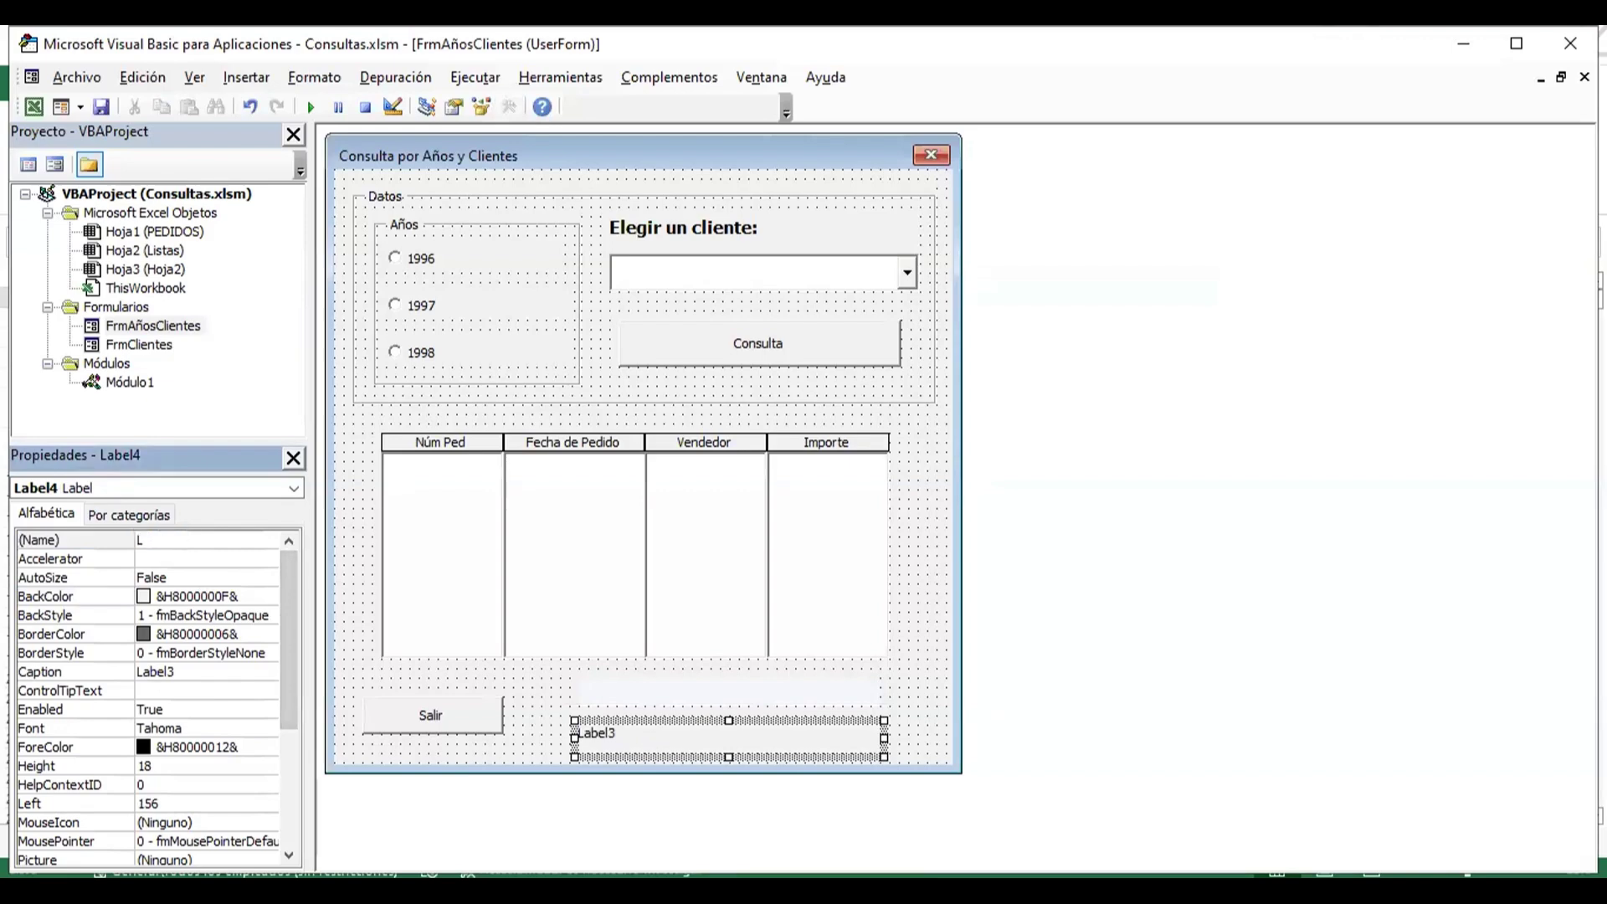
pyautogui.write('blCo')
pyautogui.write('nteo')
pyautogui.press('Return')
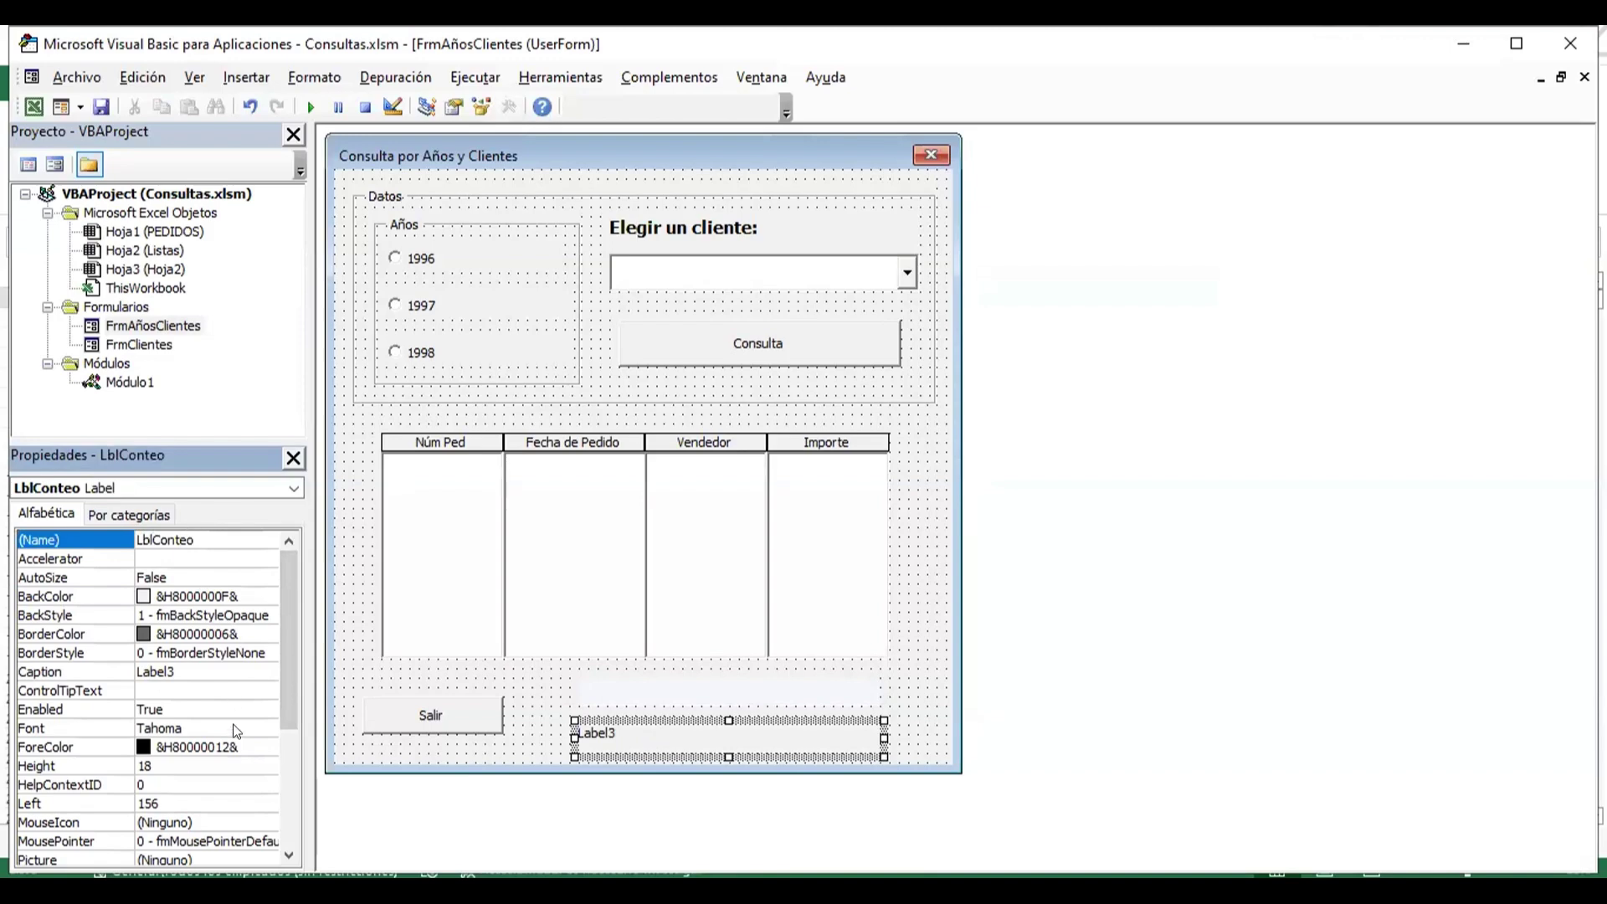
pyautogui.click(205, 669)
pyautogui.doubleClick(205, 669)
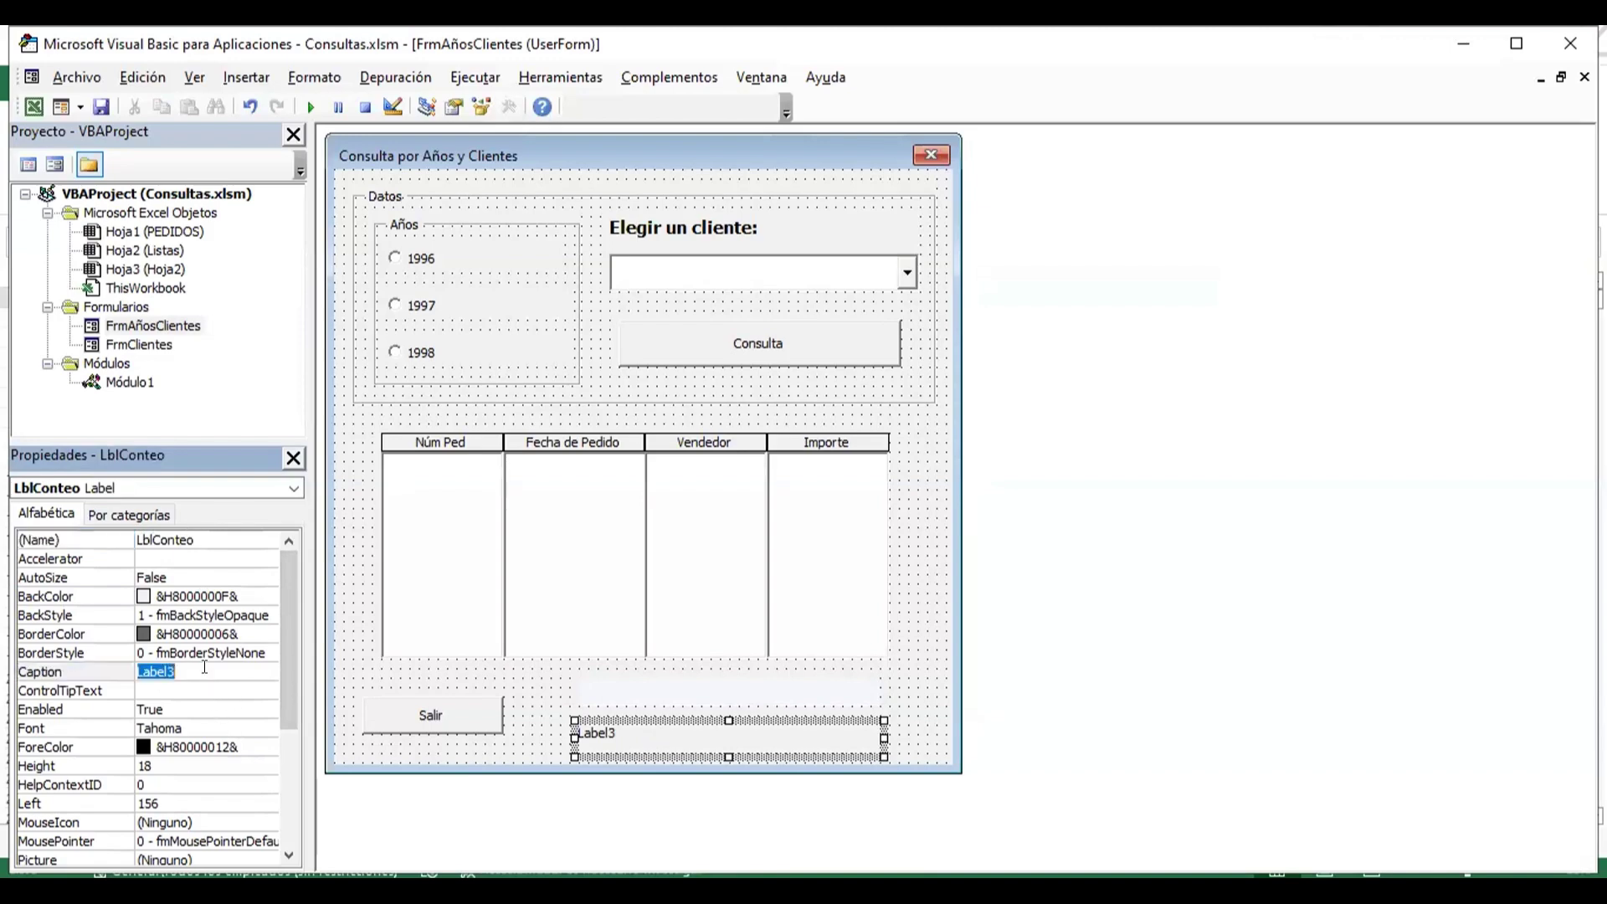
pyautogui.press('BackSpace')
pyautogui.click(254, 595)
pyautogui.click(270, 596)
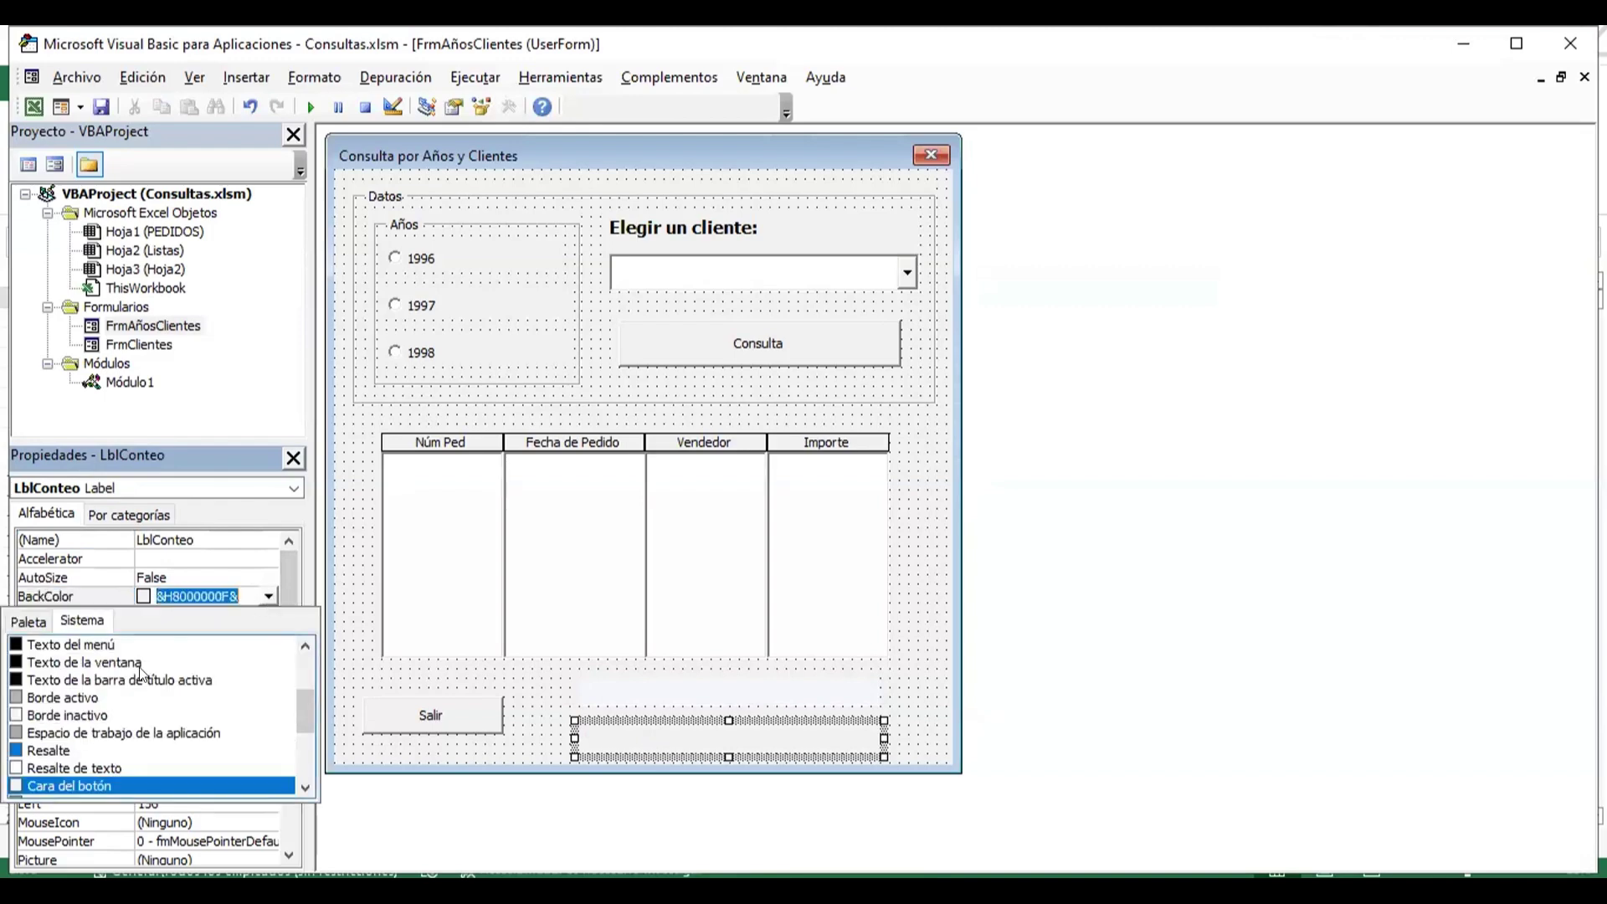
pyautogui.click(116, 717)
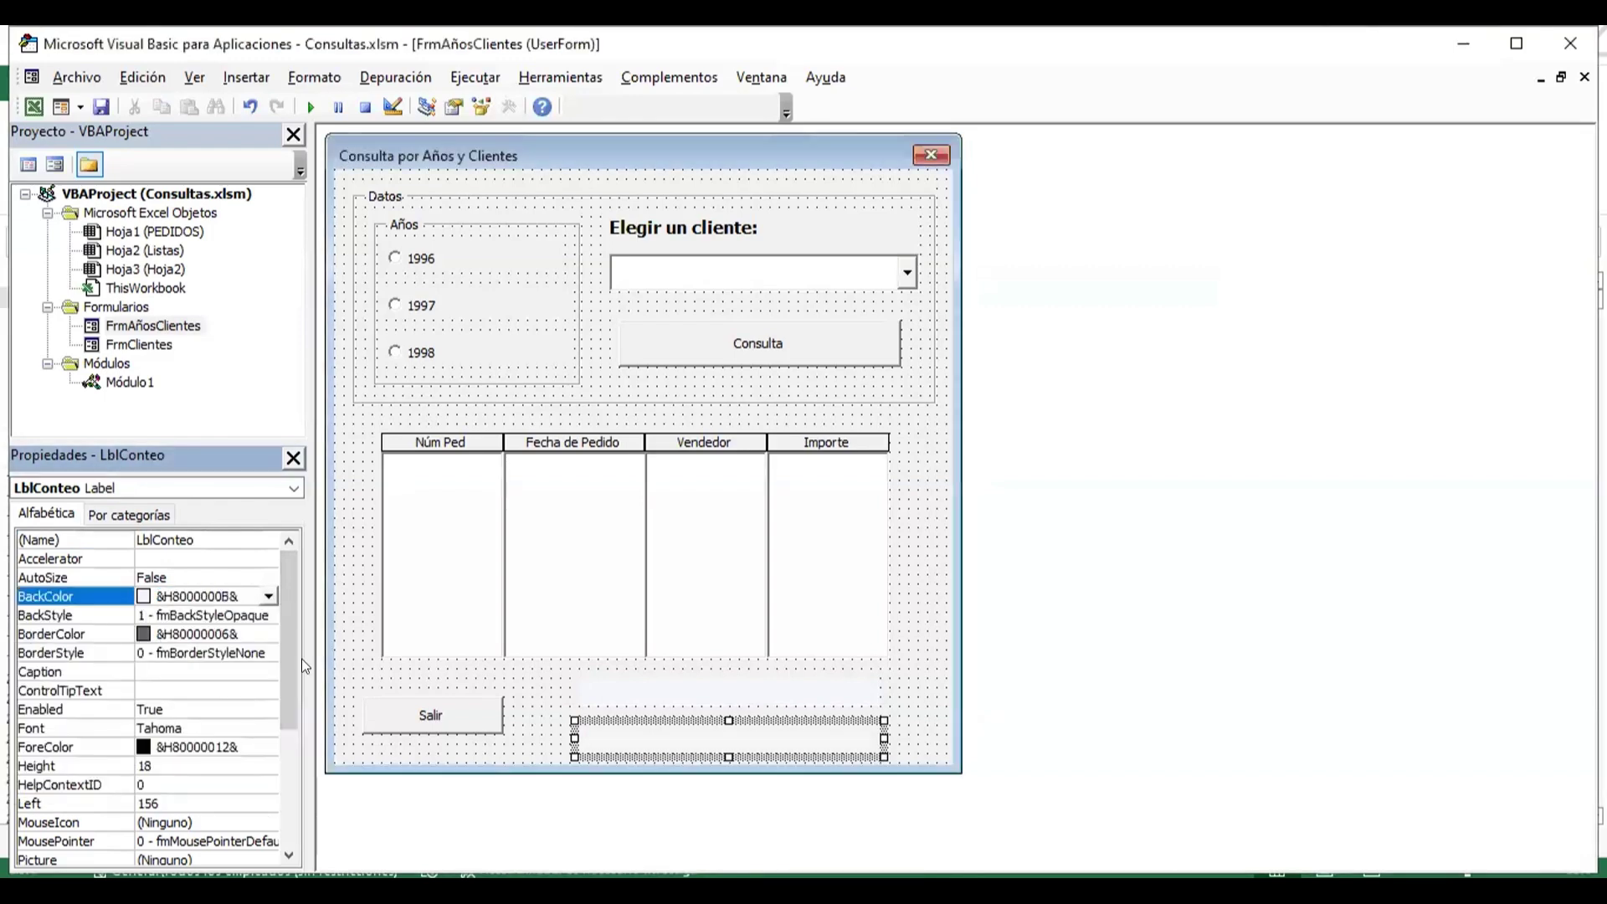
pyautogui.click(909, 657)
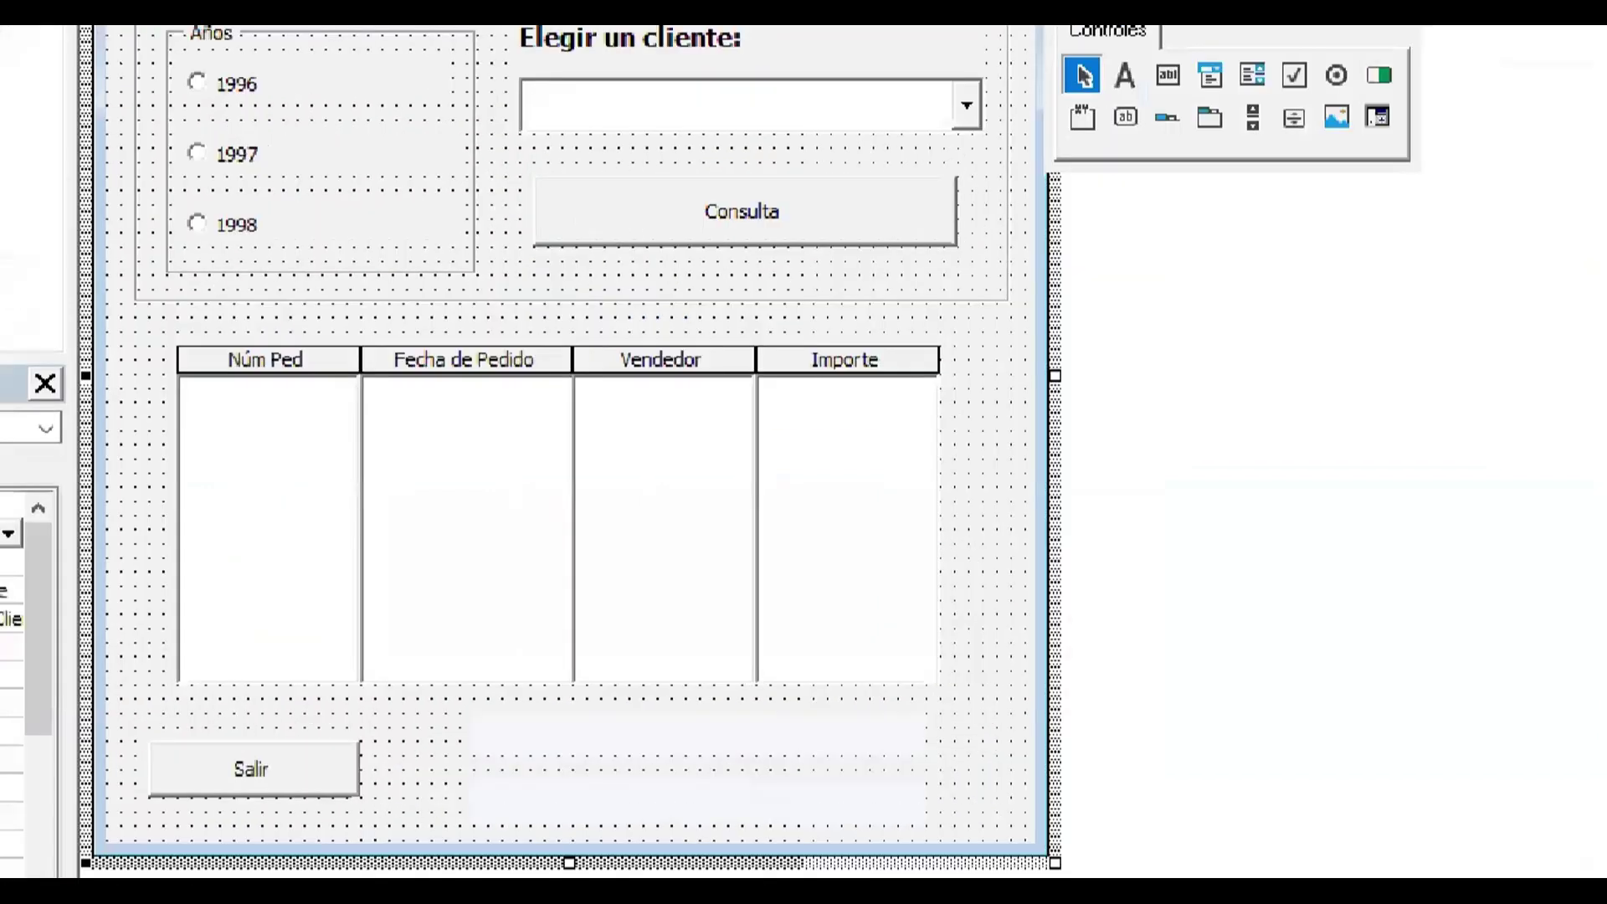
pyautogui.moveTo(220, 536); pyautogui.dragTo(250, 486)
pyautogui.moveTo(224, 555); pyautogui.dragTo(224, 611)
pyautogui.write('Lst')
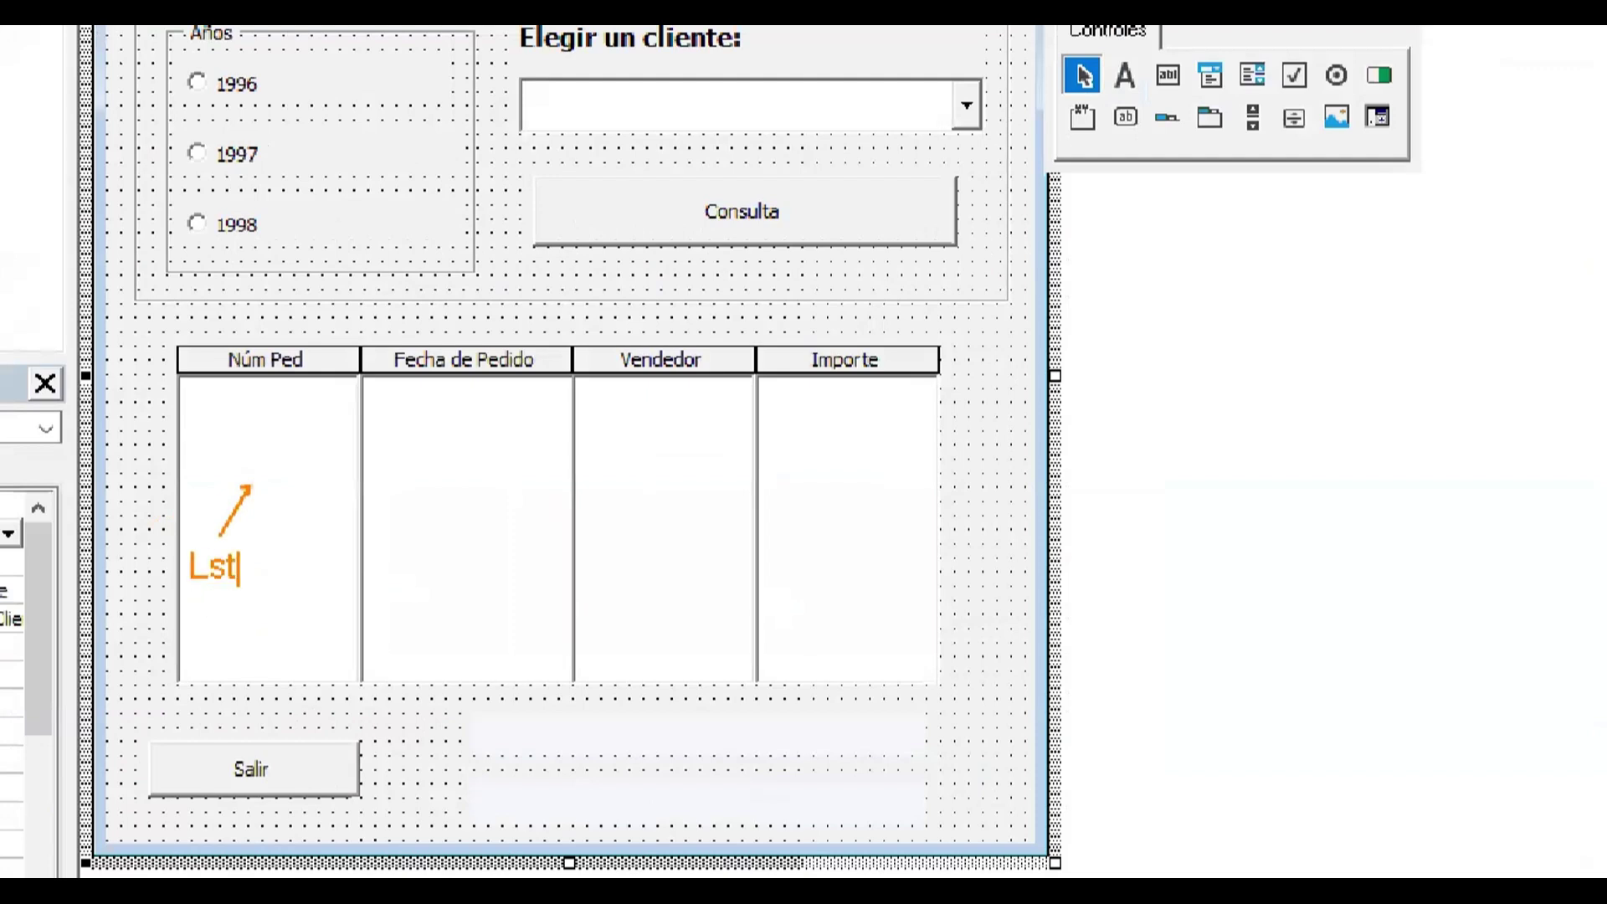
pyautogui.write('E')
pyautogui.press('BackSpace')
pyautogui.write('Pedido')
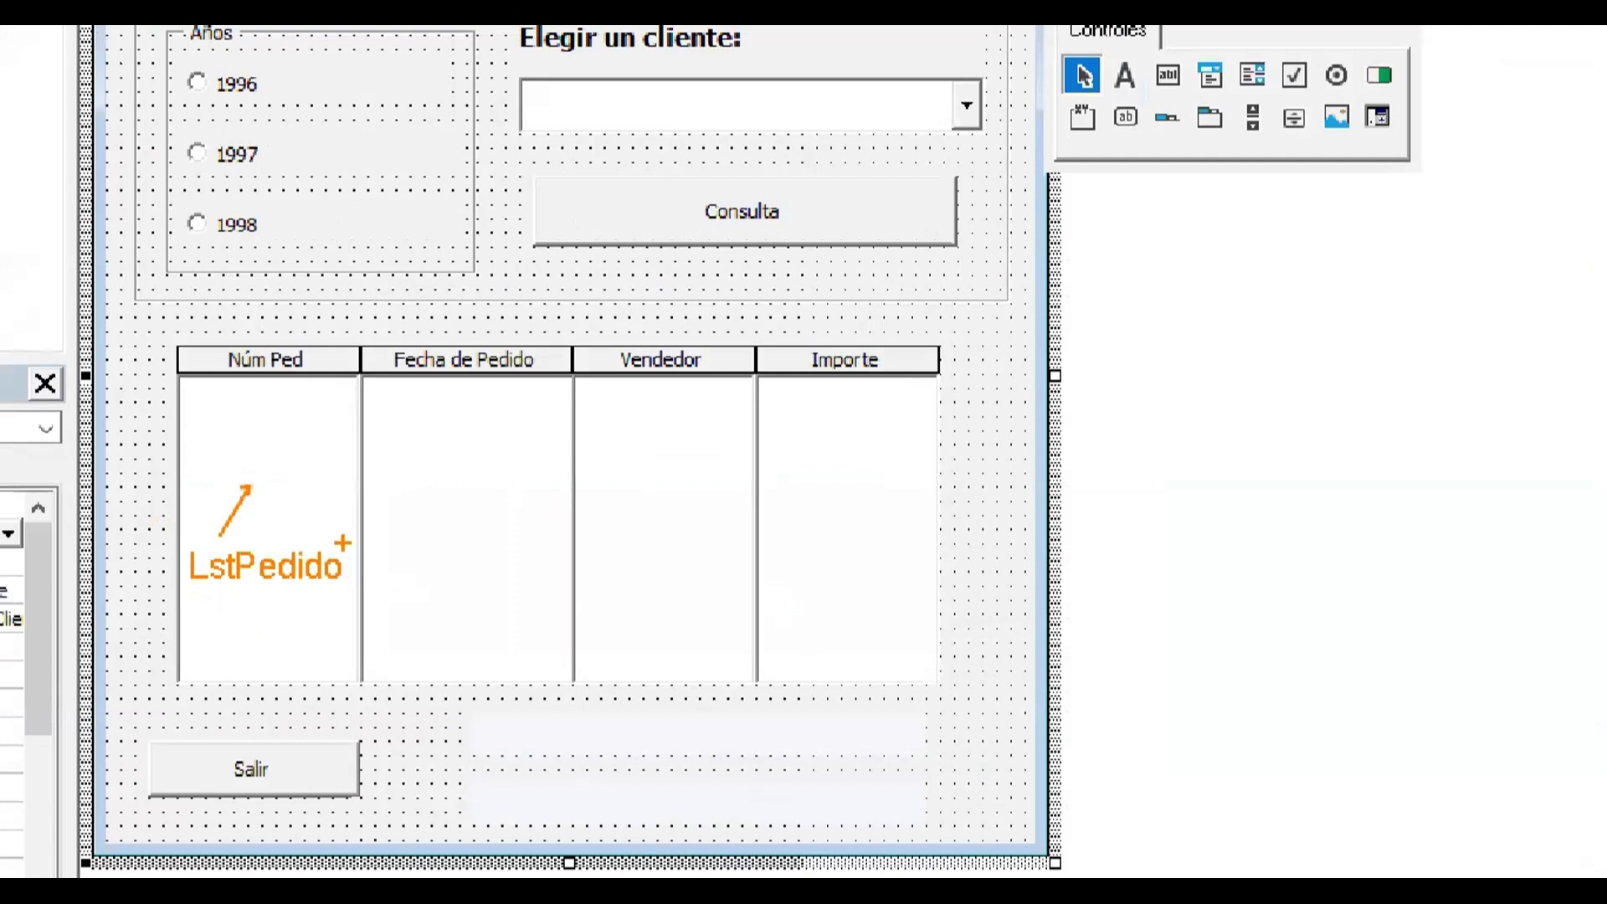
pyautogui.click(400, 475)
pyautogui.write('LstFe')
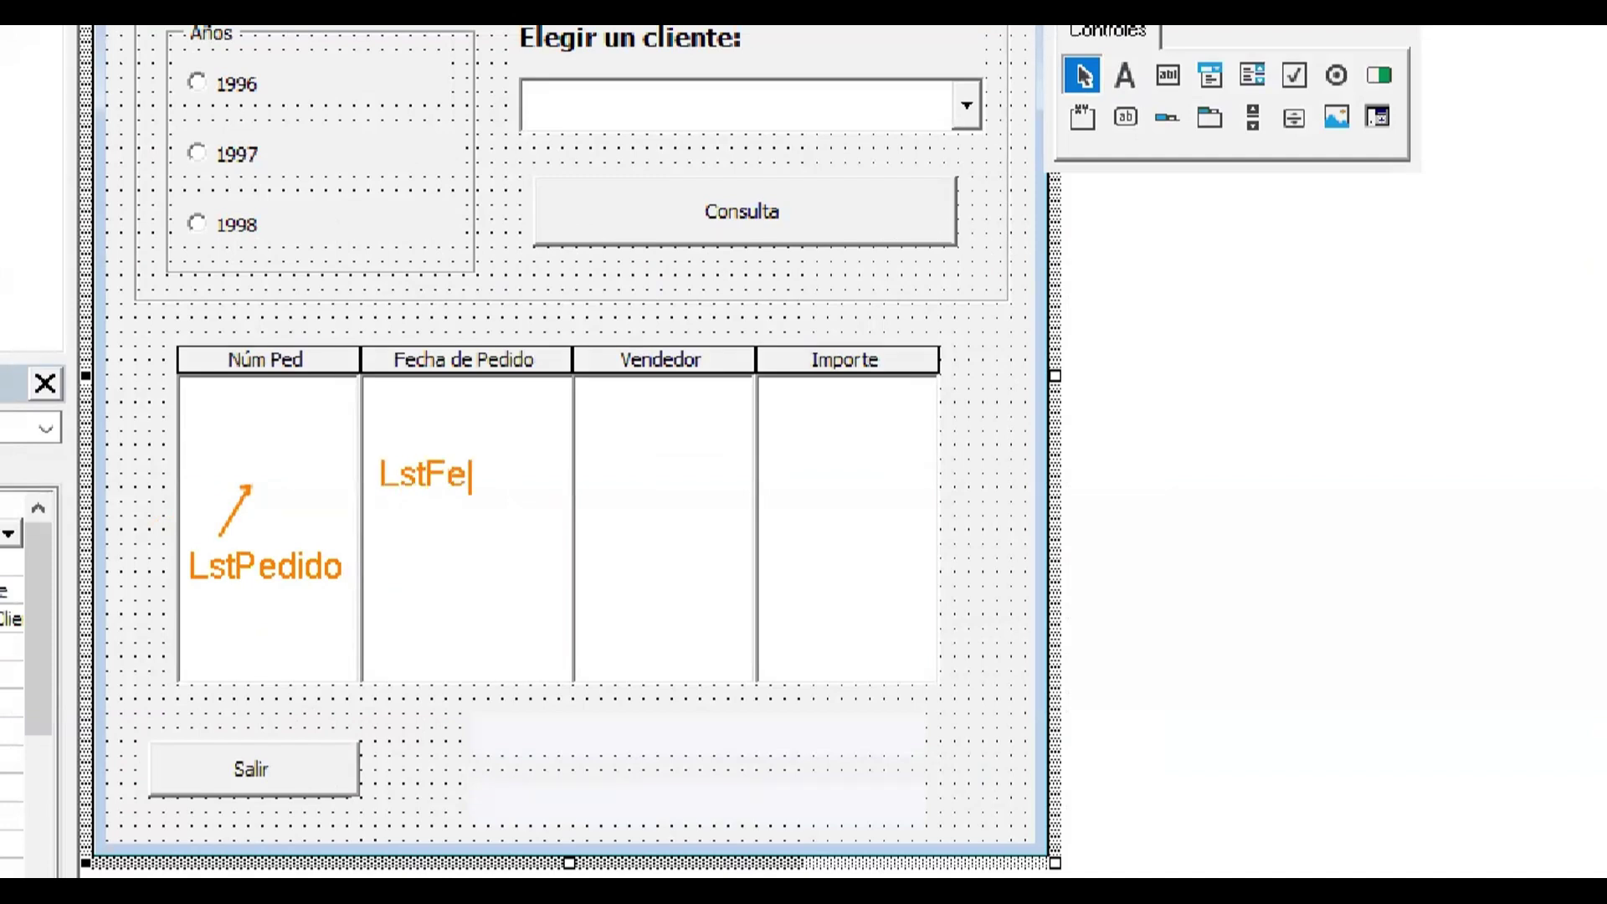
pyautogui.write('cha')
pyautogui.click(643, 542)
pyautogui.write('LstV')
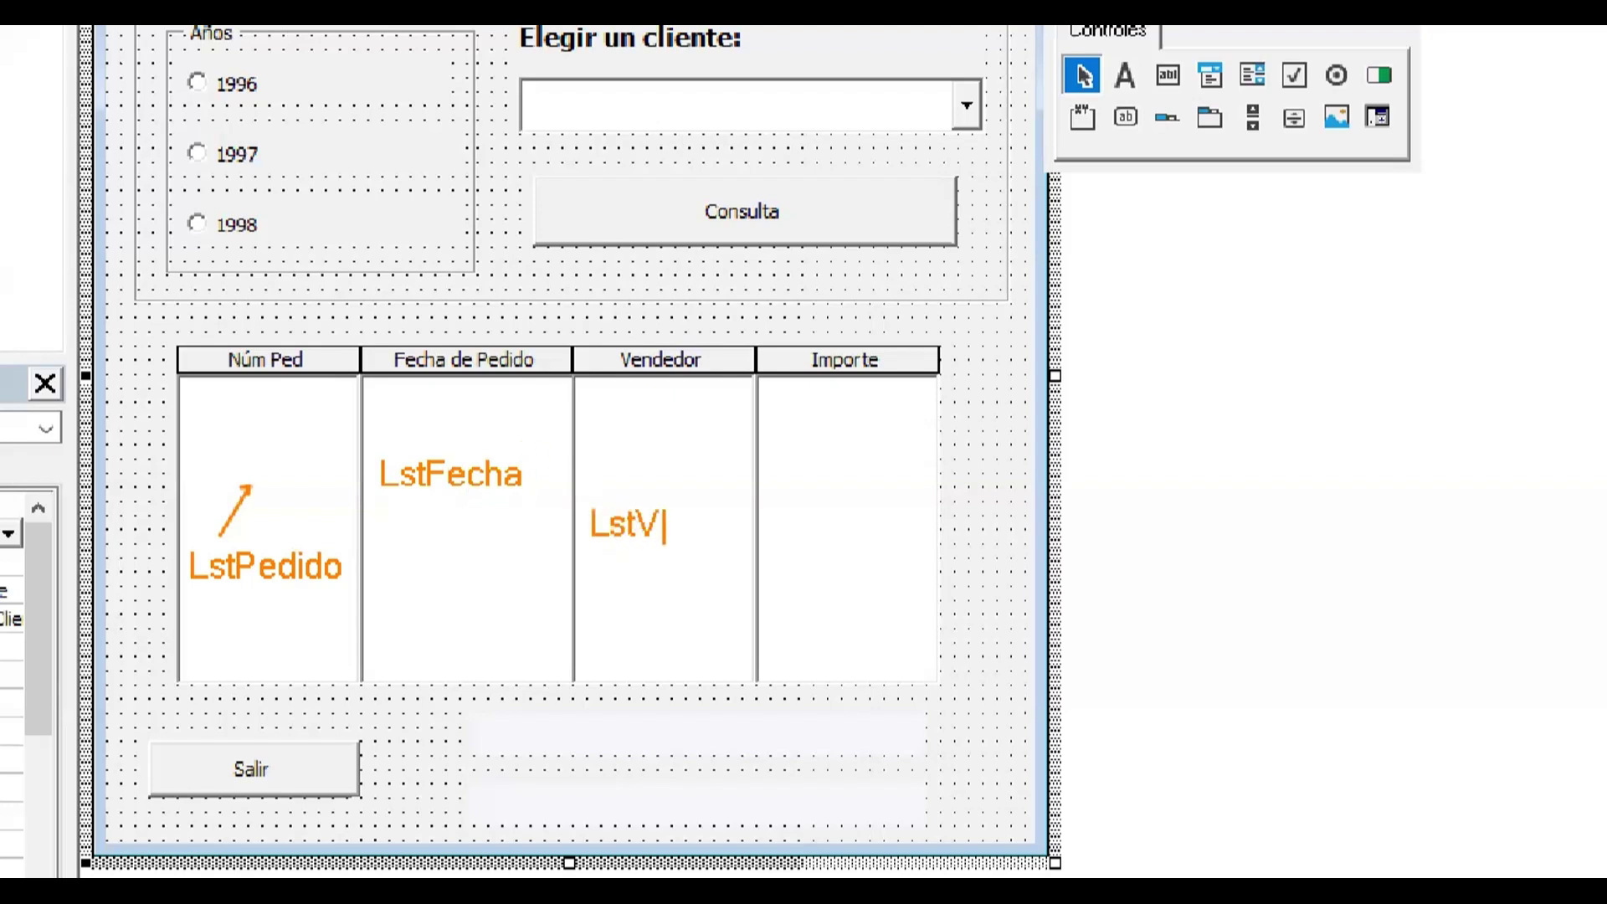
pyautogui.write('ended')
pyautogui.press('BackSpace')
pyautogui.press('BackSpace')
pyautogui.write('dedor')
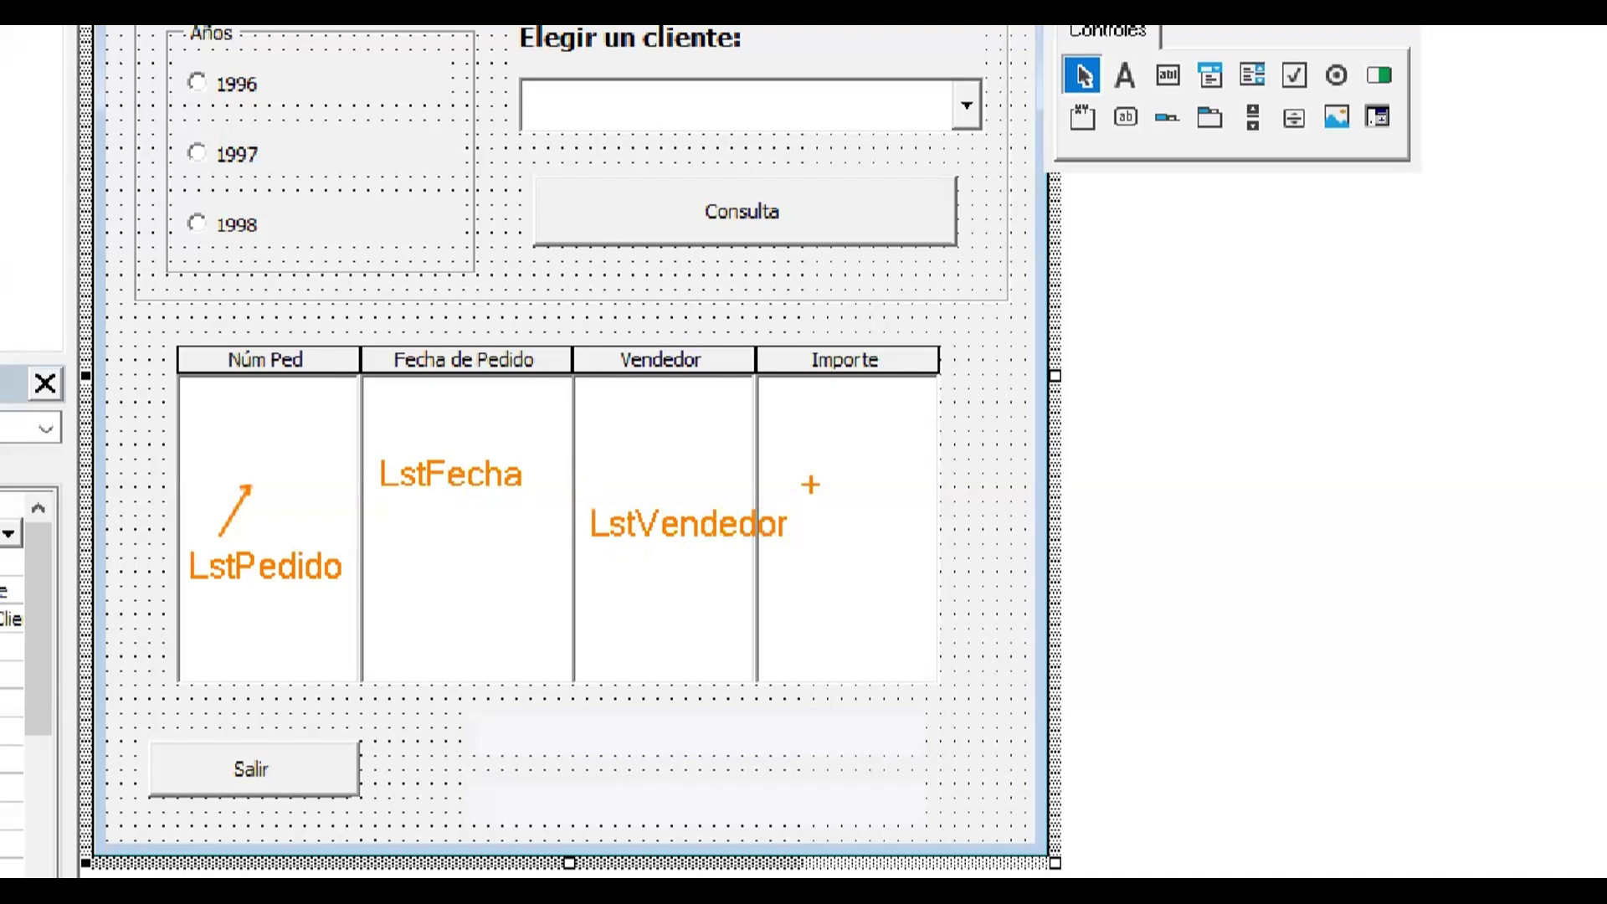
pyautogui.click(785, 412)
pyautogui.write('L')
pyautogui.write('stImporte')
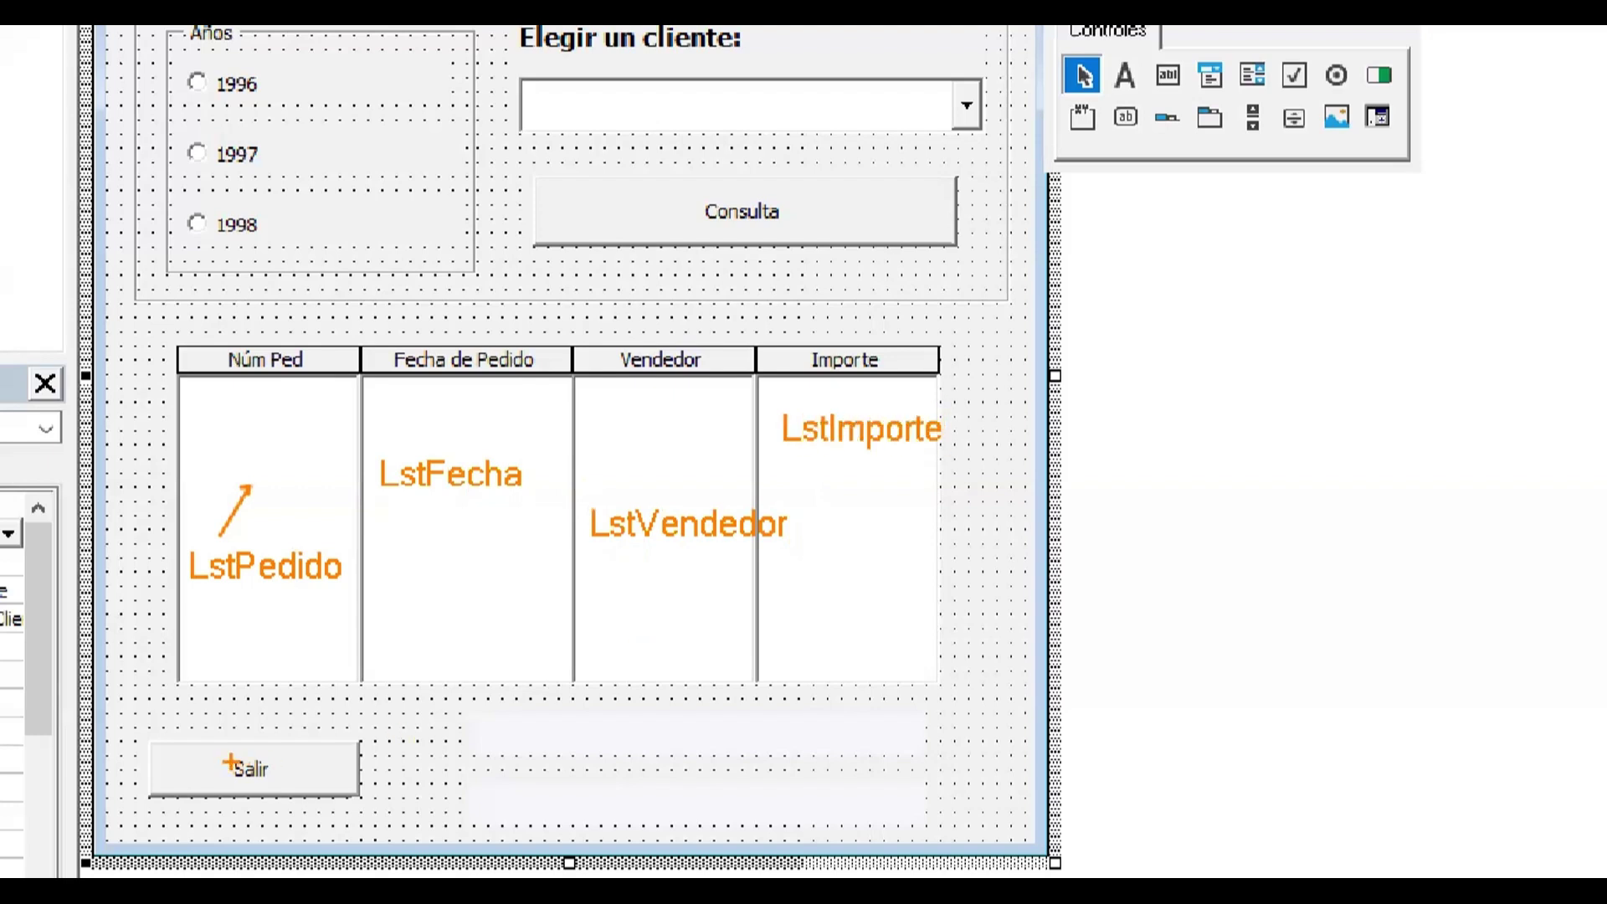
pyautogui.click(206, 708)
pyautogui.write('Btn')
pyautogui.write('Salir')
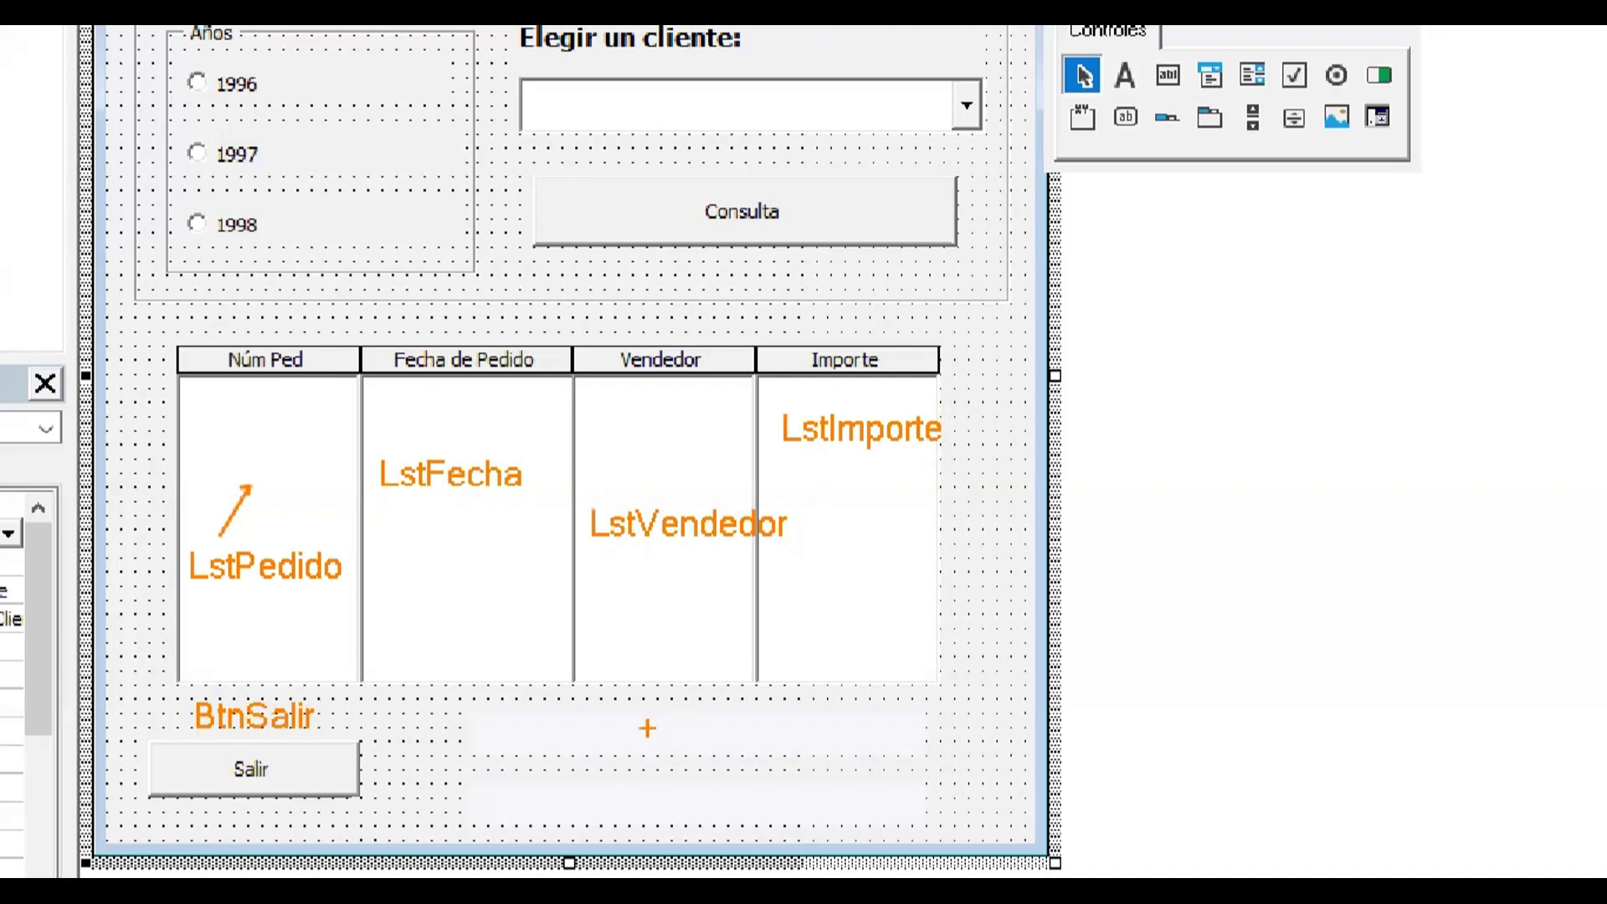
pyautogui.write('t')
pyautogui.write('Lbl')
pyautogui.write('Importe')
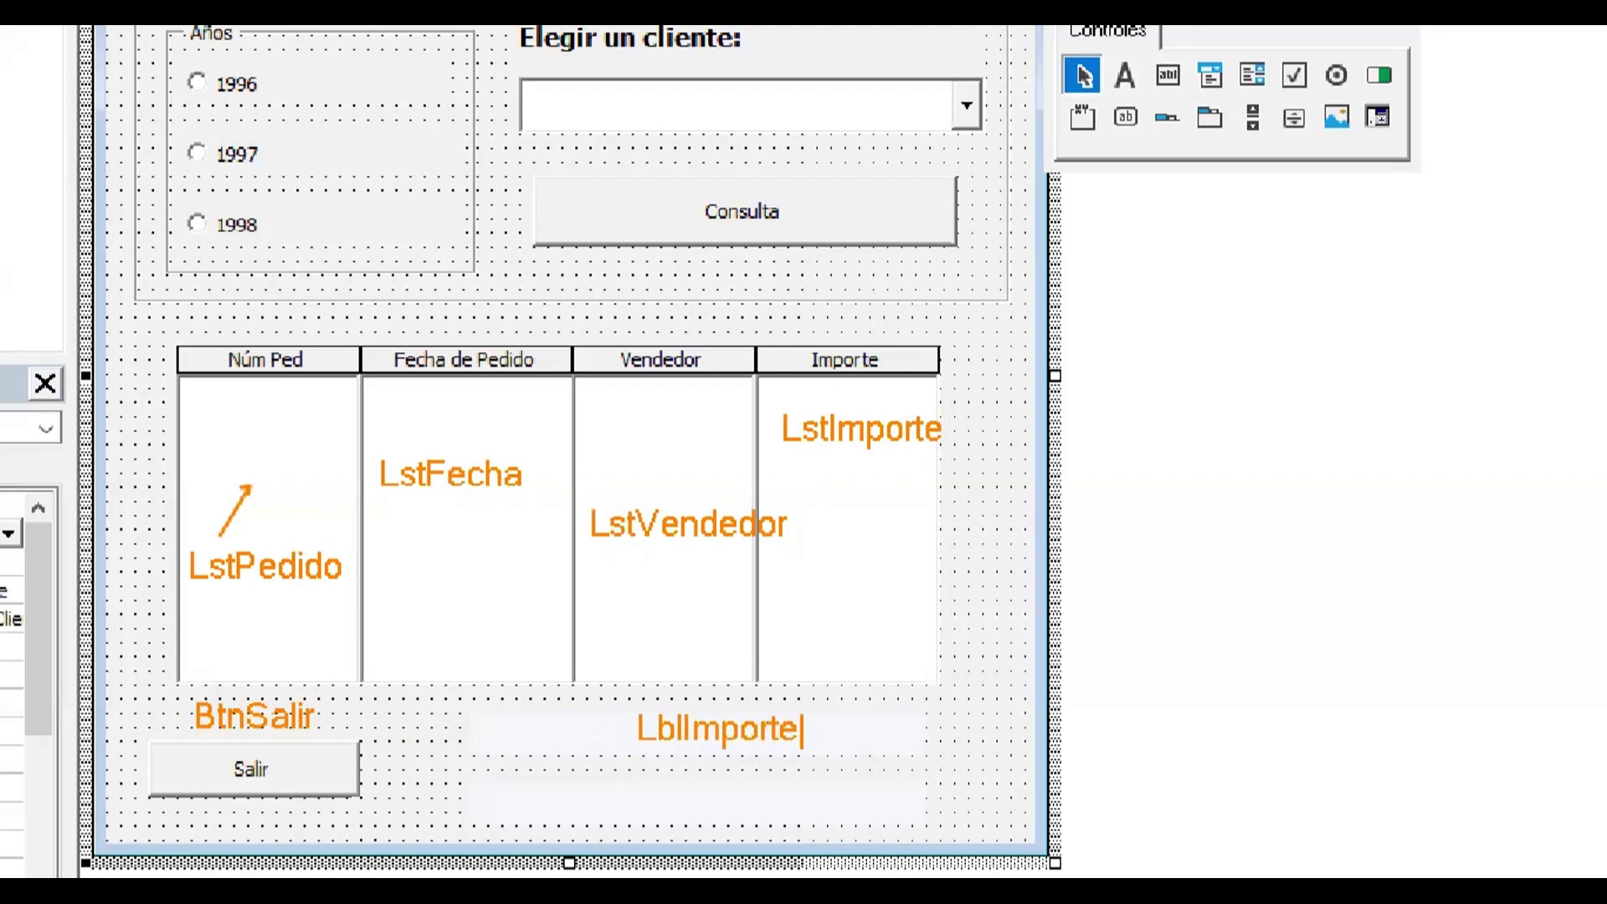
pyautogui.press('Escape')
pyautogui.write('t')
pyautogui.write('Lbl')
pyautogui.write('Conteo')
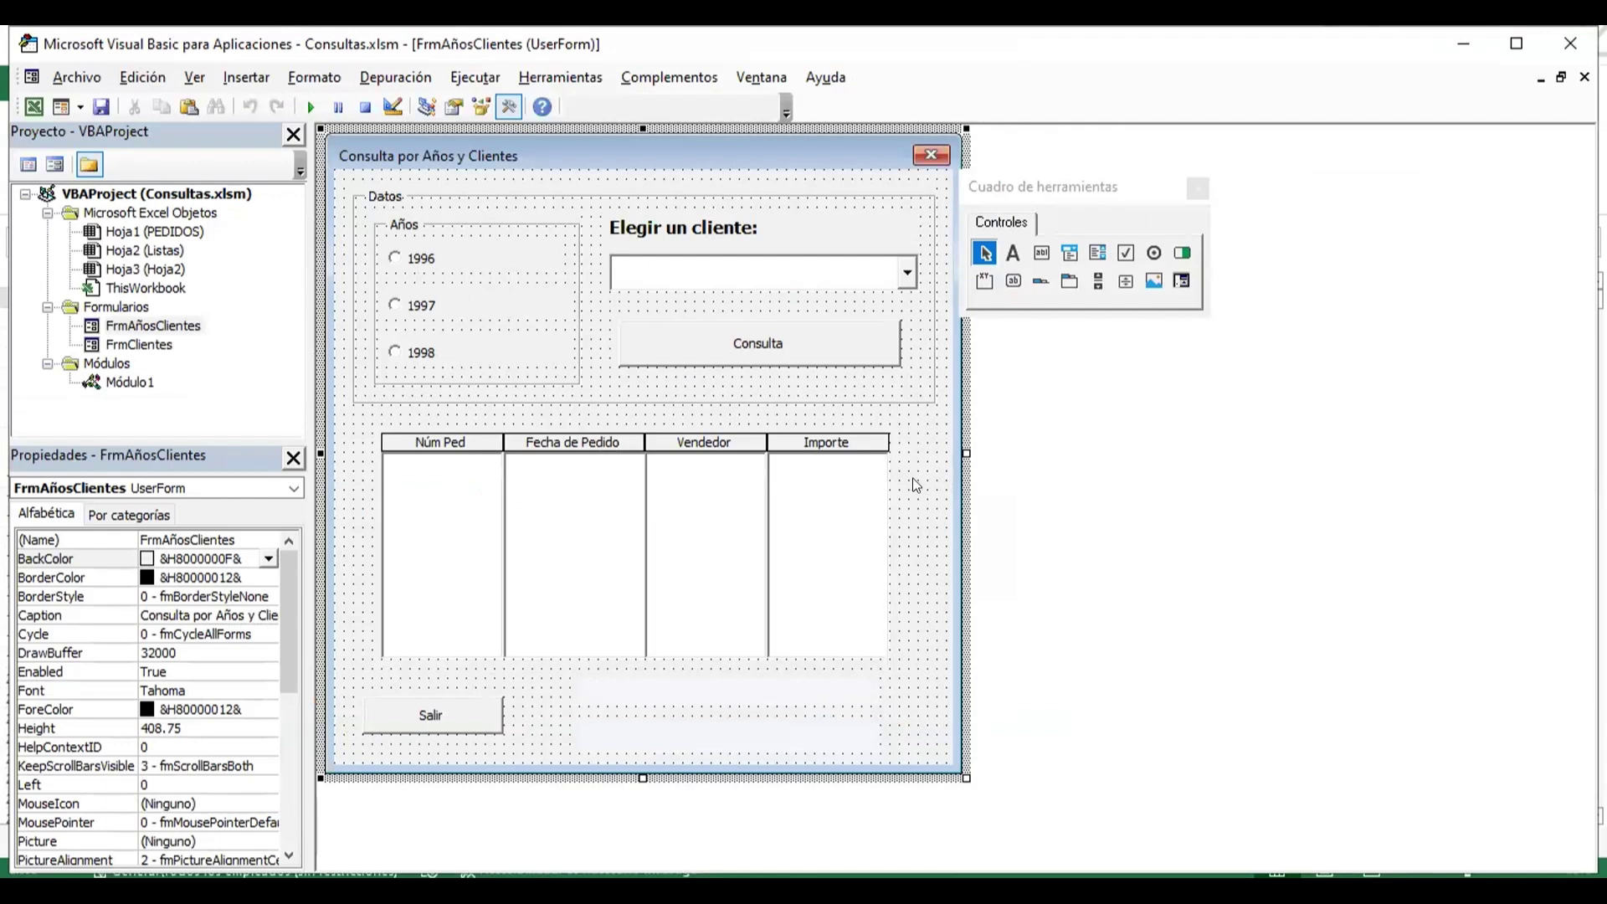
pyautogui.click(878, 276)
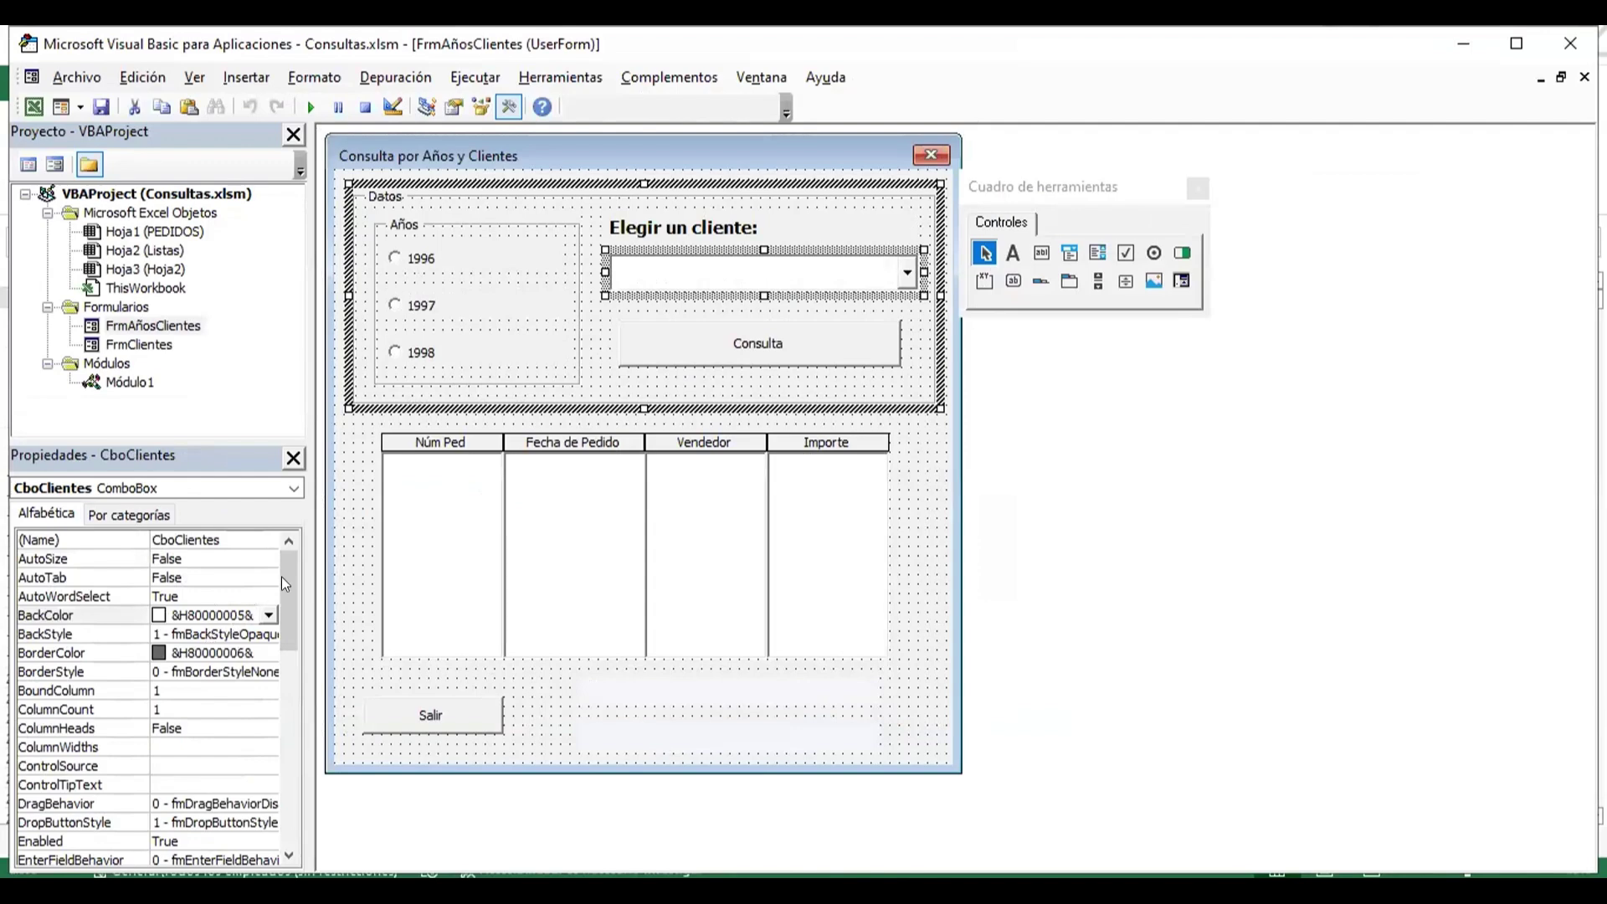
pyautogui.moveTo(281, 576); pyautogui.dragTo(286, 790)
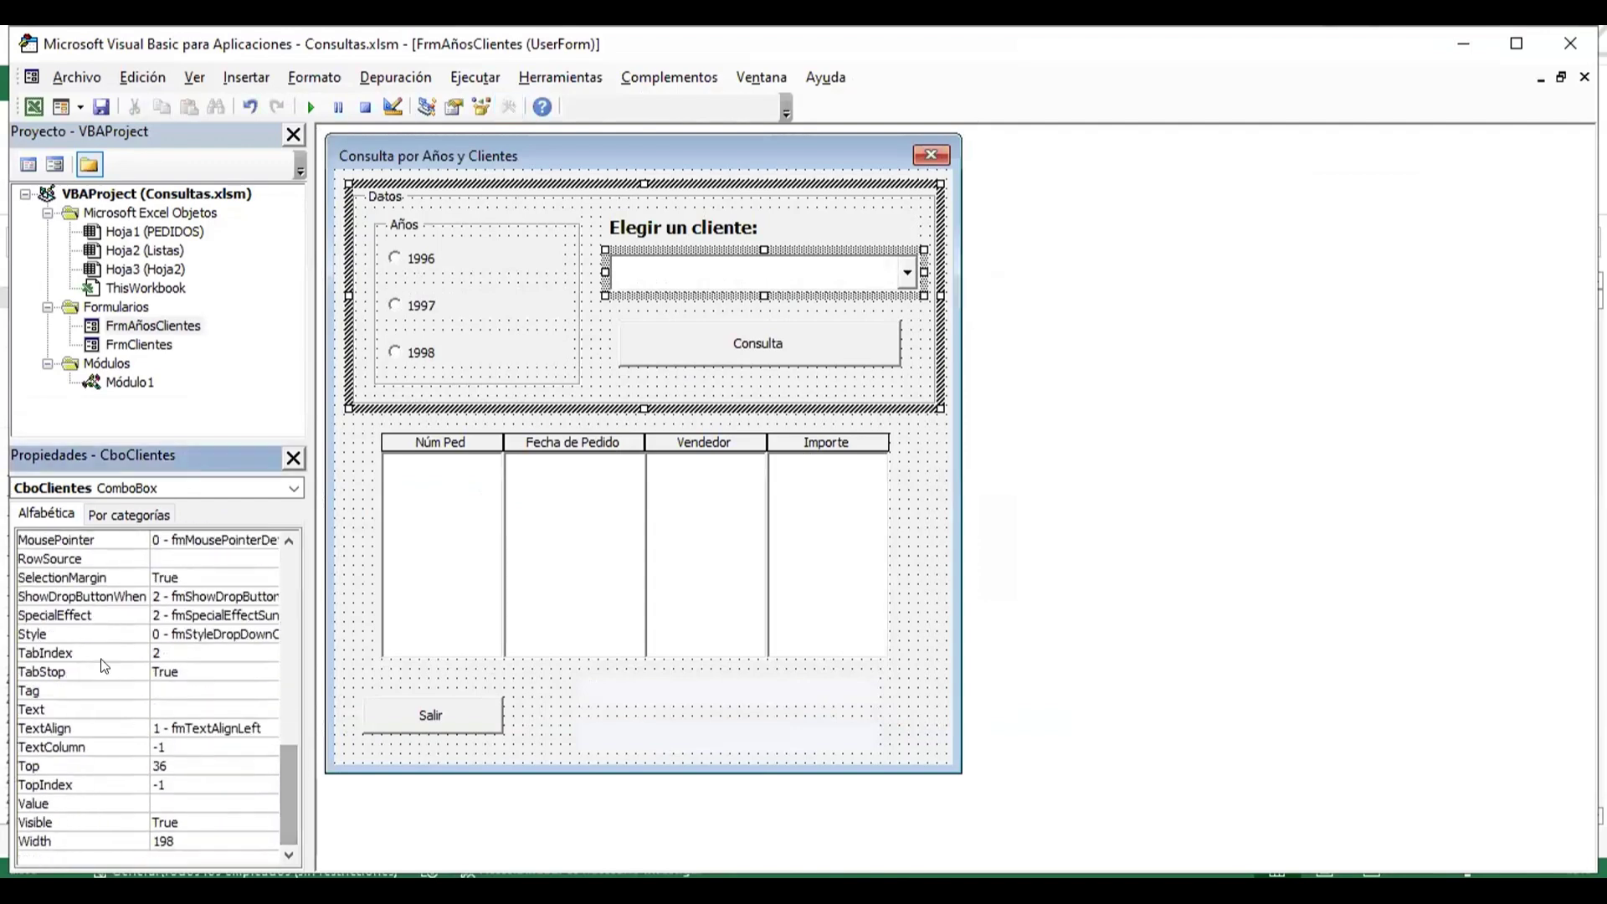
pyautogui.click(203, 559)
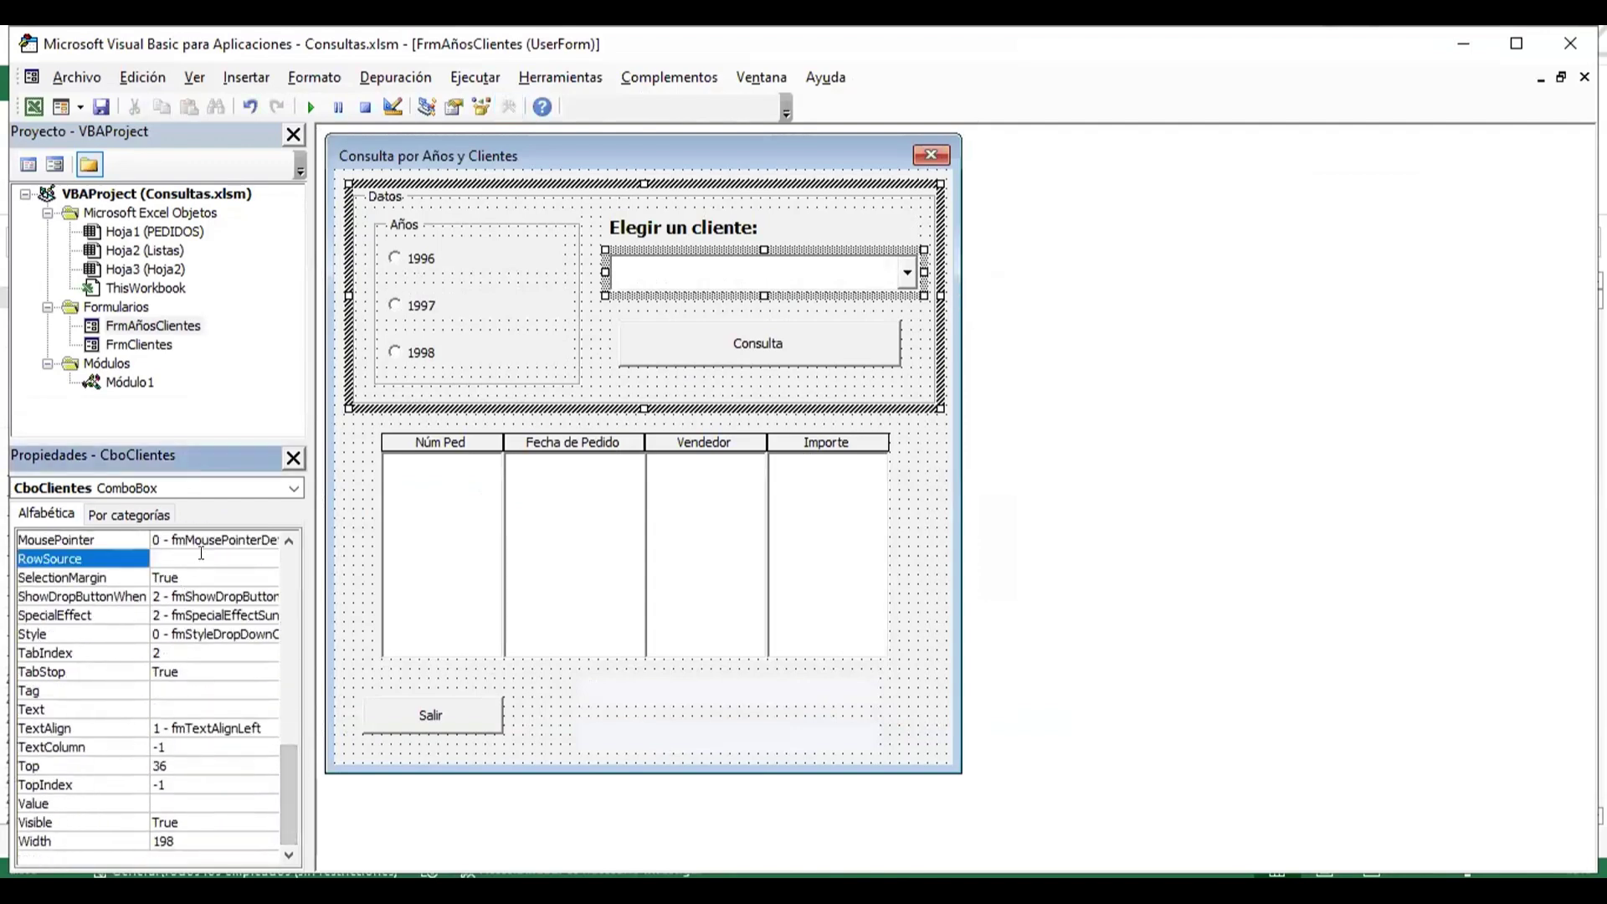
pyautogui.write('Cl')
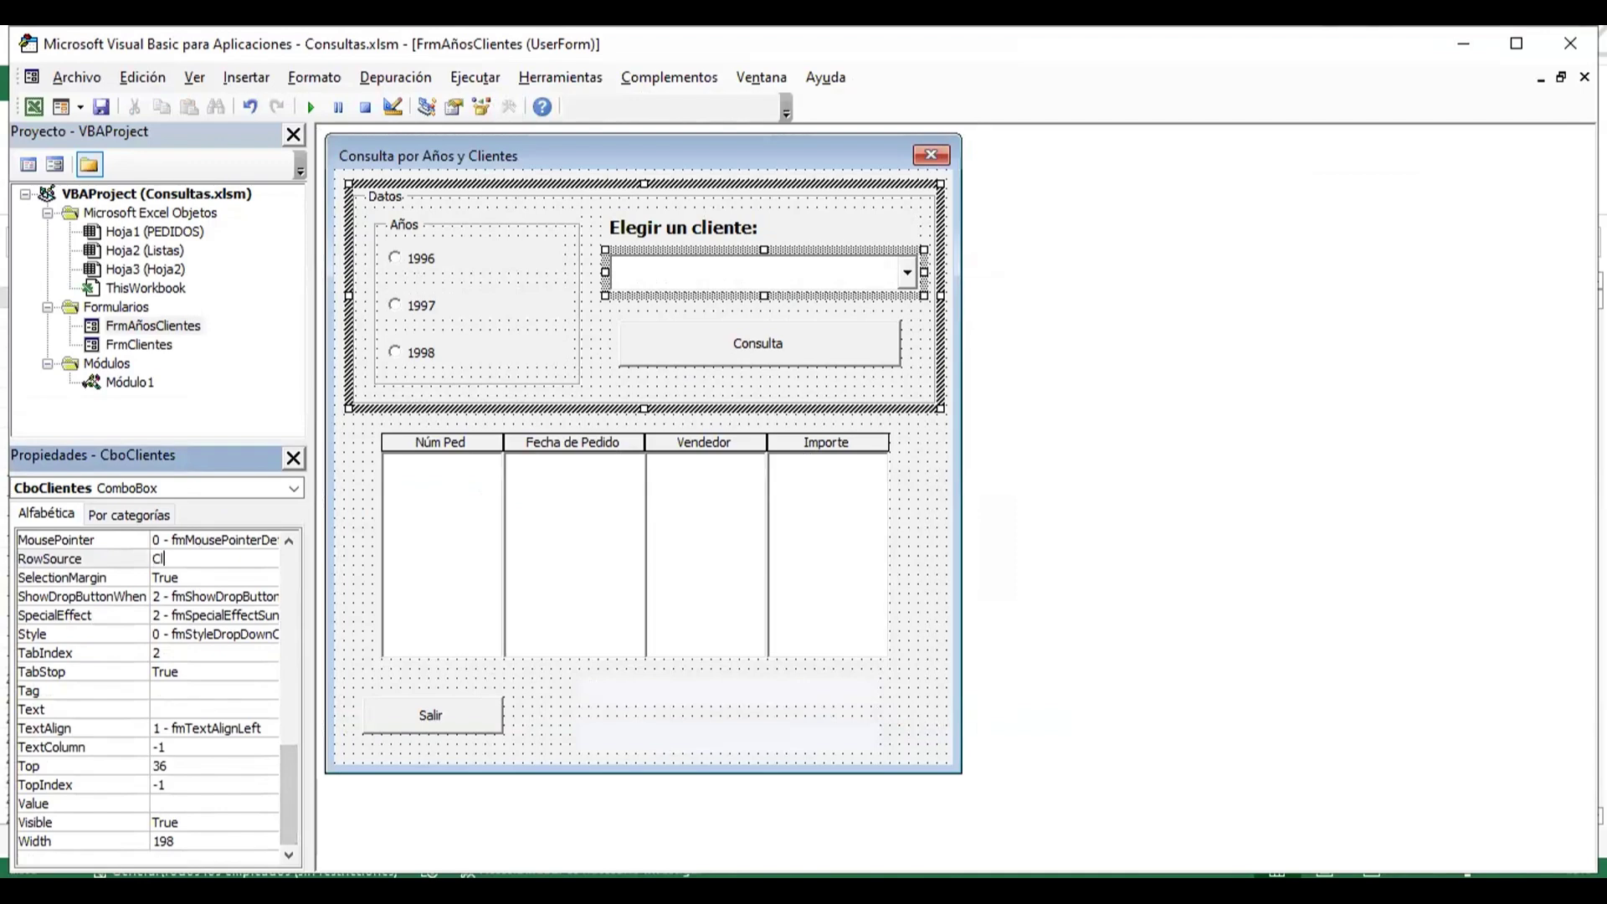
pyautogui.write('iente')
pyautogui.write('s')
pyautogui.press('Return')
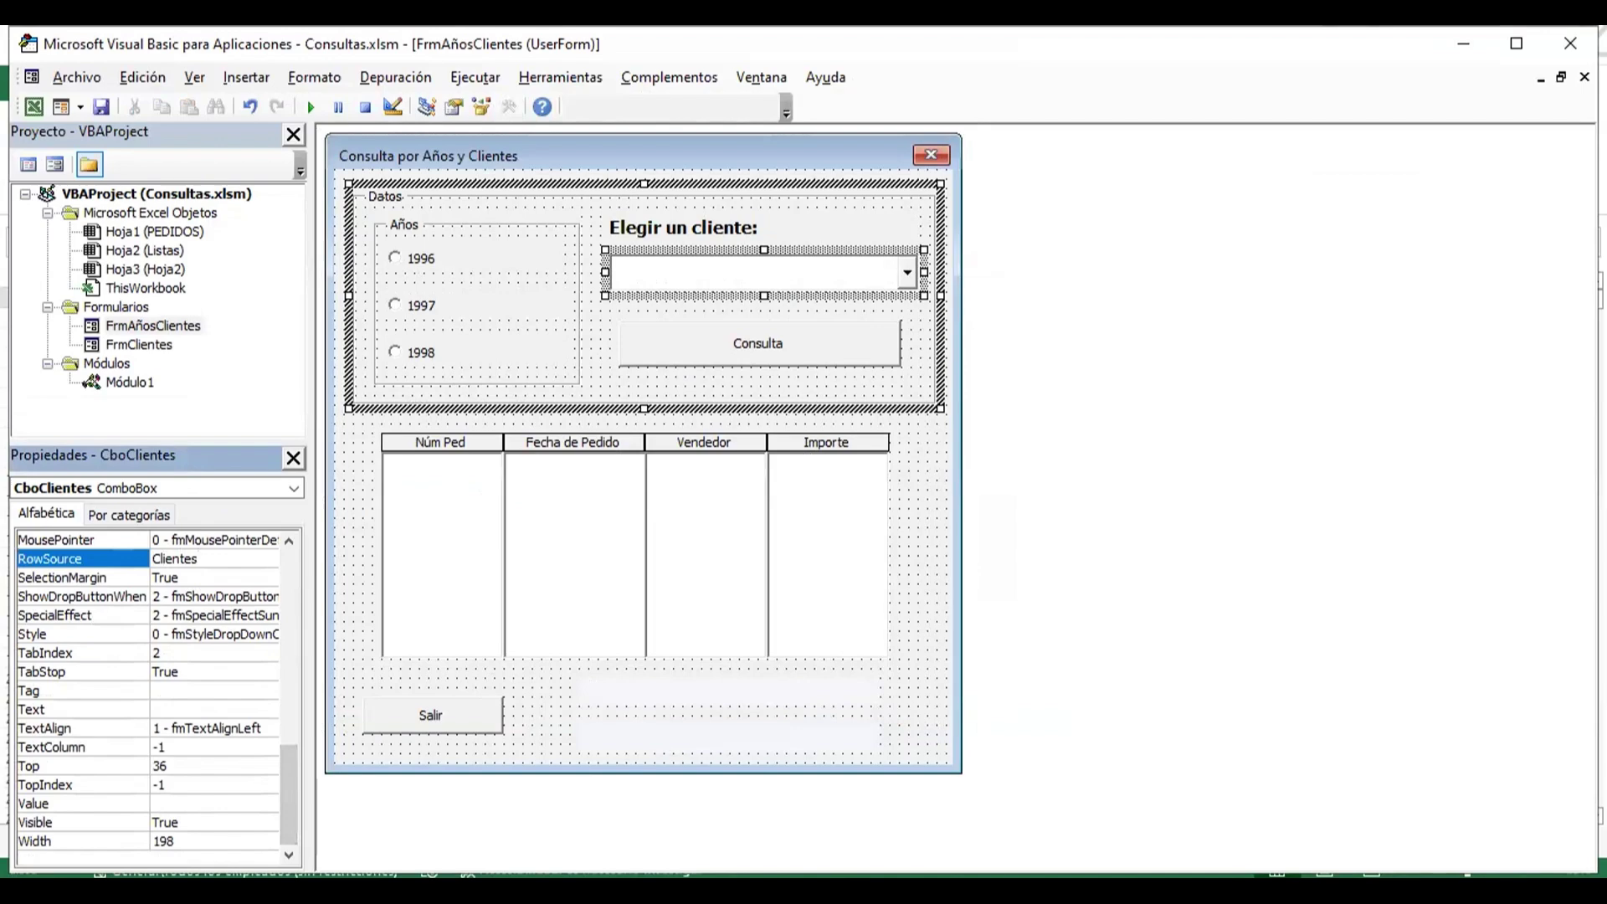
pyautogui.click(929, 536)
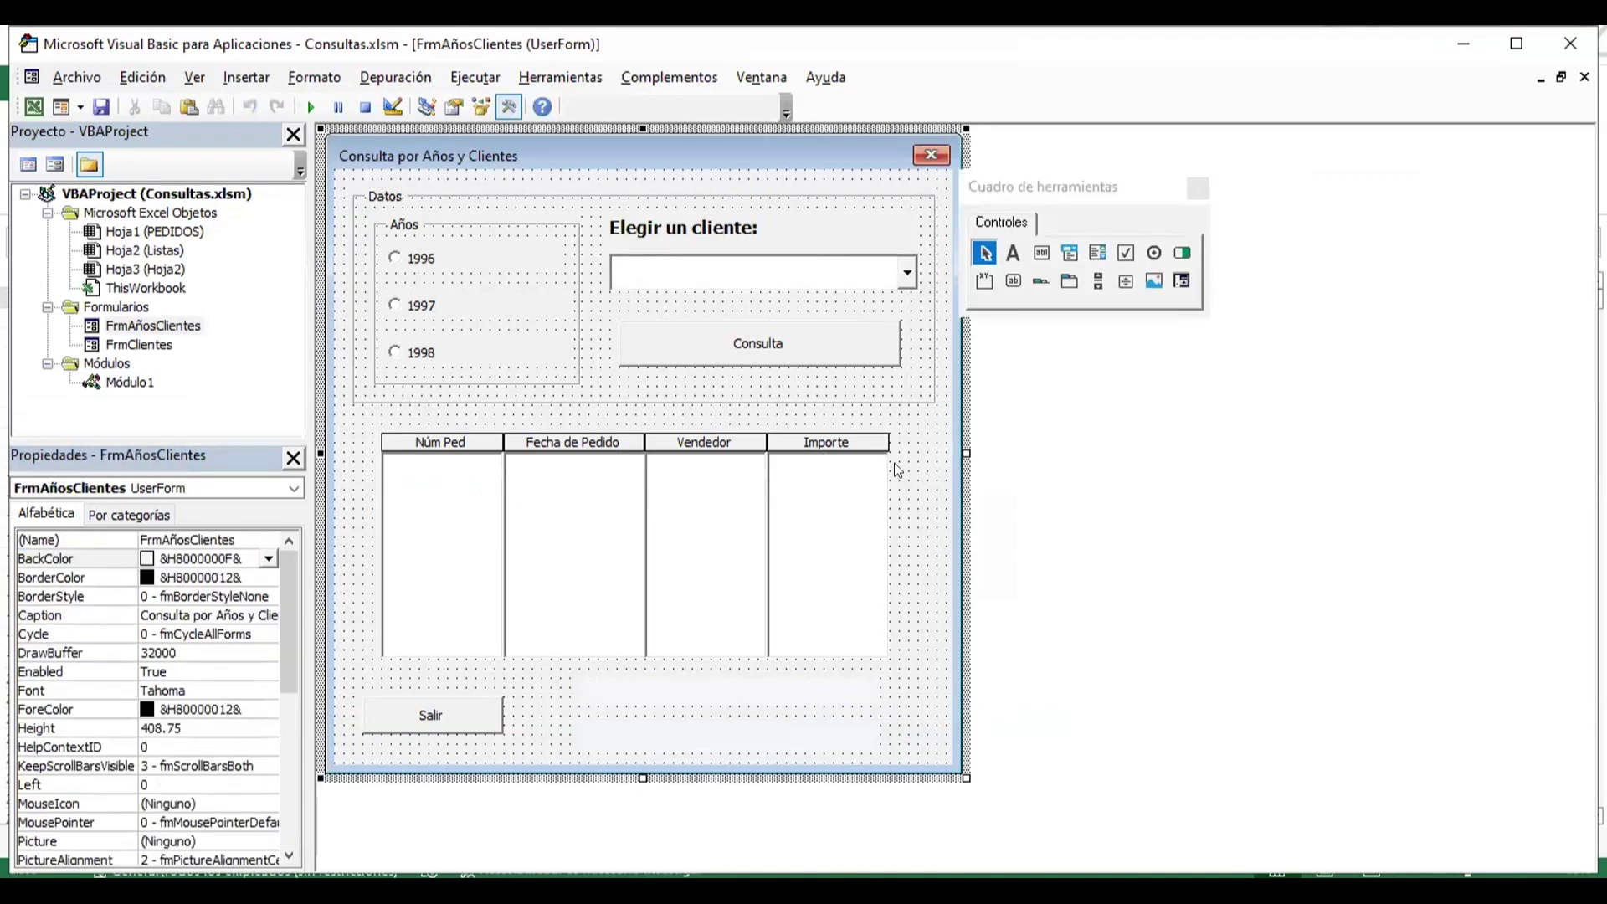
# - Open BtnConsulta_Click and declare 'Dim Importe, conteo, NumA As Integer', leaving a line for a comment
pyautogui.doubleClick(830, 345)
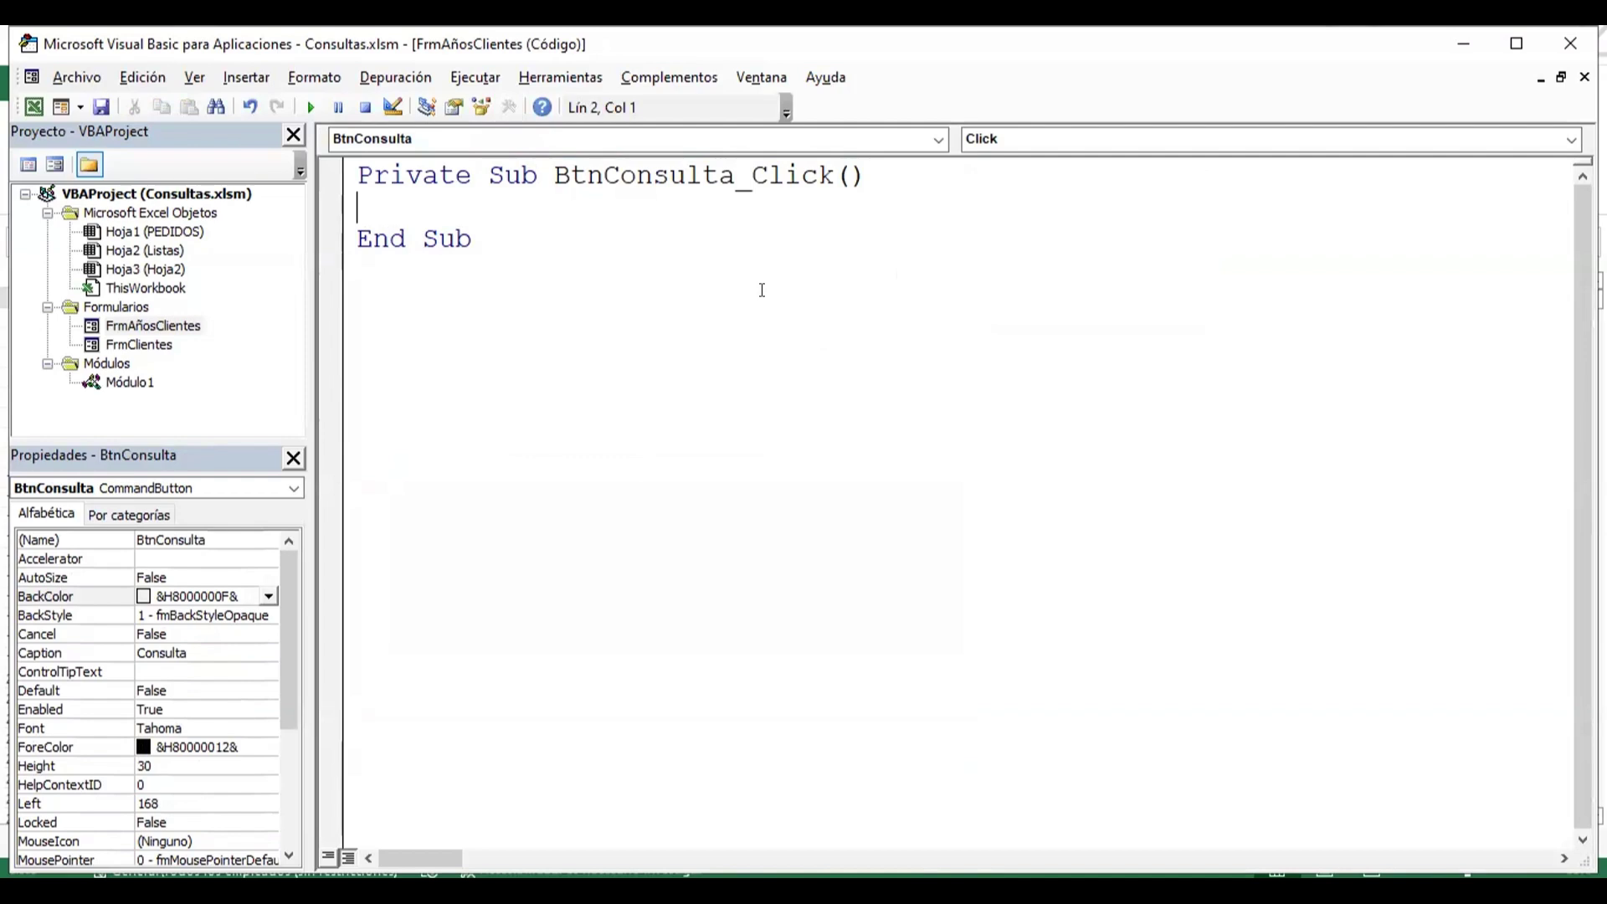
pyautogui.press('Tab')
pyautogui.write('dim ')
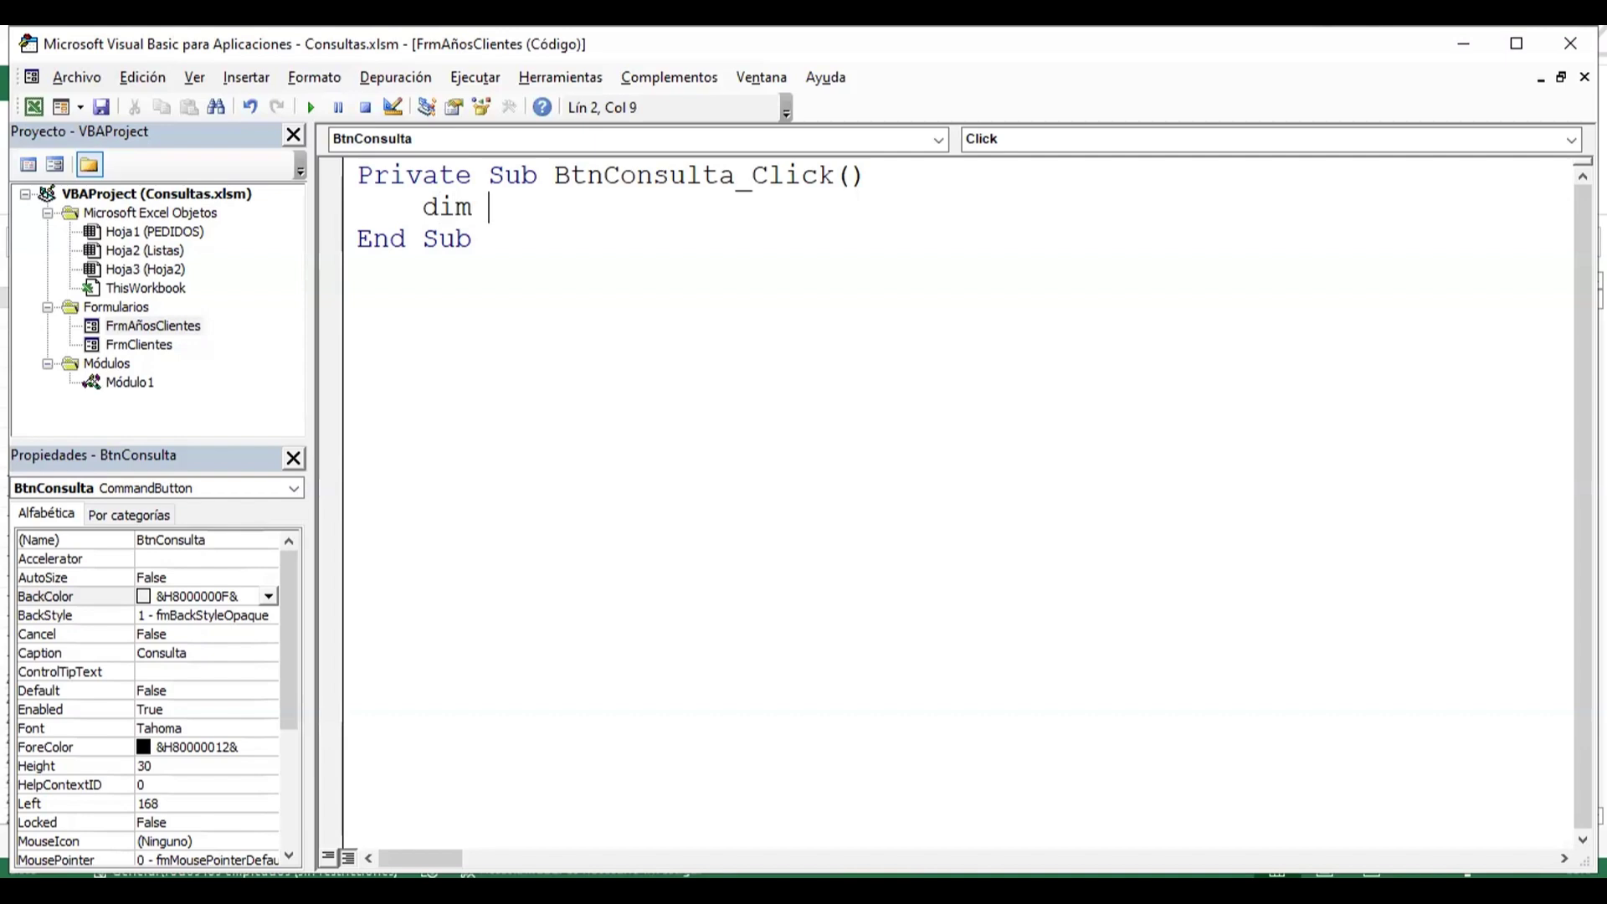
pyautogui.write('total')
pyautogui.press('BackSpace')
pyautogui.press('BackSpace')
pyautogui.press('BackSpace')
pyautogui.press('BackSpace')
pyautogui.press('BackSpace')
pyautogui.write('Impor')
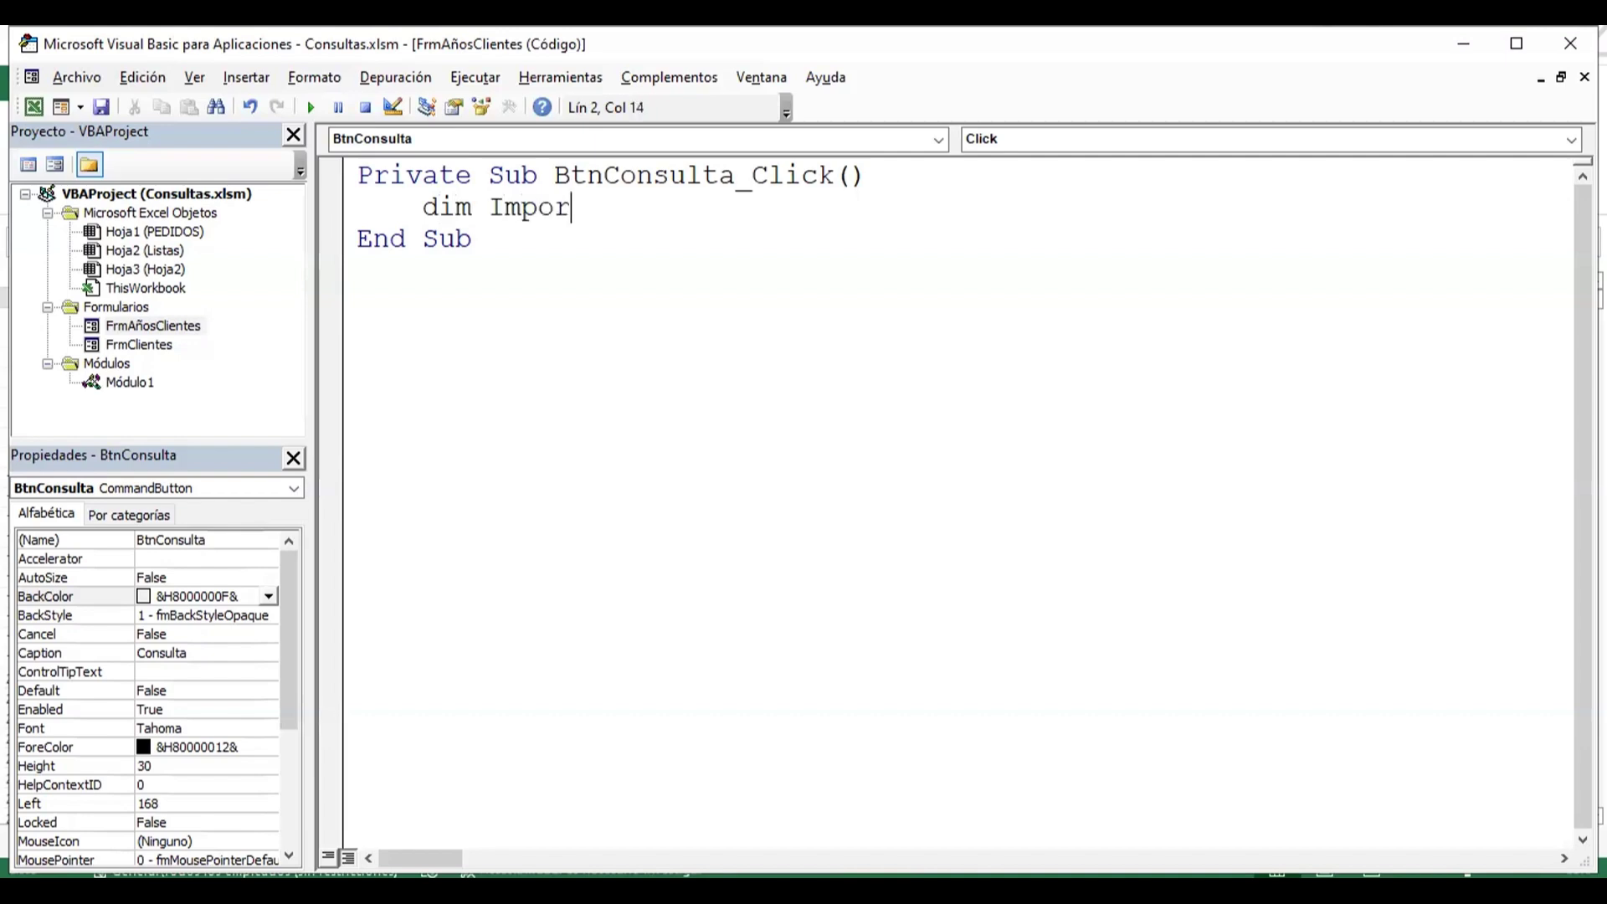
pyautogui.write('te,cont')
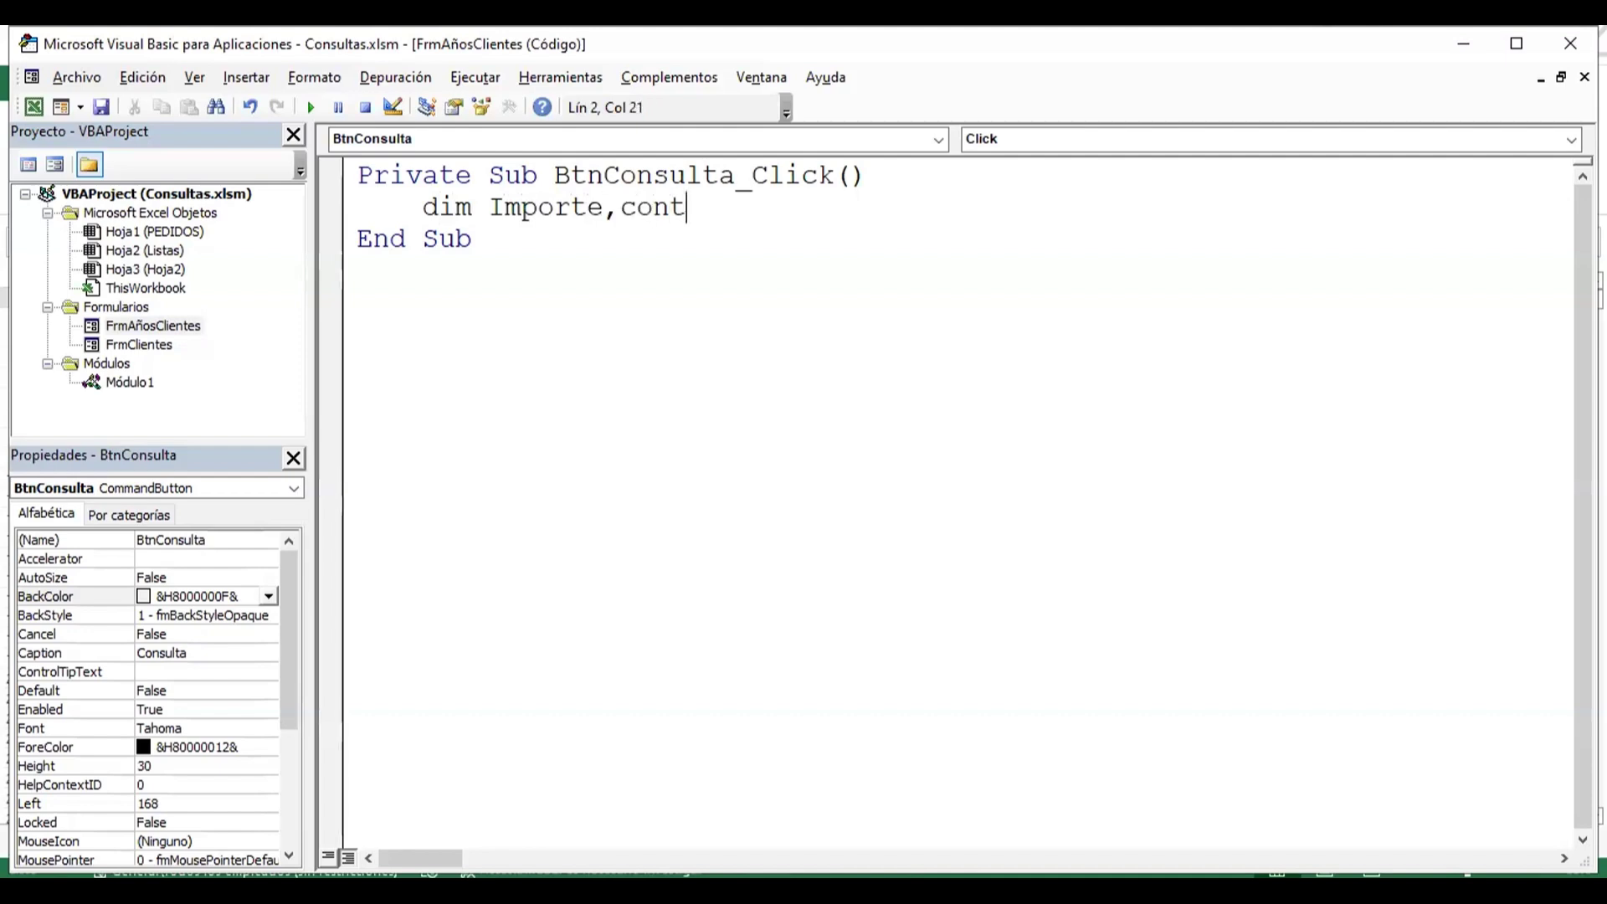
pyautogui.write('eo')
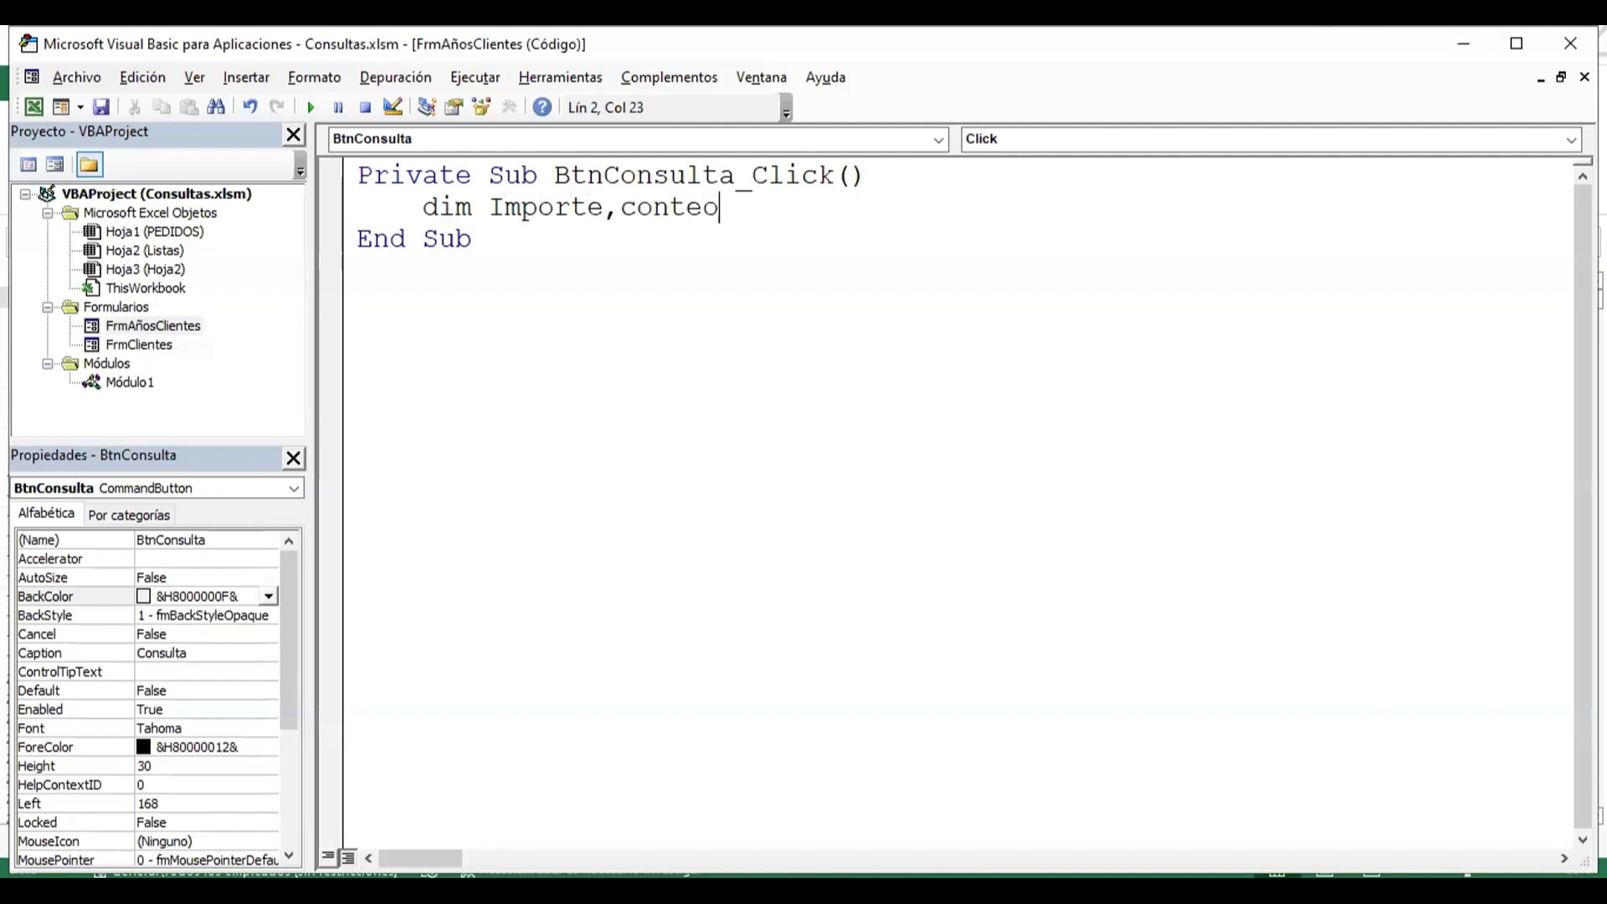
pyautogui.write(',')
pyautogui.write('NumA')
pyautogui.write(' as in')
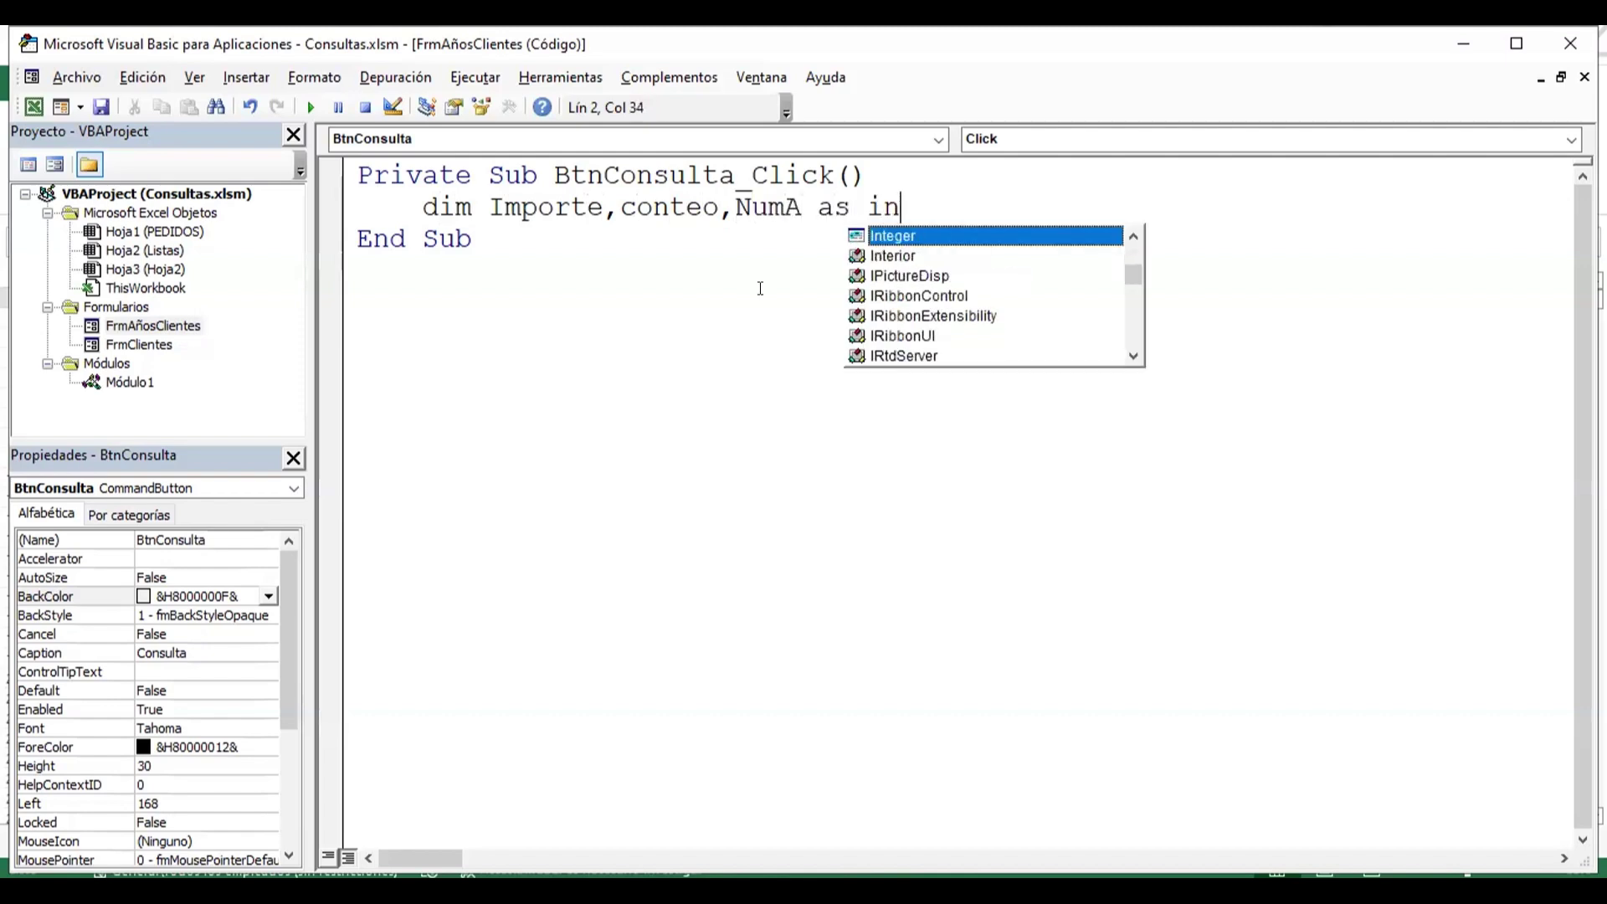
pyautogui.press('Return')
pyautogui.press('Return')
pyautogui.press('Return')
pyautogui.press('Up')
pyautogui.press('Up')
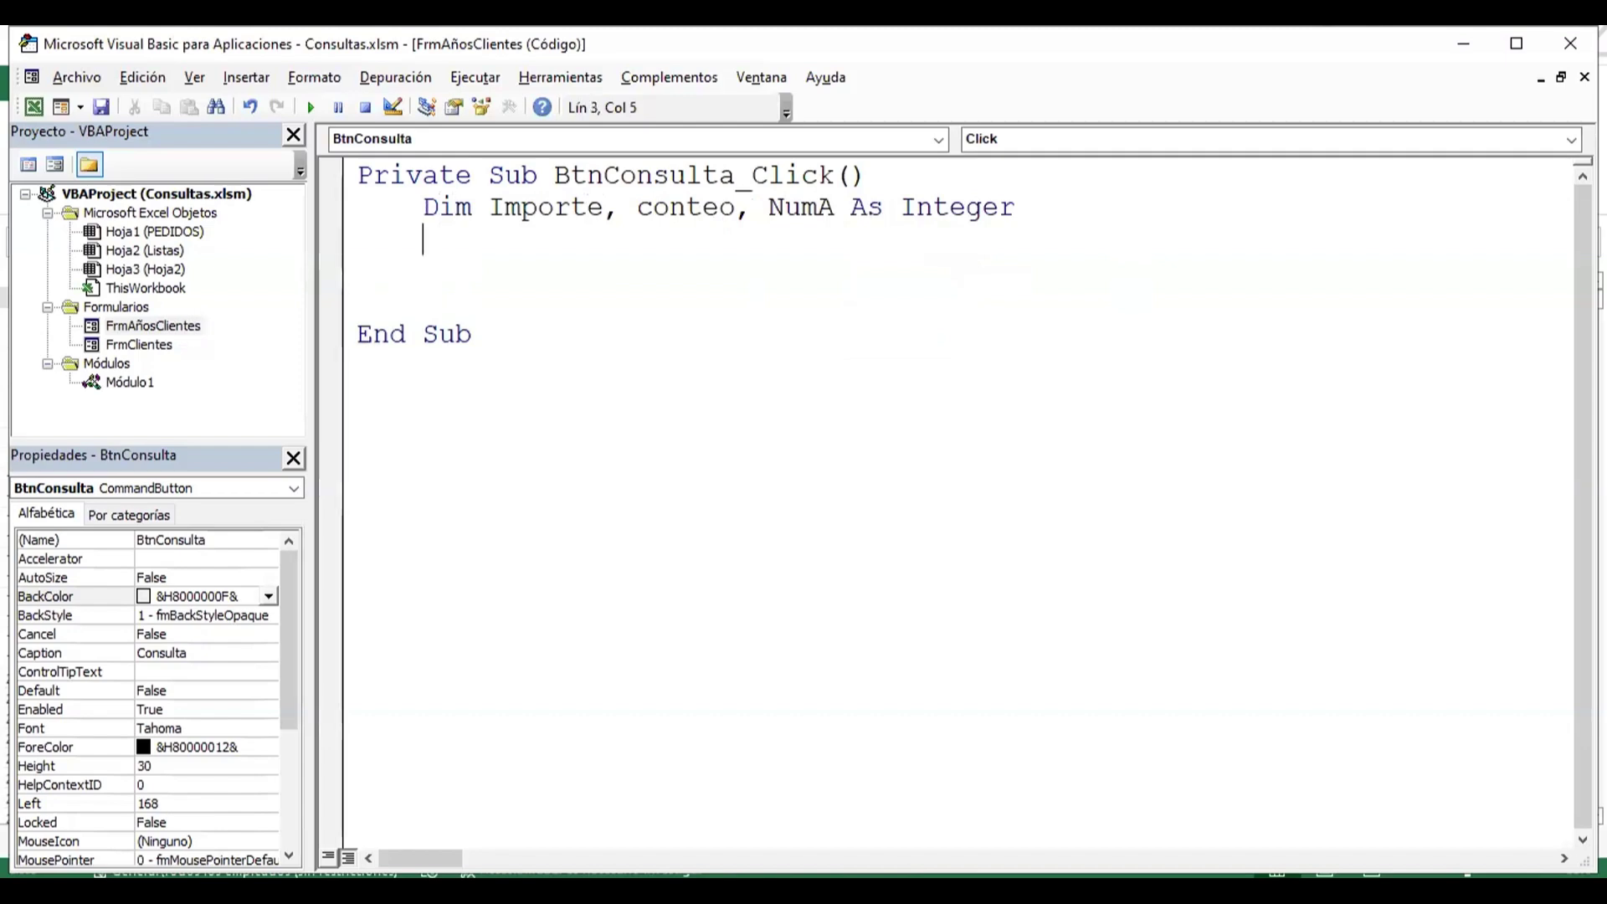
pyautogui.press('BackSpace')
pyautogui.press('BackSpace')
pyautogui.press('BackSpace')
pyautogui.press('BackSpace')
# - Write the comment ' limpiar las listas in BtnConsulta_Click, correcting its typos
pyautogui.write("' li")
pyautogui.write('mpiar ')
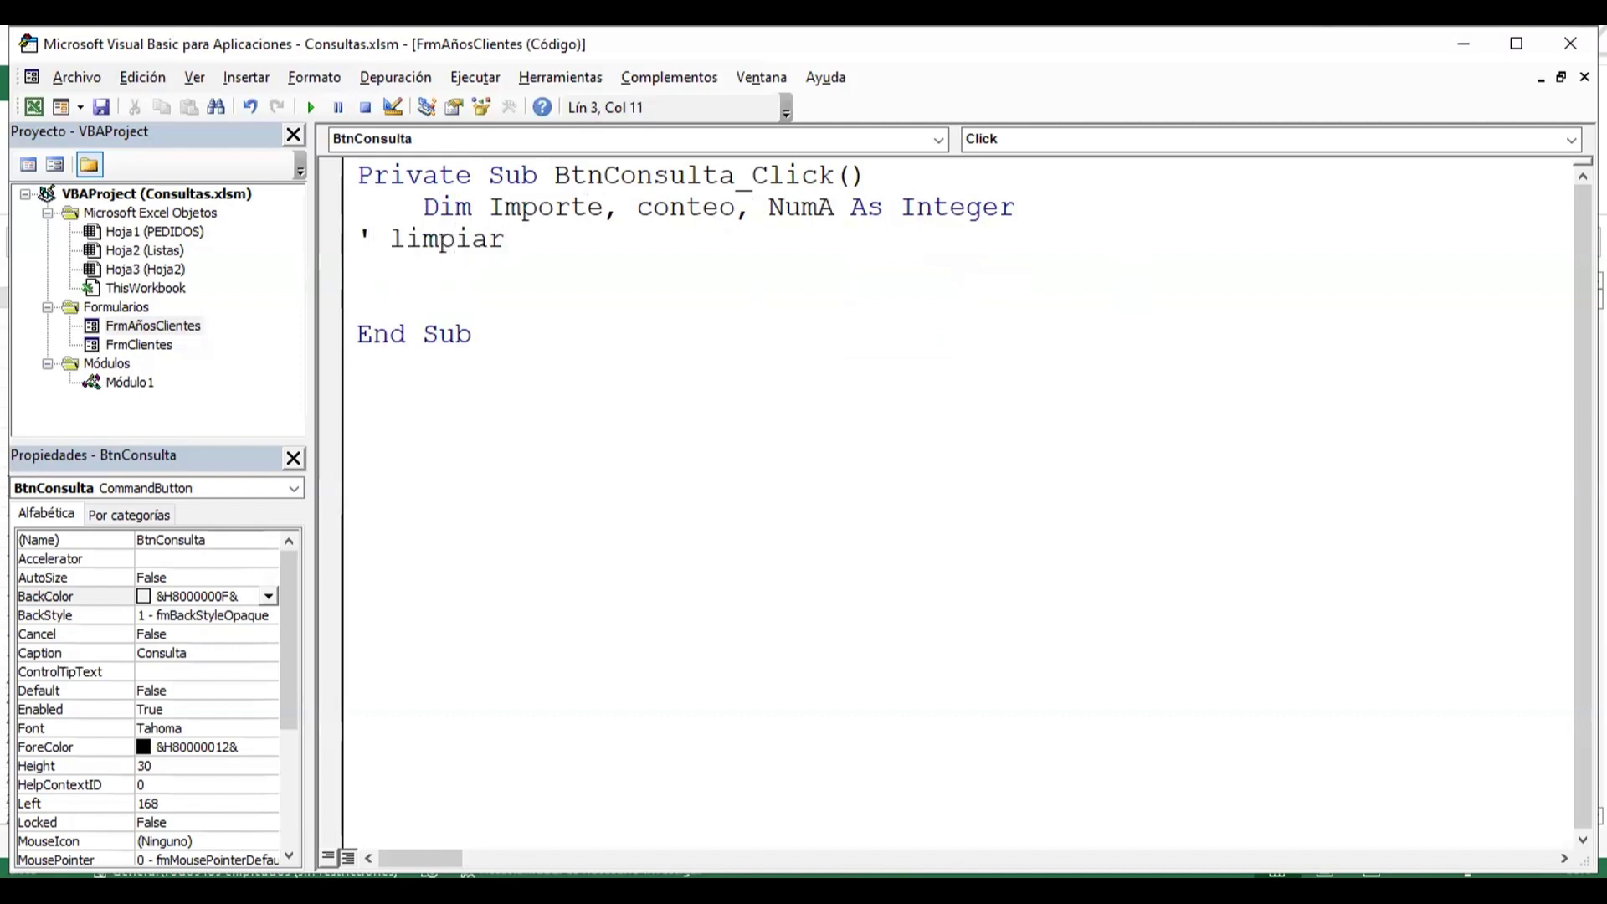
pyautogui.write('ls')
pyautogui.press('BackSpace')
pyautogui.write('a')
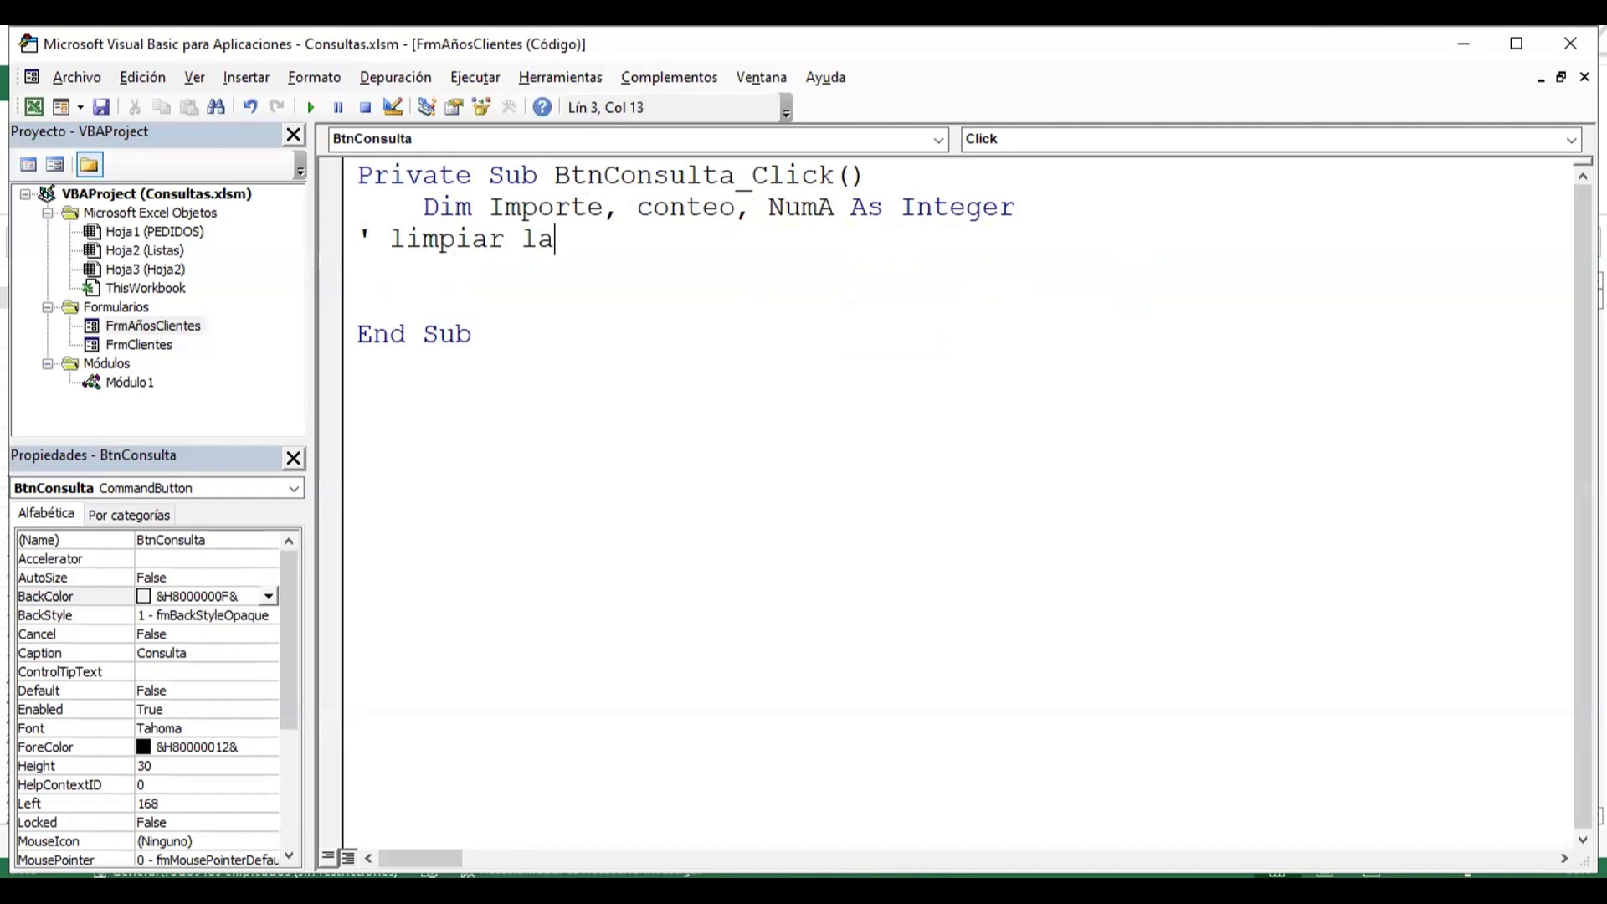
pyautogui.write('s list')
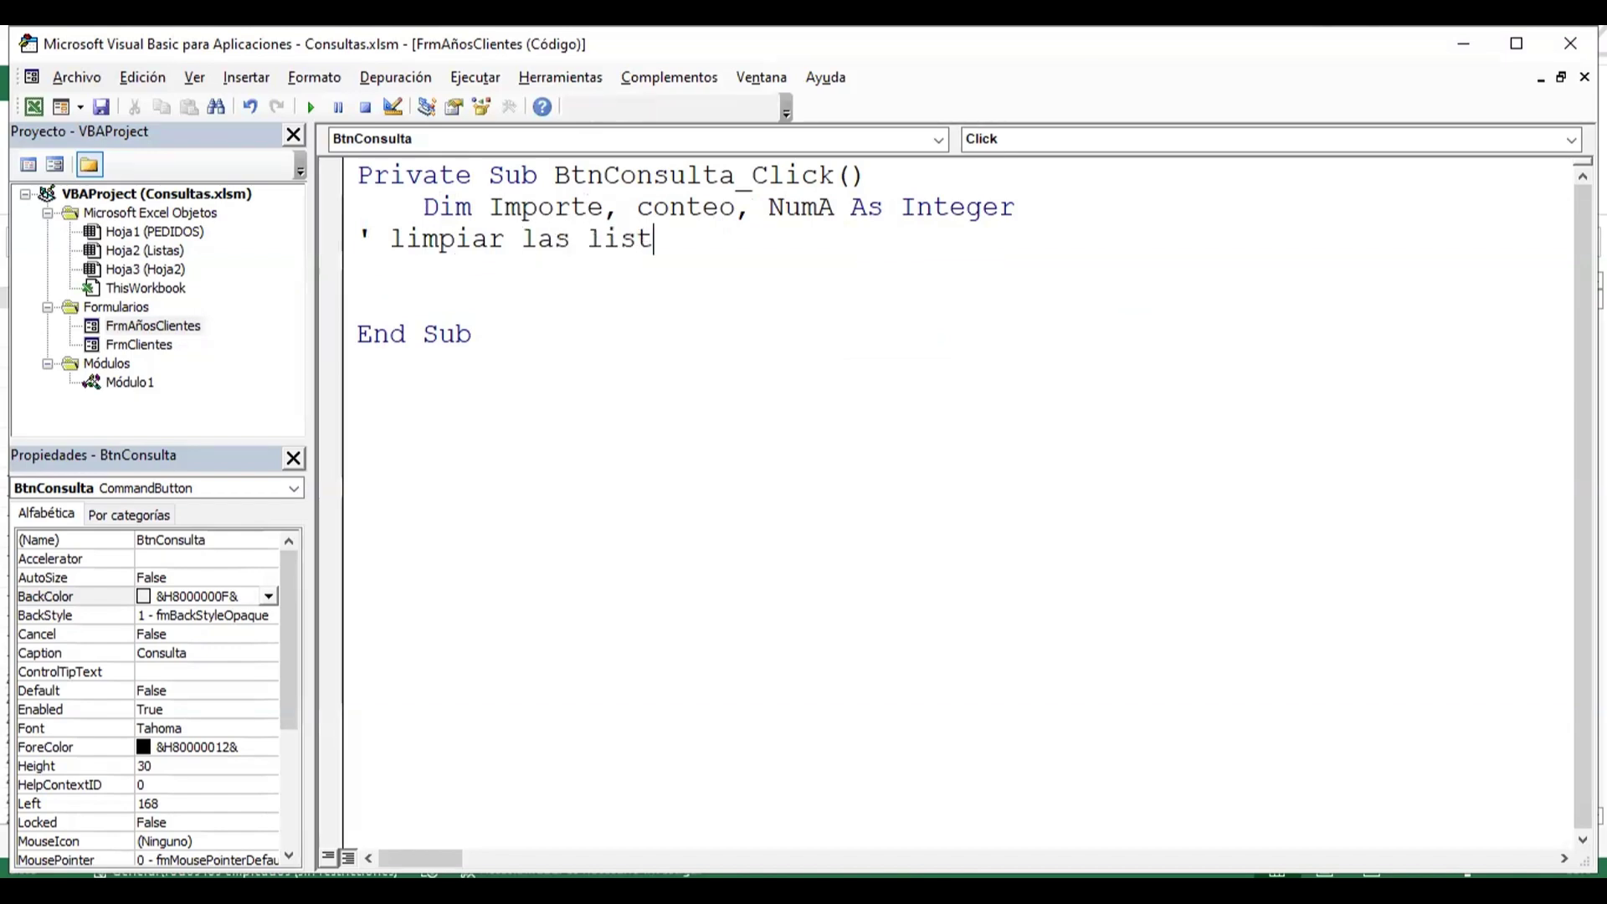
pyautogui.write('as')
pyautogui.press('Return')
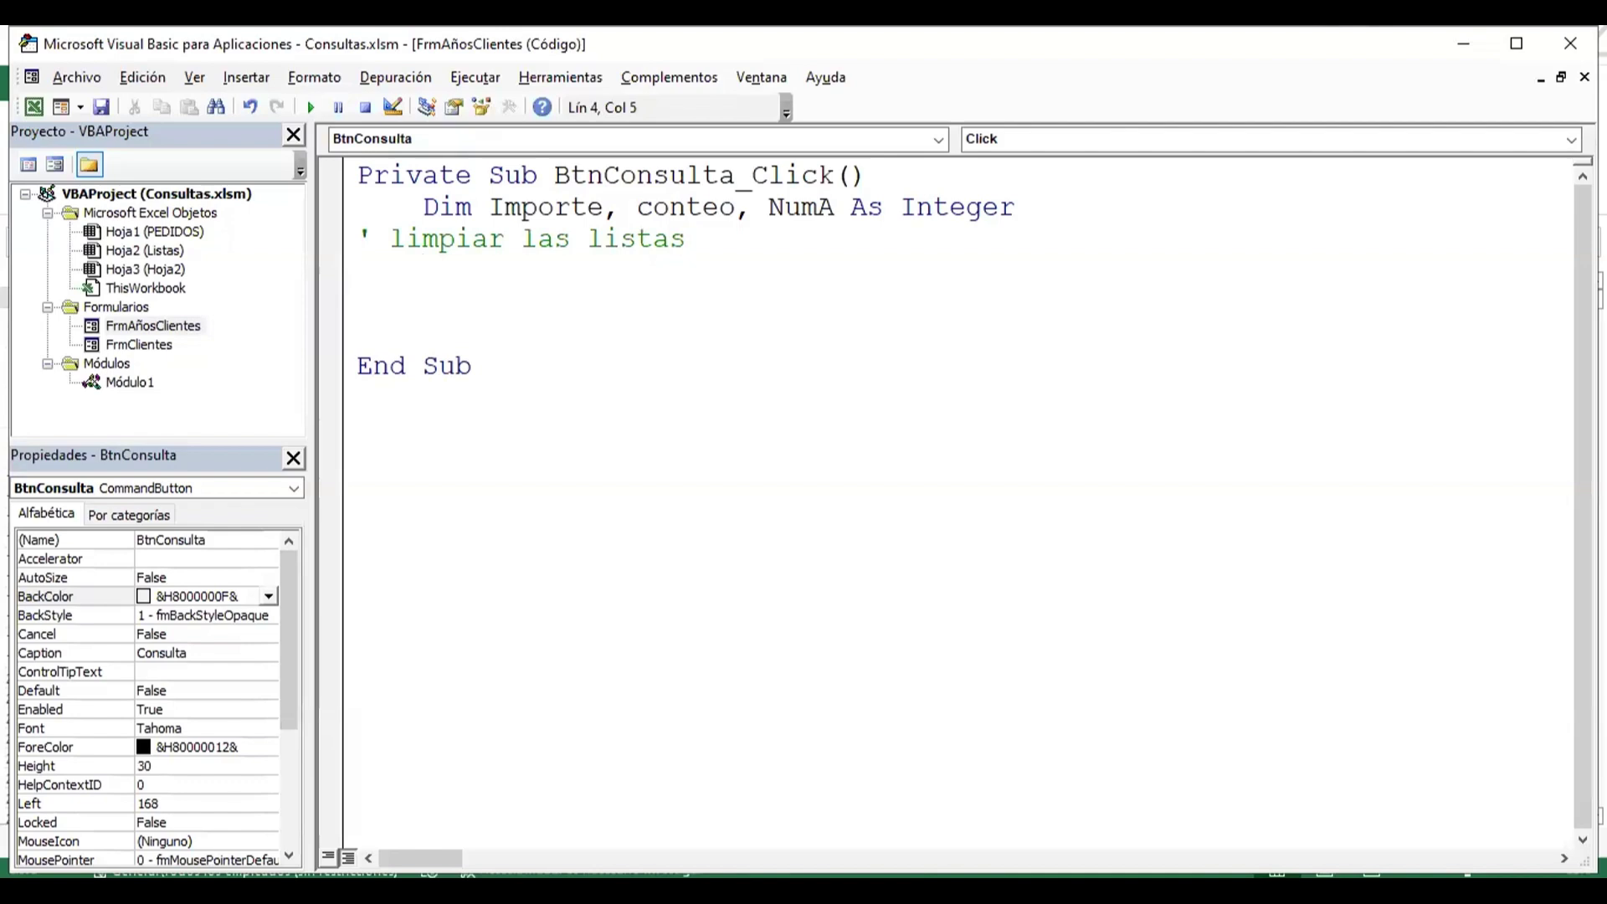
# - Add the LstPedido.Clear statement below the comment with IntelliSense
pyautogui.write('ls')
pyautogui.hotkey('ctrl', 'space')
pyautogui.write('t')
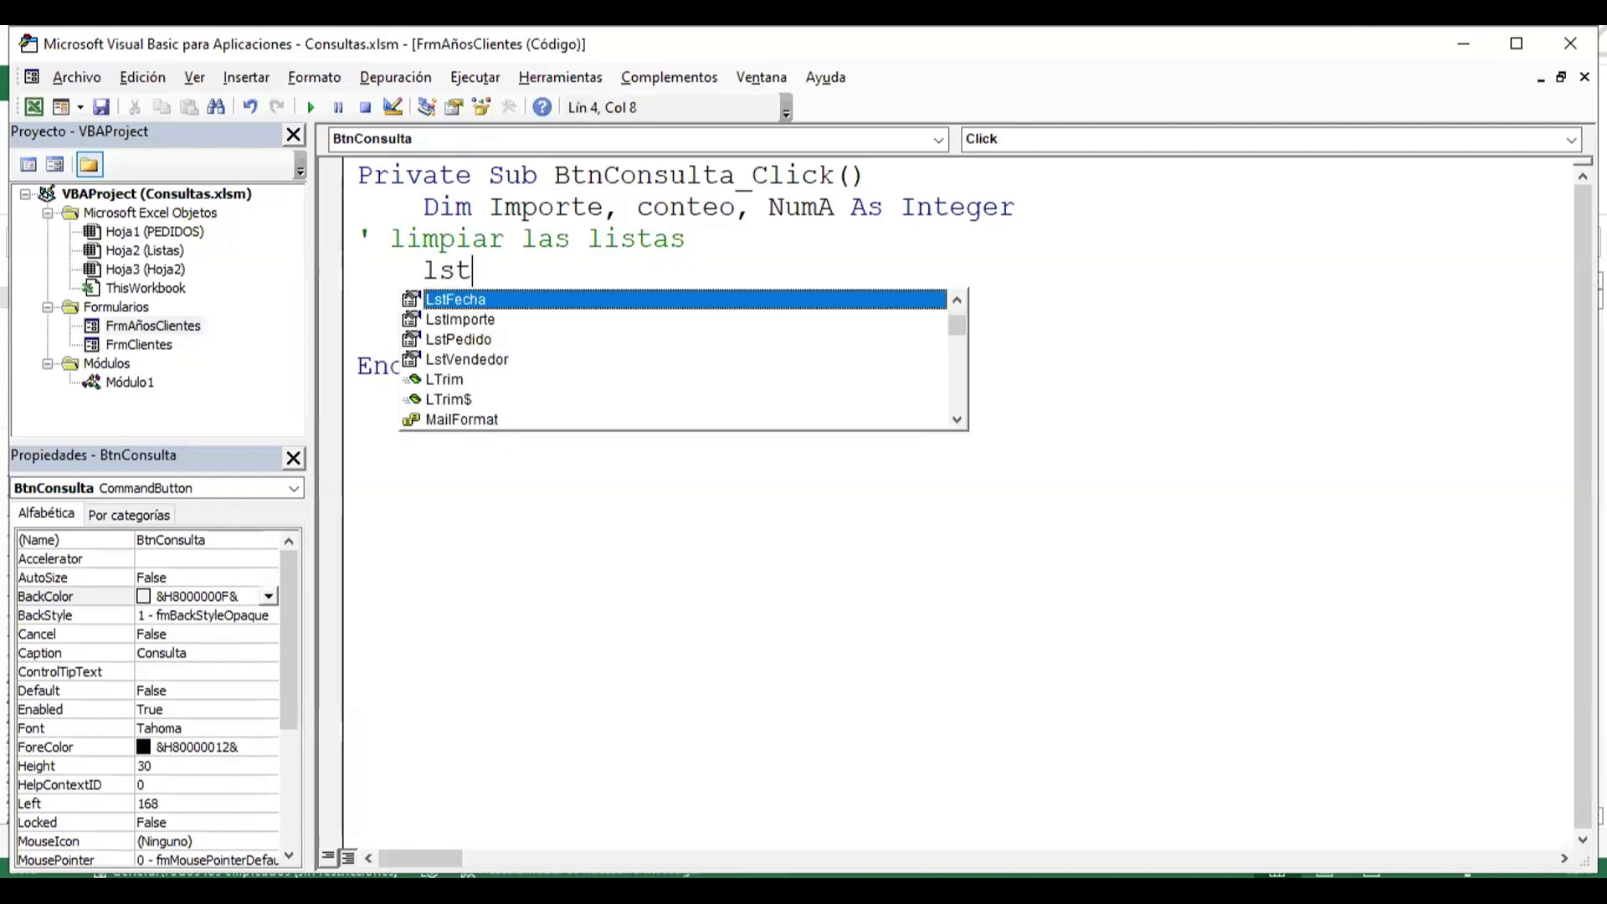
pyautogui.press('Down')
pyautogui.press('Down')
pyautogui.press('Down')
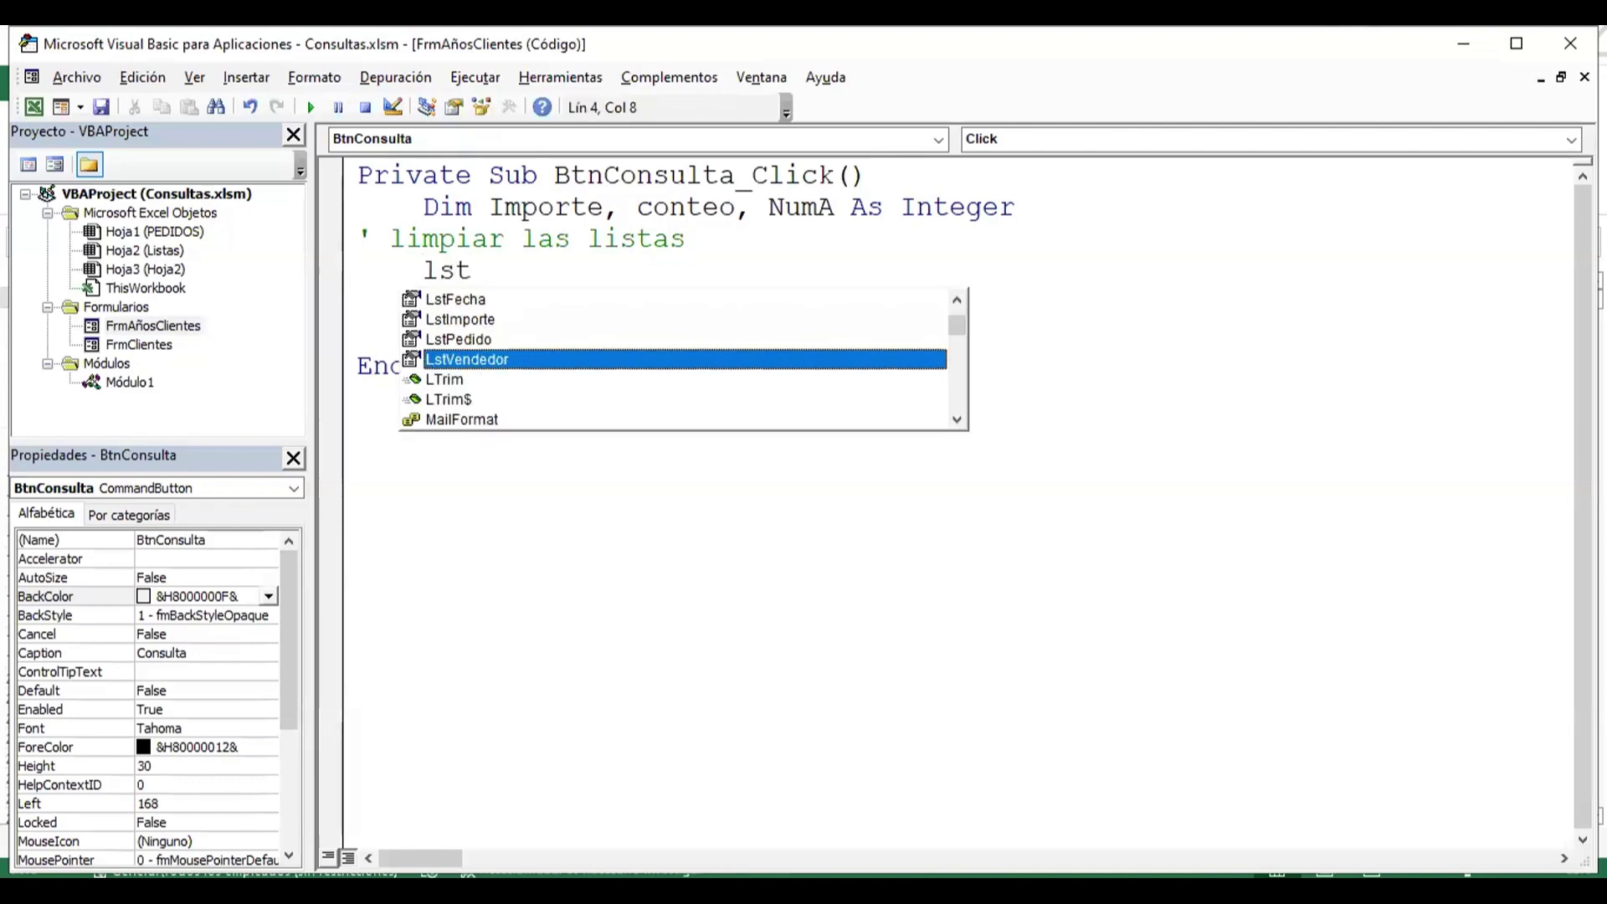
pyautogui.press('Up')
pyautogui.press('Tab')
pyautogui.write('.cl')
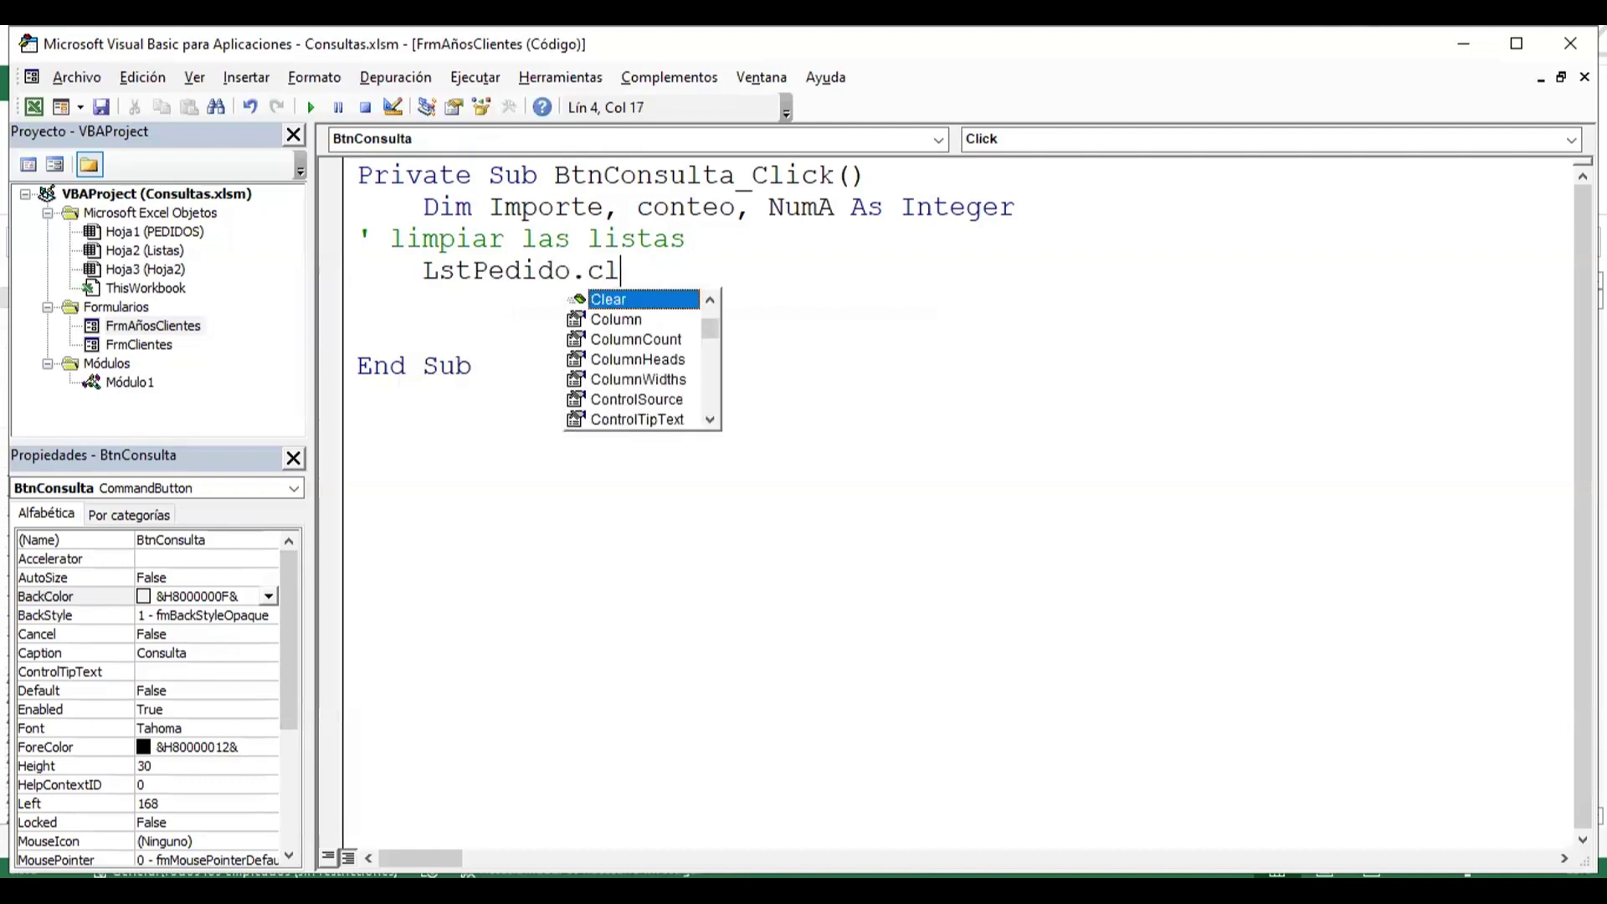
pyautogui.press('Tab')
pyautogui.press('Return')
# - Add the LstFecha.Clear statement on the next line
pyautogui.write('l')
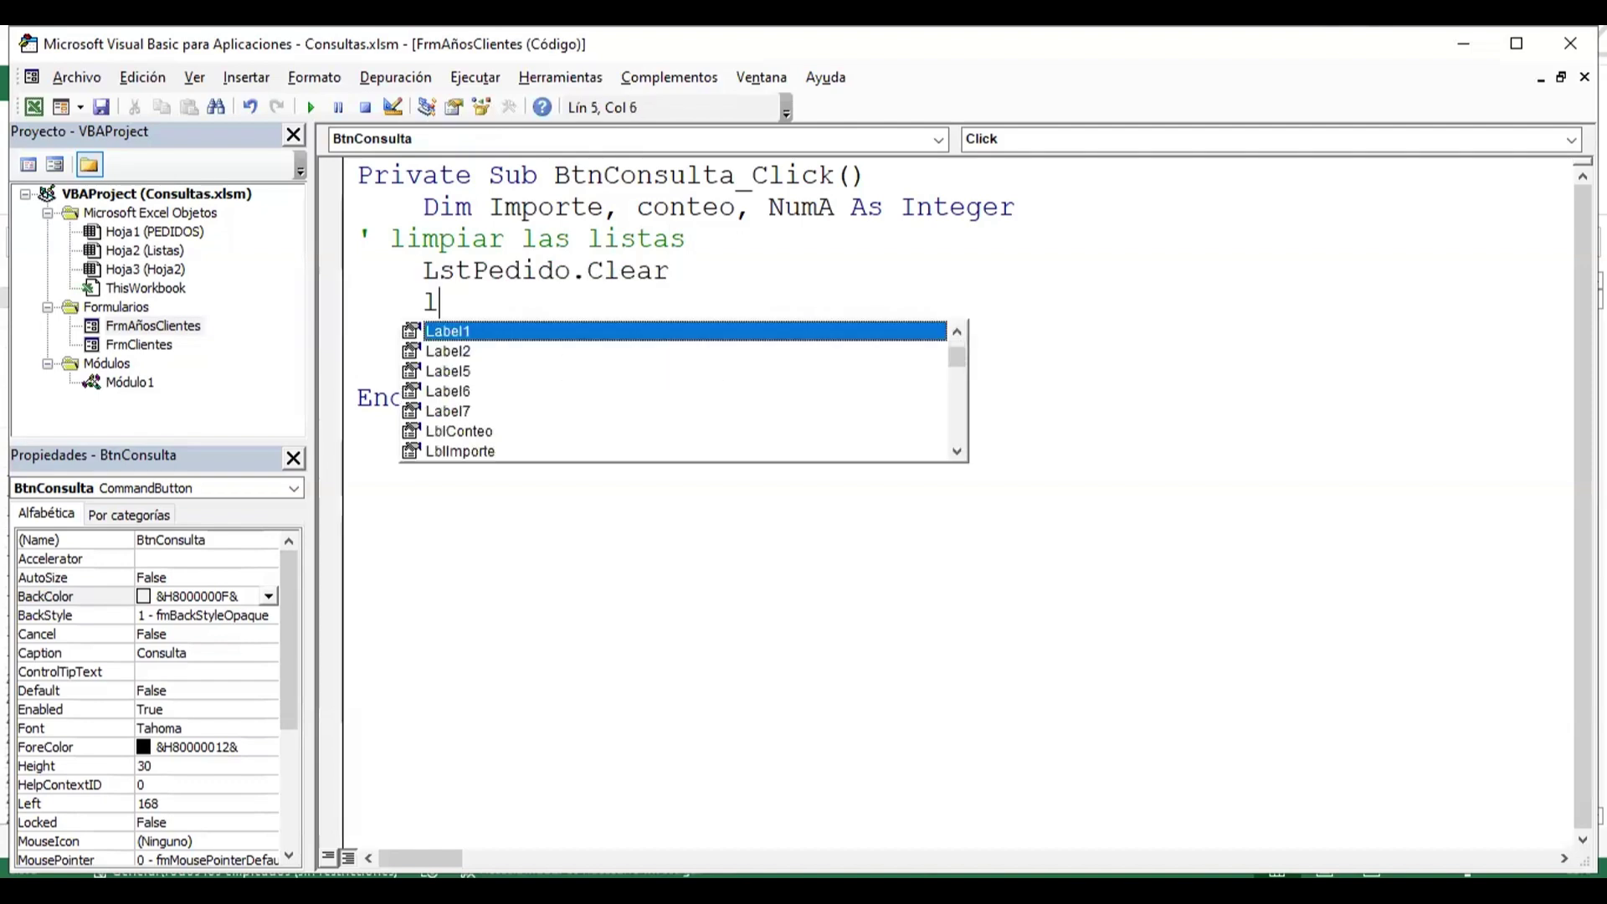
pyautogui.write('st')
pyautogui.press('Tab')
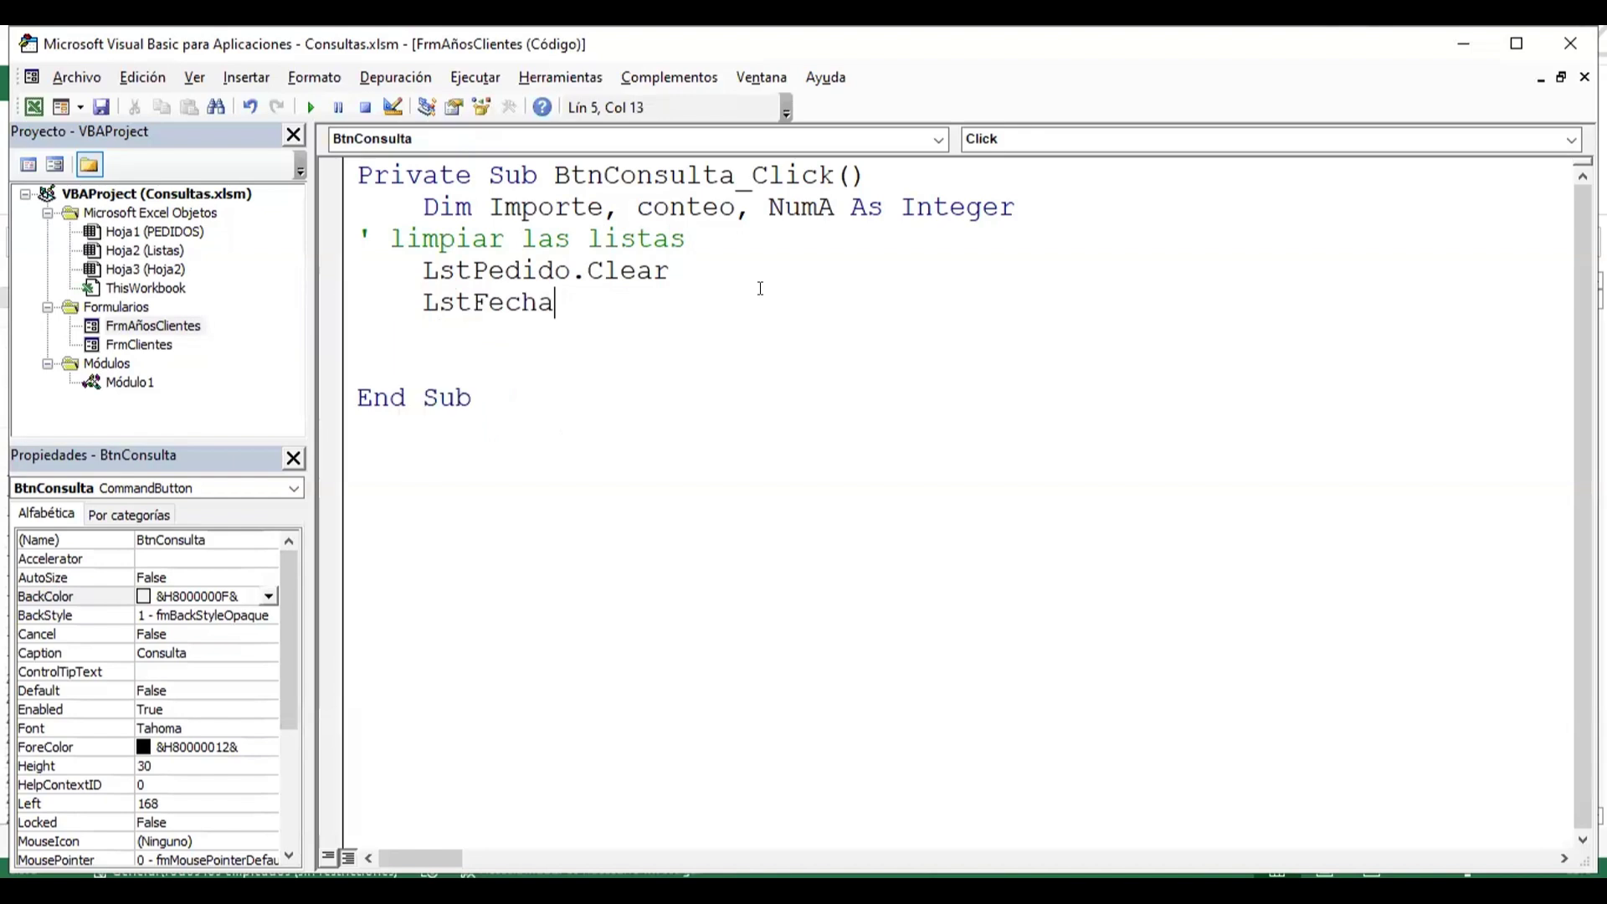
pyautogui.write('.cl')
pyautogui.press('Tab')
pyautogui.press('Return')
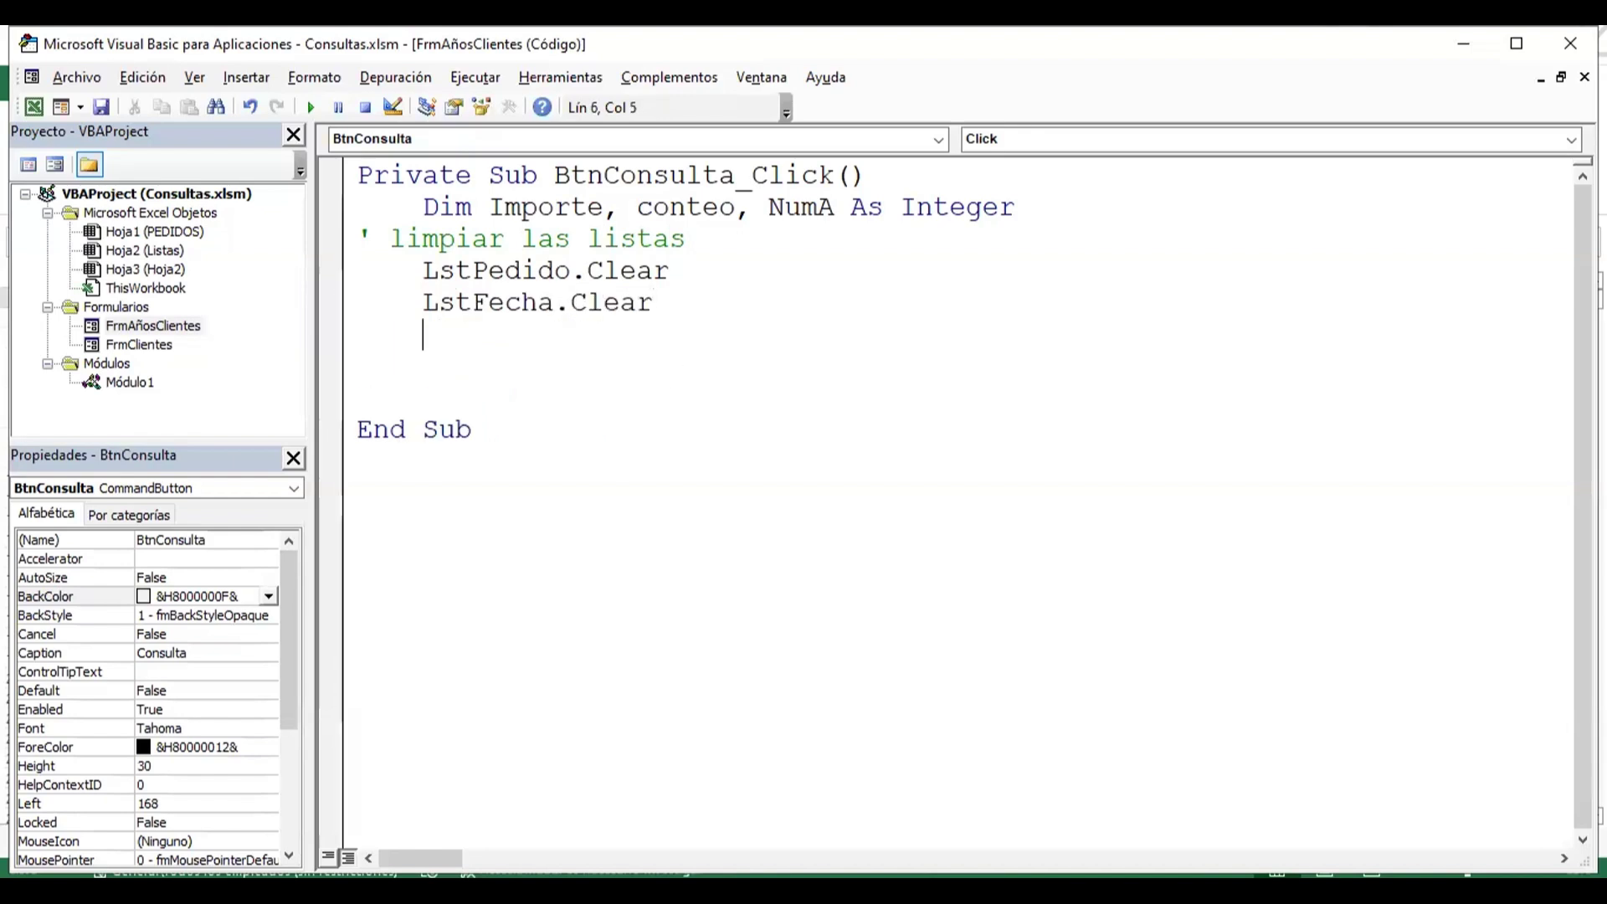
# - Add the LstVendedor.Clear statement, choosing LstVendedor from the control suggestions
pyautogui.hotkey('ctrl', 'space')
pyautogui.write('ls')
pyautogui.press('Down')
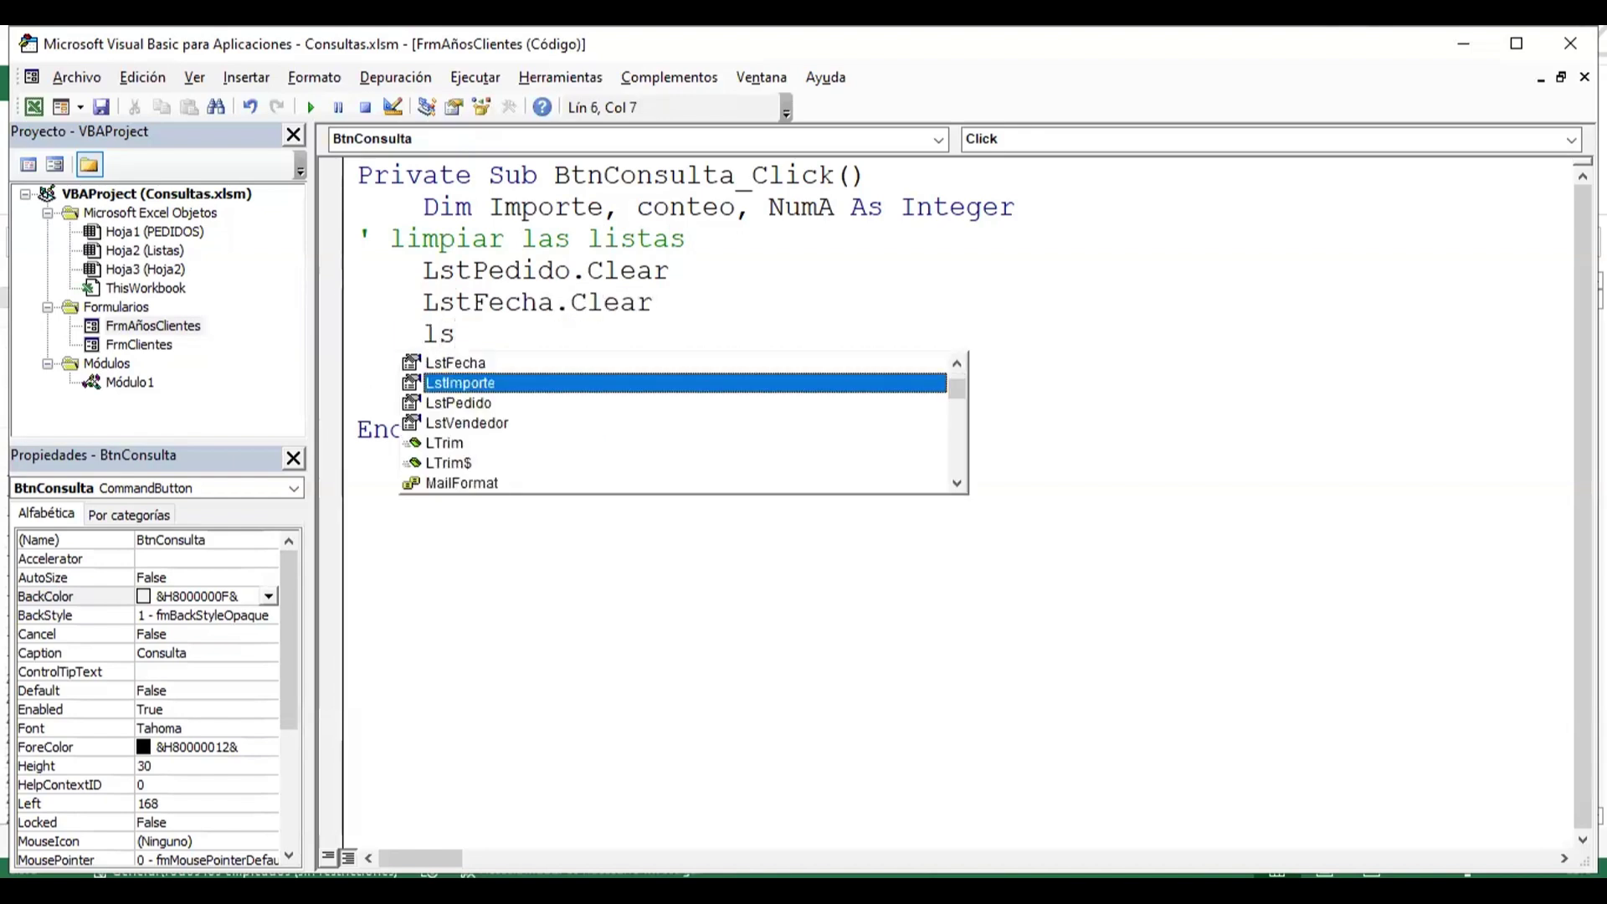
pyautogui.press('Down')
pyautogui.press('Down')
pyautogui.press('Tab')
pyautogui.write('.')
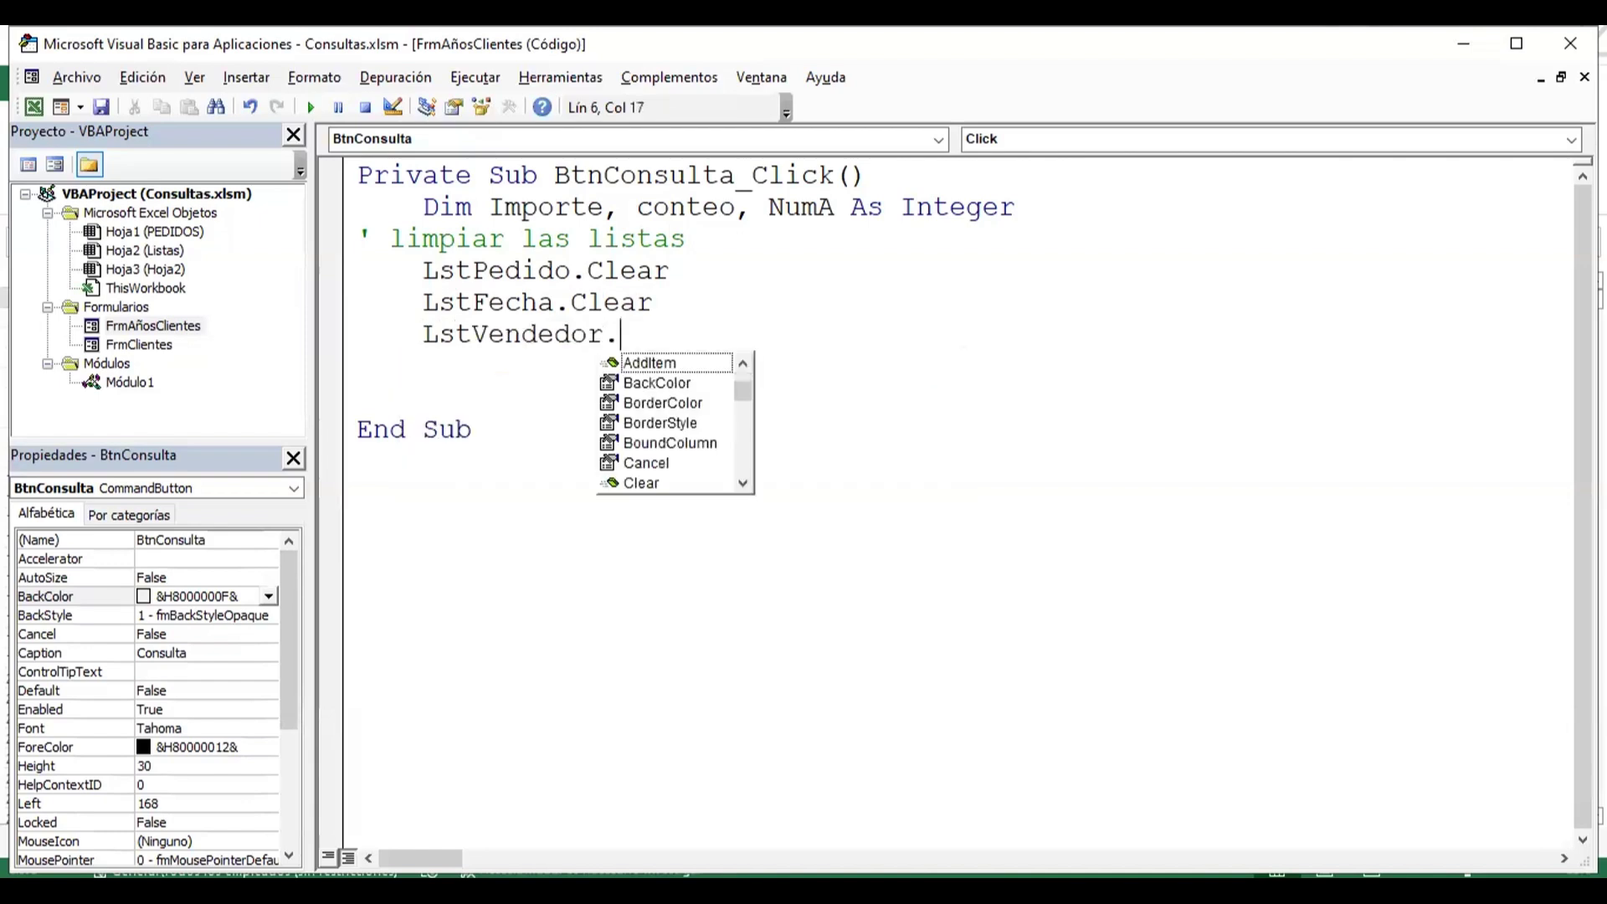
pyautogui.write('cl')
pyautogui.press('Tab')
pyautogui.press('Return')
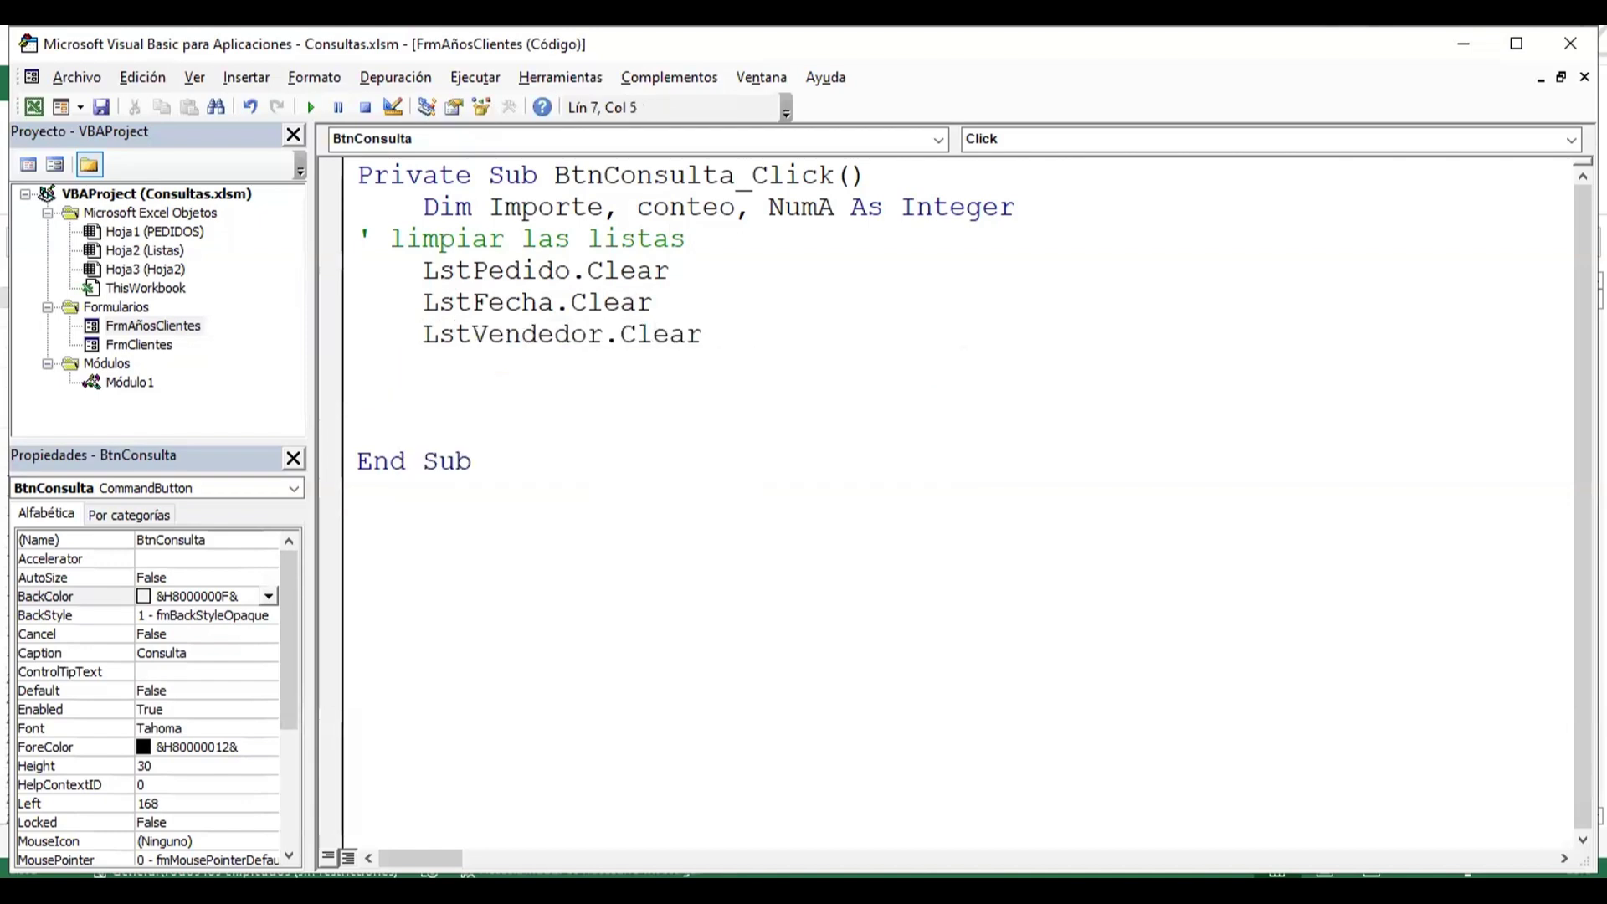
# - Add LstImporte.Clear and leave blank lines before End Sub
pyautogui.hotkey('ctrl', 'space')
pyautogui.write('lst')
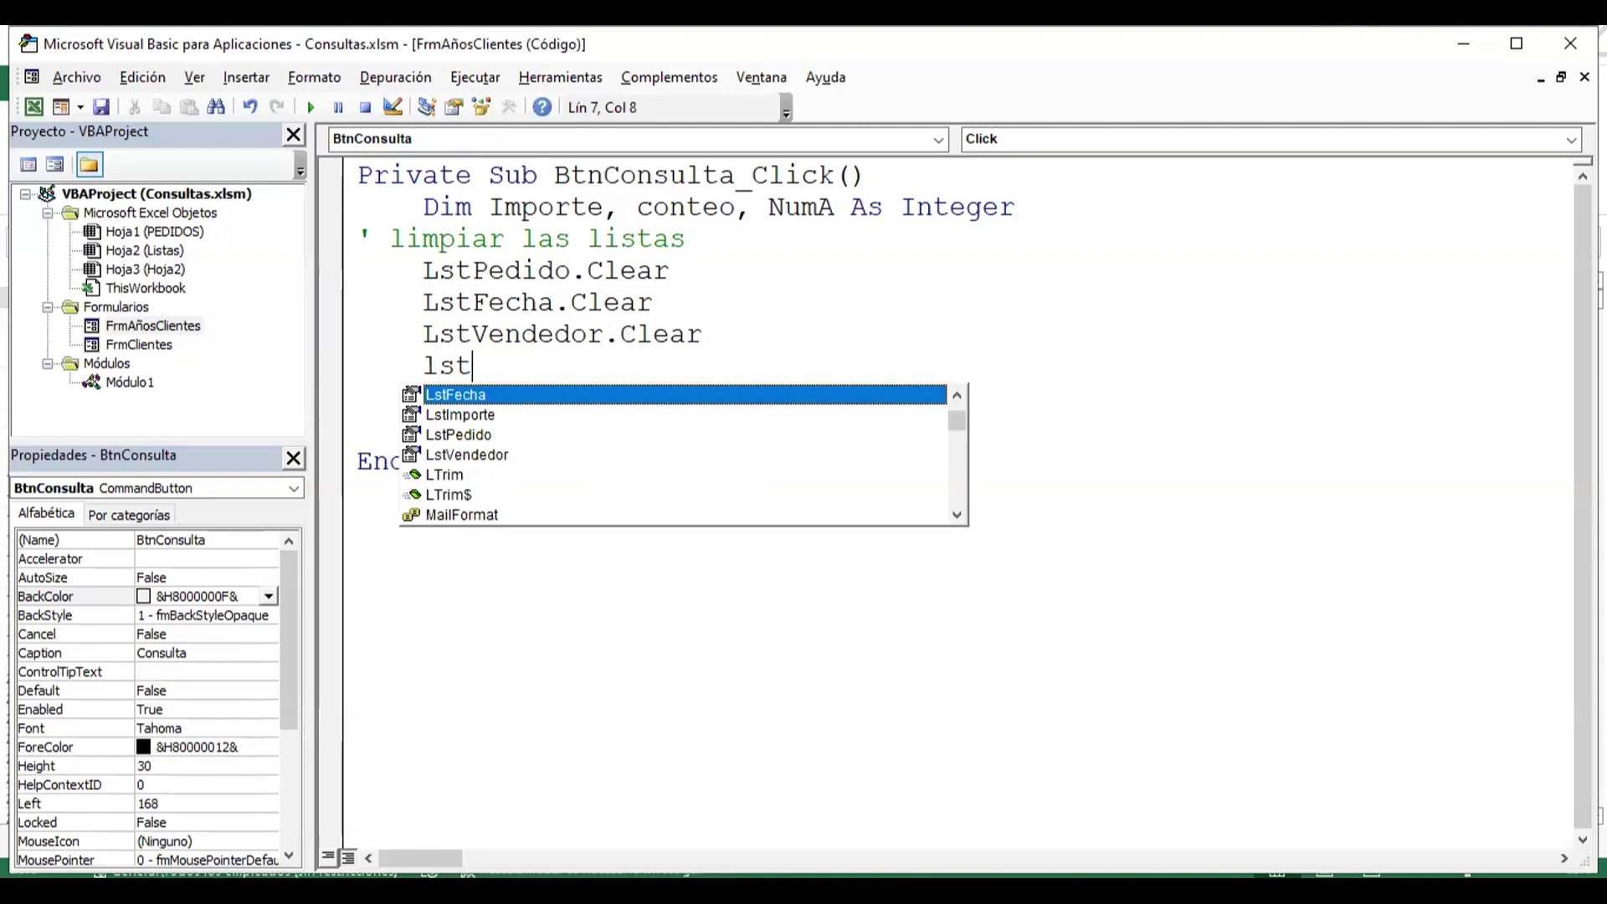
pyautogui.press('Down')
pyautogui.press('Tab')
pyautogui.write('.cl')
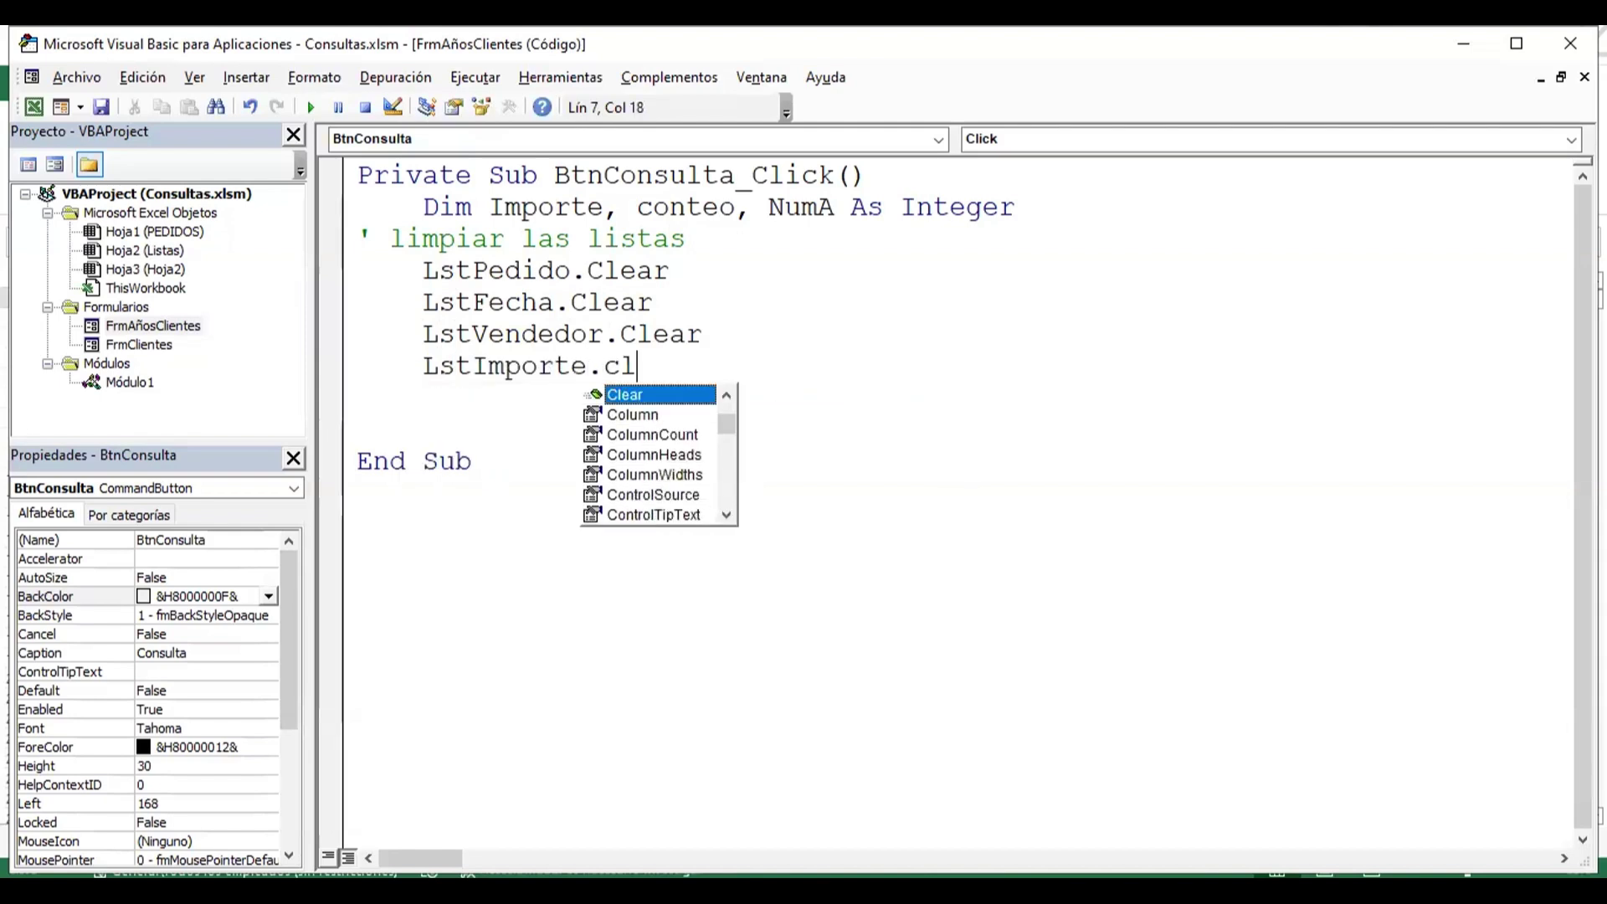
pyautogui.press('Tab')
pyautogui.press('Down')
pyautogui.press('Return')
pyautogui.press('Return')
pyautogui.press('Return')
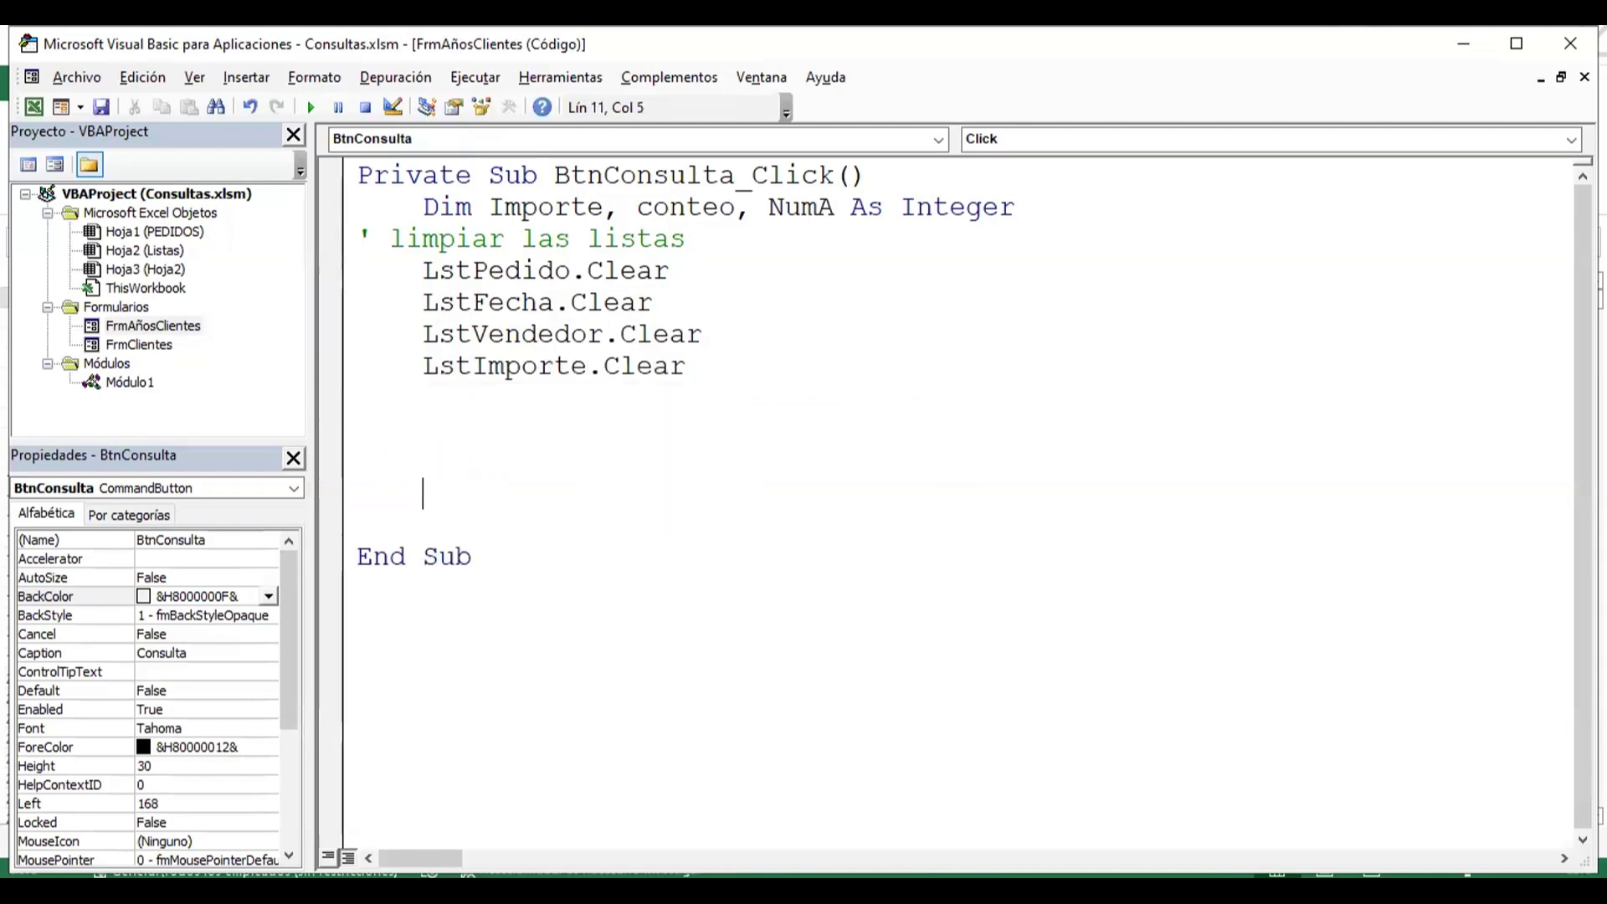
pyautogui.press('Up')
pyautogui.press('Up')
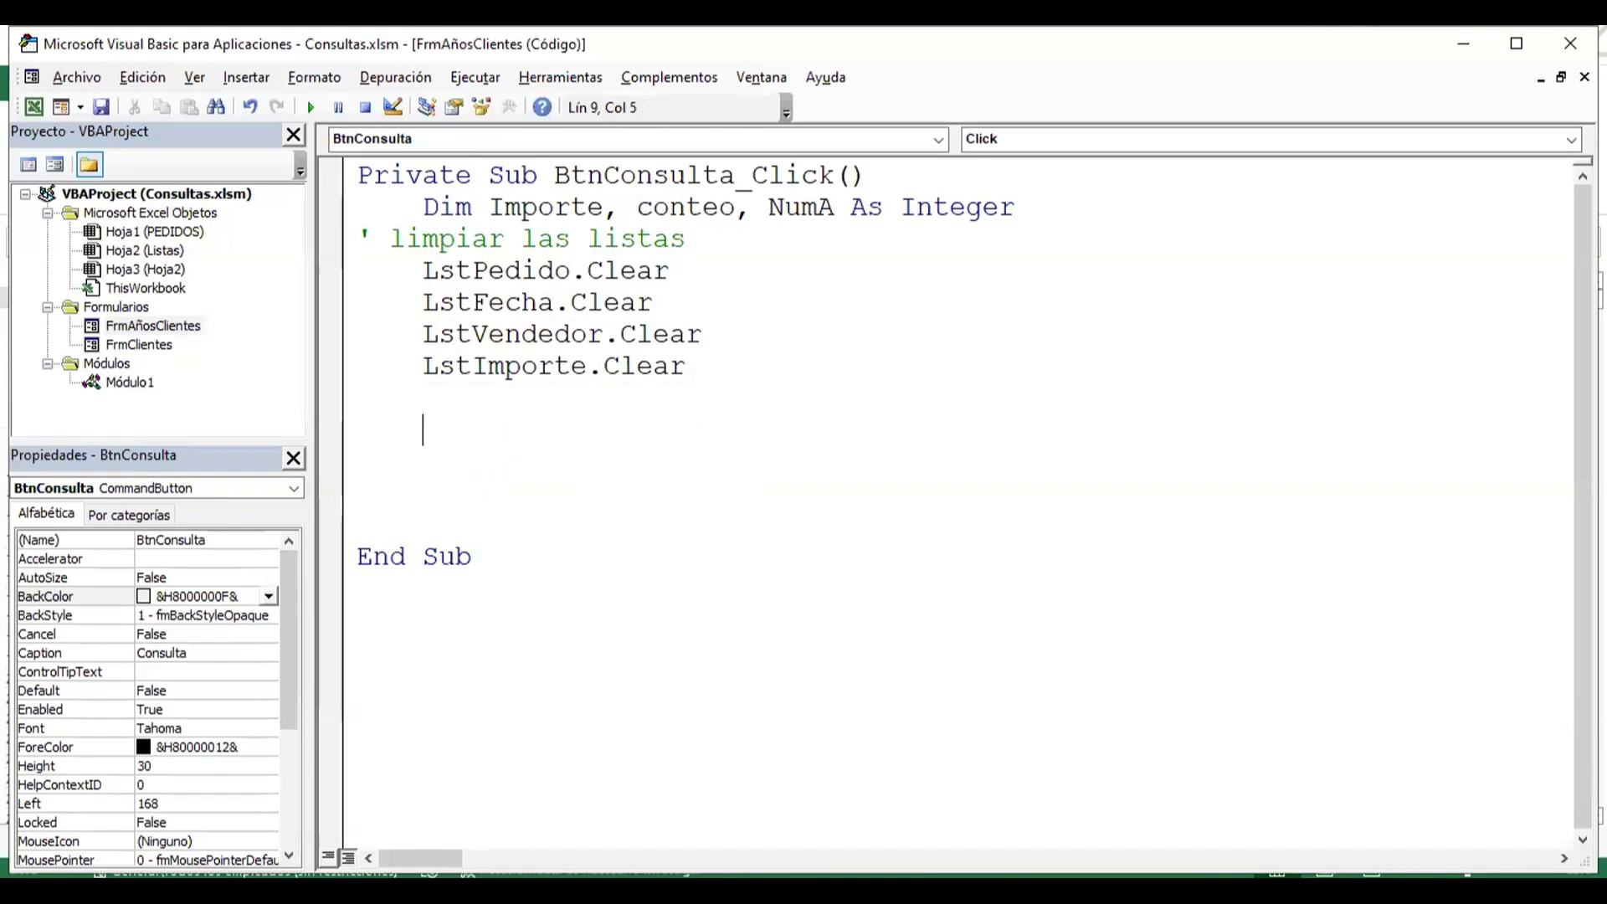
# - Type the comment ' ubicacion de la celda, then the line Sheets("PEDIDOS").Select
pyautogui.press('BackSpace')
pyautogui.press('BackSpace')
pyautogui.press('BackSpace')
pyautogui.press('BackSpace')
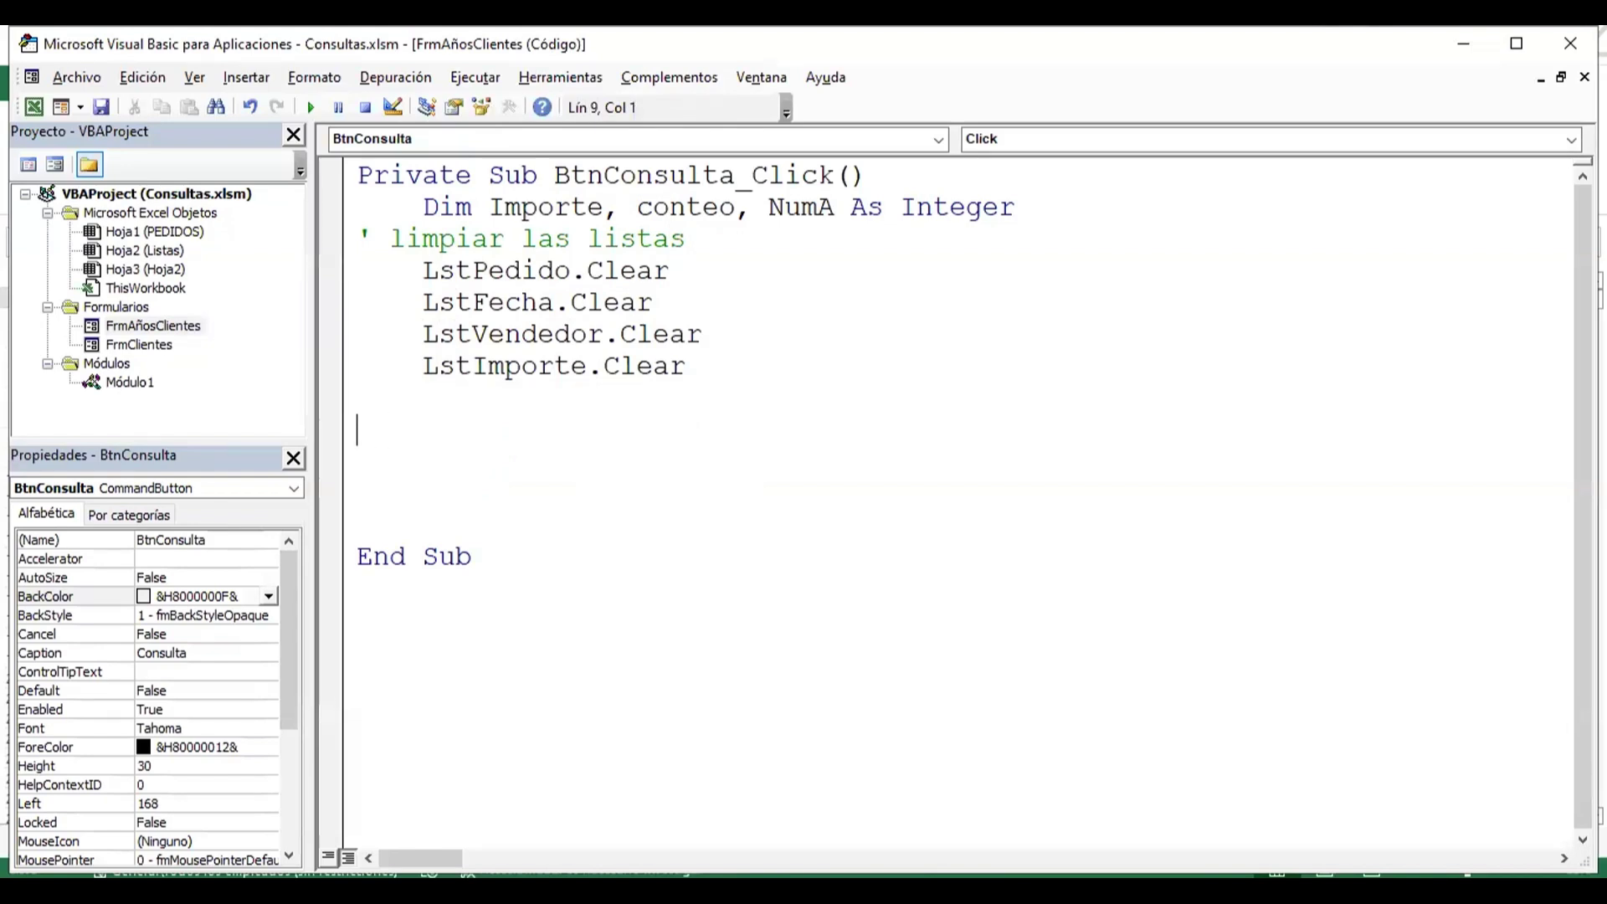
pyautogui.write("' ubicacion ")
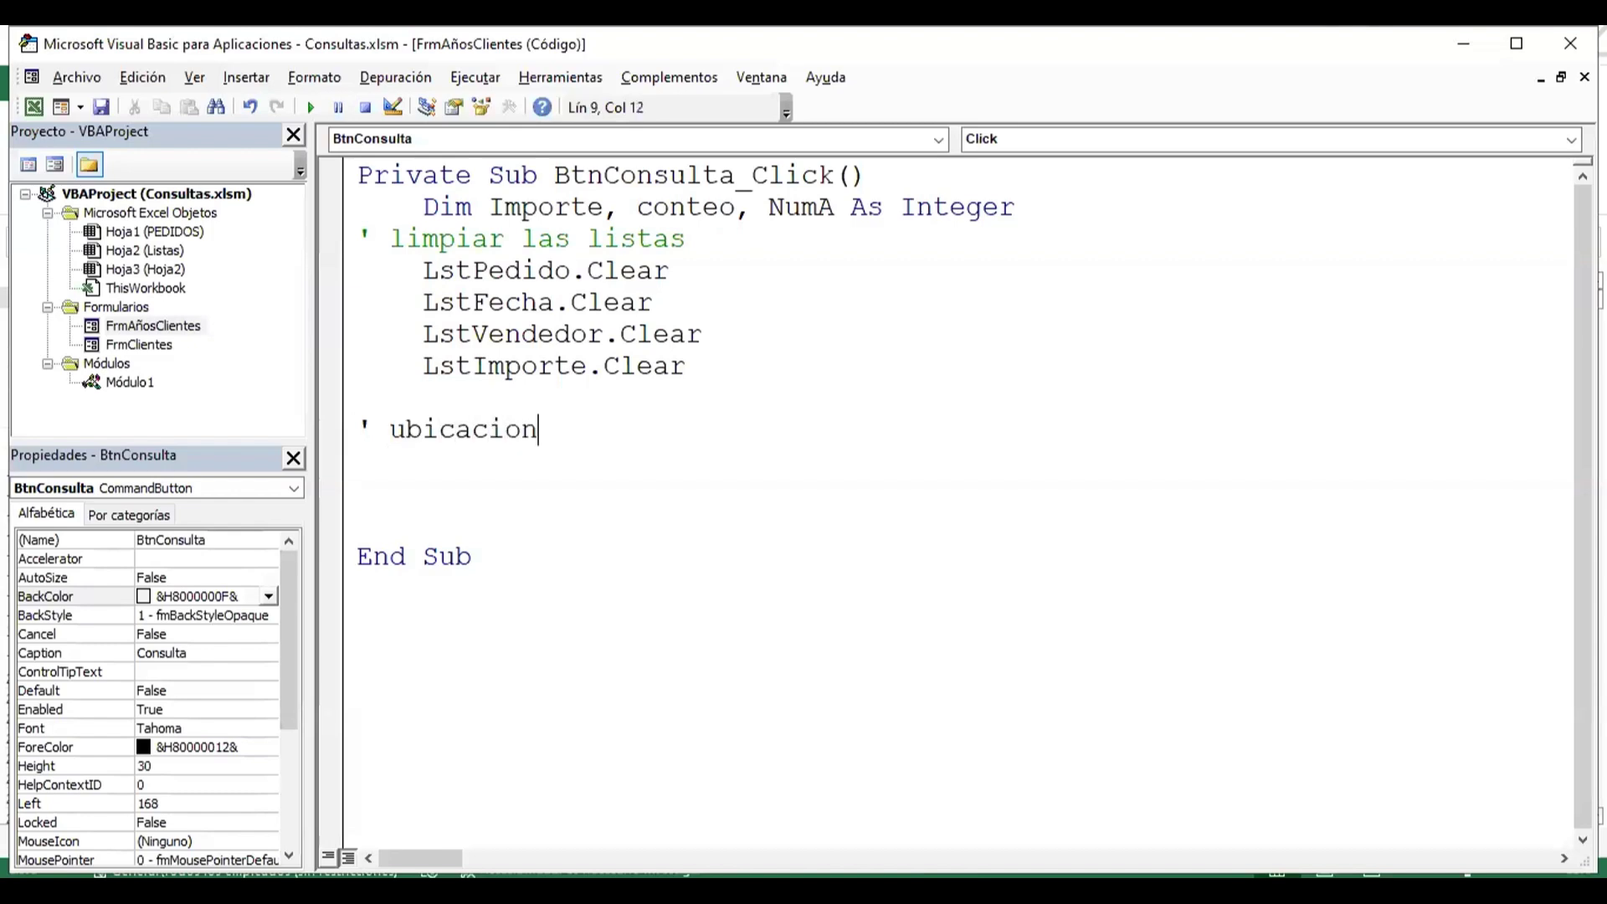
pyautogui.write('de la celd')
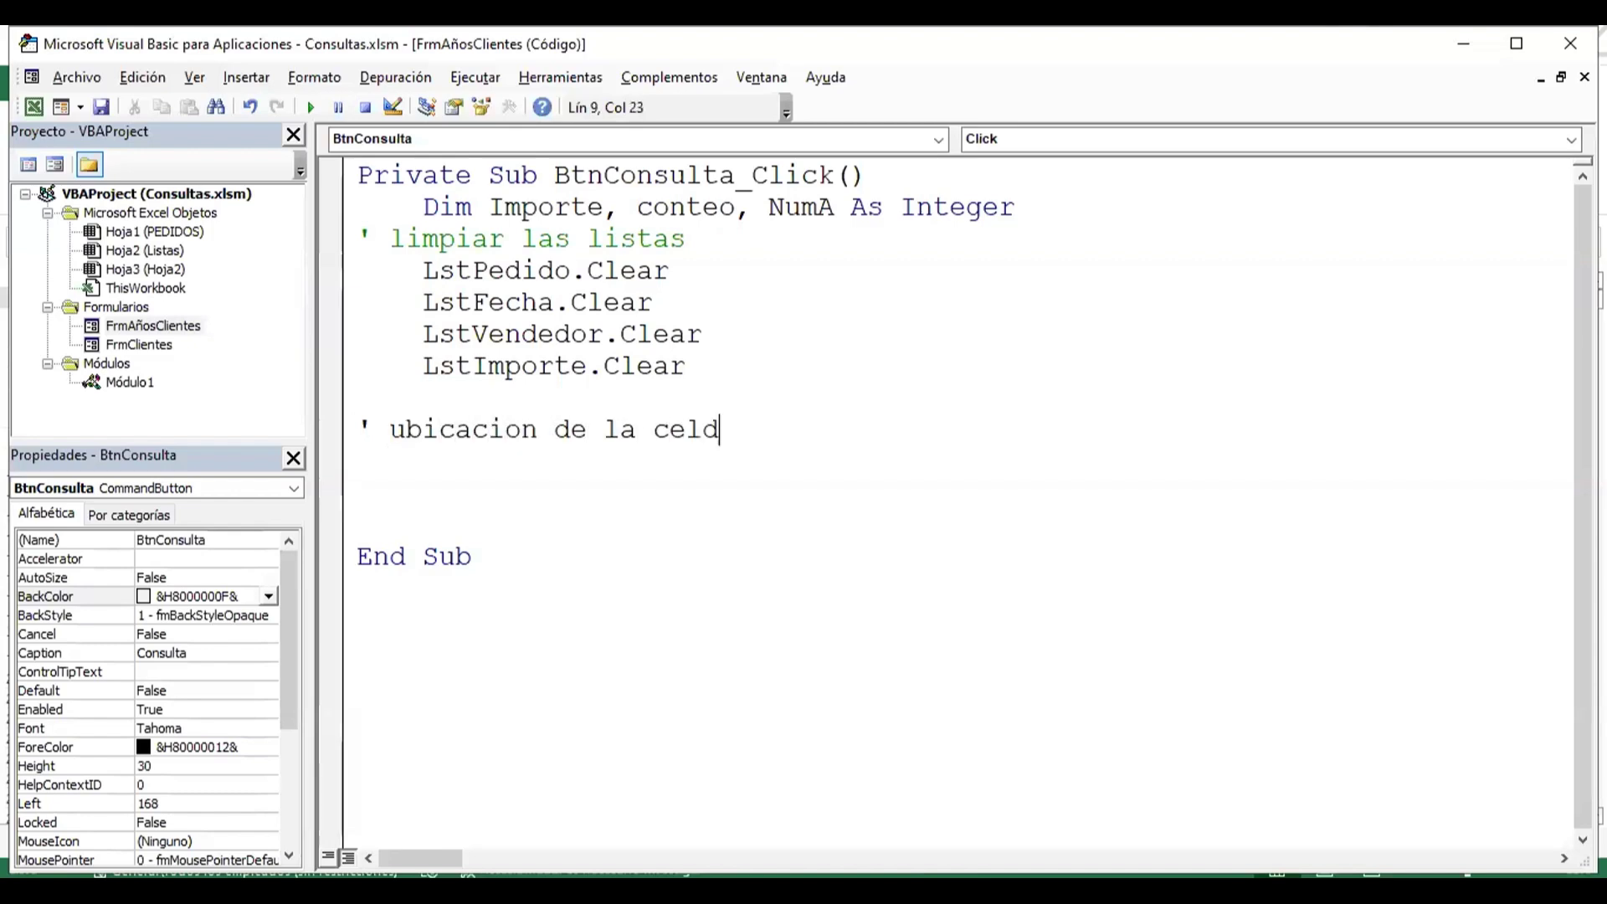
pyautogui.write('a')
pyautogui.press('Return')
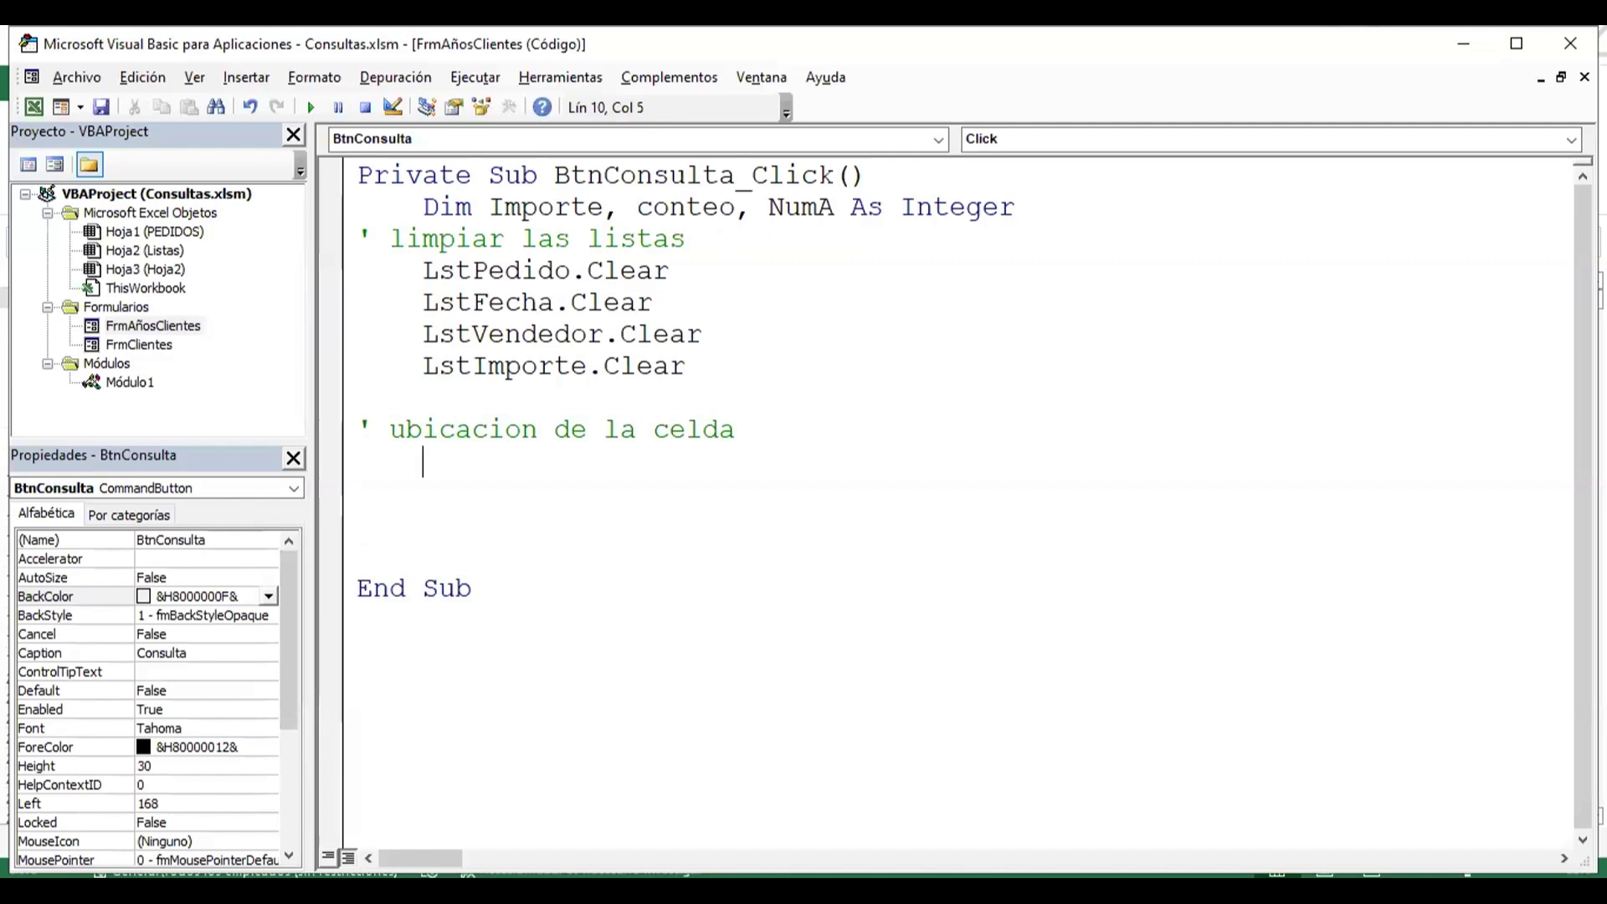
pyautogui.write('set')
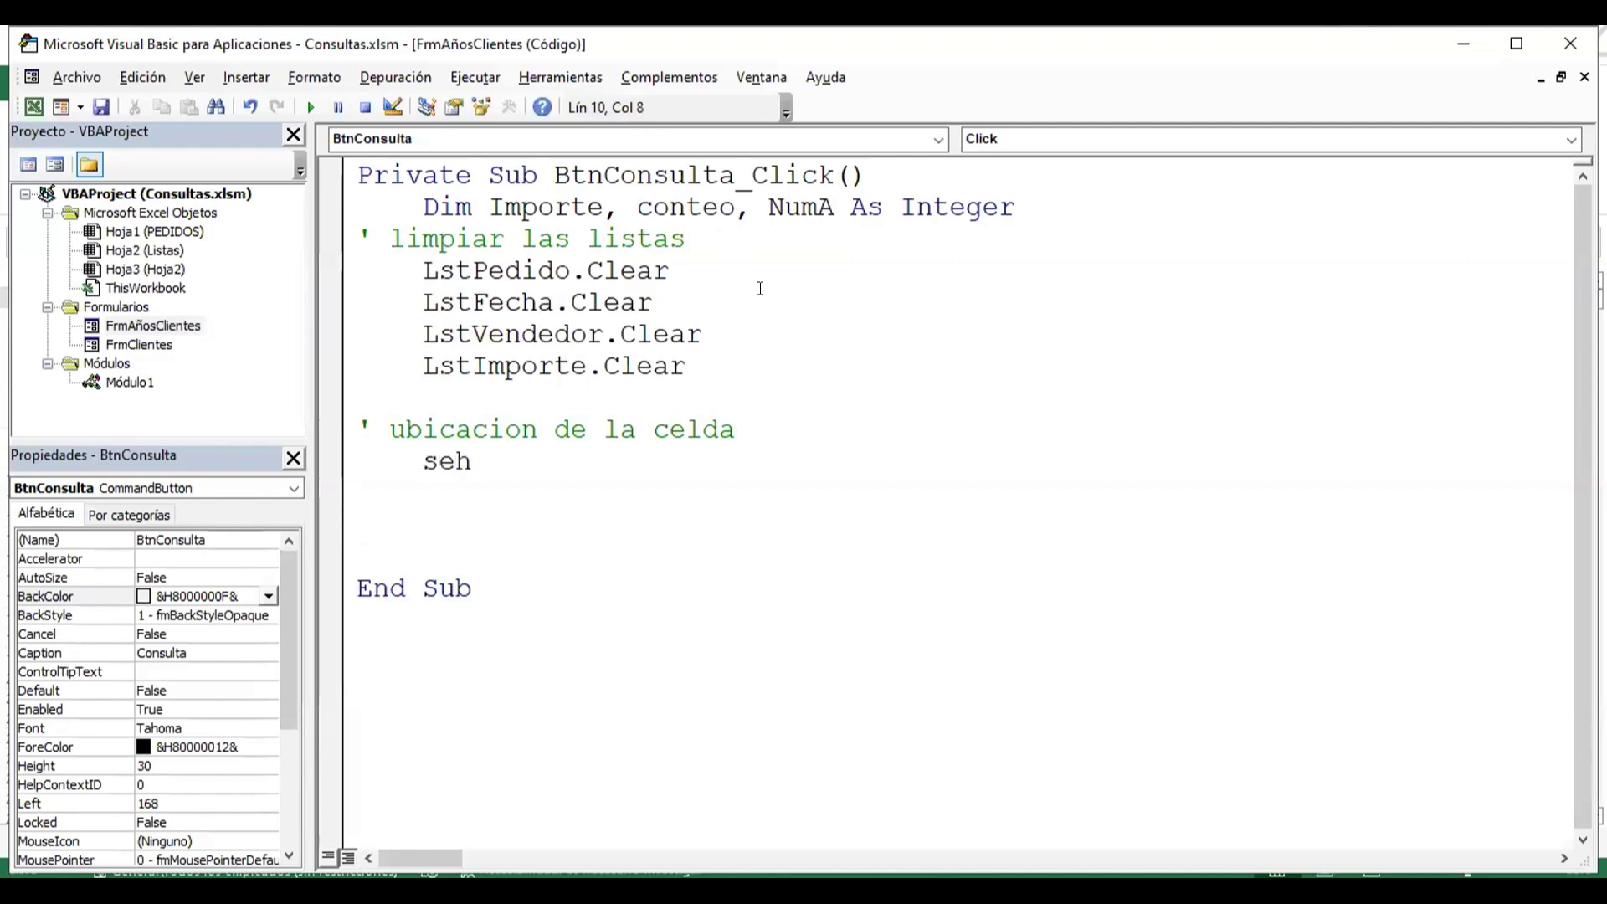
pyautogui.press('BackSpace')
pyautogui.press('BackSpace')
pyautogui.write('hee')
pyautogui.write('ts("')
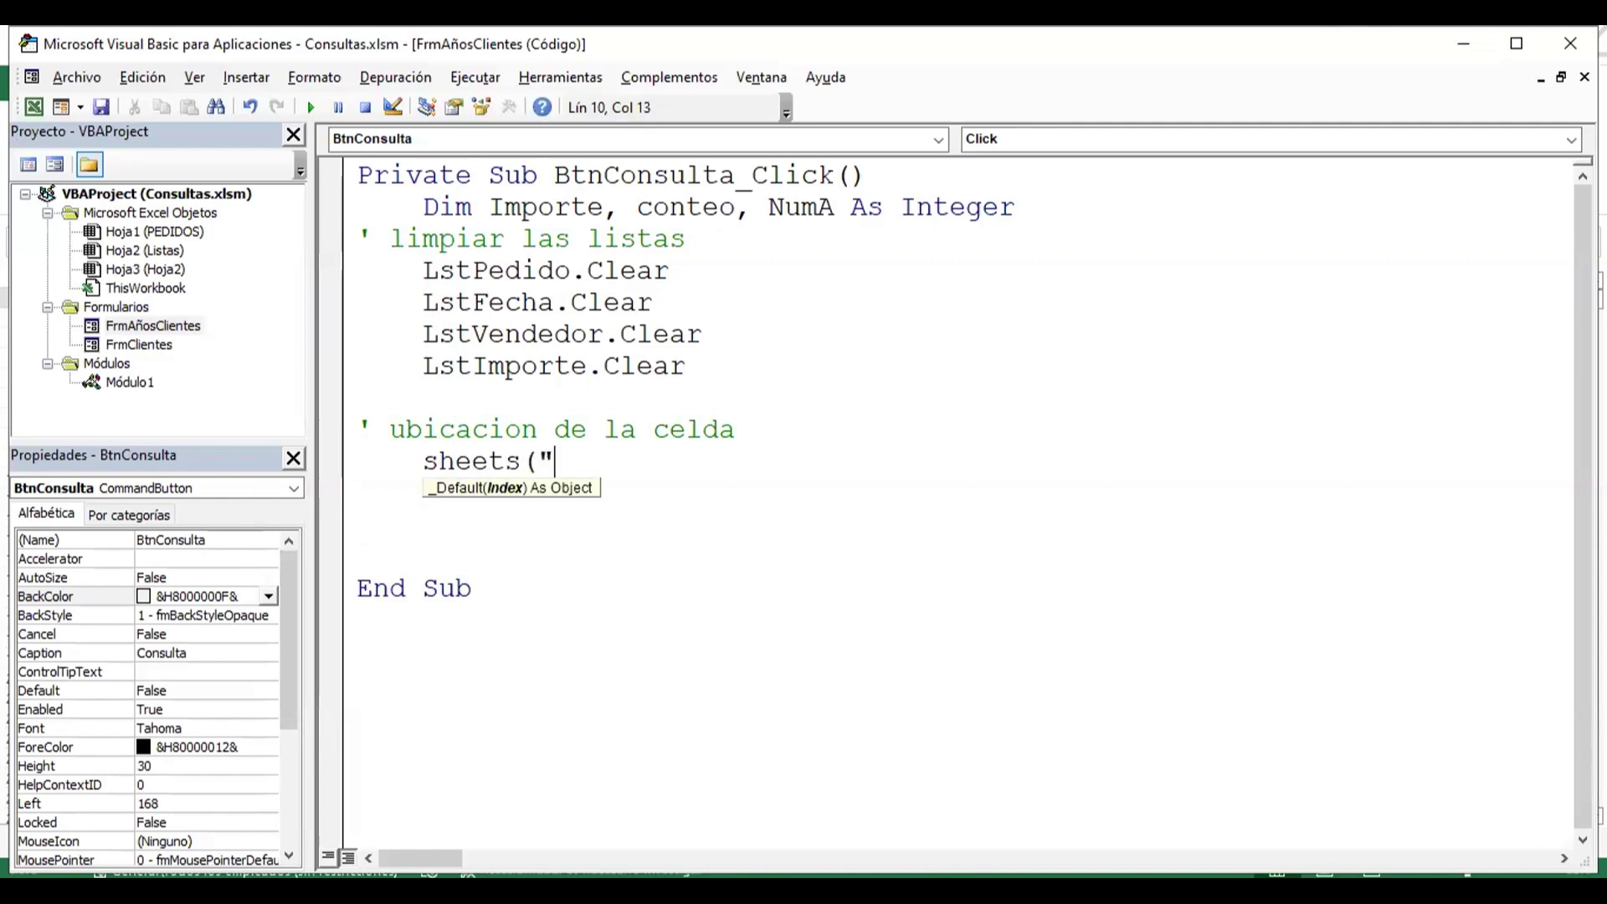
pyautogui.write('PEDID')
pyautogui.write('OS#')
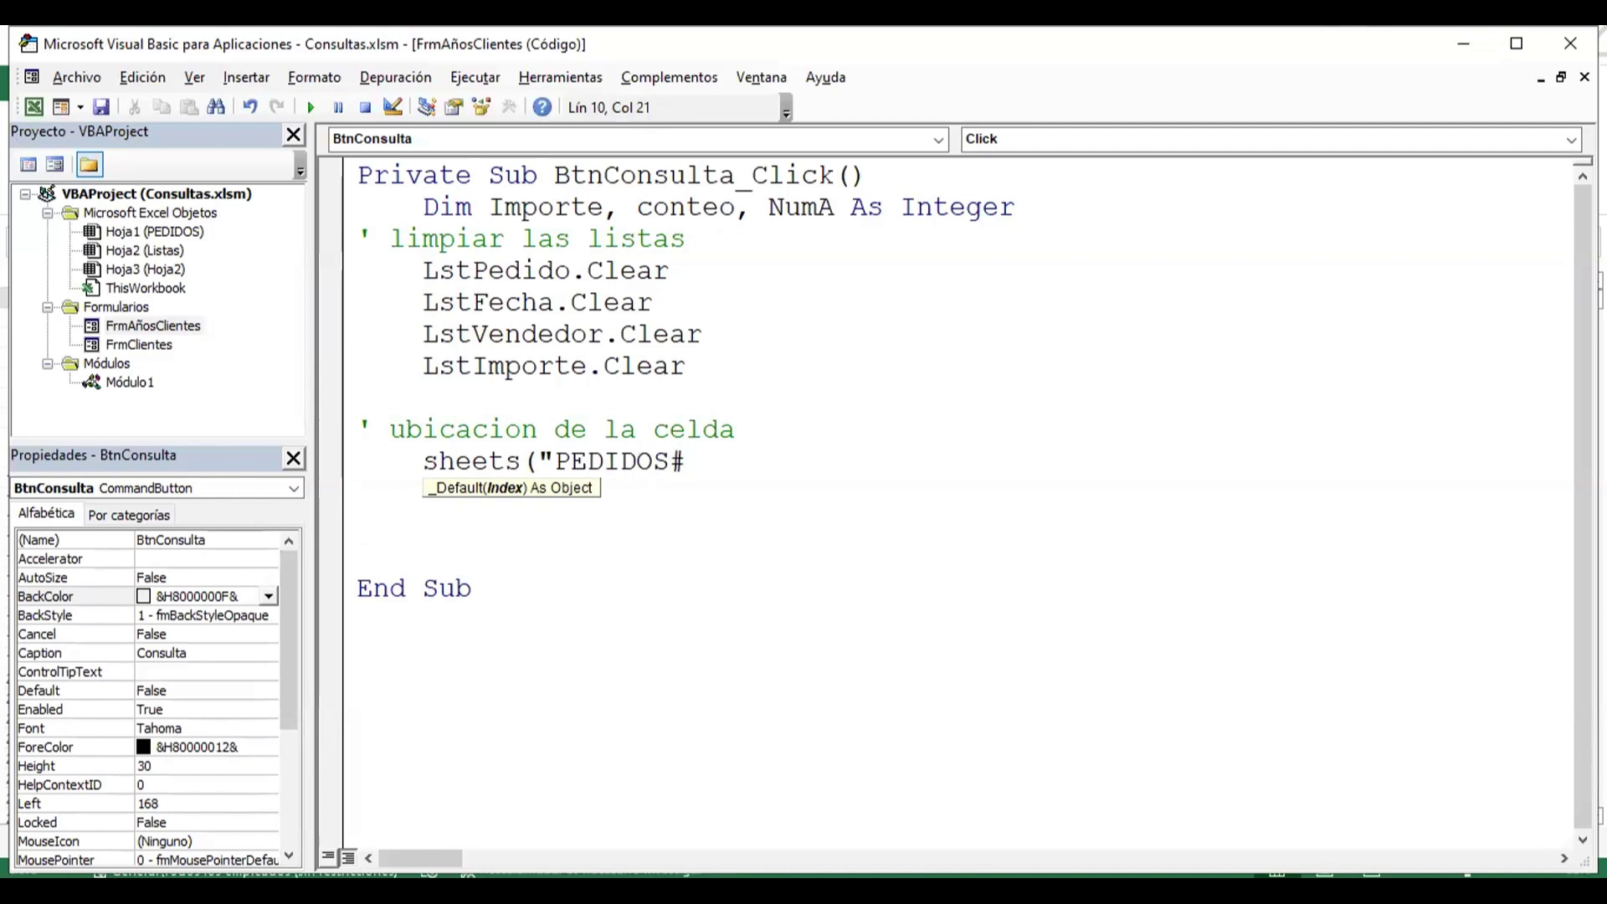
pyautogui.press('BackSpace')
pyautogui.write('").SE')
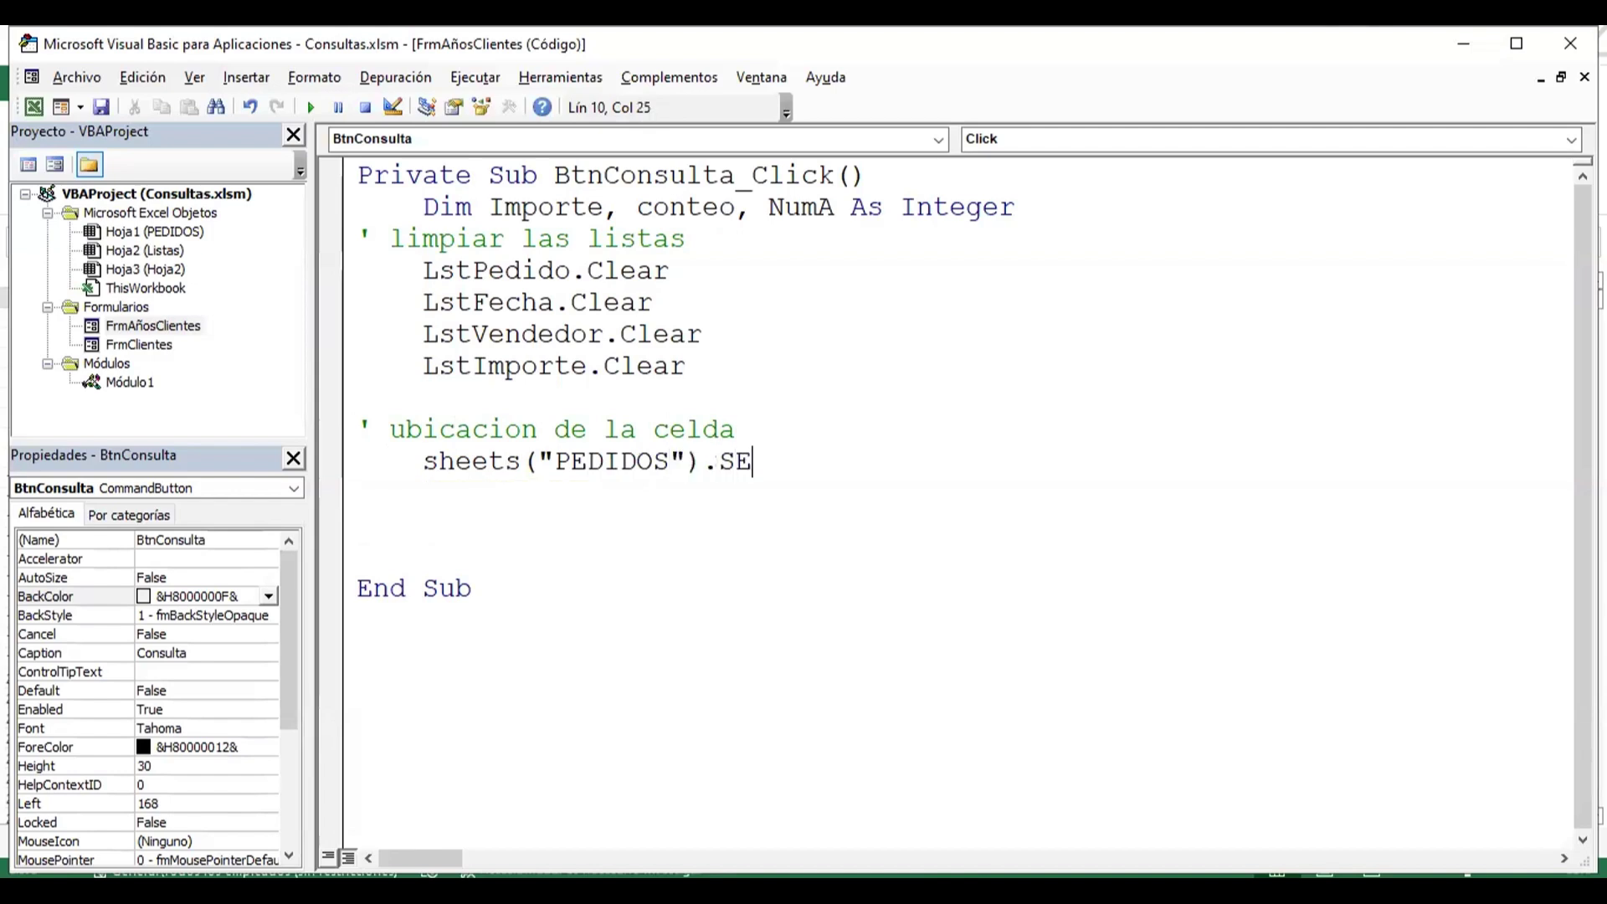
pyautogui.write('LECT')
pyautogui.press('Return')
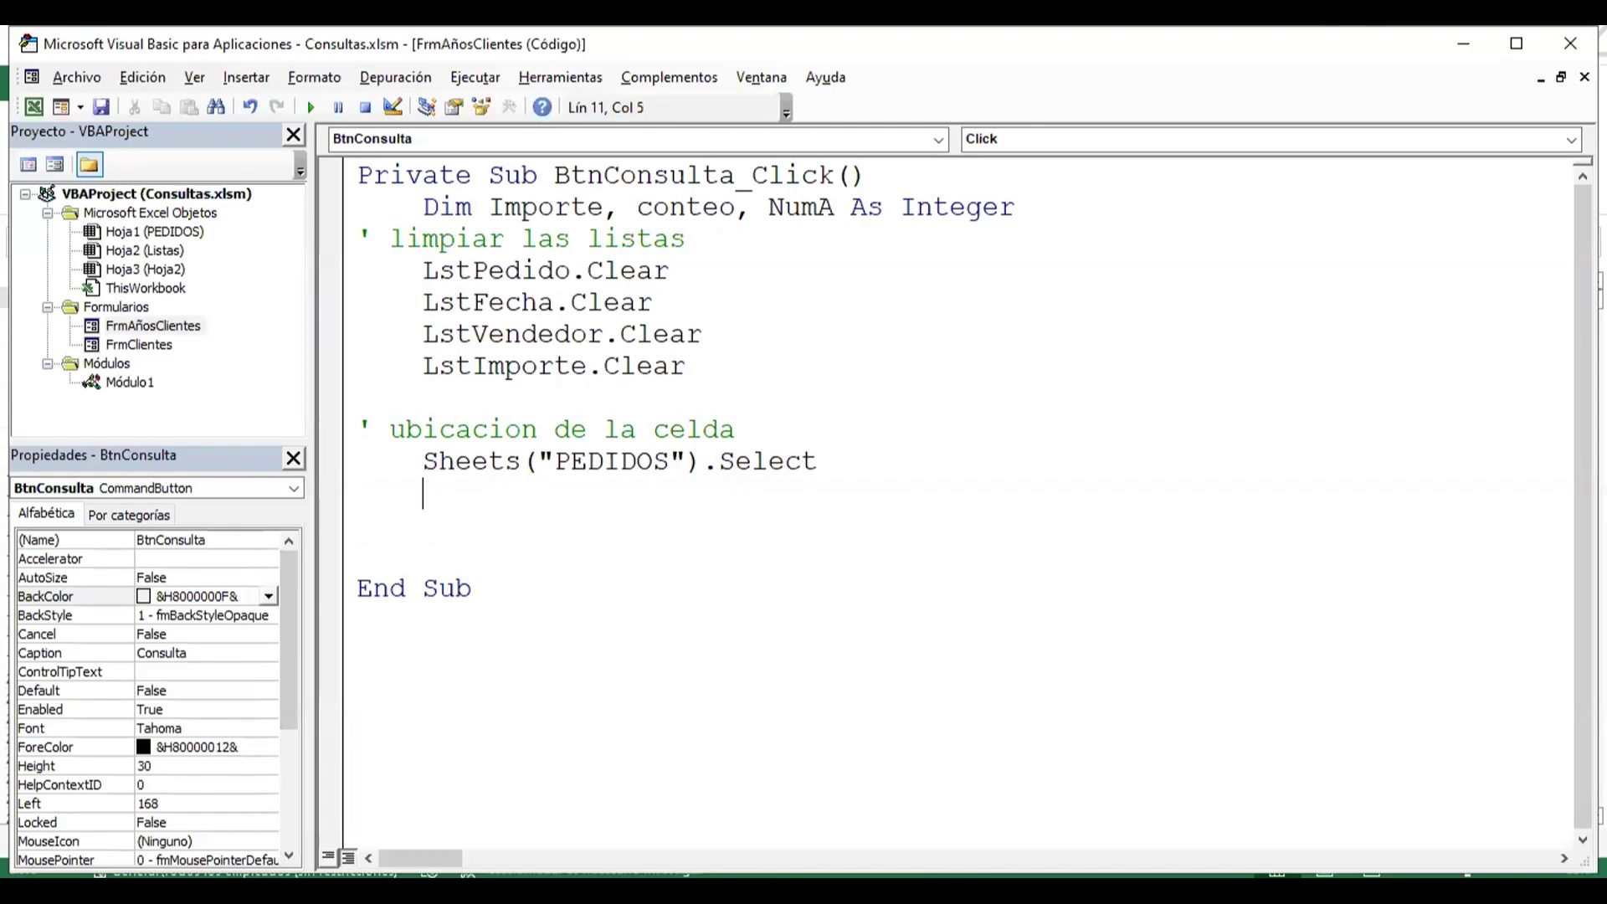
# - Check the date column and first company name in C5 in the workbook, then return to the code
pyautogui.click(41, 113)
pyautogui.click(482, 467)
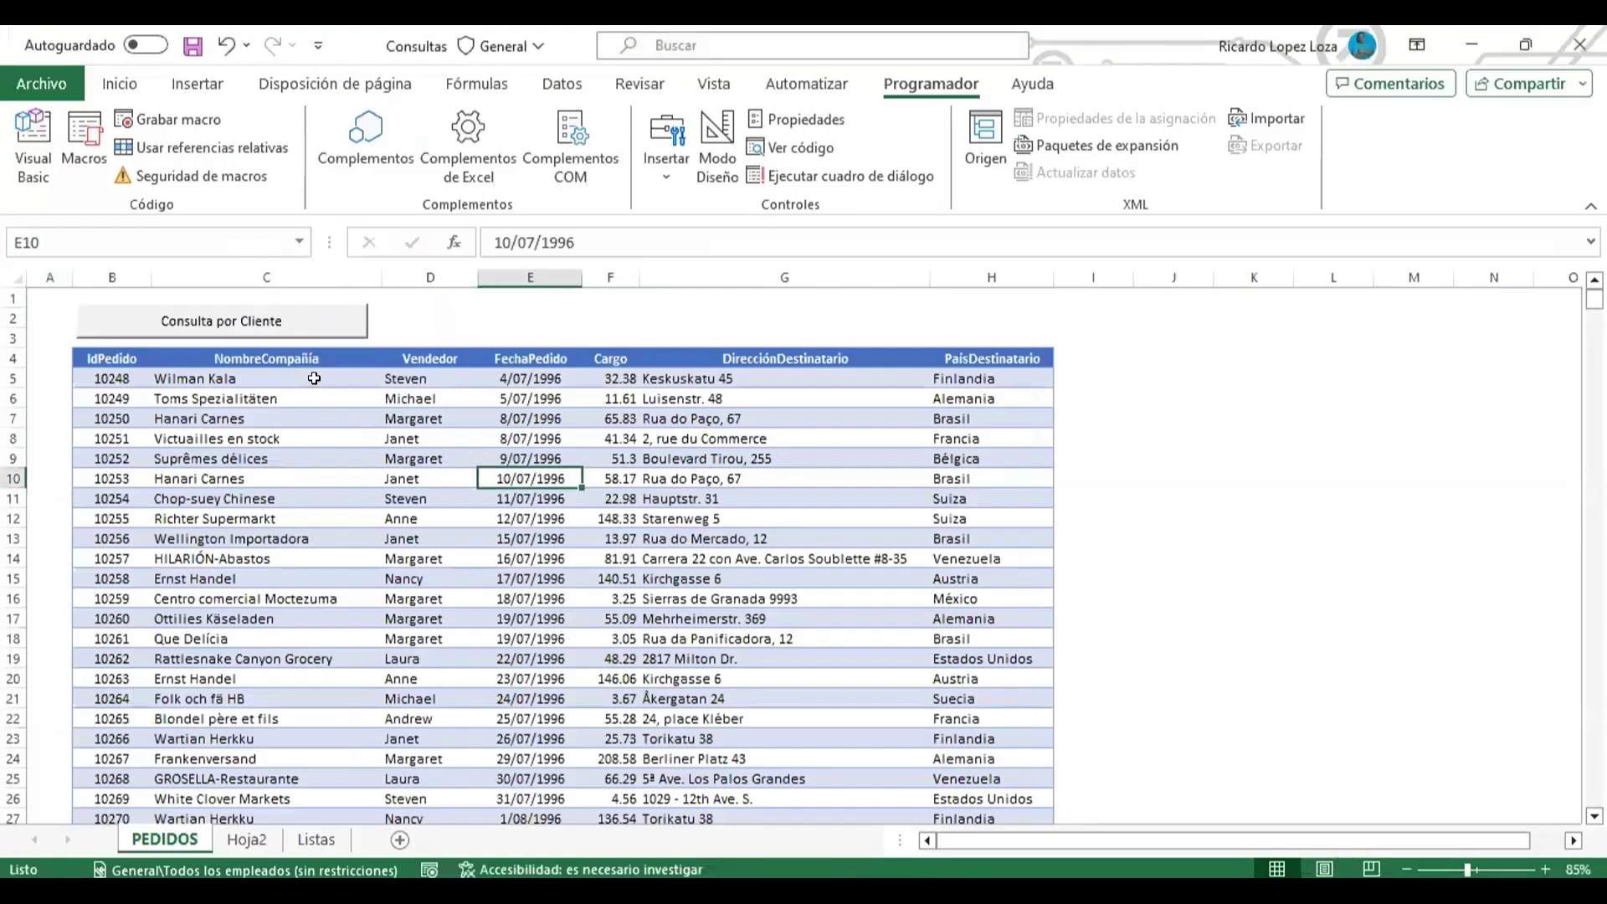
pyautogui.click(315, 385)
pyautogui.click(33, 144)
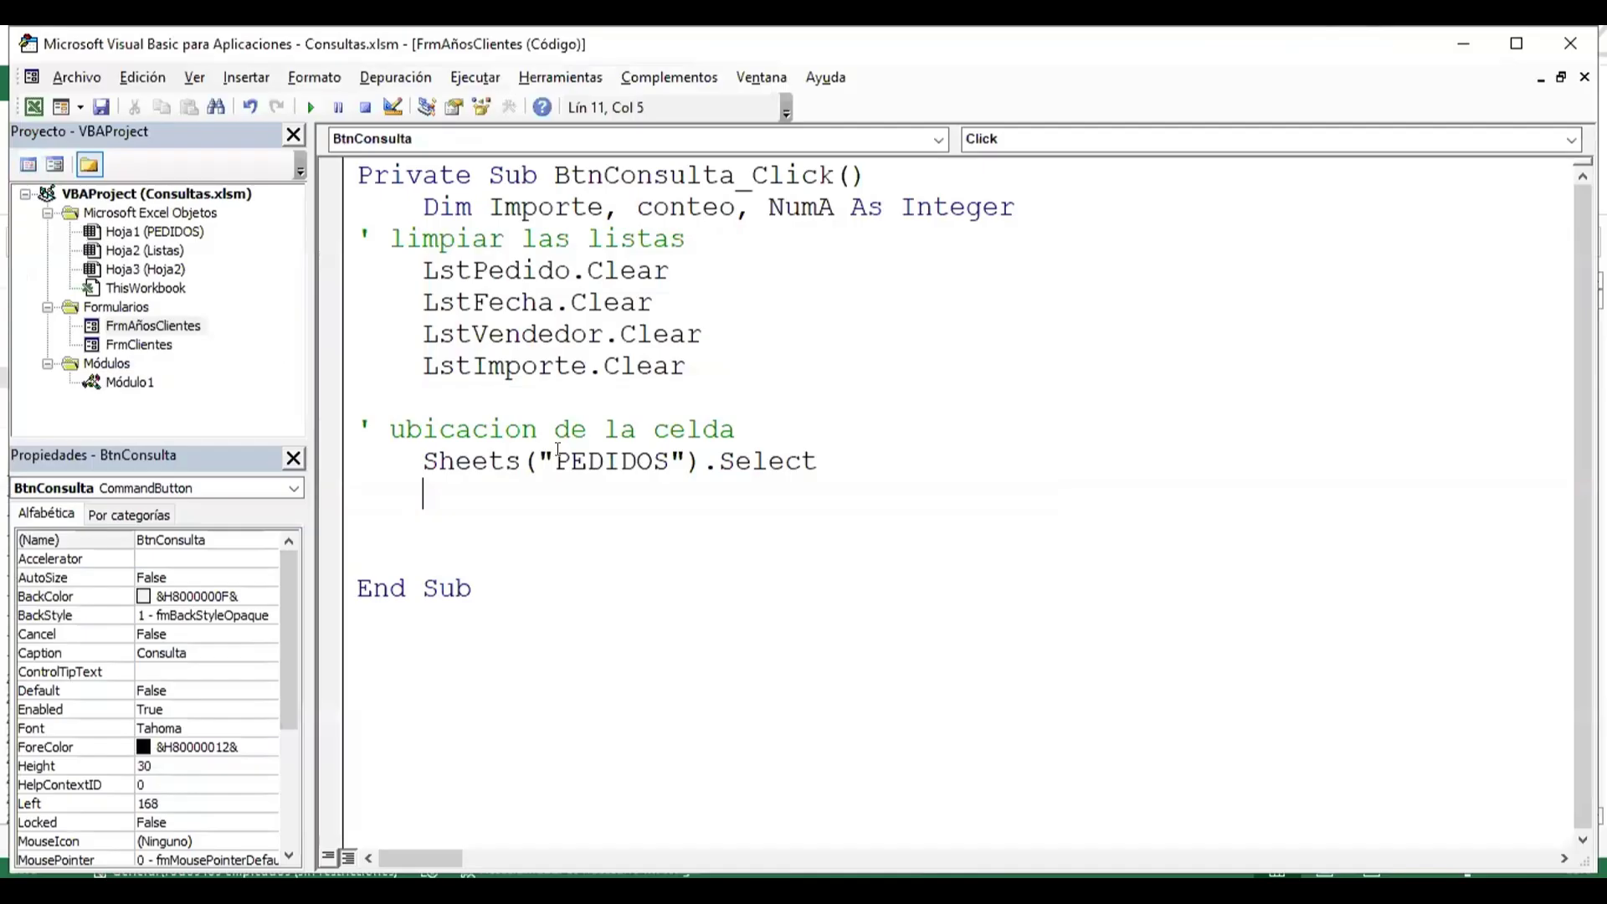
# - Add the line Range("C5").Select, leaving a blank line before End Sub
pyautogui.write('RANG')
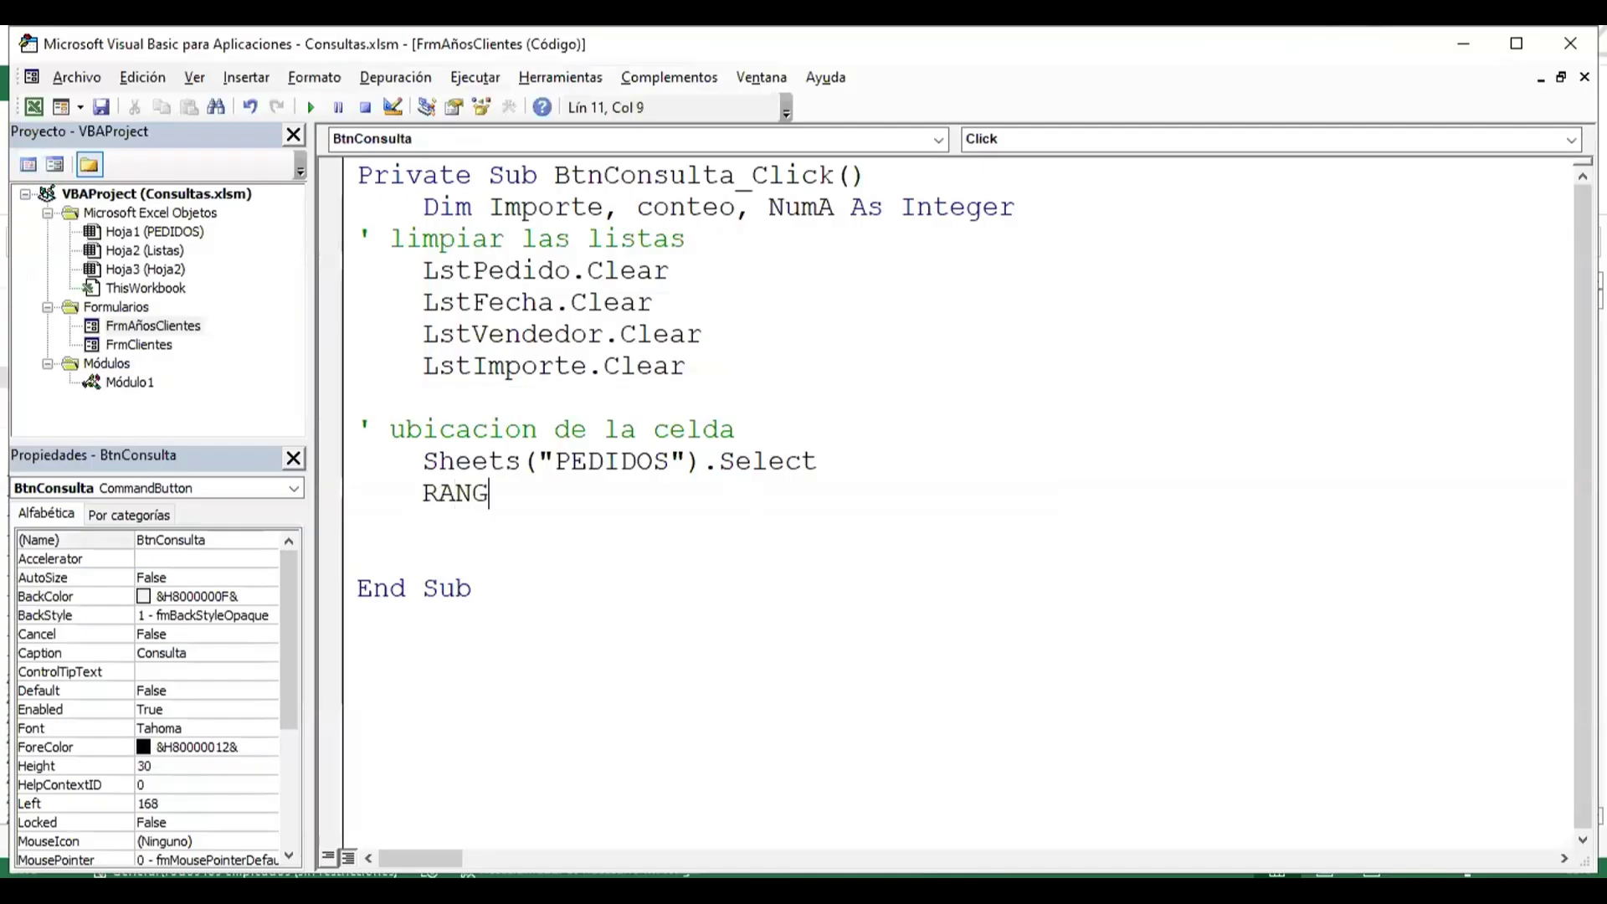
pyautogui.write('E("C')
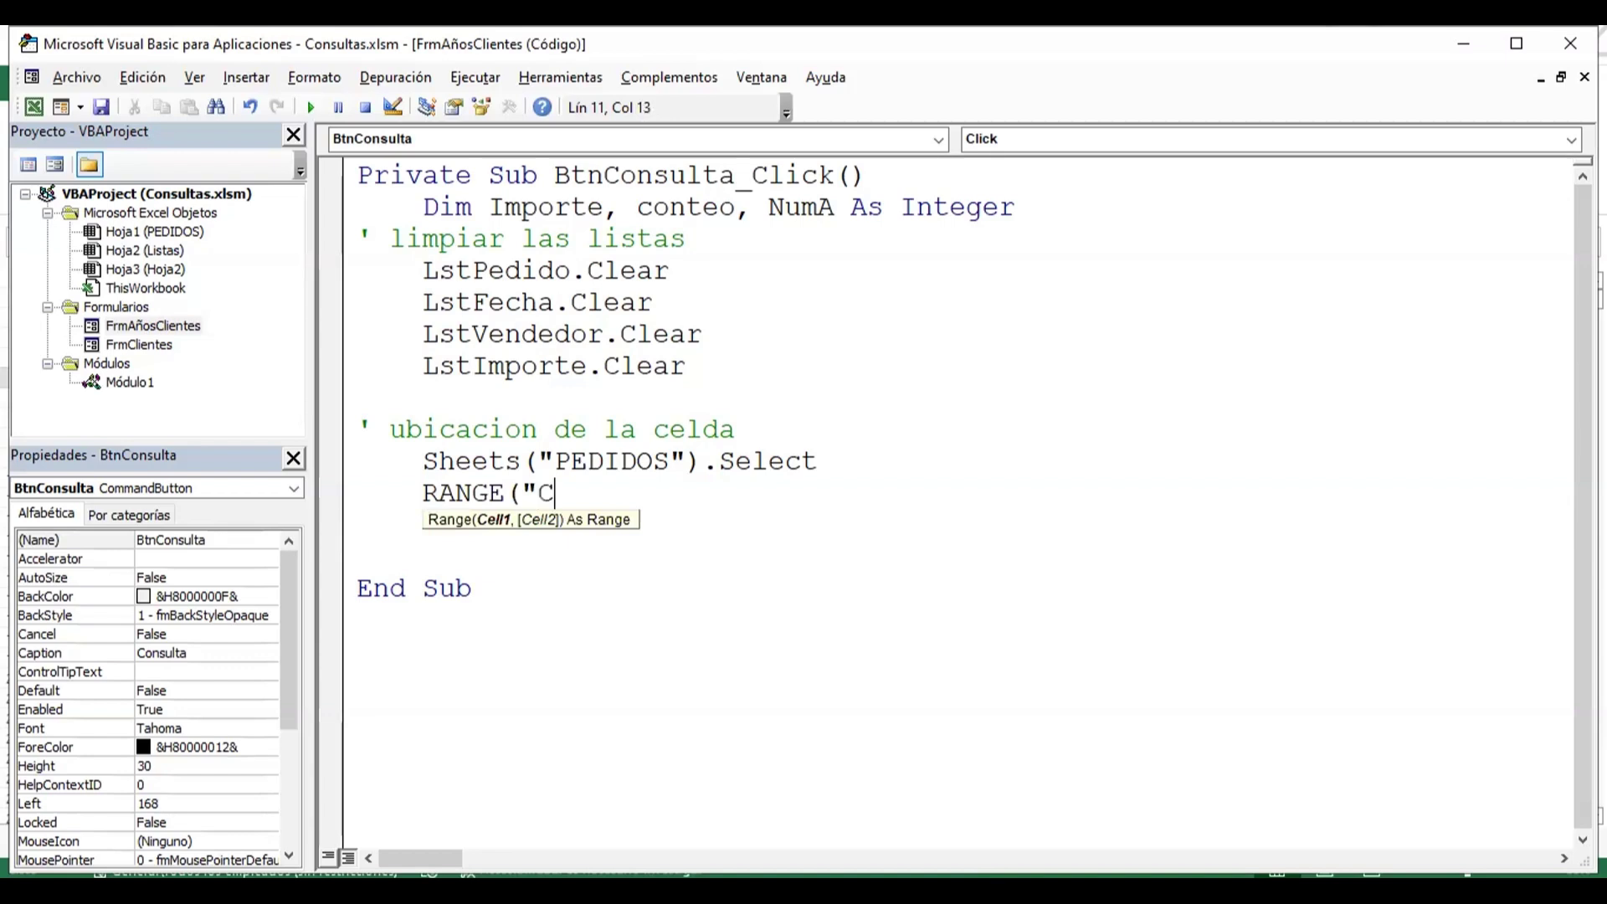
pyautogui.write('5").S')
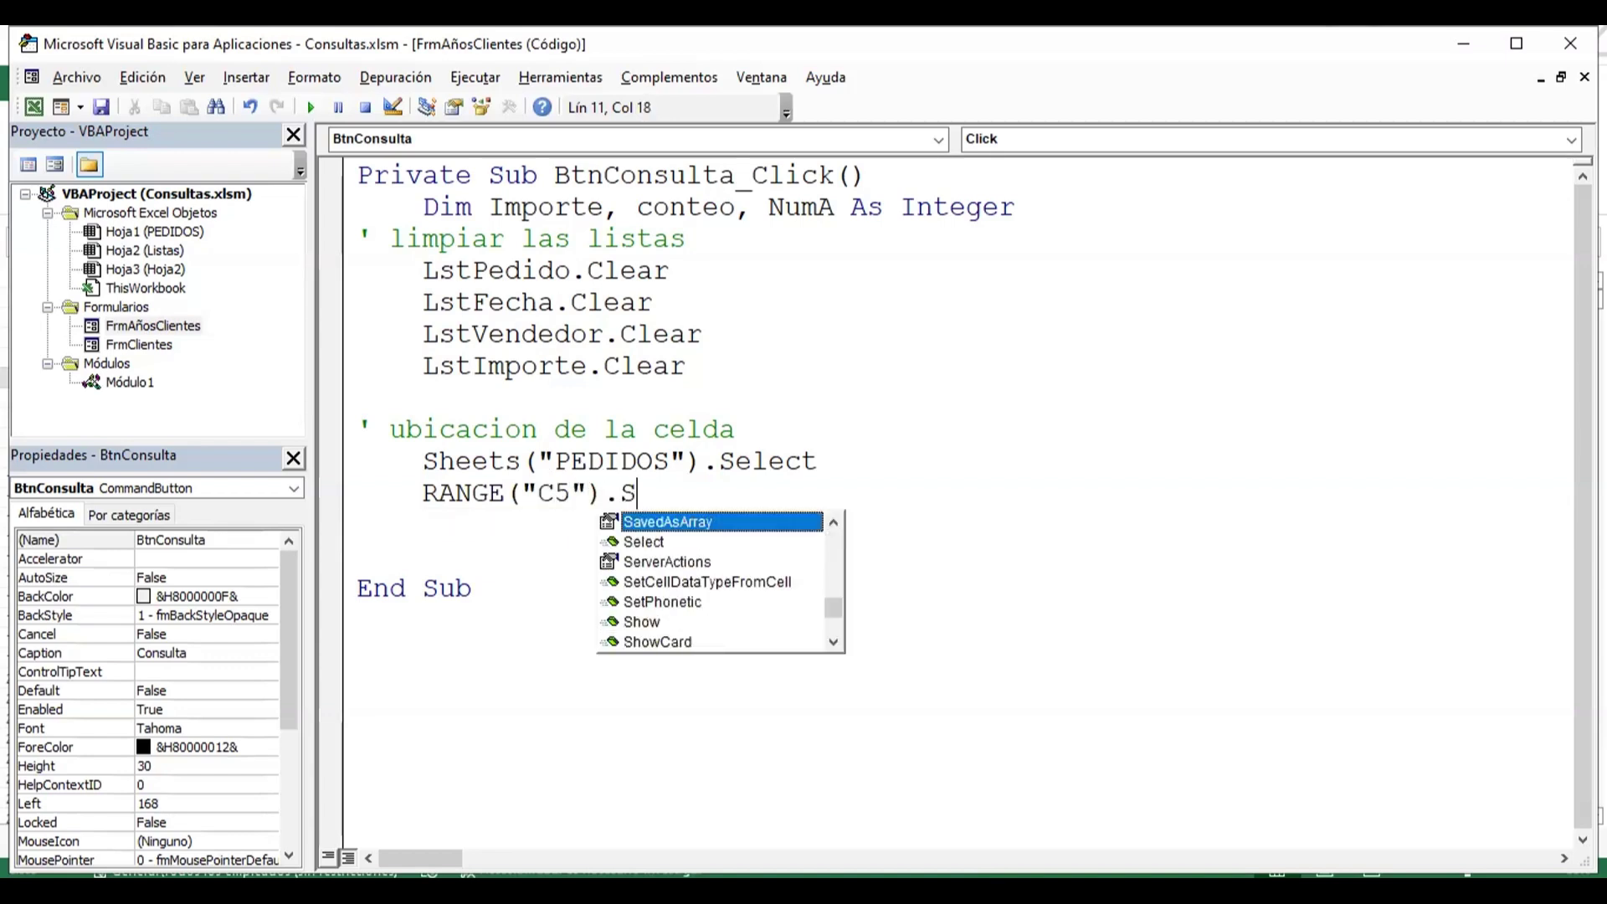
pyautogui.write('elect')
pyautogui.press('Down')
pyautogui.press('Down')
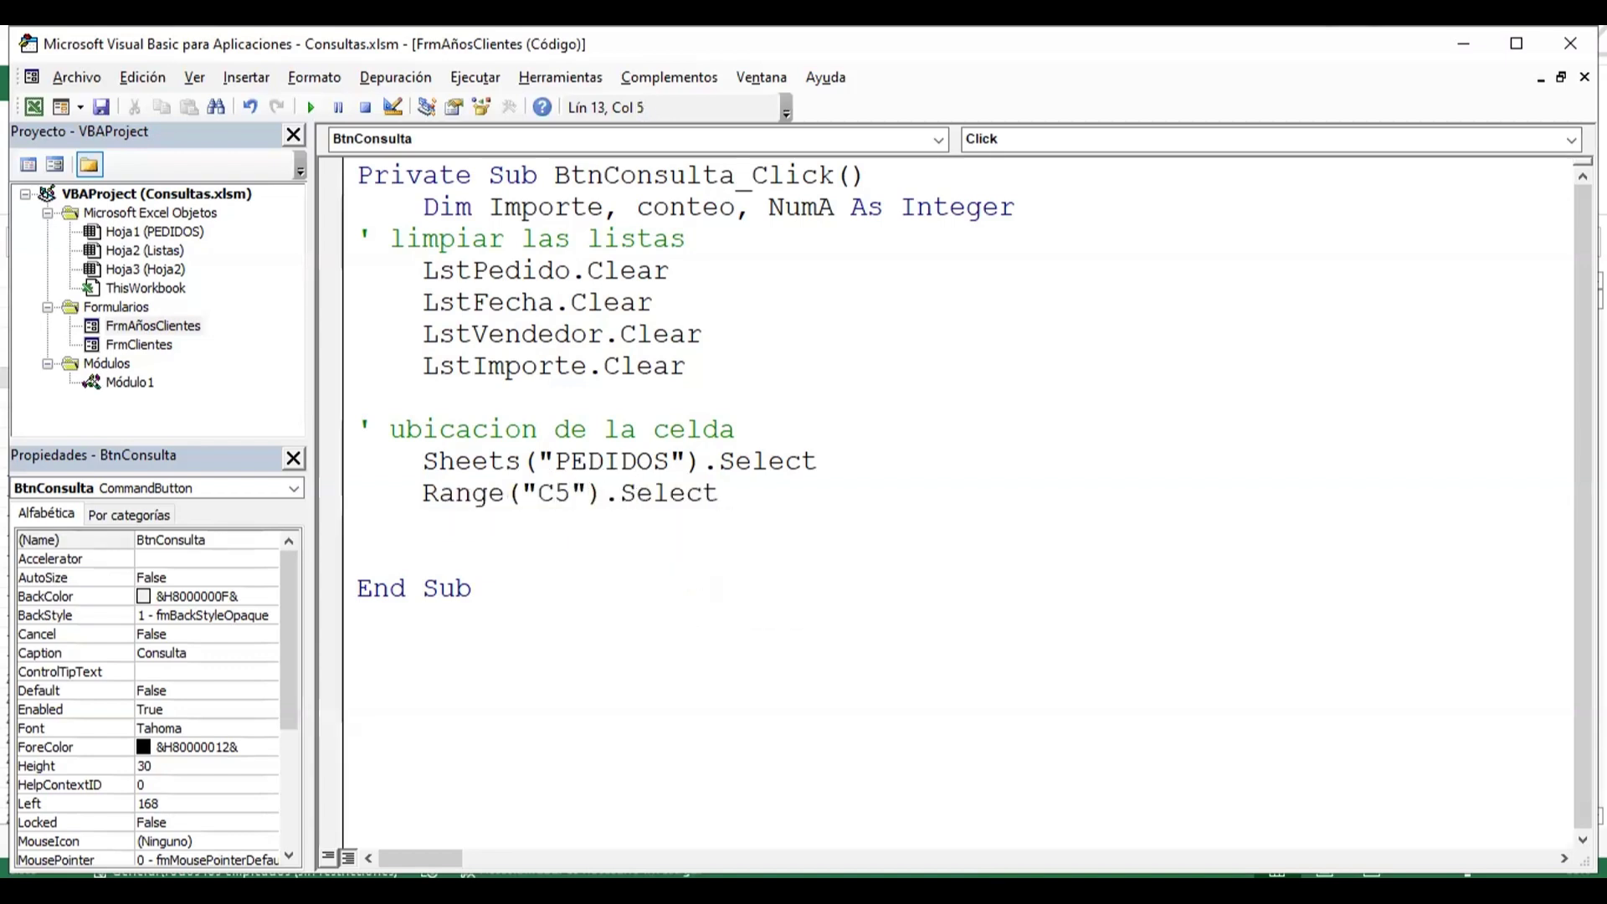
pyautogui.press('Return')
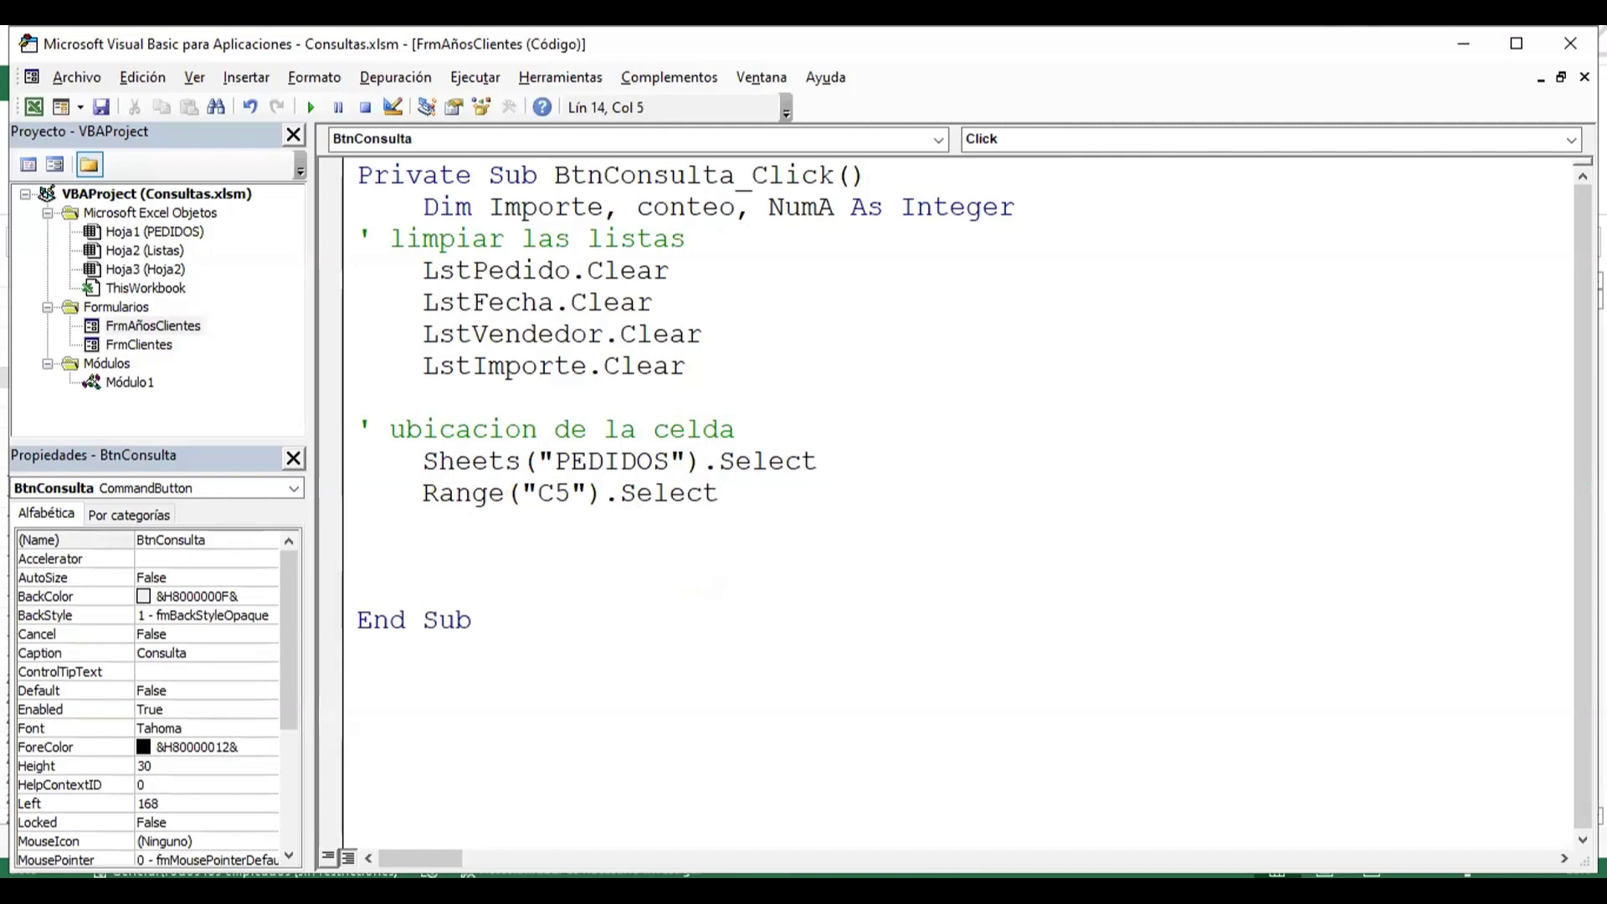
pyautogui.press('Up')
pyautogui.press('Left')
pyautogui.press('Left')
pyautogui.press('Up')
pyautogui.press('Left')
pyautogui.press('Left')
# - Add the comment ' Valor inicial de conteo y importe below it
pyautogui.write("' ")
pyautogui.write('VALOR')
pyautogui.write(' INICIAL ')
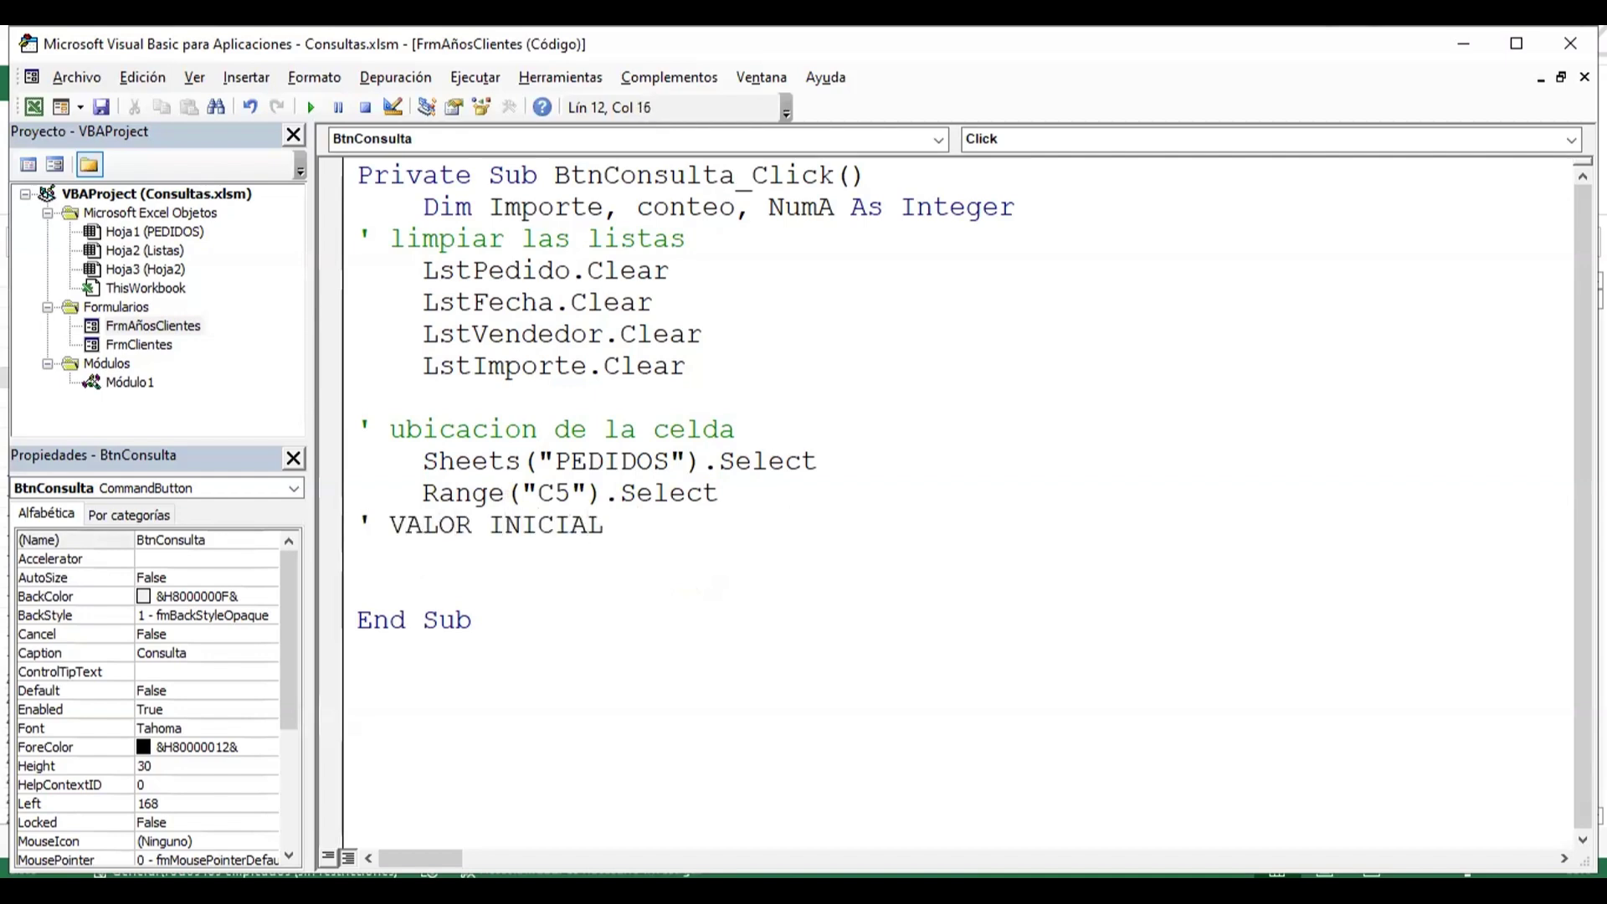
pyautogui.write('D')
pyautogui.press('BackSpace')
pyautogui.write('D')
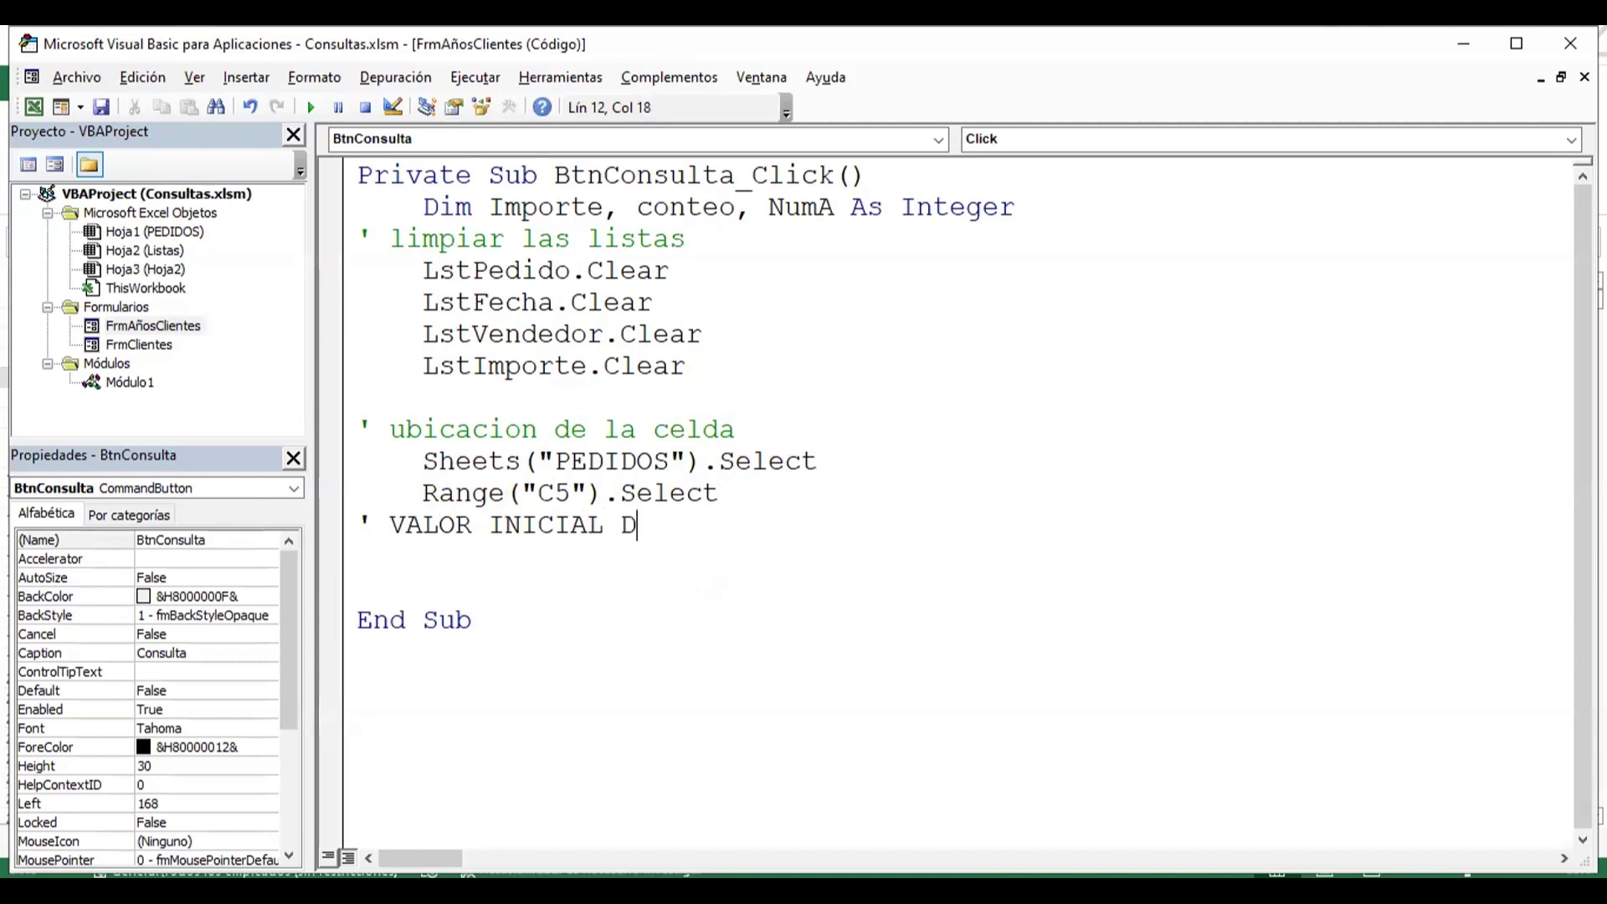
pyautogui.write('E')
pyautogui.press('BackSpace')
pyautogui.press('BackSpace')
pyautogui.press('BackSpace')
pyautogui.press('BackSpace')
pyautogui.press('BackSpace')
pyautogui.press('BackSpace')
pyautogui.press('BackSpace')
pyautogui.press('BackSpace')
pyautogui.press('BackSpace')
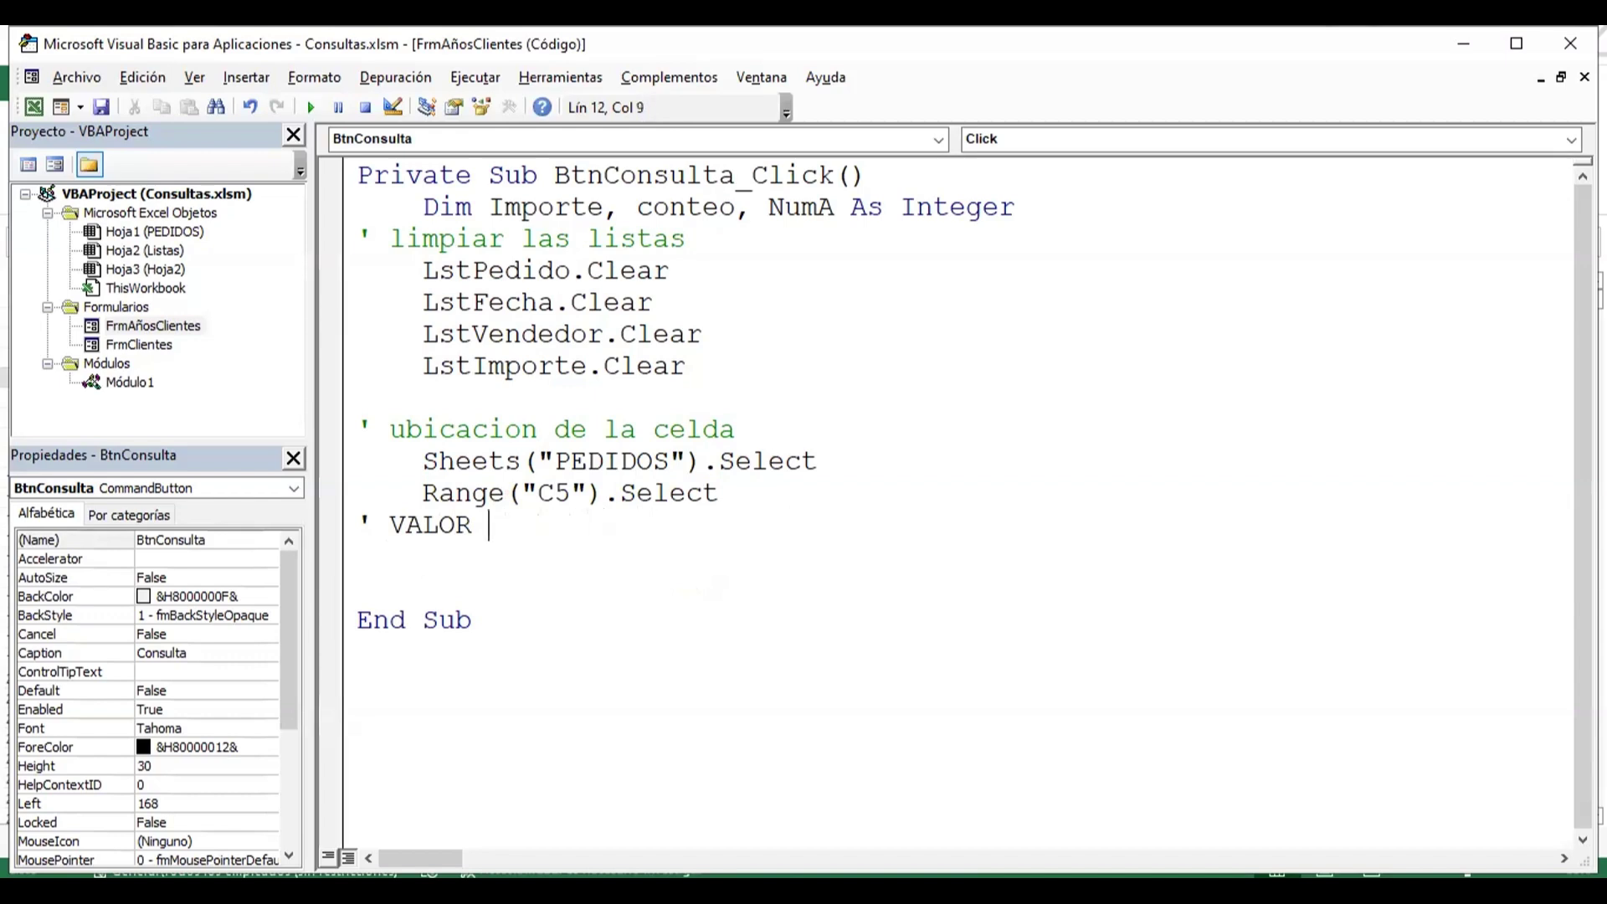
pyautogui.press('BackSpace')
pyautogui.press('BackSpace')
pyautogui.press('BackSpace')
pyautogui.press('BackSpace')
pyautogui.press('BackSpace')
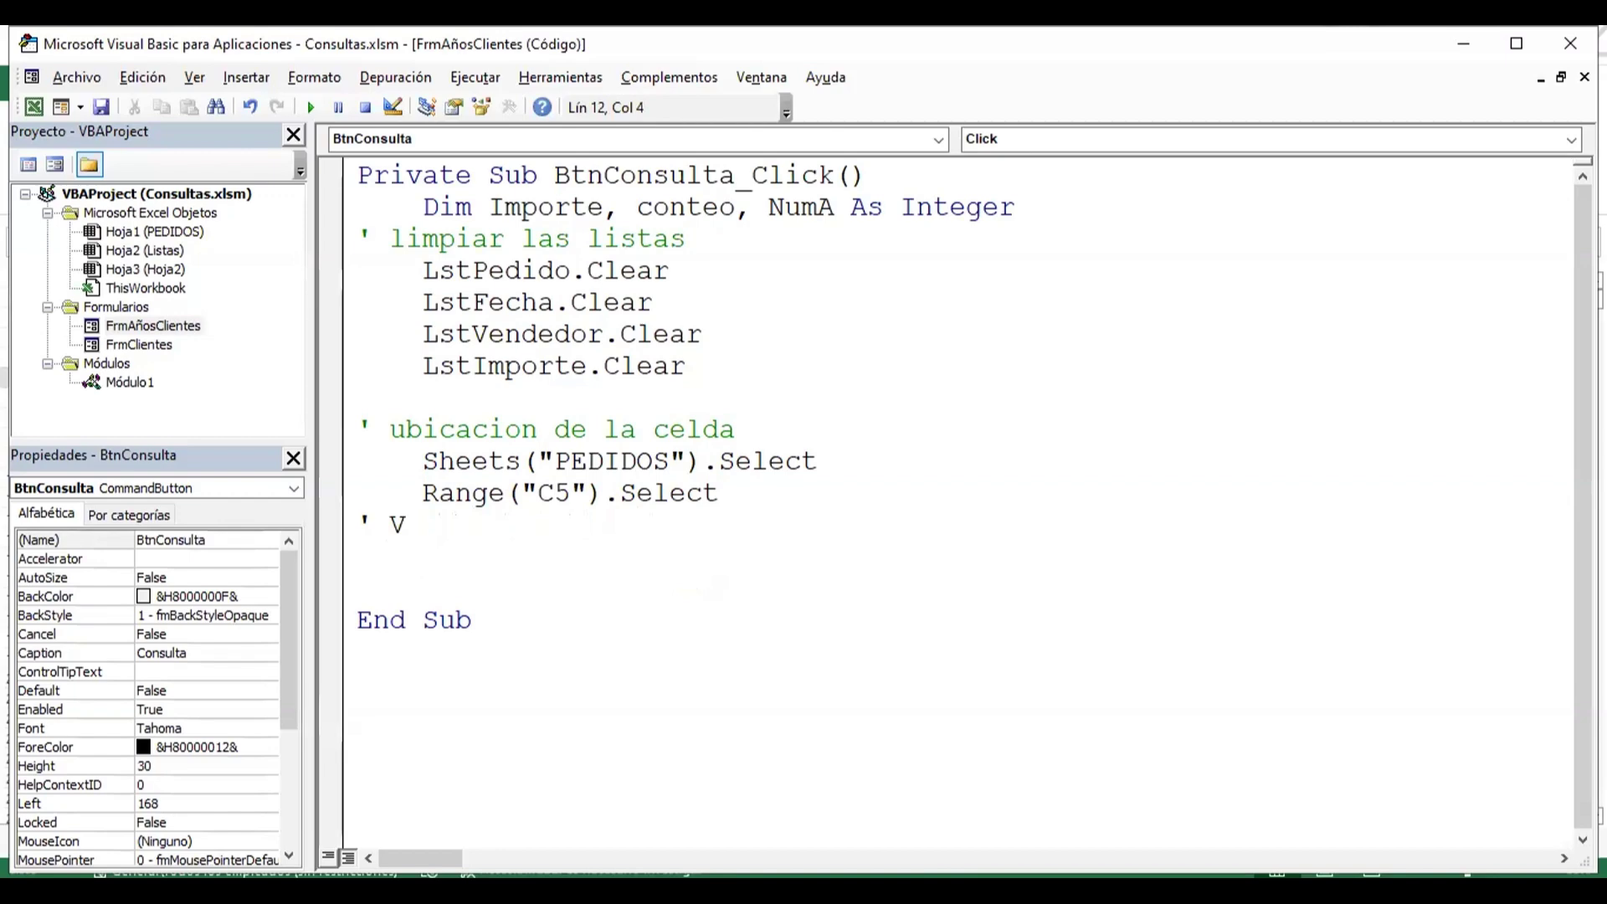
pyautogui.write('alor inicial')
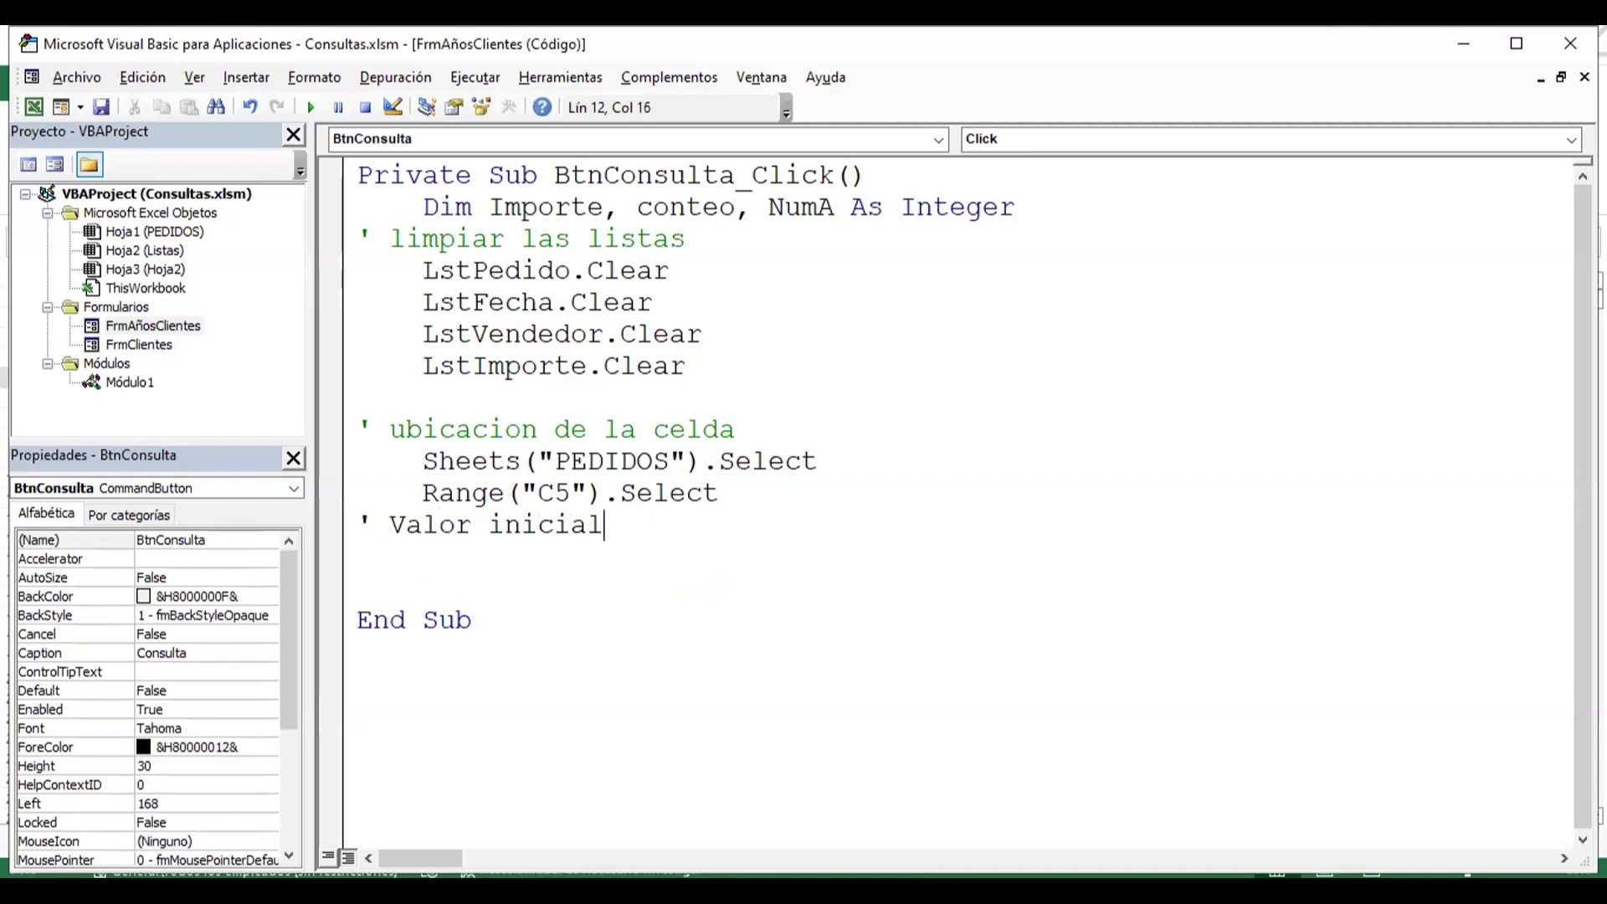
pyautogui.write(' de conta')
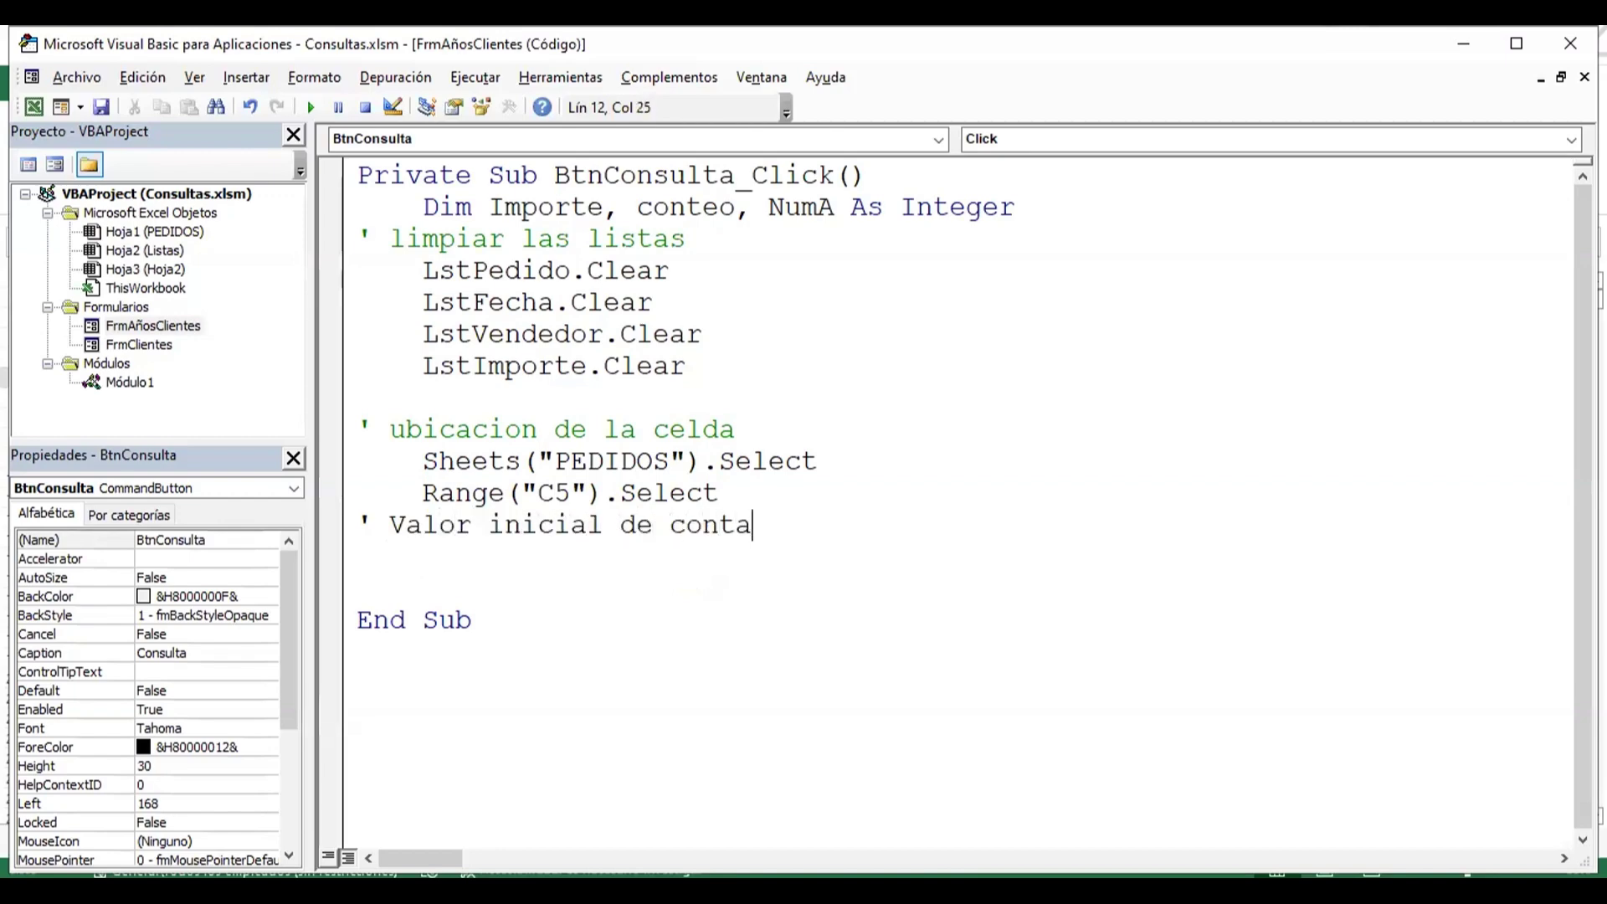
pyautogui.press('BackSpace')
pyautogui.press('BackSpace')
pyautogui.press('BackSpace')
pyautogui.write('nte')
pyautogui.write('o y')
pyautogui.write(' importe')
pyautogui.press('Return')
# - Initialize the counters with Importe = 0 and conteo = 0 on separate lines
pyautogui.press('Tab')
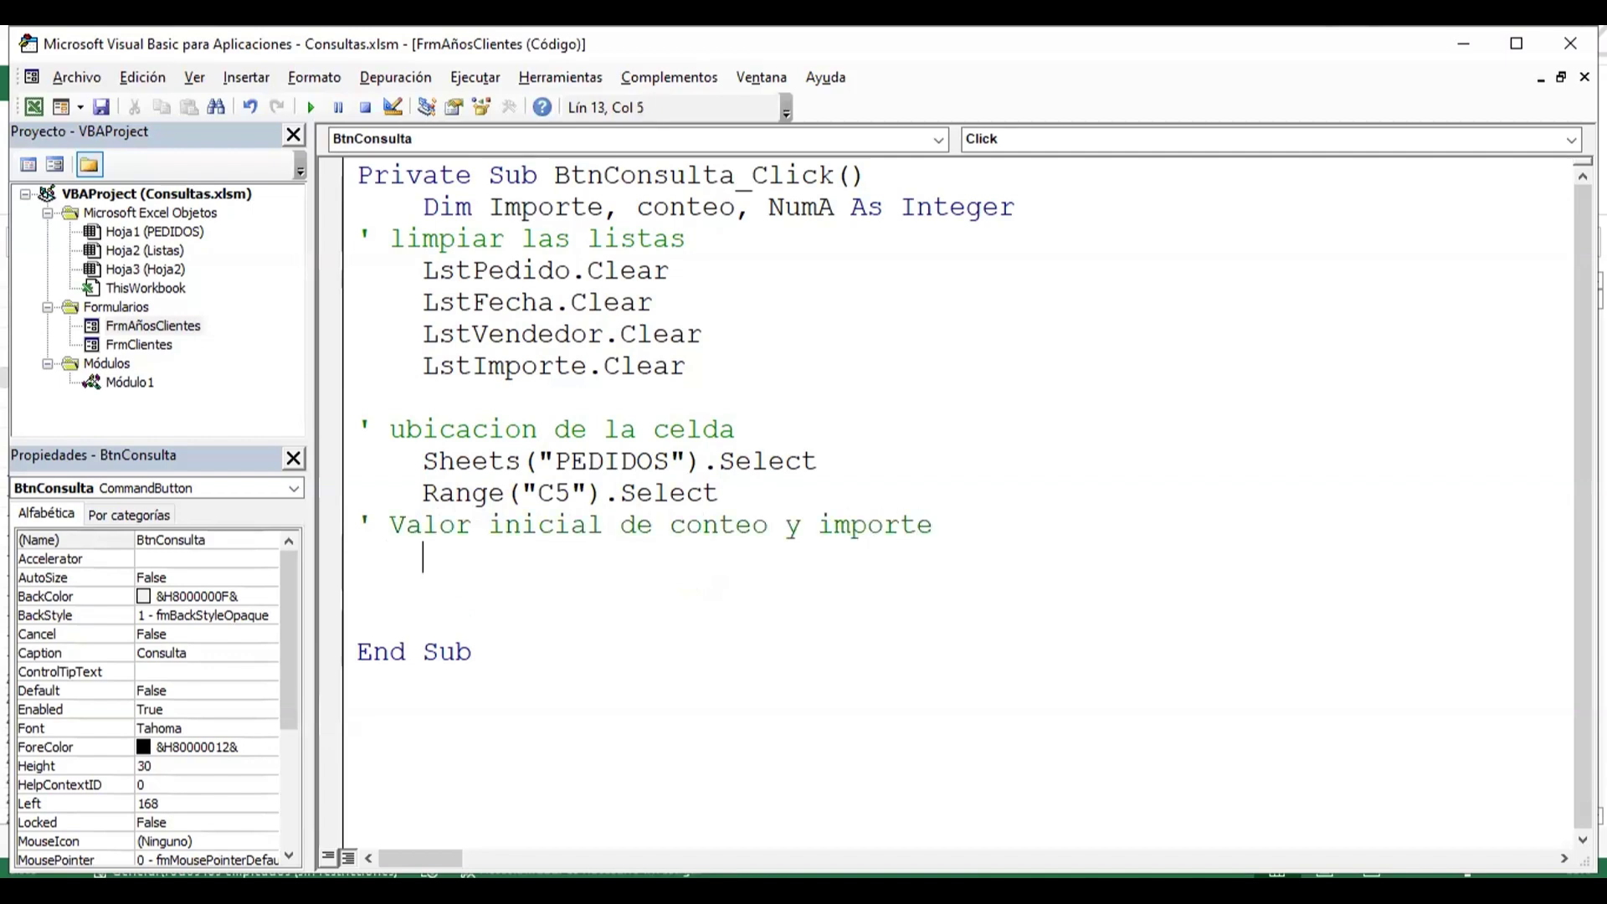
pyautogui.write('c')
pyautogui.press('BackSpace')
pyautogui.write('im')
pyautogui.write('porte = ')
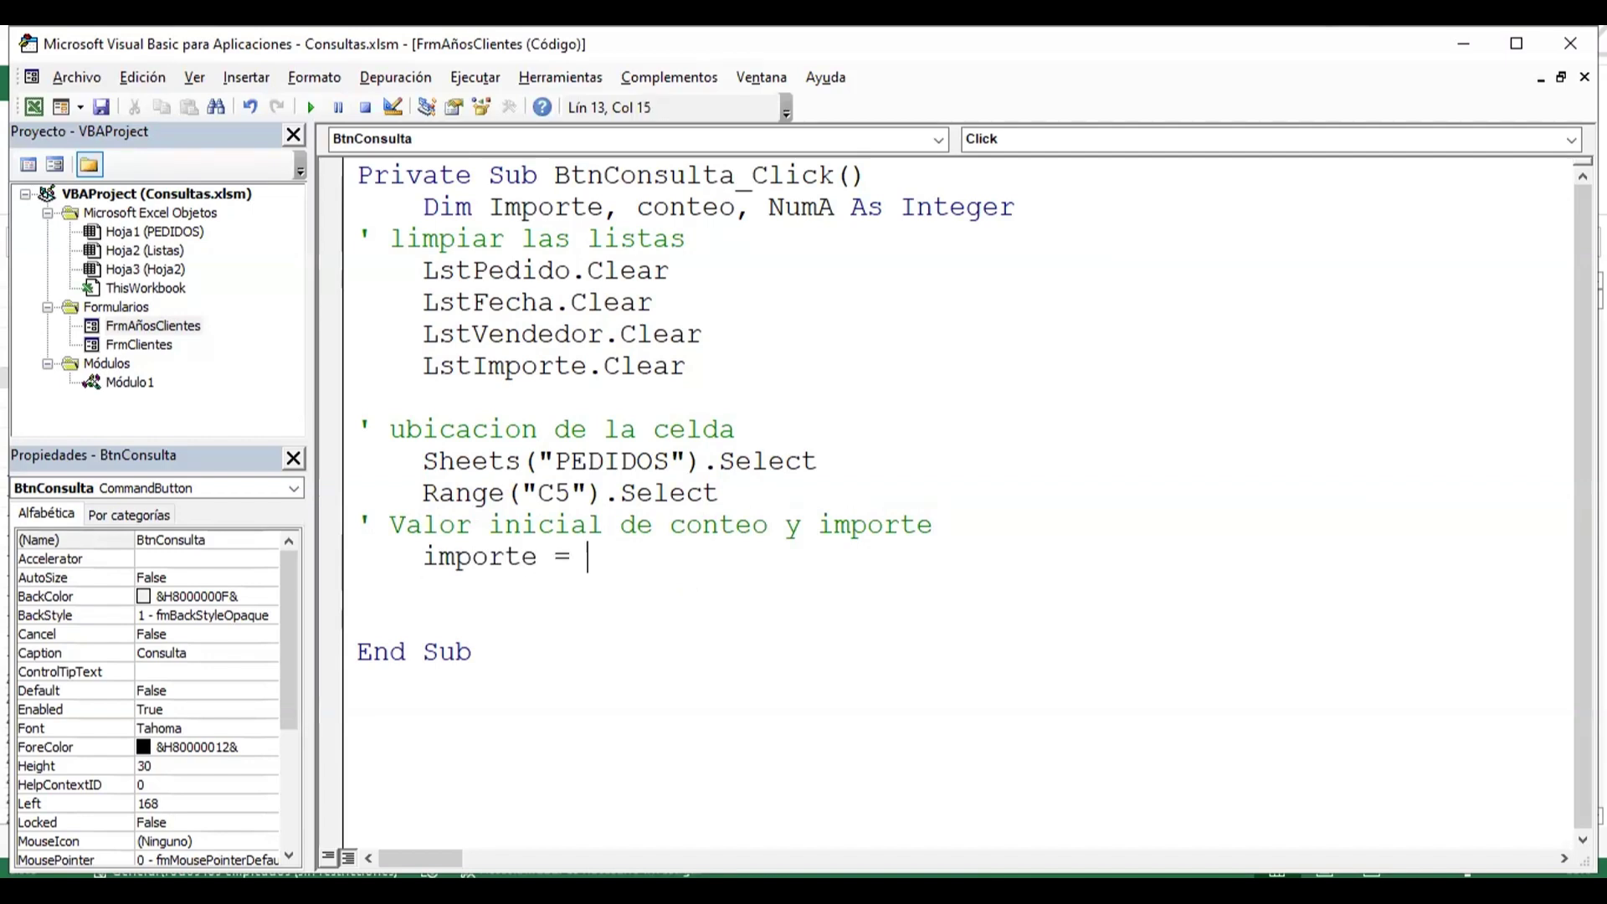
pyautogui.write('0')
pyautogui.press('Return')
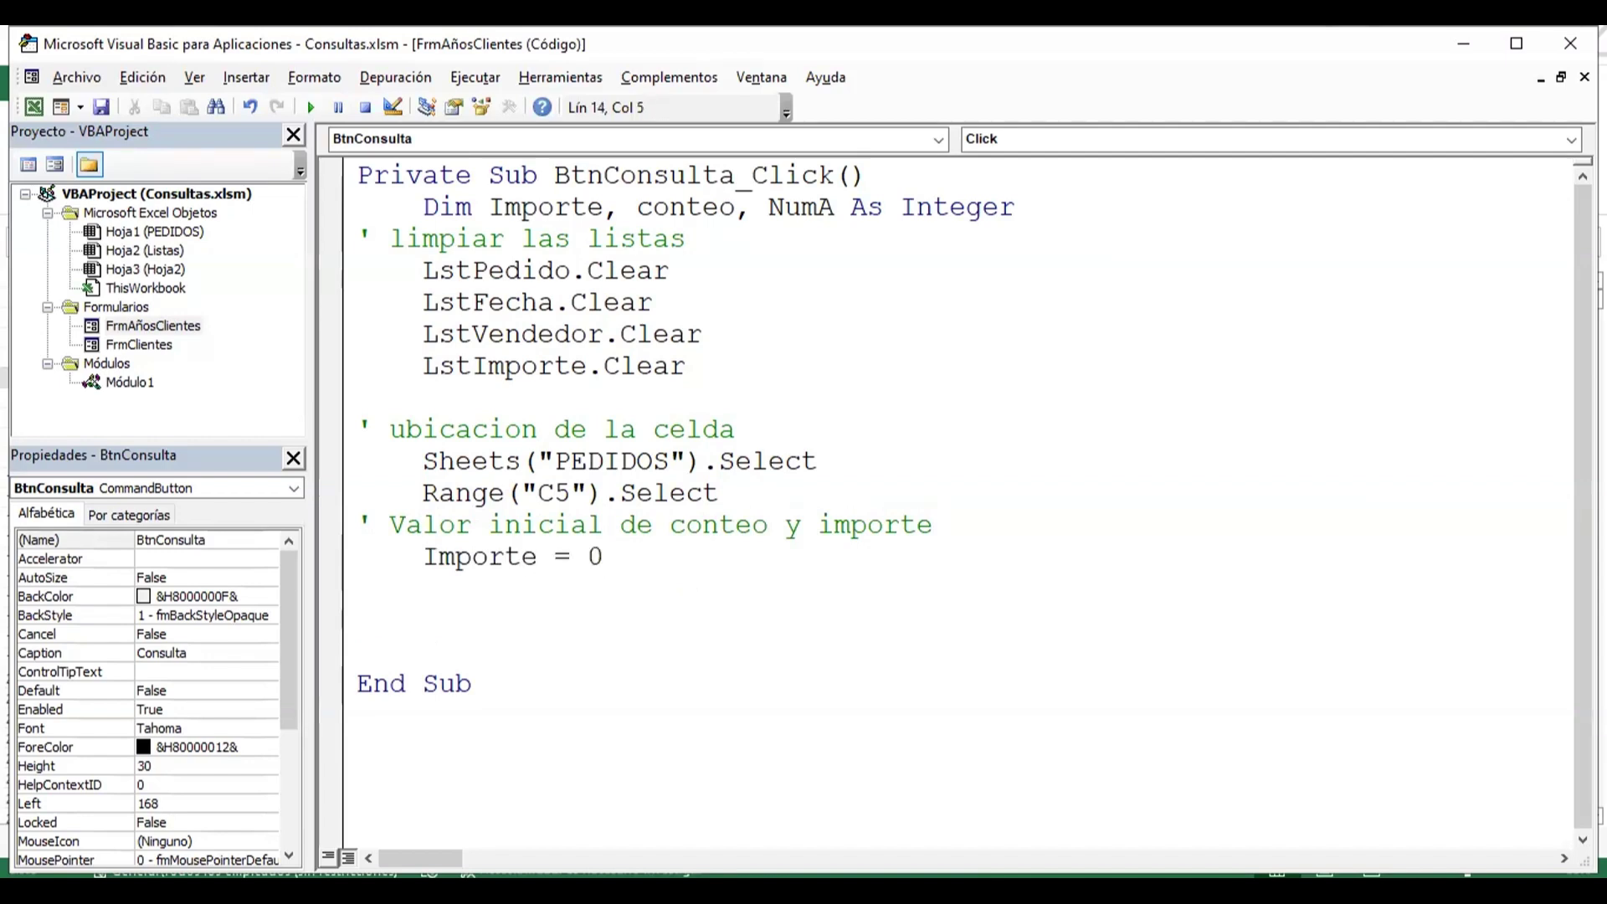
pyautogui.write('conteo ')
pyautogui.write('= o')
pyautogui.press('Down')
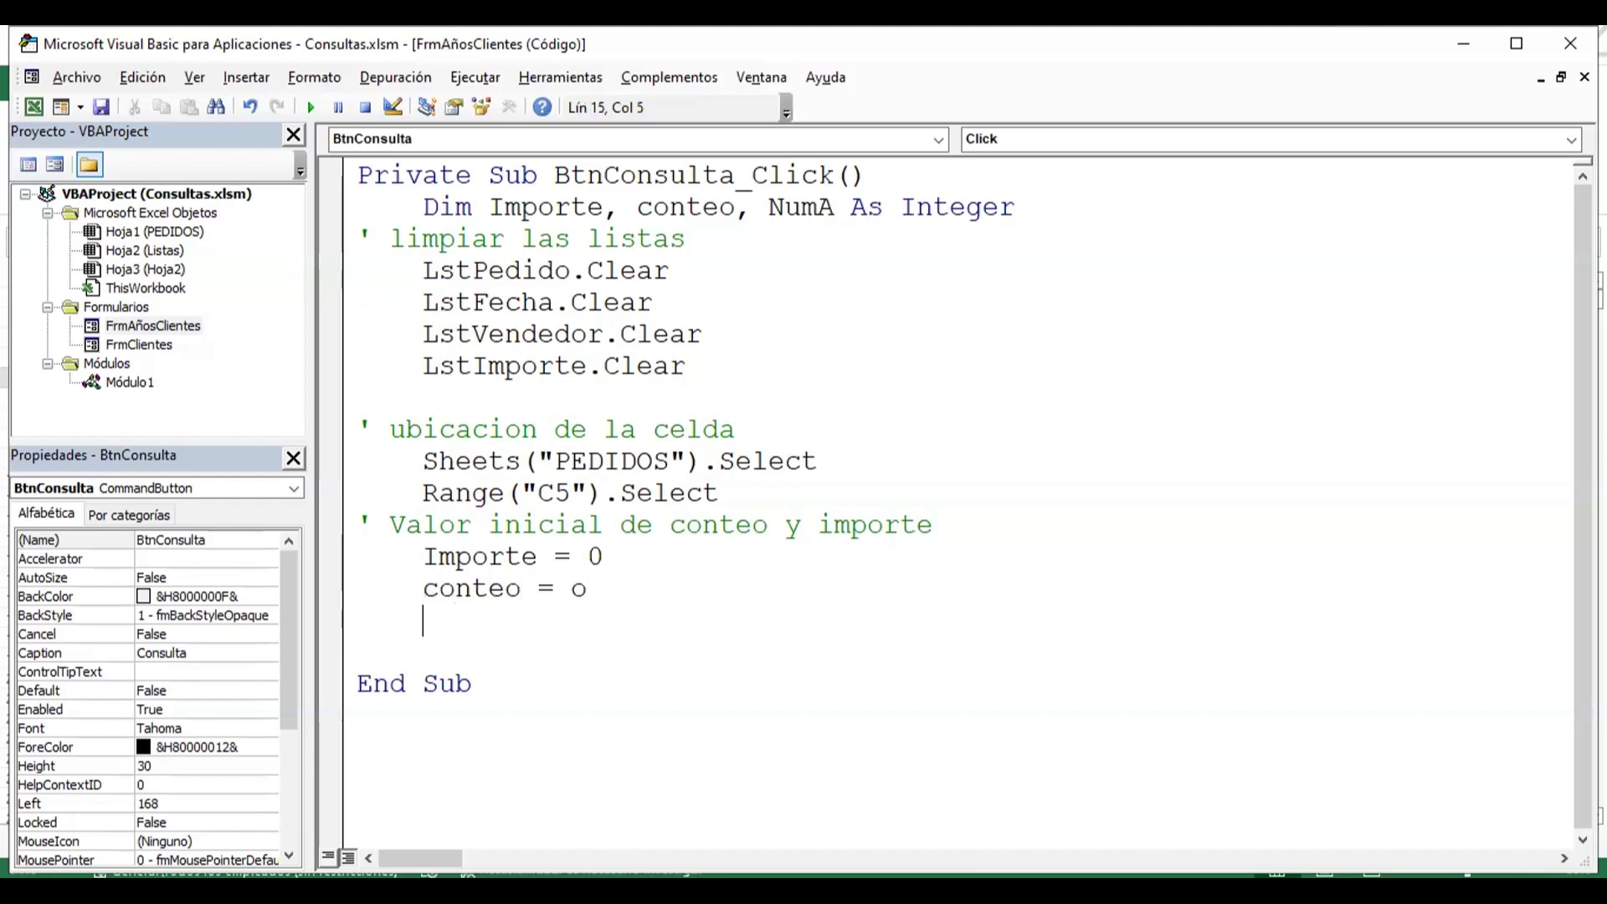
pyautogui.press('Up')
pyautogui.press('BackSpace')
pyautogui.write('o')
pyautogui.press('BackSpace')
pyautogui.write('0')
pyautogui.press('Return')
# - Switch to the Excel workbook and look over the order table around H5 and I5
pyautogui.click(34, 107)
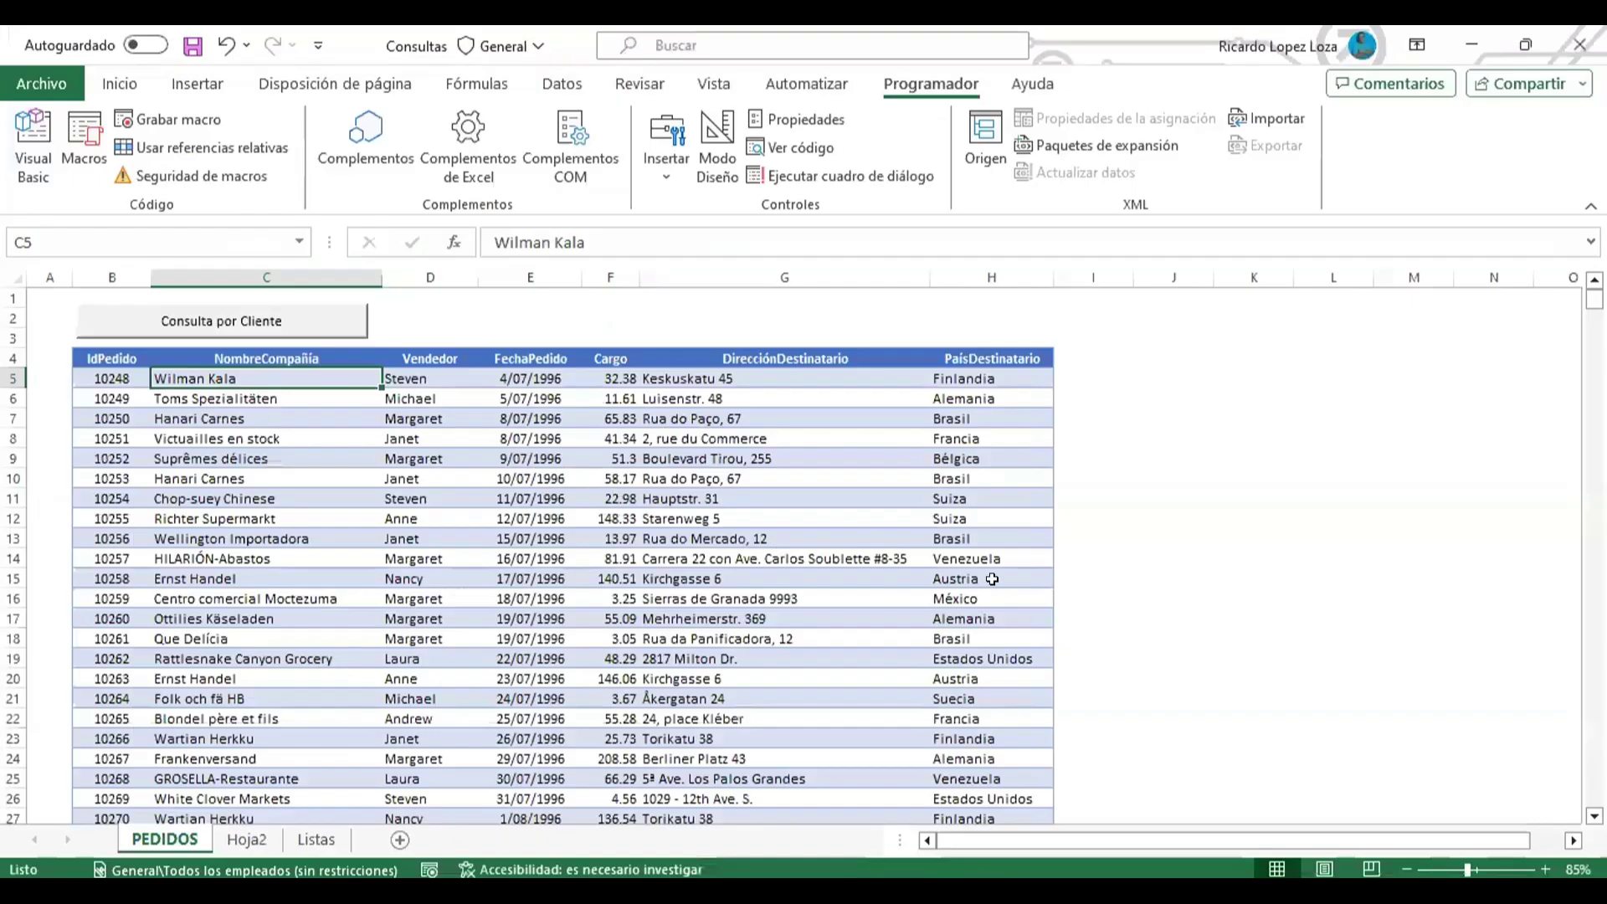
pyautogui.click(1173, 517)
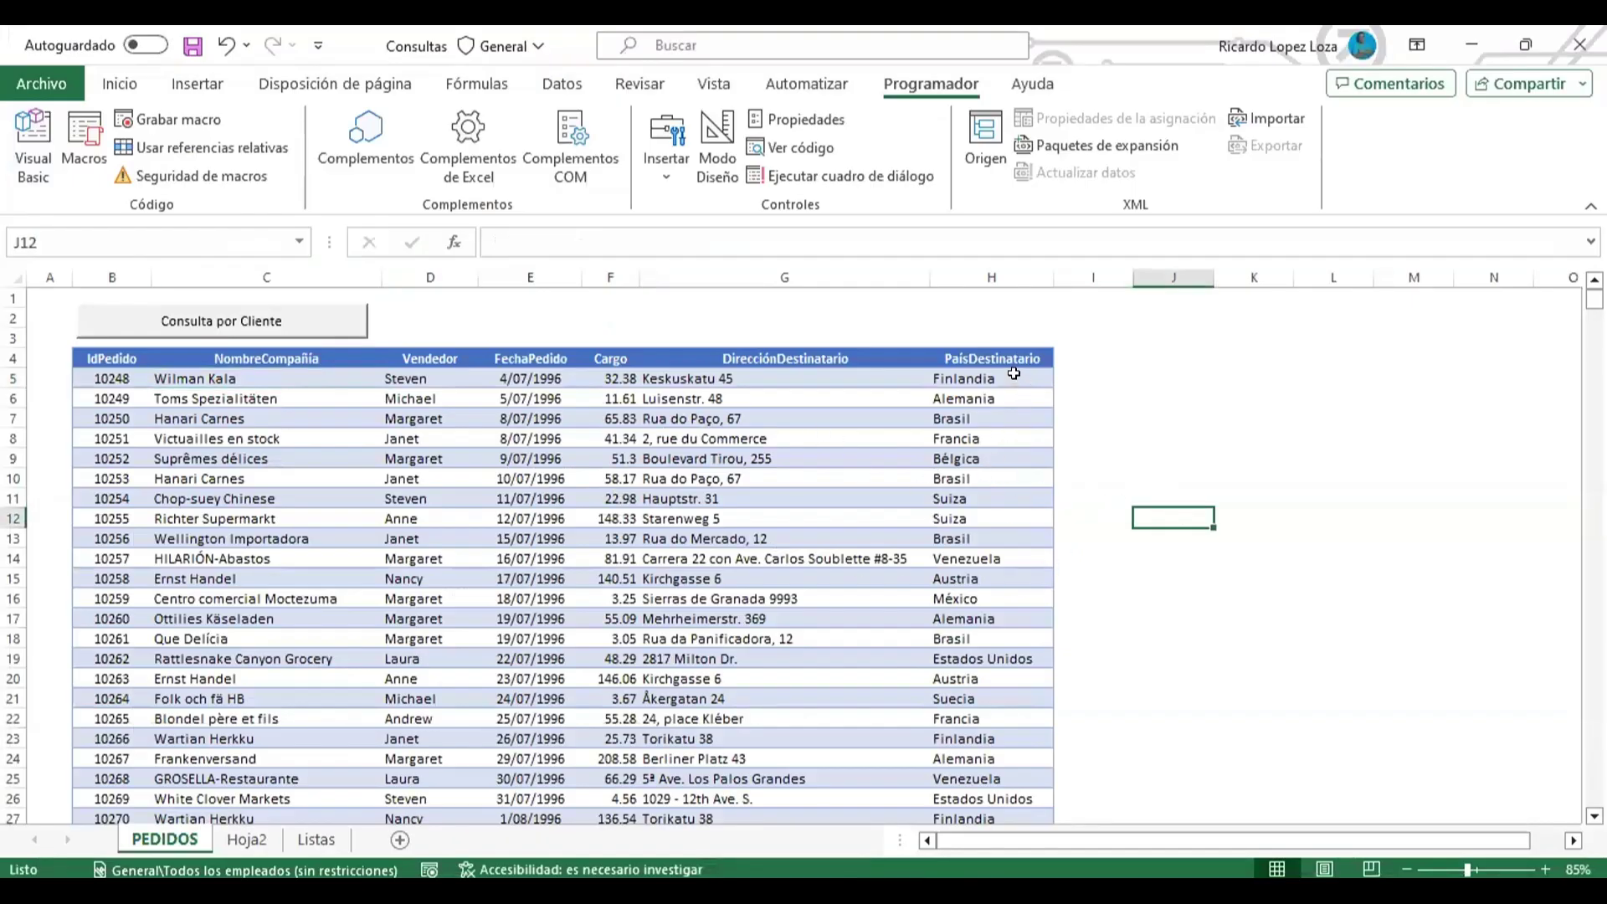
pyautogui.click(1014, 374)
pyautogui.click(1101, 377)
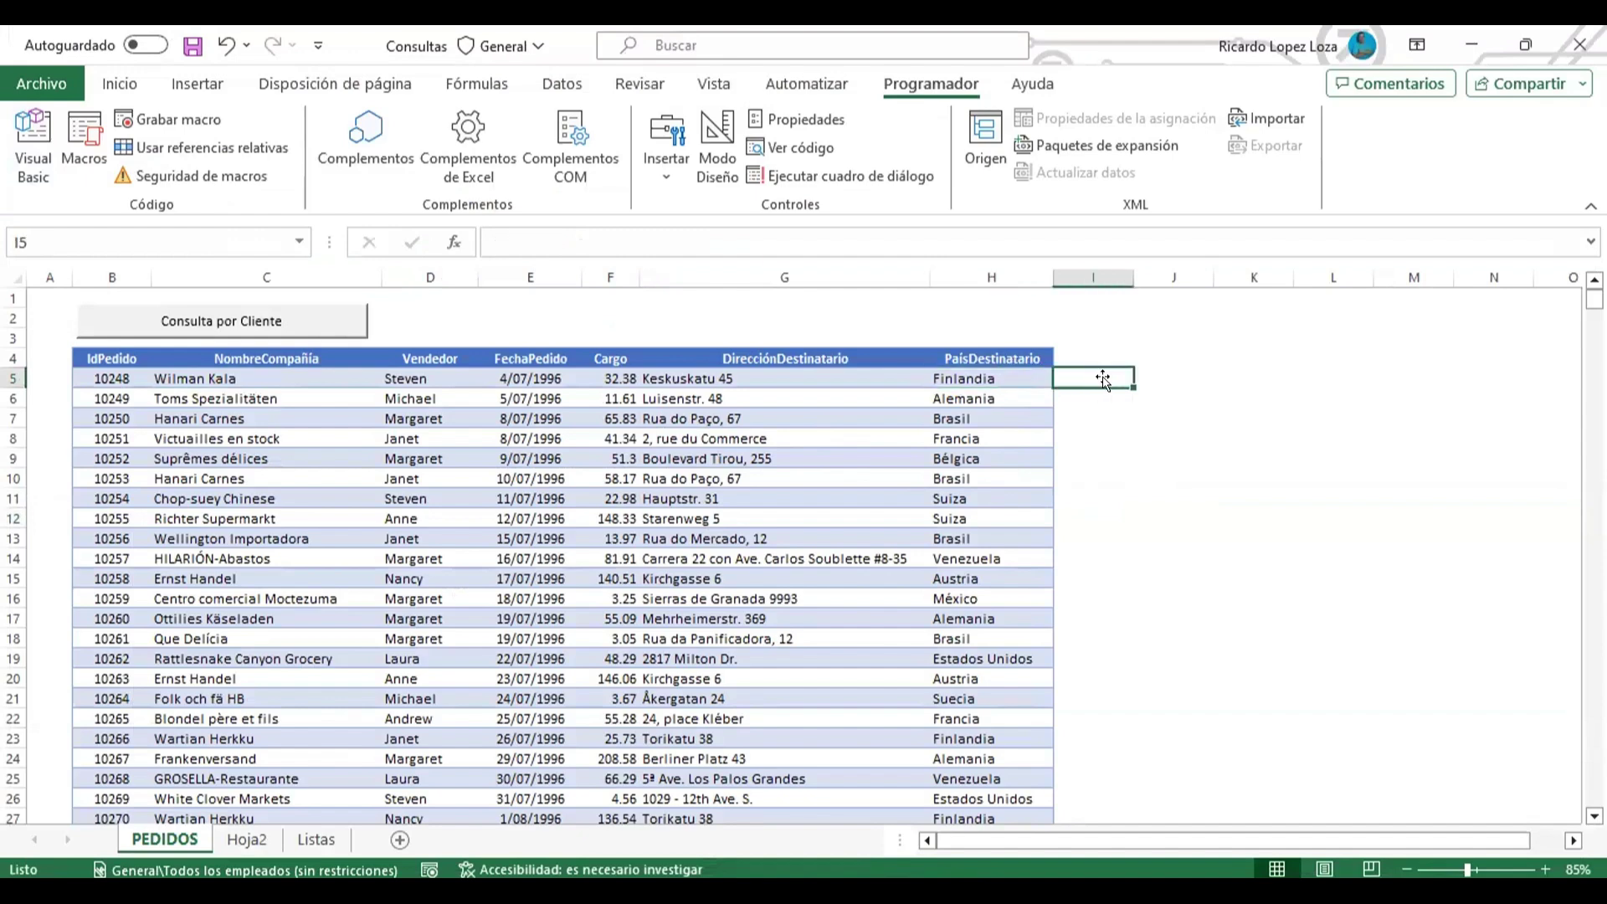
pyautogui.scroll(-1, 1161, 634)
pyautogui.scroll(-3, 1161, 631)
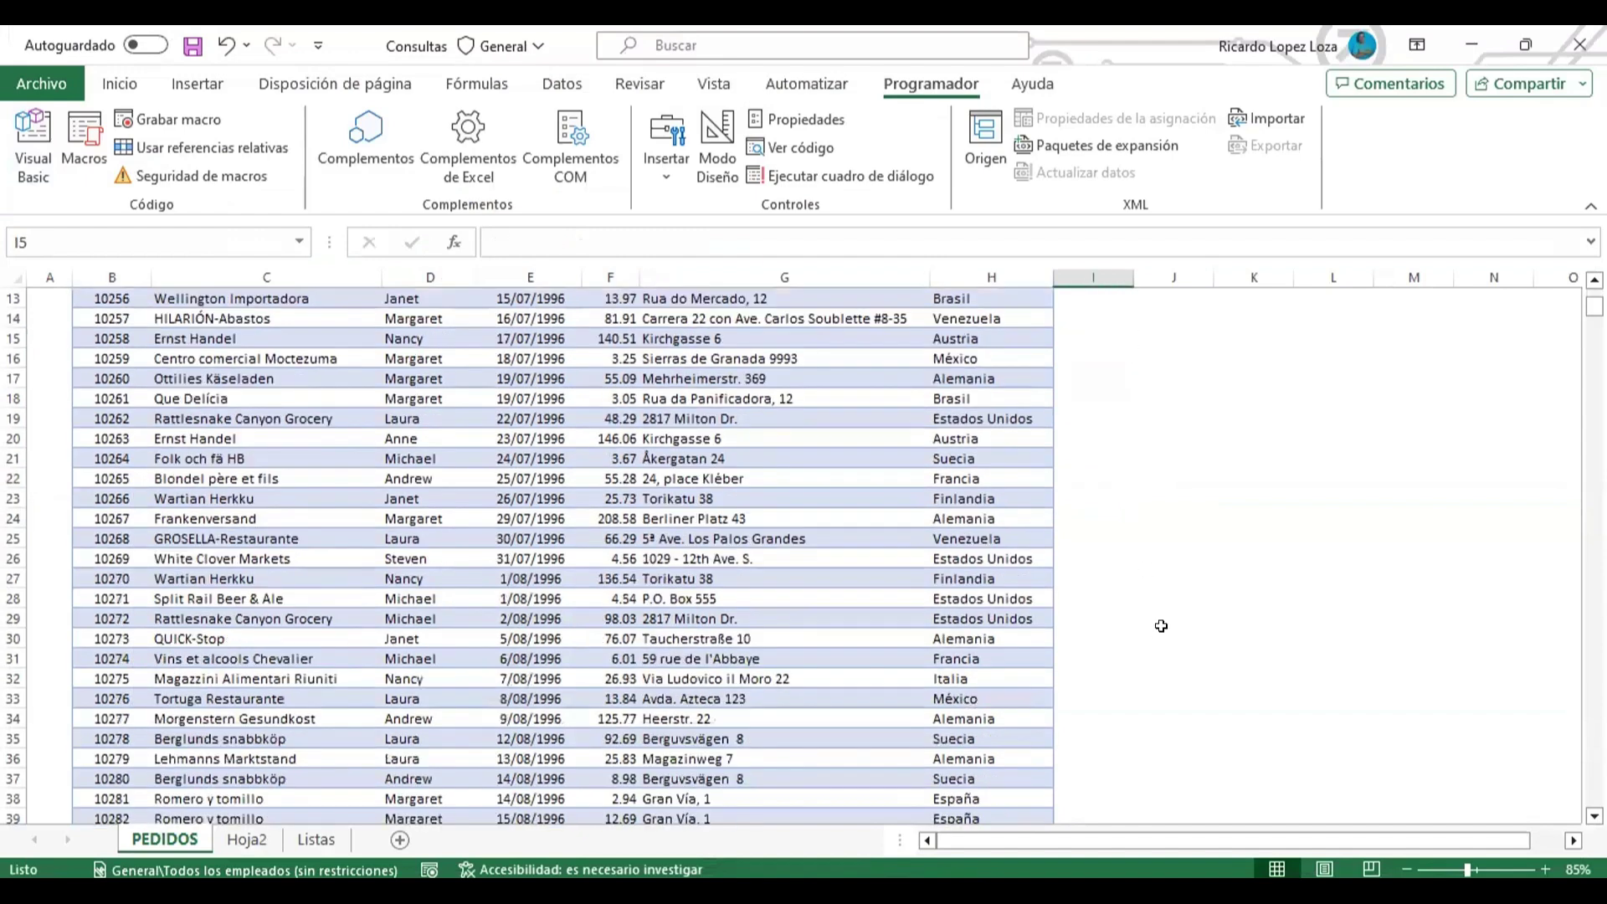
pyautogui.scroll(3, 1160, 629)
pyautogui.scroll(1, 1161, 626)
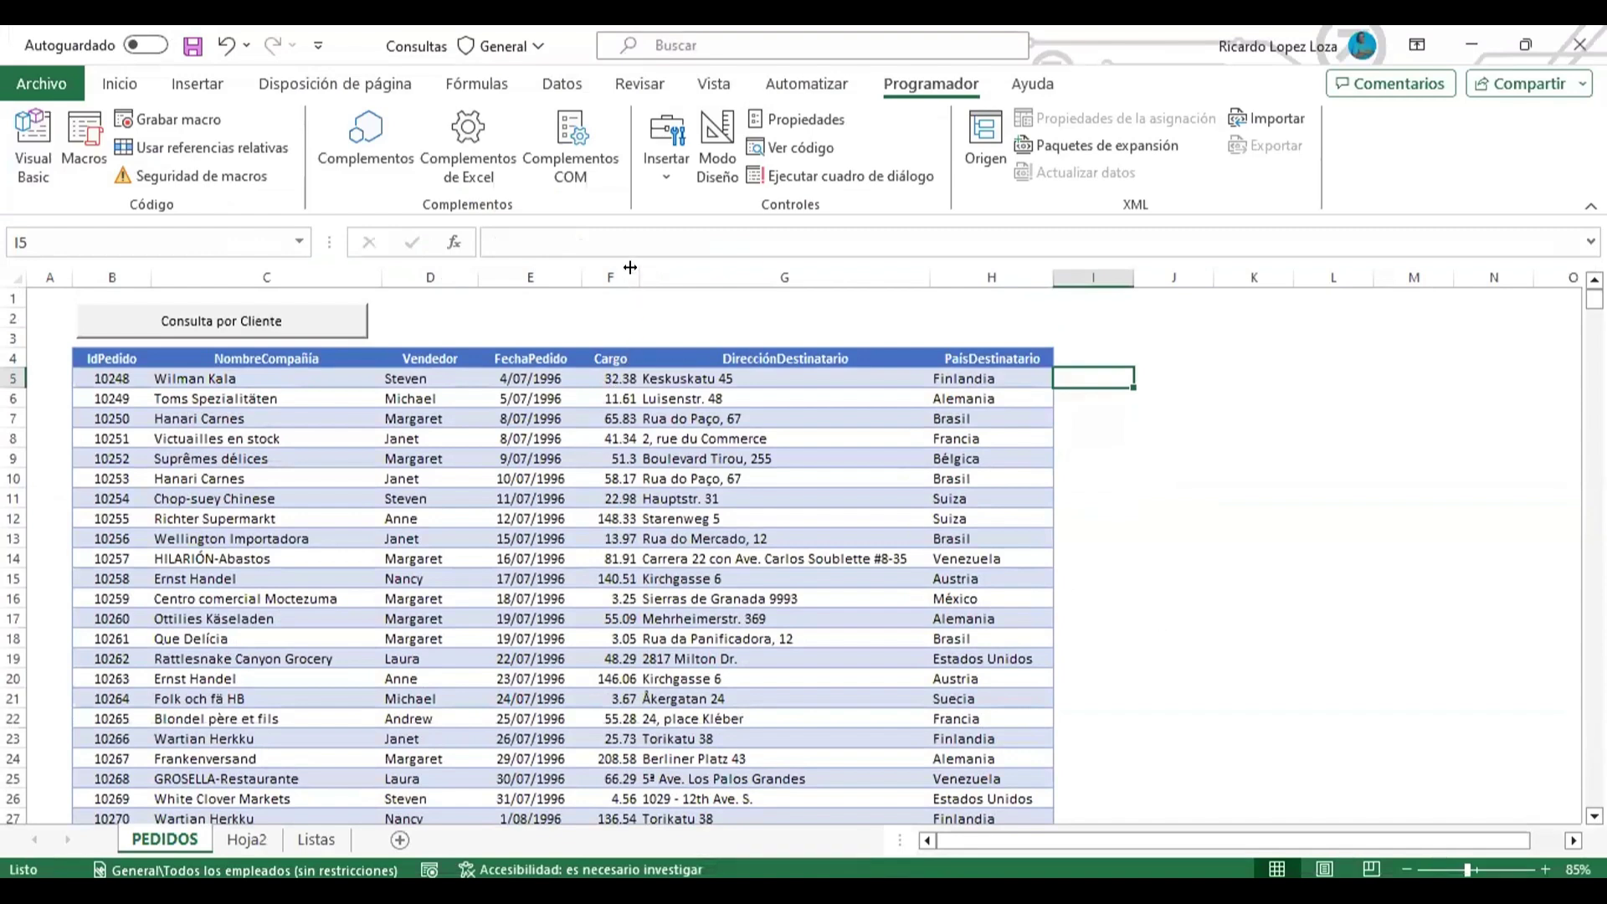
# - Widen column F and check its amounts, such as 32.38, 148.33 and 3.25
pyautogui.moveTo(638, 279); pyautogui.dragTo(650, 281)
pyautogui.click(627, 378)
pyautogui.click(624, 439)
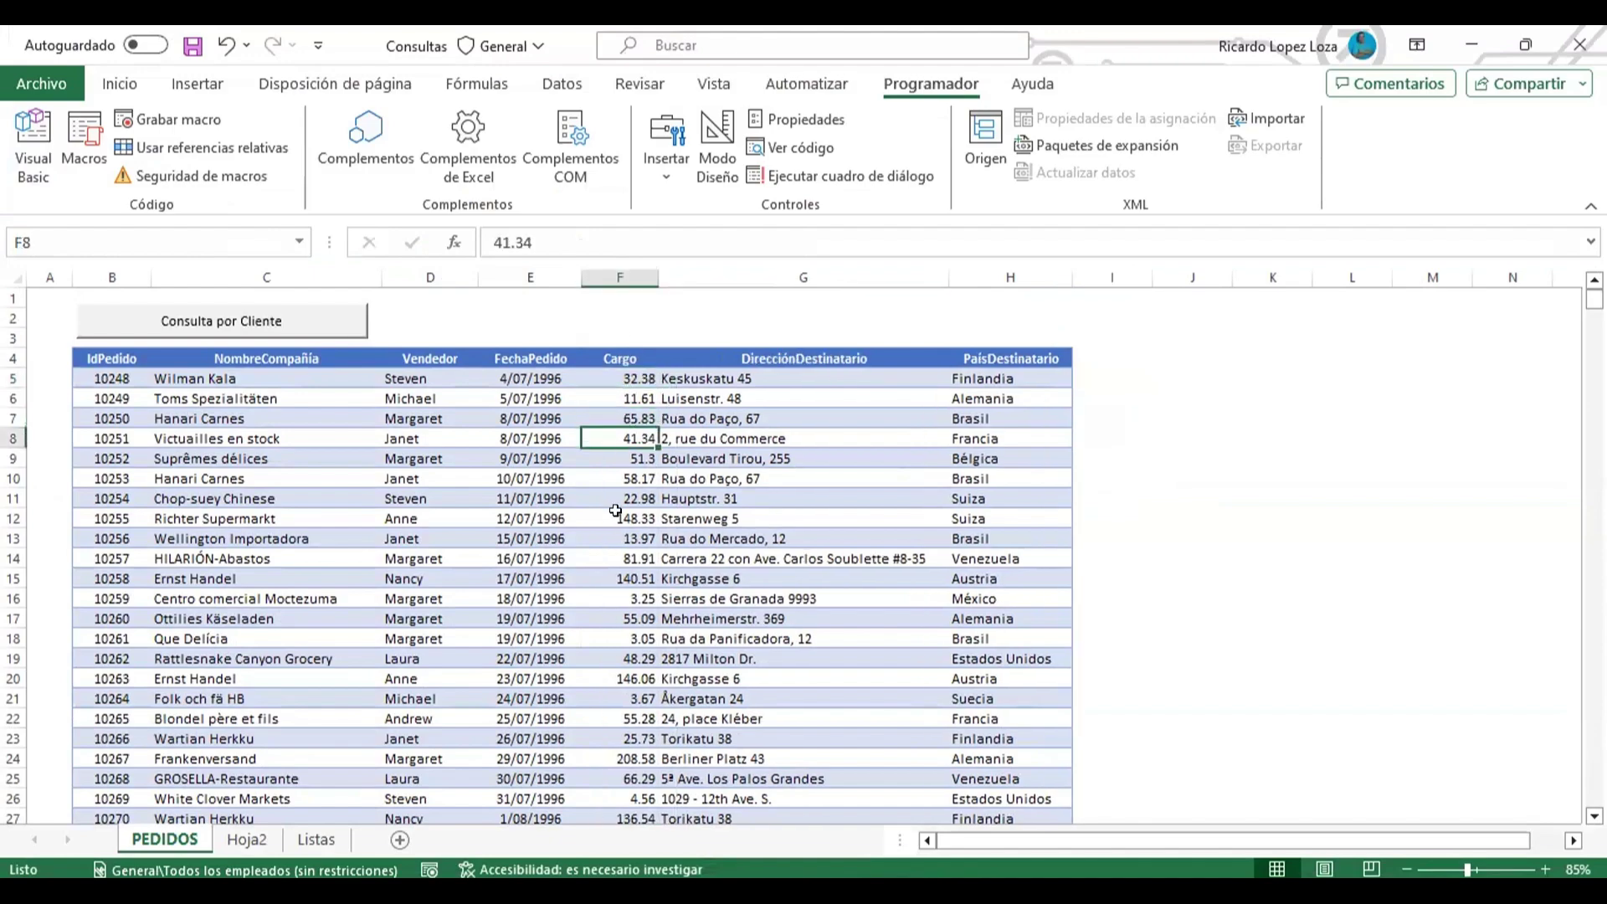
pyautogui.click(618, 518)
pyautogui.click(626, 599)
pyautogui.scroll(-2, 628, 636)
pyautogui.scroll(-9, 630, 661)
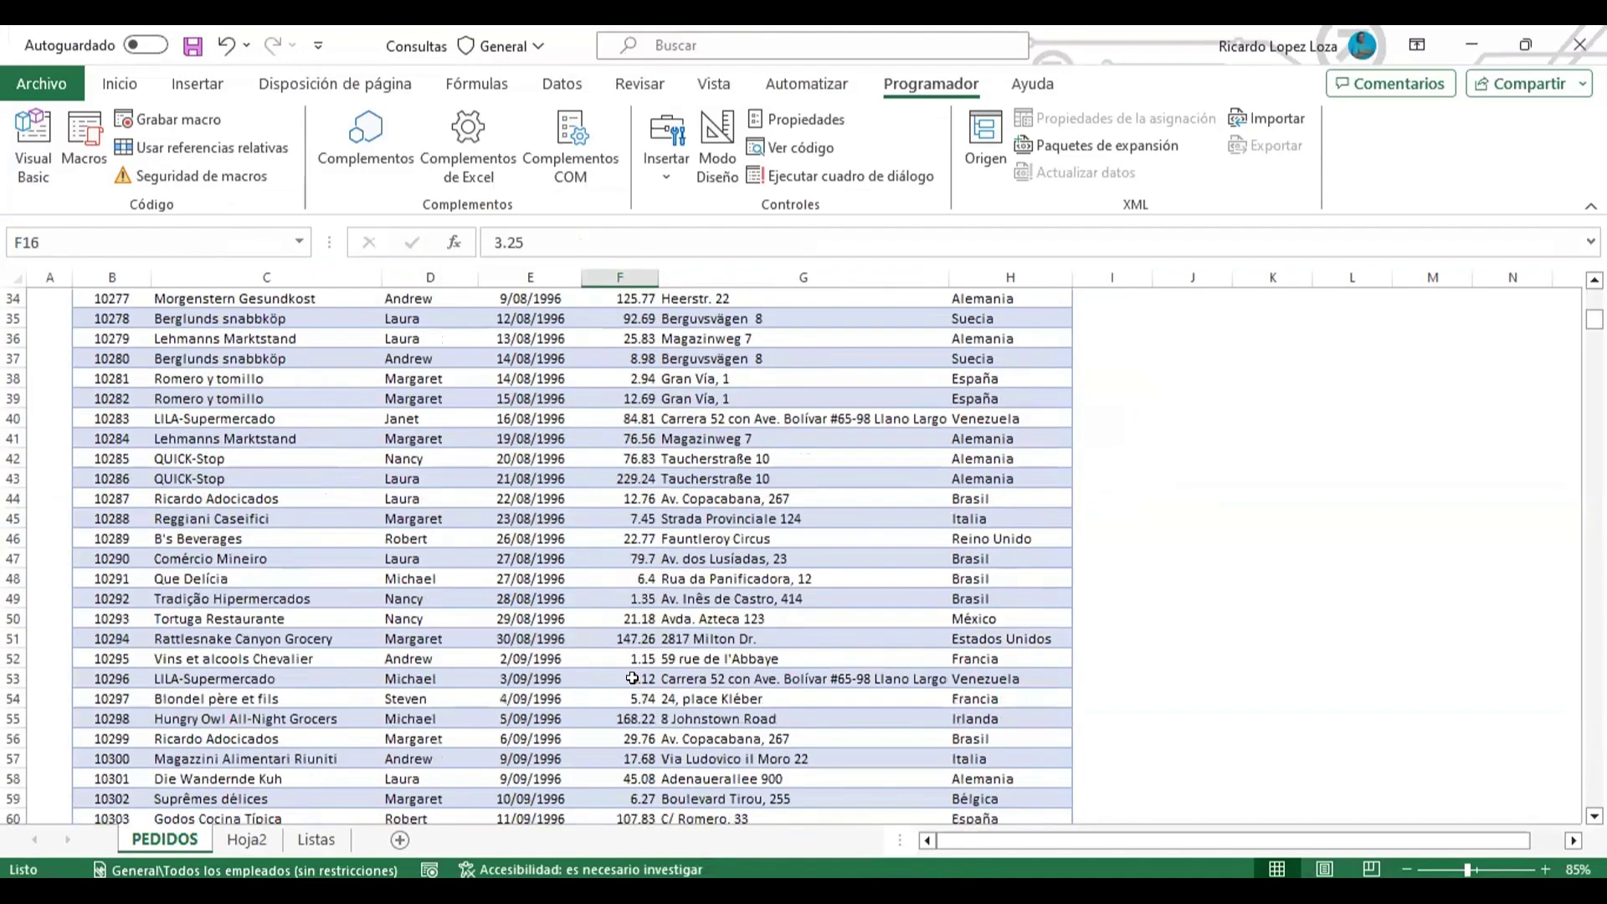
pyautogui.scroll(-4, 632, 678)
pyautogui.scroll(-4, 632, 678)
pyautogui.scroll(7, 632, 677)
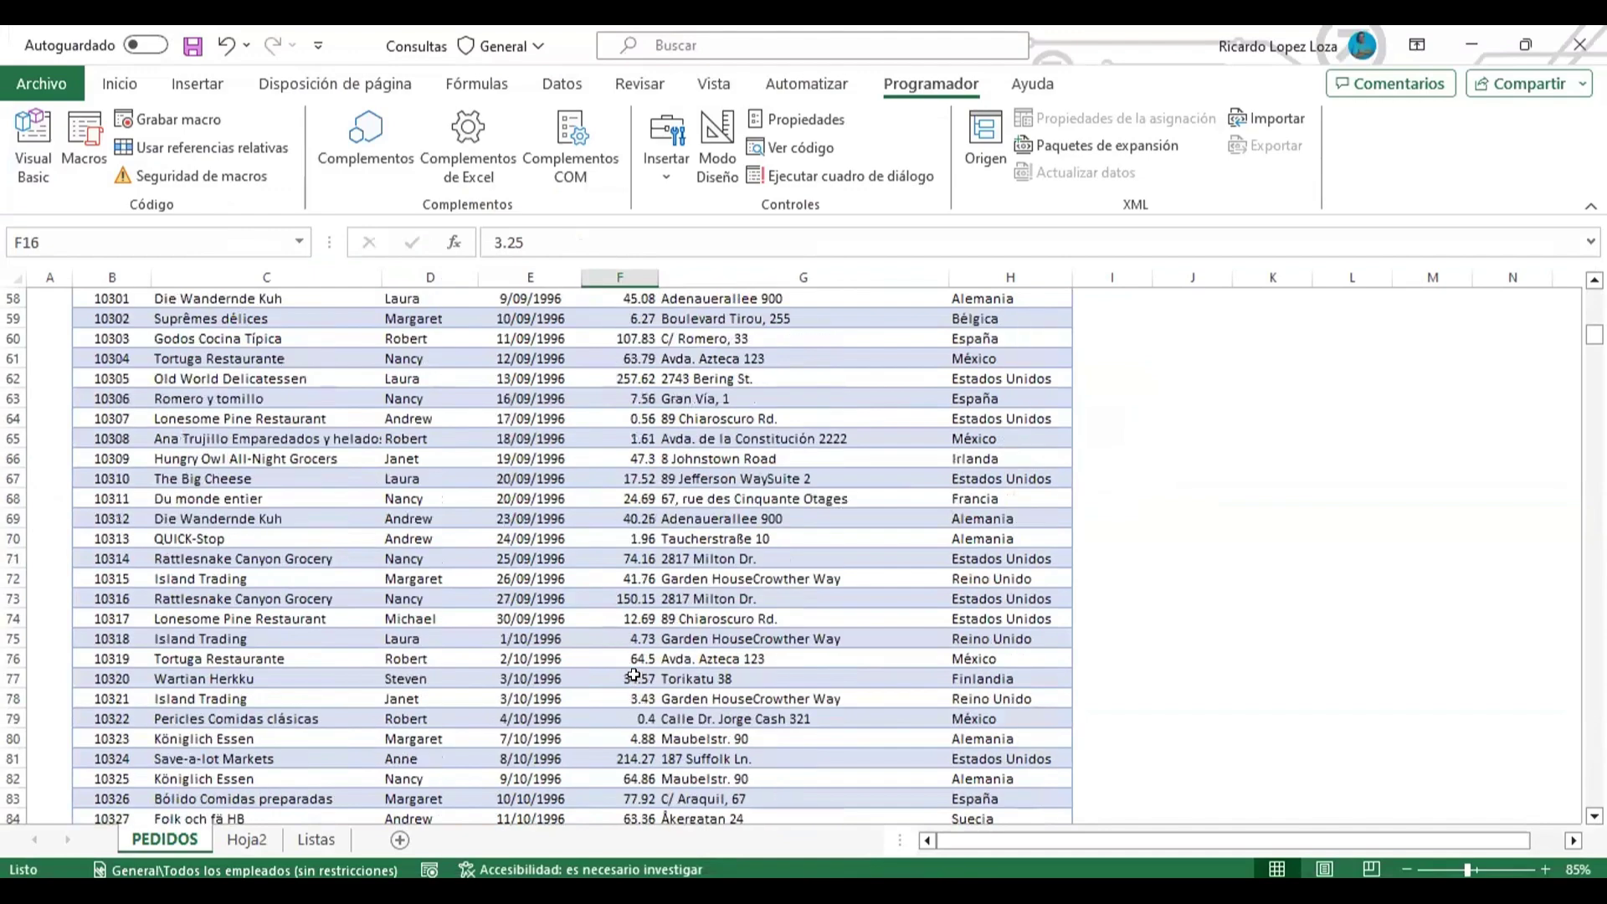
pyautogui.scroll(5, 632, 678)
pyautogui.scroll(2, 632, 678)
pyautogui.scroll(7, 633, 674)
pyautogui.scroll(2, 633, 675)
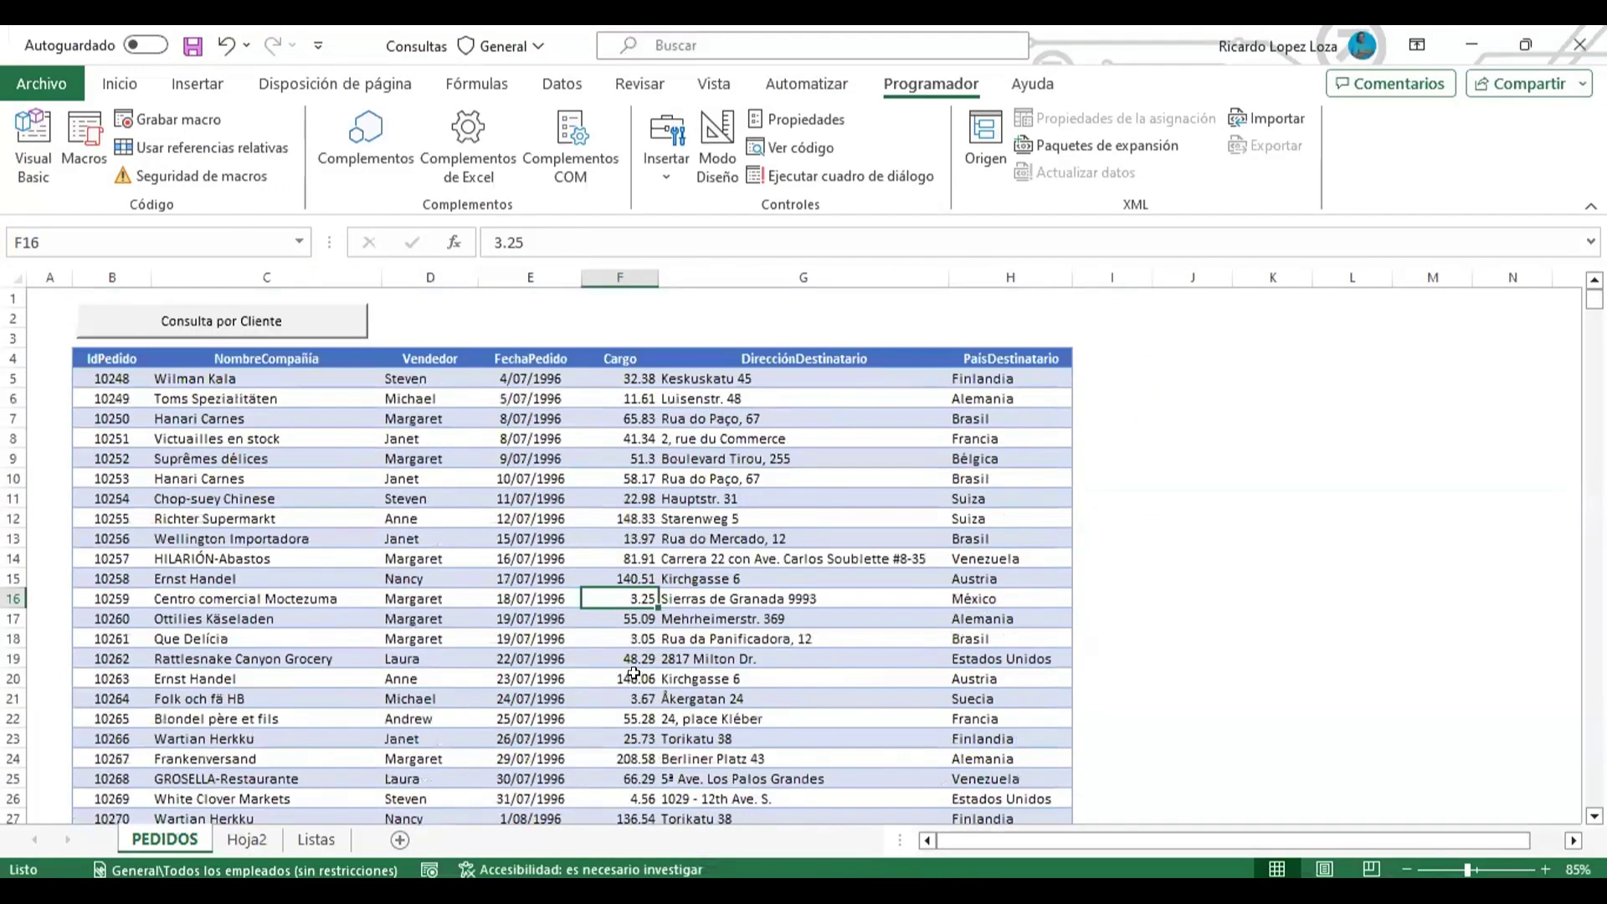
pyautogui.click(616, 377)
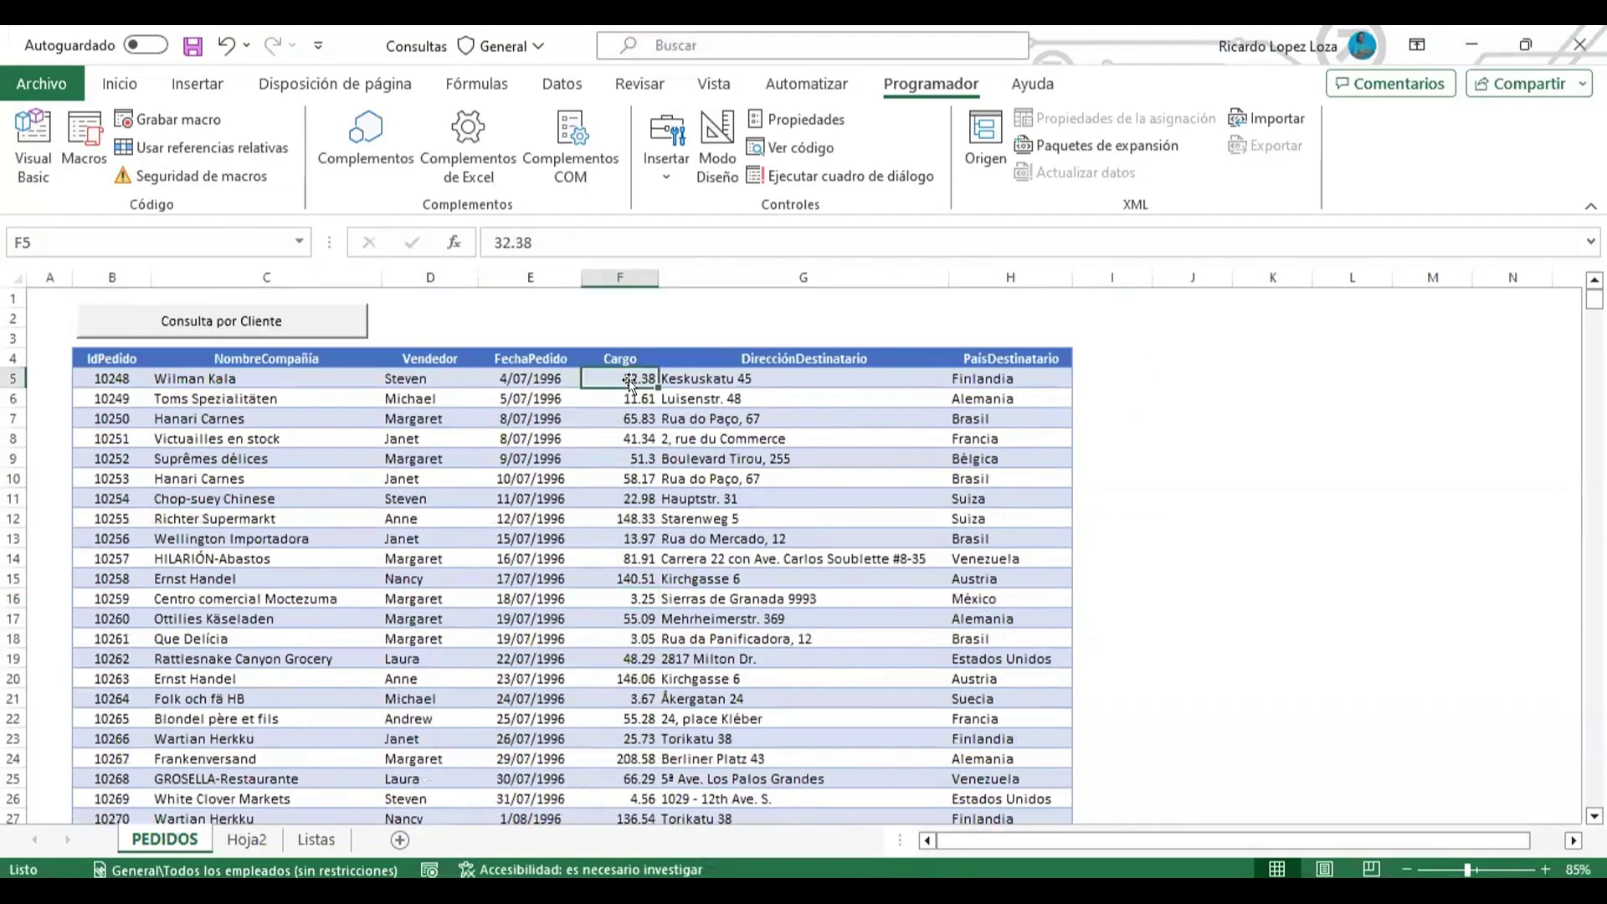
pyautogui.click(619, 359)
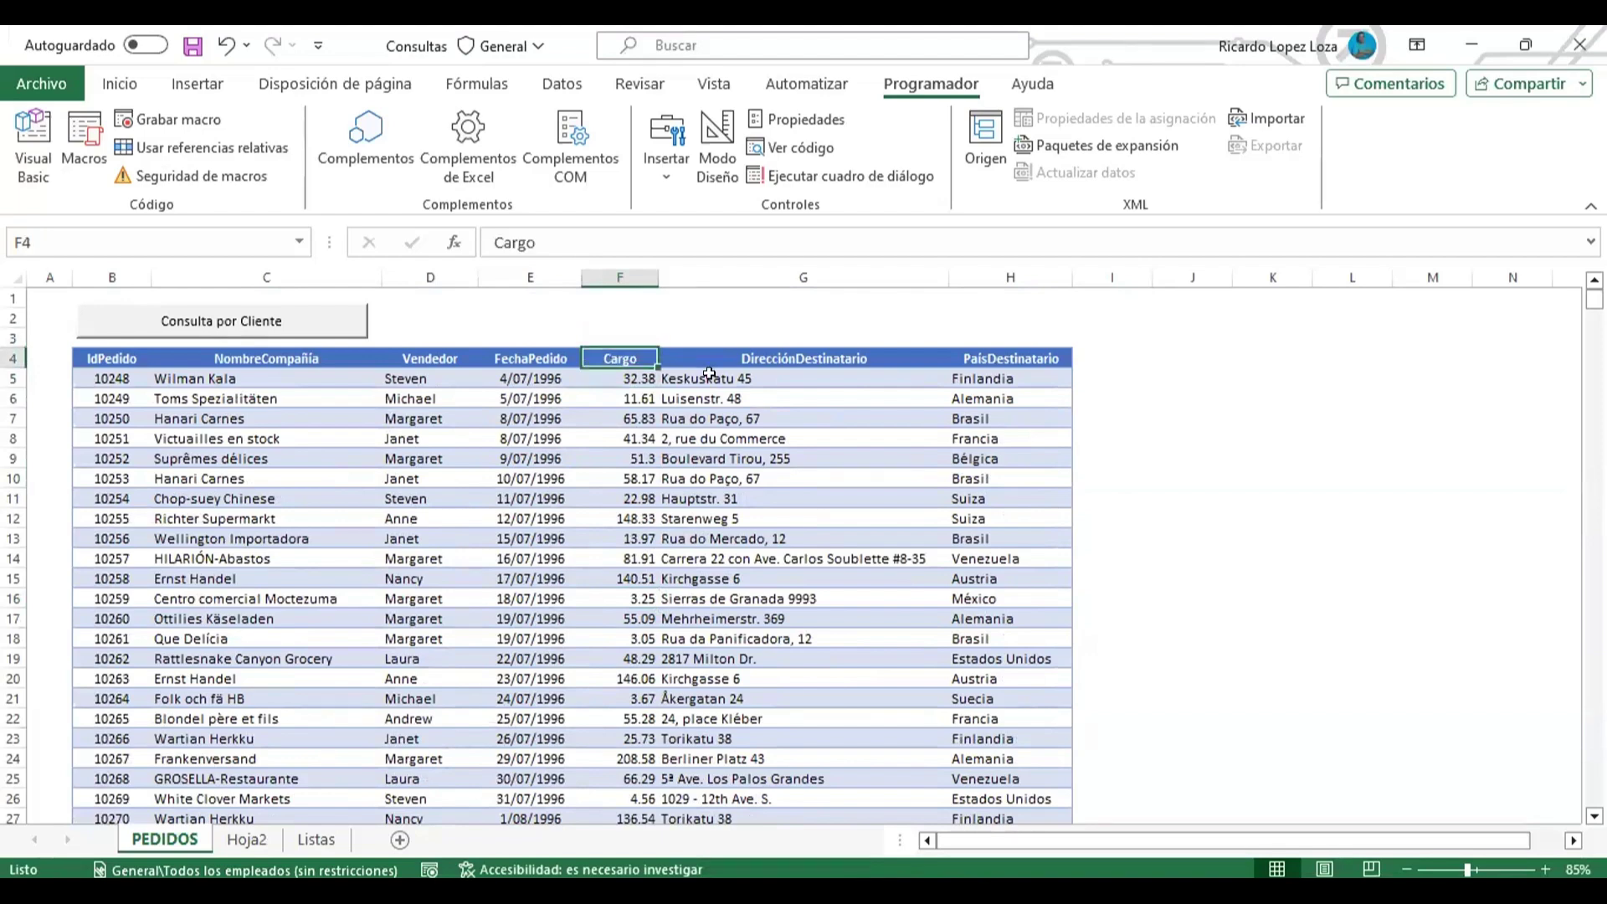
# - Change the F4 header from Cargo to Importe and move down to the amount 51.3
pyautogui.write('Im')
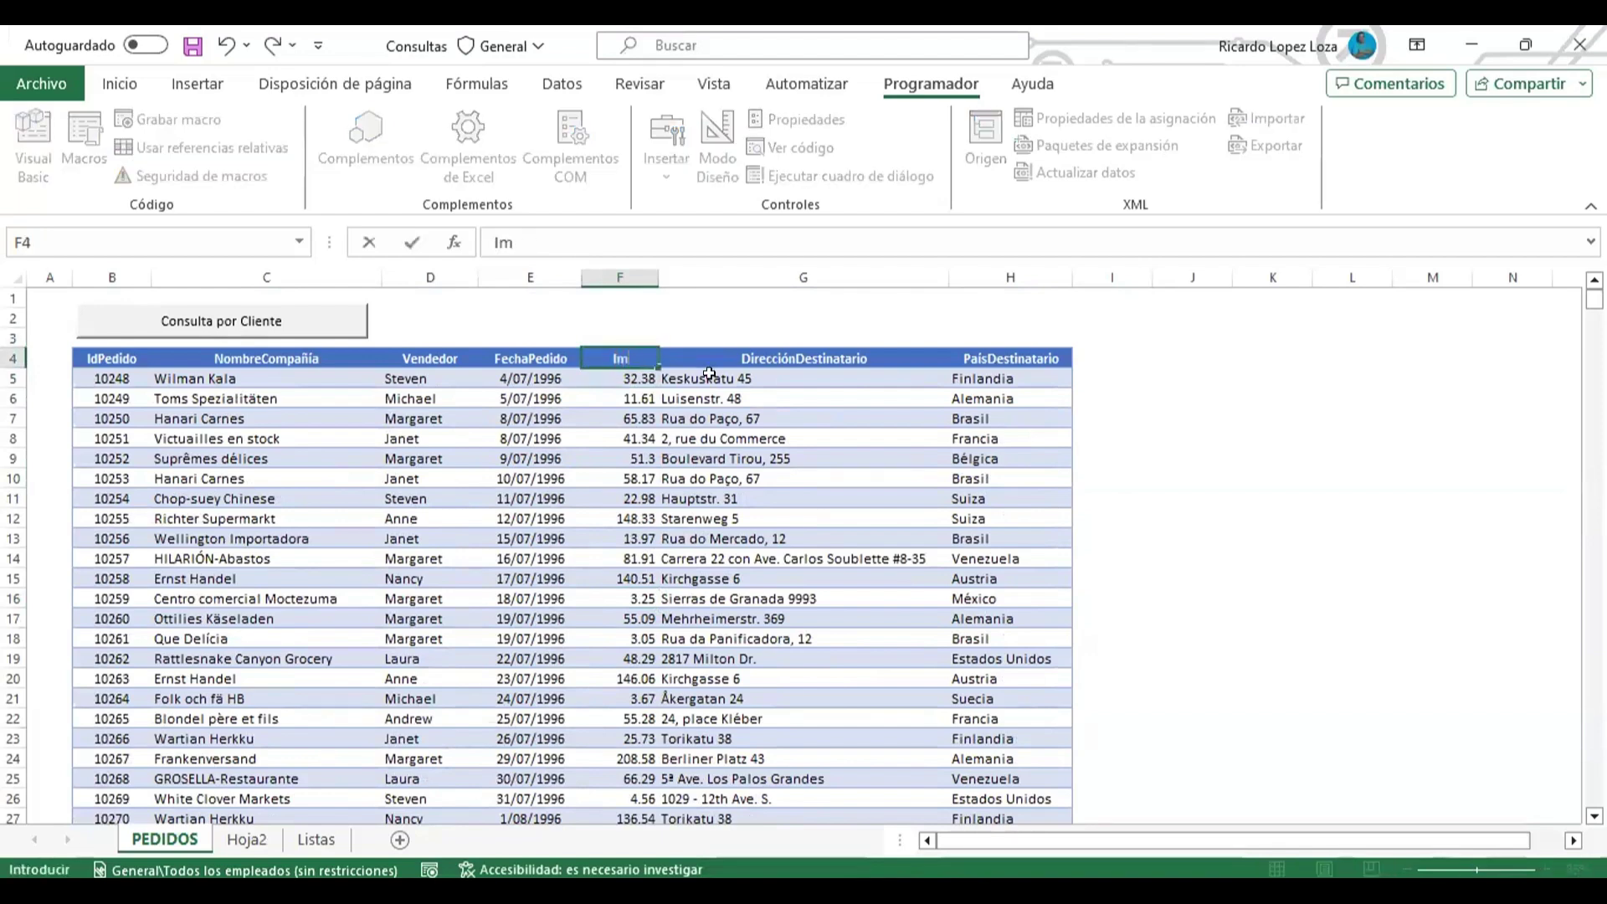
pyautogui.write('porte')
pyautogui.press('Return')
pyautogui.press('Up')
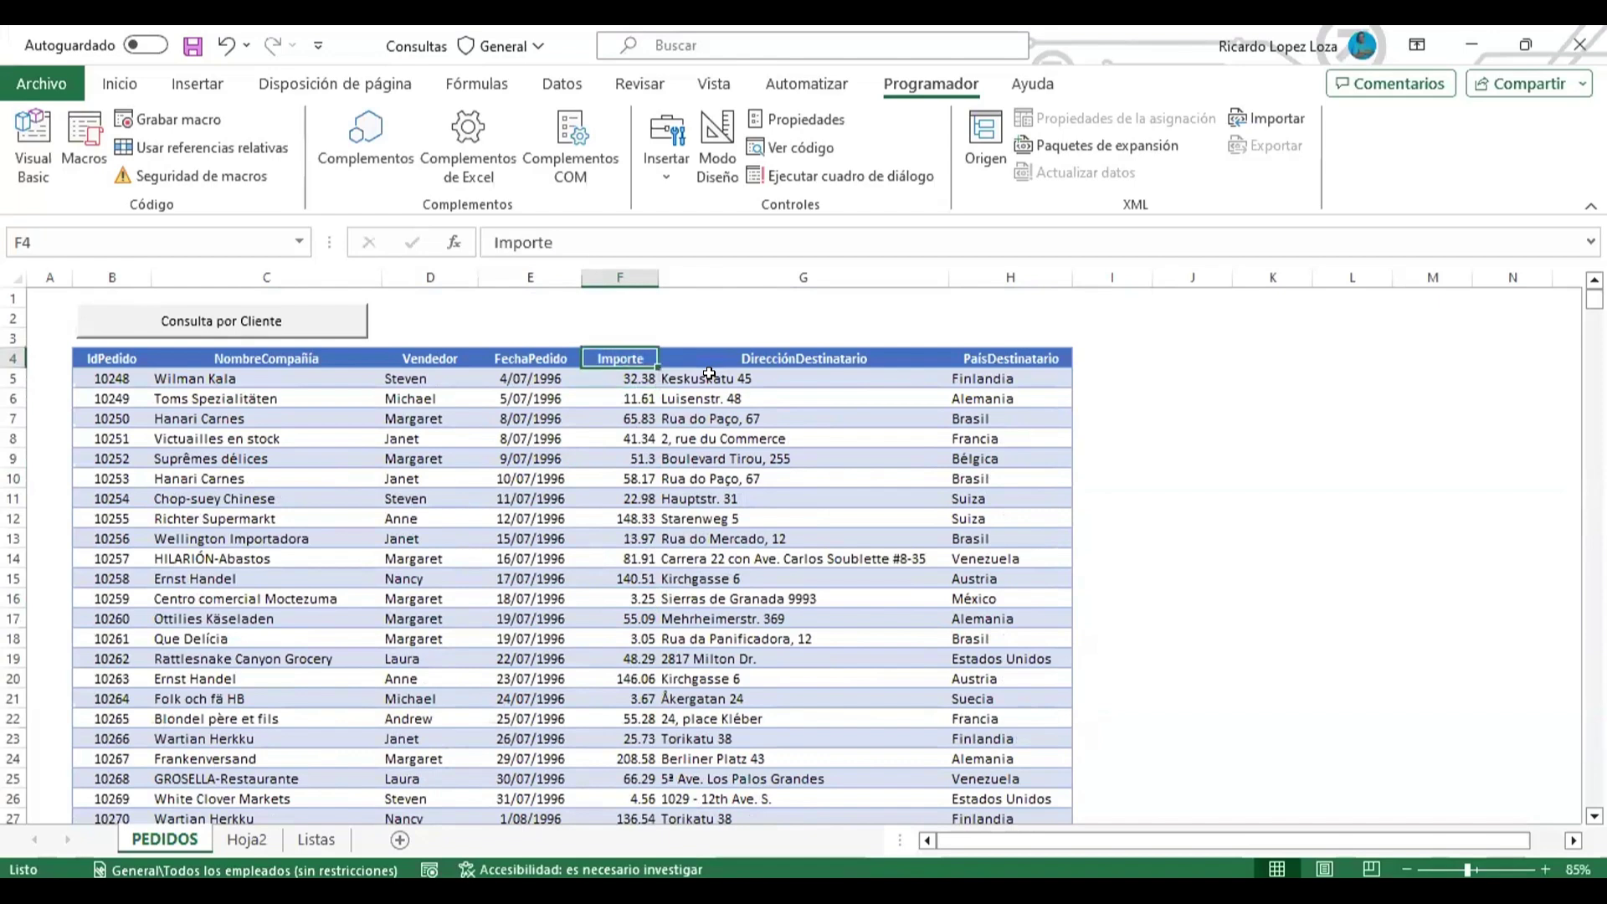
pyautogui.press('Down')
pyautogui.press('Up')
pyautogui.press('Down')
pyautogui.press('Down')
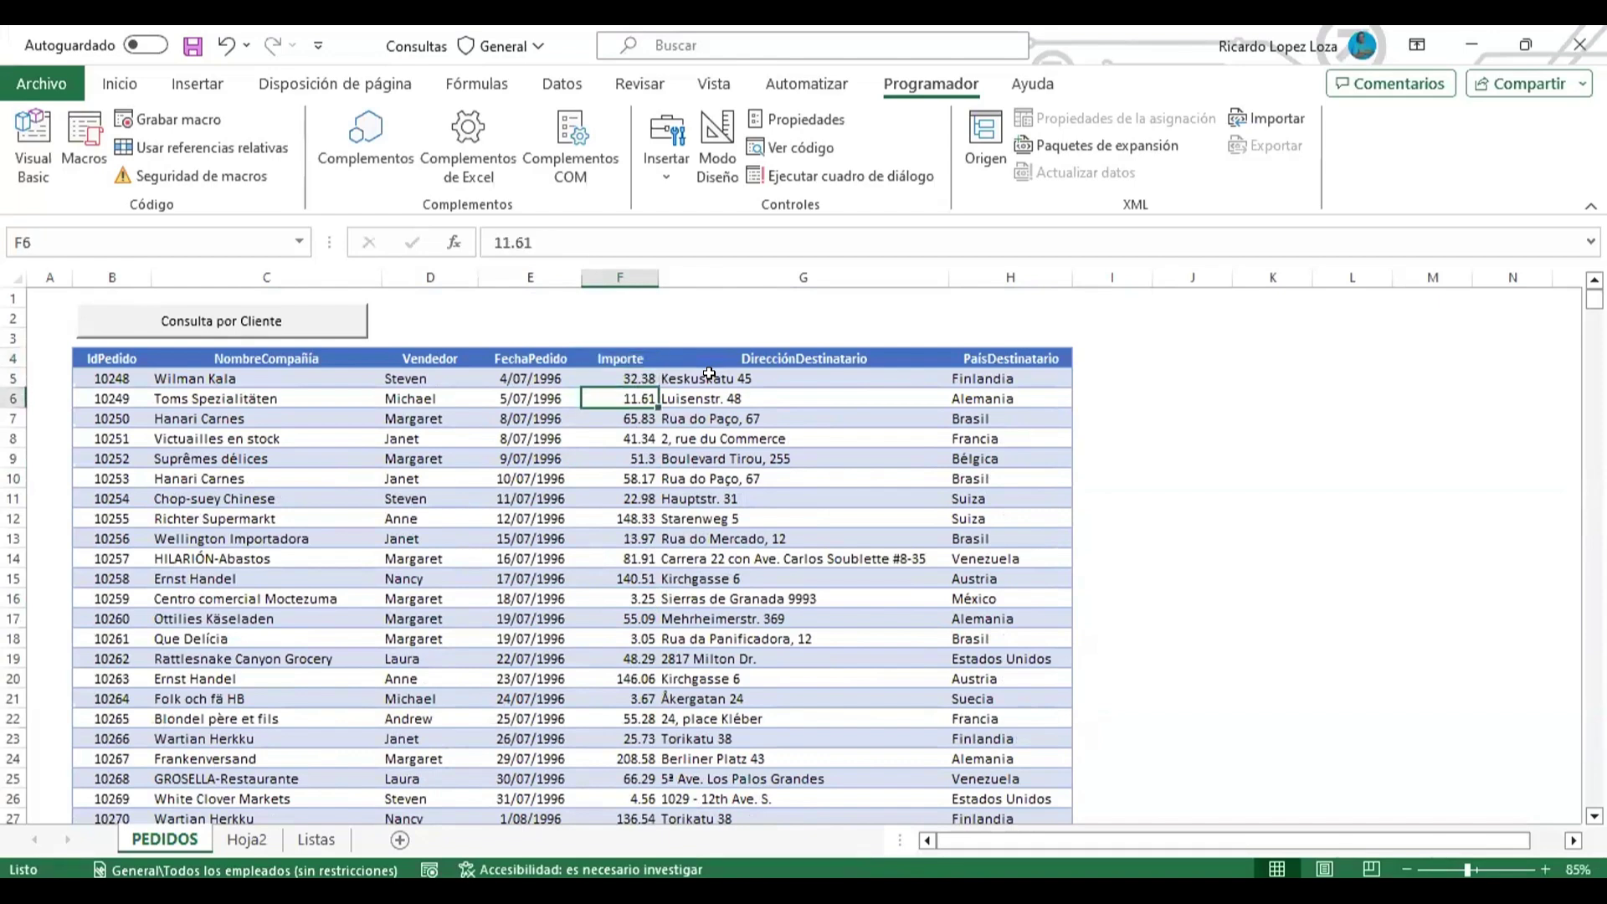
pyautogui.press('Down')
pyautogui.press('Up')
pyautogui.press('Up')
pyautogui.press('Down')
pyautogui.press('Down')
pyautogui.press('Down')
pyautogui.press('Down')
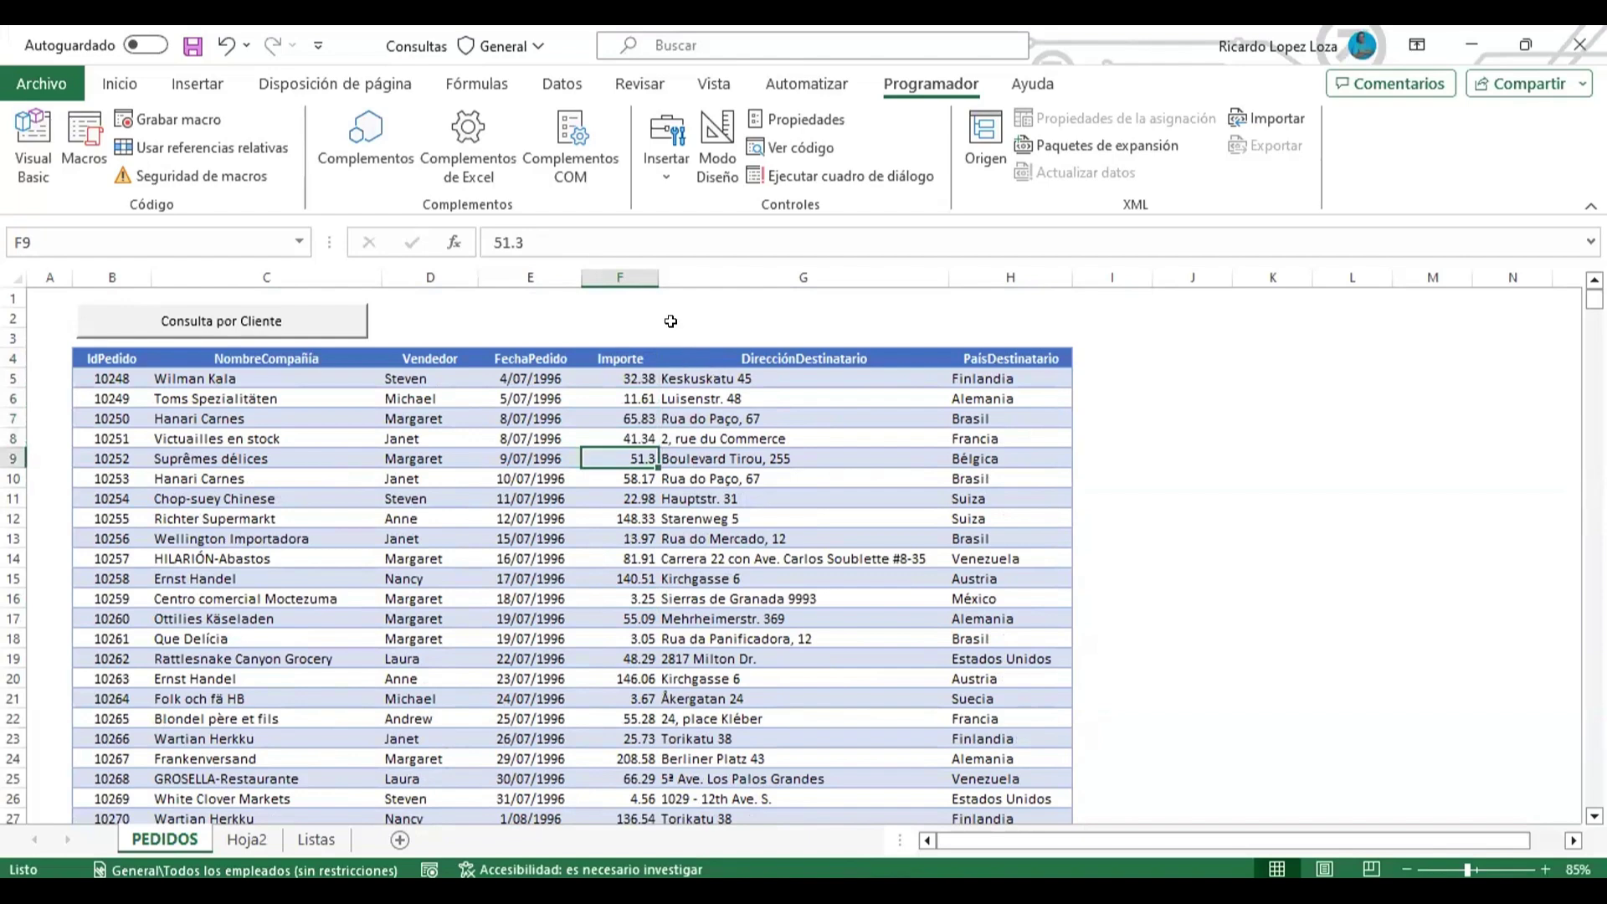
# - Widen column F a little more
pyautogui.moveTo(659, 277); pyautogui.dragTo(684, 277)
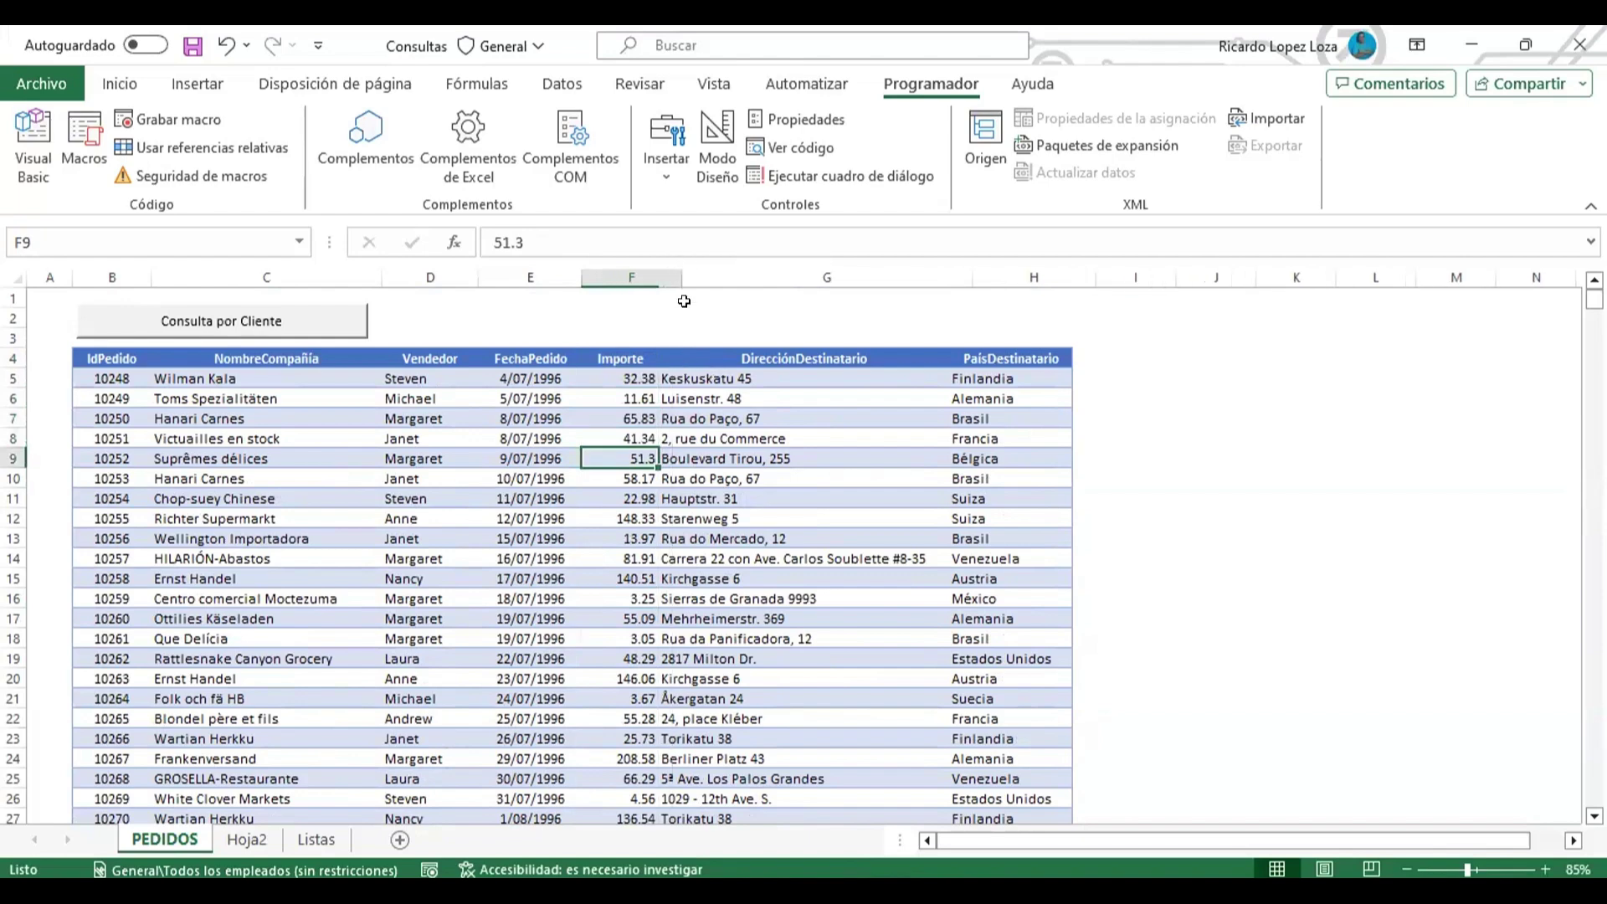
pyautogui.press('Up')
pyautogui.press('Up')
pyautogui.press('Up')
pyautogui.press('Down')
pyautogui.press('Down')
pyautogui.press('Down')
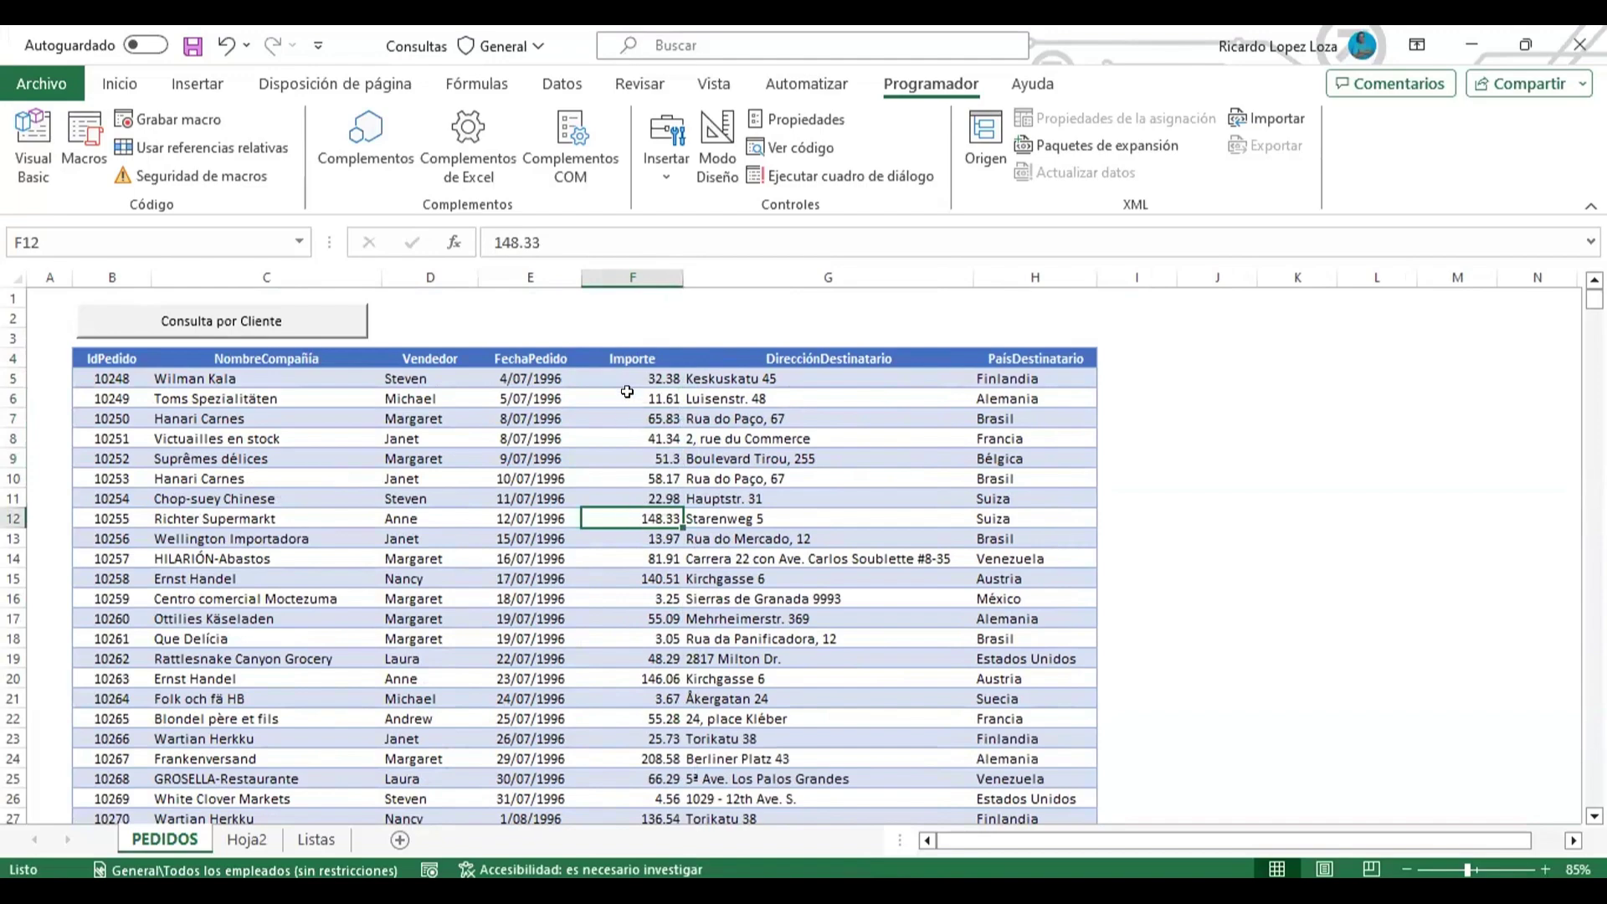
# - Select the amounts F5 to F15 to check their total, then reopen the BtnConsulta_Click code
pyautogui.click(623, 459)
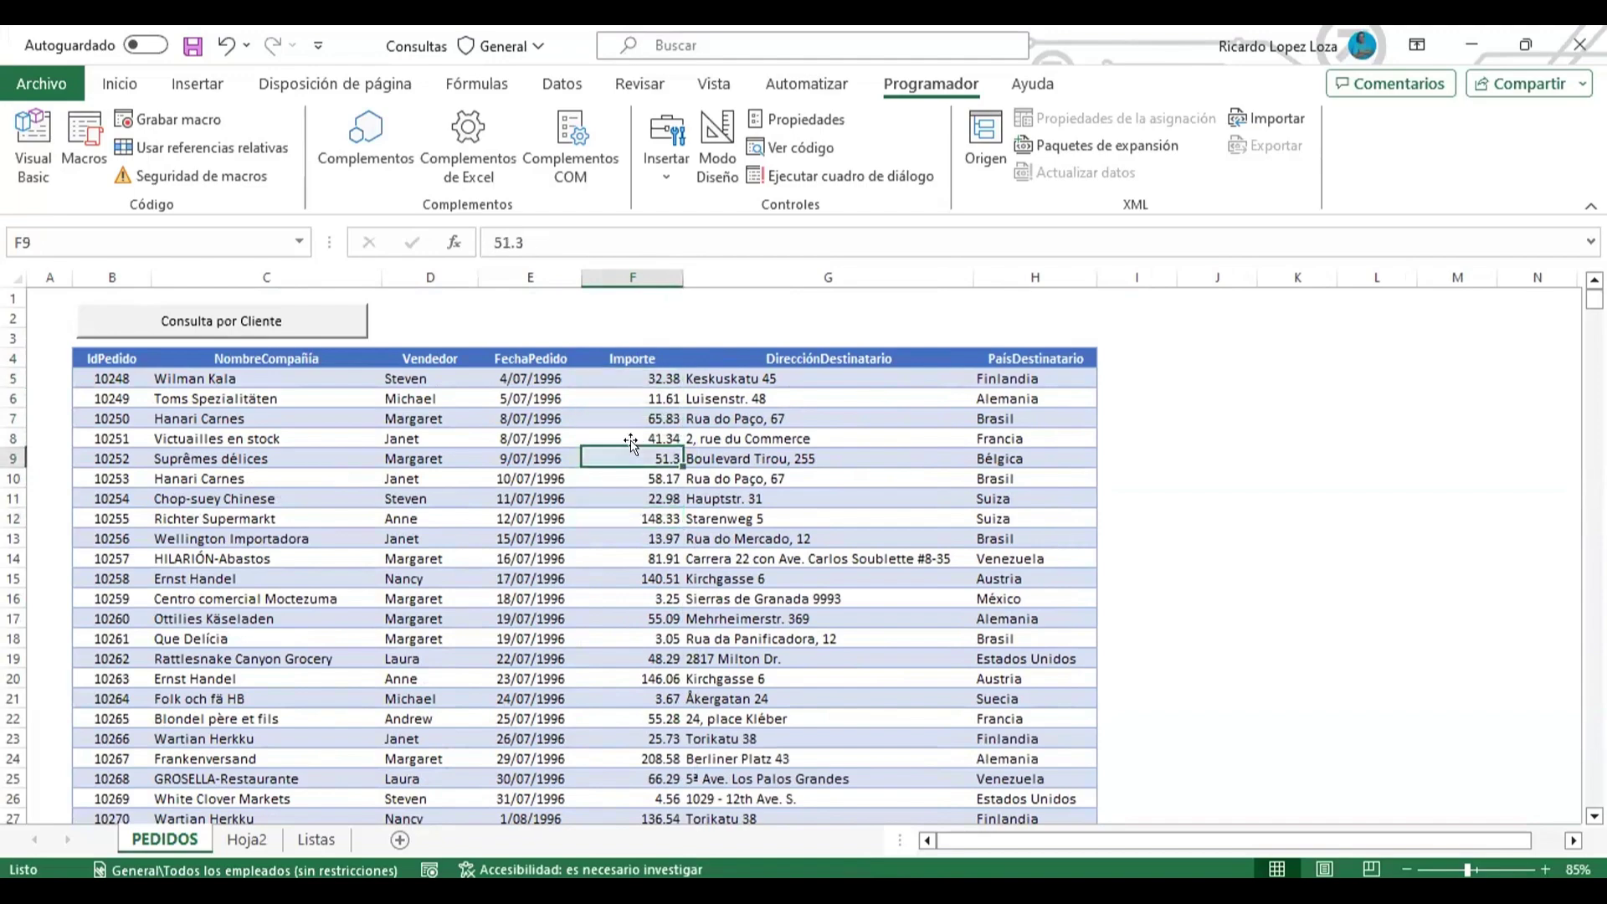
pyautogui.click(34, 146)
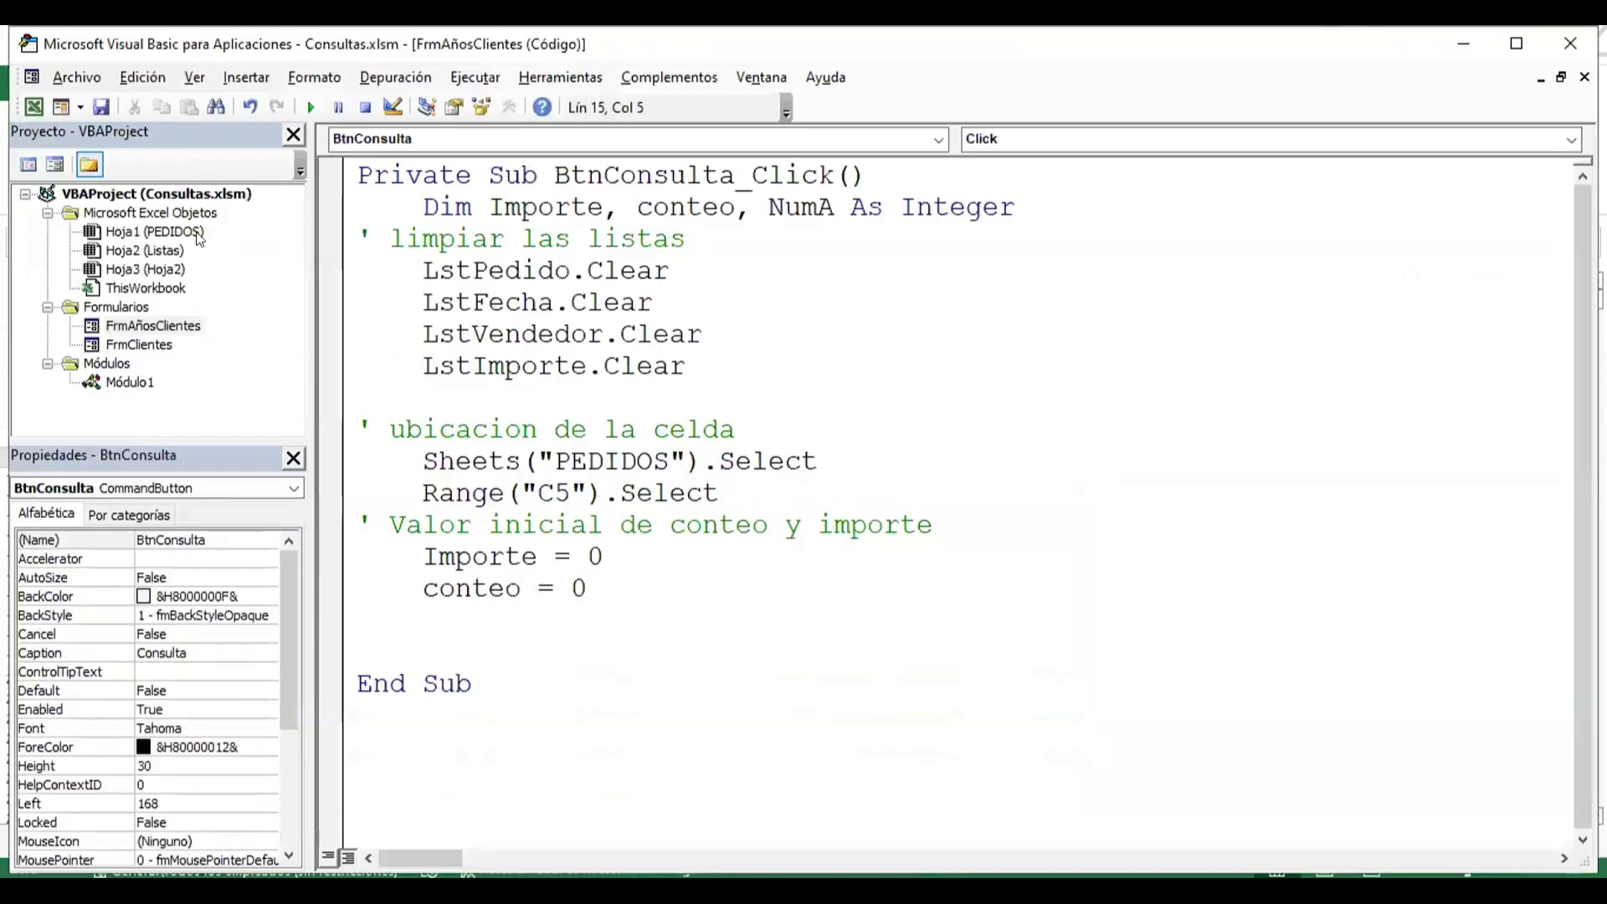
pyautogui.click(34, 106)
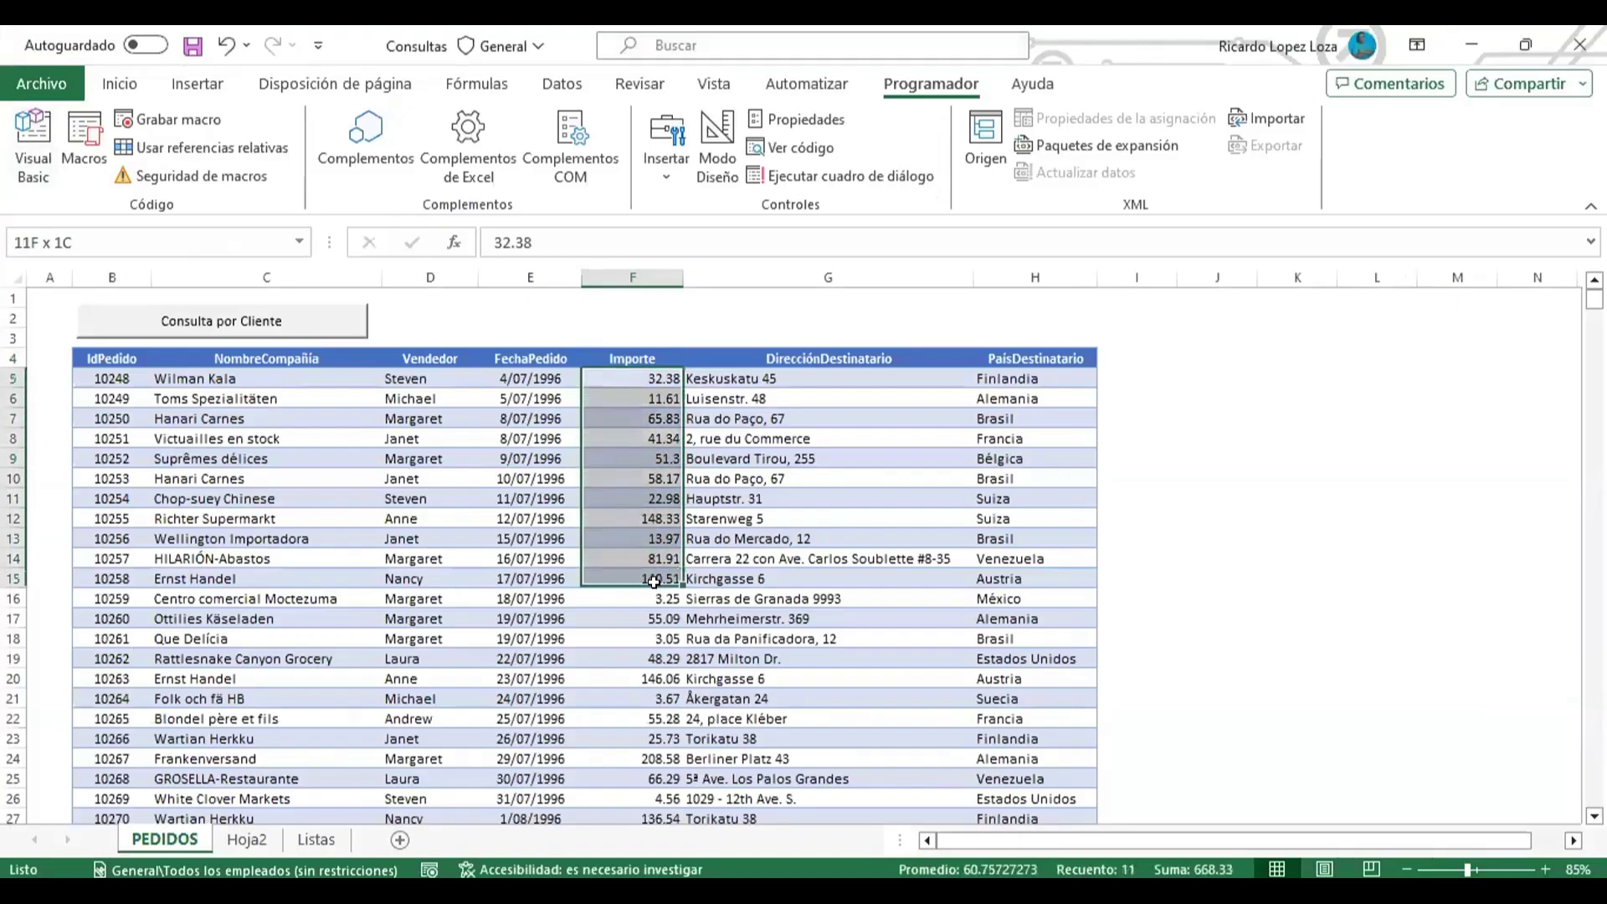
pyautogui.moveTo(645, 373); pyautogui.dragTo(636, 638)
pyautogui.click(617, 477)
pyautogui.click(34, 146)
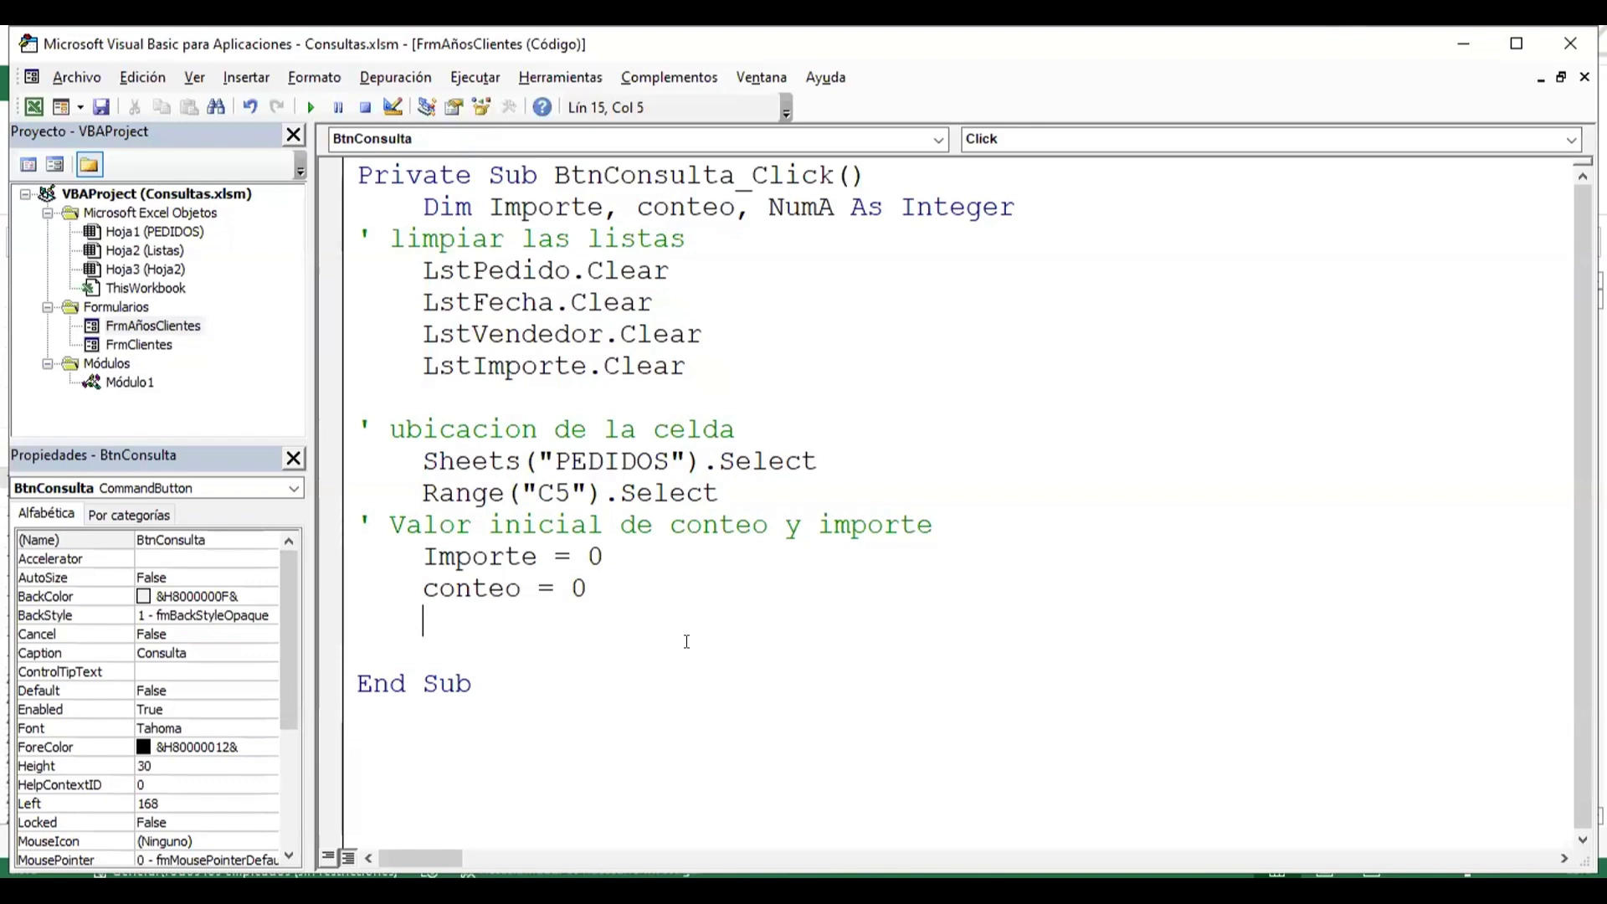
# - Add the comment ' obtener un valor de los botones de opciones, then switch back to Excel
pyautogui.press('BackSpace')
pyautogui.press('BackSpace')
pyautogui.press('BackSpace')
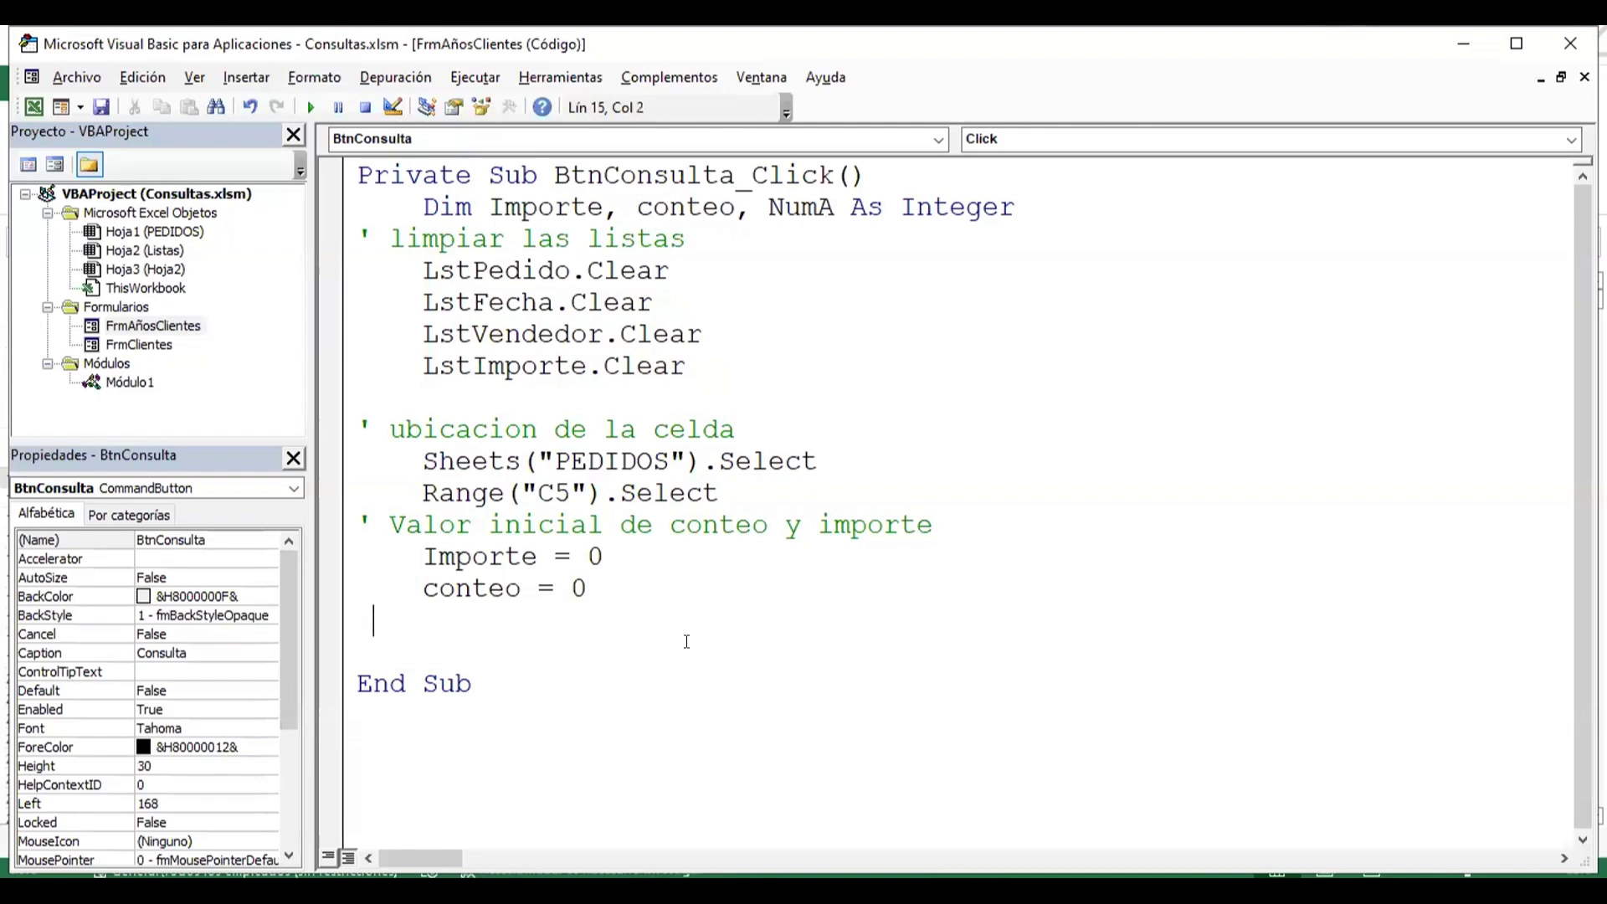
pyautogui.press('BackSpace')
pyautogui.write("' ")
pyautogui.write('obtener un ')
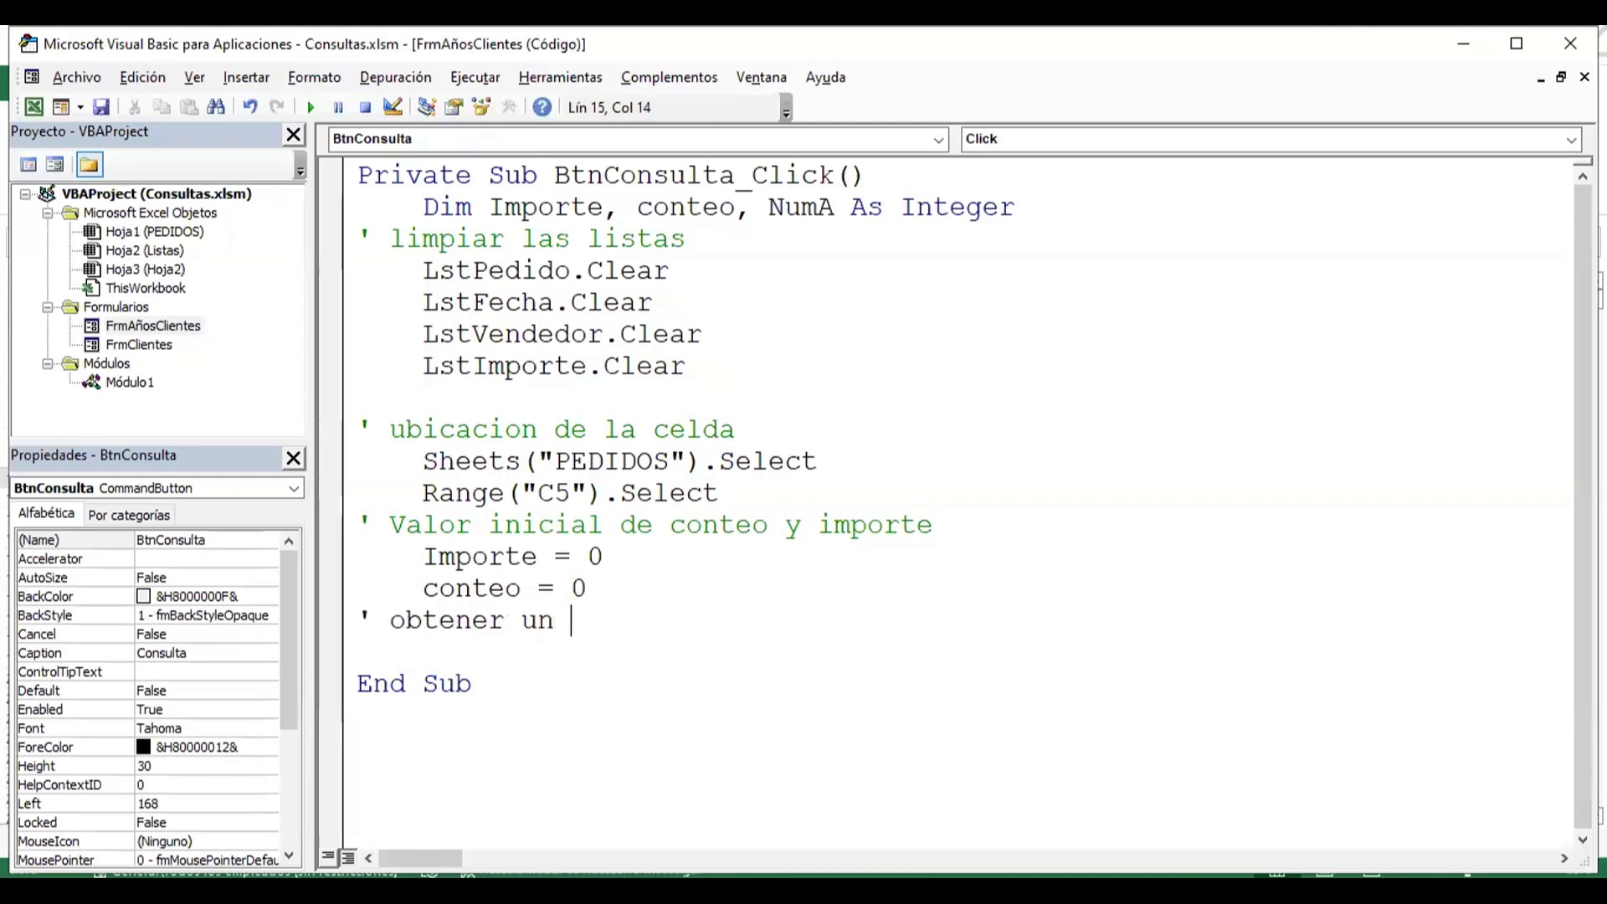
pyautogui.write('valor de los')
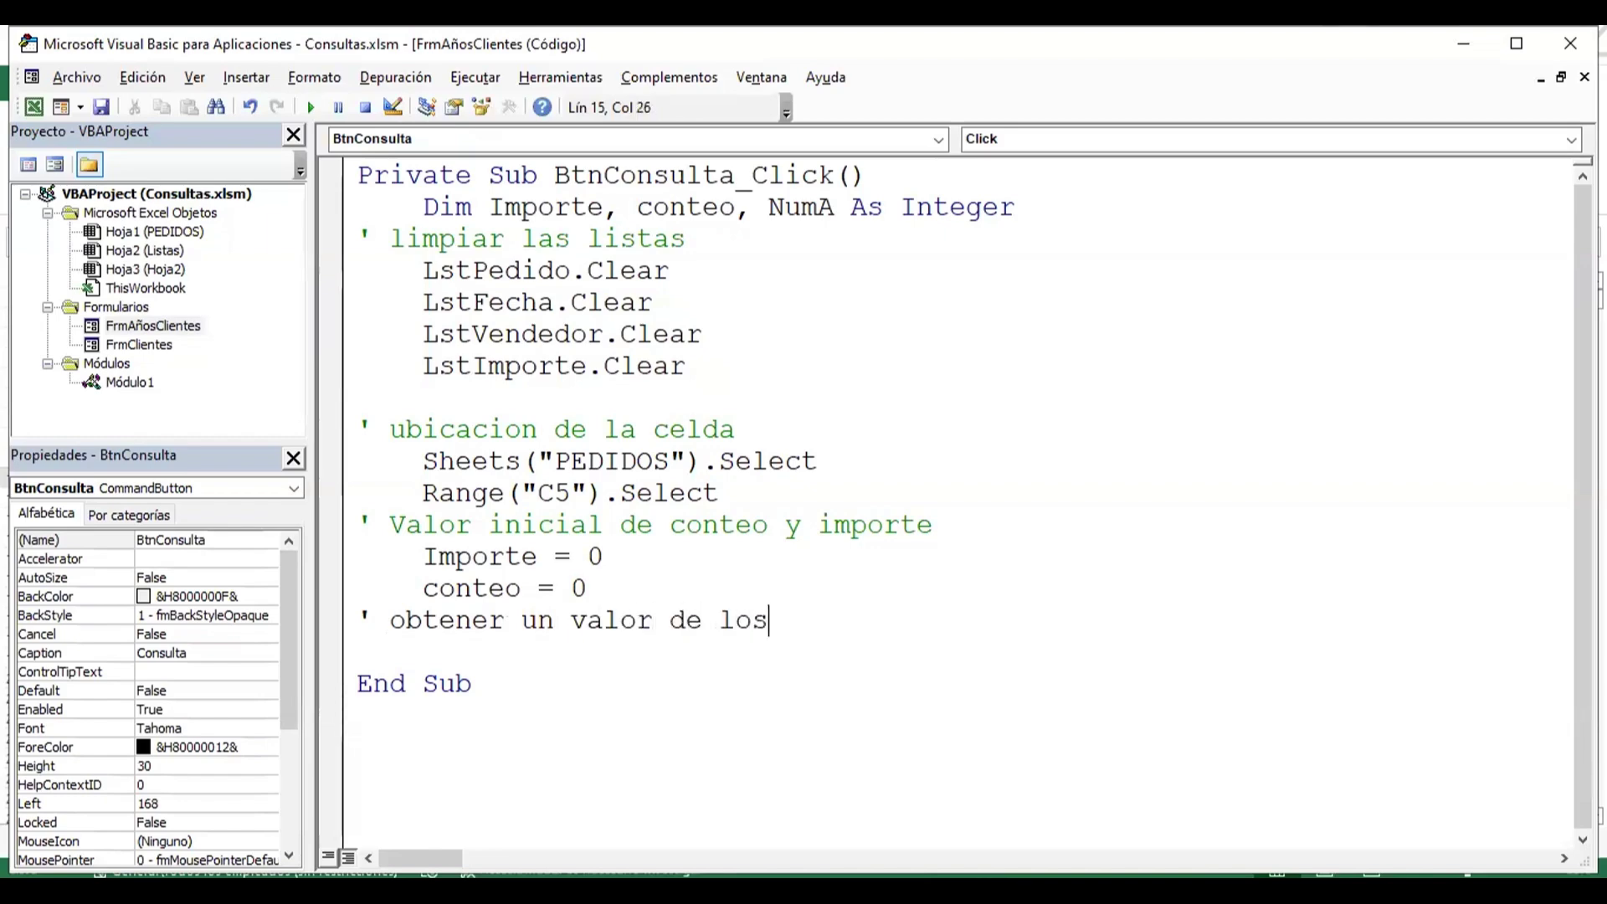
pyautogui.write(' botones')
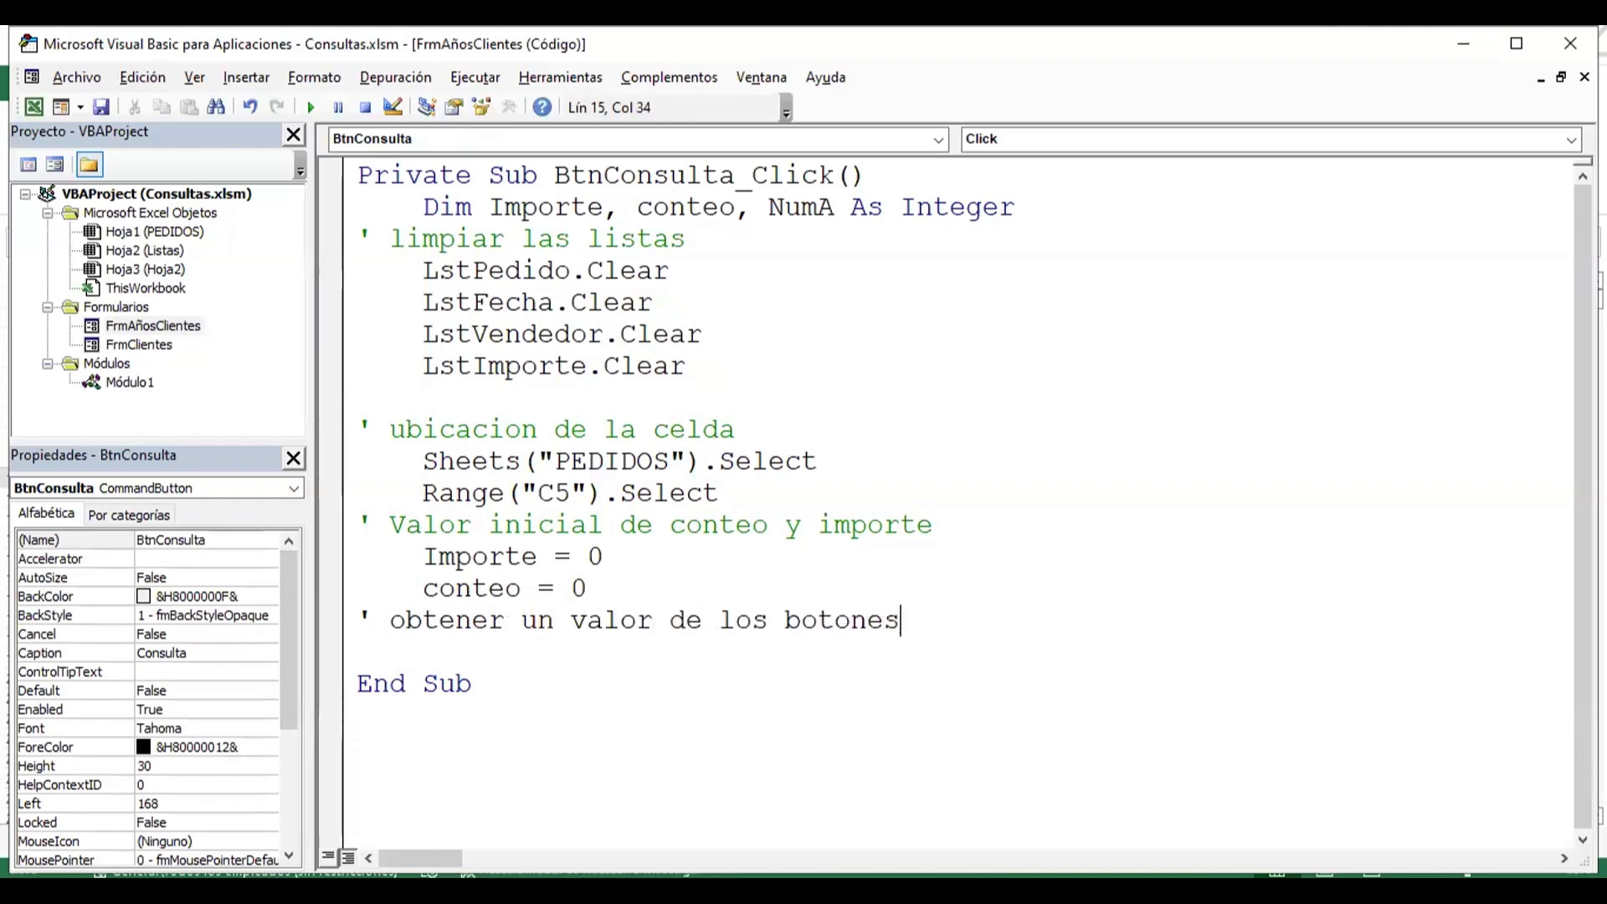
pyautogui.write(' de opcione')
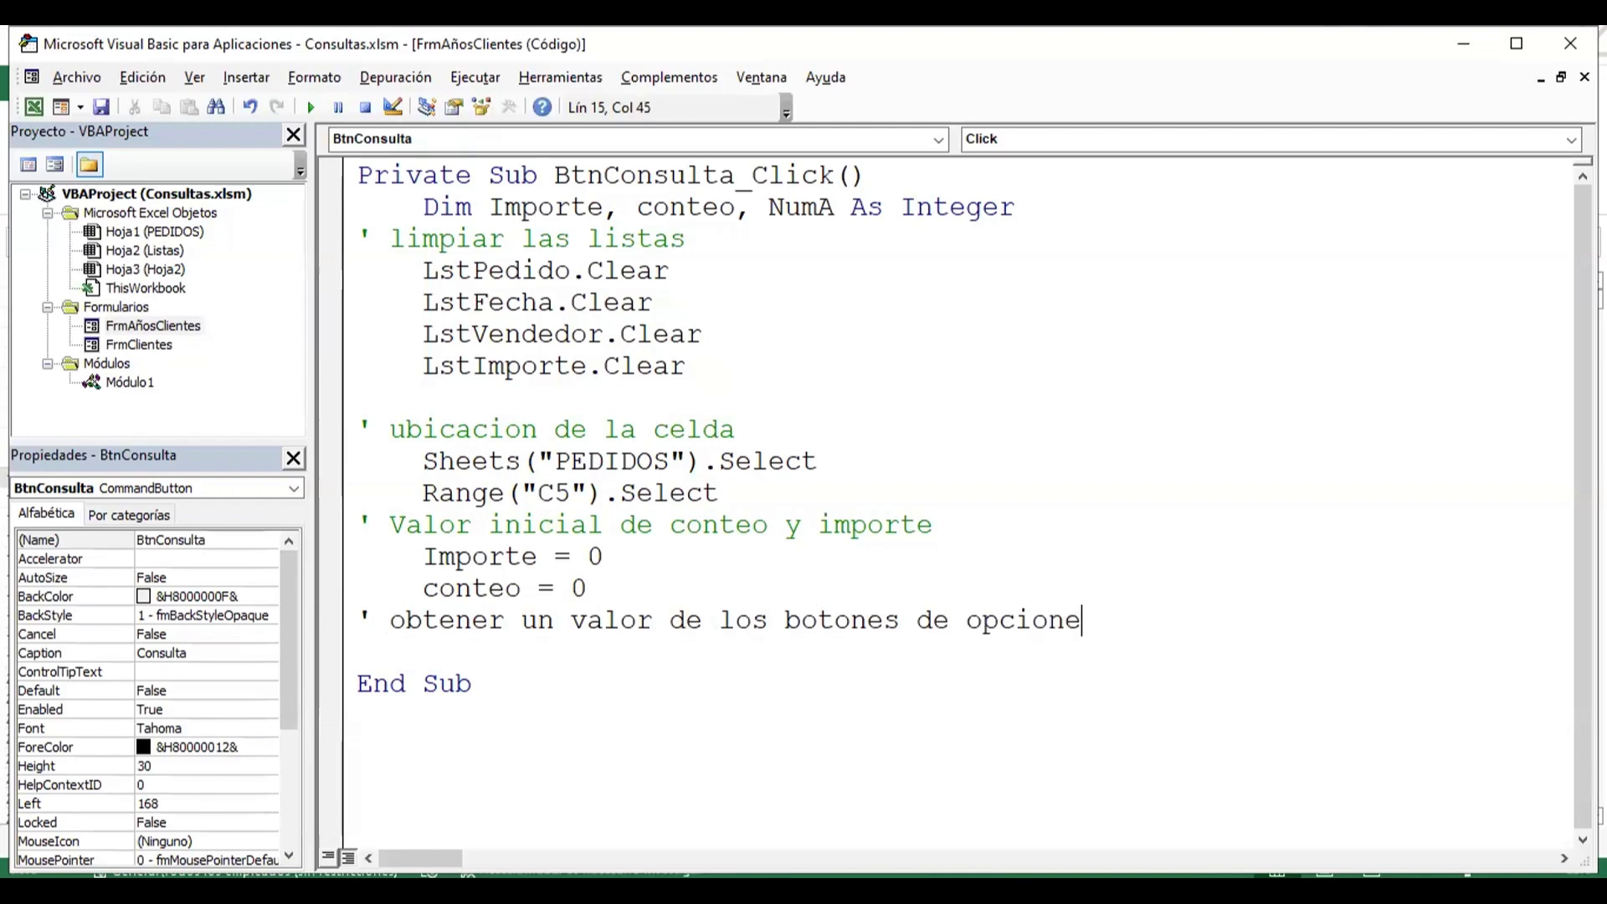
pyautogui.write('s')
pyautogui.press('Return')
pyautogui.press('Tab')
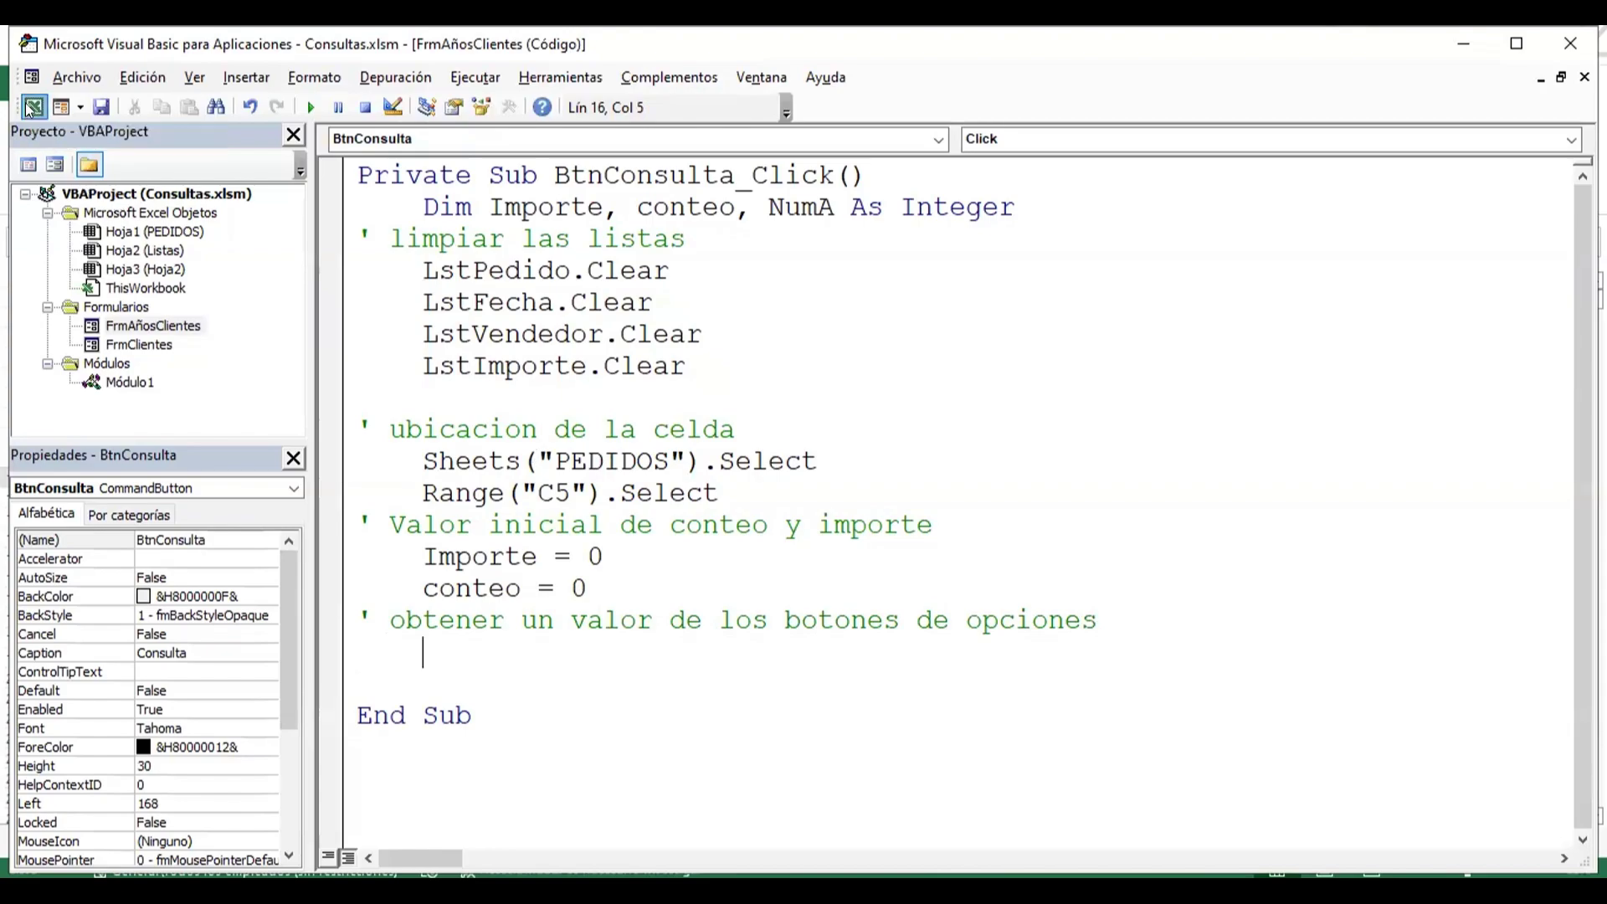
pyautogui.click(33, 106)
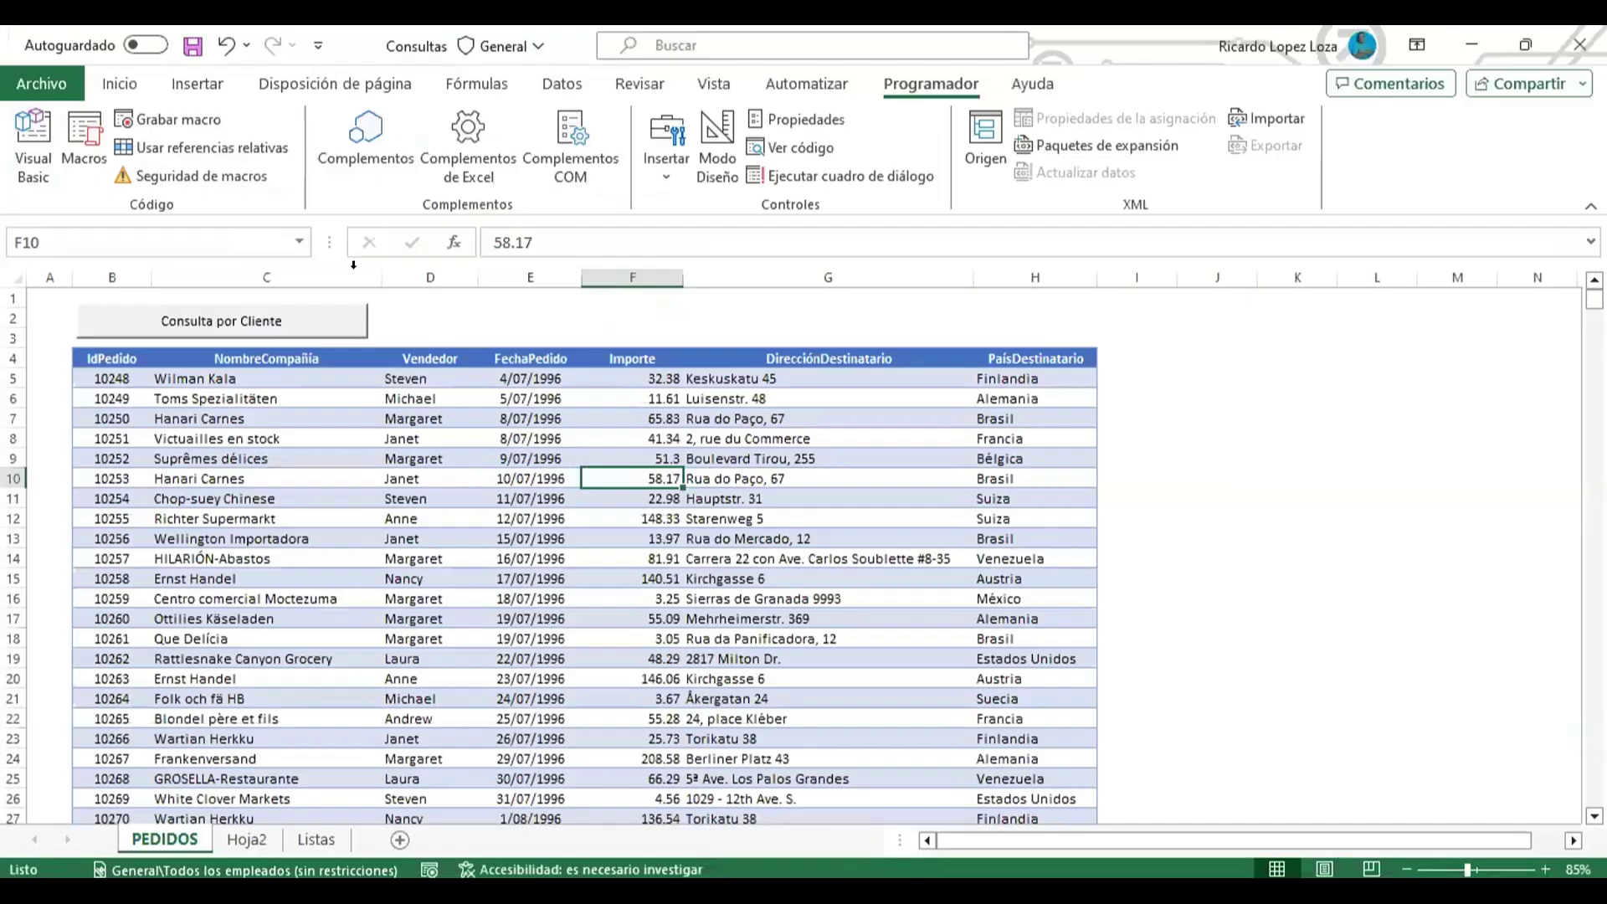
# - Check the names Opt1996, Opt1997 and Opt1998 on FrmAñosClientes, then open the Consulta button's code
pyautogui.click(33, 147)
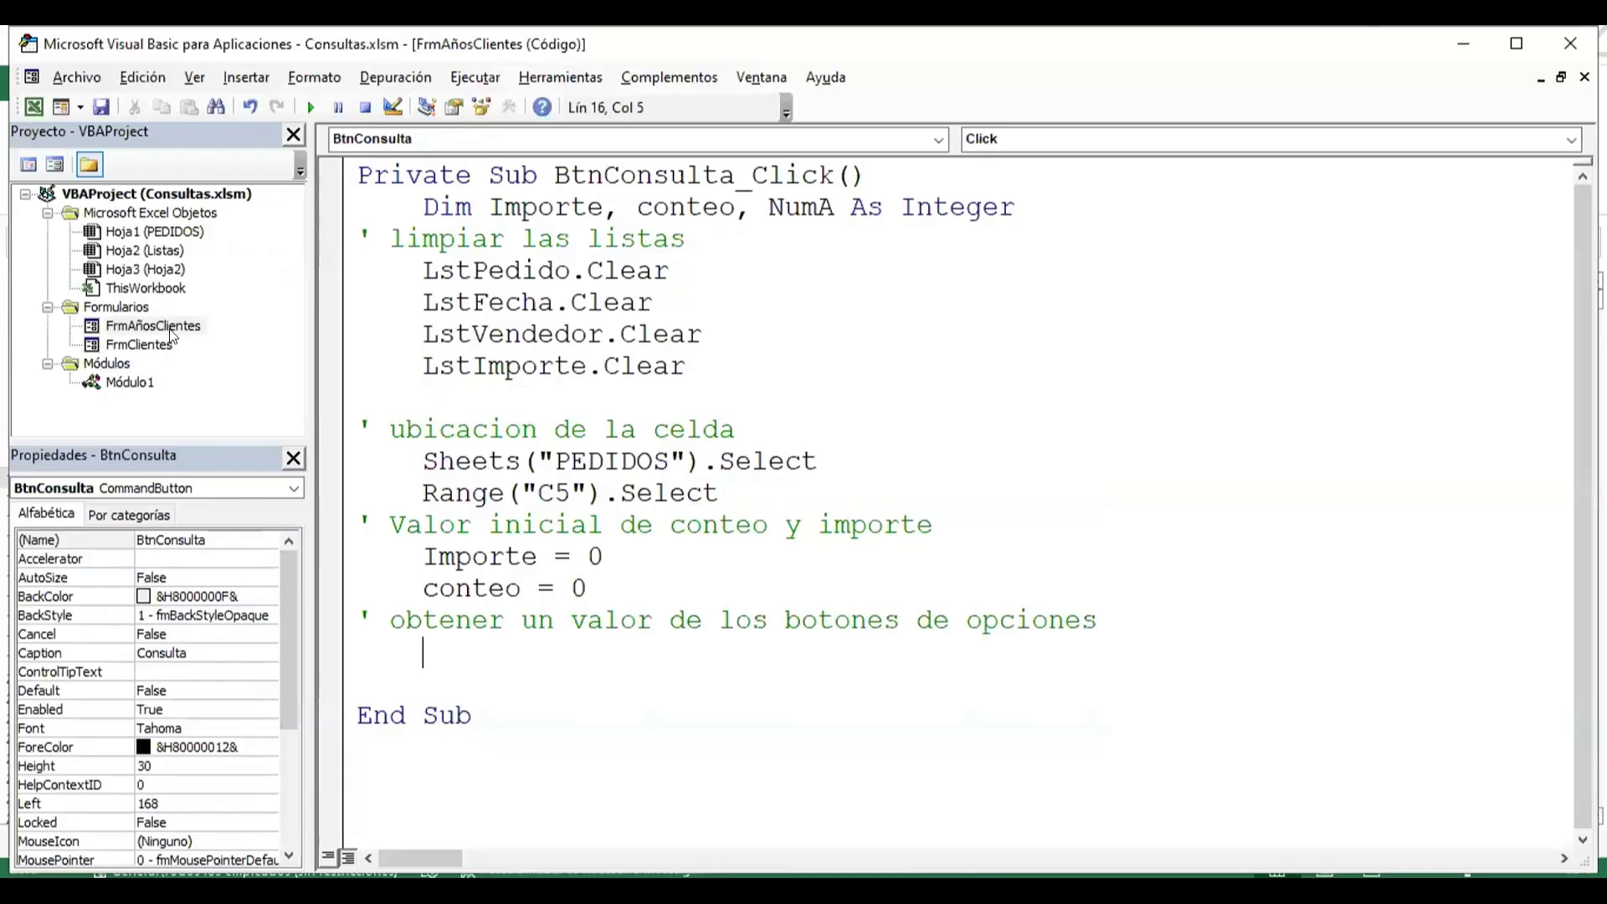
pyautogui.doubleClick(168, 326)
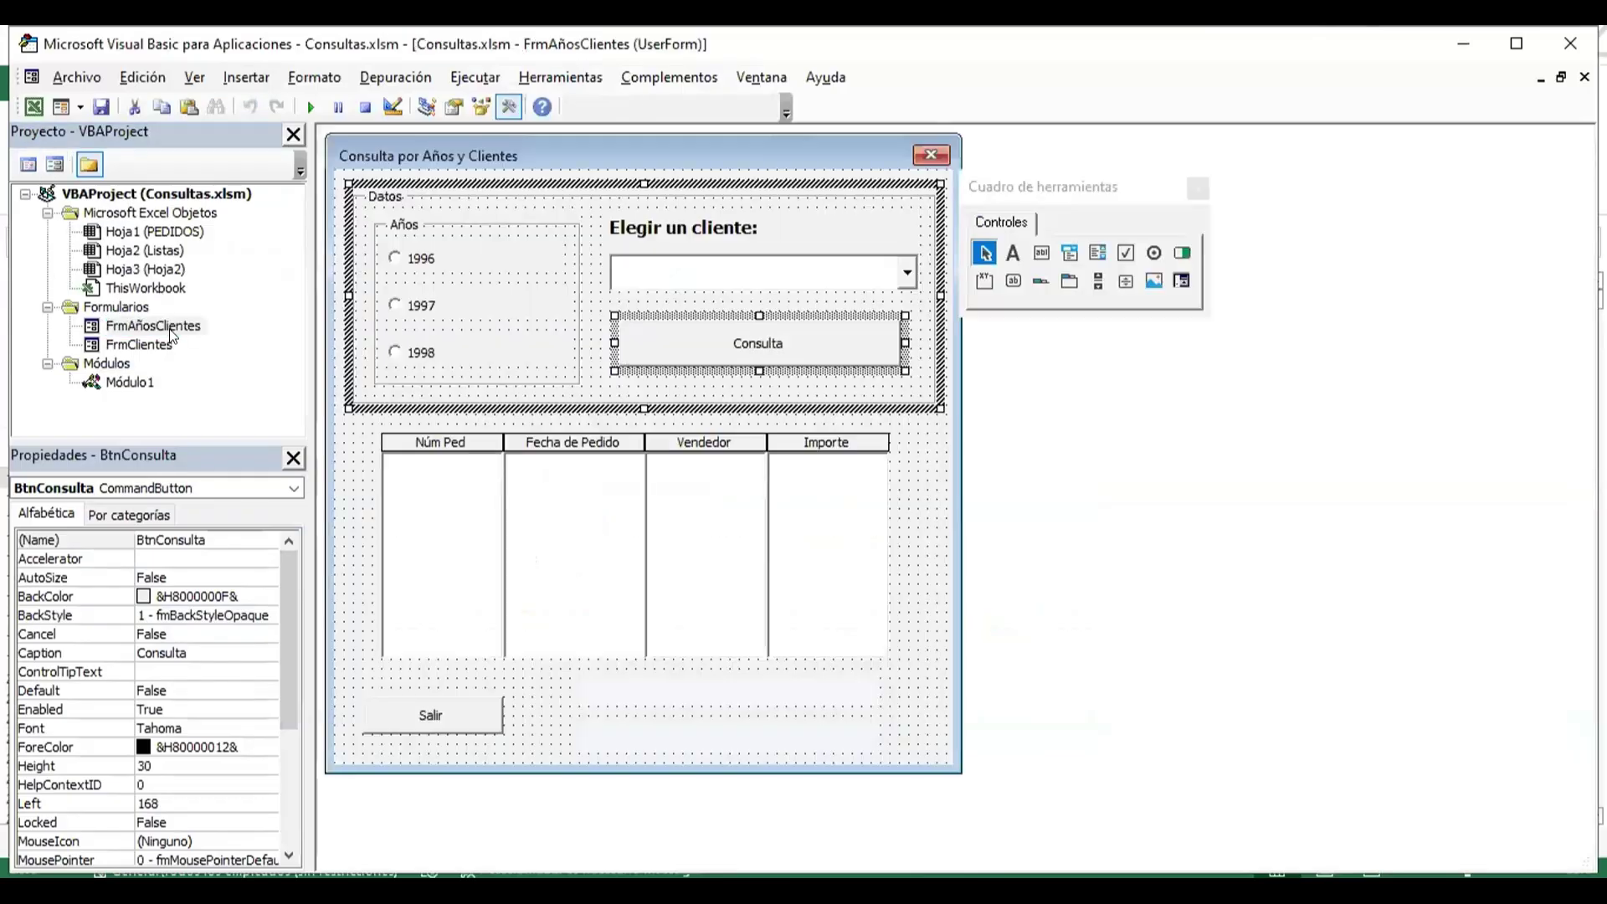
pyautogui.click(417, 263)
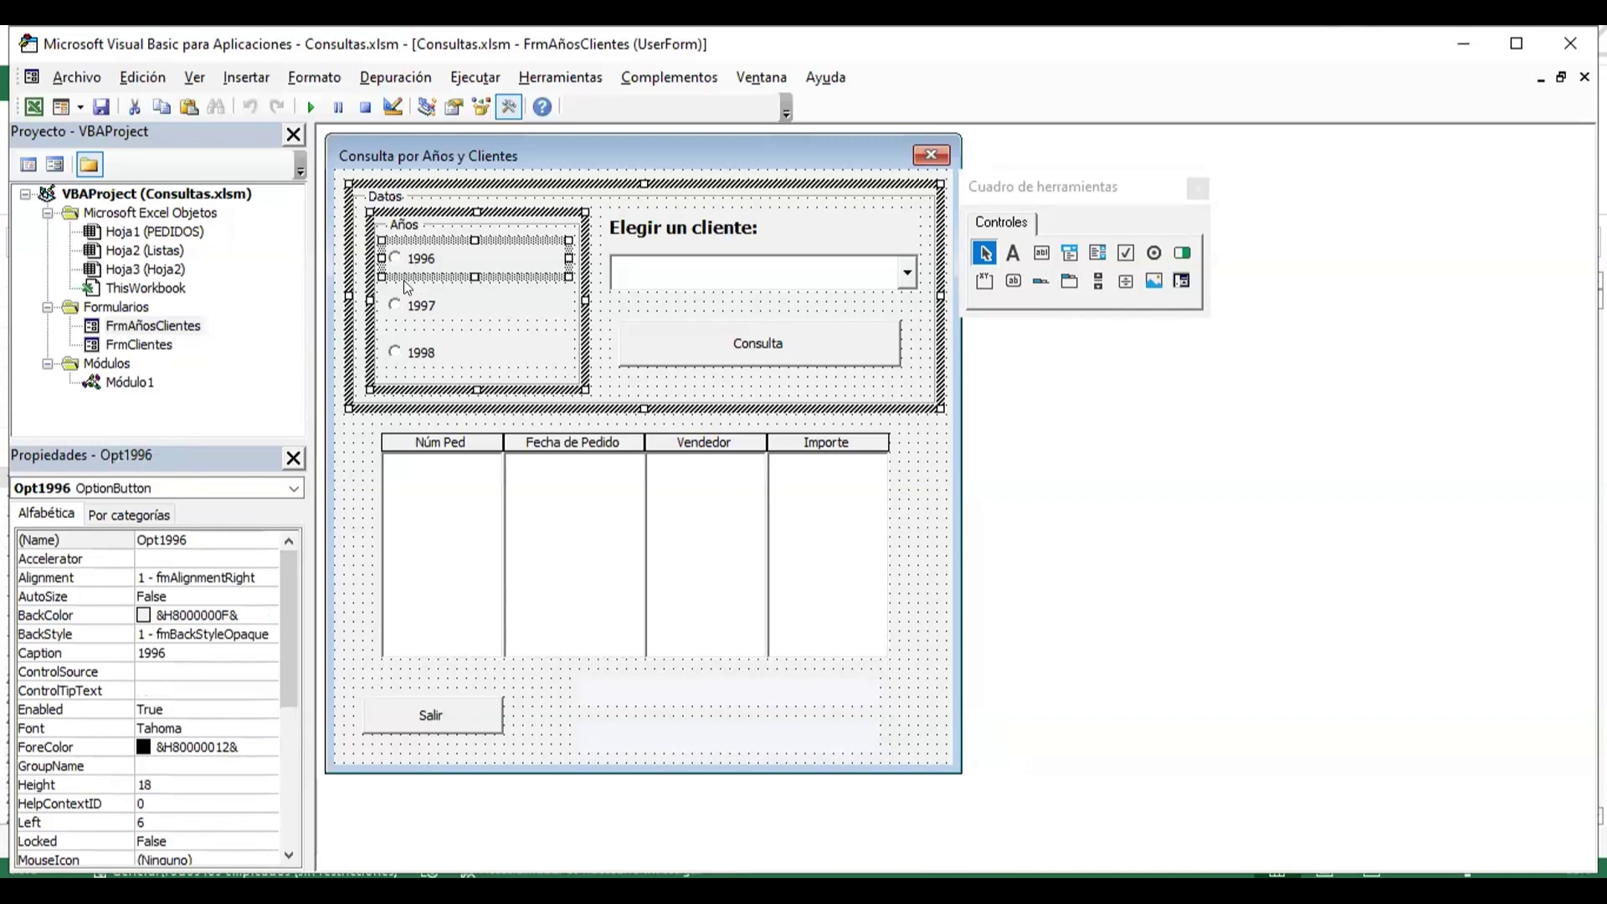
pyautogui.click(409, 314)
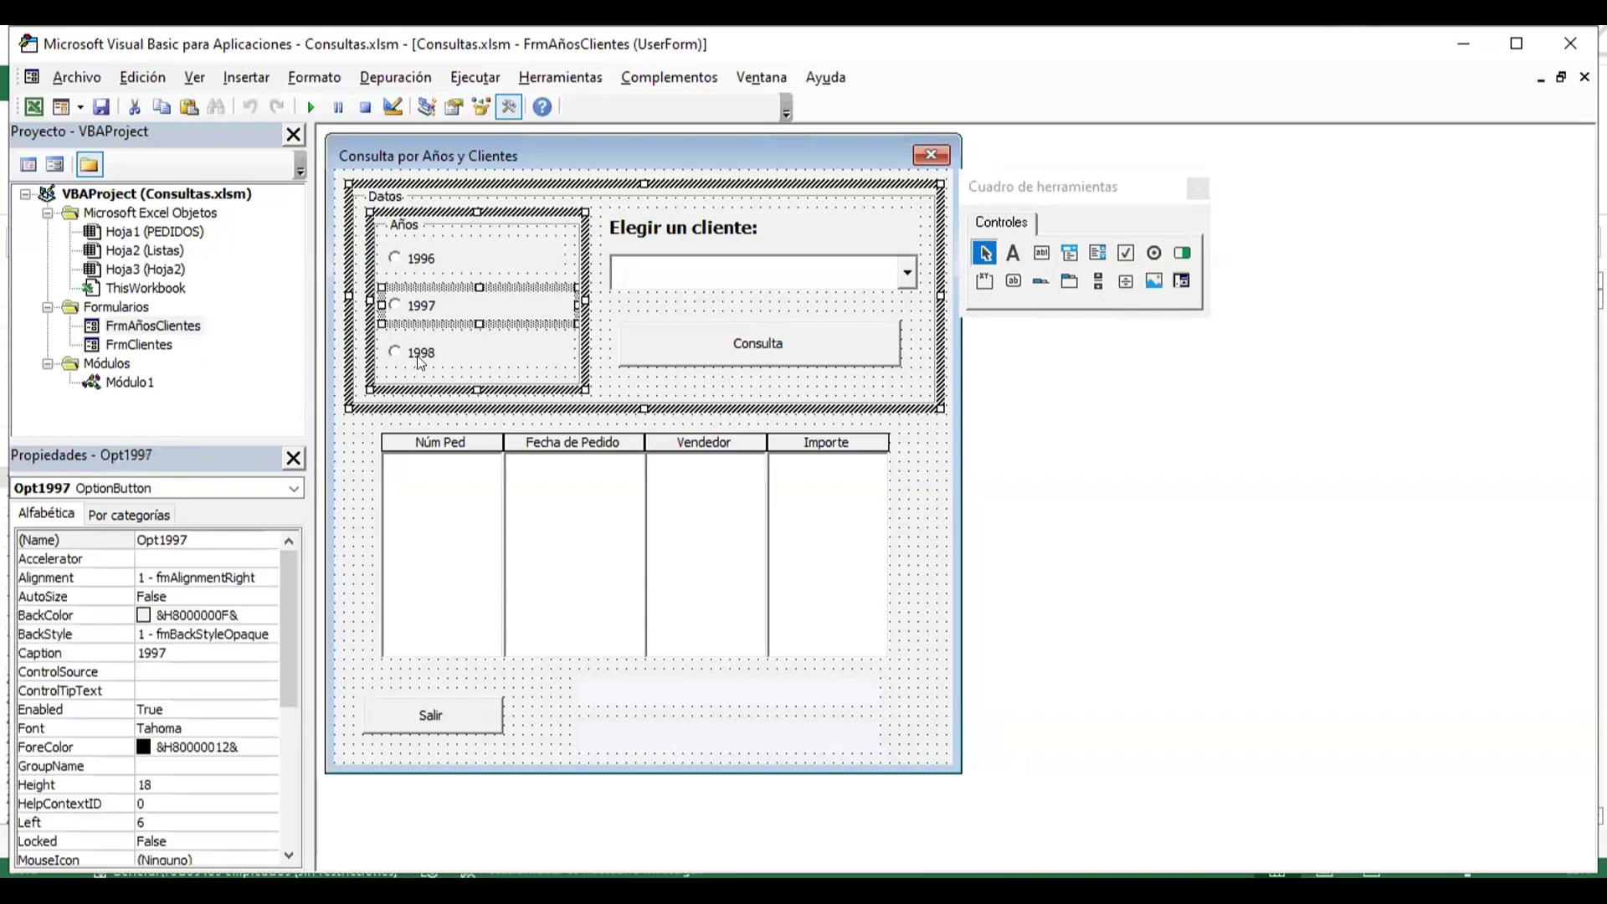
pyautogui.click(420, 360)
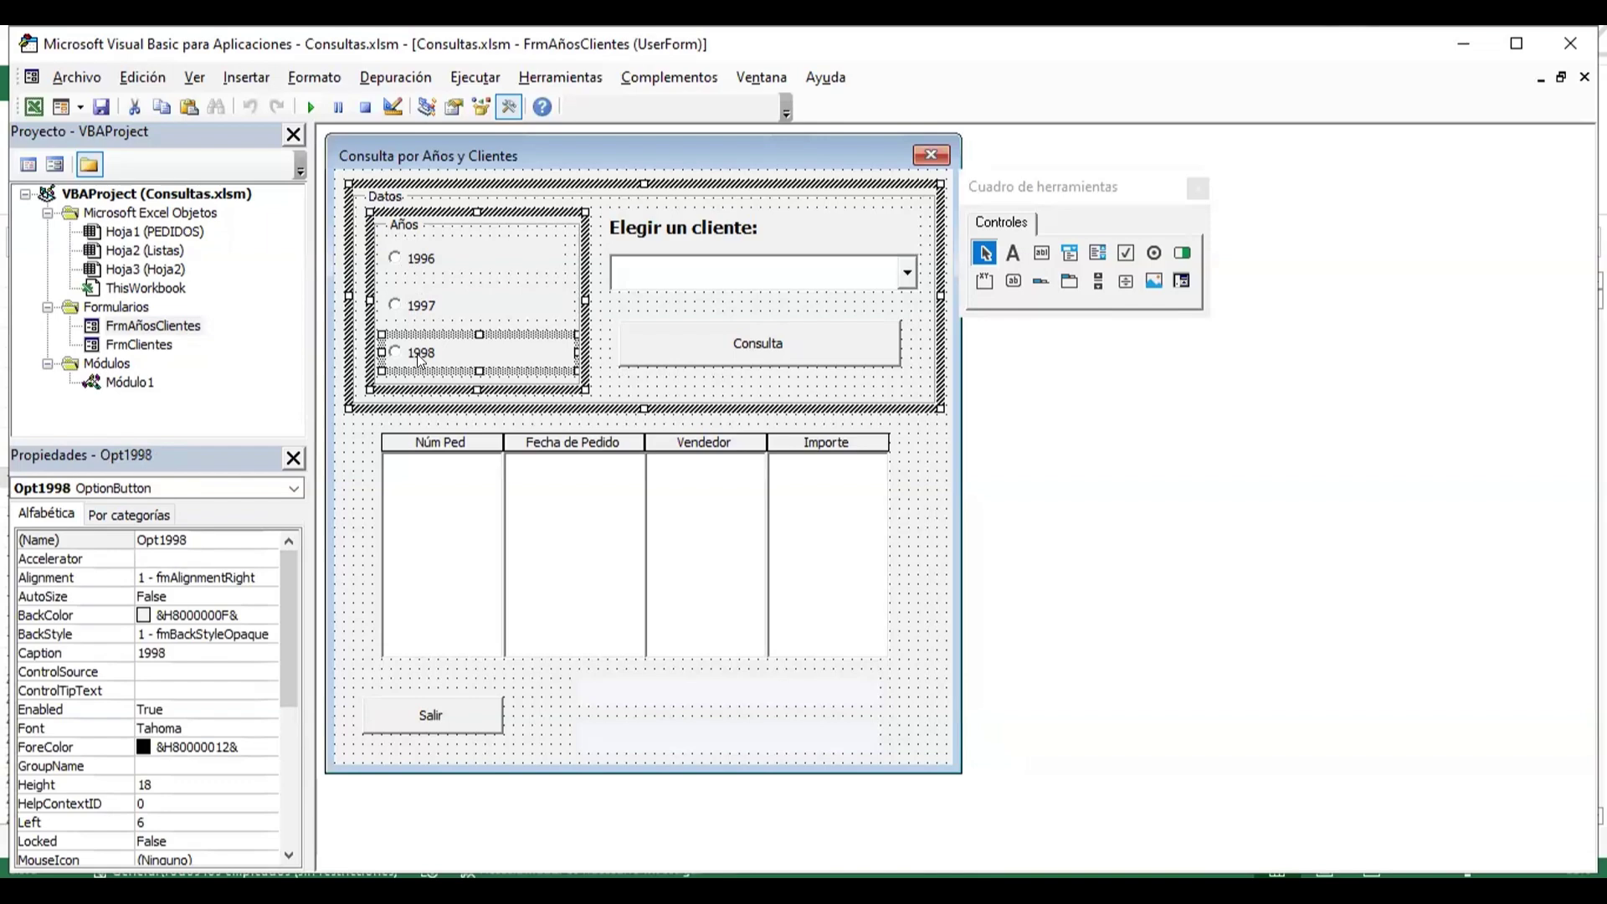
pyautogui.click(407, 261)
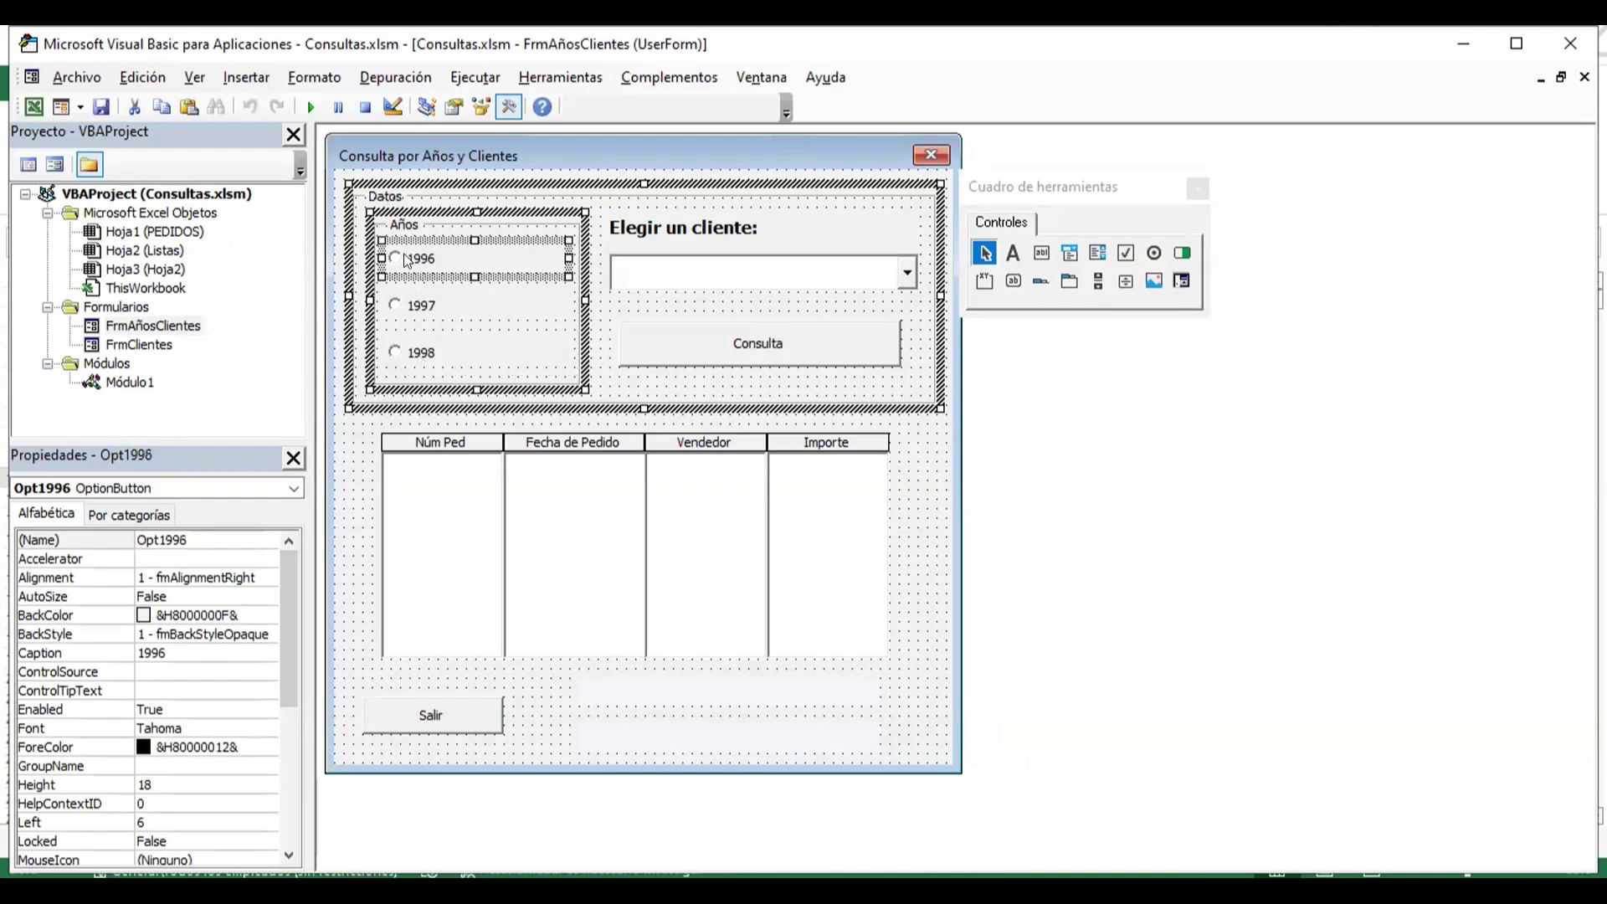
pyautogui.press('Delete')
pyautogui.doubleClick(694, 353)
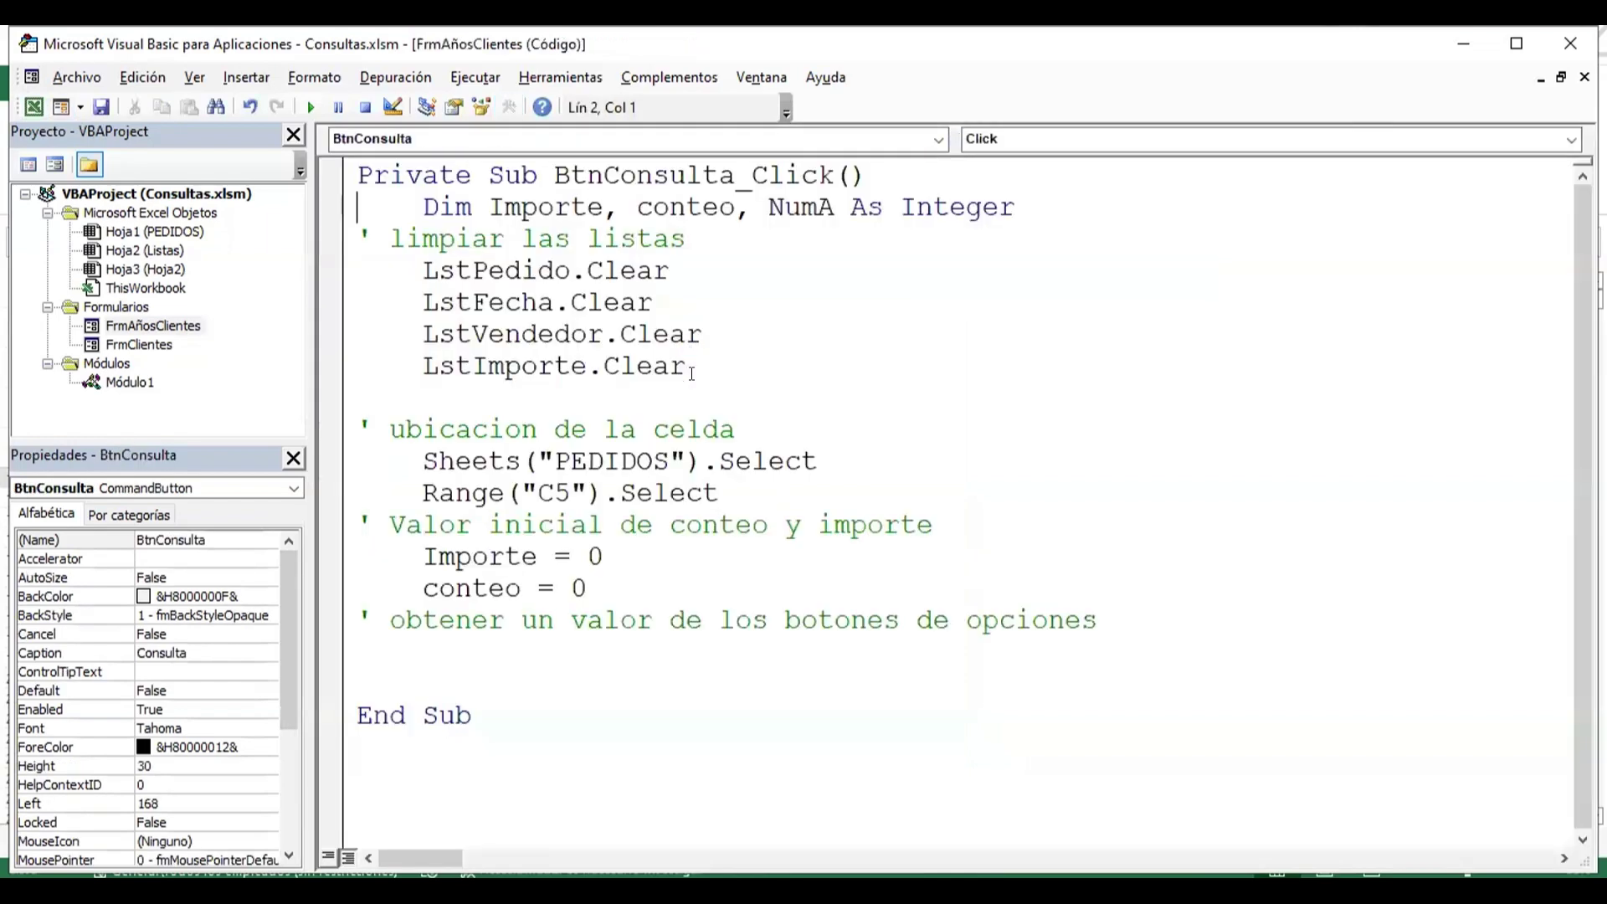
# - Add the line If Opt1996.Value = True Then NumA = 1996
pyautogui.click(466, 663)
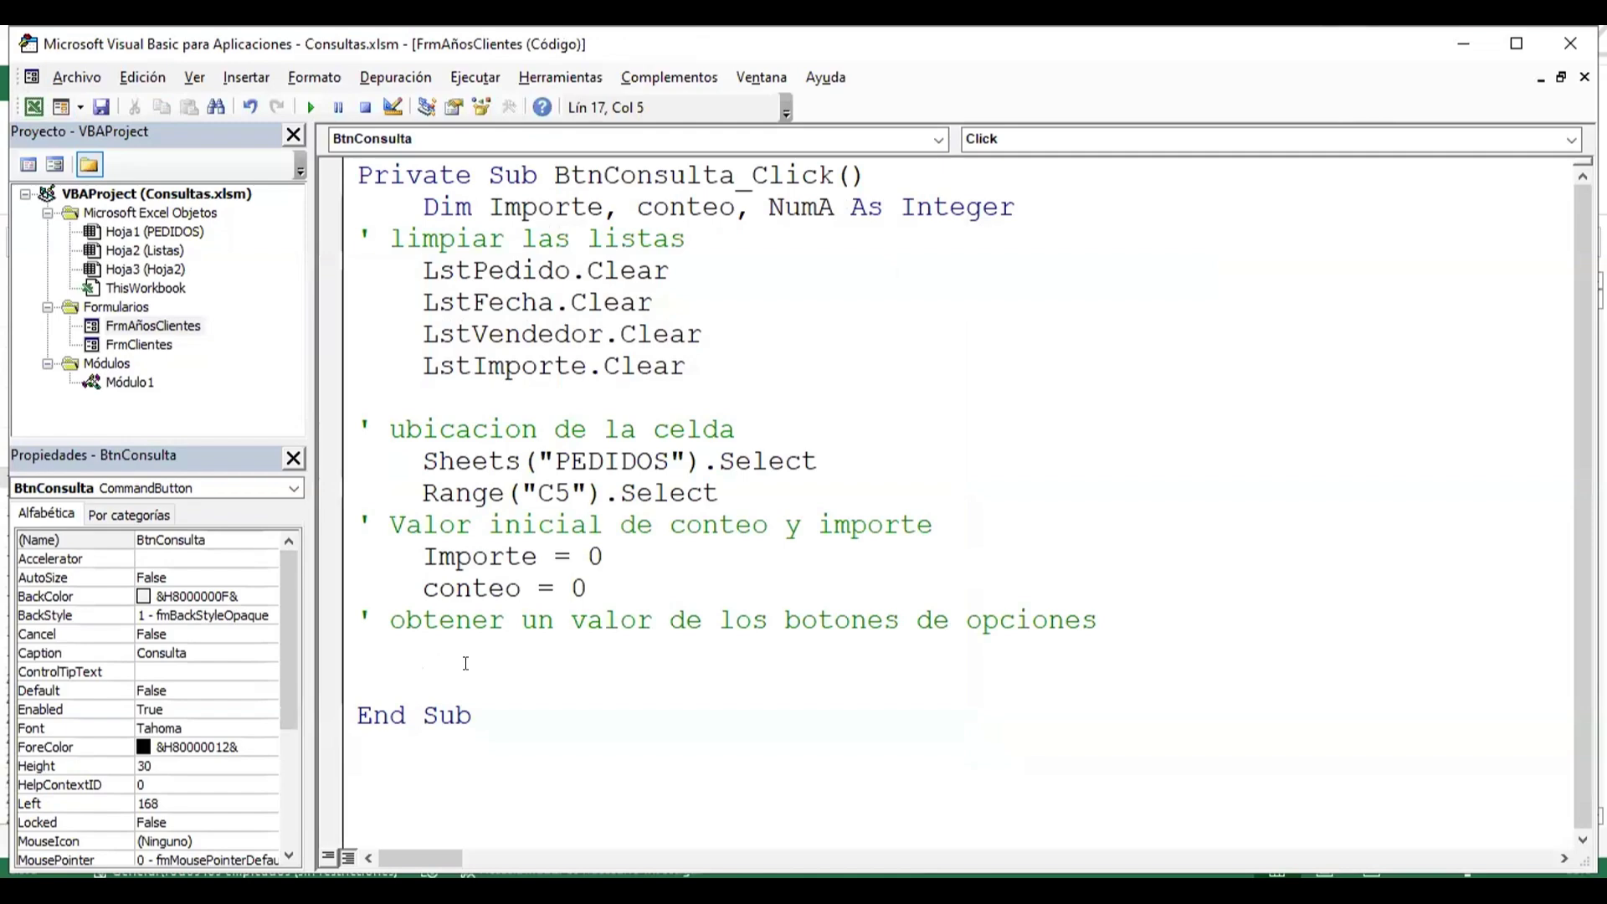
pyautogui.hotkey('ctrl', 'space')
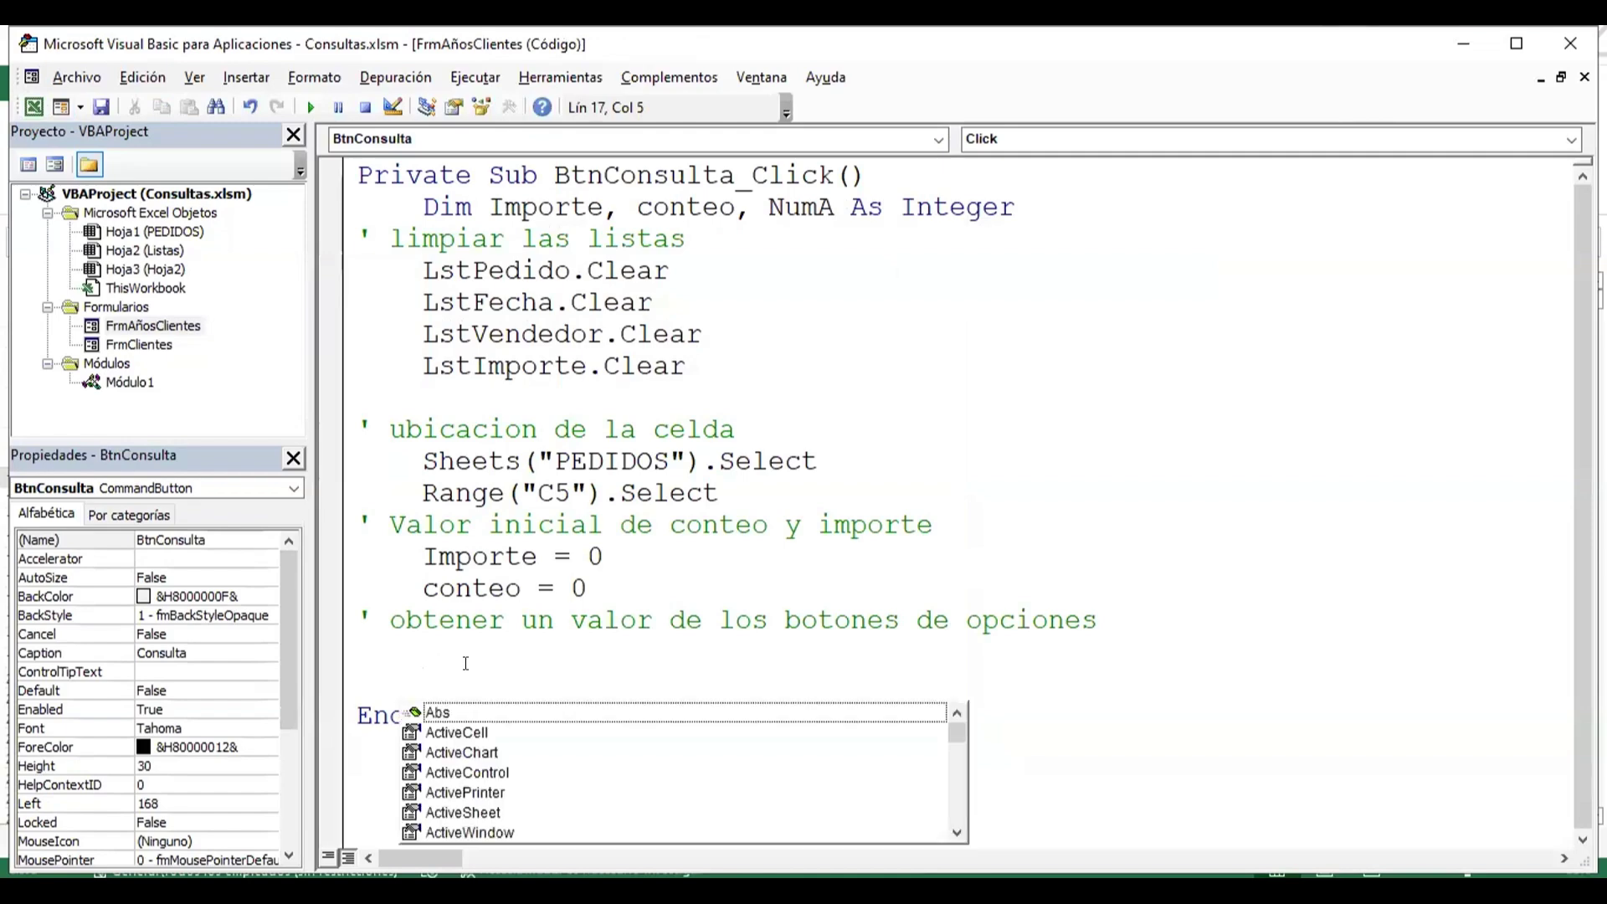
pyautogui.write('opt')
pyautogui.press('Tab')
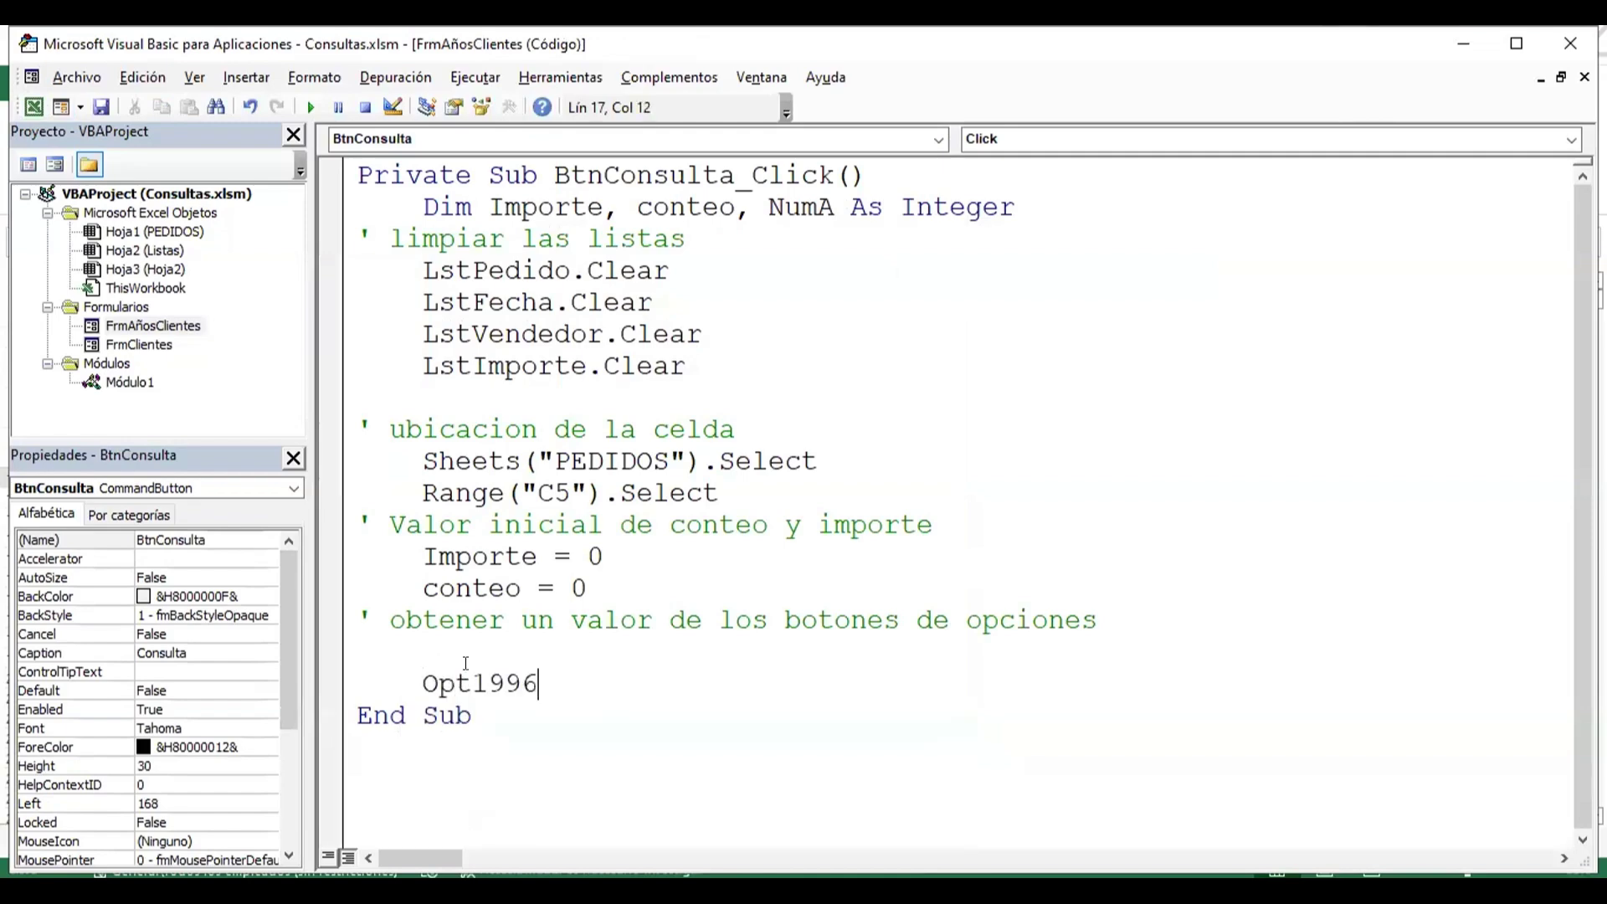
pyautogui.press('BackSpace')
pyautogui.press('BackSpace')
pyautogui.press('BackSpace')
pyautogui.press('BackSpace')
pyautogui.press('BackSpace')
pyautogui.press('BackSpace')
pyautogui.press('BackSpace')
pyautogui.write('i')
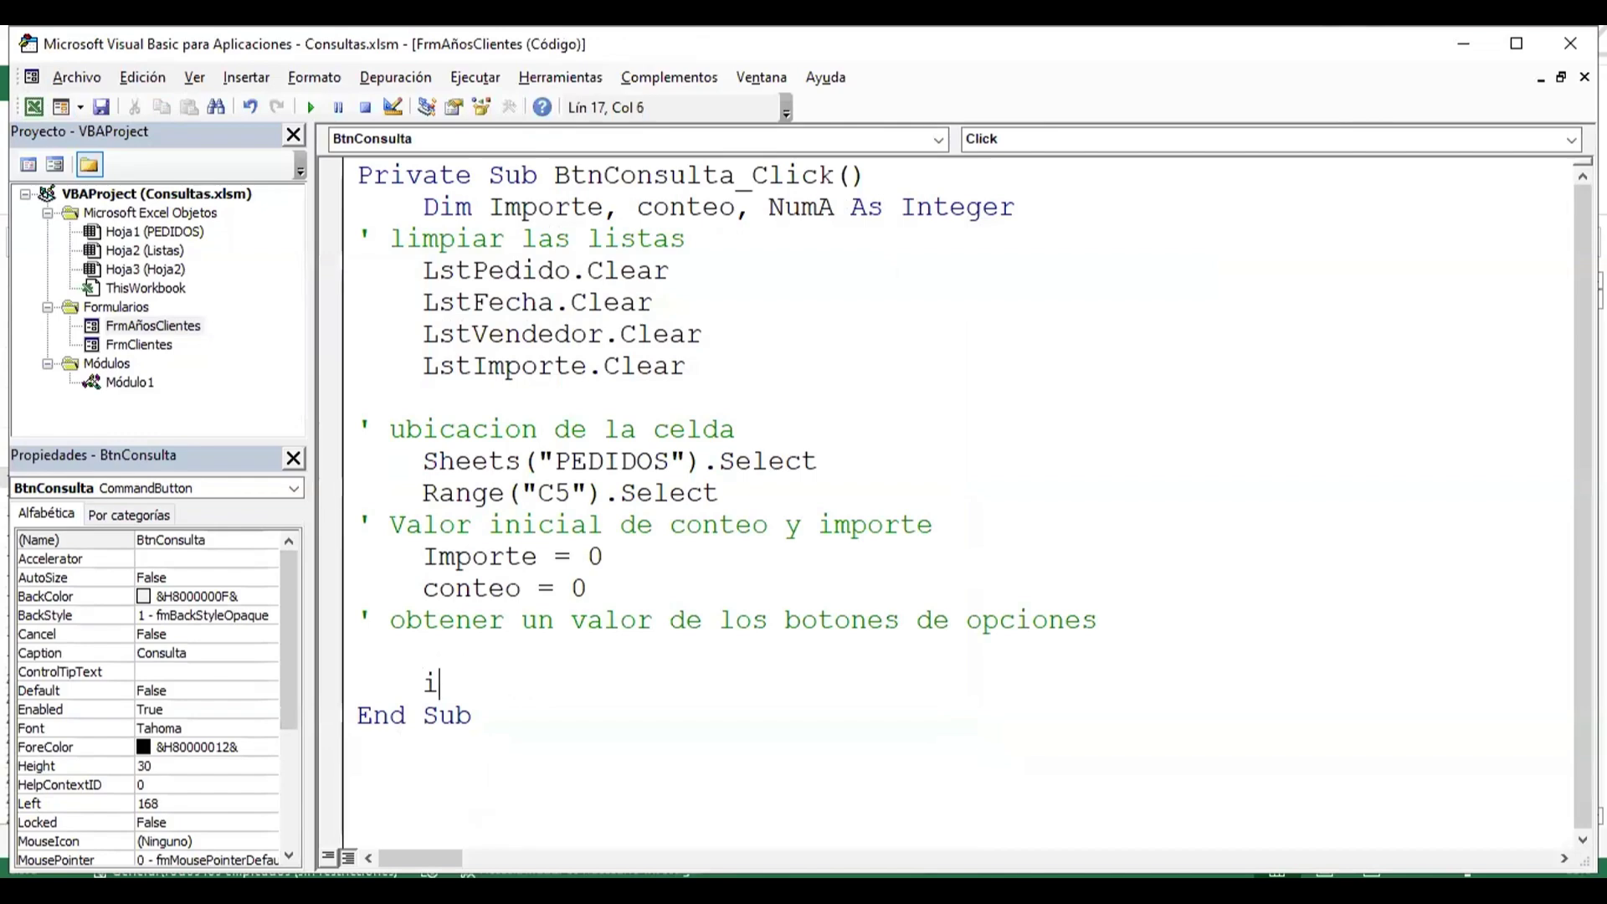
pyautogui.write('f')
pyautogui.hotkey('ctrl', 'space')
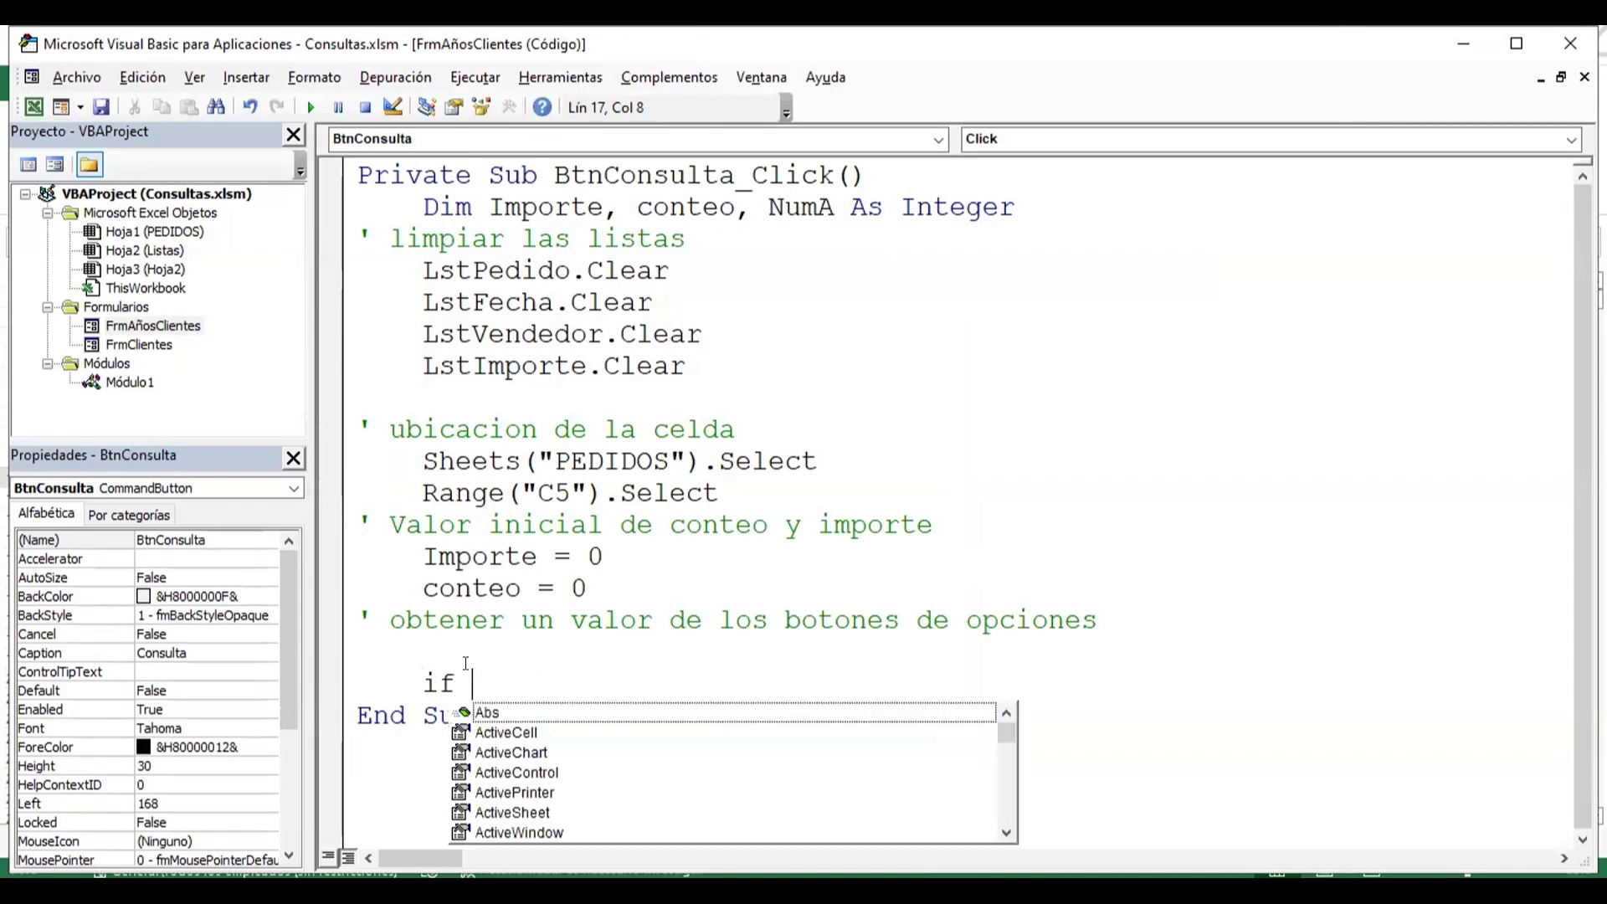
pyautogui.write('op')
pyautogui.press('Tab')
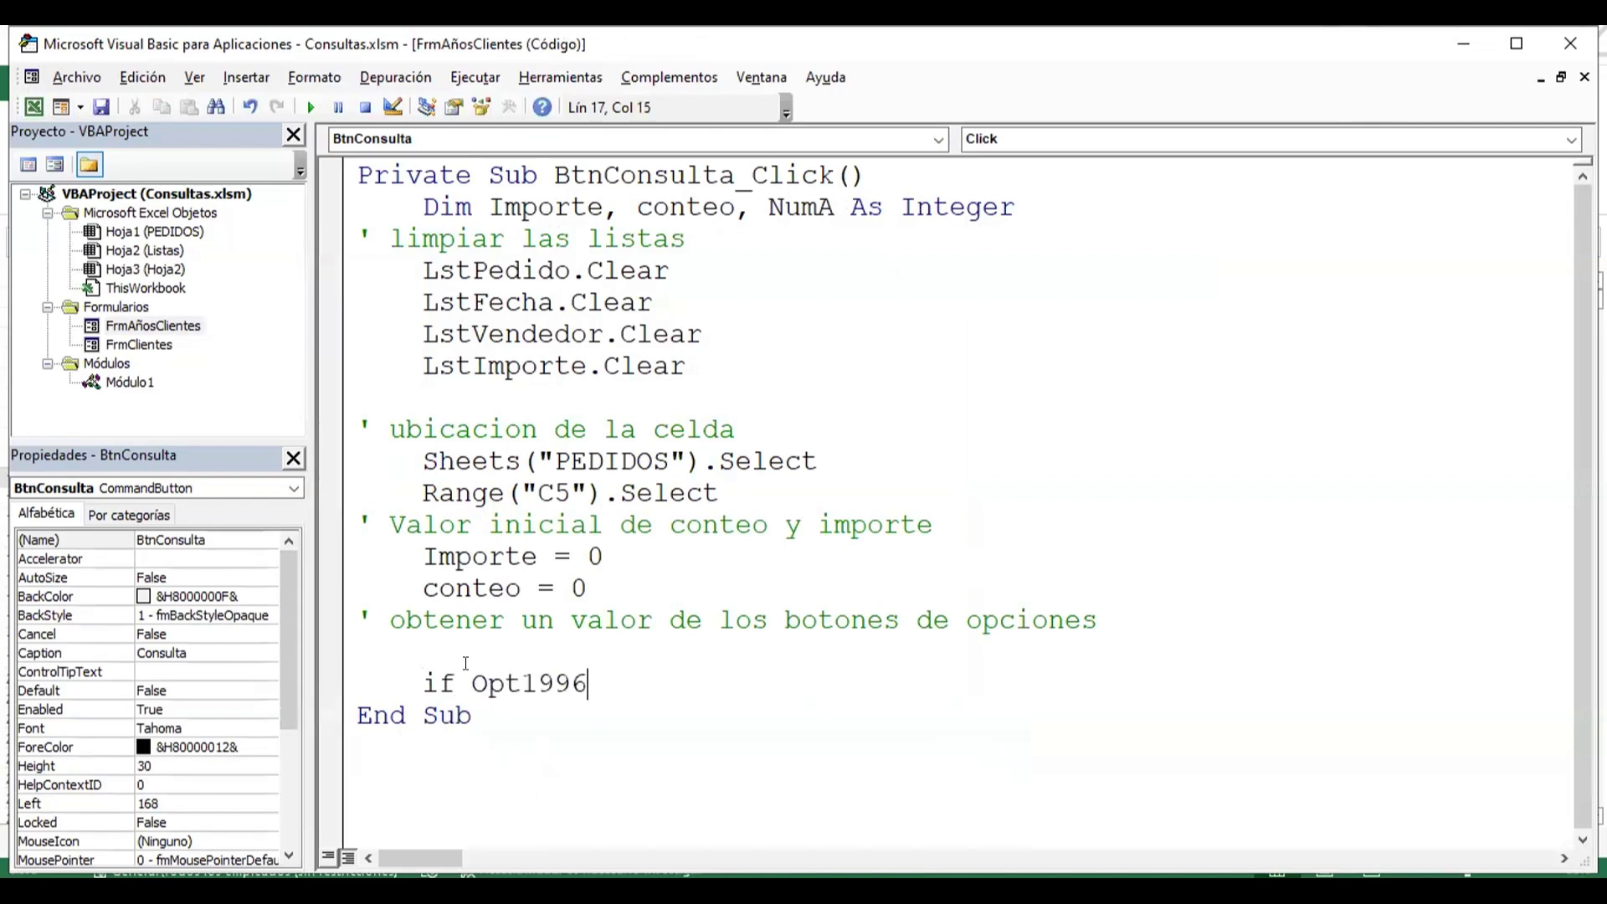
pyautogui.write('.')
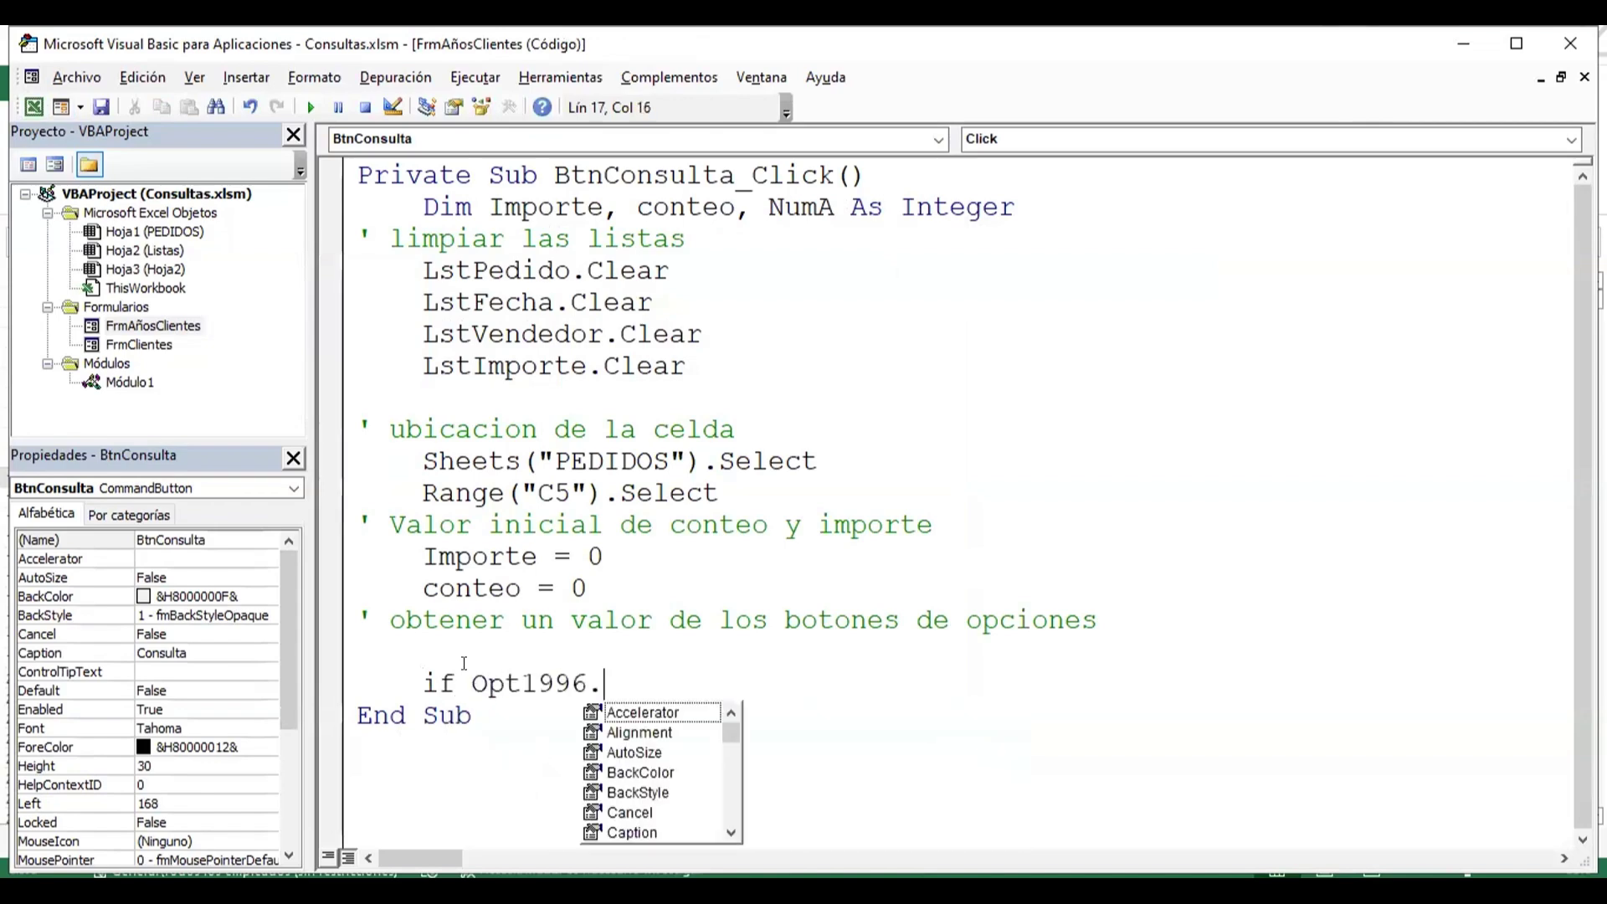
pyautogui.write('value =')
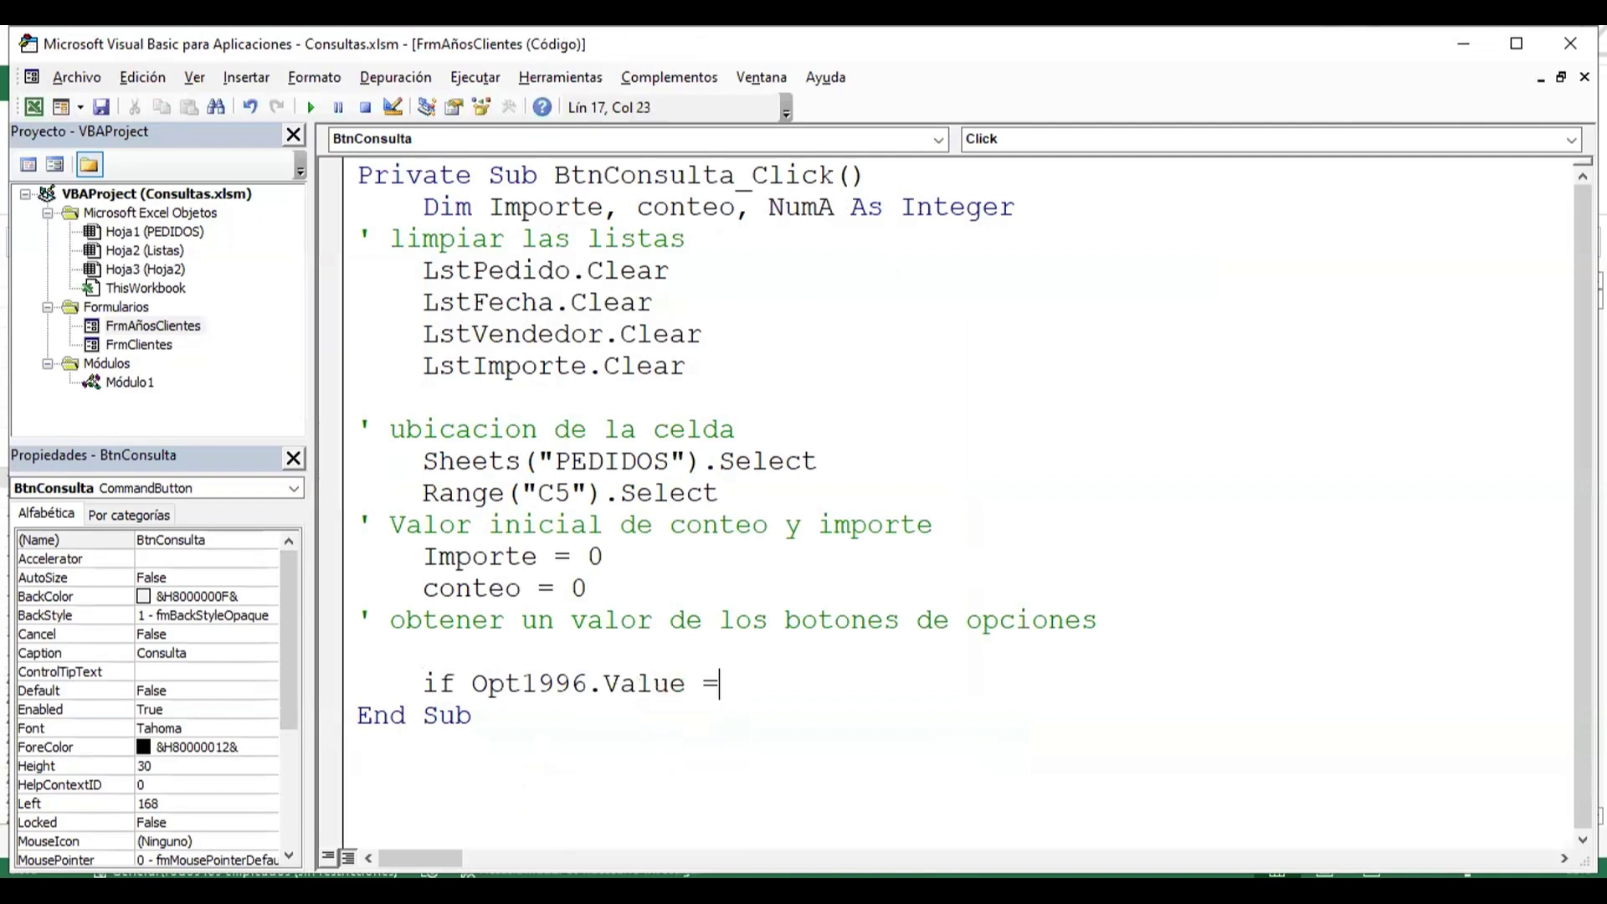
pyautogui.write(' true ')
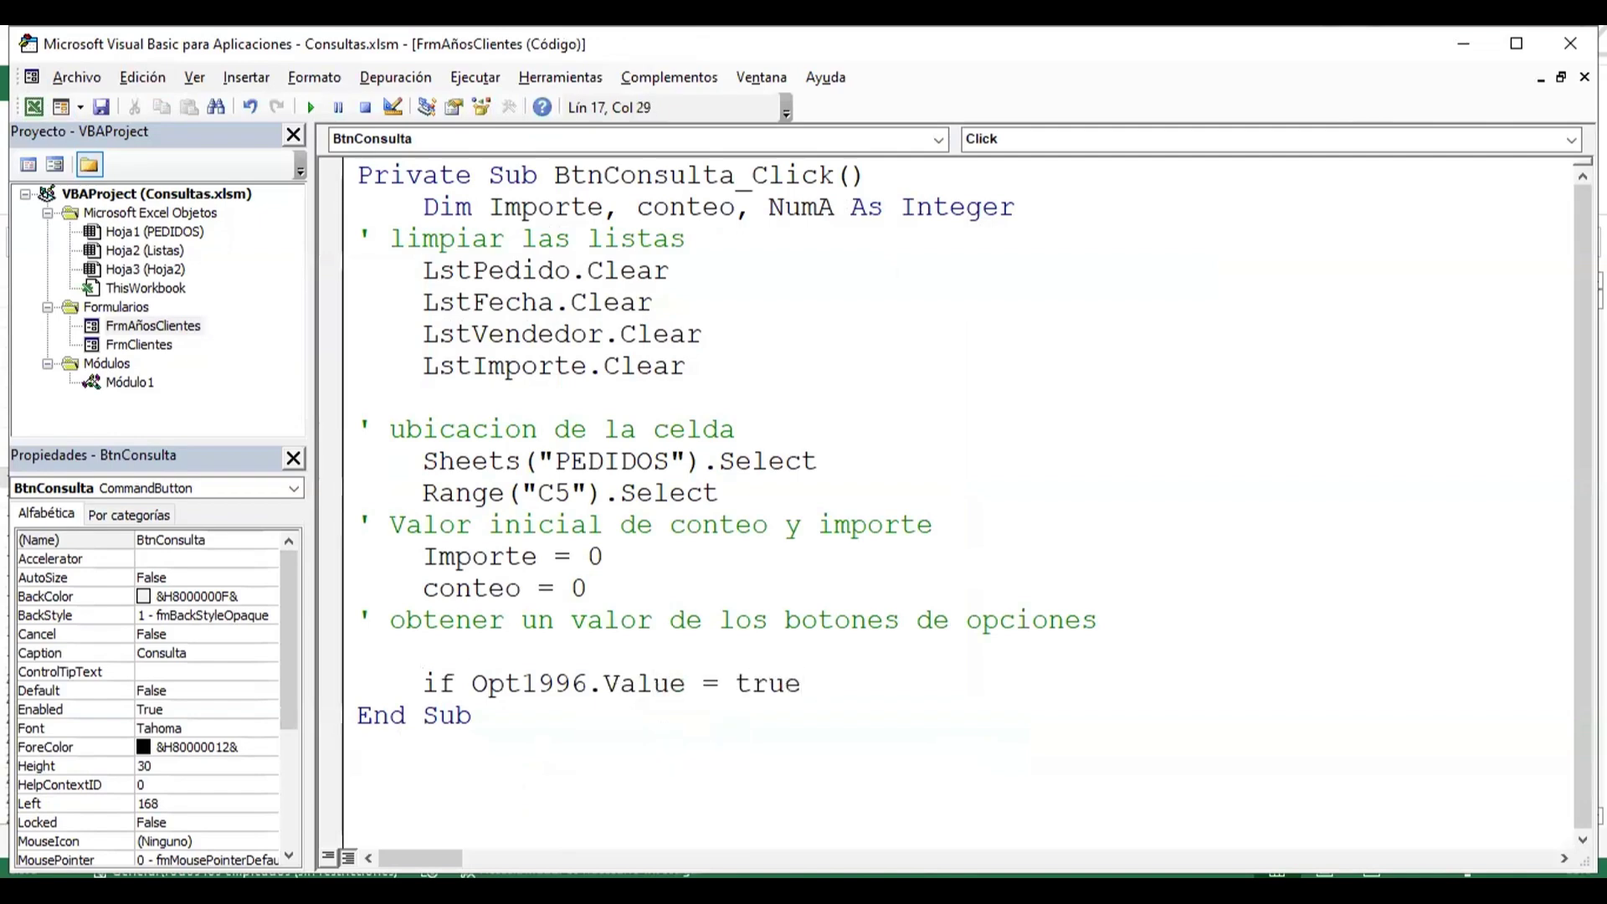
pyautogui.write('then')
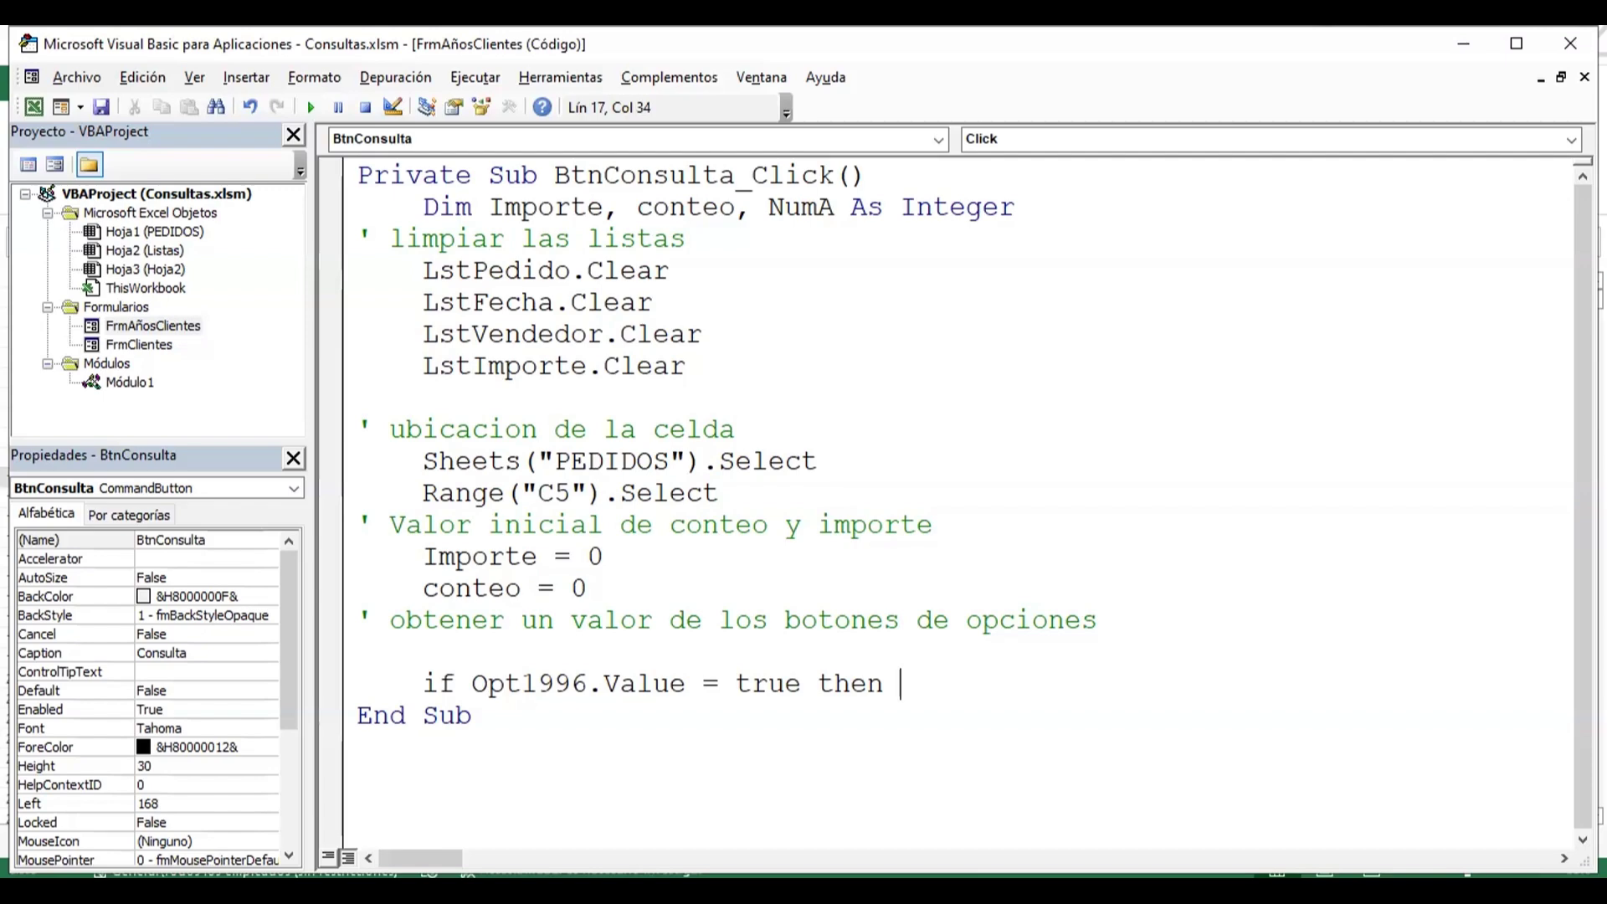
pyautogui.write('num')
pyautogui.write('a')
pyautogui.write('= 199')
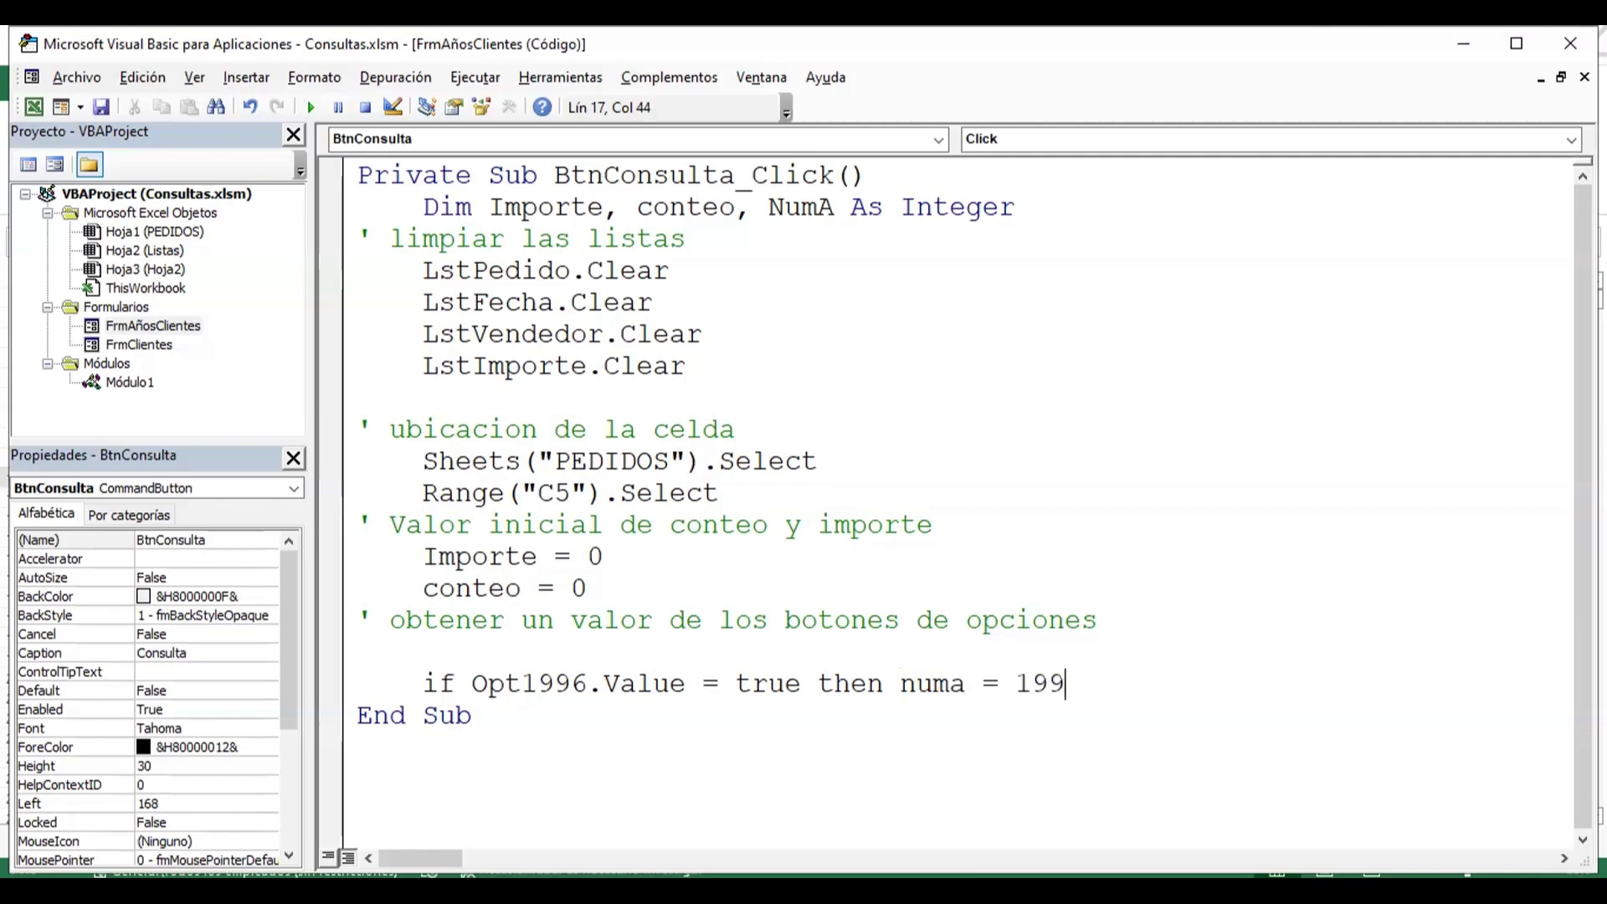
pyautogui.write('6')
pyautogui.press('Return')
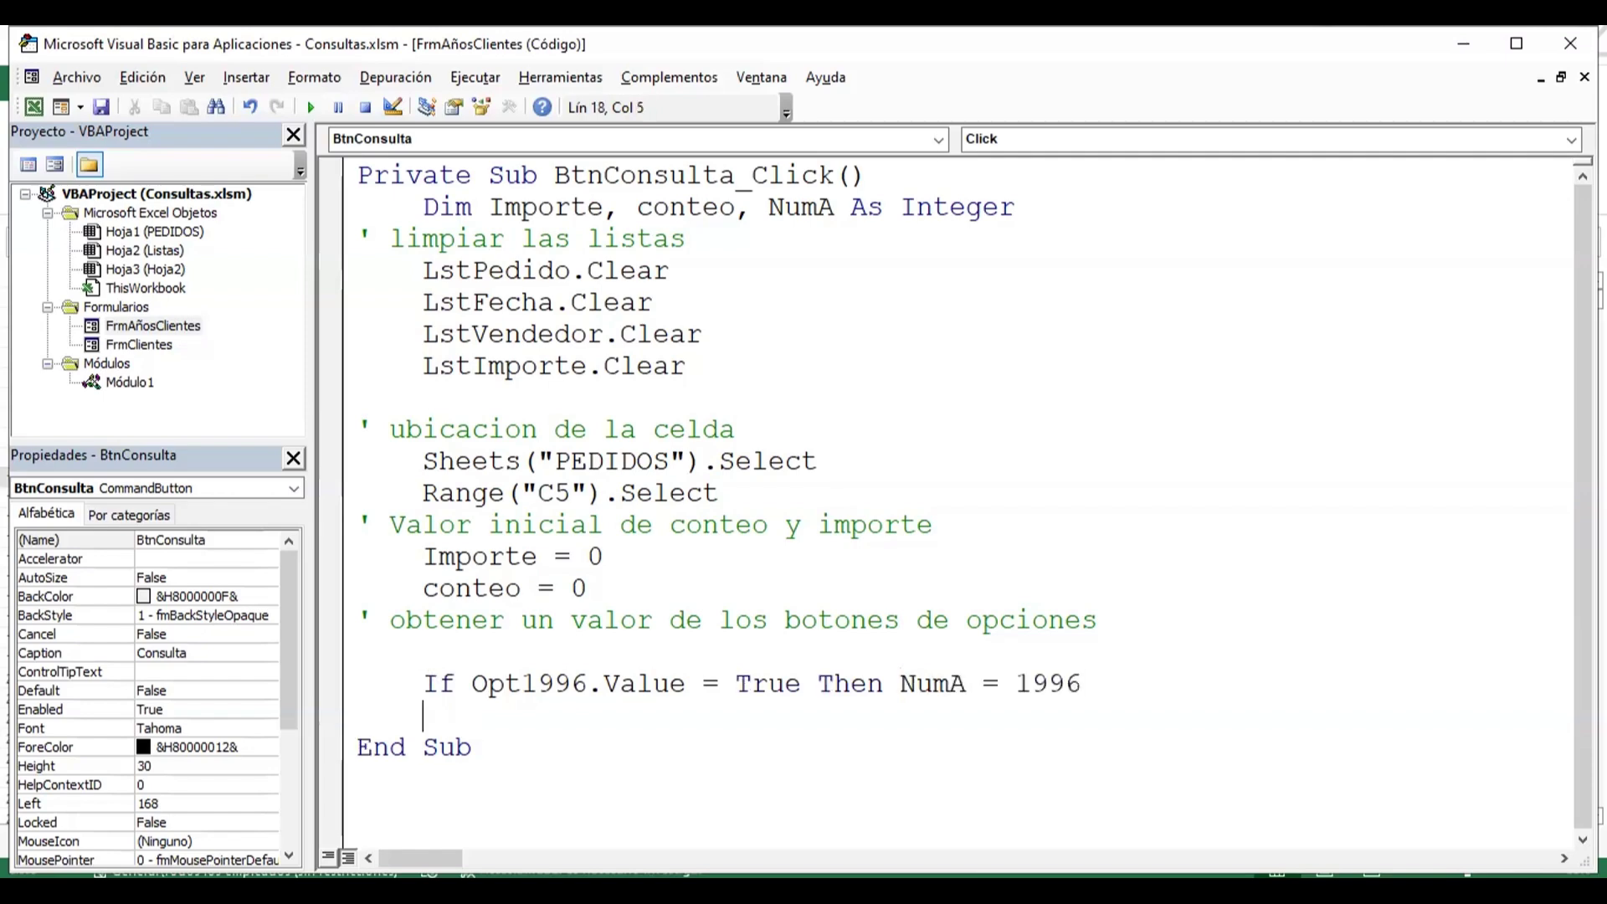
# - Add the line If Opt1997.Value = True Then NumA = 1997
pyautogui.write('if')
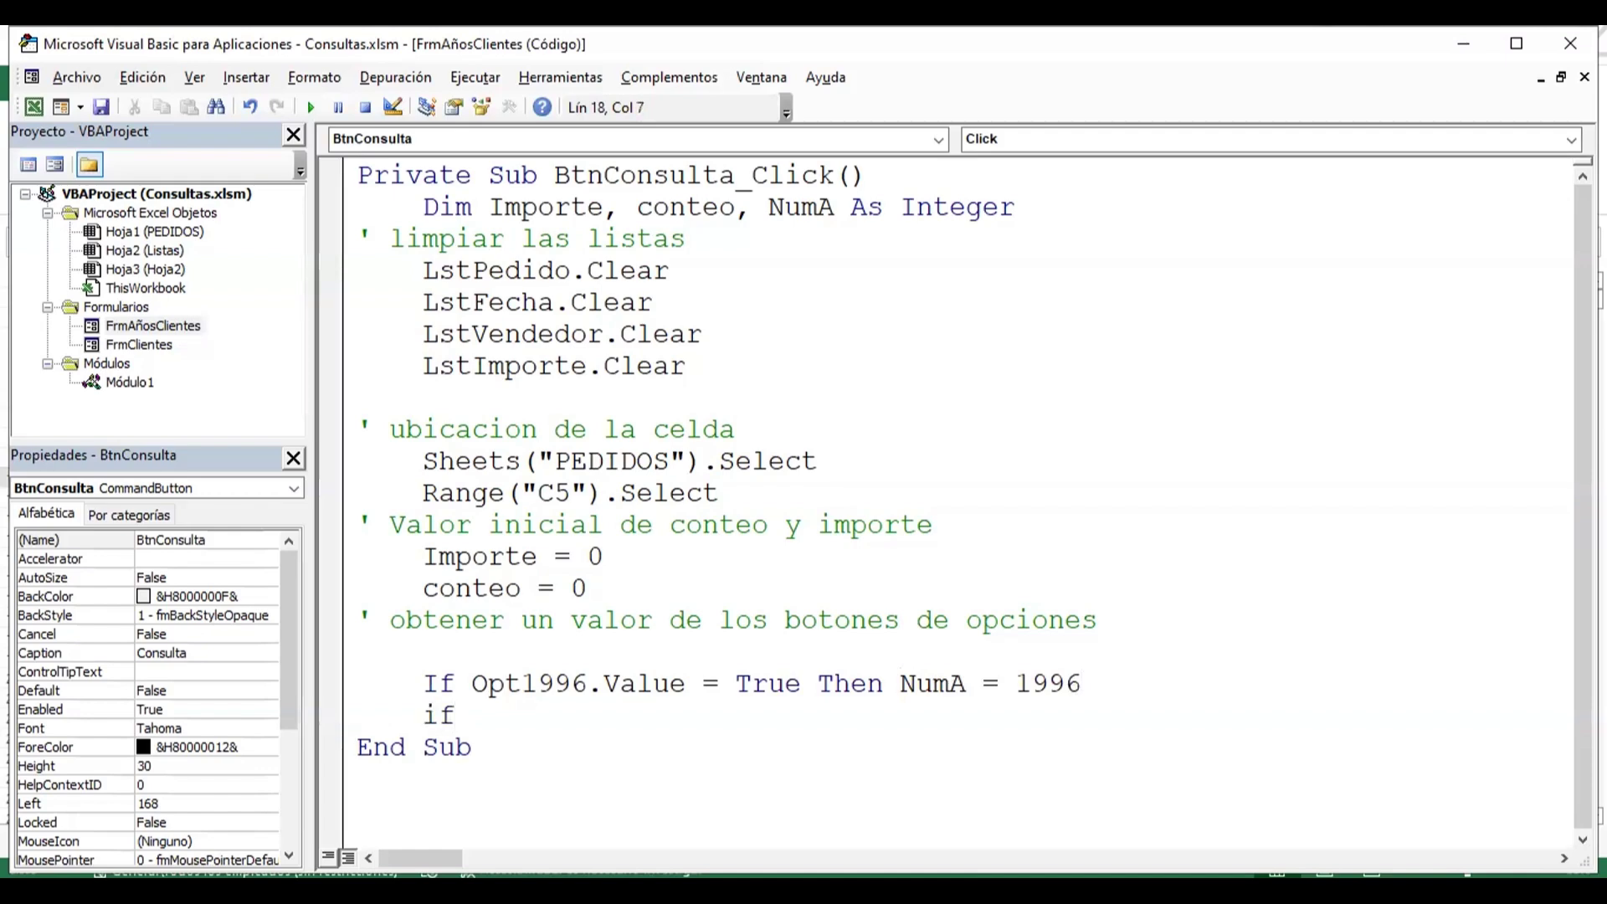
pyautogui.hotkey('ctrl', 'space')
pyautogui.write('on')
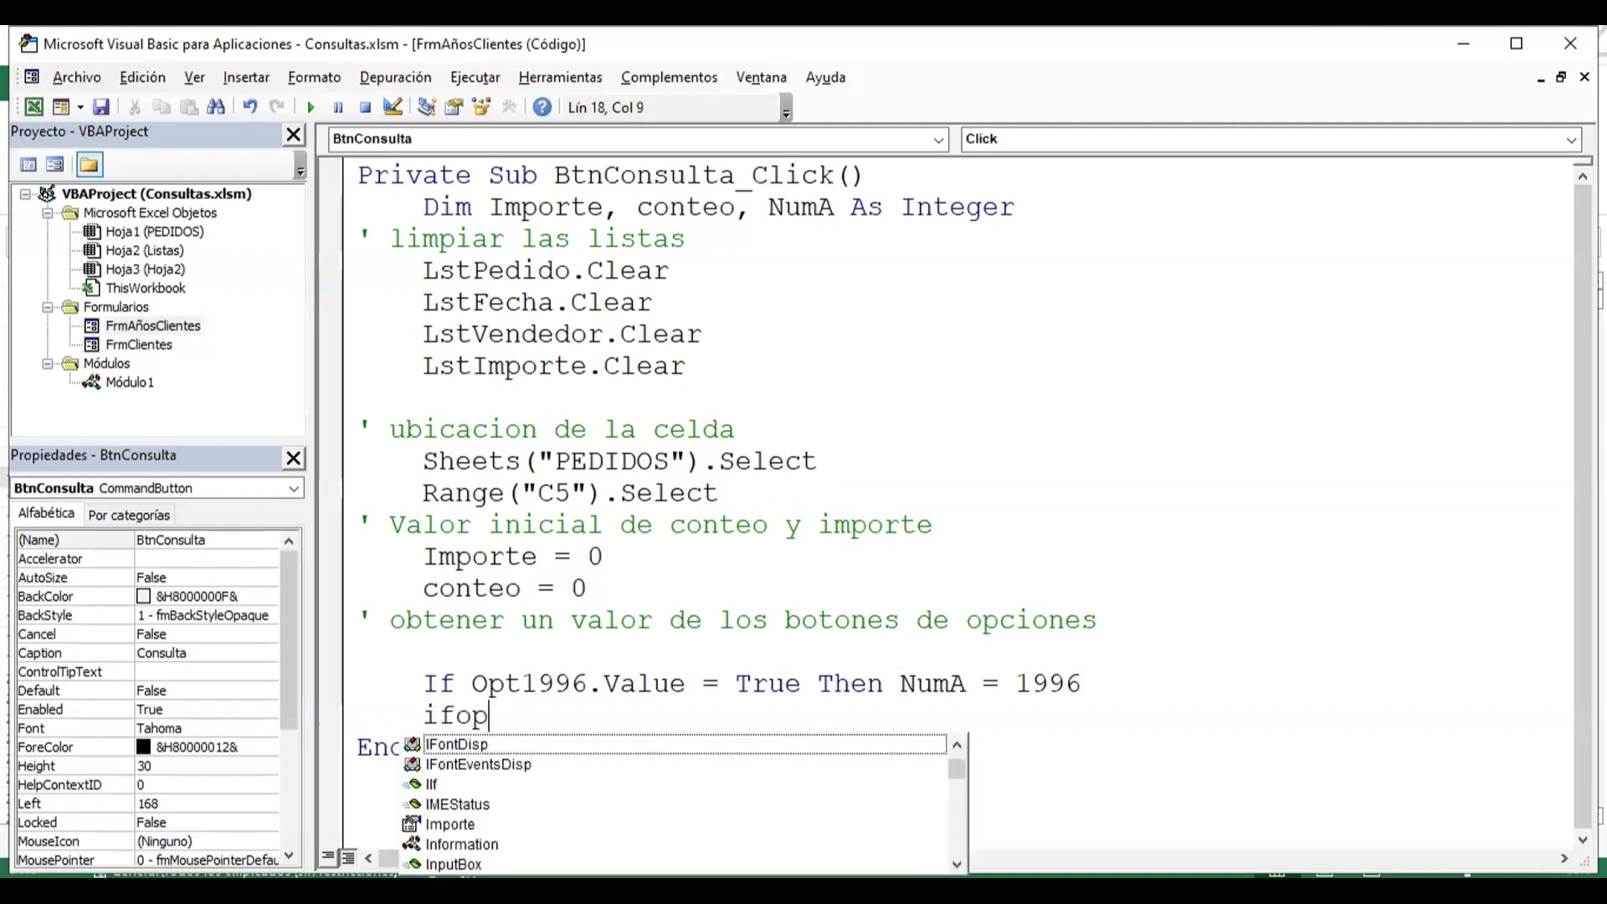
pyautogui.press('space')
pyautogui.press('BackSpace')
pyautogui.press('BackSpace')
pyautogui.press('BackSpace')
pyautogui.press('BackSpace')
pyautogui.press('BackSpace')
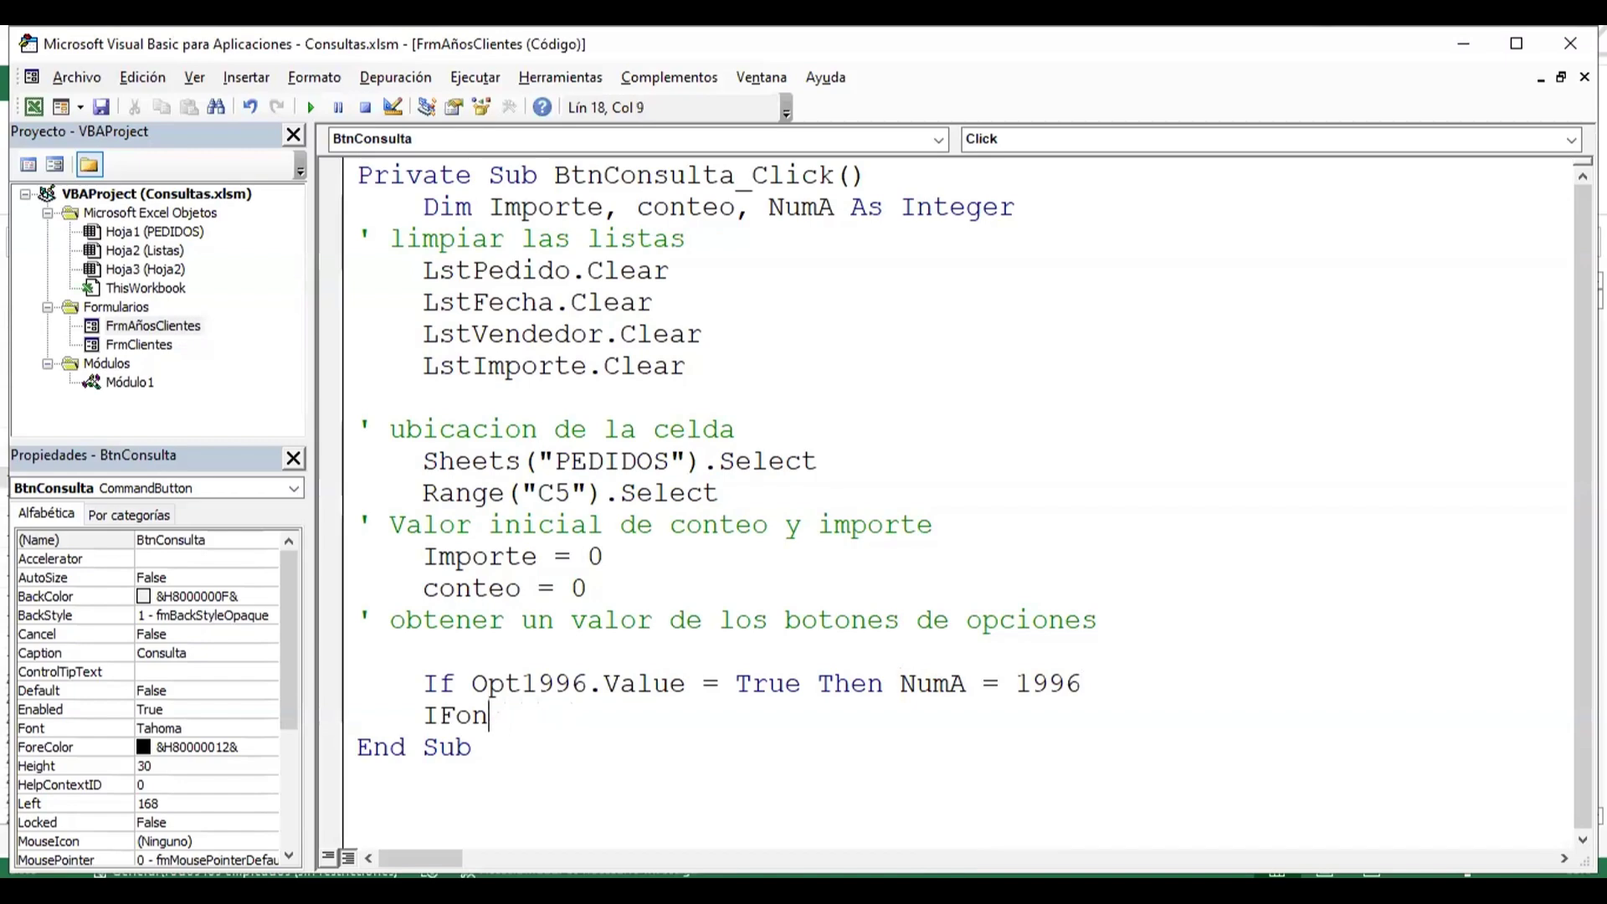
pyautogui.press('BackSpace')
pyautogui.press('BackSpace')
pyautogui.hotkey('ctrl', 'space')
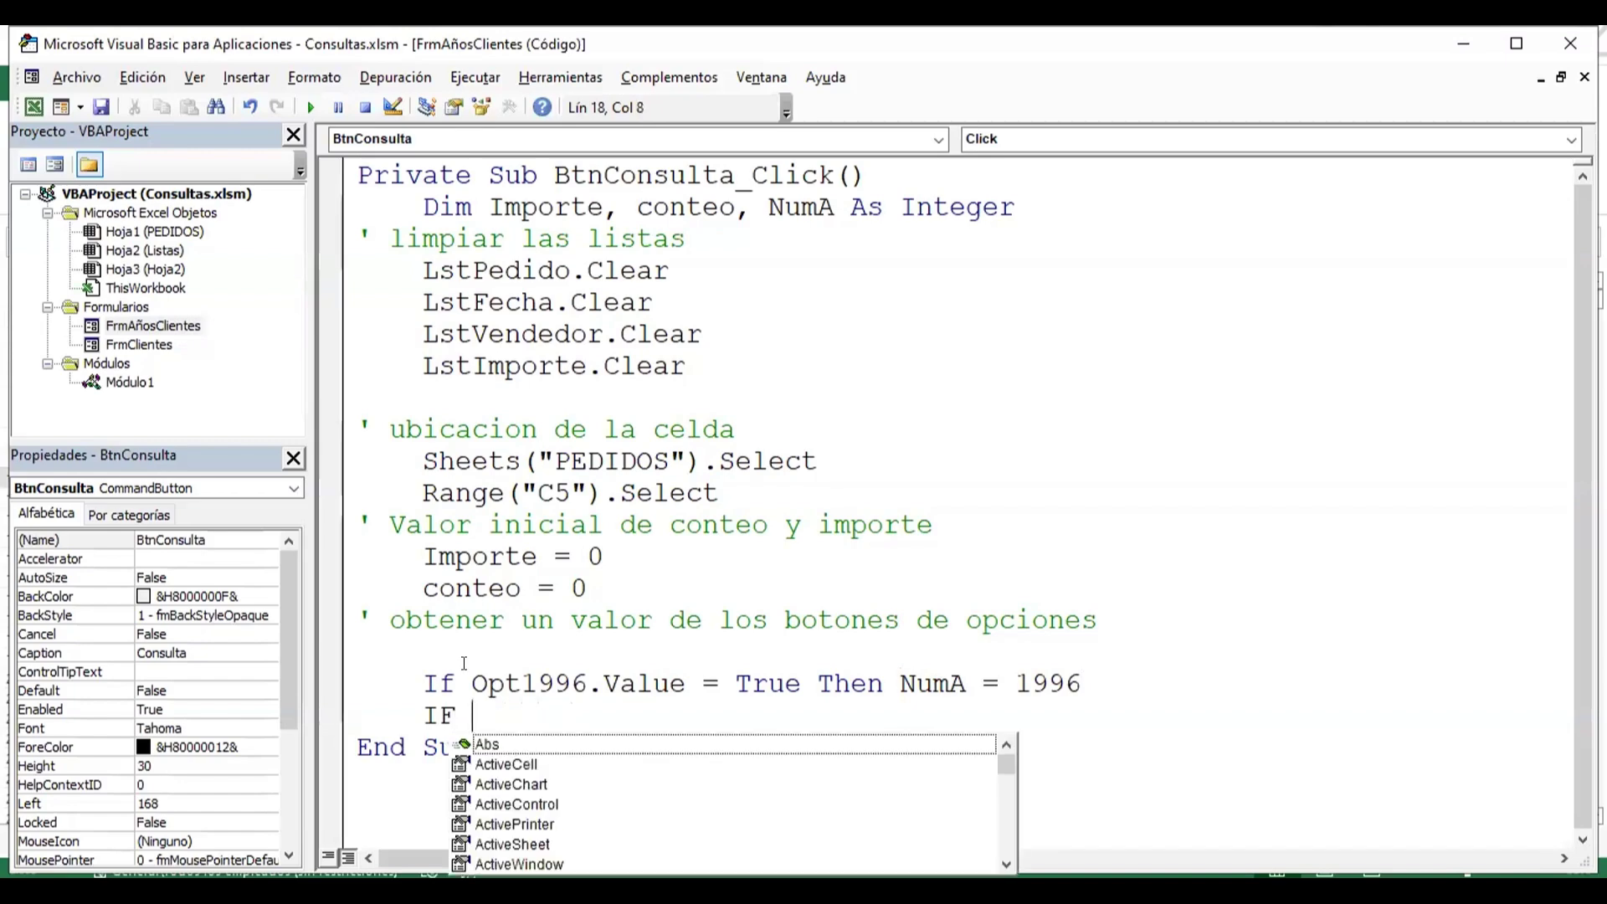
pyautogui.write('opt')
pyautogui.press('Down')
pyautogui.press('Tab')
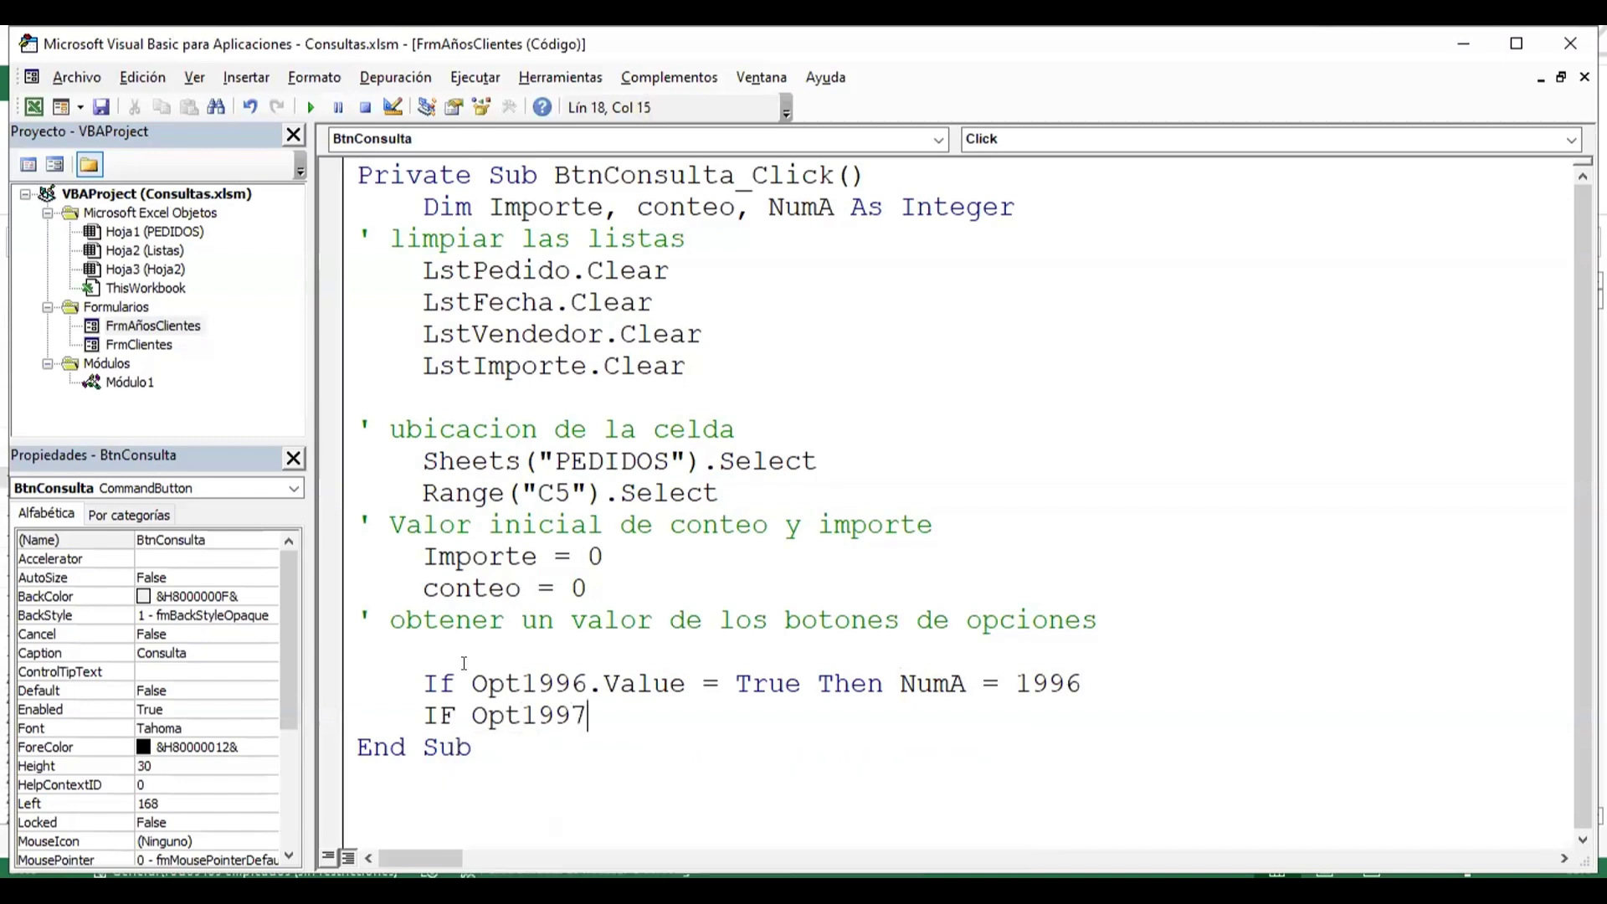
pyautogui.write('.value ')
pyautogui.write('=t')
pyautogui.press('BackSpace')
pyautogui.write('t')
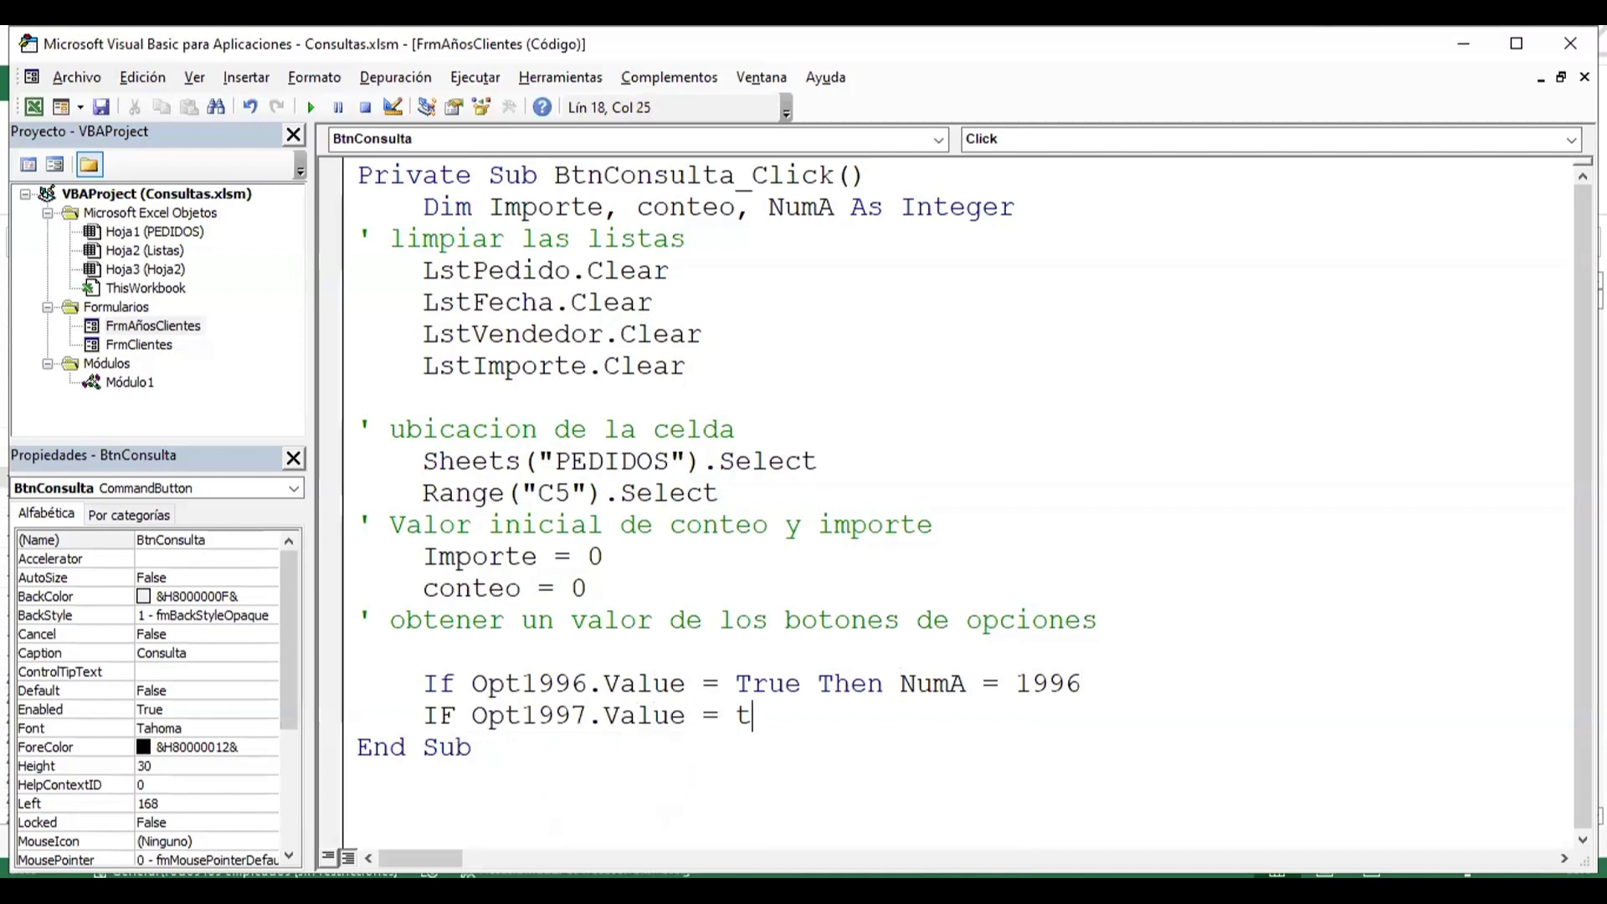
pyautogui.write('u')
pyautogui.press('BackSpace')
pyautogui.write('rue ')
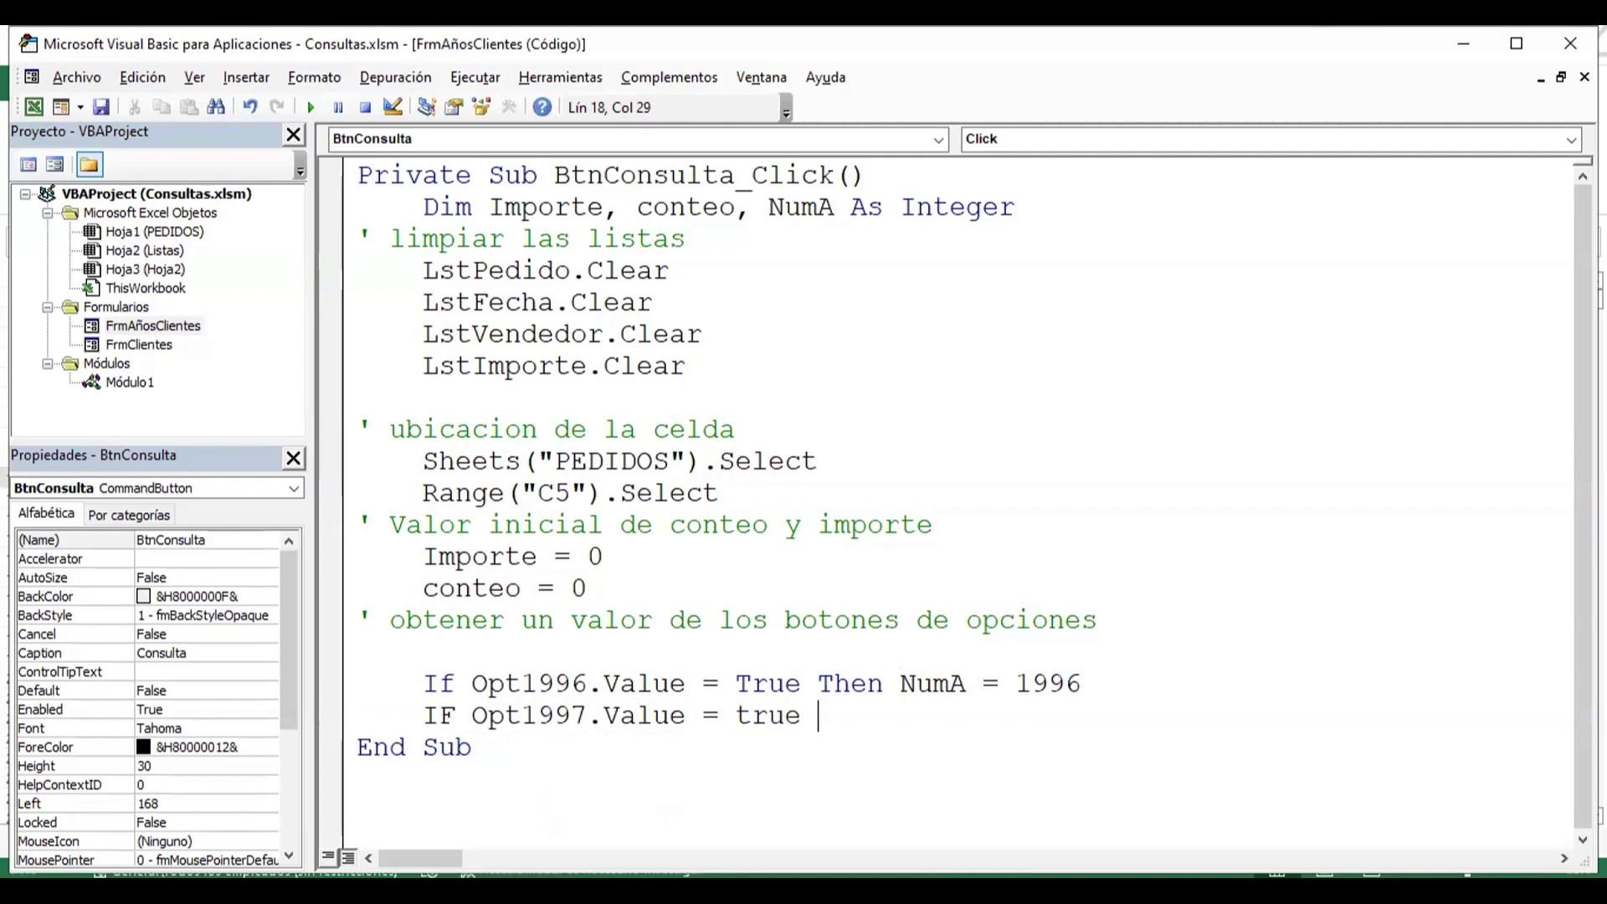
pyautogui.write('then num')
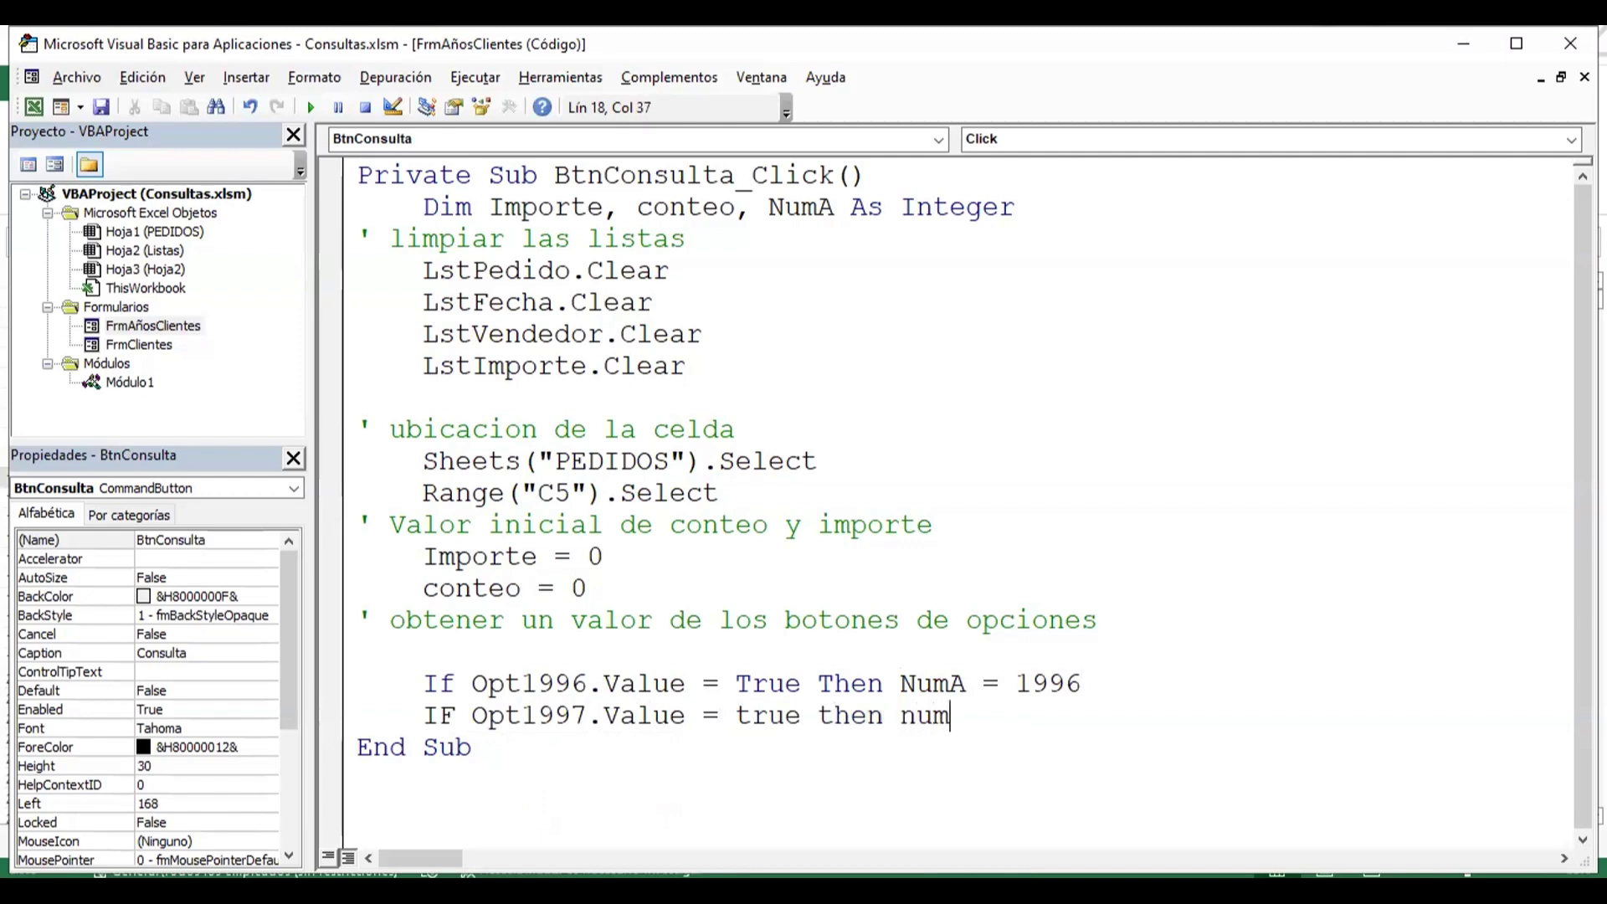
pyautogui.write('a = ')
pyautogui.write('1997')
pyautogui.press('Return')
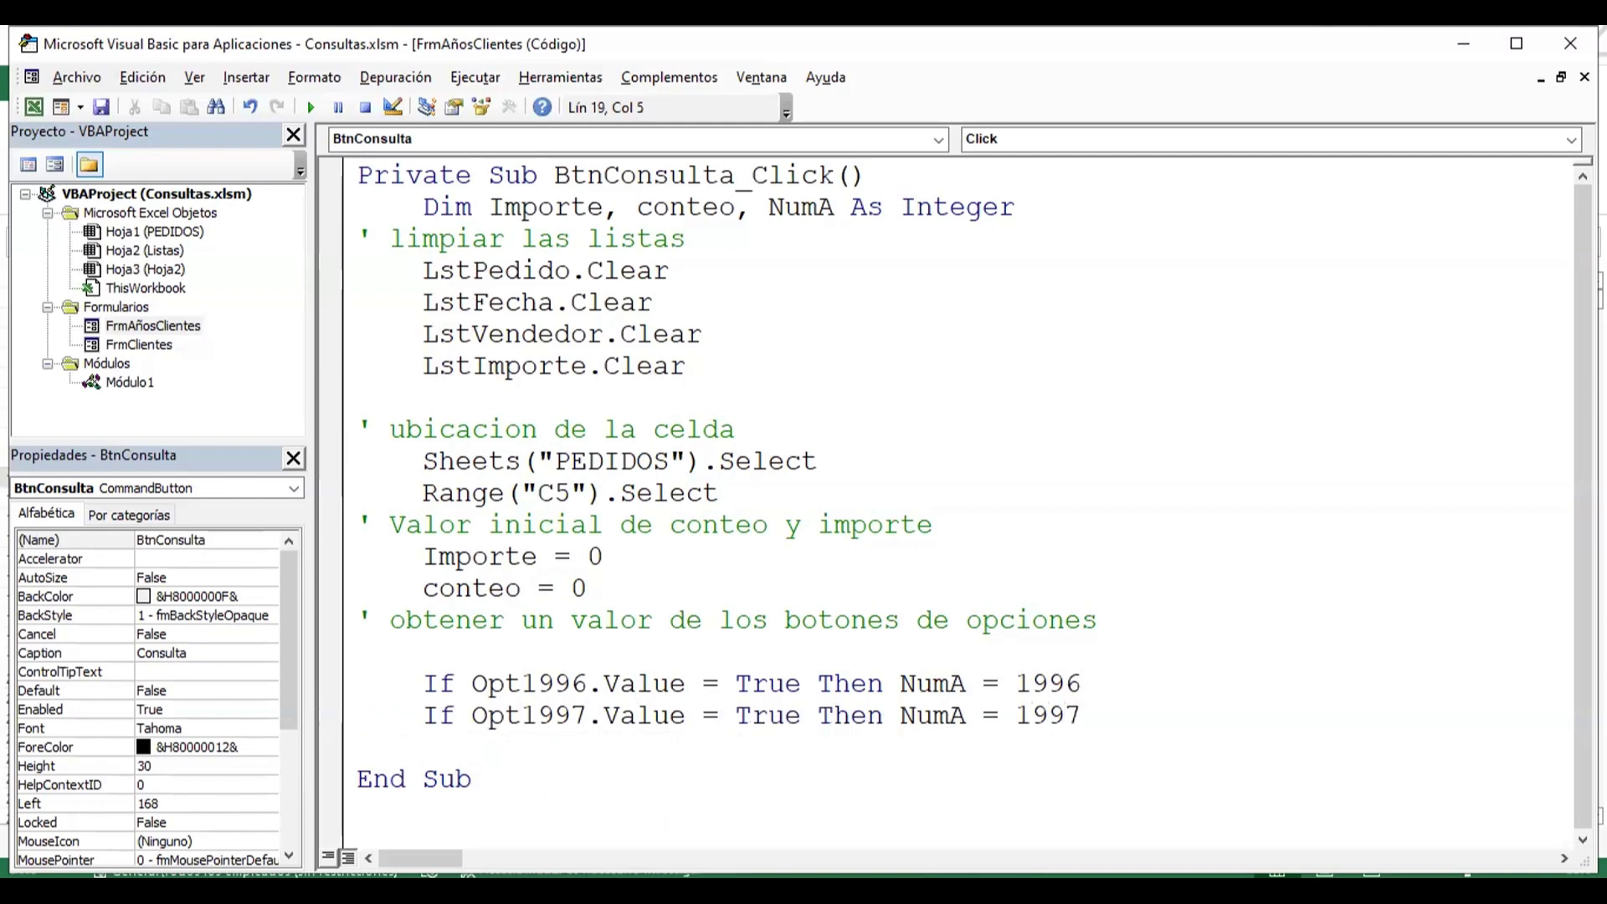
# - Add the line If Opt1998.Value = True Then NumA = 1998
pyautogui.write('if ')
pyautogui.write('o')
pyautogui.hotkey('ctrl', 'space')
pyautogui.write('p')
pyautogui.press('Down')
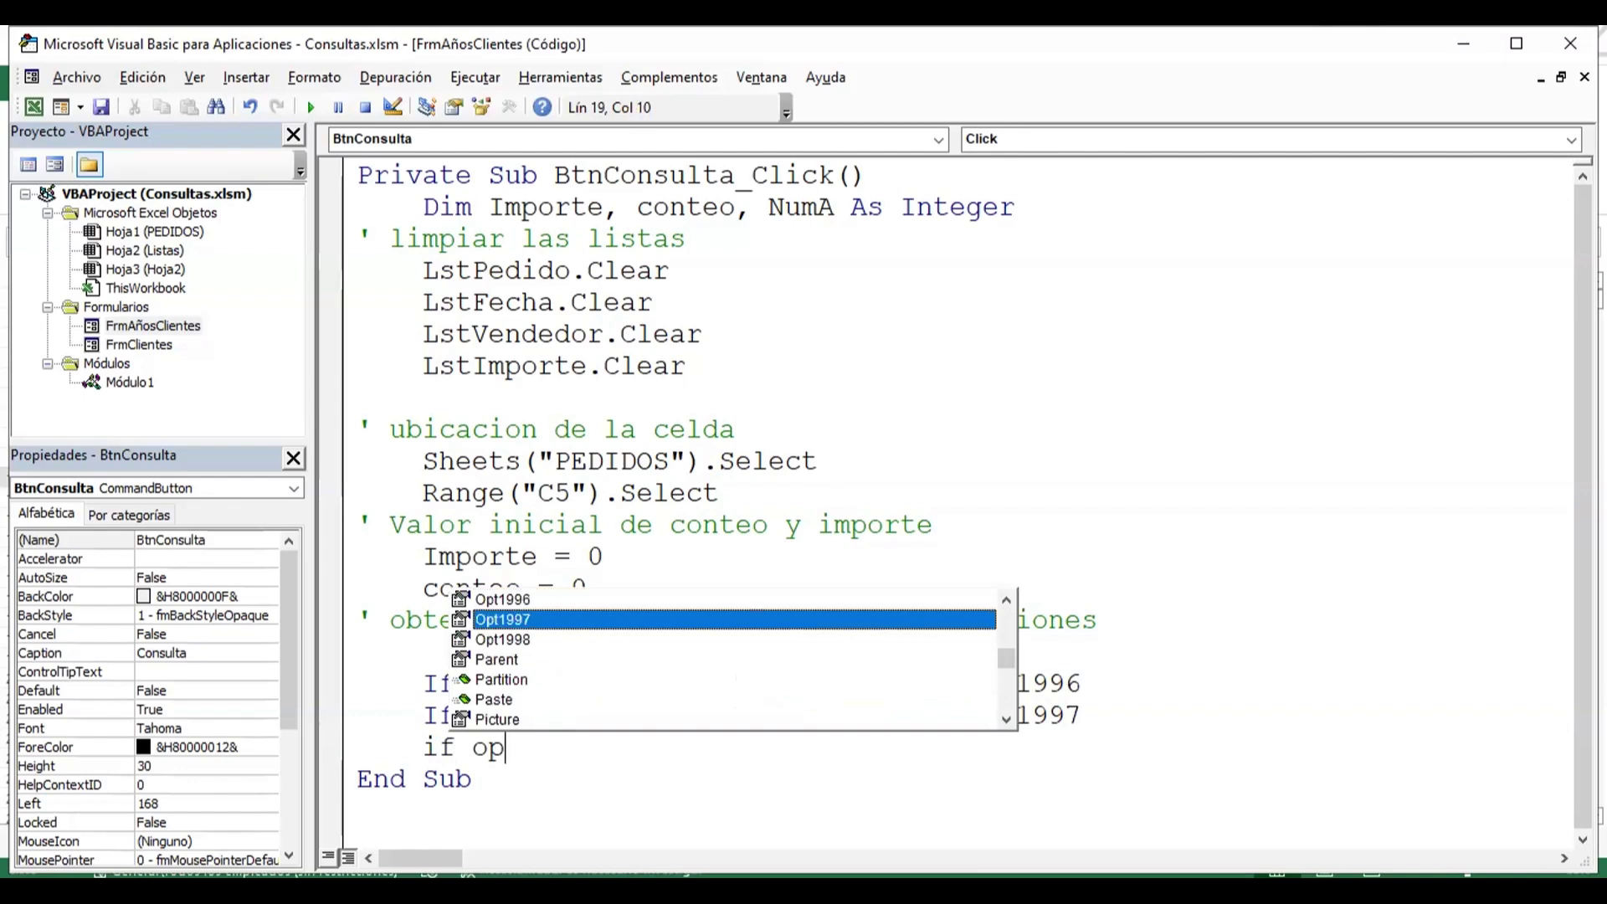
pyautogui.press('Down')
pyautogui.press('Tab')
pyautogui.write('.')
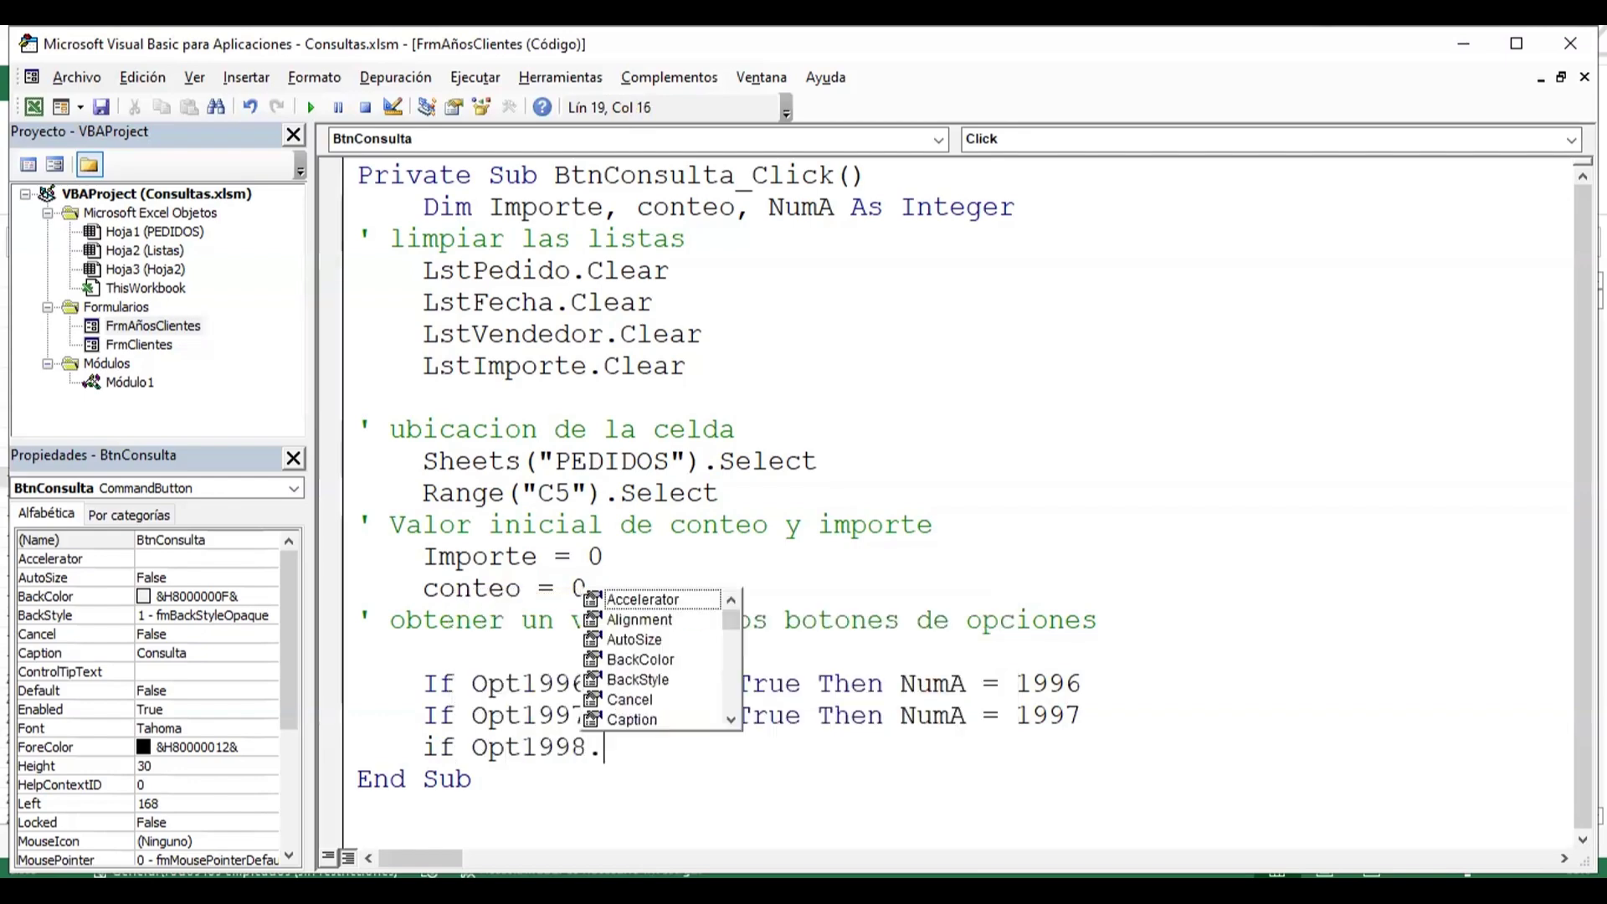
pyautogui.write('vl')
pyautogui.press('Tab')
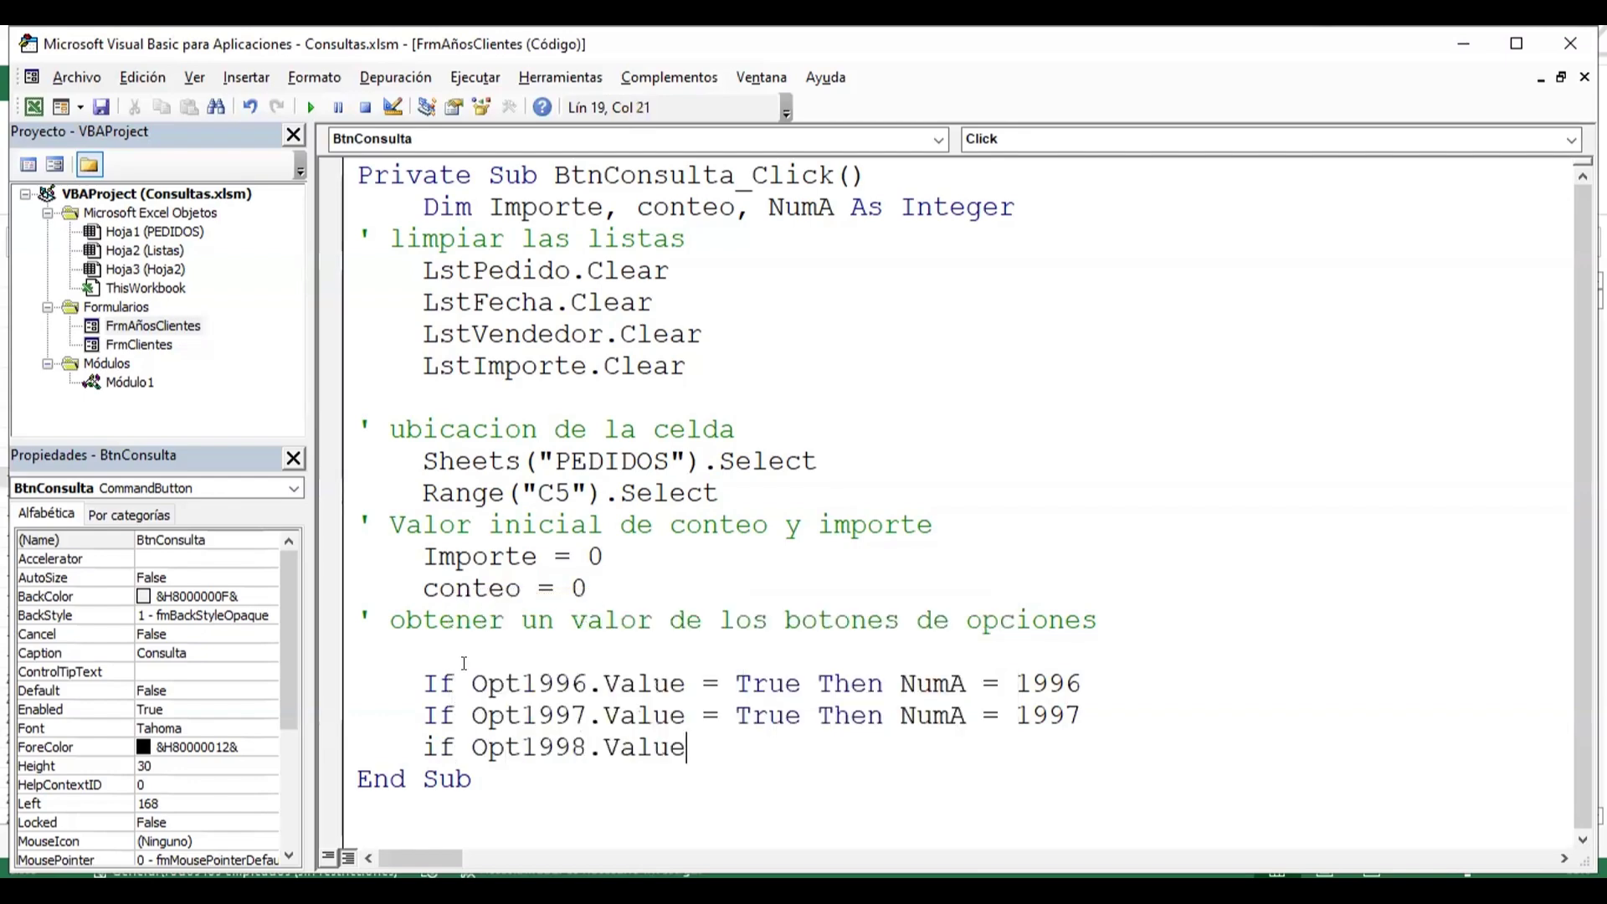
pyautogui.write('= true ')
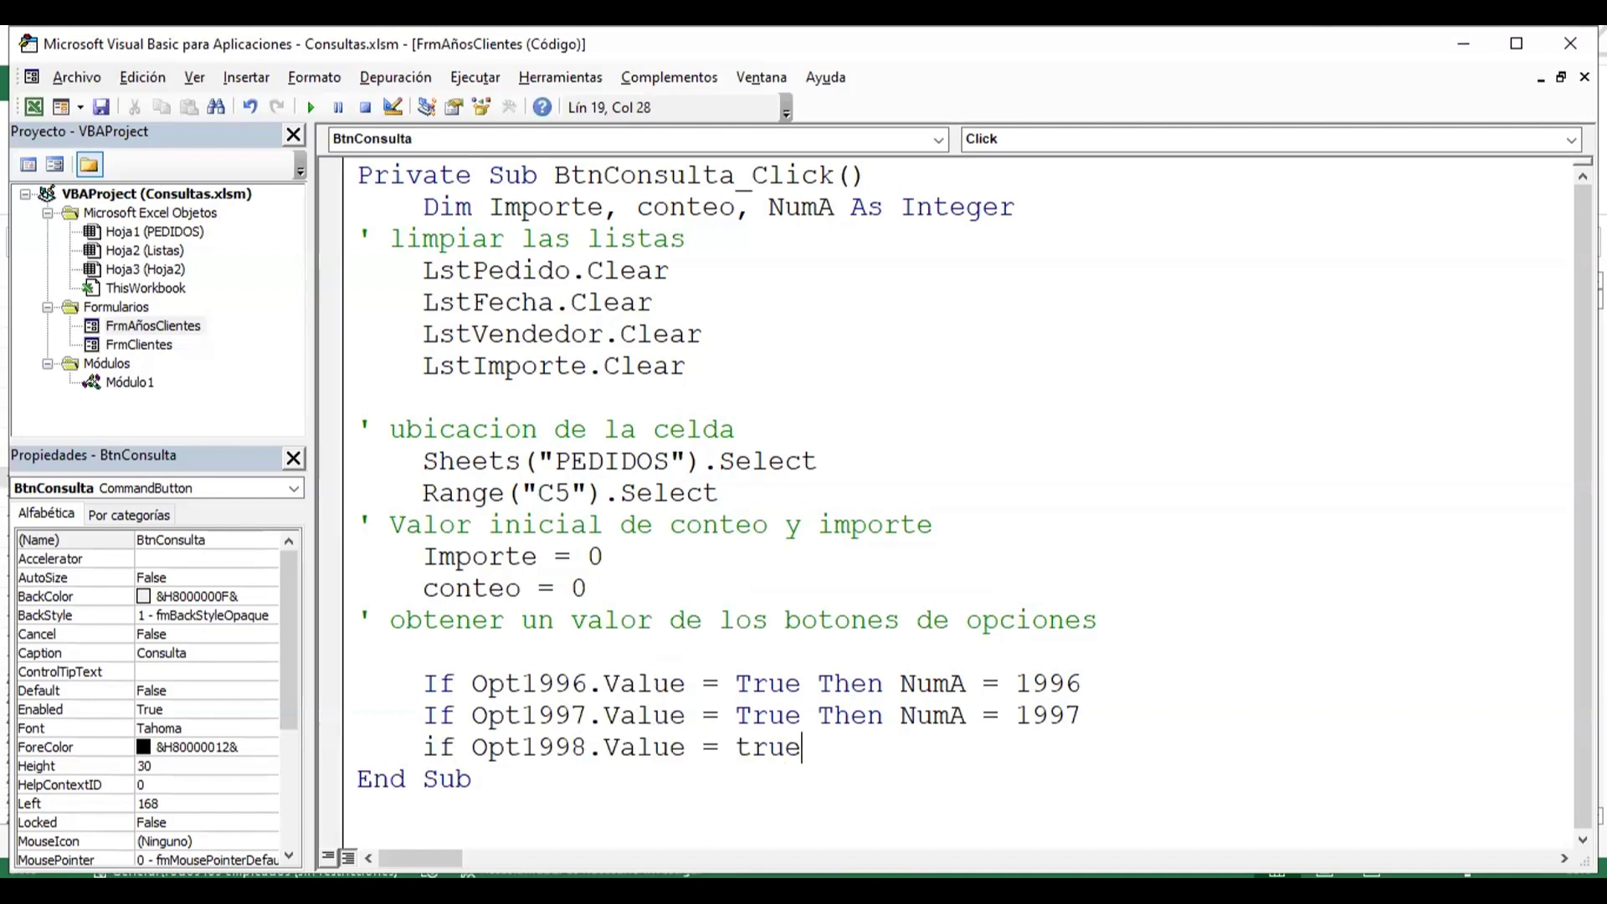
pyautogui.write('then nu')
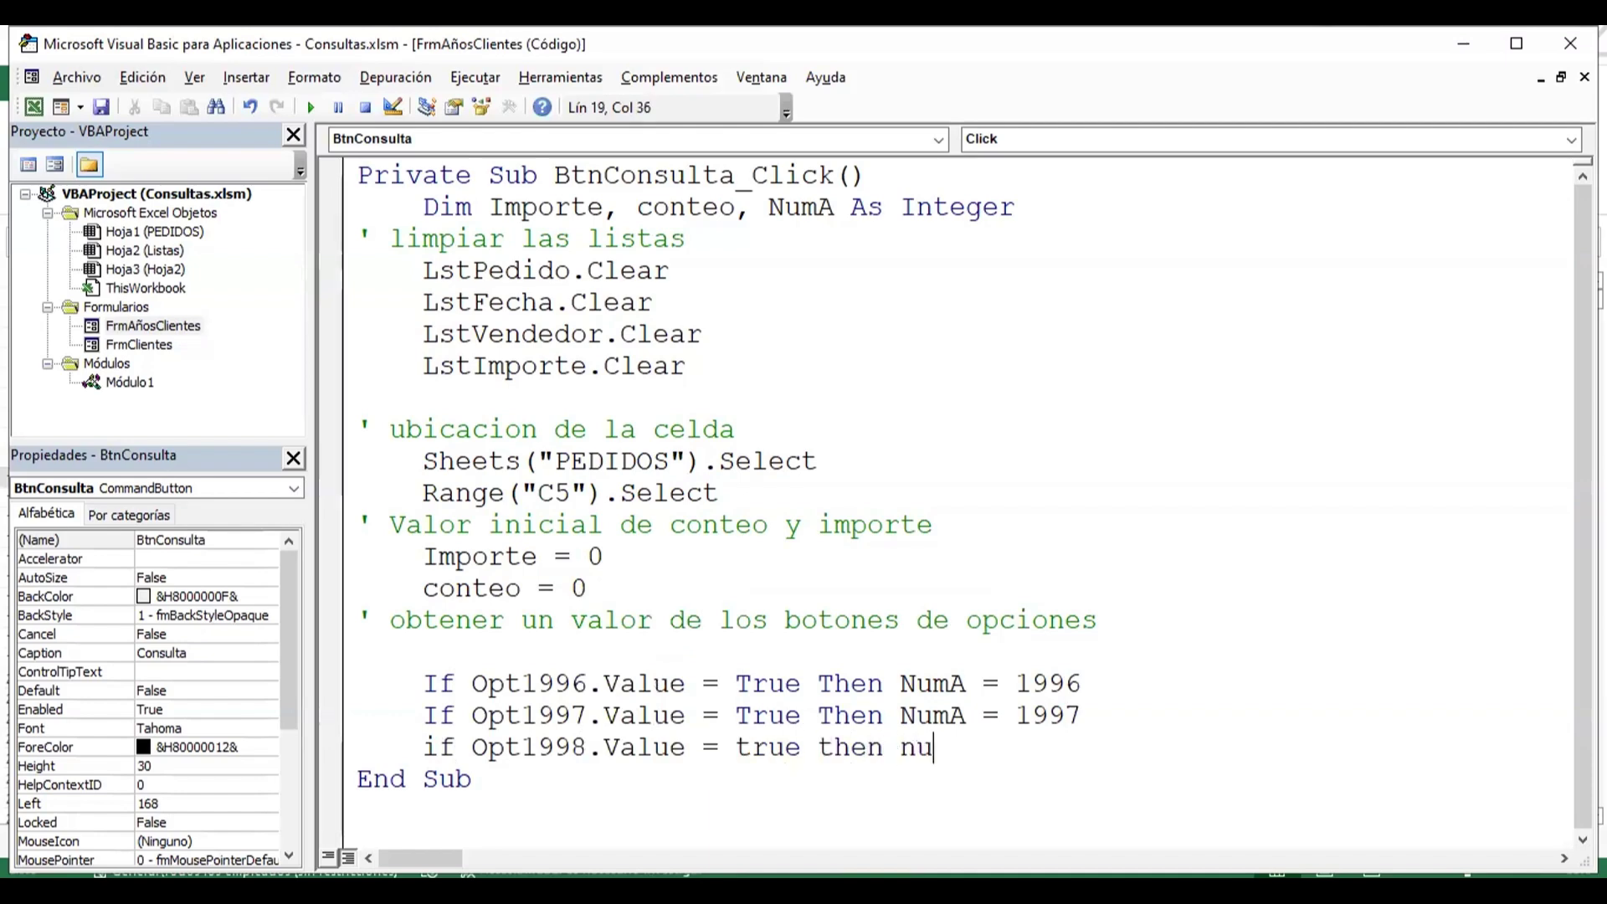
pyautogui.write('ma = ')
pyautogui.write('1998')
pyautogui.press('Return')
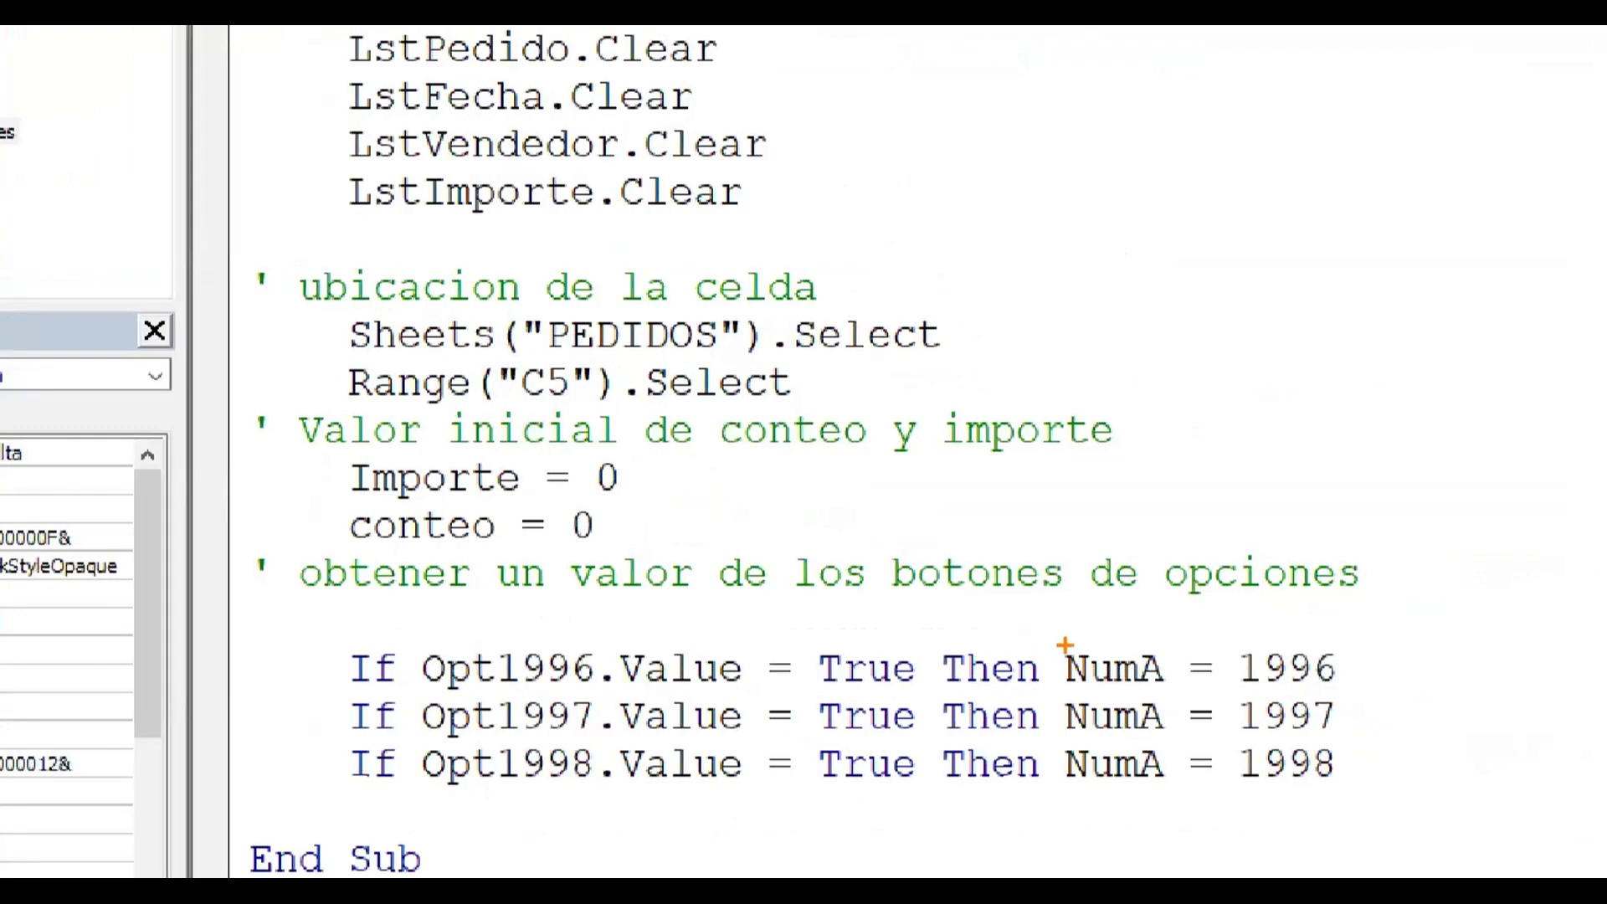
pyautogui.moveTo(1218, 637)
pyautogui.mouseDown()
pyautogui.moveTo(1274, 717)
pyautogui.moveTo(1364, 690)
pyautogui.mouseUp()
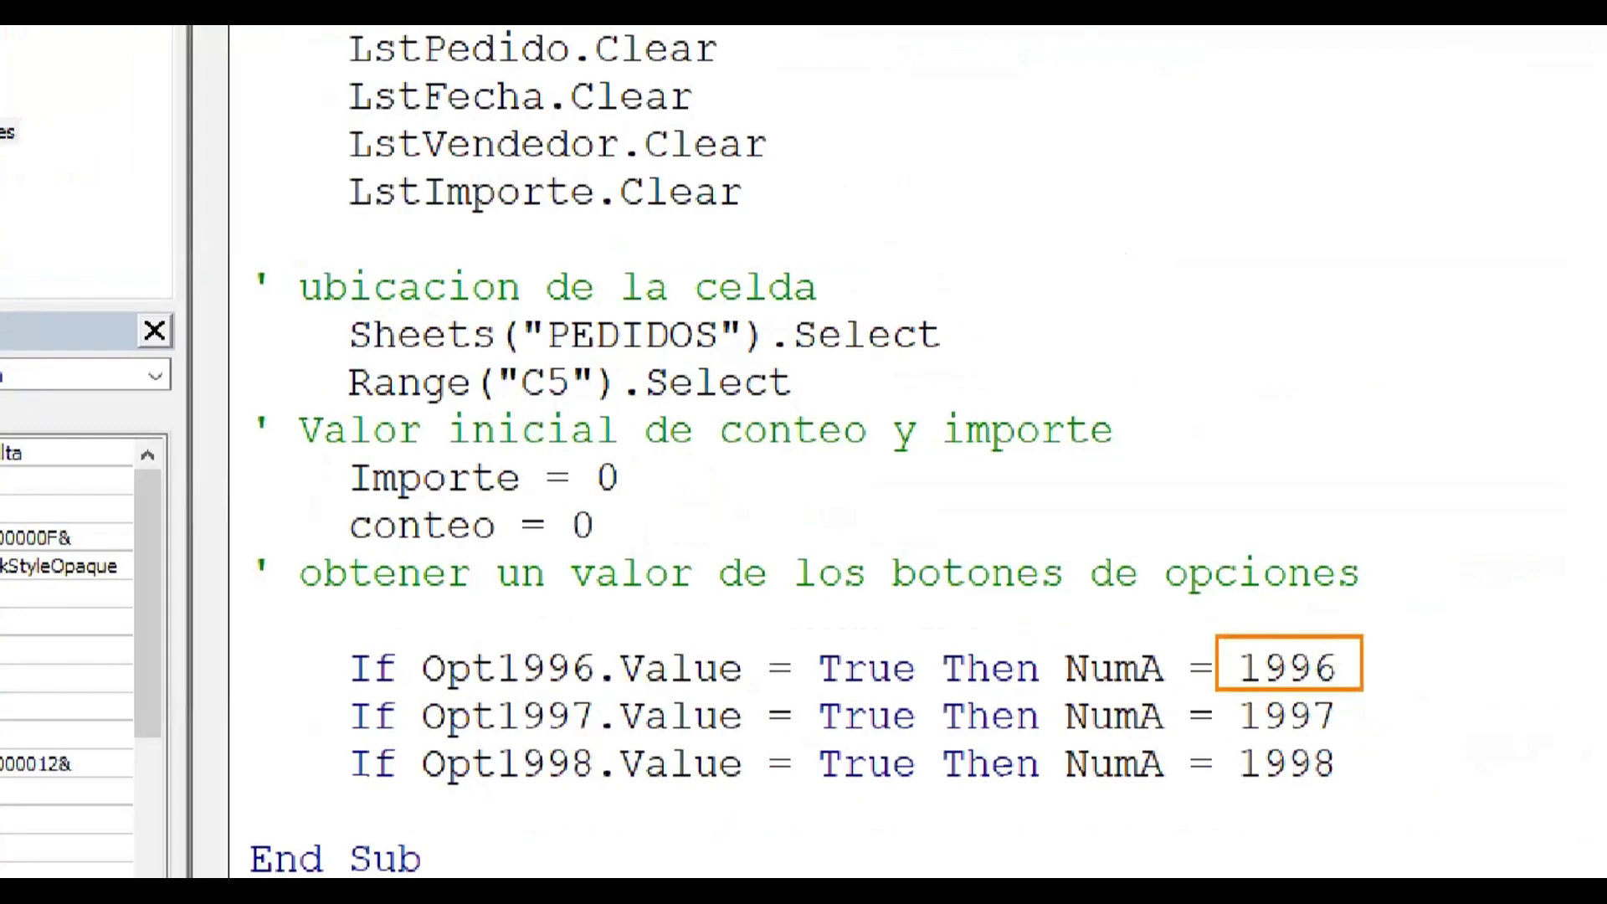
pyautogui.moveTo(1318, 643)
pyautogui.mouseDown()
pyautogui.moveTo(1164, 596)
pyautogui.moveTo(1132, 619)
pyautogui.moveTo(1168, 628)
pyautogui.mouseUp()
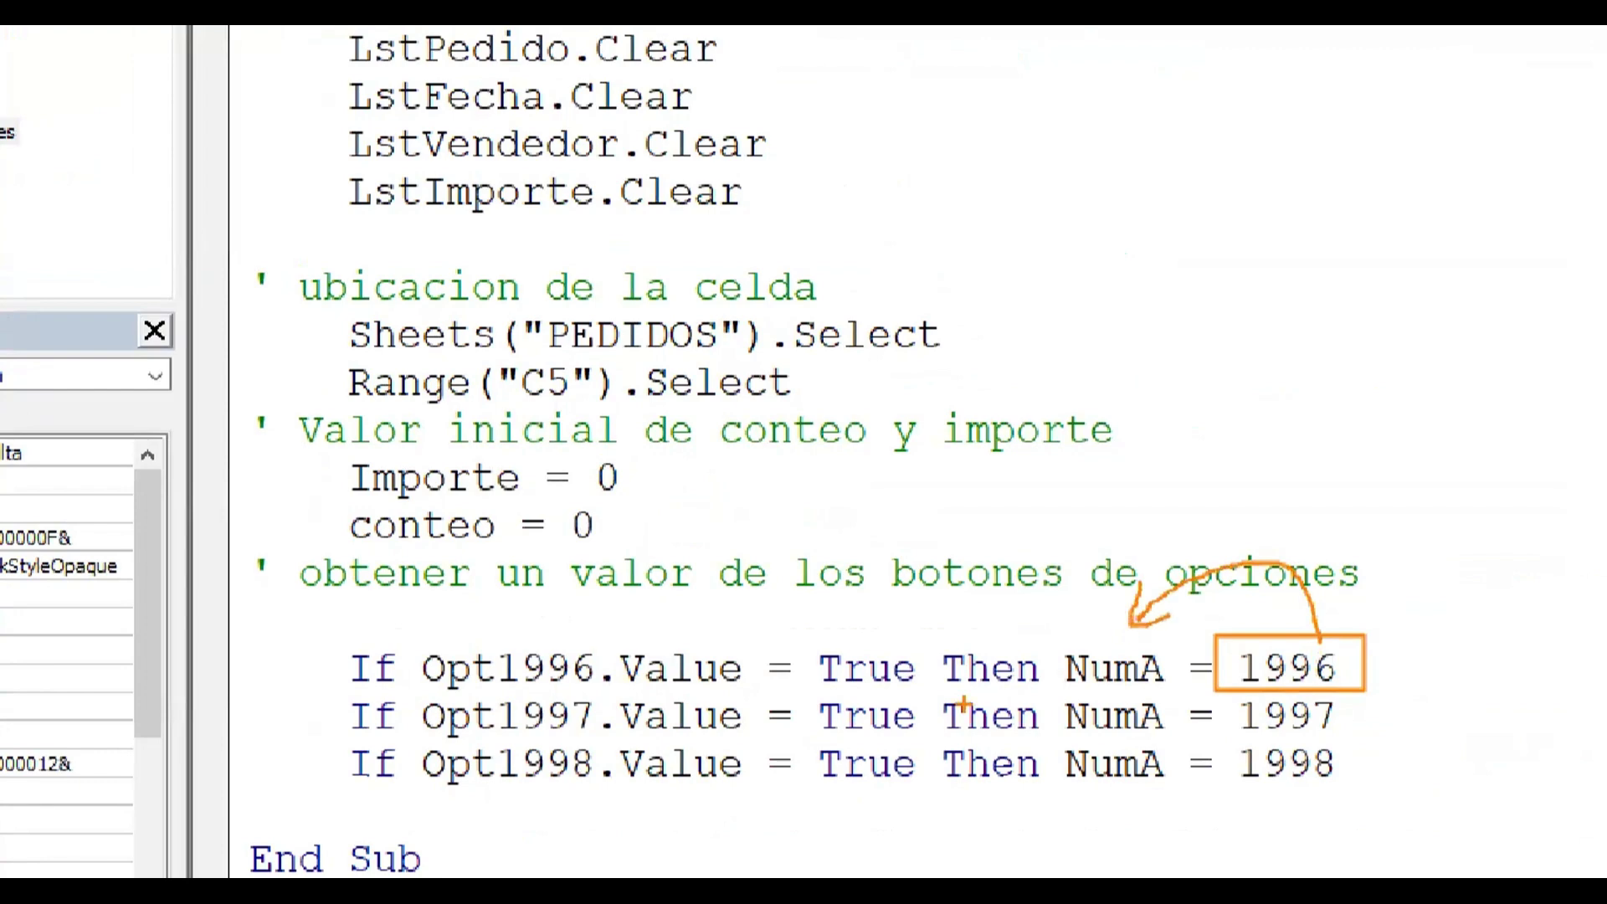
pyautogui.moveTo(1214, 689); pyautogui.dragTo(1370, 737)
pyautogui.moveTo(1205, 736)
pyautogui.mouseDown()
pyautogui.moveTo(1192, 756)
pyautogui.moveTo(1149, 730)
pyautogui.moveTo(1360, 793)
pyautogui.moveTo(1217, 845)
pyautogui.moveTo(1103, 784)
pyautogui.moveTo(1092, 805)
pyautogui.moveTo(1128, 810)
pyautogui.mouseUp()
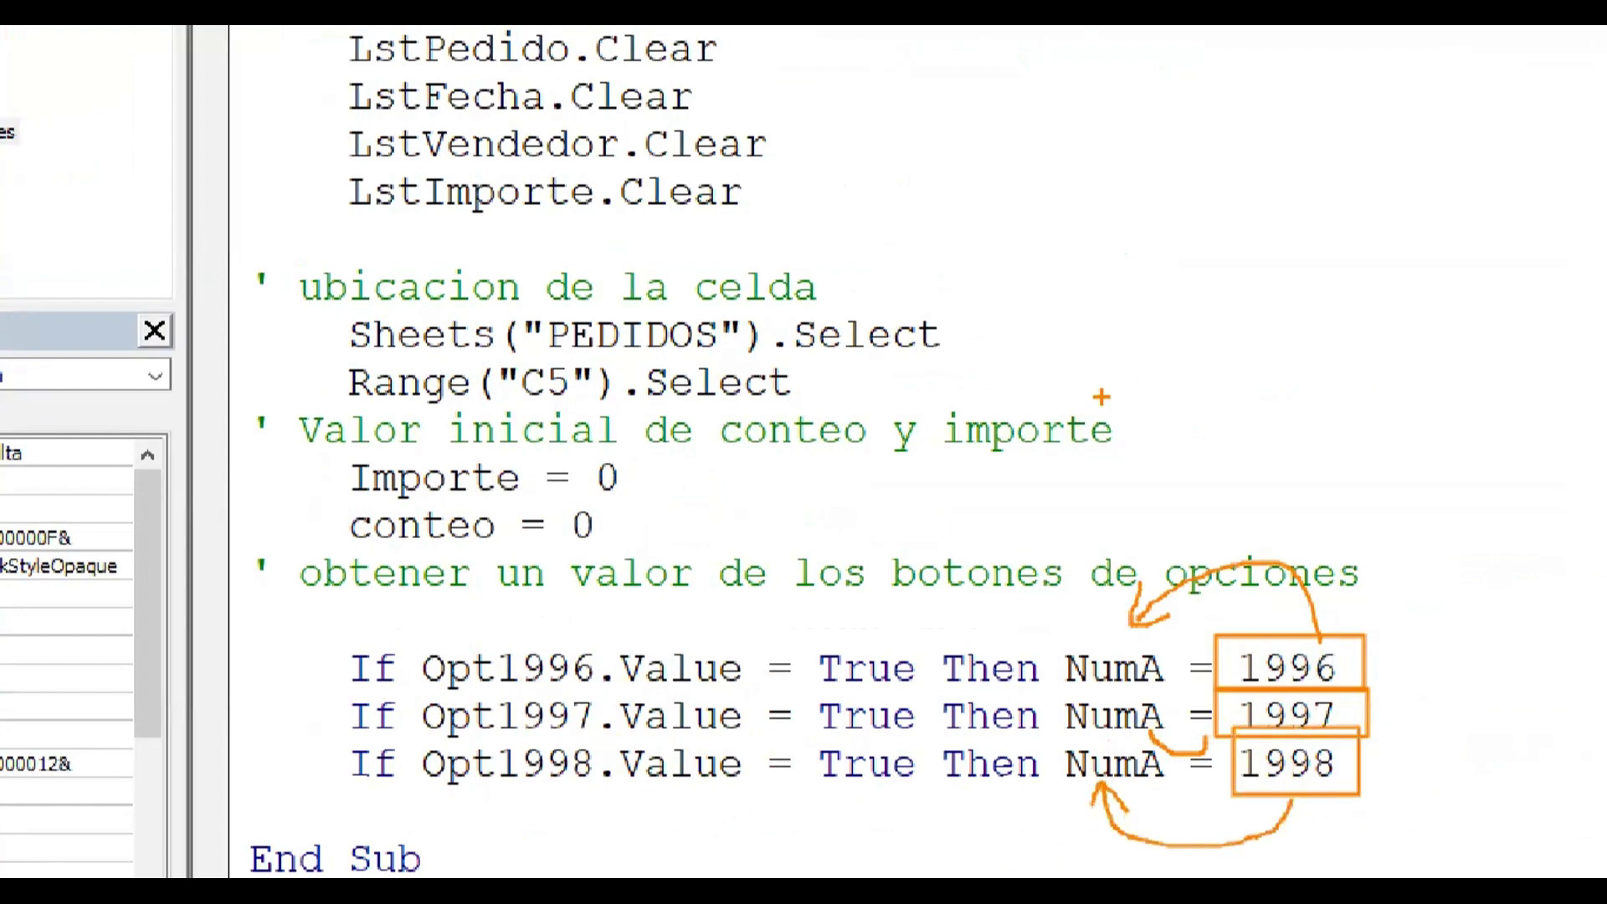
pyautogui.moveTo(1121, 180); pyautogui.dragTo(1429, 420)
pyautogui.moveTo(1165, 214); pyautogui.dragTo(1165, 268)
pyautogui.moveTo(1153, 339)
pyautogui.mouseDown()
pyautogui.moveTo(1150, 366)
pyautogui.moveTo(1163, 328)
pyautogui.mouseUp()
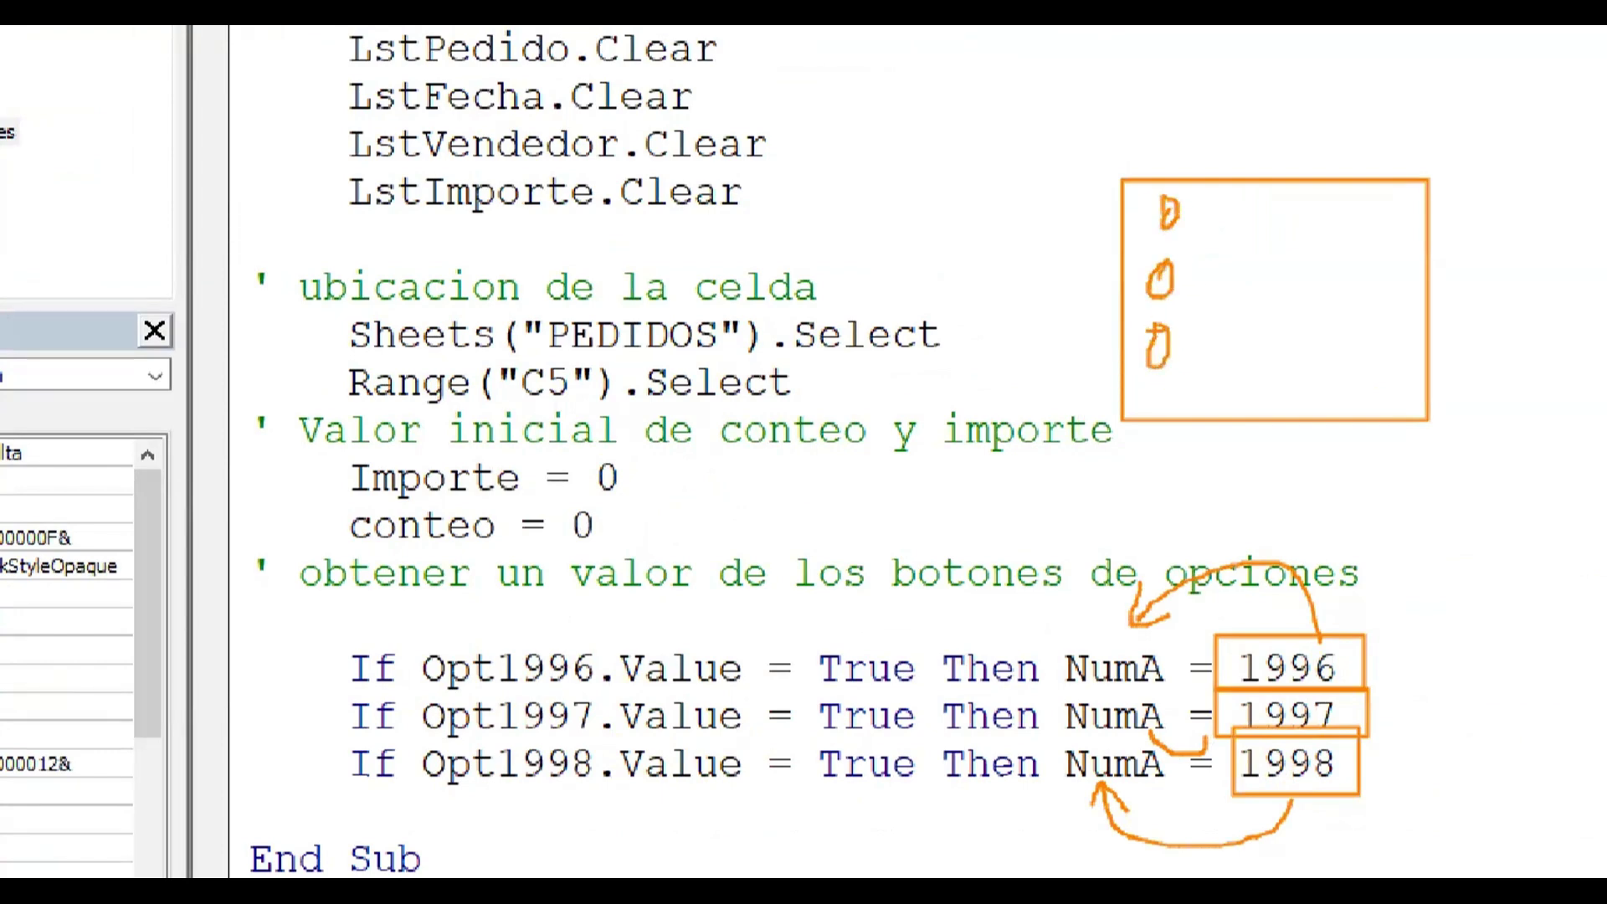
pyautogui.moveTo(1165, 199); pyautogui.dragTo(1168, 226)
pyautogui.moveTo(1383, 514); pyautogui.dragTo(1387, 647)
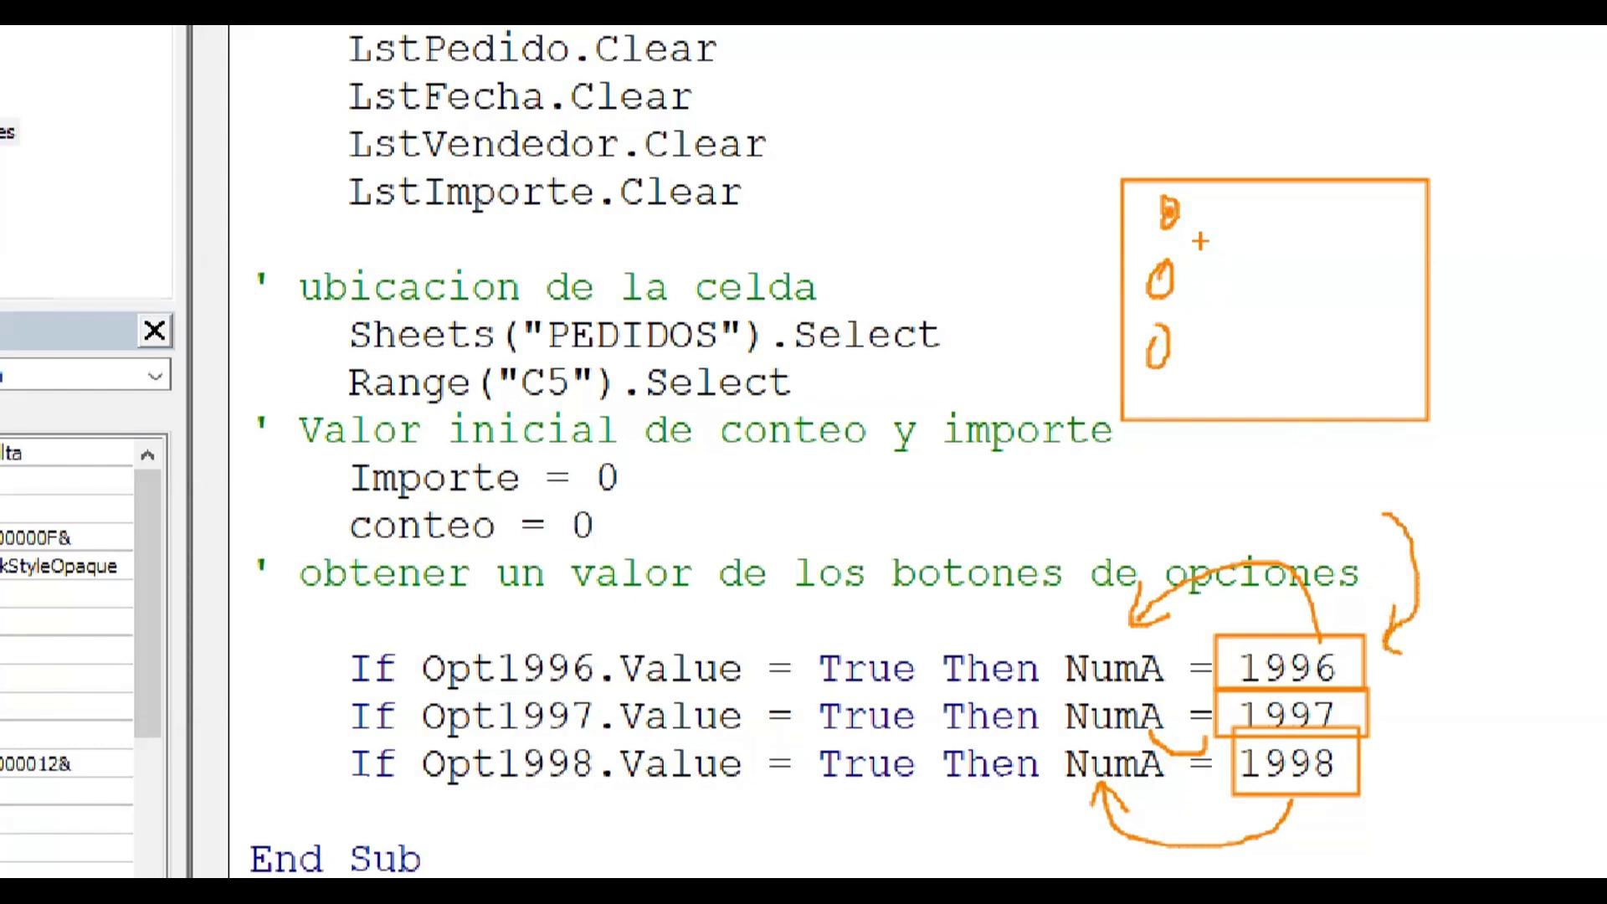
pyautogui.moveTo(1215, 231); pyautogui.dragTo(1322, 235)
pyautogui.moveTo(1216, 293); pyautogui.dragTo(1329, 296)
pyautogui.moveTo(1237, 368); pyautogui.dragTo(1323, 369)
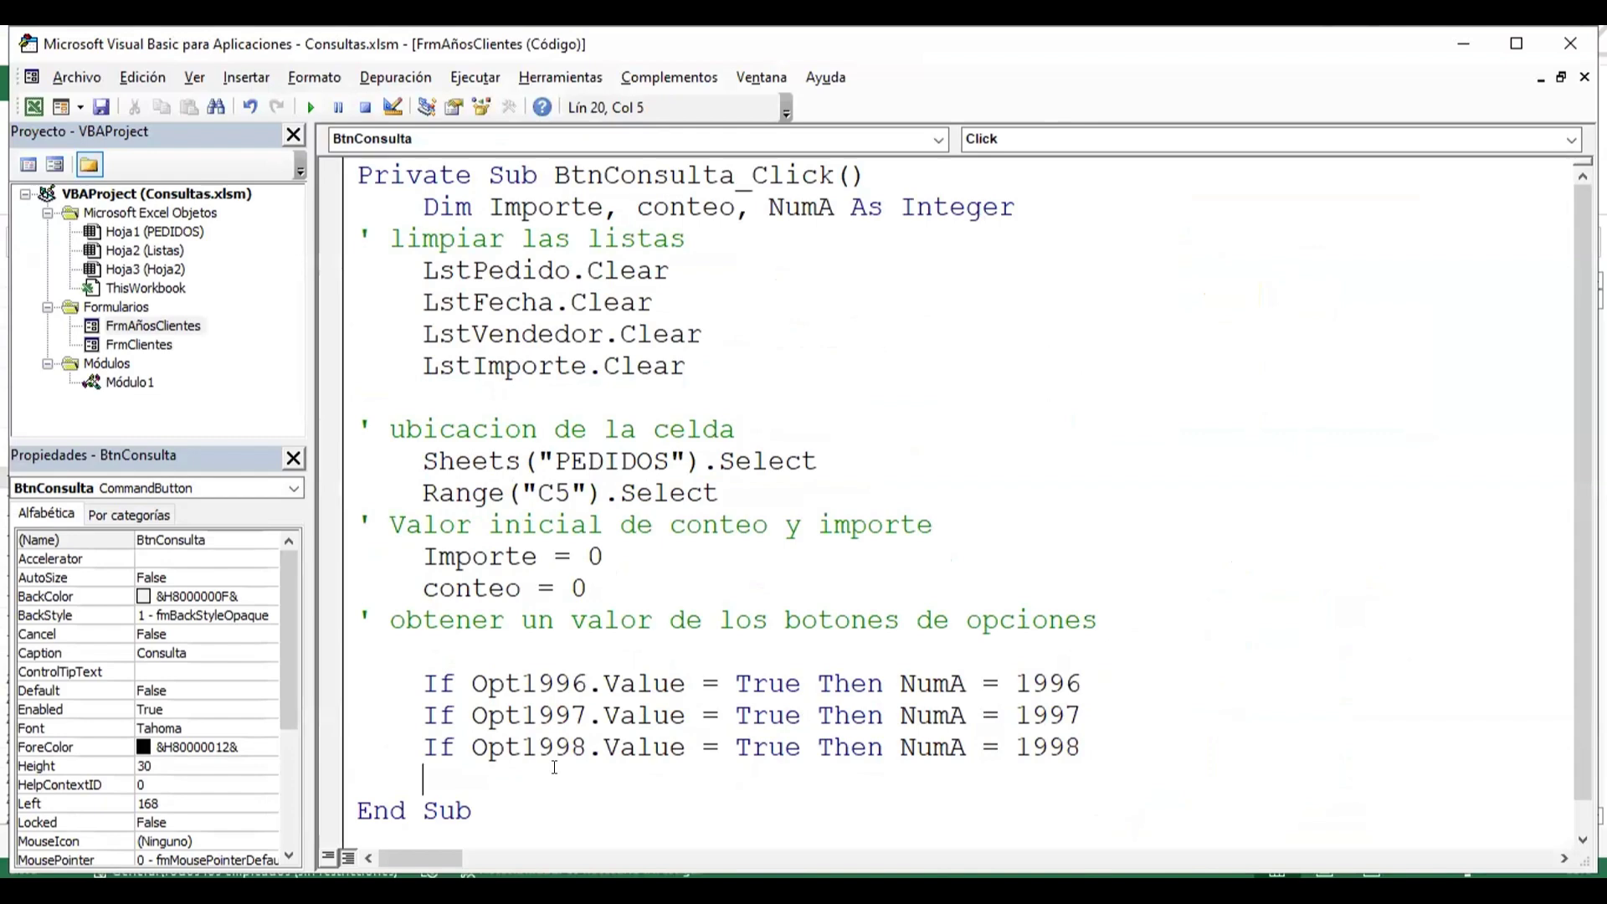
# - Add an unindented comment line 'Aplicando do while sobre las celdas' below the year checks
pyautogui.press('Return')
pyautogui.press('BackSpace')
pyautogui.press('BackSpace')
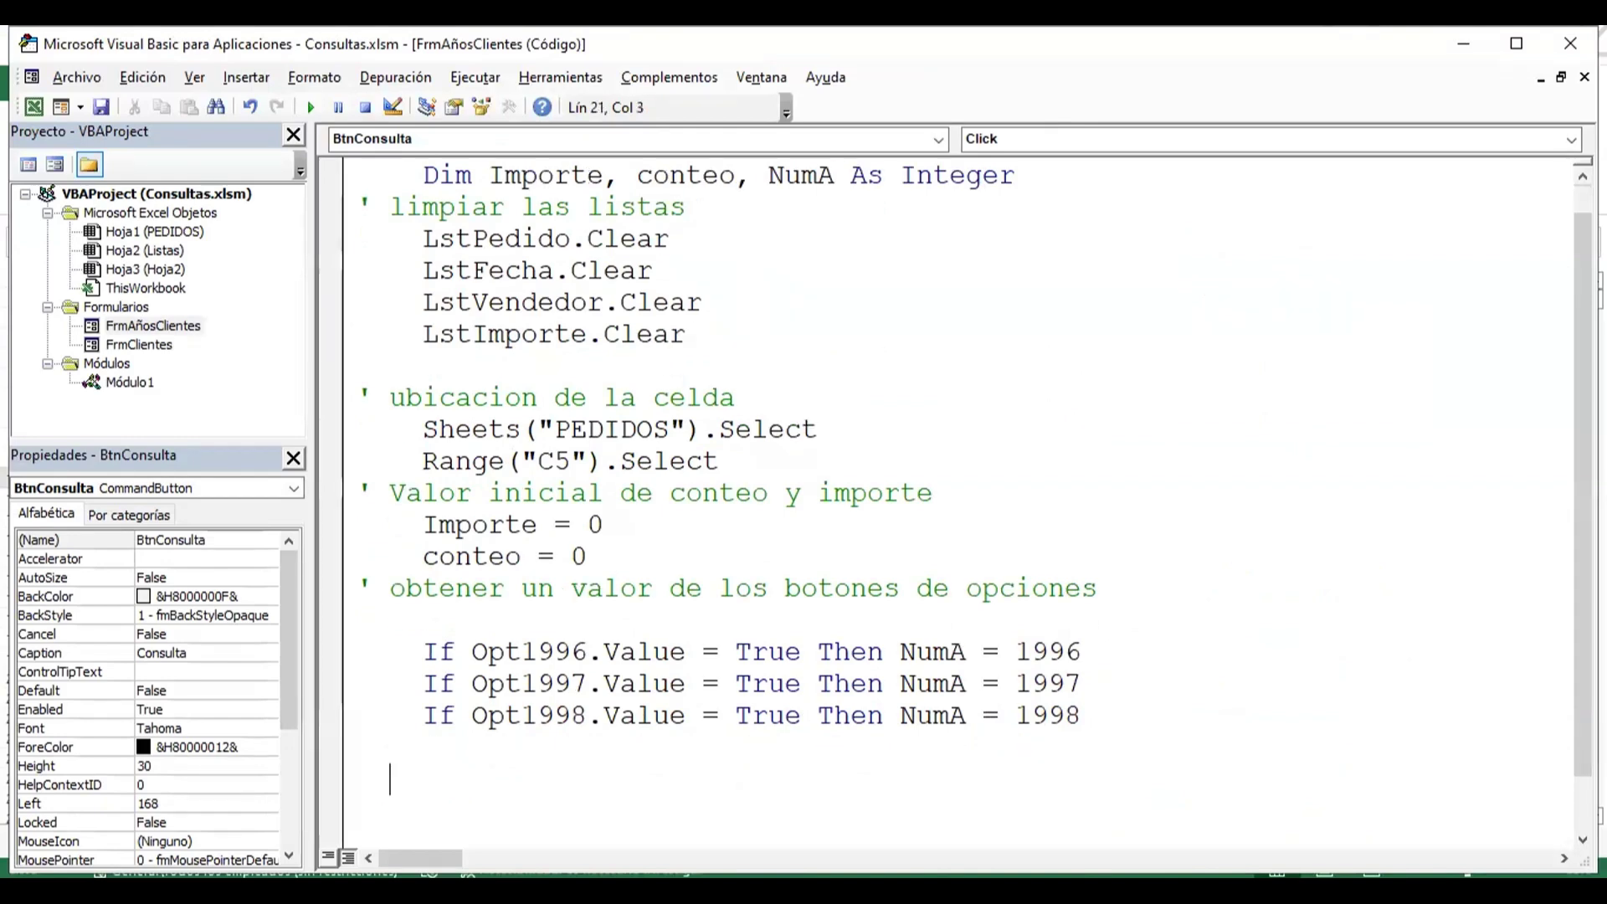
pyautogui.press('BackSpace')
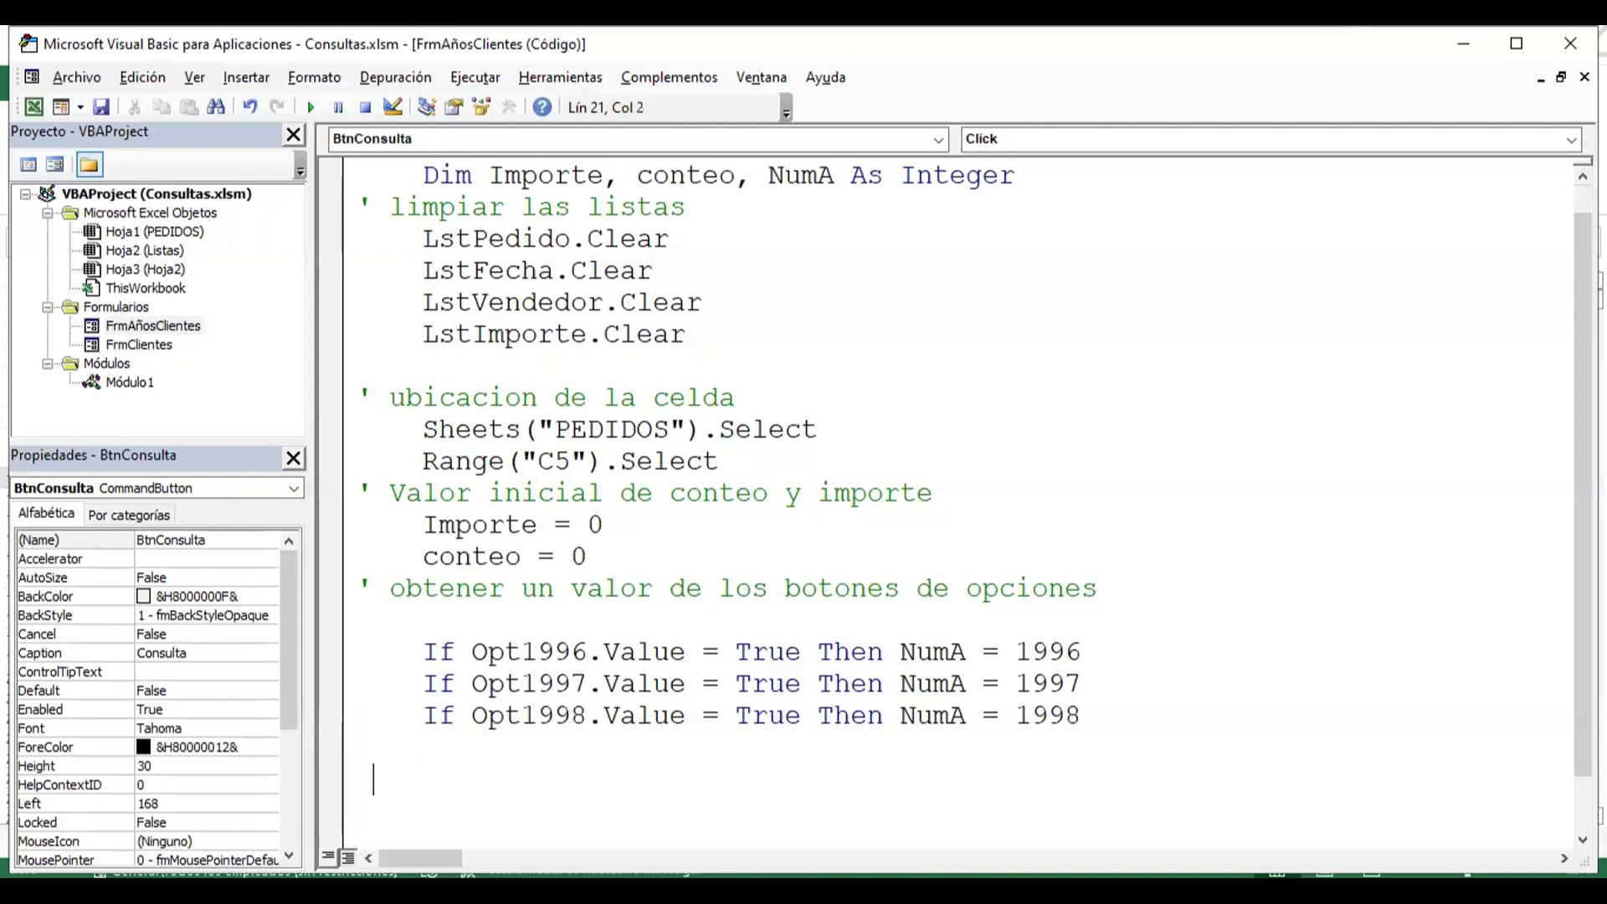
pyautogui.write("'")
pyautogui.write('Aplicando ')
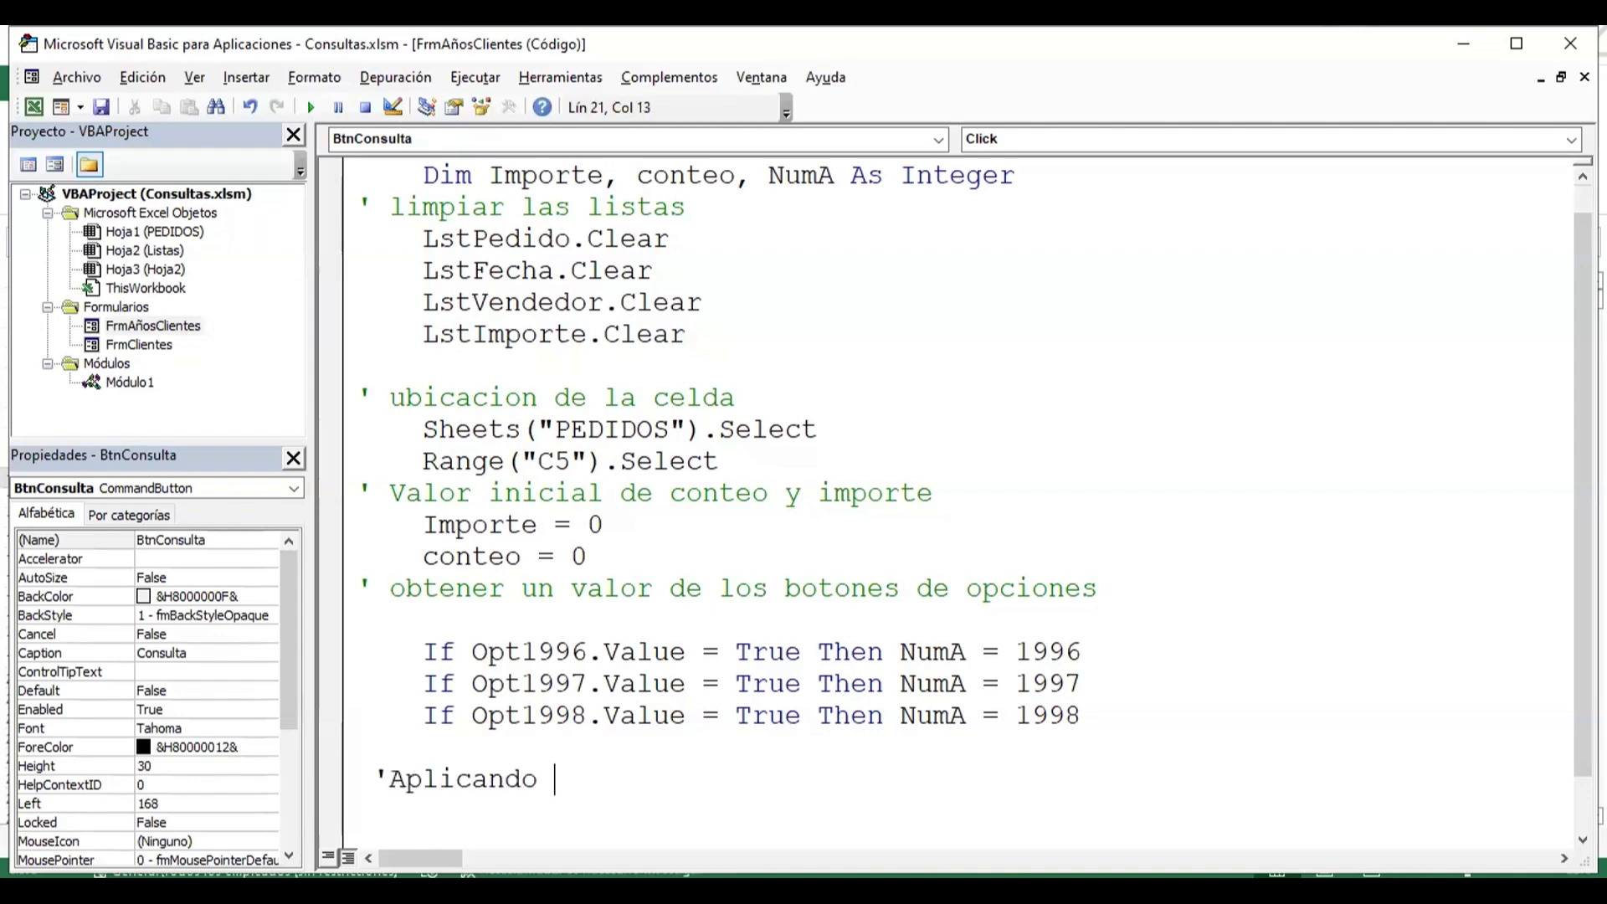
pyautogui.write('do whie')
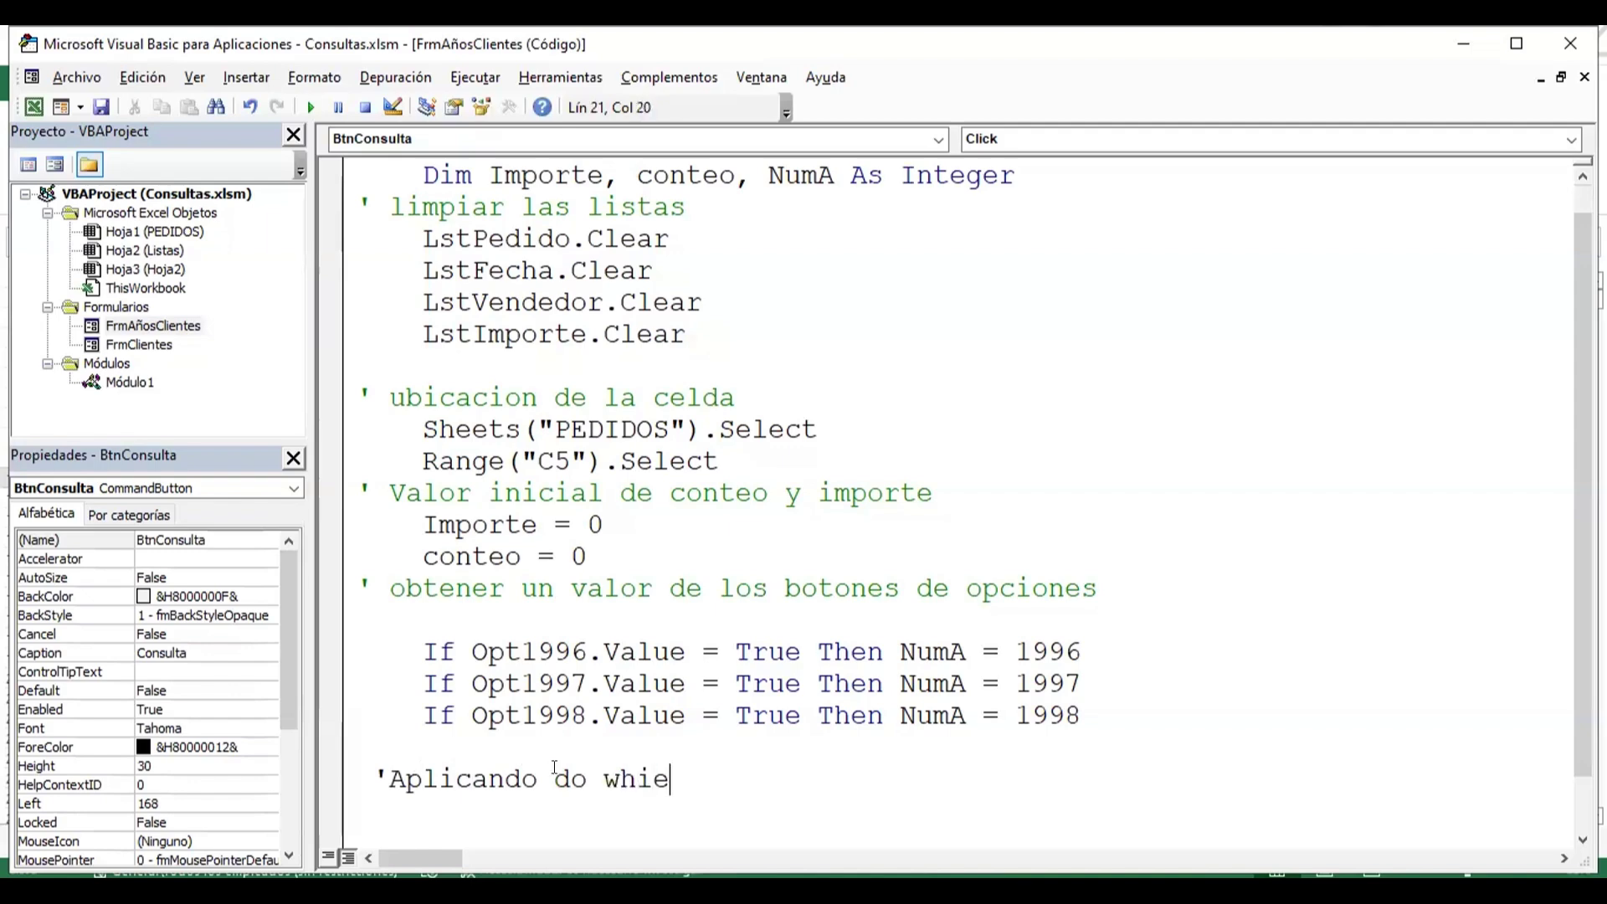
pyautogui.press('BackSpace')
pyautogui.write('le ')
pyautogui.write('sobre')
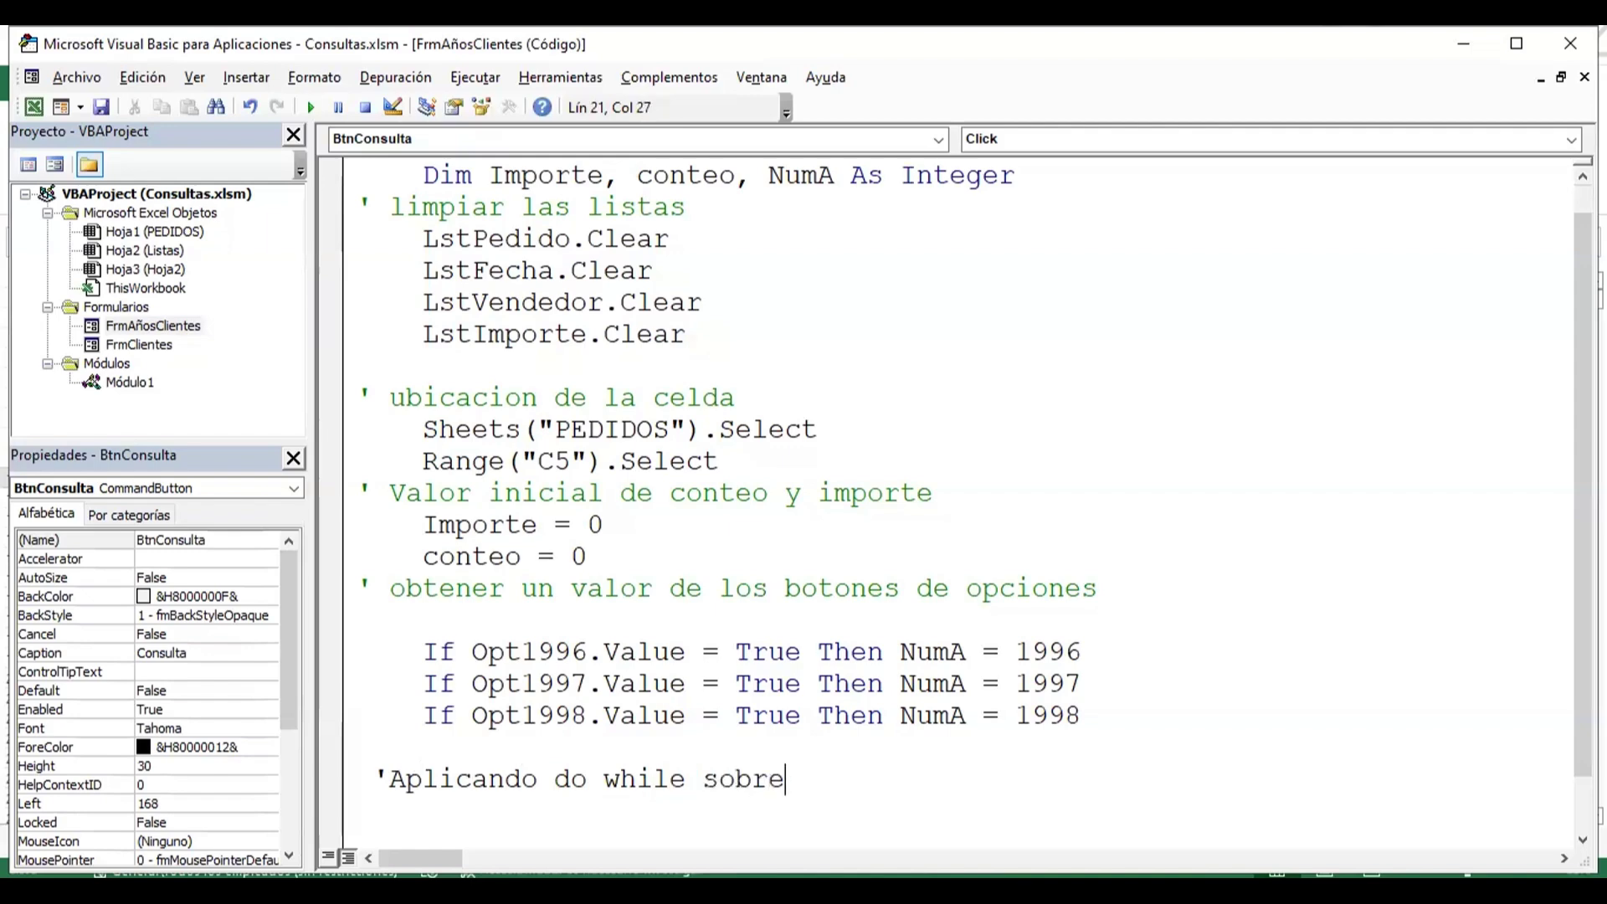
pyautogui.write(' las celdas')
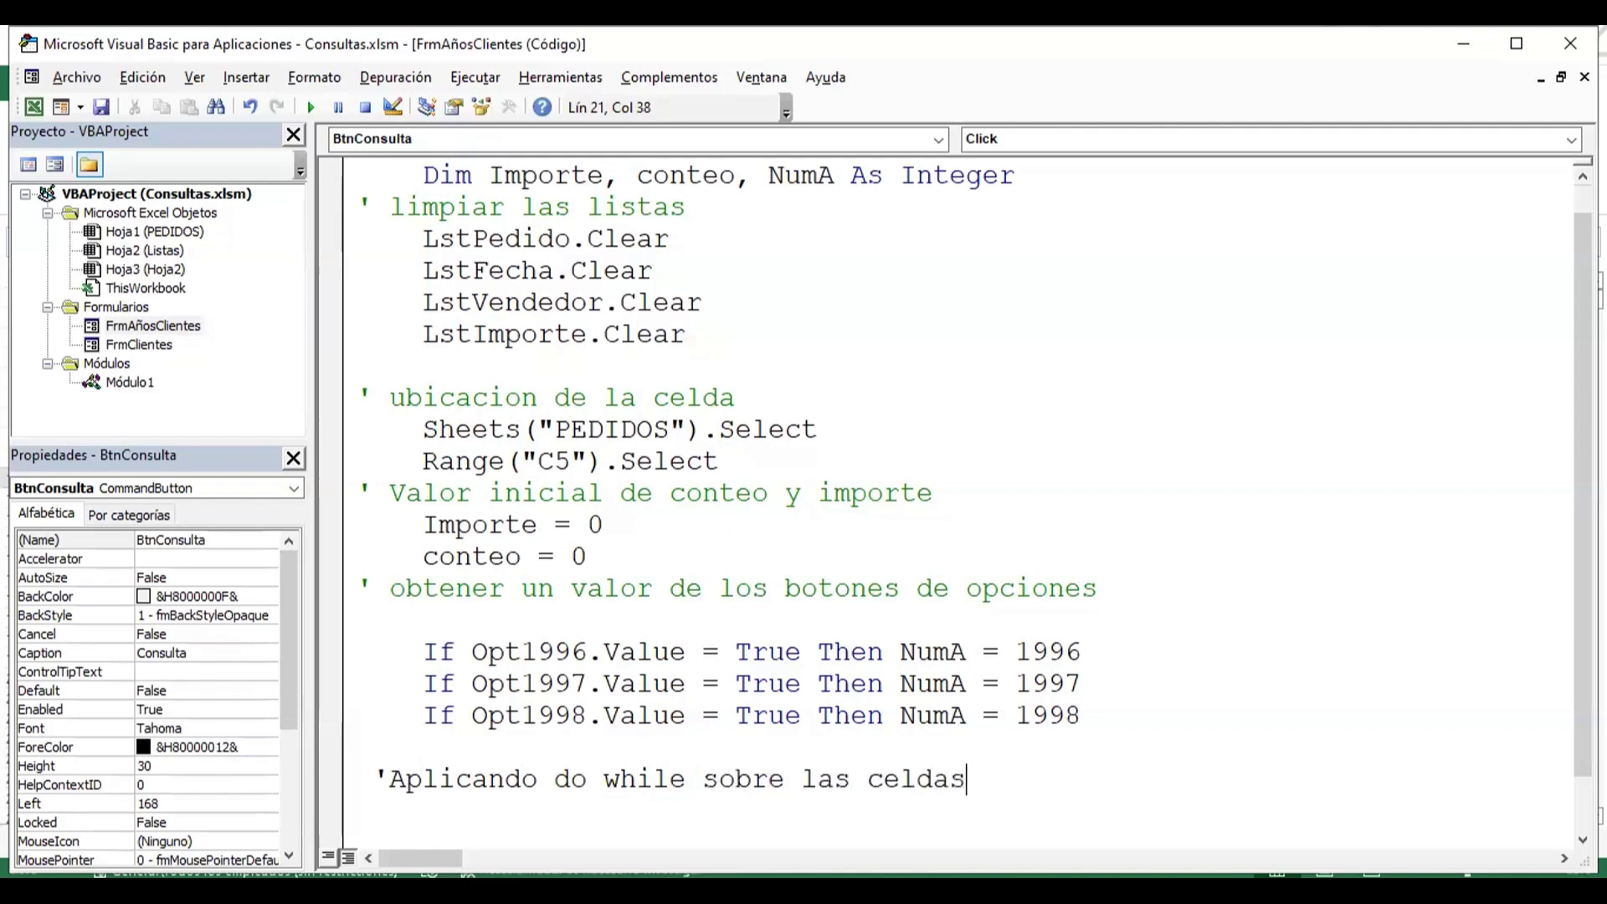
# - Below the comment, add an indented line: do while activecell <> empty
pyautogui.press('Return')
pyautogui.press('Return')
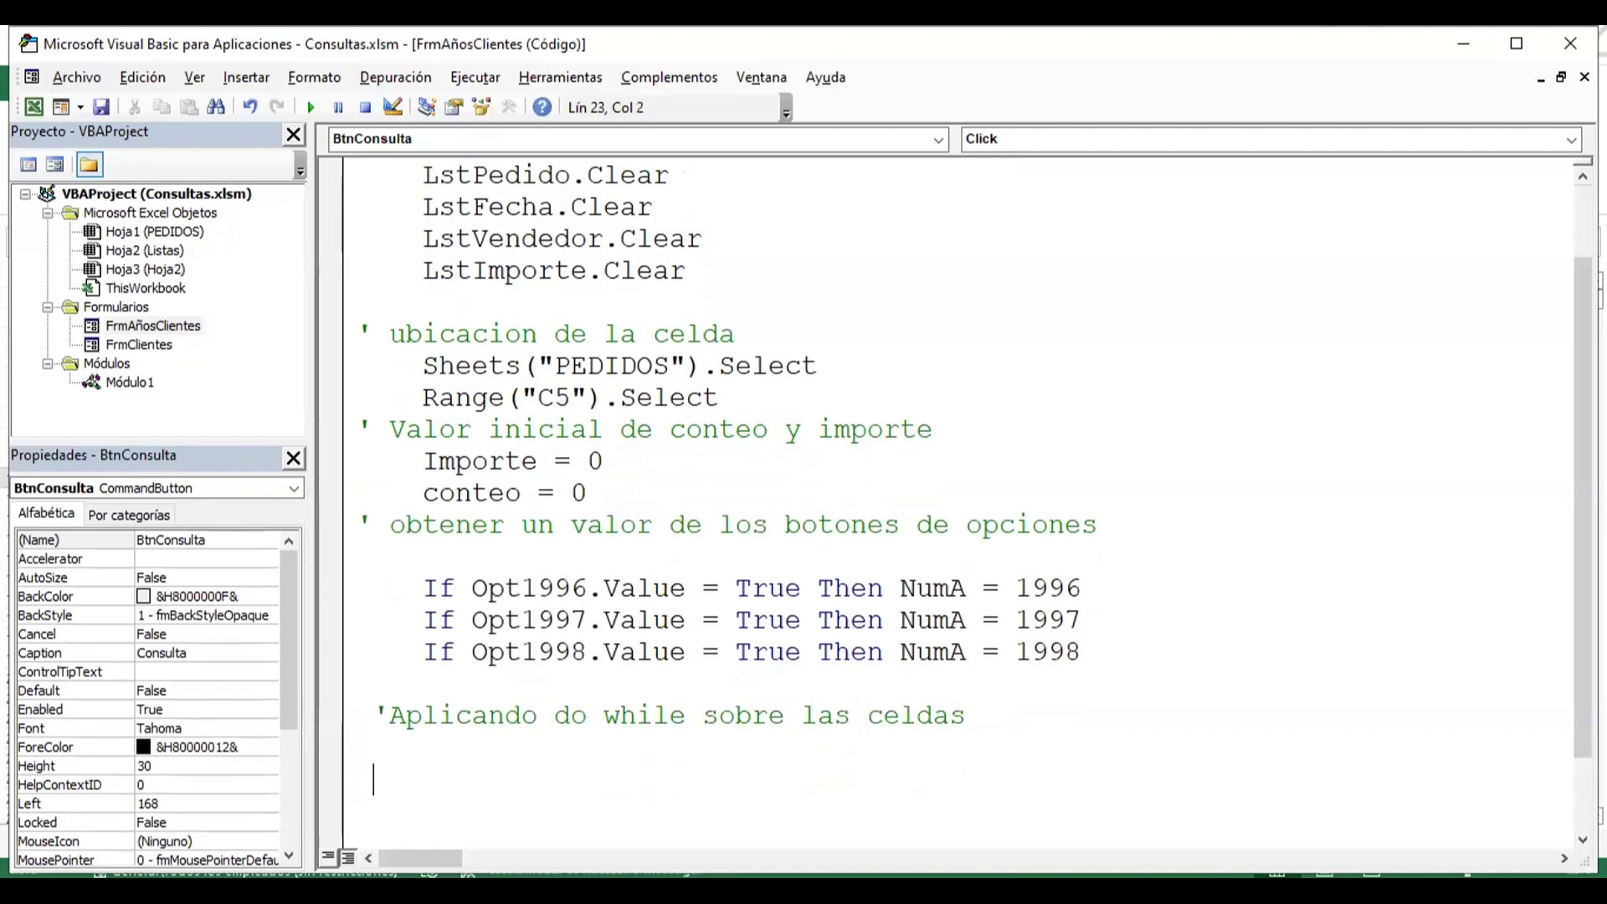
pyautogui.press('Tab')
pyautogui.write('do while ')
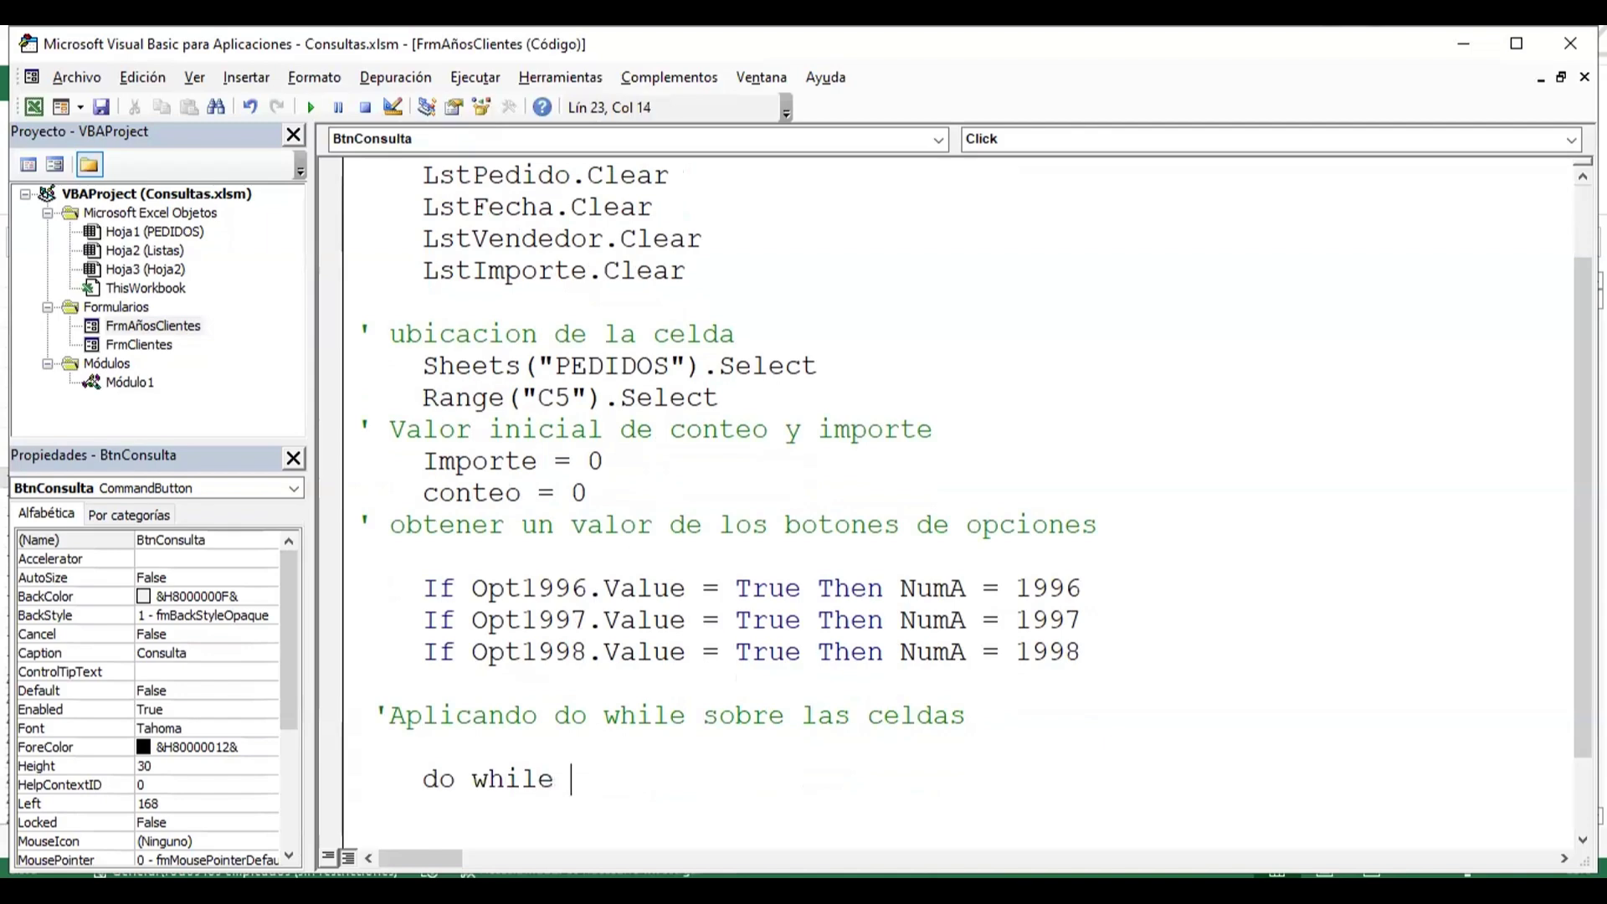
pyautogui.write('activecel')
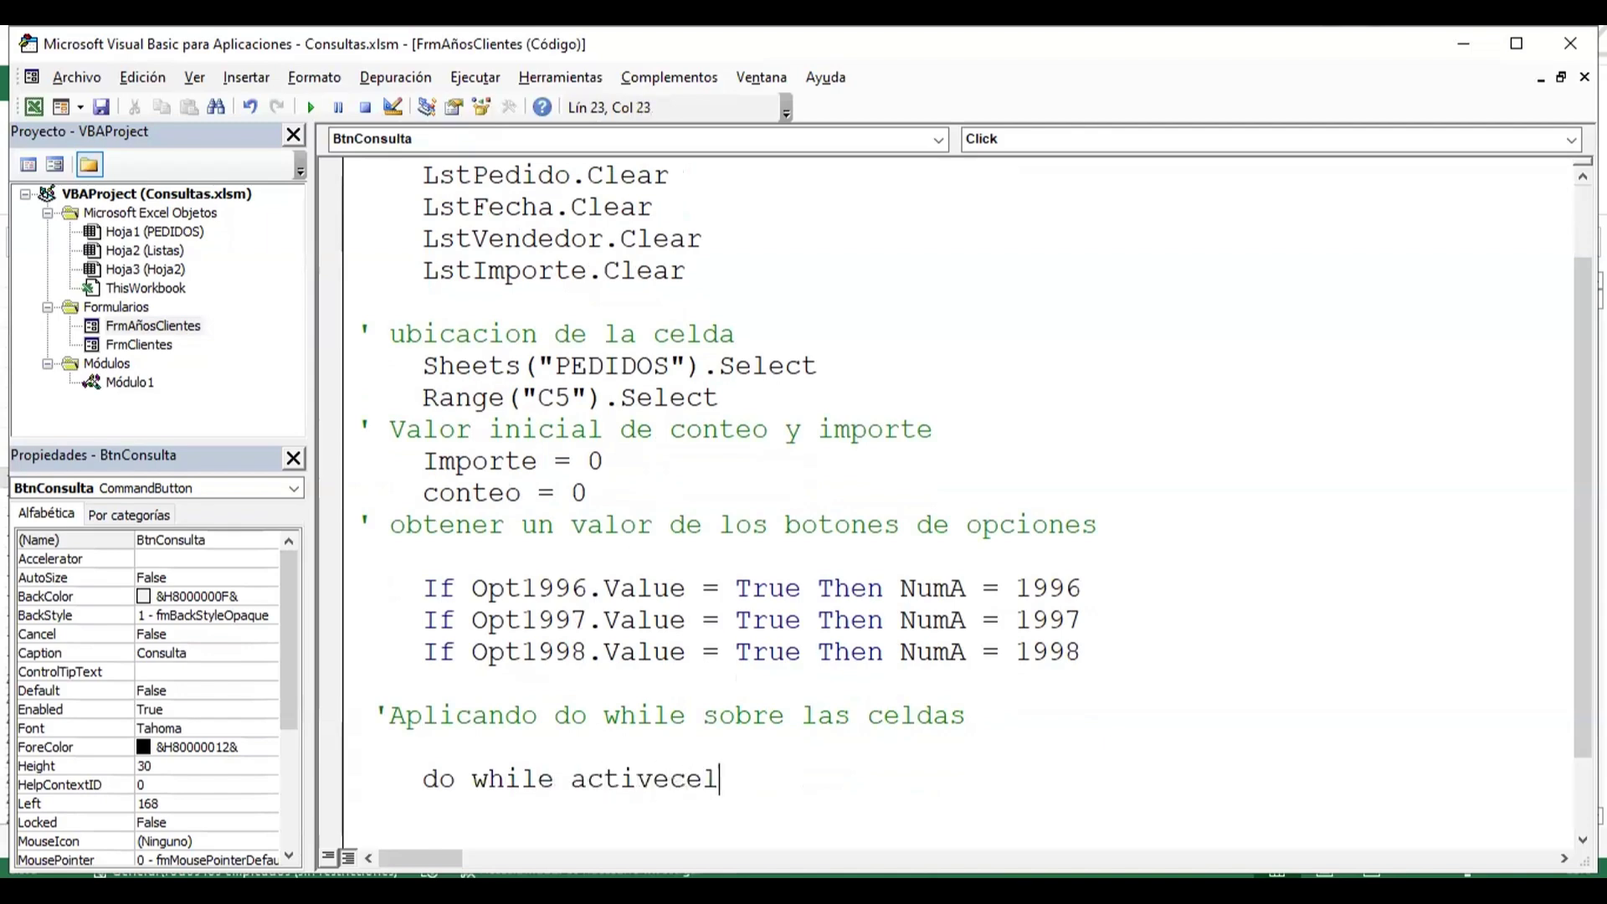
pyautogui.write('l <> ')
pyautogui.write('empty')
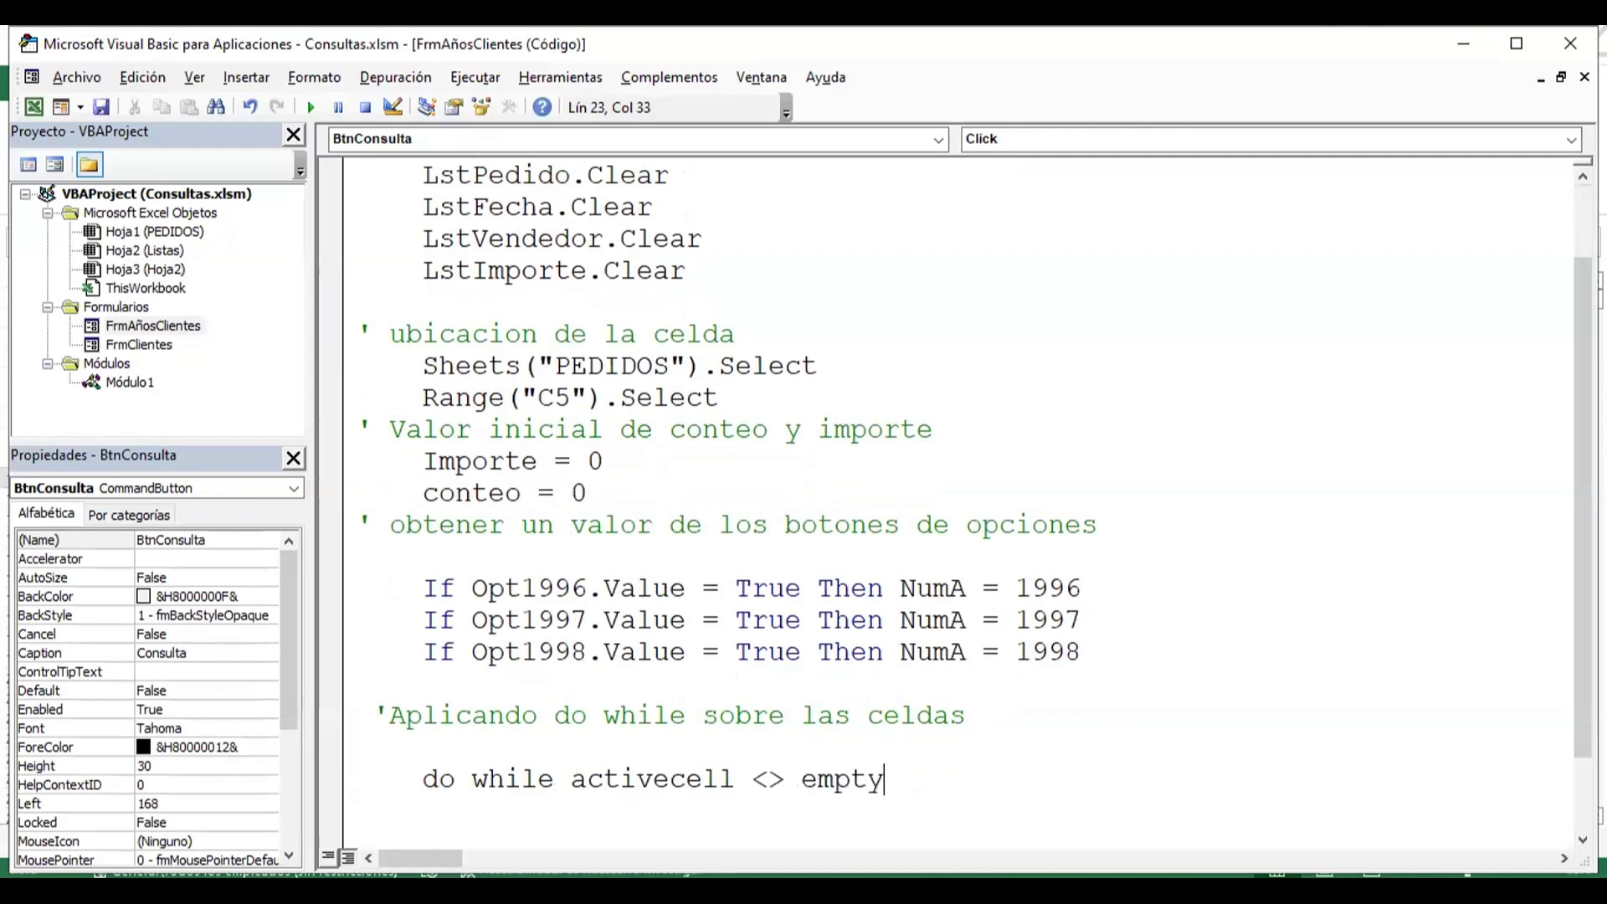
pyautogui.press('Return')
pyautogui.press('Return')
# - Close the loop with Loop, then indent the line inside it and begin an 'if' statement
pyautogui.write('l')
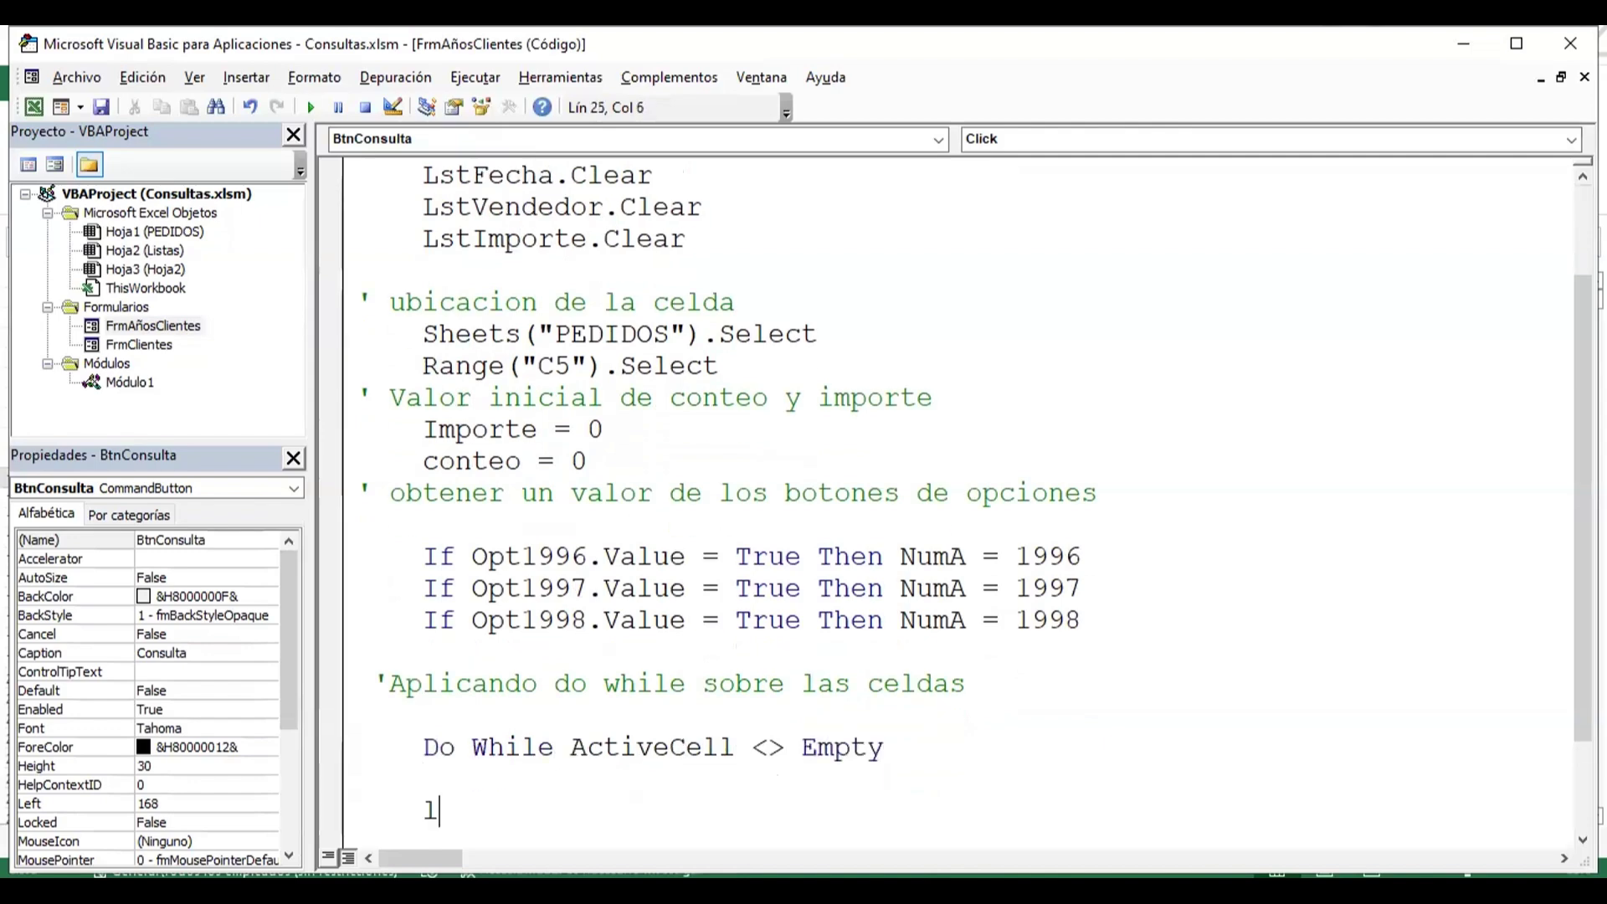
pyautogui.write('oop')
pyautogui.press('Up')
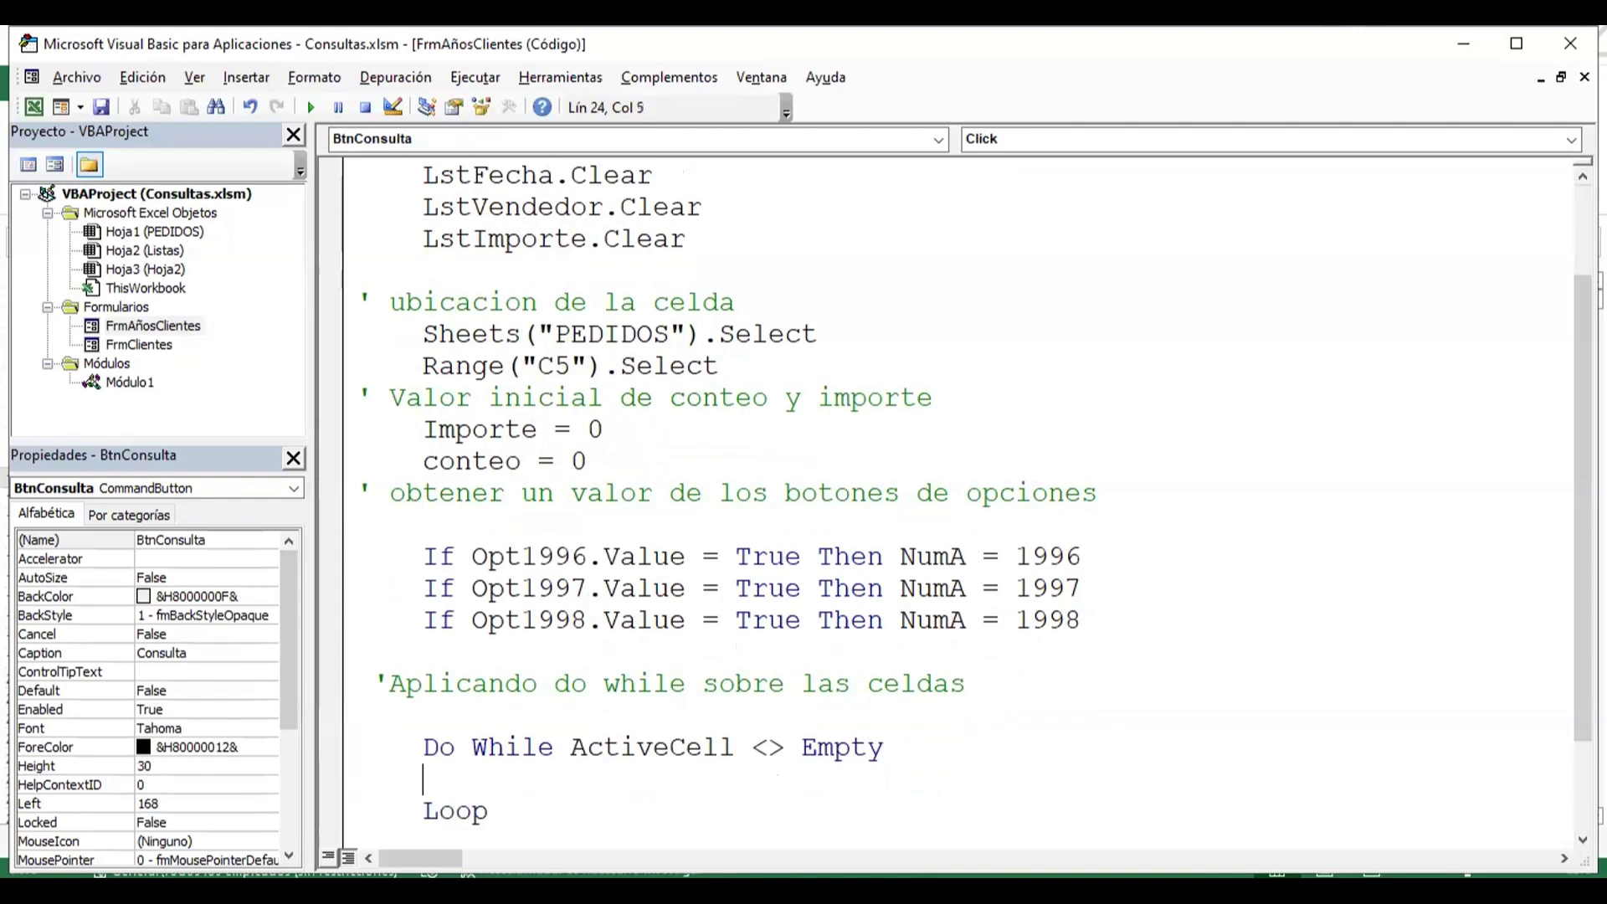
pyautogui.press('Tab')
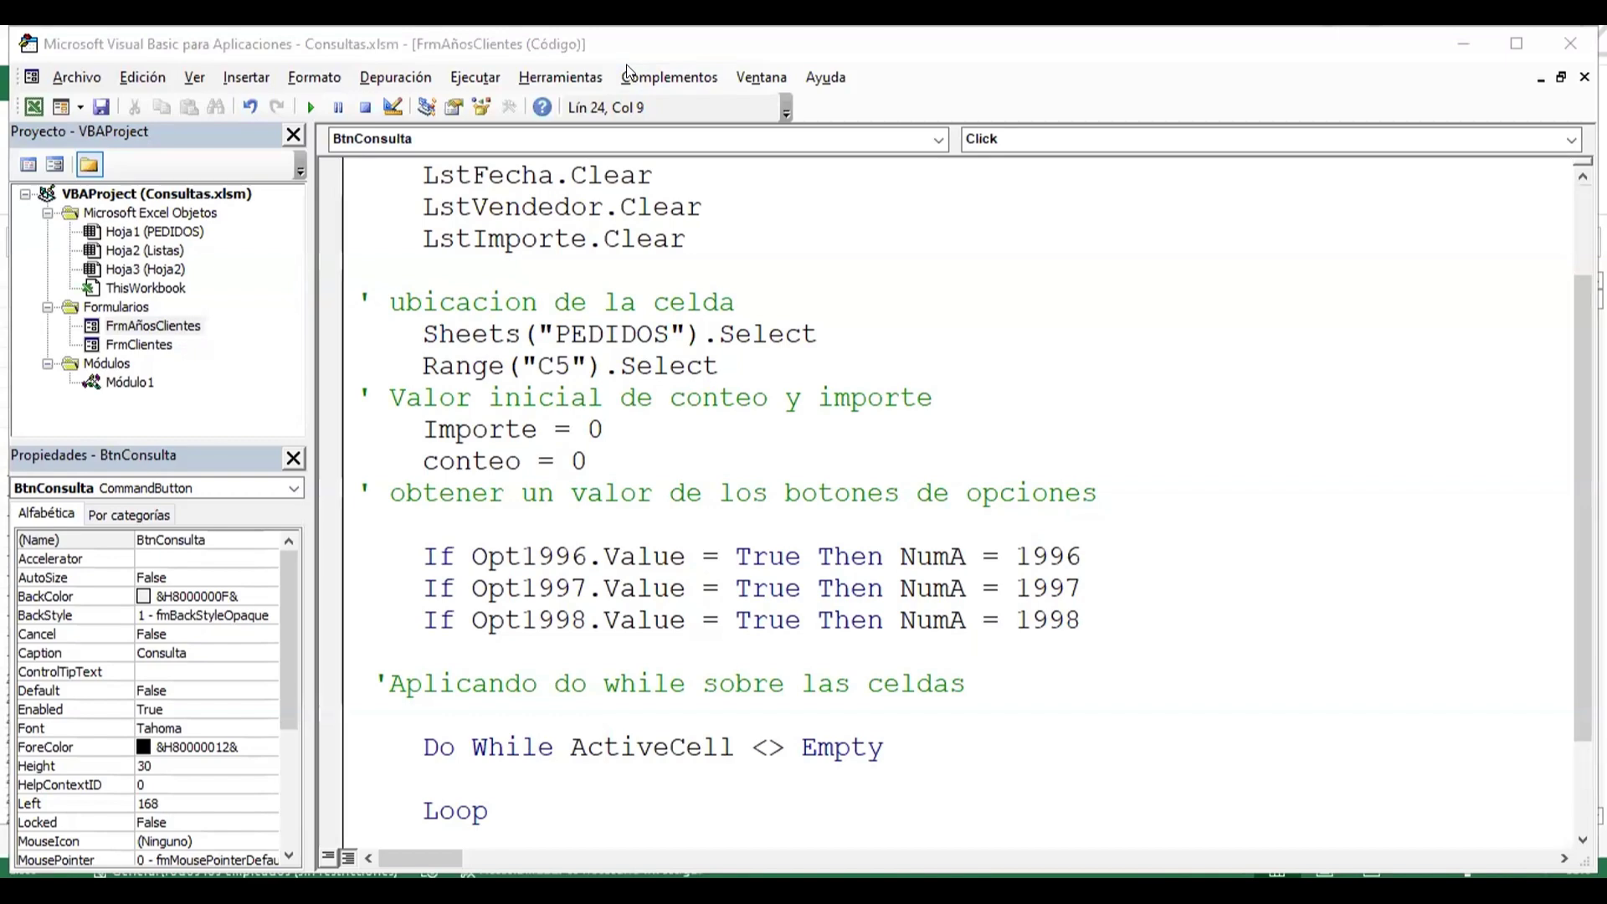
pyautogui.moveTo(471, 805); pyautogui.dragTo(490, 776)
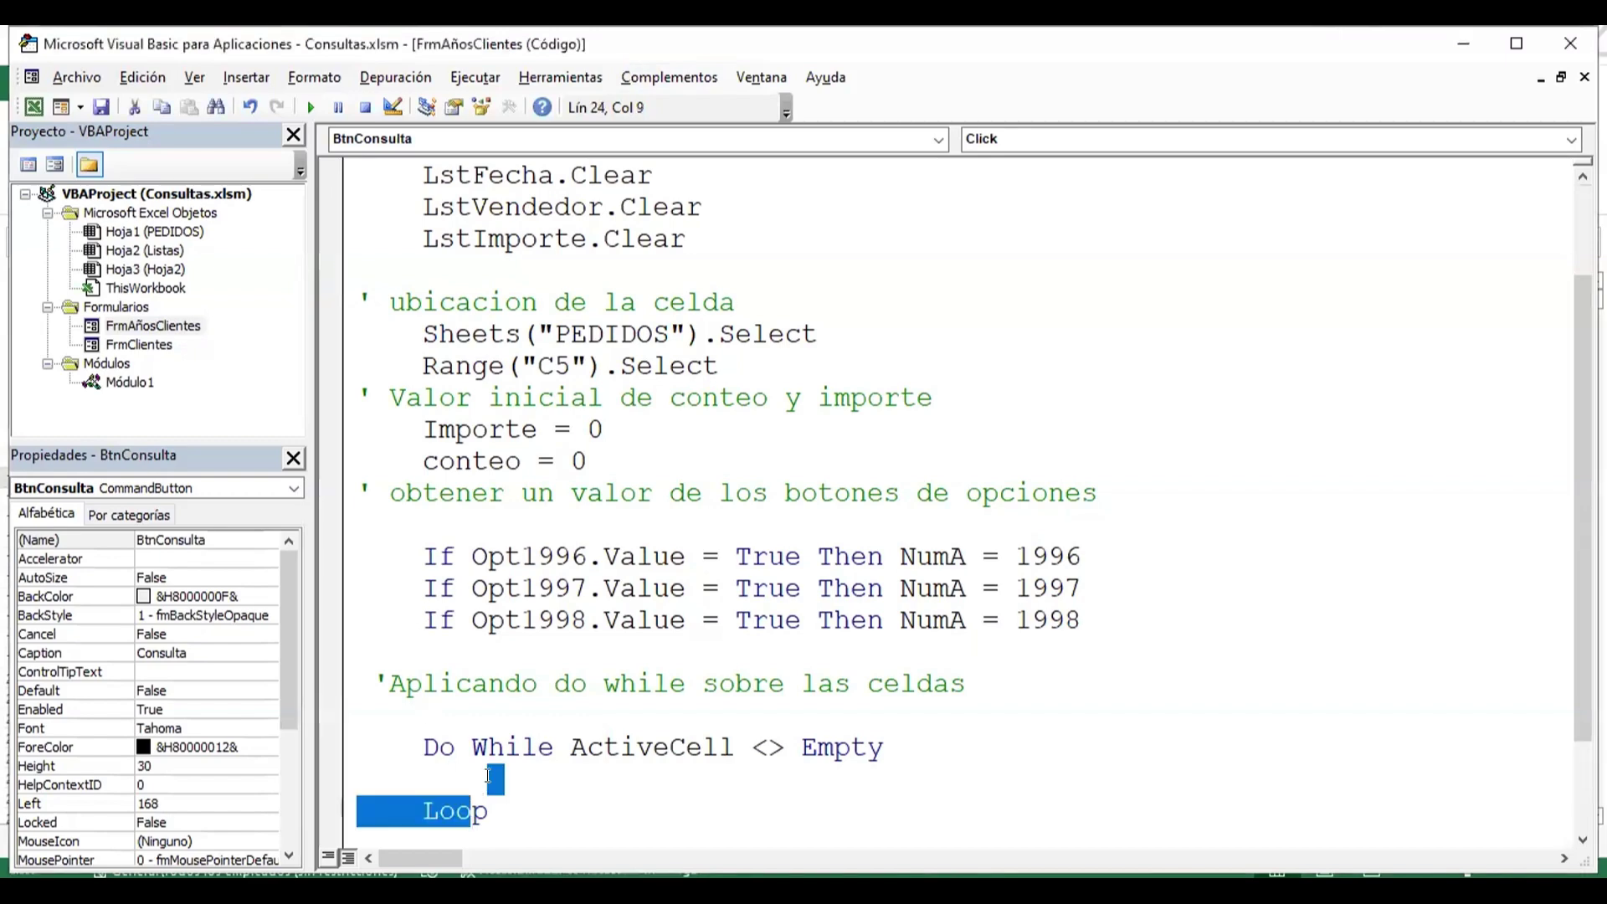
pyautogui.click(489, 776)
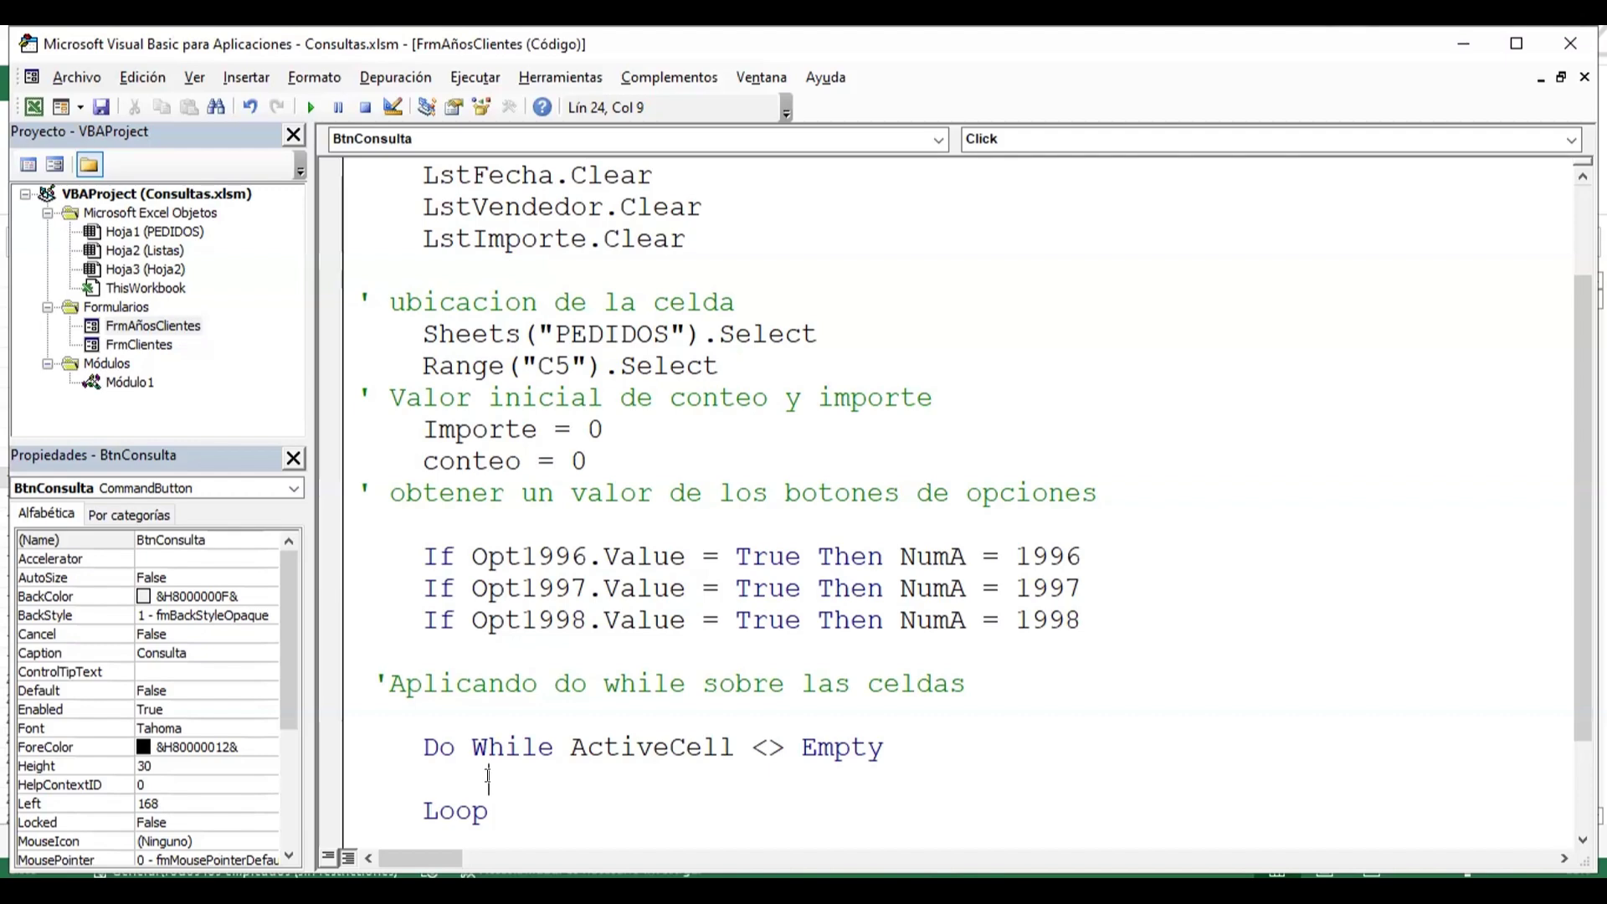
pyautogui.write('if')
# - On PEDIDOS, select C5 and mark offsets: company 0, Vendedor 1, FechaPedido 2, IdPedido -1
pyautogui.click(35, 107)
pyautogui.click(219, 377)
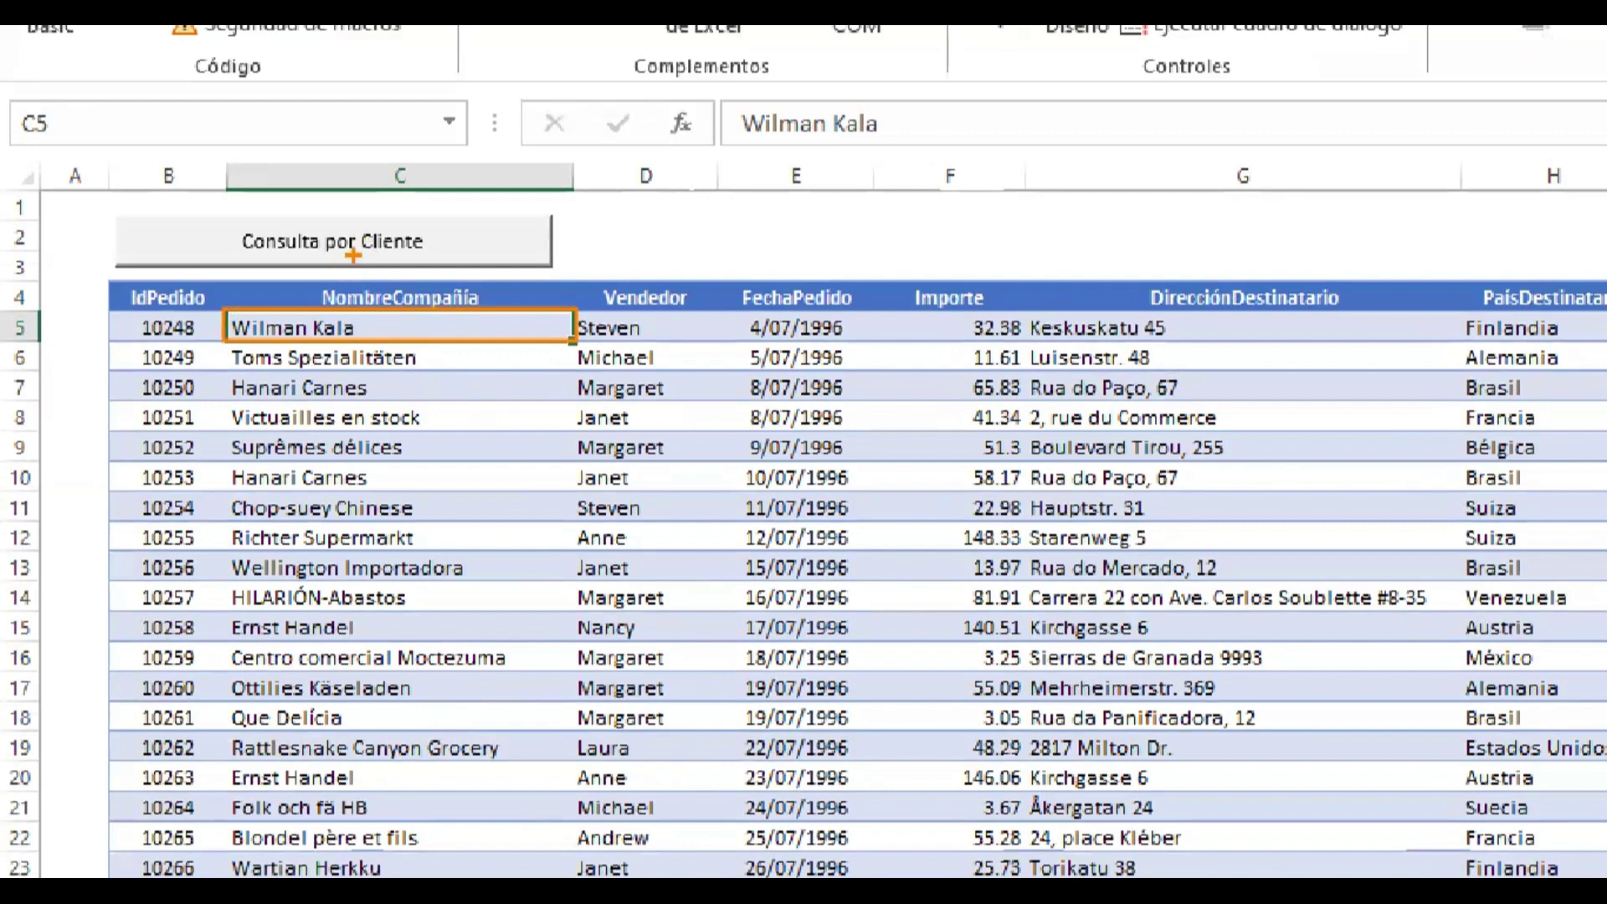
pyautogui.moveTo(352, 255)
pyautogui.mouseDown()
pyautogui.moveTo(368, 280)
pyautogui.moveTo(355, 244)
pyautogui.mouseUp()
pyautogui.moveTo(66, 308)
pyautogui.mouseDown()
pyautogui.moveTo(67, 339)
pyautogui.moveTo(87, 315)
pyautogui.moveTo(52, 311)
pyautogui.mouseUp()
pyautogui.moveTo(745, 313)
pyautogui.mouseDown()
pyautogui.moveTo(814, 340)
pyautogui.moveTo(850, 318)
pyautogui.mouseUp()
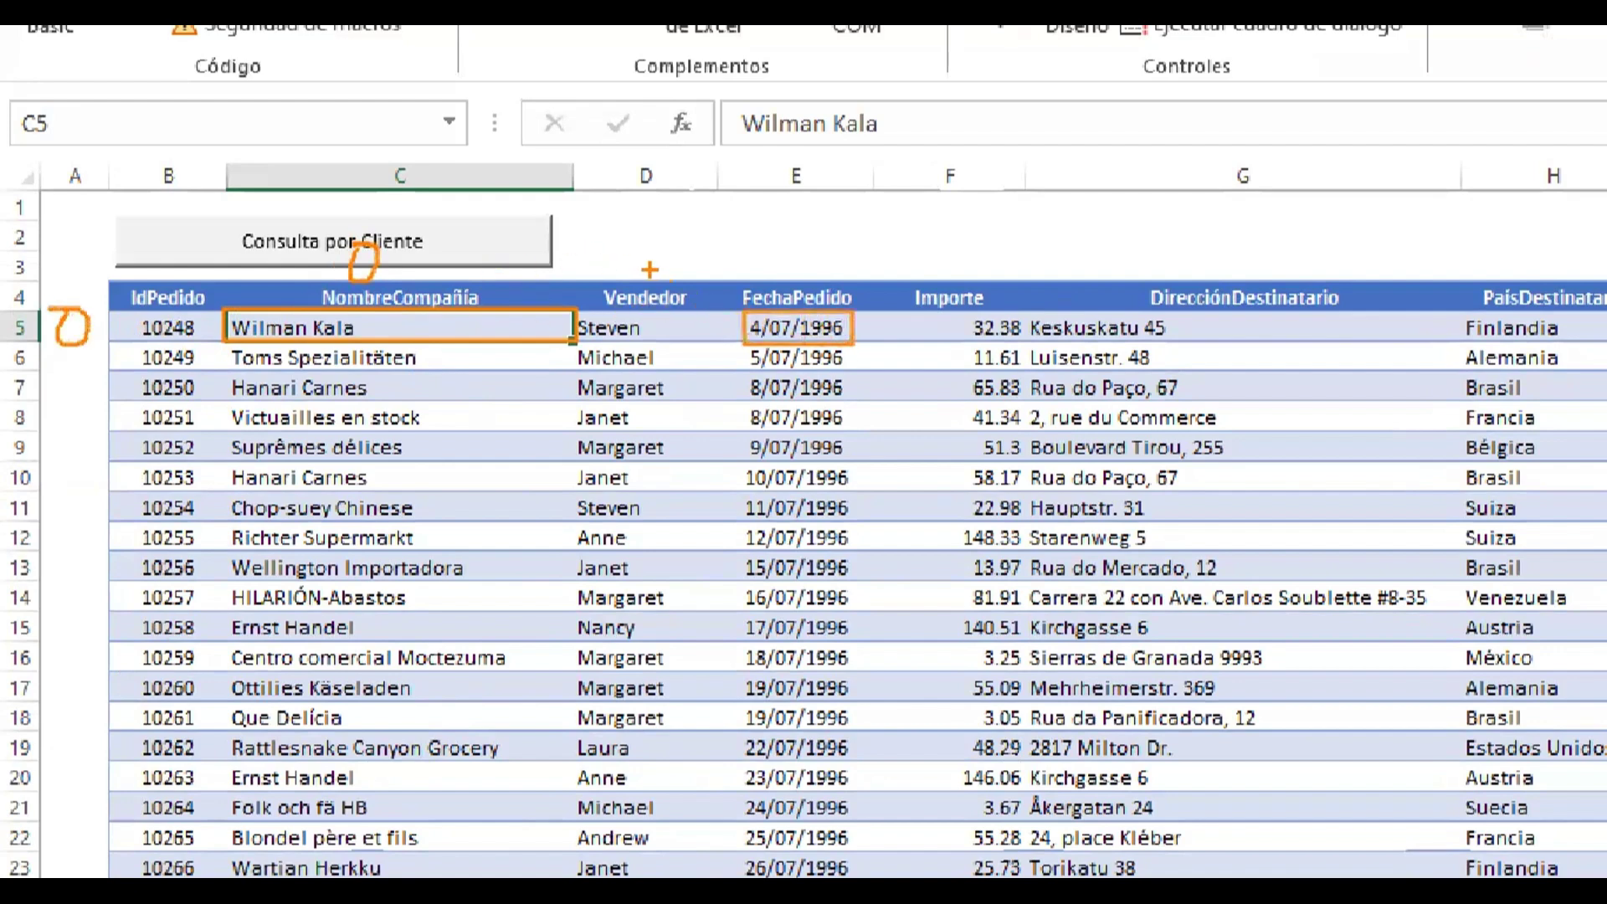
pyautogui.moveTo(638, 260); pyautogui.dragTo(647, 284)
pyautogui.moveTo(765, 249)
pyautogui.mouseDown()
pyautogui.moveTo(791, 253)
pyautogui.moveTo(803, 284)
pyautogui.mouseUp()
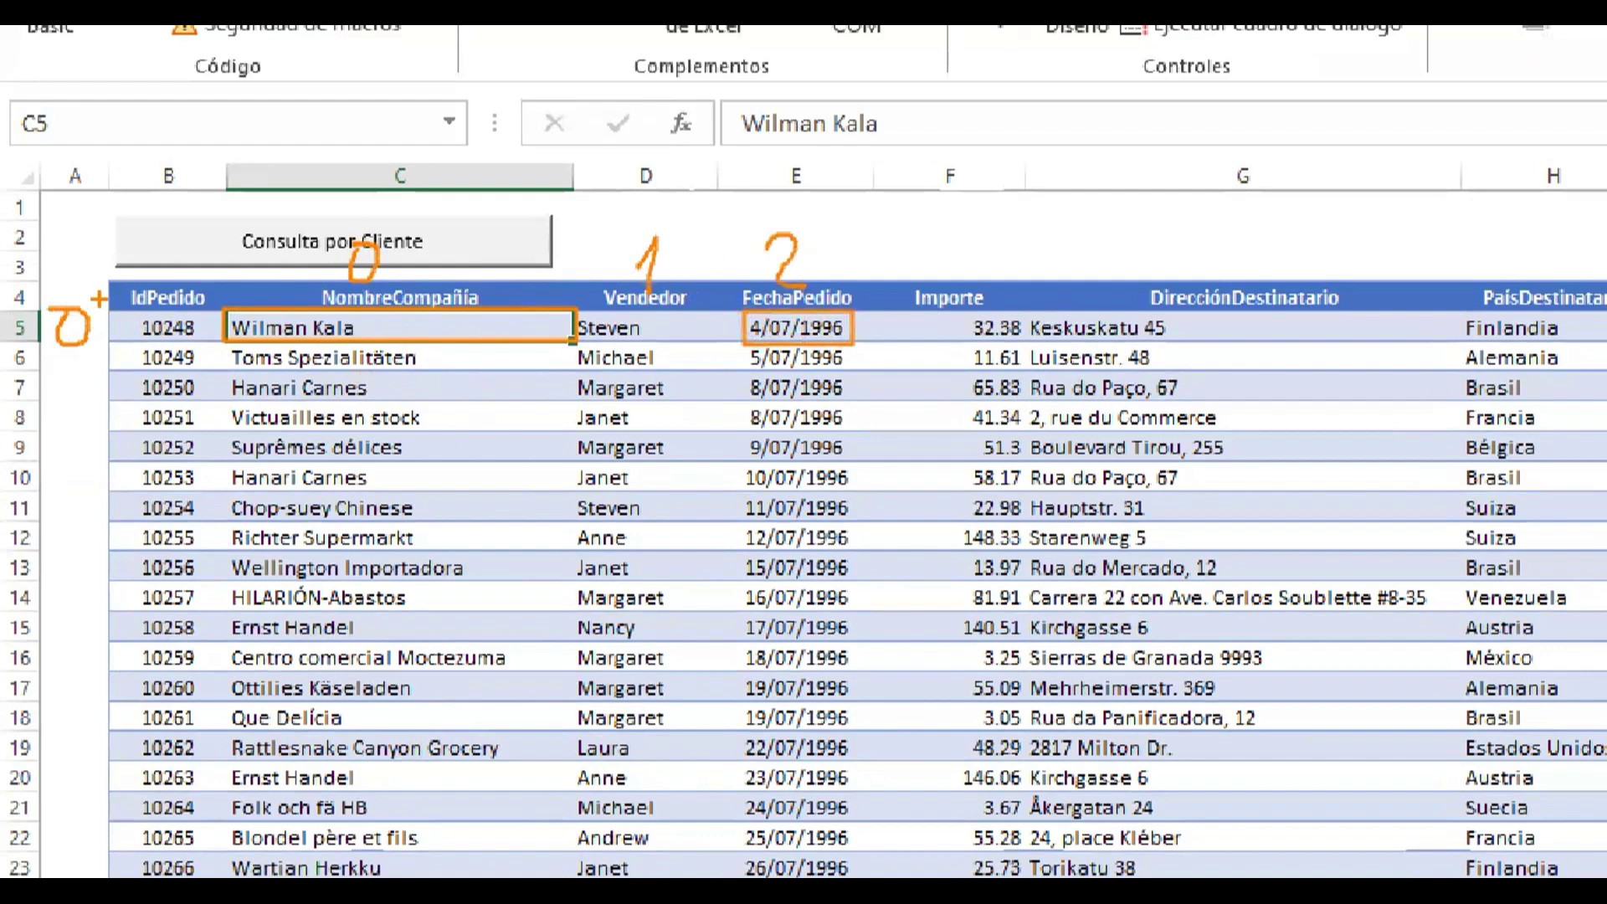
pyautogui.moveTo(117, 261); pyautogui.dragTo(159, 277)
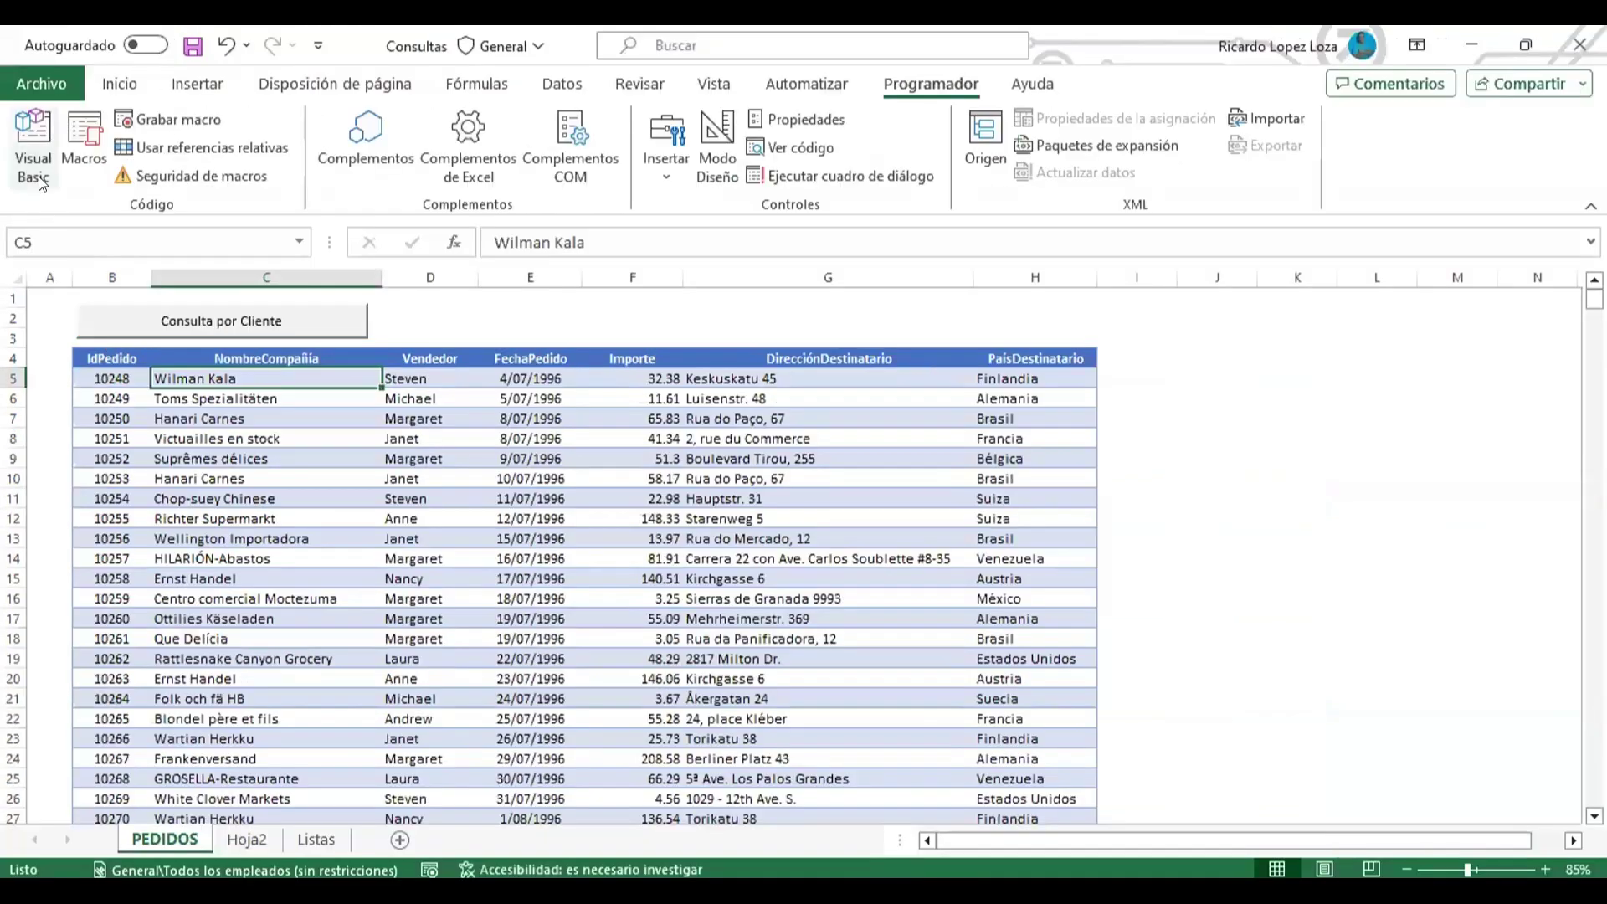
pyautogui.click(29, 155)
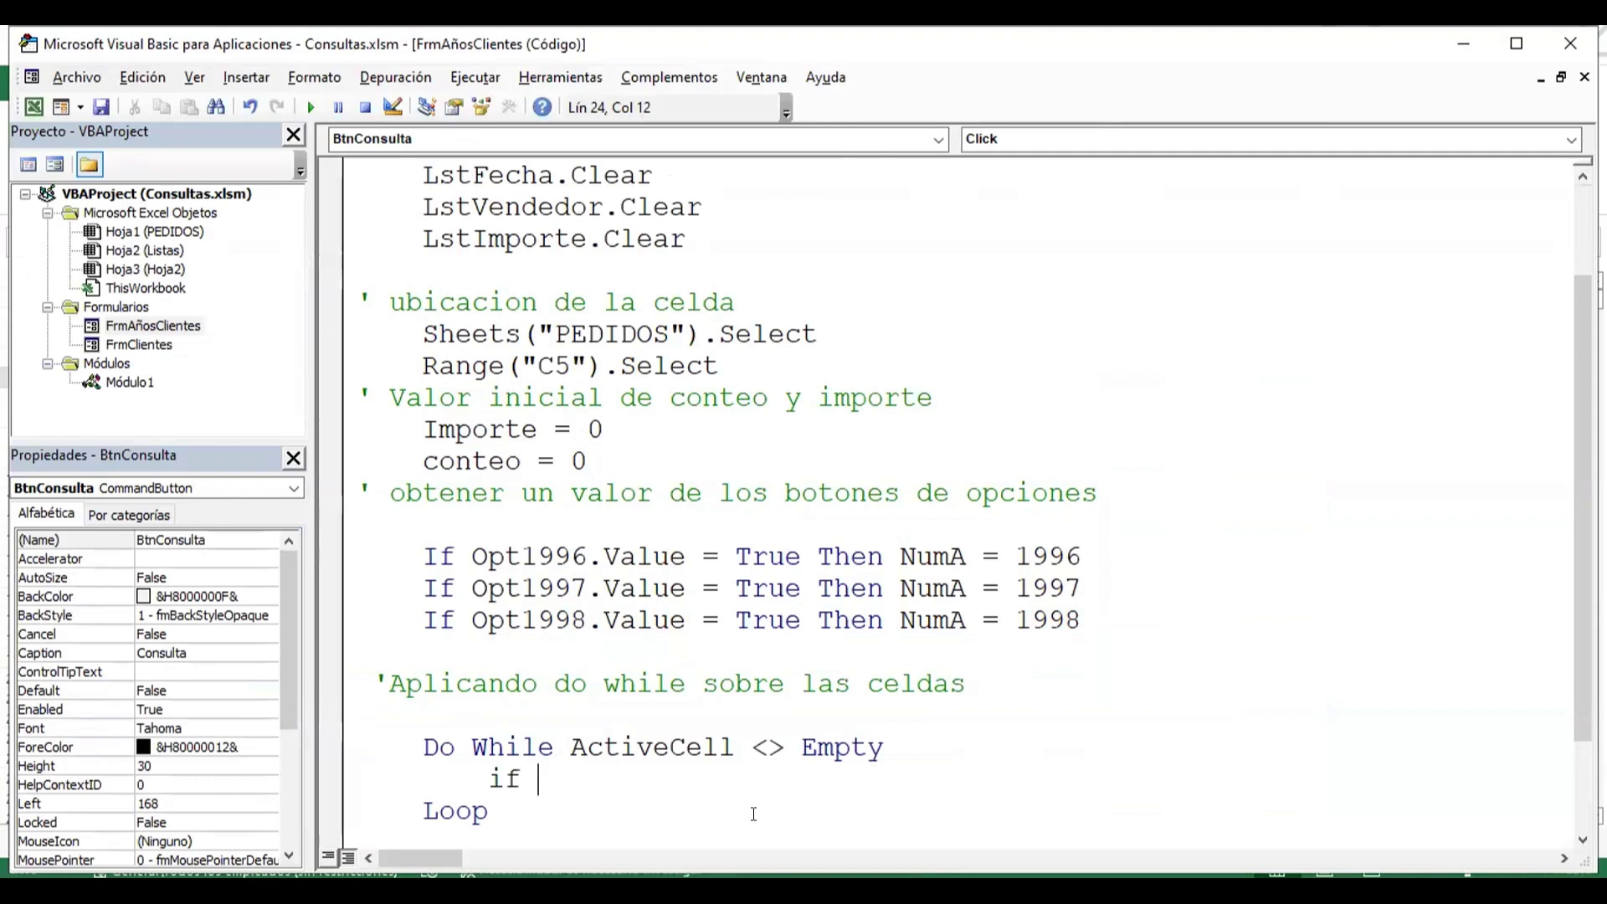
# - Write the If condition as activecell.Offset(0,2).Value = numA
pyautogui.write('activecll')
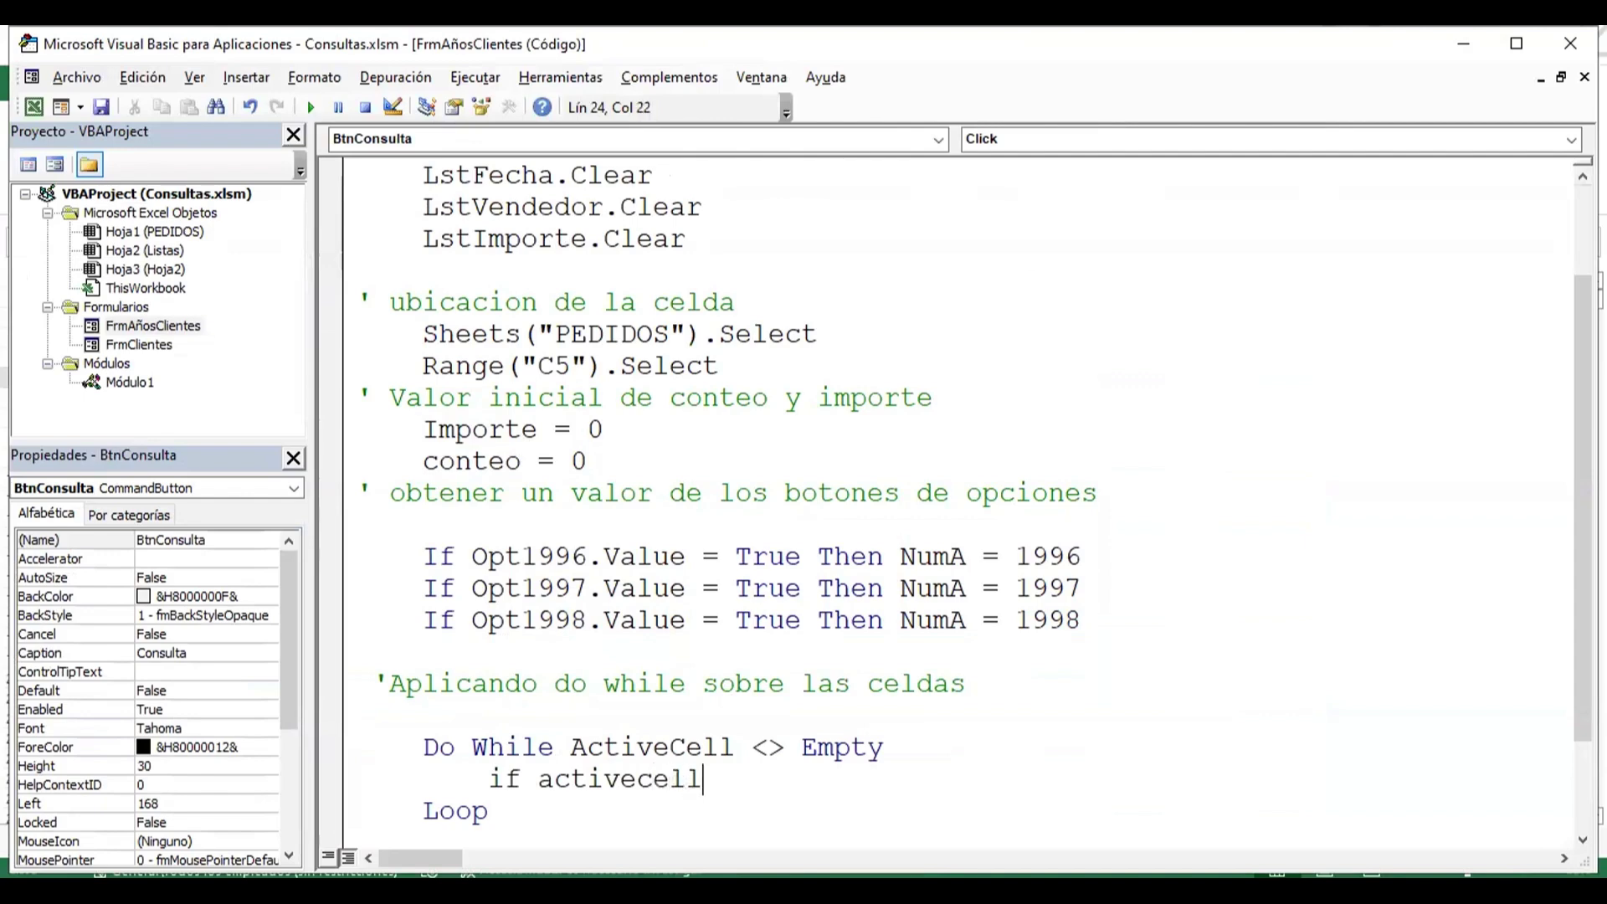
pyautogui.write('.o')
pyautogui.press('Tab')
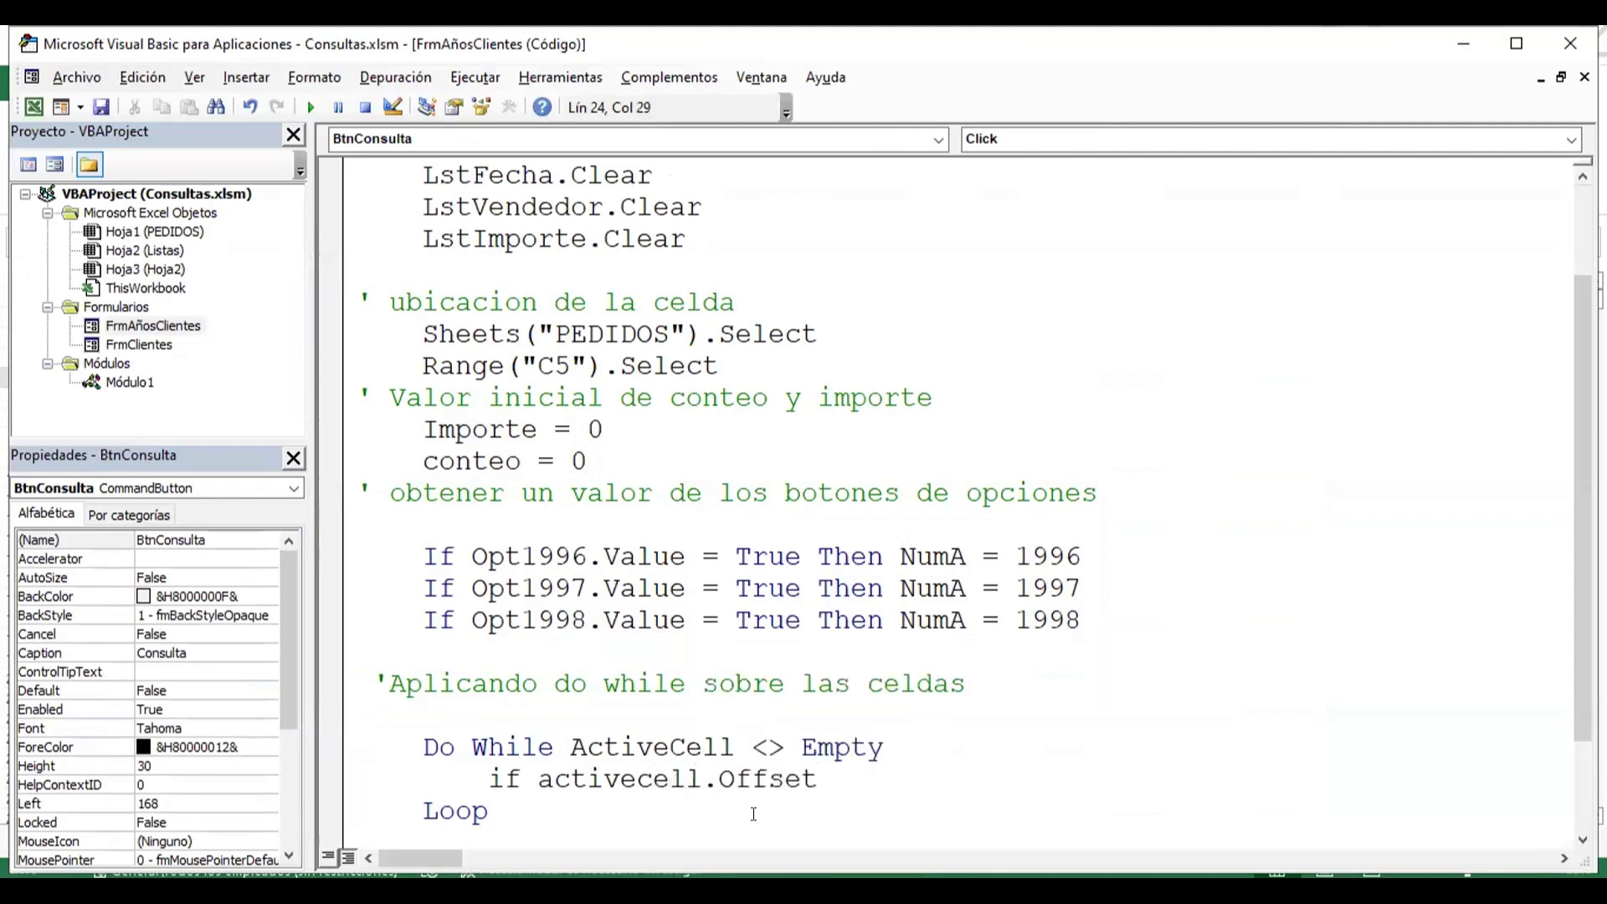
pyautogui.write('(0,2')
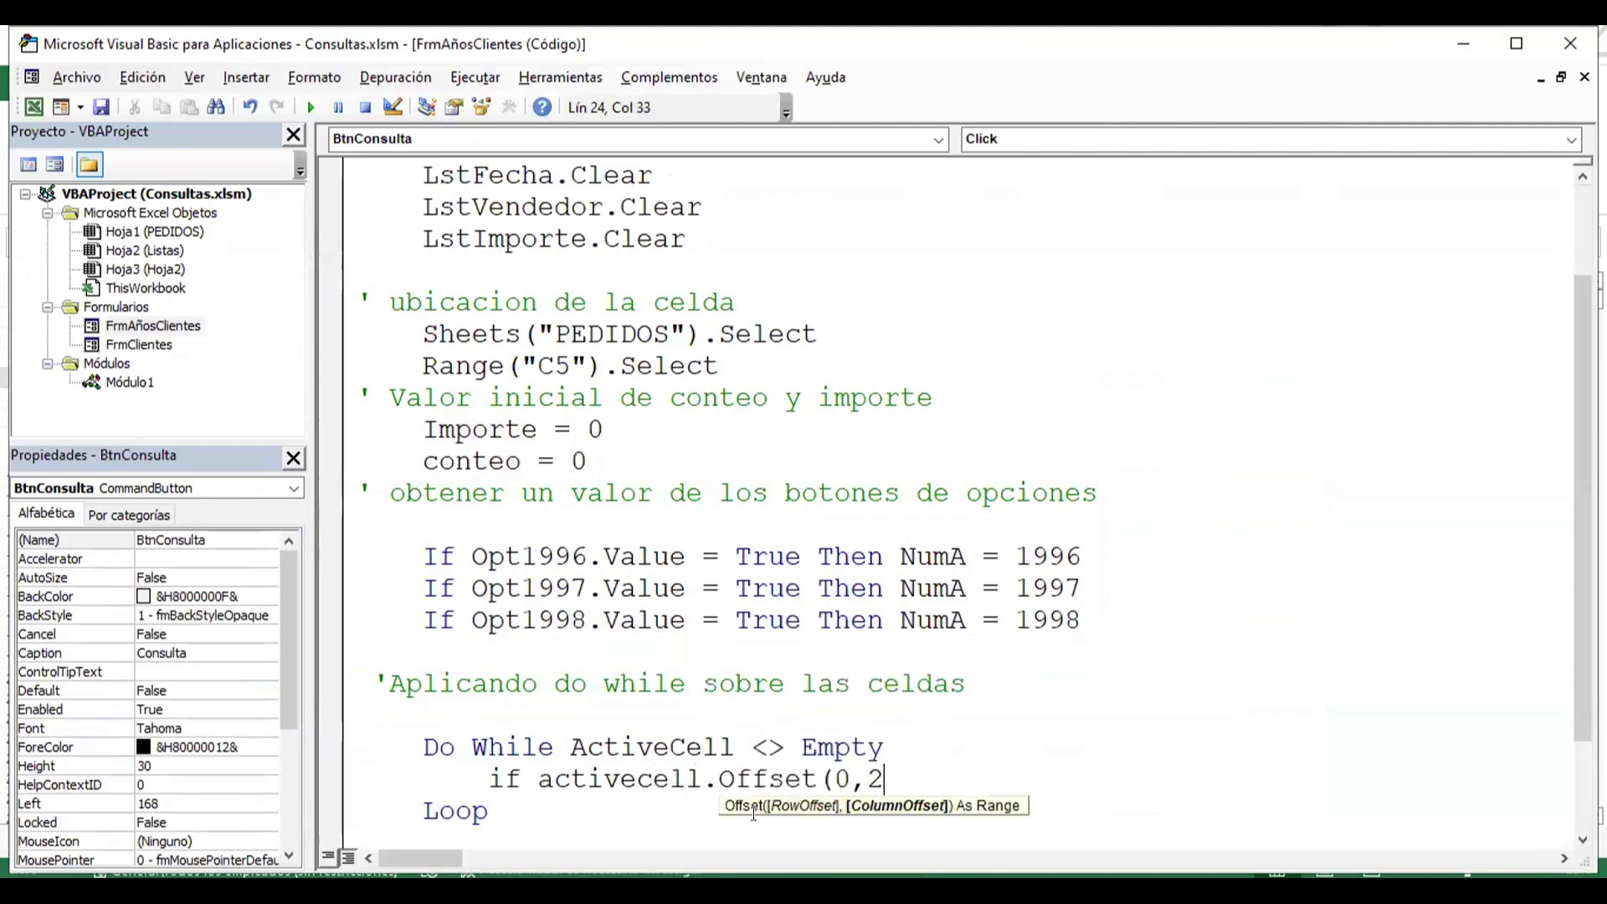
pyautogui.write(')')
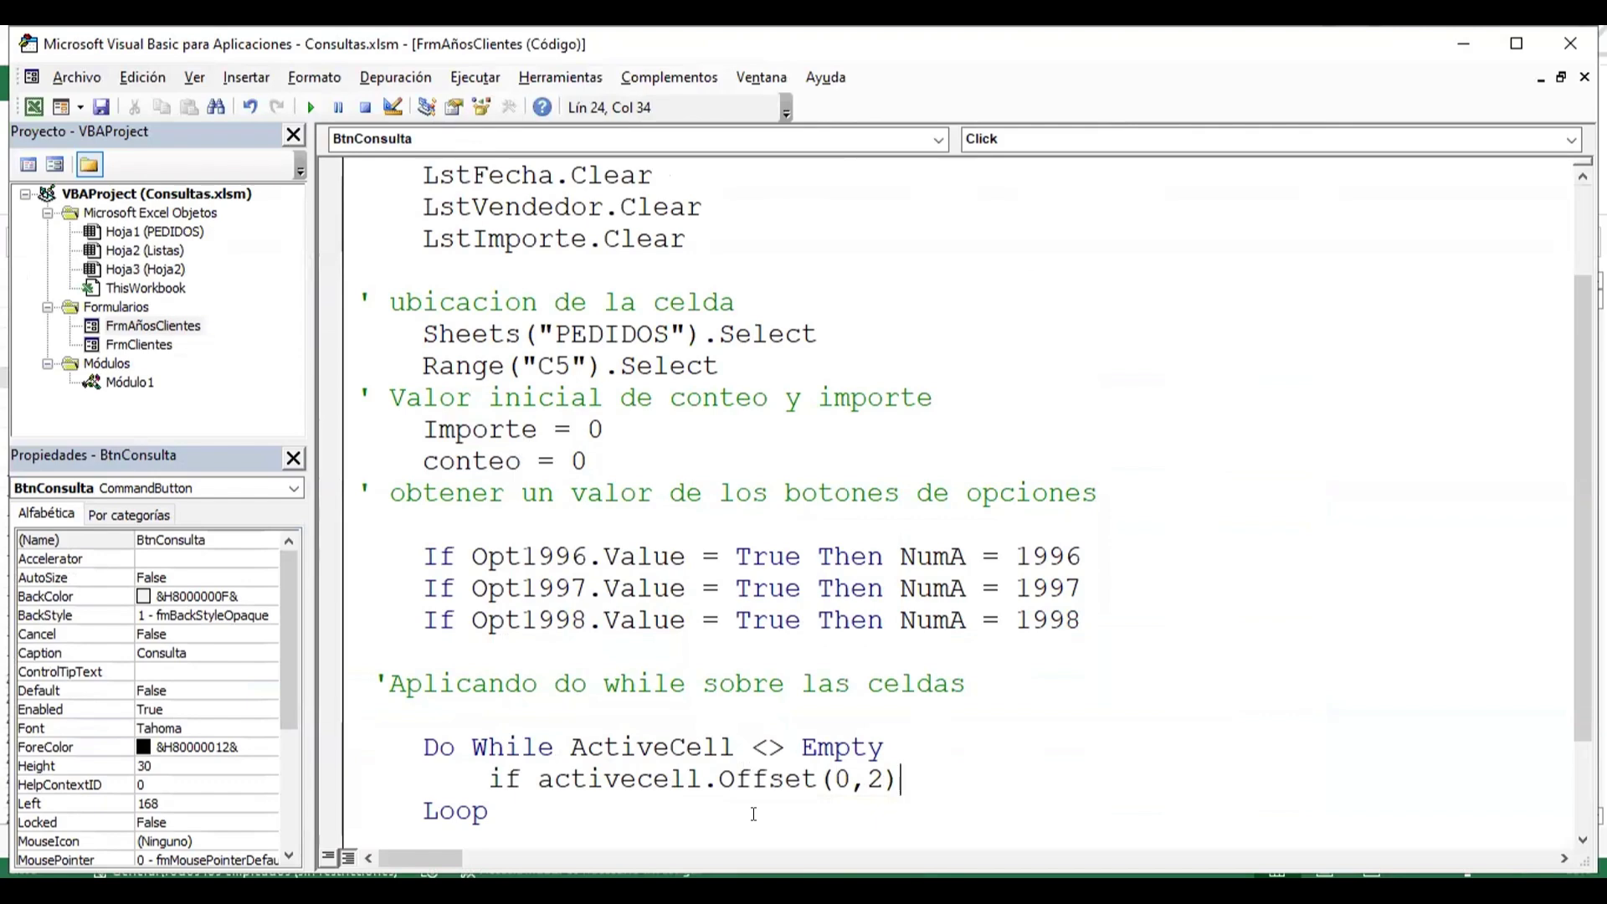
pyautogui.write('.val ')
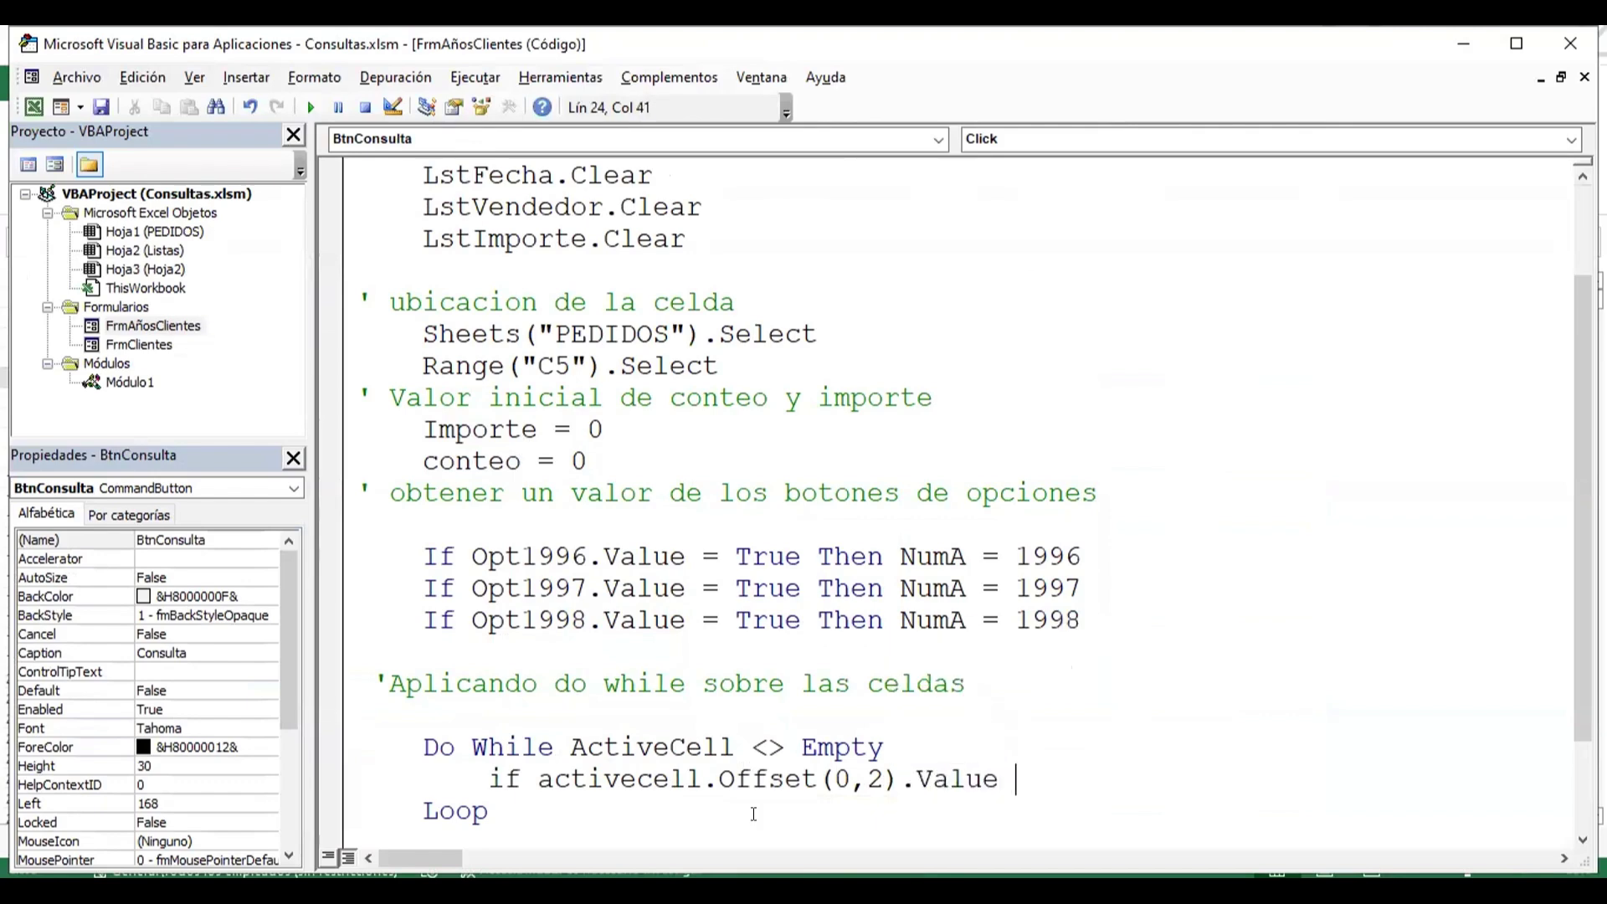
pyautogui.write('= n')
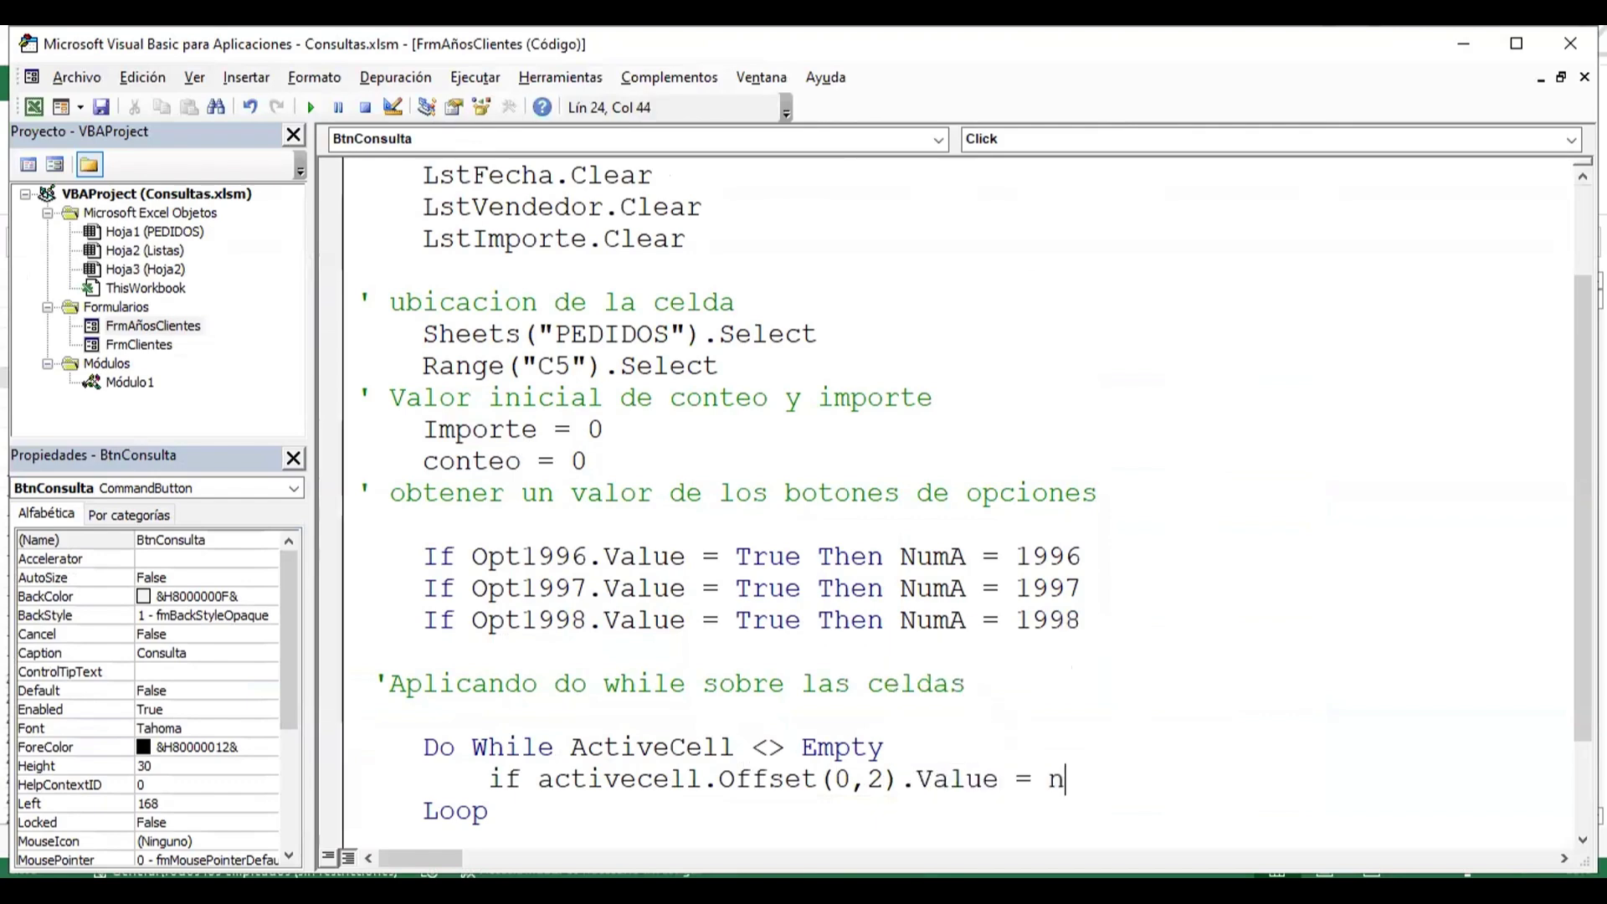
pyautogui.write('umA')
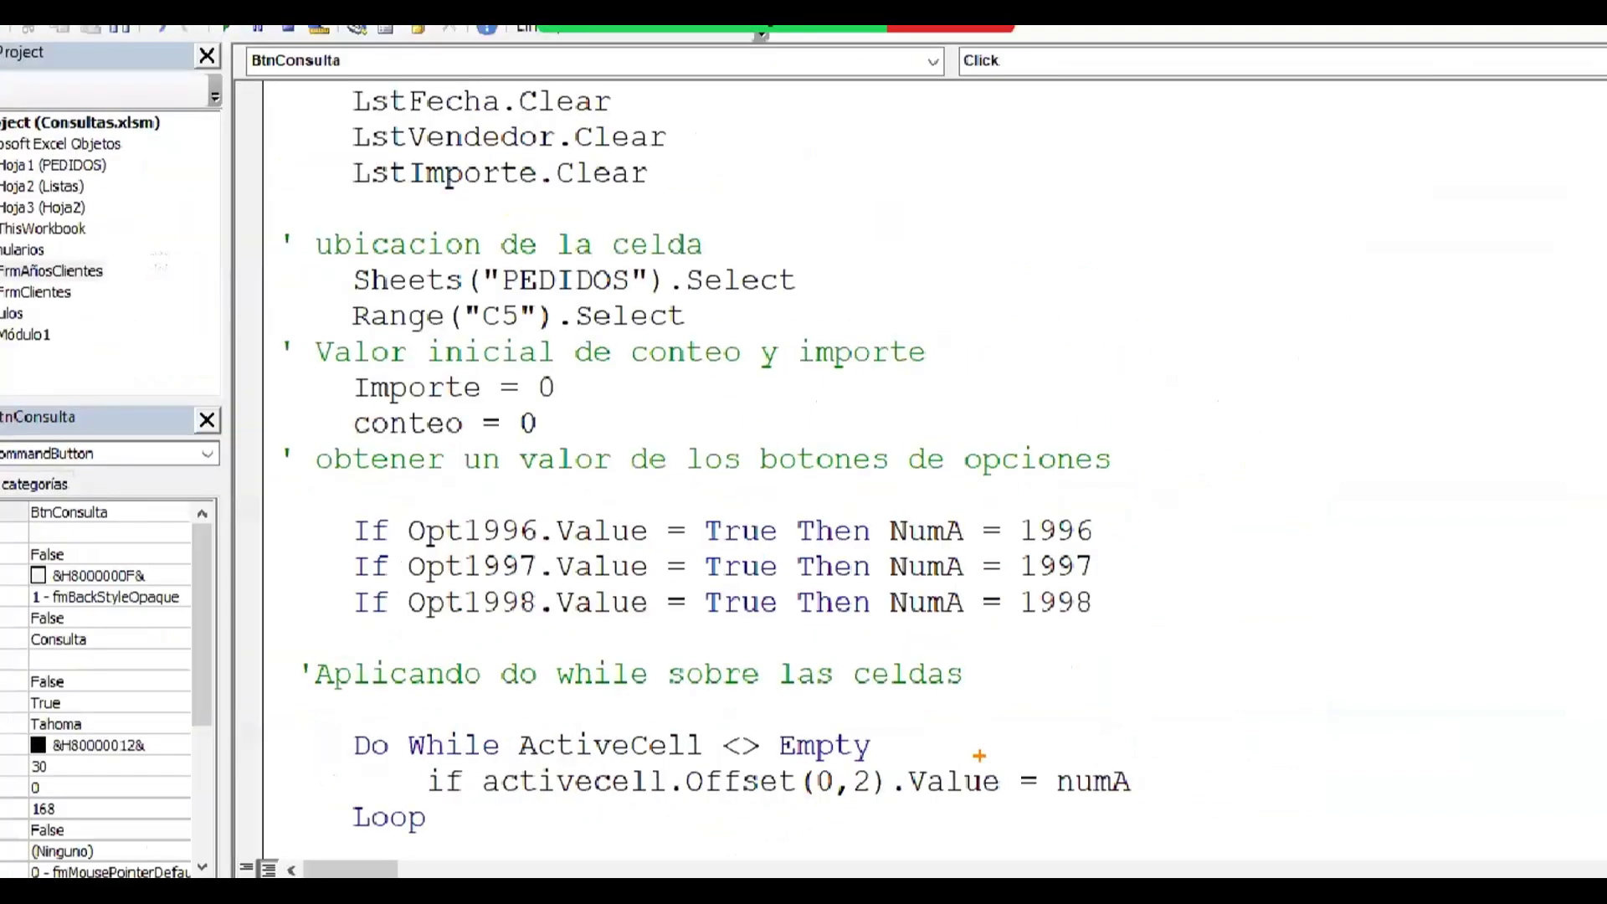
pyautogui.moveTo(1132, 518); pyautogui.dragTo(1214, 518)
pyautogui.moveTo(1129, 570)
pyautogui.mouseDown()
pyautogui.moveTo(1172, 570)
pyautogui.moveTo(1155, 596)
pyautogui.mouseUp()
pyautogui.moveTo(474, 803); pyautogui.dragTo(991, 804)
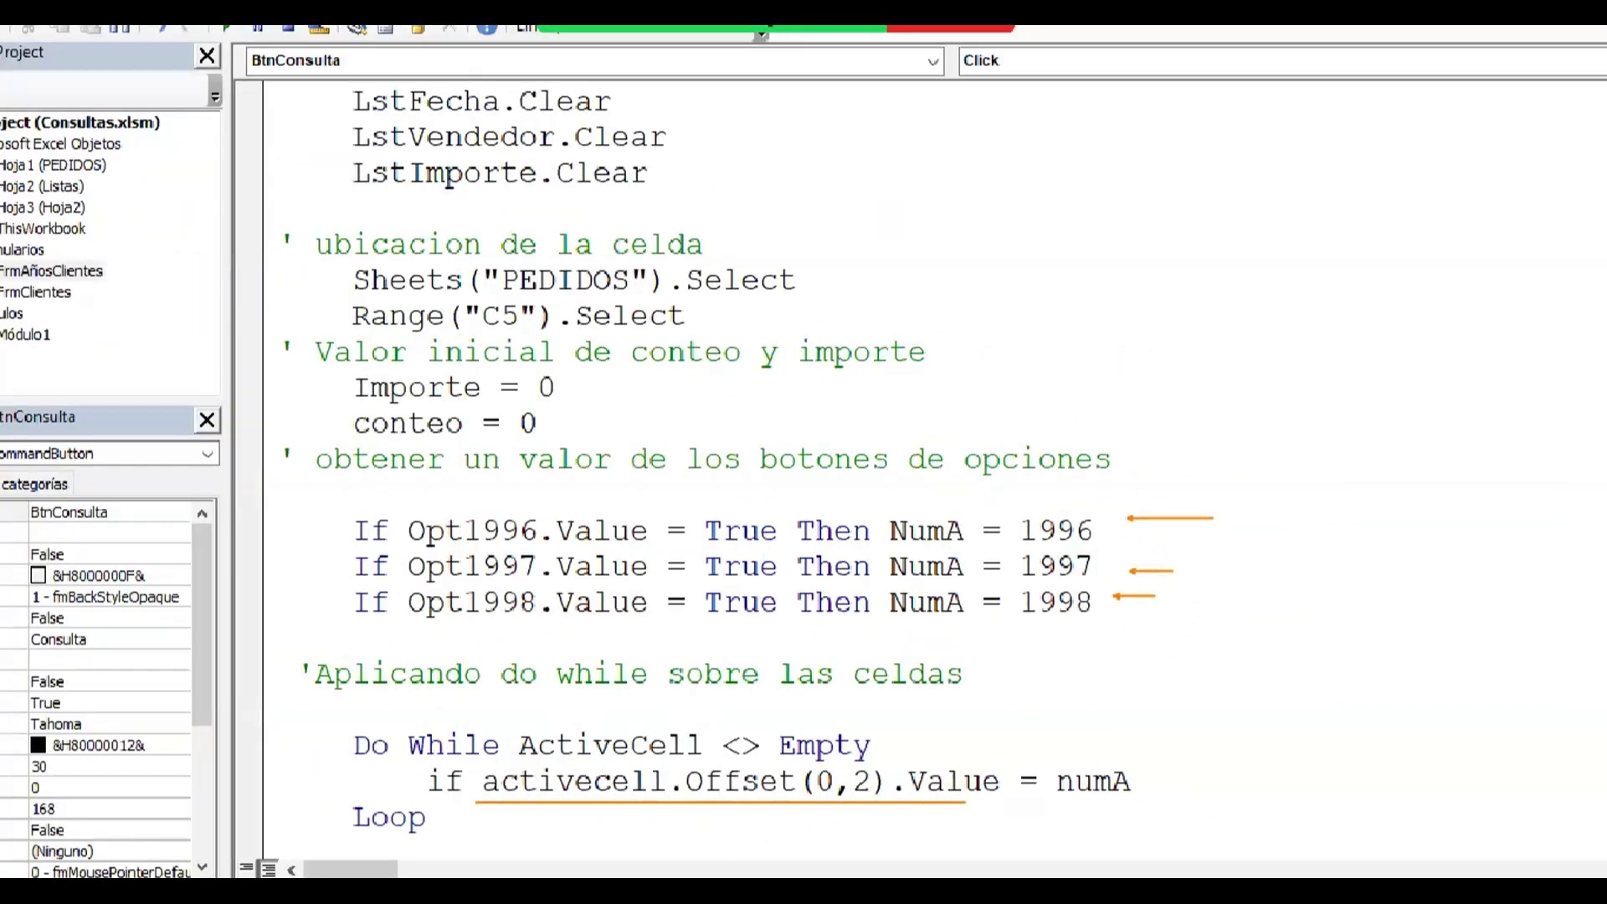
pyautogui.press('t')
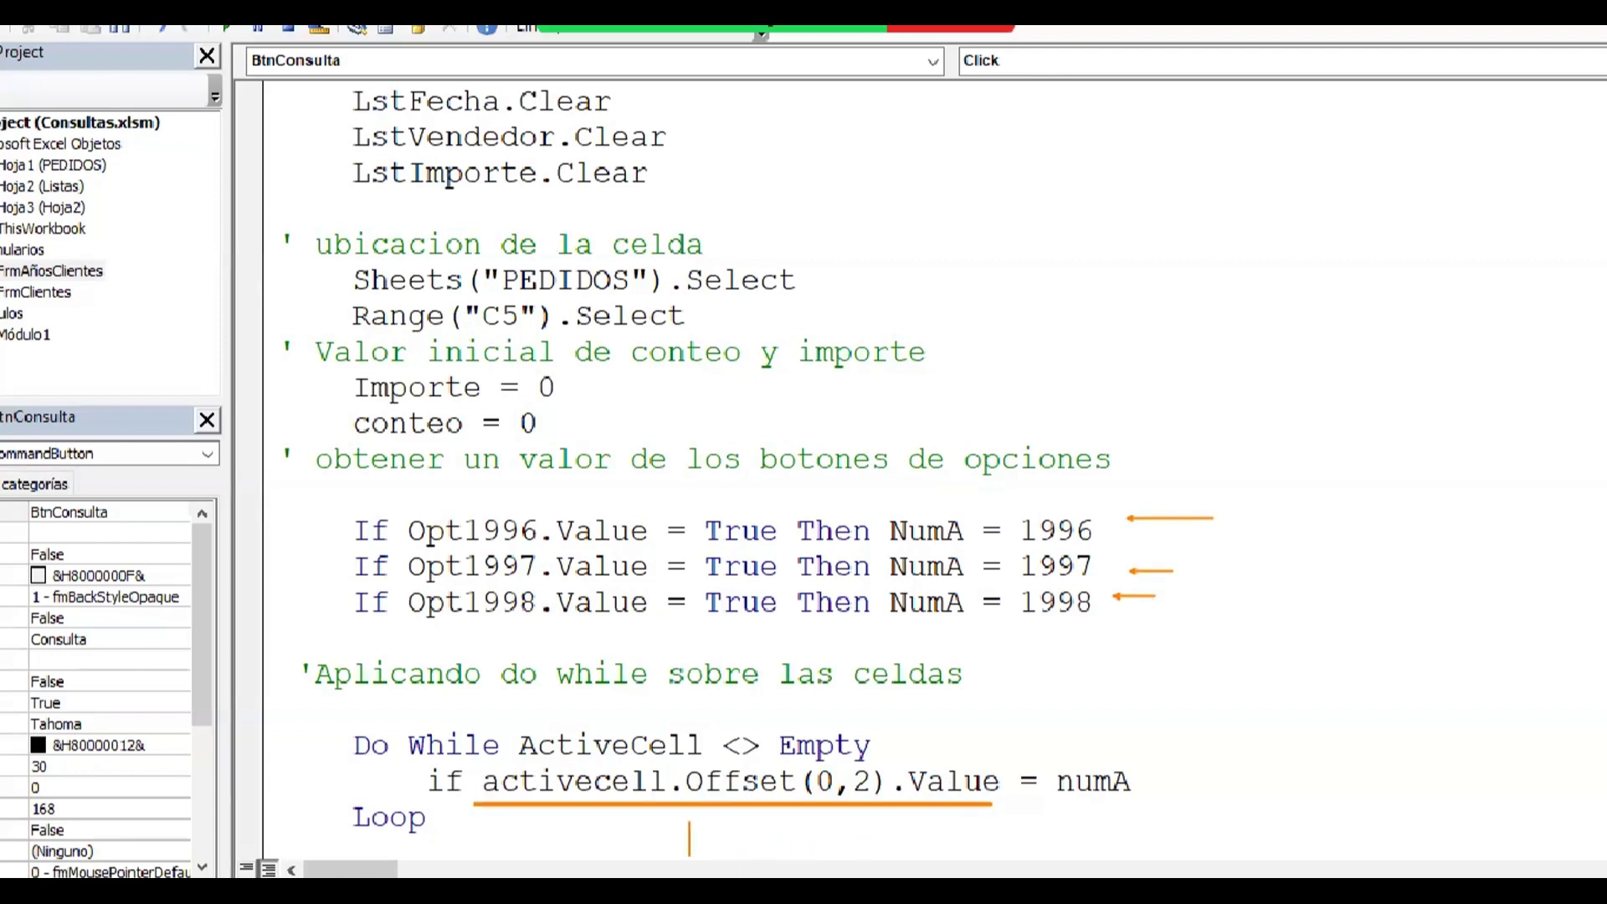
pyautogui.write('1')
pyautogui.write('9/02/1996')
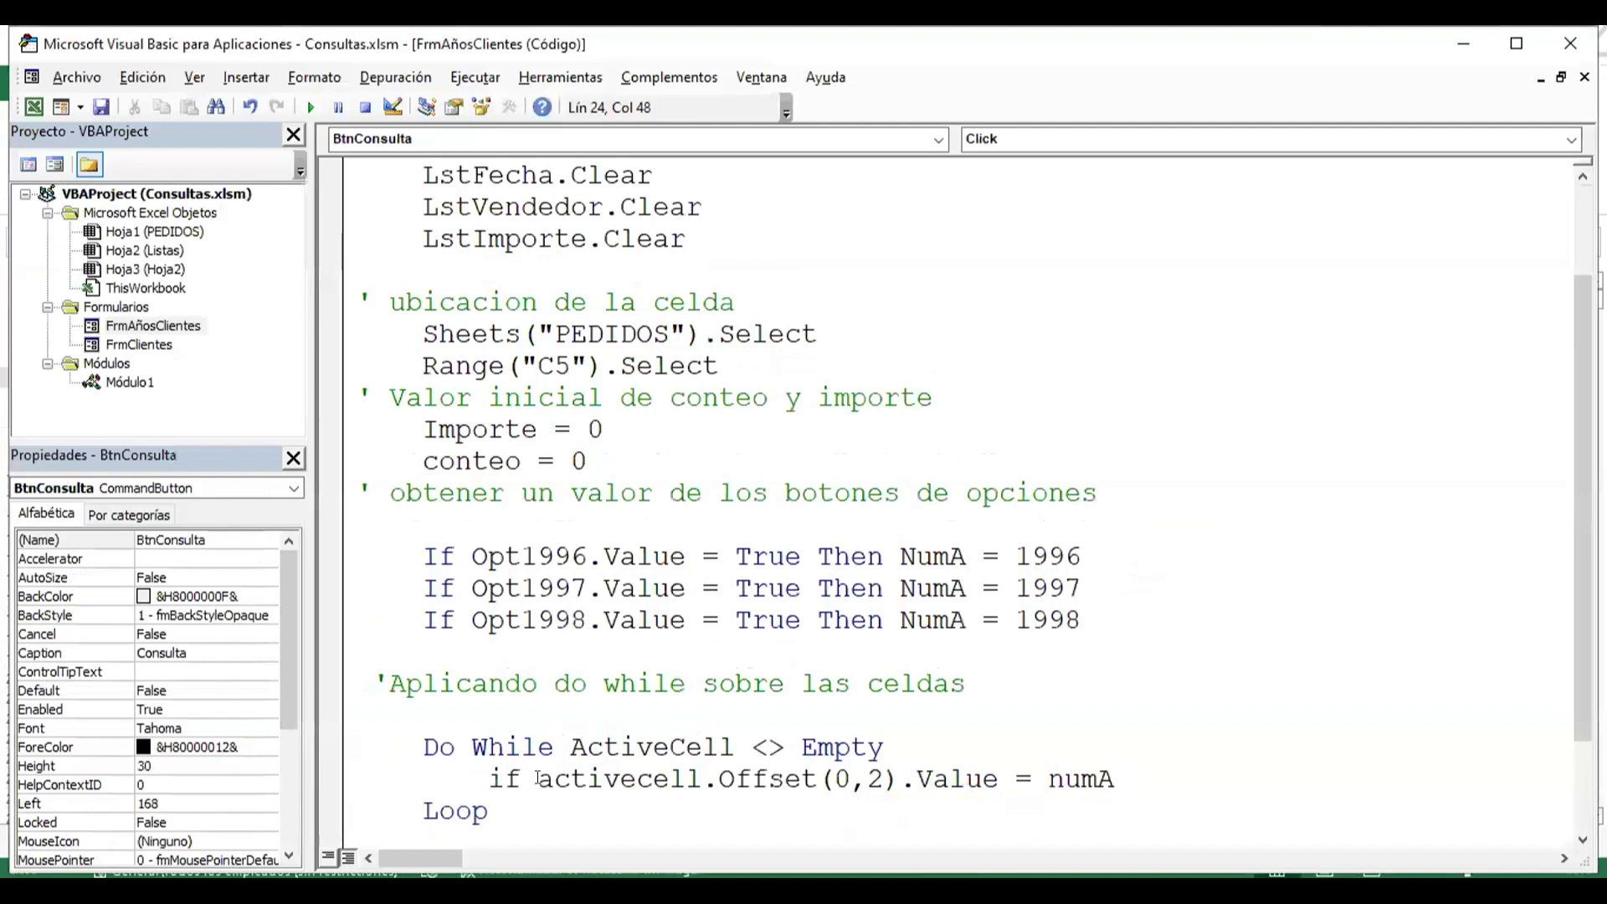
pyautogui.click(539, 779)
# - Wrap the offset value in YEAR() and end the If line with Then
pyautogui.write('YEAR(')
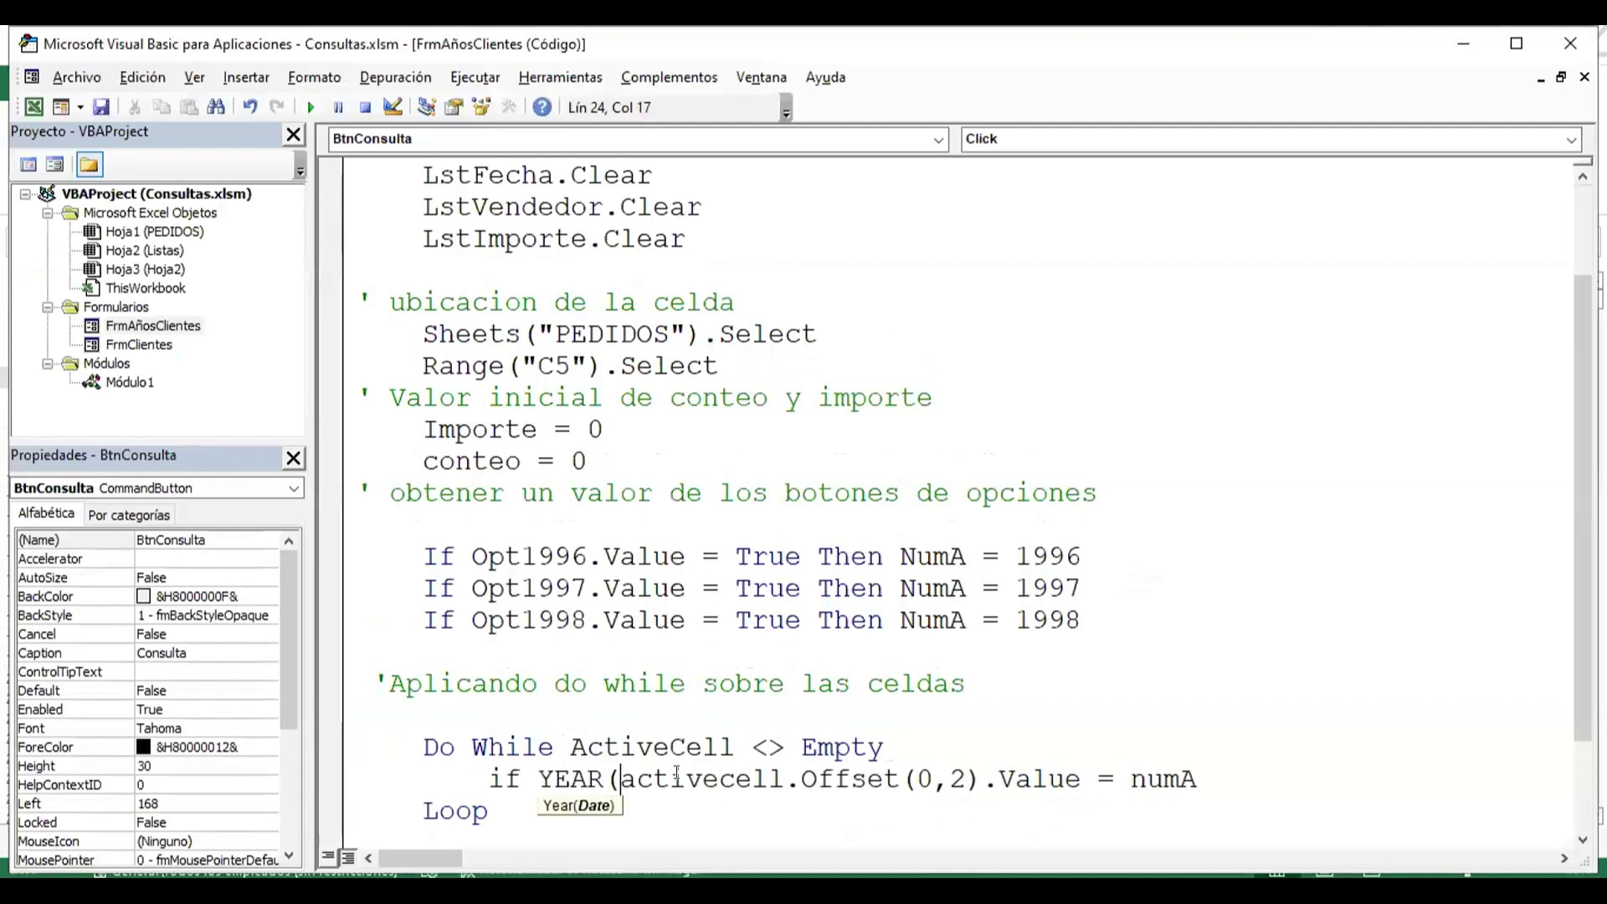
pyautogui.press('Right')
pyautogui.press('Right')
pyautogui.press('Right')
pyautogui.press('Right')
pyautogui.press('Right')
pyautogui.press('Right')
pyautogui.press('Right')
pyautogui.press('Right')
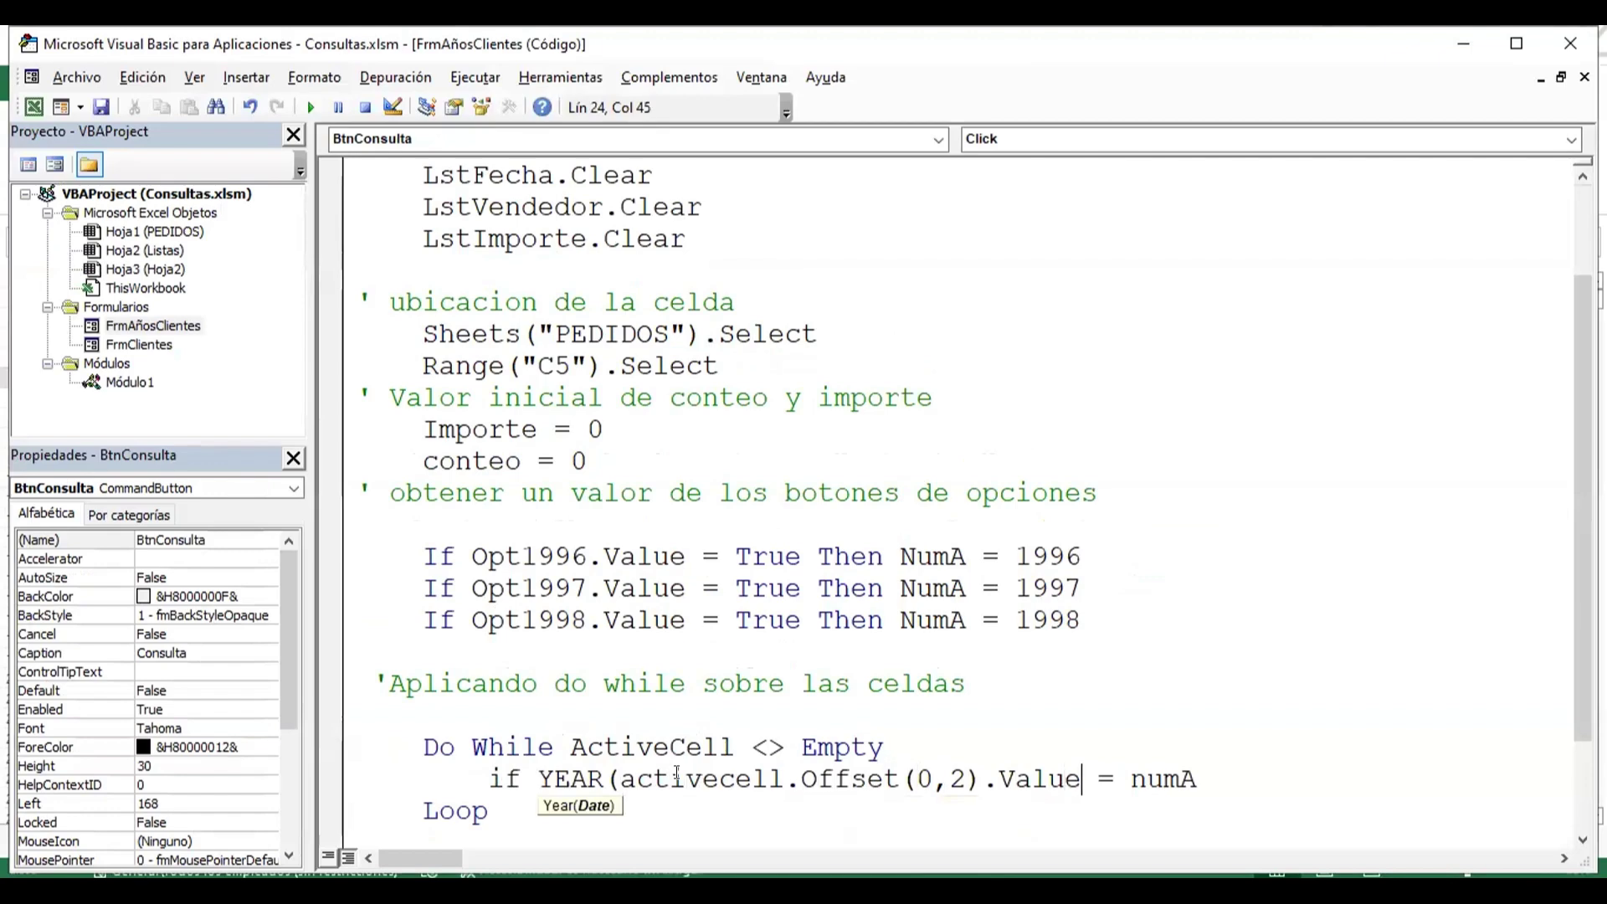
pyautogui.write(')')
pyautogui.press('Down')
pyautogui.press('Return')
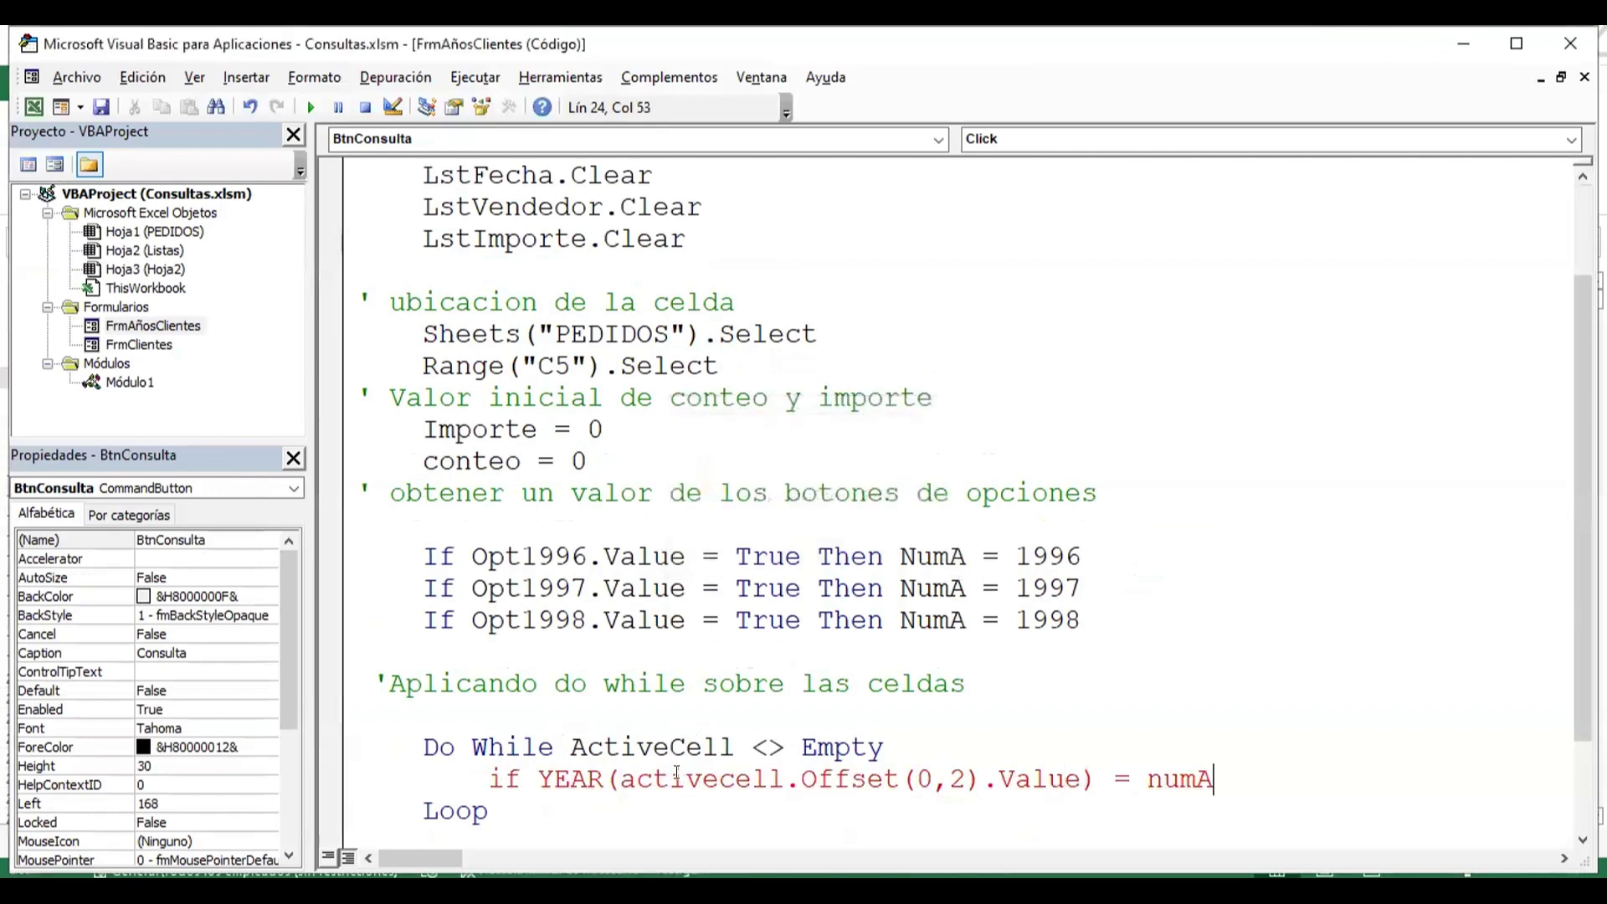
pyautogui.press('End')
pyautogui.write('THEN')
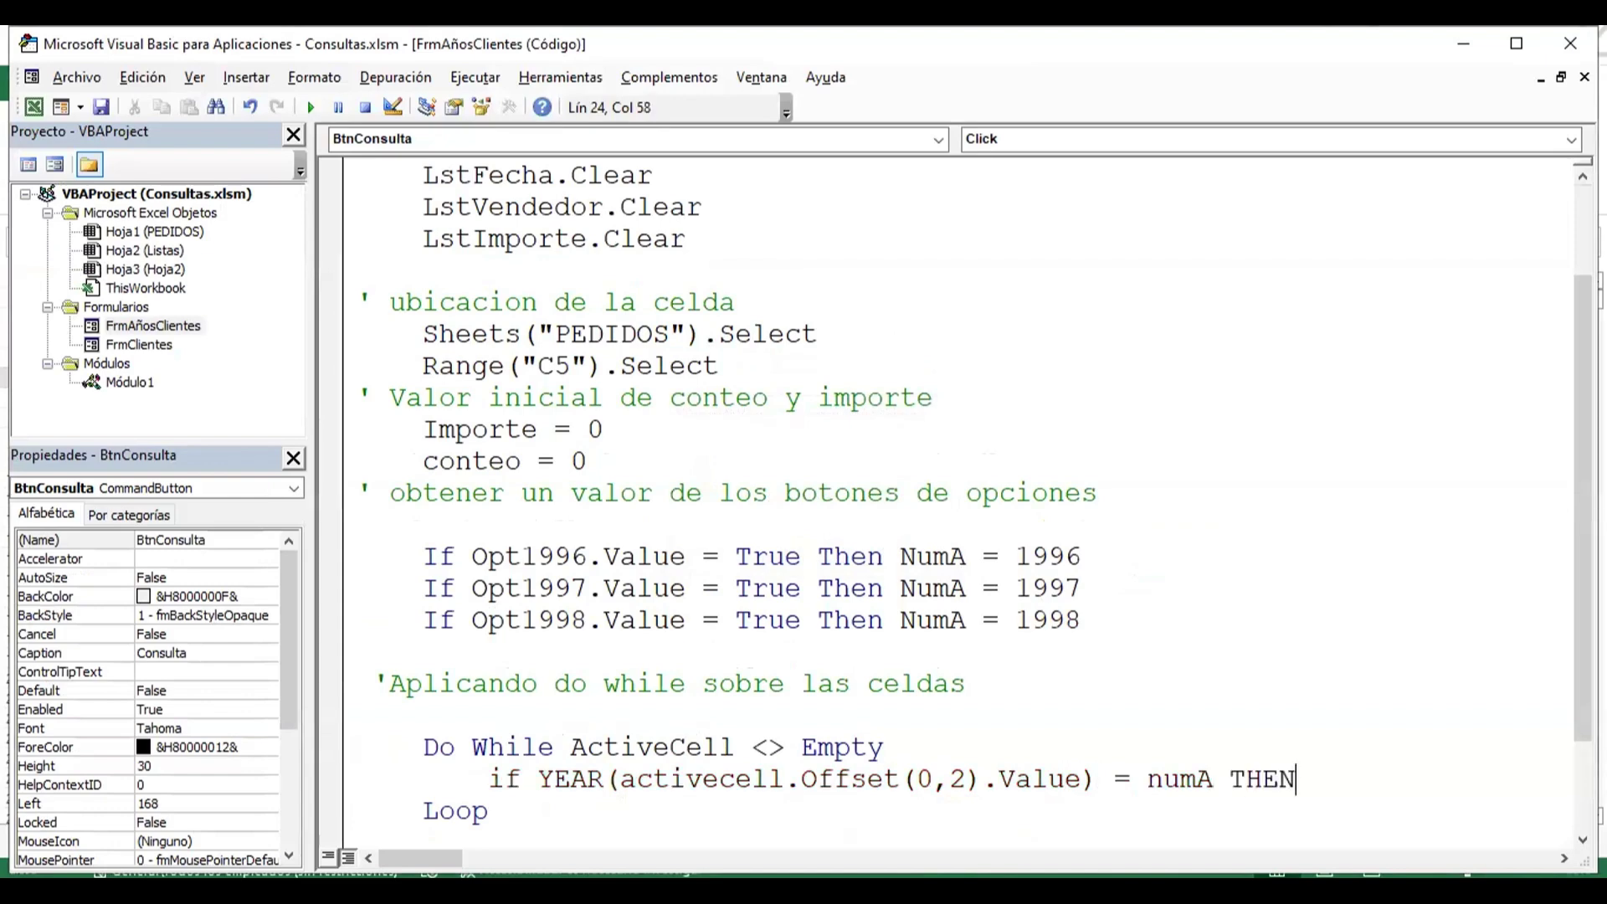
pyautogui.press('Down')
pyautogui.press('Up')
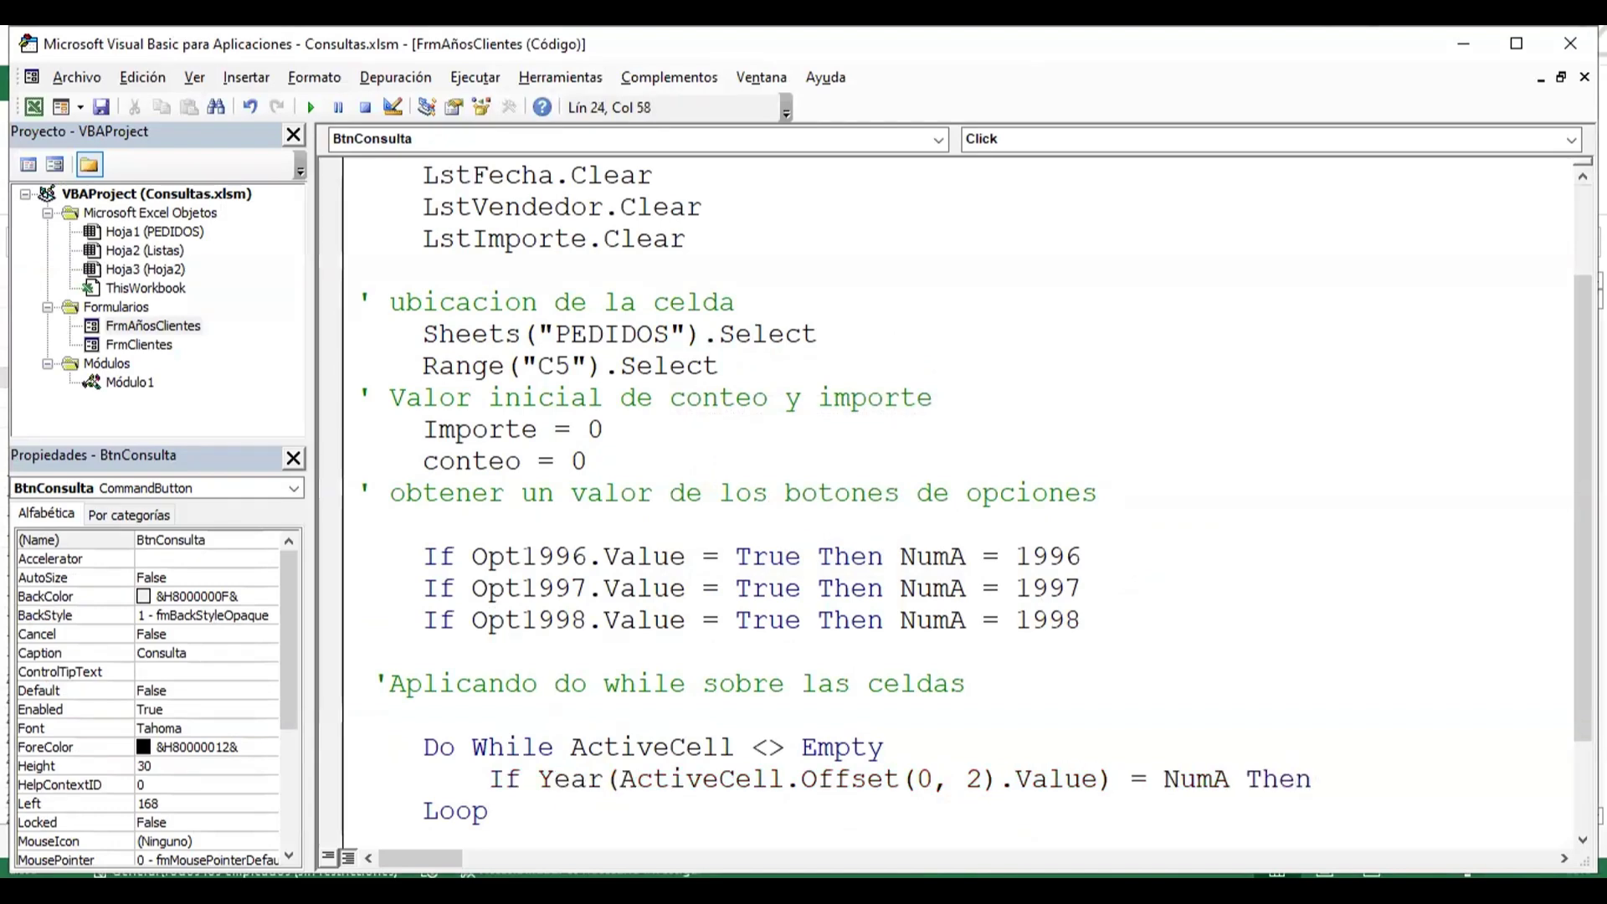
# - Insert And before Then in the If condition
pyautogui.click(1313, 779)
pyautogui.press('Left')
pyautogui.press('Left')
pyautogui.press('Left')
pyautogui.press('Left')
pyautogui.press('Left')
pyautogui.press('Left')
pyautogui.press('Left')
pyautogui.press('Left')
pyautogui.hotkey('shift', 'Left')
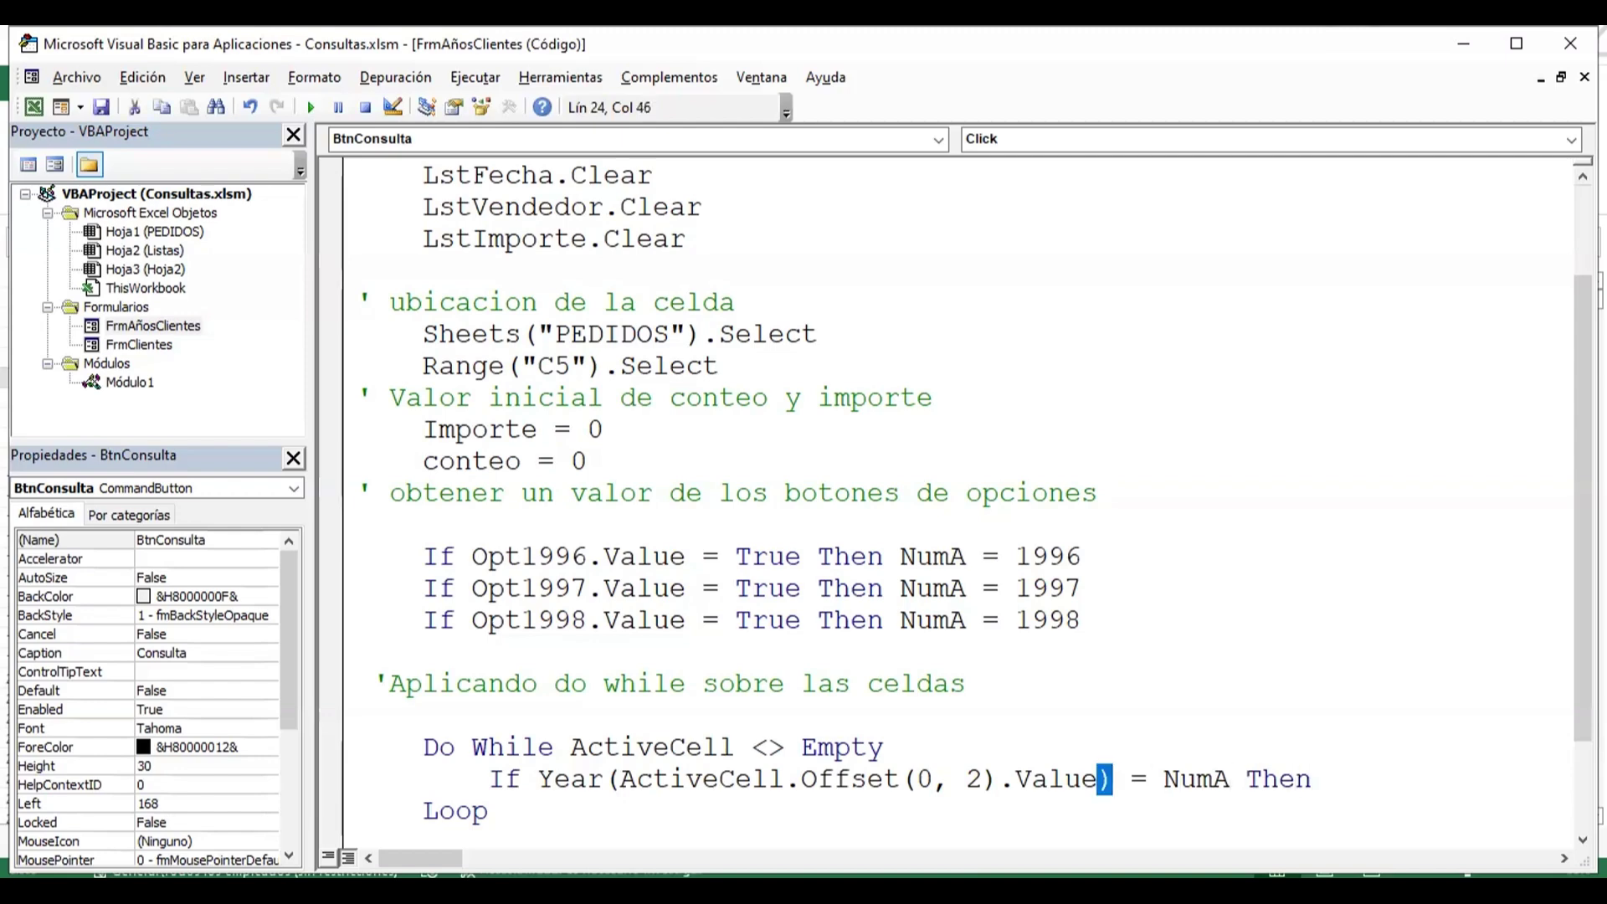
pyautogui.hotkey('shift', 'Left')
pyautogui.hotkey('shift', 'Left')
pyautogui.hotkey('shift', 'Left')
pyautogui.hotkey('shift', 'Left')
pyautogui.hotkey('shift', 'Left')
pyautogui.hotkey('shift', 'Left')
pyautogui.hotkey('shift', 'Left')
pyautogui.hotkey('shift', 'Left')
pyautogui.hotkey('shift', 'Left')
pyautogui.hotkey('shift', 'Left')
pyautogui.hotkey('shift', 'Left')
pyautogui.hotkey('shift', 'Left')
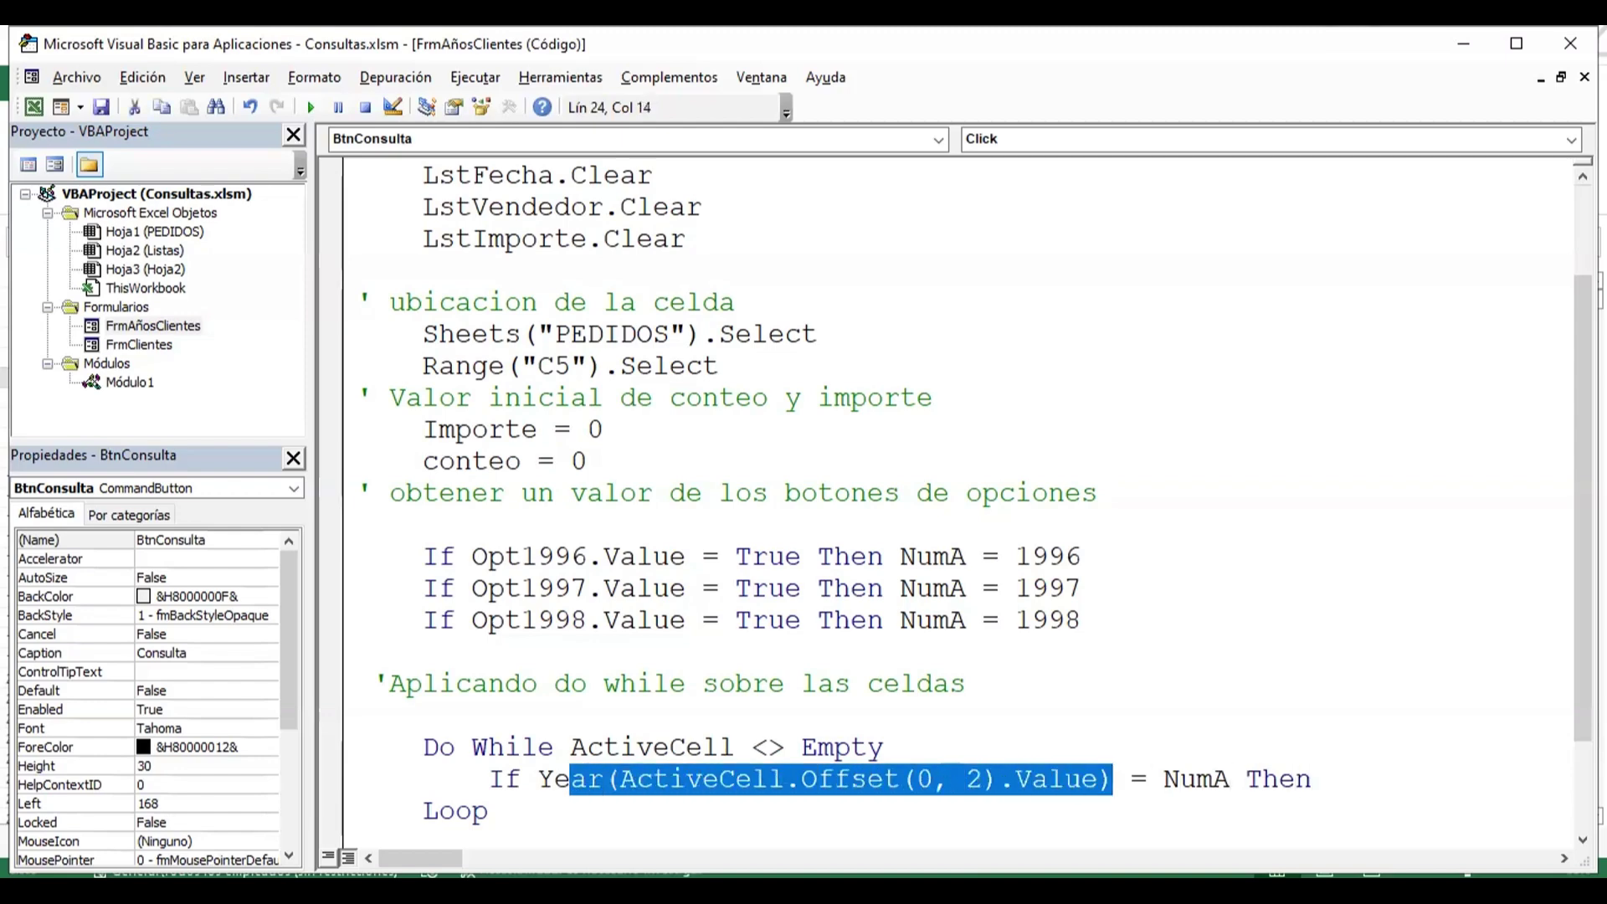
pyautogui.hotkey('shift', 'Left')
pyautogui.hotkey('shift', 'Right')
pyautogui.click(1132, 780)
pyautogui.press('Right')
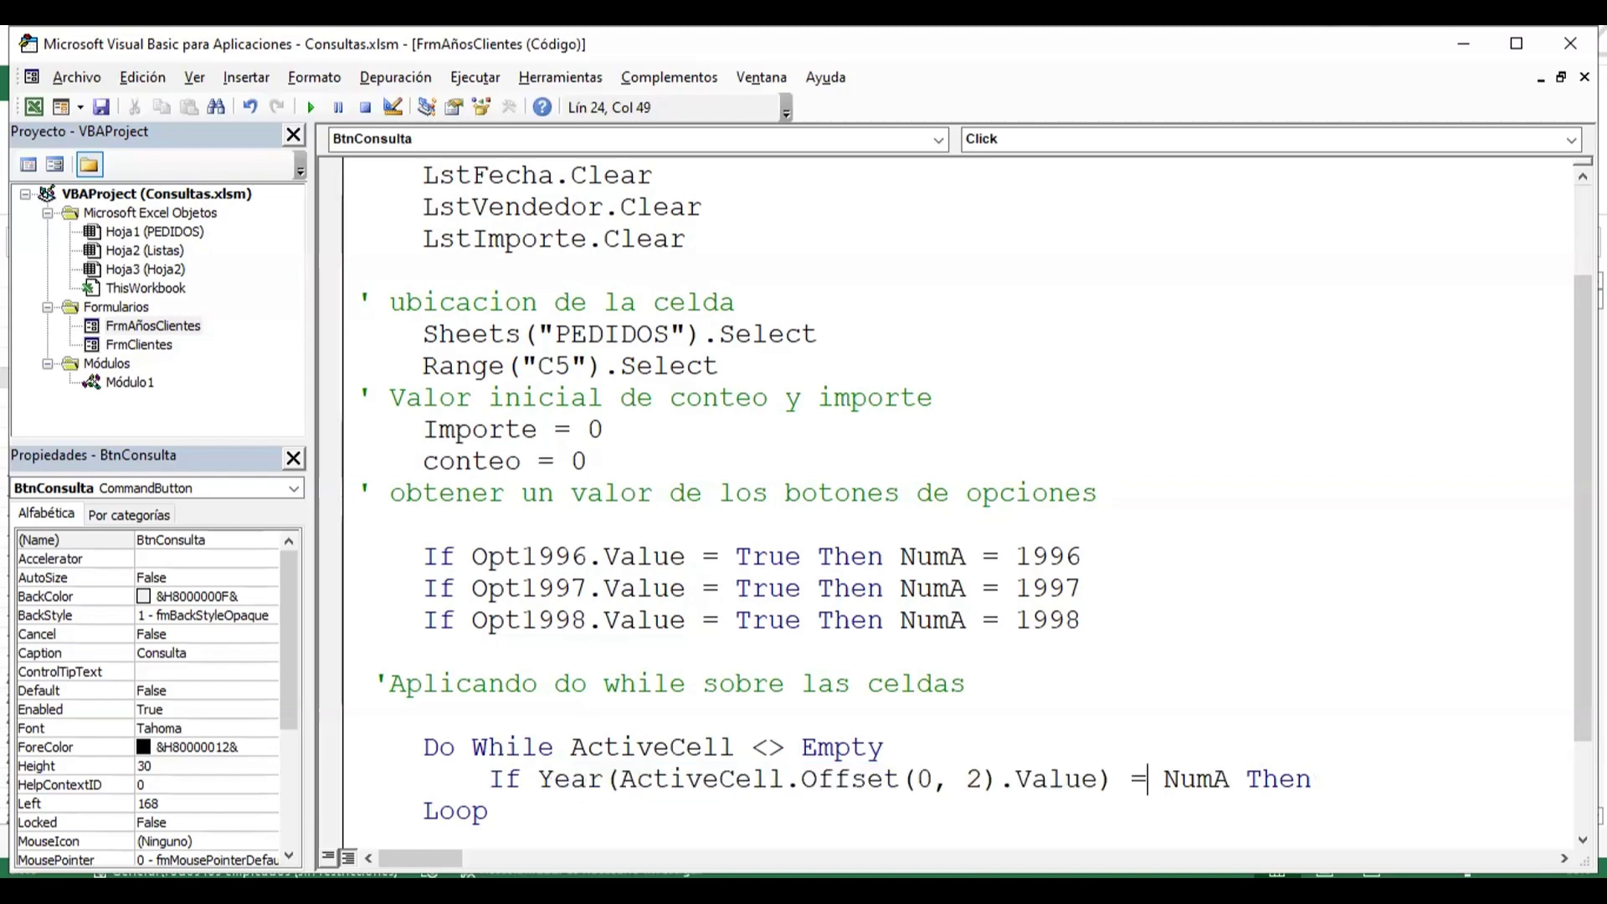
pyautogui.press('Right')
pyautogui.press('Right')
pyautogui.press('Right')
pyautogui.press('Right')
pyautogui.press('Right')
pyautogui.press('Right')
pyautogui.write('AND')
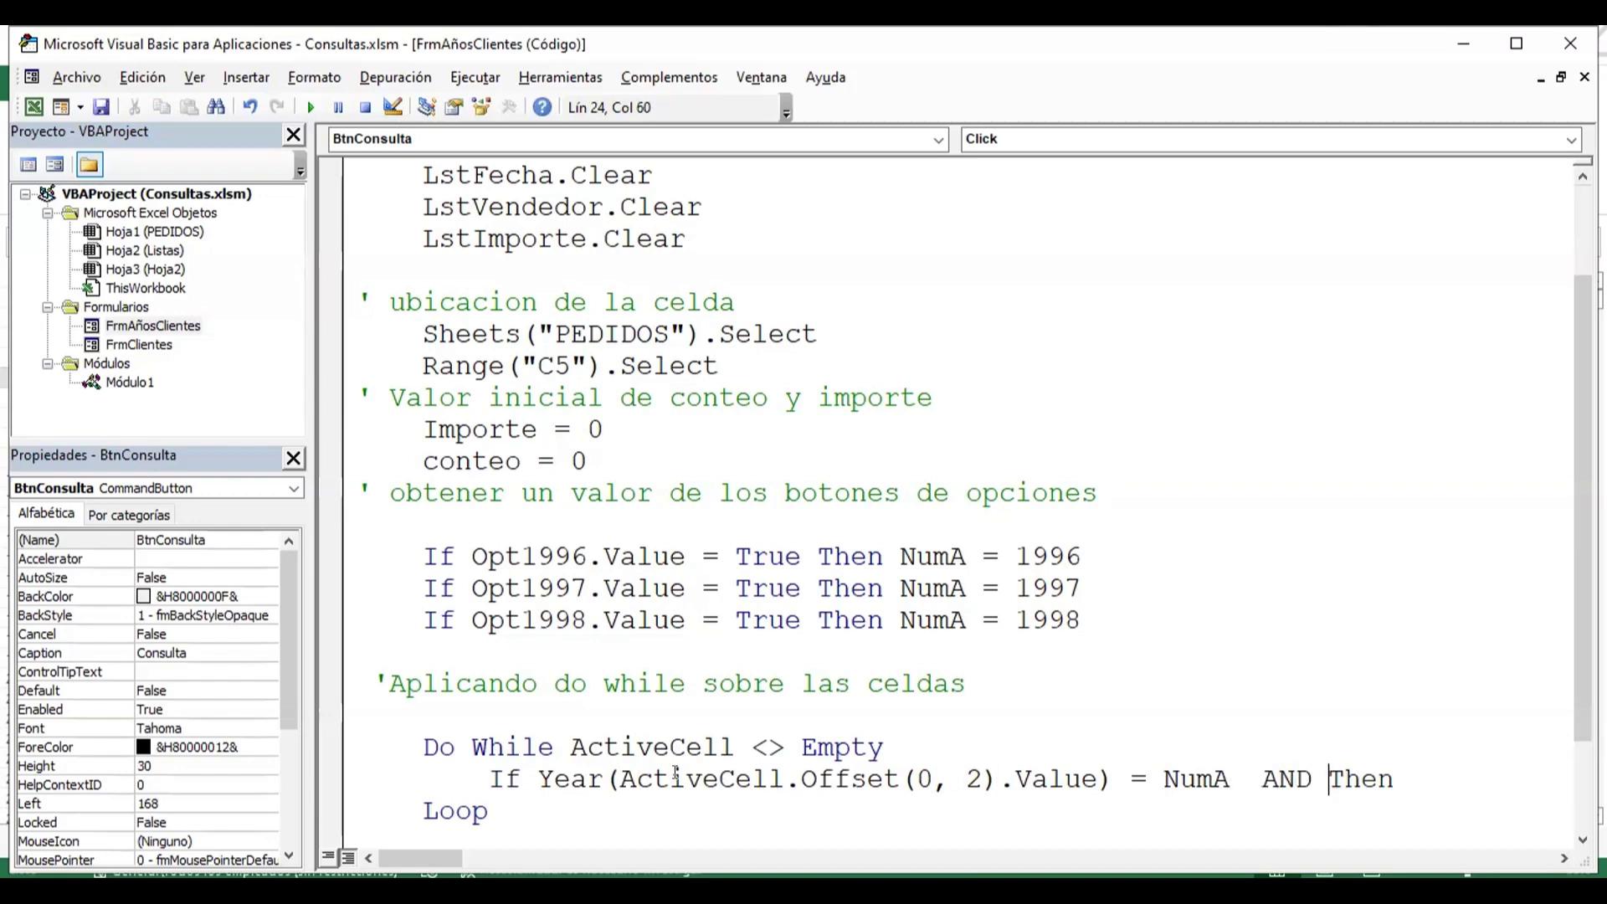
# - Complete the second condition: ActiveCell.Offset(0,0).Value = cboclientes.Text
pyautogui.write('AC')
pyautogui.write('TIVECELL.')
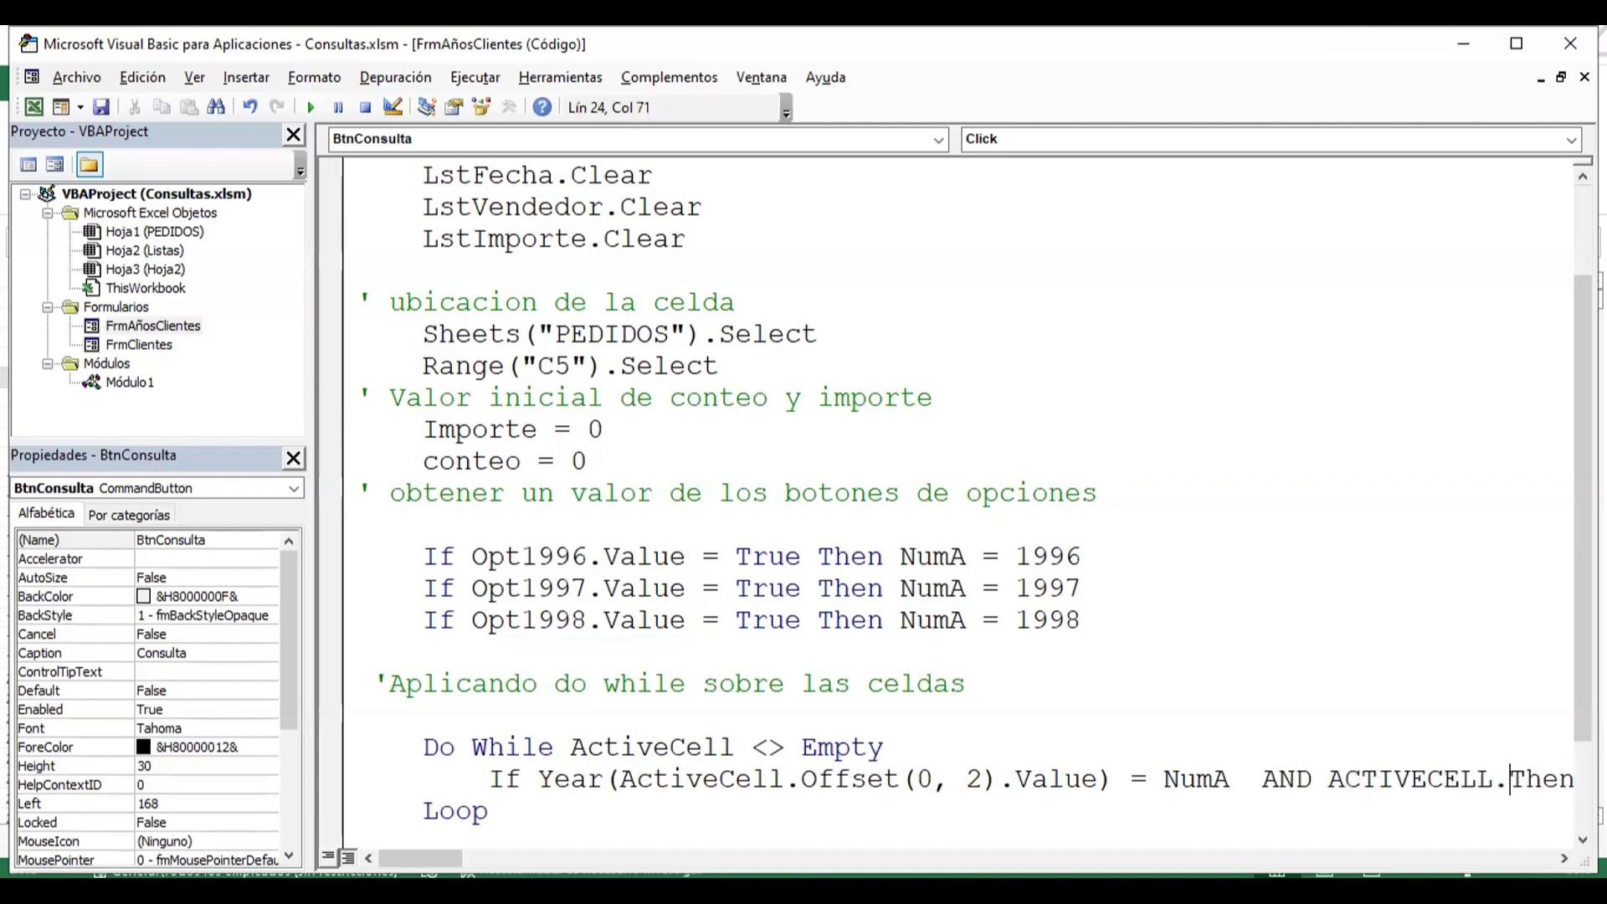
pyautogui.write('O')
pyautogui.press('BackSpace')
pyautogui.press('BackSpace')
pyautogui.press('BackSpace')
pyautogui.press('BackSpace')
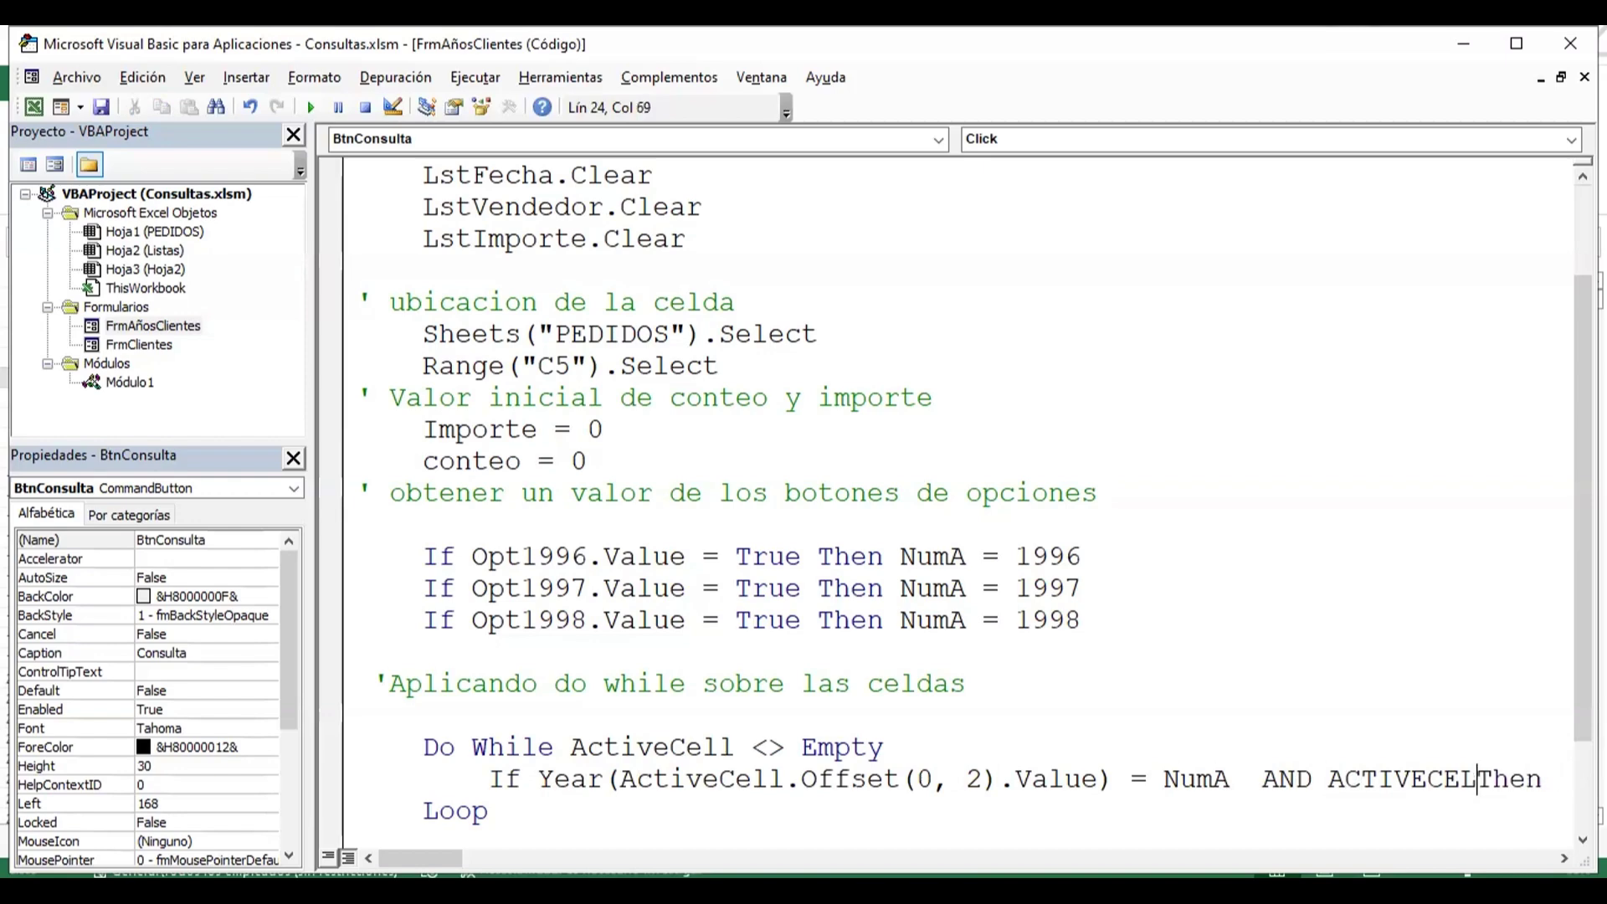
pyautogui.press('BackSpace')
pyautogui.press('BackSpace')
pyautogui.press('BackSpace')
pyautogui.press('BackSpace')
pyautogui.press('BackSpace')
pyautogui.press('BackSpace')
pyautogui.press('BackSpace')
pyautogui.press('BackSpace')
pyautogui.press('BackSpace')
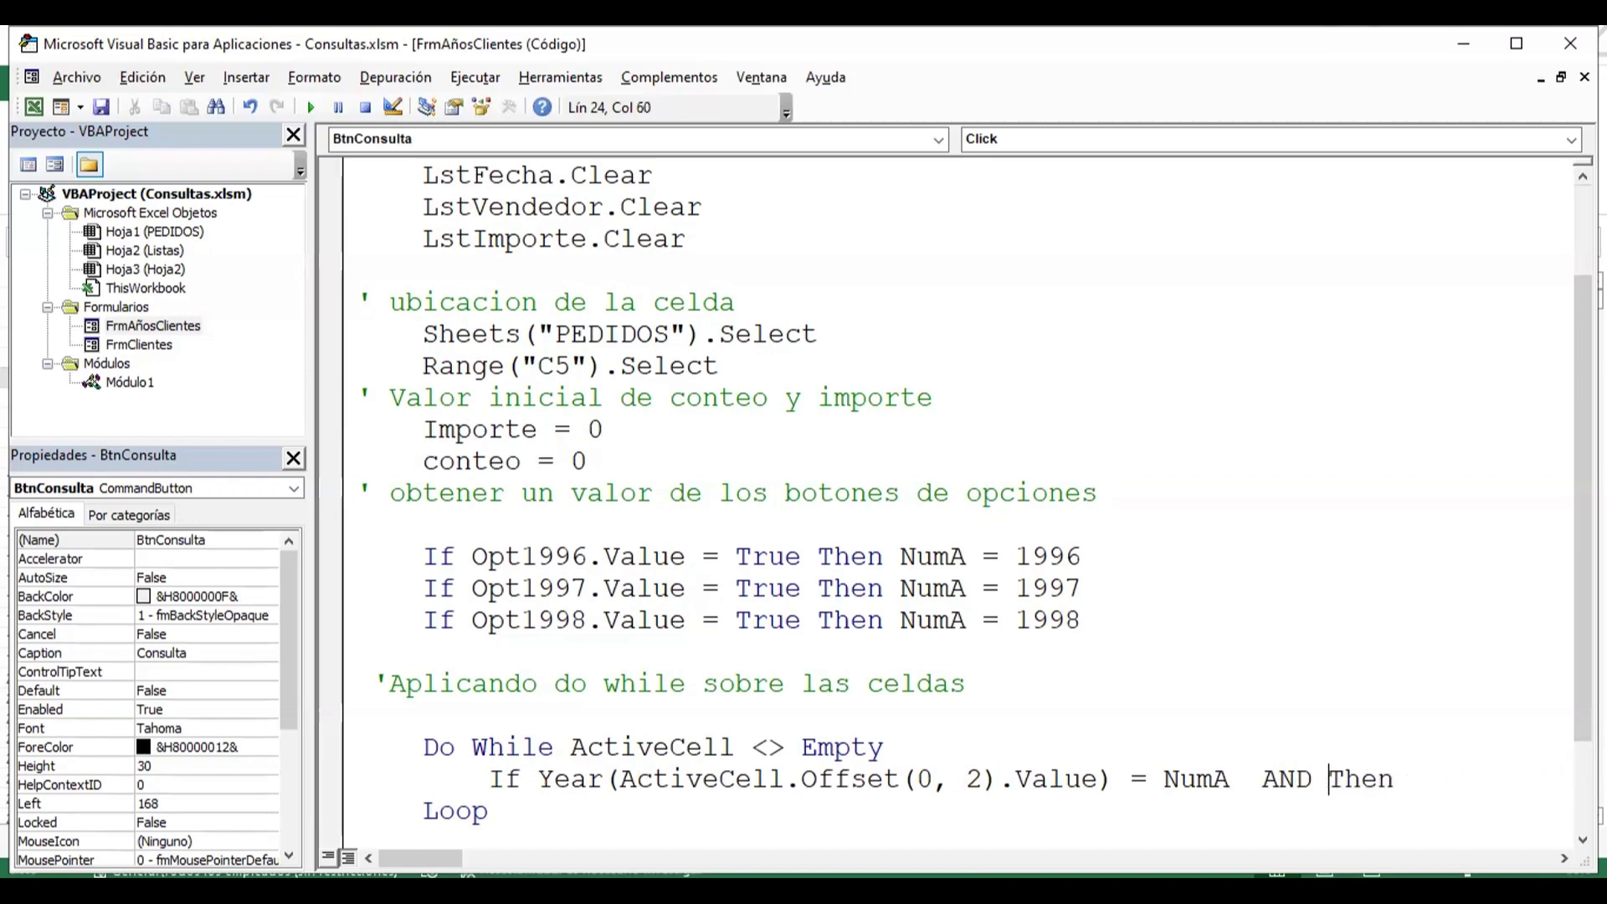
pyautogui.write('activecel')
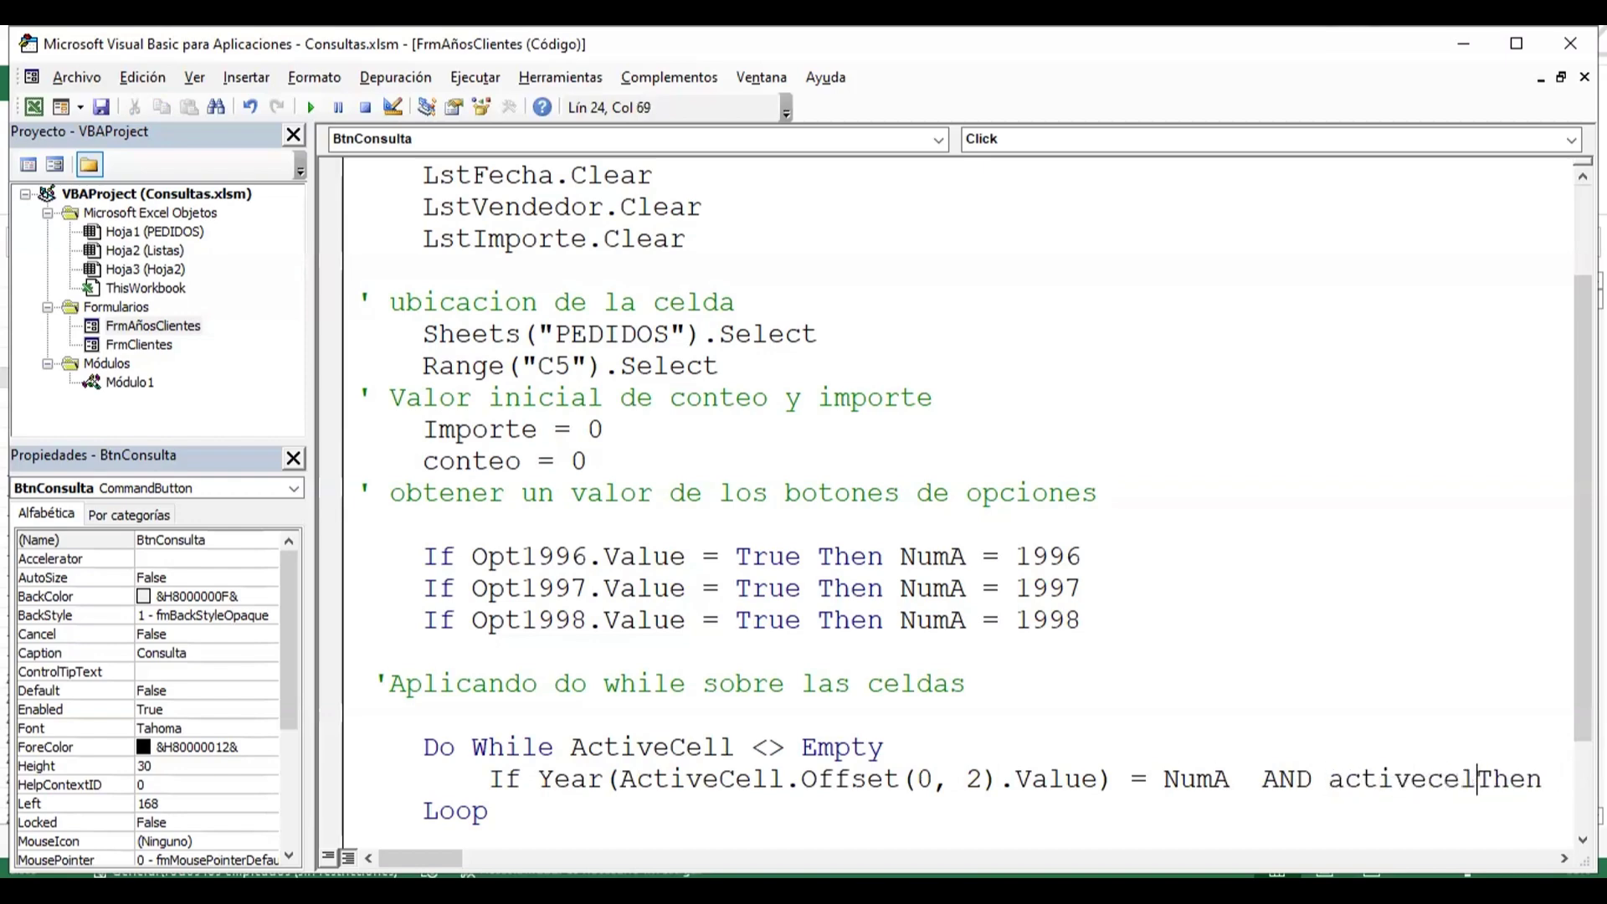
pyautogui.write('l.')
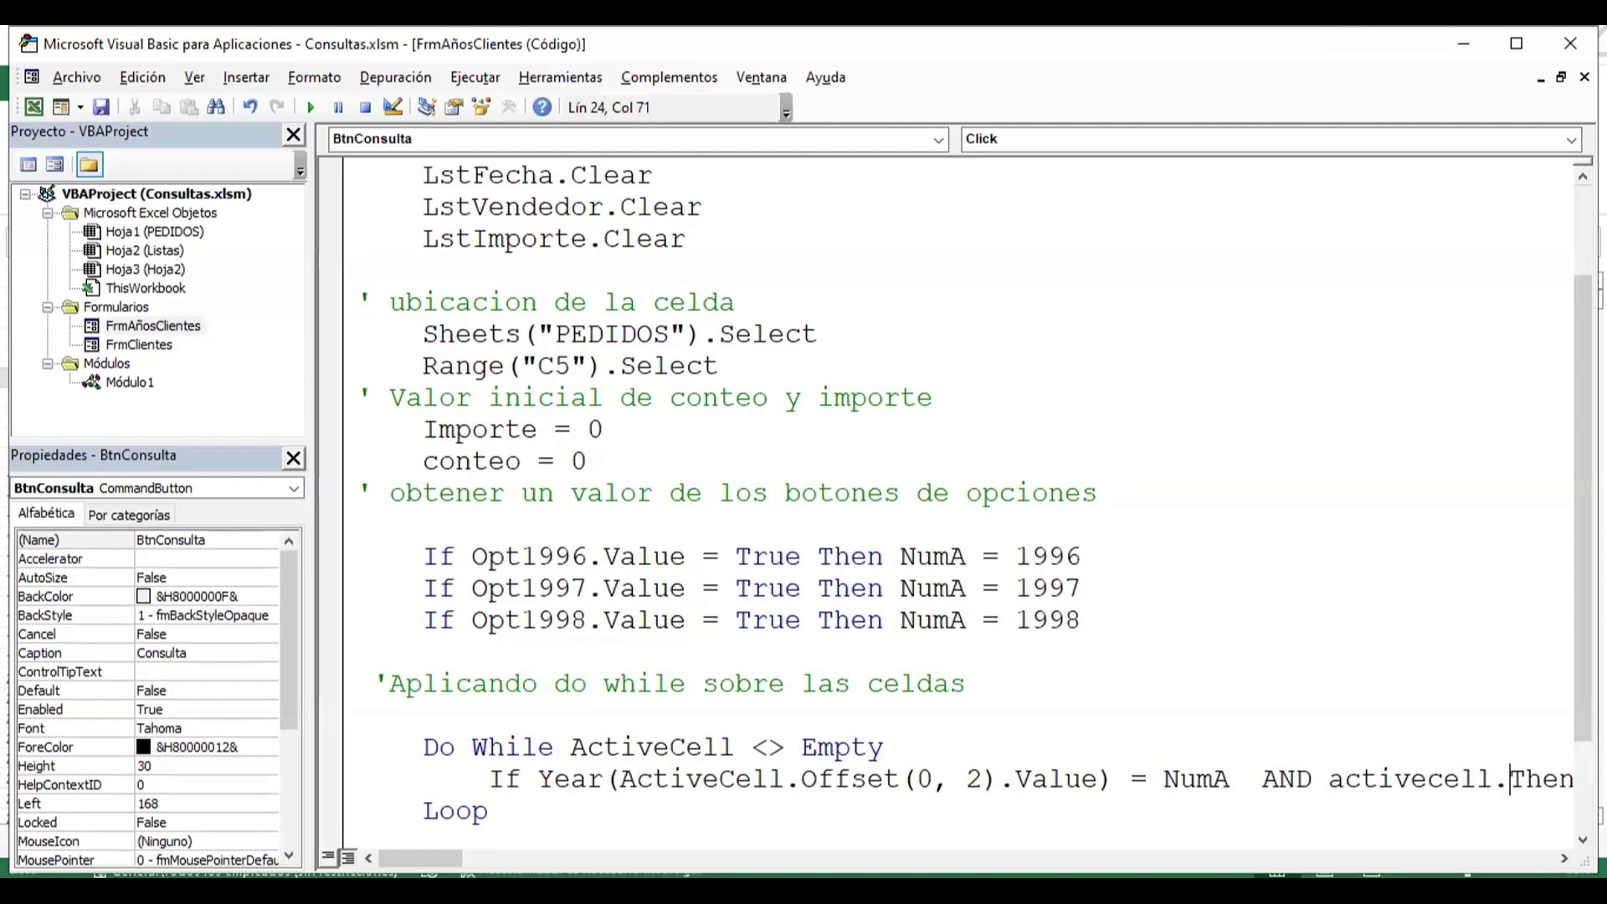
pyautogui.write('o')
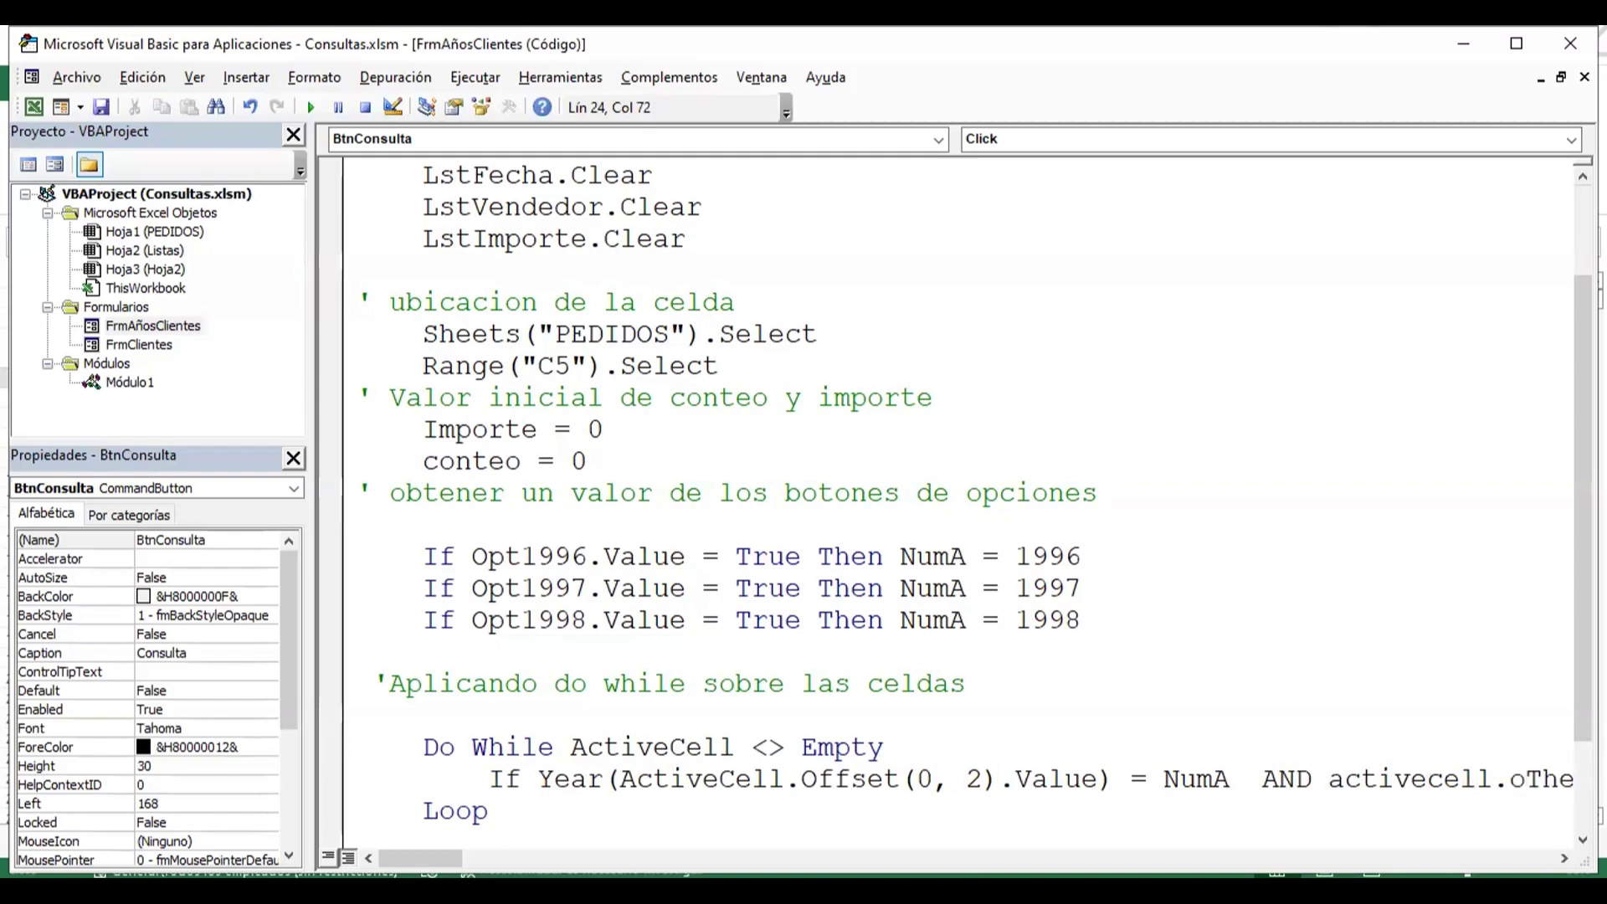
pyautogui.write('ff')
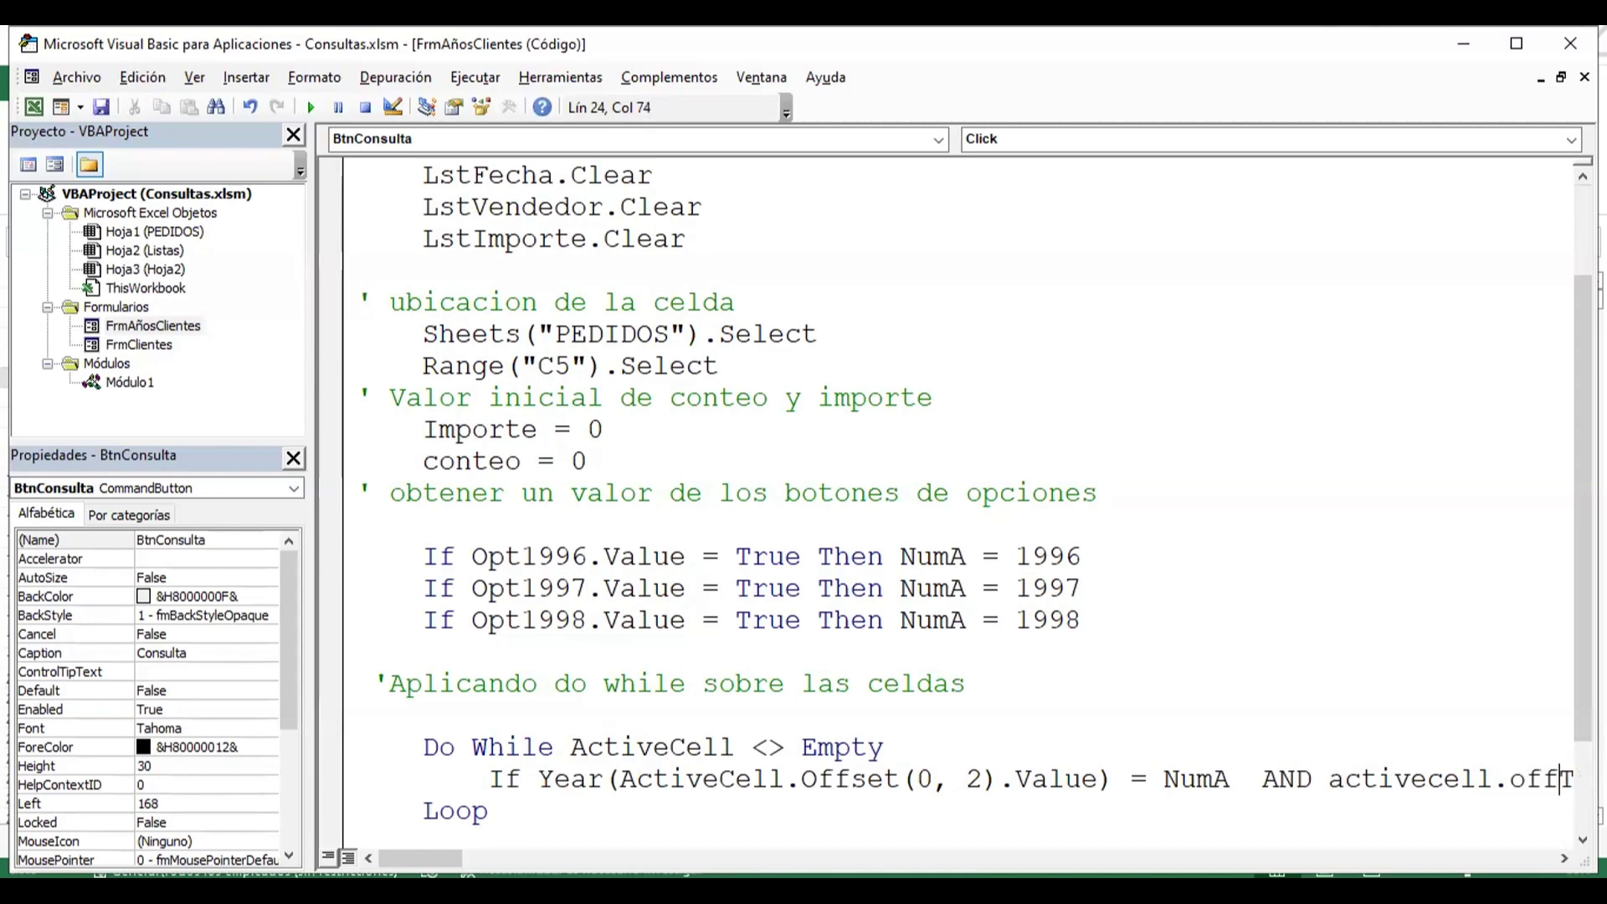
pyautogui.write('set')
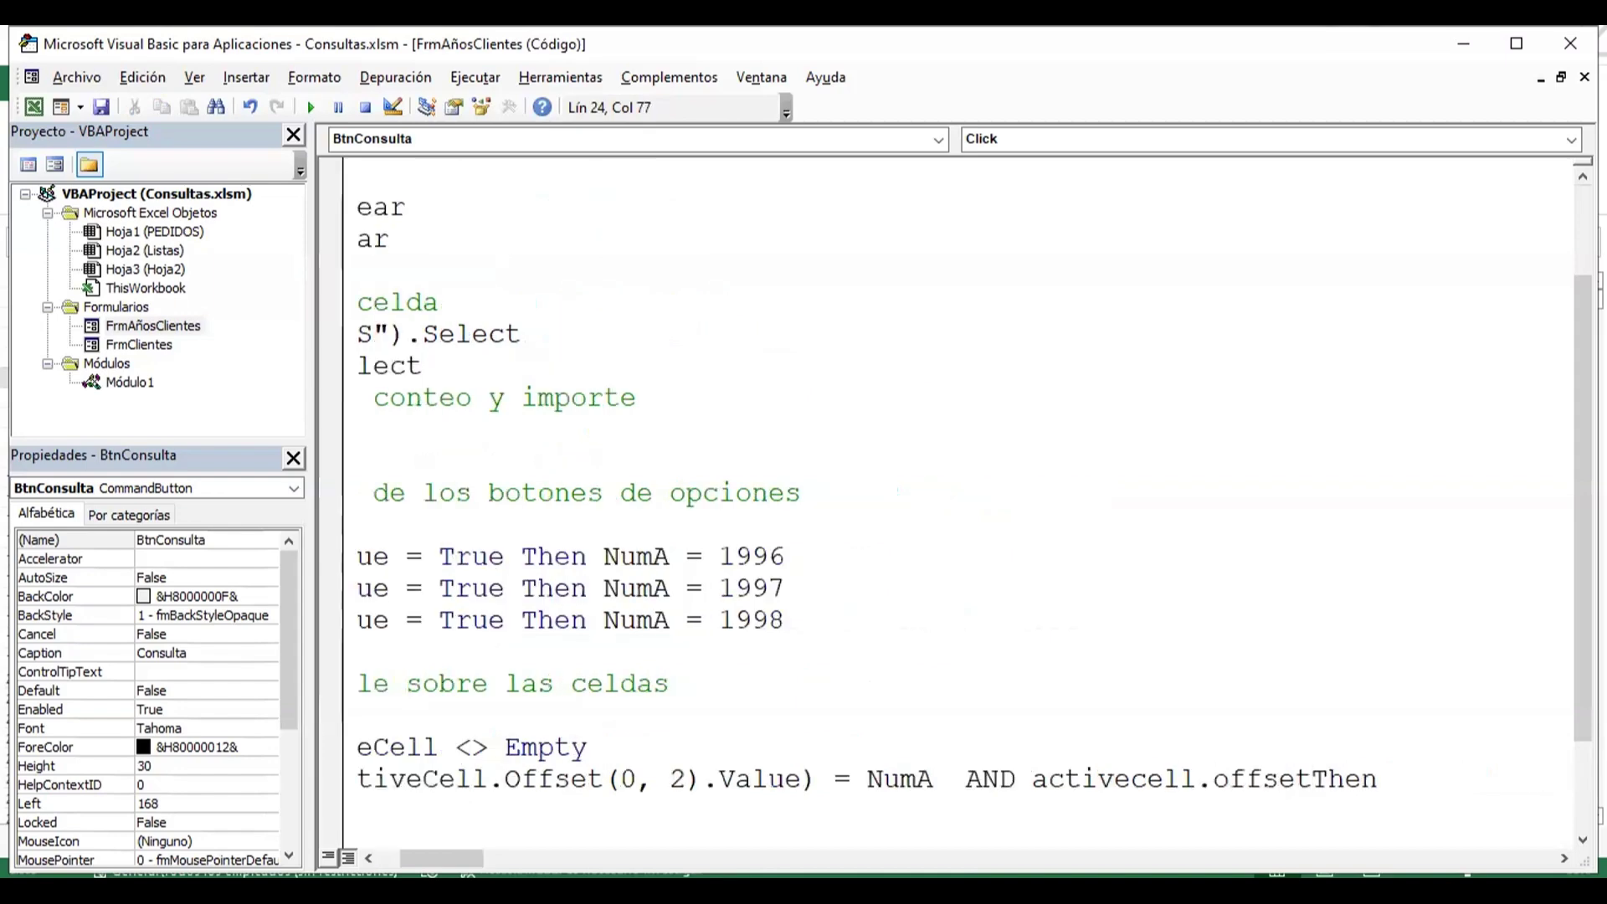
pyautogui.write('(')
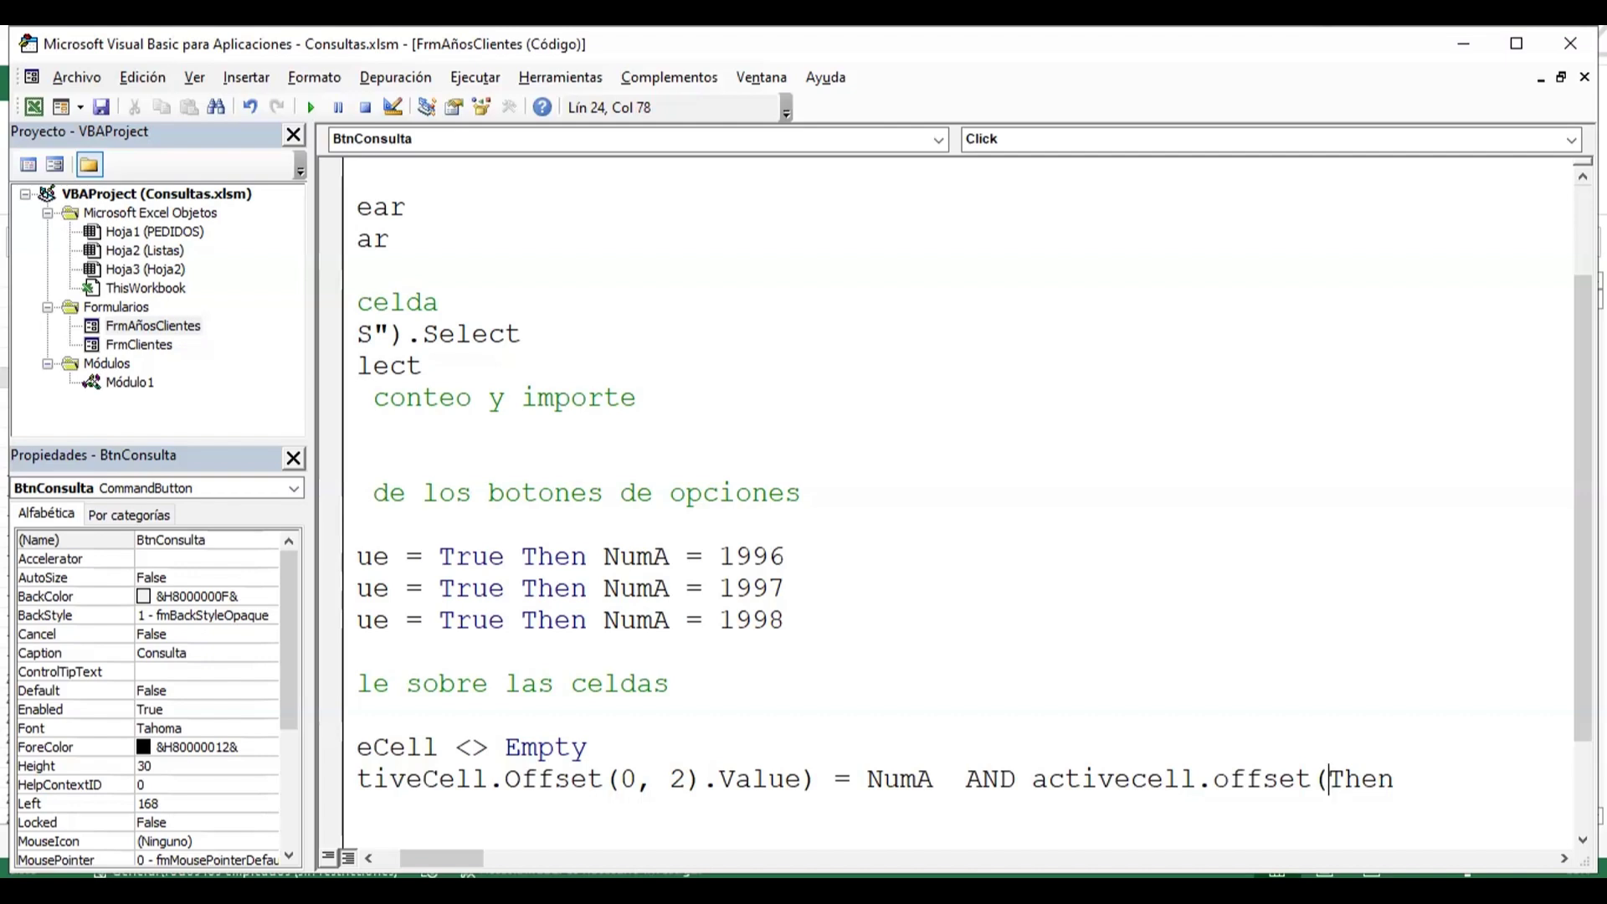
pyautogui.write('0,0)')
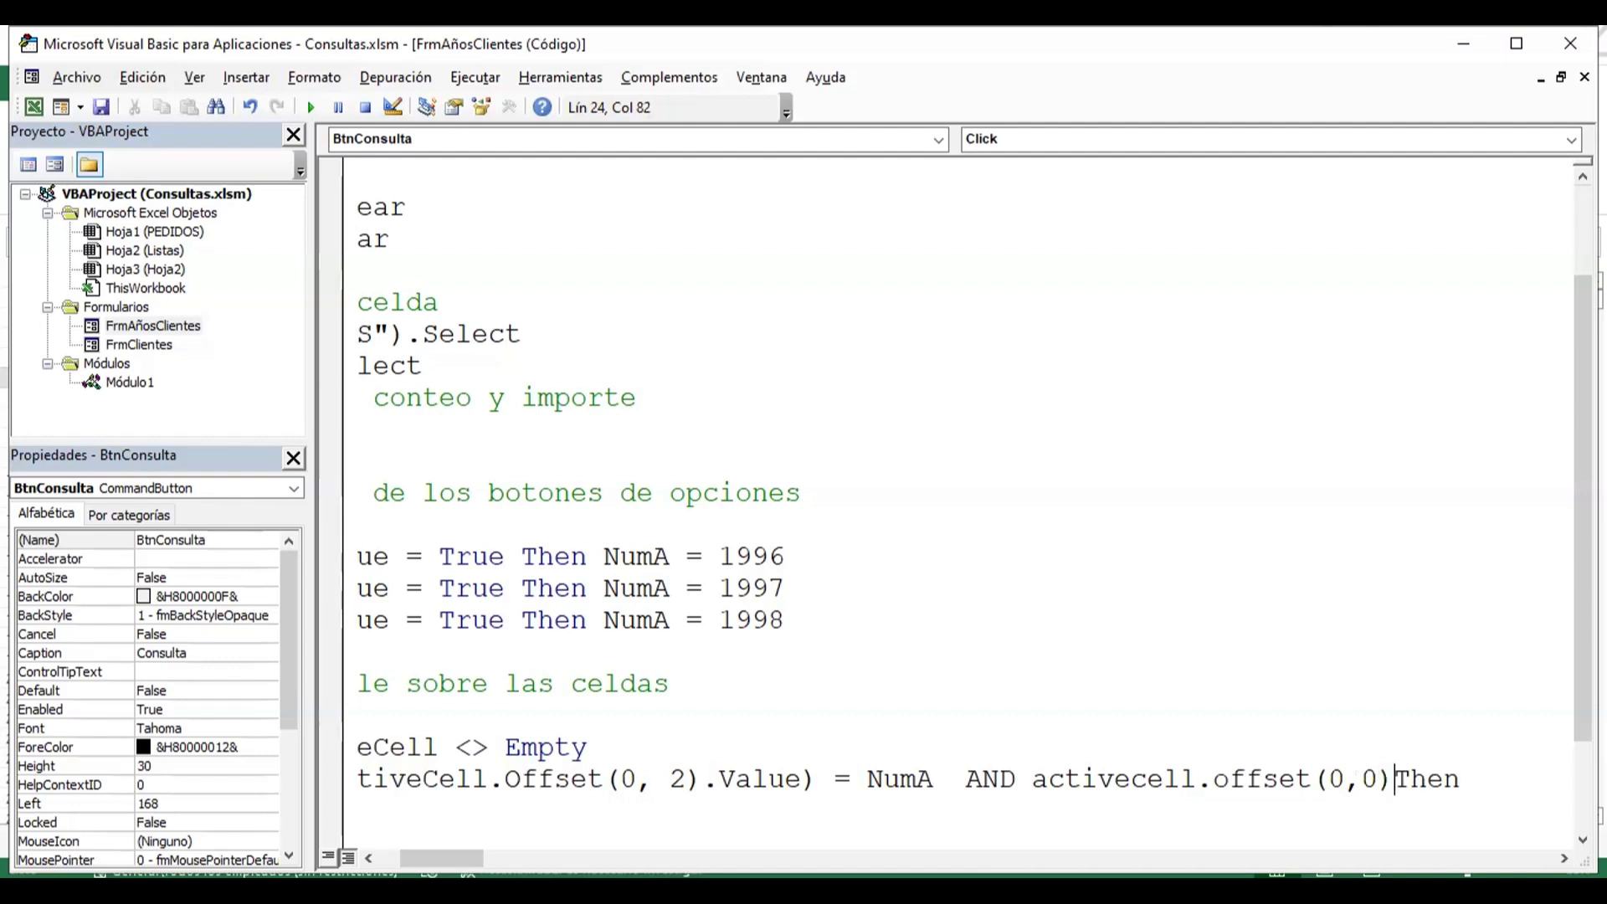
pyautogui.write('.value ')
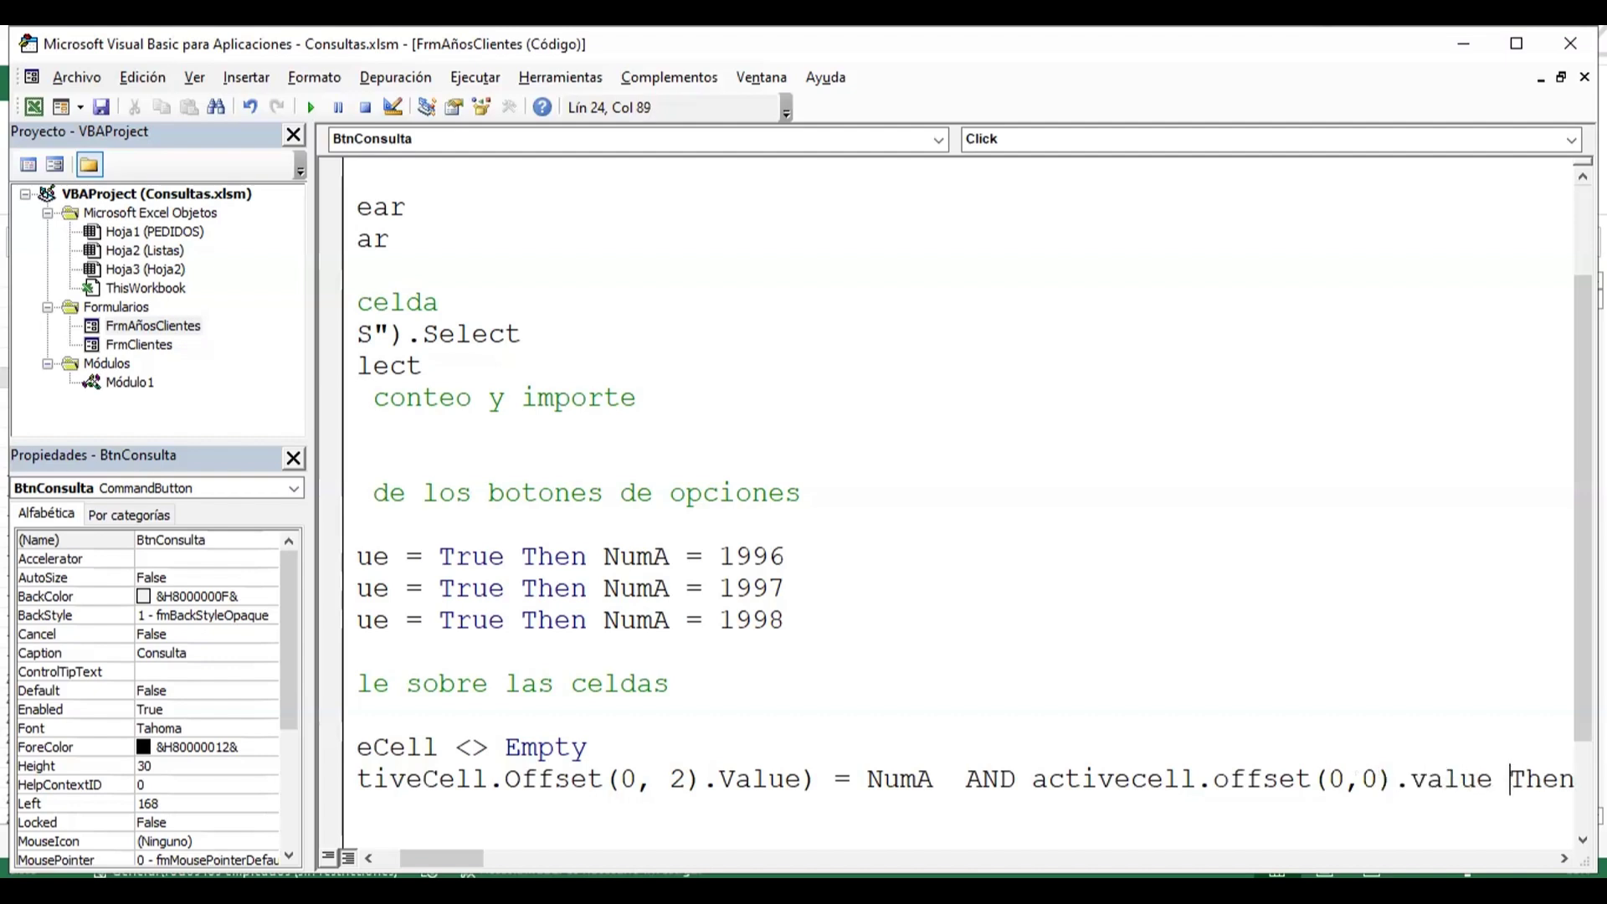
pyautogui.write('=')
pyautogui.moveTo(307, 344); pyautogui.dragTo(17, 343)
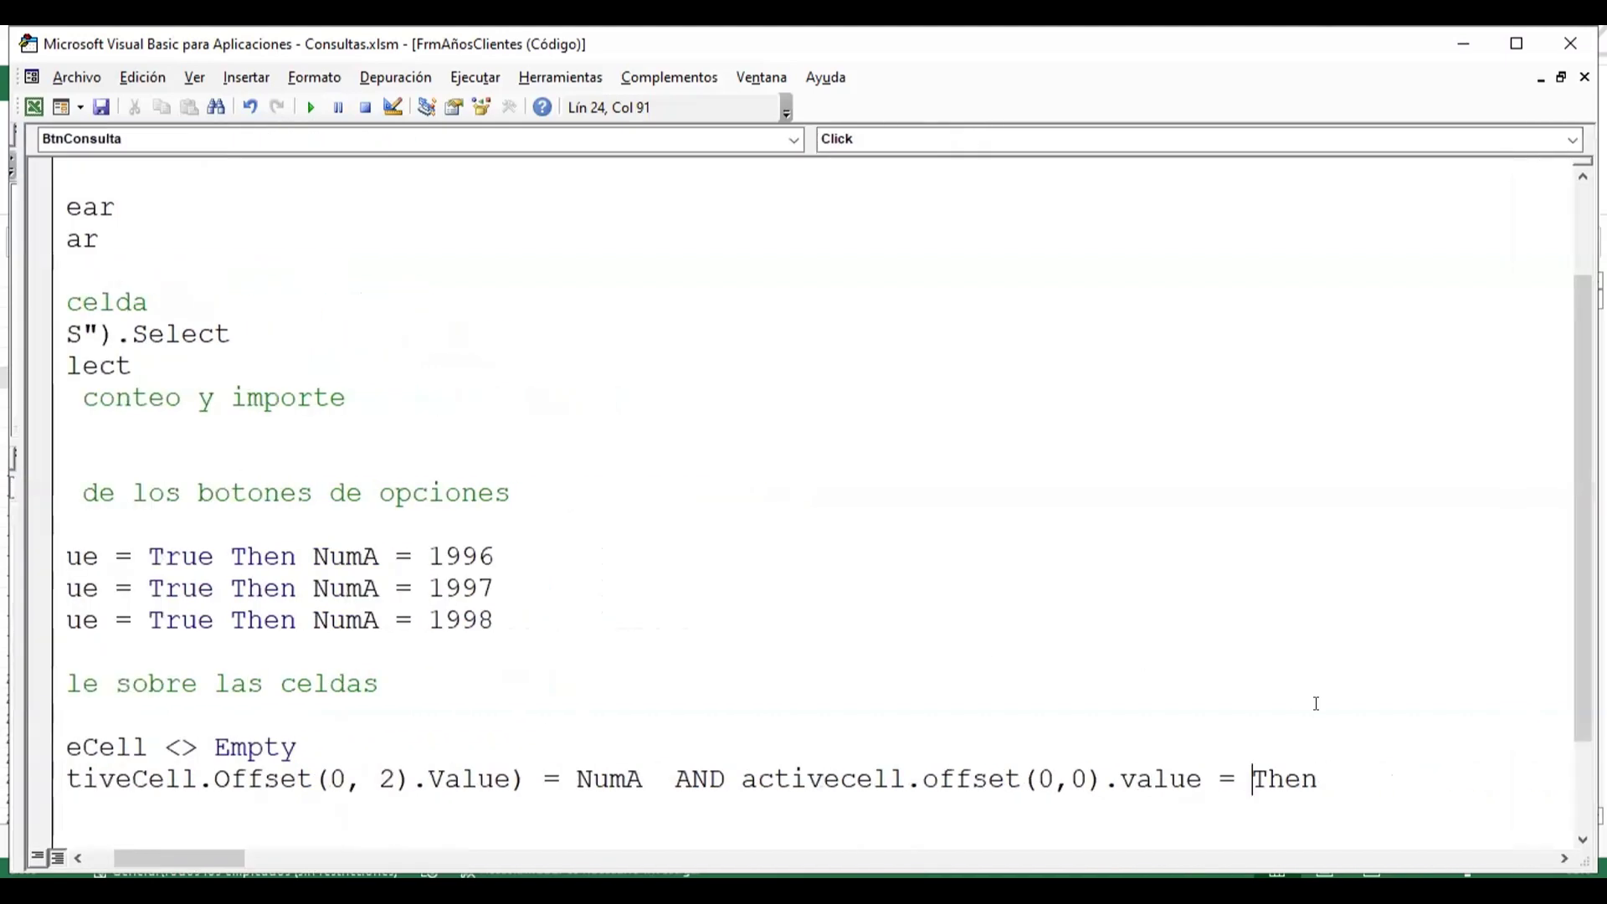
pyautogui.write('cbocl')
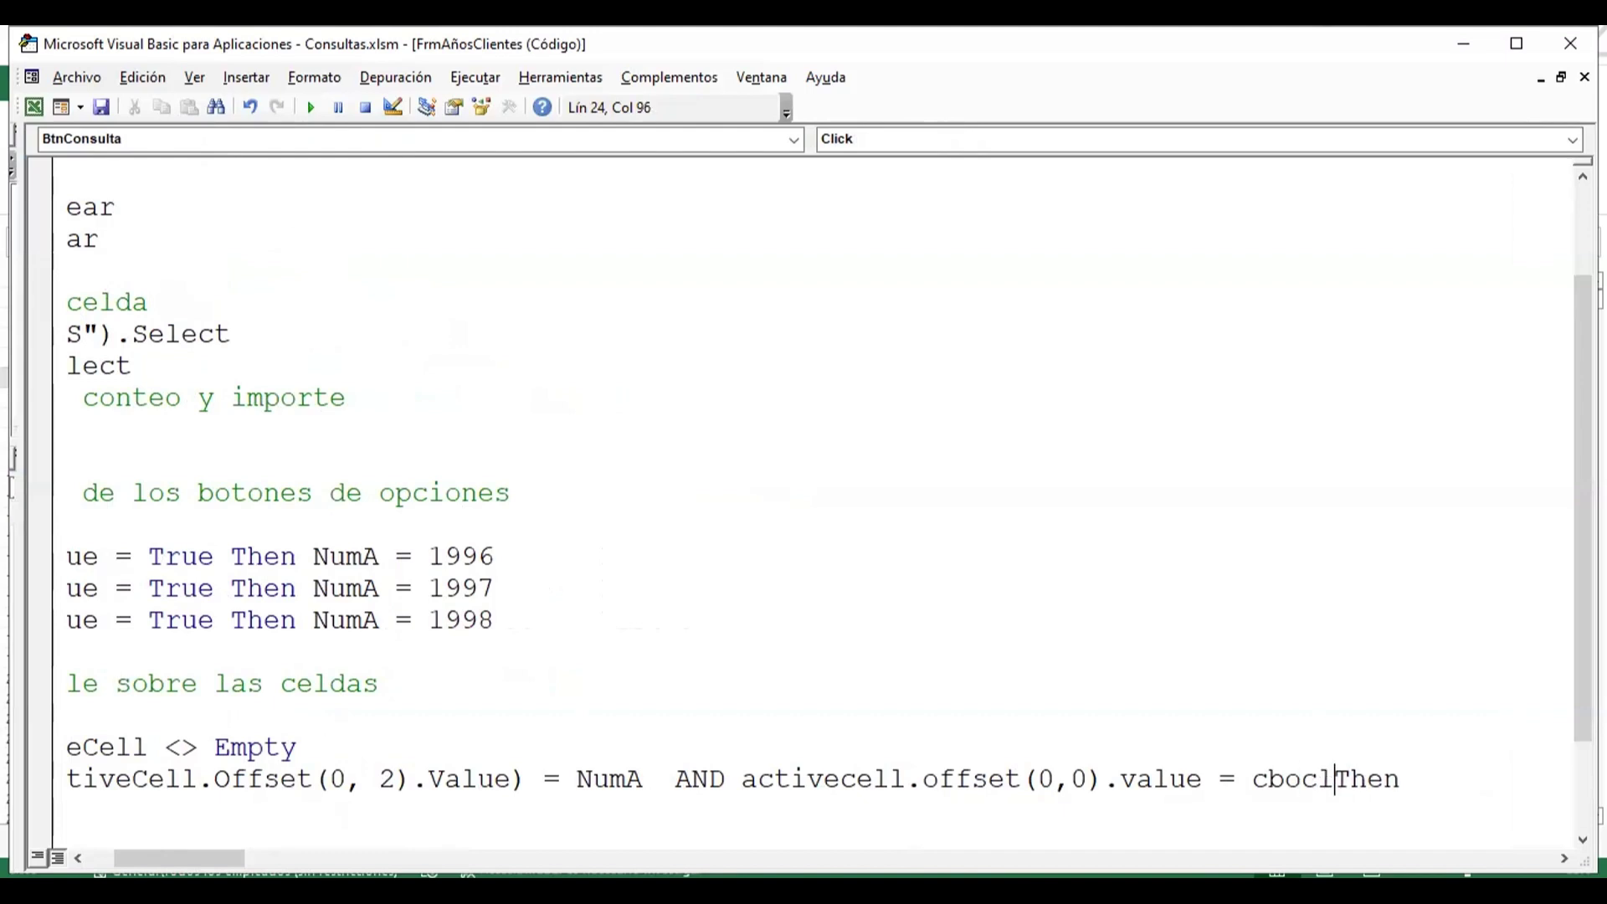
pyautogui.write('ientes')
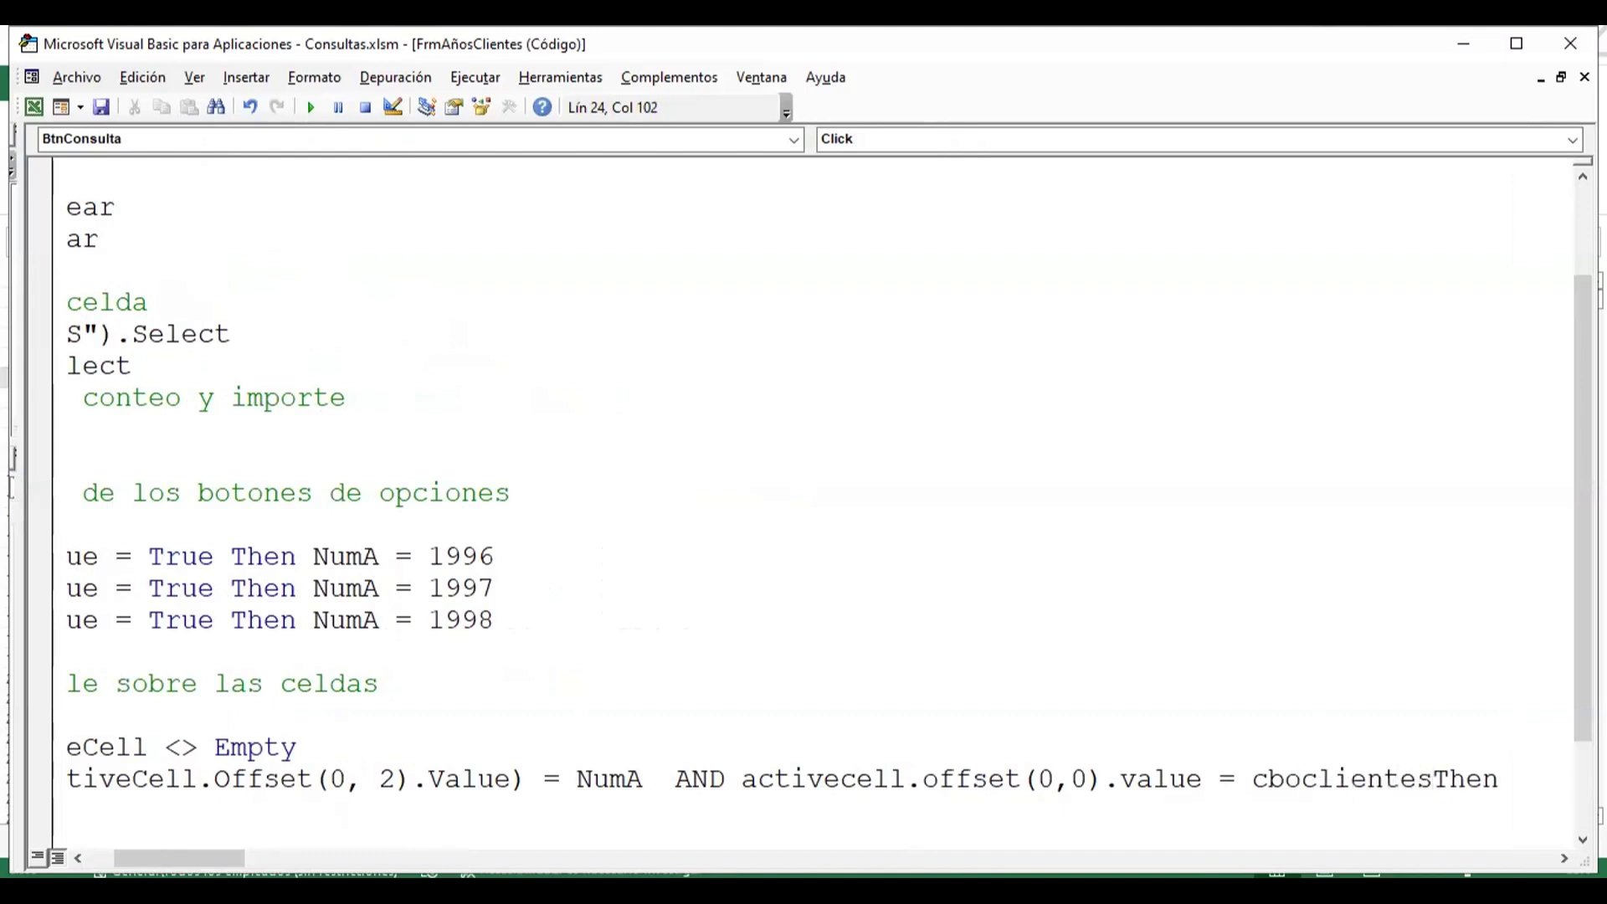
pyautogui.write('.')
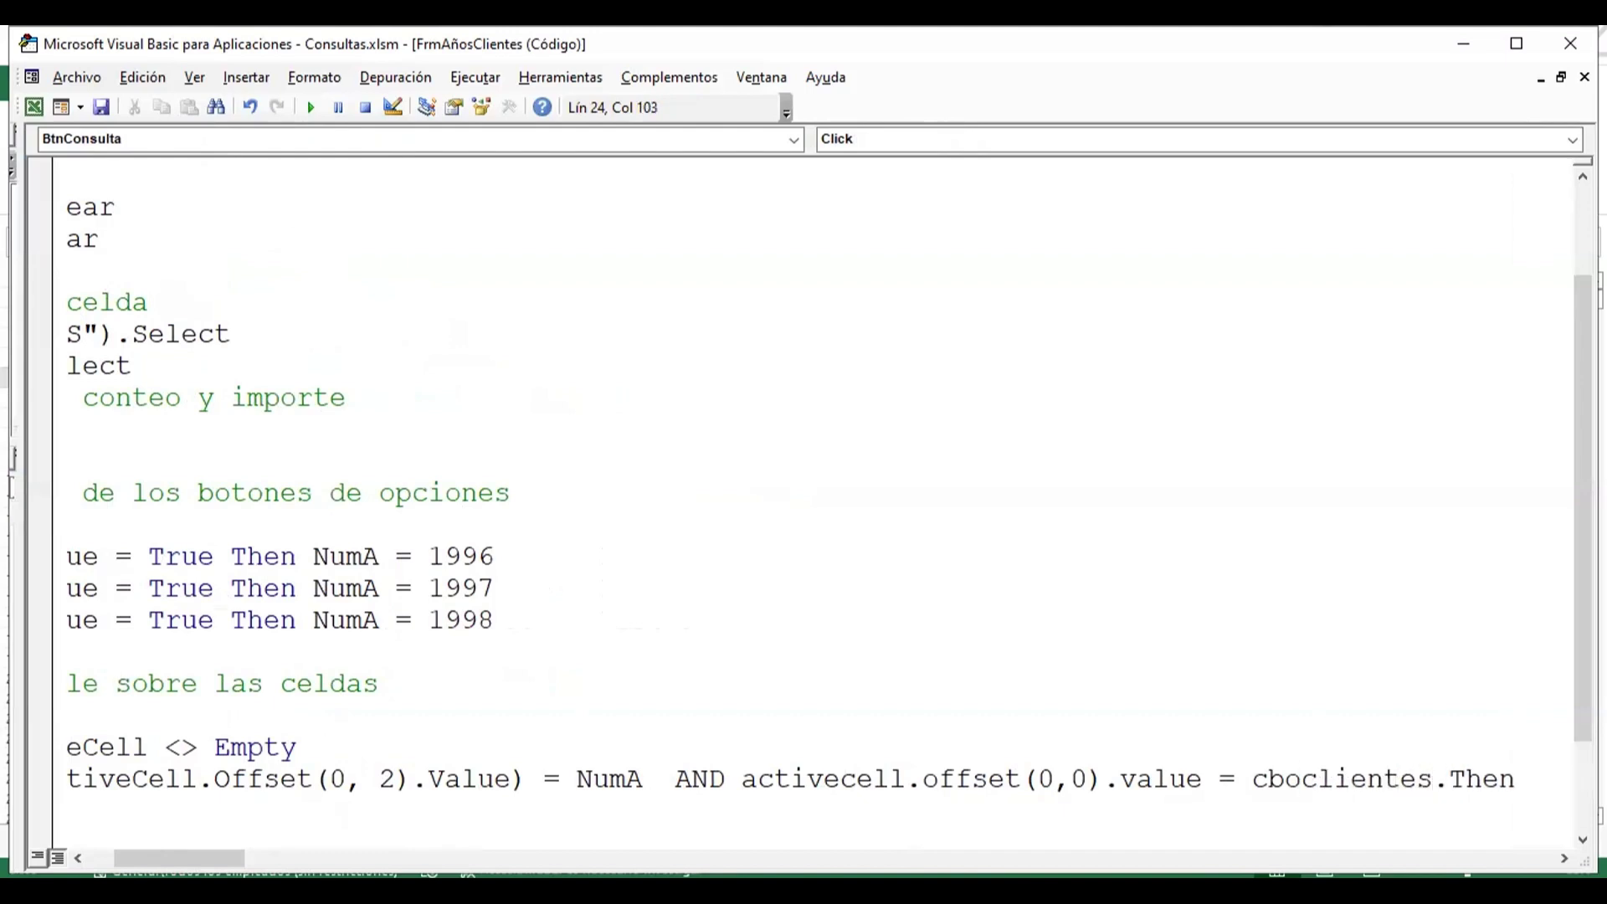
pyautogui.write('text')
pyautogui.press('Down')
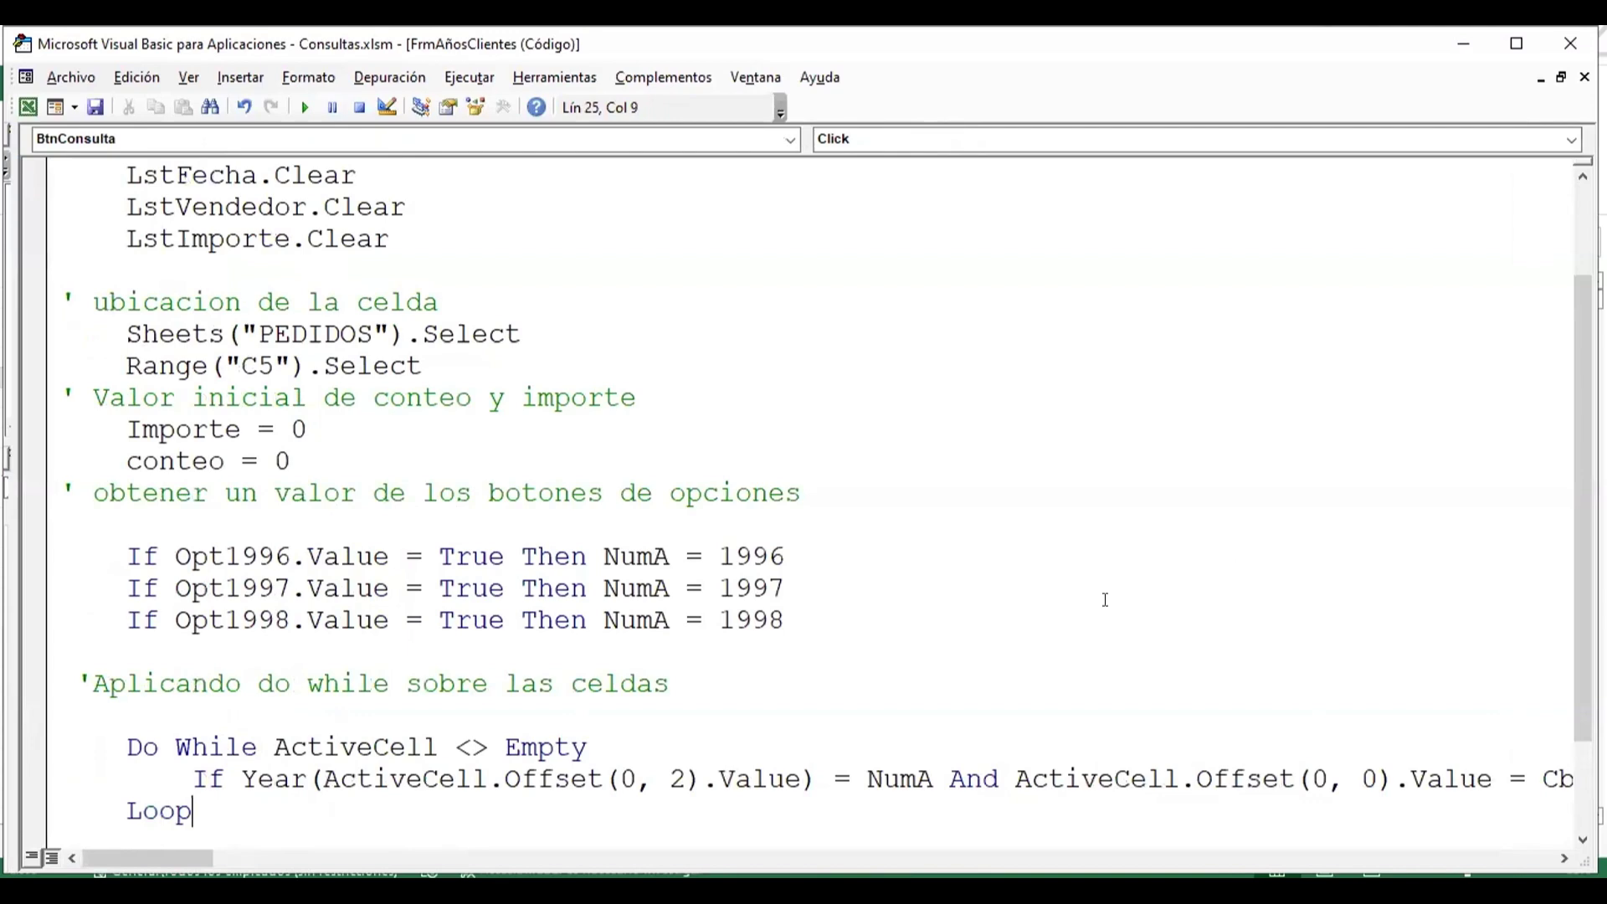
# - Review the If condition's And clause against the PEDIDOS sheet in Excel
pyautogui.scroll(-2, 1105, 599)
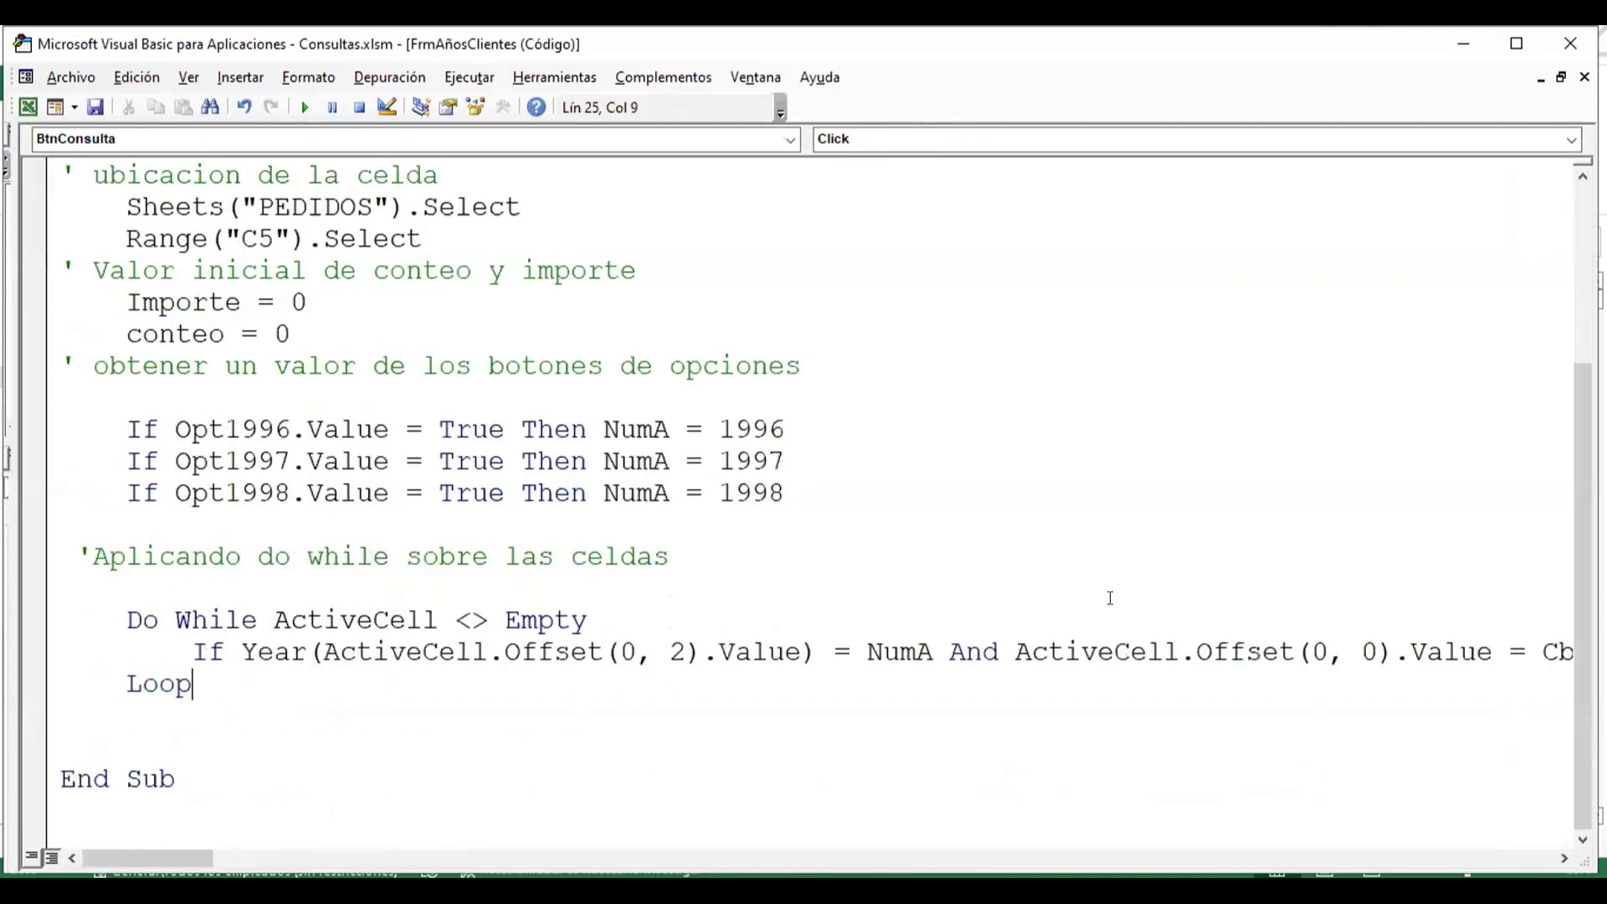
pyautogui.moveTo(191, 860); pyautogui.dragTo(226, 859)
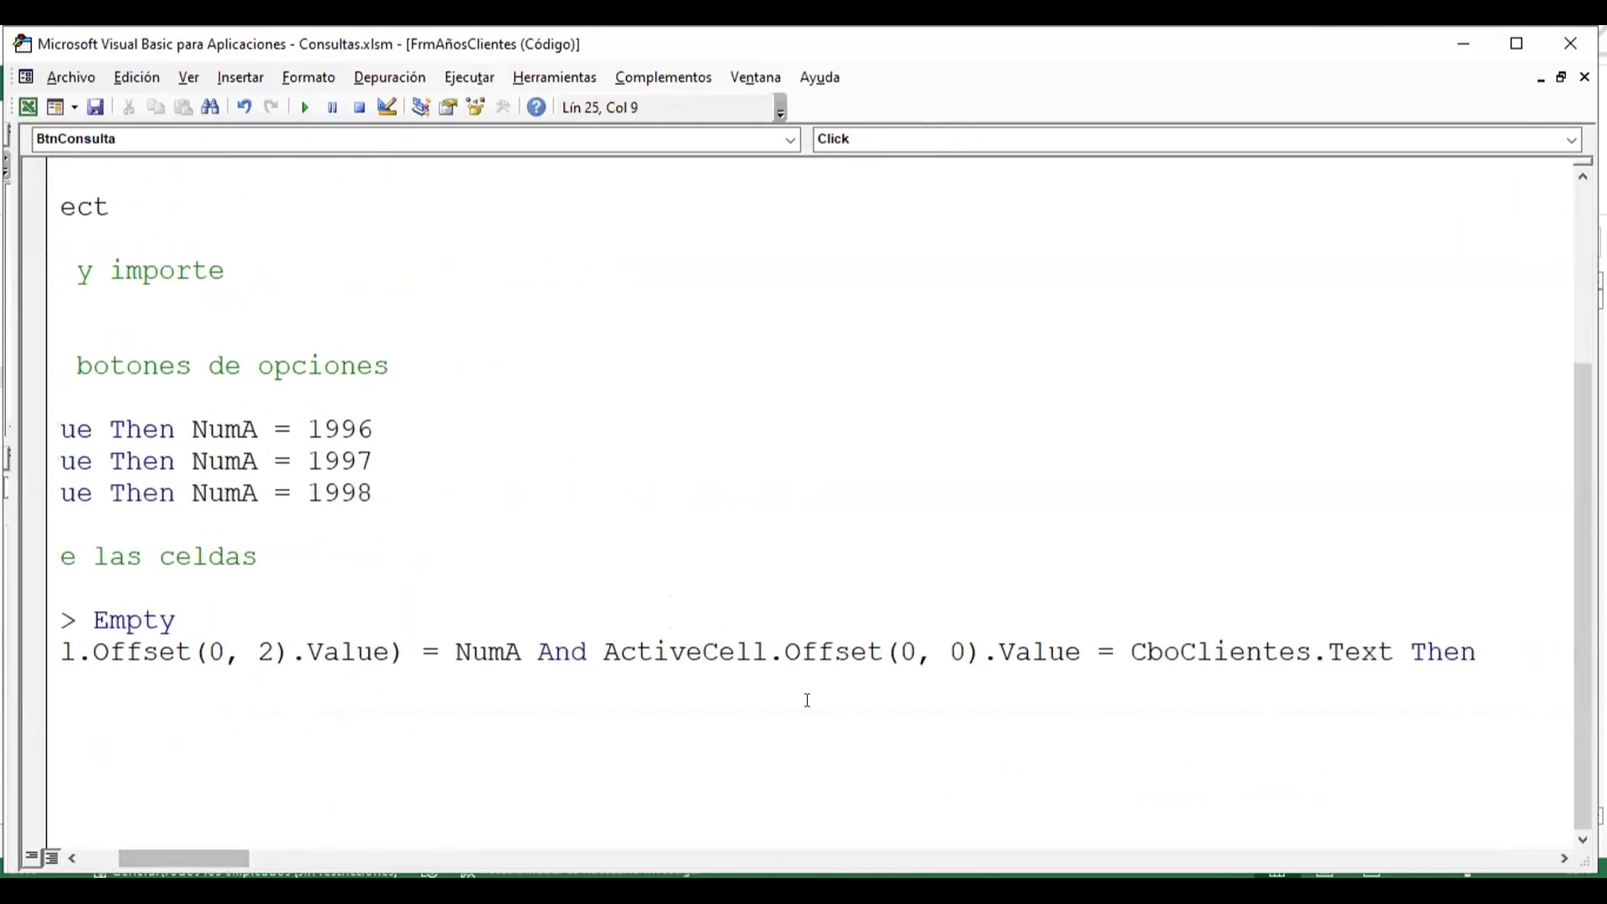
pyautogui.doubleClick(545, 645)
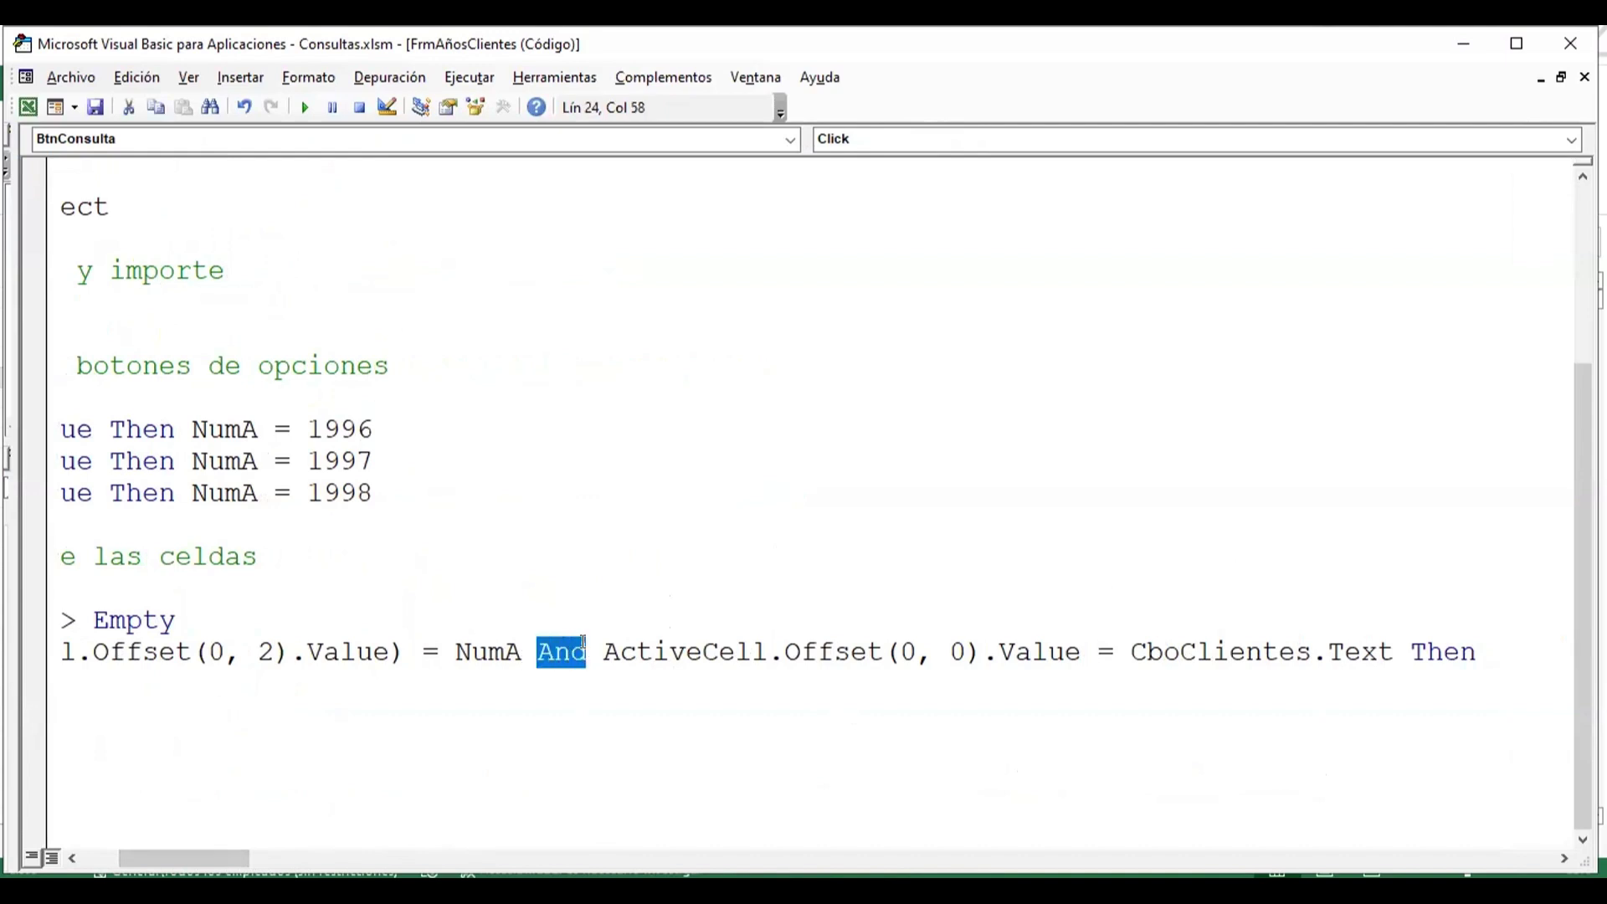
pyautogui.click(609, 649)
pyautogui.moveTo(617, 652); pyautogui.dragTo(1051, 657)
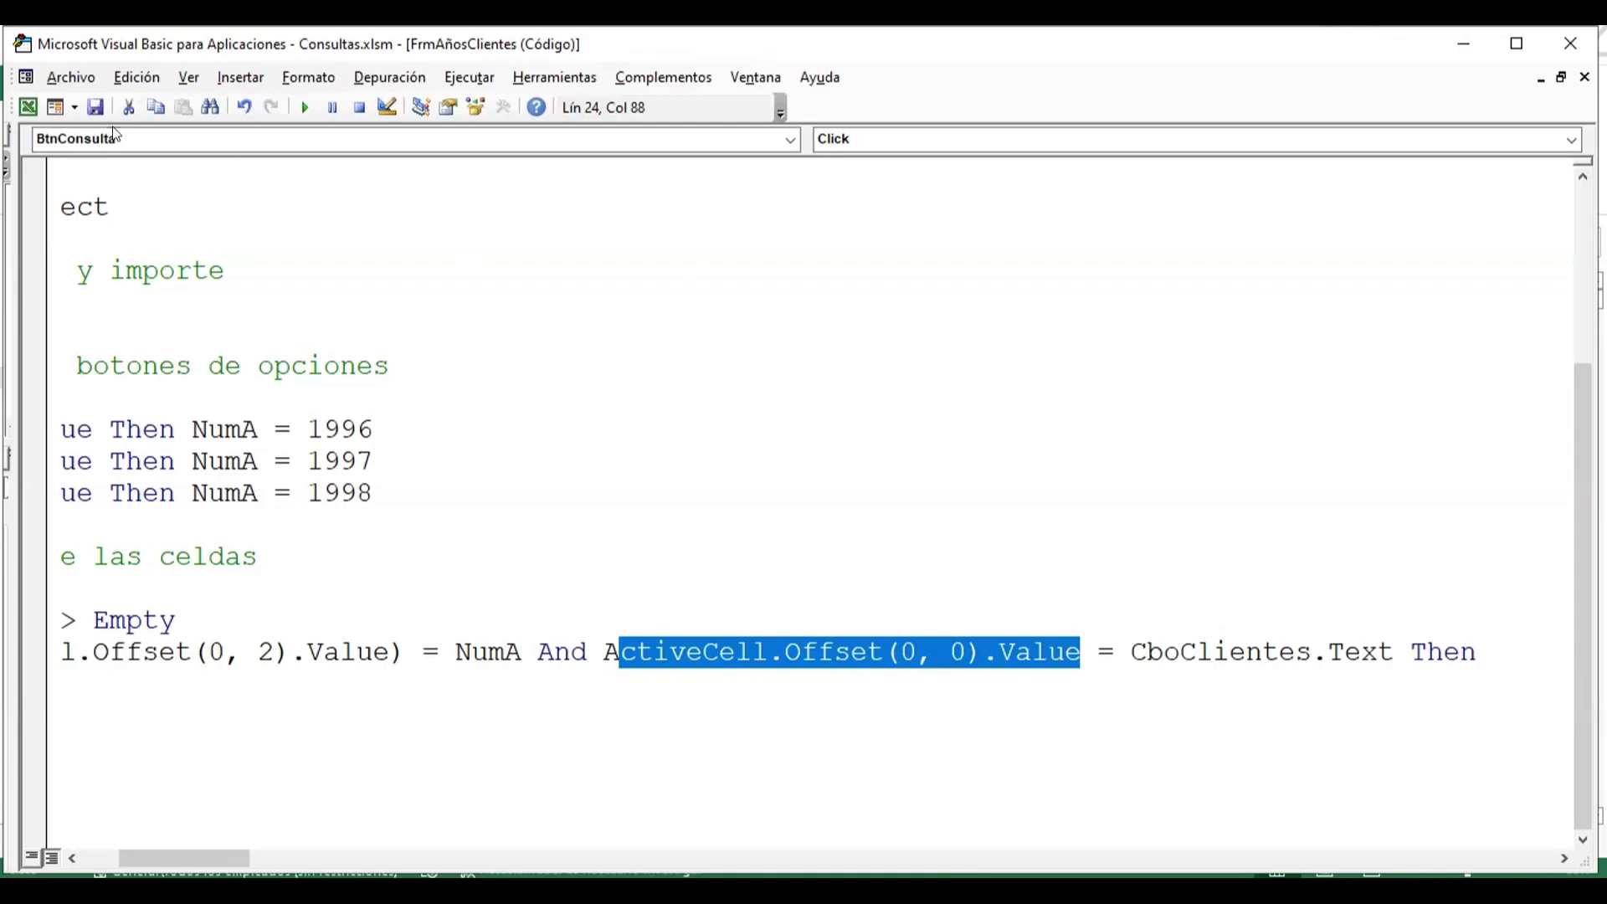
pyautogui.click(28, 106)
pyautogui.click(33, 138)
pyautogui.click(922, 638)
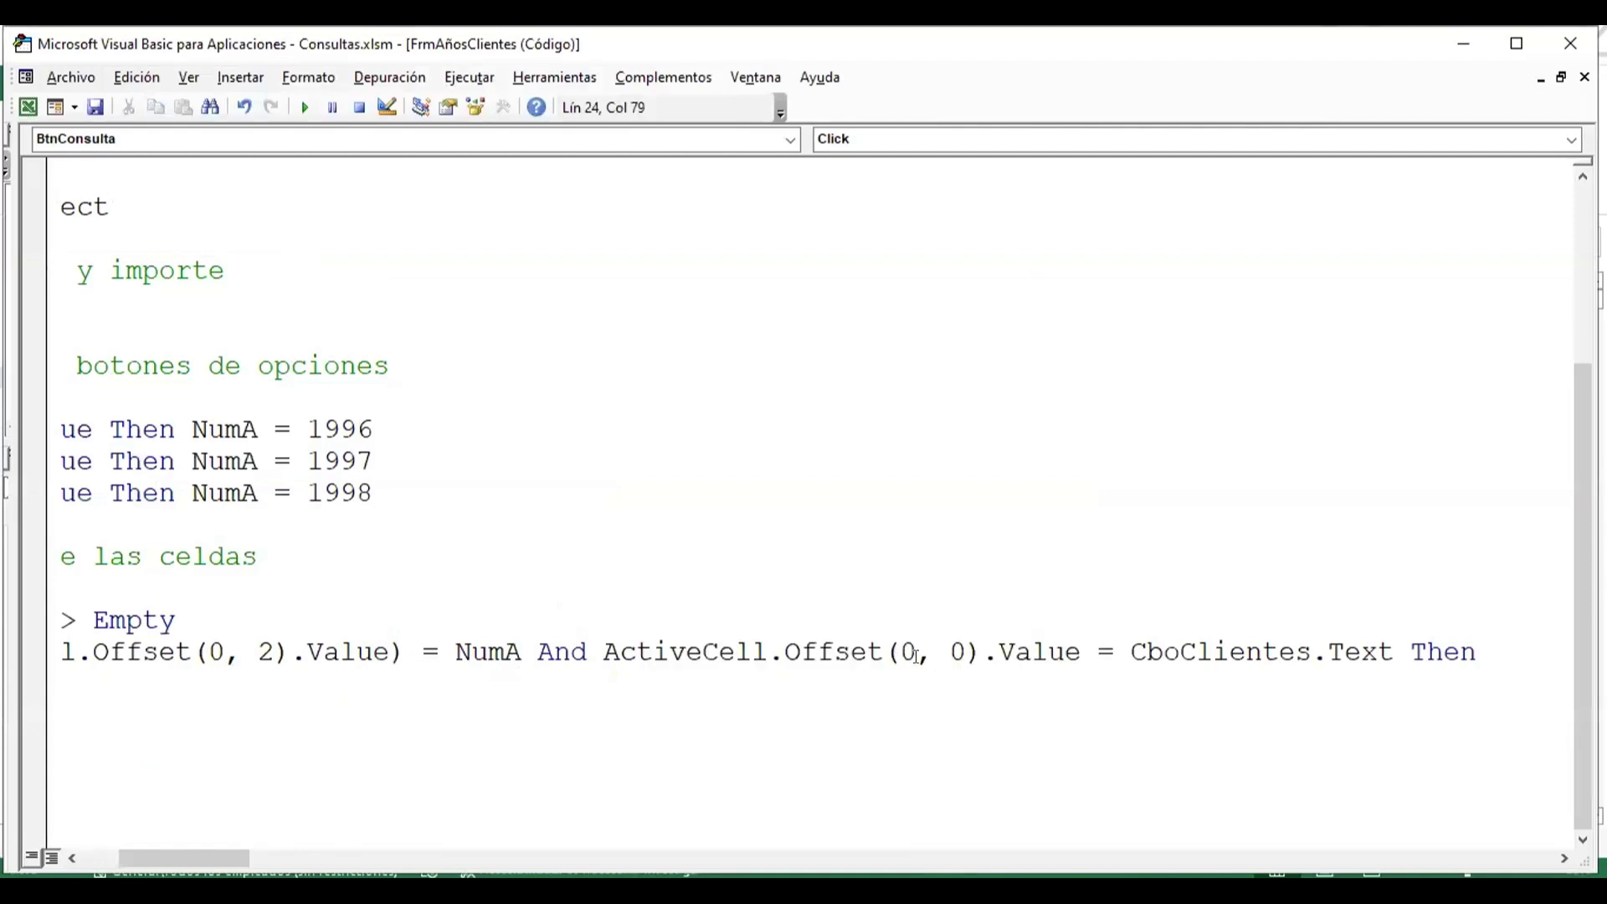
pyautogui.click(1390, 654)
# - Break the condition after And with a ' _' continuation and add a blank line inside the If
pyautogui.click(583, 652)
pyautogui.write('_')
pyautogui.press('Return')
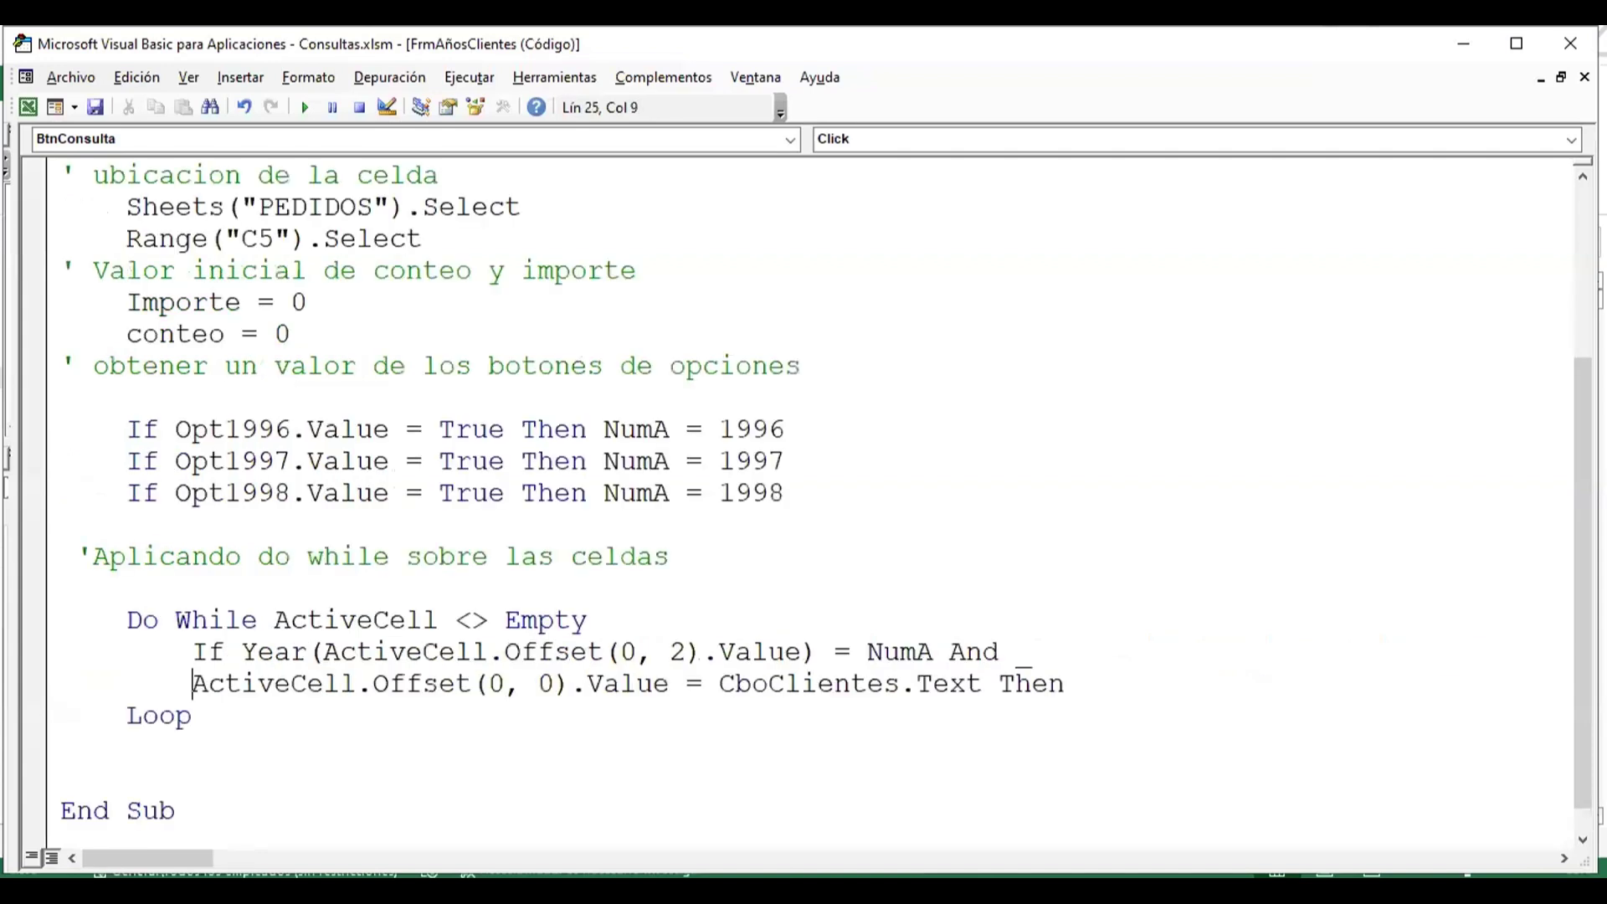
pyautogui.press('Right')
pyautogui.press('Right')
pyautogui.press('Right')
pyautogui.press('Right')
pyautogui.press('Right')
pyautogui.press('Right')
pyautogui.press('Right')
pyautogui.press('Right')
pyautogui.press('Right')
pyautogui.press('Right')
pyautogui.press('Right')
pyautogui.press('Right')
pyautogui.press('Right')
pyautogui.press('Right')
pyautogui.press('Right')
pyautogui.press('Return')
pyautogui.press('Return')
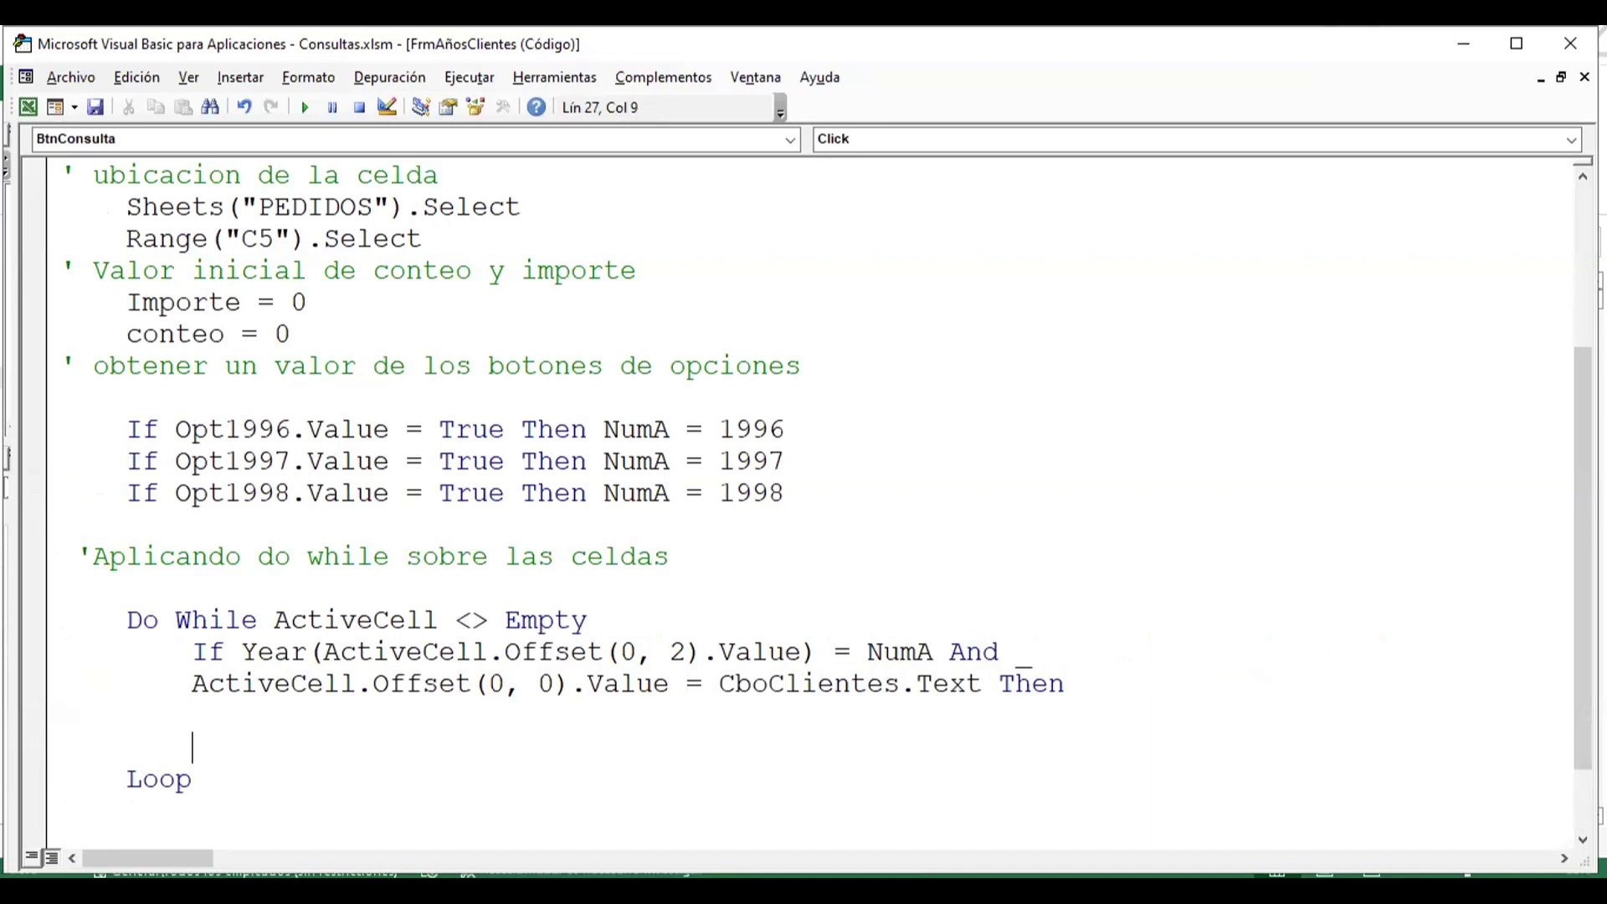
# - Start a LstPedido.AddItem line inside the If block
pyautogui.write('l')
pyautogui.press('BackSpace')
pyautogui.write('ls')
pyautogui.hotkey('ctrl', 'space')
pyautogui.write('t')
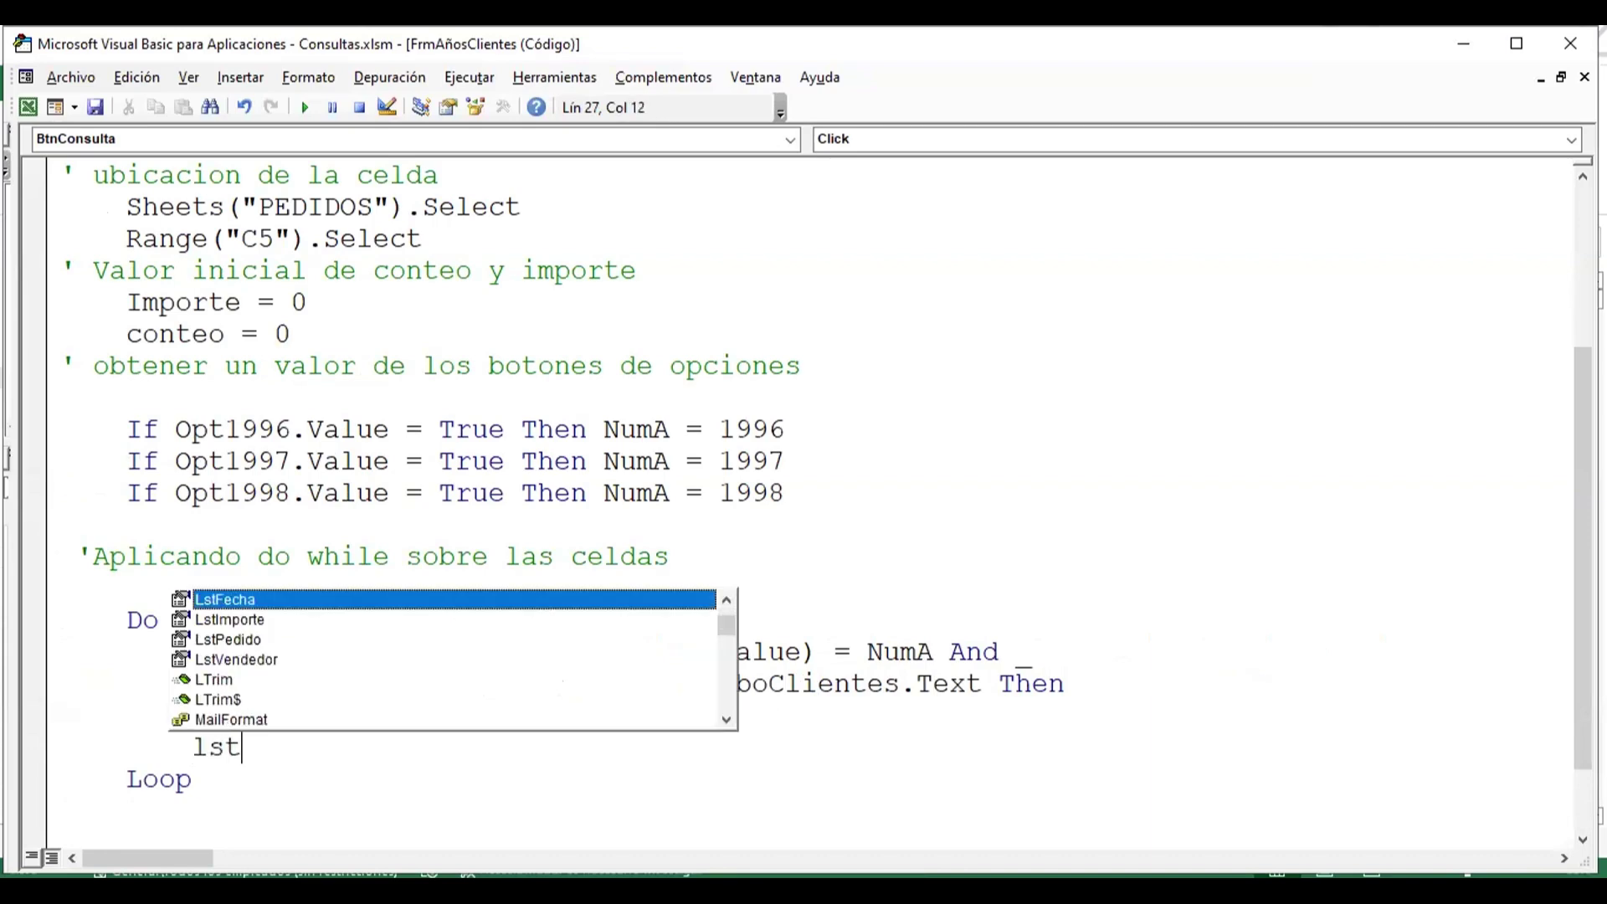
pyautogui.press('Down')
pyautogui.press('Down')
pyautogui.press('Tab')
pyautogui.write('.')
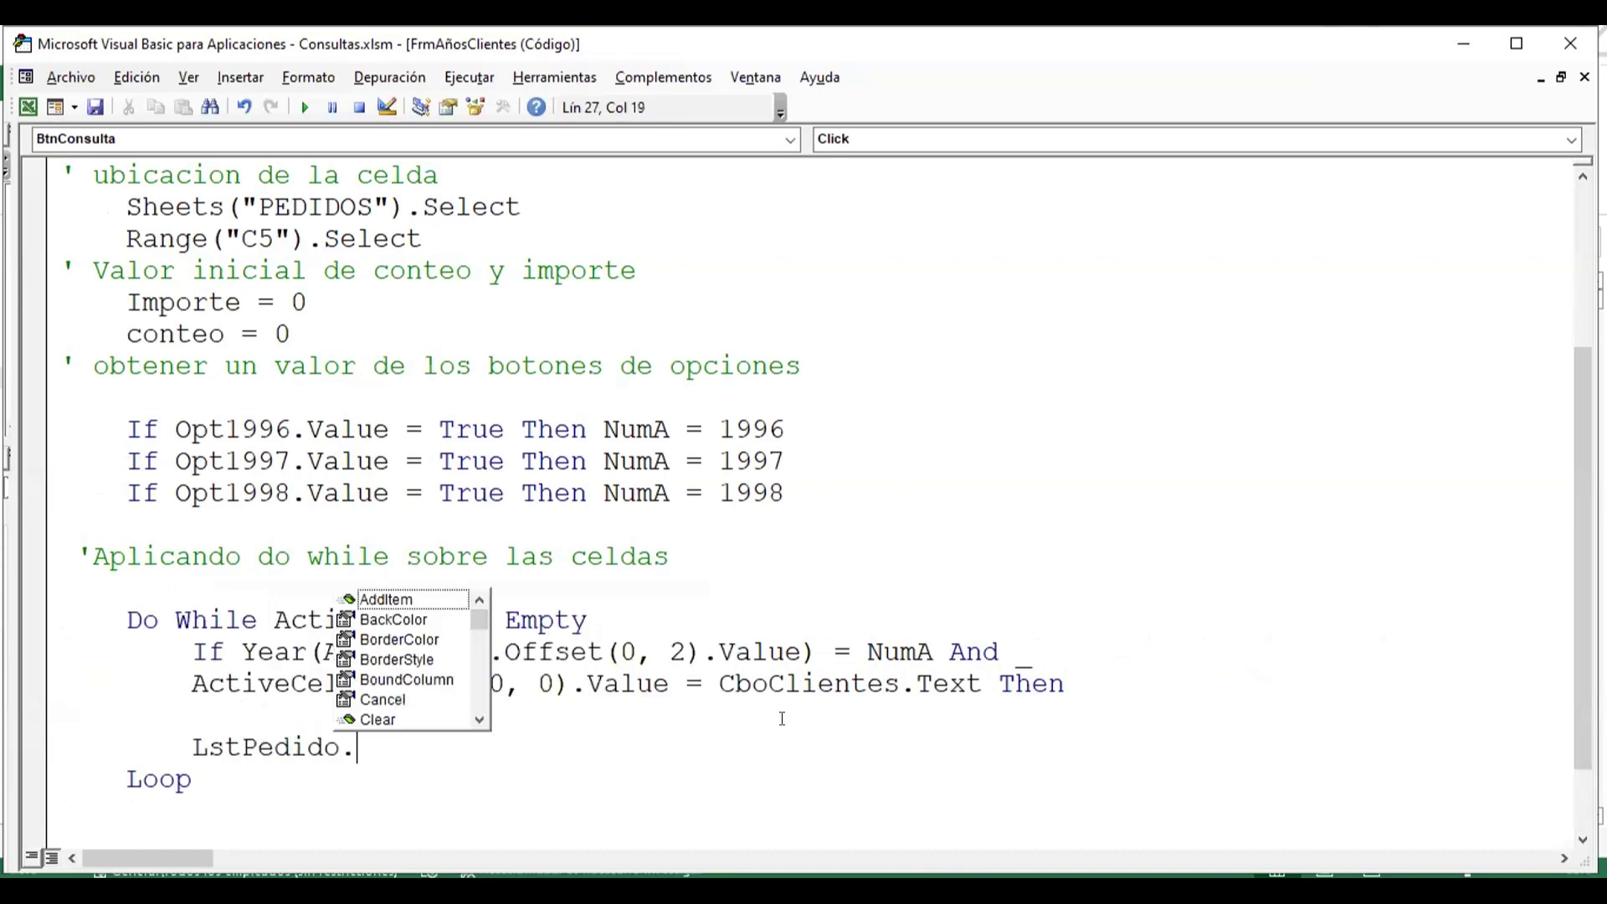
pyautogui.write('a')
pyautogui.press('Tab')
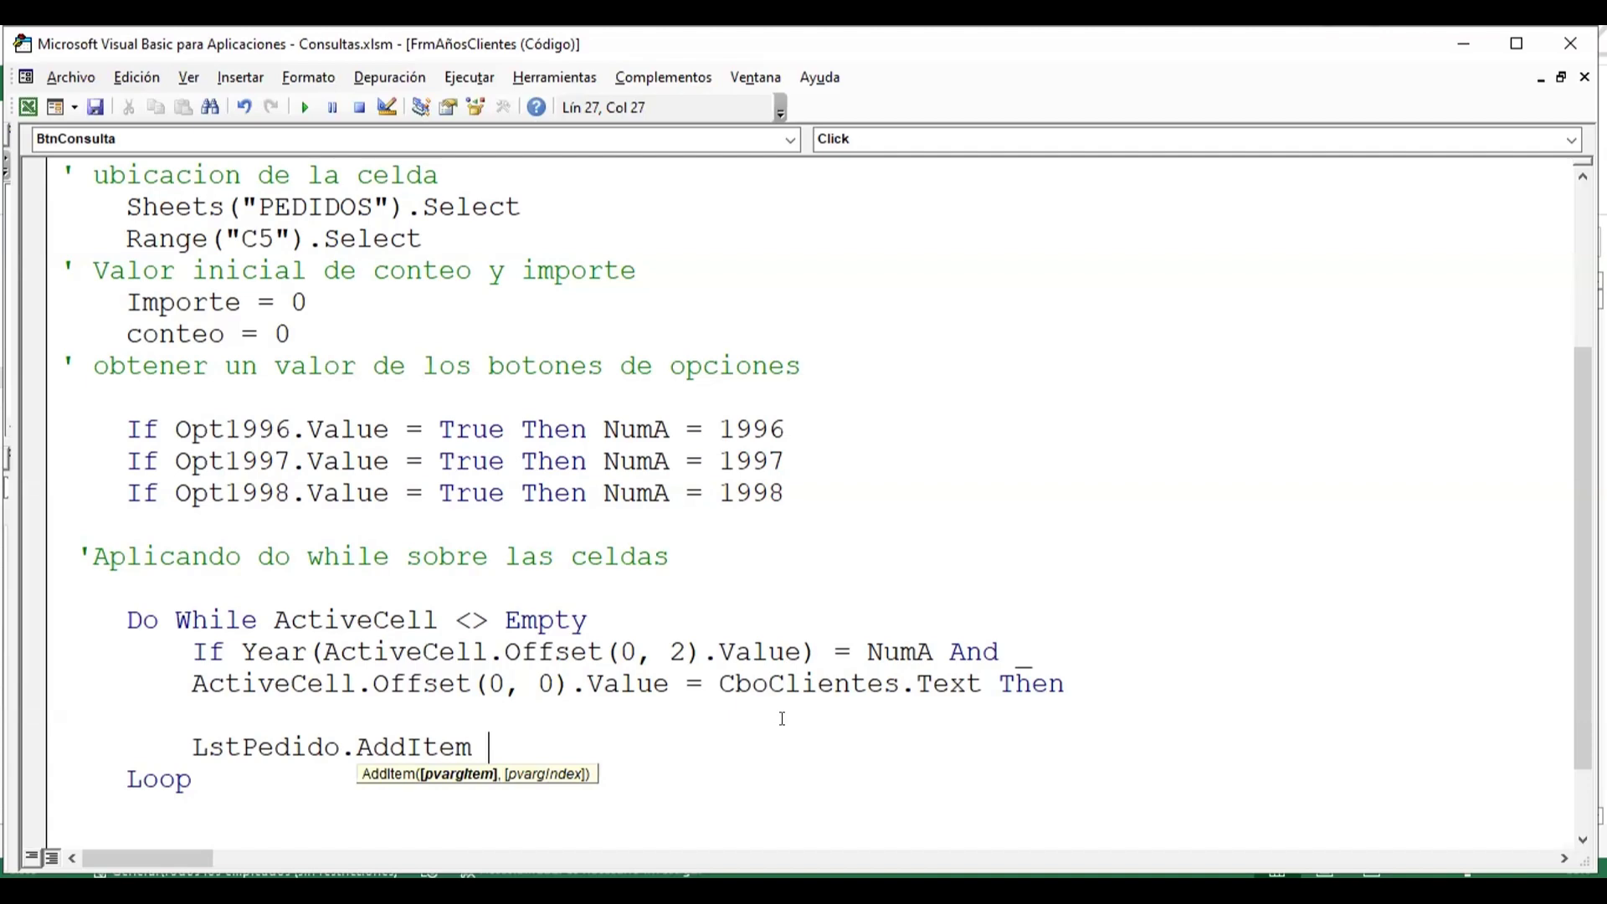
# - Add ActiveCell.Offset().Value as the item, leaving the caret inside the empty Offset parentheses
pyautogui.write('activecell')
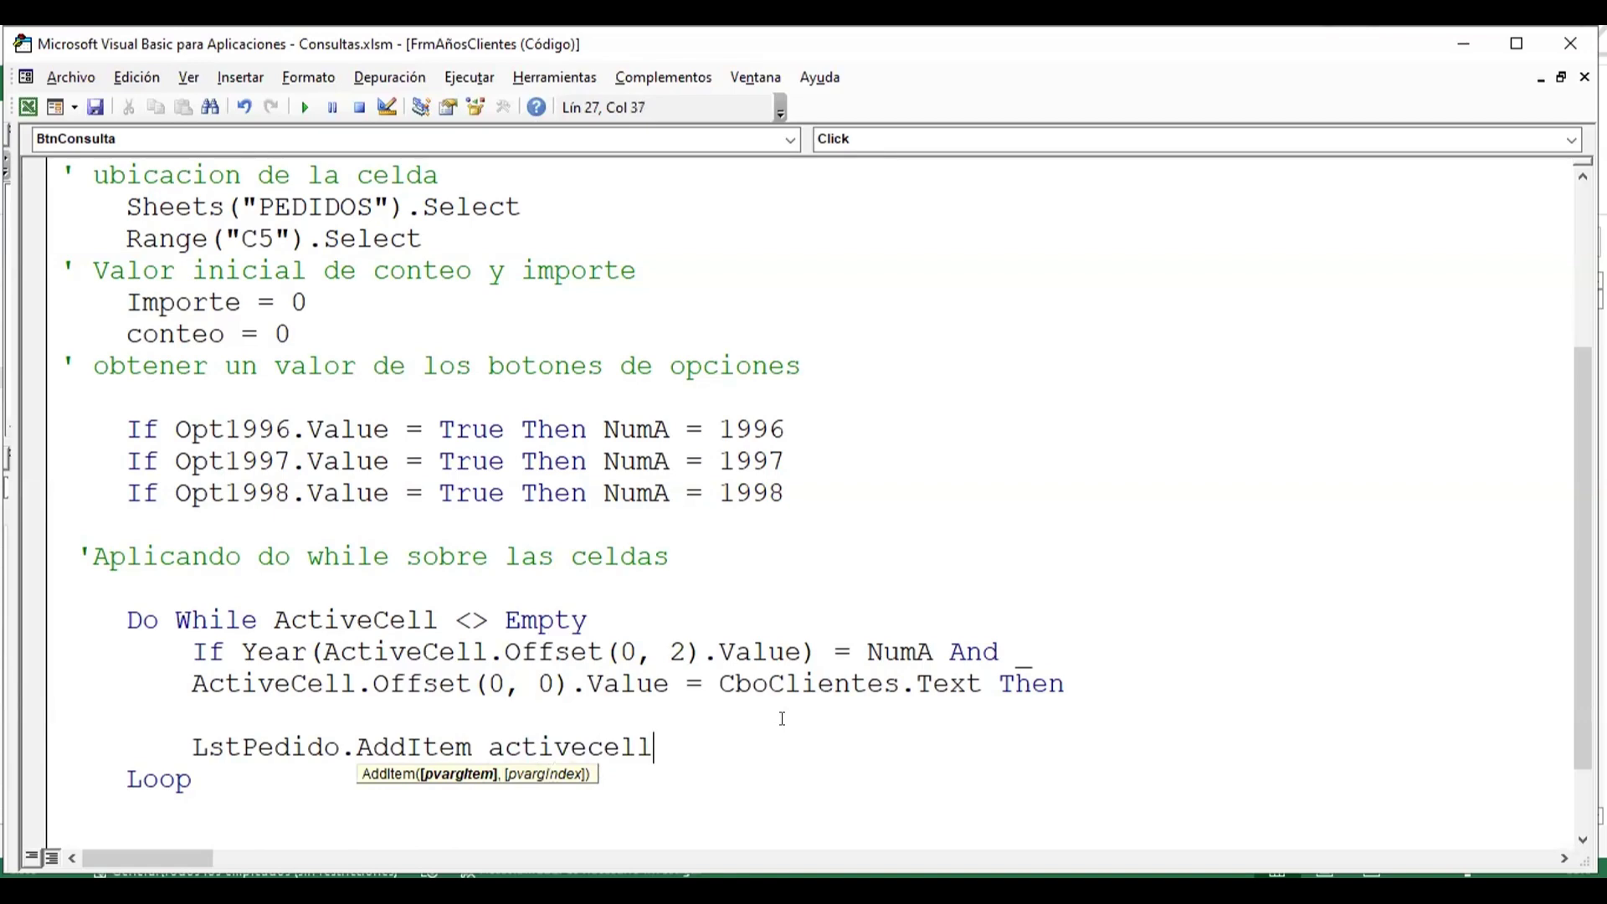
pyautogui.write('.o')
pyautogui.press('Tab')
pyautogui.write('().valu')
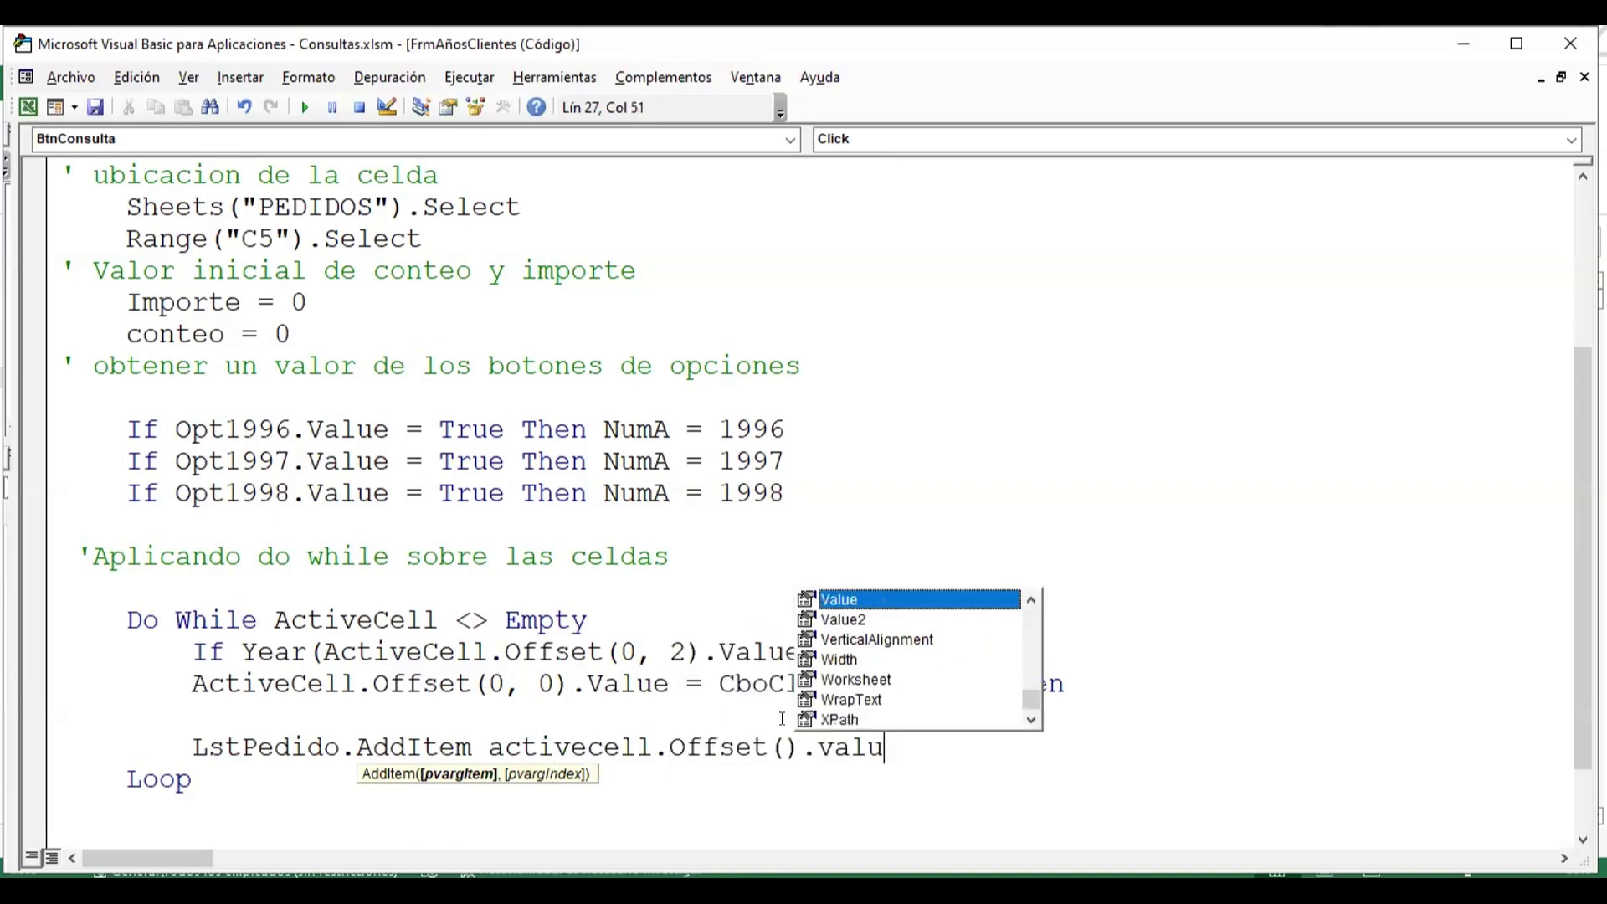
pyautogui.press('Tab')
pyautogui.press('Down')
pyautogui.press('Up')
pyautogui.press('Left')
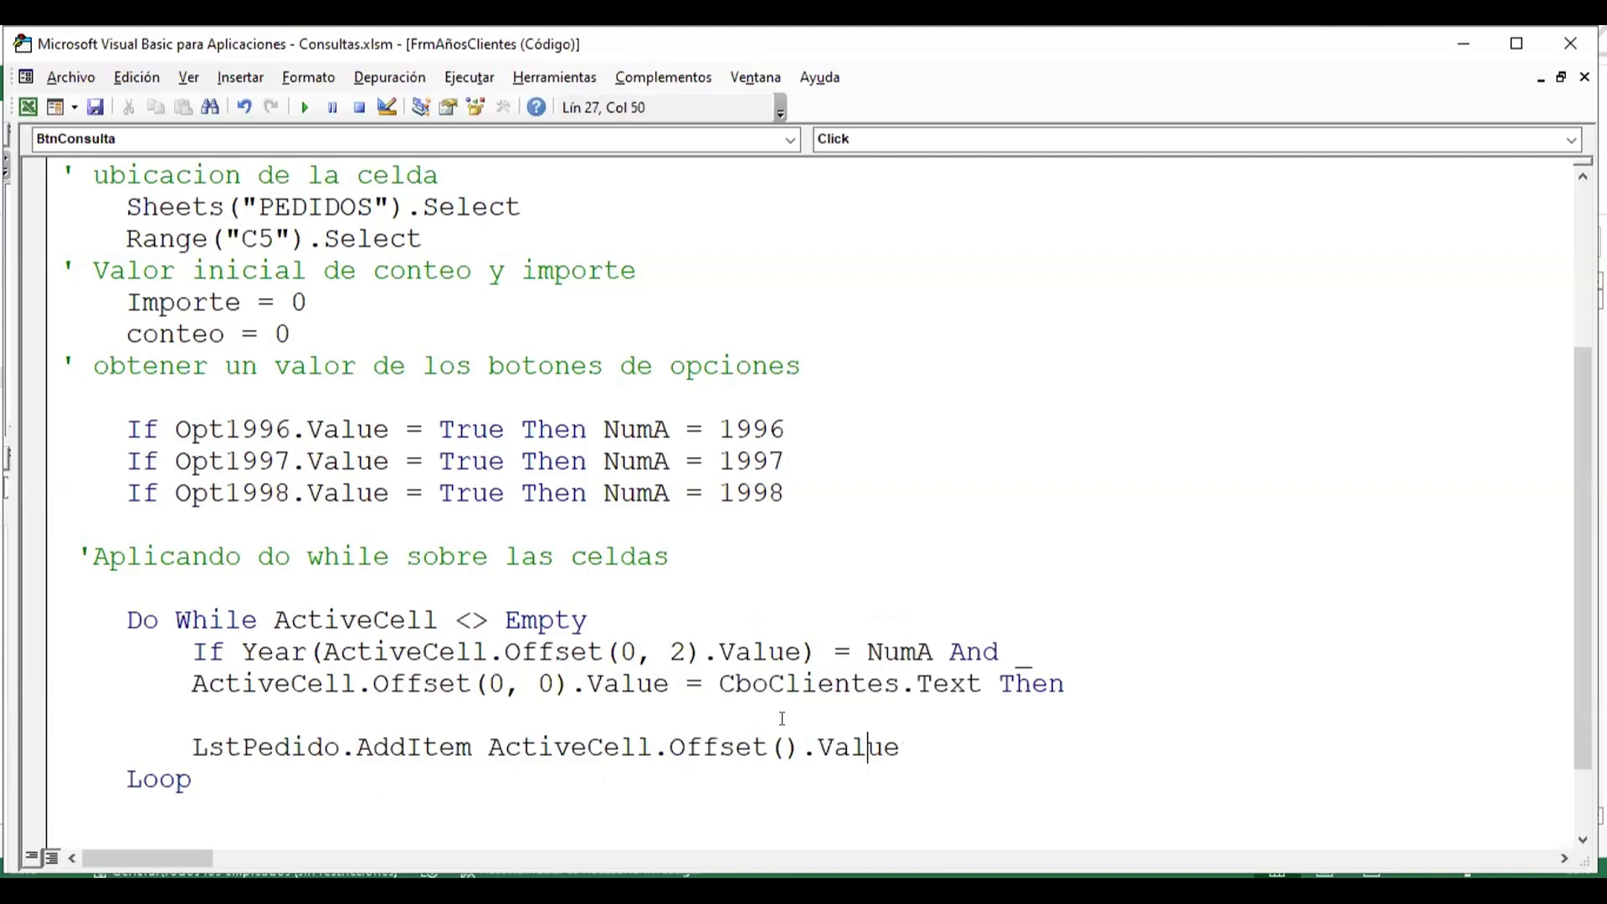
pyautogui.press('Left')
pyautogui.press('Left')
pyautogui.press('Left')
pyautogui.press('Left')
pyautogui.press('Left')
pyautogui.press('Left')
pyautogui.press('Right')
pyautogui.click(27, 107)
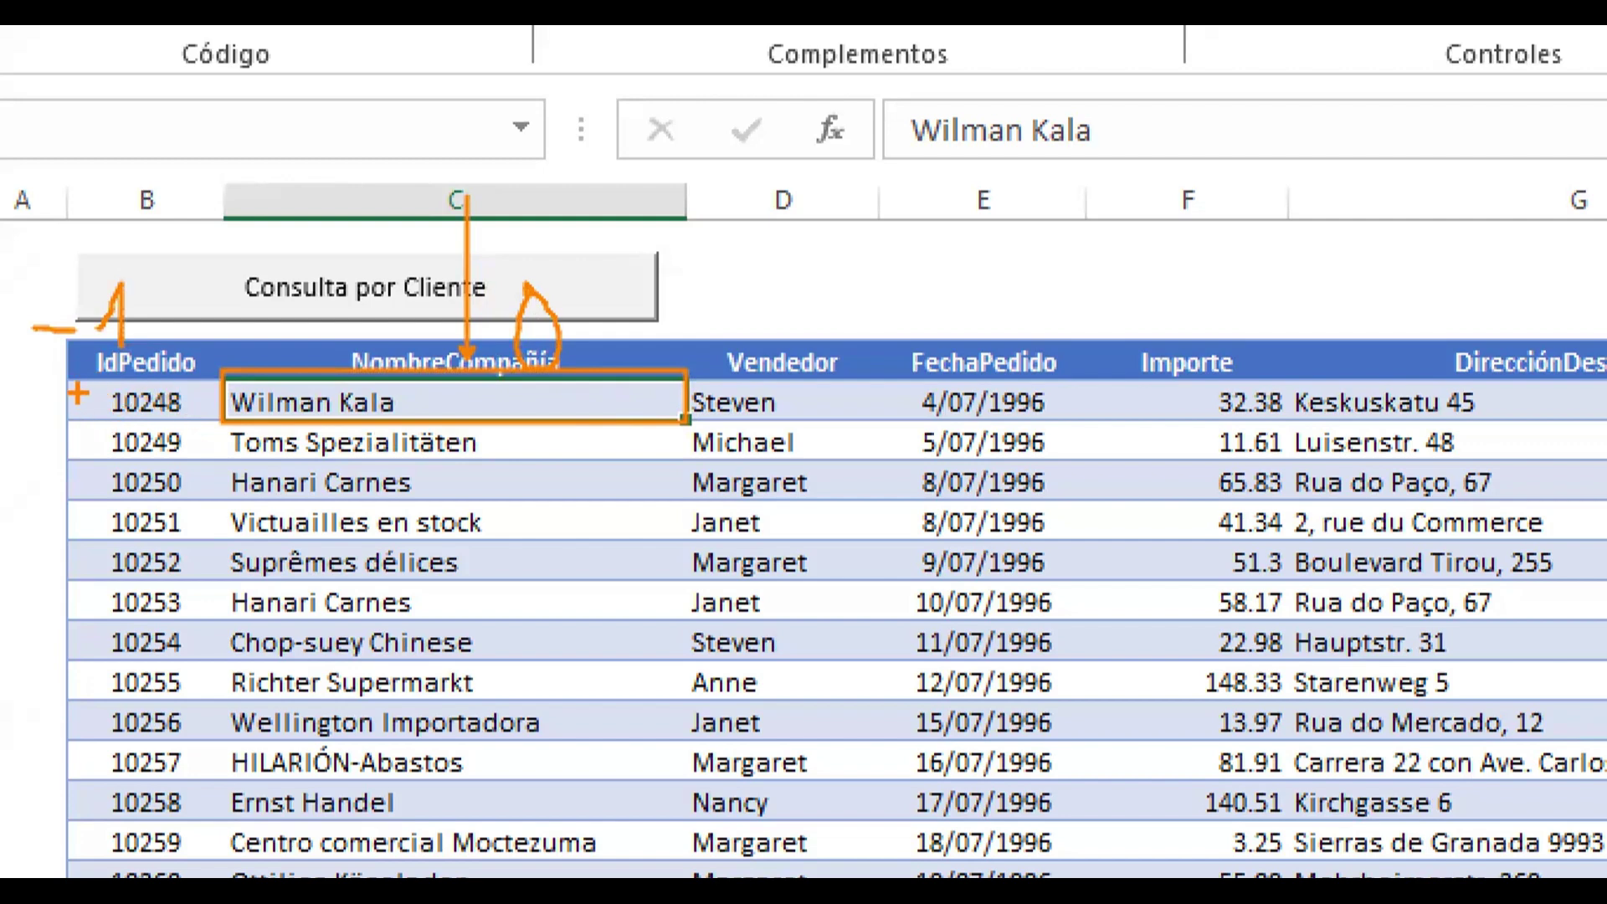
pyautogui.moveTo(64, 371); pyautogui.dragTo(212, 418)
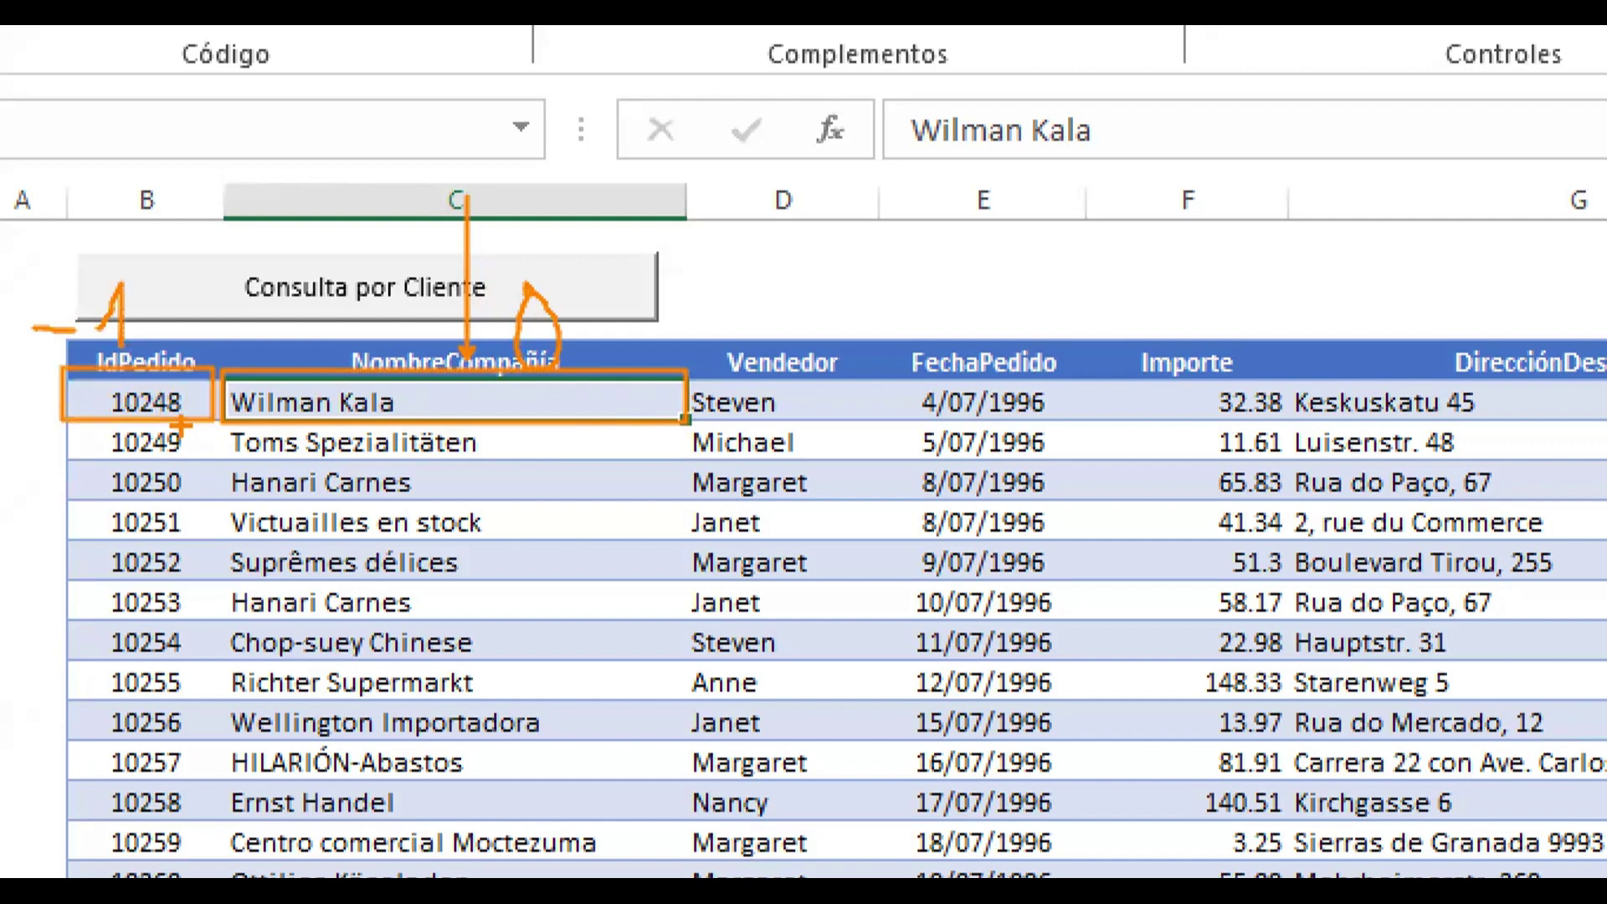
pyautogui.moveTo(189, 472); pyautogui.dragTo(179, 423)
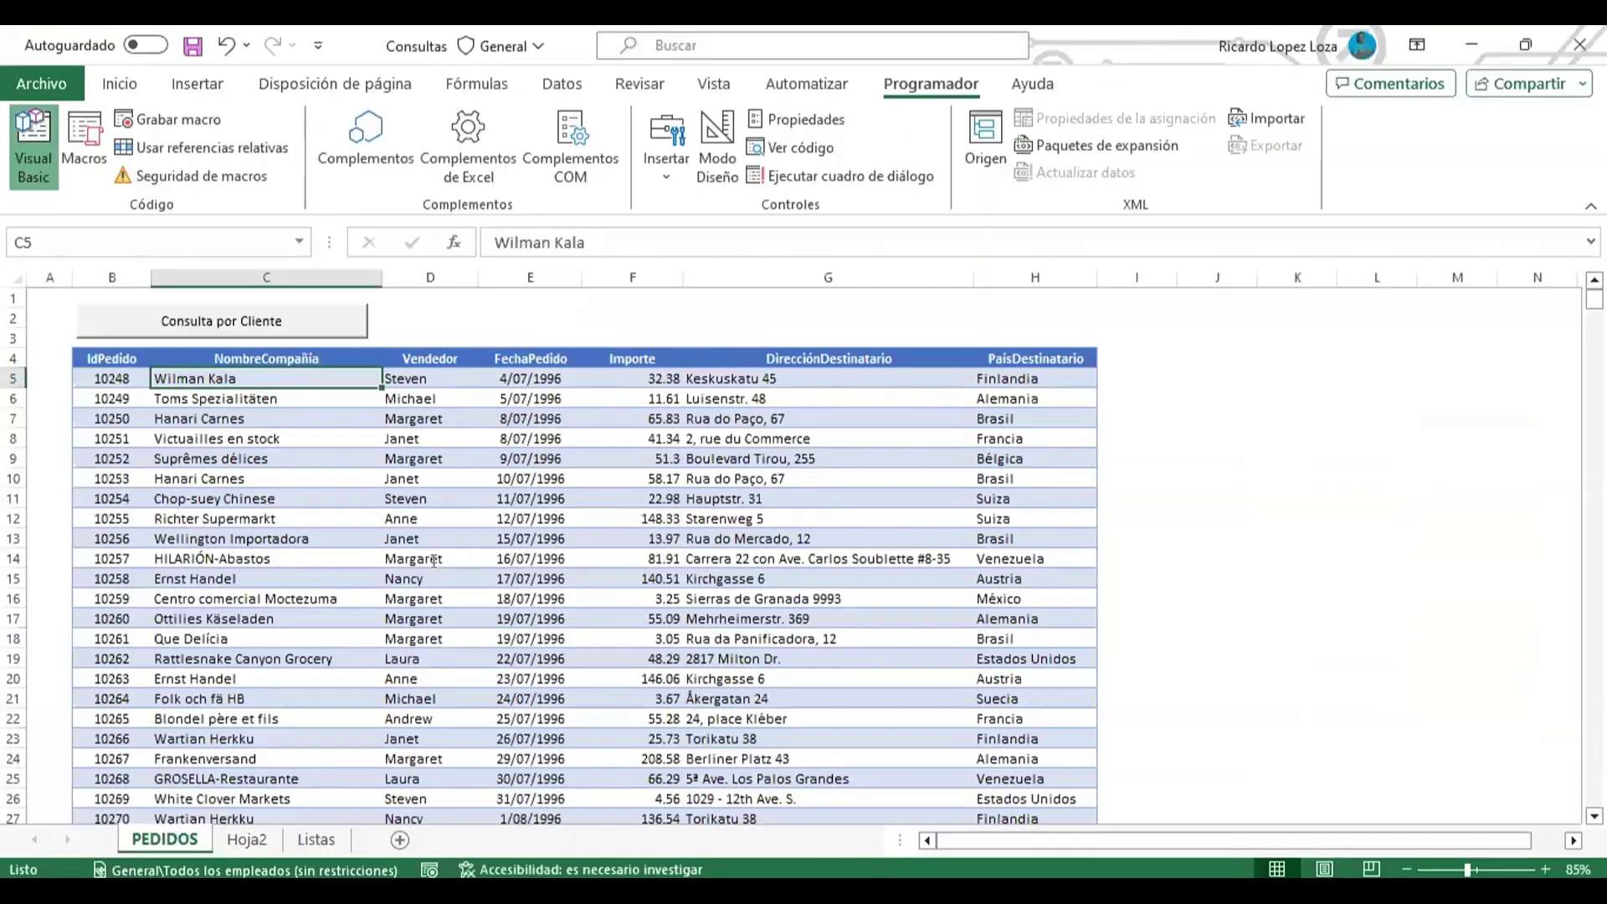
pyautogui.click(30, 151)
# - Set the LstPedido offset to (0, -1) and open a new line below it
pyautogui.write('0,')
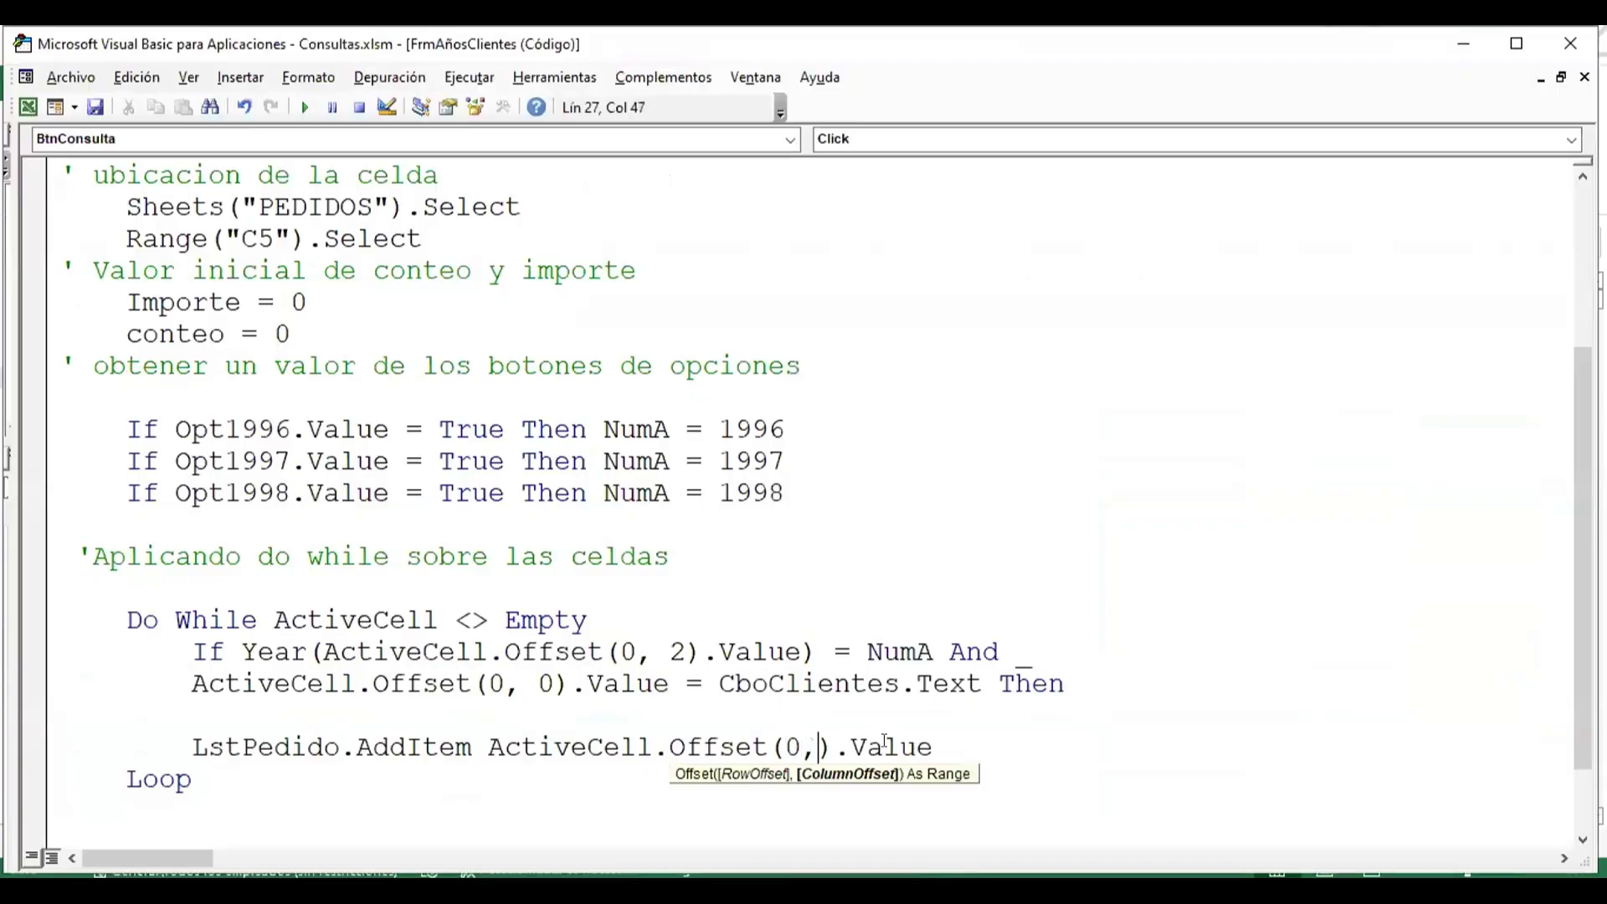
pyautogui.write('-1')
pyautogui.press('Down')
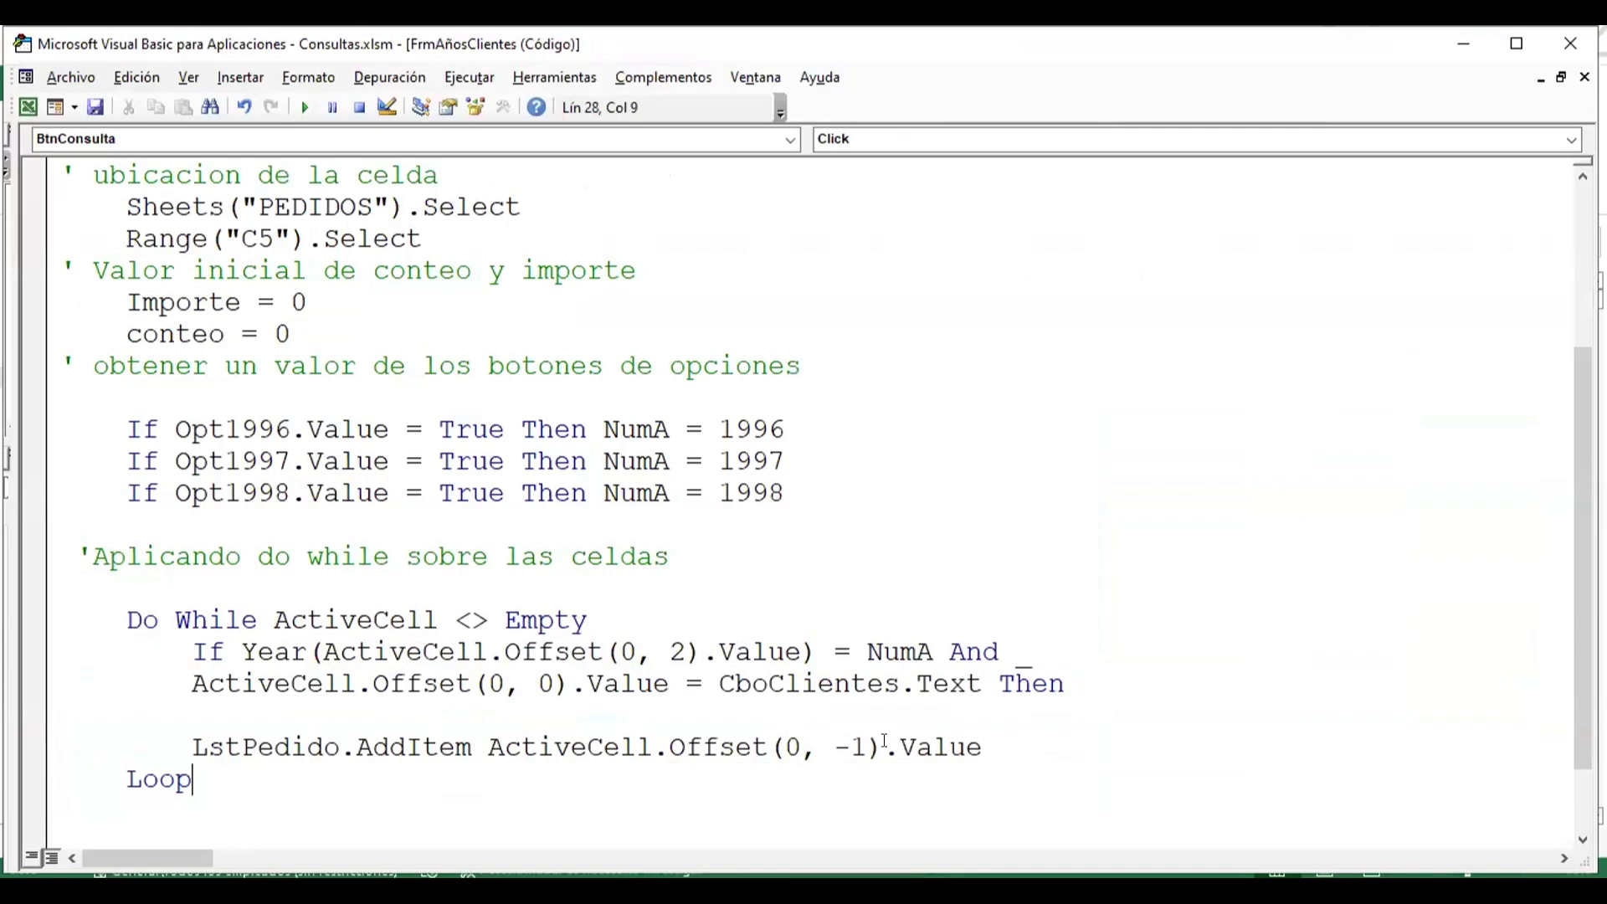
pyautogui.press('Home')
pyautogui.press('Right')
pyautogui.press('Up')
pyautogui.press('Down')
pyautogui.press('Left')
pyautogui.press('Left')
pyautogui.press('Return')
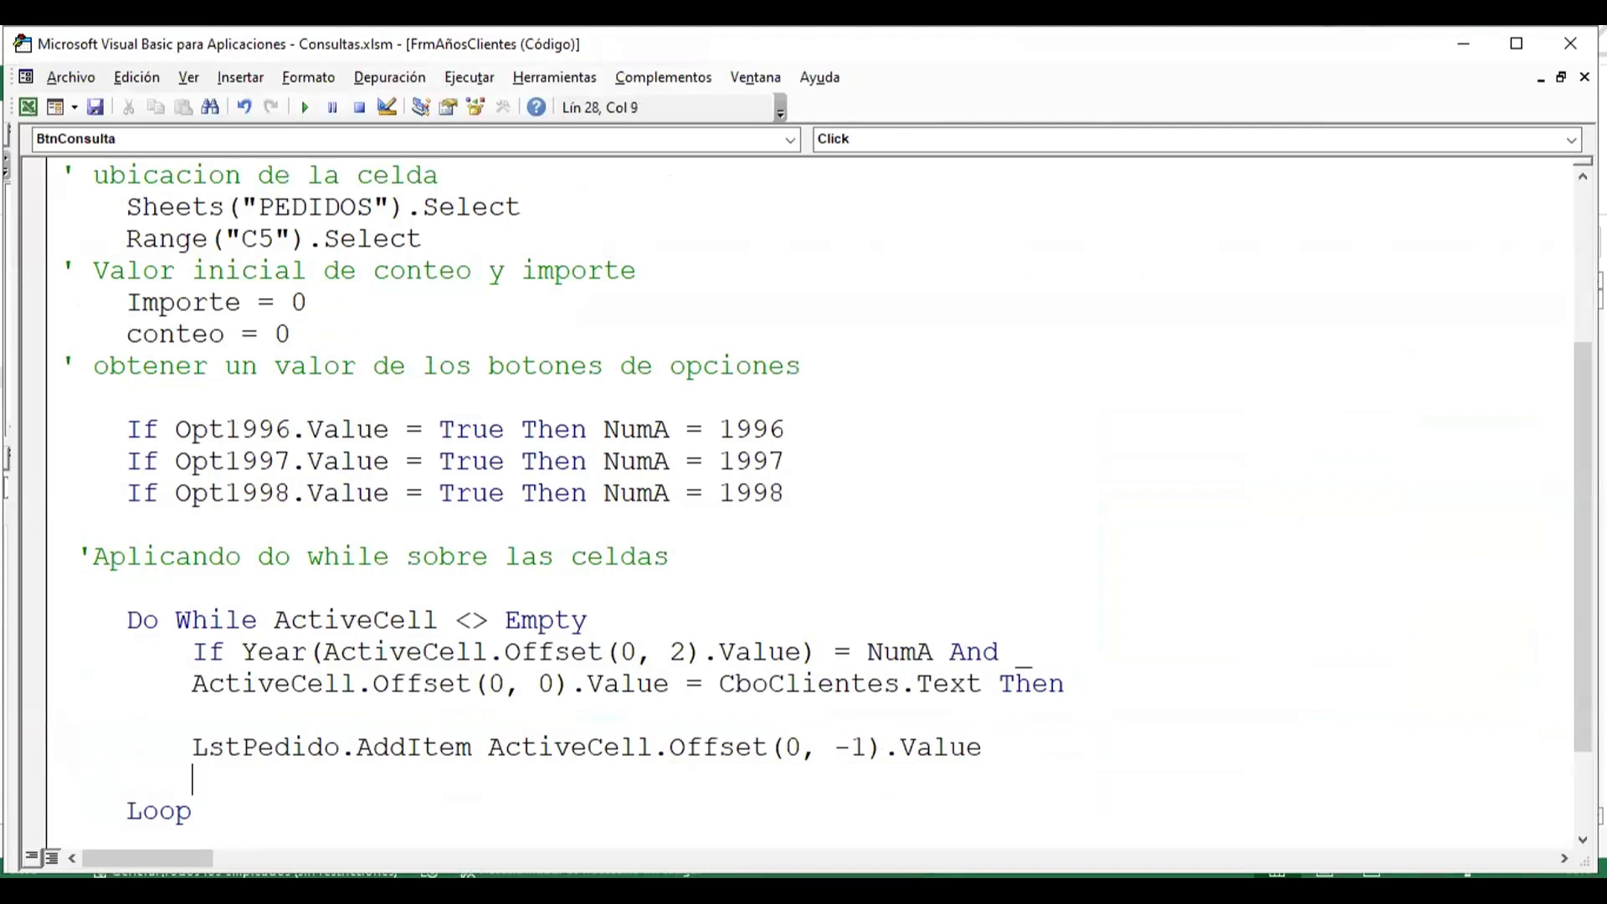
# - Add the line LstFecha.AddItem ActiveCell.Offset().Value
pyautogui.hotkey('ctrl', 'space')
pyautogui.write('lst')
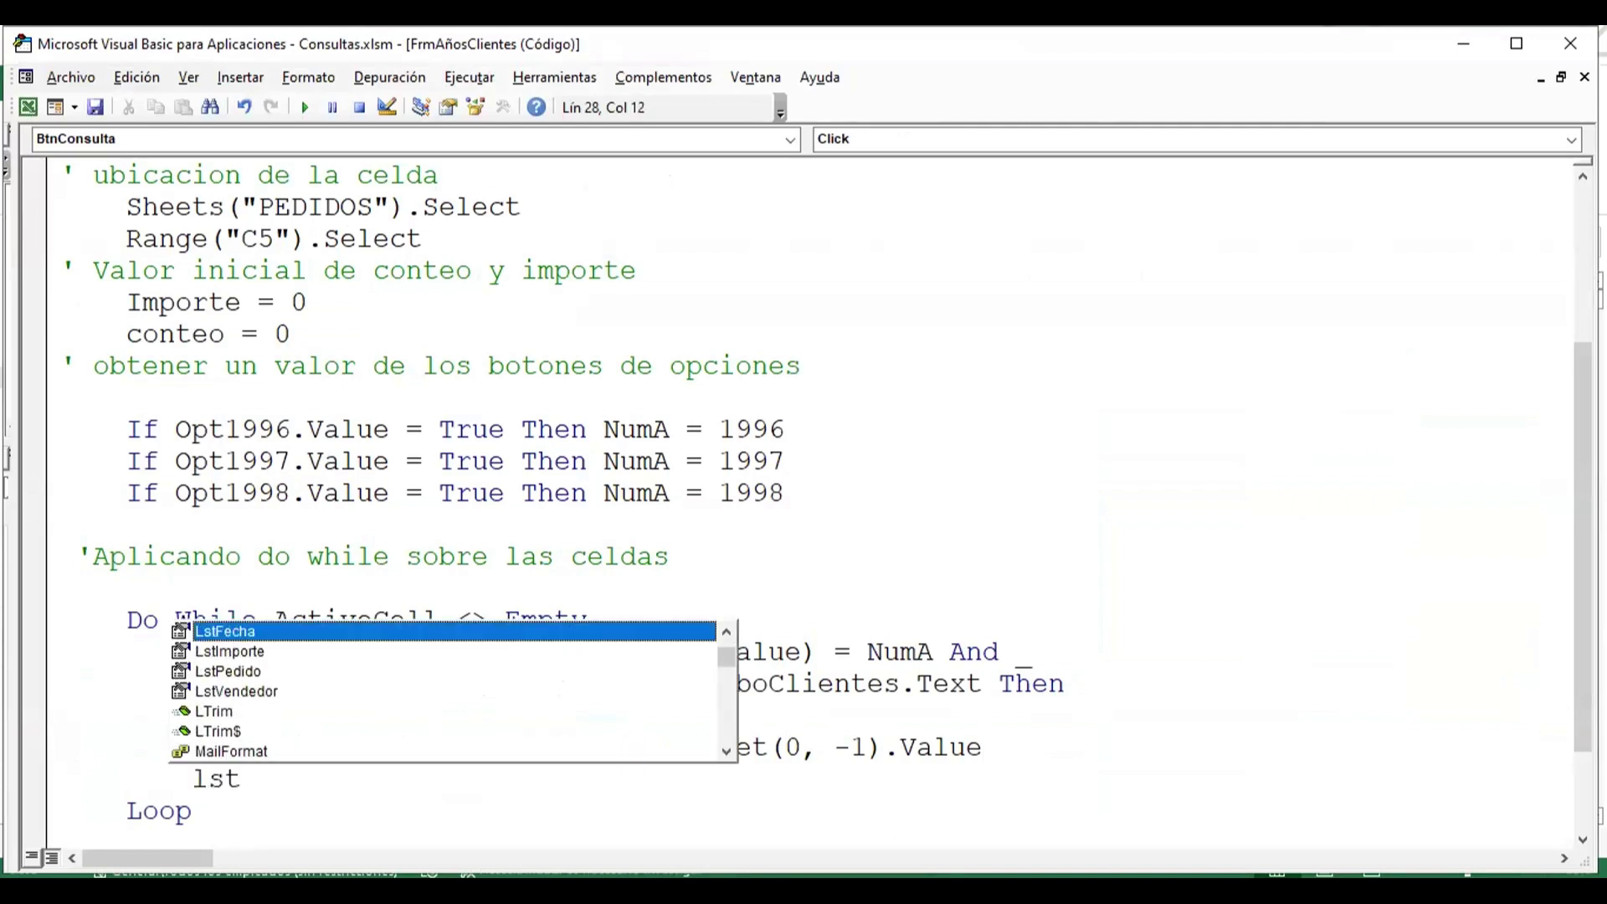
pyautogui.write('f')
pyautogui.press('Tab')
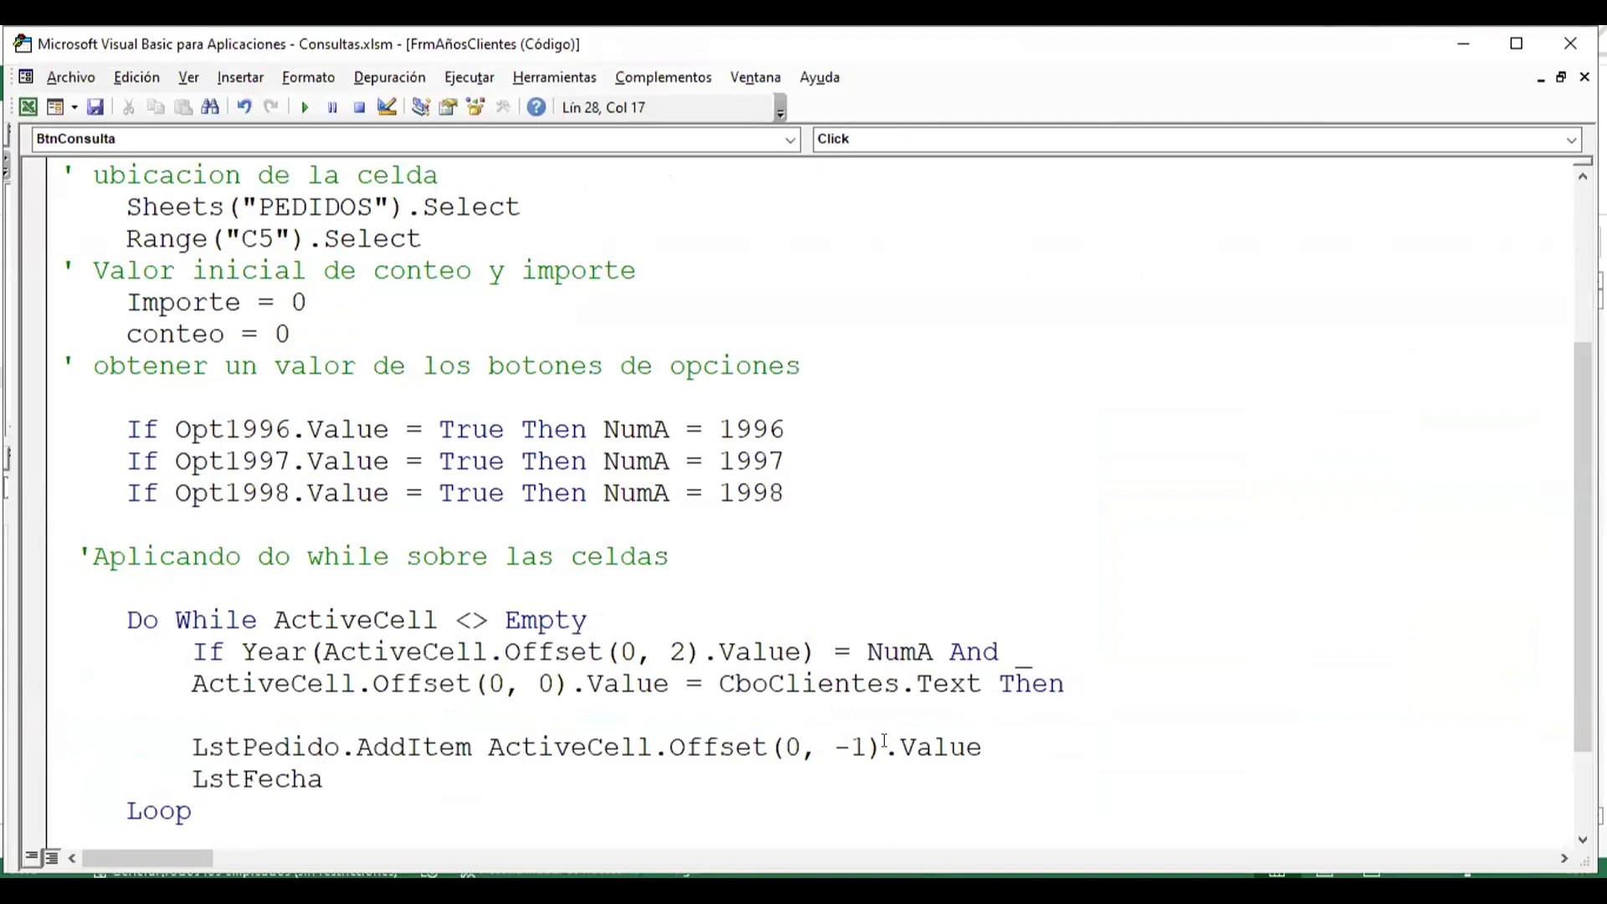
pyautogui.write('.a')
pyautogui.press('Tab')
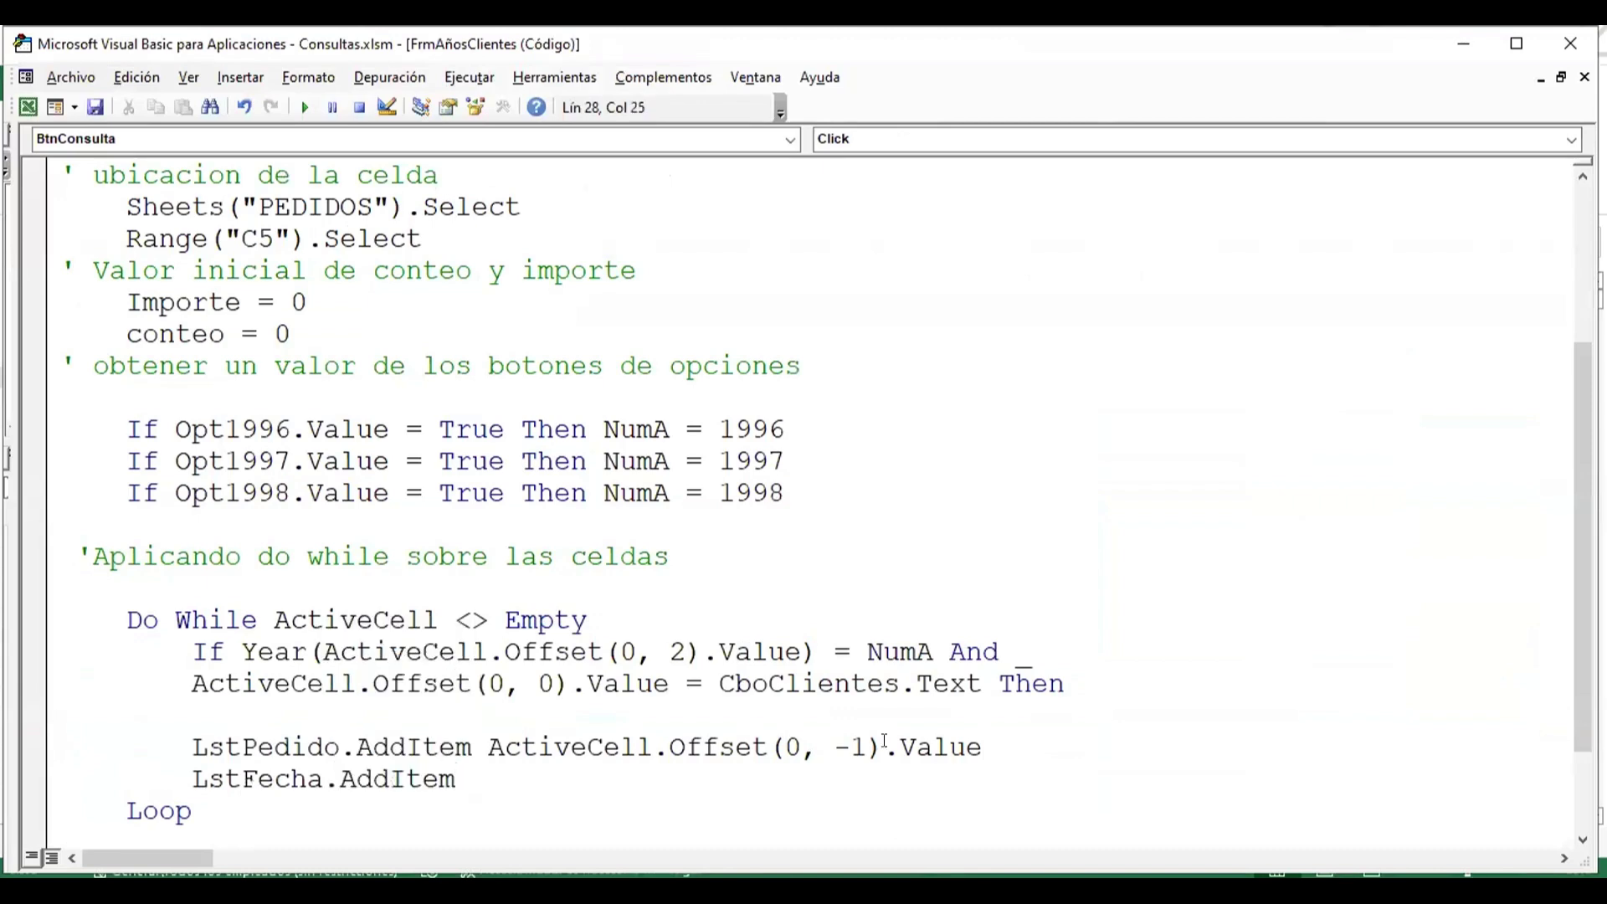
pyautogui.write(' activec')
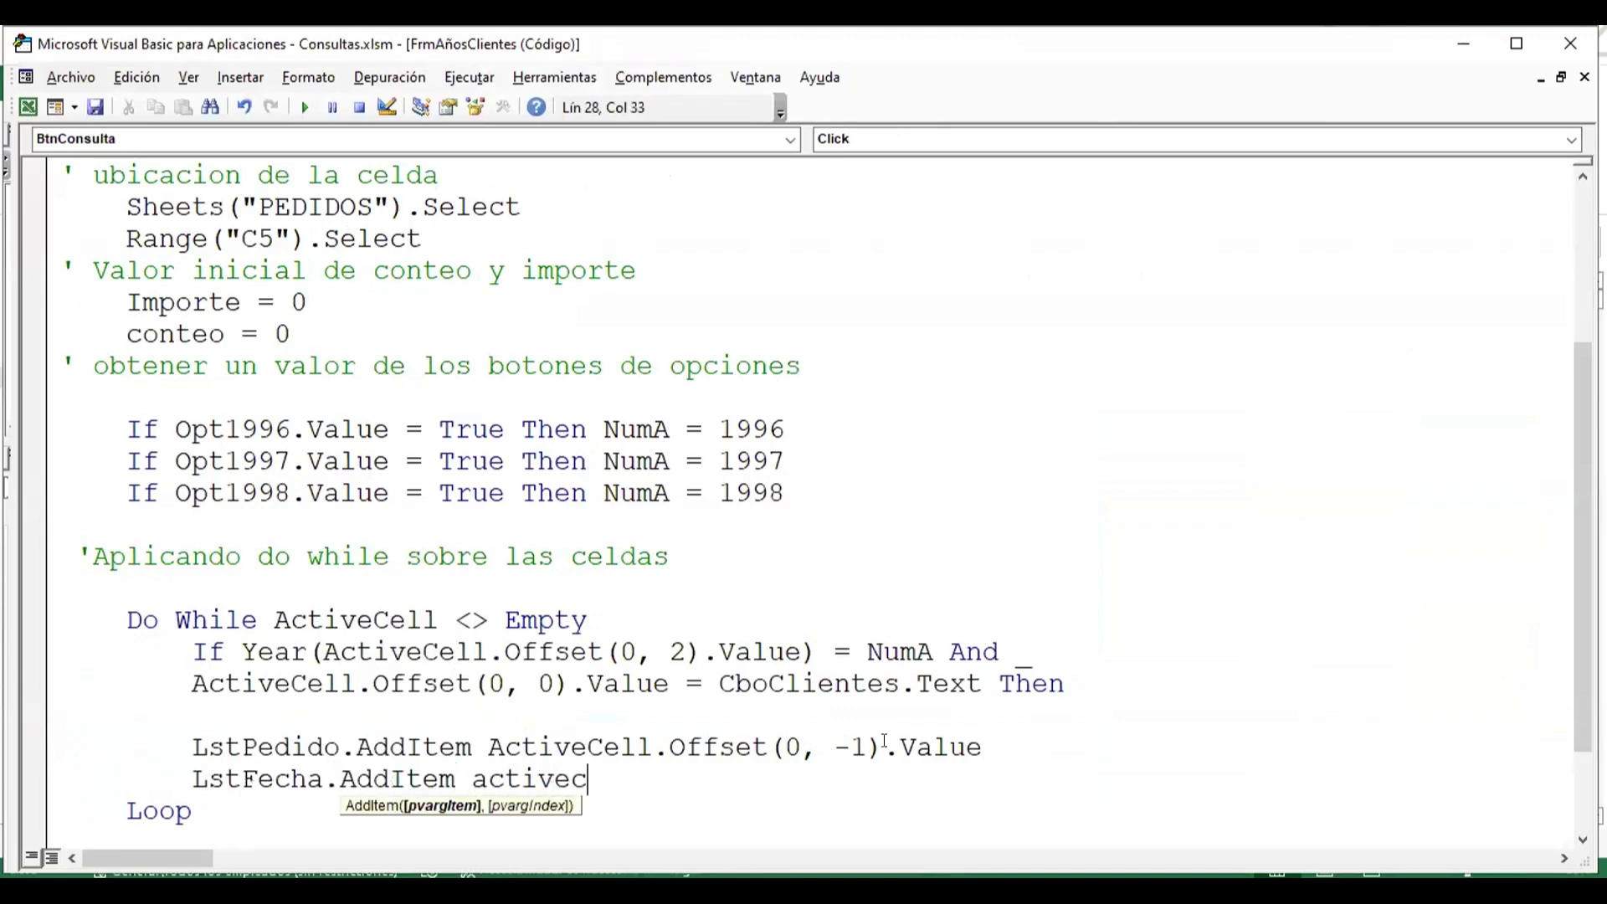
pyautogui.write('ell.of')
pyautogui.press('Tab')
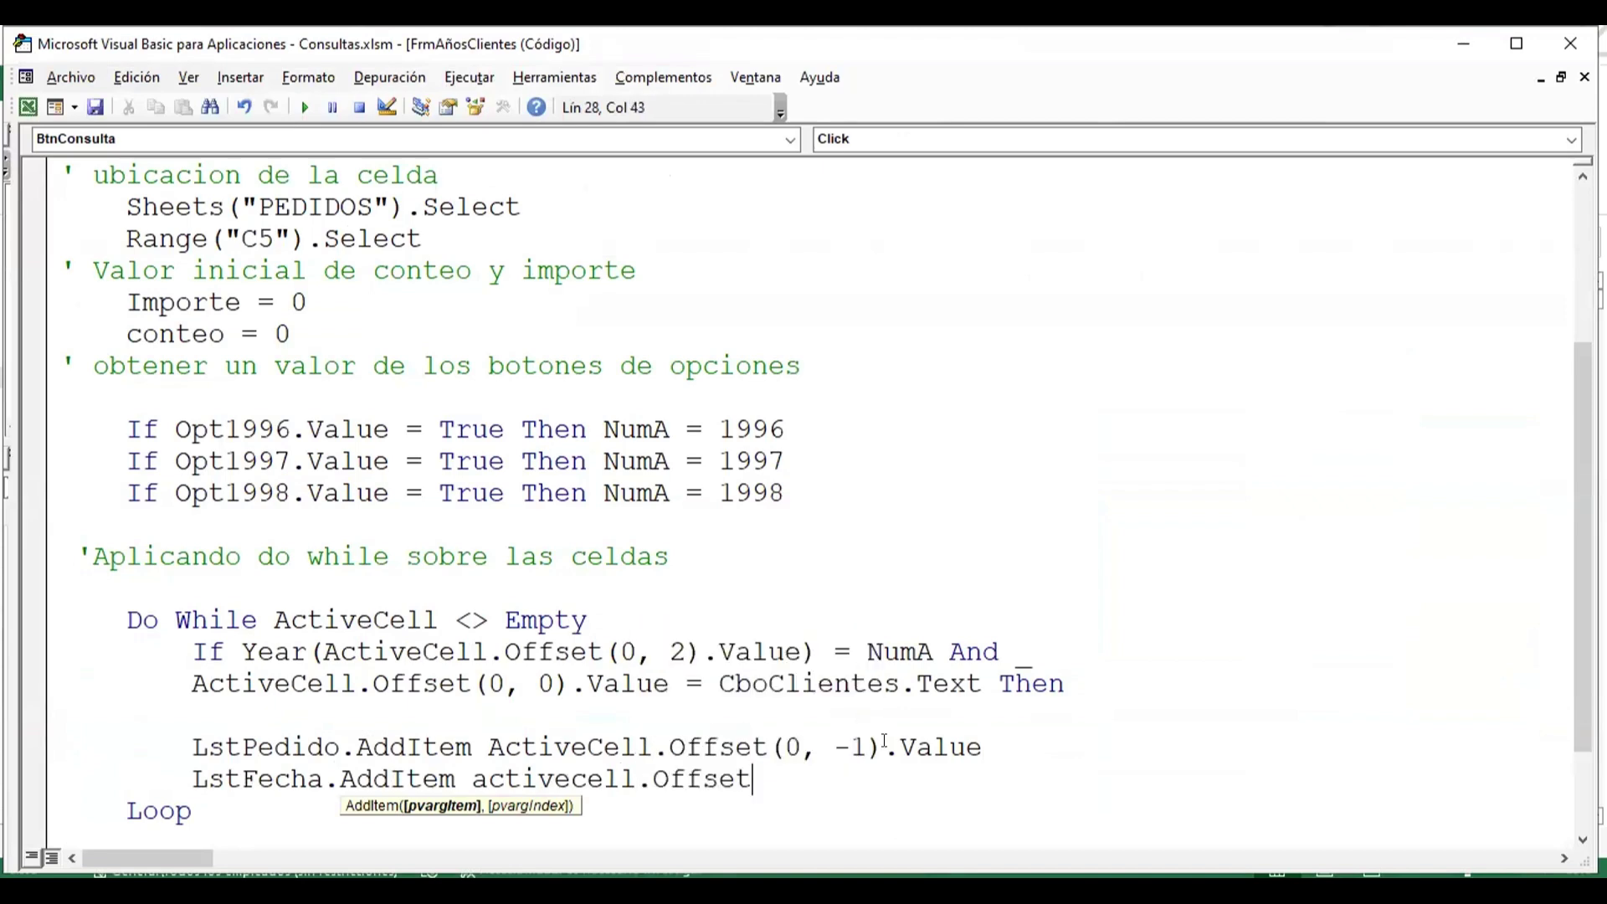
pyautogui.write('().val')
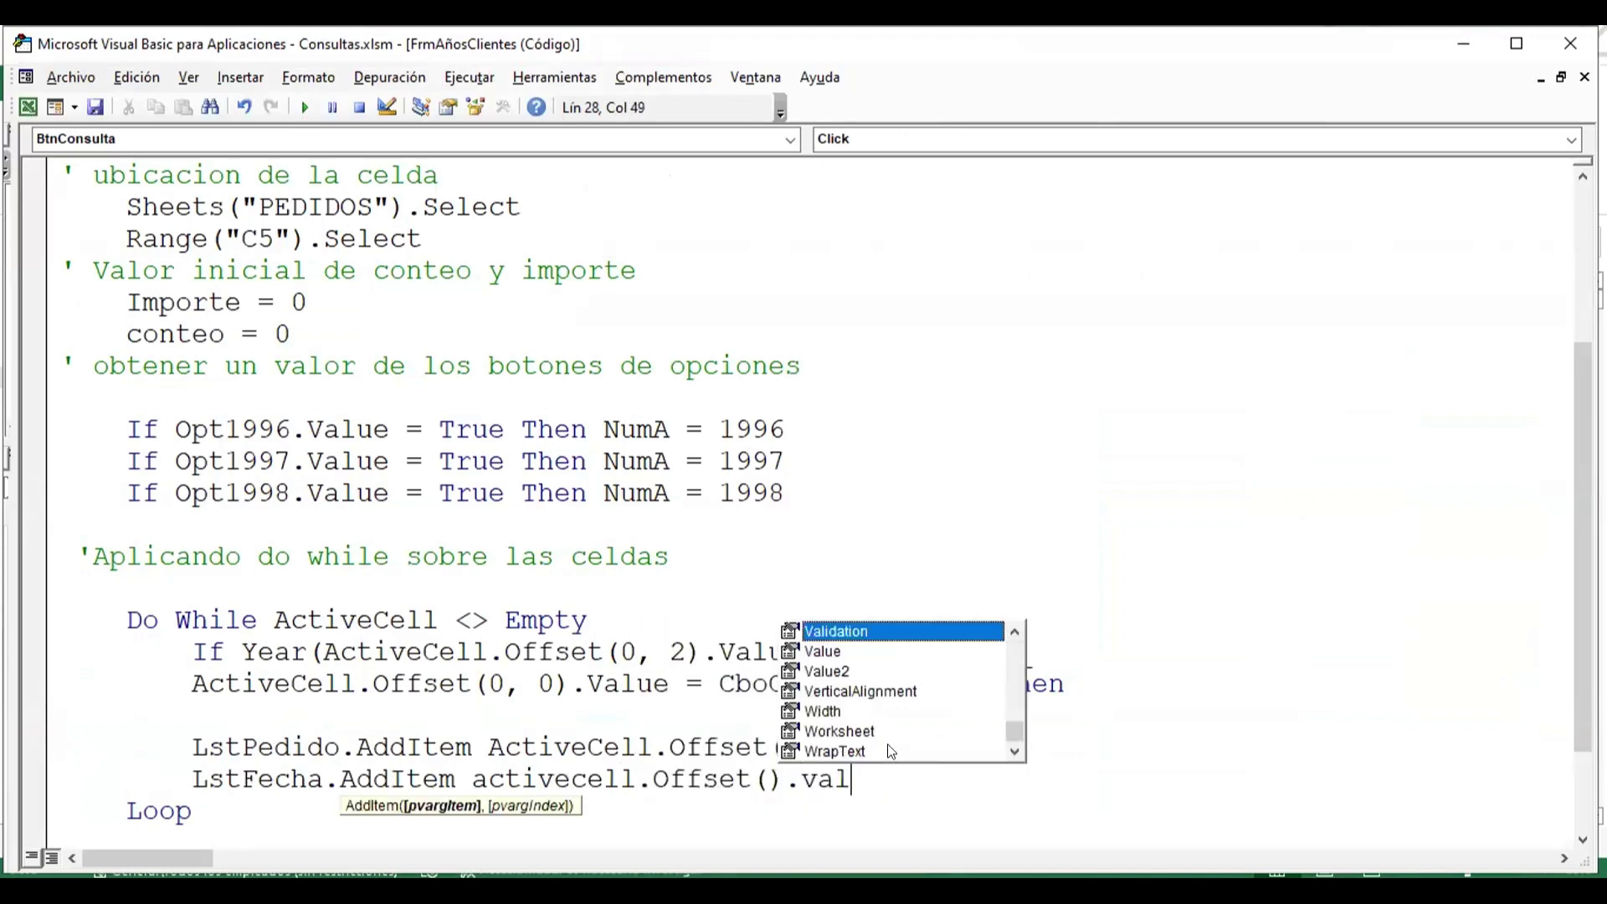
pyautogui.write('ue')
pyautogui.press('Return')
pyautogui.press('Up')
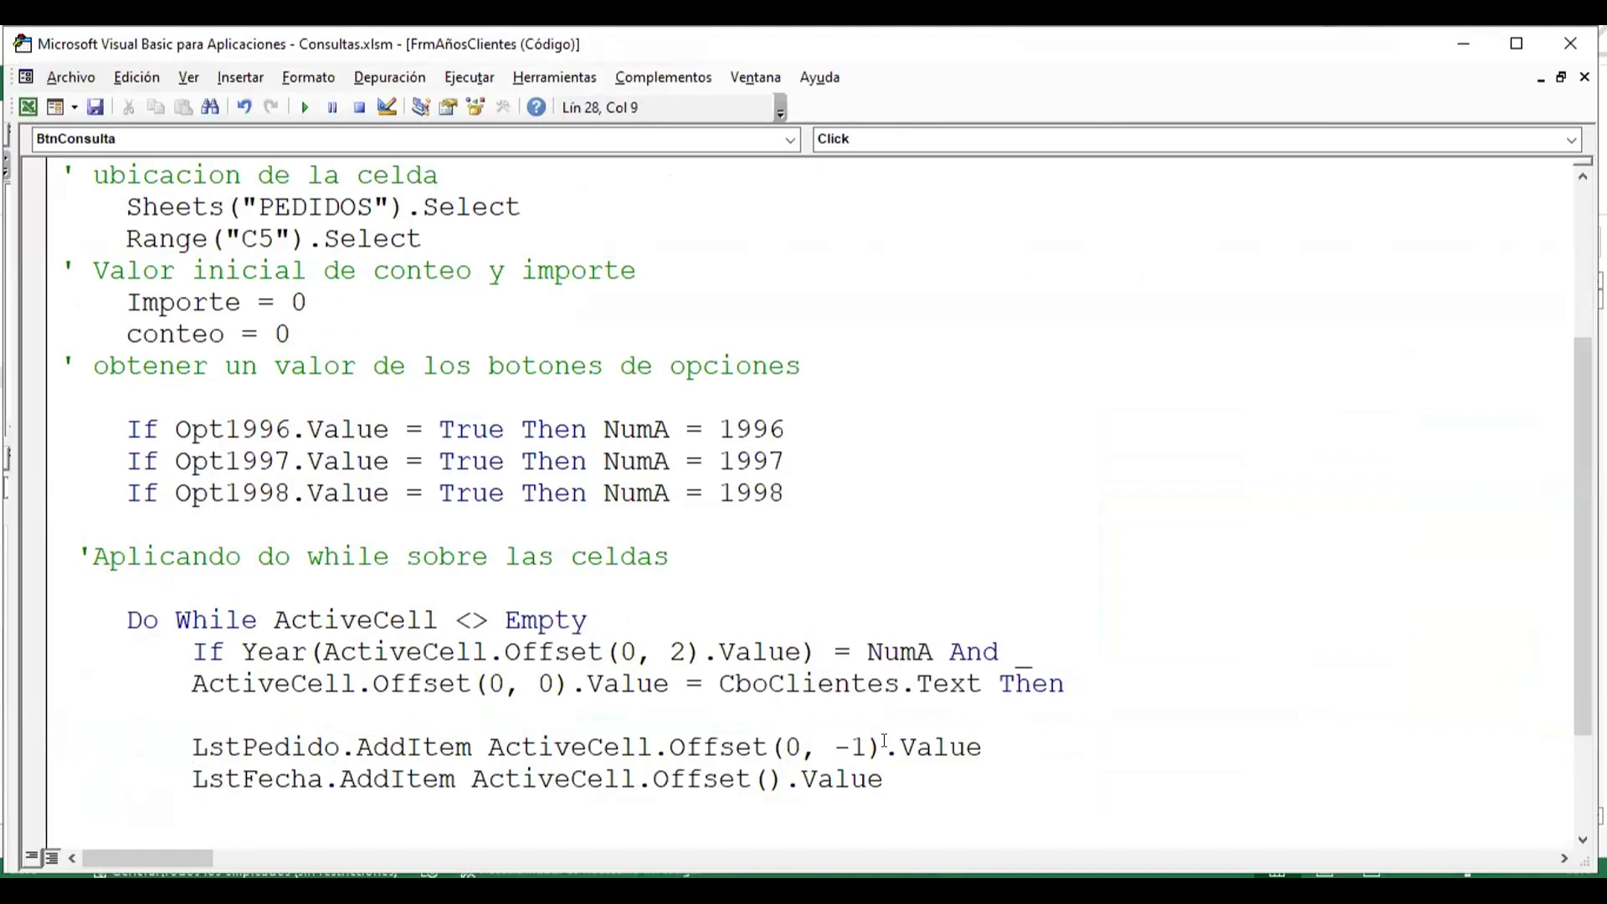
# - Check the FechaPedido column in Excel and fill the LstFecha offset as (0, 2)
pyautogui.click(28, 108)
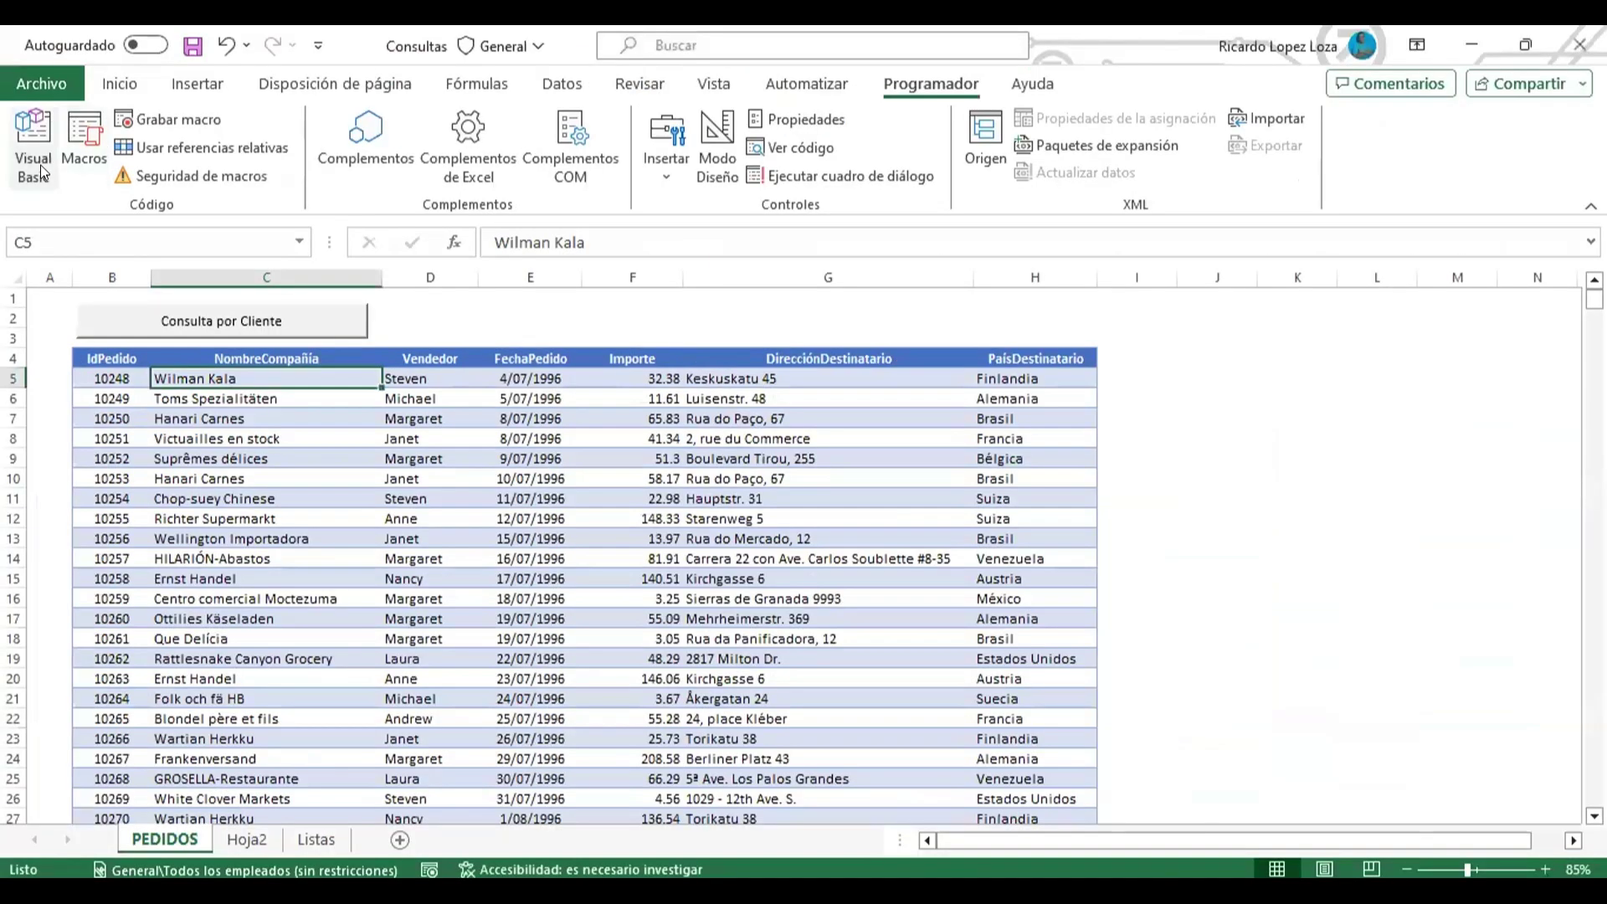
pyautogui.click(41, 173)
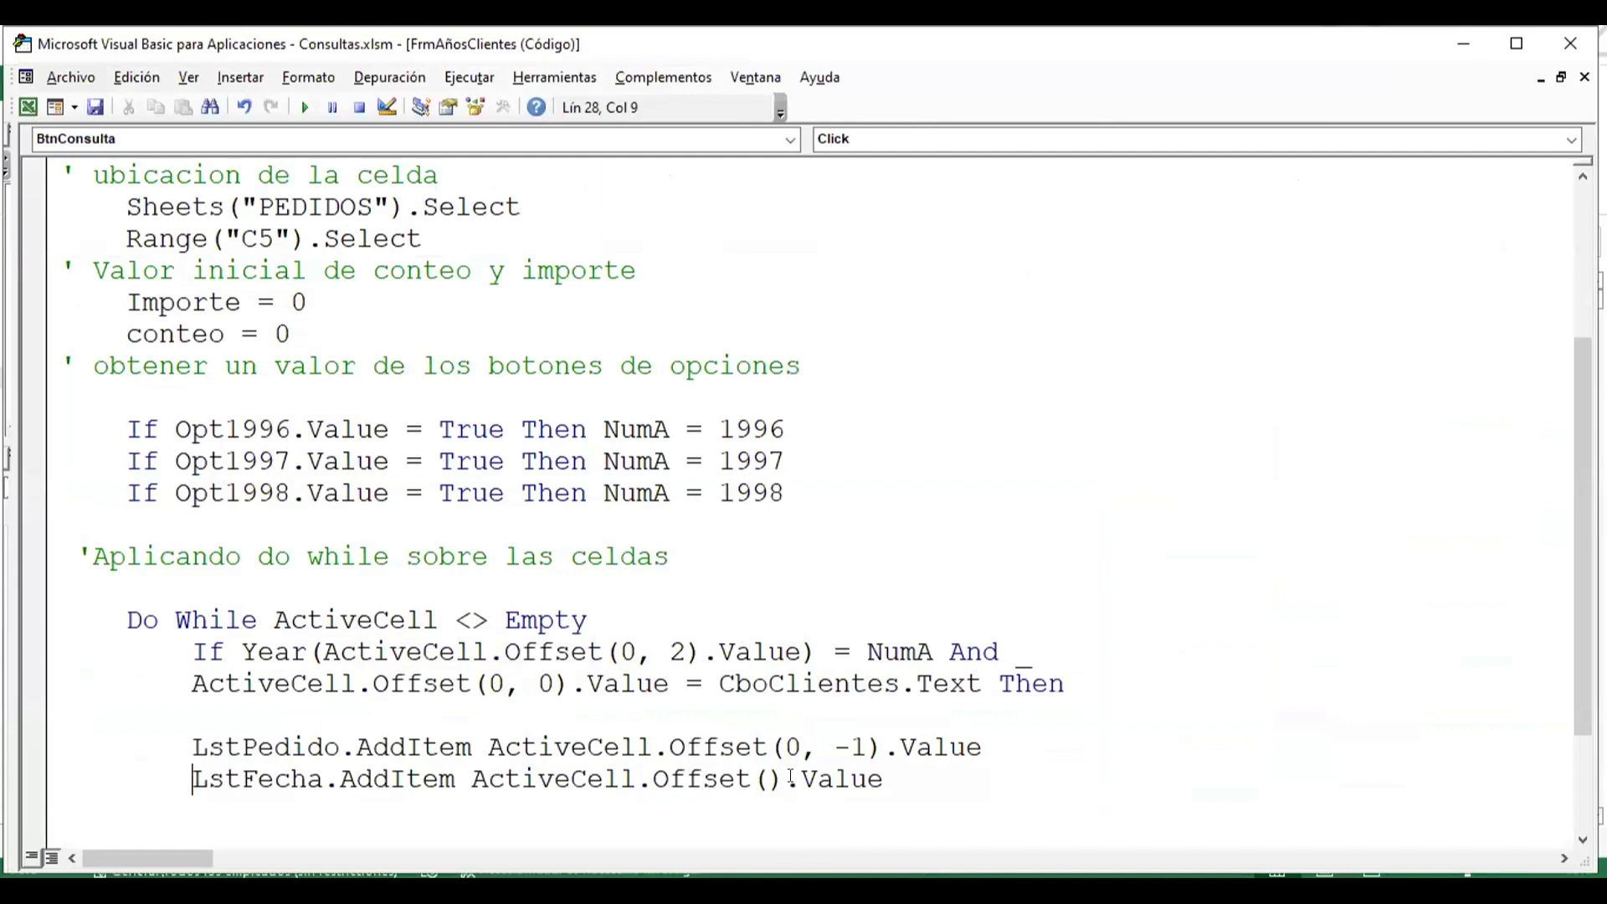
pyautogui.click(764, 777)
pyautogui.click(764, 776)
pyautogui.write('0,')
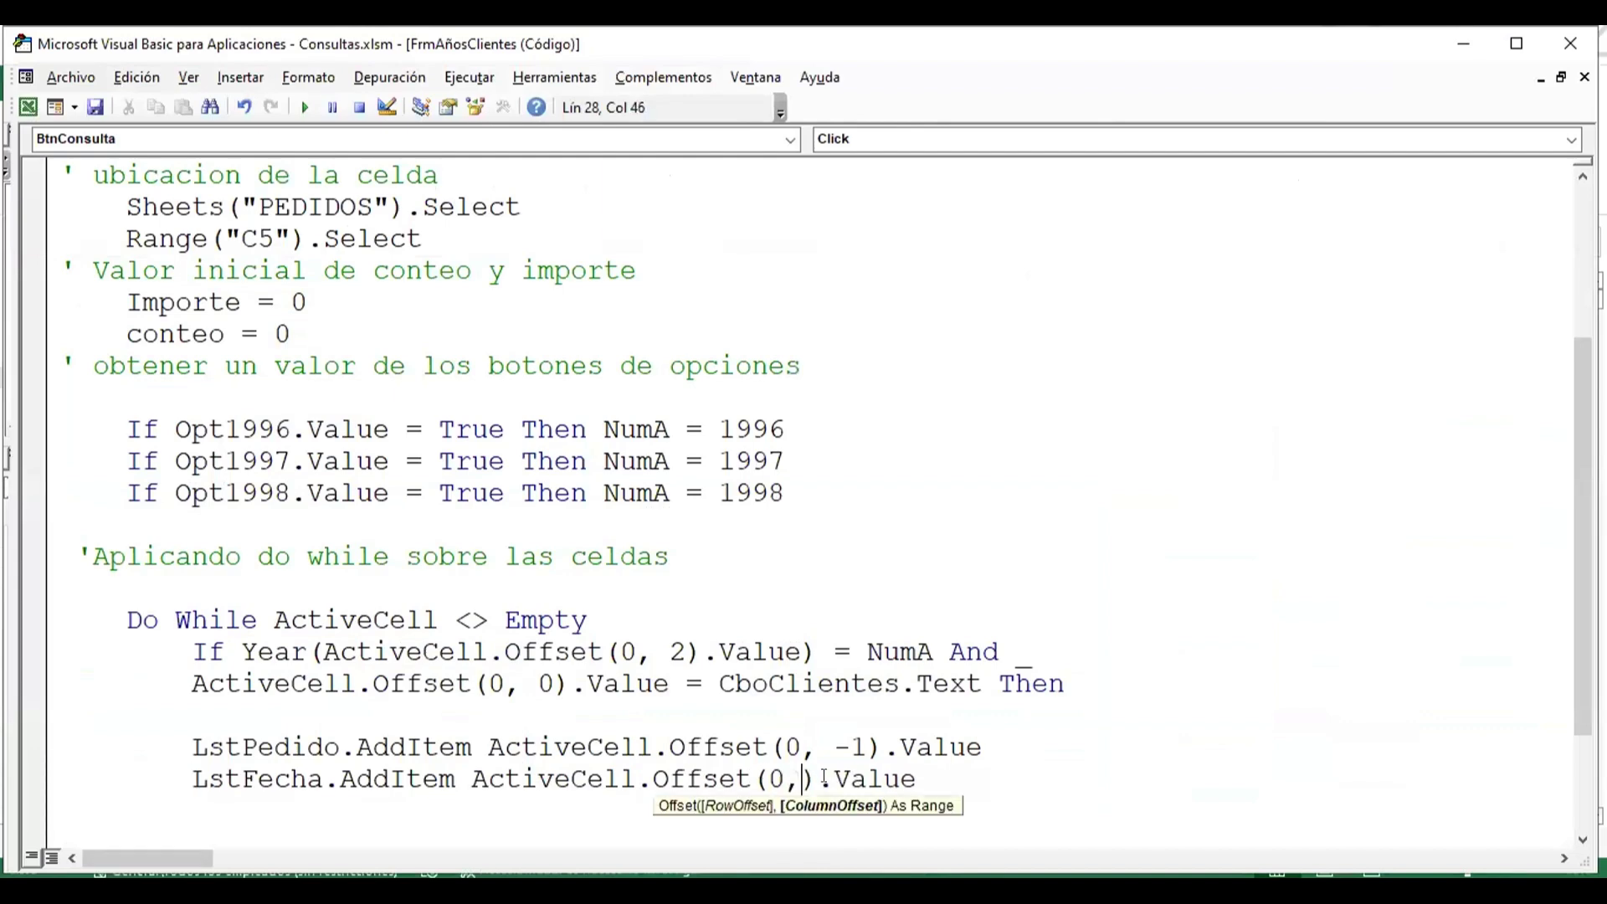
pyautogui.write('2')
pyautogui.press('Down')
pyautogui.scroll(-1, 824, 775)
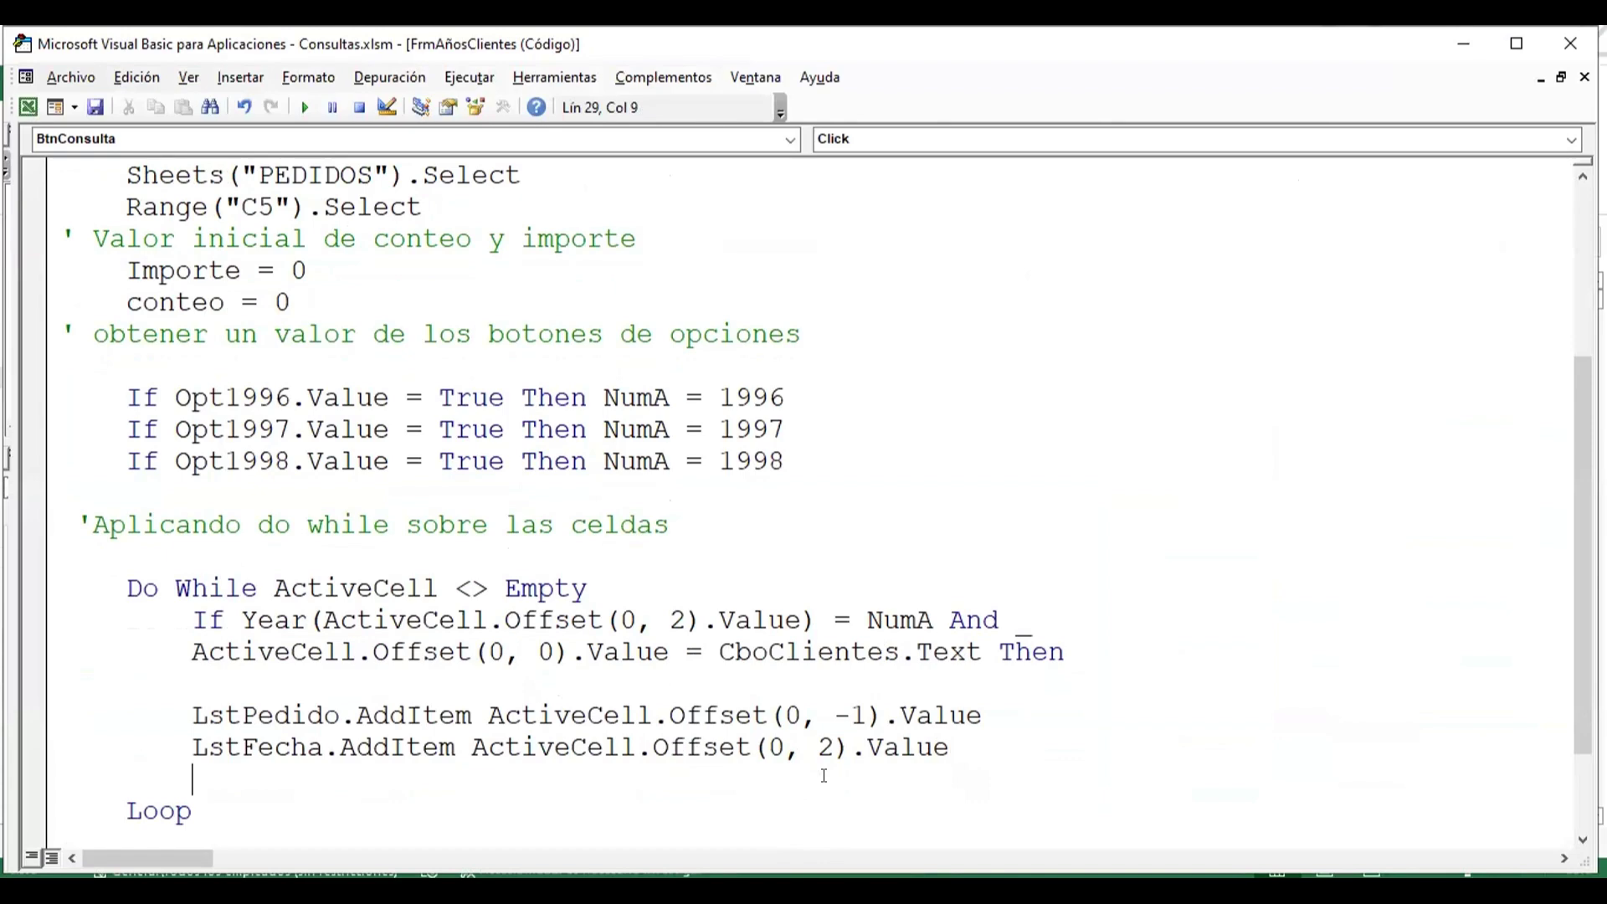
# - Add the loop line LstVendedor.AddItem ActiveCell.Offset().Value
pyautogui.hotkey('ctrl', 'space')
pyautogui.write('lst')
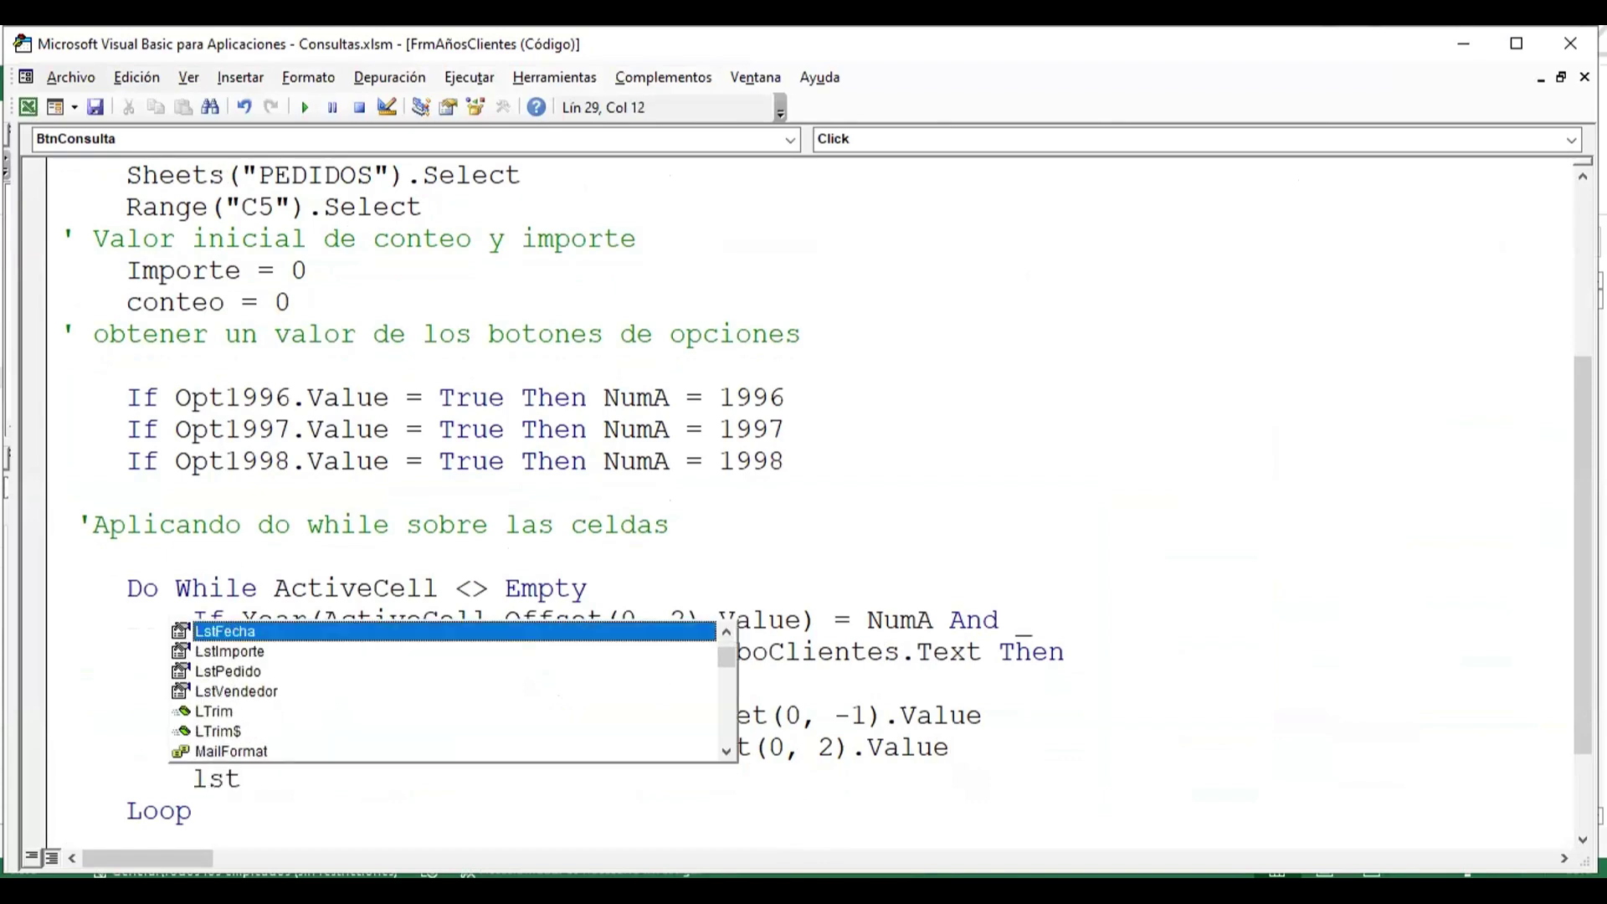
pyautogui.press('Down')
pyautogui.press('Down')
pyautogui.press('Down')
pyautogui.press('Tab')
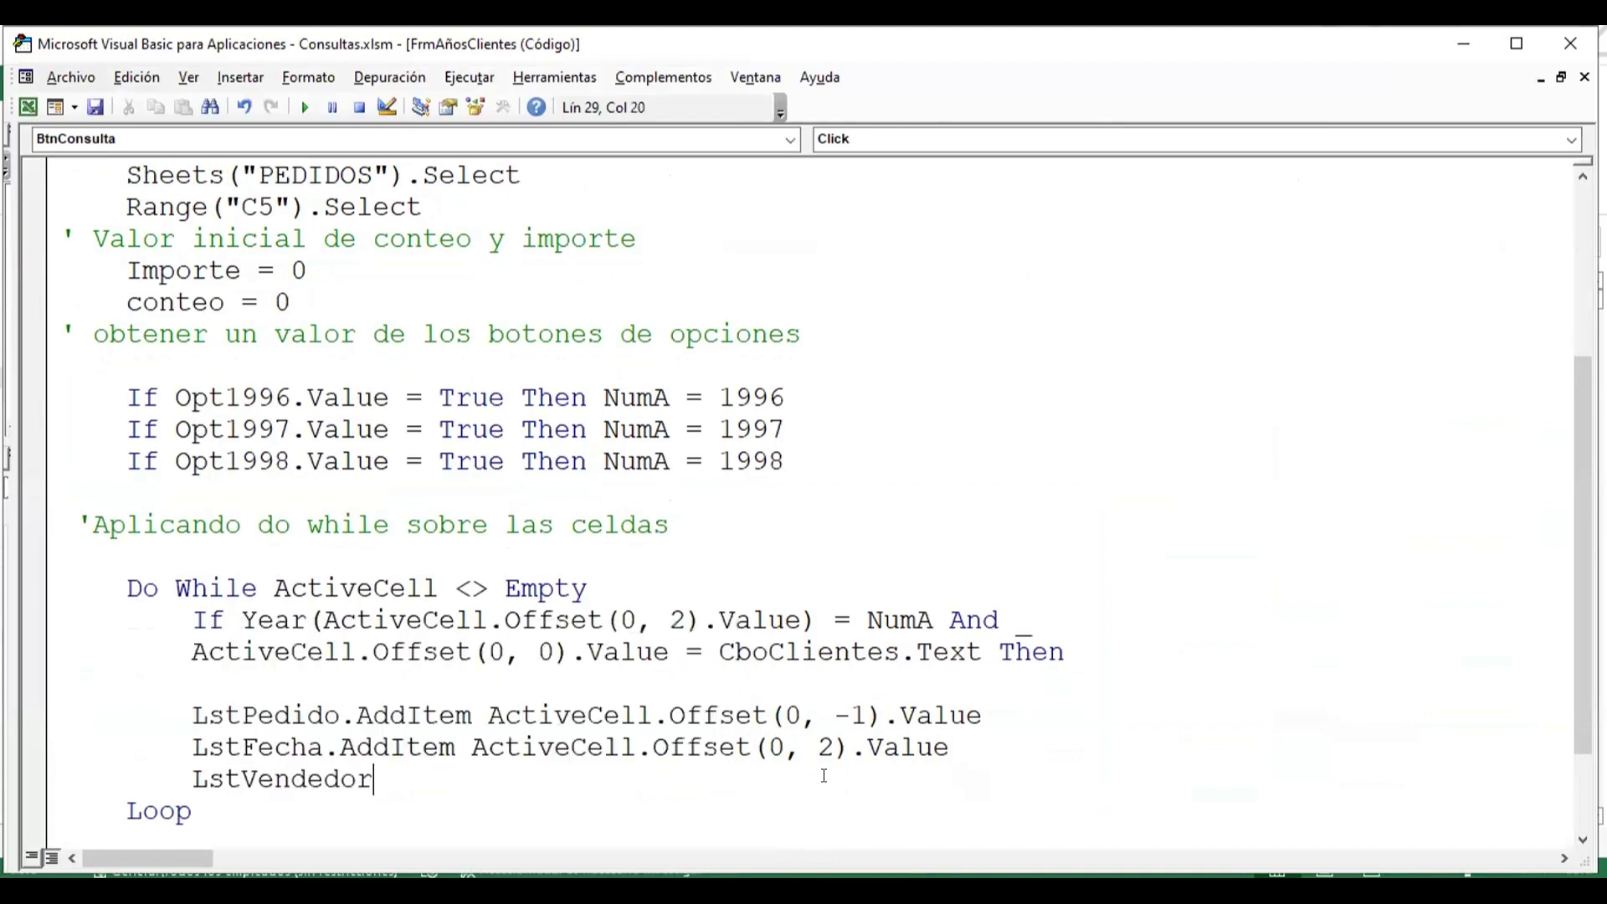
pyautogui.write('.')
pyautogui.press('Down')
pyautogui.press('Down')
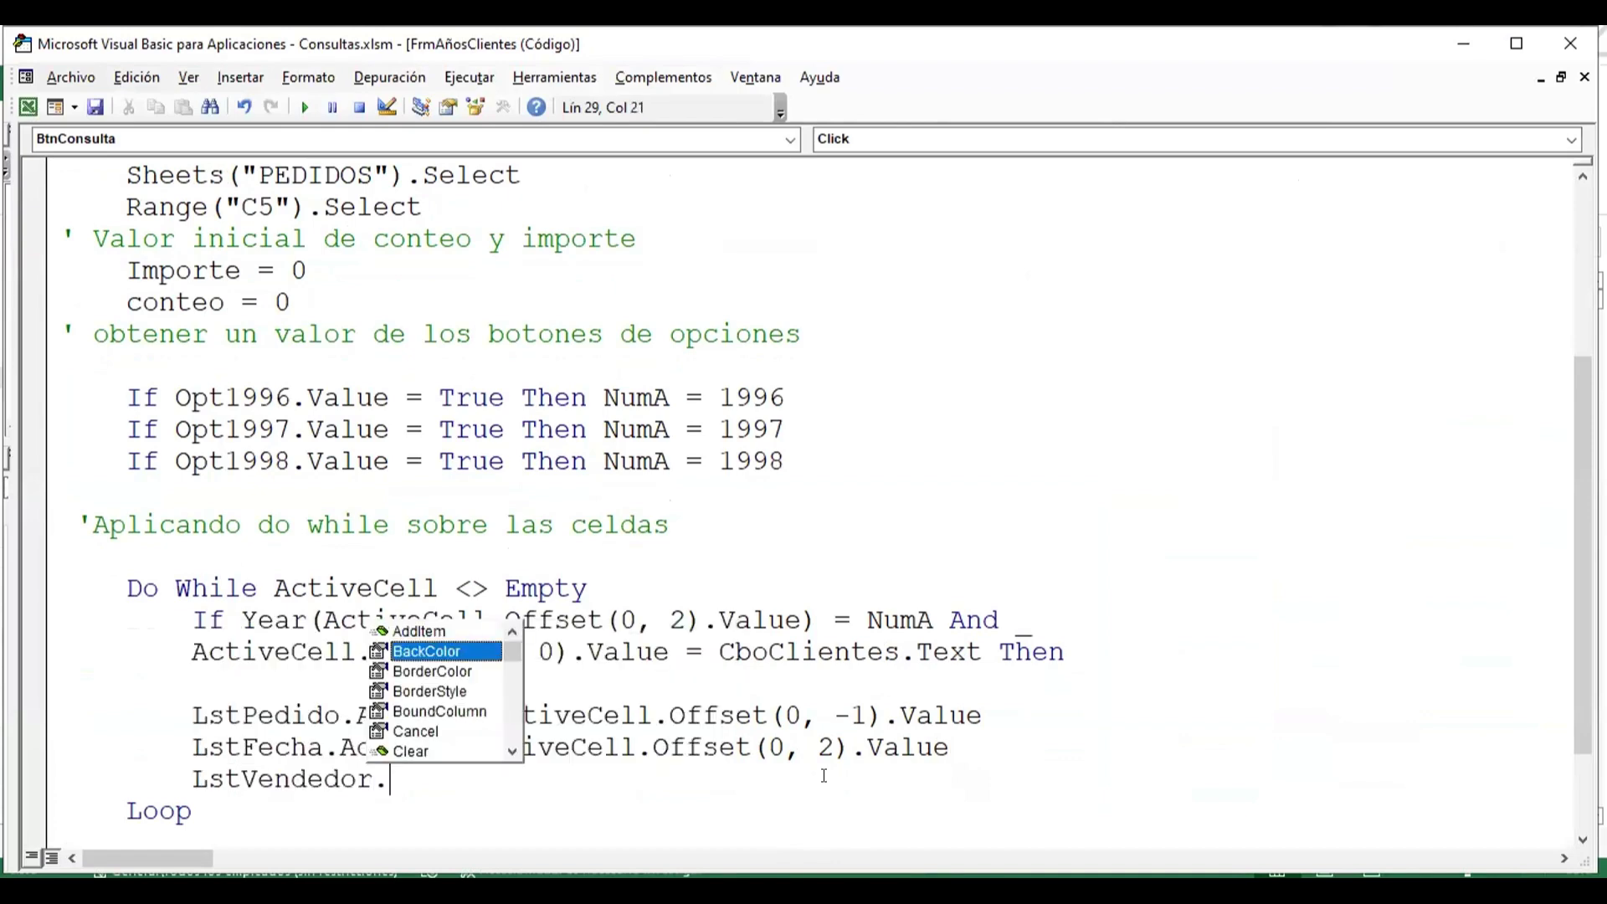
pyautogui.press('Up')
pyautogui.press('Tab')
pyautogui.write('ac')
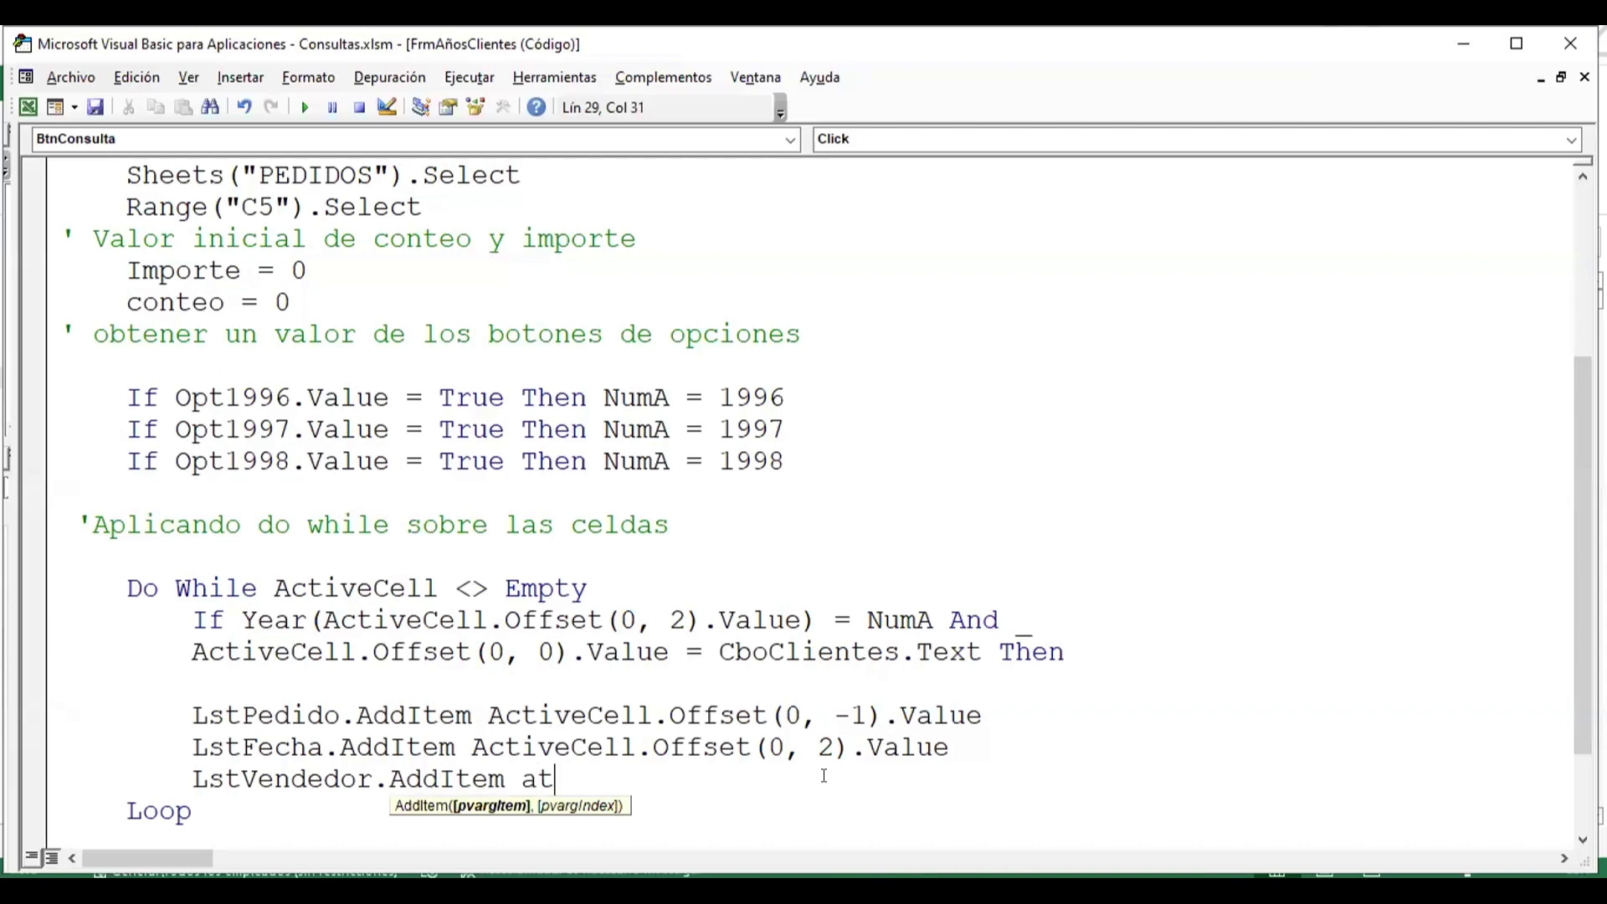
pyautogui.write('tivece')
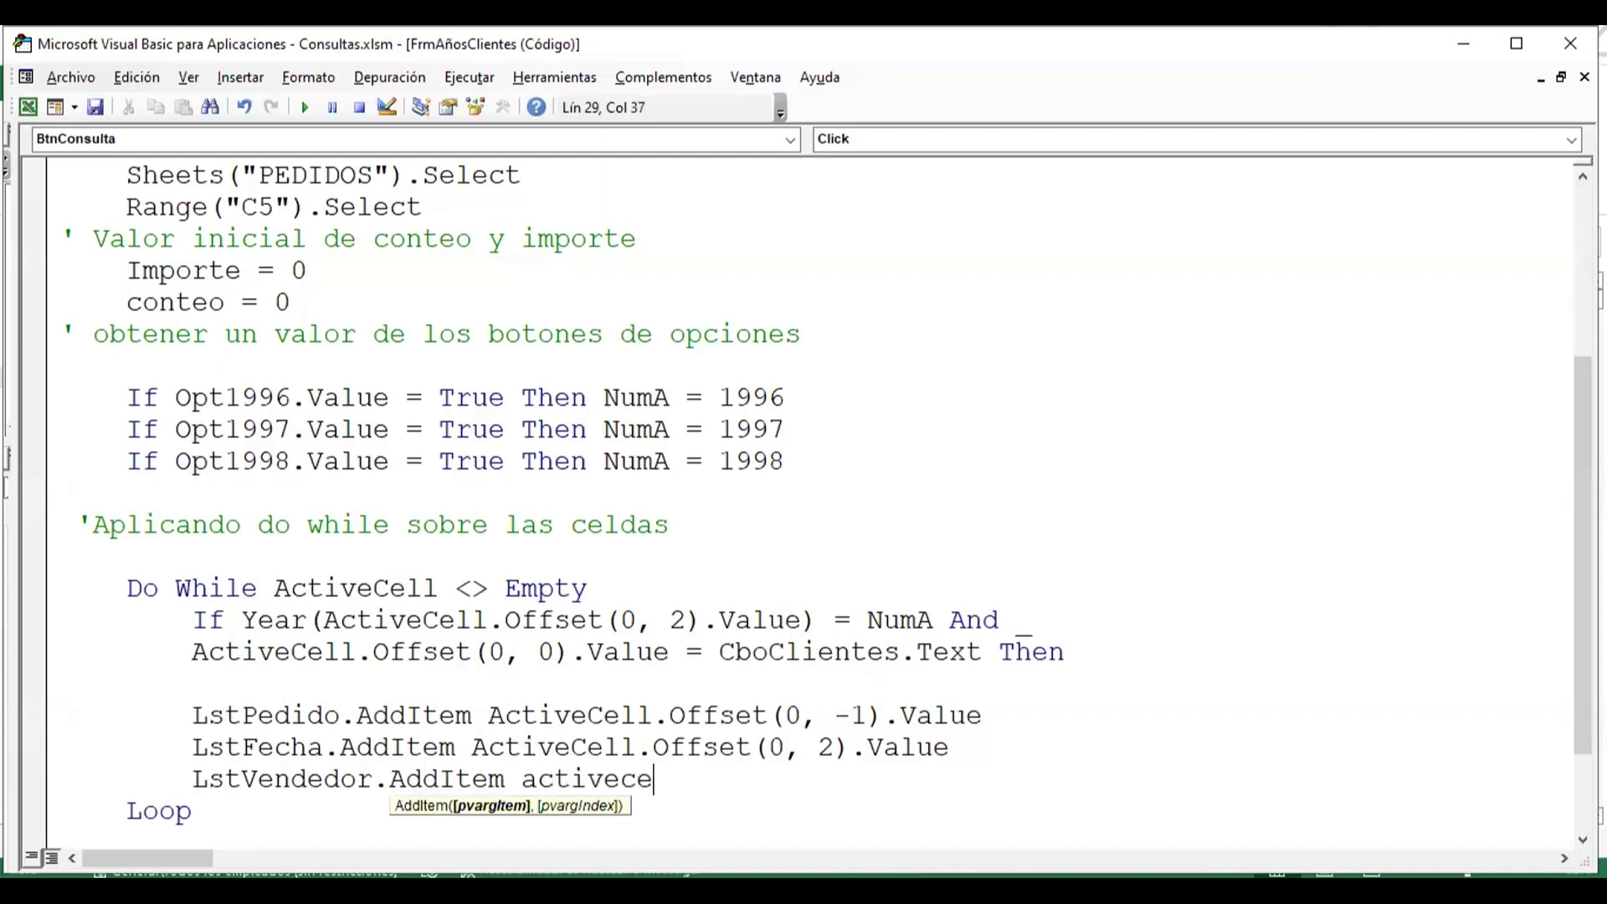
pyautogui.write('ll.')
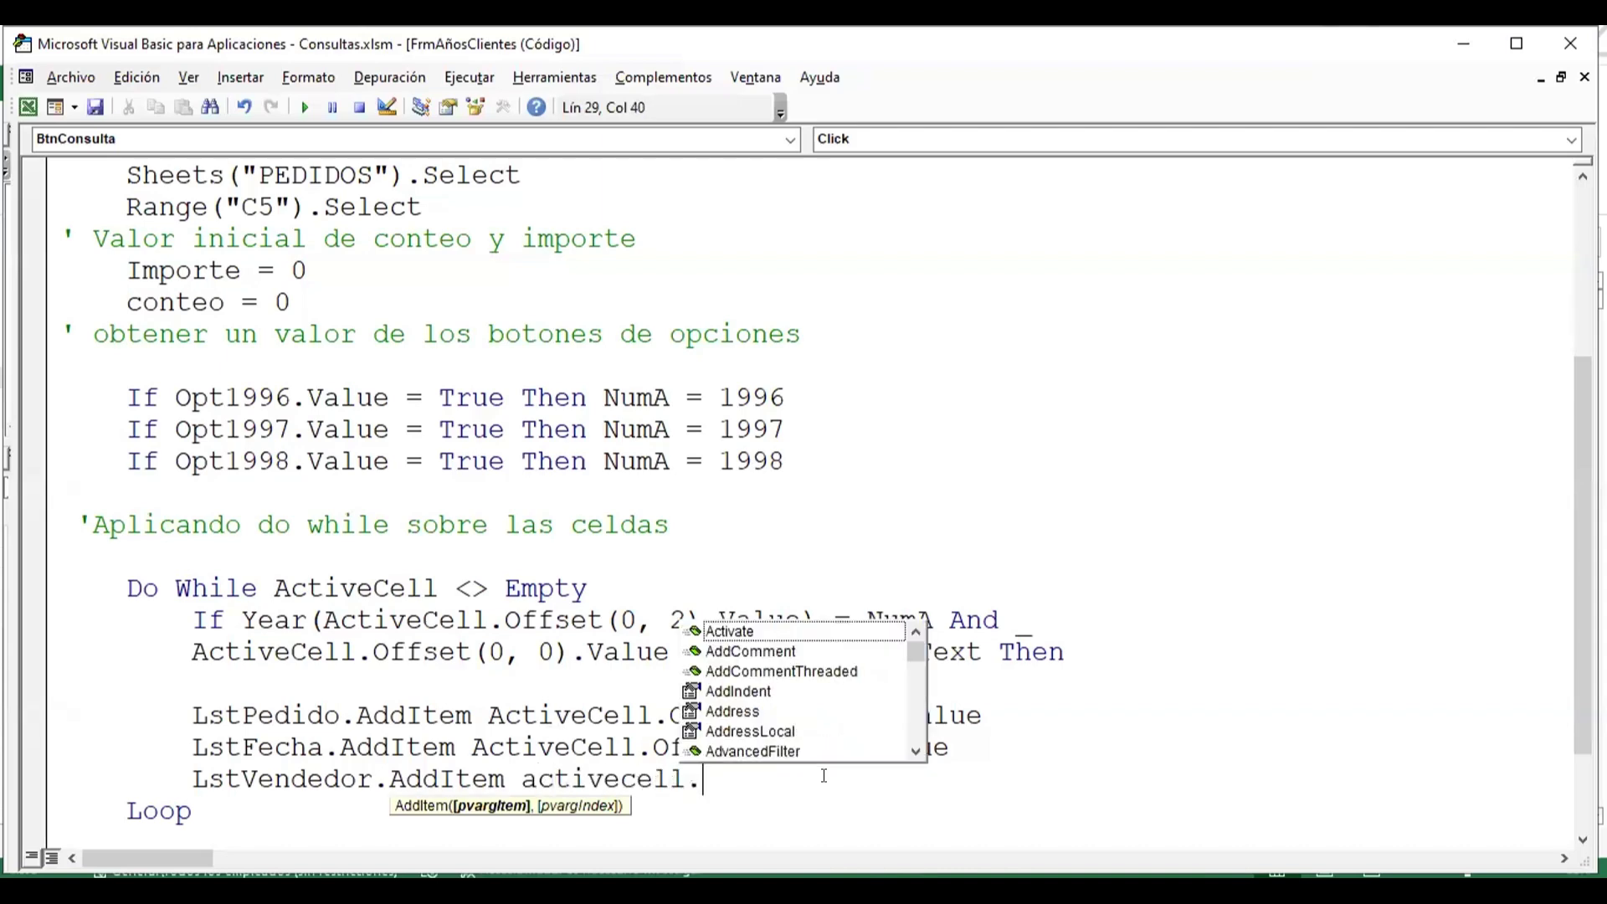
pyautogui.write('o')
pyautogui.press('Tab')
pyautogui.write('()')
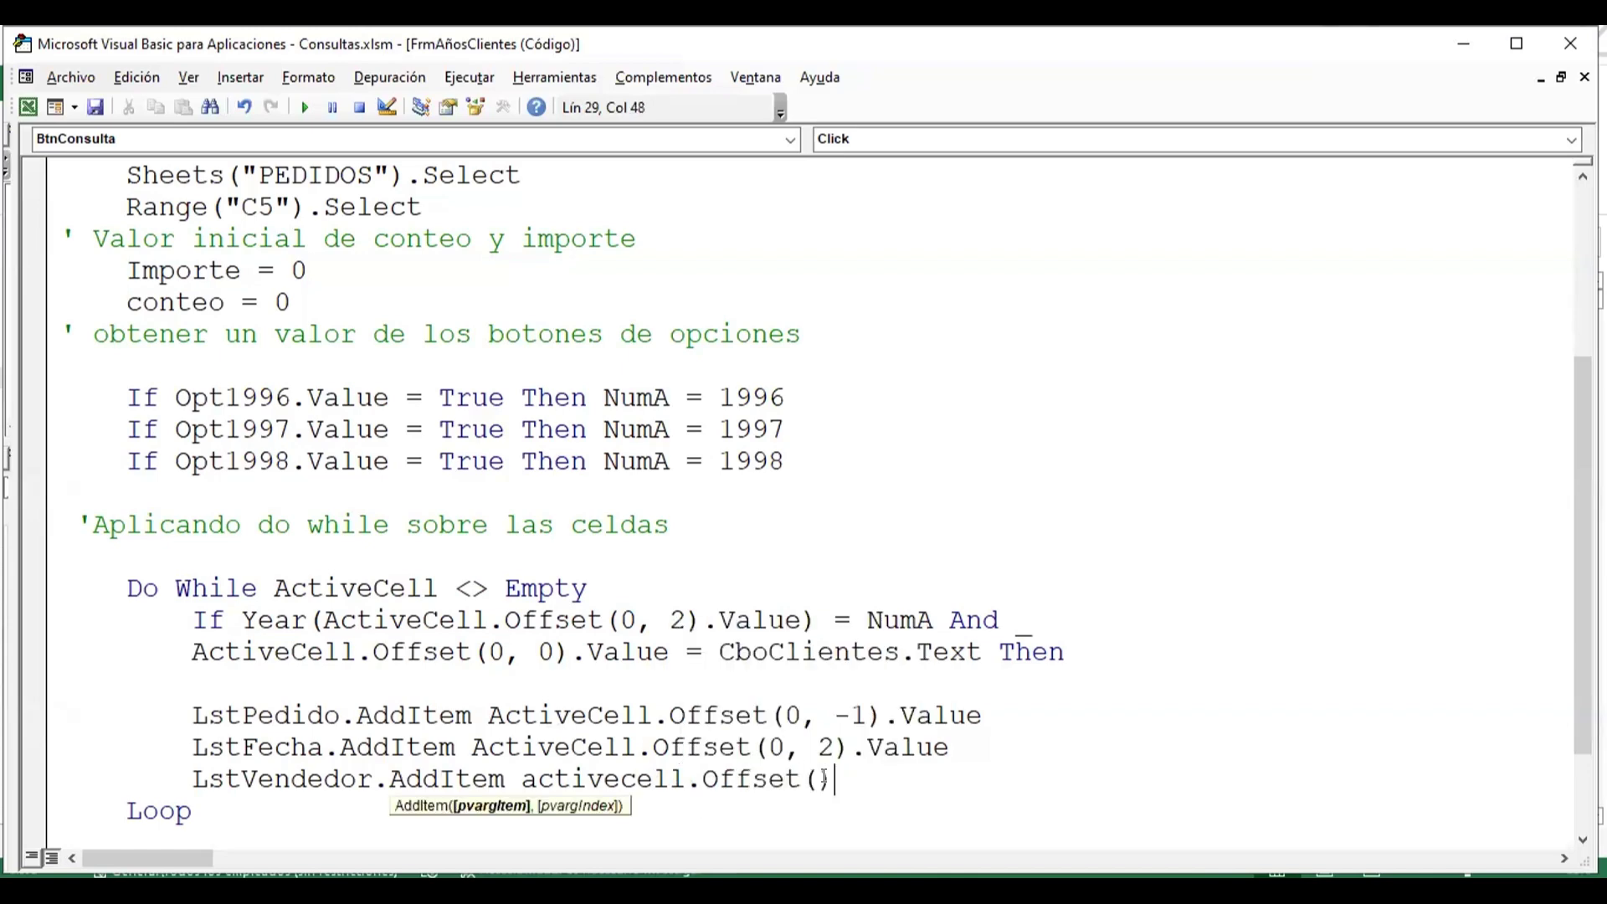
pyautogui.write('.value')
pyautogui.press('Return')
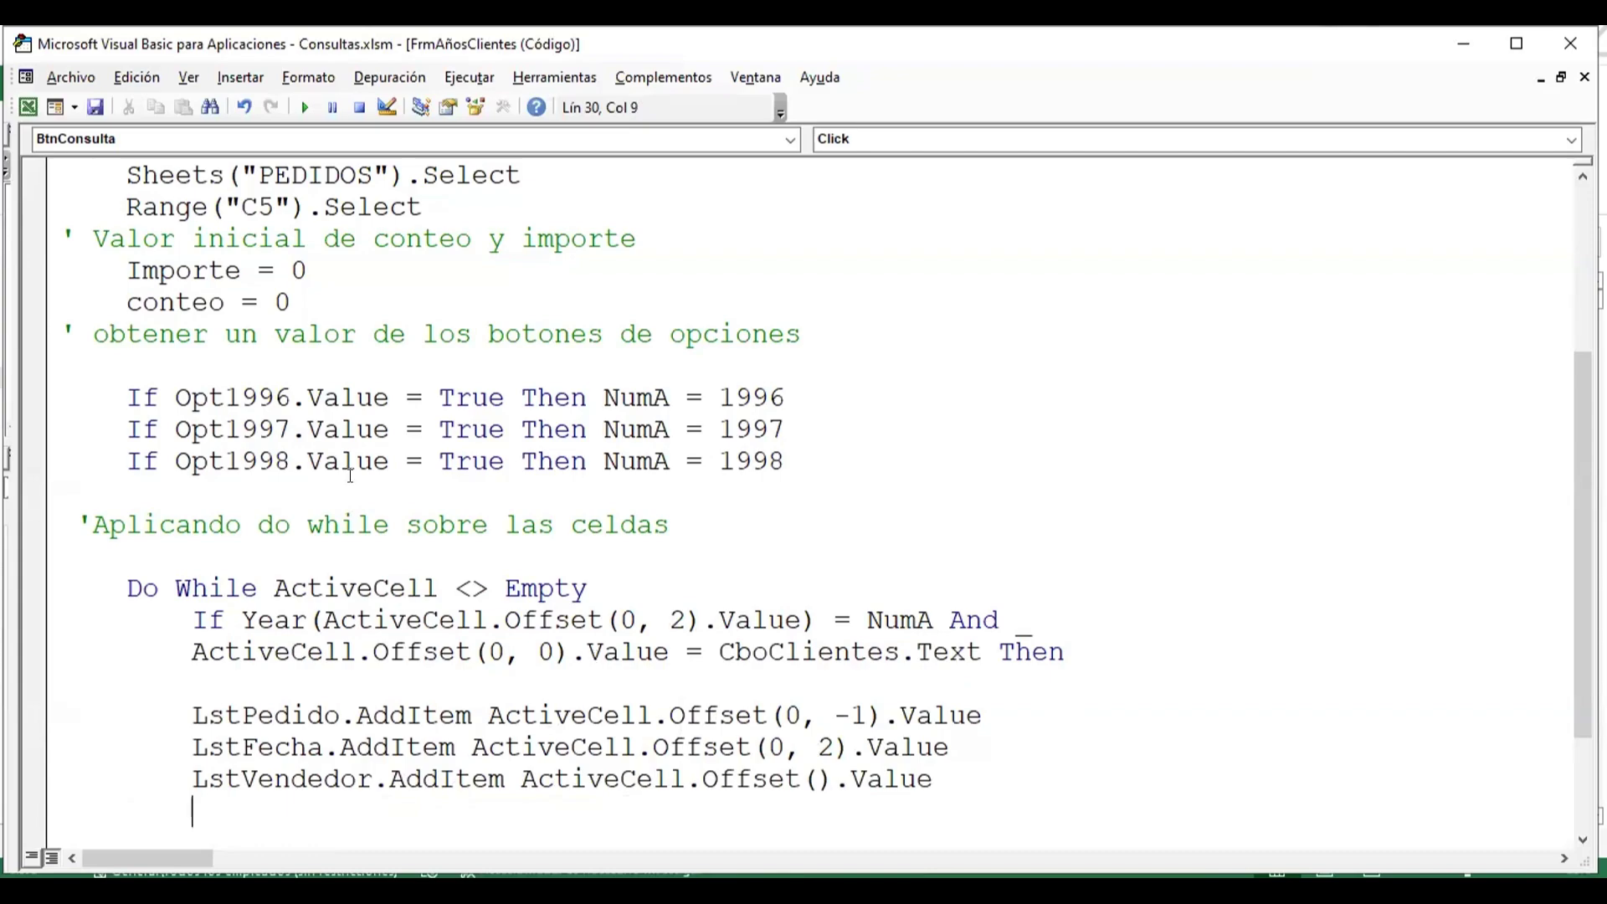
# - Check the Vendedor column in Excel, then place the caret inside the LstVendedor Offset parentheses
pyautogui.click(28, 108)
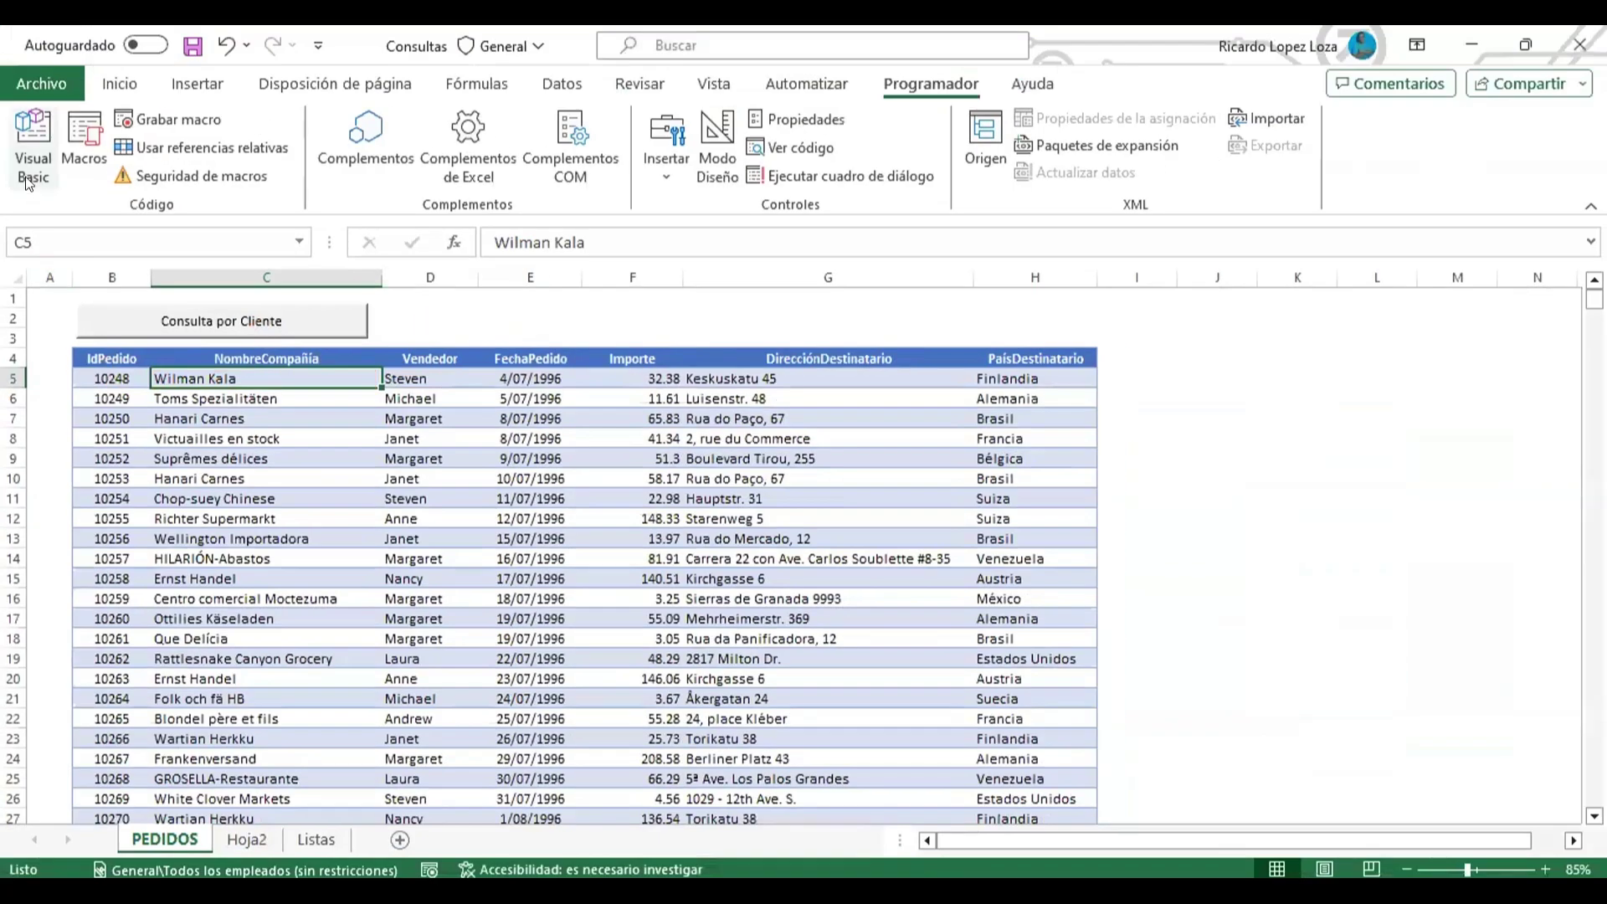
pyautogui.click(34, 159)
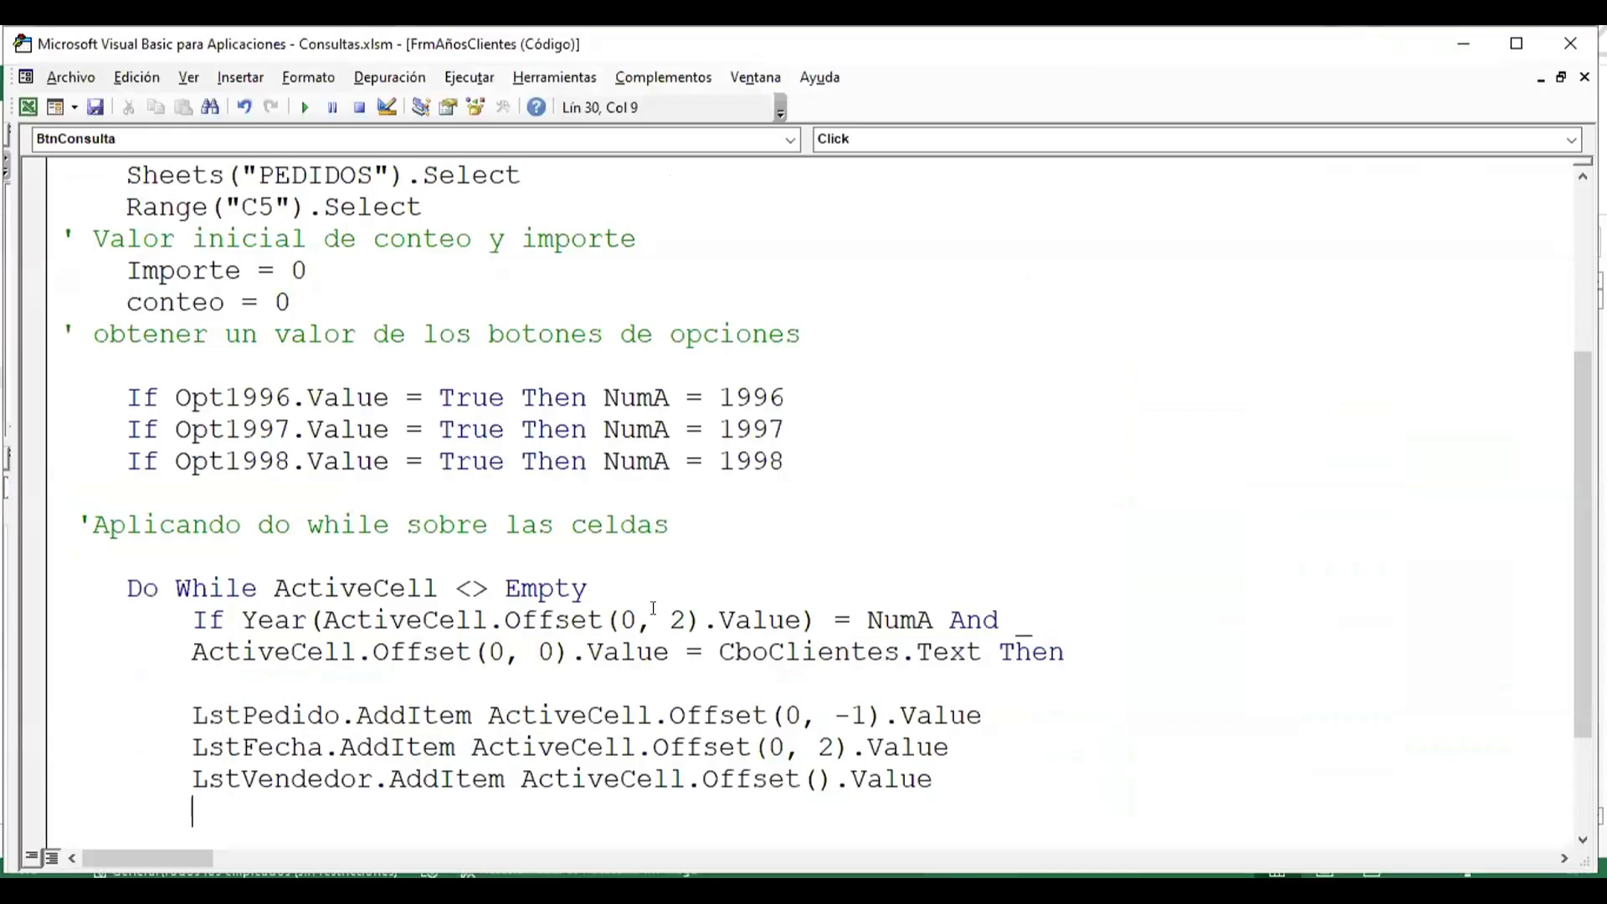
pyautogui.click(815, 621)
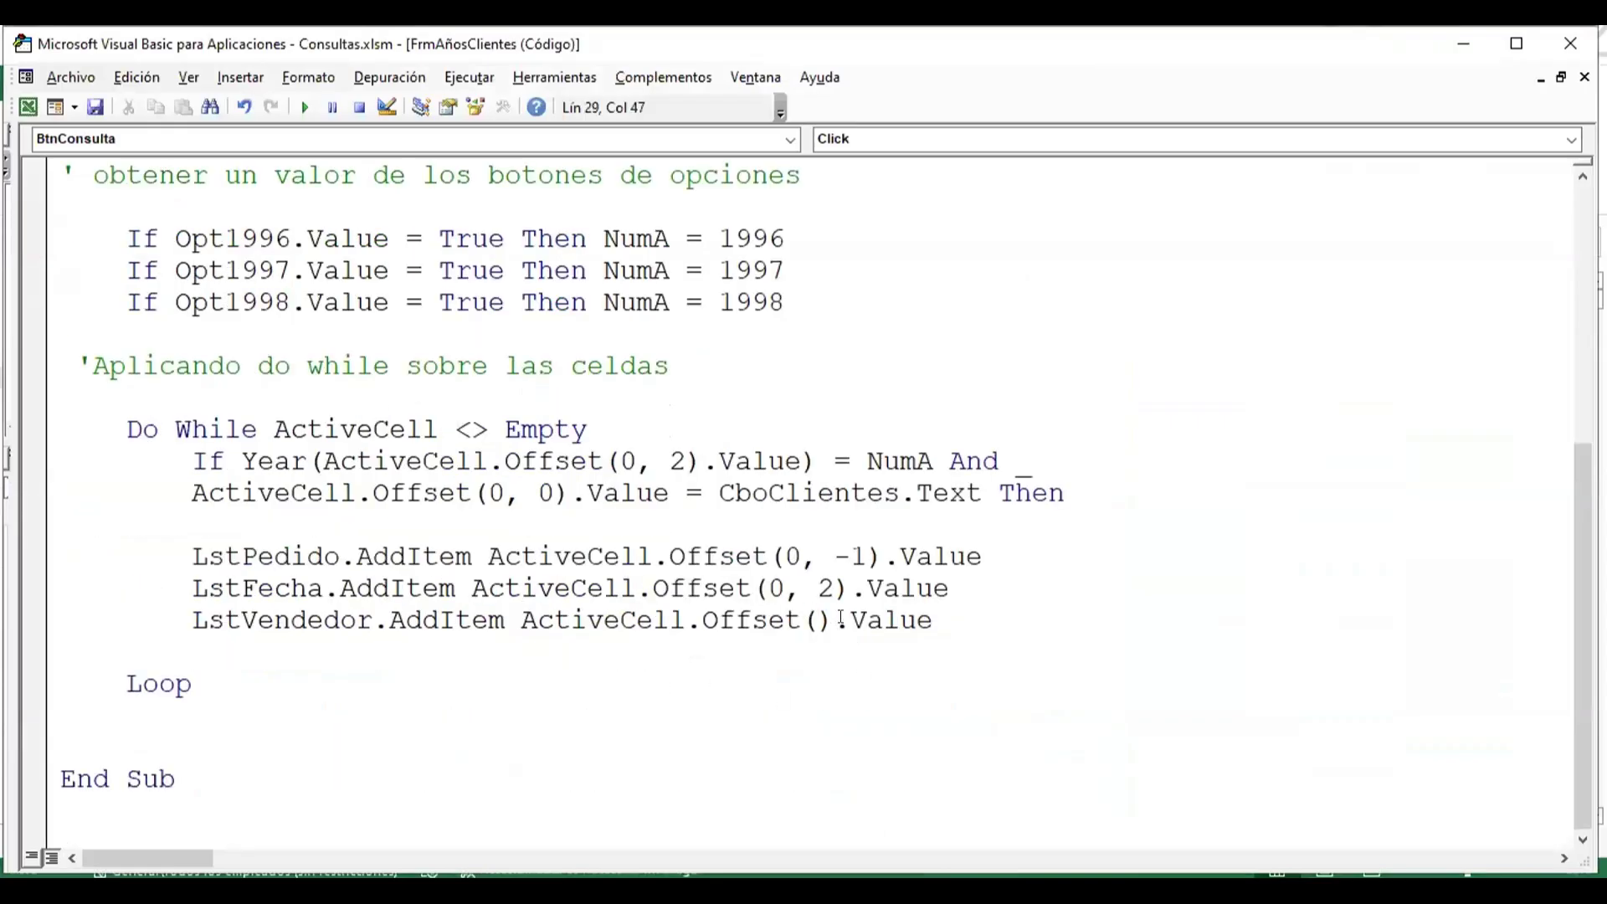
# - Set LstVendedor's Offset to (0,1) and add a LstImporte.AddItem ActiveCell.Offset().Value line below it
pyautogui.write('0,1')
pyautogui.press('Down')
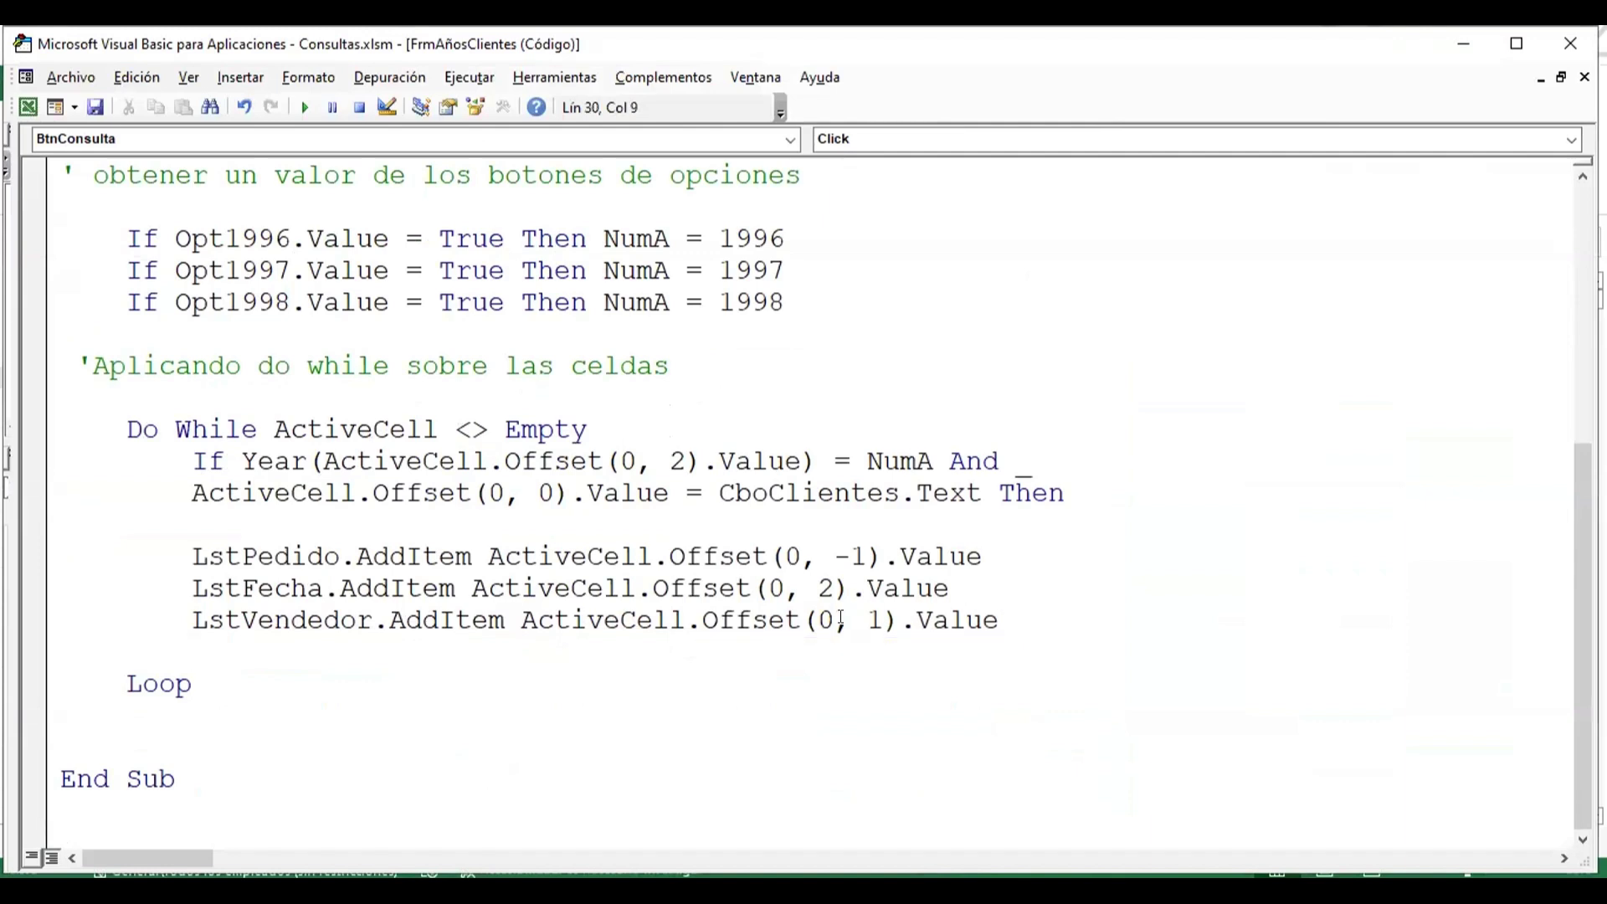
pyautogui.hotkey('ctrl', 'space')
pyautogui.write('lst')
pyautogui.press('Down')
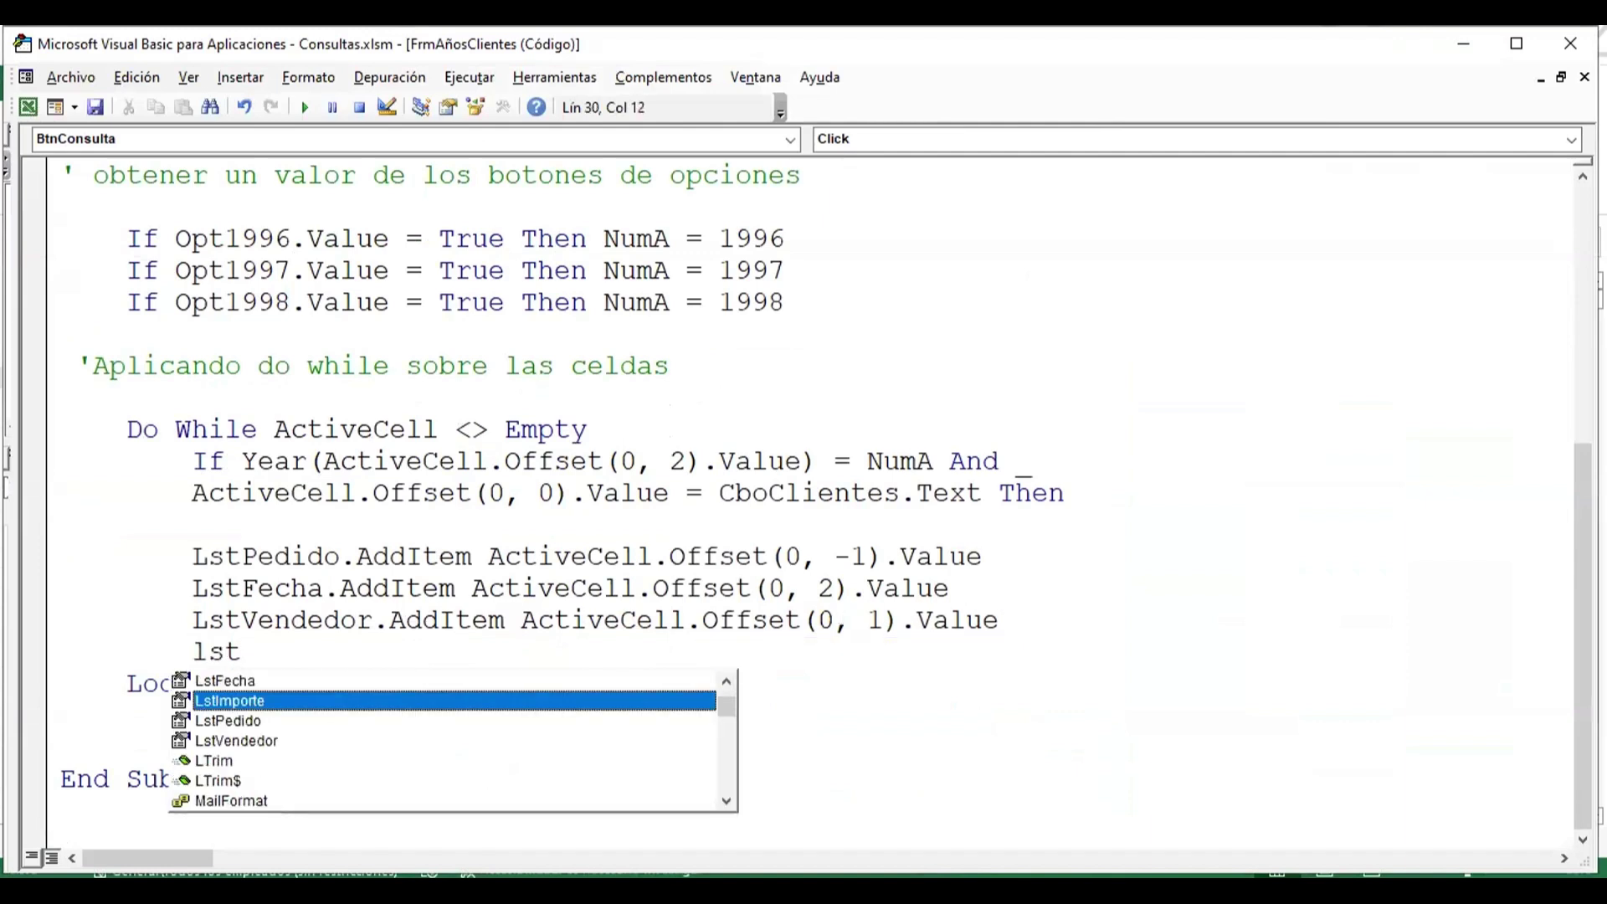
pyautogui.press('Tab')
pyautogui.write('.')
pyautogui.press('Tab')
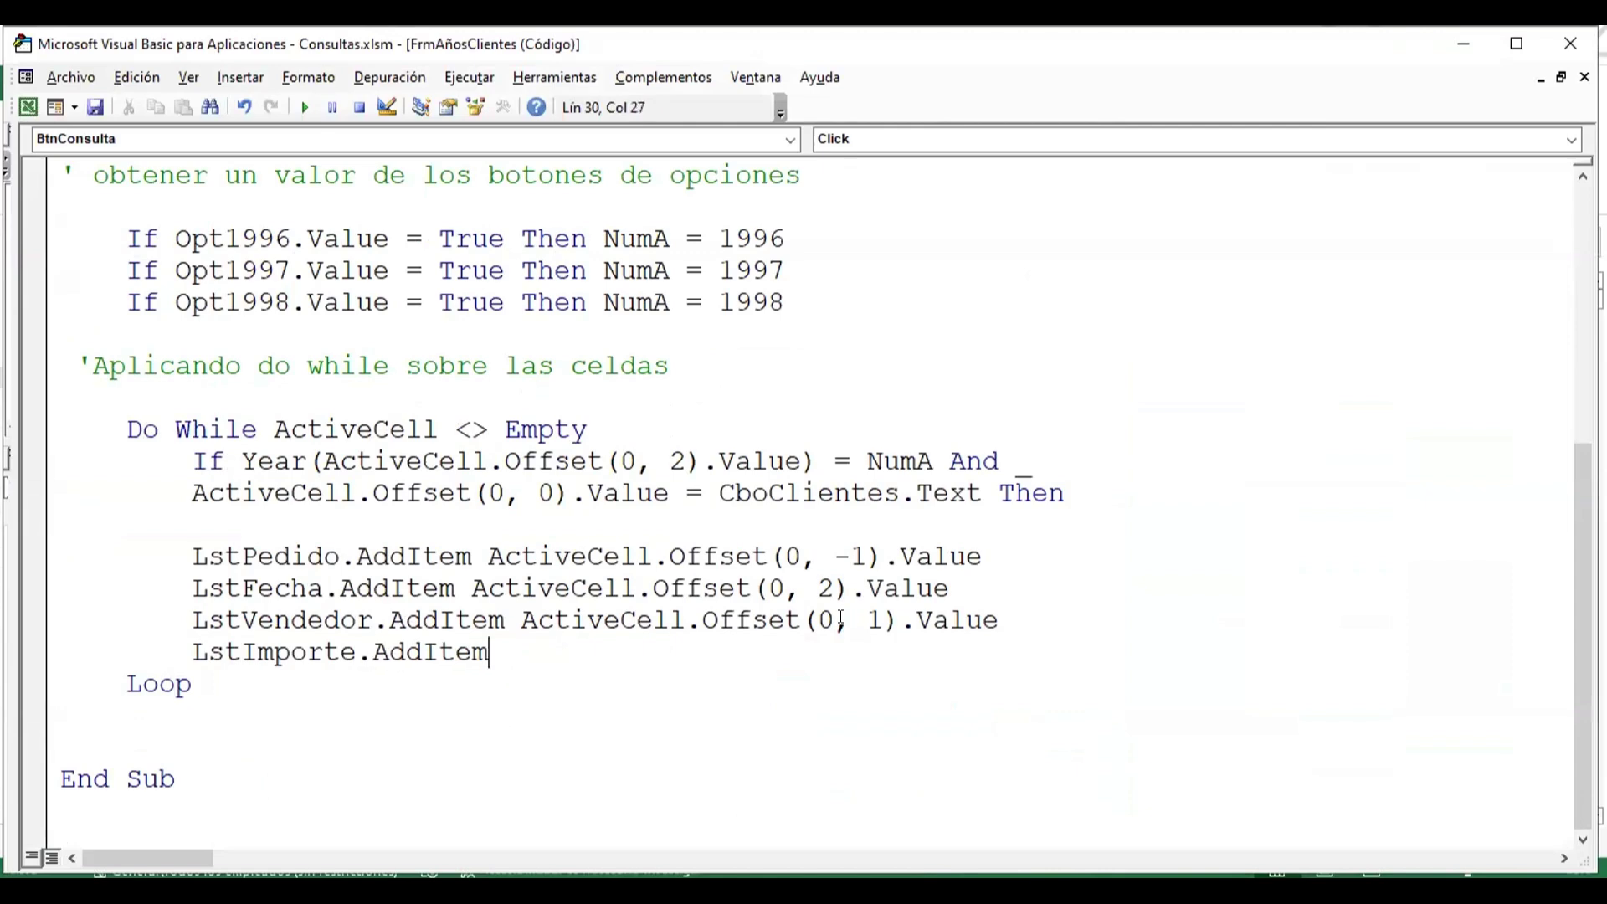
pyautogui.write(' ac')
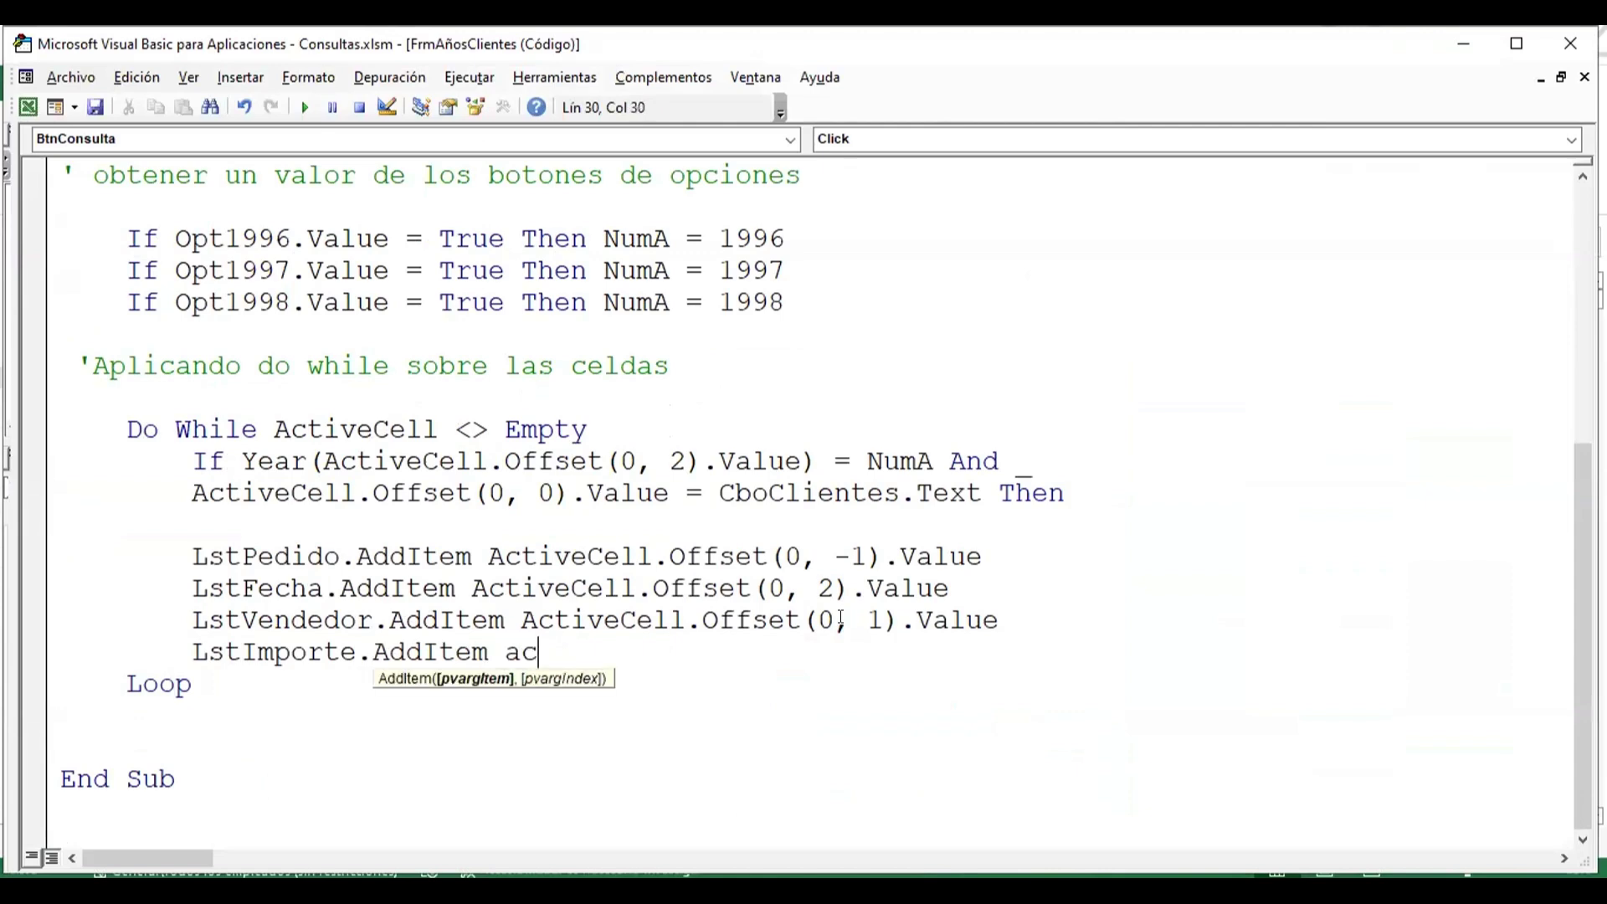
pyautogui.write('tivecell.')
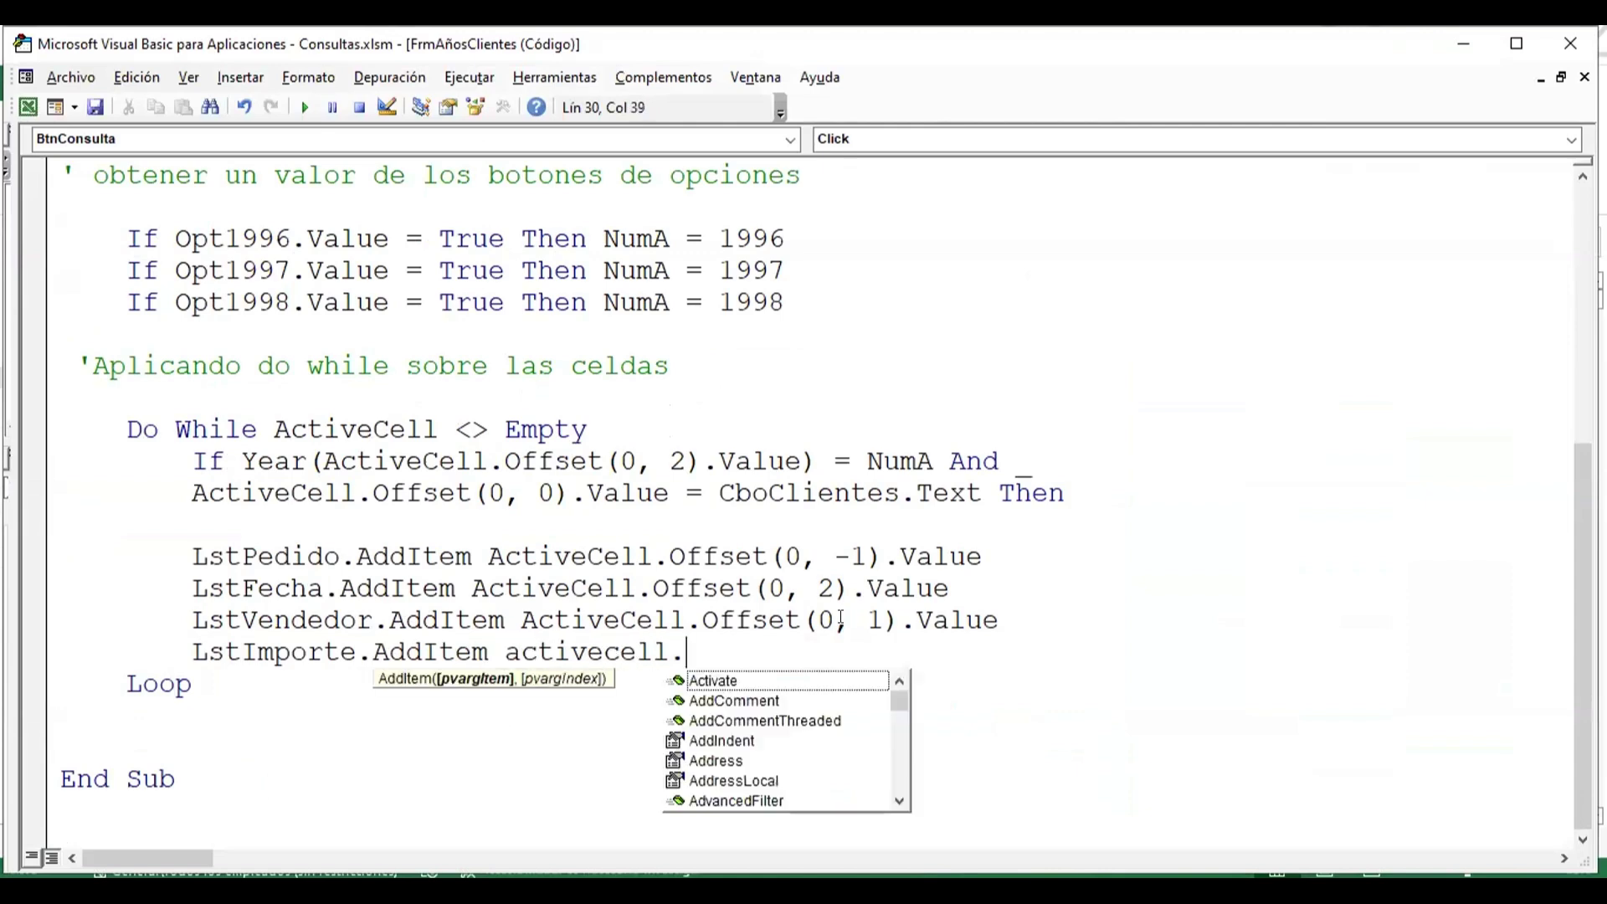
pyautogui.write('o')
pyautogui.press('Tab')
pyautogui.write('(')
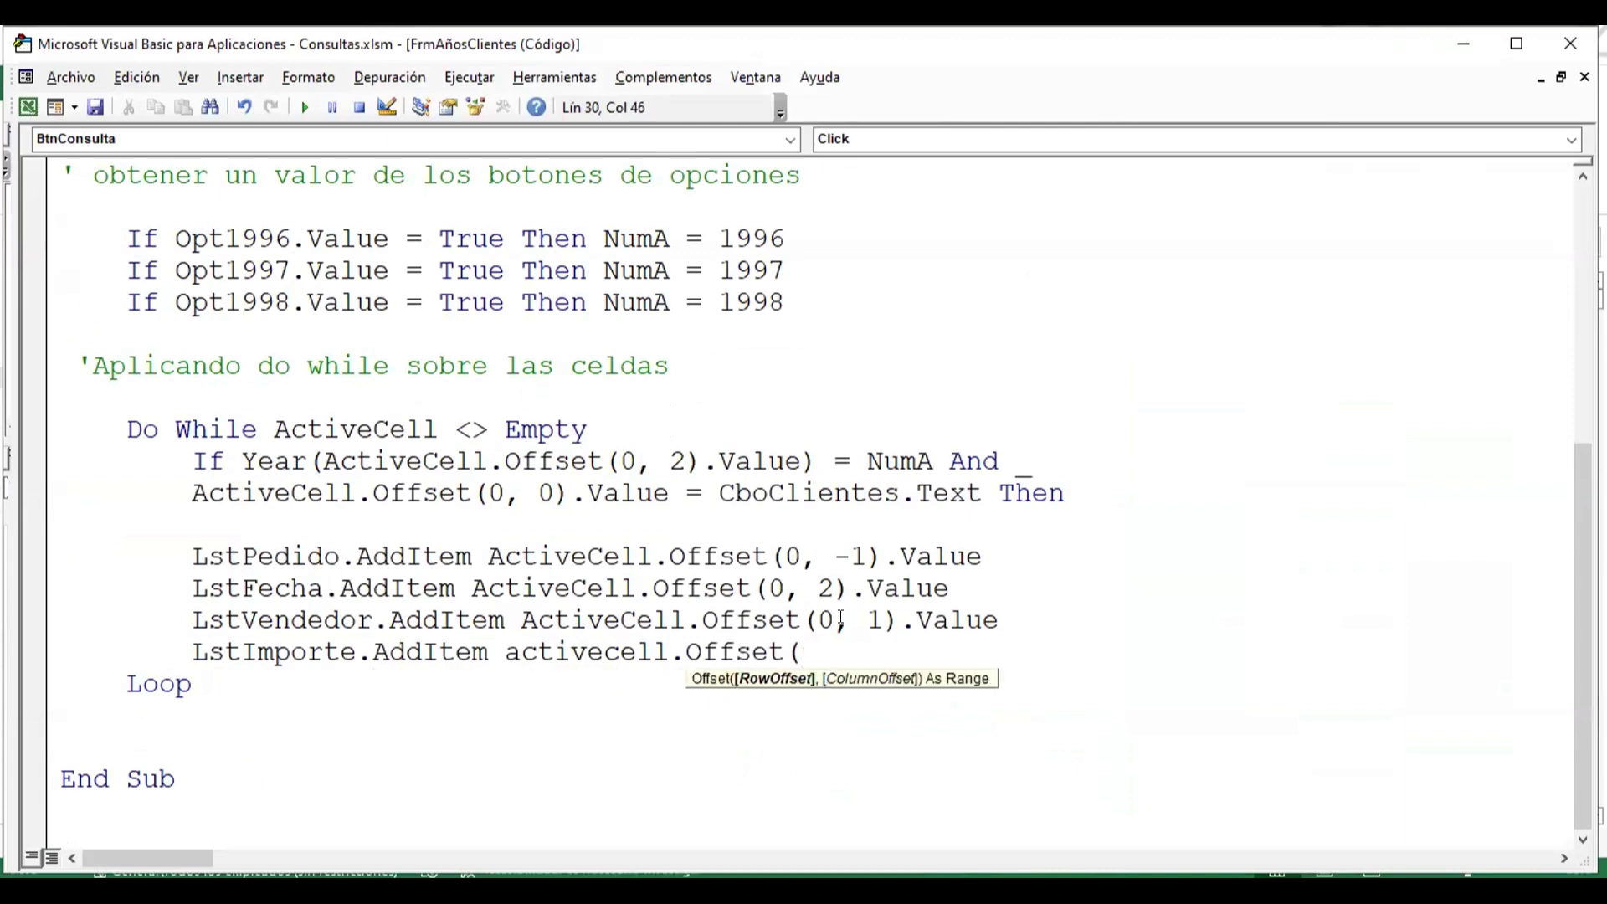
pyautogui.write(').valu')
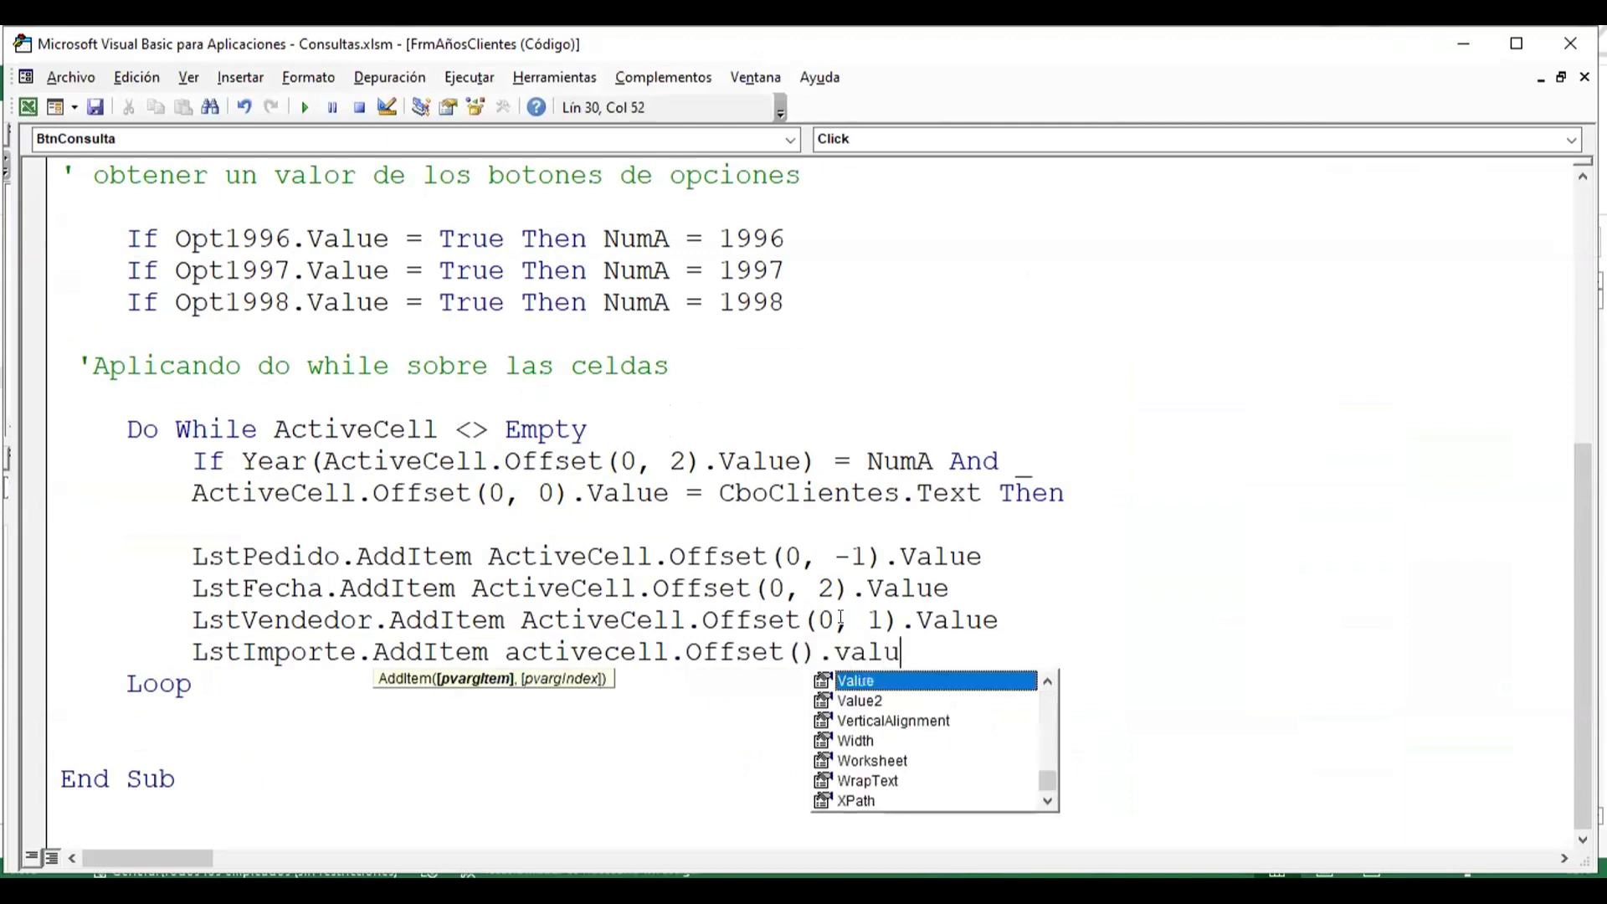
pyautogui.press('Tab')
pyautogui.press('Down')
pyautogui.press('Up')
pyautogui.press('Left')
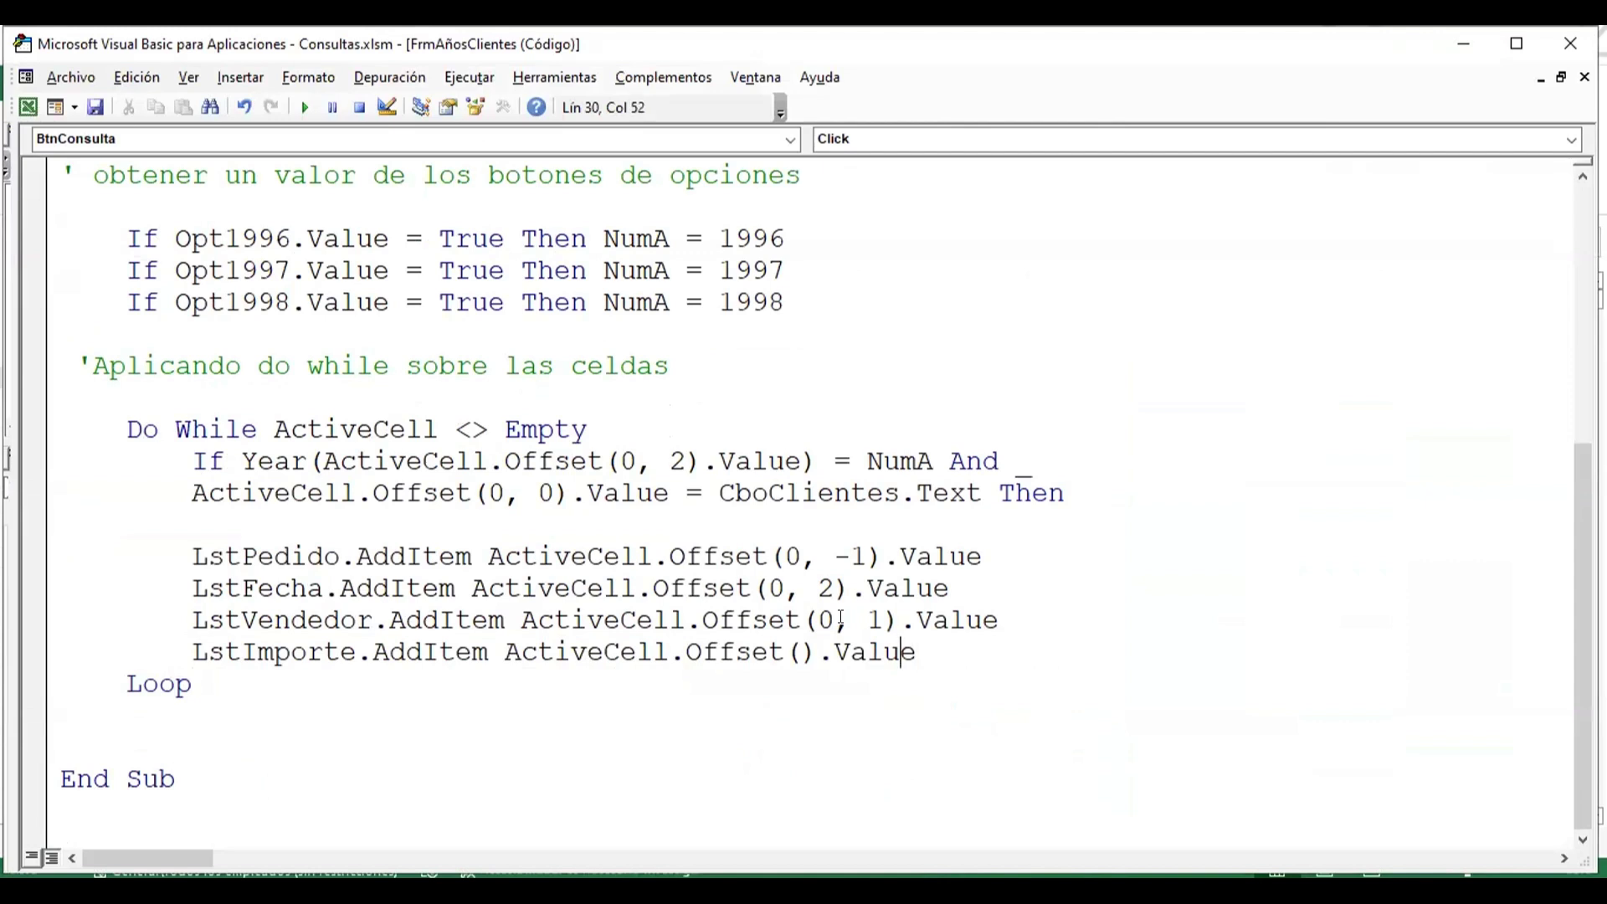
pyautogui.press('Left')
pyautogui.press('Left')
pyautogui.press('Left')
pyautogui.press('Left')
pyautogui.press('Left')
# - Check the workbook's column layout in Excel to locate the amount column
pyautogui.click(28, 106)
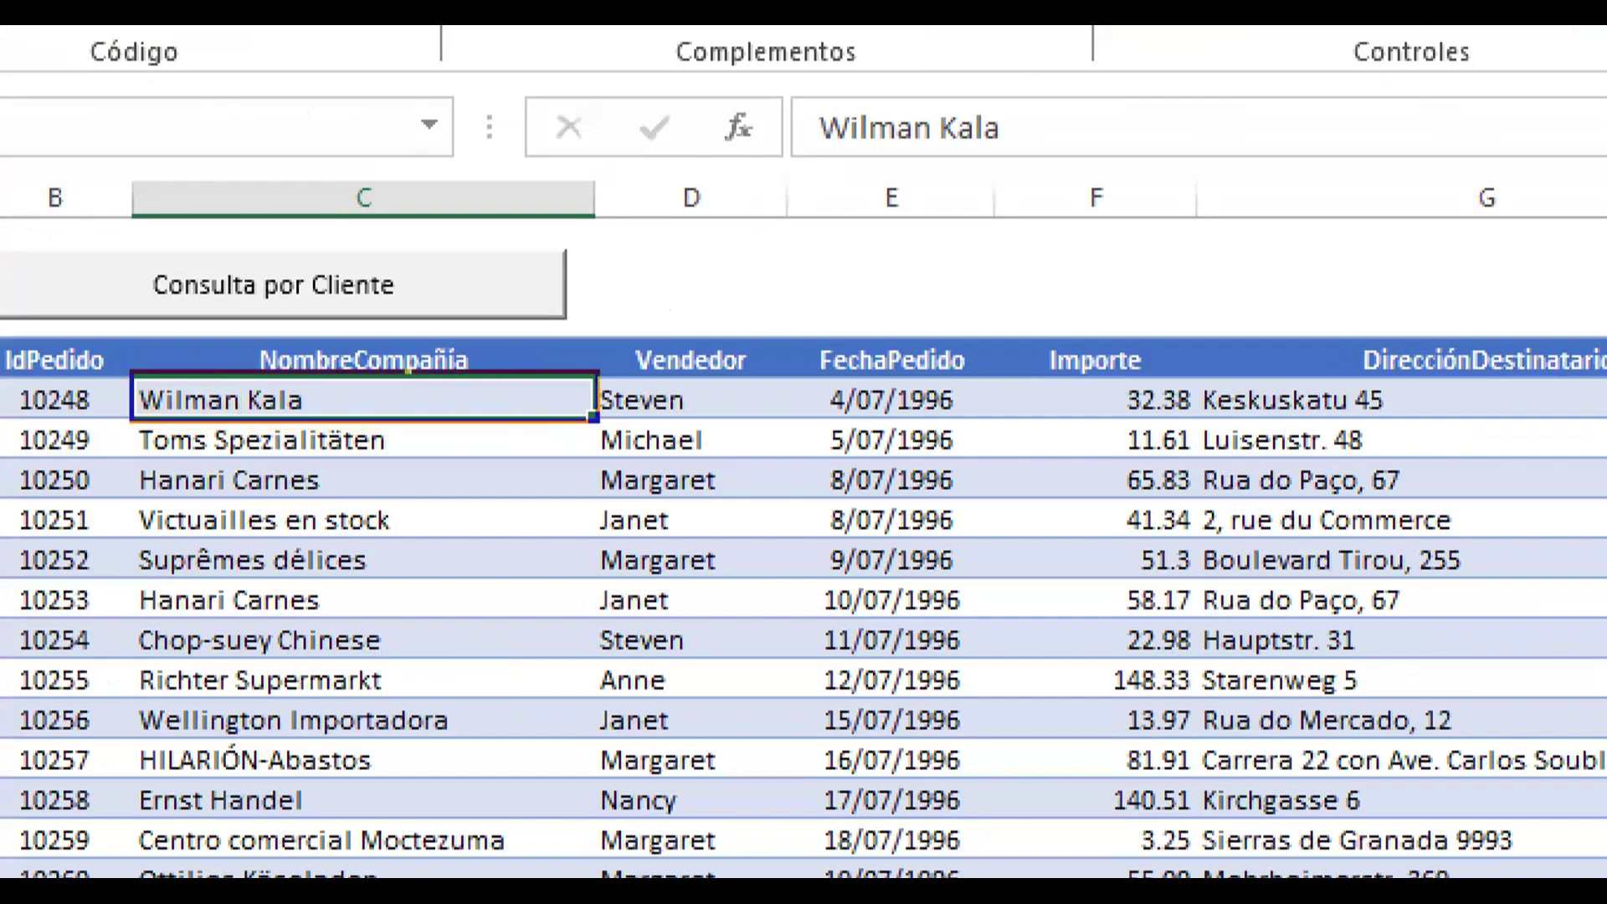
pyautogui.moveTo(397, 305); pyautogui.dragTo(368, 251)
pyautogui.moveTo(670, 326)
pyautogui.mouseDown()
pyautogui.moveTo(682, 297)
pyautogui.moveTo(712, 327)
pyautogui.mouseUp()
pyautogui.moveTo(870, 283)
pyautogui.mouseDown()
pyautogui.moveTo(897, 339)
pyautogui.moveTo(958, 339)
pyautogui.mouseUp()
pyautogui.moveTo(1079, 283)
pyautogui.mouseDown()
pyautogui.moveTo(1109, 316)
pyautogui.moveTo(1080, 343)
pyautogui.mouseUp()
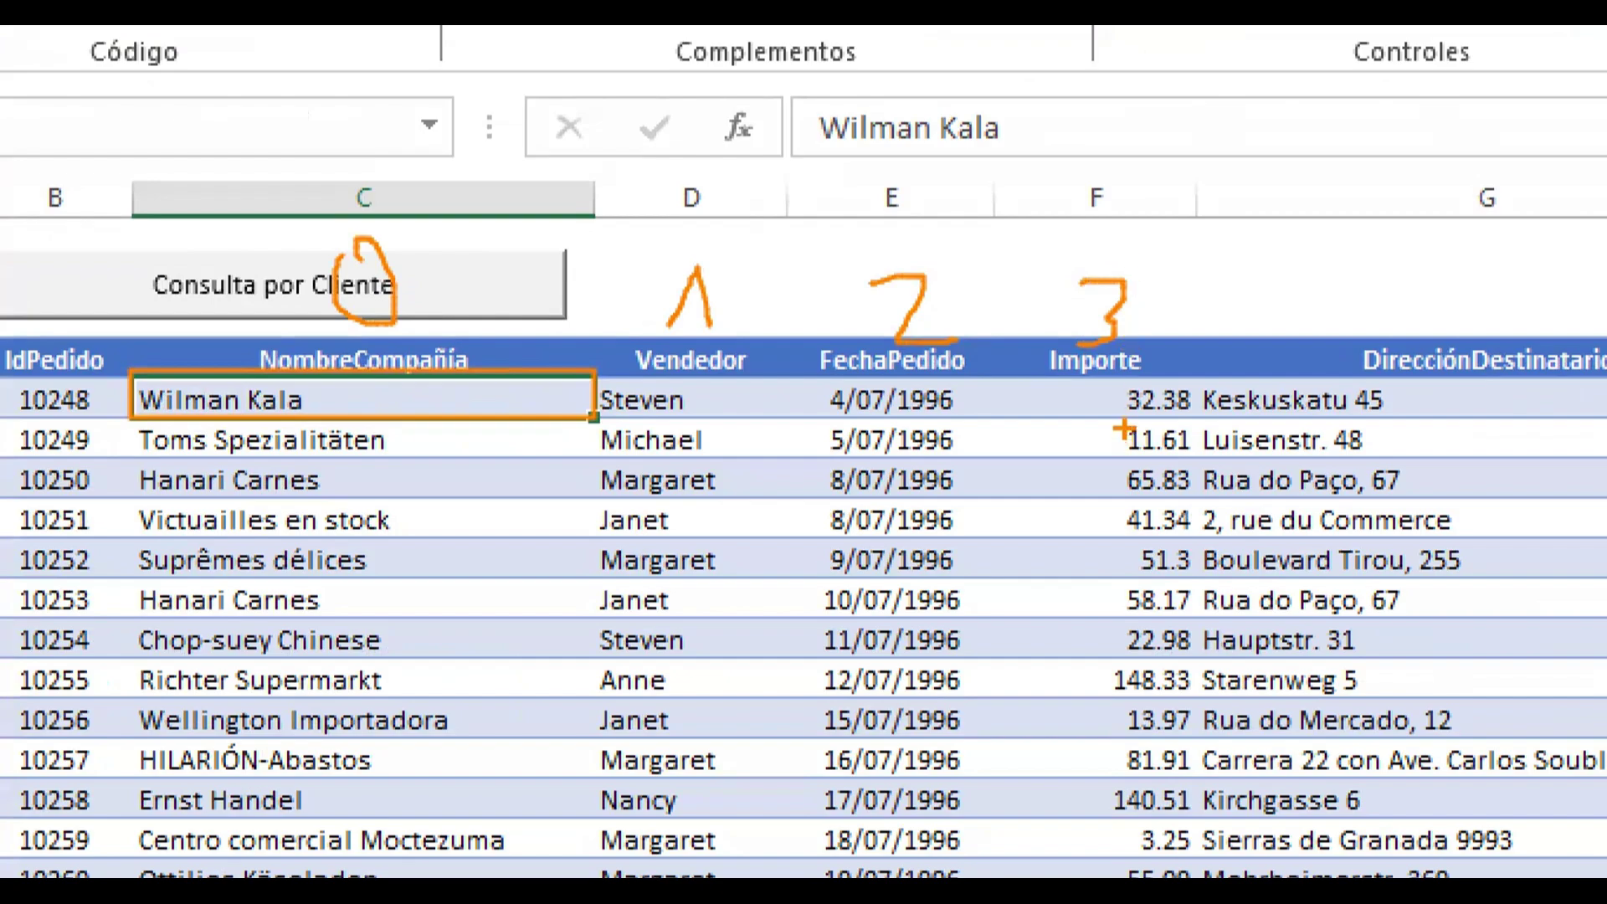
pyautogui.moveTo(1093, 523); pyautogui.dragTo(1092, 421)
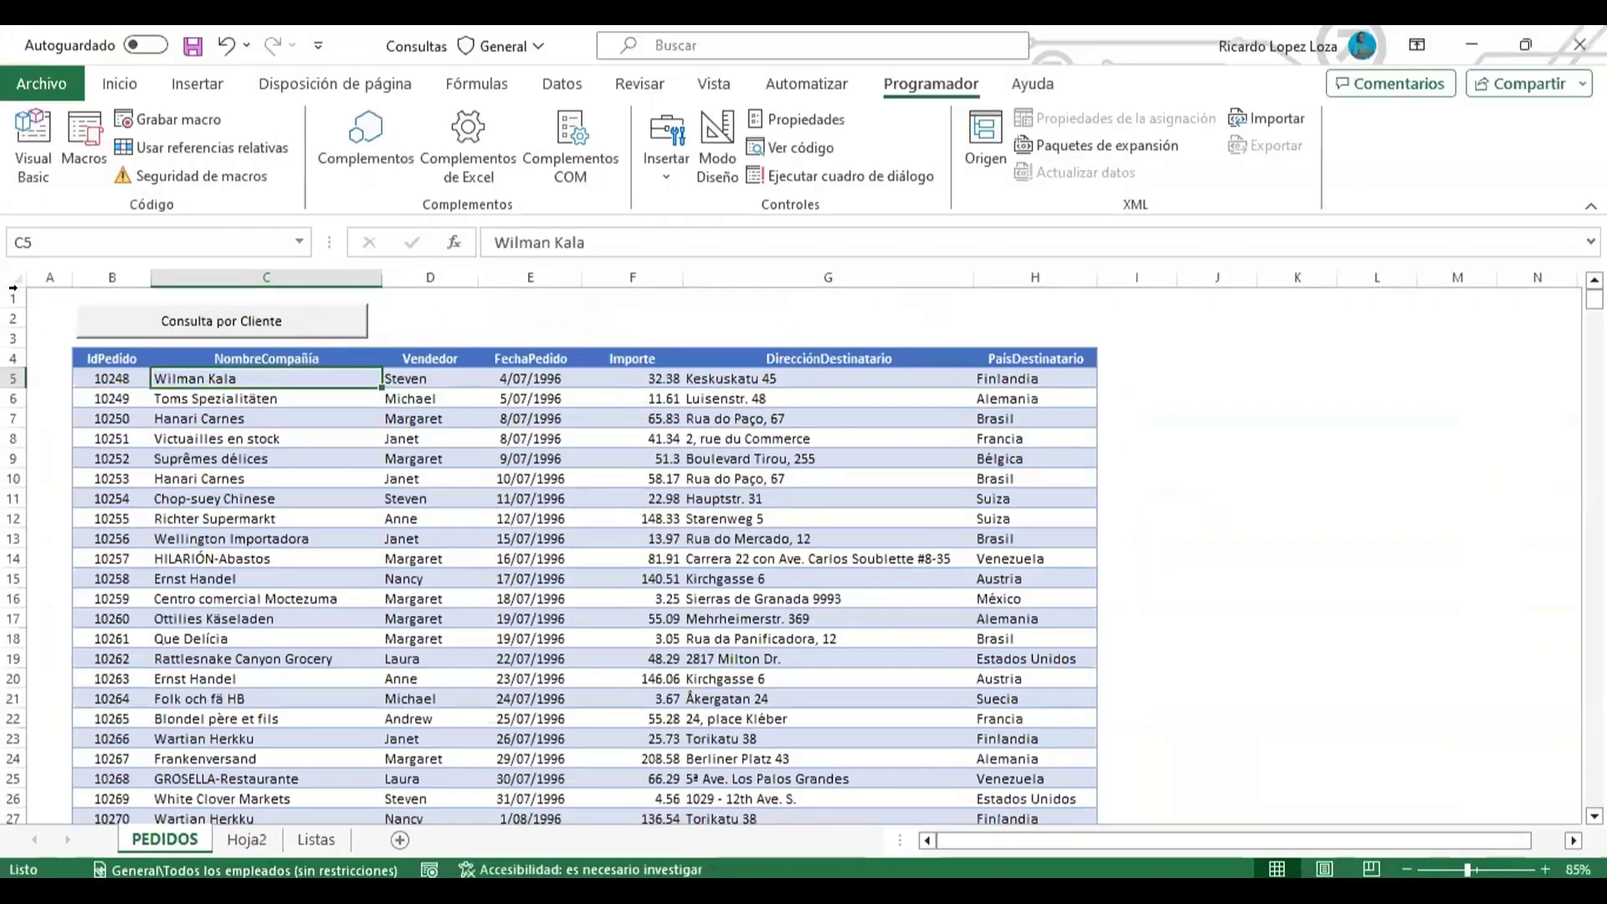
# - Fill the amount line's Offset with (0, 3) and insert blank lines before the loop end
pyautogui.click(37, 159)
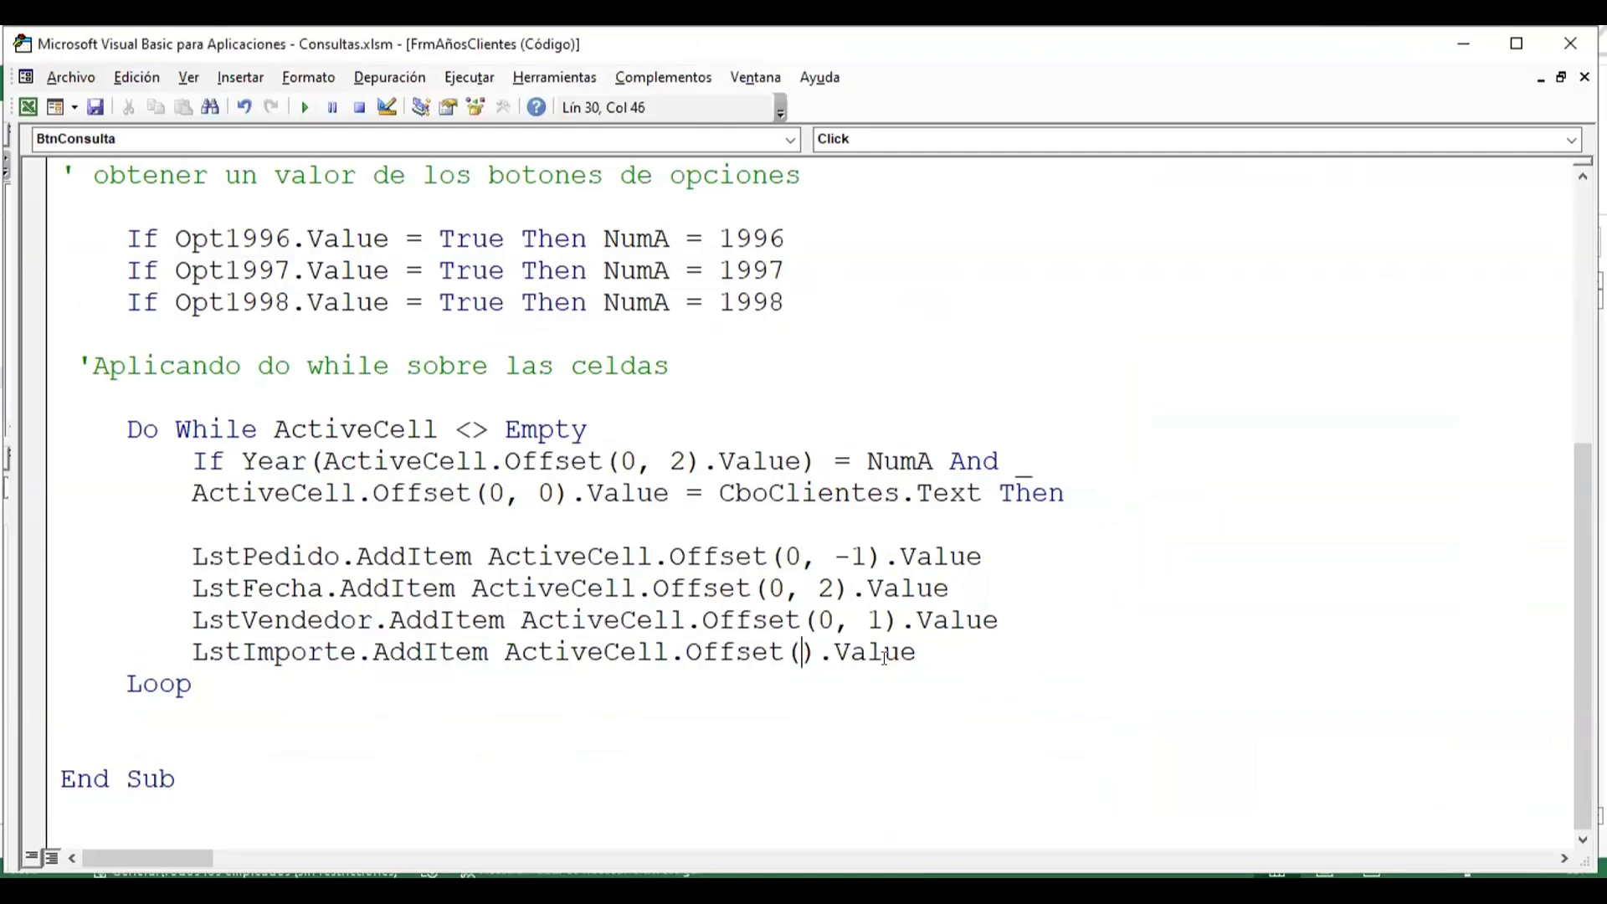
pyautogui.write('0, 3')
pyautogui.press('Down')
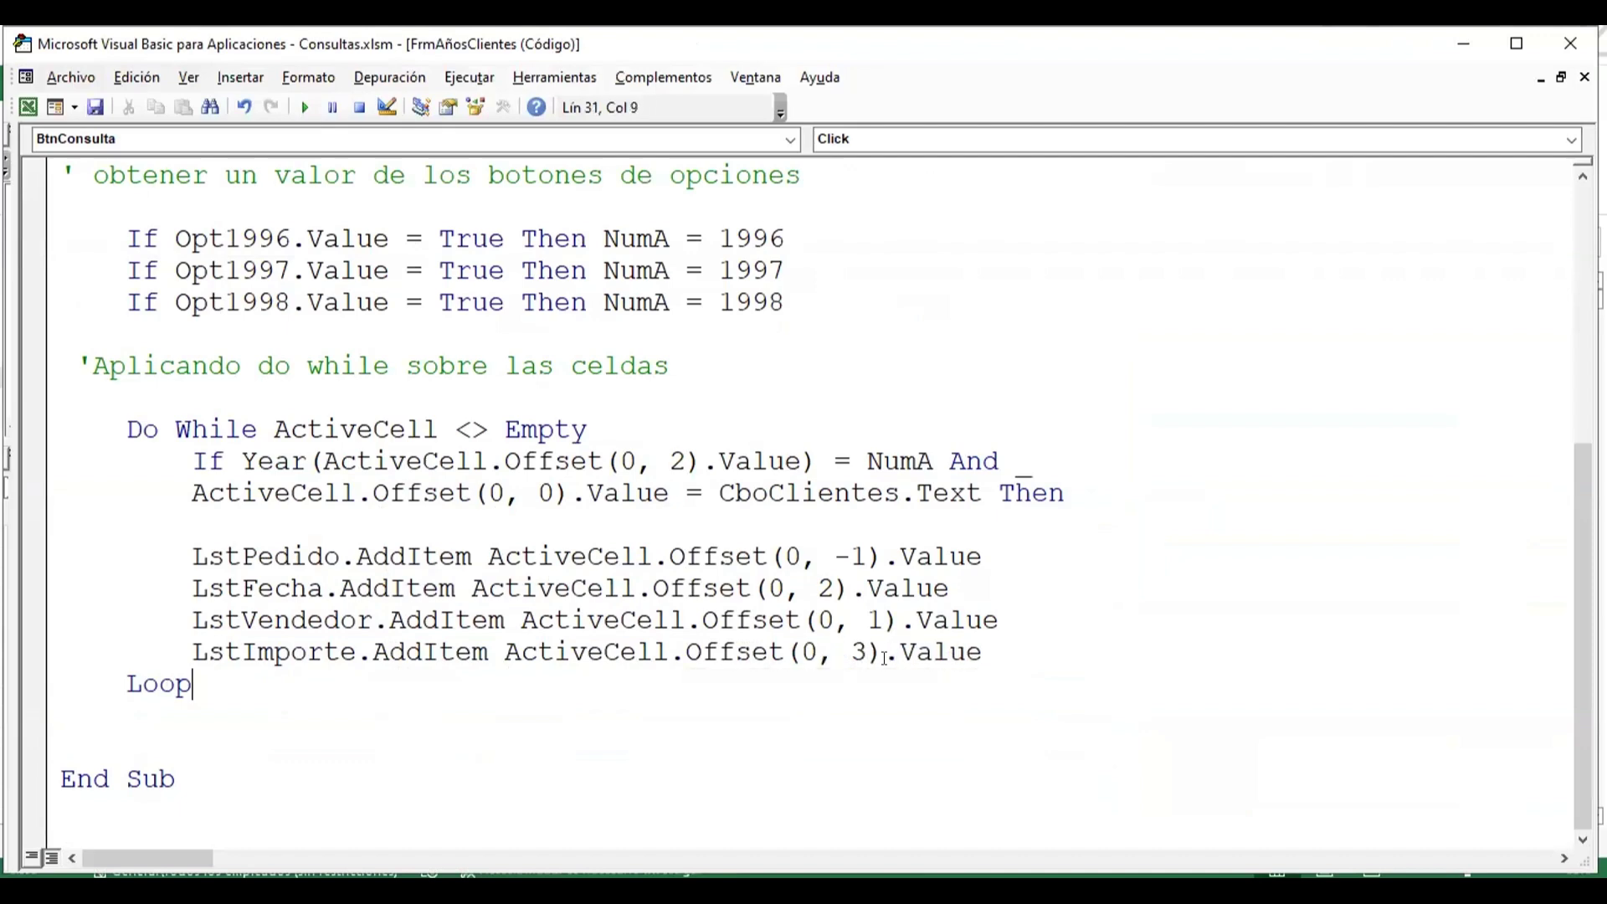
pyautogui.press('Up')
pyautogui.press('Right')
pyautogui.press('Right')
pyautogui.press('Right')
pyautogui.press('Right')
pyautogui.press('Right')
pyautogui.press('Right')
pyautogui.press('Right')
pyautogui.press('Right')
pyautogui.press('Return')
pyautogui.press('Return')
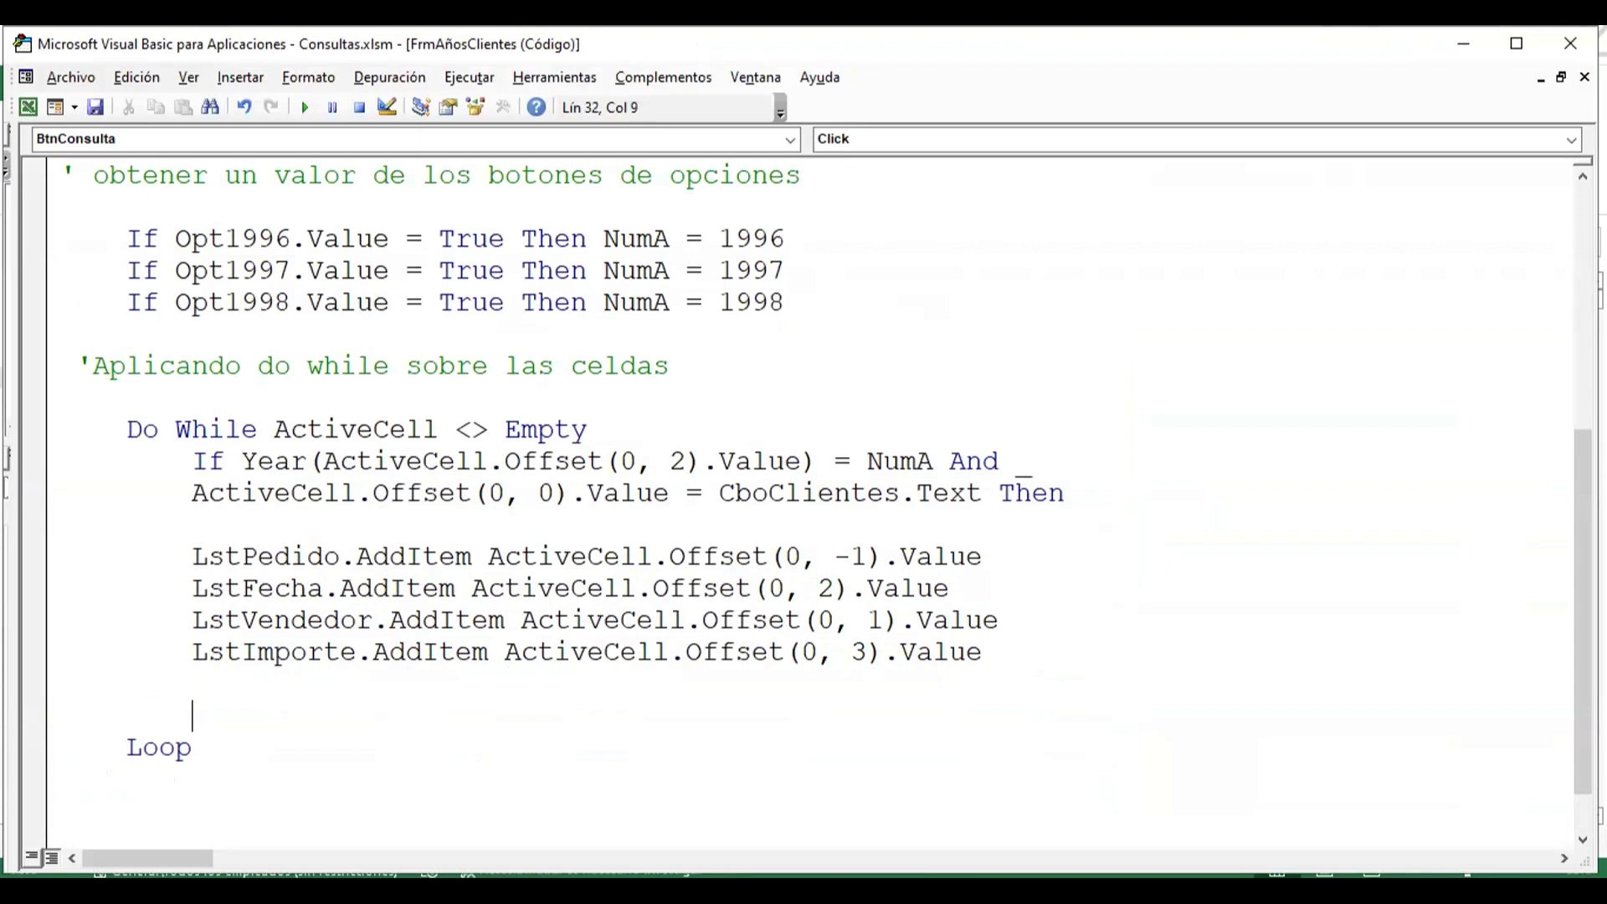
# - Add the counter line conteo = conteo + 1 below the AddItem lines
pyautogui.write('conteo ')
pyautogui.write('= conteo ')
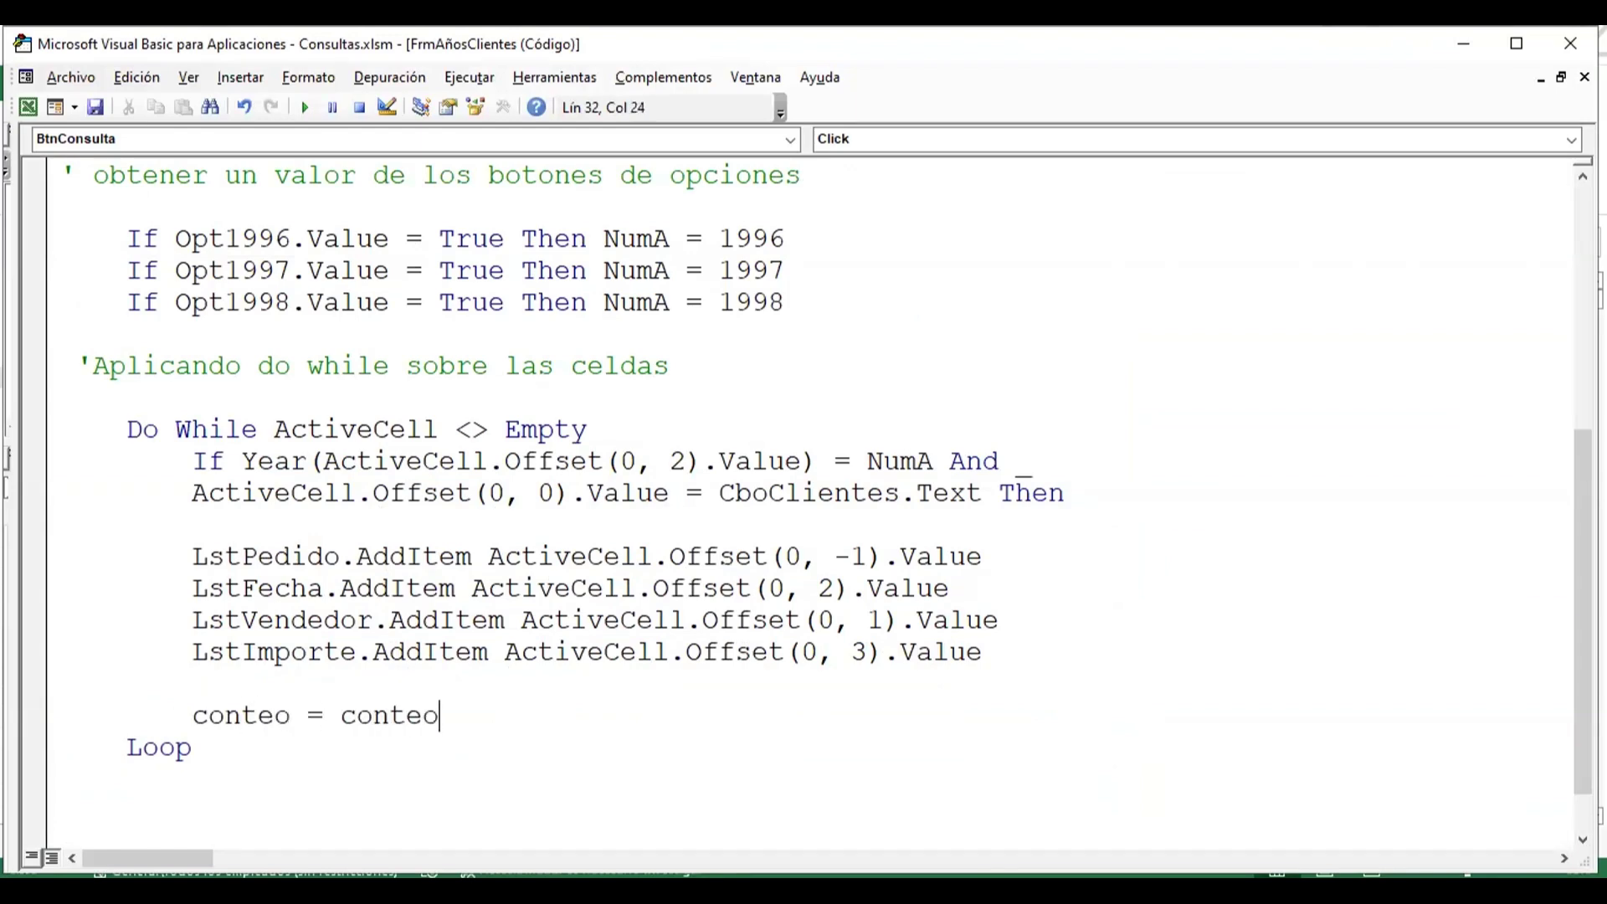
pyautogui.write('+ 1')
pyautogui.press('Return')
pyautogui.press('Return')
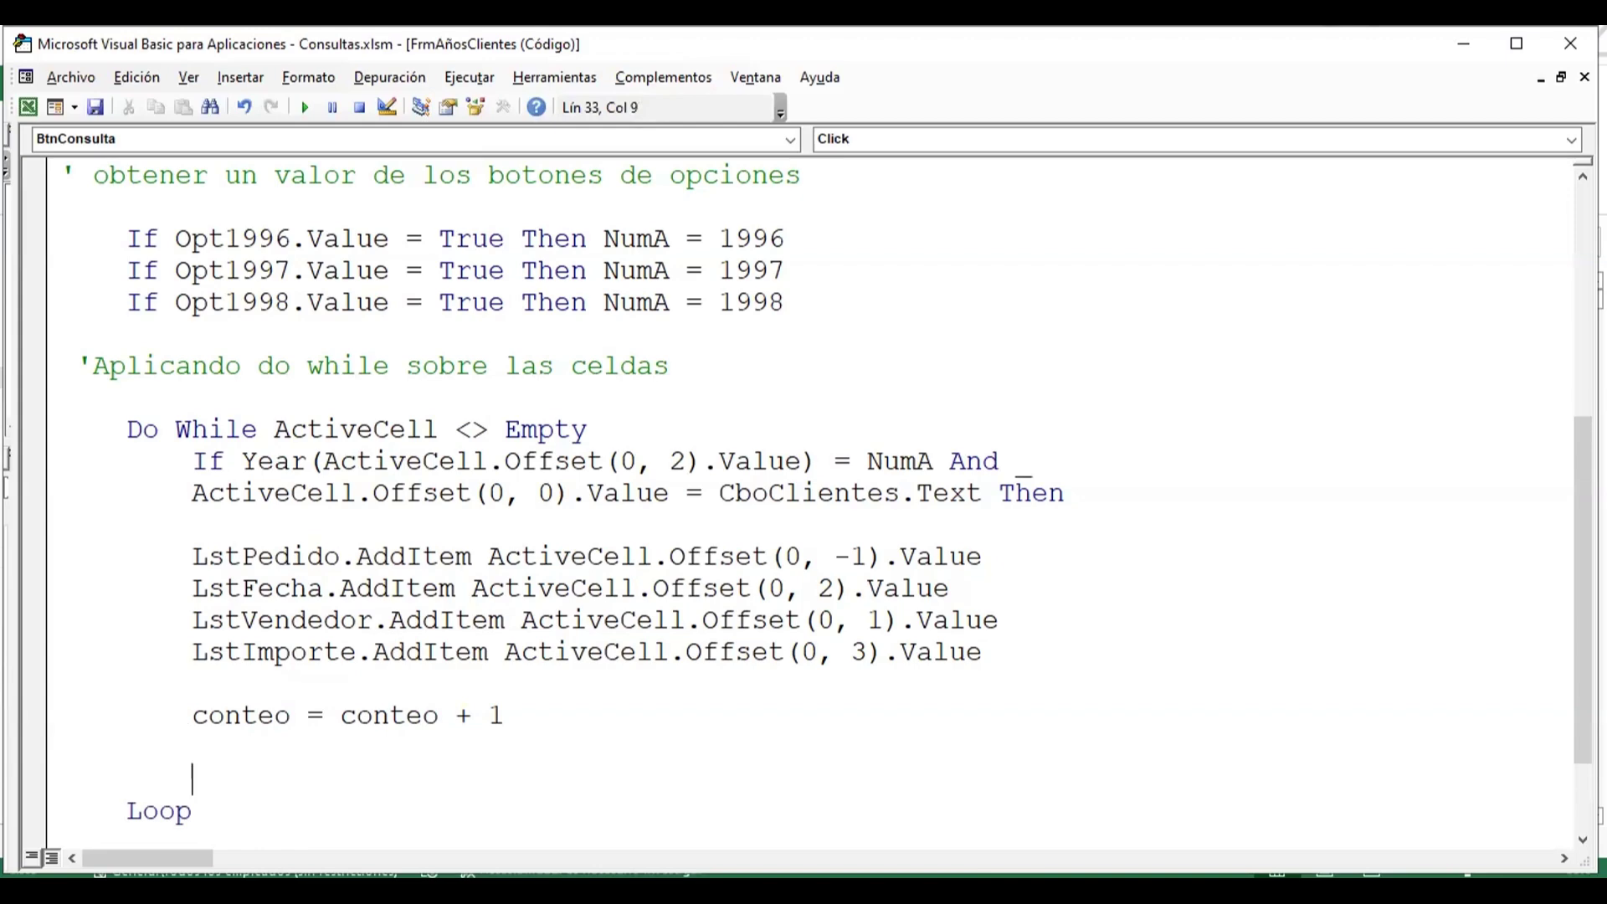
pyautogui.click(192, 746)
# - Add the running total line Importe = Importe + ActiveCell.Offset(0,3).Value
pyautogui.write('imp')
pyautogui.write('orte = ')
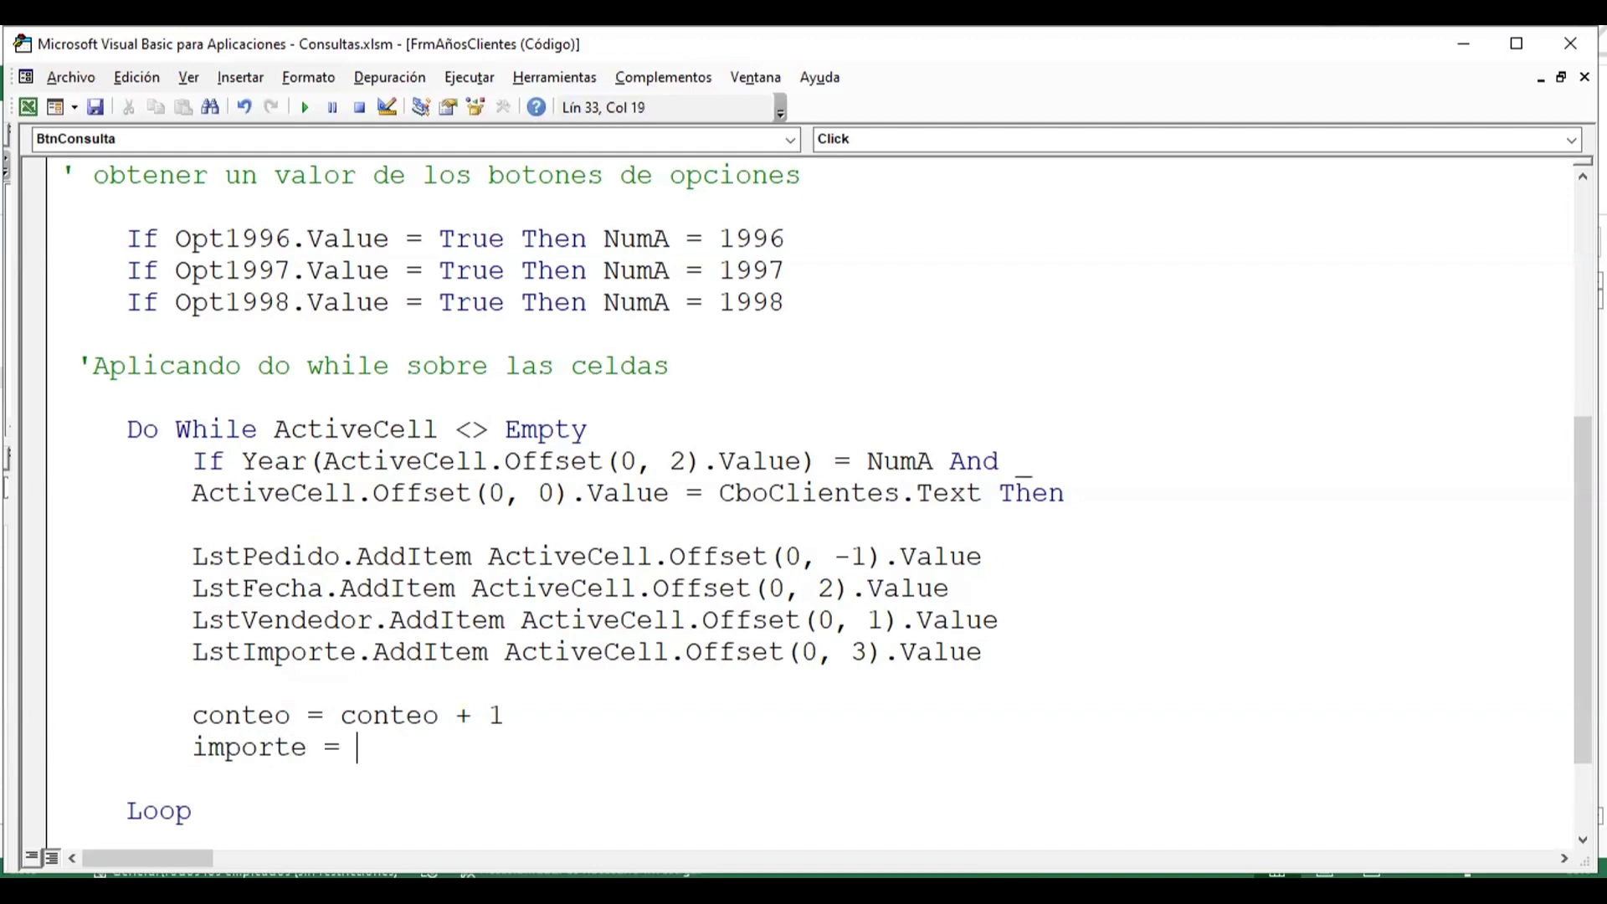
pyautogui.write('importe ')
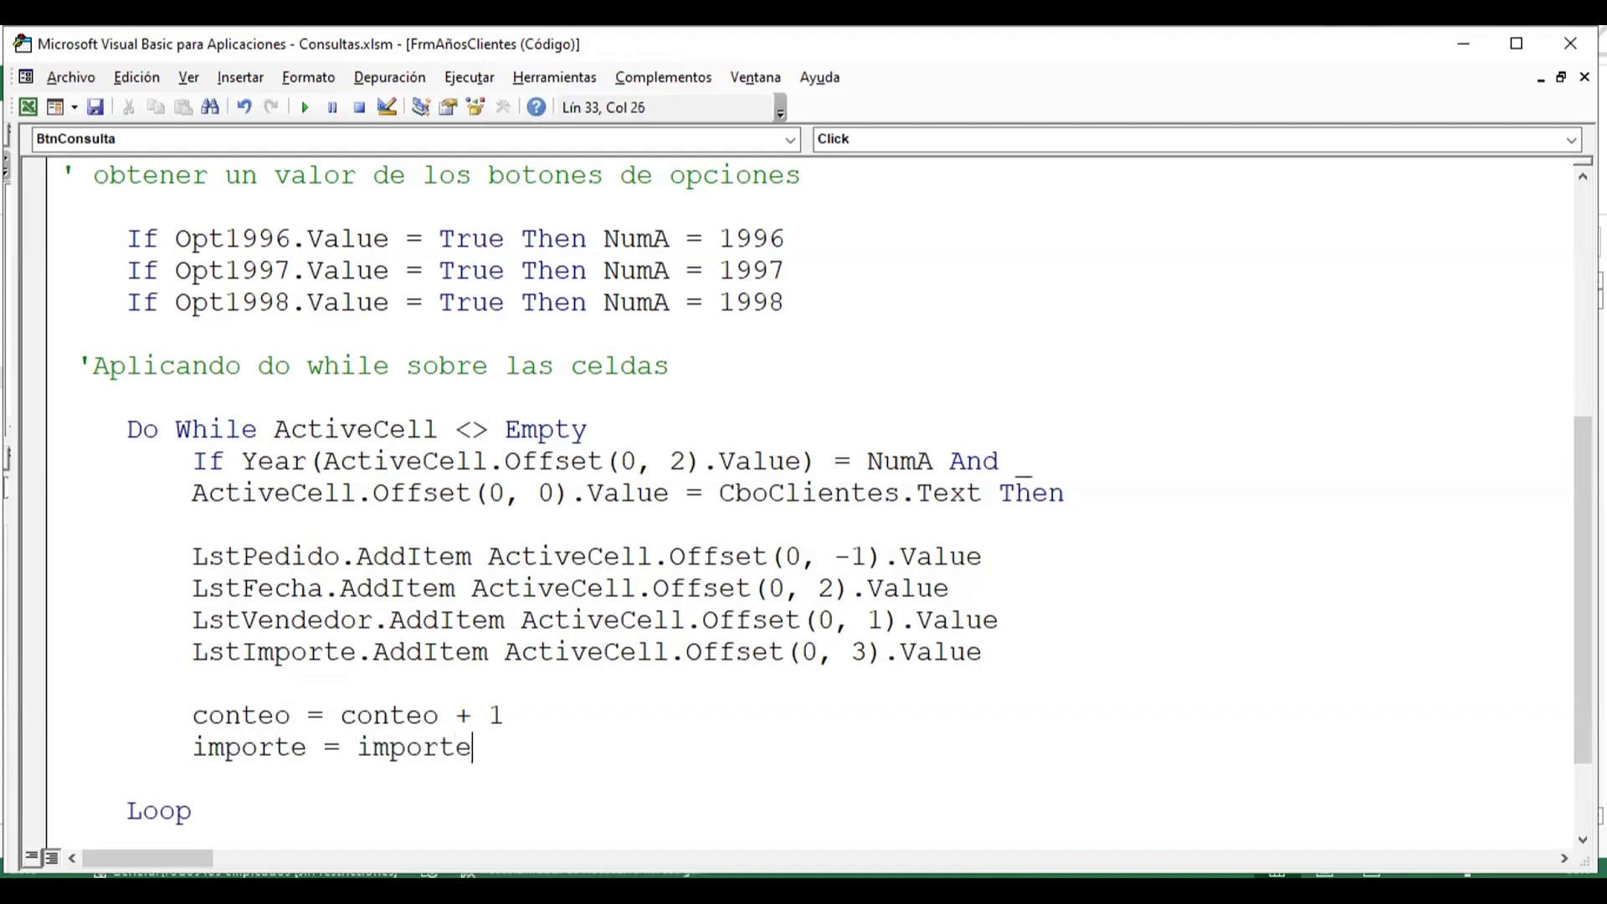
pyautogui.write('+')
pyautogui.write(' act')
pyautogui.write('ivecell')
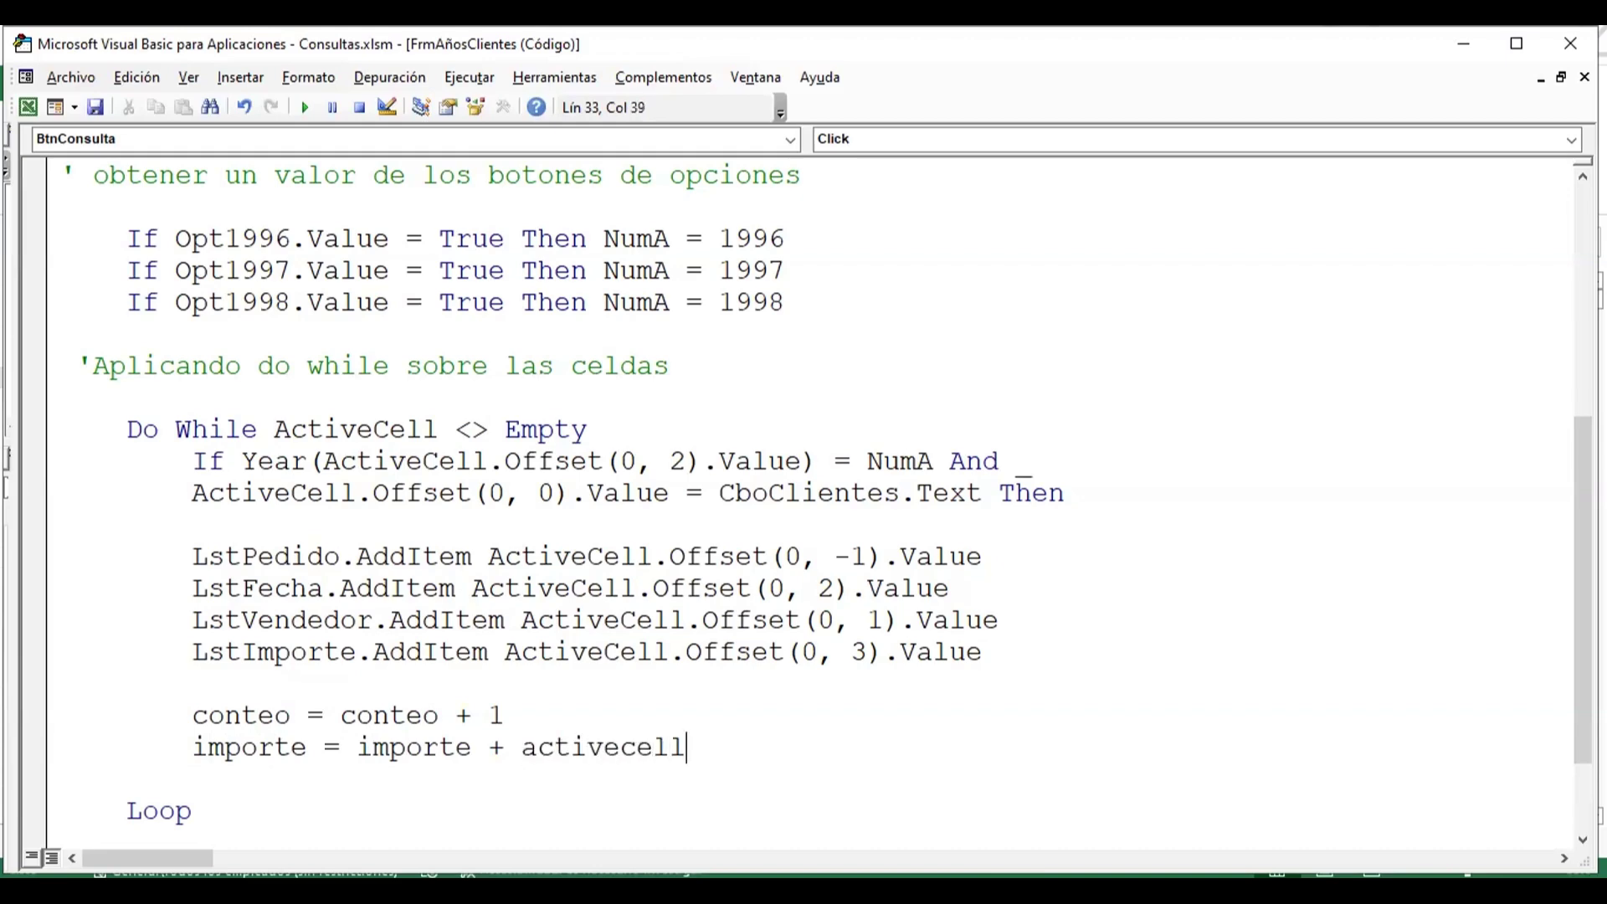
pyautogui.write('.of')
pyautogui.press('Tab')
pyautogui.write('(0,3')
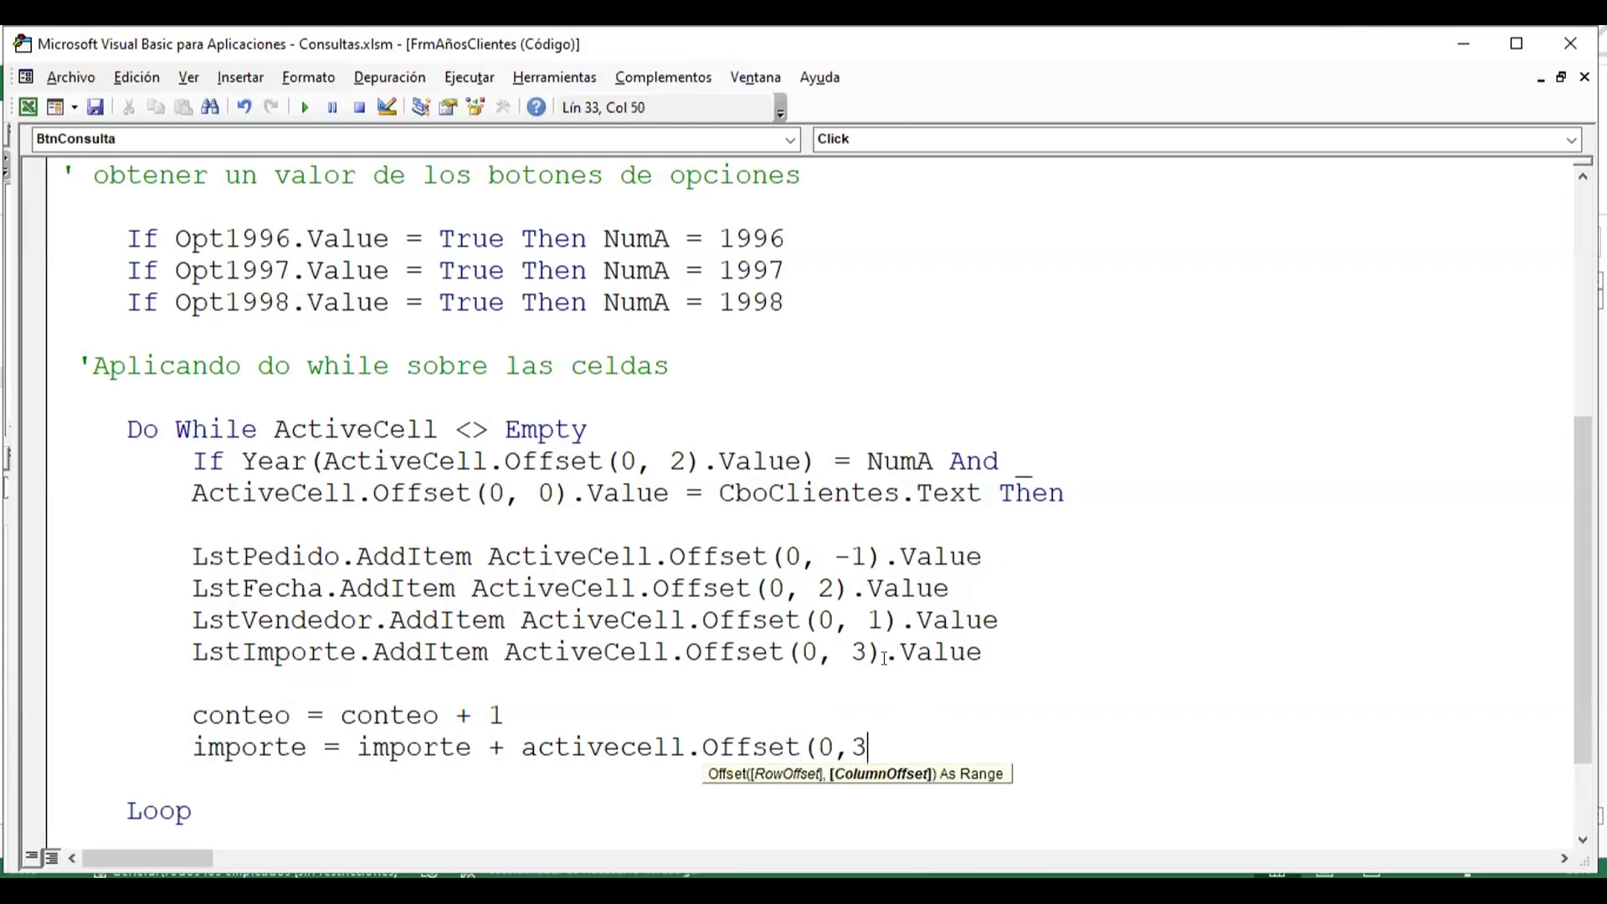
pyautogui.write(').valu')
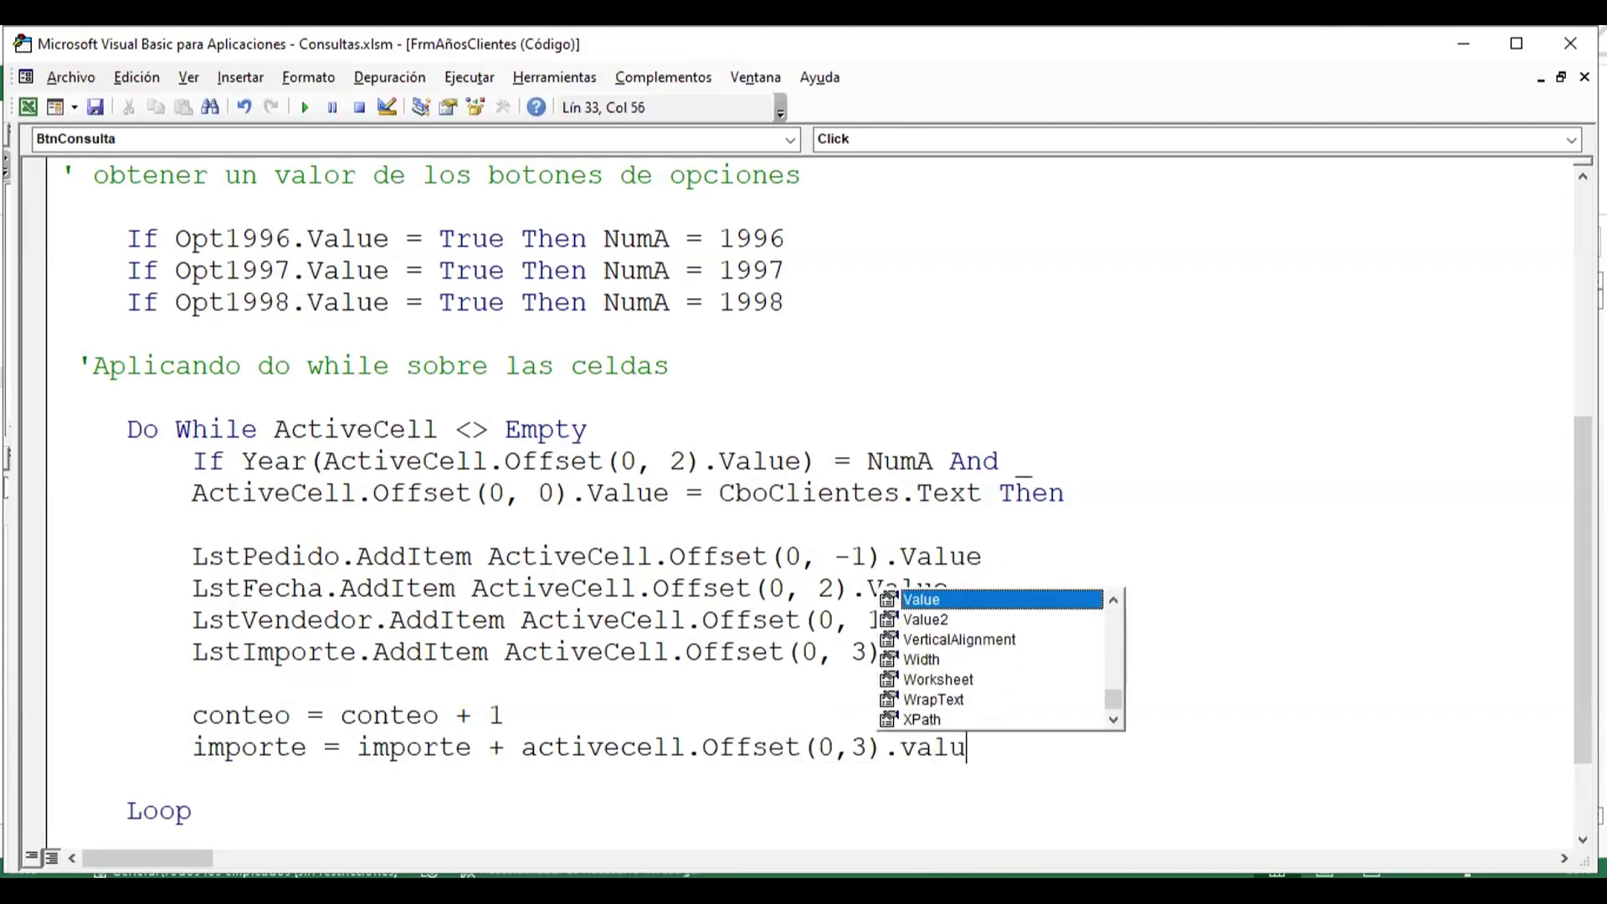
pyautogui.press('Tab')
# - Wrap the amount reference in Val() so Importe adds the numeric value
pyautogui.press('Left')
pyautogui.press('Left')
pyautogui.press('Left')
pyautogui.press('Left')
pyautogui.press('Left')
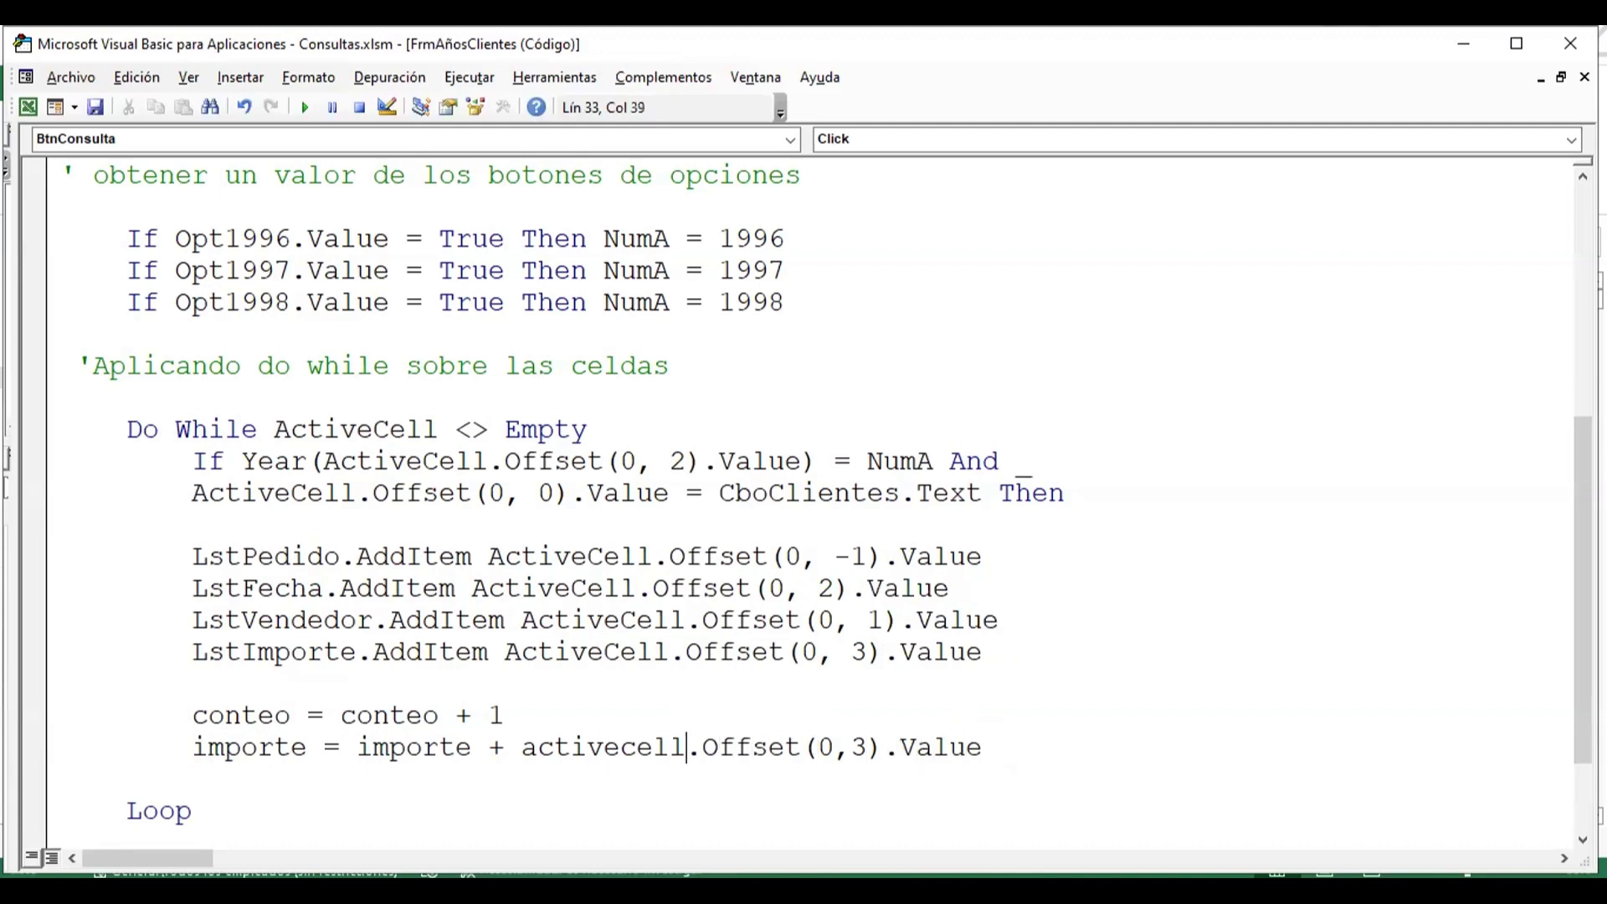
pyautogui.press('Left')
pyautogui.press('Left')
pyautogui.press('Left')
pyautogui.write('val')
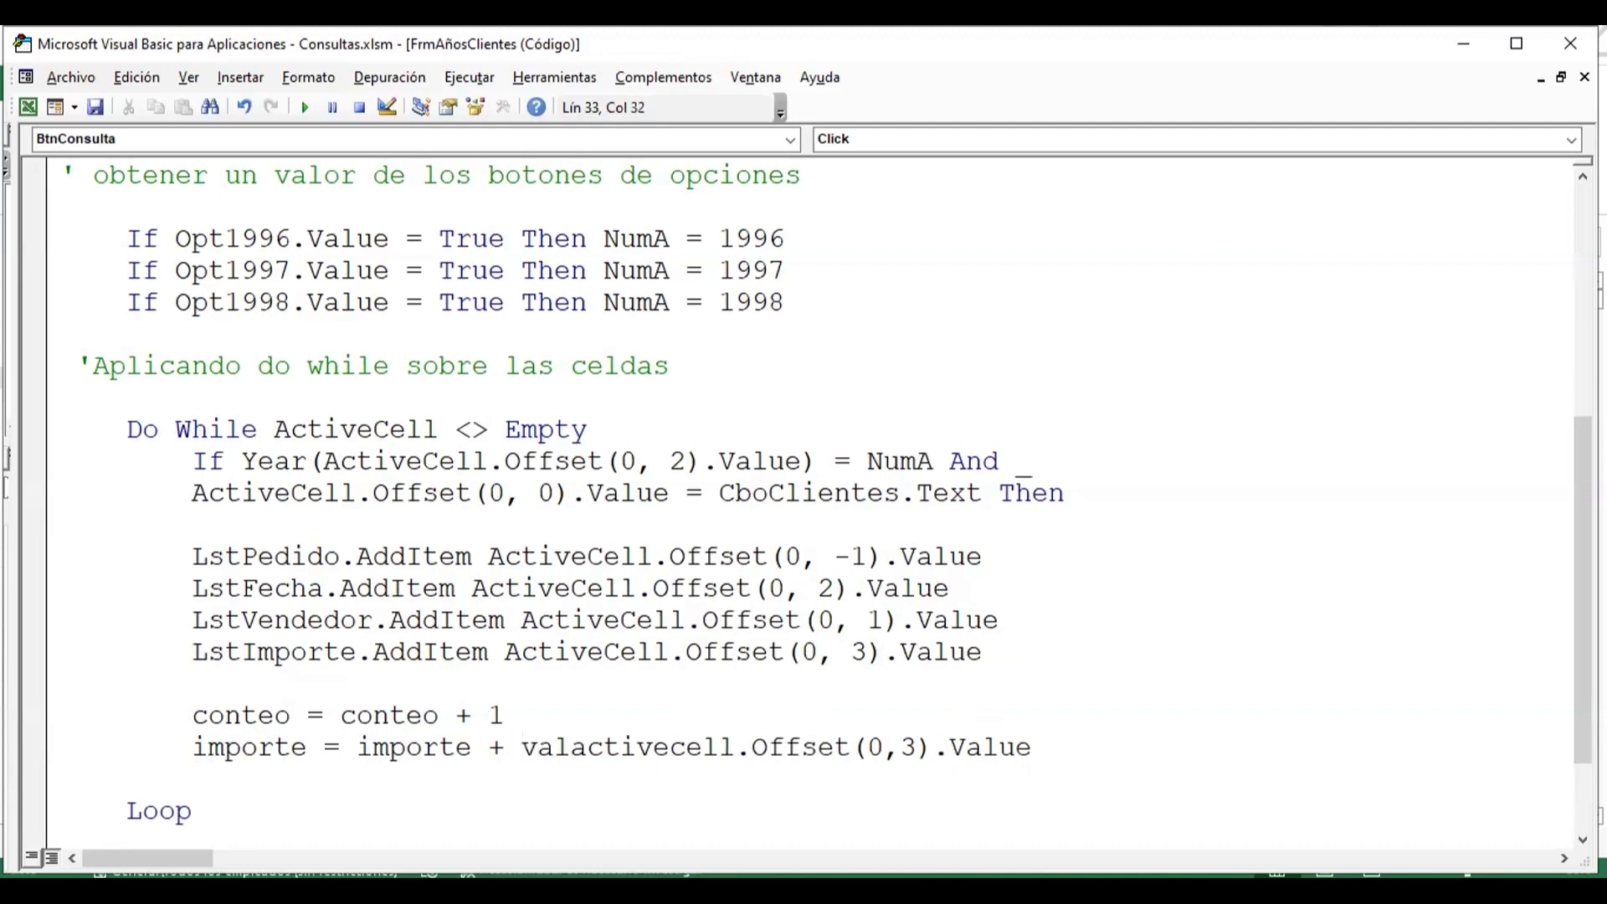
pyautogui.write('(')
pyautogui.press('Right')
pyautogui.press('Right')
pyautogui.press('Right')
pyautogui.press('Right')
pyautogui.press('Right')
pyautogui.press('Right')
pyautogui.press('Right')
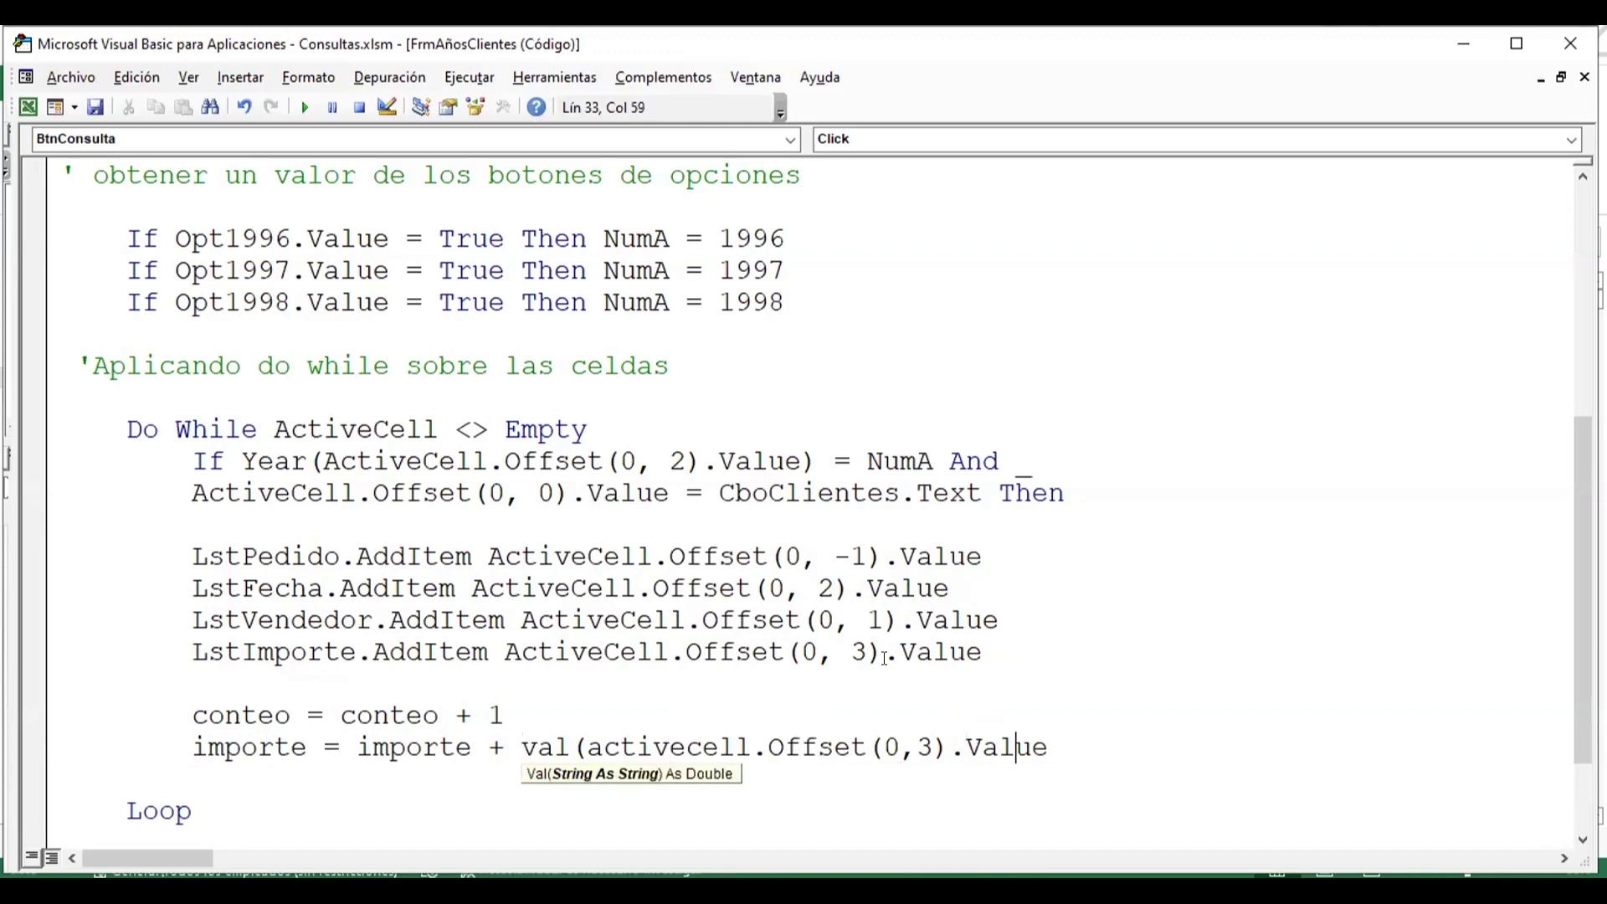
pyautogui.press('Right')
pyautogui.press('Right')
pyautogui.write(')')
pyautogui.press('Down')
pyautogui.press('Up')
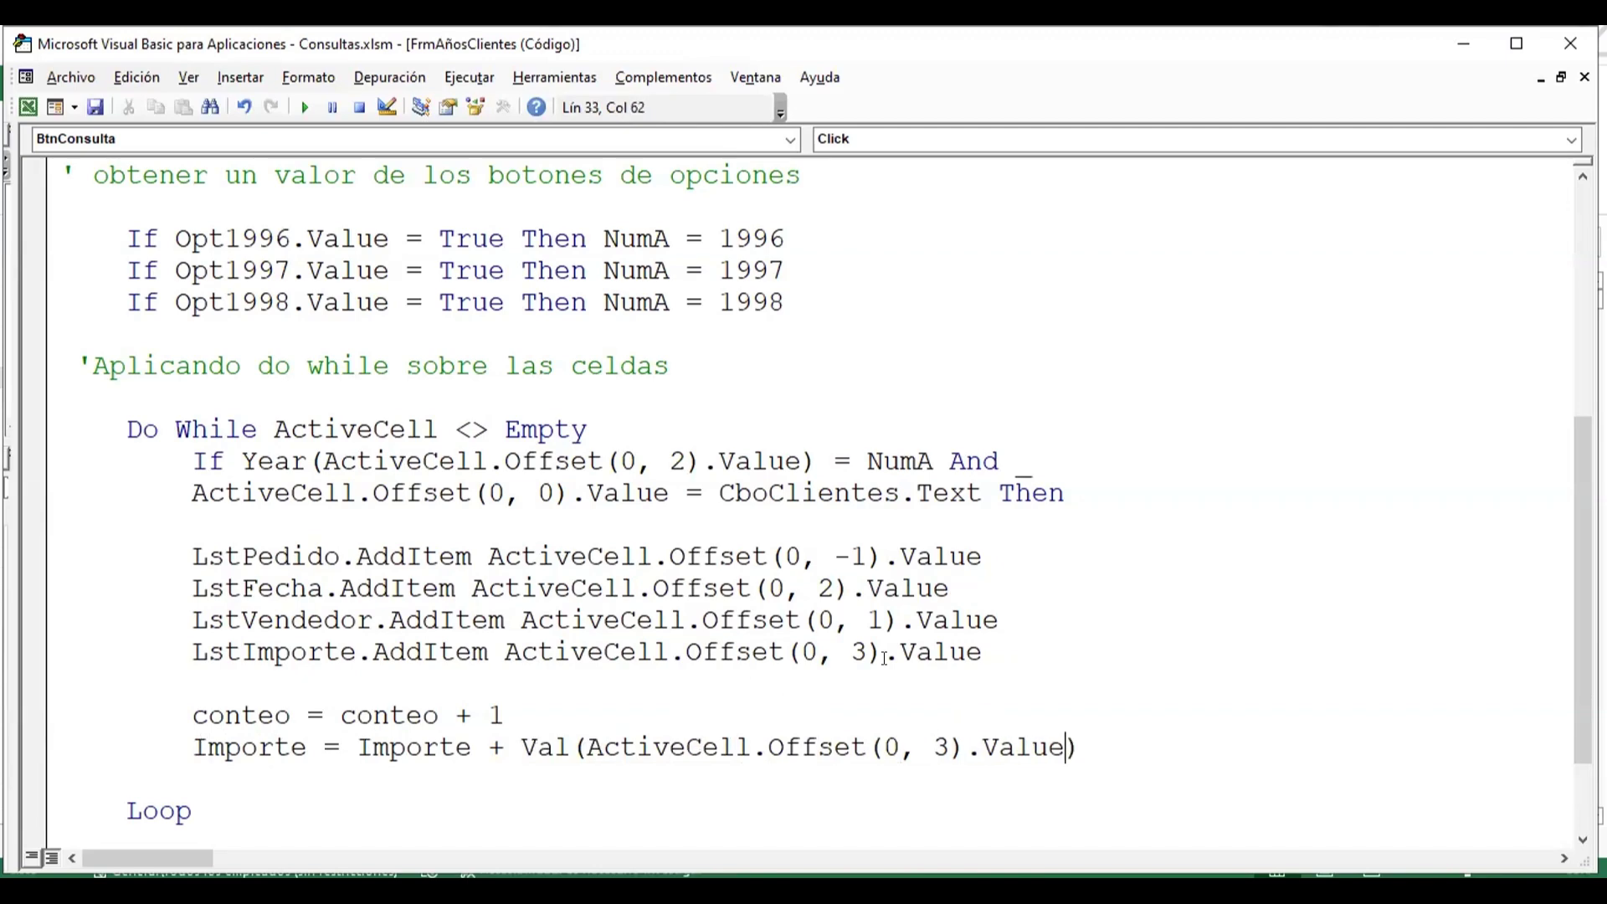
pyautogui.press('Down')
pyautogui.press('Up')
pyautogui.press('Up')
pyautogui.press('Down')
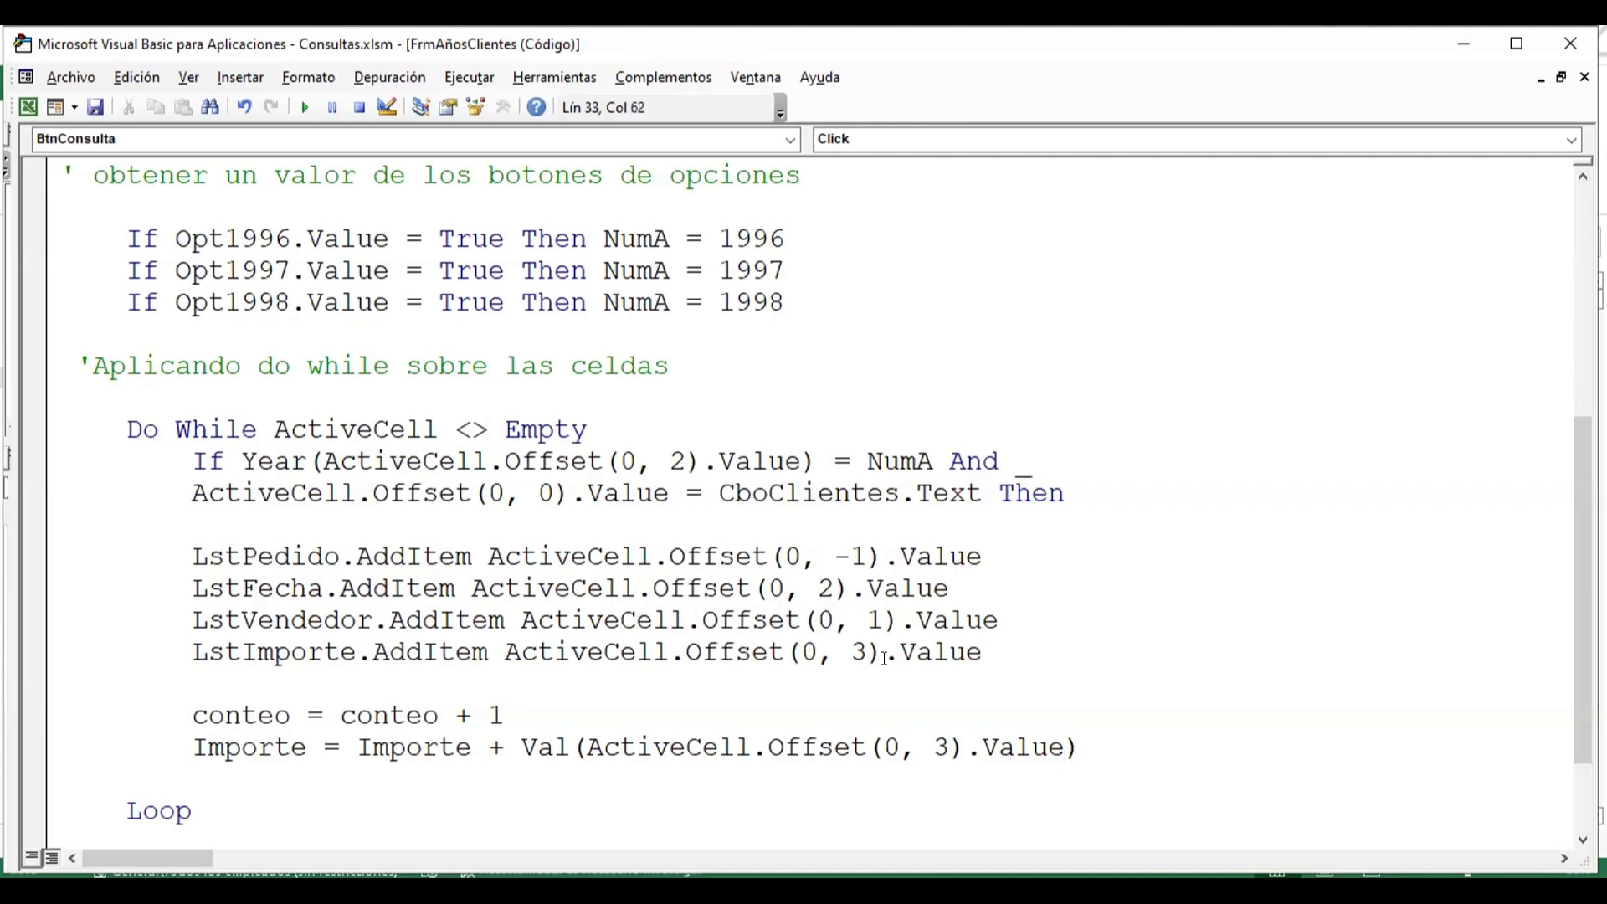
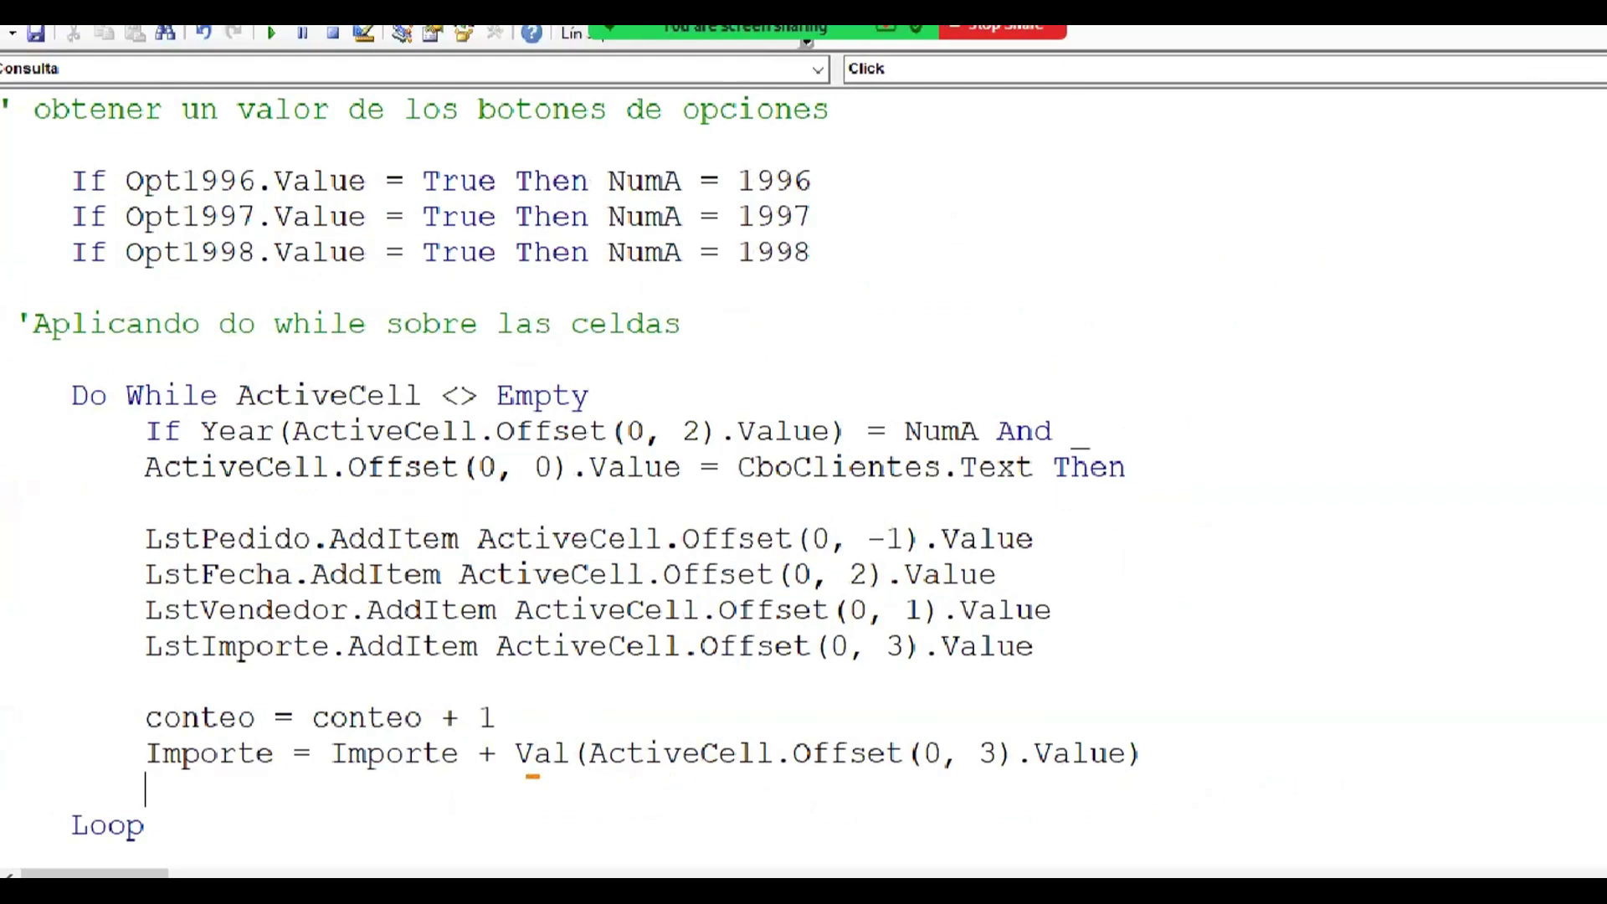
# - Annotate the Val amount line with sketched worksheet cells, showing an empty amount counts as 0
pyautogui.moveTo(525, 772)
pyautogui.mouseDown()
pyautogui.moveTo(604, 788)
pyautogui.moveTo(1048, 775)
pyautogui.mouseUp()
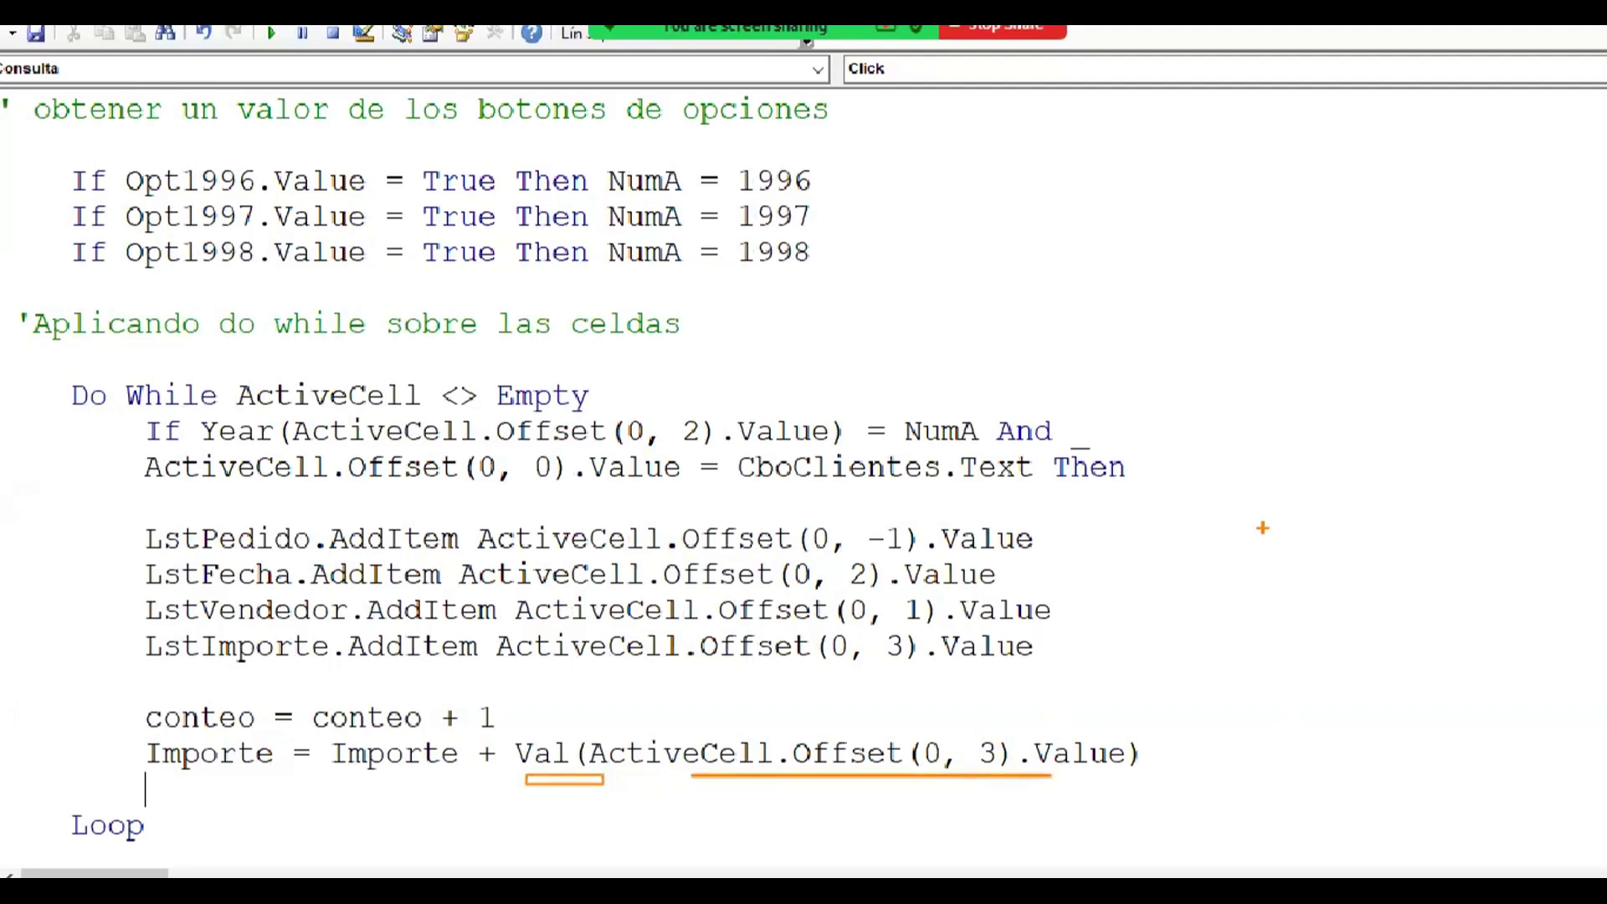
pyautogui.moveTo(1240, 396)
pyautogui.mouseDown()
pyautogui.moveTo(1369, 736)
pyautogui.moveTo(1429, 812)
pyautogui.mouseUp()
pyautogui.moveTo(1239, 392)
pyautogui.mouseDown()
pyautogui.moveTo(1313, 456)
pyautogui.moveTo(1425, 456)
pyautogui.mouseUp()
pyautogui.moveTo(1246, 458); pyautogui.dragTo(1437, 516)
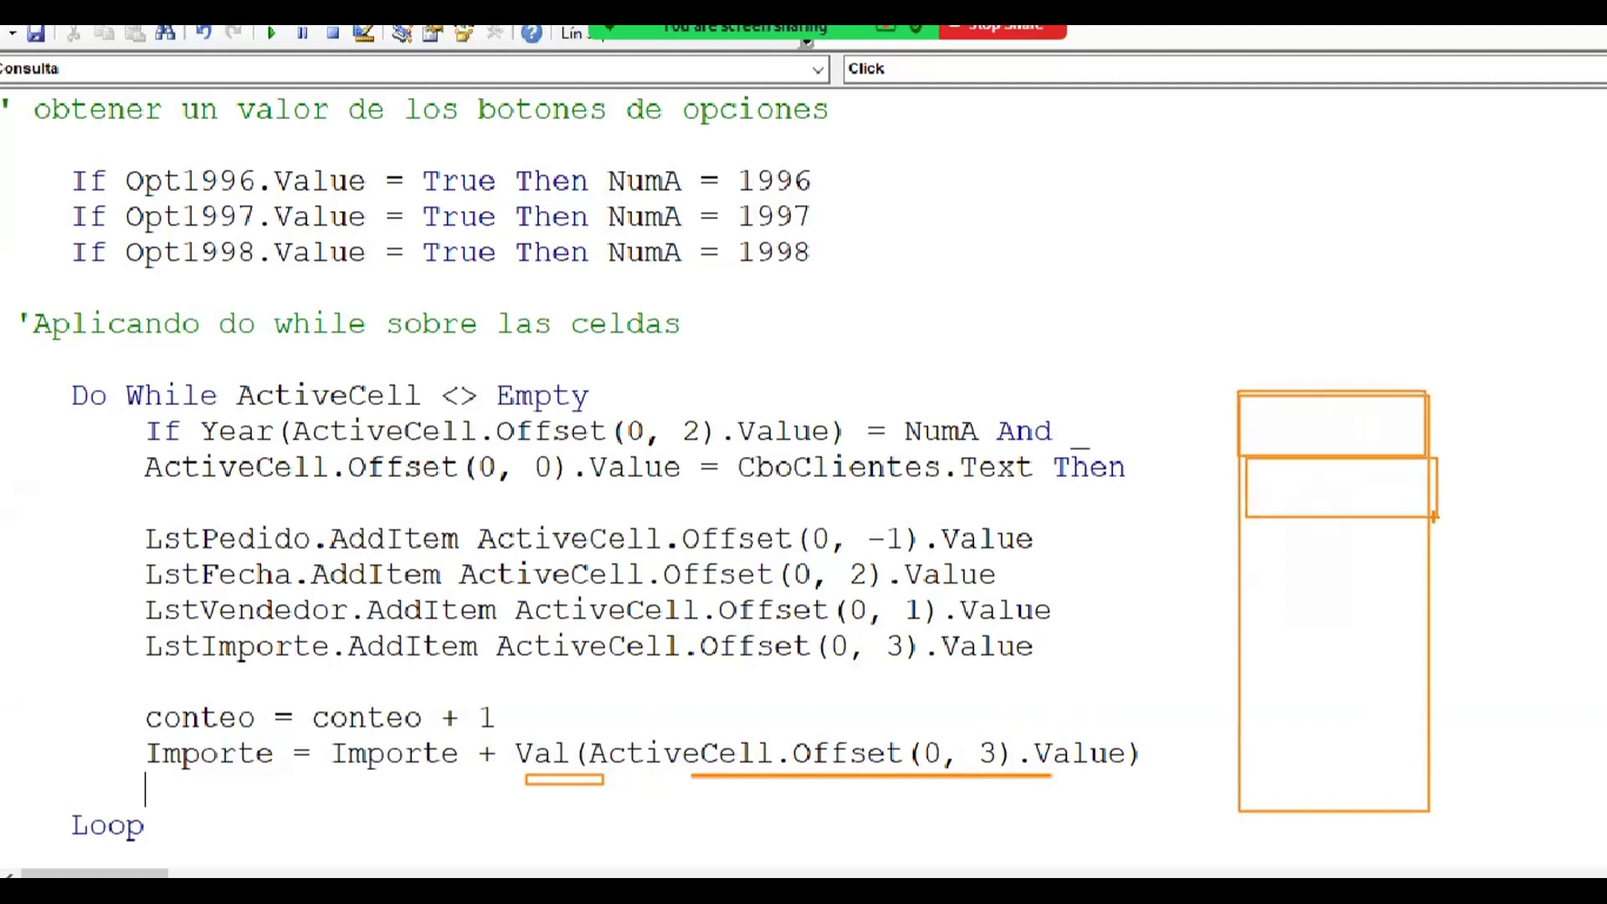
pyautogui.moveTo(1310, 491); pyautogui.dragTo(1378, 499)
pyautogui.moveTo(1309, 446); pyautogui.dragTo(1344, 446)
pyautogui.moveTo(537, 729); pyautogui.dragTo(580, 677)
pyautogui.moveTo(1253, 526); pyautogui.dragTo(1417, 589)
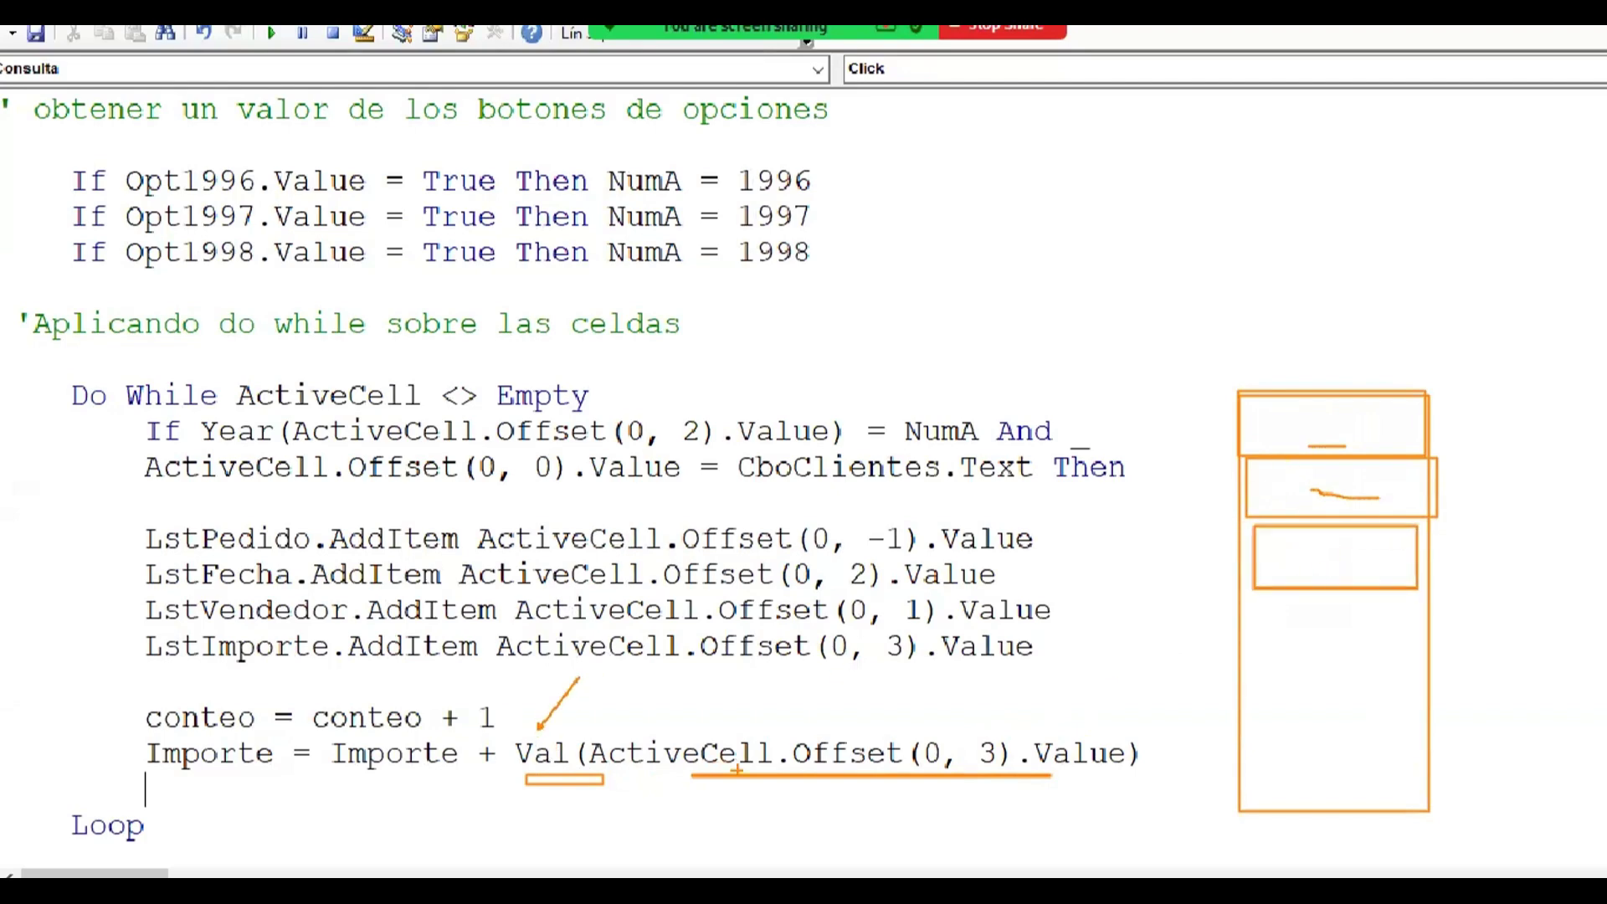
pyautogui.moveTo(757, 811); pyautogui.dragTo(780, 817)
pyautogui.moveTo(907, 834); pyautogui.dragTo(823, 834)
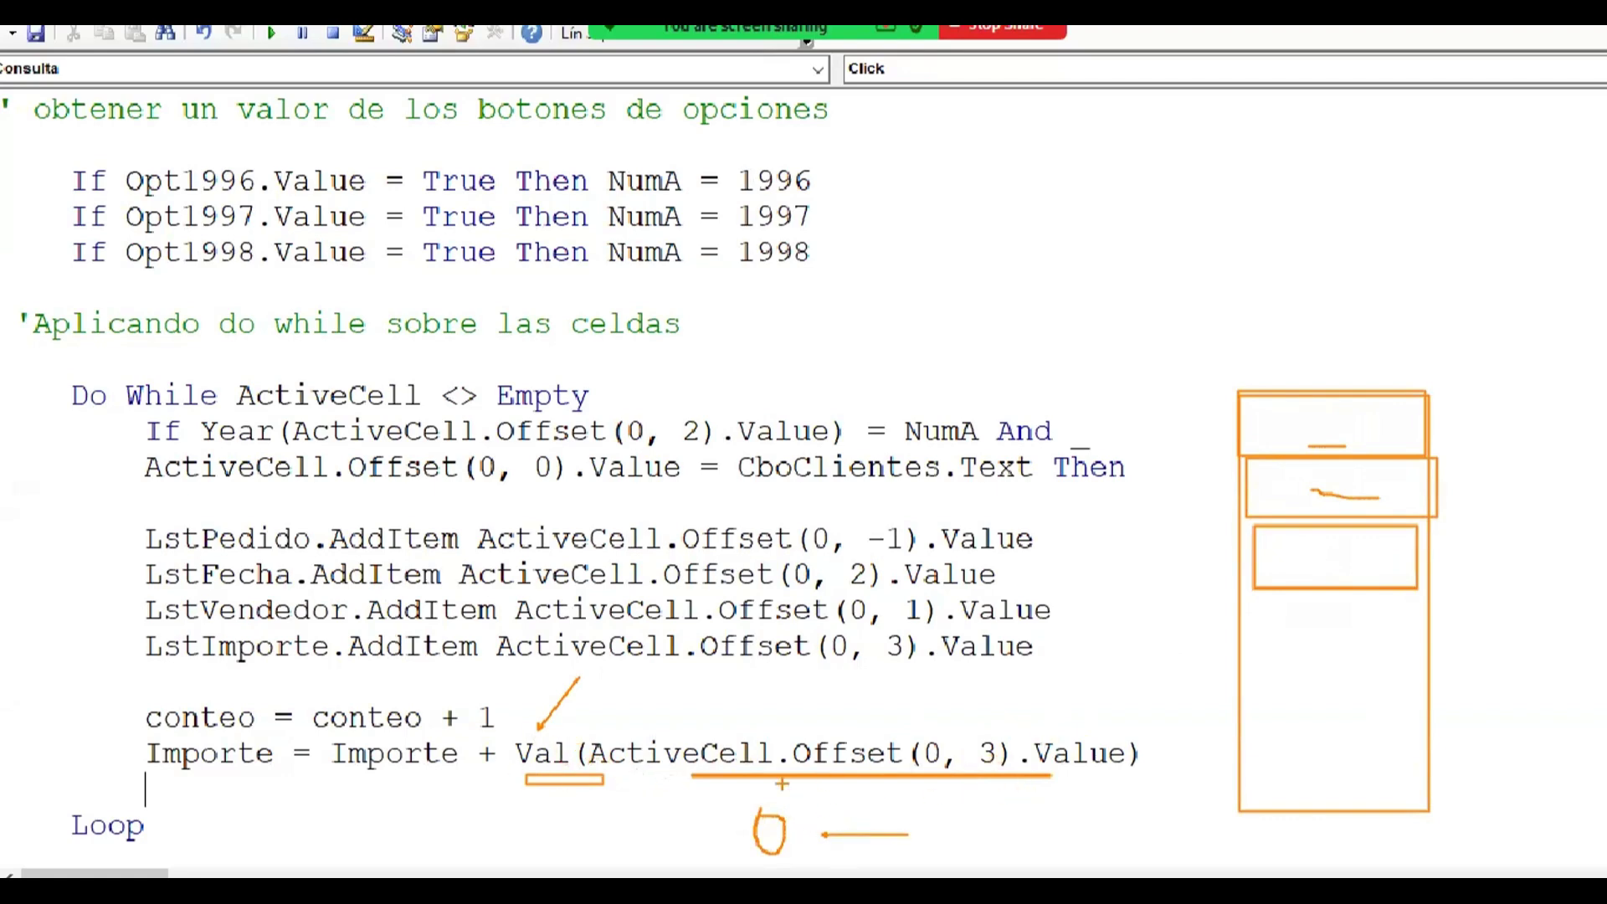
pyautogui.moveTo(620, 779); pyautogui.dragTo(1117, 776)
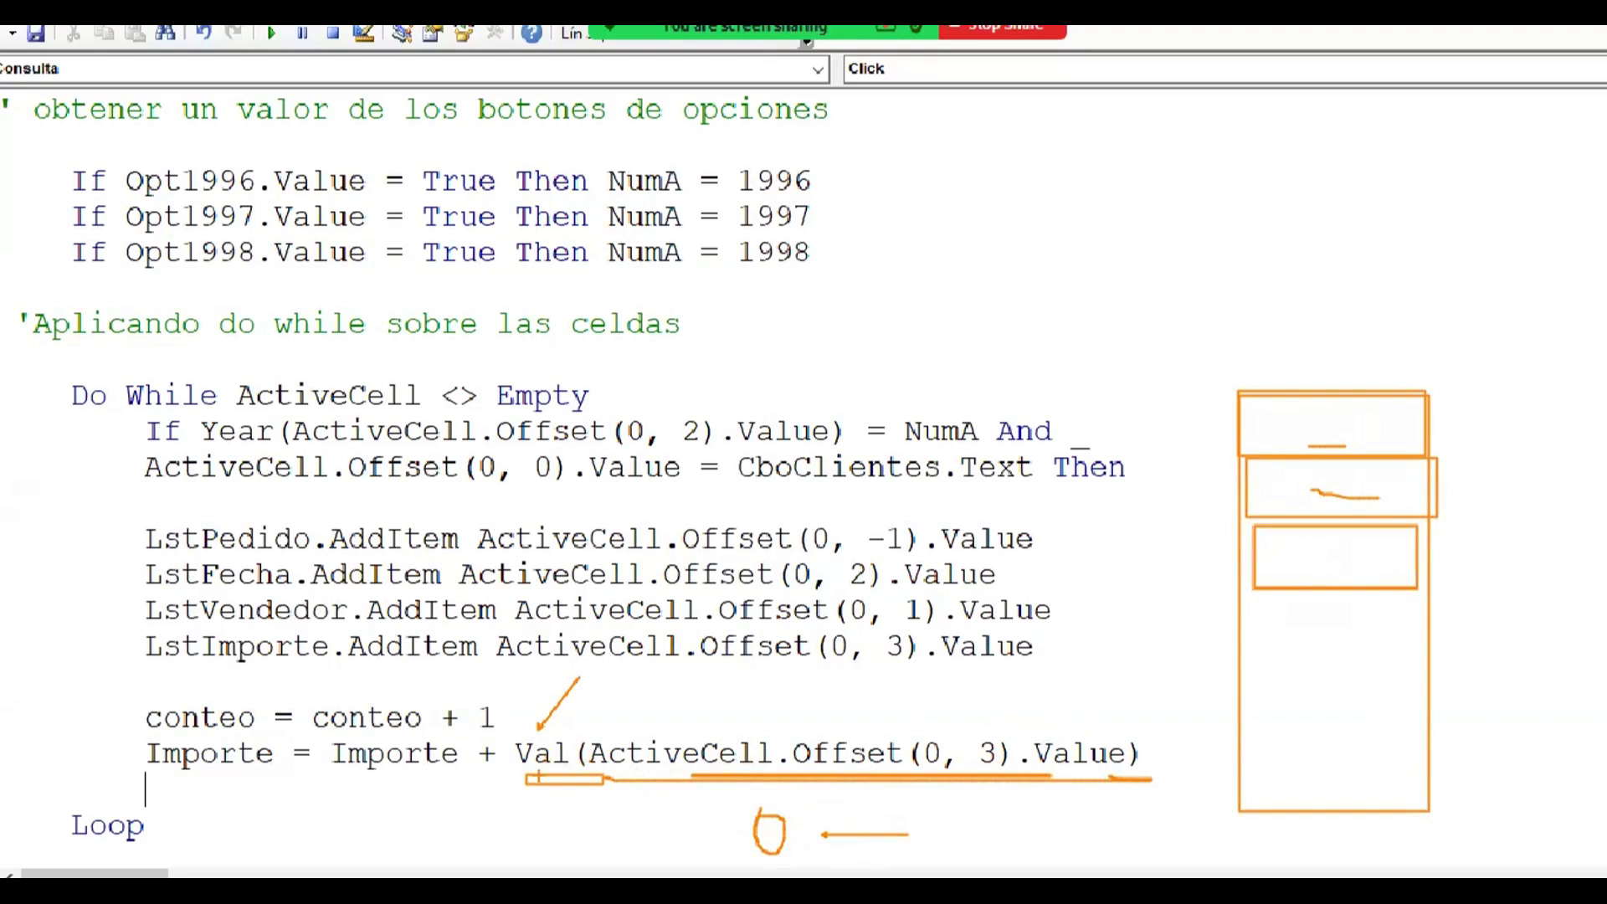
pyautogui.moveTo(542, 774)
pyautogui.mouseDown()
pyautogui.moveTo(513, 835)
pyautogui.moveTo(517, 785)
pyautogui.moveTo(560, 834)
pyautogui.mouseUp()
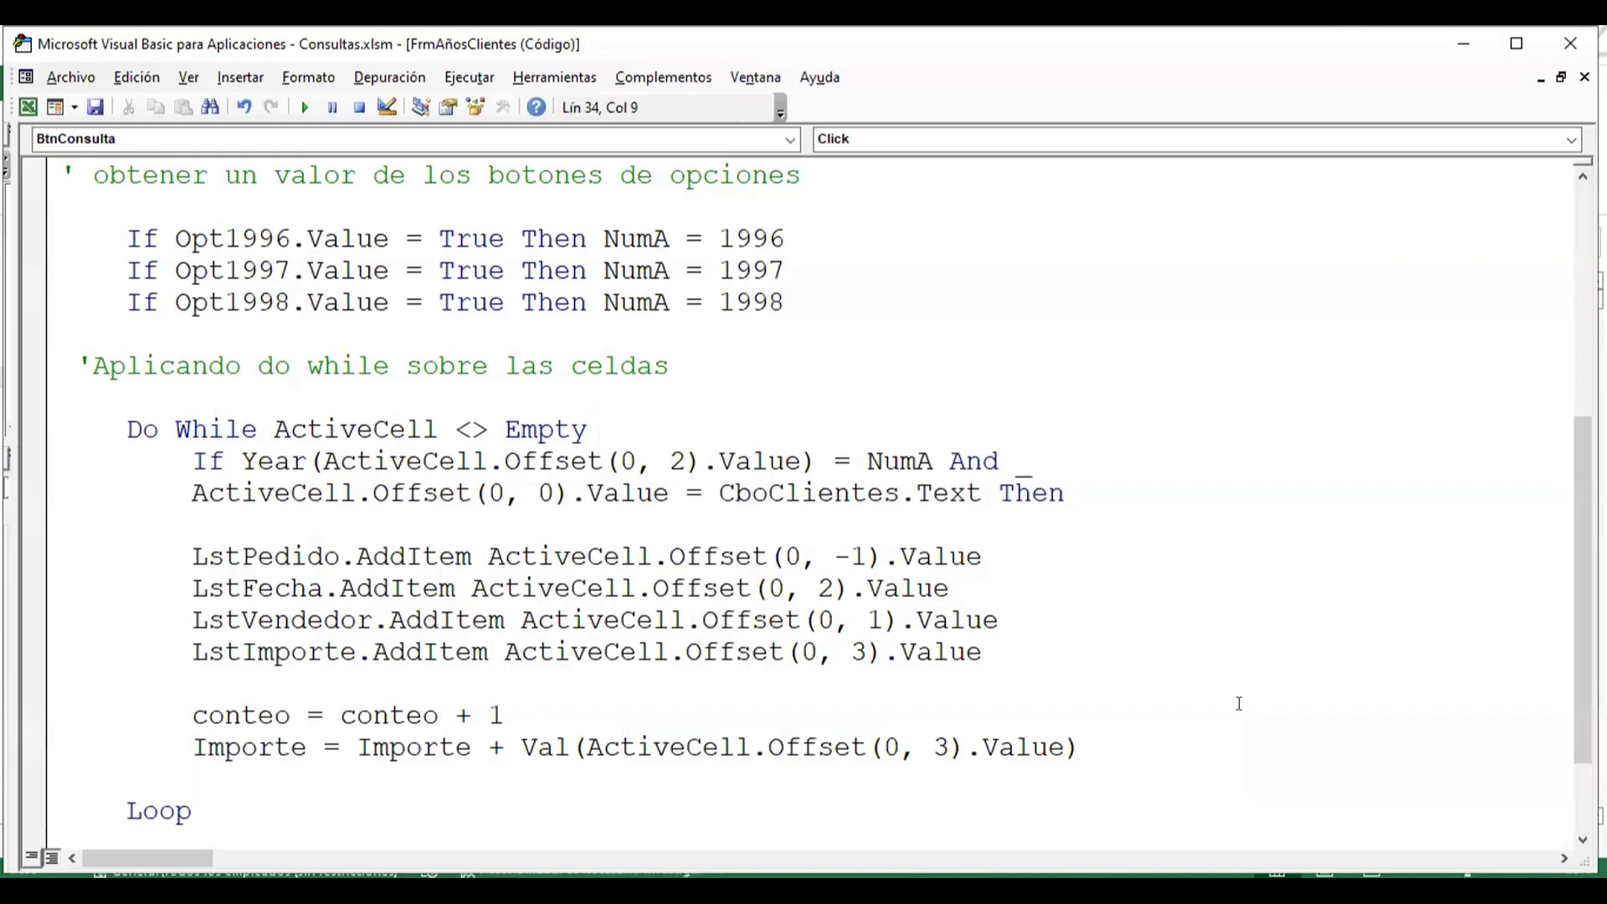
# - Close the If block with End If on the line above Loop
pyautogui.write('en ')
pyautogui.write('fi')
pyautogui.press('BackSpace')
pyautogui.press('BackSpace')
pyautogui.press('BackSpace')
pyautogui.write('d i')
pyautogui.write('f')
pyautogui.press('Return')
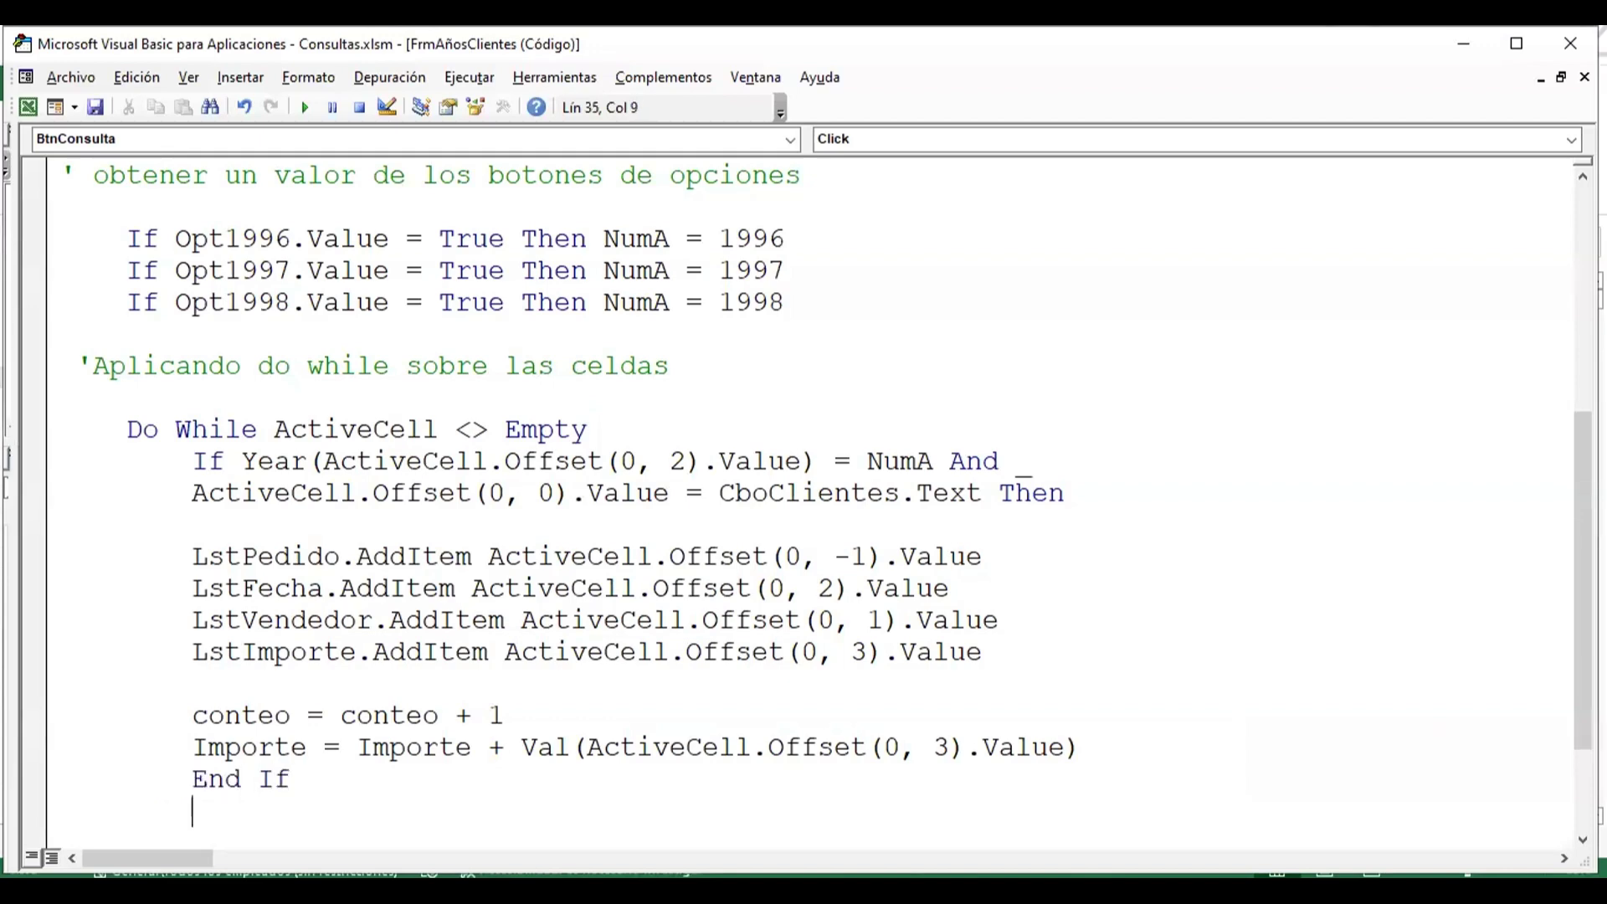
pyautogui.press('Down')
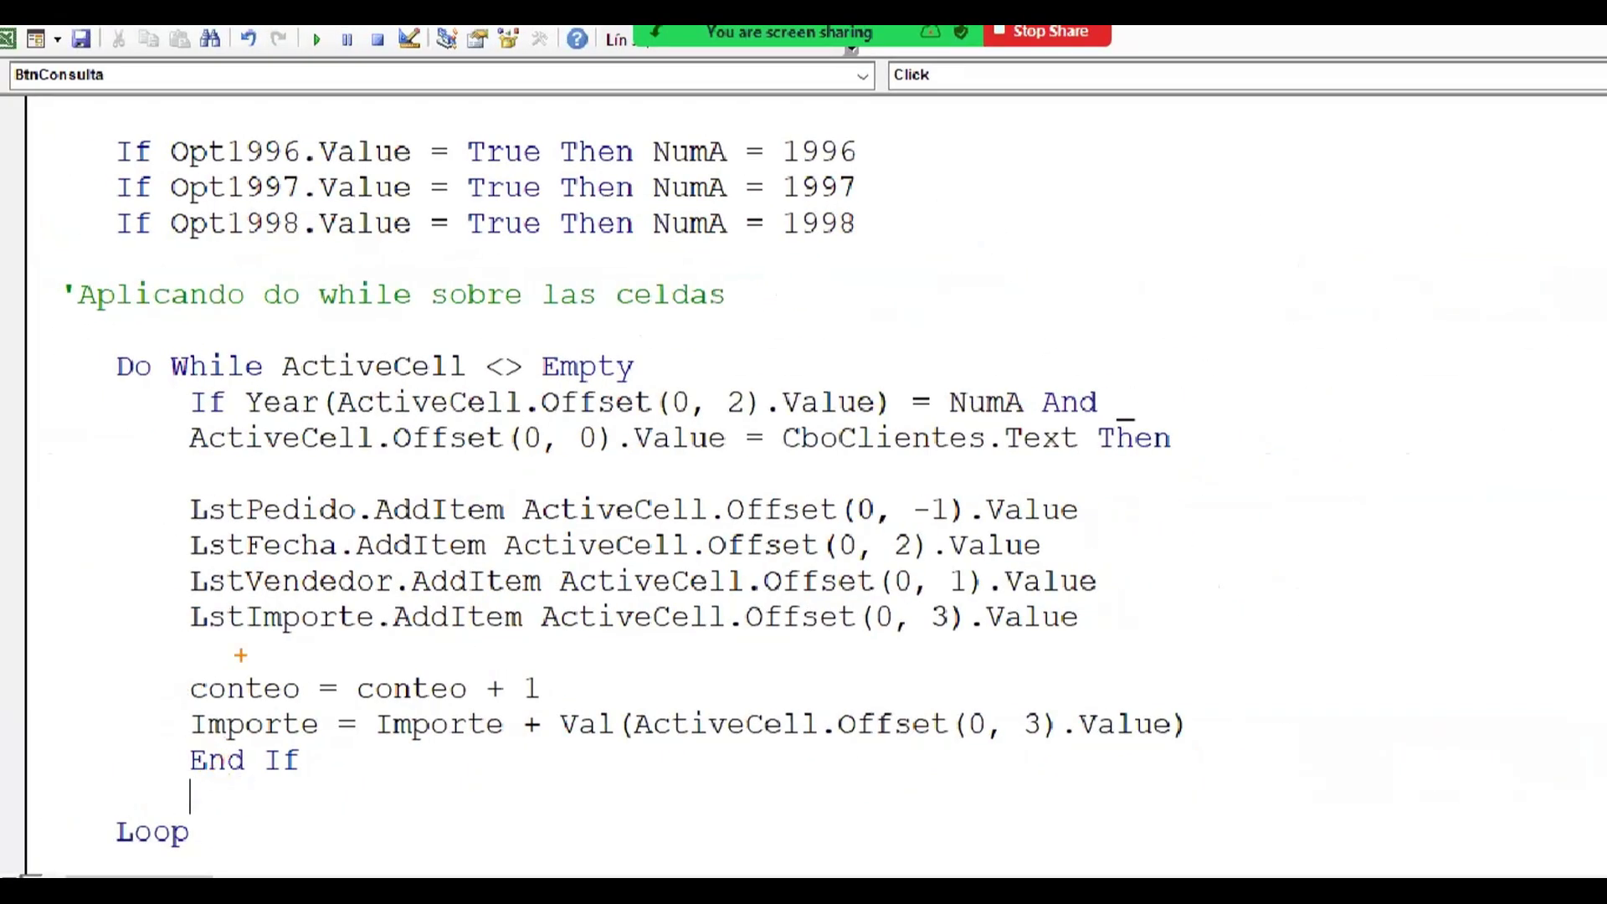
pyautogui.moveTo(165, 408)
pyautogui.mouseDown()
pyautogui.moveTo(187, 766)
pyautogui.moveTo(685, 821)
pyautogui.mouseUp()
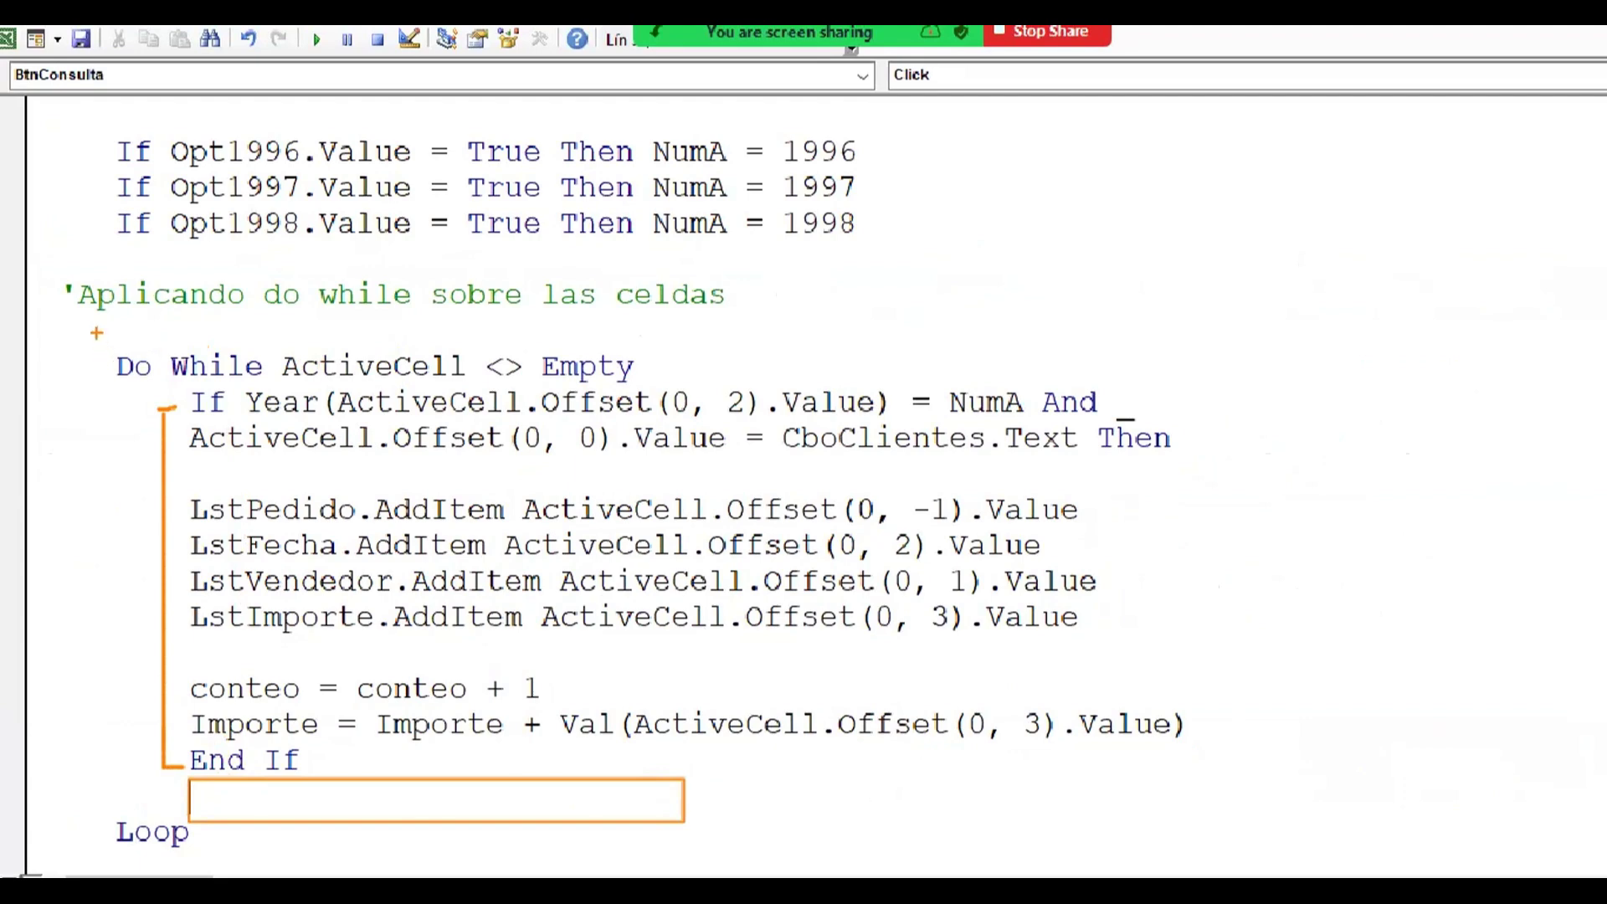
pyautogui.moveTo(94, 331); pyautogui.dragTo(647, 382)
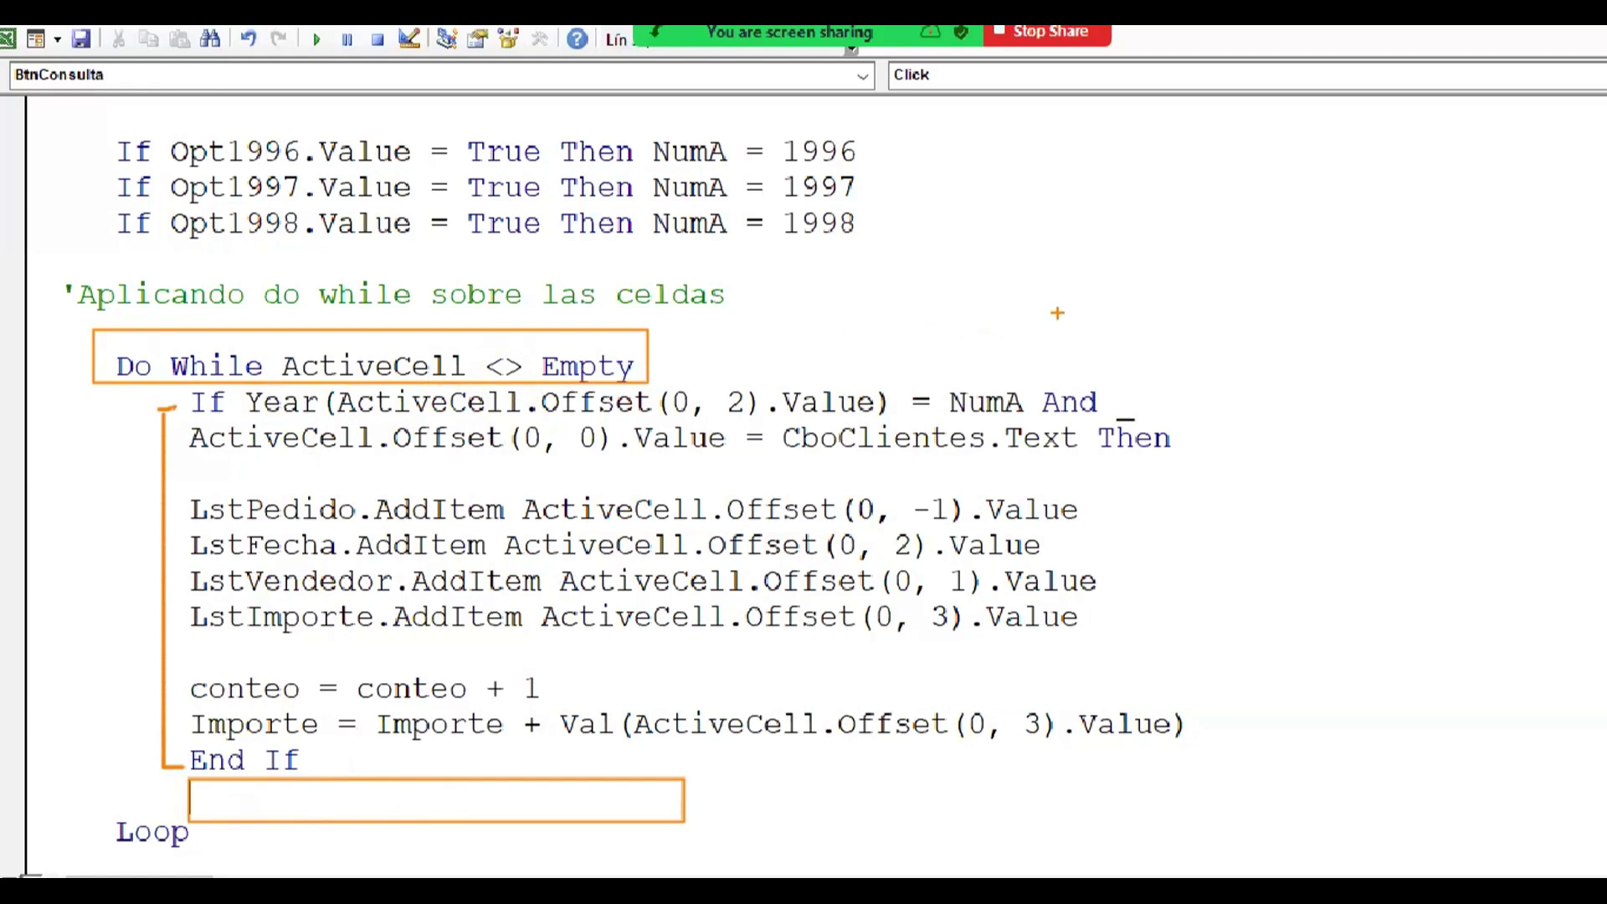
pyautogui.moveTo(1222, 212); pyautogui.dragTo(1381, 860)
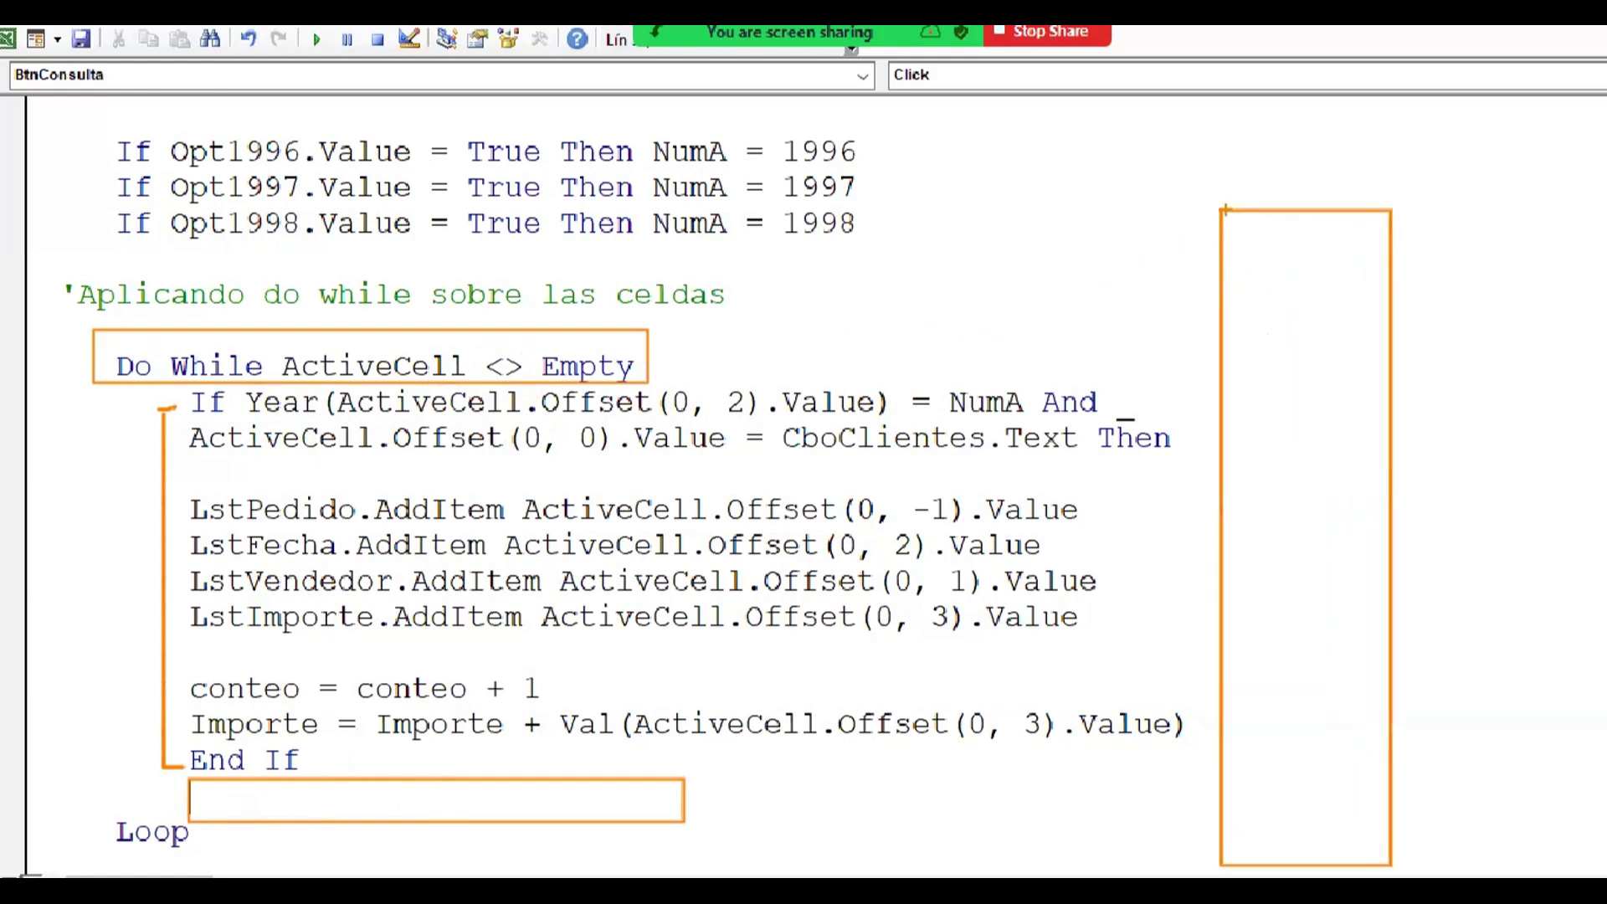
pyautogui.moveTo(1225, 211); pyautogui.dragTo(1383, 266)
pyautogui.moveTo(1220, 238)
pyautogui.mouseDown()
pyautogui.moveTo(1187, 326)
pyautogui.moveTo(1374, 336)
pyautogui.mouseUp()
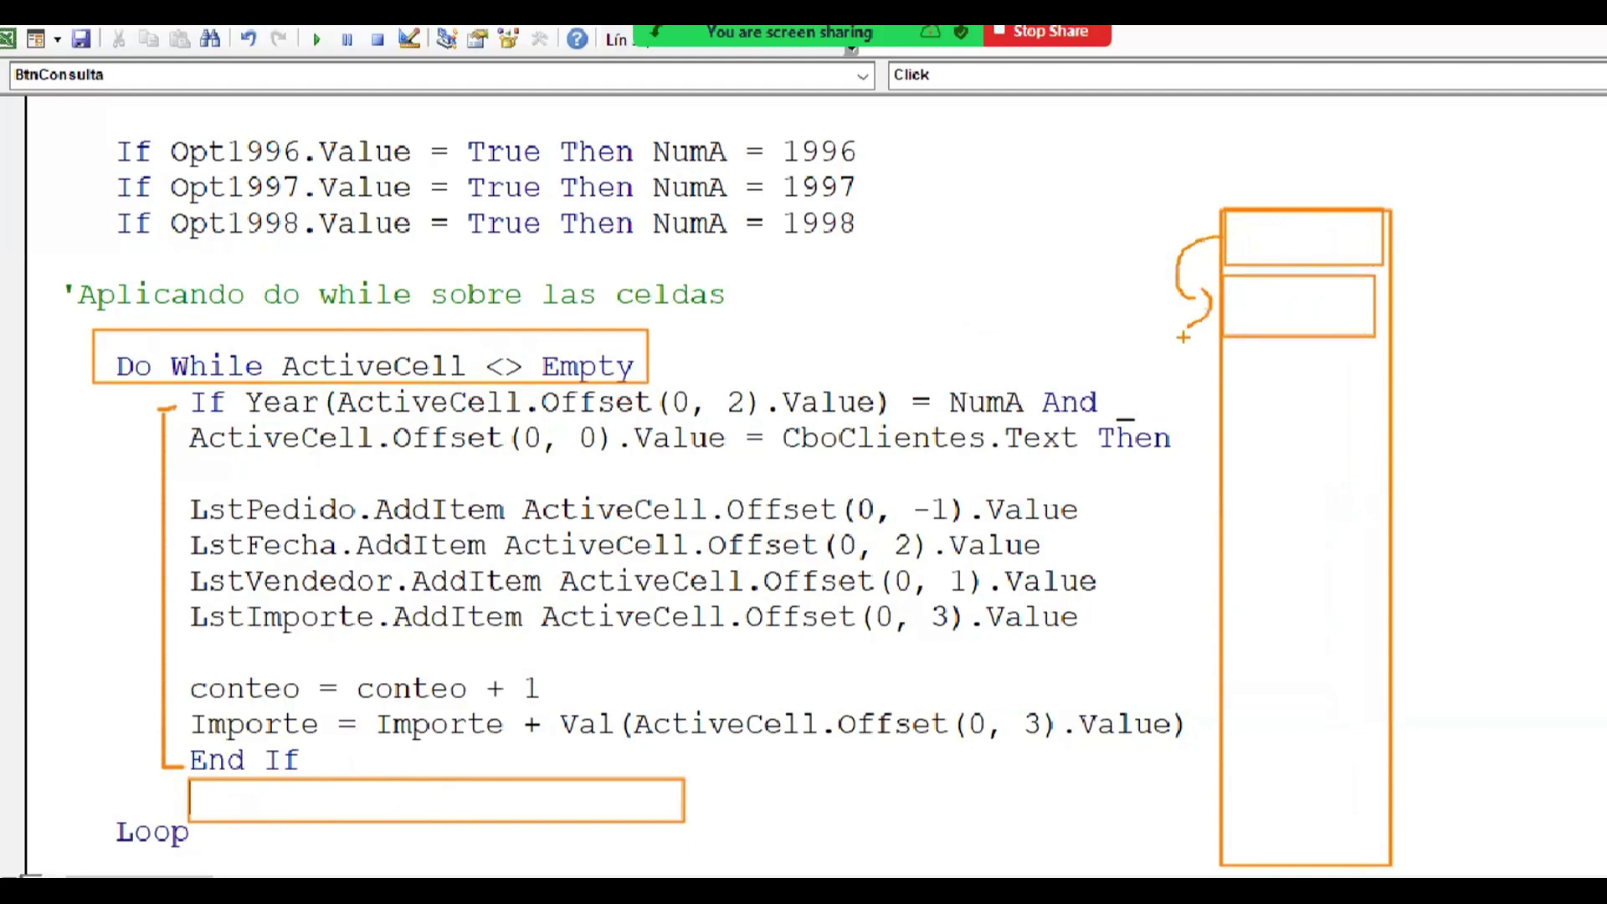
pyautogui.moveTo(1189, 327); pyautogui.dragTo(1180, 419)
pyautogui.moveTo(1223, 350); pyautogui.dragTo(1382, 399)
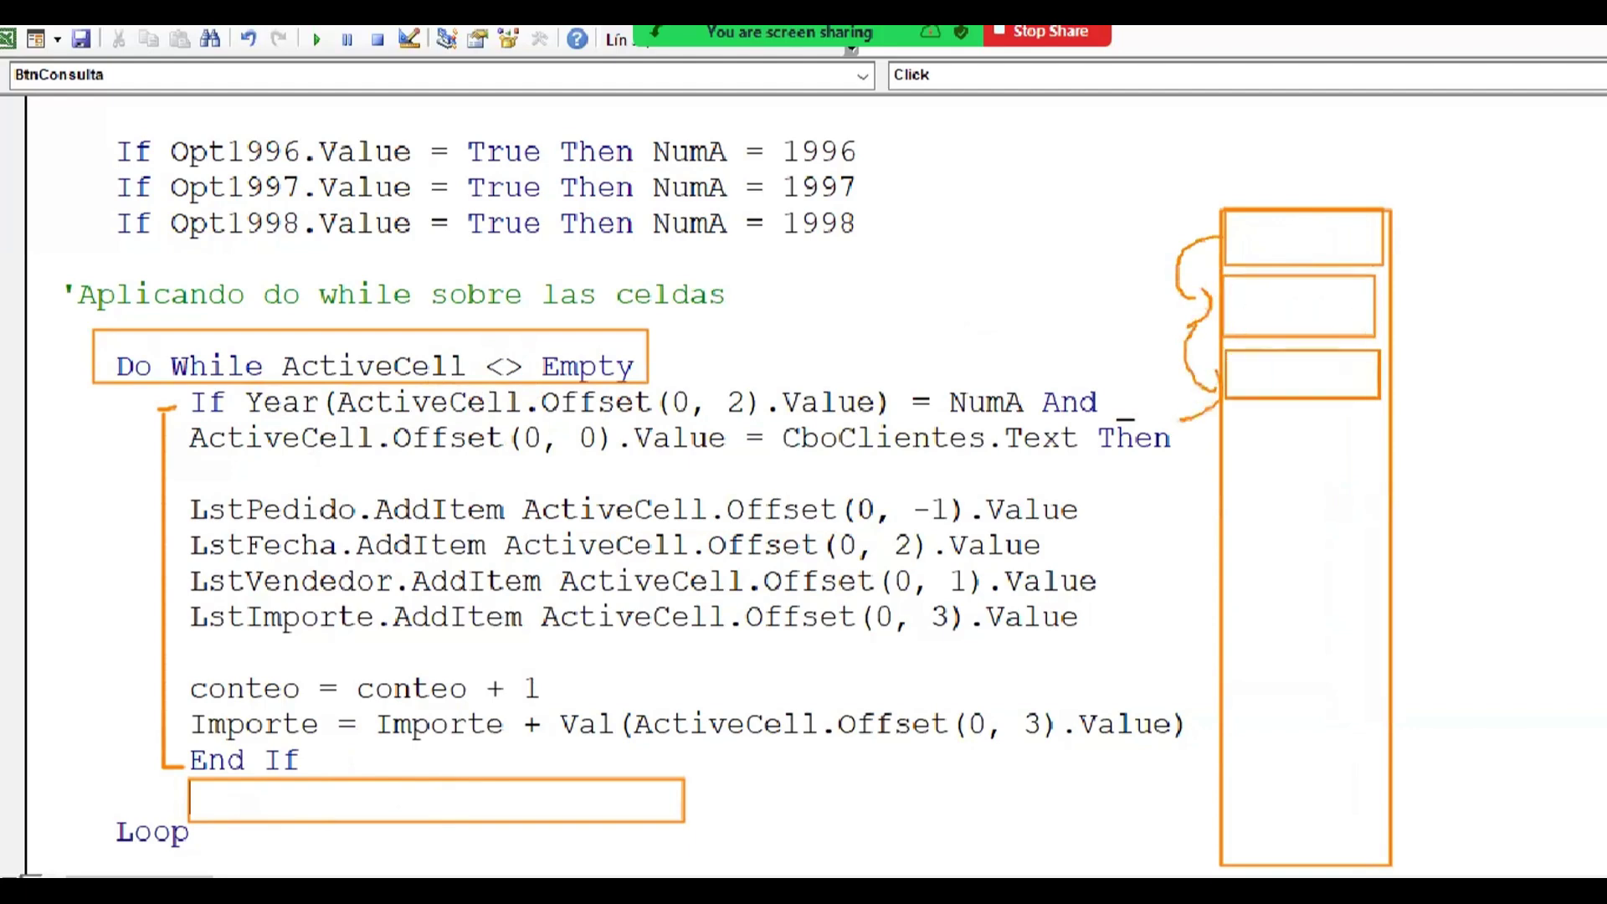
pyautogui.moveTo(1215, 387)
pyautogui.mouseDown()
pyautogui.moveTo(1222, 449)
pyautogui.moveTo(1376, 469)
pyautogui.mouseUp()
pyautogui.moveTo(1280, 441); pyautogui.dragTo(1335, 441)
pyautogui.moveTo(1289, 382); pyautogui.dragTo(1329, 381)
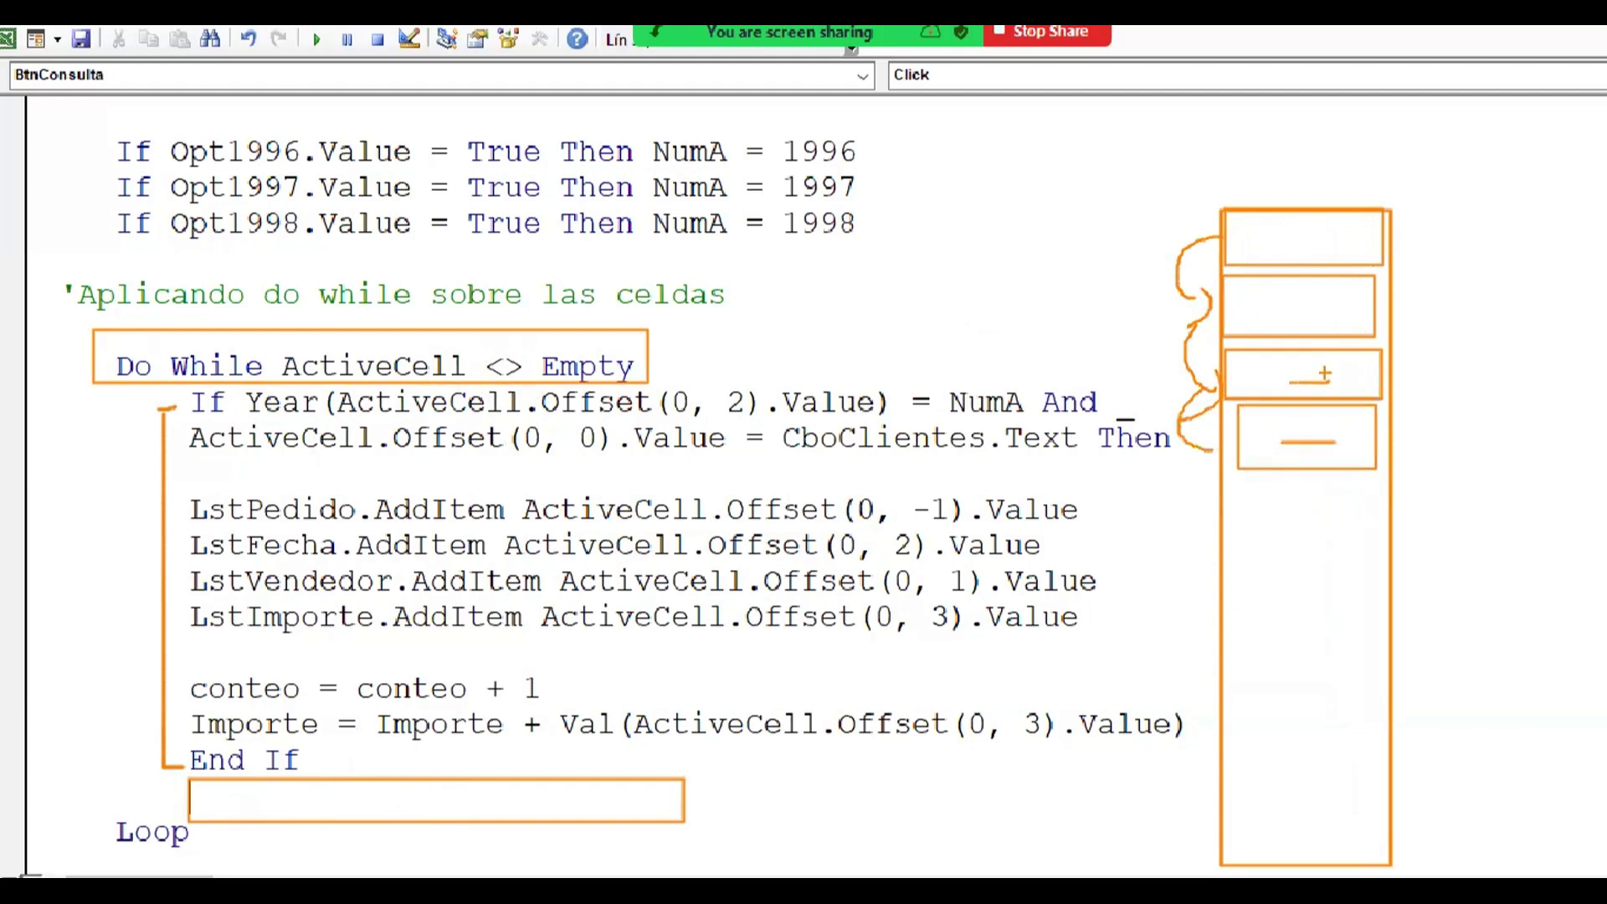
pyautogui.moveTo(1280, 319); pyautogui.dragTo(1309, 318)
pyautogui.moveTo(1278, 251); pyautogui.dragTo(1310, 253)
pyautogui.moveTo(1279, 311); pyautogui.dragTo(1293, 311)
pyautogui.moveTo(1285, 303); pyautogui.dragTo(1285, 317)
pyautogui.press('Escape')
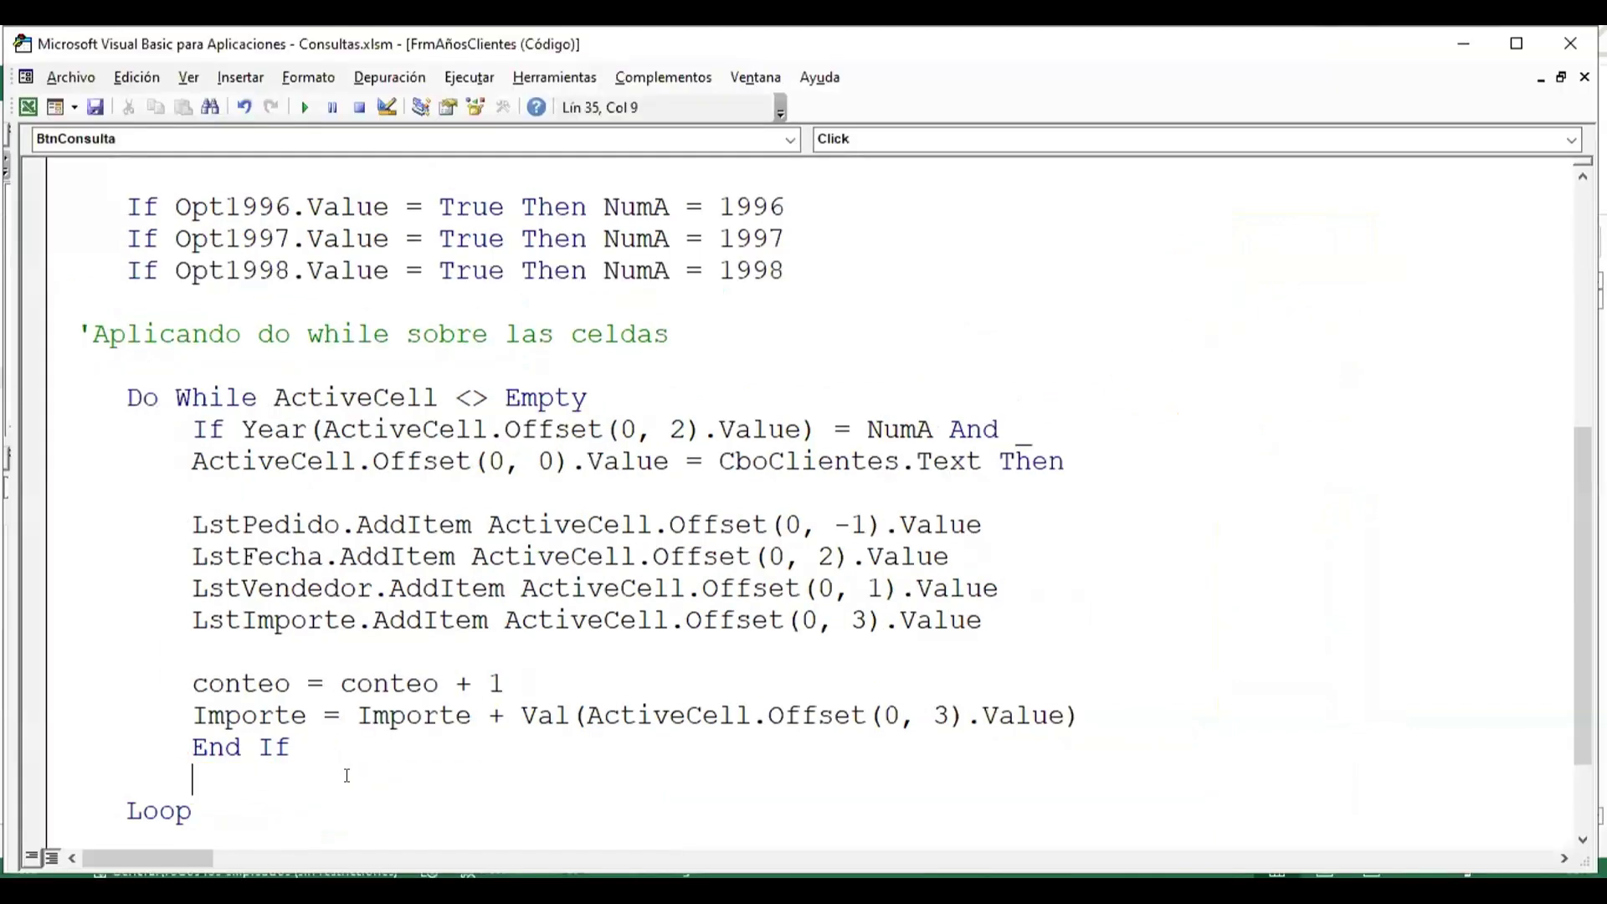
# - Add ActiveCell.Offset(1, 0).Select just before Loop so each pass moves down a row
pyautogui.write('activc')
pyautogui.write('el')
pyautogui.press('BackSpace')
pyautogui.press('BackSpace')
pyautogui.press('BackSpace')
pyautogui.write('ecell')
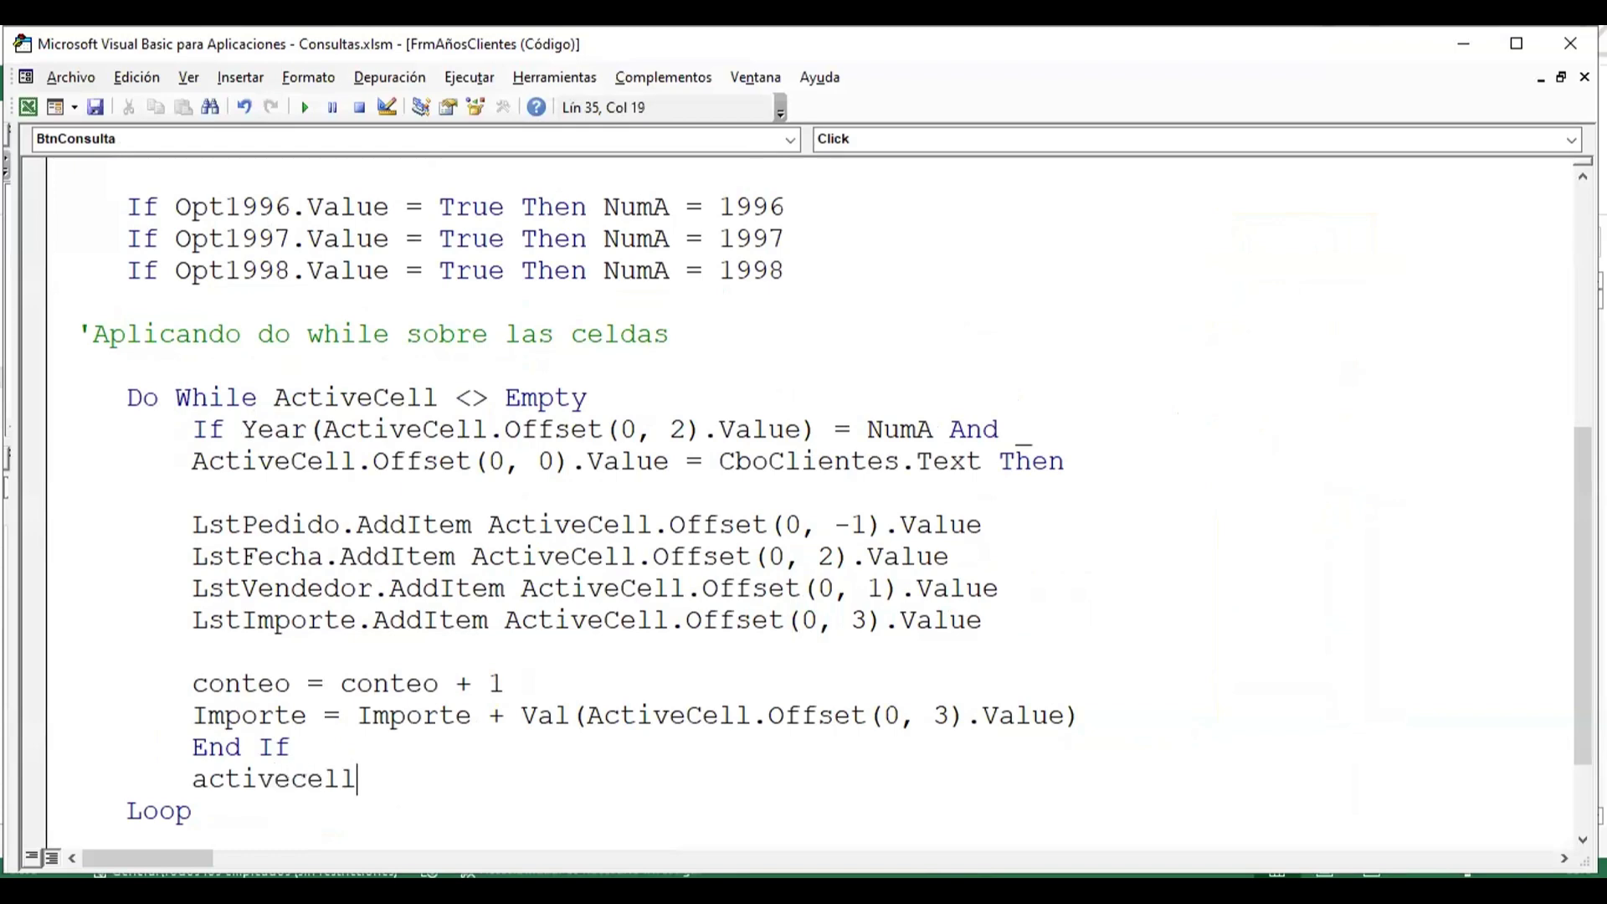
pyautogui.write('.Offset(')
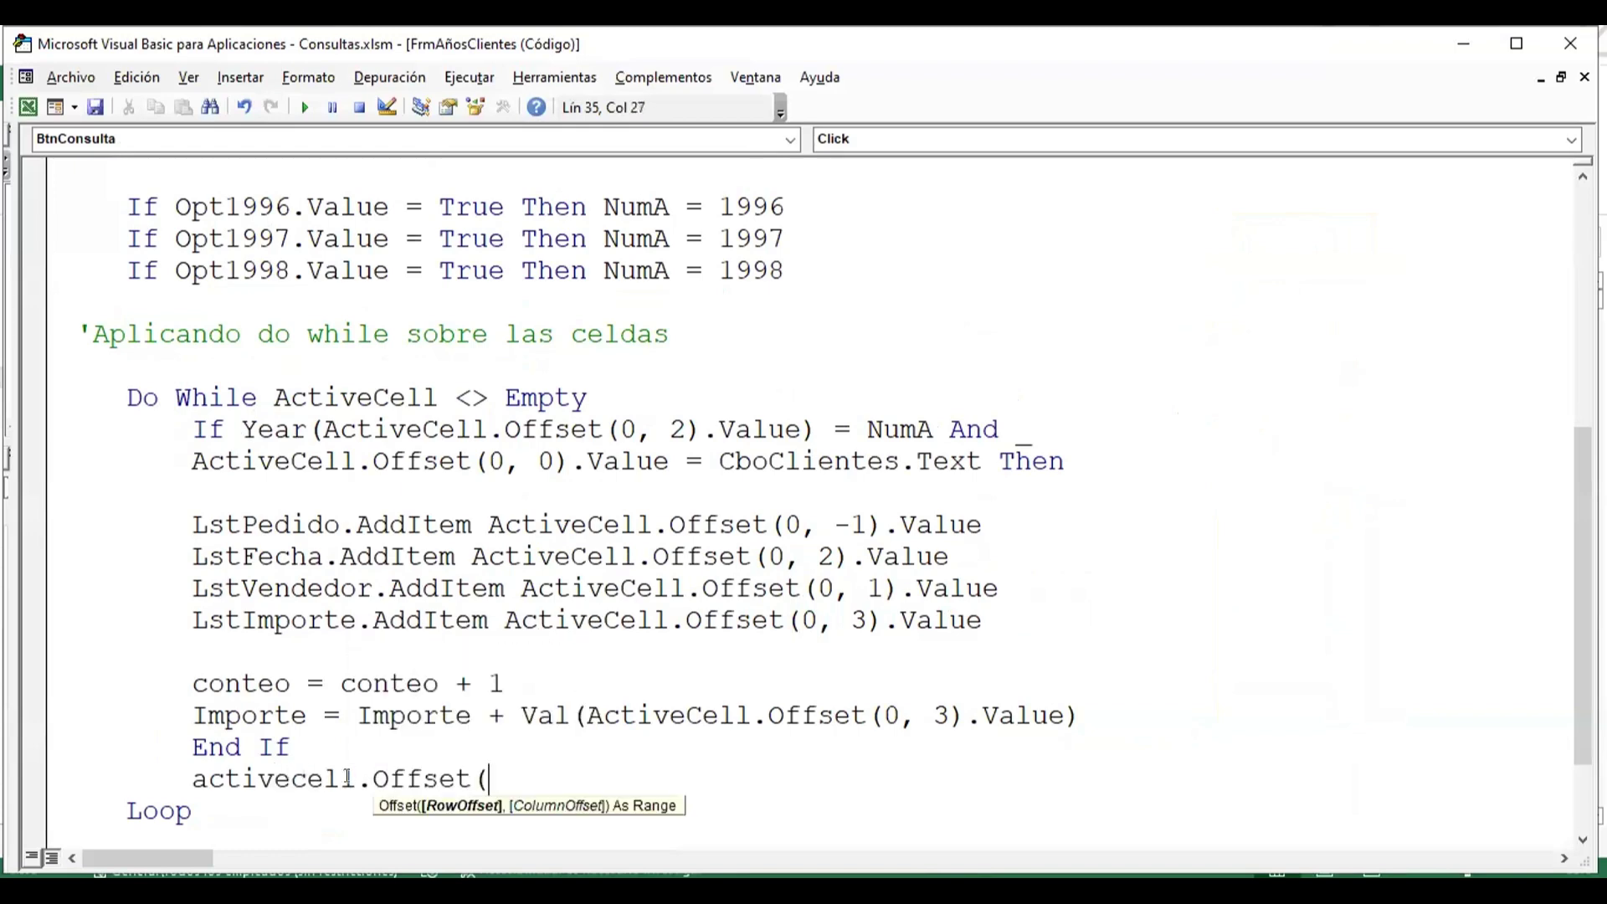
pyautogui.write('1,0')
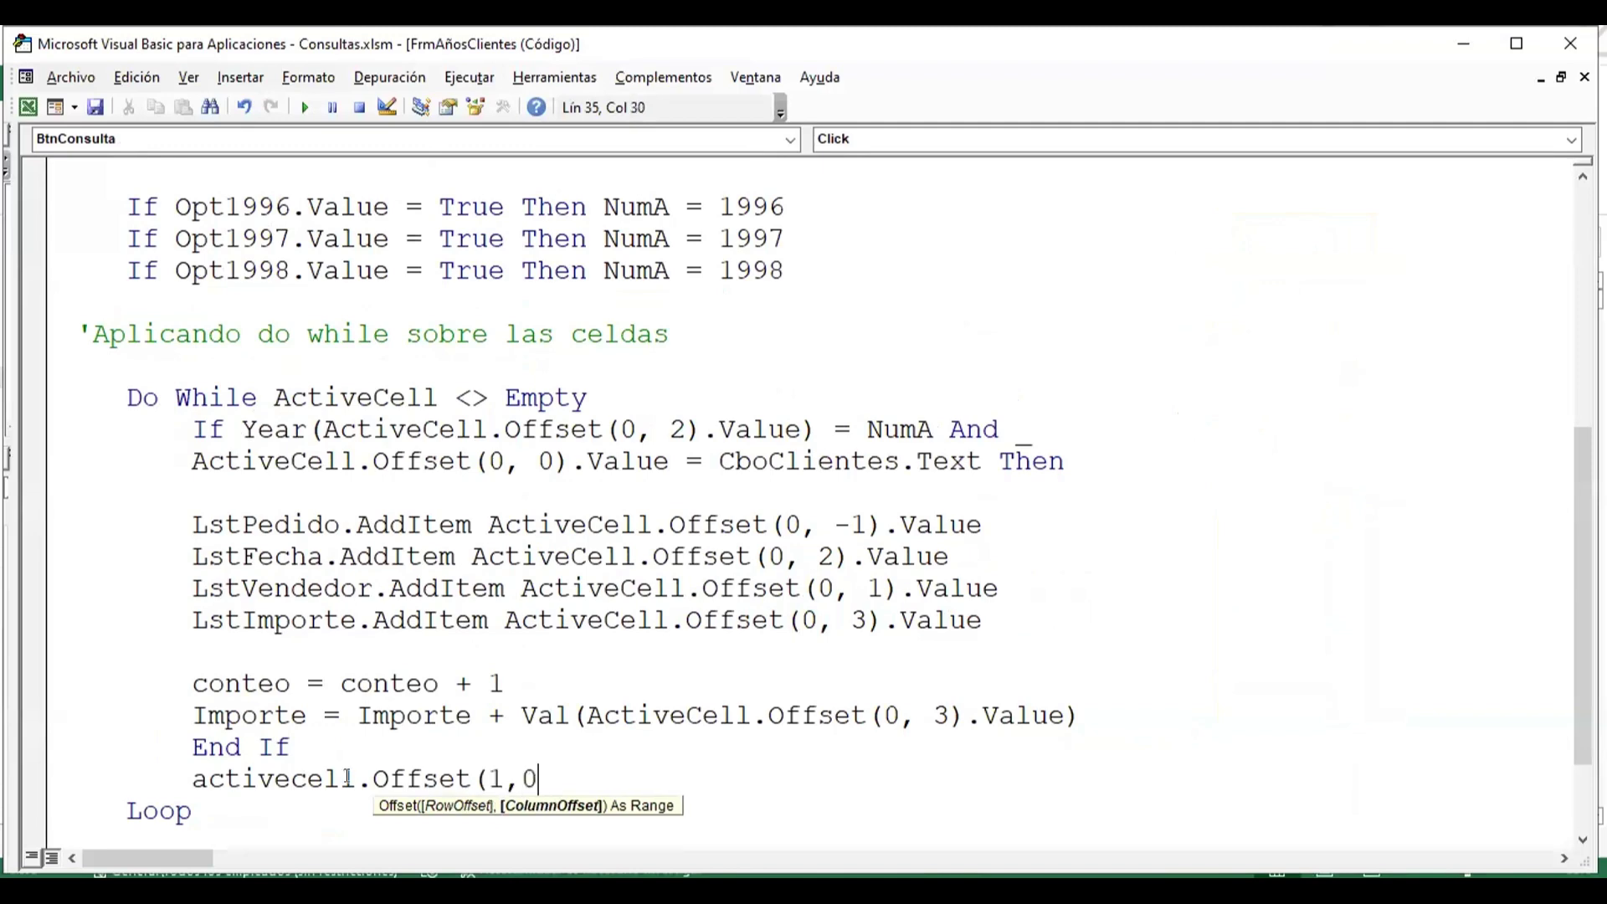
pyautogui.write(').se')
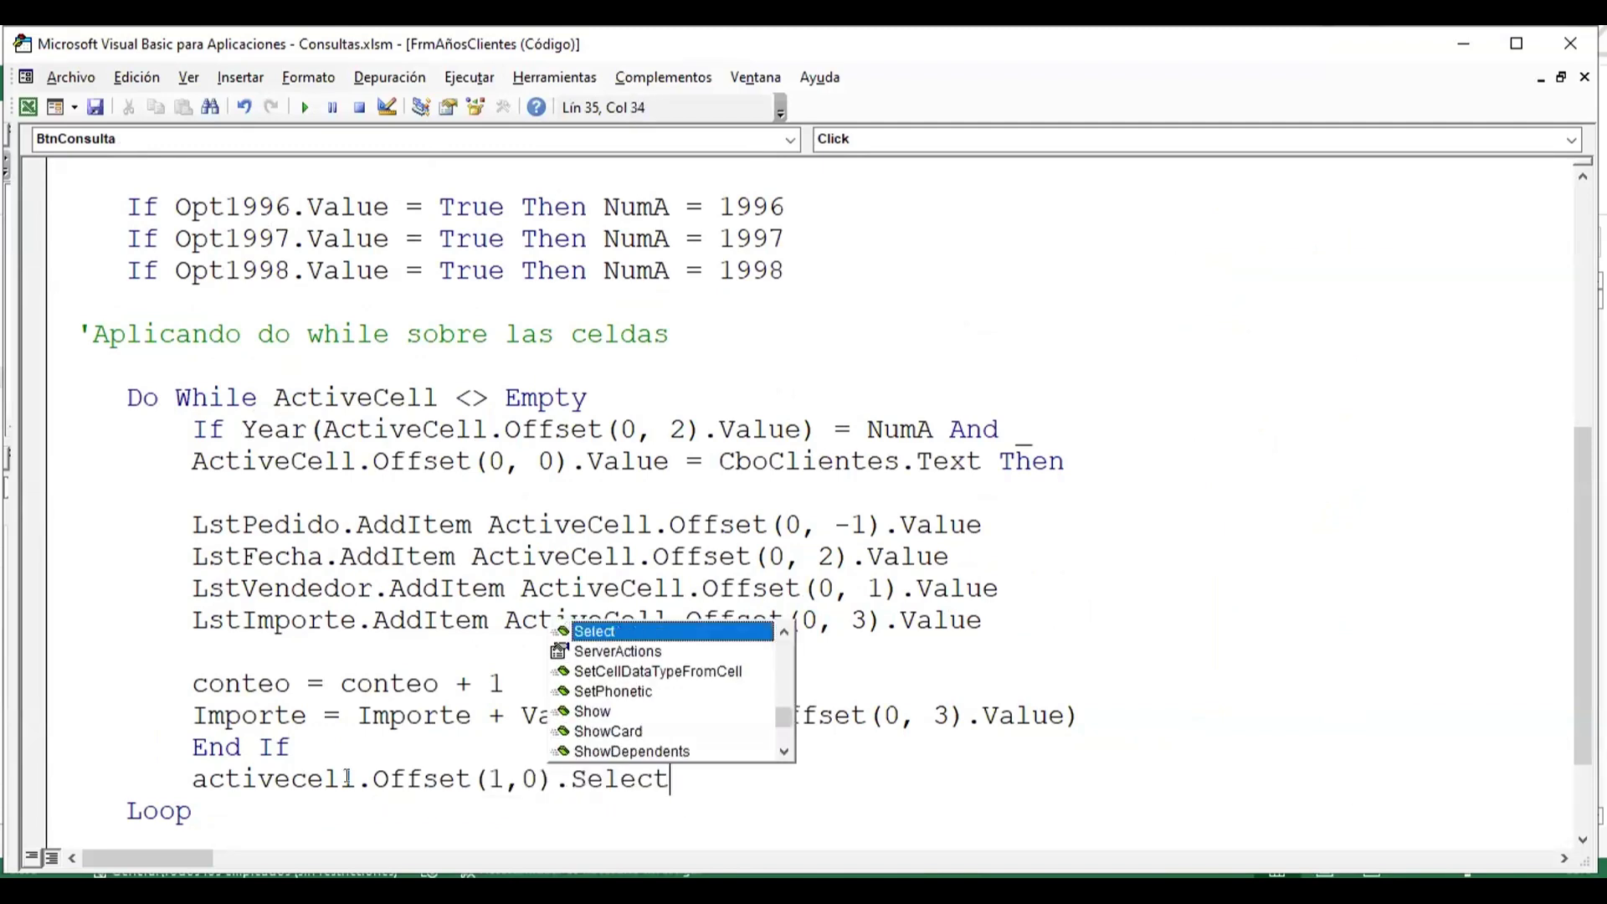
pyautogui.press('Tab')
pyautogui.press('Down')
pyautogui.press('Up')
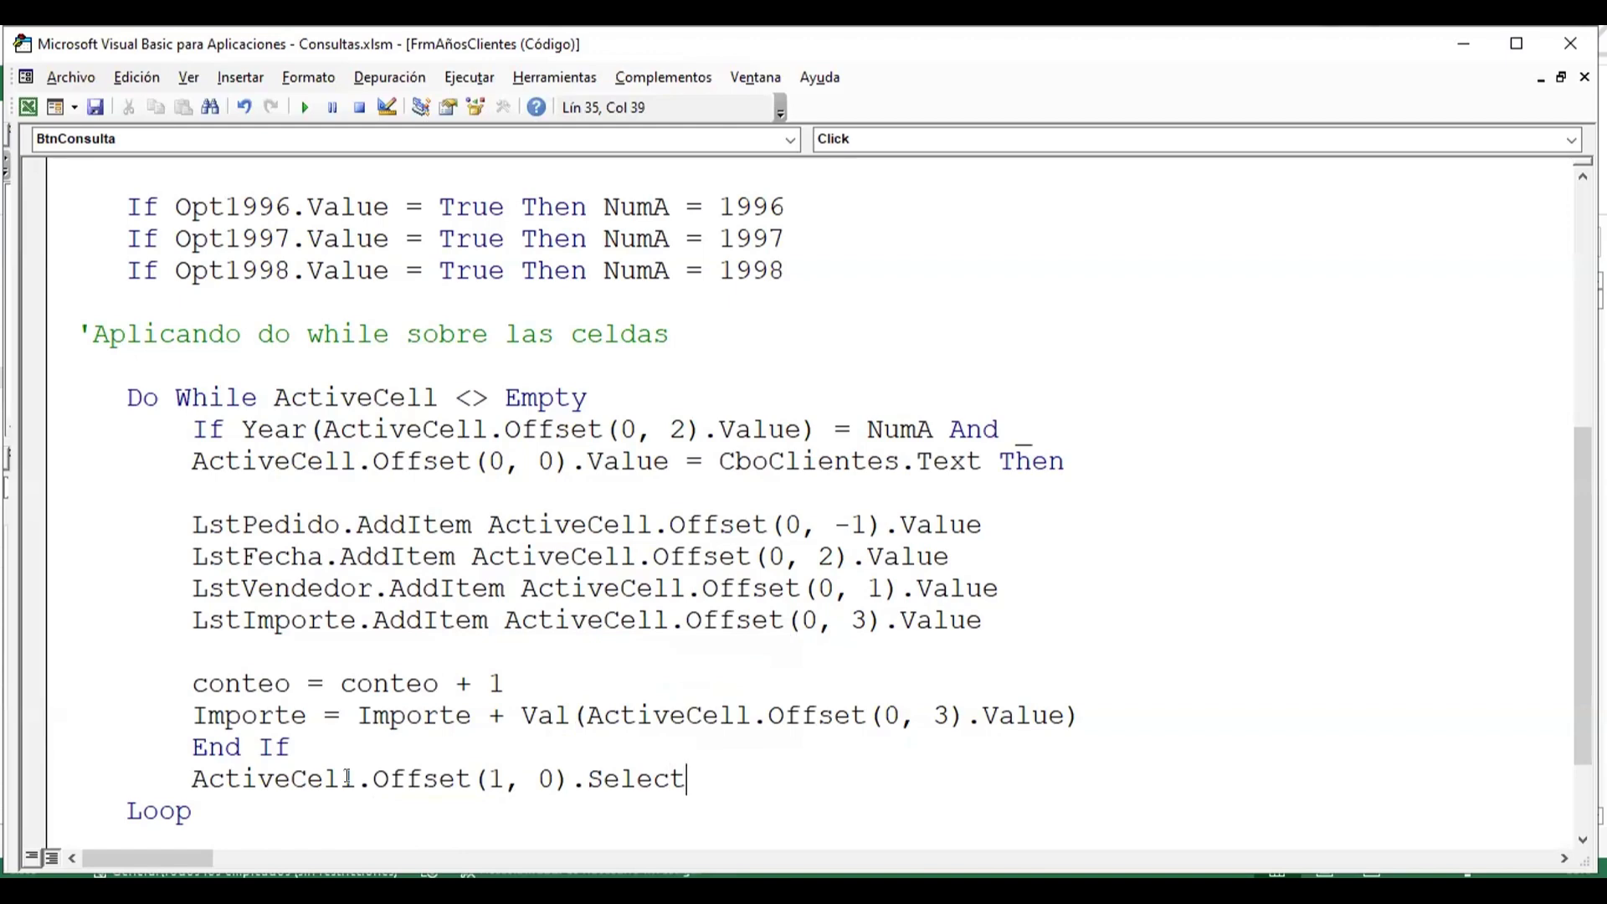
# - Insert a blank line right after Loop, above End Sub
pyautogui.press('Down')
pyautogui.press('Down')
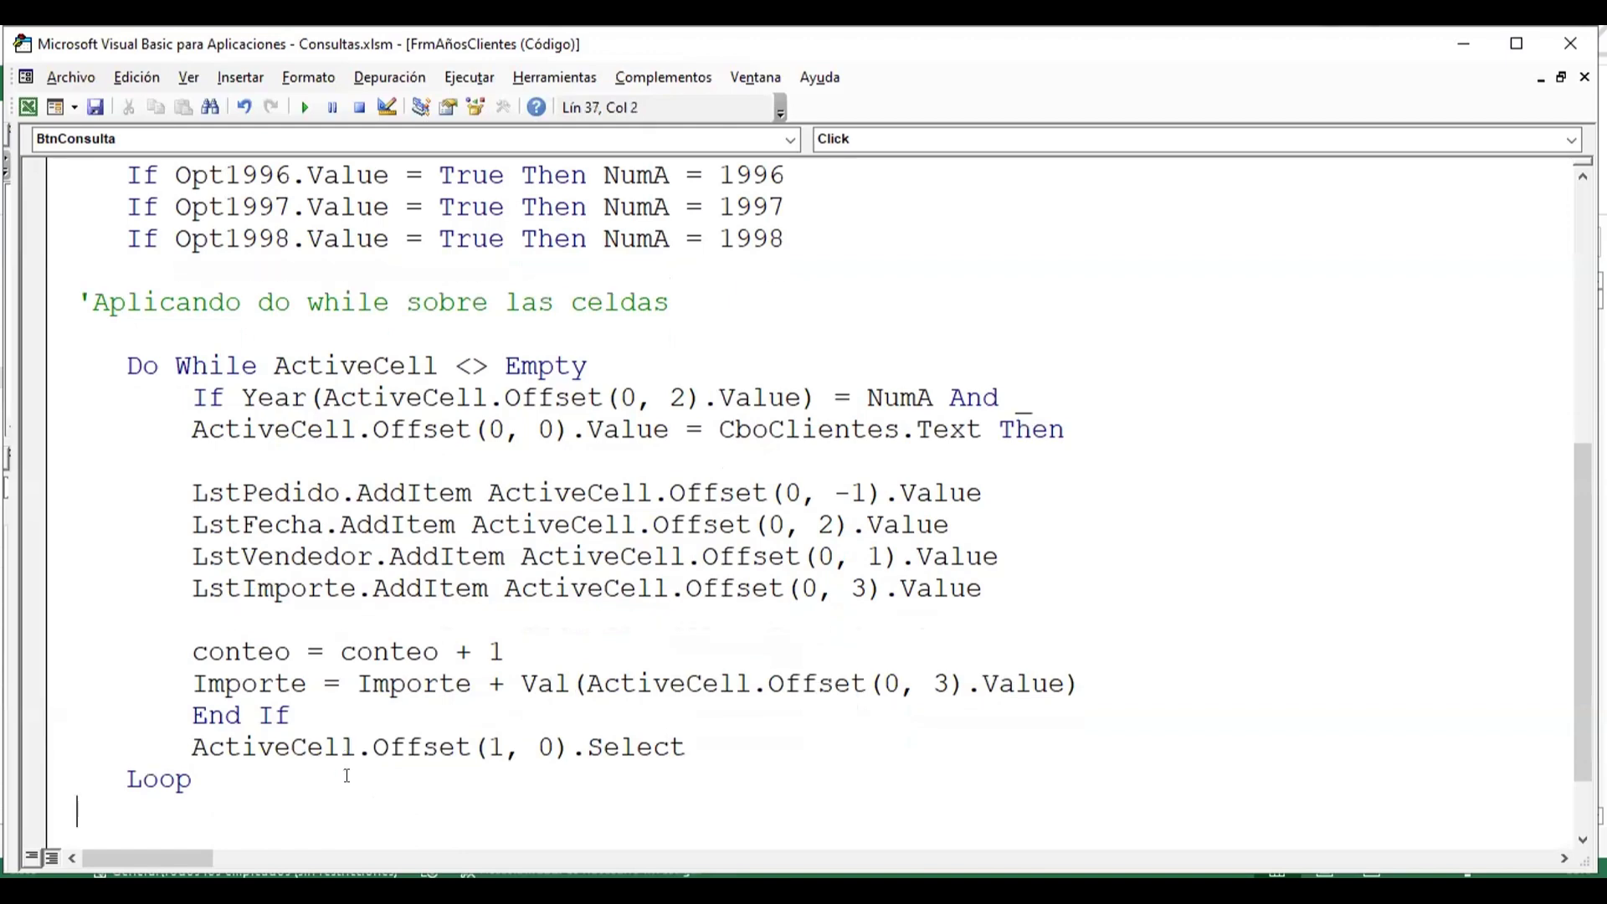
pyautogui.press('Up')
pyautogui.press('Return')
pyautogui.press('Return')
pyautogui.press('Up')
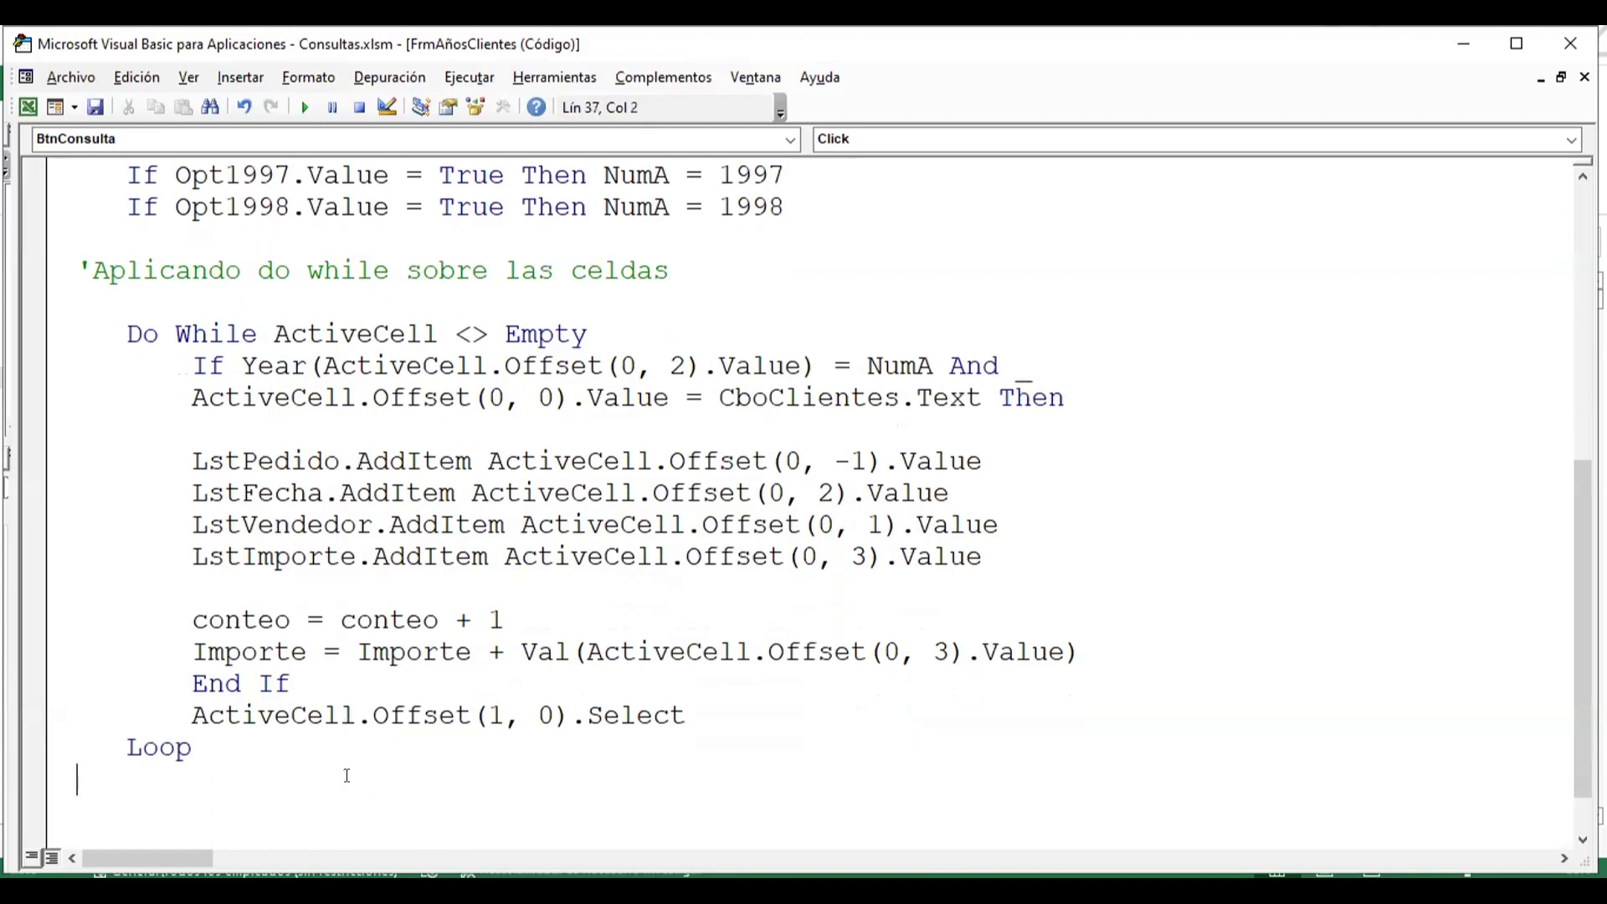
pyautogui.press('Down')
pyautogui.press('Down')
pyautogui.press('Down')
pyautogui.press('Up')
pyautogui.press('Up')
pyautogui.press('Up')
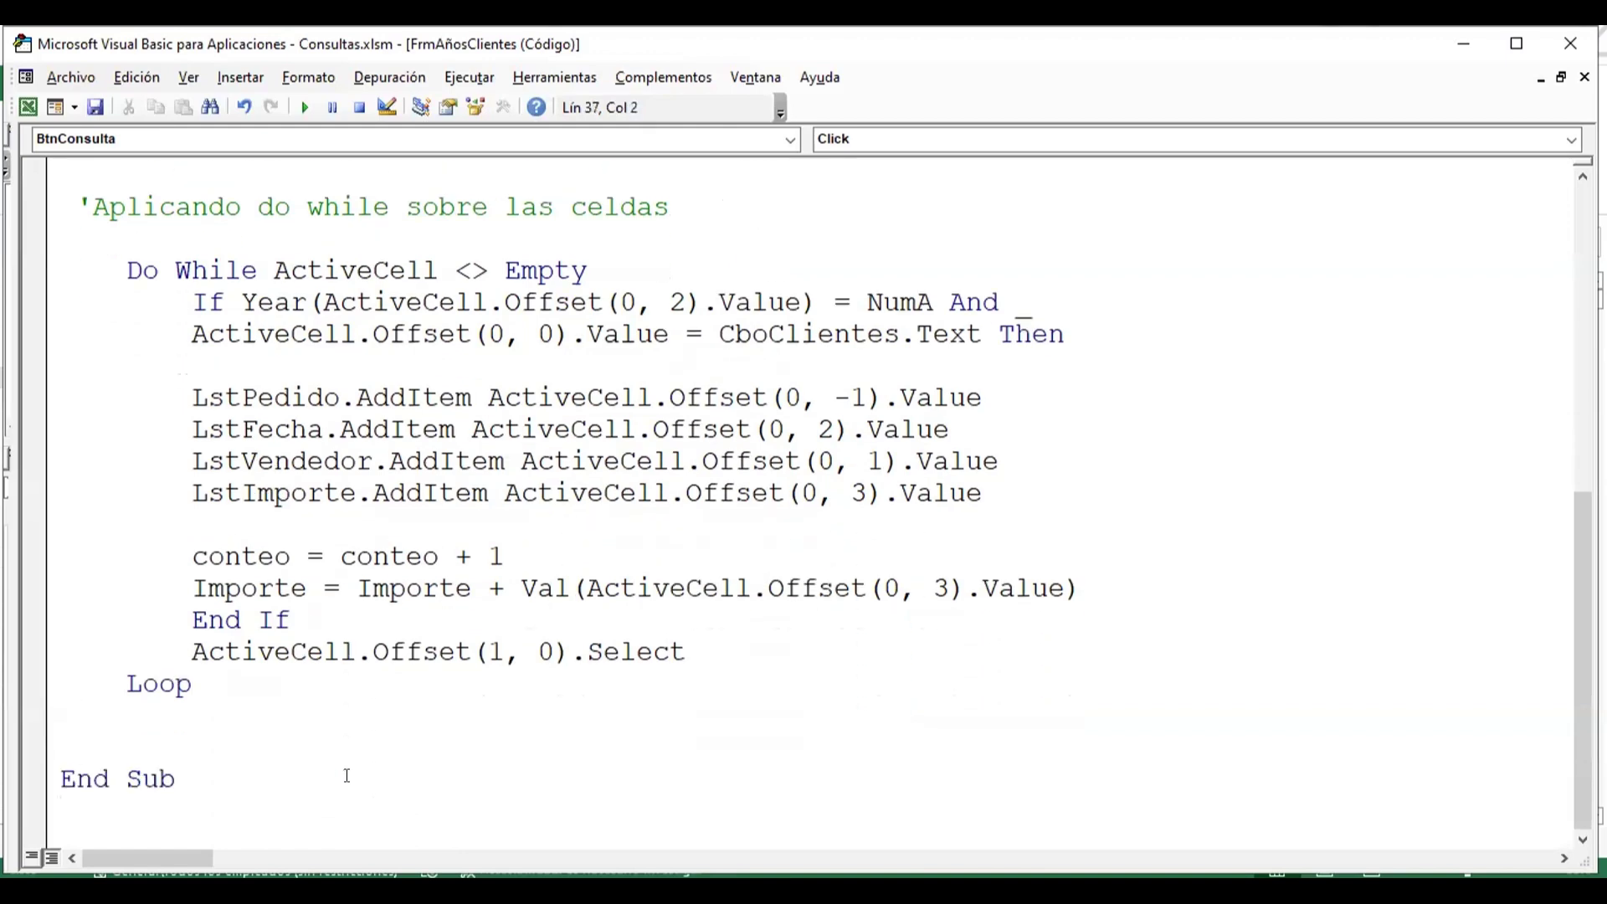
pyautogui.press('Down')
pyautogui.press('Up')
pyautogui.press('Left')
pyautogui.press('Right')
# - Write LblImporte.Caption = "El total es " & Importe on the new line
pyautogui.hotkey('ctrl', 'space')
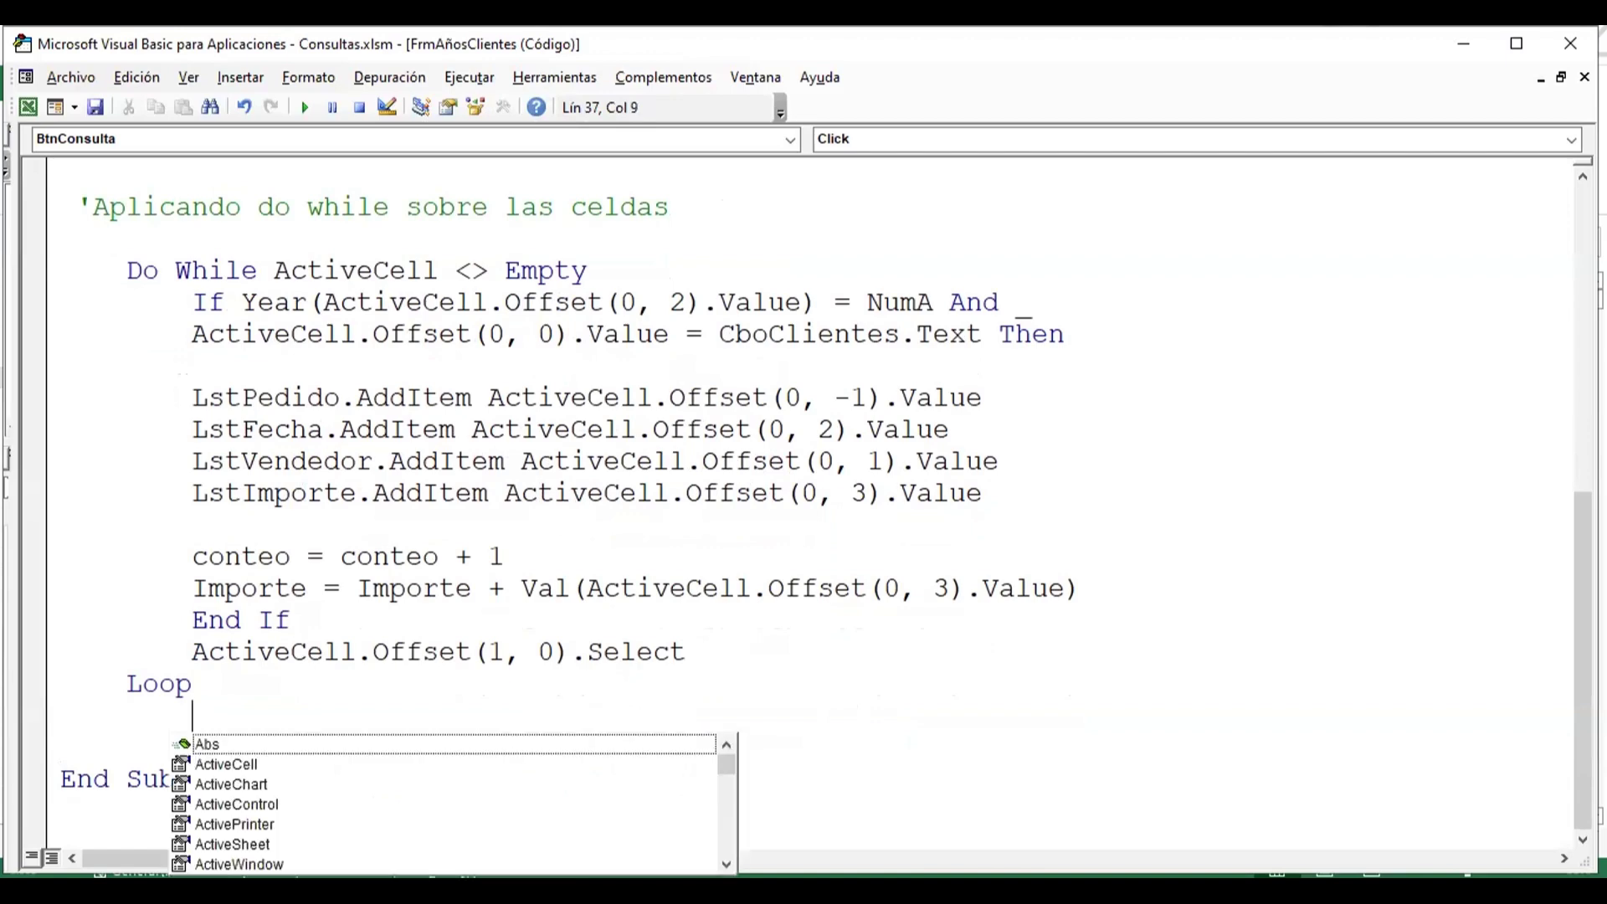
pyautogui.write('lb')
pyautogui.press('Down')
pyautogui.press('Tab')
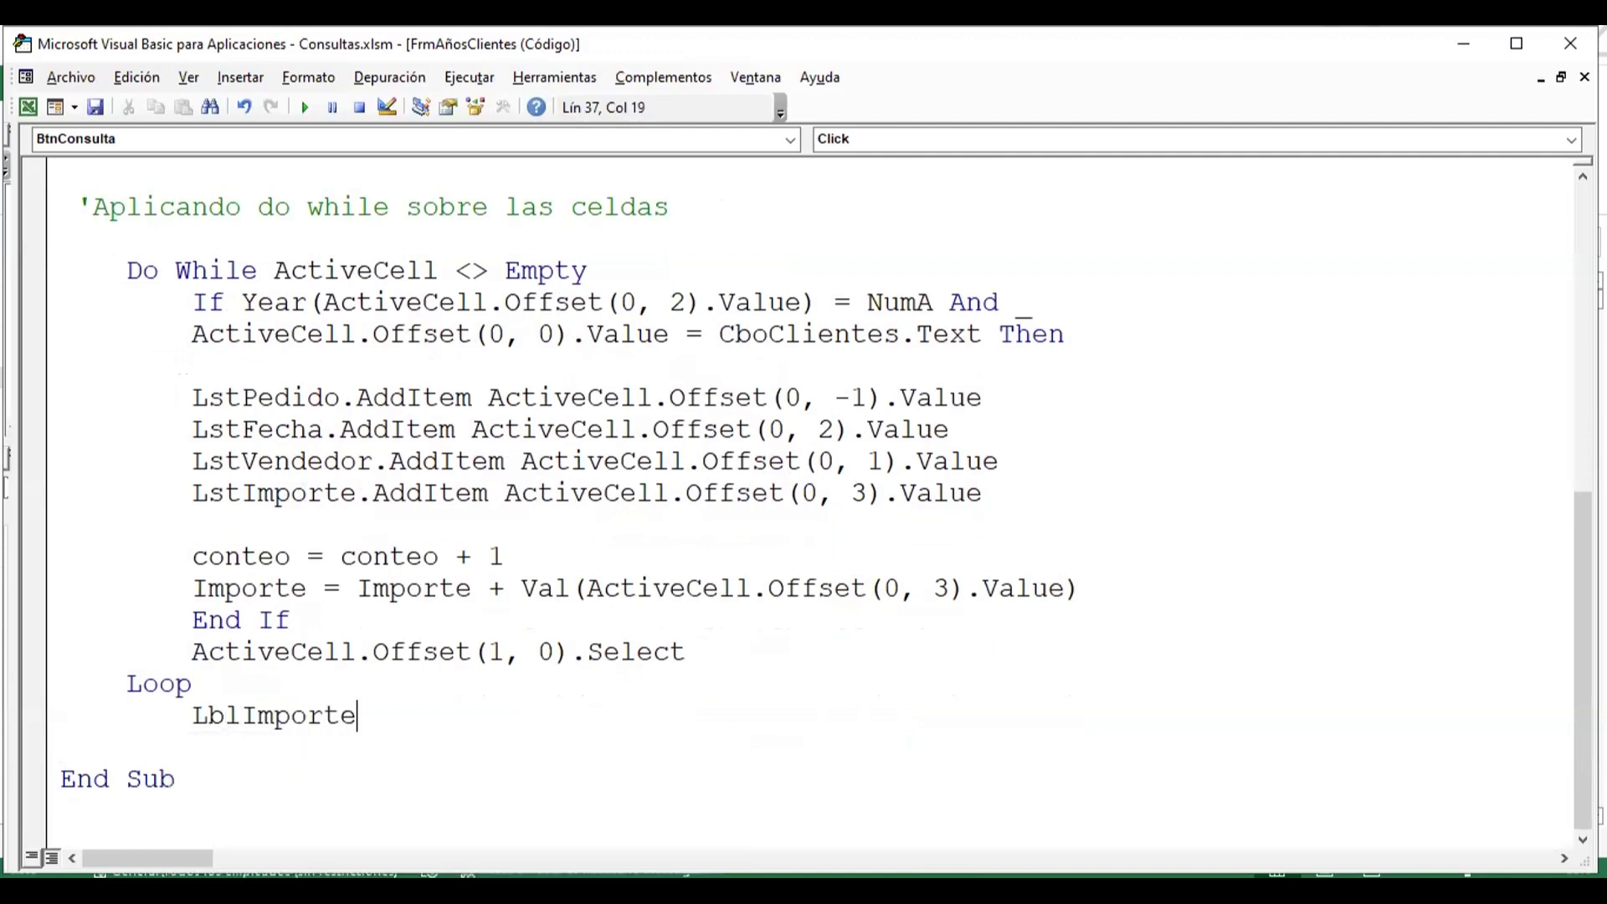
pyautogui.write('.ca')
pyautogui.press('Down')
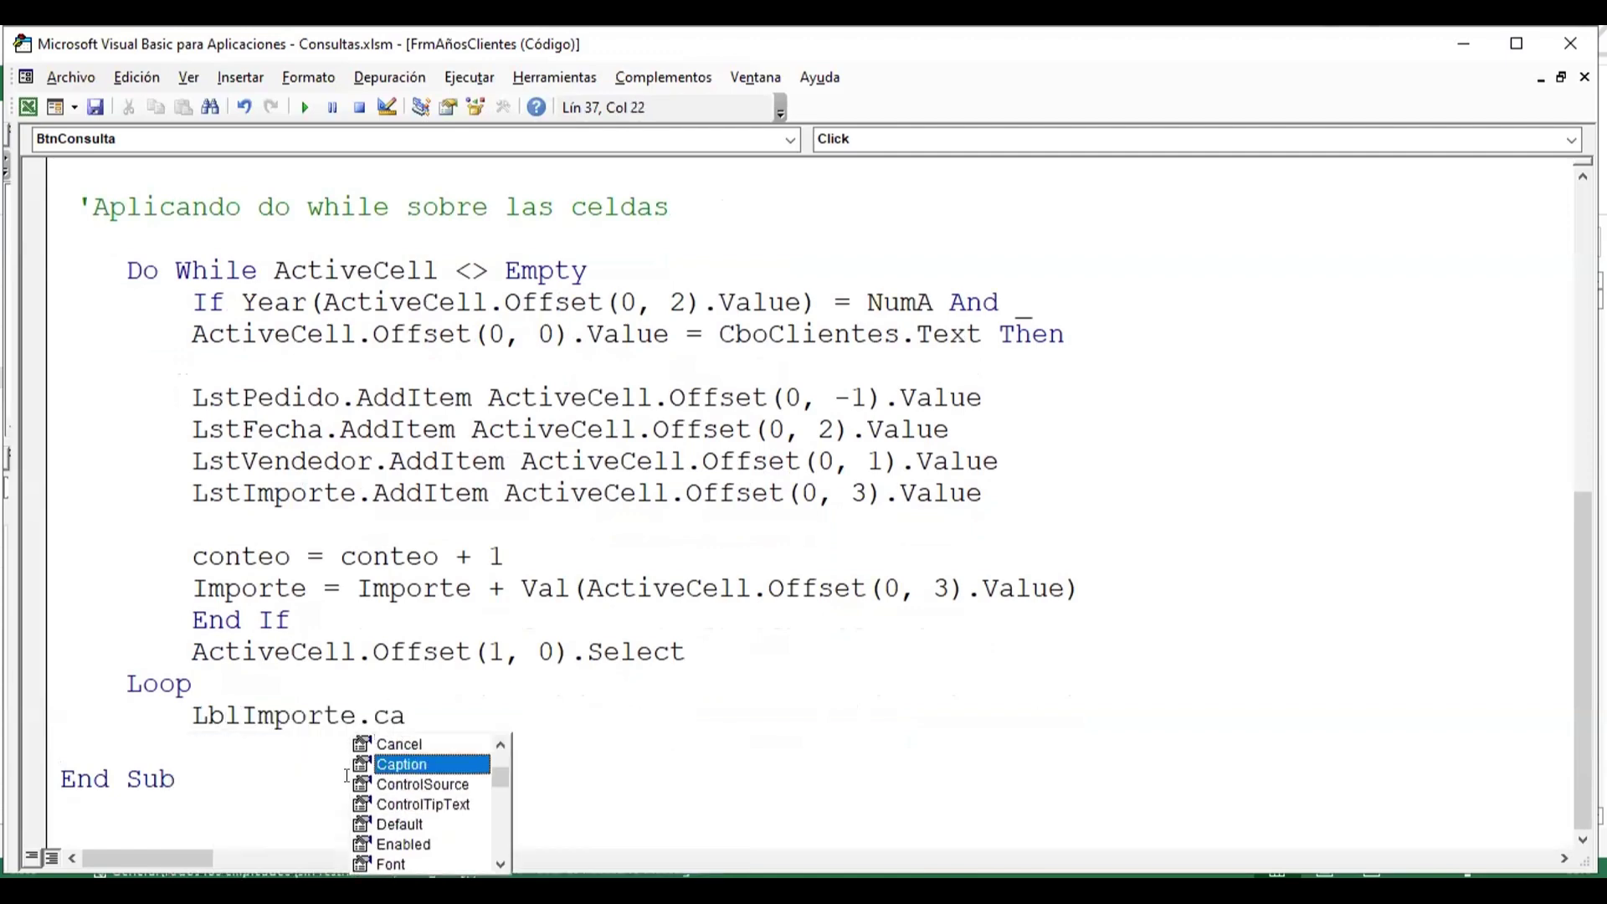
pyautogui.press('Tab')
pyautogui.write('= ')
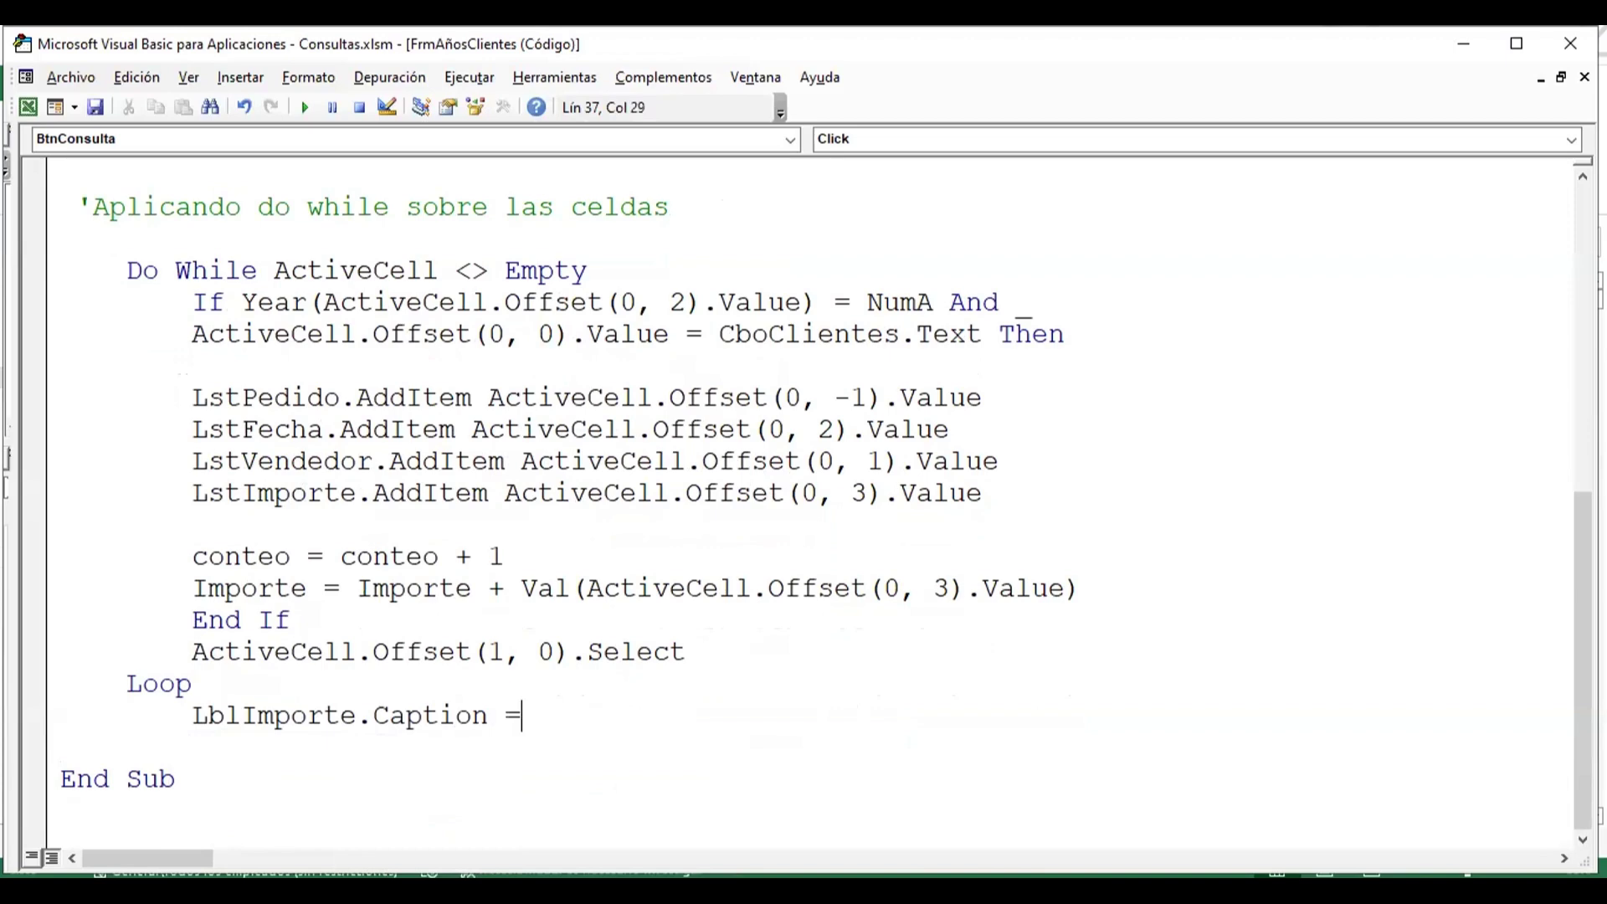
pyautogui.write('"')
pyautogui.write('El total')
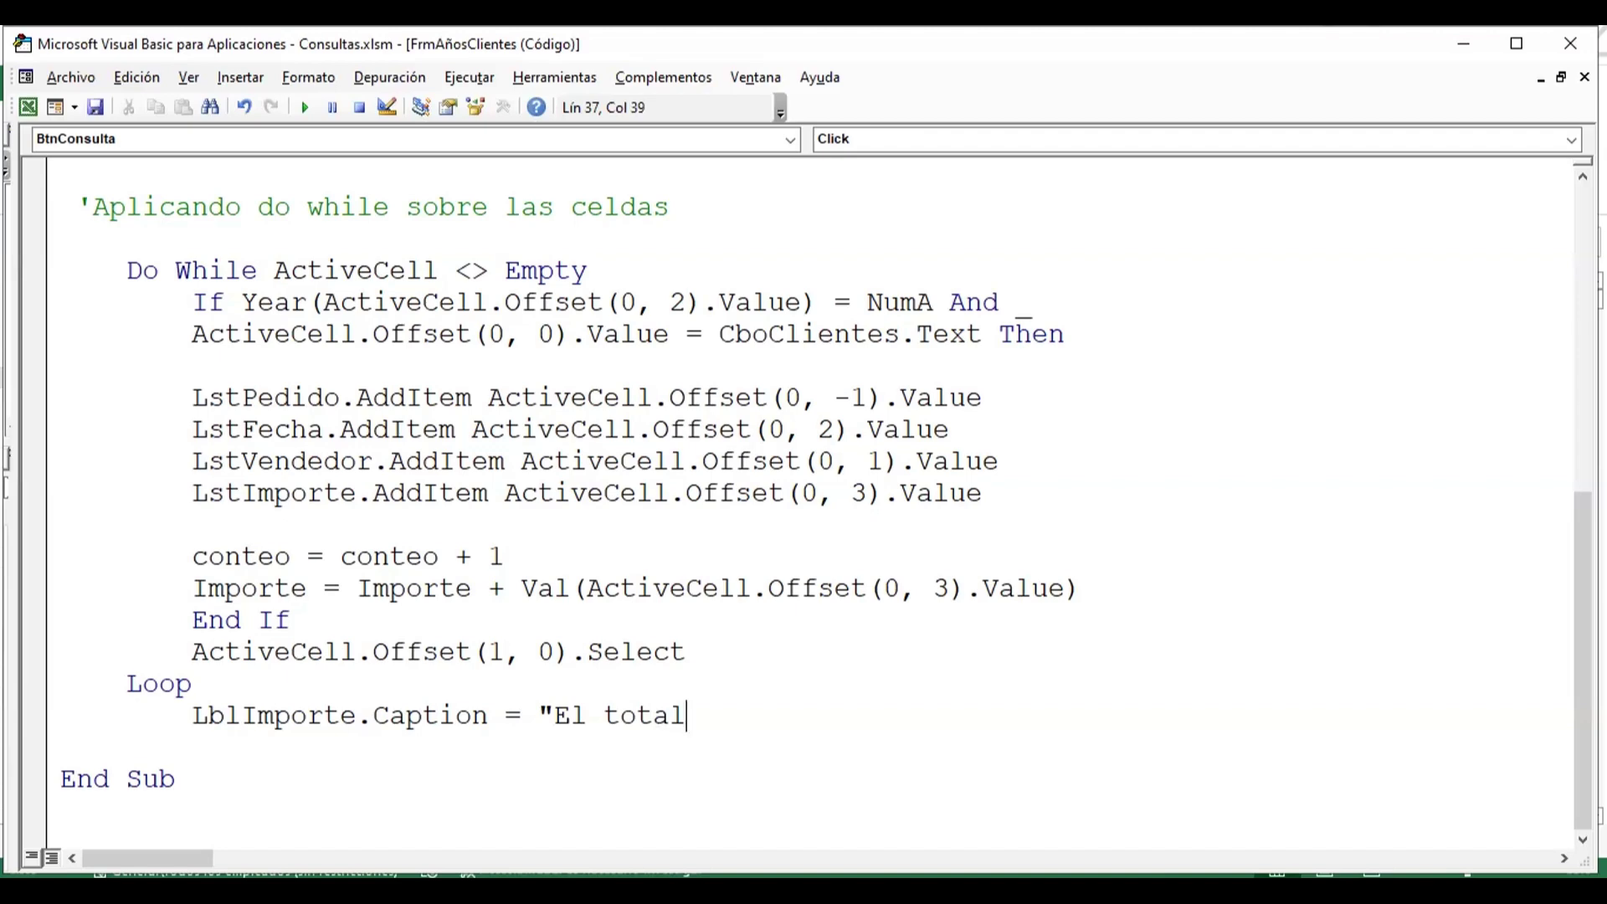
pyautogui.write(' es ')
pyautogui.write('" & ')
pyautogui.write('lbl')
pyautogui.press('BackSpace')
pyautogui.press('BackSpace')
pyautogui.press('BackSpace')
pyautogui.hotkey('ctrl', 'space')
pyautogui.write('lb')
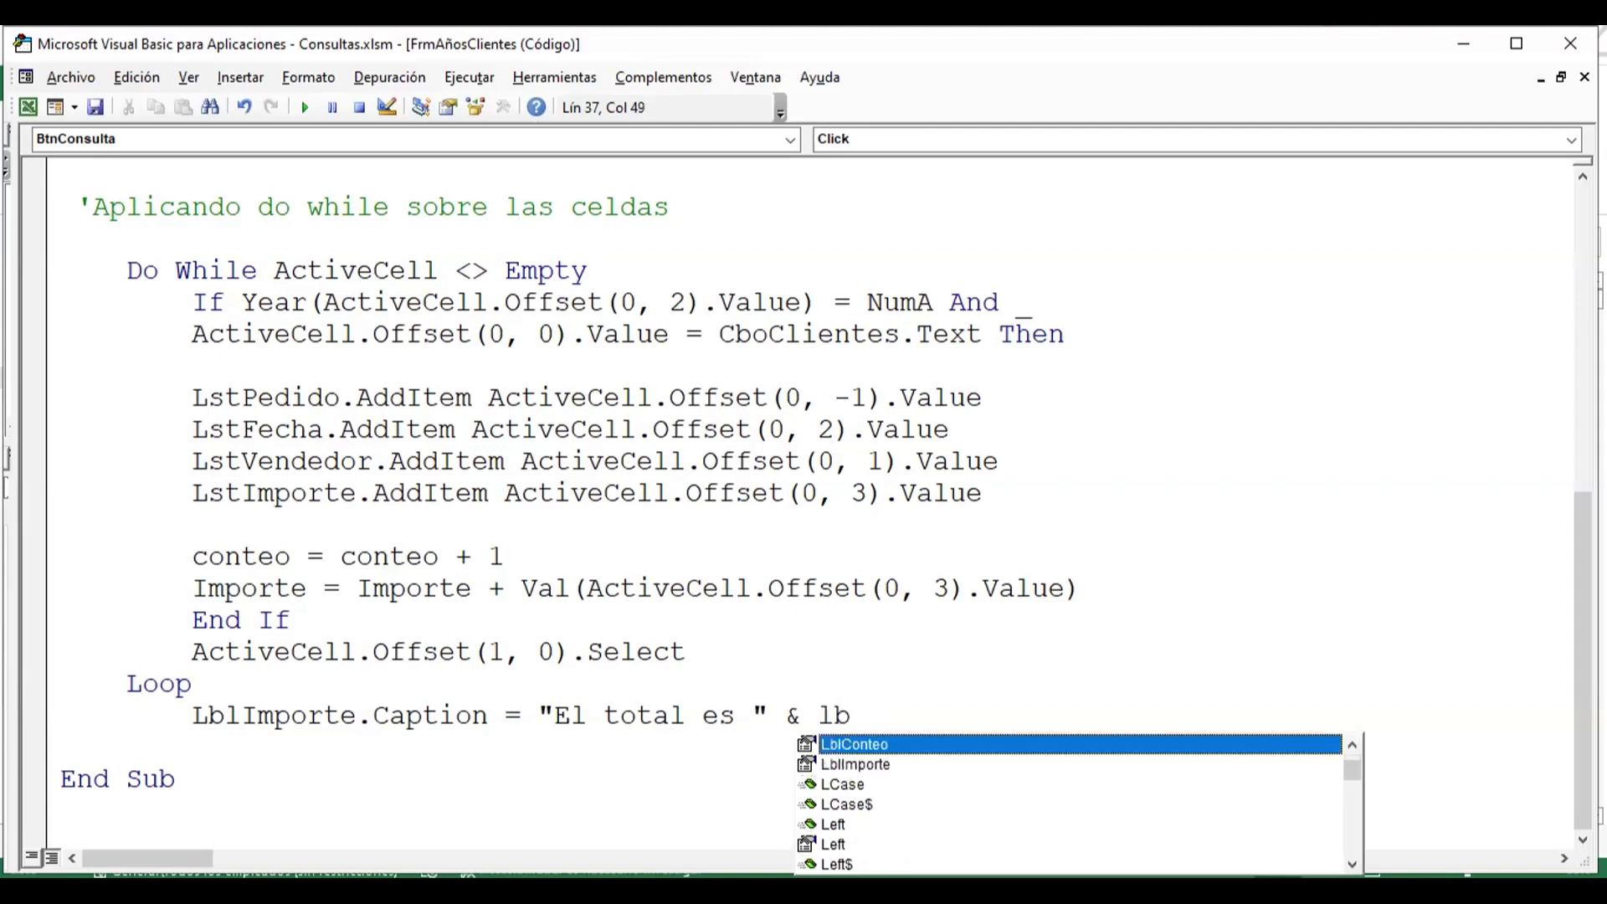
pyautogui.press('BackSpace')
pyautogui.press('BackSpace')
pyautogui.press('BackSpace')
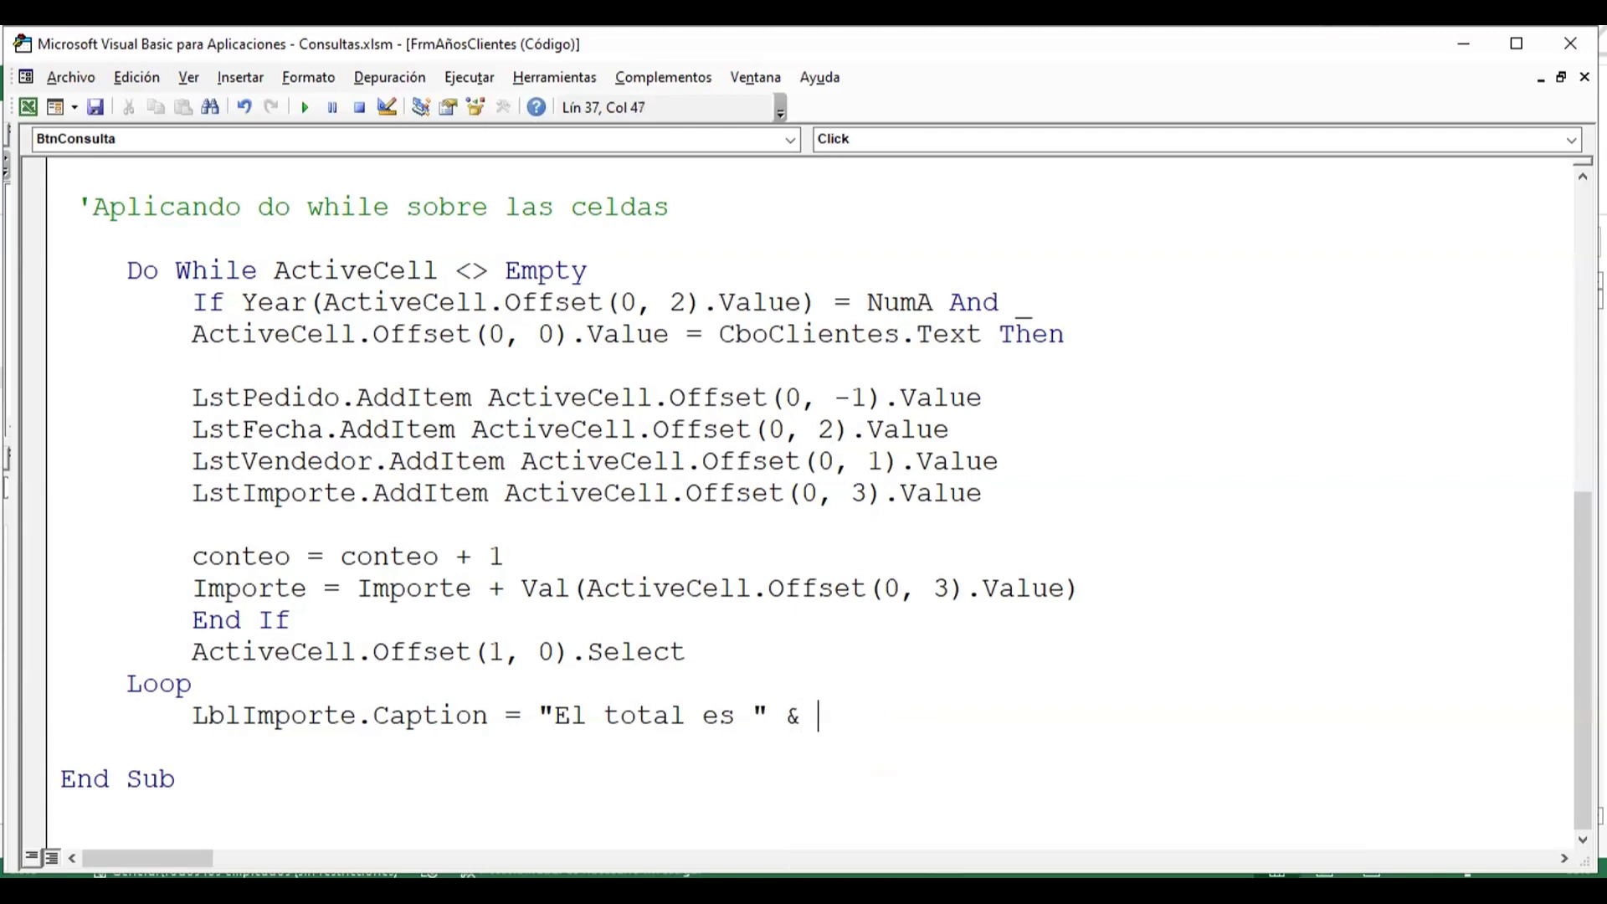
pyautogui.write('importe')
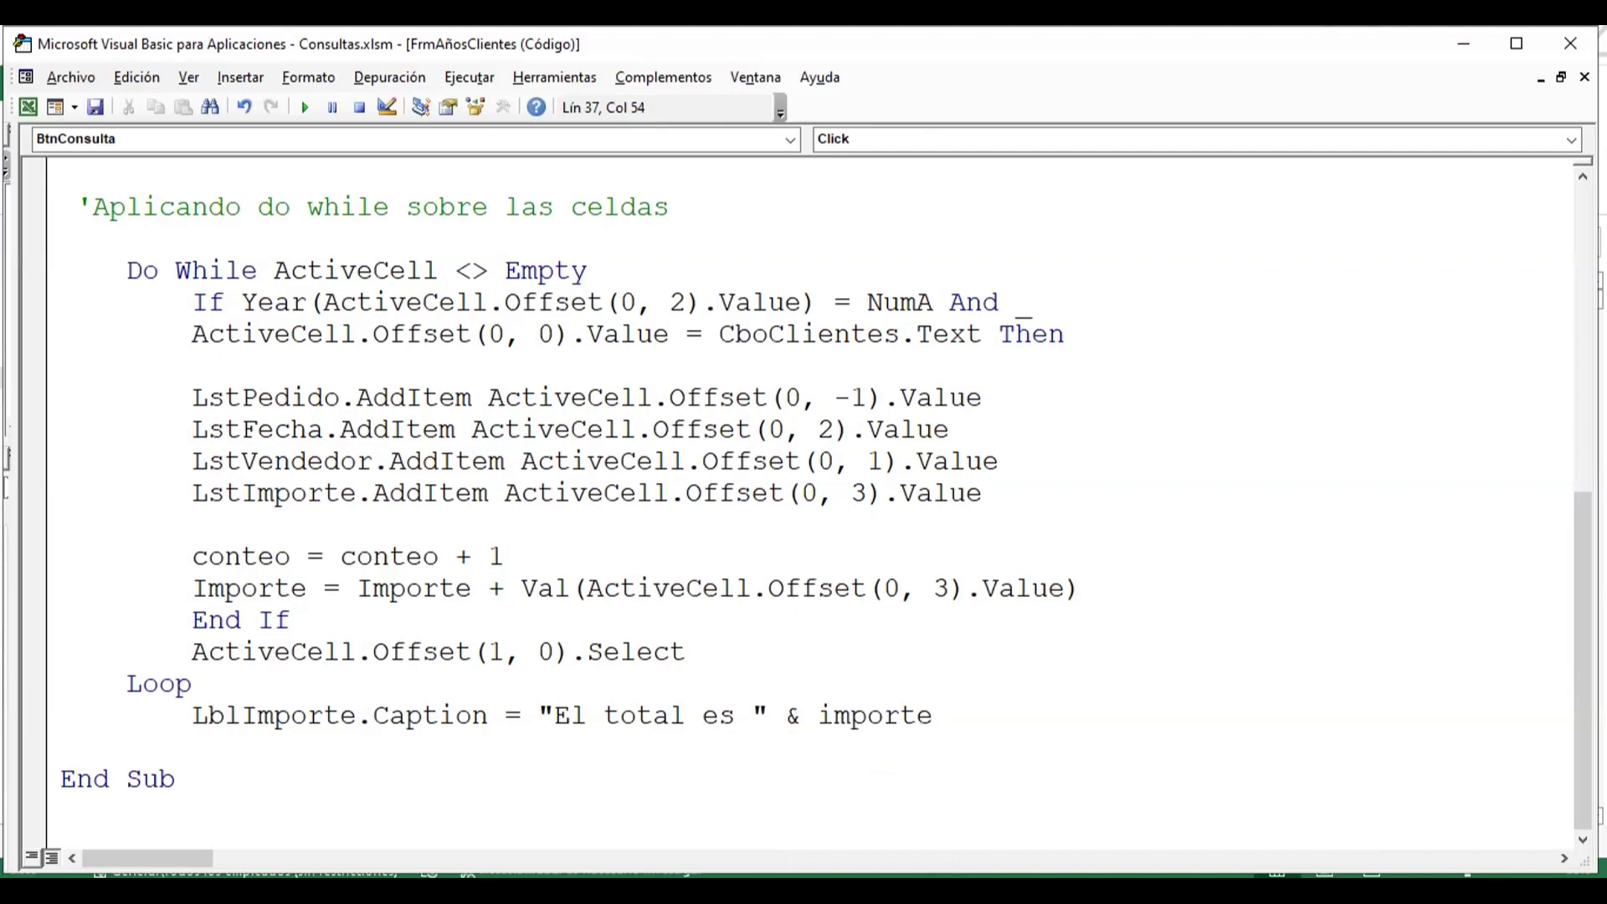
pyautogui.press('Return')
# - Write LblConteo.Caption = "Número de registros " & conteo below the total line
pyautogui.hotkey('ctrl', 'space')
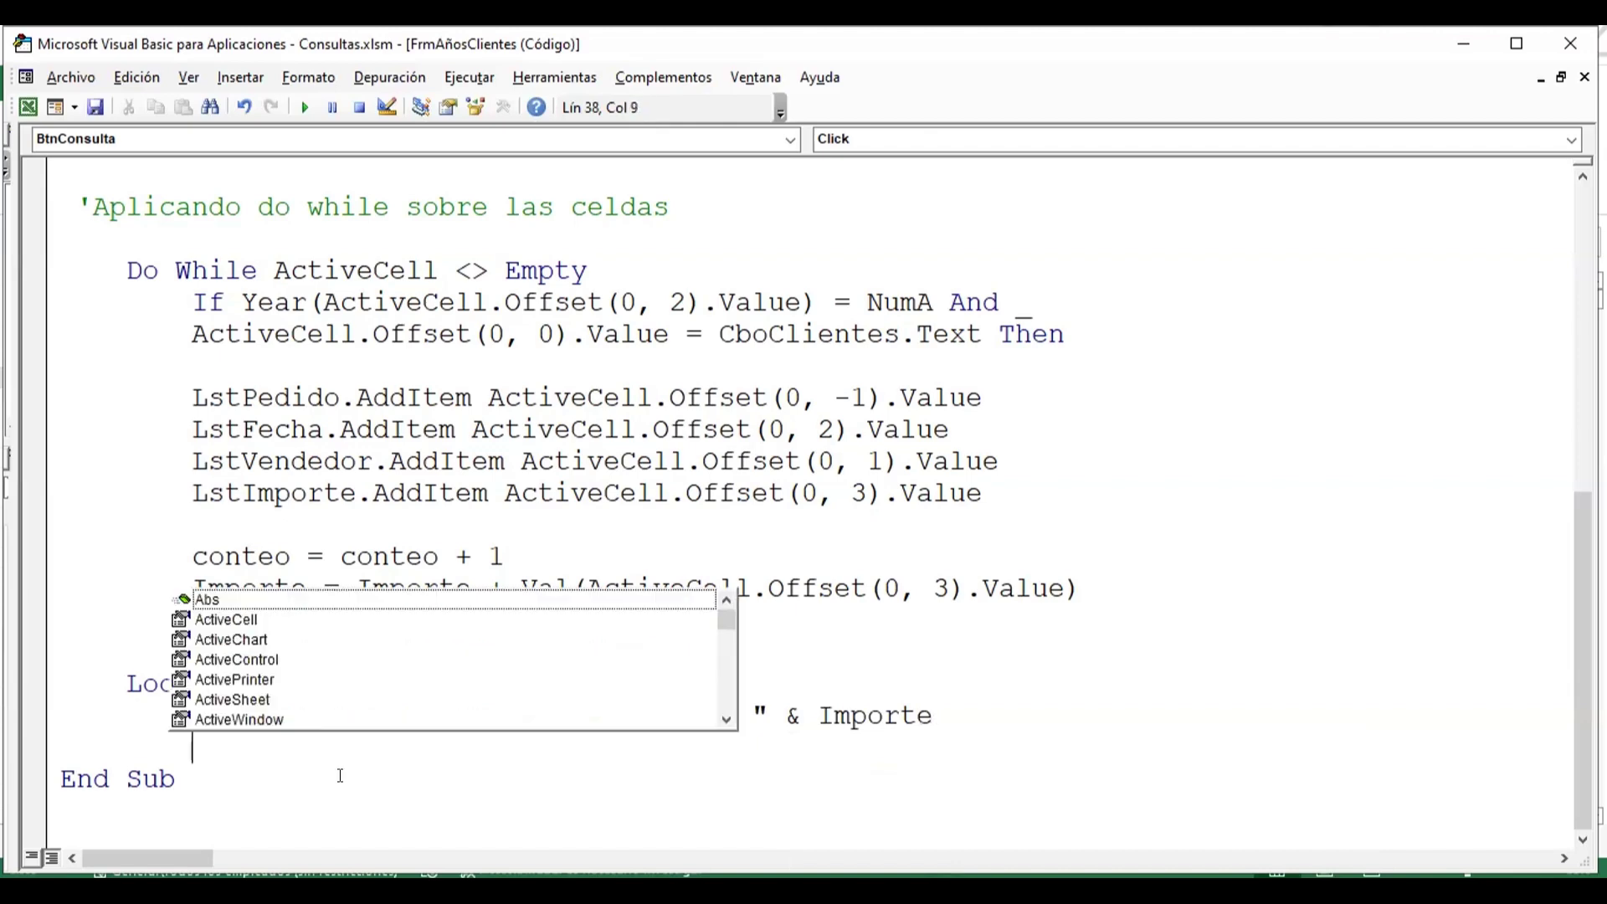
pyautogui.write('l')
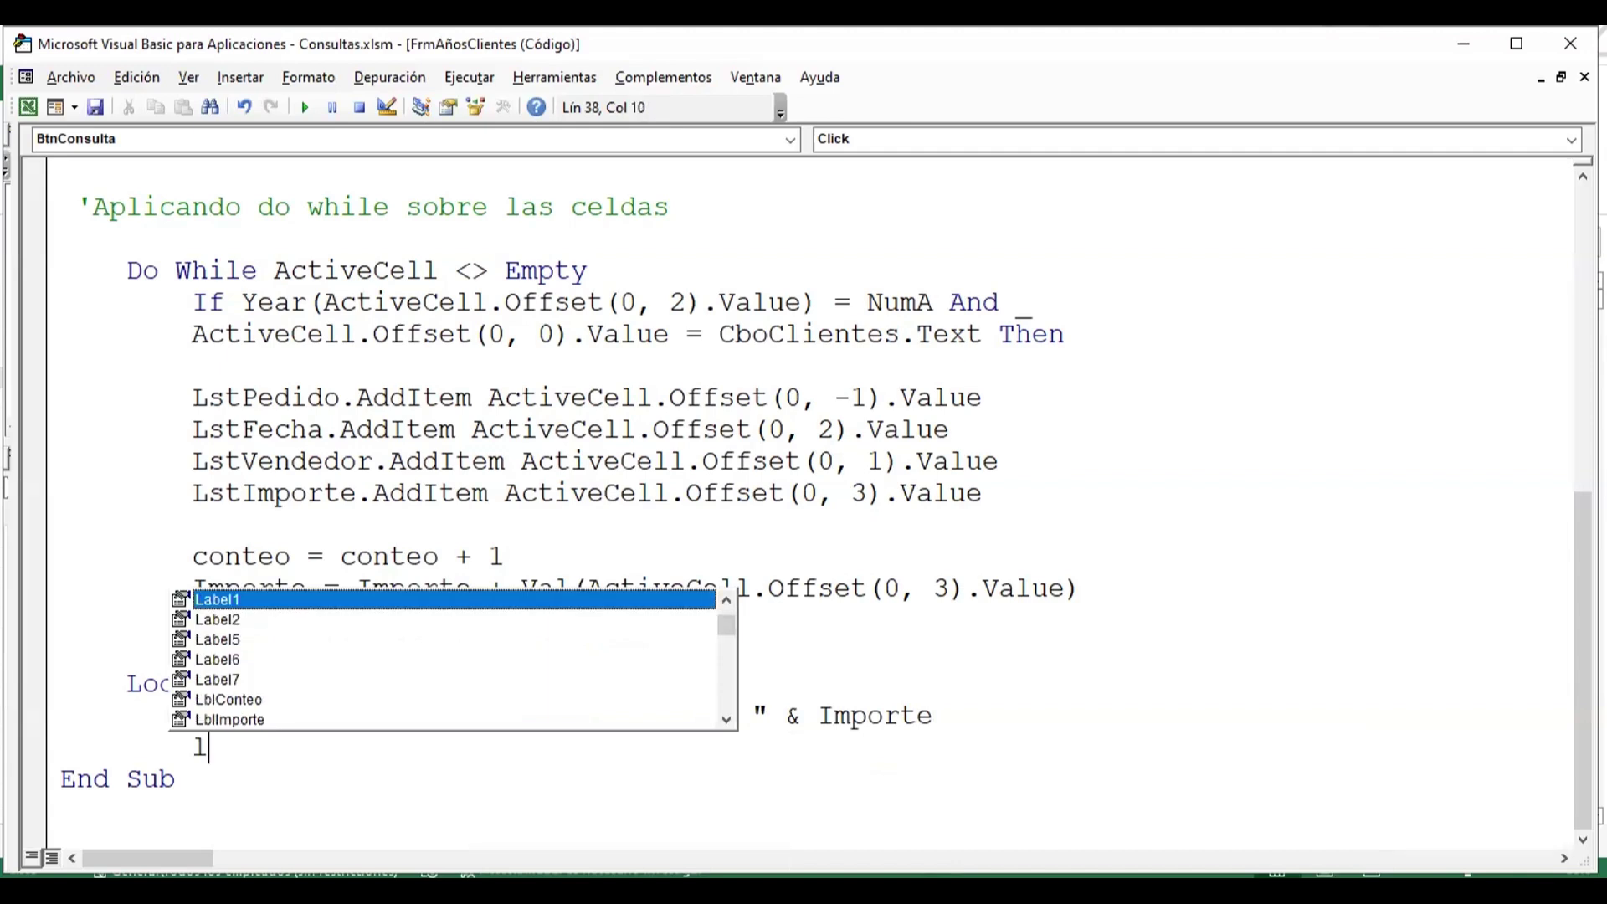
pyautogui.write('bl')
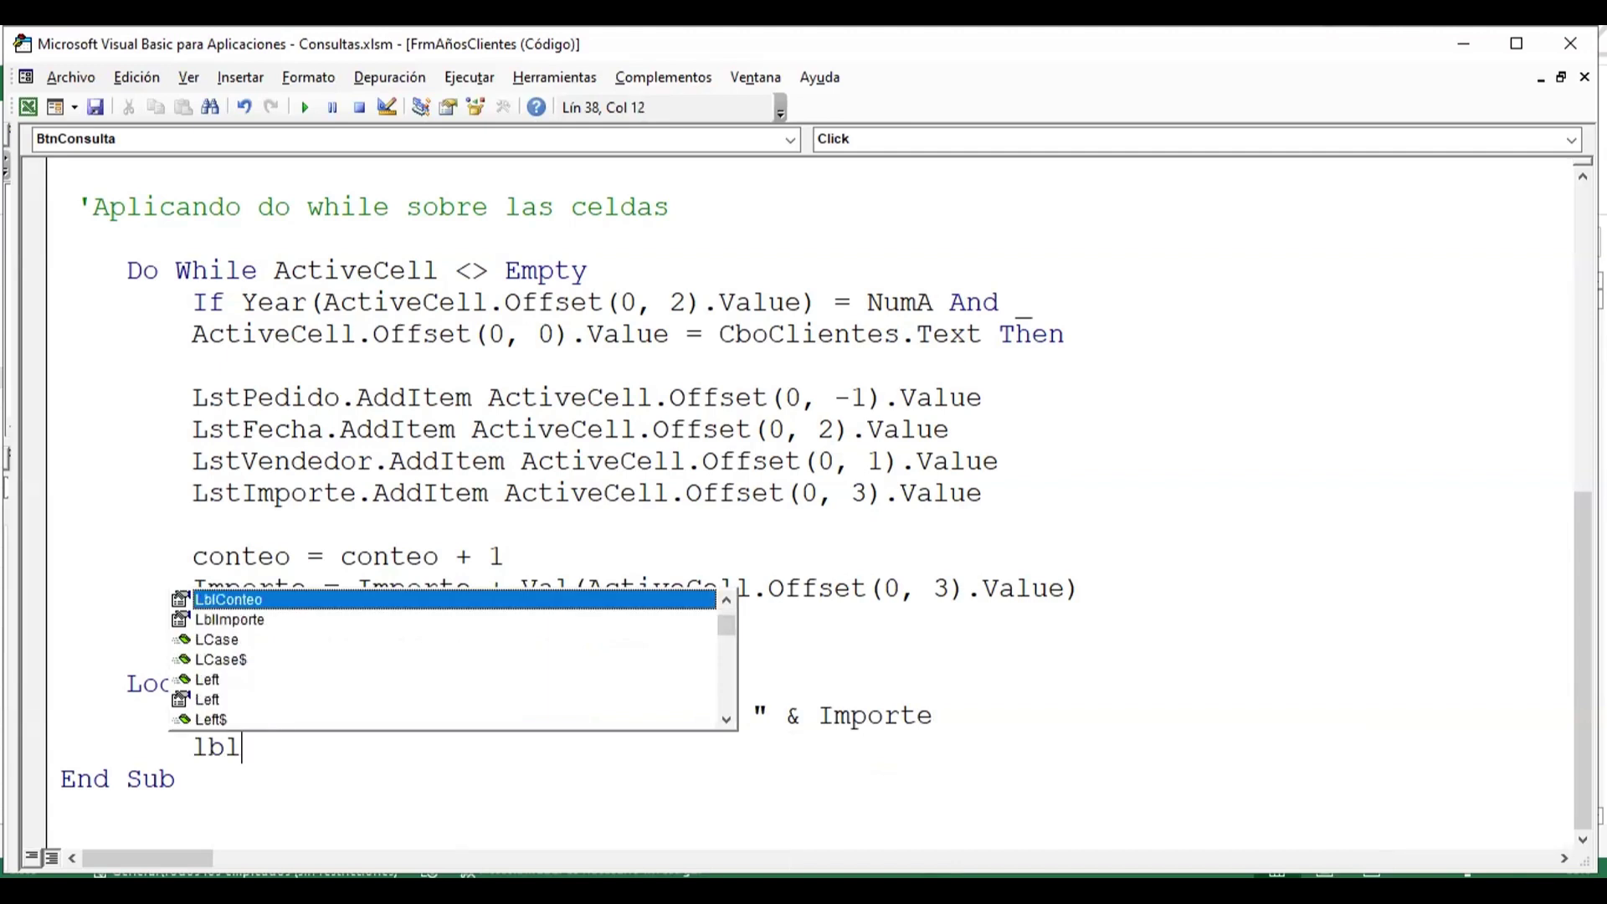
pyautogui.press('Tab')
pyautogui.write('cap')
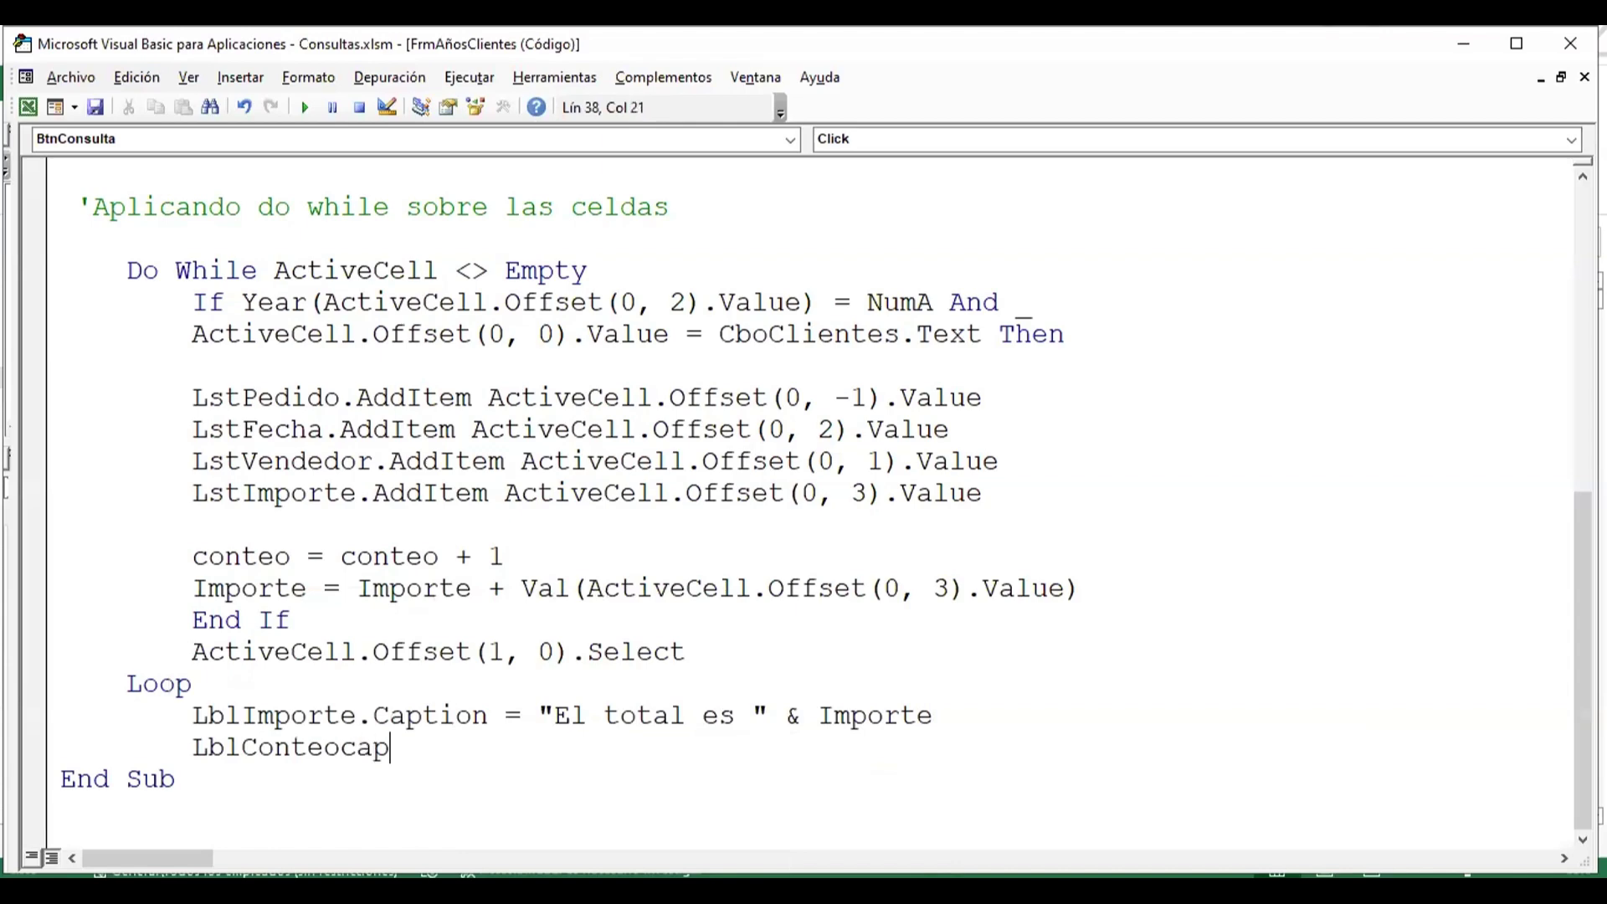
pyautogui.press('BackSpace')
pyautogui.press('BackSpace')
pyautogui.press('BackSpace')
pyautogui.write('.')
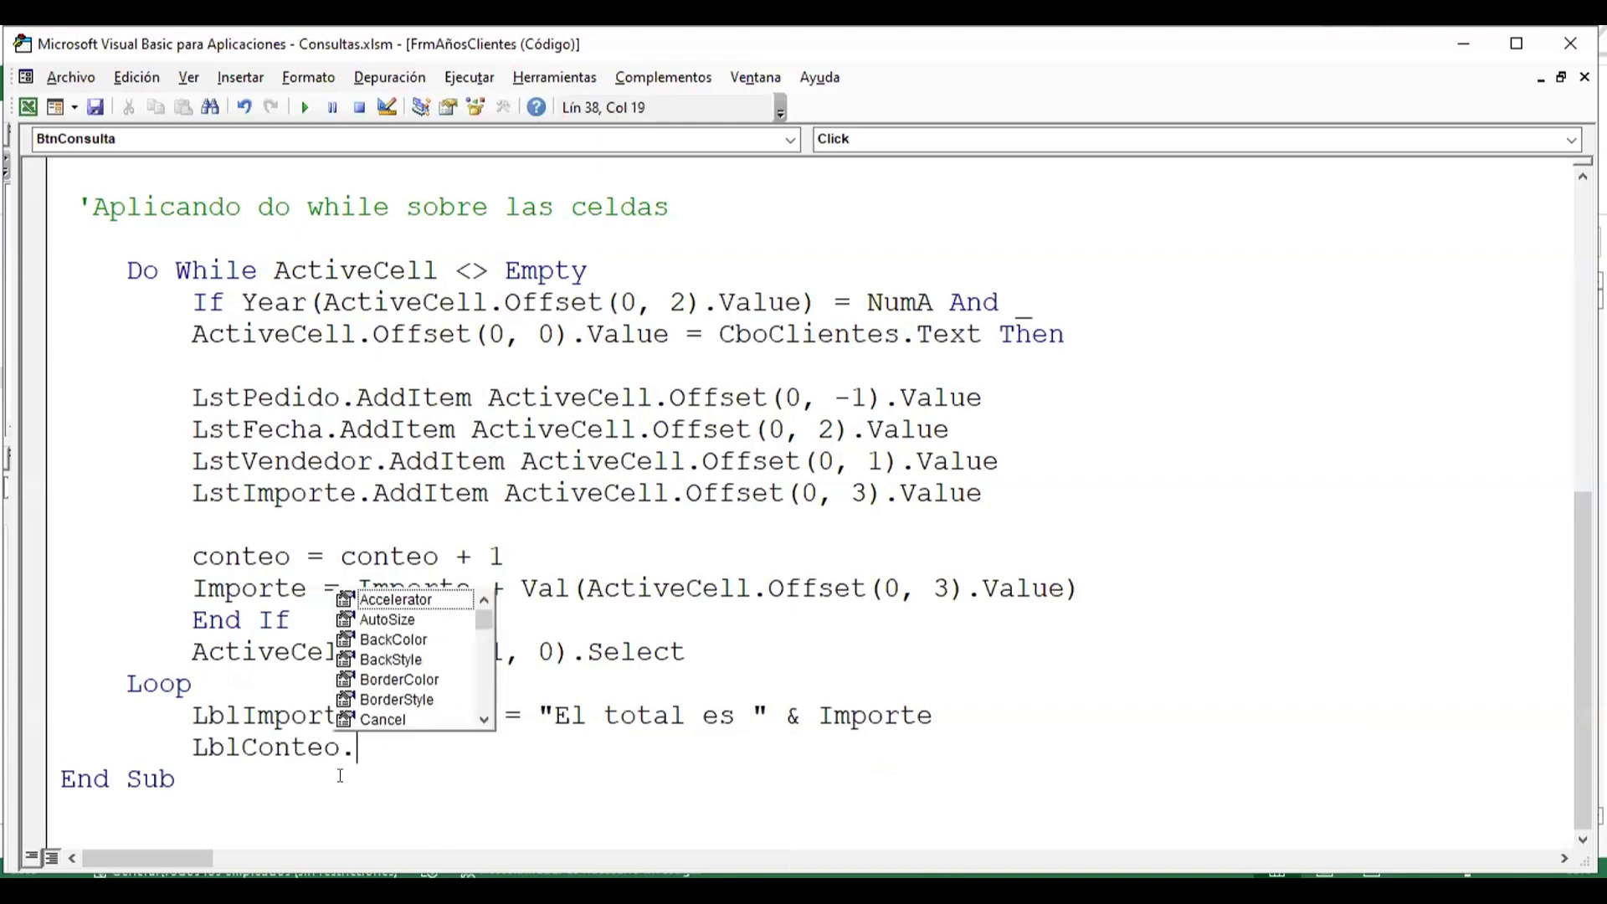
pyautogui.write('cap')
pyautogui.press('Tab')
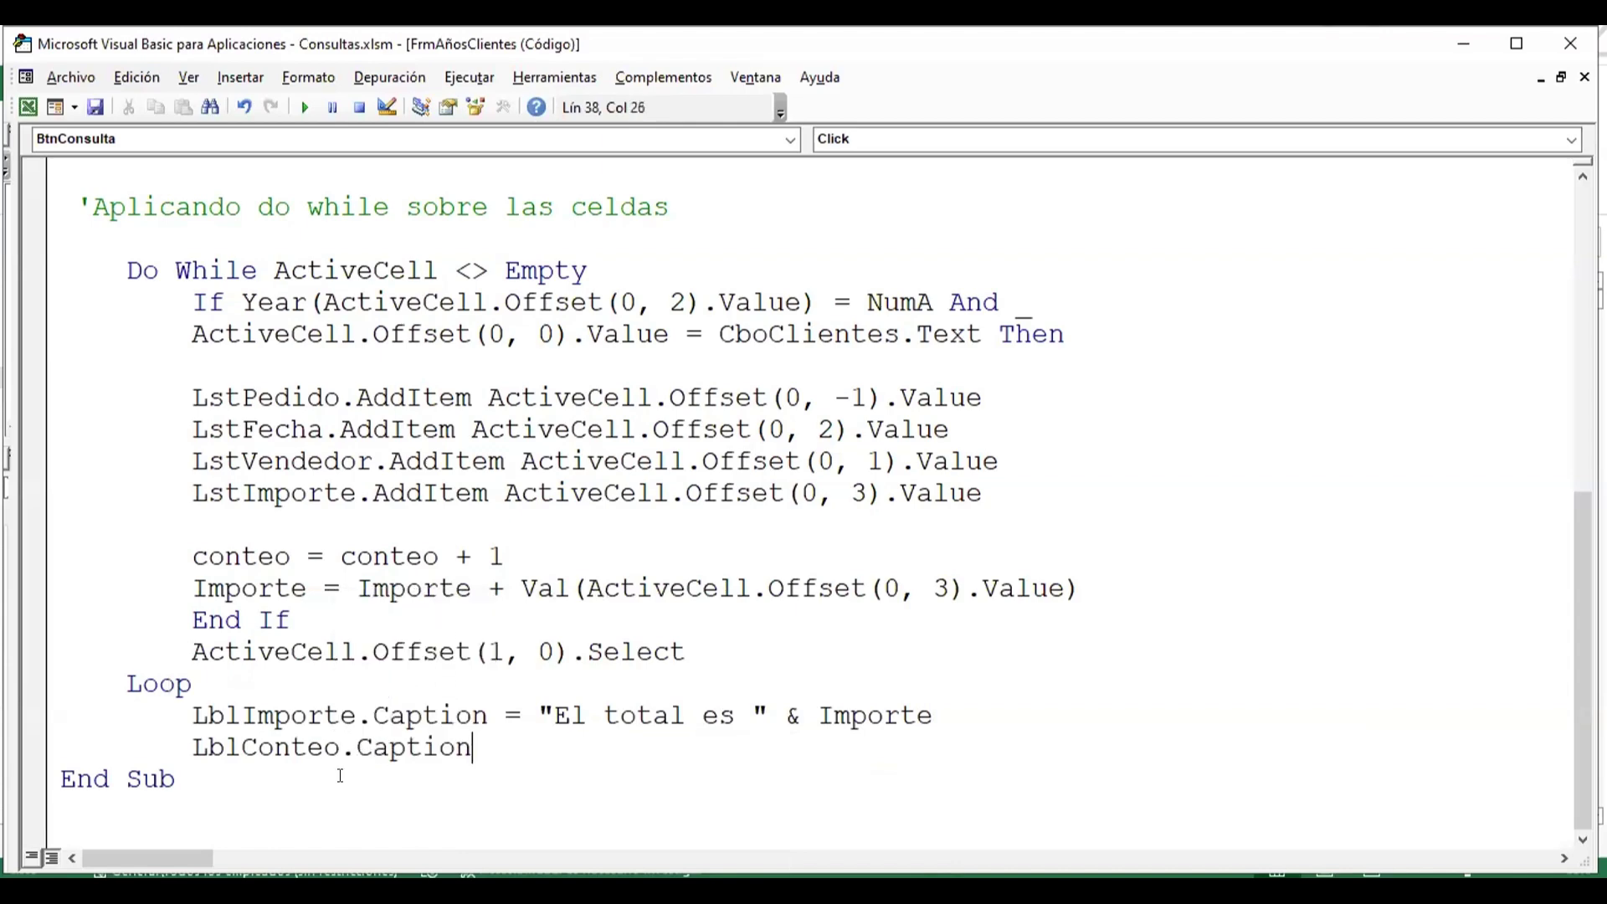
pyautogui.write(' = "')
pyautogui.write('Número ')
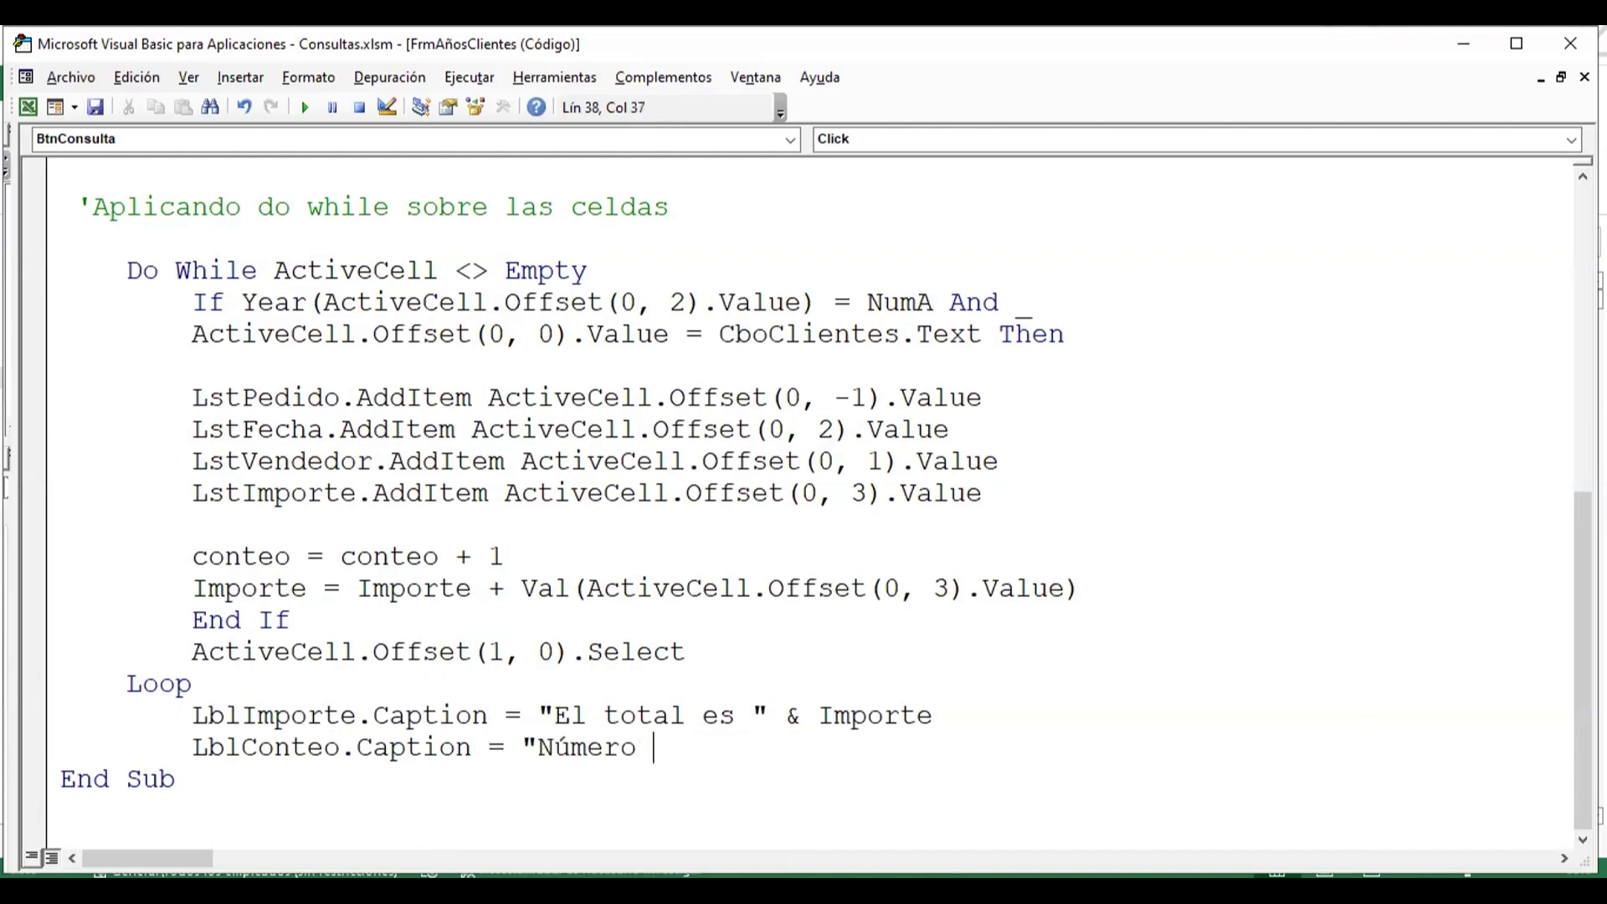
pyautogui.write('de re')
pyautogui.write('gistor')
pyautogui.press('BackSpace')
pyautogui.press('BackSpace')
pyautogui.write('ro')
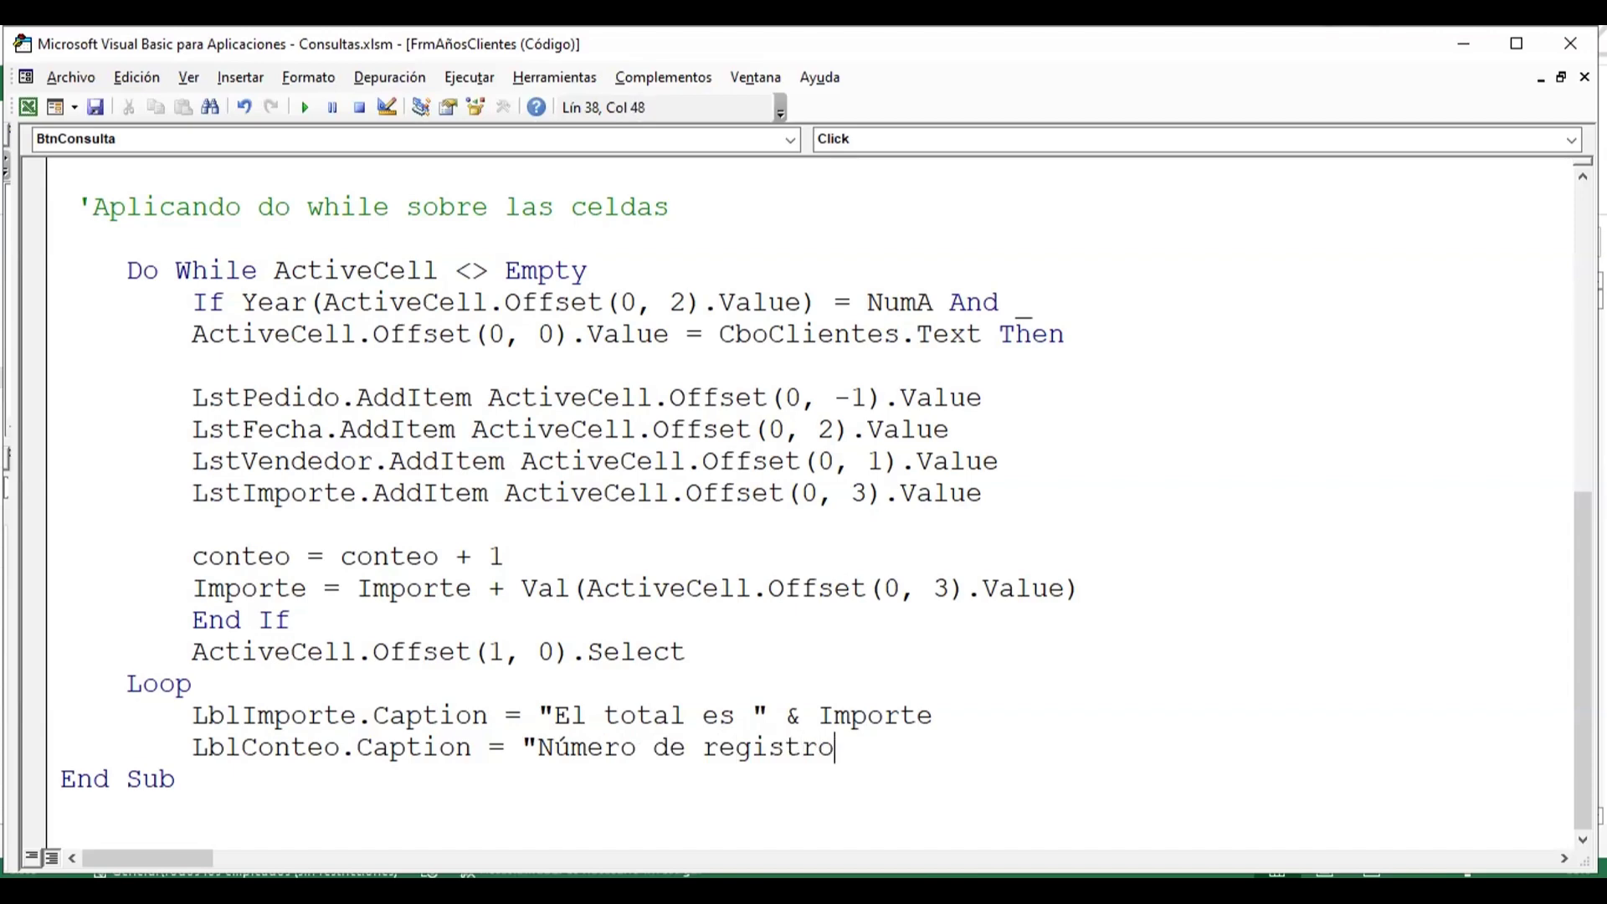
pyautogui.write('s " ')
pyautogui.write('& co')
pyautogui.write('nteo')
pyautogui.press('Down')
pyautogui.press('Down')
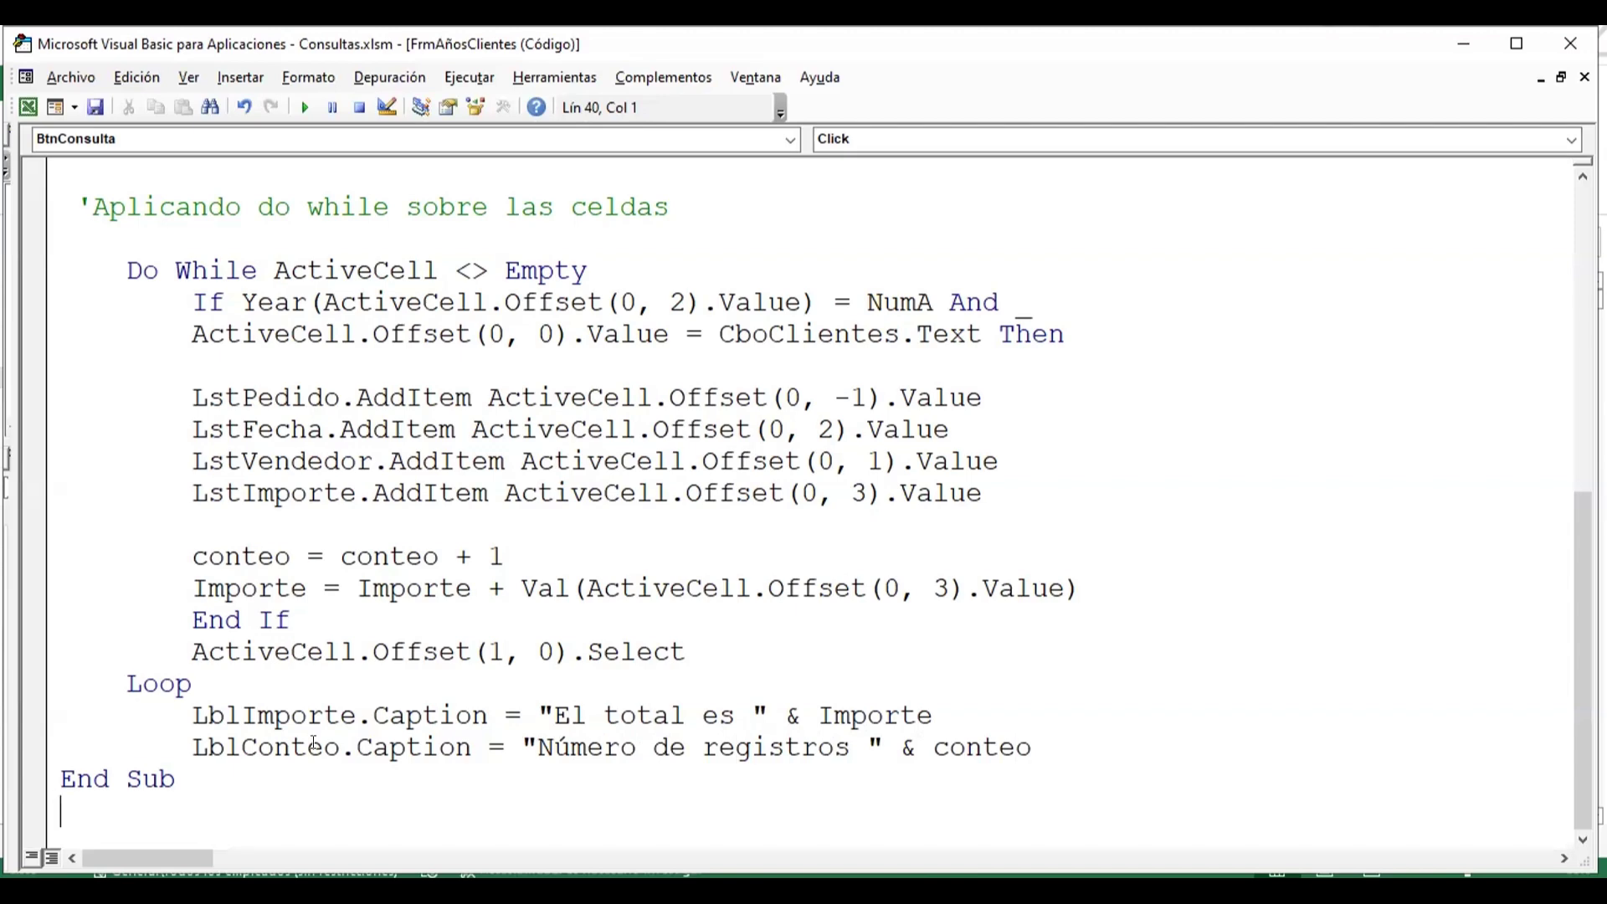
pyautogui.click(28, 106)
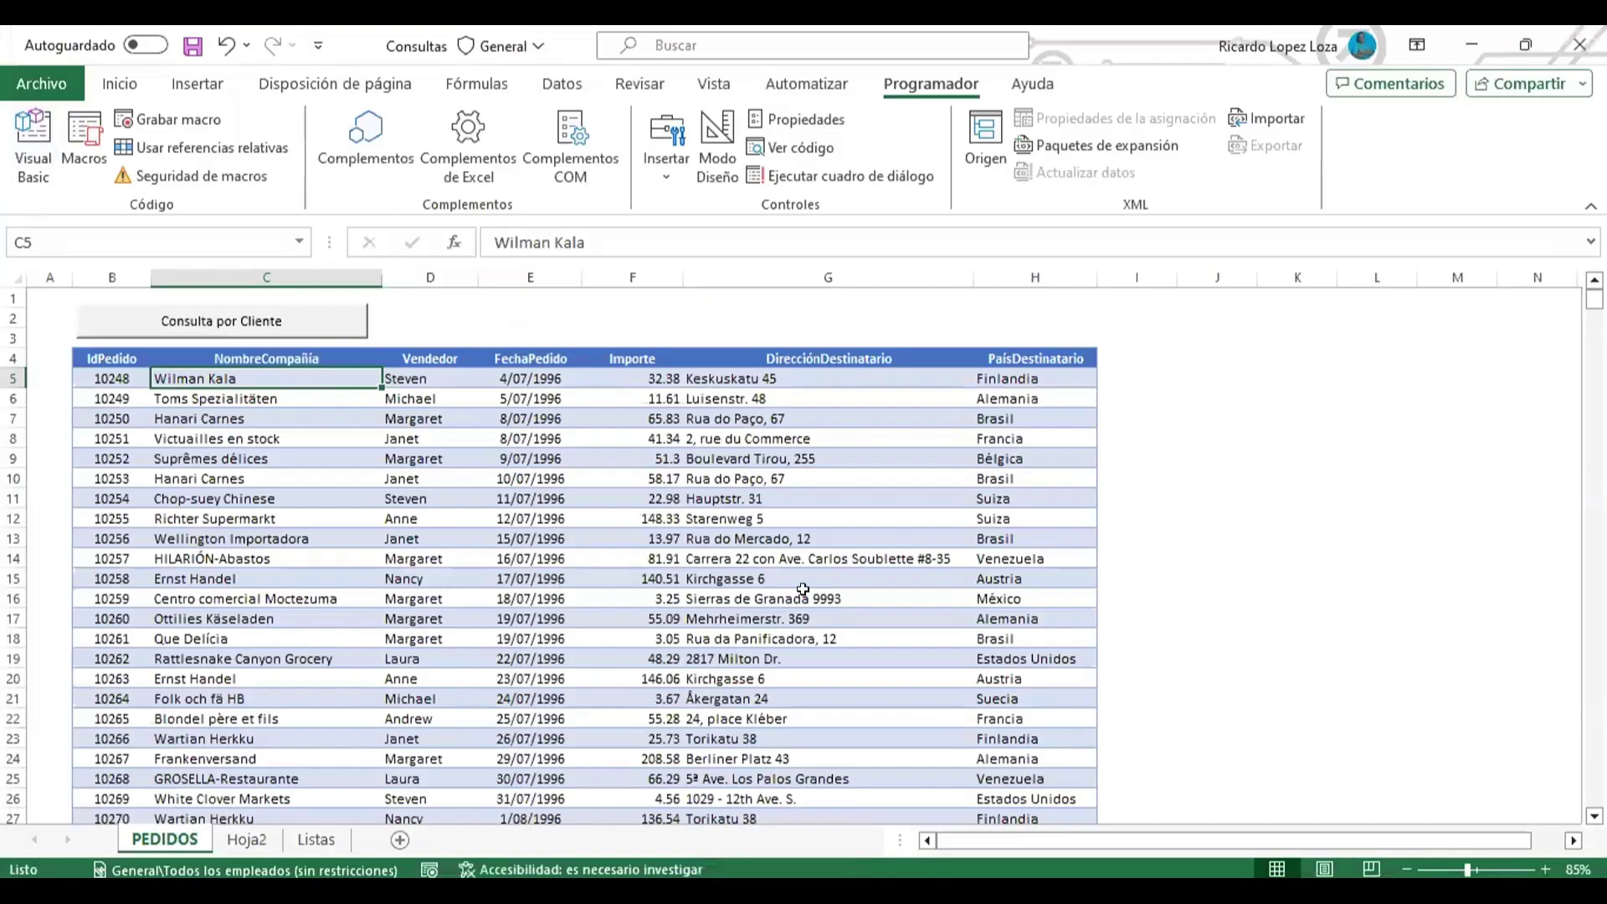
# - Draw a form button across D2:F2 on PEDIDOS without assigning a macro, then reopen the VBA editor
pyautogui.click(749, 517)
pyautogui.click(667, 155)
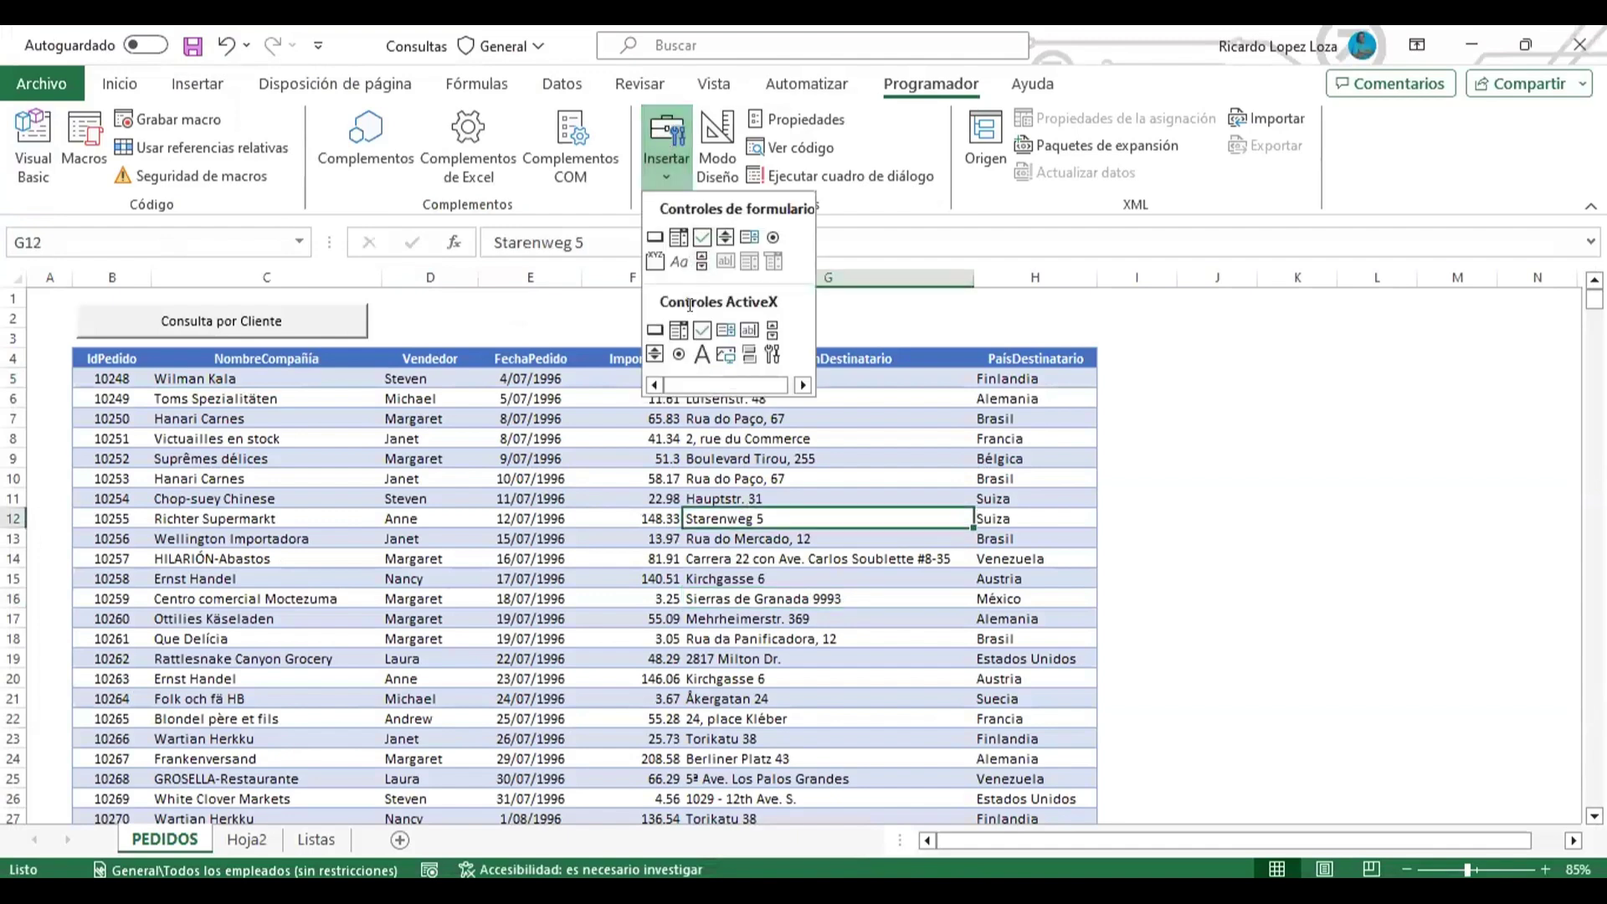
pyautogui.click(654, 237)
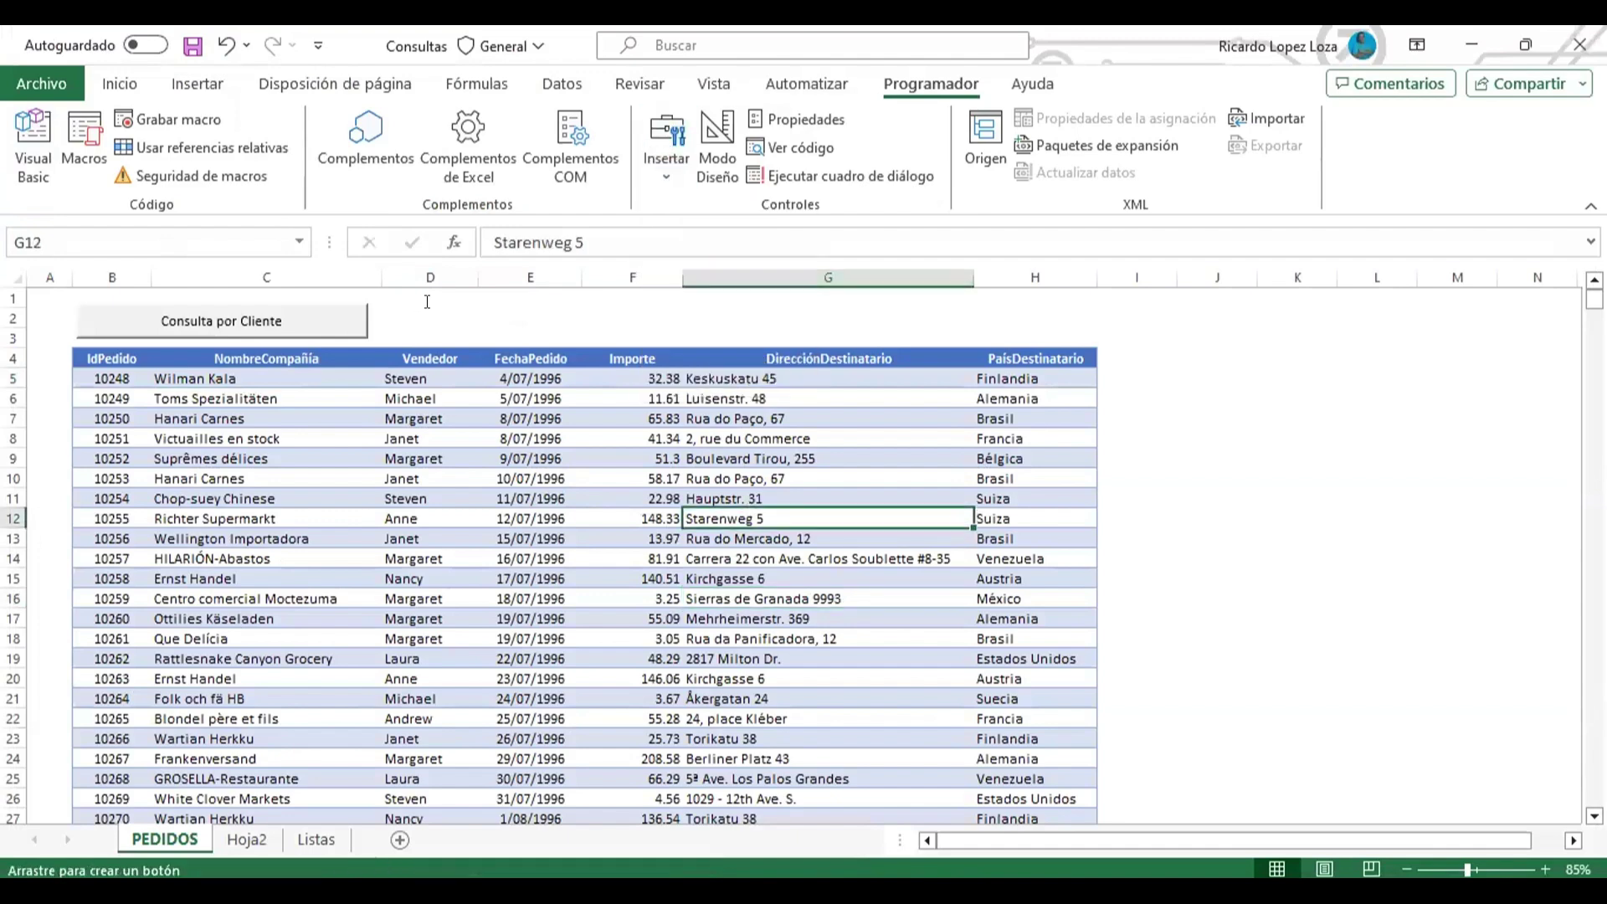
pyautogui.moveTo(435, 305); pyautogui.dragTo(723, 336)
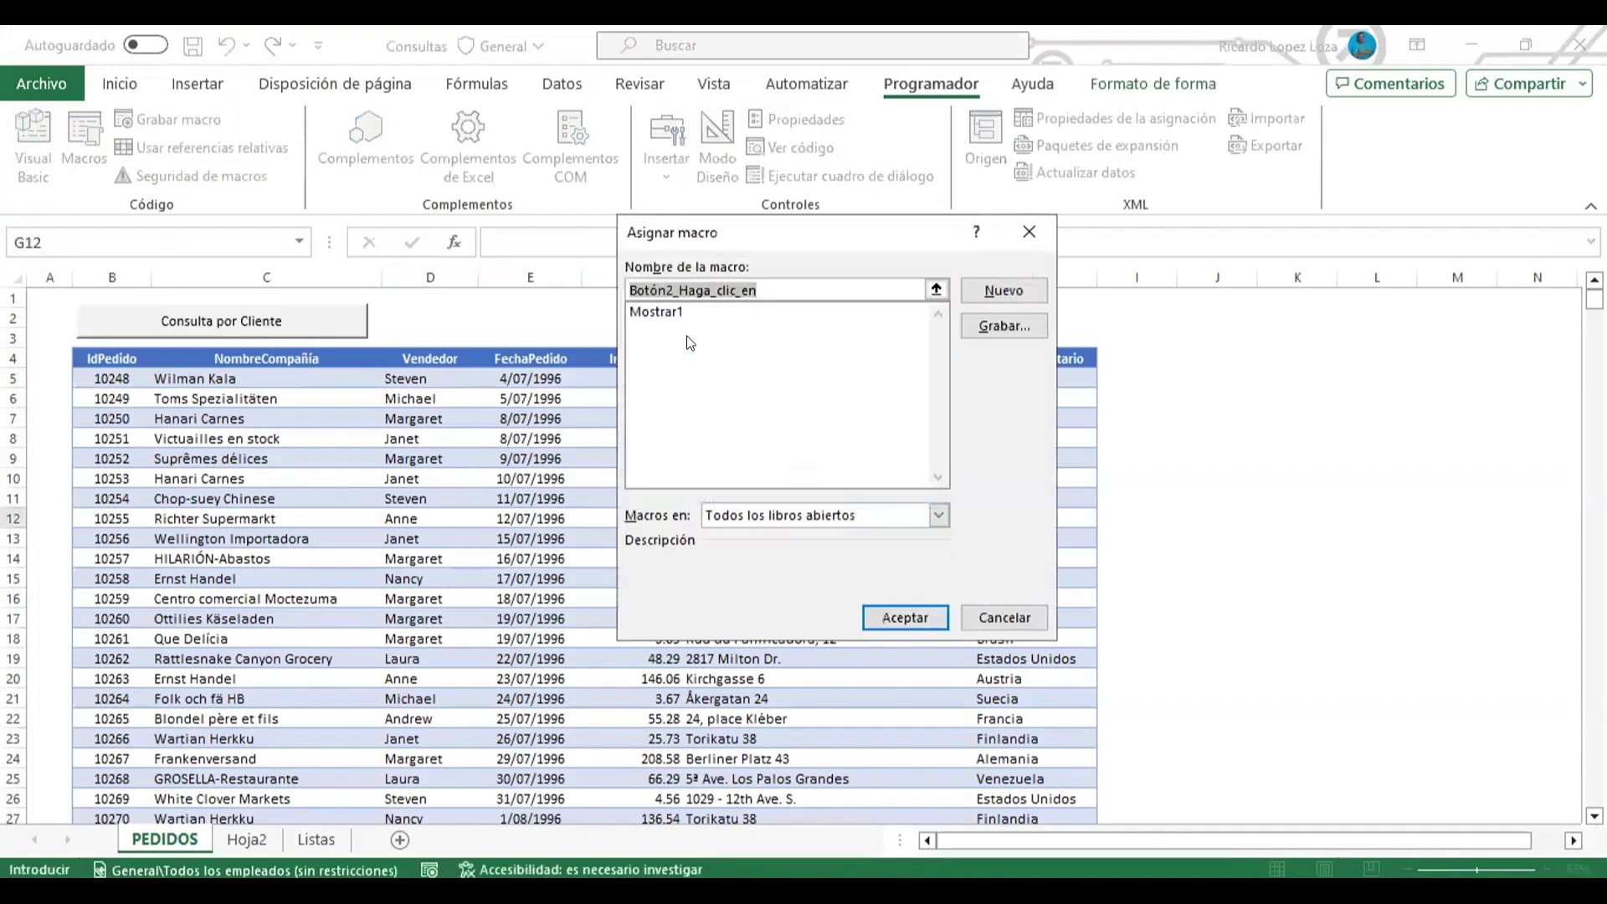
pyautogui.click(1032, 233)
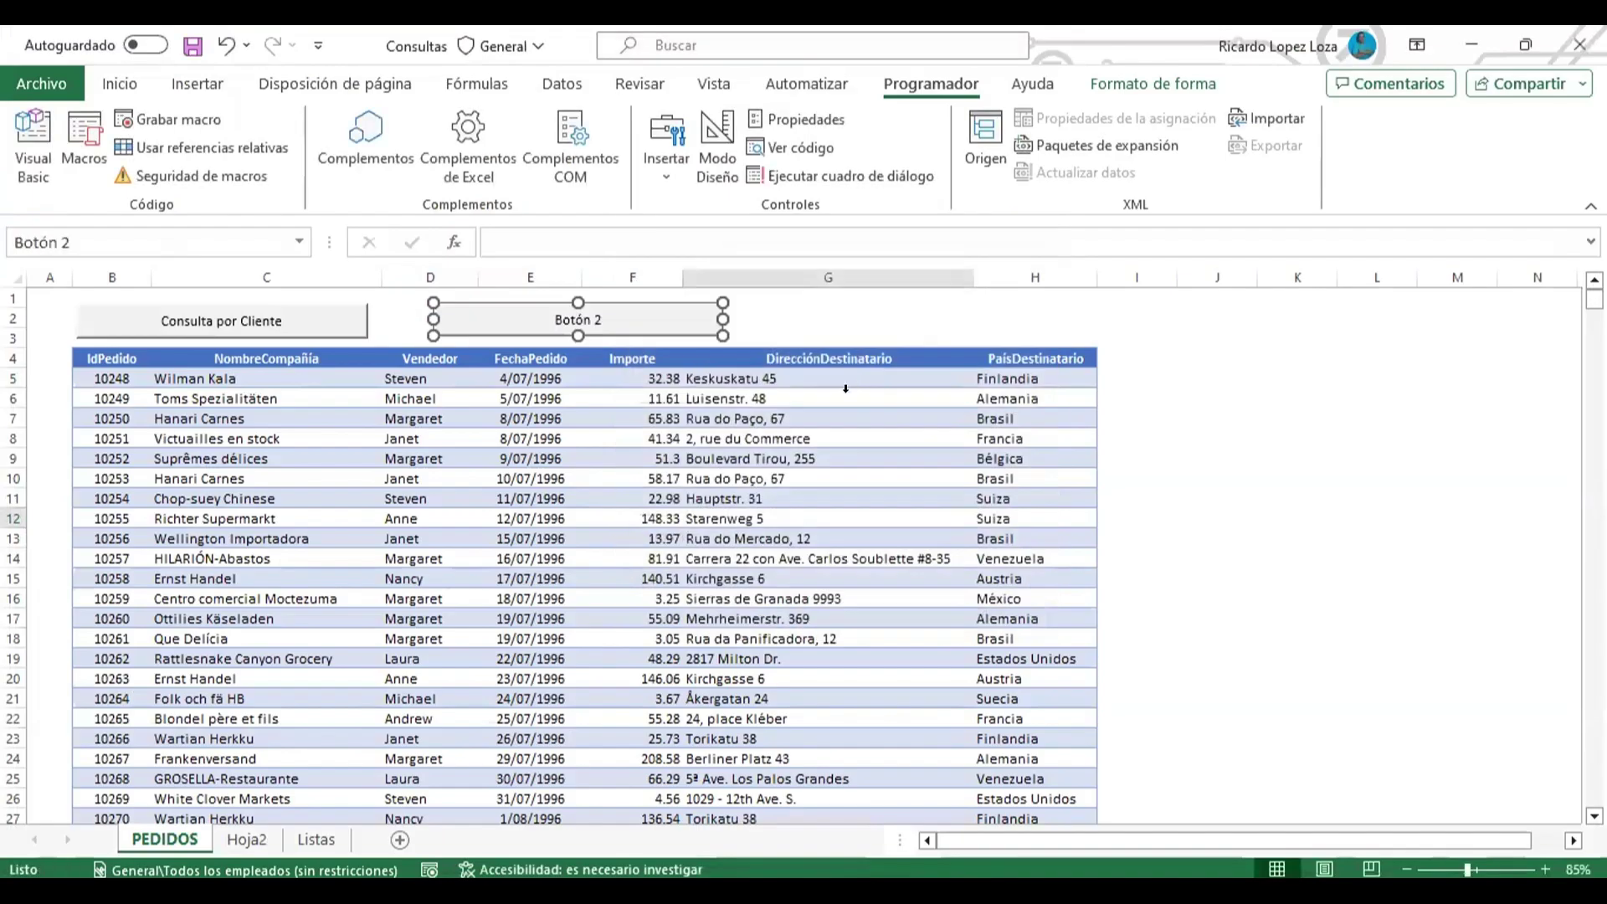
pyautogui.click(837, 417)
pyautogui.click(32, 157)
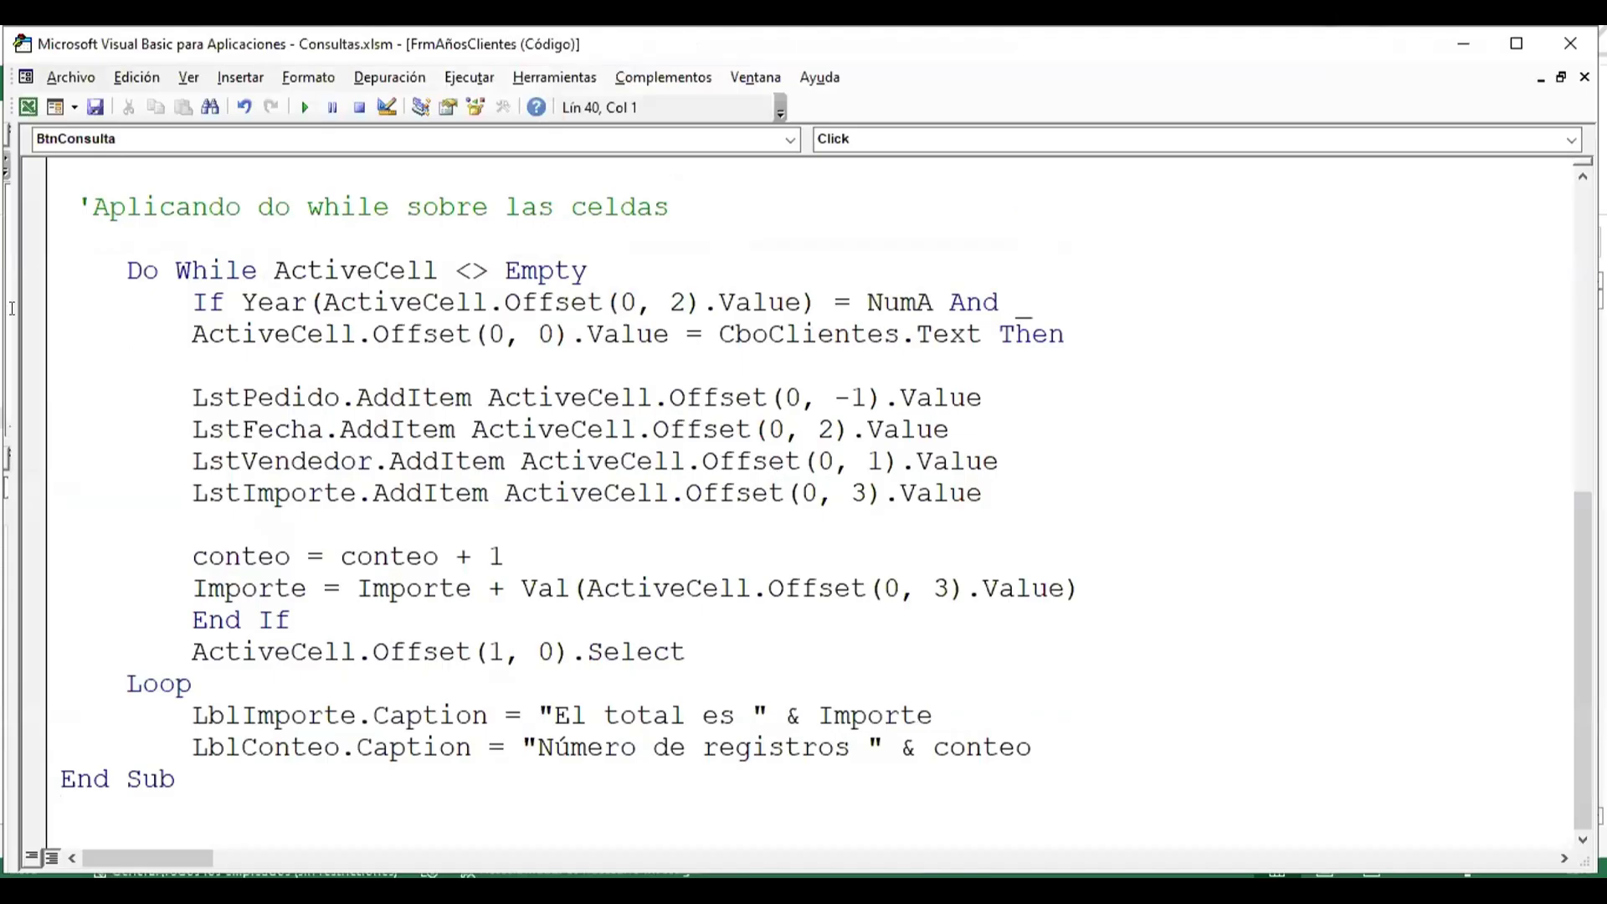
pyautogui.click(136, 374)
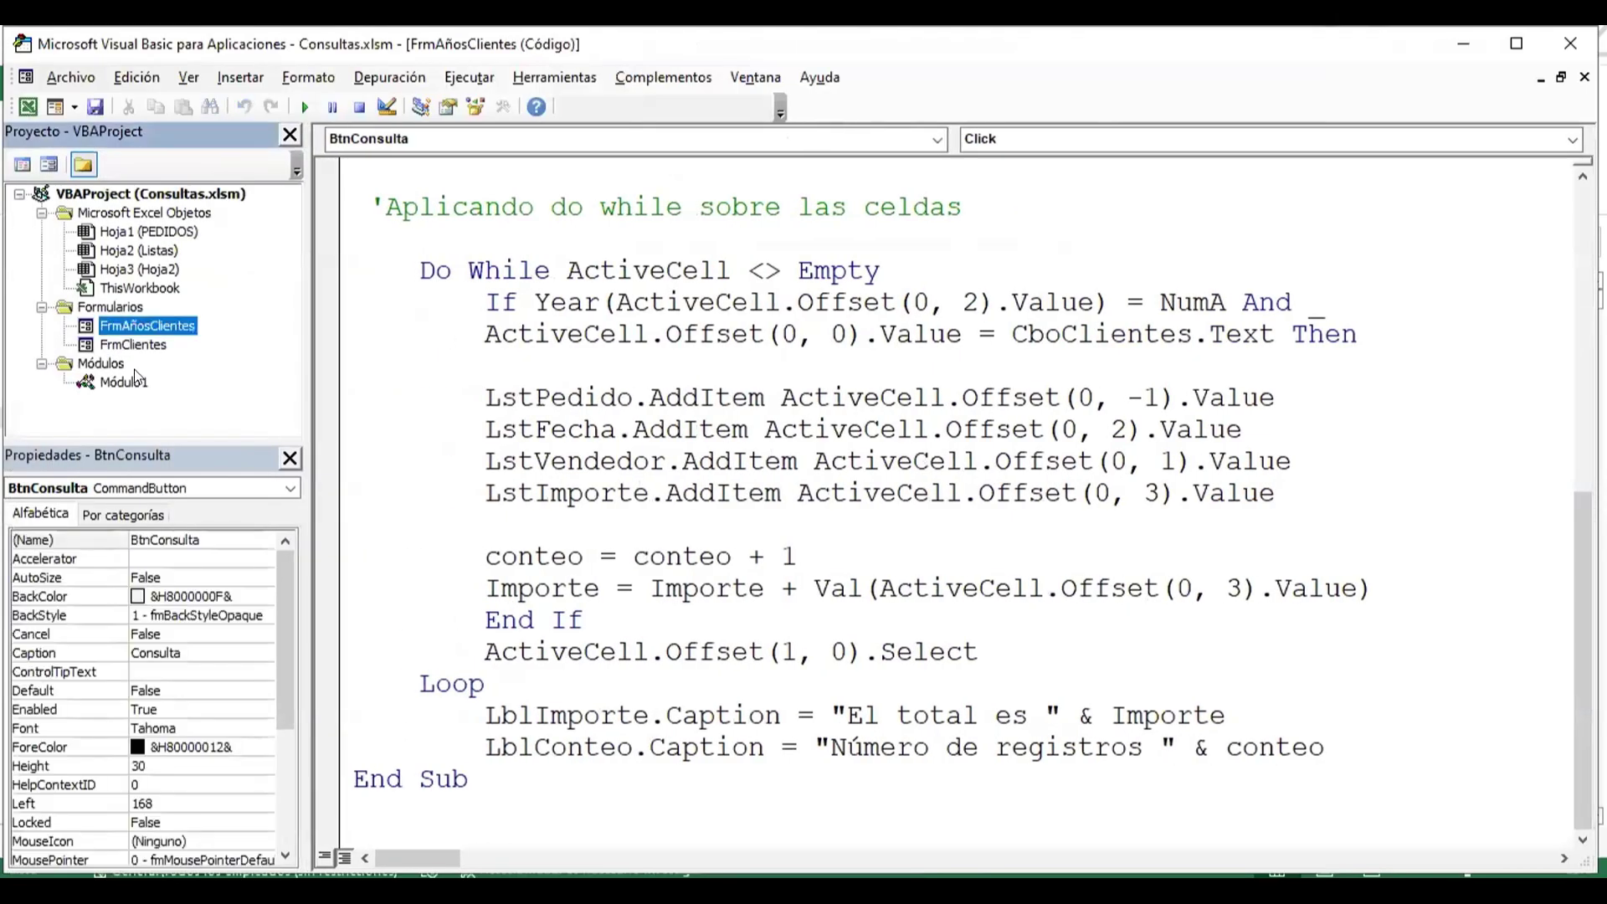
# - Write Sub Mostrar2() in Módulo1 containing FrmAñosClientes.Show
pyautogui.doubleClick(134, 380)
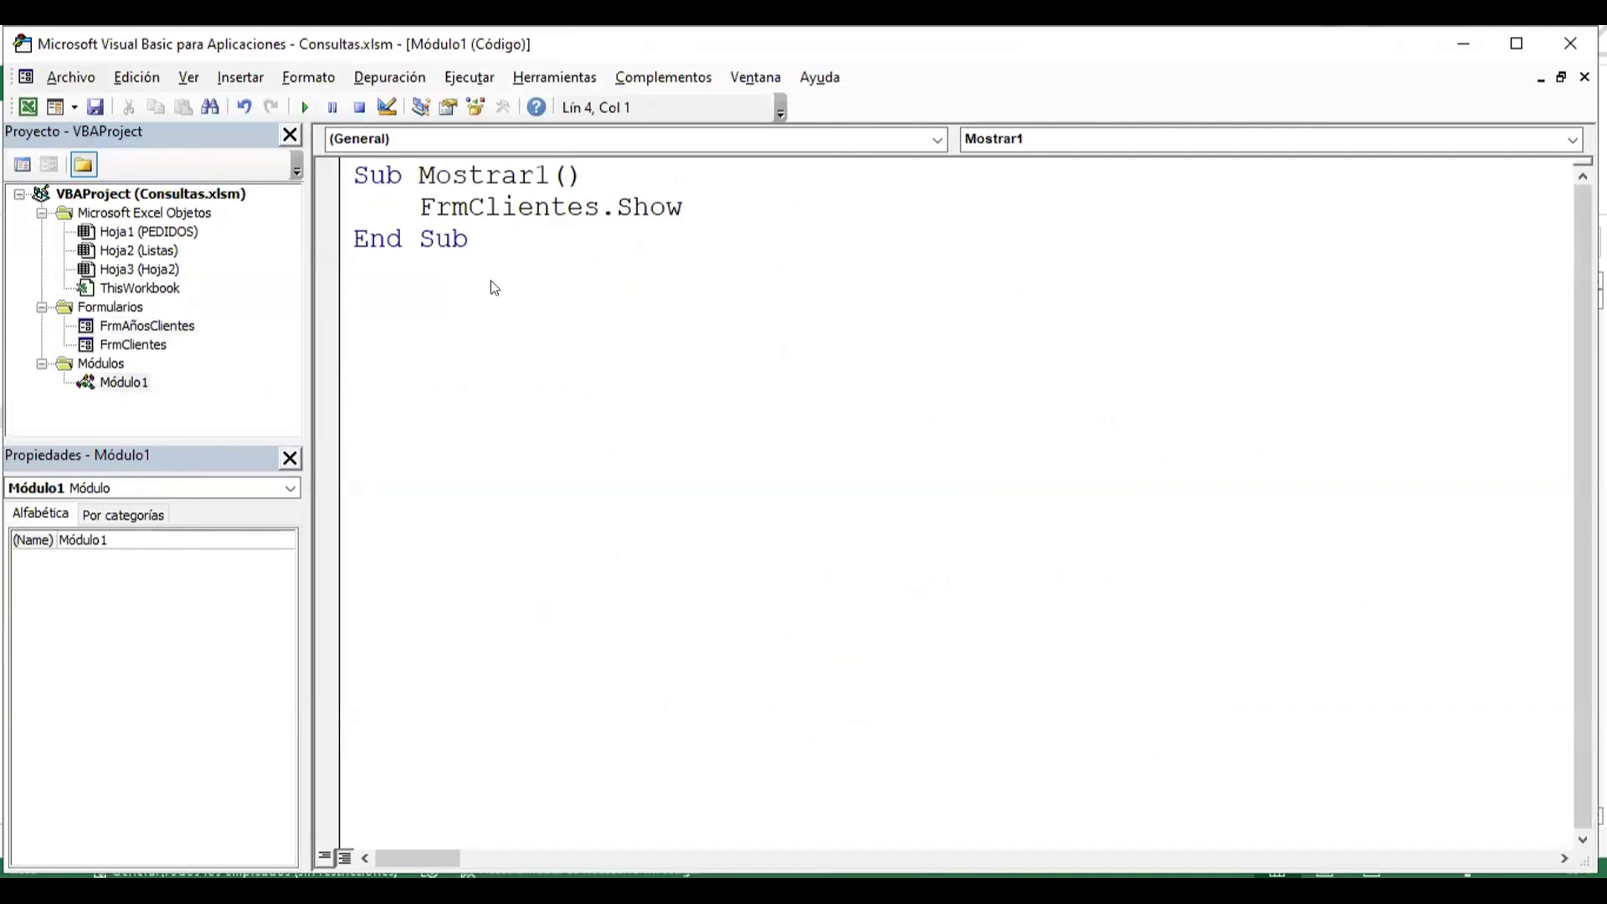
pyautogui.write('sub Mostra')
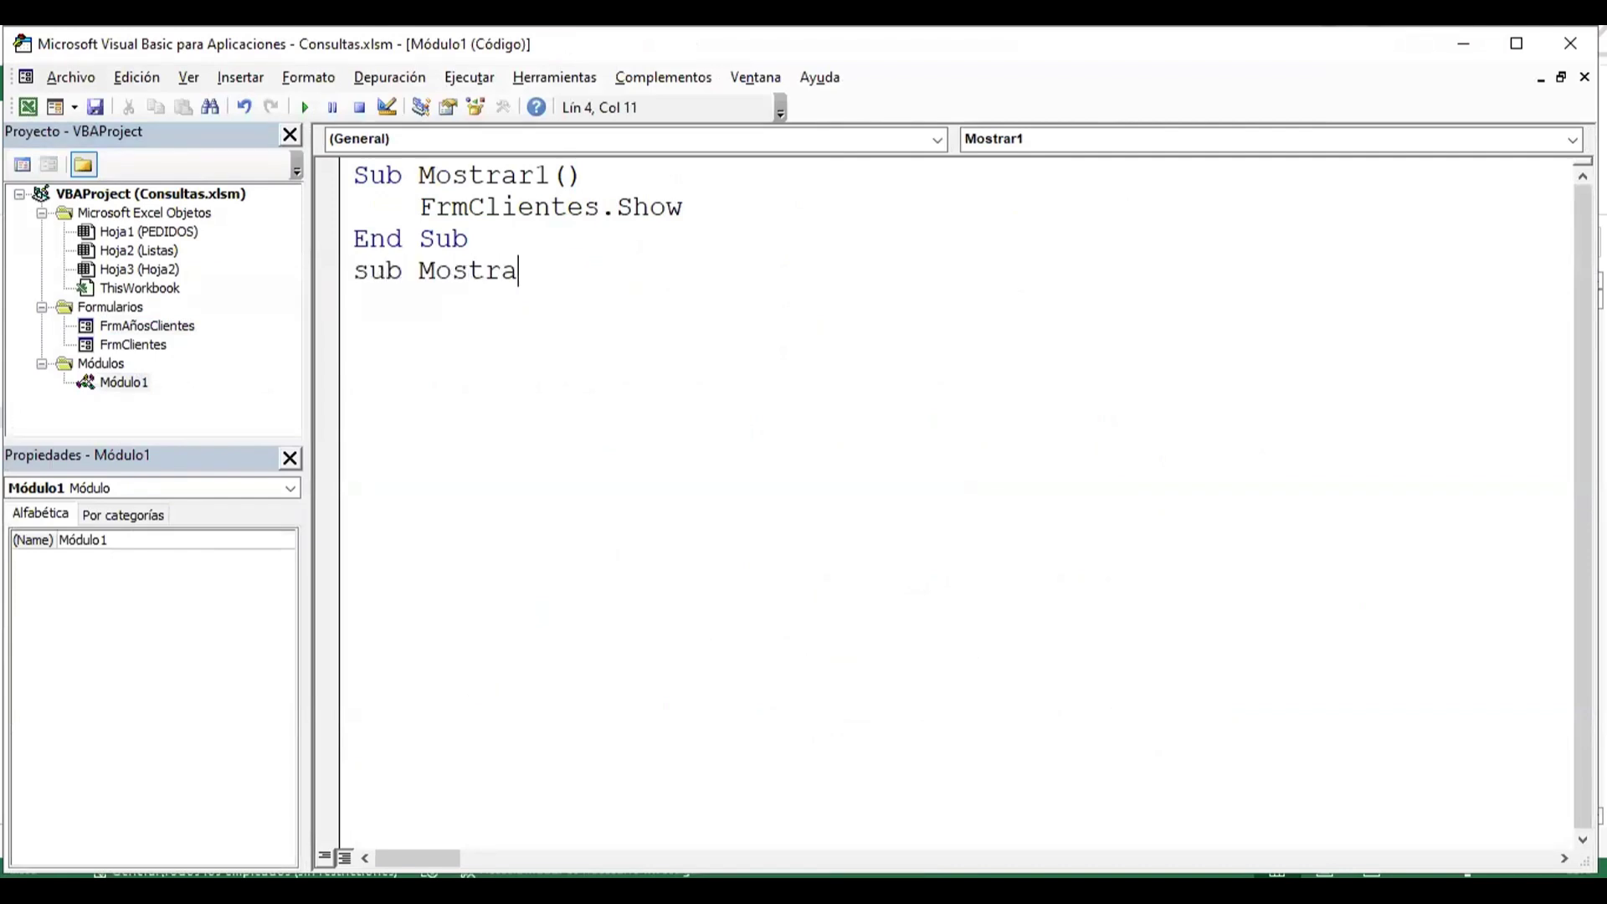
pyautogui.write('r2')
pyautogui.press('Return')
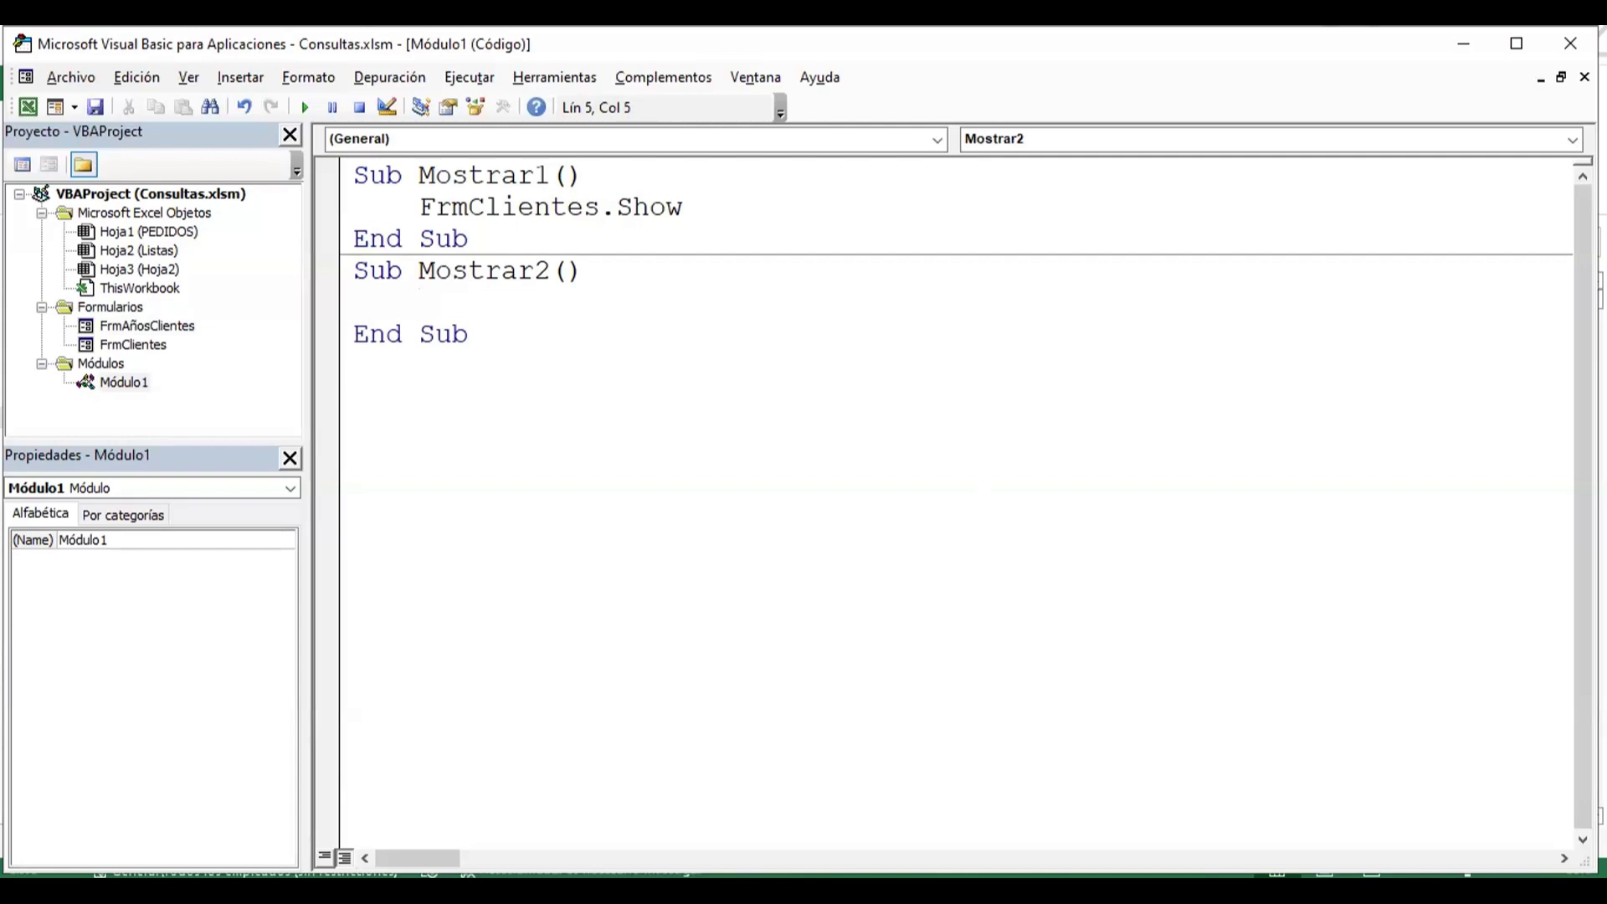
pyautogui.hotkey('ctrl', 'space')
pyautogui.write('frm')
pyautogui.press('Tab')
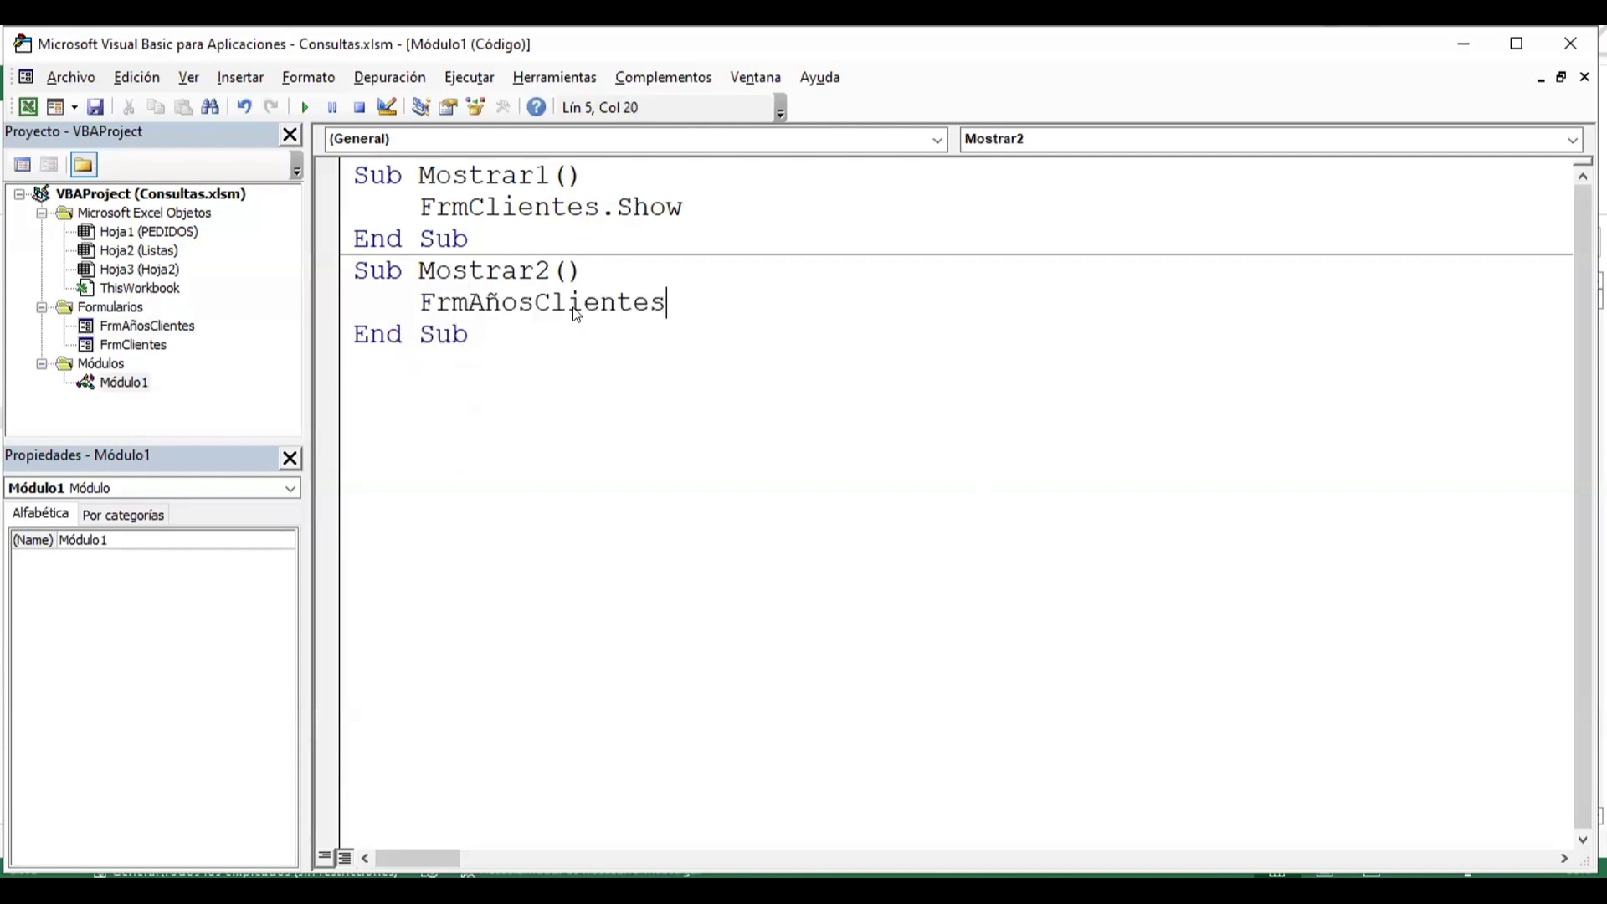
pyautogui.write('.sh')
pyautogui.press('Tab')
pyautogui.press('Down')
pyautogui.press('Return')
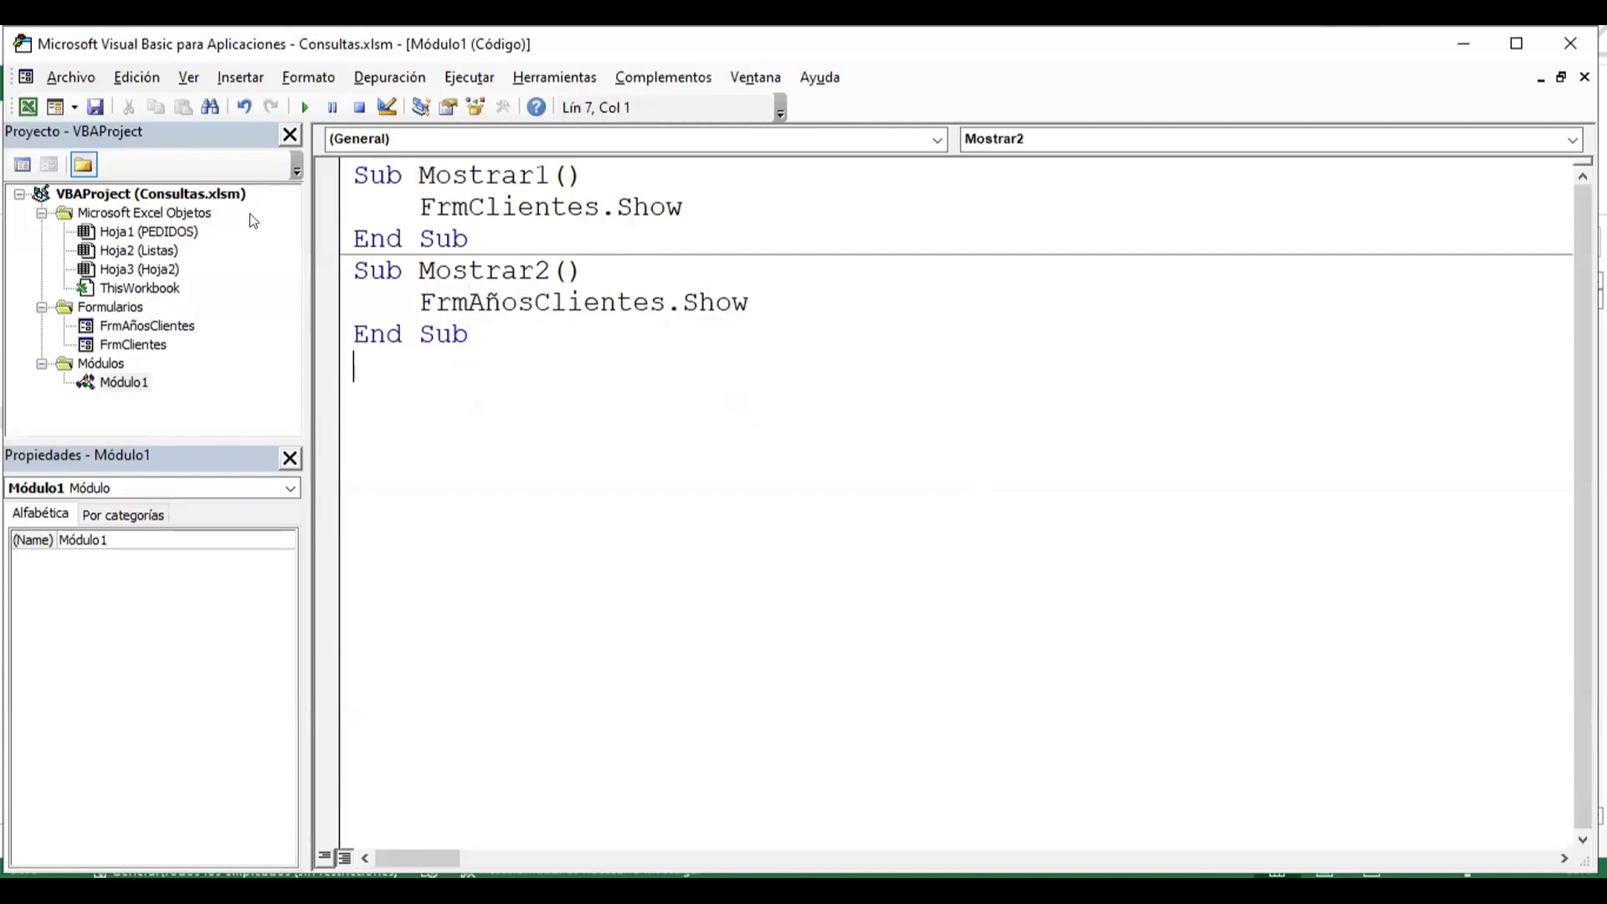
pyautogui.click(28, 106)
# - Assign the Mostrar2 macro to Botón 2
pyautogui.click(609, 495)
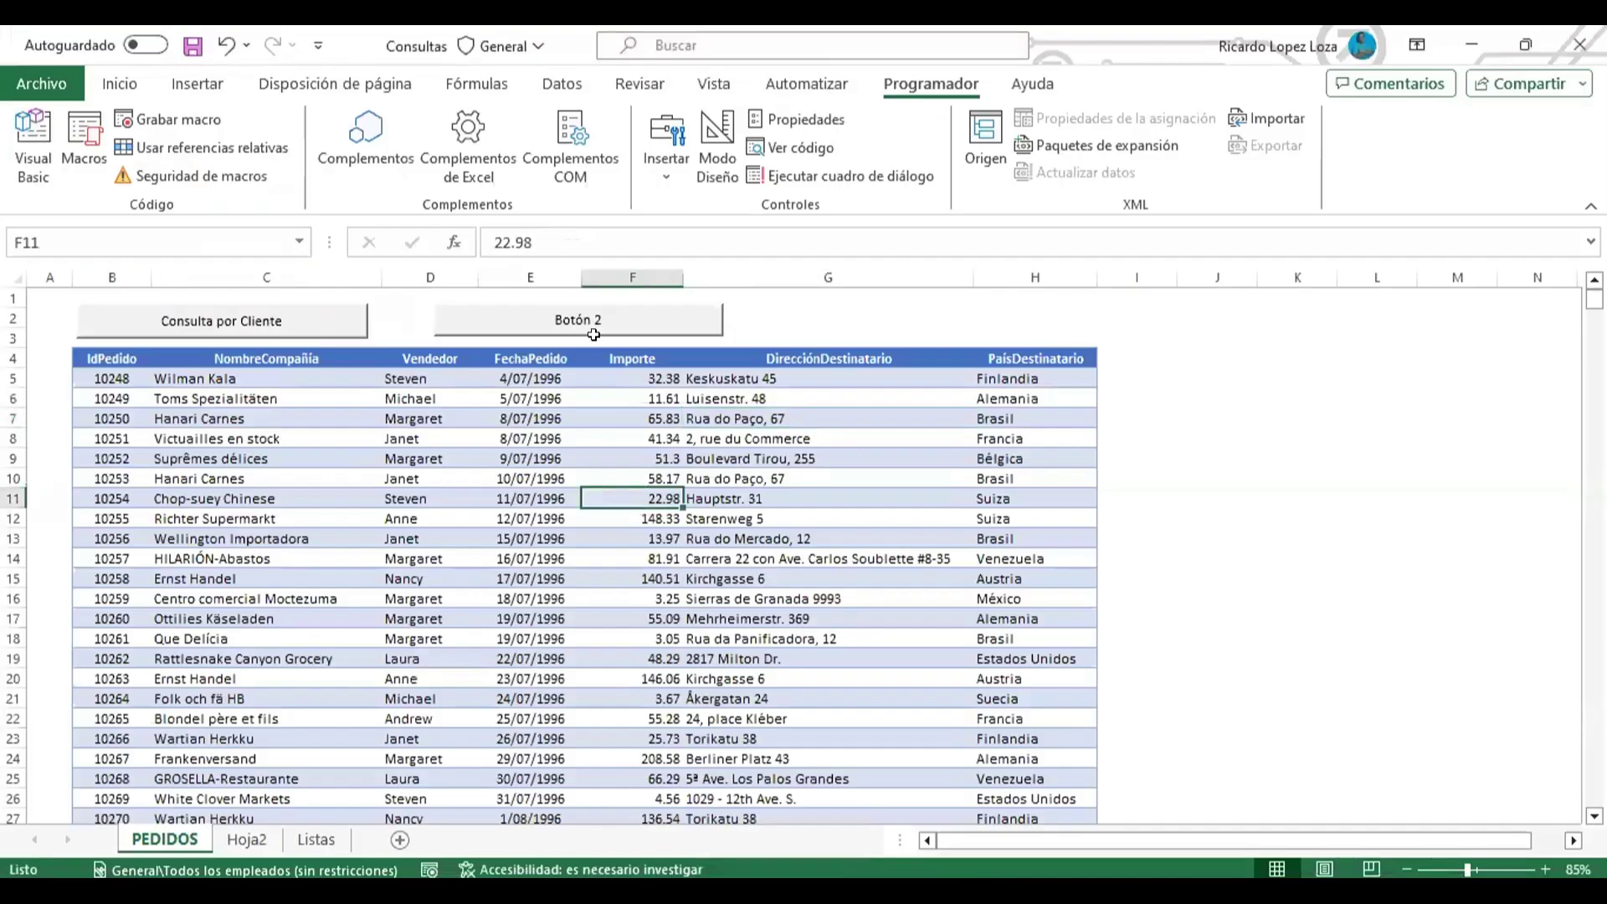
pyautogui.rightClick(599, 321)
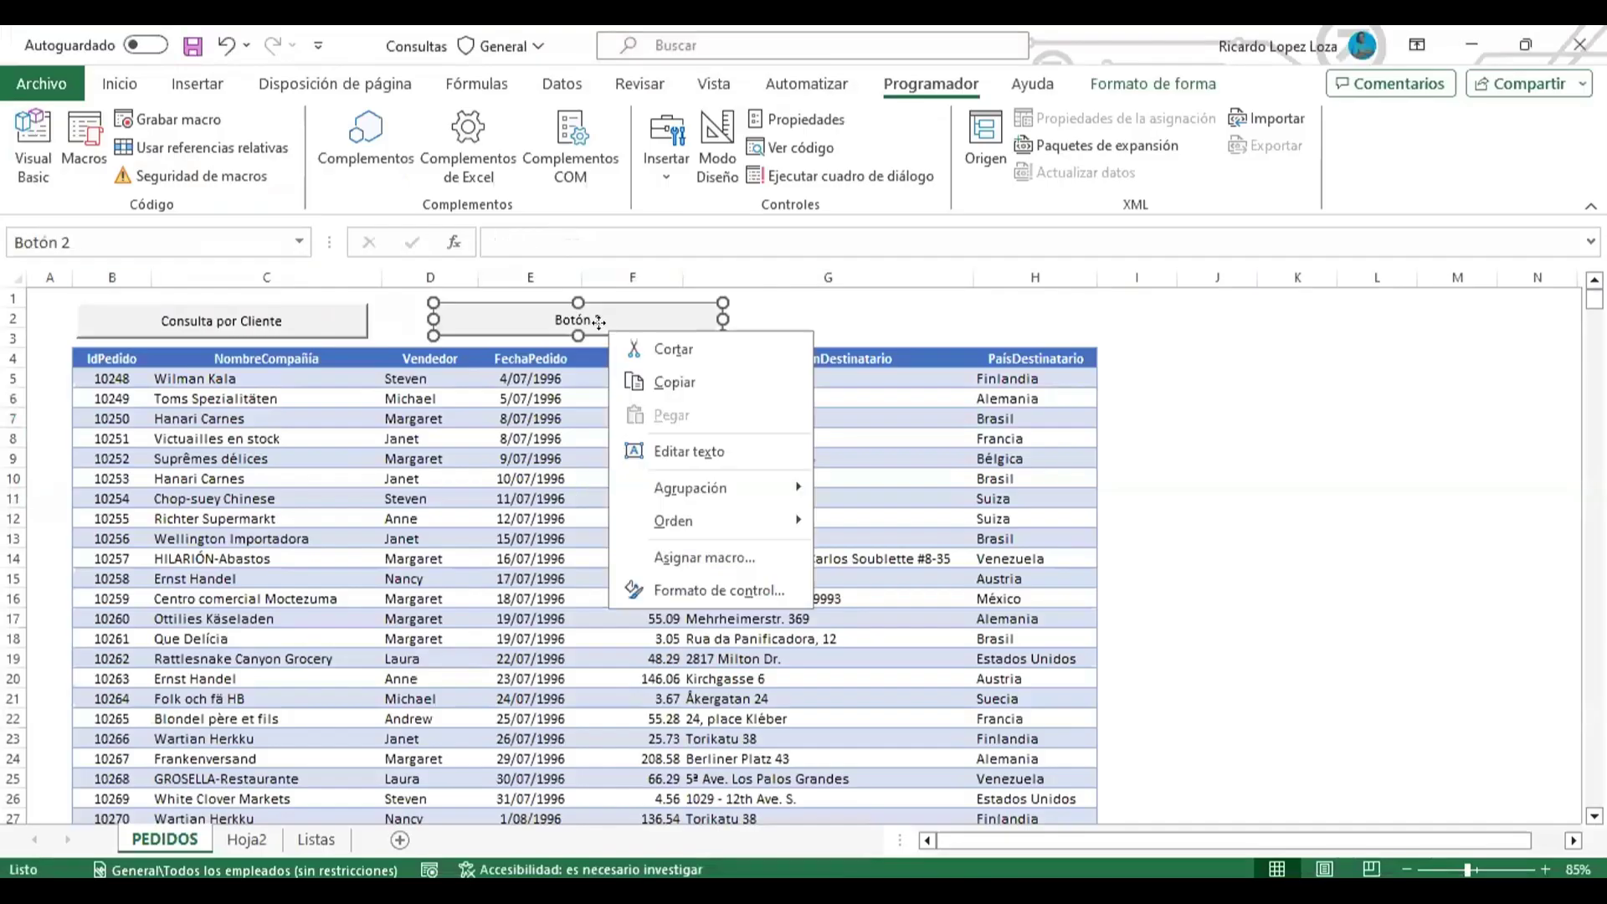
pyautogui.click(726, 558)
pyautogui.click(577, 447)
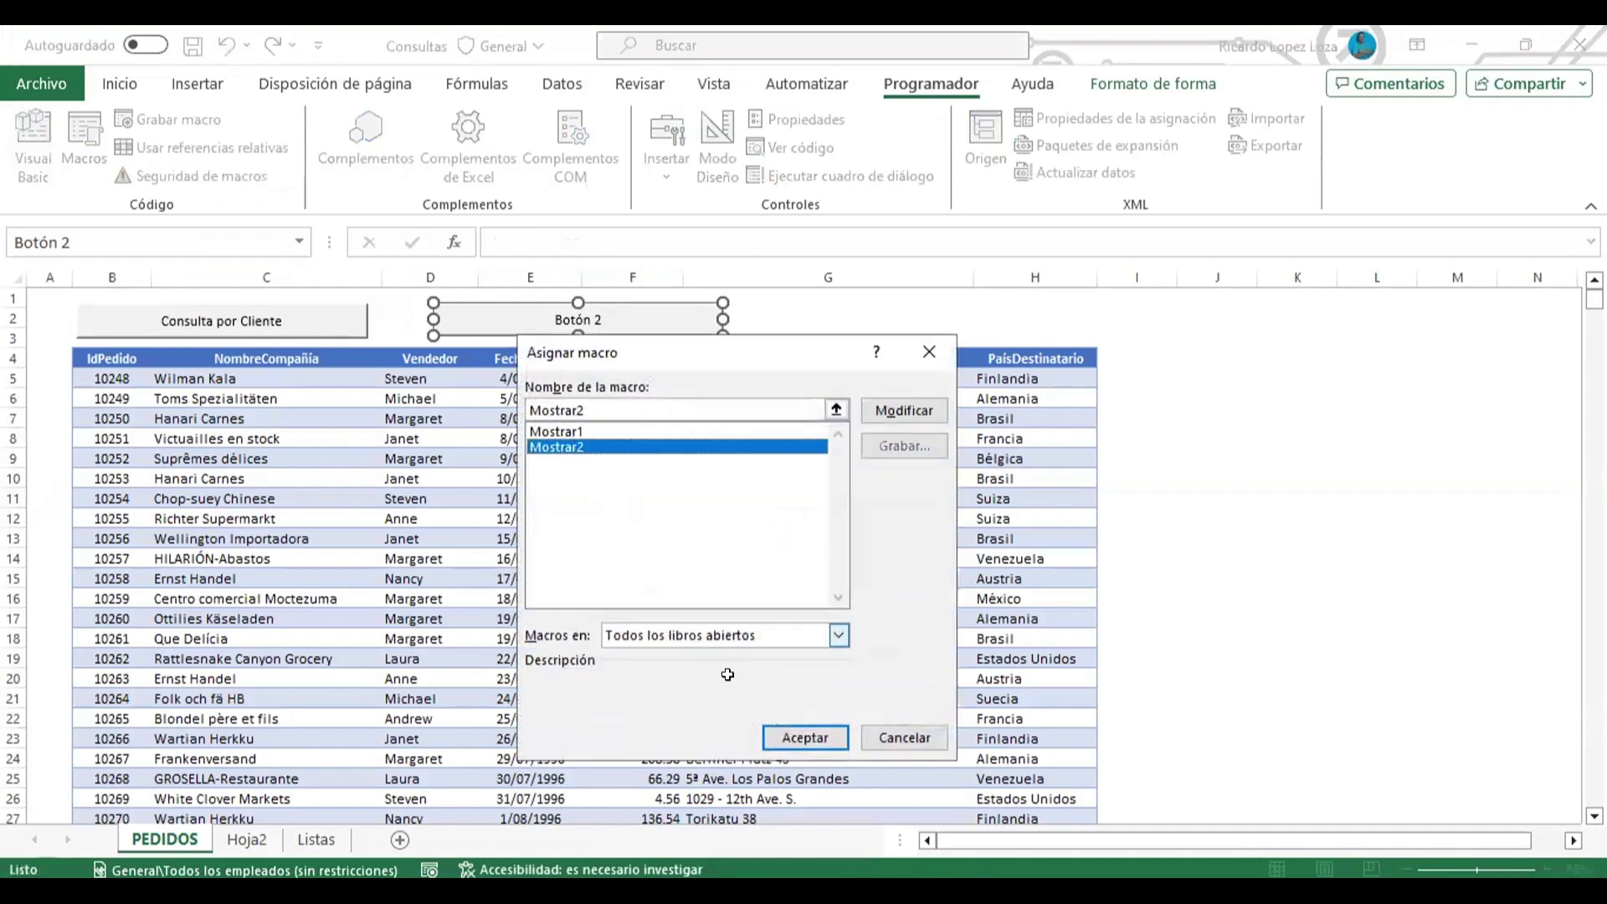
# - Change the Botón 2 label to 'Consulta por Años y clientes'
pyautogui.click(785, 731)
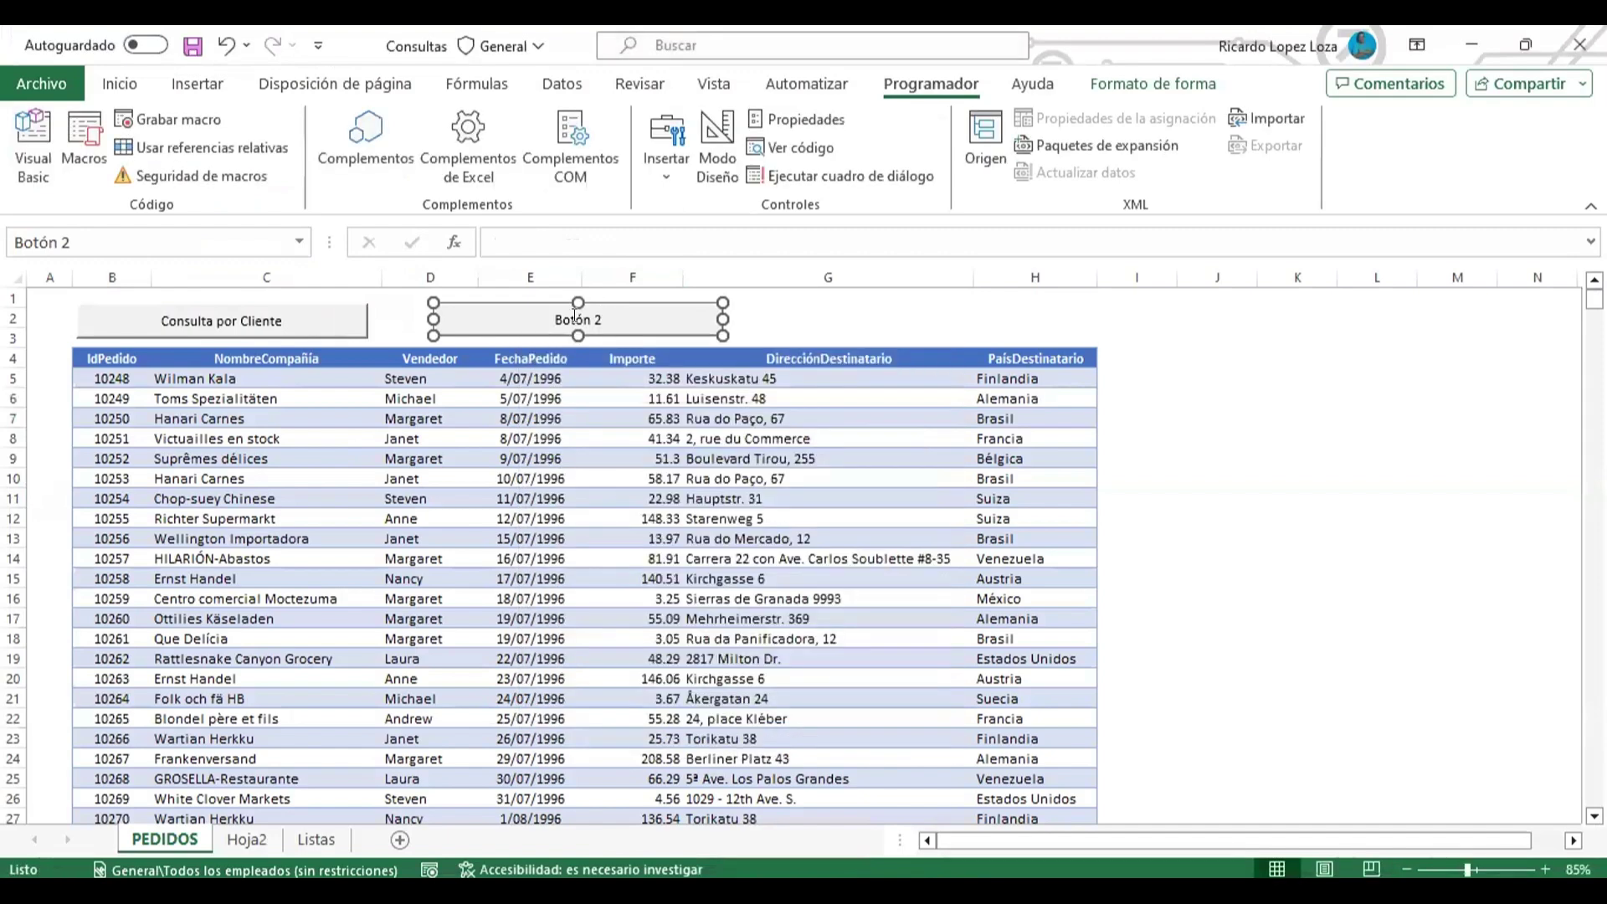
pyautogui.hotkey('shift', 'End')
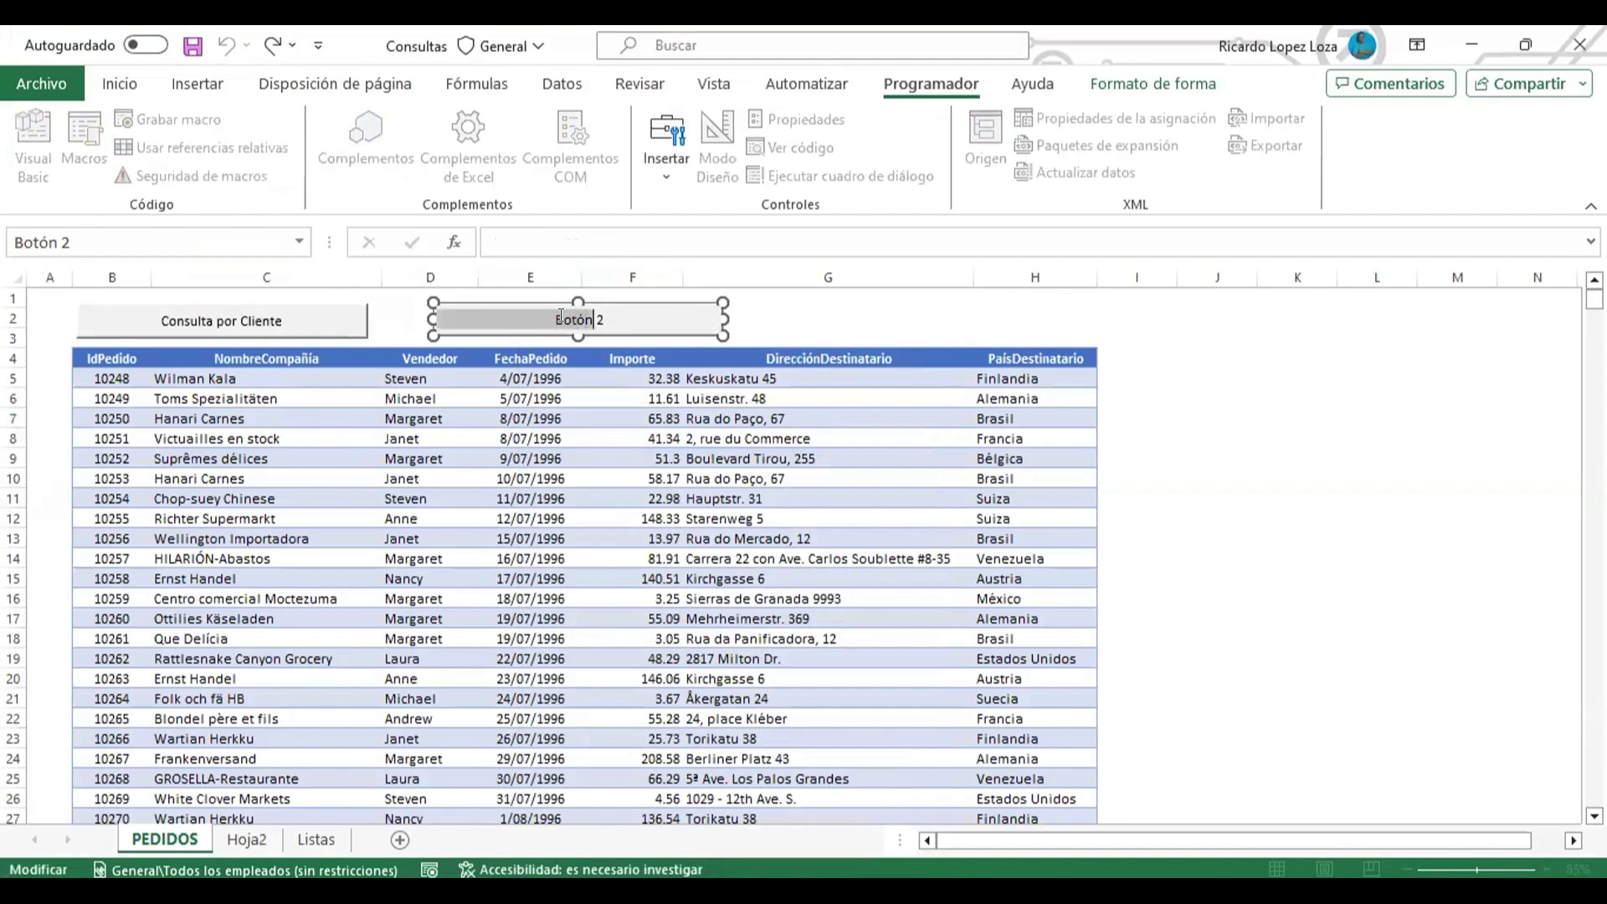
pyautogui.write('C')
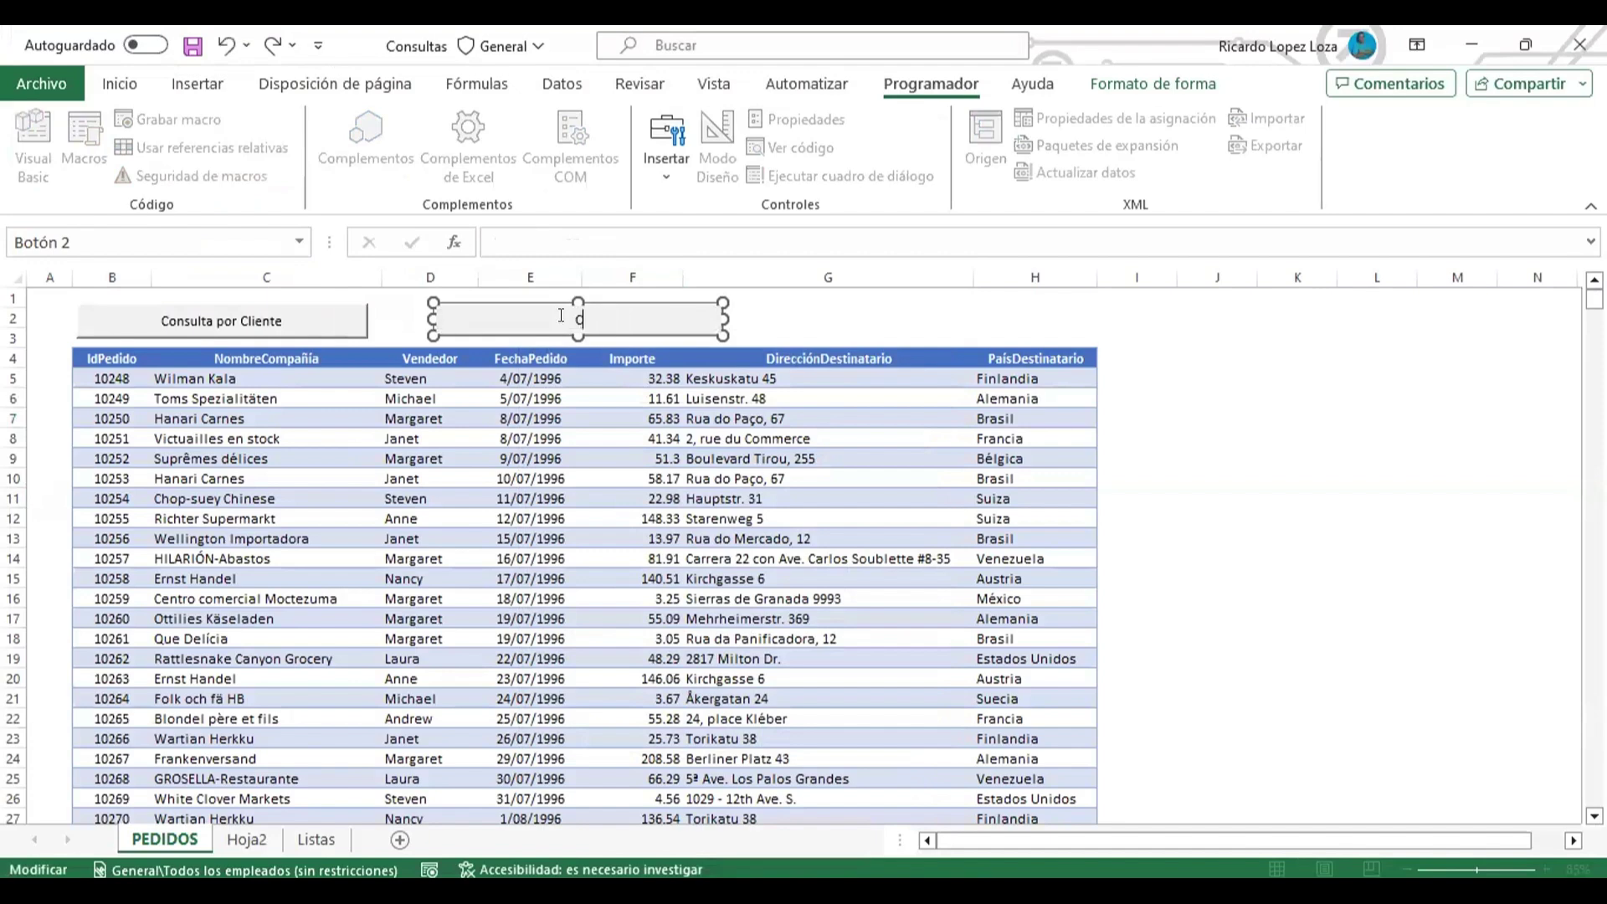
pyautogui.write('onsulta ')
pyautogui.write('por')
pyautogui.write(' añ')
pyautogui.press('BackSpace')
pyautogui.press('BackSpace')
pyautogui.write('A')
pyautogui.write('ños y client')
pyautogui.press('BackSpace')
pyautogui.press('BackSpace')
pyautogui.press('BackSpace')
pyautogui.press('BackSpace')
pyautogui.press('BackSpace')
pyautogui.press('BackSpace')
pyautogui.write('cli')
pyautogui.write('entes')
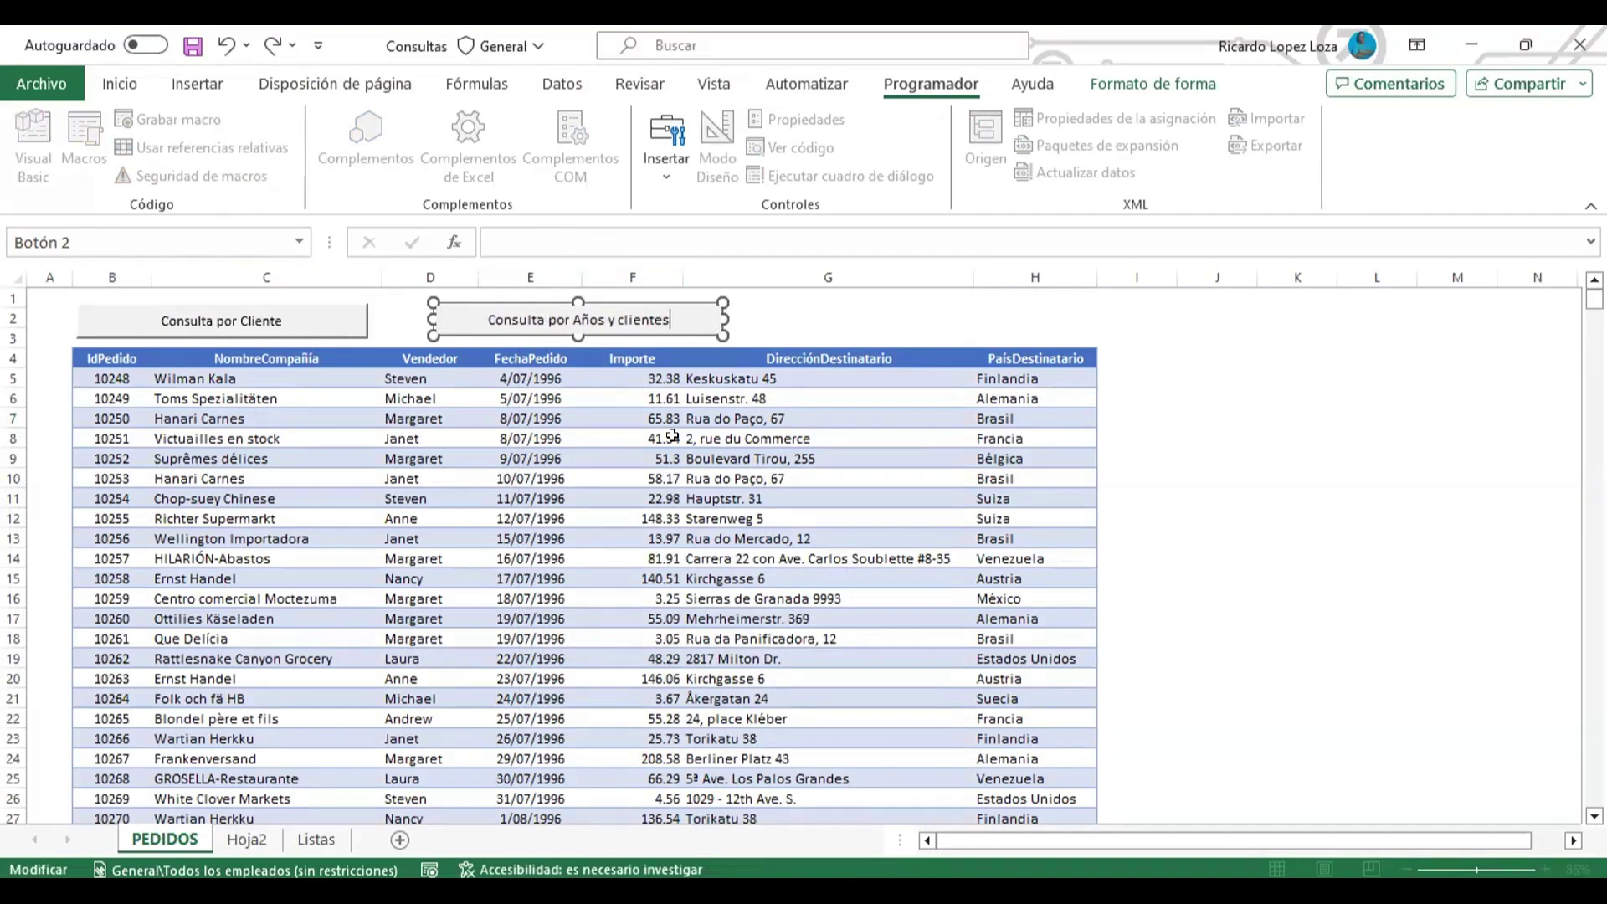
# - Launch the query form and run it for 1997 and Hanari Carnes
pyautogui.click(686, 479)
pyautogui.click(652, 322)
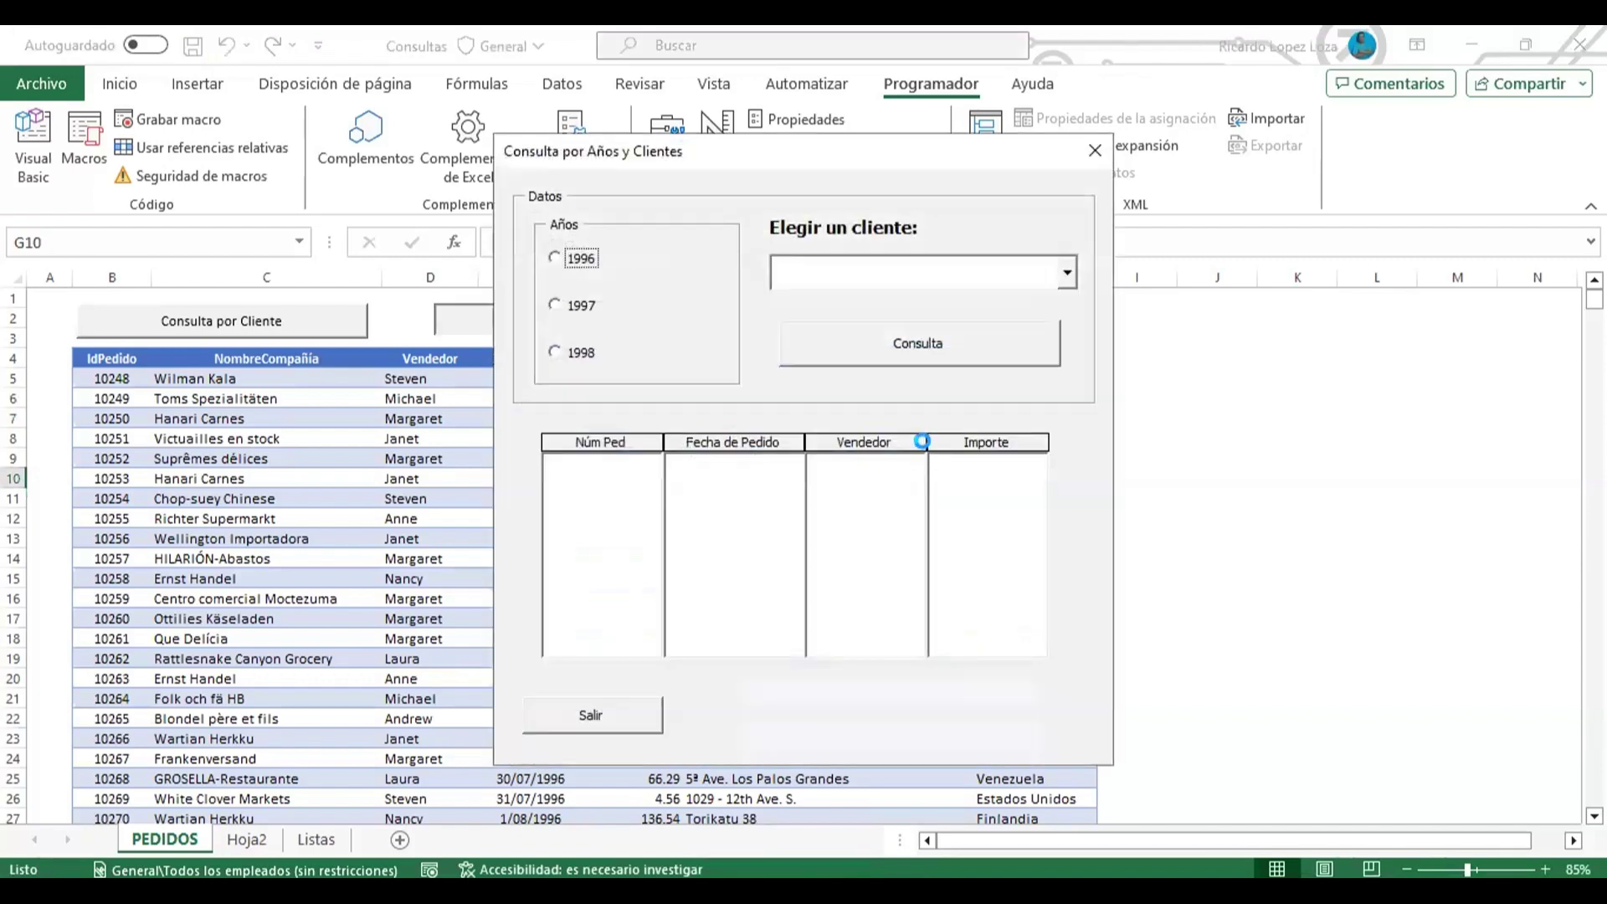
pyautogui.click(550, 303)
pyautogui.click(1066, 271)
pyautogui.click(937, 319)
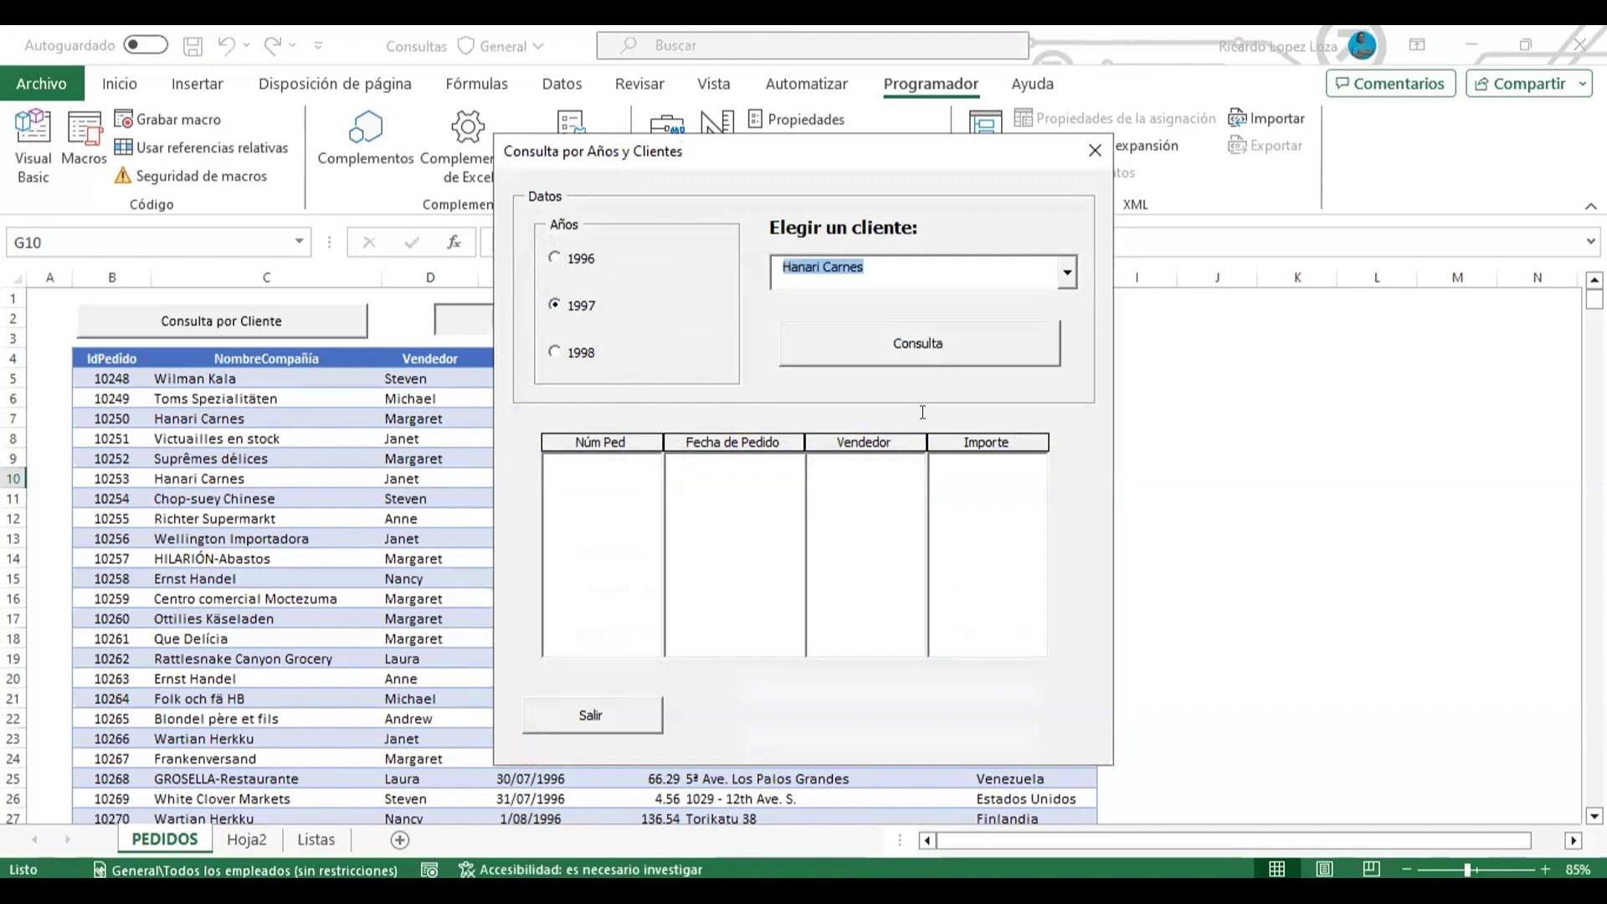
pyautogui.click(938, 348)
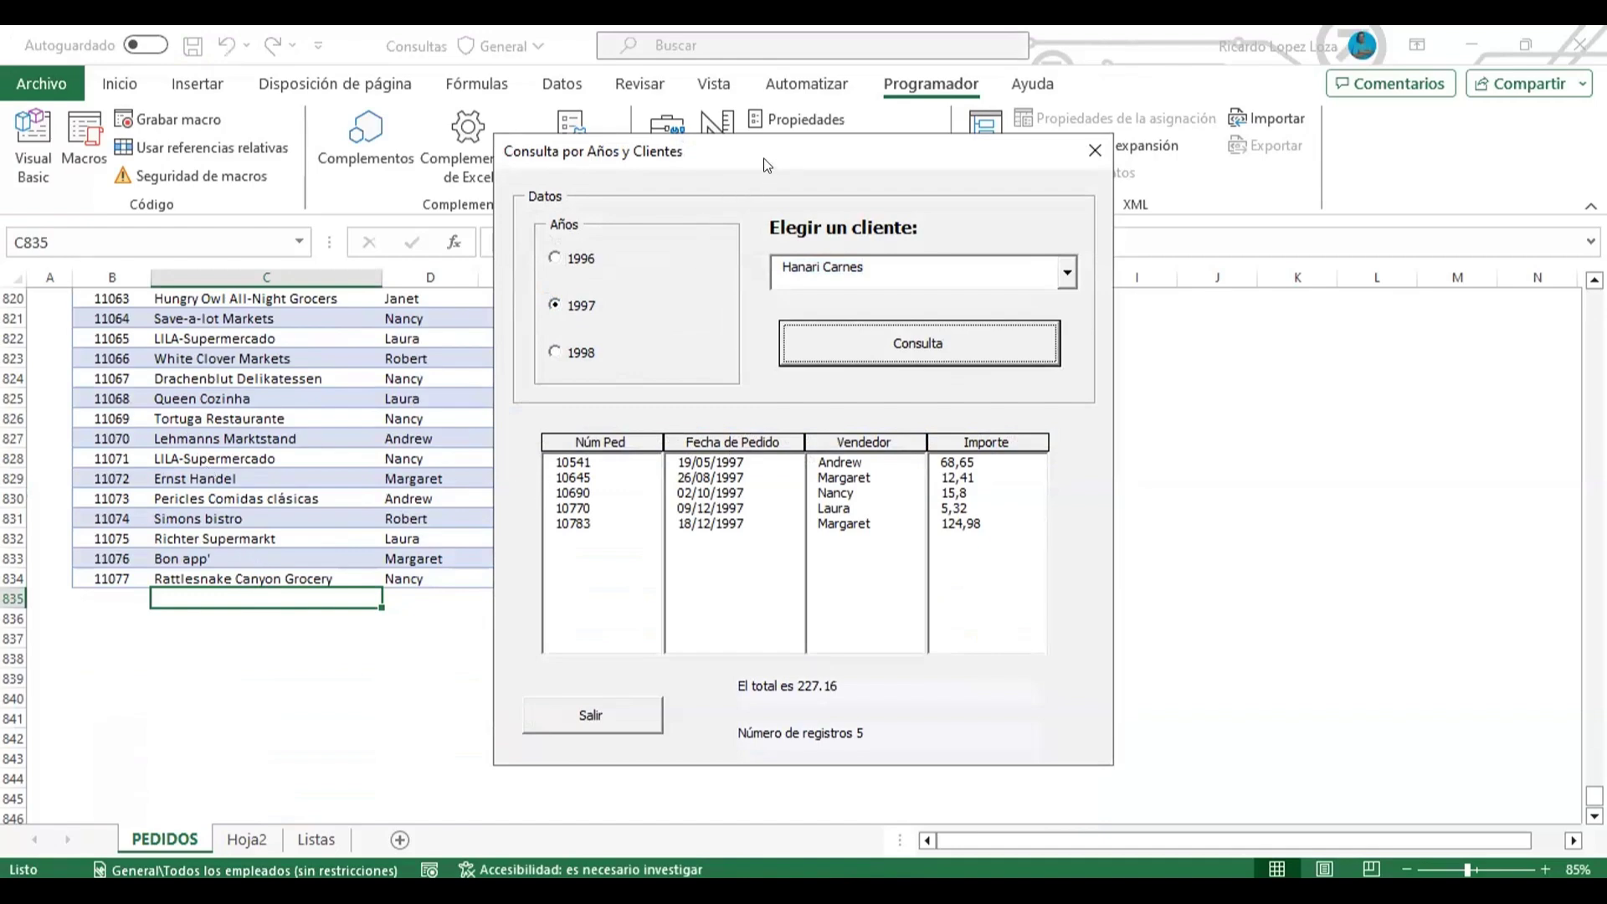
pyautogui.moveTo(766, 163); pyautogui.dragTo(710, 151)
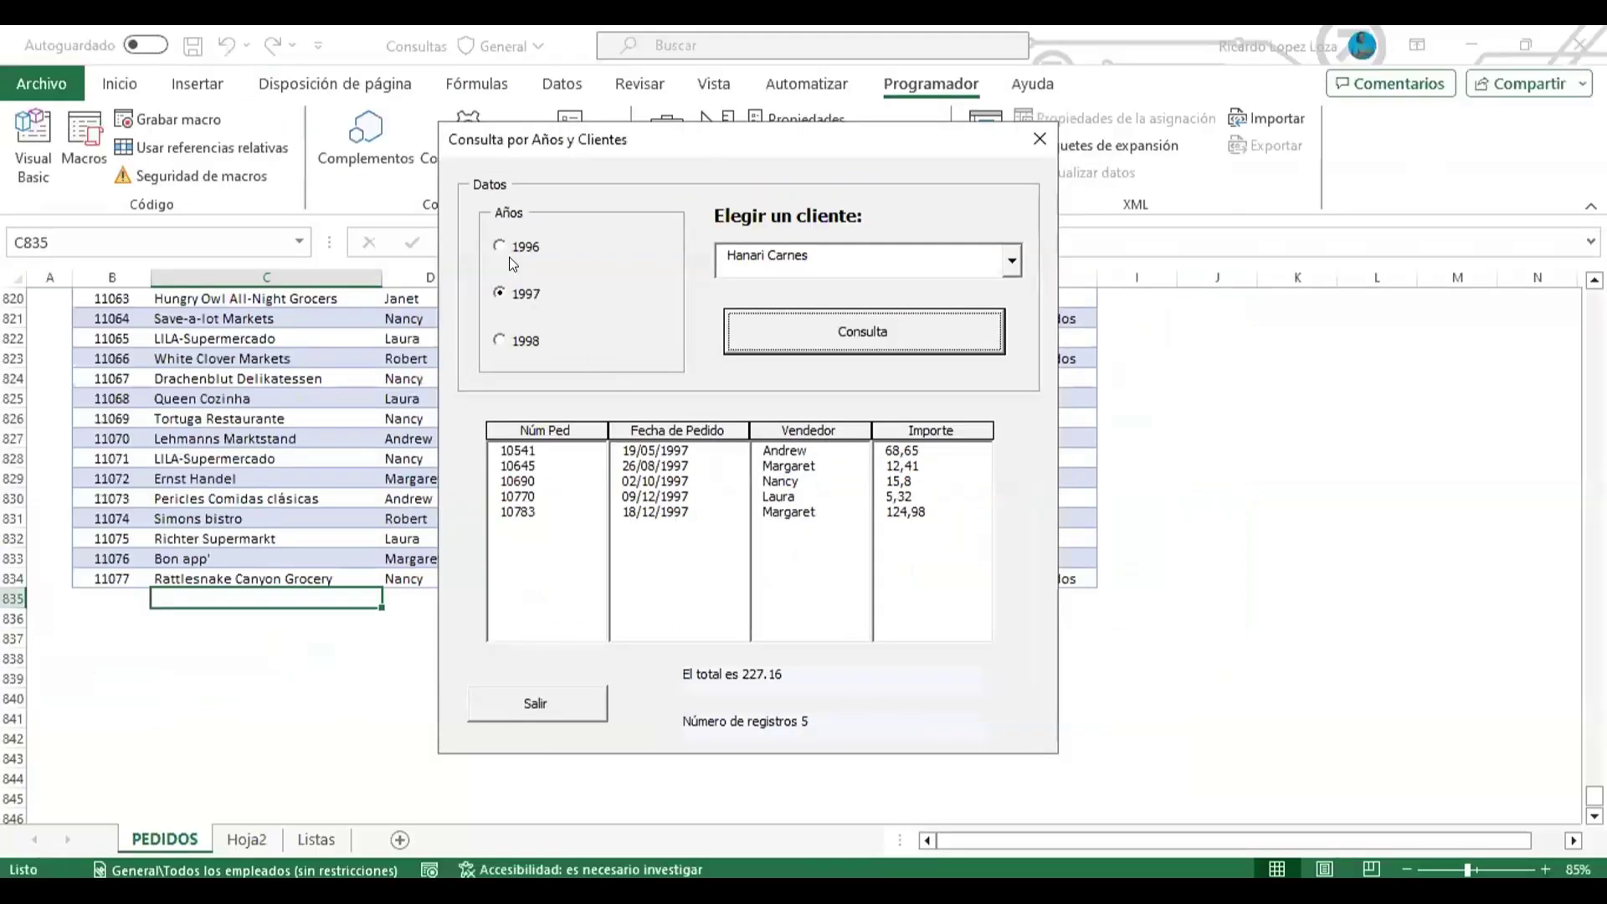
# - Query 1996 and Suprêmes délices, highlight the returned orders, total and count, then close the form
pyautogui.click(510, 250)
pyautogui.click(1011, 260)
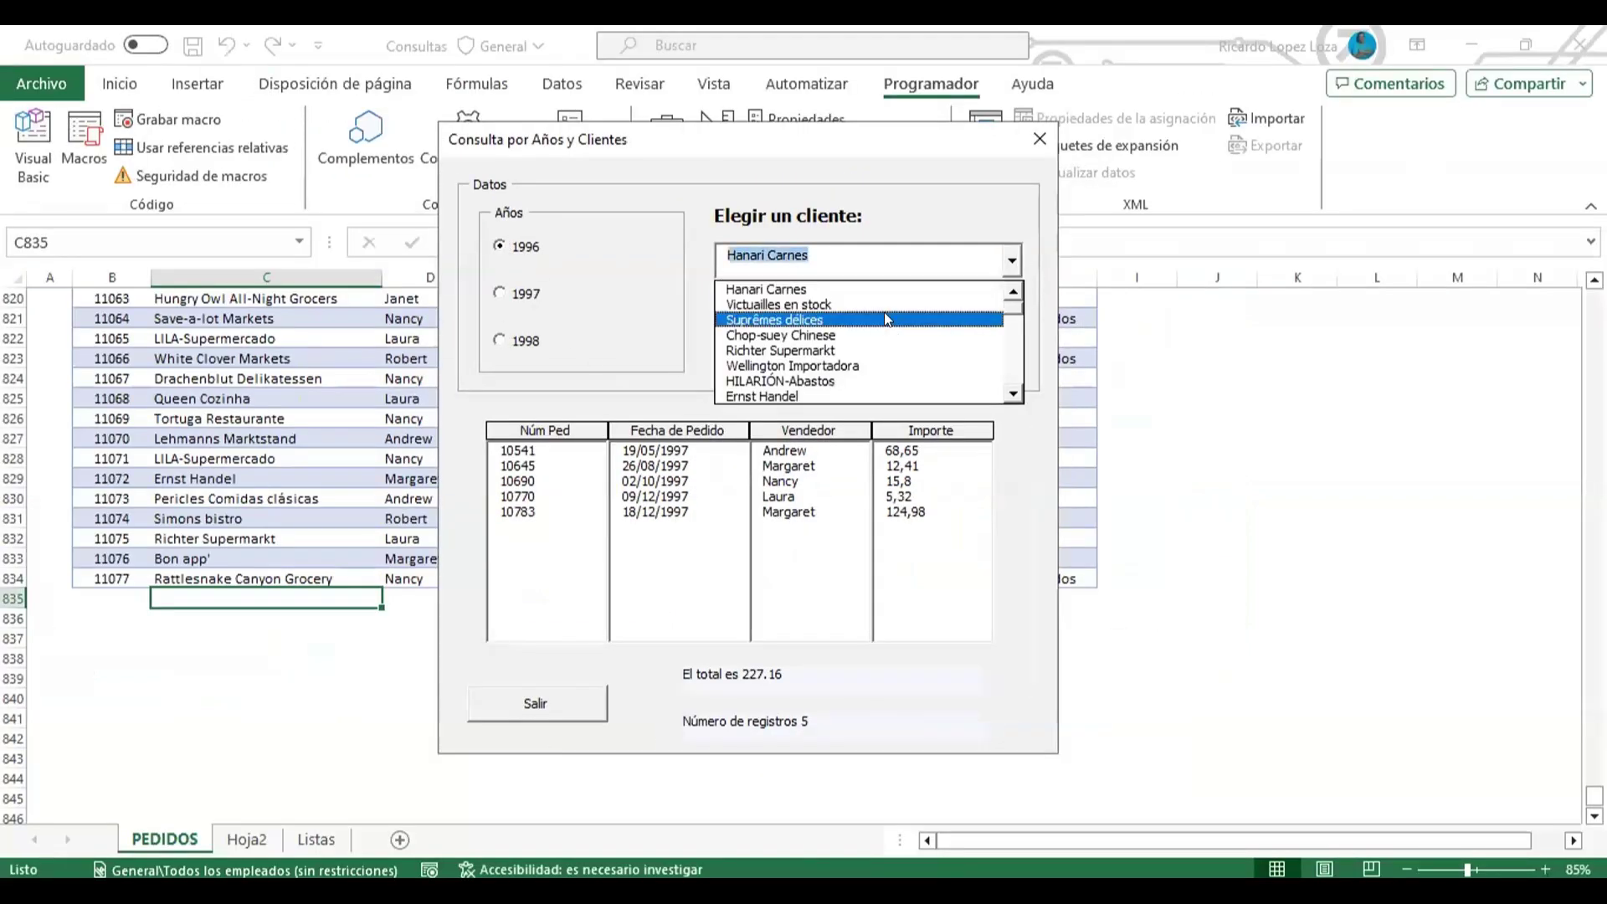
pyautogui.click(884, 312)
pyautogui.click(818, 336)
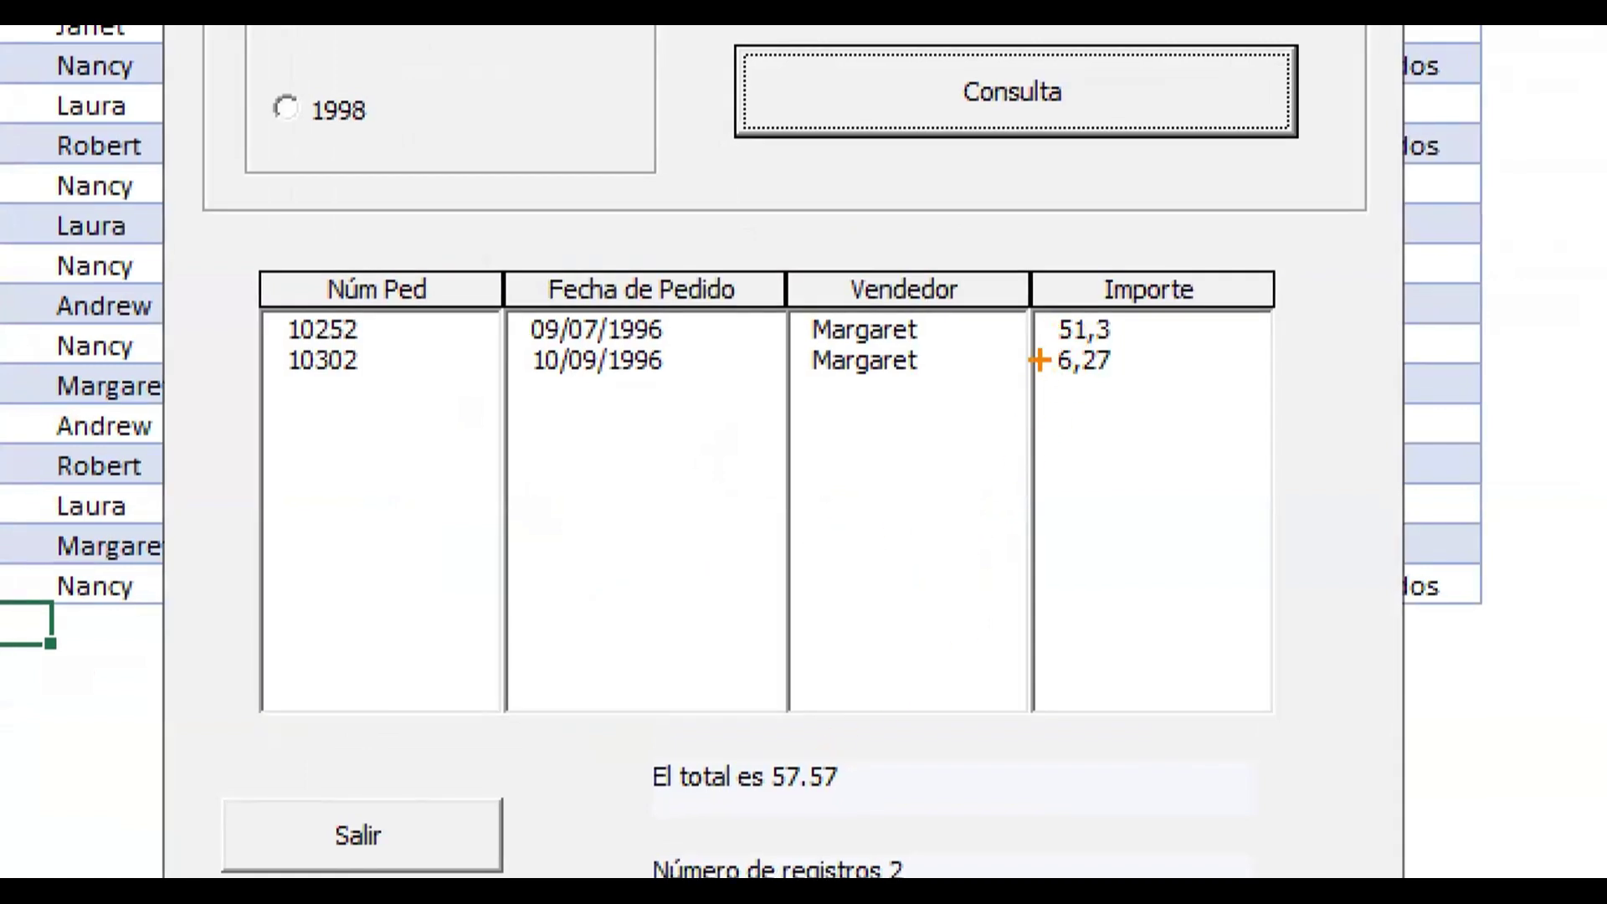
pyautogui.moveTo(1036, 283); pyautogui.dragTo(1144, 394)
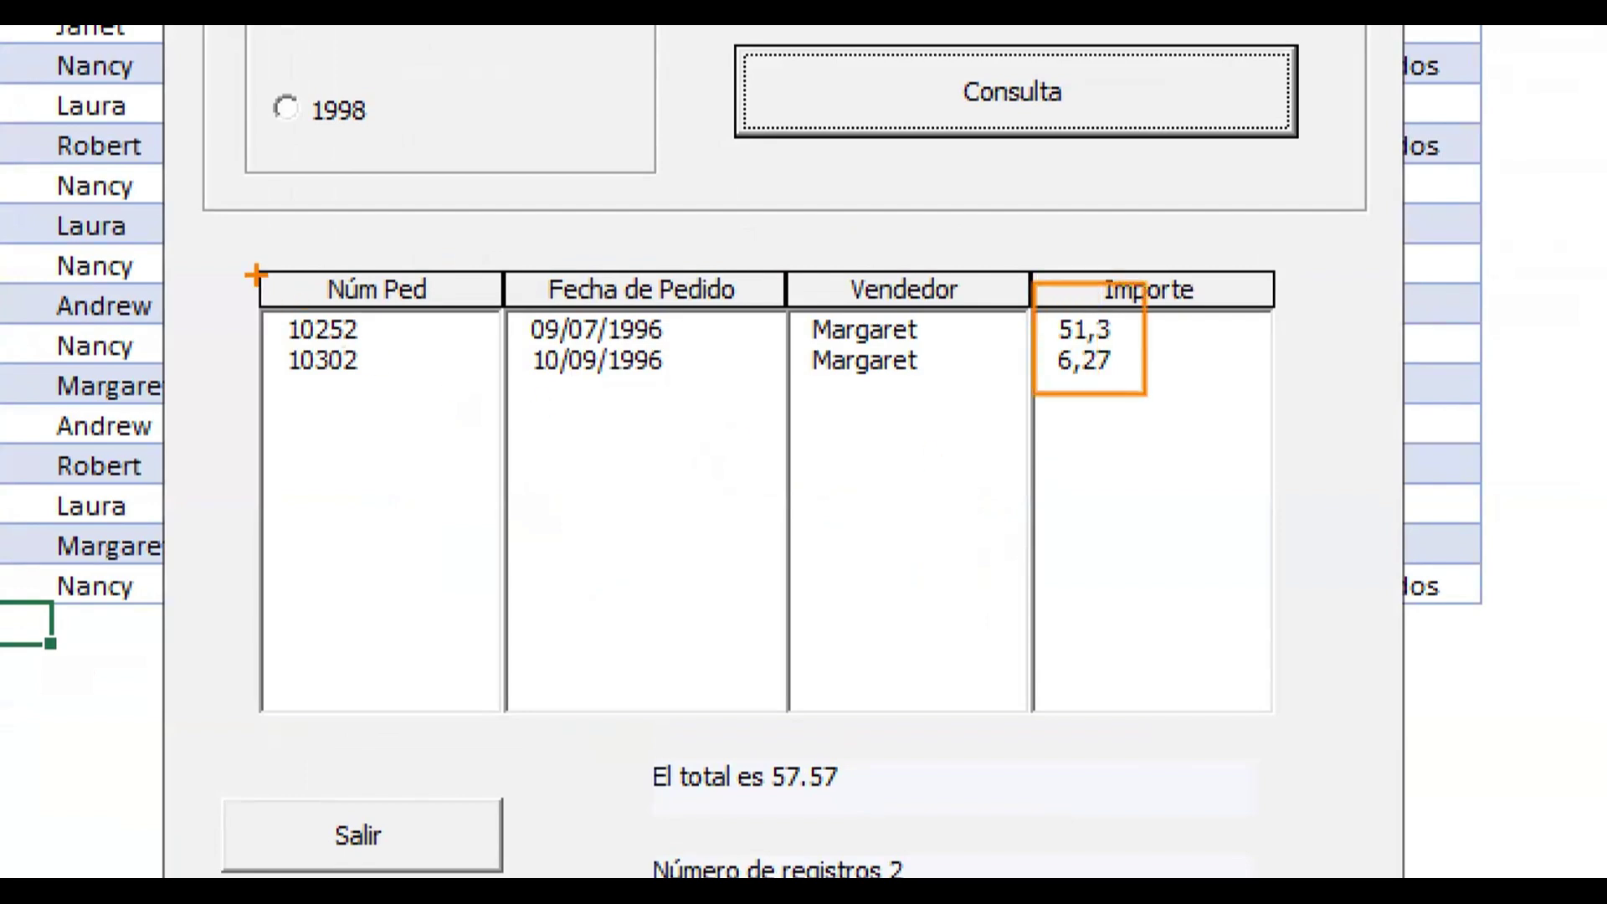
pyautogui.moveTo(255, 274); pyautogui.dragTo(1002, 410)
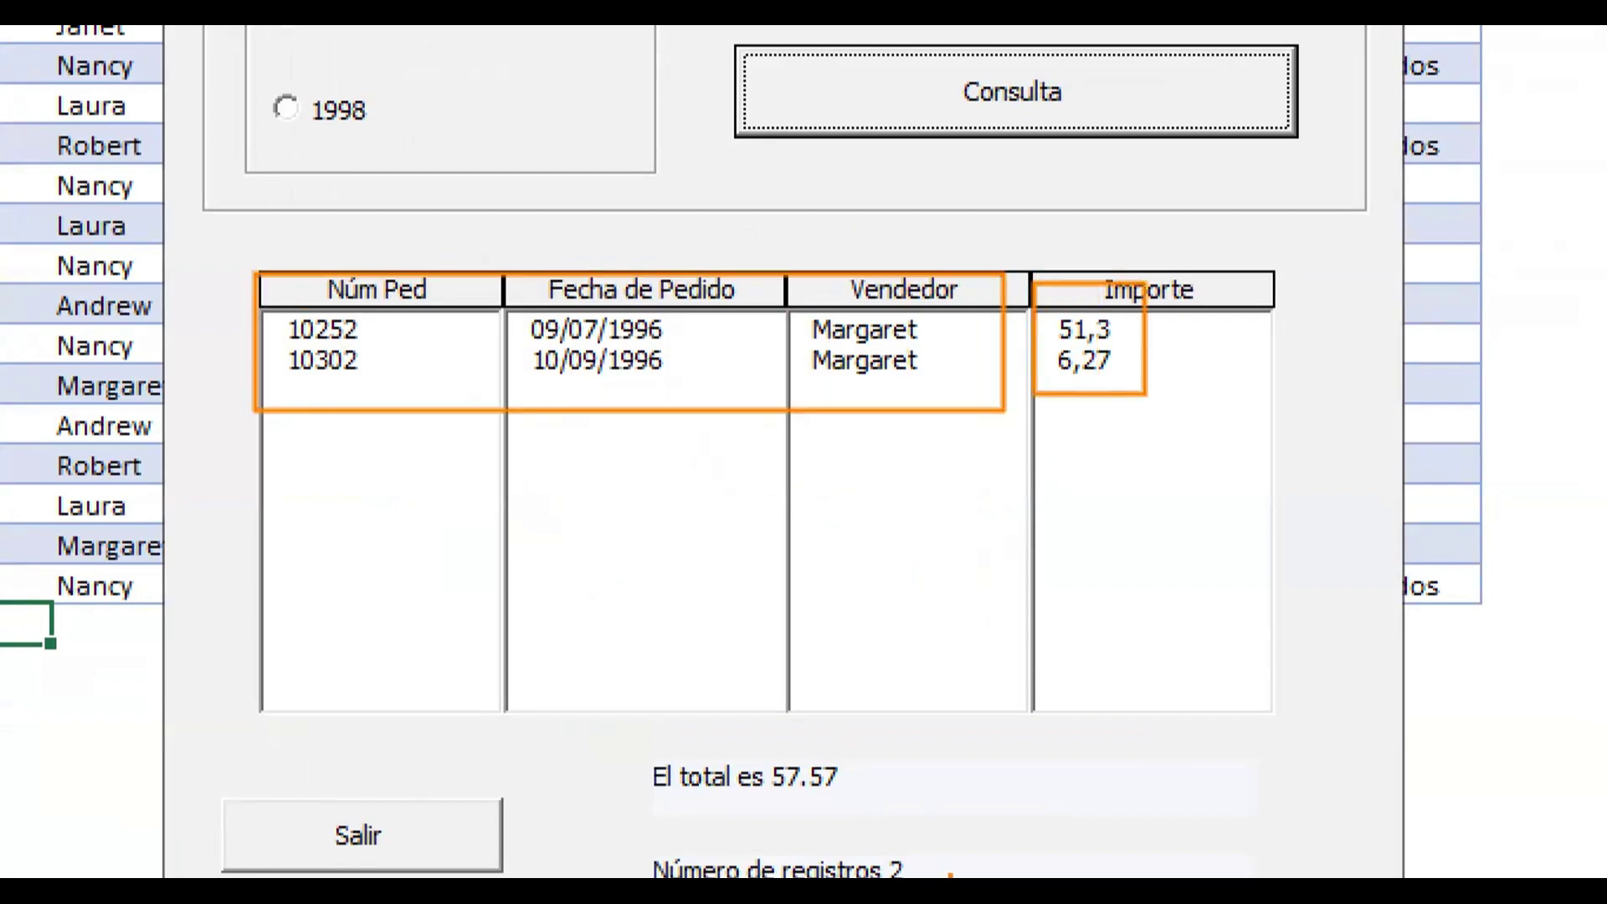
pyautogui.moveTo(954, 870); pyautogui.dragTo(1000, 861)
pyautogui.moveTo(939, 774); pyautogui.dragTo(1037, 790)
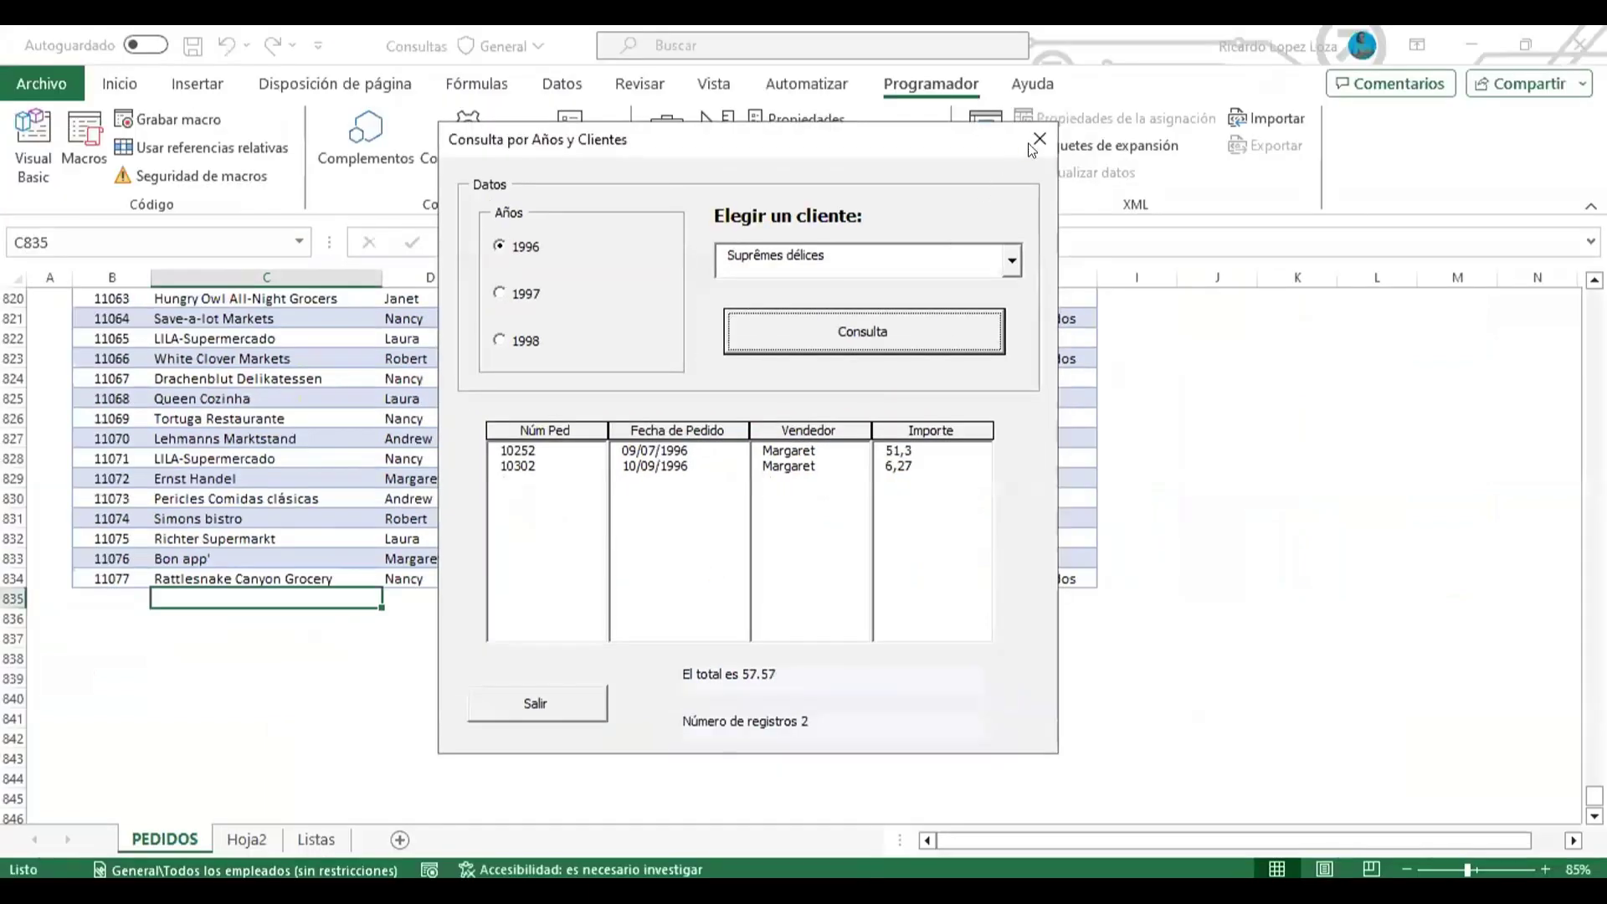
pyautogui.click(530, 700)
# - Add Range("a1").Select before End Sub in the Consulta button's click code
pyautogui.click(41, 159)
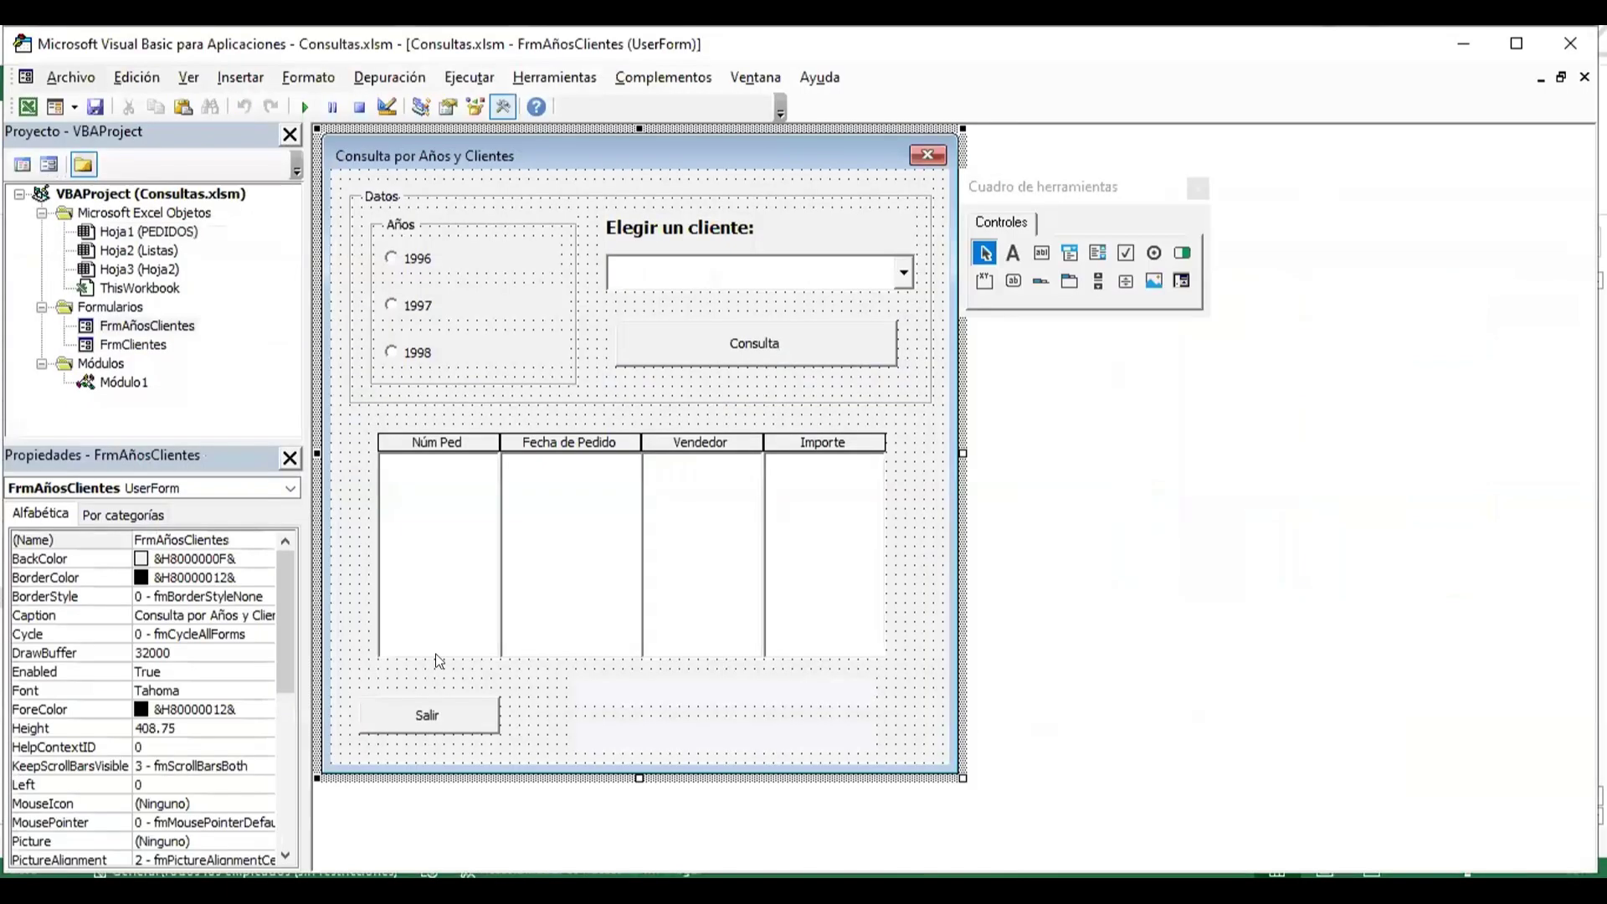
pyautogui.doubleClick(686, 355)
pyautogui.scroll(-4, 619, 569)
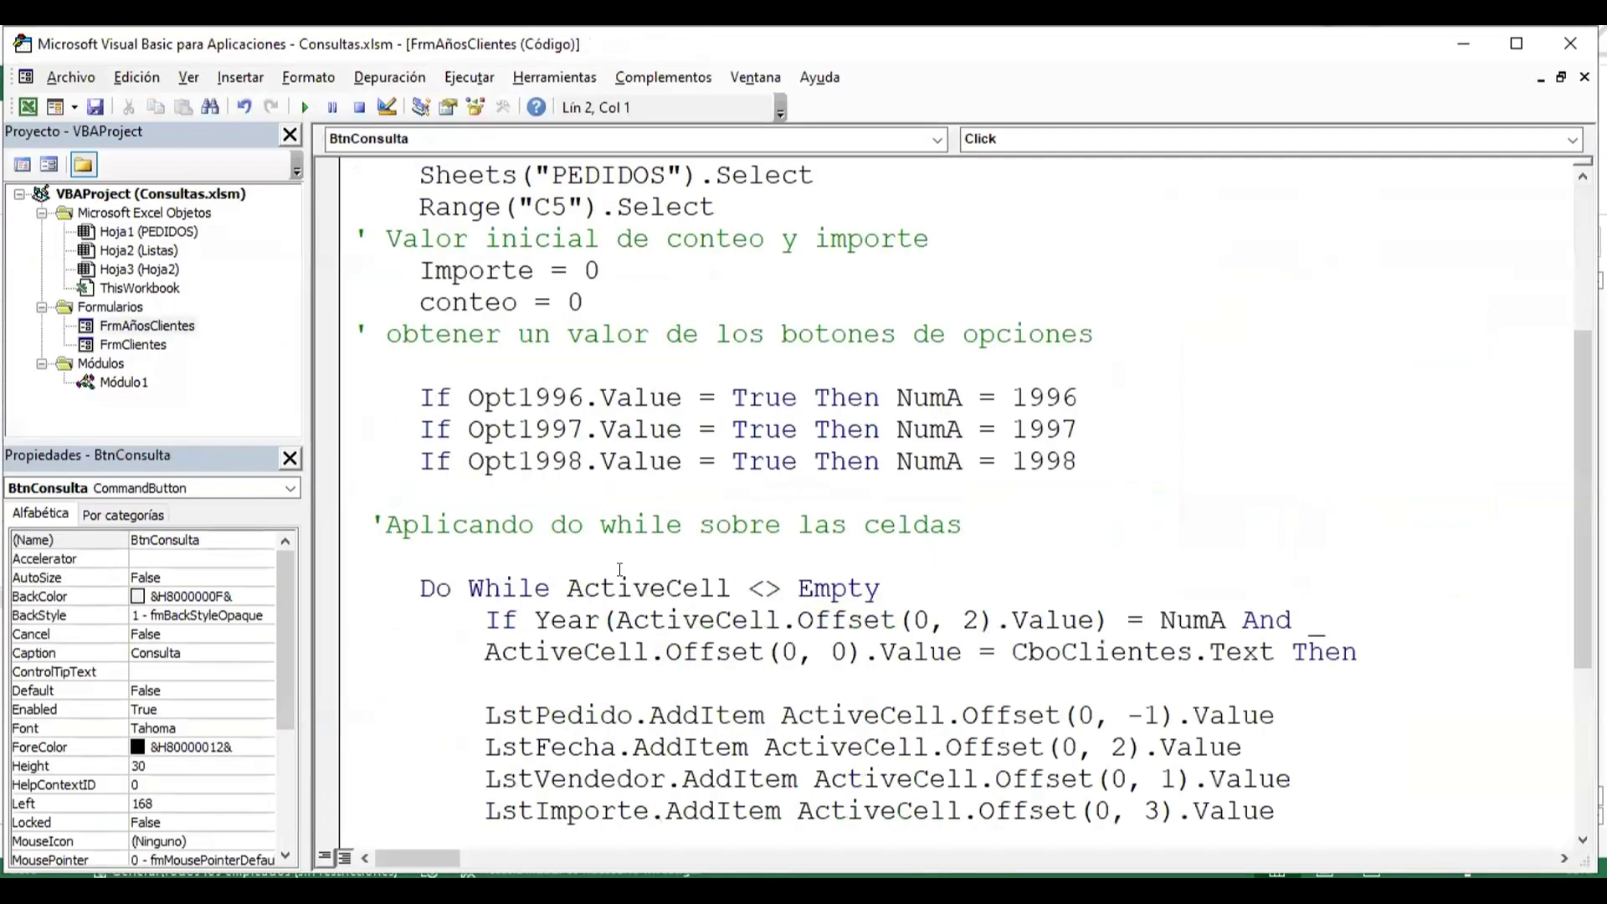
pyautogui.scroll(-3, 620, 569)
pyautogui.click(1328, 747)
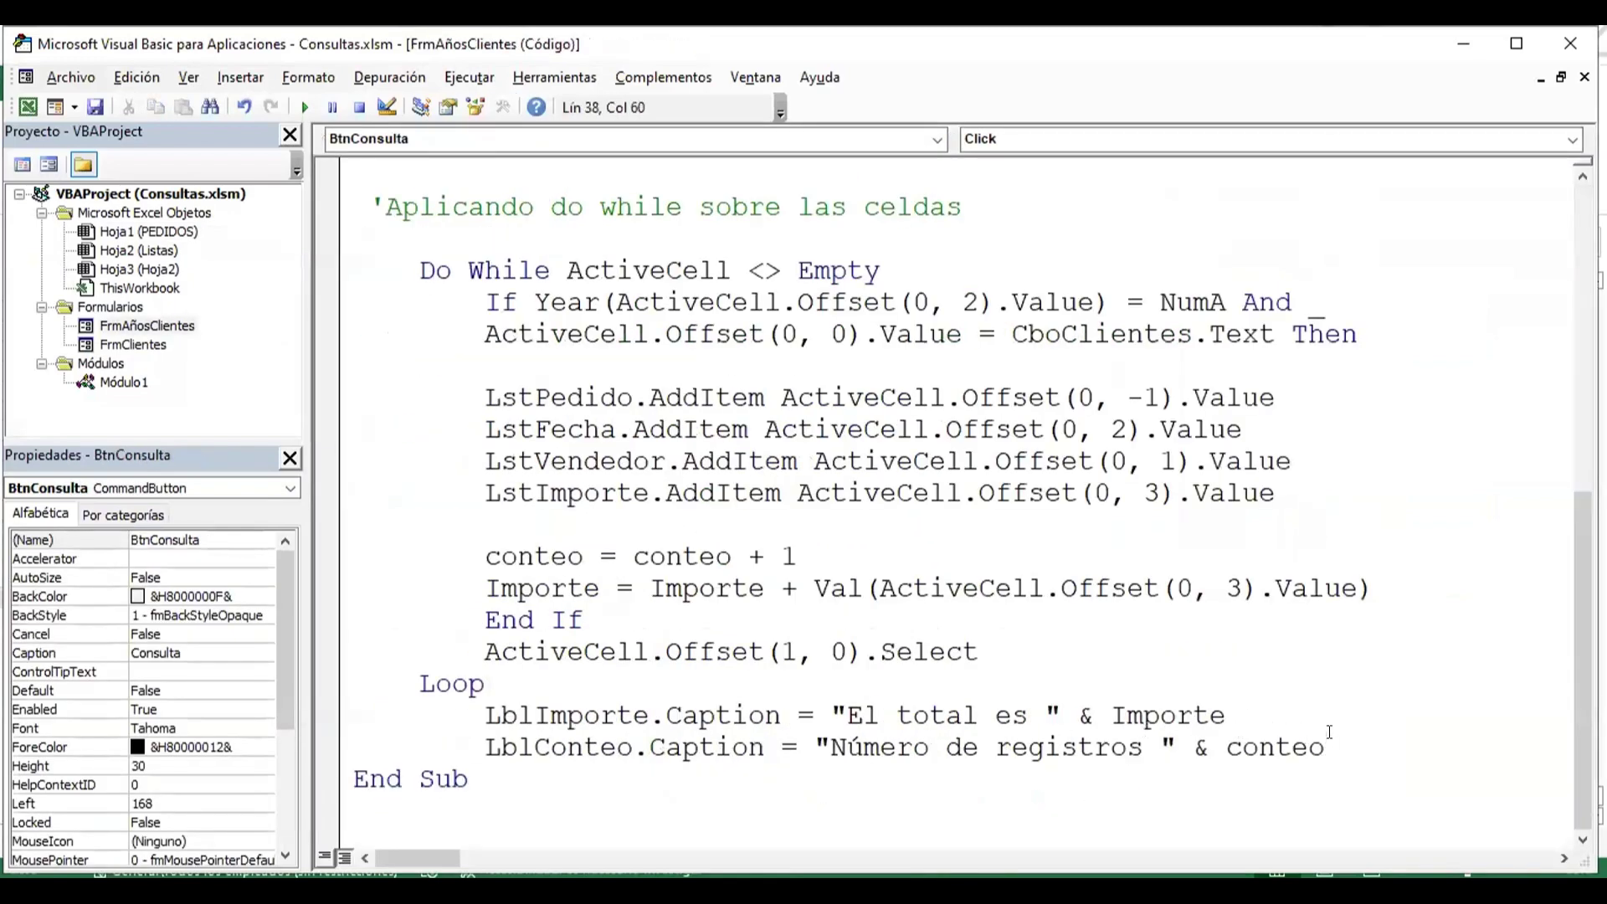
pyautogui.press('Return')
pyautogui.press('Tab')
pyautogui.press('BackSpace')
pyautogui.write('r')
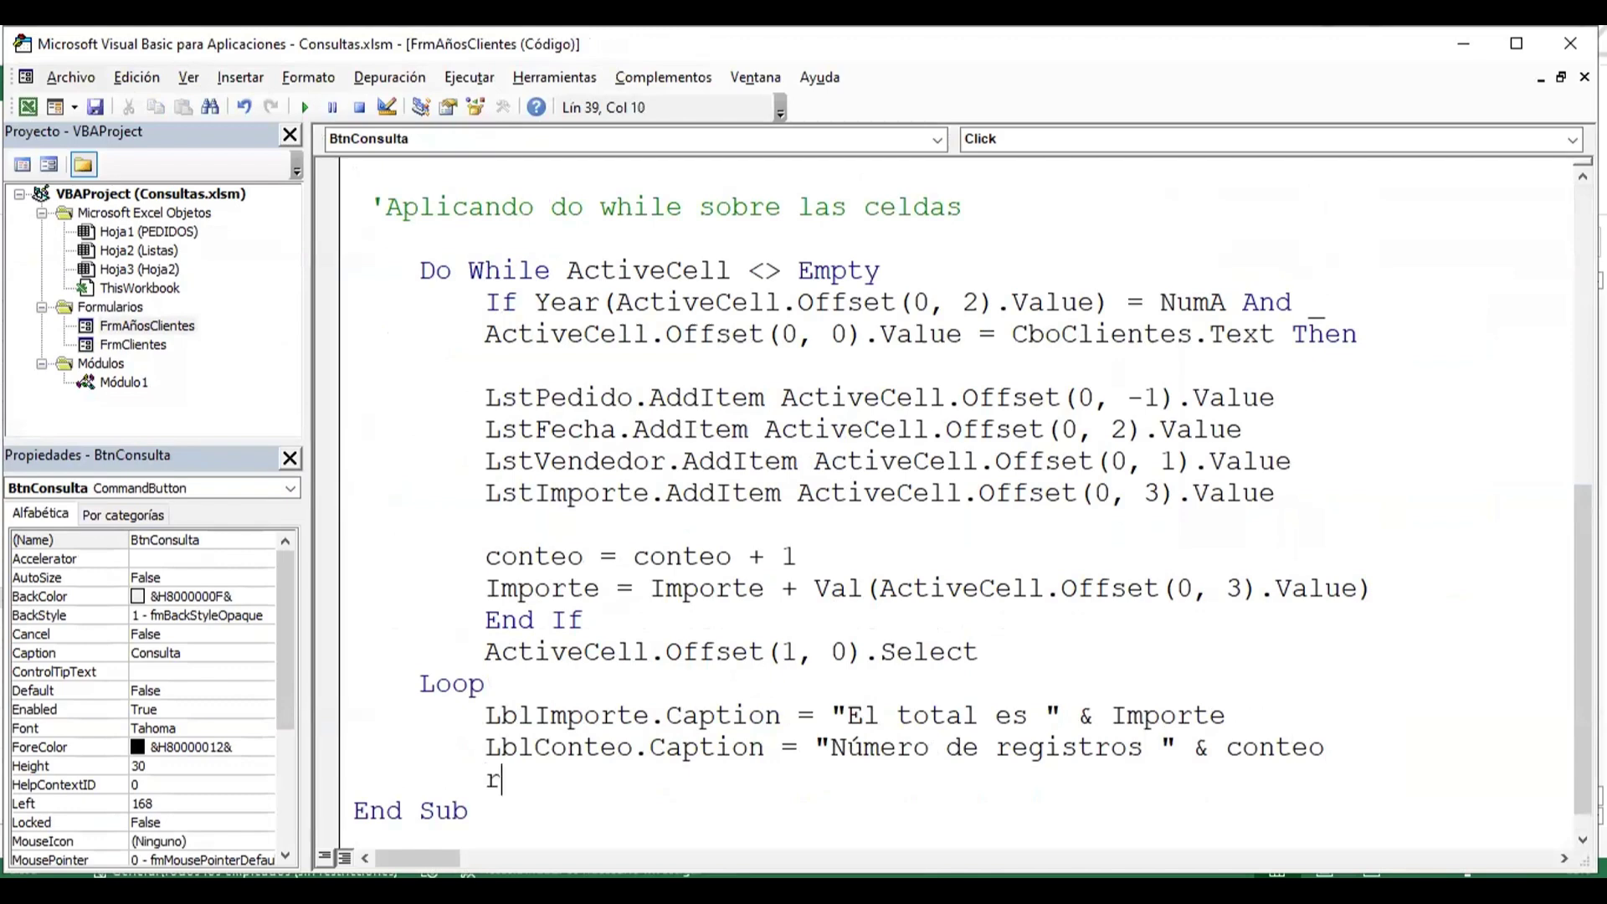
pyautogui.write('ange("')
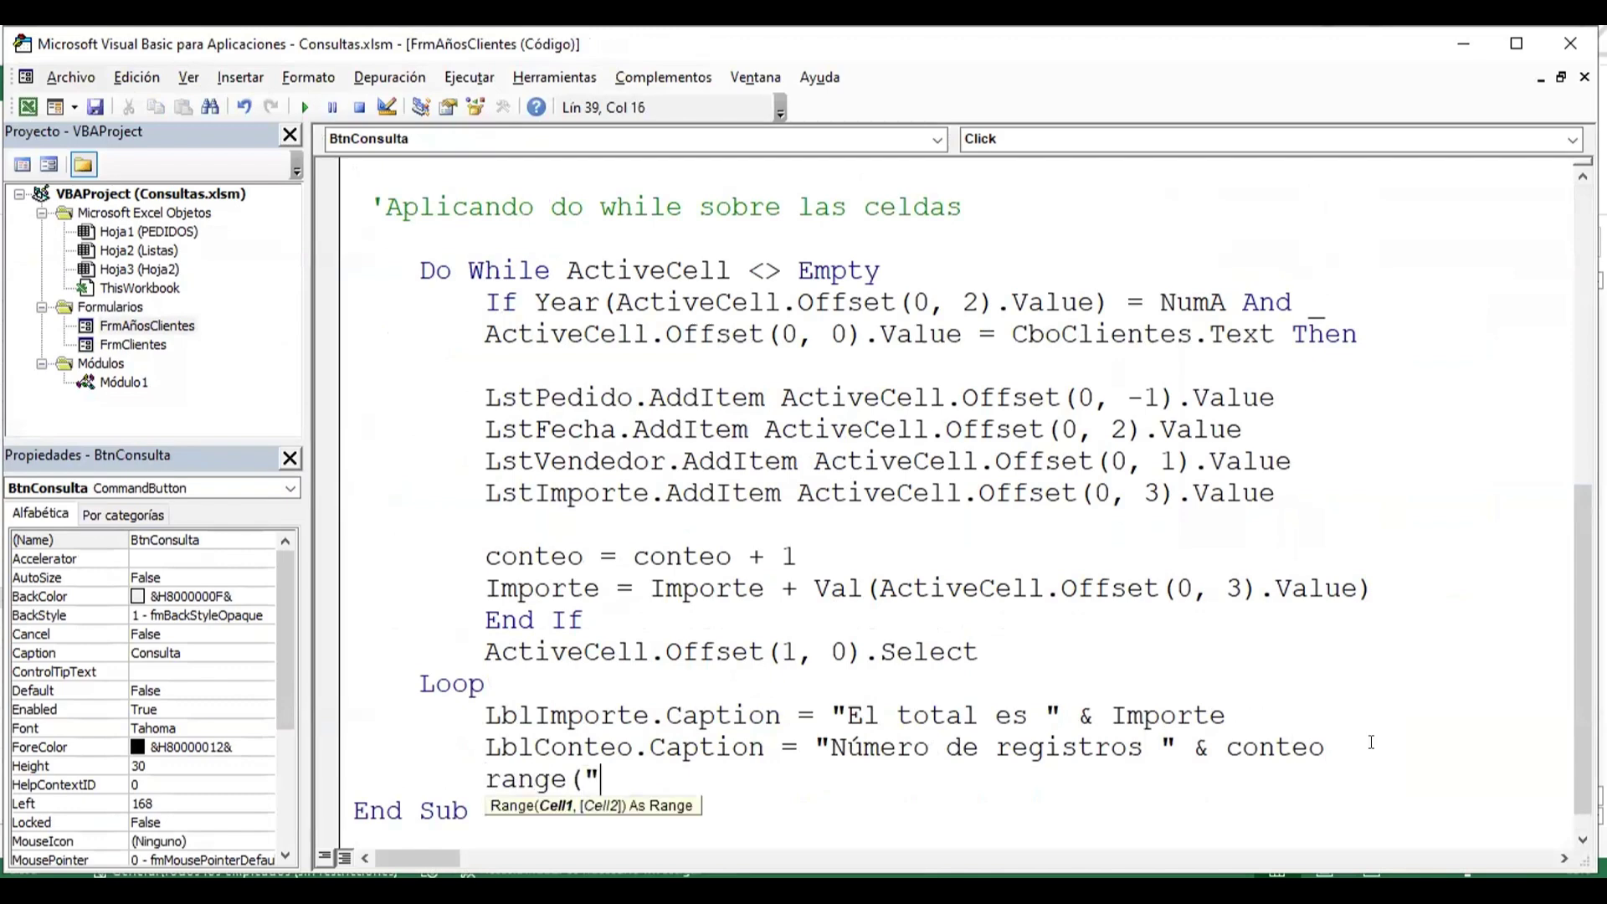
pyautogui.write('a1").s')
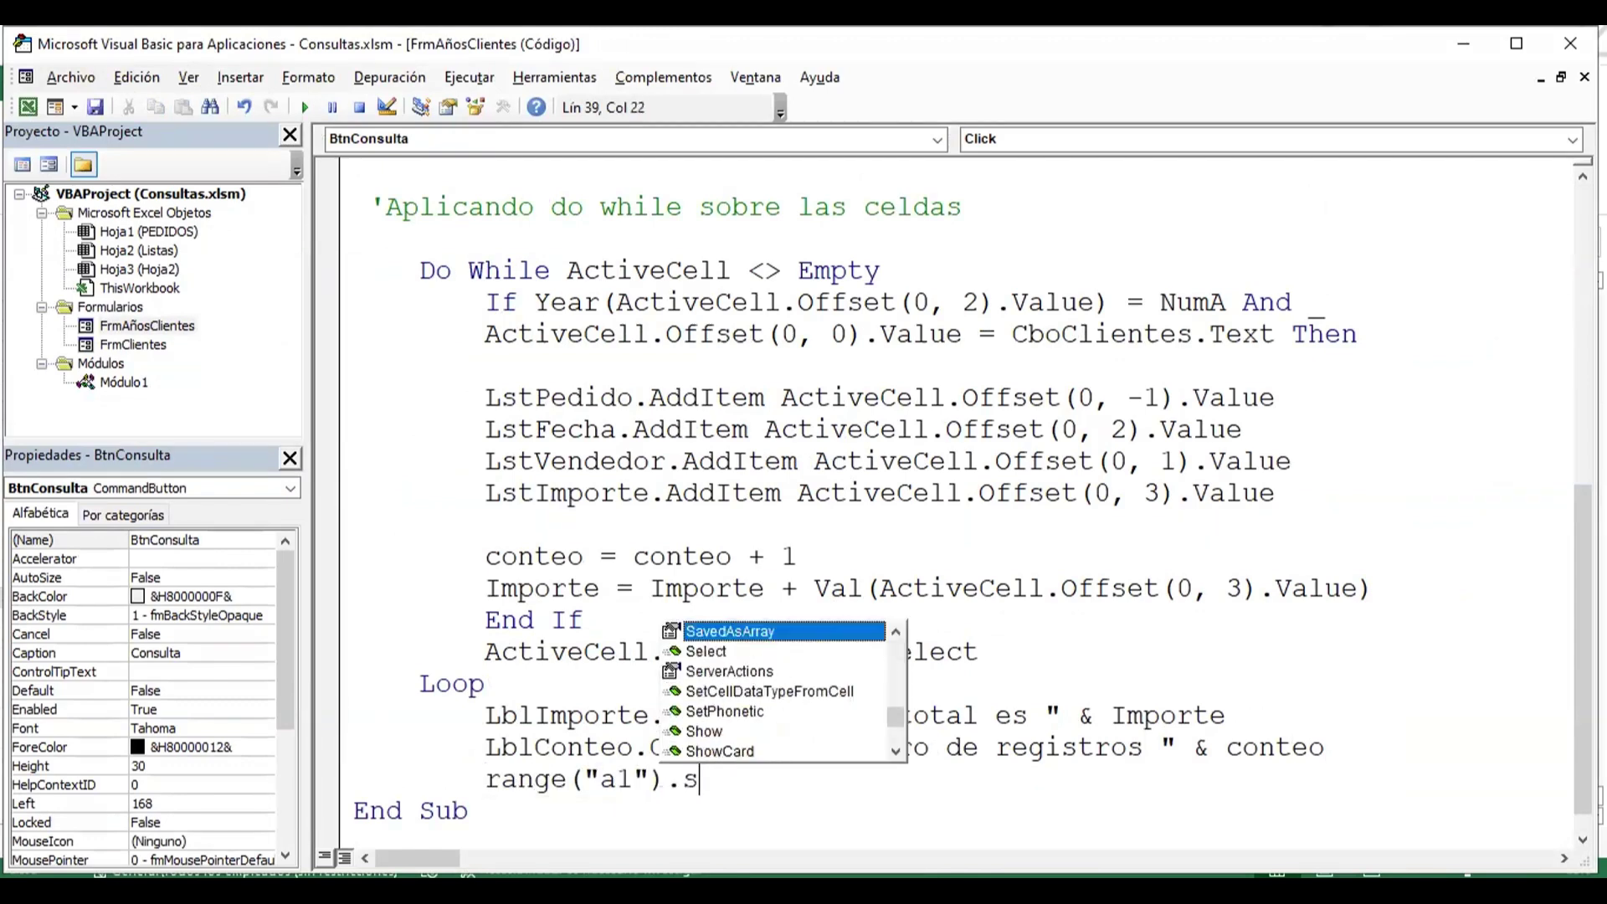
pyautogui.write('e')
pyautogui.press('Tab')
pyautogui.press('Down')
pyautogui.press('Up')
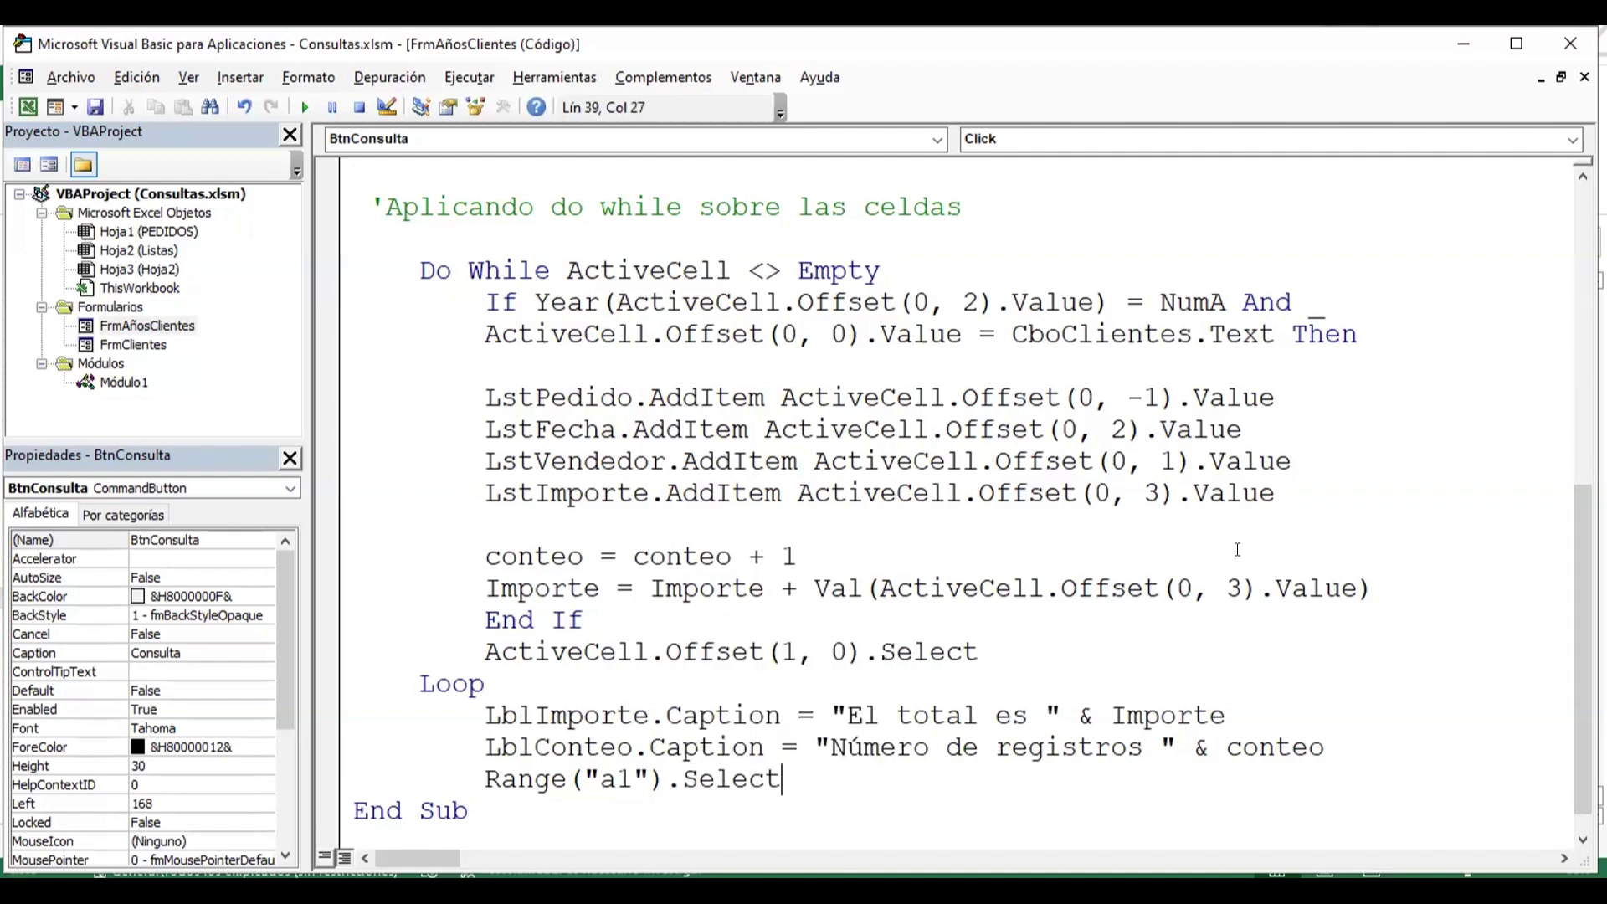
pyautogui.scroll(-1, 1237, 549)
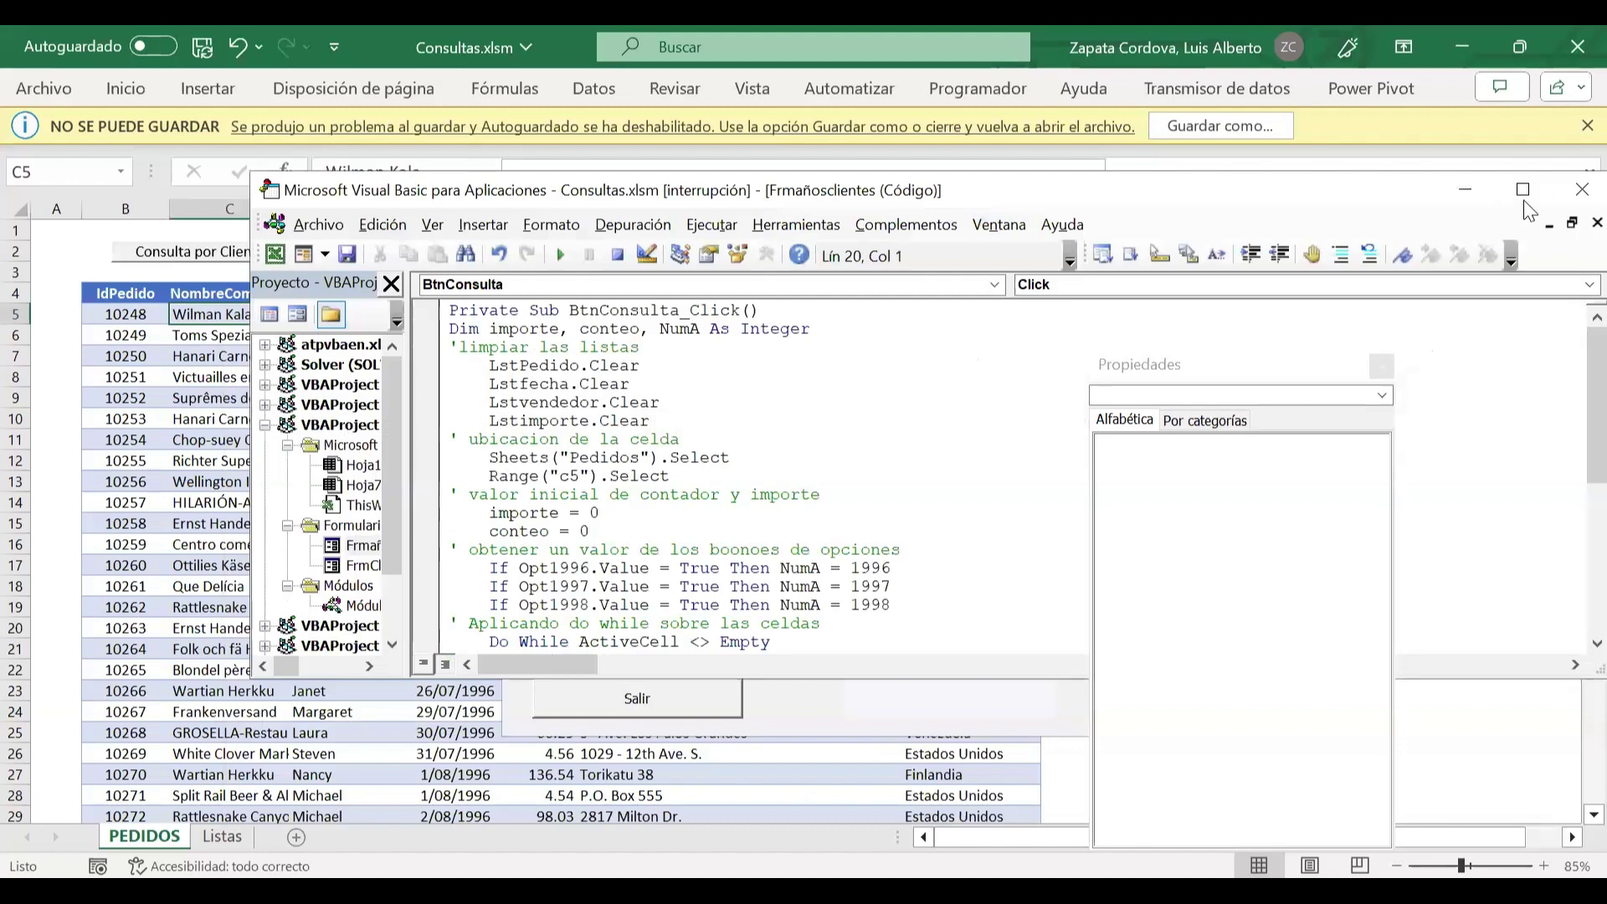
# - Correct activeceel to ActiveCell in the If condition and reset the paused macro
pyautogui.click(1523, 193)
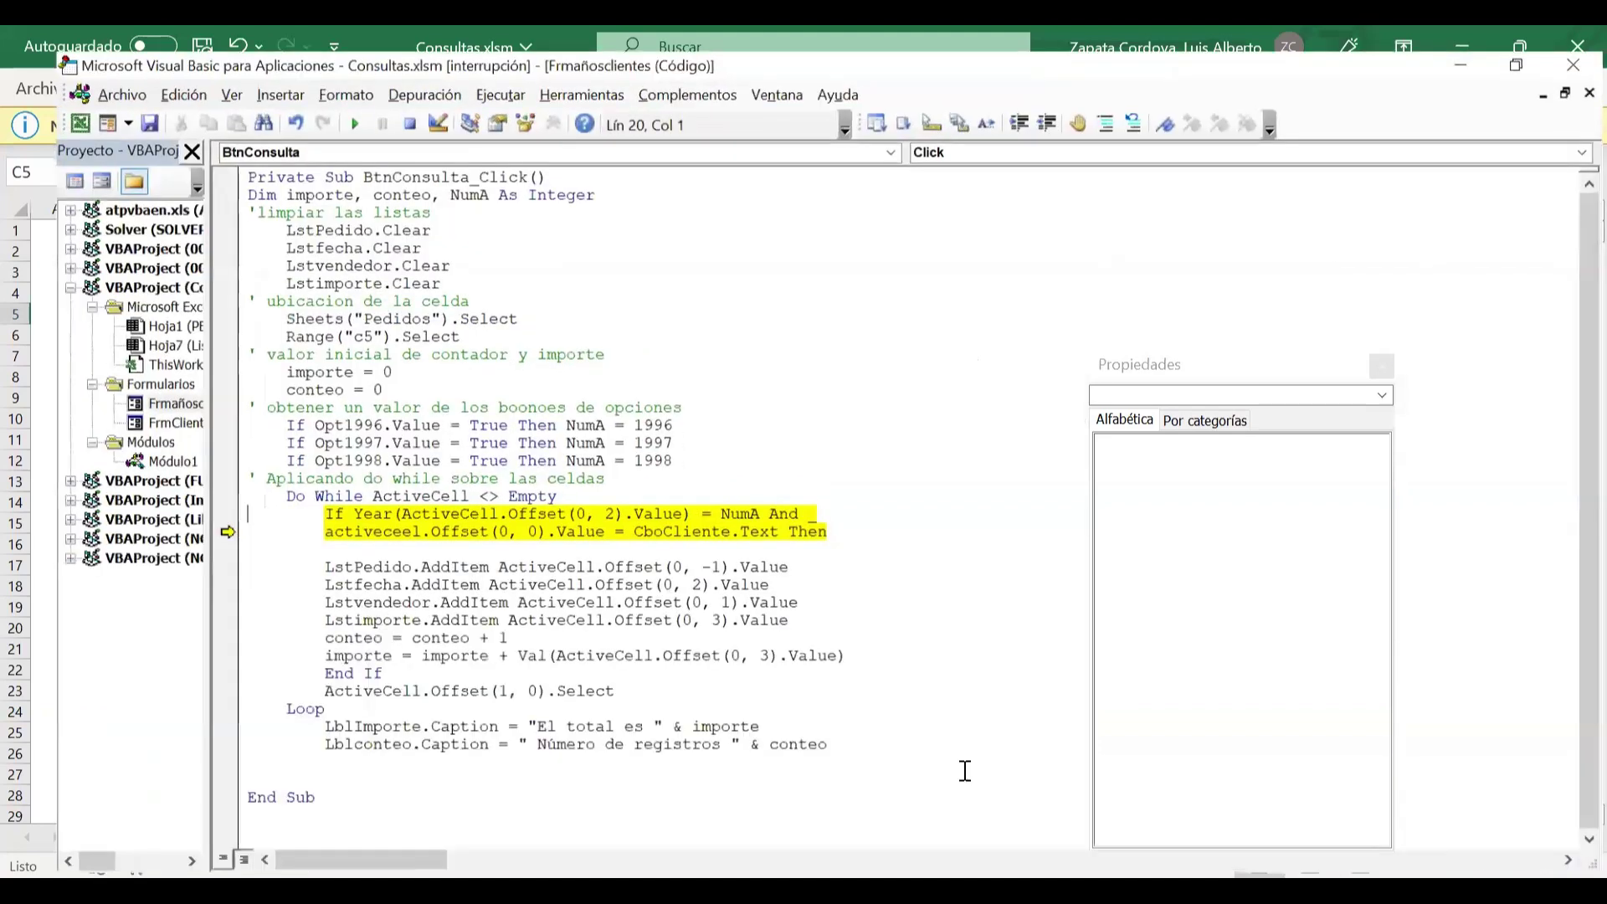
pyautogui.click(1159, 563)
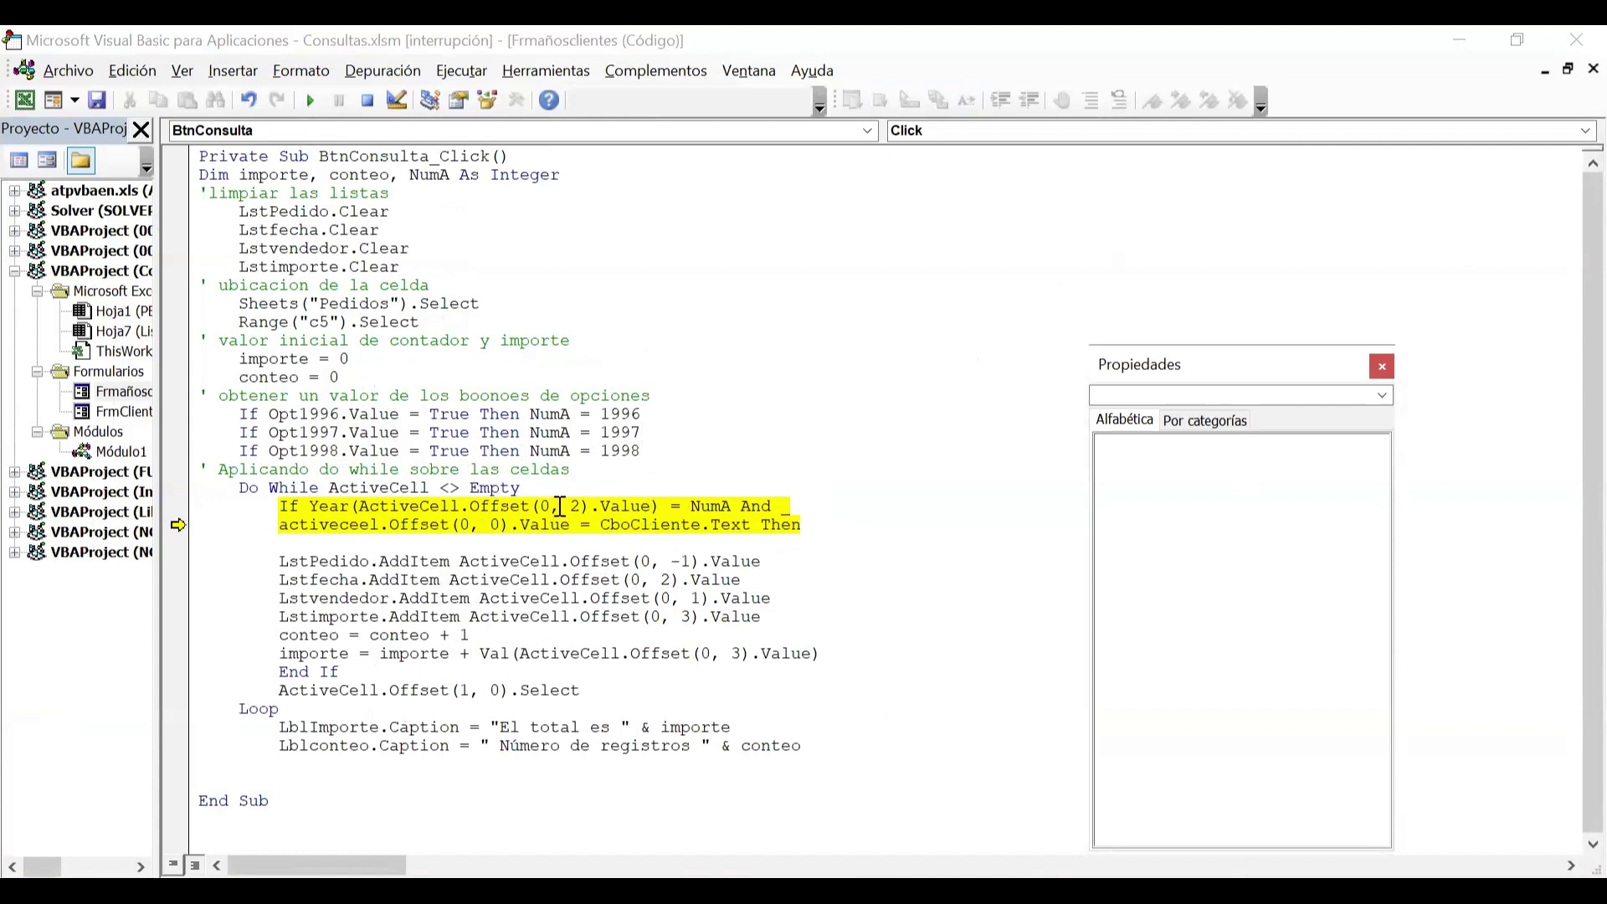
pyautogui.click(369, 524)
pyautogui.write('l')
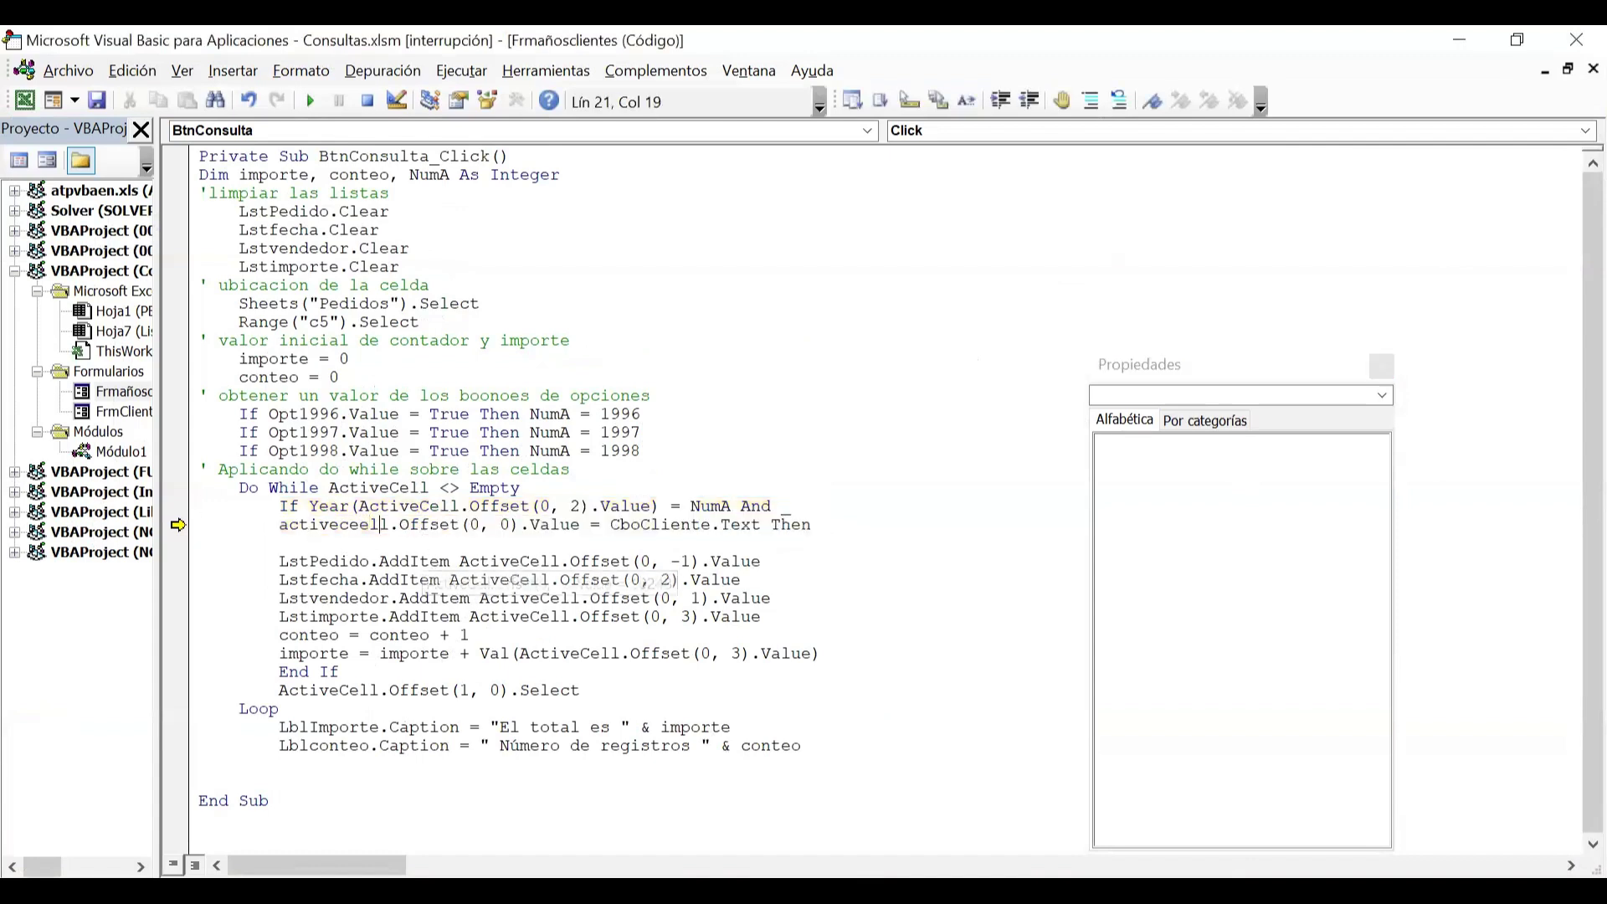
pyautogui.click(886, 546)
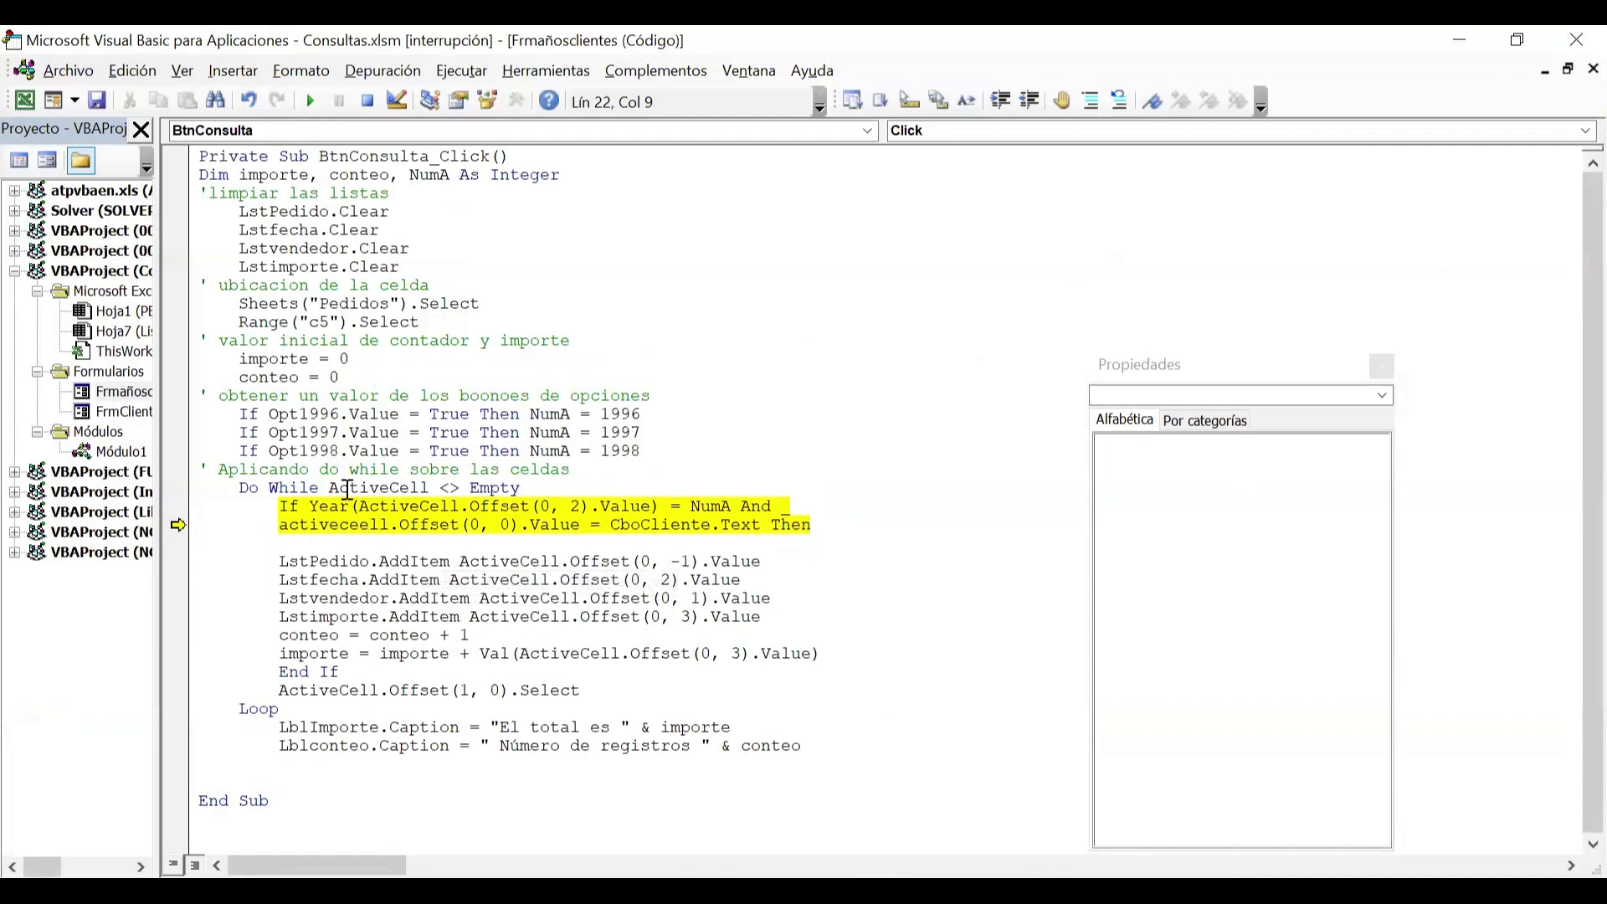
pyautogui.moveTo(389, 525); pyautogui.dragTo(266, 516)
pyautogui.click(359, 525)
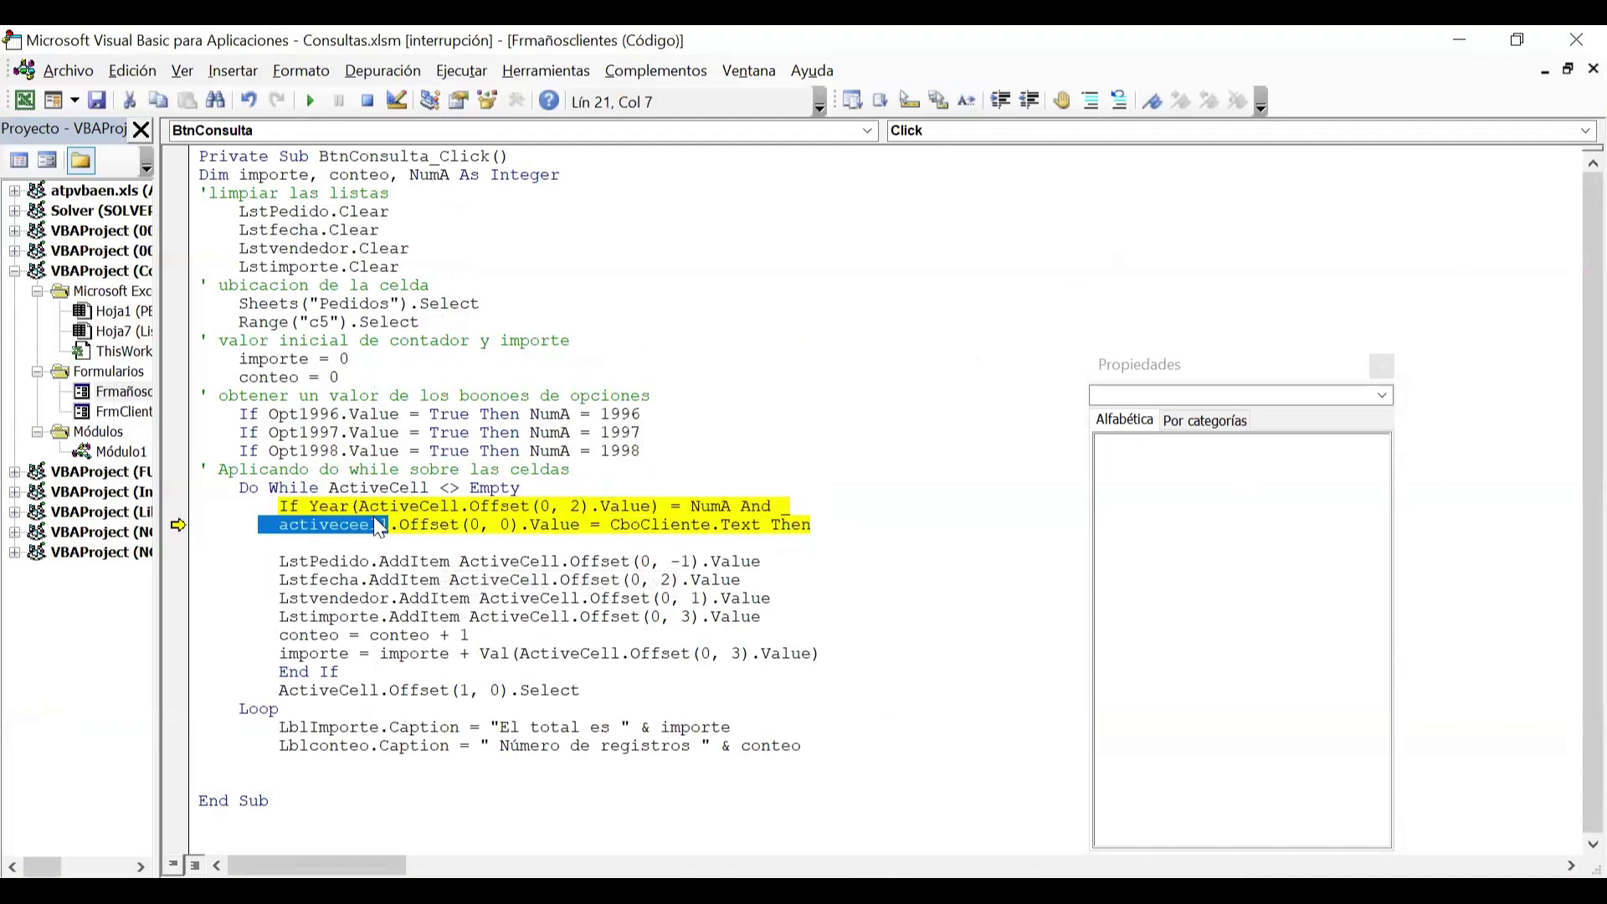
pyautogui.press('BackSpace')
pyautogui.click(757, 562)
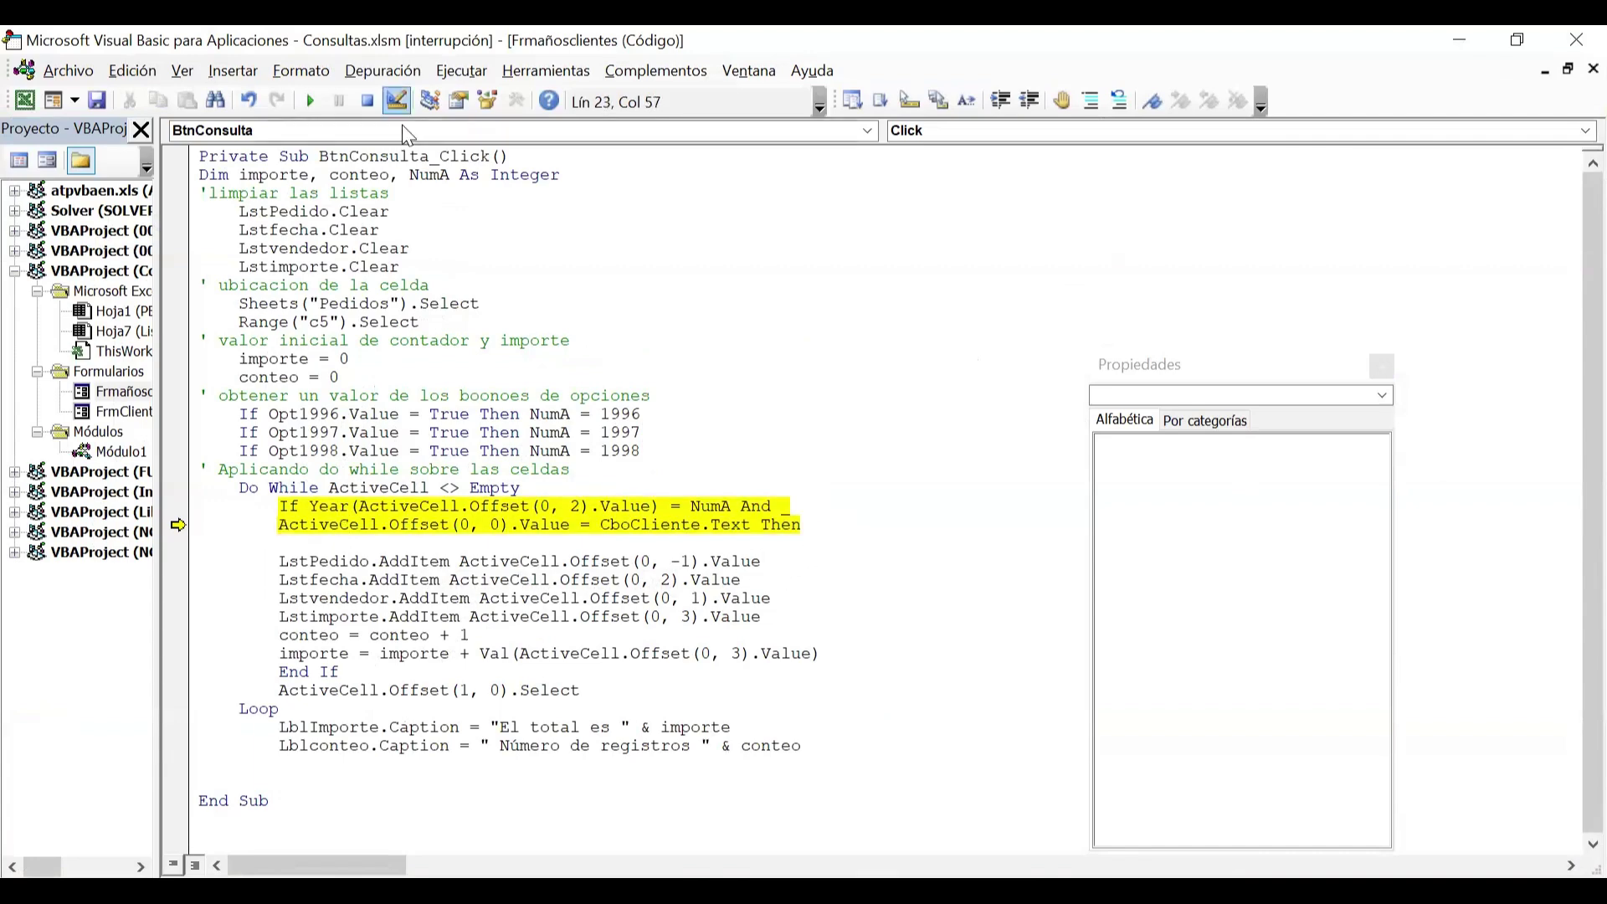
pyautogui.click(397, 102)
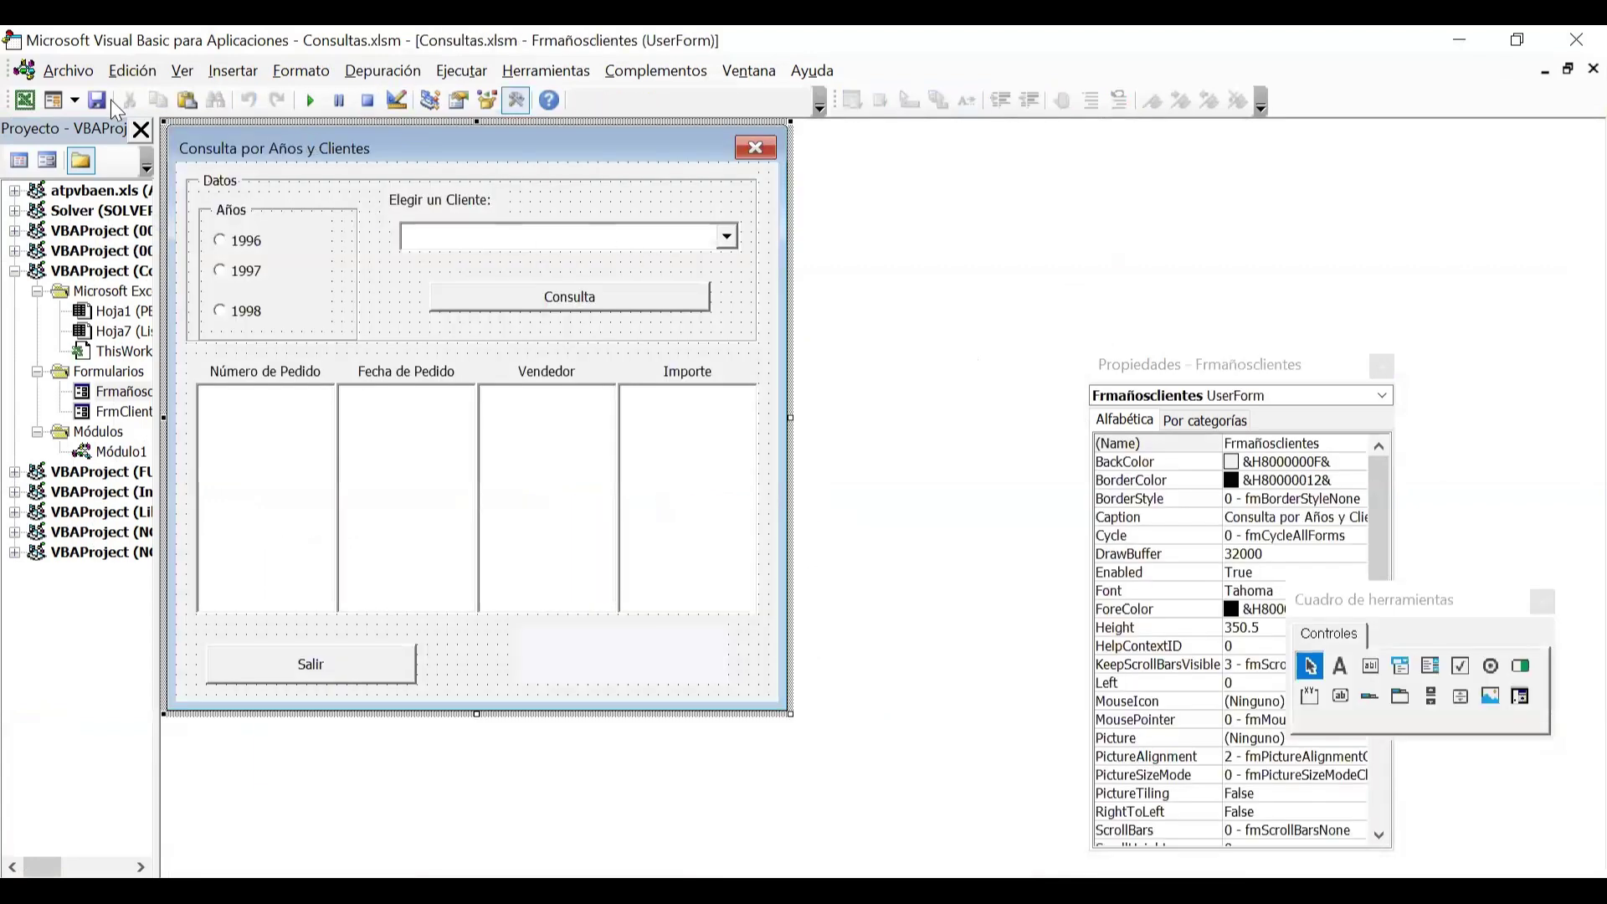
# - Query Hanari Carnes for 1996 in the Consulta por Años y Clientes form (2 orders, 124), then return to the VBA code
pyautogui.click(24, 99)
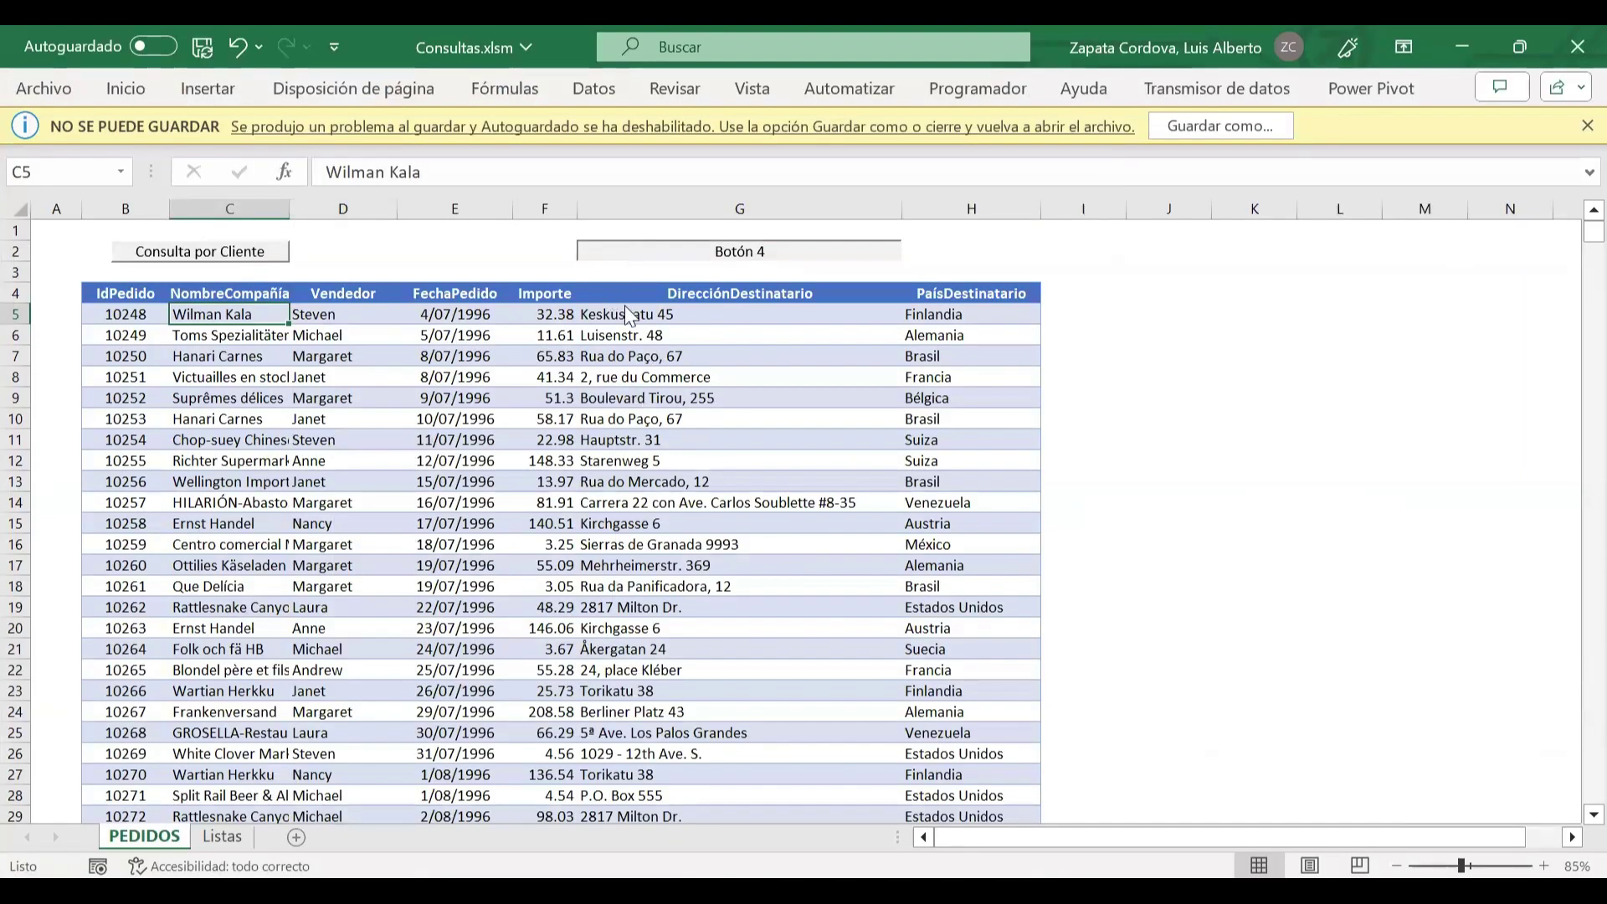
pyautogui.click(1052, 270)
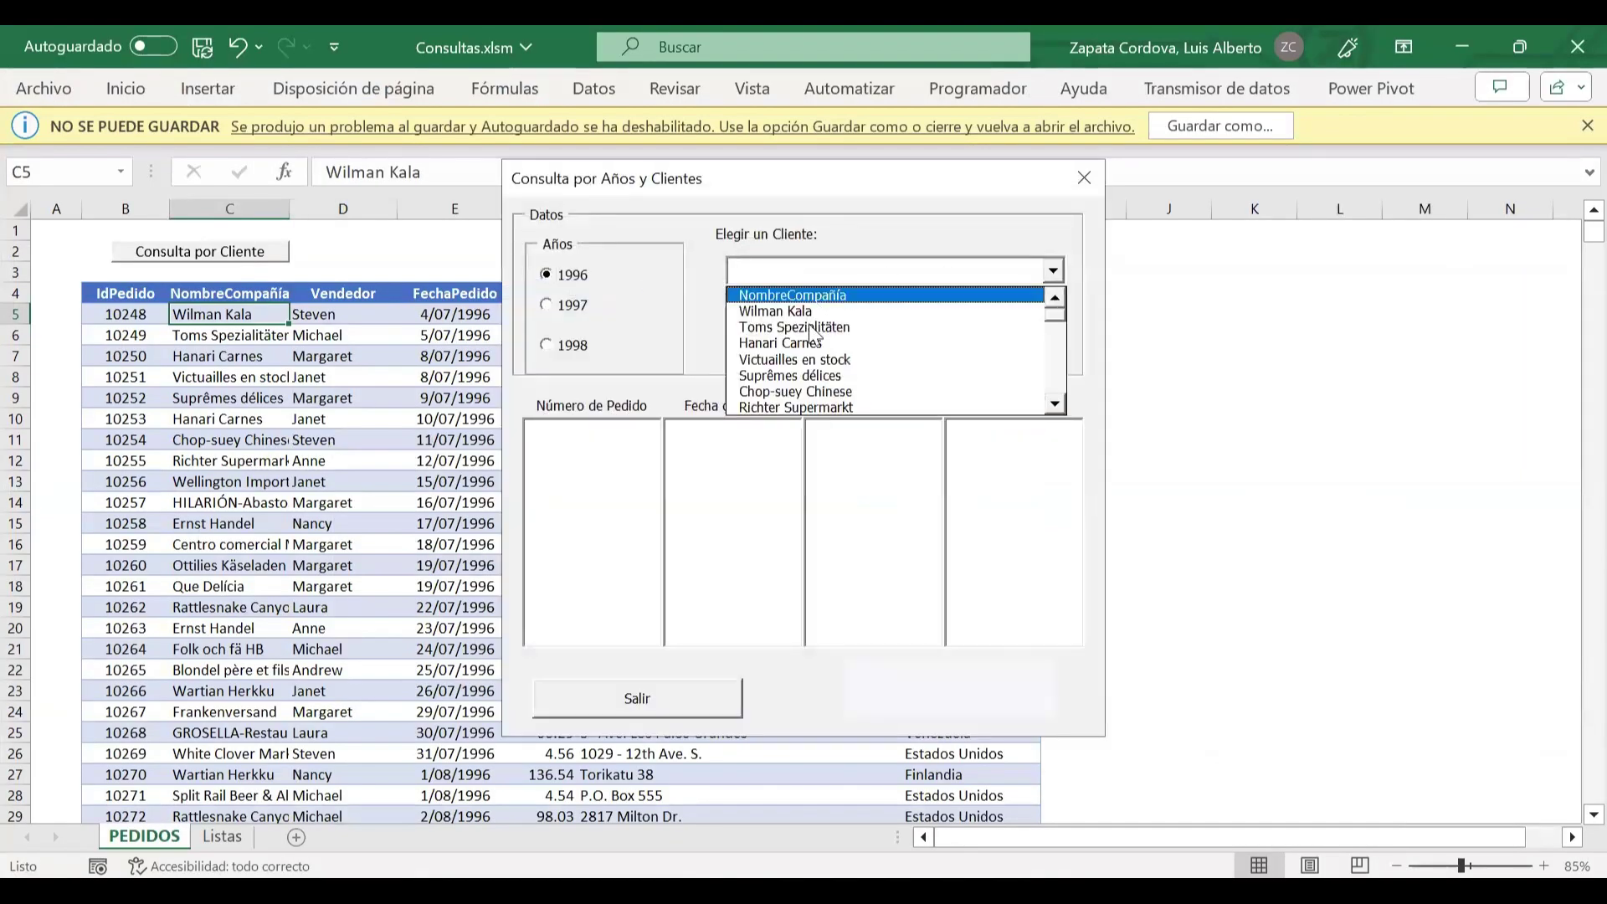
pyautogui.click(810, 342)
pyautogui.click(911, 333)
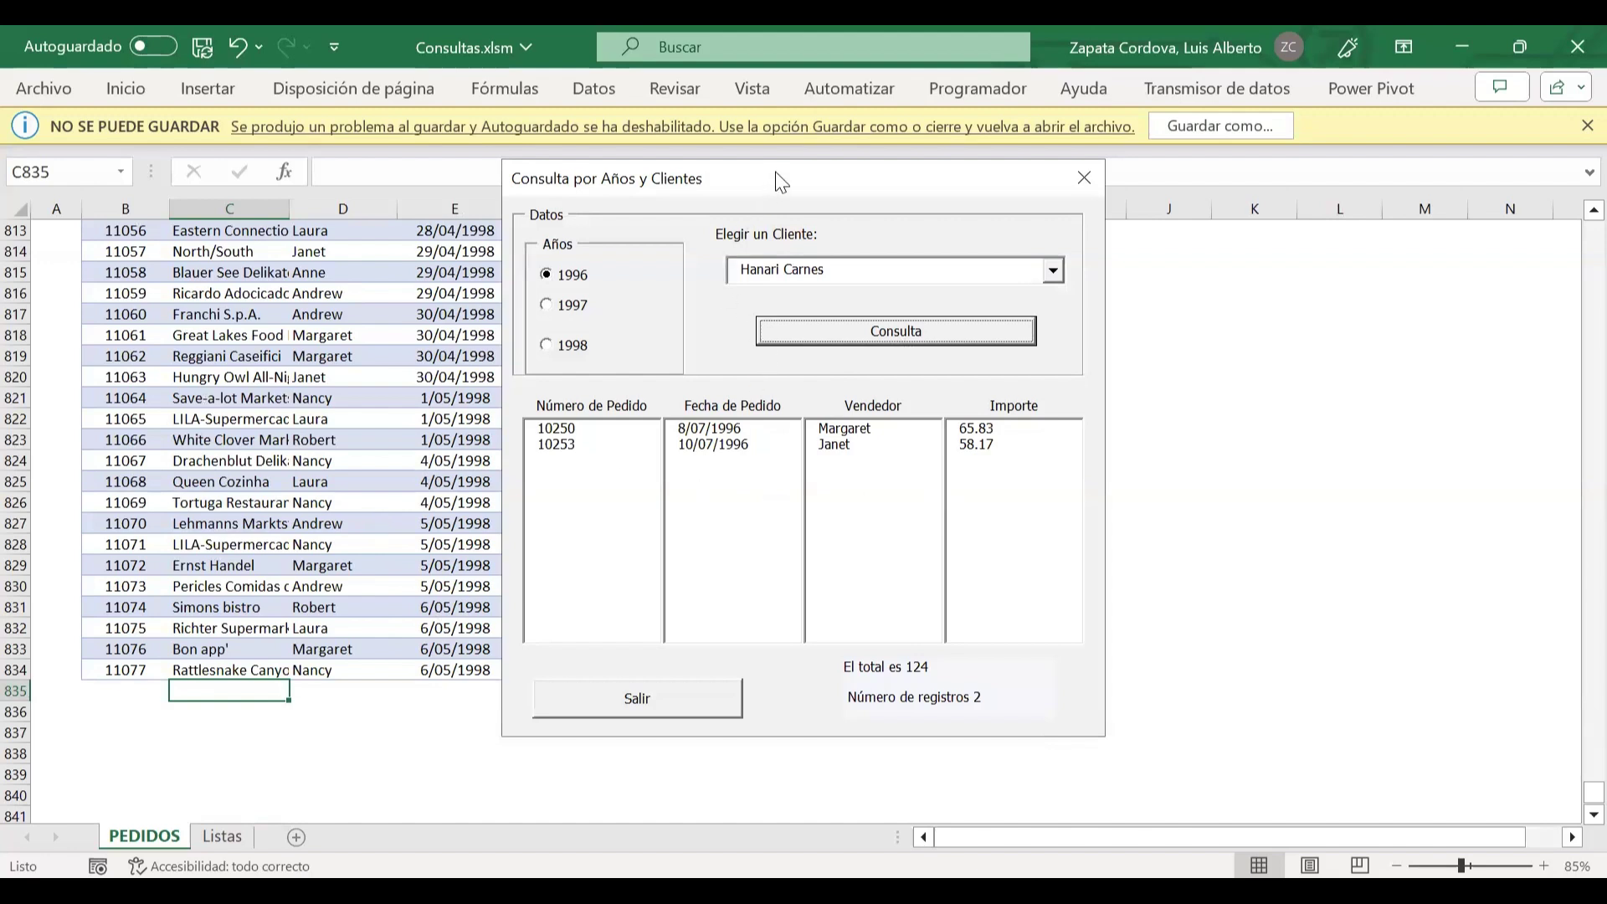
pyautogui.moveTo(778, 178); pyautogui.dragTo(883, 161)
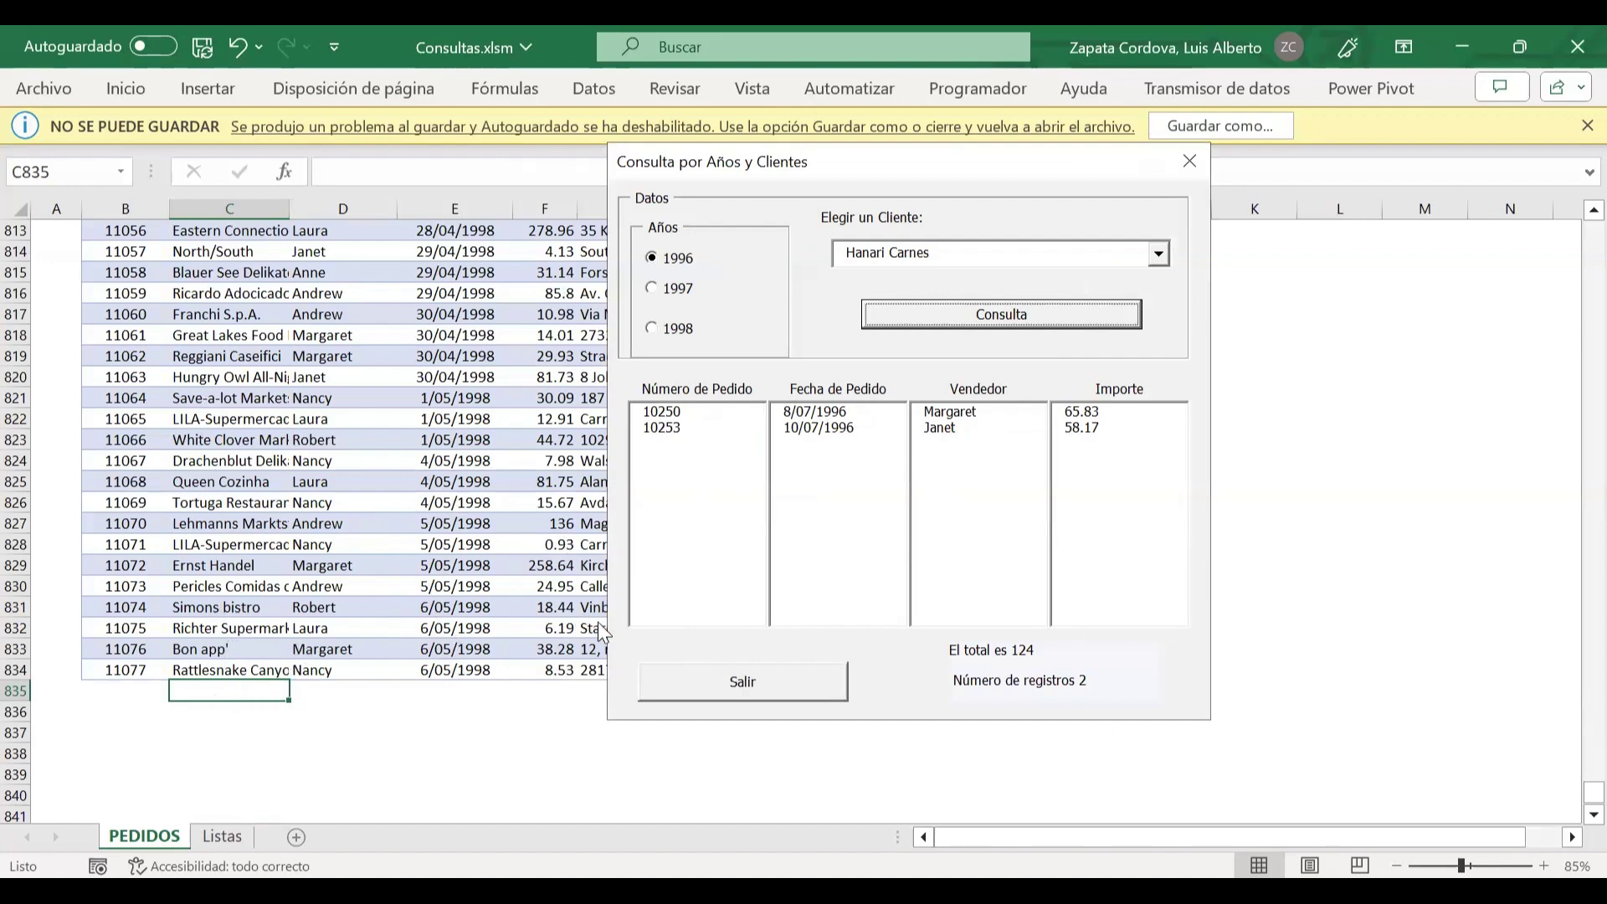
pyautogui.hotkey('alt', 'Tab')
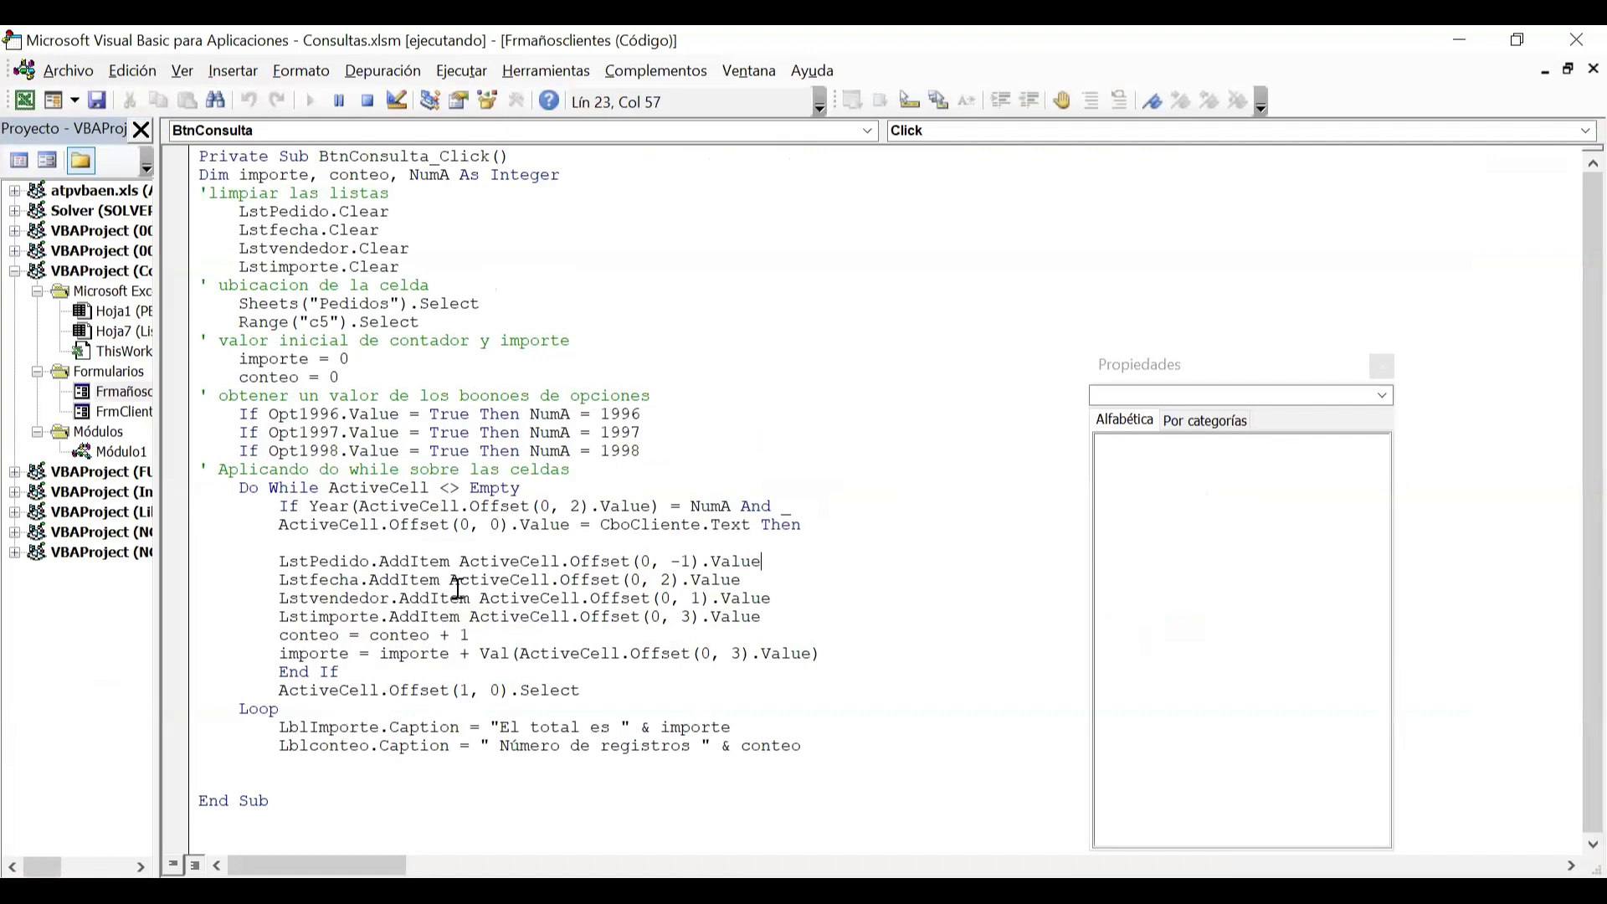
# - Highlight the Do While stopping condition and the ActiveCell.Offset(1, 0) row-advancing line
pyautogui.moveTo(289, 488); pyautogui.dragTo(500, 488)
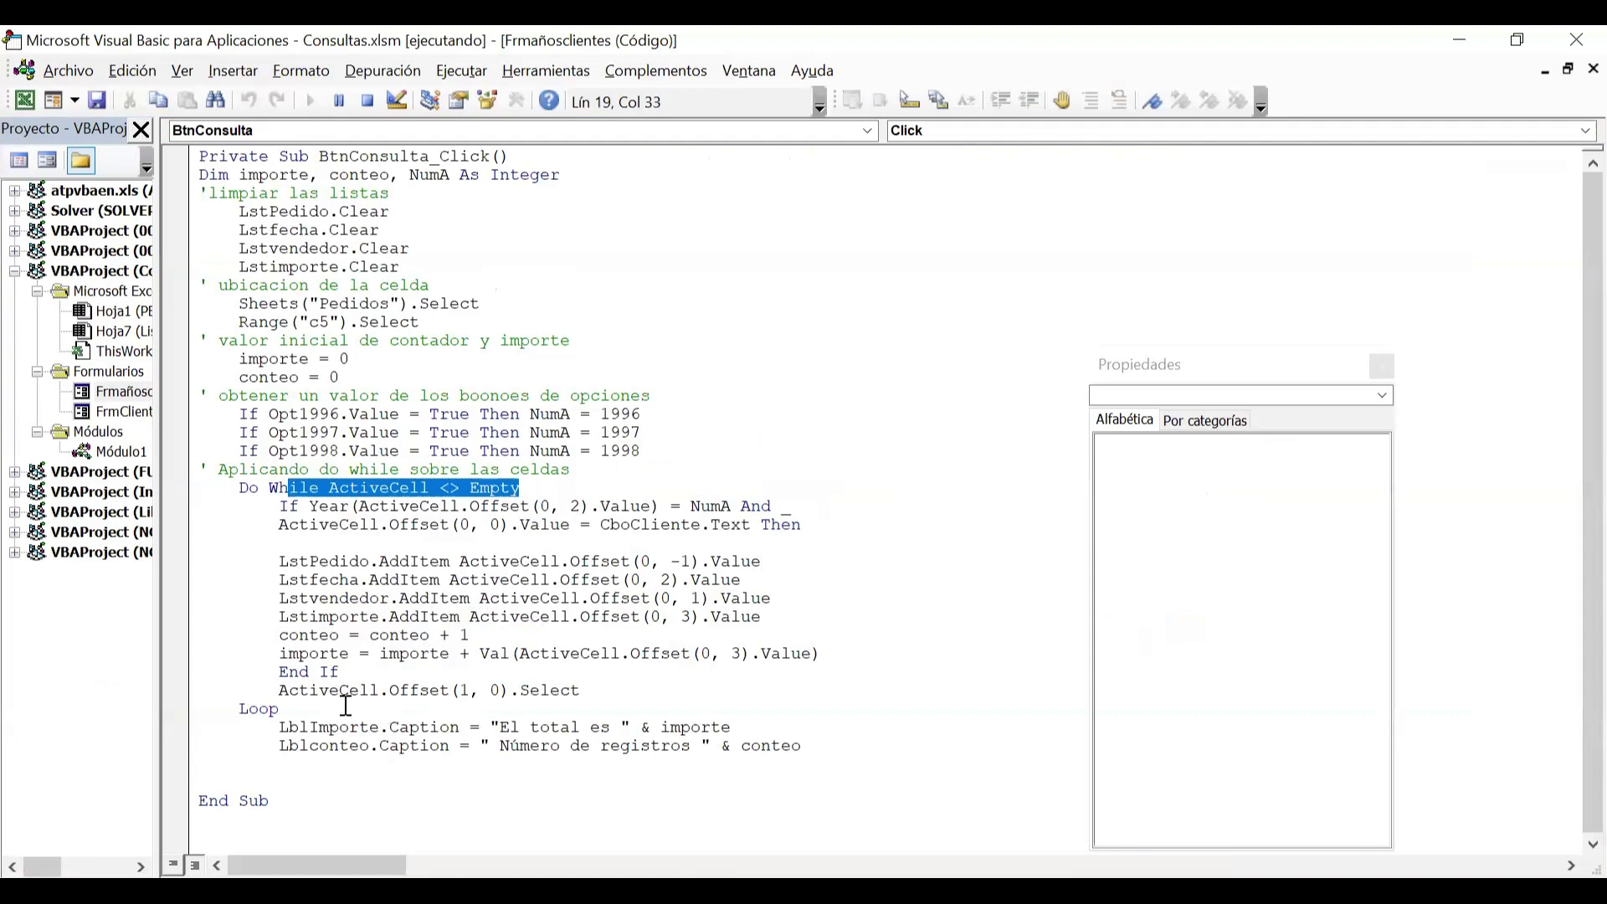
pyautogui.click(321, 688)
pyautogui.moveTo(322, 688); pyautogui.dragTo(478, 688)
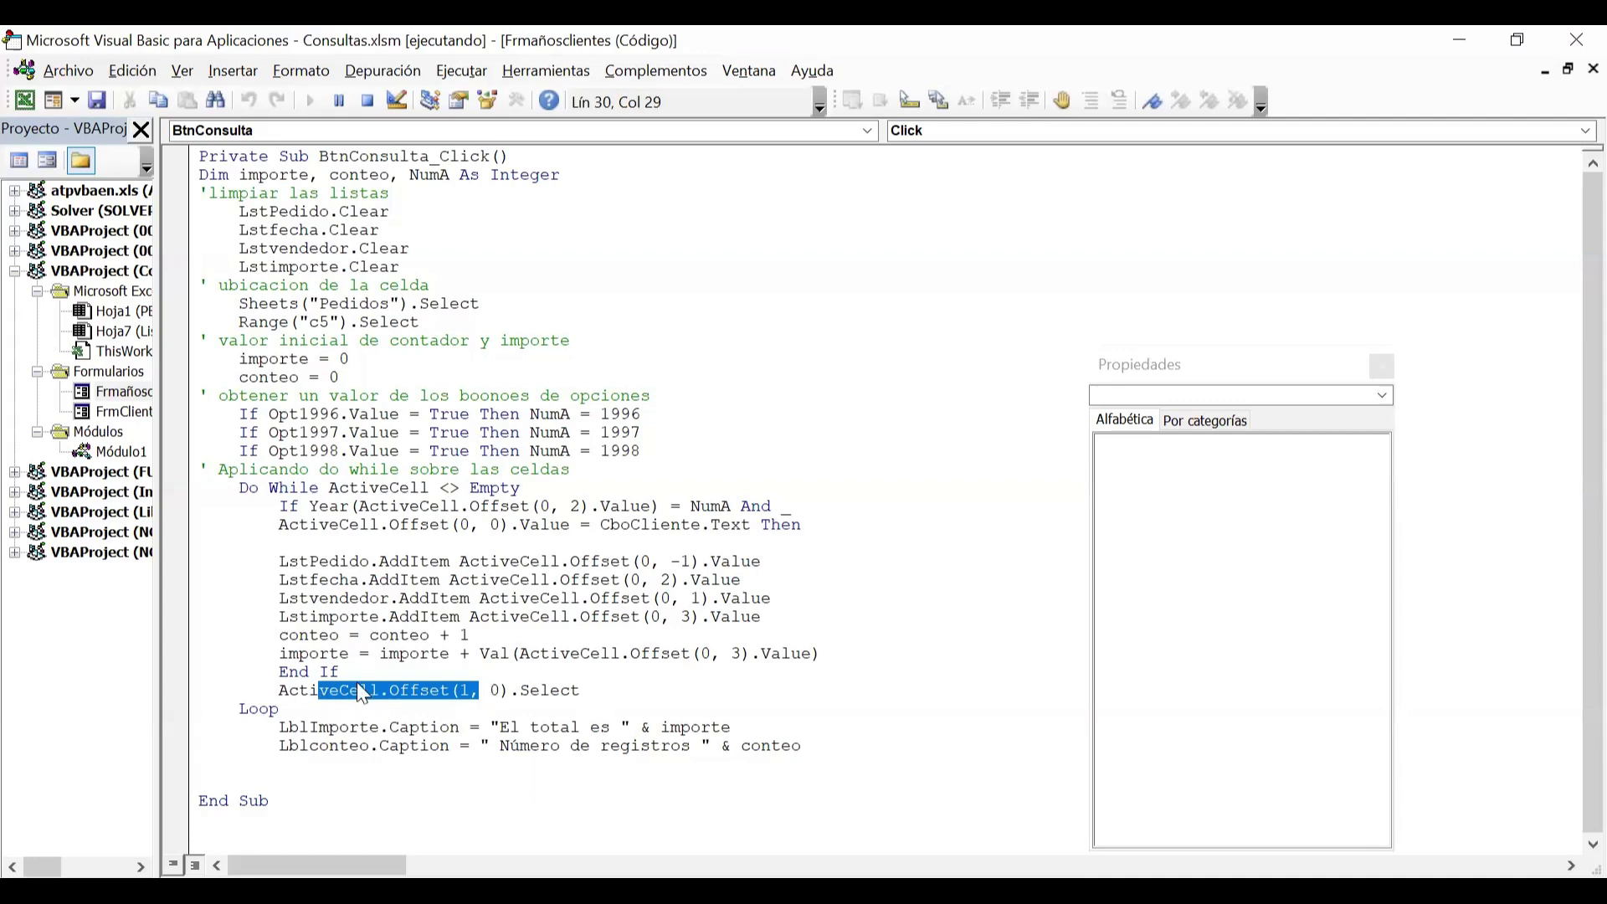
# - Go back to the Excel query form and select the year 1997
pyautogui.hotkey('alt', 'Tab')
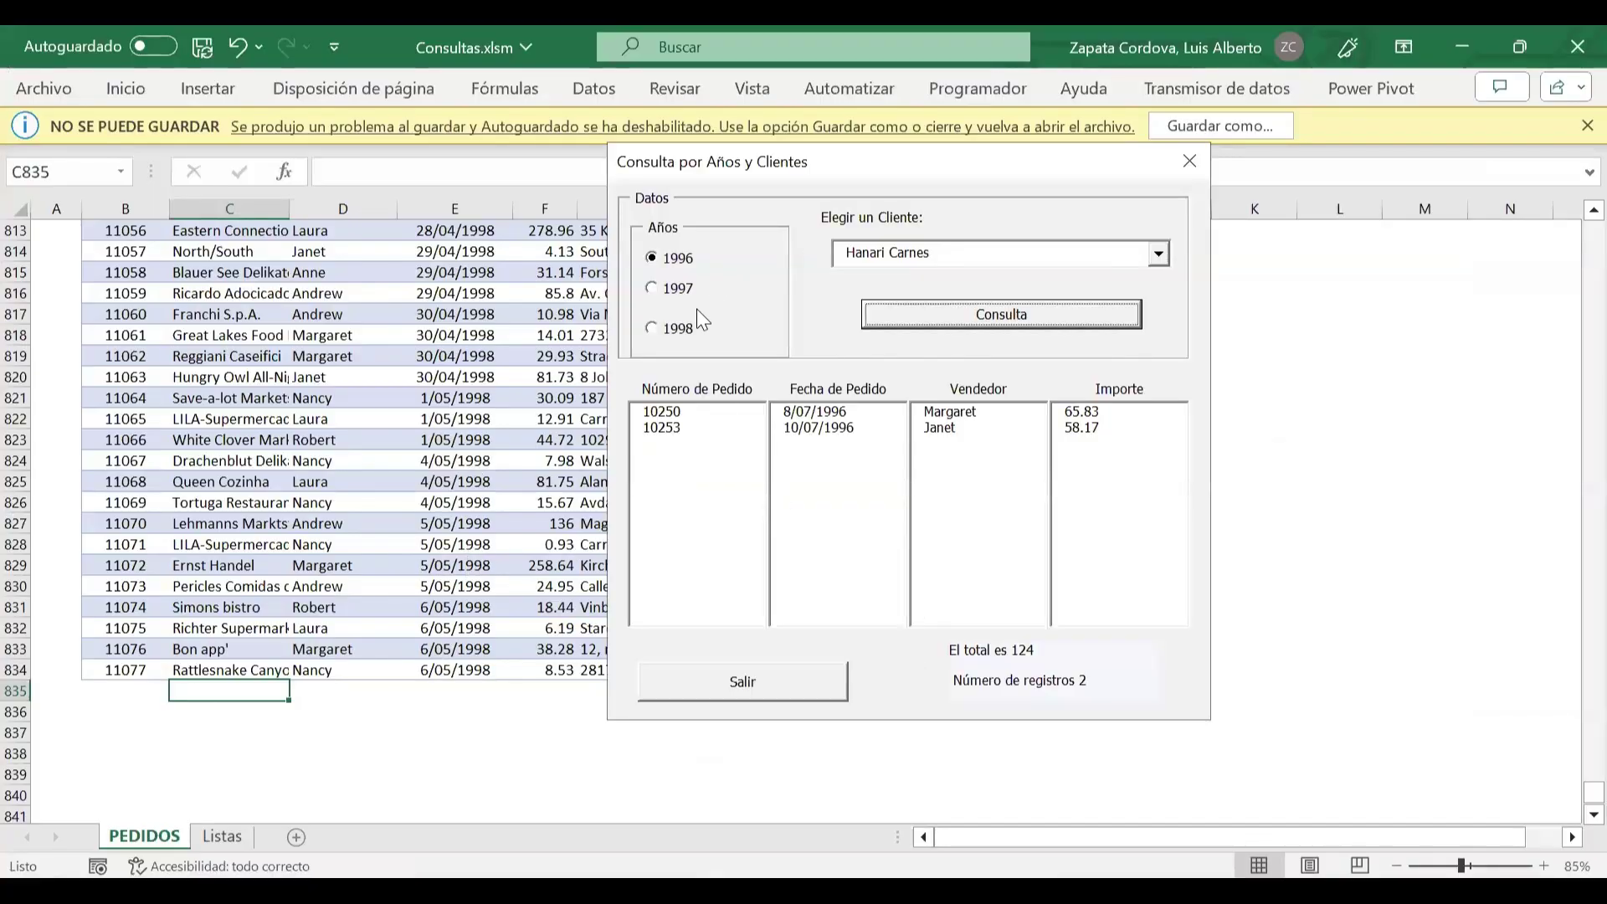
pyautogui.hotkey('alt', 'Tab')
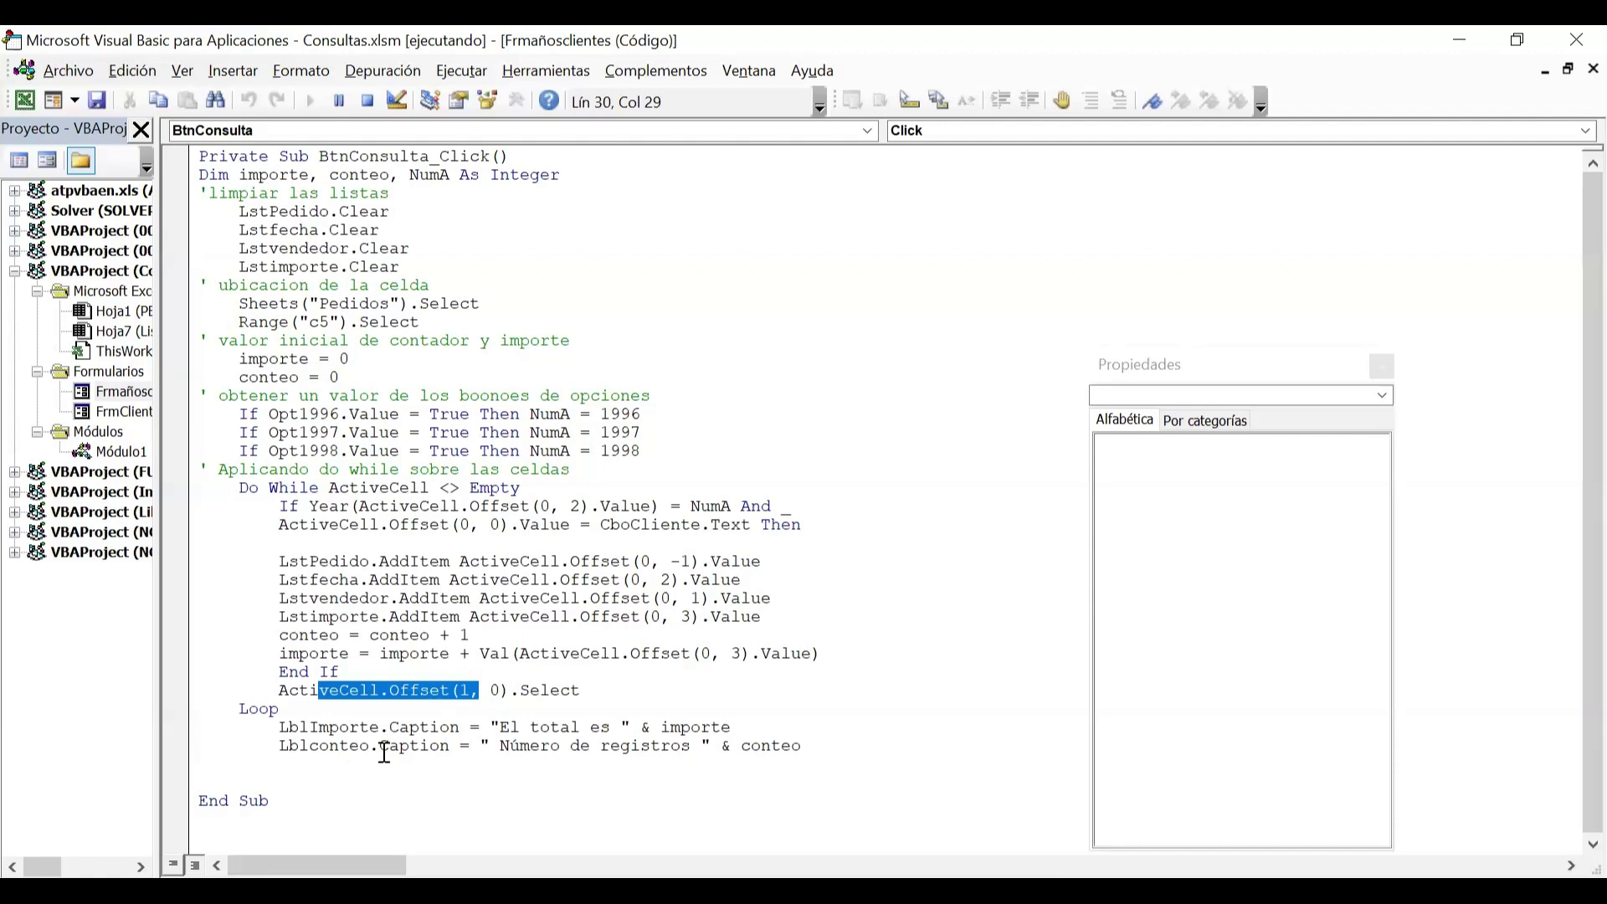
pyautogui.hotkey('alt', 'Tab')
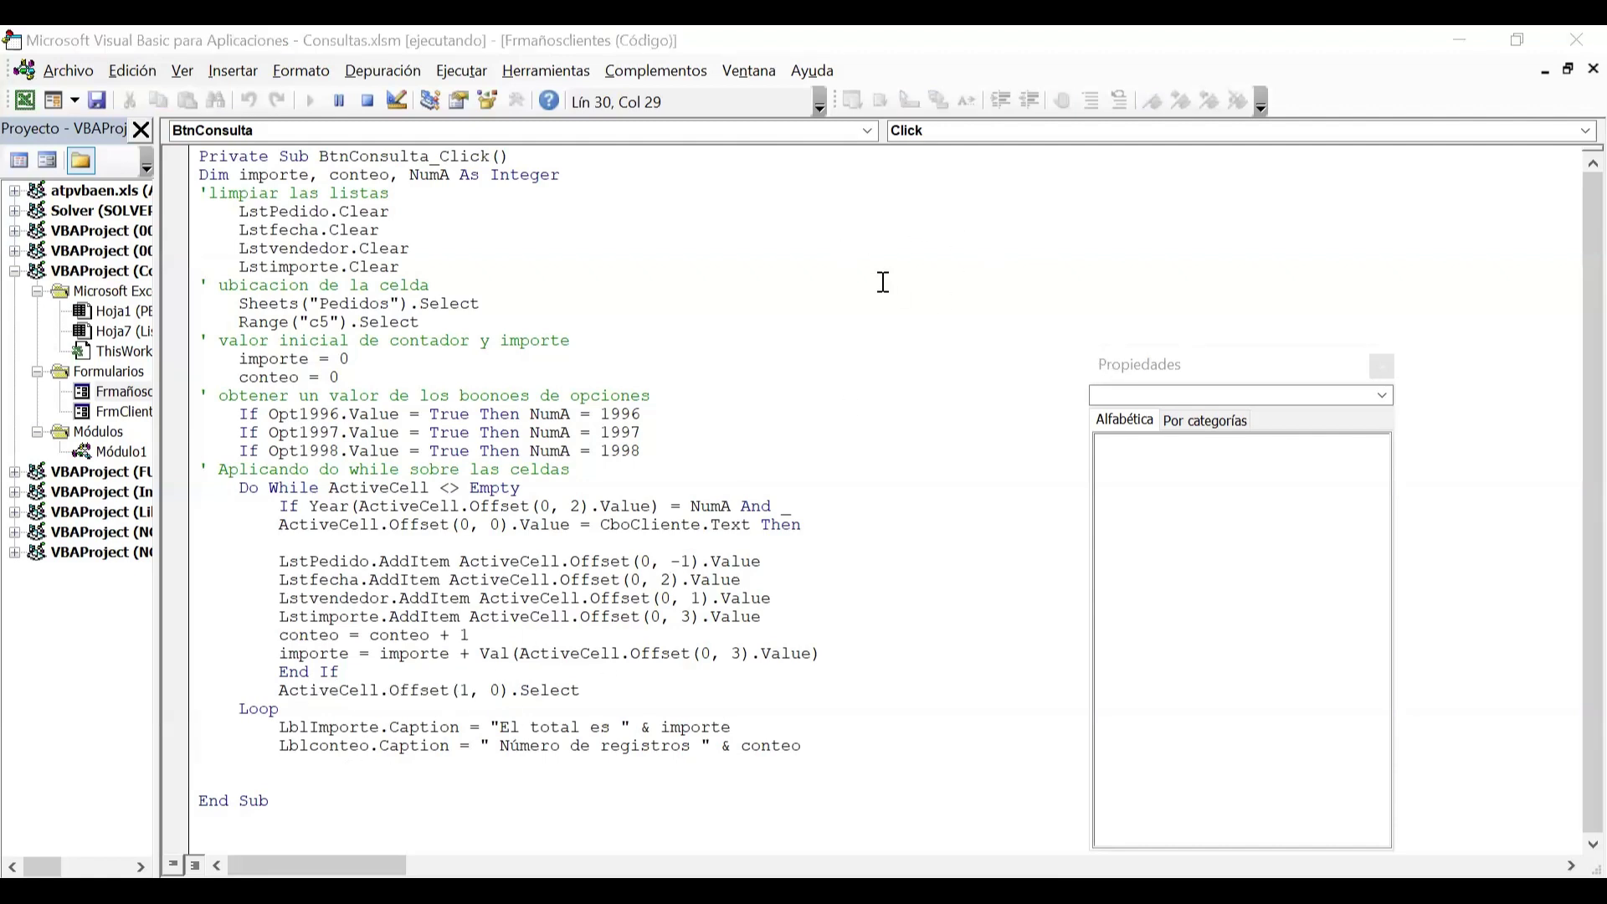
pyautogui.click(655, 291)
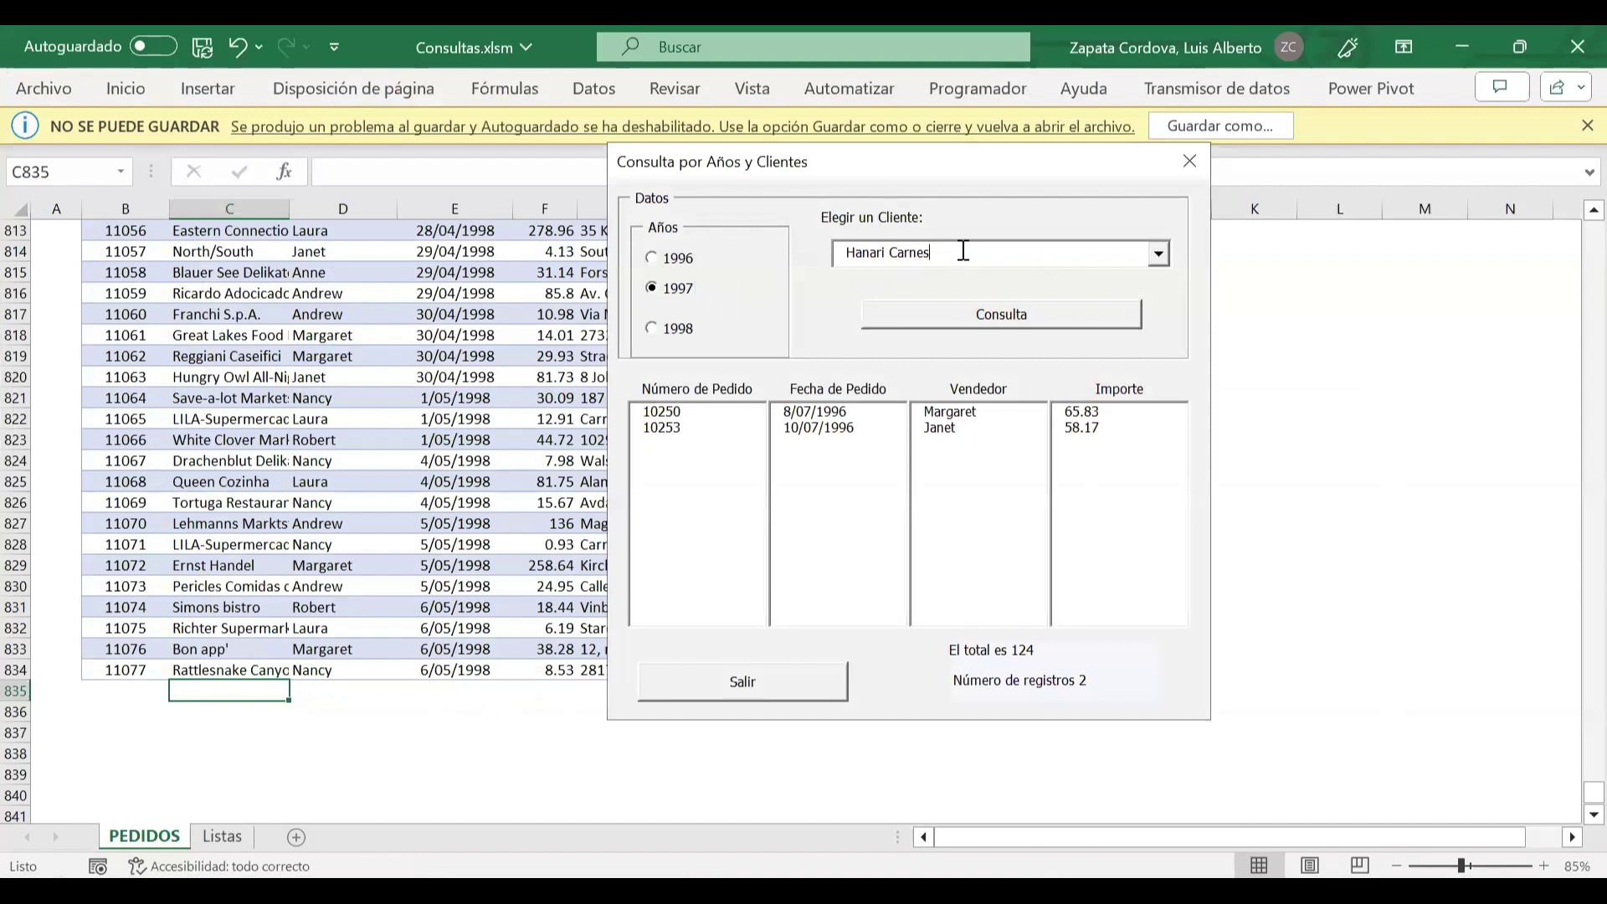
# - Choose Victuailles en stock and run the 1997 query, listing 5 orders totalling 253.96
pyautogui.click(1157, 254)
pyautogui.click(1023, 298)
pyautogui.click(1017, 315)
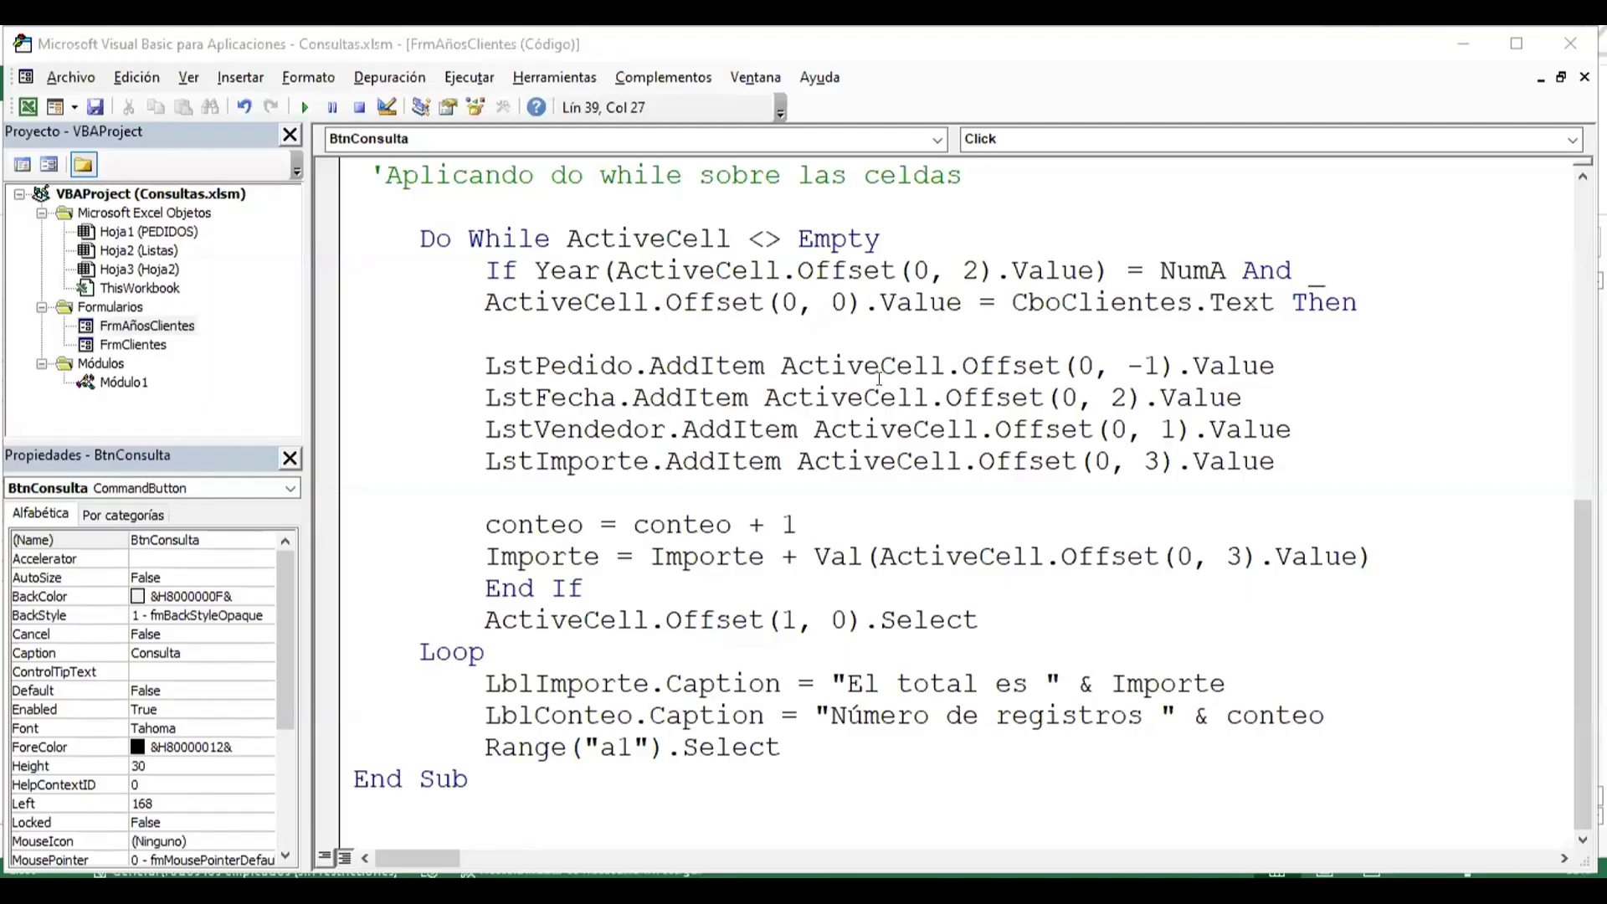
# - Open the FrmClientes design, then the FrmAñosClientes form design from the Project Explorer
pyautogui.scroll(4, 838, 559)
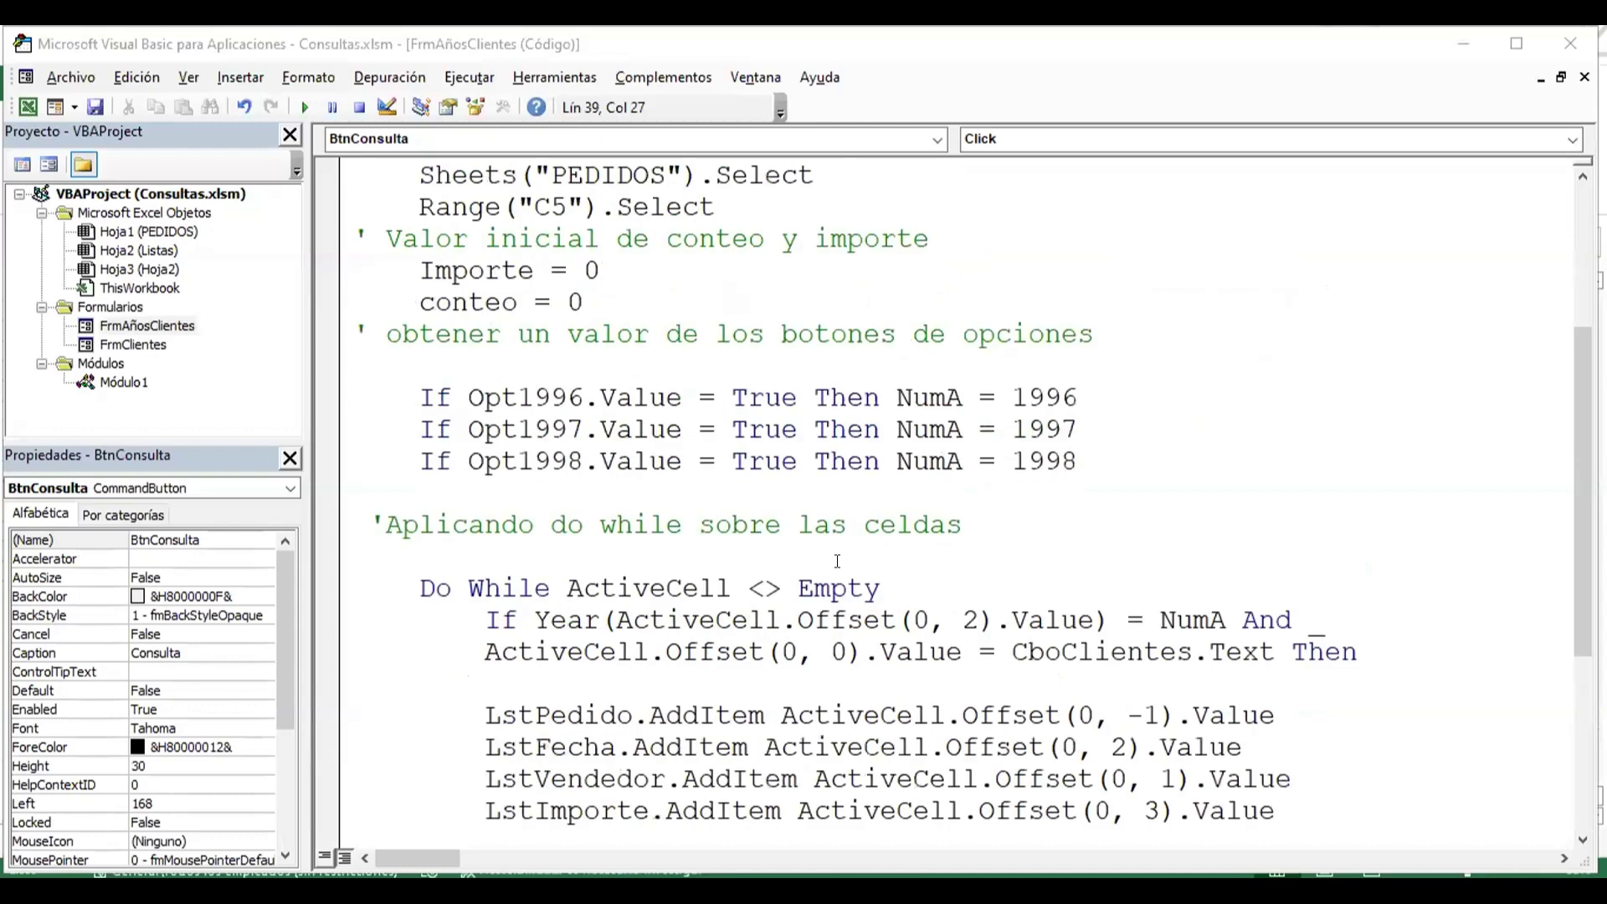
pyautogui.scroll(-2, 795, 335)
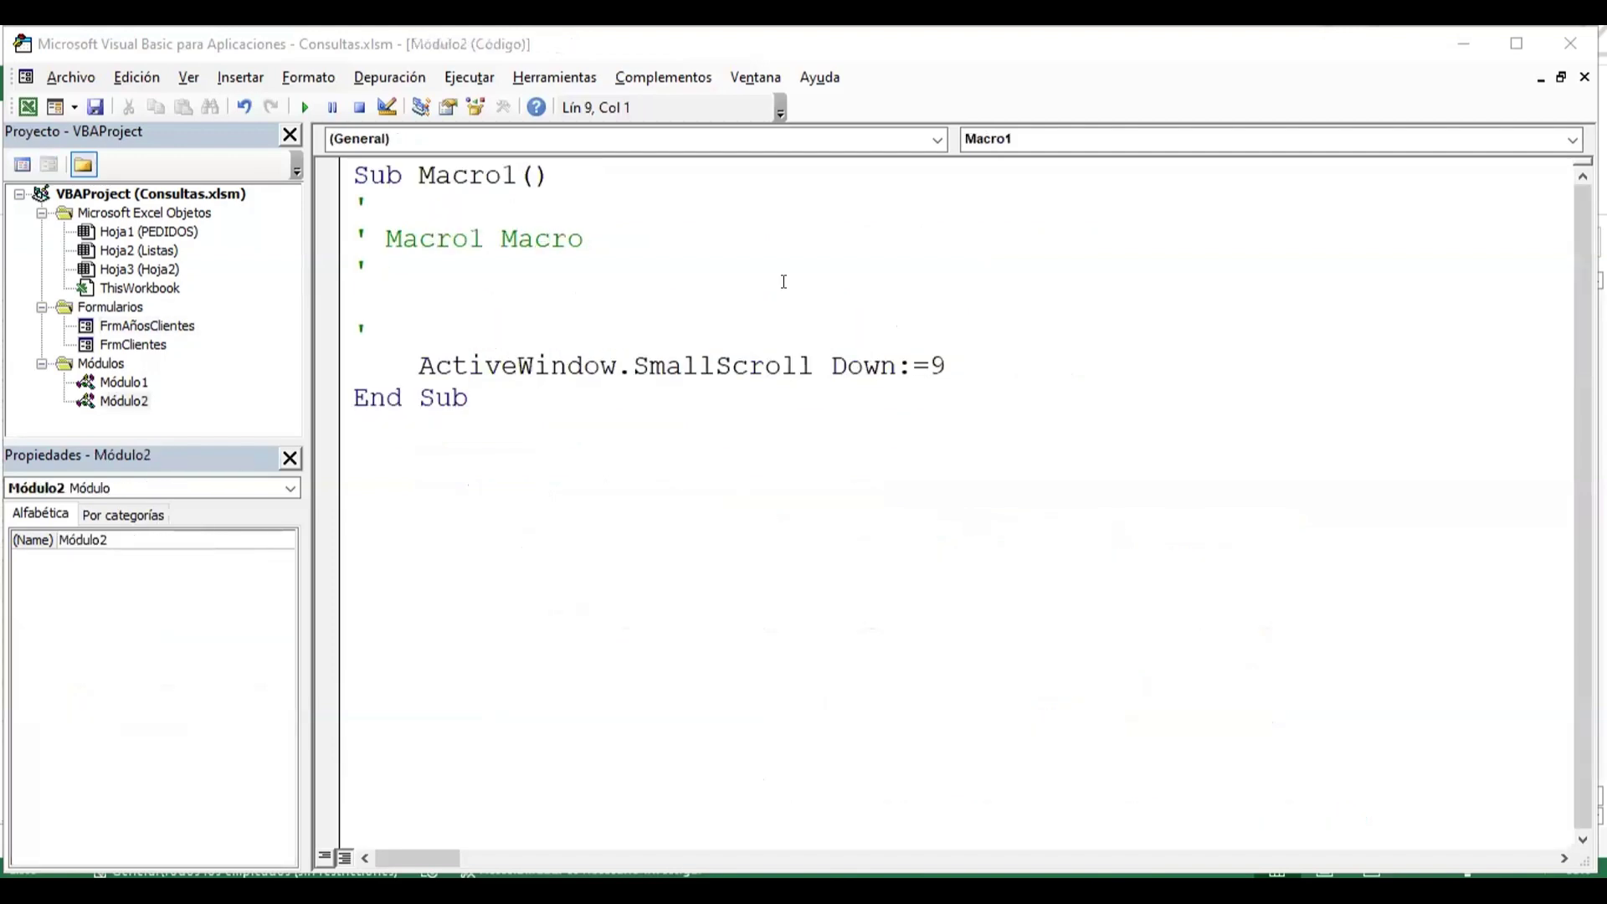
pyautogui.doubleClick(138, 347)
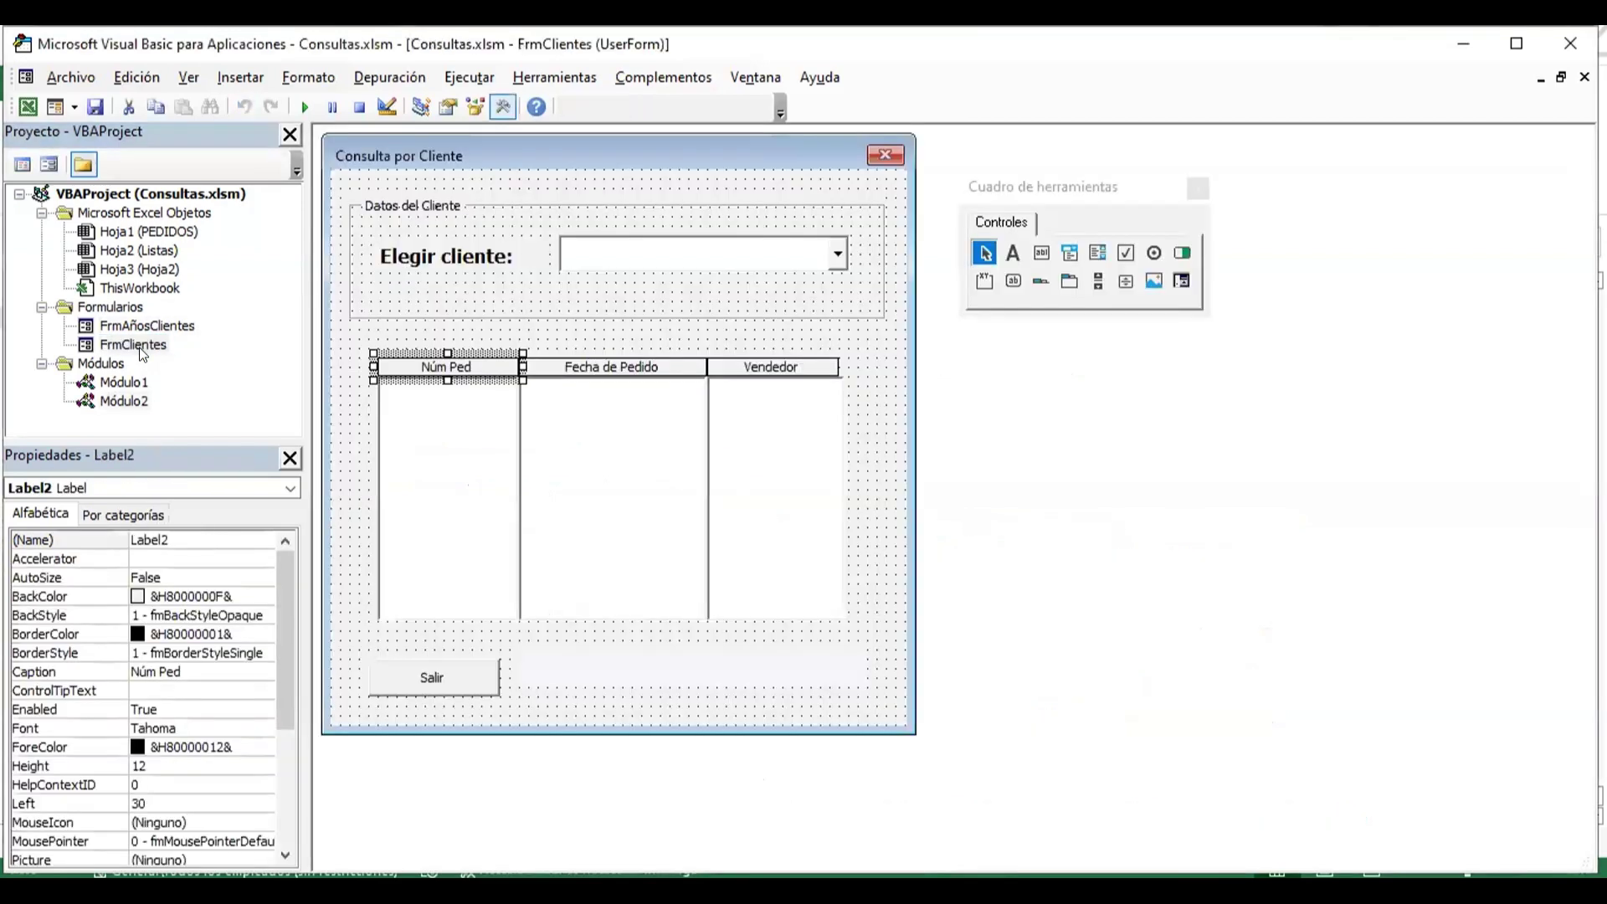
pyautogui.click(883, 509)
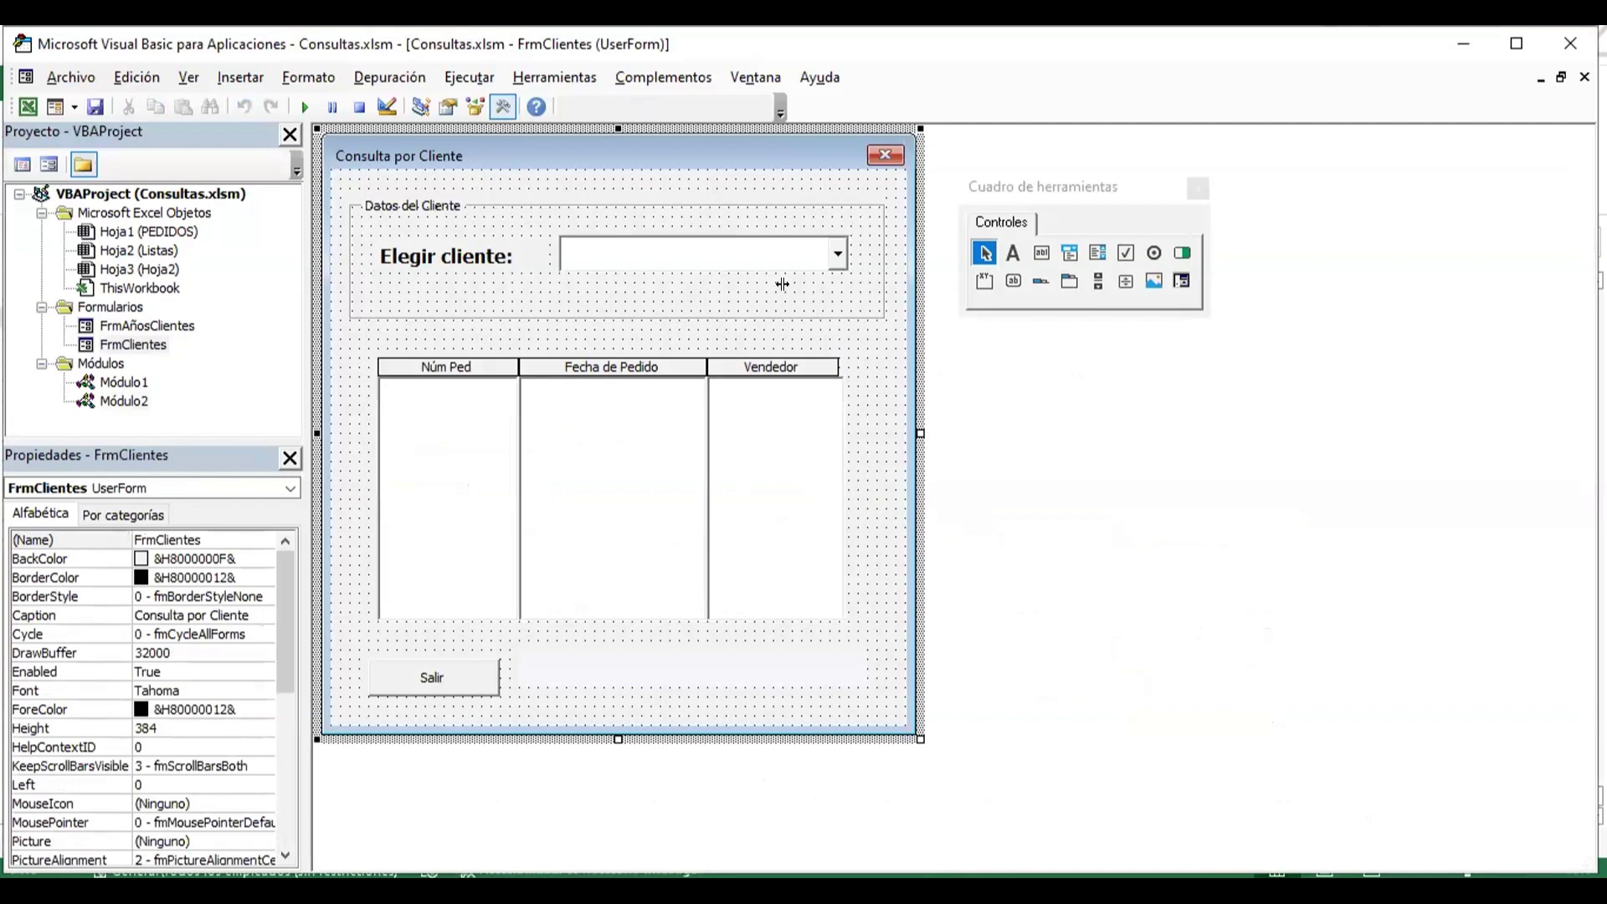
pyautogui.doubleClick(142, 326)
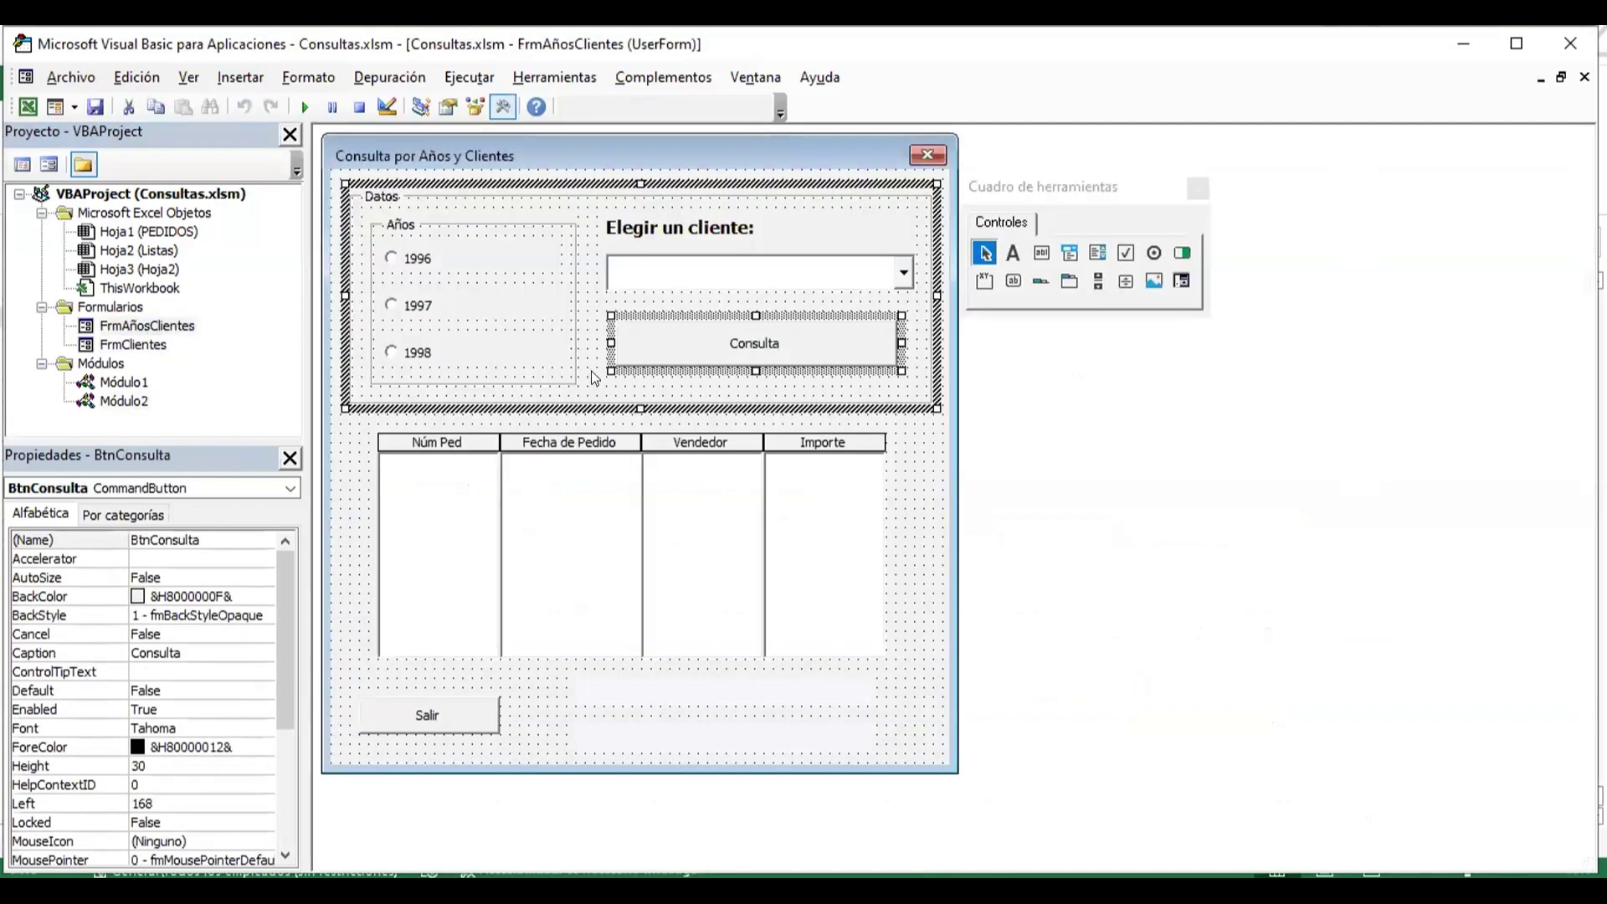
# - In BtnConsulta_Click, paste Application.ScreenUpdating = False after the list-clearing lines and fix its indent
pyautogui.doubleClick(841, 346)
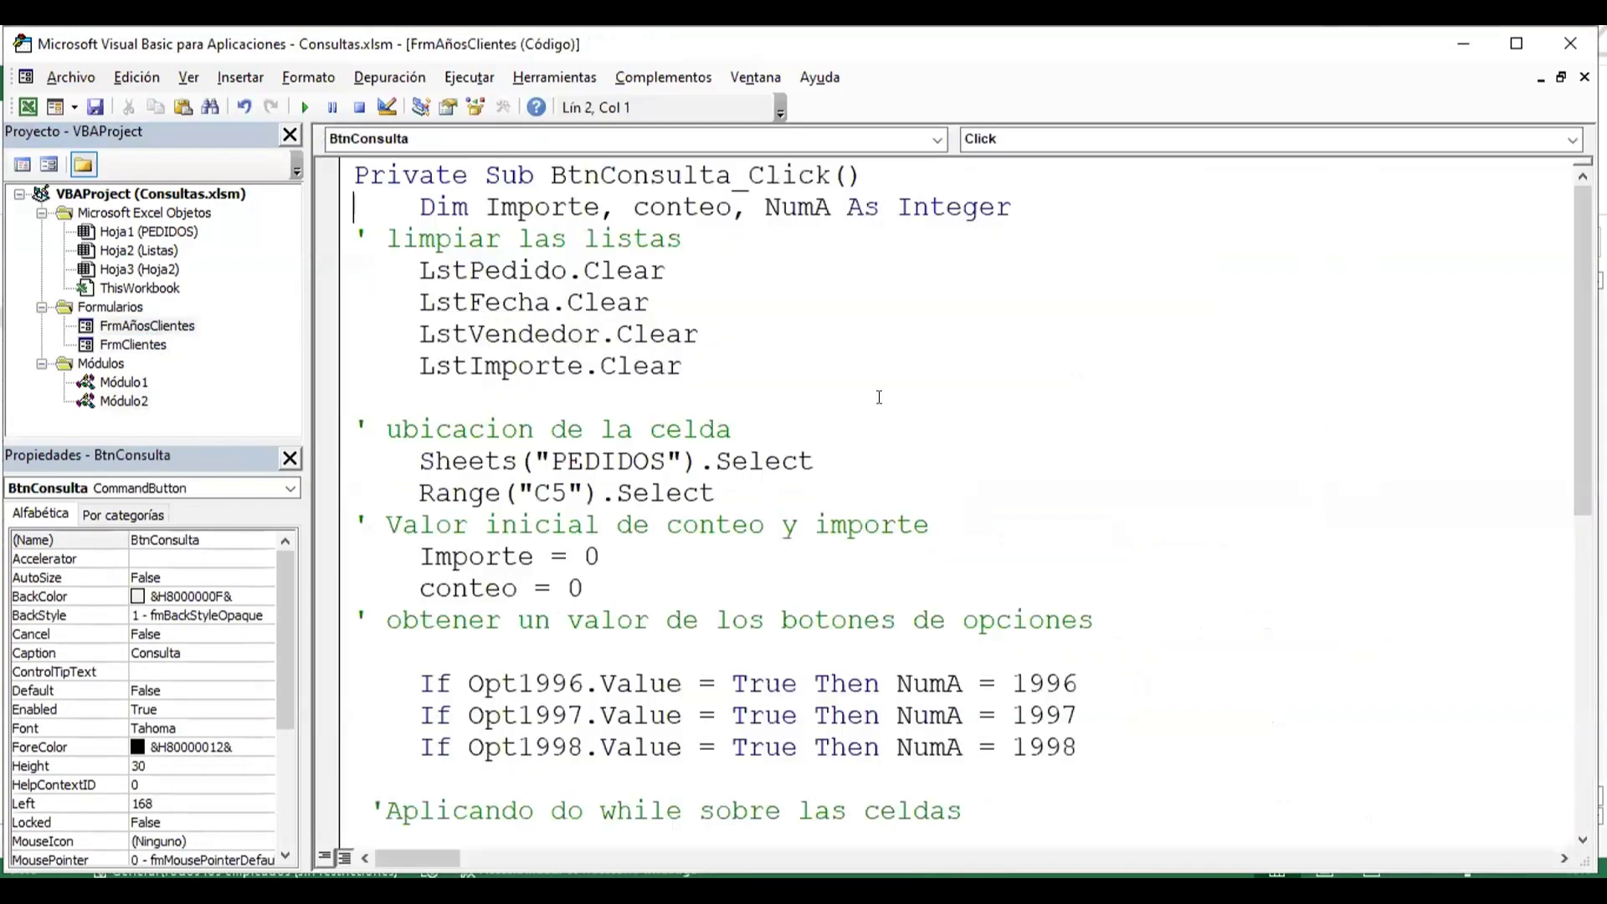
pyautogui.click(865, 177)
pyautogui.click(425, 394)
pyautogui.write('Application.ScreenUpdating = False')
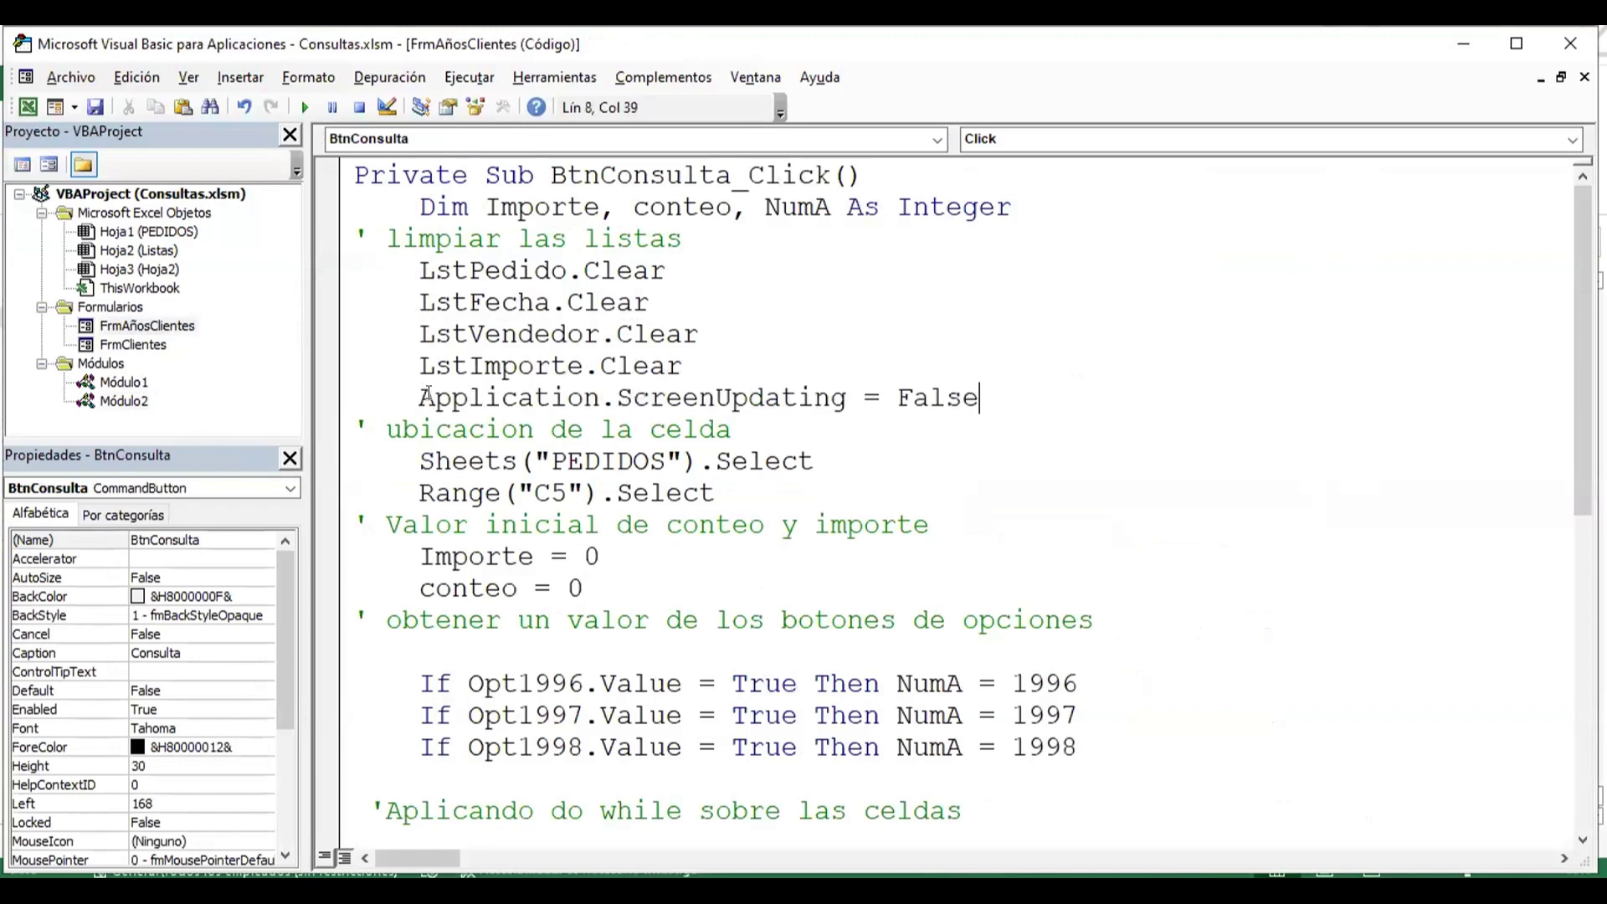
pyautogui.click(407, 390)
pyautogui.press('BackSpace')
pyautogui.press('BackSpace')
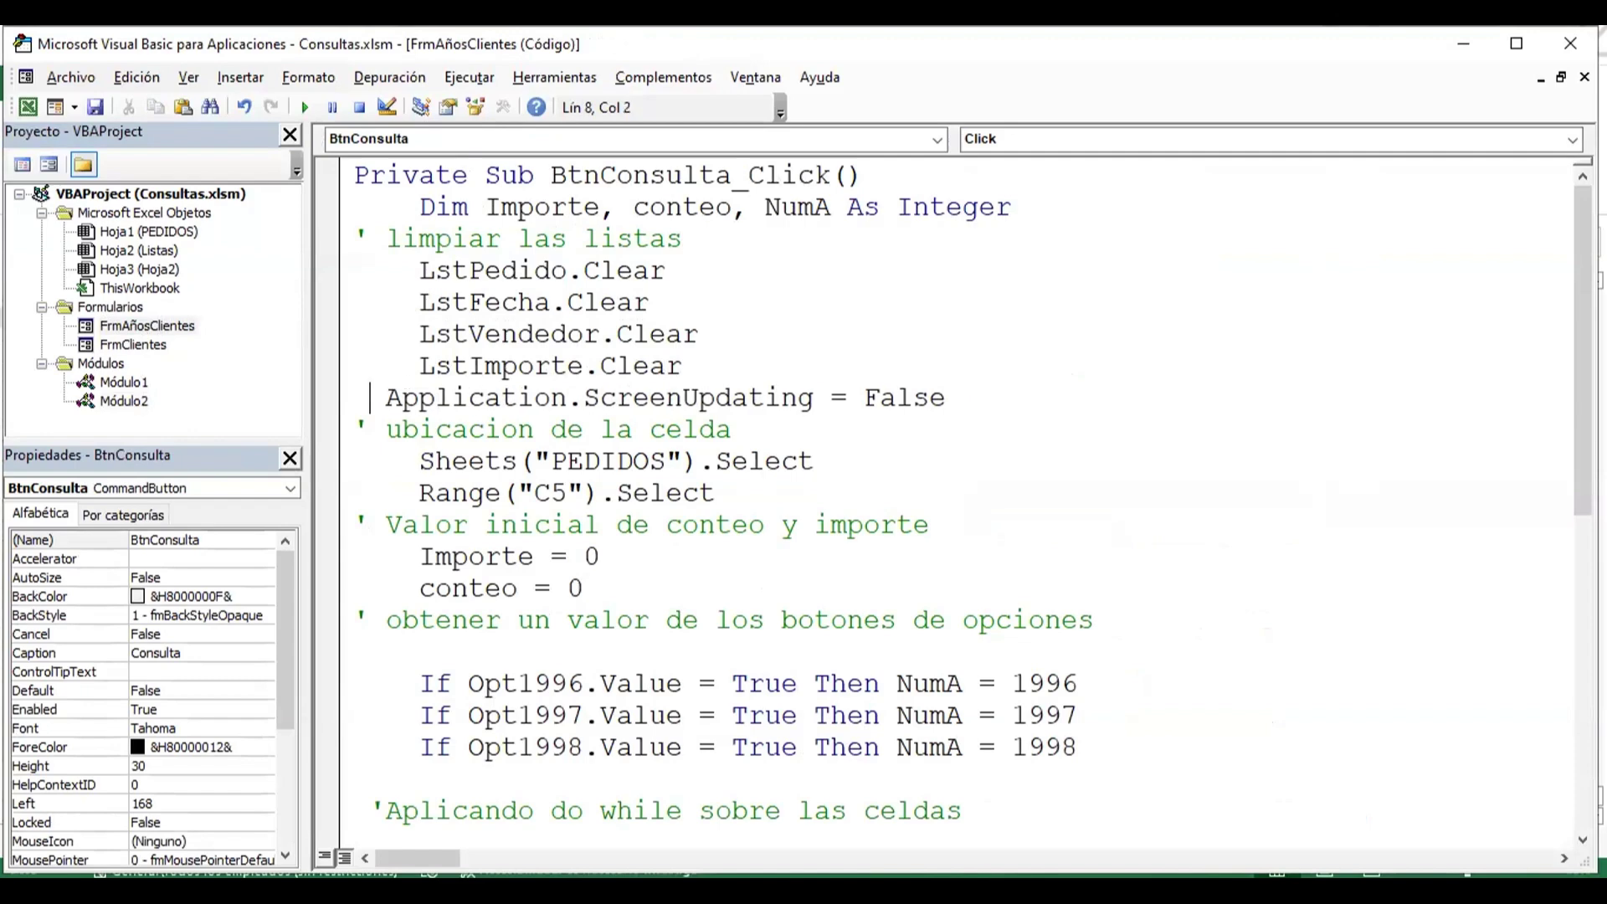
pyautogui.press('Right')
# - Put Application.ScreenUpdating = False right after the Sub line and delete the lower duplicate
pyautogui.click(863, 166)
pyautogui.press('Return')
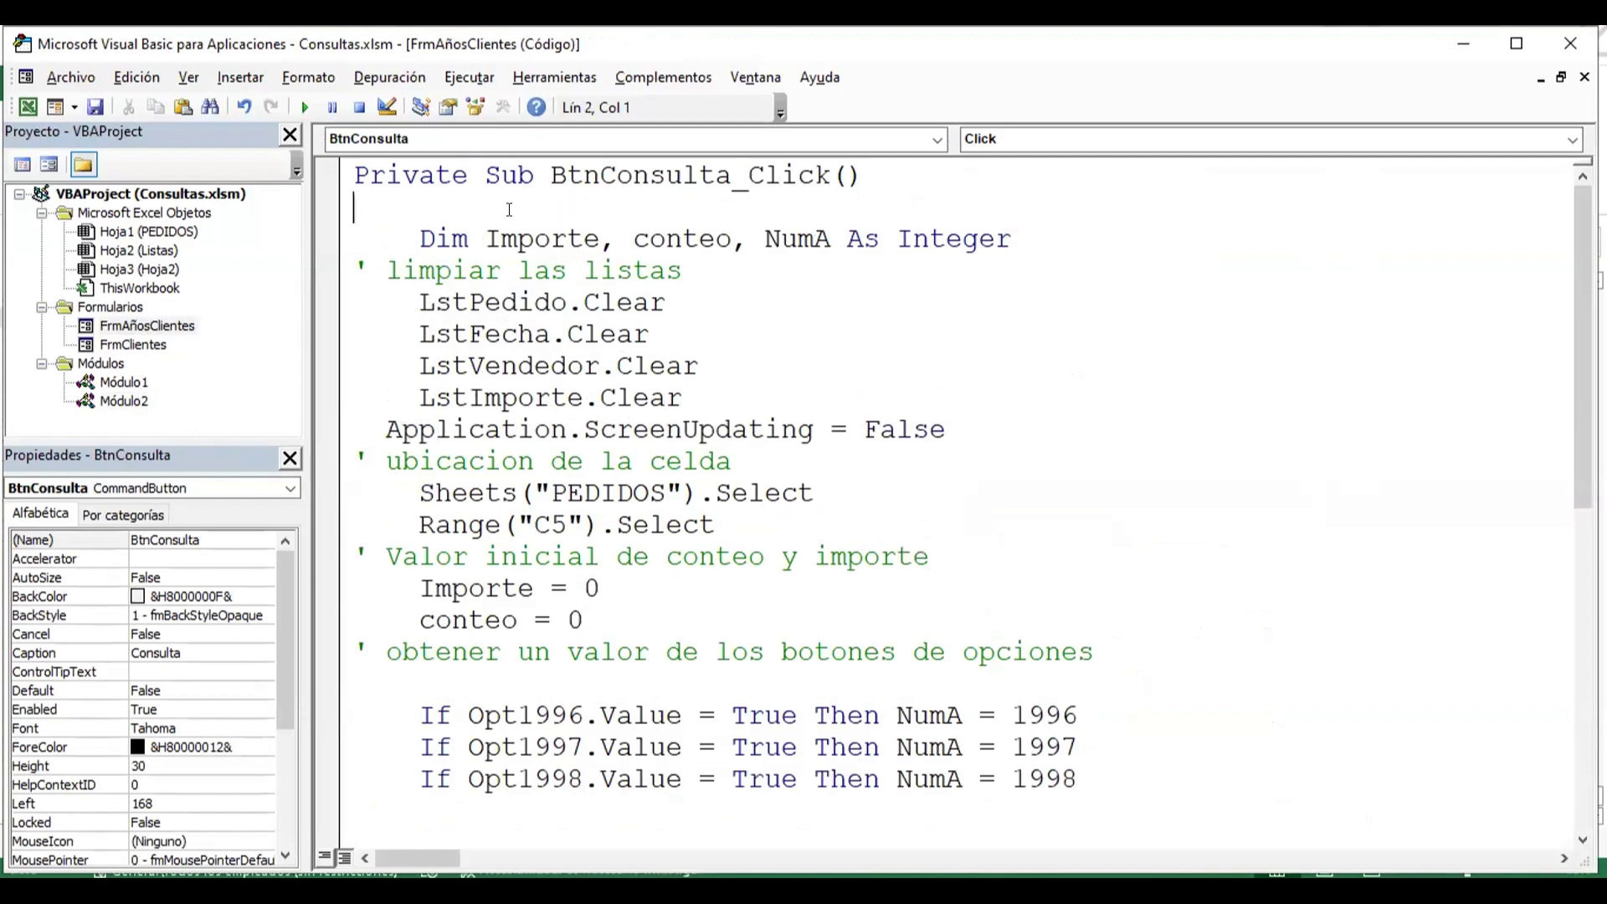
pyautogui.write('Application.ScreenUpdating = False')
pyautogui.click(954, 429)
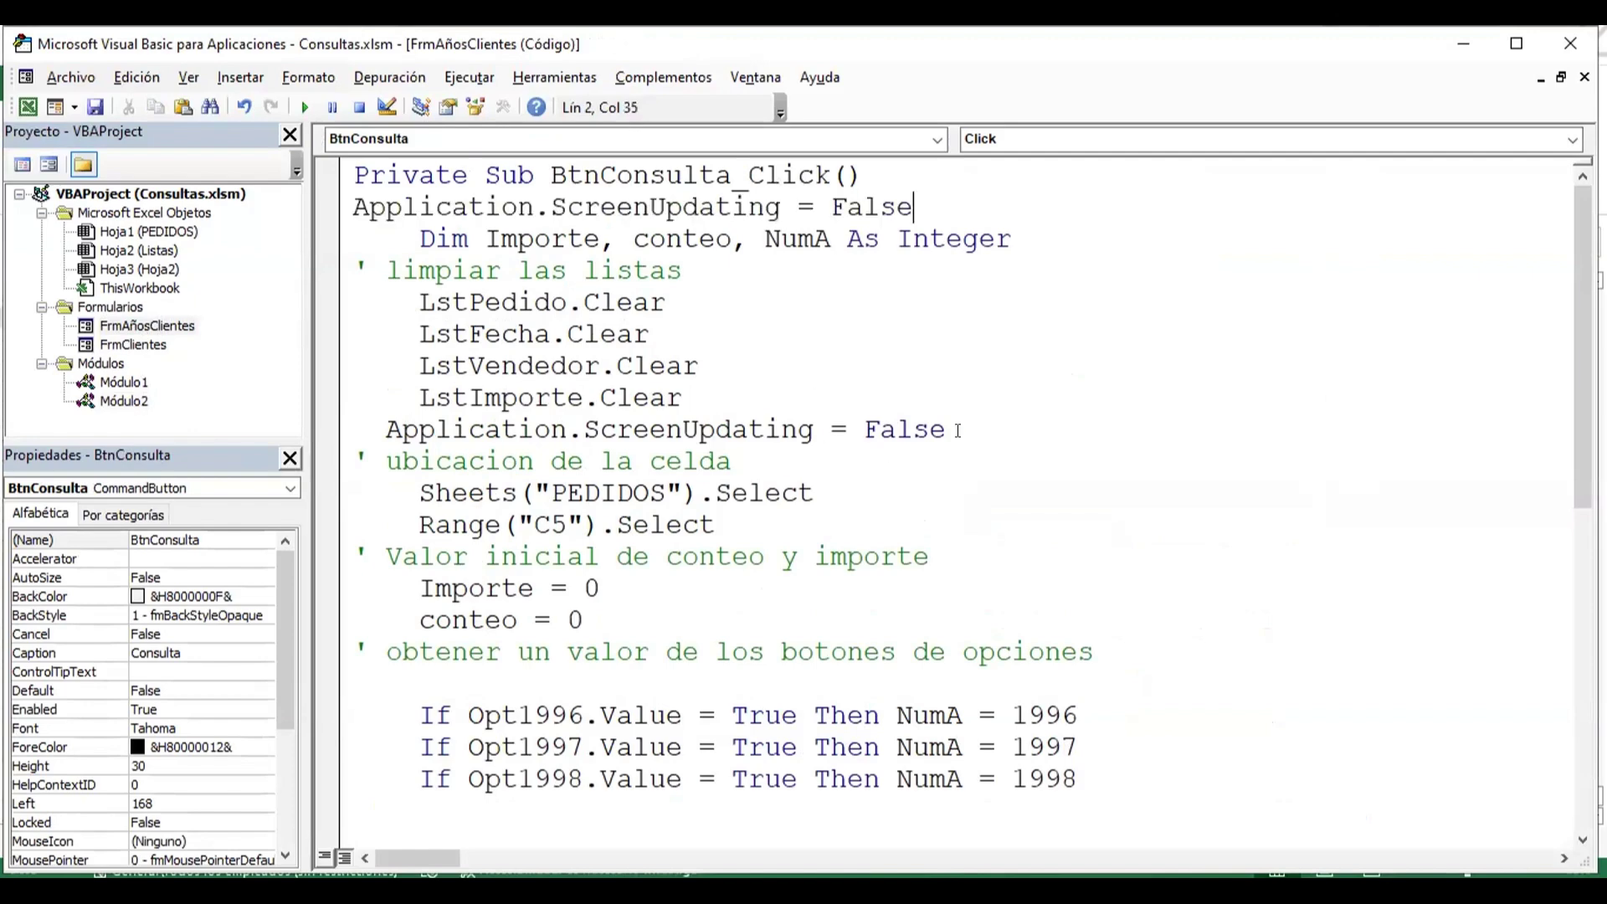
pyautogui.hotkey('shift', 'Home')
pyautogui.press('BackSpace')
# - Add Application.ScreenUpdating = True after Range("a1").Select, before End Sub
pyautogui.scroll(-10, 759, 749)
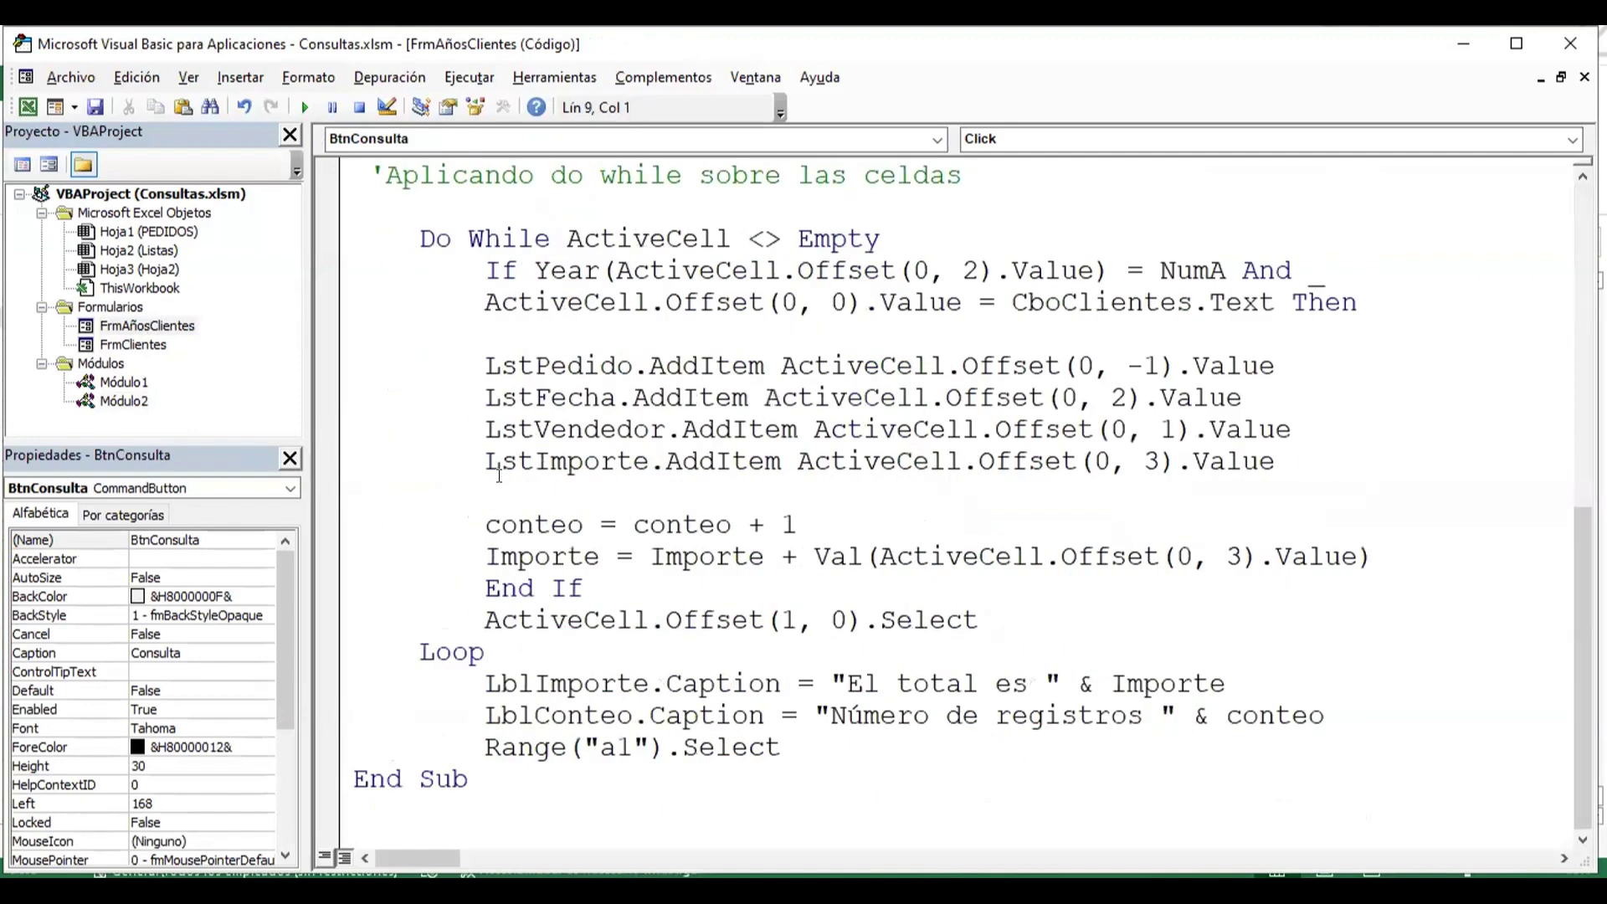
pyautogui.click(817, 751)
pyautogui.press('Return')
pyautogui.click(355, 774)
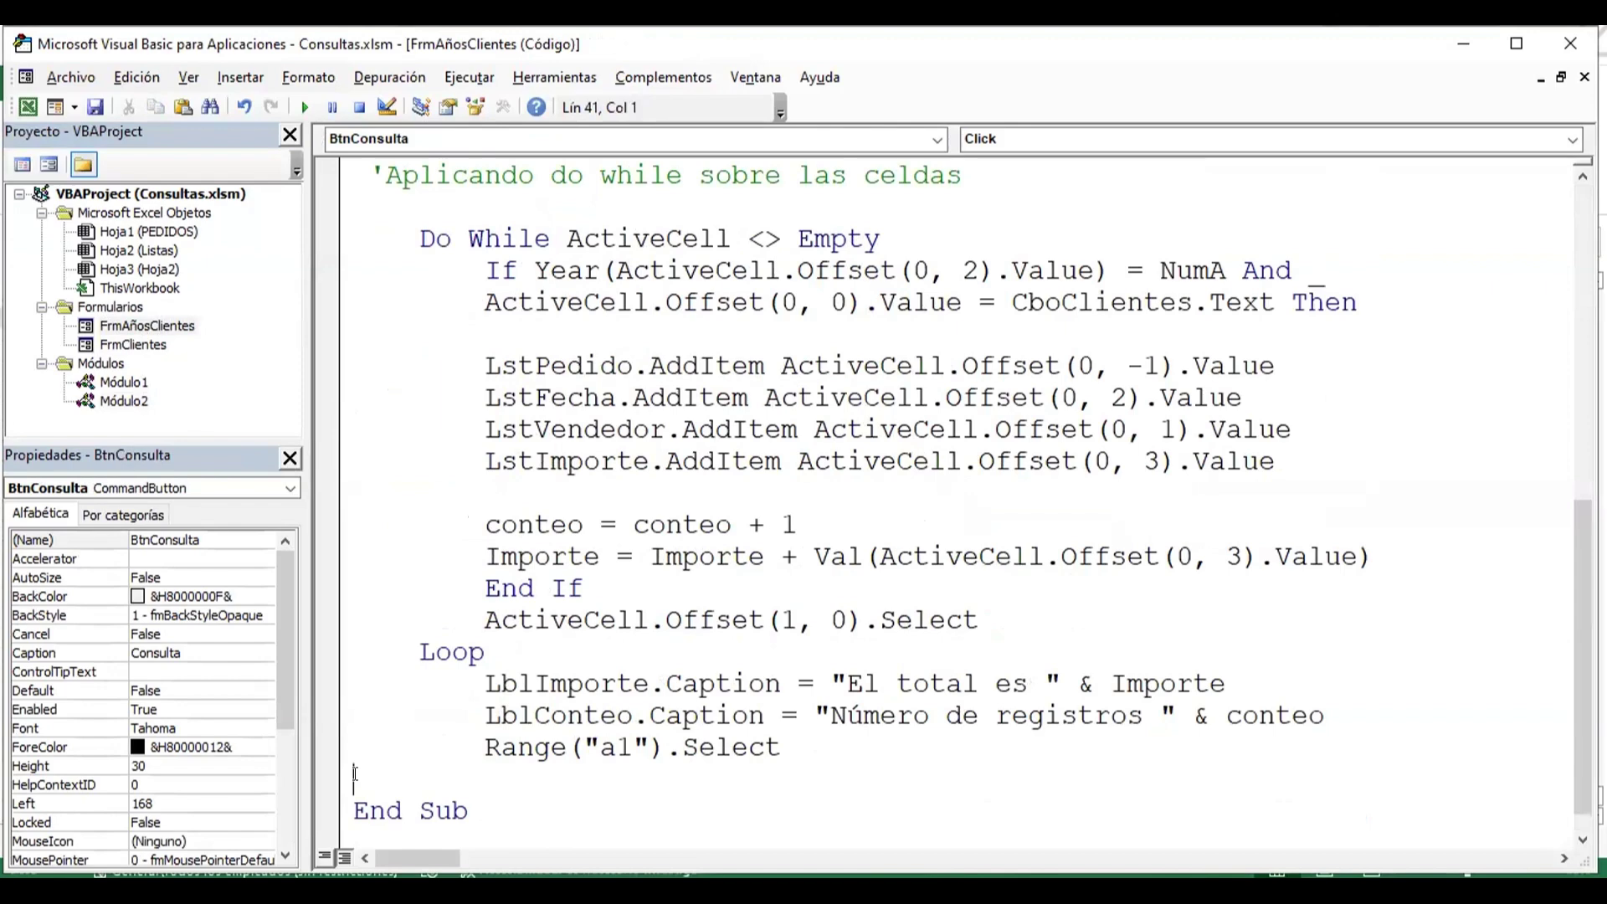
pyautogui.write('Application.ScreenUpdating = False')
pyautogui.moveTo(954, 779); pyautogui.dragTo(865, 780)
pyautogui.write('tru')
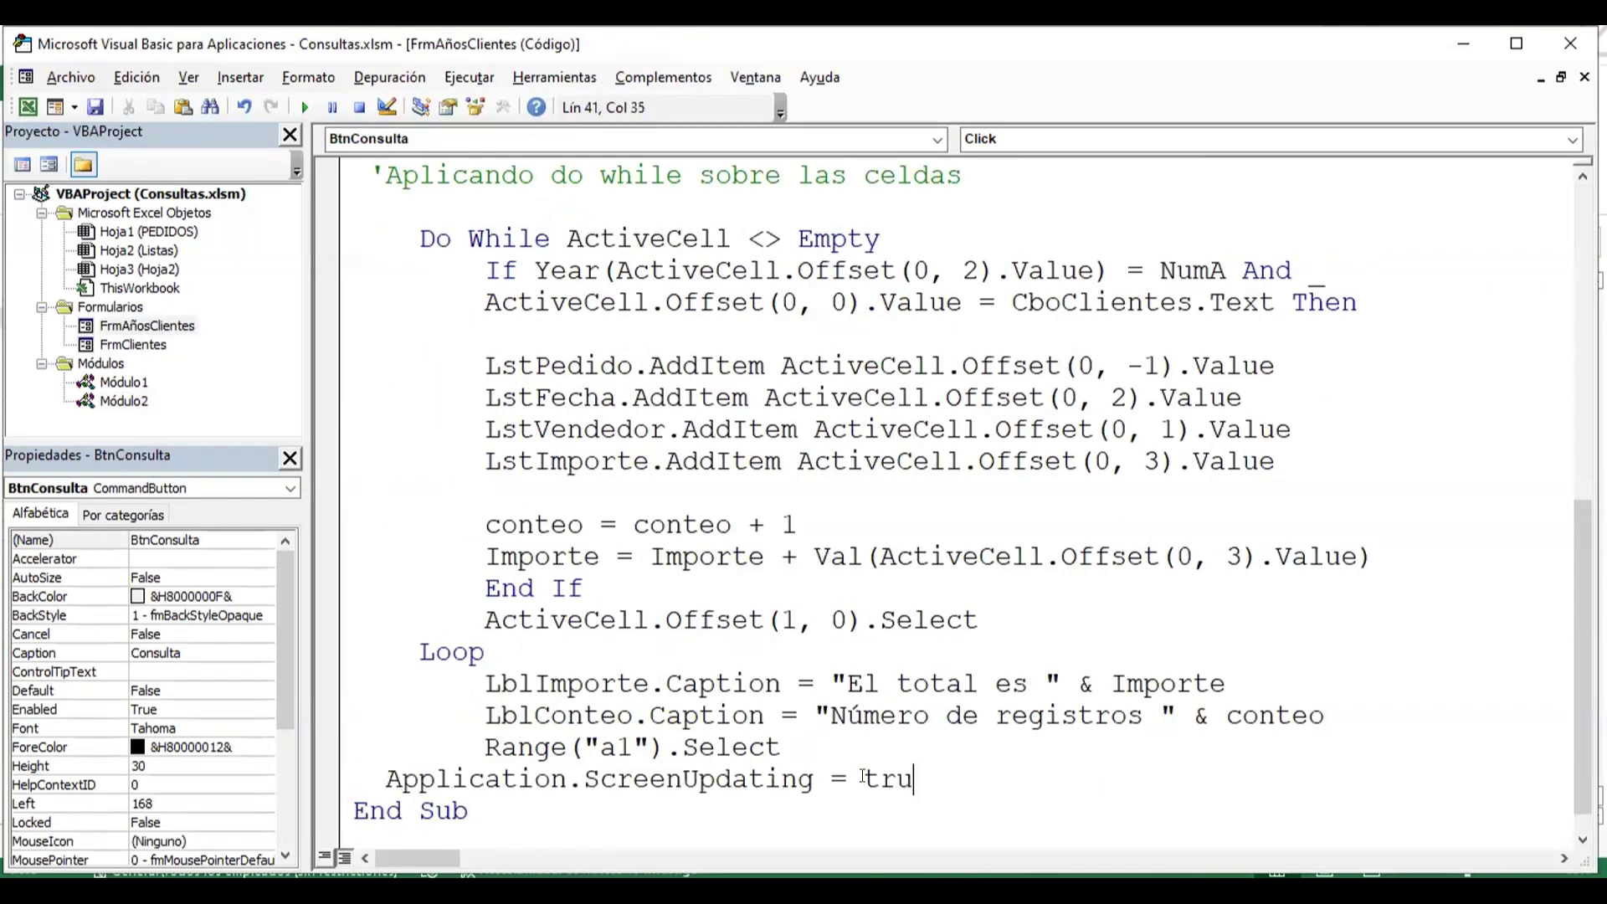
pyautogui.write('e')
# - Run the form from the editor, query Hanari Carnes for 1997, then close it
pyautogui.click(305, 107)
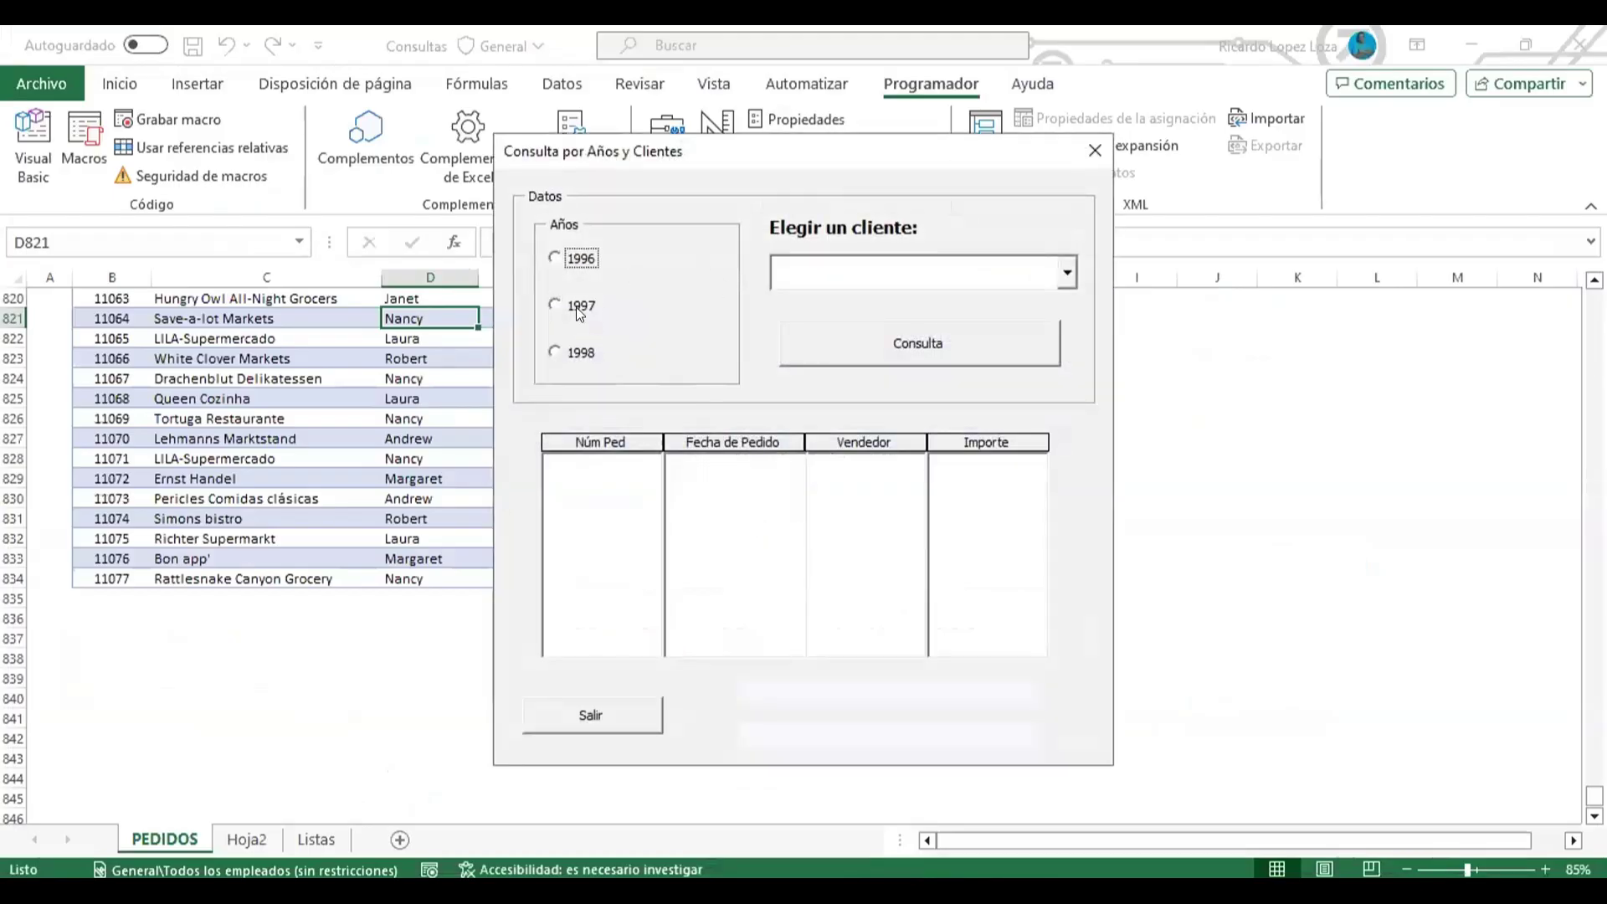
pyautogui.click(554, 305)
pyautogui.click(921, 281)
pyautogui.click(1067, 272)
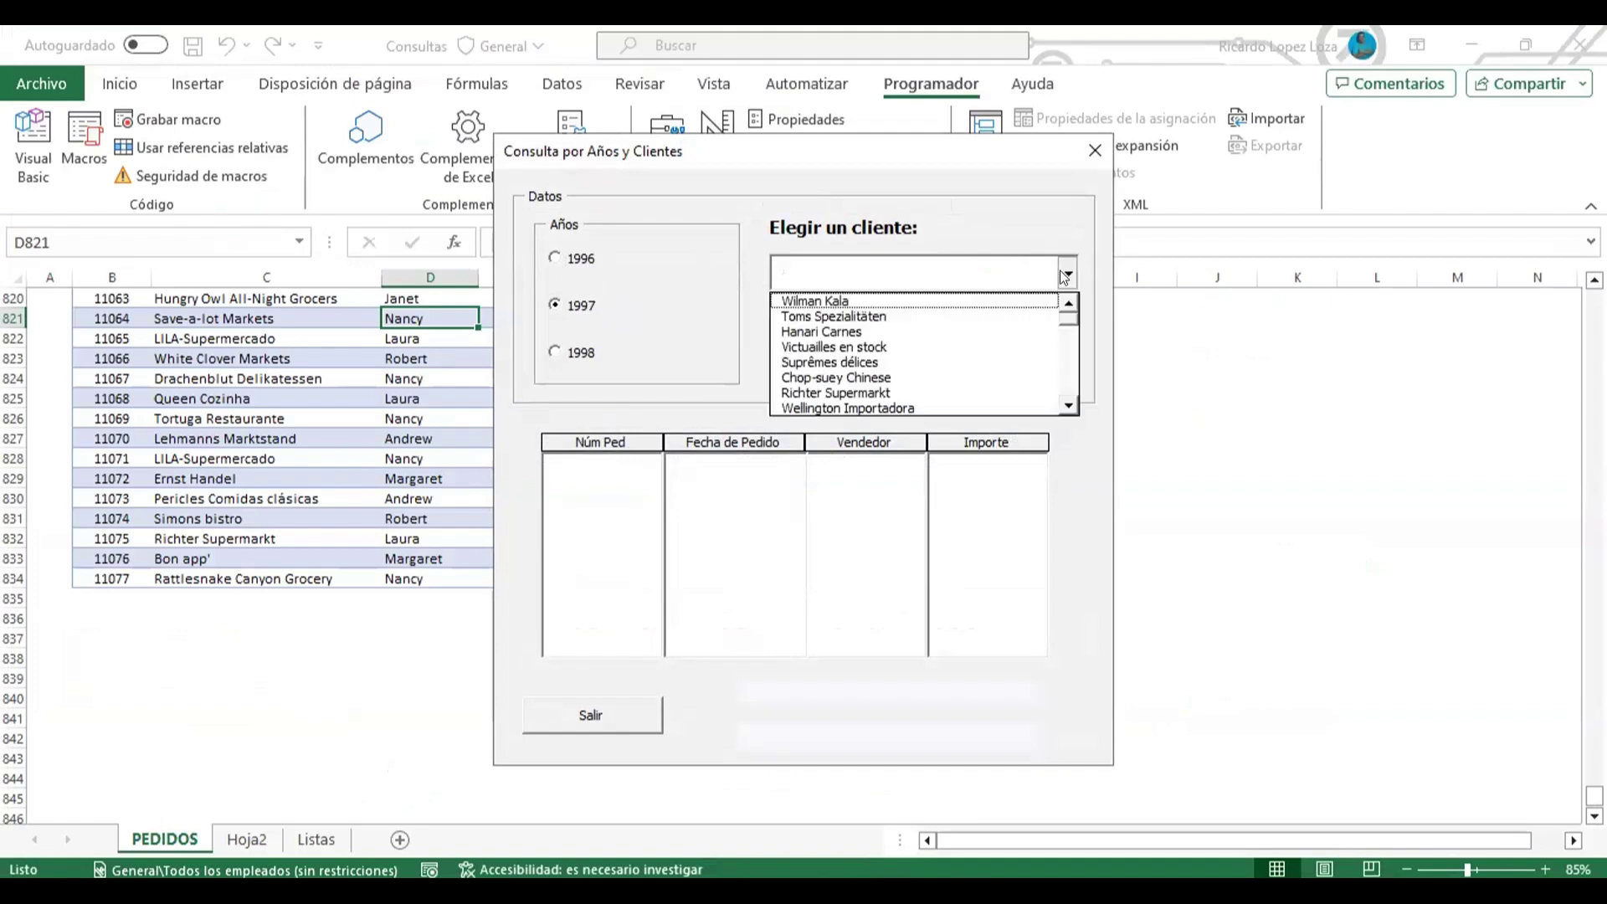
pyautogui.click(931, 334)
pyautogui.click(933, 343)
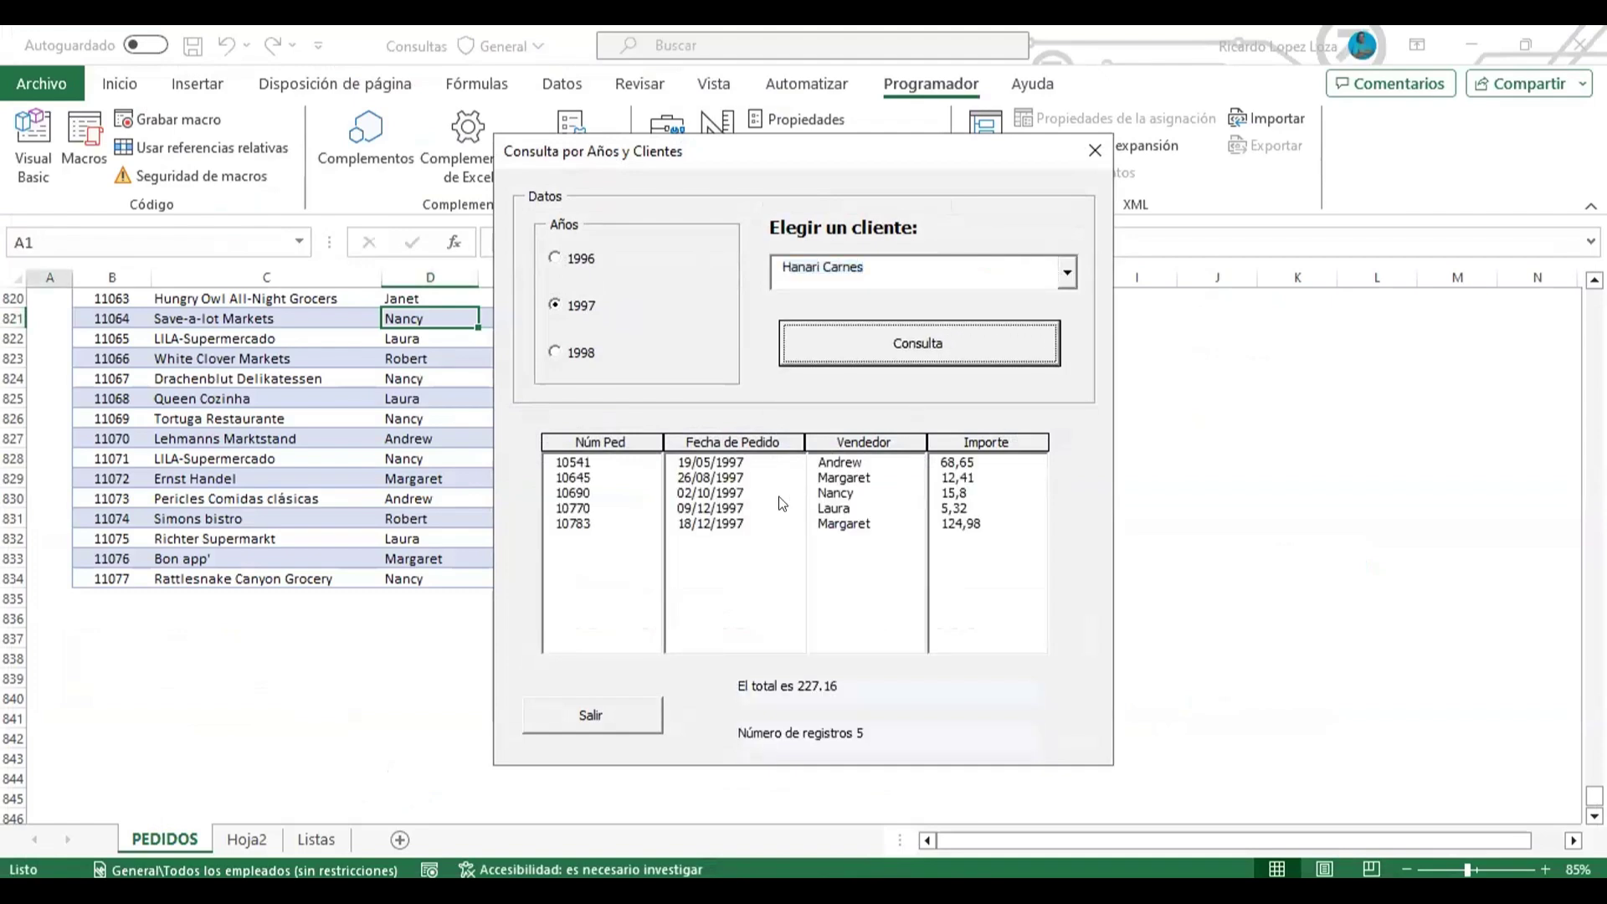
pyautogui.click(1096, 150)
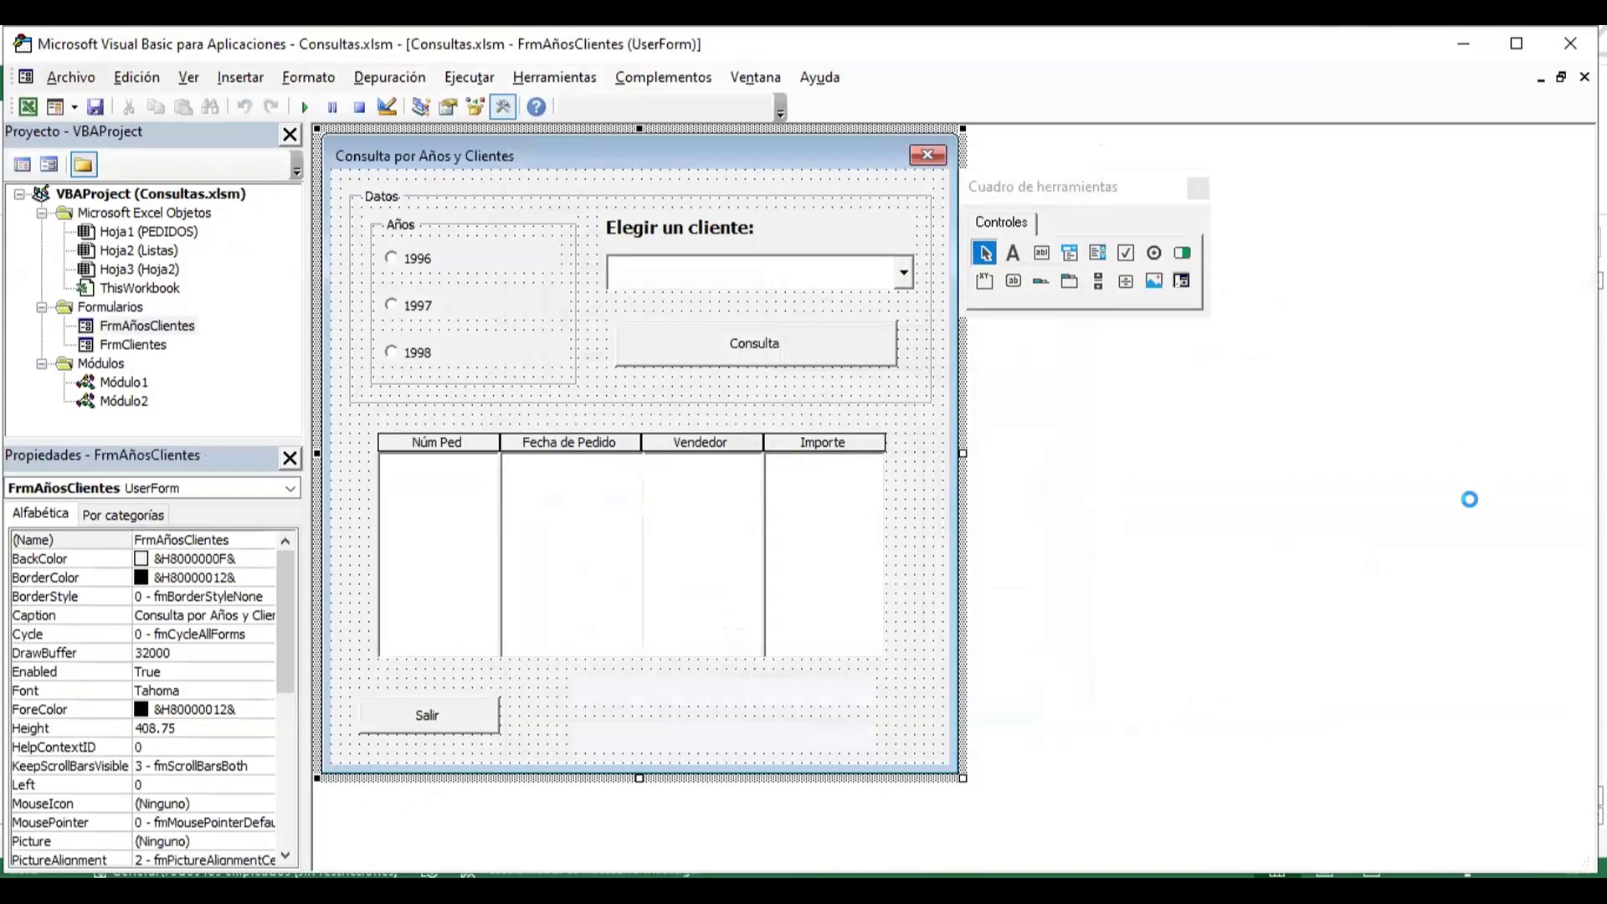
# - From the Excel sheet, query 1997 Hanari Carnes again (5 orders, 227.16) and return to the VBA editor
pyautogui.hotkey('alt', 'F11')
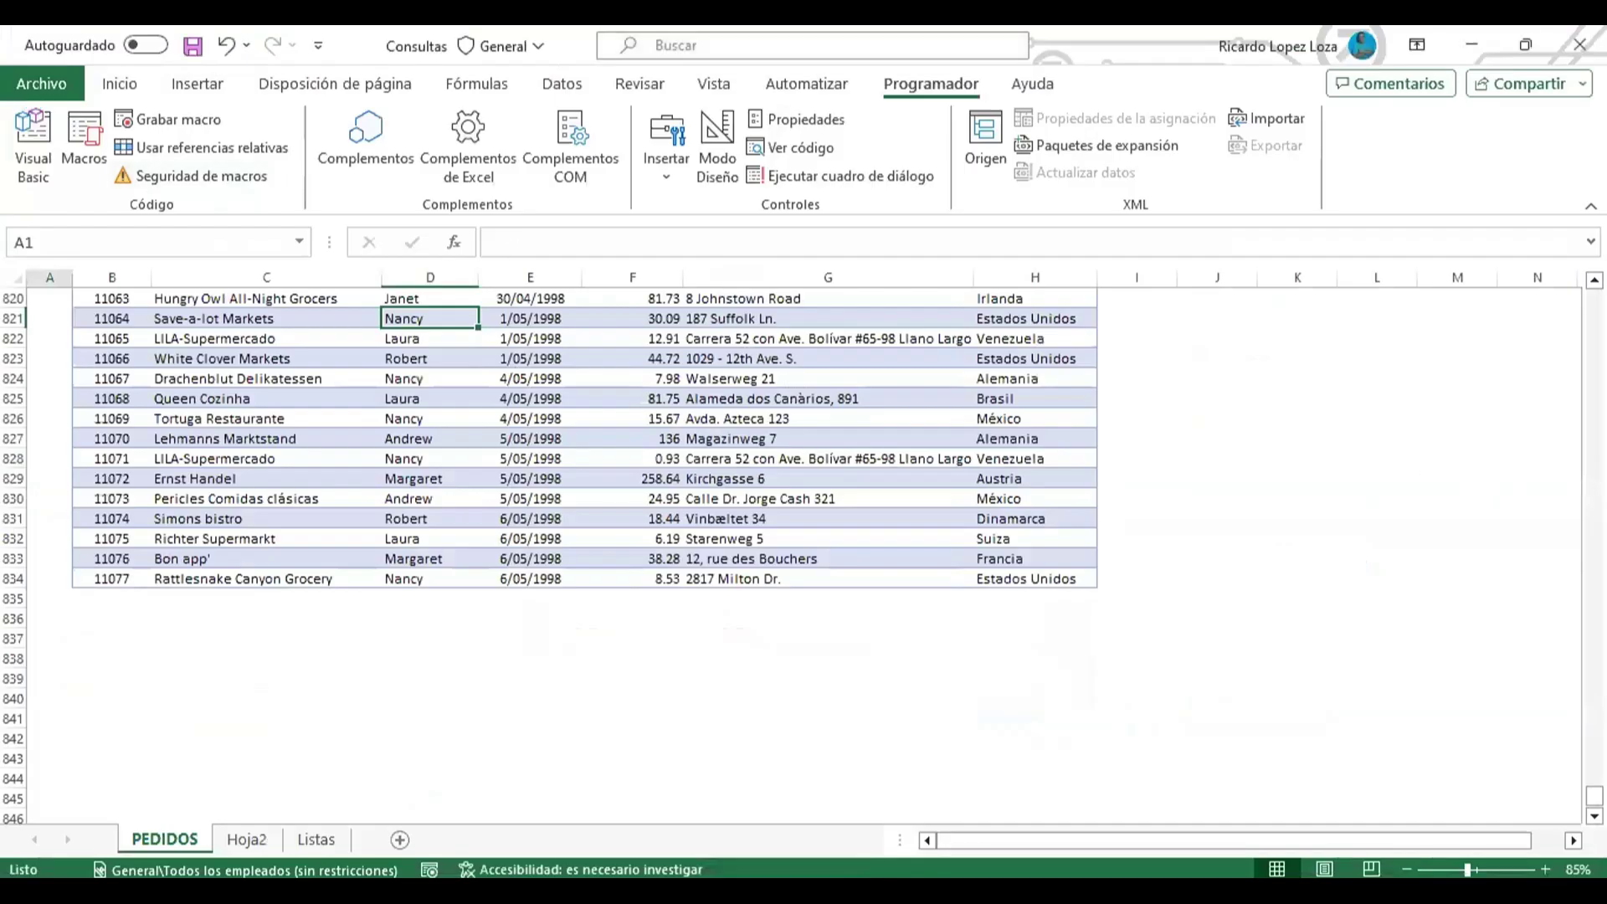
pyautogui.moveTo(1594, 795); pyautogui.dragTo(1594, 299)
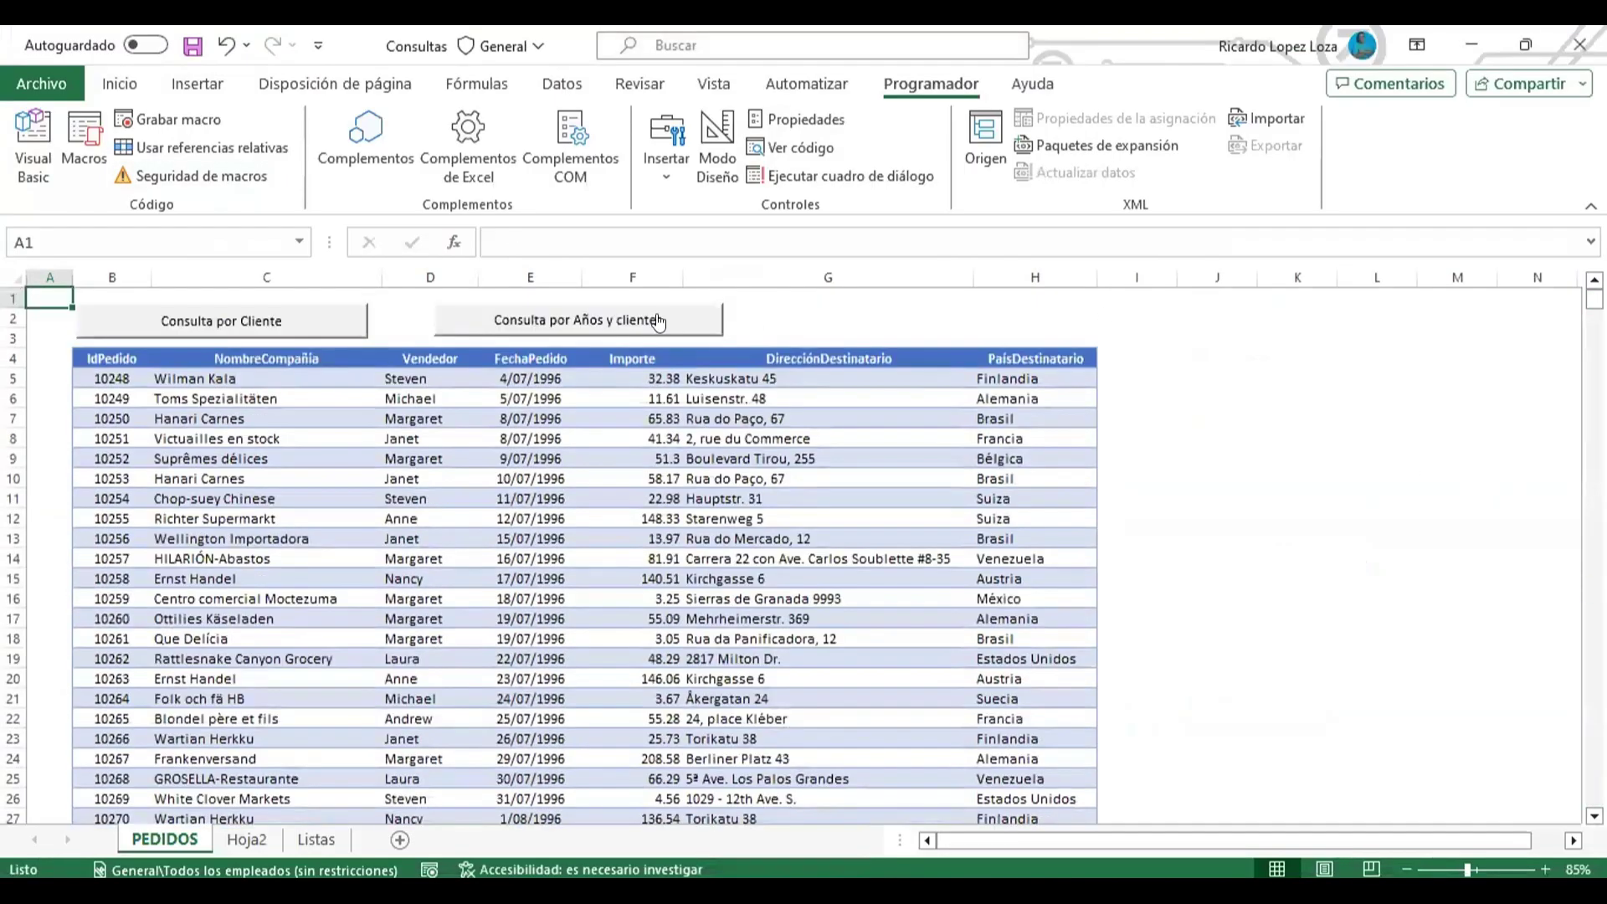
pyautogui.click(657, 322)
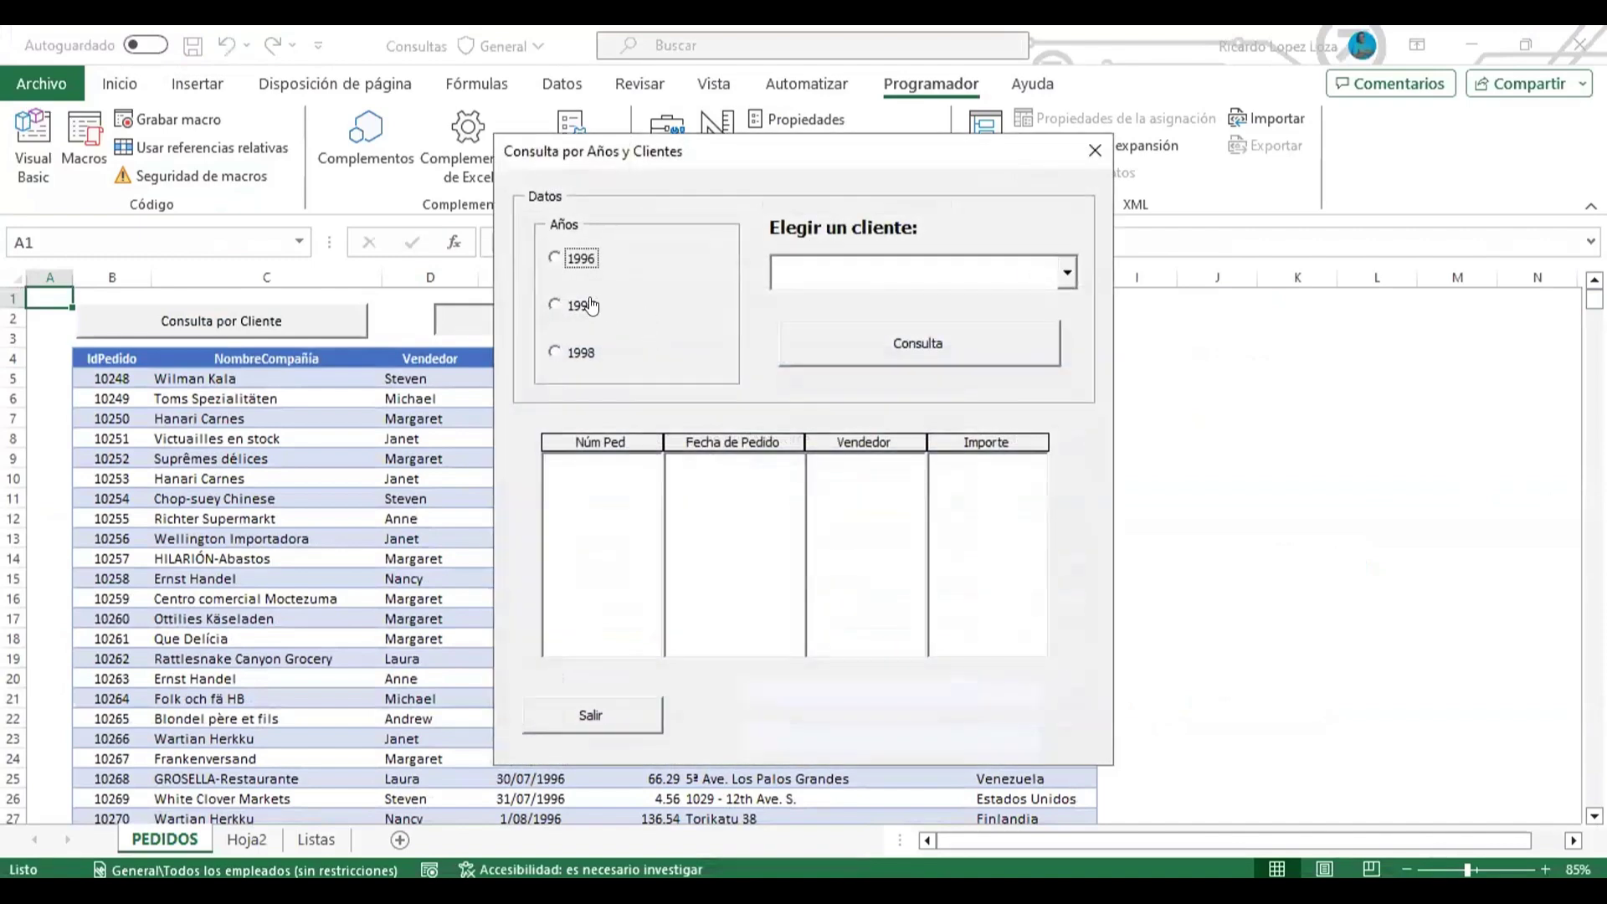
pyautogui.click(586, 305)
pyautogui.click(1067, 272)
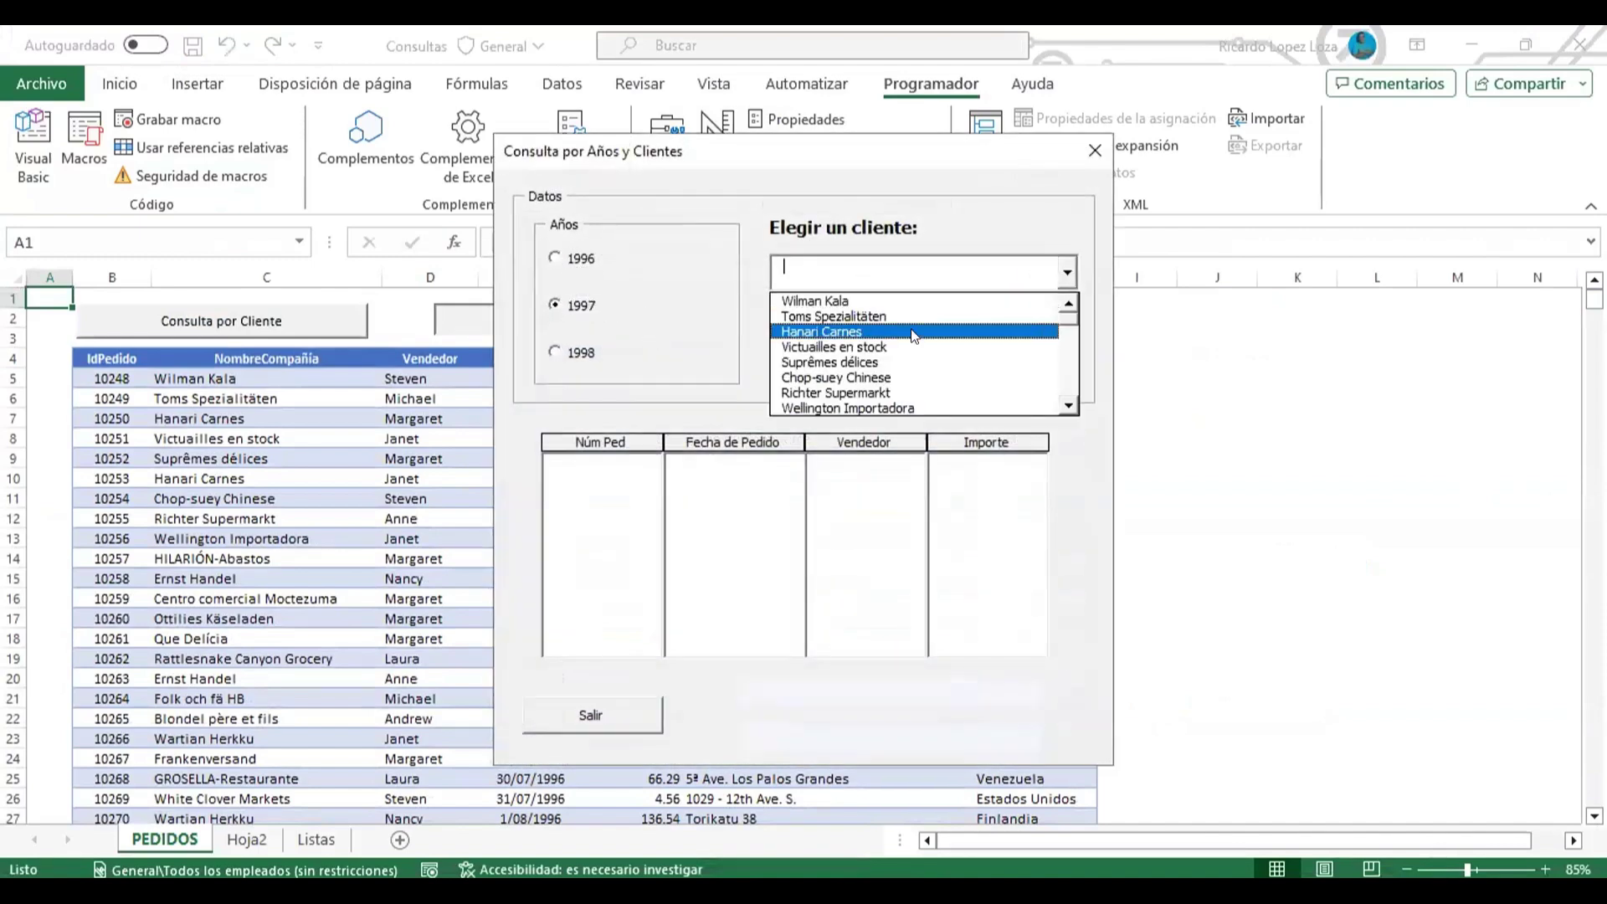
pyautogui.click(888, 333)
pyautogui.click(885, 344)
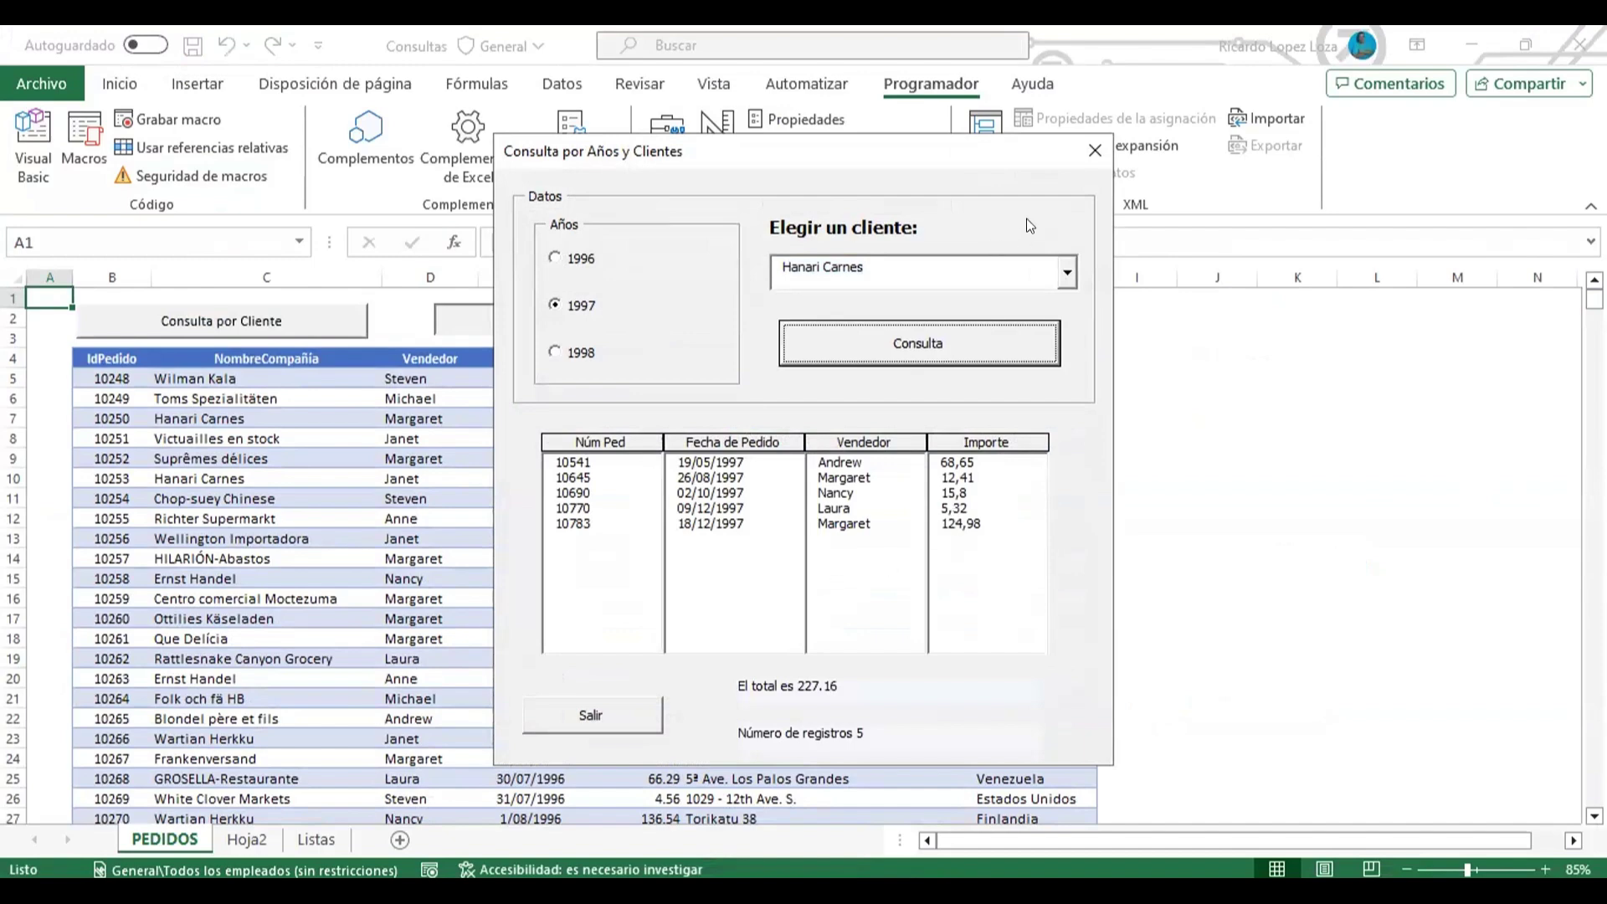
pyautogui.click(1075, 143)
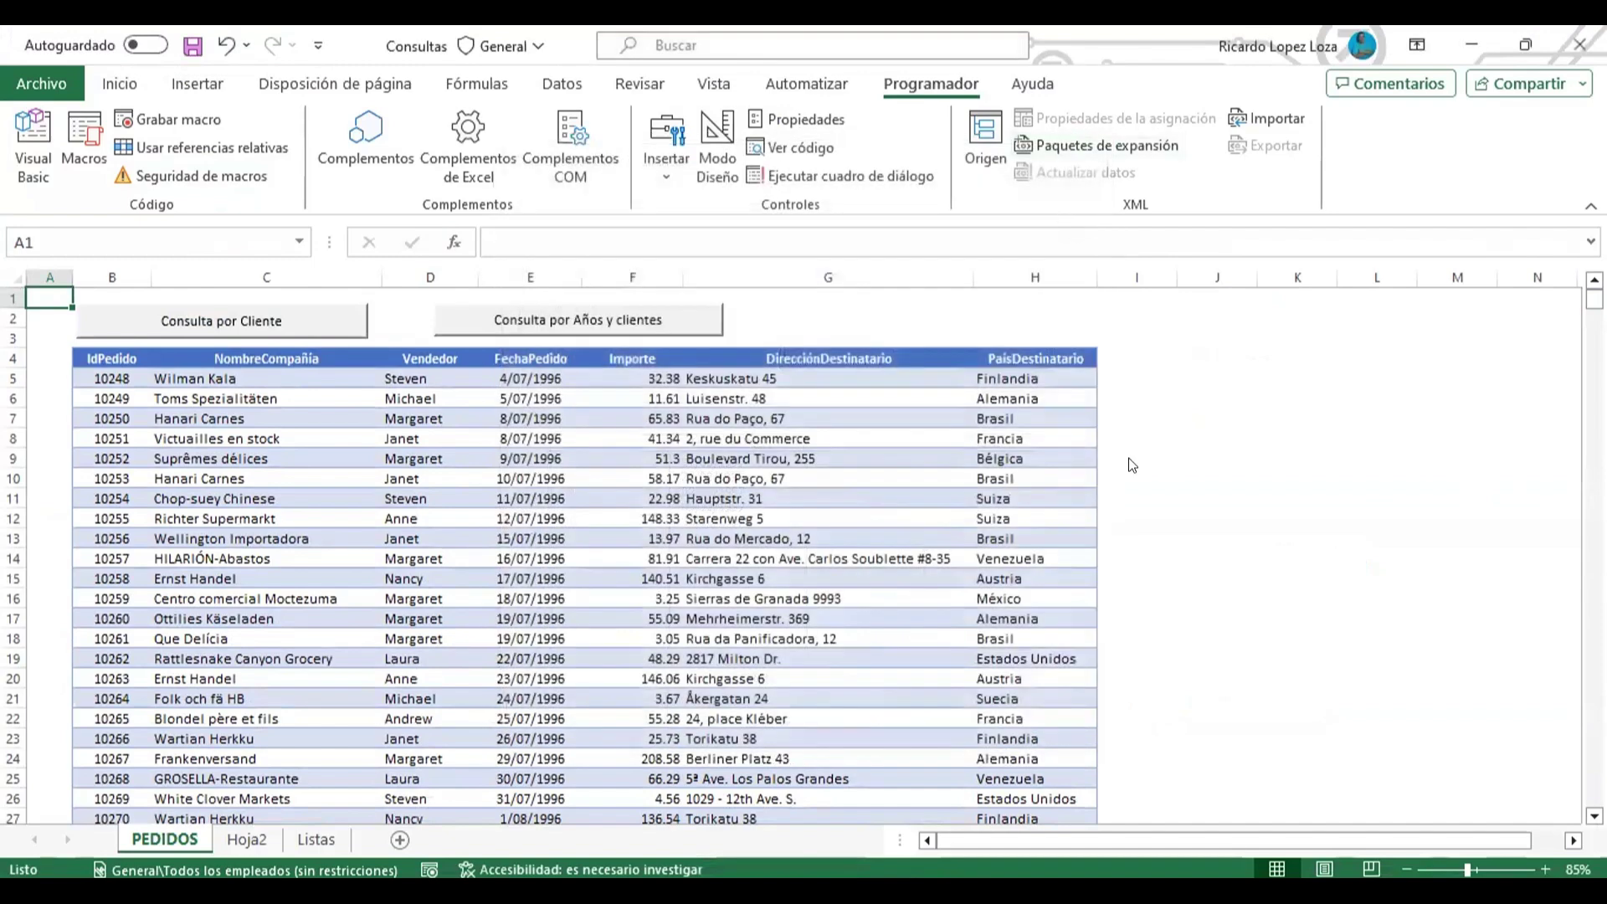
pyautogui.click(44, 176)
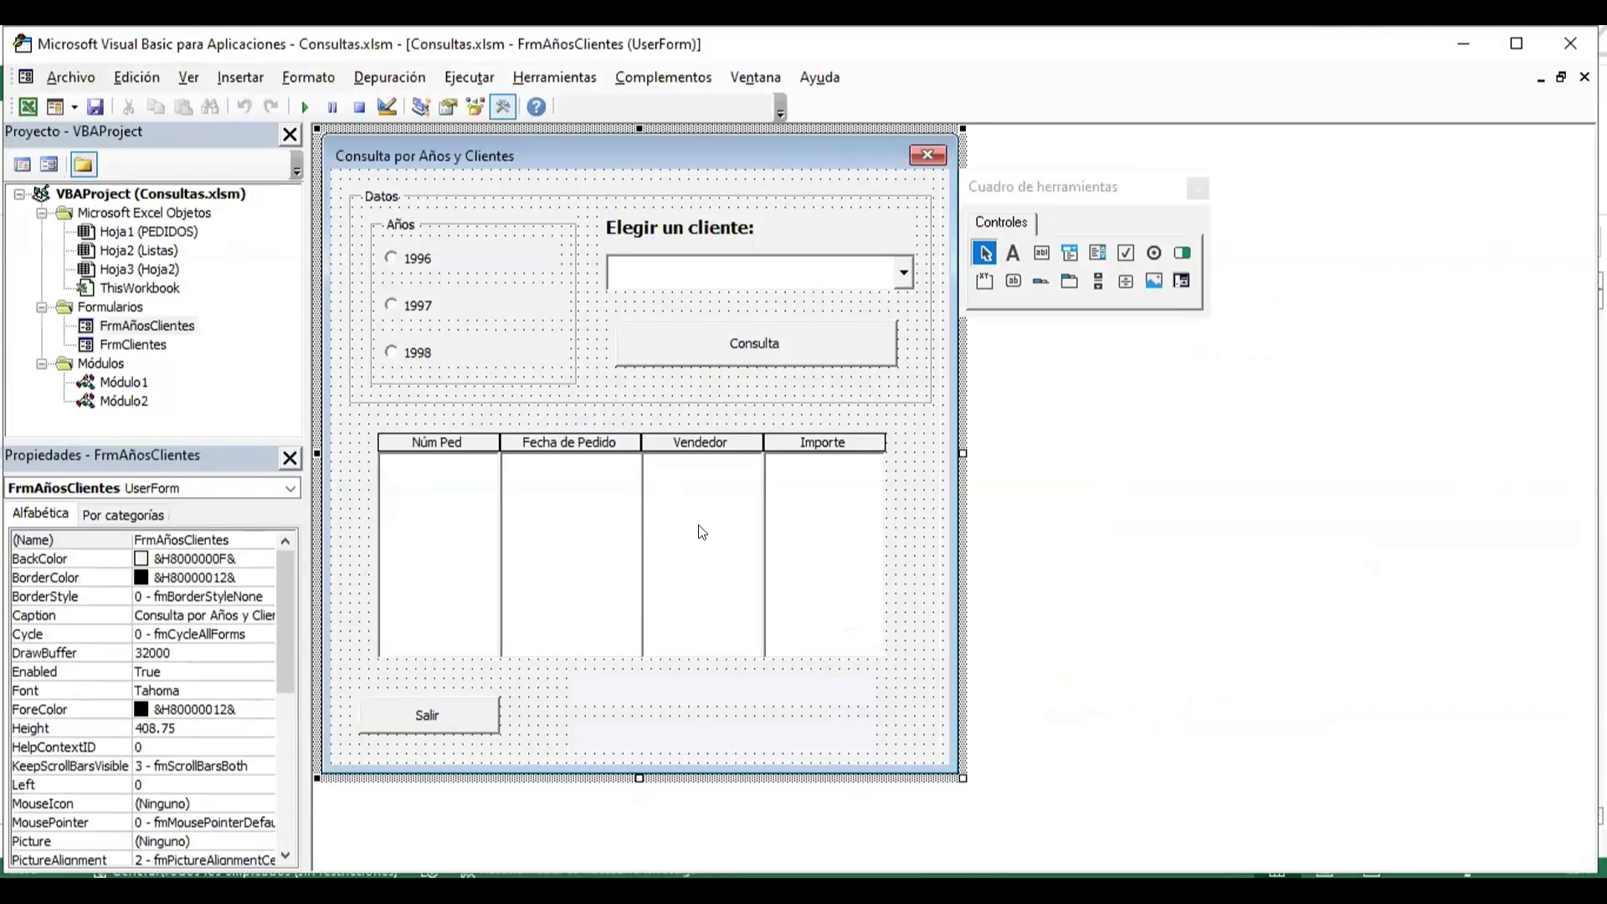
# - Open BtnConsulta_Click from the Consulta button and review its opening lines
pyautogui.click(762, 356)
pyautogui.doubleClick(760, 353)
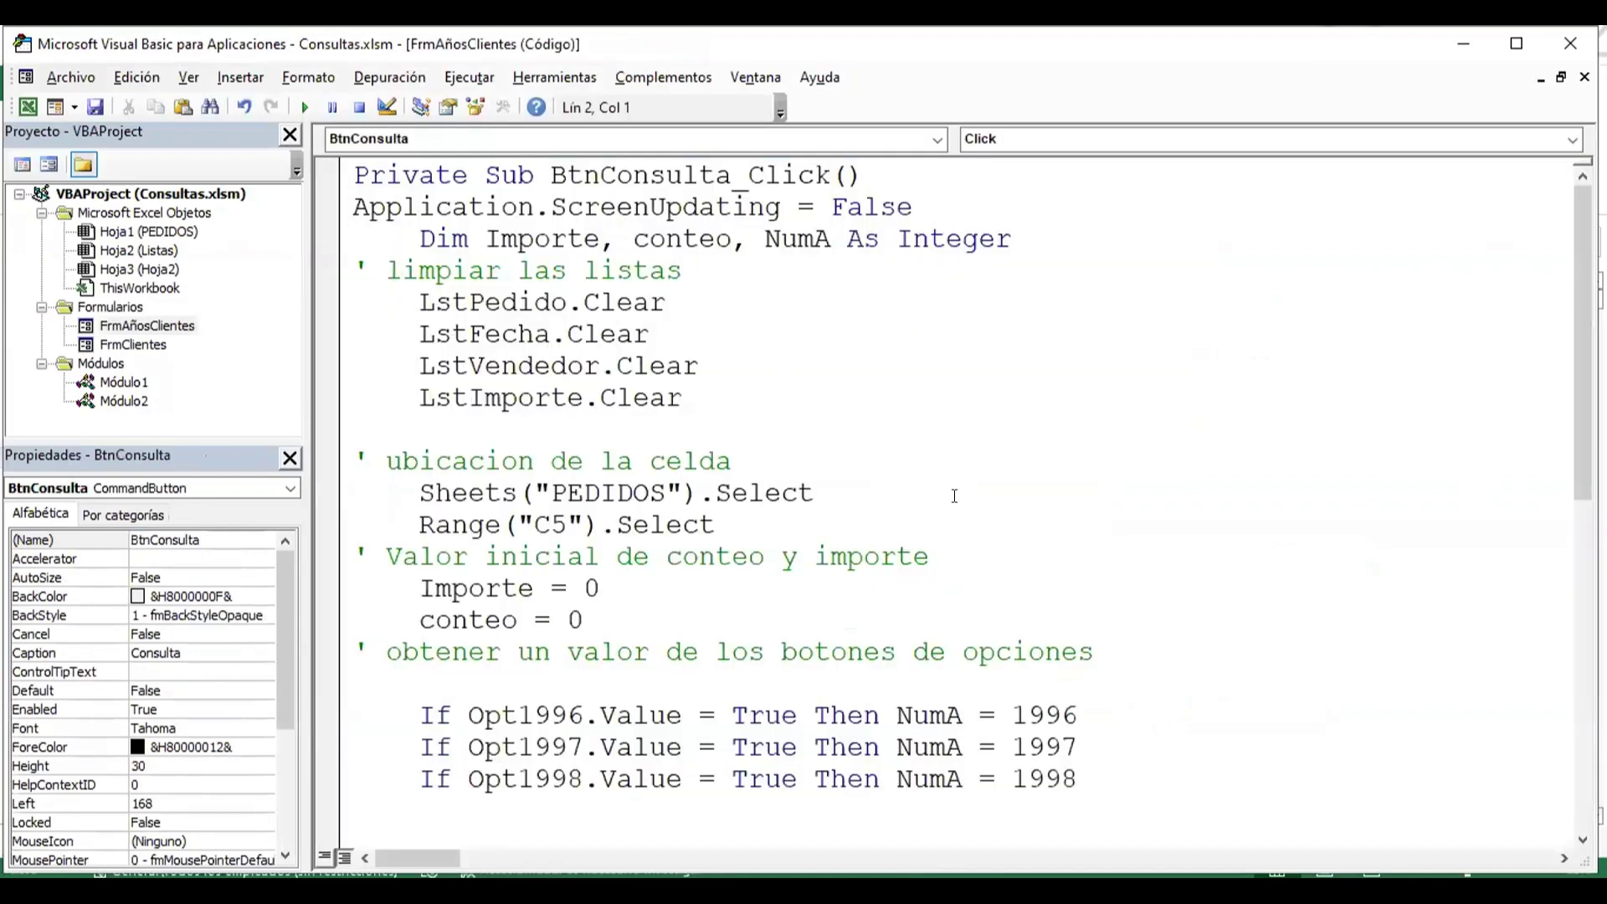
pyautogui.click(824, 429)
pyautogui.moveTo(914, 207)
pyautogui.mouseDown()
pyautogui.moveTo(378, 183)
pyautogui.moveTo(351, 209)
pyautogui.mouseUp()
pyautogui.click(988, 447)
pyautogui.scroll(-2, 988, 447)
pyautogui.scroll(-3, 987, 443)
pyautogui.scroll(-2, 988, 439)
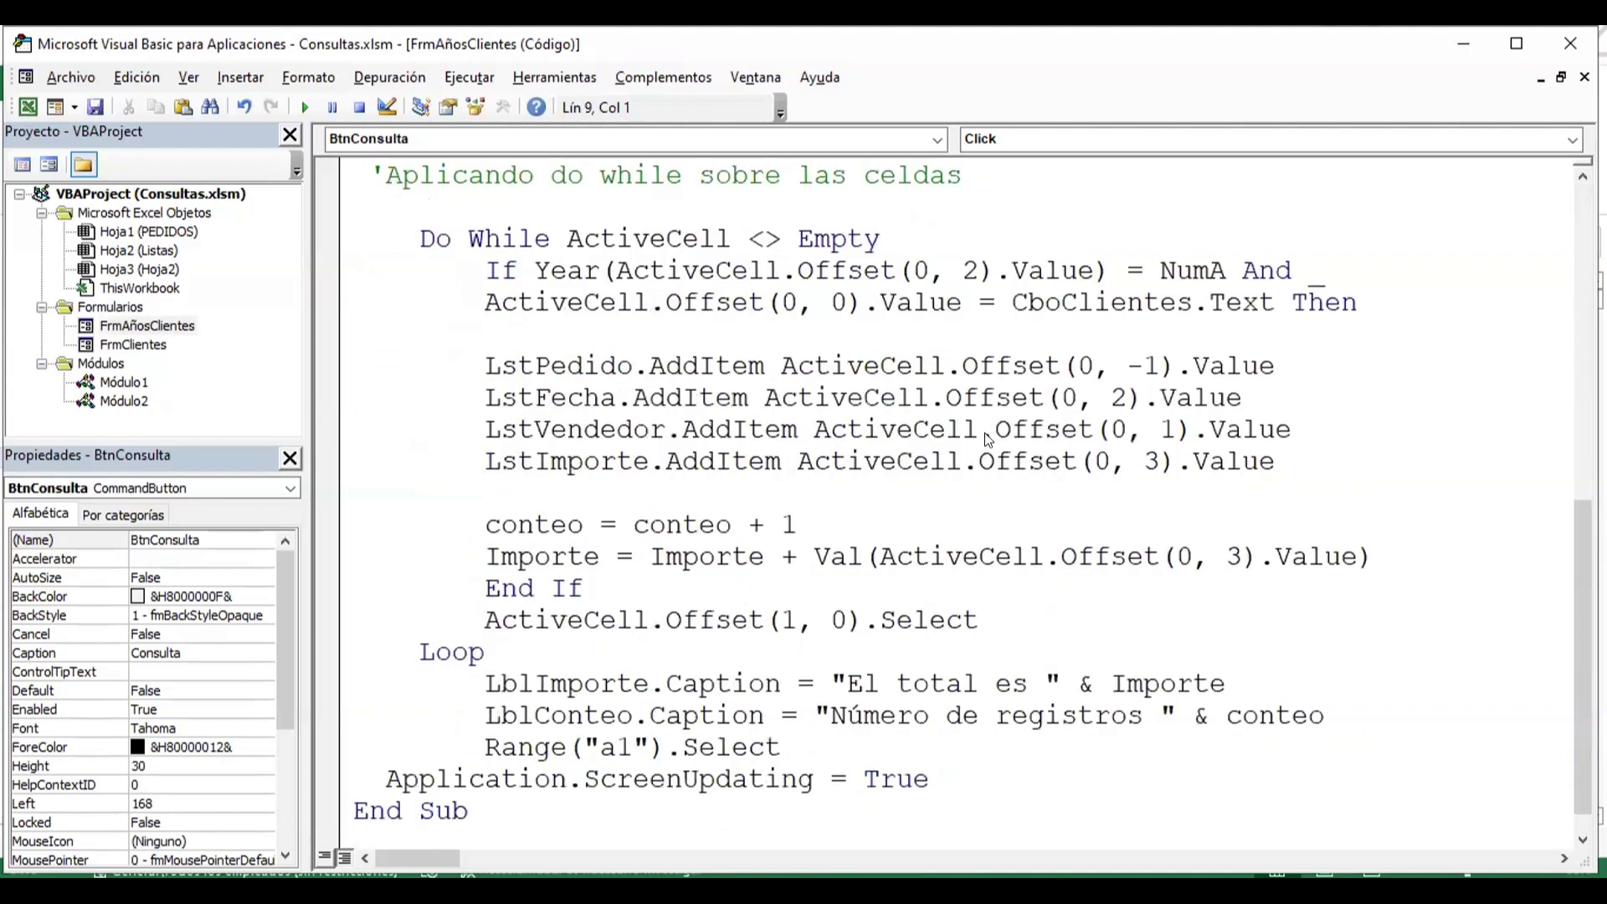
pyautogui.scroll(-1, 987, 439)
pyautogui.scroll(2, 987, 435)
pyautogui.scroll(5, 983, 435)
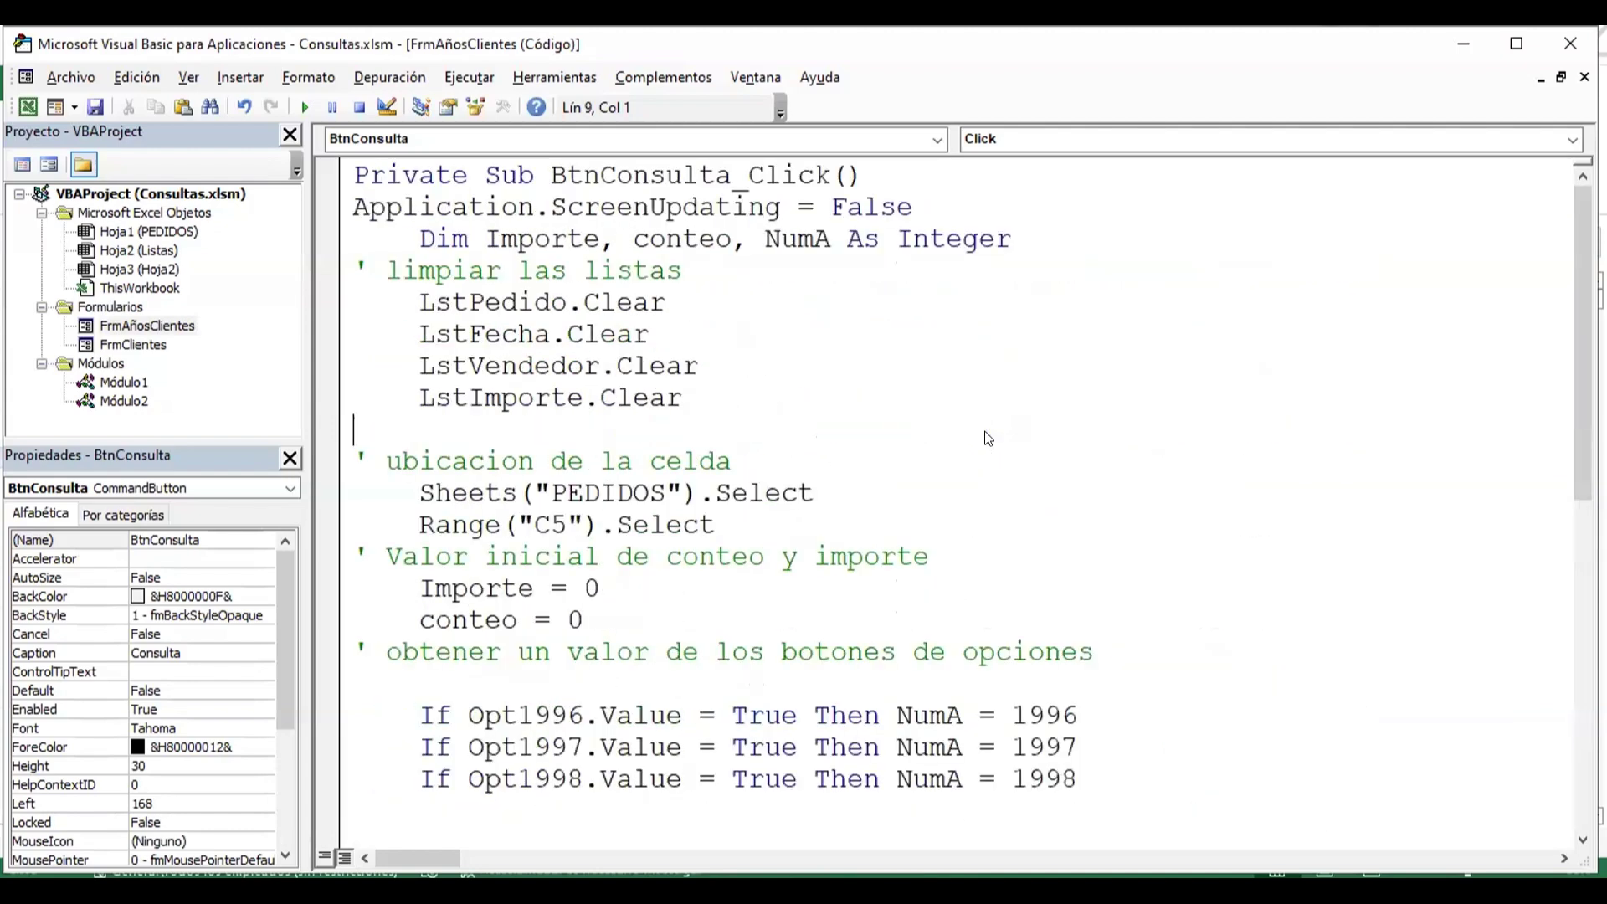
# - Reopen the FrmAñosClientes design and the Consulta code, scrolling to the Do While loop
pyautogui.doubleClick(179, 332)
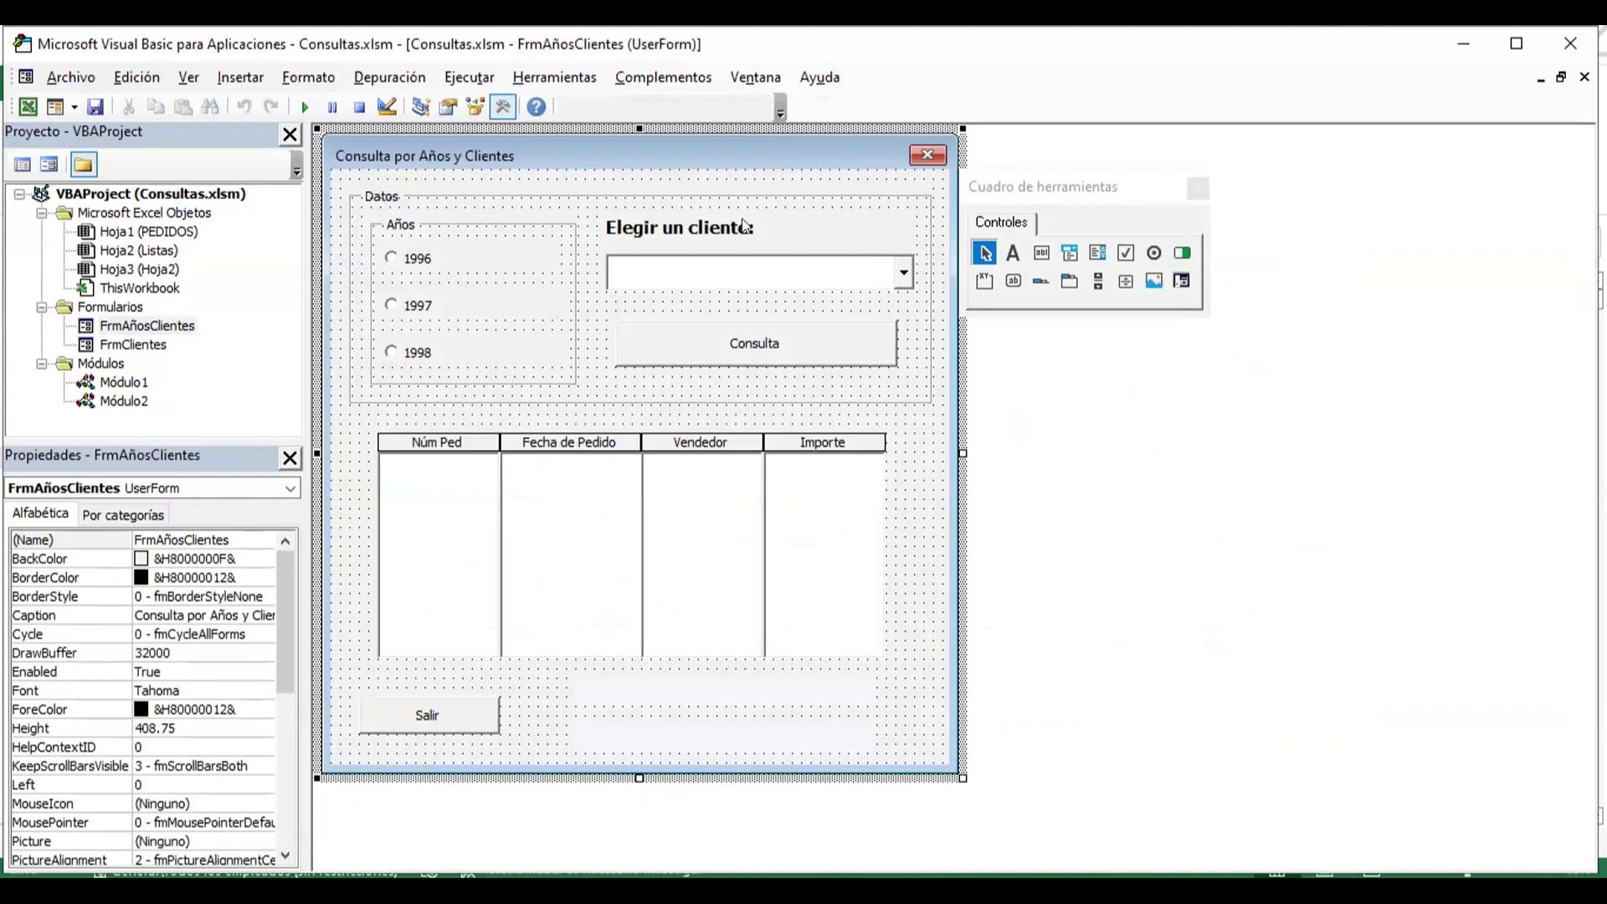
pyautogui.doubleClick(845, 348)
pyautogui.scroll(-1, 860, 344)
pyautogui.scroll(-5, 860, 343)
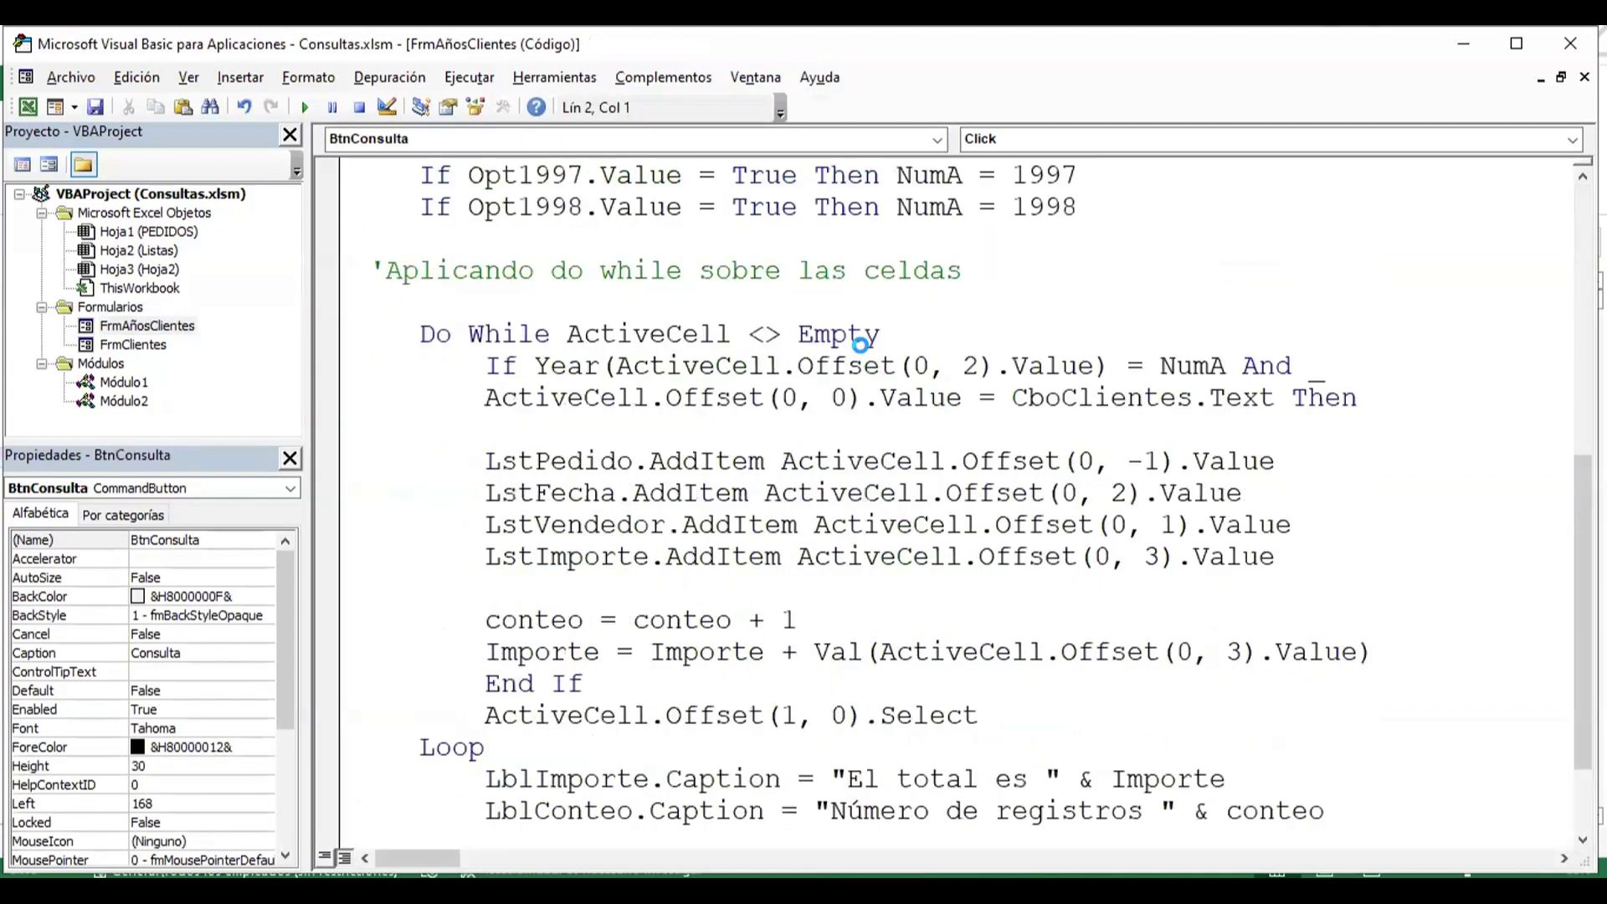
pyautogui.scroll(-2, 860, 343)
pyautogui.scroll(1, 860, 343)
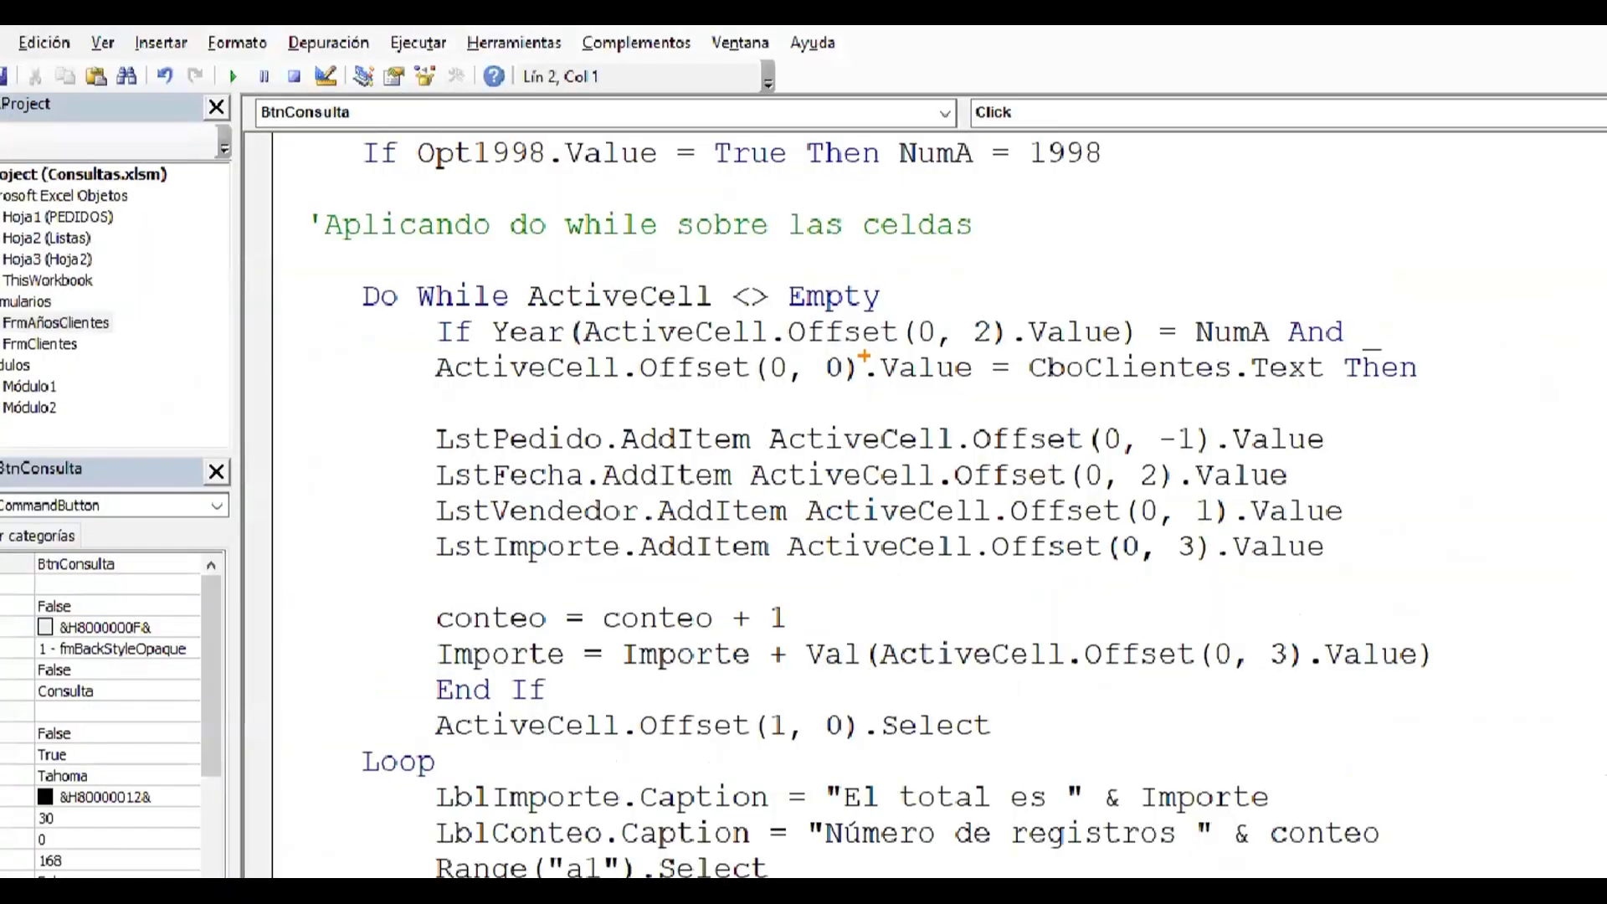
# - Box the Do While line and sketch cell C5 holding aaa, ticked as not empty
pyautogui.moveTo(356, 270)
pyautogui.mouseDown()
pyautogui.moveTo(890, 316)
pyautogui.moveTo(938, 279)
pyautogui.mouseUp()
pyautogui.moveTo(1172, 162)
pyautogui.mouseDown()
pyautogui.moveTo(1255, 224)
pyautogui.moveTo(1339, 228)
pyautogui.mouseUp()
pyautogui.moveTo(1258, 109); pyautogui.dragTo(1238, 138)
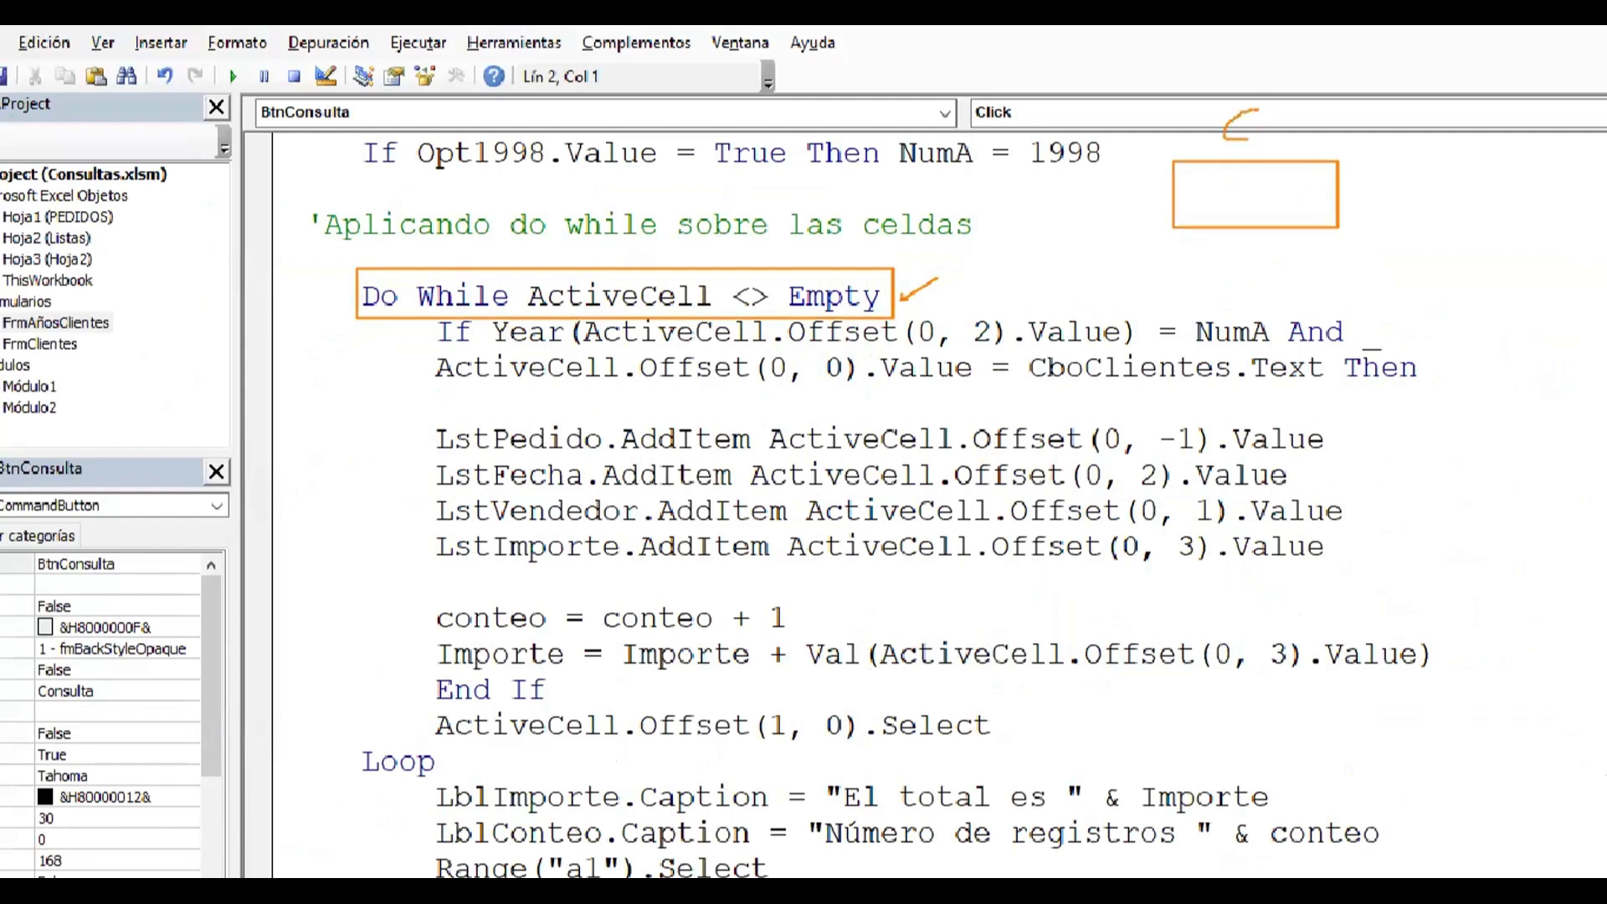
pyautogui.moveTo(1153, 179)
pyautogui.mouseDown()
pyautogui.moveTo(1105, 182)
pyautogui.moveTo(1109, 226)
pyautogui.mouseUp()
pyautogui.moveTo(1218, 202); pyautogui.dragTo(1280, 201)
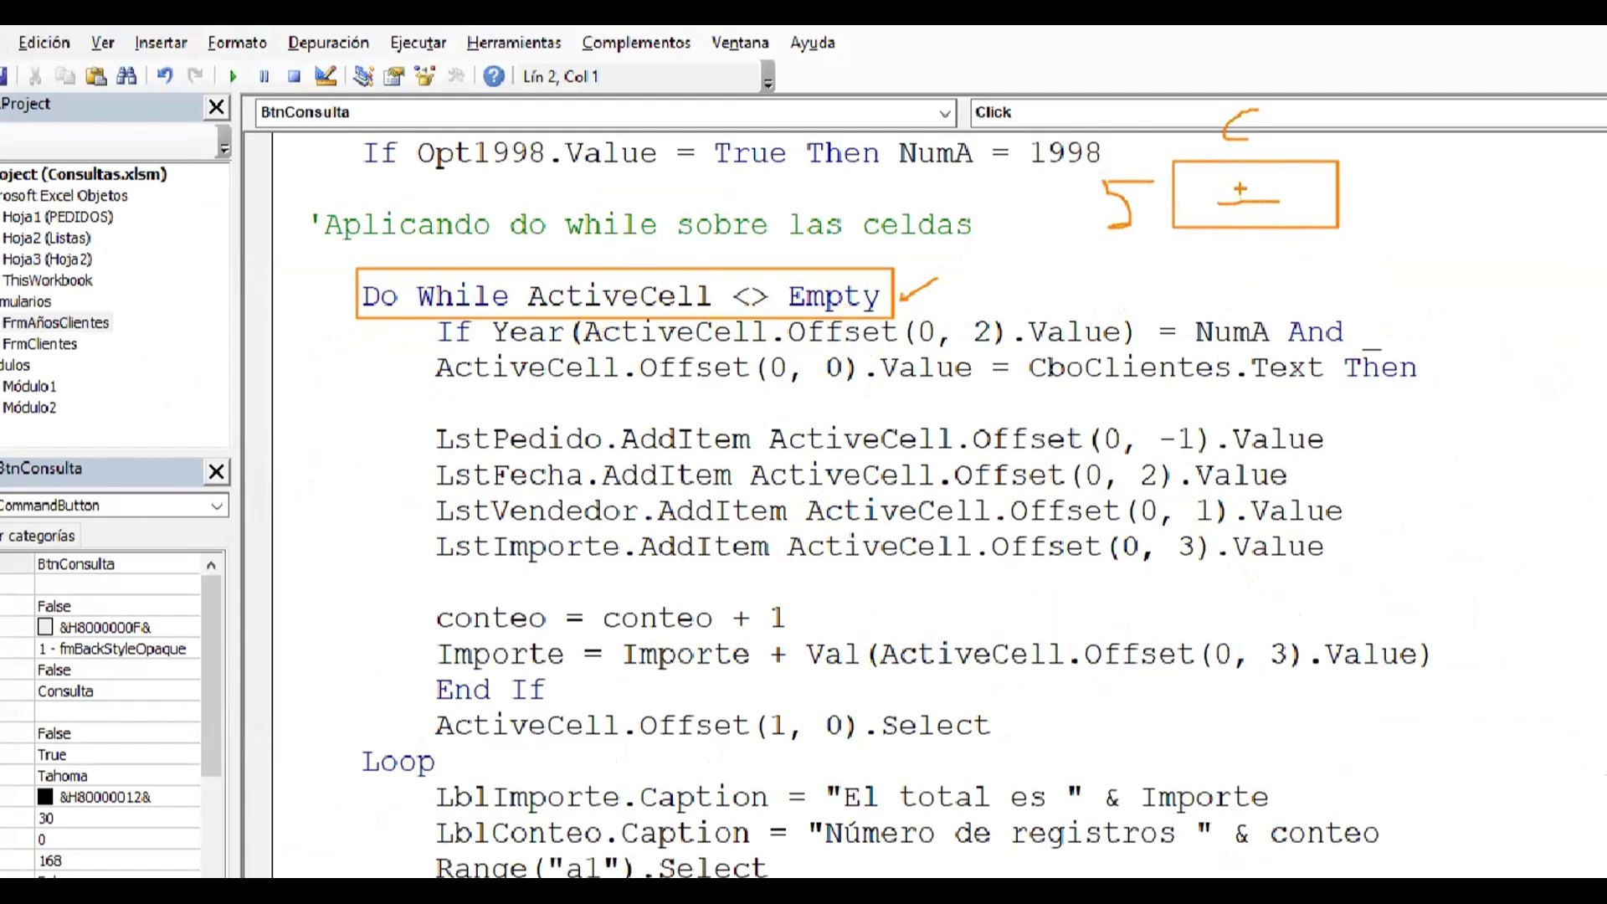
pyautogui.moveTo(1246, 182); pyautogui.dragTo(1246, 215)
pyautogui.write('a')
pyautogui.write('aa')
pyautogui.moveTo(1386, 174); pyautogui.dragTo(1438, 175)
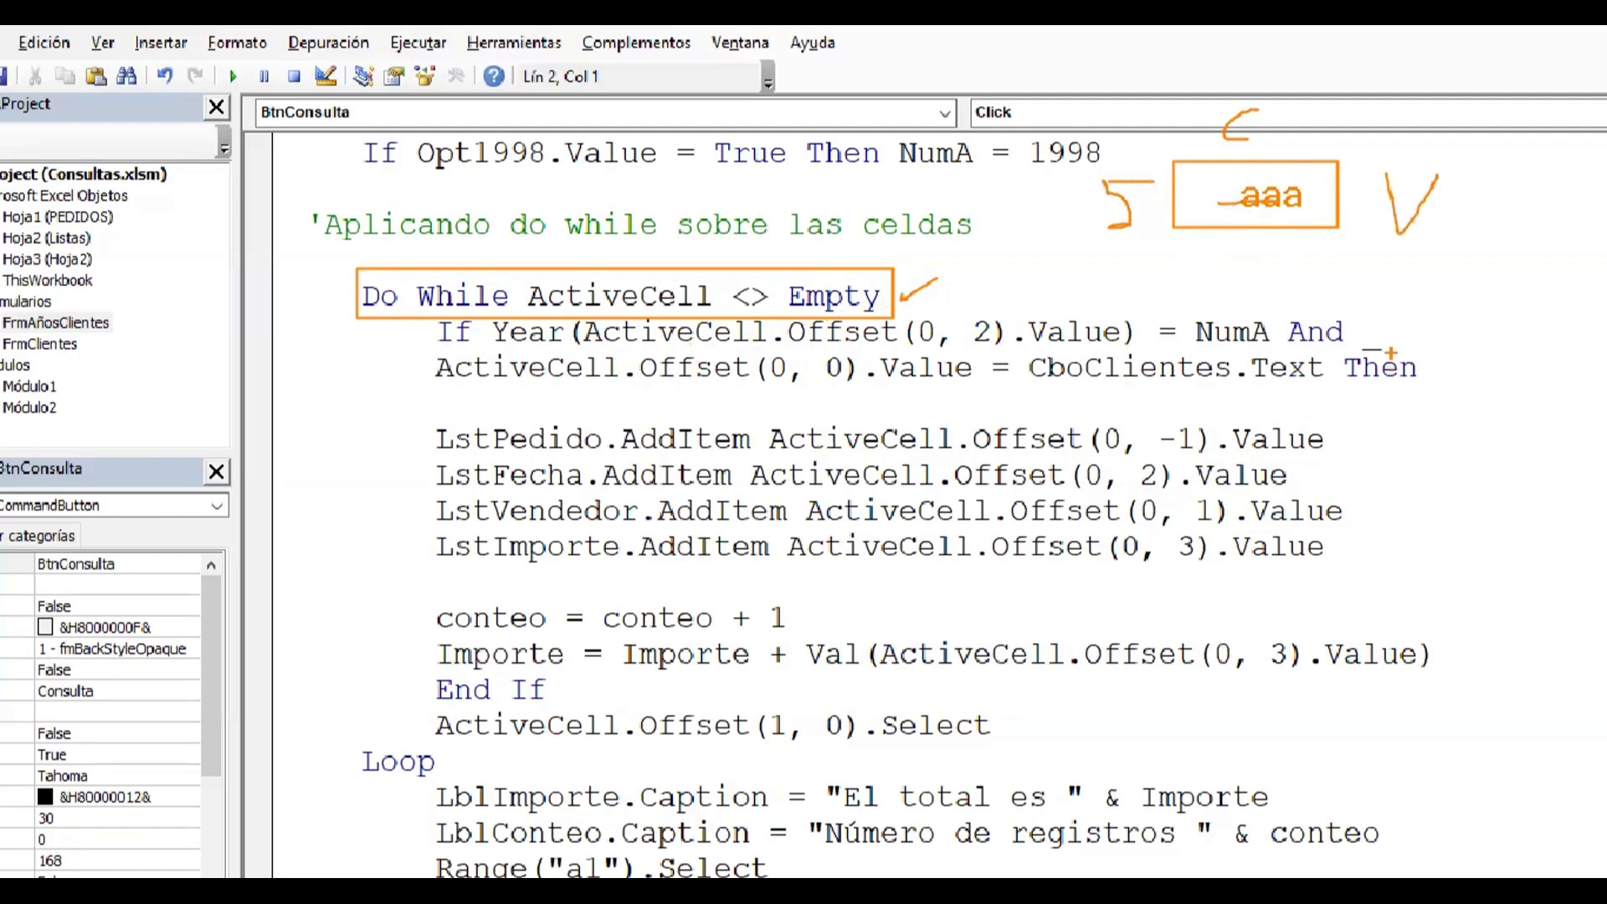
# - Box the ActiveCell.Offset(1, 0) line, mark the loop body lines, and sketch a second cell below
pyautogui.moveTo(1392, 329)
pyautogui.mouseDown()
pyautogui.moveTo(1453, 329)
pyautogui.moveTo(1390, 435)
pyautogui.mouseUp()
pyautogui.moveTo(410, 702); pyautogui.dragTo(1007, 748)
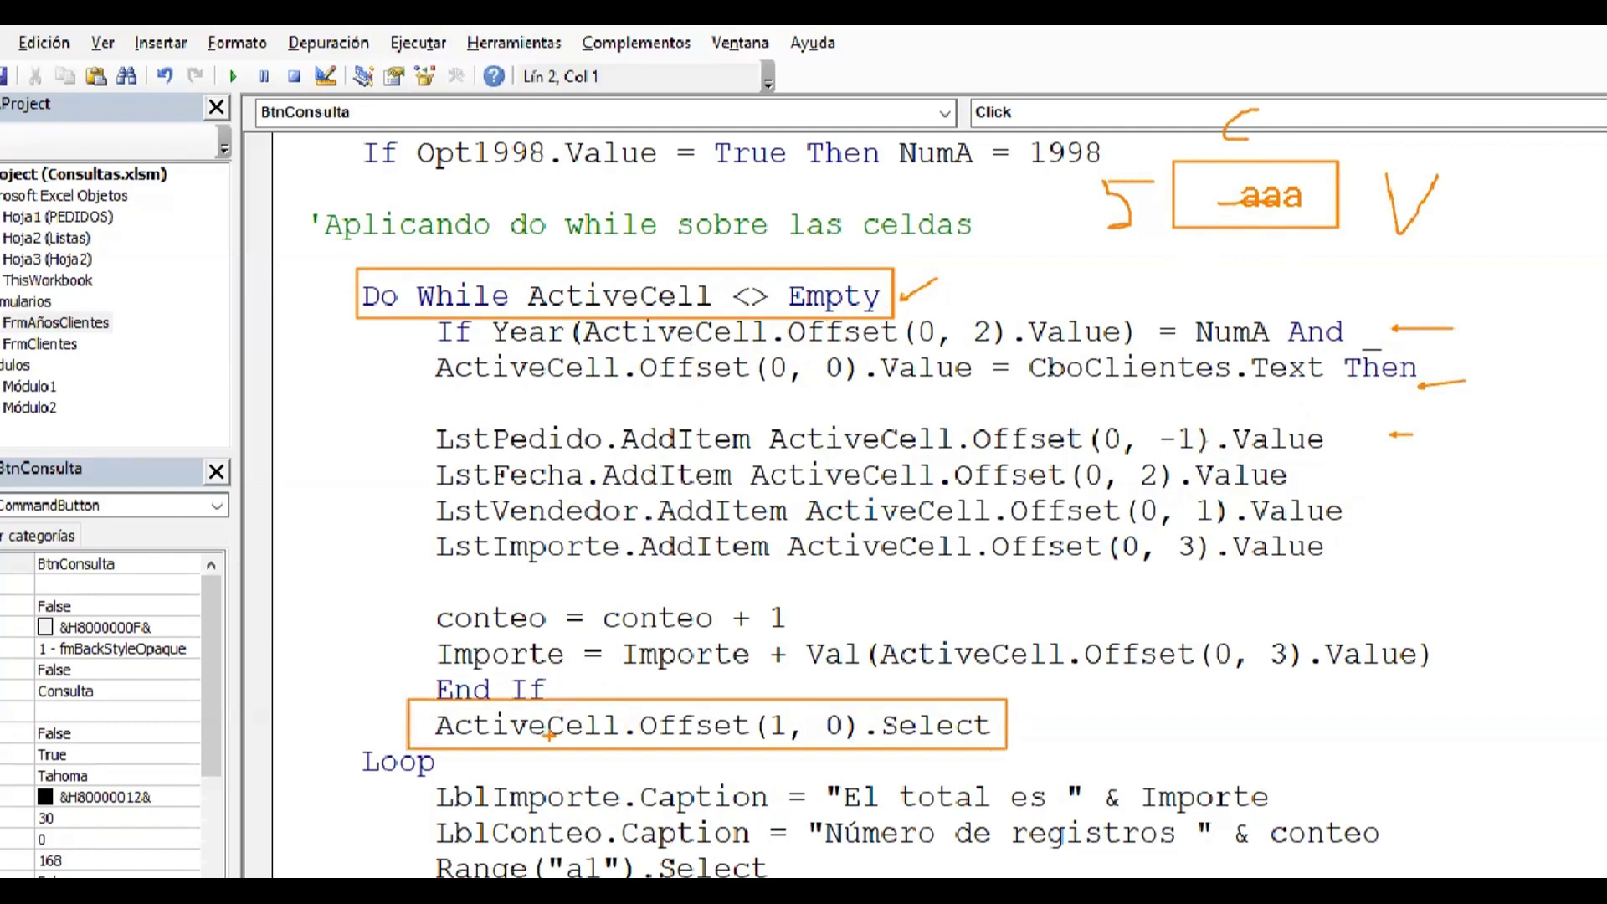
pyautogui.moveTo(420, 332)
pyautogui.mouseDown()
pyautogui.moveTo(445, 339)
pyautogui.moveTo(422, 384)
pyautogui.mouseUp()
pyautogui.moveTo(396, 423); pyautogui.dragTo(441, 432)
pyautogui.moveTo(402, 510); pyautogui.dragTo(418, 510)
pyautogui.moveTo(405, 535); pyautogui.dragTo(410, 540)
pyautogui.moveTo(395, 608); pyautogui.dragTo(403, 610)
pyautogui.moveTo(1180, 235); pyautogui.dragTo(1333, 295)
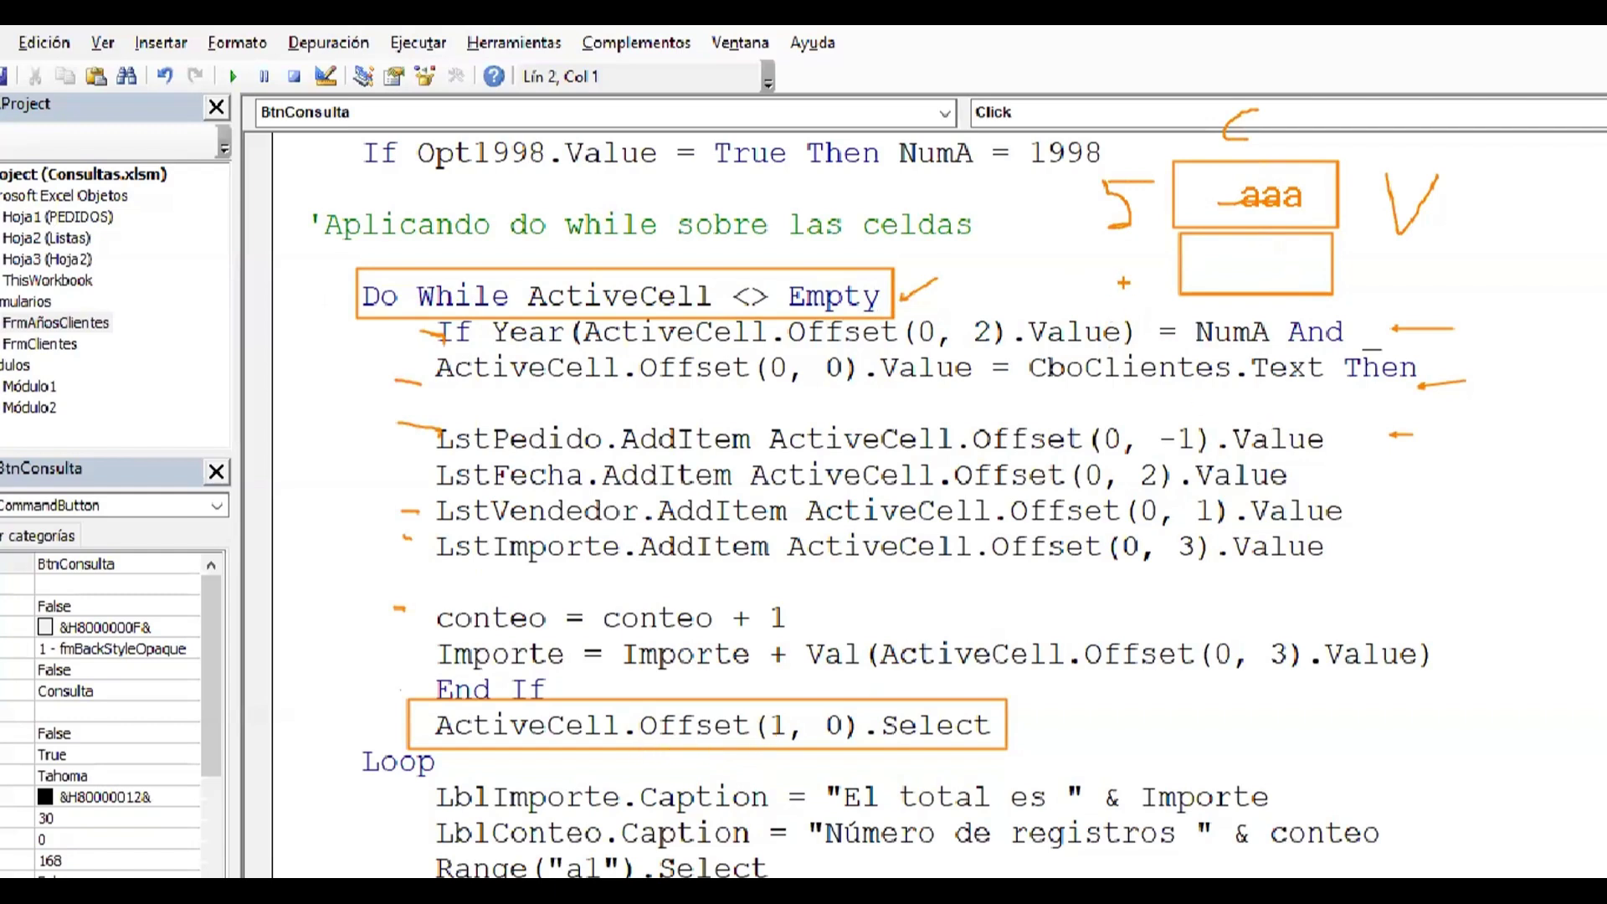
# - Label the lower cell row 6 with bbb, ticked, and an arrow down from aaa
pyautogui.moveTo(1119, 288)
pyautogui.mouseDown()
pyautogui.moveTo(1137, 250)
pyautogui.moveTo(1131, 281)
pyautogui.mouseUp()
pyautogui.moveTo(1237, 253); pyautogui.dragTo(1237, 206)
pyautogui.moveTo(360, 754)
pyautogui.mouseDown()
pyautogui.moveTo(309, 684)
pyautogui.moveTo(337, 313)
pyautogui.moveTo(340, 343)
pyautogui.mouseUp()
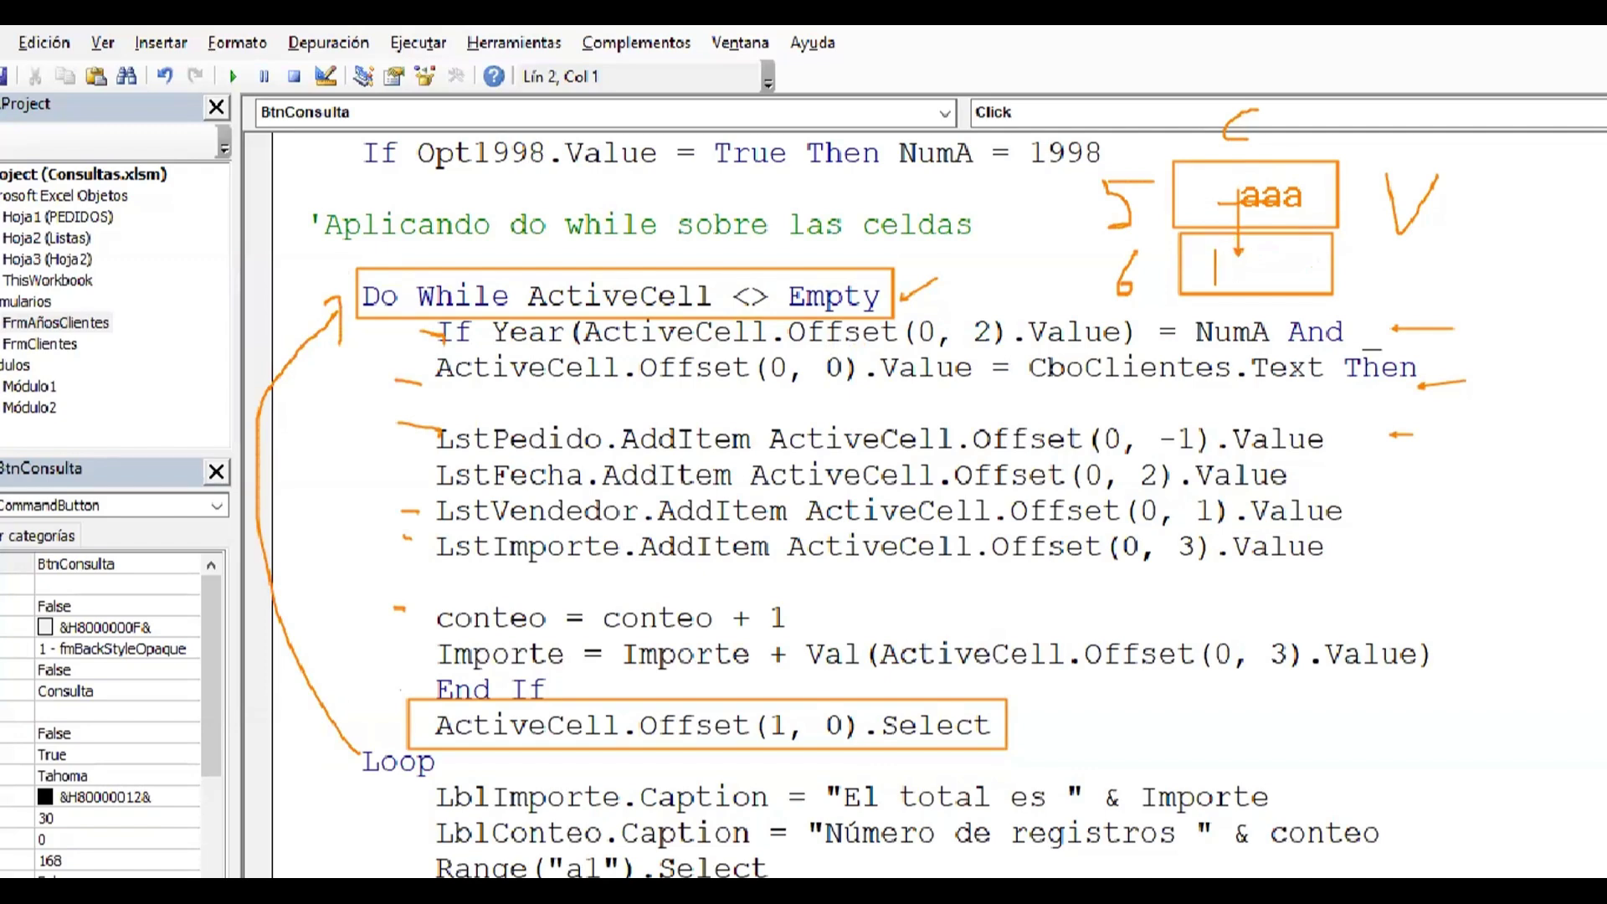
pyautogui.write('bbb')
pyautogui.moveTo(1359, 255); pyautogui.dragTo(1405, 253)
# - Mark the loop body lines, box the year and customer comparison, and draw the Loop-to-Do While arrow
pyautogui.moveTo(392, 345)
pyautogui.mouseDown()
pyautogui.moveTo(372, 367)
pyautogui.moveTo(436, 427)
pyautogui.mouseUp()
pyautogui.moveTo(415, 432); pyautogui.dragTo(401, 500)
pyautogui.moveTo(386, 566); pyautogui.dragTo(359, 624)
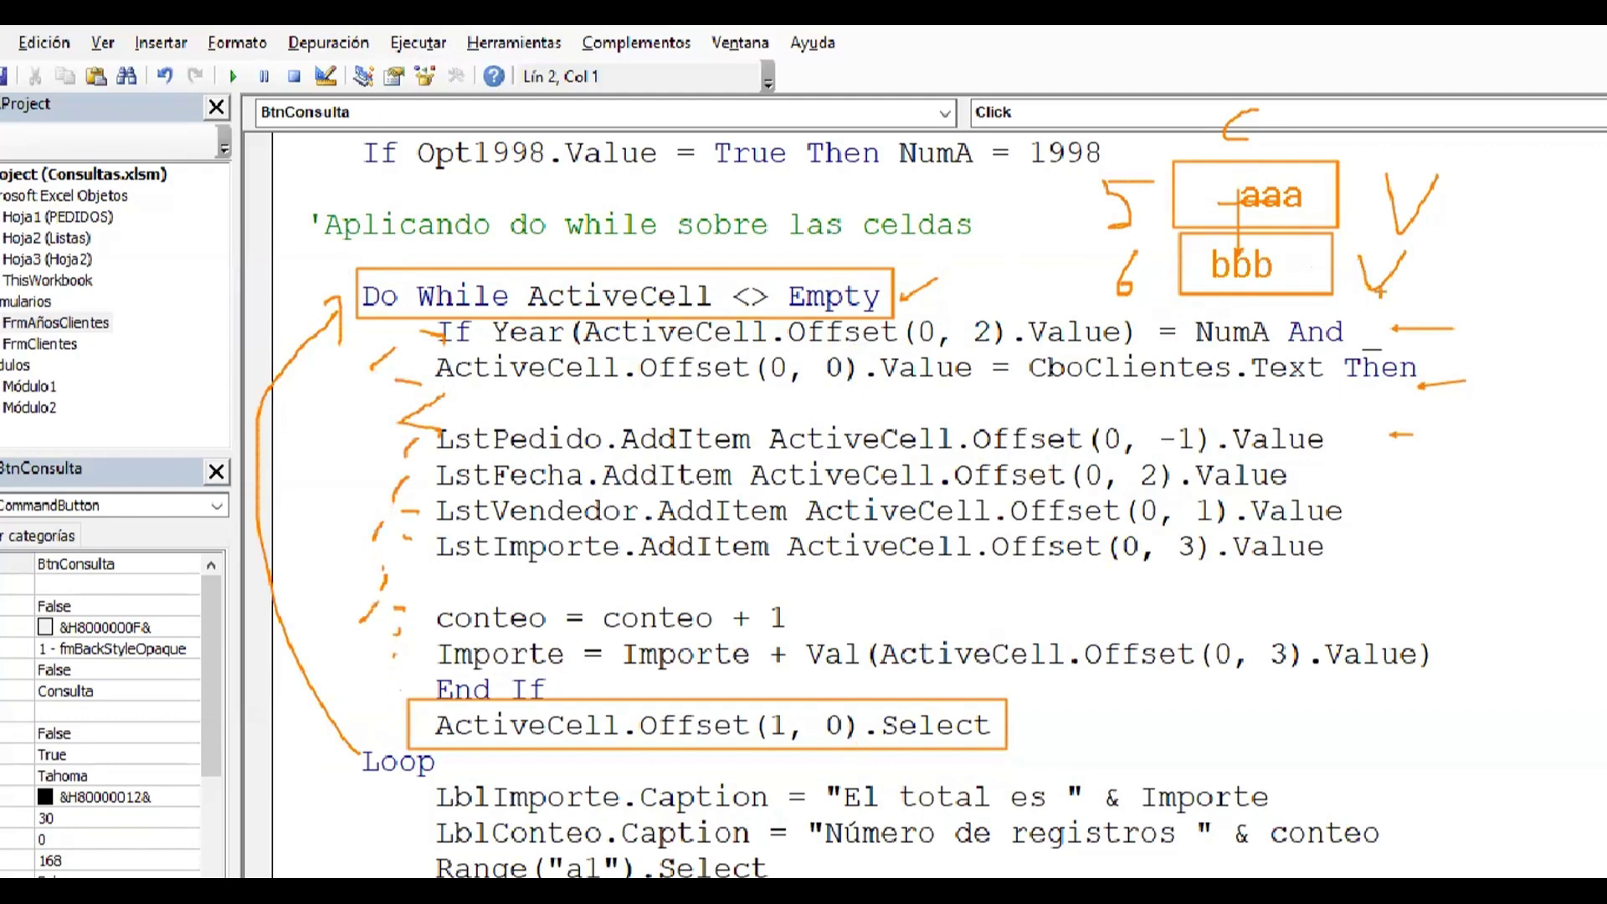
pyautogui.moveTo(1174, 301); pyautogui.dragTo(1329, 380)
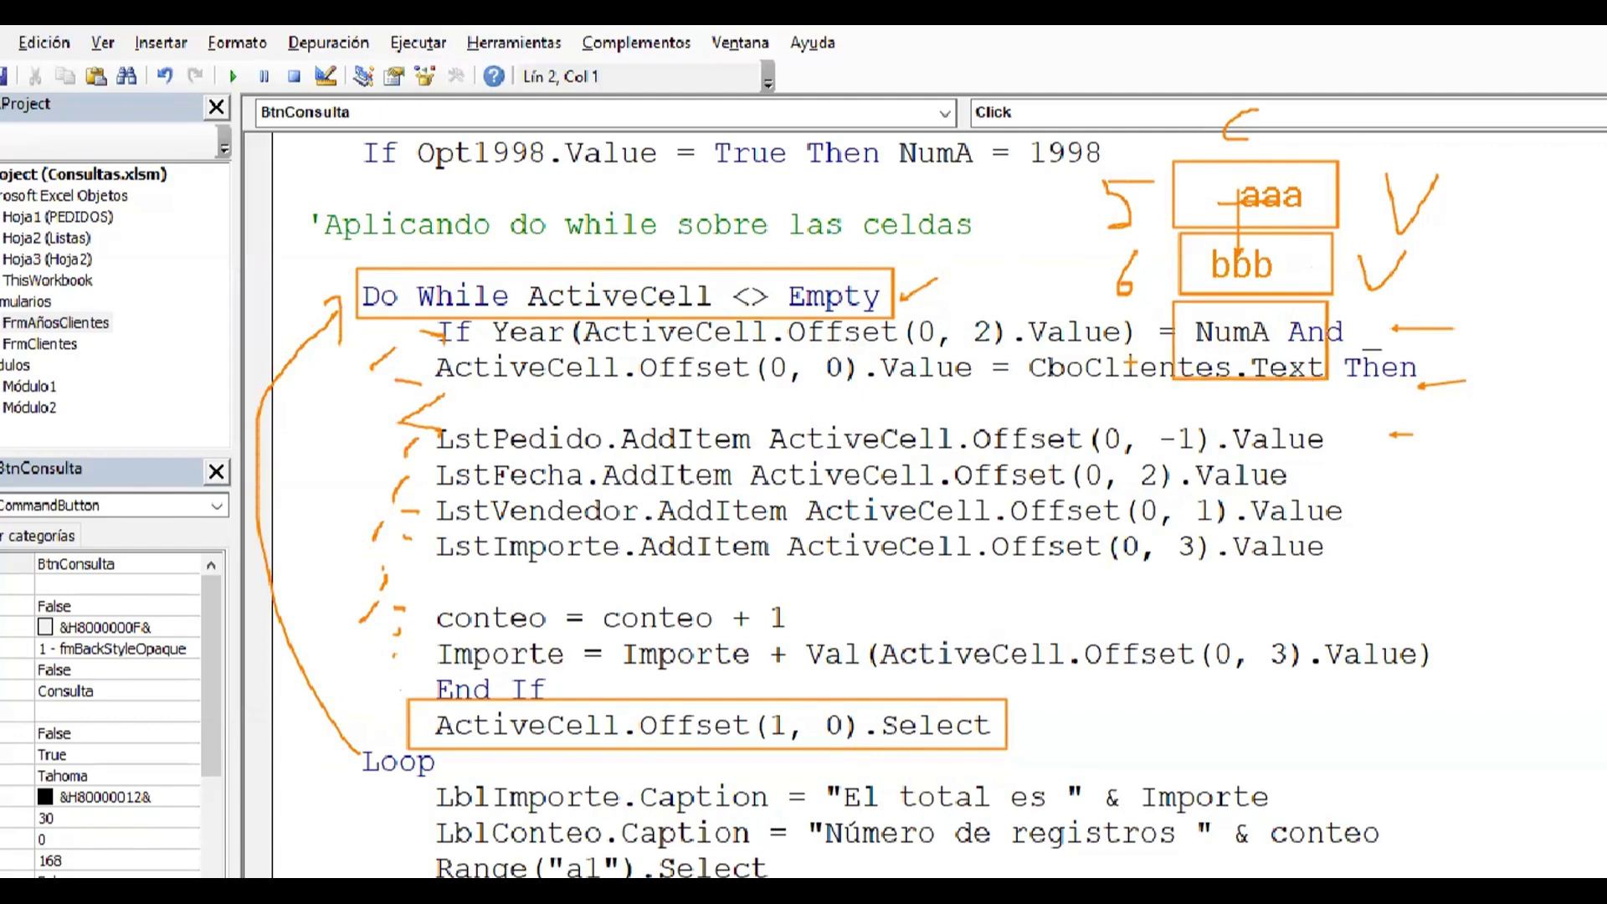
pyautogui.moveTo(1115, 321); pyautogui.dragTo(1120, 375)
pyautogui.moveTo(365, 763)
pyautogui.mouseDown()
pyautogui.moveTo(280, 343)
pyautogui.moveTo(331, 288)
pyautogui.moveTo(305, 268)
pyautogui.moveTo(343, 322)
pyautogui.mouseUp()
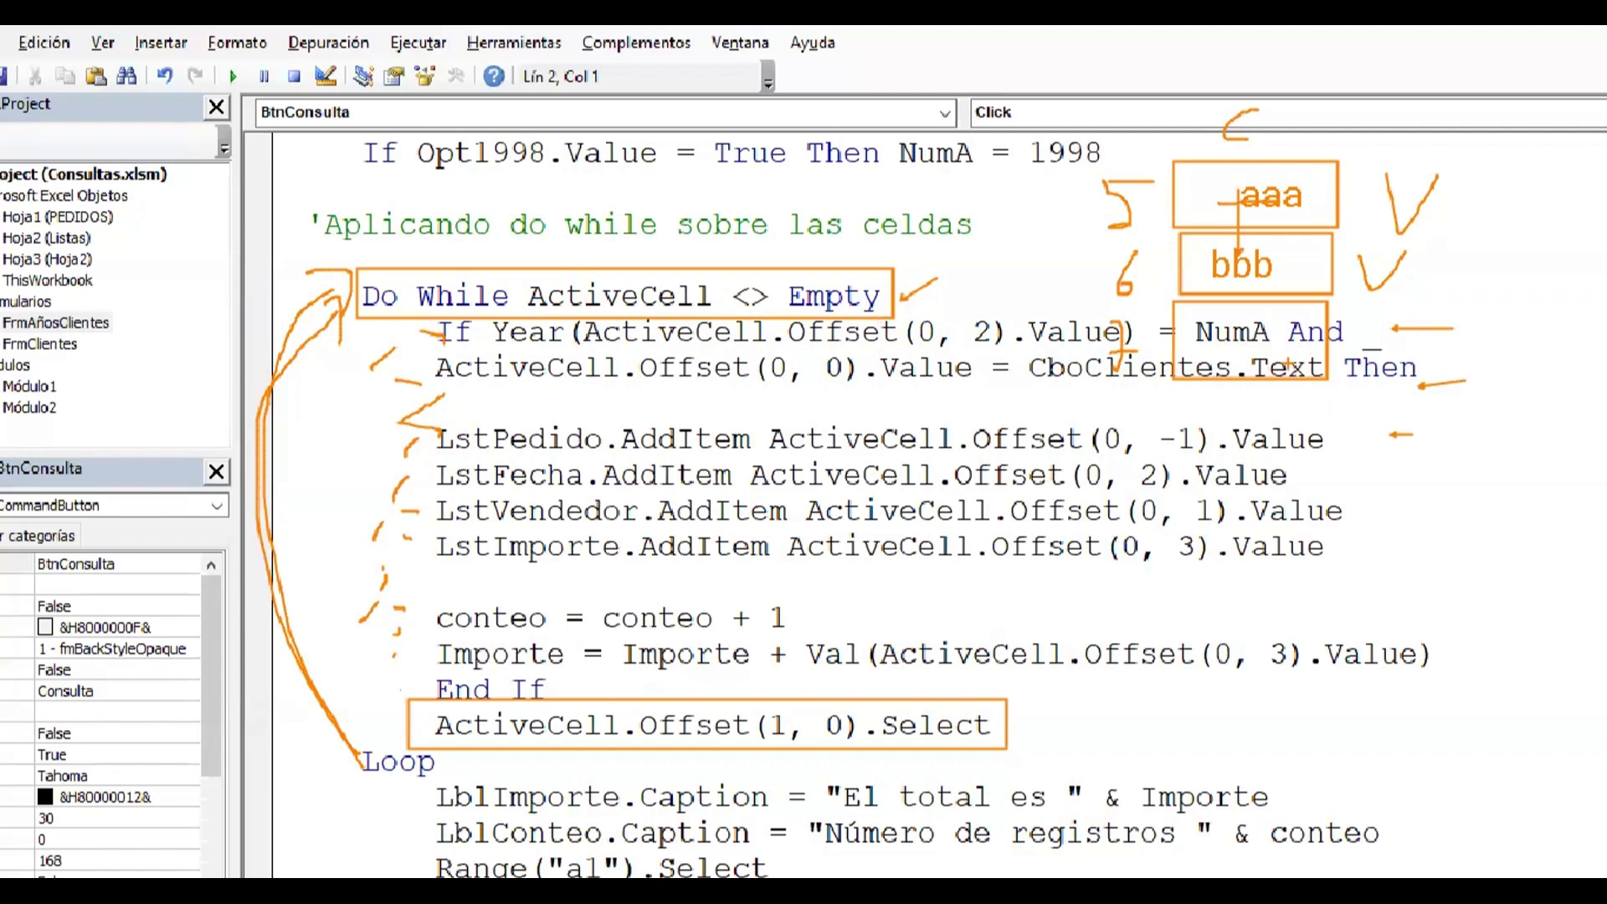
# - Bracket the two filter conditions and add arrows at the caption lines and next-row line
pyautogui.moveTo(1361, 312)
pyautogui.mouseDown()
pyautogui.moveTo(1362, 387)
pyautogui.moveTo(1391, 310)
pyautogui.moveTo(1395, 350)
pyautogui.mouseUp()
pyautogui.moveTo(1444, 802); pyautogui.dragTo(1303, 802)
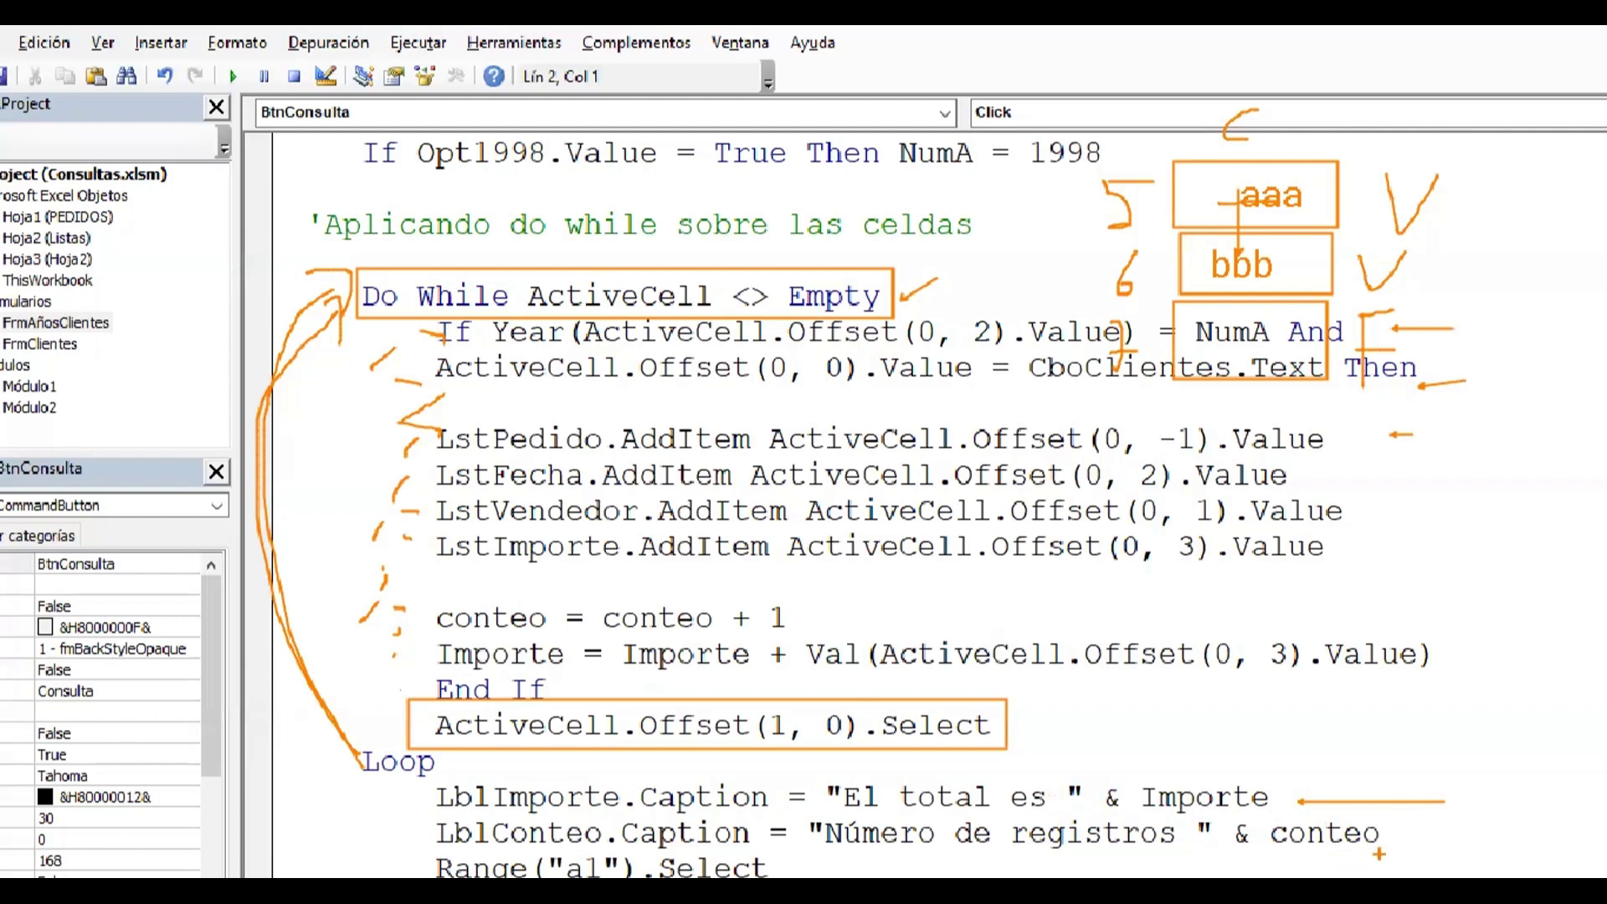
pyautogui.moveTo(1406, 849); pyautogui.dragTo(1435, 870)
pyautogui.moveTo(1038, 725)
pyautogui.mouseDown()
pyautogui.moveTo(1098, 721)
pyautogui.moveTo(1056, 743)
pyautogui.mouseUp()
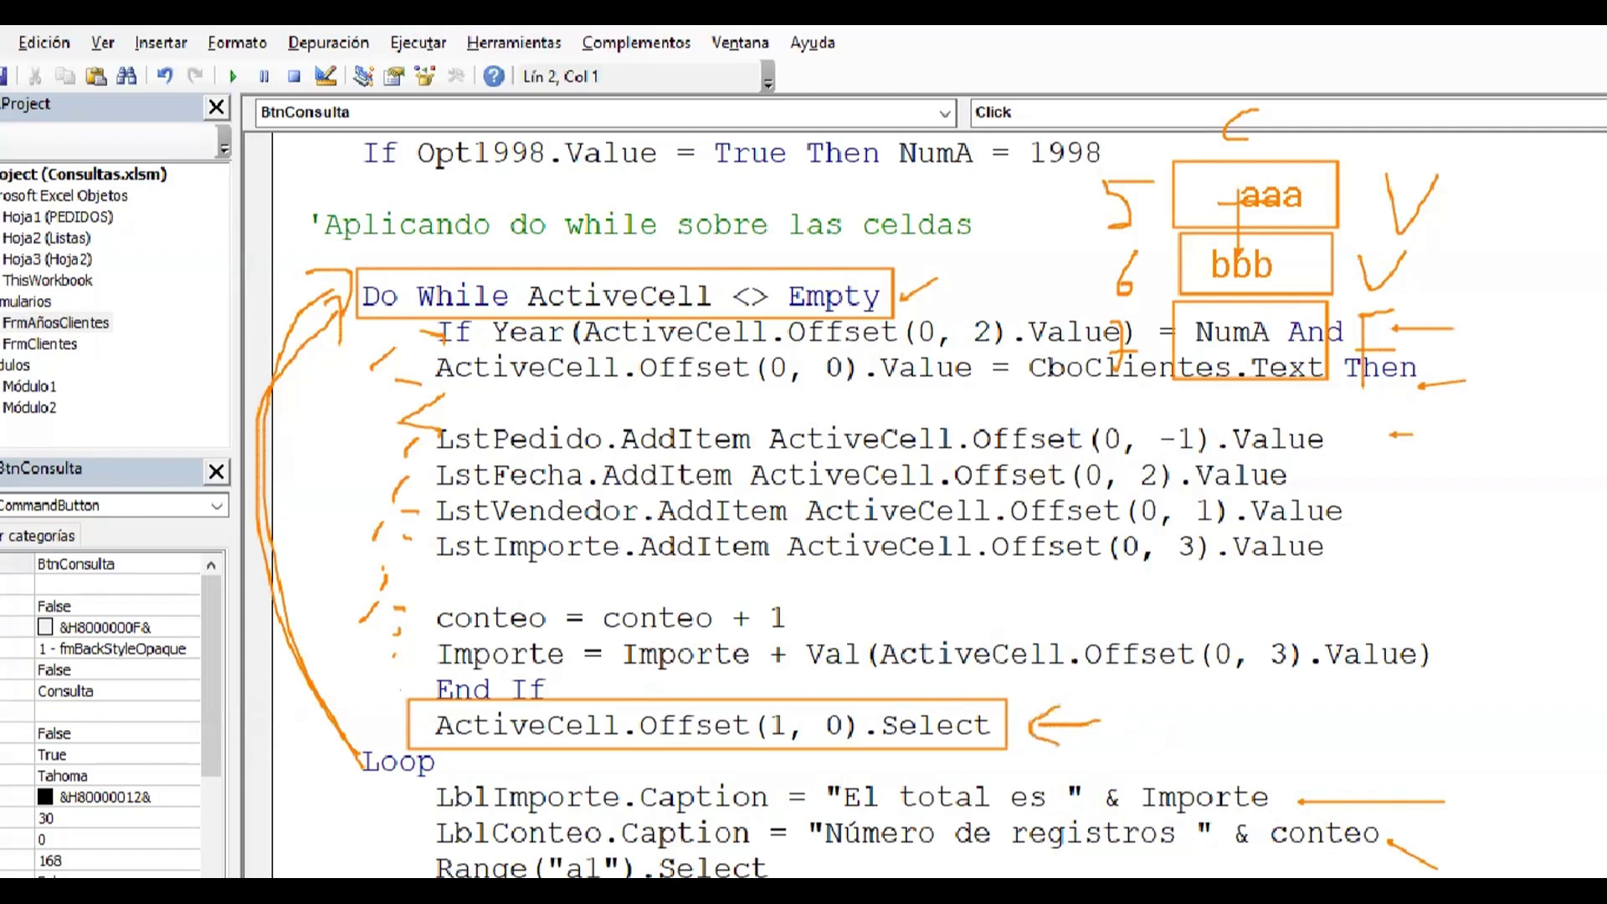
pyautogui.moveTo(434, 726); pyautogui.dragTo(994, 724)
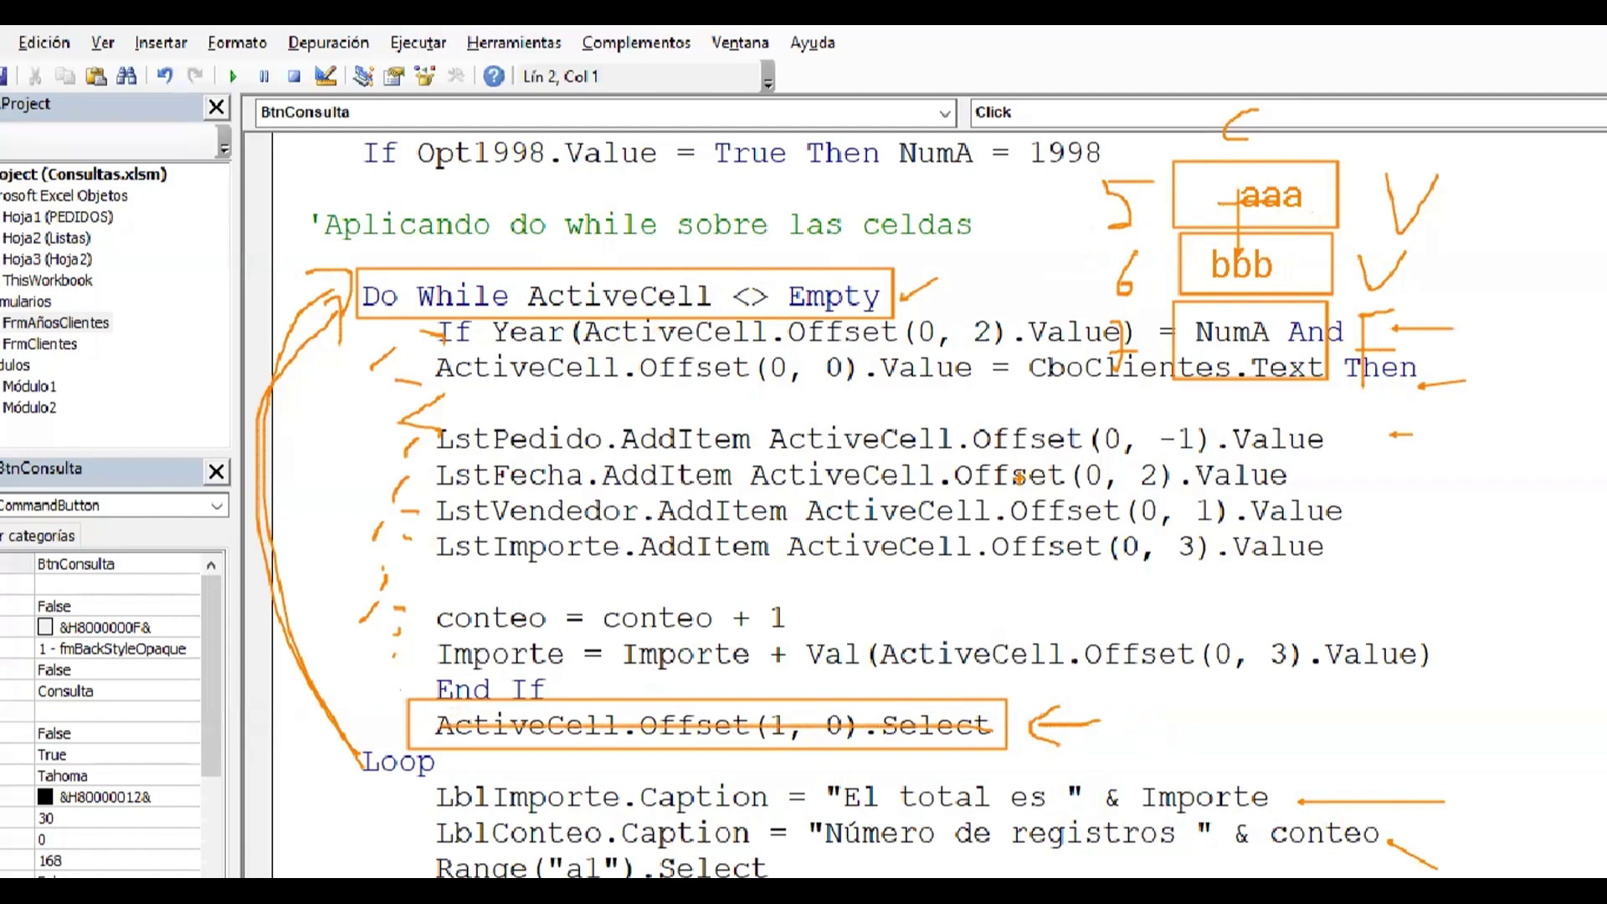
pyautogui.moveTo(1180, 201)
pyautogui.mouseDown()
pyautogui.moveTo(1159, 218)
pyautogui.moveTo(1080, 59)
pyautogui.moveTo(1171, 132)
pyautogui.mouseUp()
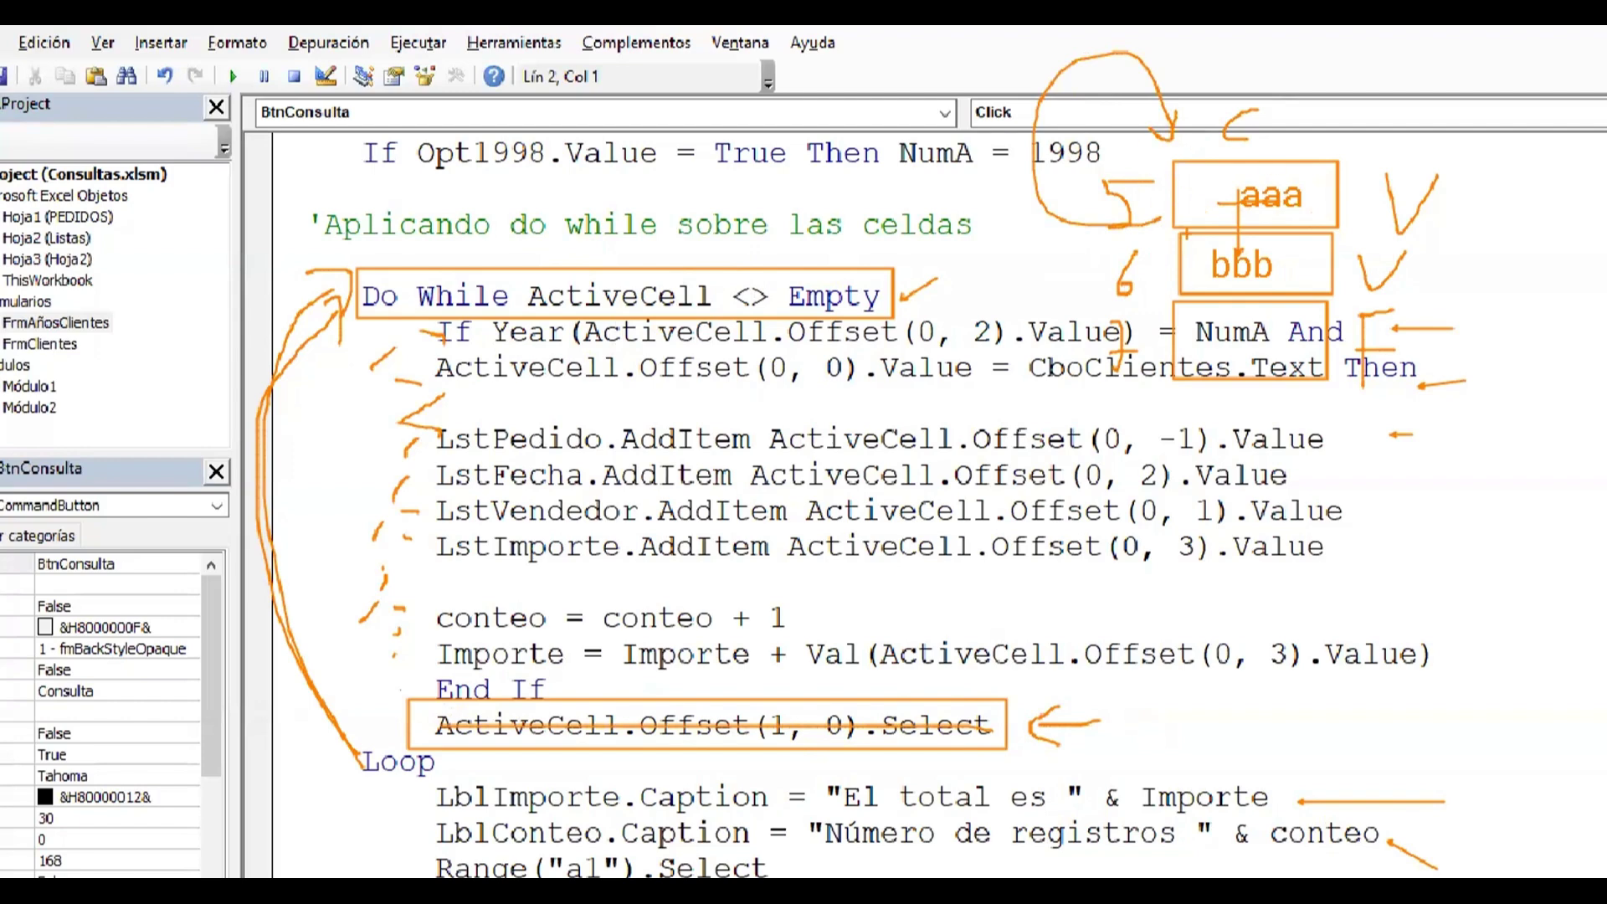